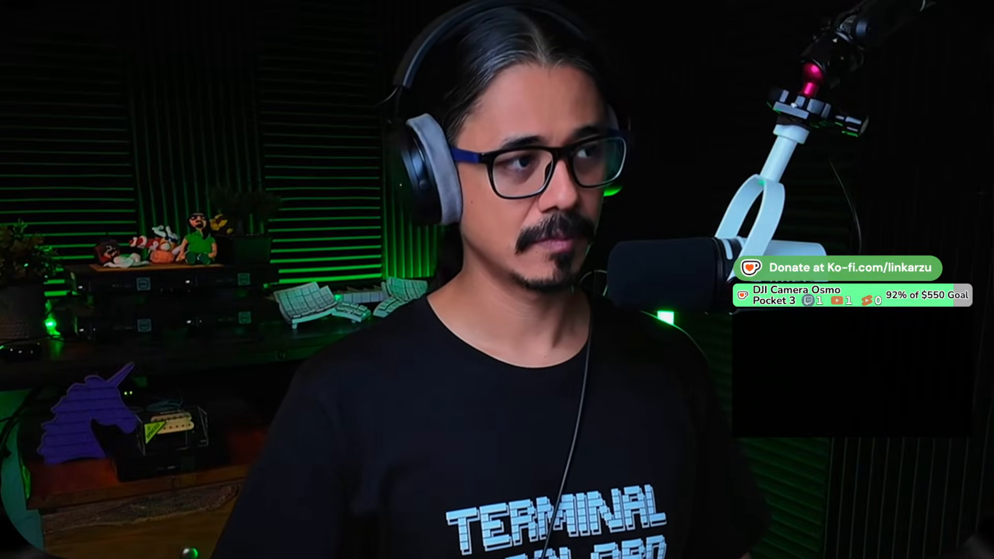
Switch to the terminal and open today's daily note, 2026-07-18-Saturday.md
key(ctrl+super+F2)
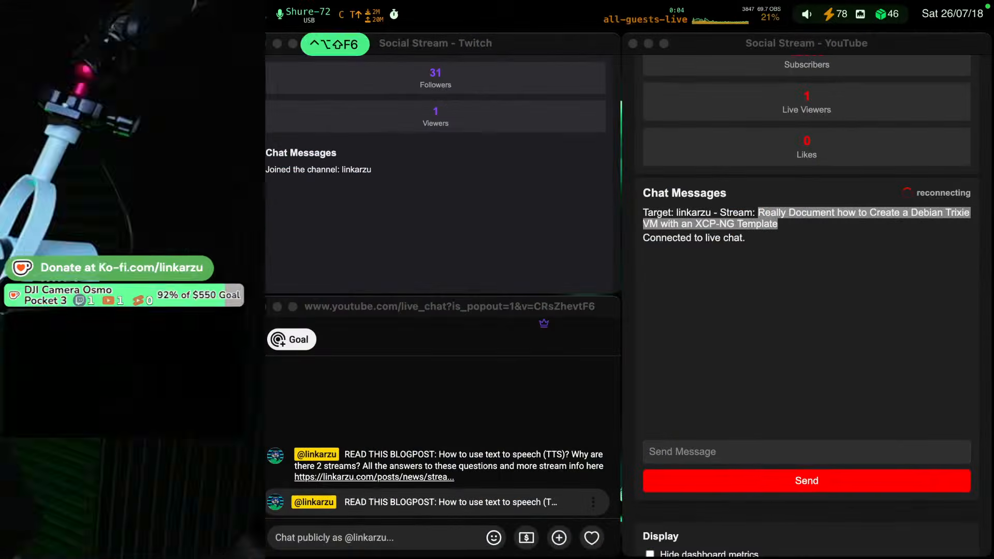
key(super+Tab)
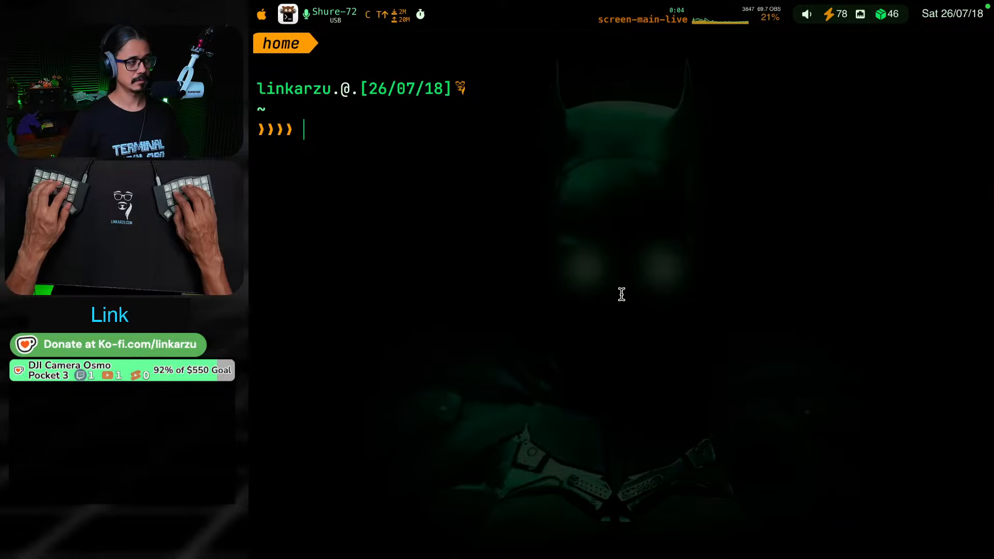
key(ctrl+alt+shift+super+t)
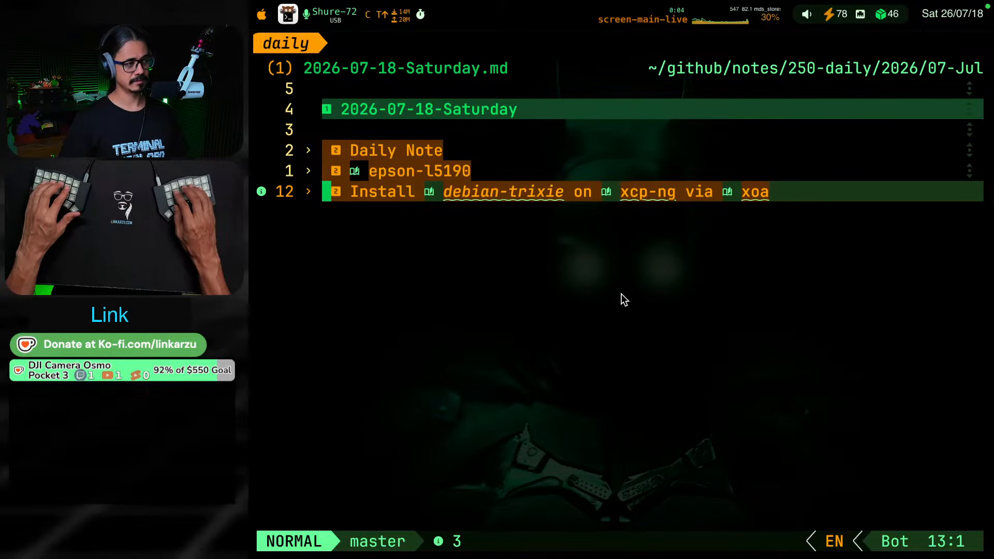
key(g)
key(k)
key(g)
key(j)
key(g)
key(k)
key(g)
key(j)
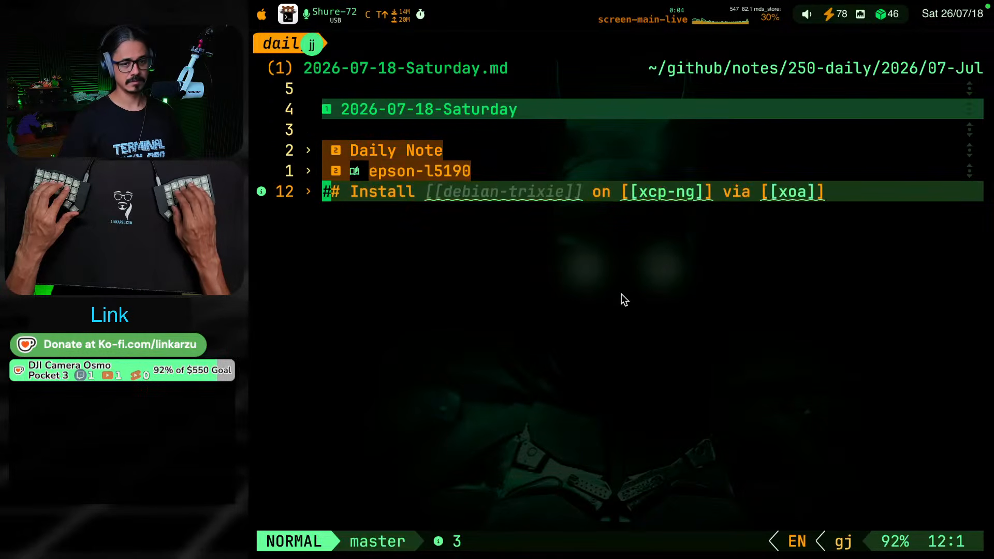
key(g)
key(k)
key(g)
key(j)
key(g)
key(k)
key(g)
key(j)
key(g)
key(k)
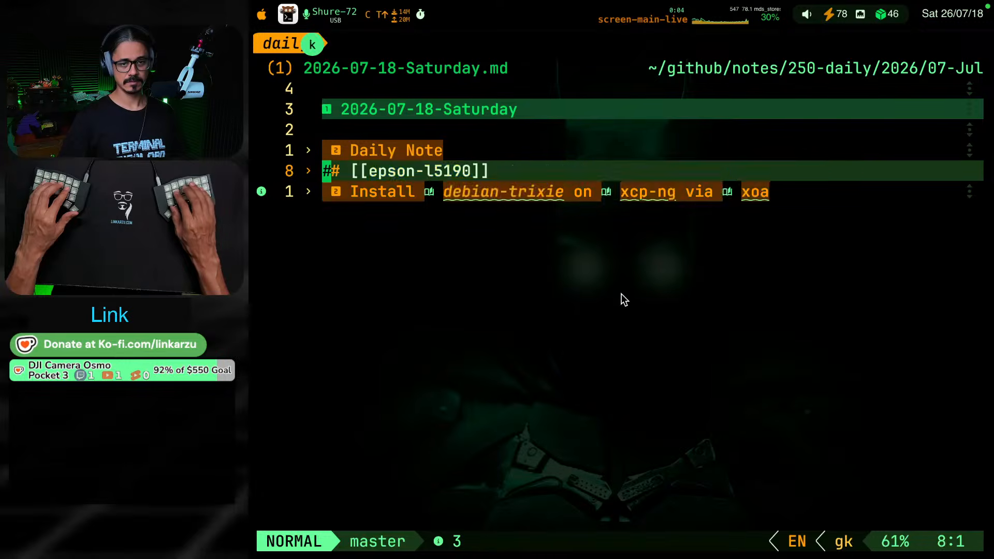
key(g)
key(j)
key(g)
key(k)
key(g)
key(j)
key(g)
key(k)
key(Escape)
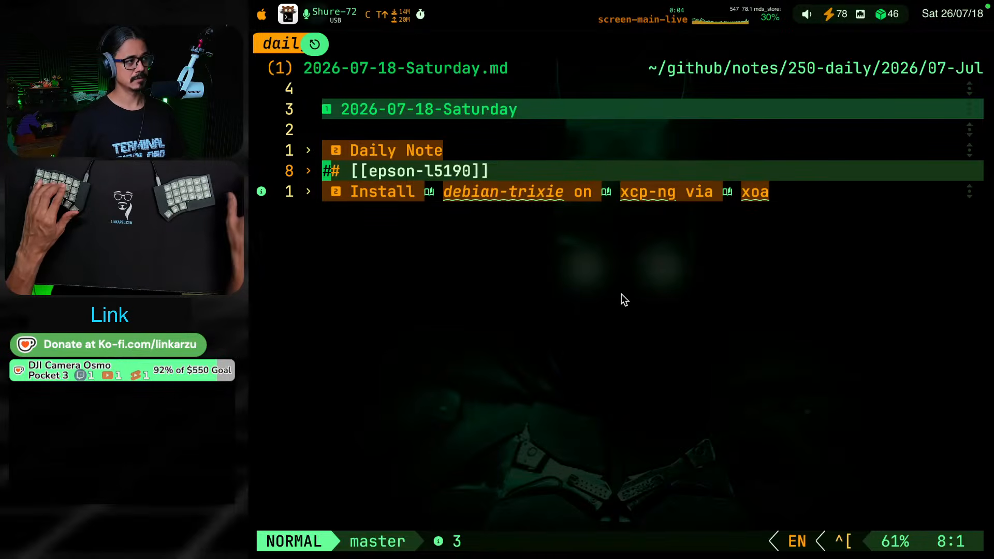
click(339, 46)
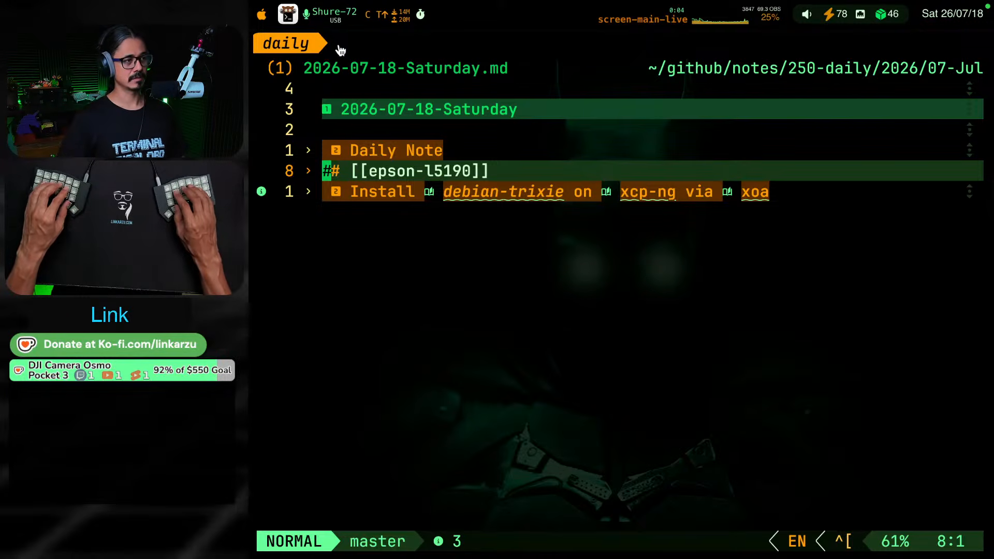
Switch to Discord, open the livestream channel of the linkarzu server and collapse the Members category
key(ctrl+shift+F19)
key(shift+super+F5)
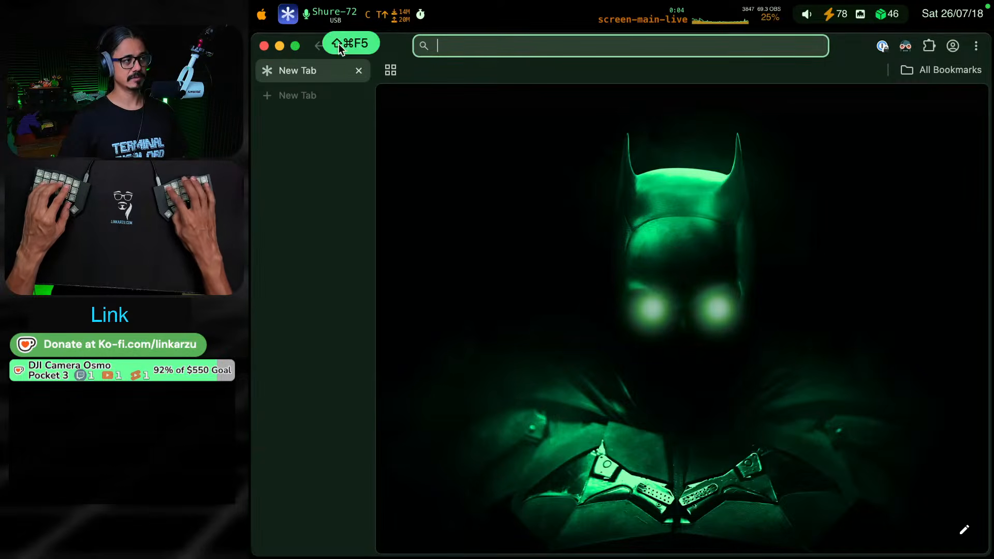
key(ctrl+alt+F16)
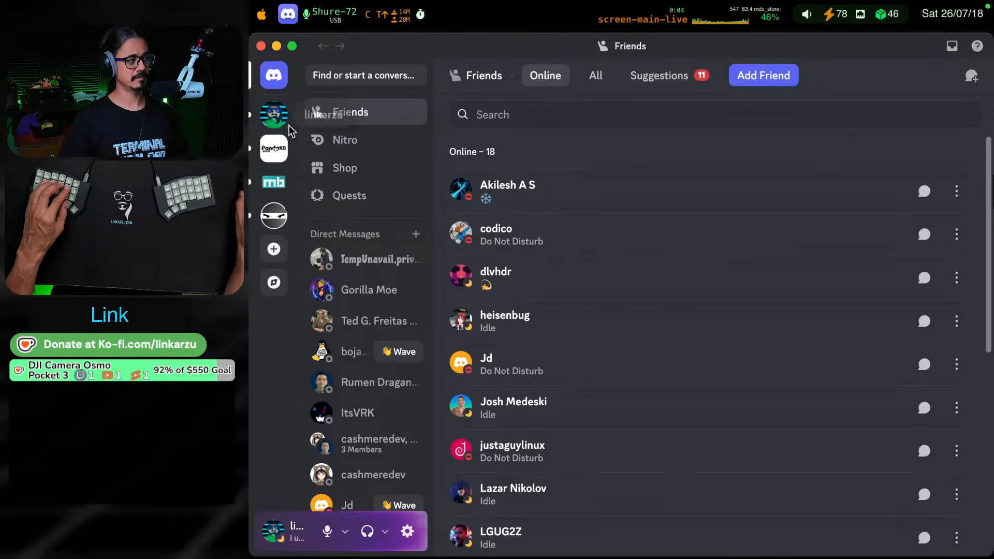
click(274, 114)
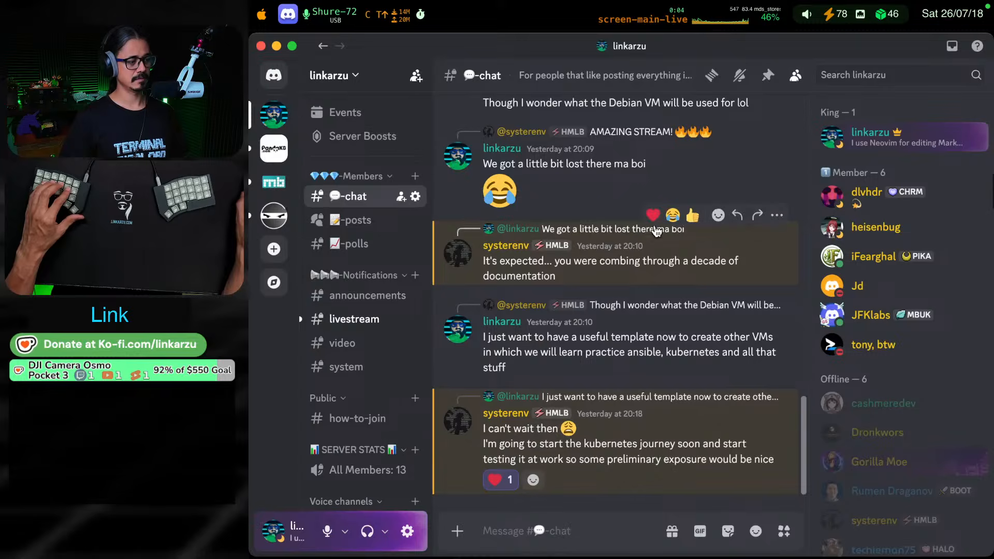
click(371, 324)
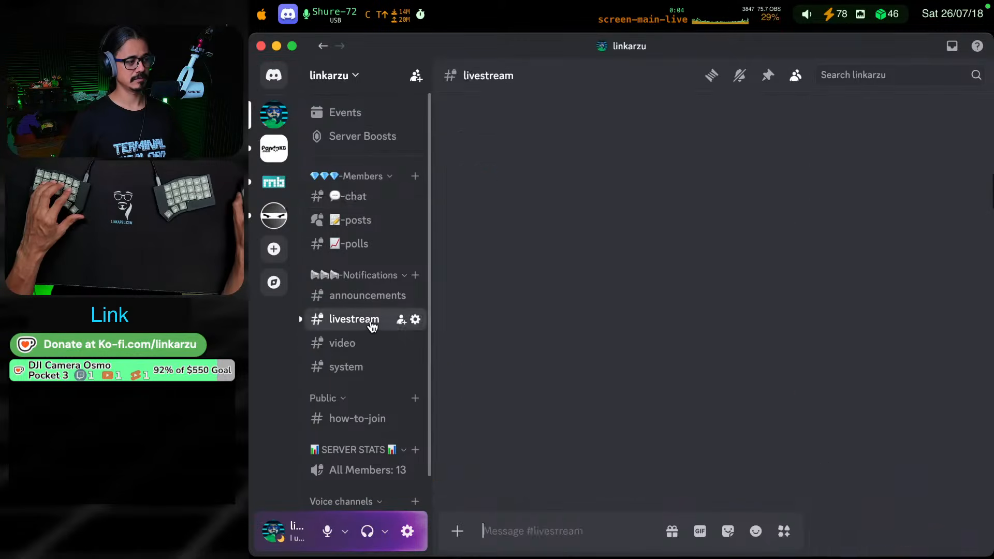
scroll(713, 305, down, 5)
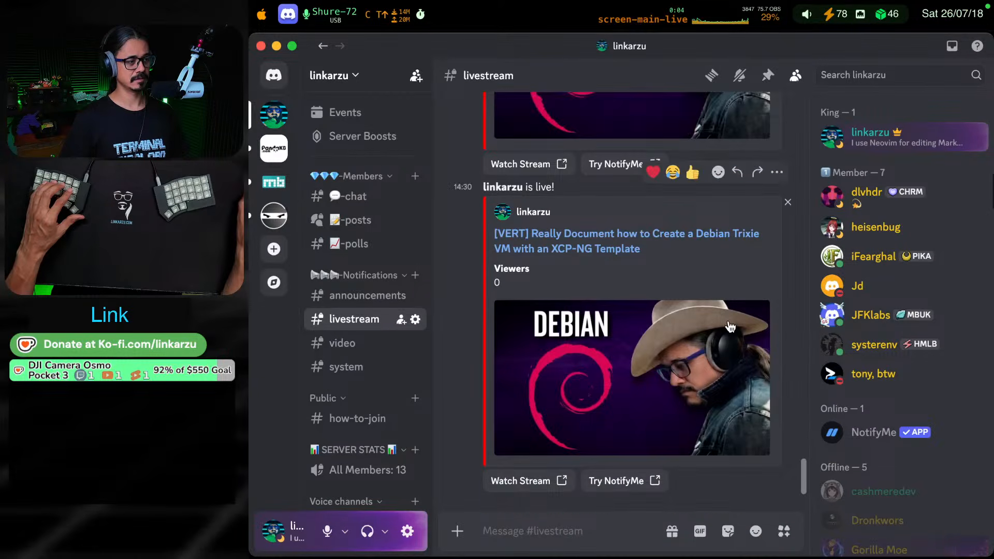
click(347, 201)
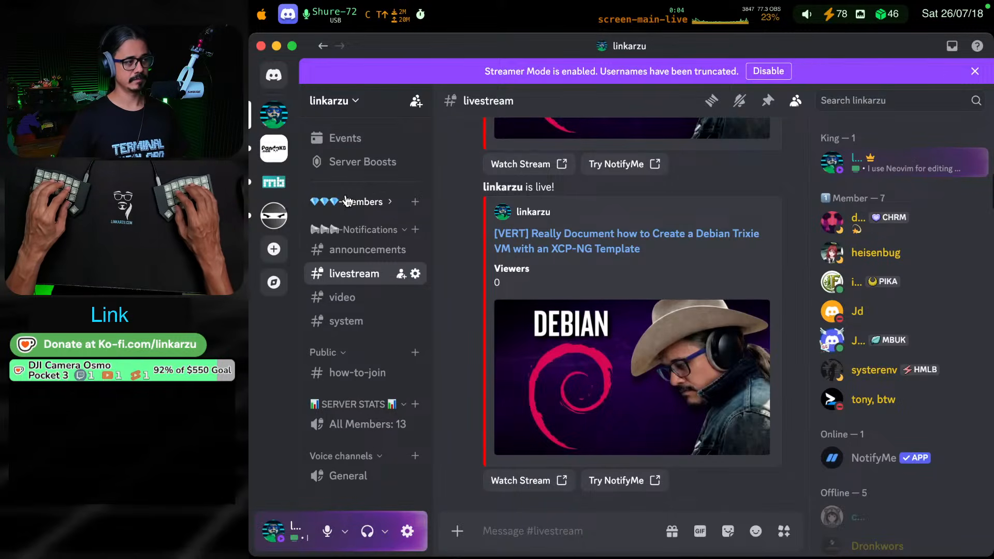
key(ctrl+shift+F18)
key(k)
key(j)
key(k)
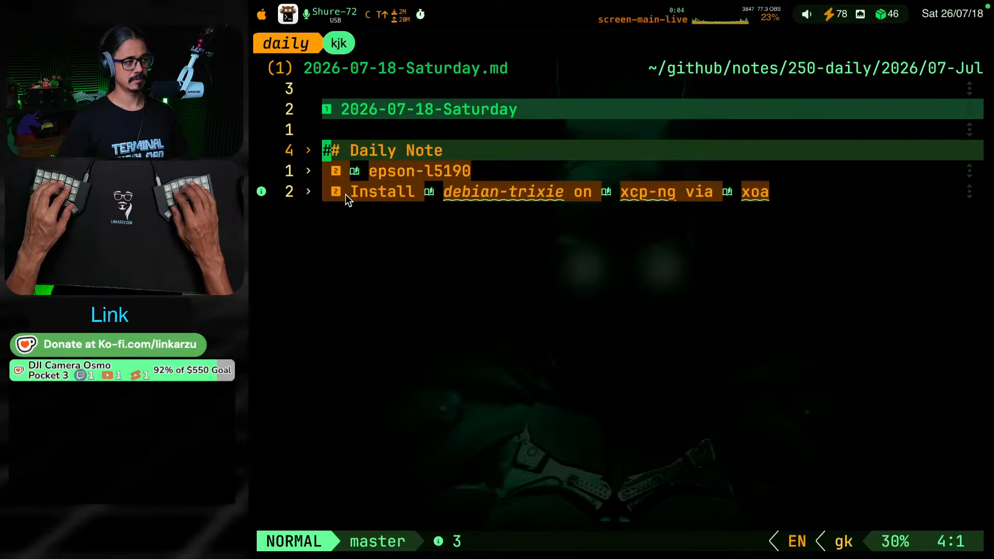
key(j)
key(j)
key(j)
key(k)
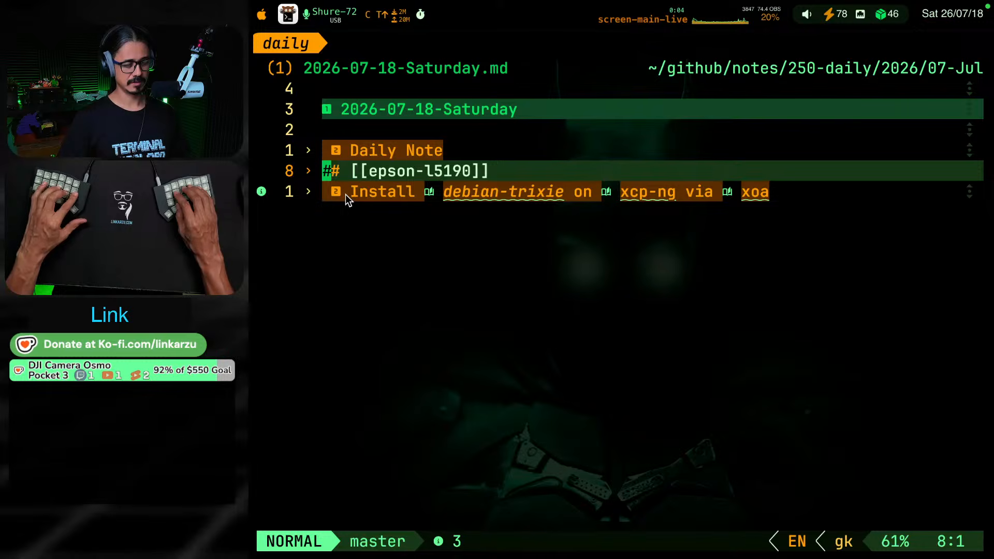
Erase the clipboard manager's entire clipboard history from its general settings and close the settings window
key(super+shift+v)
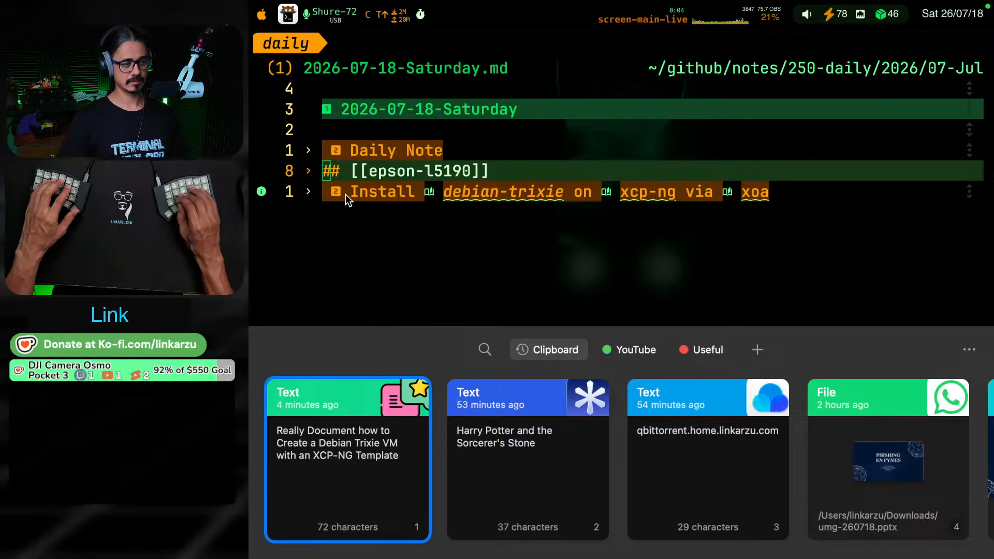
key(super+comma)
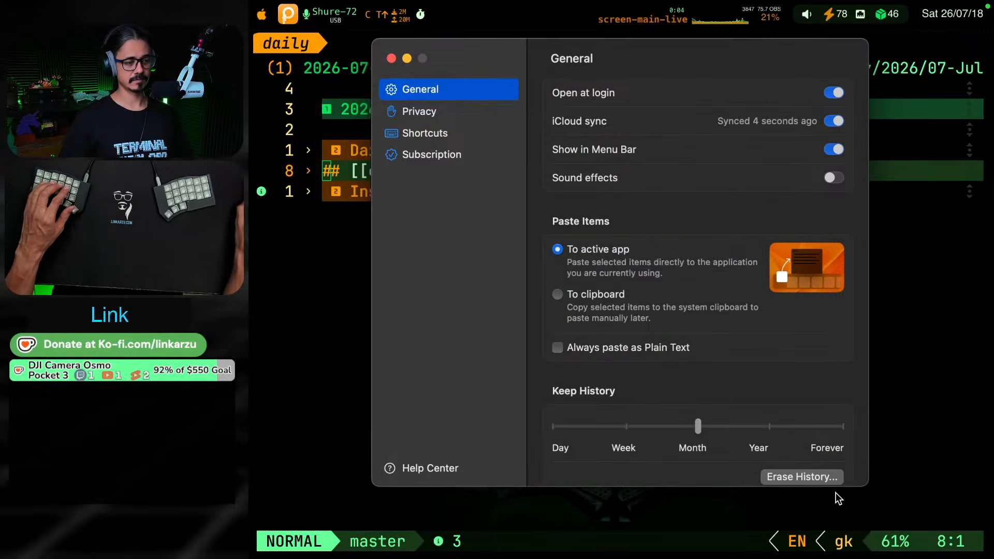
click(815, 479)
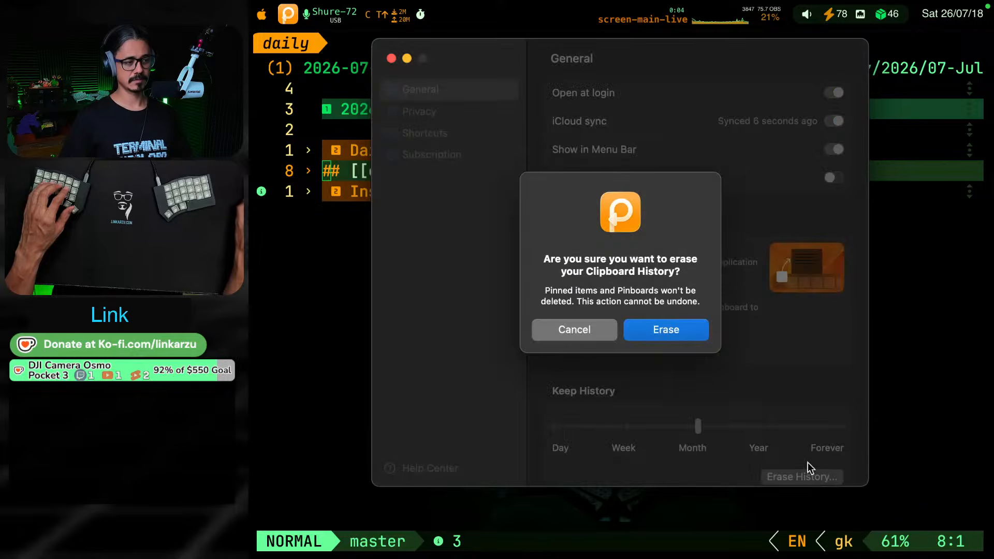
click(686, 326)
click(390, 58)
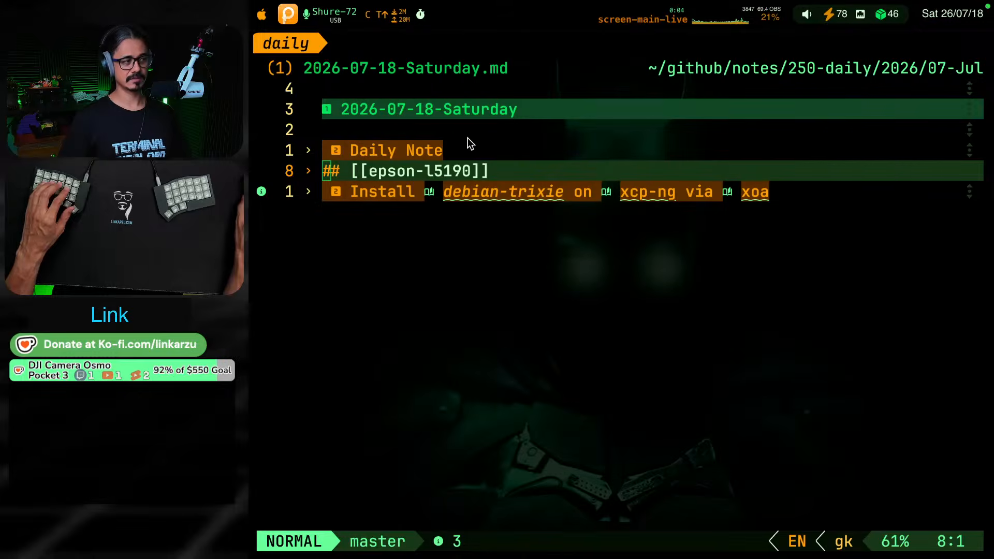
Switch to the Helium browser and open its settings page
key(ctrl+shift+F19)
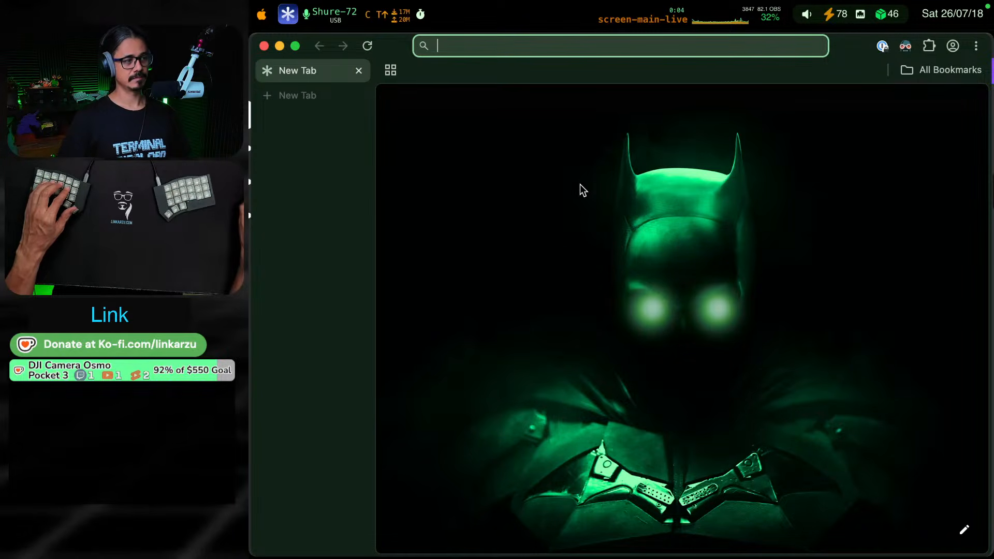
key(shift+super+F5)
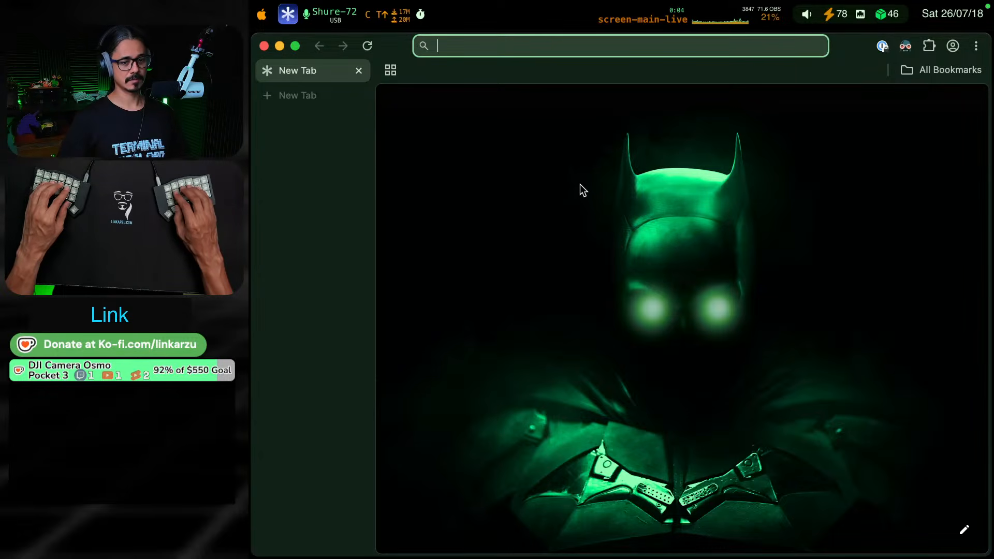
key(ctrl+shift+F19)
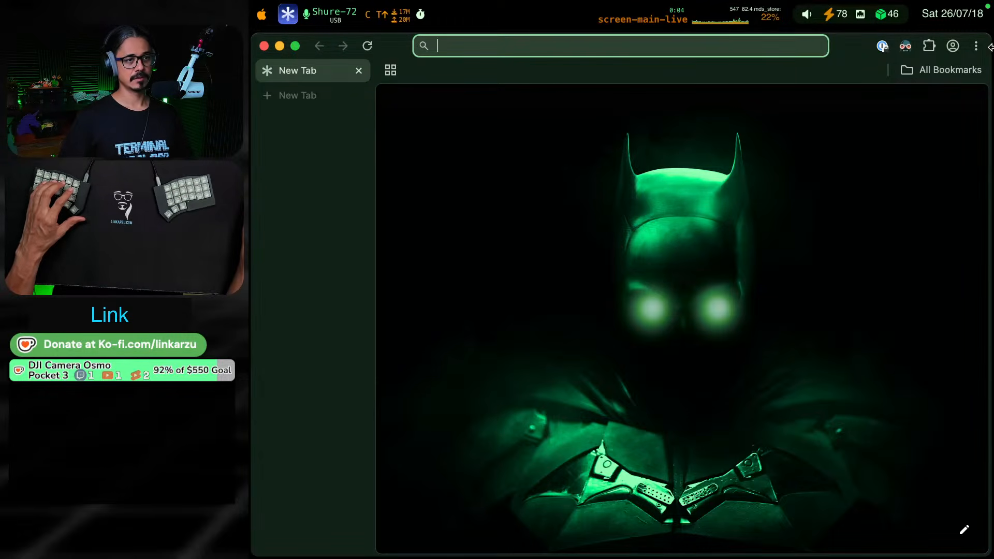
click(975, 46)
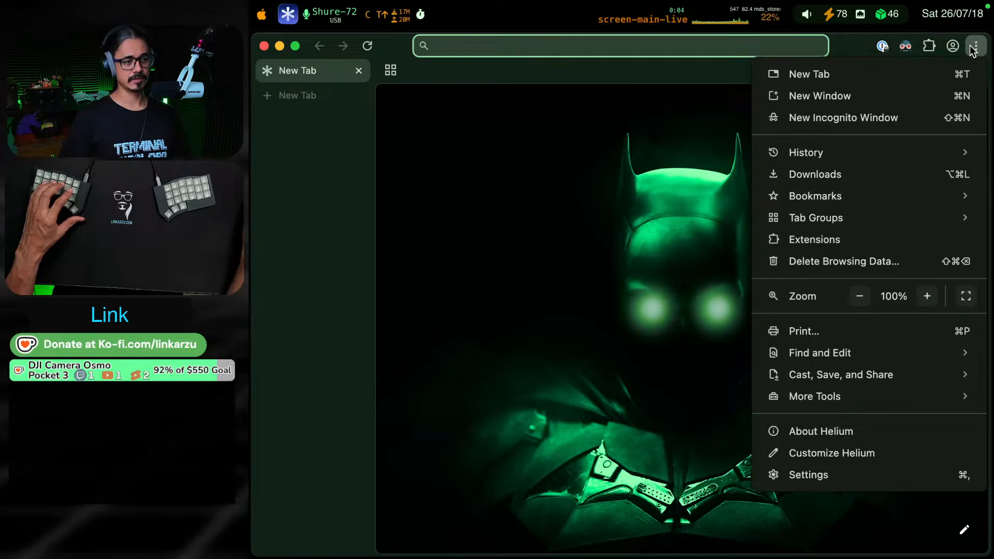
click(824, 468)
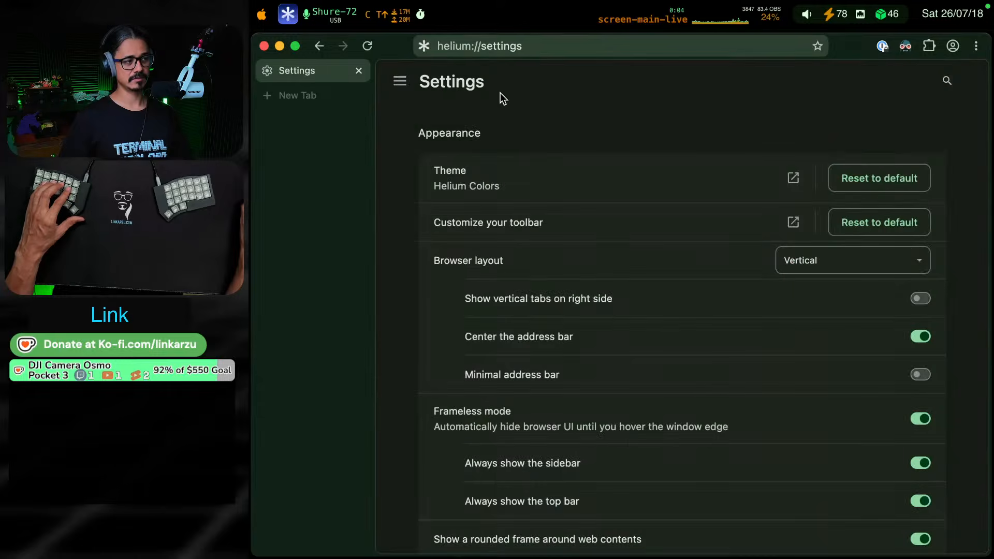
scroll(593, 241, down, 7)
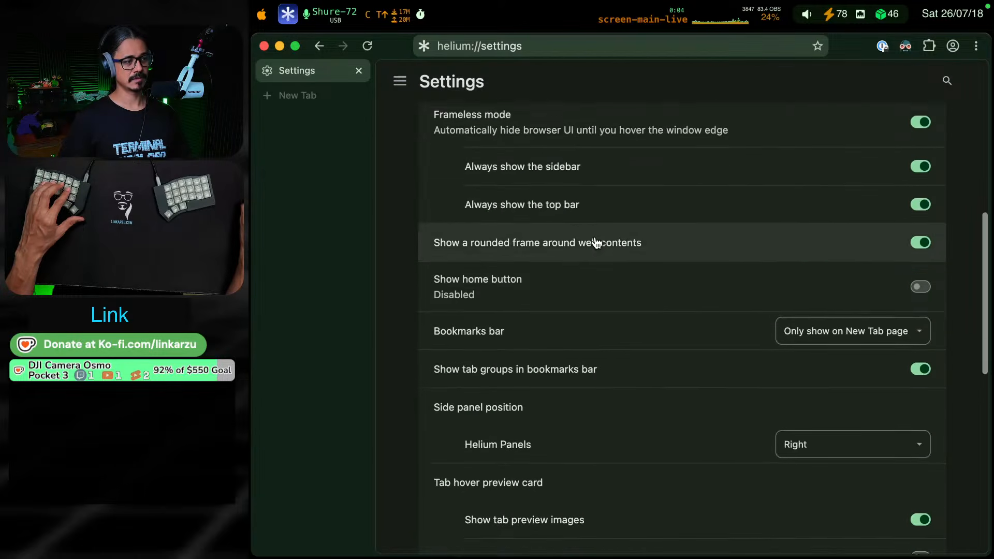
scroll(596, 242, down, 8)
scroll(606, 238, up, 3)
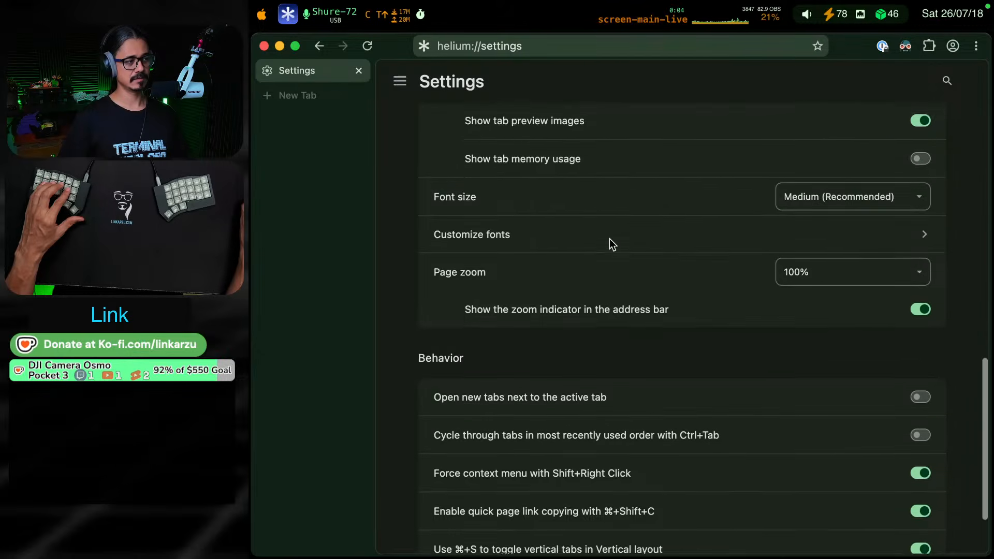
scroll(612, 243, up, 10)
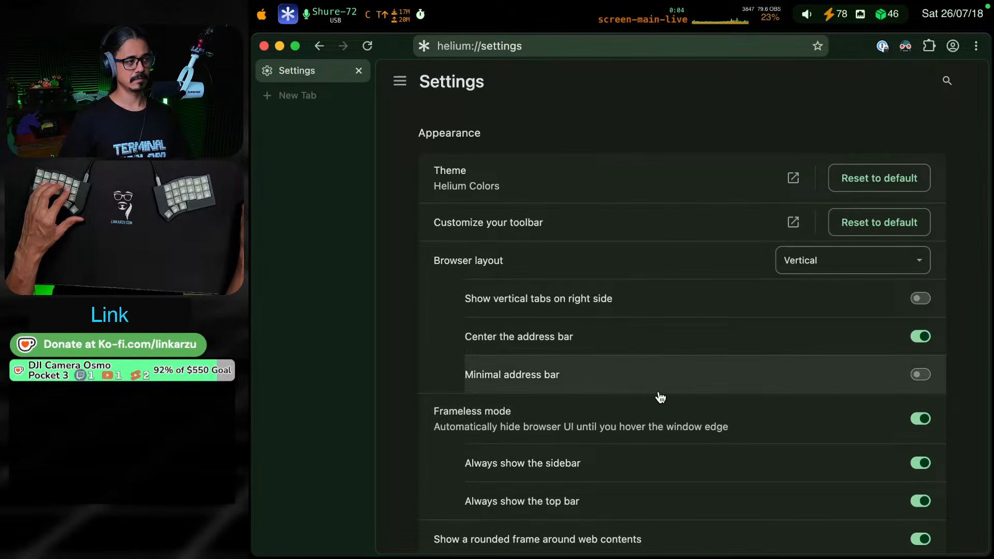
Delete the all-time browsing history, cached images and files, and download history from this device
click(401, 83)
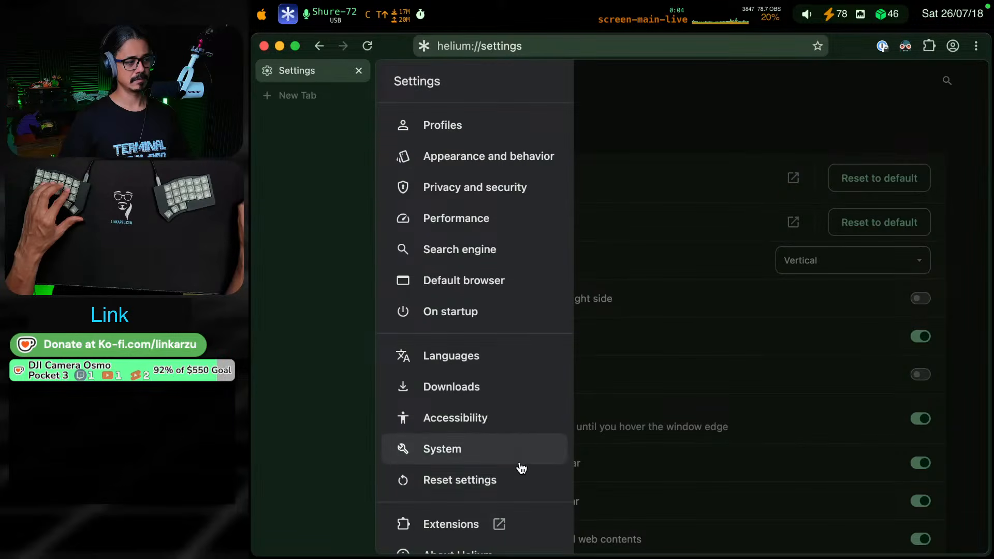
scroll(519, 466, down, 1)
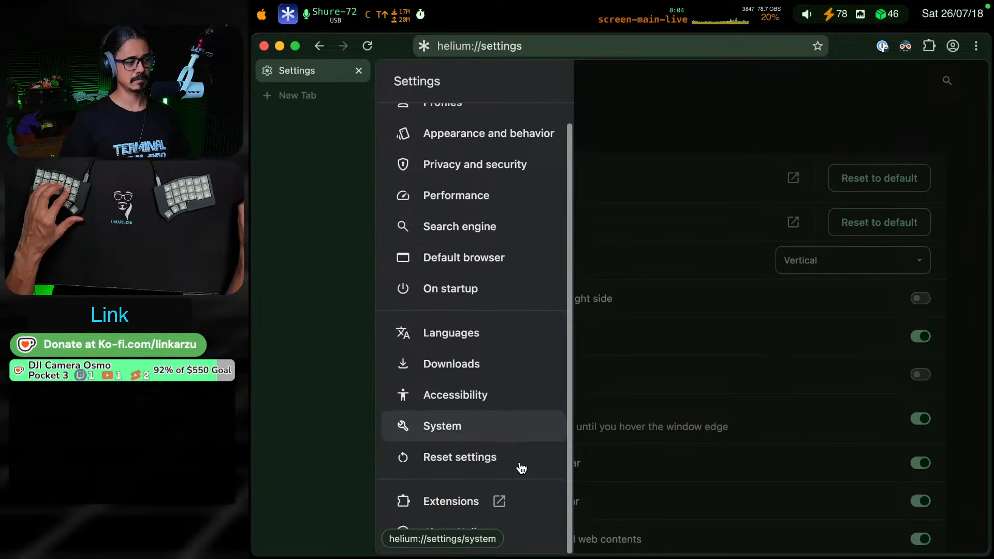
click(527, 170)
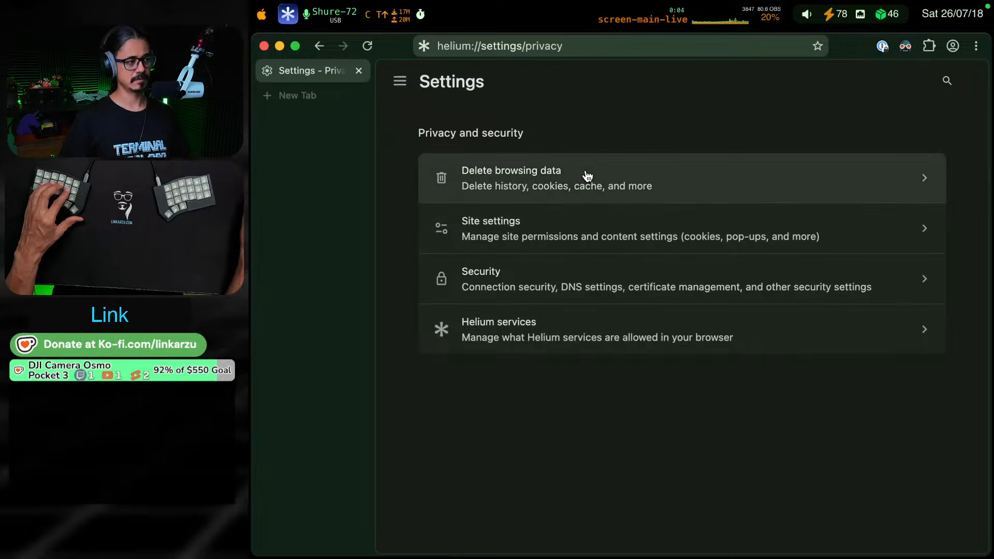
click(587, 177)
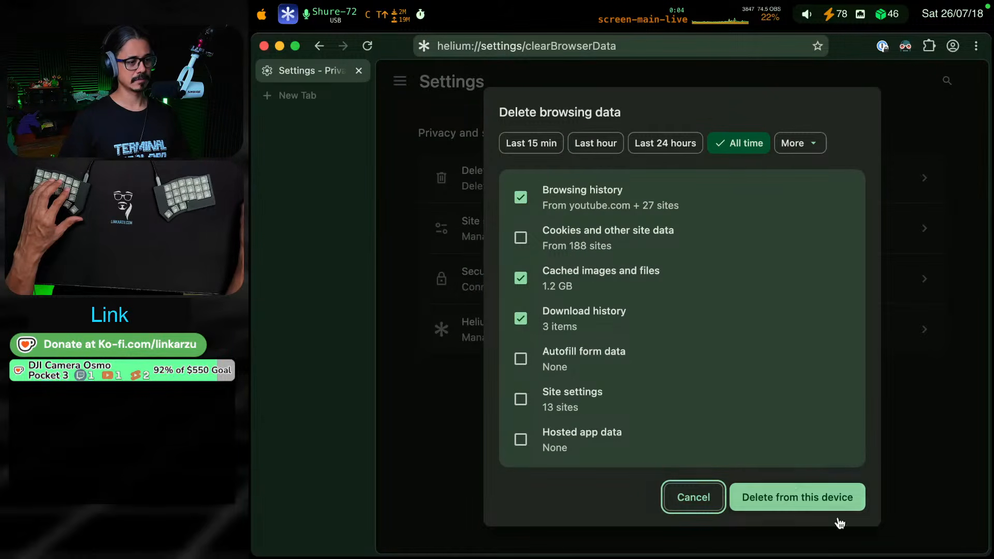
click(802, 500)
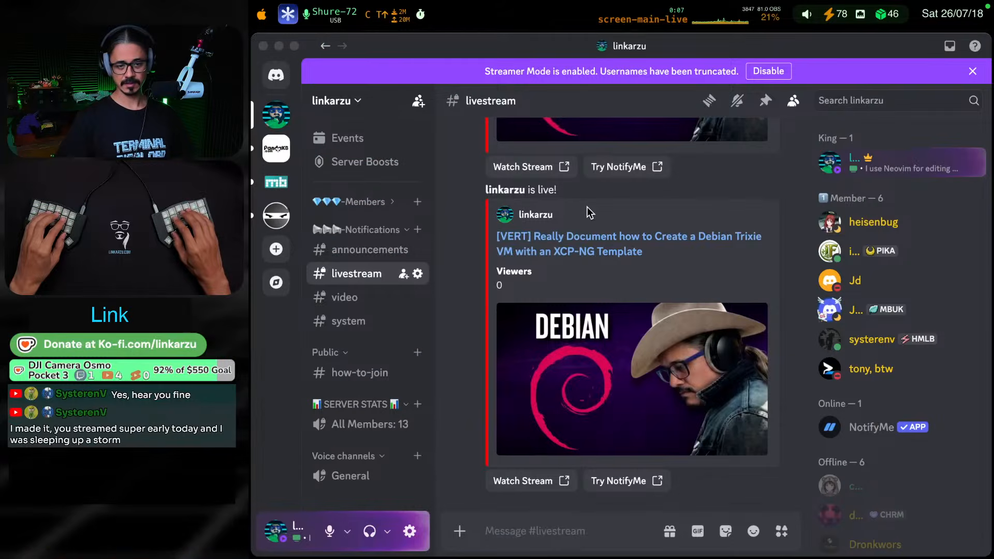
Switch to the browser and open the Xen Orchestra sign-in page by searching the bookmarks for "xoa"
key(ctrl+shift+F9)
key(ctrl+shift+F18)
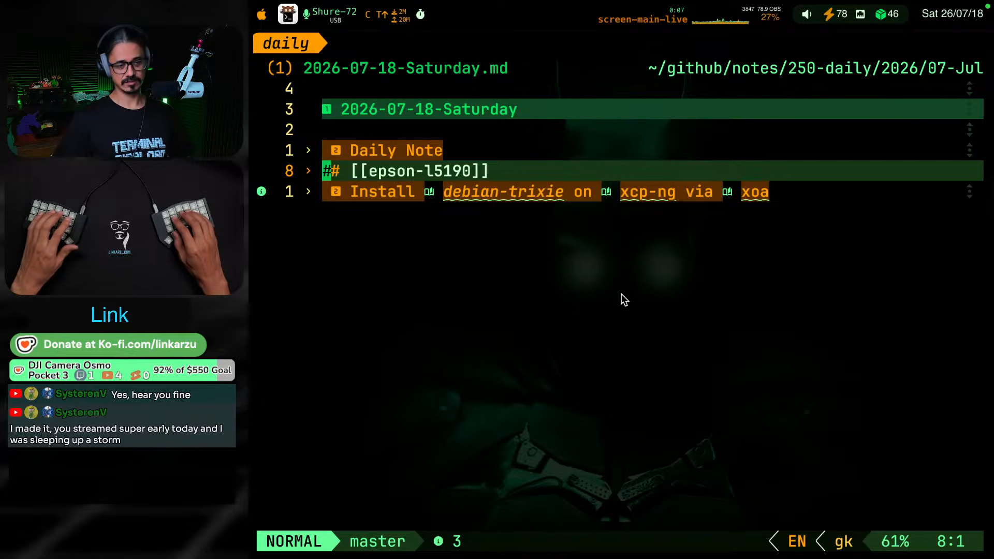
key(ctrl+shift+F19)
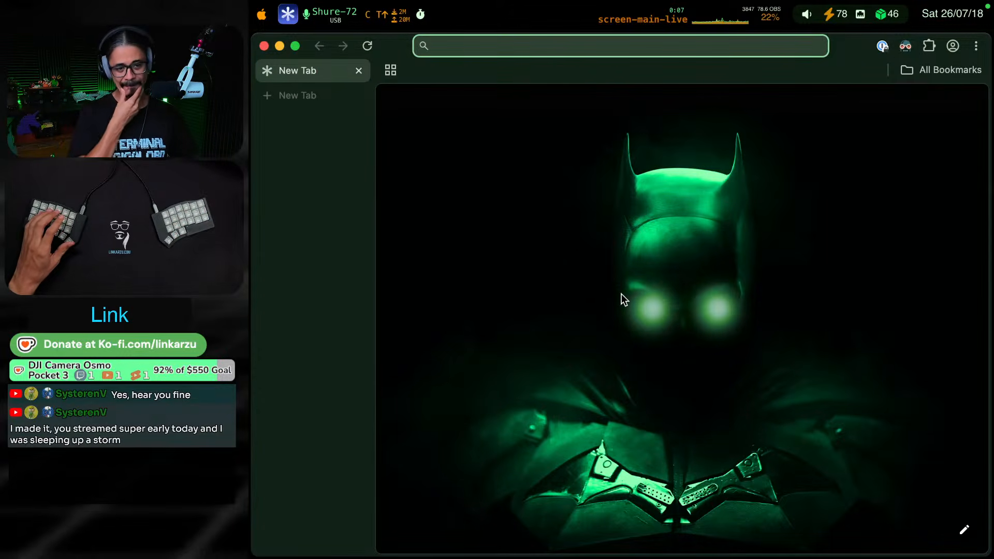
key(ctrl+shift+F20)
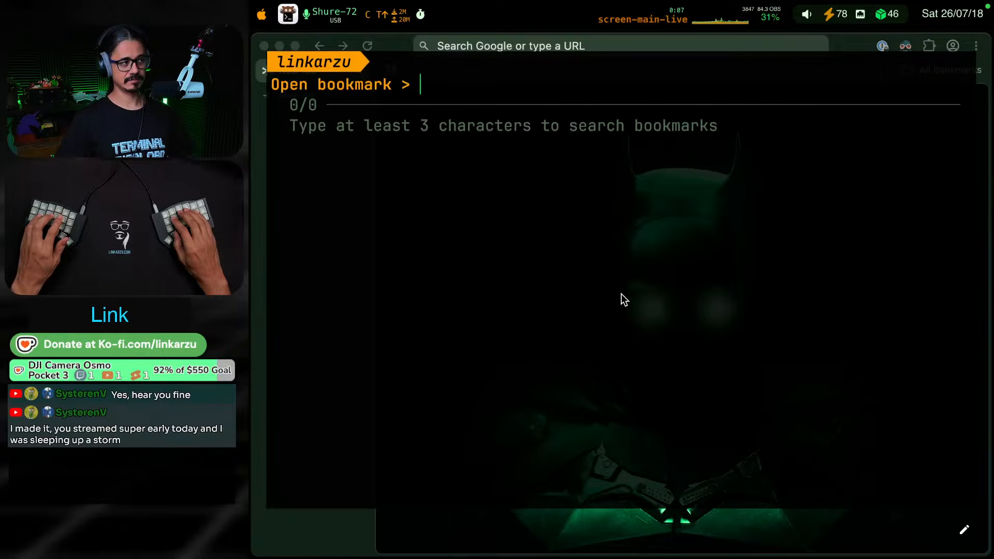
text(xoa)
key(Return)
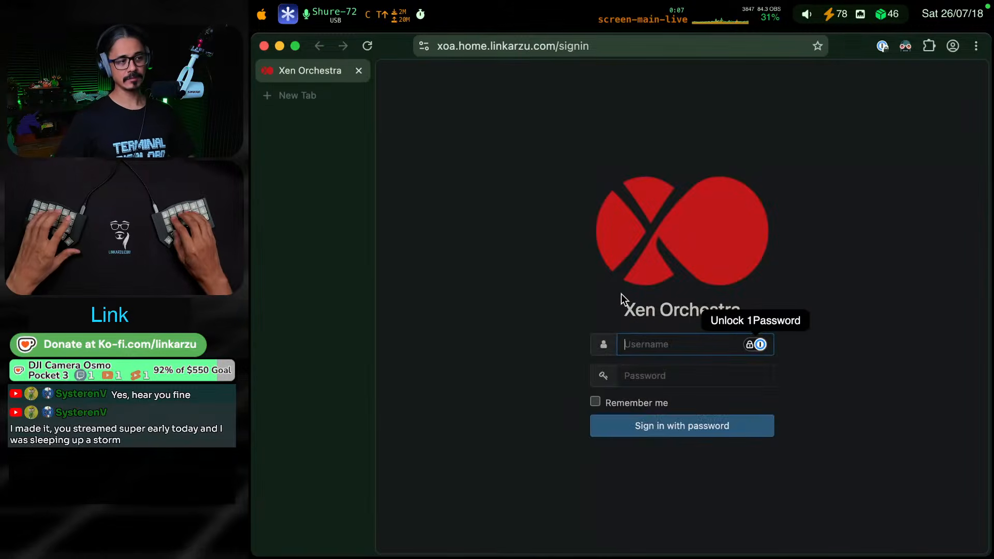
Unlock 1Password and sign in to Xen Orchestra by filling the username and password with the saved xoa.home.linkarzu.com login
click(760, 345)
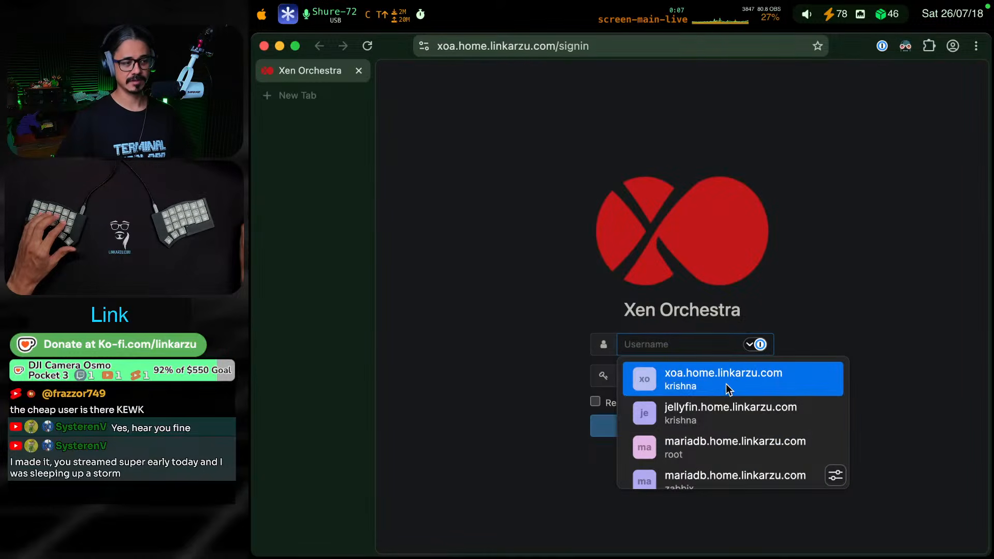
click(726, 383)
click(885, 258)
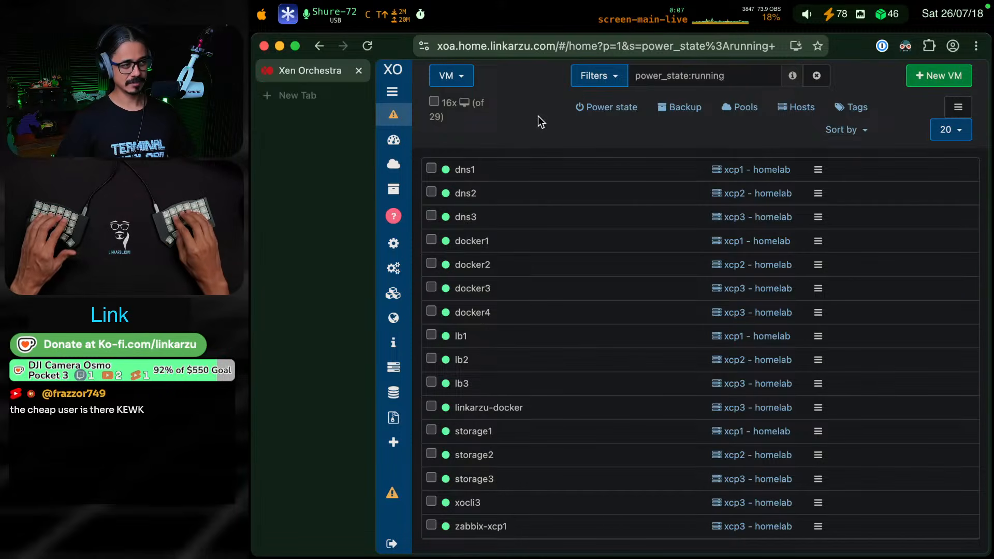
Expand the Xen Orchestra navigation sidebar and open the list of VM templates
click(393, 94)
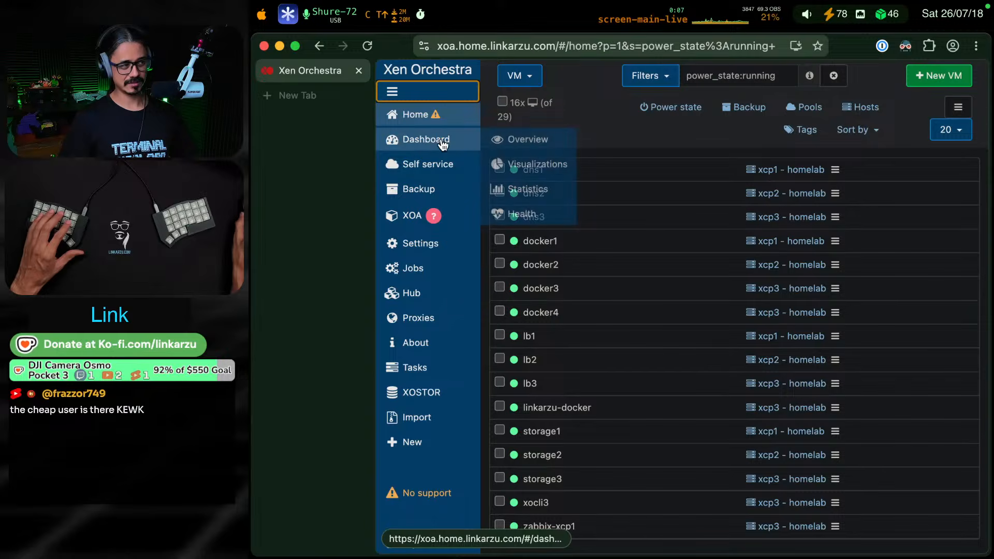
mouse_move(437, 113)
click(505, 200)
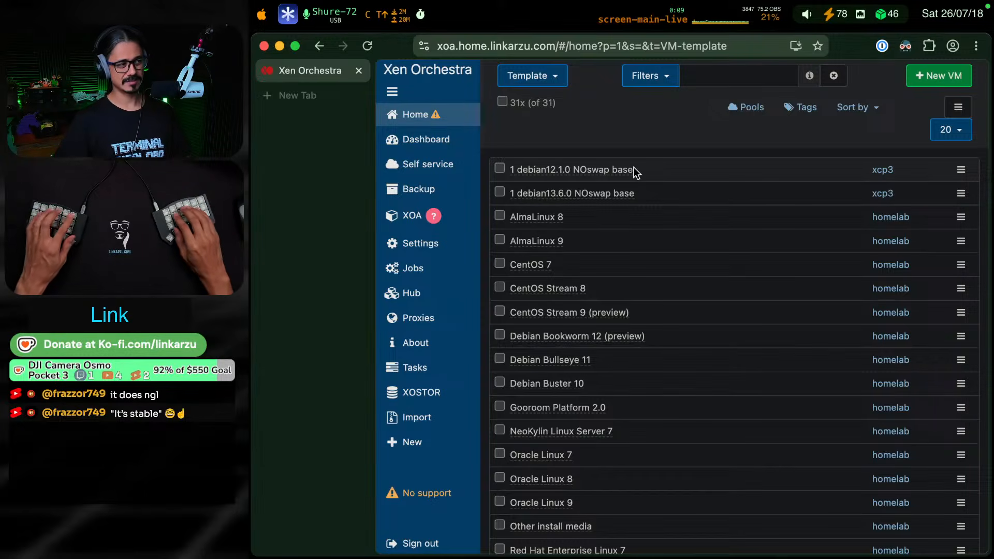
Search Google for "centos aquired" in a new browser tab
key(super+t)
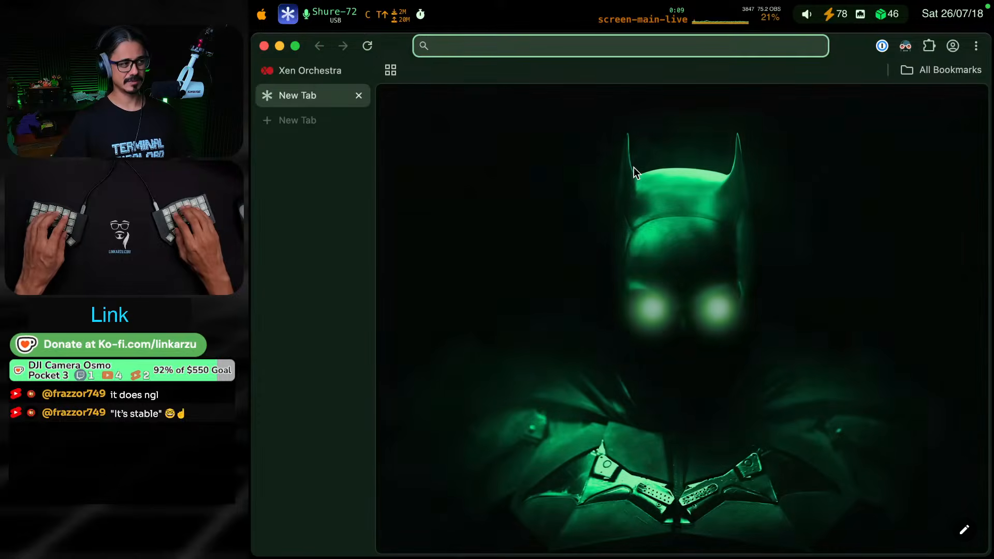
text(centos aquired)
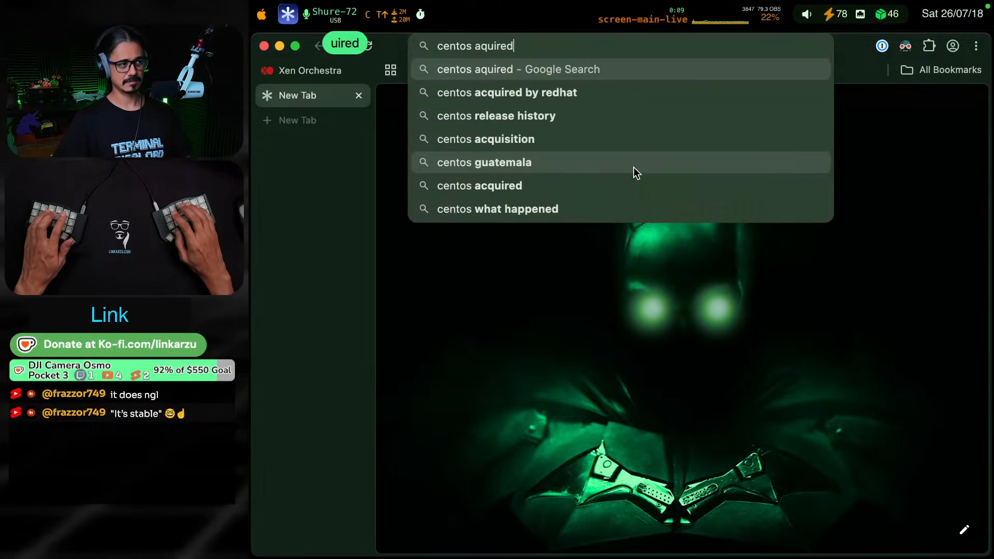
key(Return)
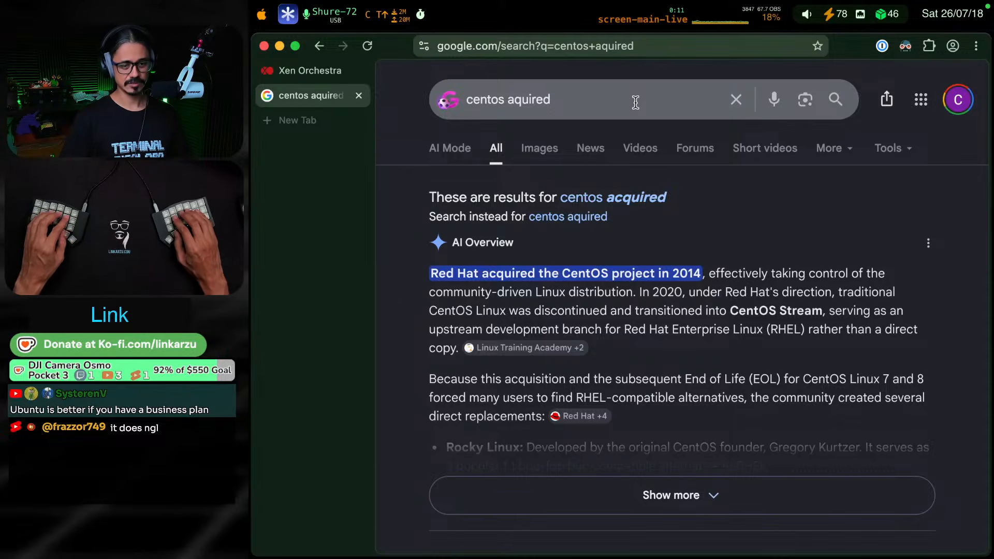
Switch to the Social Stream windows and review the YouTube and Twitch chat messages
key(ctrl+shift+F9)
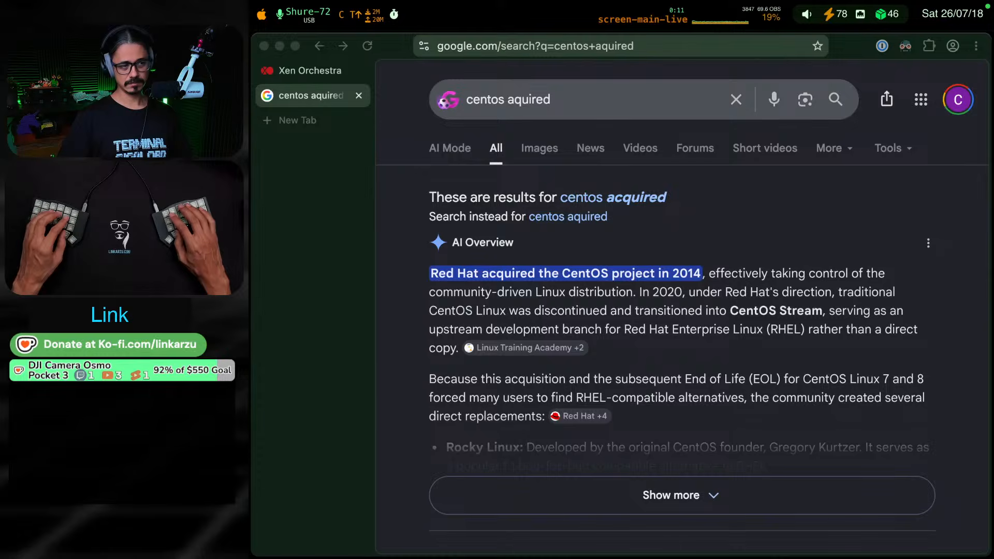
key(ctrl+shift+F8)
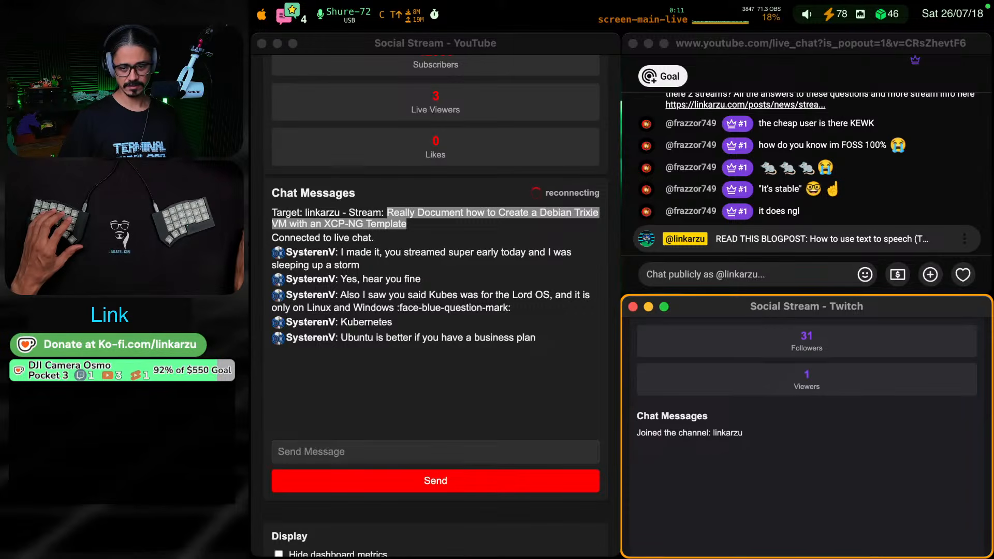
key(super+Tab)
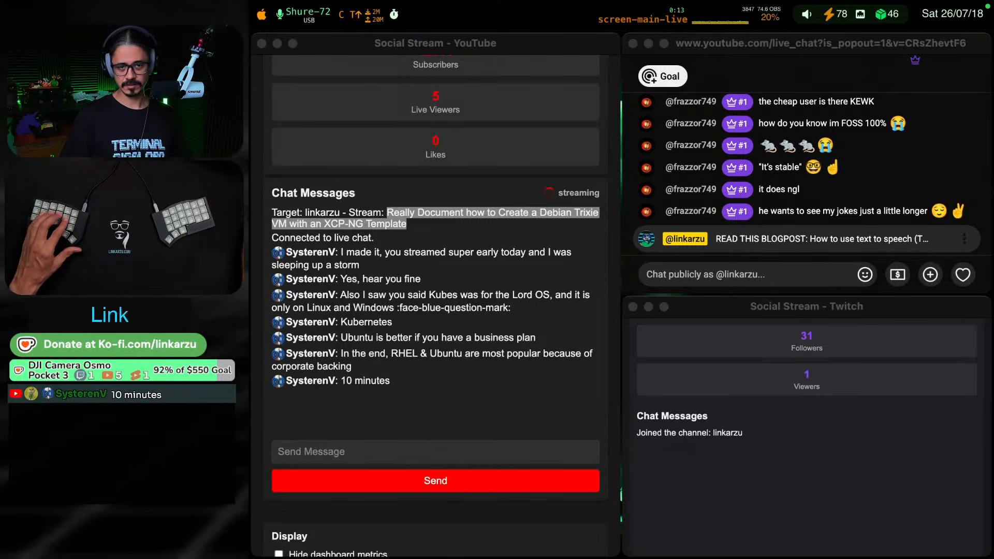
click(807, 422)
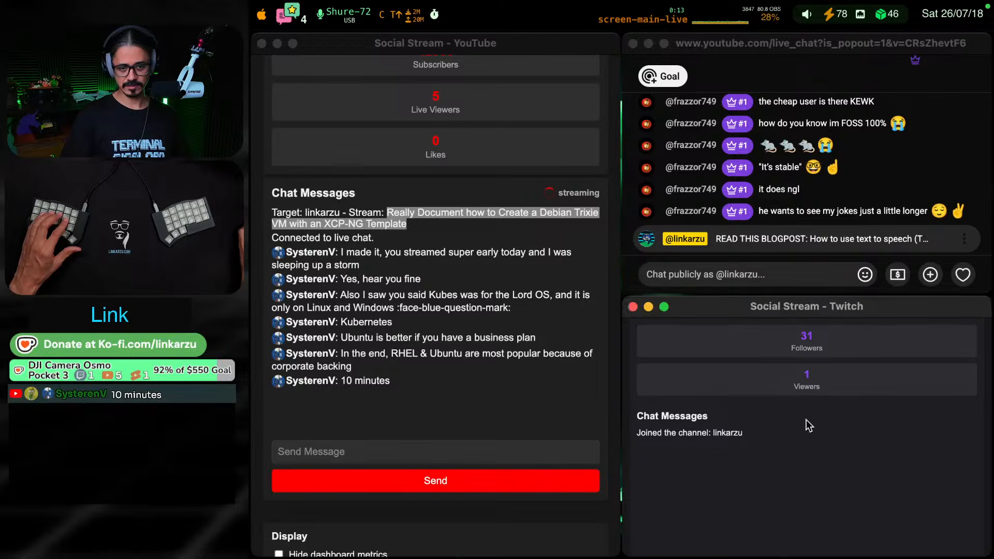
key(super+Tab)
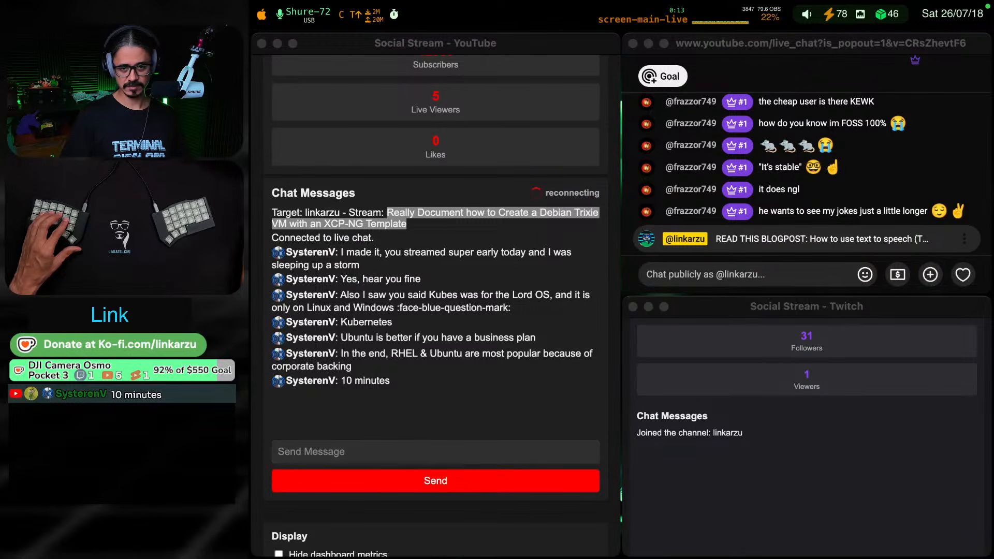
key(super+a)
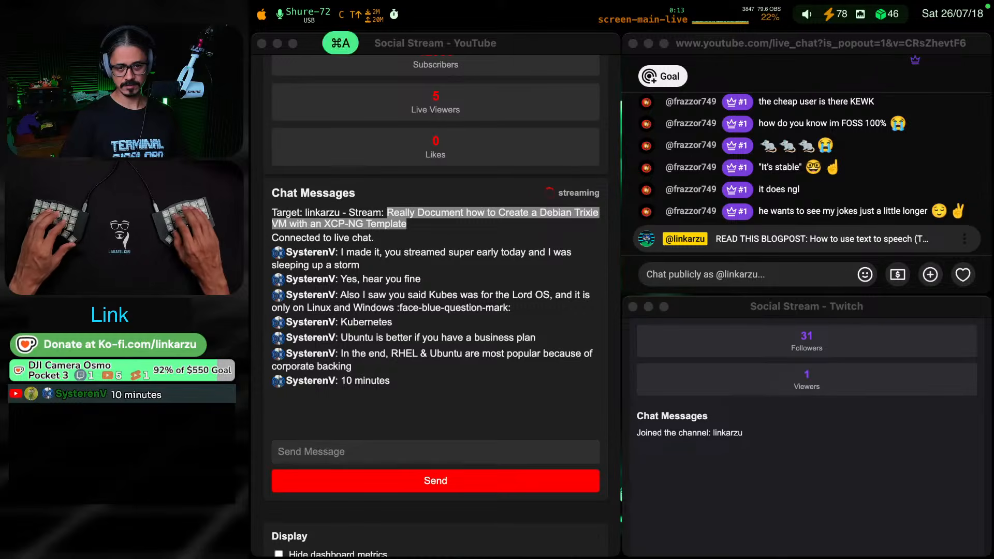
key(super+v)
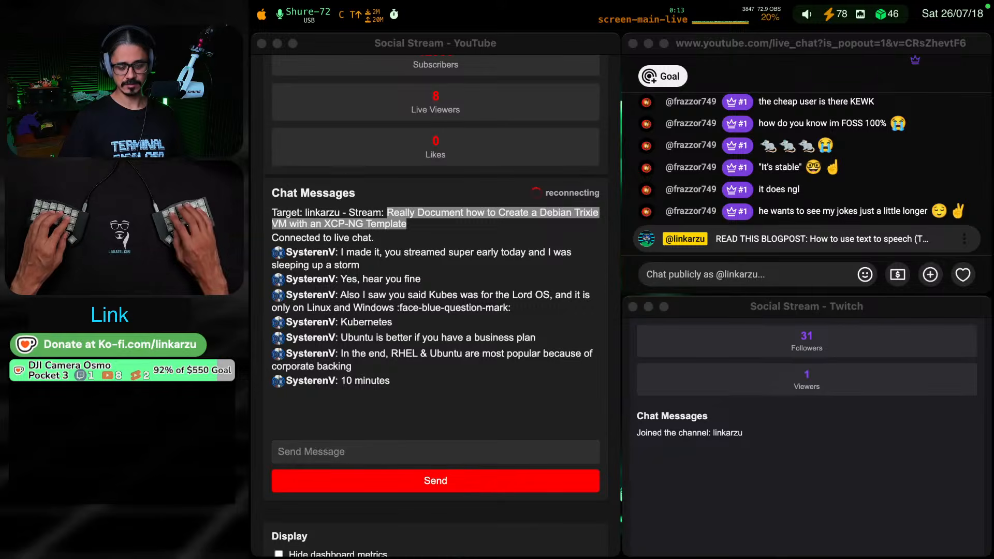
key(super+grave)
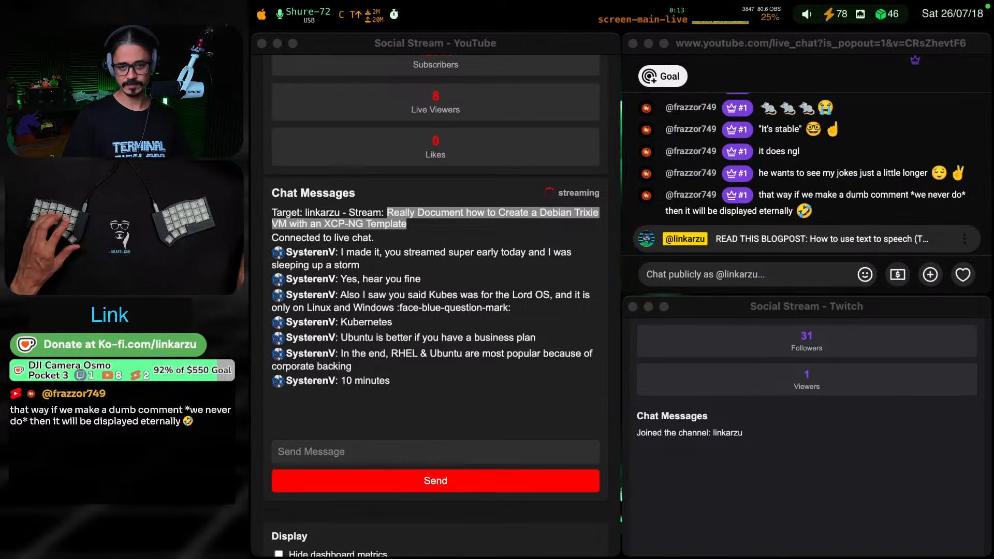
key(super+grave)
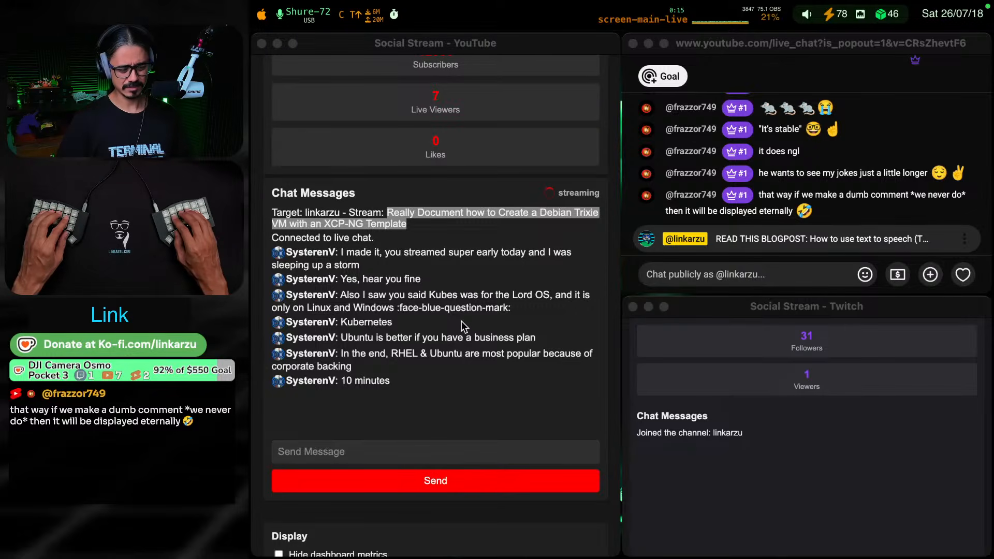
Return to the browser, convert 60000ms to seconds with the Raycast launcher, and close the launcher
key(super+Tab)
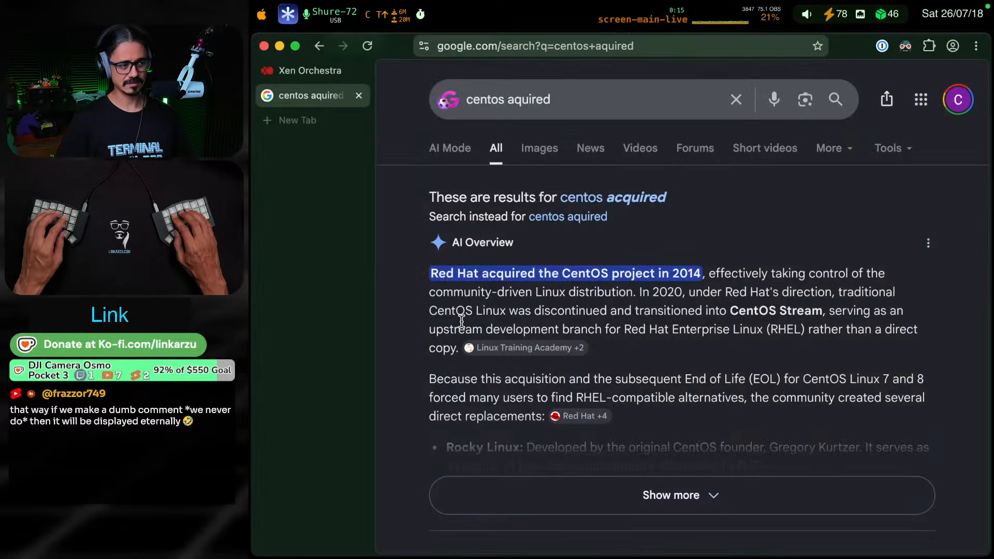
key(super+space)
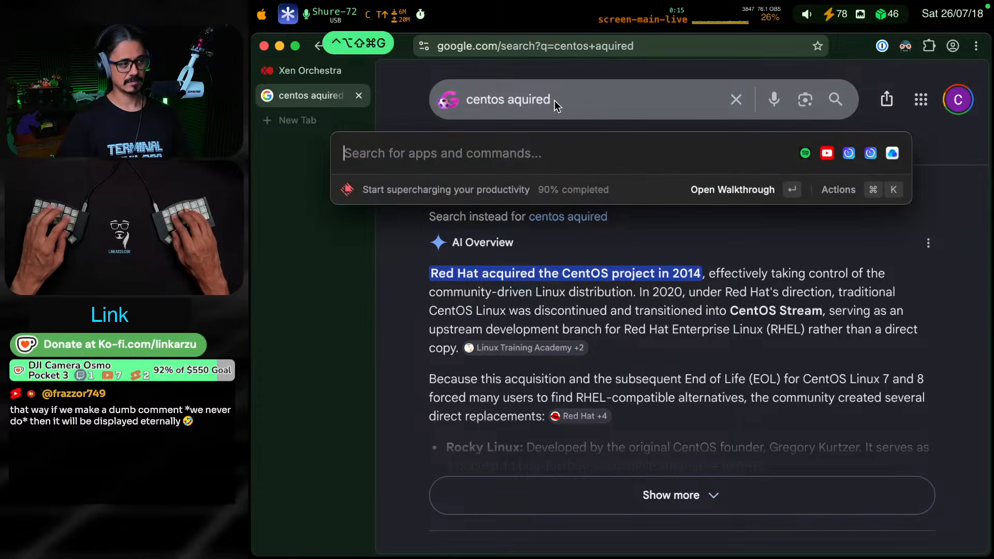
text(6)
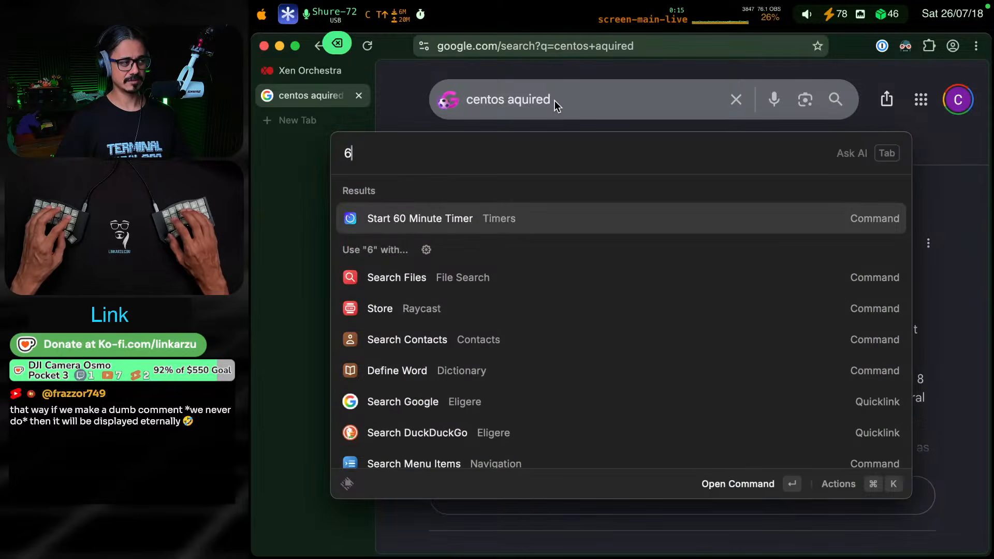
text(0000ms to s)
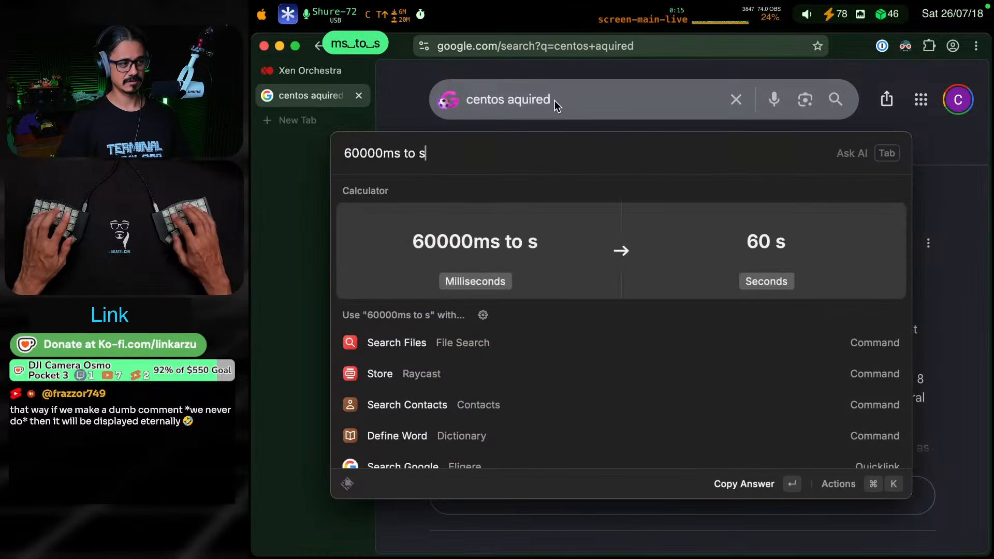
key(Escape)
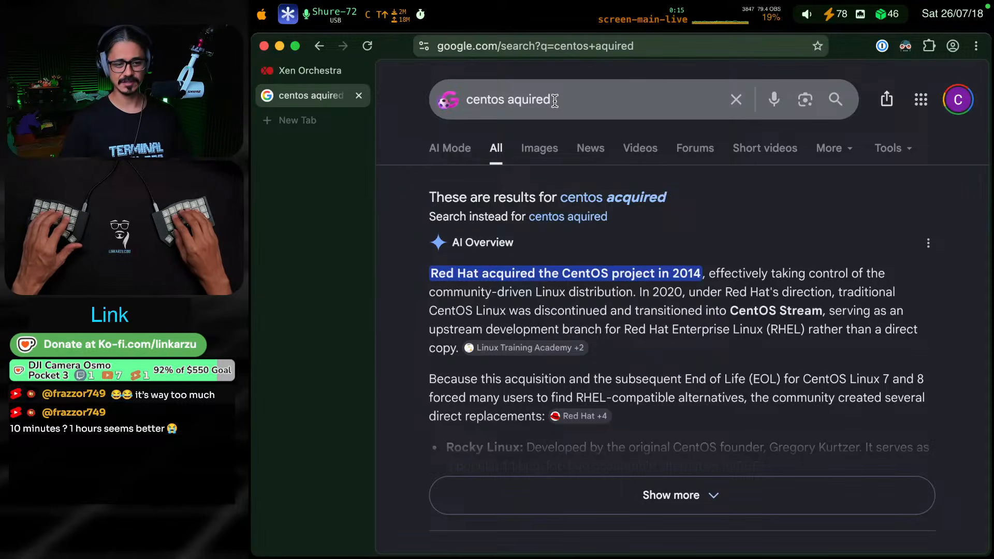
Stop any running countdown and start the desktop timer in SW Mode
mouse_move(312, 16)
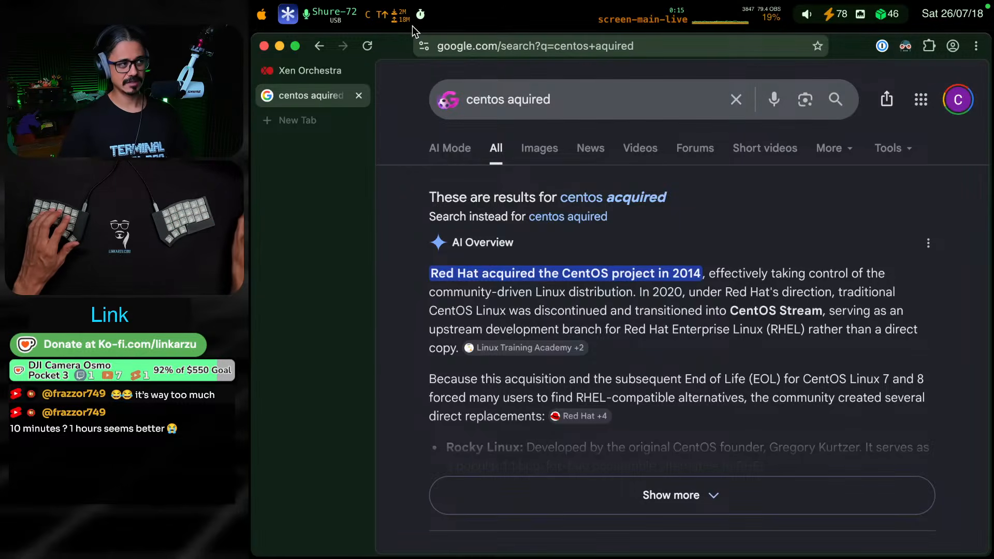
click(420, 14)
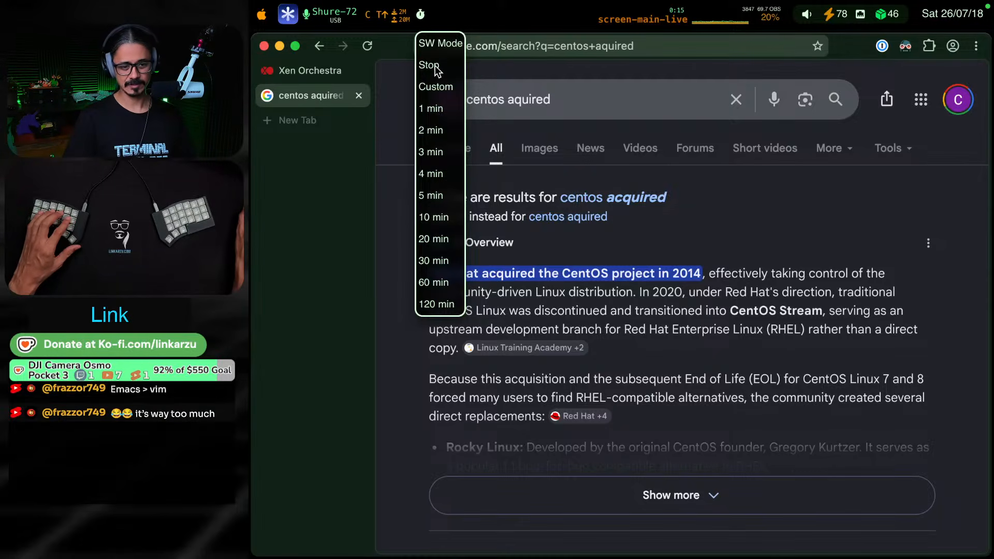
click(436, 68)
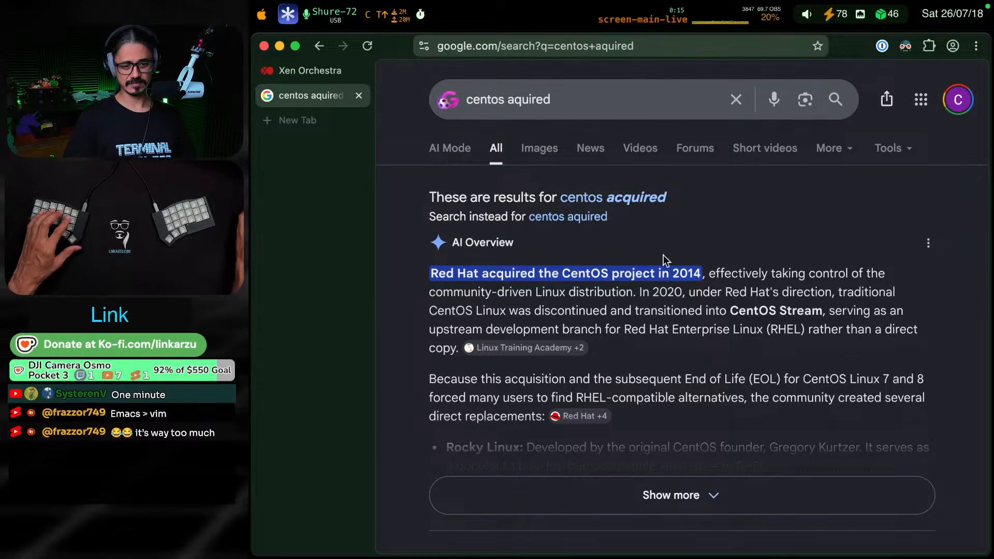
click(421, 17)
click(441, 44)
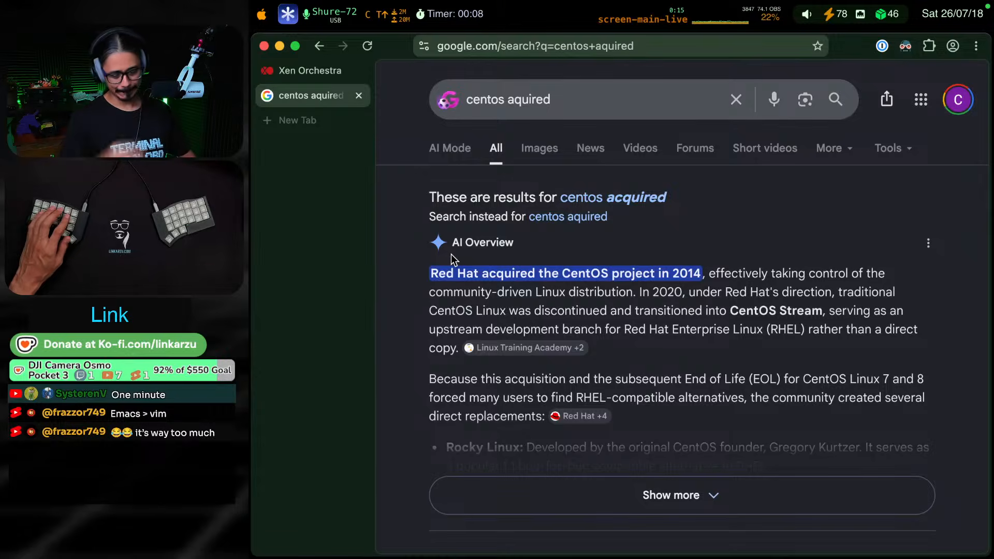
Switch to the terminal and look over the section headings of the 2026-07-18-Saturday.md daily note
key(ctrl+shift+F18)
key(k)
key(j)
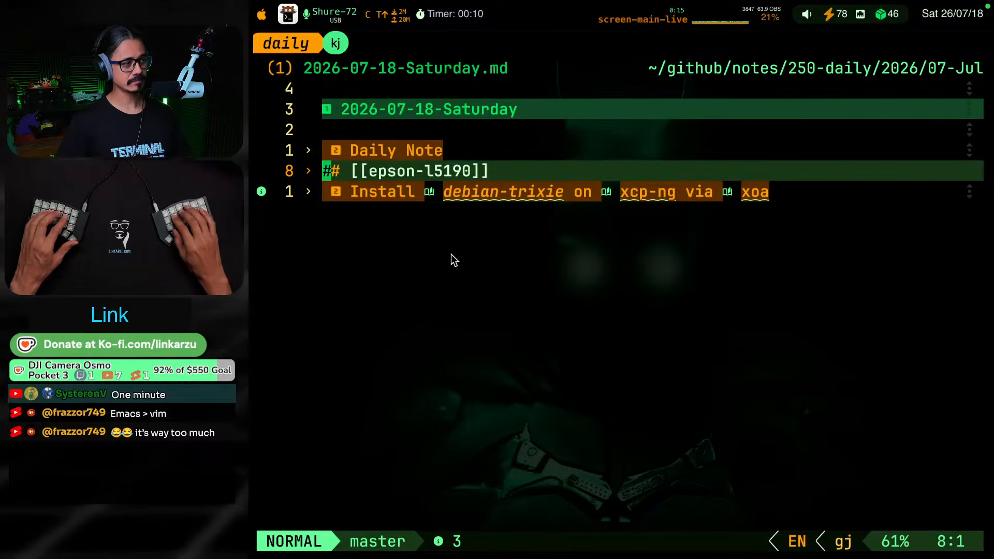
key(k)
key(k)
key(j)
key(j)
key(j)
key(k)
Return to the Xen Orchestra templates page in the browser and stop the running stopwatch timer
key(ctrl+shift+F19)
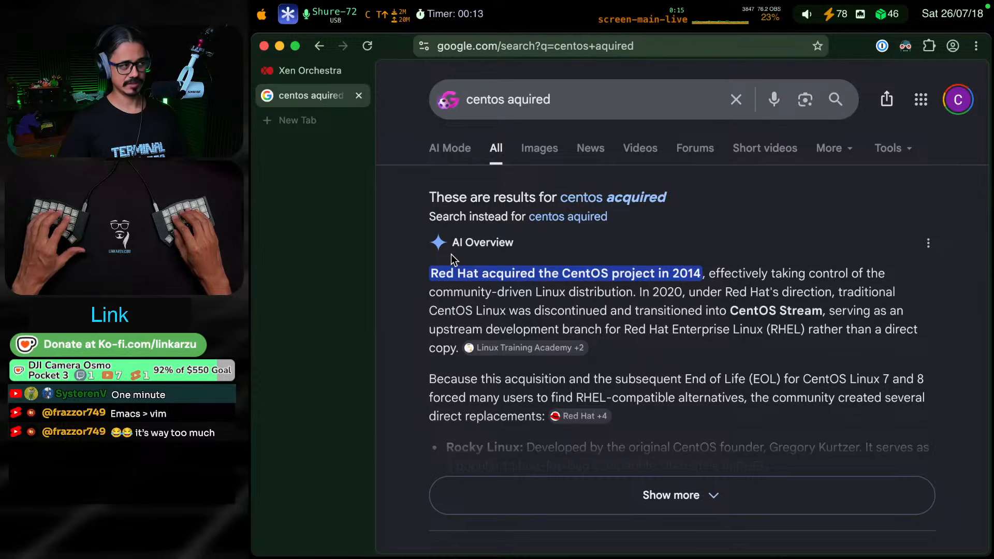
key(ctrl+shift+Tab)
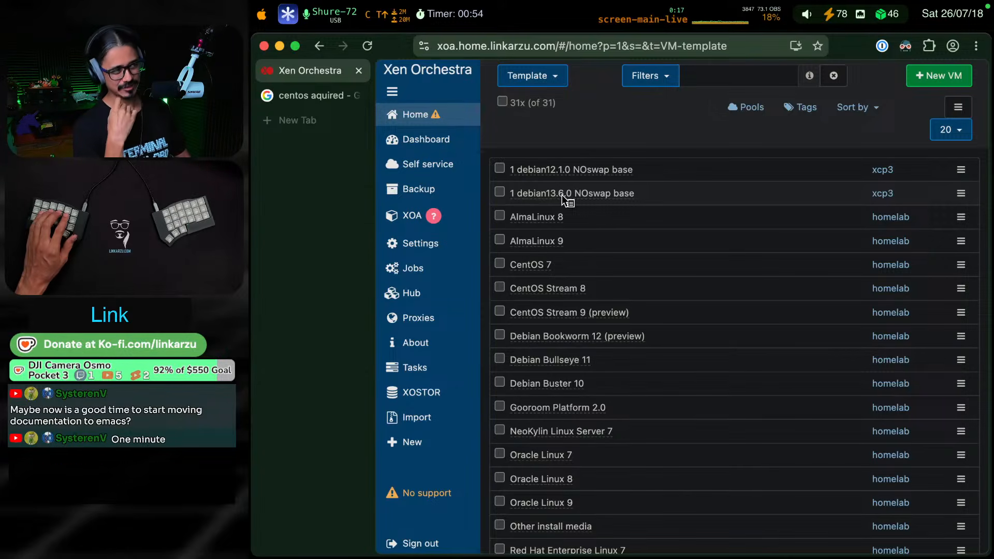
mouse_move(446, 95)
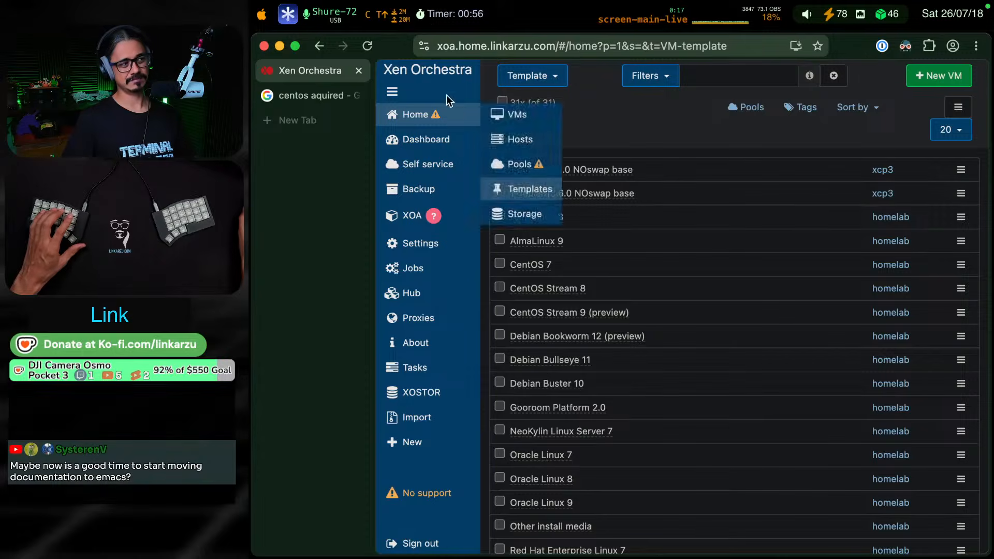
click(421, 15)
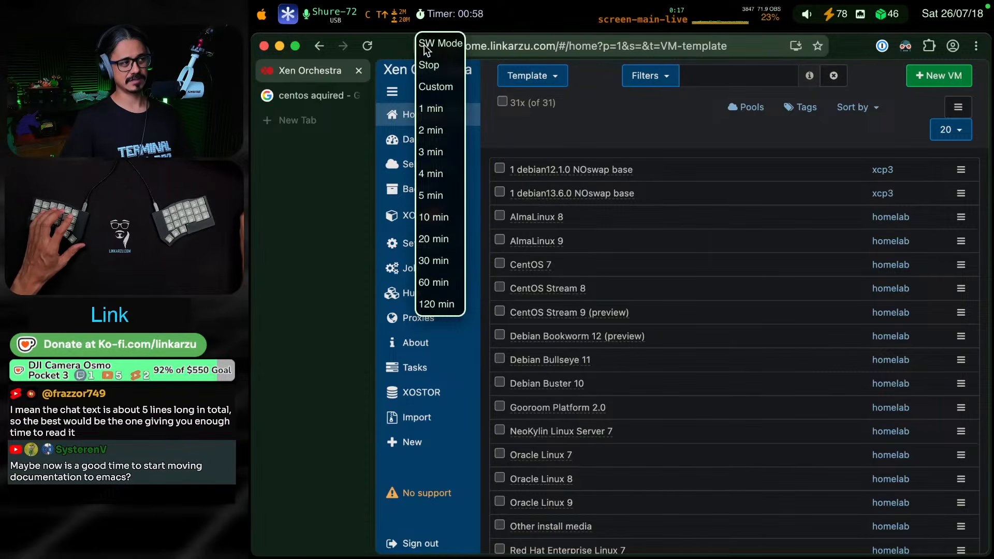
click(434, 64)
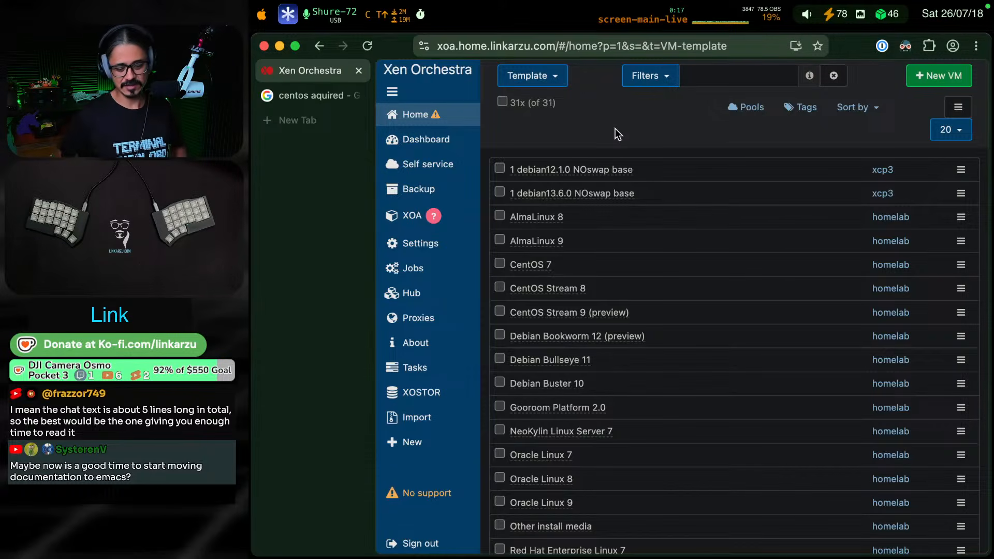
Check the livestream chat windows and return to the daily note in the terminal
key(ctrl+shift+F8)
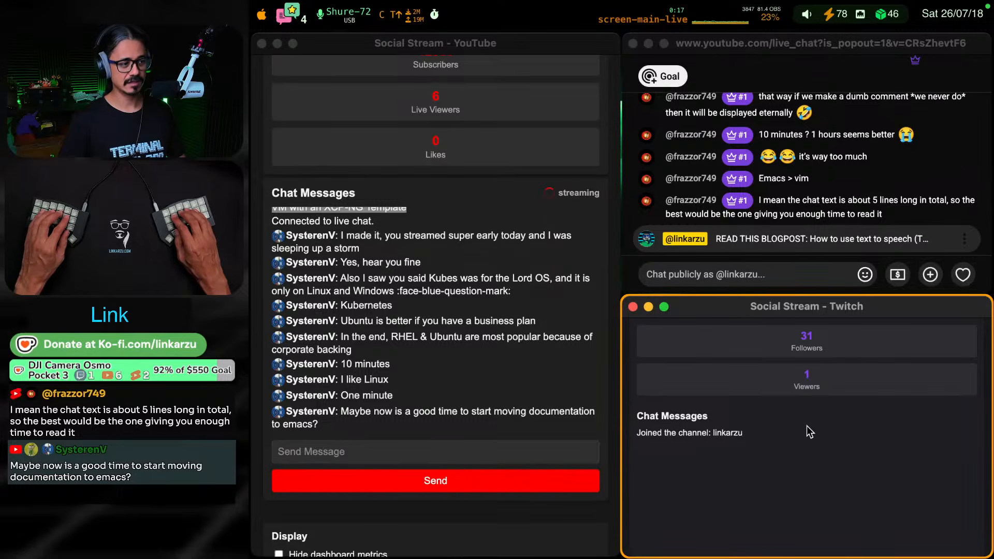
key(ctrl+shift+F18)
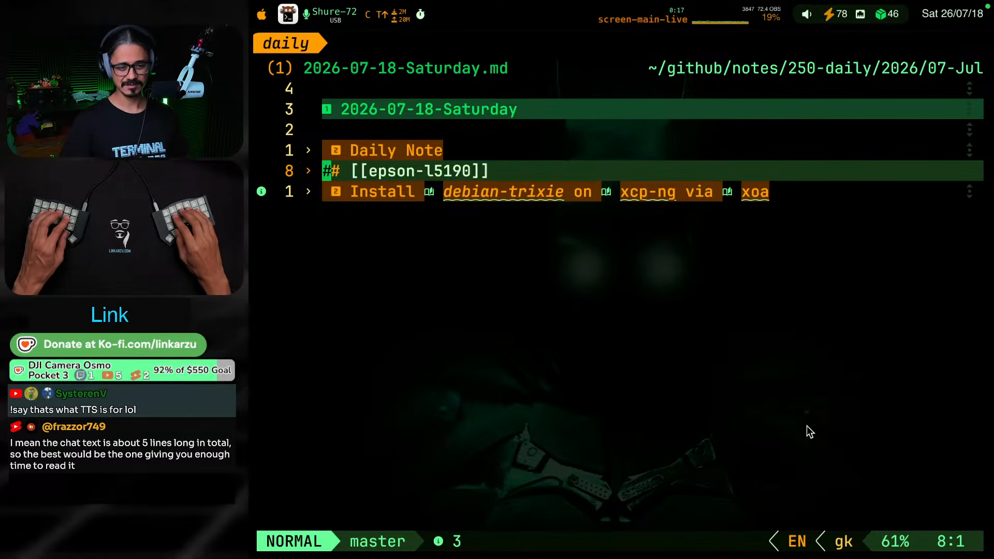
Convert the copied 1800000ms to seconds and then to minutes in the Raycast launcher
key(super+space)
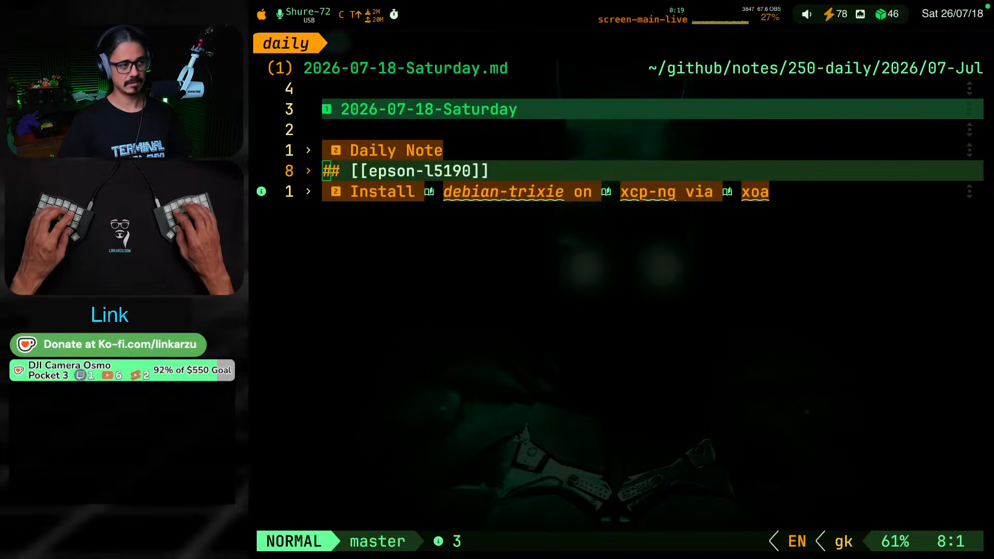
key(ctrl+alt+super+o)
text(1800000)
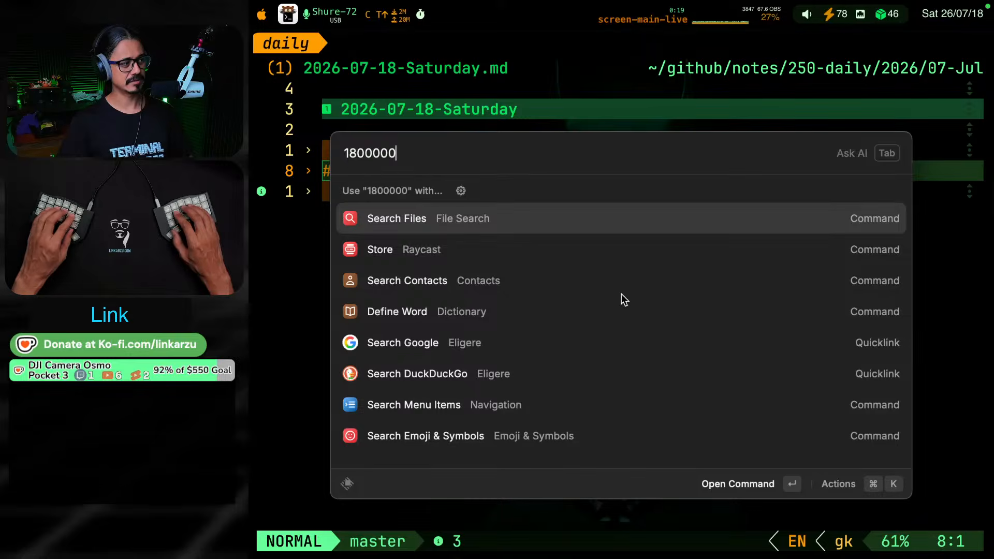
text(to)
key(BackSpace)
key(BackSpace)
key(BackSpace)
key(BackSpace)
text(ms to s)
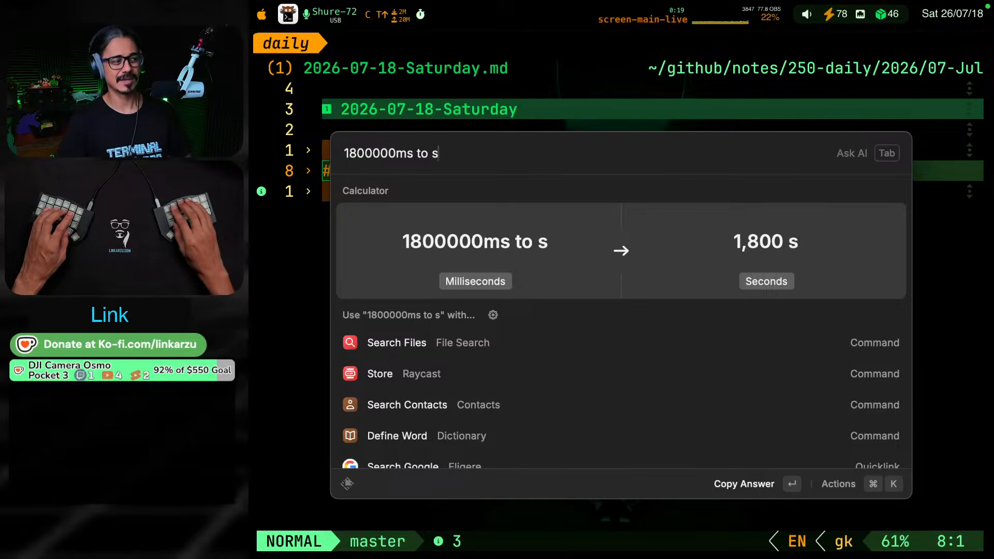
key(BackSpace)
text(min)
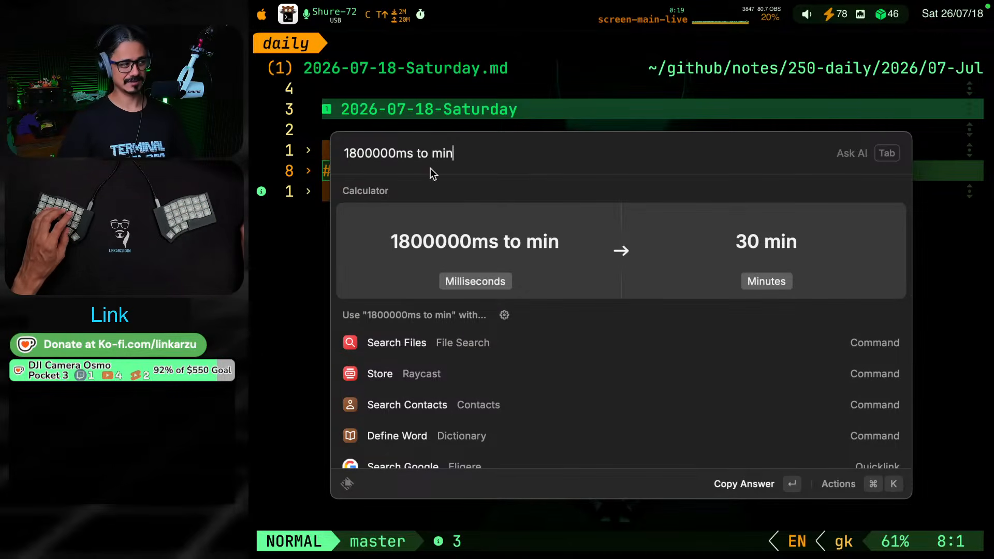
Change the Raycast conversion to 180000ms to min and close the launcher
click(380, 154)
key(BackSpace)
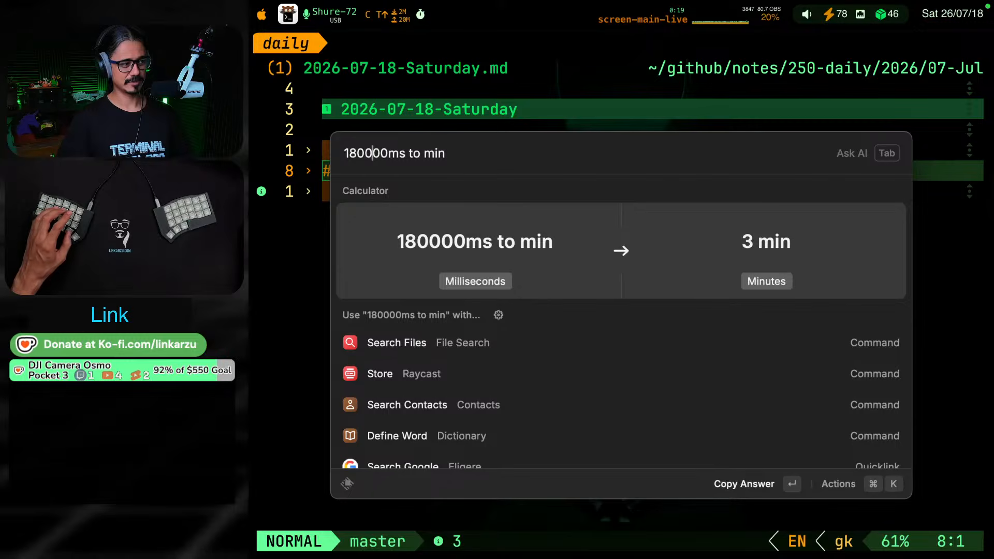
key(Escape)
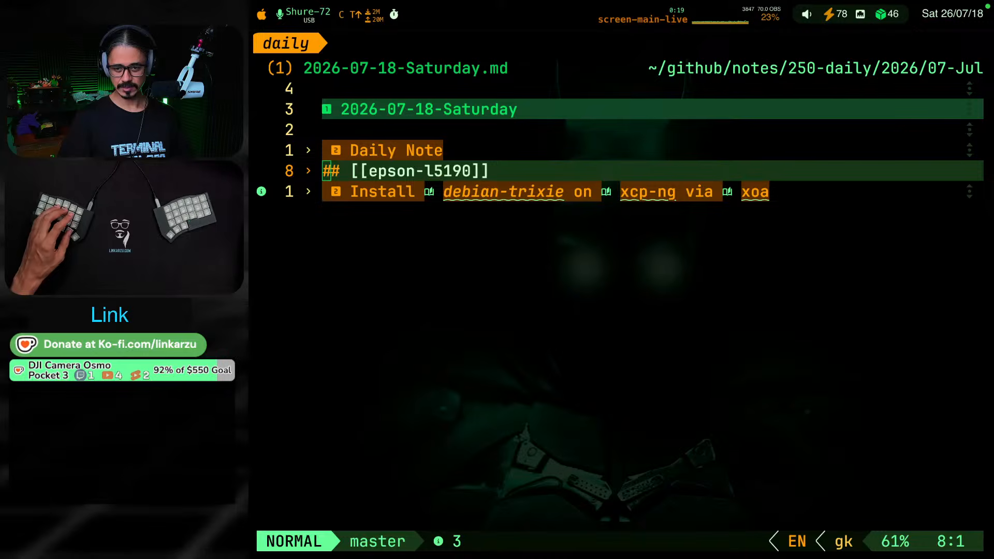
Copy the 180000 value, replace the old launcher query with its conversion from milliseconds to minutes, and close the launcher
key(super+c)
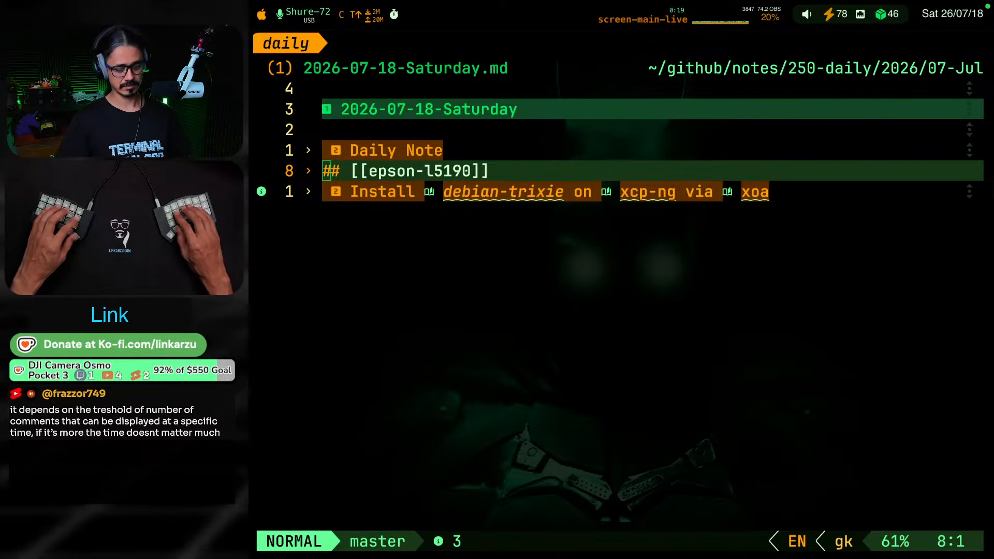
key(ctrl+shift+F18)
key(ctrl+alt+shift+super+m)
key(super+v)
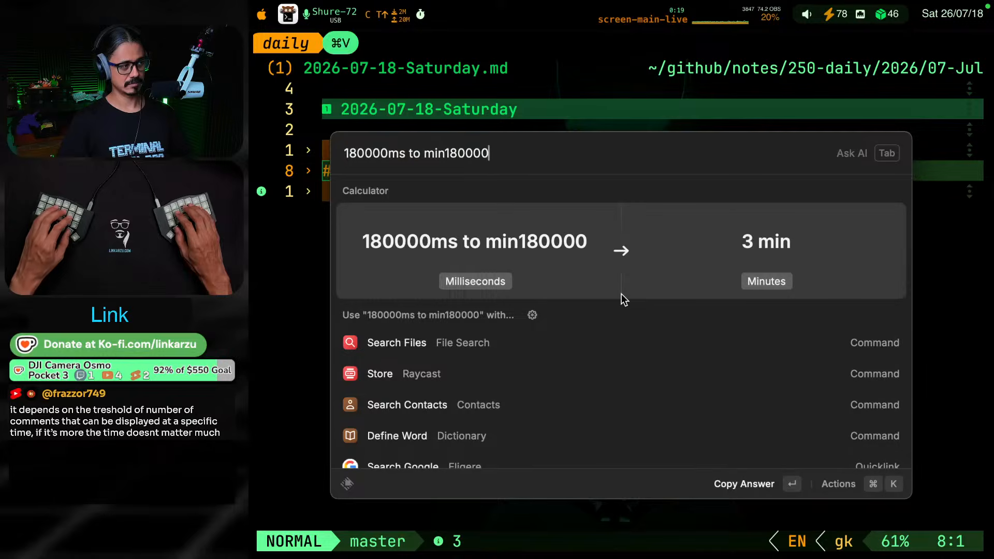
key(alt+shift+Left)
key(alt+shift+Left)
key(alt+shift+Left)
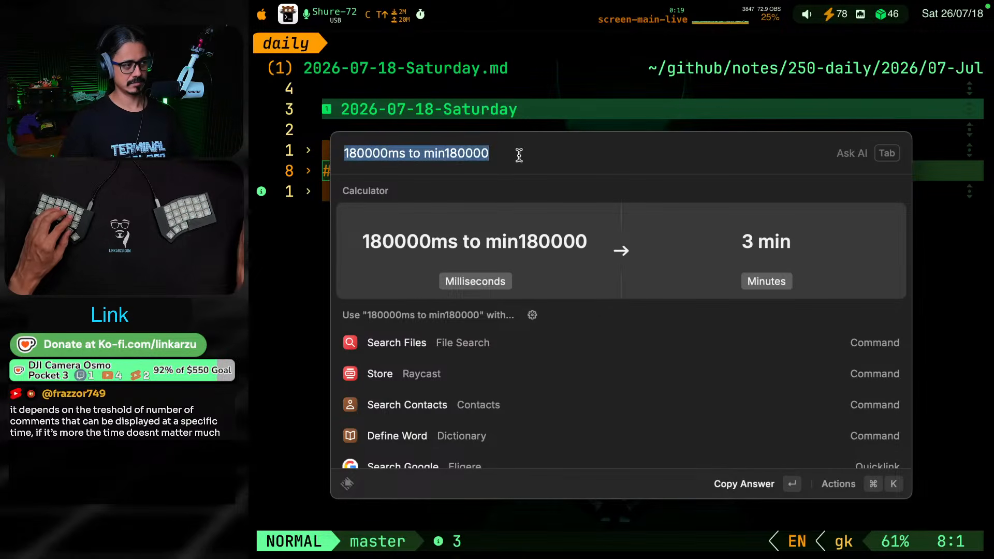
key(super+v)
text(ms to m)
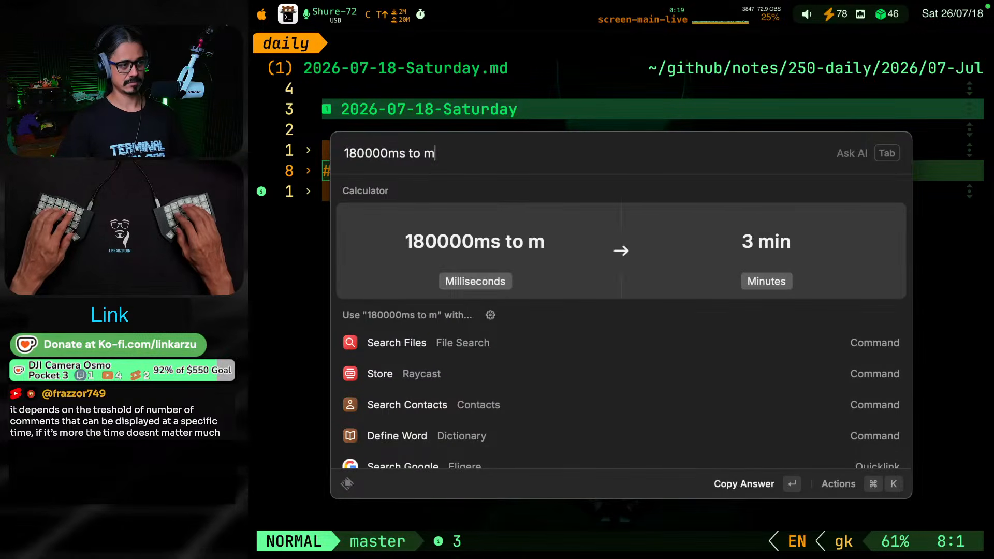
key(Return)
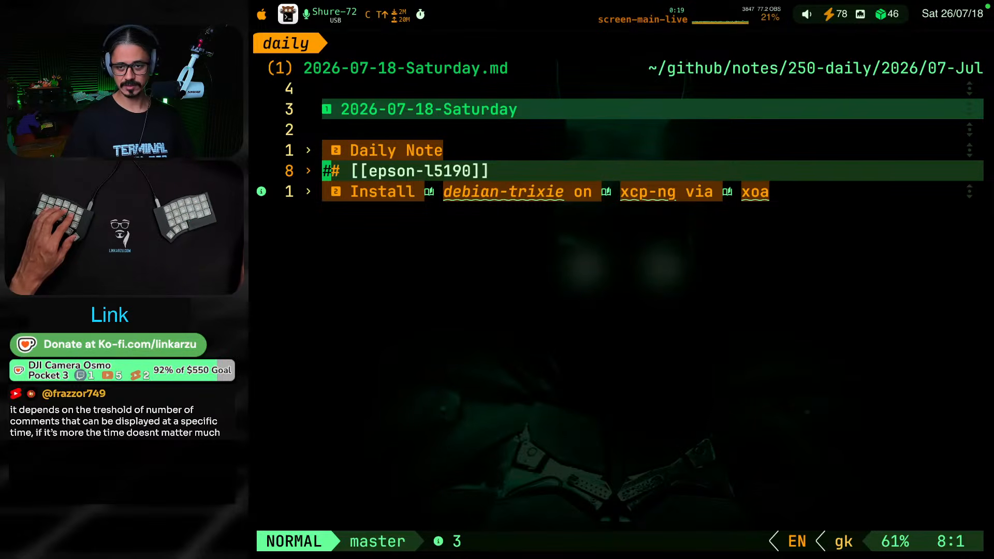
key(super+space)
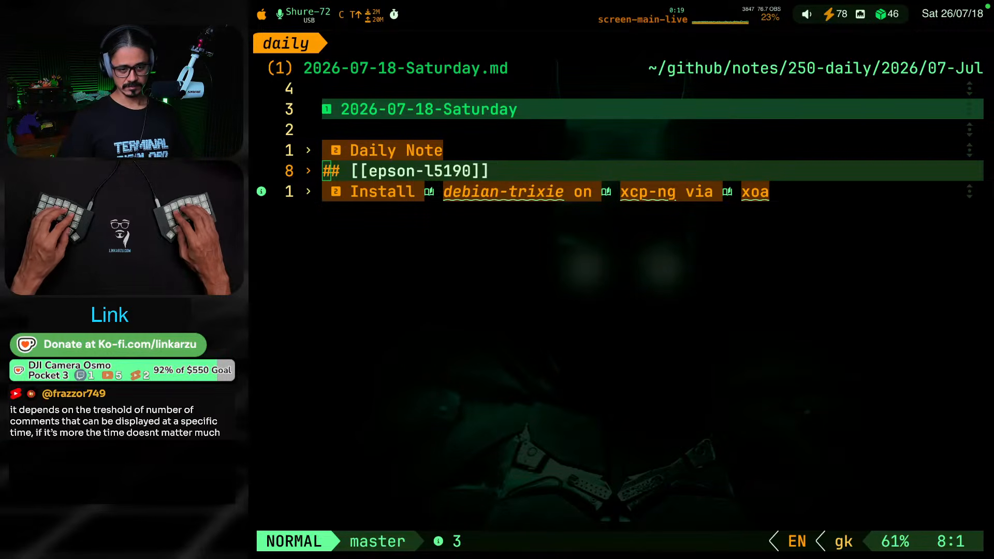
key(ctrl+shift+F9)
key(super+grave)
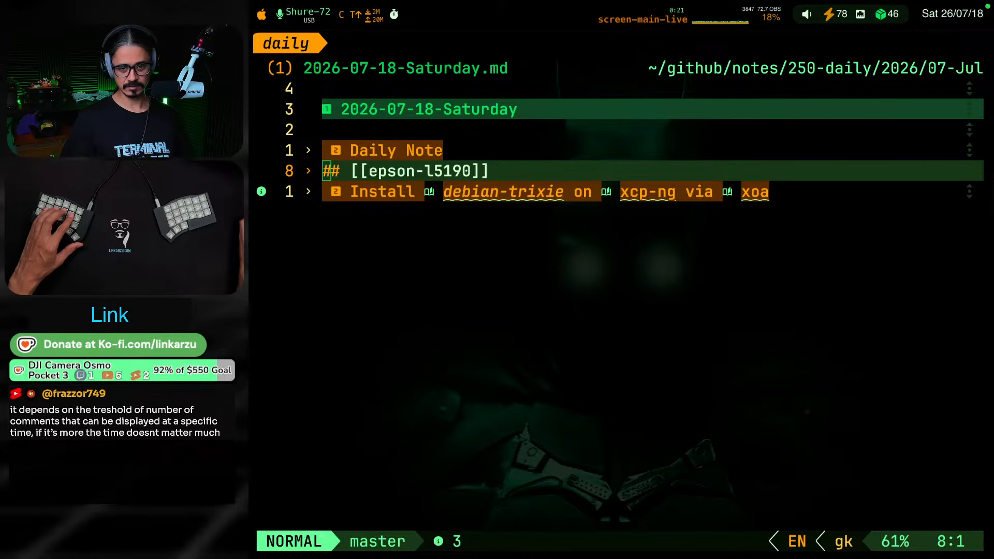
key(super+a)
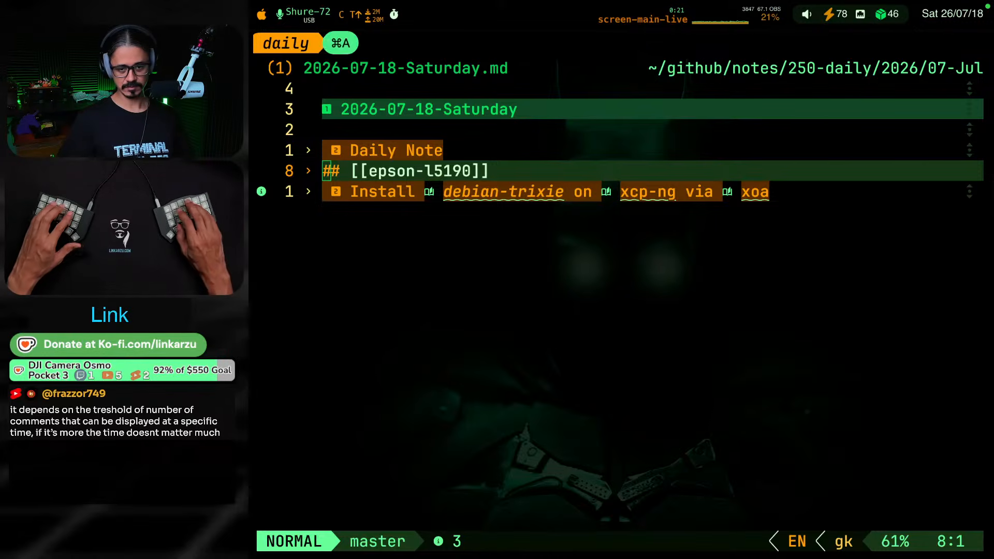
key(super+a)
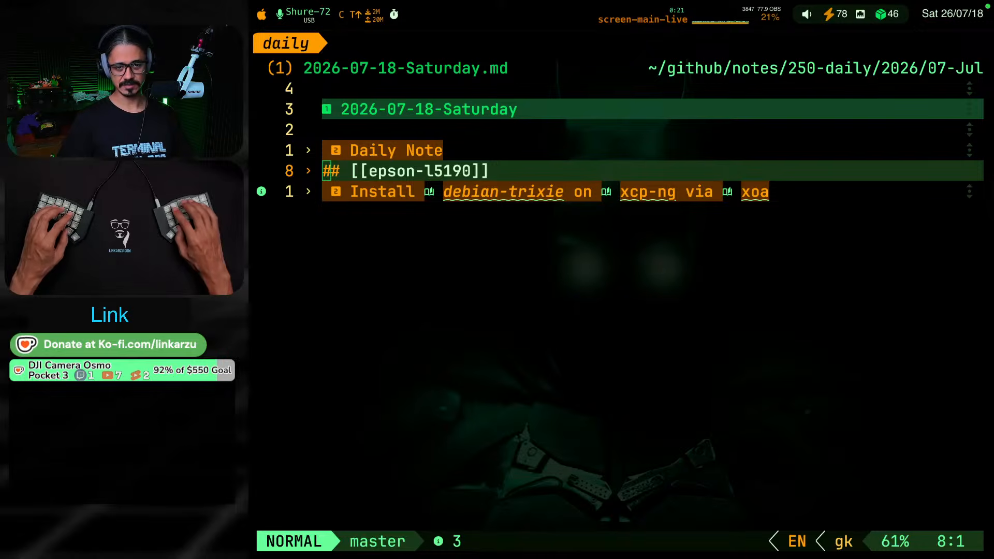
key(ctrl+shift+F8)
key(super+grave)
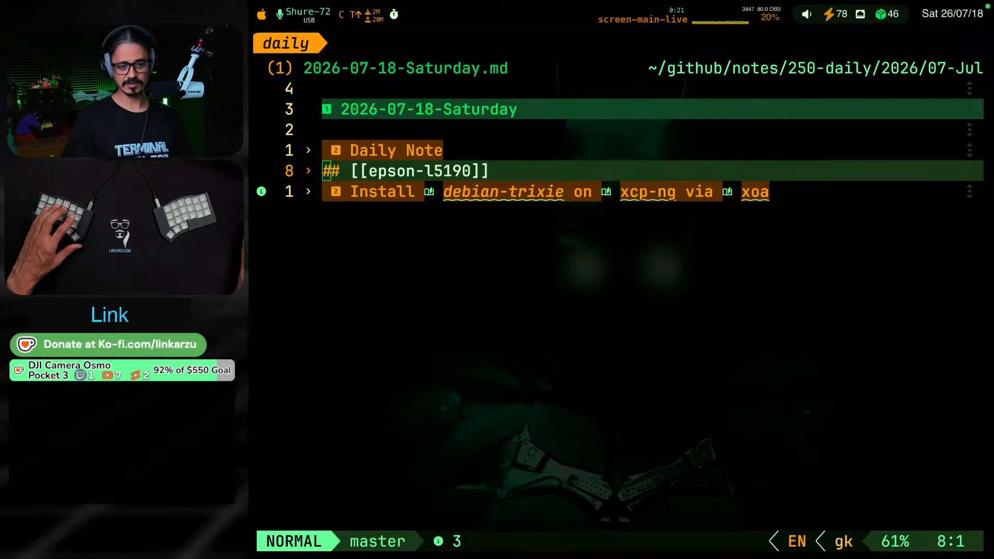
Start the desktop timer in SW Mode
click(394, 17)
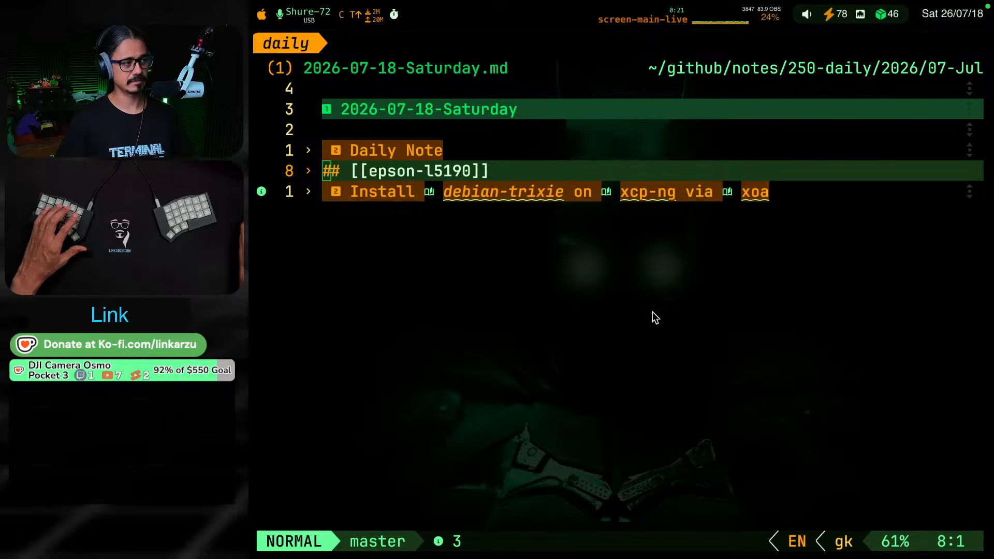
click(421, 18)
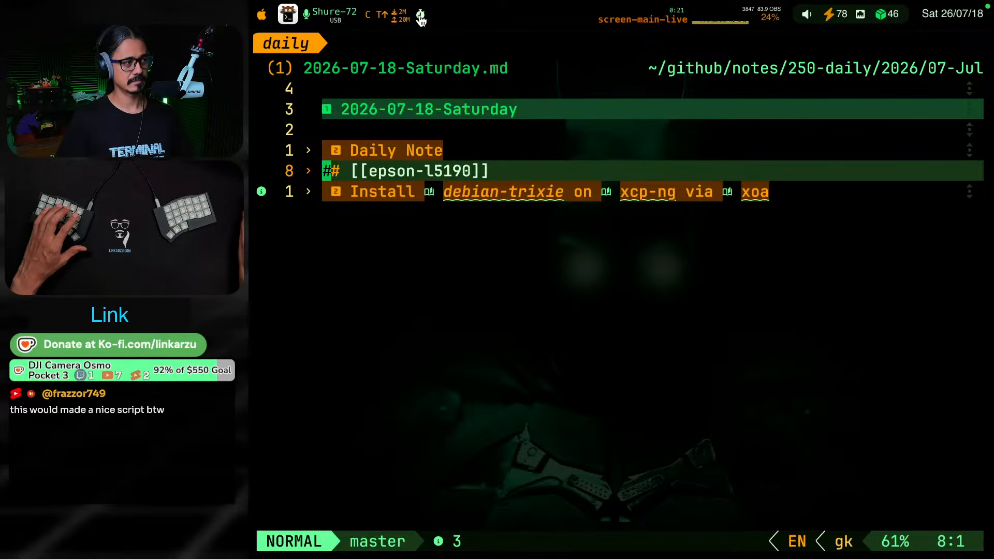
click(420, 20)
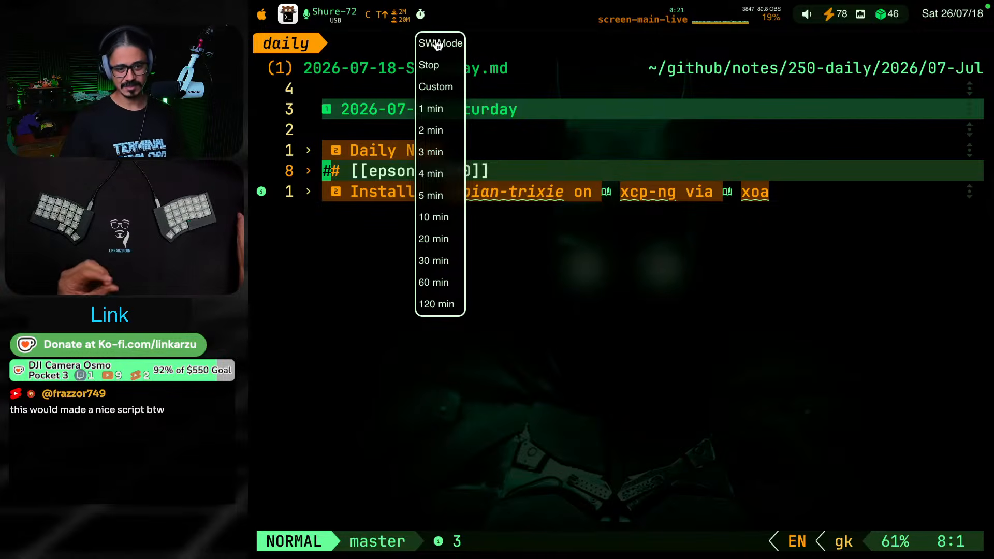
click(437, 44)
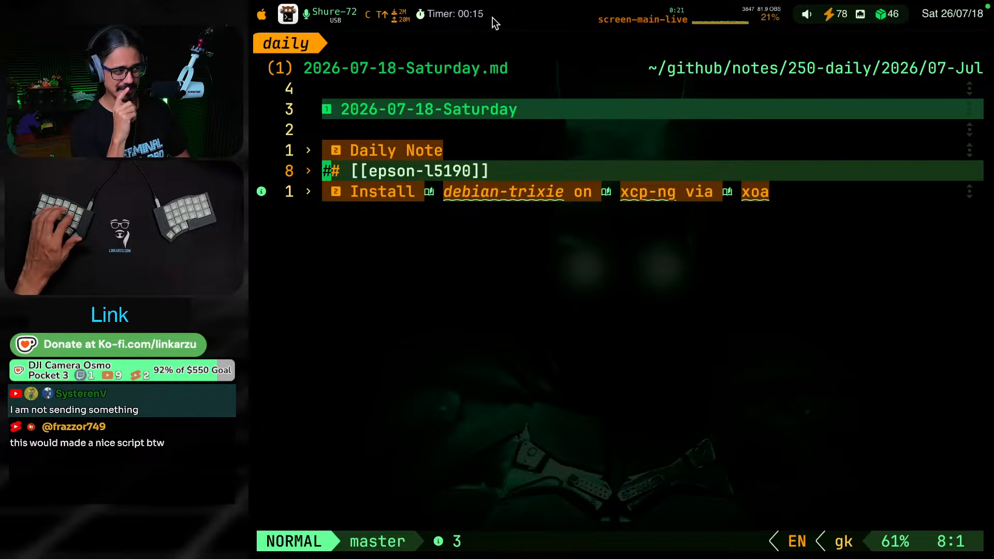
Run 260-obsRecordingType.sh from the script selector, view its recording types, and cancel the script
key(ctrl+shift+F18)
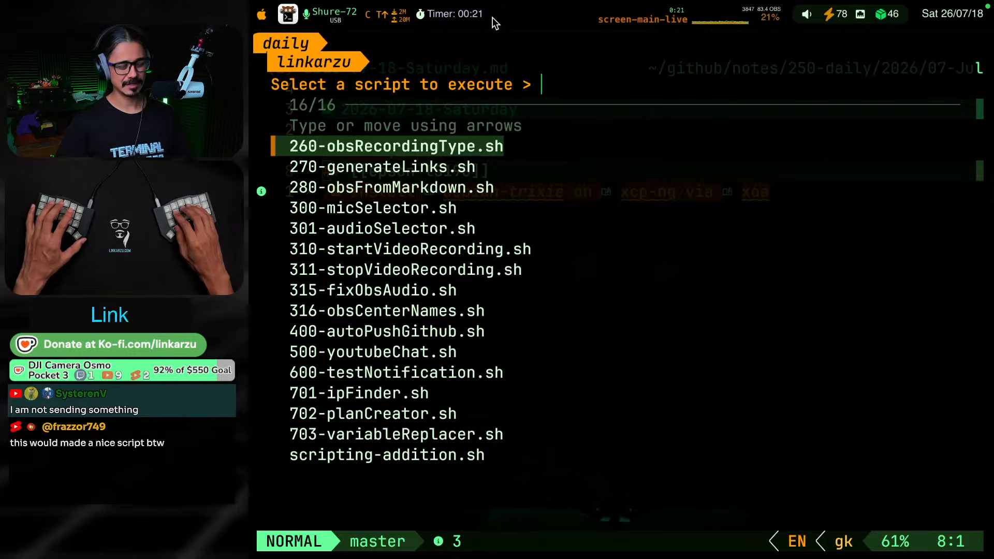
key(Return)
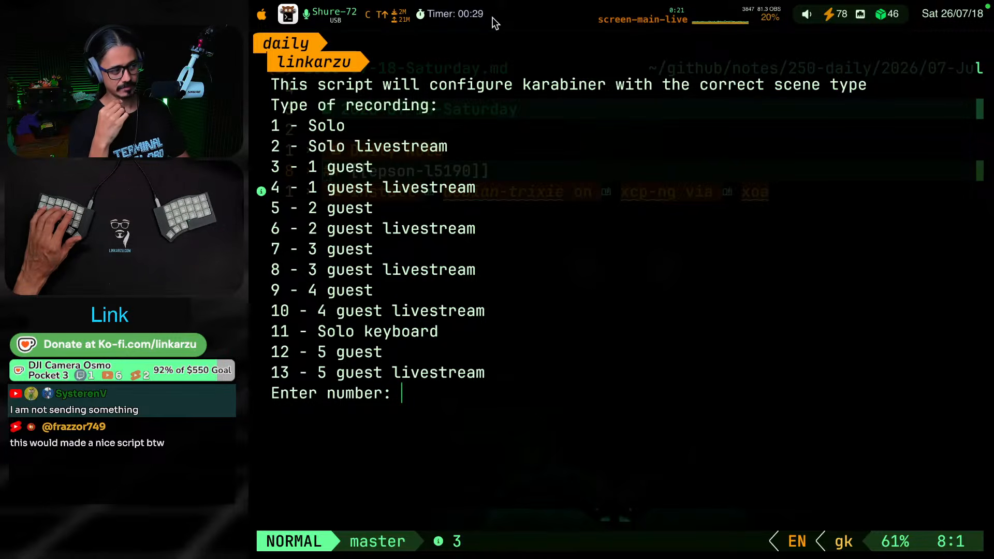
key(Escape)
key(BackSpace)
key(BackSpace)
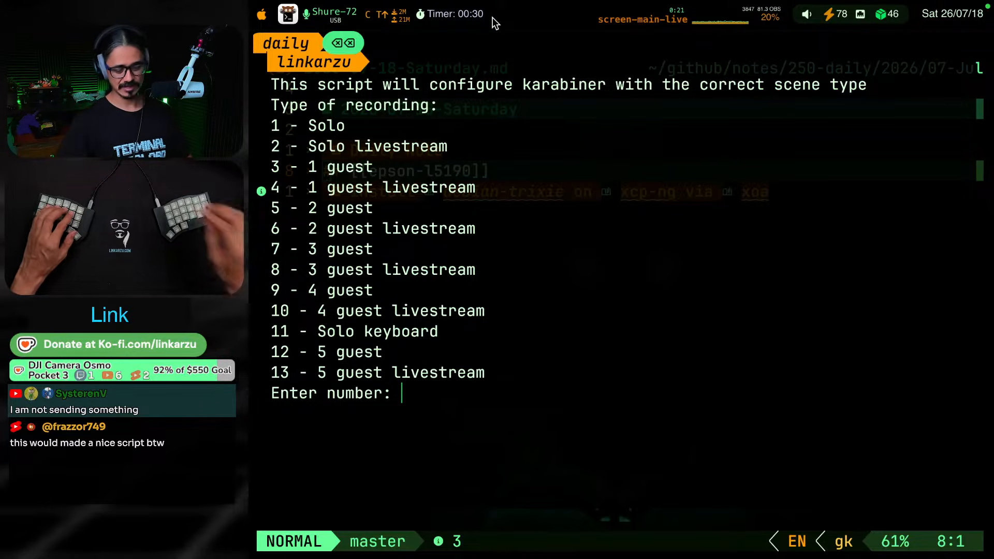
key(ctrl+c)
Run 280-obsFromMarkdown.sh from the script selector, look over the meeting files, and leave without choosing one
key(alt+super+F3)
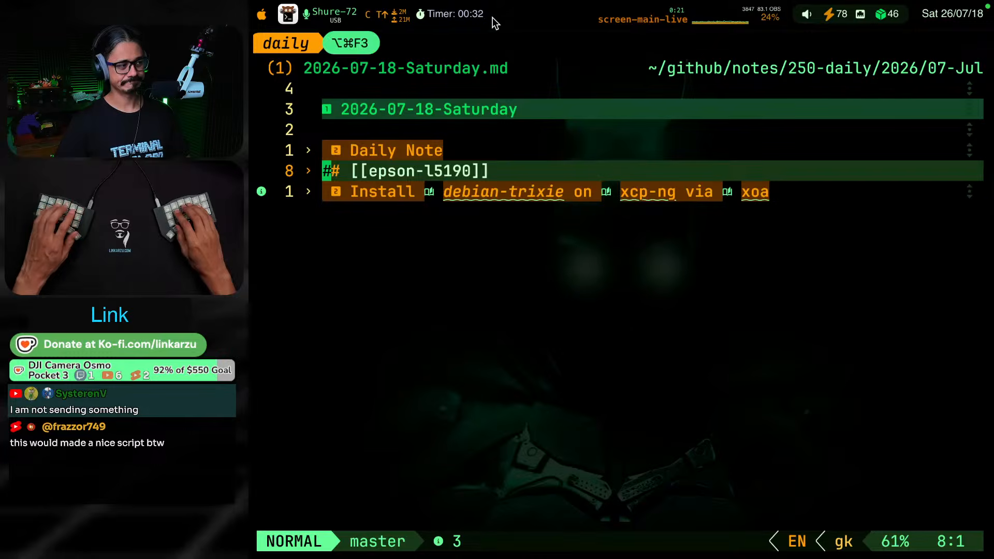
text(mar)
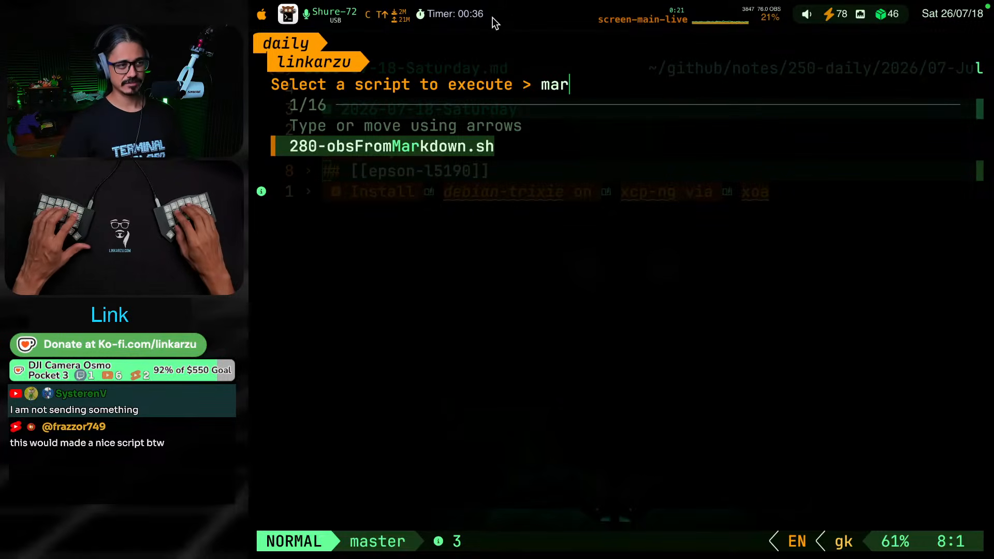
key(Return)
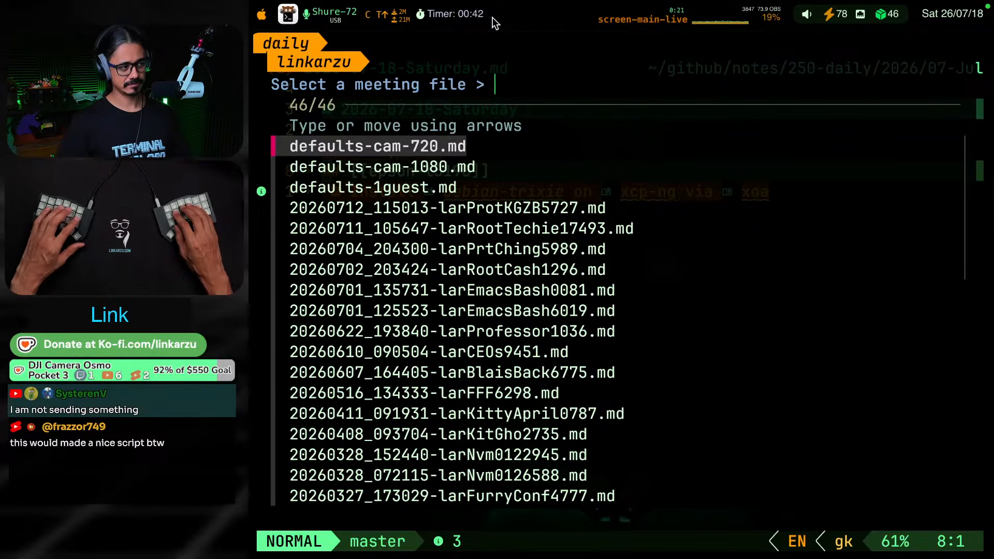
key(Escape)
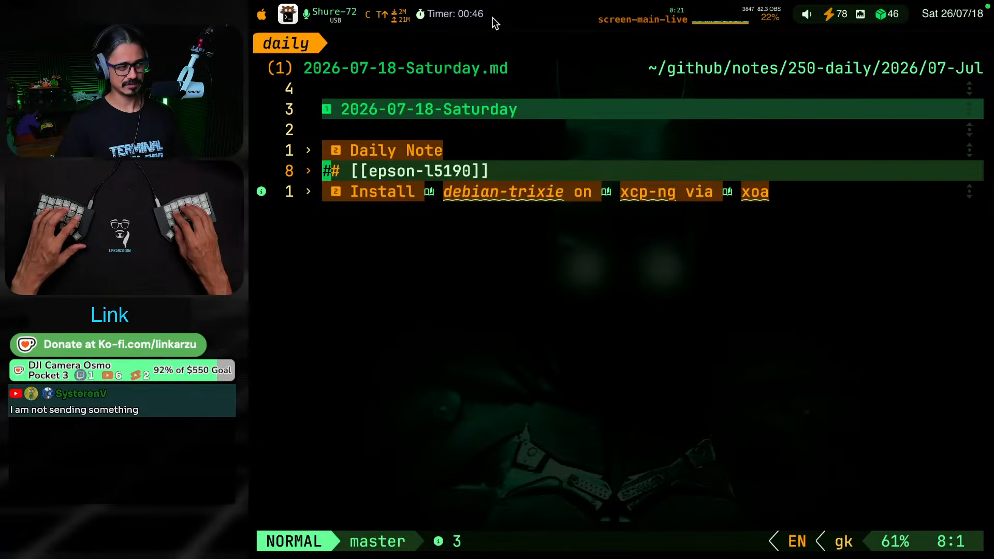
key(j)
key(k)
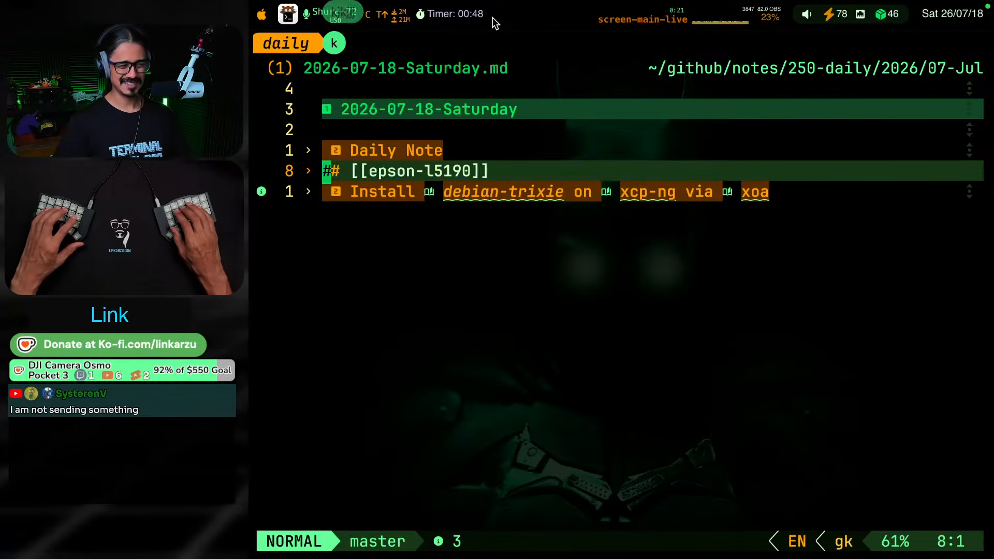
key(j)
key(j)
key(k)
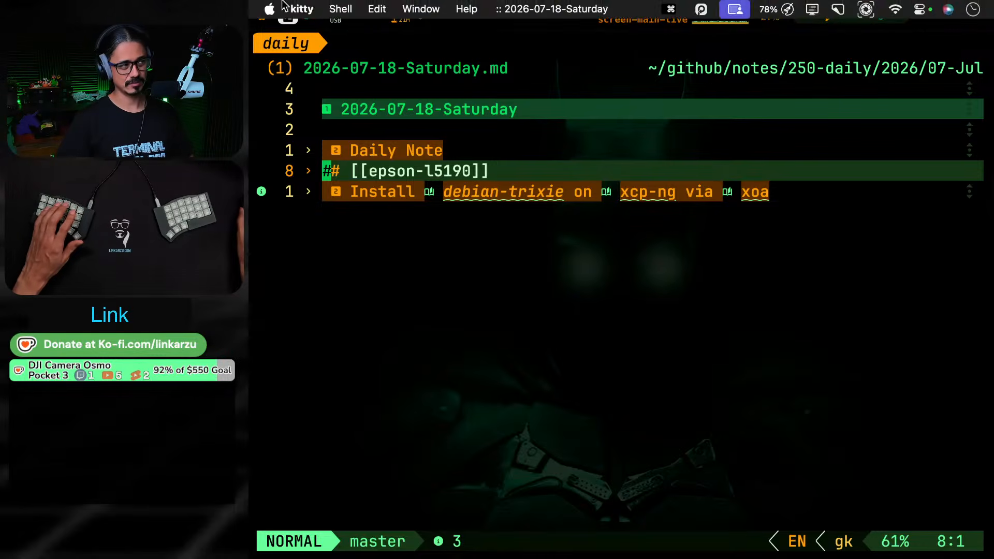
key(super+space)
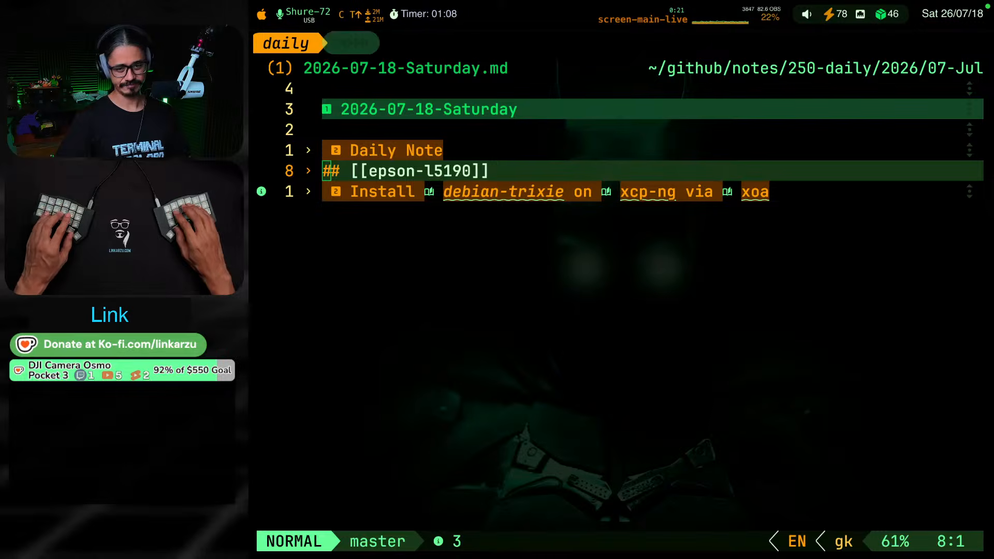
key(x)
key(ctrl+shift+F9)
key(super+grave)
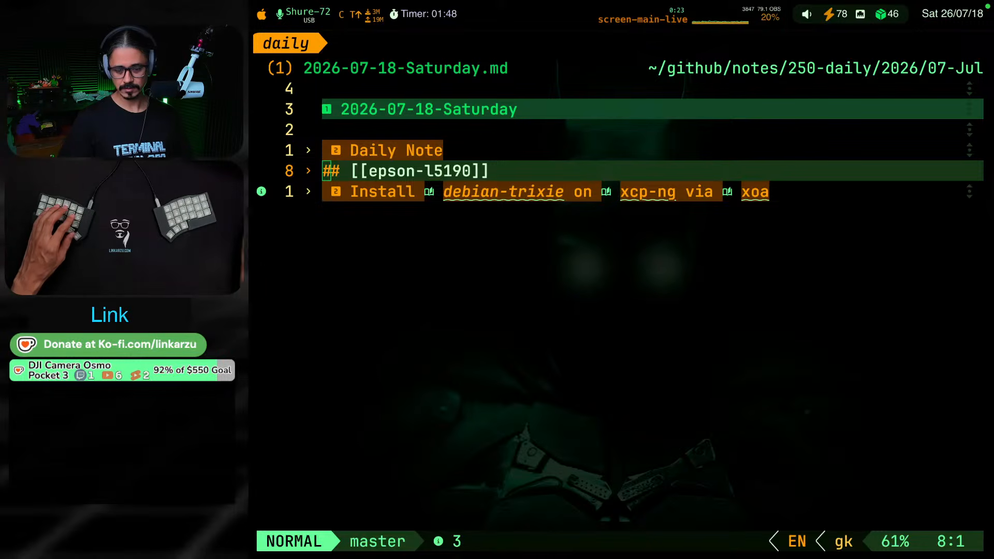
key(Return)
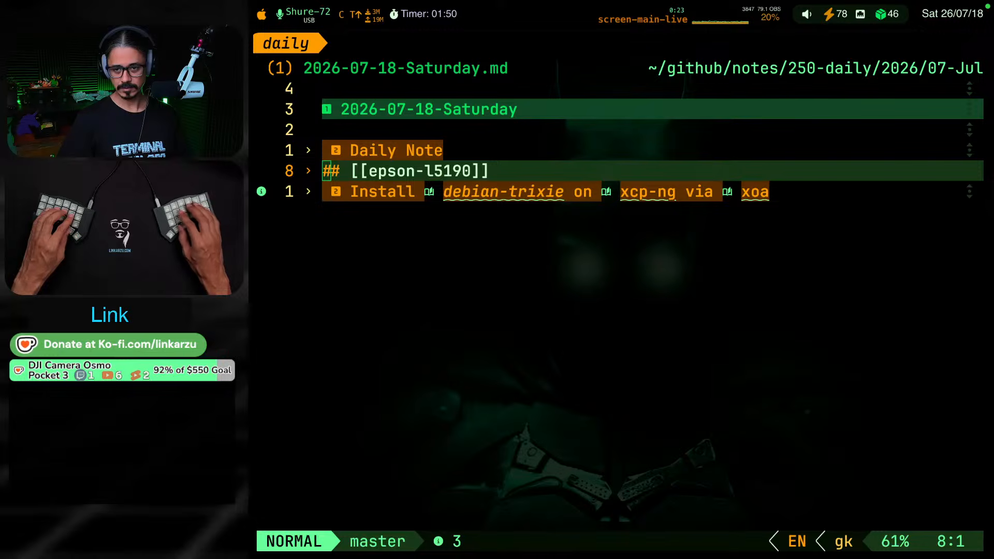
key(ctrl+b)
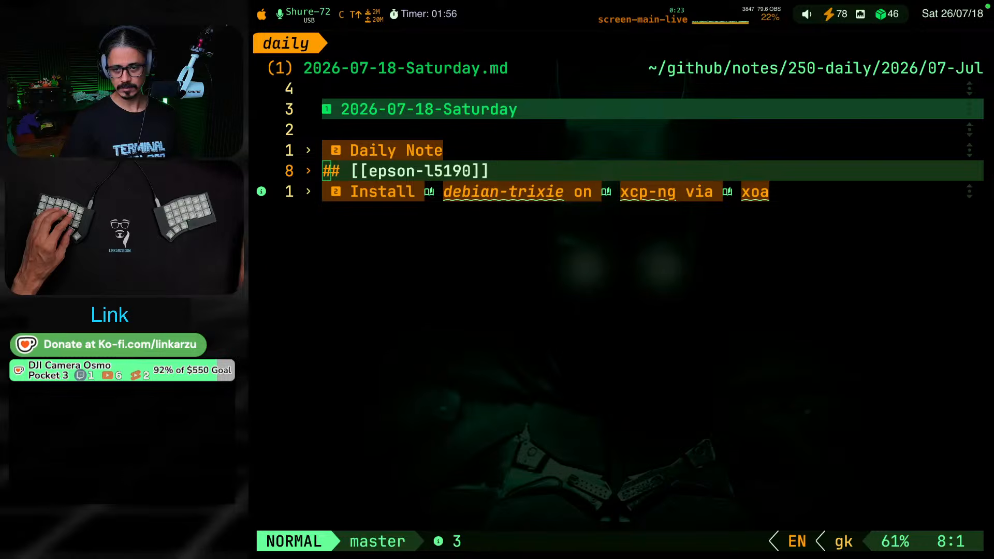
key(ctrl+b)
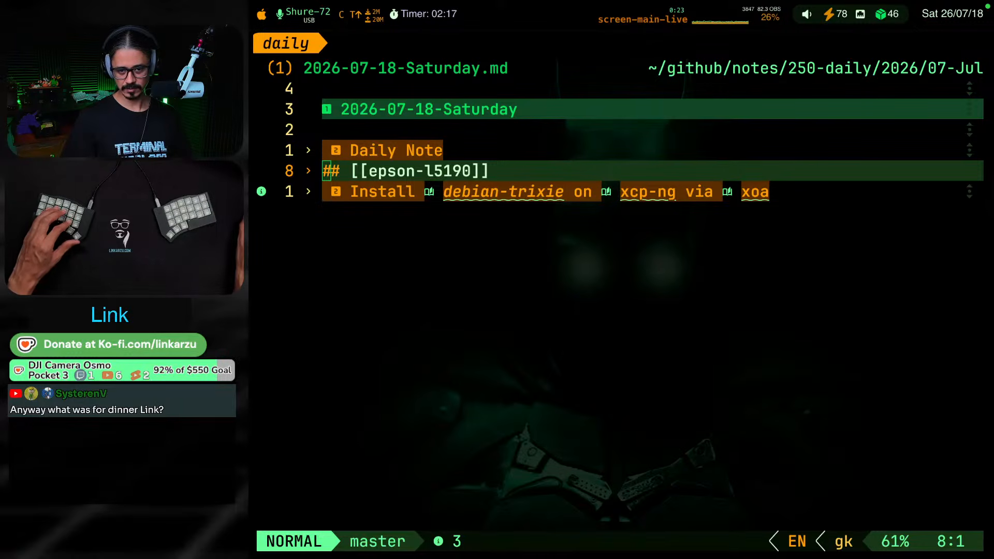
key(super+v)
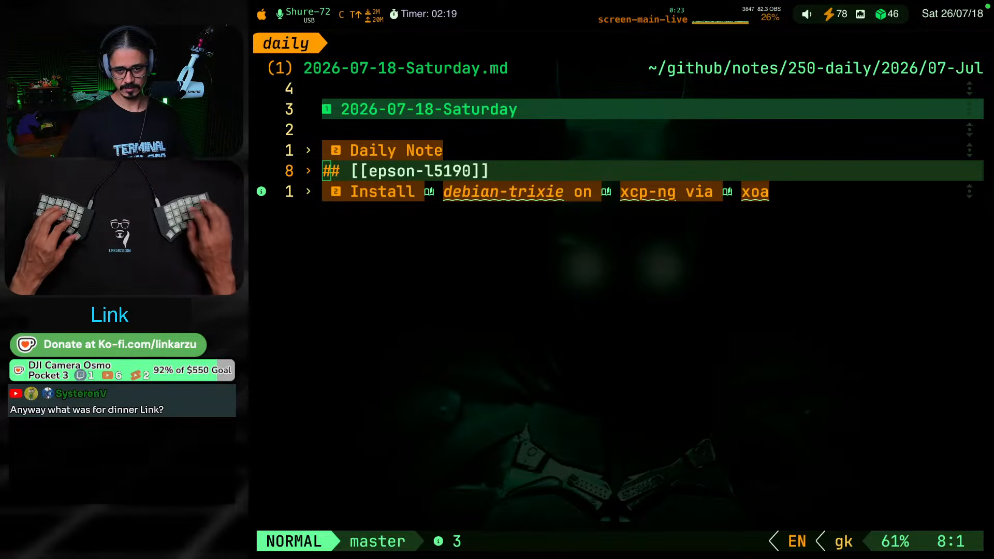
key(super+v)
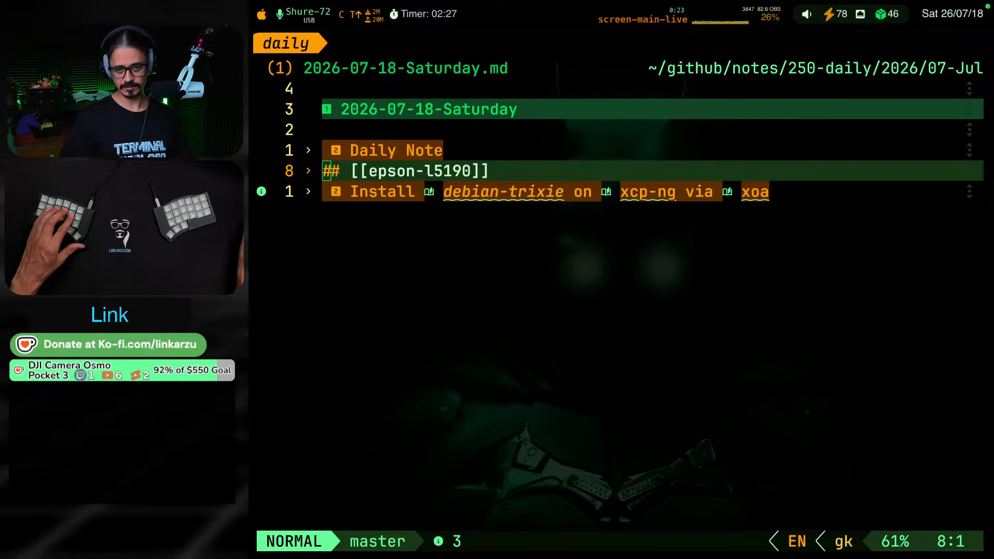
key(ctrl+shift+F9)
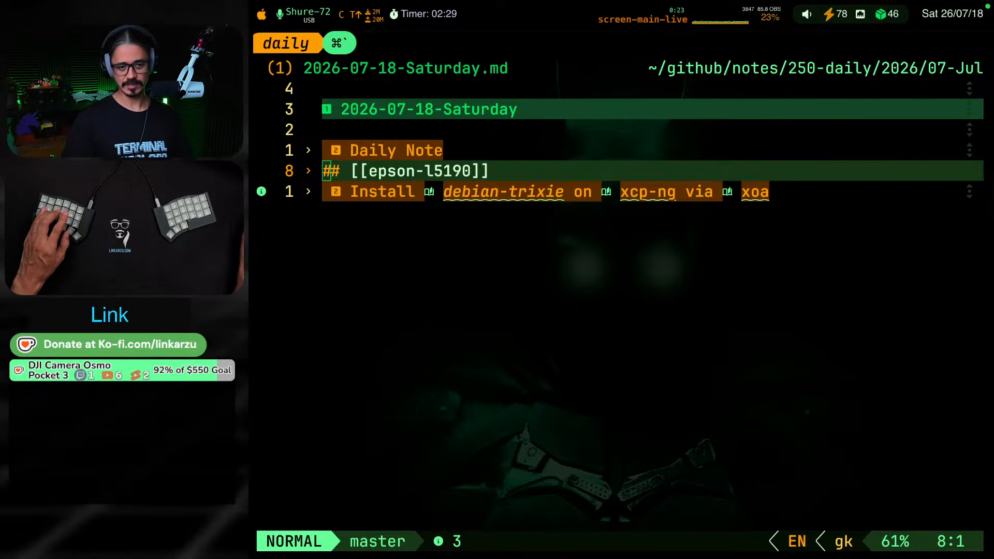
key(ctrl+shift+F9)
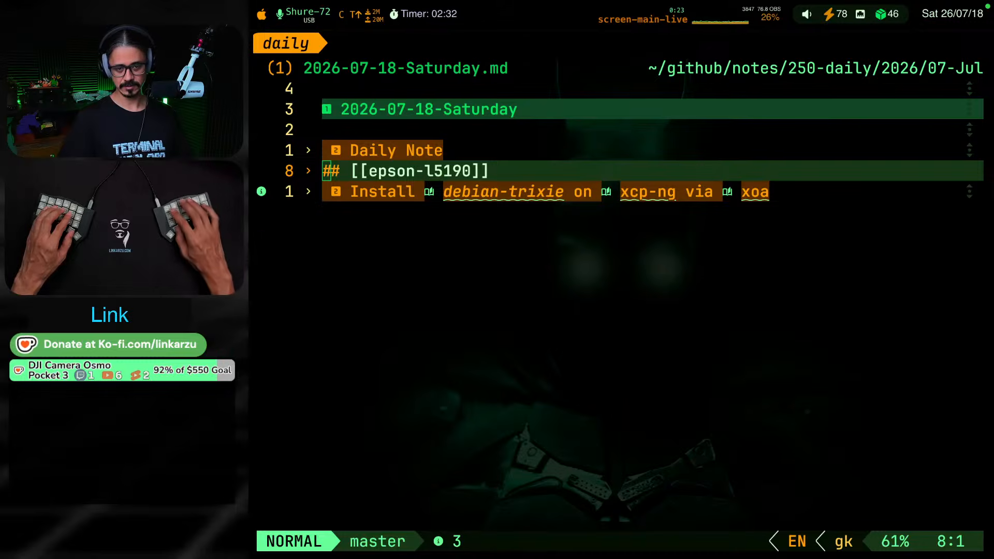
key(ctrl+shift+F8)
key(ctrl+shift+F9)
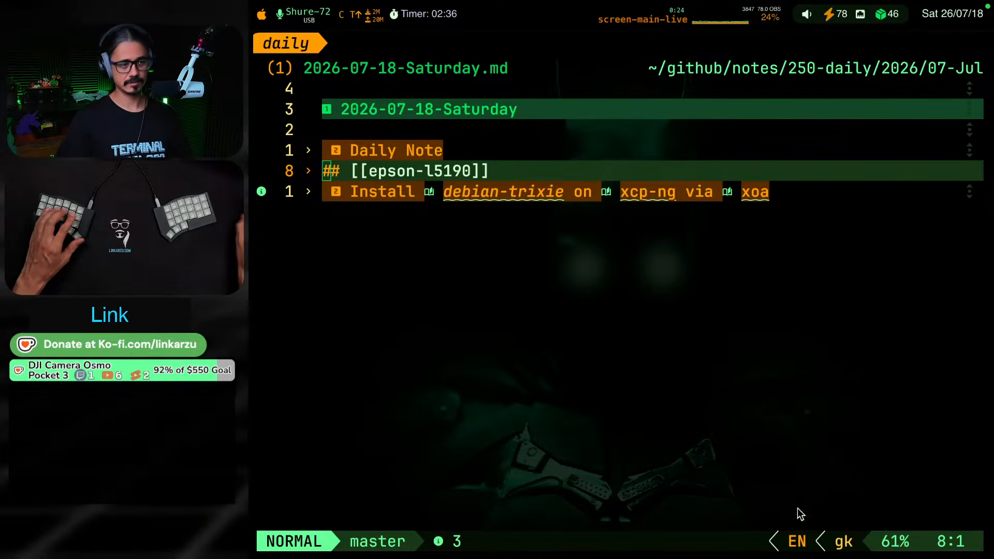
Stop the running desktop timer and restart it in SW Mode
click(420, 16)
click(429, 64)
click(420, 16)
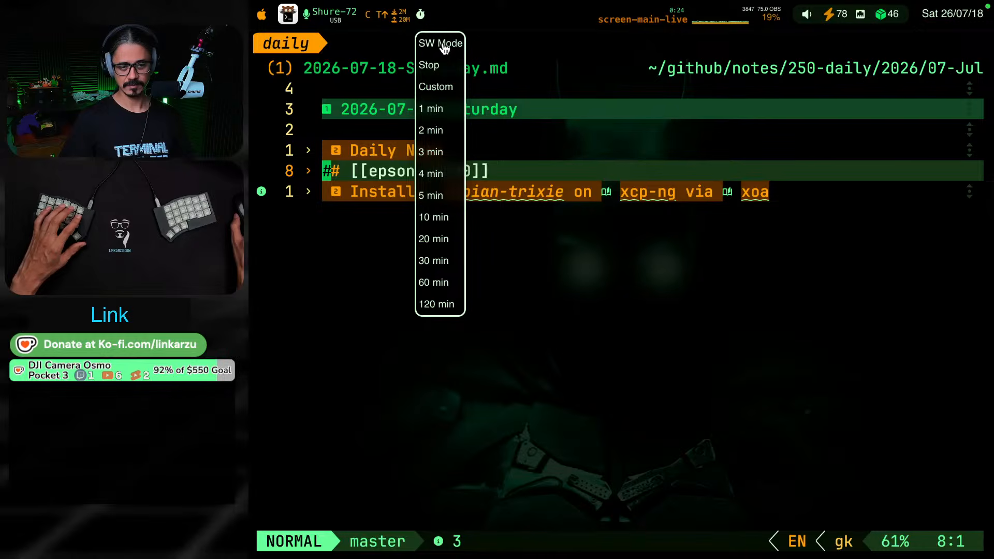
click(443, 45)
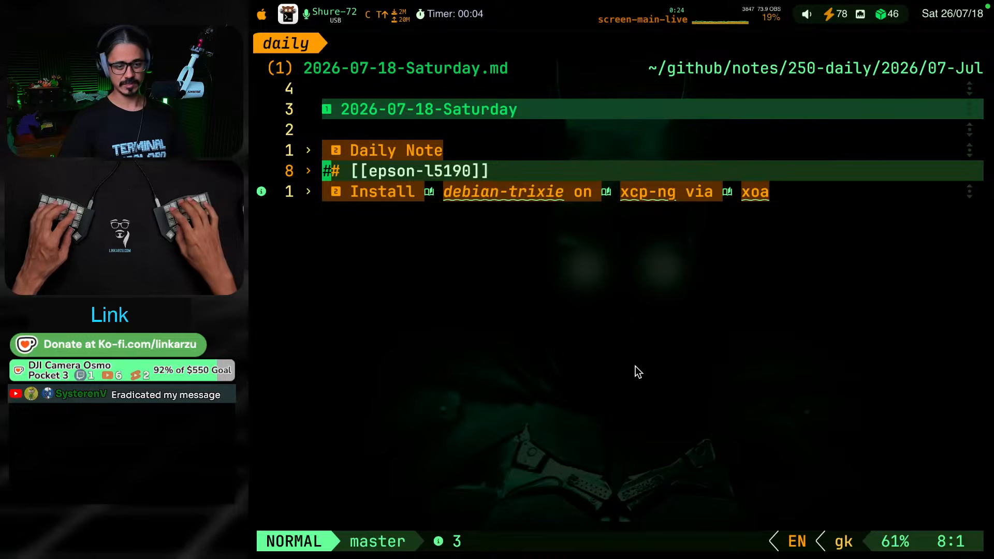
Check the stream chat windows, search Google for "harry potter first book" in a new browser tab, and look over the results
key(ctrl+shift+F8)
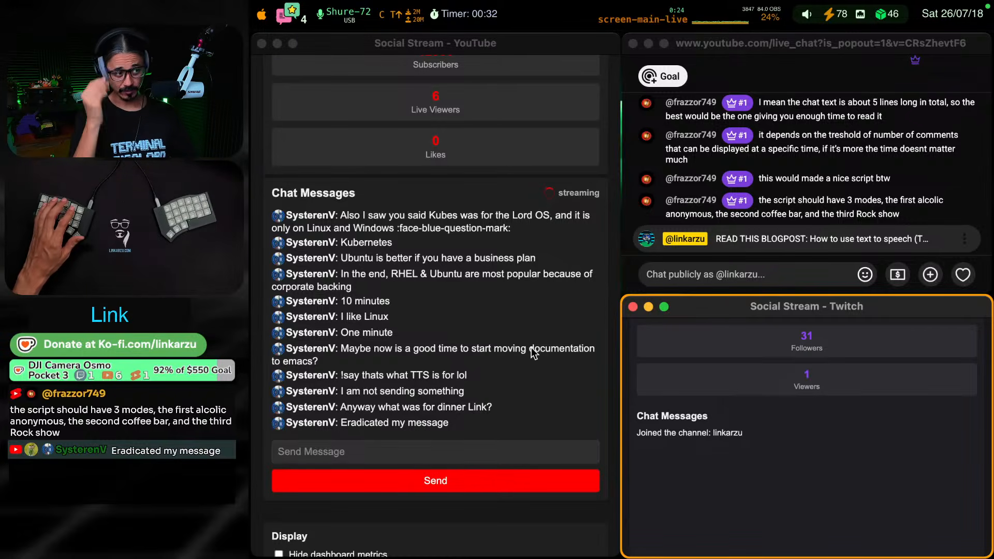
key(ctrl+shift+F19)
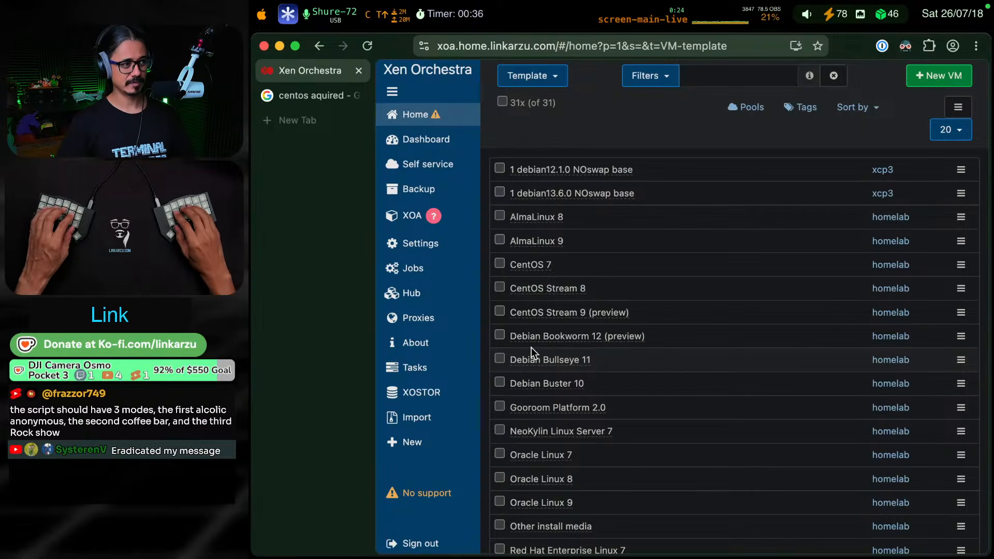
key(super+t)
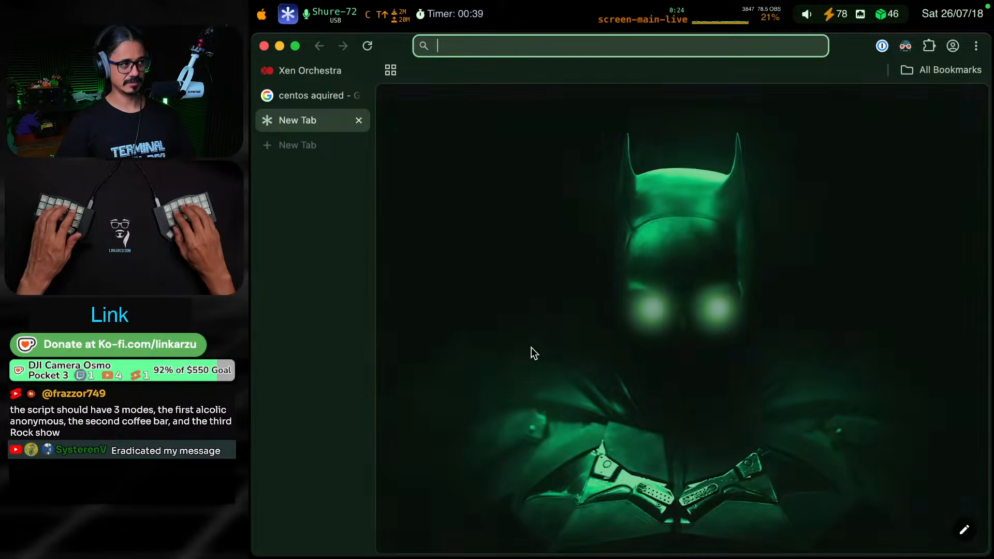
text(harry potter )
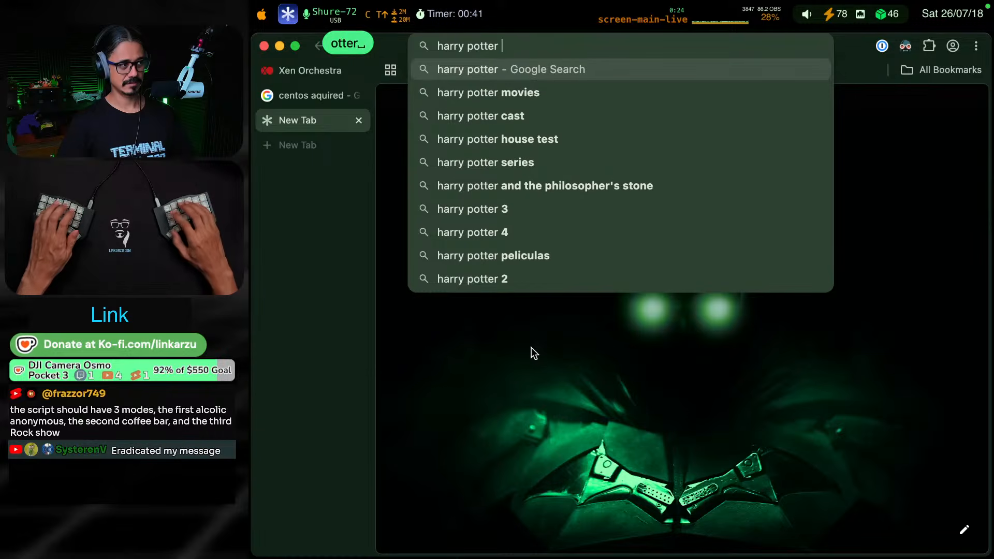
text(first book)
key(Return)
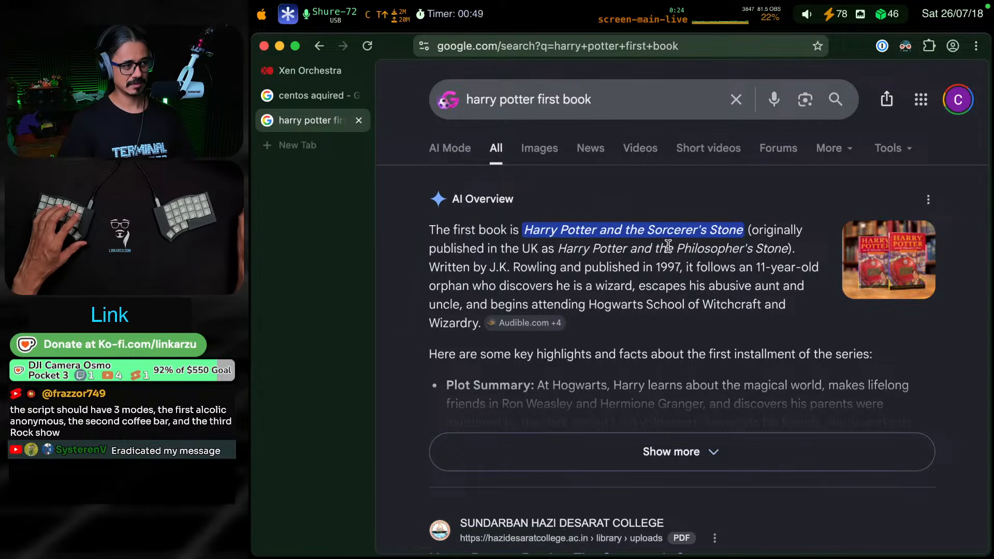
scroll(689, 253, down, 3)
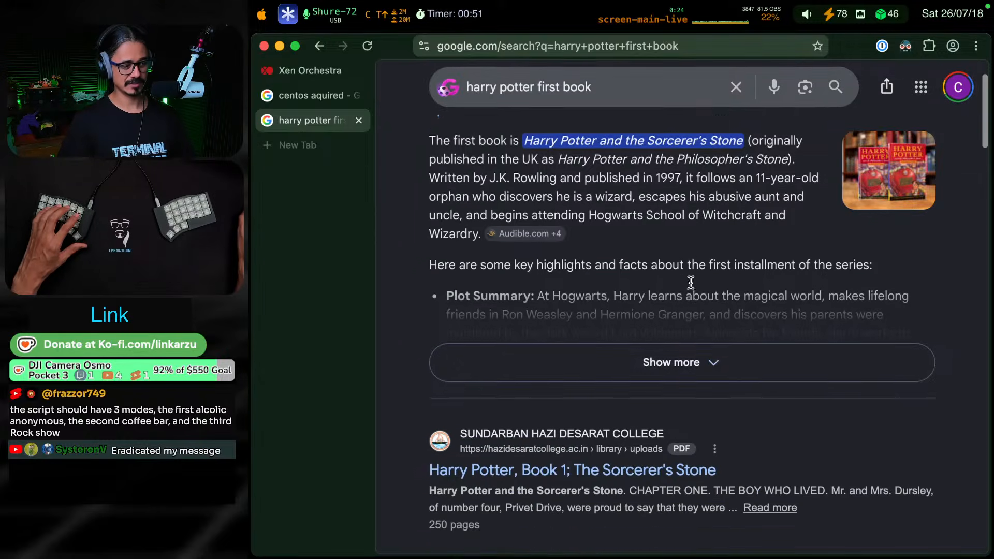
scroll(744, 309, up, 3)
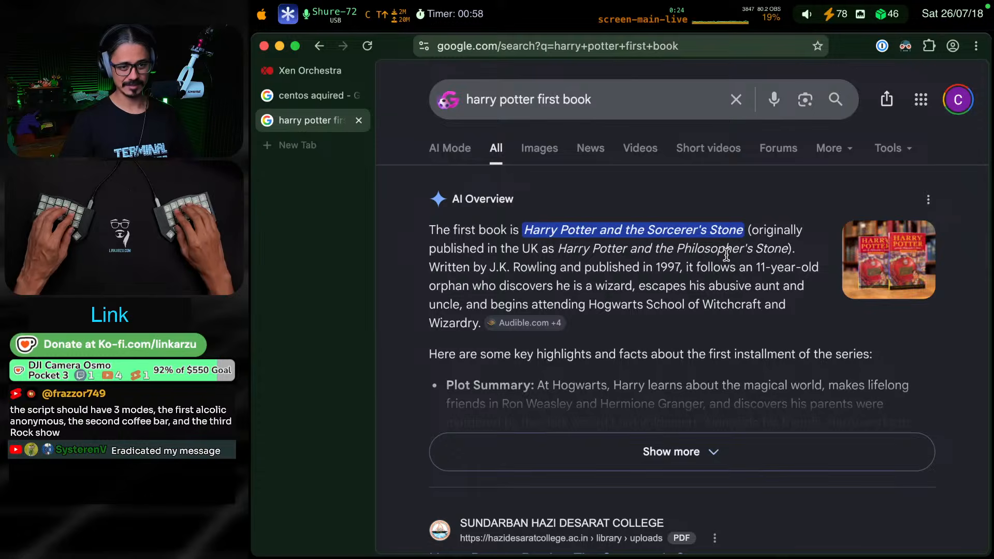
Return to the Install heading of the daily note in Neovim and stop the desktop timer
key(ctrl+F18)
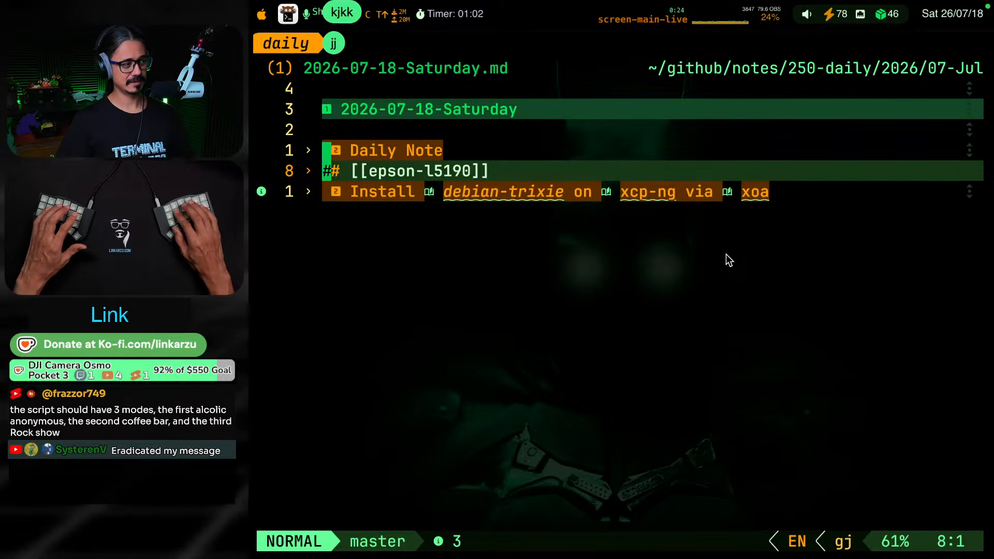
key(j)
key(j)
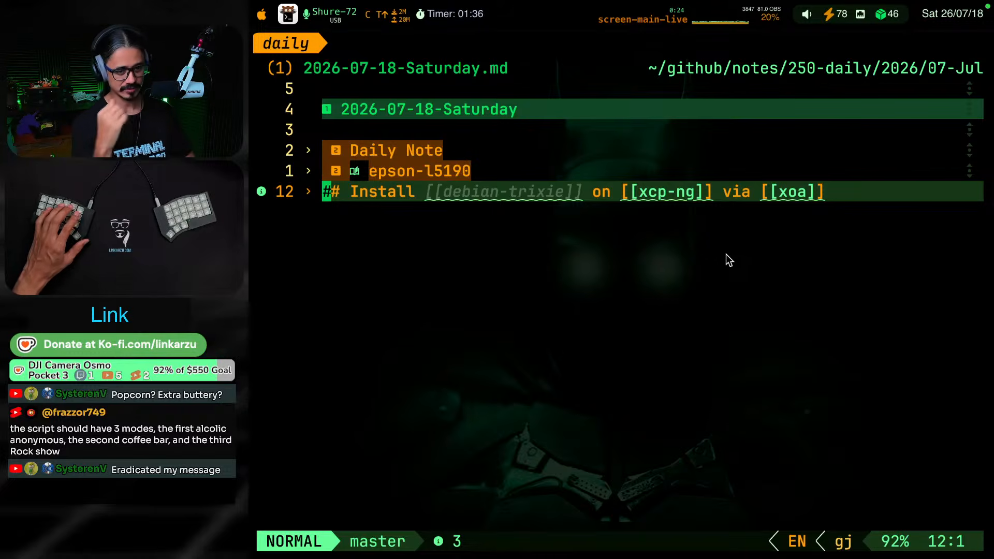
click(417, 13)
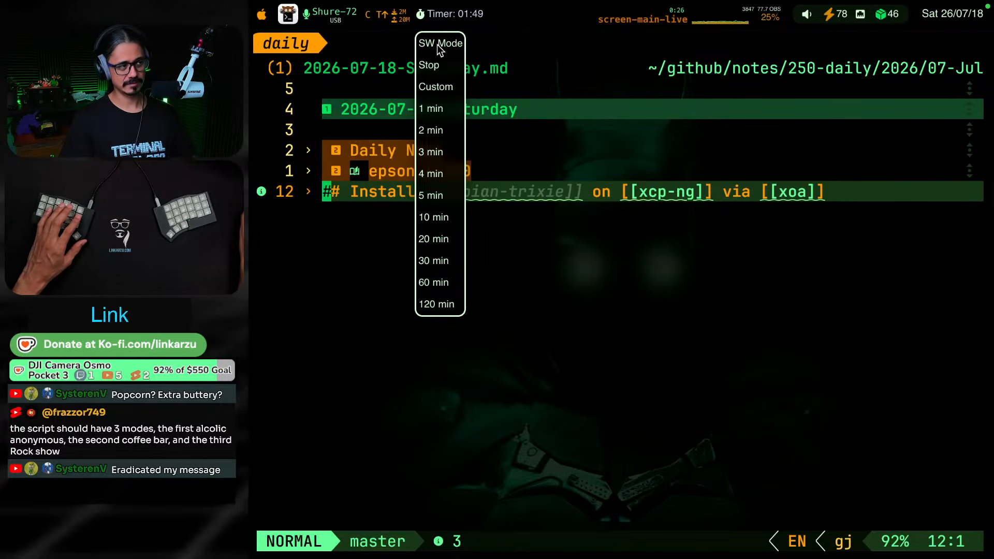
click(430, 67)
key(j)
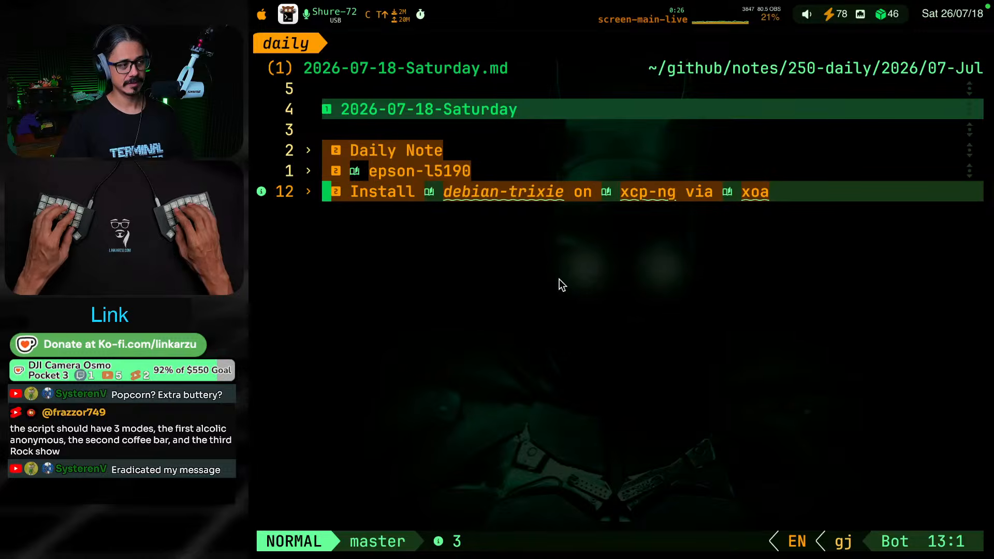
Unfold the "Install debian-trixie on xcp-ng via xoa" section of the 2026-07-18-Saturday.md daily note
key(ctrl+shift+F19)
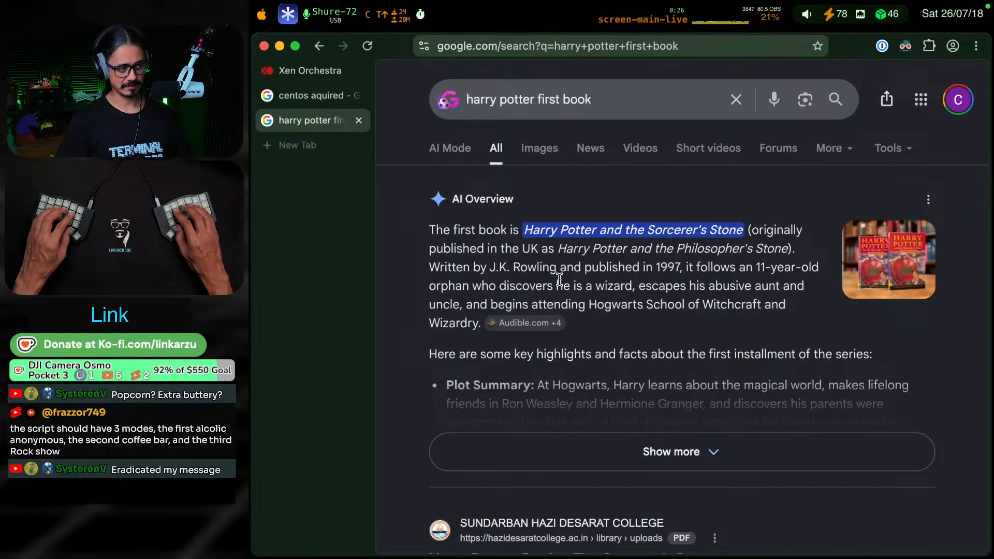
key(ctrl+shift+F19)
key(k)
key(j)
key(k)
key(k)
key(g)
key(j)
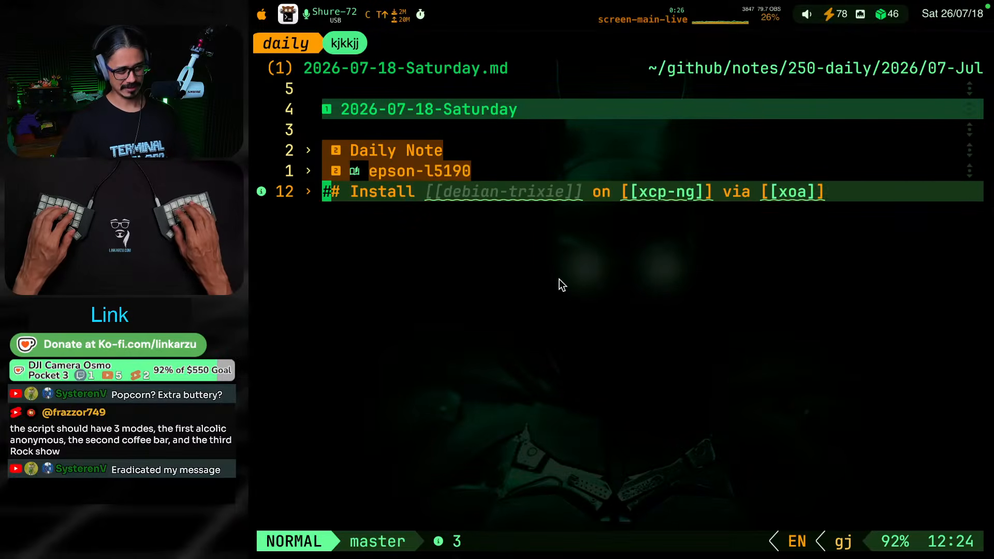
key(Return)
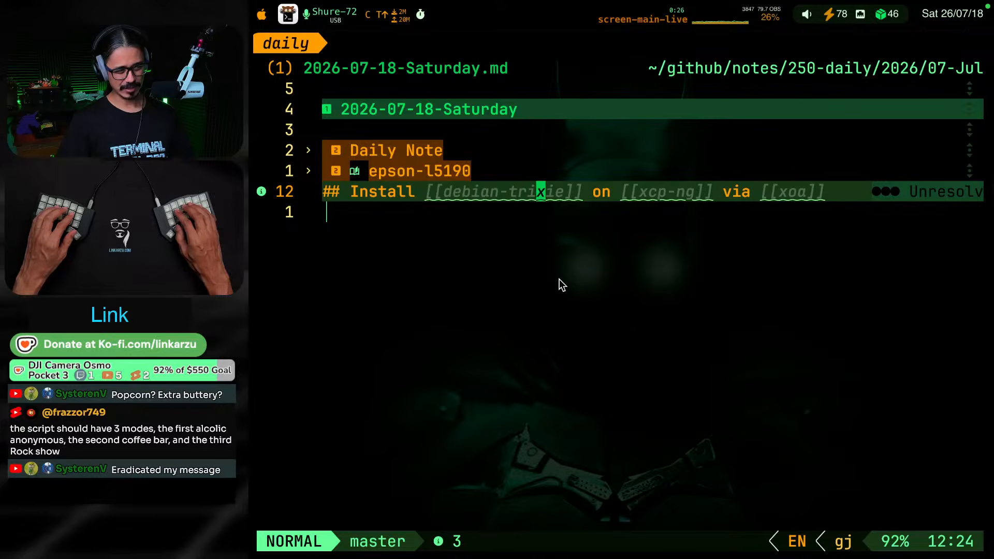
key(k)
key(j)
key(j)
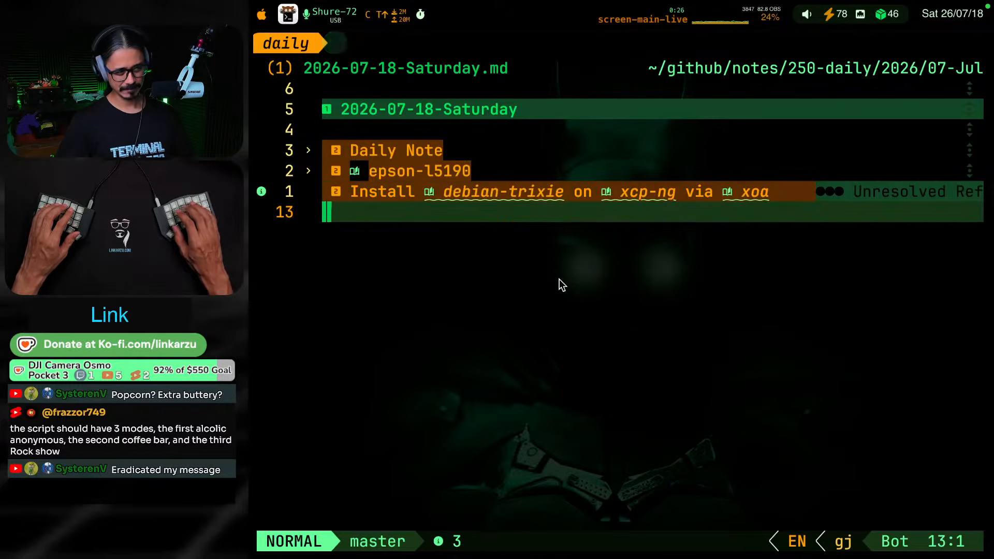
key(k)
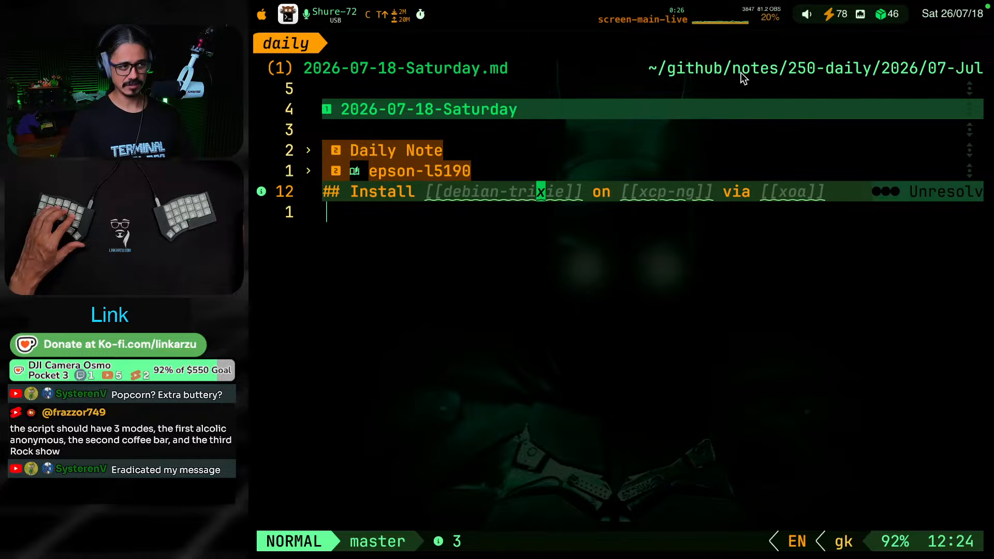
Look at the obsidian session, return to the daily note, browse its parent folders up to ~/github/notes, and close the file explorer
key(ctrl+super+F17)
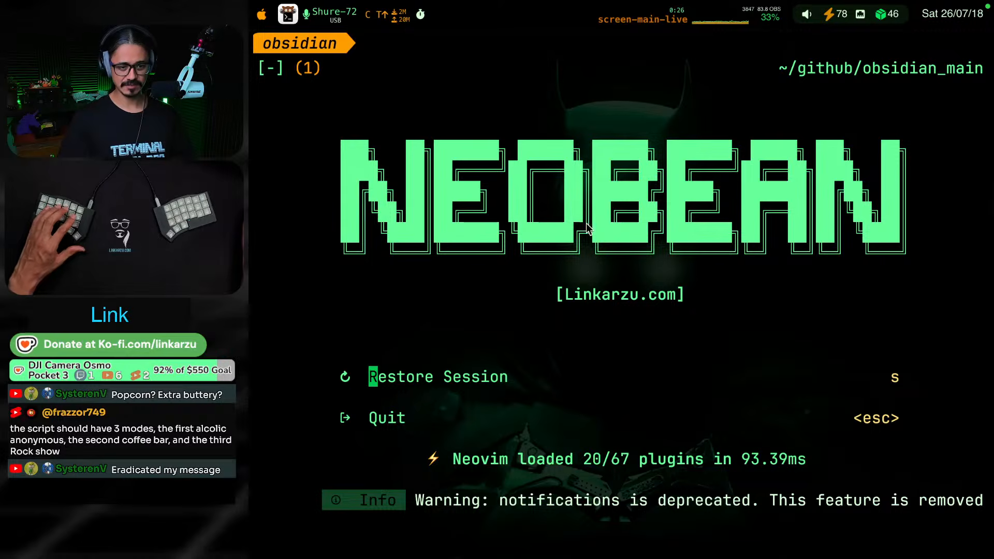
key(s)
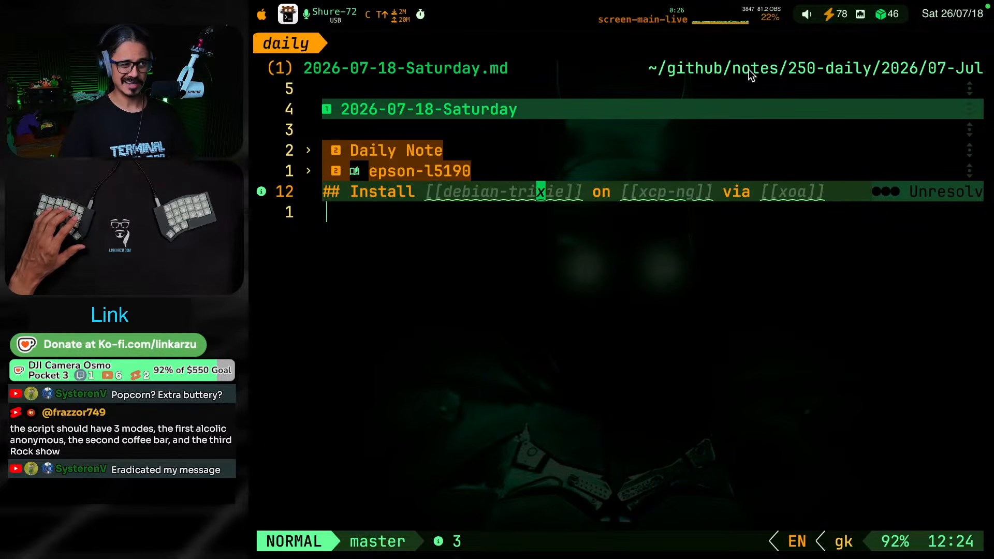
key(space)
key(e)
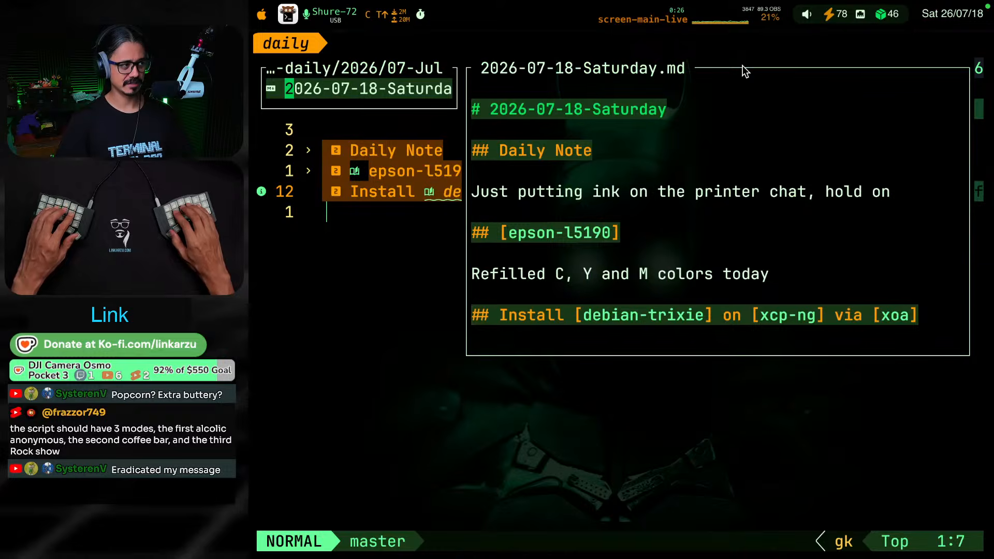
key(h)
key(h)
key(h)
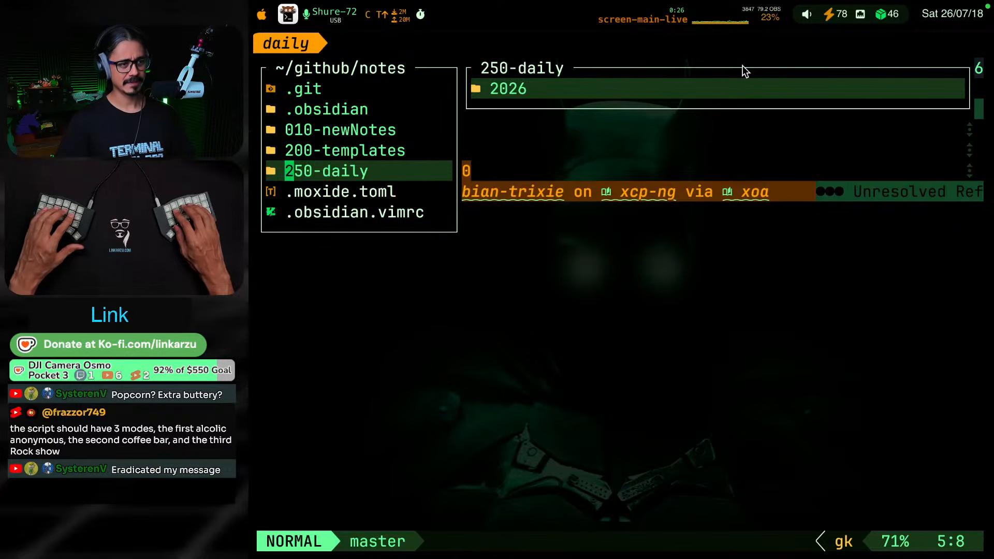
key(Escape)
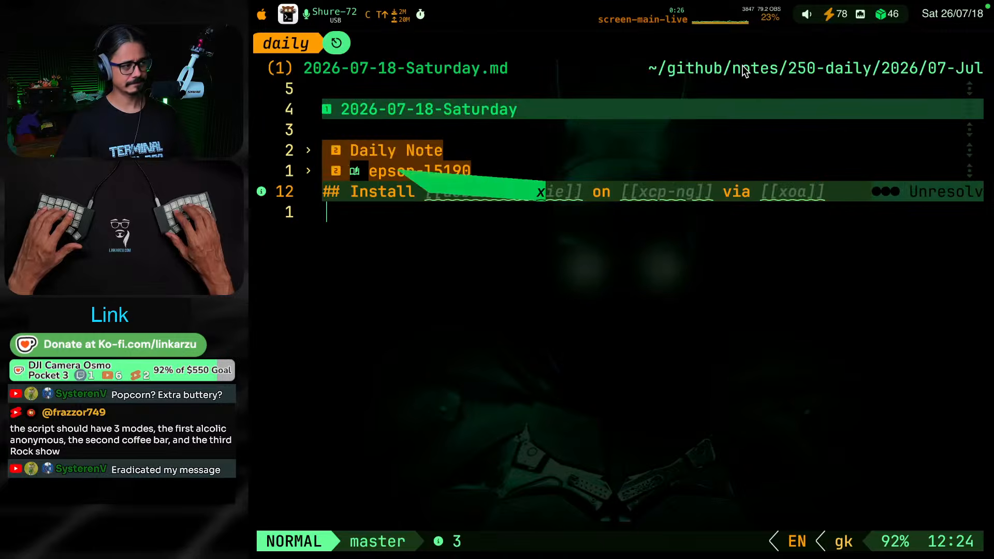
key(k)
key(j)
key(k)
key(j)
key(j)
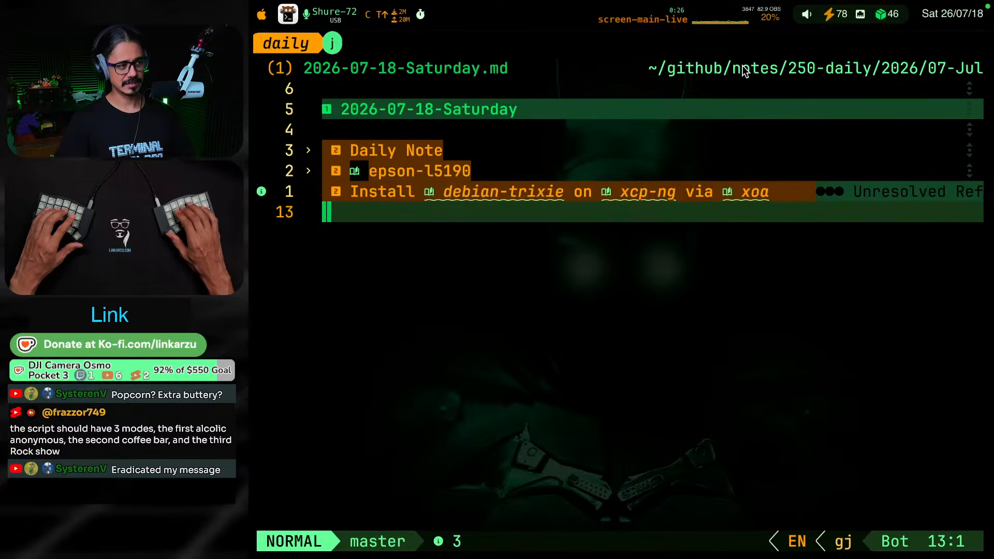
key(k)
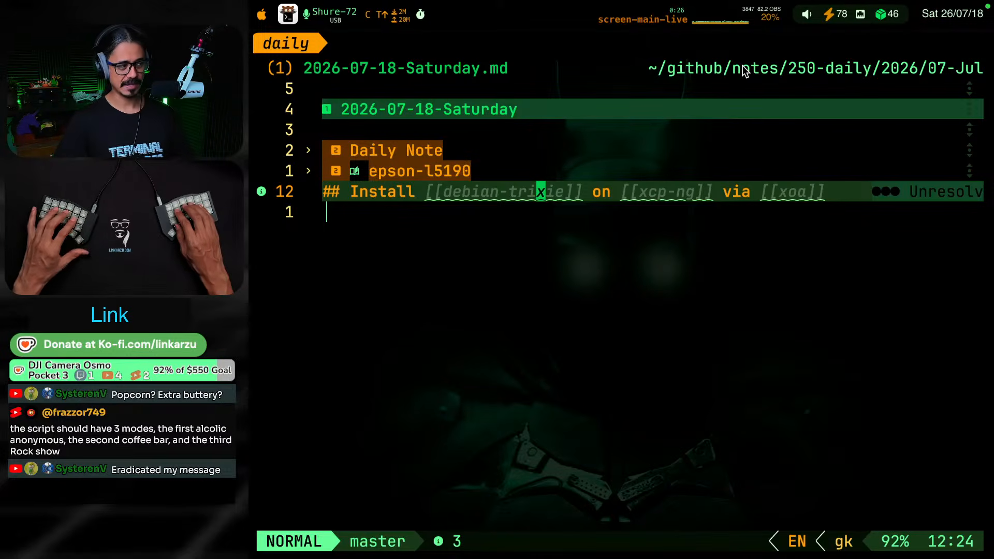
key(k)
key(j)
key(k)
key(j)
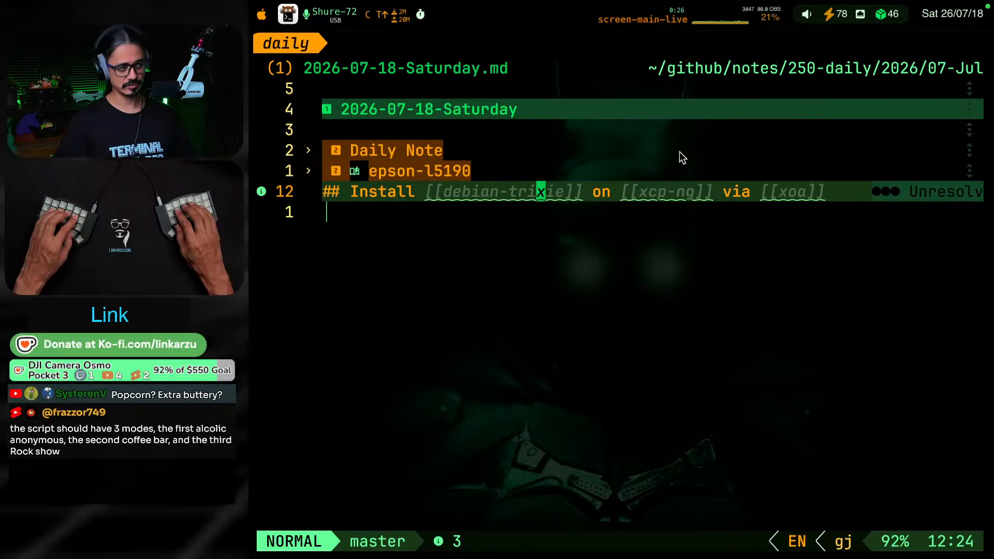
key(l)
key(l)
key(j)
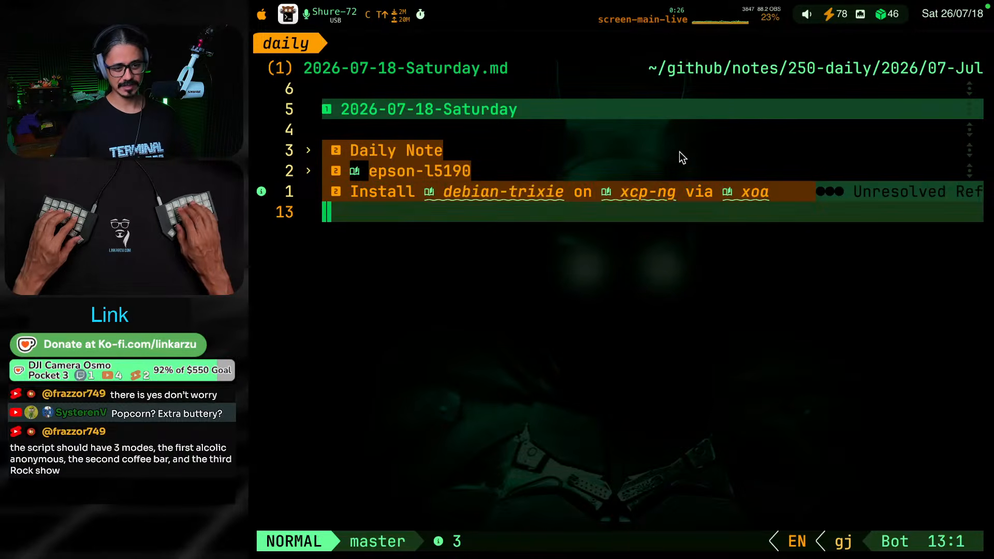
Delete the "Install debian-trixie on xcp-ng via xoa" heading from the daily note
key(k)
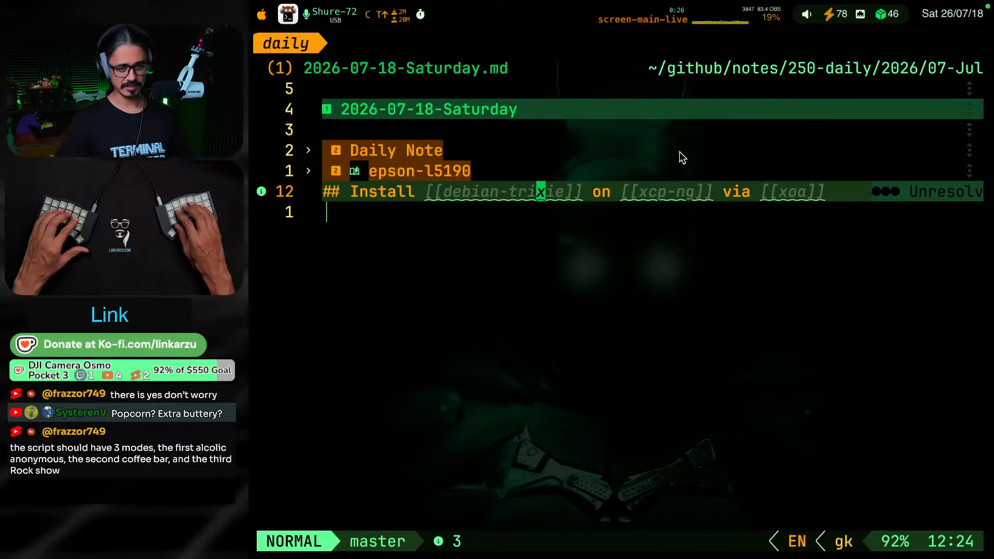
key(d)
key(j)
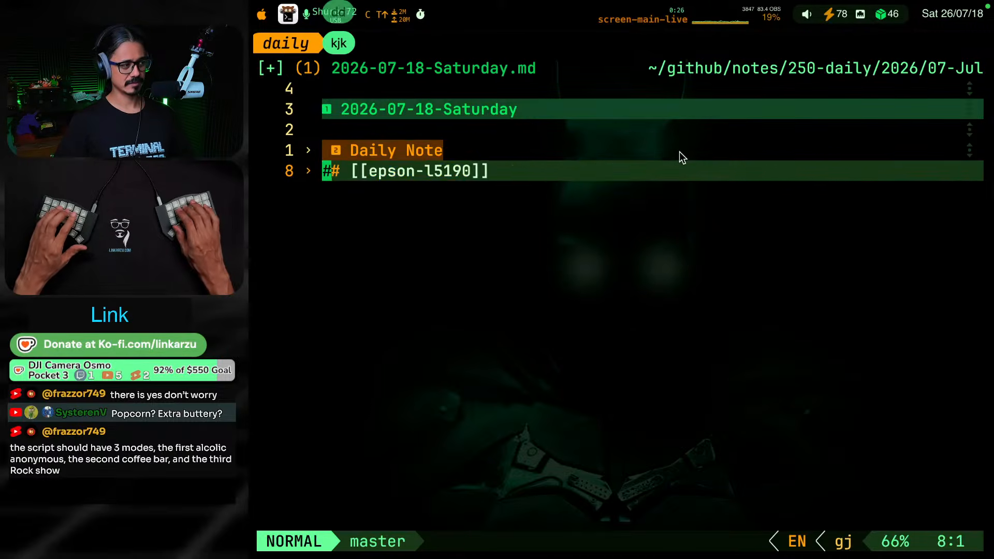
Unfold the epson-l5190 section and leave a single blank line between its heading and the text "Refilled C, Y and M colors today"
key(o)
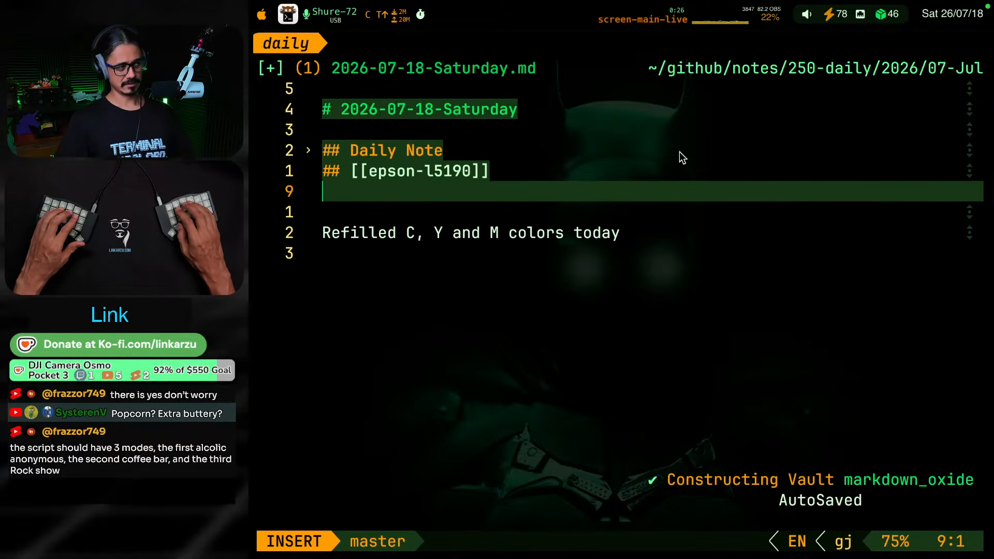
key(k)
key(j)
key(j)
key(j)
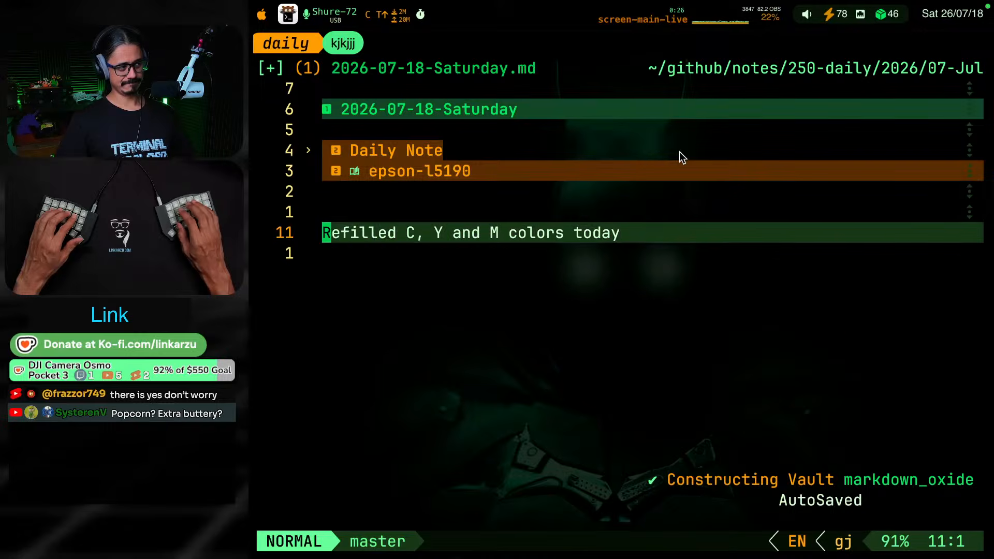
key(k)
key(k)
key(j)
key(j)
Add the second-level heading "New debian version" below the line "Refilled C, Y and M colors today"
text(o)
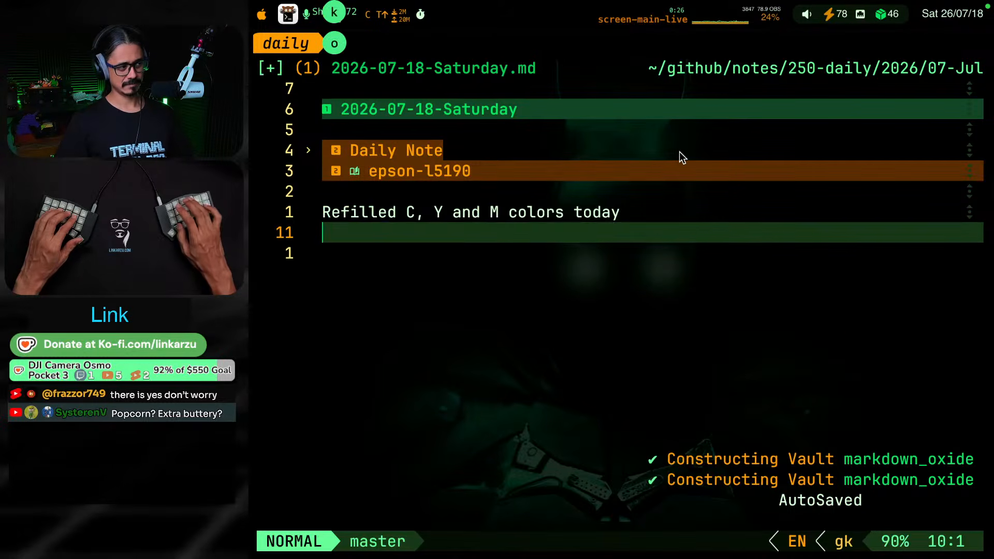
text(##)
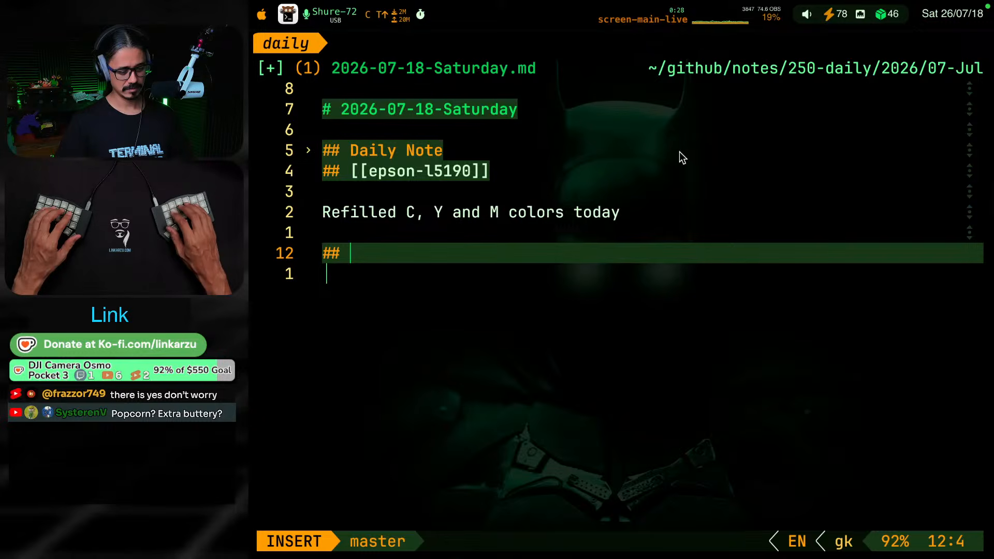
text(New D)
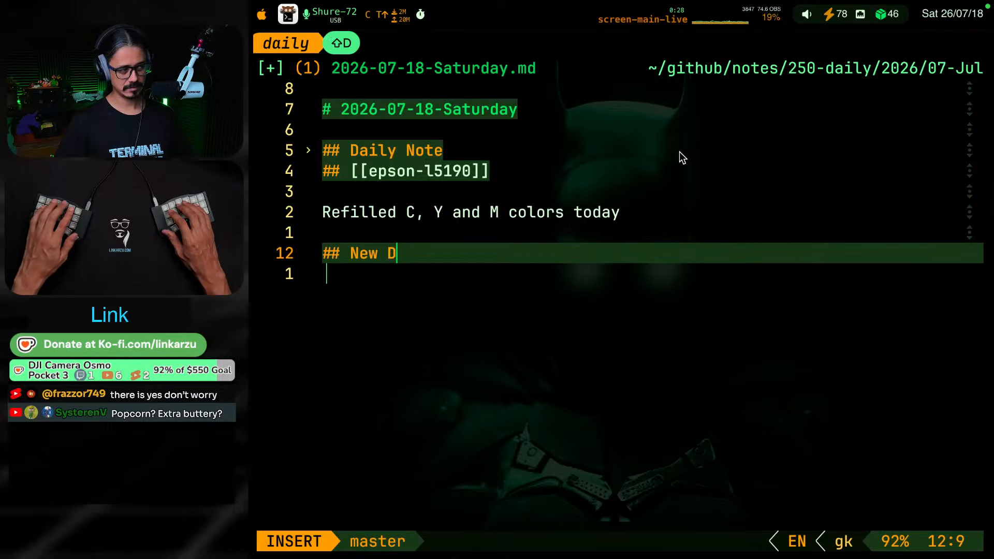
text(ebian Tr)
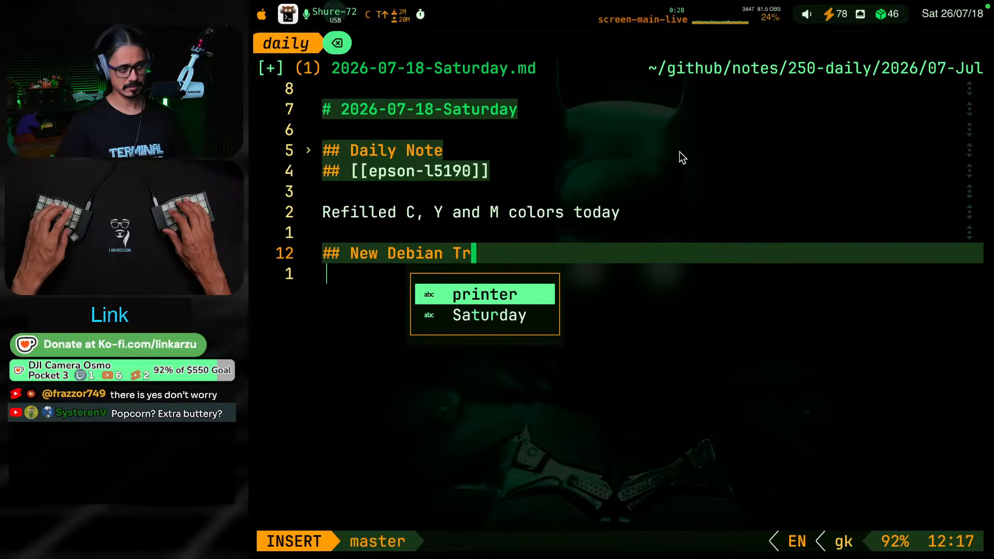
key(BackSpace)
key(BackSpace)
key(BackSpace)
key(BackSpace)
key(BackSpace)
key(BackSpace)
key(BackSpace)
key(BackSpace)
key(BackSpace)
text(d)
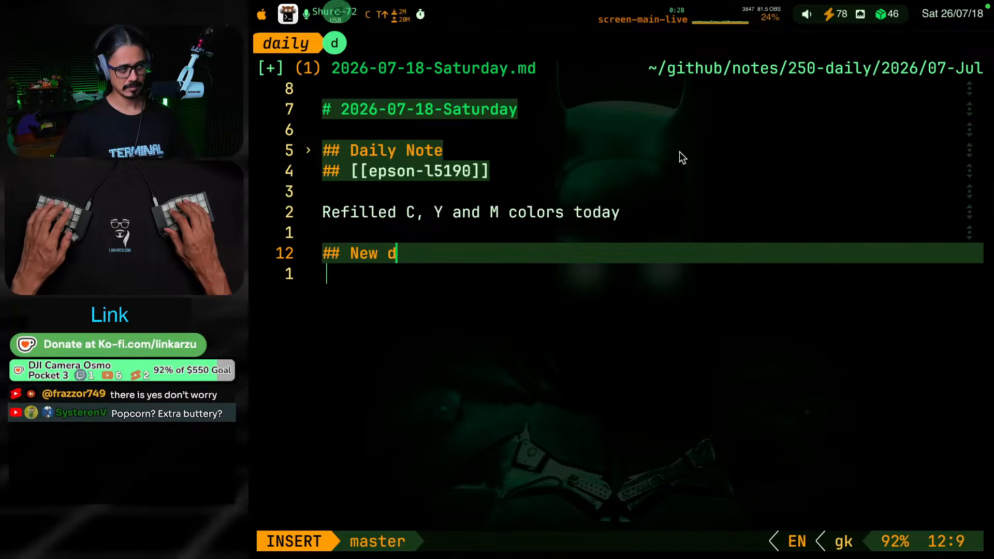
key(BackSpace)
key(BackSpace)
text(debian )
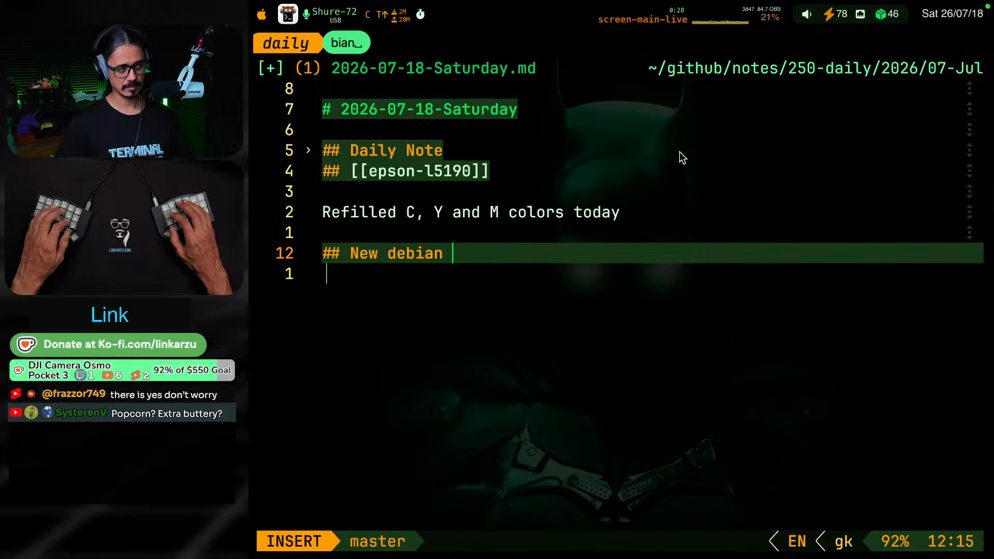
text(version)
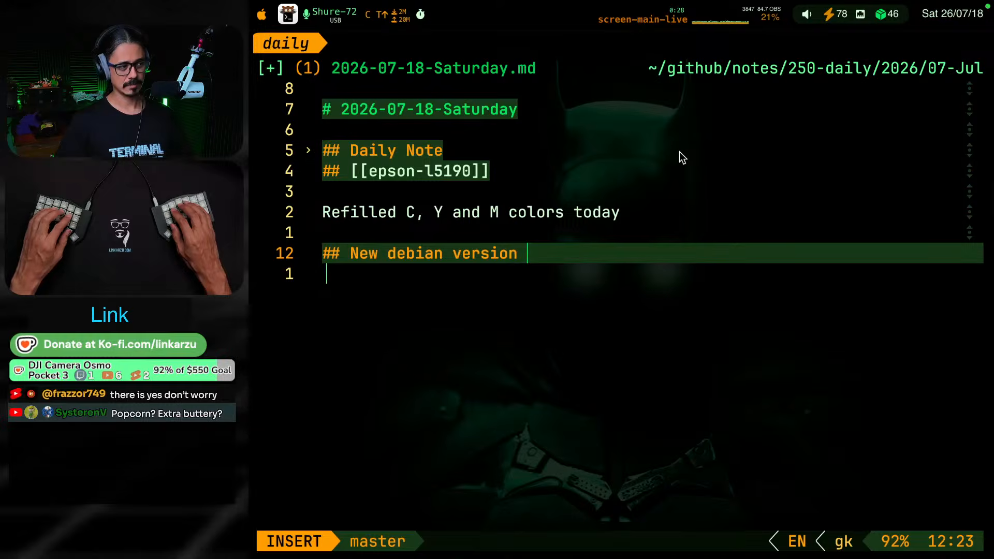
Replace the word "New" at the start of the debian version heading with "Deploy new"
key(Escape)
key(b)
key(b)
key(b)
key(i)
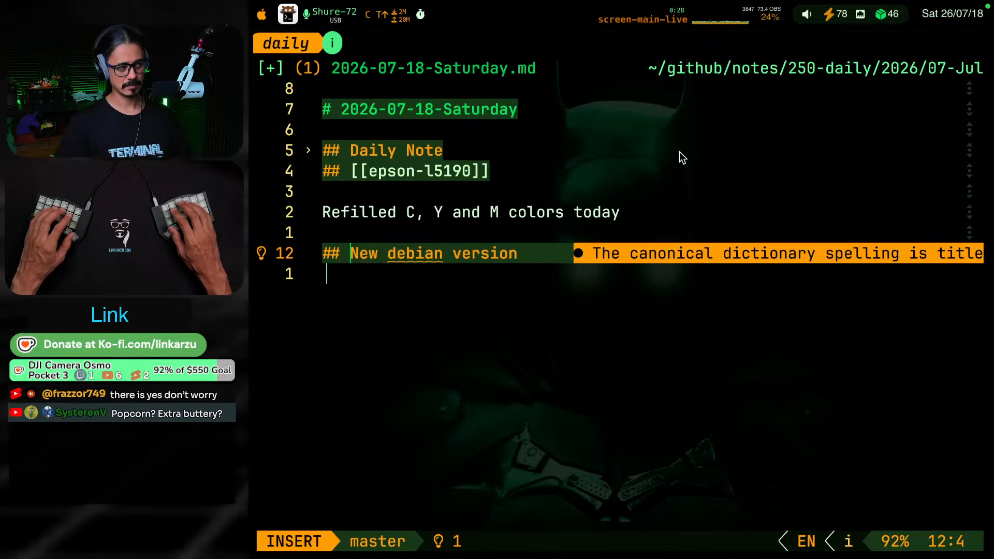
key(Escape)
key(i)
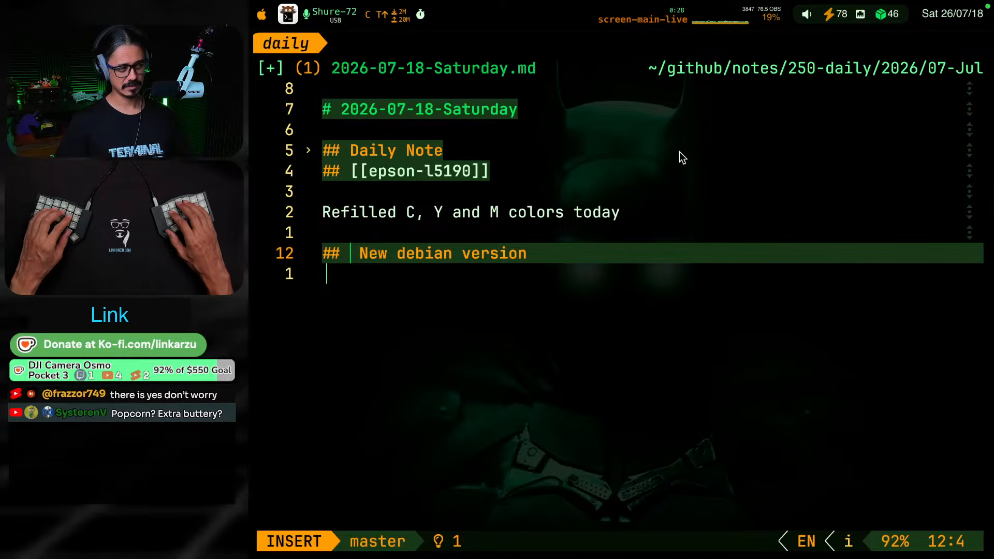
key(Escape)
text(lcw)
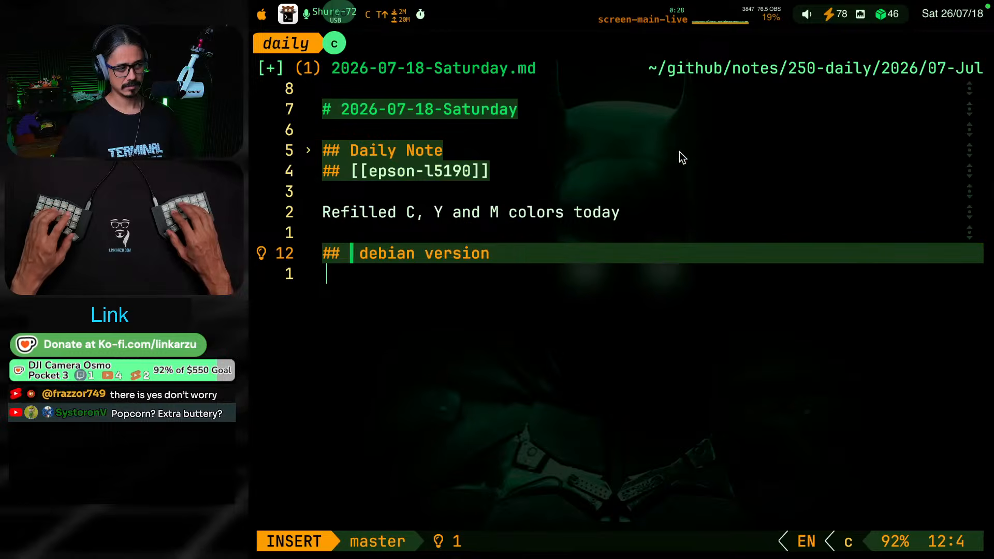
text(Deplo)
text(y new)
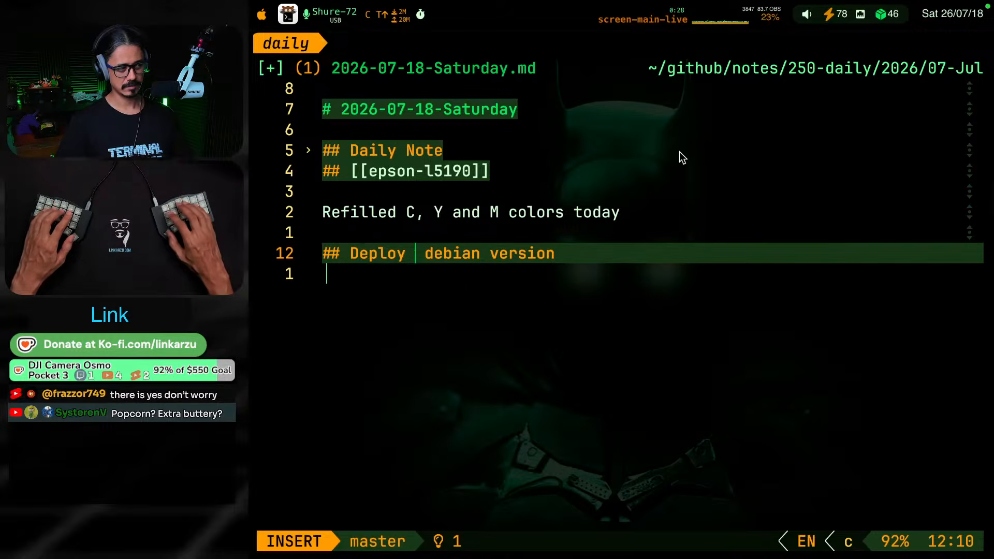
key(Escape)
Append "in xcp-ng as a template" to the end of the "Deploy new debian version" heading
text(A )
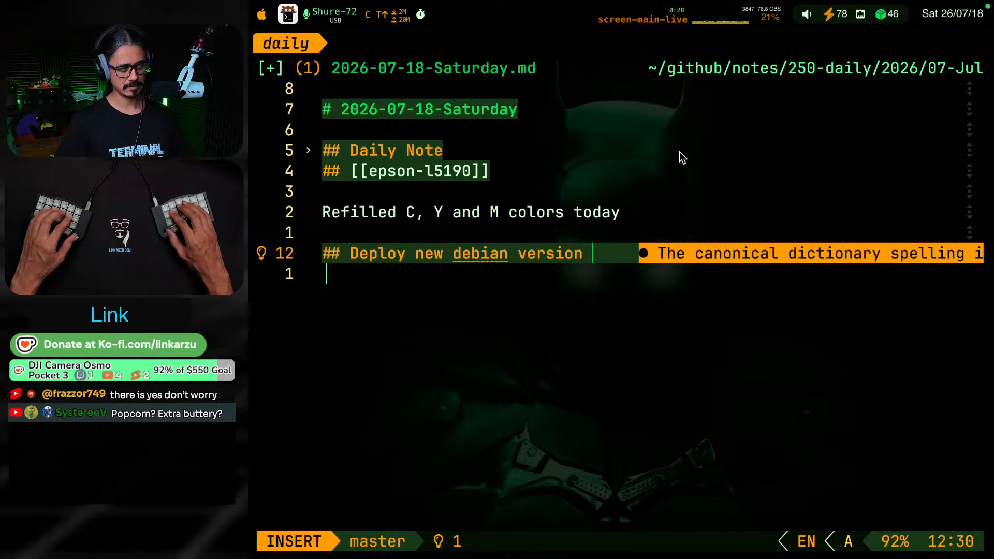
text(in )
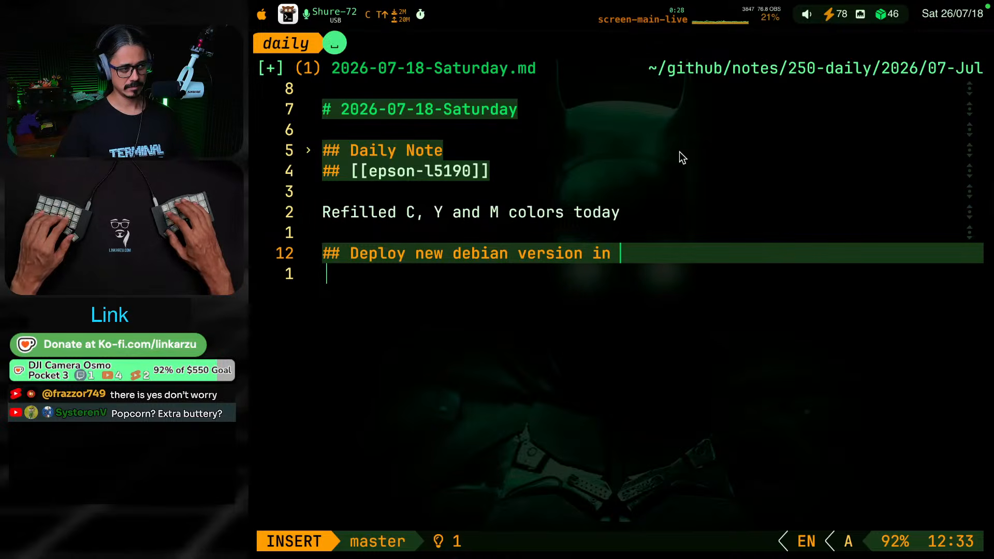
text(xcp-)
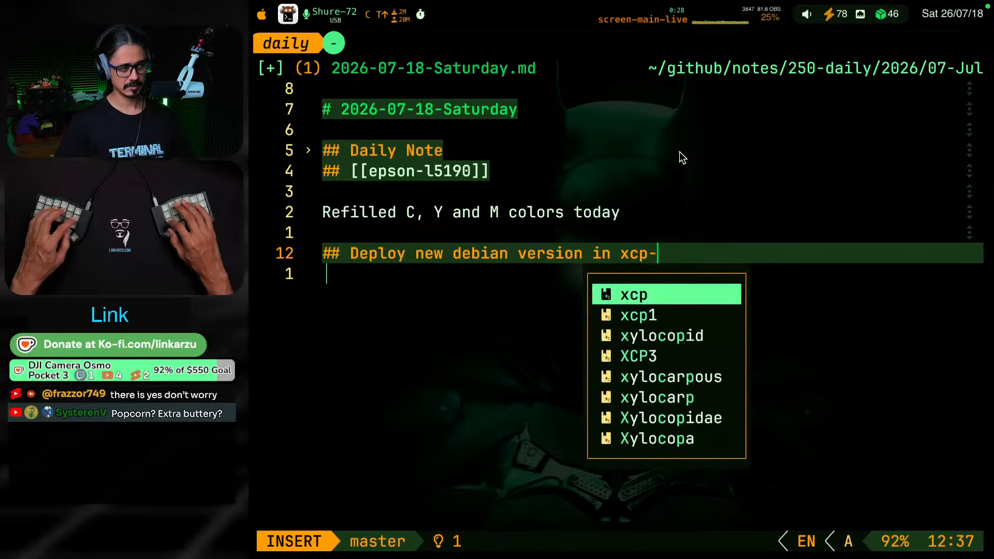
text(ng as a templatekj)
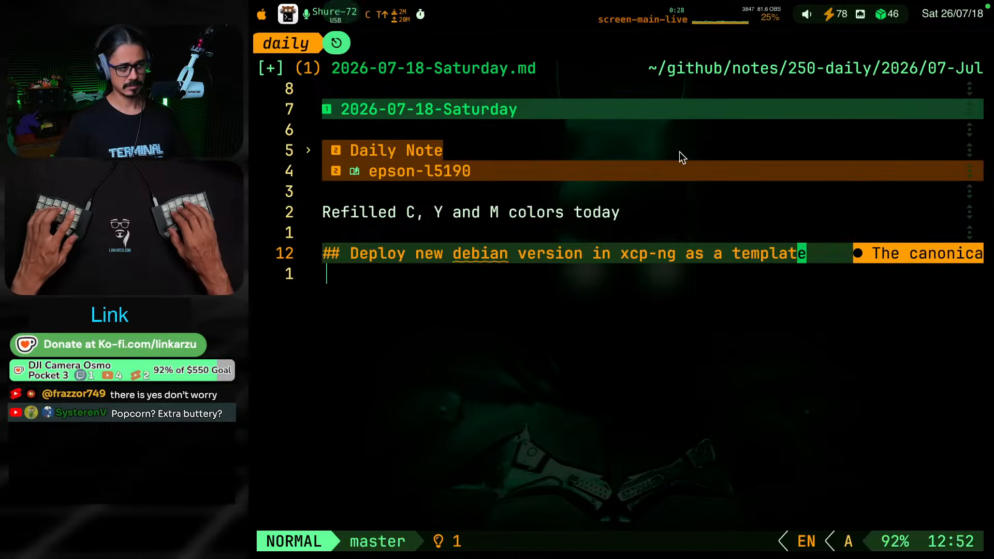
Correct "debian" in the Deploy heading to "Debian" by applying the spelling diagnostic's suggested fix
key(k)
key(k)
key(j)
key(j)
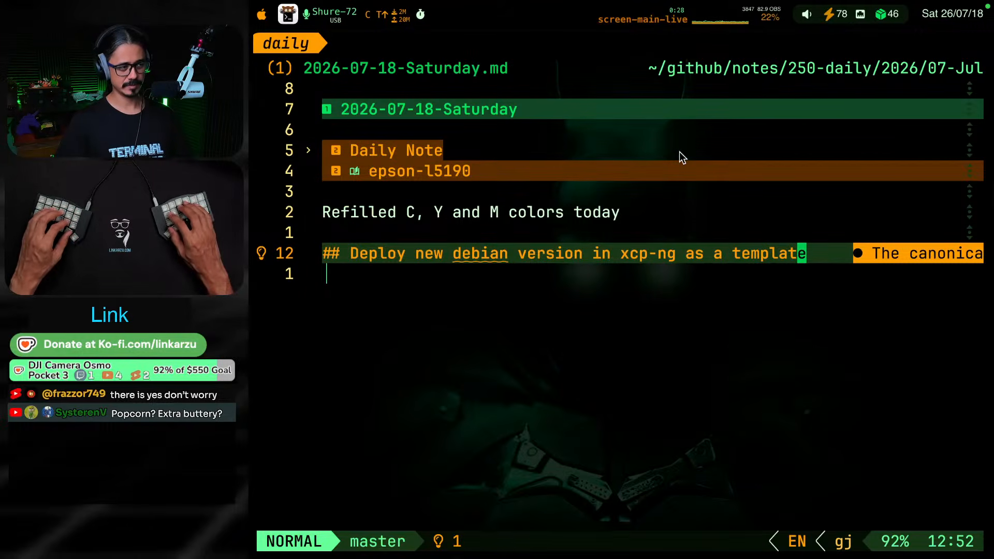
key(bracketleft)
key(s)
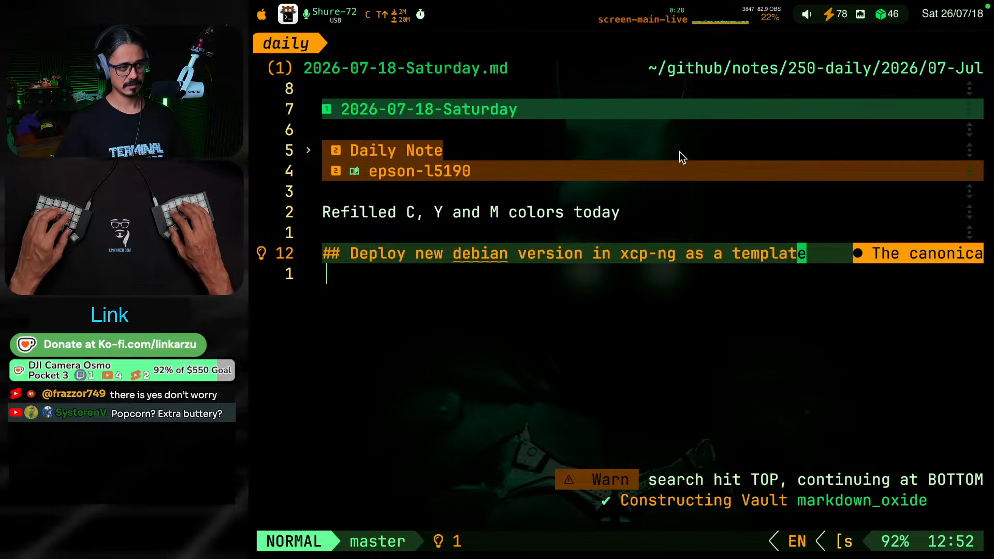
key(bracketleft)
key(d)
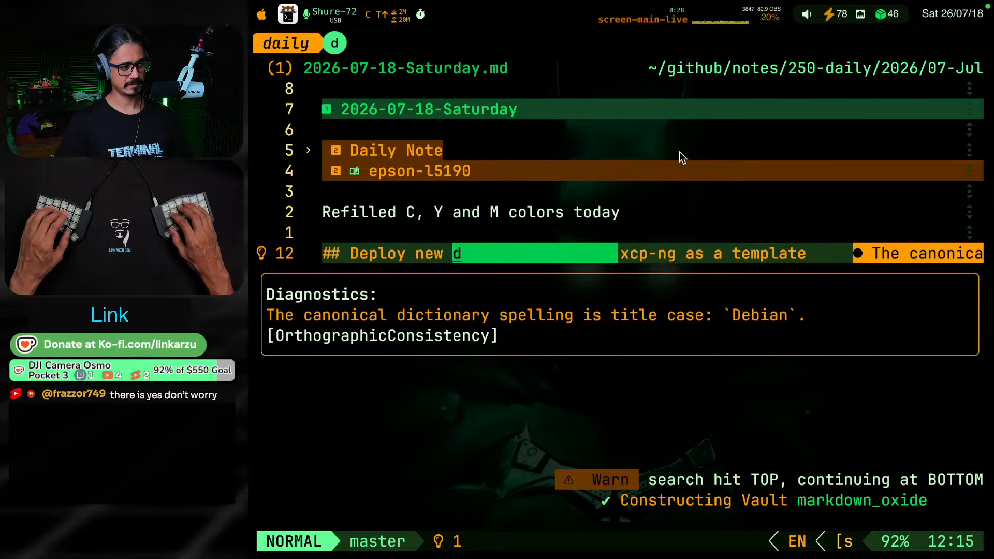
key(space)
key(c)
key(a)
key(Return)
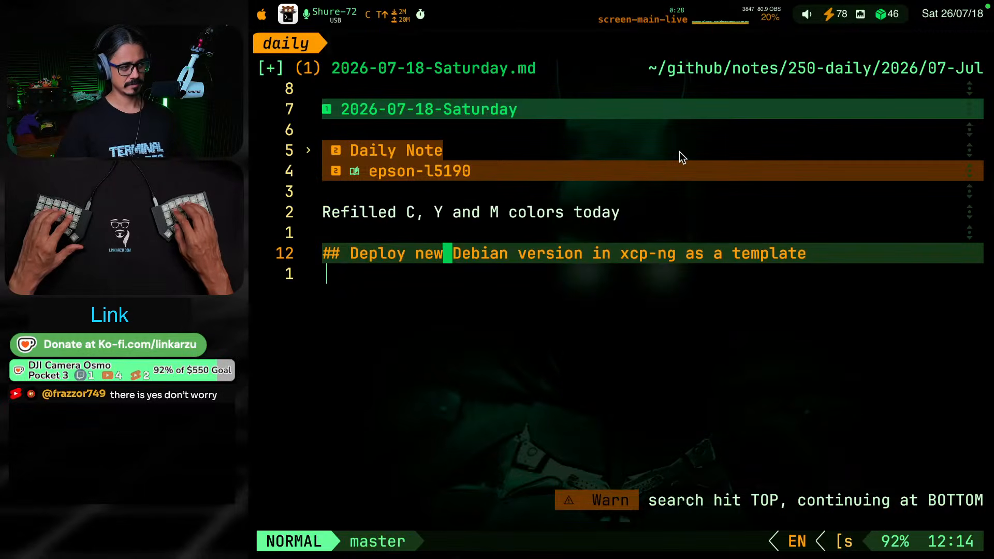
Open an empty text line below the "Deploy new Debian version in xcp-ng as a template" heading, separated by one blank line
key(o)
key(Return)
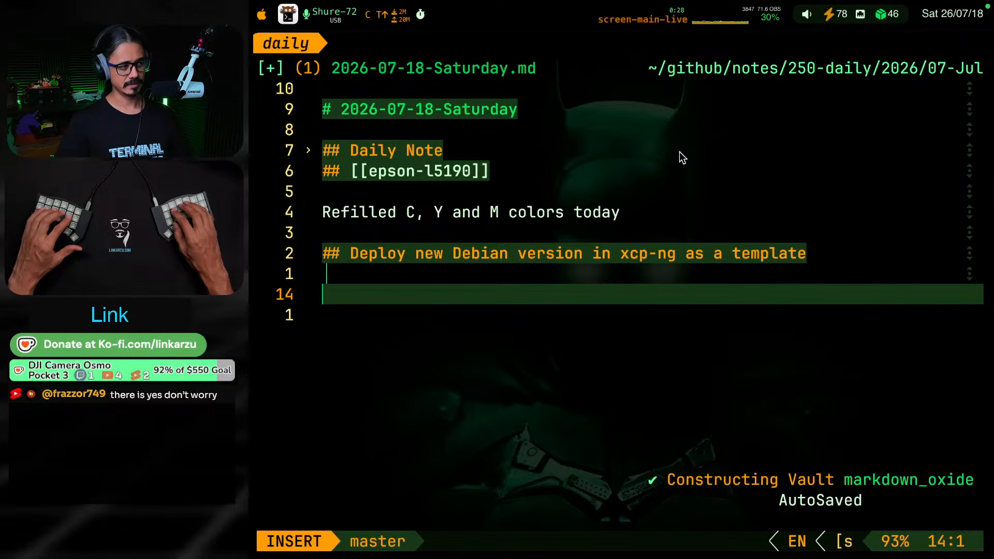
key(Escape)
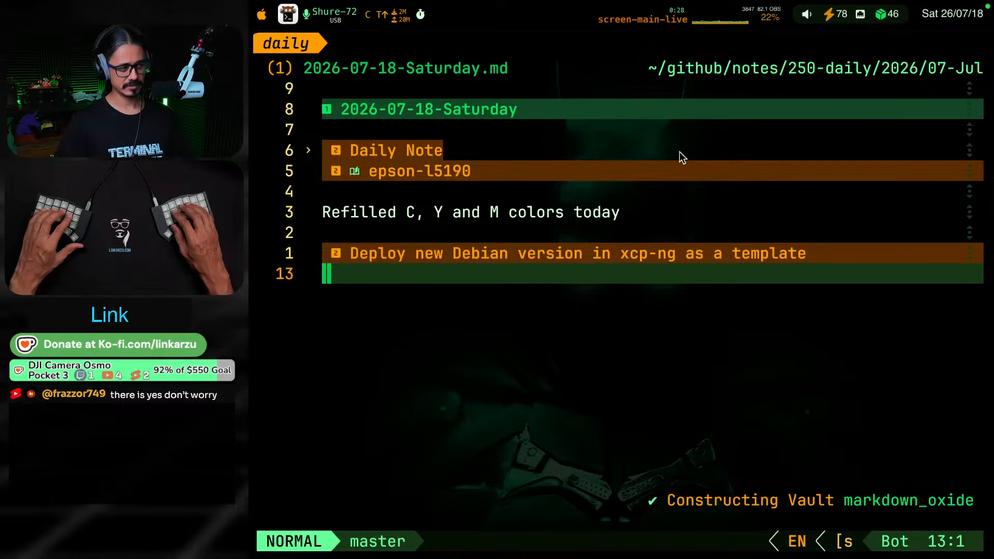
key(k)
key(o)
key(Return)
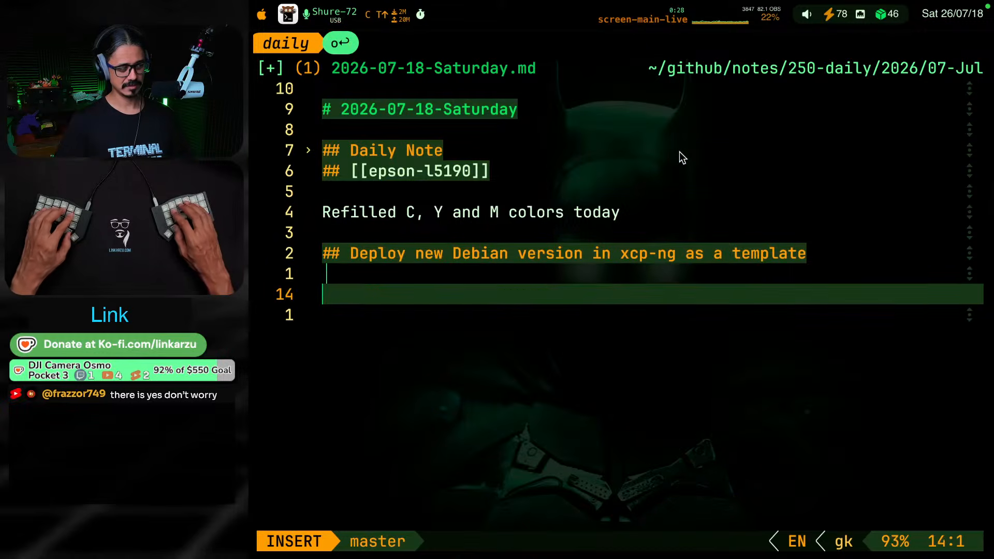
key(shift+BackSpace)
text(T)
key(BackSpace)
key(Return)
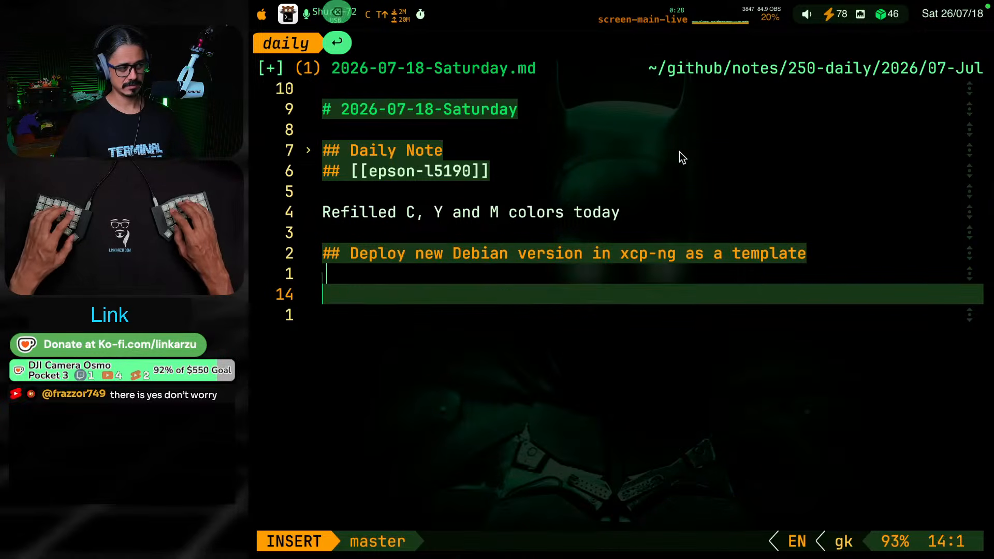
Write "This assumes that you have a working" under the Deploy heading and begin a wiki link after it
text(This assumes )
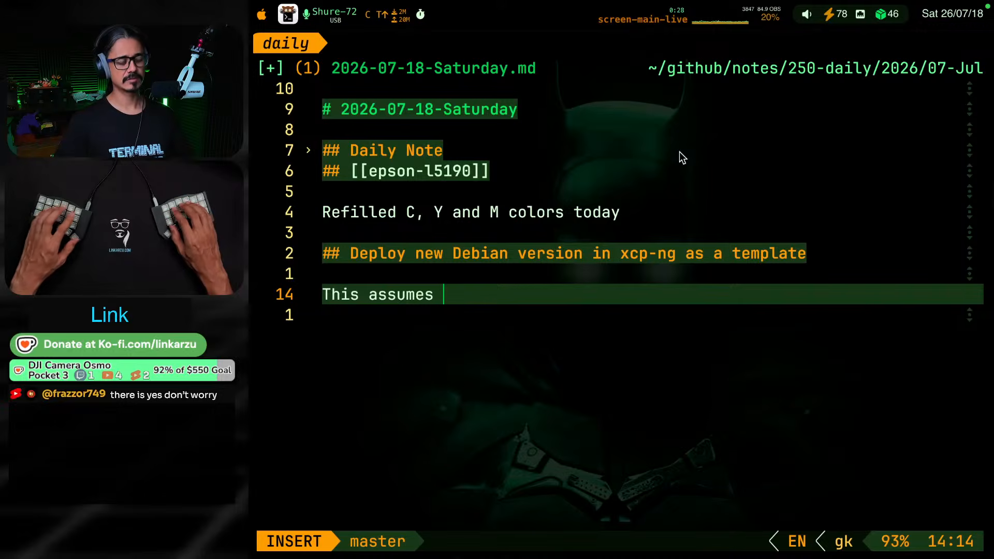
text(that yopu ha)
key(BackSpace)
key(BackSpace)
key(BackSpace)
key(BackSpace)
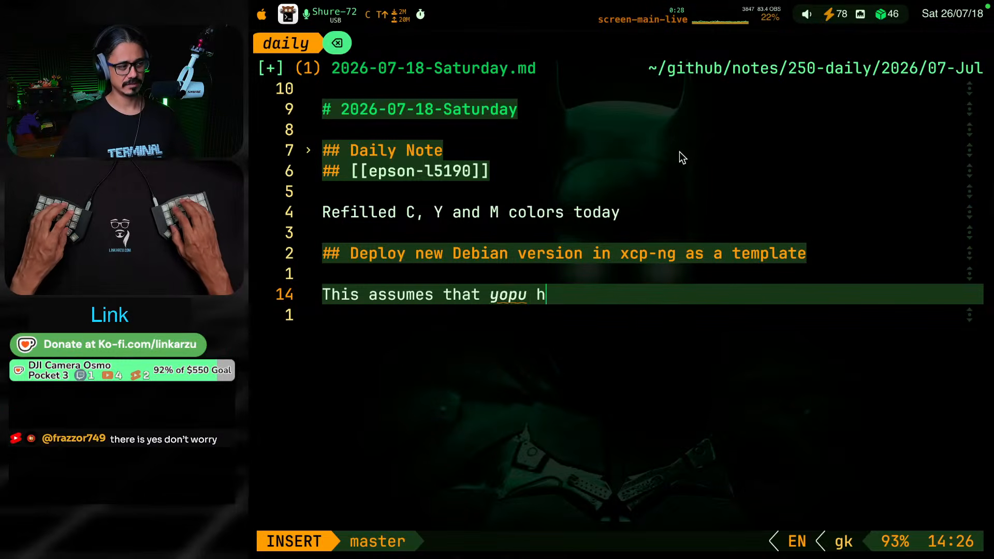
key(BackSpace)
text(u hae)
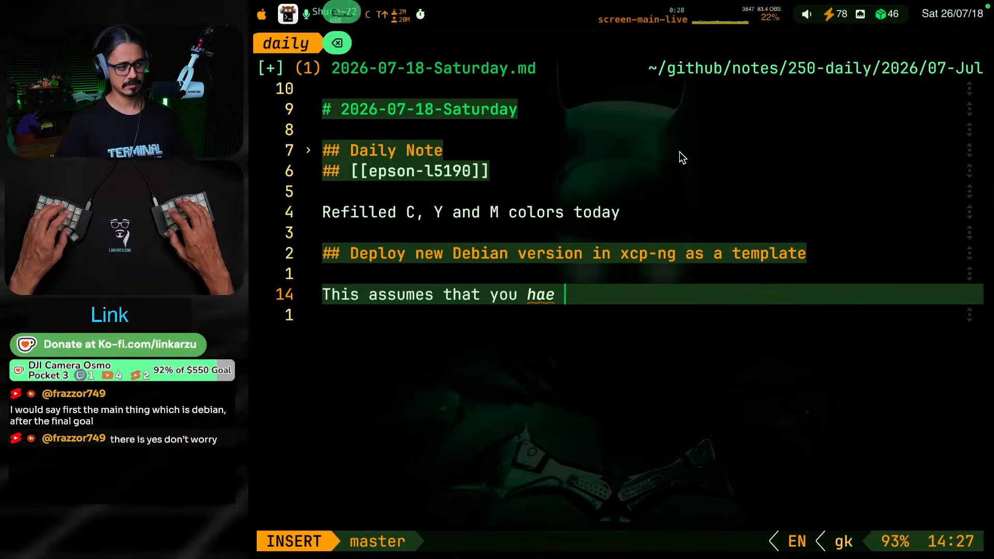
key(BackSpace)
text(ve a worki)
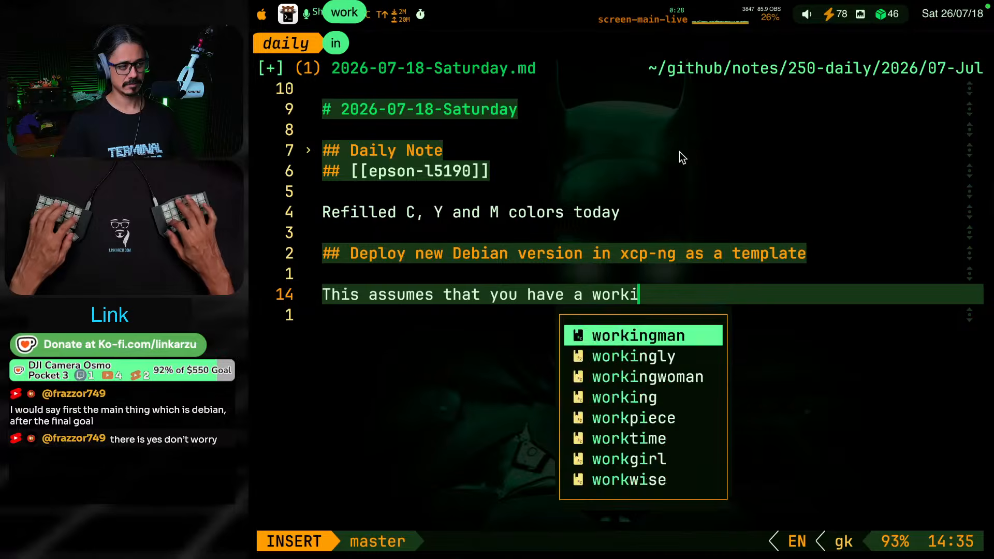
text(ng [[xcp-ng)
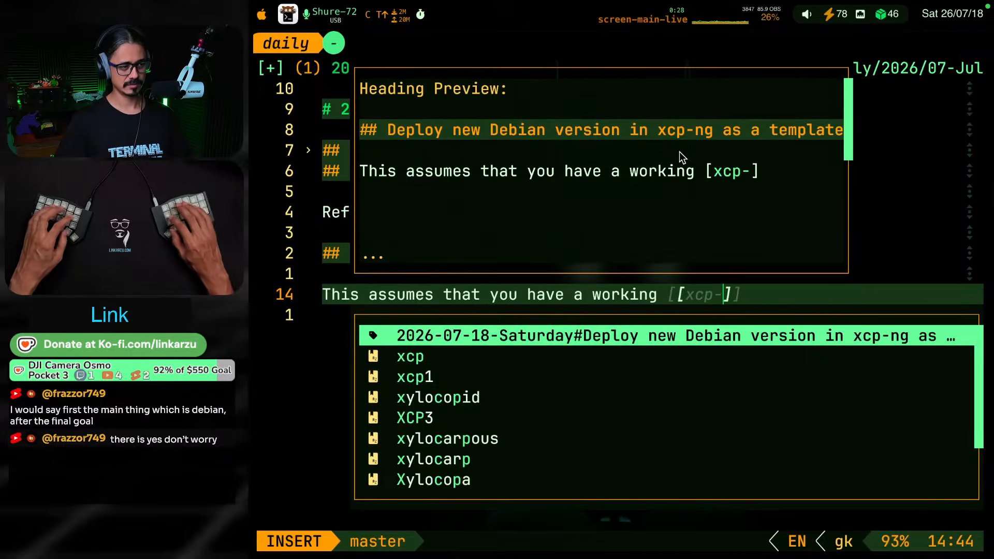
Continue the sentence with the wiki link [[xcp-ng]] followed by "cluster running", and save the daily note
key(BackSpace)
text(]] )
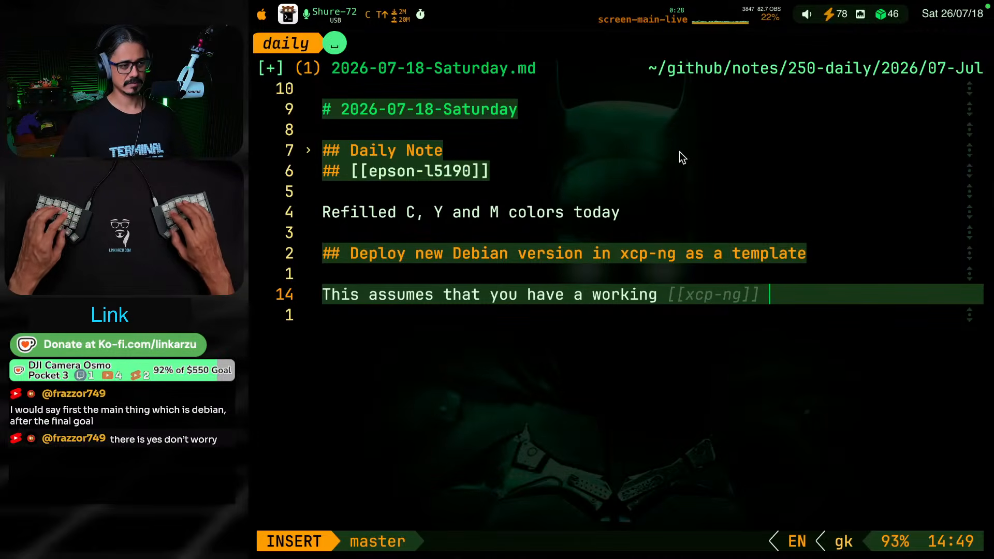
text(cluster )
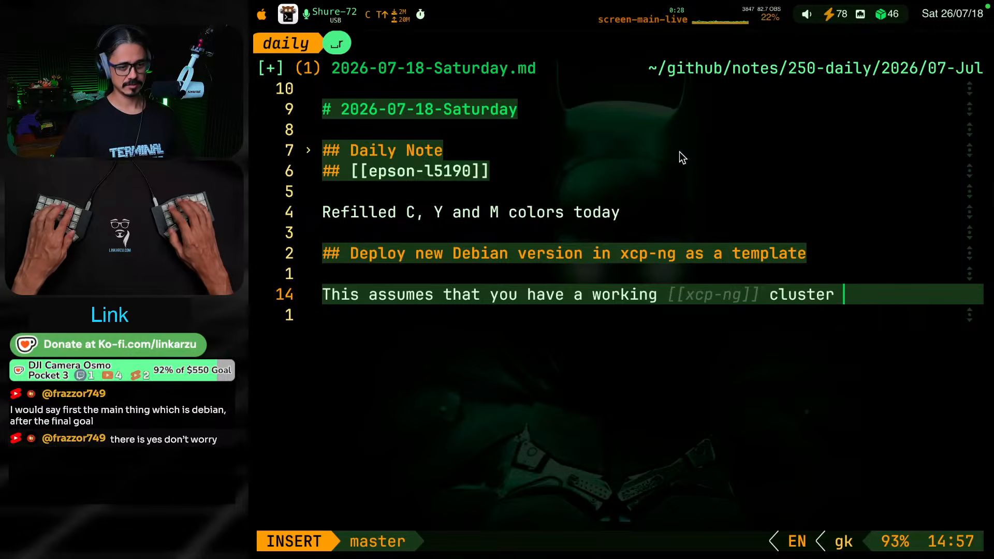
text(running)
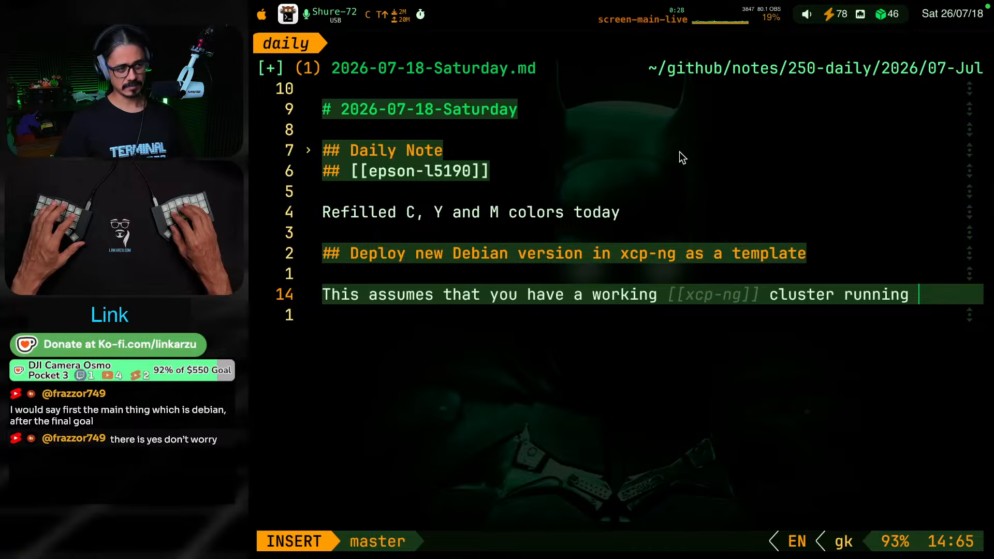
key(Escape)
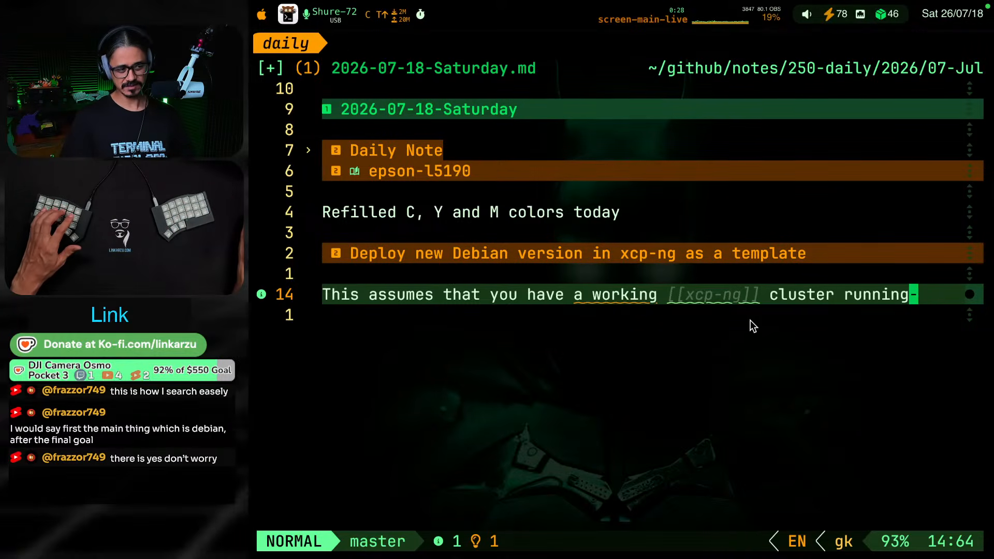
key(ctrl+s)
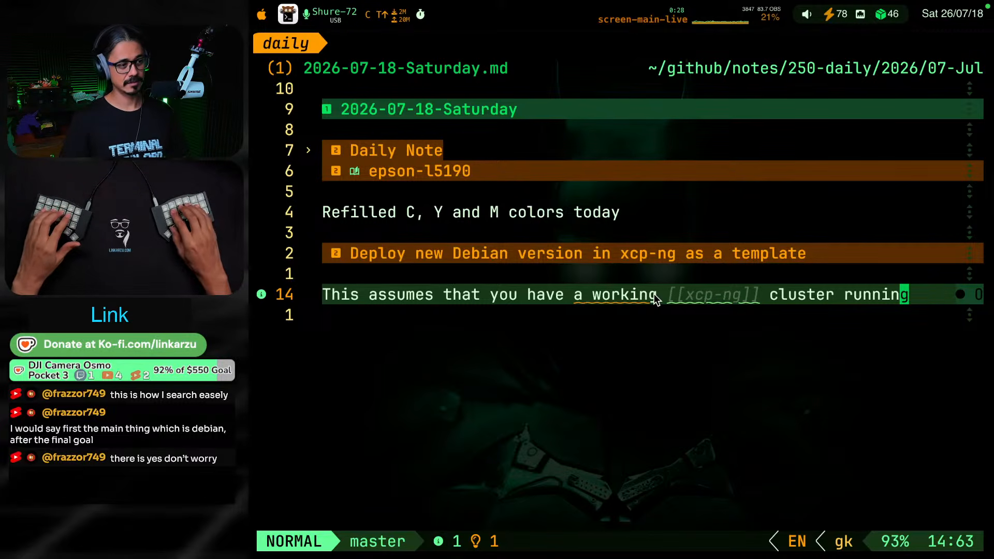
Continue the sentence after "cluster running" with "and you want for example create a template to deploy"
key(Escape)
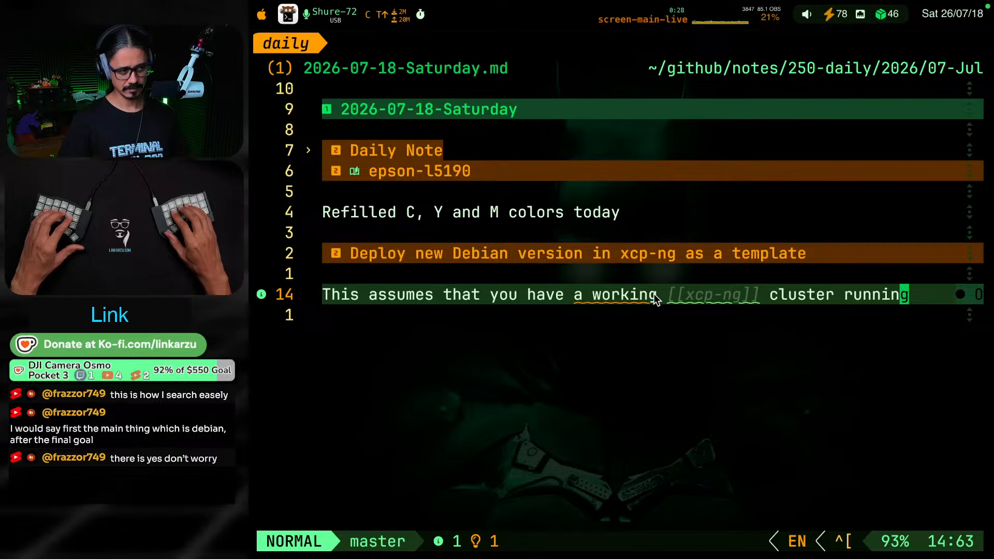
text(a)
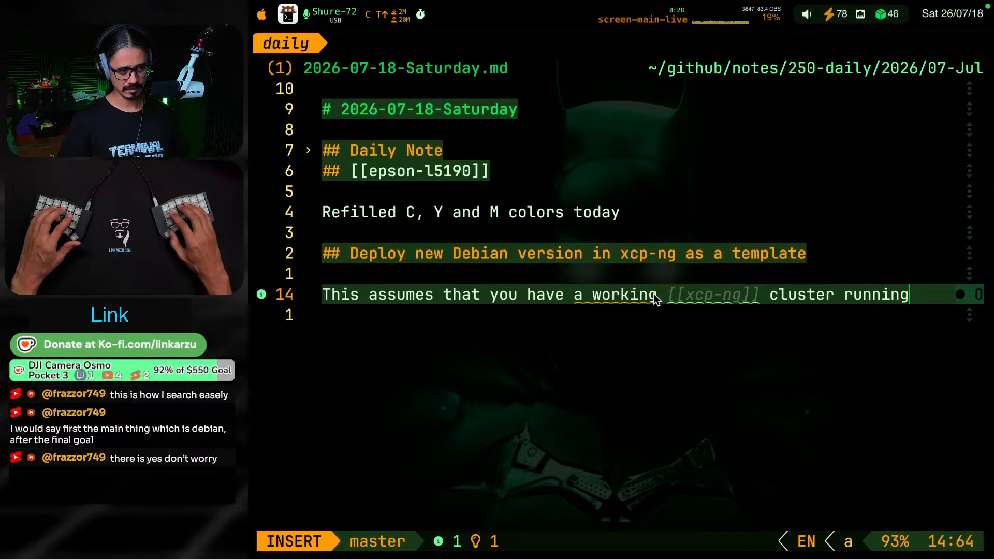
text( and you want )
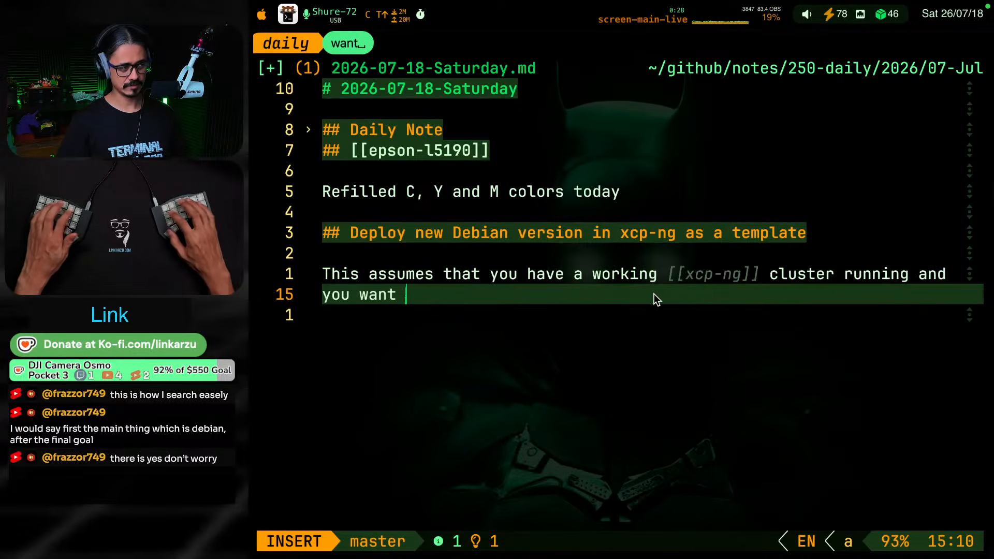
text(for example )
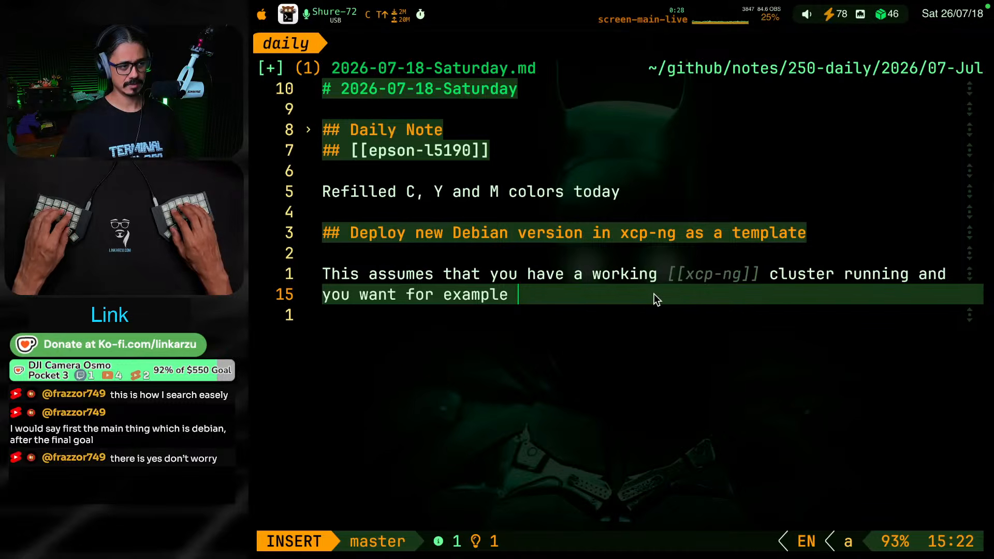
text(create a te)
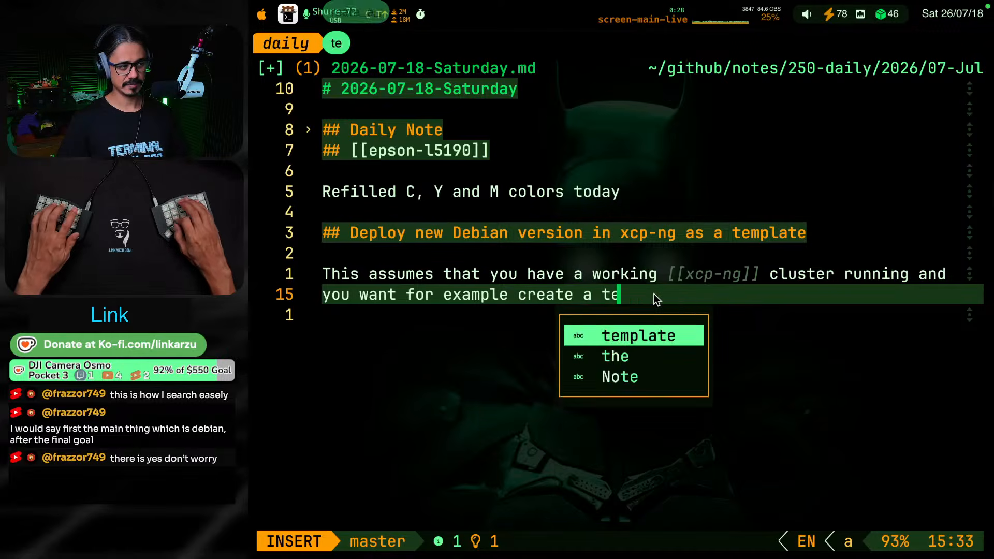
text(mplate to deploy )
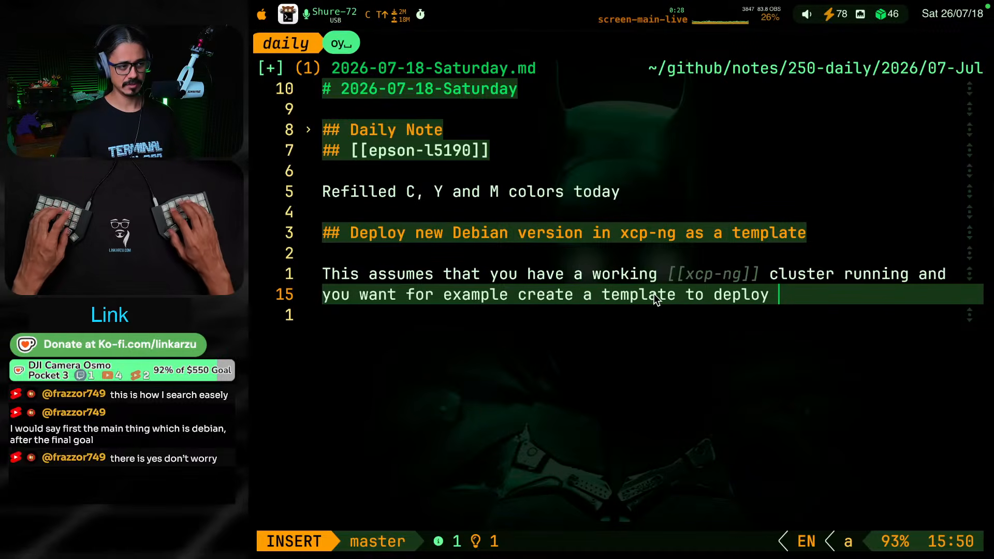
text(dei)
Extend the sentence with "debian 13 VMs (Trixie)" and begin the word "instead" after it
key(BackSpace)
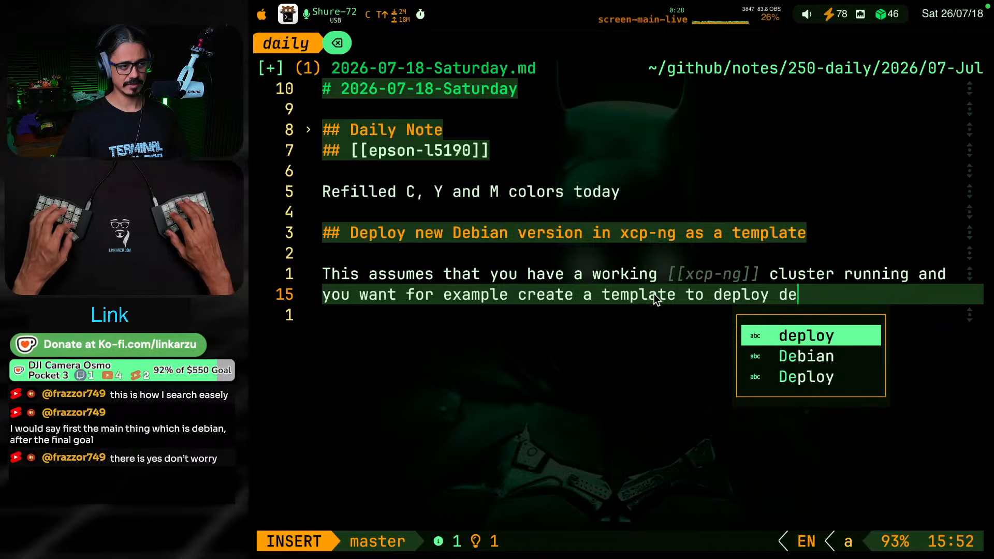
text(bian 13 )
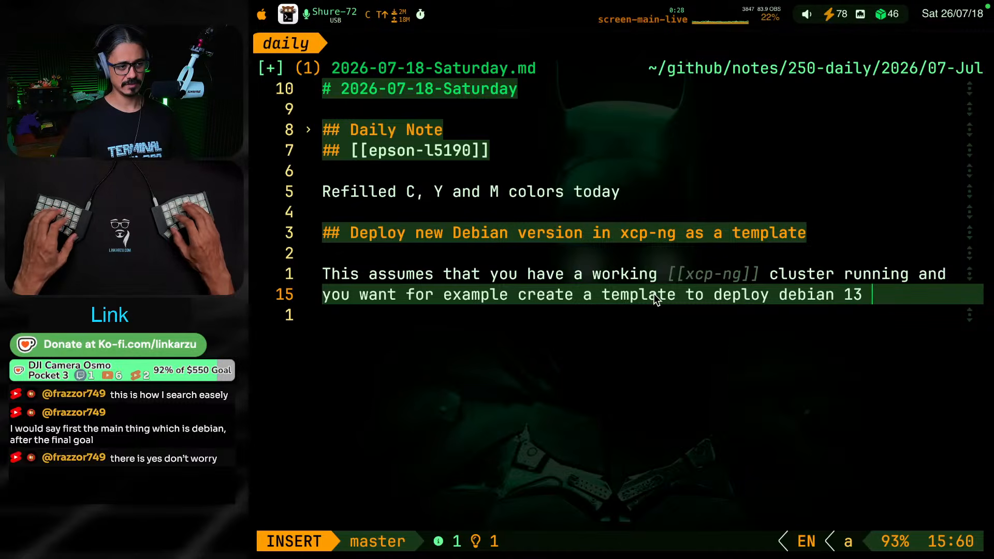
text(VMS ()
key(BackSpace)
key(BackSpace)
key(BackSpace)
text(s )
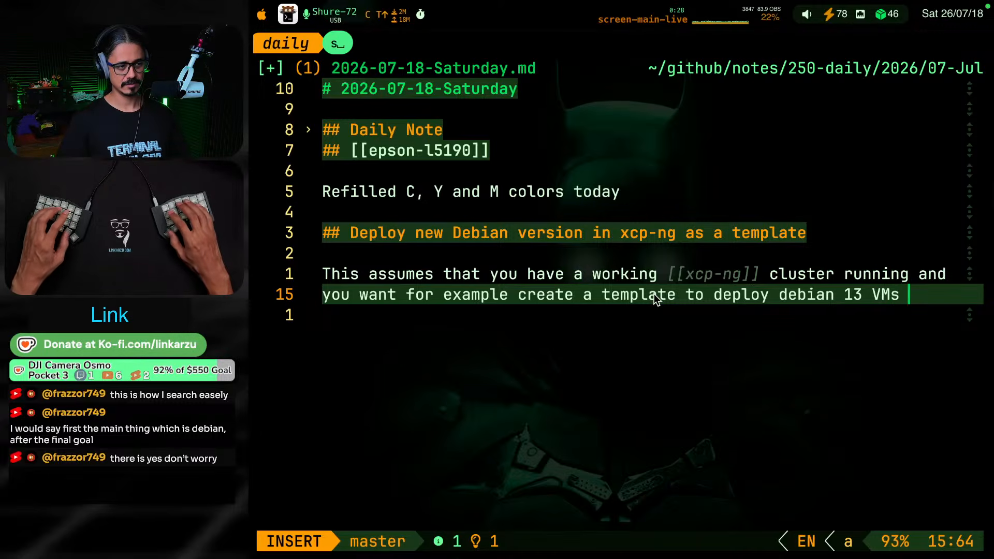
text((t)
key(BackSpace)
text(R)
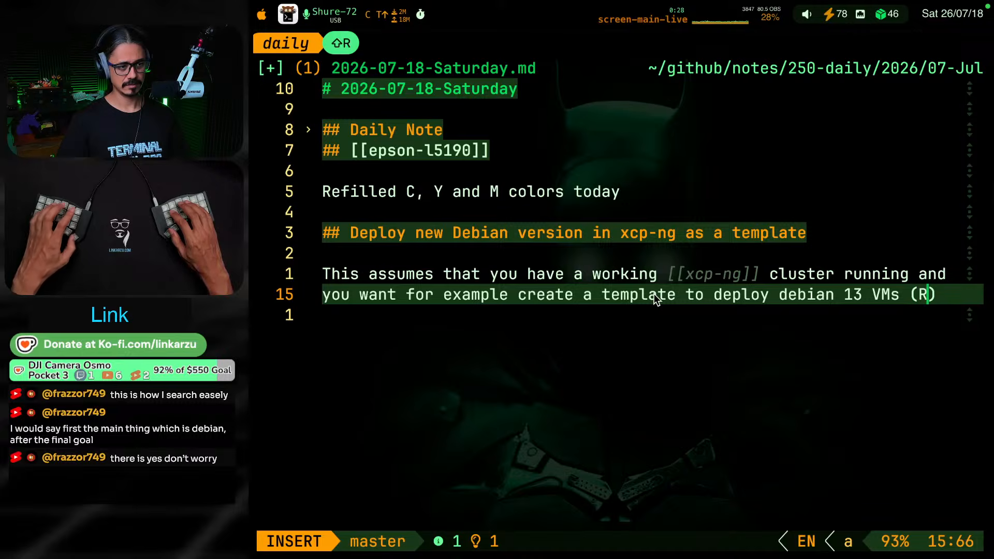
key(BackSpace)
text(Trixie))
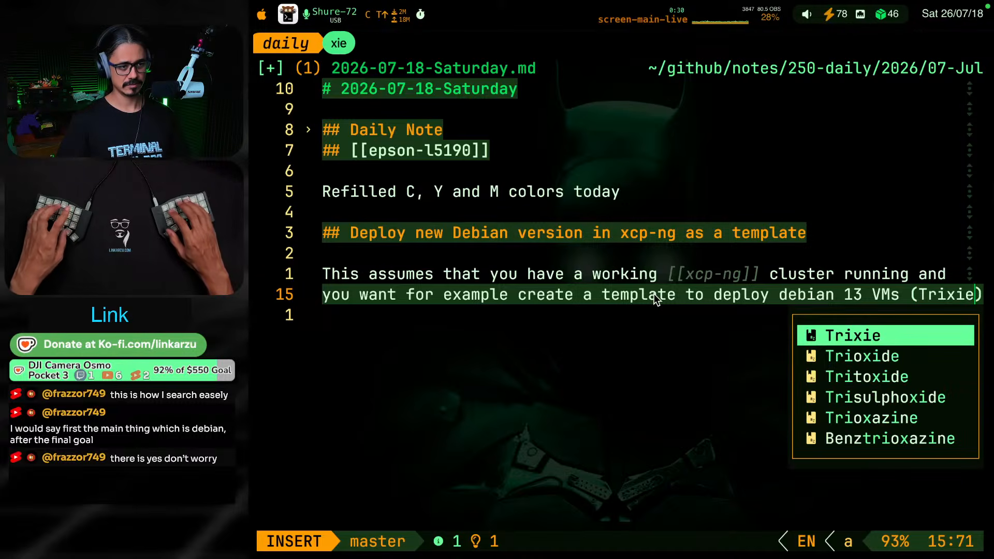
text( instad of)
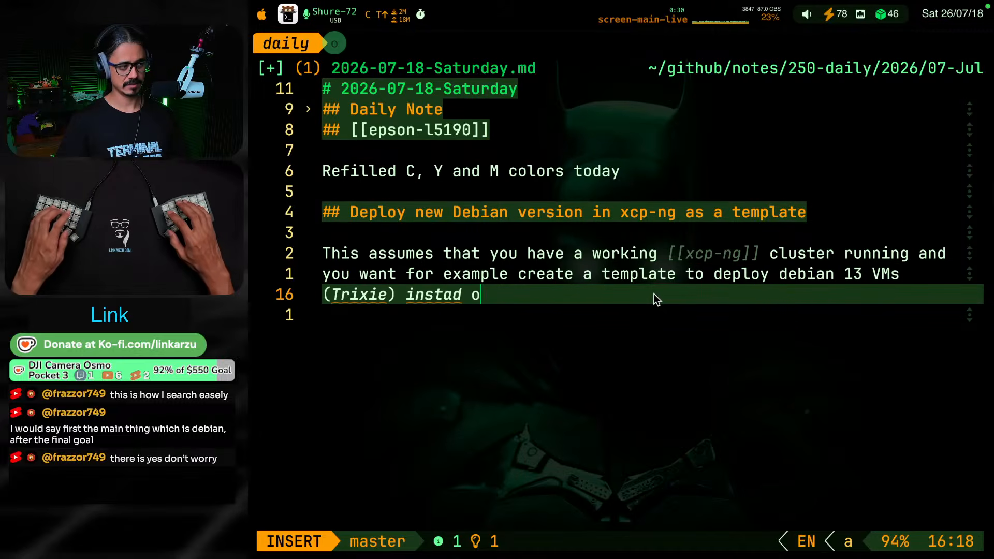
Finish the sentence with "instead of Debian 12 (Buster)" and leave text entry
key(BackSpace)
key(BackSpace)
key(BackSpace)
key(BackSpace)
key(BackSpace)
text(ead of Debi)
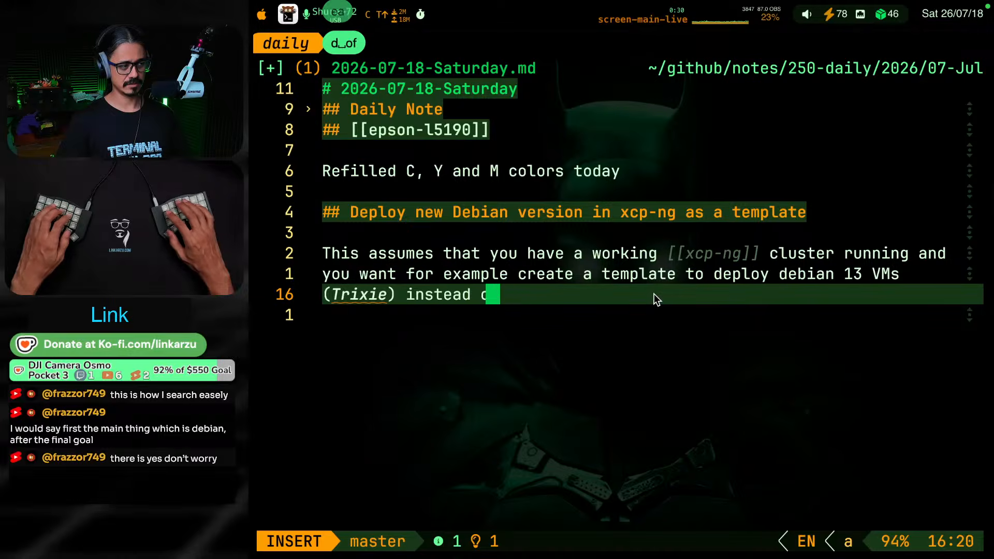
text(an 12 )
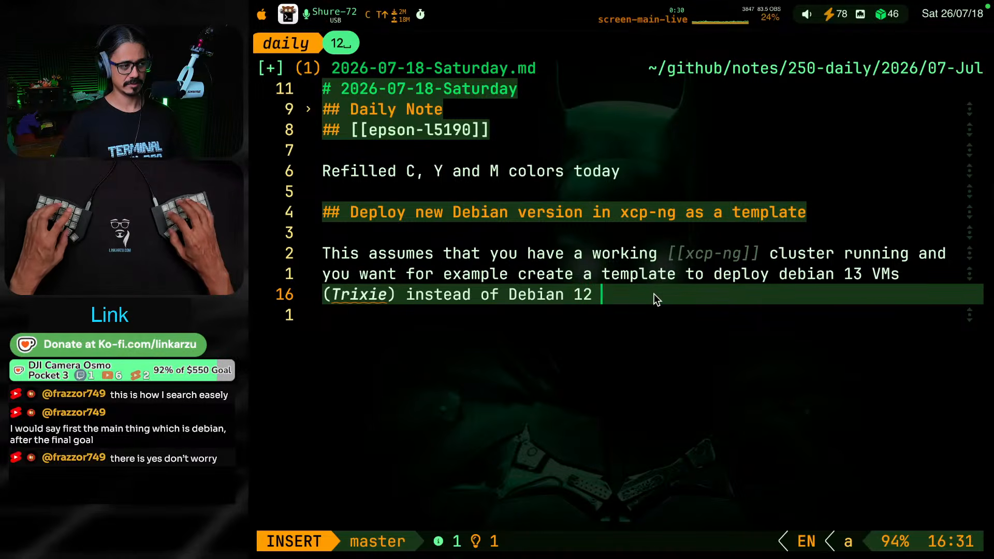
text((S)
key(BackSpace)
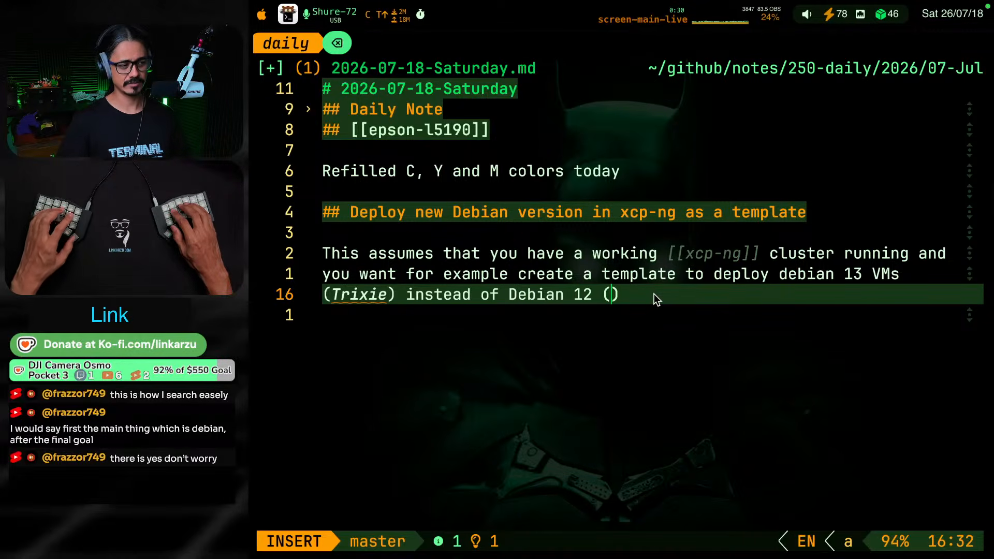
text(Bo)
text(ster)
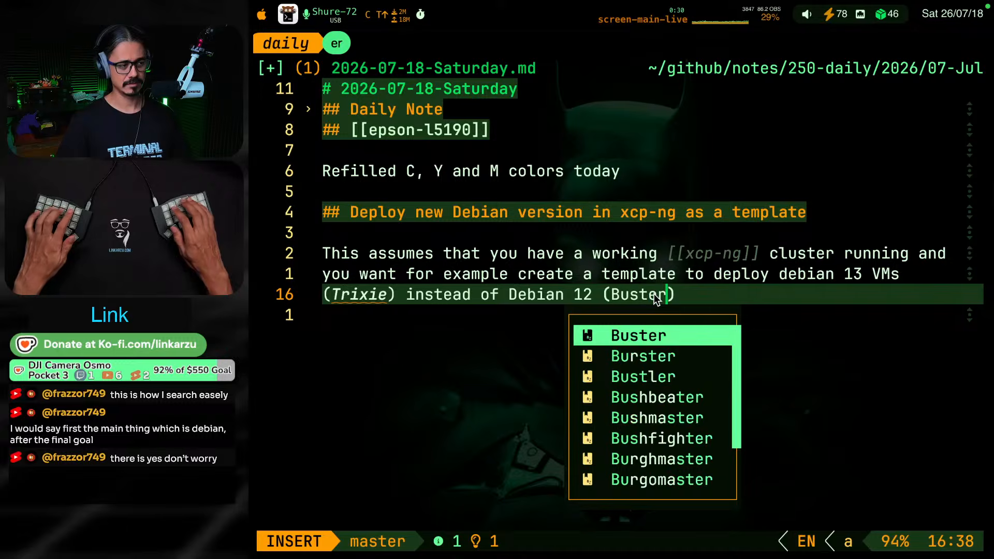
key(Escape)
key(j)
key(k)
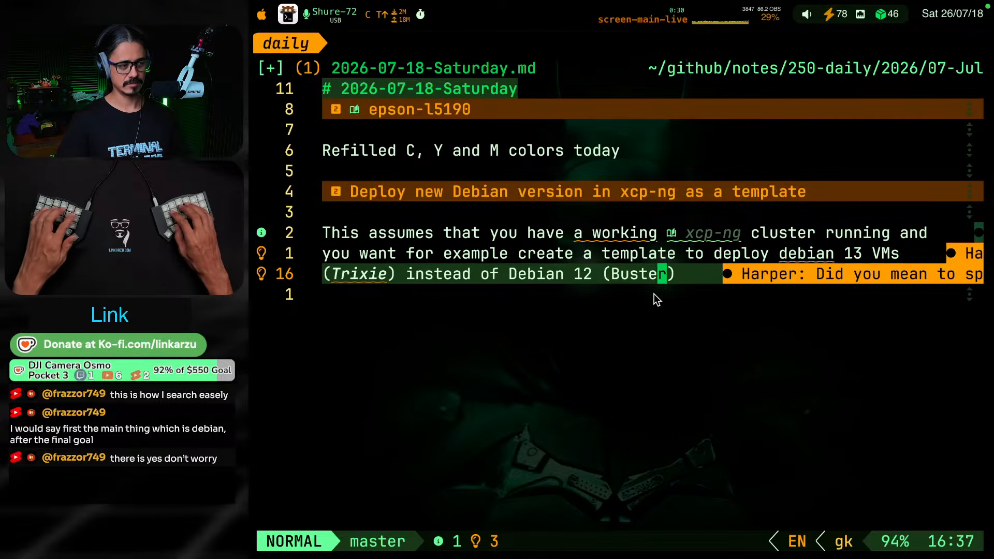
Switch to the browser and search Google for "debian 12" in a new tab to check its codename
key(super+Tab)
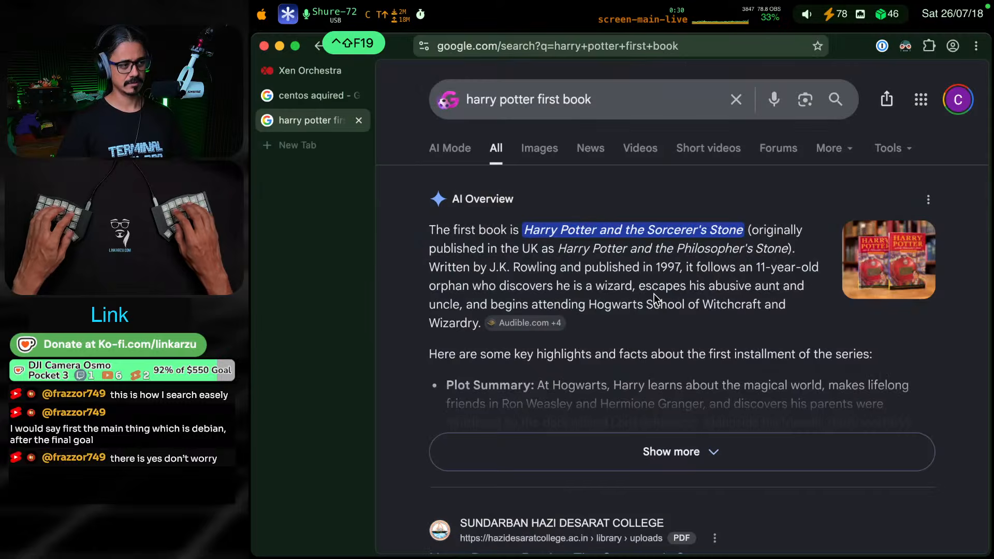
key(super+t)
text(debia)
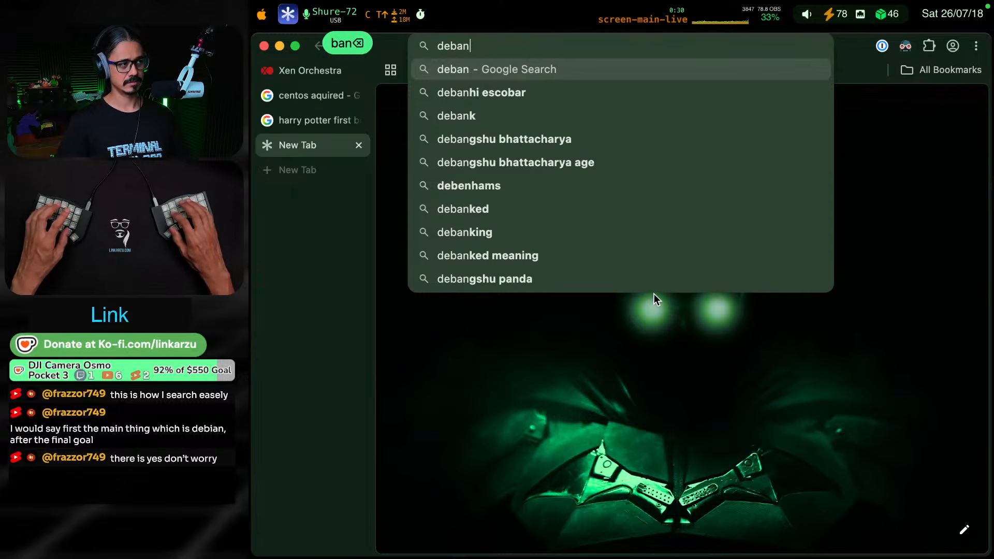
key(BackSpace)
text(ian 12)
key(Return)
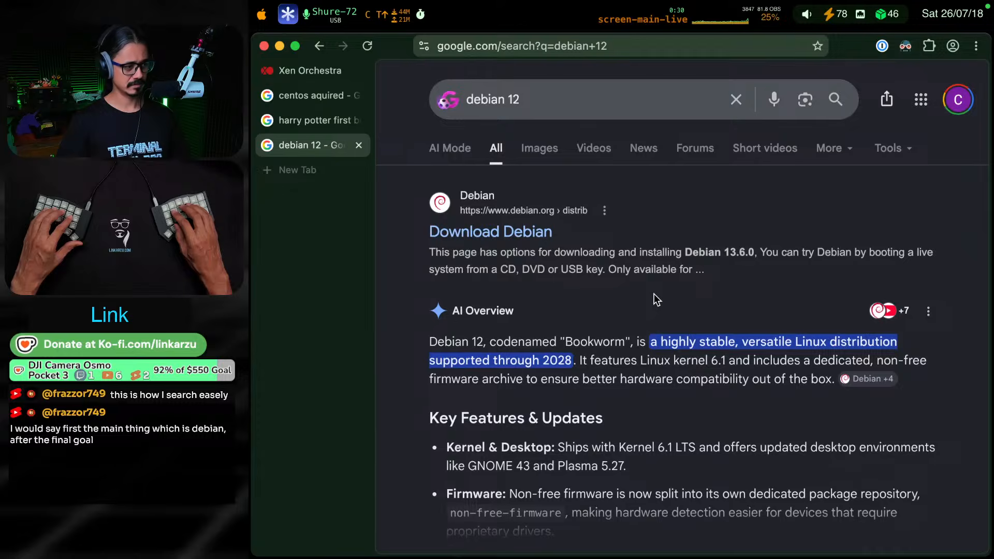
Return to the daily note in Neovim and replace the Debian 12 codename in parentheses with "Bookworm"
key(super+Tab)
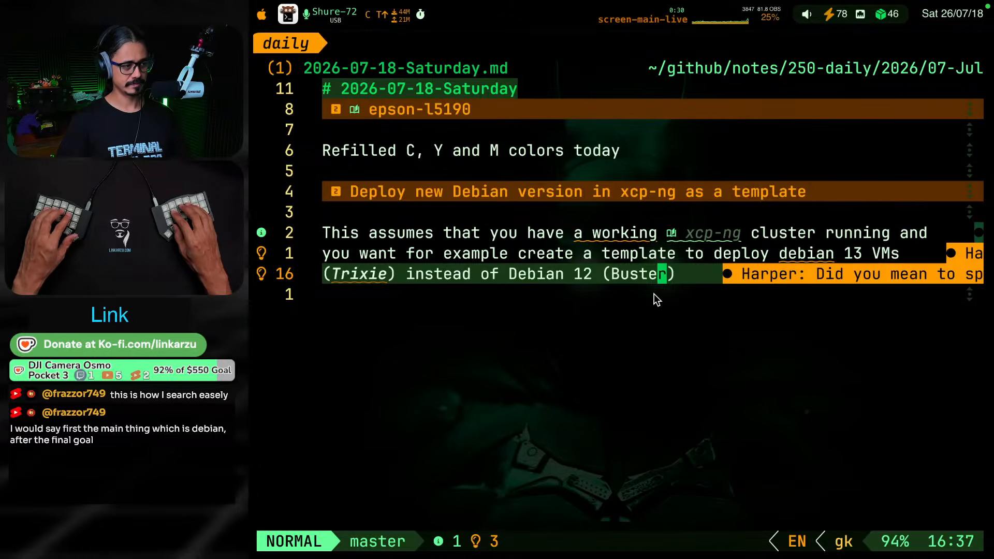
key(c)
key(i)
key(parenleft)
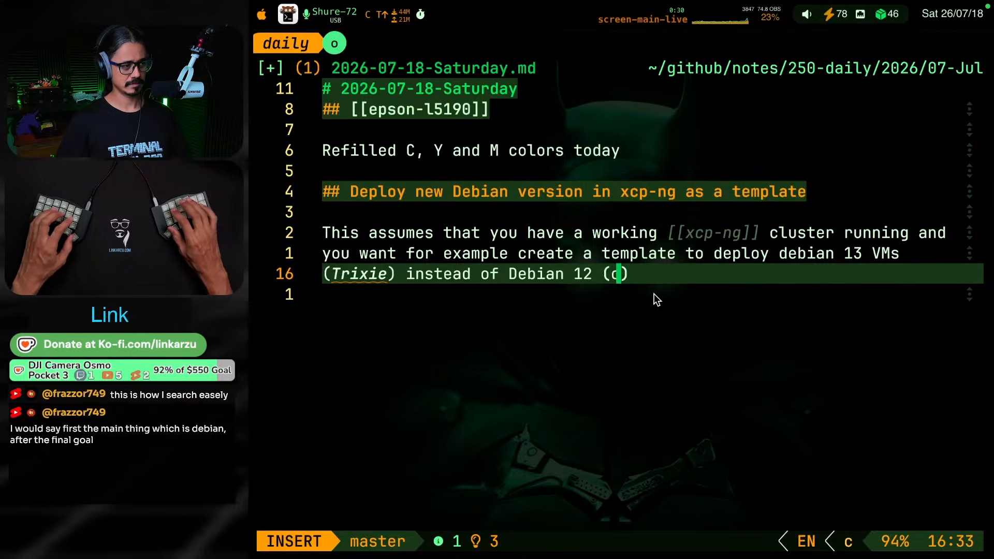
text(V)
key(BackSpace)
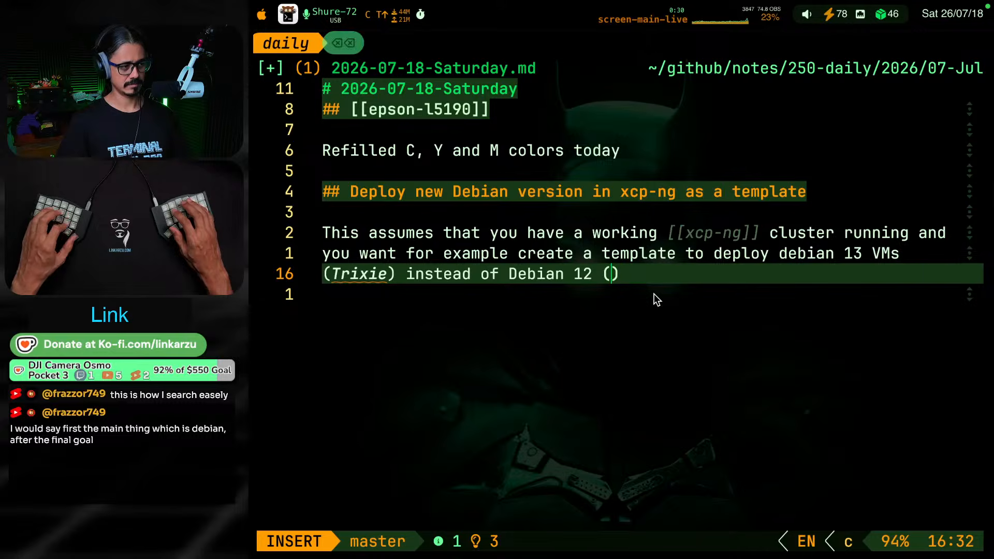
text(V)
key(BackSpace)
text(Bookworm)
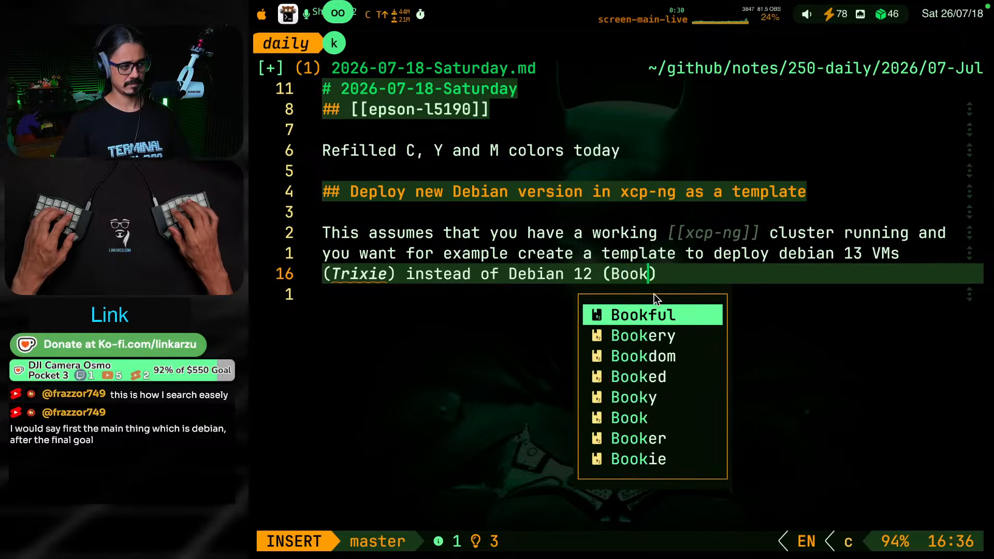
text(kj)
key(k)
key(k)
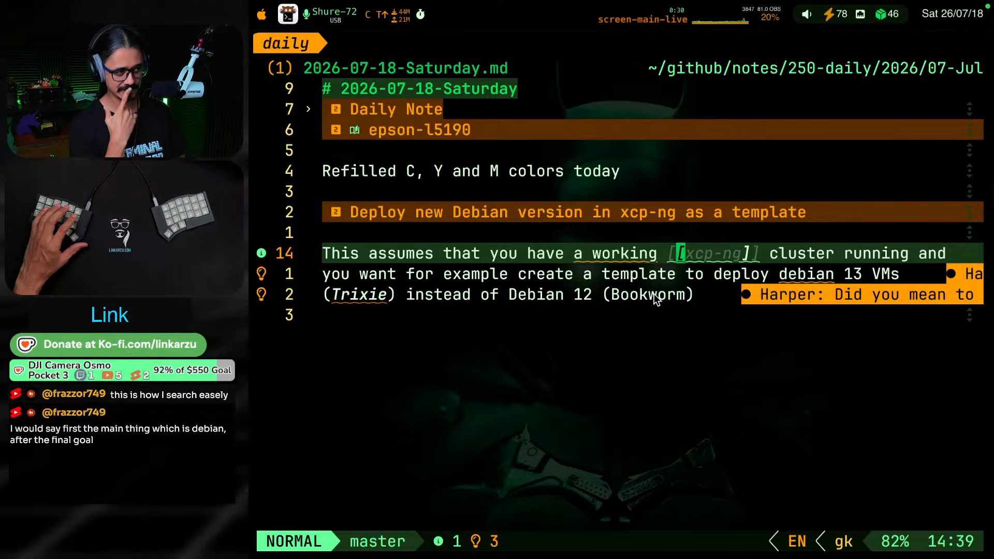
Review the suggested fixes for the grammar diagnostic on "a working" without applying any
key(b)
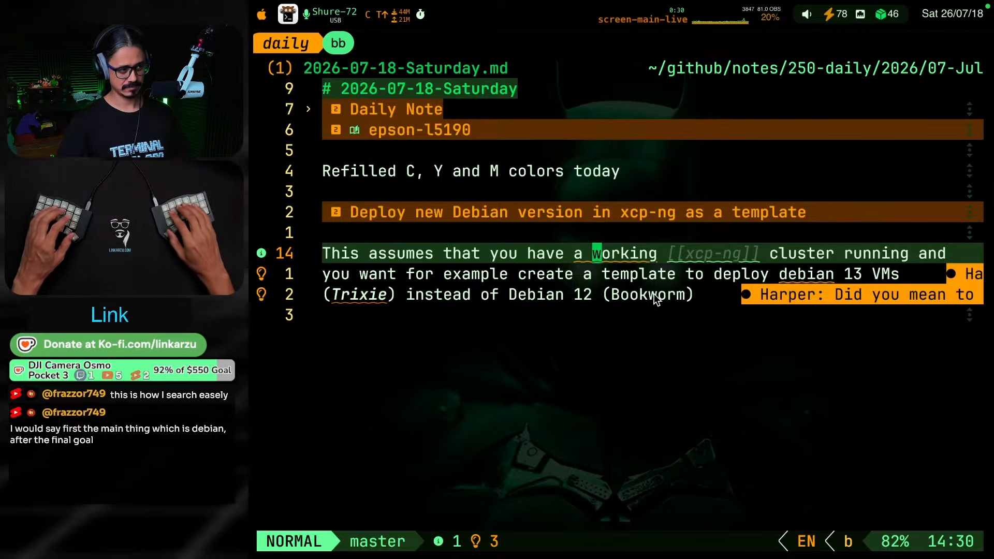
key(space)
key(c)
key(a)
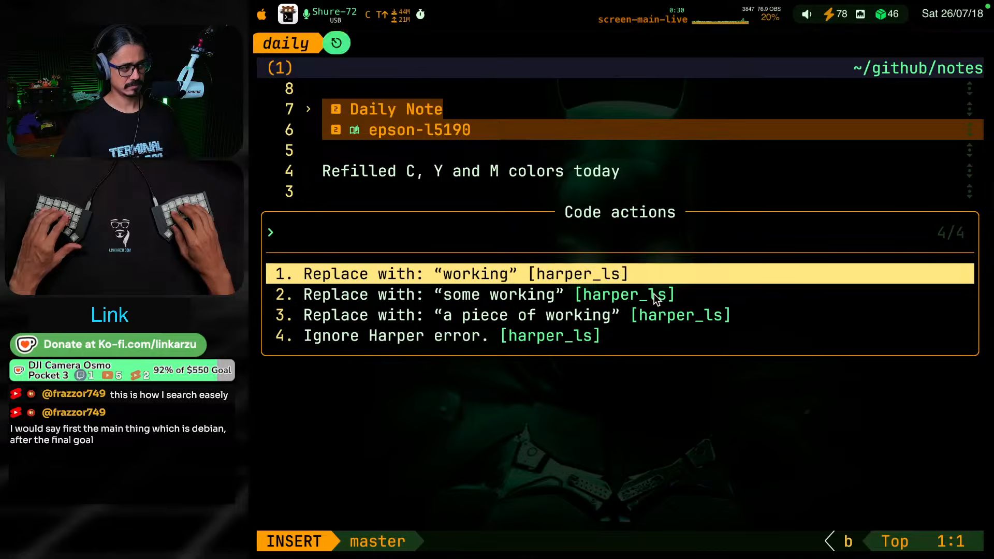
key(Escape)
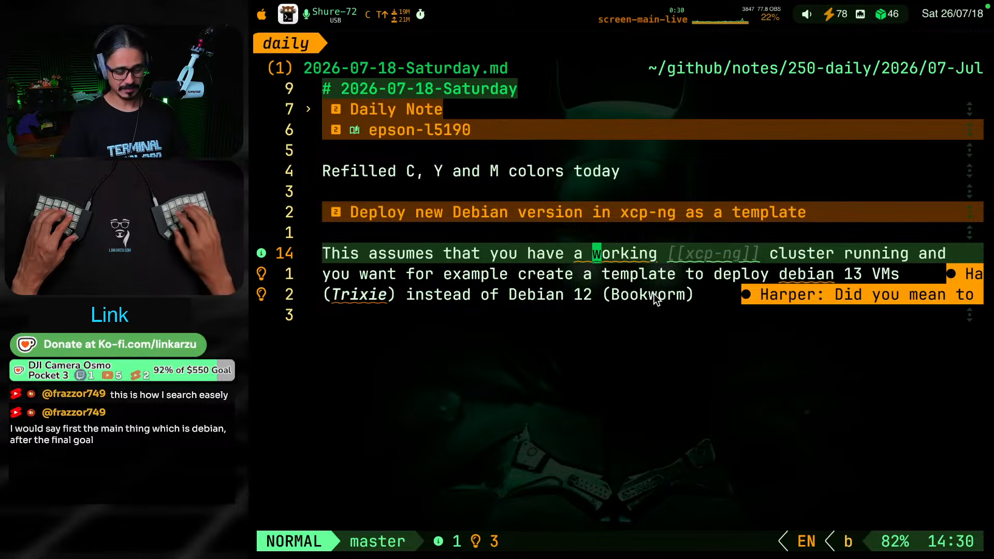
key(space)
key(c)
key(a)
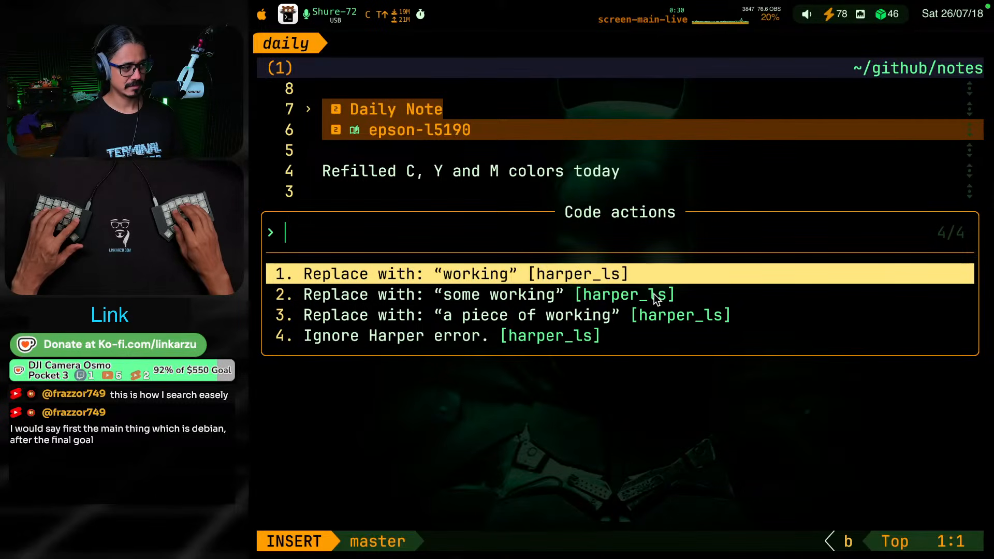
key(Escape)
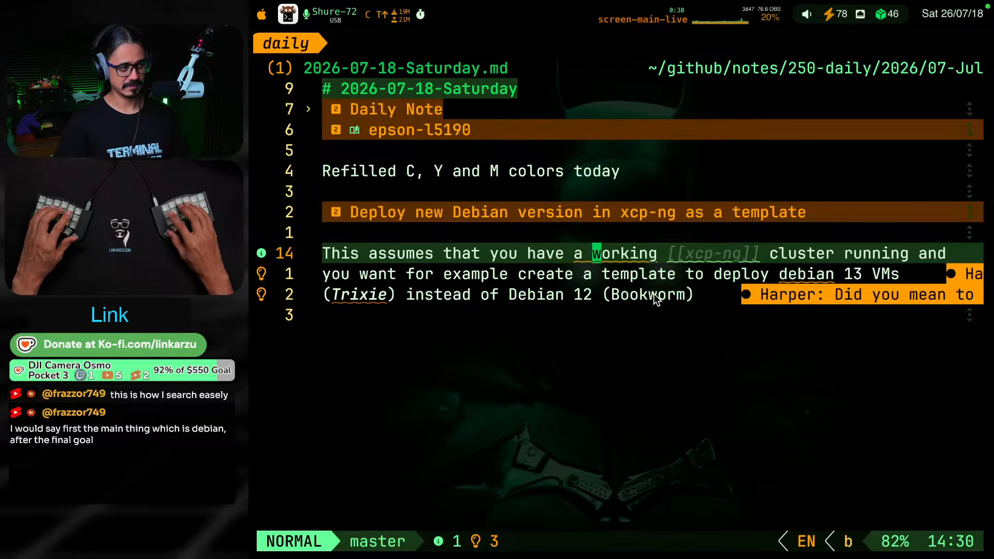
Apply the grammar diagnostic's fix that replaces "a working" with "working" in the sentence's first line
key(h)
key(h)
key(h)
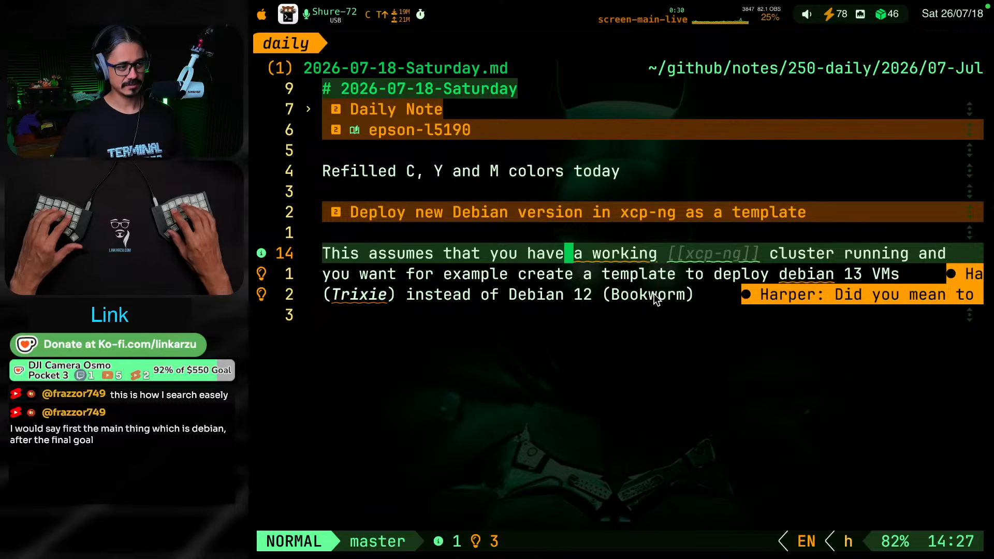
key(l)
key(l)
key(space)
key(c)
key(a)
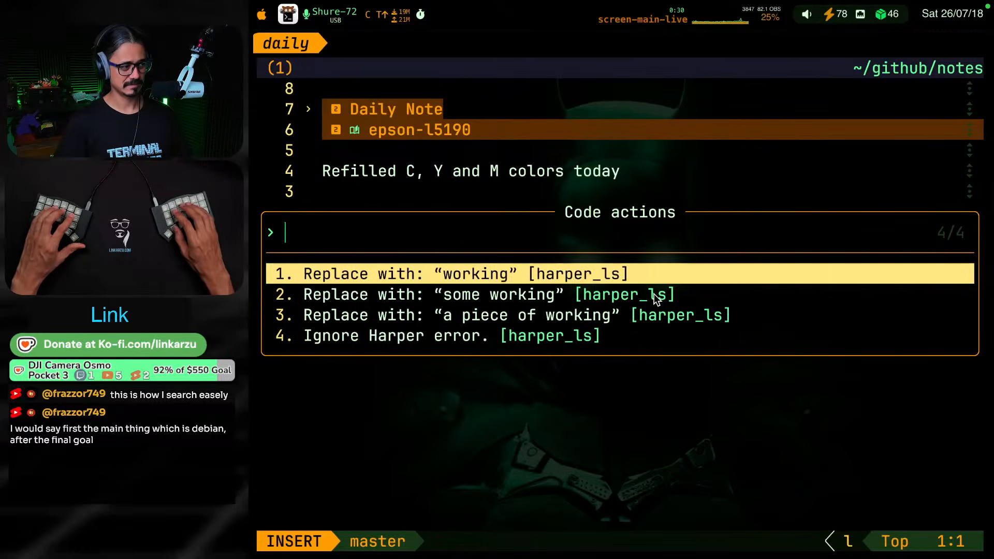
key(Return)
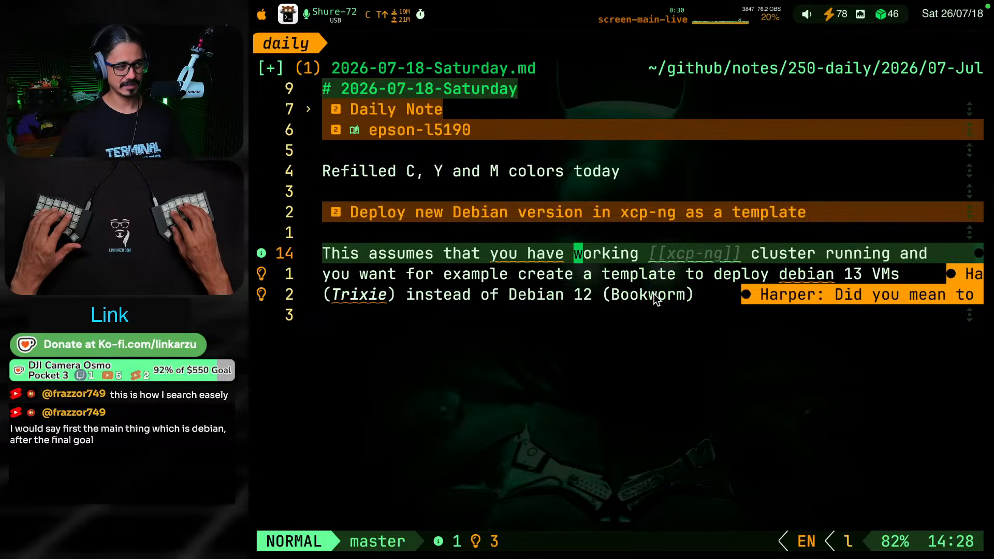
Review the suggested fixes for the grammar diagnostic on "you have" without applying any
key(h)
key(h)
key(h)
key(h)
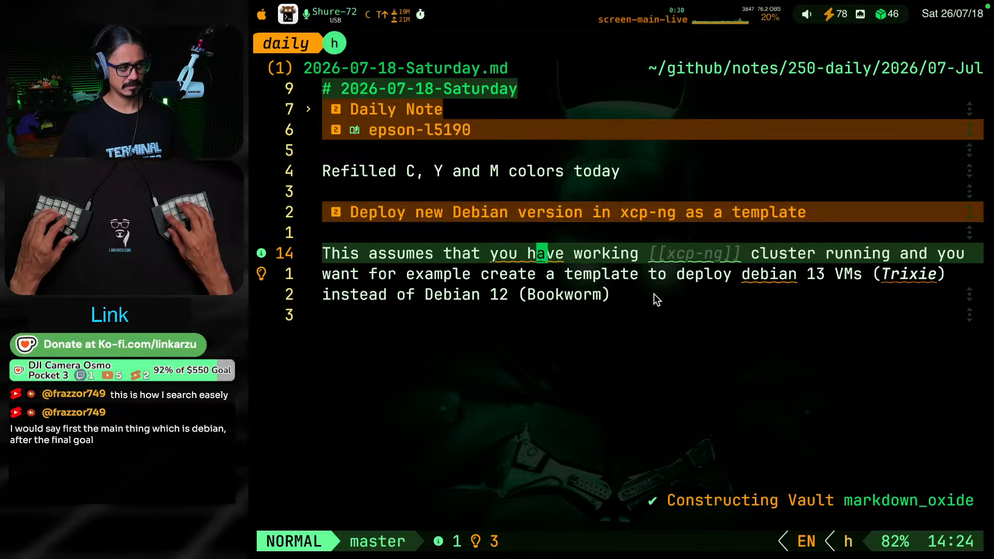
key(h)
key(h)
key(h)
key(space)
key(c)
key(a)
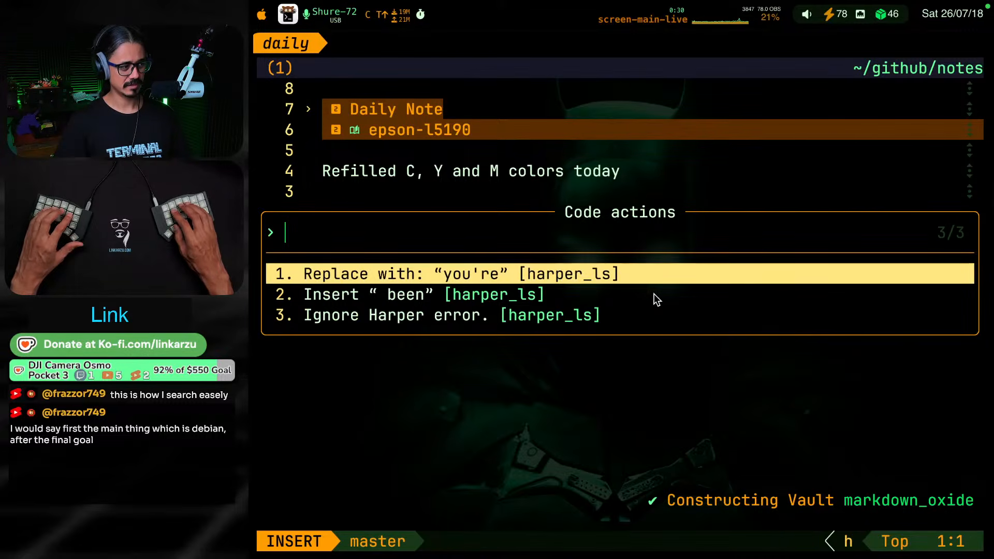
key(Escape)
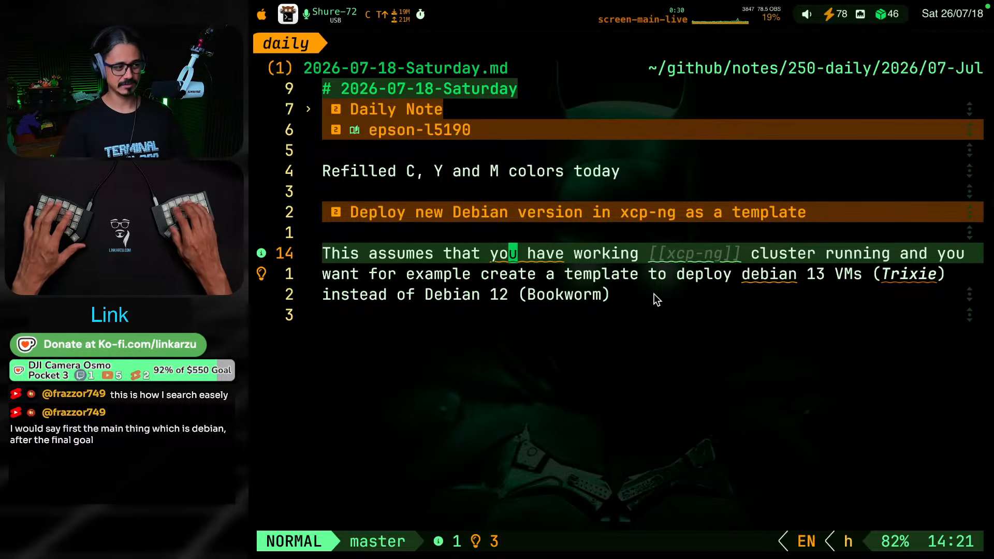
Undo the last grammar fix in the sentence's first line to restore "a working"
key(u)
key(u)
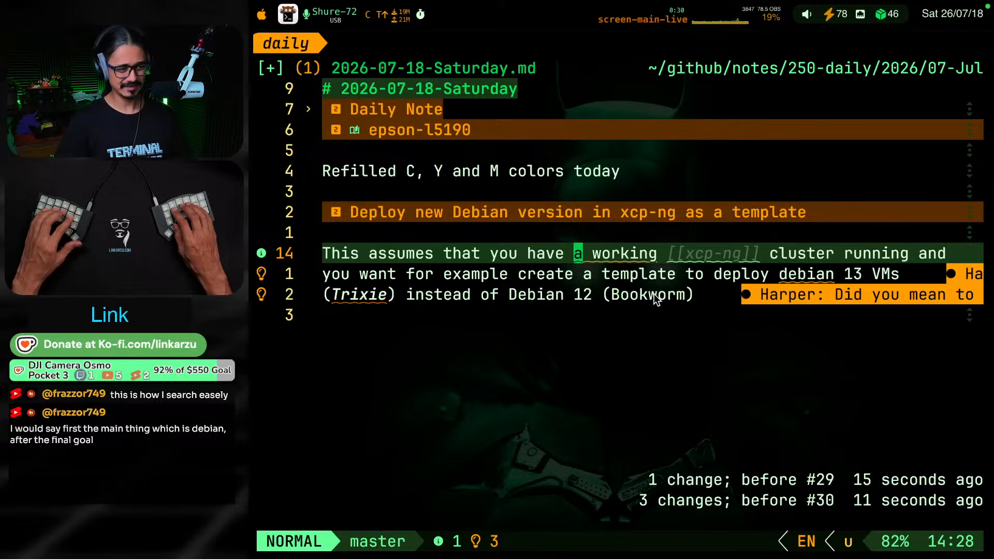
key(g)
key(j)
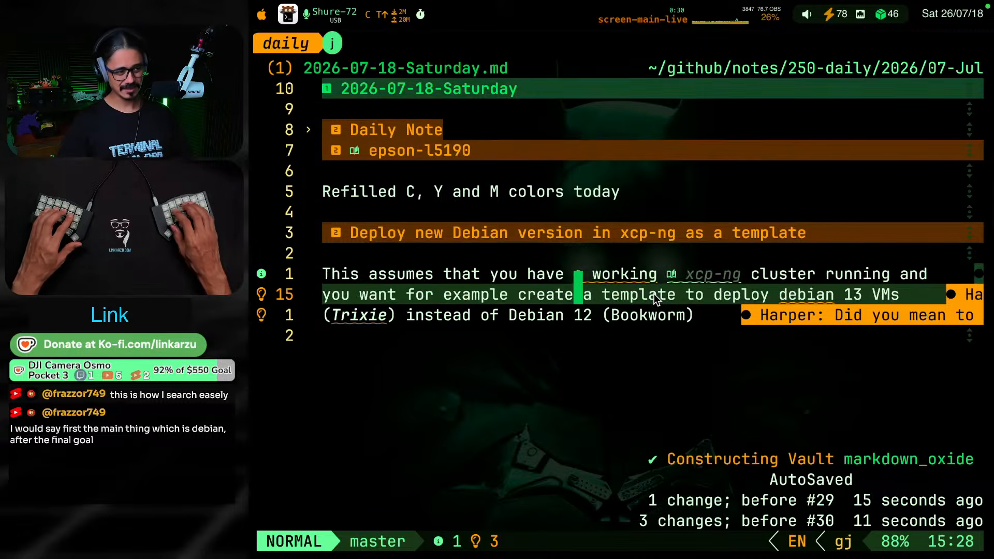
key(g)
key(k)
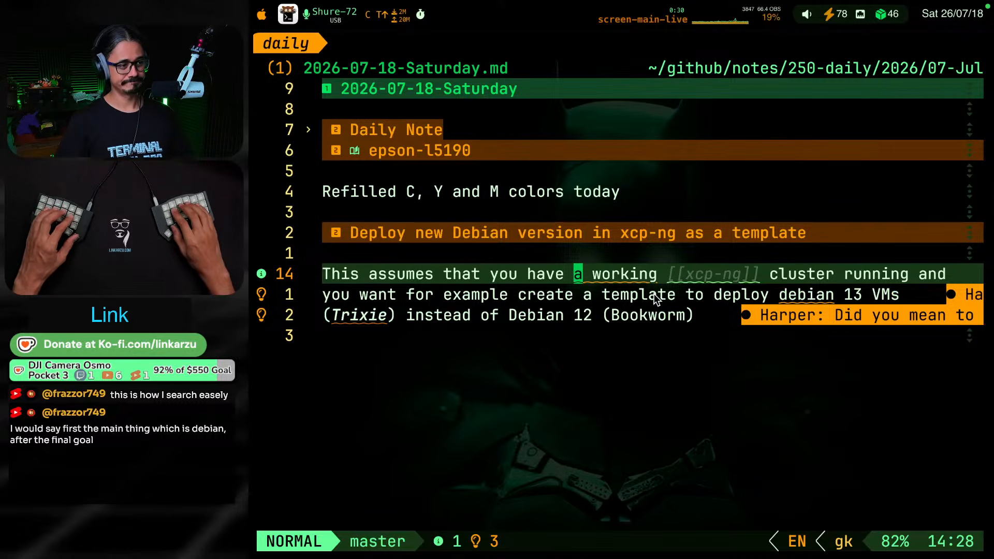
Delete the word "that" so the sentence begins "This assumes you have"
key(b)
key(d)
key(Escape)
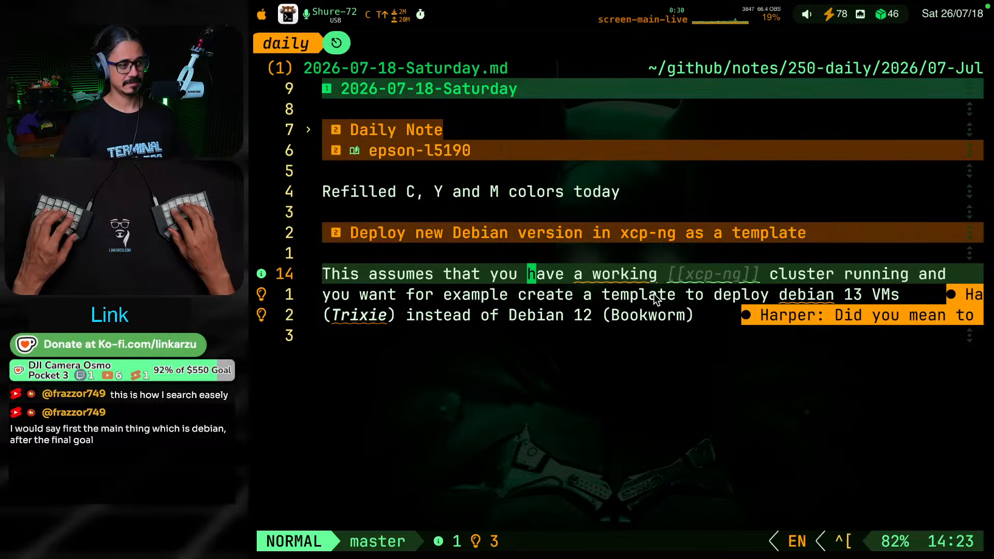
key(b)
key(d)
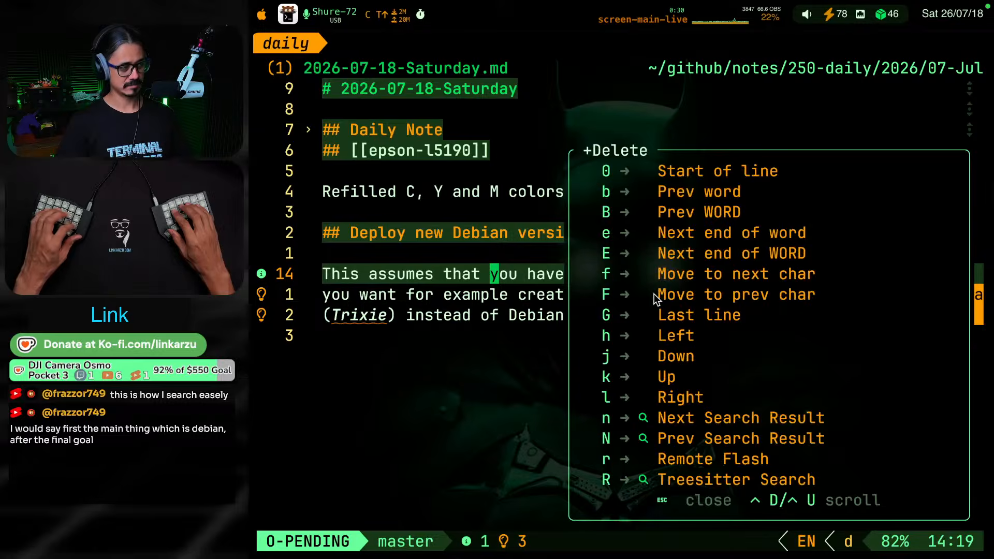
key(shift+b)
key(Escape)
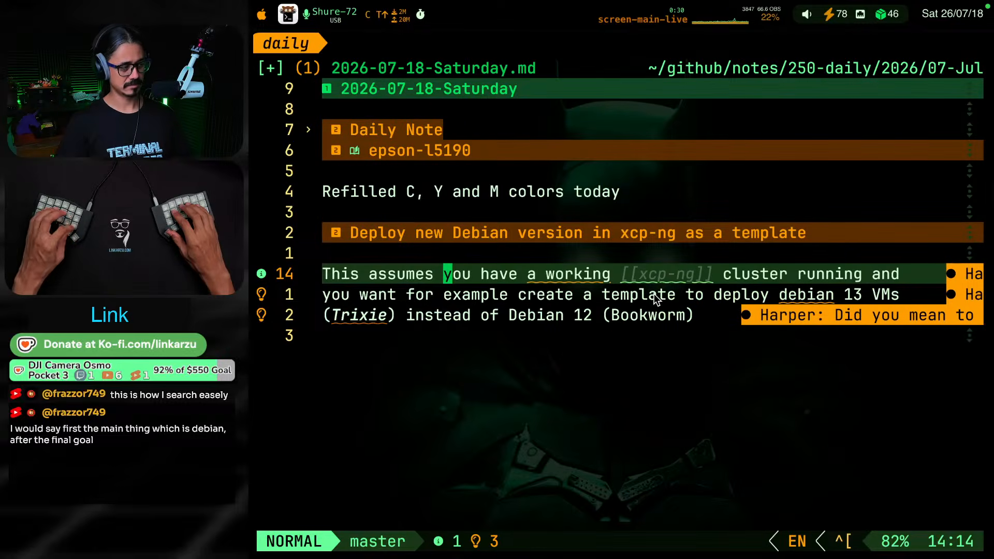
Go to the diagnostic on lowercase "debian" before "13 VMs" and apply its fix, capitalizing it as "Debian"
key(bracketright)
key(d)
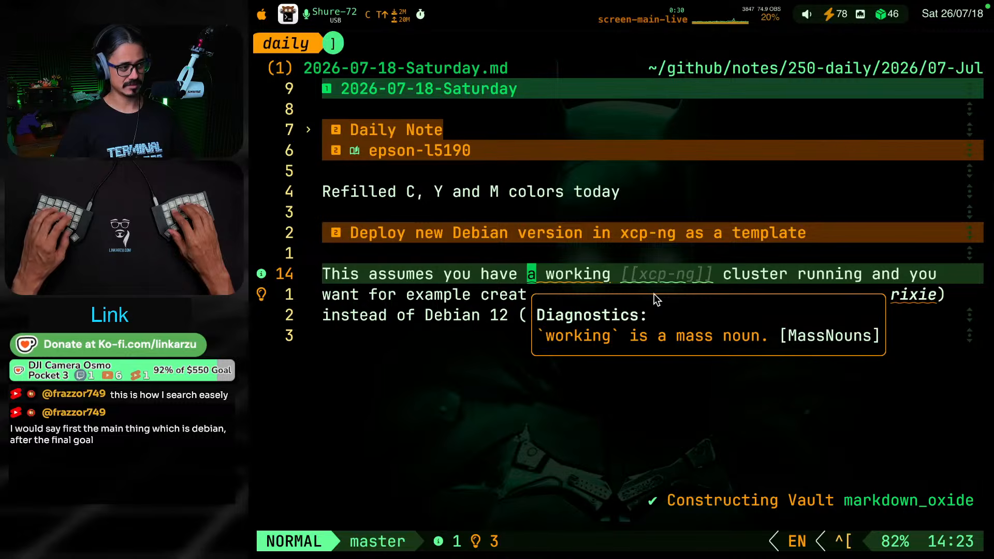
key(d)
key(bracketright)
key(d)
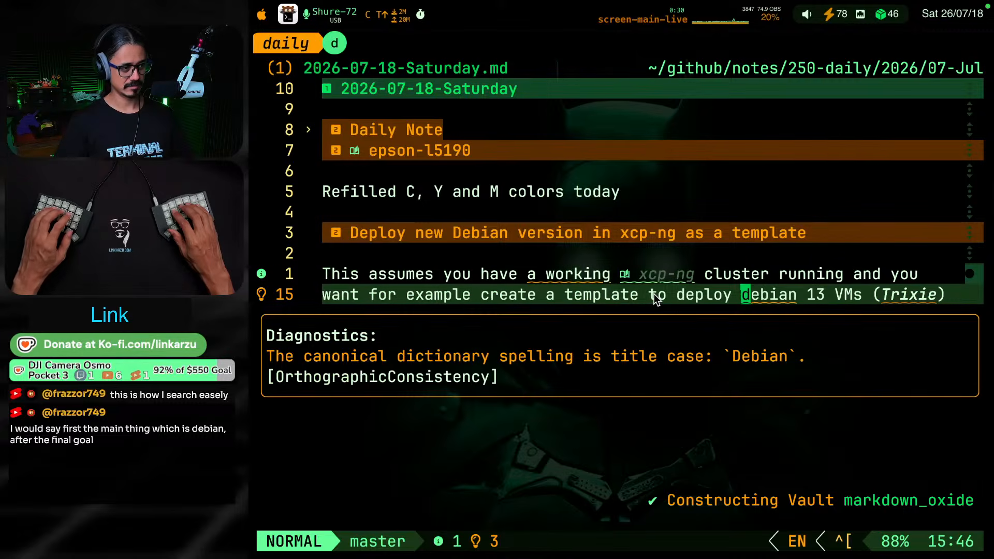
key(space)
key(c)
key(a)
key(Return)
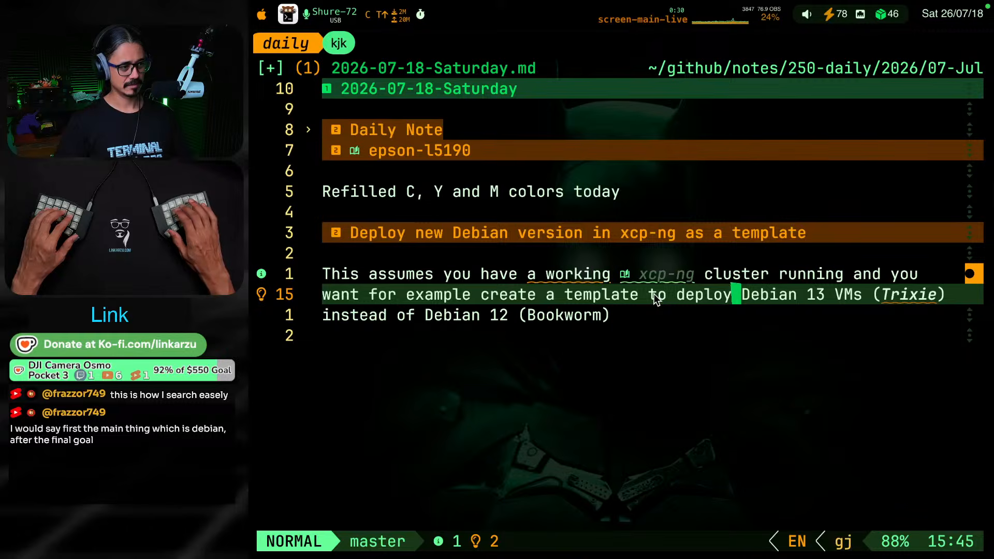
Delete the second "you" in the sentence so it reads "cluster running and want"
key(g)
key(k)
key(g)
key(j)
key(g)
key(j)
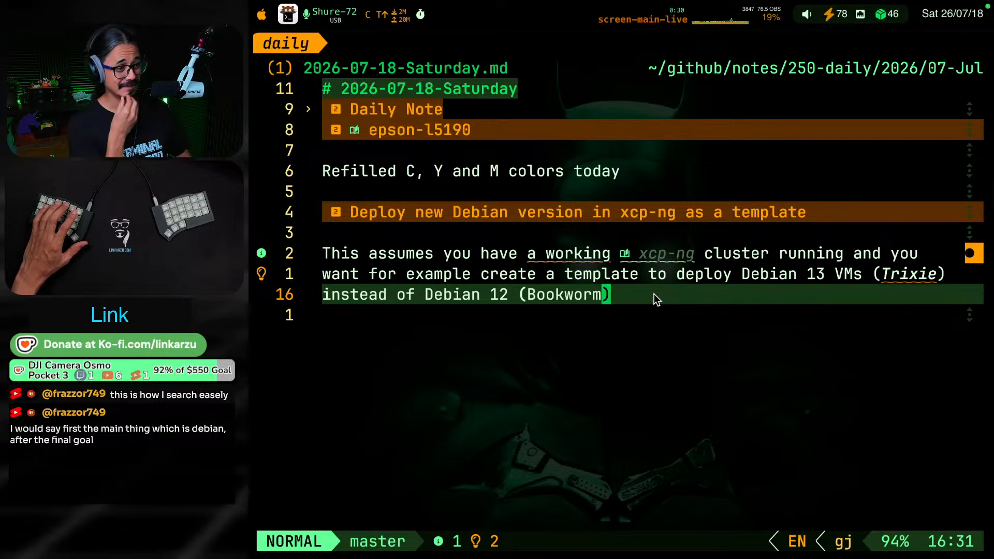
text(syou)
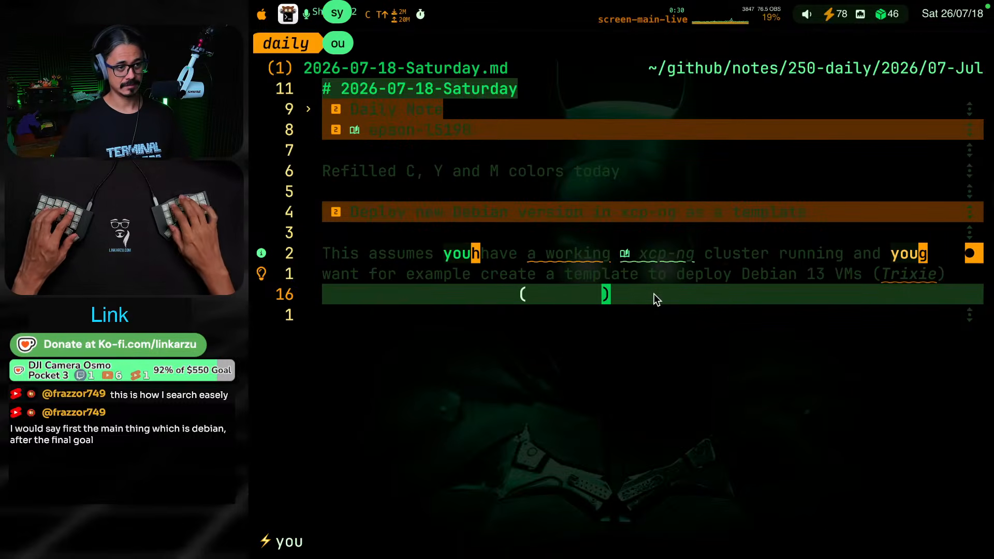
text(gdw)
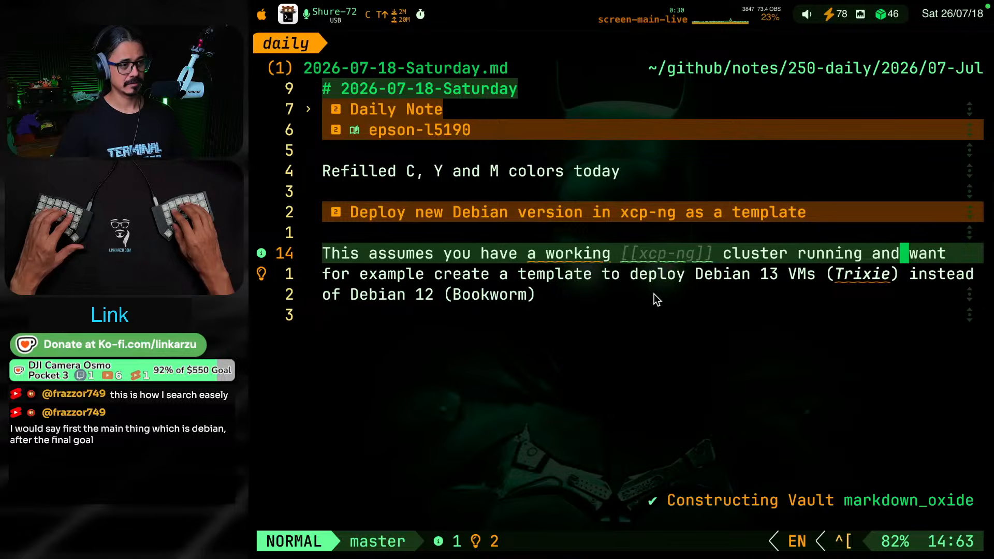
text(gj)
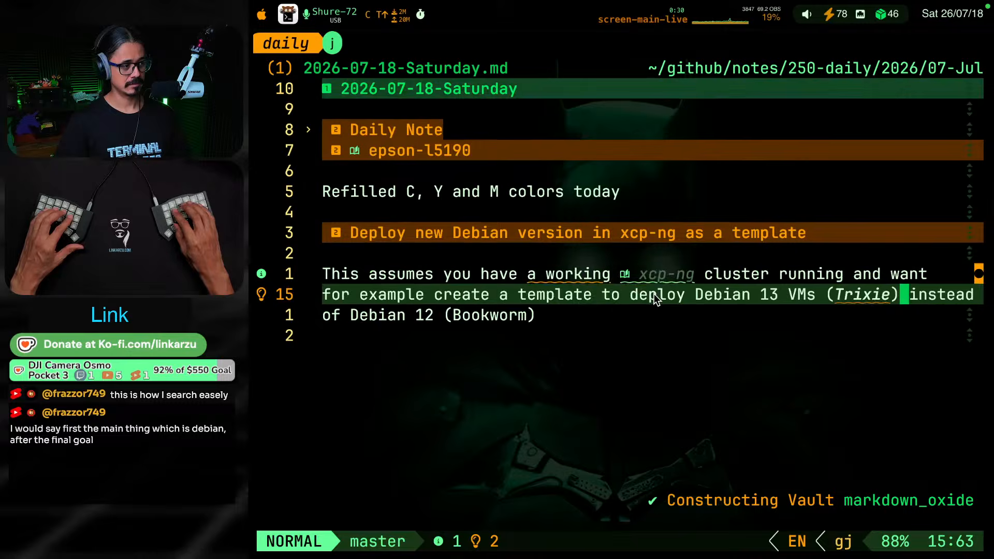
text(gjo)
key(Return)
key(Return)
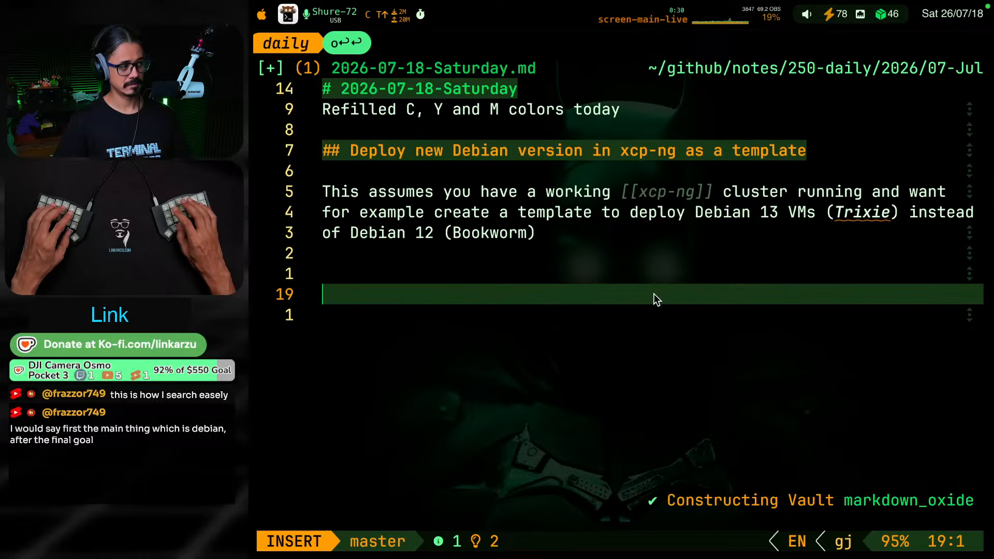
key(BackSpace)
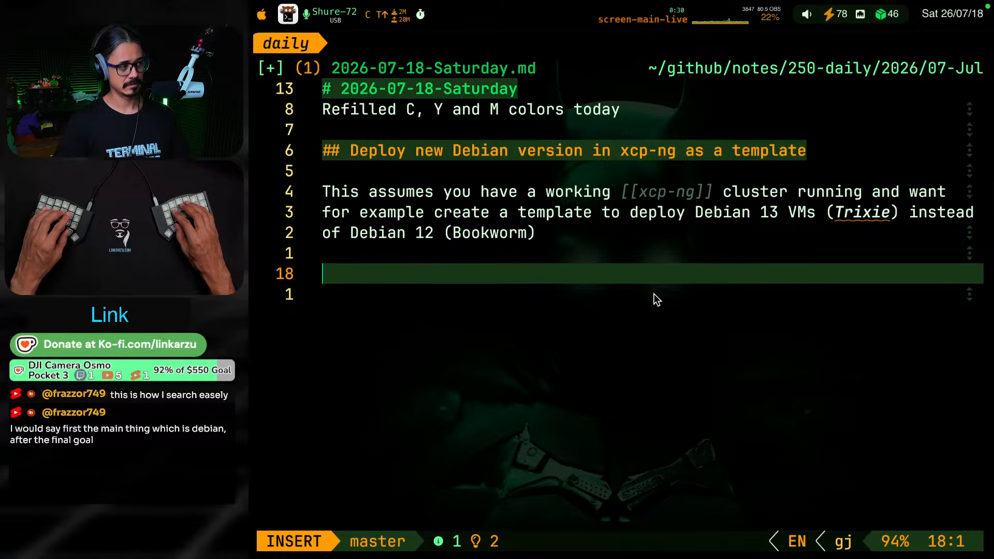
key(Escape)
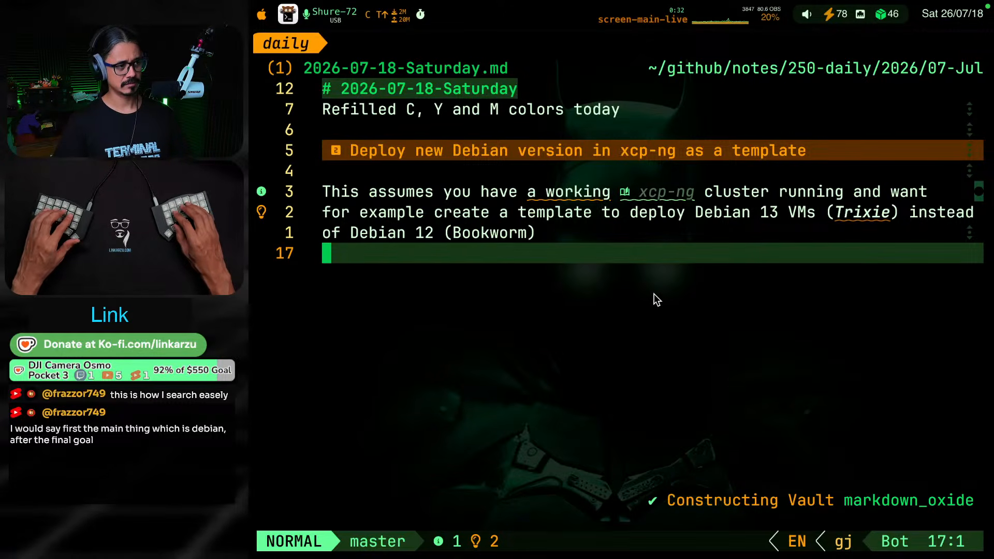
Create the missing note file "010-newNotes/xcp-ng.md" from the xcp-ng link's code action
text(sxcph)
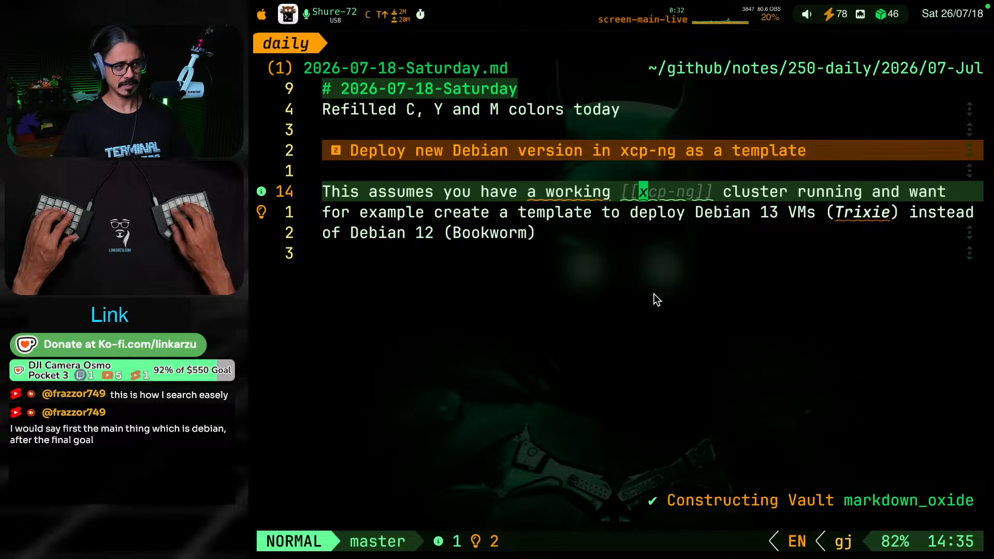
key(space)
key(c)
key(a)
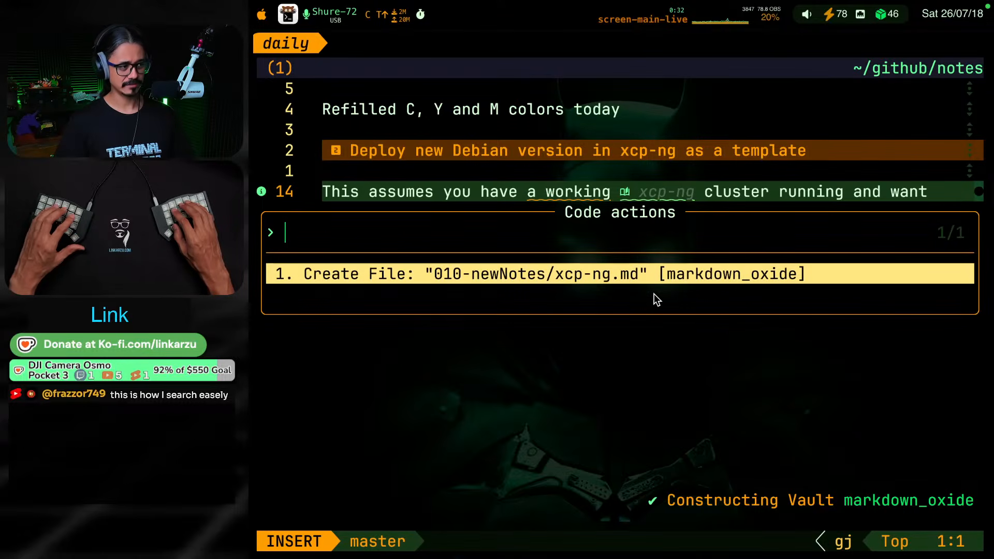
key(Return)
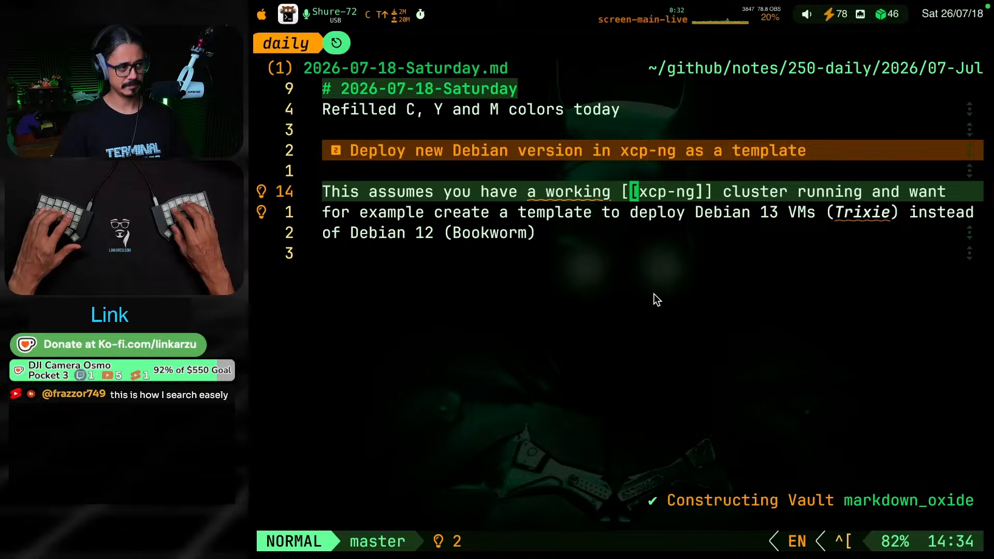
key(g)
key(k)
key(g)
key(k)
key(g)
key(j)
key(g)
key(j)
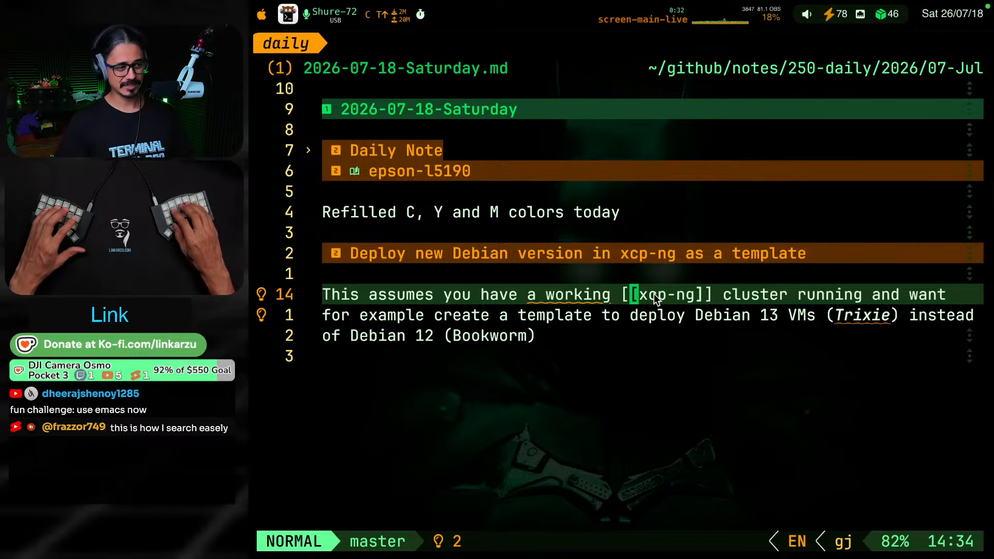
key(j)
key(j)
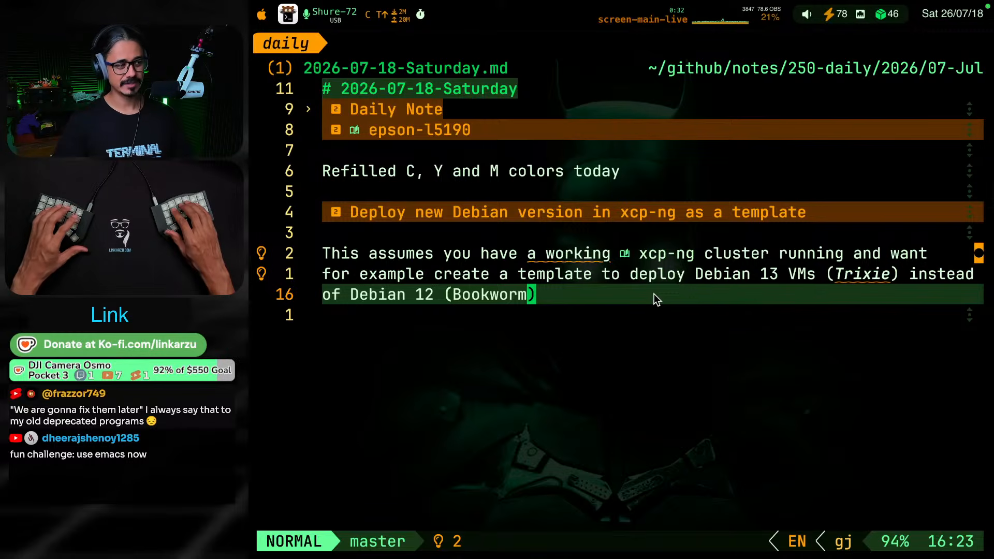
key(g)
key(k)
key(g)
key(k)
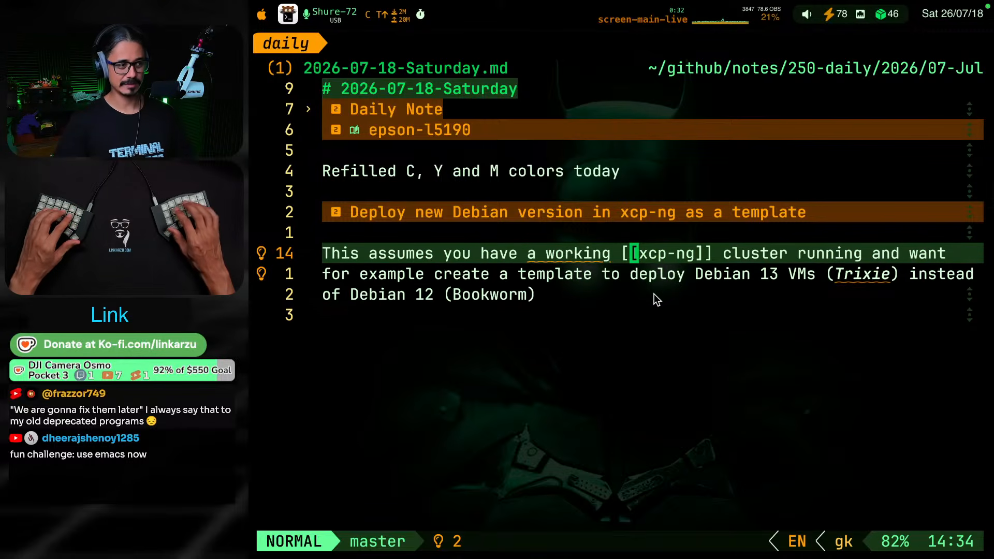
key(l)
key(l)
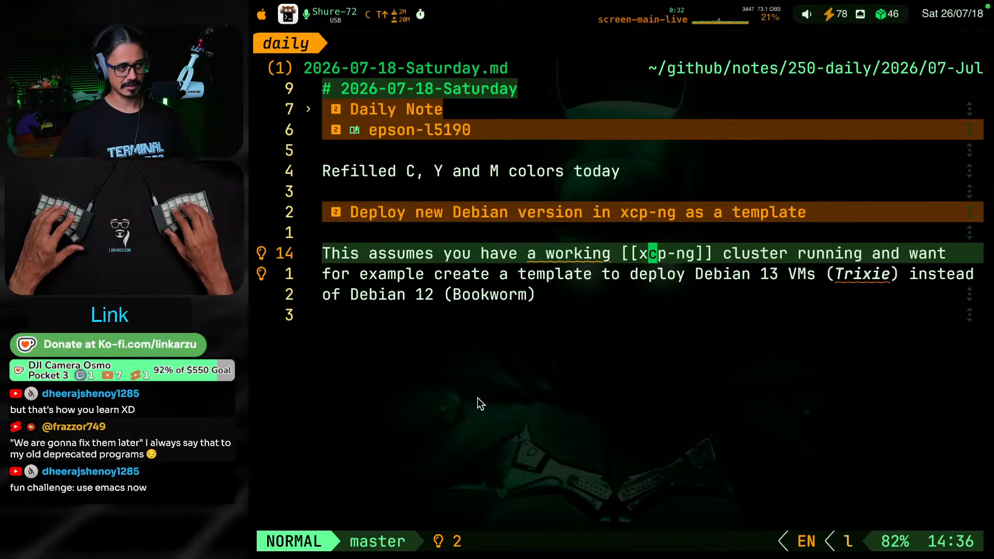
key(k)
key(j)
key(k)
key(k)
key(k)
key(j)
key(j)
key(j)
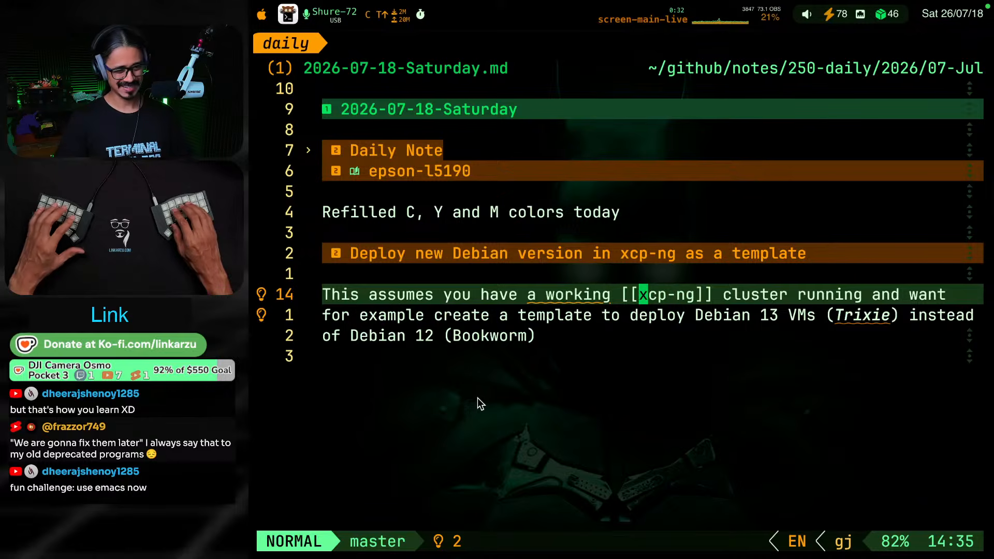
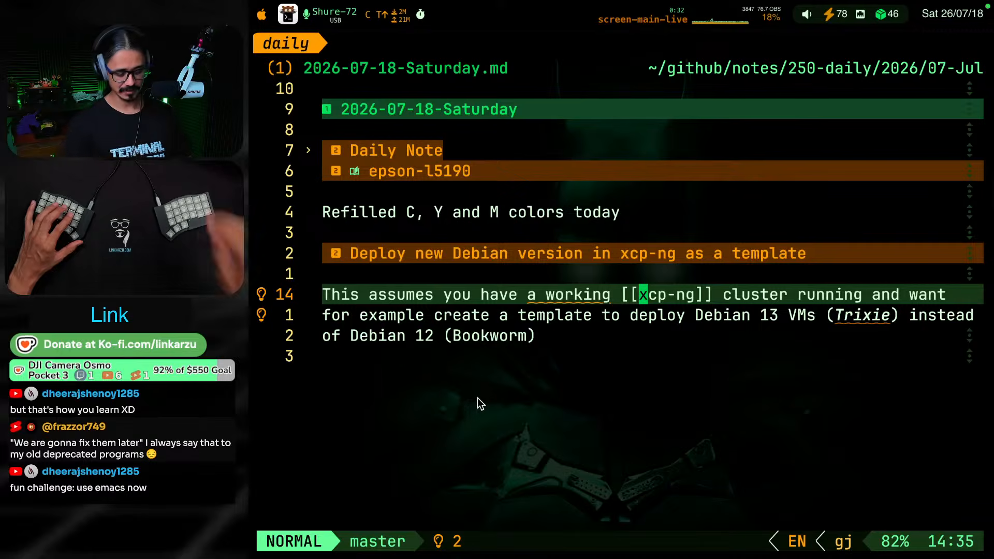
Below the Debian paragraph, add a level-three heading that begins "Download the ISO and"
key(j)
key(j)
key(o)
key(Return)
key(Return)
key(BackSpace)
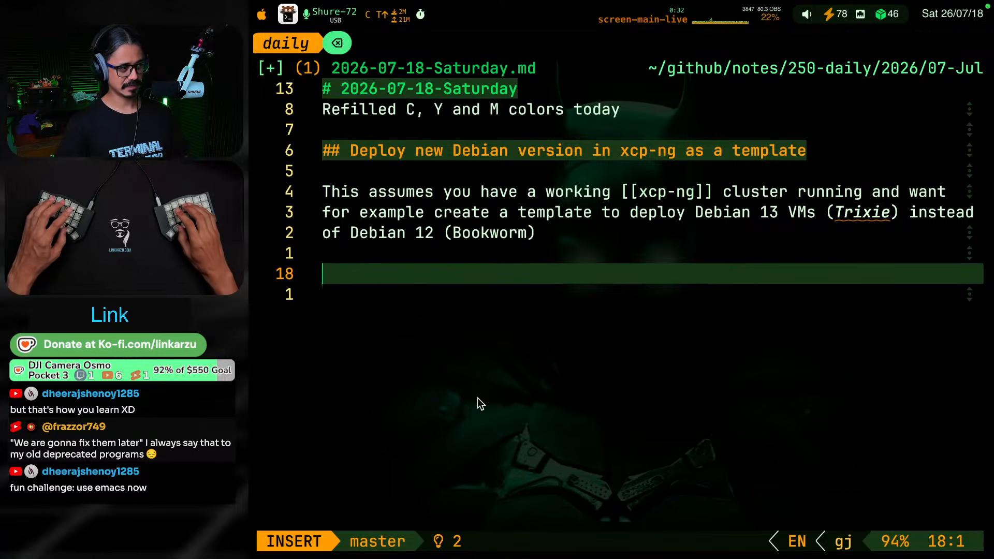
text(###)
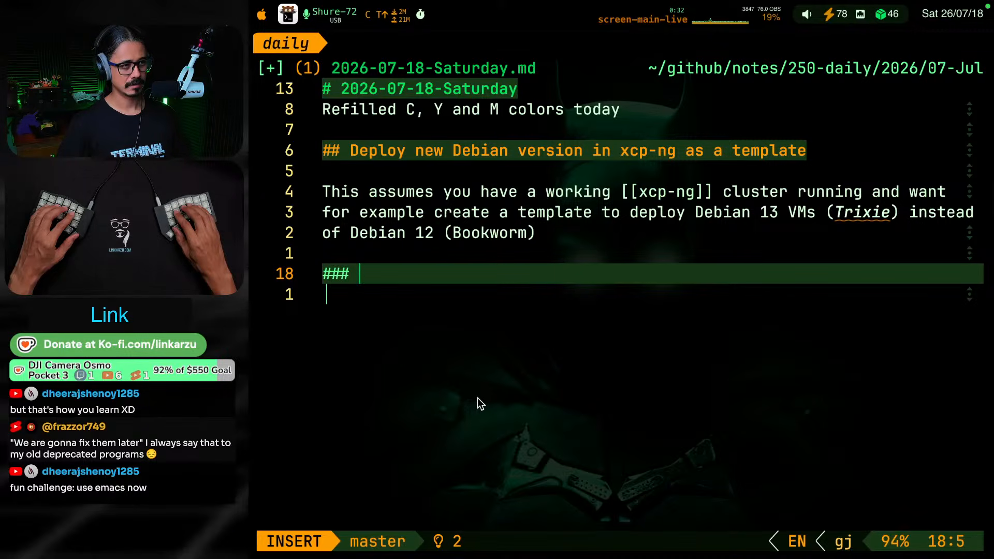
text(Downl)
key(super+o)
key(Escape)
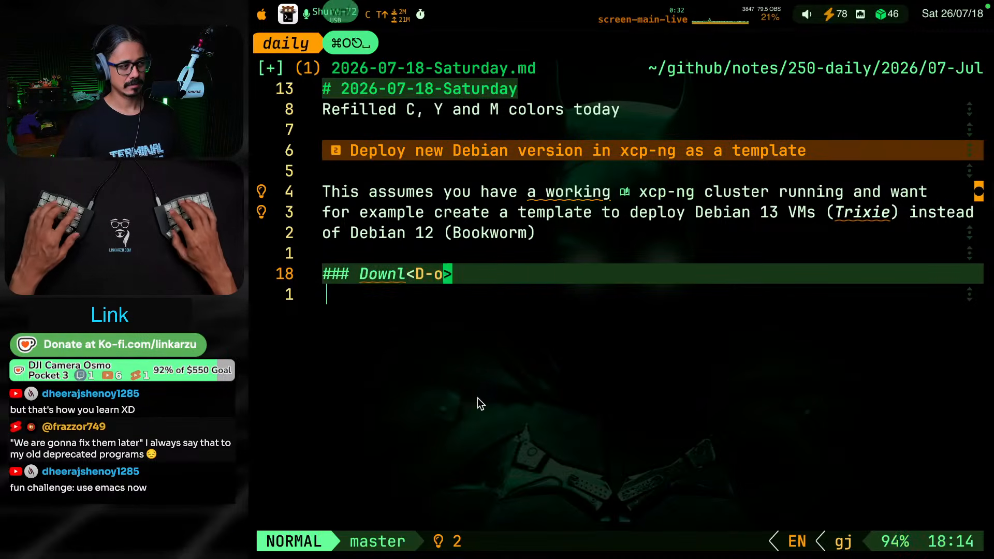
key(space)
key(t)
key(h)
key(BackSpace)
key(BackSpace)
key(BackSpace)
key(BackSpace)
key(BackSpace)
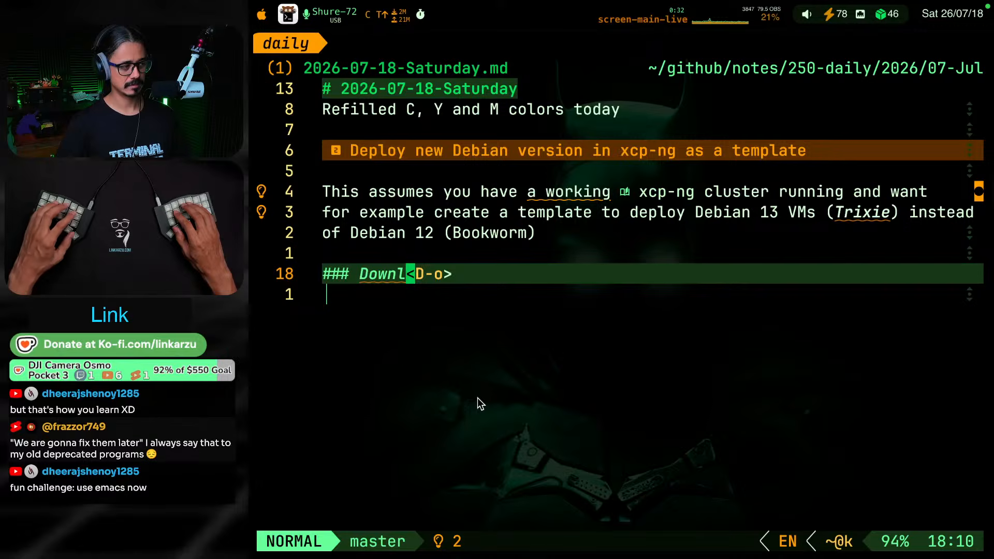
key(shift+a)
key(BackSpace)
key(BackSpace)
key(BackSpace)
key(BackSpace)
key(BackSpace)
text(oa)
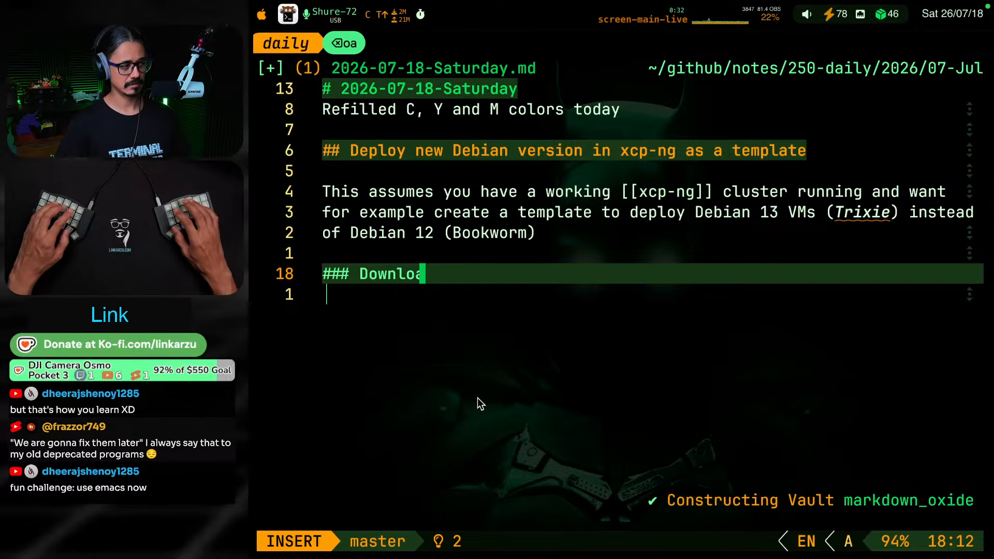
text(d the ISO and)
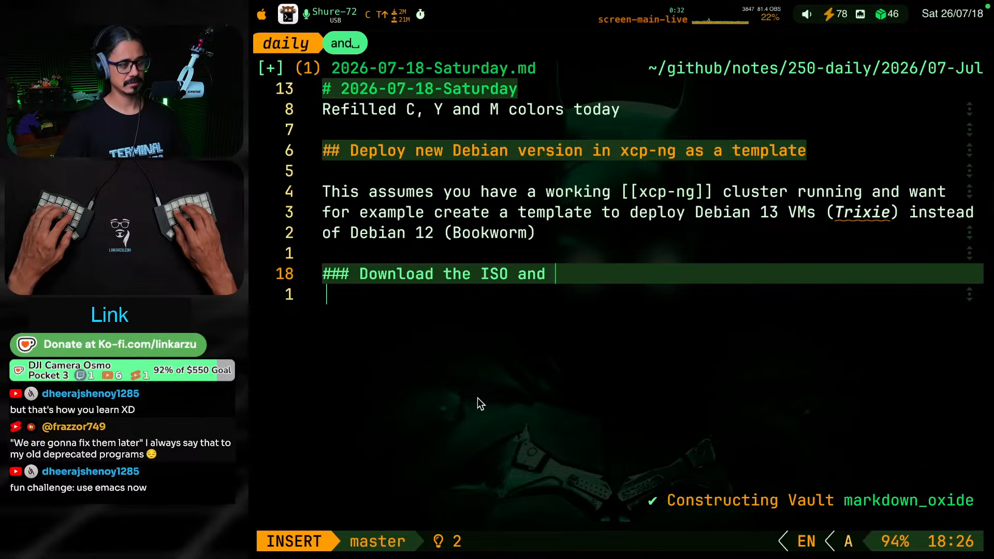
Complete the level-three heading so it reads "Download the ISO and transfer it to XOA"
key(BackSpace)
key(BackSpace)
key(BackSpace)
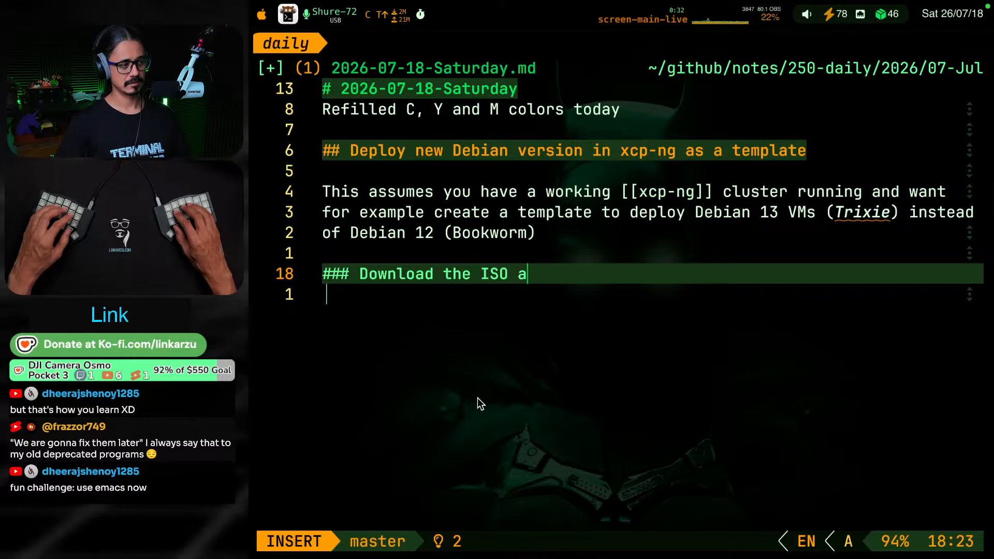
text(nd)
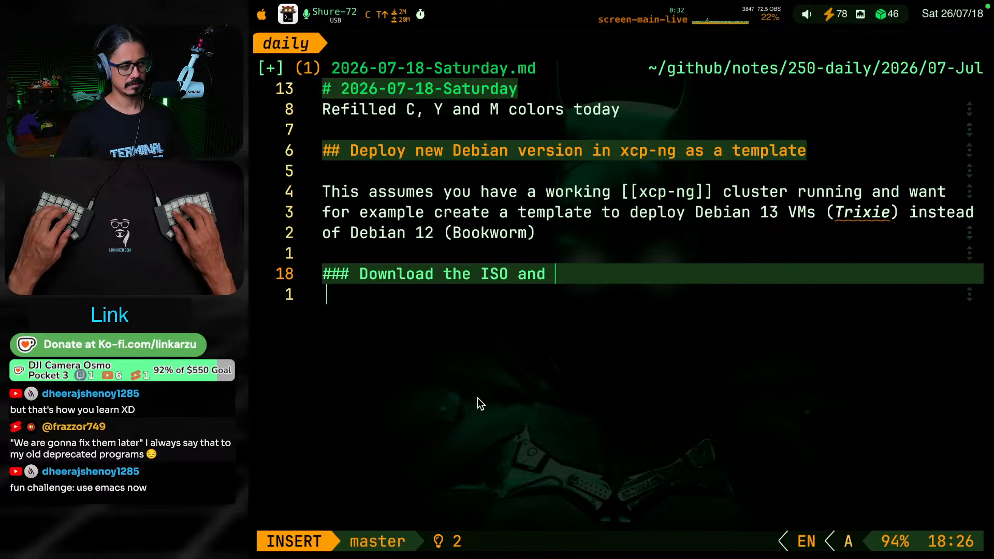
text(trnsfer)
key(BackSpace)
key(BackSpace)
key(BackSpace)
key(BackSpace)
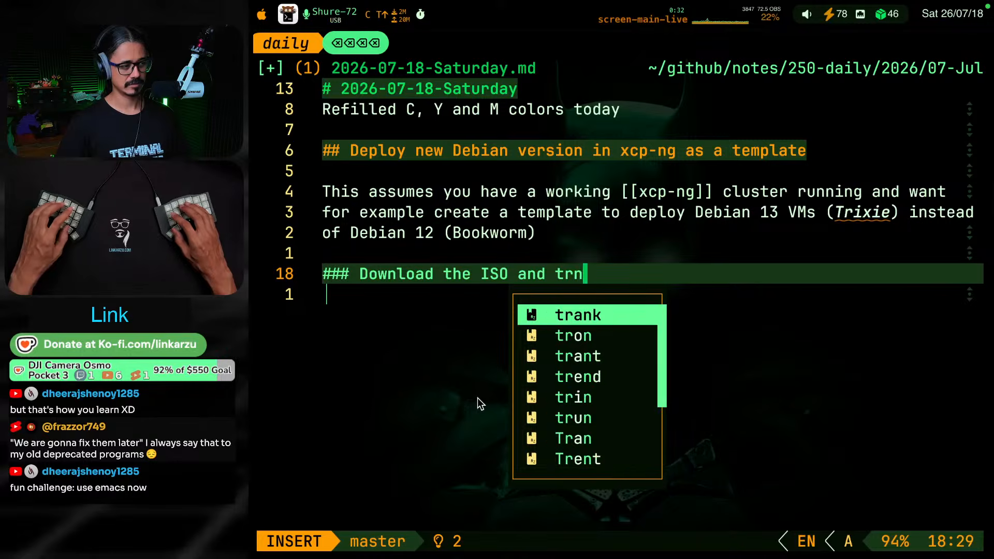
key(BackSpace)
text(ansfer it to )
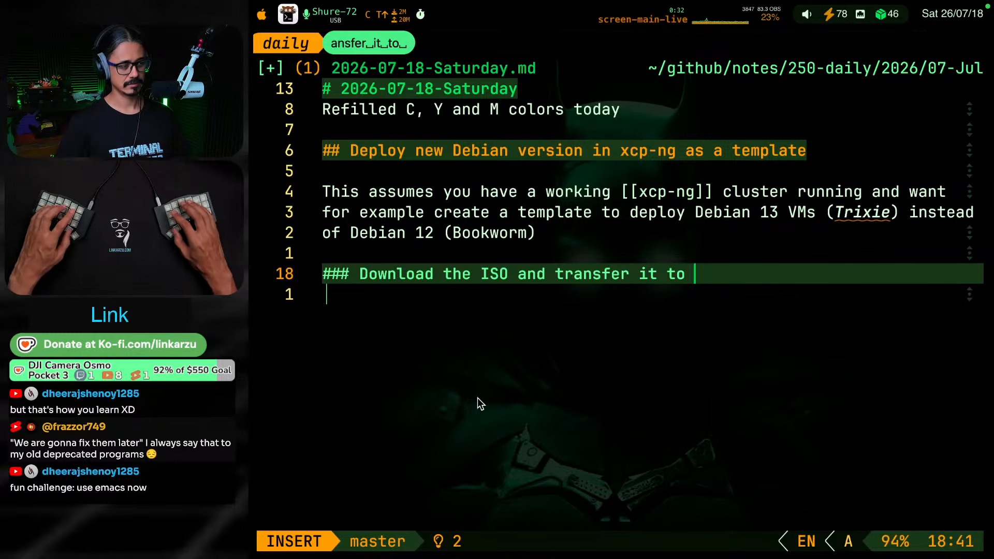
text(XOAkj)
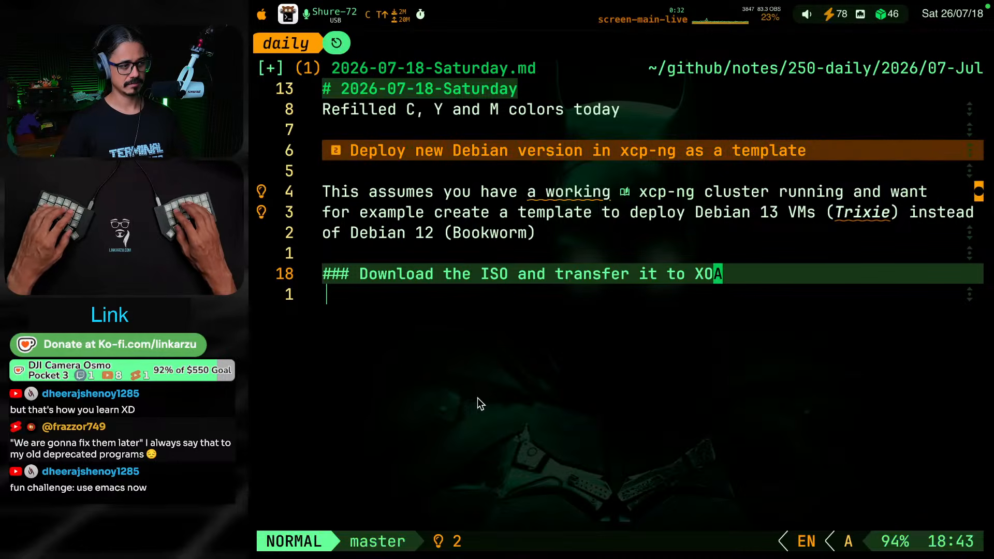
key(k)
key(k)
key(k)
key(j)
key(j)
key(j)
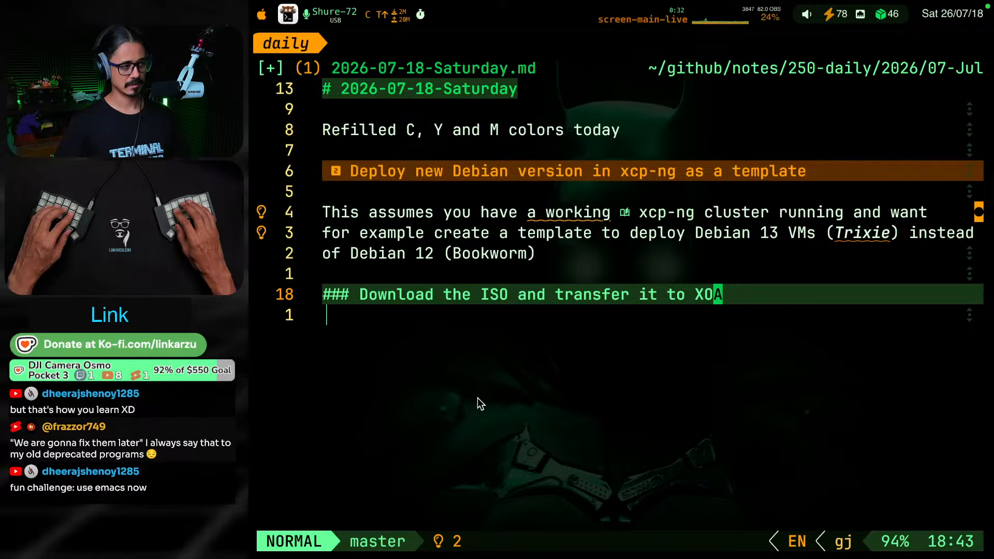
text(a on macOS)
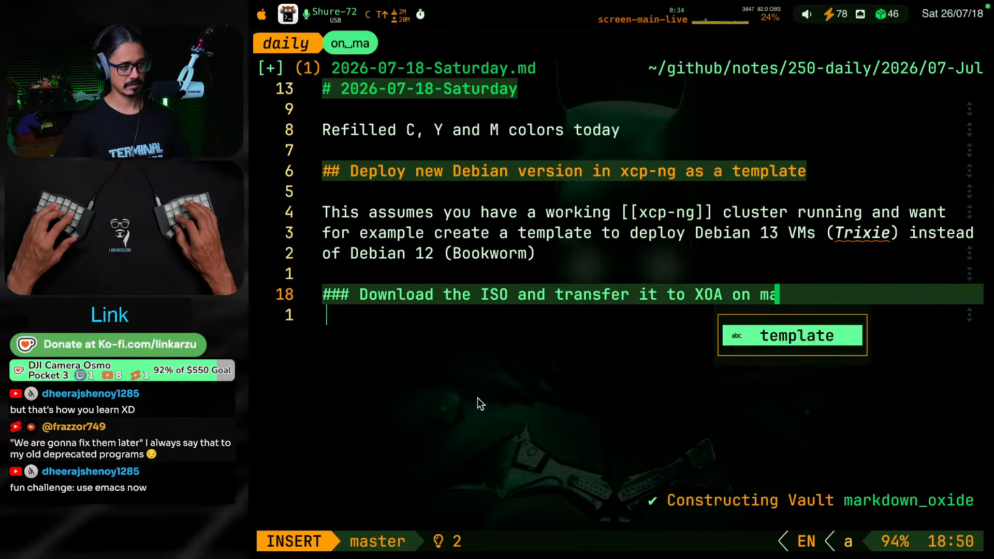
key(Escape)
key(g)
key(k)
key(g)
key(k)
key(g)
key(j)
key(g)
key(j)
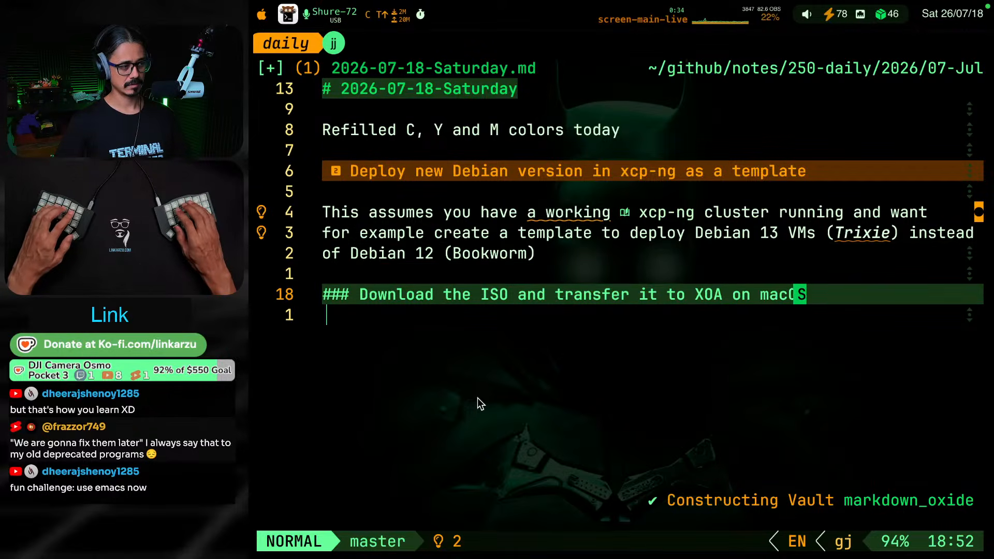
key(v)
key(b)
key(b)
key(b)
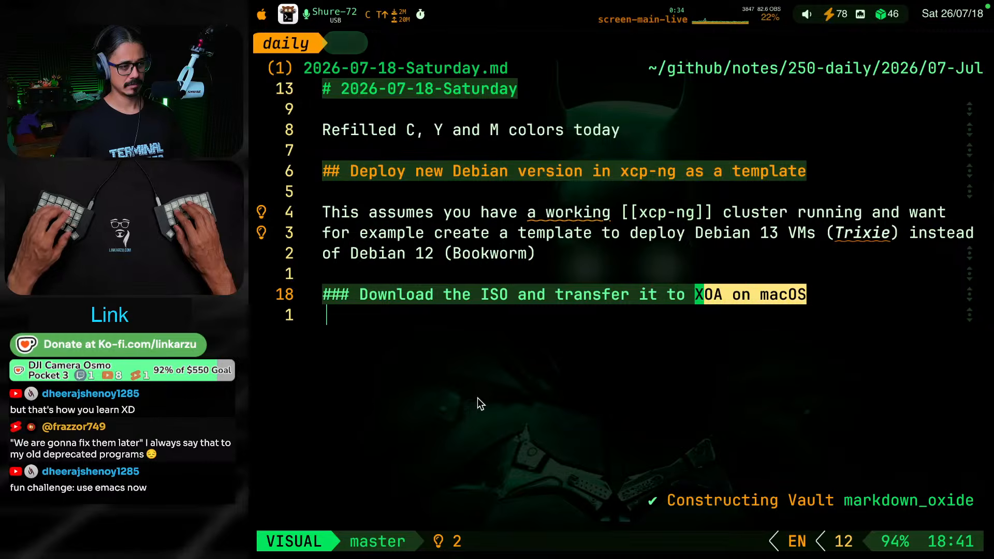
key(w)
key(c)
key(Escape)
Start a paragraph under the new heading with the text "[[macos]] is my OS of choice"
key(o)
key(Return)
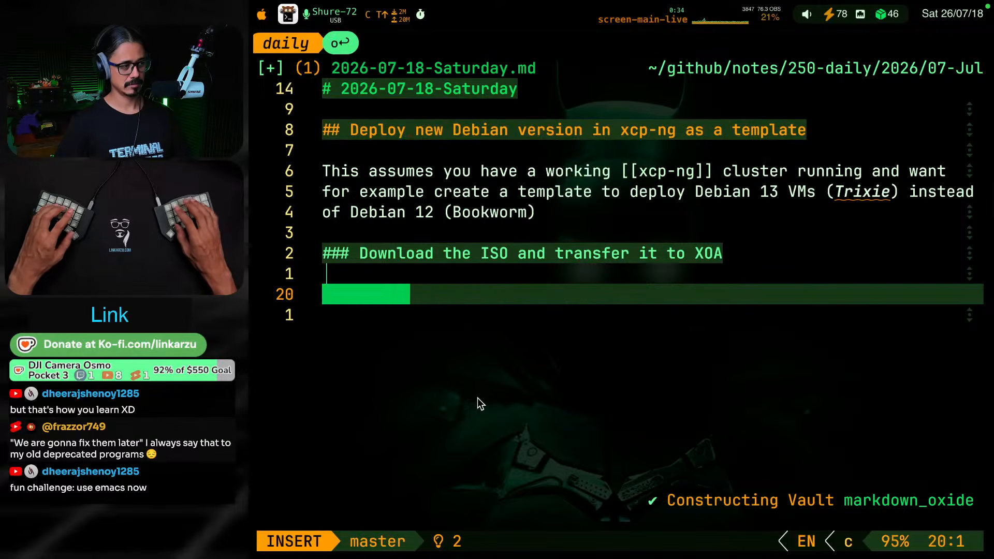
text([[)
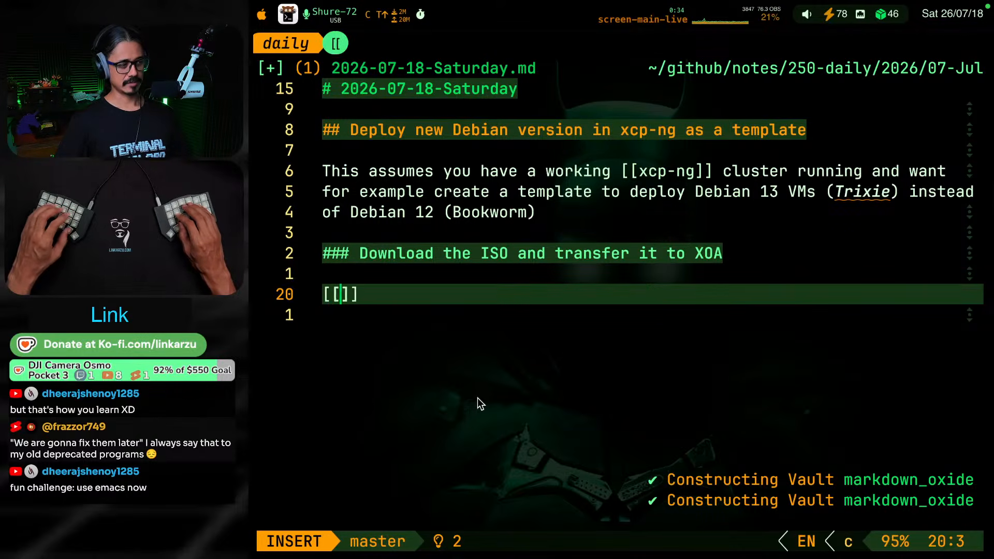
text(macos]] is my op)
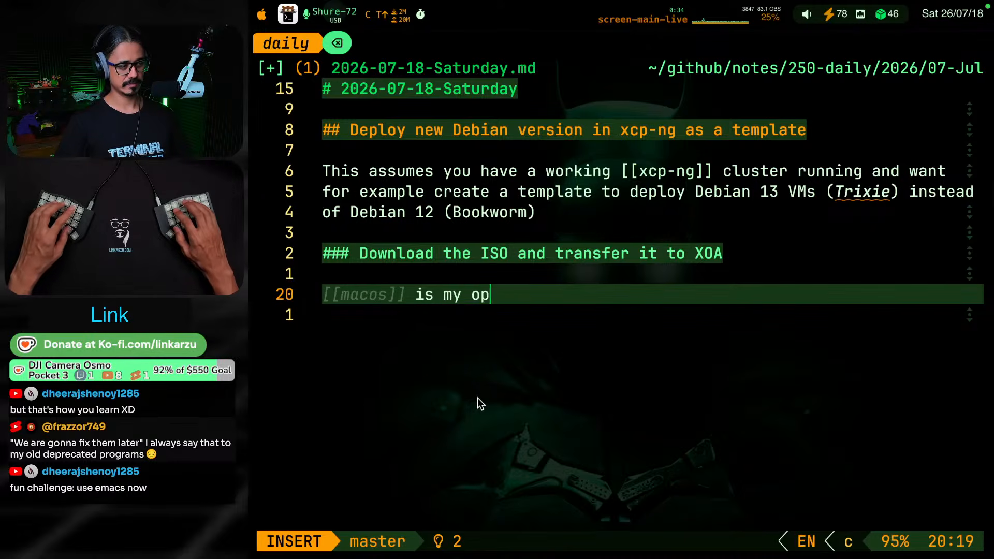
key(BackSpace)
key(BackSpace)
text(OS of choice, I ned)
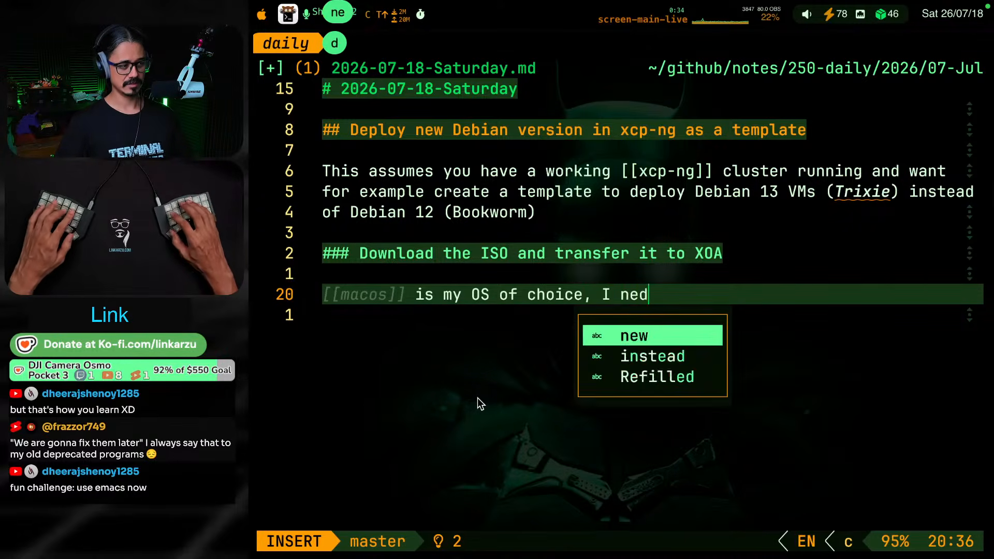
key(BackSpace)
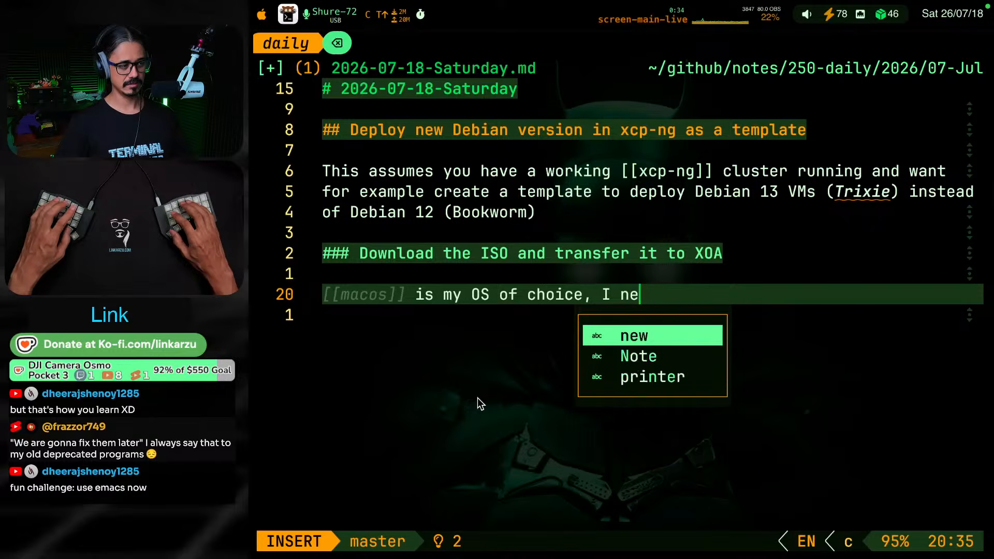
text(ed to)
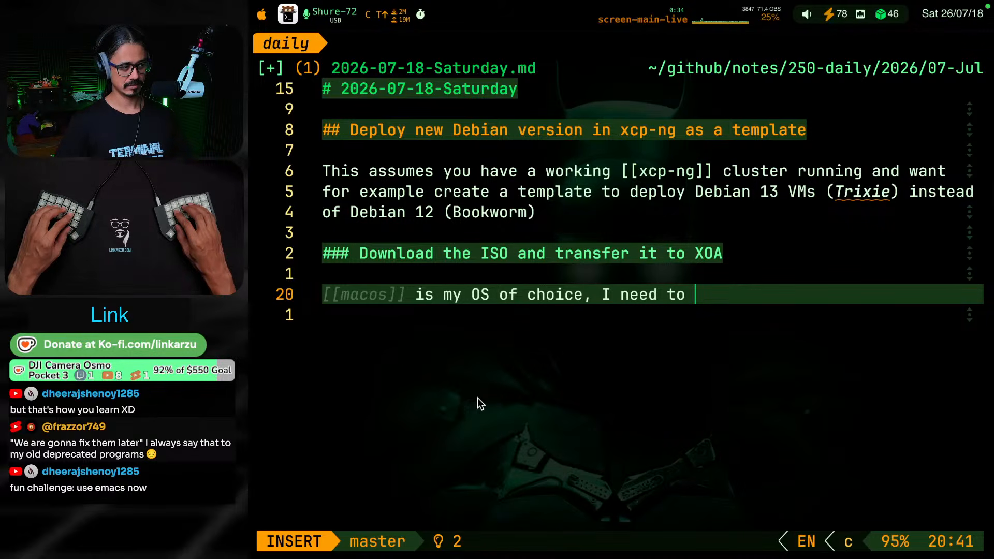
key(BackSpace)
key(BackSpace)
key(BackSpace)
key(BackSpace)
key(BackSpace)
key(BackSpace)
key(BackSpace)
key(BackSpace)
key(BackSpace)
key(BackSpace)
key(BackSpace)
key(BackSpace)
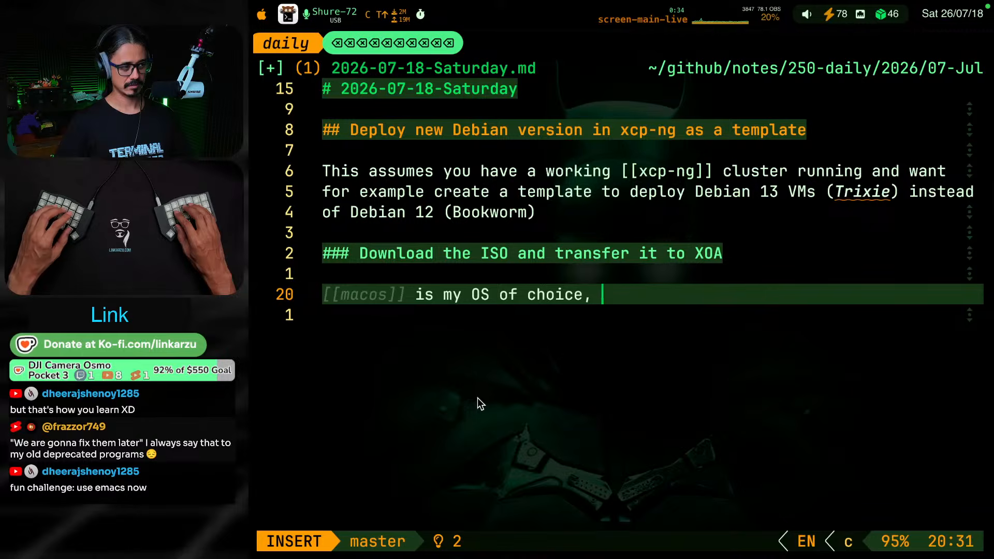
Continue the sentence with "and I need to be able to get the debian ISO to [[xoa]]"
text(and I need to )
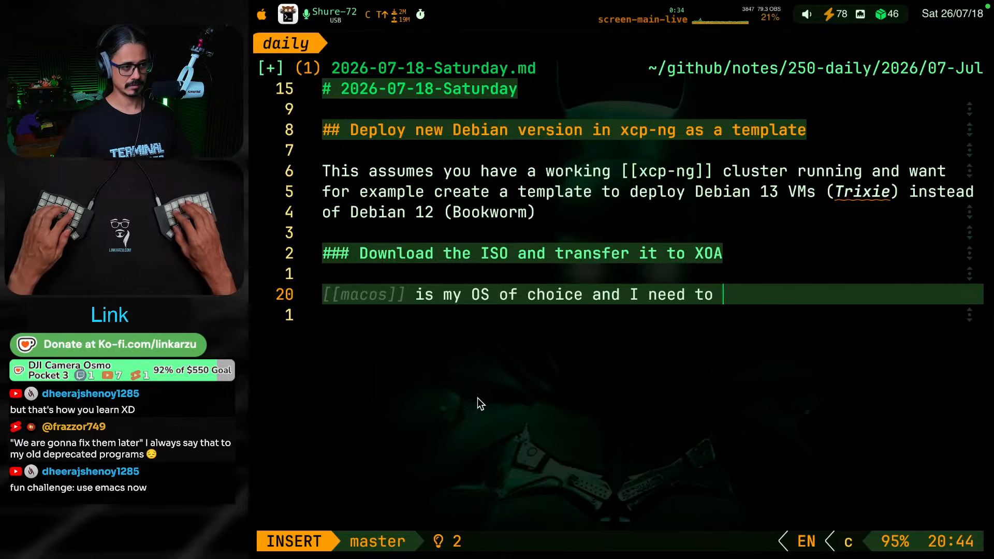
text(be)
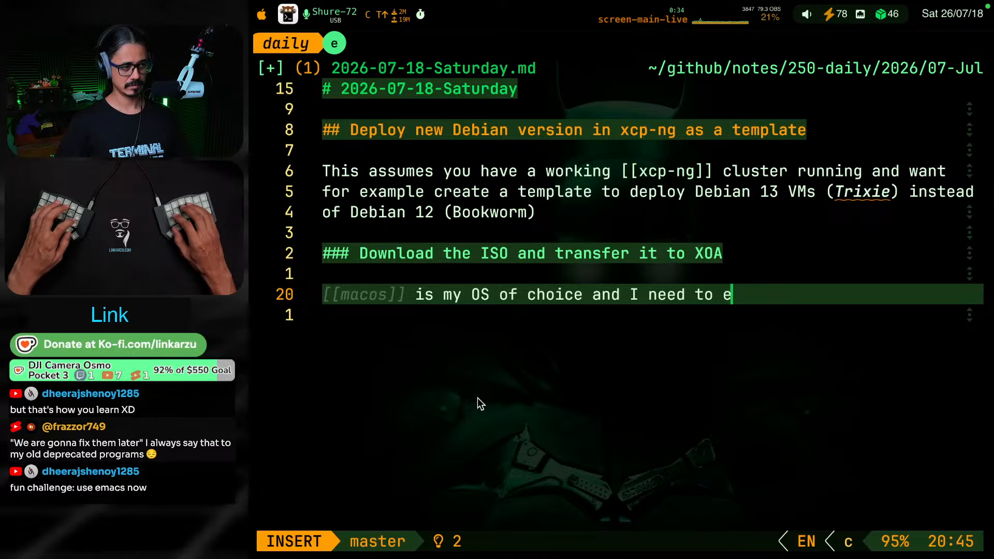
key(BackSpace)
text(be able to get )
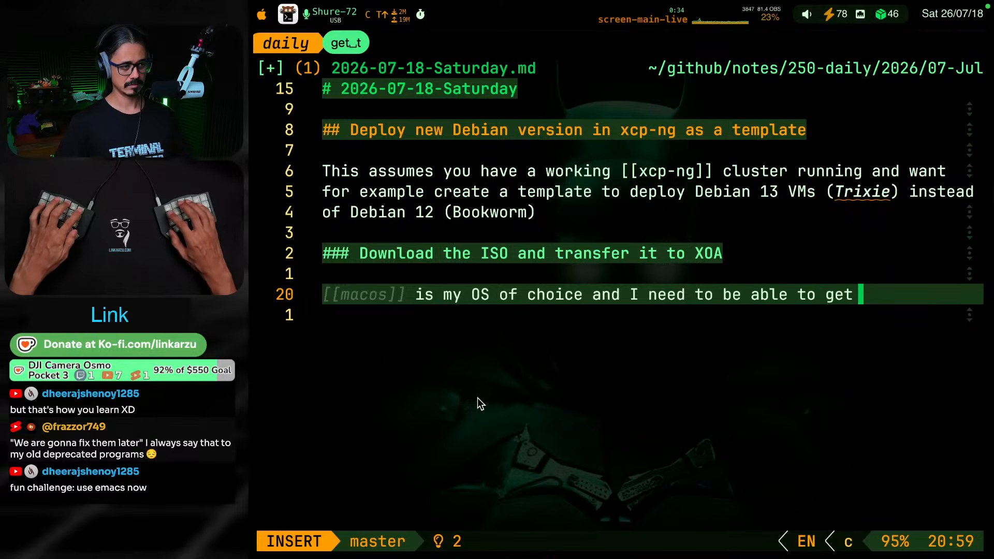
text(te)
key(BackSpace)
key(BackSpace)
text(he d)
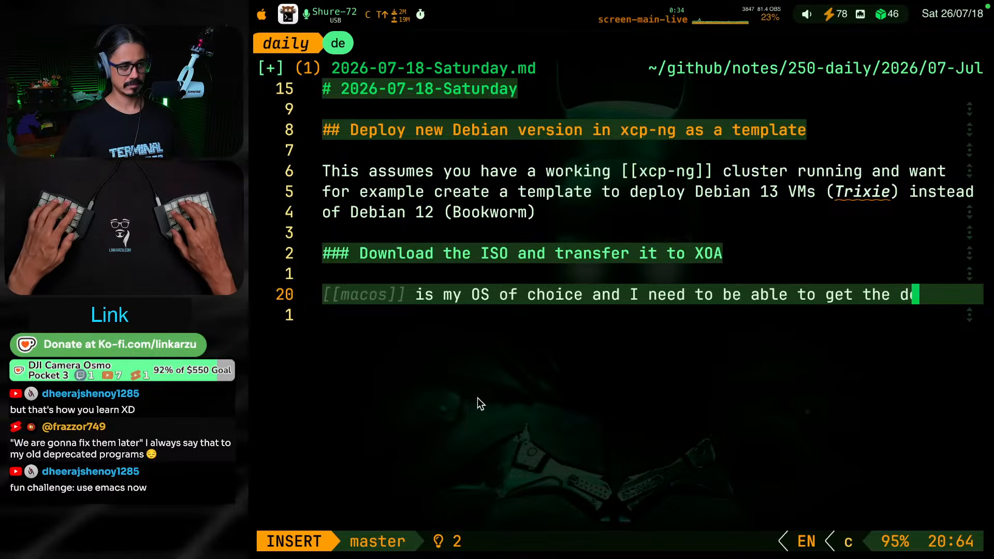
text(ebian ISO to )
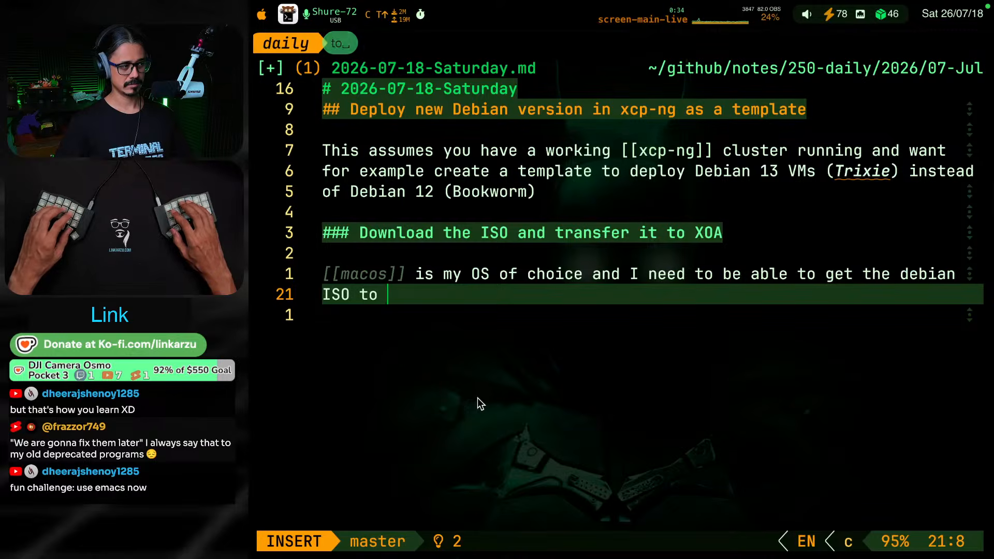
text([[xoa)
key(Escape)
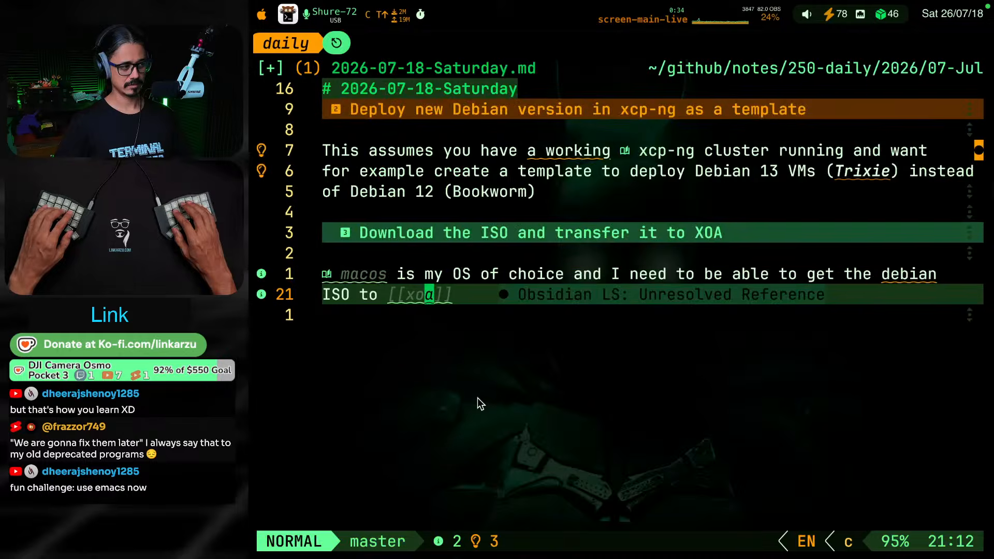
Create the missing note file "010-newNotes/macos.md" from the macos link's code action
key(k)
key(h)
key(h)
key(h)
key(h)
key(h)
key(space)
key(c)
key(a)
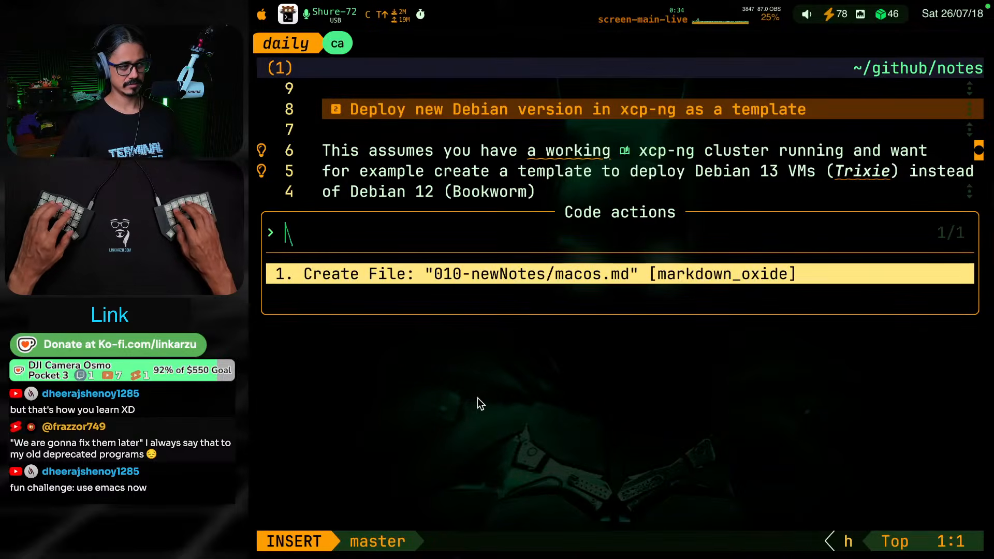
key(Return)
Create the missing note file for the xoa link from its code action
key(j)
key(w)
key(w)
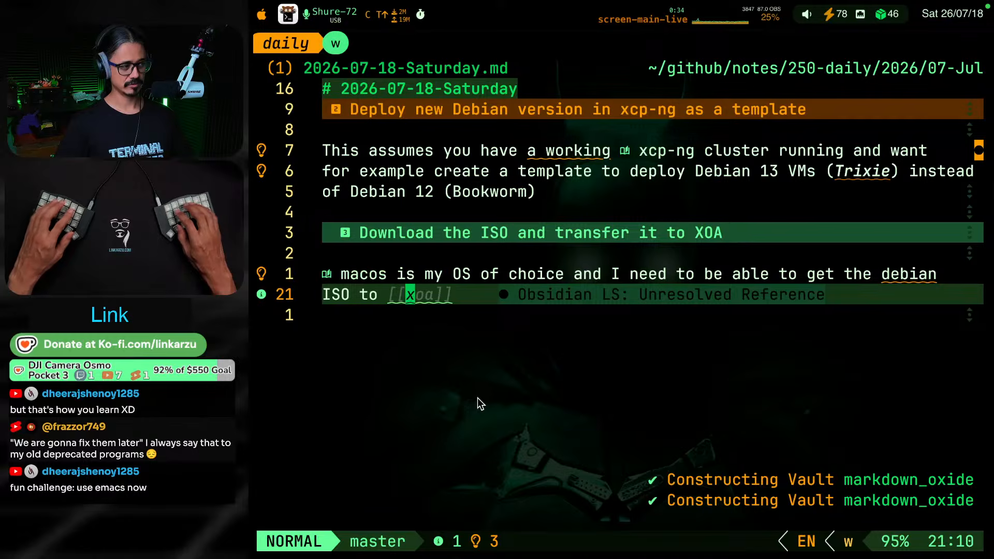
key(l)
key(space)
key(c)
key(a)
key(Return)
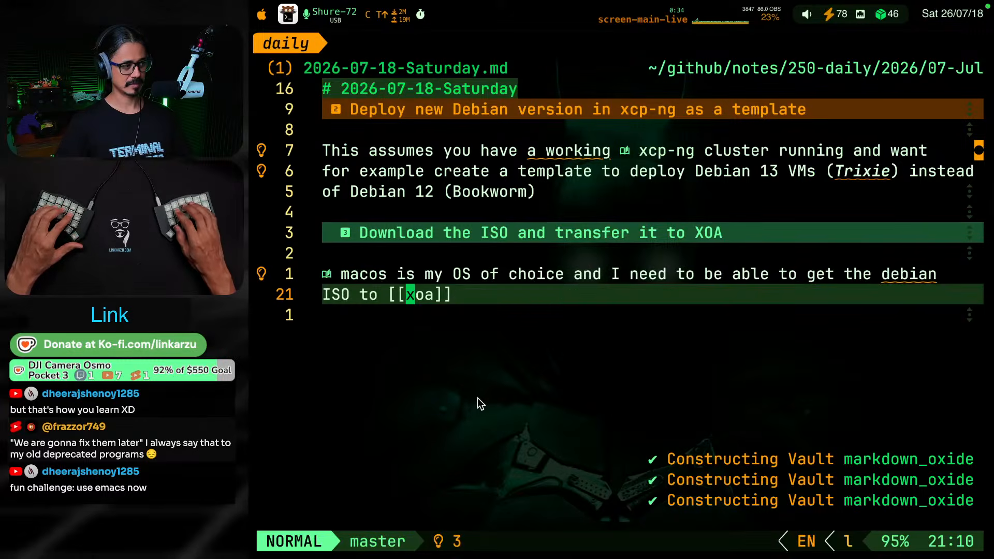
key(k)
key(j)
key(k)
key(k)
key(k)
key(j)
key(k)
key(k)
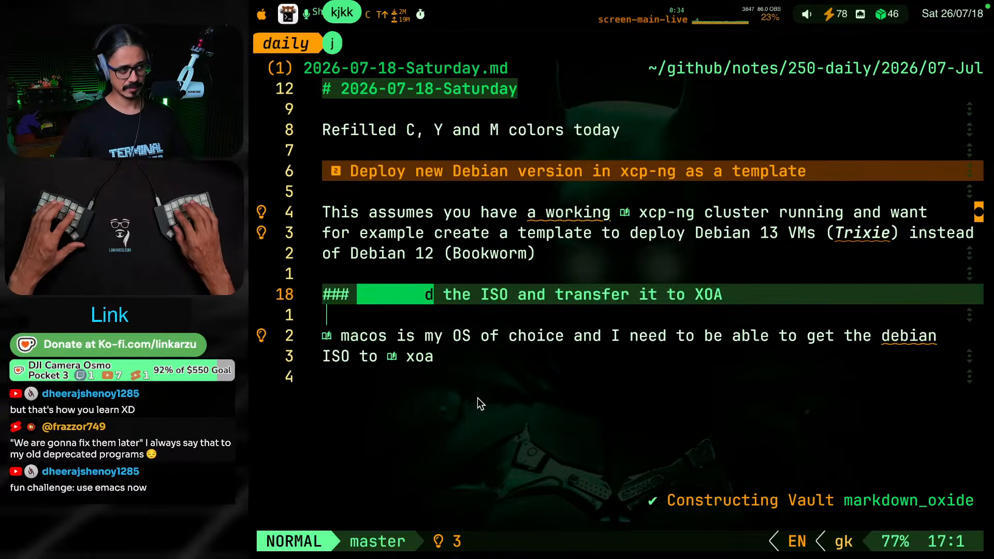
key(j)
key(j)
key(j)
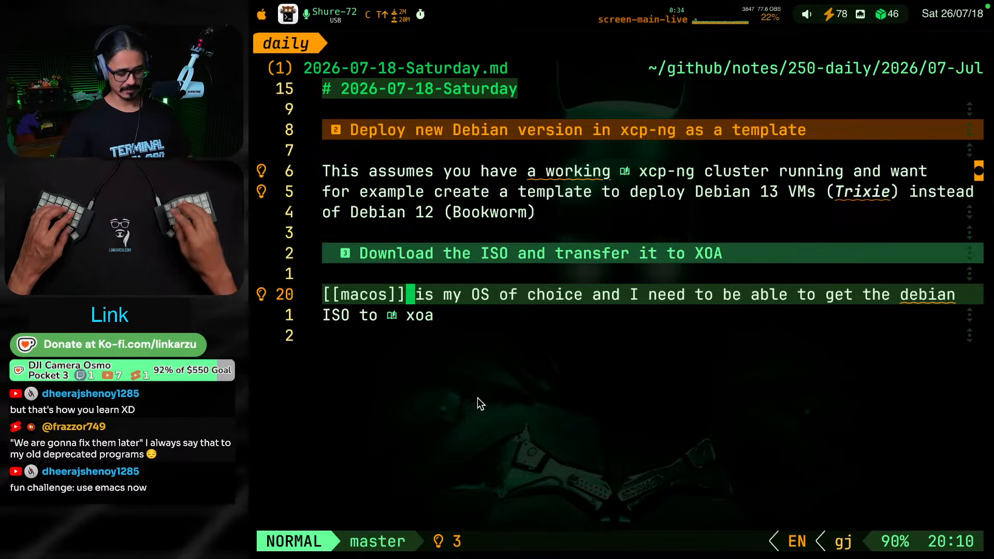
Open the list of diagnostics for the daily note
key(space)
key(x)
key(x)
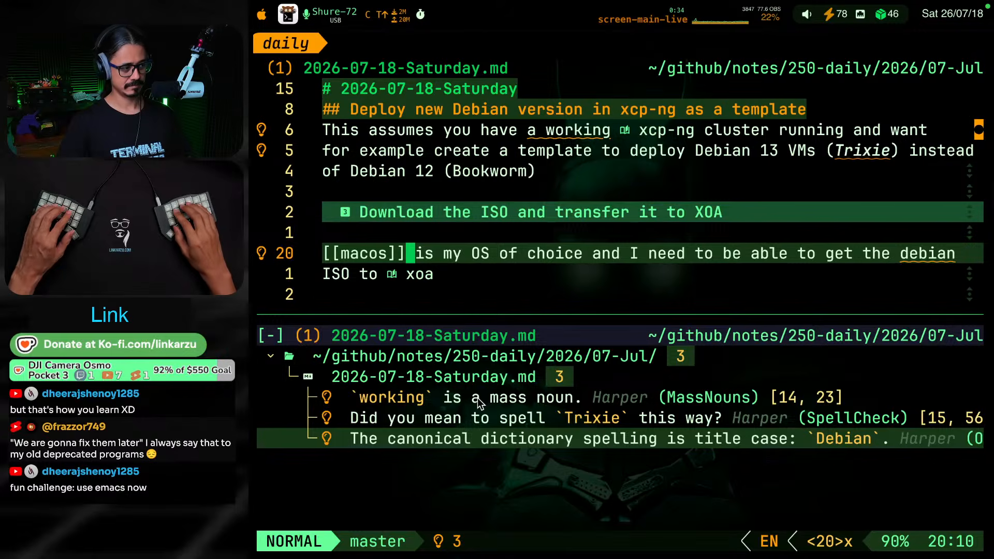
key(k)
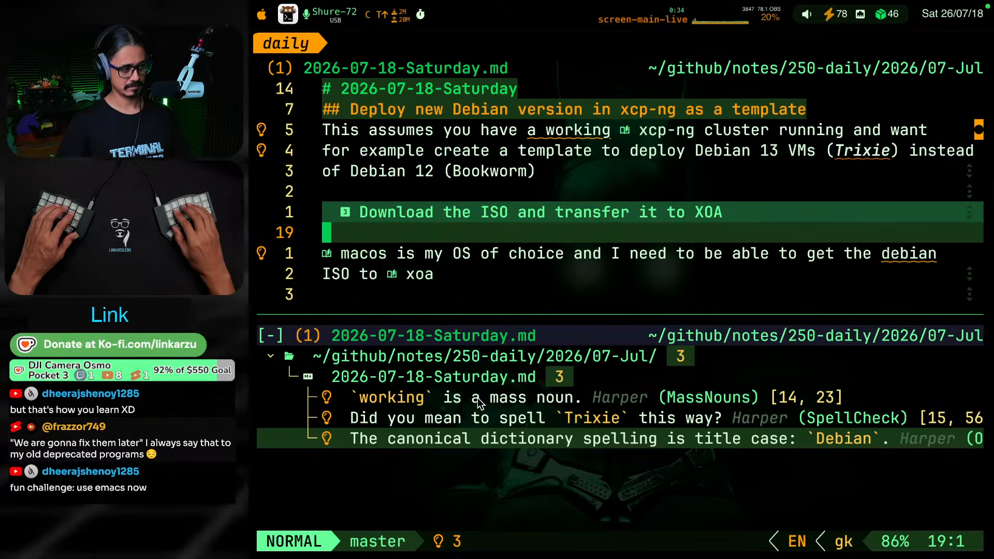
Apply the suggested fix that changes "debian" to "Debian" in the macos sentence from the diagnostics list
key(ctrl+w)
key(j)
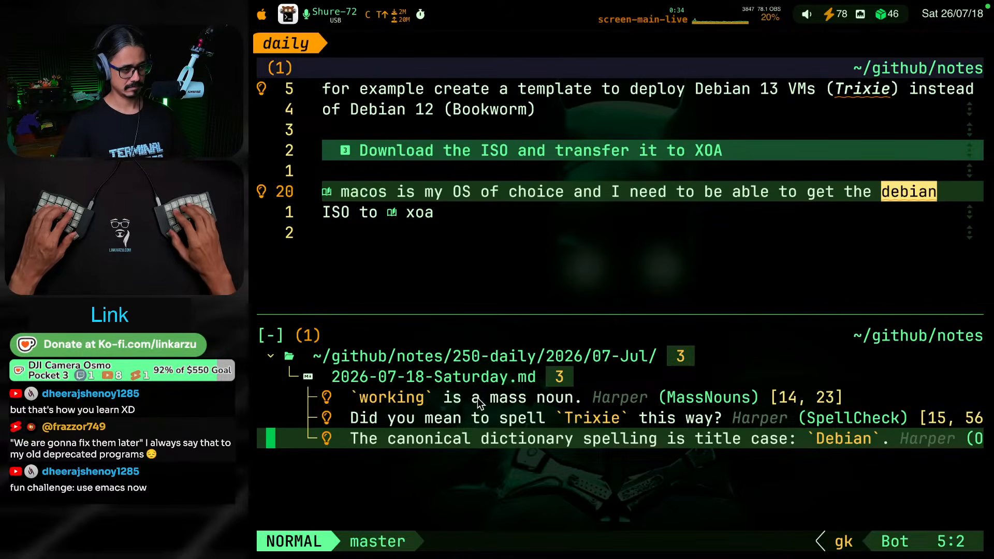
key(space)
key(c)
key(a)
key(Return)
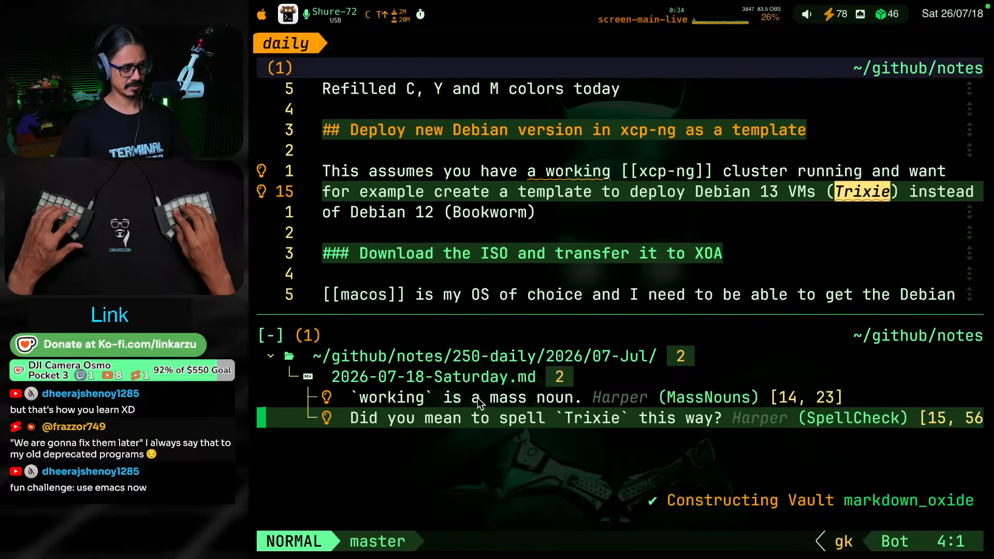
Ignore the Harper spelling error for "Trixie" using its code actions
key(space)
key(c)
key(a)
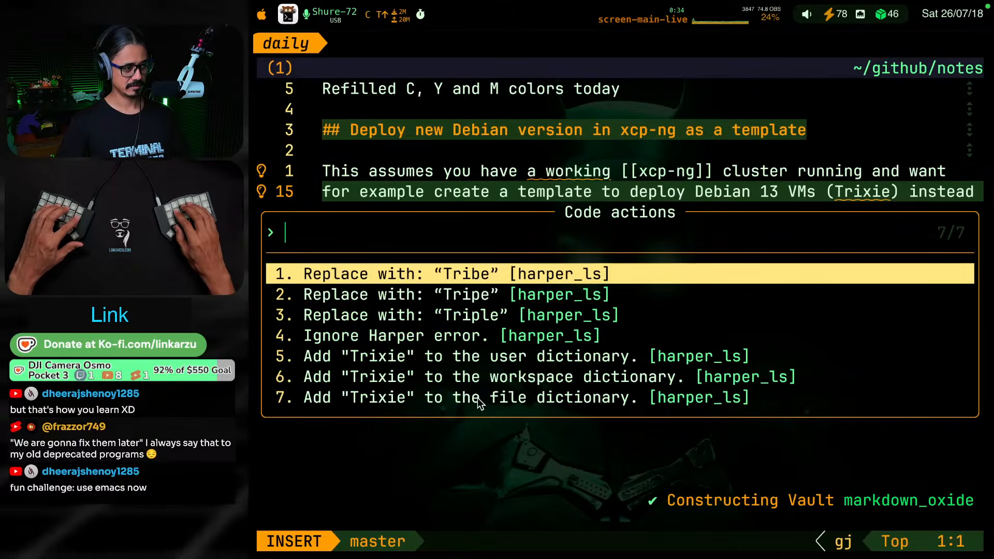
key(Down)
key(Down)
key(Down)
key(Down)
key(Return)
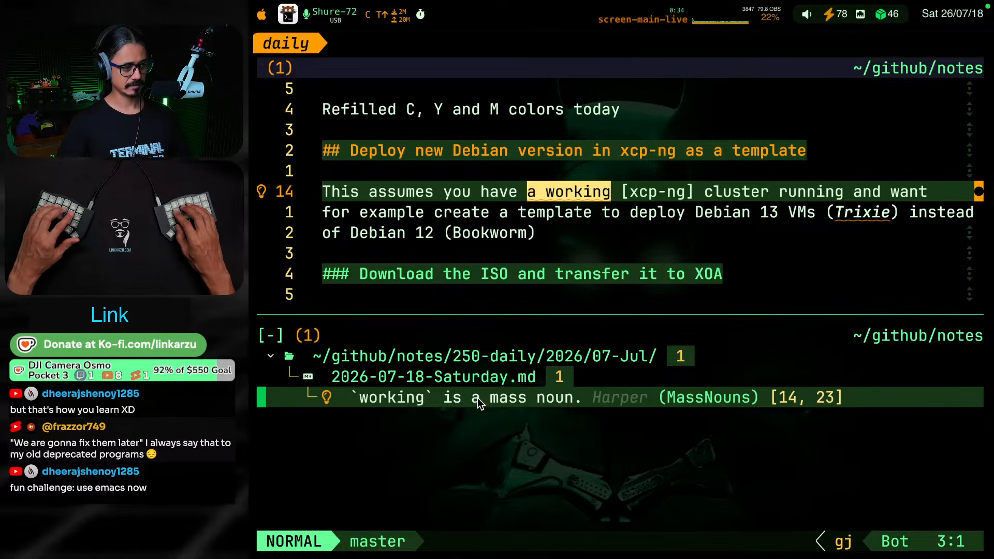
Apply the code action that replaces "a working" with "working" in the opening sentence
key(c)
key(a)
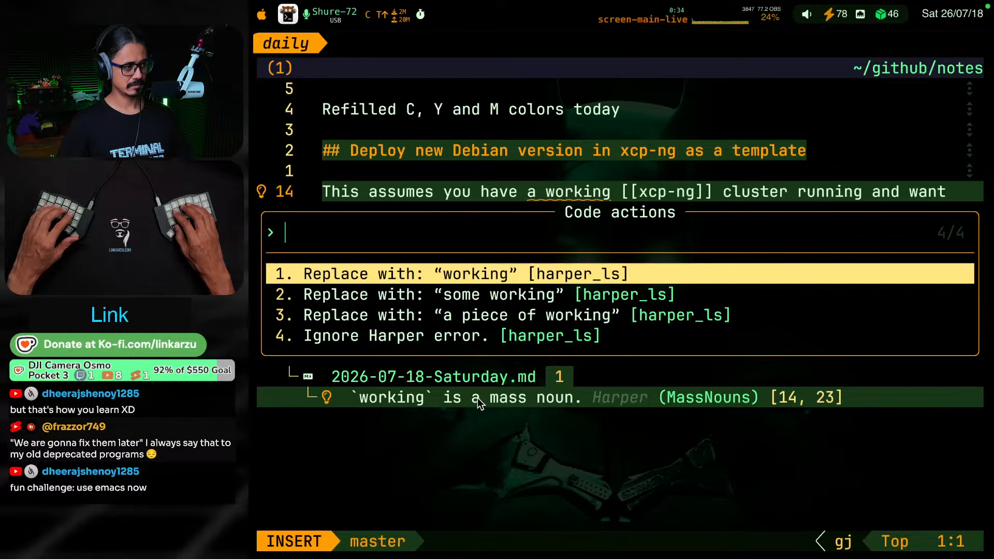
key(Return)
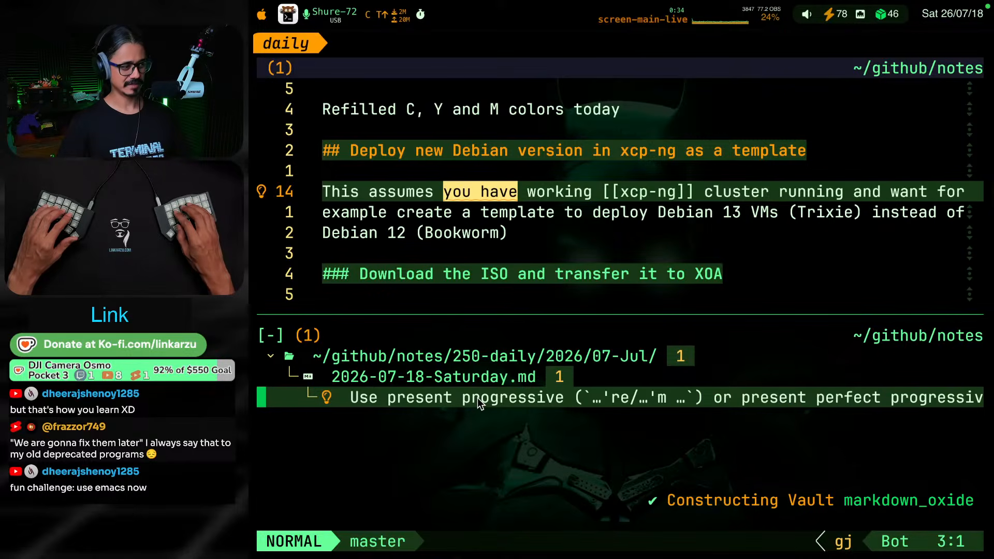
Apply the code action that replaces "you have" with "you're" in the opening sentence
key(c)
key(a)
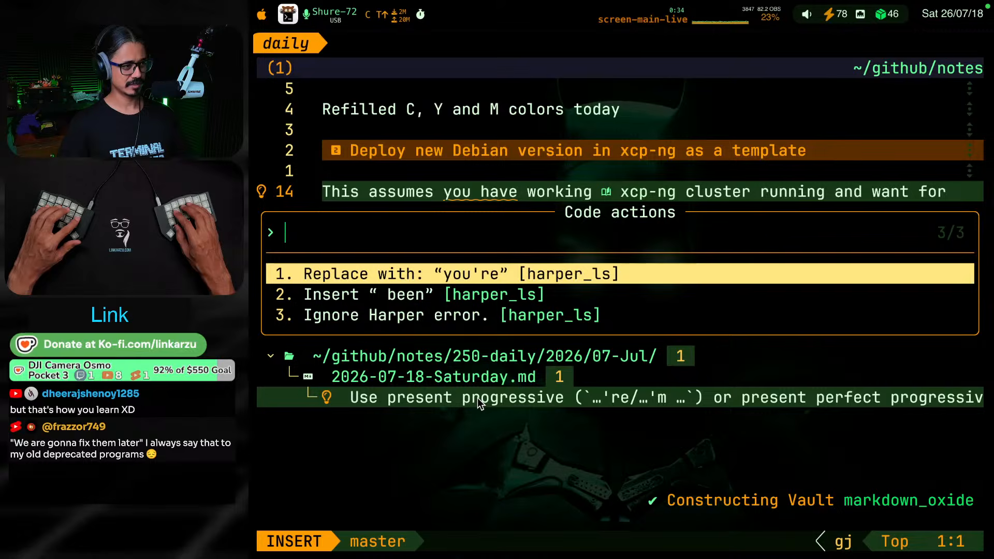
key(Return)
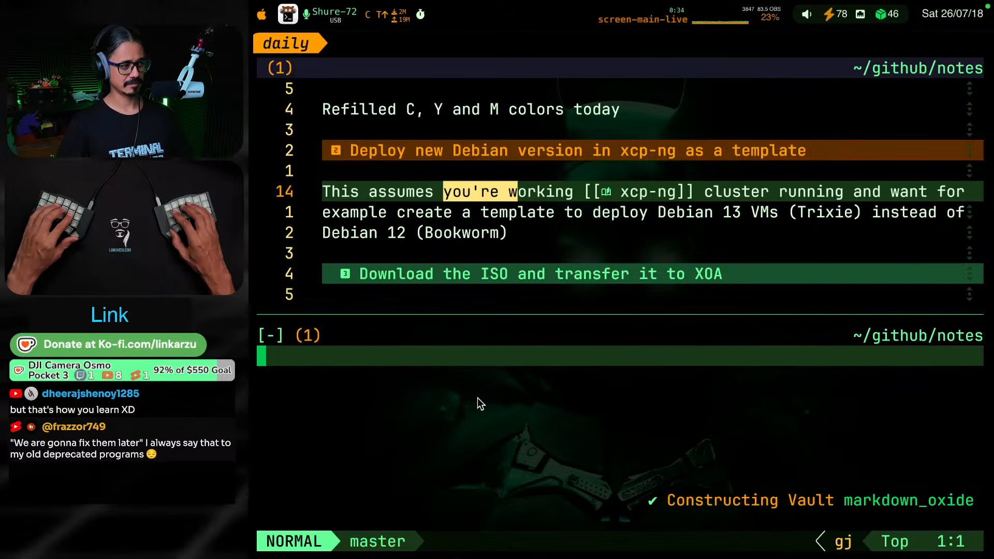
Insert "with an" between "working" and the xcp-ng link in the opening sentence
key(w)
key(w)
key(w)
text(work)
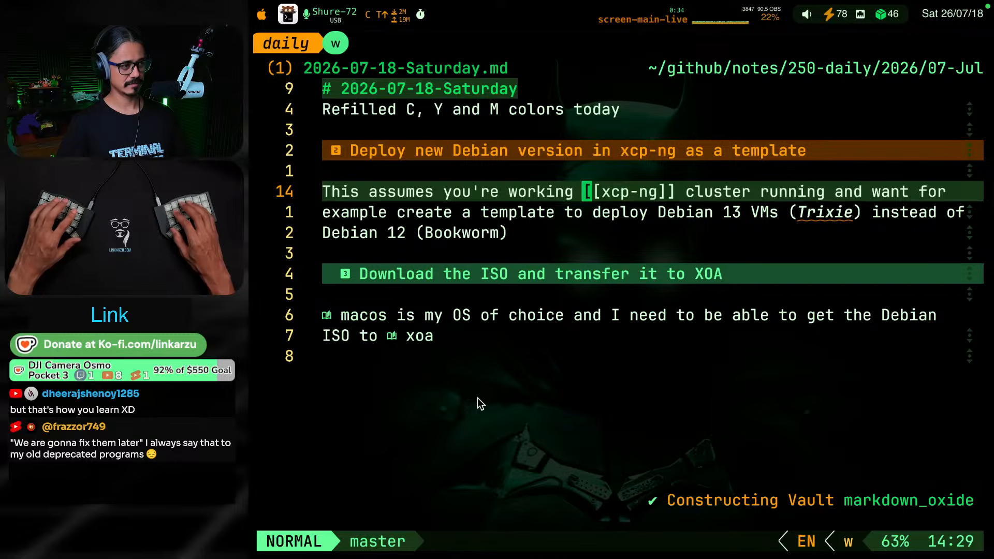
text(ing with a)
text(n)
key(Escape)
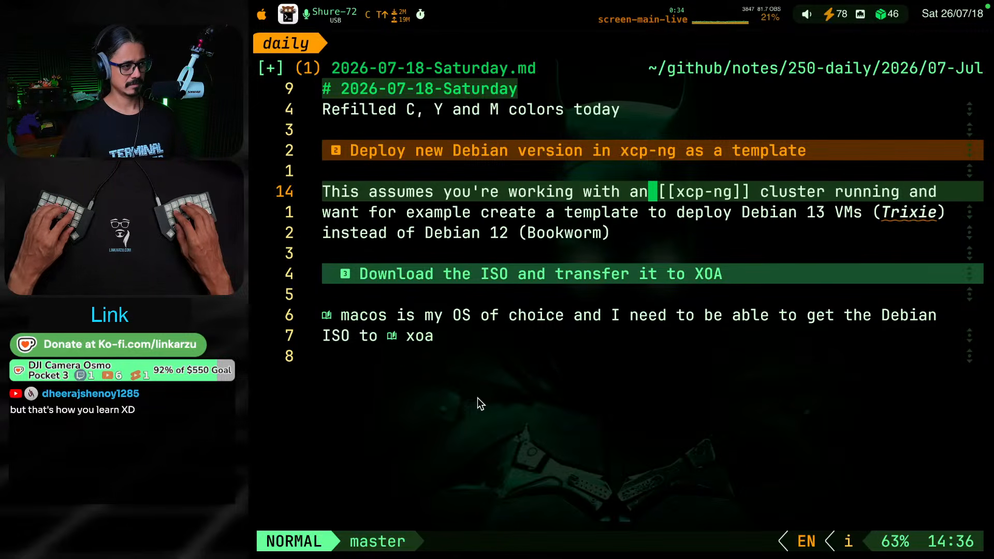
Change "an" before the xcp-ng link to "a running"
key(w)
key(w)
key(w)
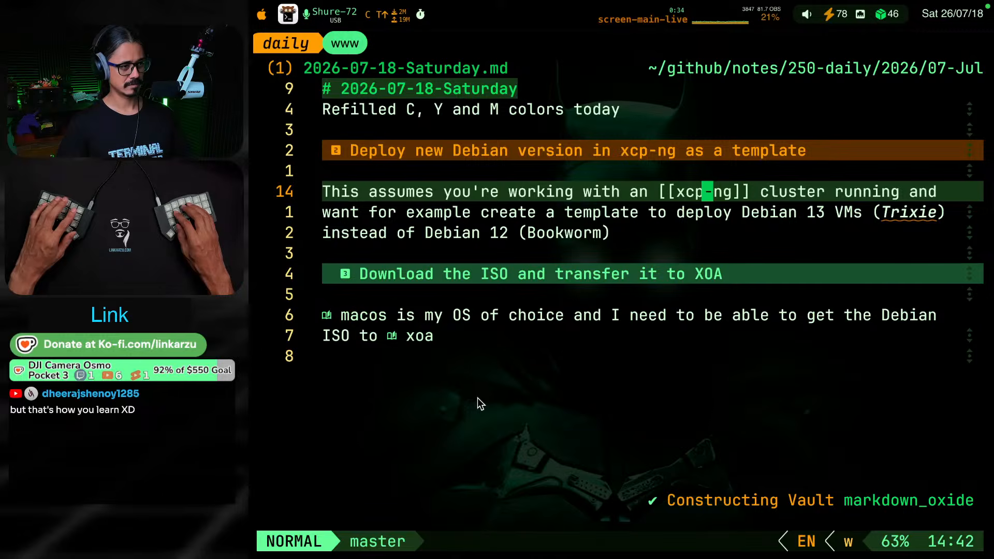
key(b)
key(b)
key(h)
key(h)
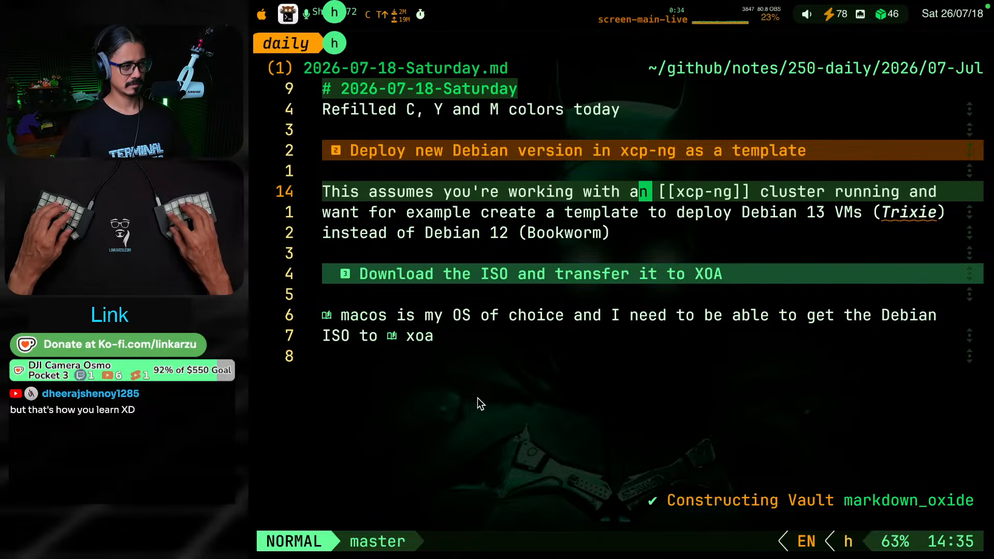
text(ster)
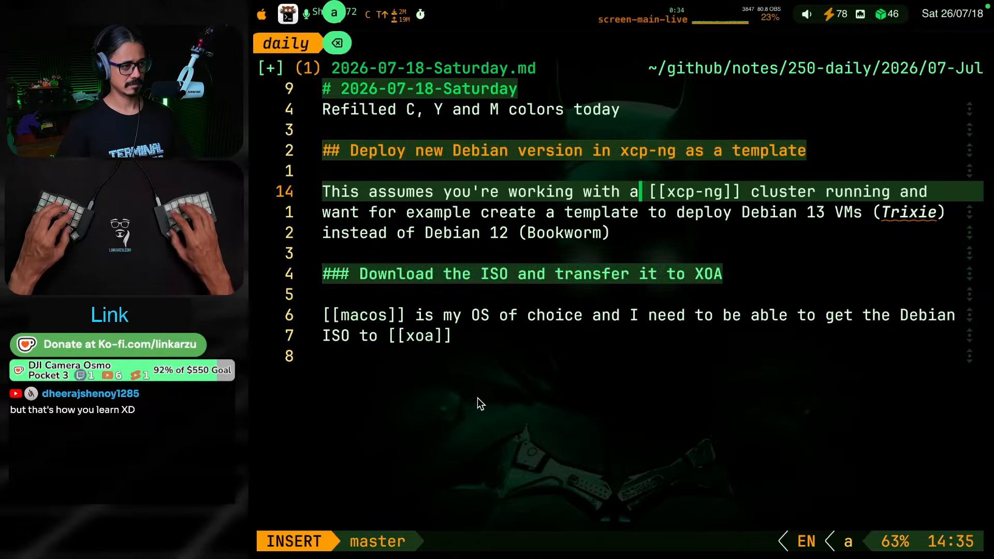
text( running)
key(Escape)
key(w)
key(w)
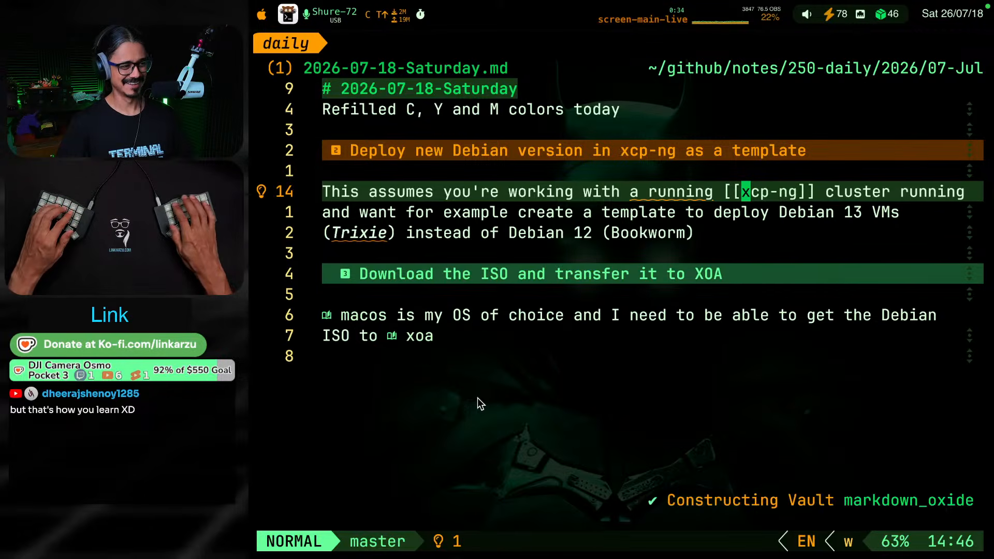
Undo the "a running" rewording and restore "an" before the xcp-ng link
key(u)
key(u)
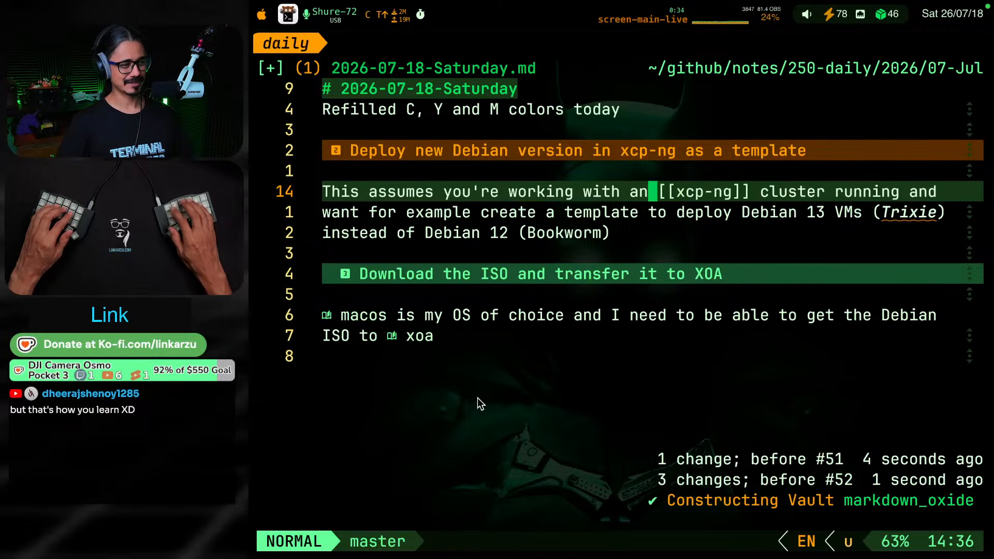
key(d)
key(l)
text(i)
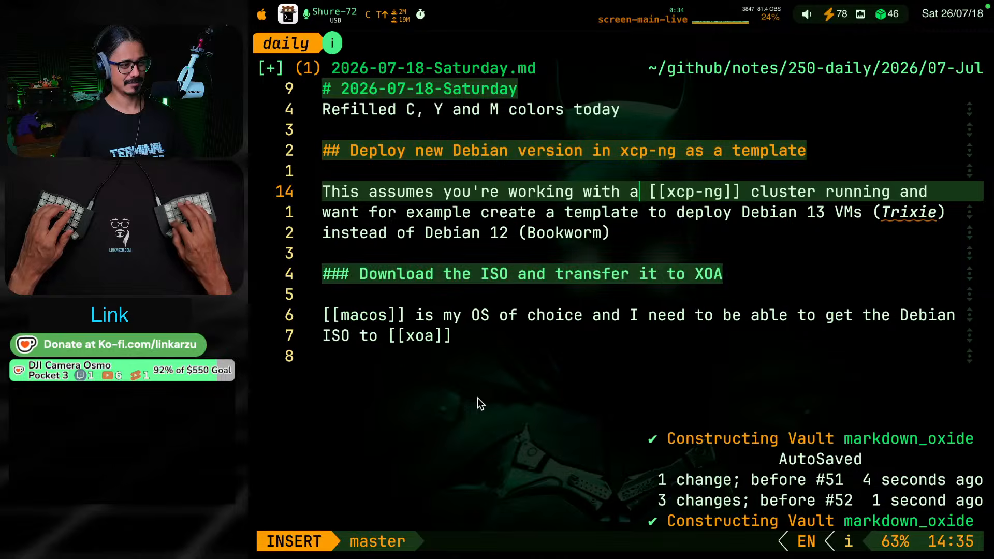
text(n)
key(Escape)
Add the word "Trixie" to the editor's spelling dictionary
key(w)
key(w)
key(w)
key(w)
key(w)
key(w)
key(w)
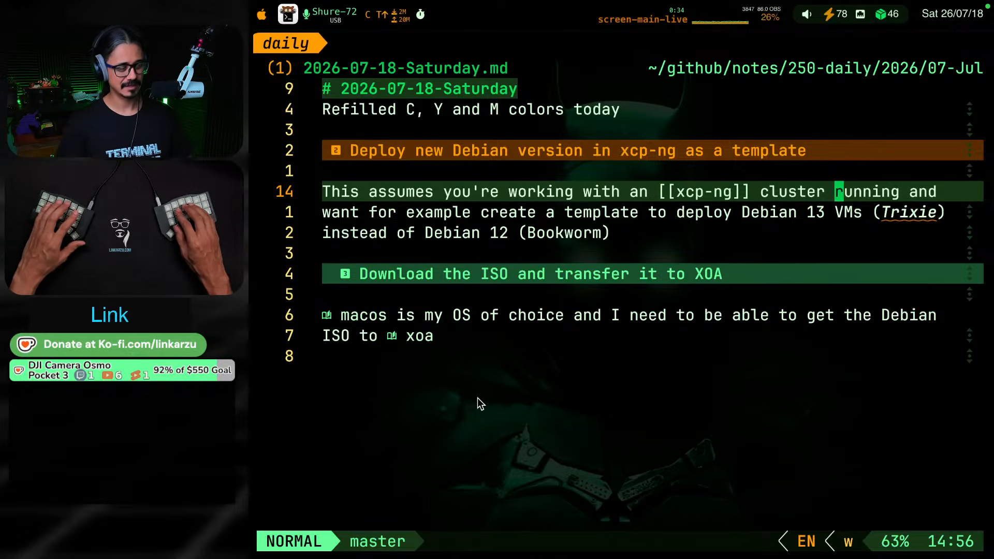
key(j)
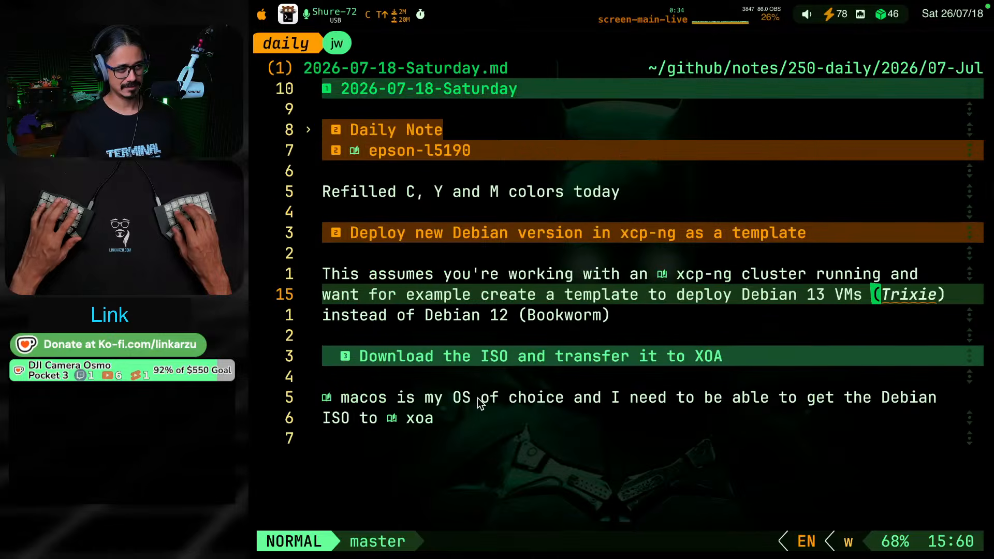
key(l)
key(l)
key(space)
key(c)
key(a)
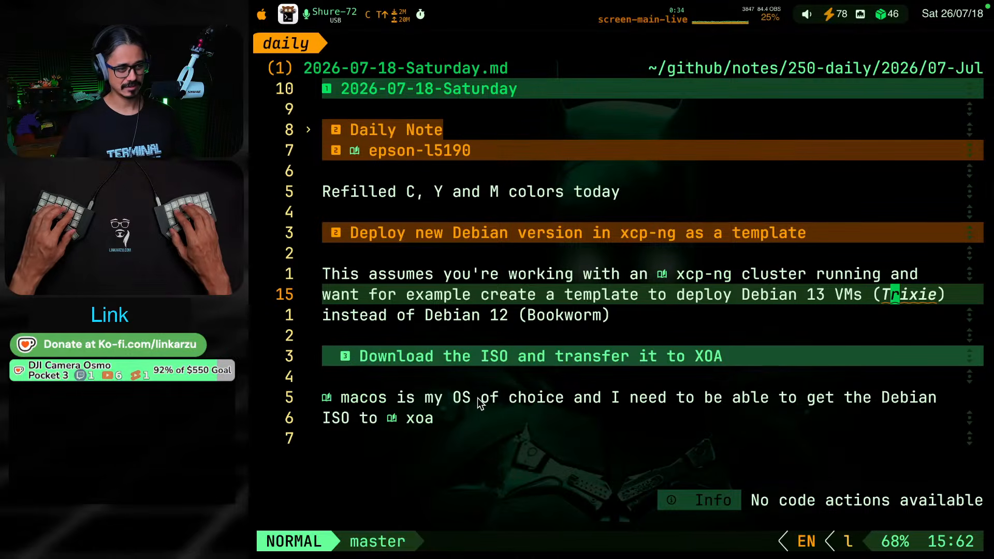
key(z)
key(g)
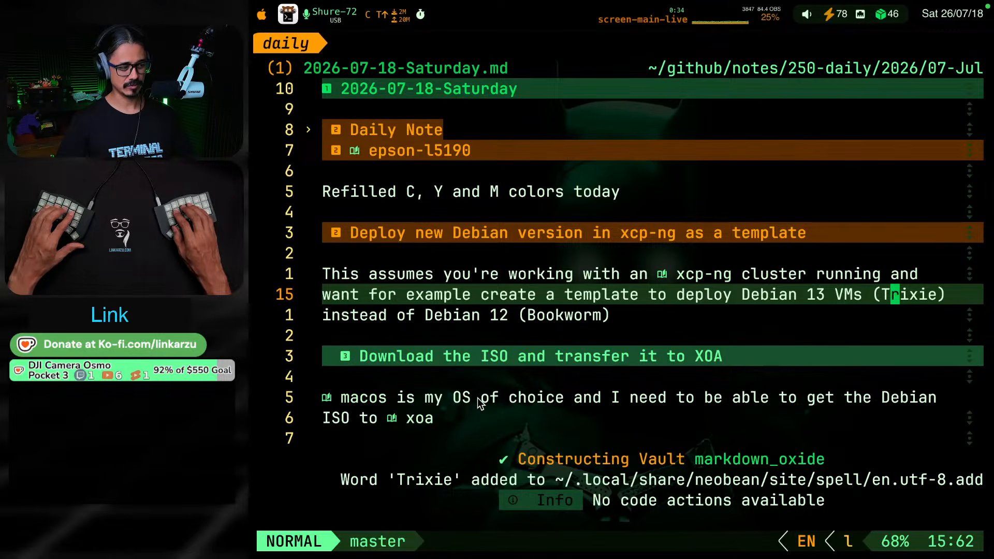
Insert "active" before the xcp-ng link so the sentence reads "working with an active [[xcp-ng]] cluster"
key(k)
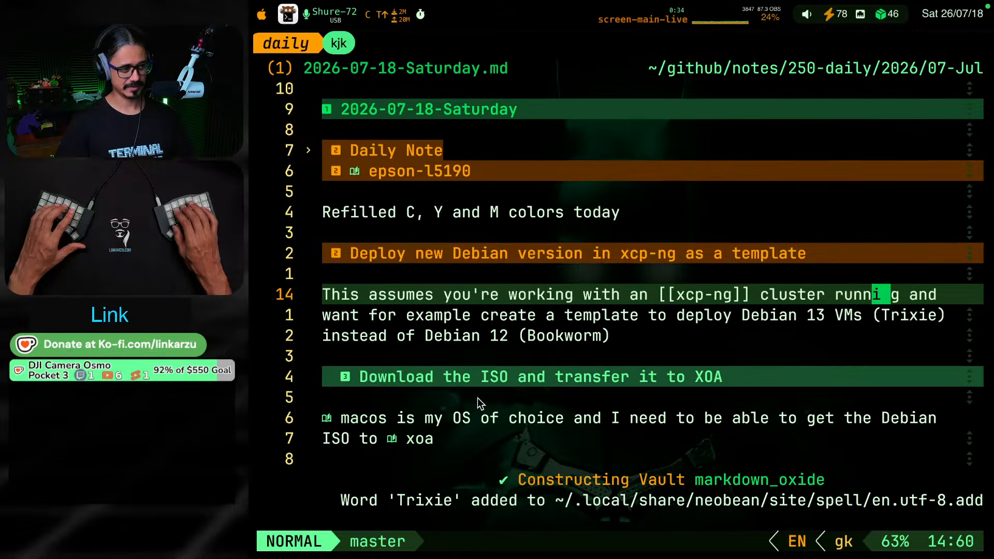
key(b)
key(b)
key(b)
key(b)
key(b)
key(b)
key(b)
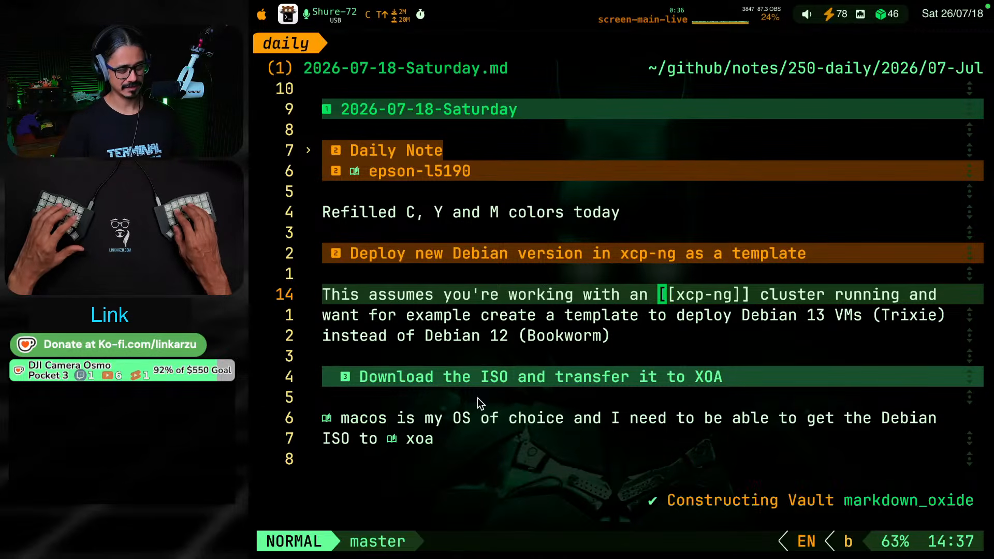
key(b)
key(b)
key(b)
key(b)
key(b)
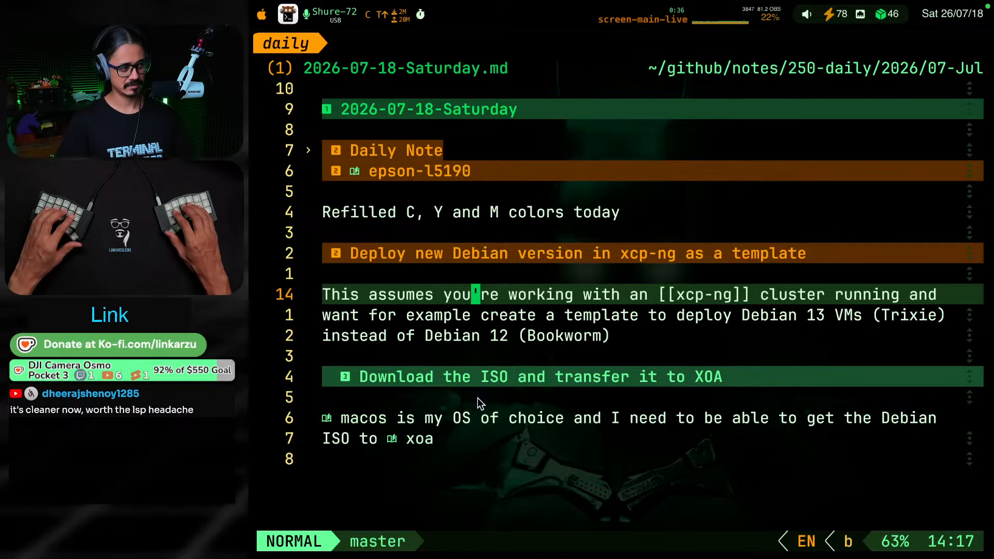
key(w)
key(w)
key(w)
key(w)
key(w)
key(w)
key(w)
key(w)
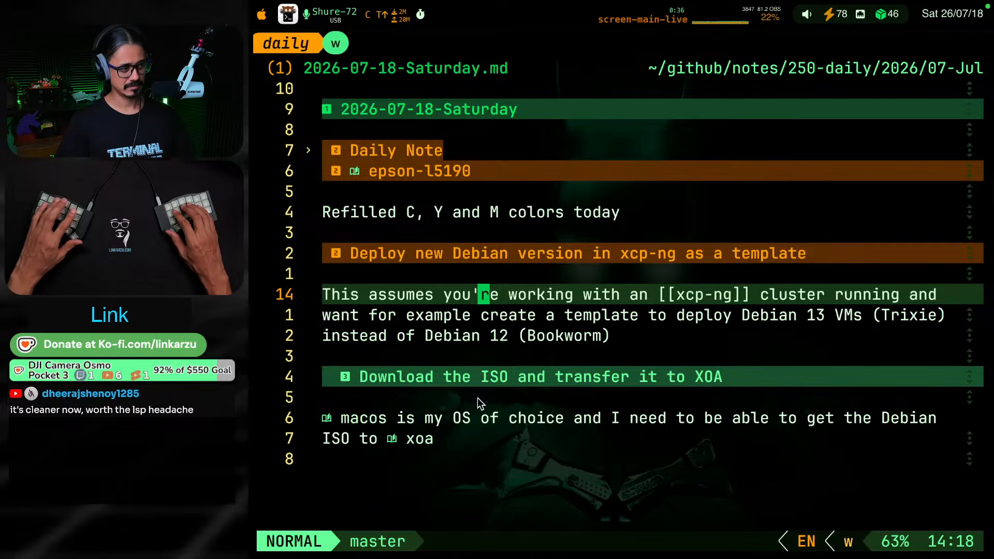
key(w)
key(w)
key(w)
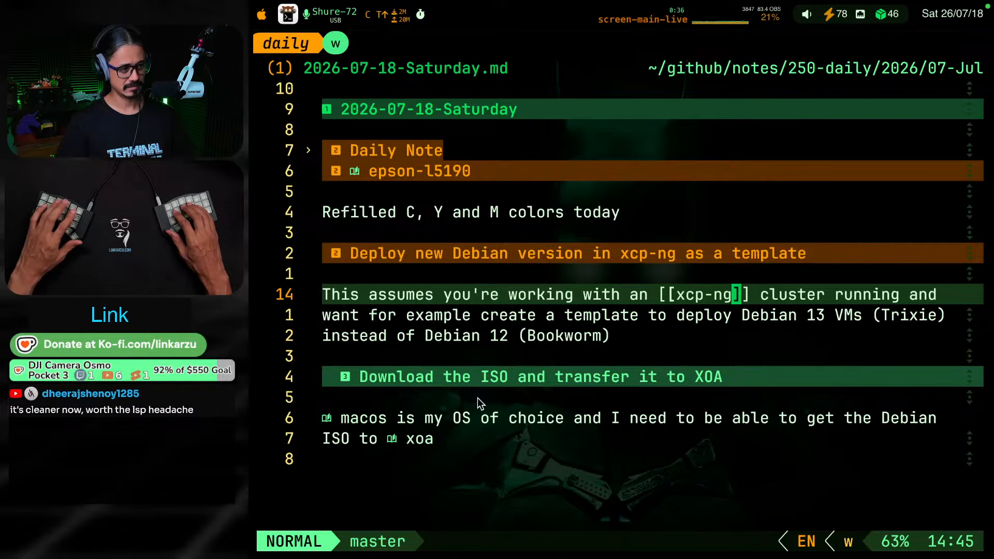
key(b)
key(b)
key(b)
key(b)
key(b)
key(b)
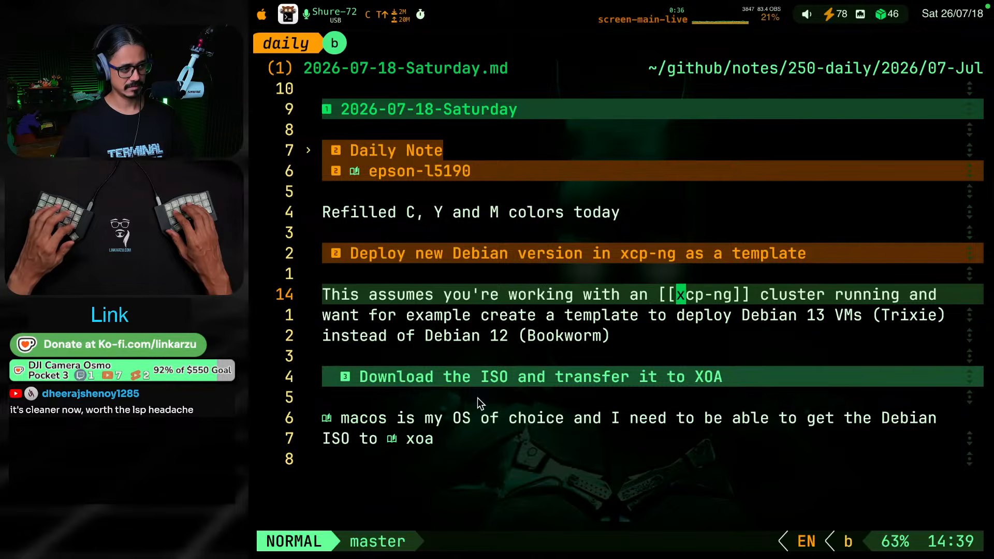
text(ith an acti)
text(ve)
key(Escape)
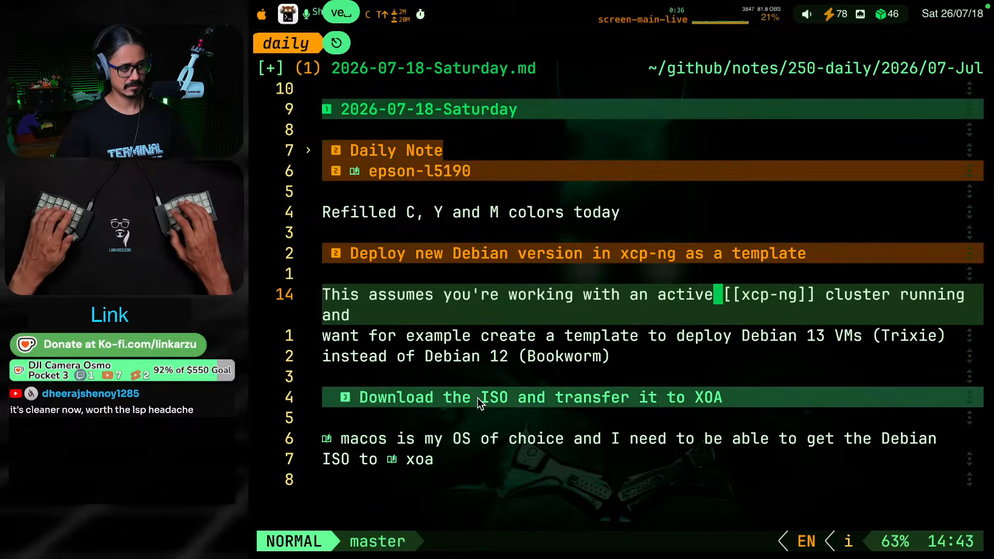
Remove the word "running" after "cluster" in the opening sentence and save the note
key(w)
key(w)
key(w)
key(w)
key(w)
key(w)
key(w)
key(w)
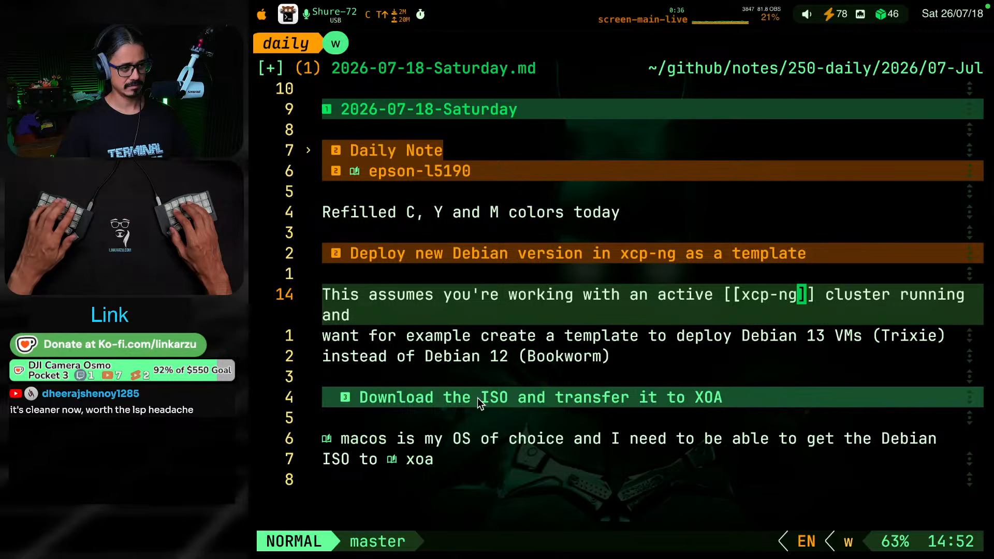
key(b)
key(v)
key(e)
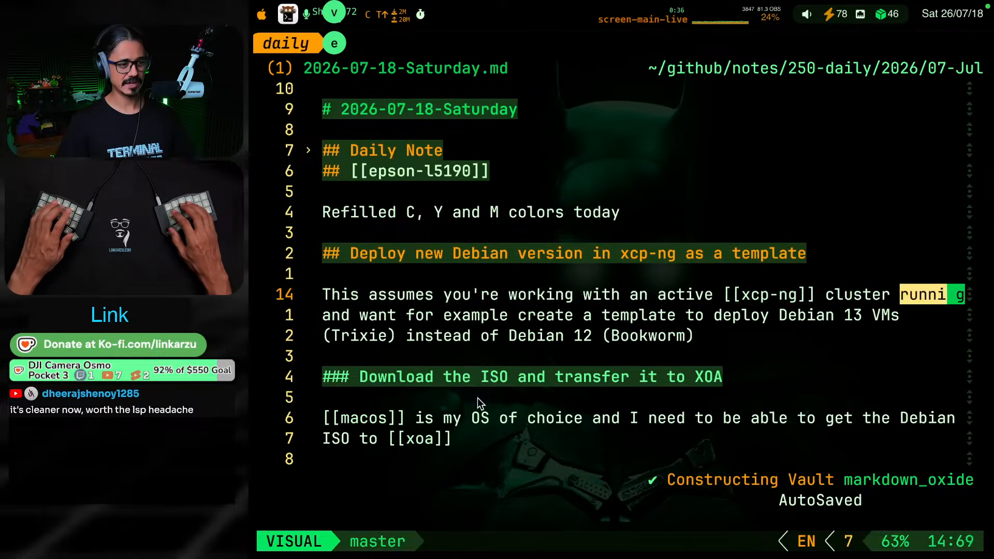
key(c)
key(Escape)
key(k)
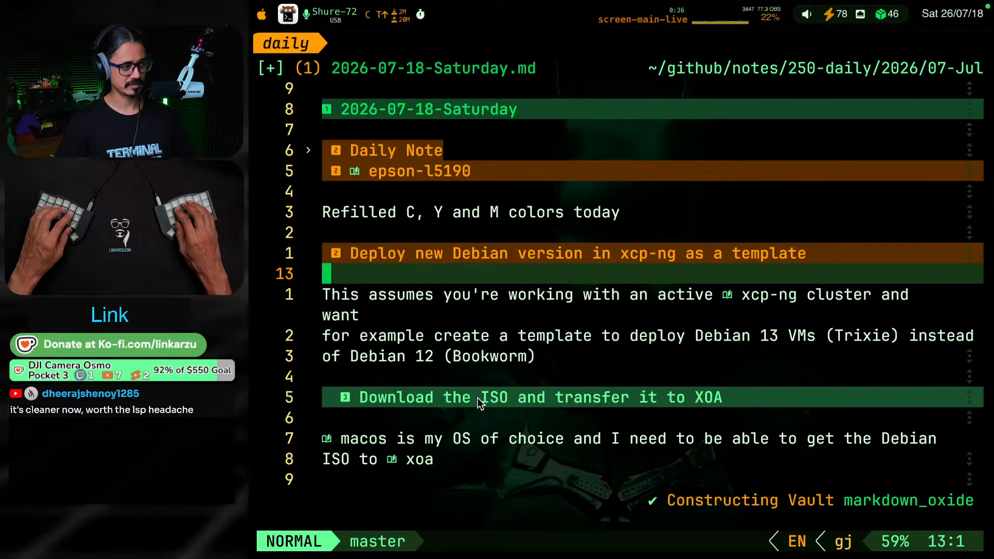
key(alt+w)
key(j)
key(j)
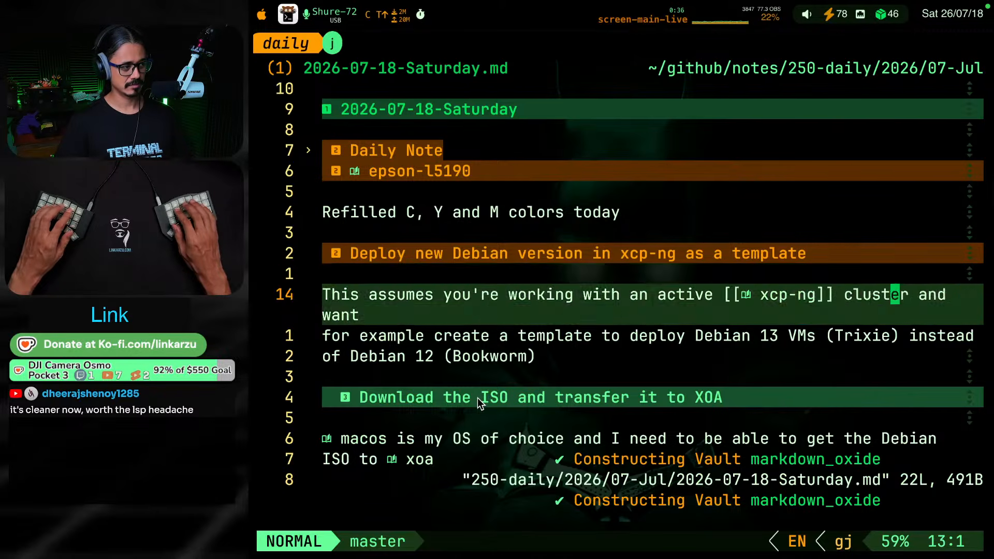
key(k)
key(g)
key(k)
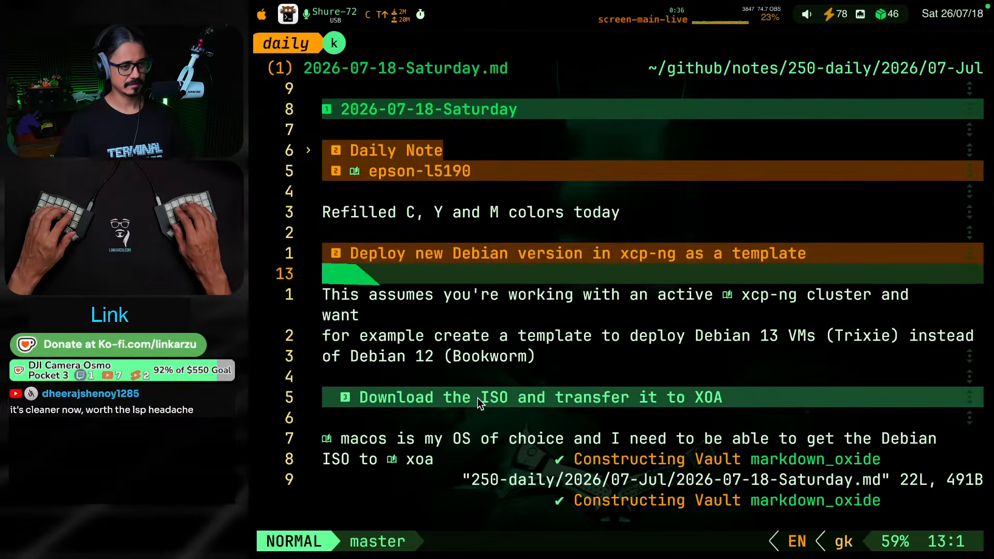
key(g)
key(j)
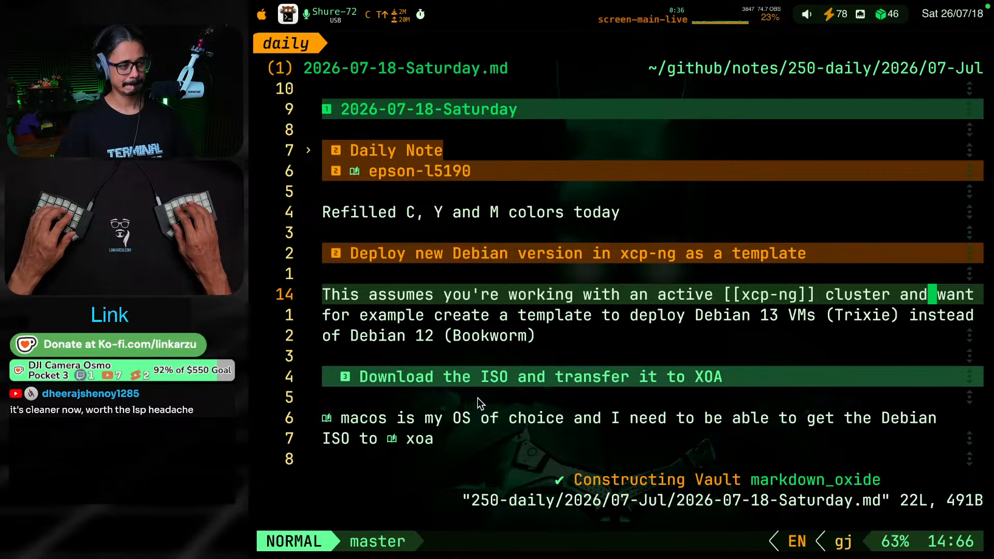
key(g)
key(k)
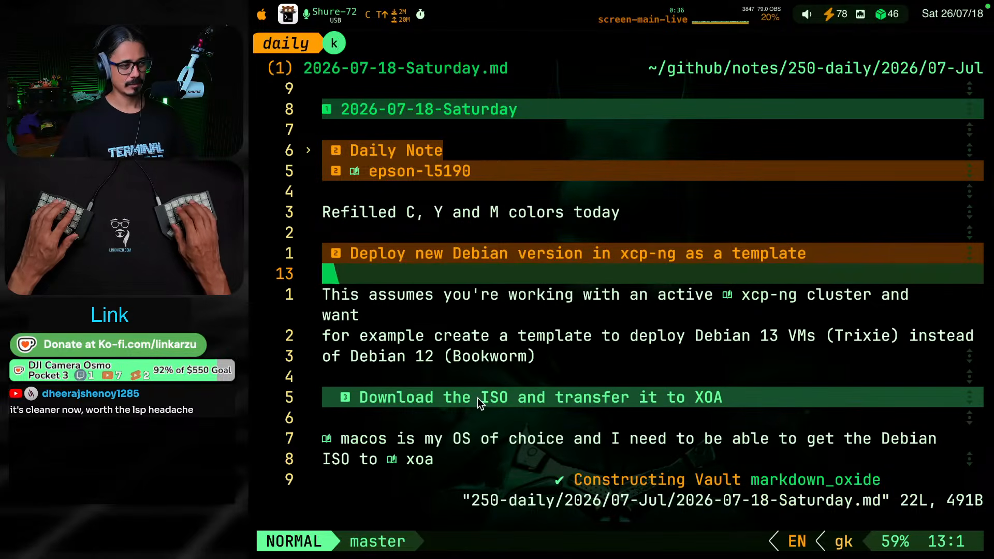
key(g)
key(j)
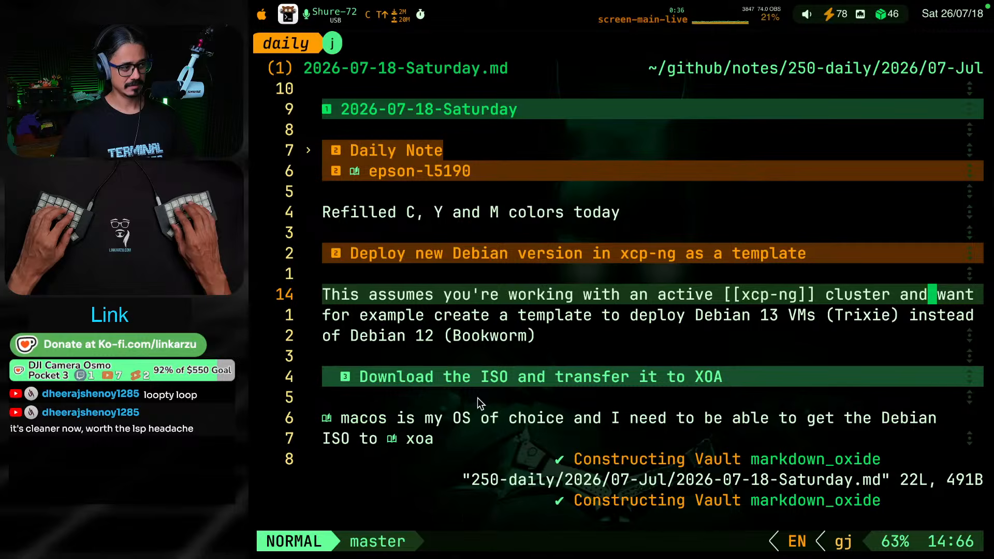
Try joining the opening line ending in "want" with the line below it, and undo the join
key(g)
key(j)
key(g)
key(k)
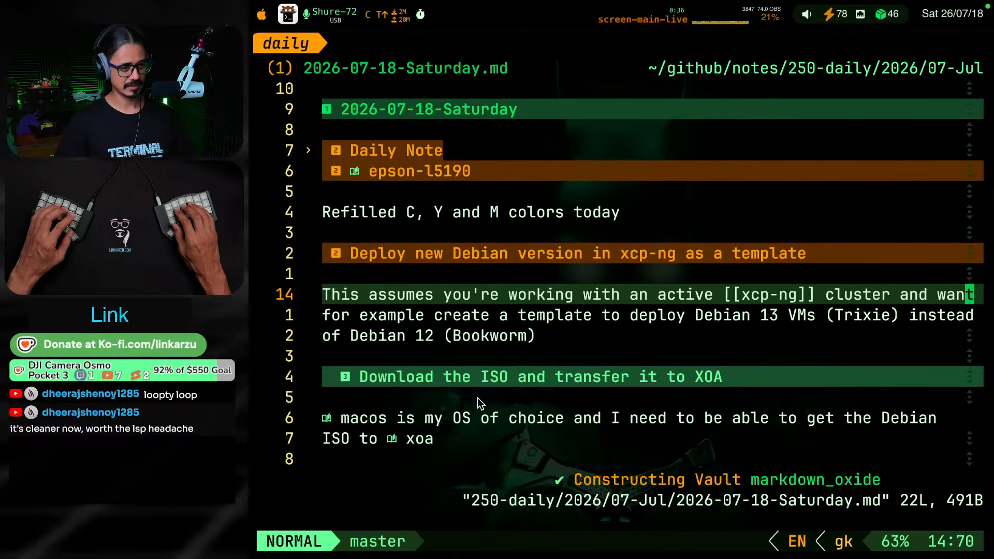
key(shift+j)
key(k)
key(j)
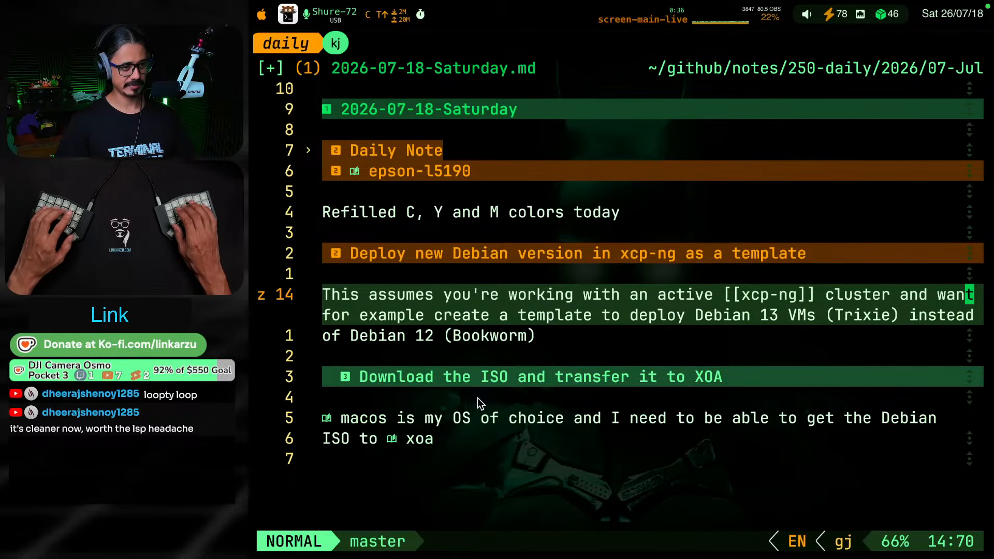
key(g)
key(k)
key(u)
key(g)
key(j)
key(g)
key(j)
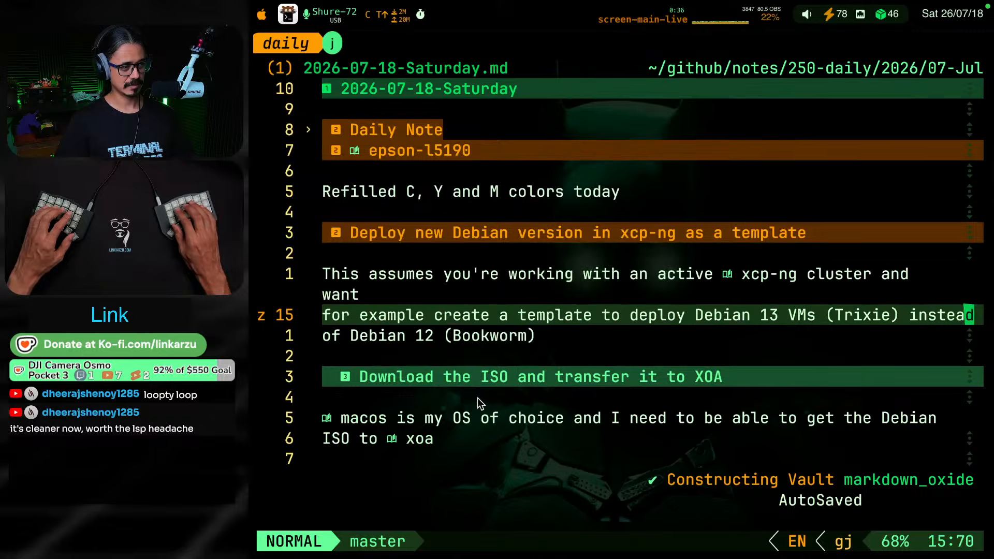
key(g)
key(j)
key(g)
key(j)
key(g)
key(j)
key(g)
key(k)
key(alt+w)
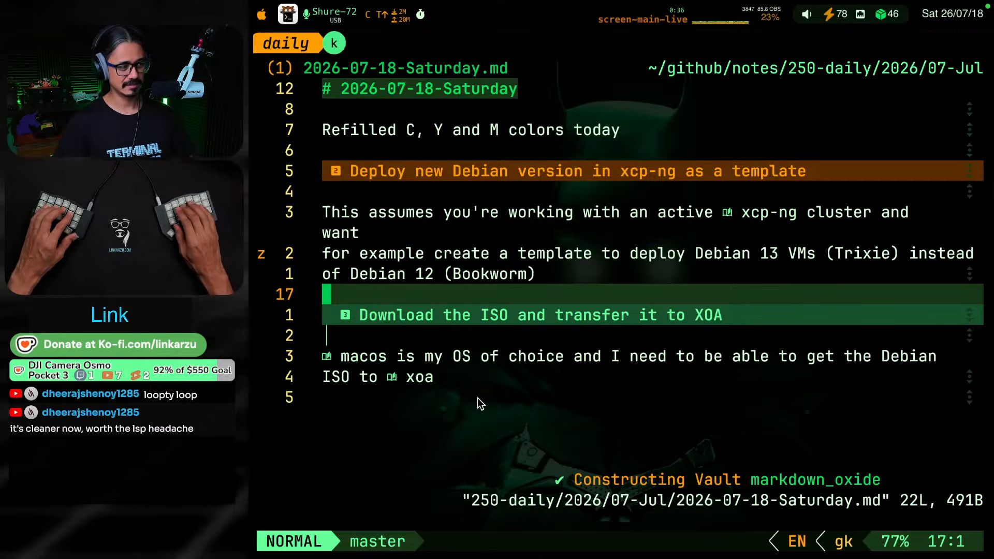
key(grave)
key(z)
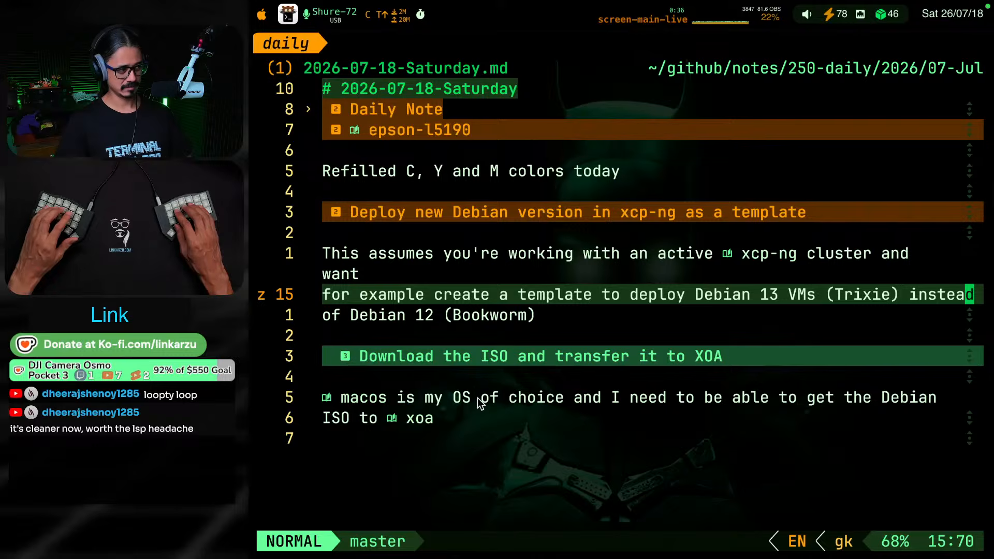
key(k)
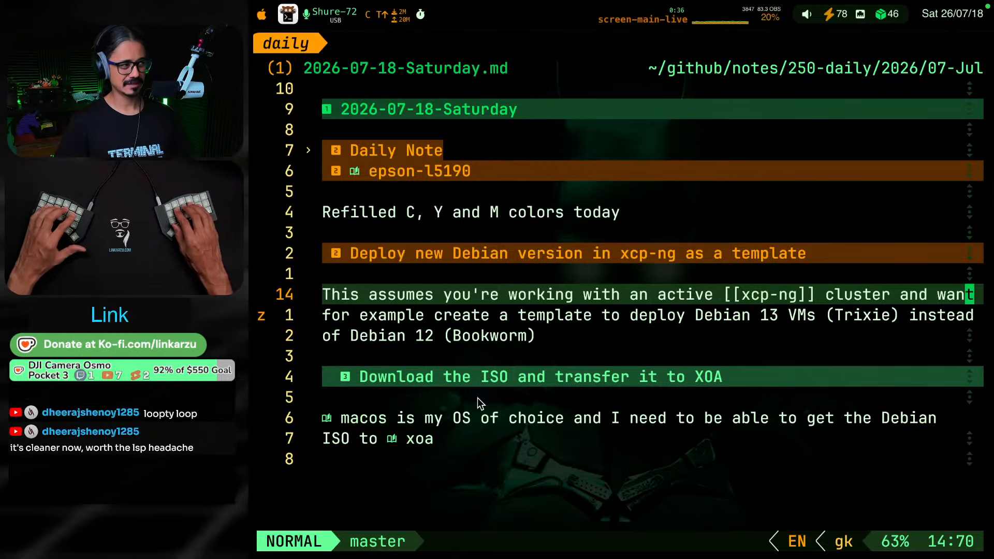
Close and reopen the daily note, and expand its section "Deploy new Debian version in xcp-ng as a template"
key(alt+q)
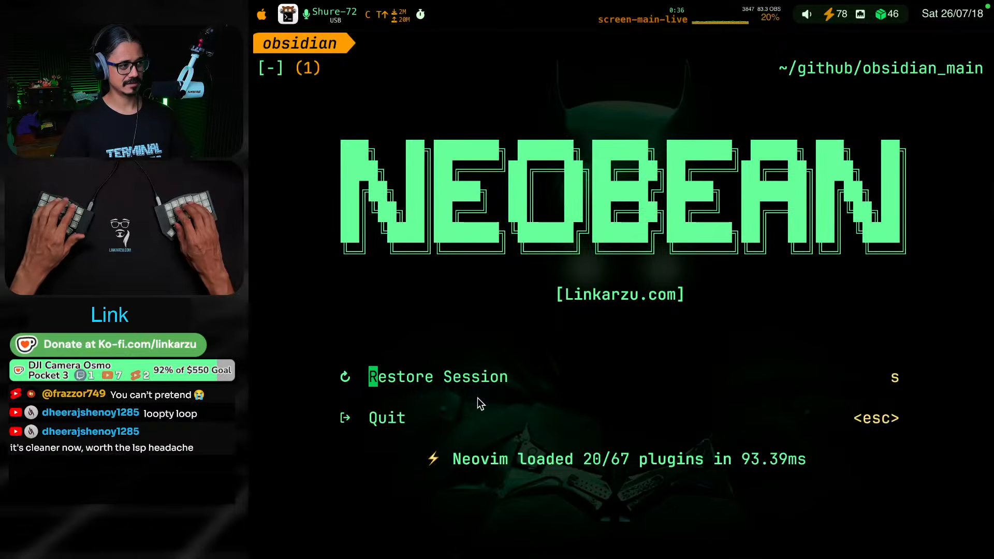
key(ctrl+super+F19)
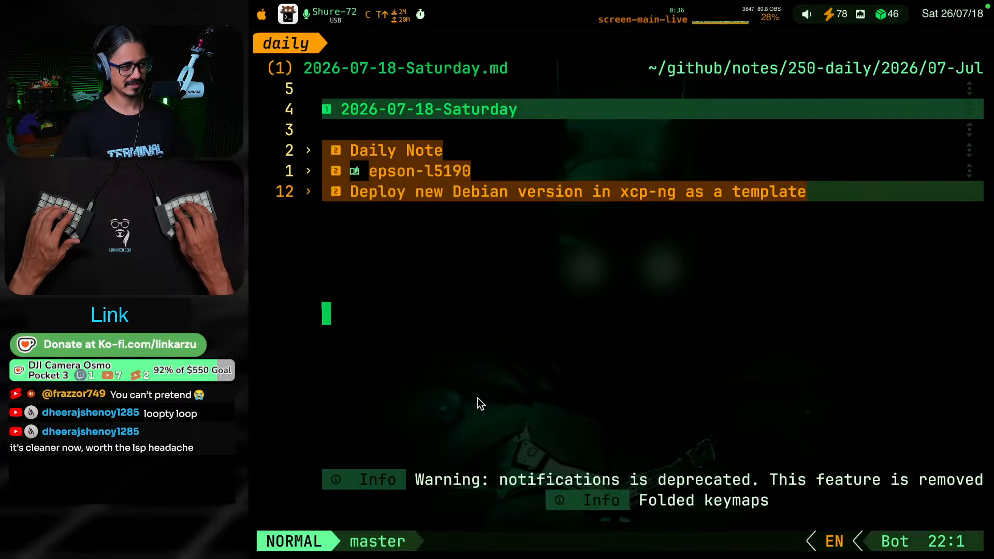
key(k)
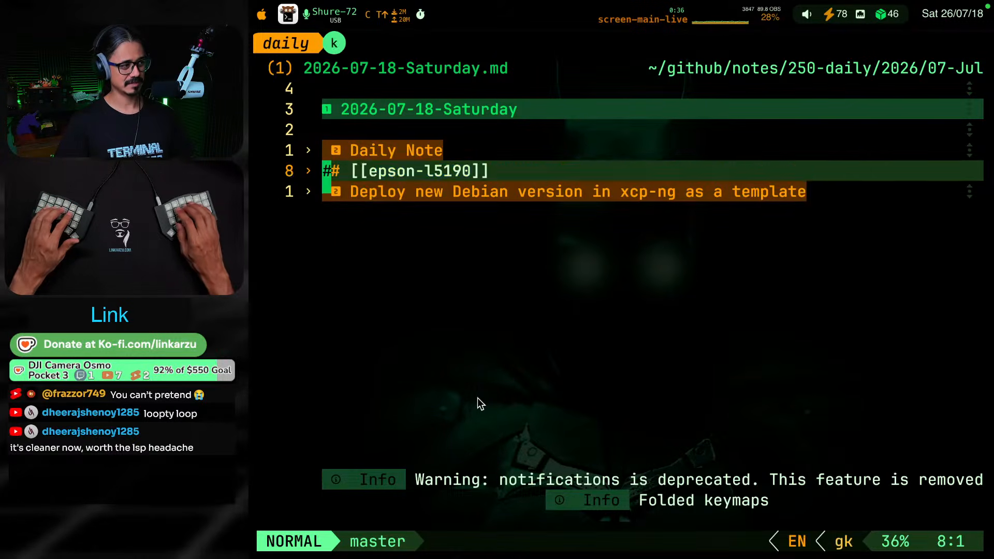
key(j)
key(Return)
key(j)
key(j)
Turn line wrapping off and back on in the daily note
key(j)
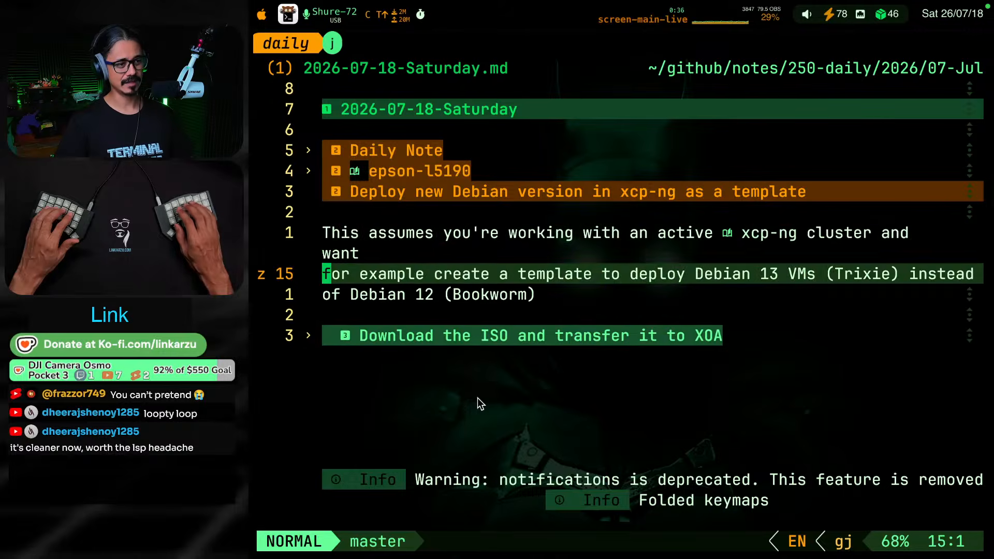
key(k)
key(k)
key(j)
key(space)
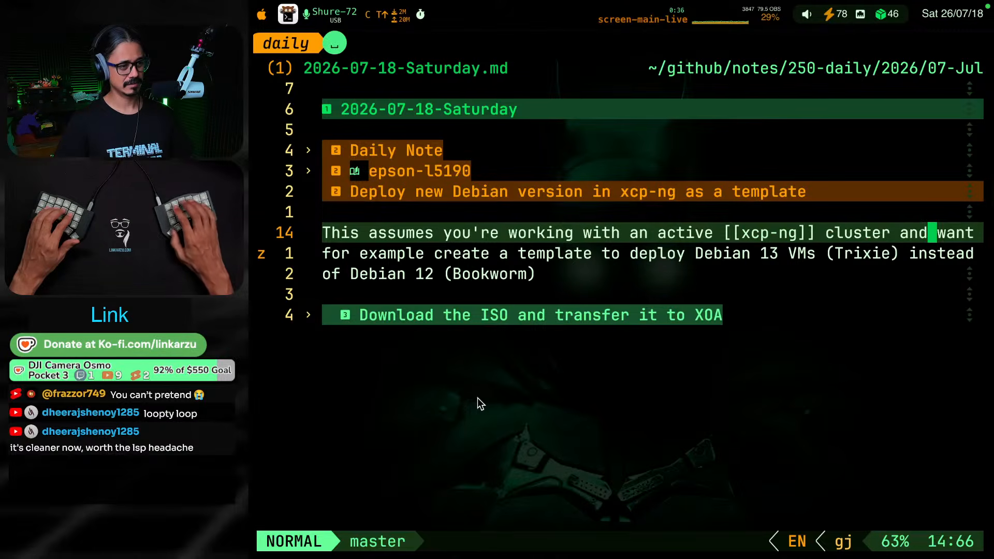
key(u)
key(w)
key(k)
key(j)
key(k)
key(k)
key(j)
key(j)
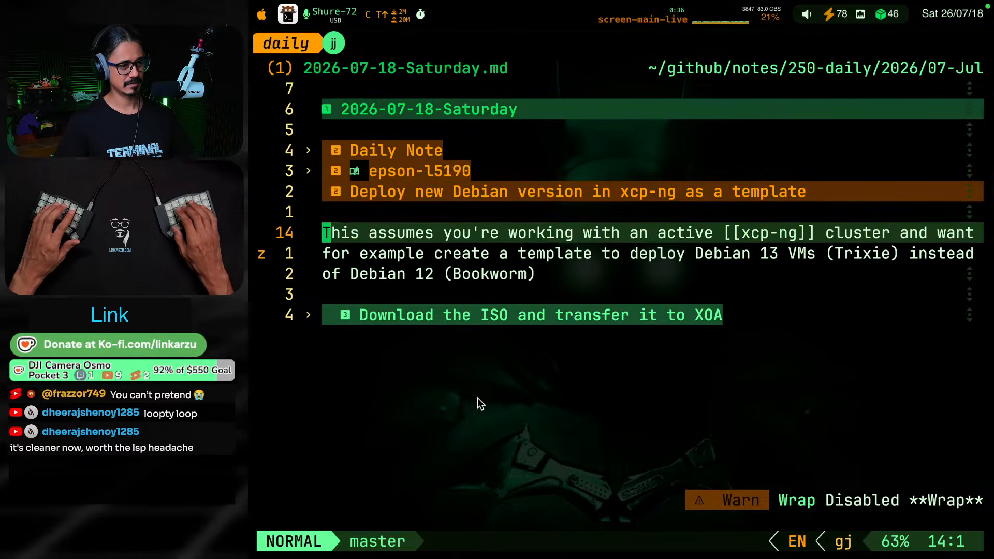
key(space)
key(u)
key(w)
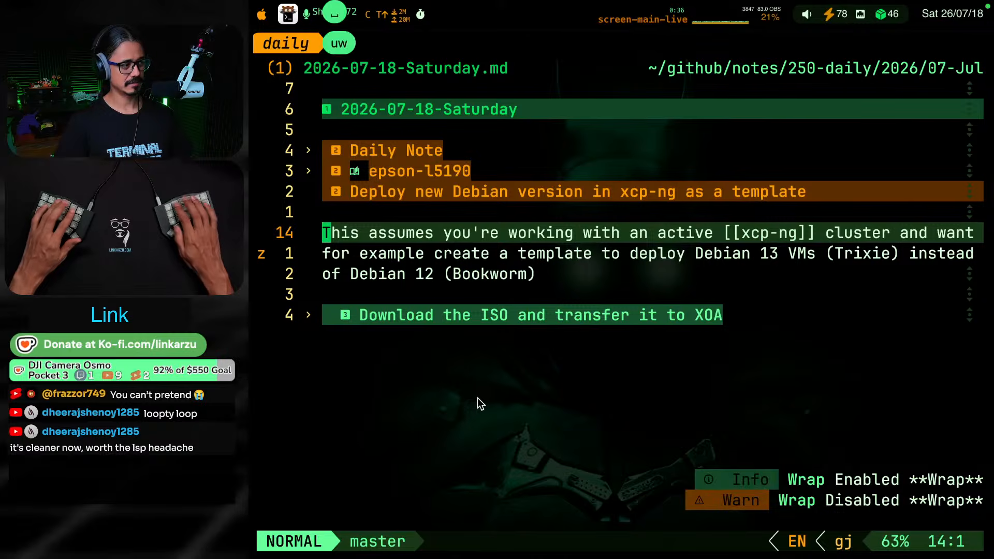
key(k)
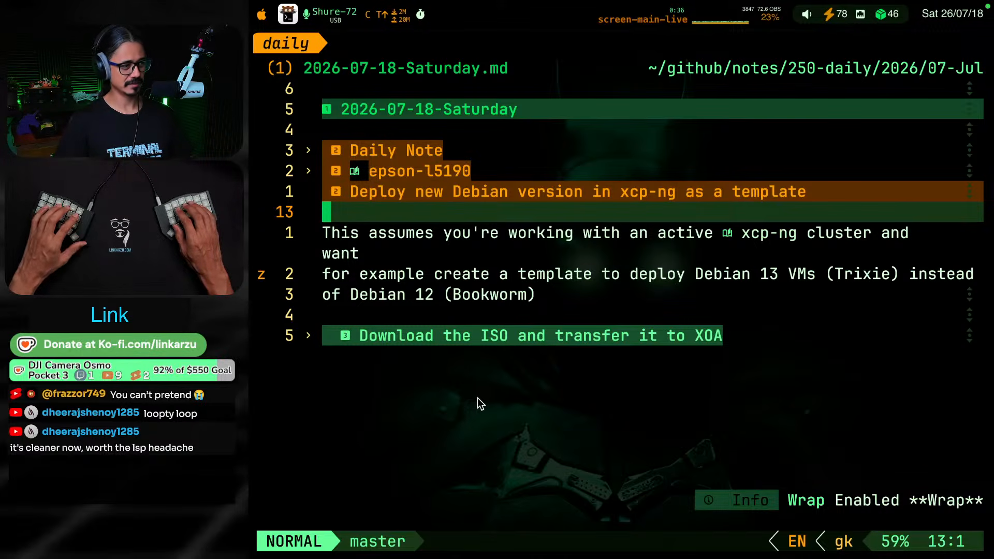
Replace "you're" with "I'm" in the opening sentence so it reads "This assumes I'm working with an active [[xcp-ng]] cluster"
key(j)
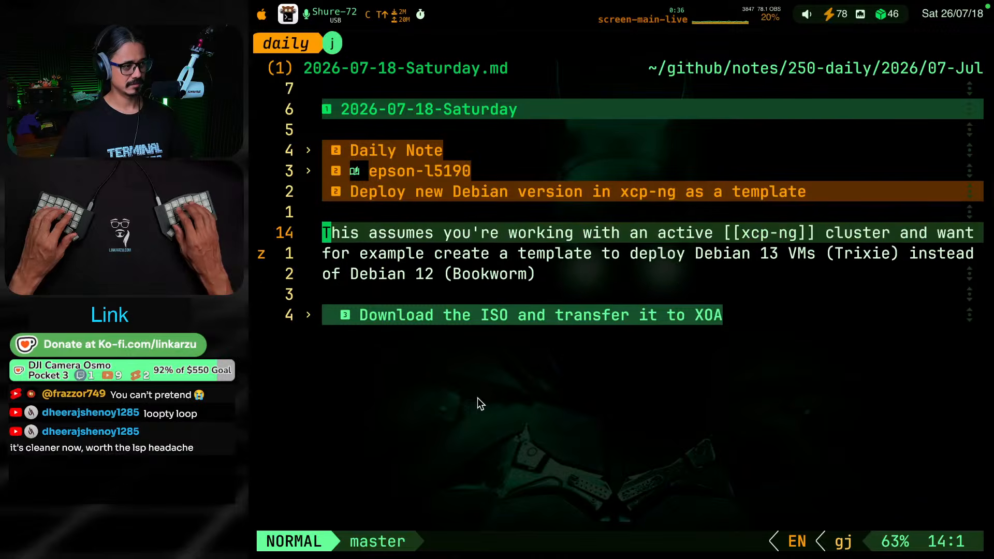
key(w)
key(w)
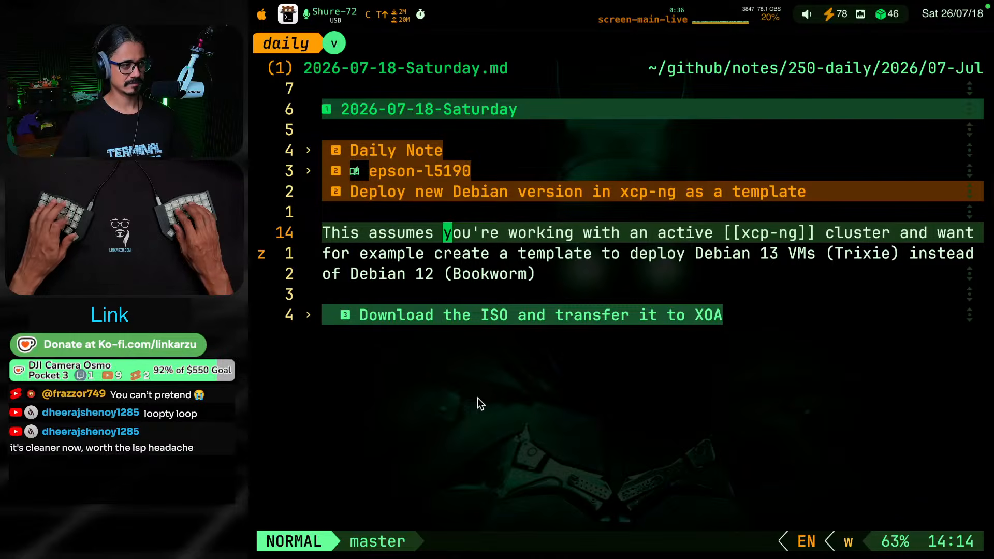
key(v)
key(e)
key(e)
text(ecI'm)
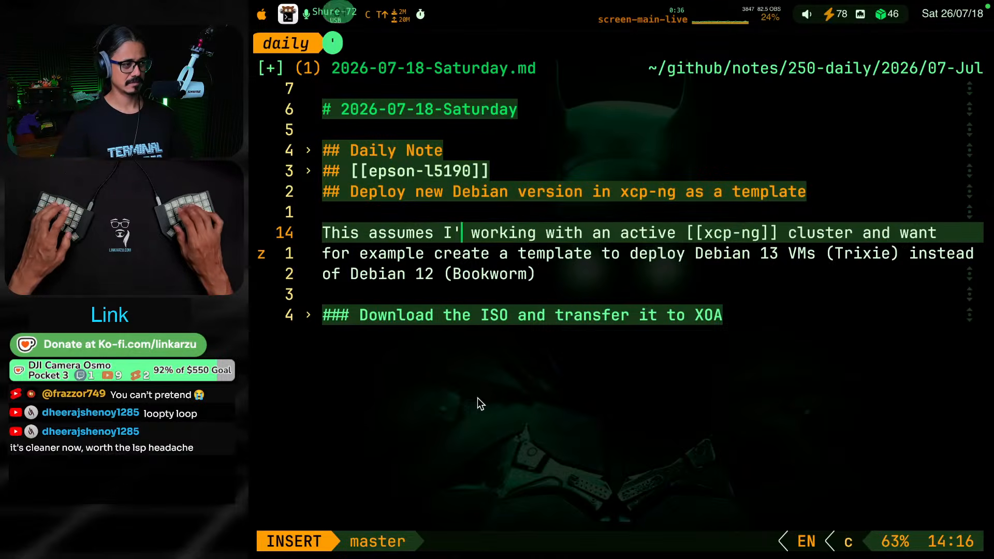
text(kjk)
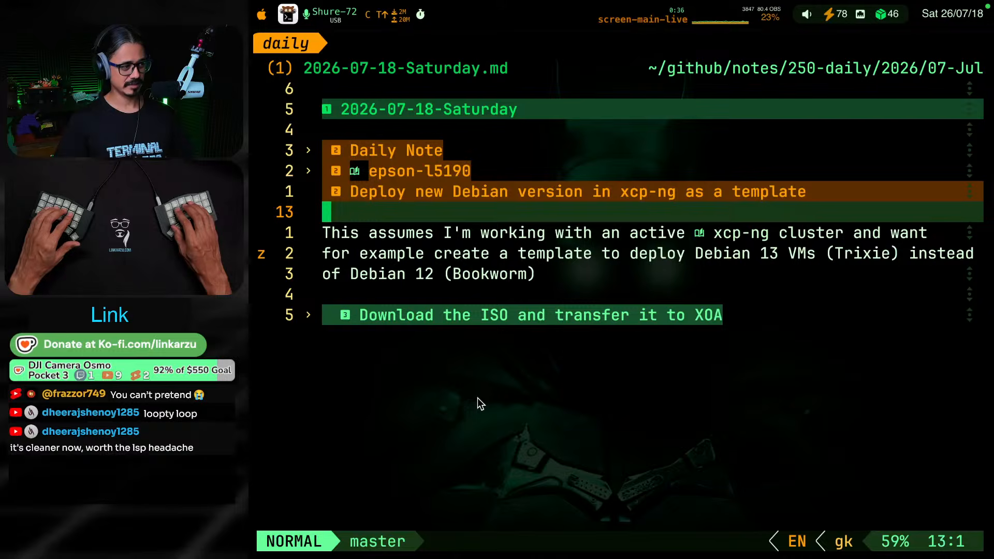
Switch to the obsidian session, search all notes' contents for "trixie", and open the match in XCP-NG.md
key(j)
key(j)
key(j)
key(j)
key(j)
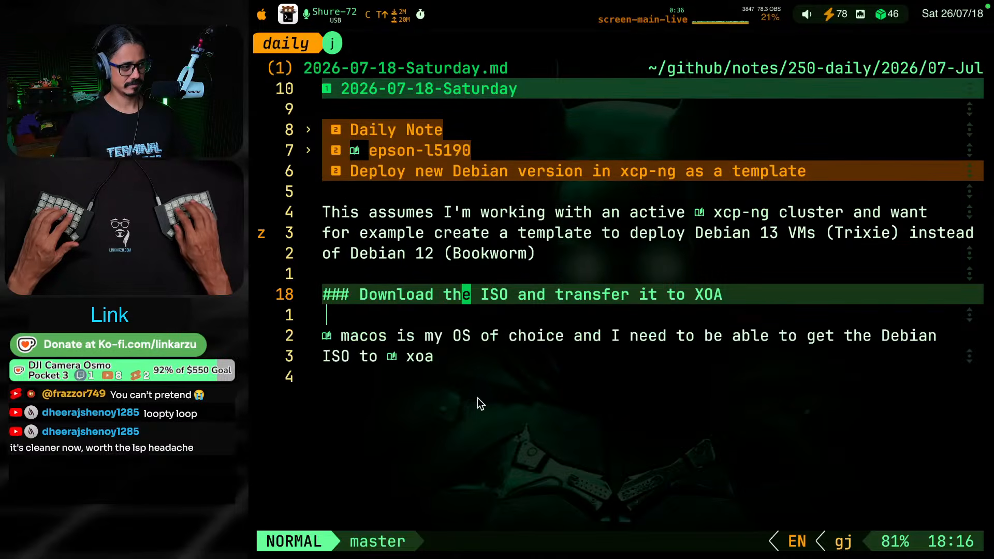
key(j)
key(j)
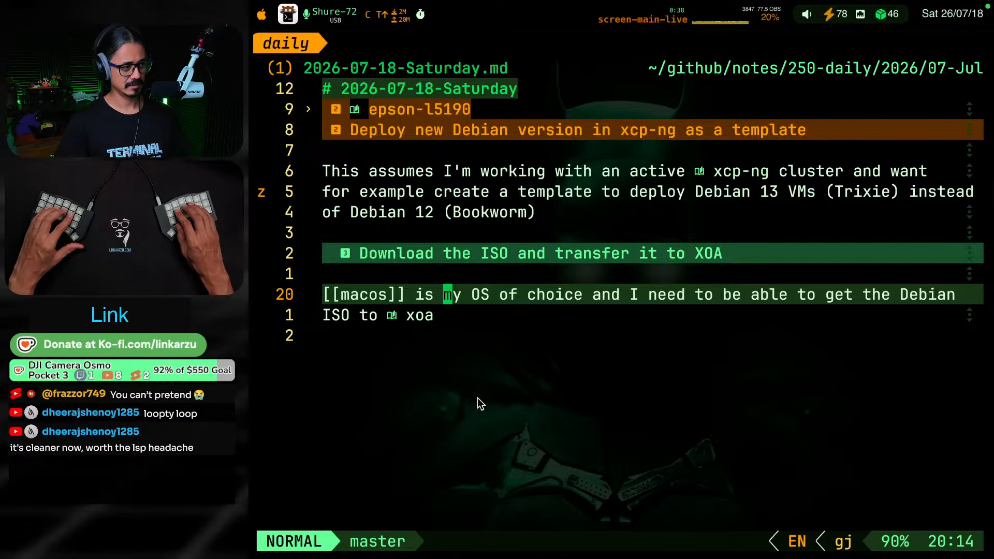
key(j)
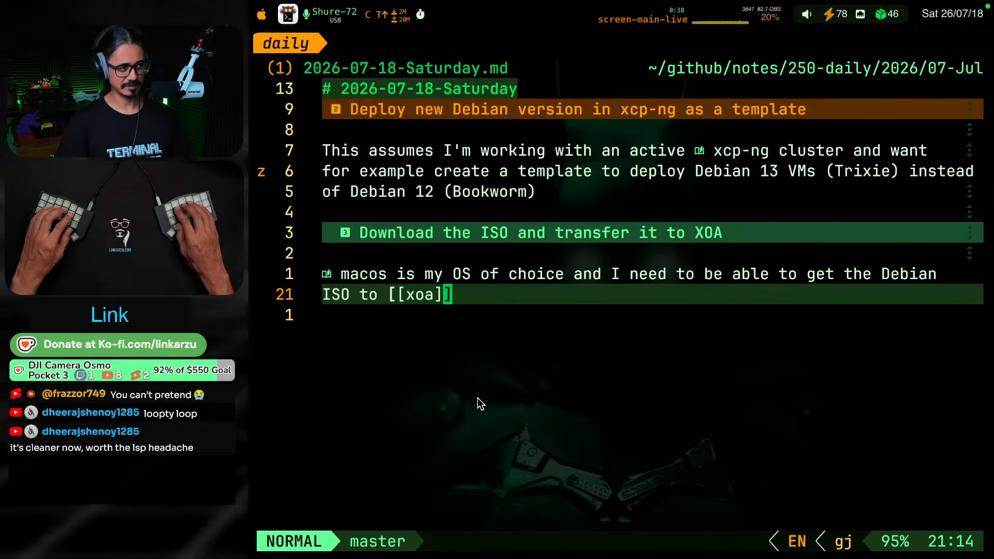
key(ctrl+super+F17)
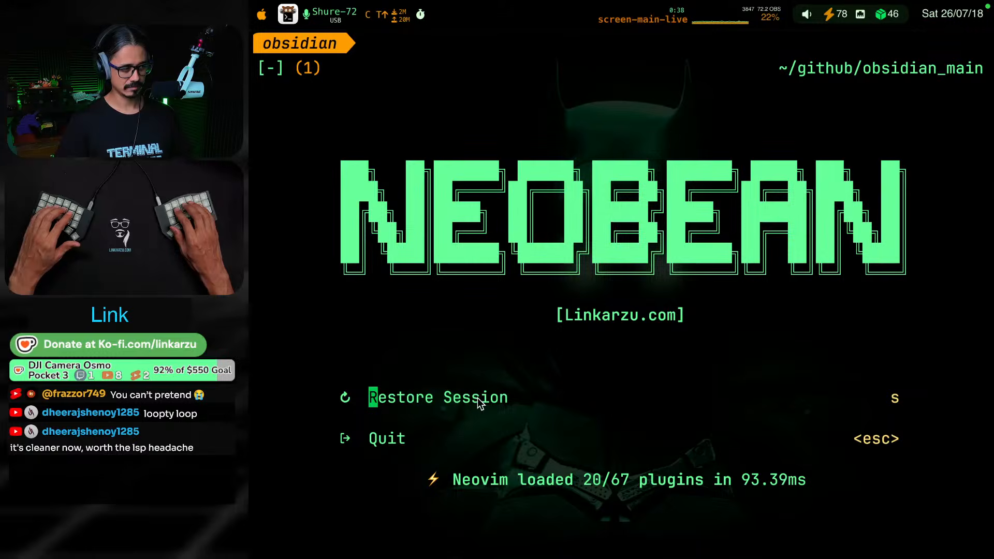
key(space)
text(sgtrisxi)
key(BackSpace)
key(BackSpace)
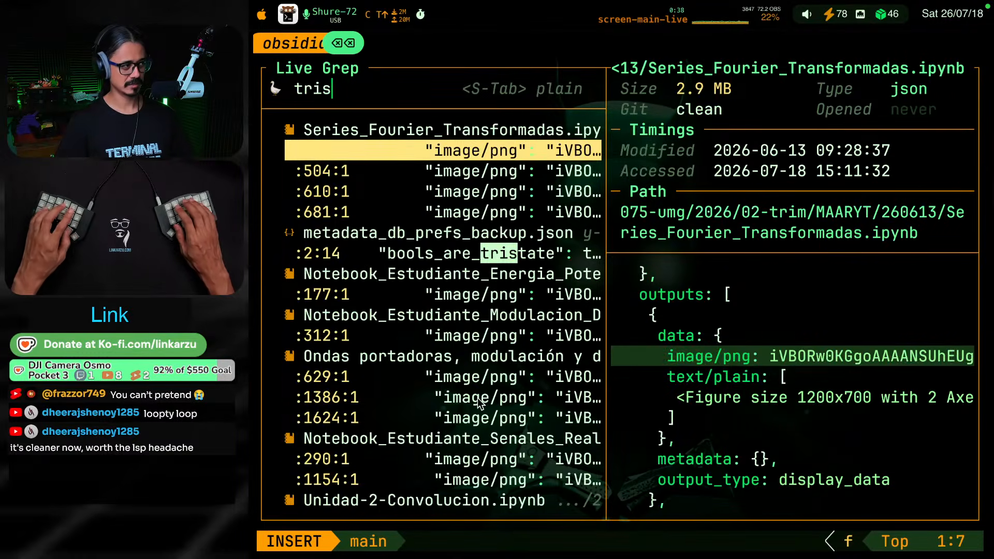
text(xie)
key(Return)
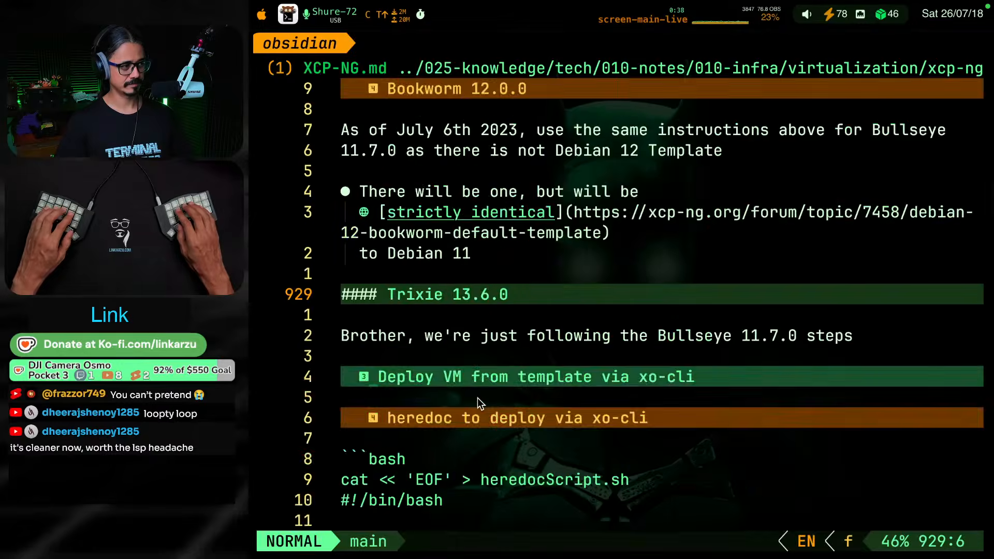
Fold the level-two headings of XCP-NG.md and search within the note for "trixie"
key(z)
key(k)
key(k)
key(k)
key(j)
key(j)
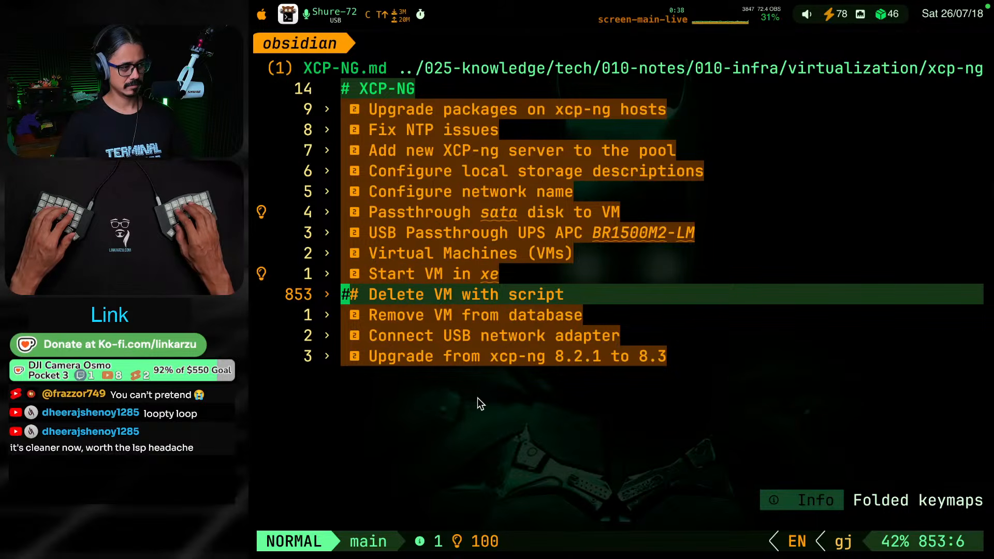
key(slash)
text(trixsi)
key(BackSpace)
key(BackSpace)
text(i)
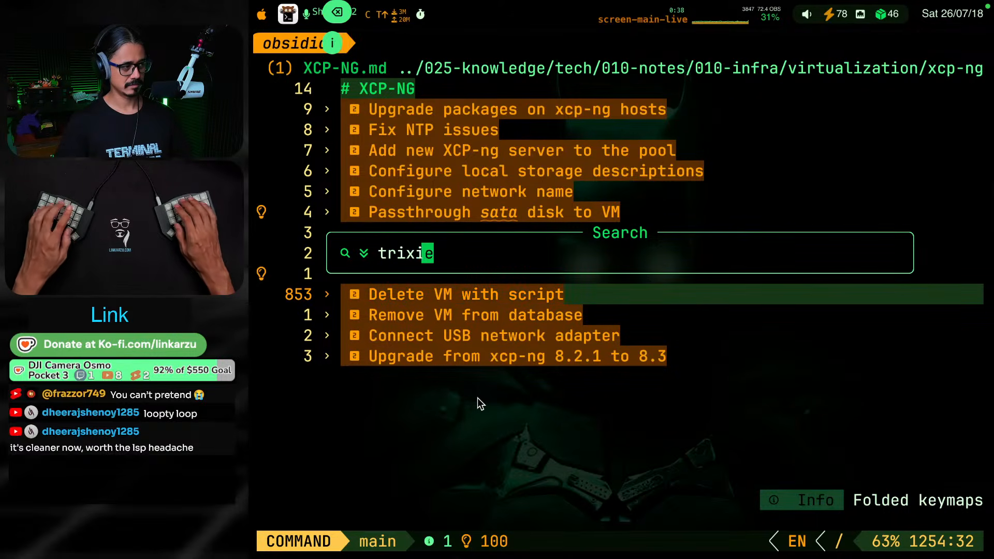
text(e)
key(Return)
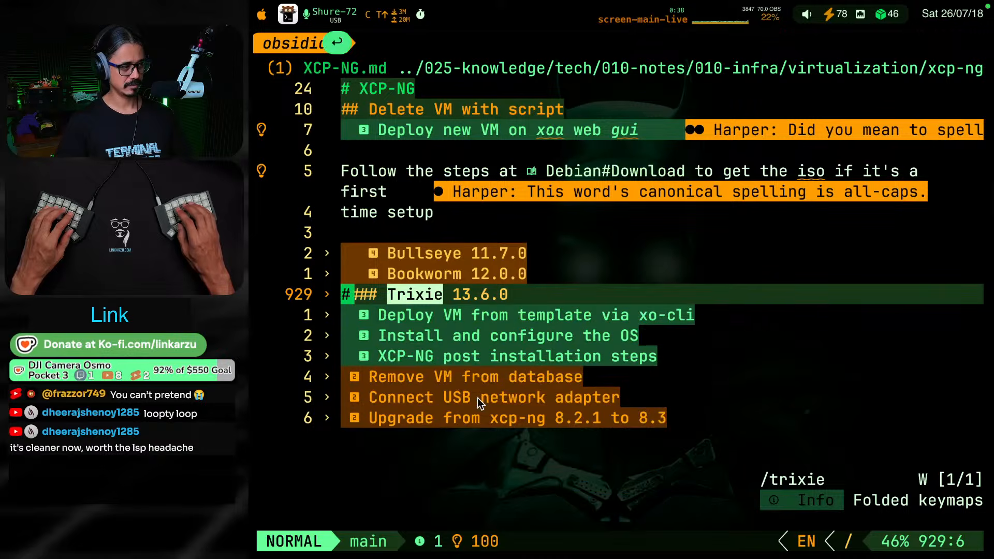
Expand the "Trixie 13.6.0" heading and follow the Debian#Download link under "Deploy new VM on xoa web gui"
key(Escape)
key(k)
key(j)
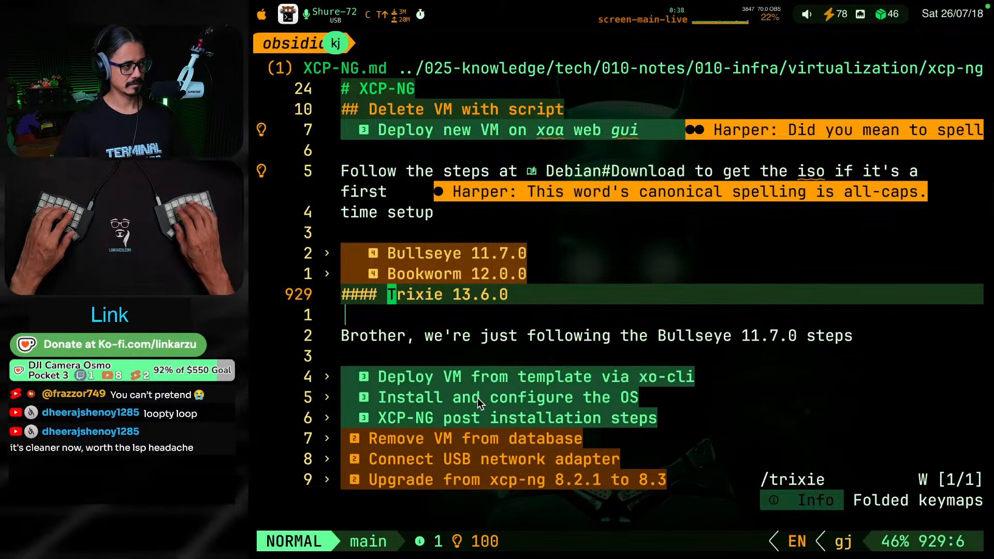
key(k)
key(k)
key(k)
key(k)
key(k)
key(k)
key(w)
key(w)
key(w)
key(w)
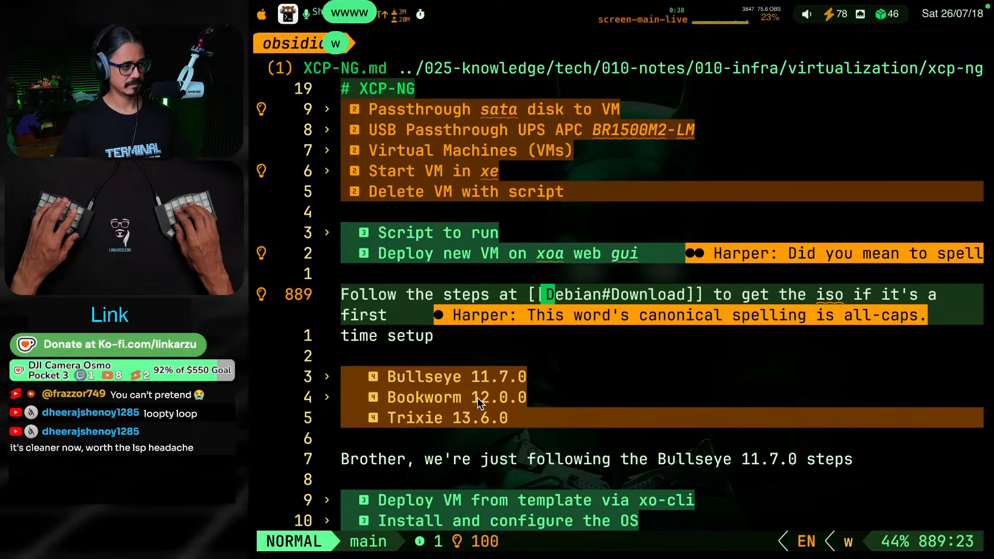
key(w)
key(l)
key(l)
key(l)
key(g)
key(d)
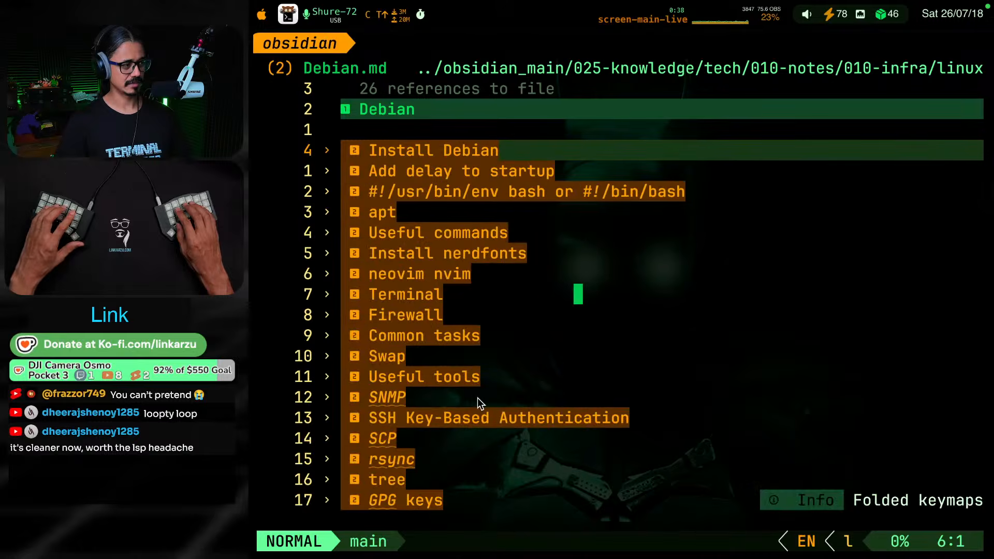
Expand "Install Debian" in Debian.md, look over its Download section, fold it, and copy the whole section
key(Return)
key(Return)
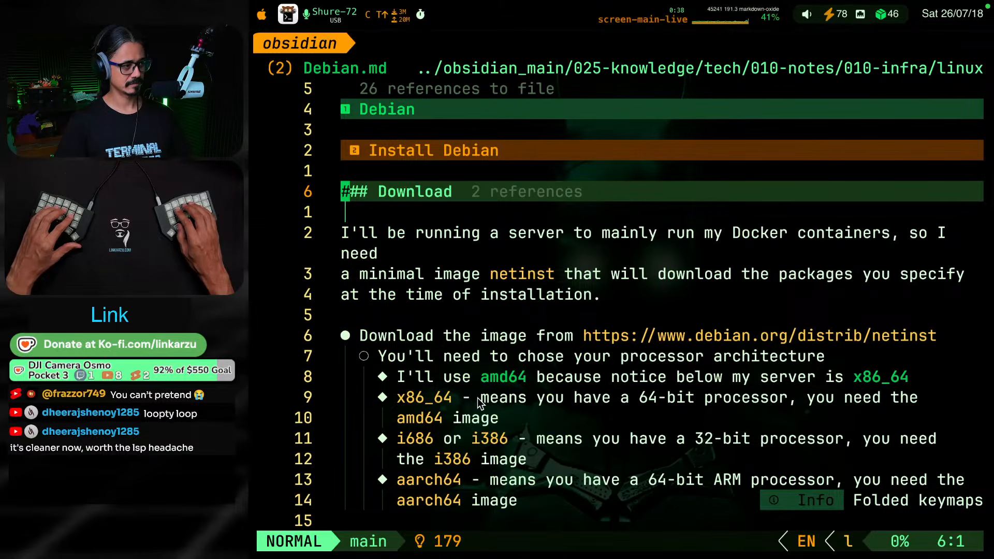
key(j)
key(j)
key(j)
key(j)
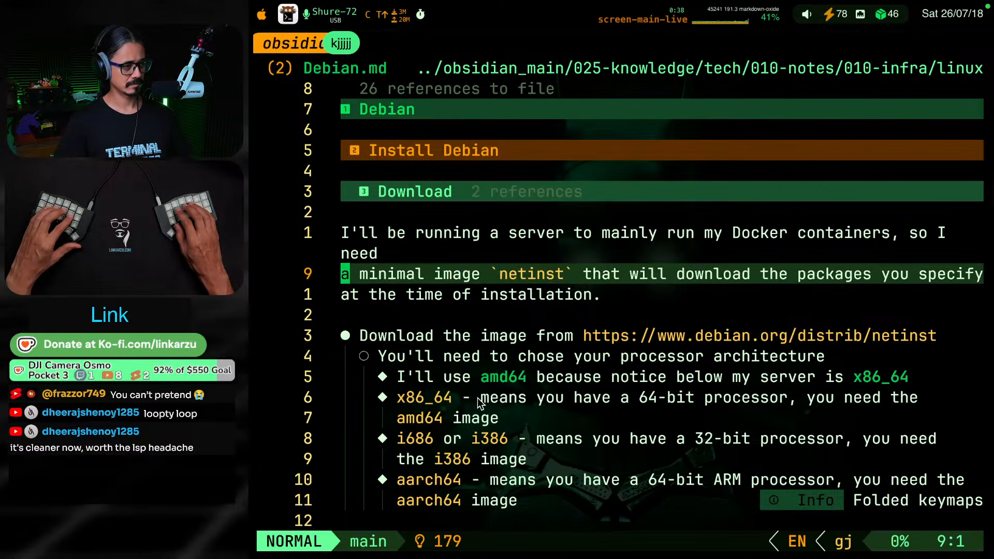
key(k)
key(k)
key(k)
key(y)
key(y)
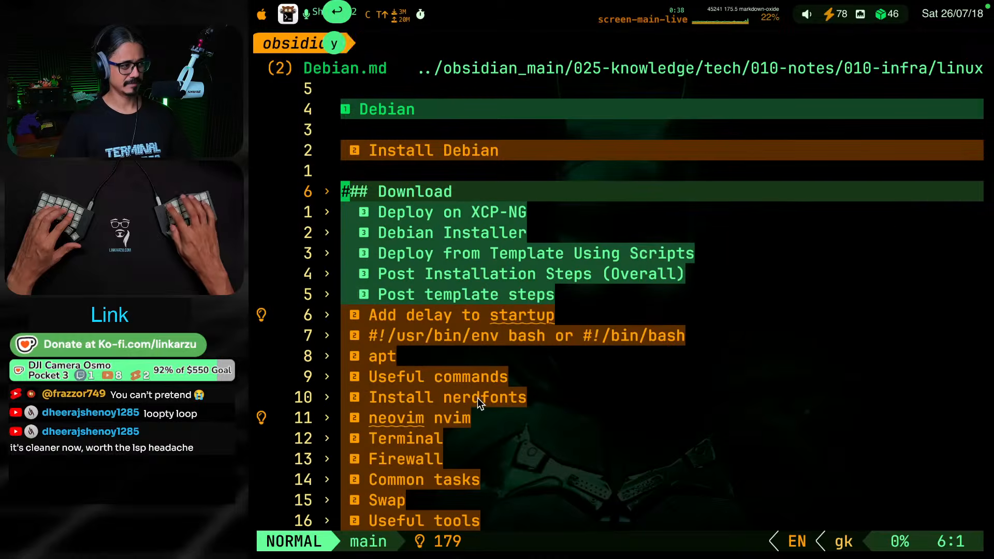
Return to the daily note and paste the copied Download section below the line "ISO to [[xoa]]", separated by a blank line
key(ctrl+super+F19)
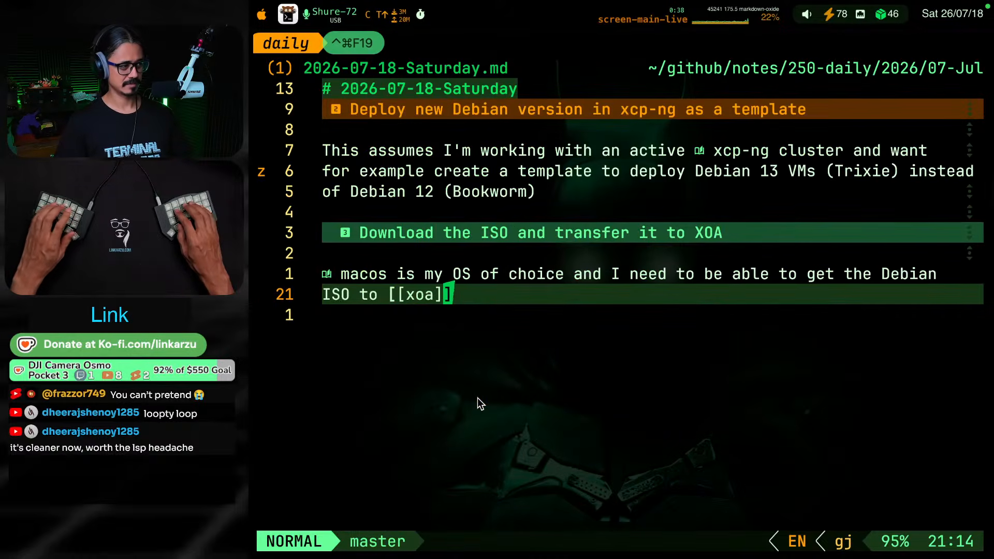
key(o)
key(Return)
key(super+v)
key(k)
key(j)
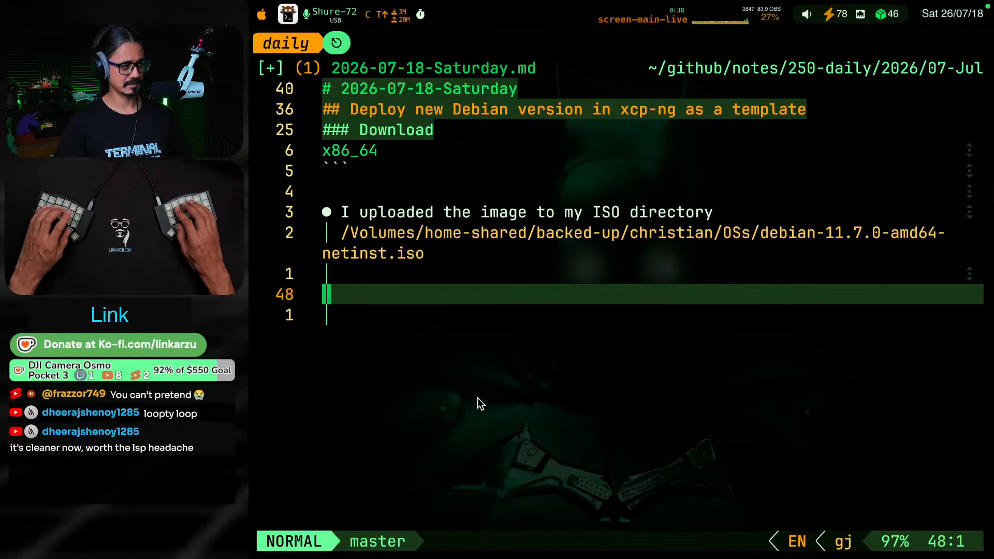
Read through the pasted Download section in the daily note, from its introduction down to the ISO directory bullet
key(g)
key(k)
key(j)
key(j)
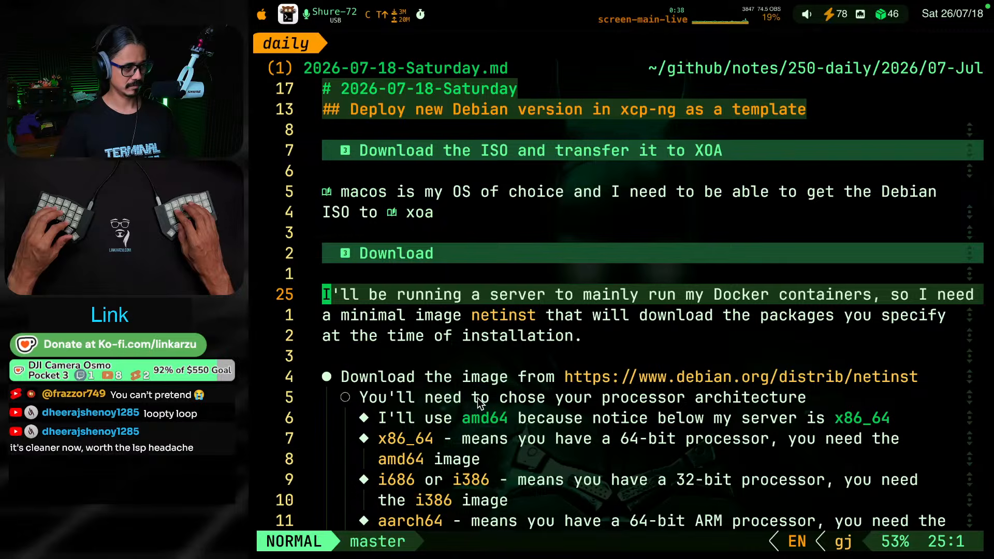
key(j)
key(j)
key(j)
key(j)
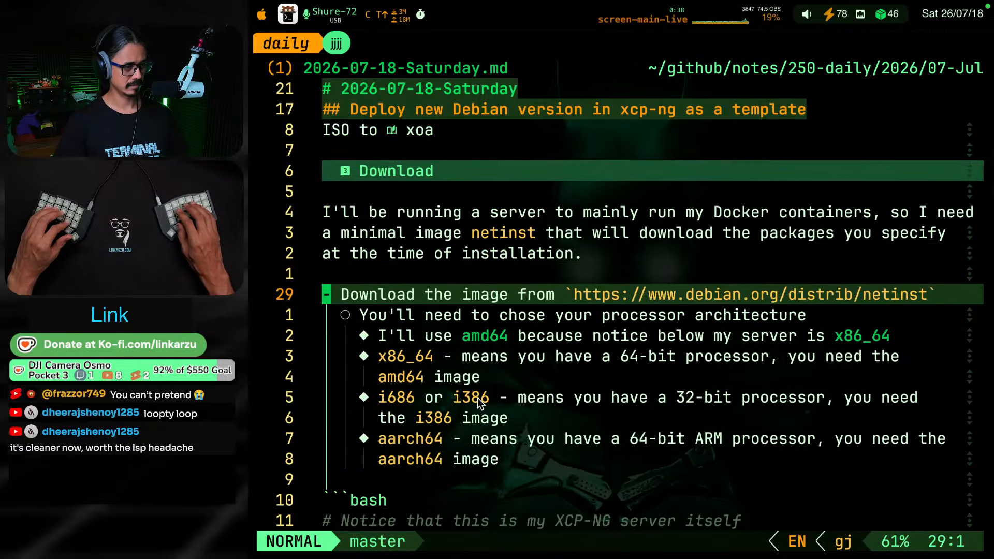
key(j)
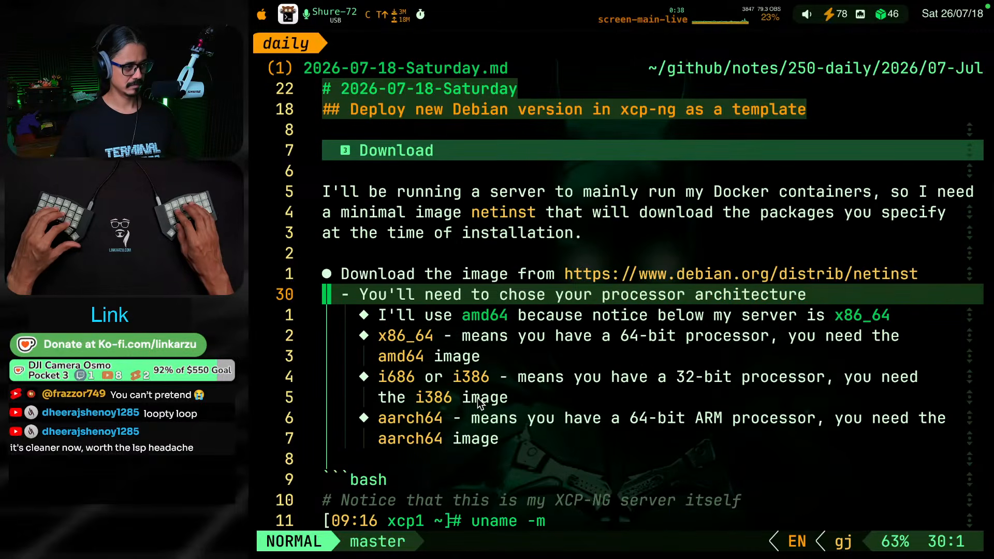
key(j)
key(j)
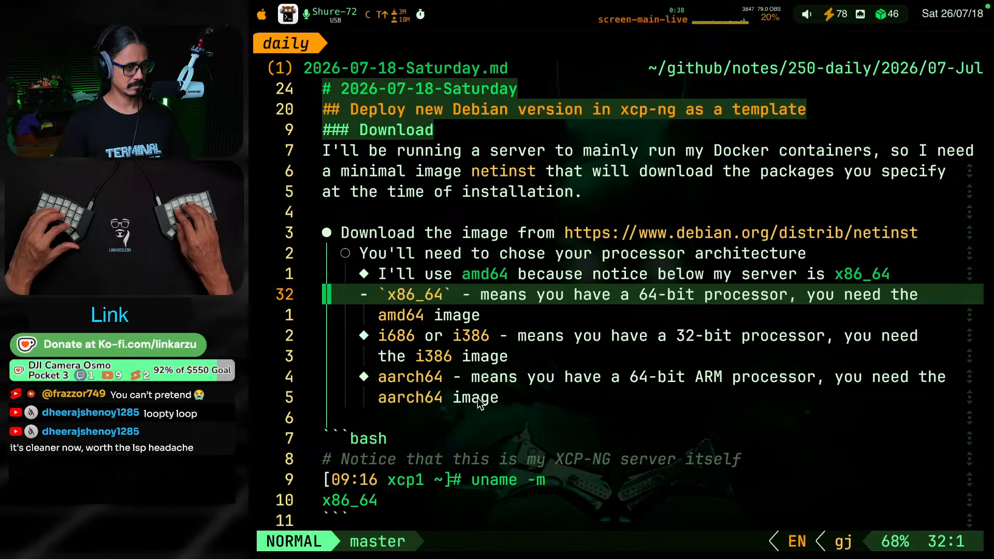
key(j)
key(j)
key(j)
key(j)
key(j)
key(j)
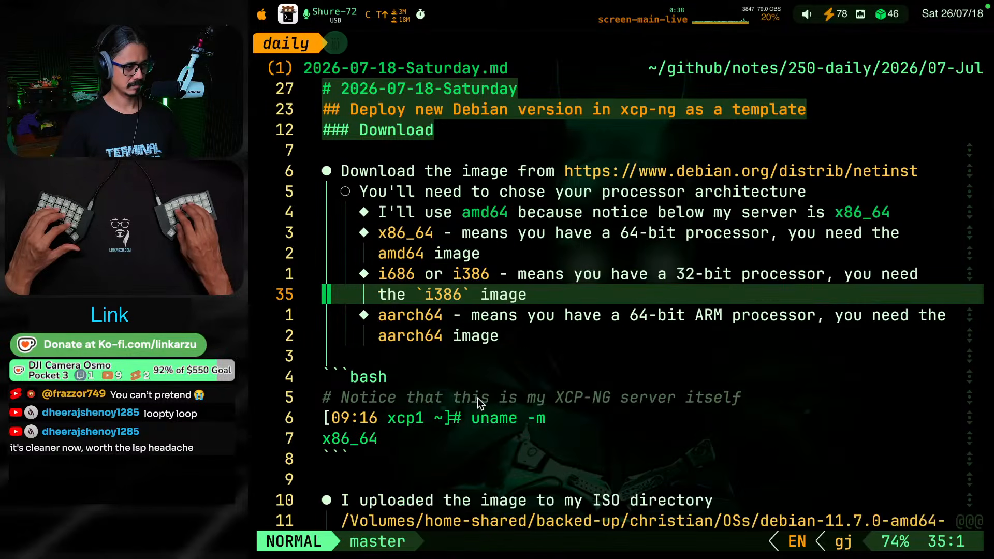
key(j)
key(j)
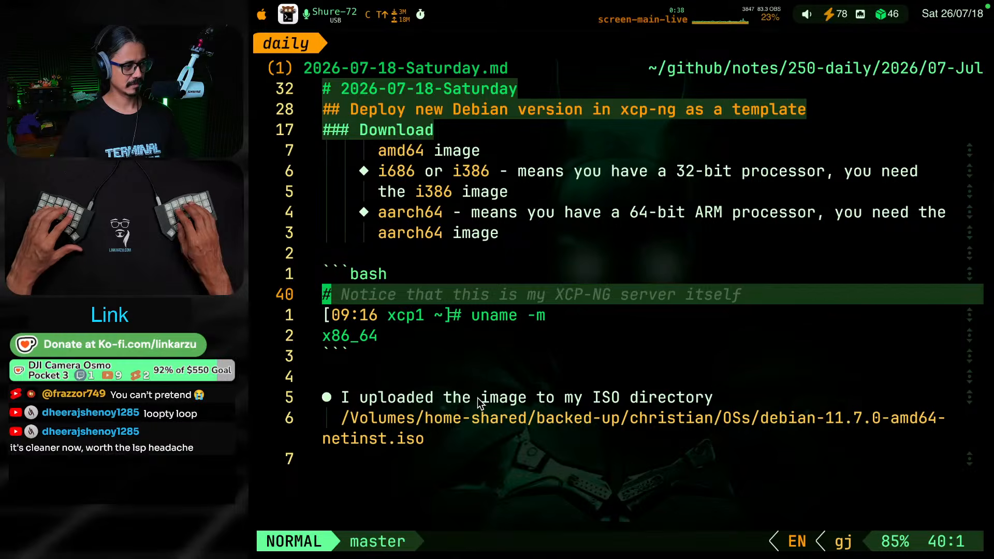
key(j)
key(j)
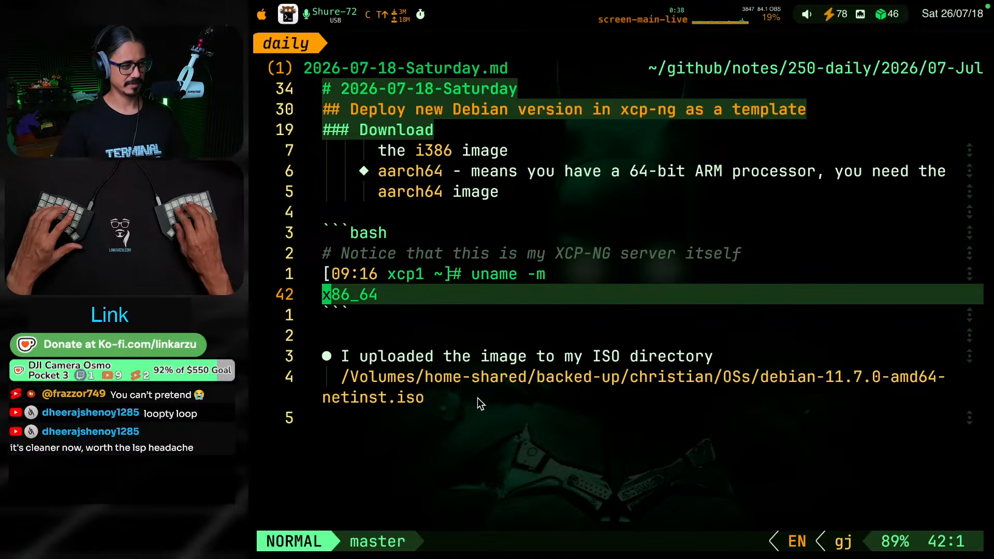
key(j)
key(j)
key(j)
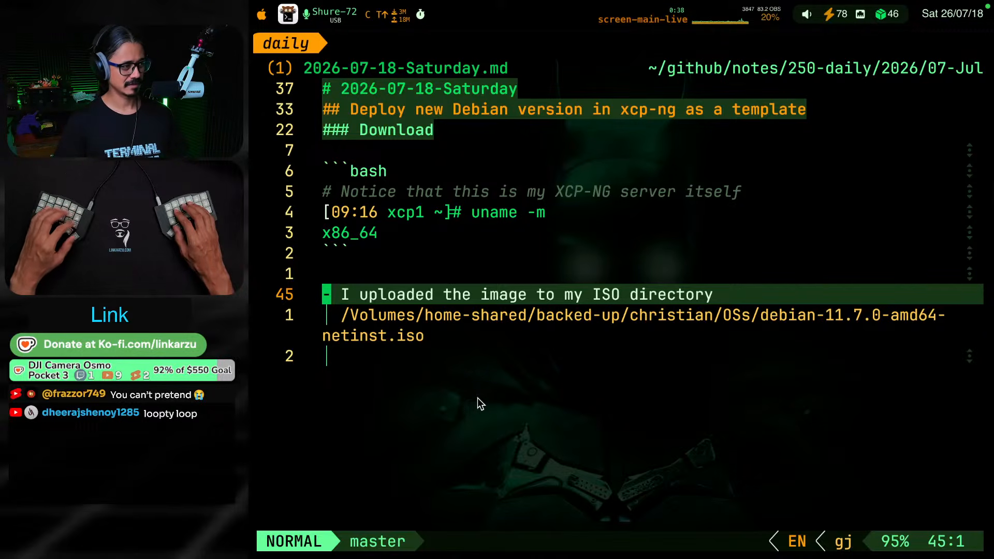
Switch to Debian.md, look into the "Deploy on XCP-NG" section, fold it again, and review the expanded Download section
key(ctrl+b)
key(shift+l)
key(j)
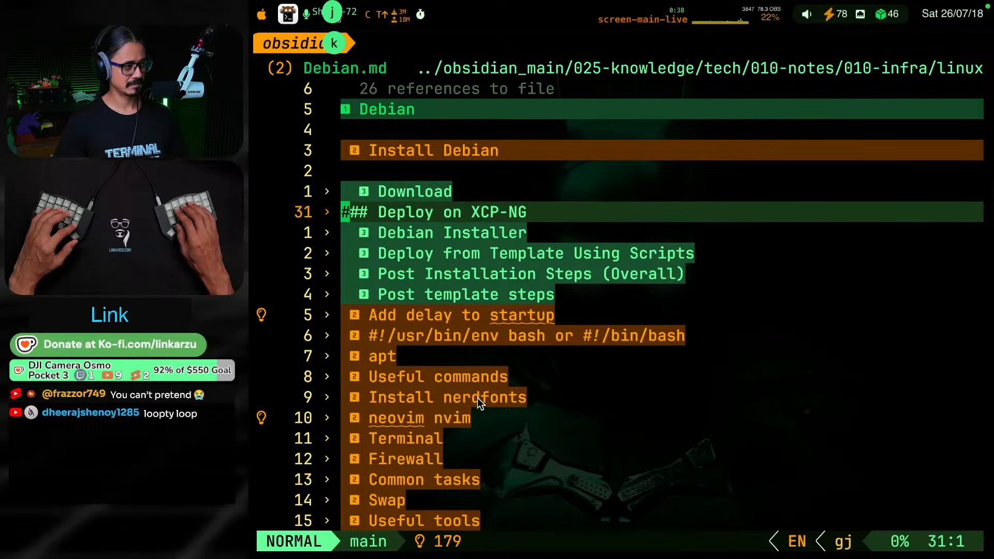
key(k)
key(j)
key(Return)
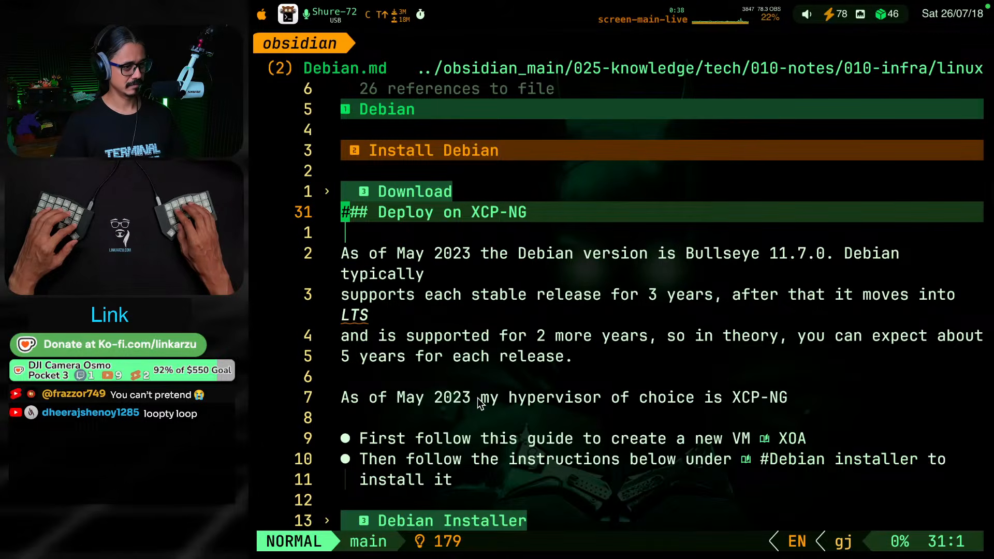
key(Return)
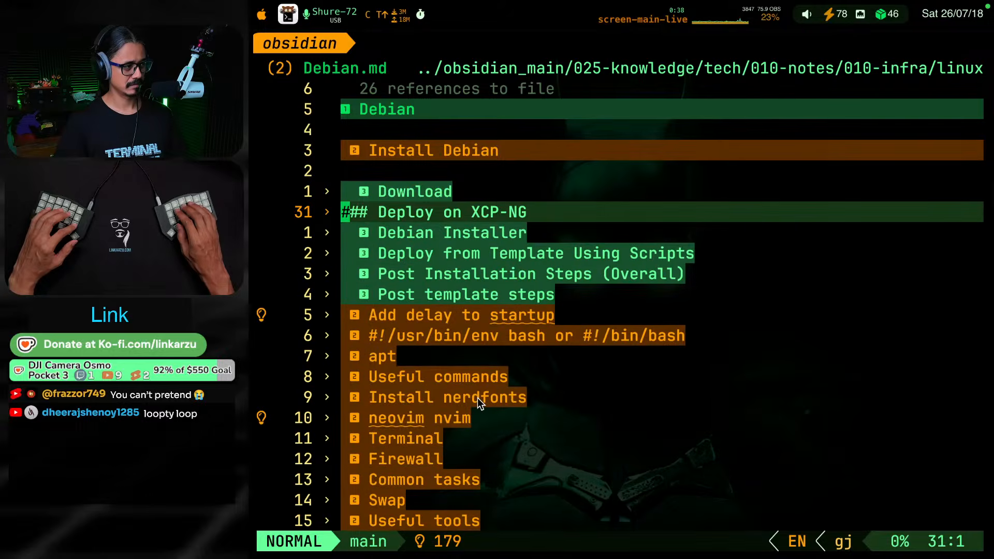
key(k)
key(Return)
key(j)
key(j)
key(j)
key(j)
key(j)
key(j)
key(j)
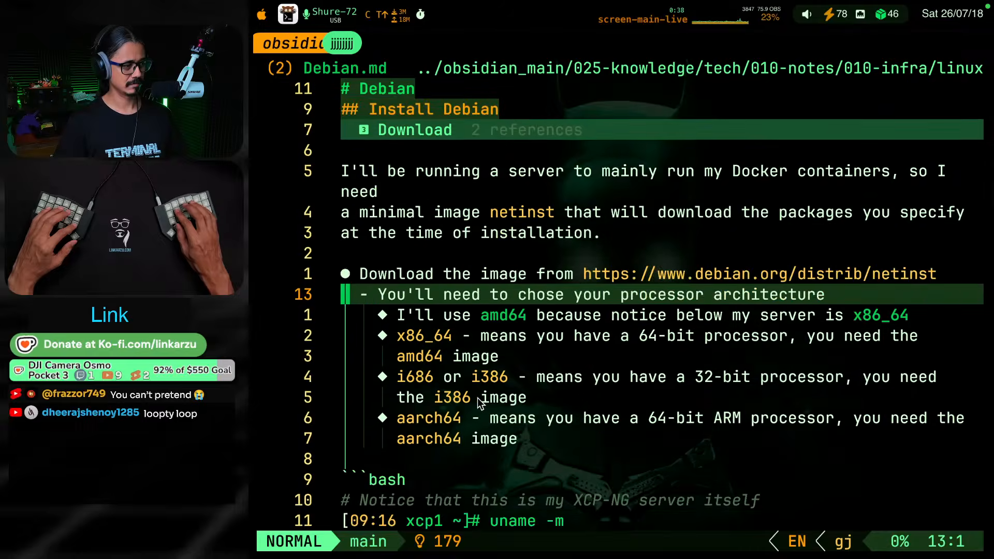
key(j)
key(j)
key(j)
key(j)
key(j)
key(j)
key(j)
key(j)
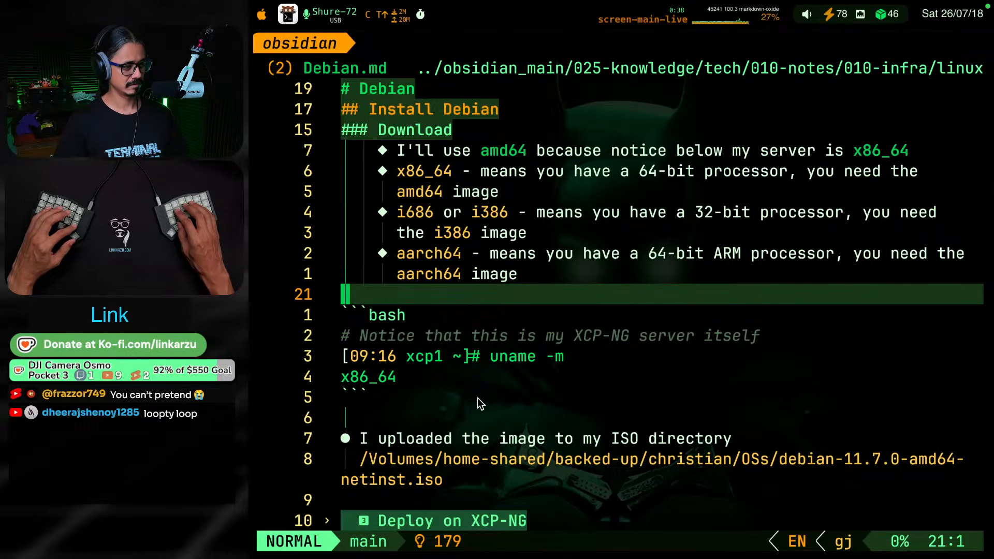
Return to the daily note and insert a horizontal rule between the bash code block and the "I uploaded the image to my ISO directory" bullet
key(alt+super+F8)
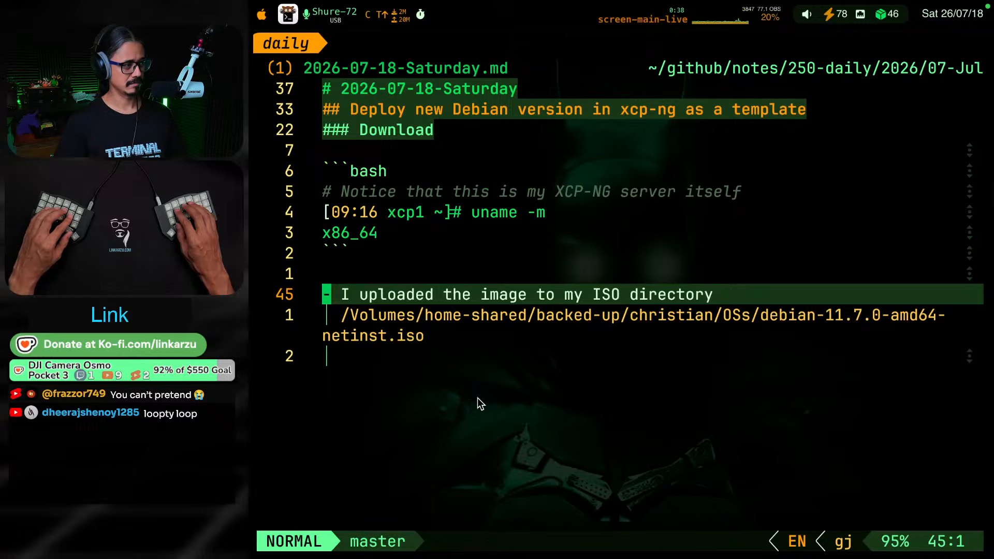
key(k)
key(k)
key(k)
key(k)
key(j)
key(j)
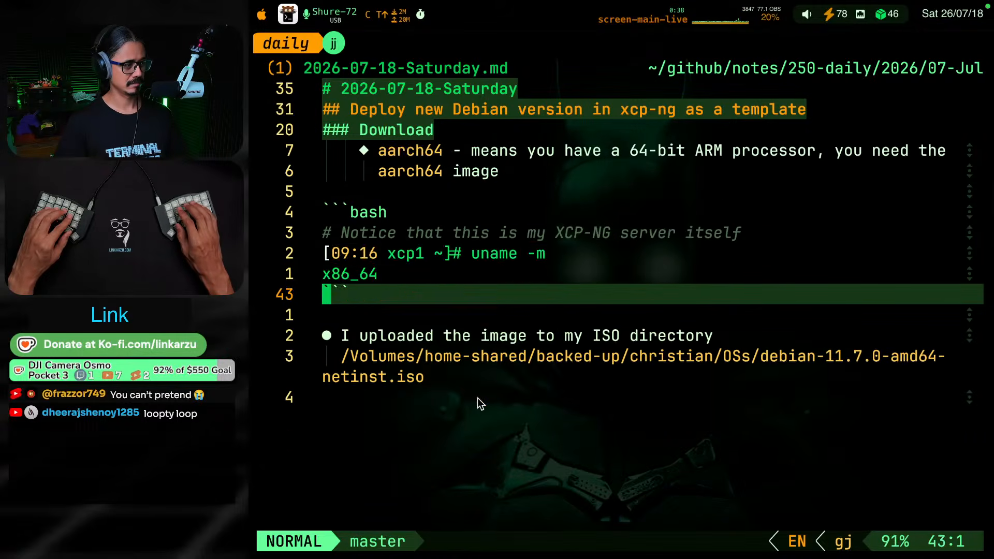
key(g)
key(k)
key(g)
key(k)
key(ctrl+u)
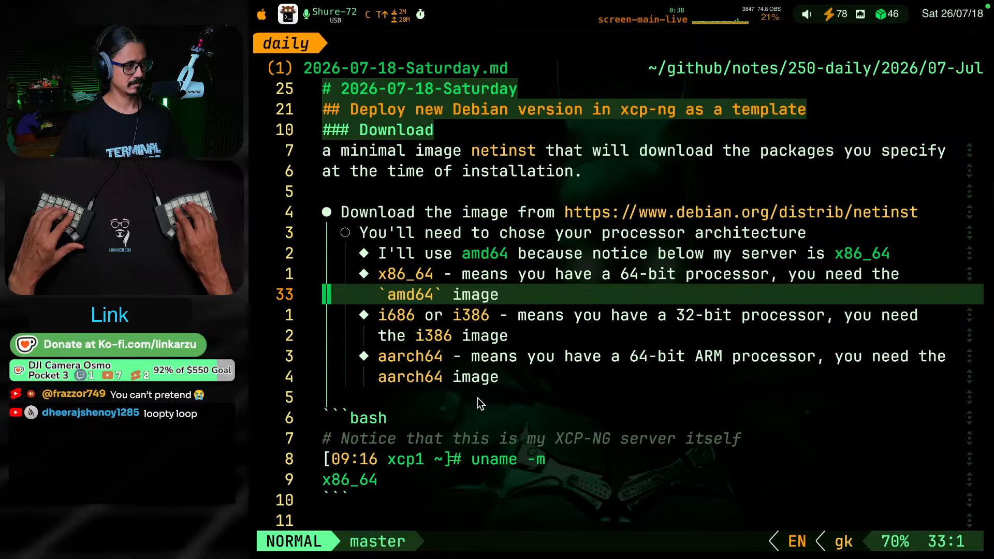
key(j)
key(j)
key(j)
key(j)
key(j)
key(j)
key(j)
key(j)
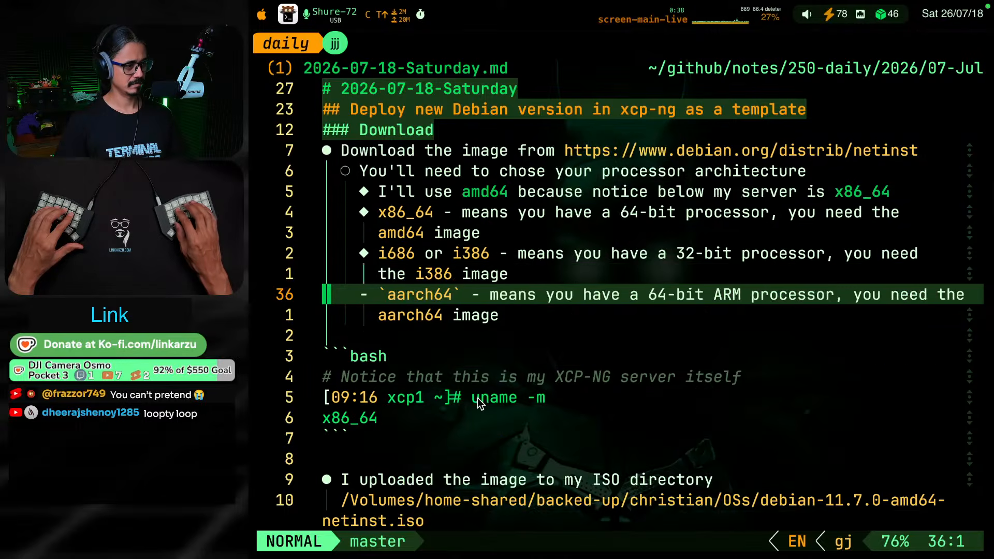
key(j)
key(j)
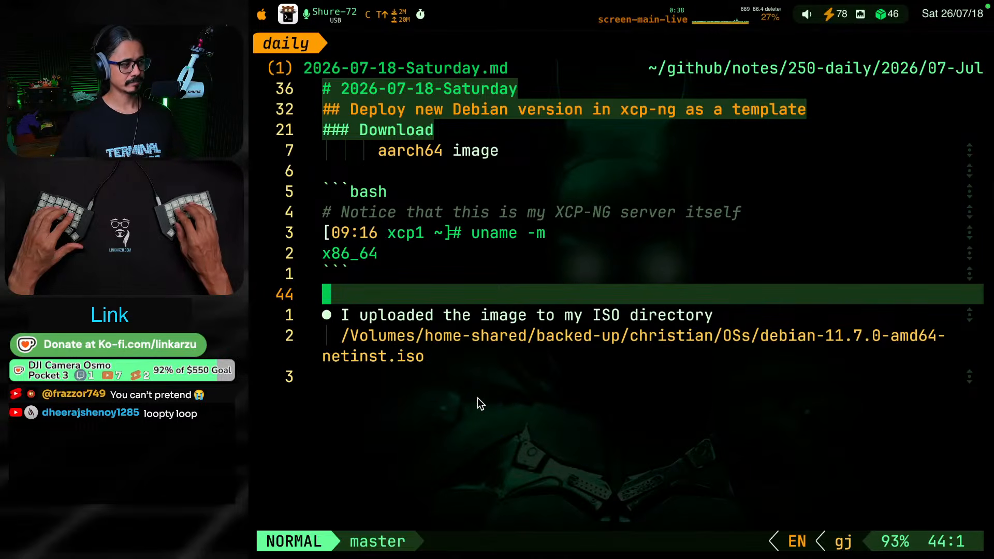
text(i---)
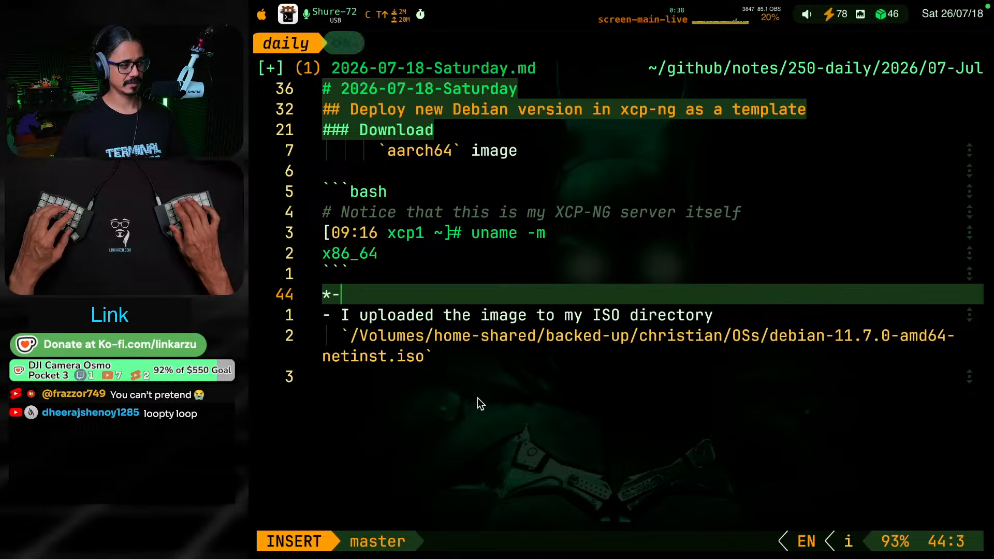
key(Return)
key(Return)
key(Escape)
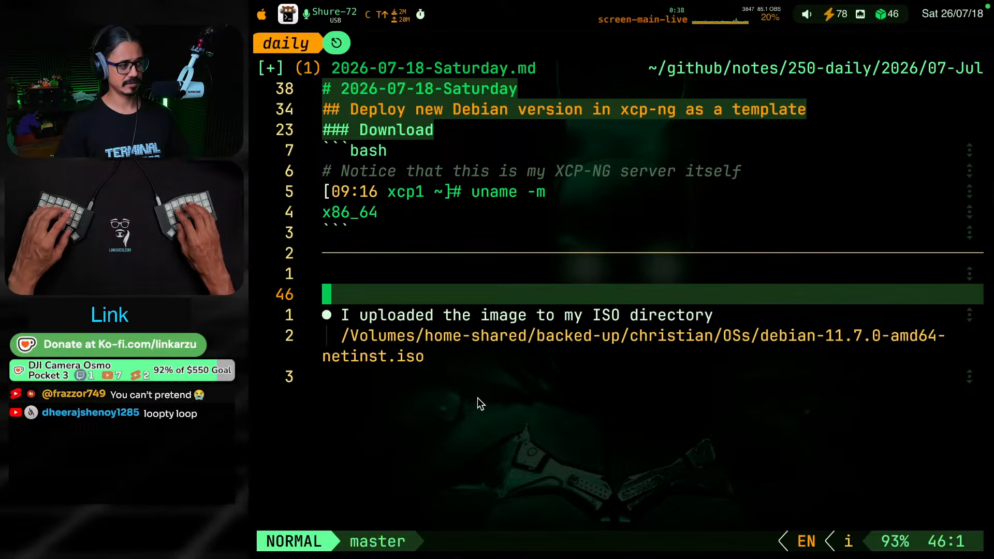
Switch to Xen Orchestra in the browser and open "Shared ISO storage samba (docker)" from the storage list
key(super+Tab)
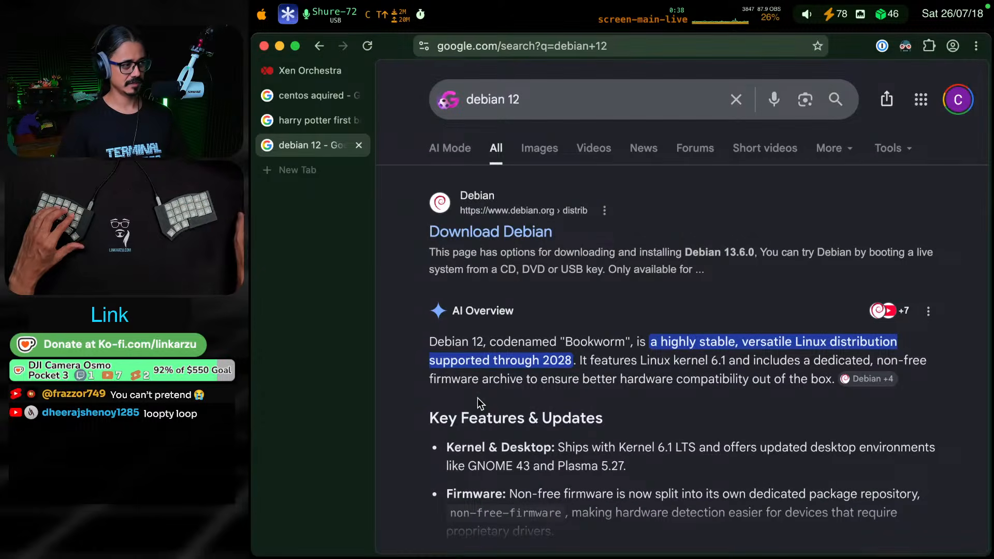
click(312, 74)
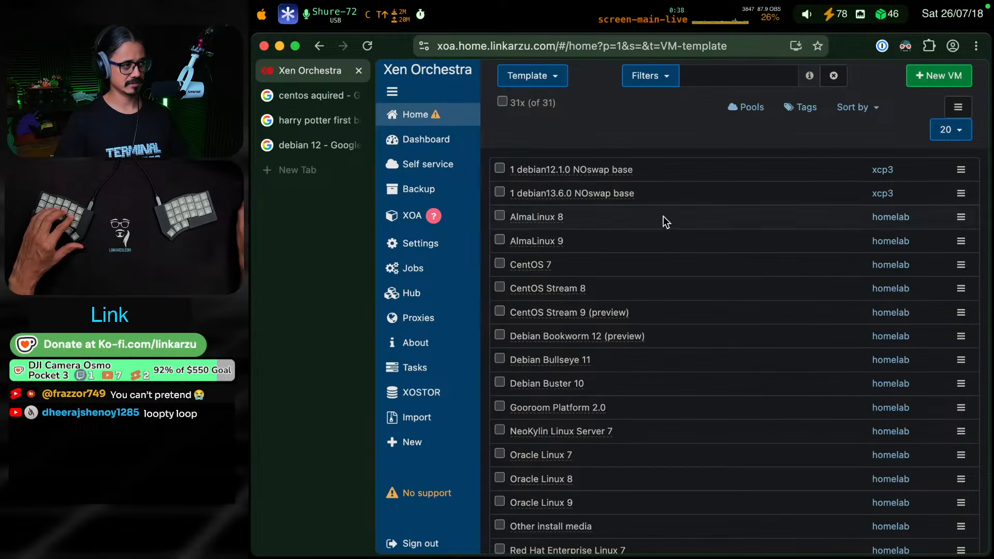
mouse_move(436, 115)
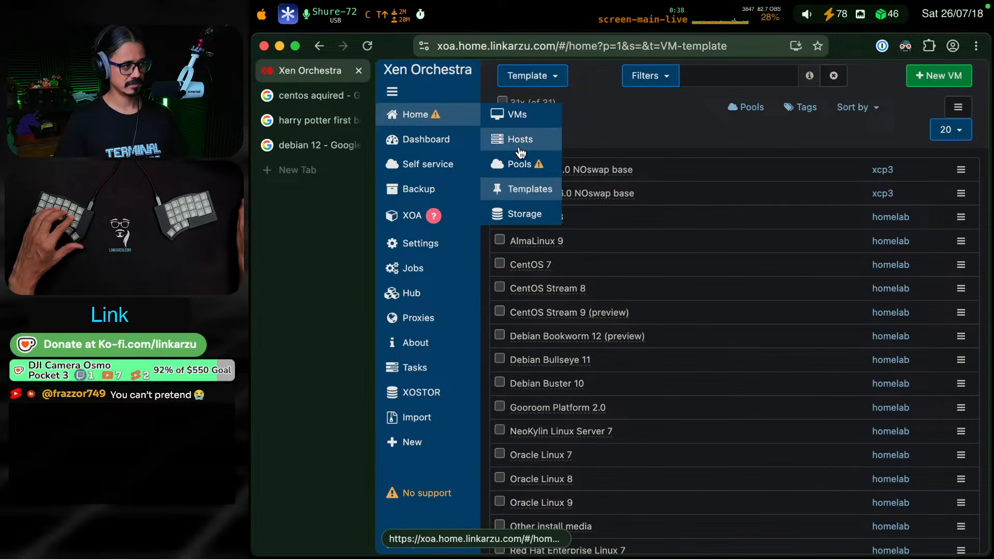
click(527, 216)
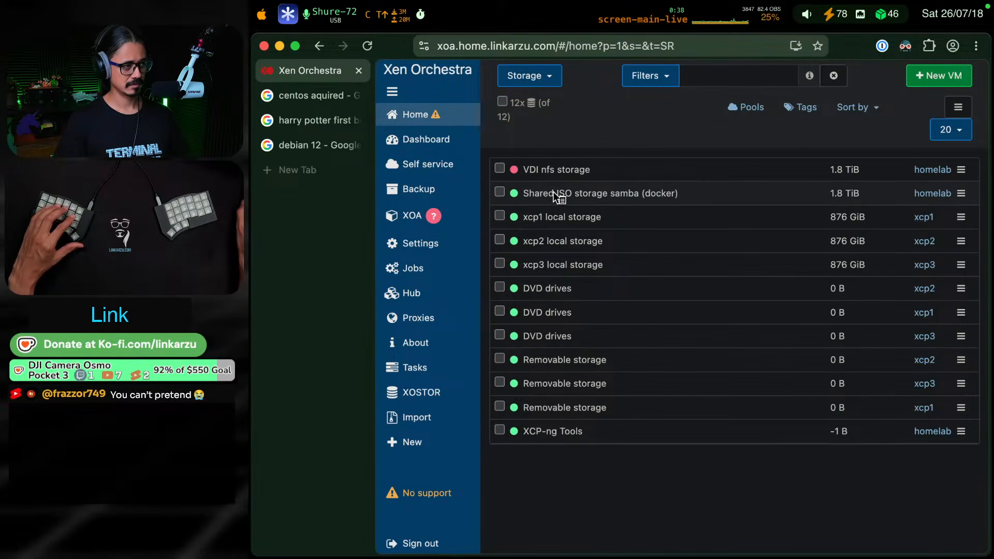
click(551, 193)
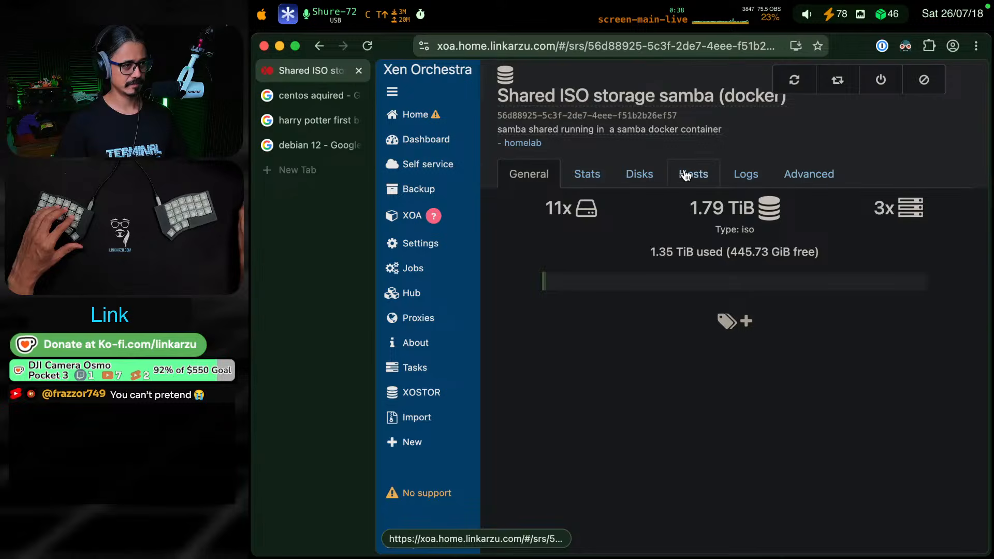
Look through the storage's disk, advanced and host details, and copy xcp1's share location "//samba.home.linkarzu.com/isos/iso-files"
click(634, 176)
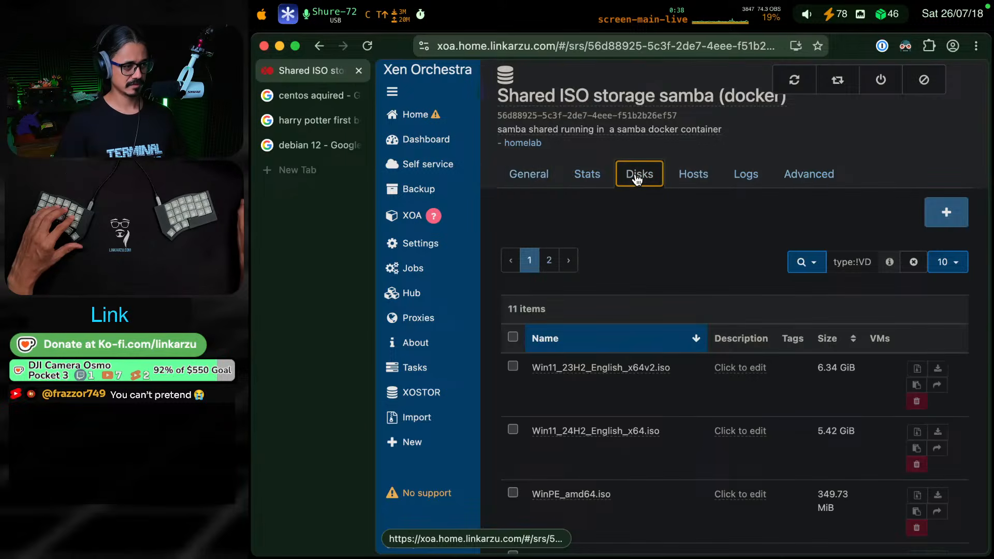
click(781, 176)
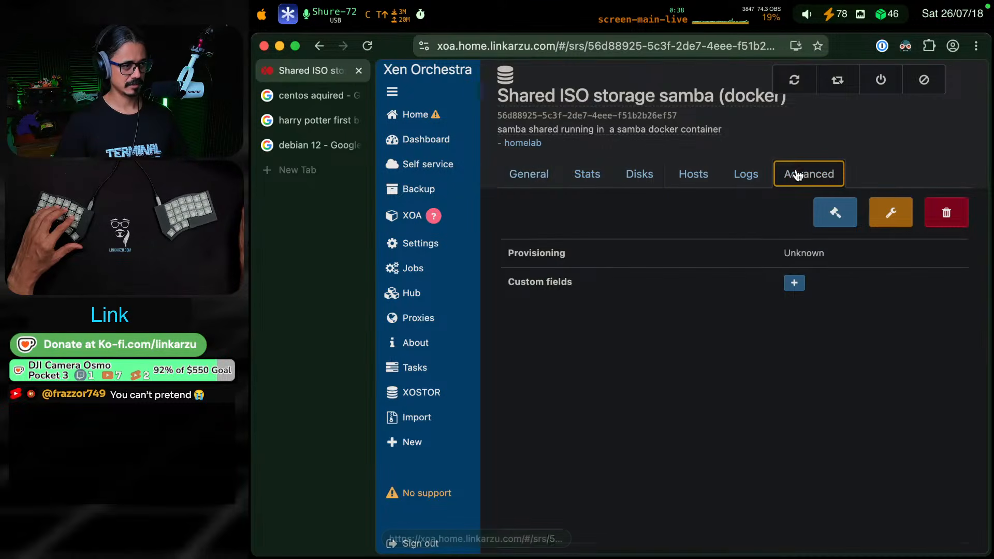
click(531, 176)
click(585, 176)
click(637, 175)
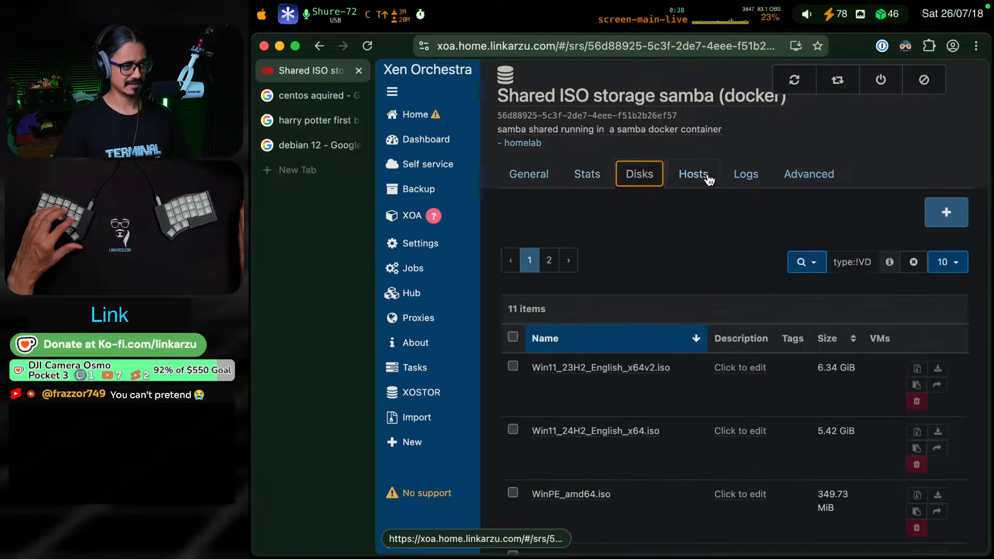
click(704, 176)
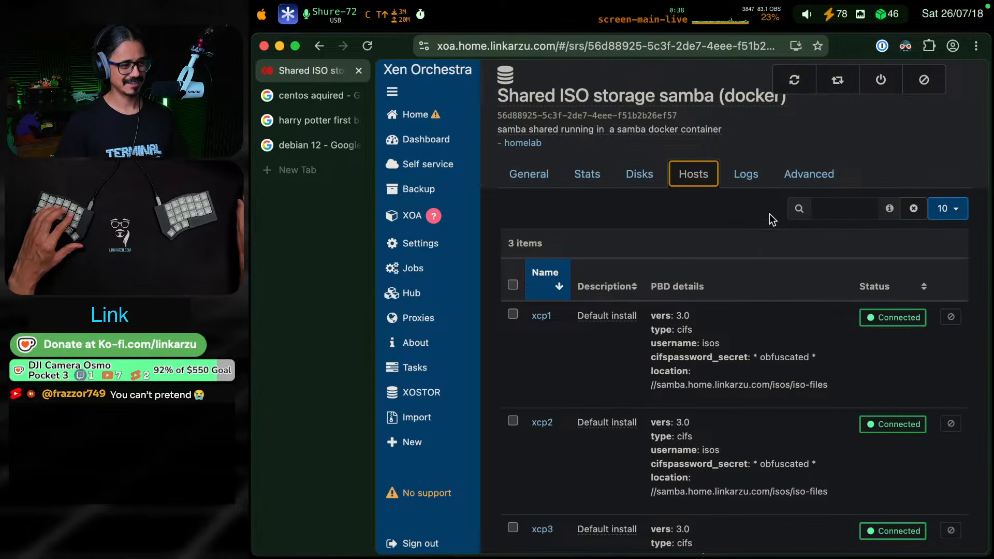
drag(831, 385, 650, 385)
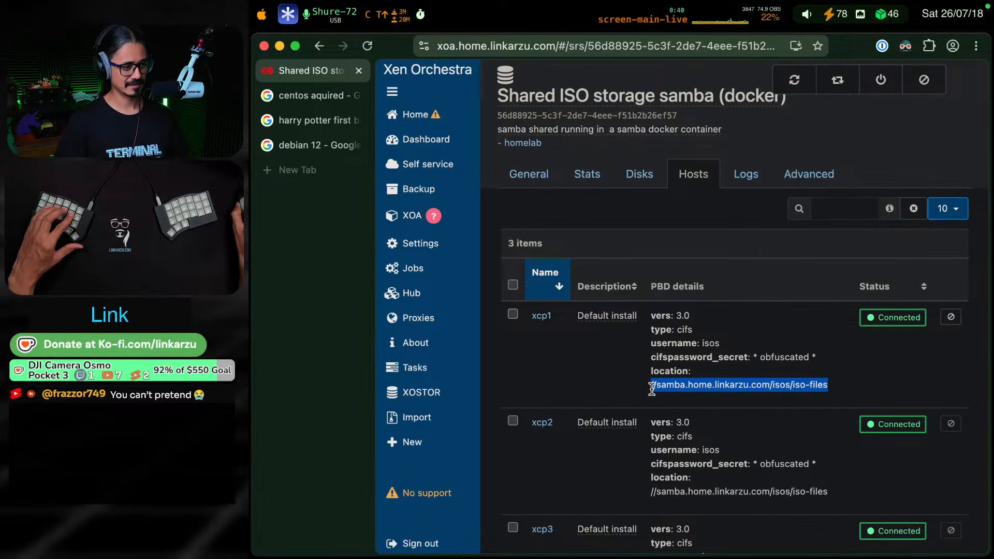
key(super+c)
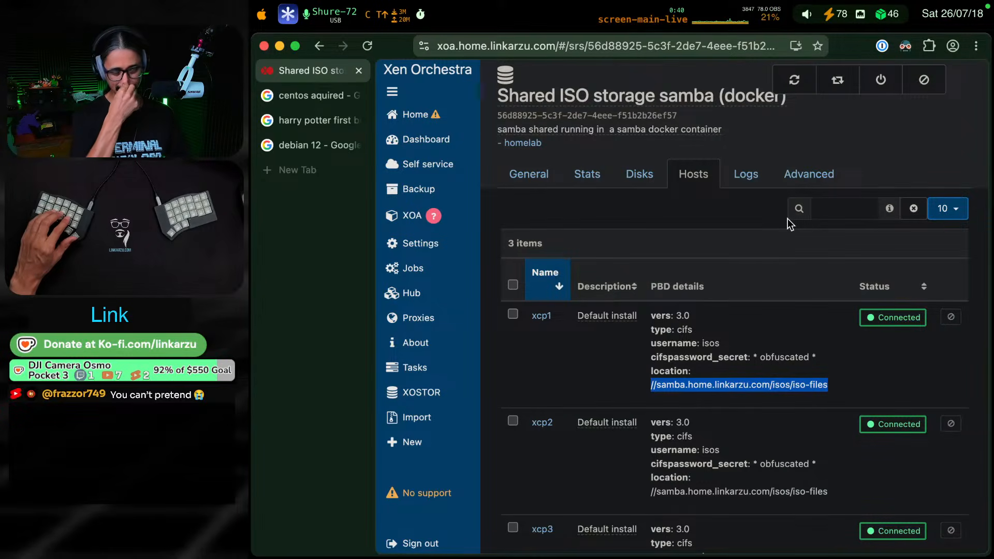
Return to the daily note and start a new bullet directly above "I uploaded the image to my ISO directory"
key(super+Tab)
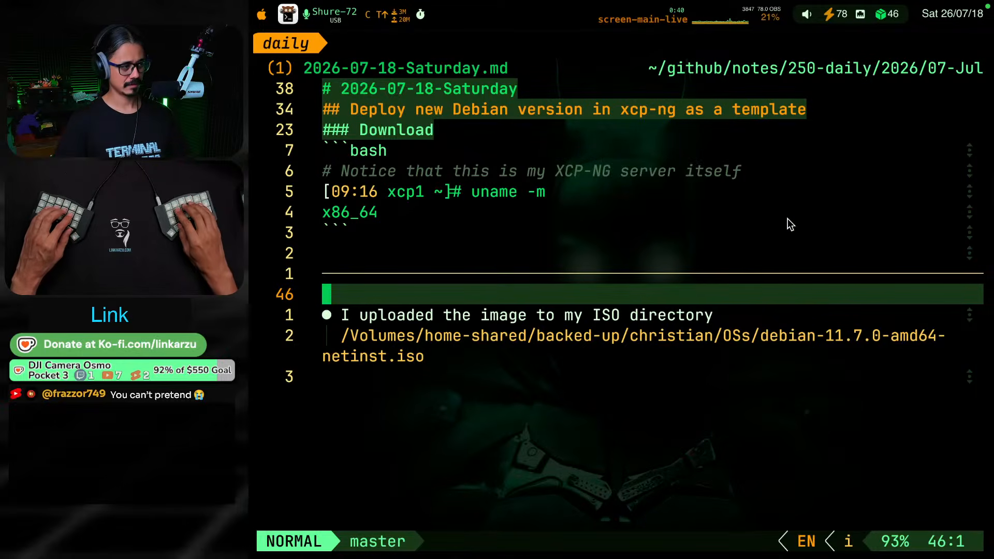
key(o)
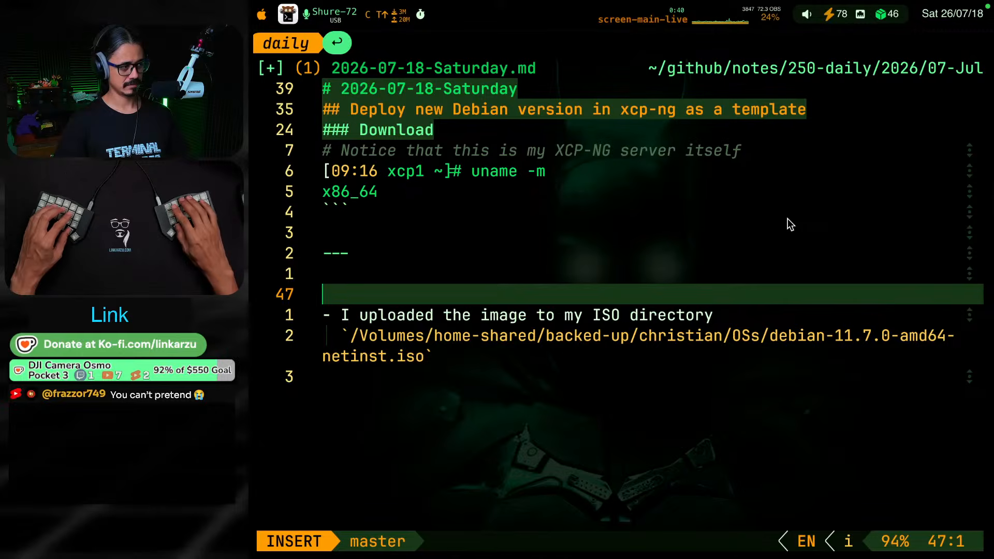
text(- )
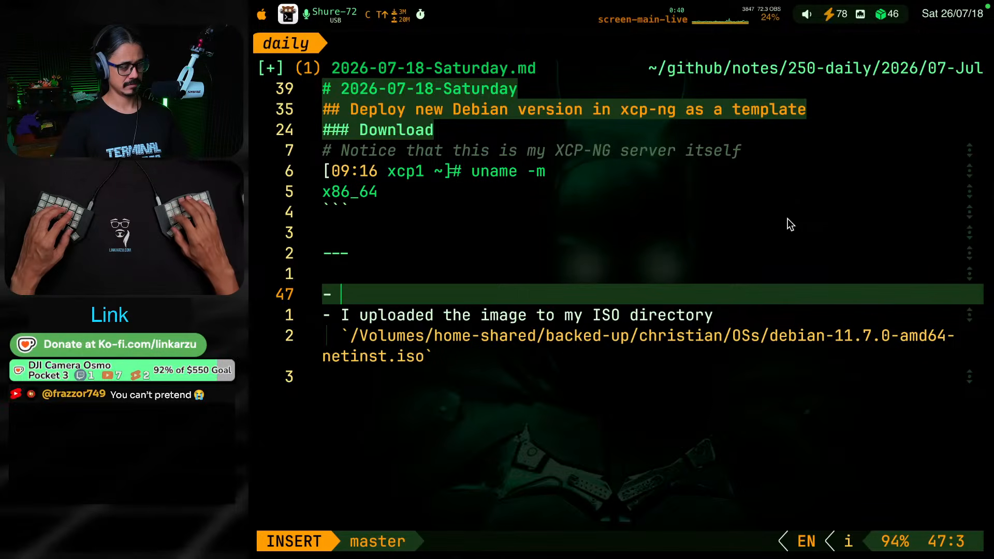
text(on xoa)
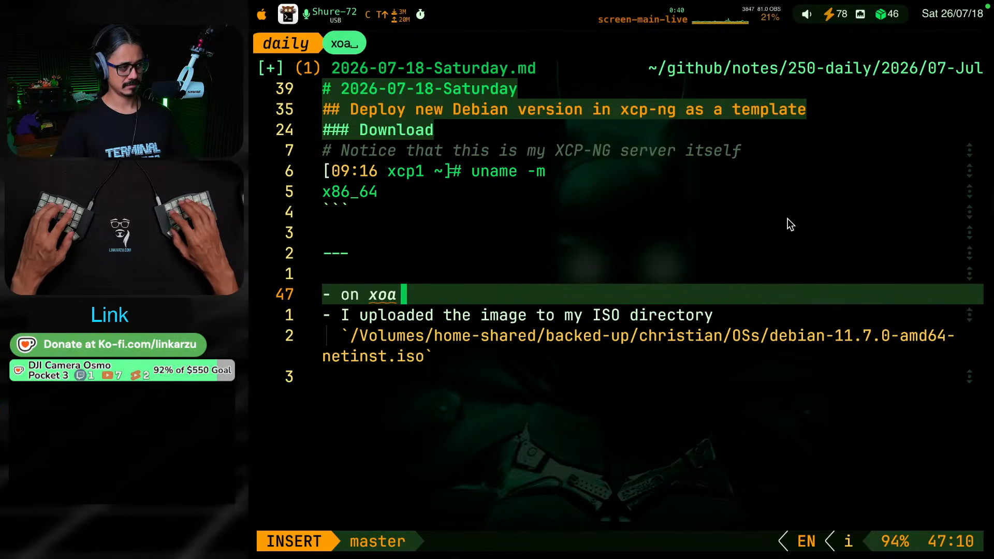
key(BackSpace)
key(BackSpace)
key(BackSpace)
key(BackSpace)
key(BackSpace)
key(BackSpace)
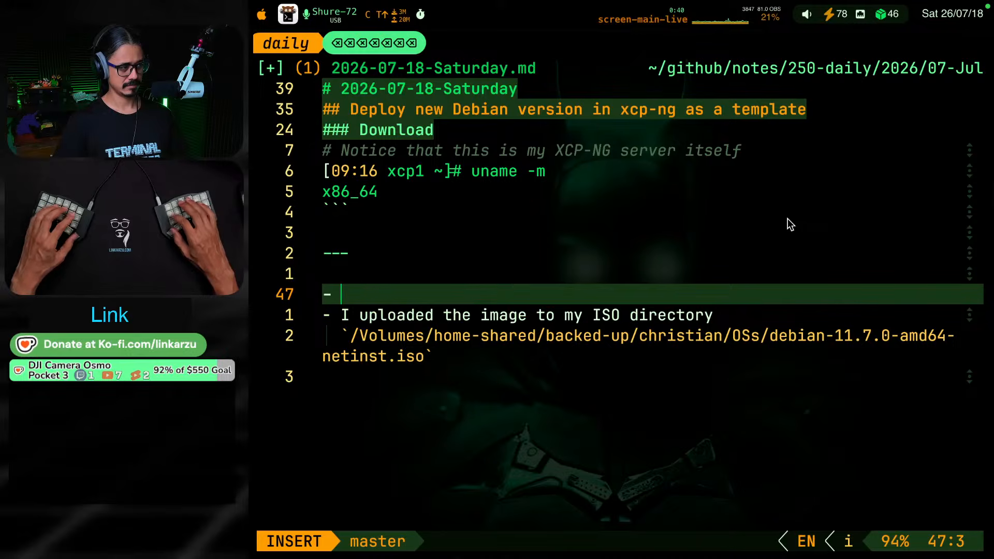
text(On xo)
key(BackSpace)
key(BackSpace)
key(BackSpace)
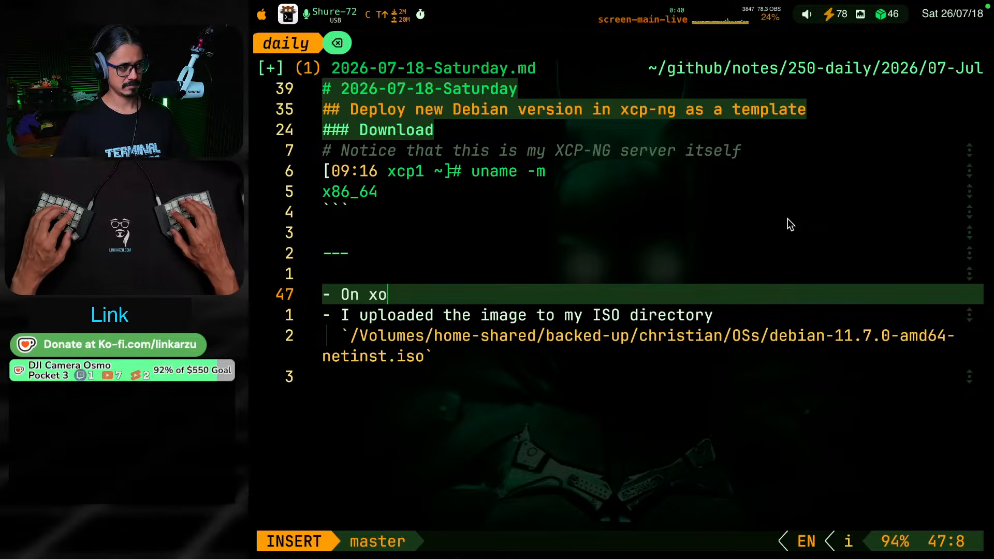
text(Z)
key(BackSpace)
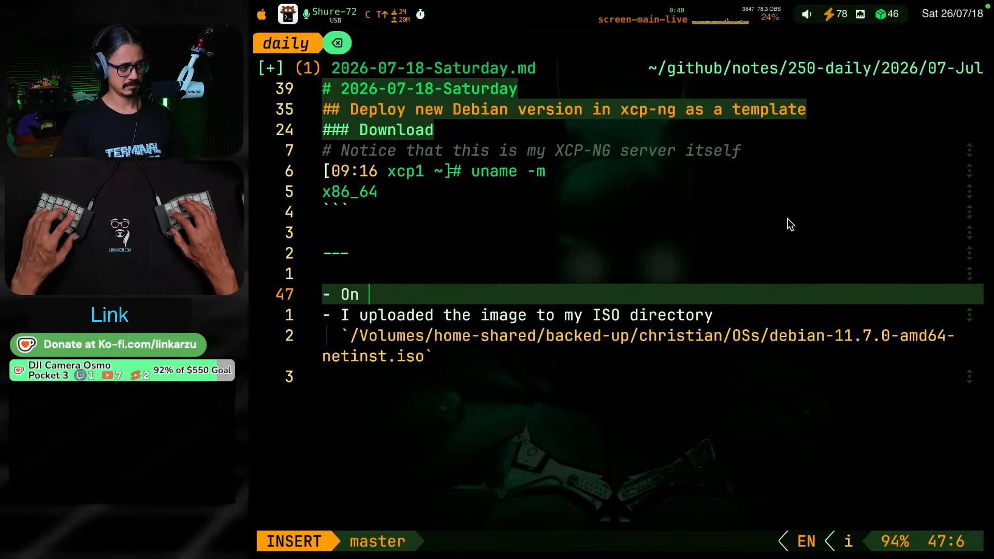
text(XOA go to)
key(super+Tab)
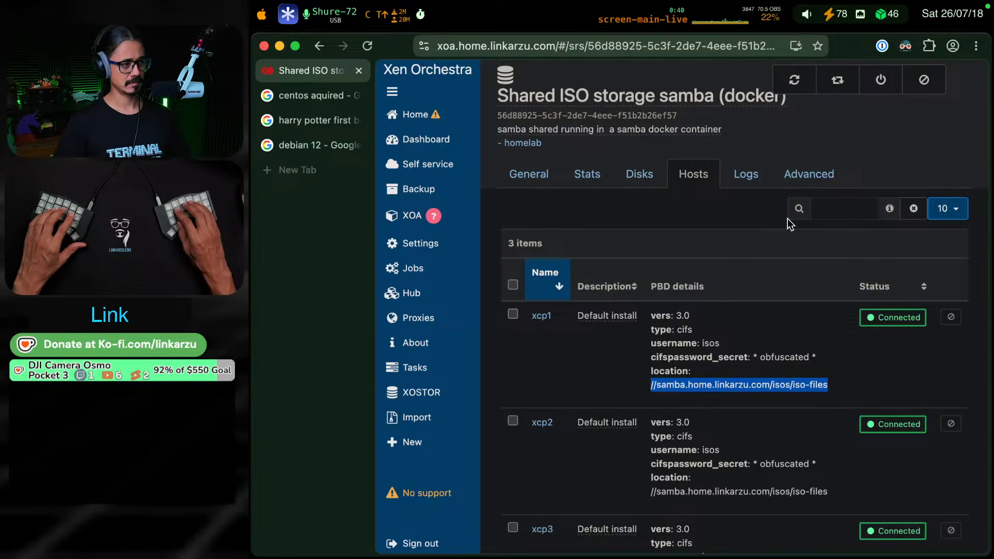
key(super+Tab)
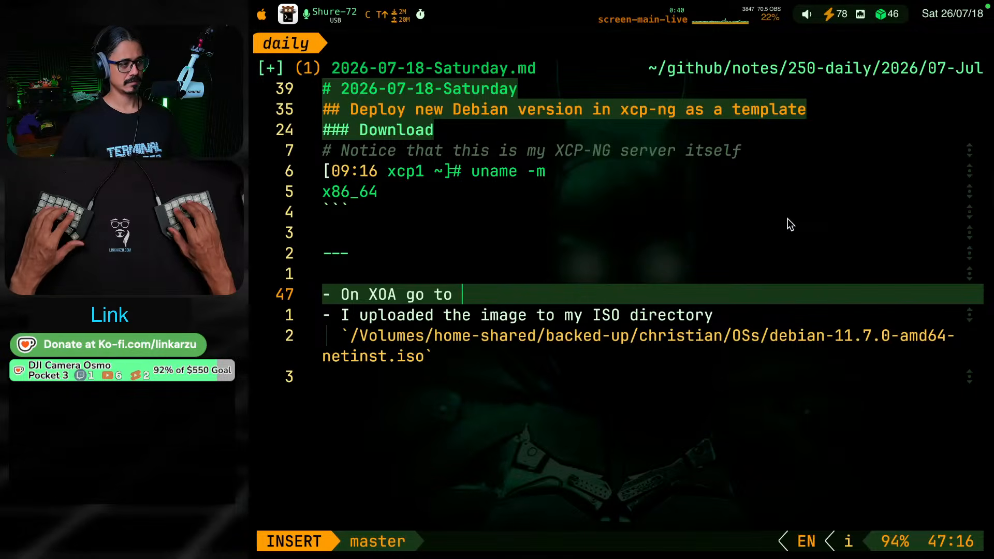
key(BackSpace)
key(BackSpace)
key(BackSpace)
key(BackSpace)
key(BackSpace)
key(BackSpace)
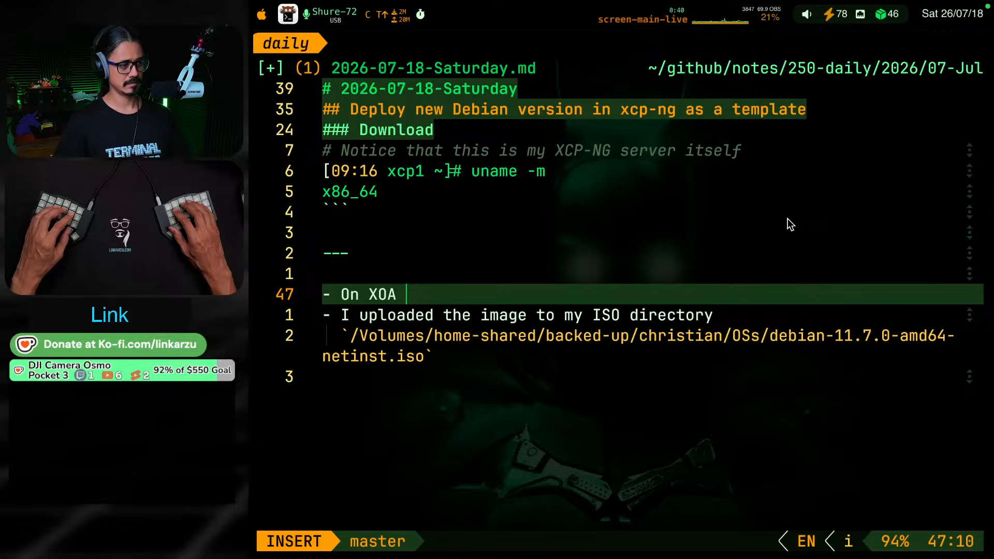
key(BackSpace)
key(BackSpace)
key(BackSpace)
key(BackSpace)
key(BackSpace)
key(BackSpace)
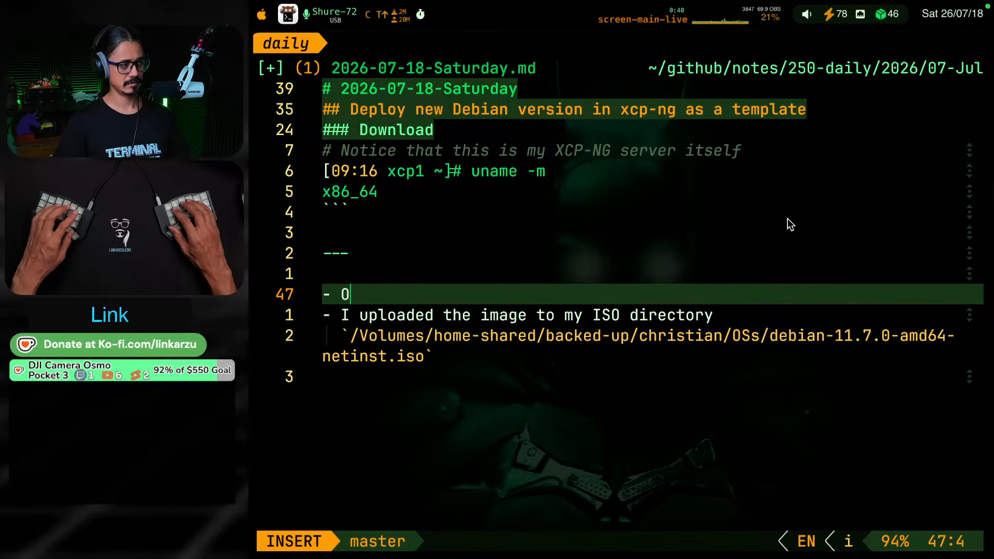
Begin the new bullet with "To know where to upload this image in XOA,"
text(To know wher)
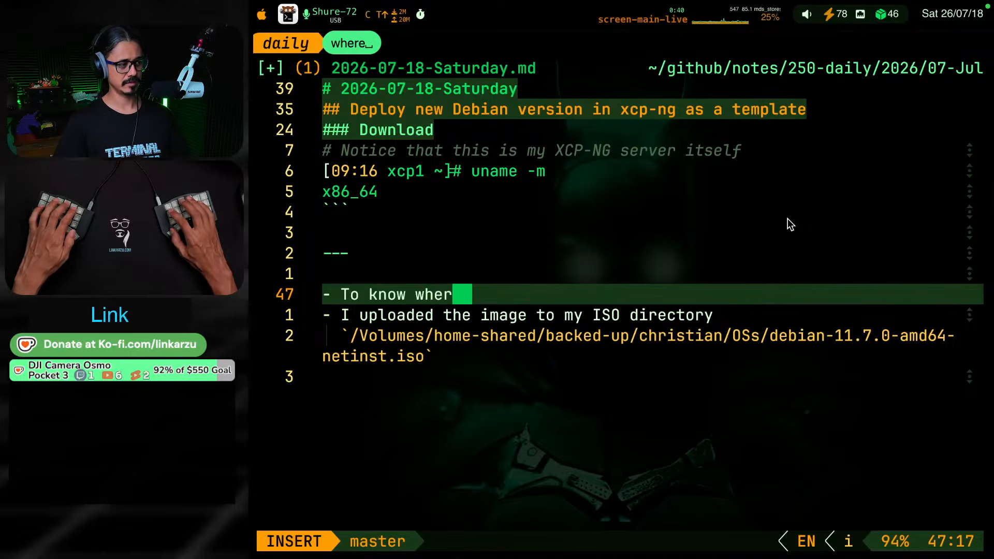
text(e to upload this )
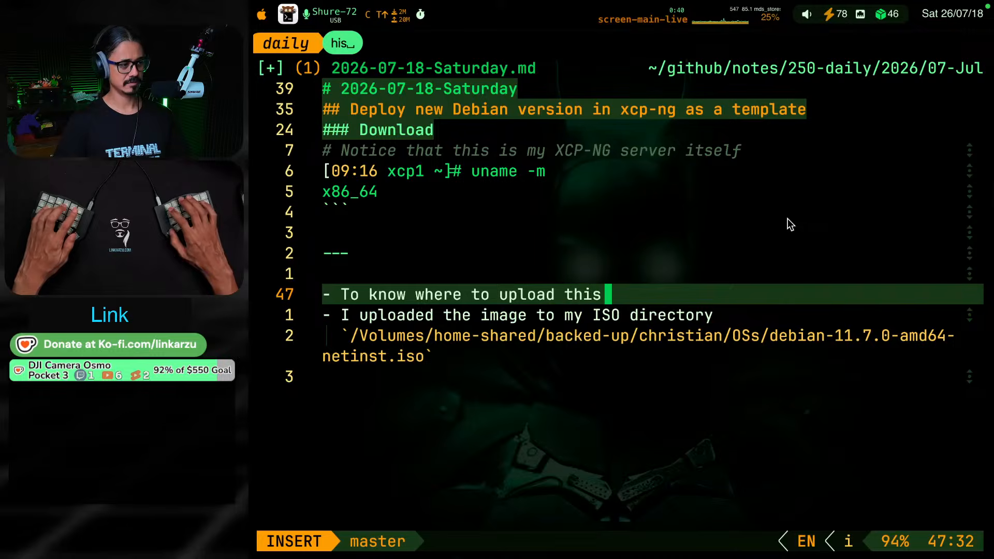
text(image in XOA,)
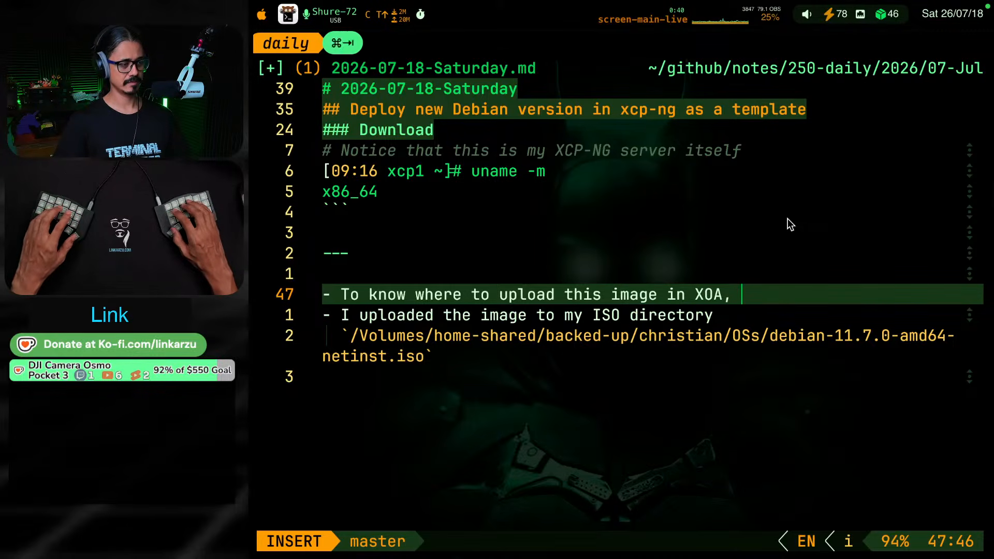
Copy the storage's name from Xen Orchestra and continue the note's bullet with "look for my `Shared ISO storage samba (docker)` SR,"
key(super+Tab)
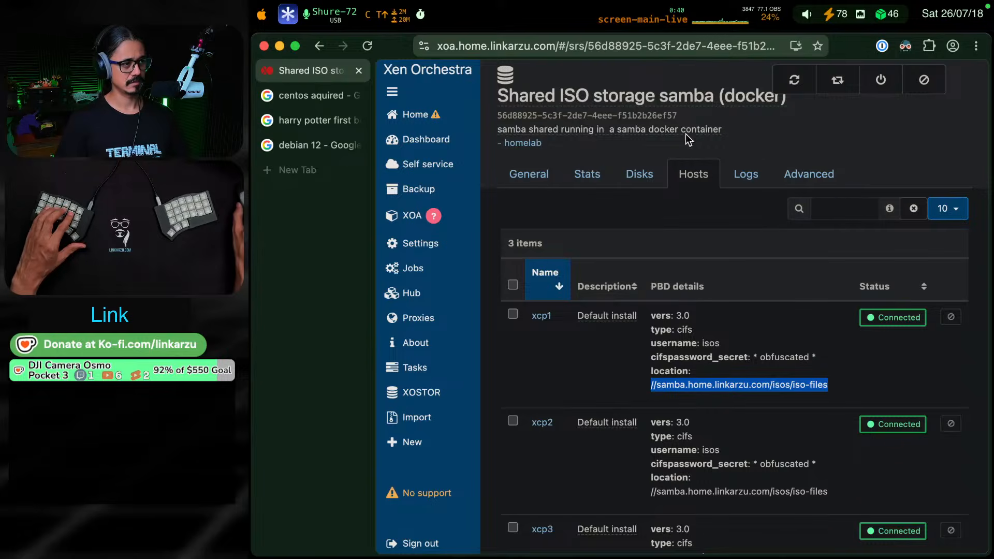
double_click(664, 98)
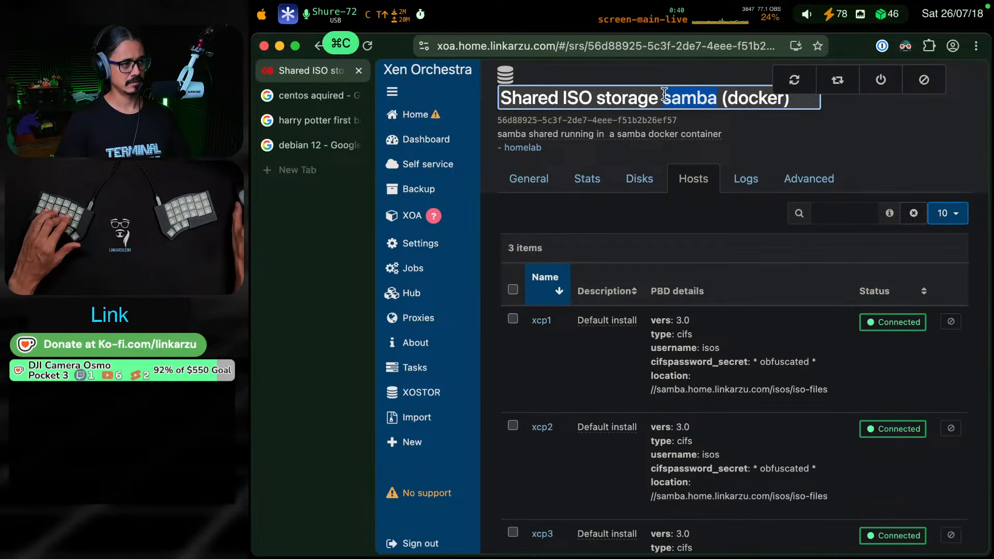
key(super+a)
key(super+c)
key(super+Tab)
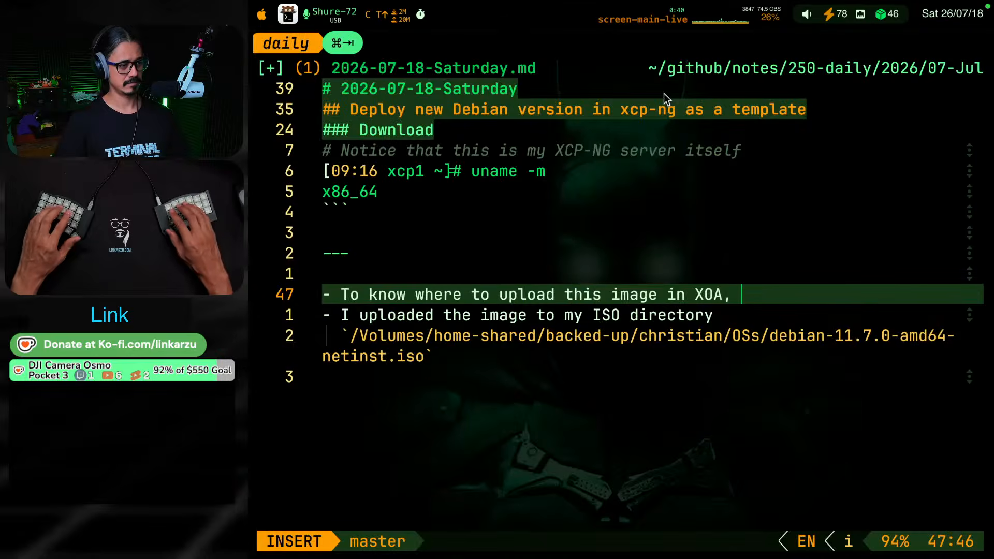
text(look for my `)
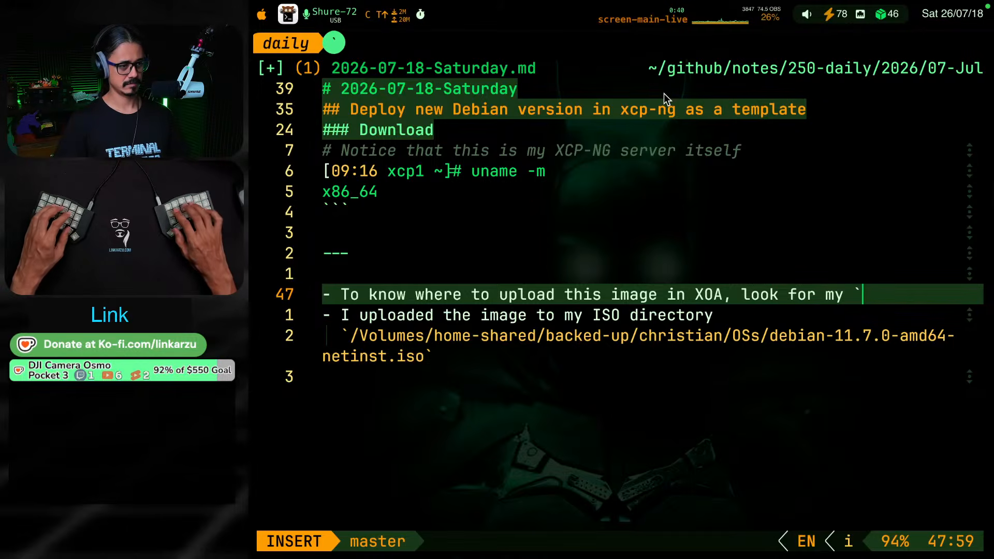
key(super+v)
text(`)
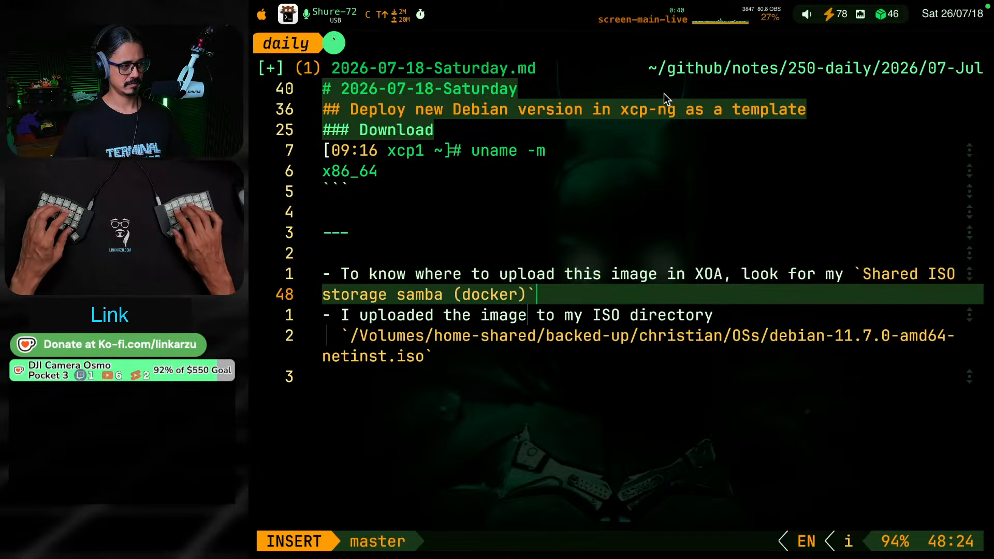
text( SR,)
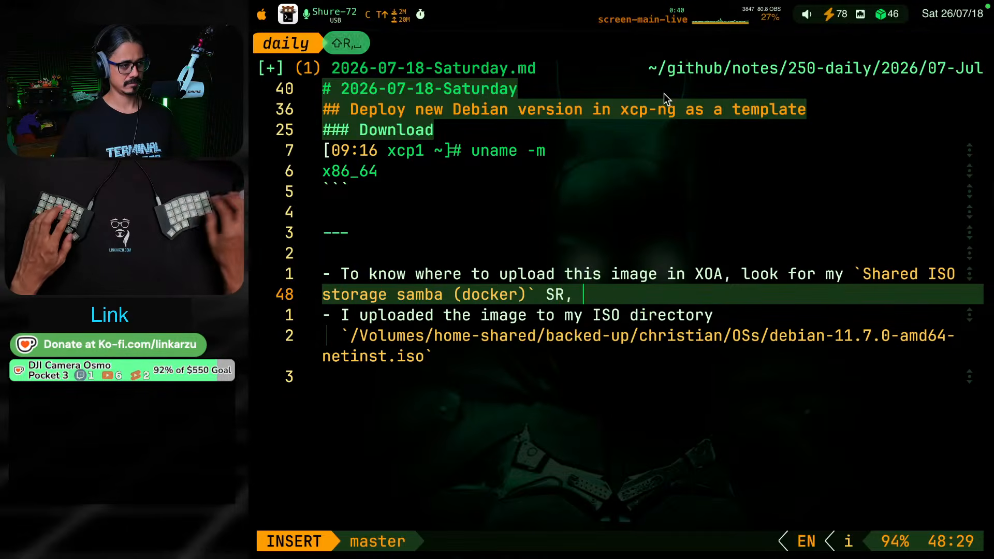
Check the storage's host details in Xen Orchestra and continue the bullet with "and in the `hosts` tab you'll be able to see the location"
key(super+Tab)
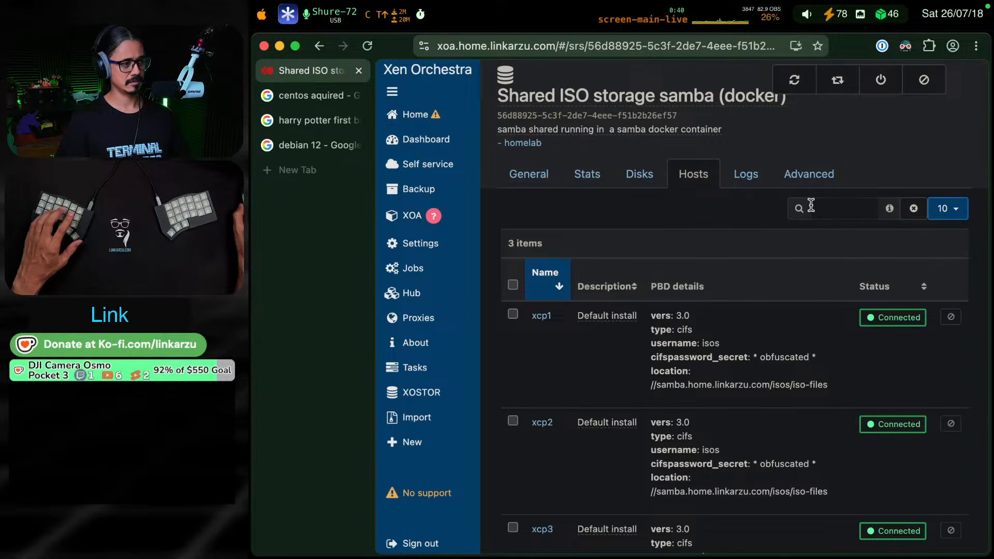
key(super+Tab)
text(and under)
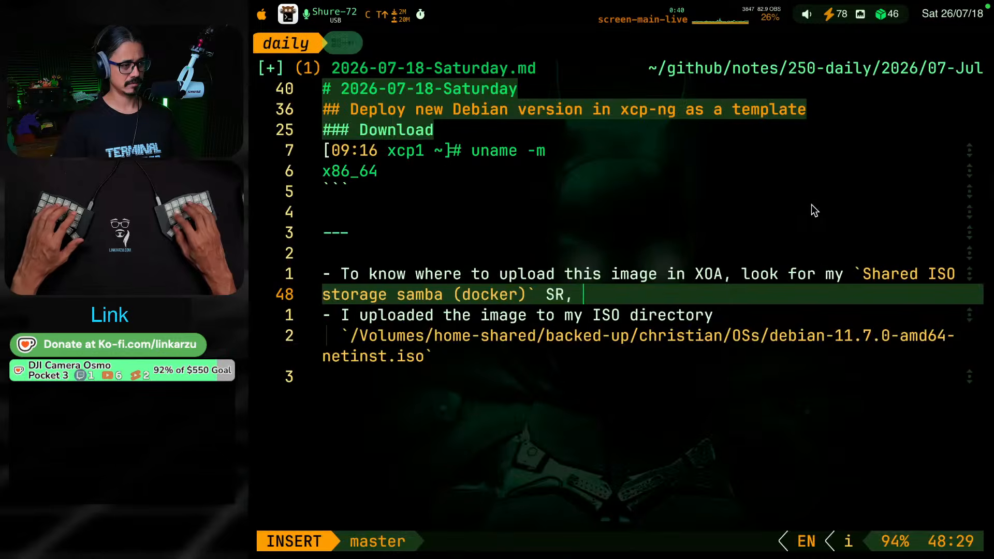
key(BackSpace)
key(BackSpace)
key(BackSpace)
key(BackSpace)
key(BackSpace)
key(BackSpace)
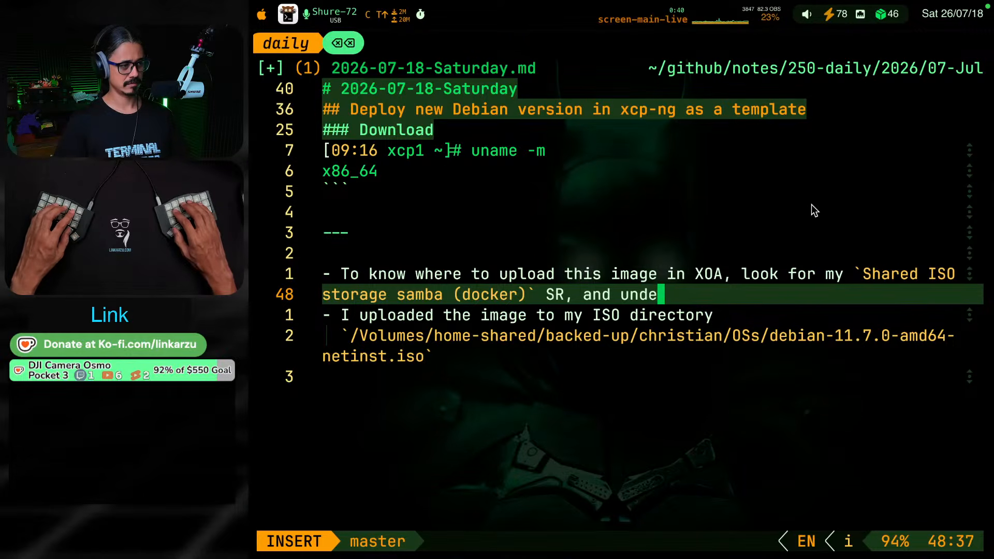
text(in the `)
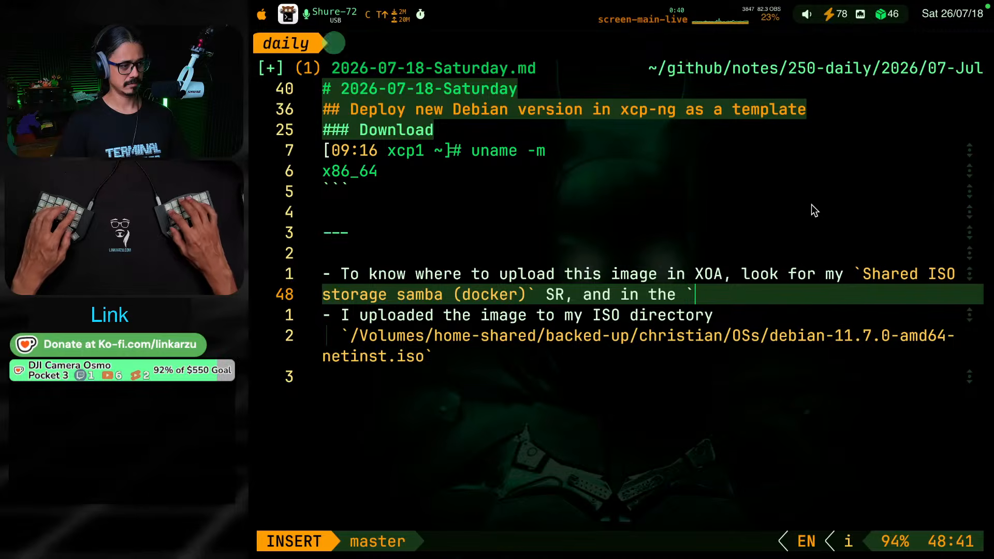
text(hosts` tab )
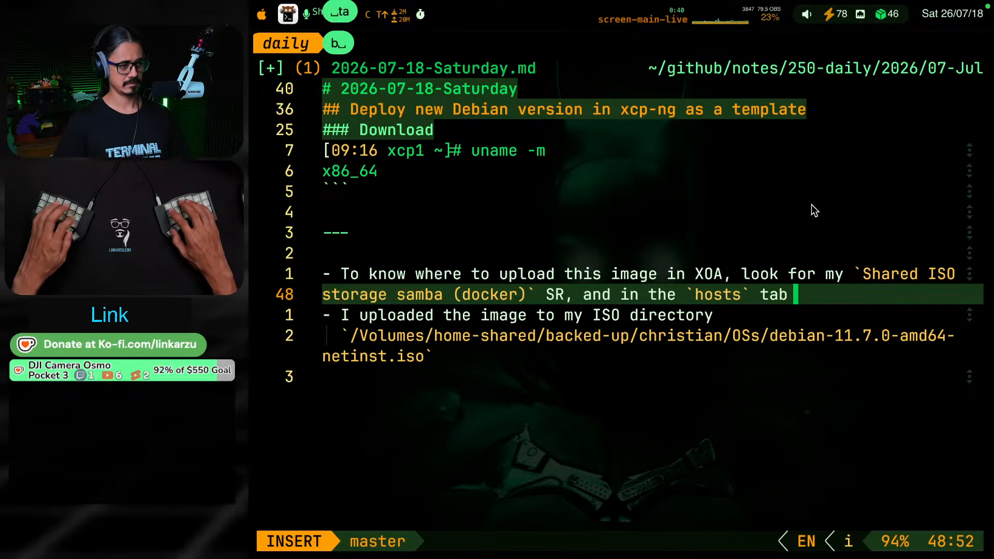
text(you'll be able to see the)
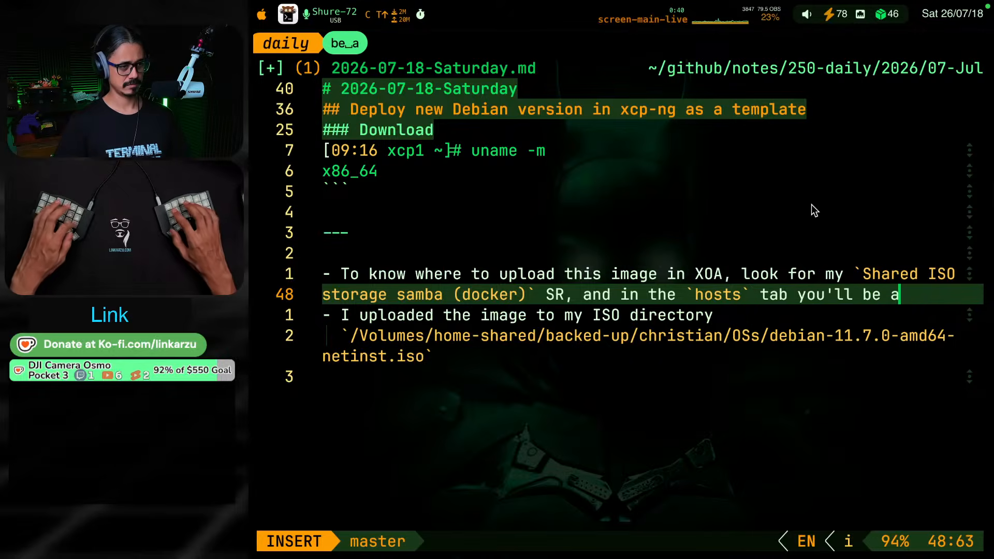
key(super+Tab)
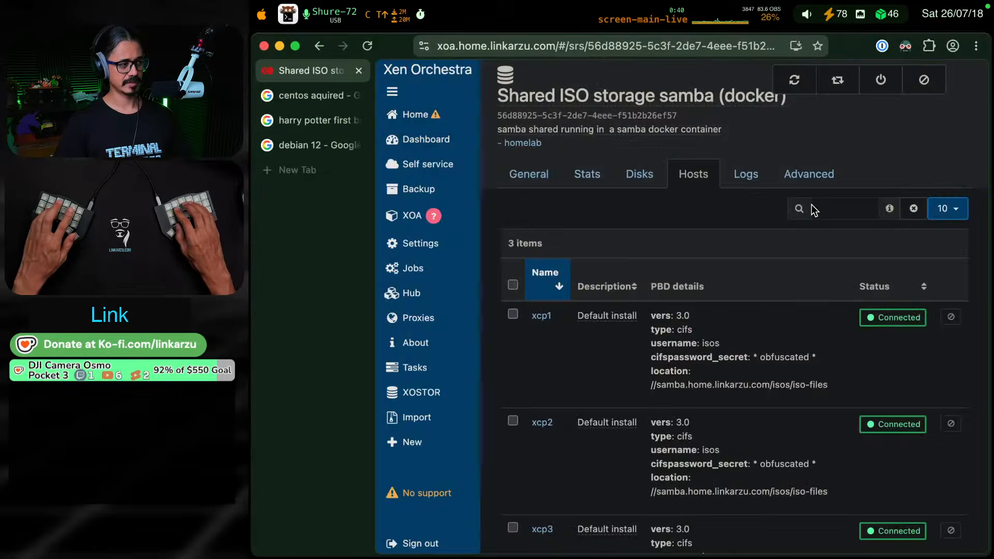
key(super+Tab)
text(location)
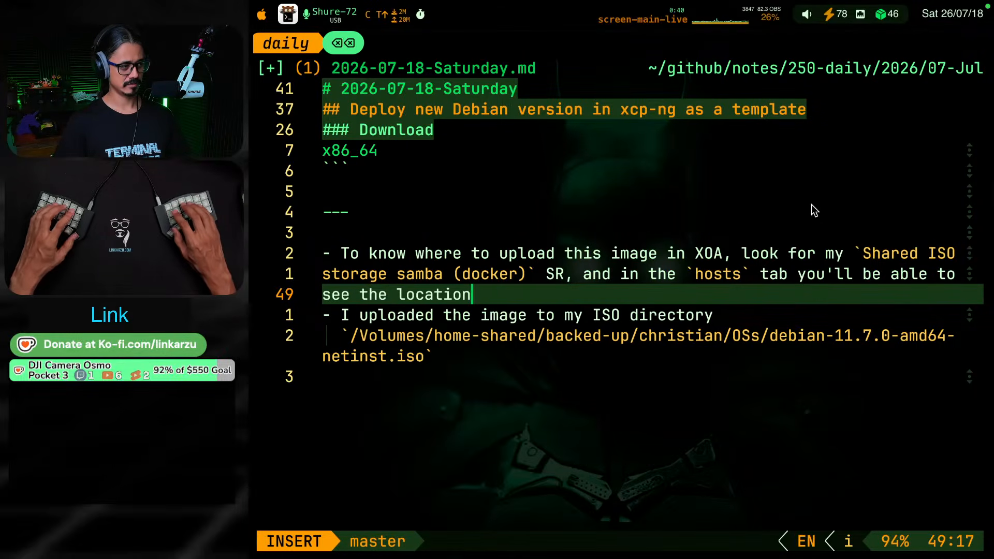
text(: `)
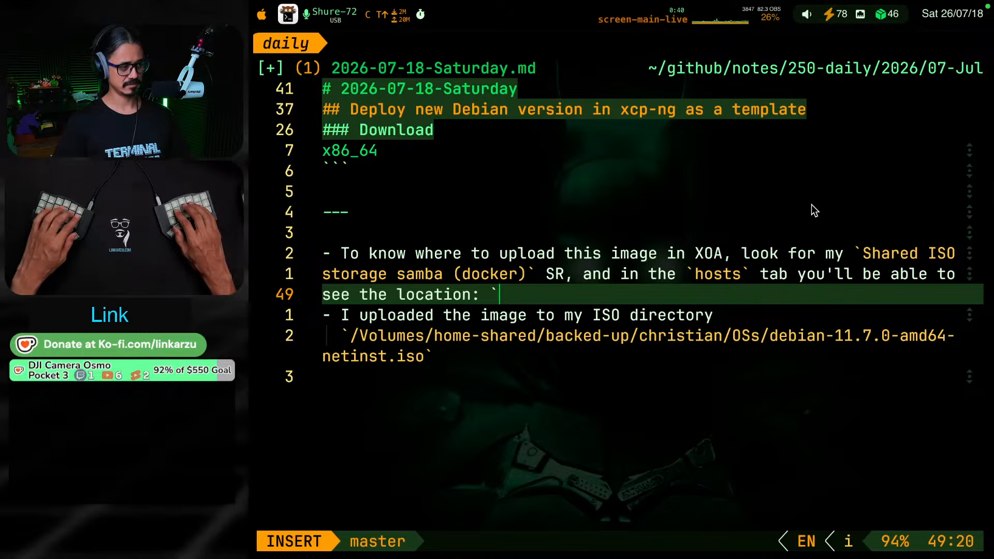
Finish the bullet with a colon and the previously copied share path as inline code, `//samba.home.linkarzu.com/isos/iso-files`
key(ctrl+alt+super+v)
key(Right)
key(Right)
key(Return)
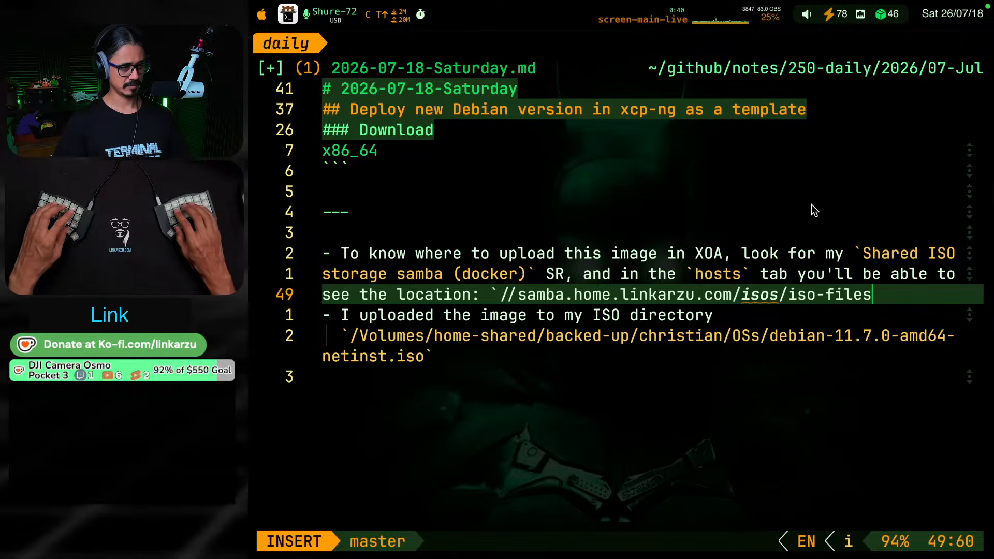
text(`)
key(Escape)
Delete the bullet "I uploaded the image to my ISO directory" together with its `debian-11.7.0-amd64-netinst.iso` path line
key(j)
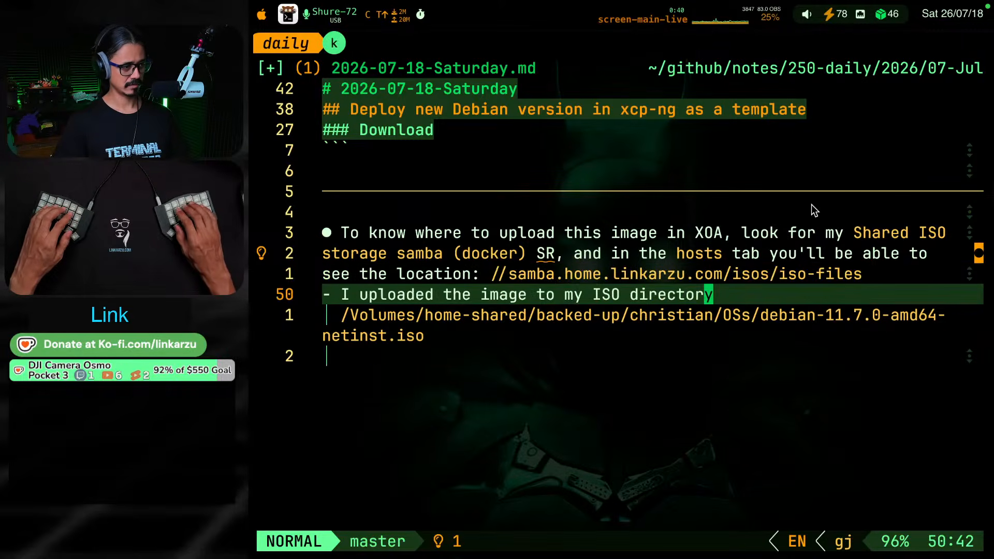
key(k)
key(j)
key(j)
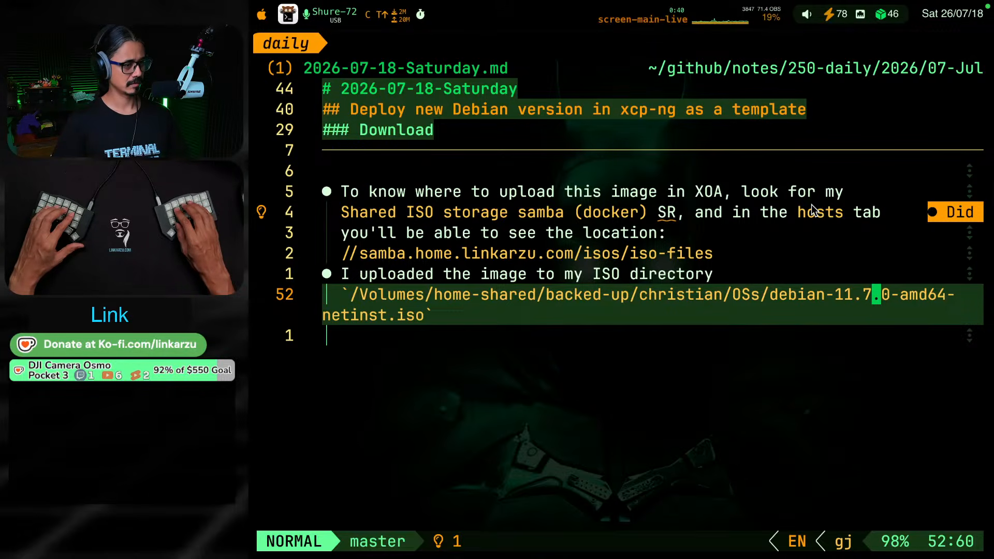
key(k)
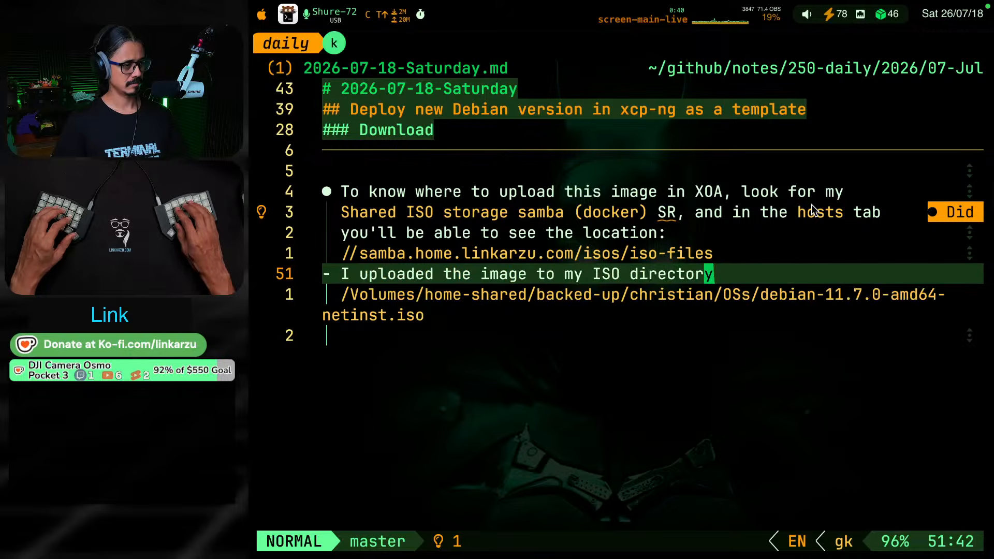
key(shift+v)
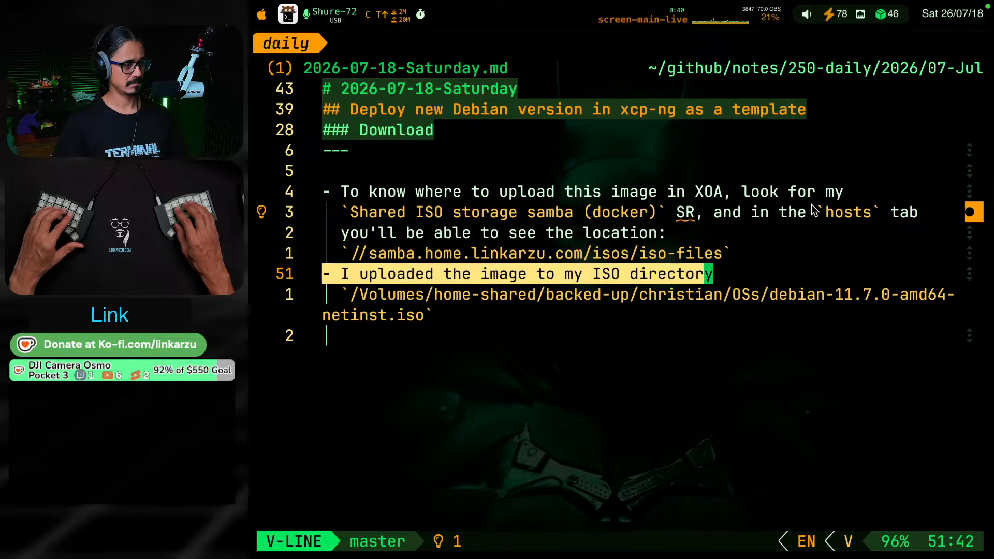
key(j)
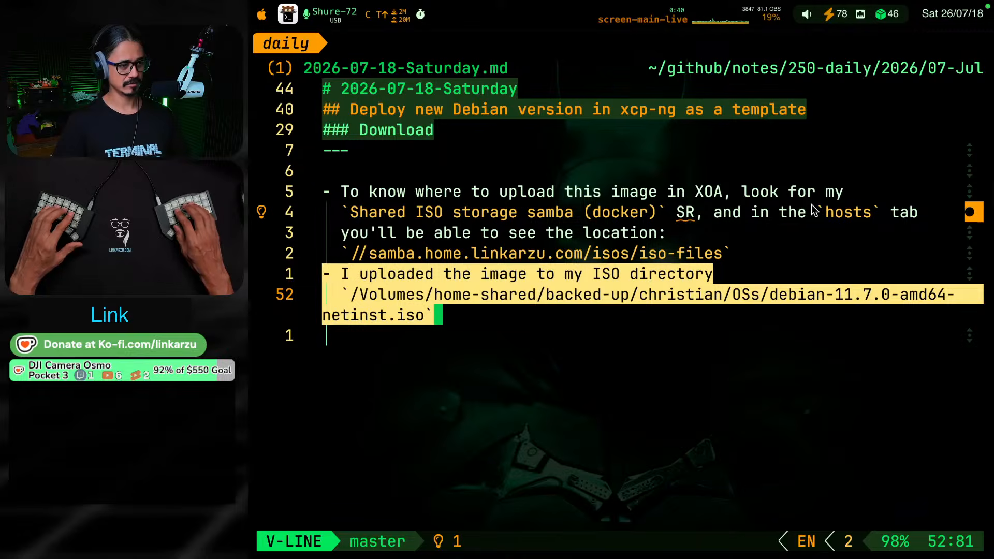
key(d)
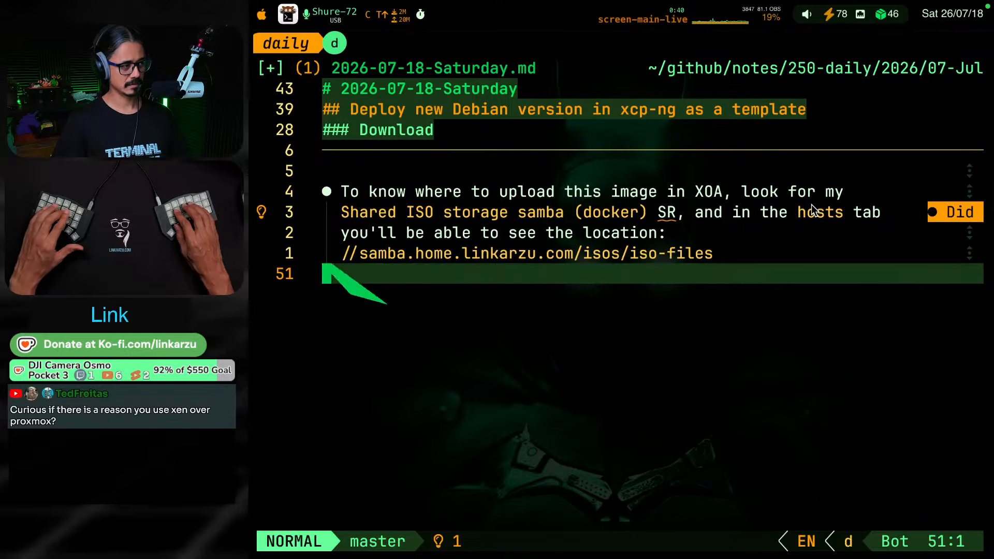
key(k)
key(j)
Remove the `### Download` heading and the surplus blank line above the paragraph starting "I'll be running a server"
key(k)
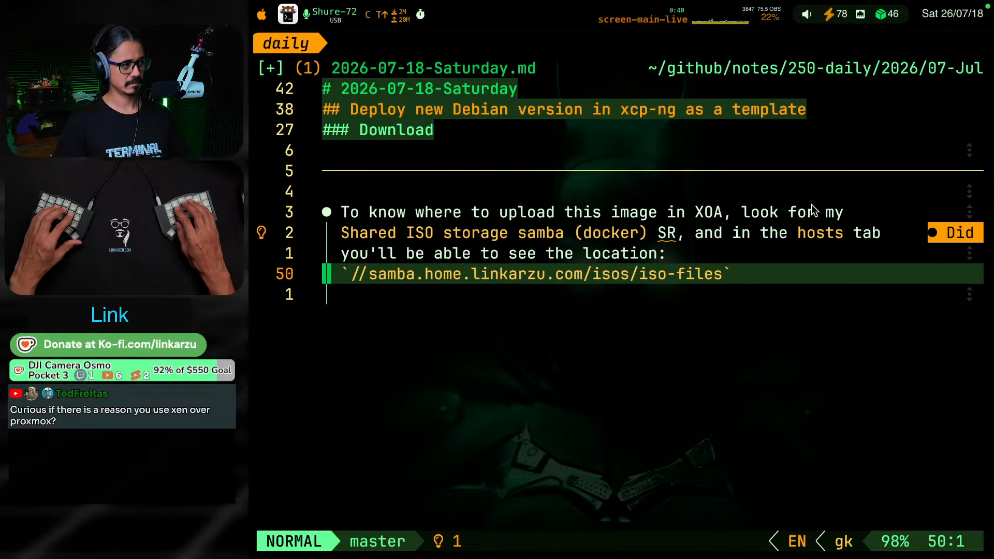
key(k)
key(k)
key(k)
key(g)
key(k)
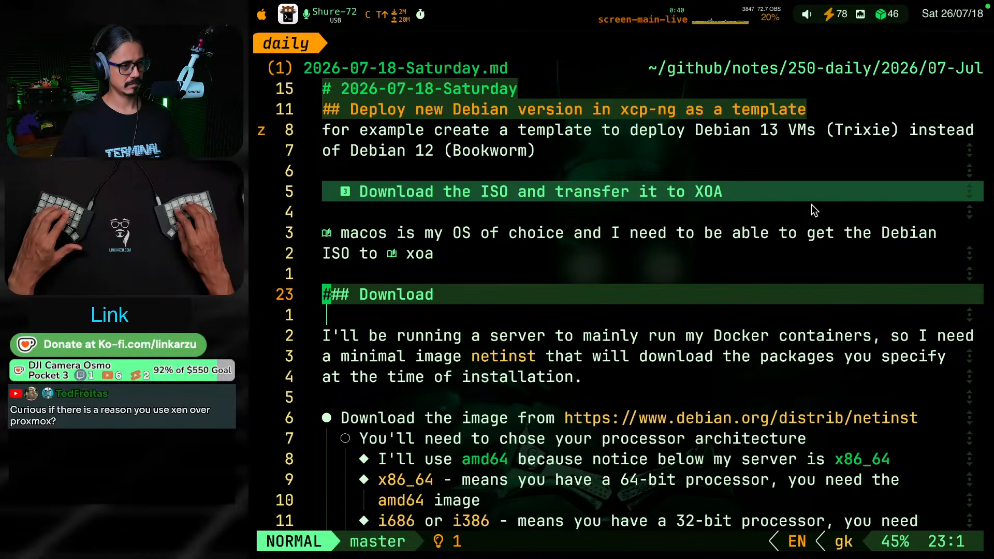
key(d)
key(d)
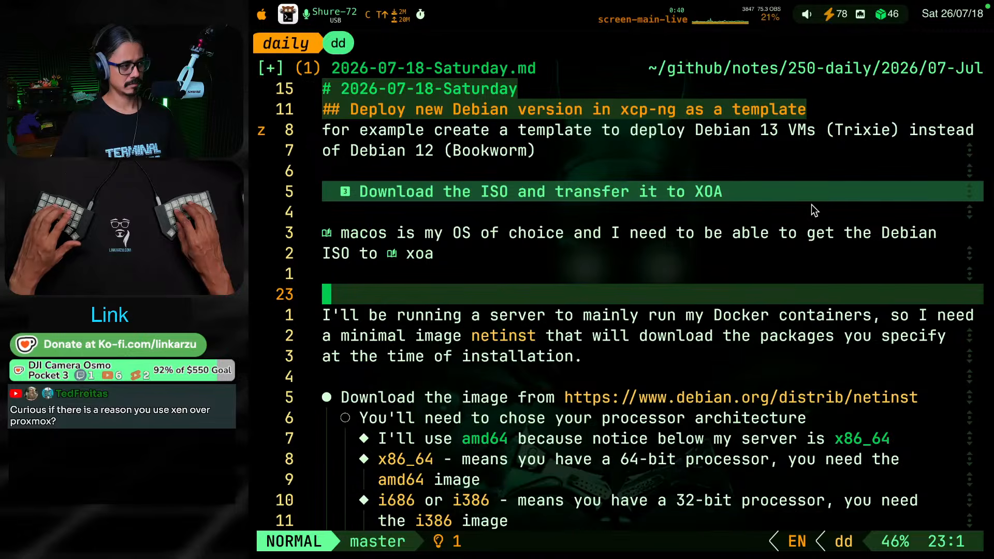
key(k)
key(j)
key(k)
key(k)
key(j)
key(d)
key(d)
key(j)
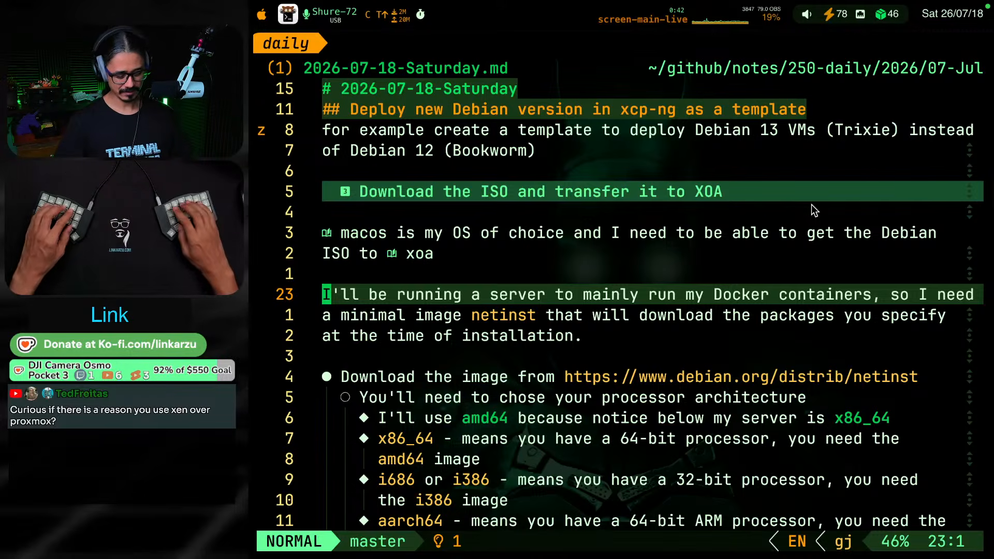
Switch to YouTube and search for xcp-ng videos
key(ctrl+shift+F6)
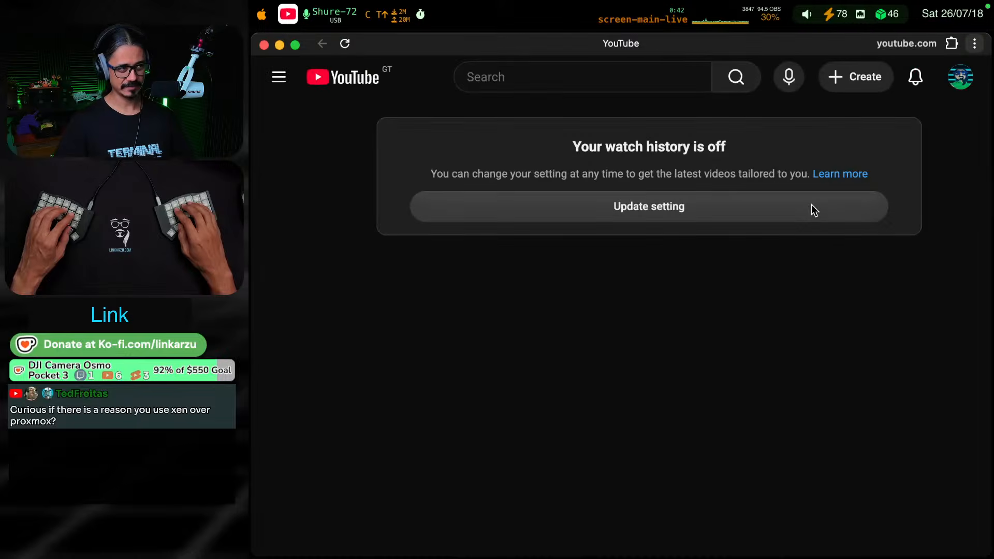
click(538, 80)
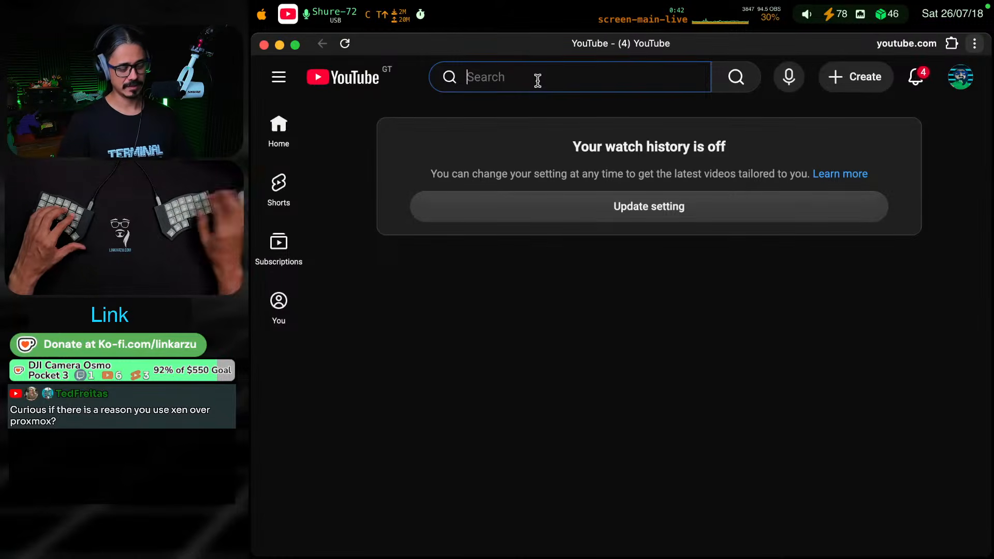
text(prox)
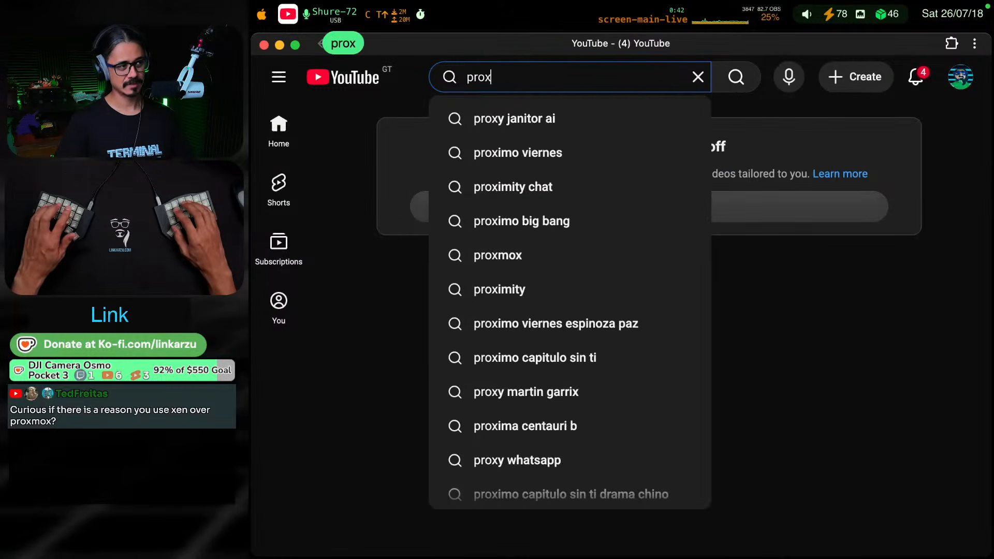
key(BackSpace)
key(BackSpace)
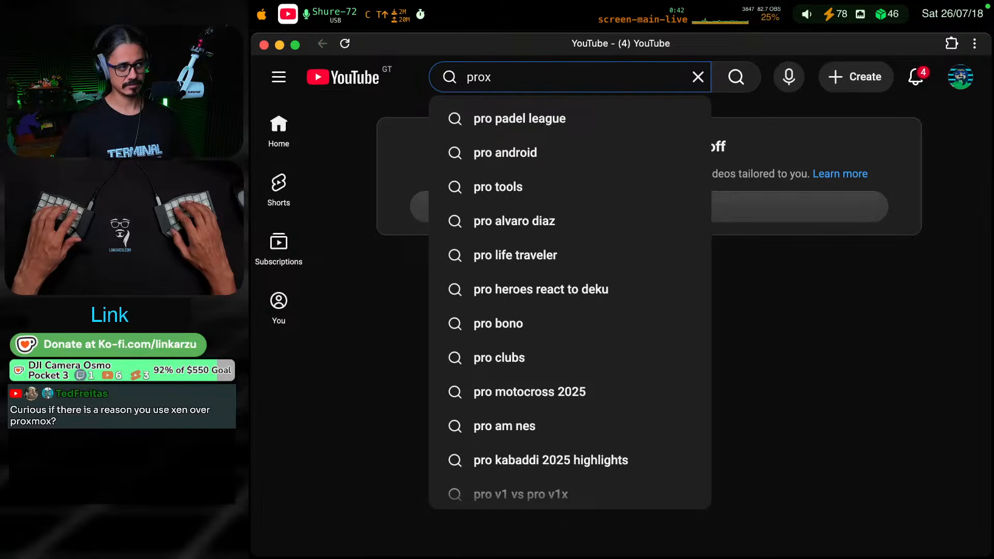
key(BackSpace)
key(BackSpace)
text(xcp-ng)
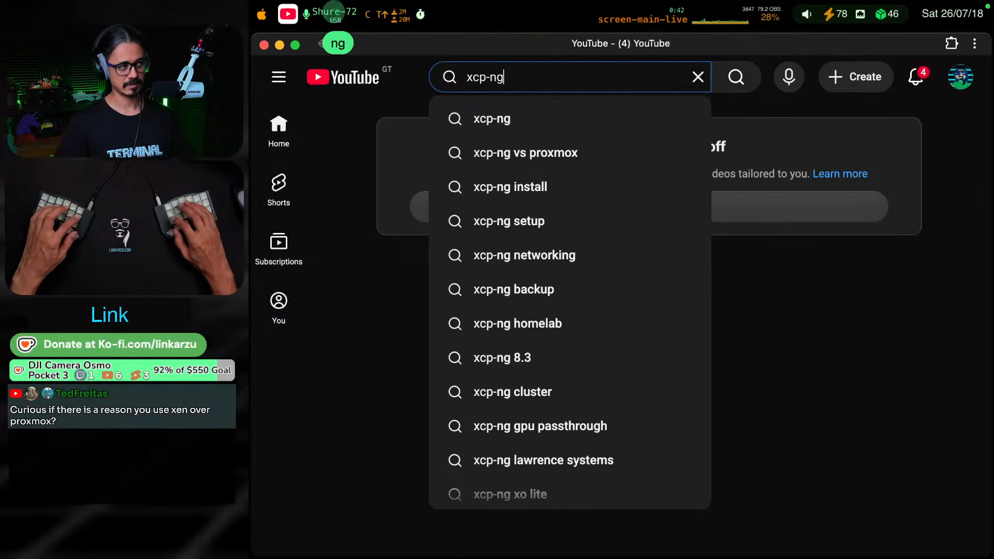
key(Return)
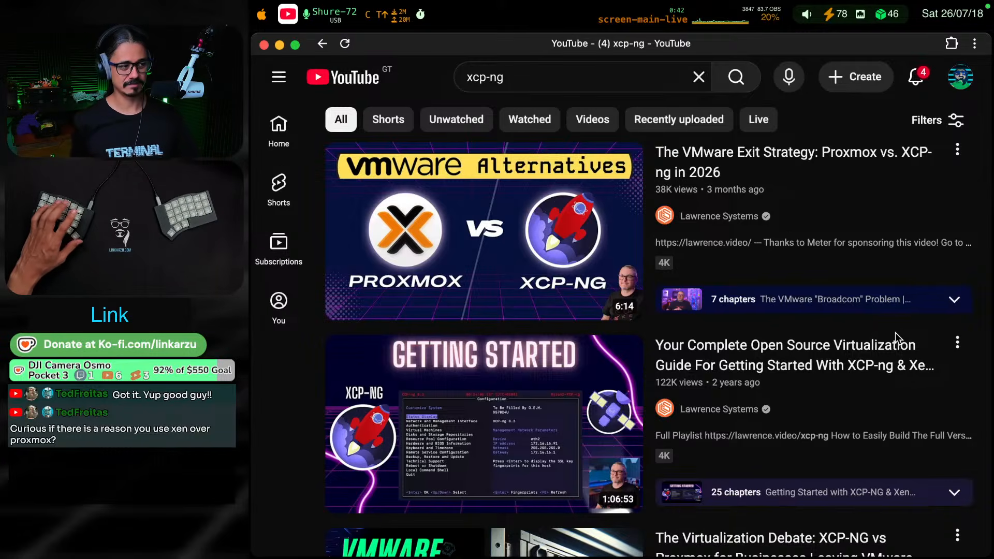
key(super+Tab)
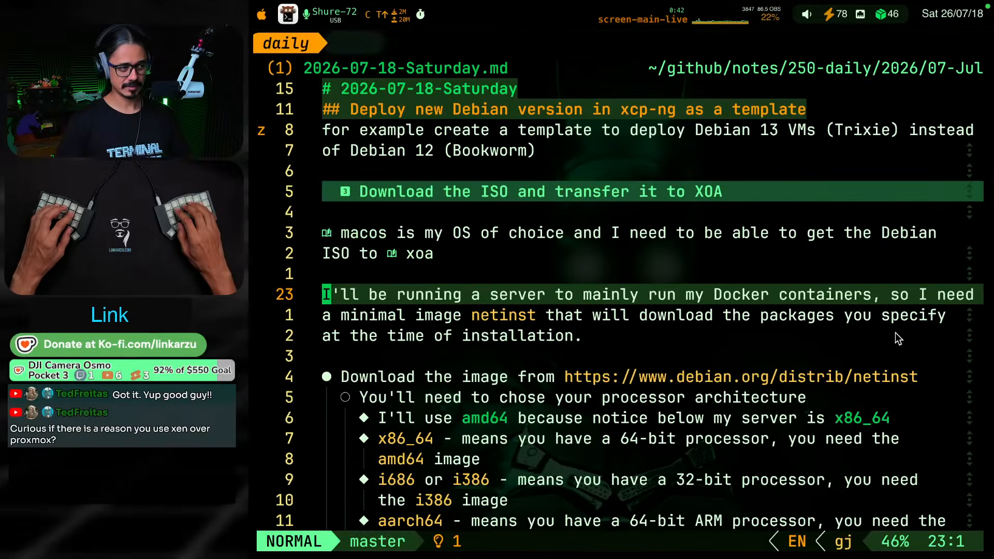
key(g)
key(k)
key(g)
key(k)
key(g)
key(j)
key(g)
key(j)
key(g)
key(j)
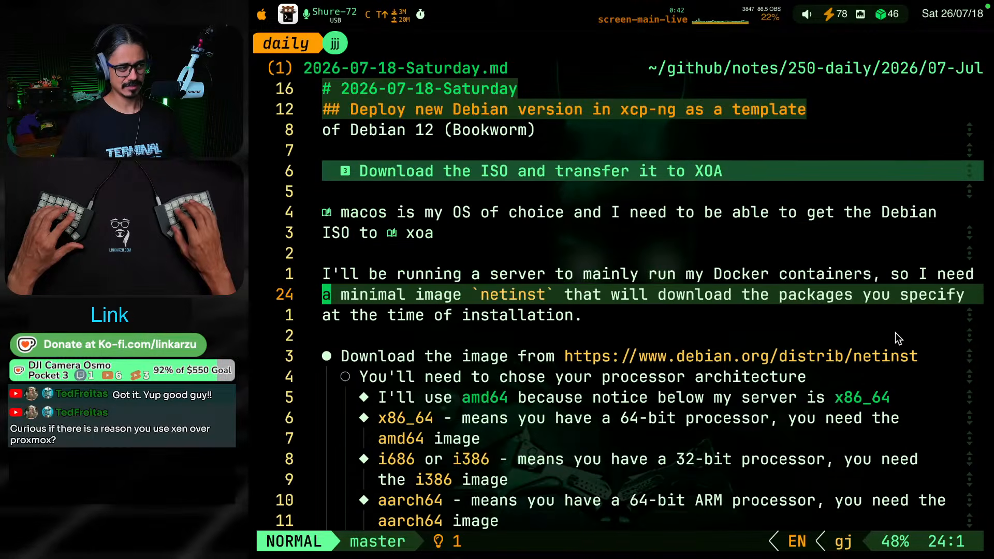
key(g)
key(k)
key(g)
key(k)
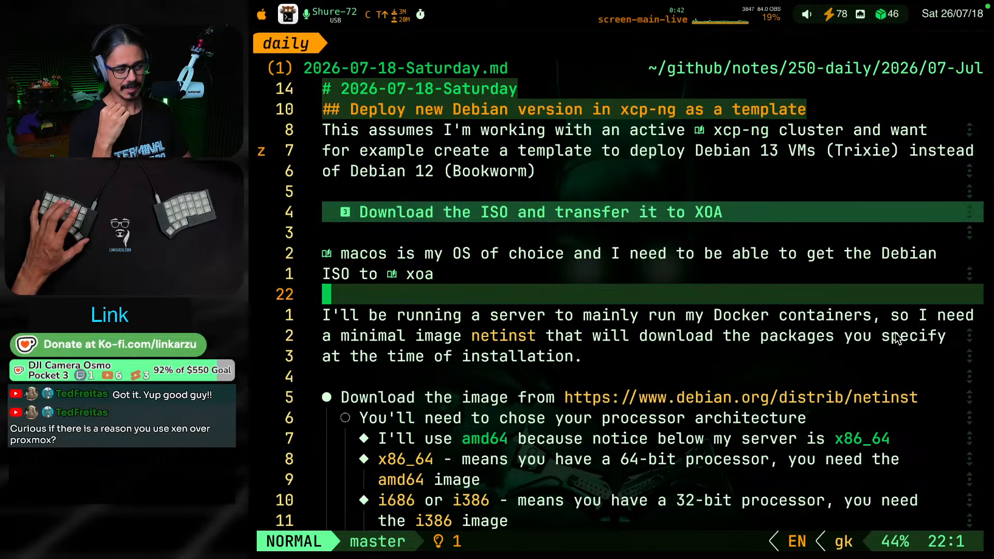
Switch to Xen Orchestra and view the hosts list with the hardware details expanded for every host
key(ctrl+shift+F19)
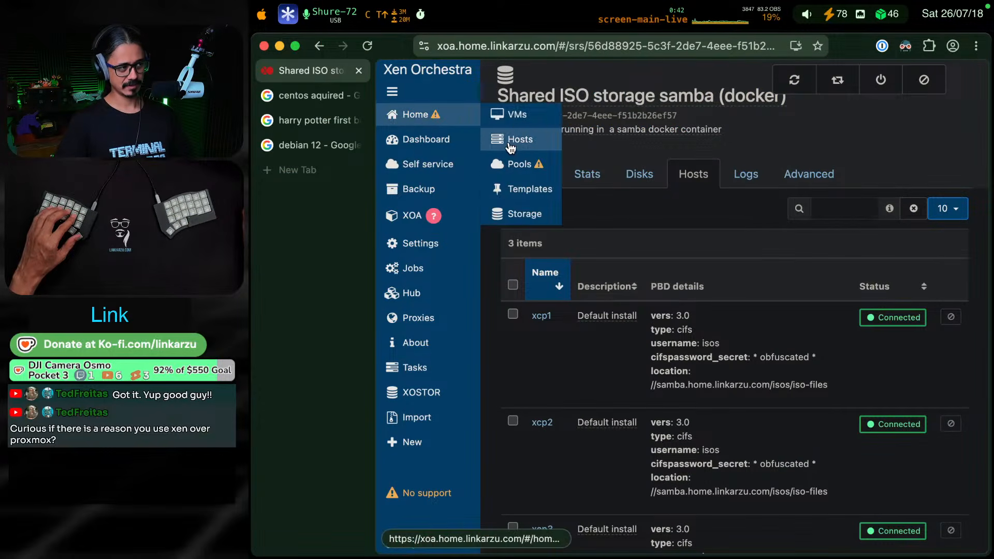
mouse_move(388, 139)
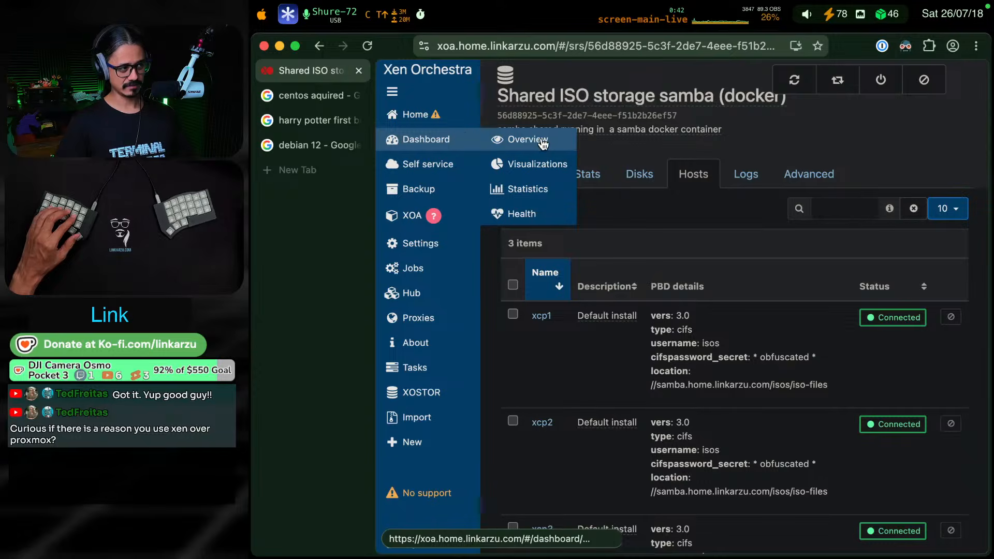
mouse_move(432, 115)
click(522, 140)
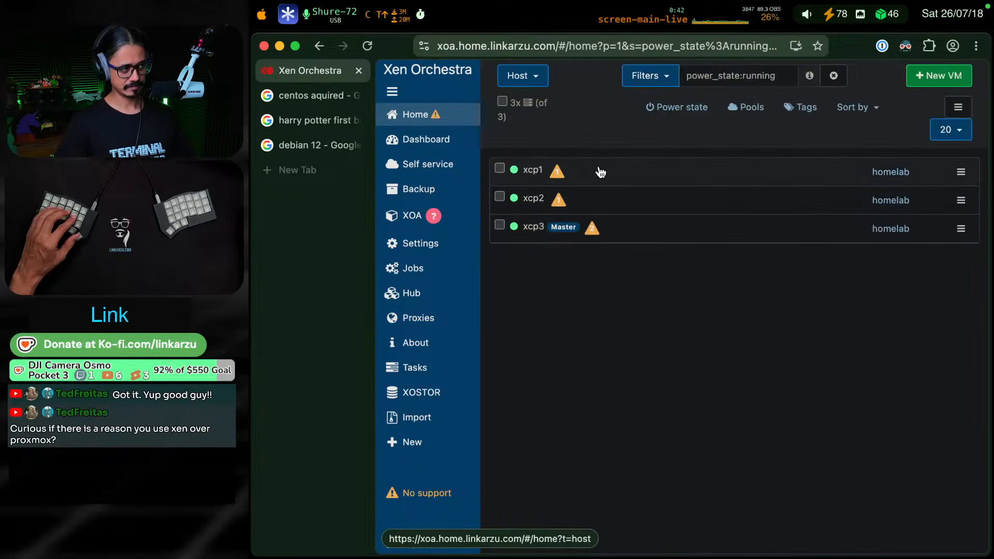
click(958, 107)
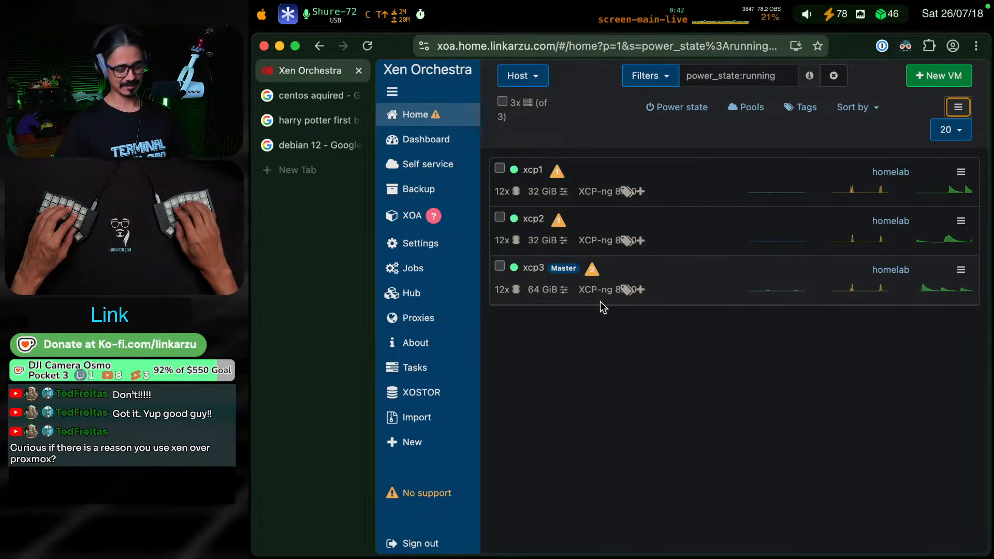
key(ctrl+shift+F18)
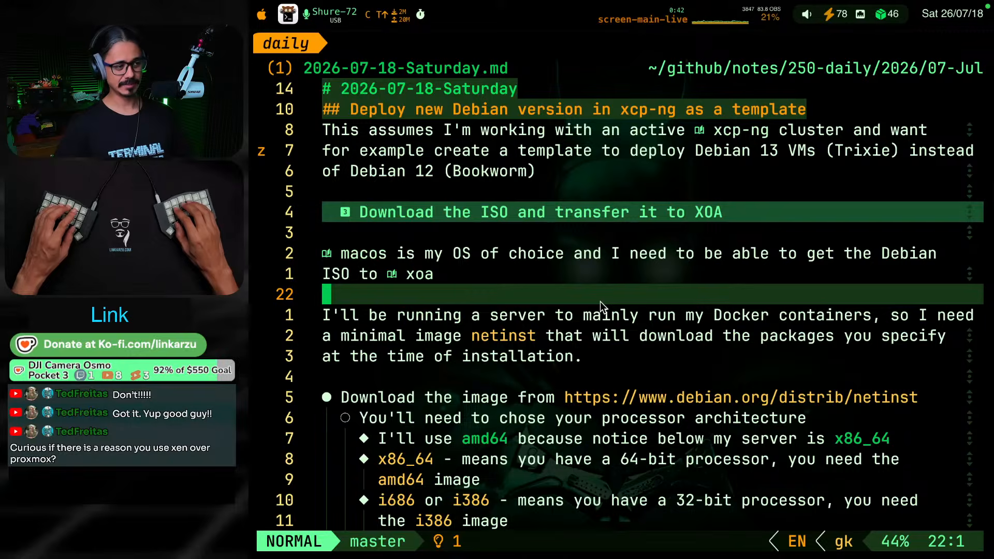
key(super+Tab)
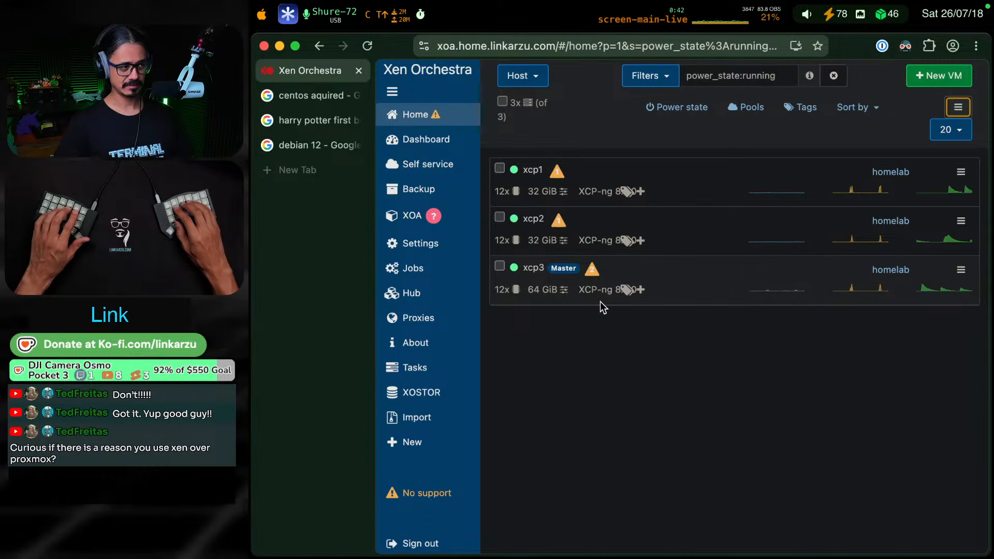
key(super+Tab)
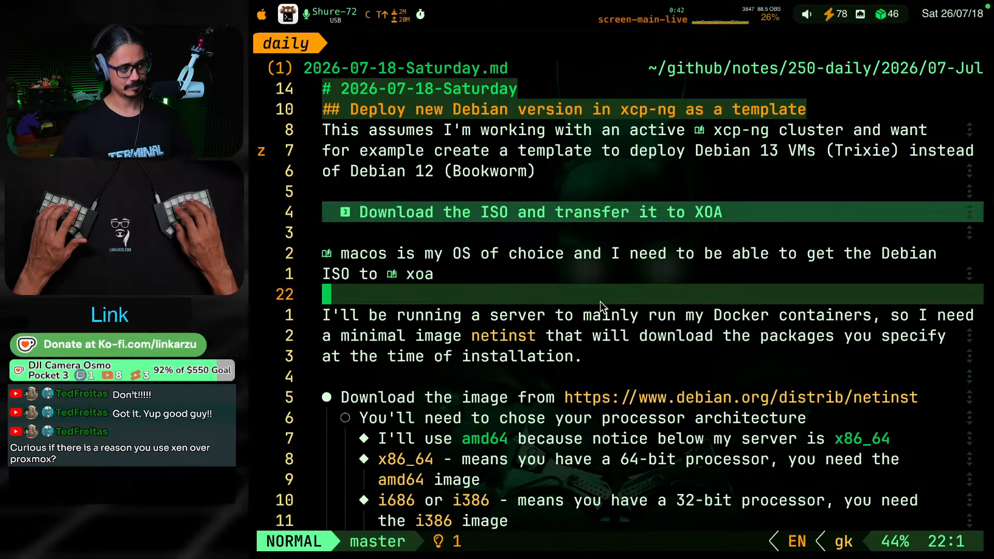
key(k)
key(j)
key(k)
key(k)
key(j)
key(j)
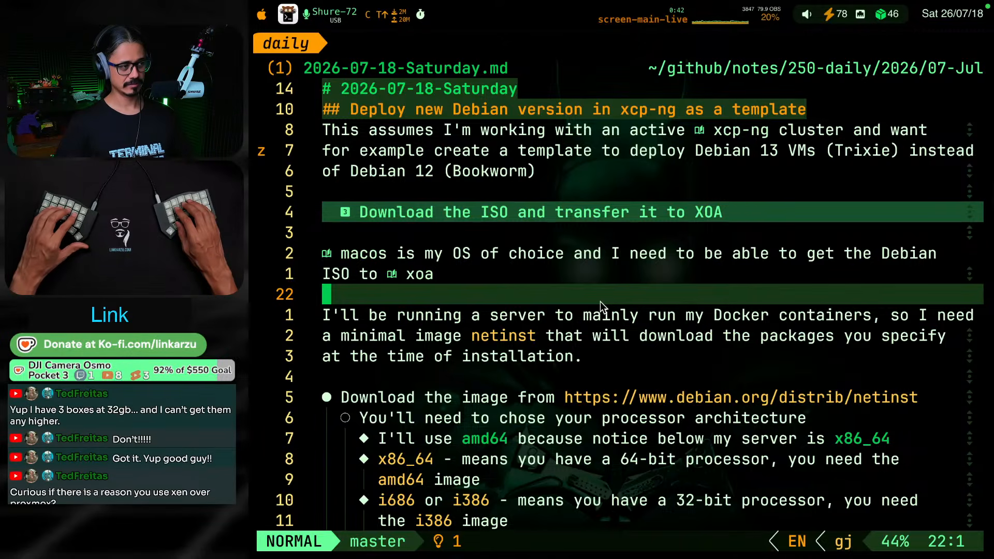
Append "from macOS" to the note's heading "Download the ISO and transfer it to XOA"
key(k)
key(k)
key(k)
key(k)
key(shift+a)
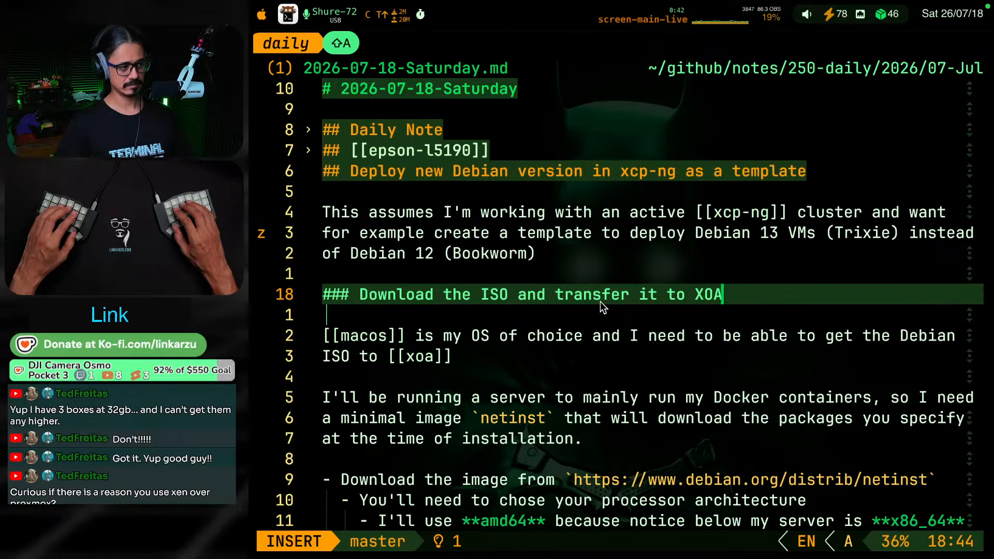
text(from)
text(macOS)
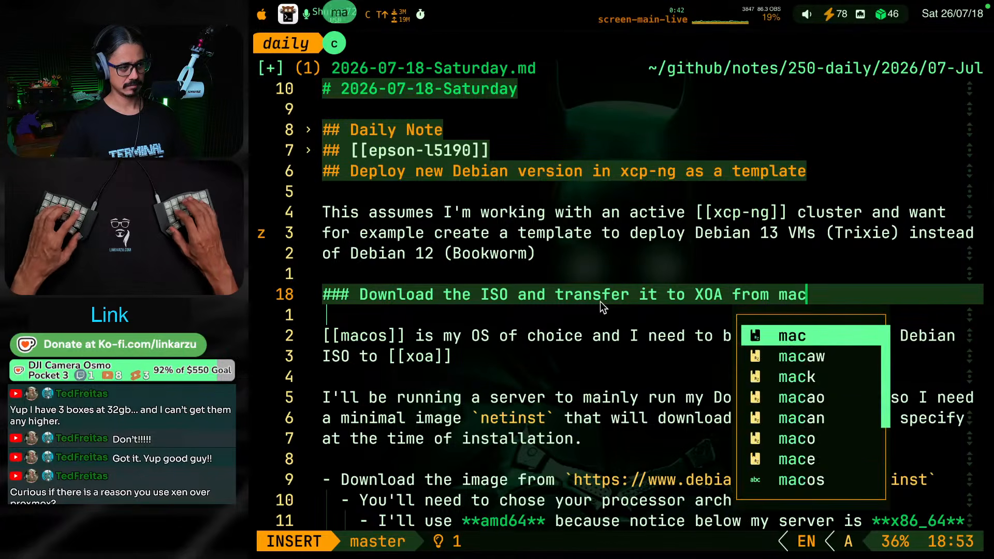
key(Escape)
key(j)
key(j)
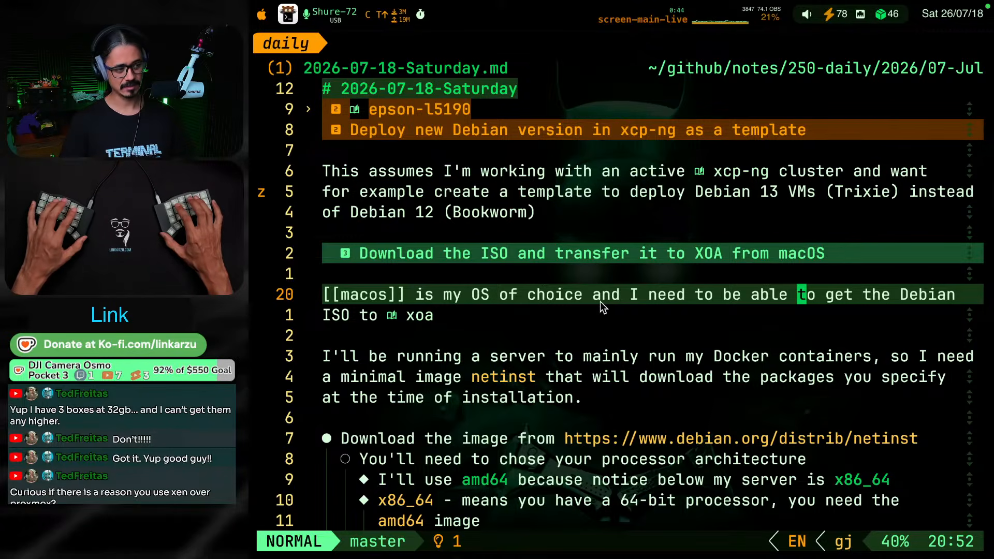
key(k)
key(j)
key(j)
key(j)
key(j)
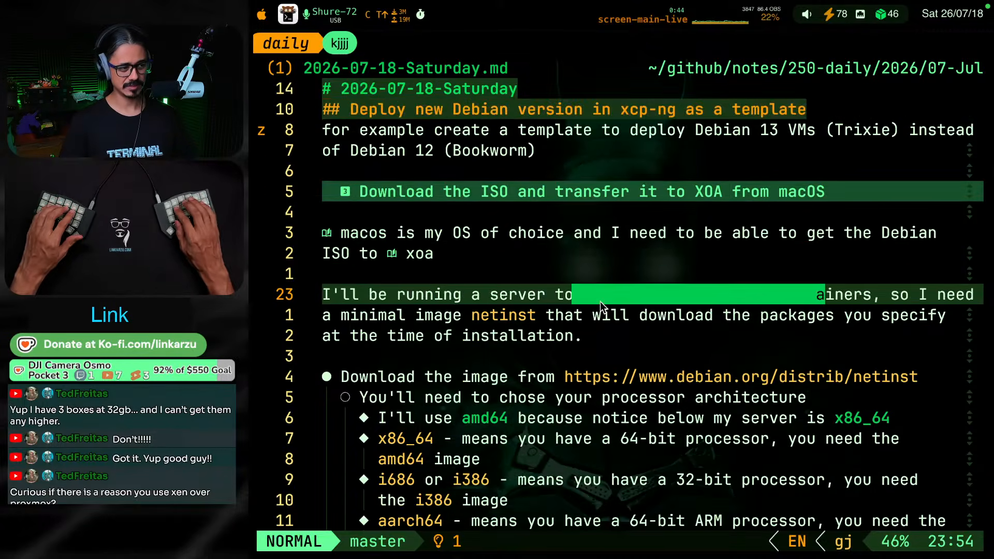
key(k)
key(k)
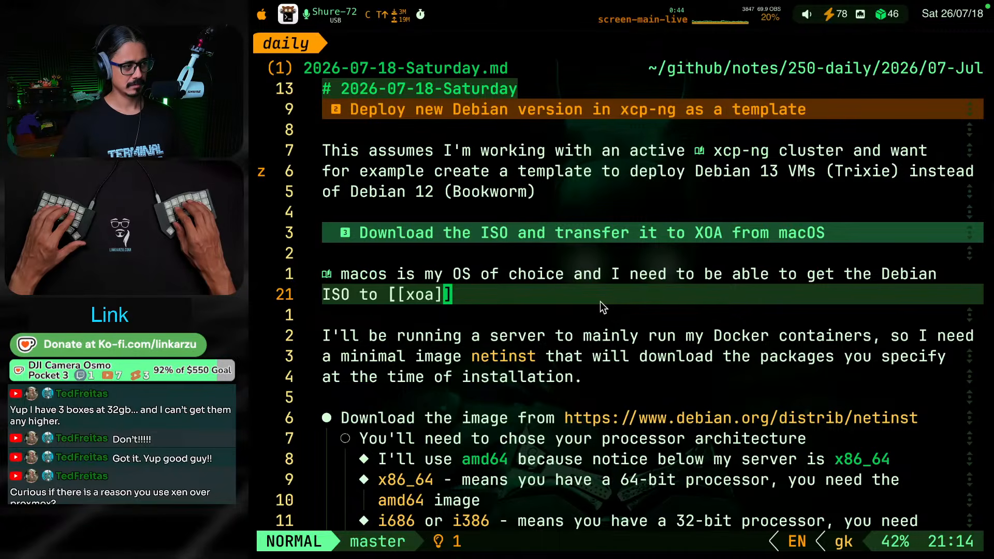
Replace "need to be able" with "will use it" in the sentence about macos being the OS of choice
key(k)
key(w)
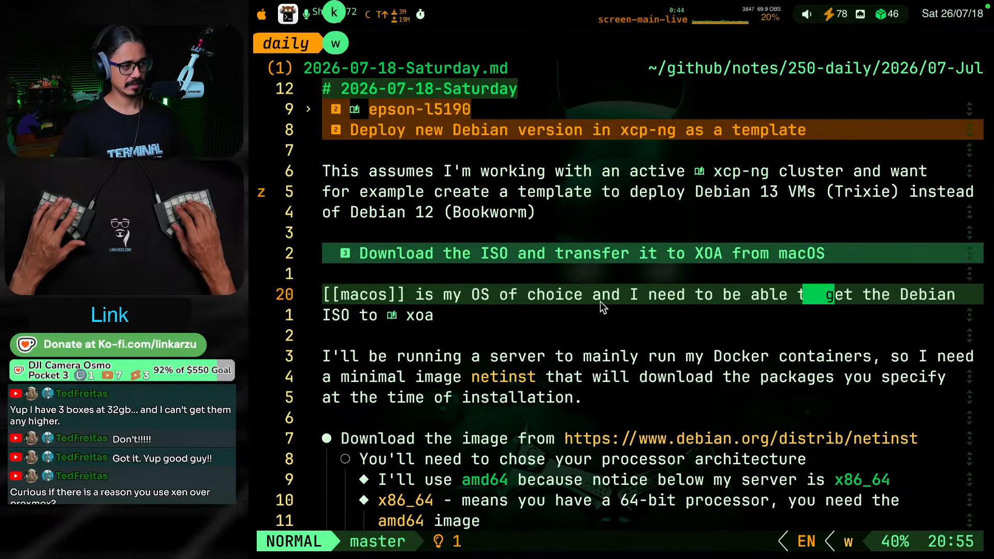
key(w)
key(b)
key(b)
key(b)
key(b)
key(b)
key(b)
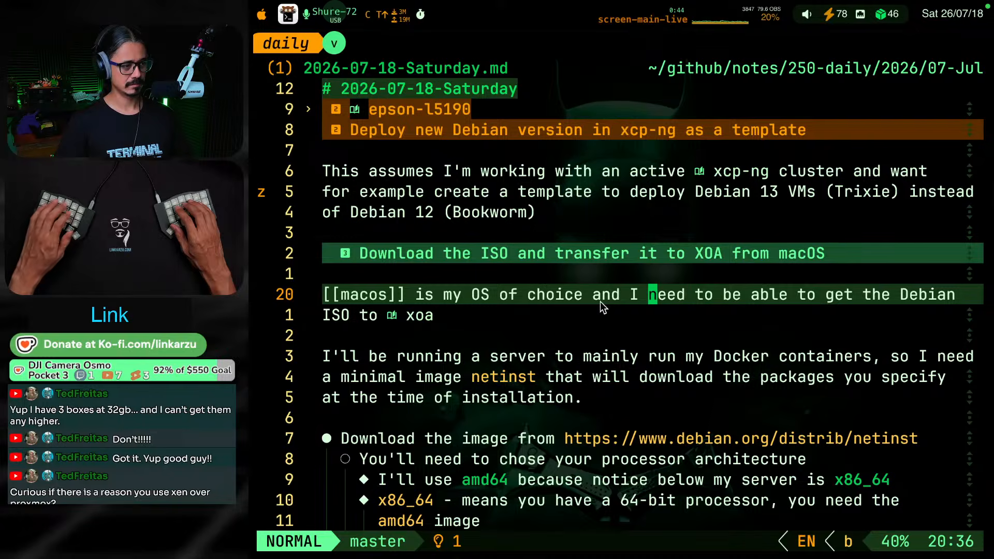
key(v)
key(e)
key(e)
key(e)
key(e)
text(ce and I will use iit)
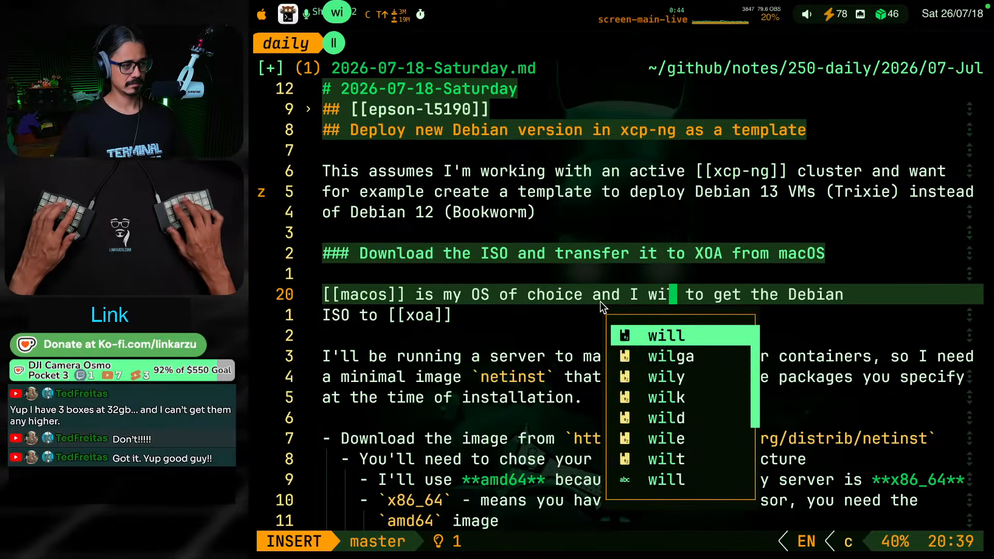
key(BackSpace)
key(BackSpace)
text(t)
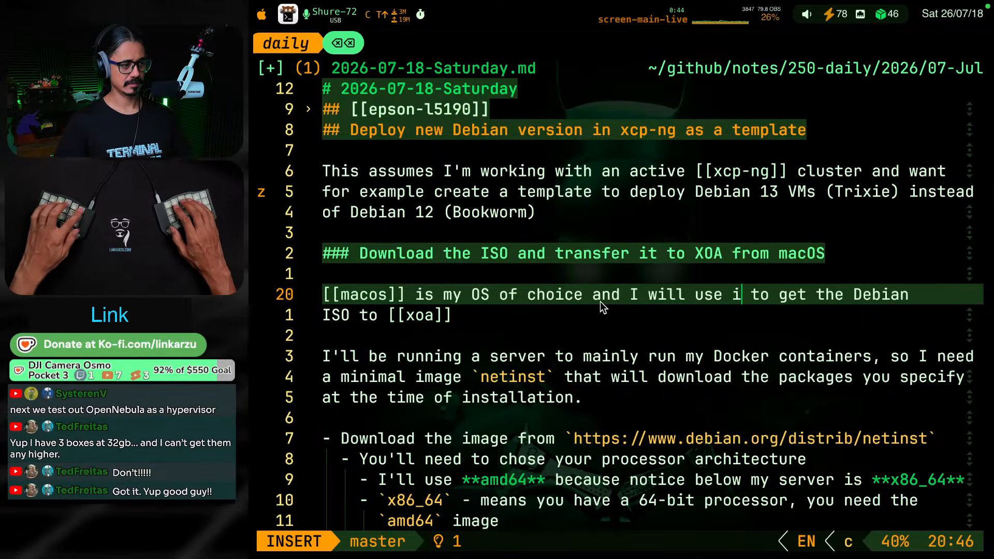
key(Escape)
key(k)
key(j)
key(j)
key(j)
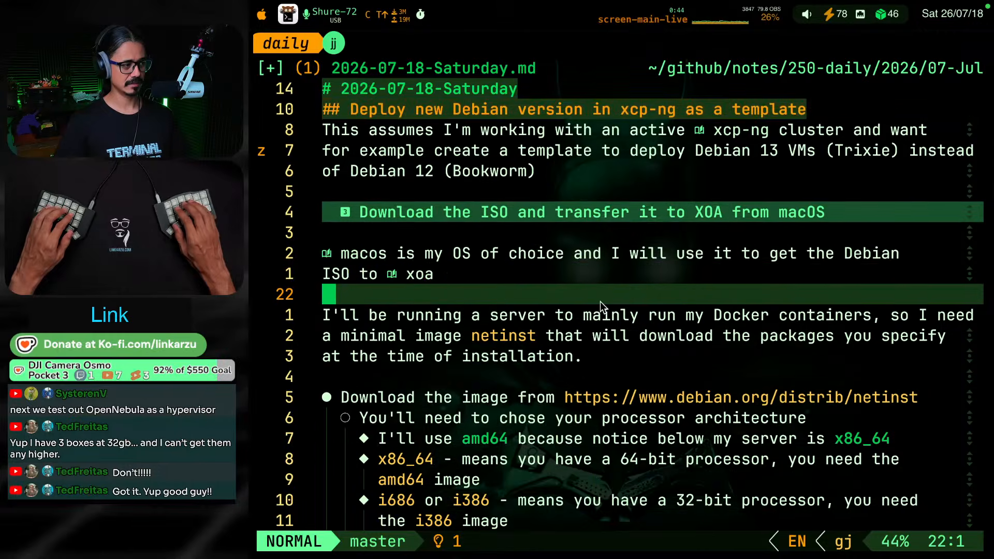
key(k)
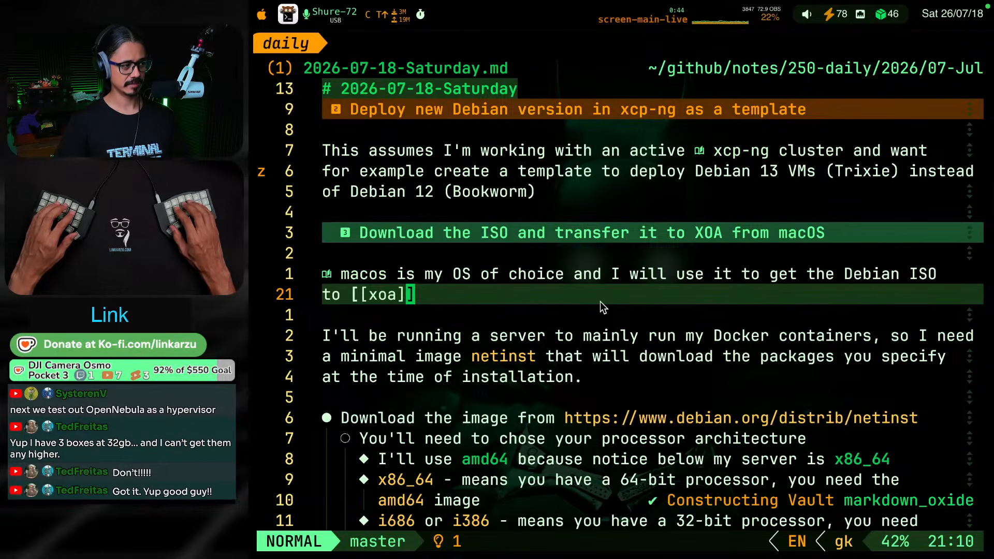
Review the ISO download instructions, from the netinst paragraph through the processor architecture bullets to the XOA upload bullet
key(j)
key(j)
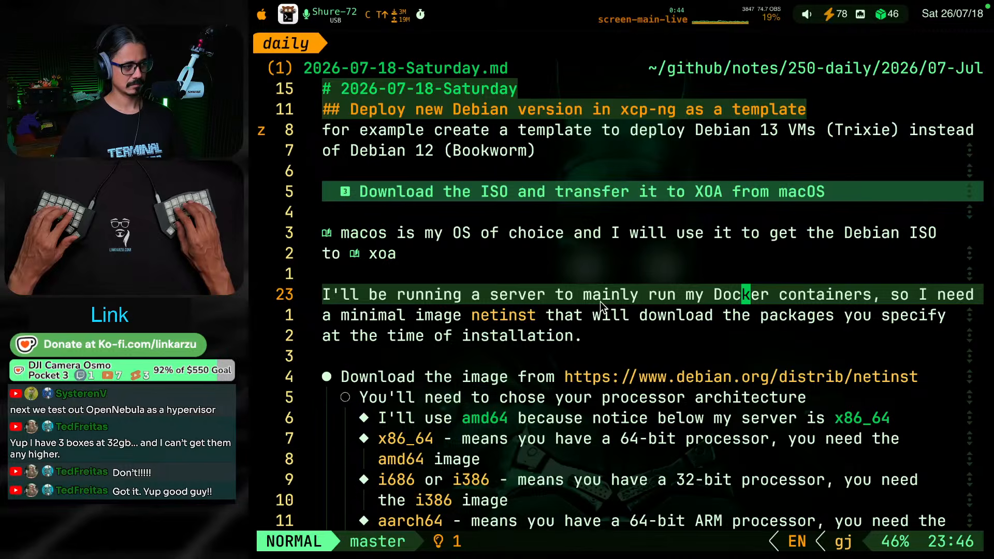
key(j)
key(j)
key(j)
key(j)
key(j)
key(j)
key(j)
key(j)
key(j)
key(j)
key(j)
key(j)
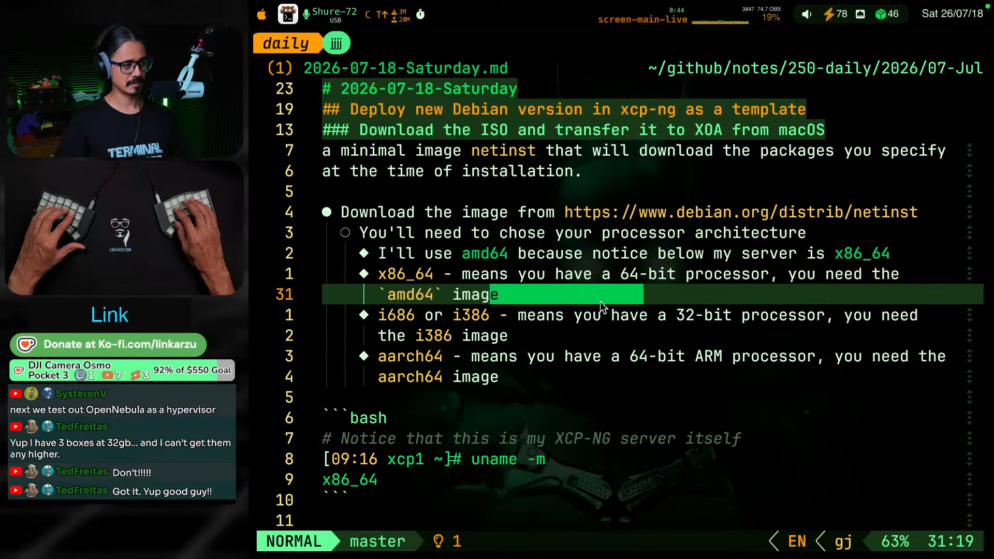
key(k)
key(k)
key(k)
key(j)
key(j)
key(j)
key(j)
key(j)
key(j)
key(j)
key(j)
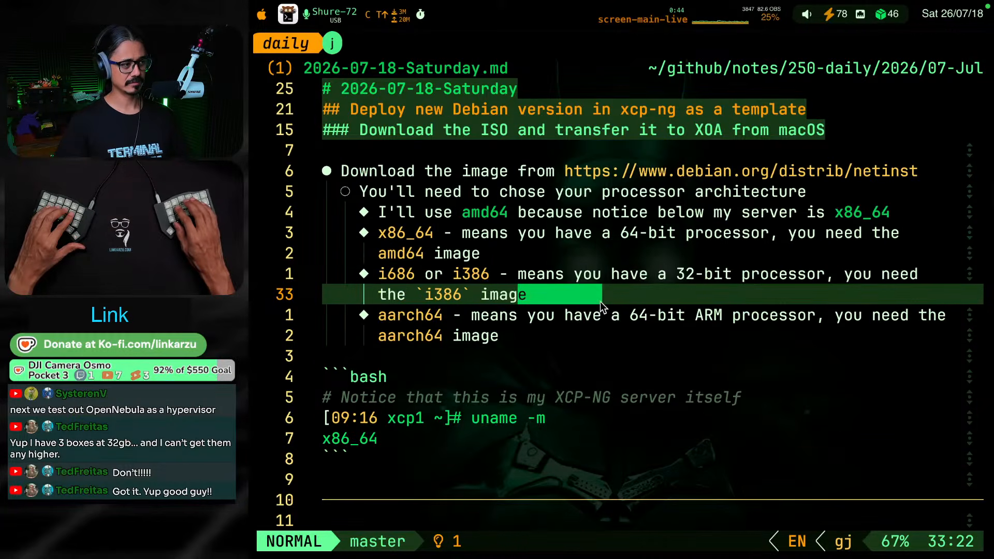
key(j)
key(j)
key(j)
key(j)
key(j)
key(j)
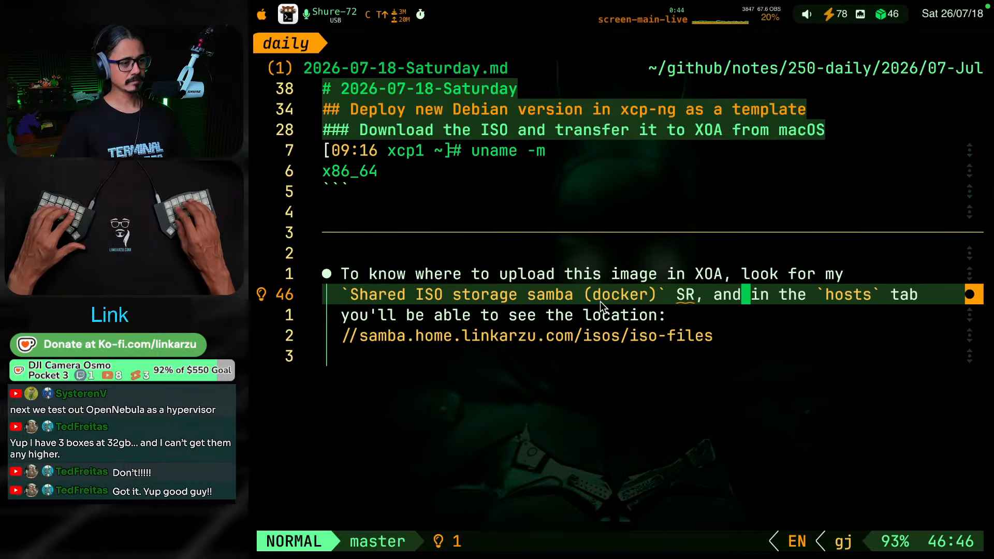
Add a bullet below the samba location, beginning "So in finder just do `cmd+k` and"
key(j)
key(j)
text(o)
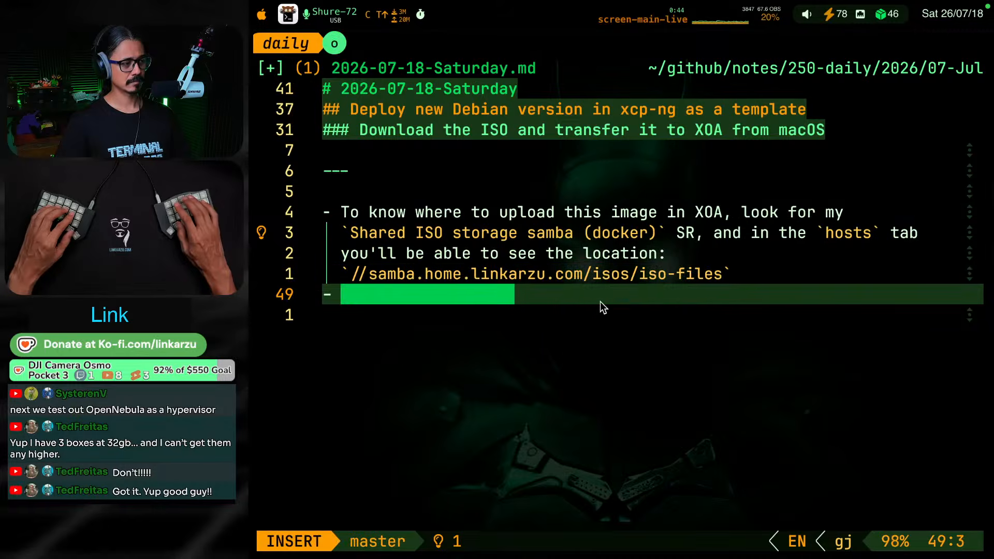
text(So in Find)
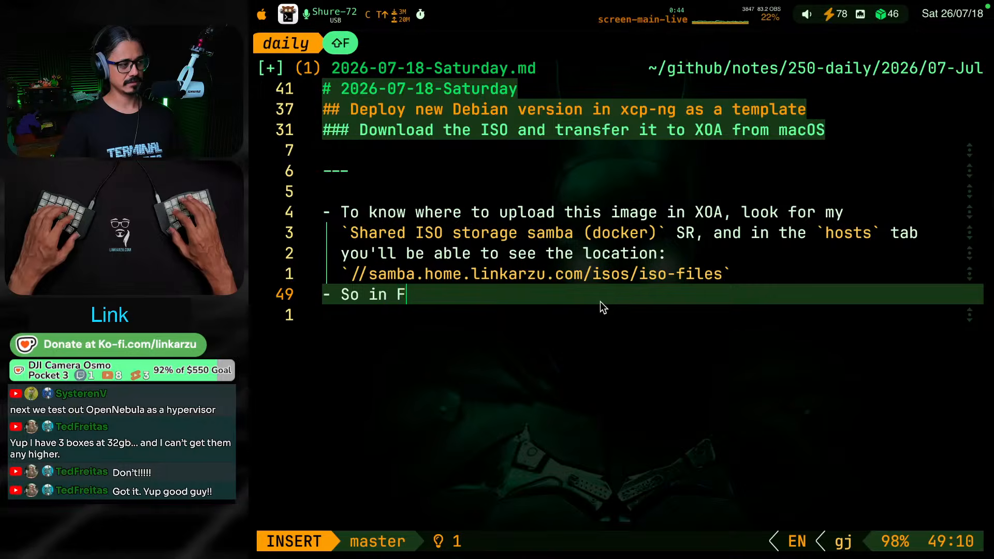
key(BackSpace)
key(BackSpace)
key(BackSpace)
key(BackSpace)
text(finde to)
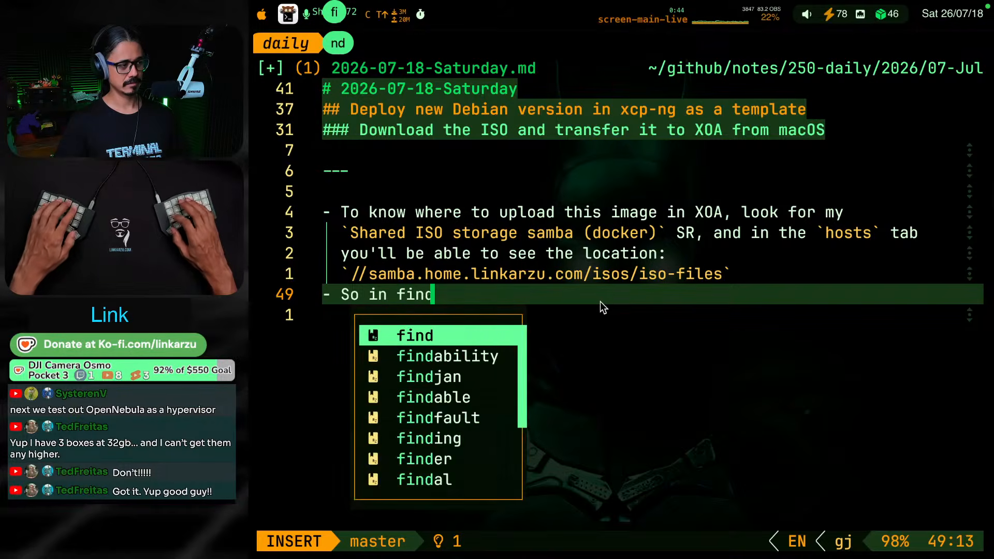
key(BackSpace)
key(BackSpace)
key(BackSpace)
text(r just d)
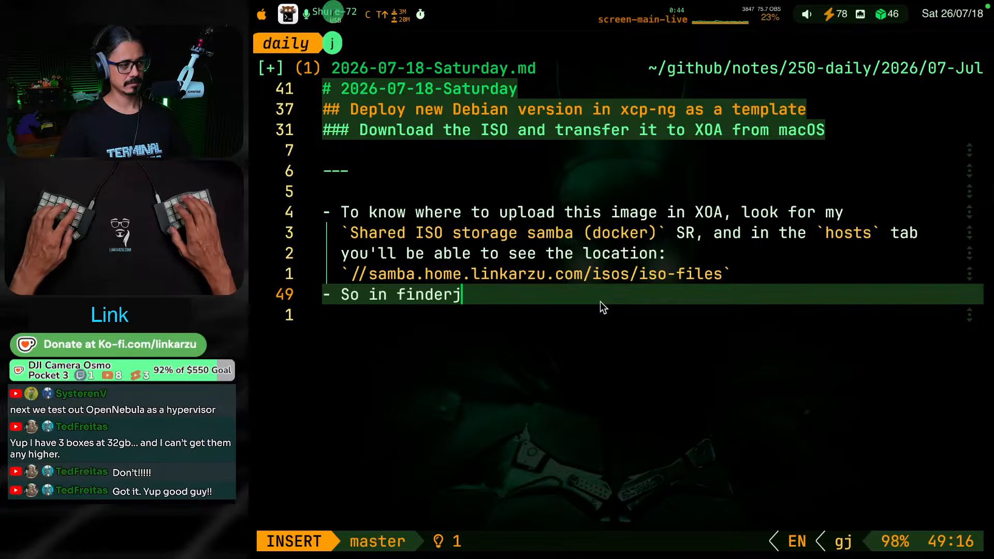
text(o)
key(BackSpace)
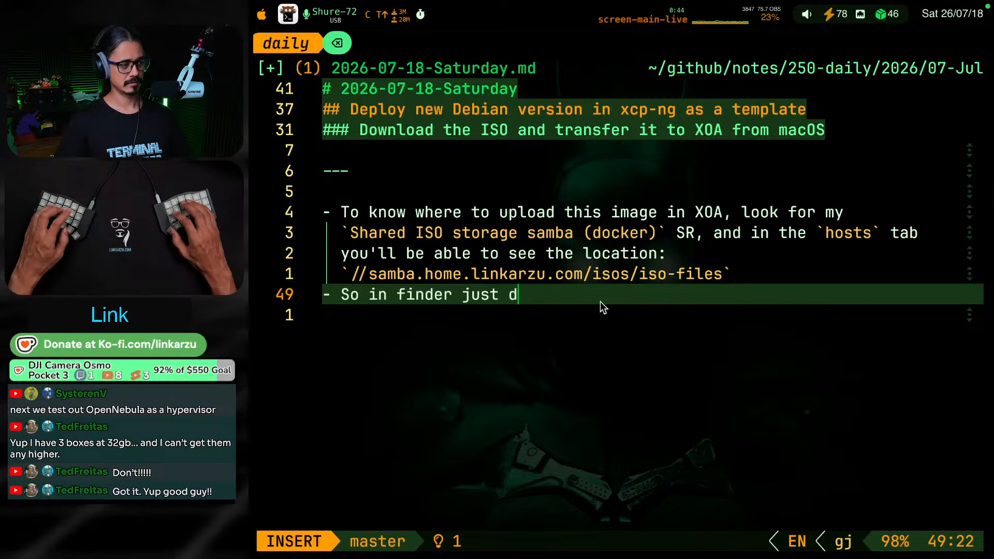
text(o "c)
key(BackSpace)
key(BackSpace)
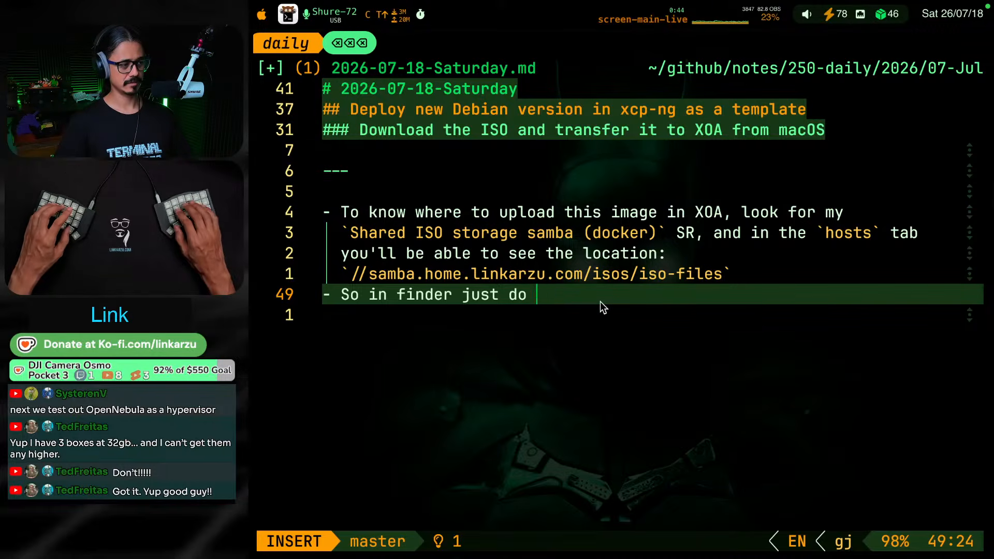
text(`cmd+k` and )
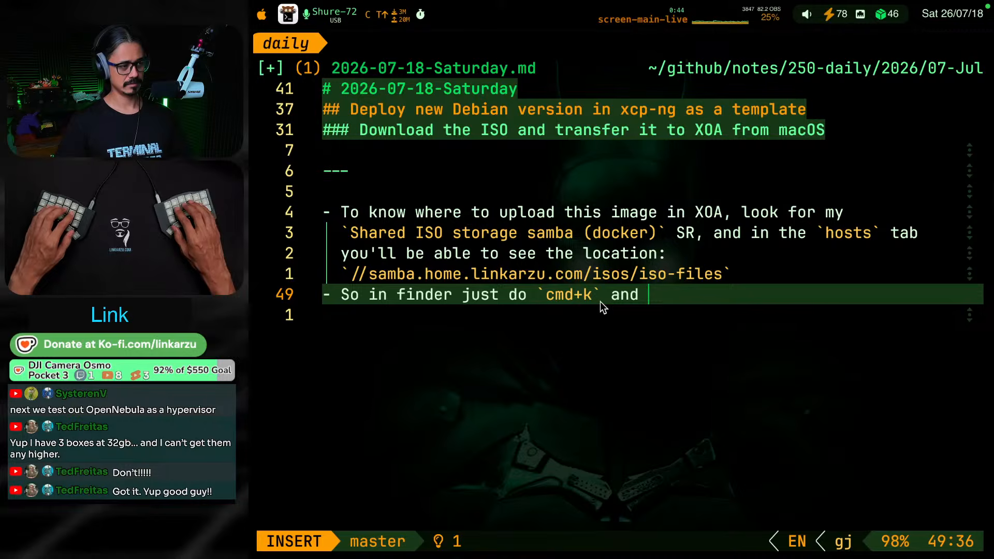
text(add this loati)
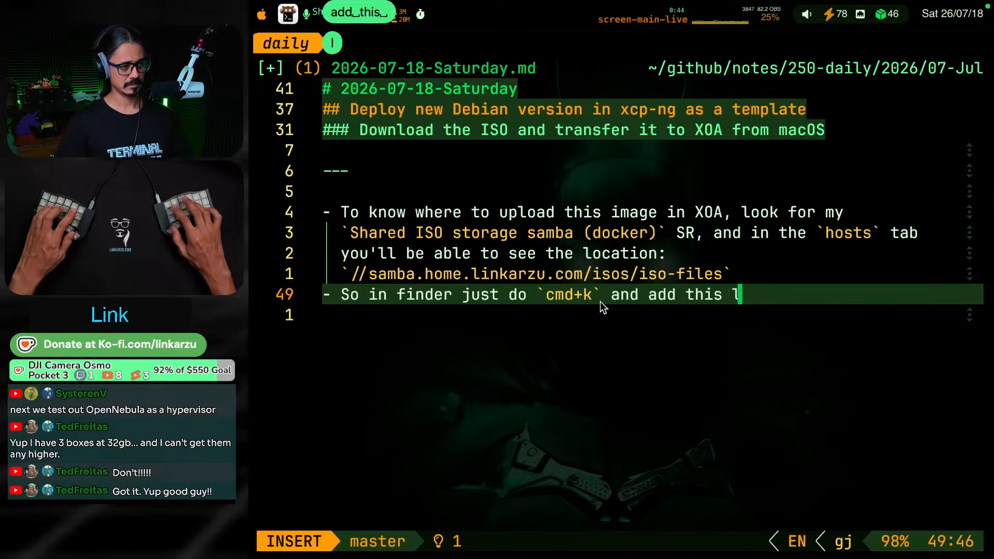
Continue the Finder bullet with "add this location" and open an inline code span after it
key(Tab)
key(BackSpace)
key(BackSpace)
key(BackSpace)
key(BackSpace)
key(BackSpace)
key(BackSpace)
key(BackSpace)
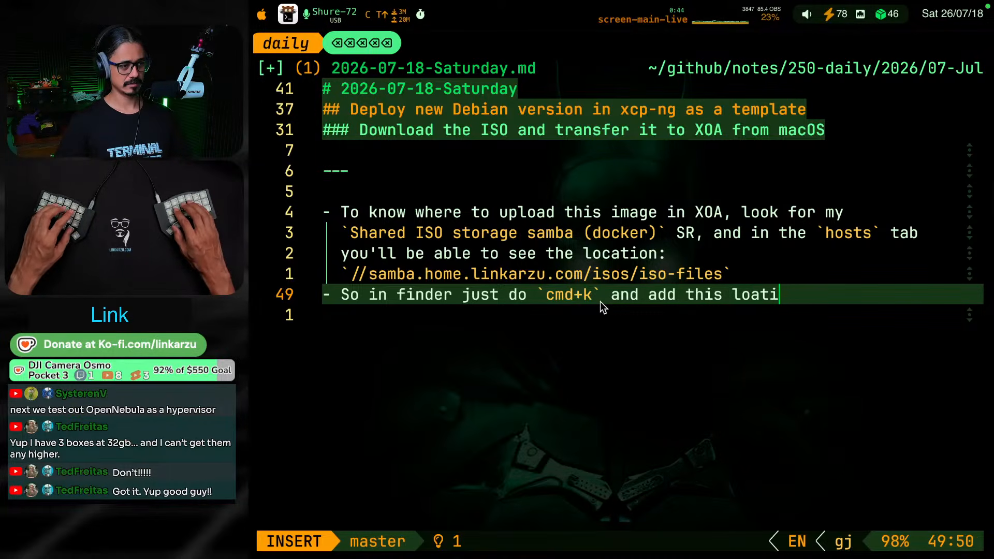
text(cation `)
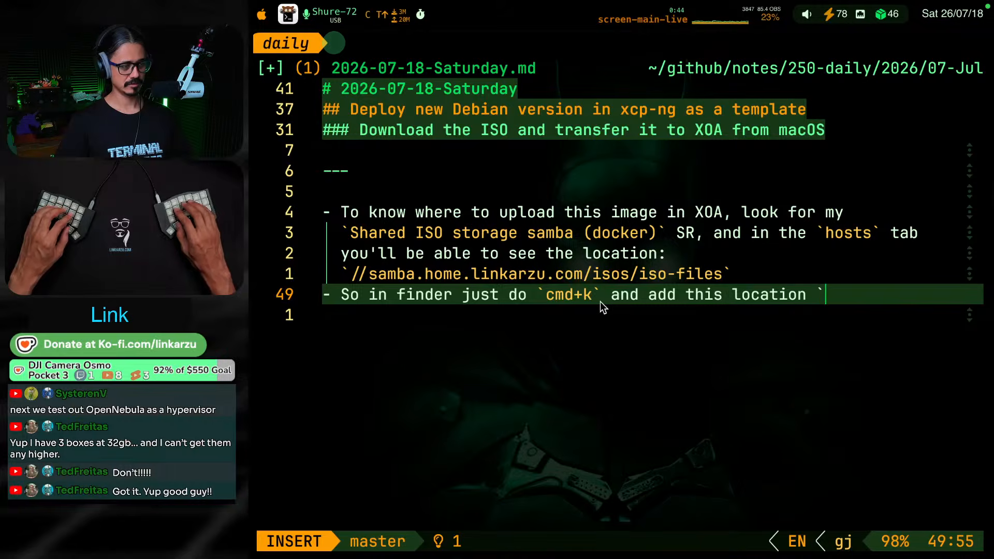
Switch to Finder and copy the address smb://samba.home.linkarzu.com/isos/iso-files from the Connect to Server window, closing that window
key(super+Tab)
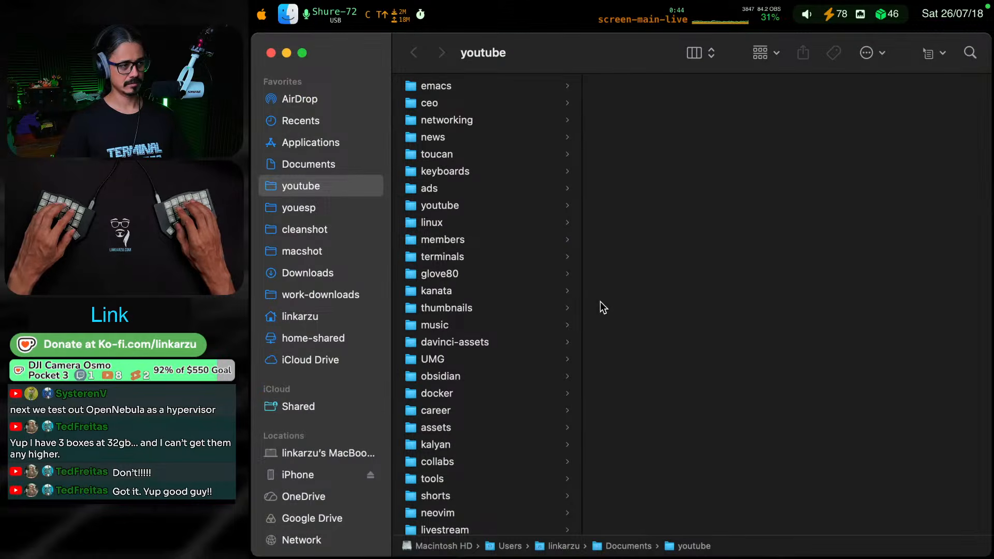
key(super+k)
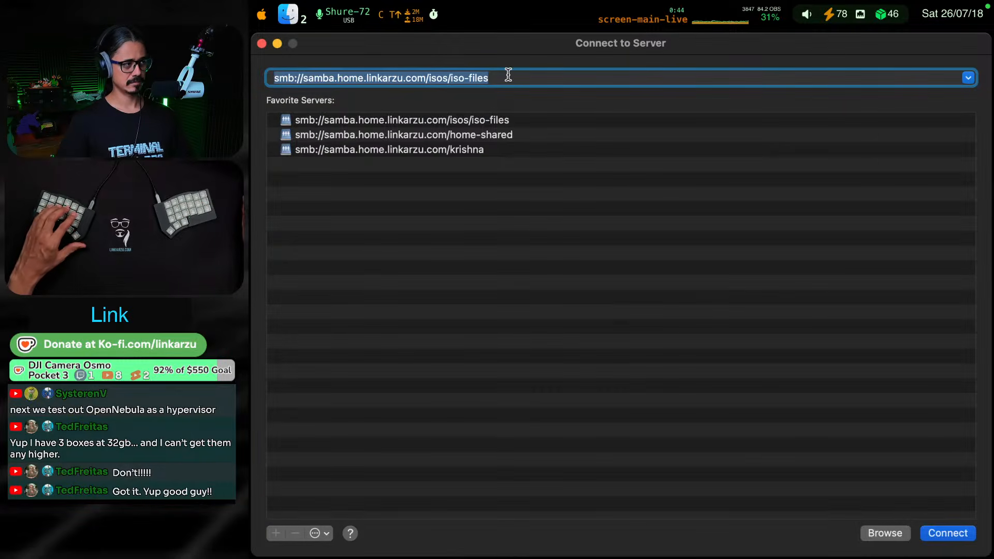
key(super+c)
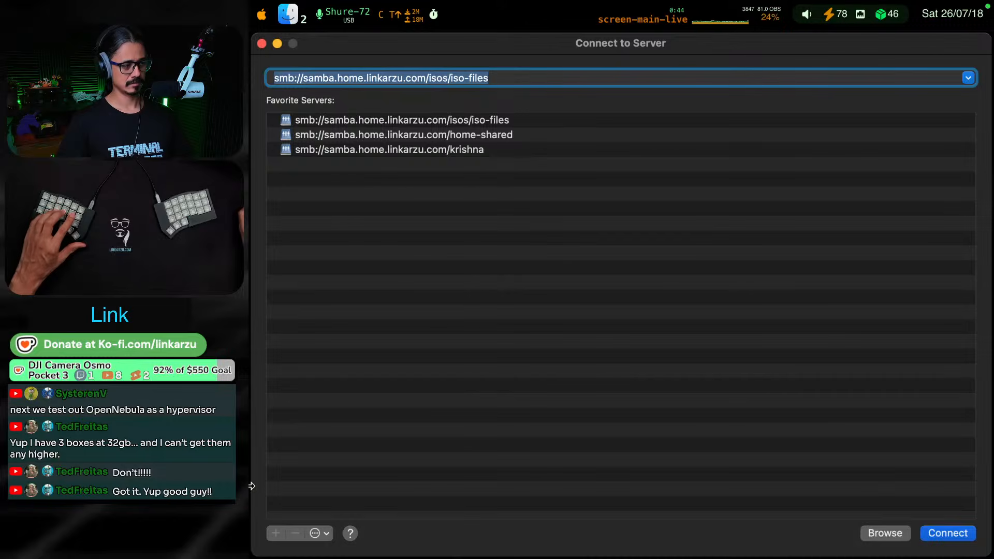
click(262, 43)
Switch back to the daily note, paste the samba address as inline code in the Finder bullet, and save the note
key(super+Tab)
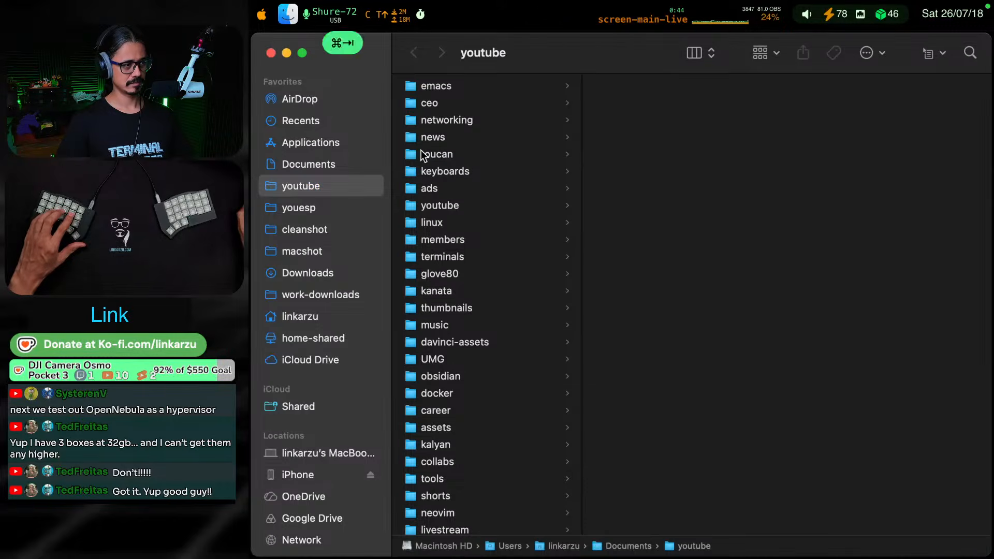
key(super+v)
text(`)
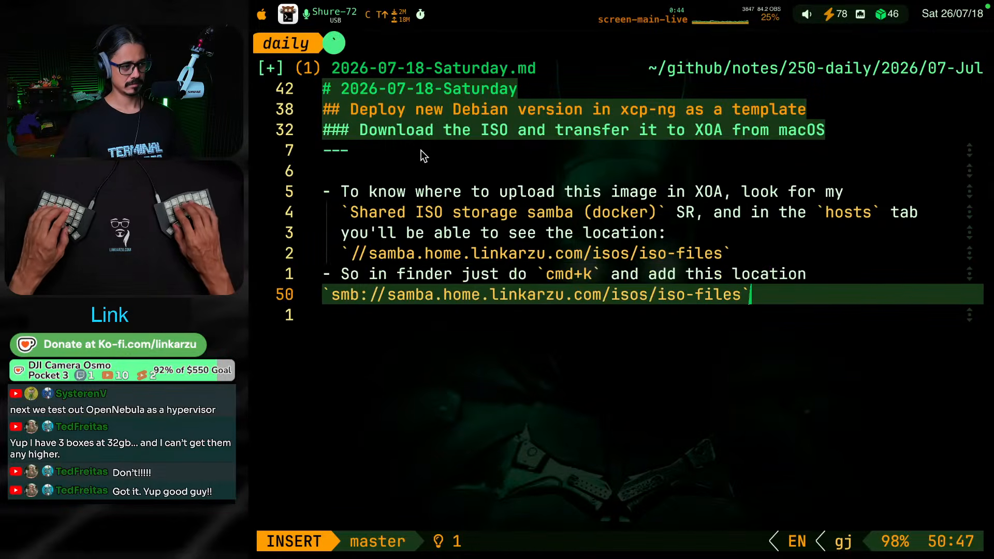
key(Escape)
key(g)
key(k)
key(g)
key(k)
key(g)
key(j)
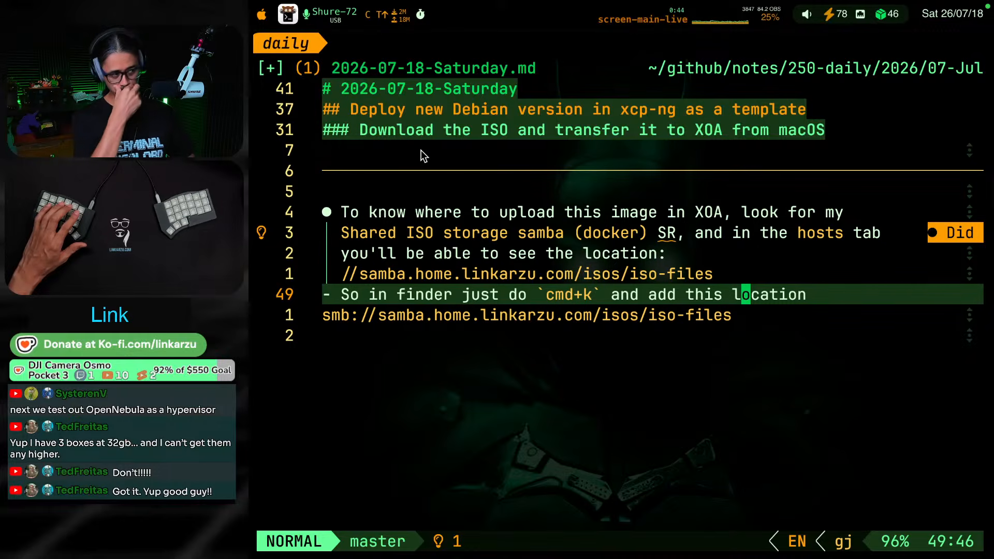
key(ctrl+s)
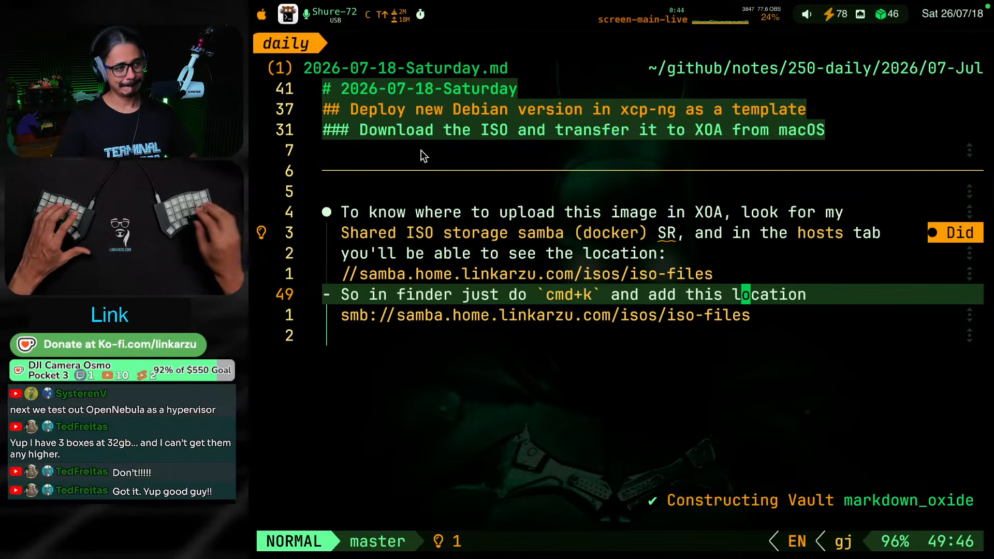
Add a final bullet reading "Transfer your ISO and you're good"
text(jo)
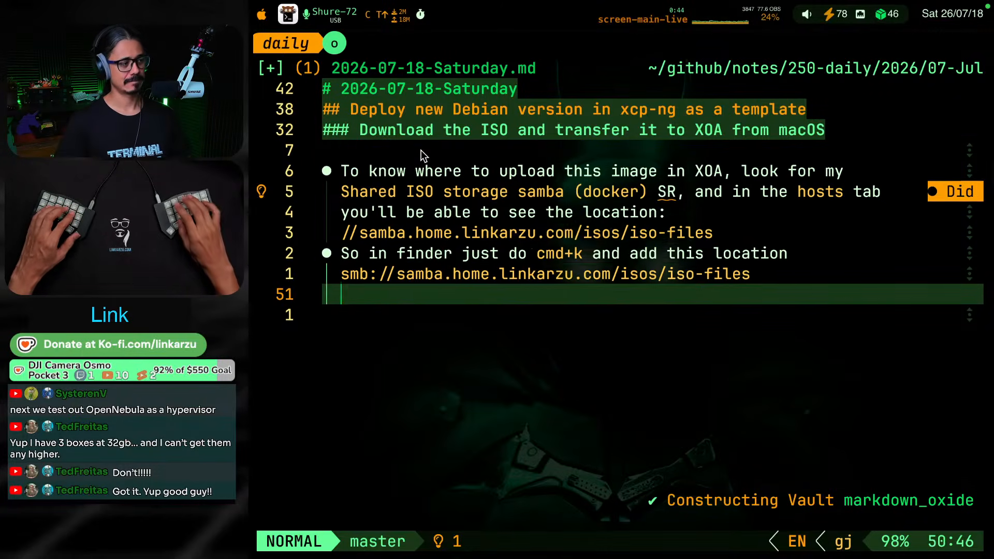
text(Trna)
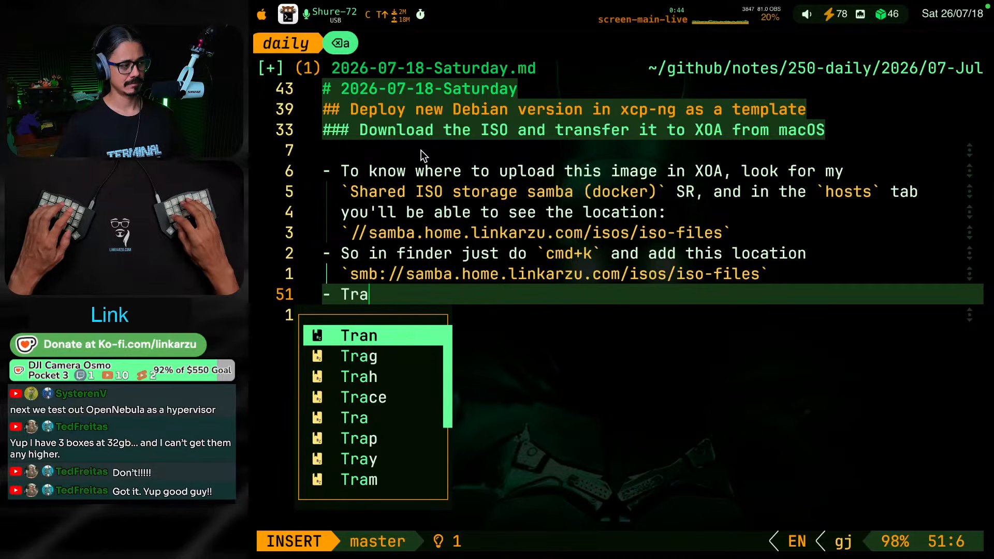
text(nsfer your ISO )
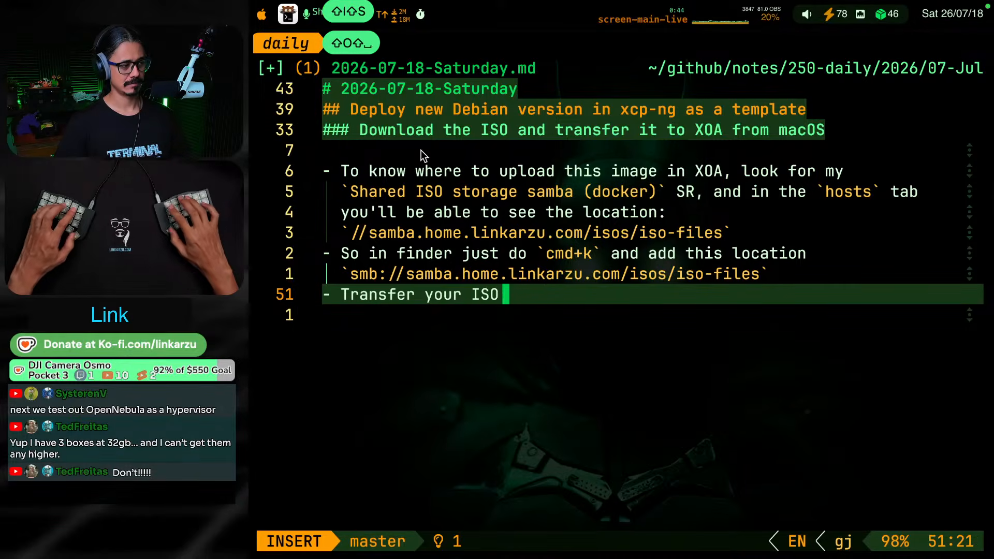
text(and you're good)
key(Escape)
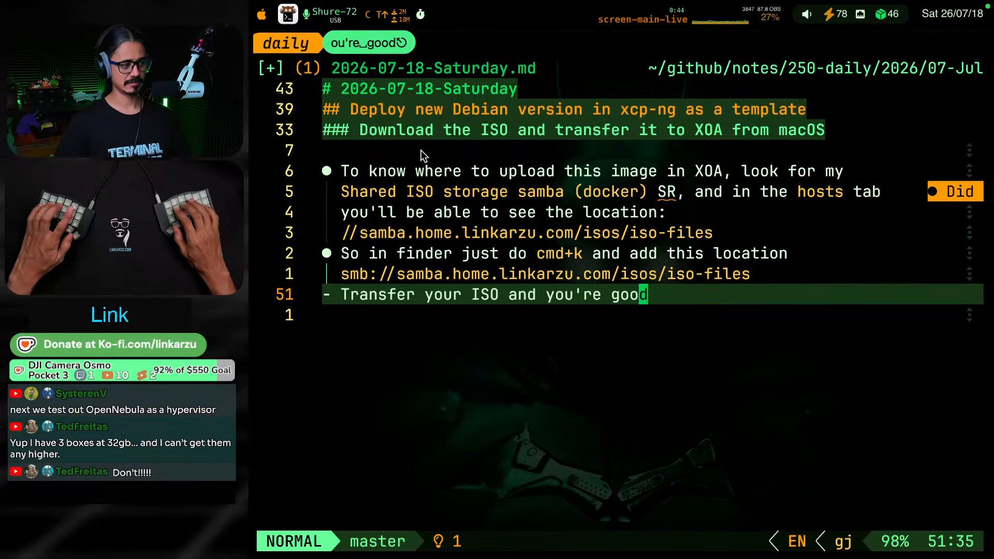
Reread the closing bullets about the XOA upload location, the Finder connection and the ISO transfer
key(k)
key(k)
key(j)
key(k)
key(k)
key(k)
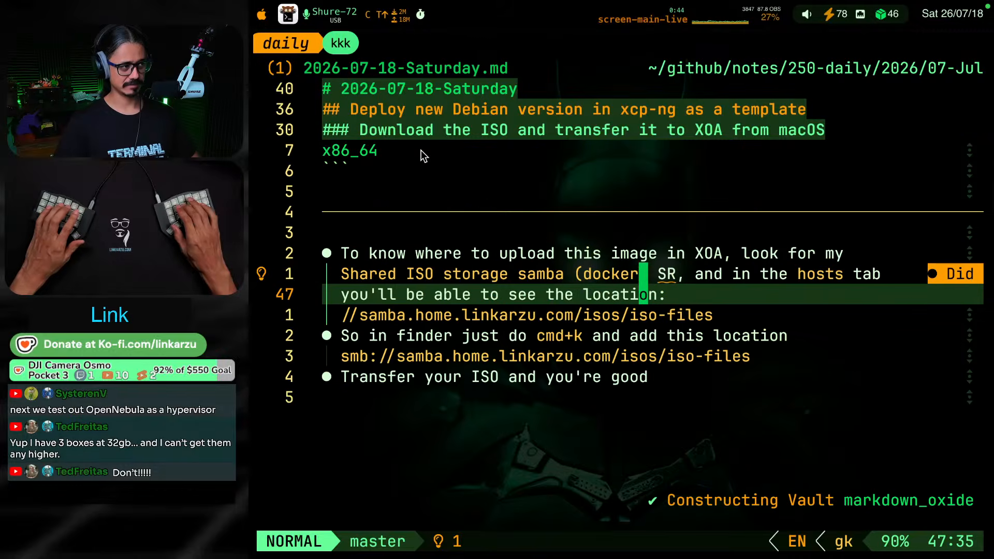
key(j)
key(j)
key(j)
key(j)
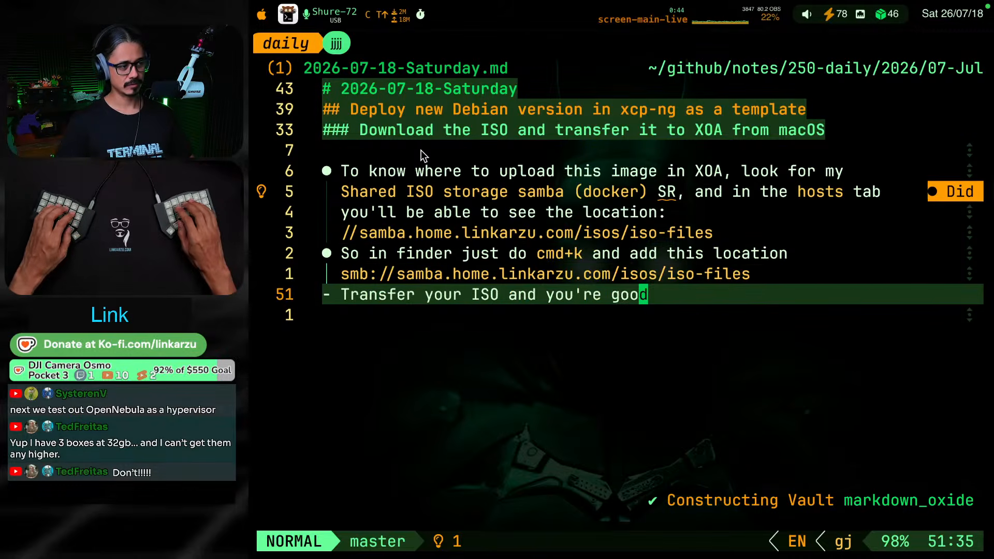
Switch to Finder, connect to smb://samba.home.linkarzu.com/isos/iso-files, and select debian-13.6.0-amd64-netinst.iso in the wider file column
key(ctrl+shift+F12)
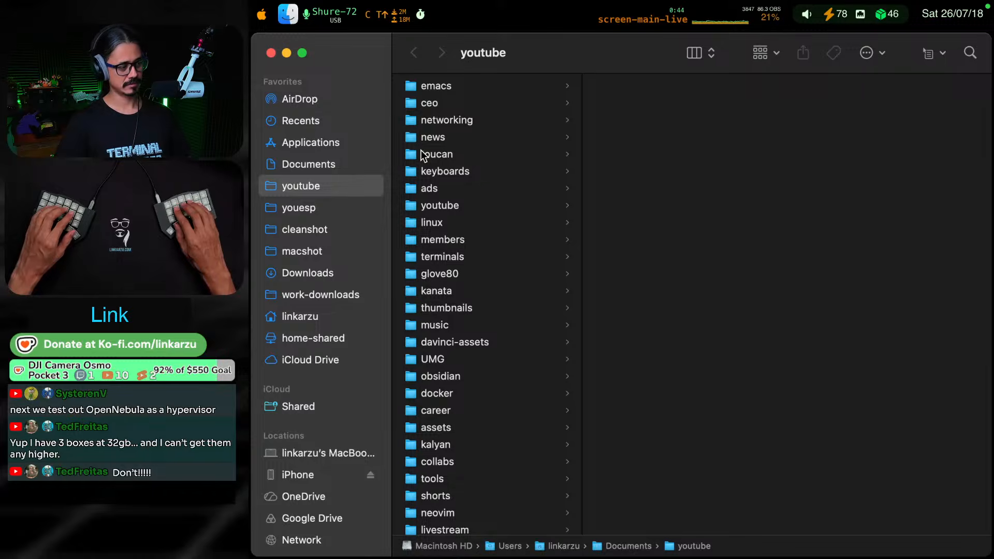
key(k)
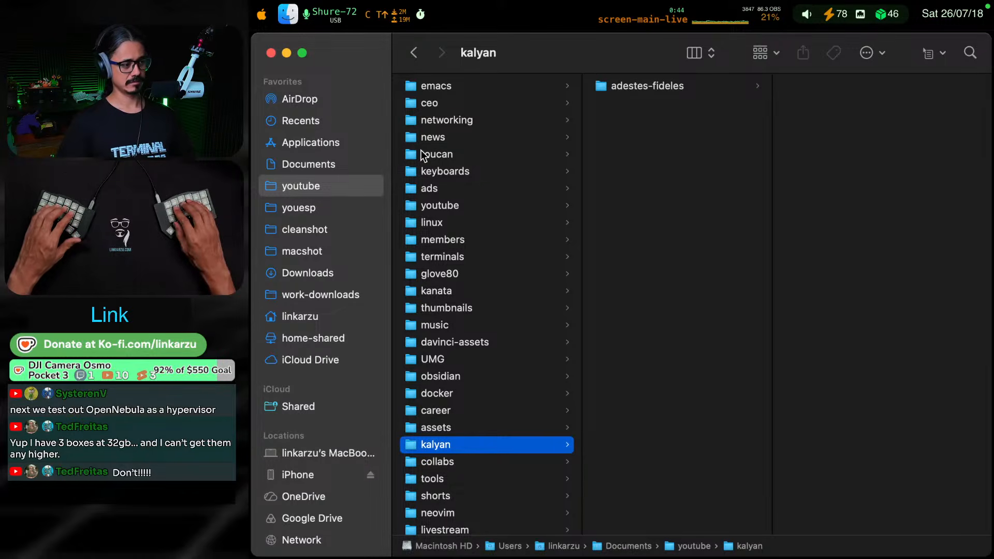
key(super+k)
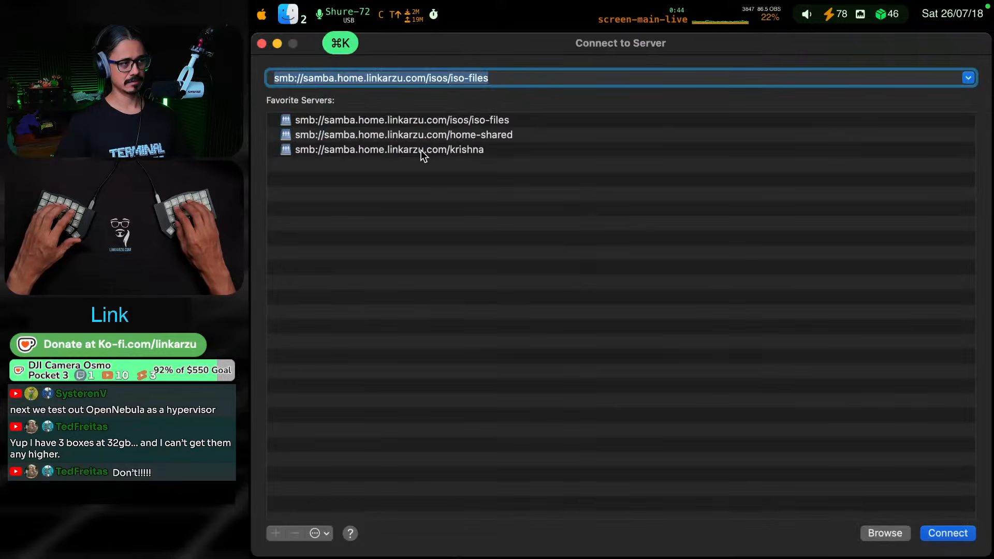
click(958, 534)
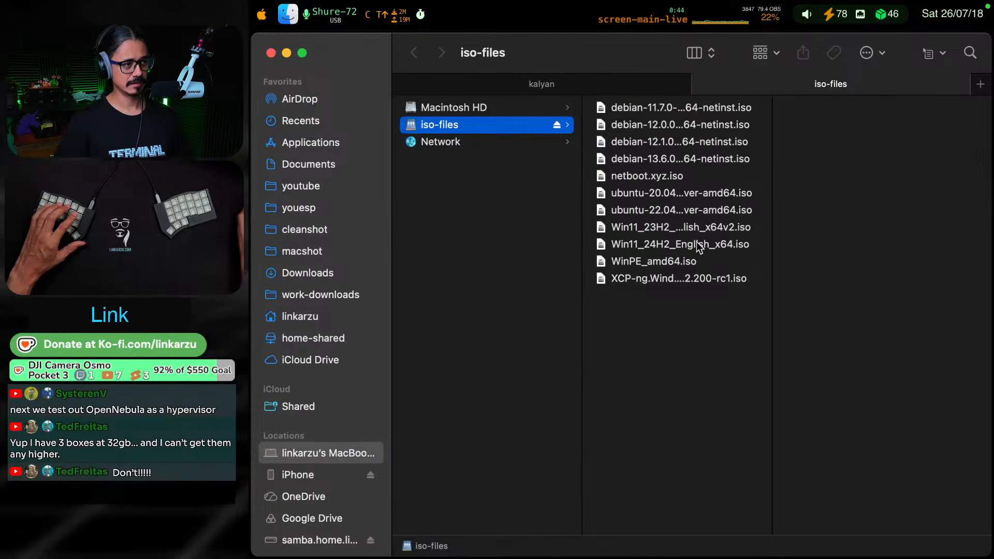
drag(772, 155, 812, 151)
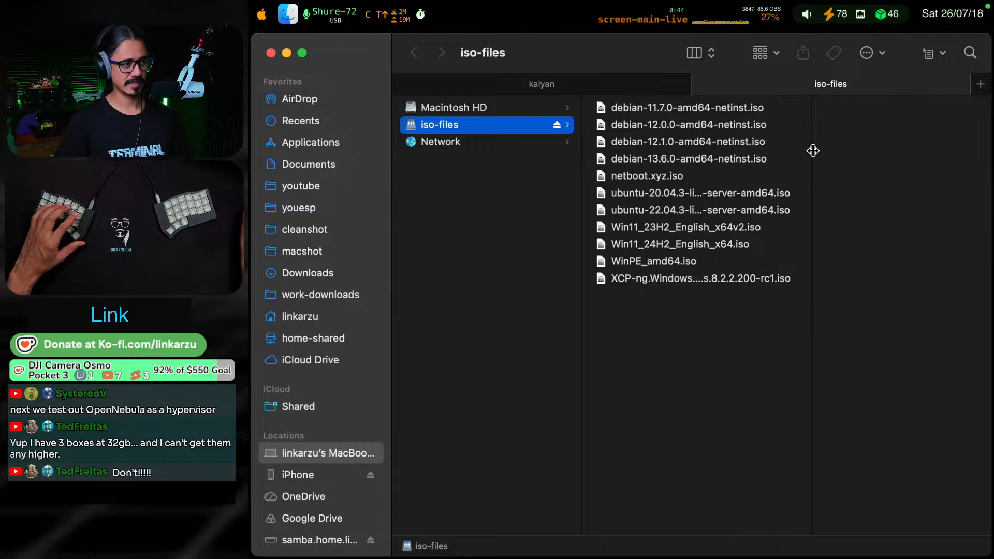
click(662, 159)
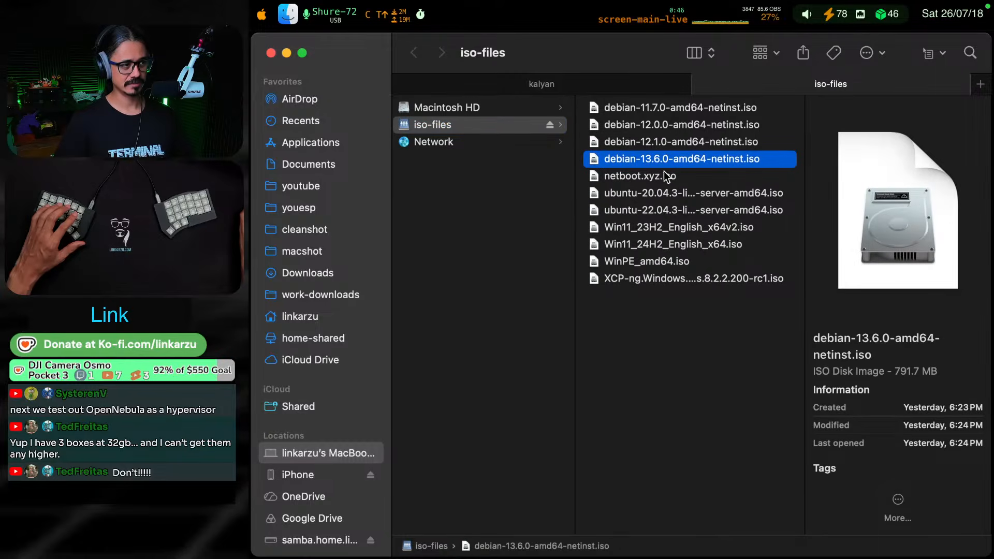
Switch to Xen Orchestra in the browser and view the disks of the Shared ISO storage samba (docker) repository
key(super+Tab)
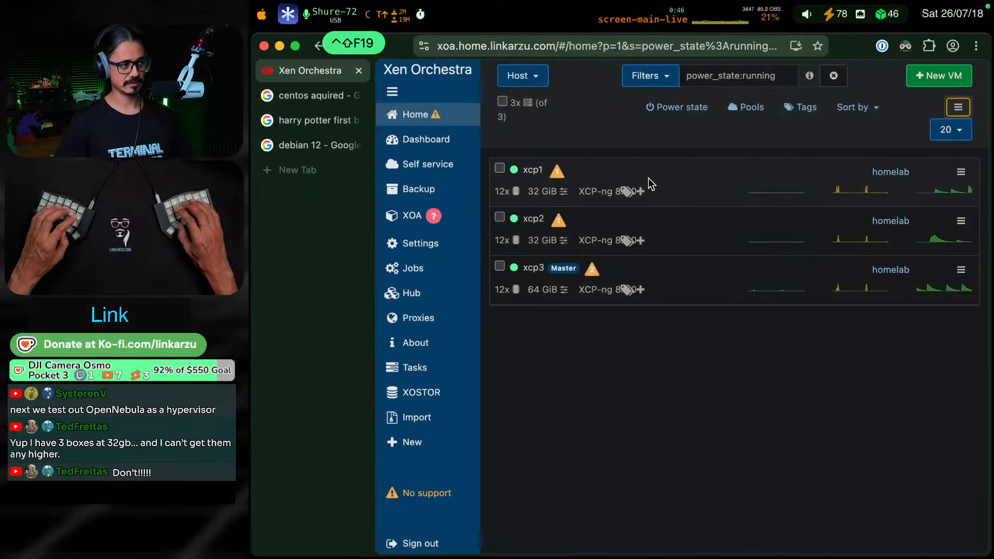
mouse_move(423, 139)
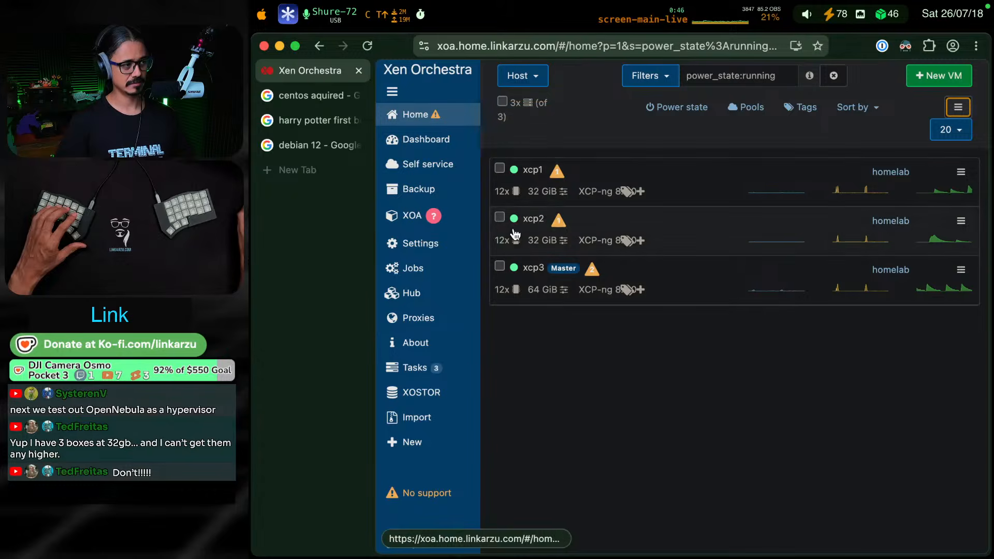
mouse_move(449, 118)
click(523, 211)
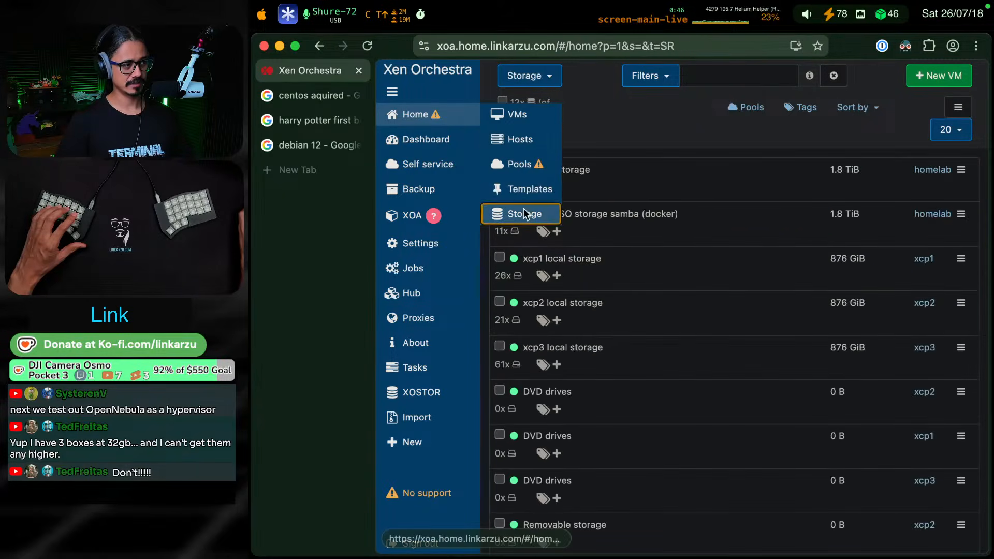
click(621, 222)
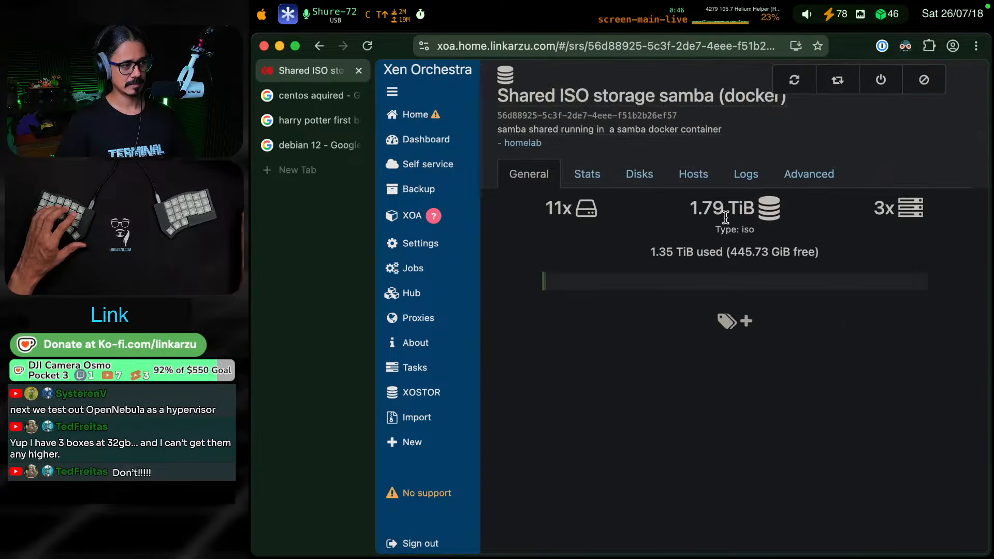
click(645, 178)
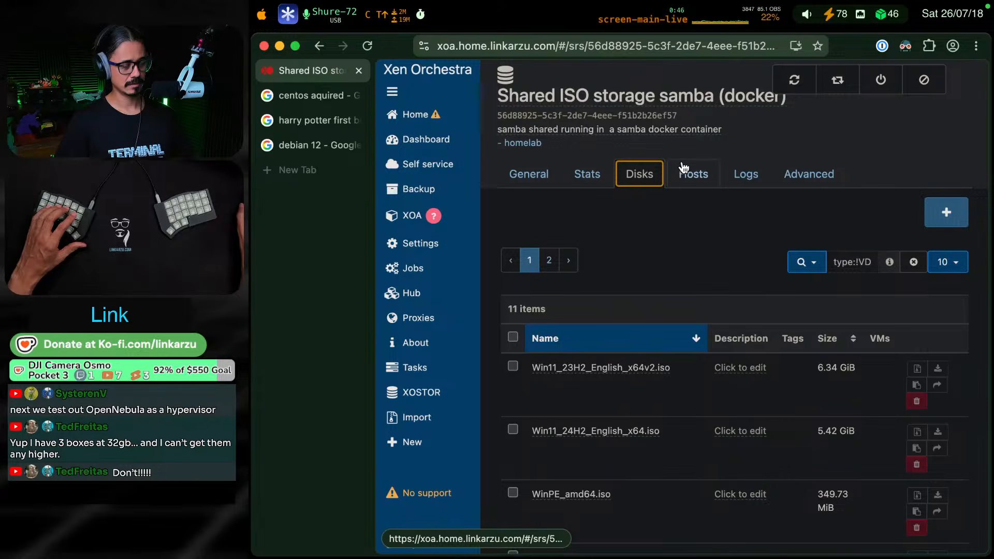
Switch to the Debian.md note in the terminal and look through its Download section and the headings that follow
key(super+Tab)
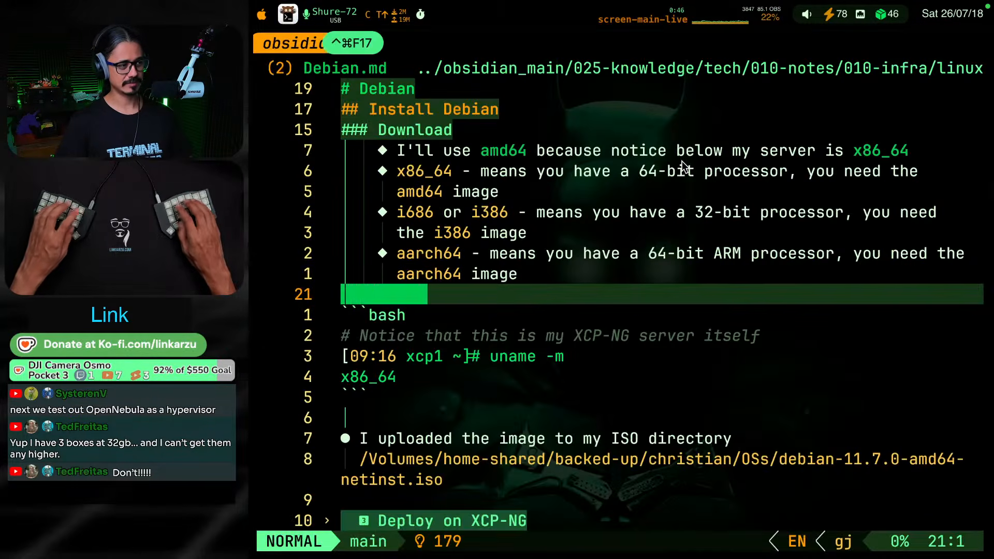
key(k)
key(j)
key(k)
key(j)
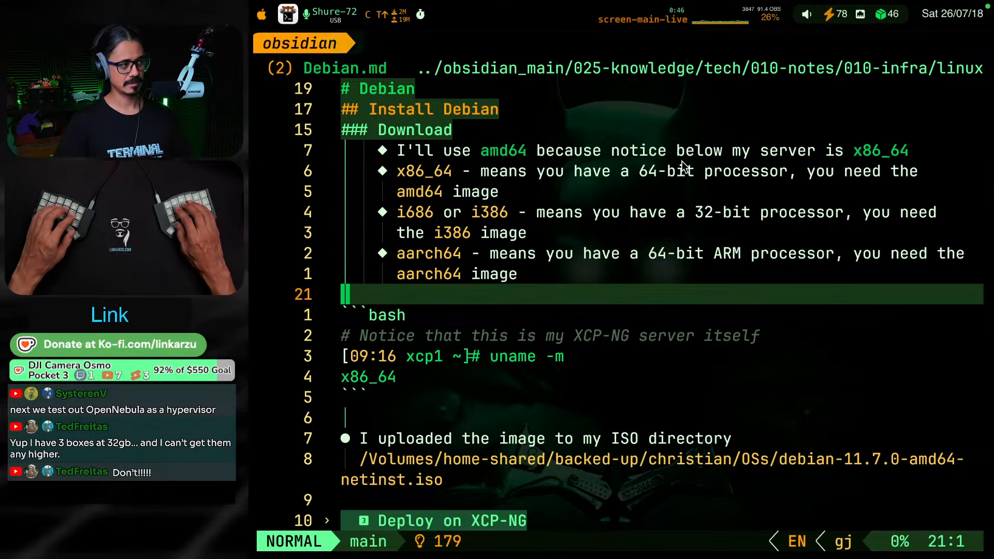
key(ctrl+super+F17)
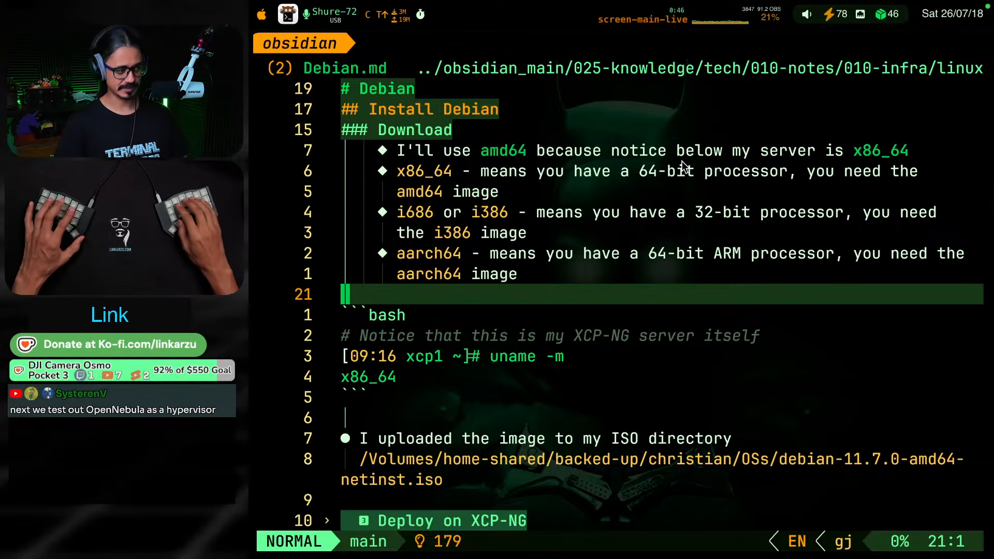
key(k)
key(j)
key(k)
key(j)
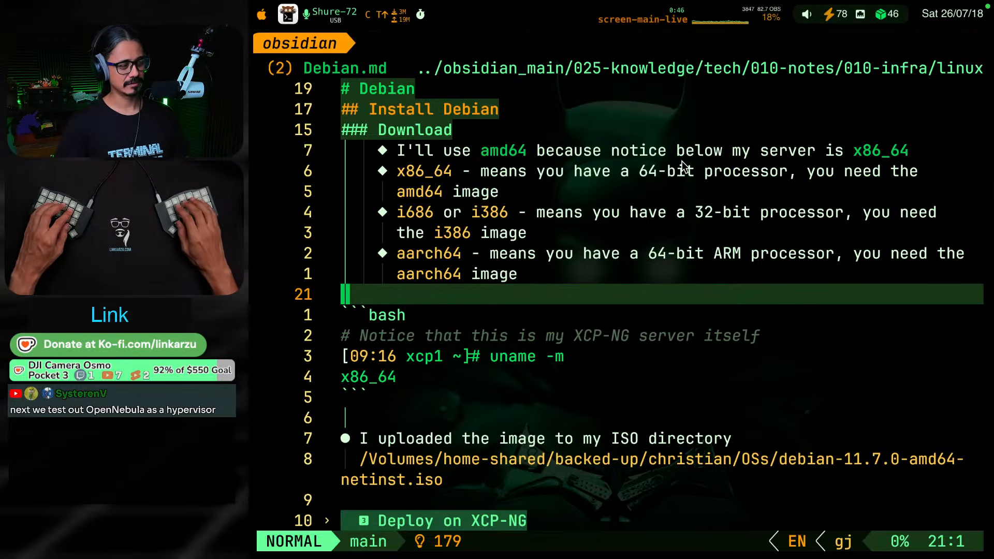
key(j)
key(j)
key(j)
key(j)
key(j)
key(j)
key(j)
key(j)
key(j)
key(j)
key(j)
key(j)
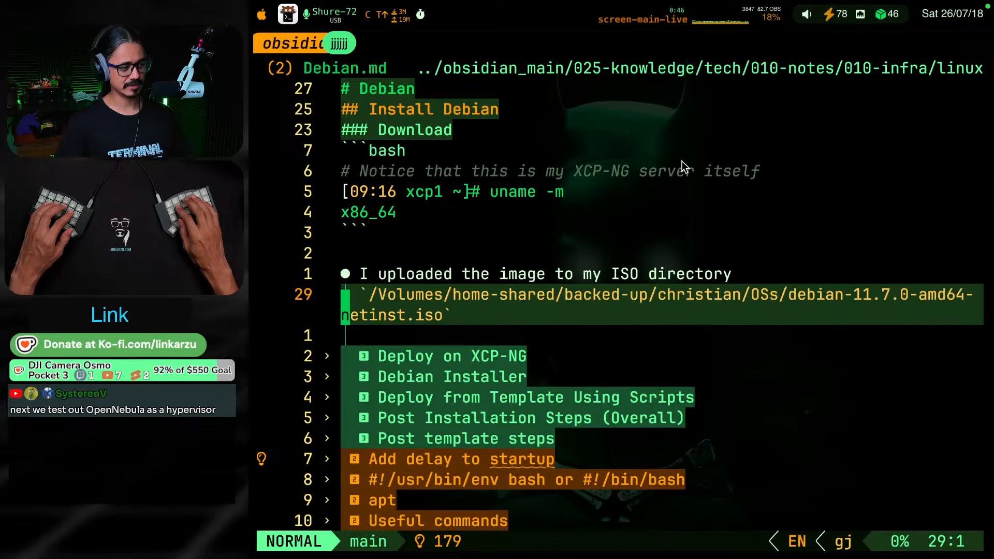
key(j)
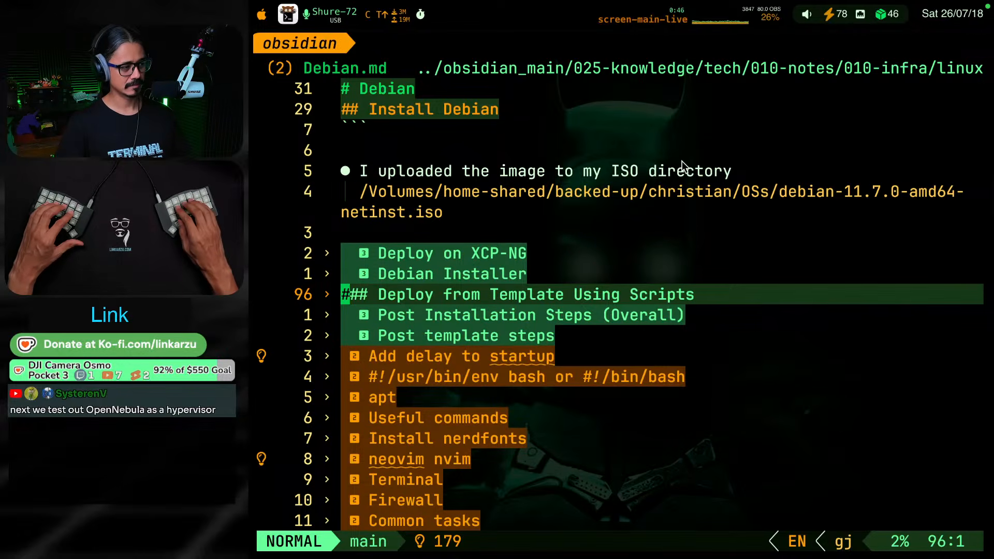
Return to the Download section, look through it, and unfold the Deploy on XCP-NG section below it
key(k)
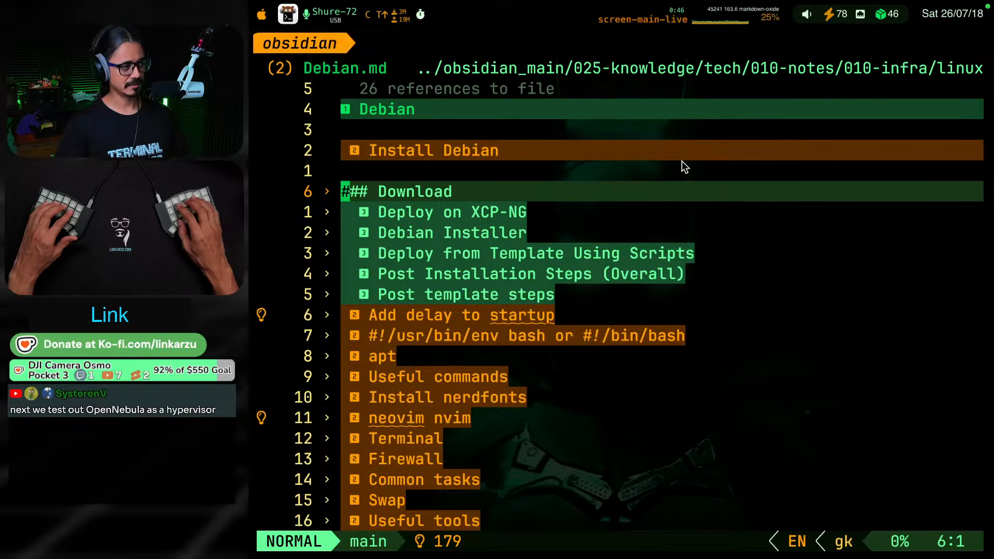
key(j)
key(j)
key(j)
key(ctrl+d)
key(ctrl+d)
key(ctrl+d)
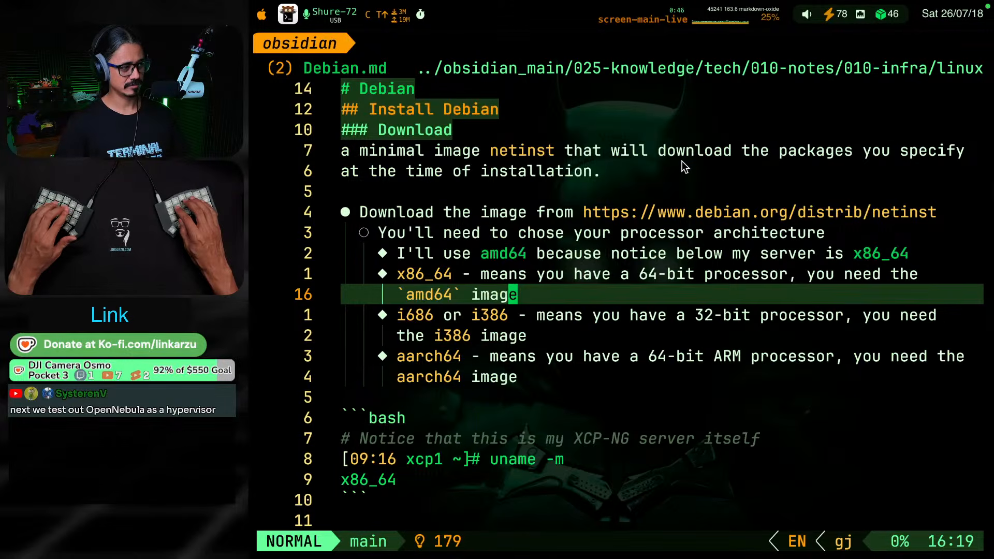
key(k)
key(z)
key(o)
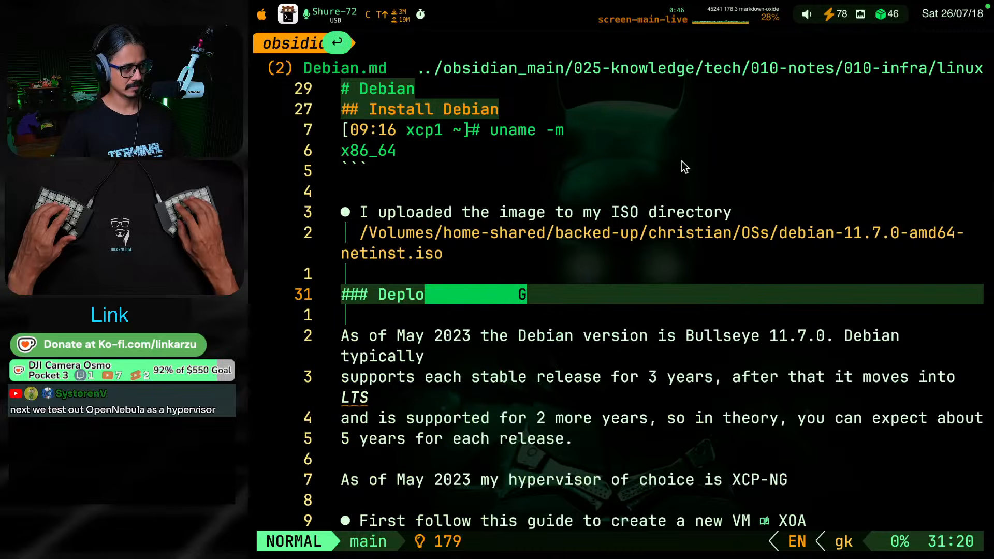
Read the Deploy on XCP-NG section down to the Debian Installer heading
key(j)
key(j)
key(j)
key(j)
key(j)
key(j)
key(j)
key(j)
key(j)
key(j)
key(j)
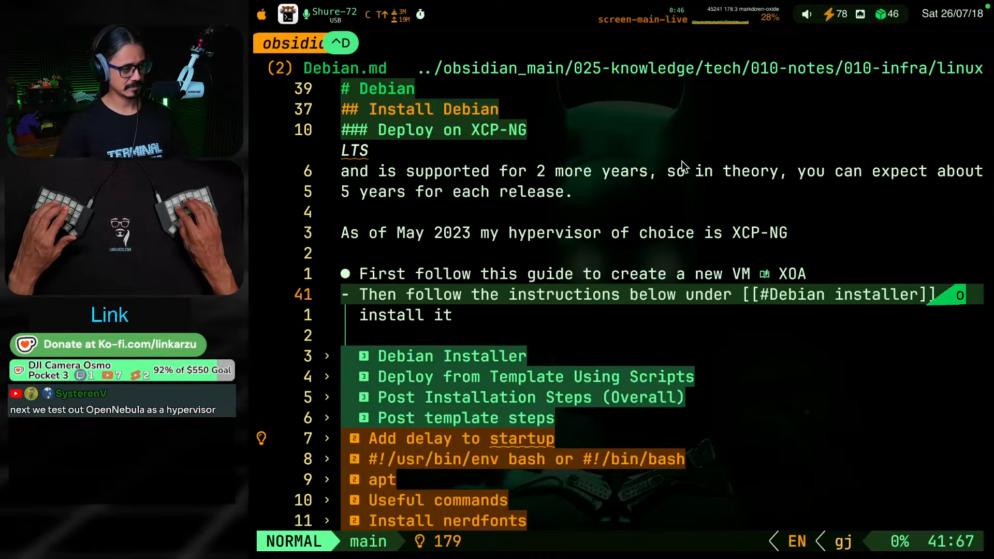
key(j)
key(j)
key(j)
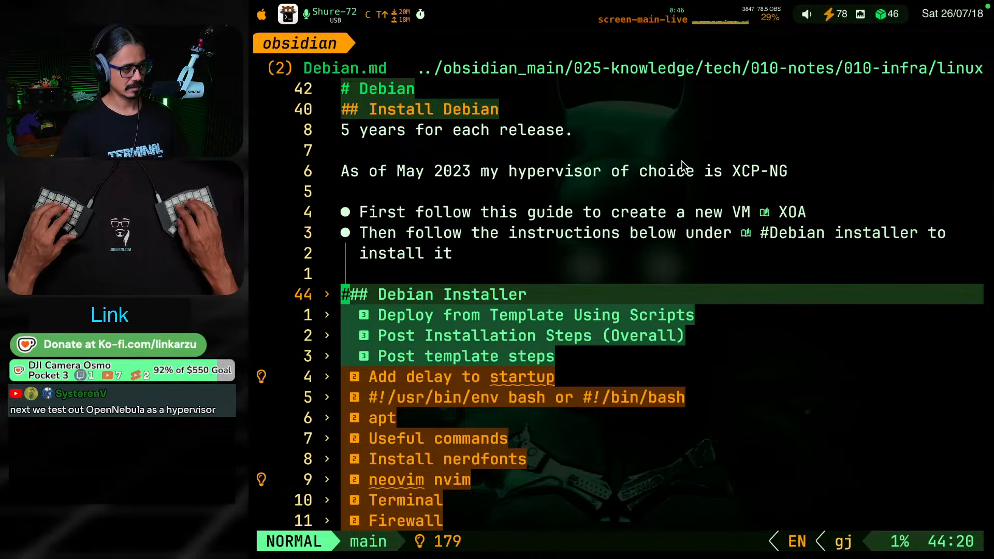
key(j)
key(j)
key(j)
Go back over the Debian support-period notes and stop at the bullet linking to the XOA guide for creating a new VM
key(k)
key(k)
key(k)
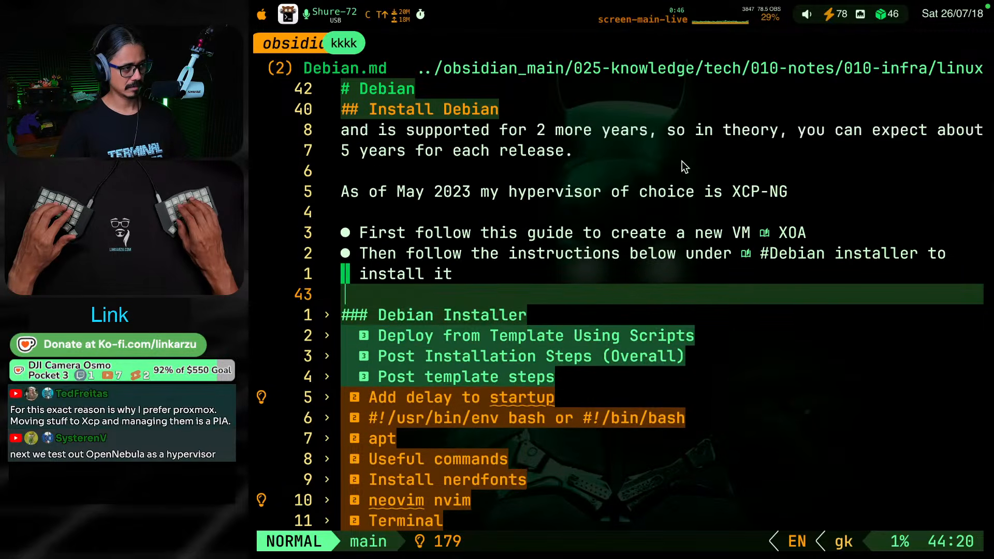
key(k)
key(k)
key(k)
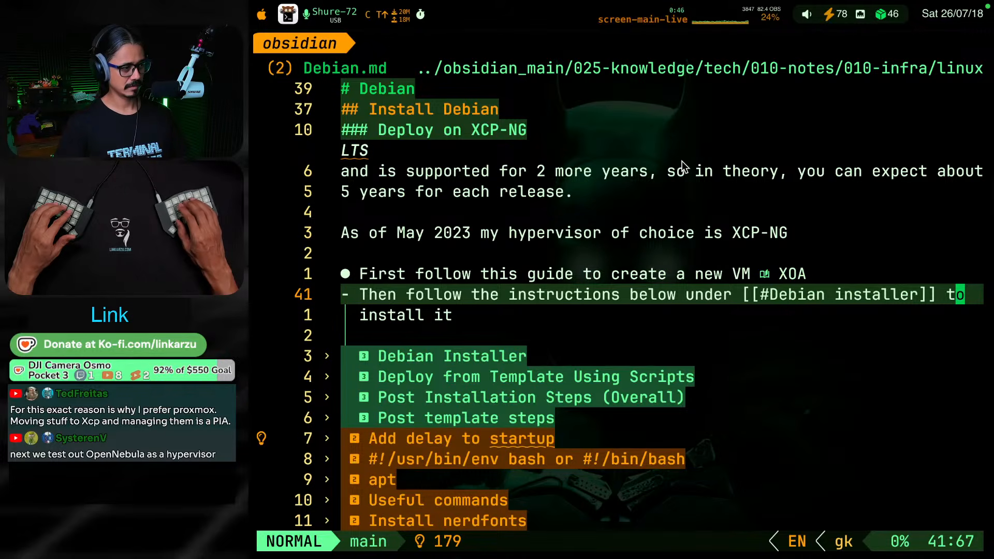
key(k)
key(k)
key(k)
key(k)
key(k)
key(k)
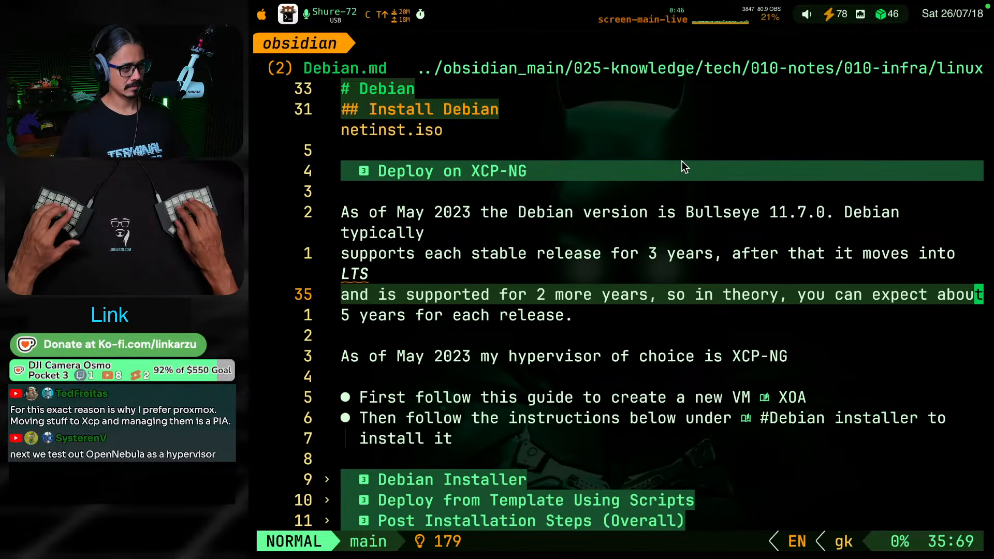
key(j)
key(j)
key(j)
key(j)
key(j)
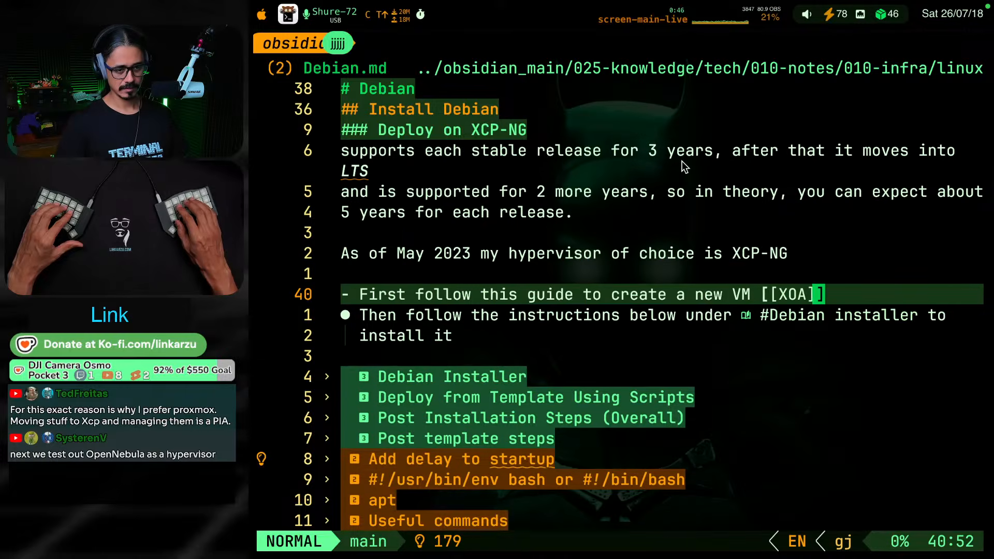
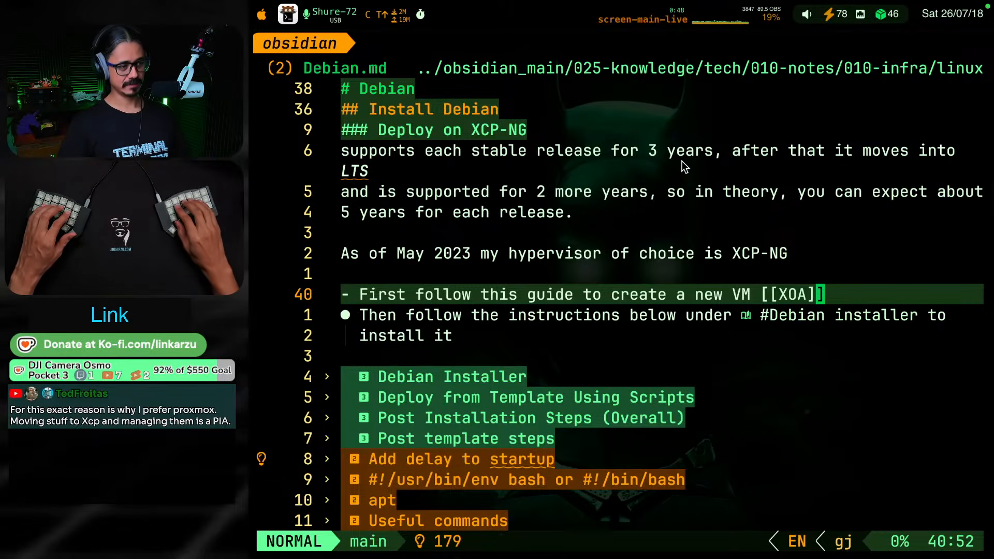
Look over the headings from Debian Installer to Post template steps, and go back up to the ISO directory path in the Download section
key(j)
key(j)
key(j)
key(j)
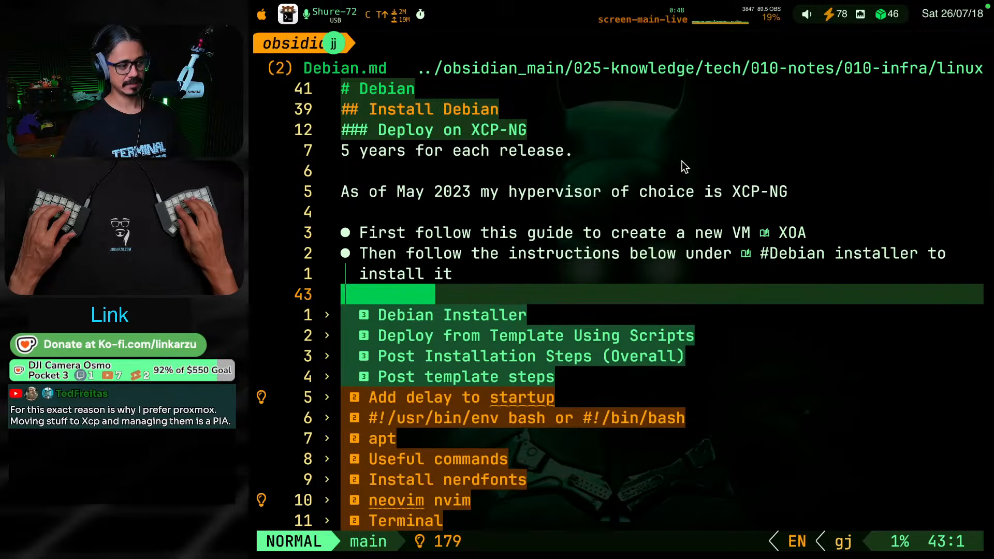
key(g)
key(j)
key(g)
key(j)
key(g)
key(j)
key(g)
key(j)
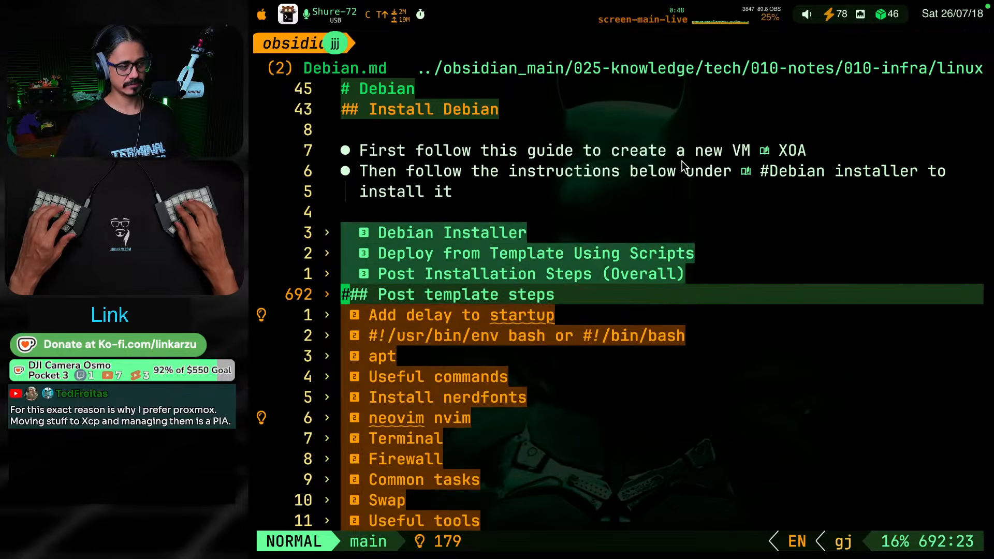
key(g)
key(k)
key(g)
key(k)
key(g)
key(k)
key(g)
key(k)
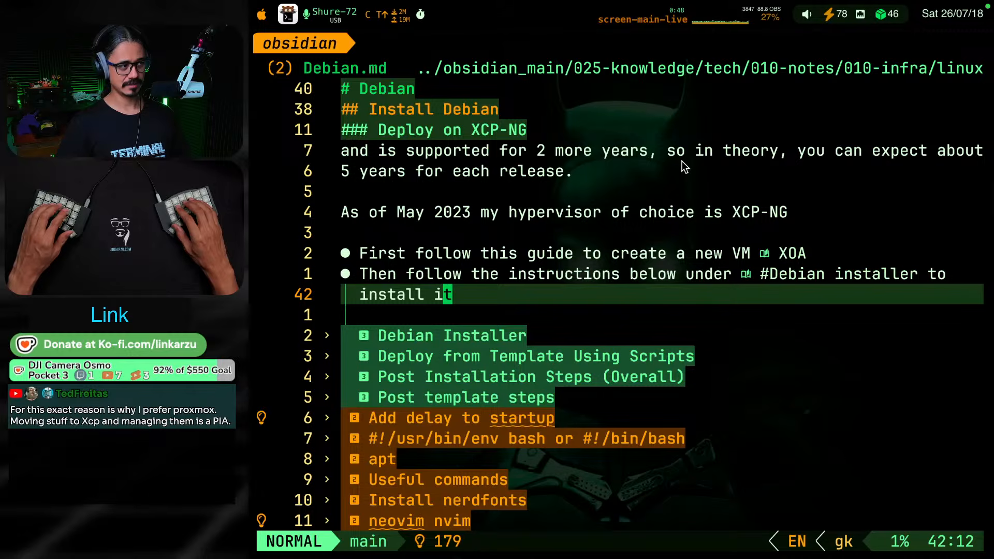
key(k)
key(k)
key(k)
key(k)
key(k)
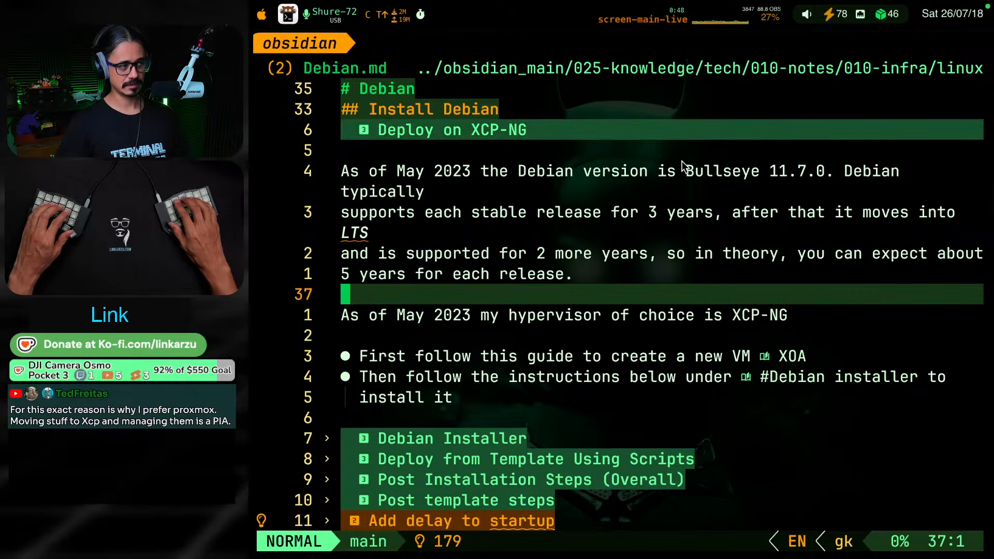
key(ctrl+u)
key(j)
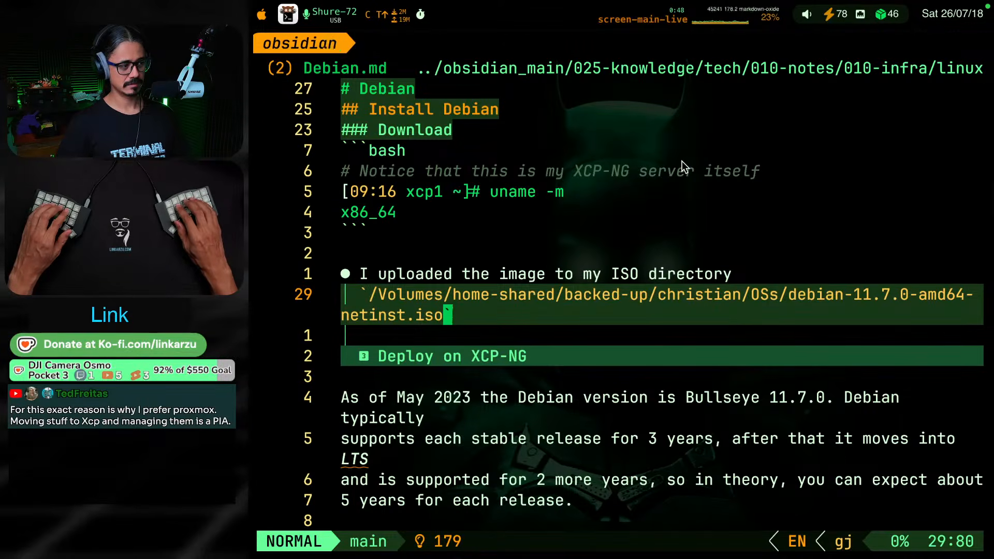
Reread the Deploy on XCP-NG section and continue down through the folded headings to Post template steps
key(j)
key(j)
key(j)
key(j)
key(j)
key(j)
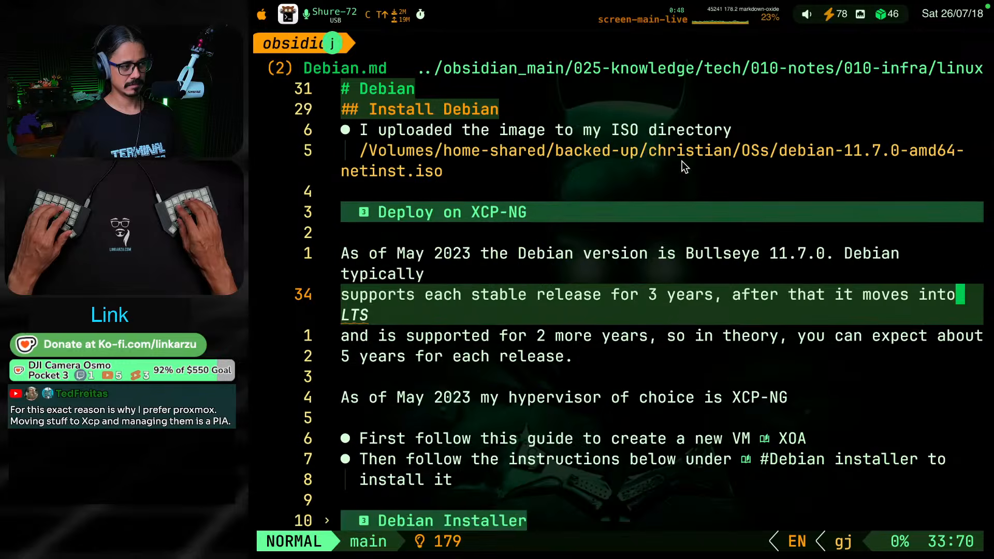
key(j)
key(j)
key(j)
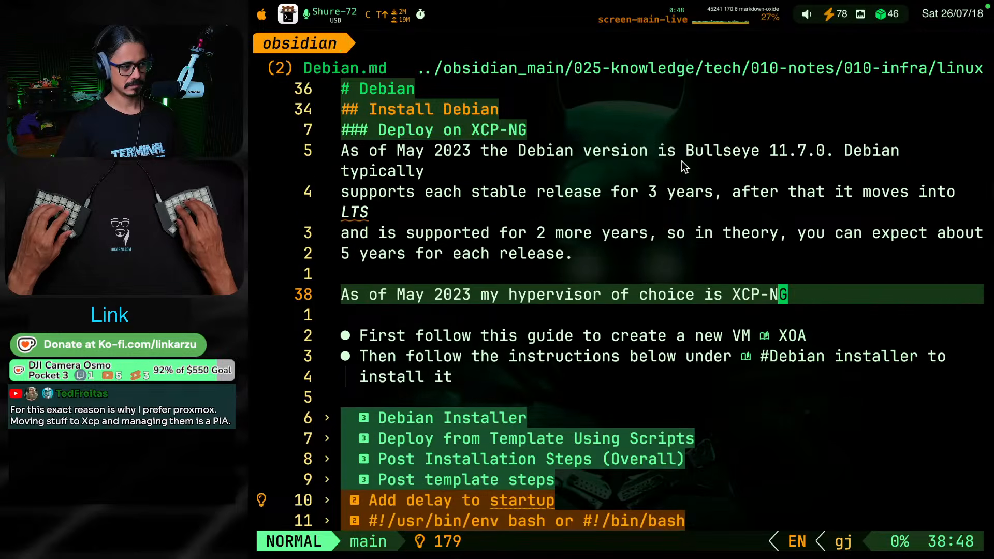
key(j)
key(j)
key(j)
key(j)
key(j)
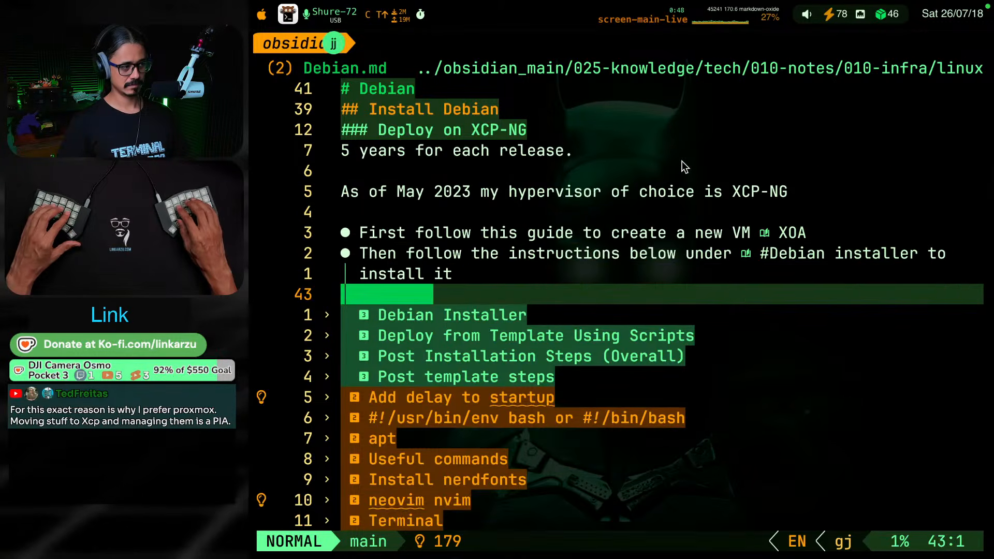
key(j)
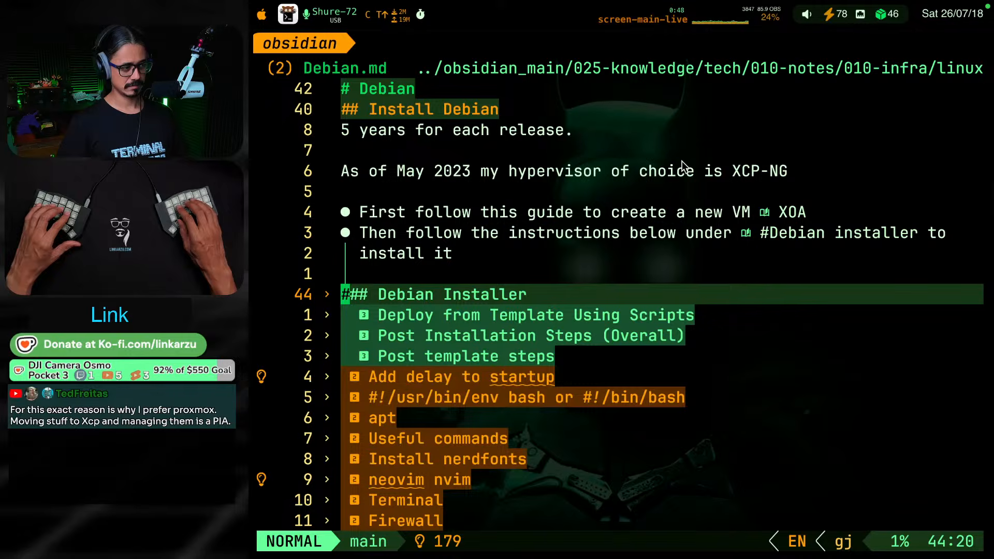
key(j)
key(j)
key(j)
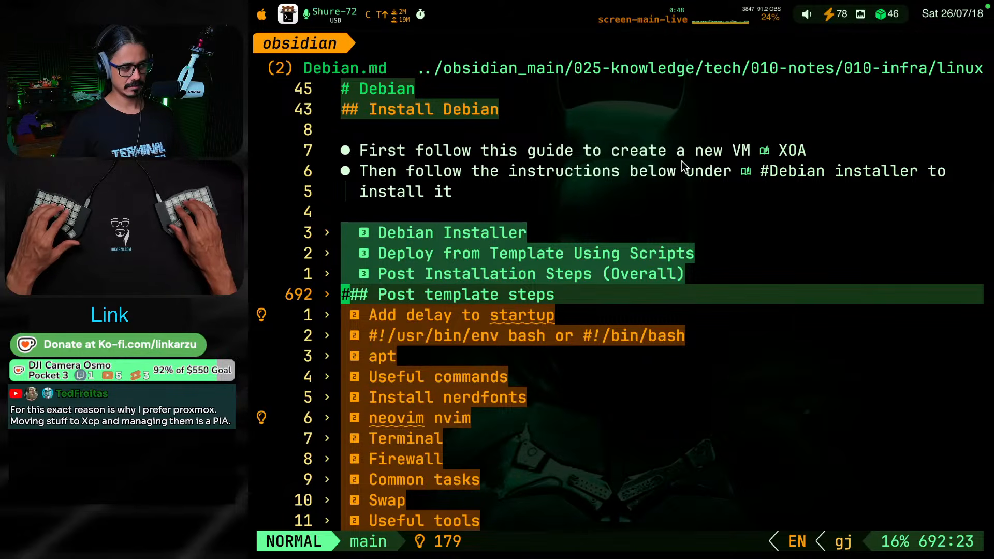
Open the XCP-NG.md note and look at the headings around its Deploy new VM on xoa web gui section
key(space)
key(f)
key(f)
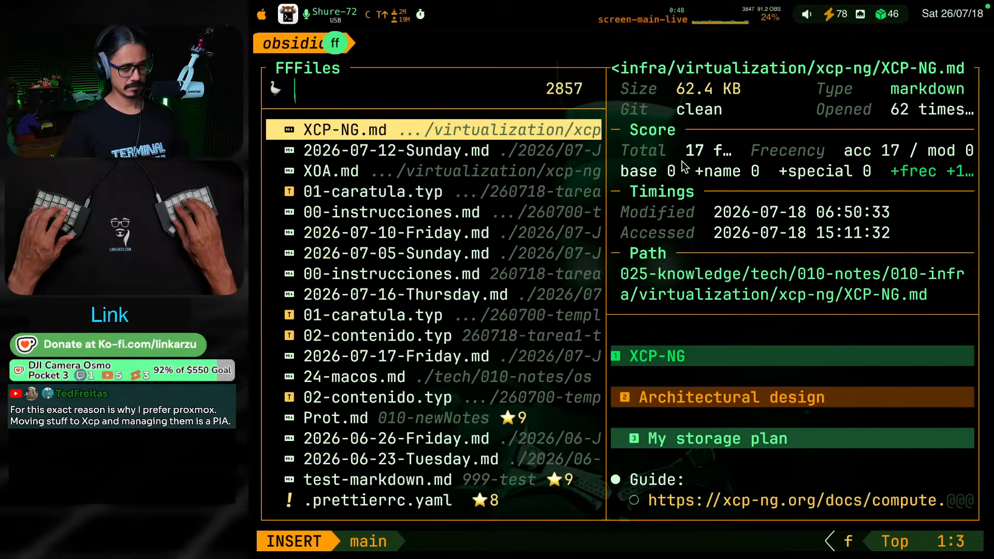
text(xcp)
key(Return)
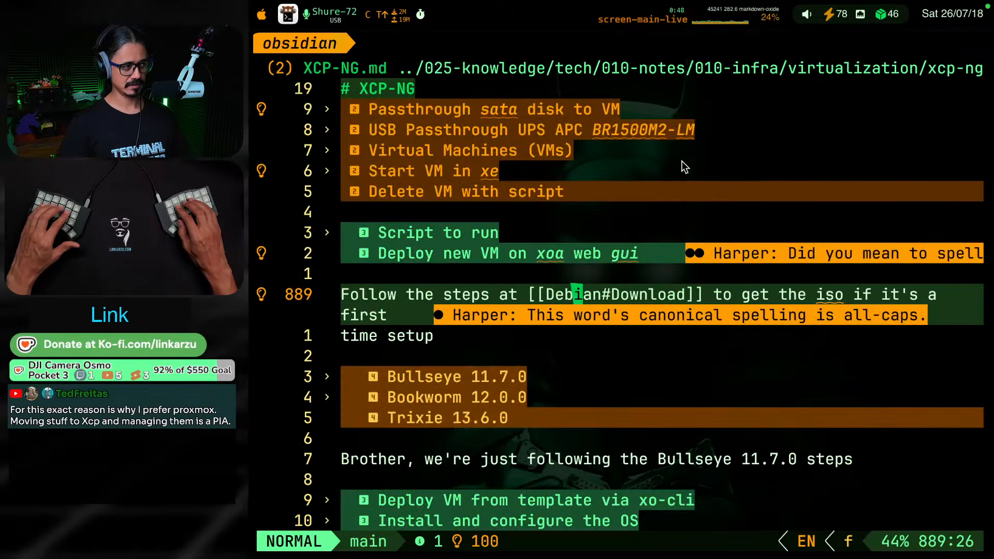
key(g)
key(k)
key(g)
key(k)
key(g)
key(k)
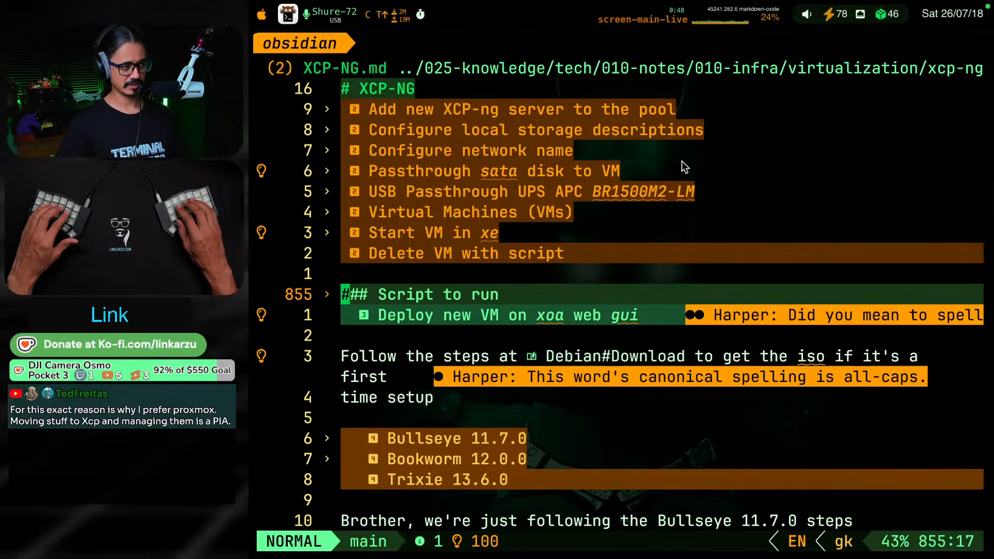
Search the XCP-NG note's headings for SR and for storage, and close the search without jumping anywhere
key(space)
key(s)
key(s)
text(sr)
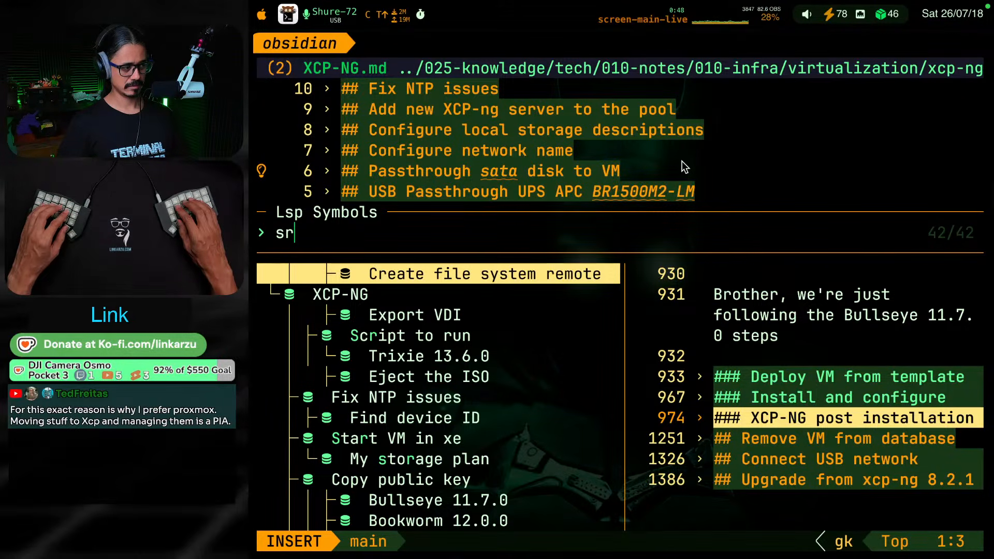
key(BackSpace)
key(BackSpace)
text(SR)
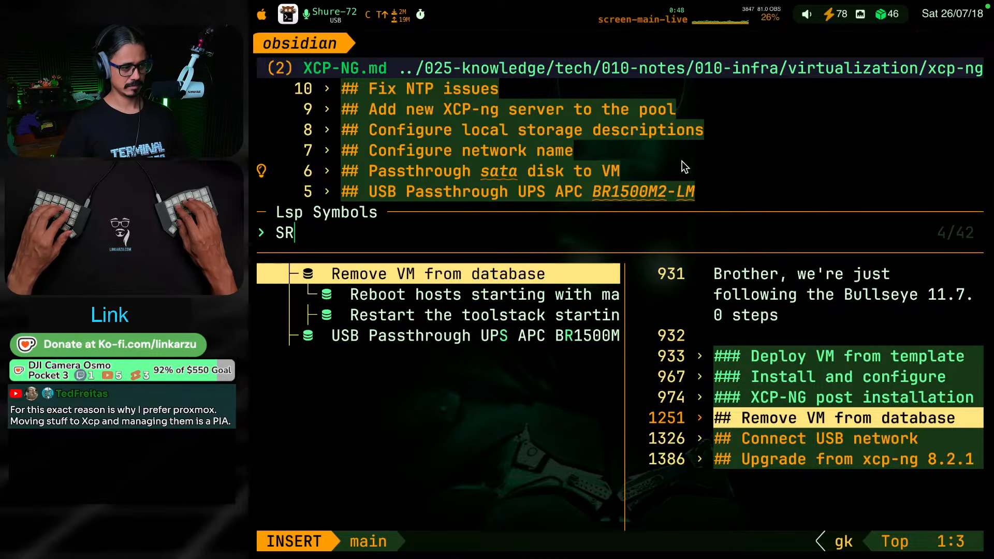
text(s)
key(BackSpace)
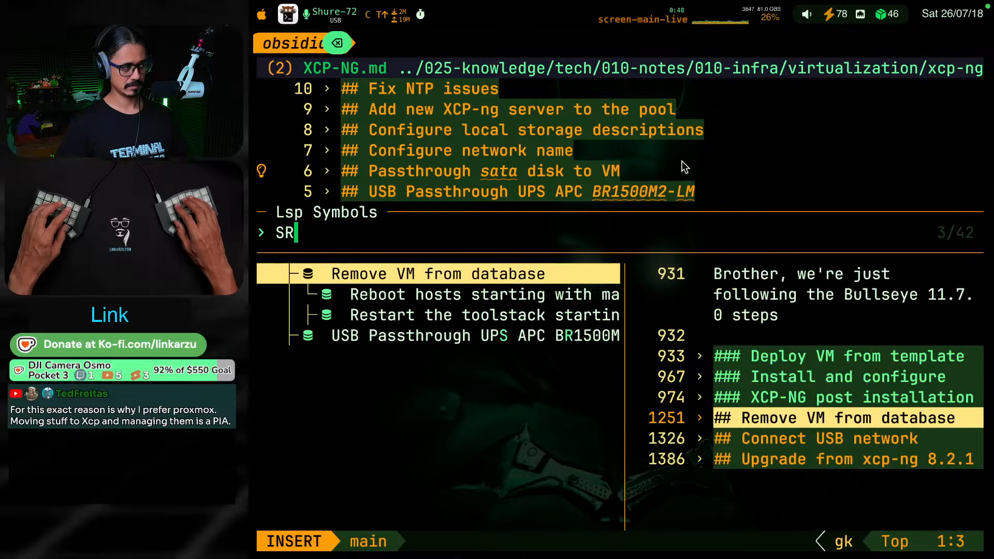
key(BackSpace)
key(BackSpace)
text(storage)
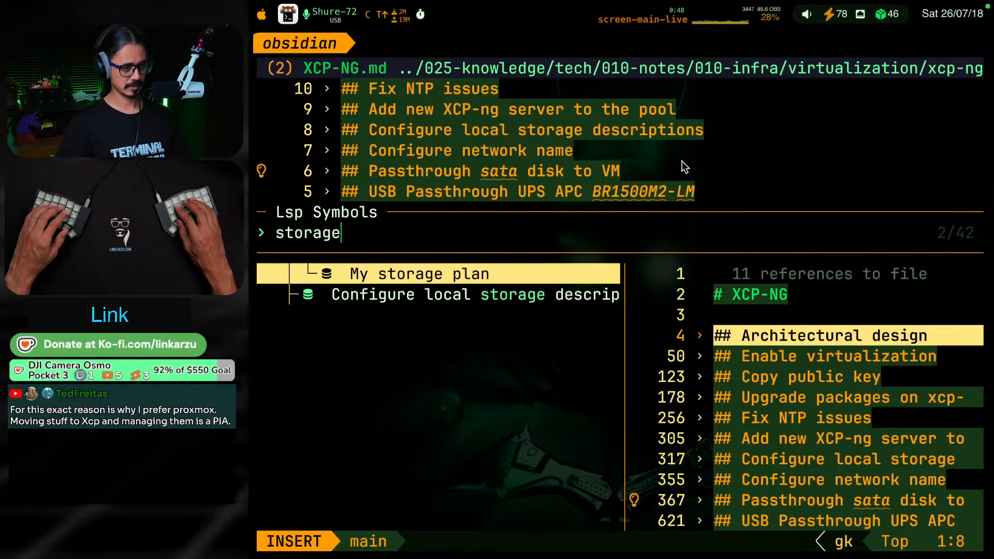
key(Escape)
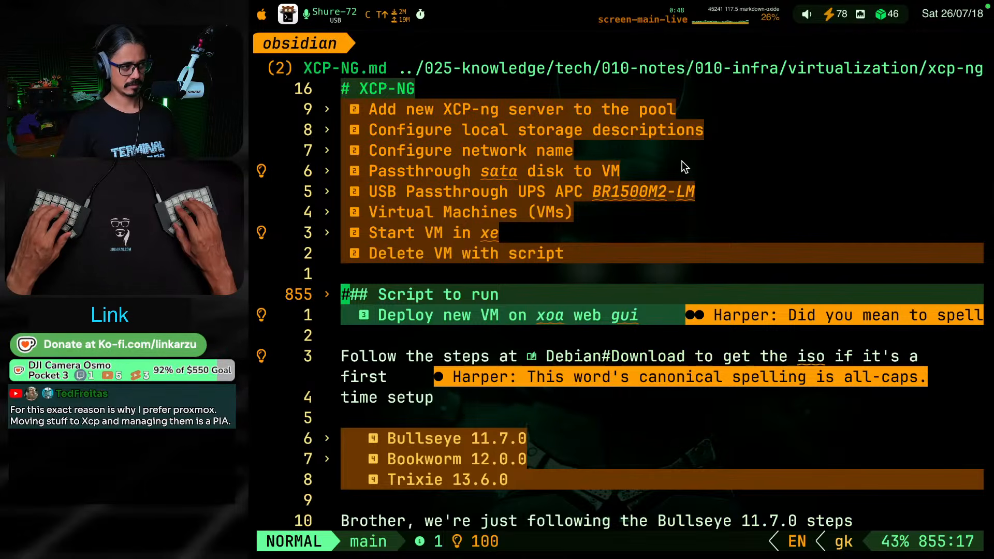
Open the XOA.md note, search its headings for storage, and jump to the Add Storage Repository (SR) in XOA section
key(f)
key(f)
text(xo)
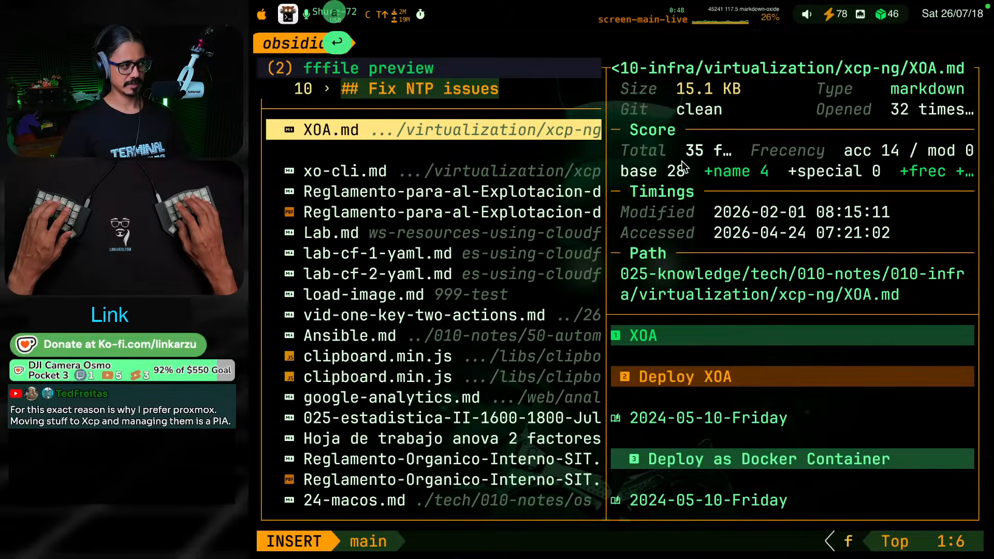
key(Return)
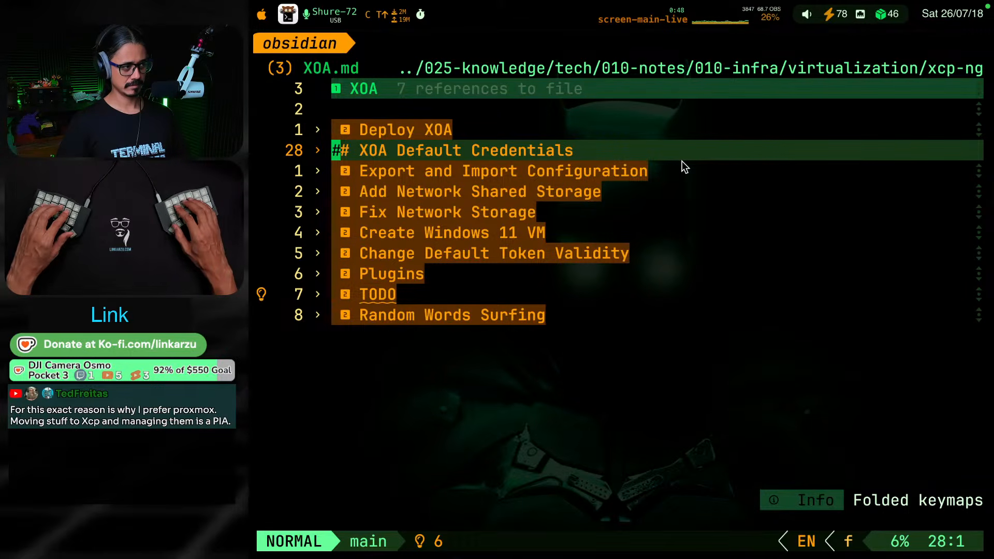
key(space)
key(s)
key(s)
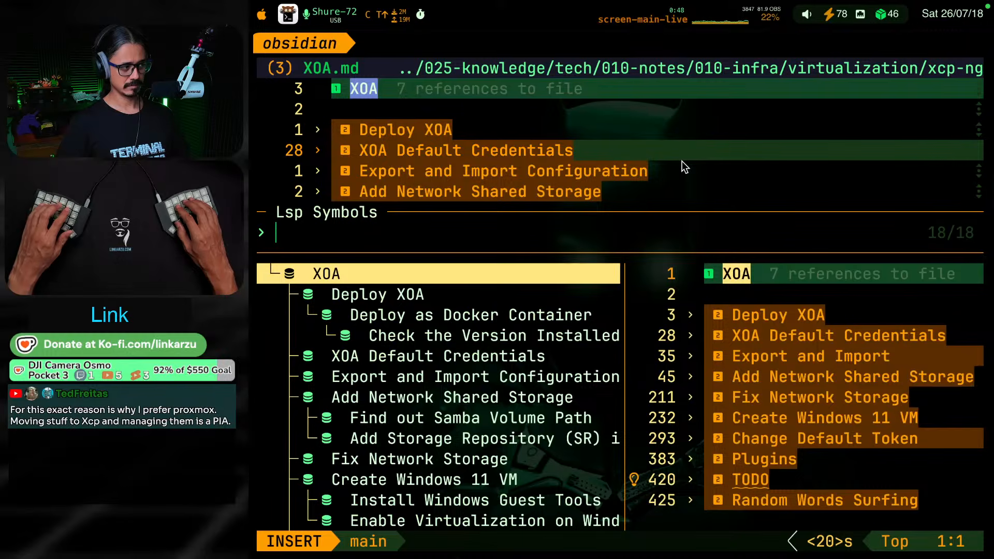
text(storage)
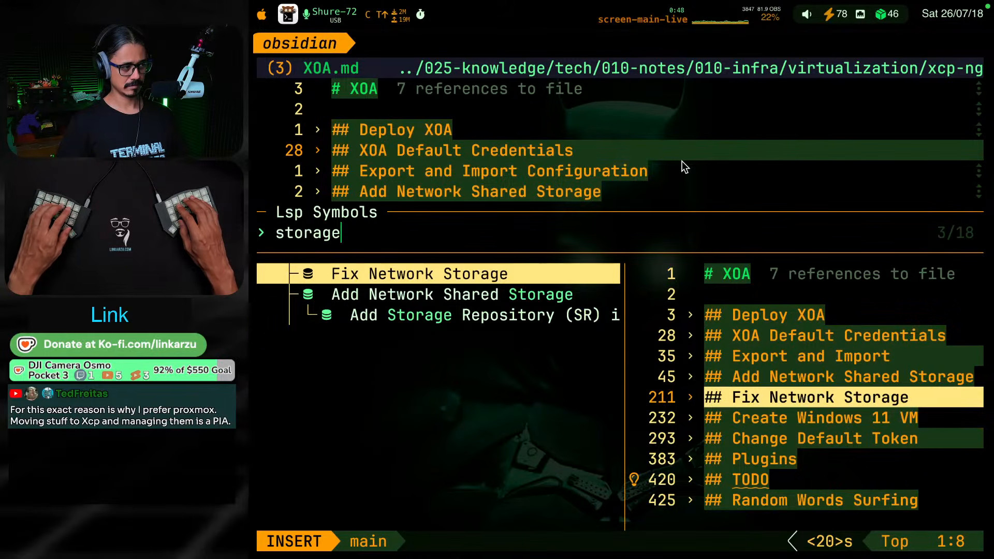
key(Down)
key(Down)
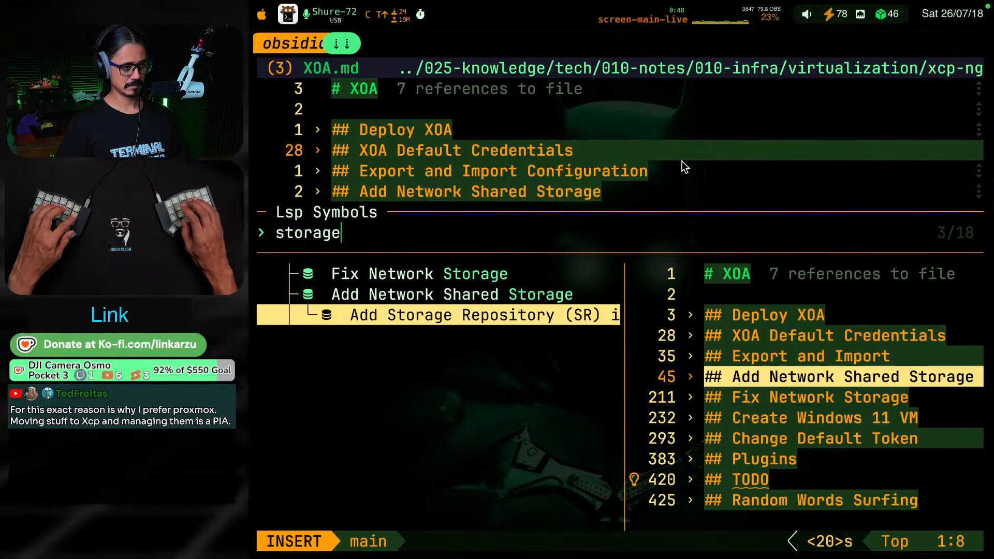
key(Return)
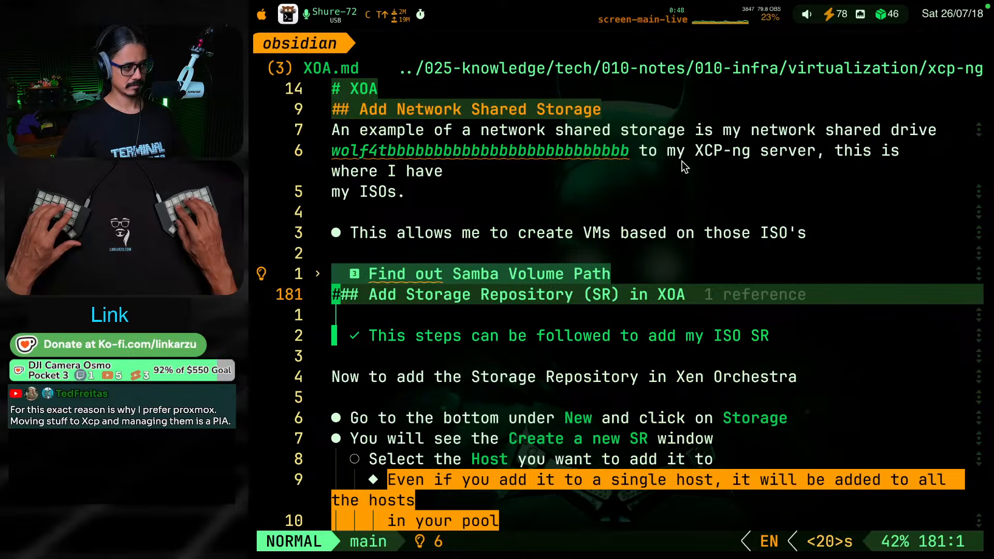
Read the Add Storage Repository (SR) in XOA steps down to the highlighted bullet about rescanning after changing ISOs
key(j)
key(j)
key(j)
key(j)
key(j)
key(j)
key(j)
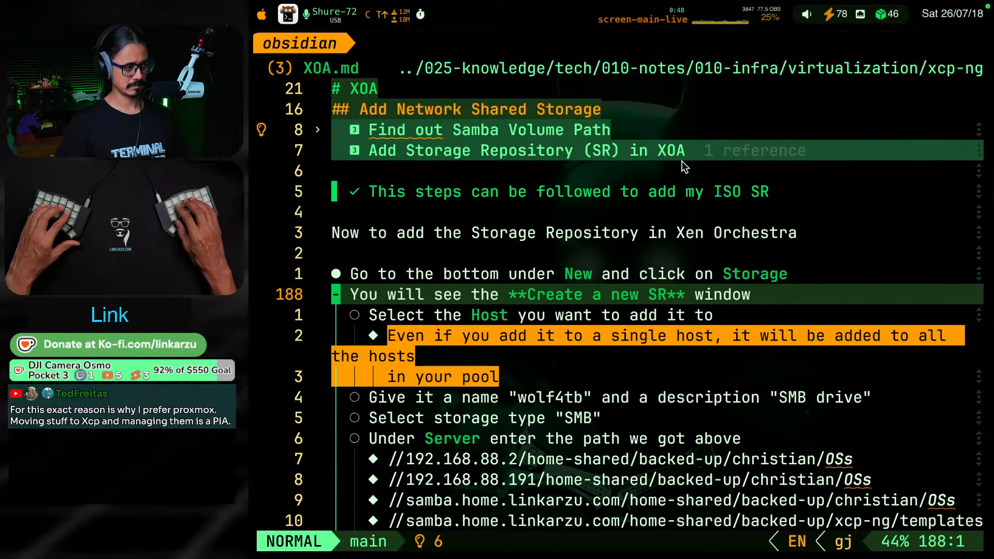
key(j)
key(j)
key(j)
key(j)
key(j)
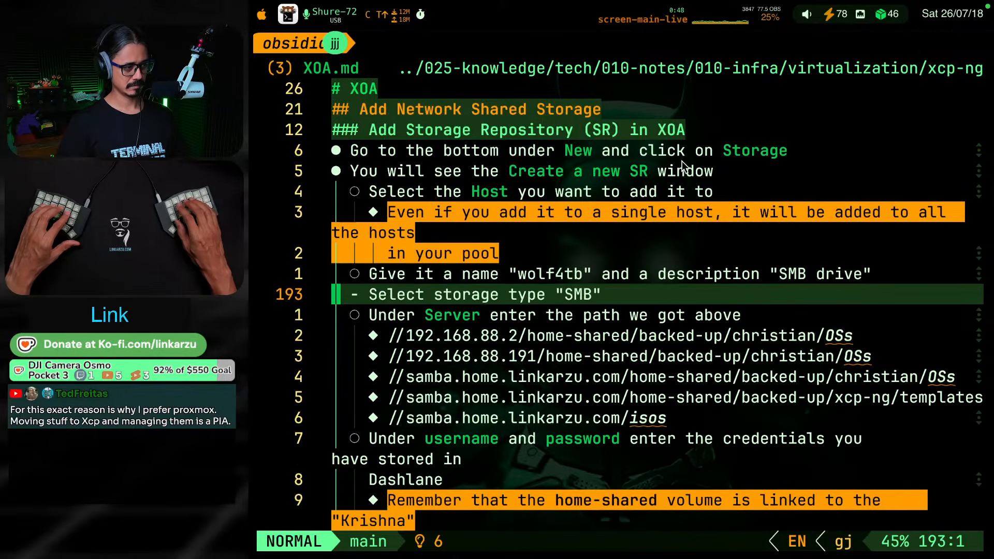
key(j)
key(j)
key(j)
key(j)
key(j)
key(j)
key(j)
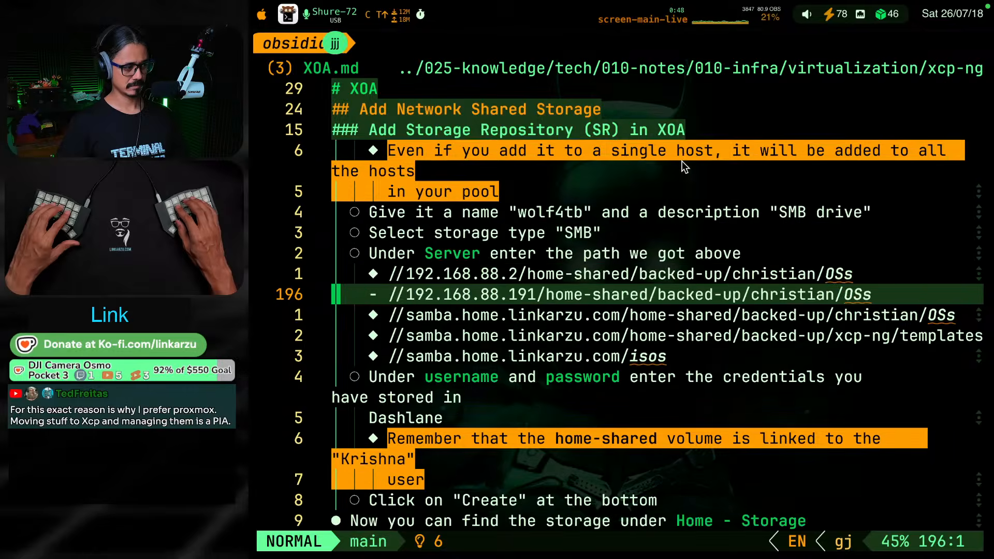
key(j)
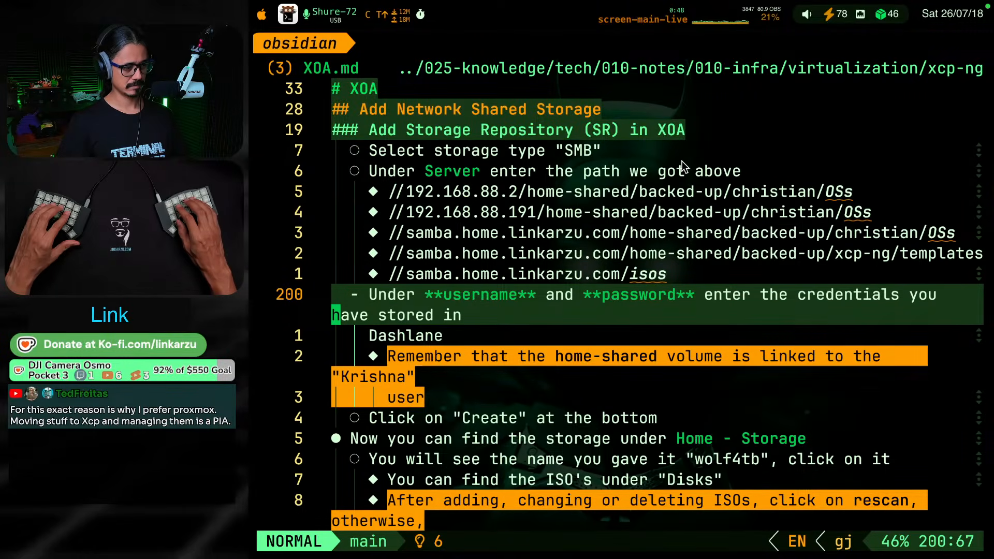
key(j)
key(j)
key(j)
key(j)
key(j)
key(j)
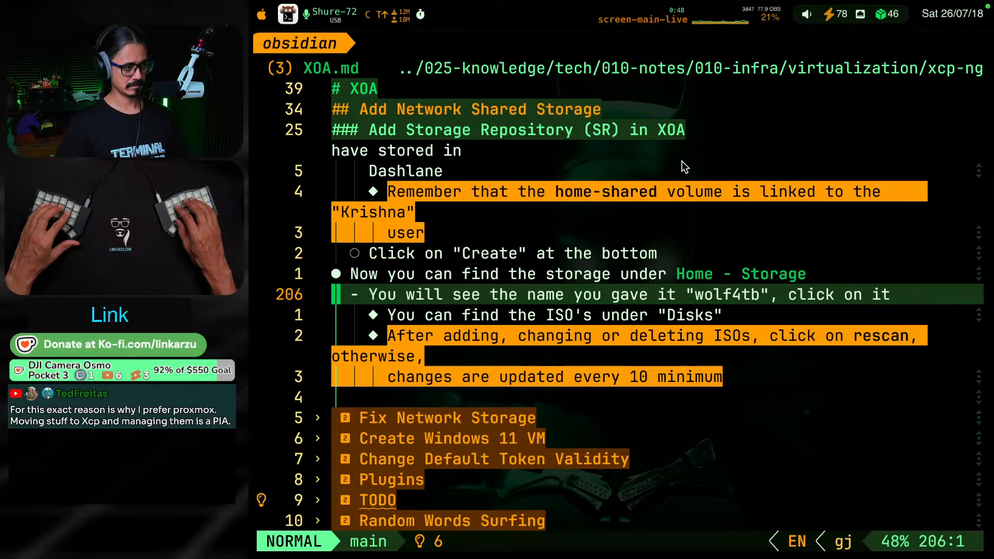
key(j)
key(j)
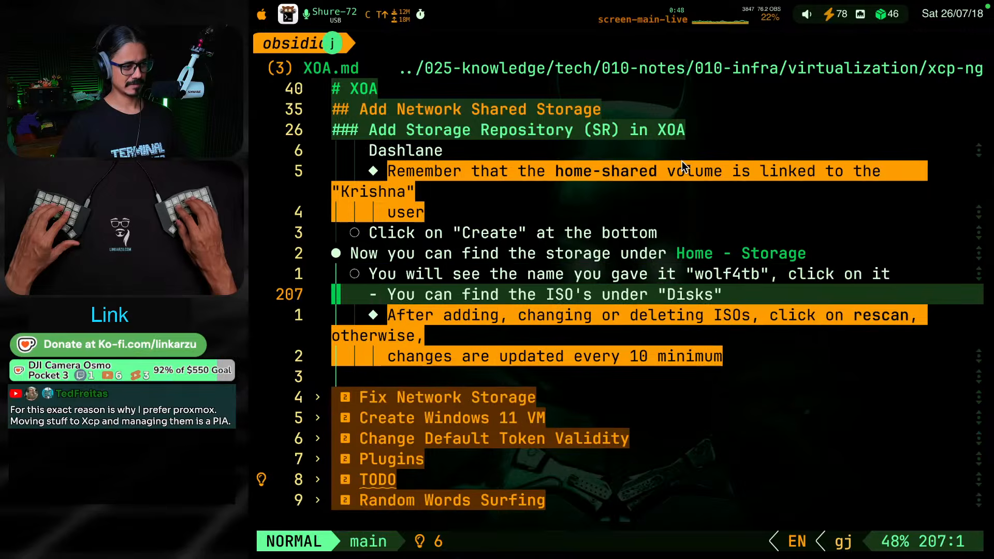
key(k)
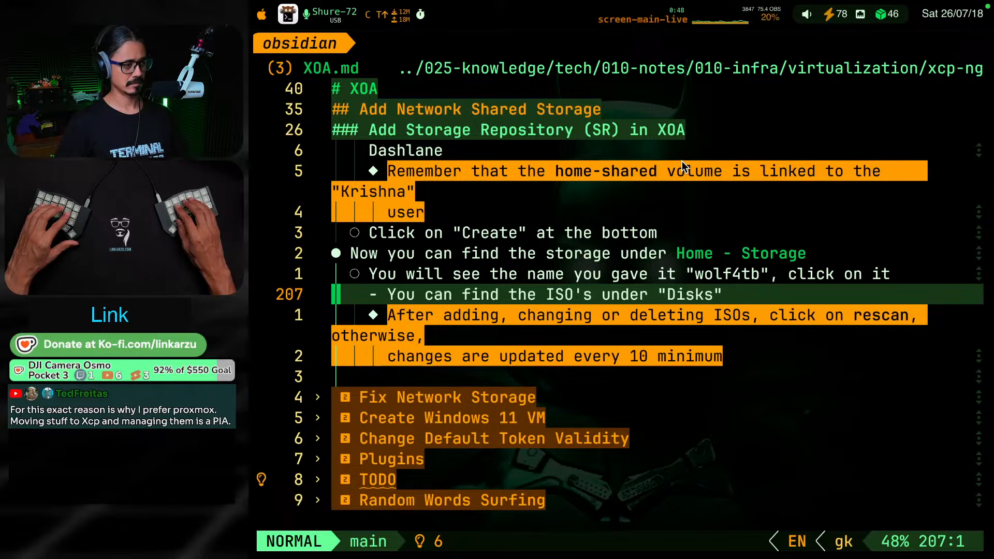
key(j)
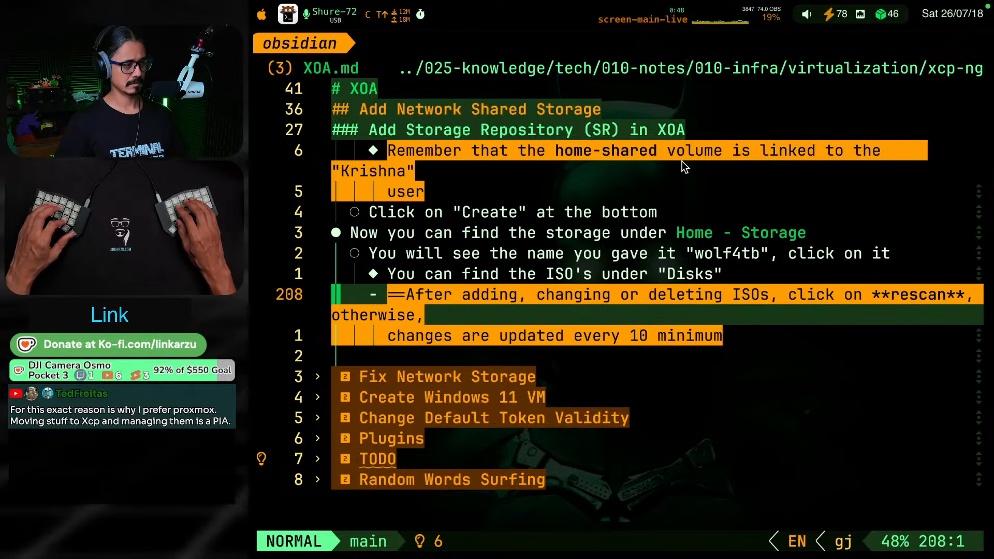
Copy the two-line rescan note and paste it into the daily note as a new bullet below "Transfer your ISO and you're good"
key(shift+v)
key(j)
key(super+c)
key(y)
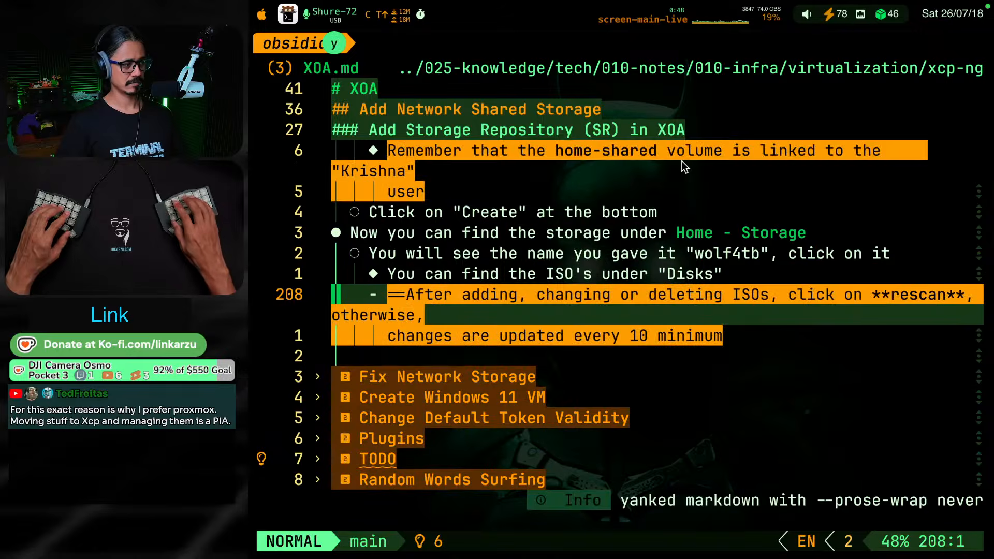
key(alt+super+F8)
key(o)
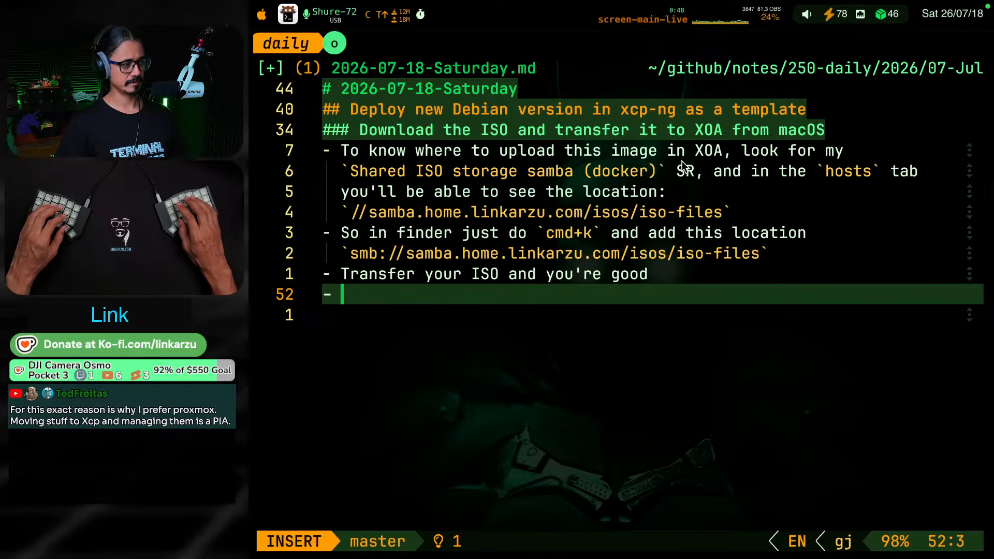
key(super+v)
key(Escape)
key(k)
key(k)
key(k)
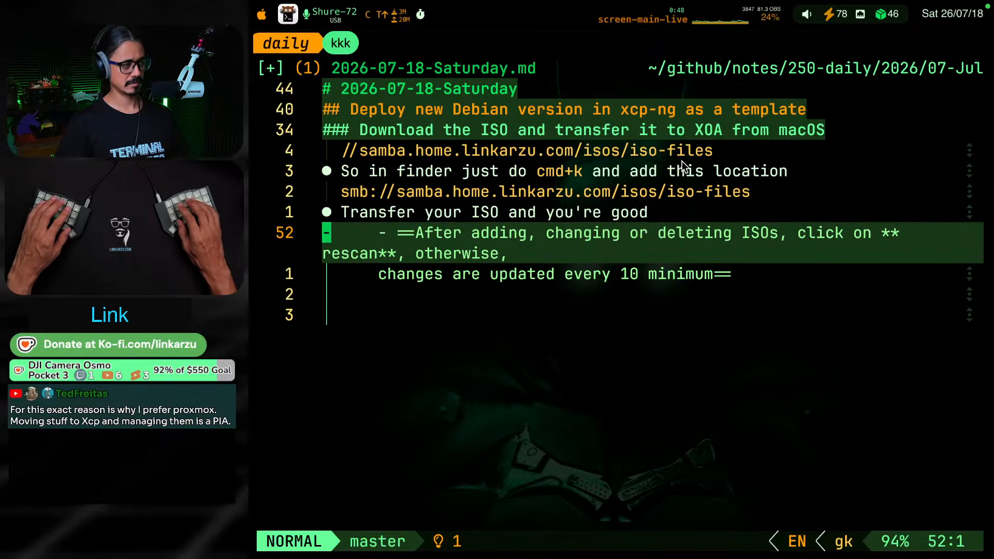
Remove the extra indentation, nested dash and opening == before "After adding" in the pasted rescan bullet
key(l)
key(v)
key(e)
key(l)
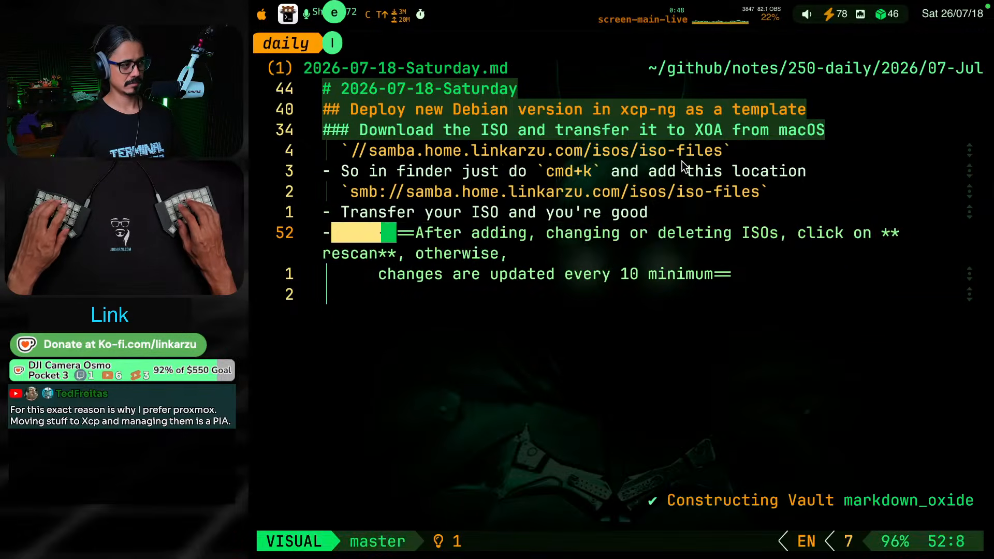
key(c)
key(Escape)
key(l)
key(v)
key(l)
key(c)
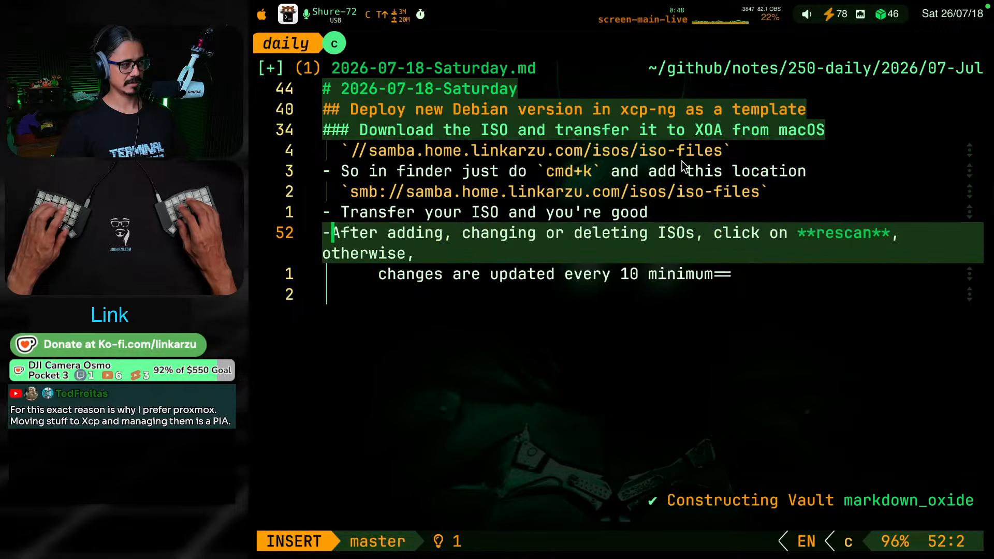
Delete the trailing == after "minimum" in the rescan note and save the daily note
key(Escape)
key(g)
key(j)
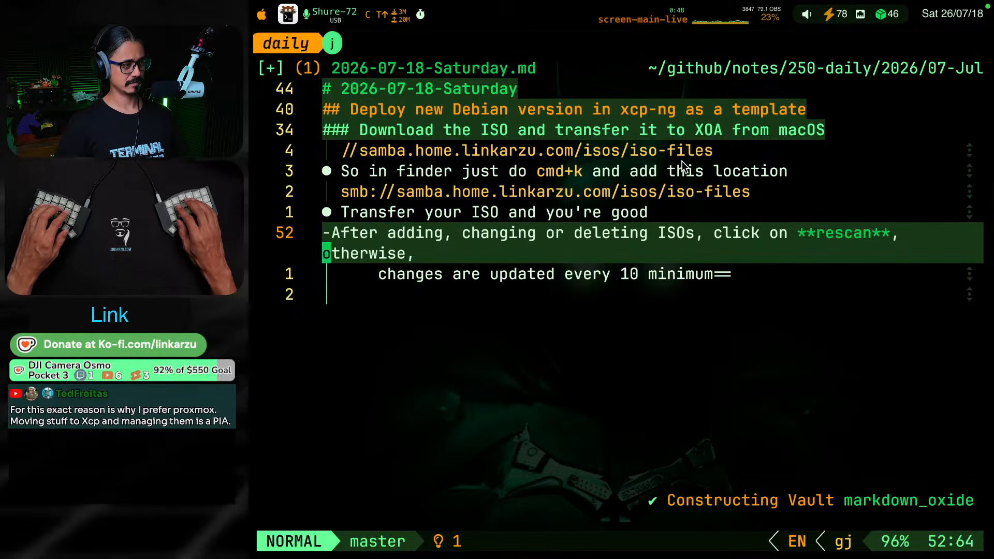
key(g)
key(j)
key(shift+a)
key(BackSpace)
key(BackSpace)
key(Escape)
key(space)
key(w)
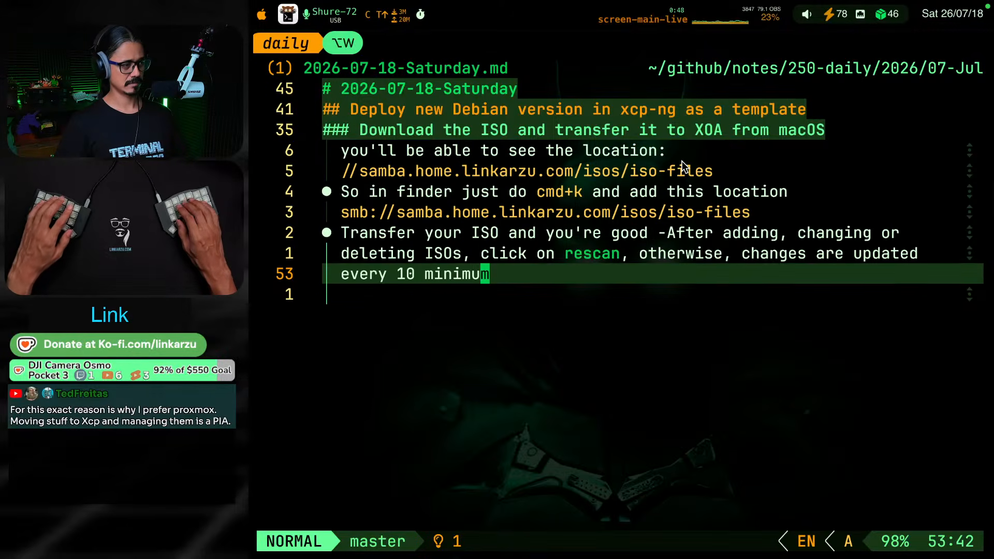
key(k)
key(k)
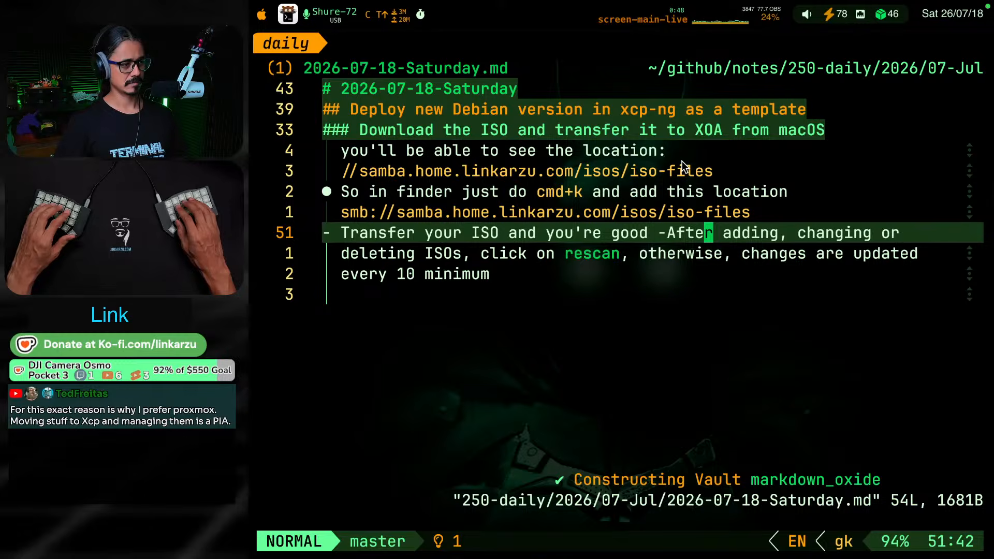
key(h)
key(h)
key(h)
key(h)
key(h)
key(h)
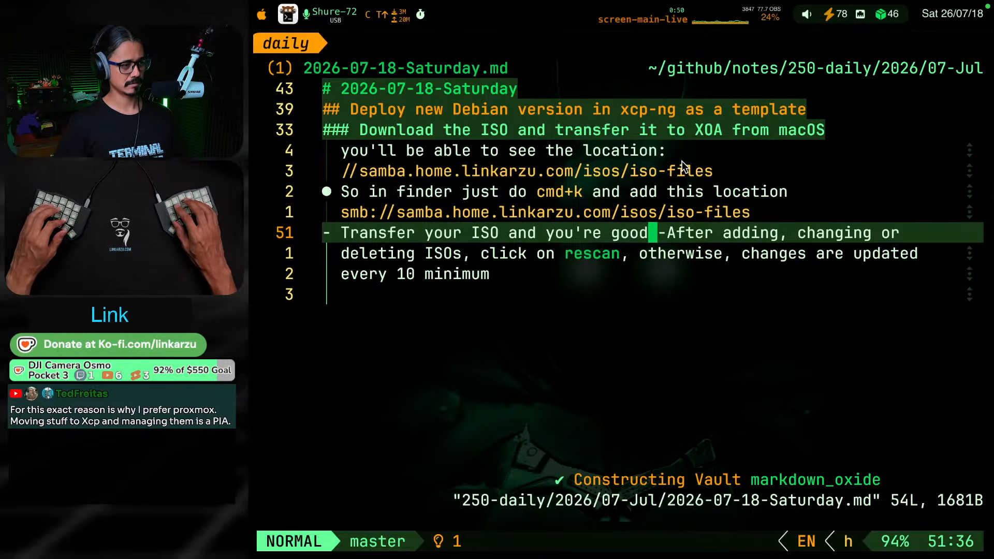
key(v)
key($)
key(Escape)
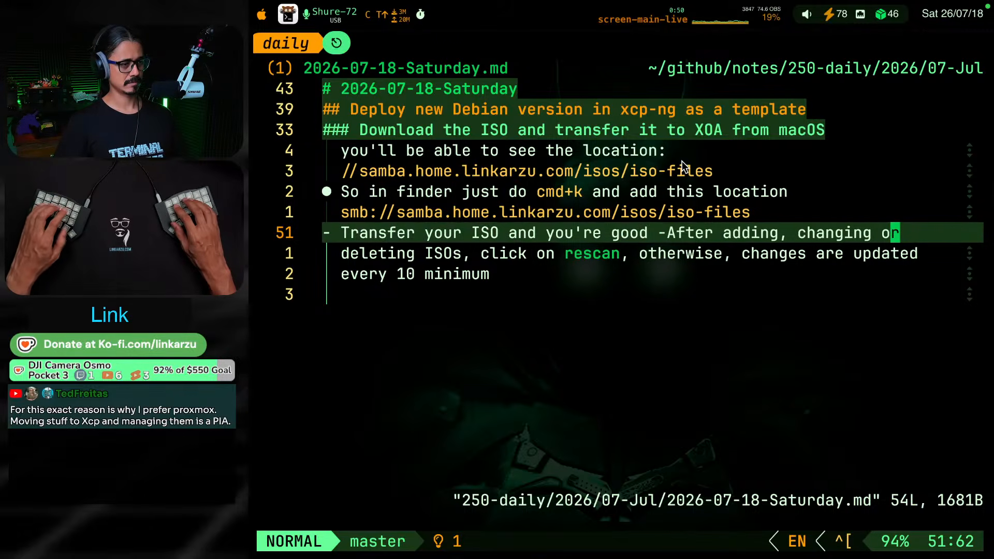
Delete the text "Transfer your ISO and you're good" in front of "-After adding" in the merged bullet
text(sgoof)
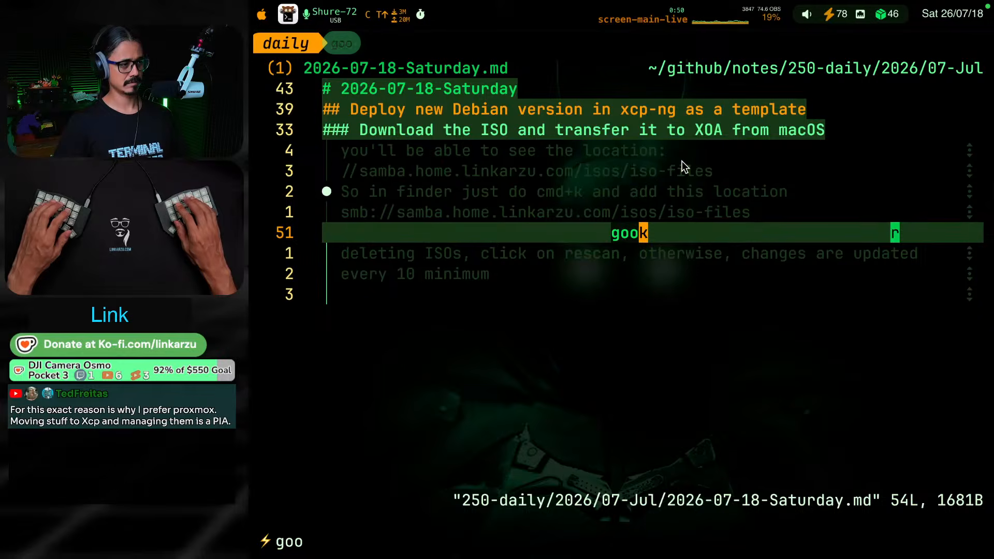
key(Escape)
text(sgoo)
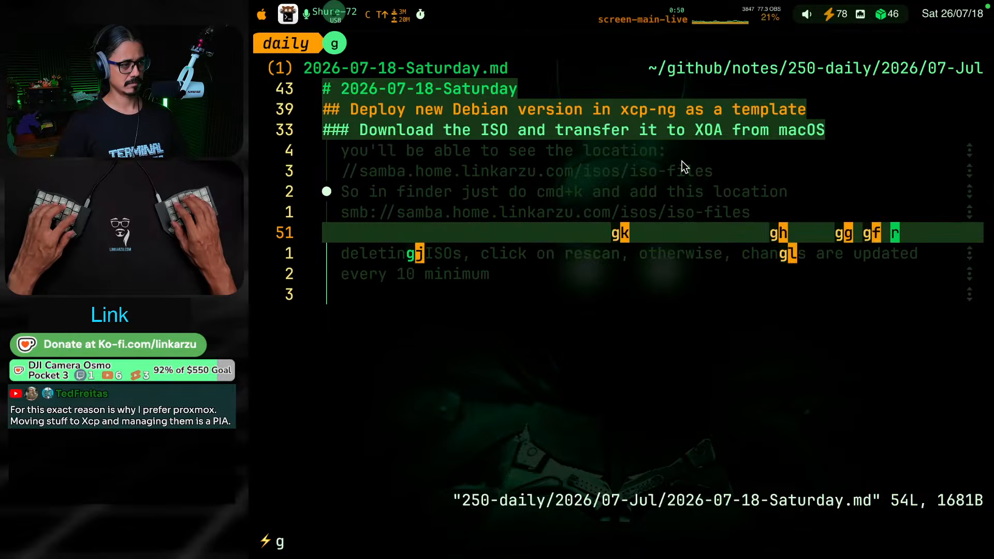
key(Return)
key(l)
key(l)
key(l)
key(l)
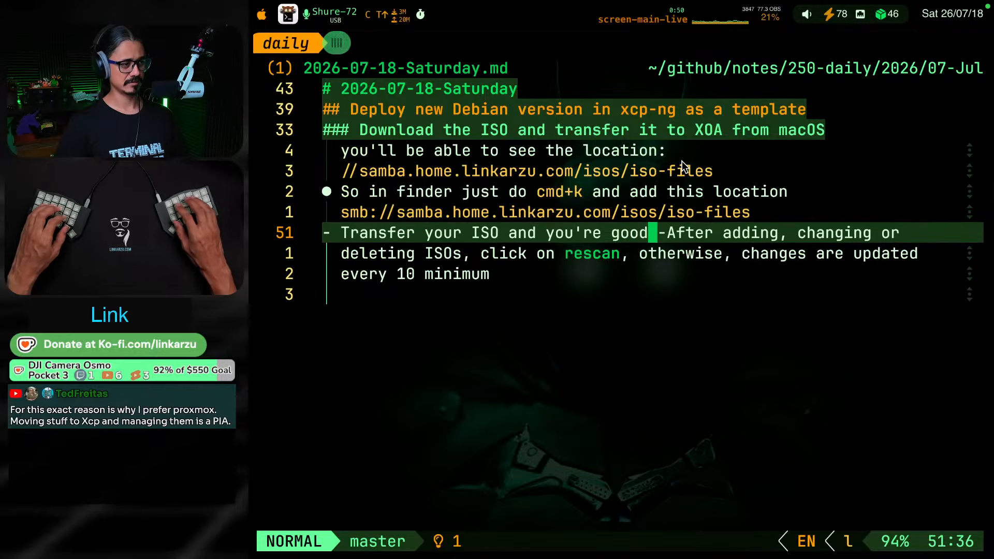
key(v)
key(0)
key(c)
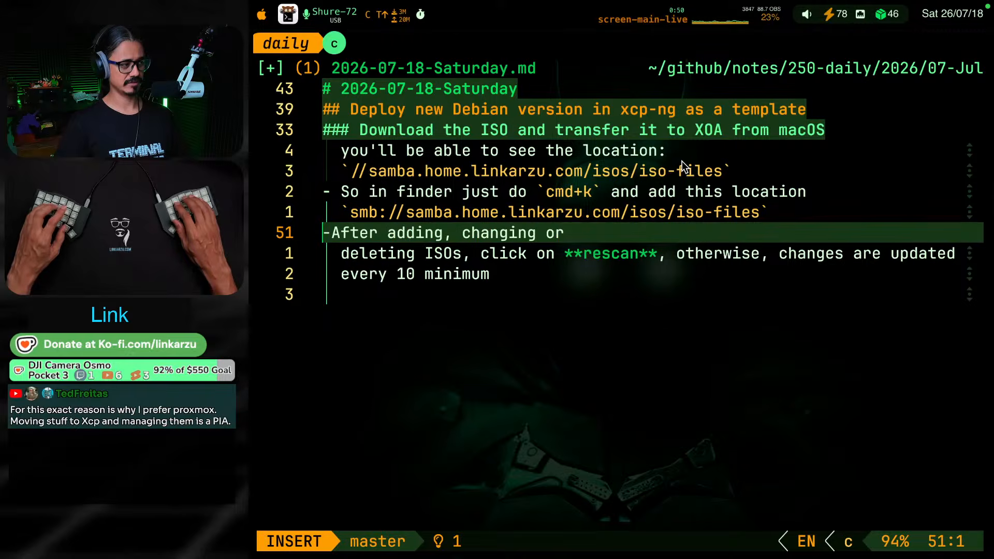
Insert a space between the dash and "After" in the rescan bullet and save the note
key(Escape)
text(lick)
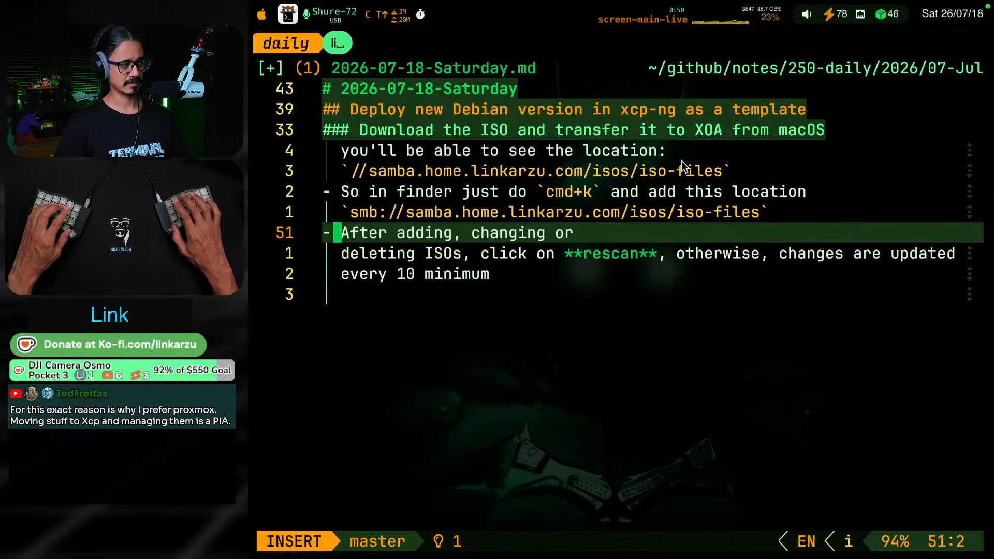
key(Escape)
key(alt+w)
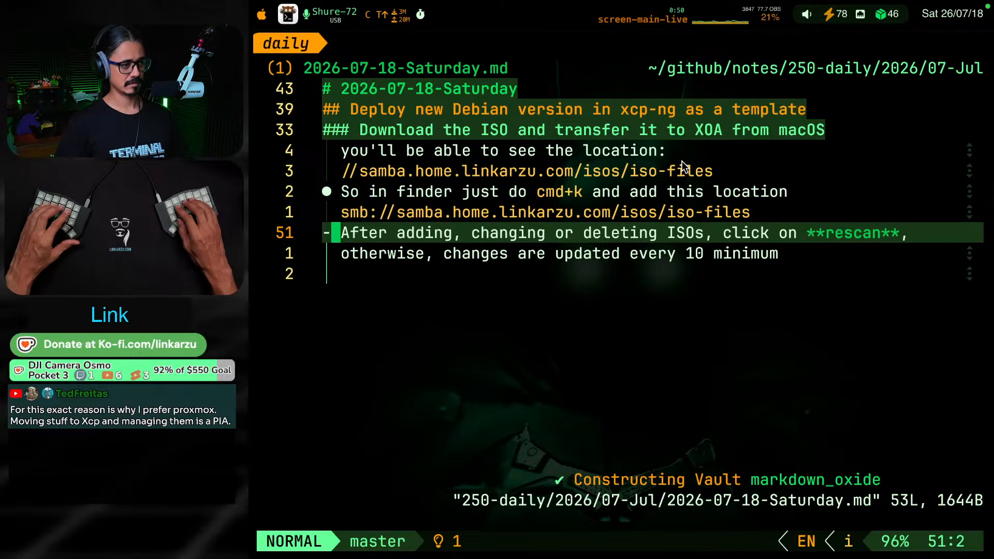
Add a horizontal rule (---) between the smb:// location and the rescan bullet, leaving a blank line above it
key(k)
key(o)
key(Return)
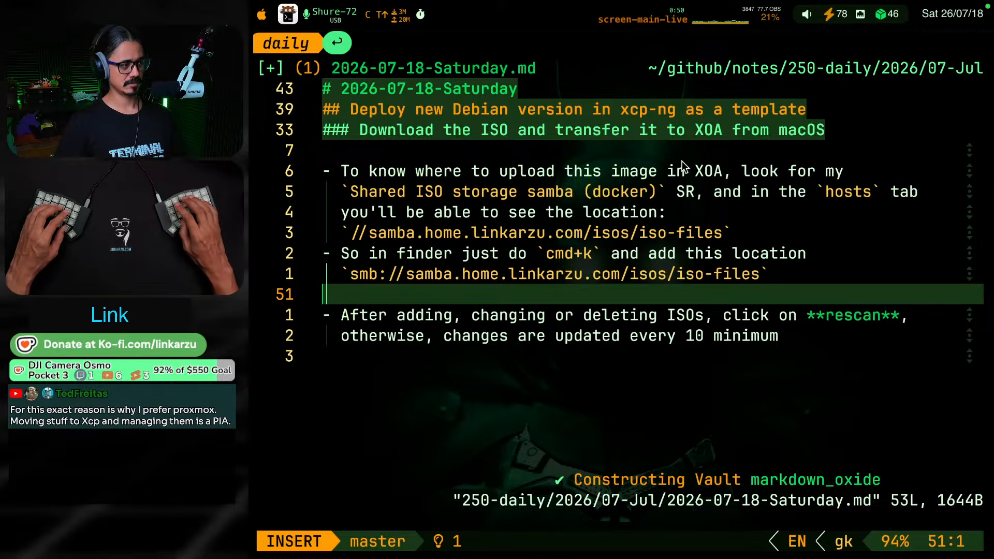
key(Return)
text(- --)
key(Escape)
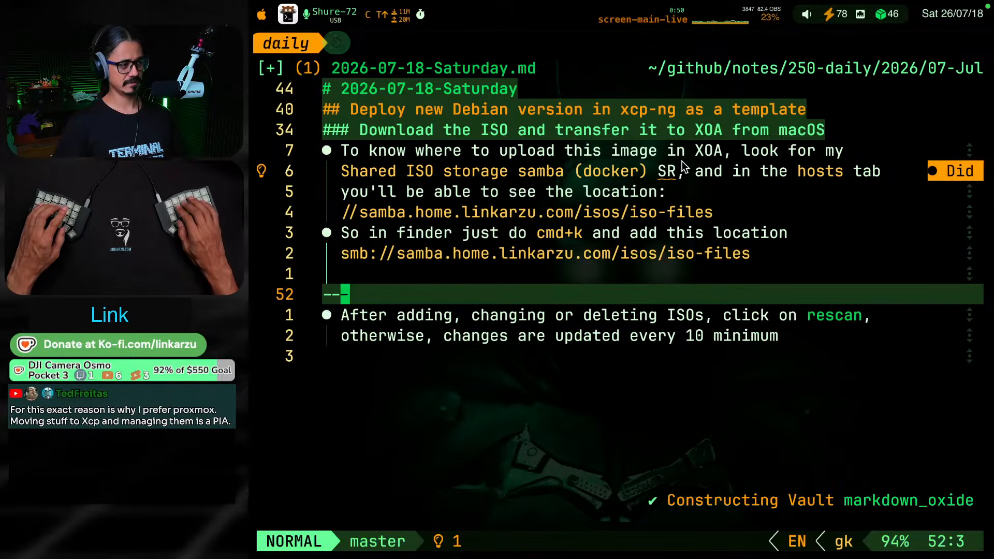
Start the rescan bullet with "Back in XOA, " before "After adding, changing or deleting ISOs"
key(j)
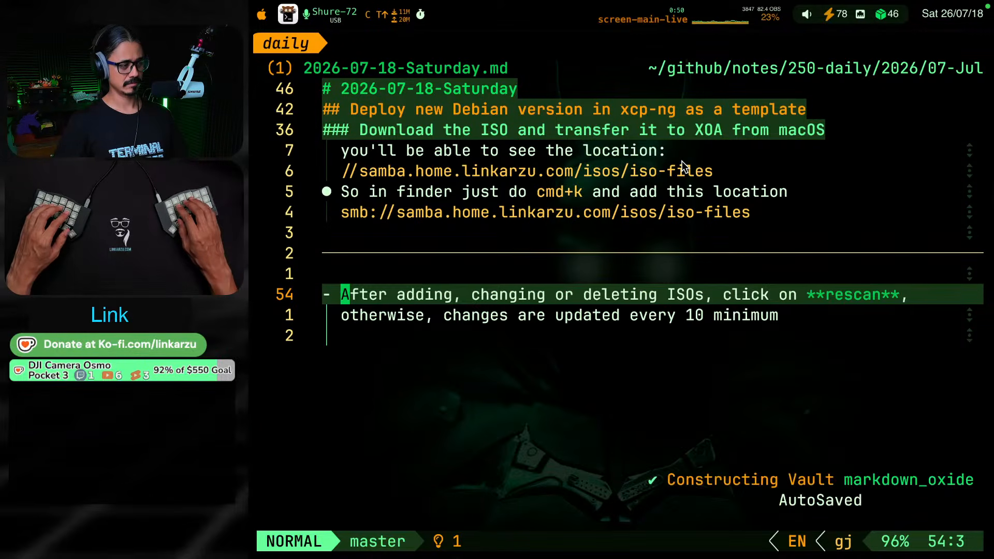
text(i)
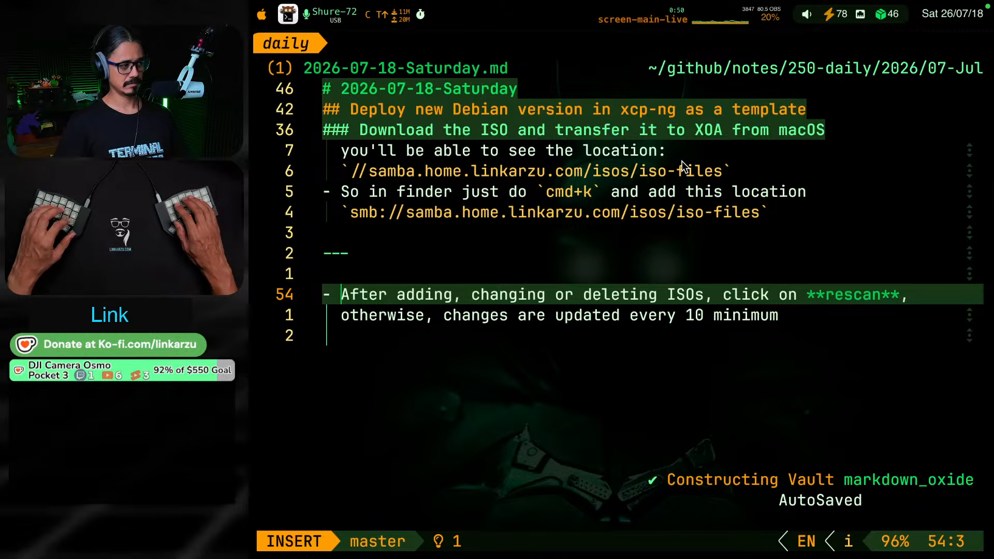
text(Back in )
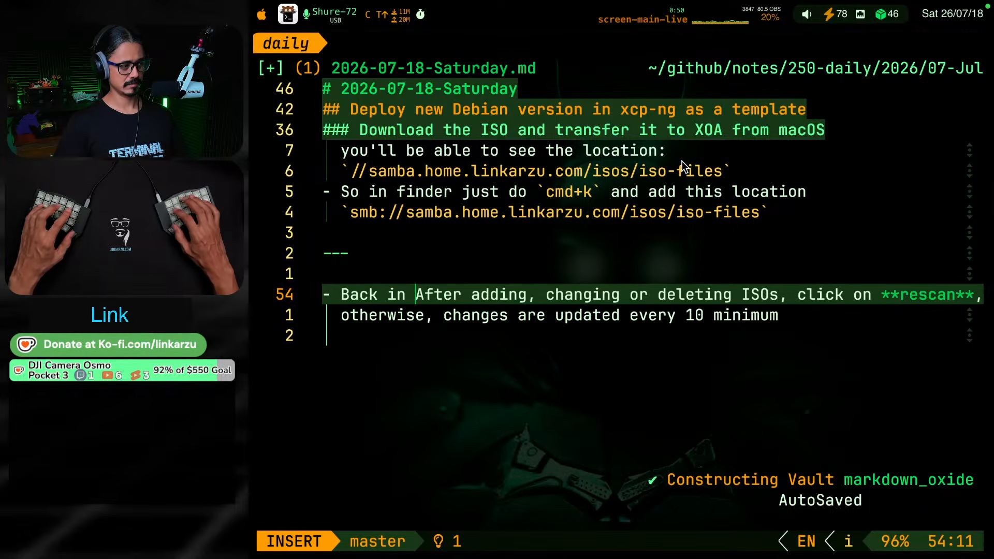
text(XOA,)
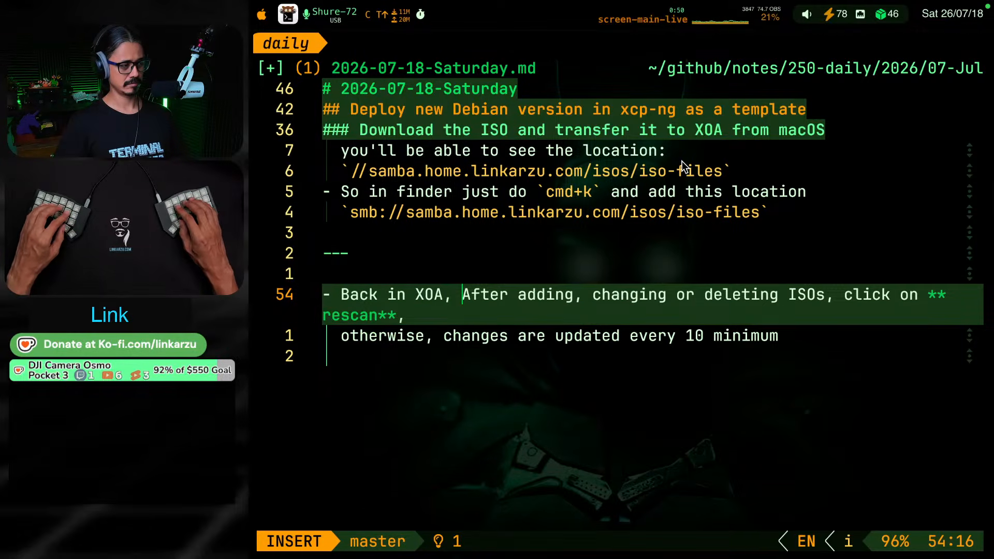
Switch to Xen Orchestra in the browser and look through the disks of Shared ISO storage samba (docker)
key(ctrl+shift+F19)
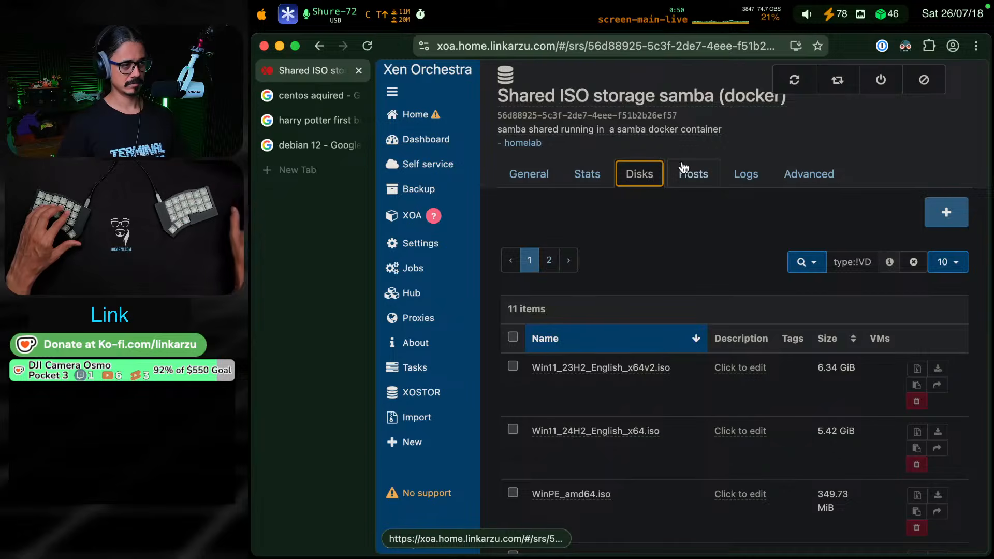
click(665, 232)
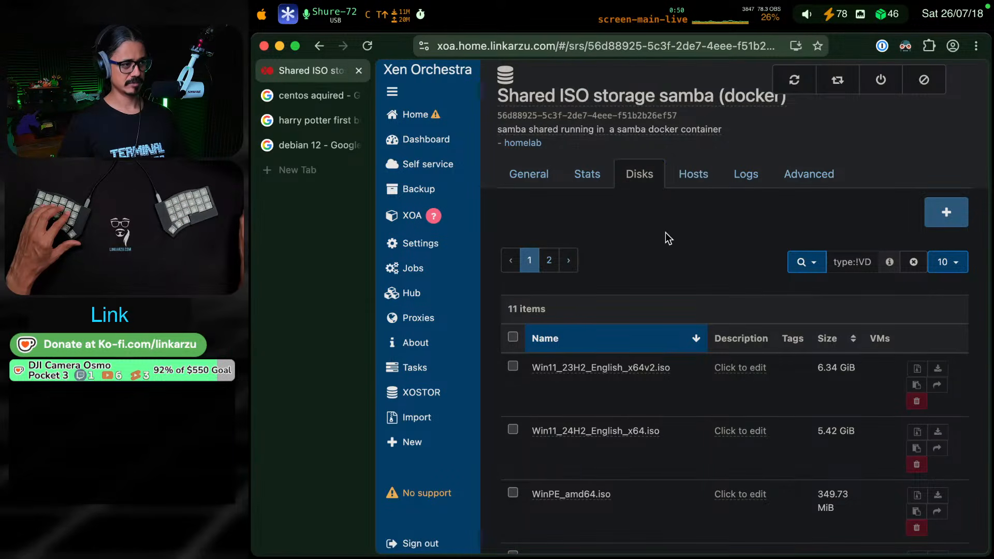
scroll(684, 278, down, 10)
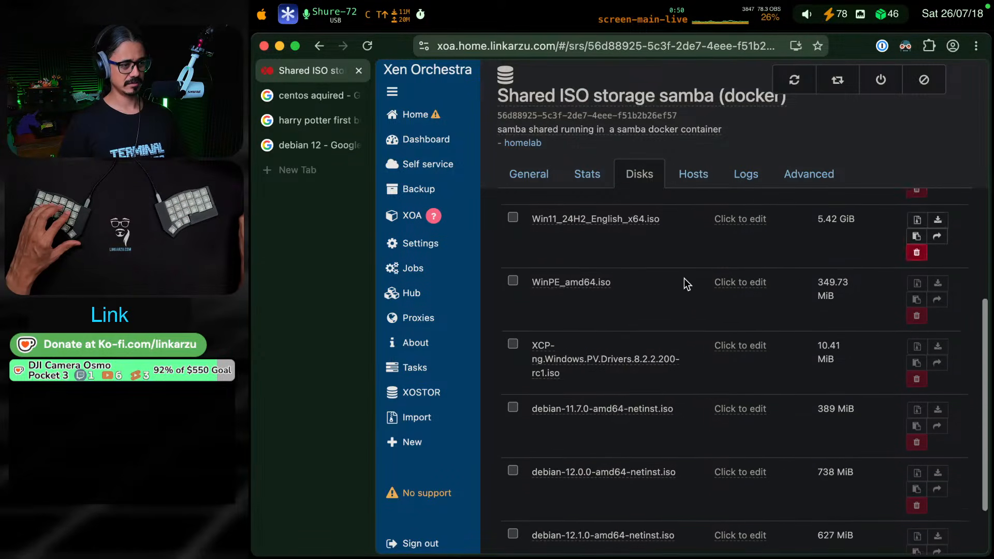
scroll(702, 309, up, 9)
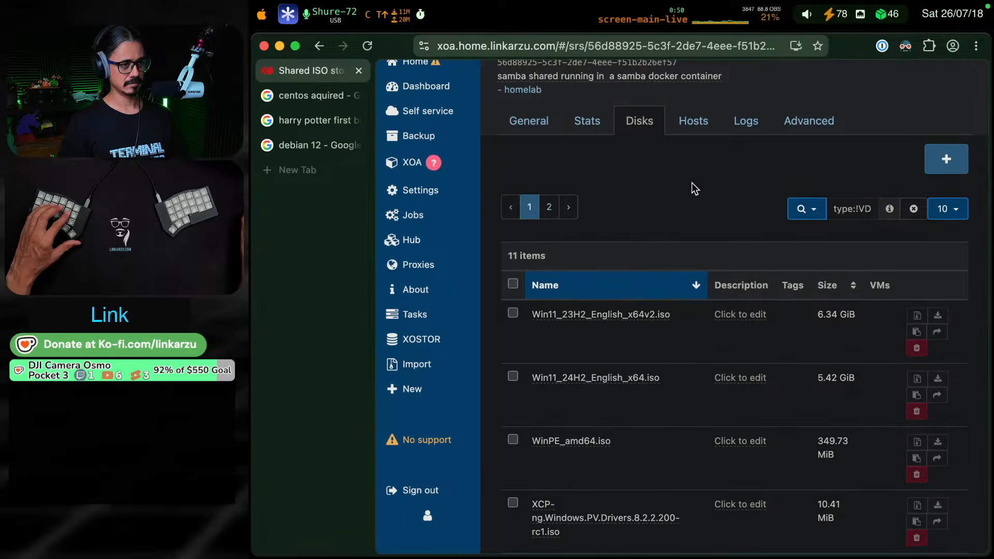
scroll(680, 178, up, 1)
scroll(681, 179, up, 2)
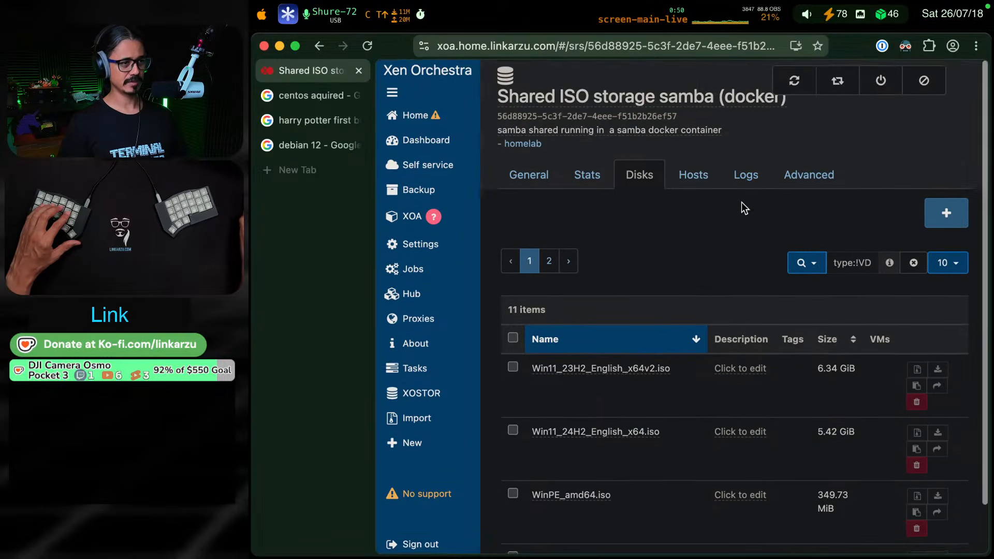
Open the ISO storage's general view, hide the browser's tab sidebar, and rescan all disks
click(837, 82)
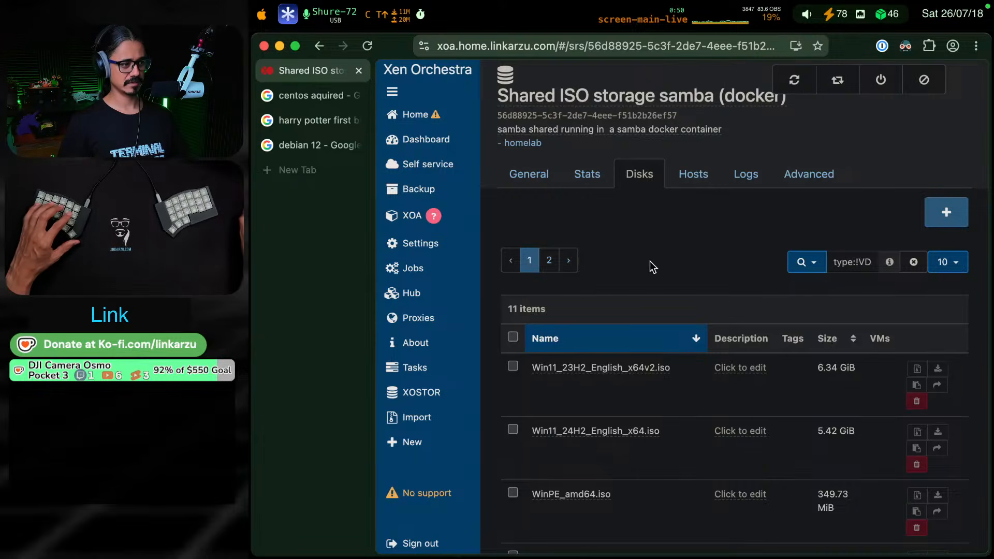
click(590, 185)
click(516, 187)
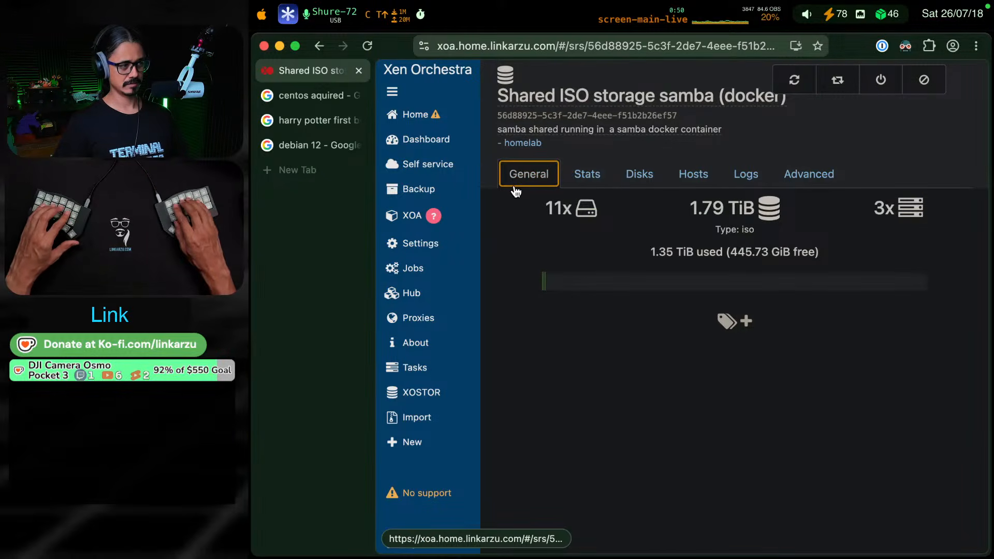
key(ctrl+e)
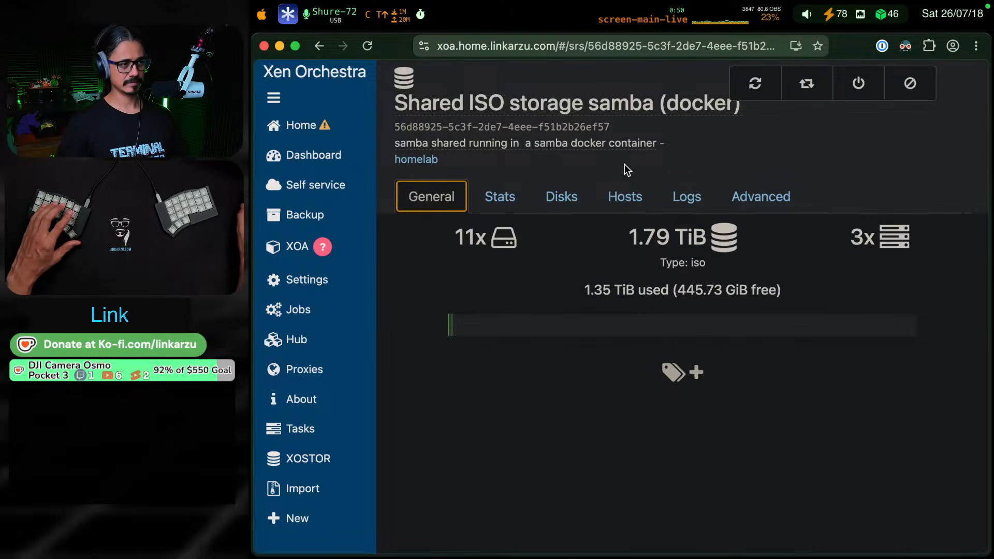
click(755, 85)
Look through the ISO storage's disk list for the Debian ISO versions
click(499, 196)
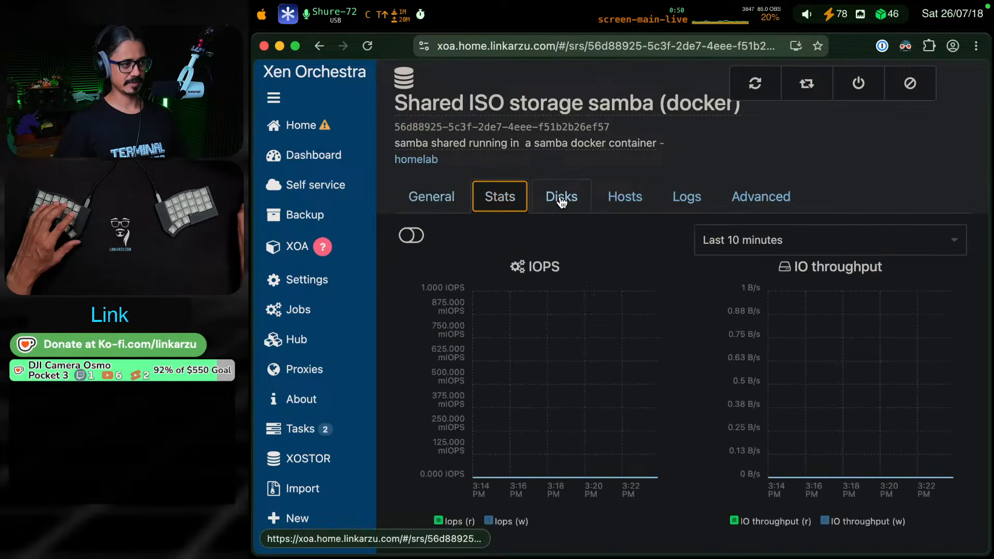
click(570, 198)
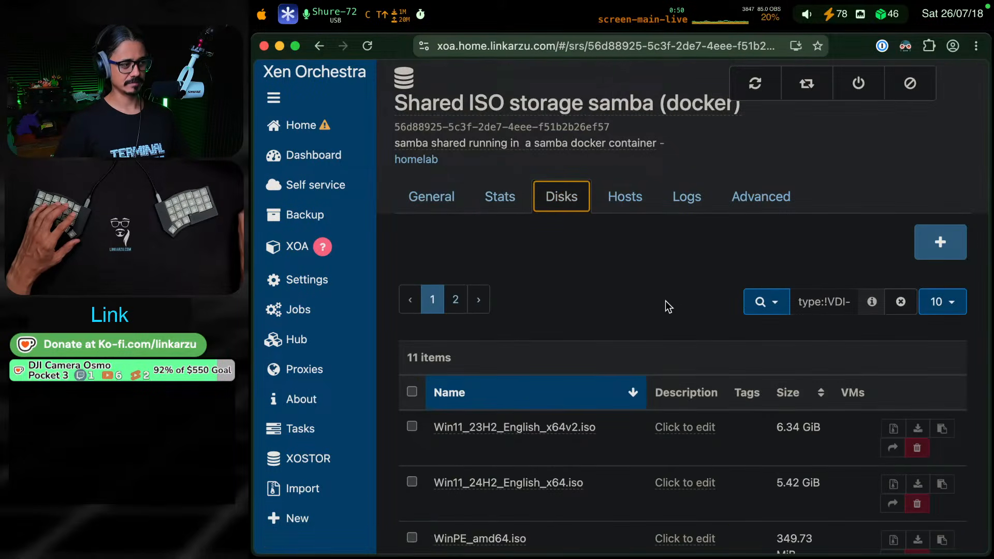
scroll(665, 311, down, 5)
scroll(666, 322, up, 3)
scroll(665, 322, down, 3)
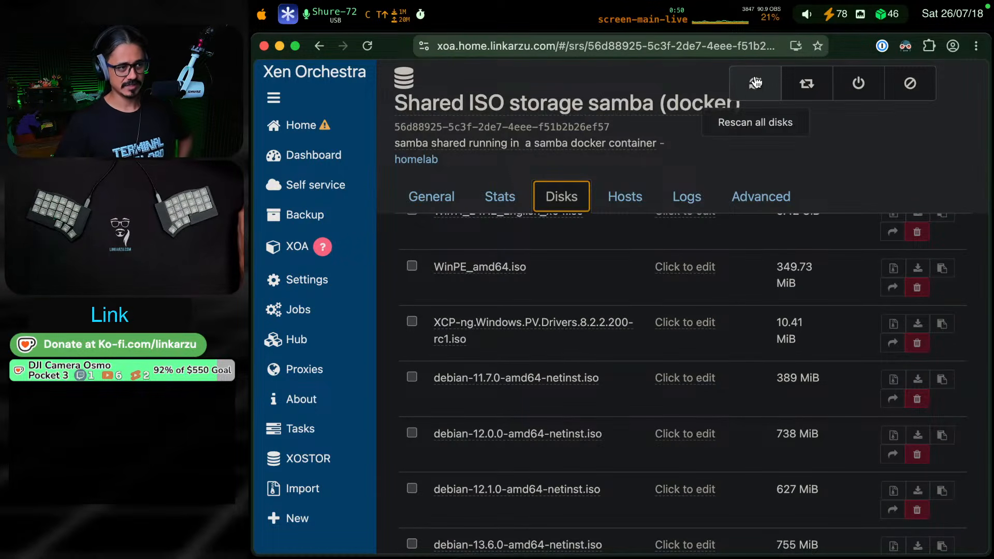
Switch back to the daily note in the terminal and replace the bold "rescan" with "Rescan All Disks"
key(ctrl+shift+F18)
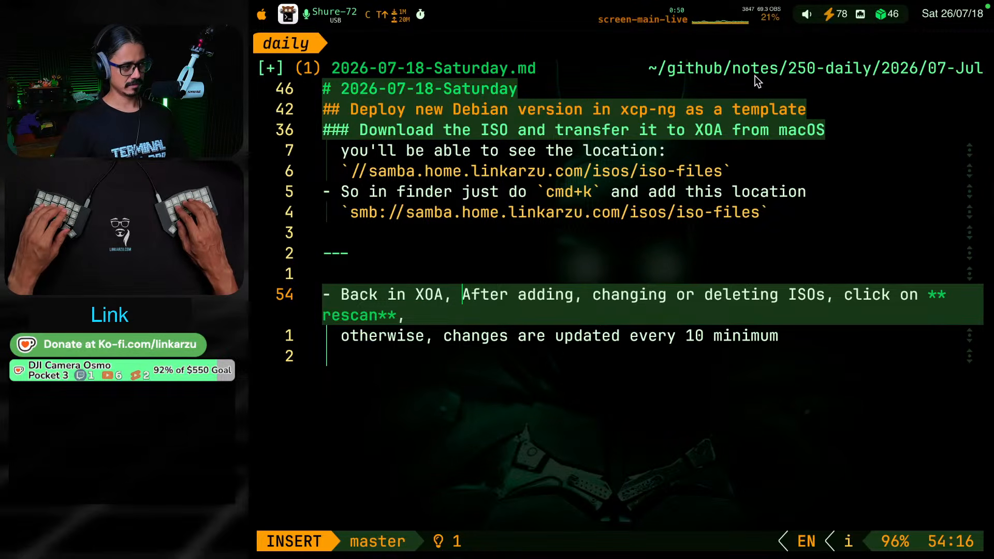
key(Escape)
key(g)
key(j)
key(b)
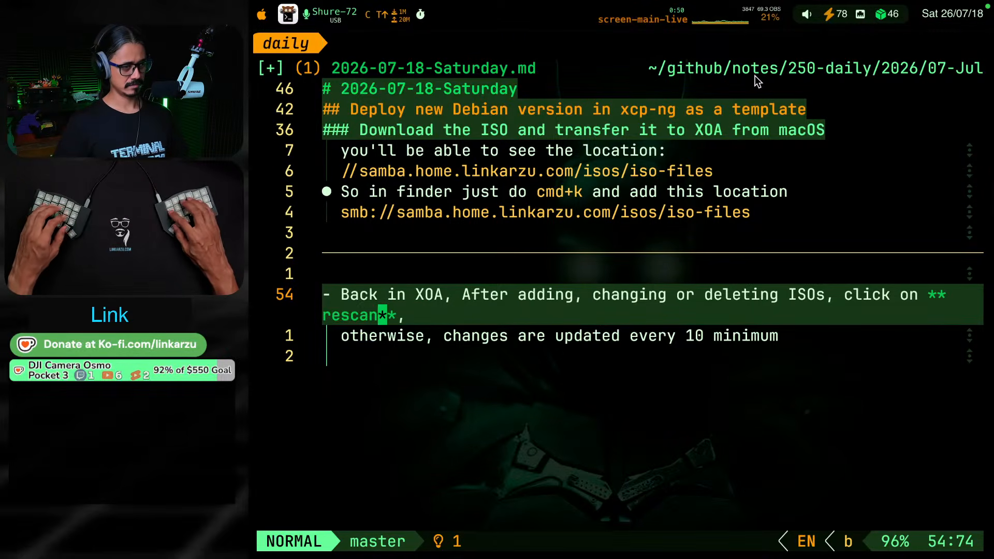
text(cbRe)
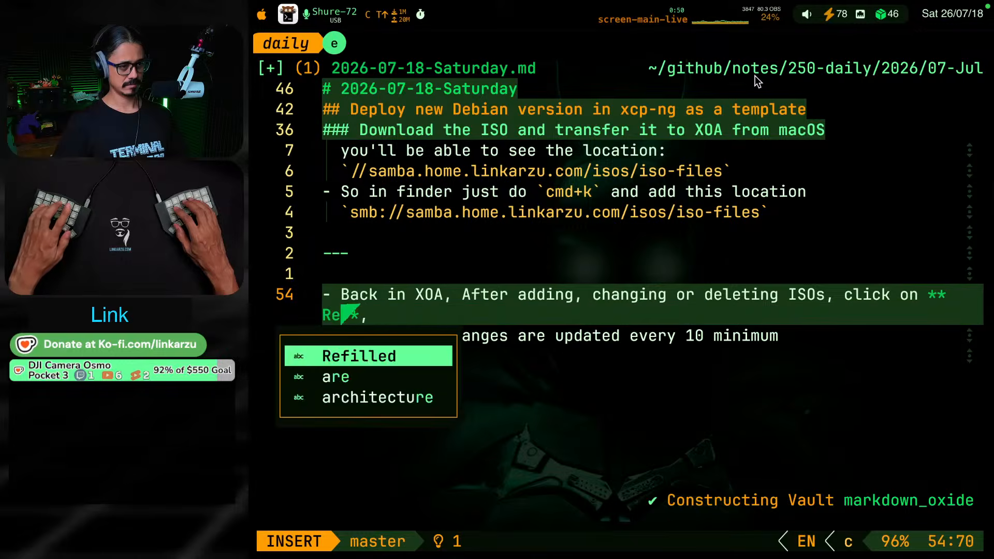
text(scan All Dis)
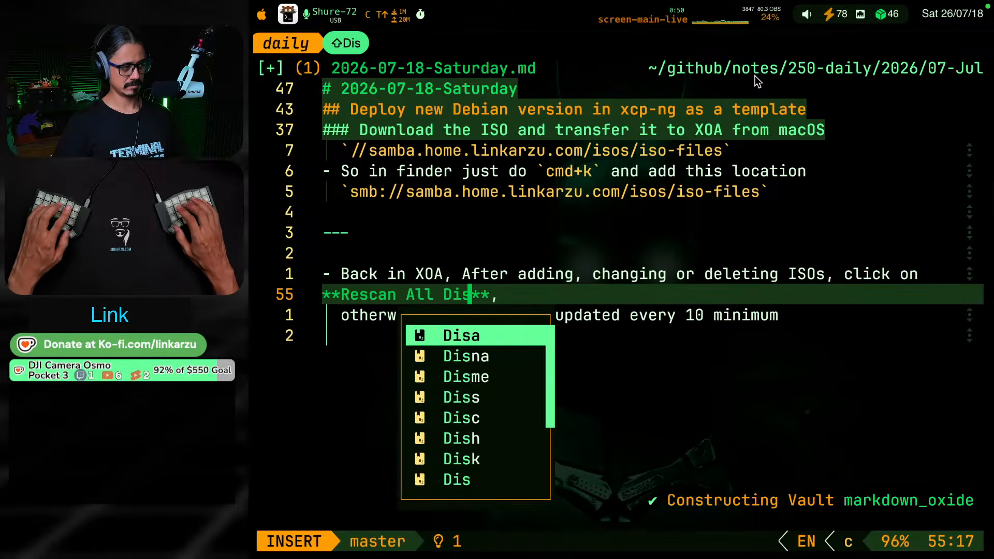
text(ks)
key(Escape)
Complete the bold "Rescan All Disks" text and add "at the top" between it and the comma
key(l)
key(l)
text(an All Disks at )
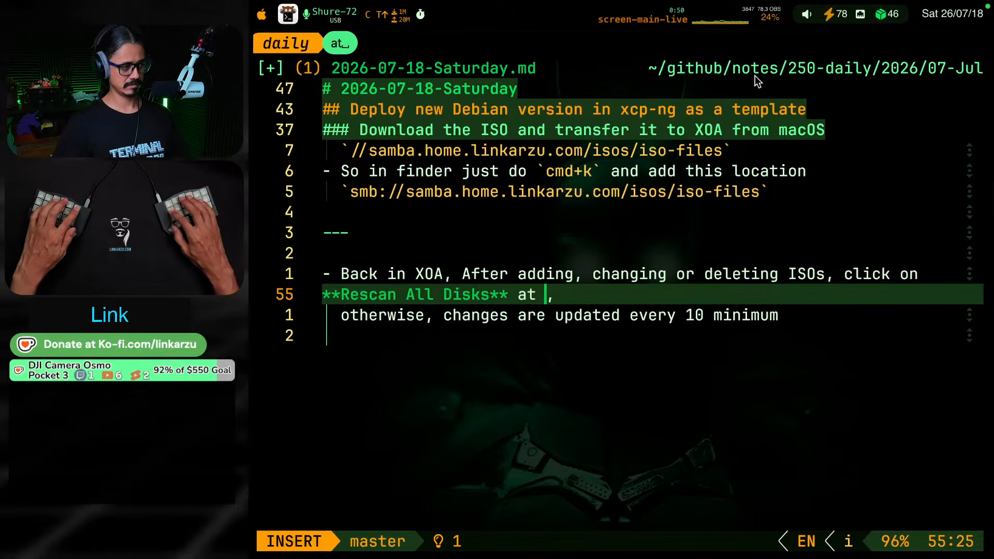
text(the top)
key(Escape)
Correct the last word of the "otherwise, changes are updated every 10" line to "minutes"
key(g)
key(j)
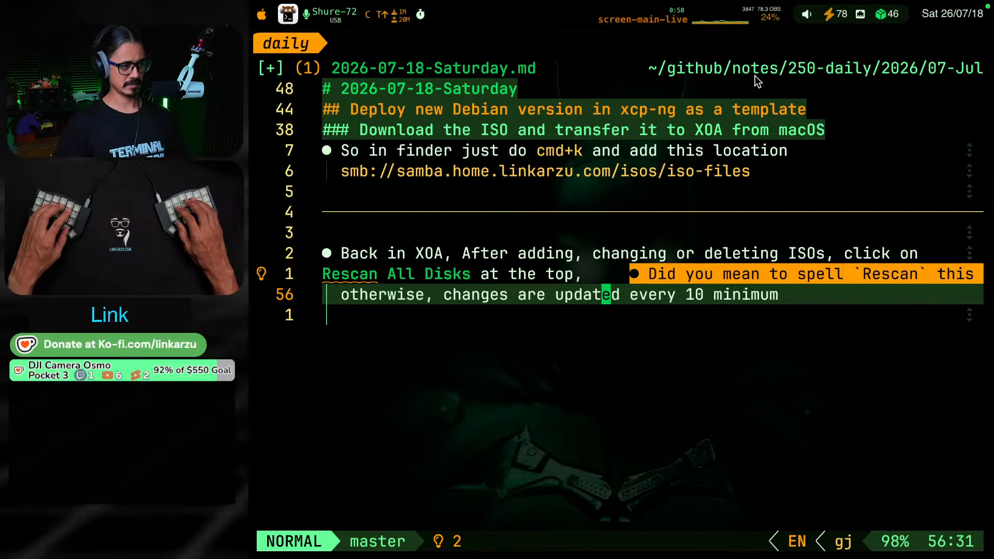
key(A)
key(BackSpace)
key(BackSpace)
key(BackSpace)
key(BackSpace)
text(utes)
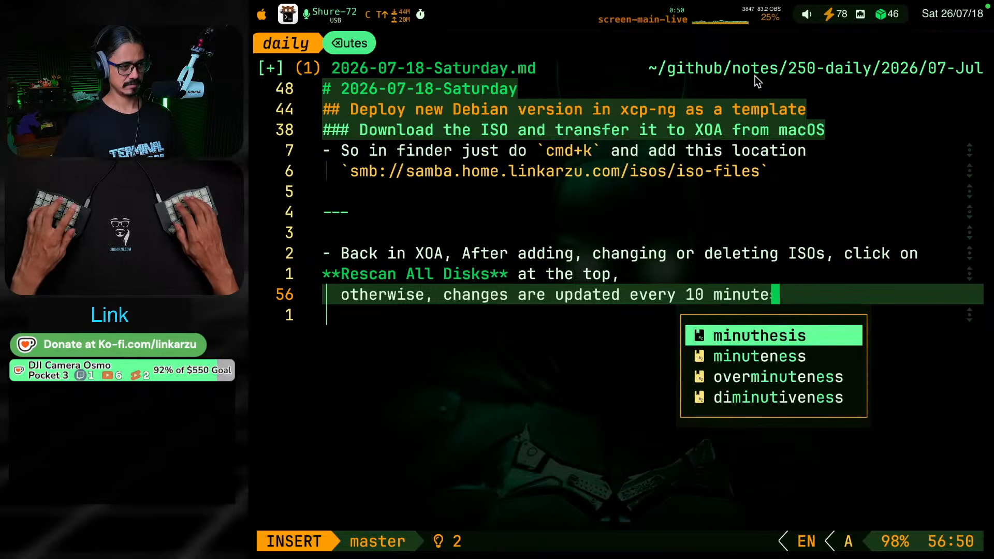
key(Escape)
Join the "otherwise" line onto the end of the "Rescan All Disks" line
key(g)
key(k)
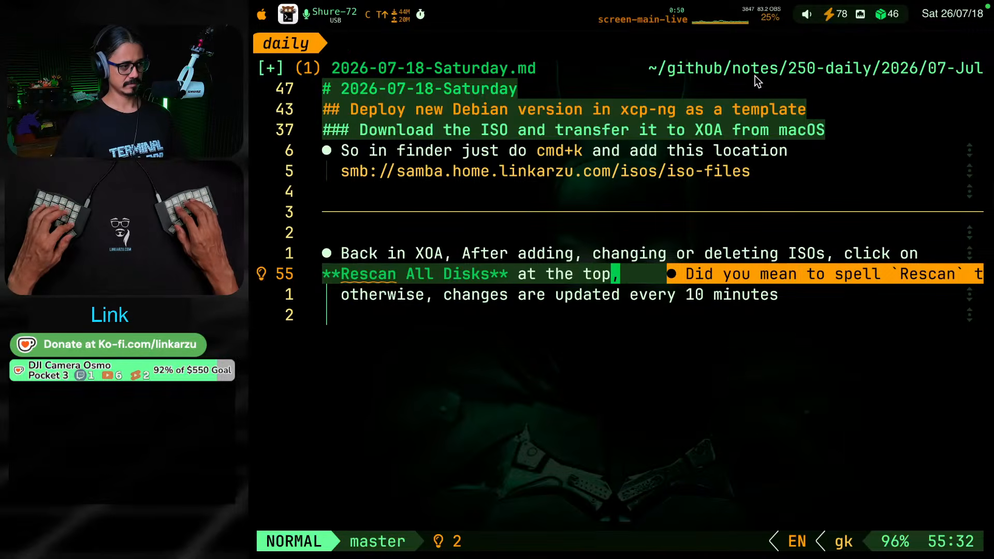
key(J)
Remove one asterisk from each side of "Rescan All Disks"
key(b)
key(b)
key(b)
key(b)
key(b)
key(d)
key(l)
key(b)
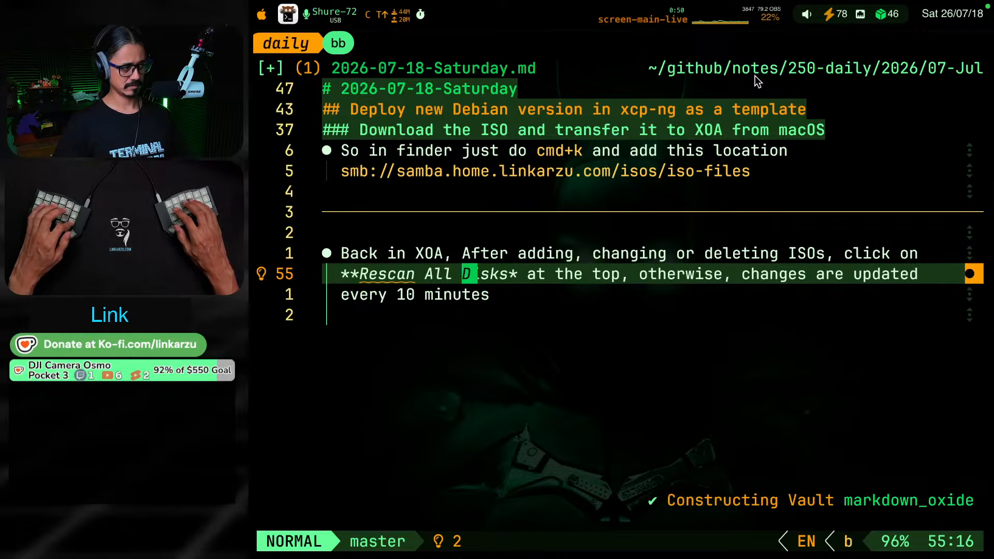
key(b)
key(b)
key(h)
key(d)
key(l)
key(space)
text(ges a)
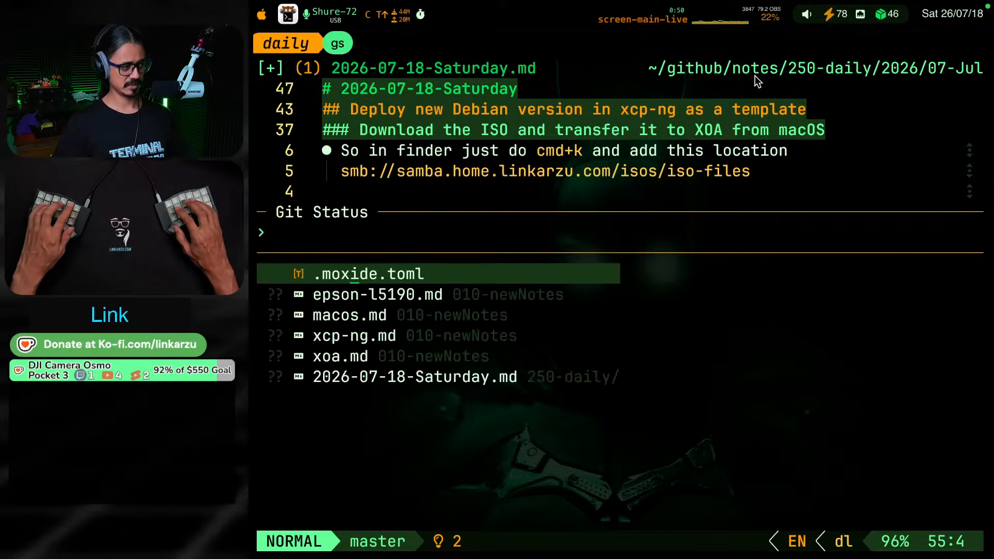
text(r)
key(Escape)
key(l)
key(l)
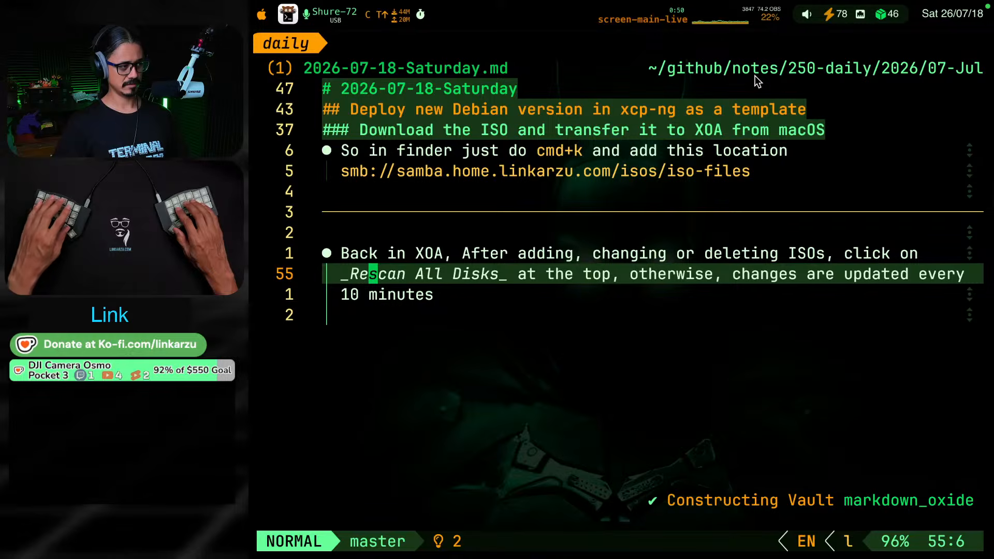
Replace the formatting marks surrounding "Rescan All Disks" with backticks to make it inline code
key(g)
key(s)
key(r)
key(_)
key(8)
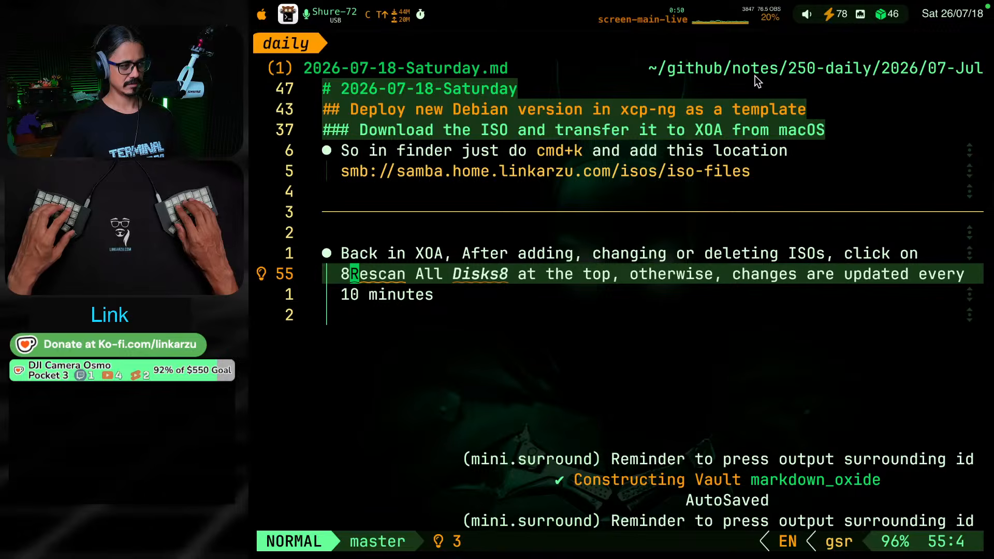
key(grave)
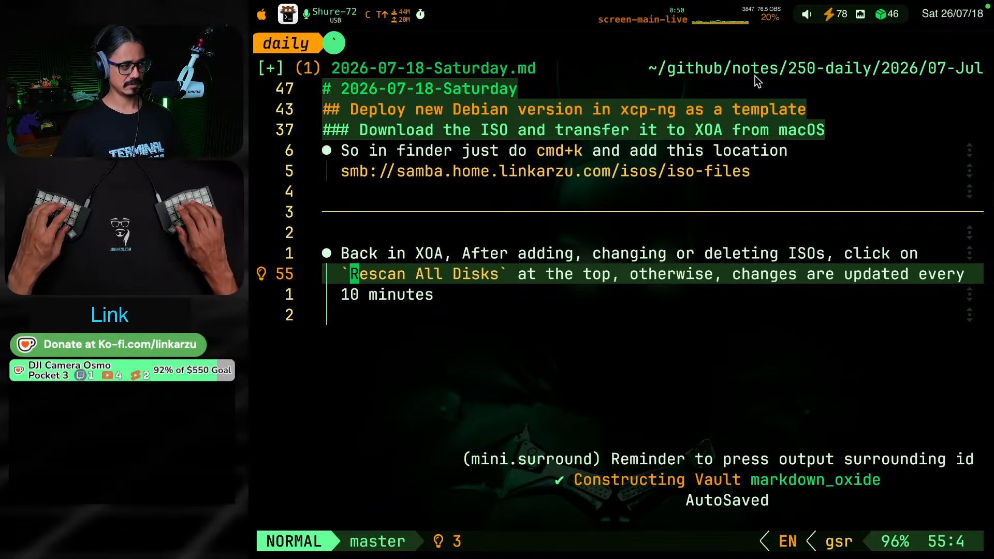
key(k)
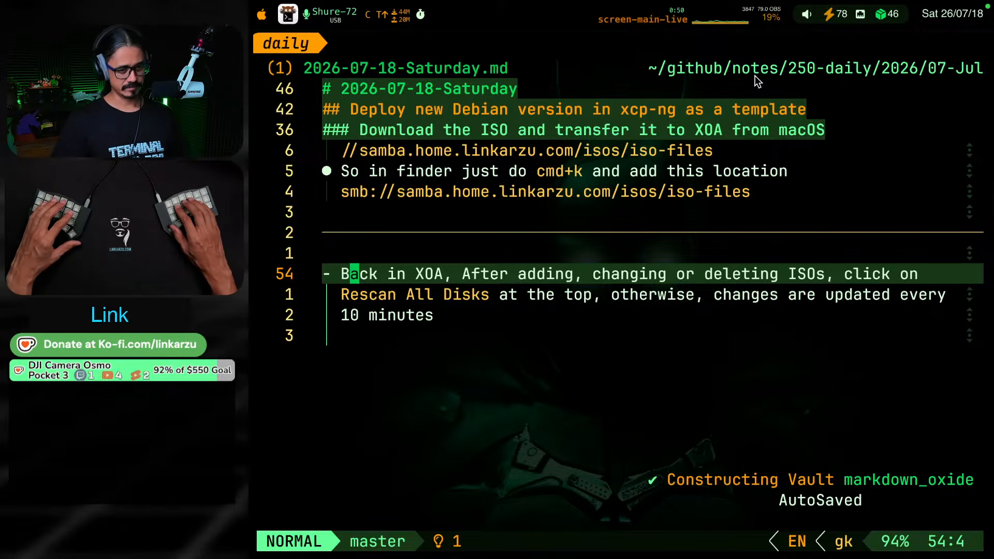
key(k)
key(j)
key(k)
key(k)
key(j)
key(j)
key(j)
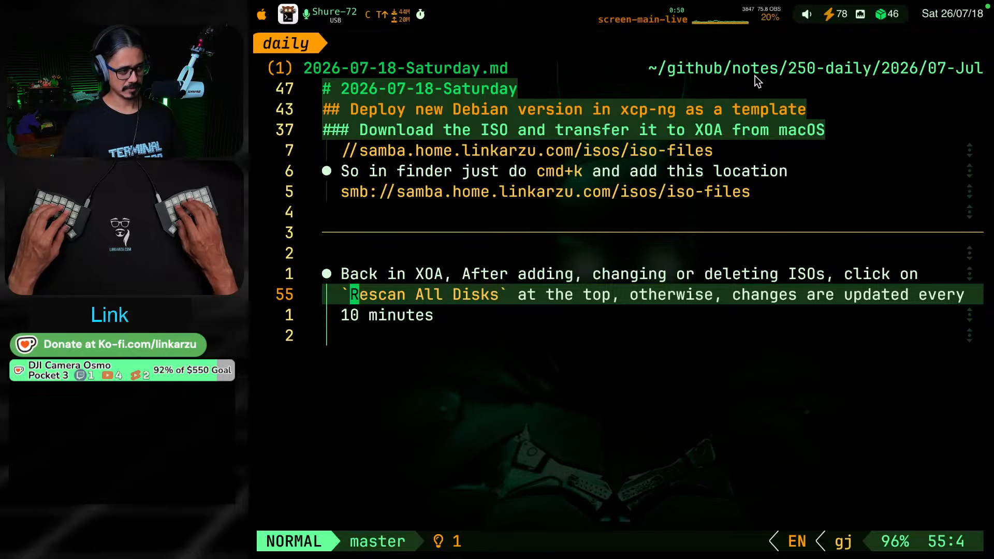
Switch between Xen Orchestra and the daily note, and look over the shared ISO storage's header and disk list against the rescan instructions
key(ctrl+shift+F19)
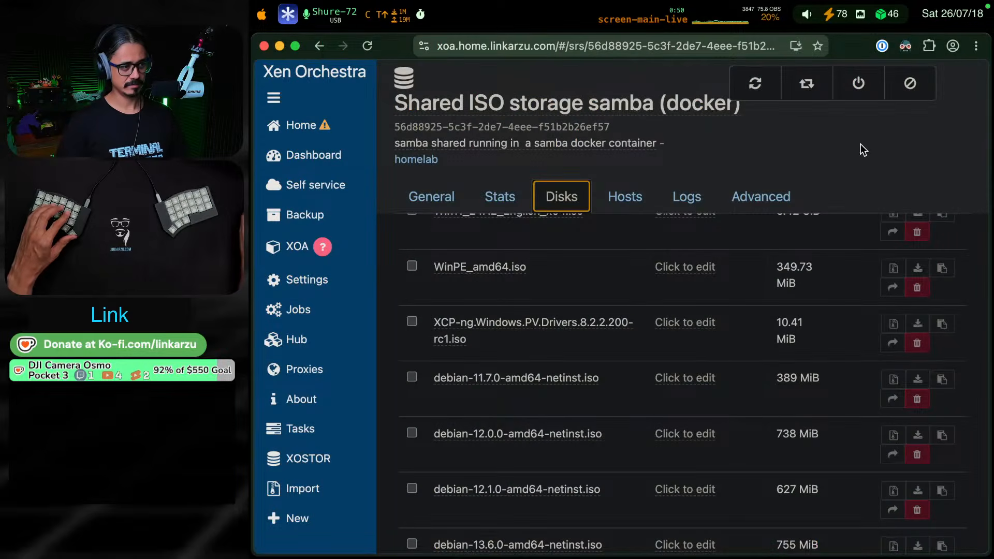
scroll(709, 361, up, 3)
scroll(709, 361, up, 2)
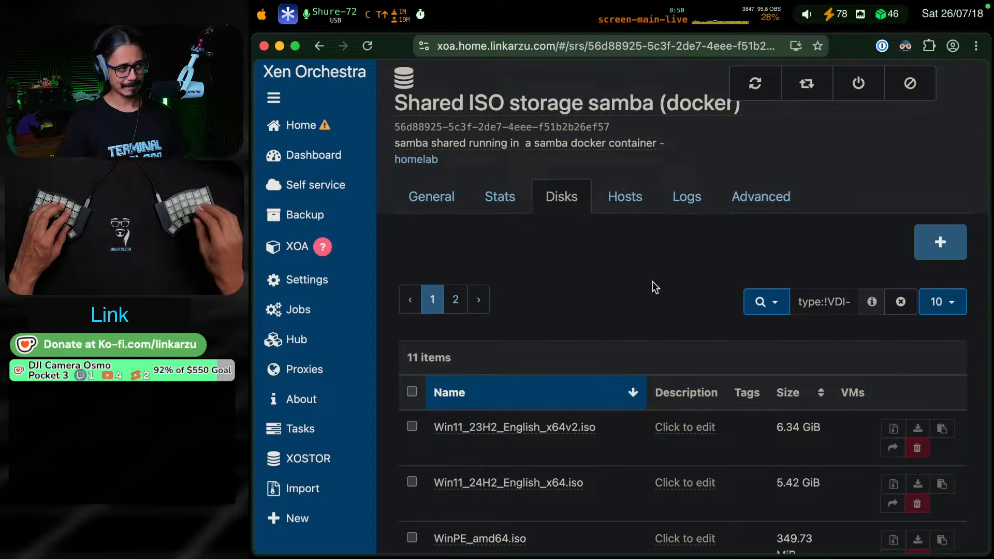
key(ctrl+shift+F18)
key(k)
key(k)
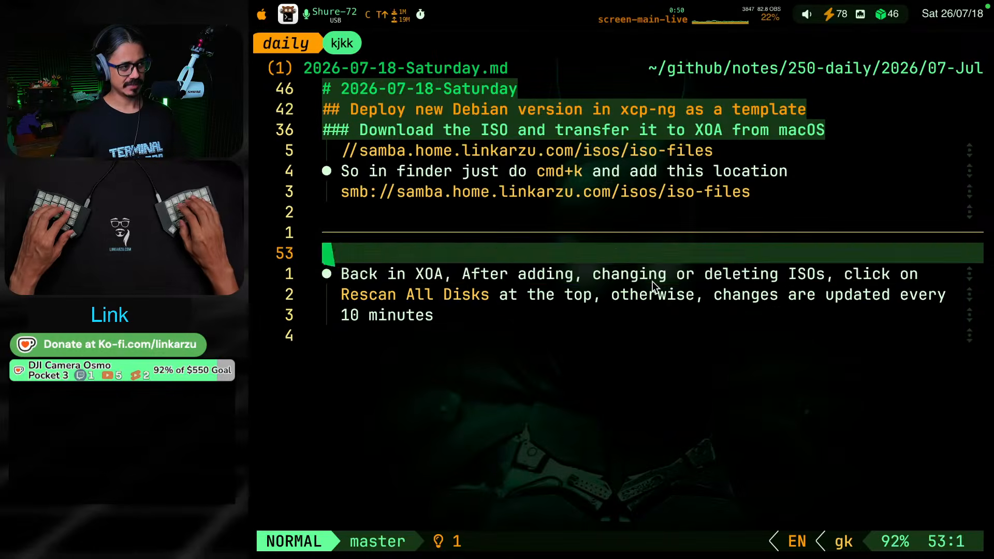
key(j)
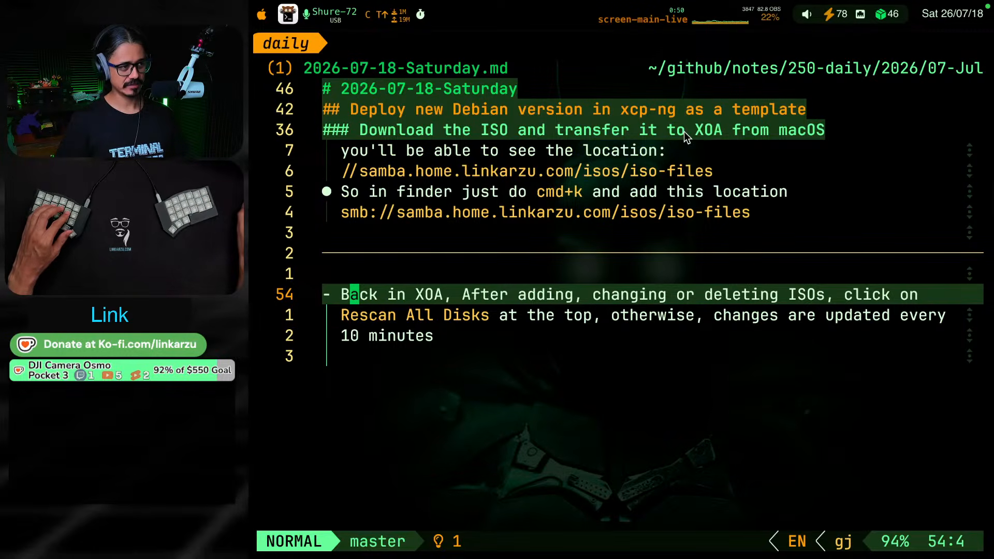
key(super+Tab)
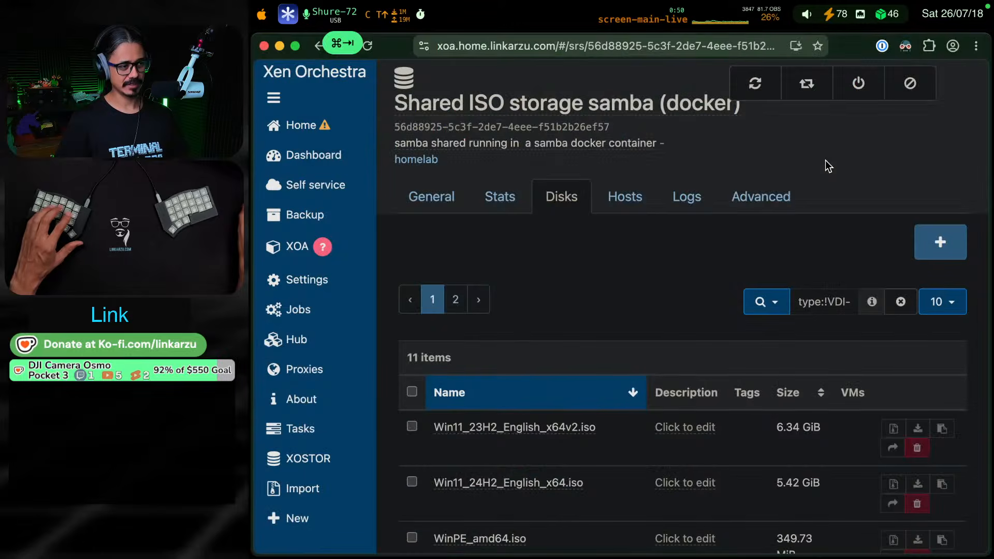
scroll(577, 286, down, 3)
scroll(580, 286, up, 3)
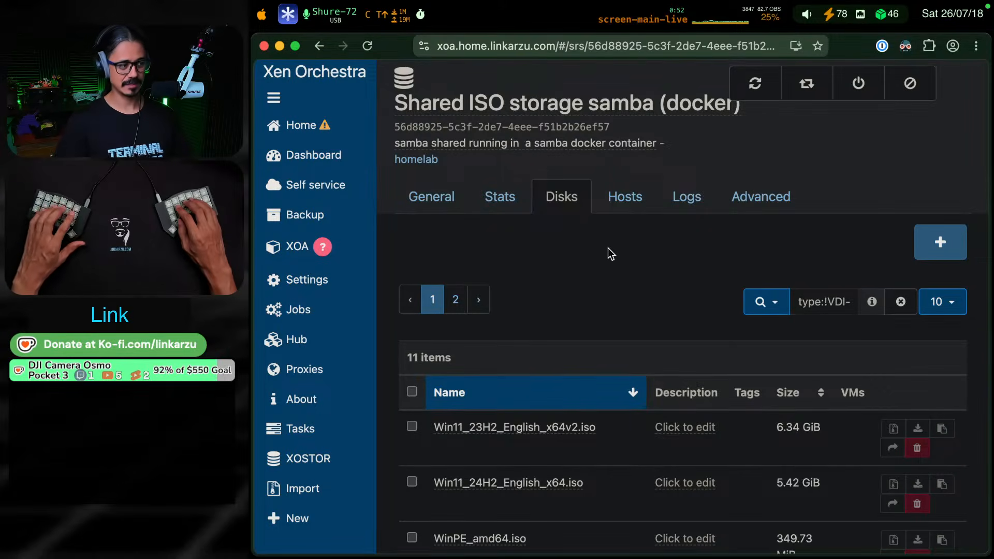
Switch back to the daily note in the terminal and reread the bullet about rescanning all disks
key(super+Tab)
key(k)
key(j)
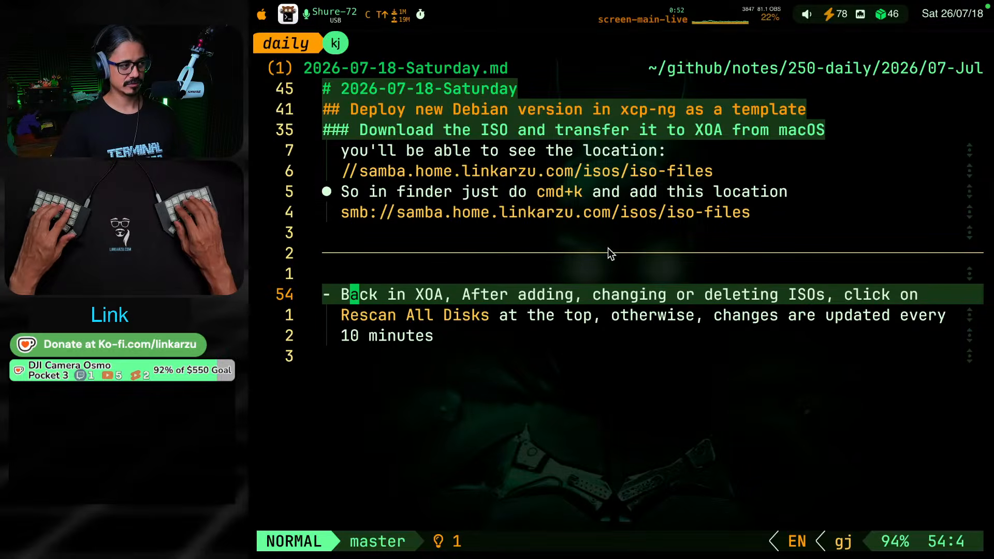
key(k)
key(k)
key(k)
key(j)
key(j)
key(j)
key(j)
key(j)
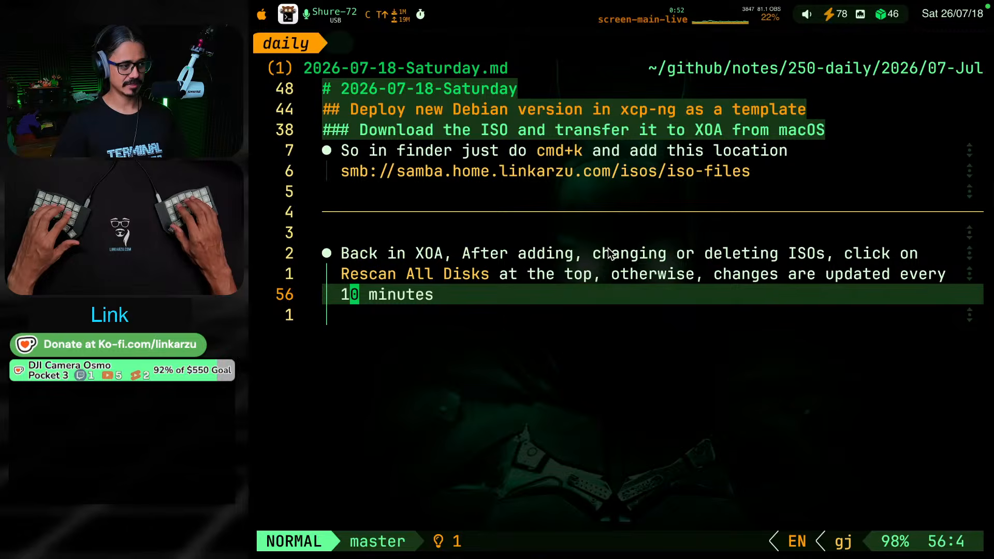
key(k)
key(k)
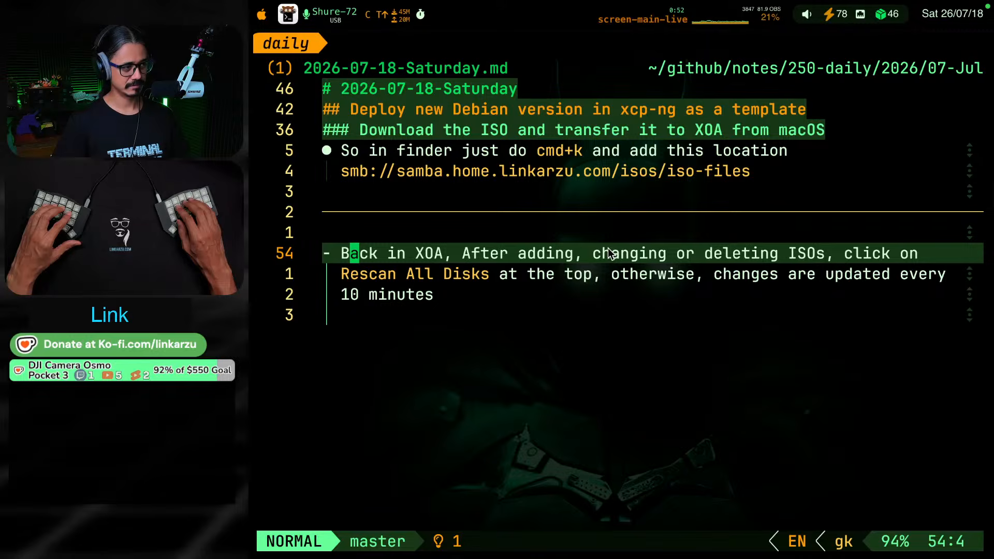
key(j)
key(j)
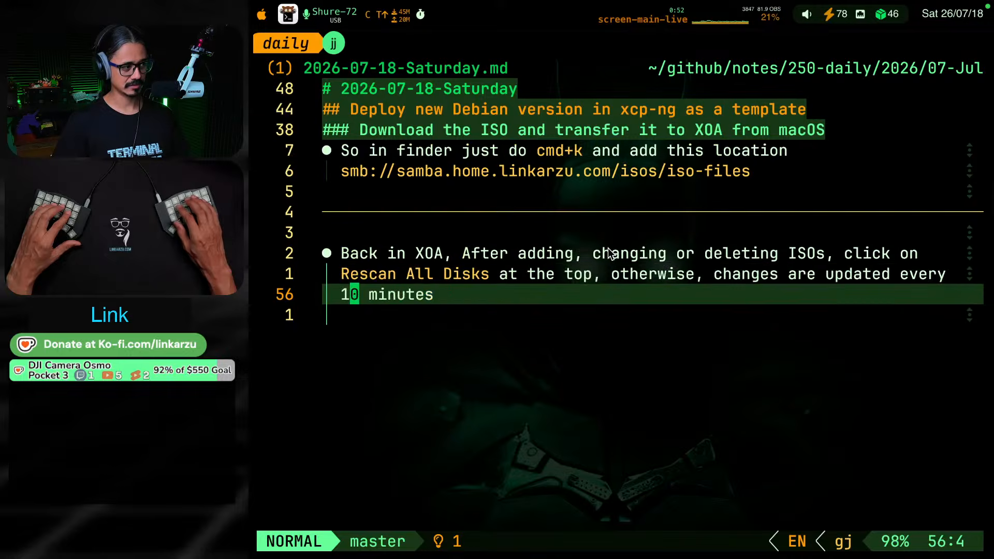
Start a new level-three heading (###) below the "Rescan All Disks" bullet, separated by a blank line
key(o)
key(BackSpace)
key(BackSpace)
key(Return)
text(###)
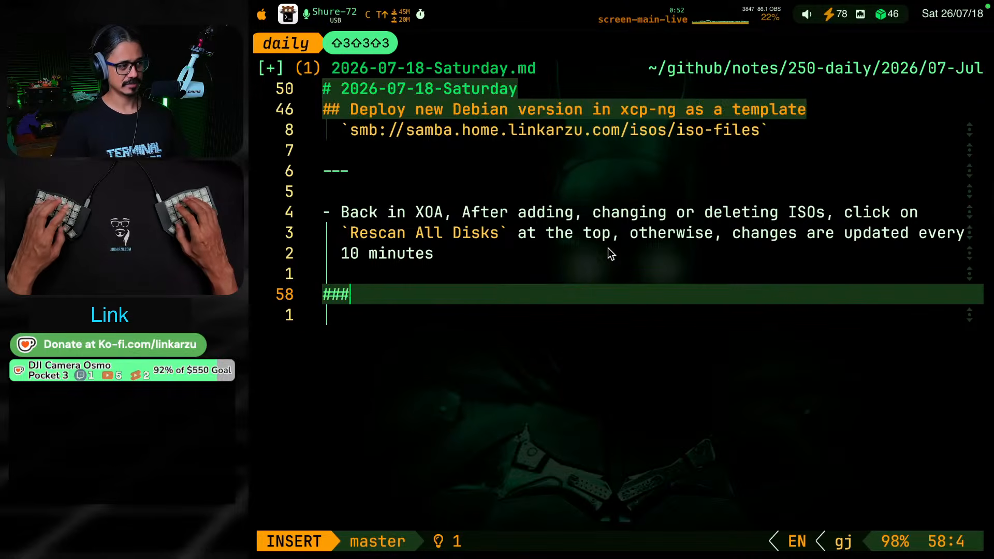
key(Escape)
Review the introduction of the Debian template section and the start of the ISO download instructions
key(k)
key(j)
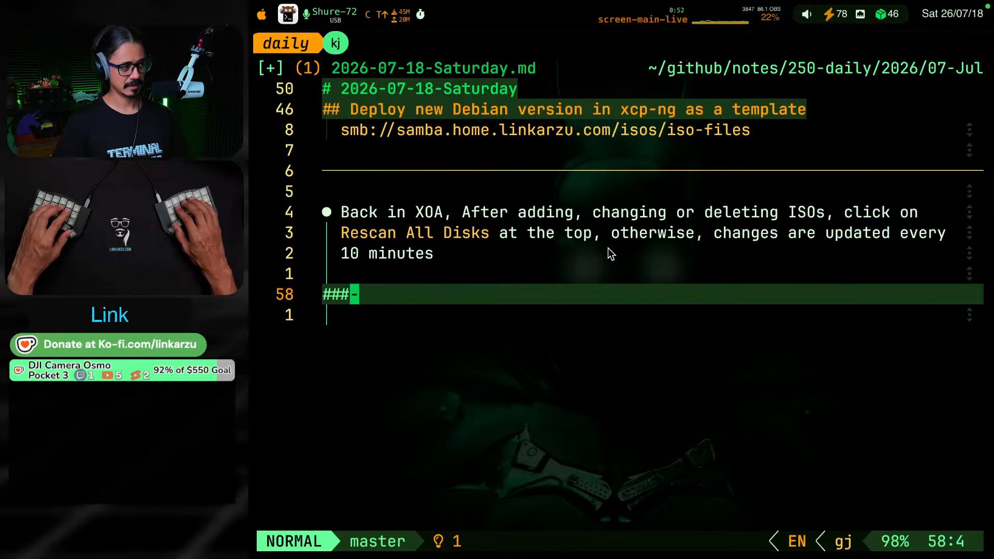
key(k)
key(k)
key(g)
key(k)
key(j)
key(j)
key(k)
key(k)
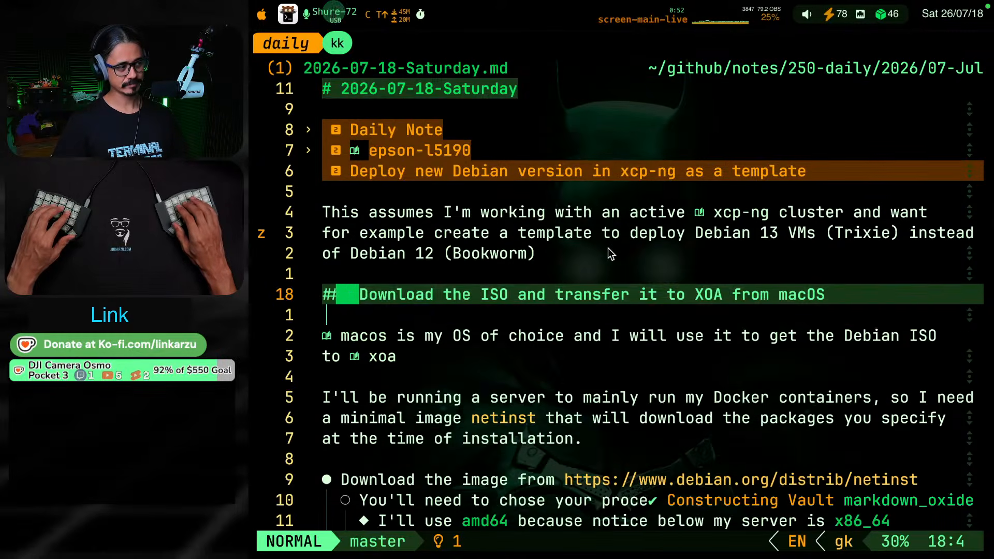
key(j)
key(j)
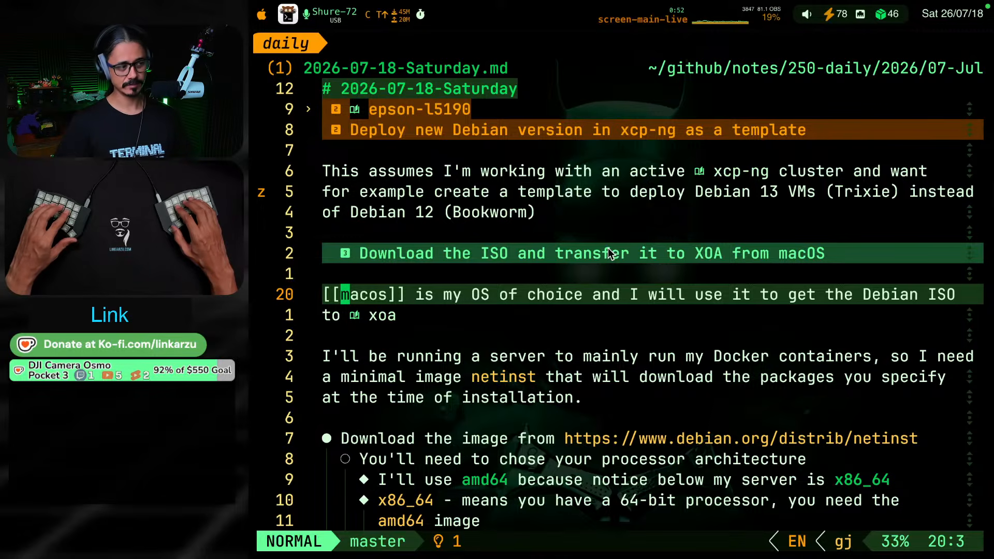
Open the xcp-ng.md note with the file finder and follow its reference back to the daily note
key(space)
key(f)
key(f)
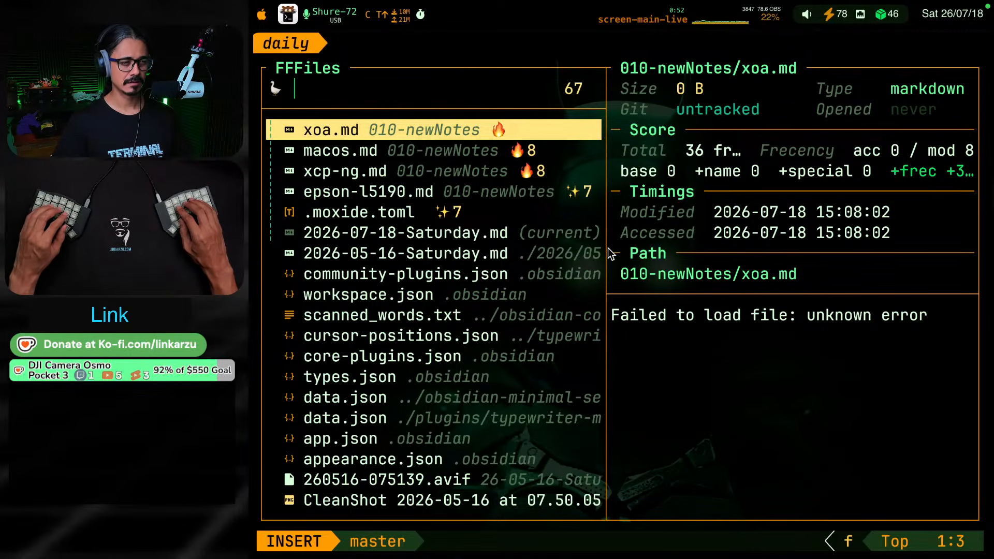
key(Down)
key(Down)
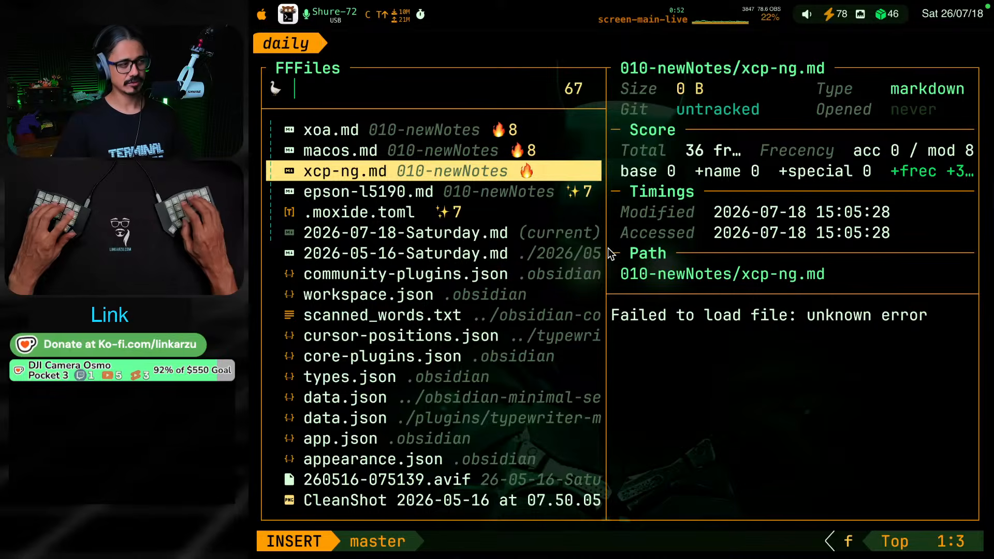
key(Return)
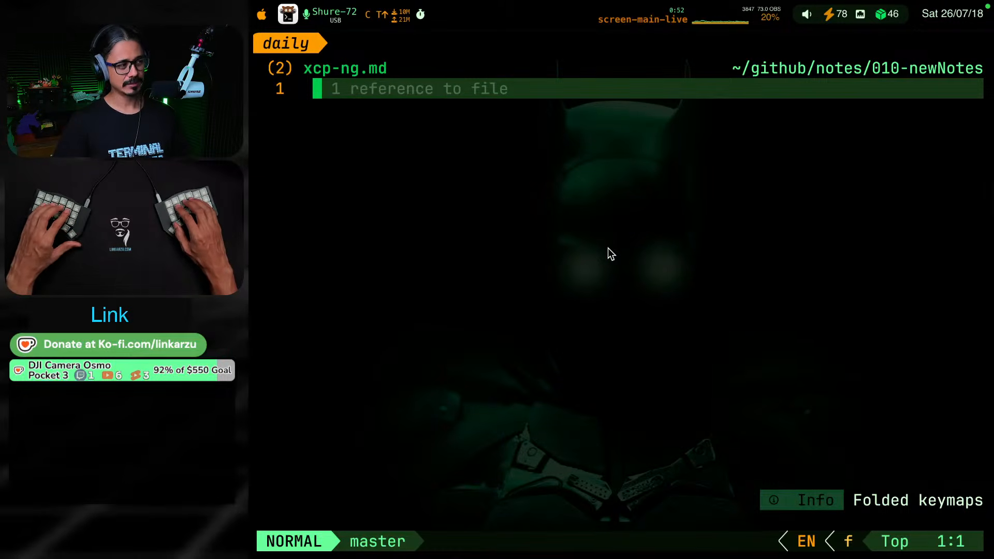
key(g)
key(r)
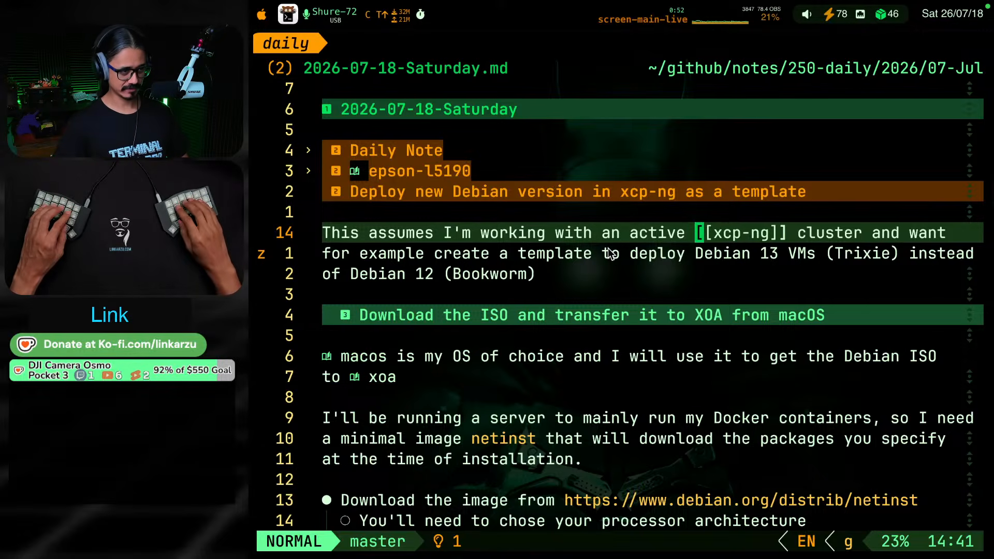
Look through the daily note's instructions on choosing the processor architecture and downloading the Debian ISO
key(k)
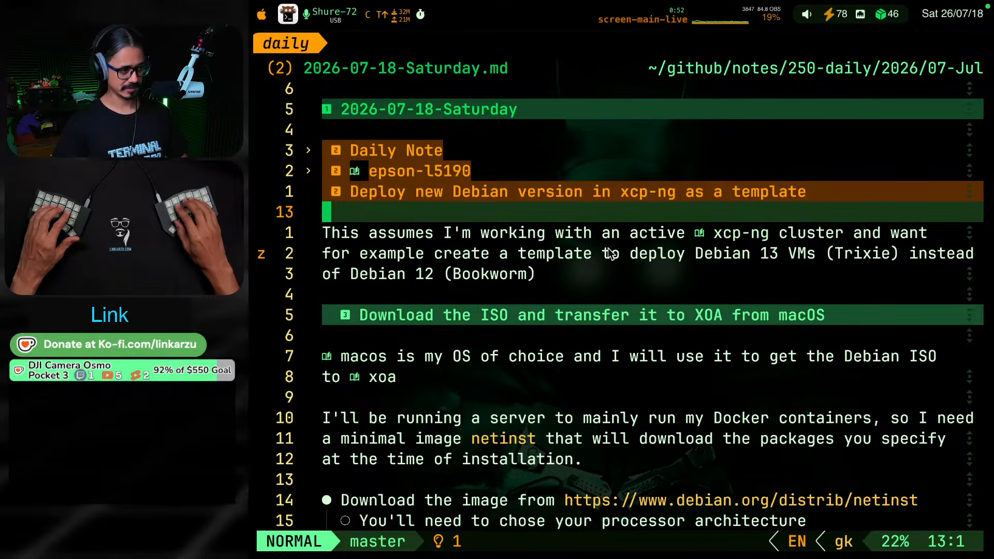
key(j)
key(j)
key(j)
key(j)
key(j)
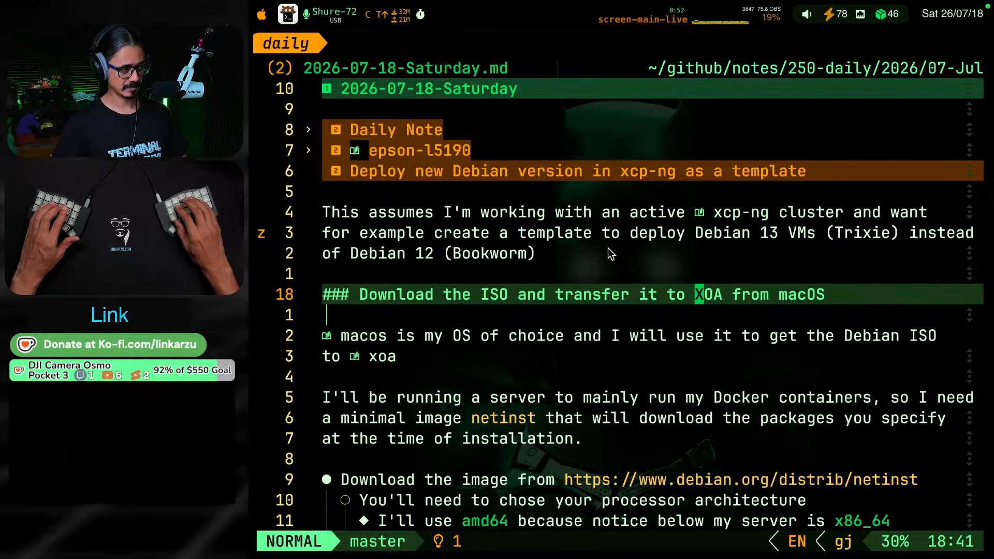
key(j)
key(j)
key(j)
key(j)
key(j)
key(j)
key(j)
key(j)
key(j)
key(j)
key(j)
key(j)
key(j)
key(j)
key(j)
key(j)
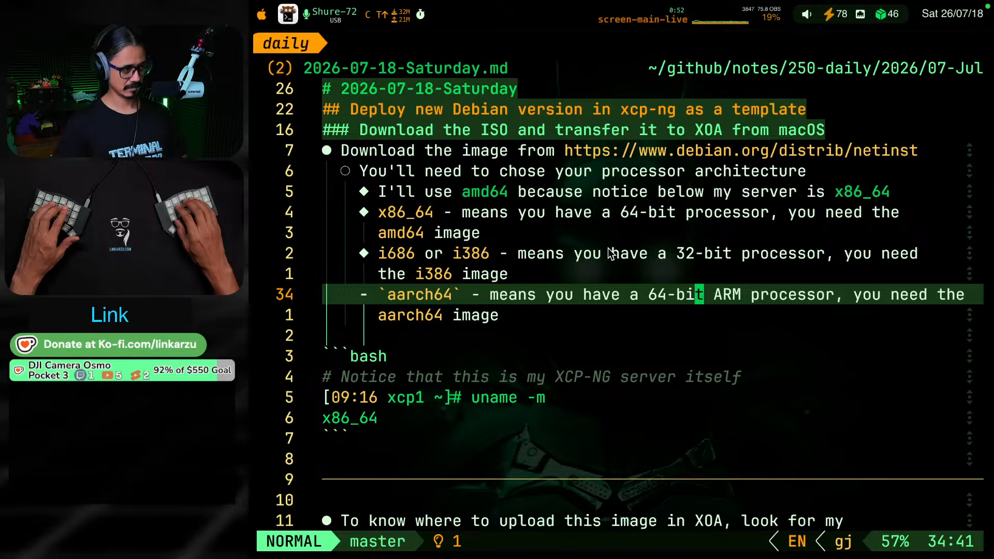
key(j)
key(j)
key(j)
key(j)
key(j)
key(j)
key(j)
key(j)
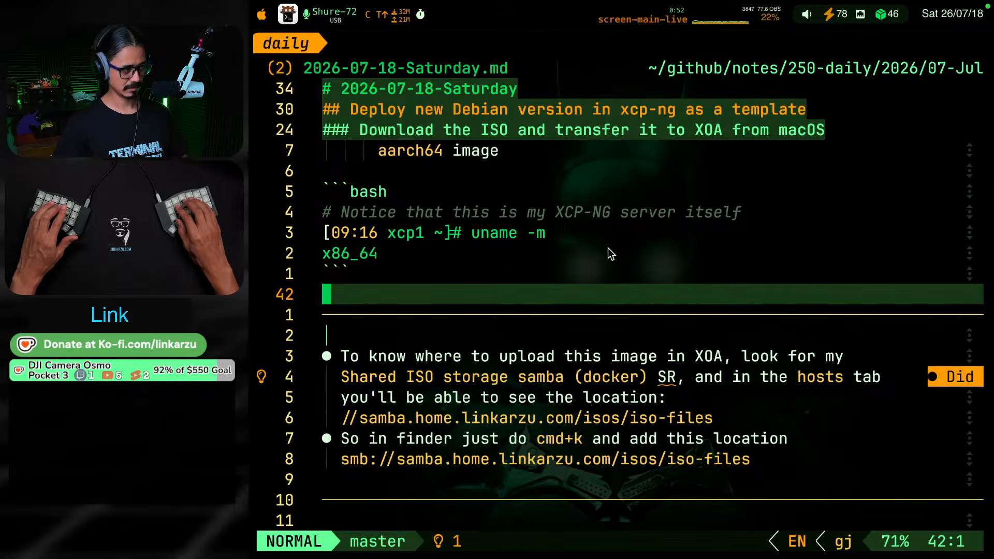
Review the rest of the daily note down to the unfinished level-three heading below the "Rescan All Disks" bullet
key(j)
key(j)
key(j)
key(j)
key(j)
key(j)
key(j)
key(j)
key(k)
key(j)
key(j)
key(j)
key(j)
key(j)
key(j)
key(j)
key(j)
key(j)
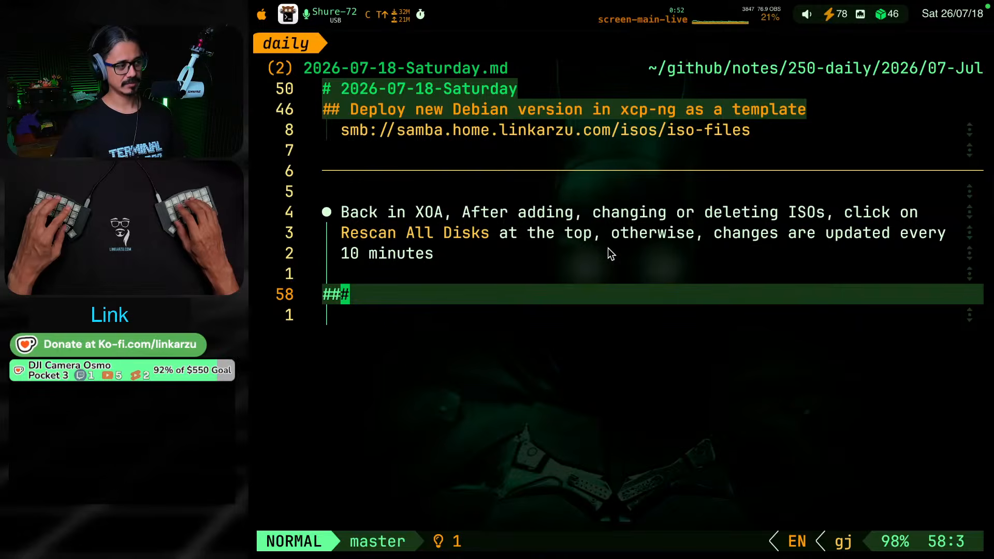
key(shift+a)
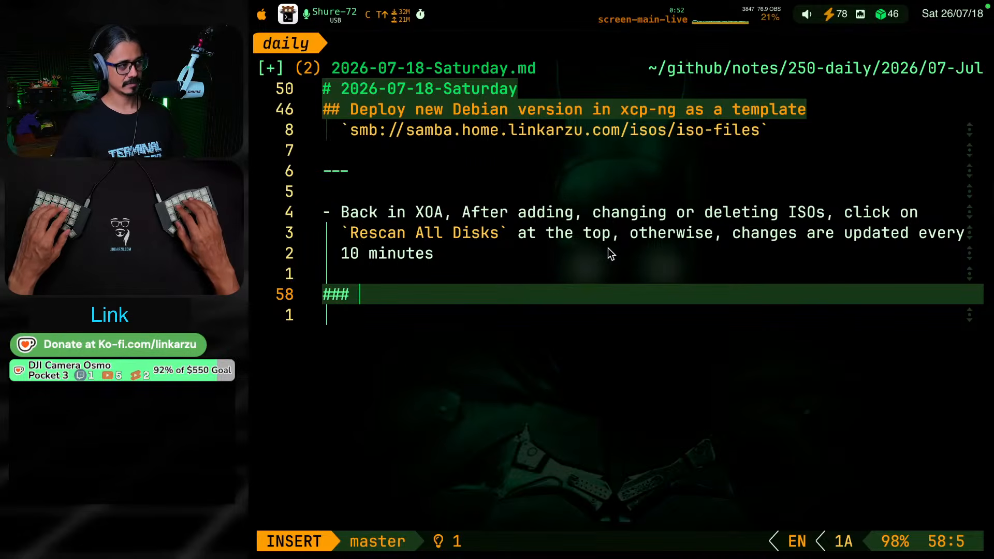
key(Escape)
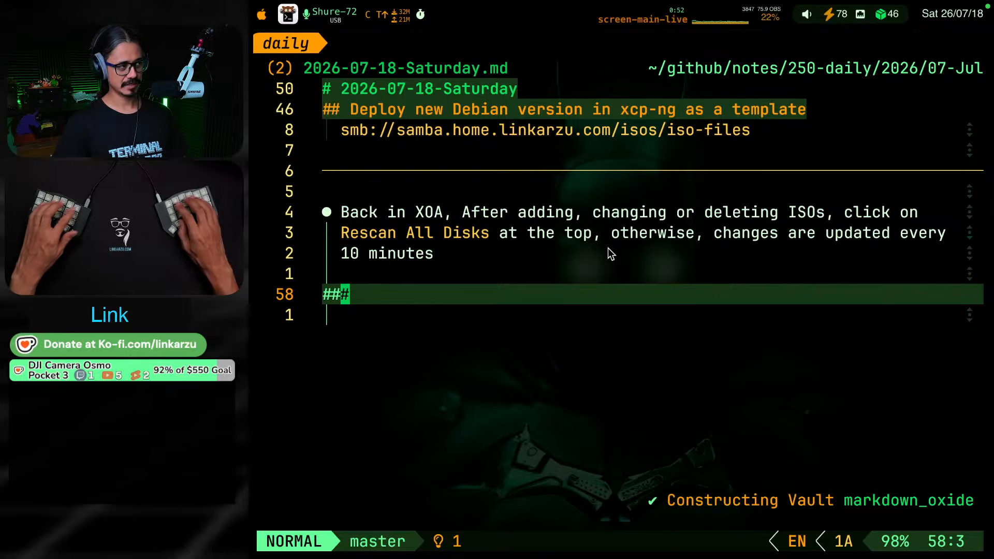
Switch to the obsidian session and fold all headings in the XOA.md note
key(ctrl+super+F17)
key(k)
key(k)
key(k)
key(k)
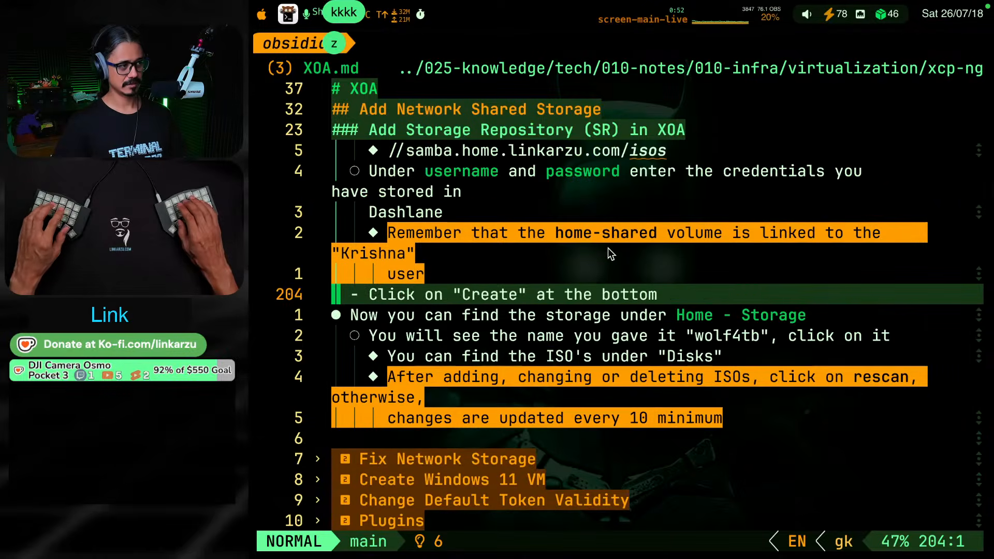
key(z)
key(M)
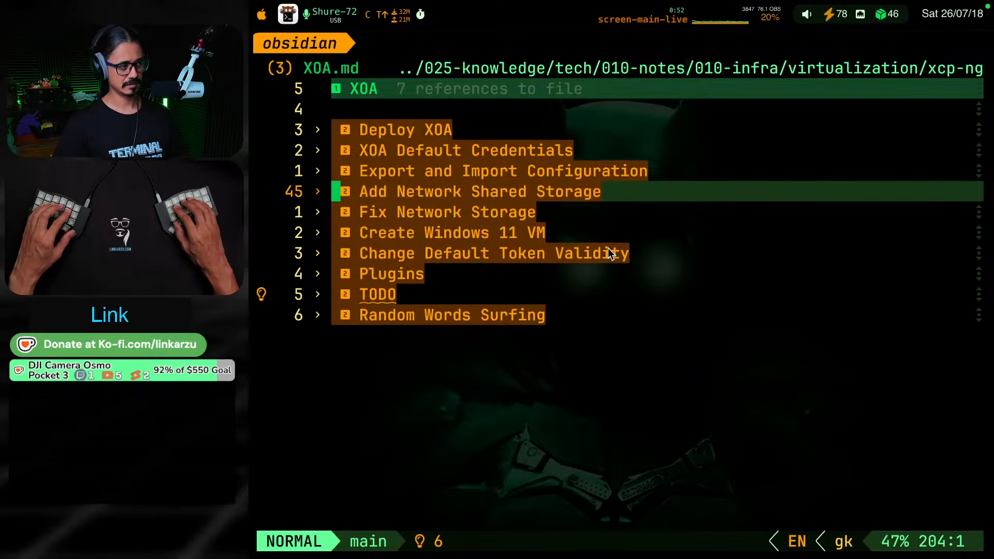
Search the text of all notes for "trixi" and open the match in XCP-NG.md
key(space)
text(sgtrixsi)
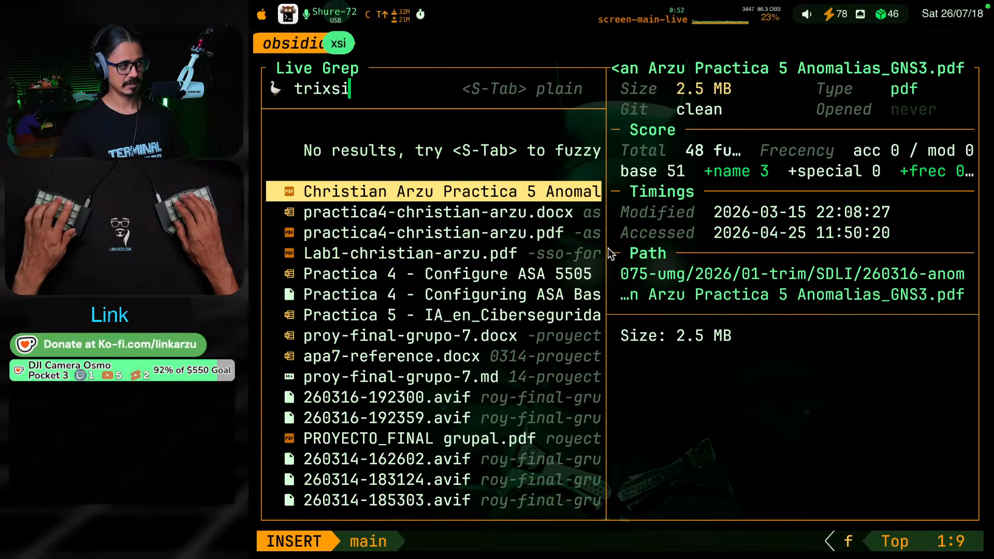
key(BackSpace)
key(BackSpace)
text(i)
key(Return)
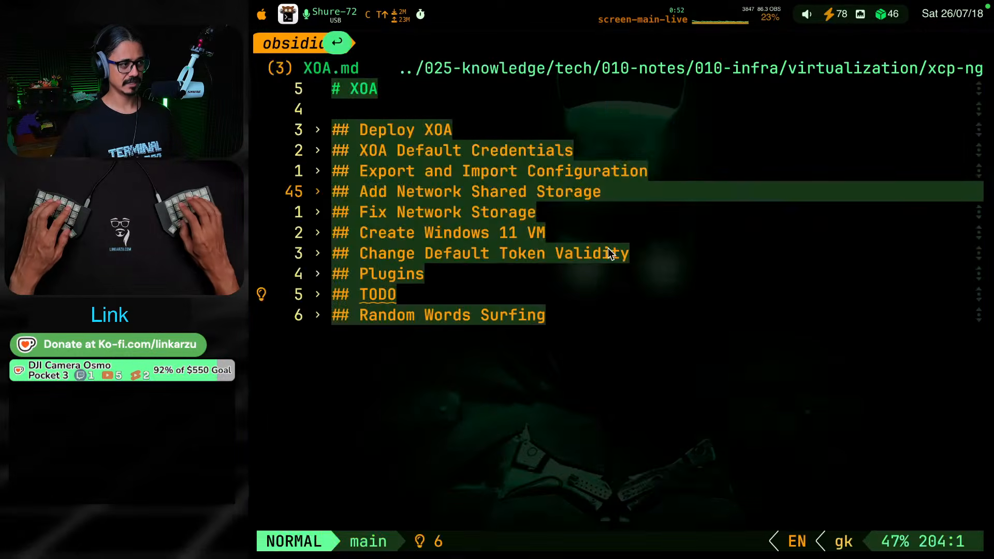
Look through the XCP-NG note's Debian version sections and the post installation steps for preparing a template
key(k)
key(k)
key(k)
key(k)
key(k)
key(k)
key(k)
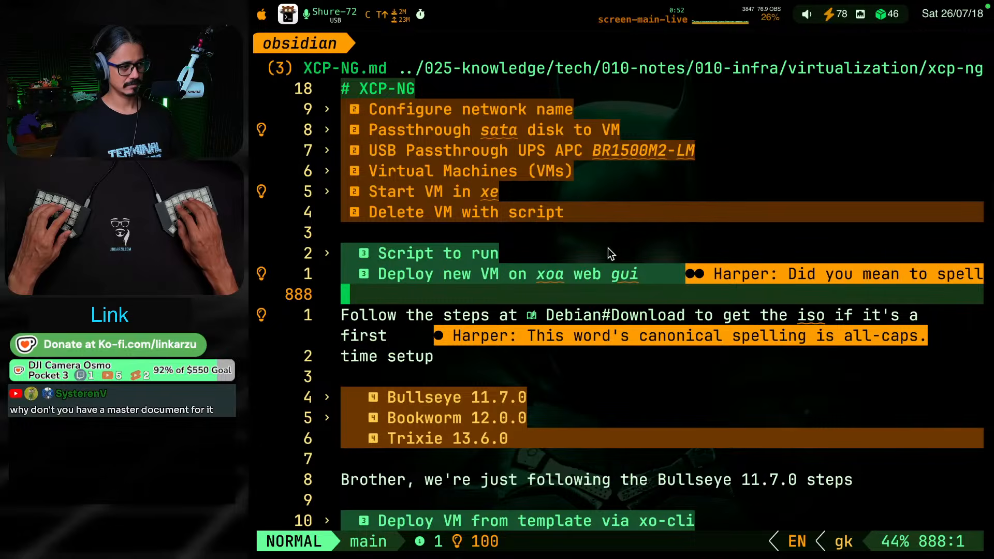
key(j)
key(j)
key(j)
key(j)
key(j)
key(j)
key(j)
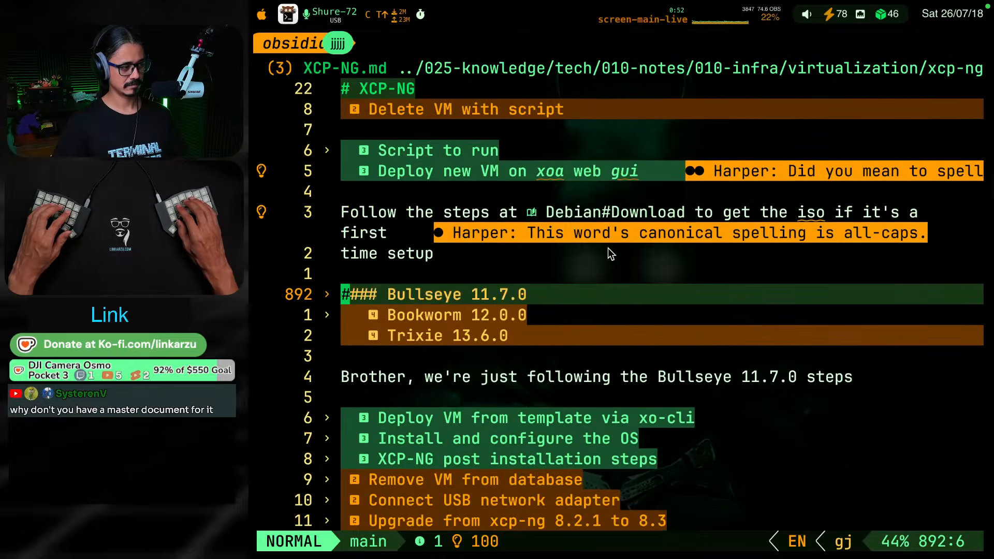
key(j)
key(j)
key(j)
key(j)
key(j)
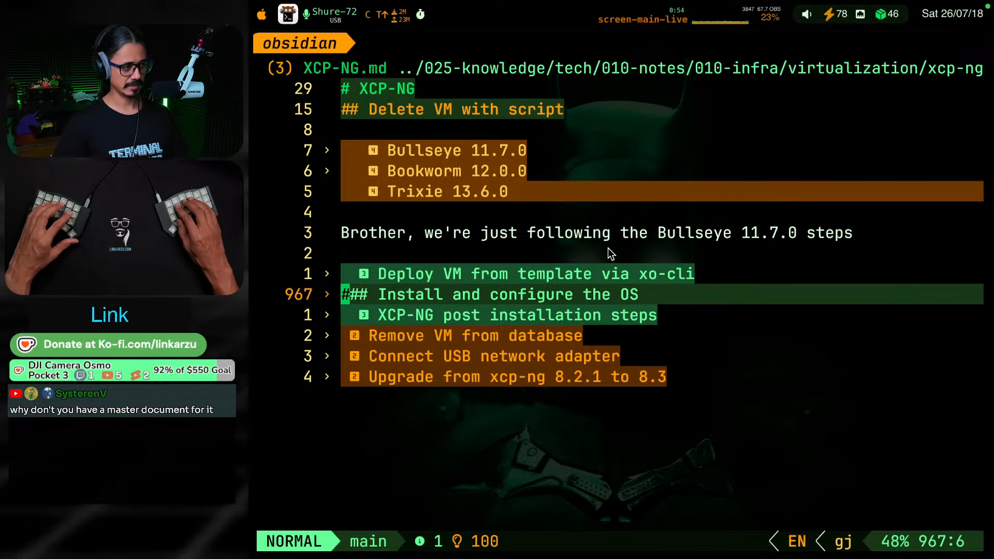
key(j)
key(j)
key(j)
key(j)
key(j)
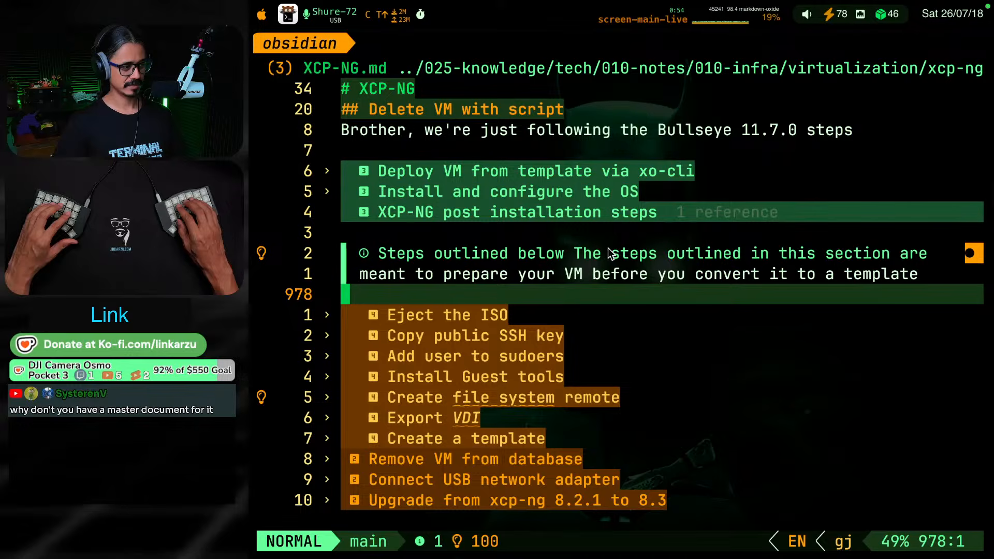
key(k)
key(k)
key(k)
key(k)
key(k)
key(k)
key(k)
key(k)
key(k)
key(k)
key(k)
key(k)
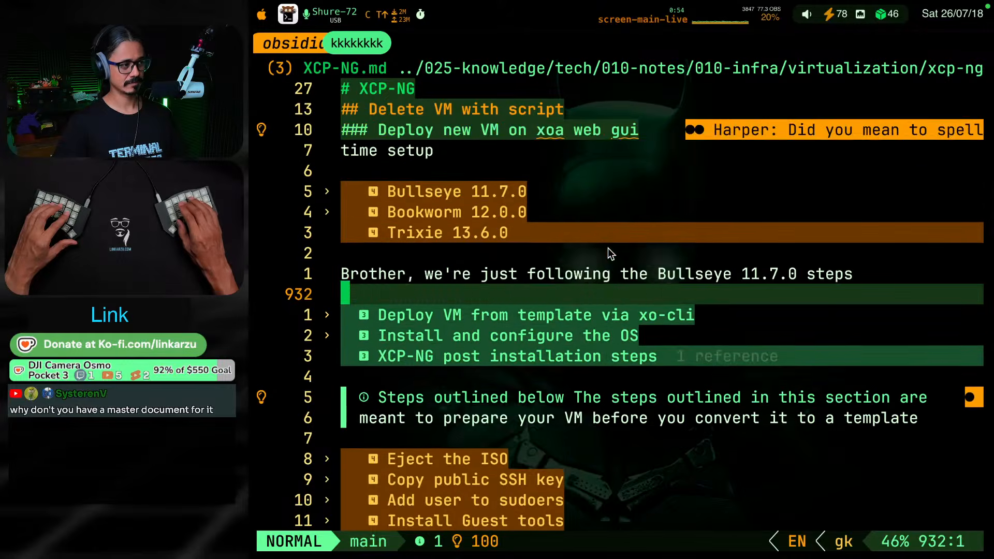
Copy the heading "Deploy new VM on xoa web gui" from XCP-NG.md into the unfinished level-three heading of the daily note
key(k)
key(k)
key(k)
key(k)
key(k)
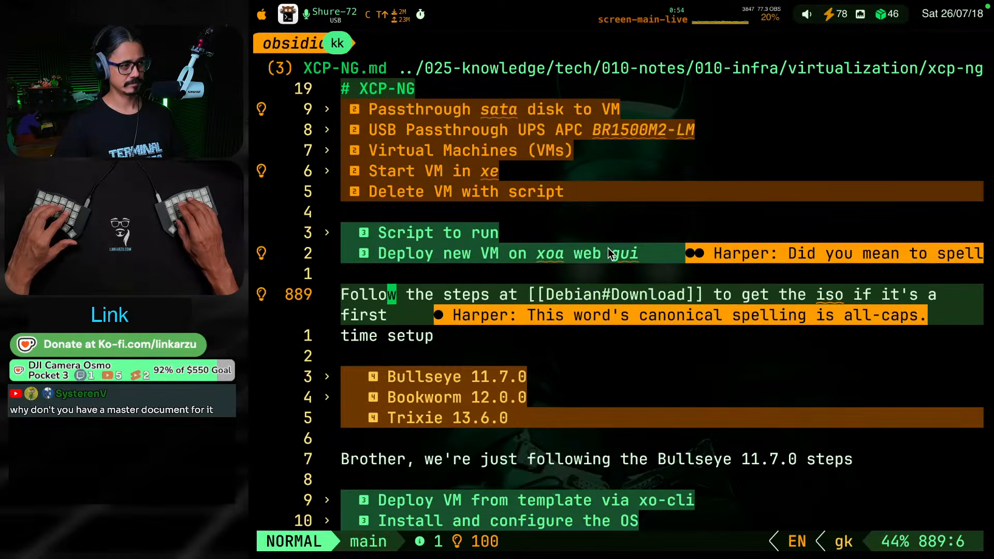
key(y)
key(y)
key(alt+super+F8)
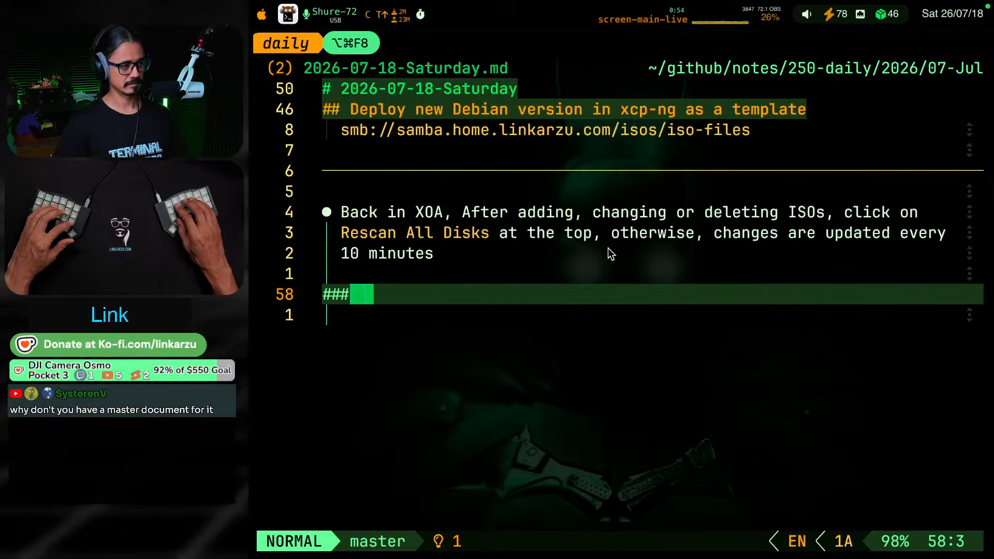
key(a)
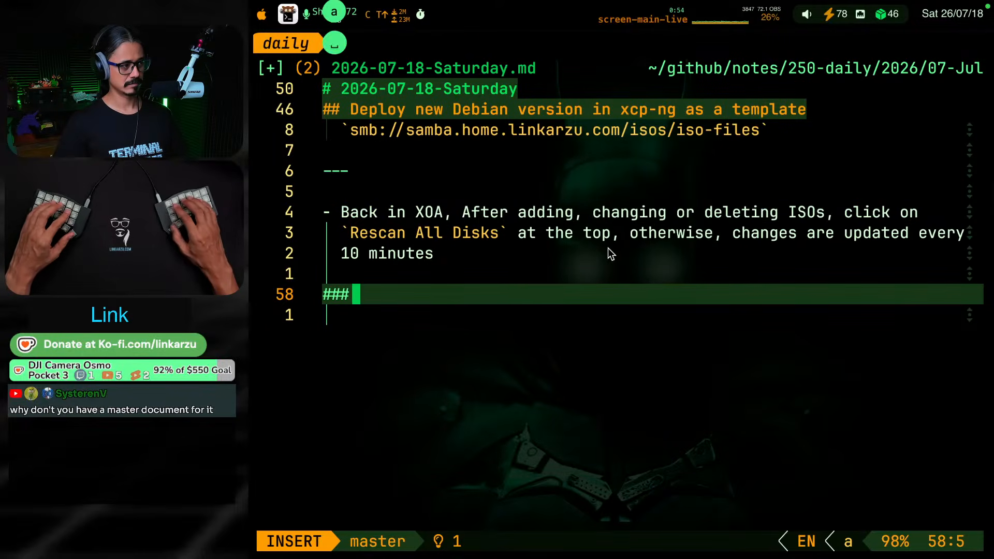
text(### Deploy new VM on xoa web gui)
key(Escape)
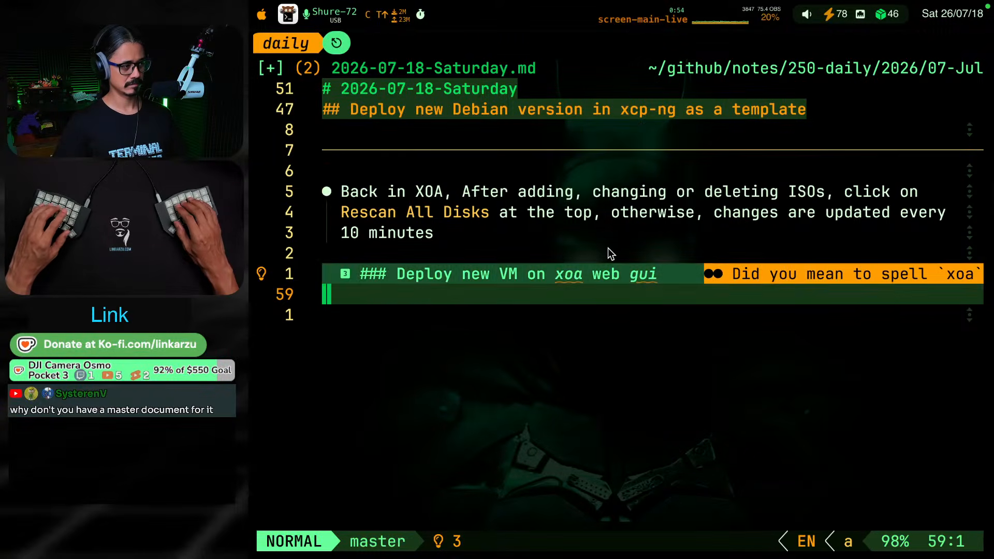
Remove the duplicate ### marker from the "Deploy new VM on xoa web gui" heading and save the daily note
key(k)
key(v)
key(l)
key(l)
key(l)
key(c)
key(Escape)
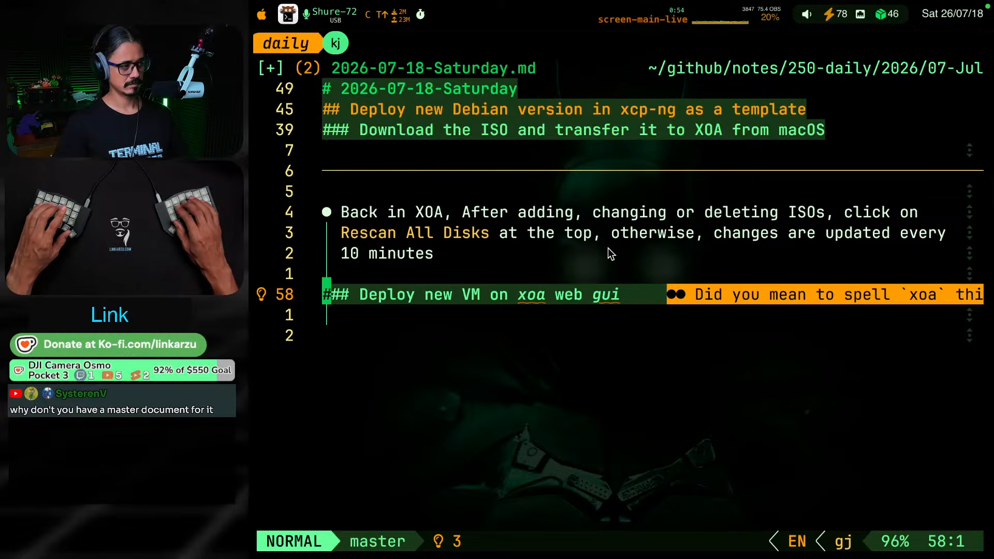
key(ctrl+s)
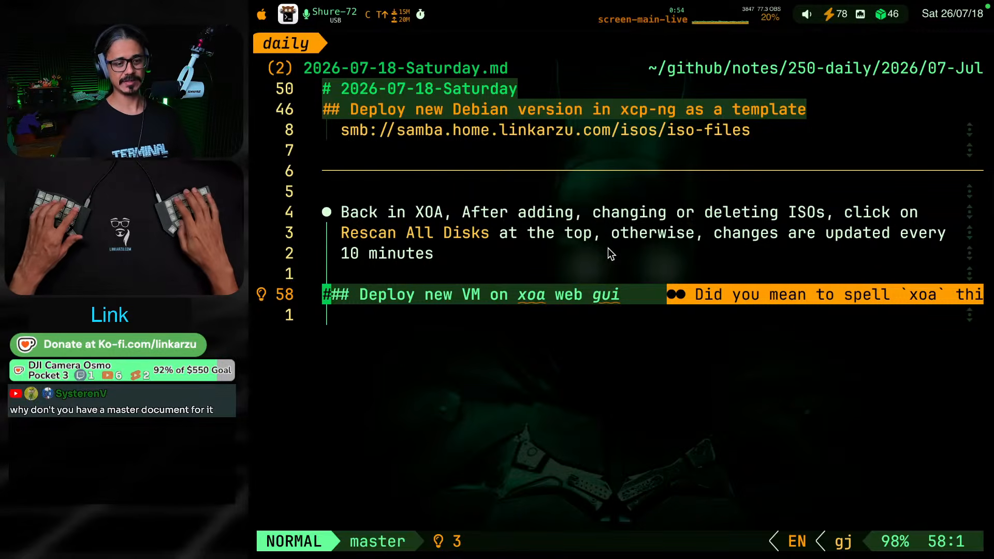
Switch to the obsidian session and open the XOA.md note with the file finder
key(ctrl+super+F17)
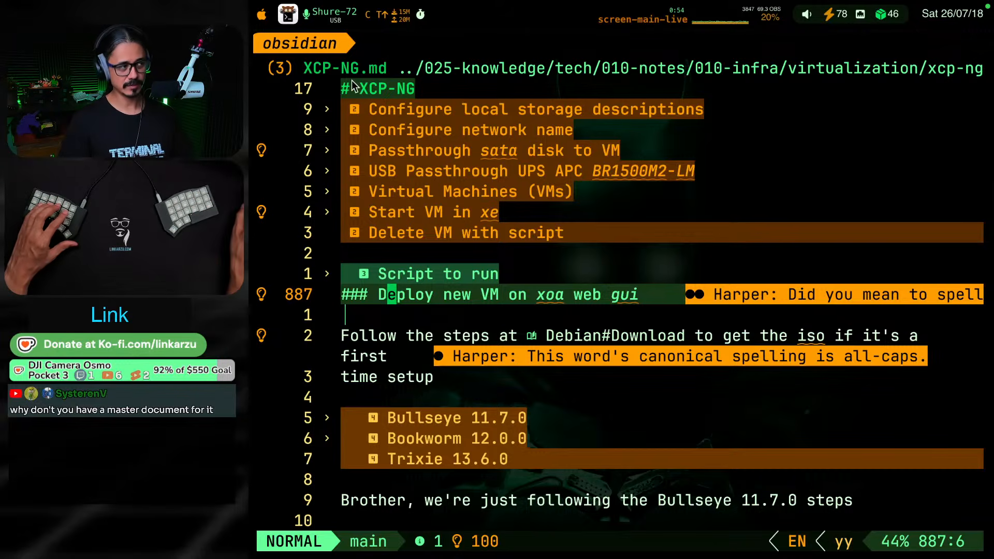
key(space)
key(f)
key(f)
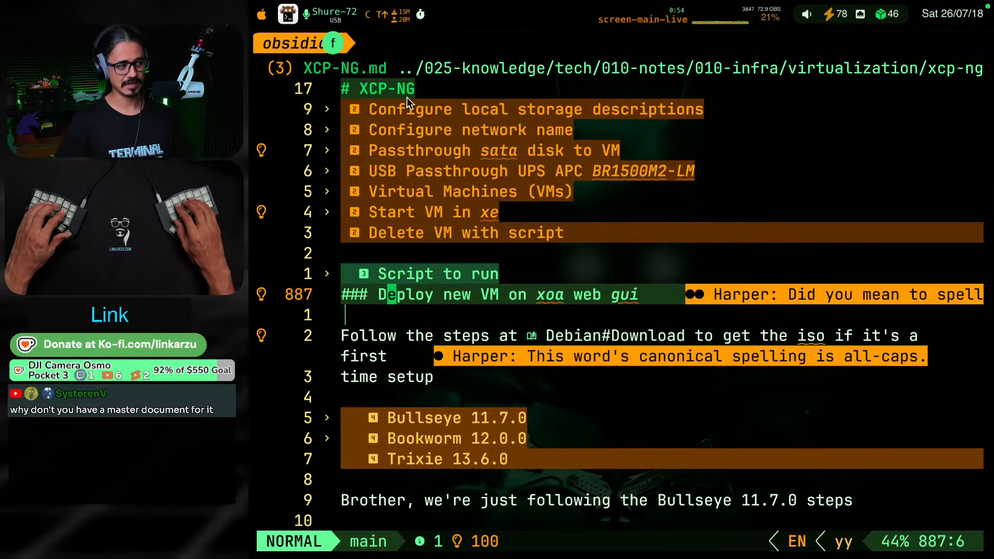
text(xoa)
key(Return)
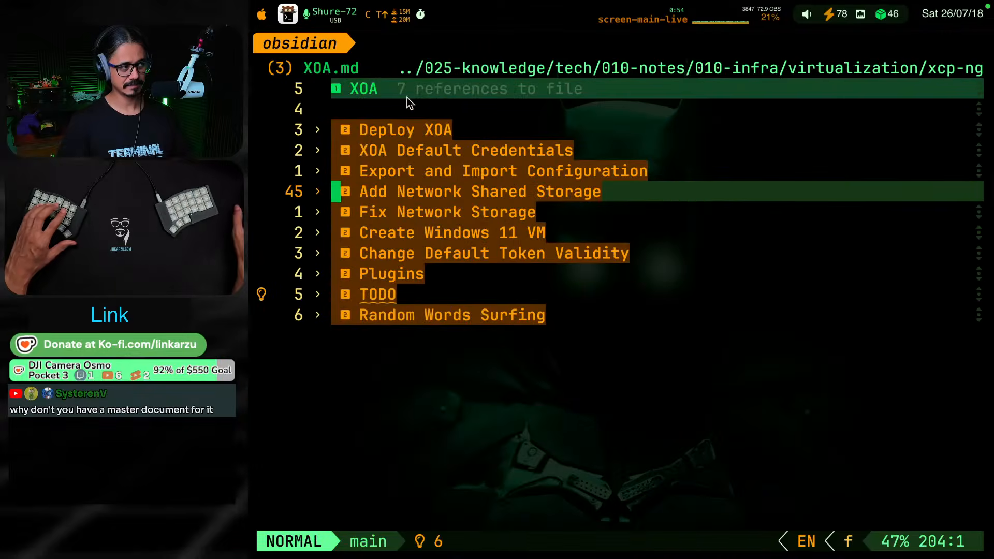
Open the Debian.md note with the file finder
key(space)
key(f)
key(f)
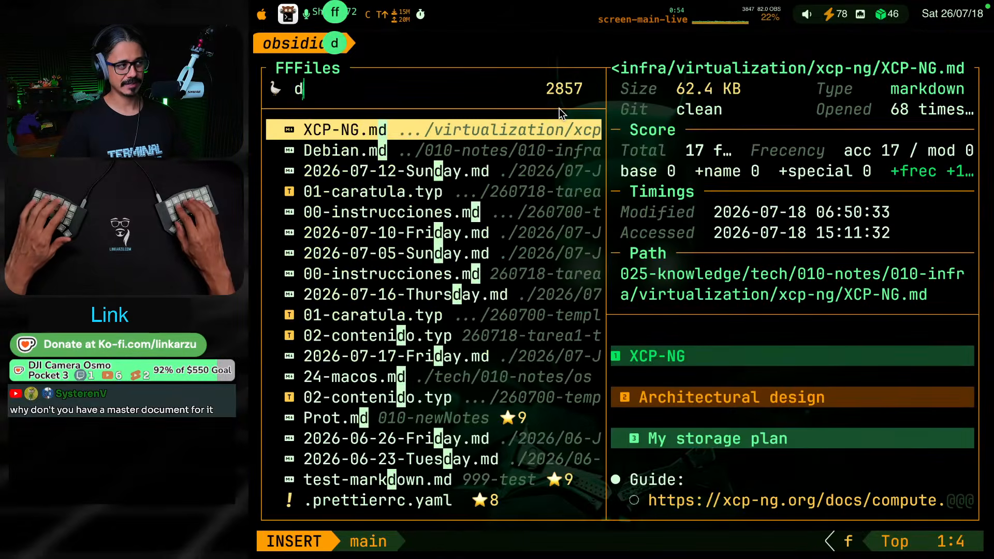
text(debian)
key(Return)
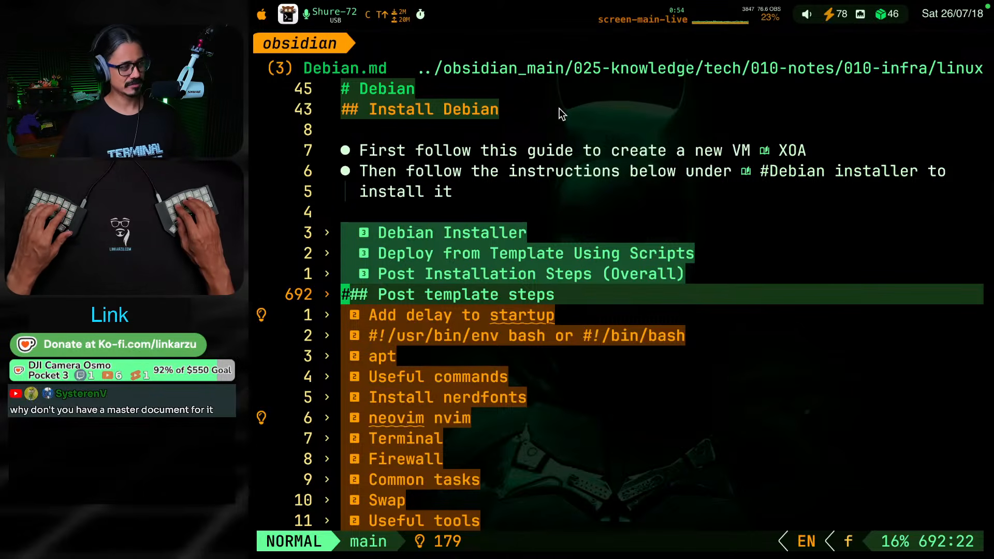
Return to the daily note and add blank lines below the "Deploy new VM on xoa web gui" heading
key(ctrl+super+F19)
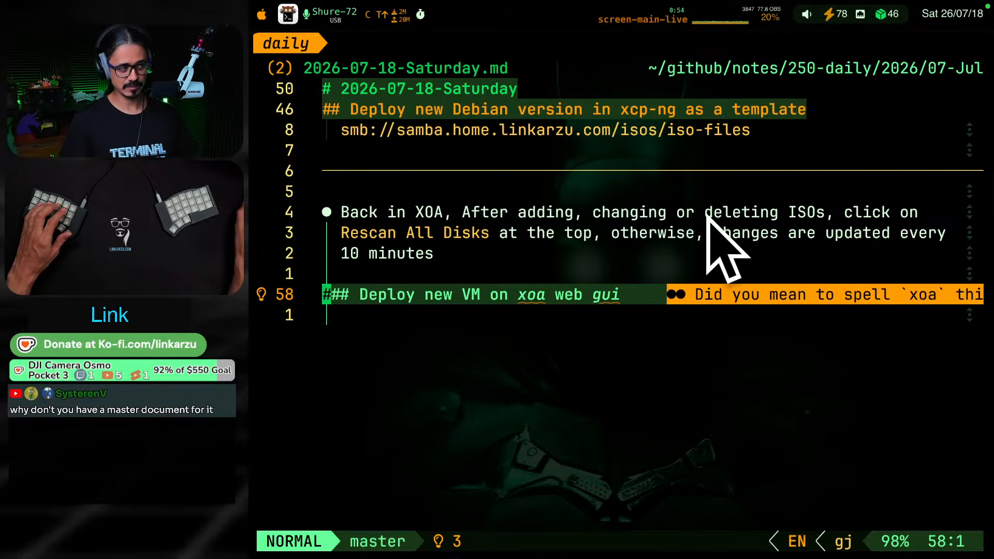
key(o)
key(Return)
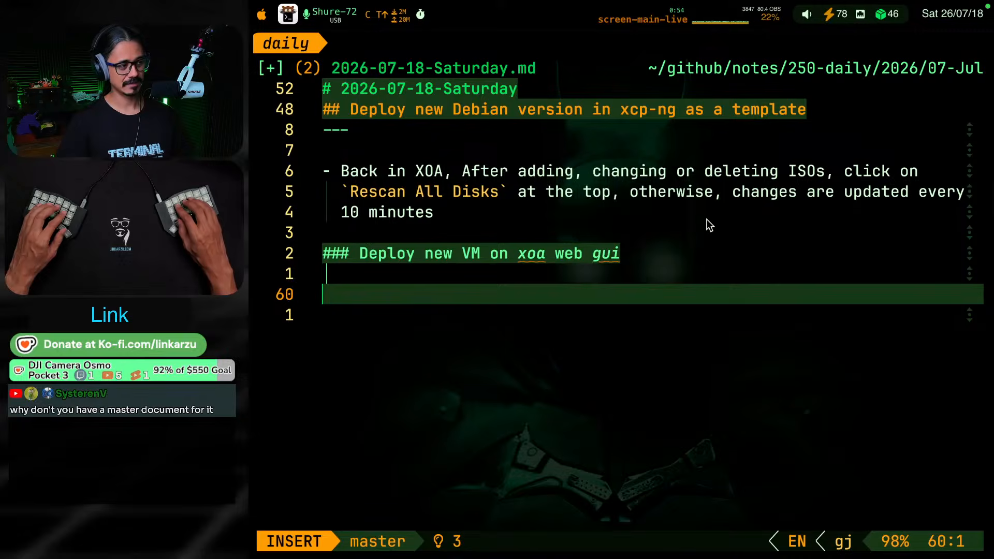
key(Escape)
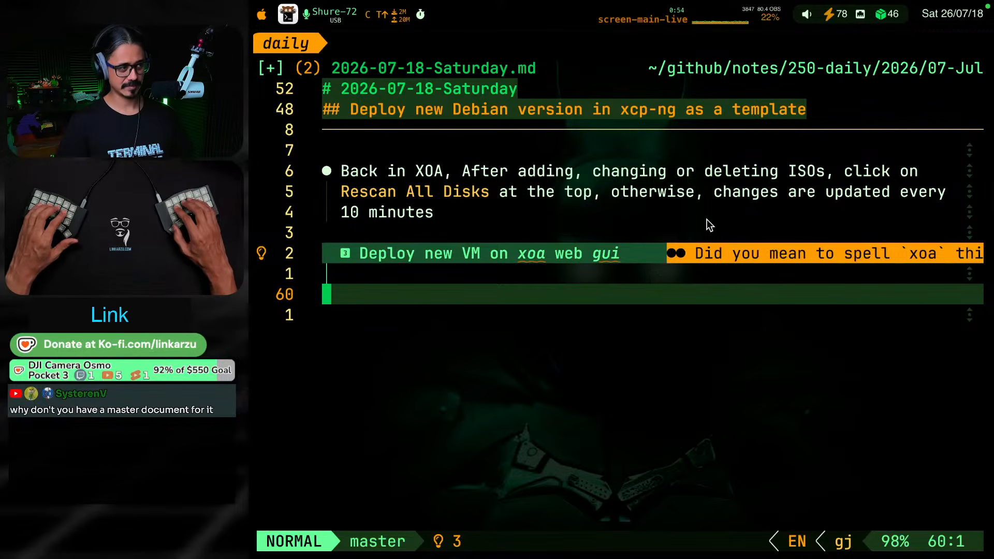
Browse the daily notes folders and open 2026-05-16-Saturday.md from the 05-May folder
key(space)
key(e)
key(h)
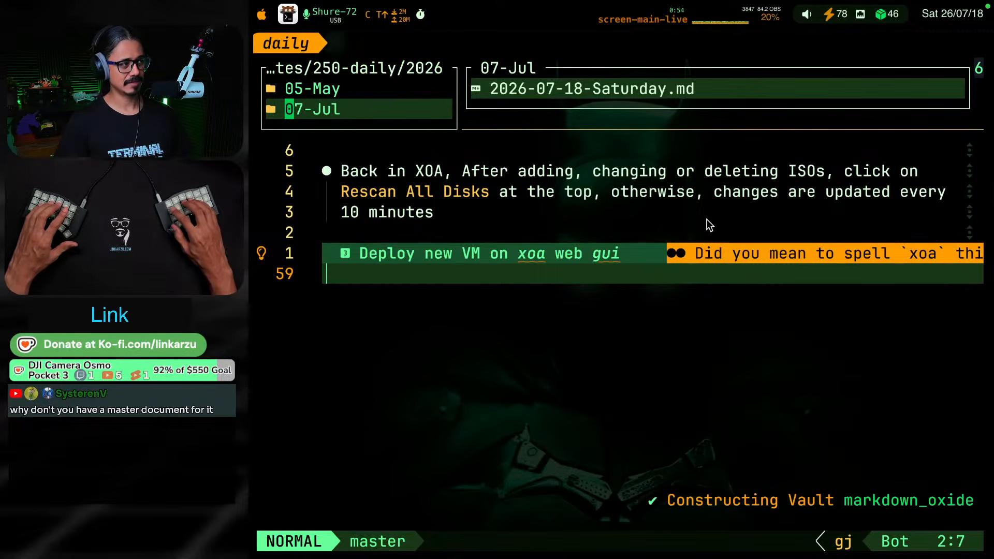
key(k)
key(l)
key(j)
Try to dismiss the swap-file prompt covering the 2026-05-16-Saturday.md note
key(j)
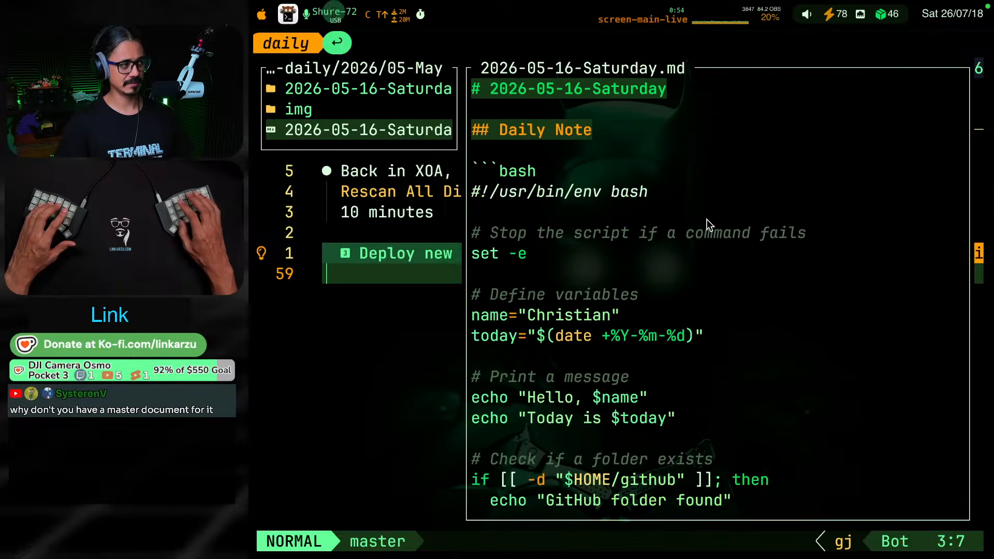
key(l)
key(e)
key(j)
key(k)
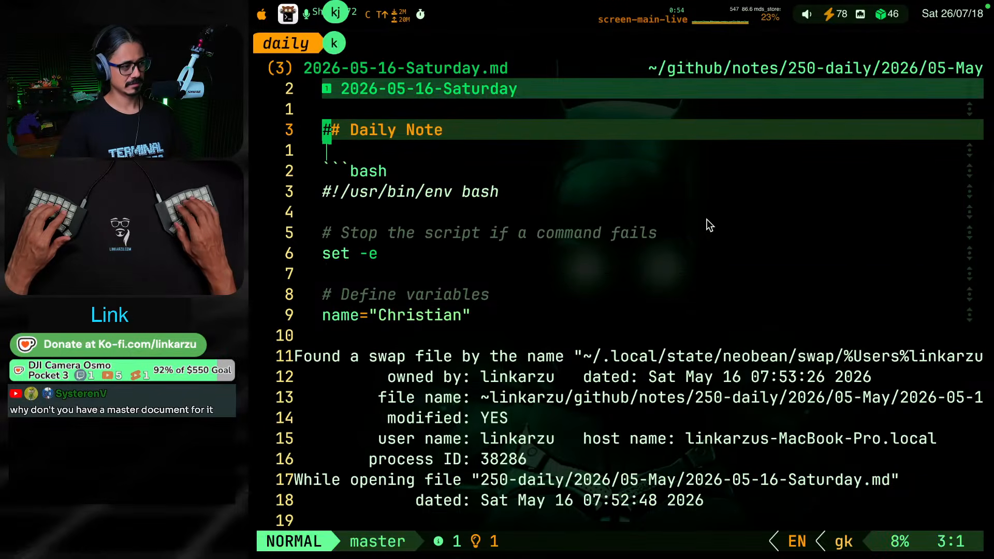
key(j)
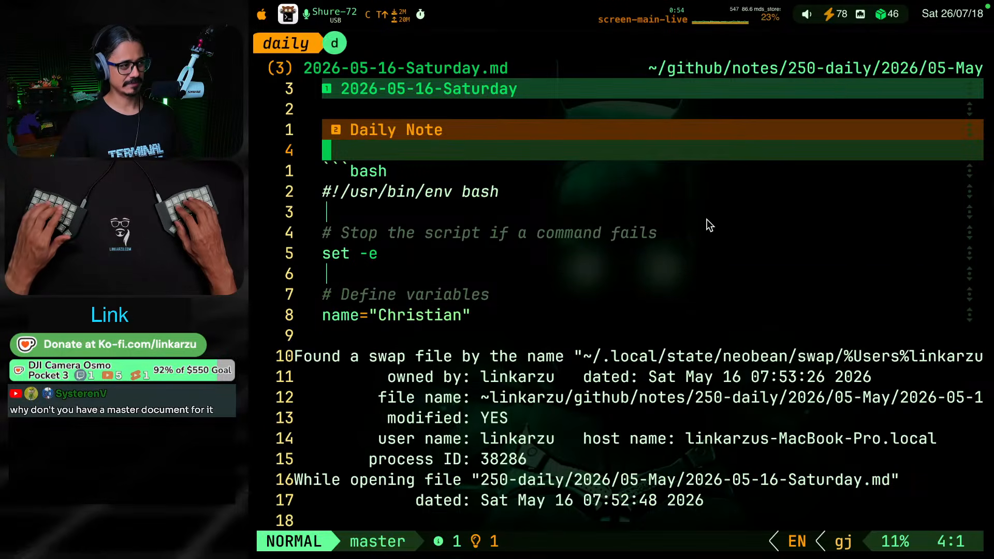
key(d)
key(Escape)
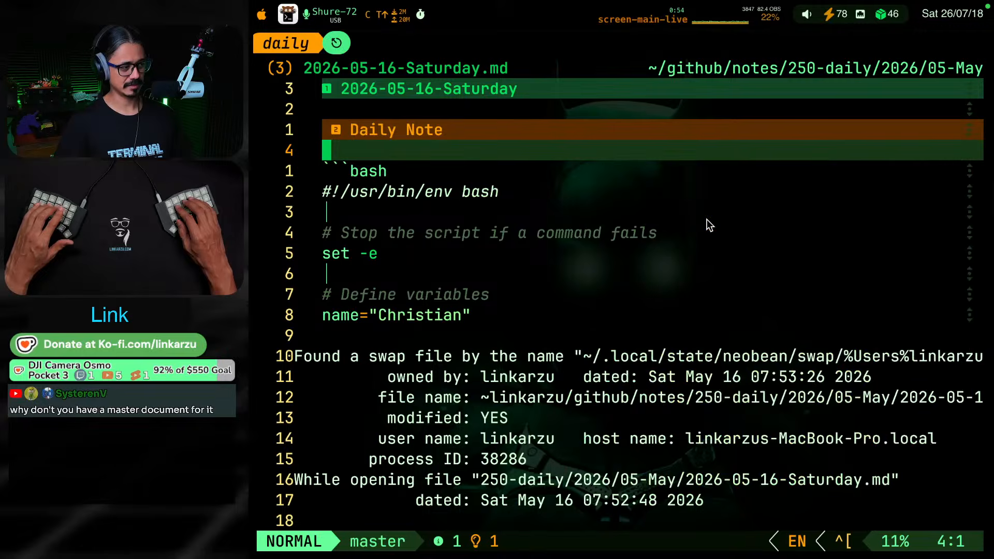
key(k)
key(j)
key(j)
key(j)
key(j)
key(j)
key(j)
key(j)
key(j)
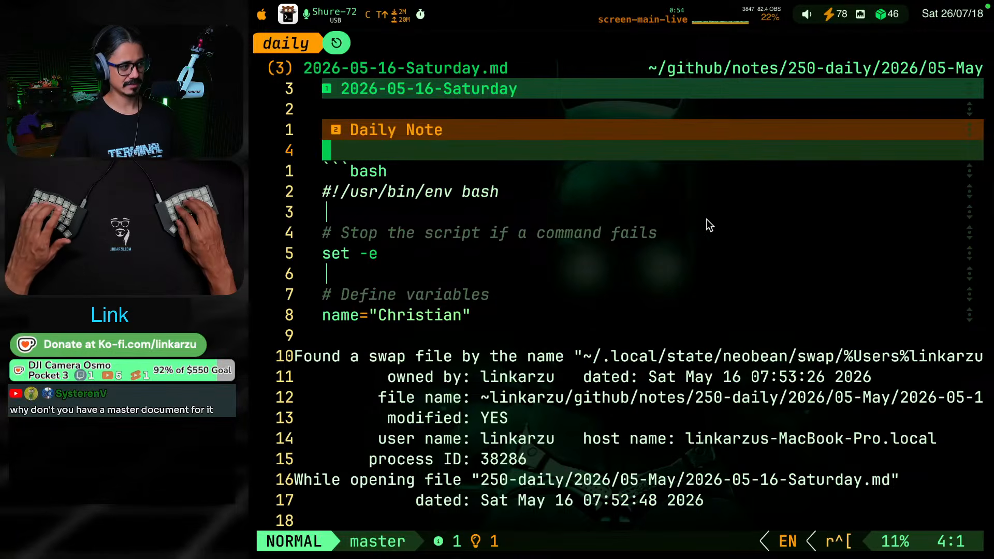
key(j)
key(j)
key(j)
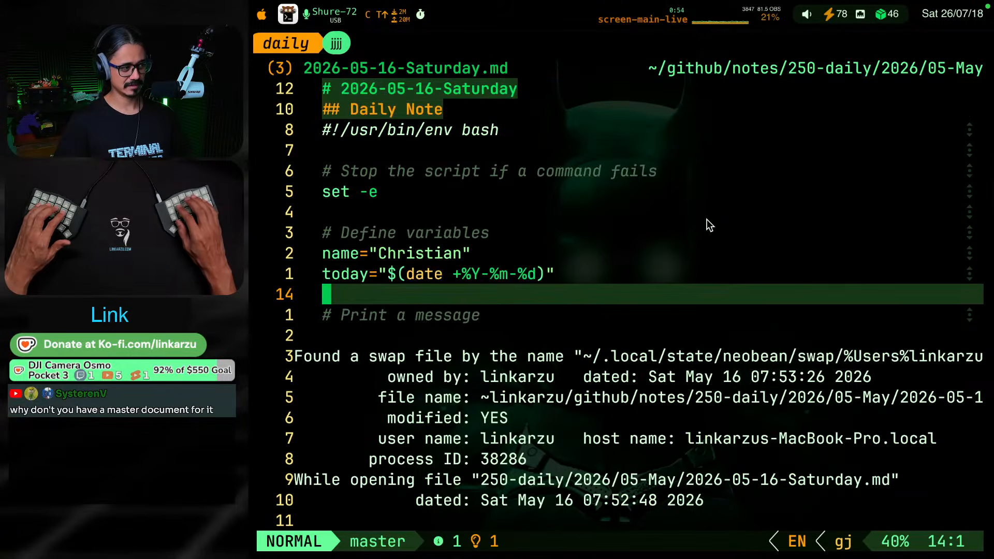
Choose to edit 2026-05-16-Saturday.md anyway at the swap-file prompt
key(k)
key(k)
key(z)
key(k)
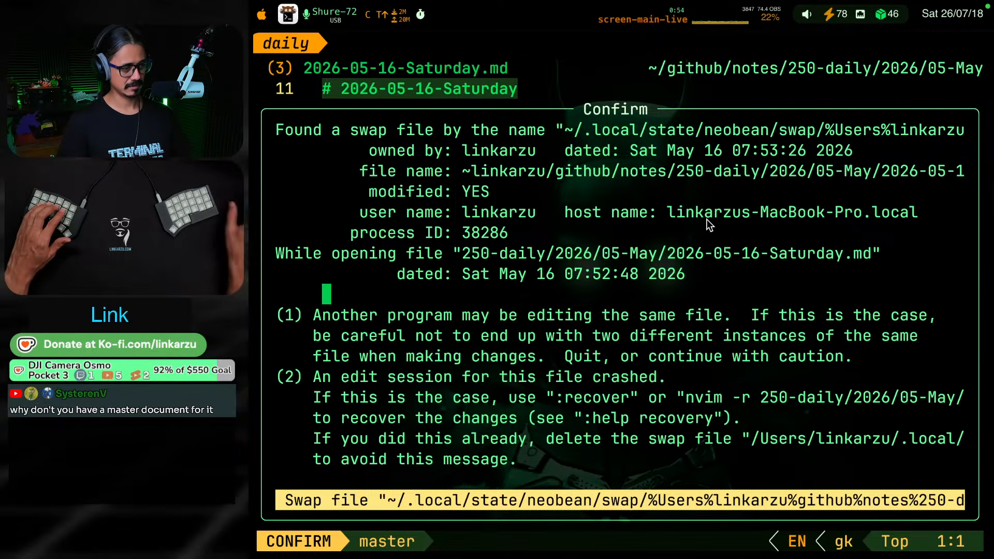
scroll(802, 348, down, 3)
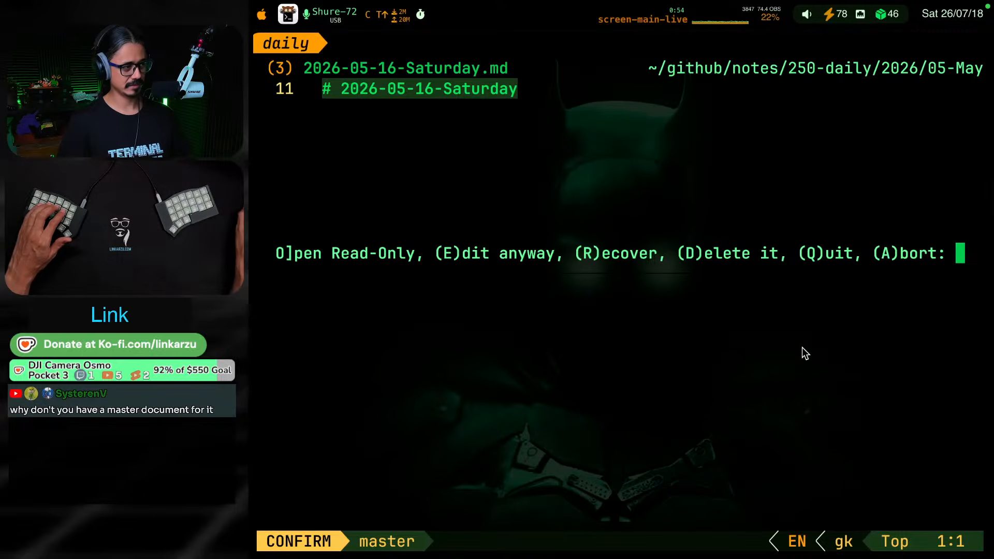
key(e)
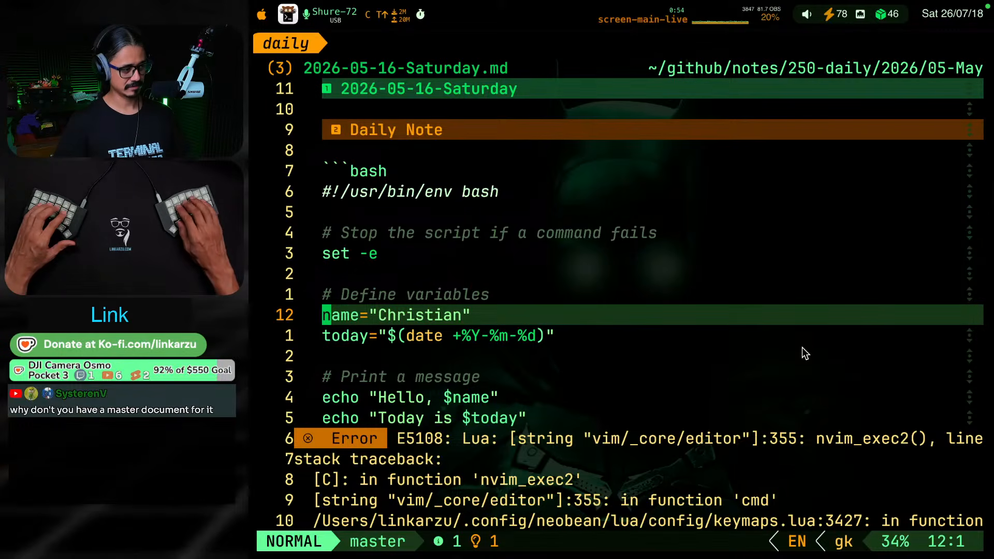
Collapse the Daily Note section of the 2026-05-16-Saturday.md note
key(k)
key(j)
key(k)
key(k)
key(j)
key(Return)
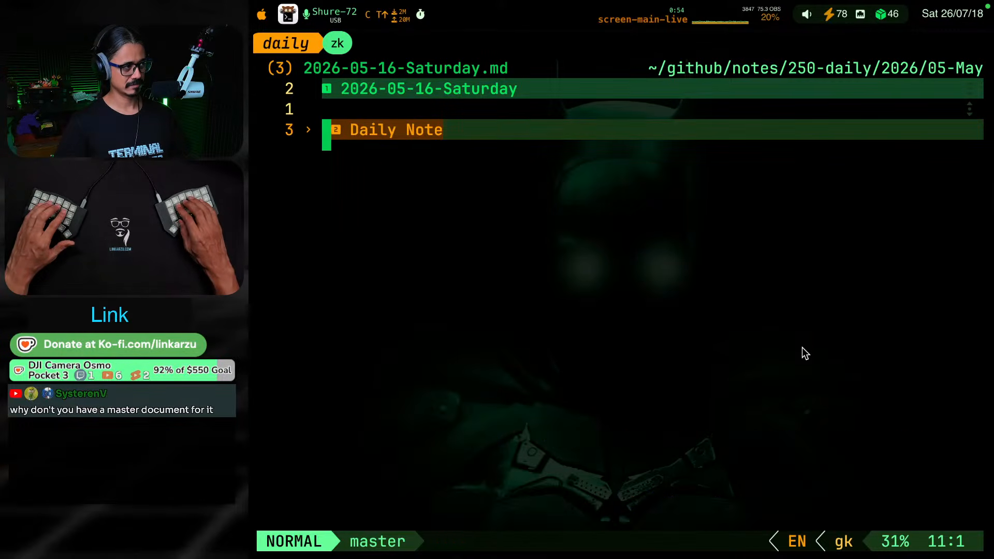
key(k)
key(k)
key(k)
key(k)
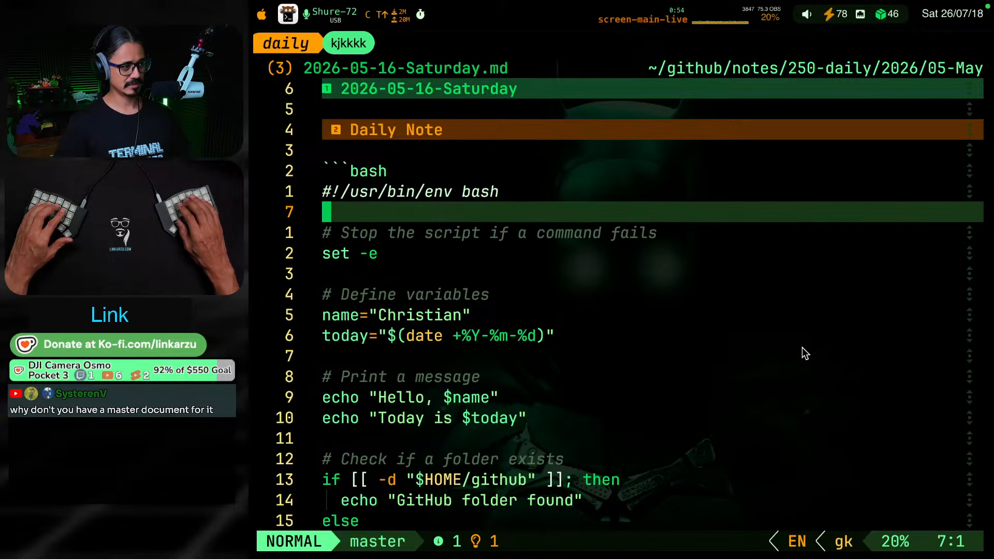
key(z)
key(c)
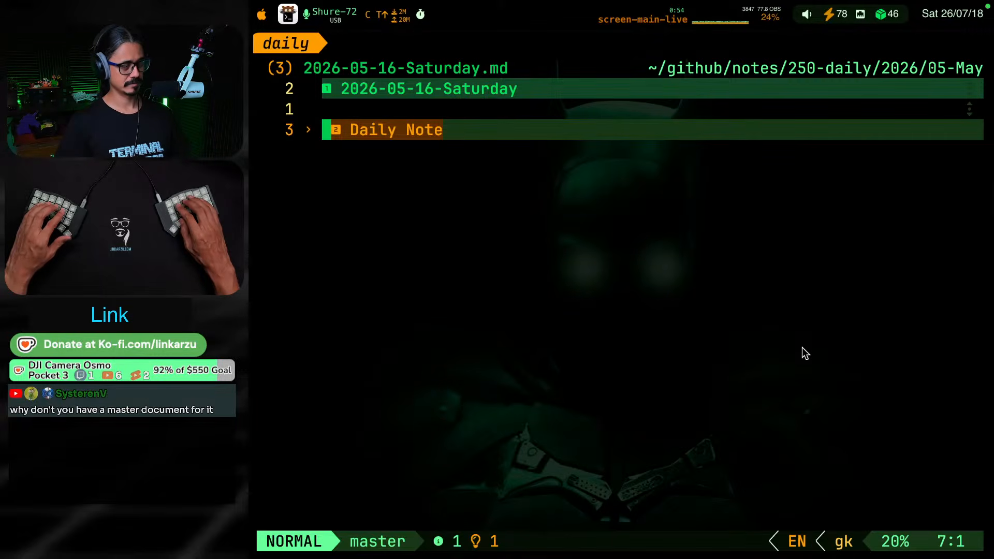
Add the level-two heading "This is just a test heading" at the end of the 2026-05-16-Saturday.md note
key(o)
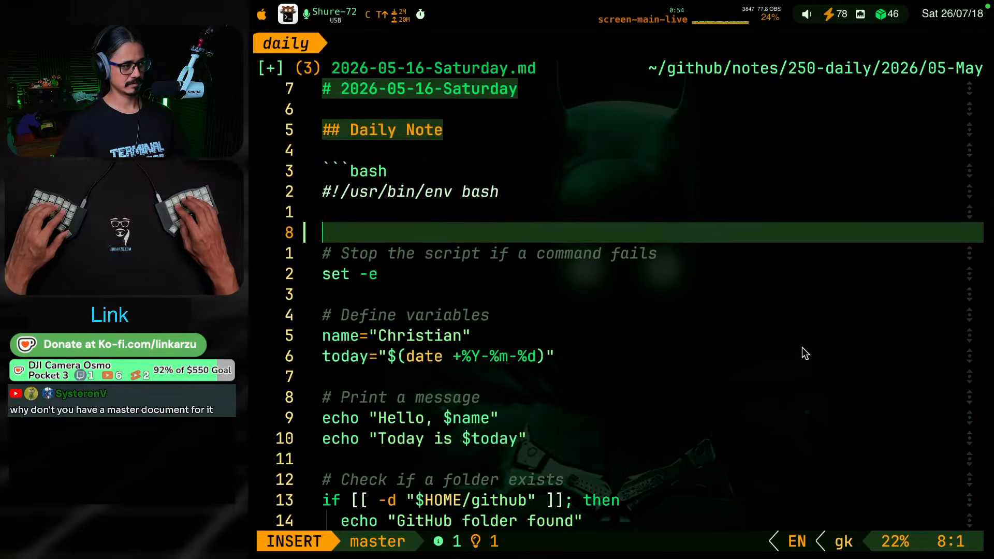
key(Escape)
key(shift+g)
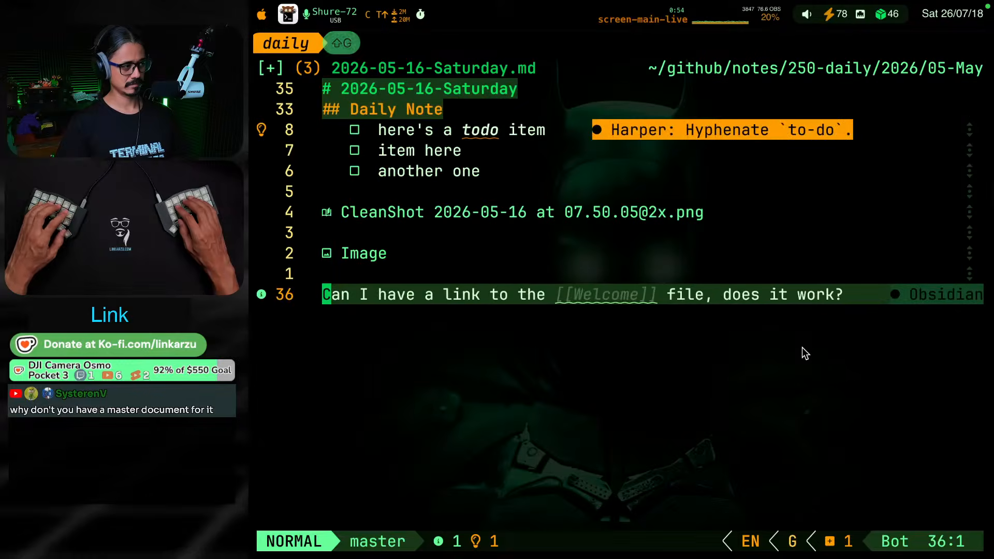
key(o)
key(Return)
text(## )
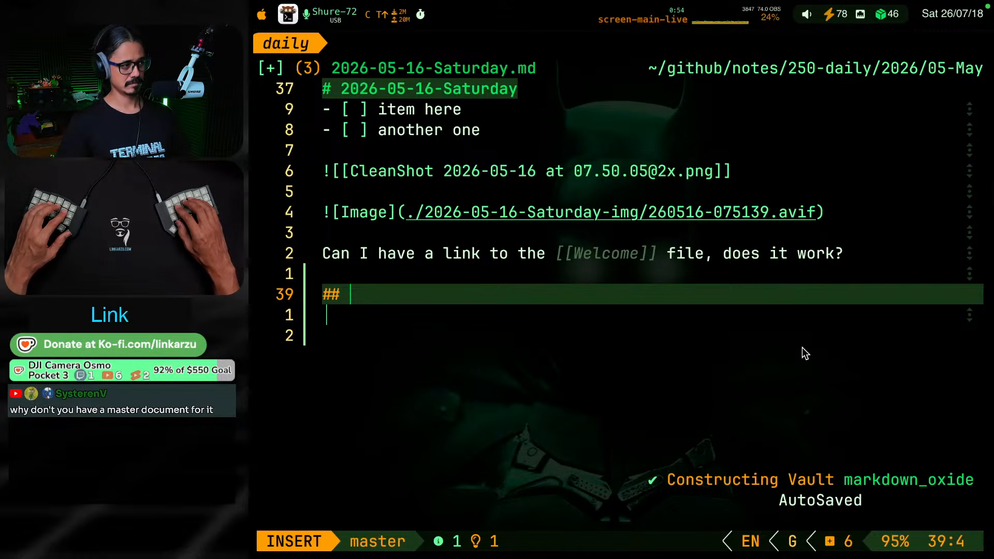
text(This )
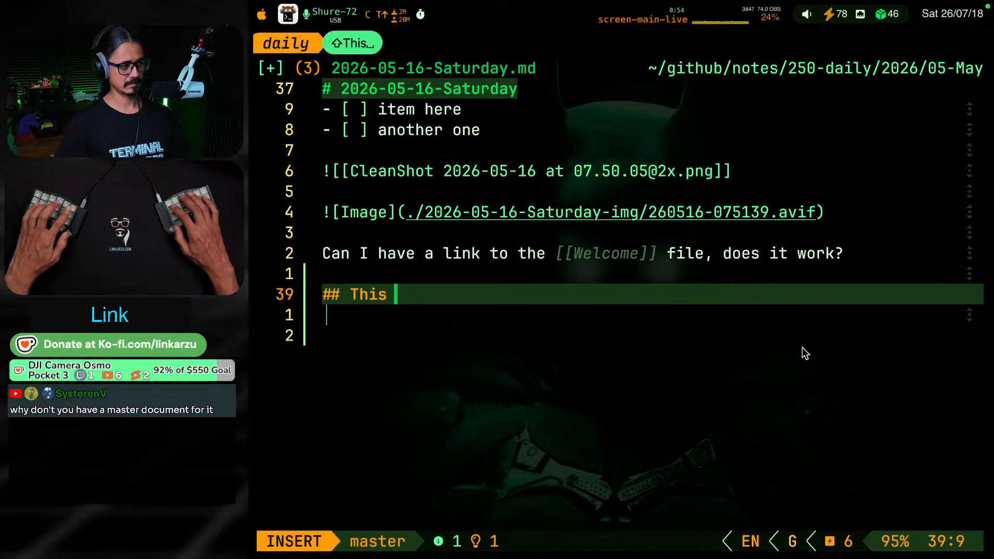
text(is just a test heading)
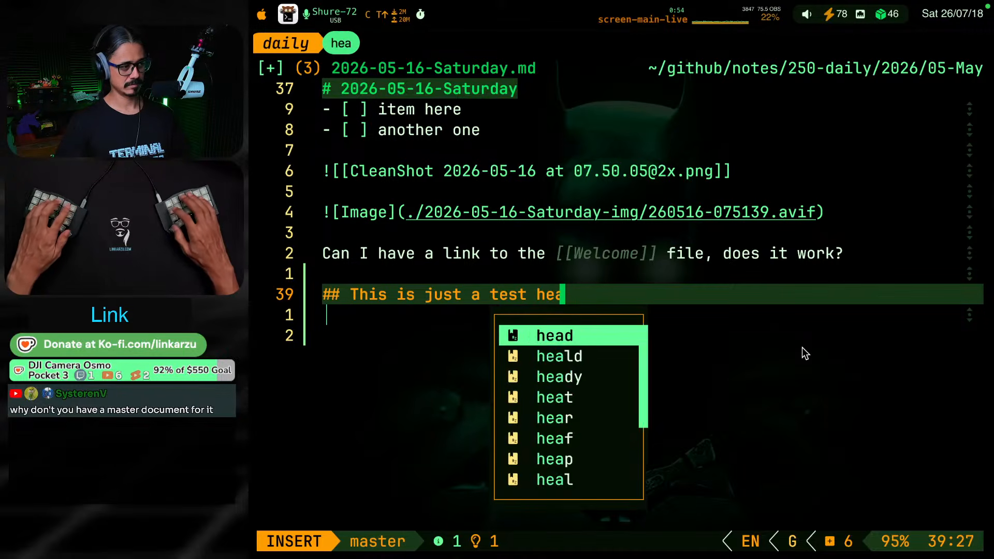
key(Escape)
Write "What is [[xcp-ng]]" below the test heading, completing the link to the xcp-ng note
key(o)
key(Return)
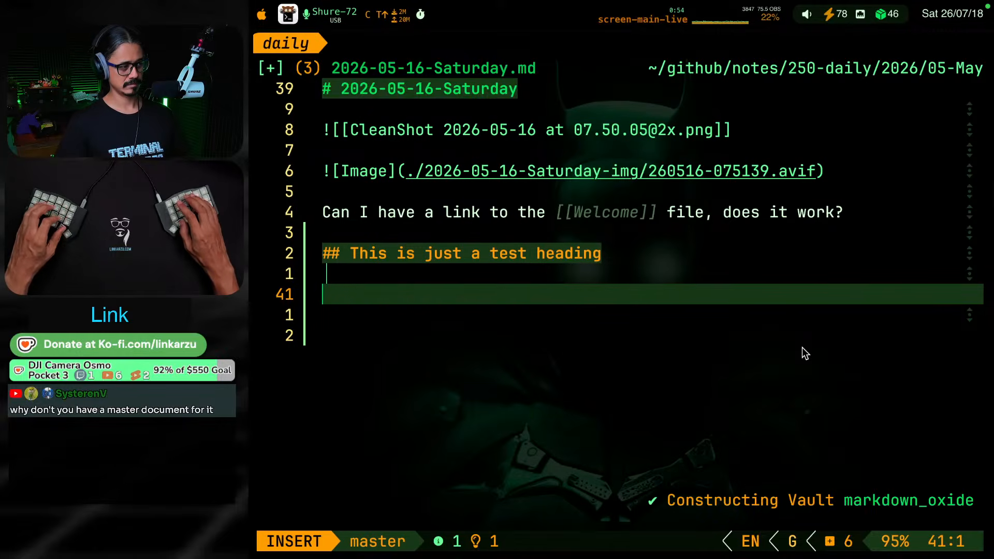
key(BackSpace)
text(wha)
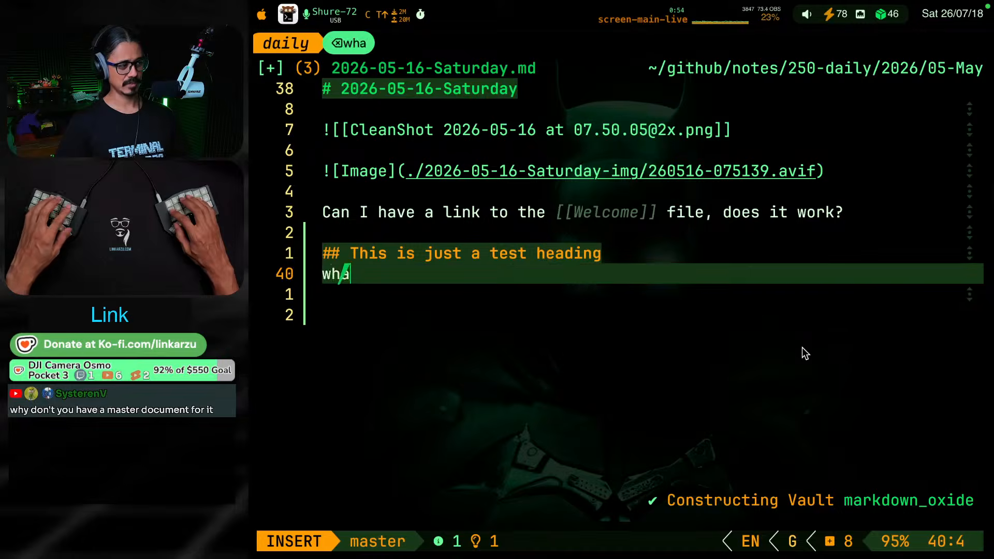
text(t)
key(BackSpace)
key(BackSpace)
key(BackSpace)
key(BackSpace)
key(BackSpace)
key(Return)
text(W)
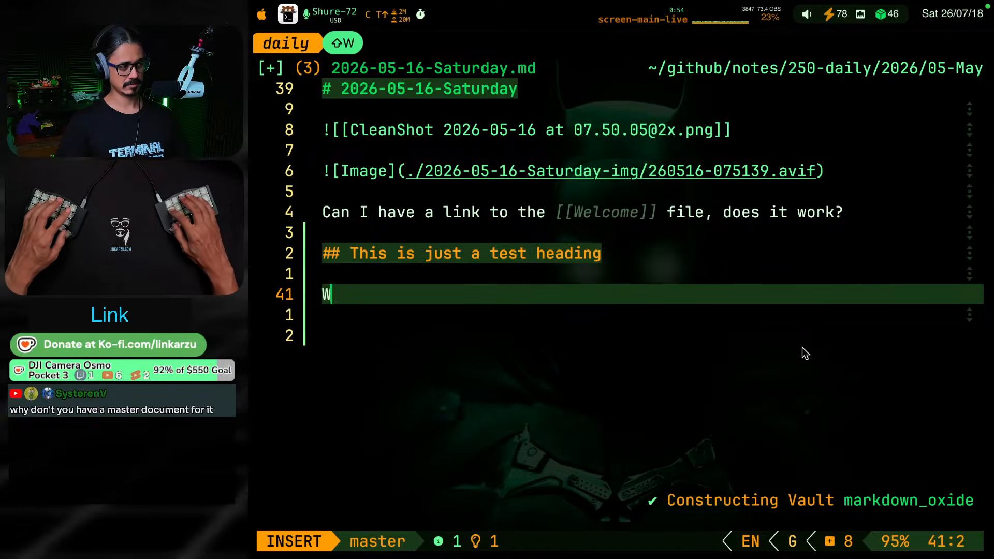
text(hat is [[xcp)
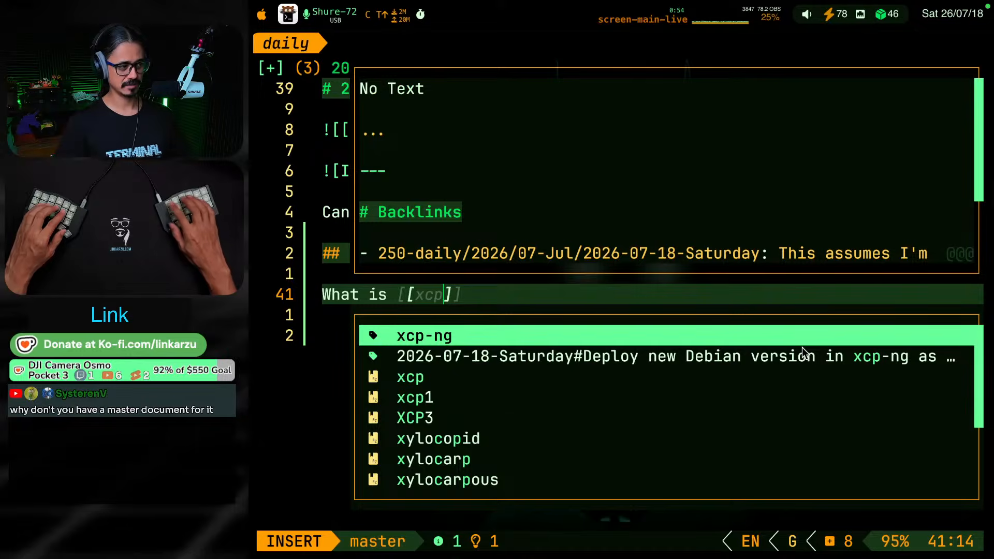
key(ctrl+y)
key(Escape)
key(k)
key(j)
key(k)
key(k)
key(j)
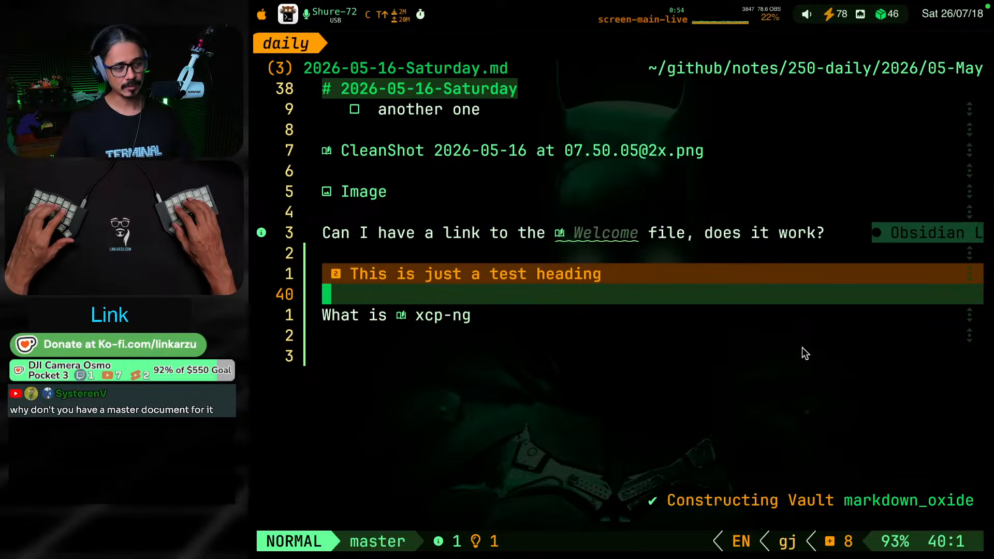
Find and open the xcp-ng.md note with the file finder
key(space)
key(space)
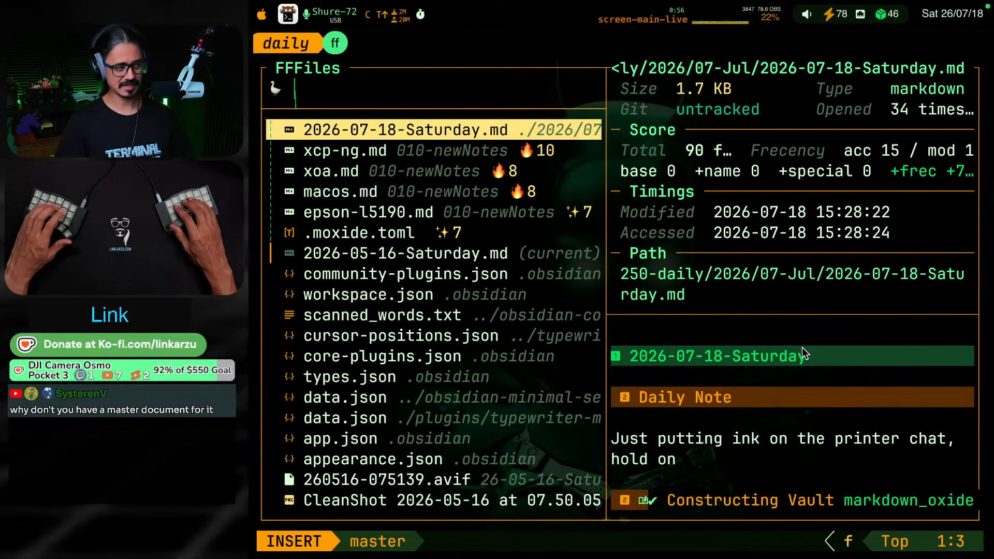
text(xcp)
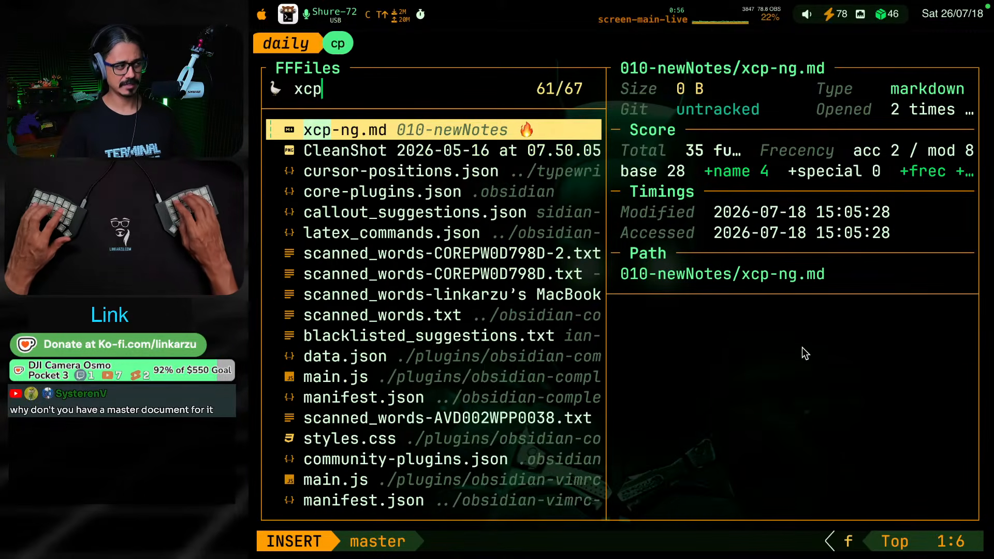
key(Return)
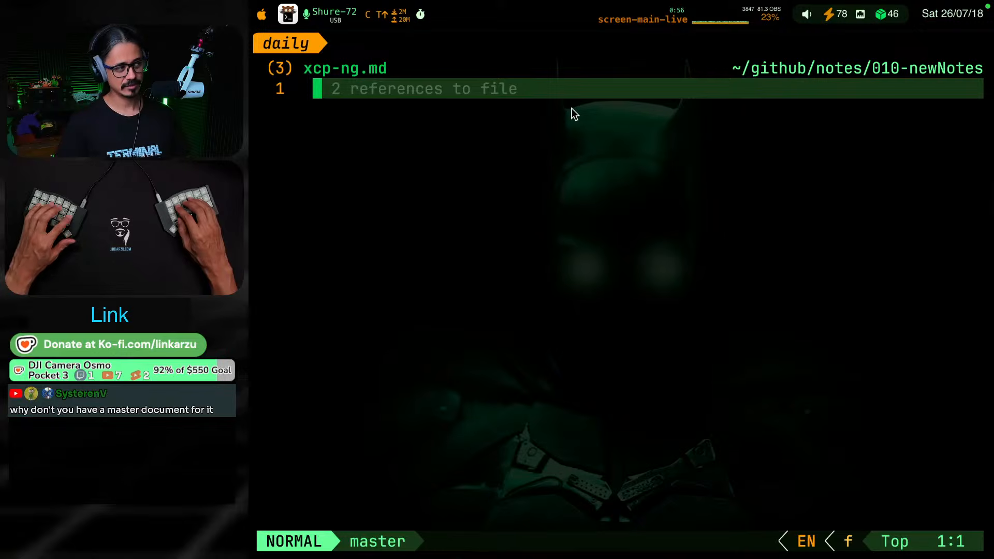
List the references to xcp-ng.md and compare the previews of the linking lines in both daily notes
key(g)
key(r)
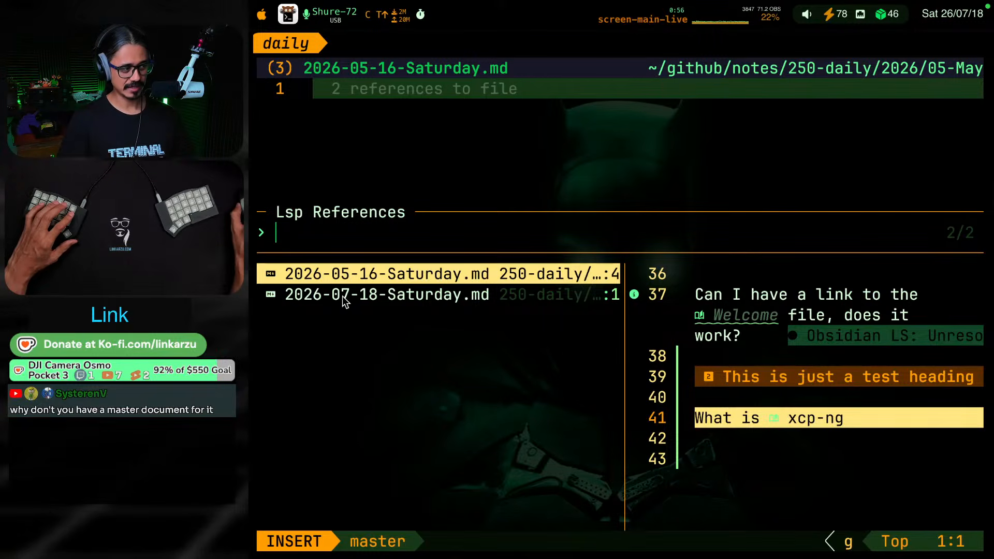
key(Down)
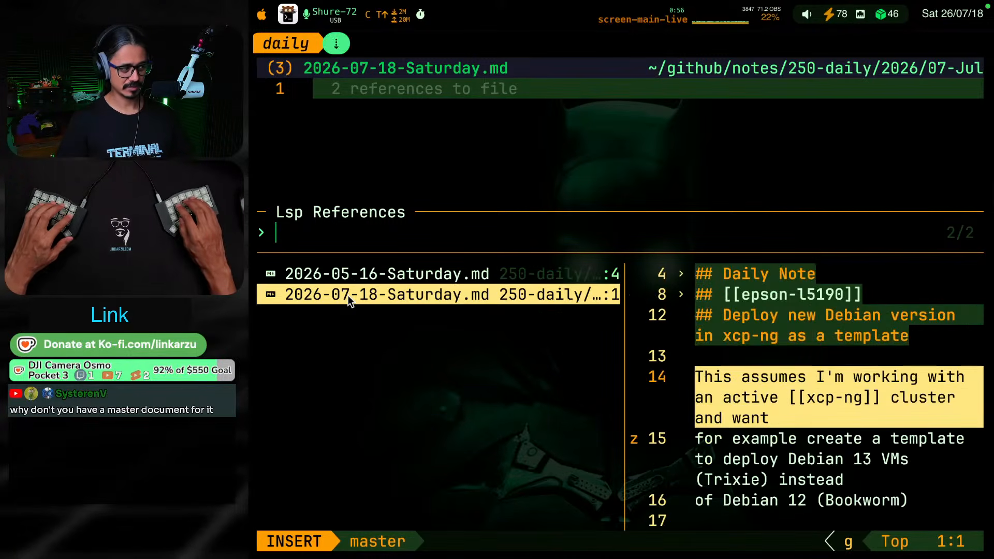
key(Up)
key(Down)
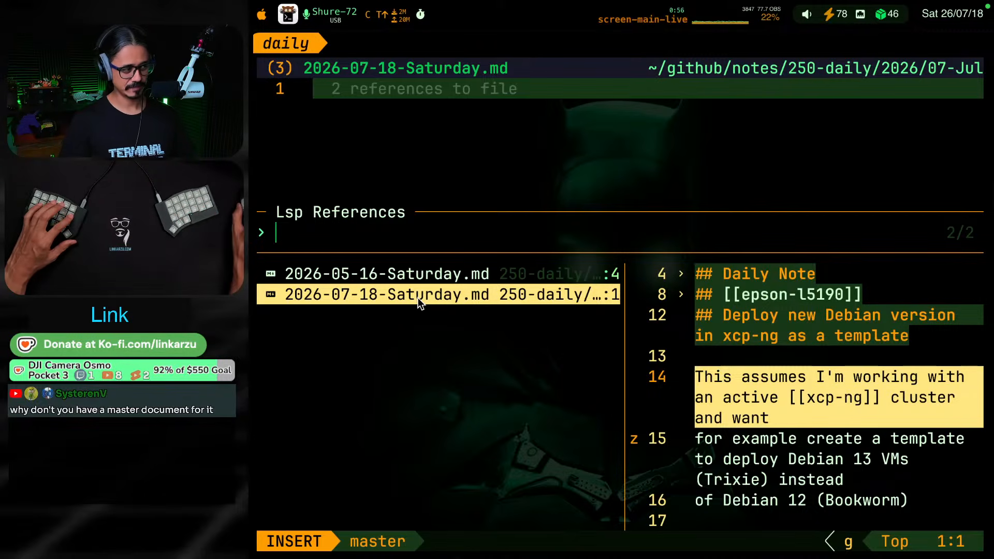
key(Up)
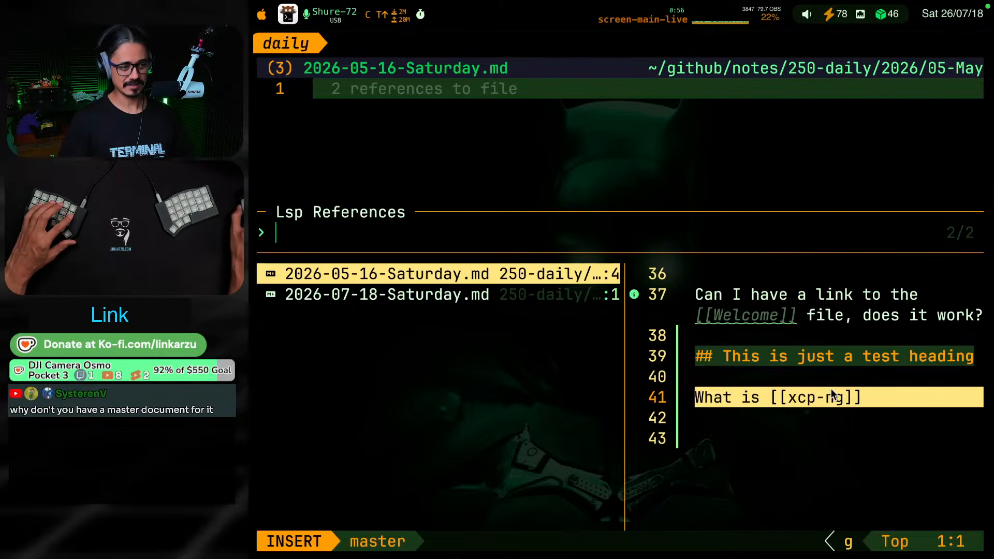
scroll(857, 377, down, 1)
scroll(857, 377, up, 1)
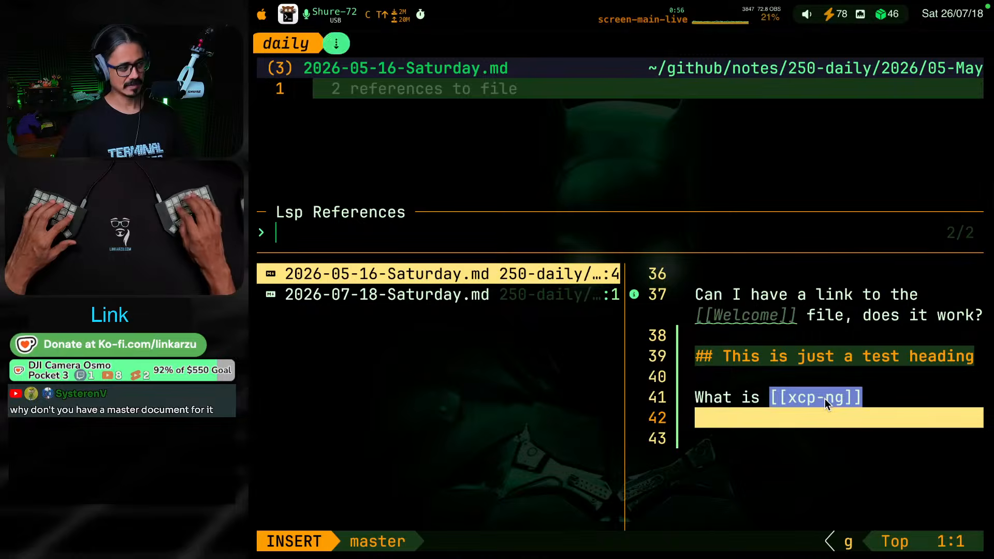
key(Down)
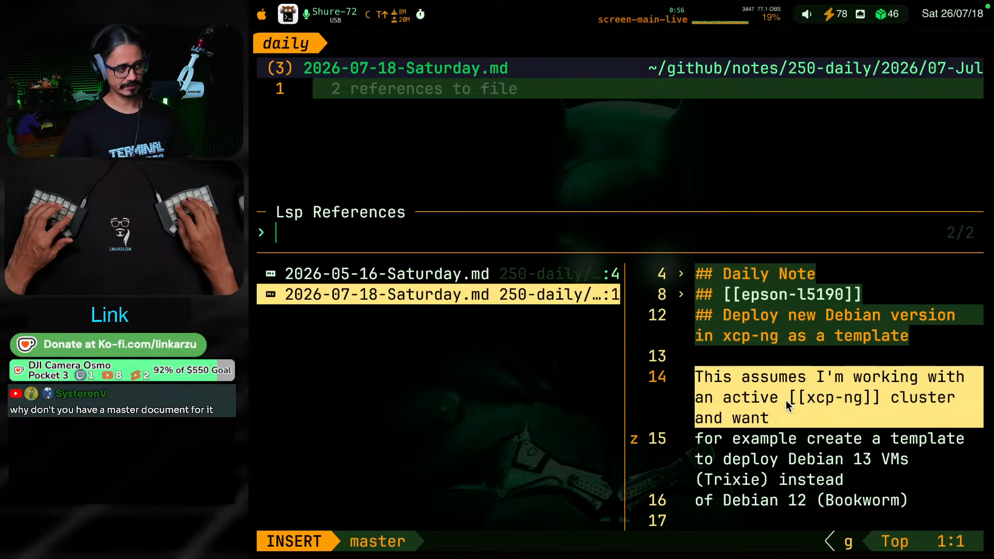
Open the 2026-05-16-Saturday.md reference and delete the folded "This is just a test heading" section
key(Up)
key(Return)
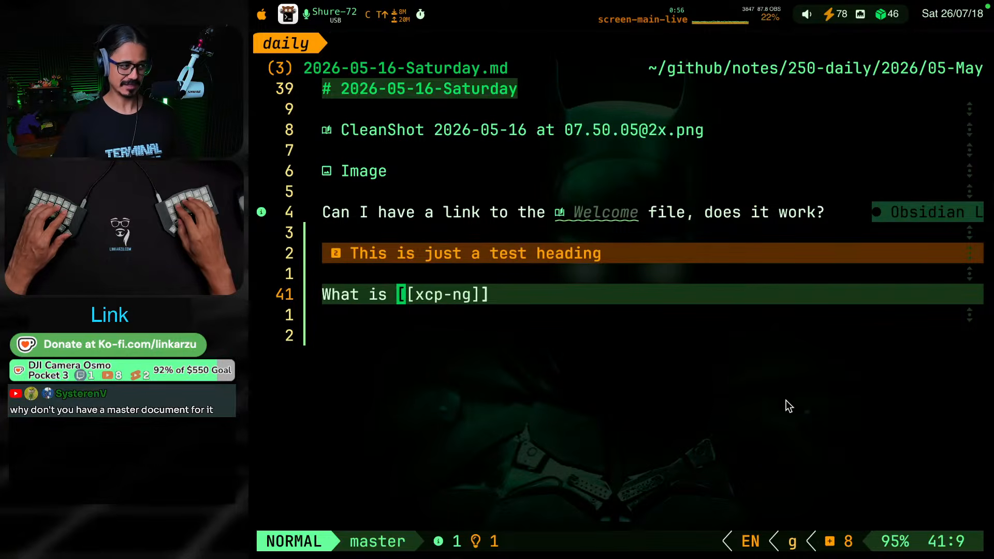
key(k)
key(k)
key(shift+v)
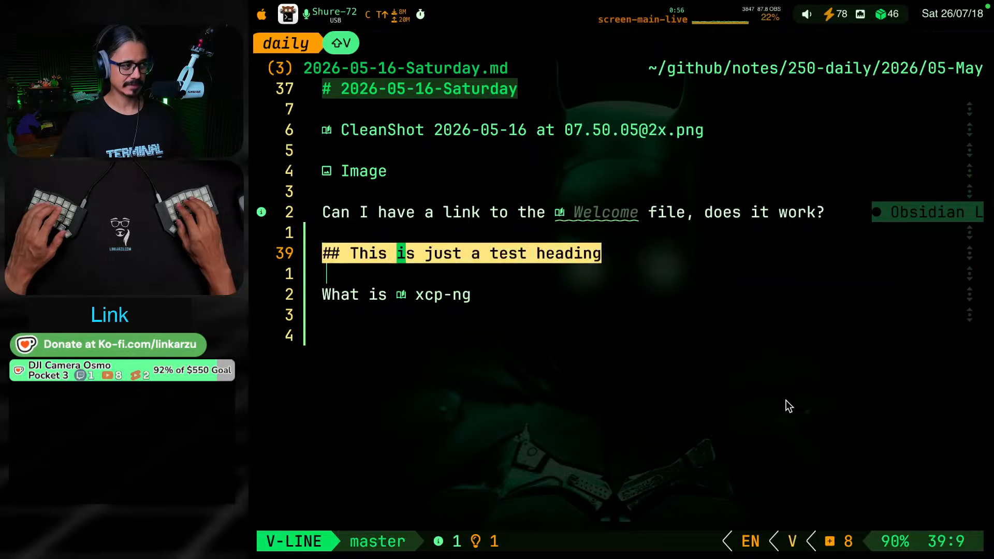
key(Escape)
key(z)
key(k)
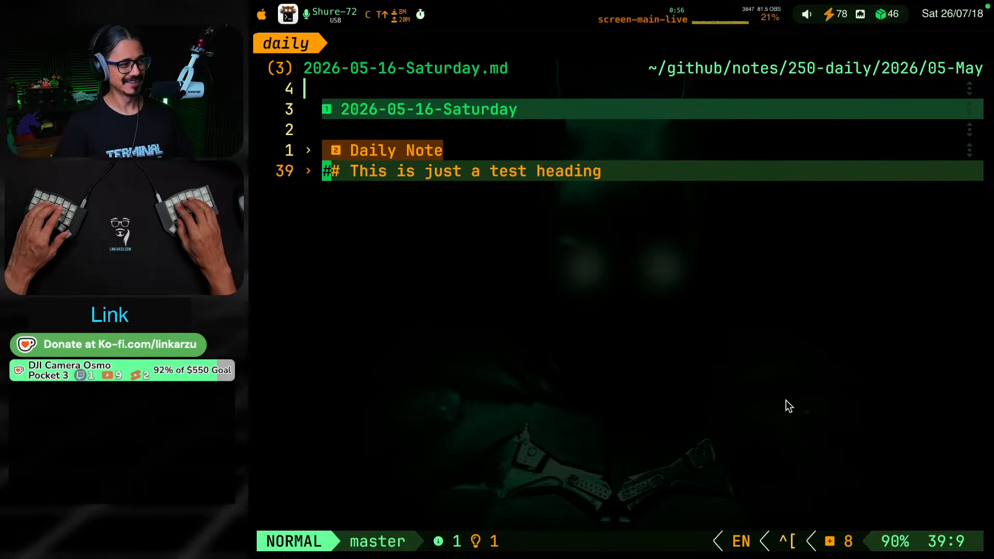
key(d)
key(d)
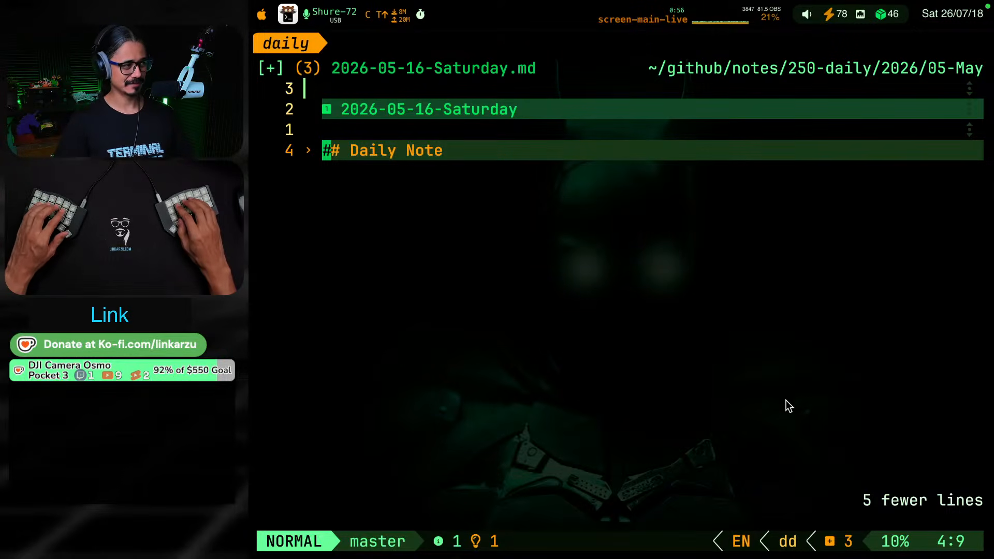
Return to xcp-ng.md and follow its reference to the 2026-07-18-Saturday.md daily note
key(space)
key(space)
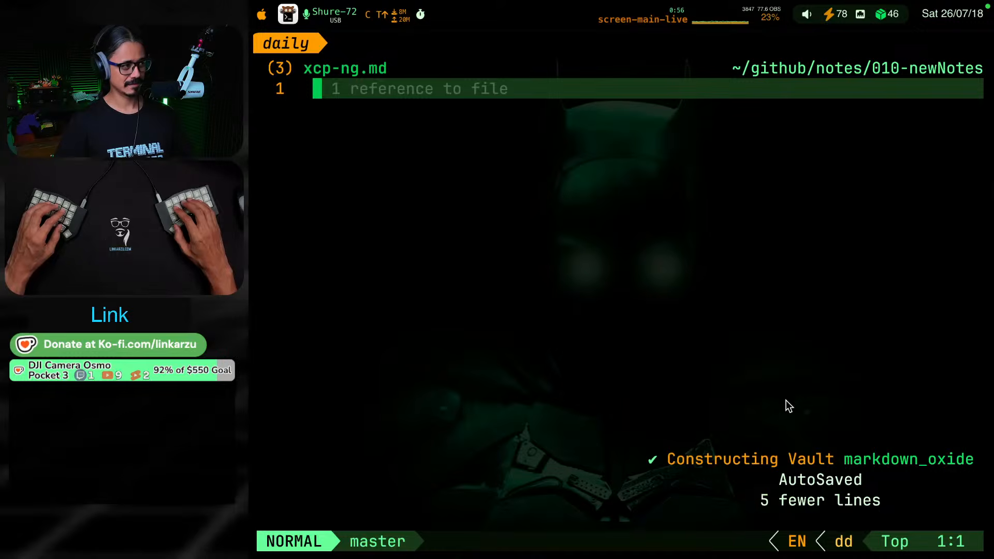
key(g)
key(r)
key(k)
key(j)
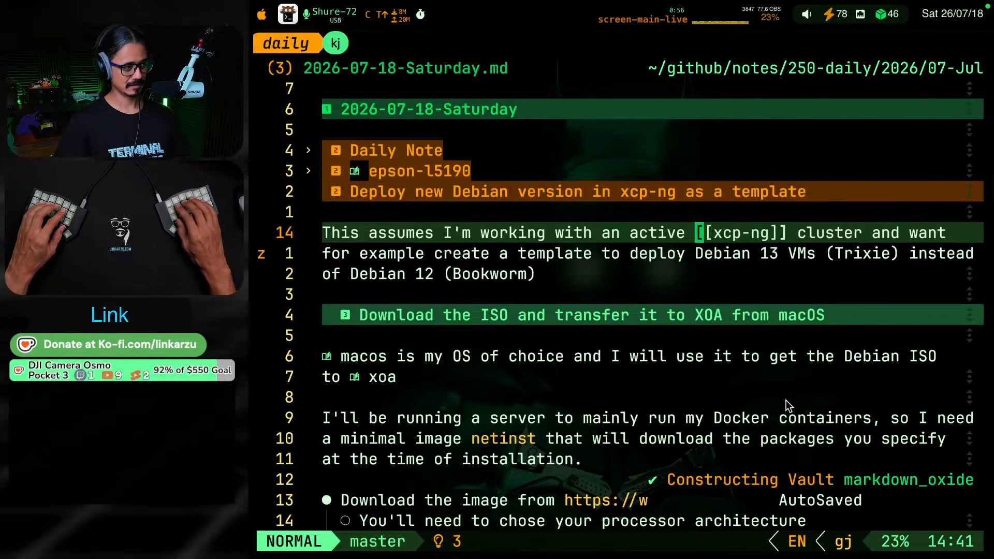
Collapse the level-three sections and start a new line below the "Deploy new VM on xoa web gui" heading
key(z)
key(k)
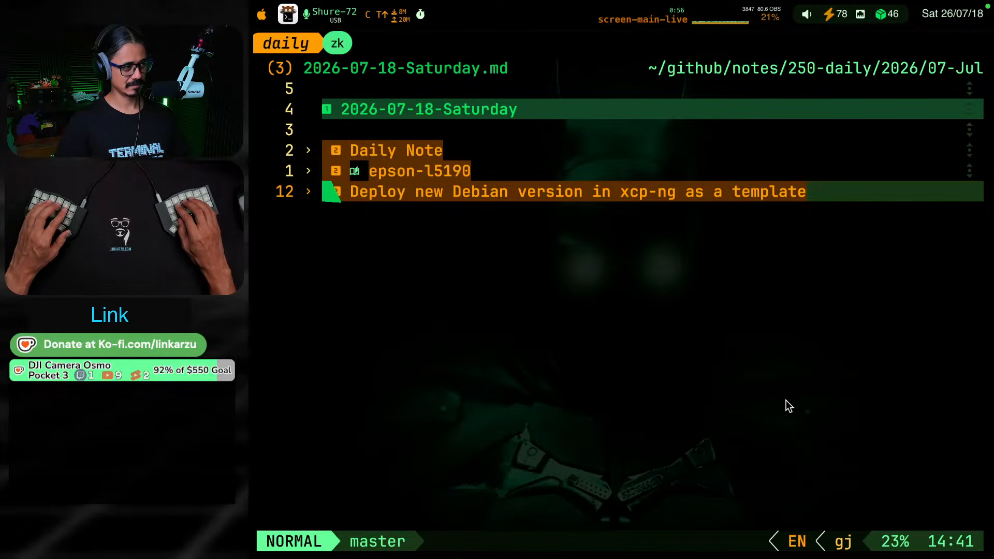
key(Return)
key(k)
key(j)
key(j)
key(j)
key(j)
key(j)
key(j)
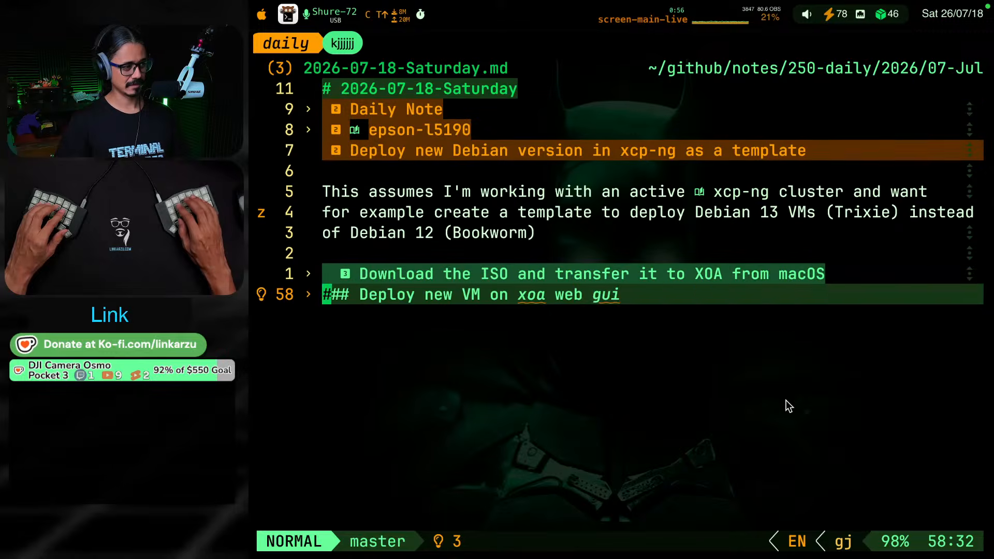
key(o)
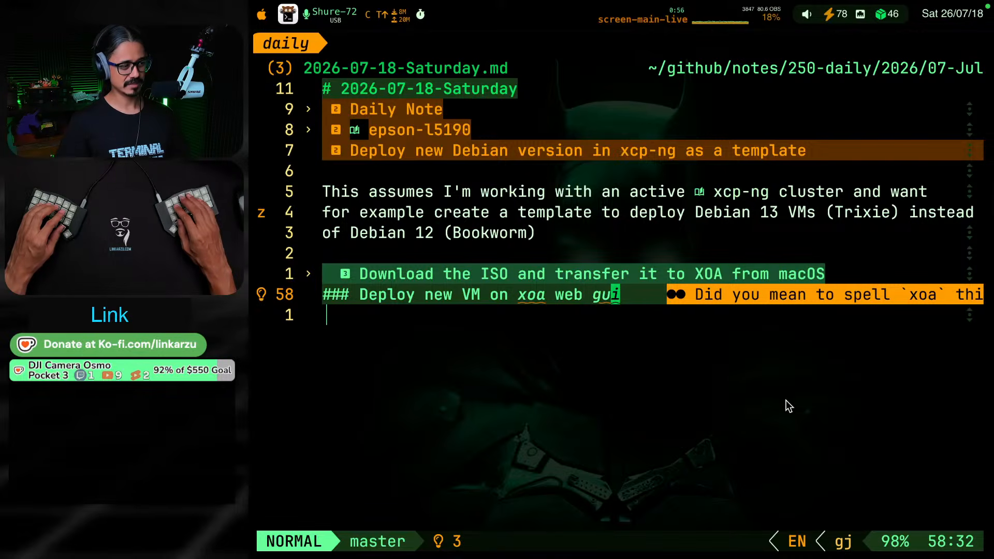
key(o)
key(Return)
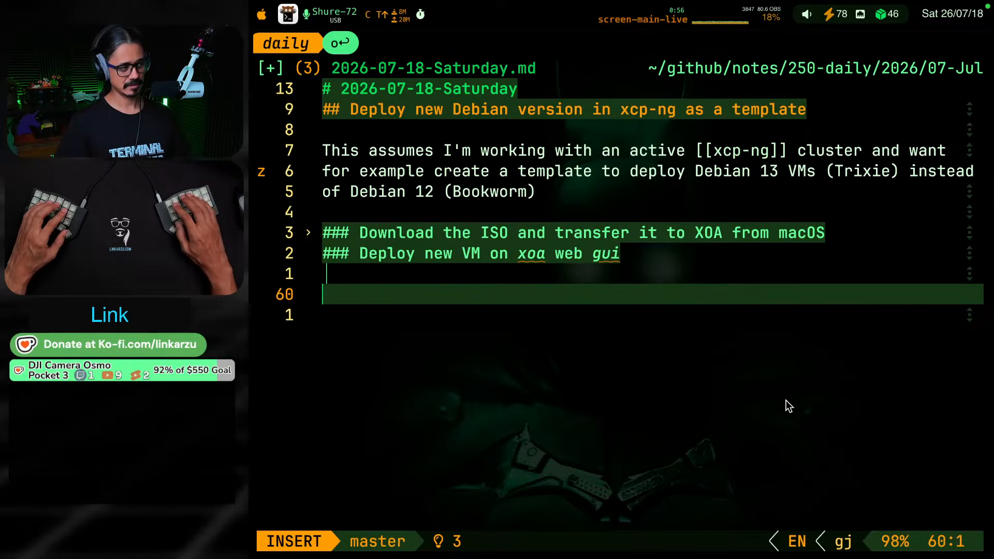
Write "I need to deploy this VM manually and go through the GUI debian installer" on the empty line below the VM deployment heading
text(I ne)
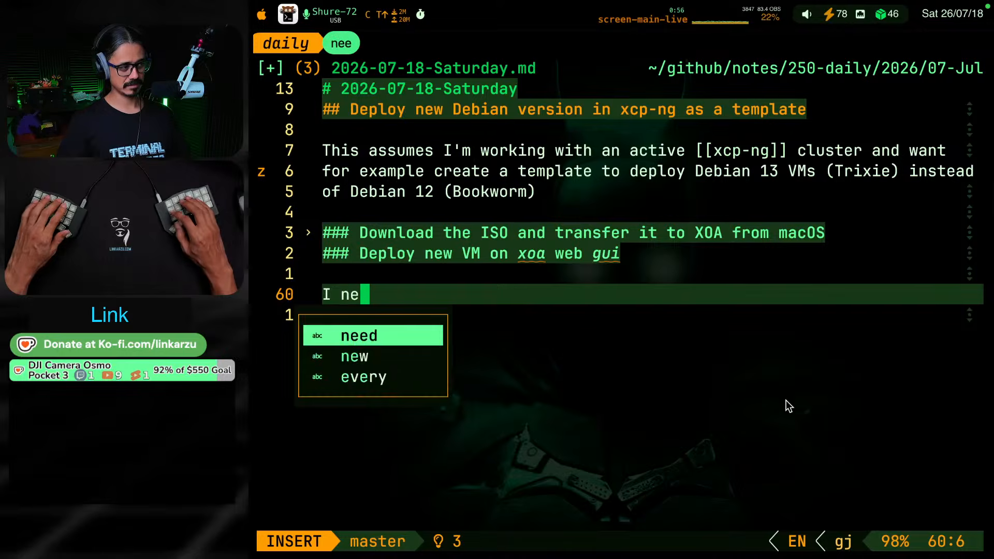
text(ed to deploy this )
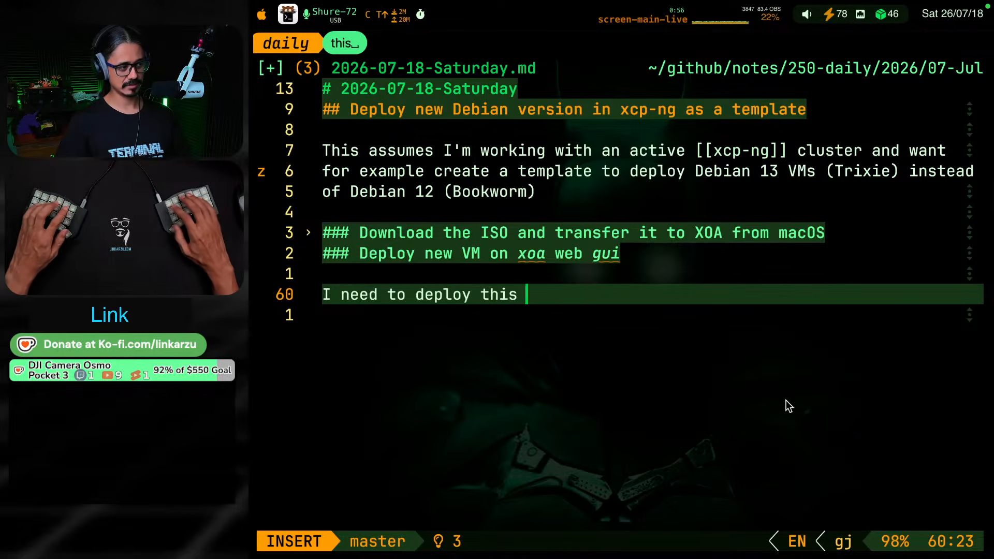
text(VM manu)
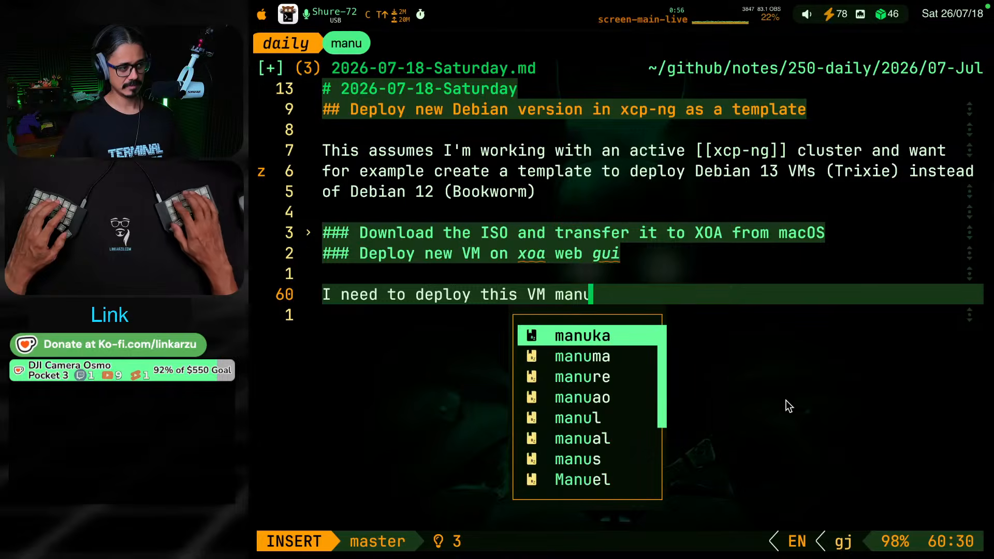
text(all)
key(BackSpace)
key(BackSpace)
text(ally and )
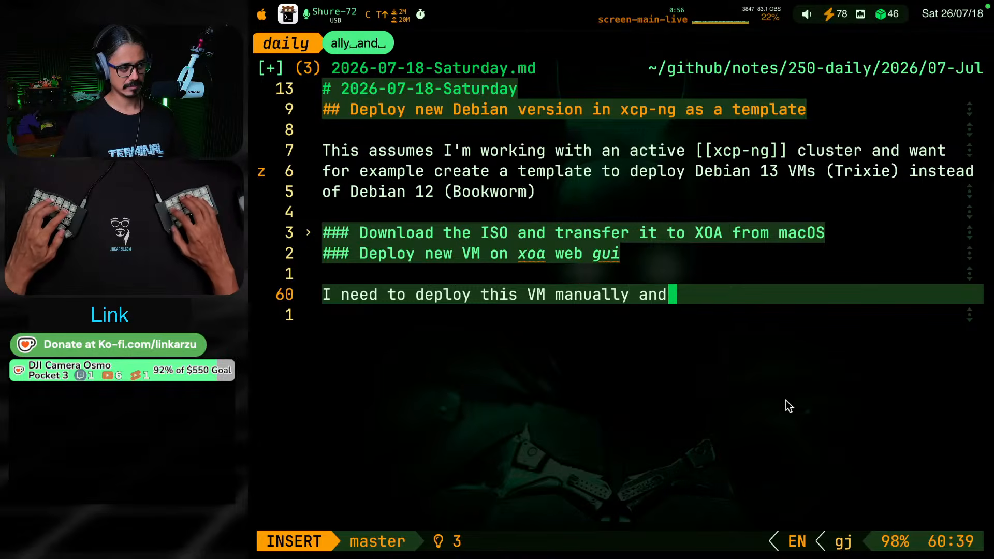
text(go through the )
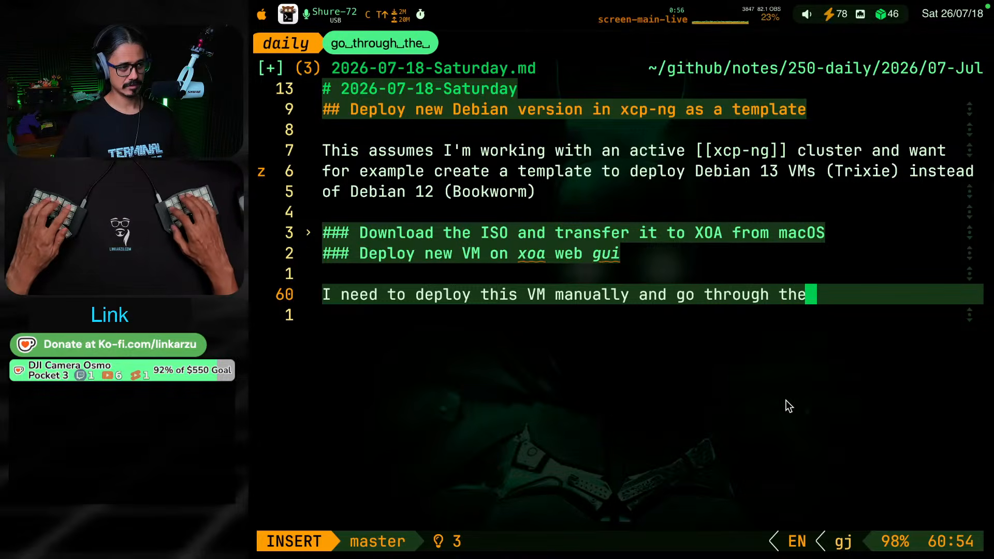
text(GUI )
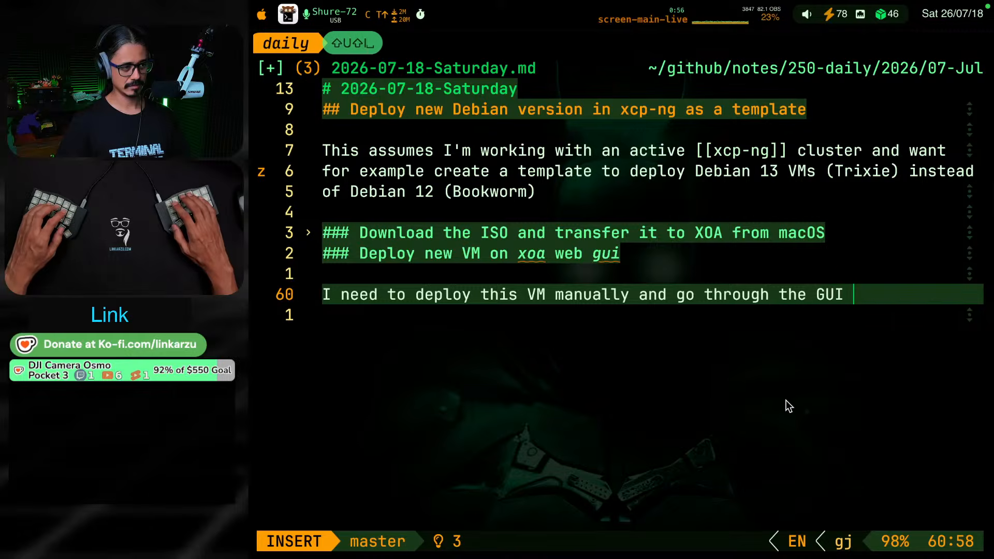
text(debian installer )
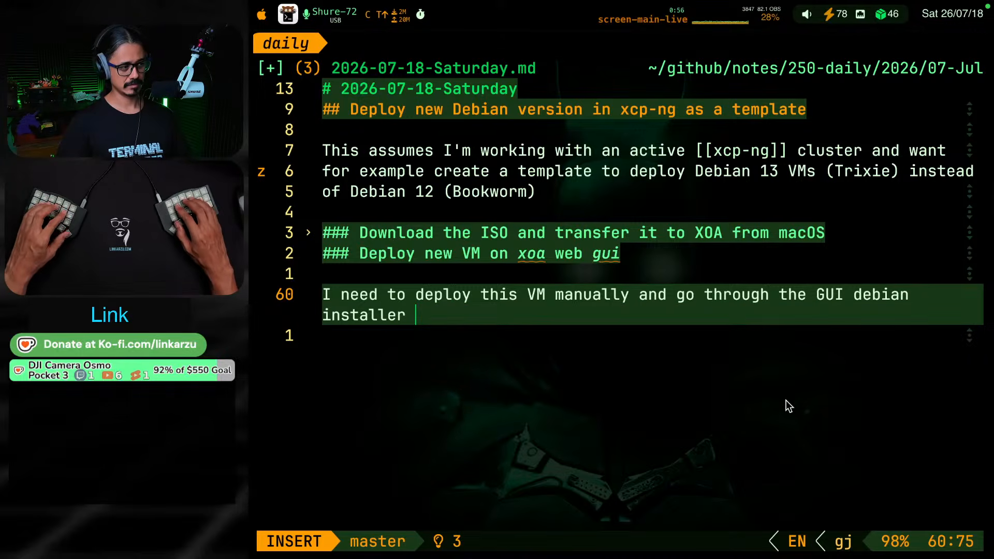
text(to be able to crea)
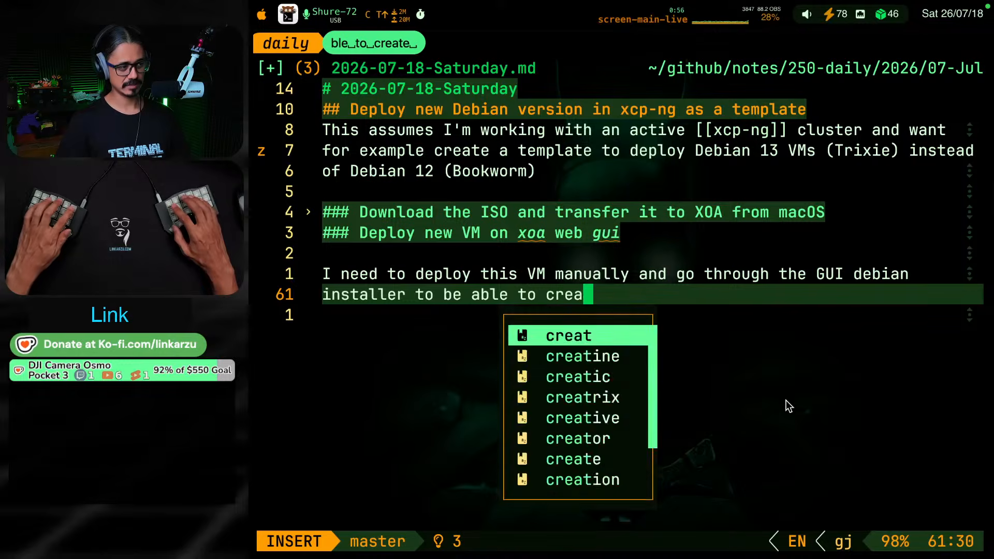
text(te a template out)
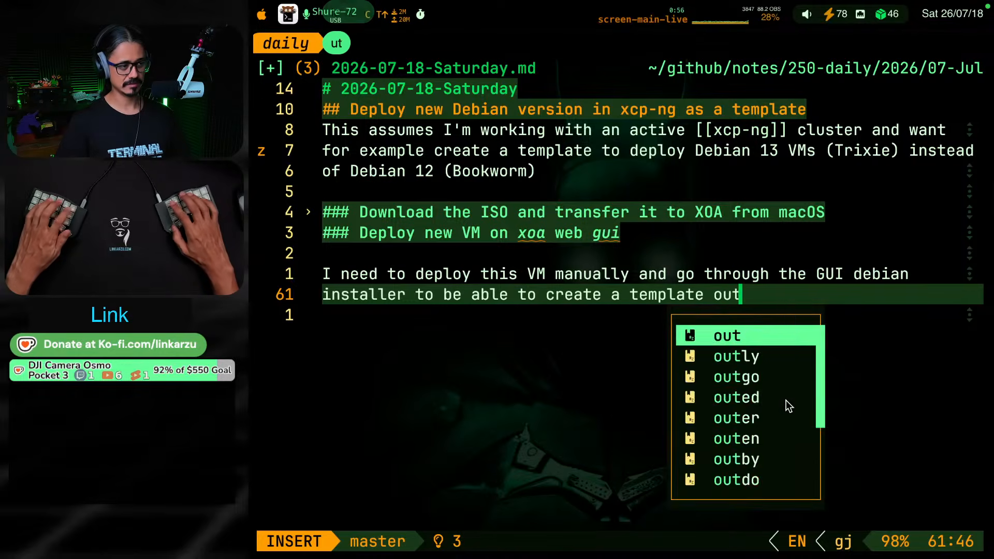
text( if it)
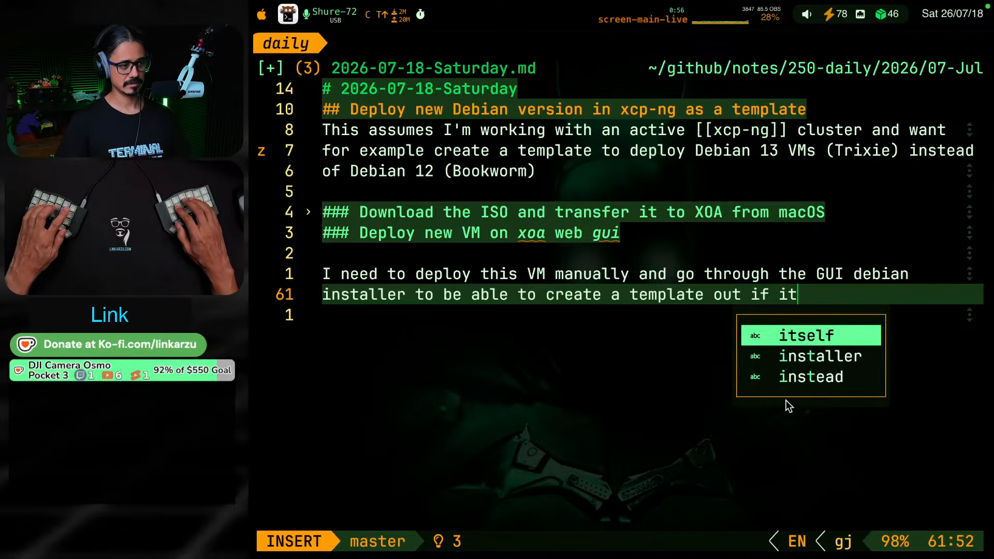
Finish the sentence about the manual deployment with "to be able to create a template out of it"
key(BackSpace)
key(BackSpace)
key(BackSpace)
key(BackSpace)
key(BackSpace)
text(of it)
key(Escape)
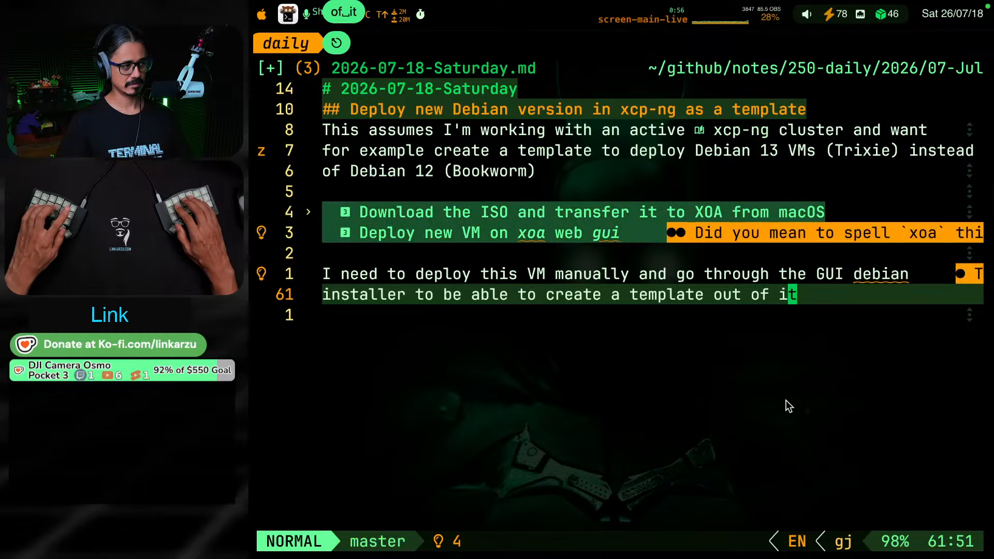
Insert a line above the manual deployment paragraph reading "This is useful if you want to deploy a new VM in"
key(k)
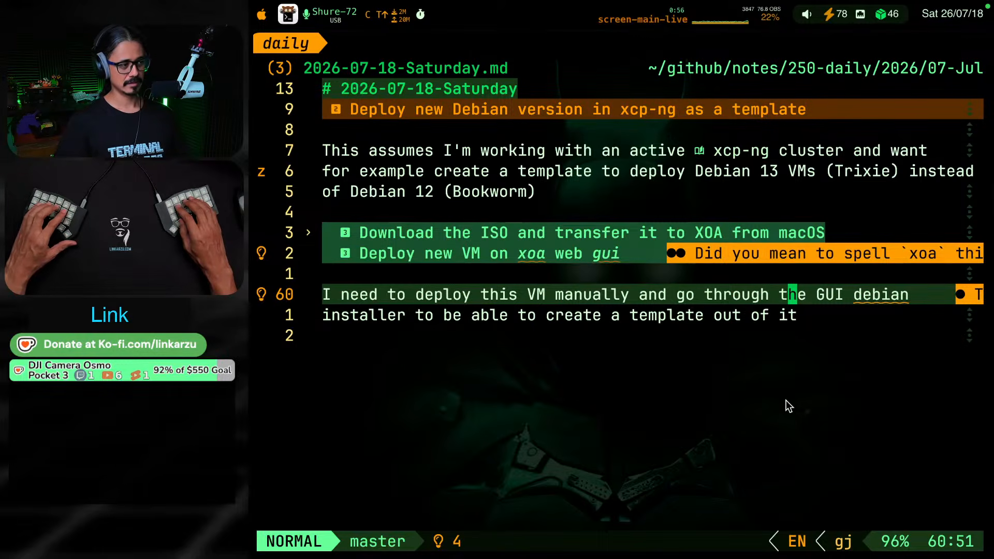
key(b)
key(b)
key(b)
key(b)
key(b)
key(b)
key(b)
key(b)
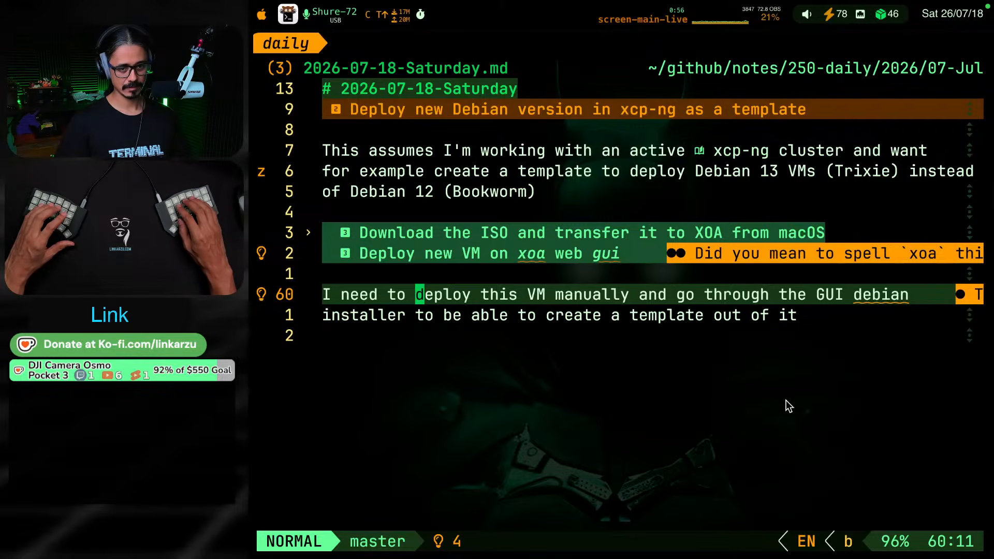
key(g)
key(k)
key(o)
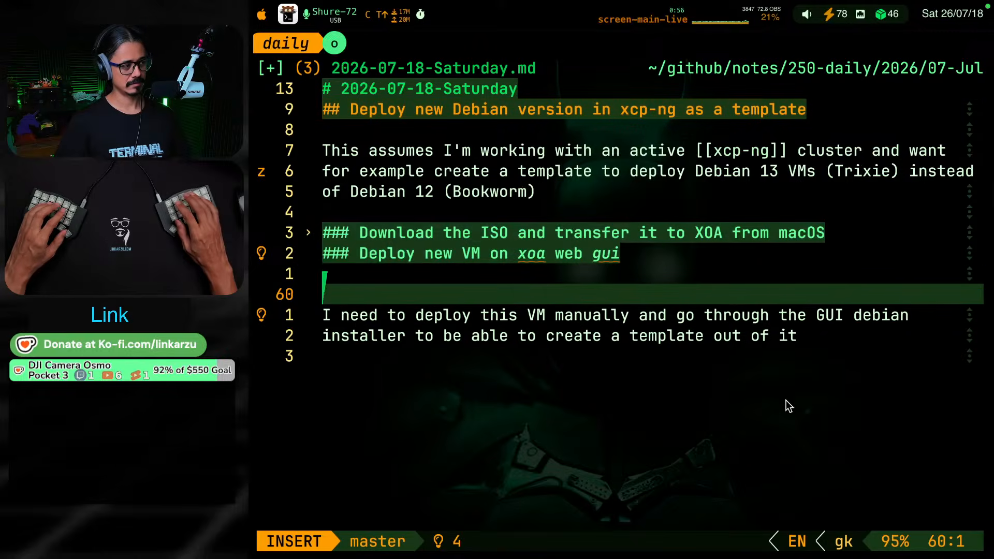
text(This is usef)
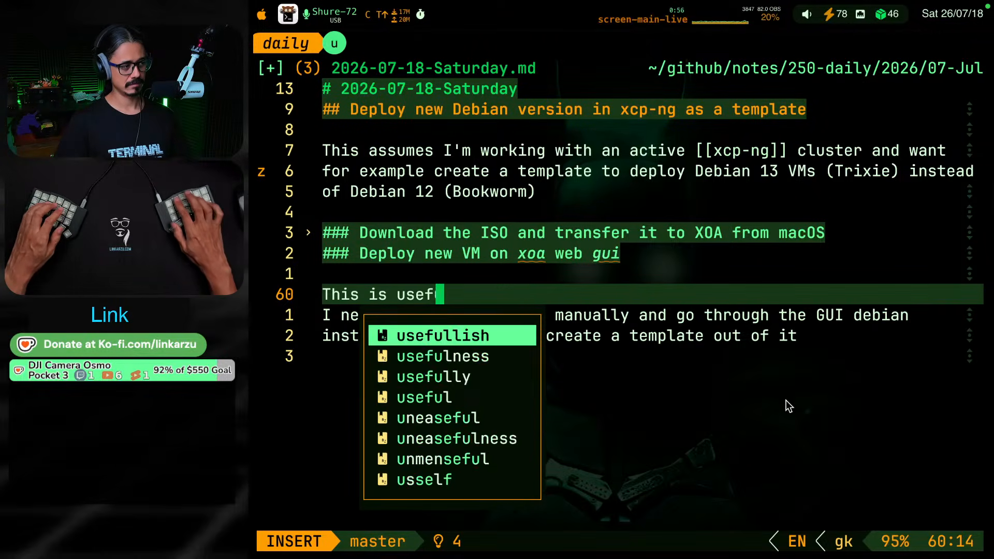
text(ul ify)
key(BackSpace)
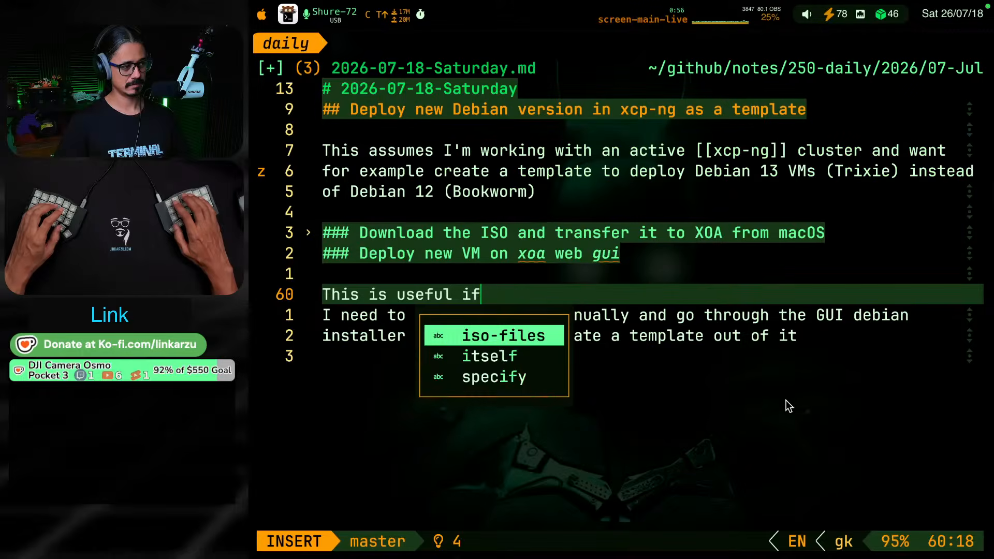
text(you want )
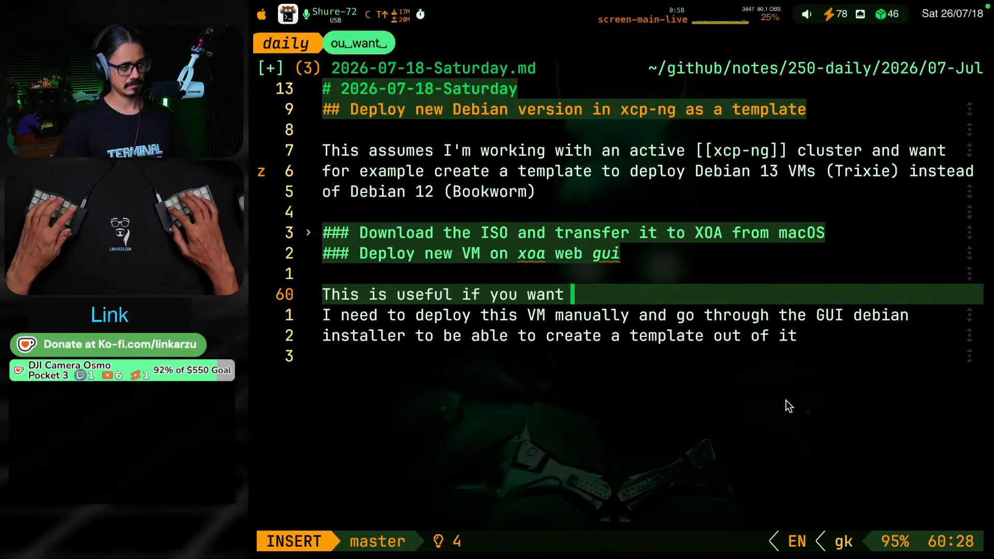
text(to deploy )
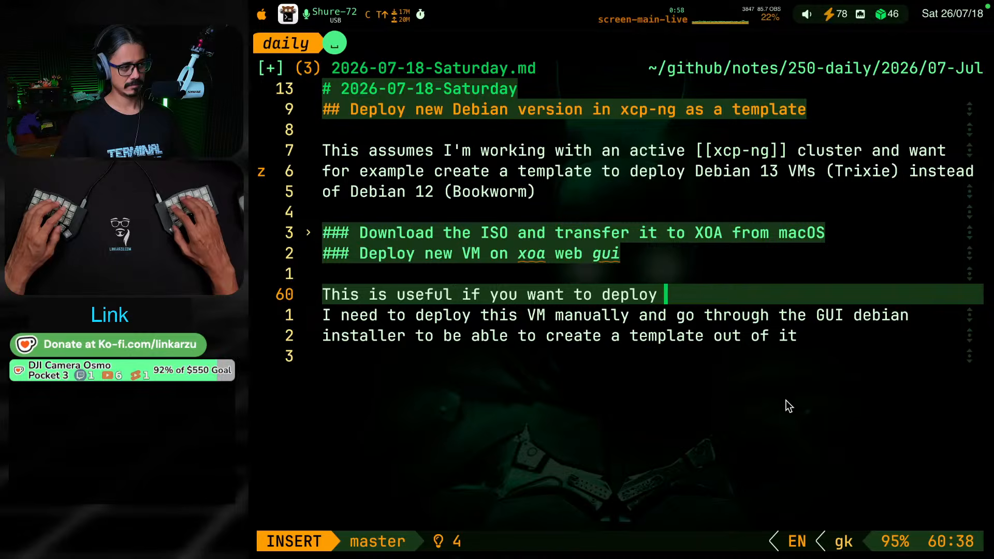
text(a new VM i)
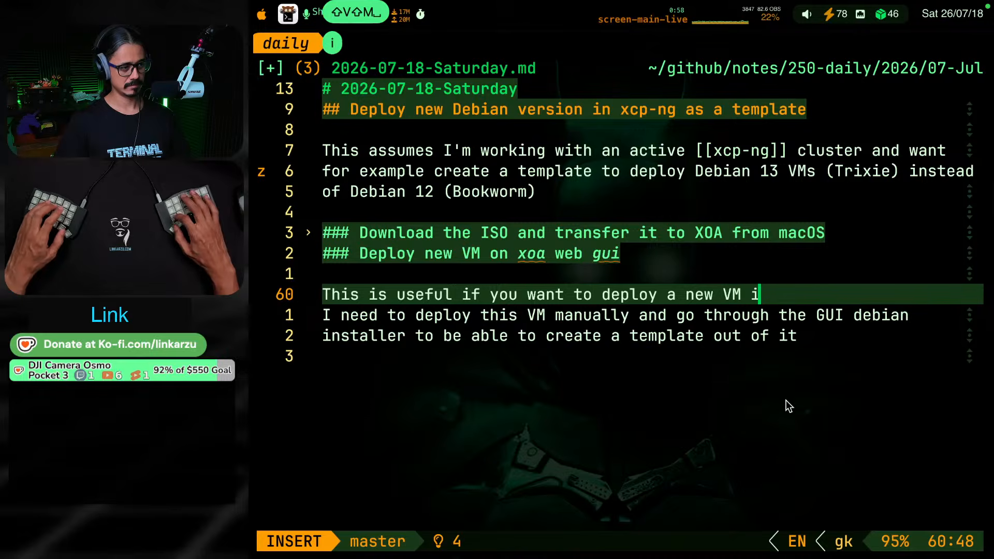
text(n [[)
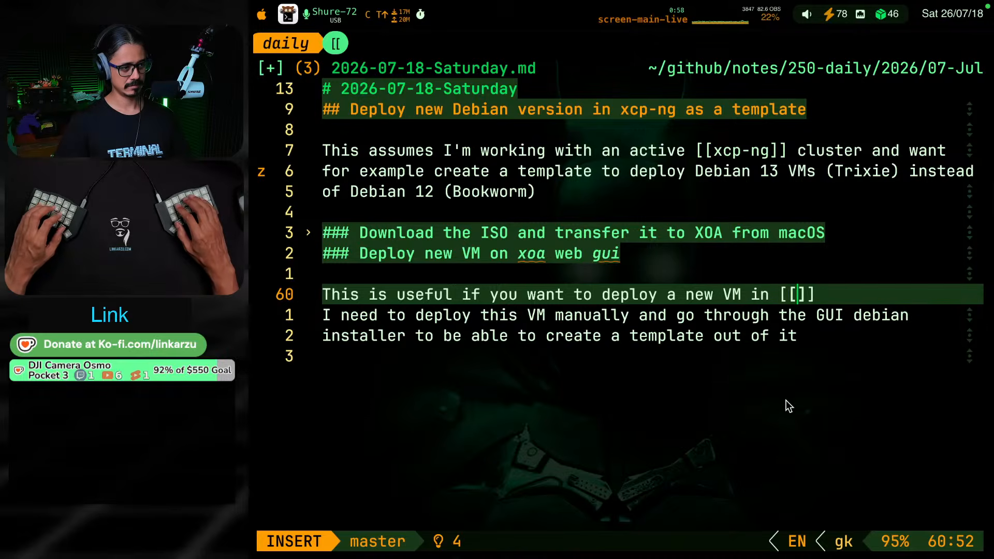
text(xoa[[)
Complete the new line with the wiki link and text "[[xoa]] using the browser." and separate it from the following paragraph with a blank line
key(BackSpace)
key(BackSpace)
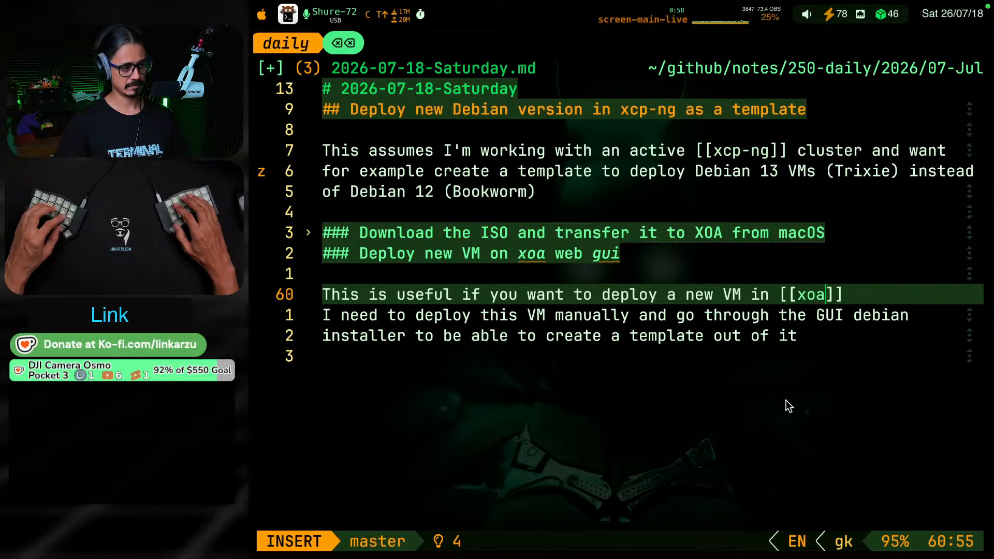
text(]] using the )
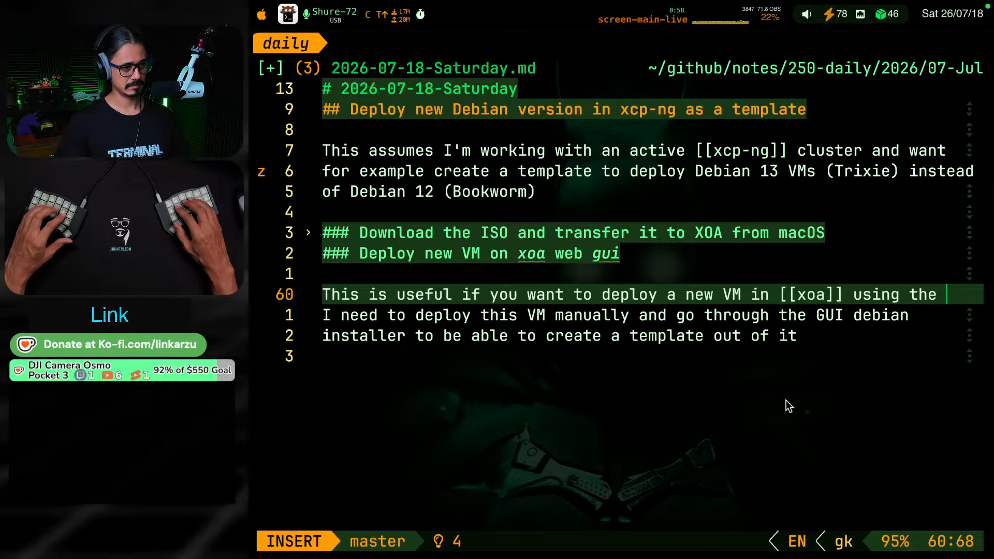
text(browser)
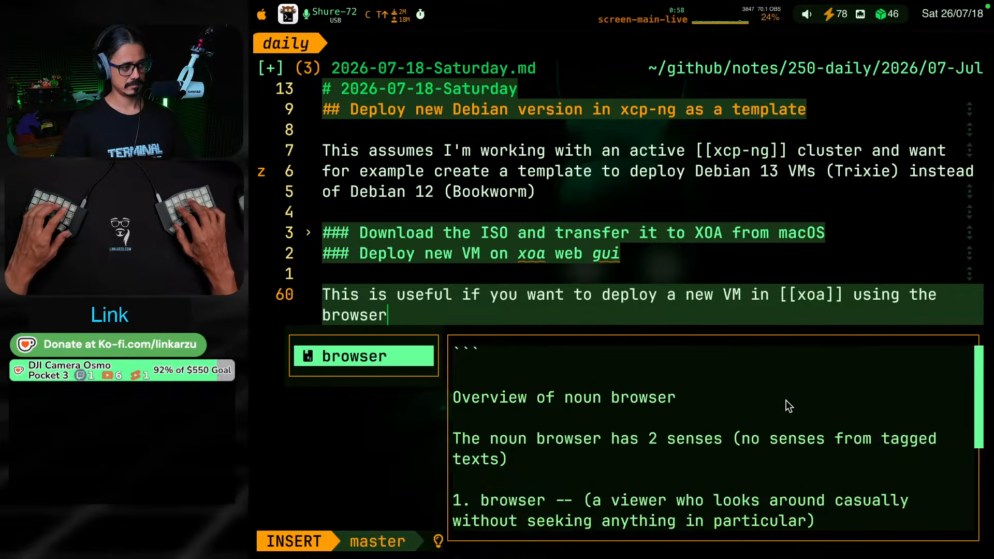
text(.)
key(Return)
key(k)
key(j)
key(g)
key(k)
key(g)
key(j)
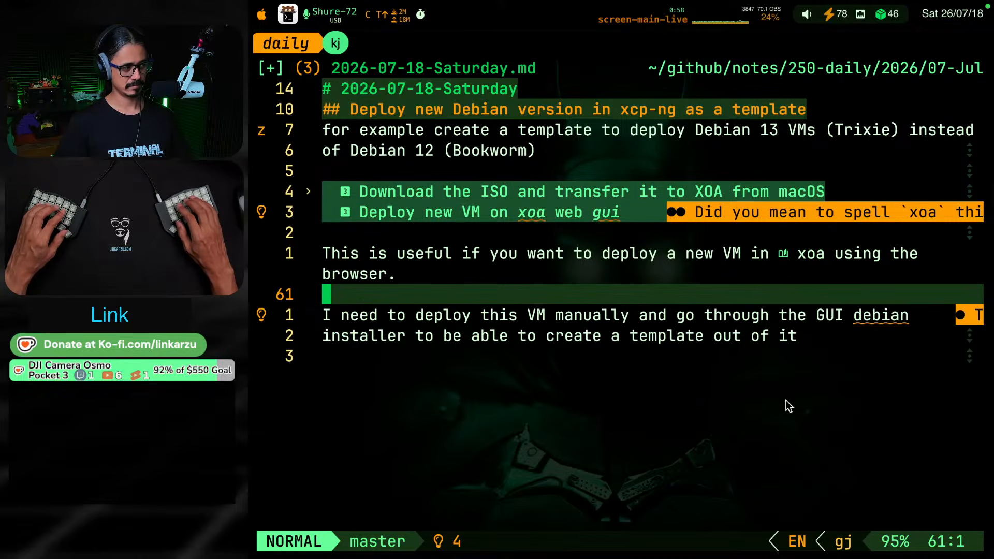
Apply the suggested spelling fix "Debian" to the flagged word in the manual deployment paragraph and save the note
key(j)
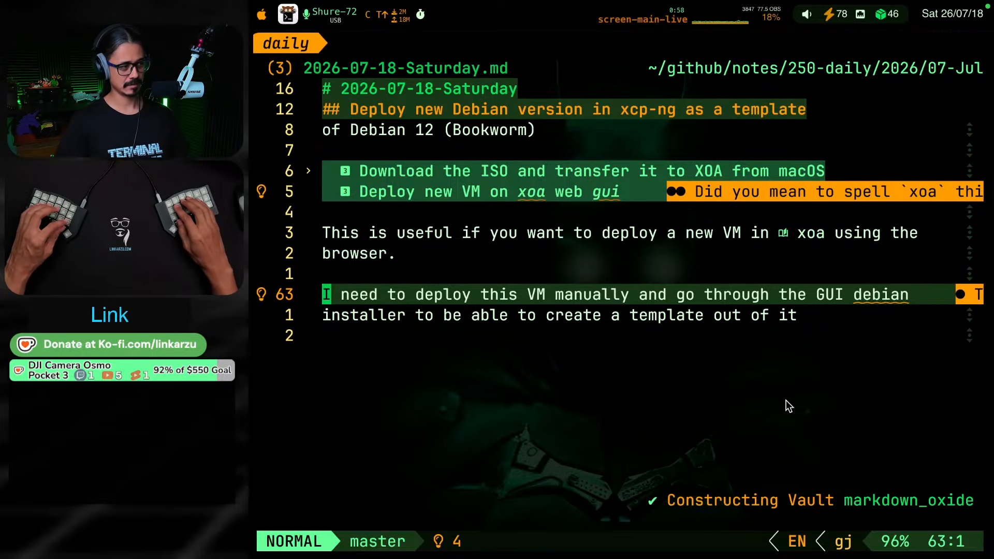
key(])
key(d)
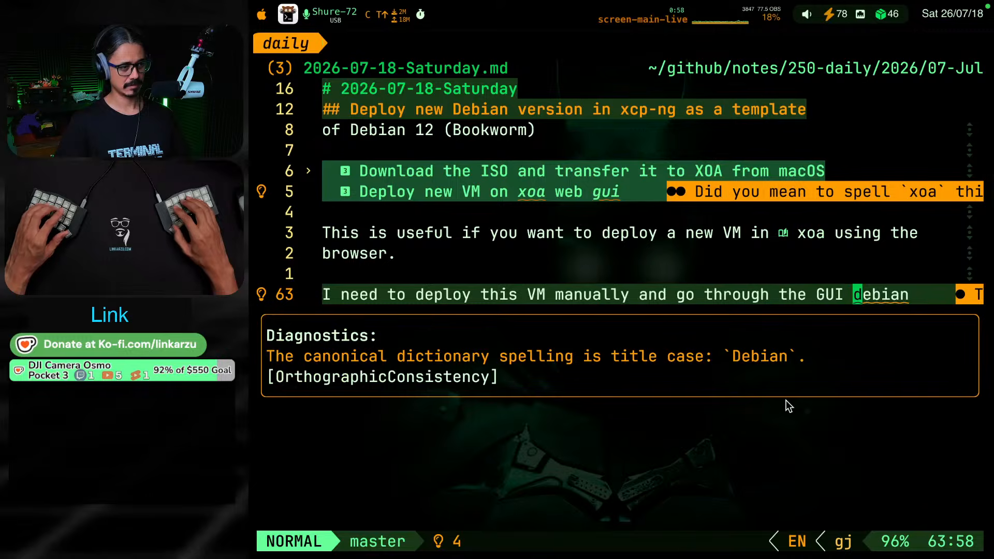
key(space)
key(c)
key(a)
key(Return)
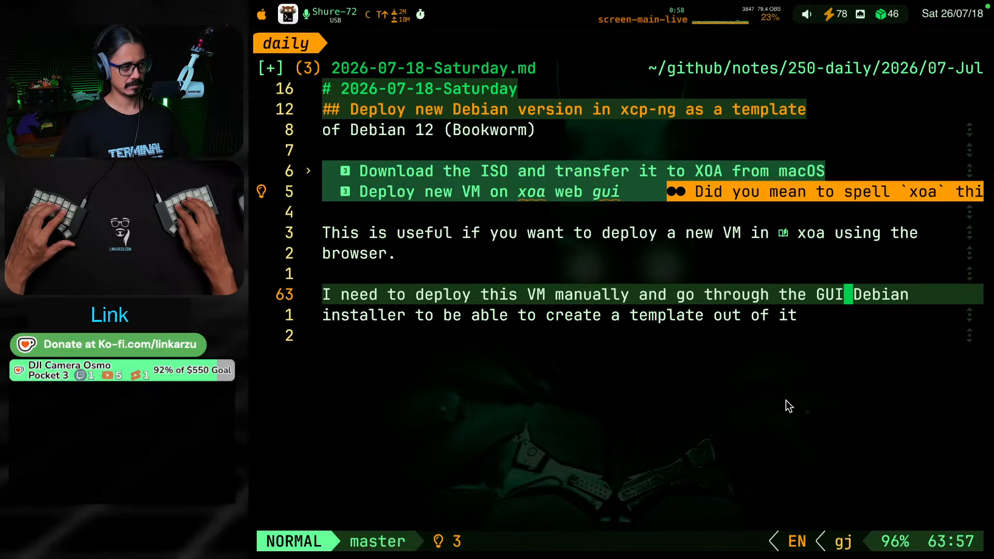
key(ctrl+s)
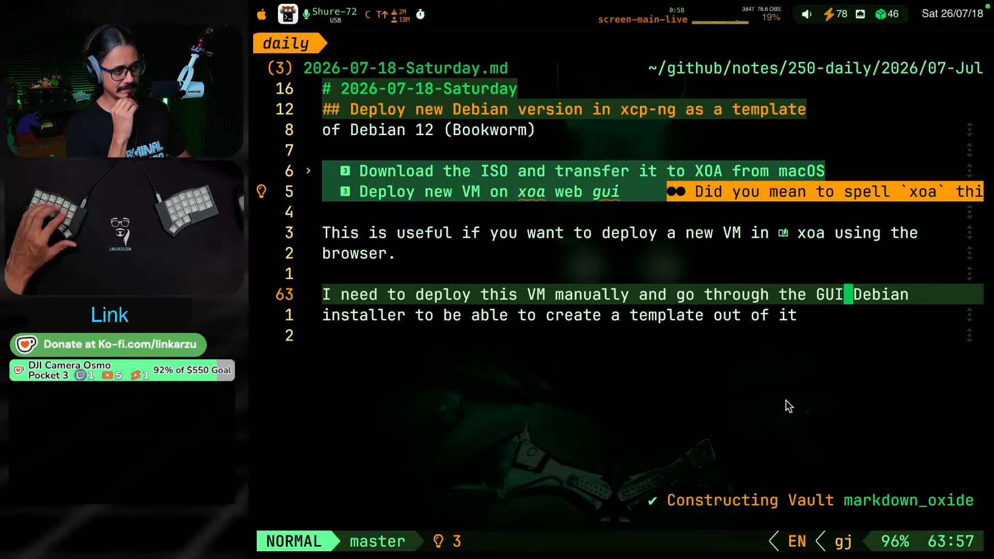
Replace the period ending the "using the browser" sentence with ", which is really painful and horrible."
key(k)
key(k)
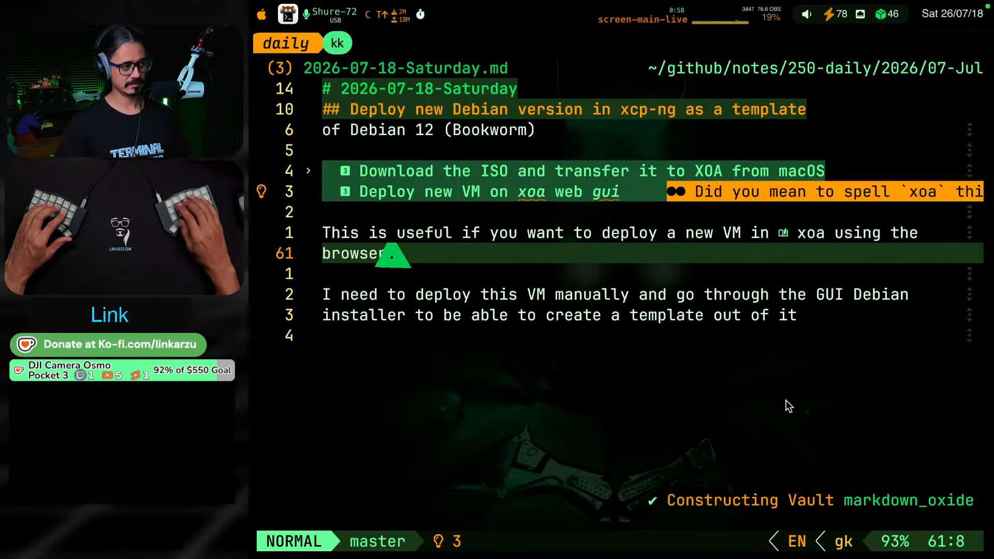
key(A)
key(BackSpace)
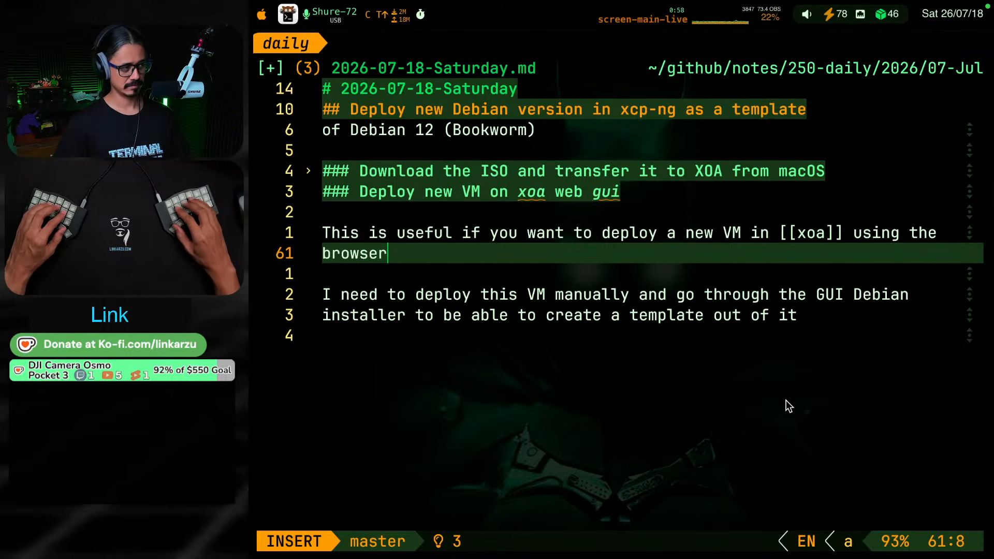
text(, which is )
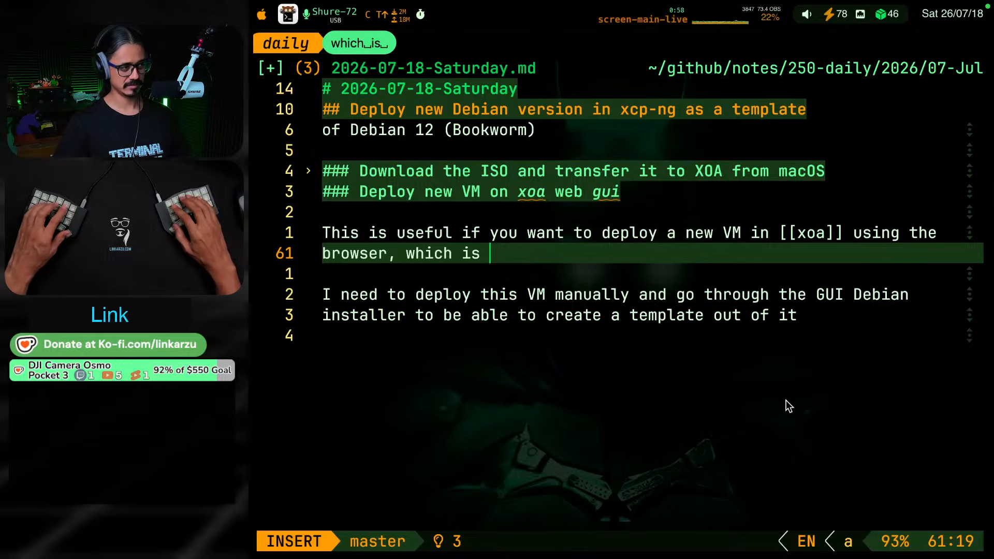
text(really painful )
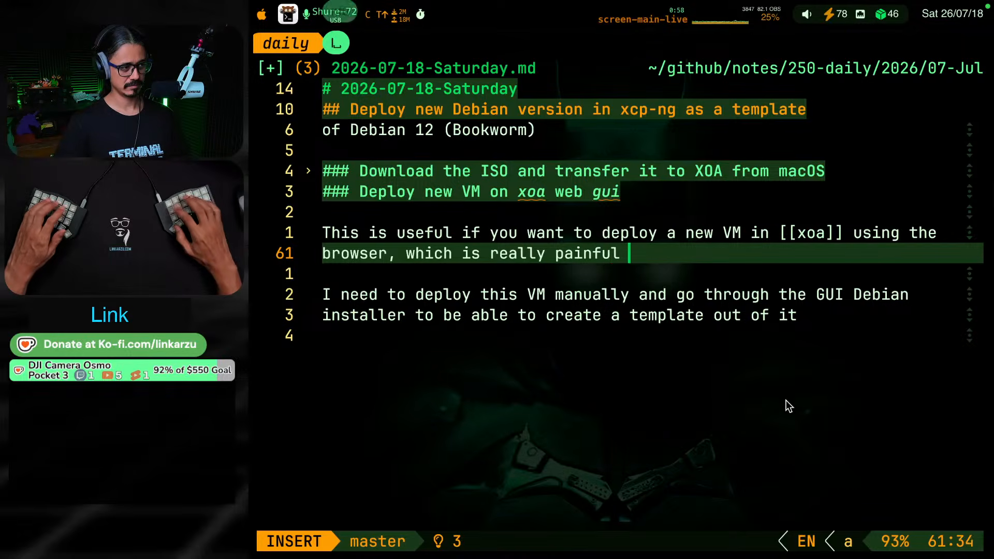
text(and horrible. )
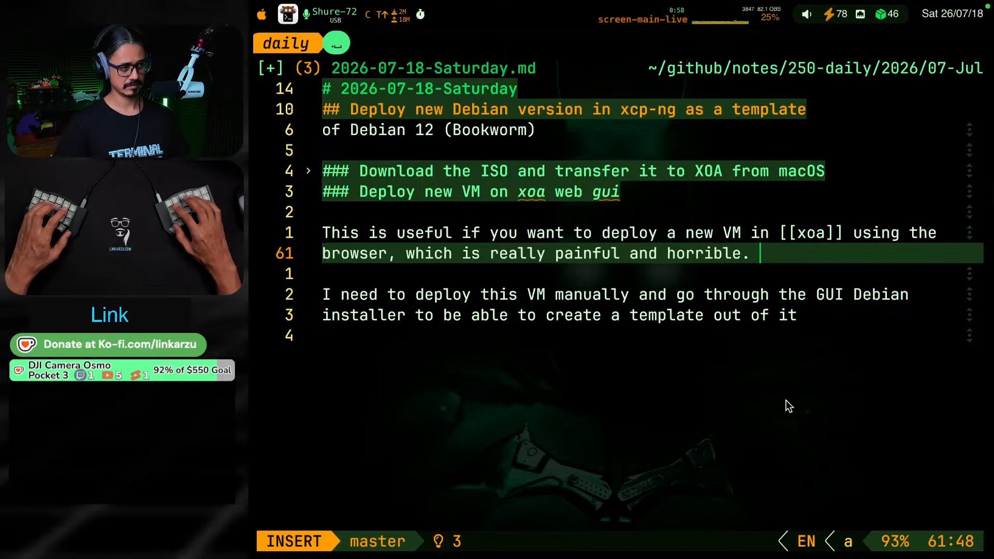
text(V)
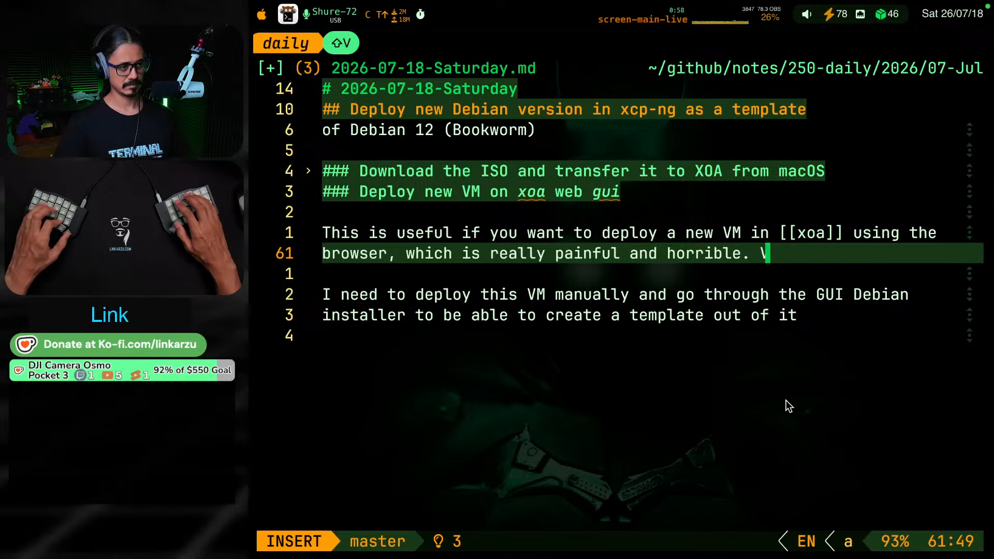
Start a new sentence in the same paragraph reading "But don't worry, we'll do it"
key(BackSpace)
key(BackSpace)
text(B)
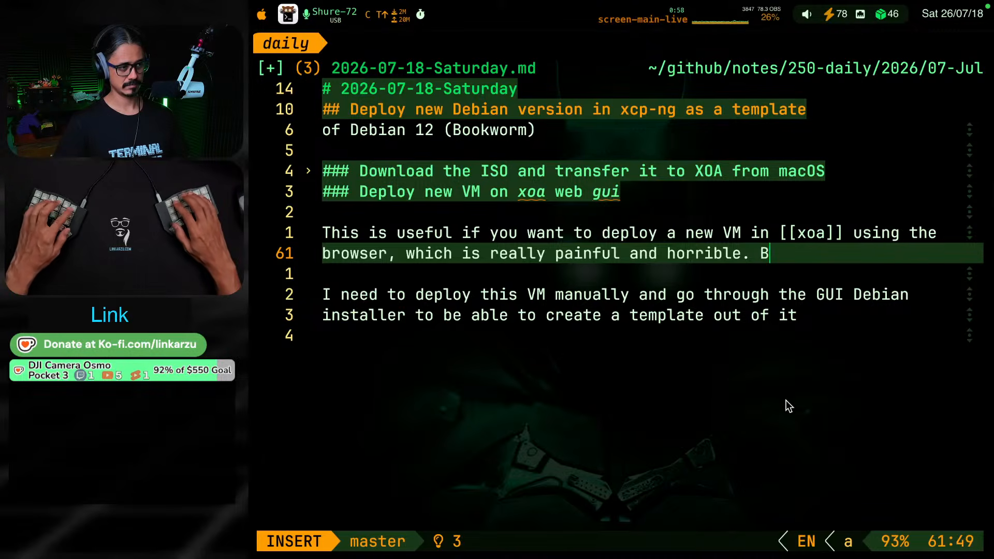
text(ut don't wo)
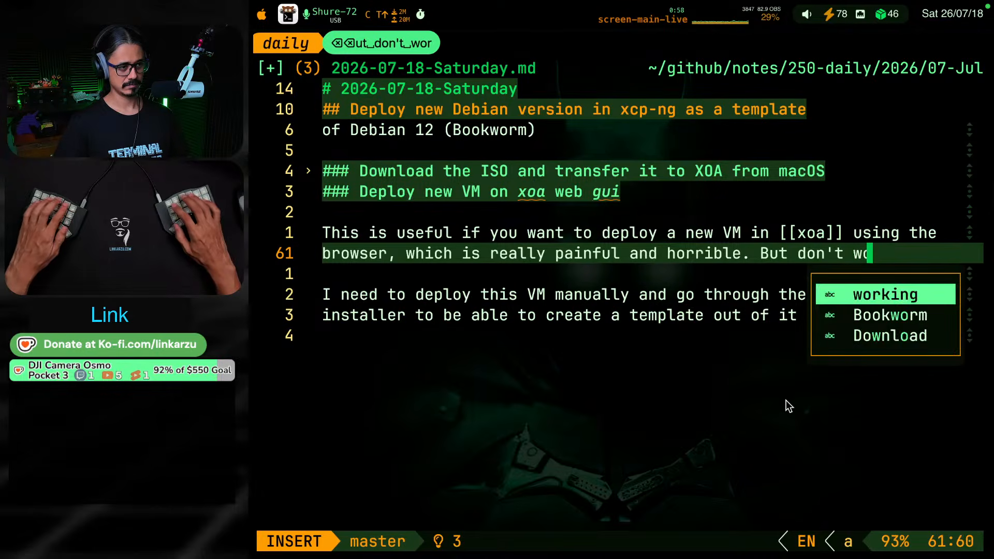
text(rry, wqe)
key(BackSpace)
key(BackSpace)
text(e )
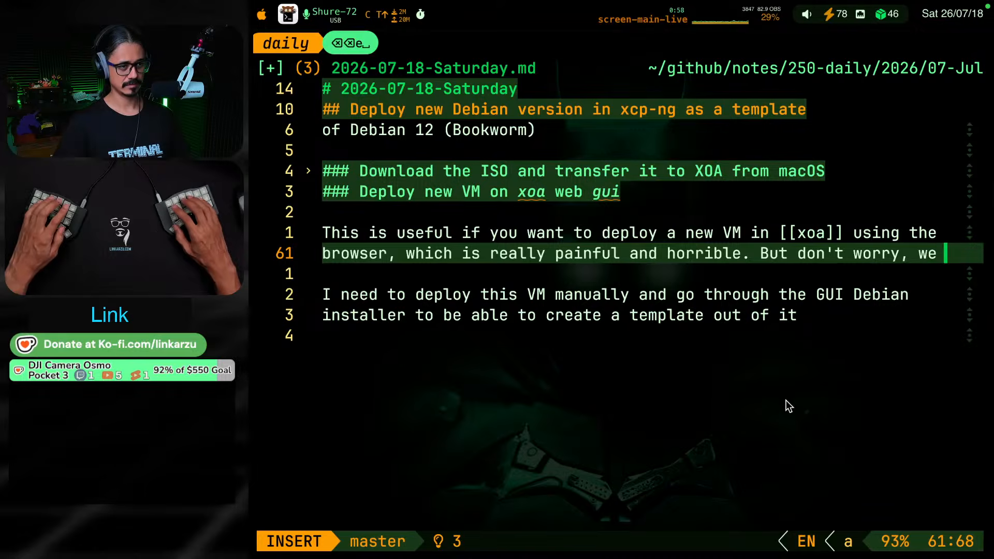
text('ll do it t)
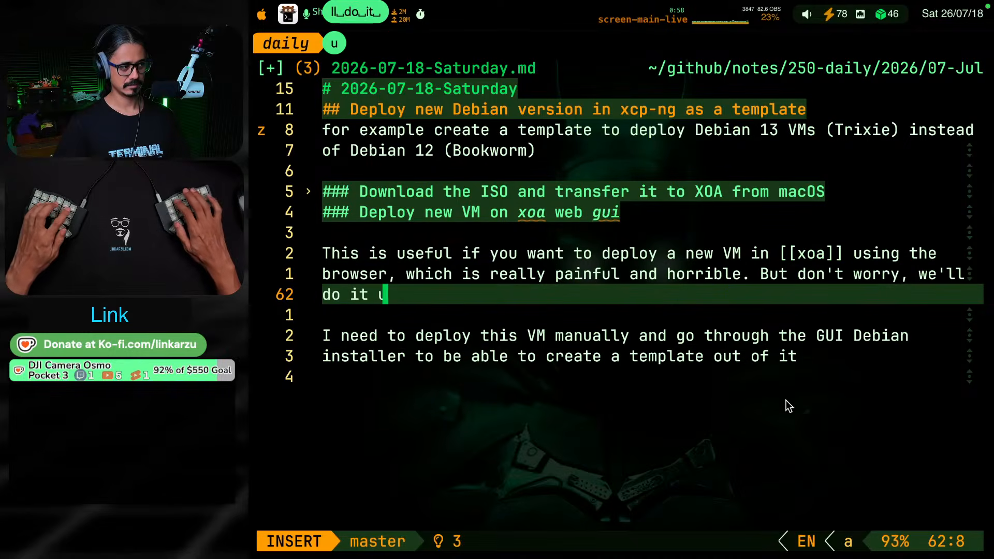
Continue the sentence with "just once and create a template out of this VM"
key(BackSpace)
key(BackSpace)
text(just o)
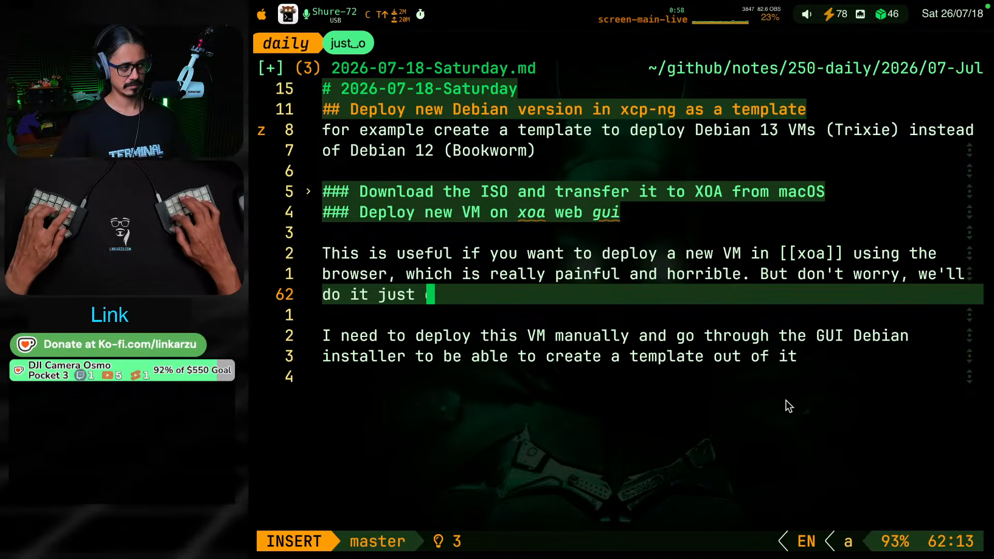
text(nce and create)
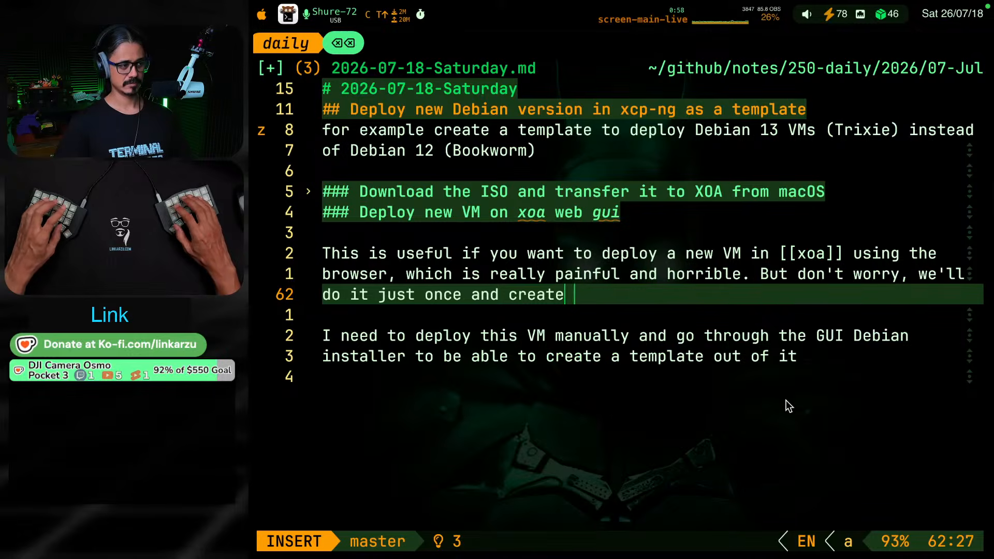
text( a template out f)
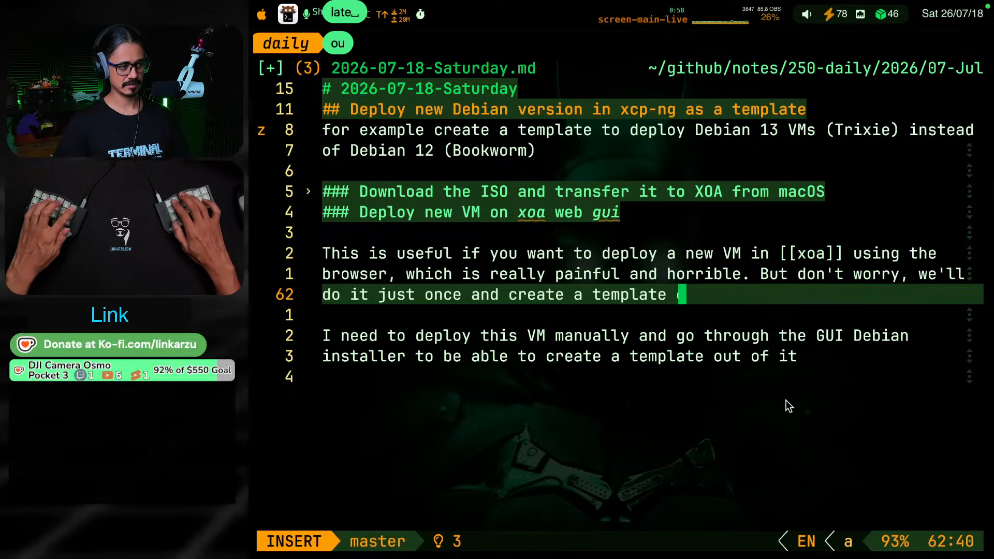
key(BackSpace)
key(BackSpace)
text(of this )
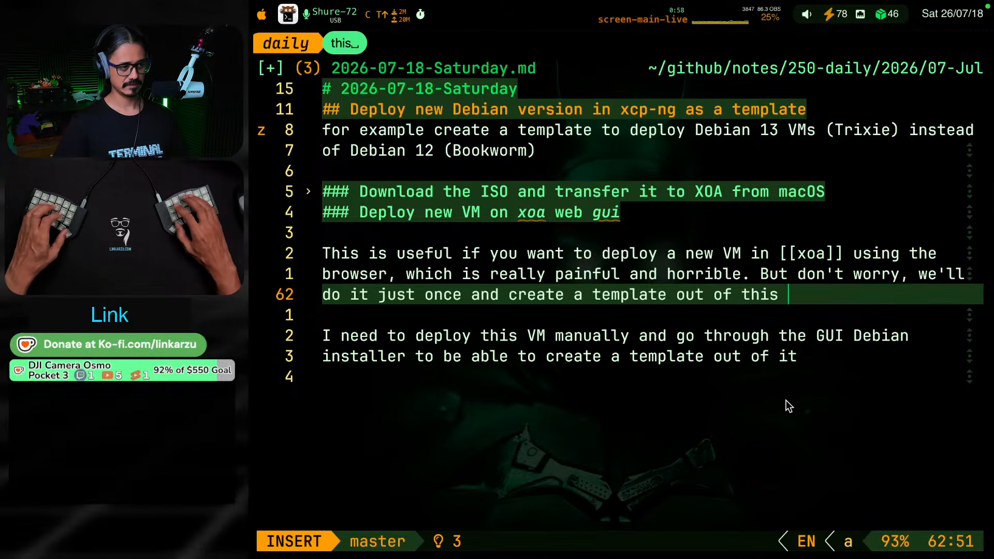
text(VM,)
key(BackSpace)
key(BackSpace)
text(V)
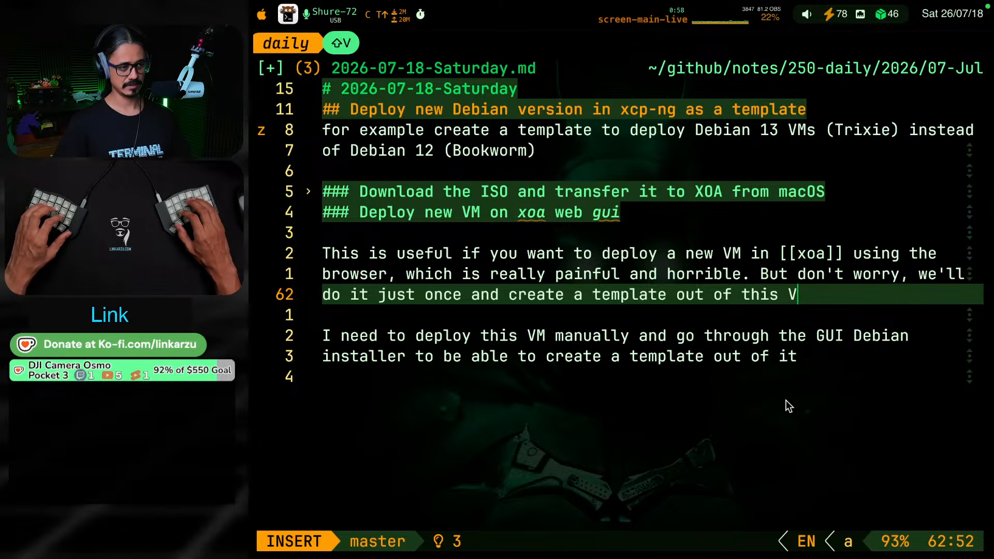
text(M. This wi)
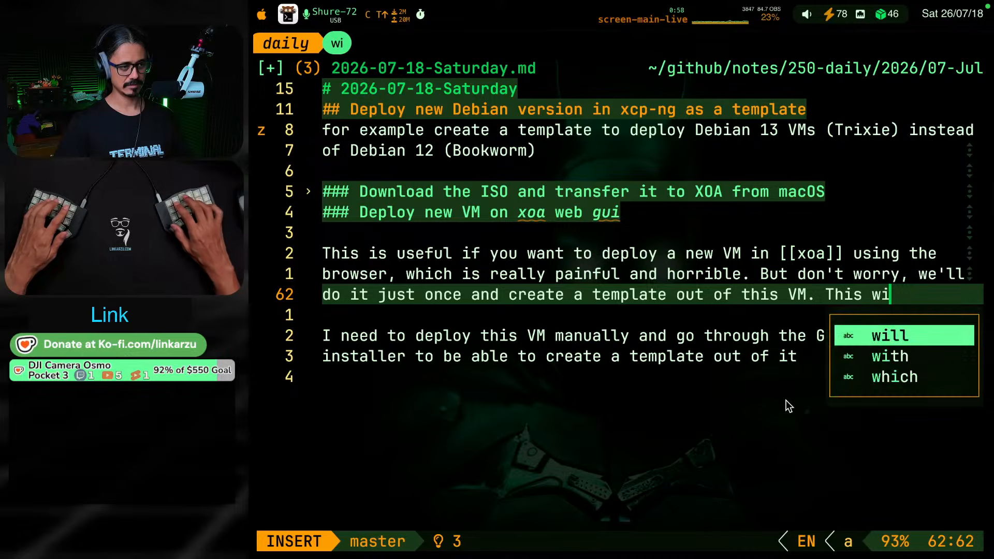
text(ll allow us to d)
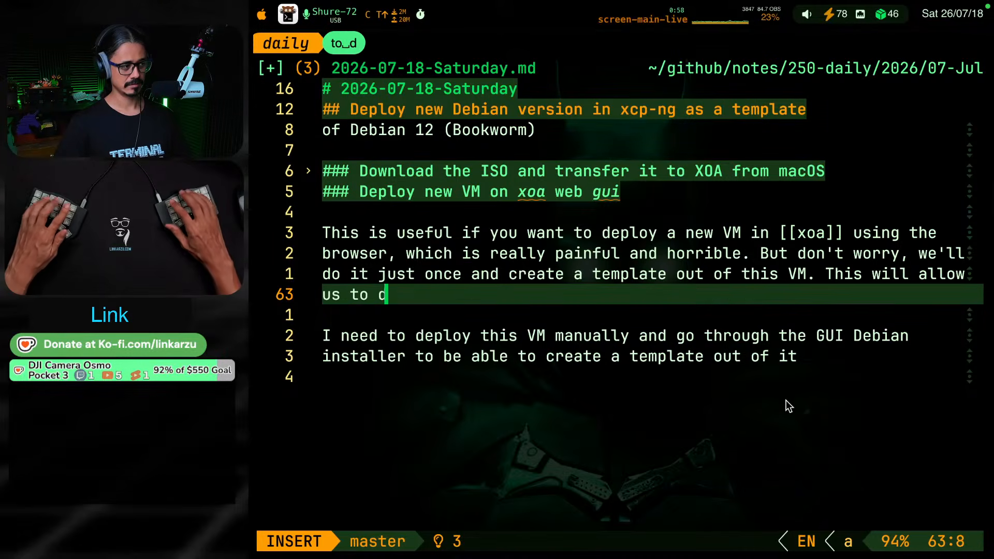
text(eploy future V)
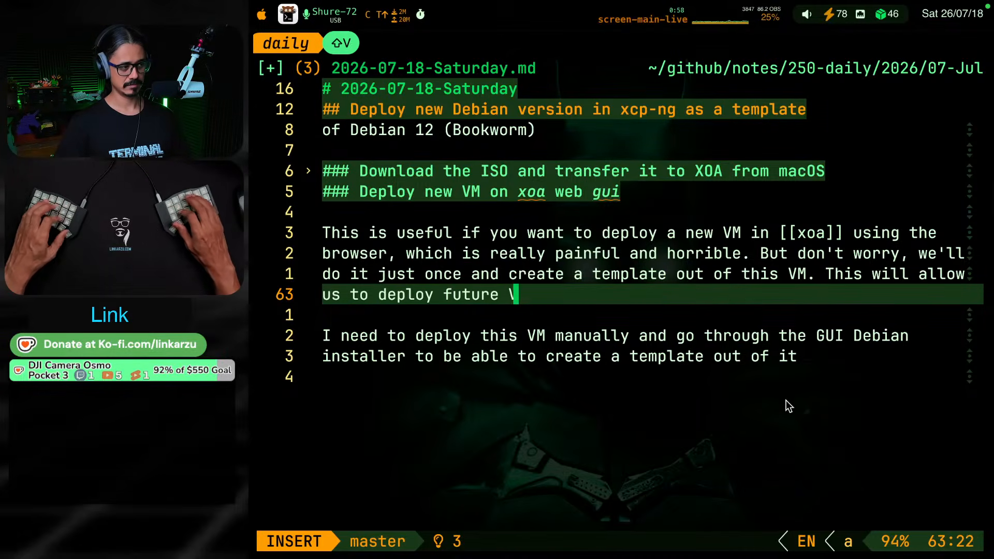
text(Ms in a )
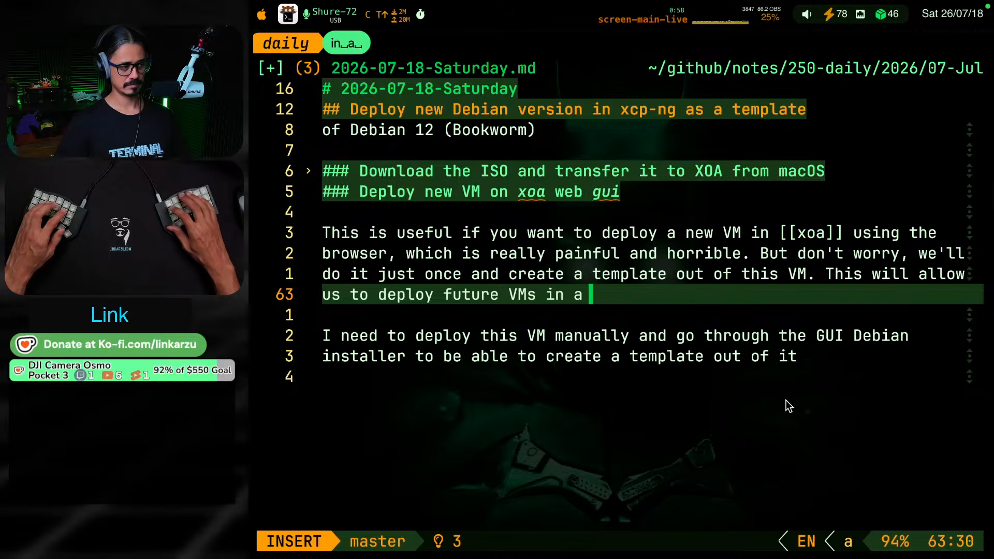
text(scripted way.)
Close that sentence and add "This will allow us to deploy future VMs in a scripted way."
key(Escape)
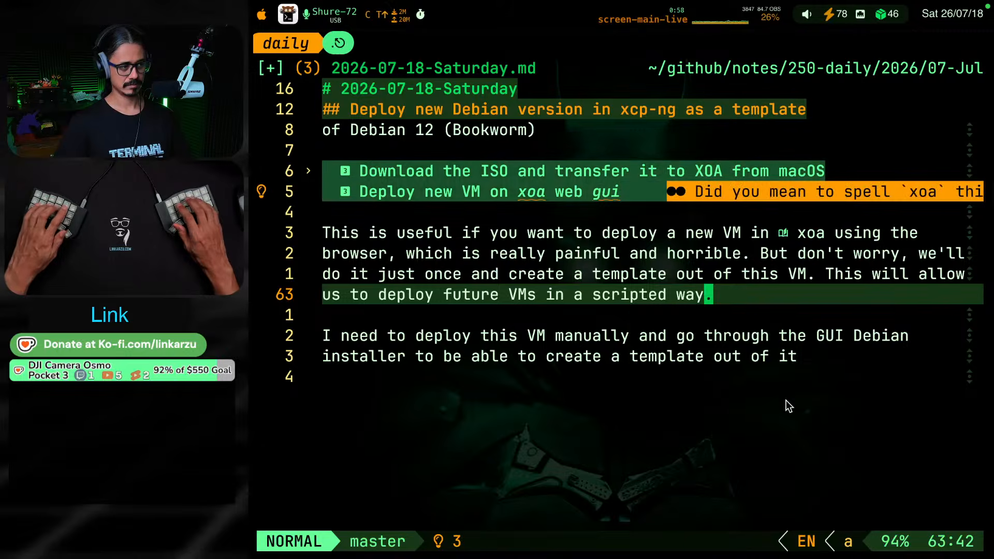
Delete the redundant paragraph starting with "I need to deploy this VM manually" from the end of the XOA web GUI section
key(k)
key(k)
key(k)
key(j)
key(j)
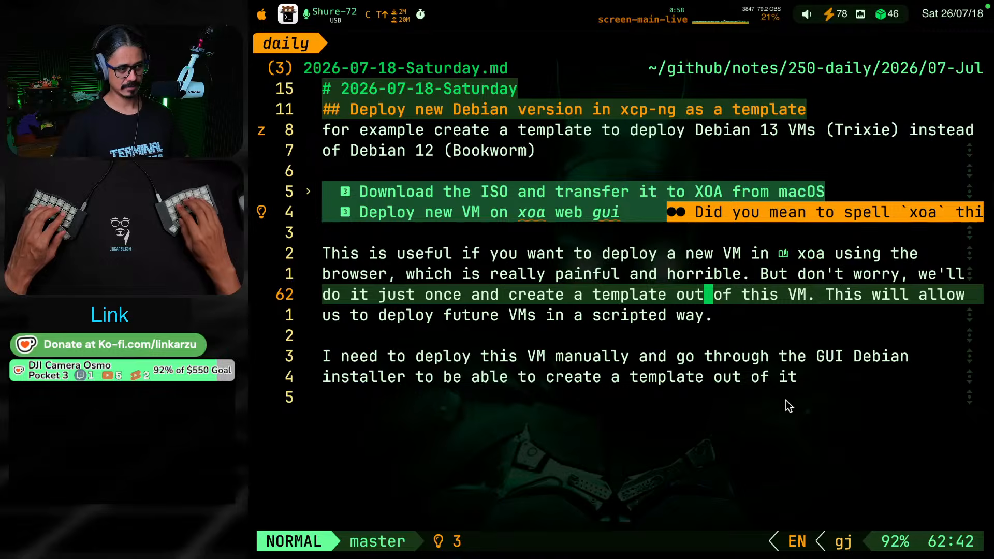
key(j)
key(j)
key(j)
key(b)
key(b)
key(b)
key(b)
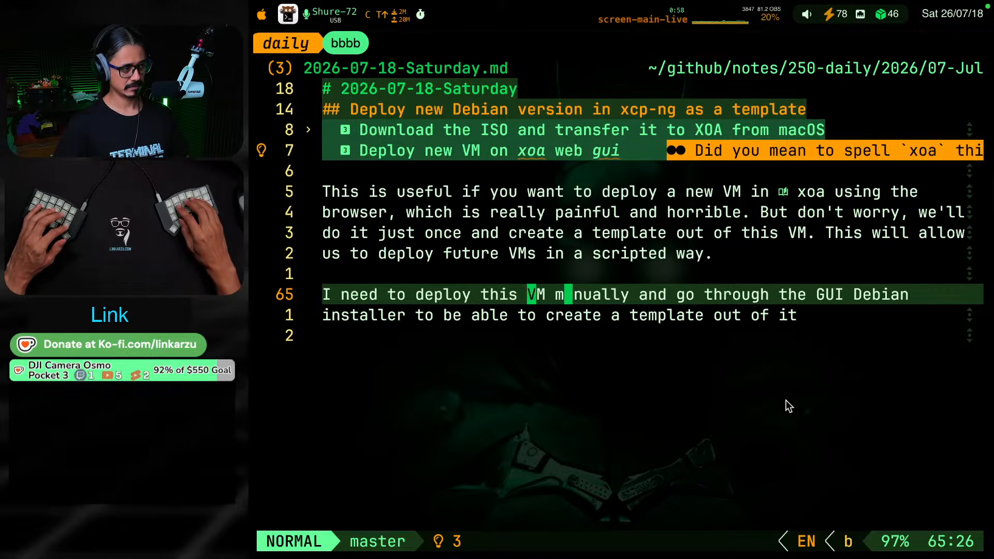
key(b)
key(b)
key(b)
key(b)
key(b)
key(b)
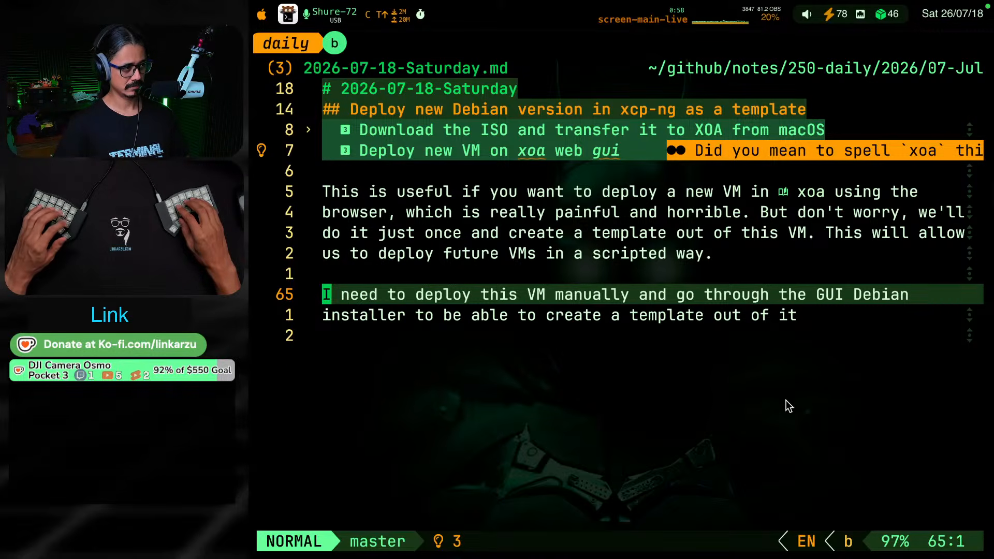
key(v)
key(e)
key(e)
key(e)
key(e)
key(e)
key(e)
key(e)
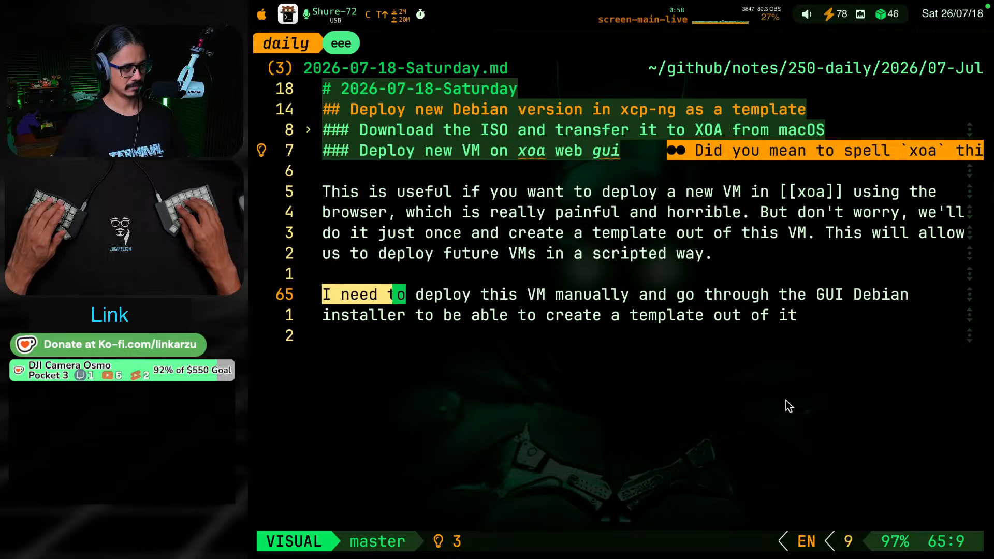
key(e)
key(e)
key(e)
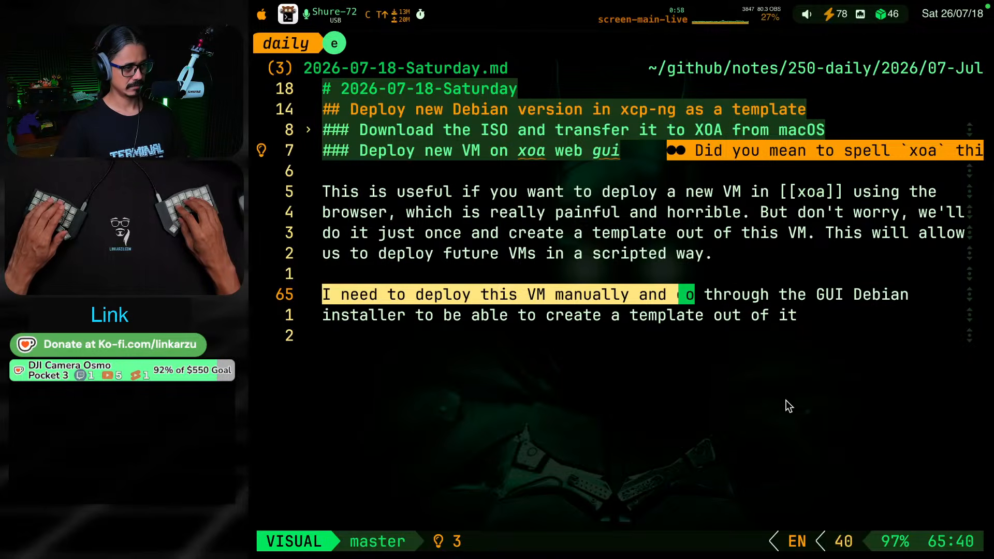
key(e)
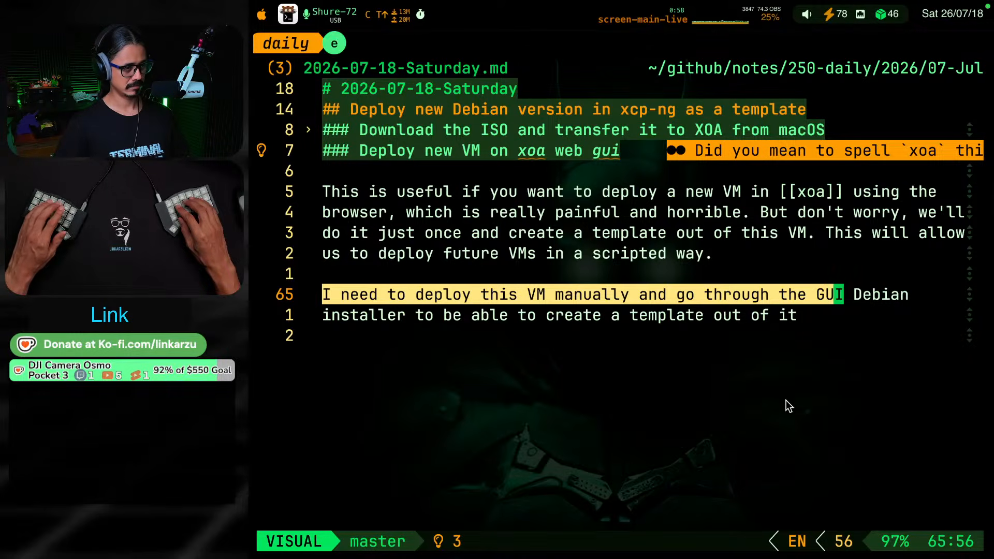
key(j)
key(c)
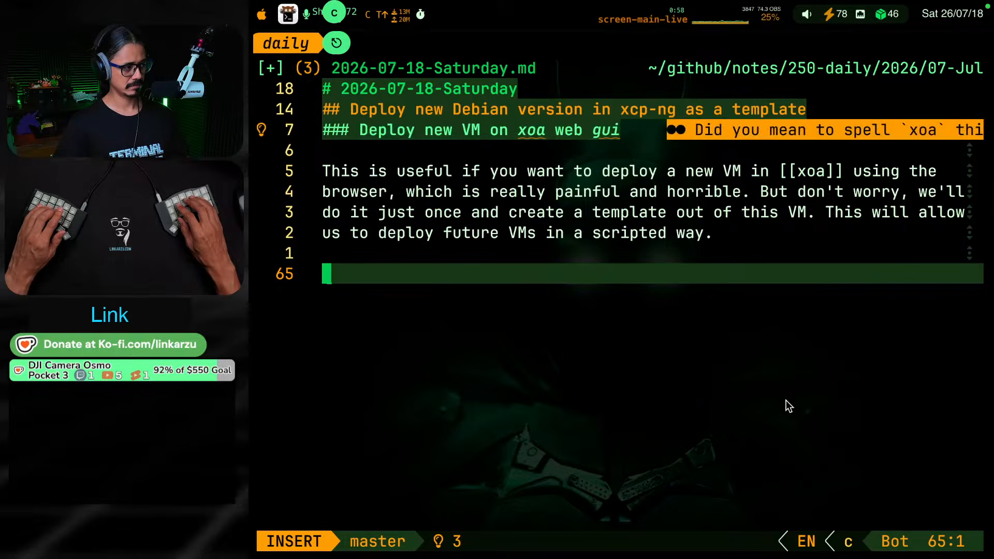
key(Escape)
key(k)
key(k)
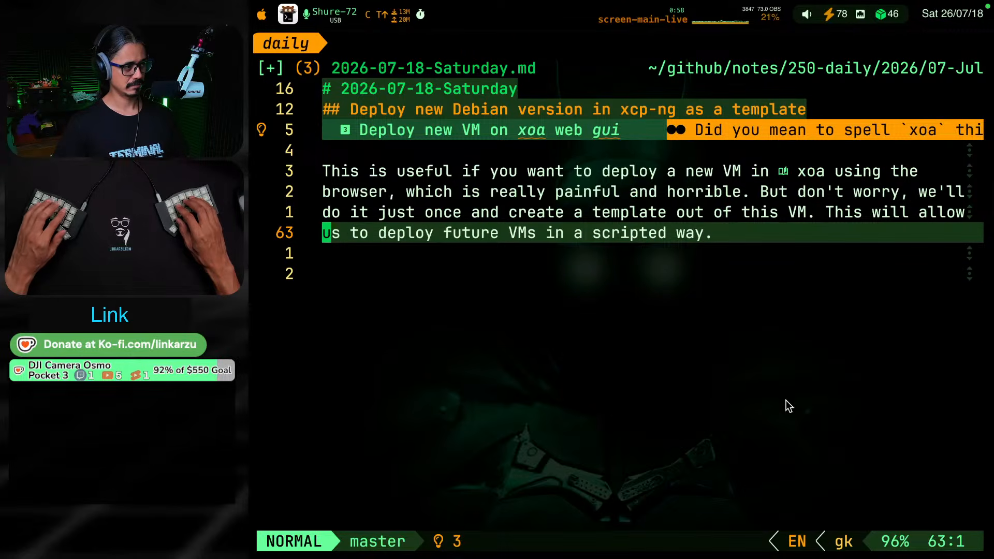
Insert the wiki link "[[debian]]" before "VM" in the first sentence of the paragraph about deploying a new VM
key(w)
key(w)
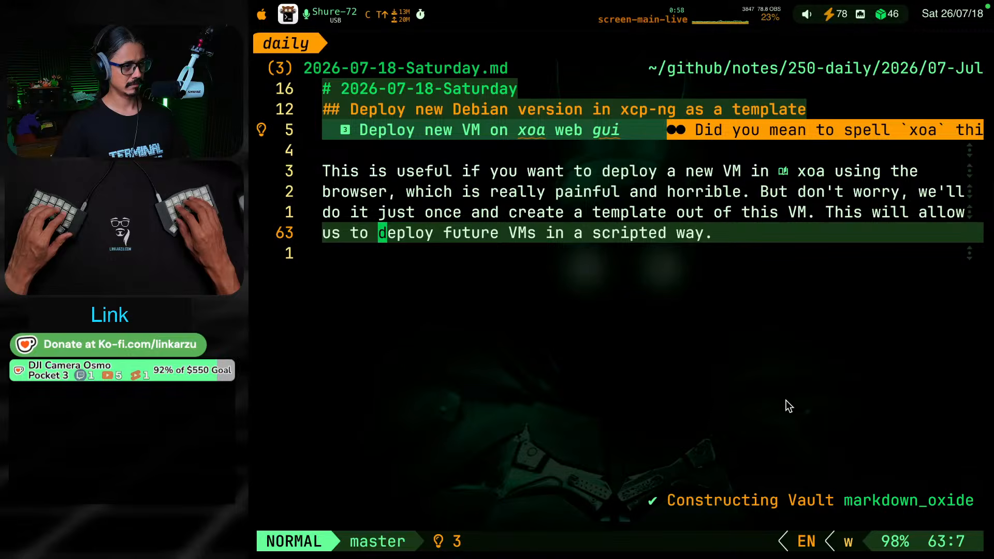
key(k)
key(k)
key(k)
key(w)
key(w)
key(w)
key(w)
key(w)
key(w)
key(w)
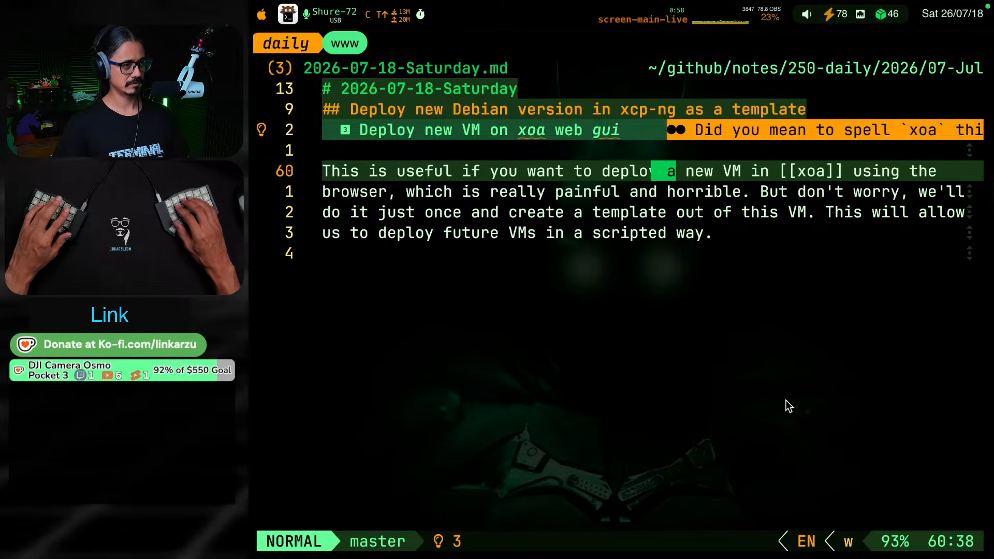
text(wwi[[)
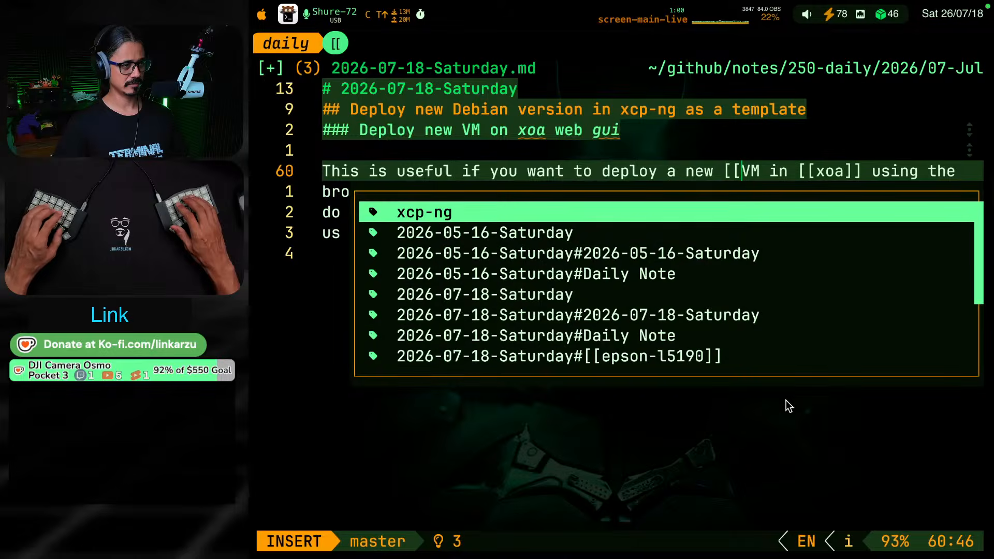
text(debian]])
key(Escape)
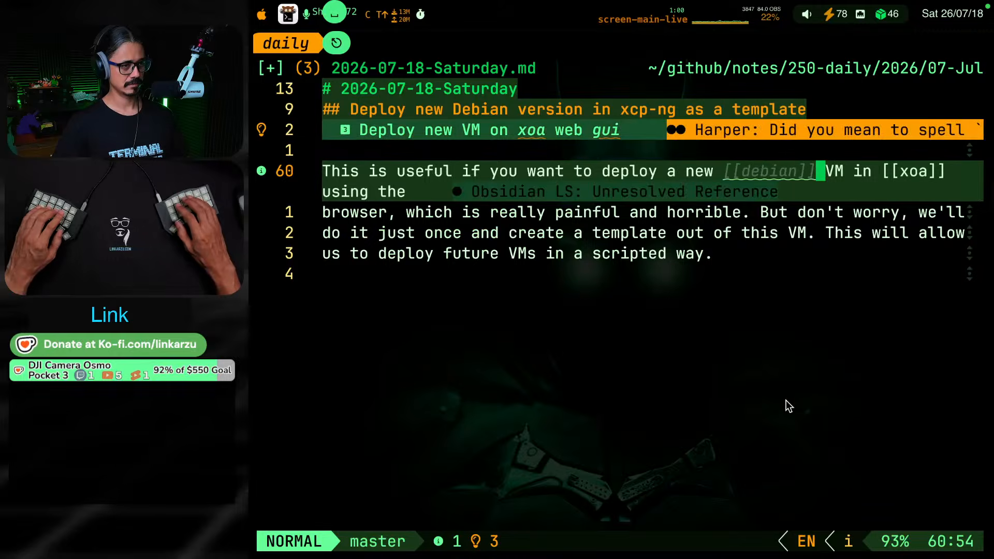
Resolve the unresolved "[[debian]]" link by applying the suggested code action that creates its missing note
key(h)
key(h)
key(h)
key(h)
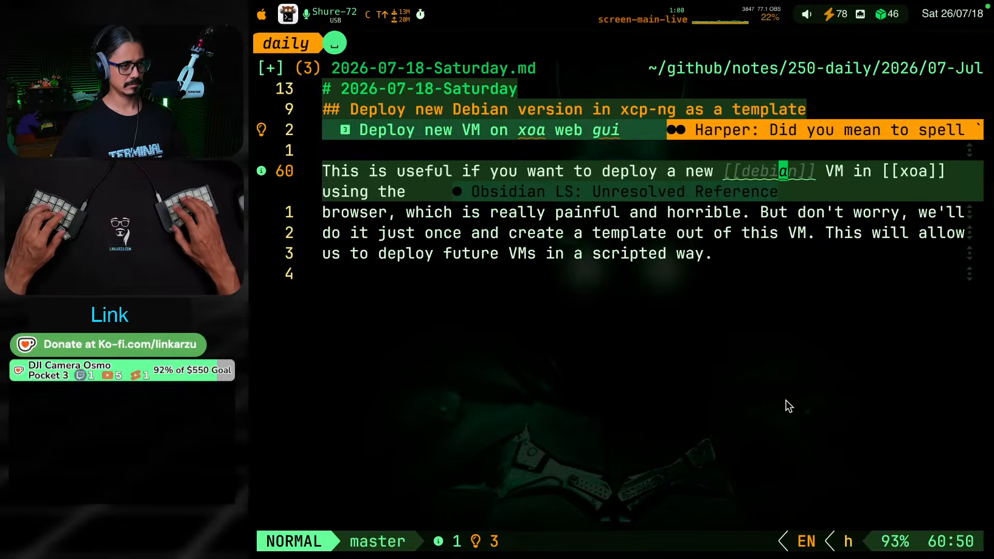
key(space)
key(c)
key(a)
key(Return)
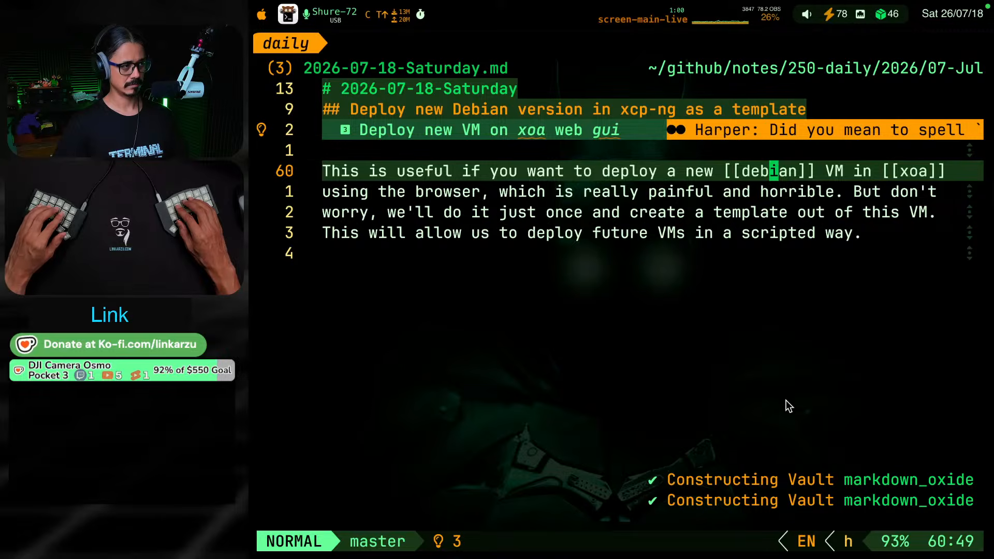
key(g)
key(k)
key(g)
key(k)
key(g)
key(j)
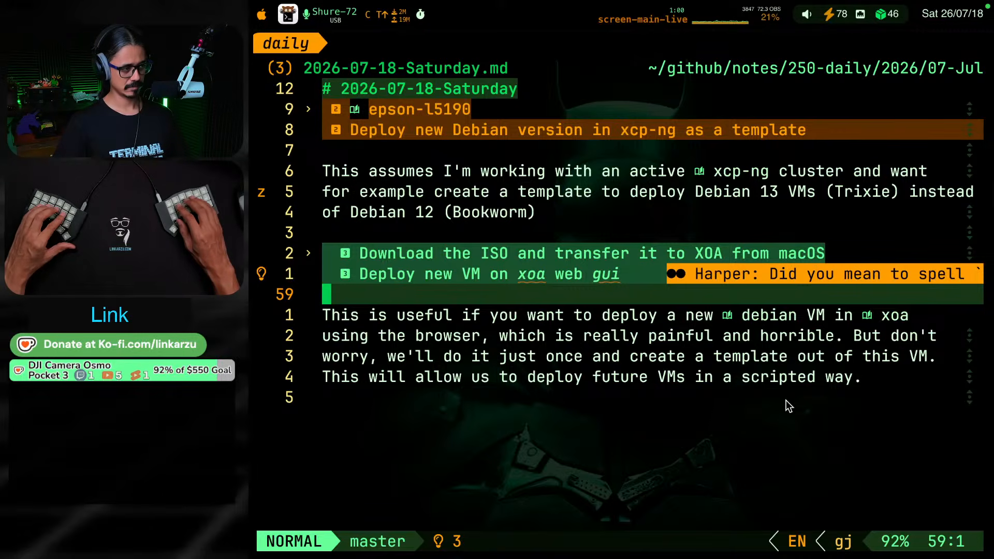
Switch to the obsidian notes session and return to the XCP-NG note's section on deploying a new VM in the XOA web GUI
key(g)
key(j)
key(g)
key(j)
key(g)
key(j)
key(g)
key(j)
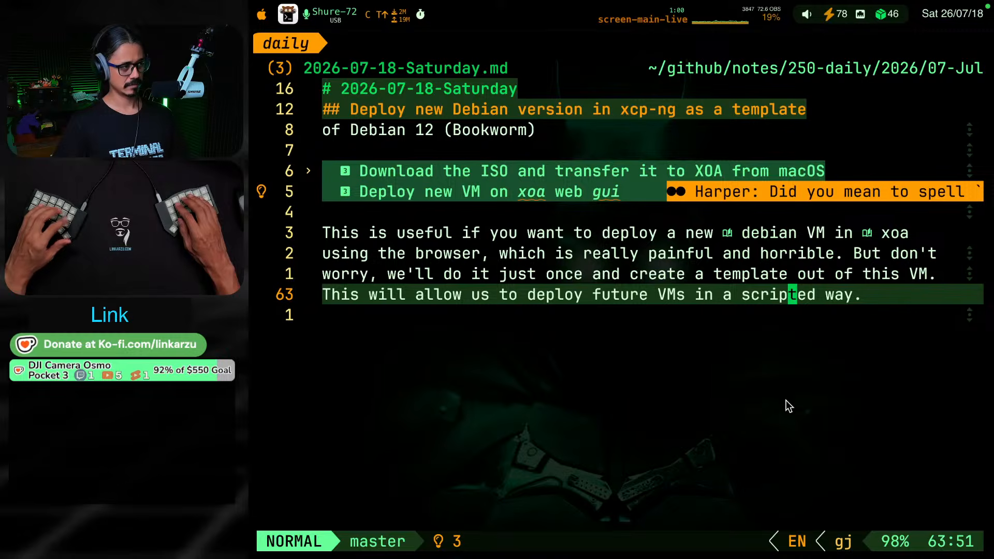
key(ctrl+super+F17)
key(o)
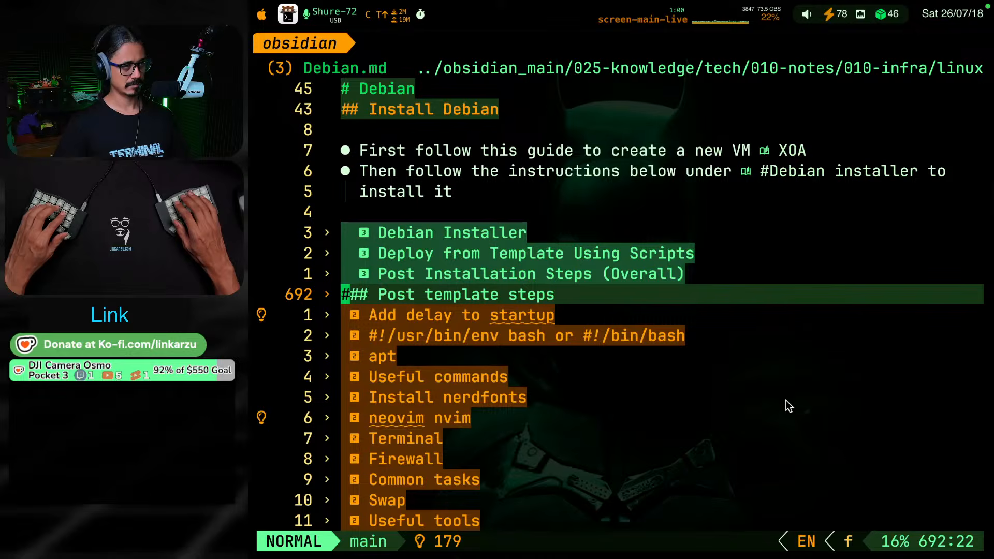
key(ctrl+o)
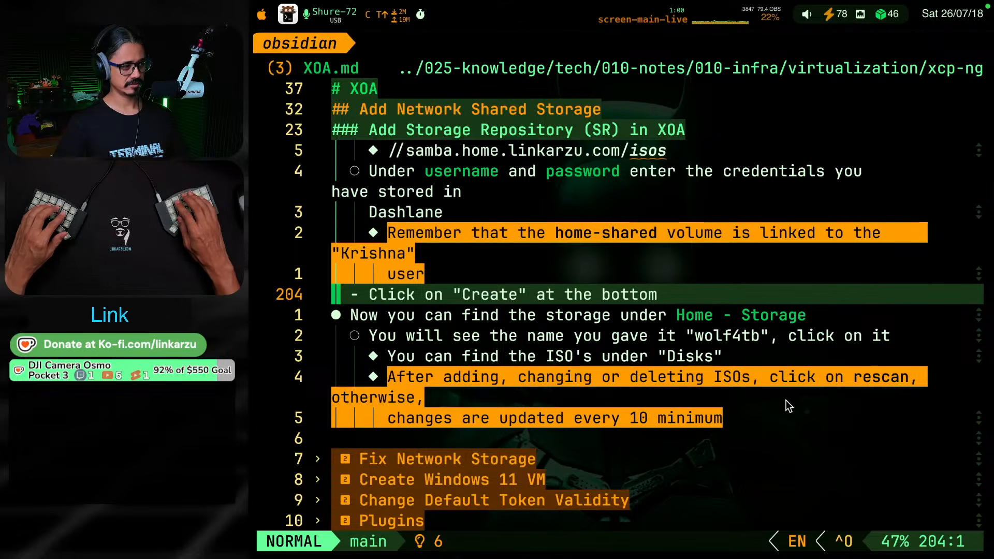
key(ctrl+o)
Examine the Trixie 13.6.0, Bookworm 12.0.0 and Bullseye 11.7.0 subsections of the XCP-NG note's web GUI deployment instructions
text(fg)
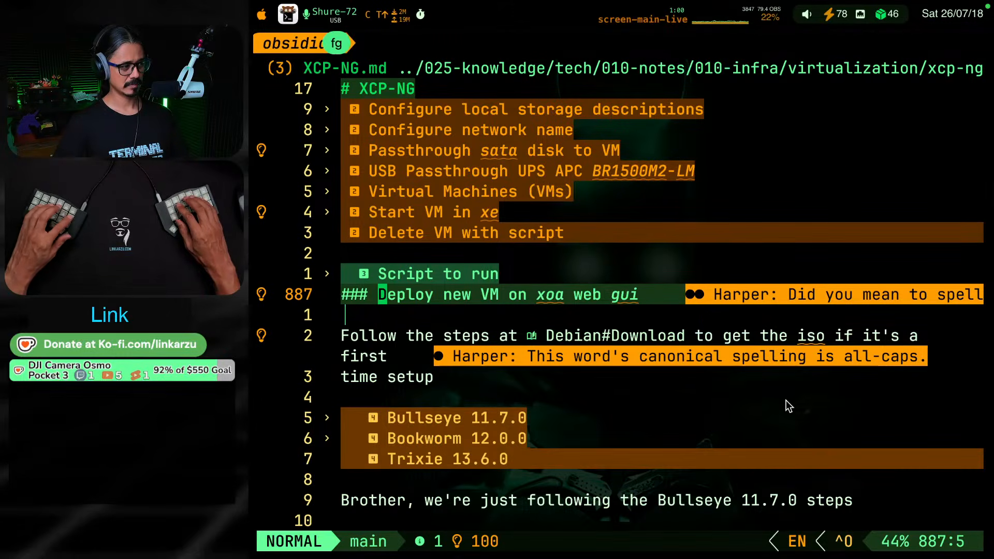
text(trixie)
key(Return)
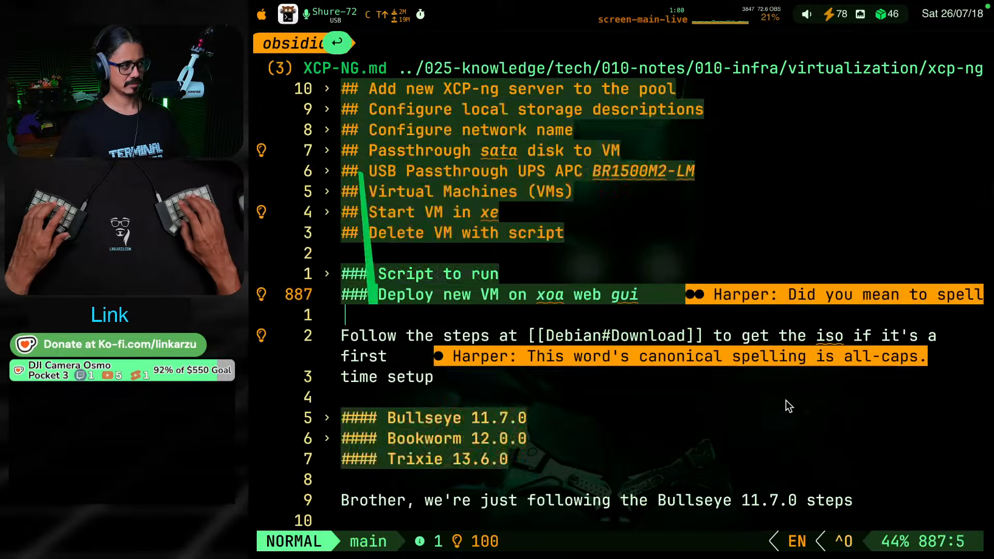
key(k)
key(k)
key(k)
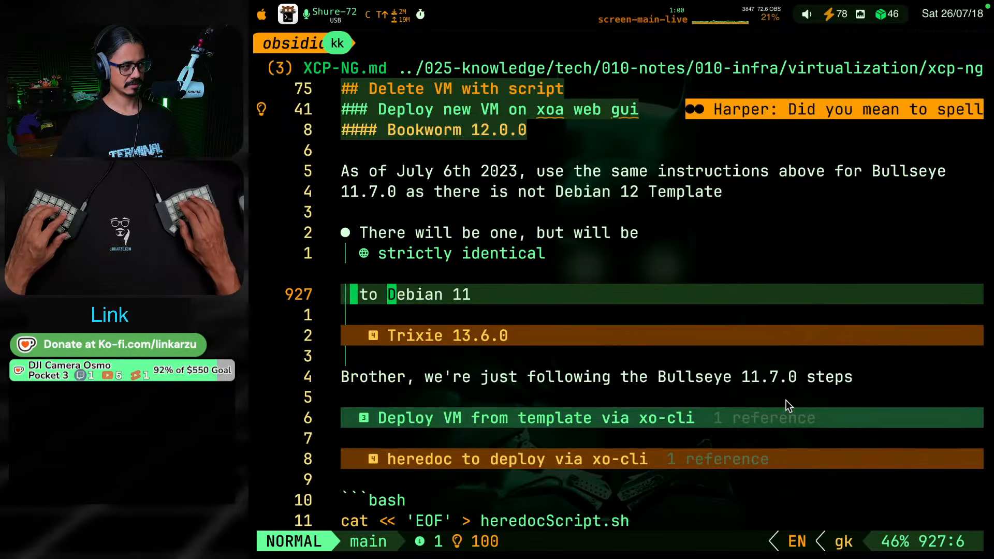
key(k)
key(k)
key(k)
key(k)
key(k)
key(k)
key(k)
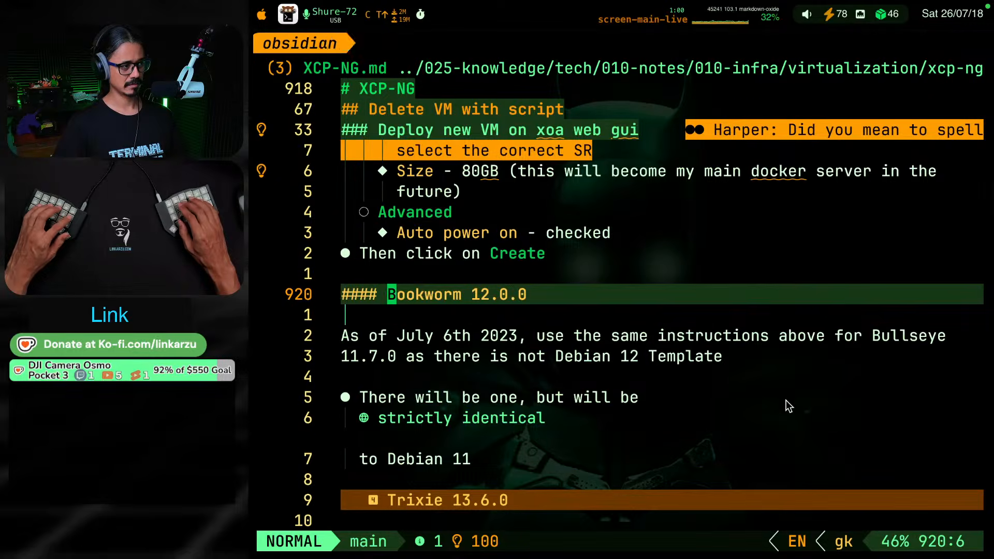
key(g)
key(k)
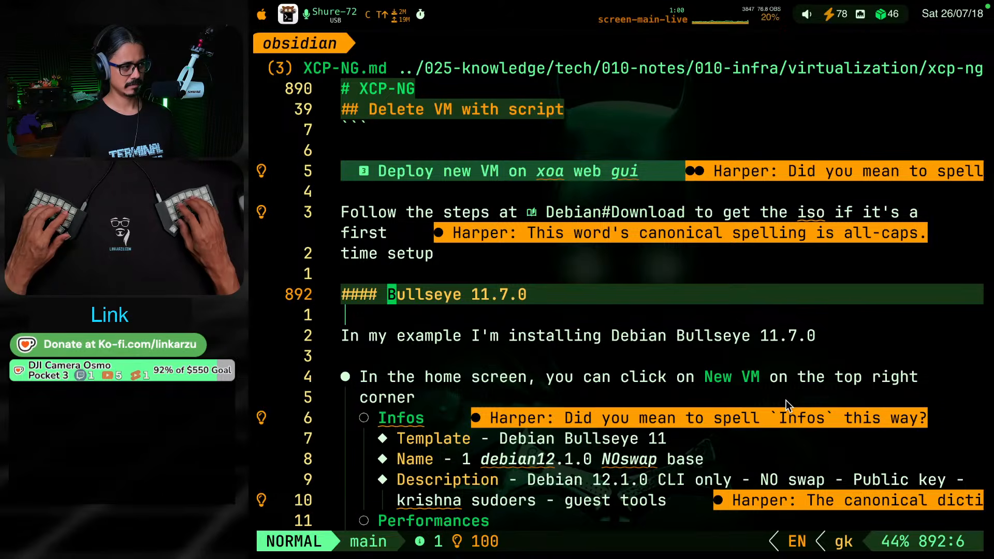
key(g)
key(j)
key(g)
key(j)
key(g)
key(j)
key(g)
key(k)
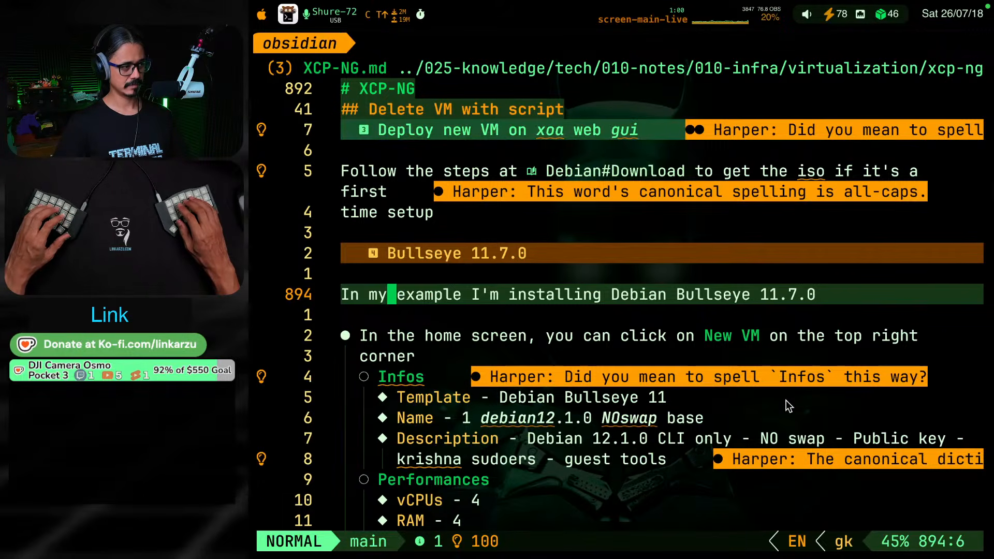
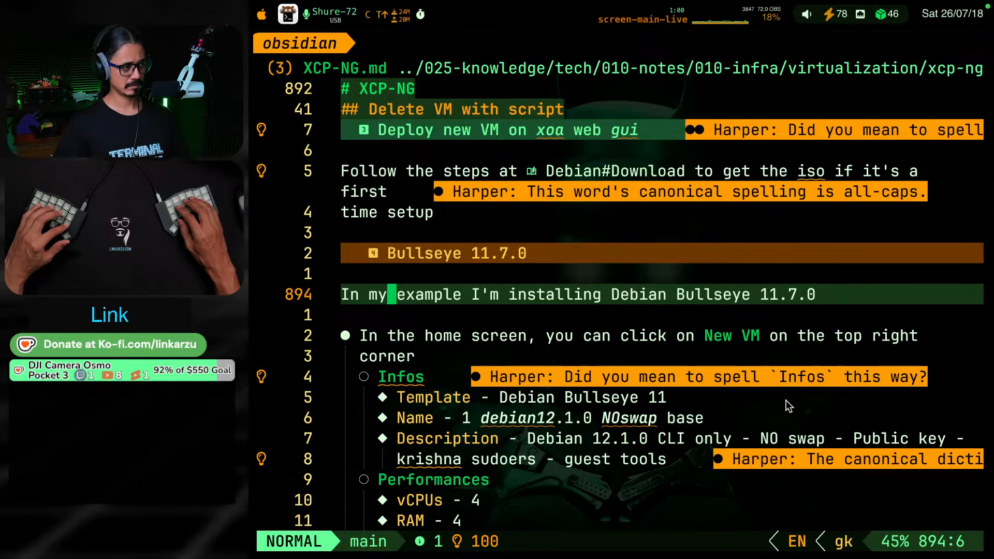
Switch to the daily note session and start a level-four heading below the paragraph about deploying a new VM
key(alt+super+F8)
key(alt+super+F8)
key(alt+super+F8)
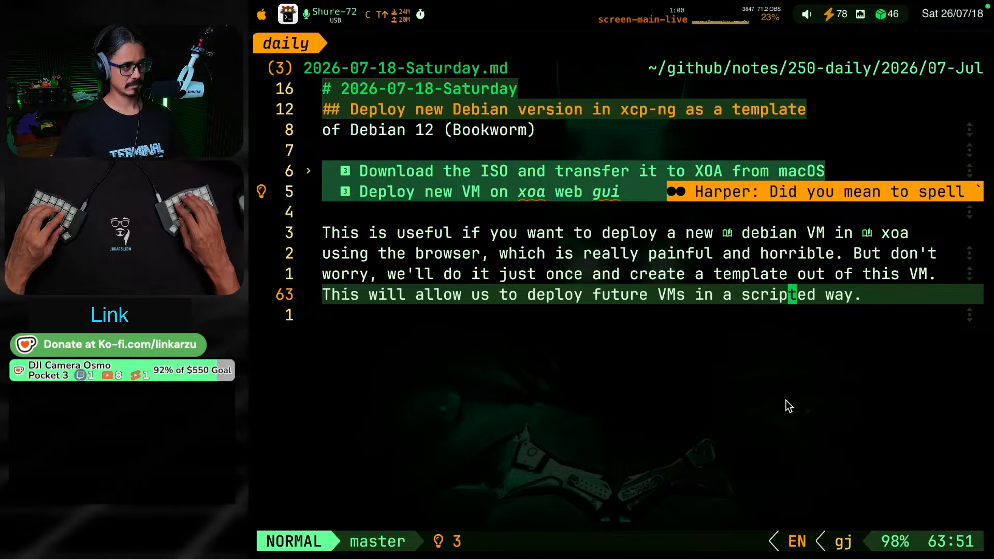
key(o)
key(Return)
text(###)
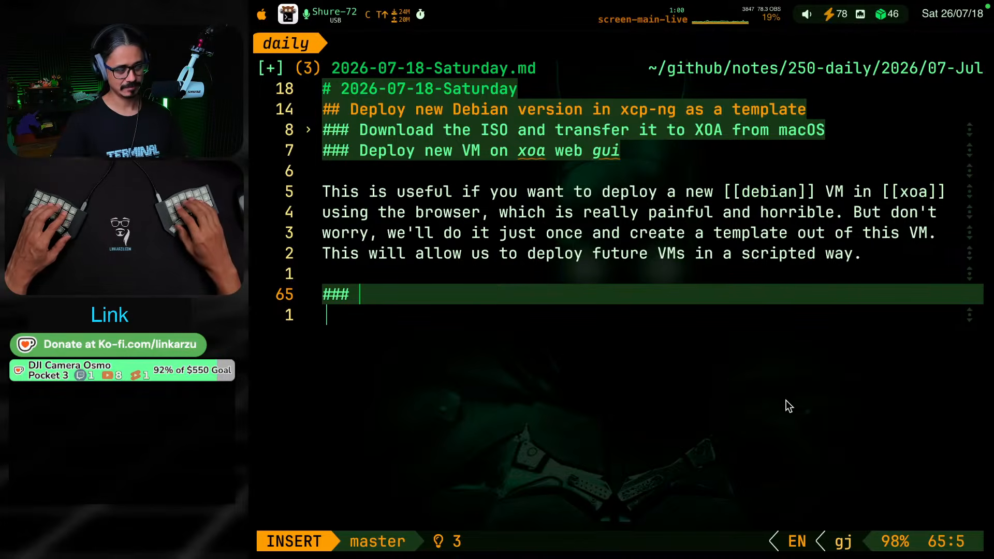
text( Depl)
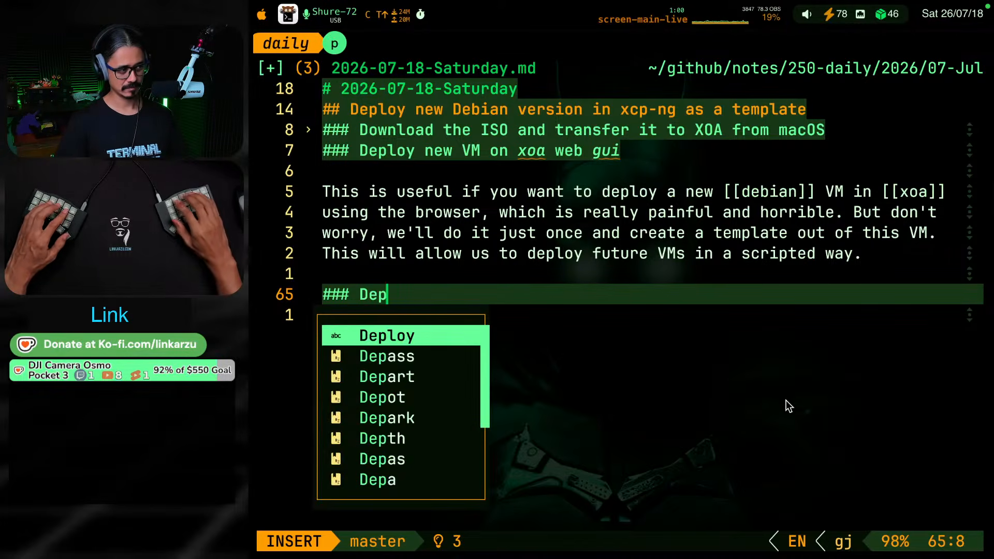
key(BackSpace)
key(BackSpace)
key(BackSpace)
key(BackSpace)
key(BackSpace)
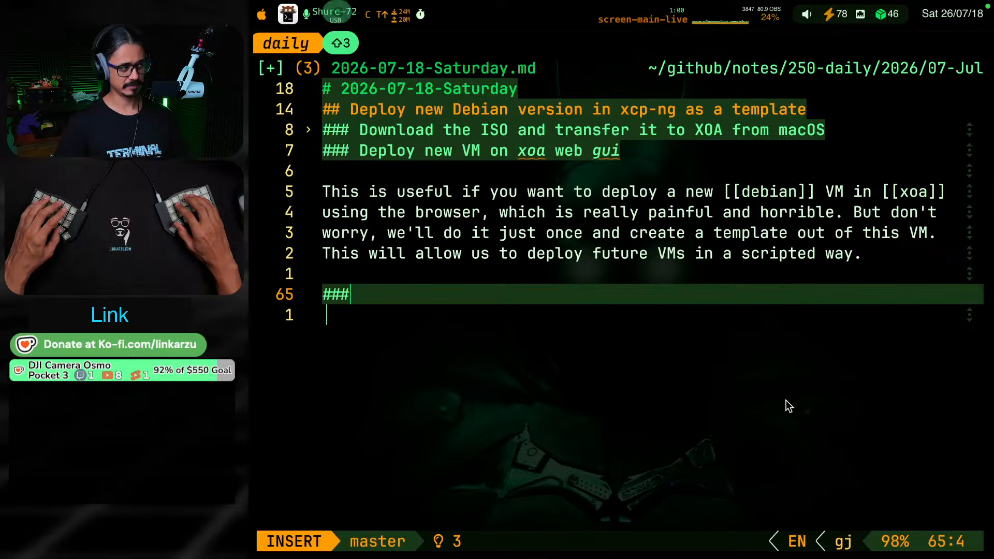
text(# )
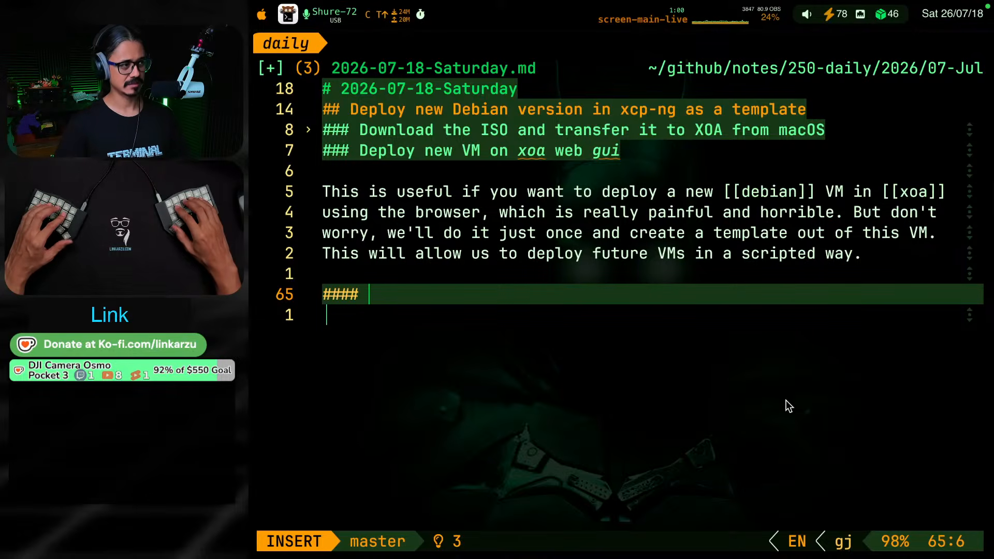
text(Del)
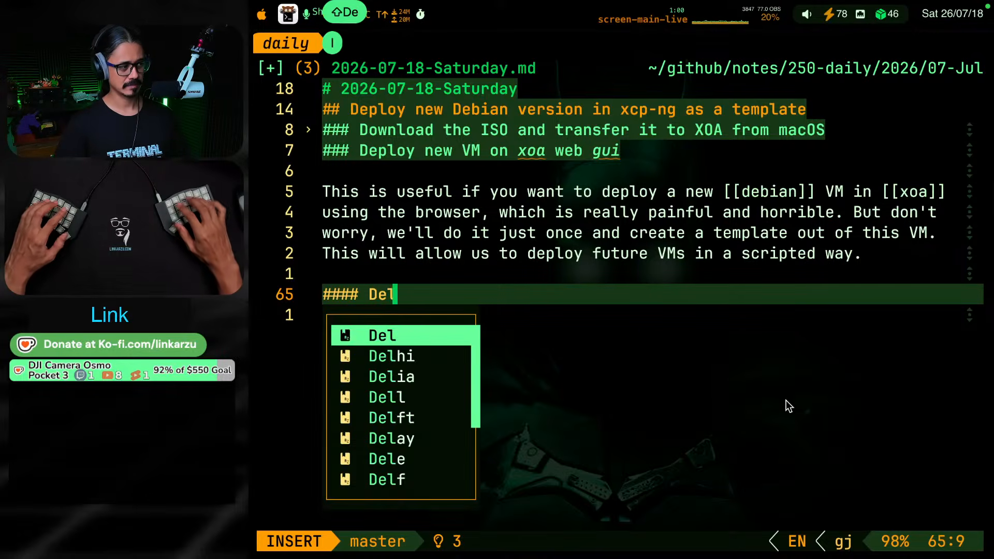
Write "Deploy Debian trixie VM in XOA" as the text of the new level-four heading
key(BackSpace)
text(ploy)
key(BackSpace)
key(BackSpace)
text(loy D)
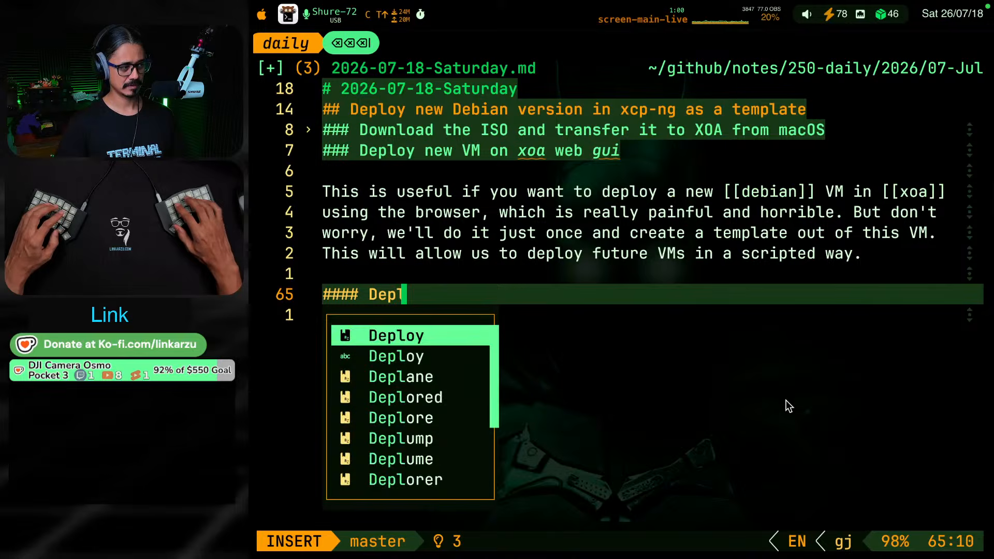
text(ebi)
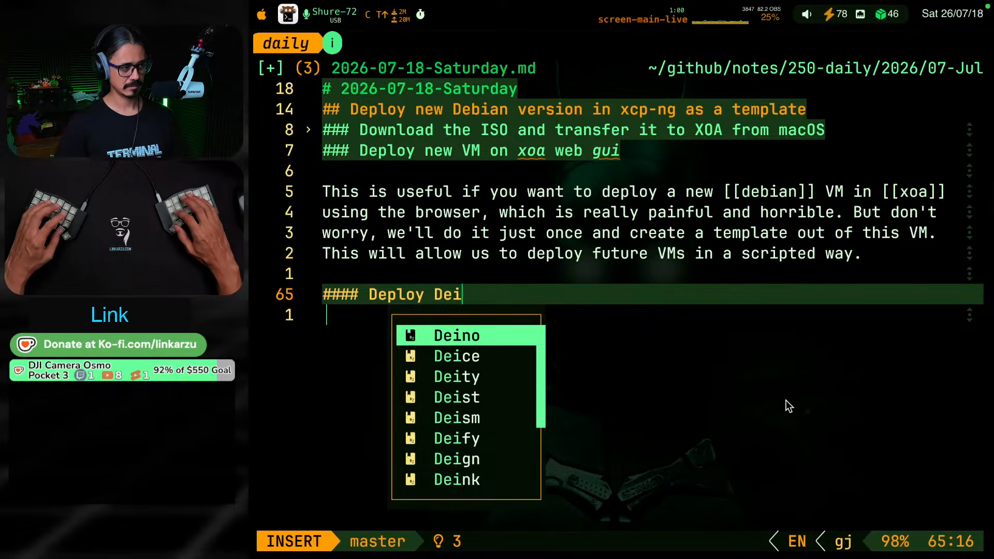
key(BackSpace)
text(bin)
key(BackSpace)
text(an 13)
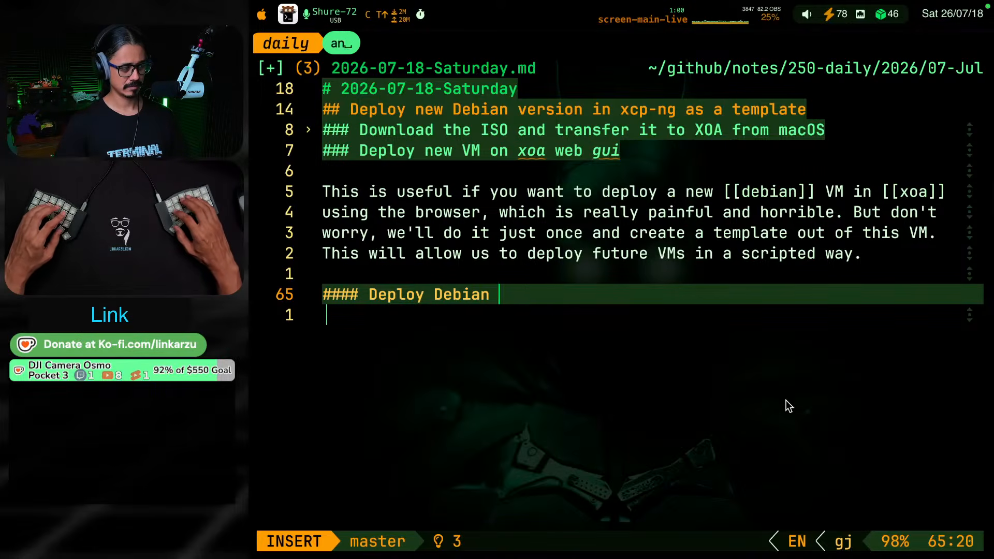
key(BackSpace)
key(BackSpace)
key(BackSpace)
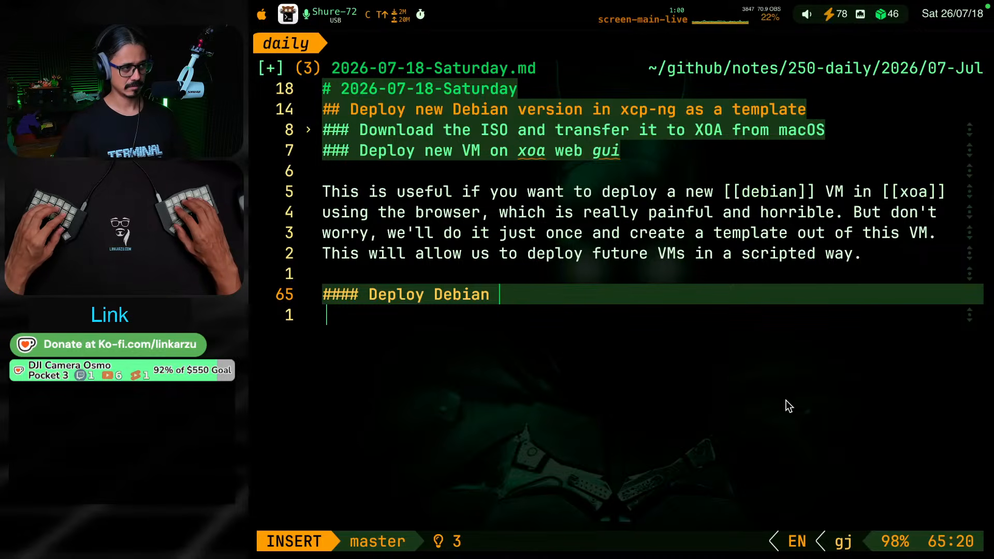
text(trixie )
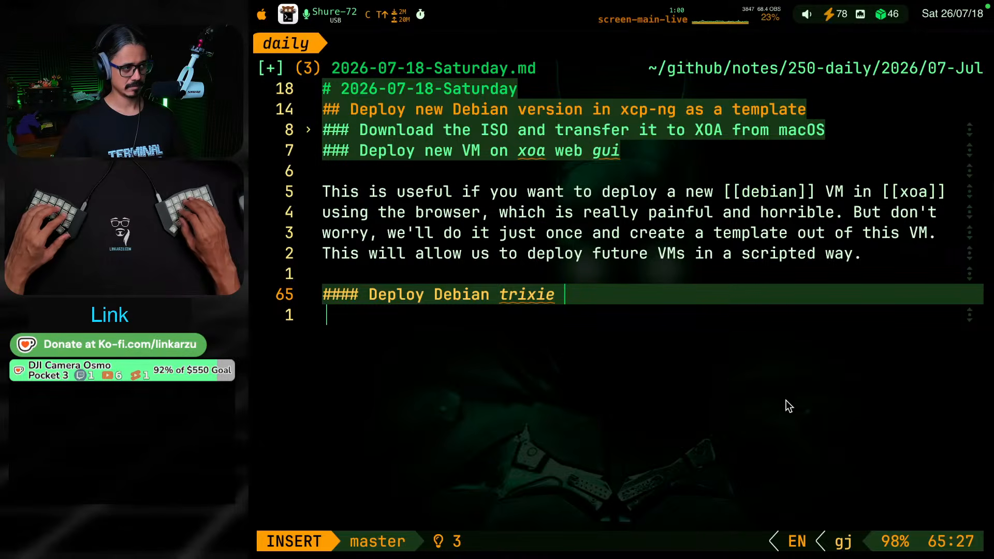
text(VM )
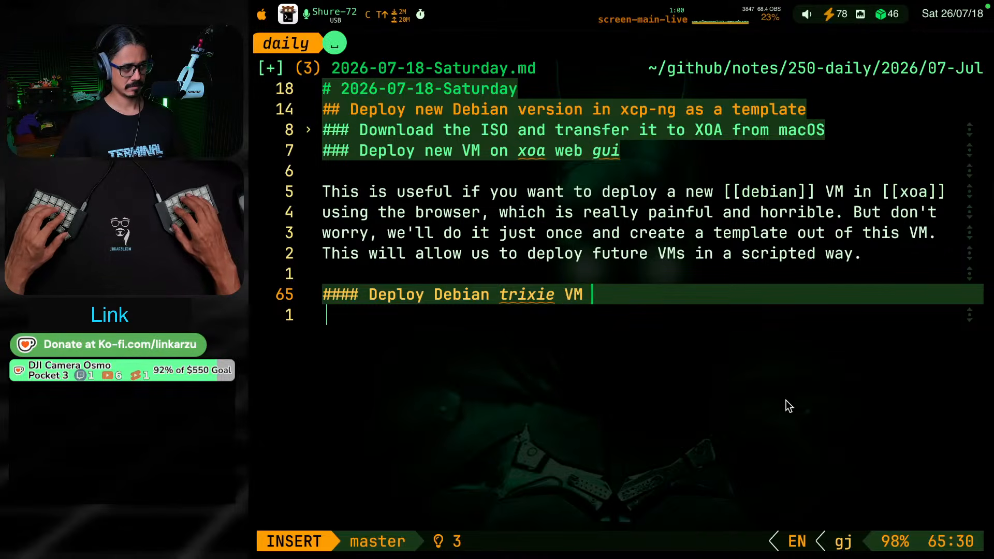
text(in XOA)
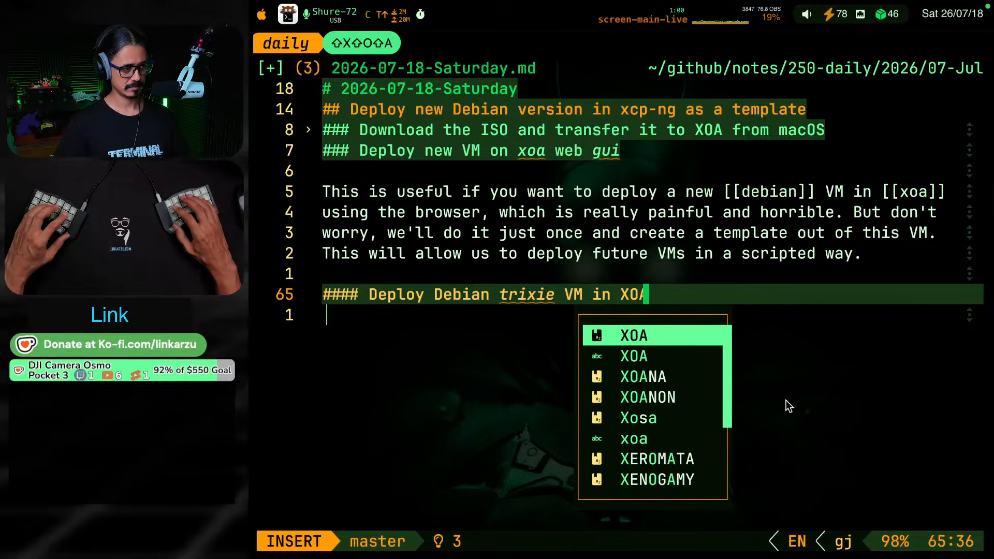
text(kjk)
key(k)
key(k)
key(k)
key(k)
key(k)
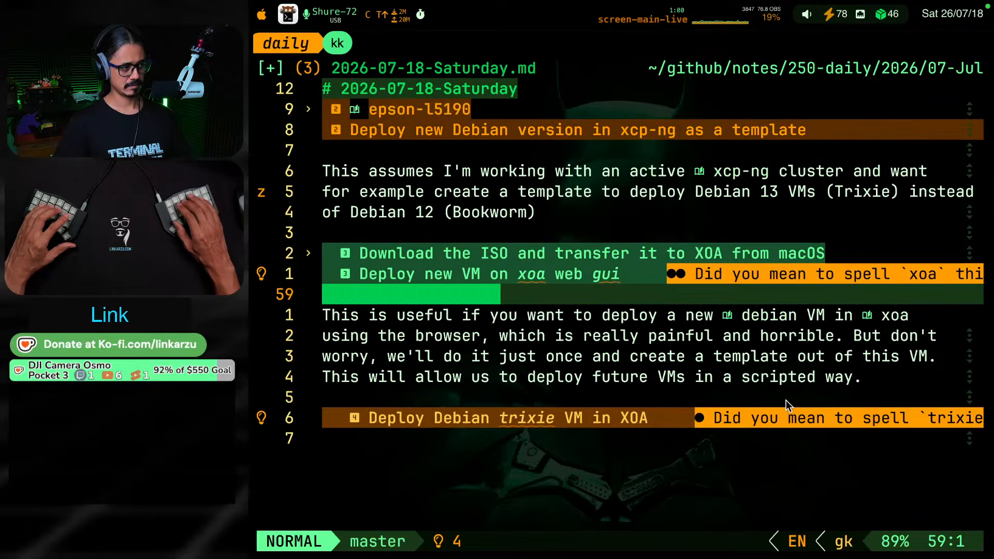
key(j)
key(j)
key(j)
key(j)
key(j)
key(j)
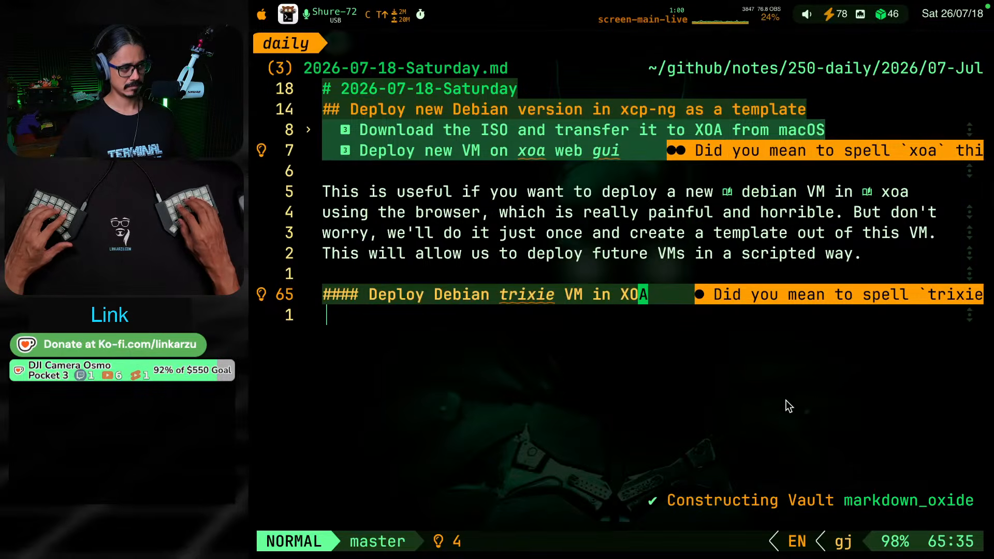
Copy the heading text "Trixie 13.6.0" from the XCP-NG note in the obsidian session
key(b)
key(b)
key(b)
key(alt+super+F8)
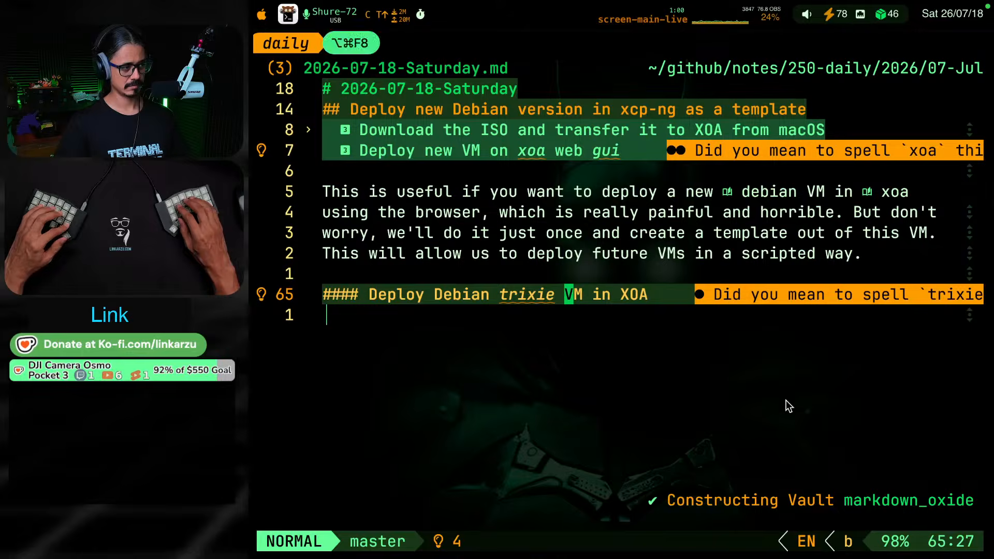
key(g)
key(j)
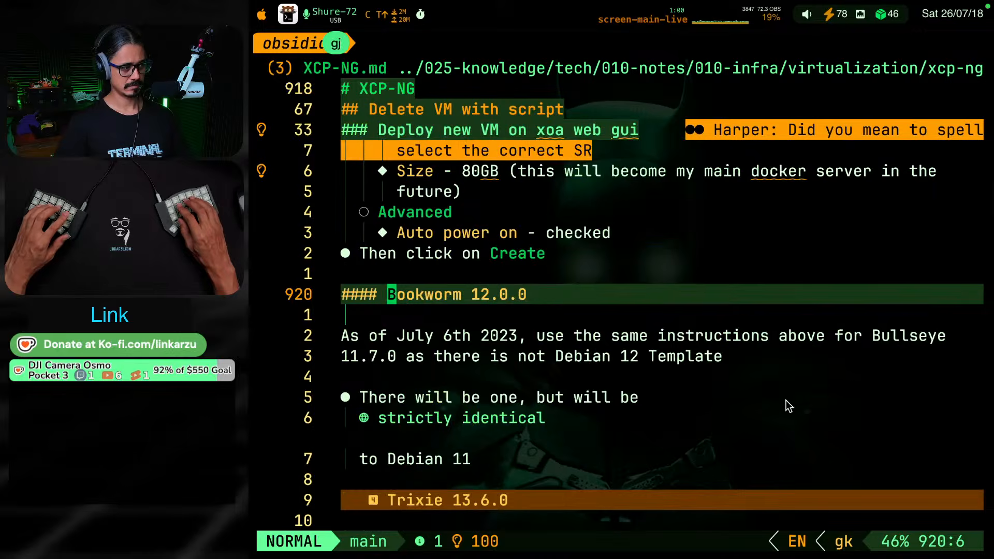
key(g)
key(j)
key(v)
key(e)
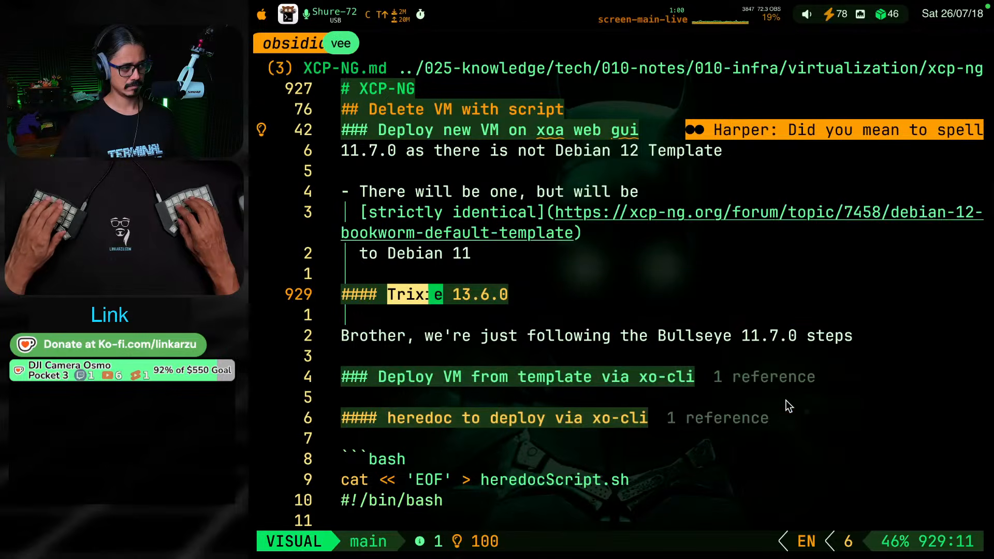
key(e)
key(e)
key(e)
key(e)
key(e)
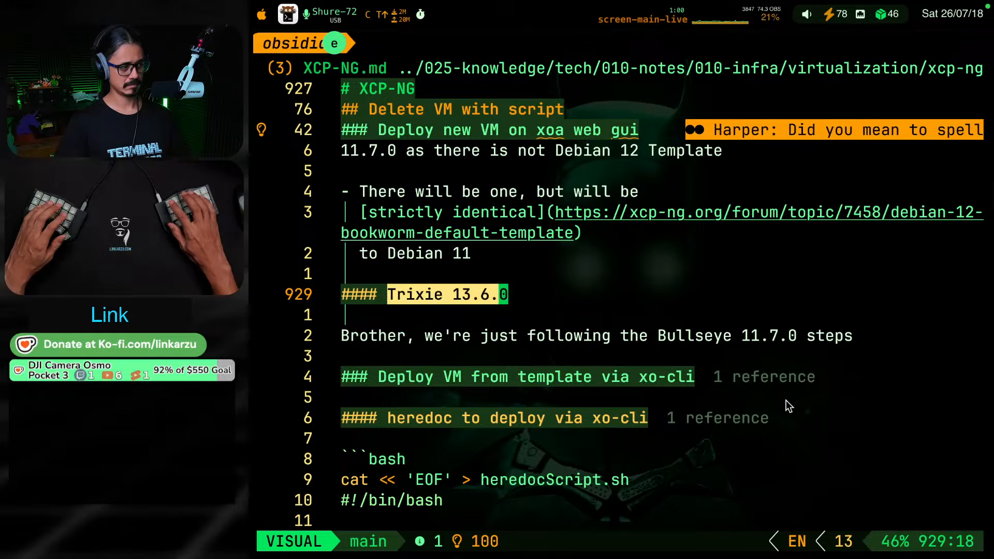
key(y)
Replace "trixie" in the daily note's new heading with the copied "Trixie 13.6.0", keeping the whole heading on one line
key(alt+super+F8)
key(h)
key(h)
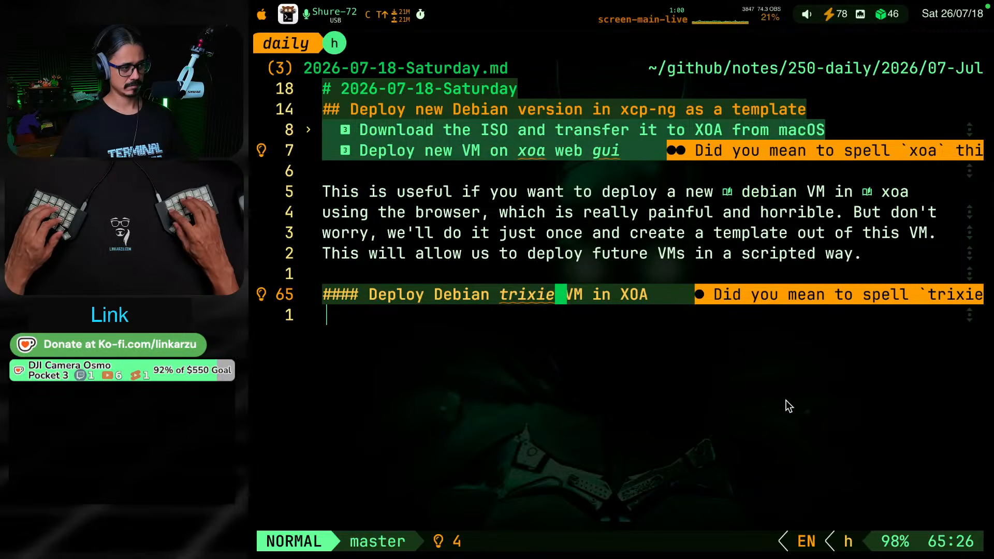
key(v)
key(b)
key(p)
key(g)
key(k)
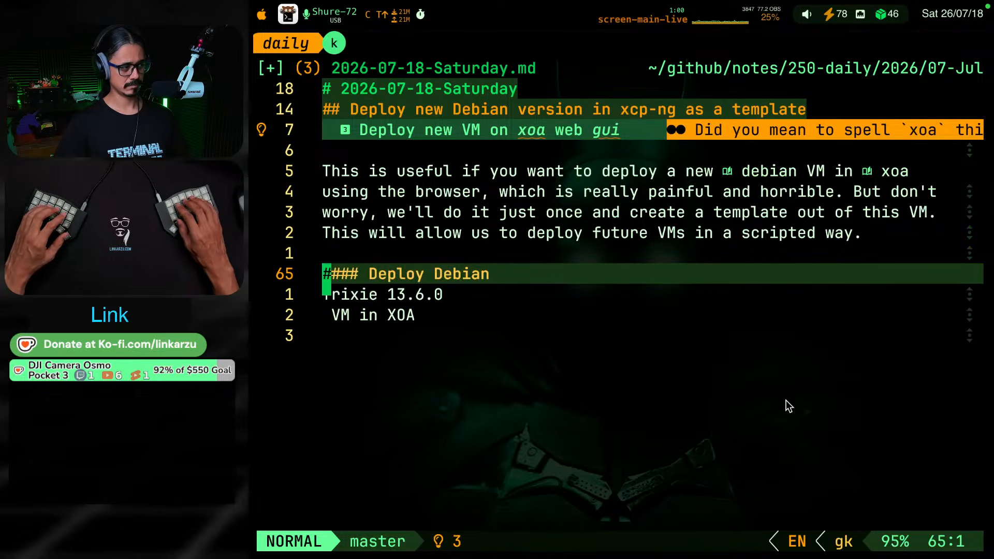
key(shift+j)
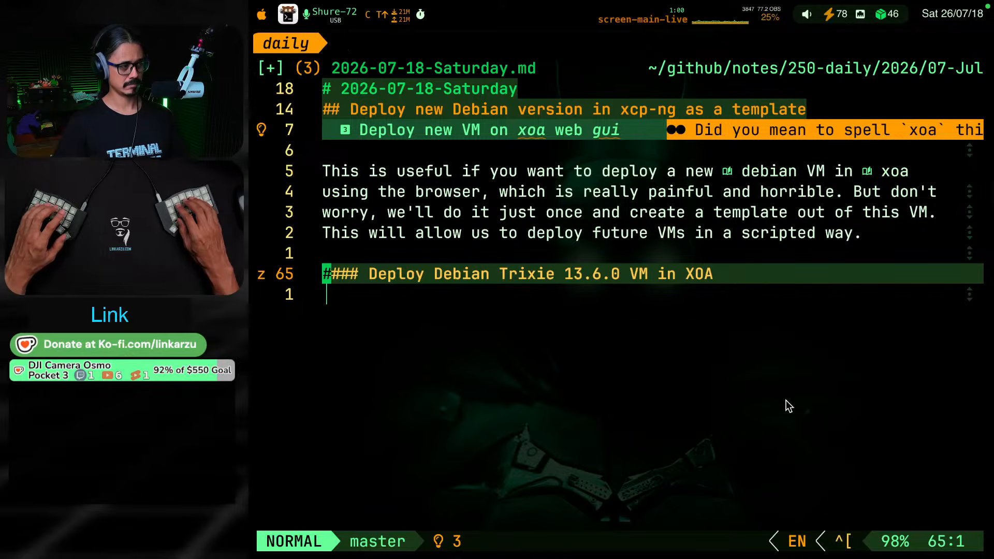
key(g)
key(k)
key(g)
key(k)
key(g)
Switch to the obsidian session and examine the Trixie 13.6.0 and Bookworm 12.0.0 subsections for which instructions they rely on
key(k)
key(g)
key(j)
key(g)
key(j)
key(g)
key(j)
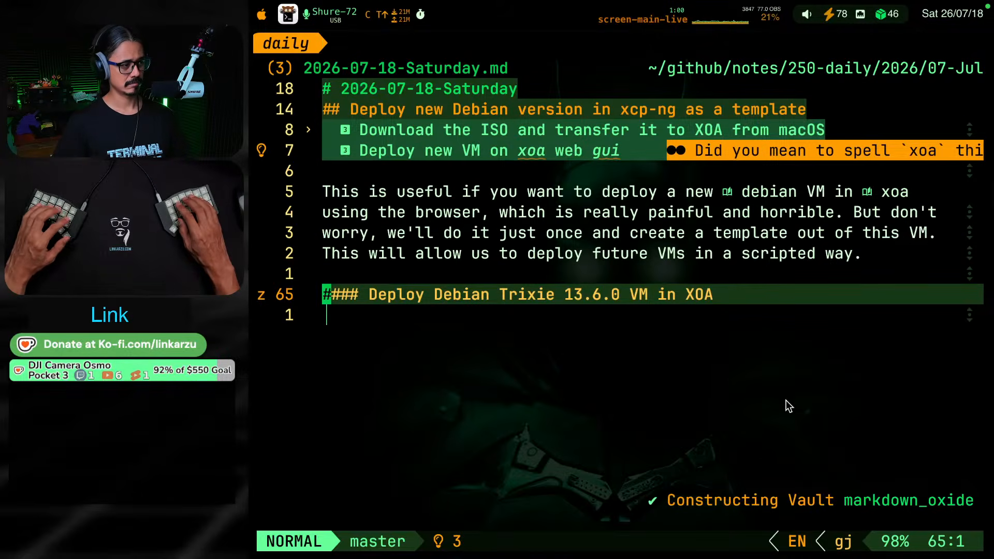
key(alt+super+F8)
key(g)
key(j)
key(g)
key(k)
key(g)
key(k)
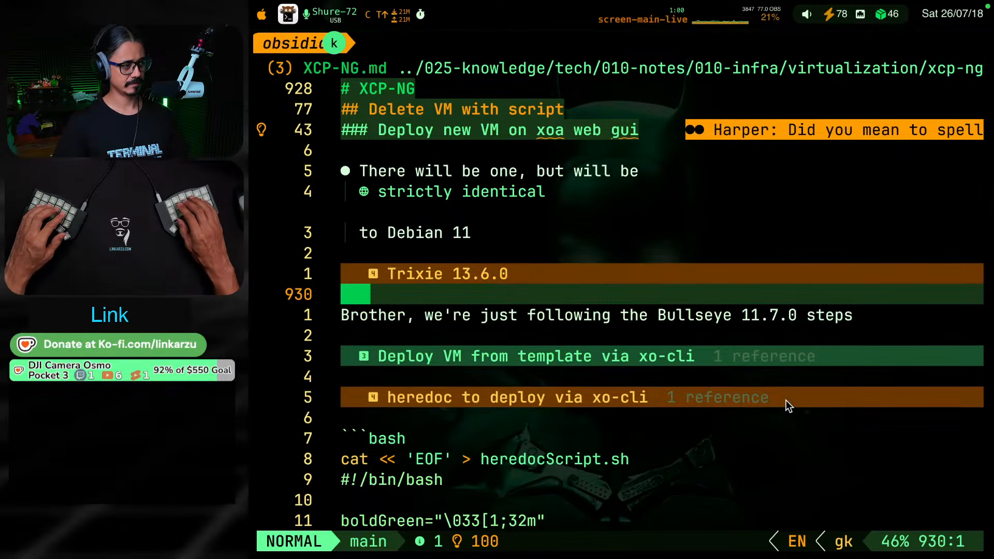
key(g)
key(k)
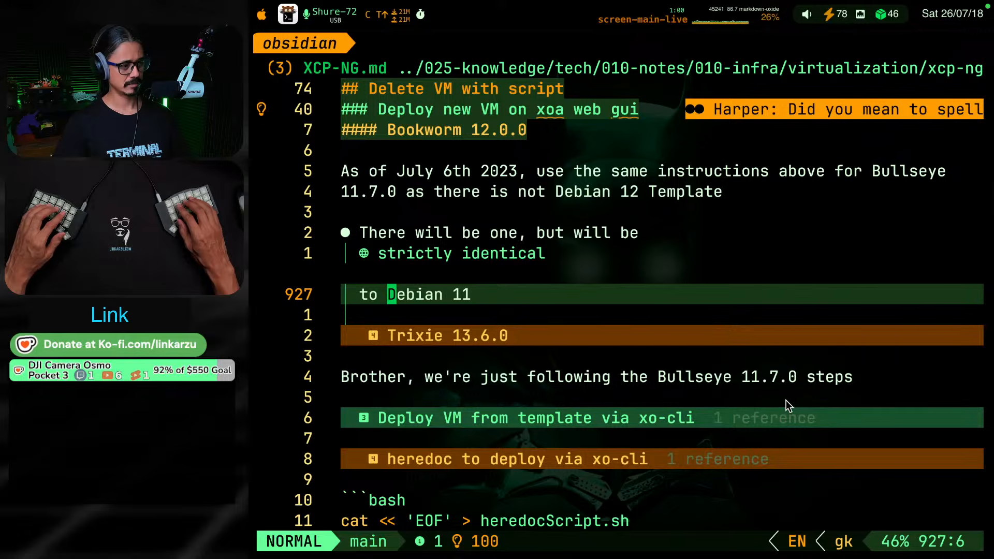
key(7)
key(g)
key(k)
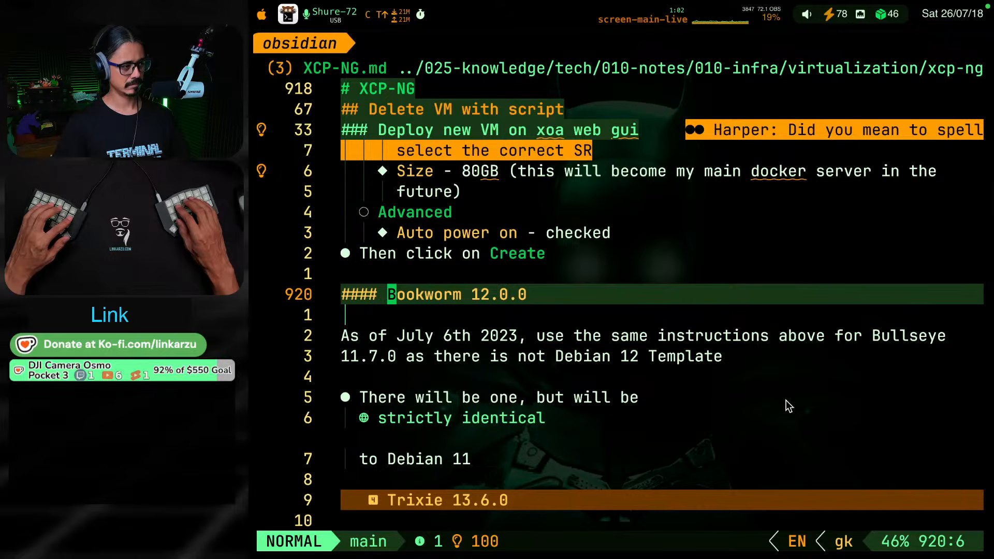
key(9)
key(g)
key(j)
key(9)
key(g)
key(k)
Copy the Bullseye 11.7.0 instructions from "In my example I'm installing Debian Bullseye 11.7.0" through "Then click on Create"
key(2)
key(8)
key(g)
key(k)
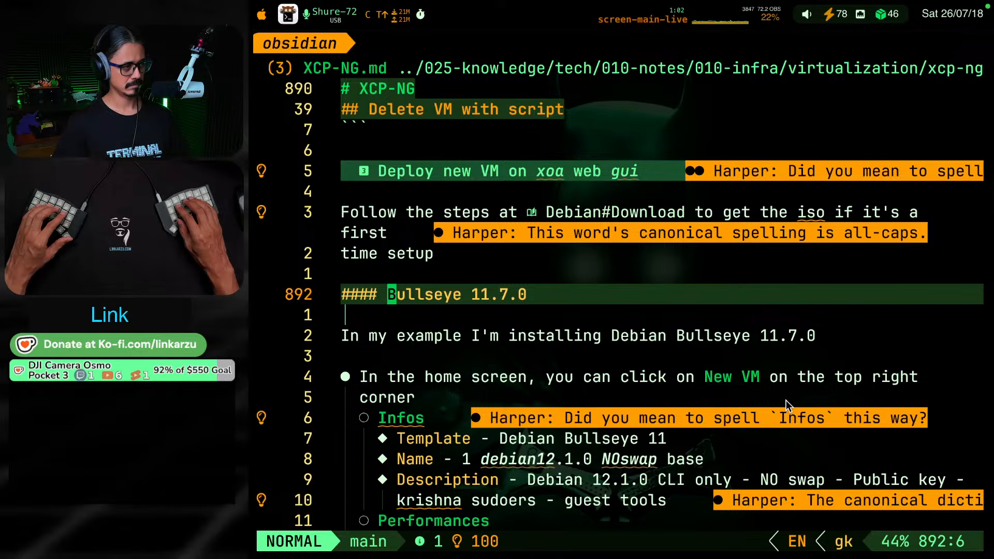
key(2)
key(g)
key(j)
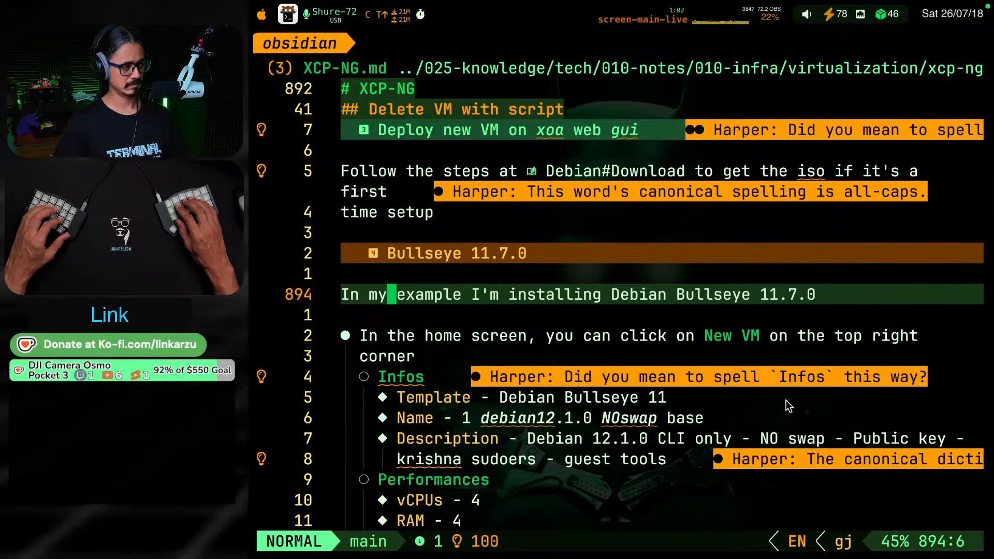
key(shift+v)
key(g)
key(j)
key(k)
key(k)
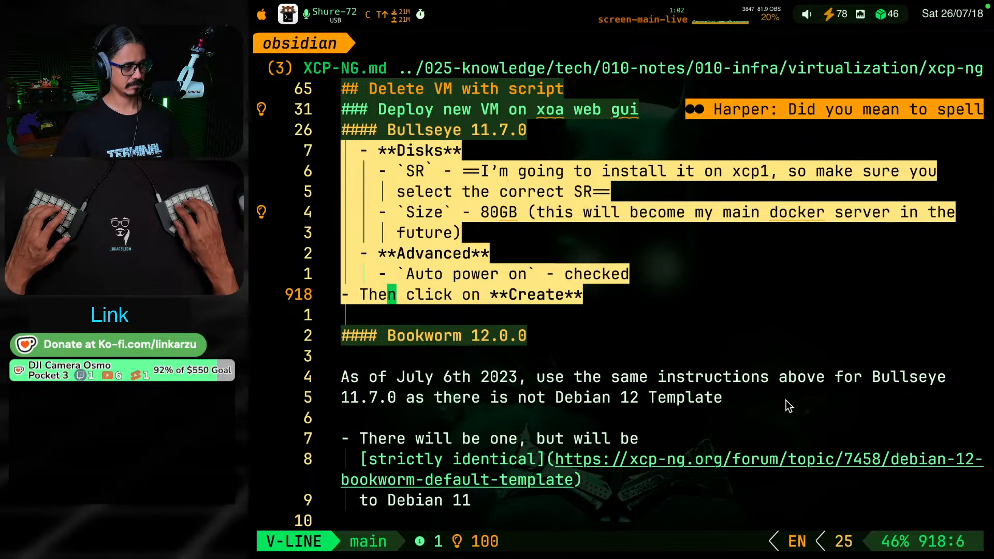
key(y)
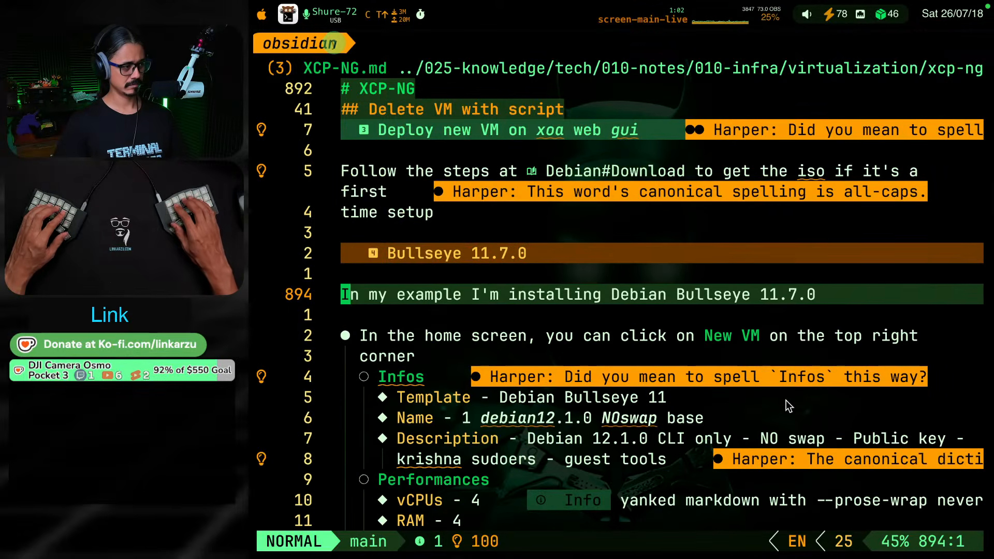
Paste the copied Bullseye instructions into the daily note under the "Deploy Debian Trixie 13.6.0 VM in XOA" heading, after a blank line
key(ctrl+b)
key(shift+l)
key(o)
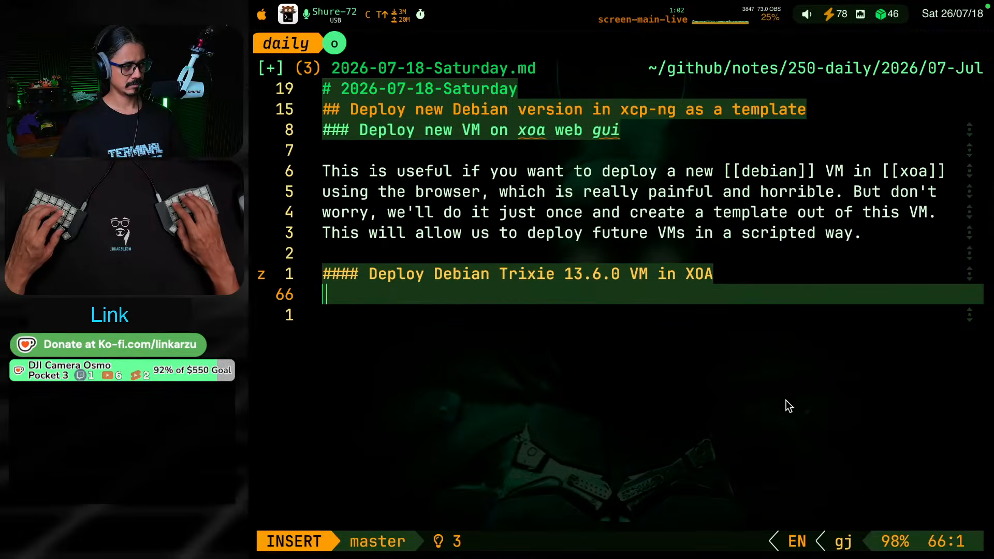
key(Escape)
key(p)
key(g)
key(k)
key(g)
key(k)
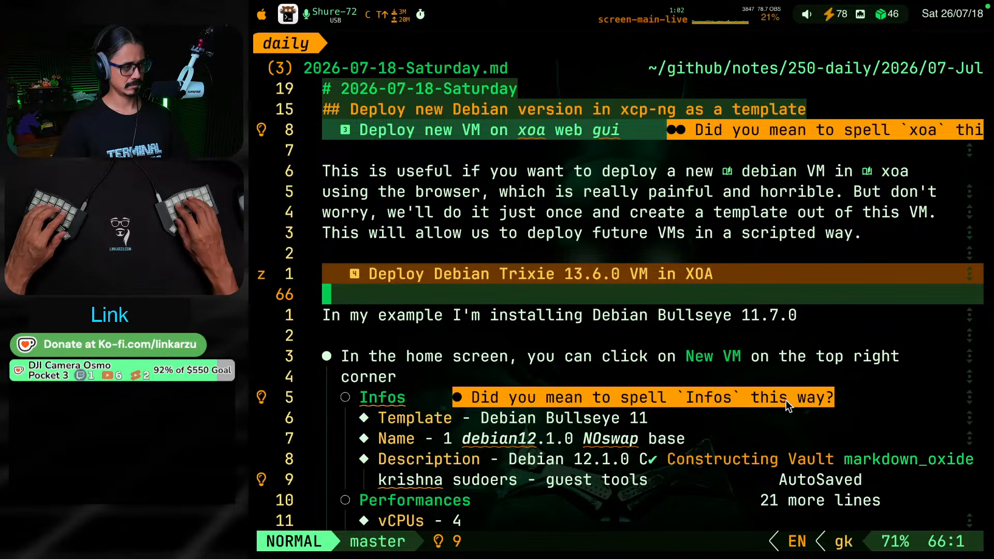
Switch to the obsidian session and copy the paragraph starting "As of July 6th 2023" and its bullet from the Bookworm 12.0.0 subsection
key(ctrl+b)
key(shift+l)
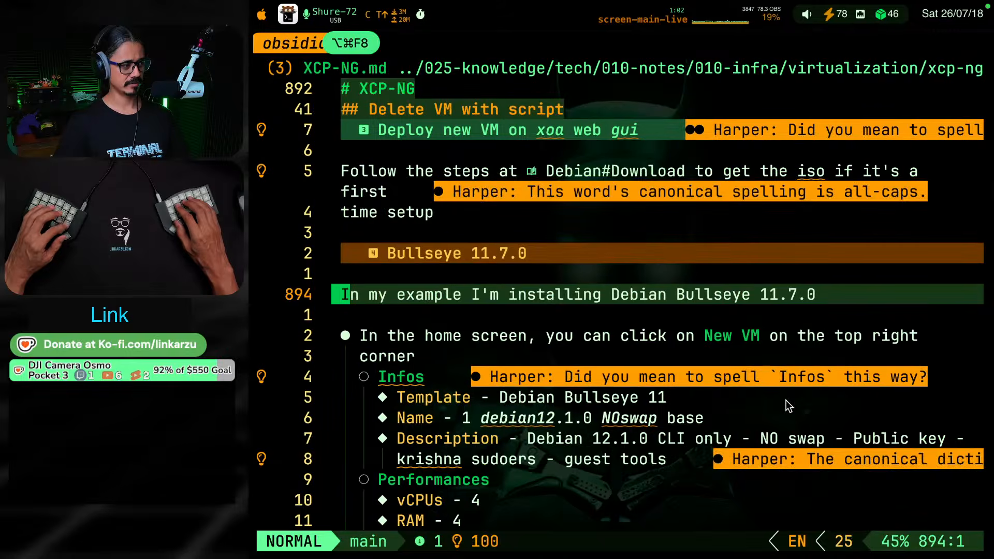
key(ctrl+d)
key(ctrl+d)
key(ctrl+d)
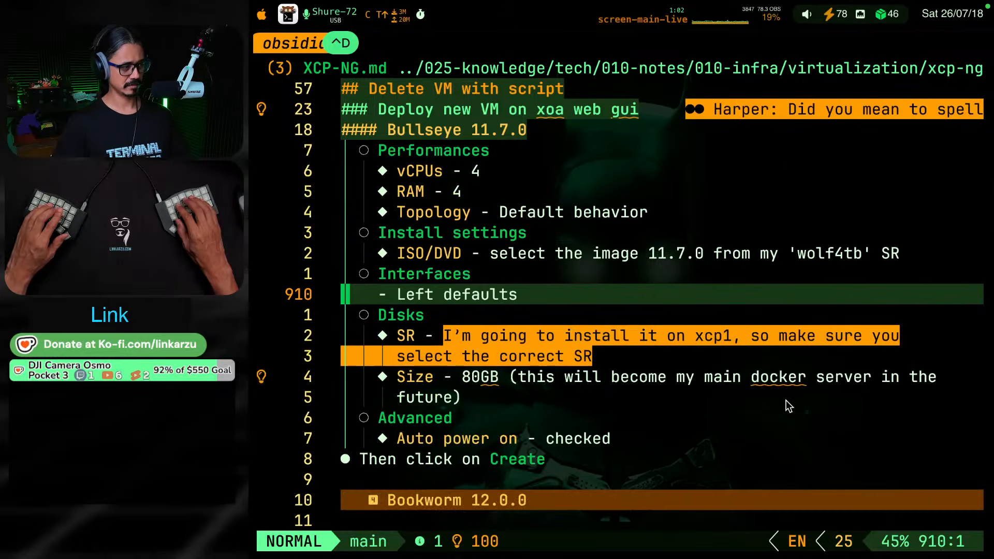
key(j)
key(j)
key(j)
key(j)
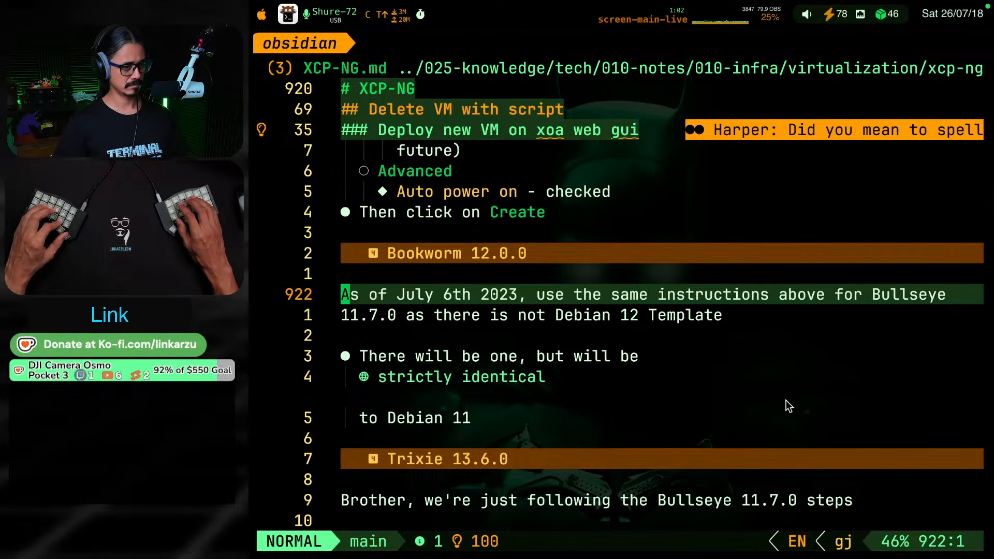
key(shift+v)
key(j)
key(j)
key(j)
key(j)
key(j)
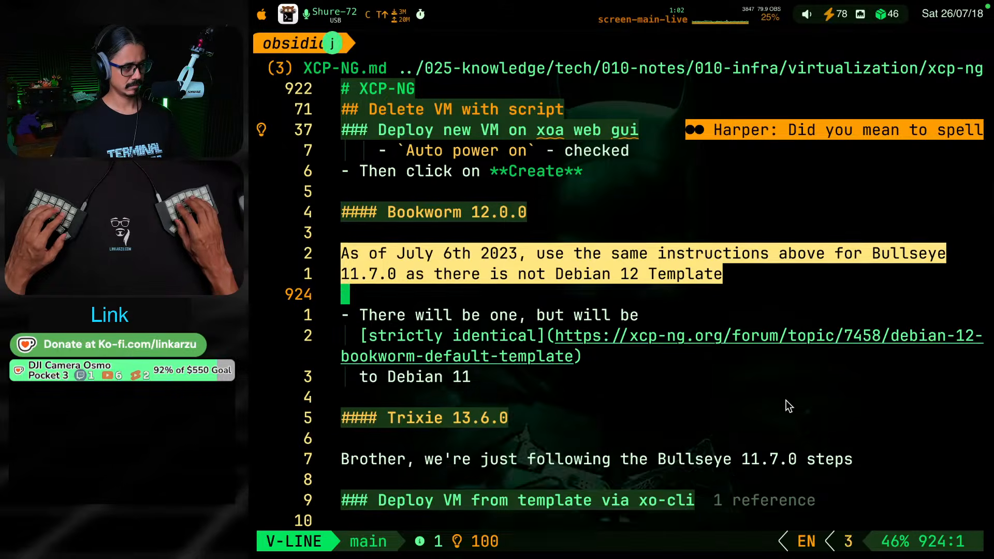
key(y)
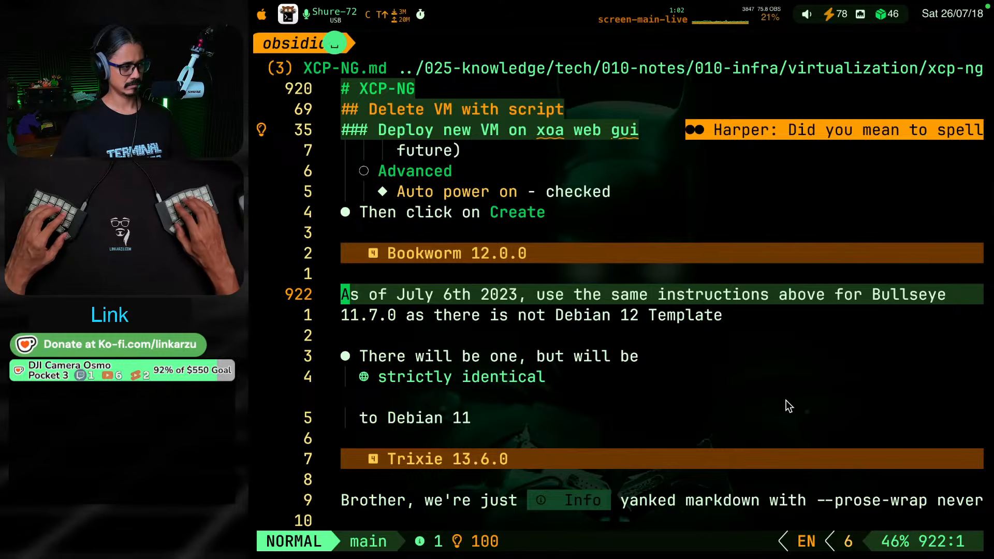
key(space)
key(space)
key(Escape)
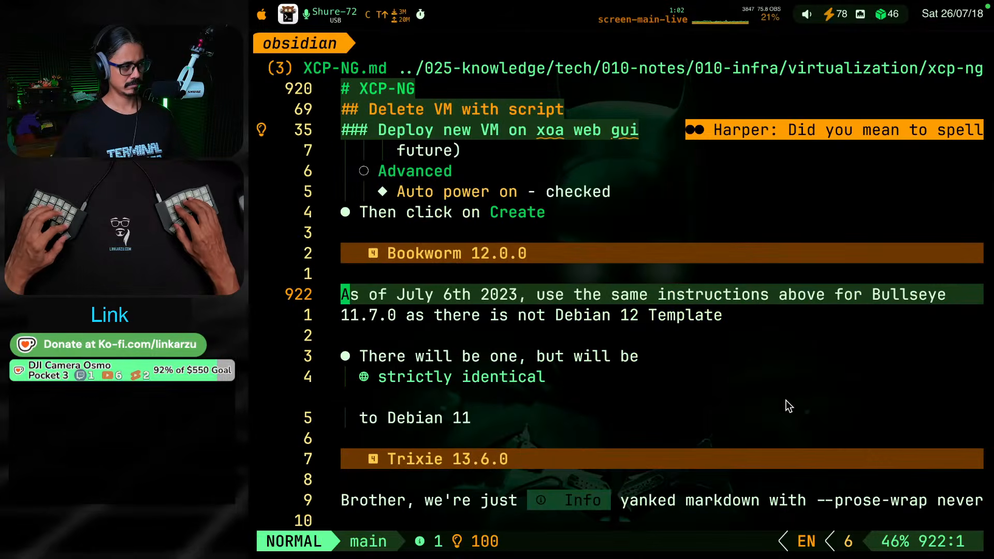
Paste the copied Bookworm text into the daily note under the "Deploy Debian Trixie 13.6.0 VM in XOA" heading, with a blank line above it
key(alt+super+F8)
key(k)
key(p)
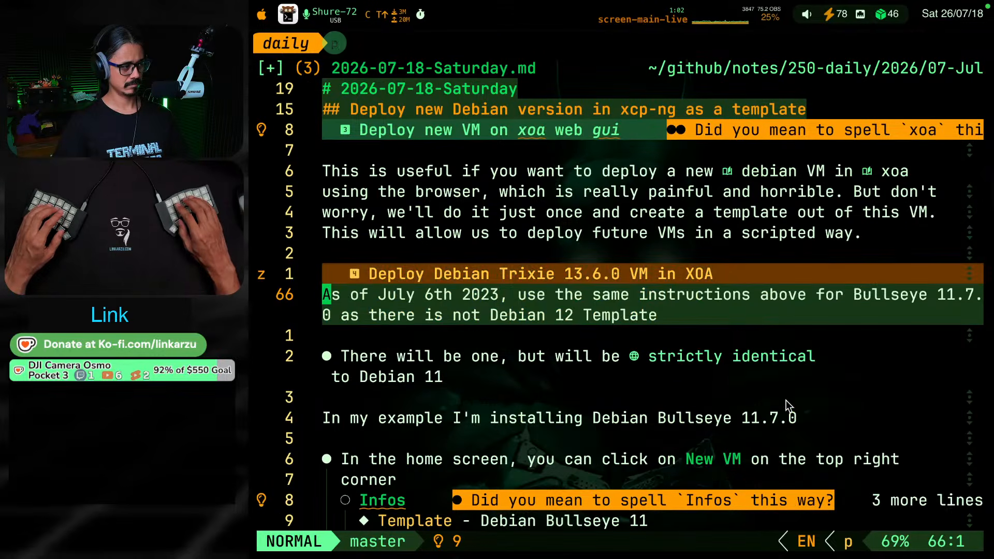
key(O)
key(Return)
key(Escape)
key(k)
key(j)
key(j)
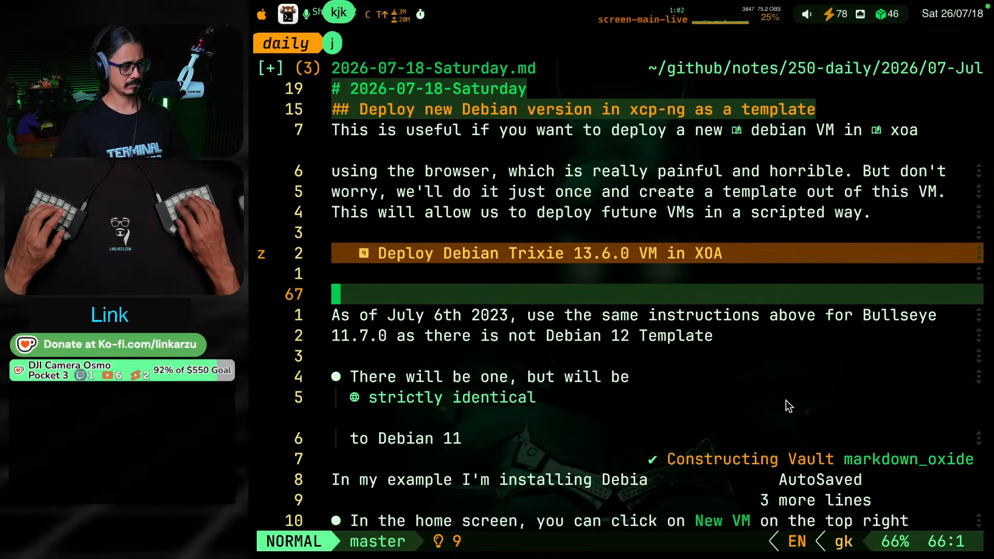
Switch to Xen Orchestra in the browser and start a new VM on the homelab pool from the VMs view
key(ctrl+shift+F19)
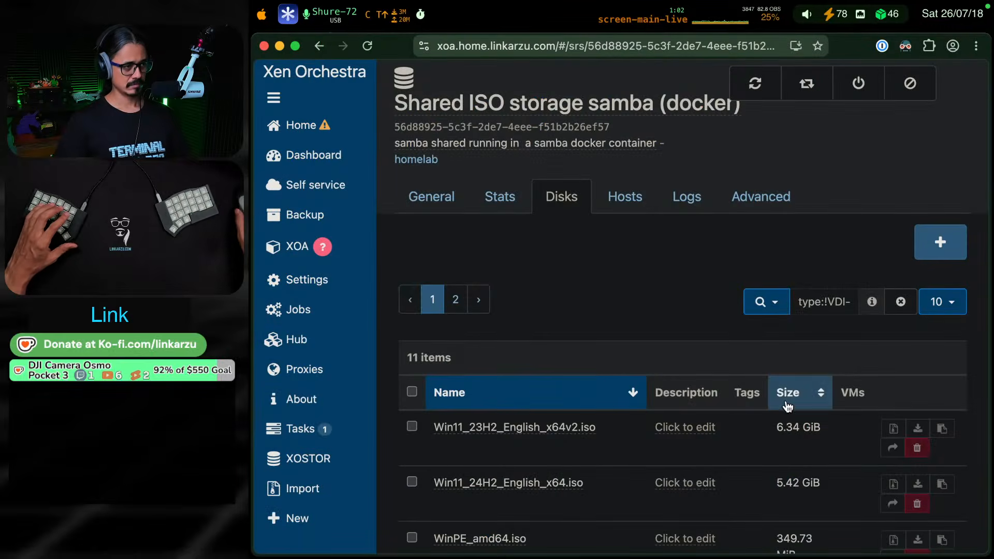
mouse_move(307, 126)
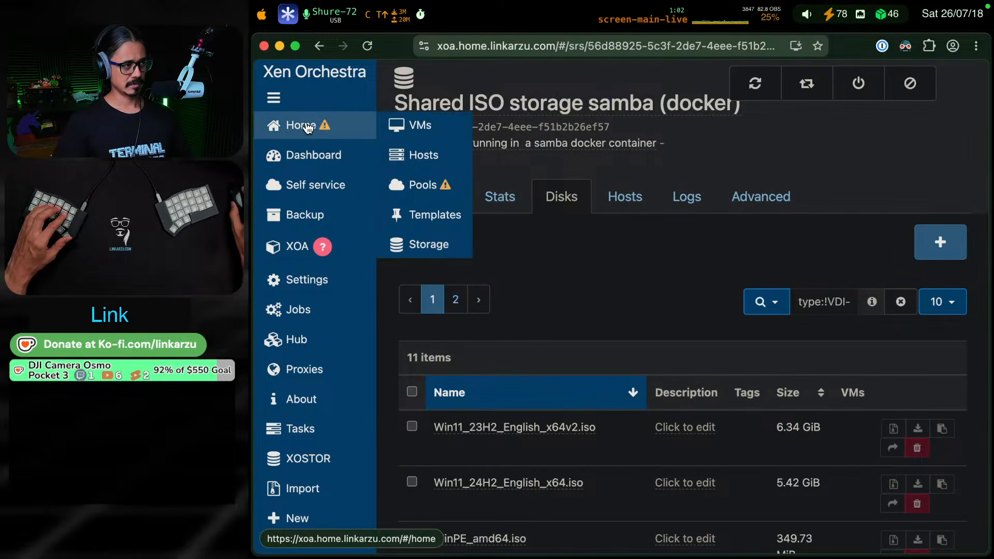
click(438, 128)
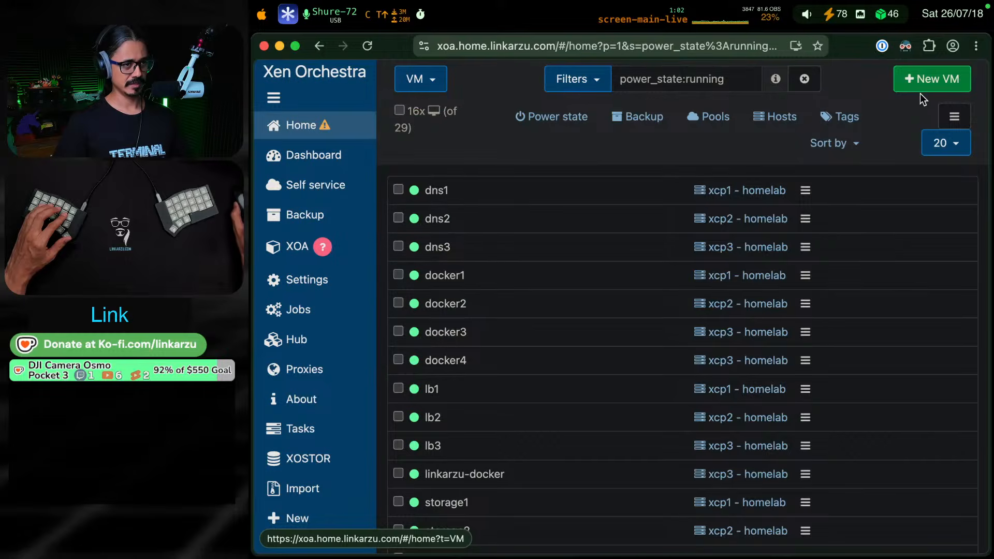
click(926, 79)
click(806, 82)
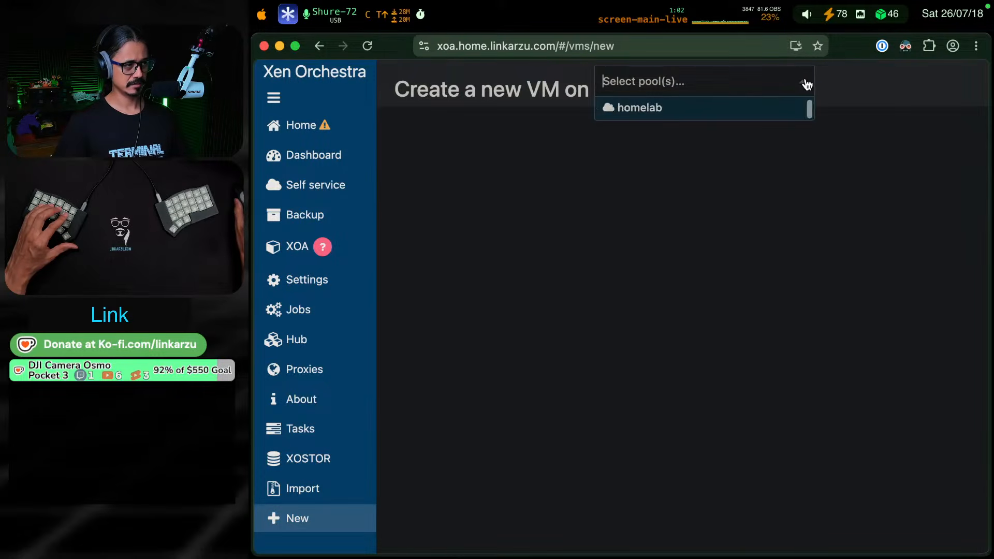
click(616, 106)
Examine the new VM's template list for the available Debian templates
click(704, 181)
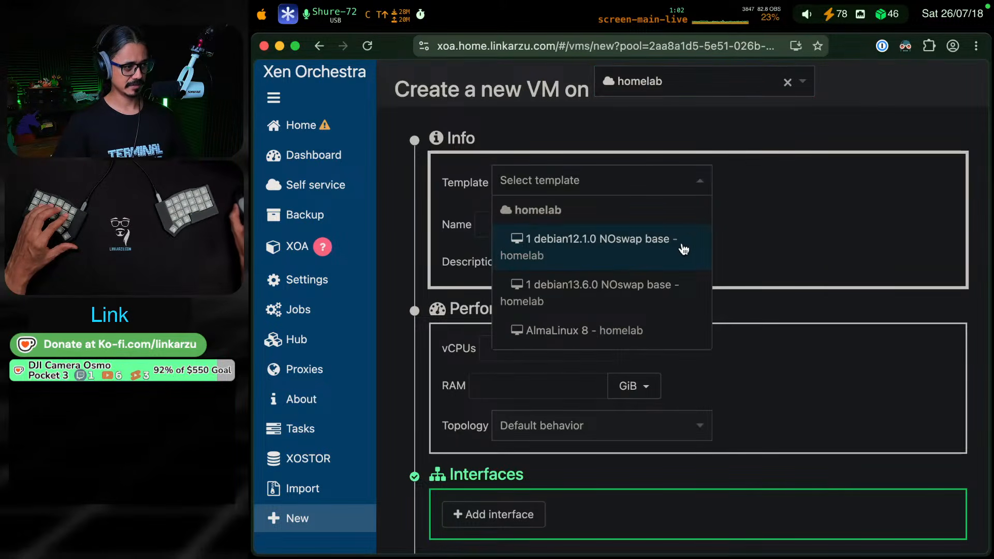
scroll(678, 247, down, 5)
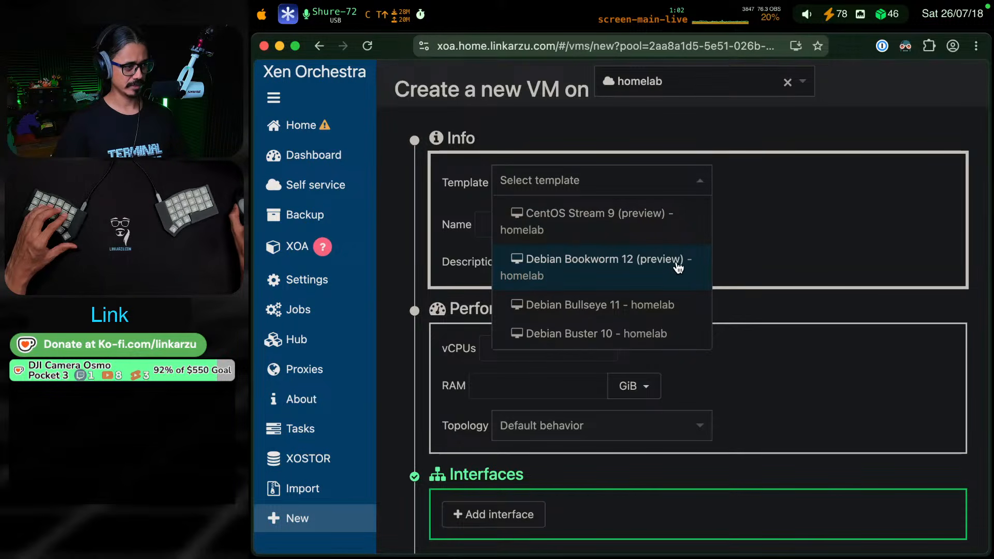
scroll(676, 269, up, 5)
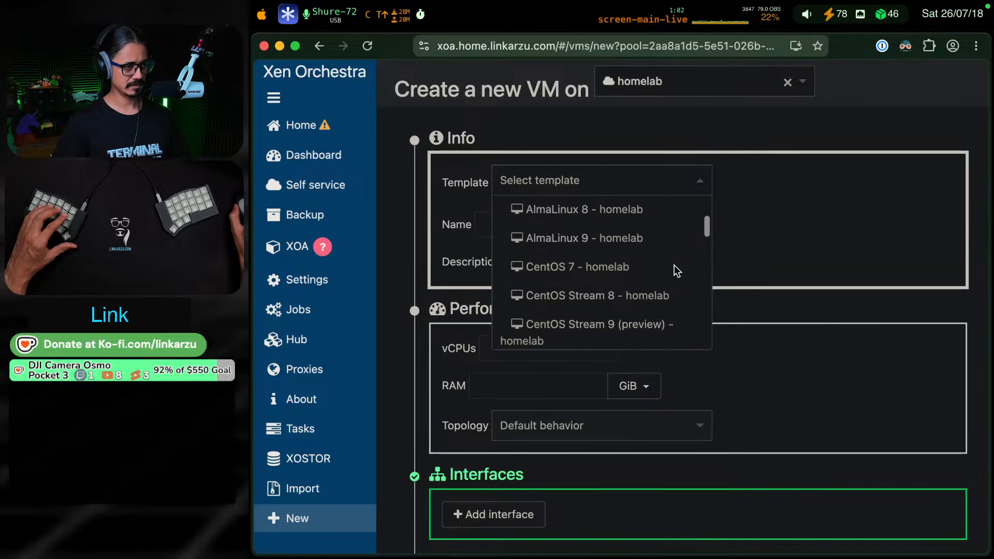
scroll(674, 264, up, 2)
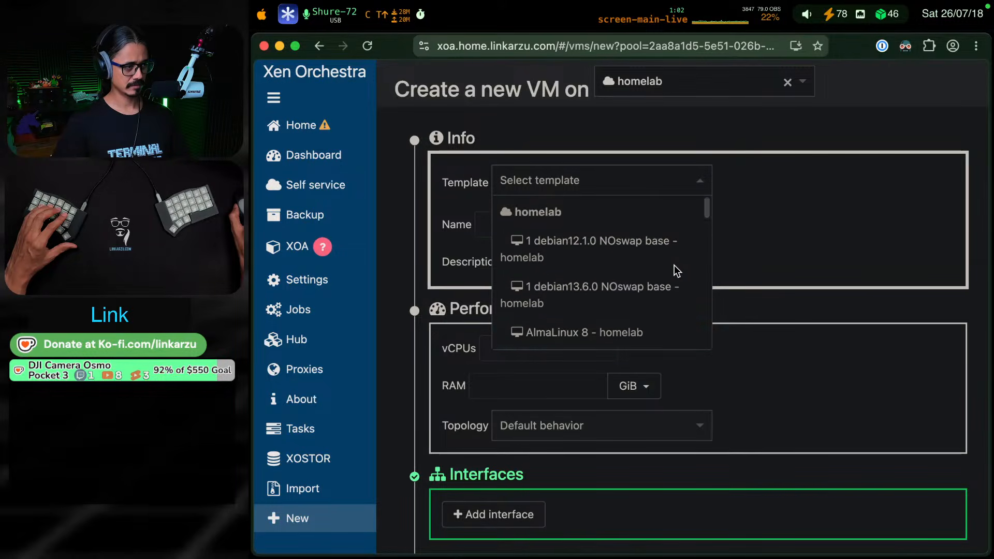
scroll(674, 265, down, 5)
scroll(674, 265, down, 2)
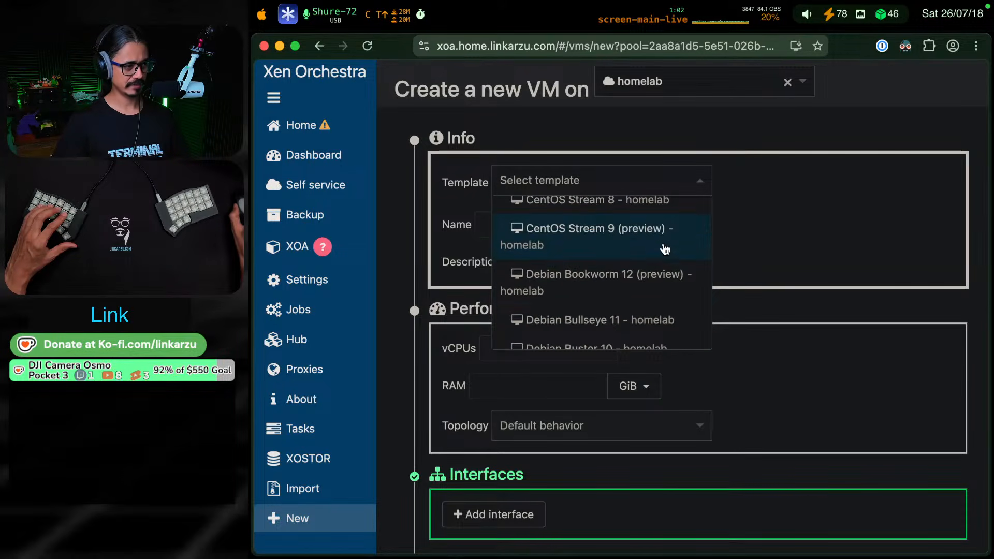
scroll(668, 270, down, 2)
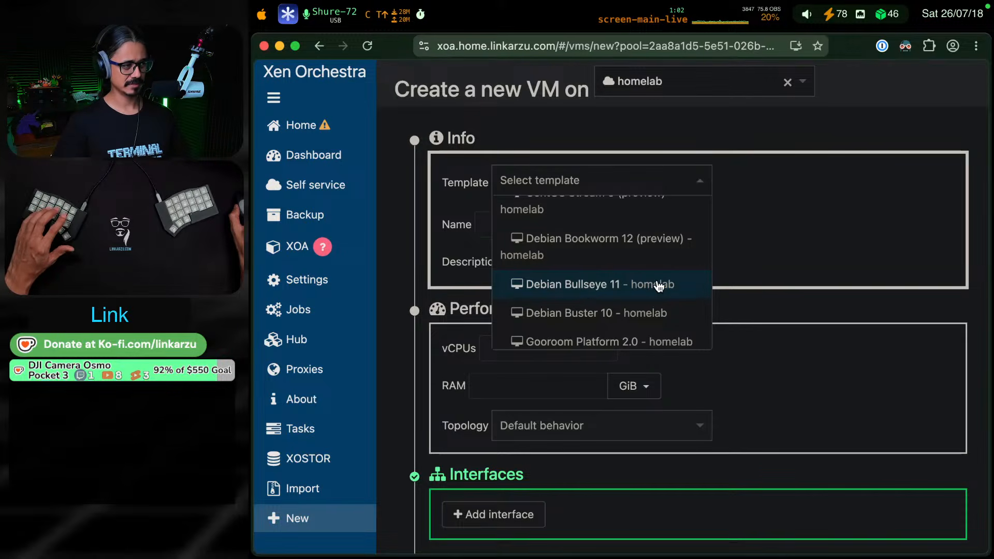
Switch back to the daily note and replace "July 6th 2023" with "today" in the paragraph under the Trixie 13.6.0 heading
key(super+Tab)
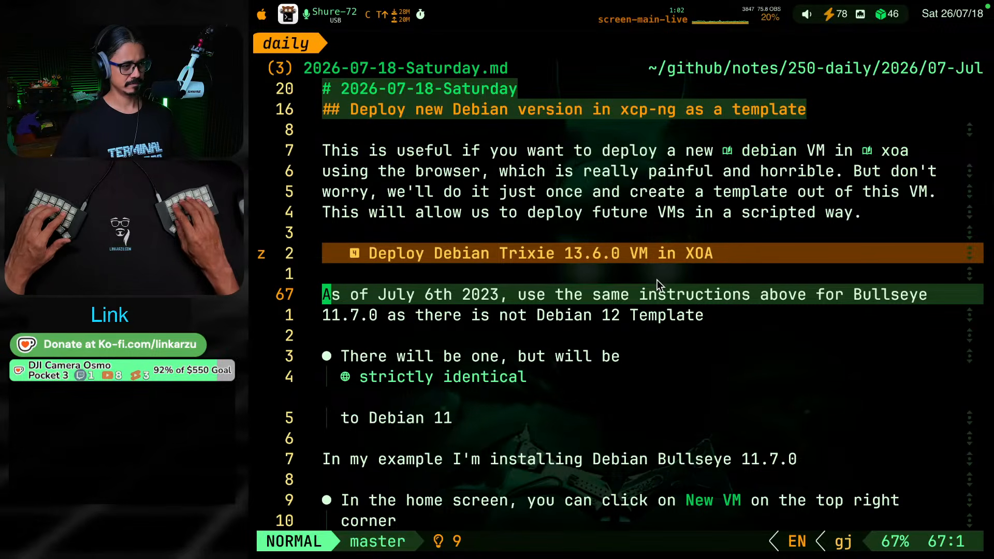
key(w)
key(w)
key(w)
key(w)
key(w)
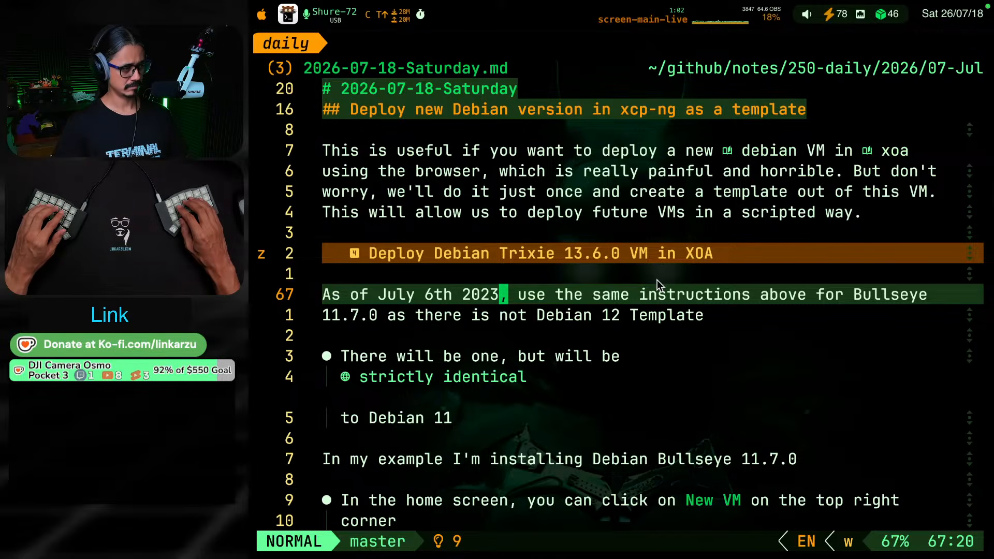
key(b)
key(b)
key(b)
key(w)
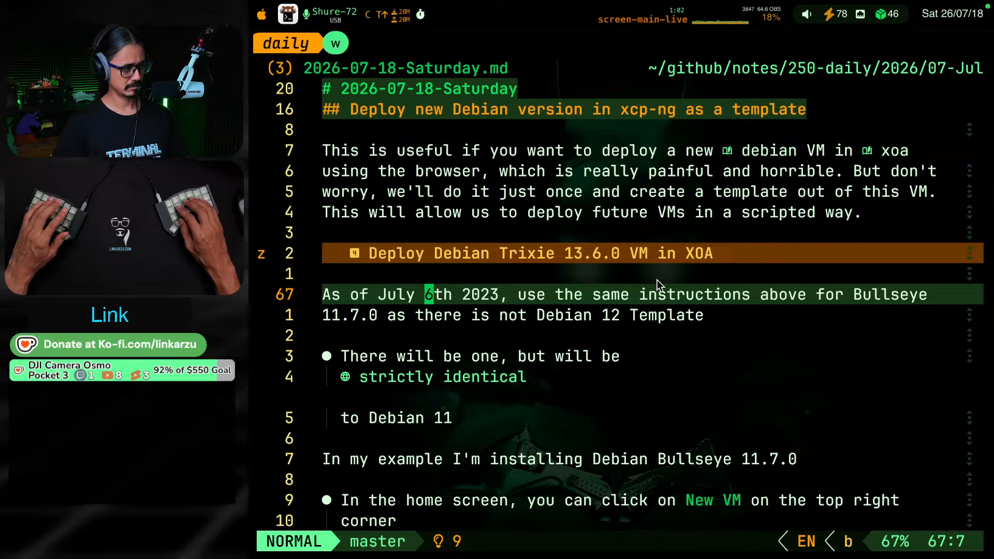
key(b)
key(v)
key(e)
key(e)
key(e)
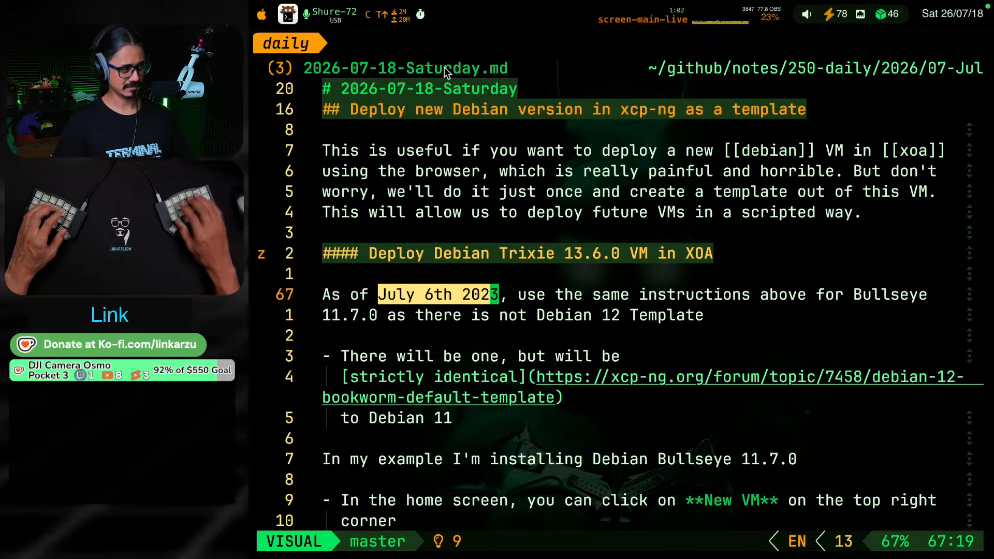
text(ctodayds)
key(BackSpace)
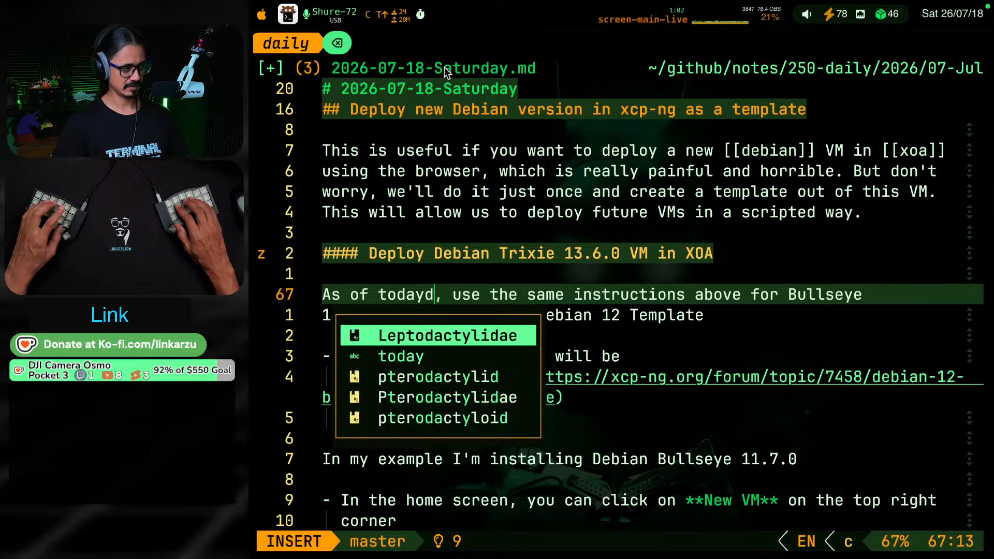
key(BackSpace)
key(Escape)
Delete ", use the same instructions above for Bullseye 11.7.0 as" and join the rest so it reads "As of today there is not Debian 12 Template"
key(w)
key(w)
key(h)
key(h)
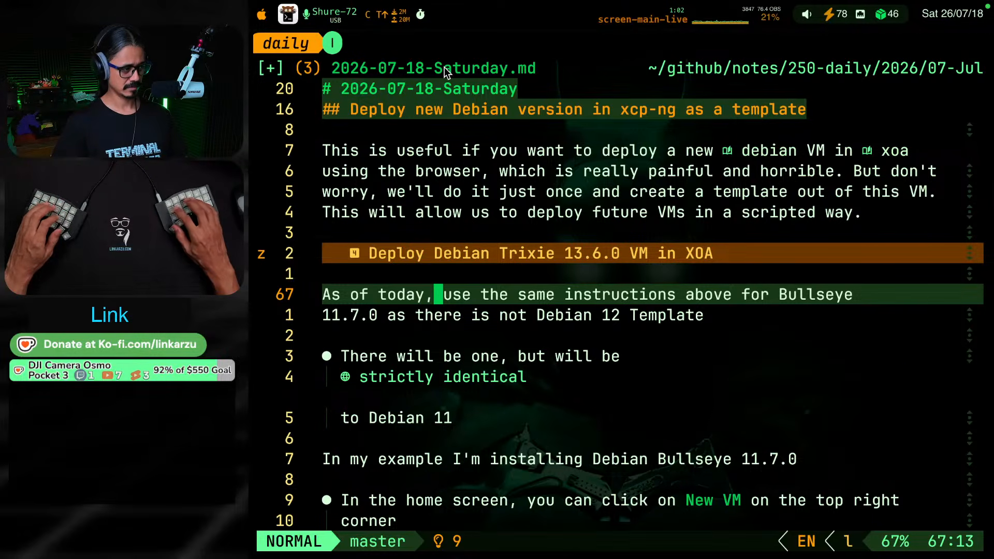
key(v)
key(j)
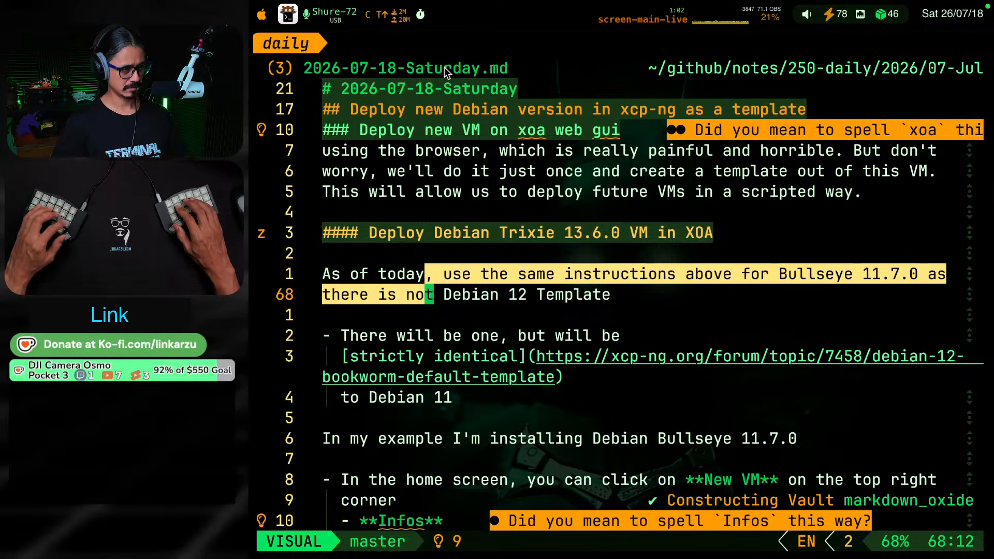
key(h)
key(h)
key(h)
key(h)
key(h)
key(h)
key(h)
key(h)
key(h)
key(h)
key(h)
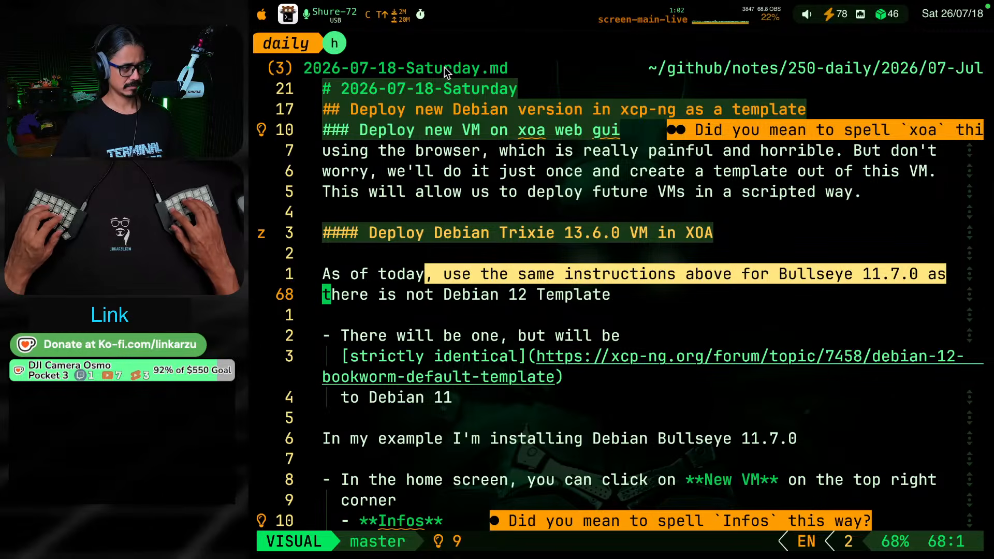
key(b)
key(l)
key(c)
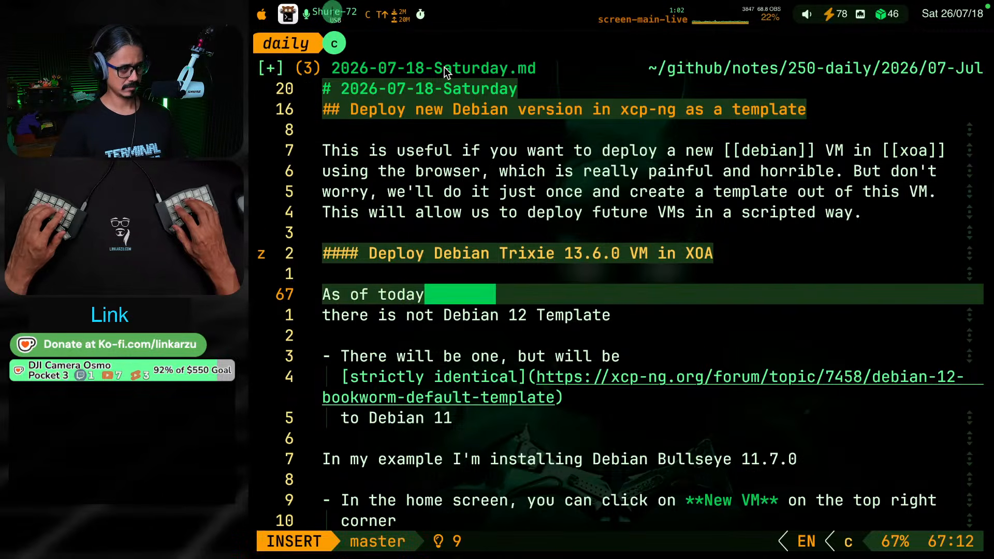
key(Escape)
key(shift+j)
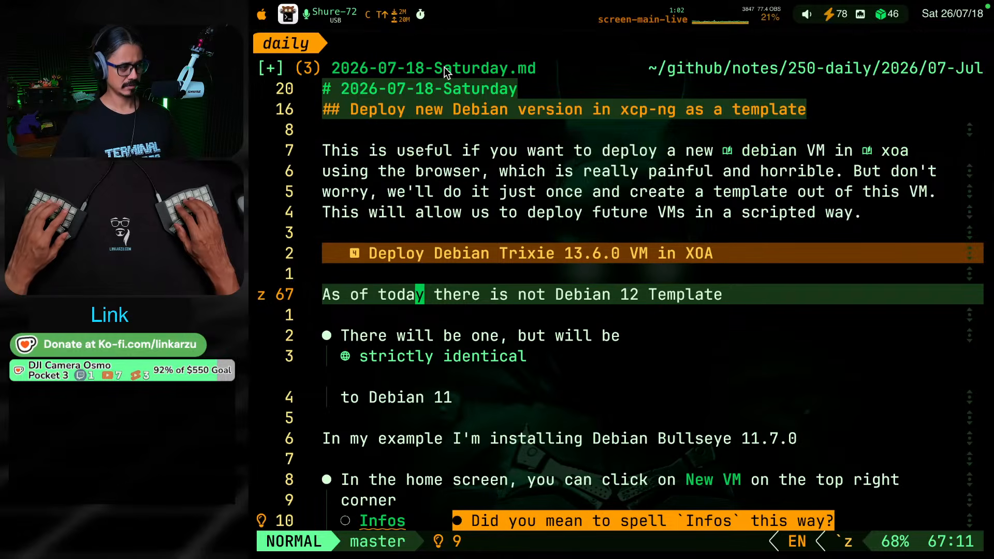
Change "not" to "no" before "Debian 12 Template" and save the daily note
key(w)
key(w)
key(w)
key(w)
key(h)
key(h)
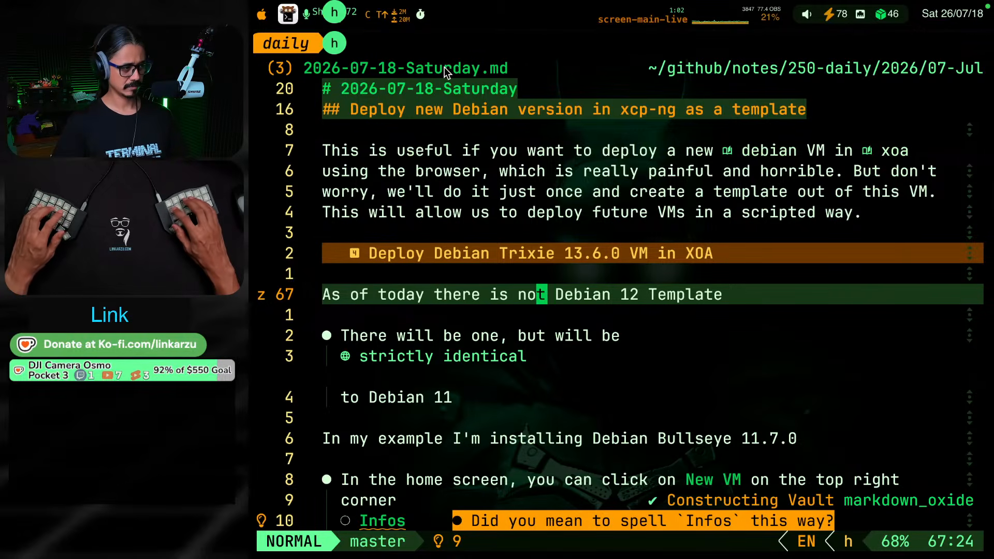
key(x)
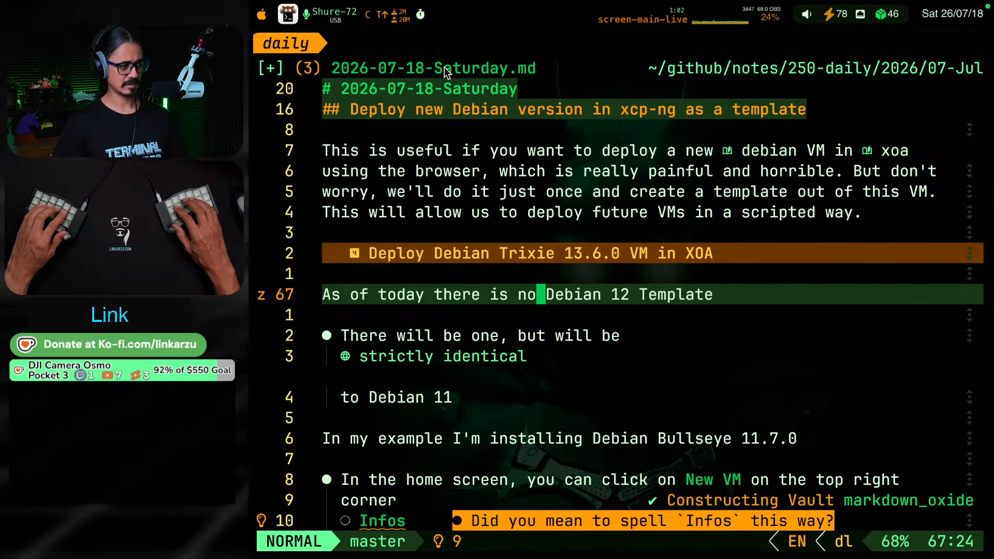
key(ctrl+s)
Change the Debian version in the "As of today" sentence to 13 and save the daily note
key(w)
key(w)
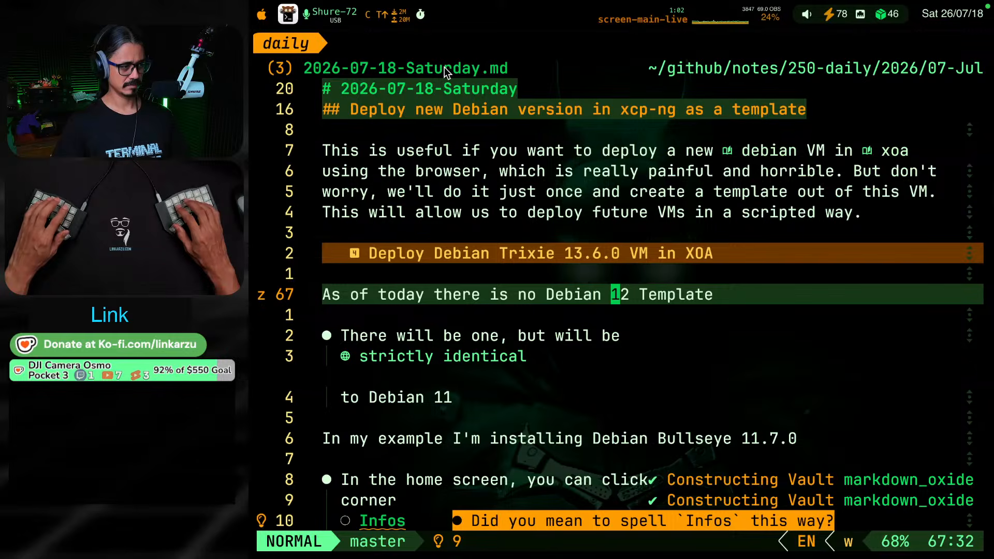
key(l)
key(r)
key(3)
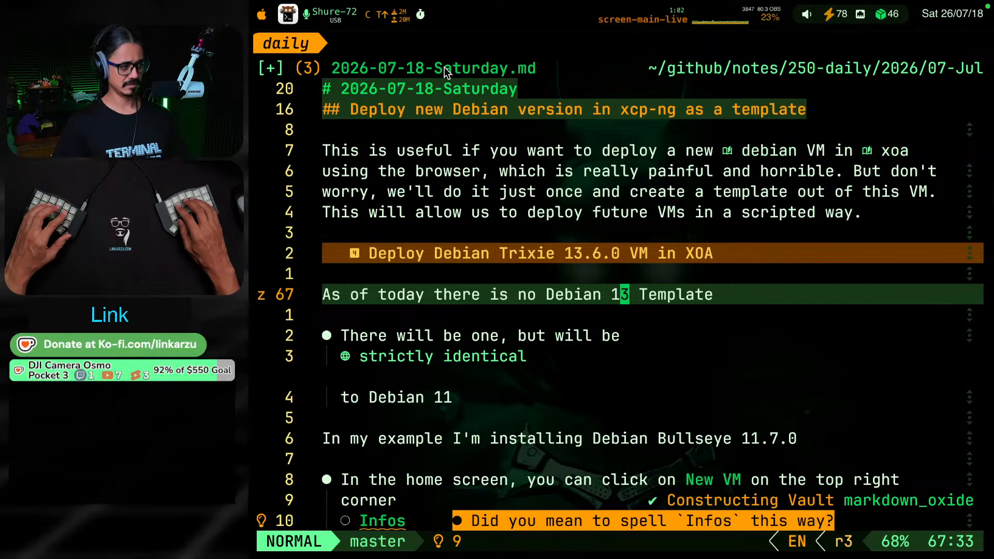
key(ctrl+s)
Append "to create the VM, so I" to the "As of today there is no Debian 13 Template" sentence, checking Xen Orchestra's template list
text(A )
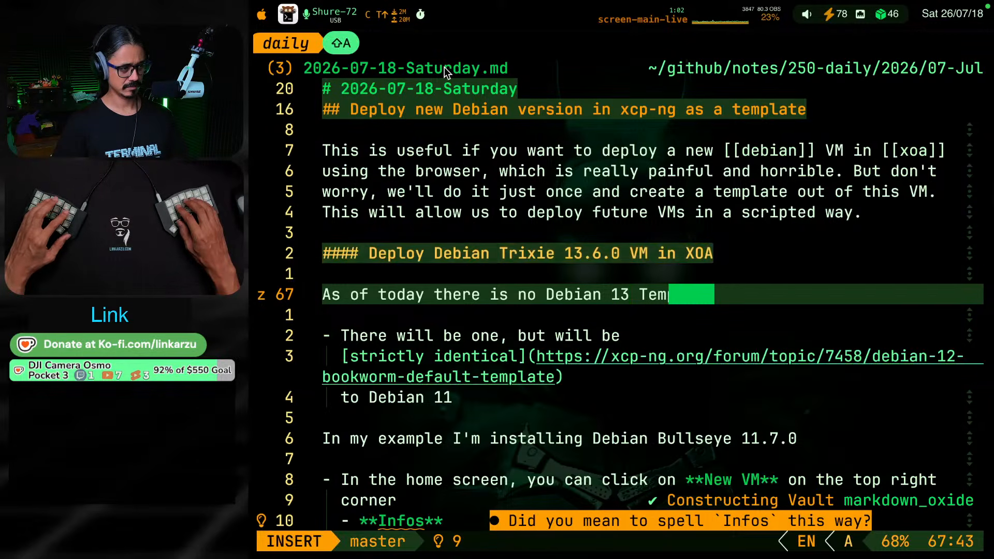
text(to create the)
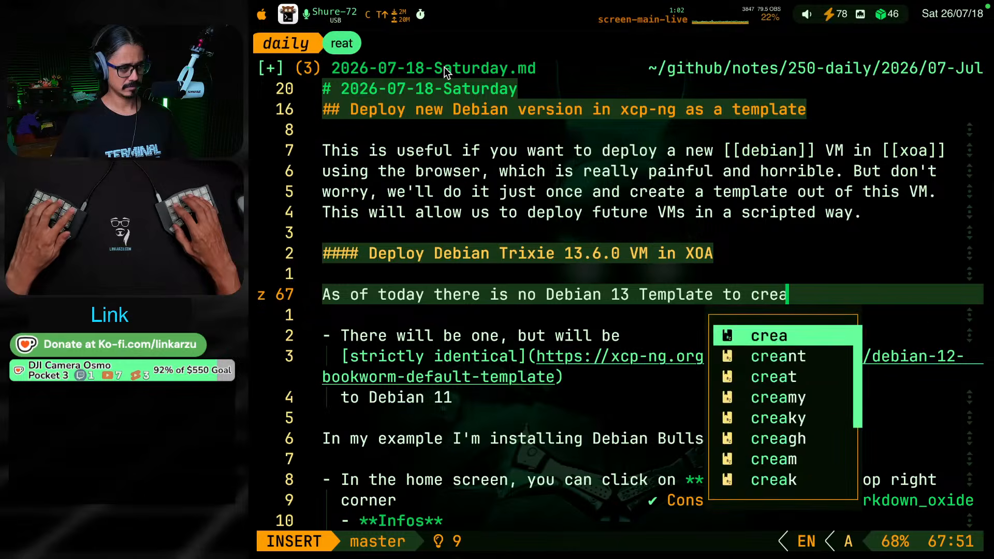
text(, )
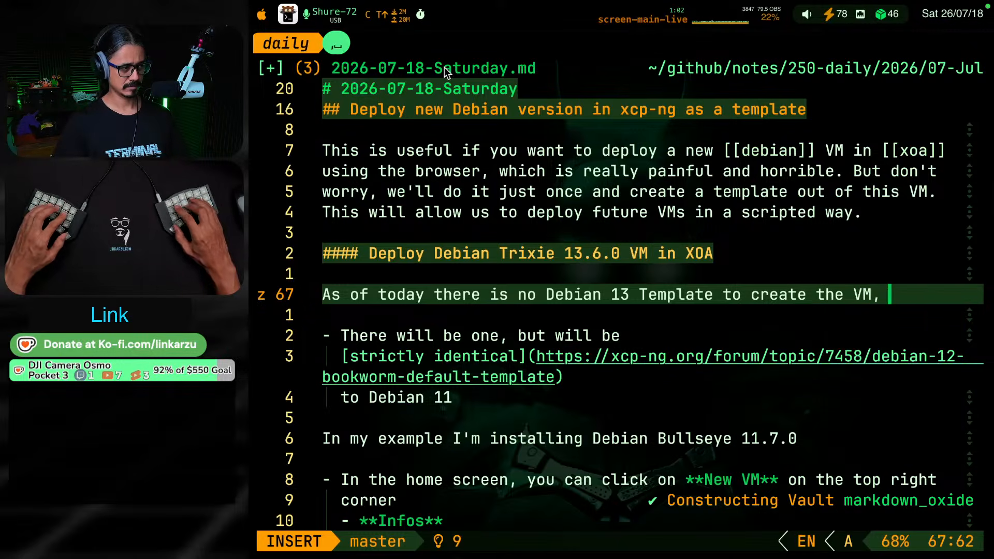
text(so I`'ll)
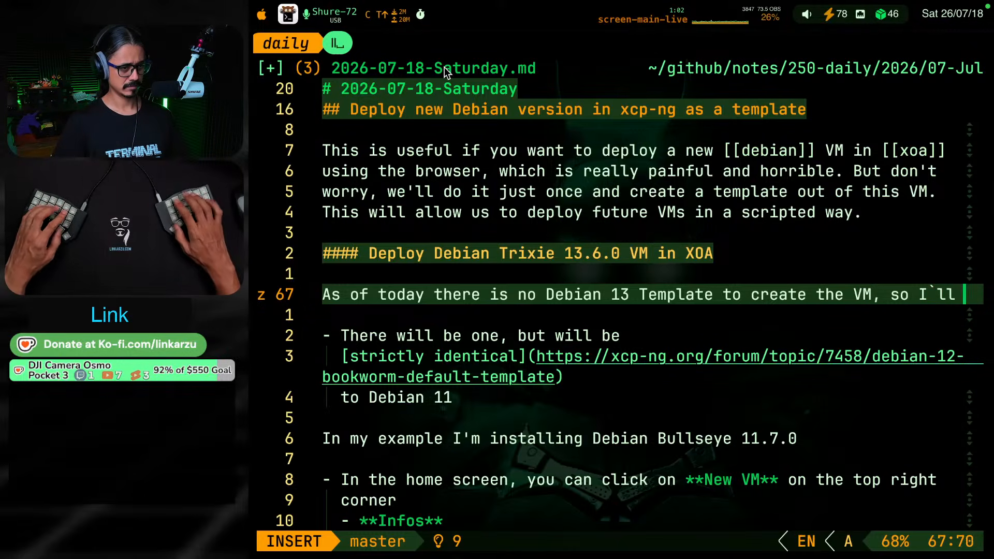
key(BackSpace)
key(BackSpace)
key(BackSpace)
key(BackSpace)
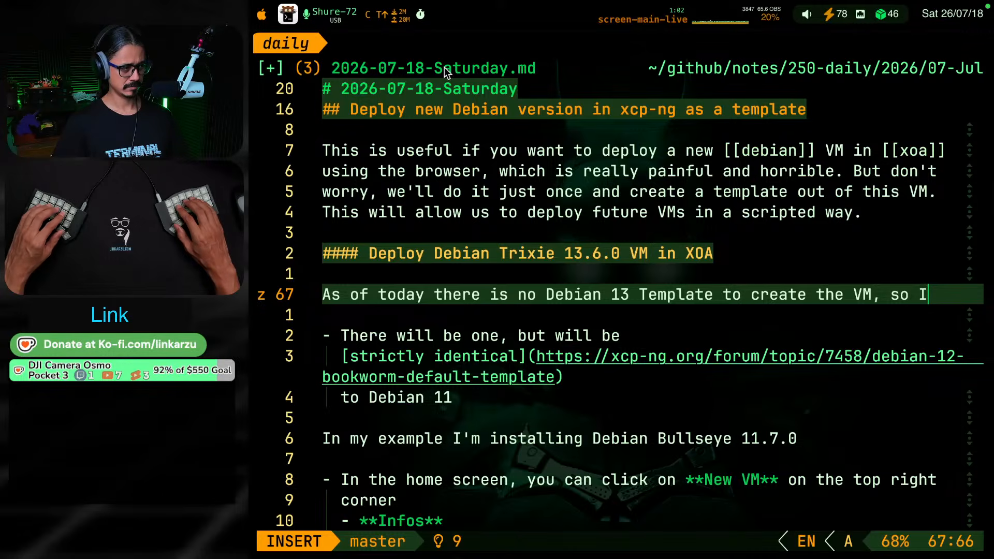
key(super+Tab)
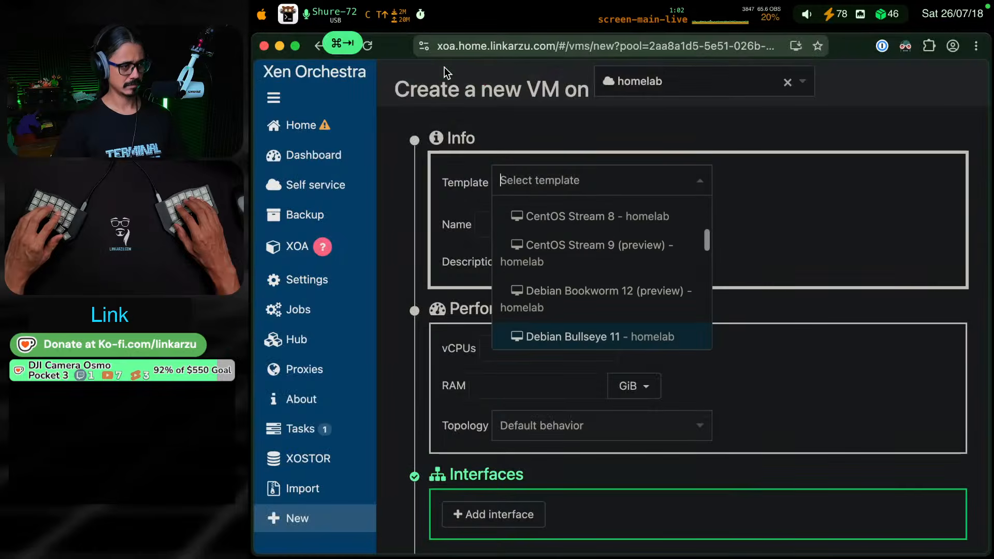
key(super+Tab)
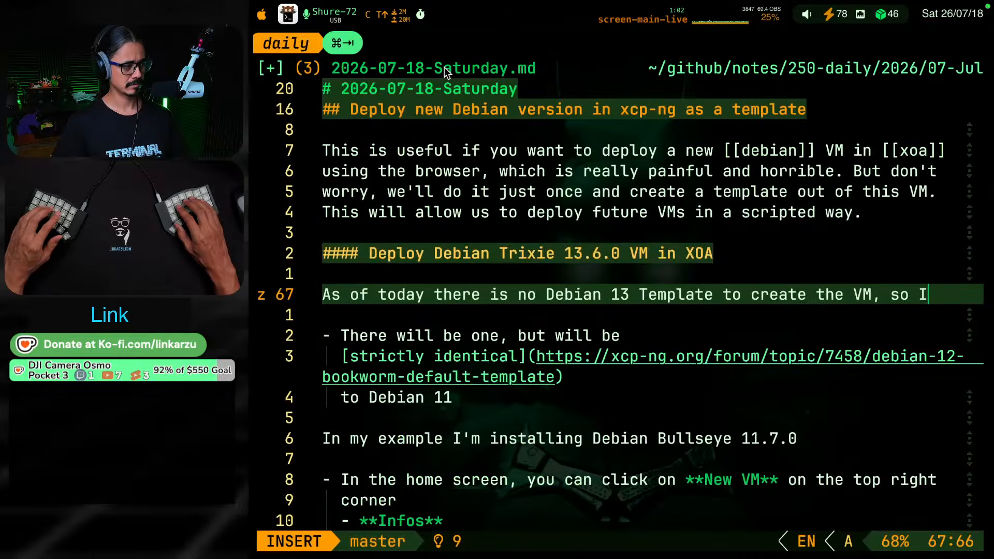
key(Escape)
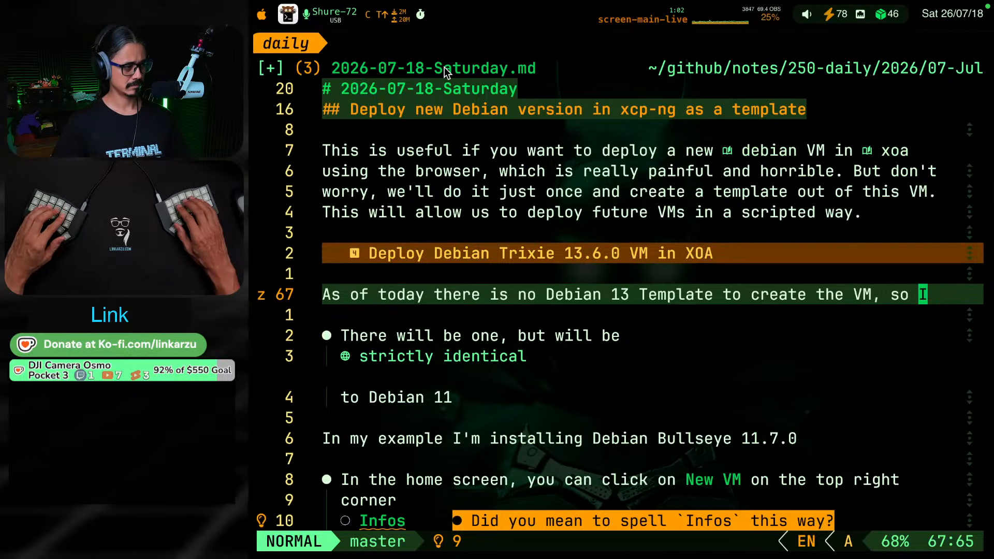
Delete the "There will be one, but will be strictly identical to Debian 11" bullet, the "In my example" line and the leftover blank lines
key(j)
key(j)
key(j)
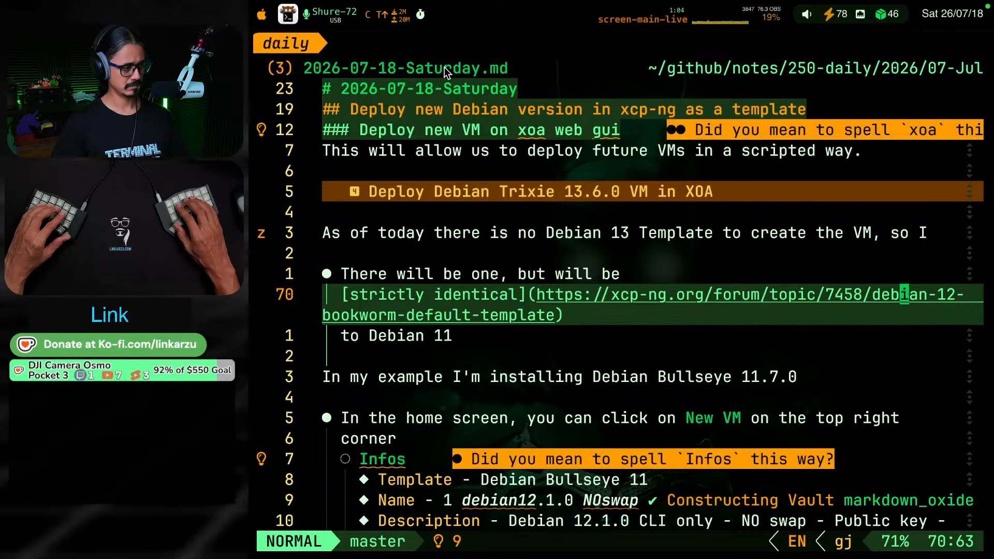
key(g)
key(j)
key(g)
key(k)
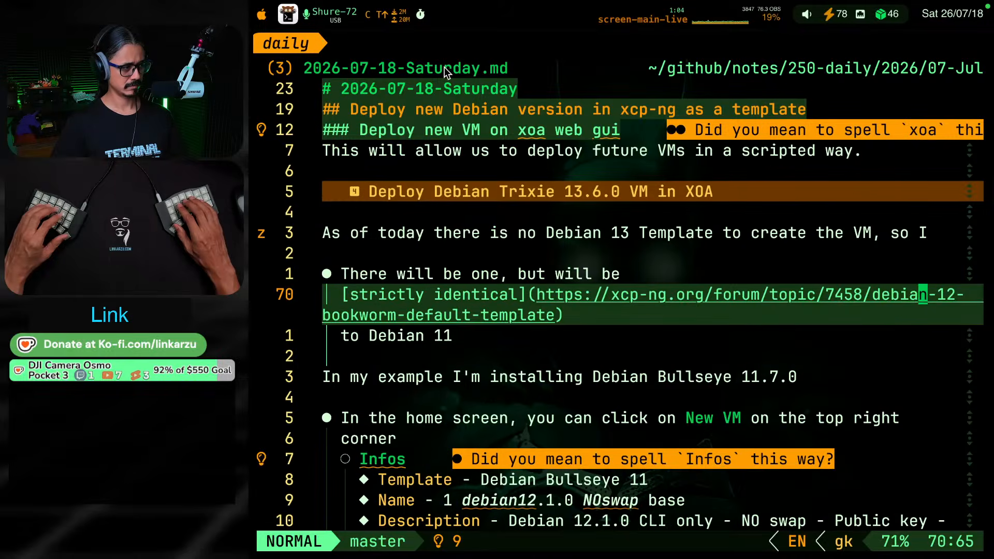
key(g)
key(k)
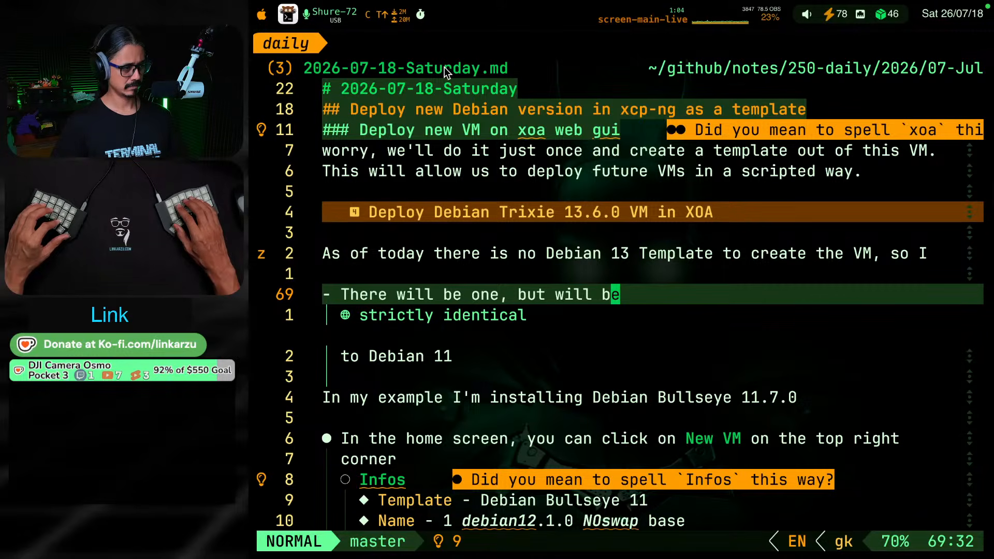
key(shift+v)
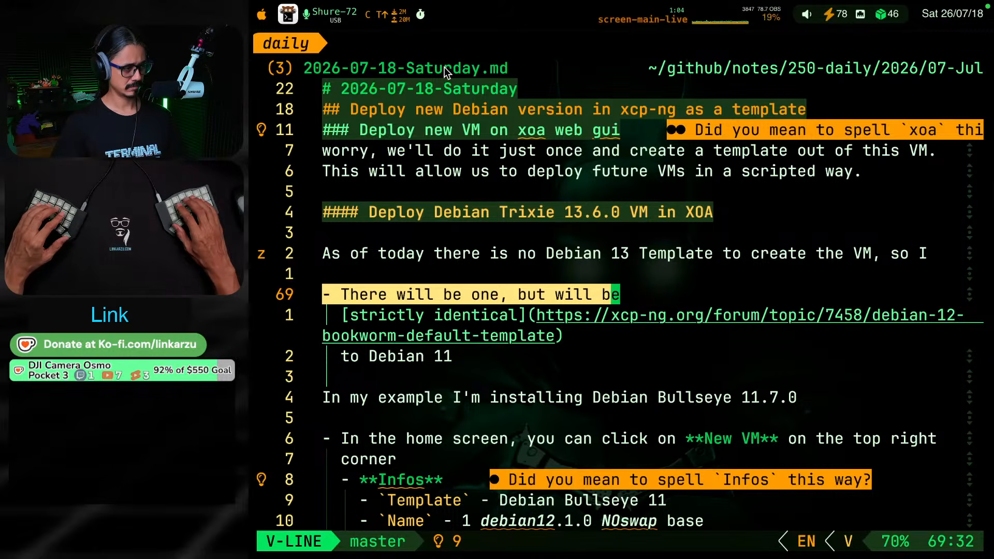
key(j)
key(j)
key(j)
key(j)
key(d)
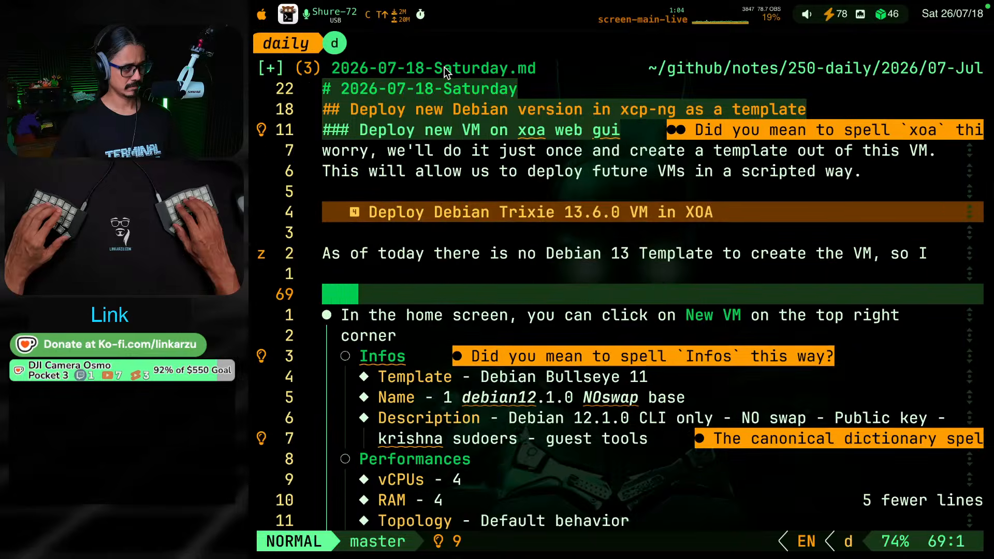
key(d)
key(d)
Move the "As of today there is no Debian 13 Template" sentence into a nested bullet under the Template item
key(k)
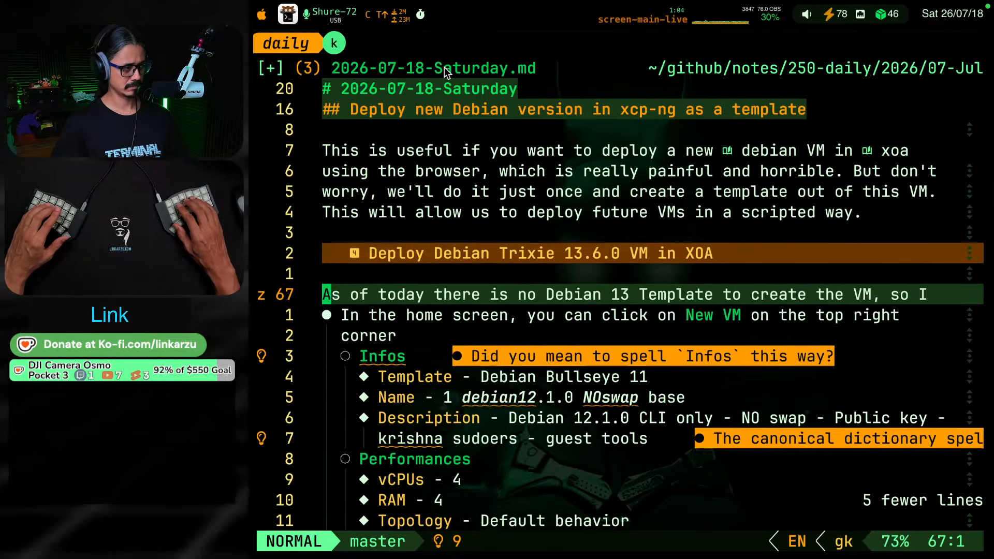
key(d)
key(d)
key(j)
key(j)
key(j)
key(j)
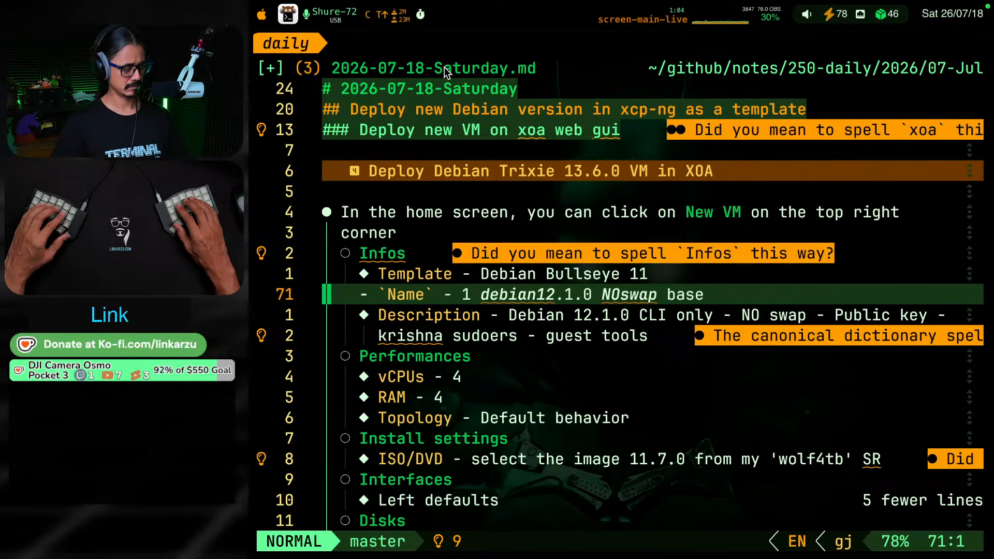
key(k)
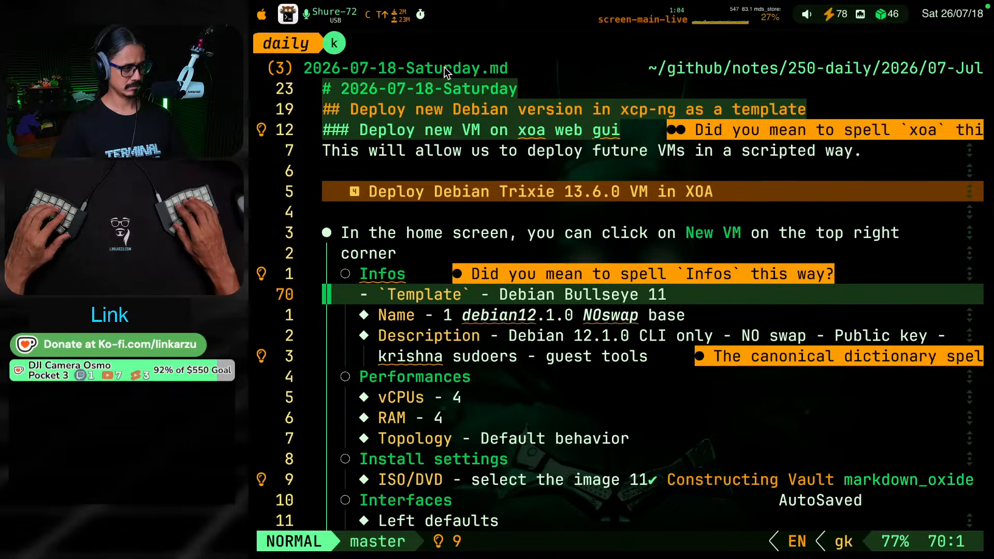
key(o)
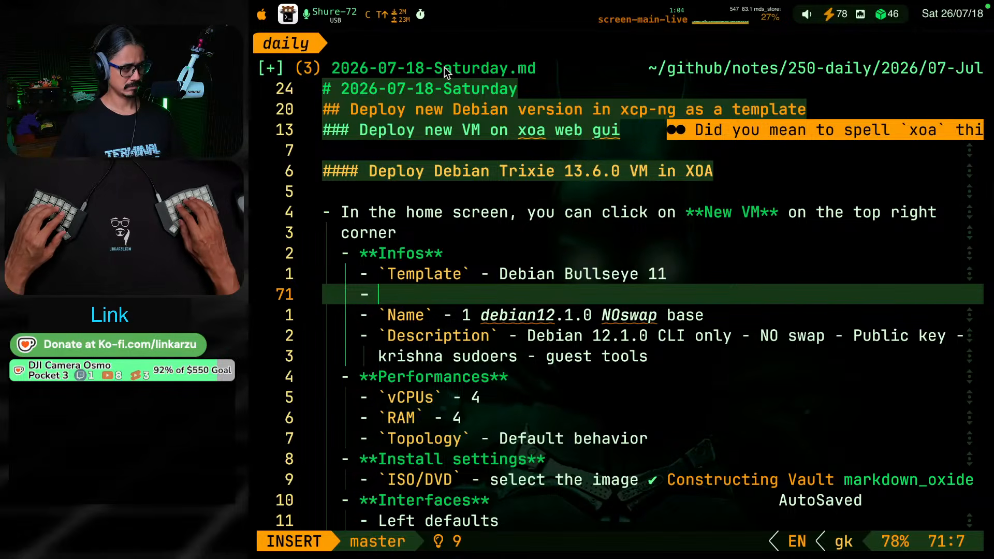
key(Tab)
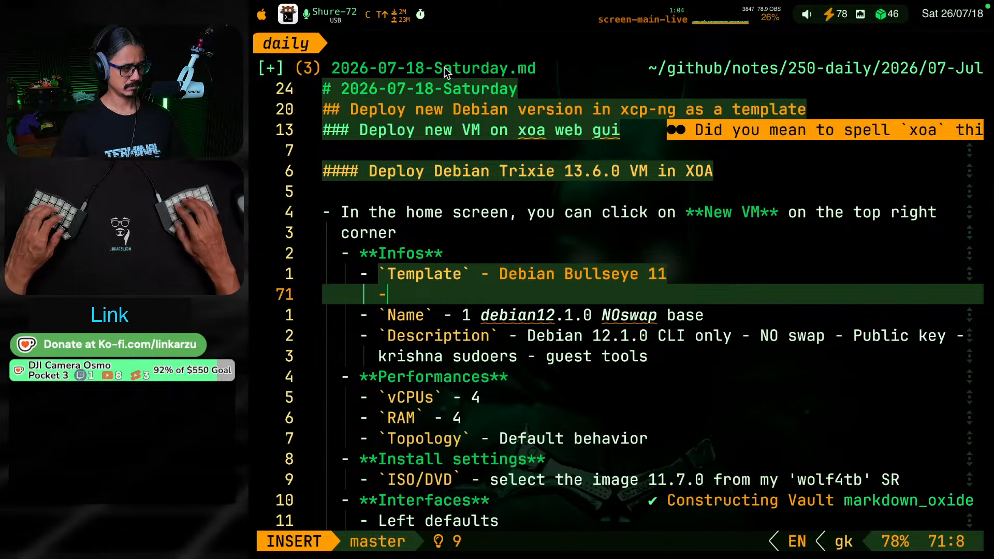
text(As of today there is no Debian 13 Template to create the VM, so I)
key(Escape)
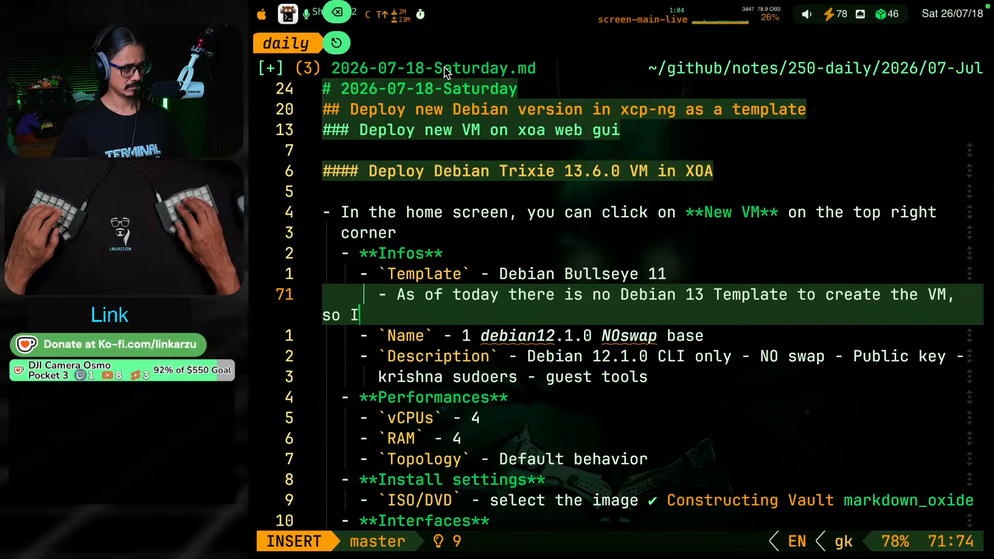
key(k)
key(j)
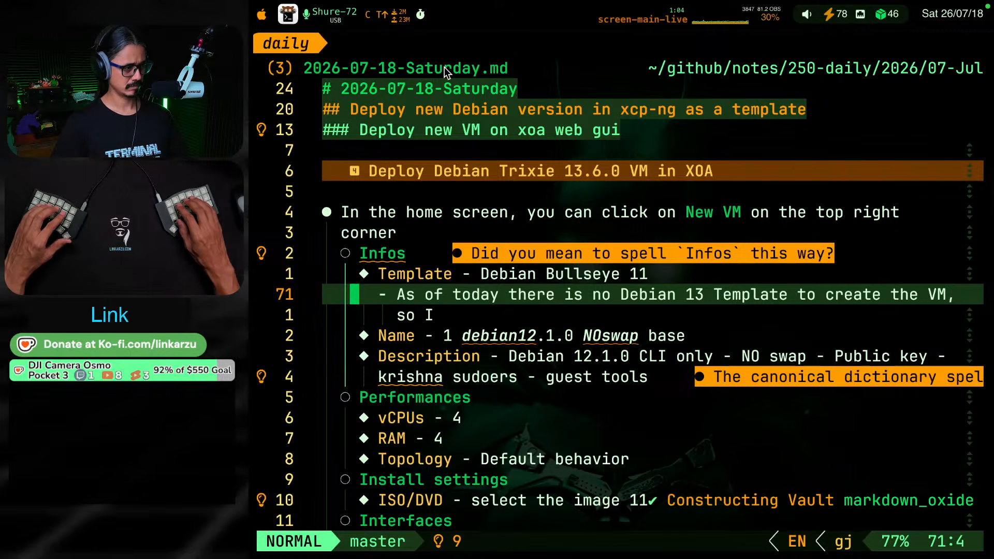
Check the section name in Xen Orchestra's new VM form and change the note's "Infos" item to "Info"
key(super+Tab)
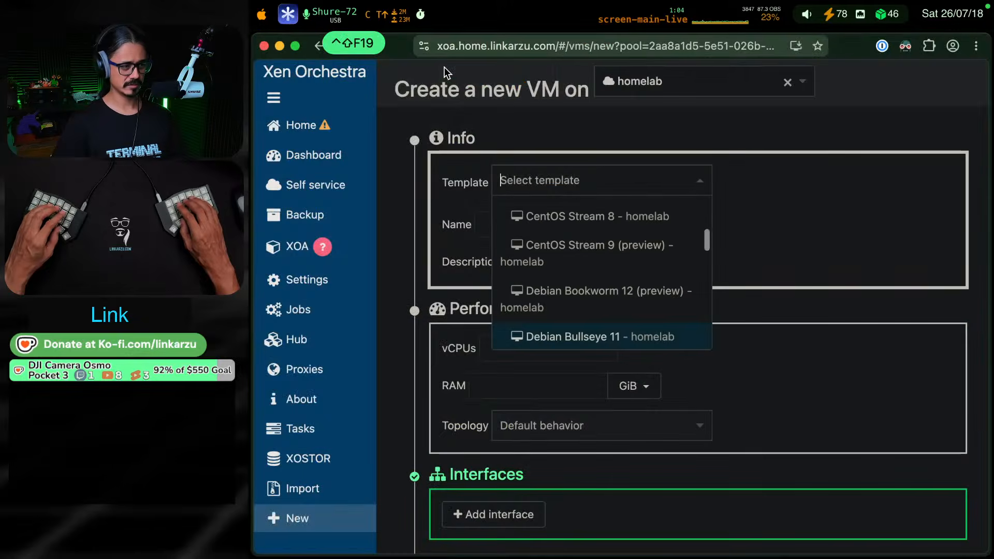
key(super+Tab)
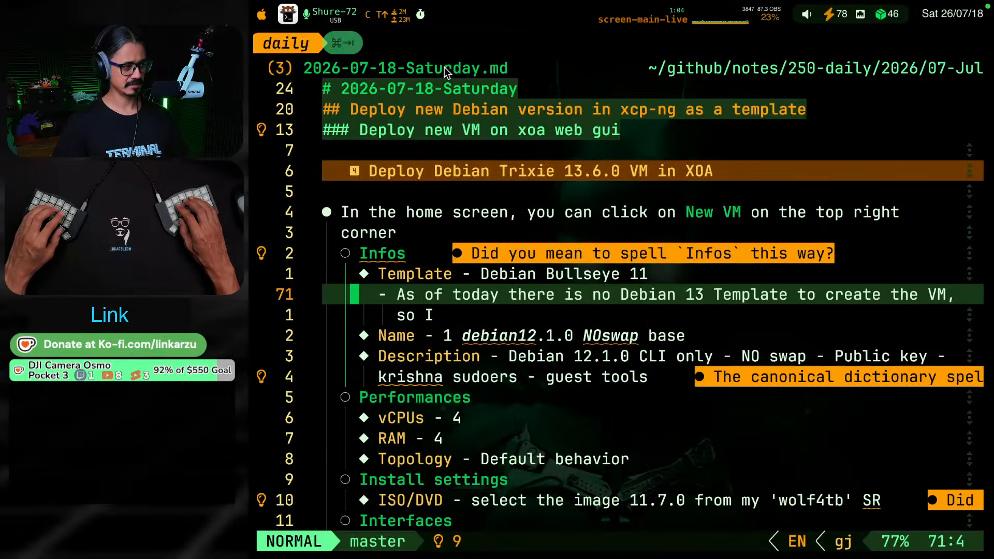
key(k)
key(k)
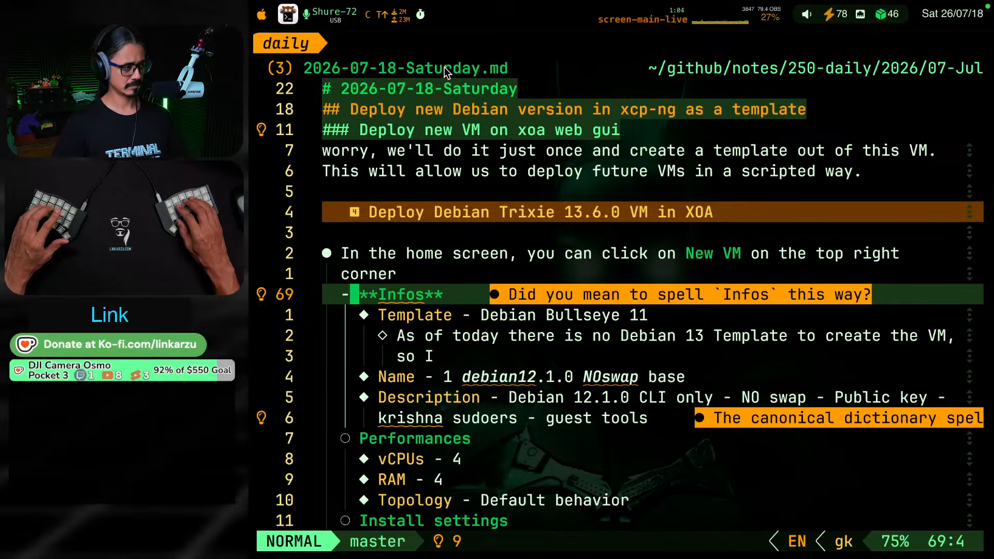
key(super+Tab)
key(super+Tab)
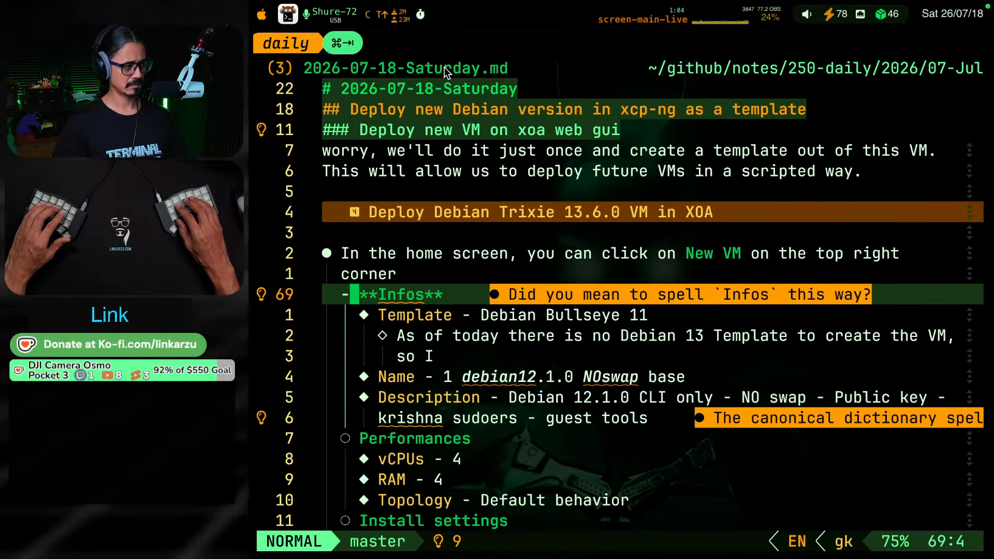
key(w)
key(w)
key(l)
key(l)
key(l)
key(l)
key(x)
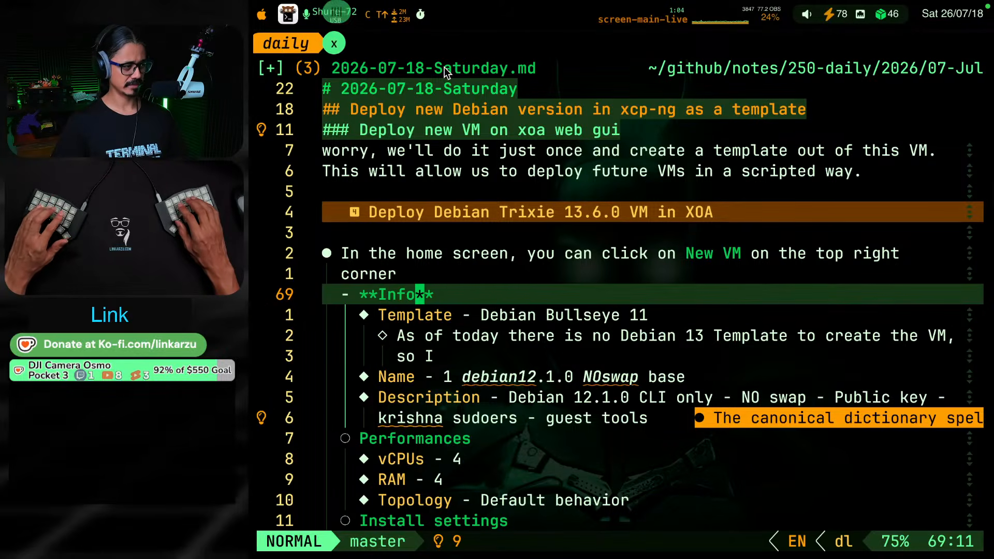
Complete the nested bullet under Template so it ends "so I,ll just use this one, it works"
key(k)
key(k)
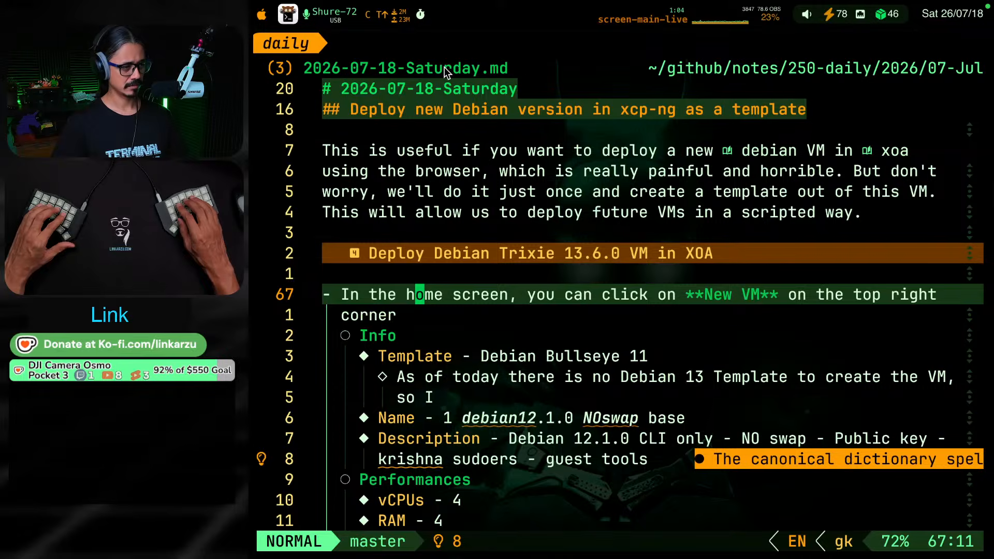
key(j)
key(j)
key(j)
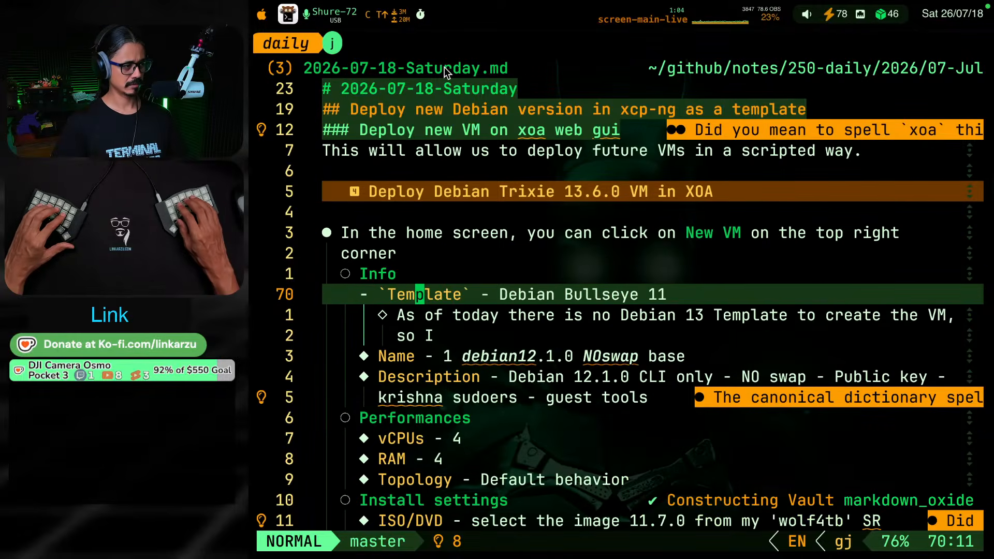
key(j)
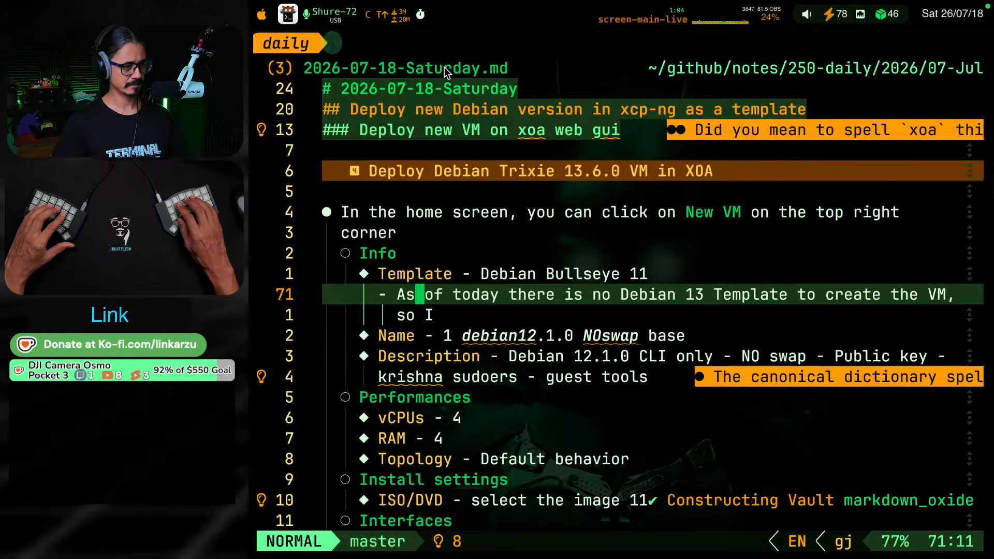
text(j)
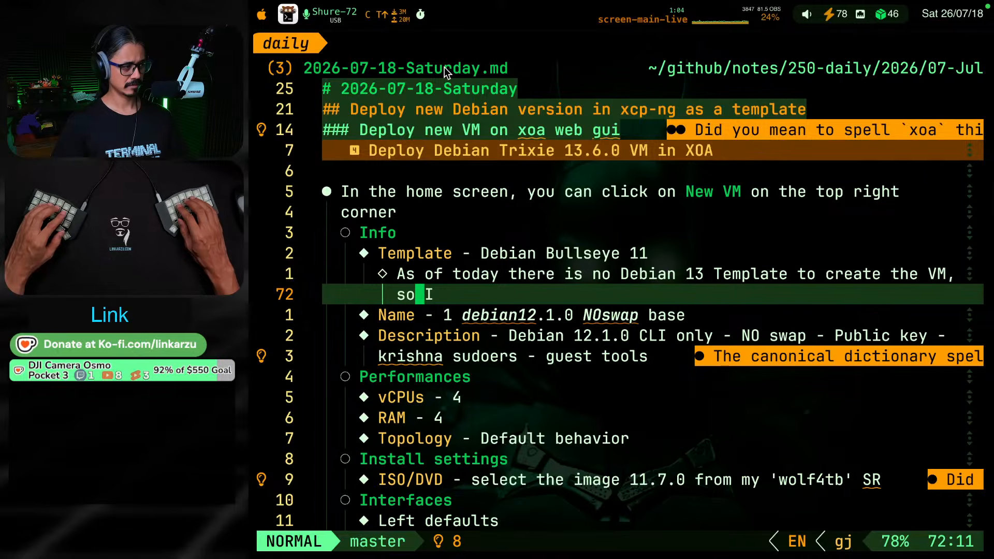
text(A,ll )
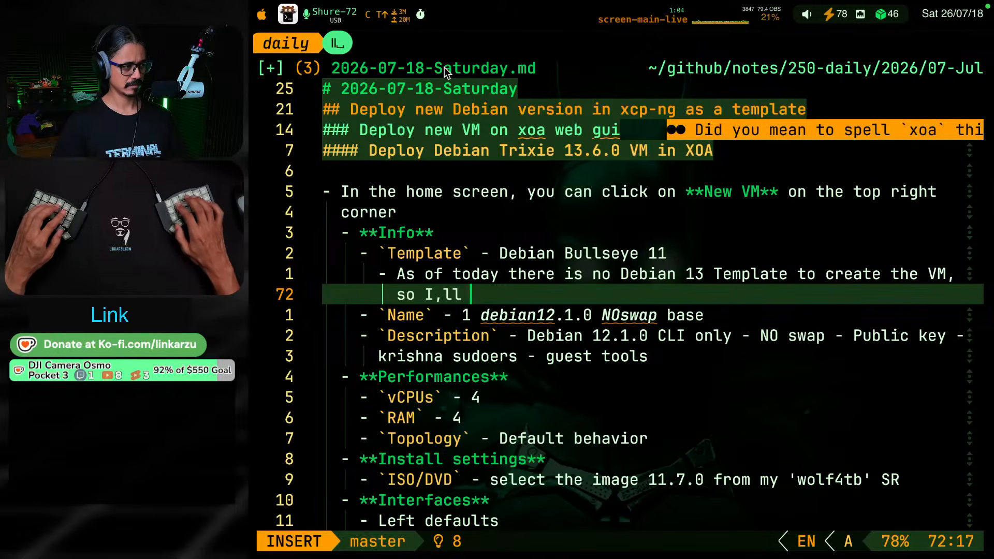
text(just use)
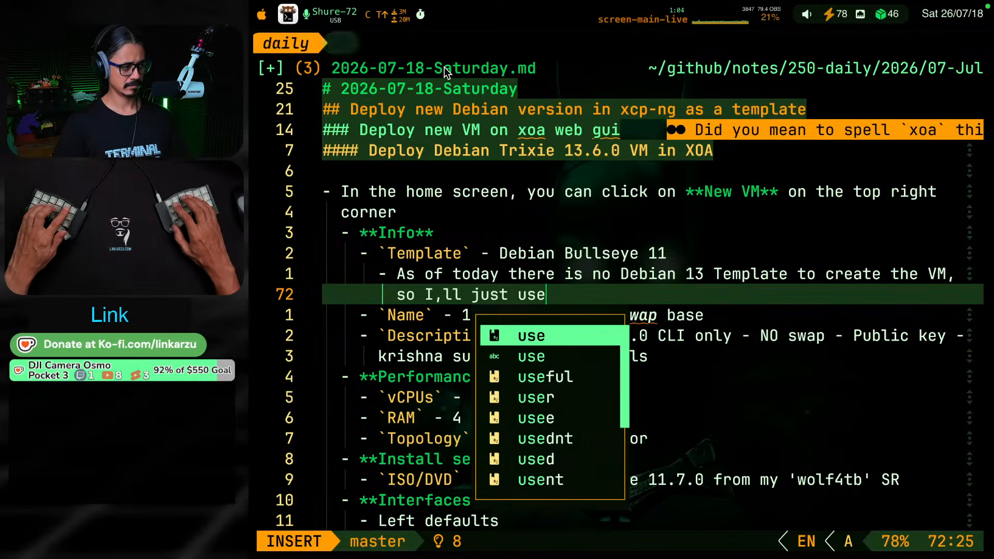
text( this one, it works)
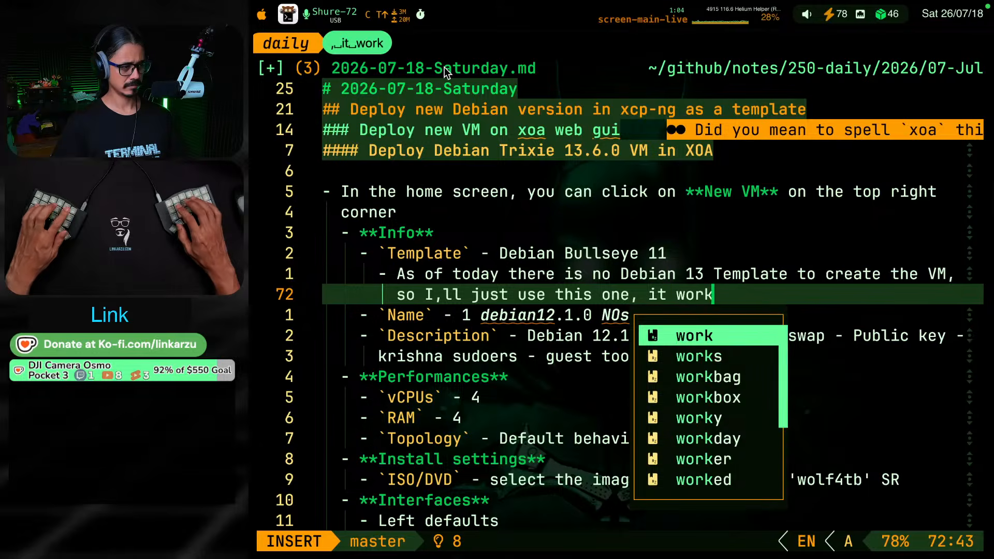
key(Escape)
Find the Debian 13 template in Xen Orchestra's template list and copy its name, "1 debian13.6.0 NOswap base"
key(j)
key(j)
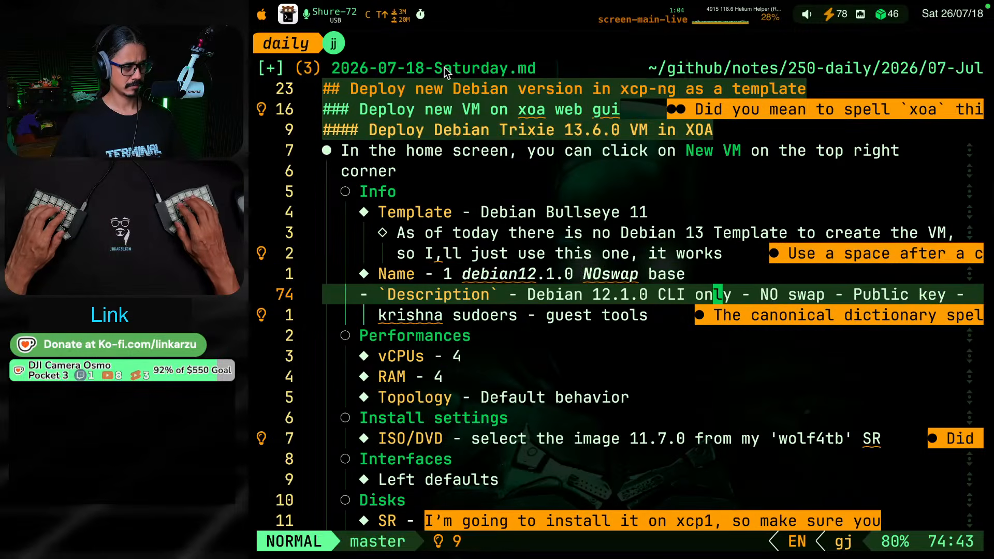
key(k)
key(b)
key(b)
key(b)
key(b)
key(b)
key(b)
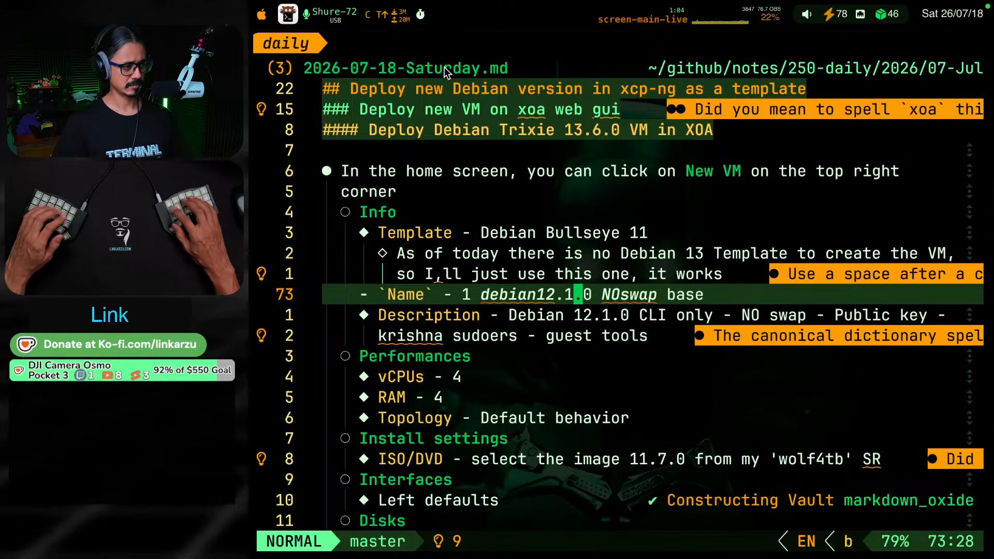
key(super+Tab)
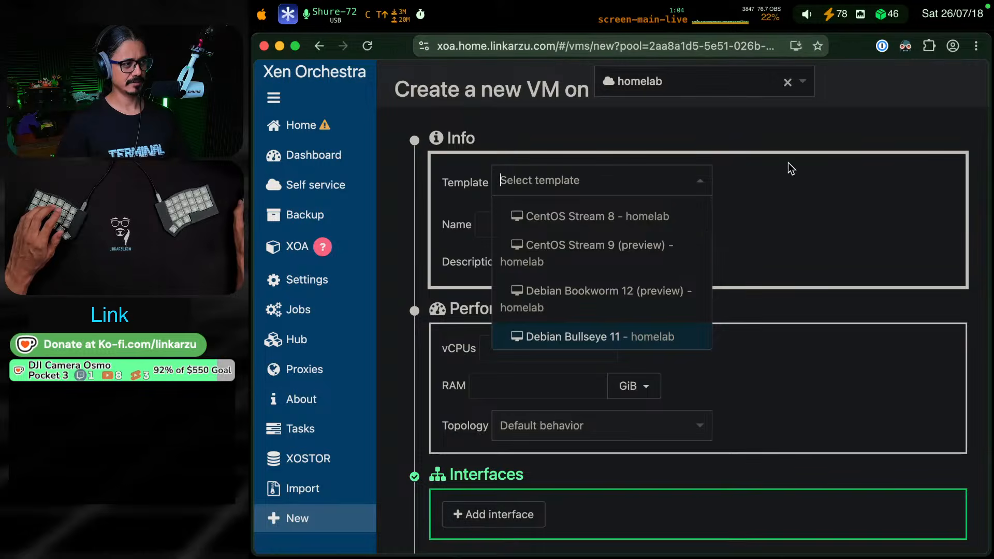
key(super+Tab)
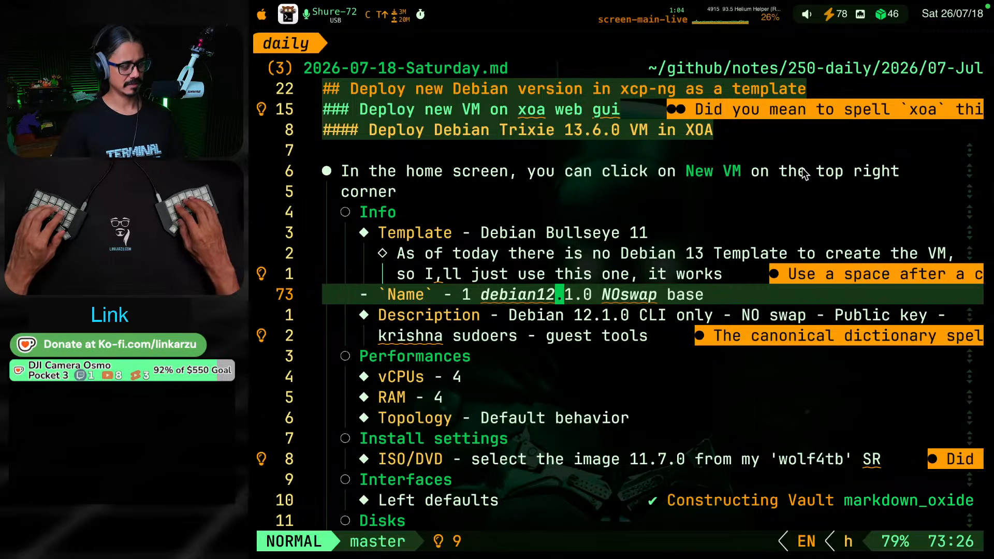
key(super+Tab)
mouse_move(309, 136)
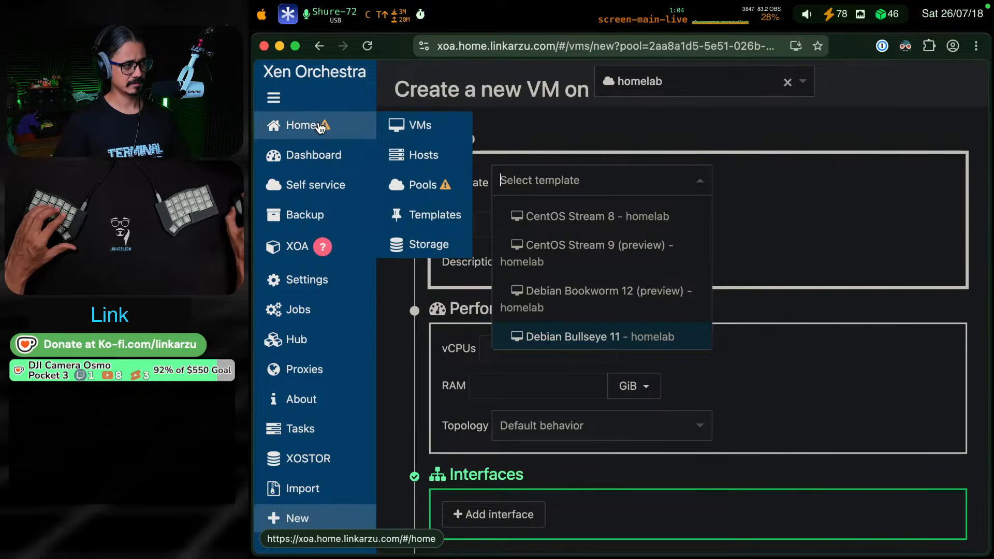
click(421, 213)
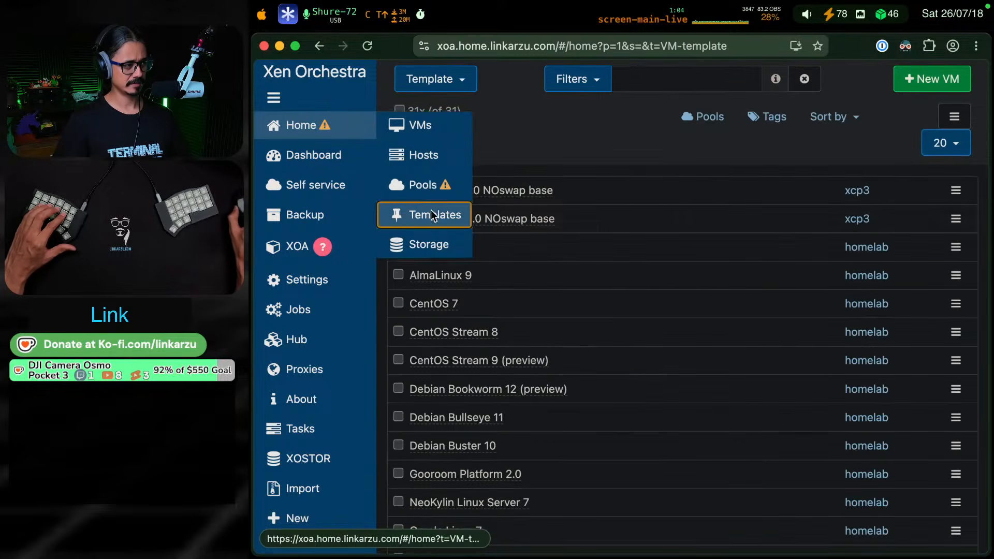
drag(593, 229, 428, 227)
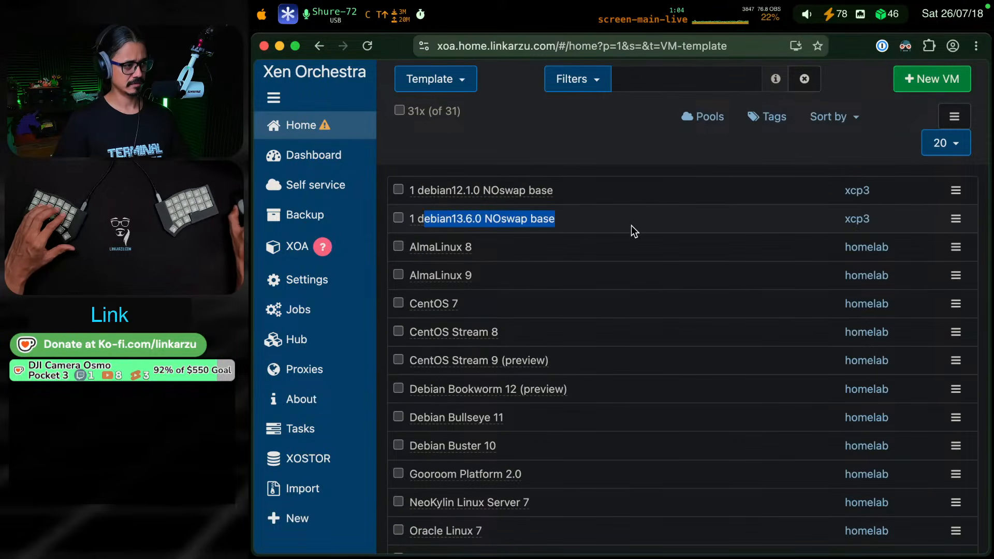
drag(588, 222, 430, 222)
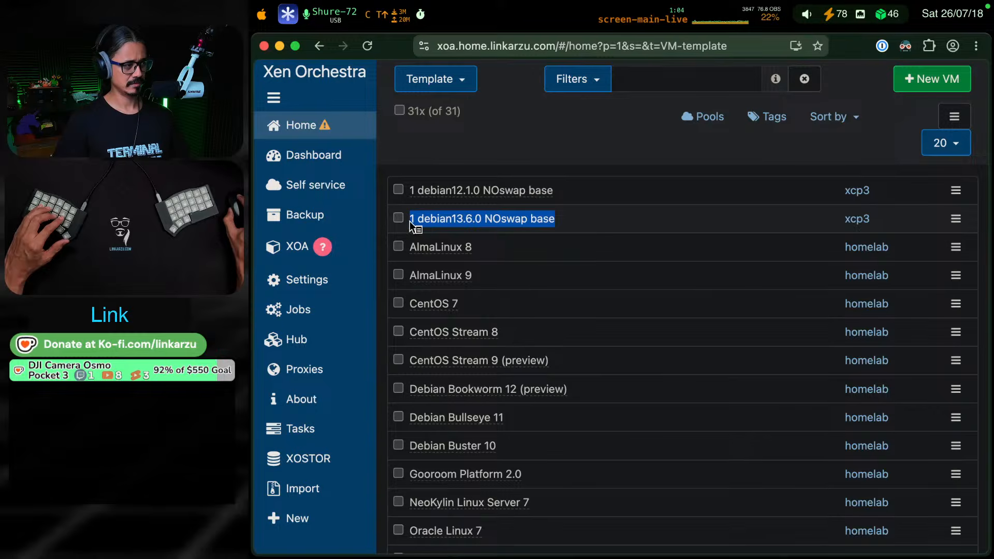
key(super+c)
Back in the note, replace the Name item's value with the copied "1 debian13.6.0 NOswap base"
key(super+Tab)
key(h)
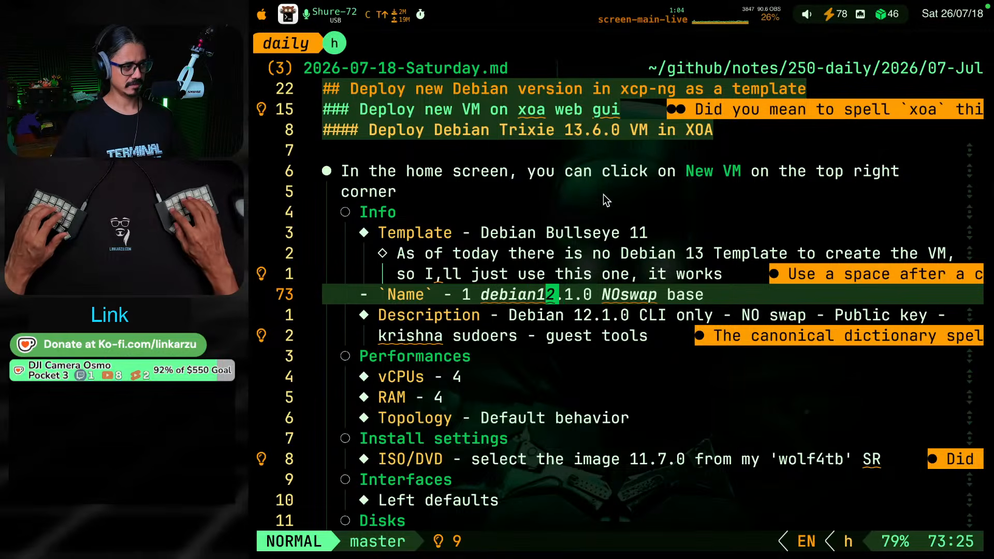
key(h)
key(h)
key(h)
key(h)
key(h)
key(h)
key(h)
key(h)
key(h)
key(v)
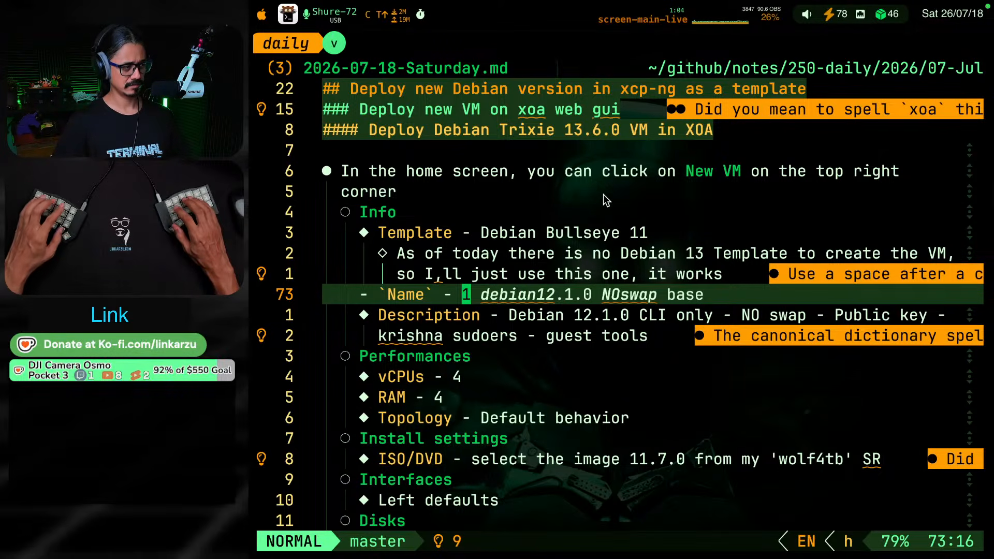
key(shift+4)
key(p)
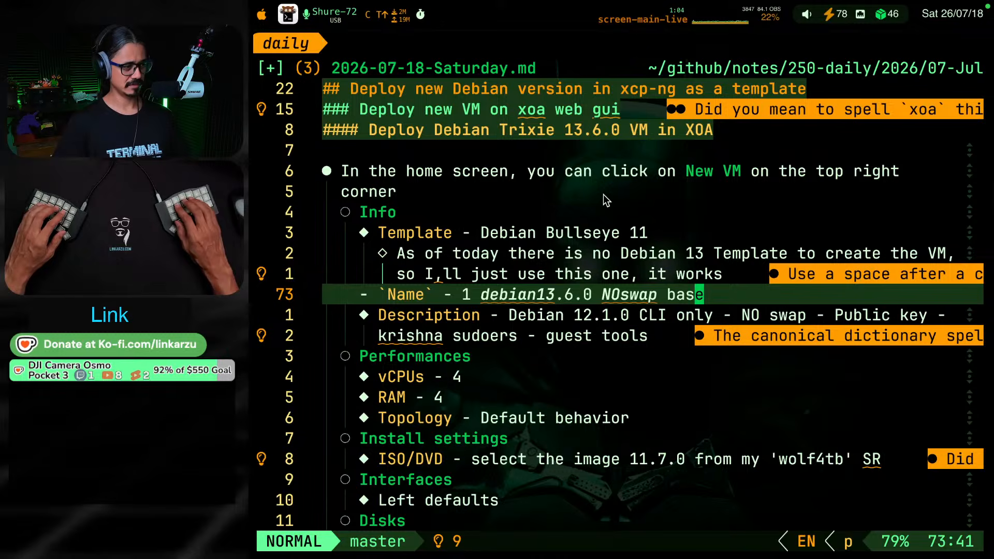
Change the Debian version in the note's Description item to 13.6.0
key(k)
key(j)
key(j)
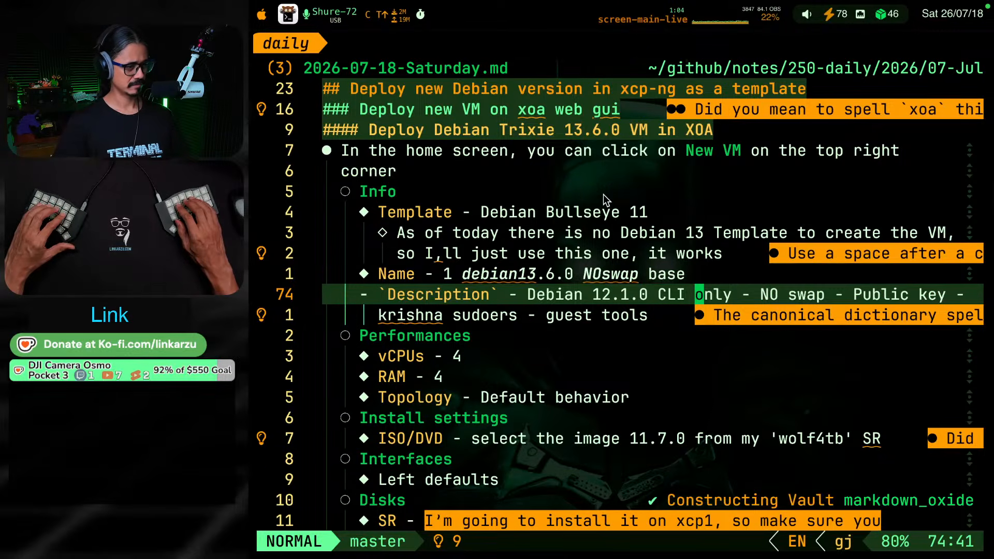
key(b)
key(b)
key(b)
key(b)
key(b)
key(b)
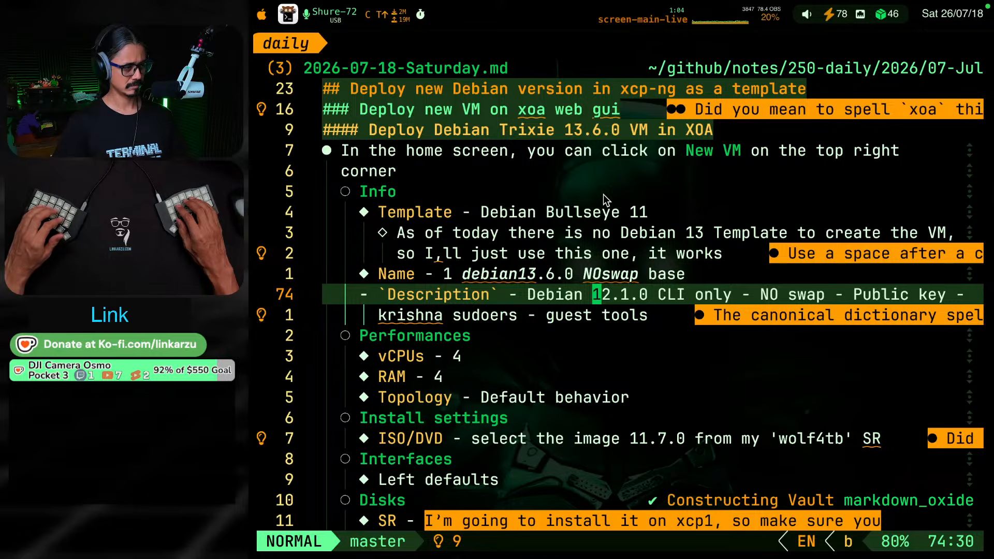
key(v)
key(e)
key(e)
key(e)
key(e)
key(e)
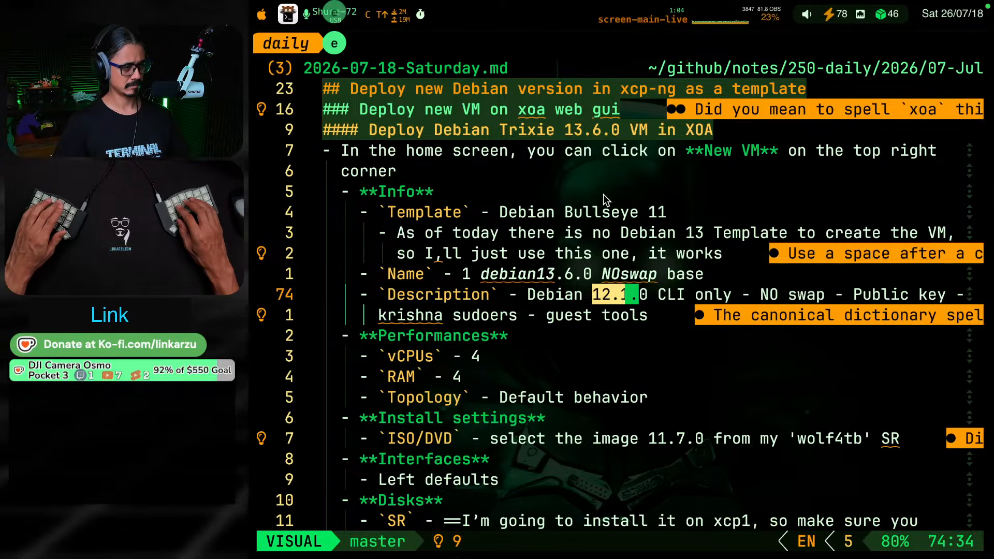
text(c13.)
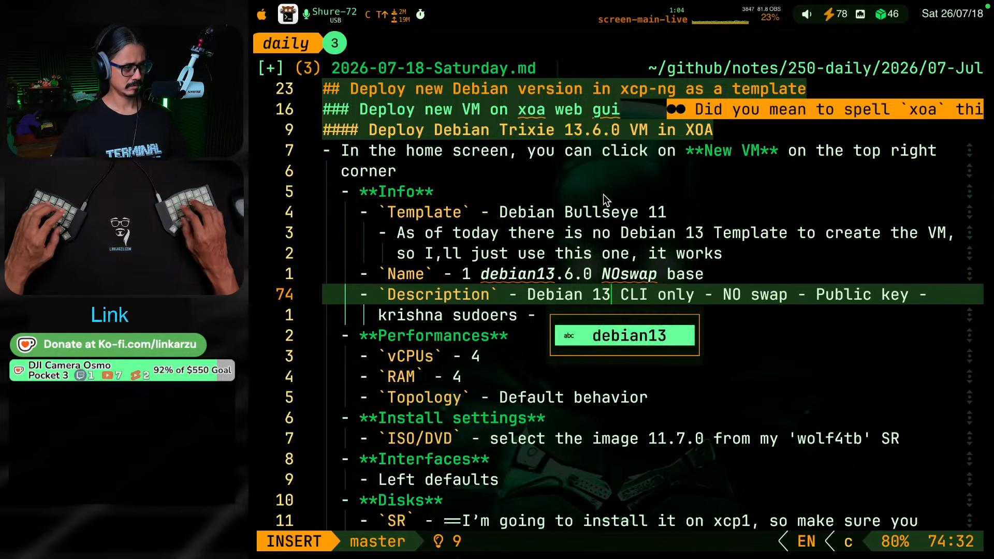
text(6.0)
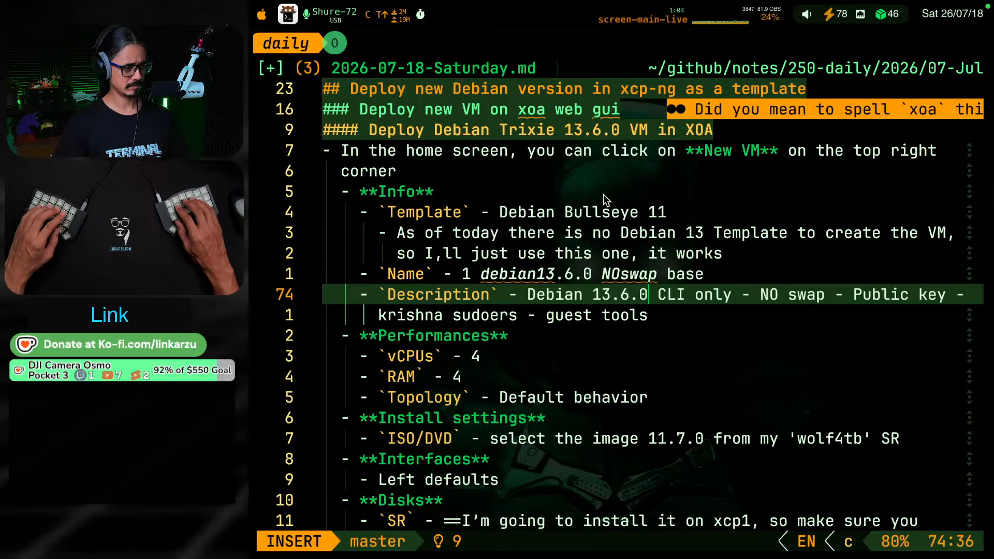
key(Escape)
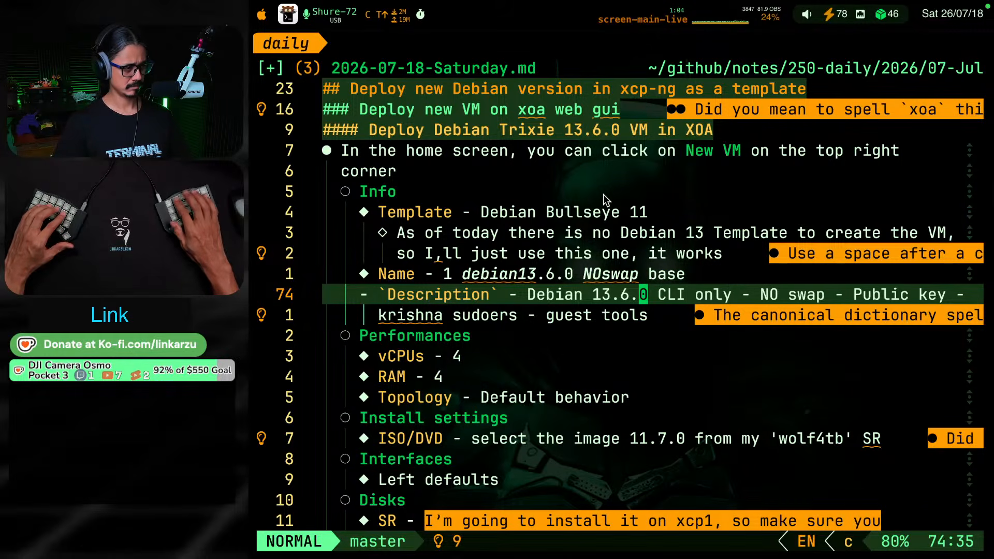
Undo the version changes in the Description and Name items
key(u)
key(u)
key(u)
key(u)
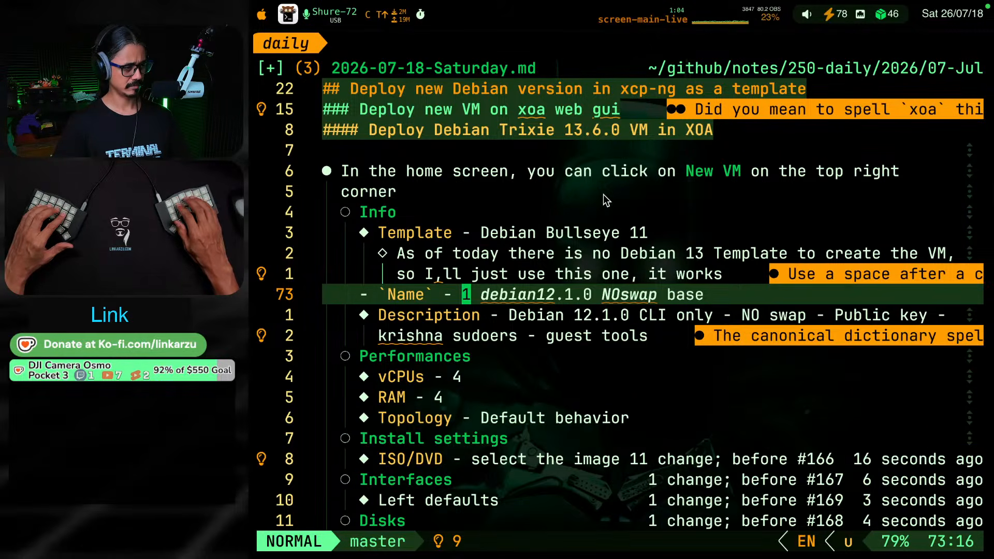
Remove "12.1" from the Debian version in the Description item
key(j)
key(w)
key(w)
key(w)
key(w)
key(w)
key(b)
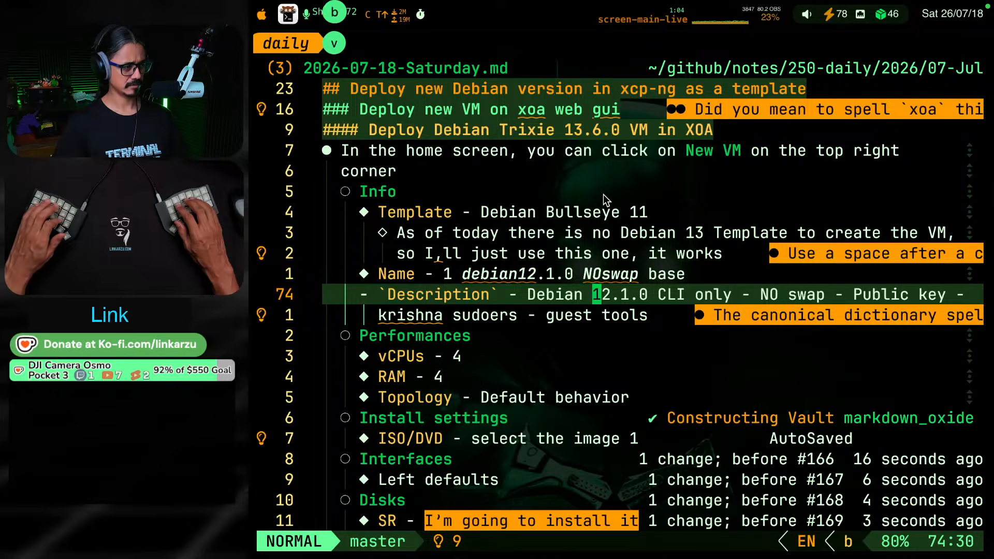
key(v)
key(l)
key(l)
key(l)
key(c)
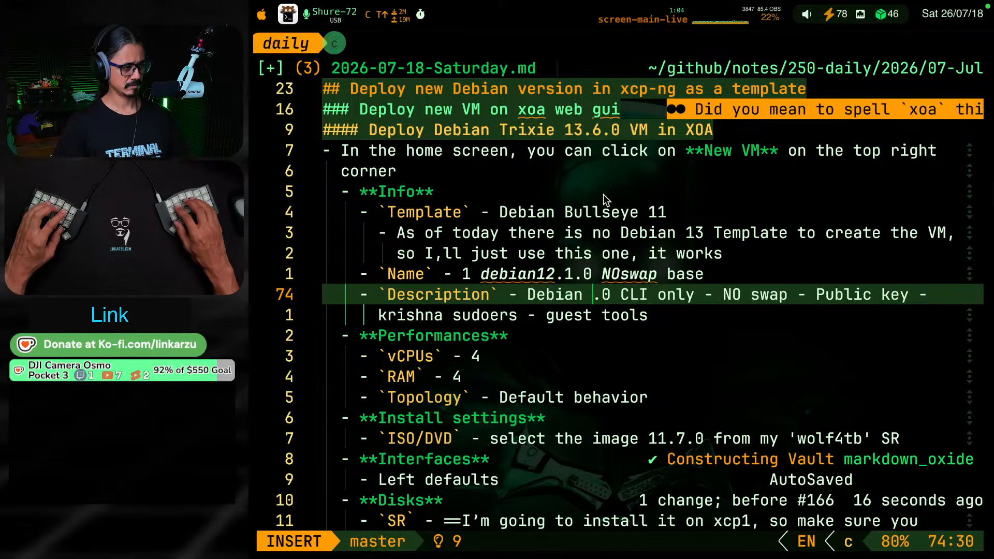
key(Escape)
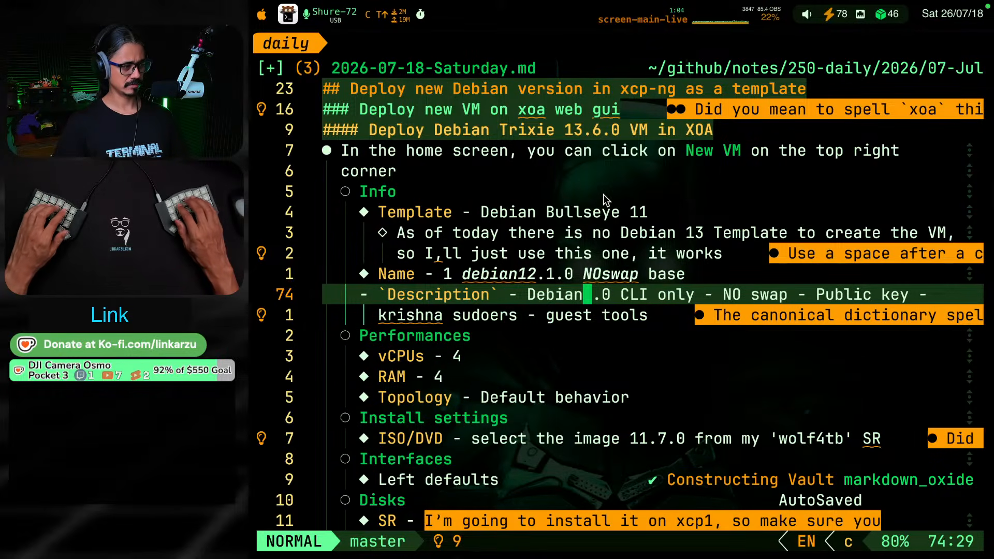
Step back through the recent note edits, including the Description deletion and "it works", and reapply them
key(ctrl+r)
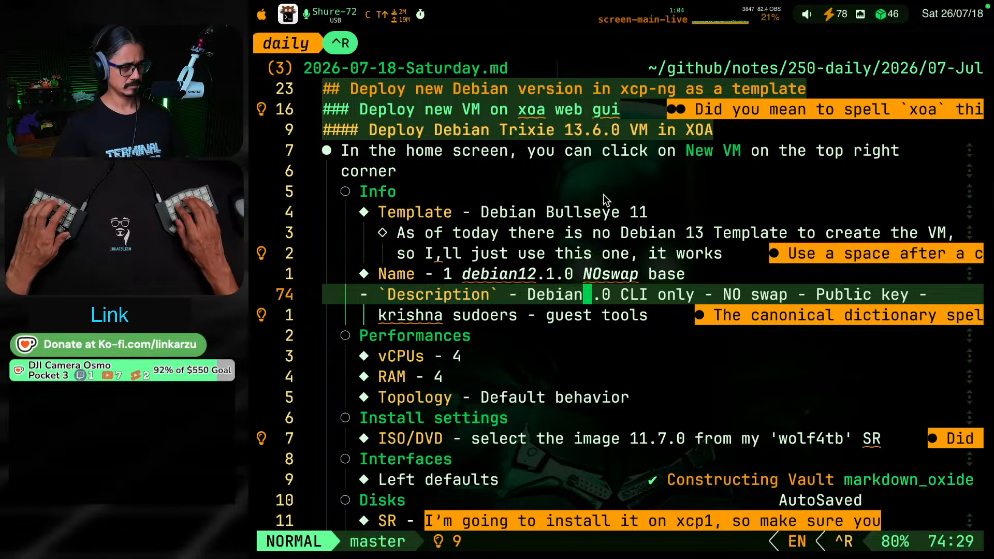
key(u)
key(u)
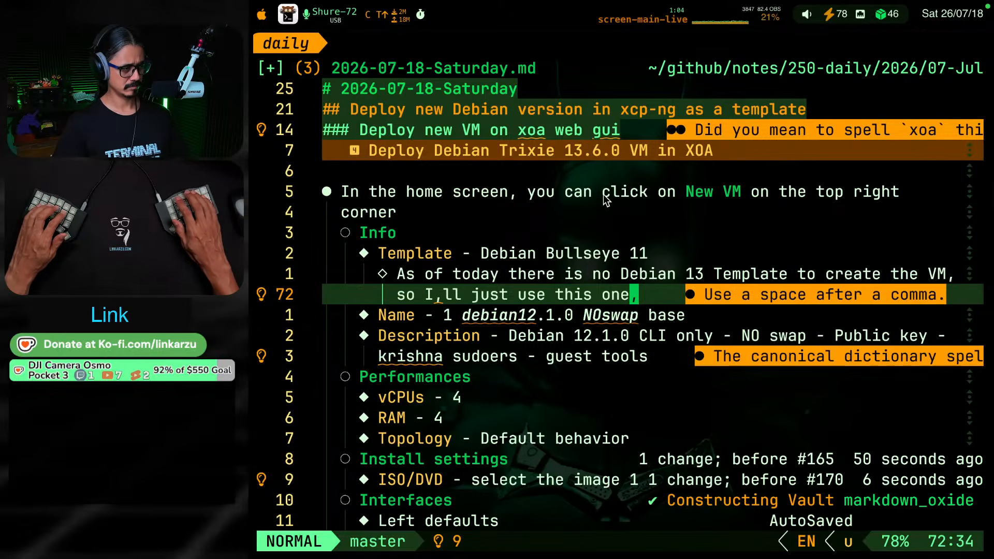
key(u)
key(ctrl+r)
key(ctrl+r)
key(ctrl+r)
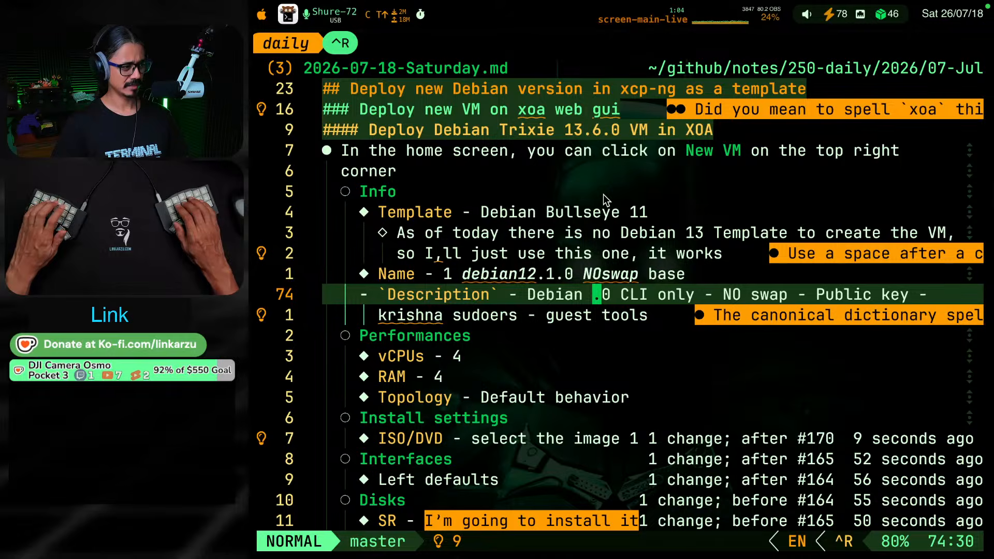
key(ctrl+r)
Change the version in the Name item so it reads "1 debian13.6.0 NOswap base"
key(h)
key(h)
key(h)
key(h)
key(h)
key(h)
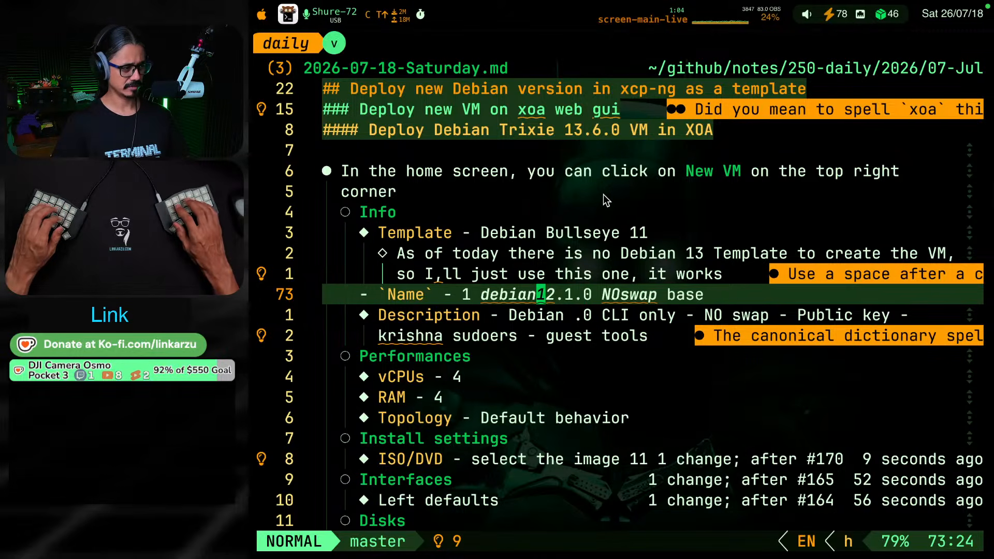
text(vlc13)
key(Escape)
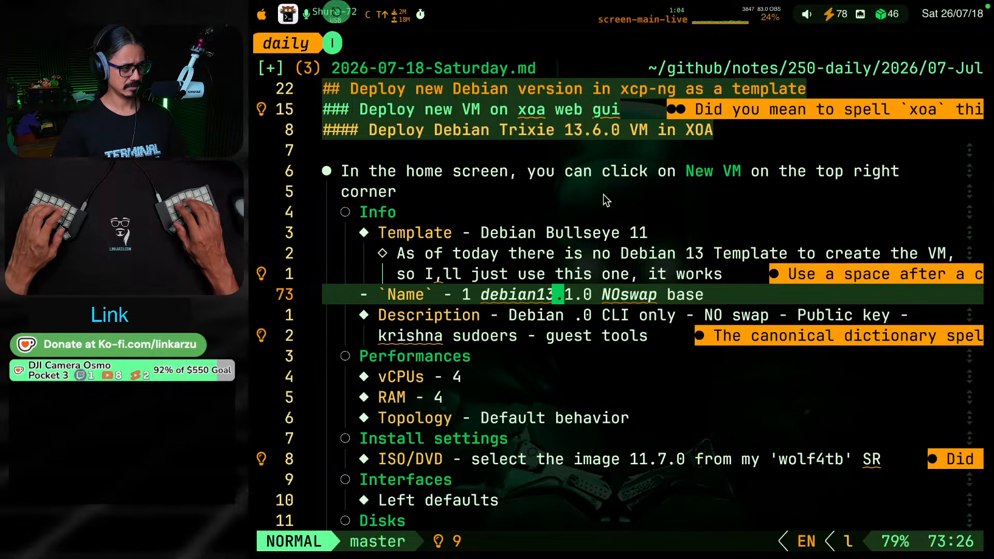
key(l)
key(r)
key(6)
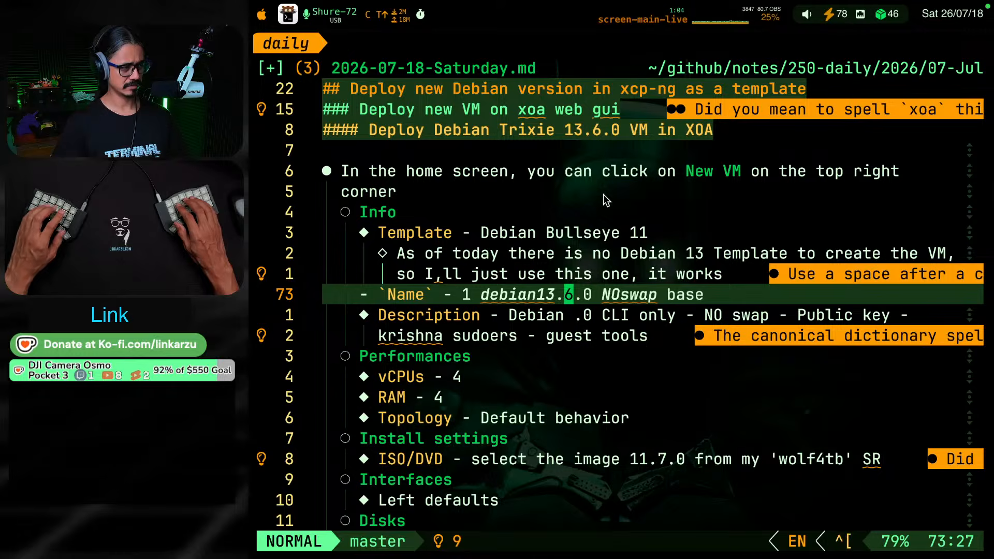
Copy the version 13.6.0 from the Name item and paste it over ".0" in the Description item
key(super+Tab)
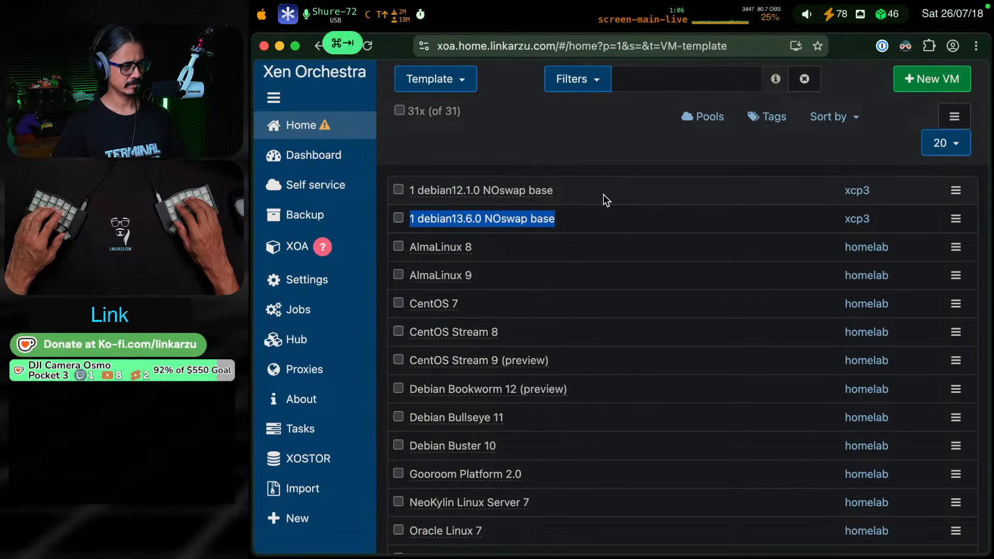
key(super+Tab)
key(h)
key(h)
key(h)
key(v)
key(e)
key(e)
key(e)
key(e)
key(e)
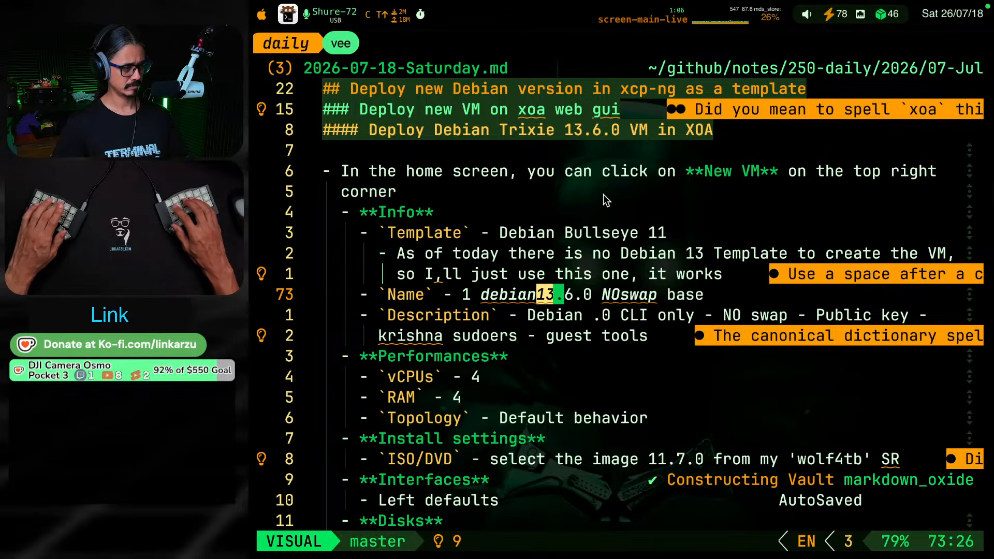
key(y)
key(j)
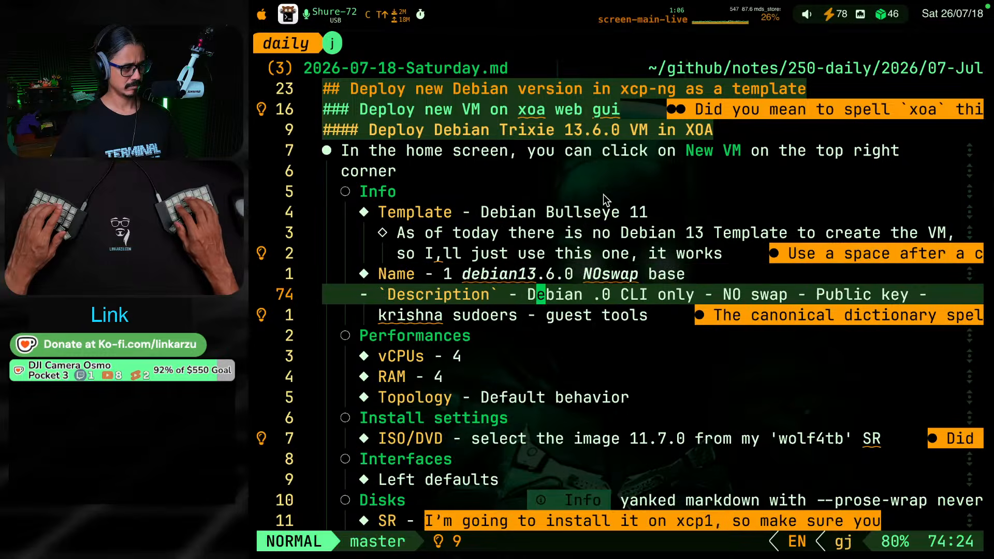
key(l)
key(l)
key(l)
key(l)
key(l)
key(l)
key(v)
key(e)
key(p)
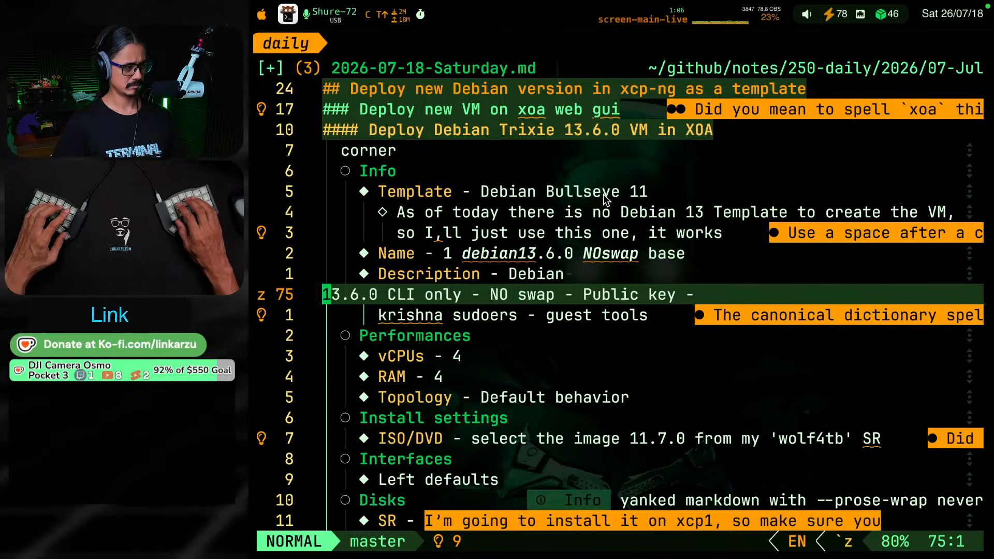
Join the split Description lines back into a single bullet reading "Debian 13.6.0 CLI only"
key(shift+j)
key(k)
key(shift+j)
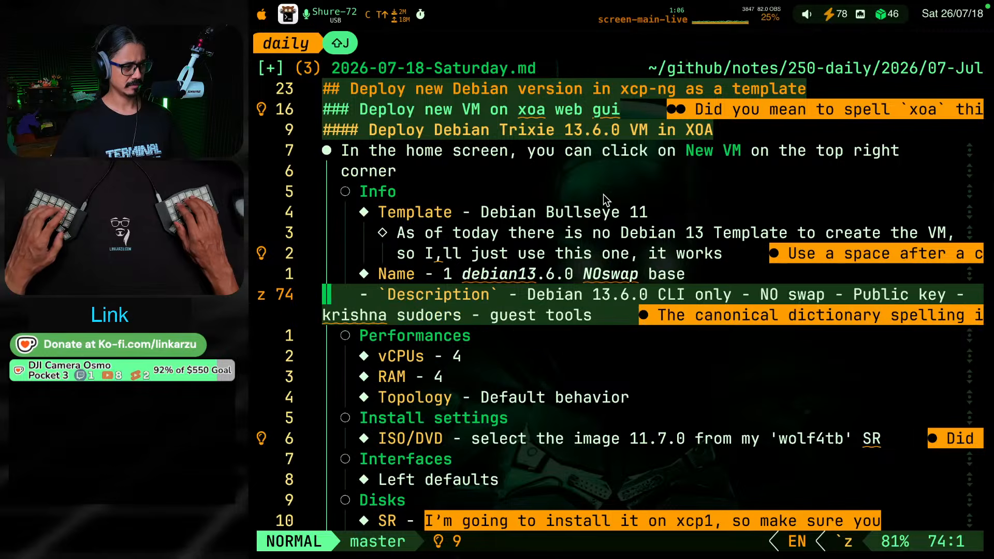
key(k)
key(j)
key(j)
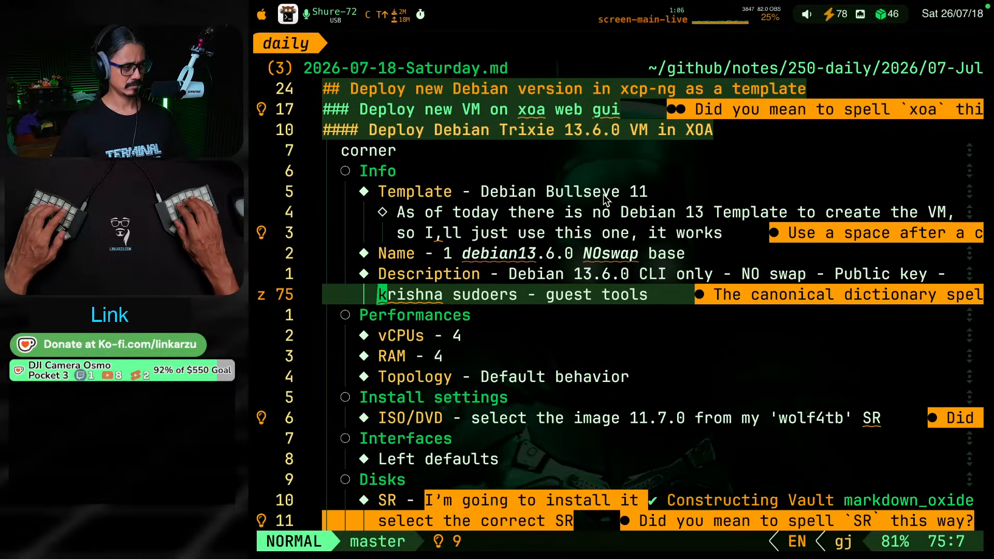
Undo the Description line joins and pasted version, plus the last minor-version change in the Name item
key(u)
key(u)
key(u)
key(u)
key(u)
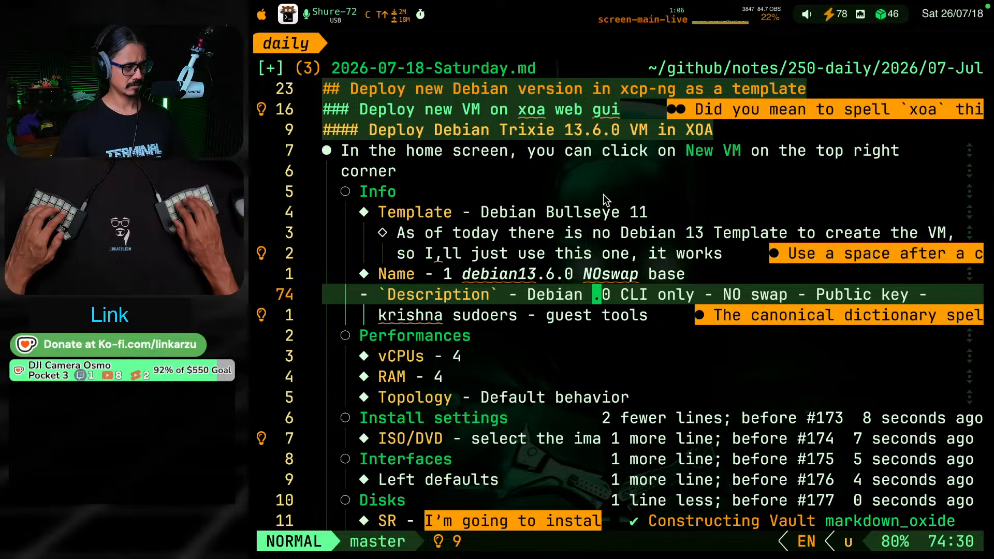
key(u)
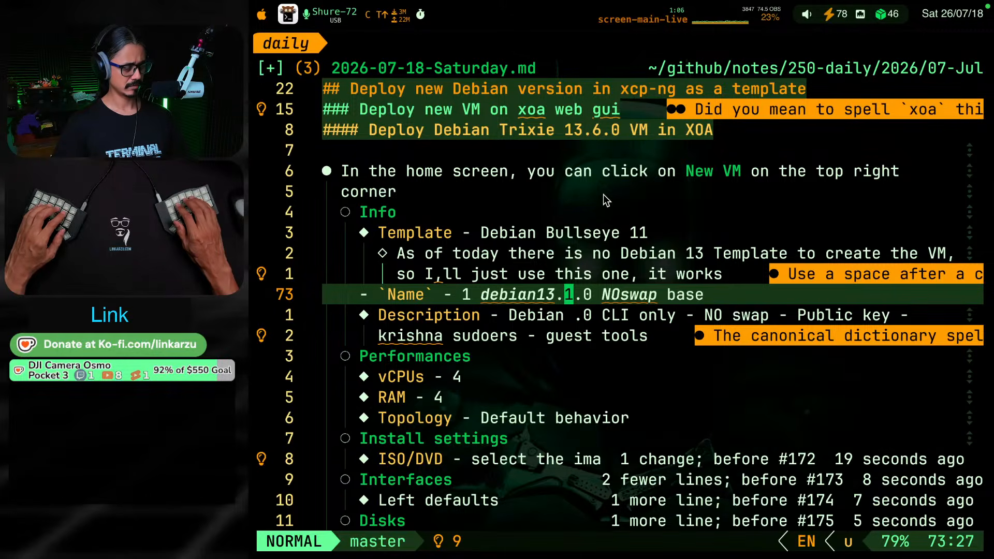
Redo the Name item's version change to 13.6.0 and complete the Description item so it reads "Debian 13.6.0 CLI only"
key(ctrl+r)
key(j)
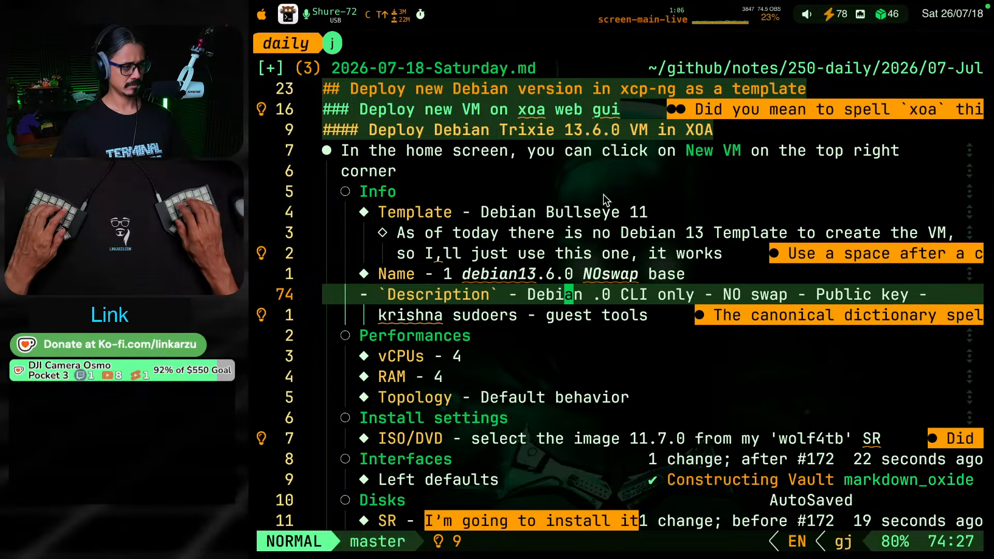
key(l)
key(l)
key(l)
text(ian AD.)
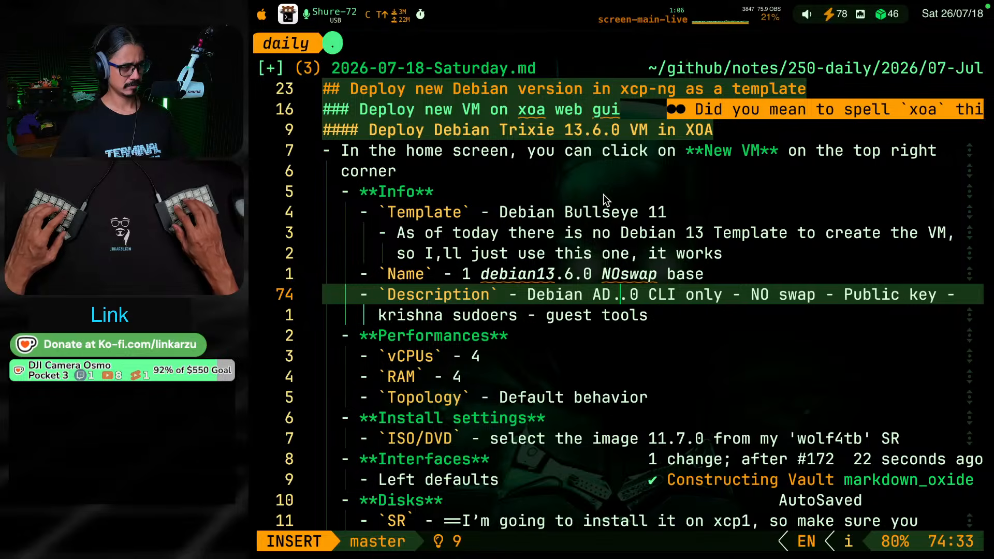
key(BackSpace)
key(BackSpace)
key(BackSpace)
text(13.6)
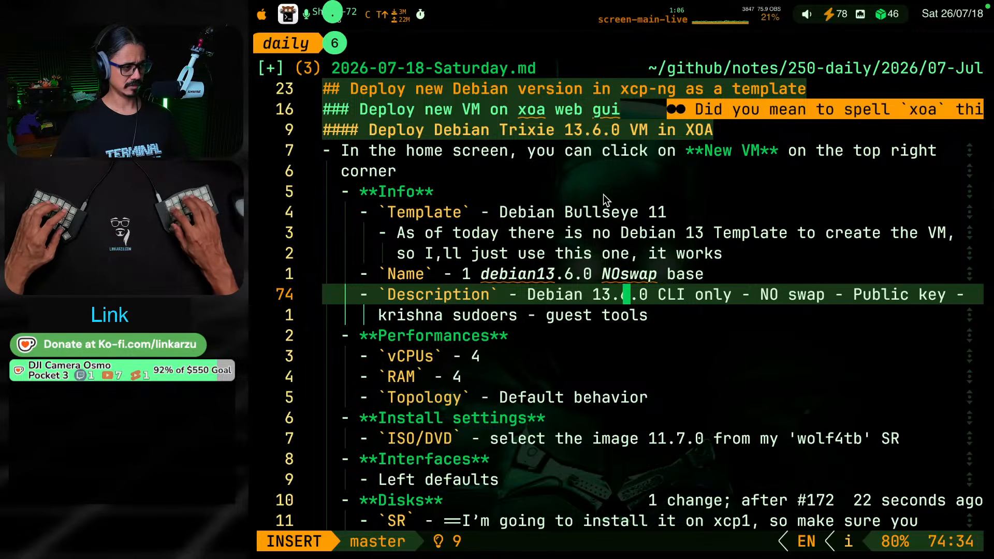
key(Escape)
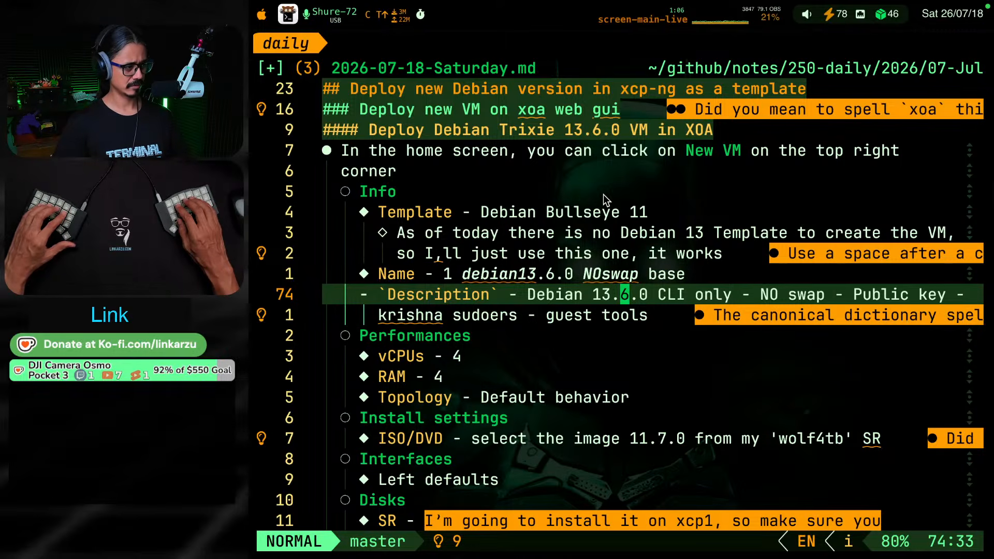
Switch to Xen Orchestra, start a new VM on the homelab pool and review the form's sections
key(j)
key(j)
key(j)
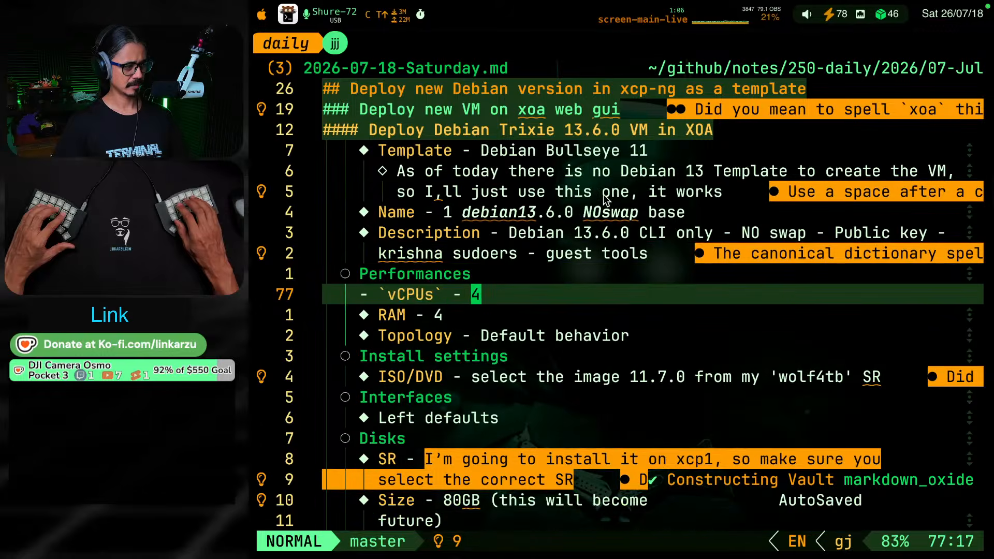
key(j)
key(j)
key(j)
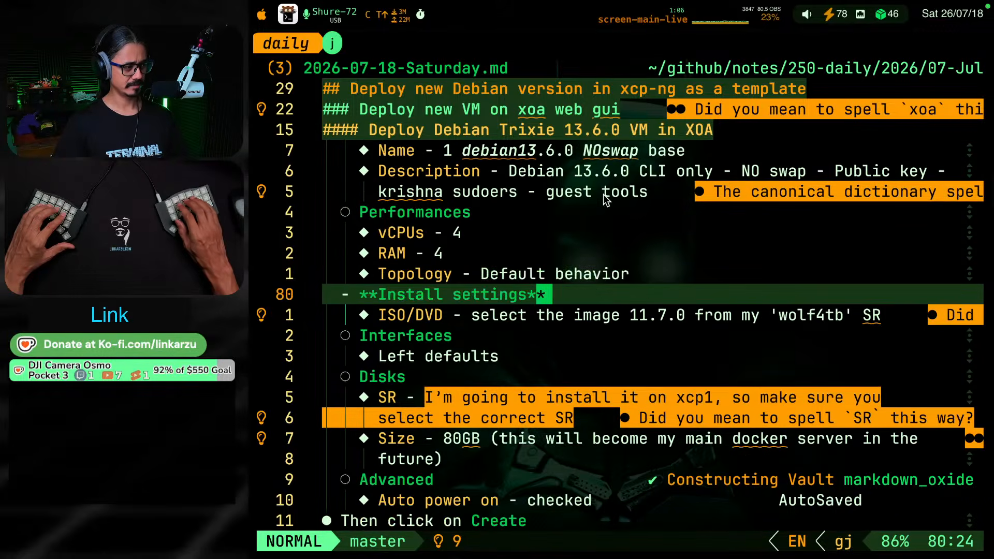
key(super+Tab)
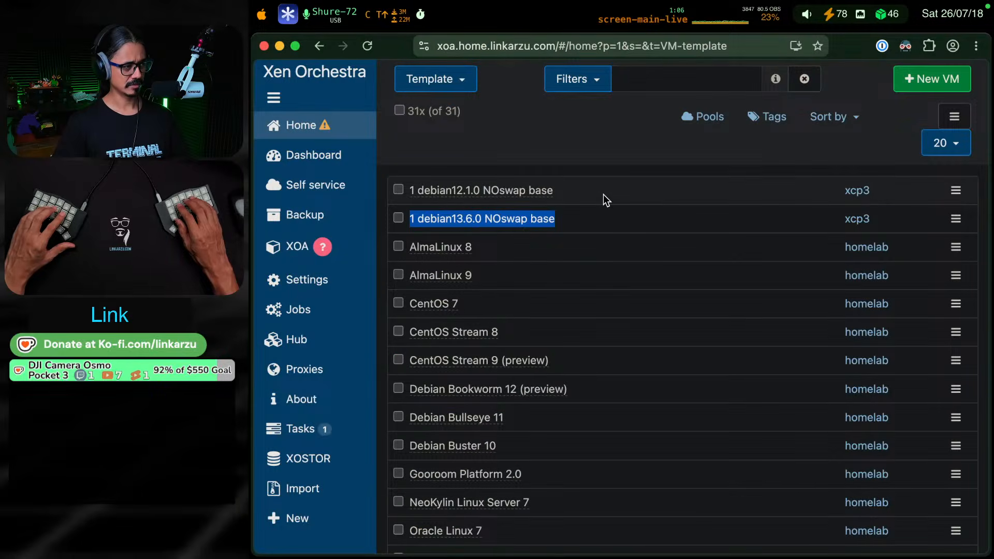
click(925, 79)
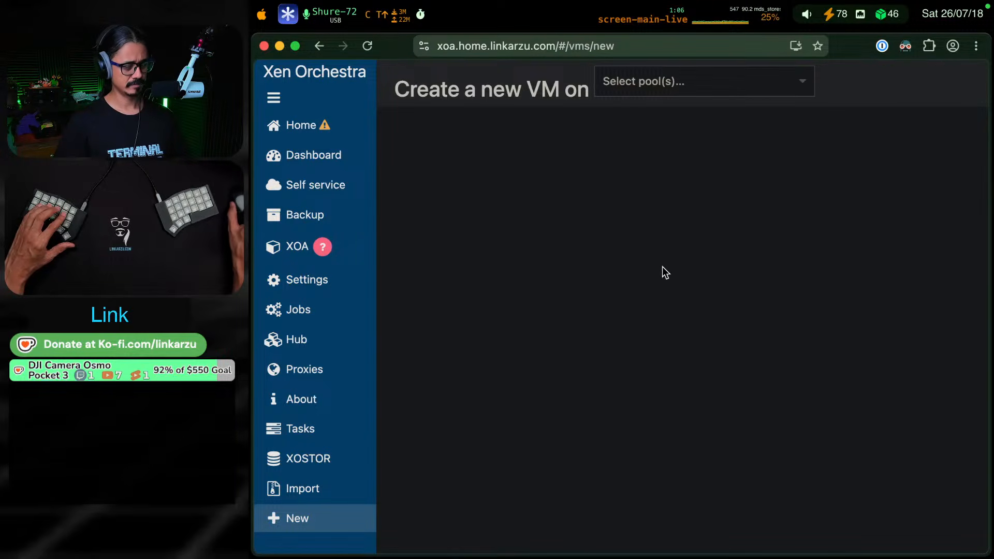
click(725, 91)
click(656, 111)
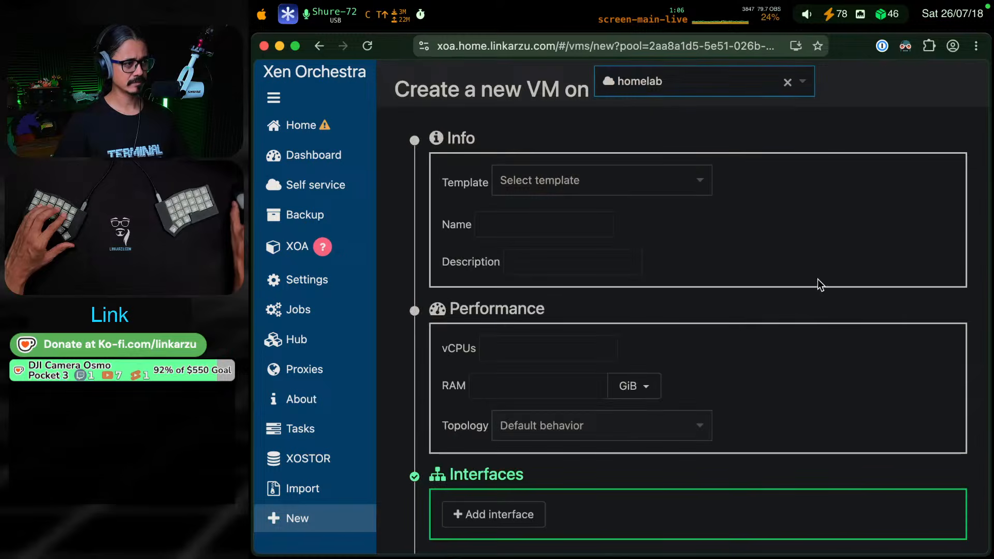
scroll(852, 290, down, 3)
scroll(852, 291, down, 3)
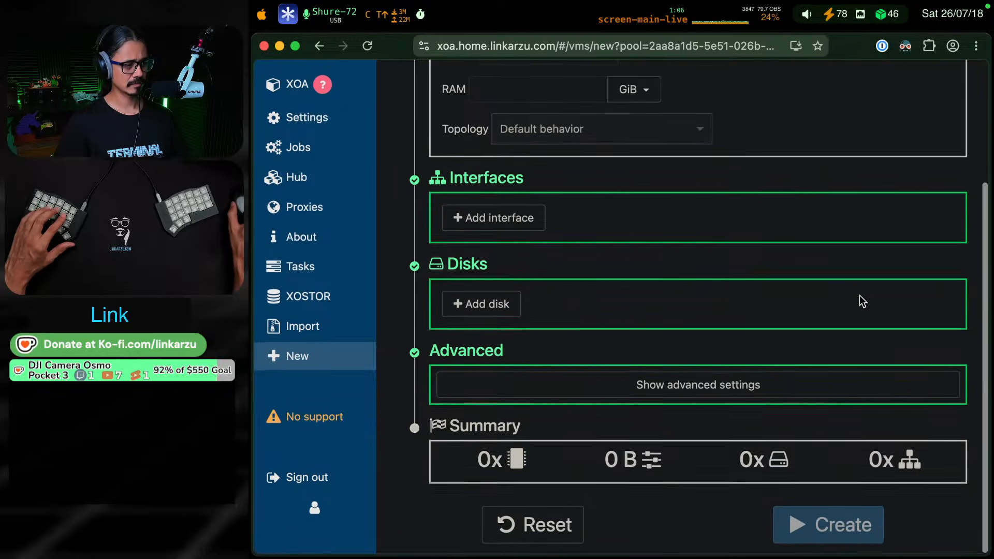
Switch back to the daily note and go to the image version in the ISO/DVD item under Install settings
key(super+Tab)
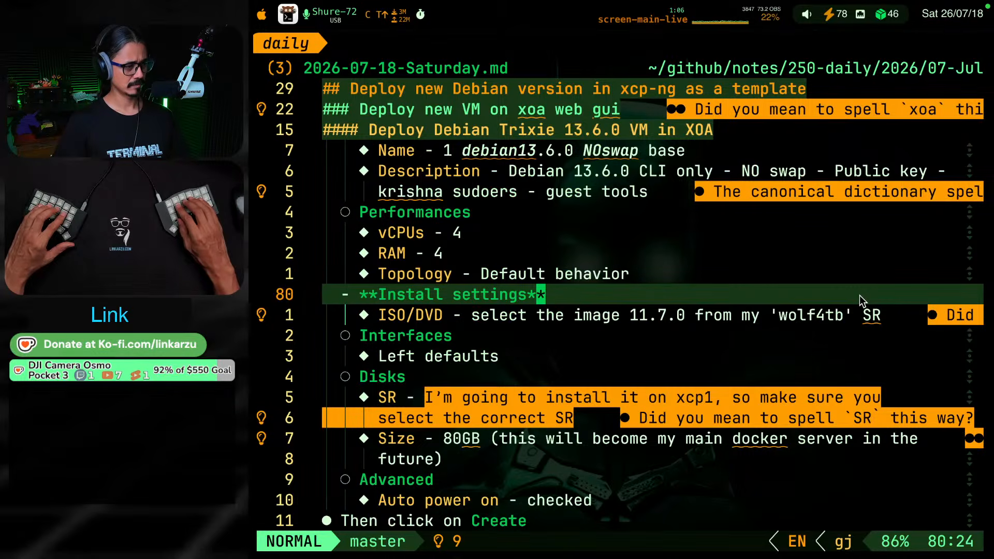
key(j)
key(j)
key(k)
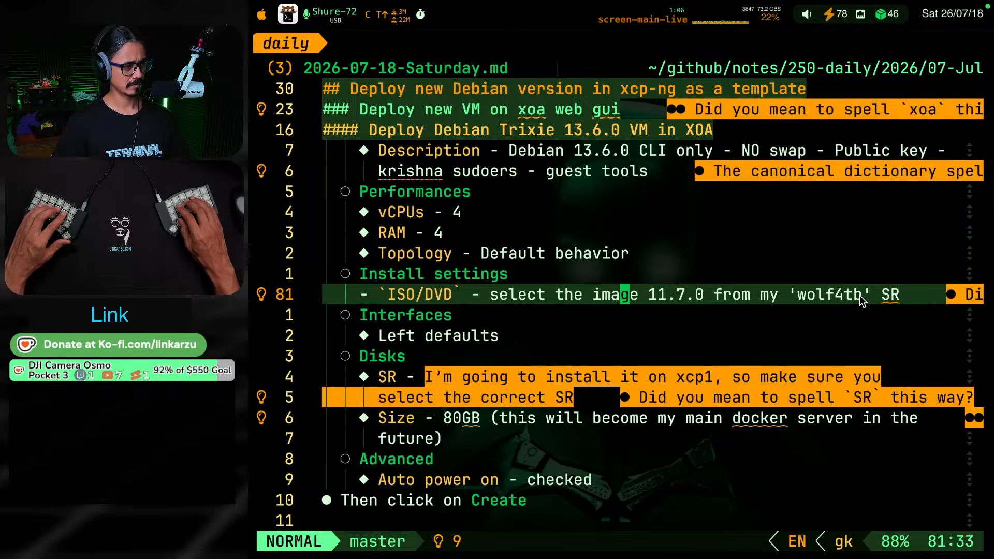
key(l)
key(l)
key(l)
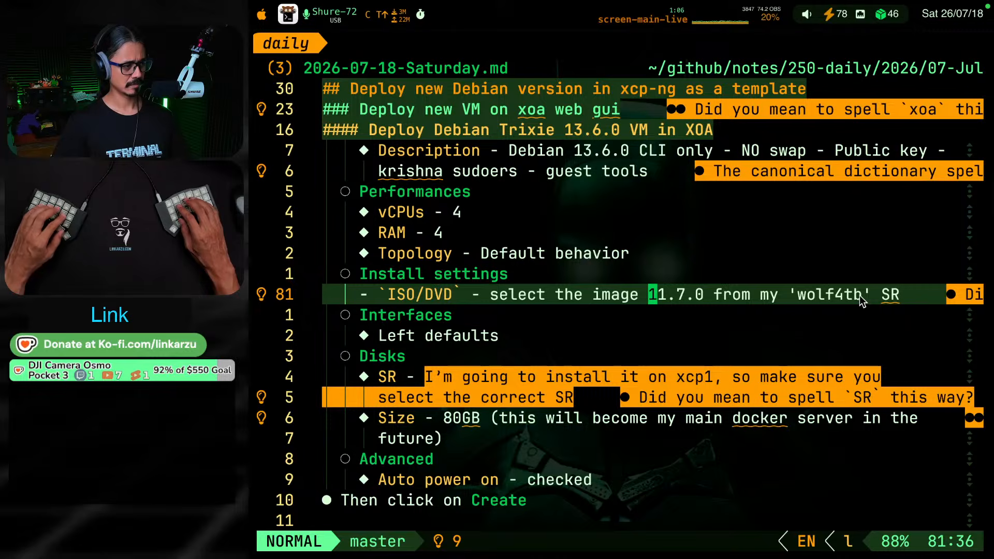
key(alt+super+F8)
key(alt+super+F8)
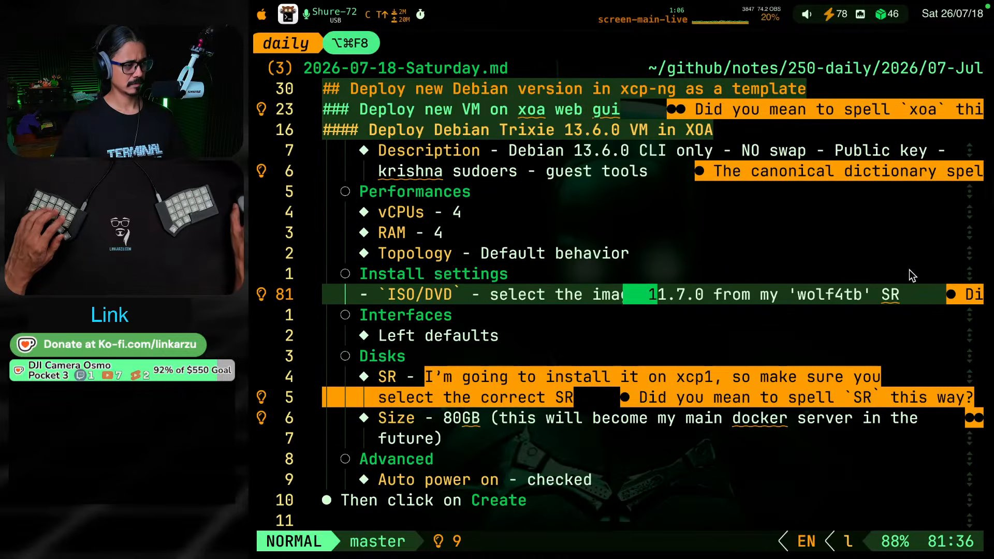
Switch to Xen Orchestra and choose Debian Bullseye 11 as the new VM's template
key(super+Tab)
scroll(656, 195, up, 6)
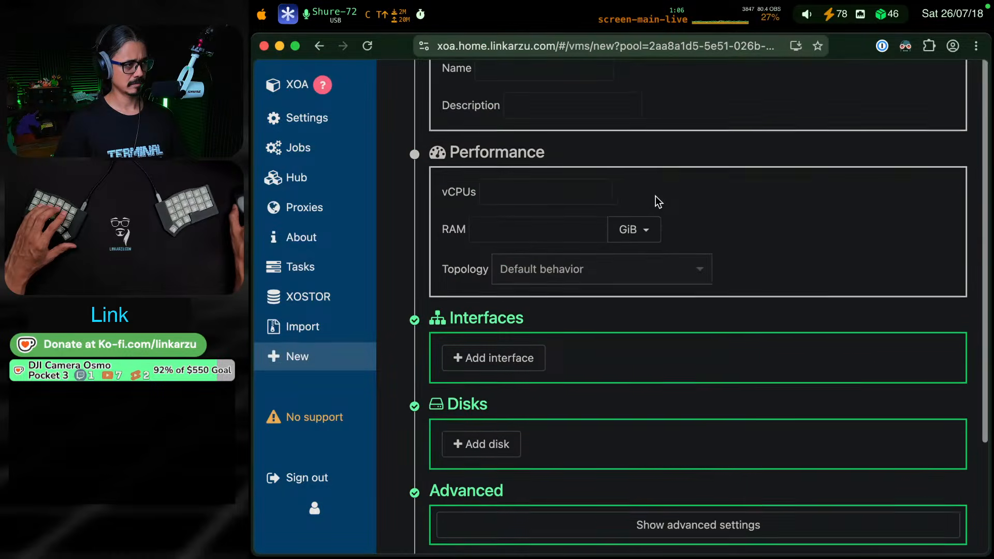
scroll(671, 191, down, 1)
click(678, 185)
scroll(622, 284, down, 3)
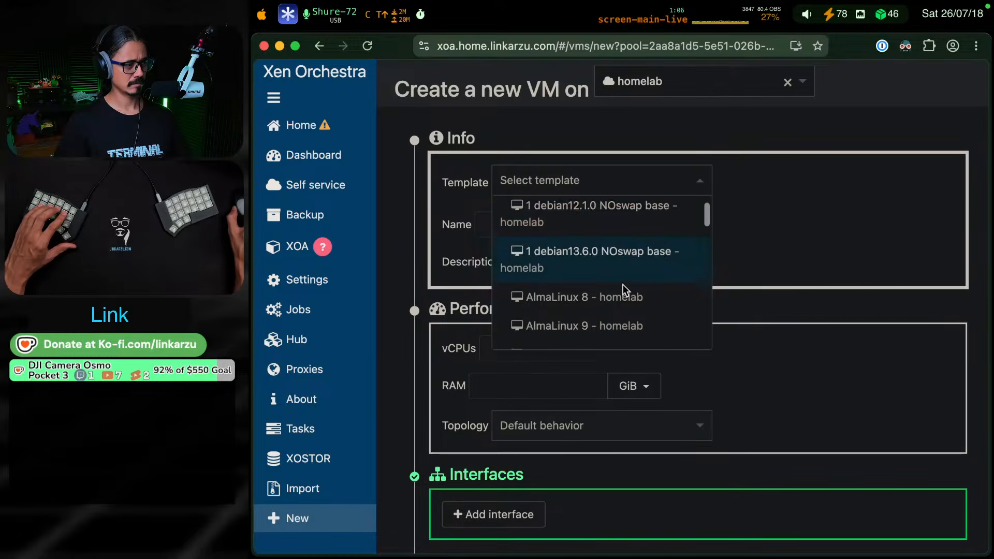
scroll(622, 284, down, 2)
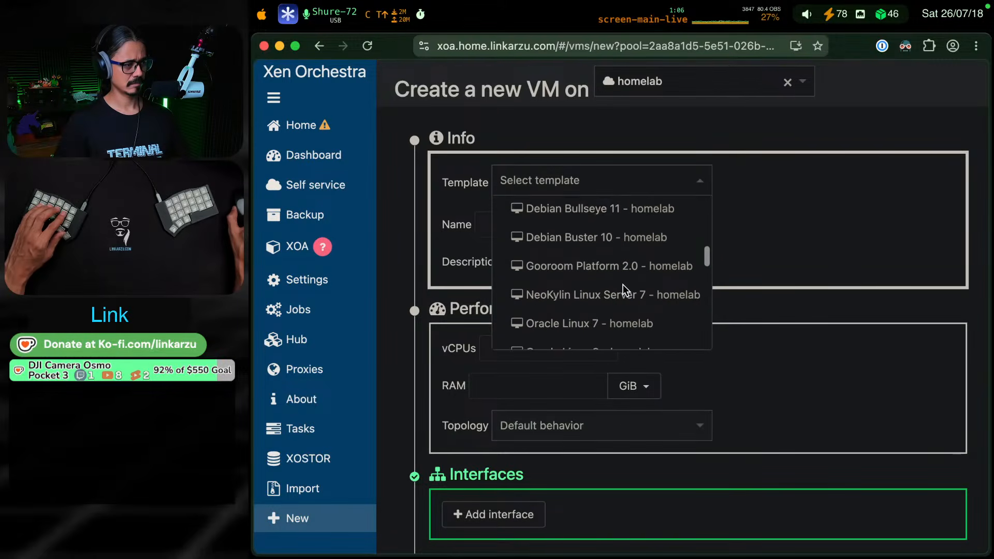
click(619, 220)
Enter "test" as the VM description and set it to 4 vCPUs and 4 GiB of RAM
click(568, 262)
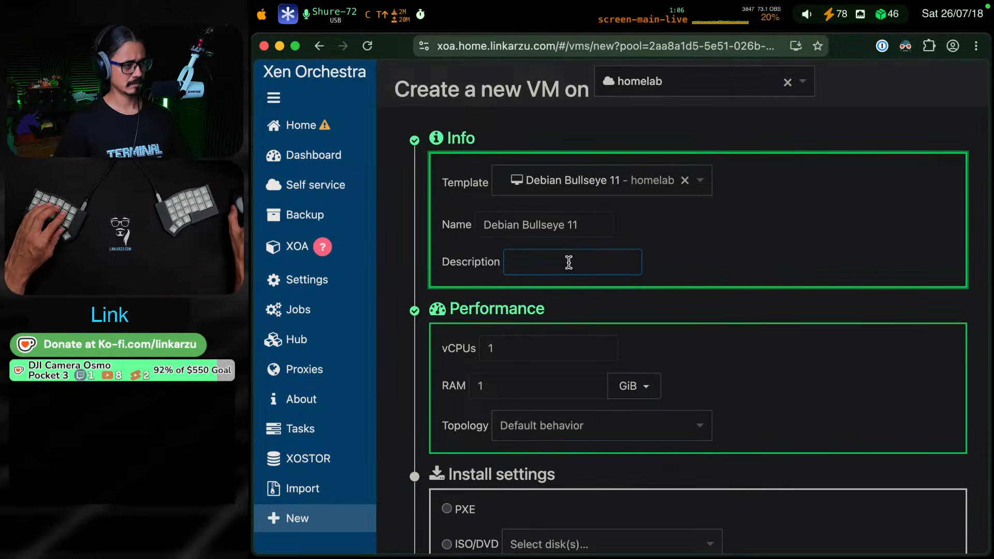
text(test)
key(Tab)
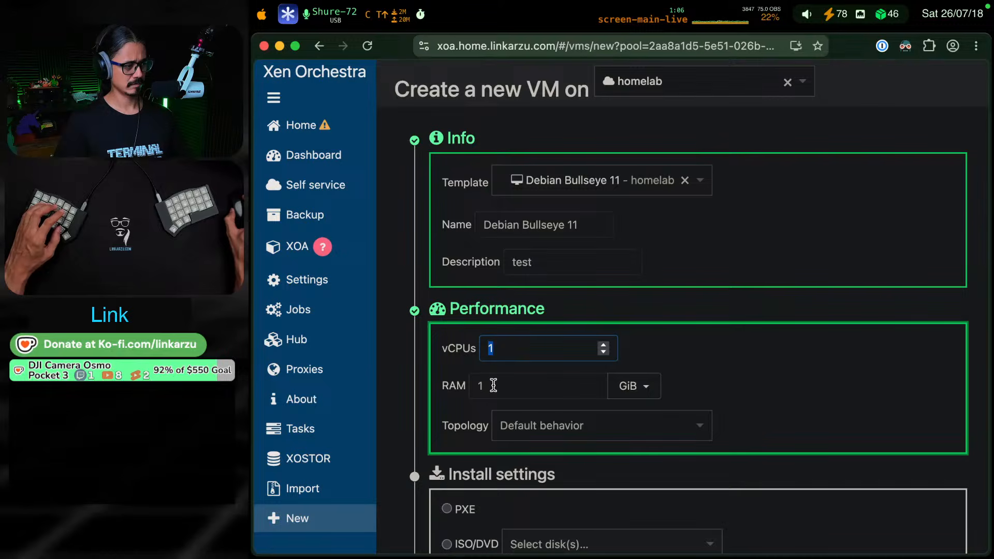
text(4)
key(Tab)
text(4)
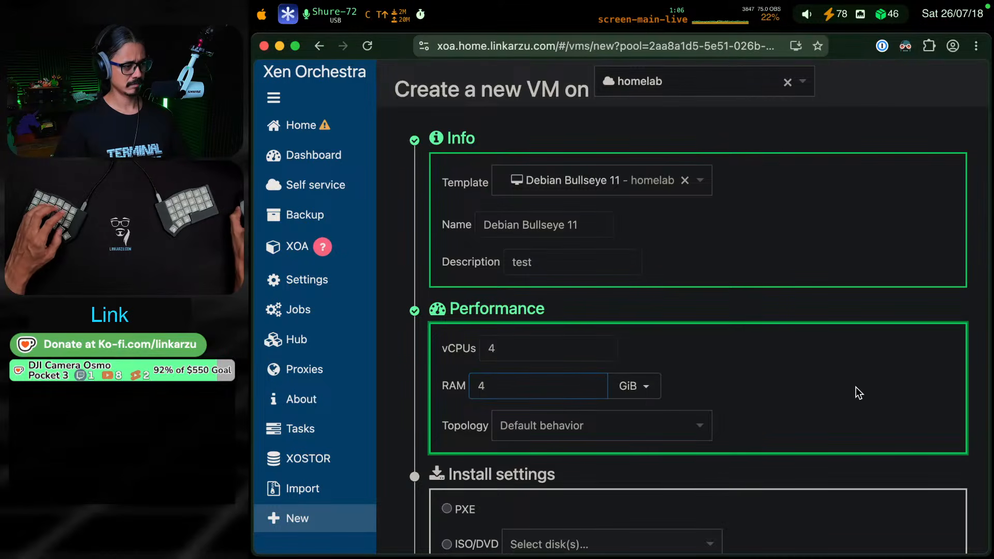
scroll(855, 386, down, 3)
Compare the Install settings with the note and select ISO/DVD as the VM's installation source
key(super+Tab)
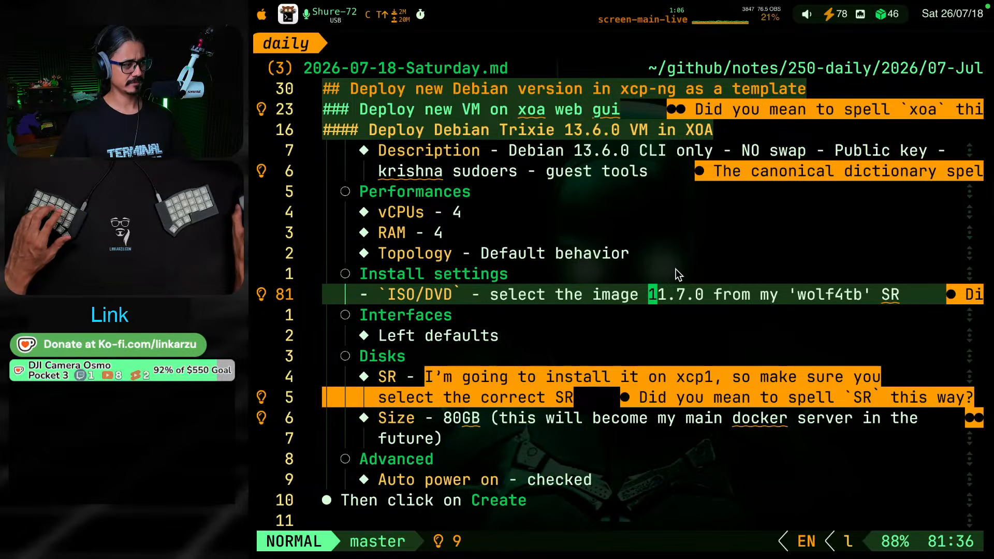
key(super+Tab)
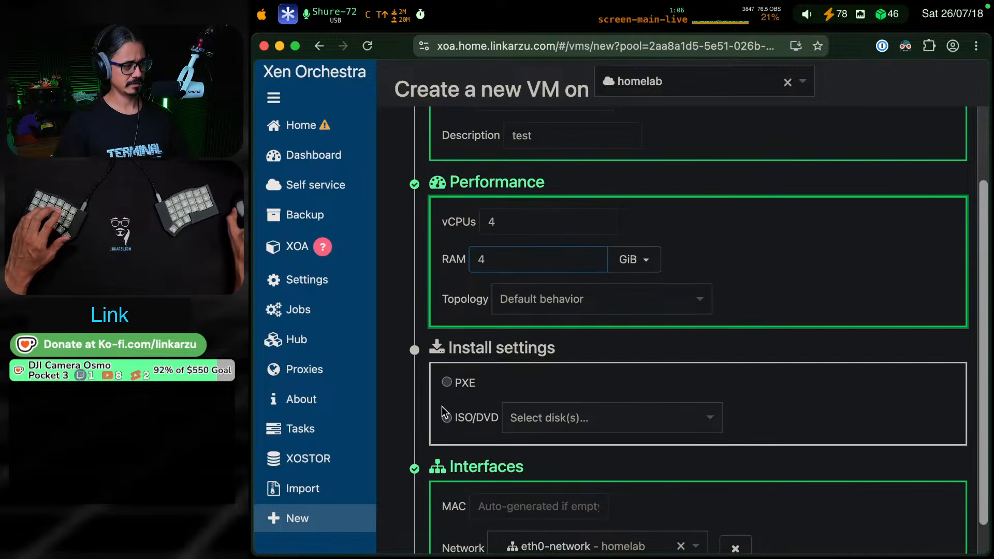
click(444, 416)
key(super+Tab)
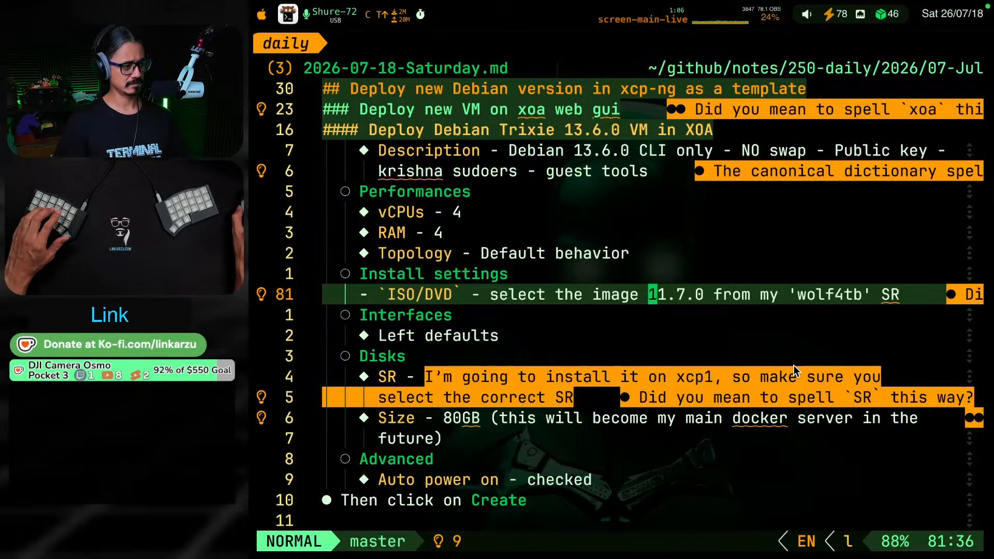
key(super+Tab)
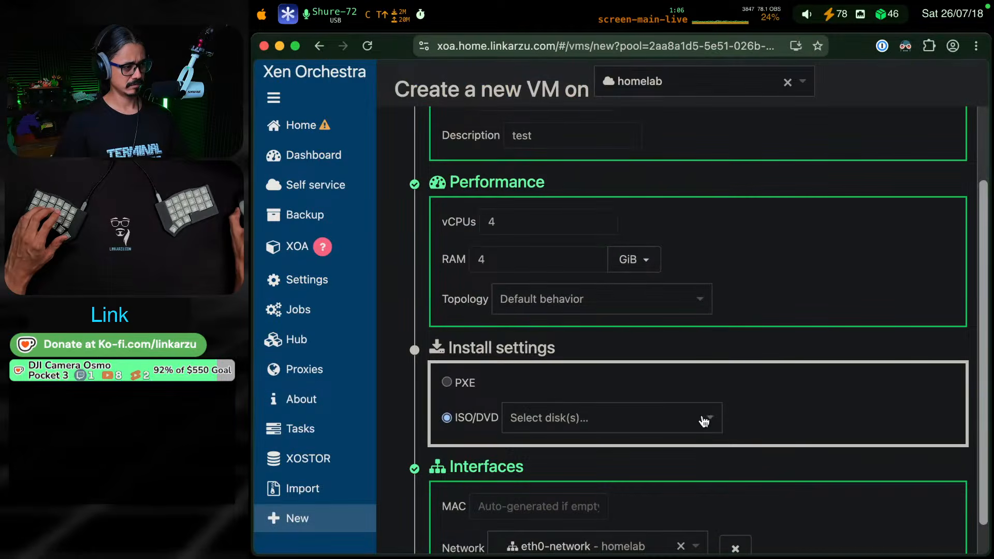
Look through the available ISO images for the Debian installer and the storage repository that holds it
click(704, 421)
scroll(712, 429, down, 10)
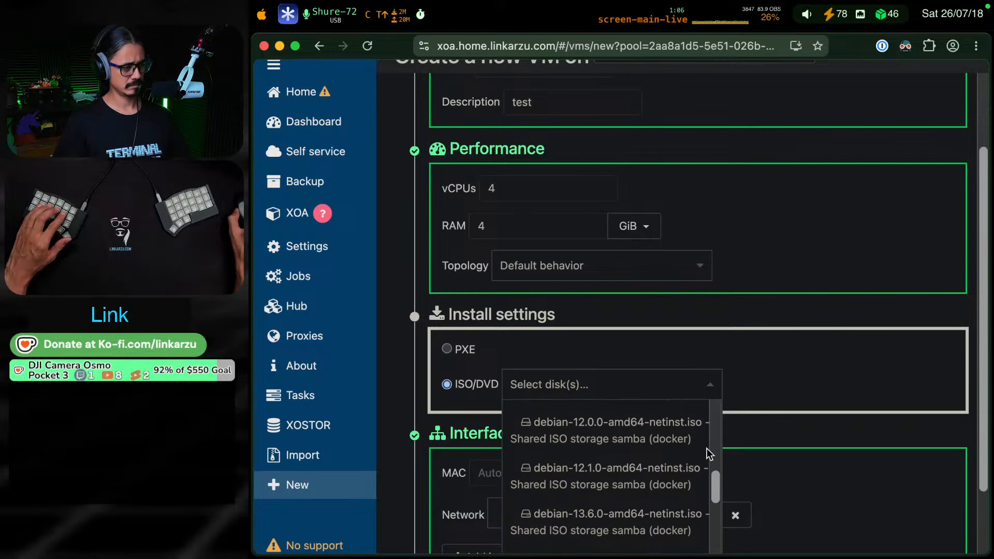
scroll(706, 448, down, 3)
scroll(583, 438, up, 10)
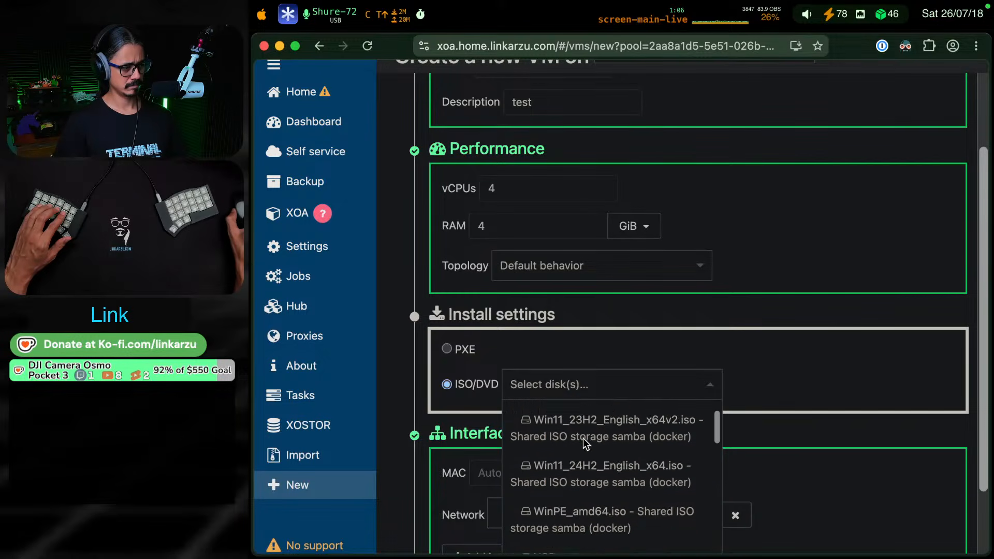
scroll(583, 438, down, 3)
scroll(583, 438, up, 3)
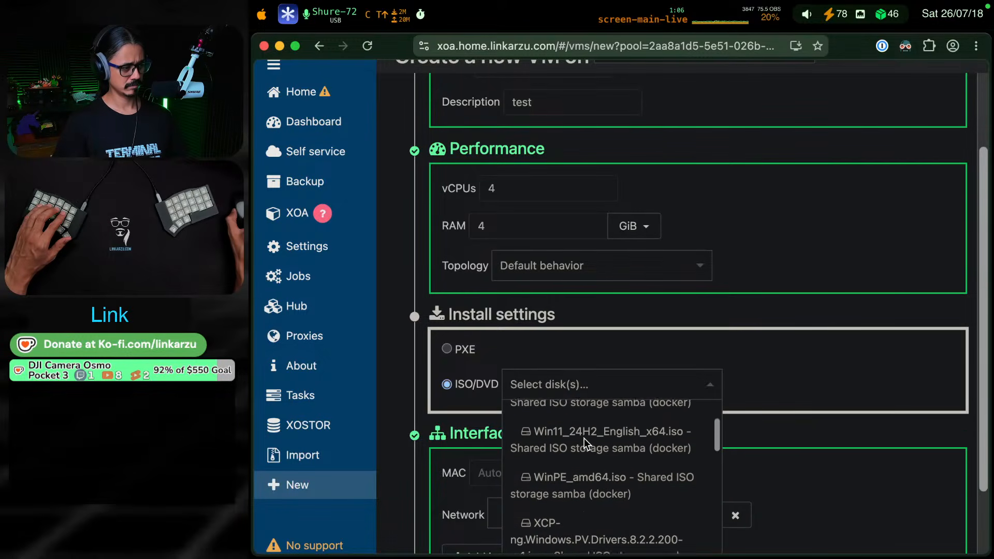
scroll(584, 438, up, 2)
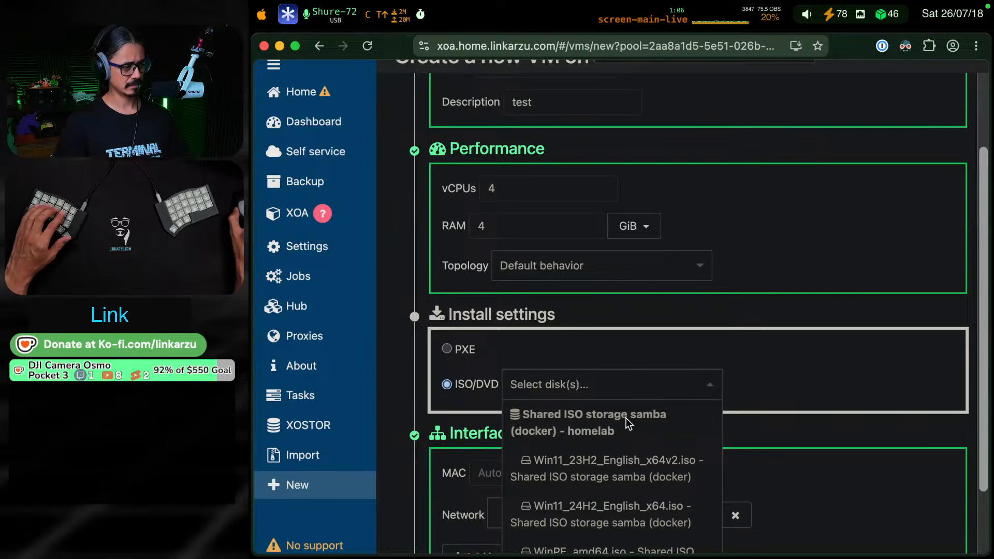
In the note's ISO/DVD item, replace 'wolf4tb' with the inline code `Shared ISO storage samba (docker)` taken from the clipboard history
key(super+Tab)
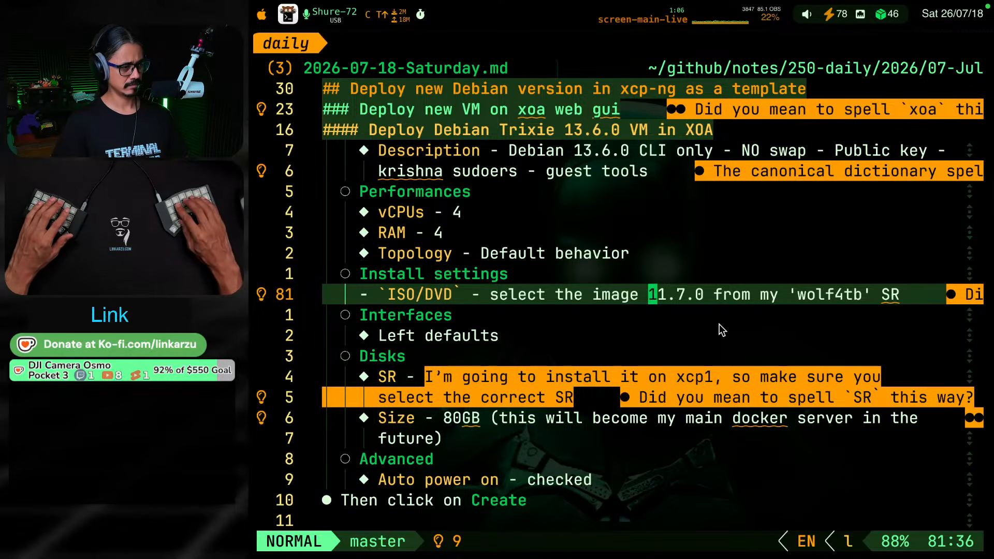
key(w)
key(w)
key(w)
key(w)
key(w)
key(w)
key(w)
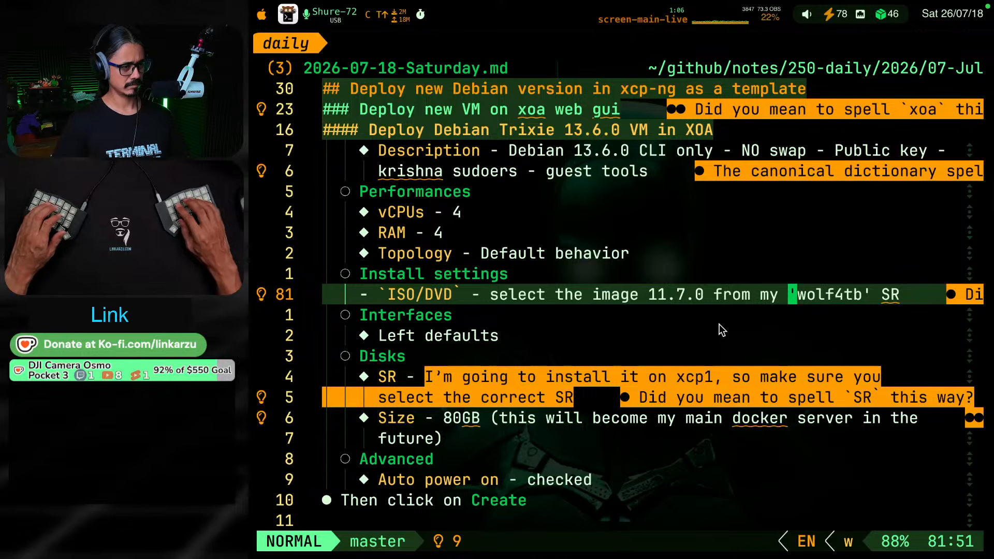
key(v)
key(e)
key(e)
text(c)
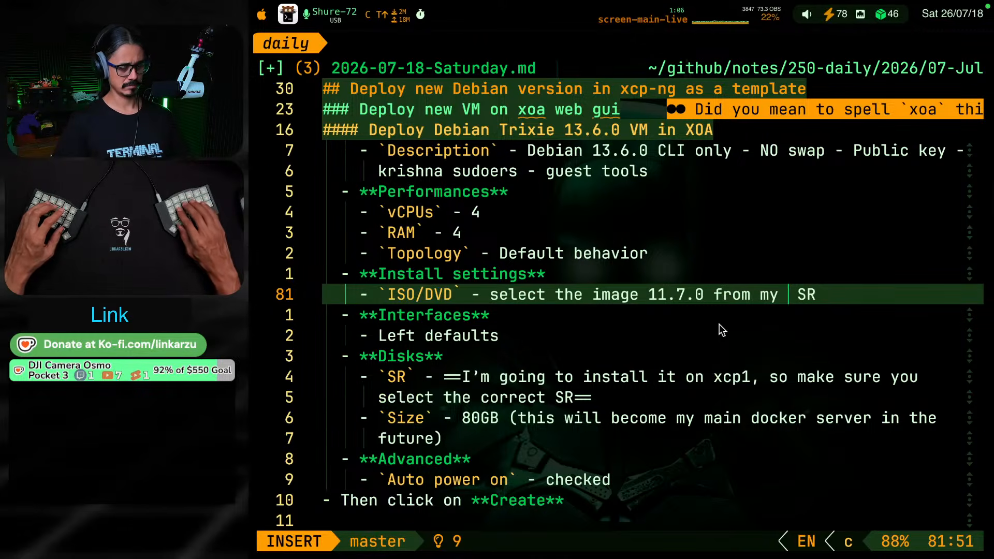
text(`)
key(ctrl+alt+super+v)
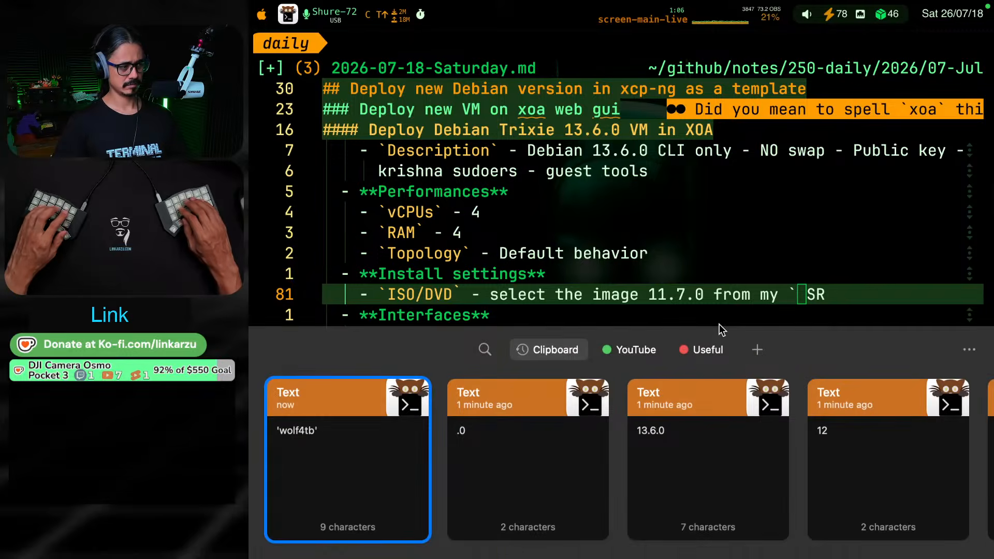
text(samba)
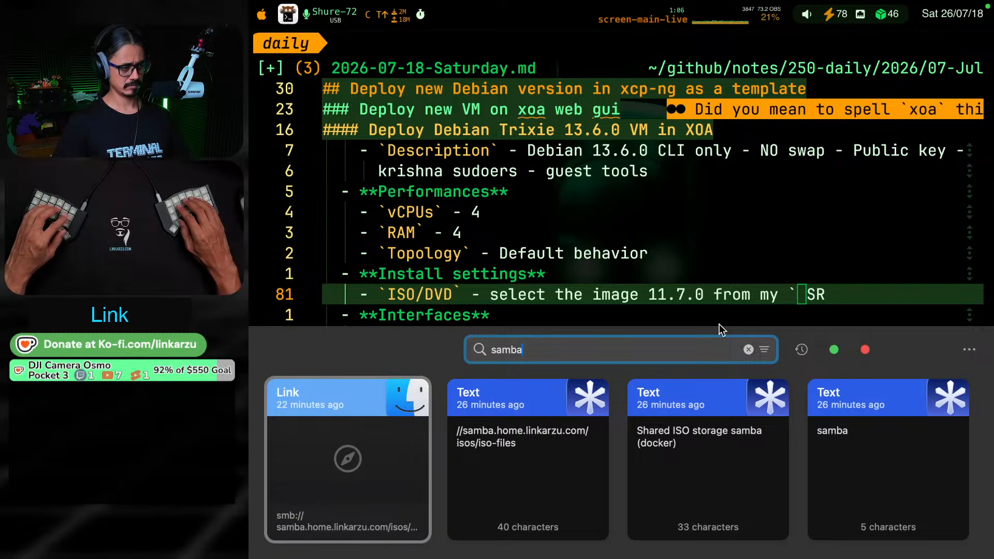
key(Right)
key(Right)
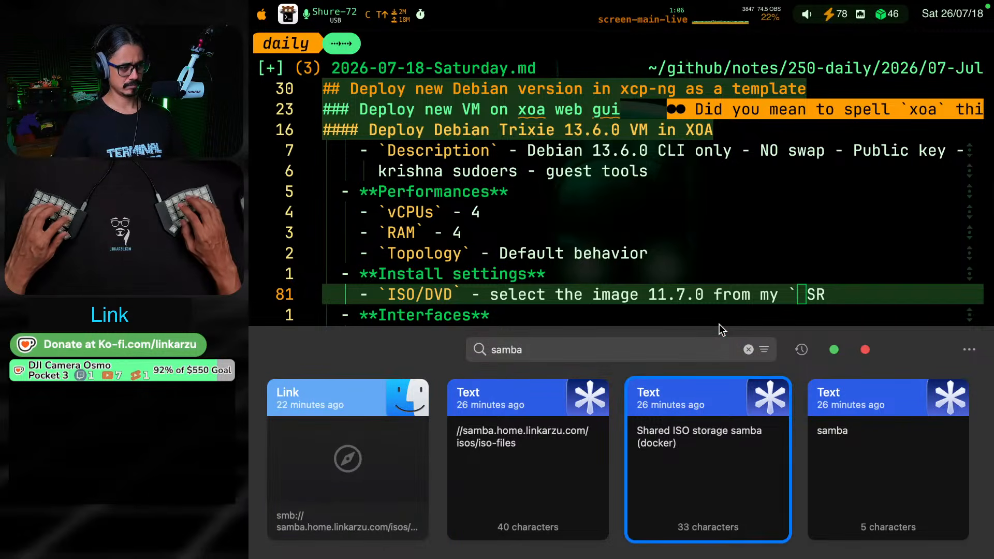
key(Return)
text(` S)
key(Escape)
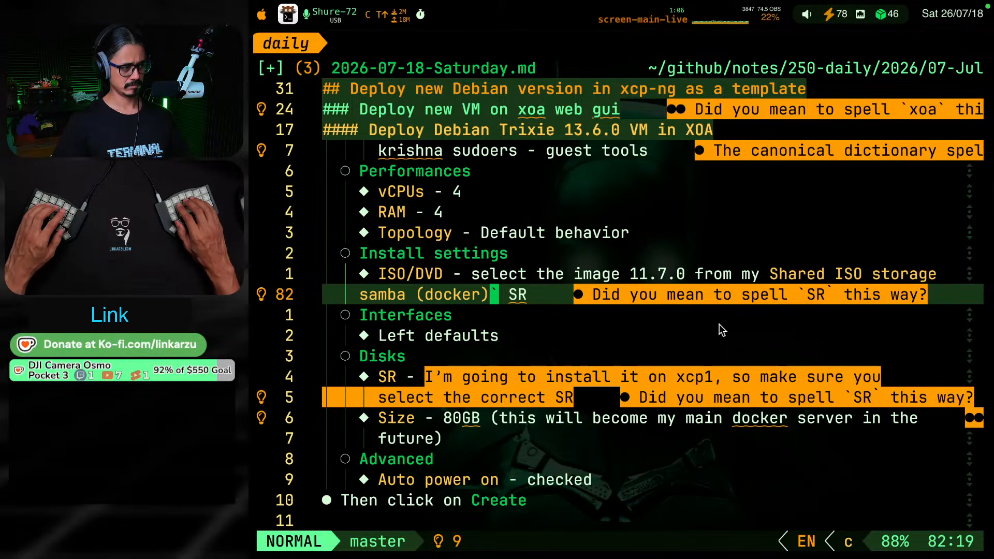
key(w)
key(space)
key(c)
key(a)
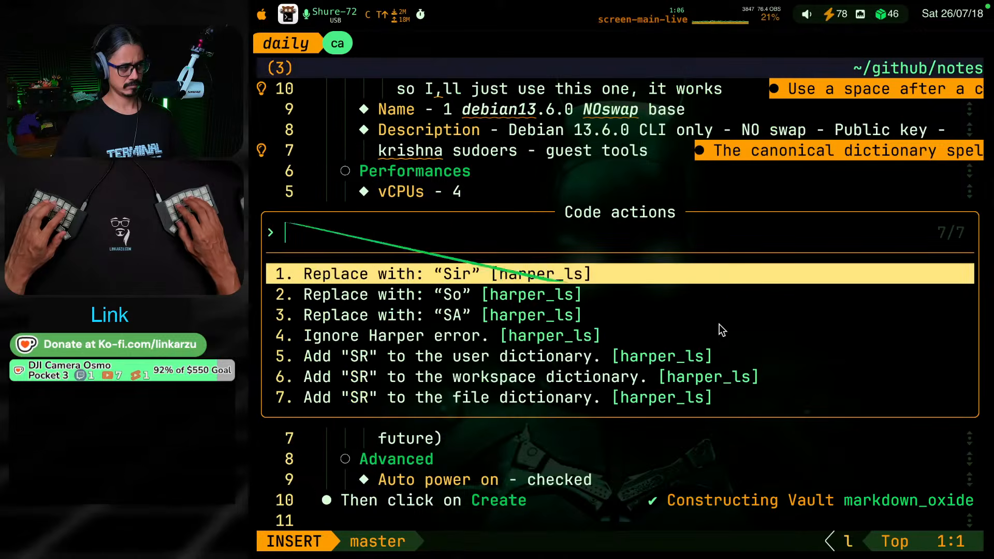
key(Escape)
Add "SR" from the note's ISO/DVD item to the Harper user dictionary
key(h)
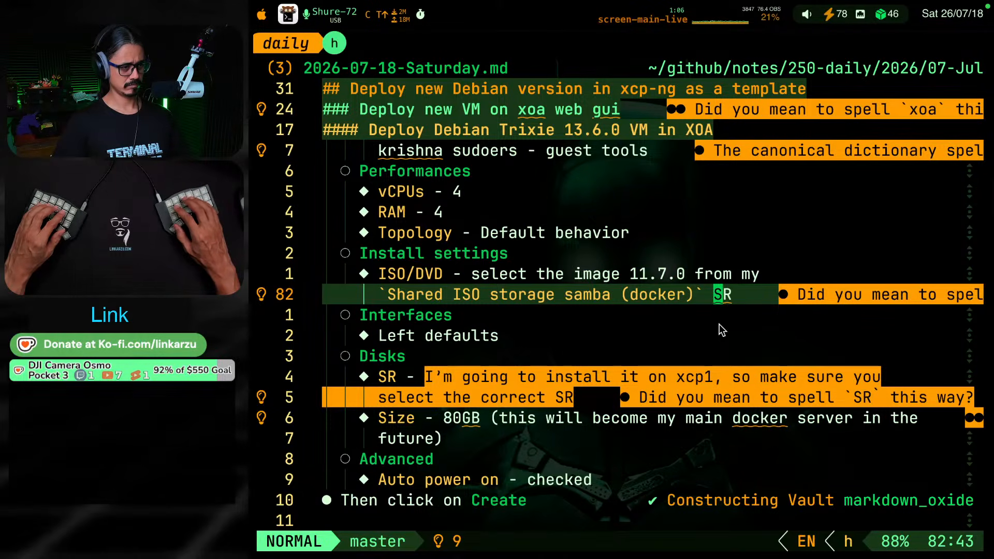
key(space)
key(c)
key(a)
key(Down)
key(Down)
key(Down)
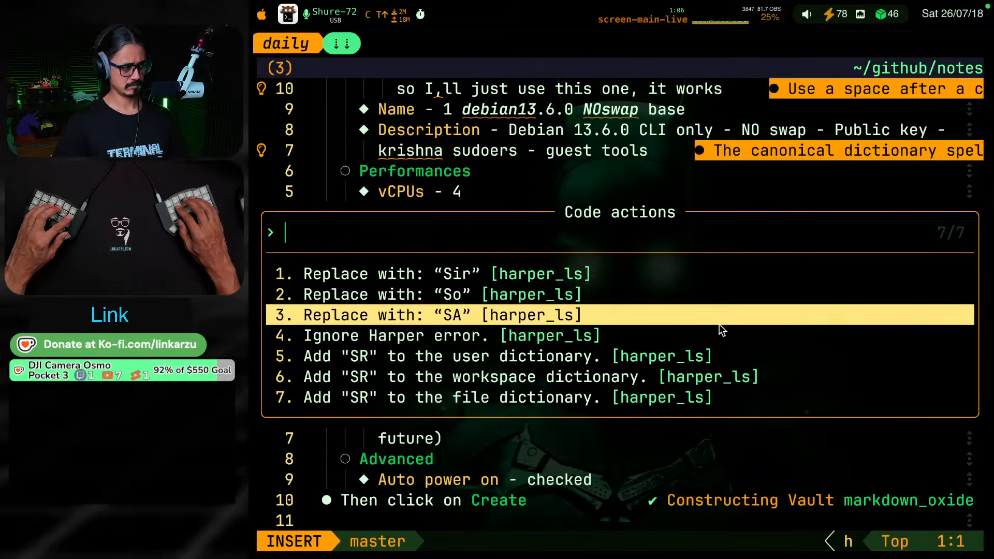
key(Down)
key(Return)
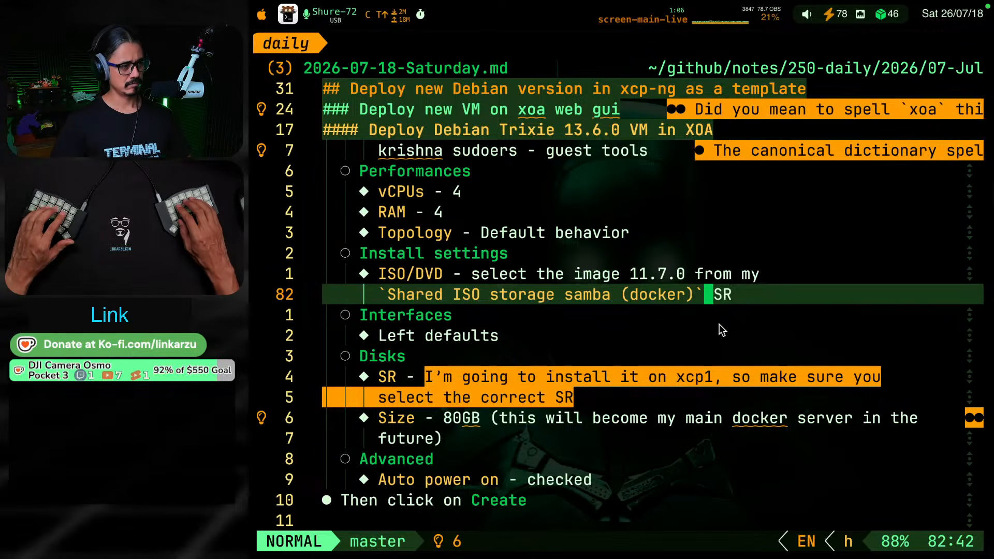
Change the image version in the note's ISO/DVD item to 13.6.0
key(k)
key(h)
key(h)
key(h)
key(h)
key(h)
key(h)
key(l)
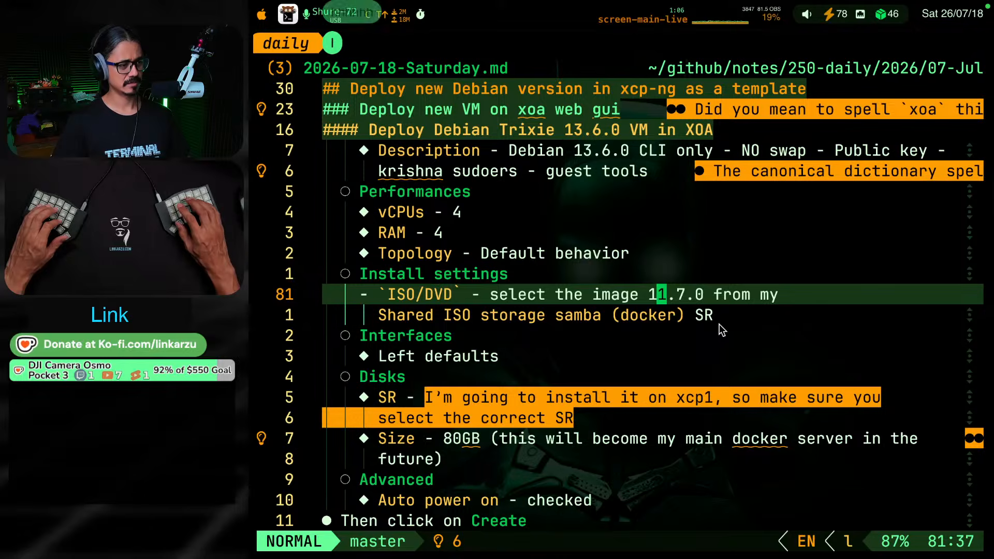
key(Escape)
key(r)
key(3)
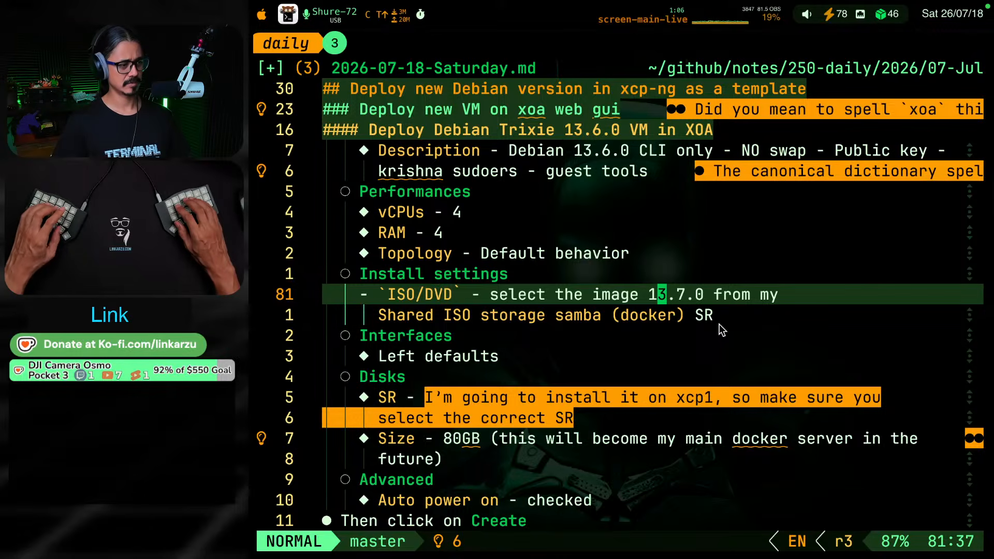
key(l)
key(l)
key(r)
key(6)
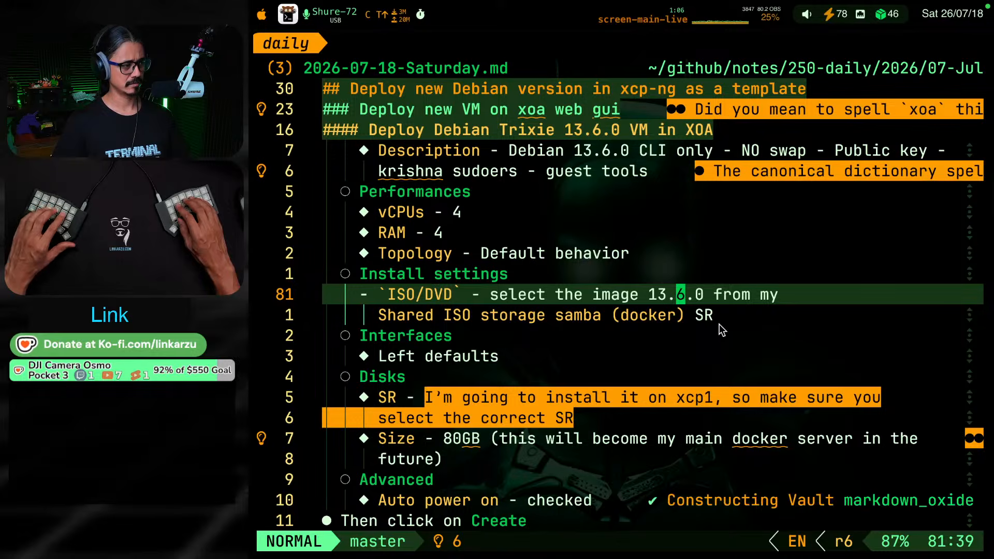
Remove the `==` highlight markers around the text of the SR item under Disks
key(j)
key(j)
key(j)
key(j)
key(j)
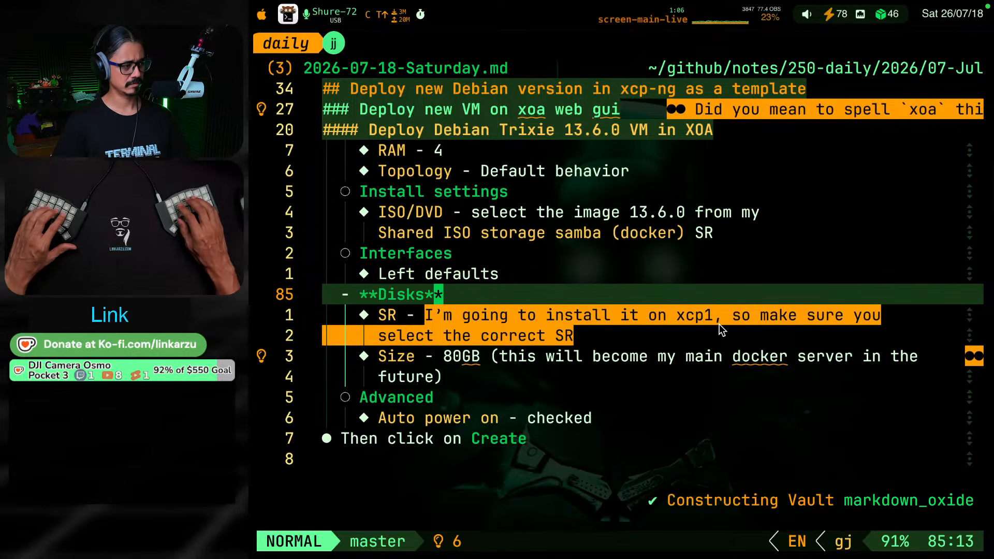
text(bjA==)
key(Escape)
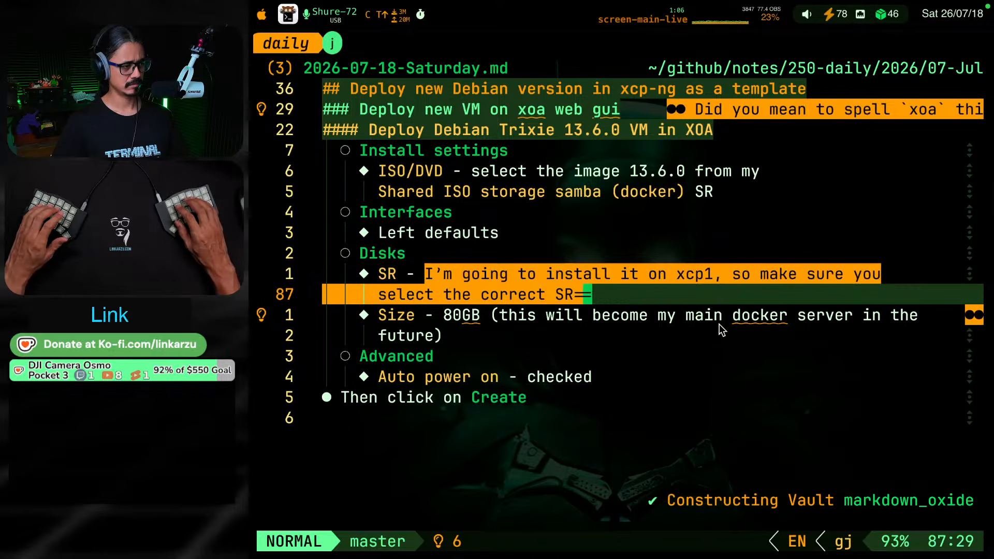
key(x)
key(x)
key(k)
key(b)
key(b)
key(b)
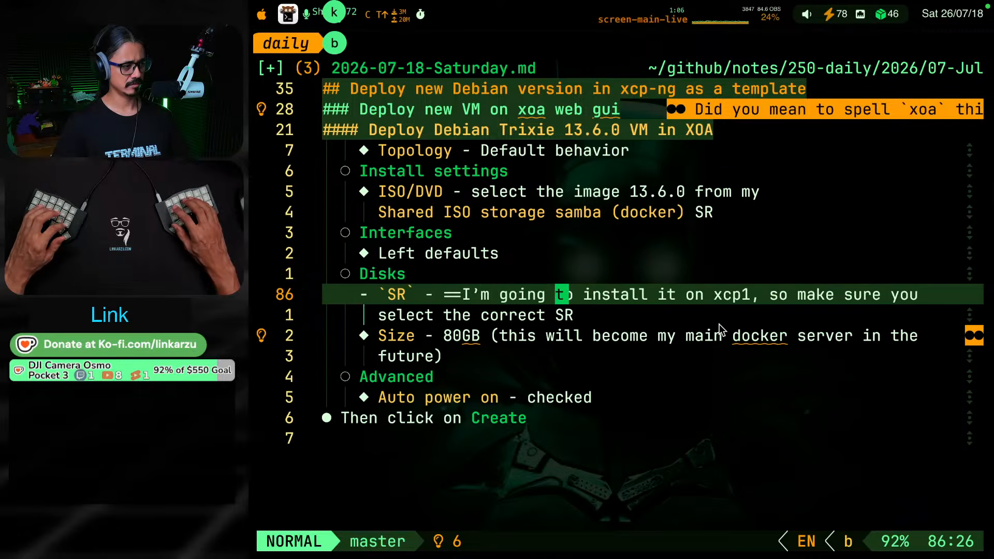
key(h)
key(h)
key(h)
key(h)
key(x)
key(x)
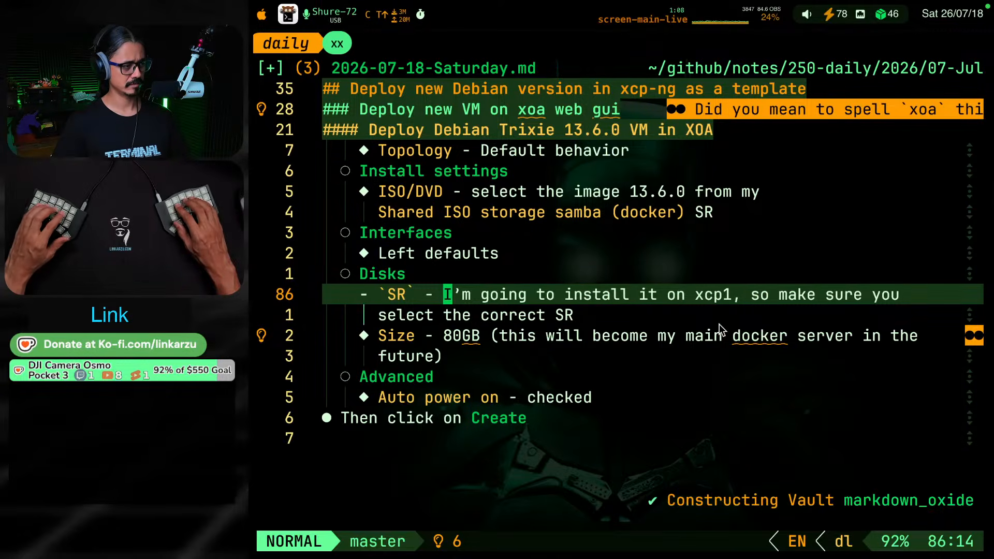
Change the host named in the SR item under Disks to xcp3
key(k)
key(k)
key(k)
key(k)
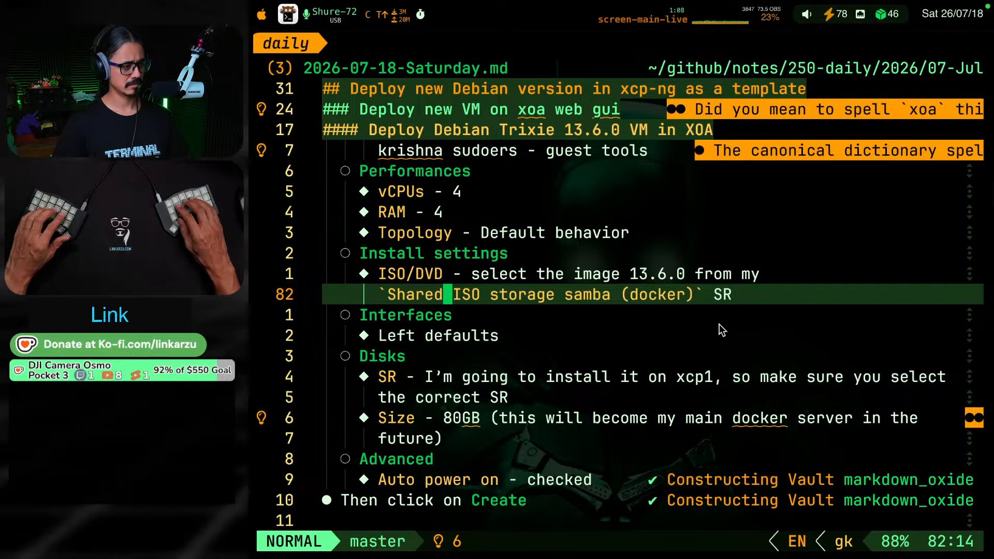
key(j)
key(j)
key(j)
key(j)
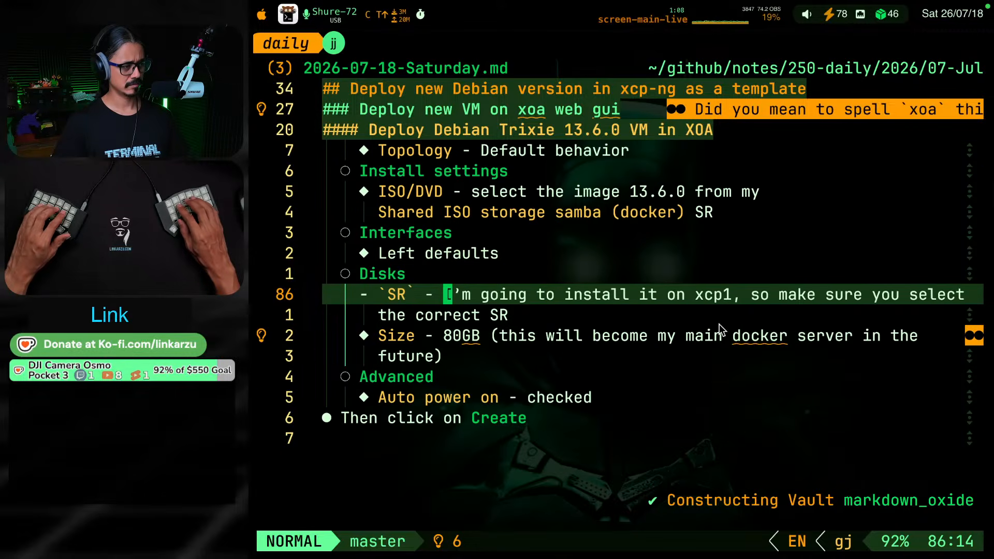
key(w)
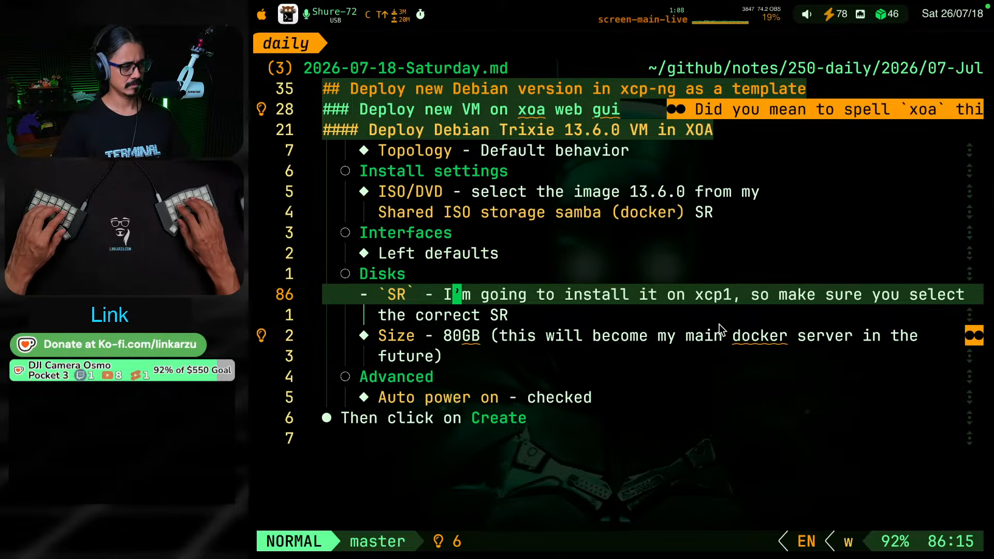
key(f)
key(1)
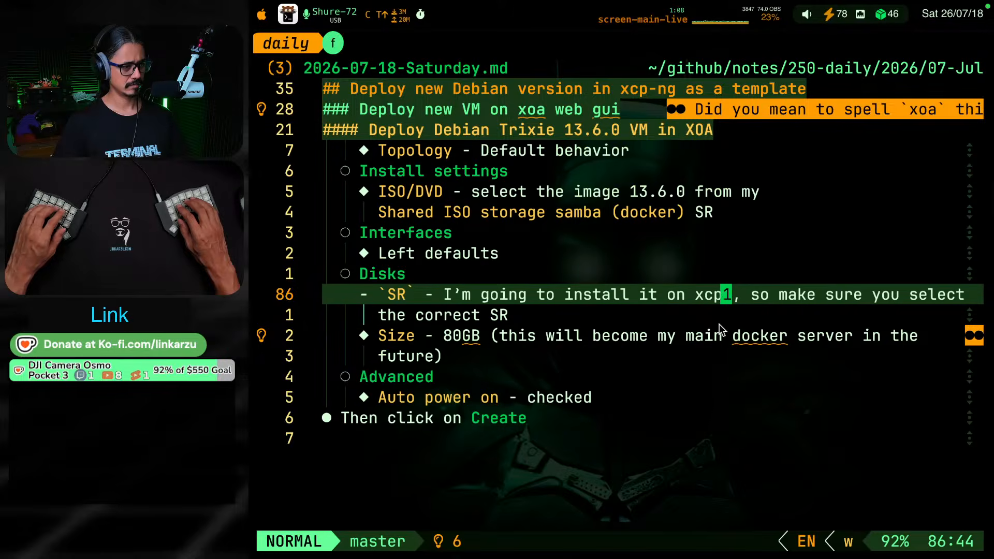
key(r)
key(3)
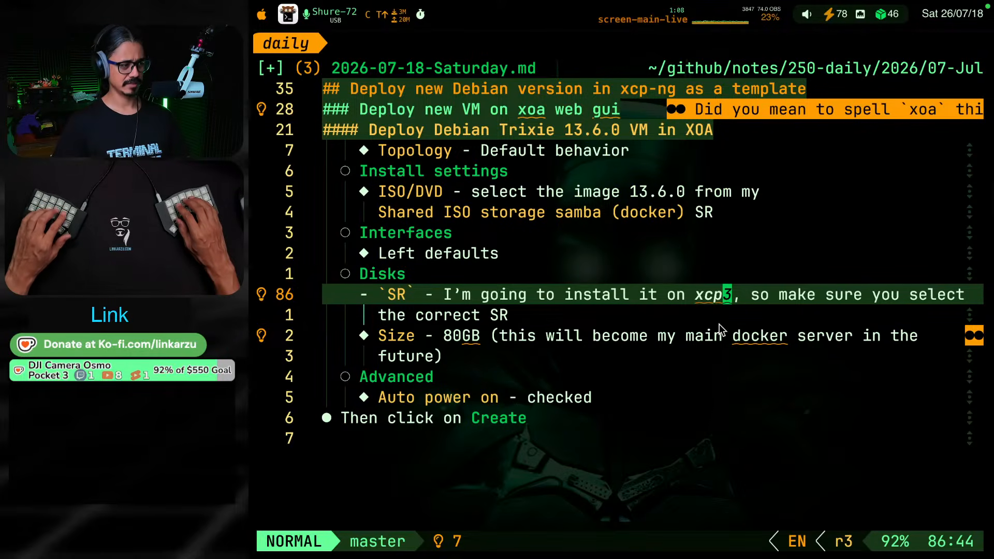
Set the disk size in the note's Size item to 100GB
key(slash)
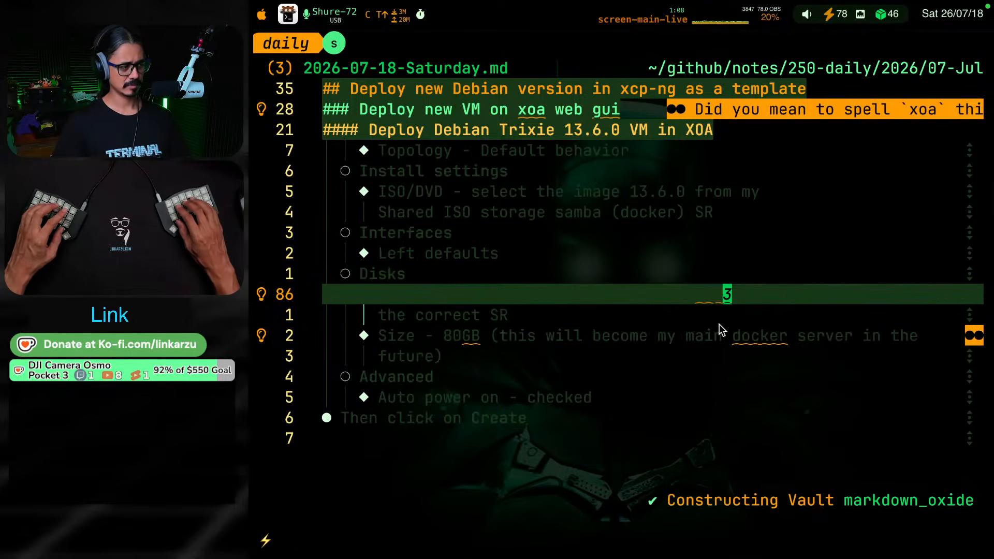
text(80)
key(Return)
text(vs)
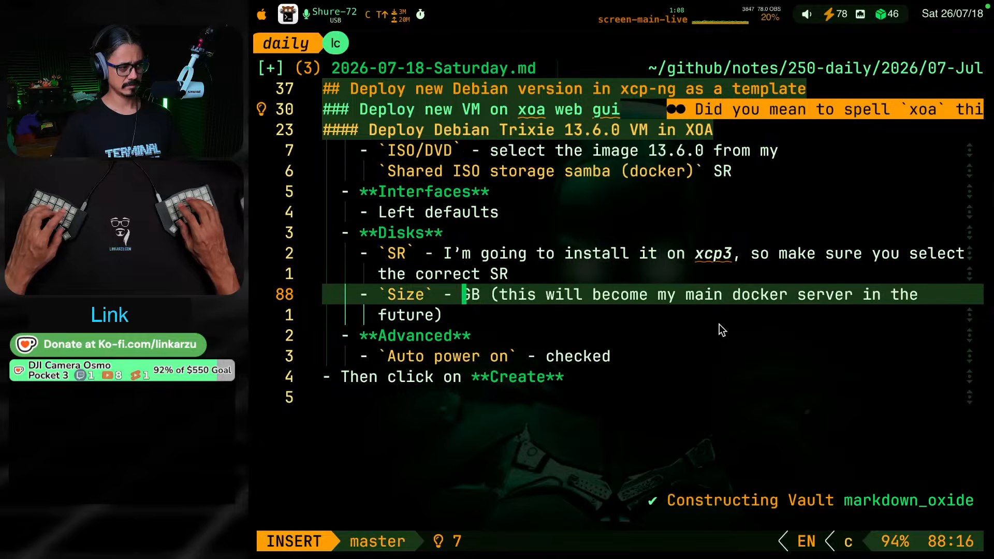
text(100)
key(Escape)
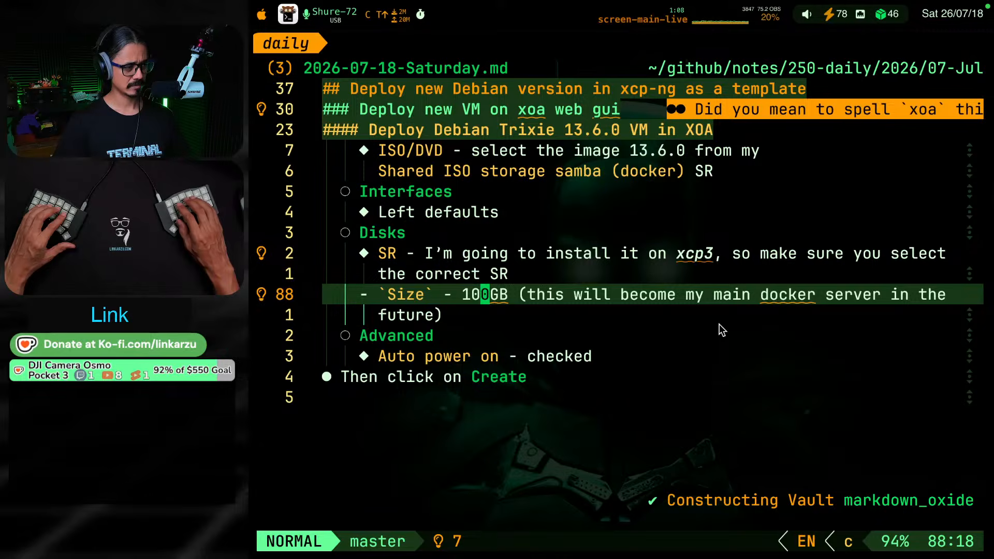
Insert a space between 100 and GB in the note's Size item
key(j)
key(j)
key(j)
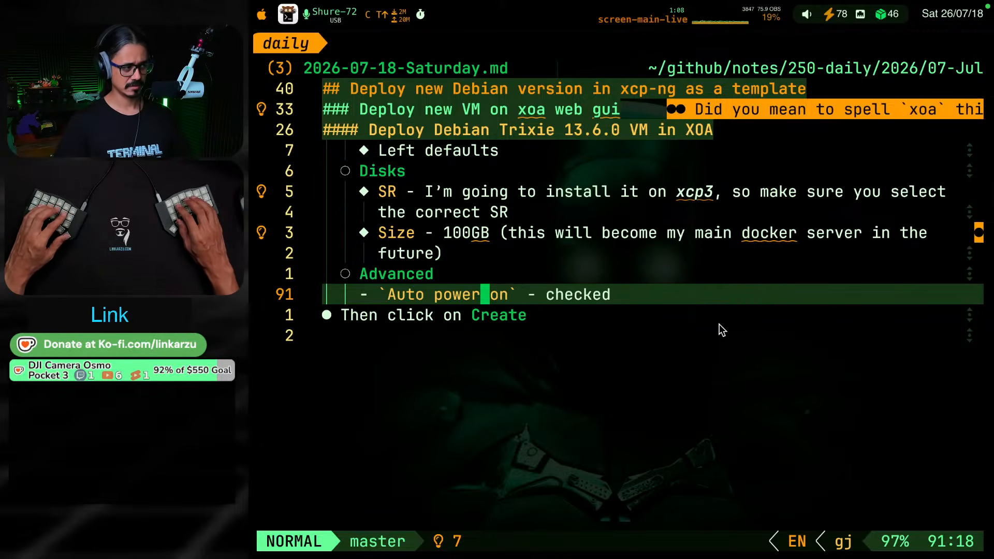
key(k)
key(k)
key(k)
key(k)
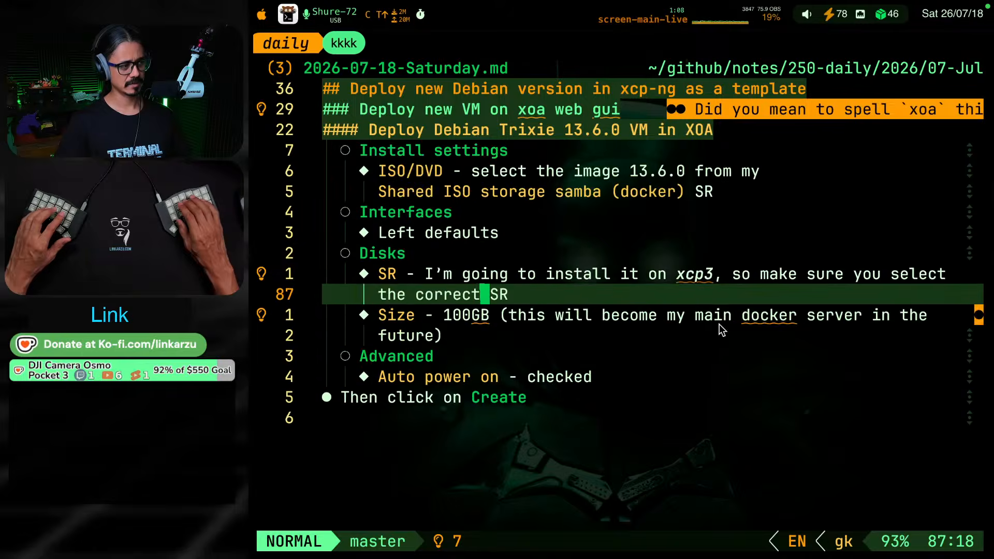
key(k)
key(k)
key(j)
text(j)
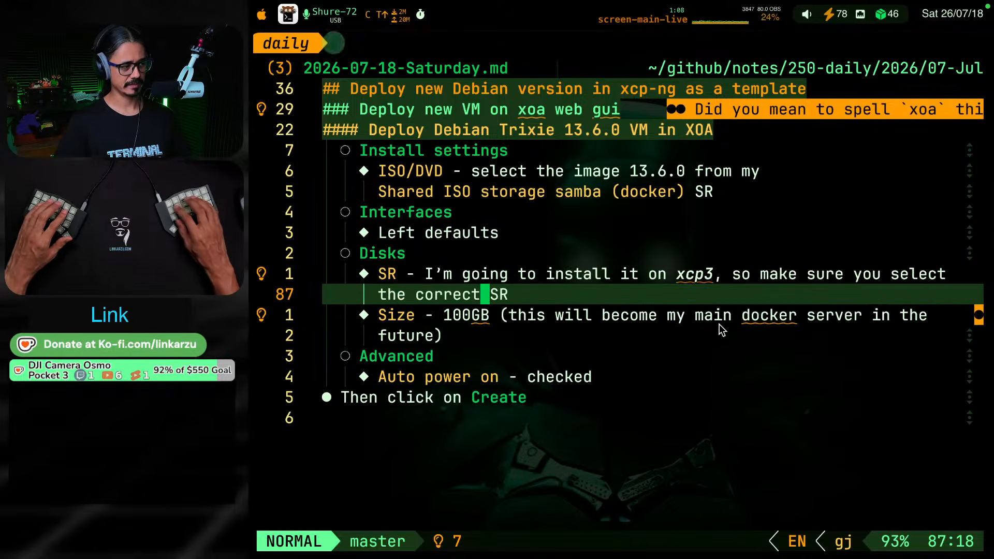
text(jli)
key(Escape)
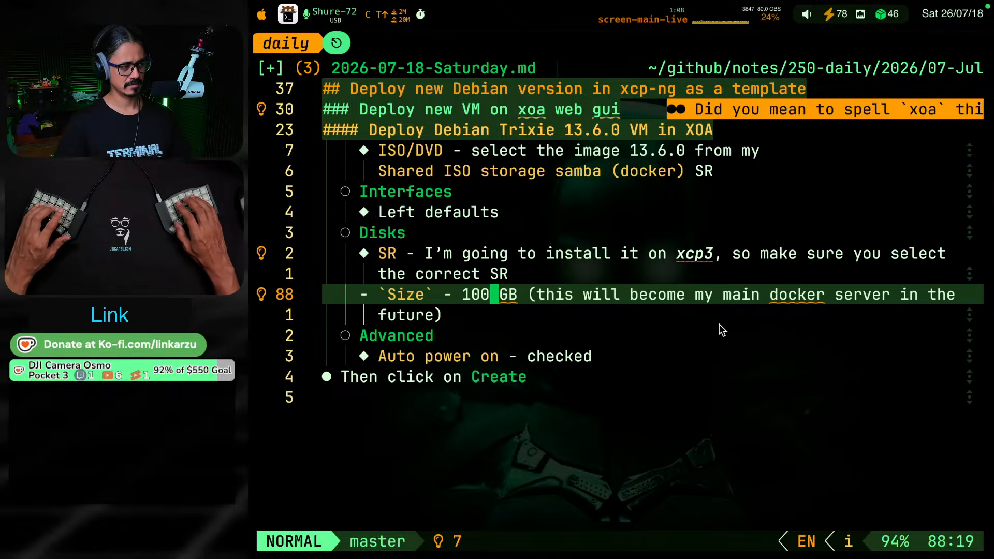
Replace "GB" in the Size item with the suggested "gigabytes"
key(g)
key(k)
key(g)
key(j)
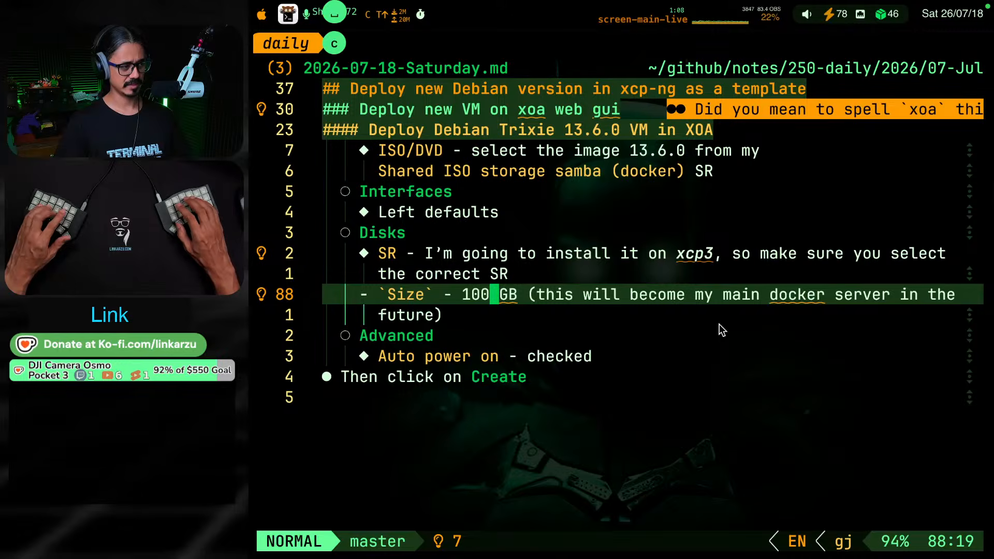
key(l)
key(space)
key(c)
key(a)
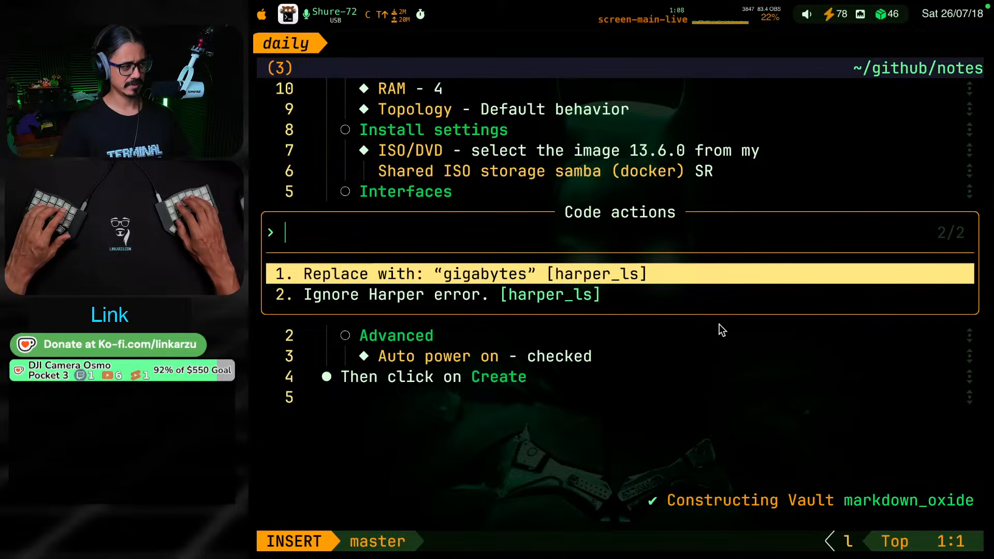
key(Return)
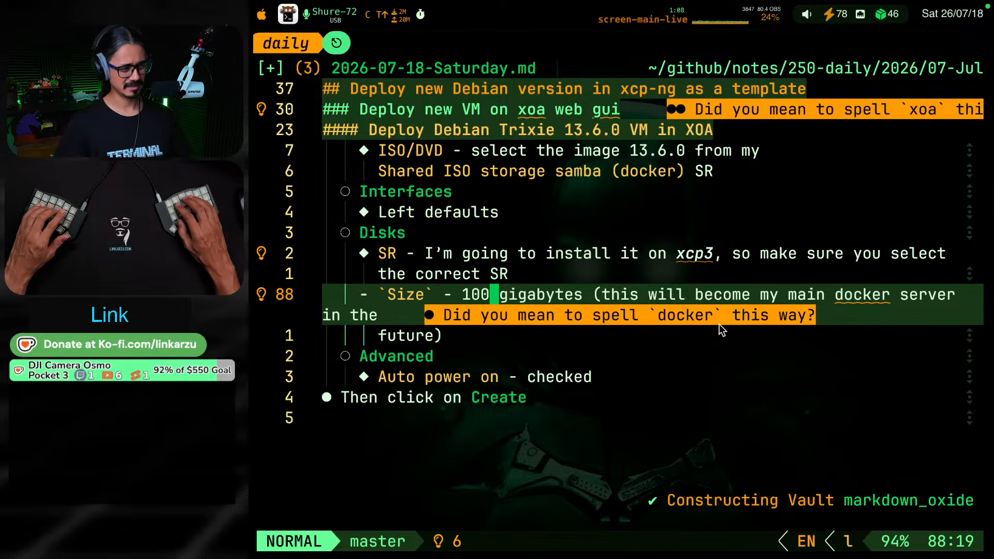
key(g)
key(k)
key(g)
key(k)
key(g)
key(j)
key(g)
key(j)
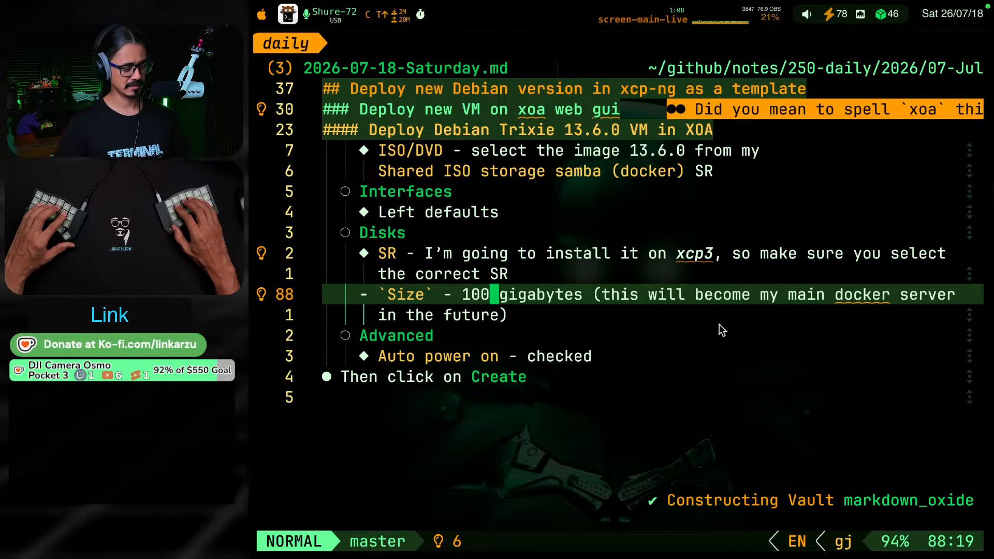
Open the diagnostics list for the notes and move the focus into it
key(space)
key(x)
key(x)
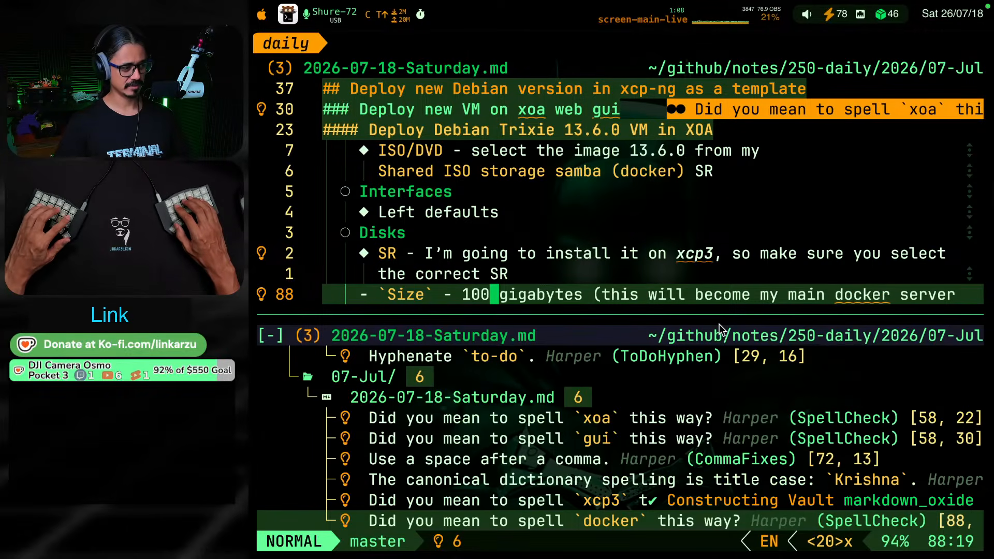
key(ctrl+j)
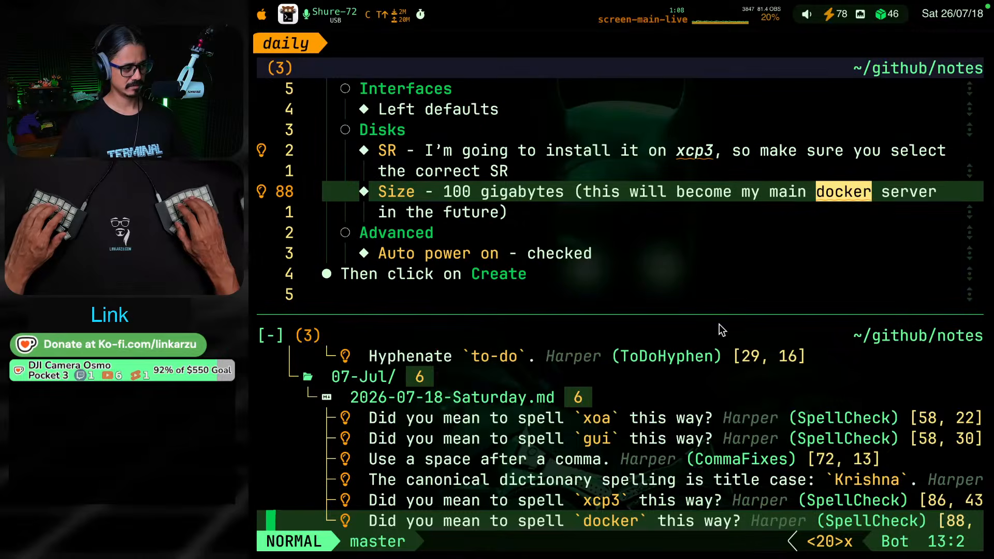
Find the spelling diagnostic for "xoa" and add the word to the Harper user dictionary
key(k)
key(k)
key(k)
key(k)
key(k)
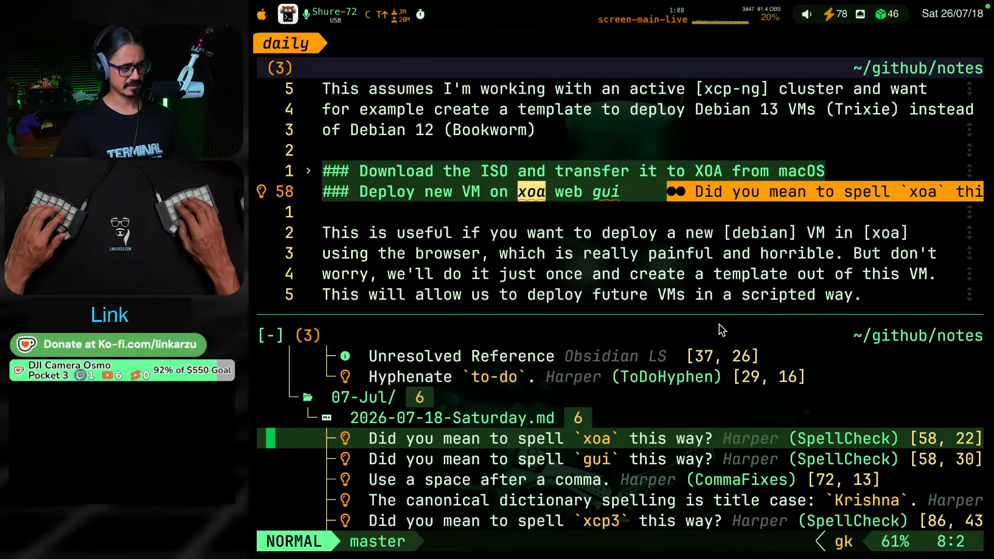
key(space)
key(c)
key(a)
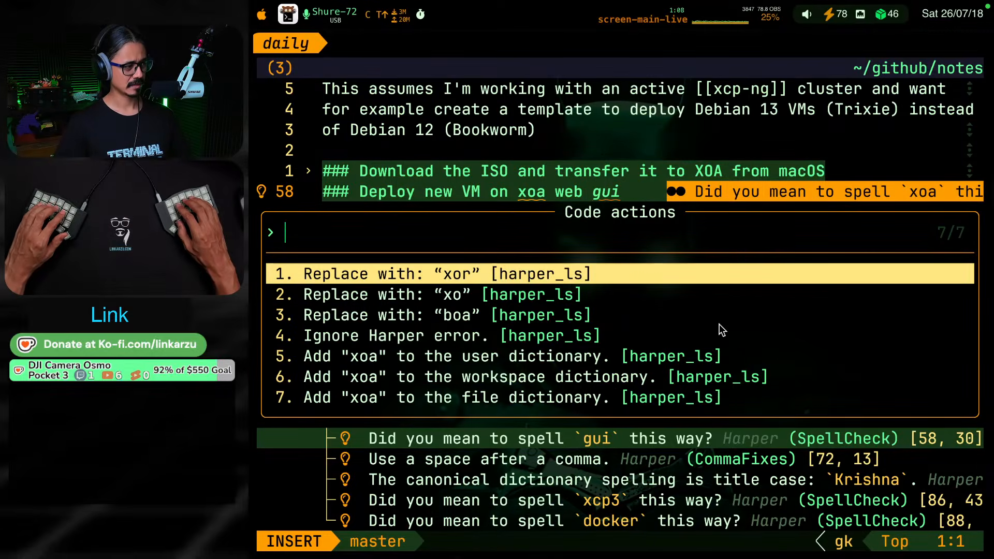
key(Down)
key(Down)
key(Down)
key(Down)
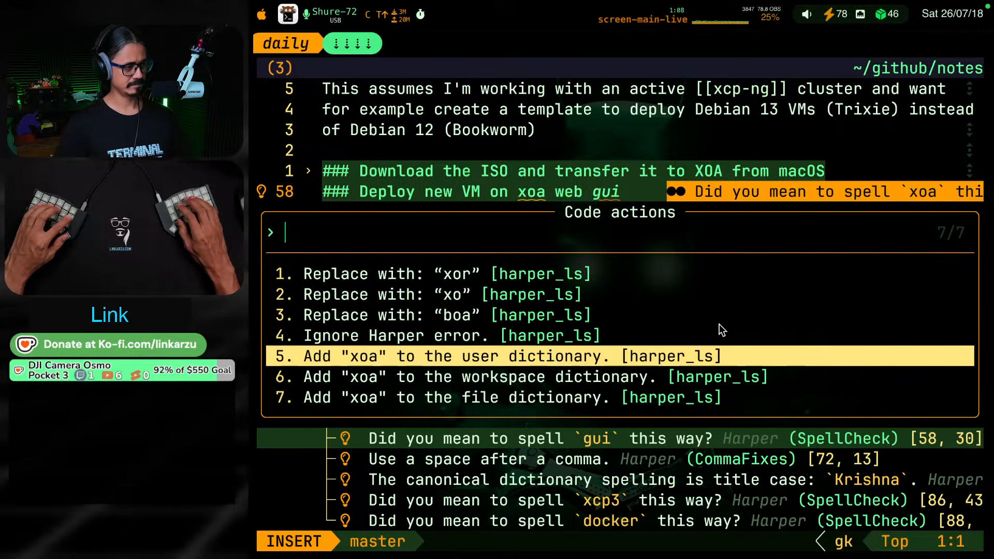
key(Return)
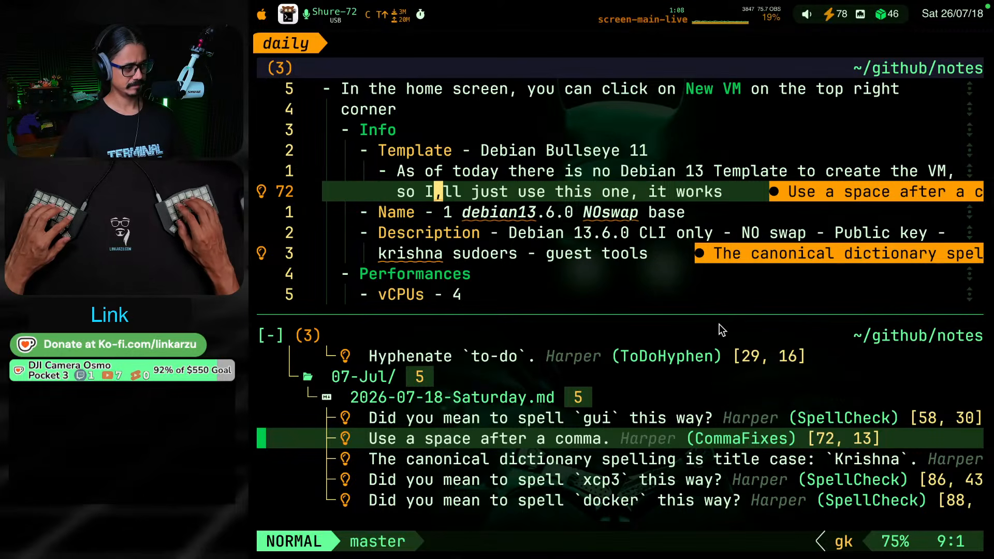
Find the spelling diagnostic for "gui" in the VM deployment heading and add the word to the Harper user dictionary
key(k)
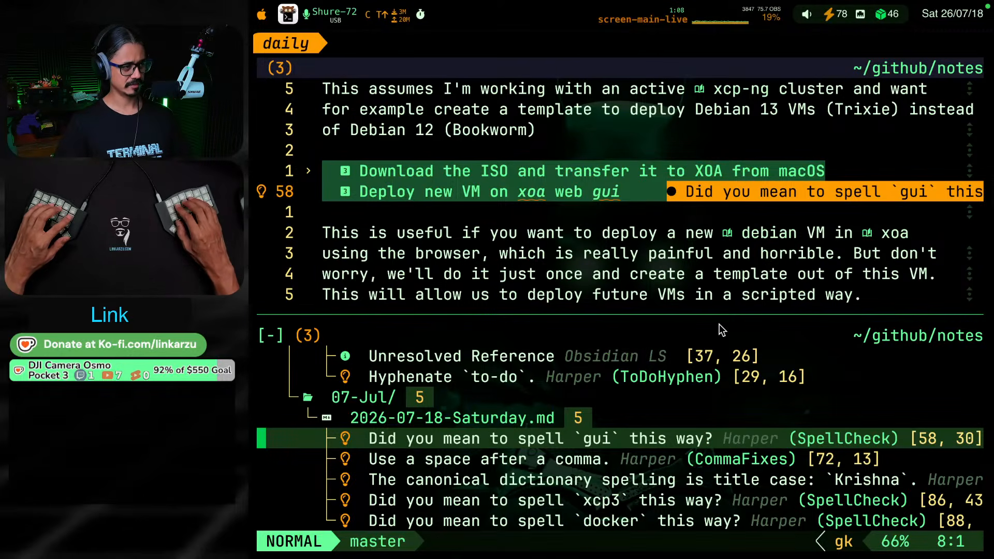
key(space)
key(c)
key(a)
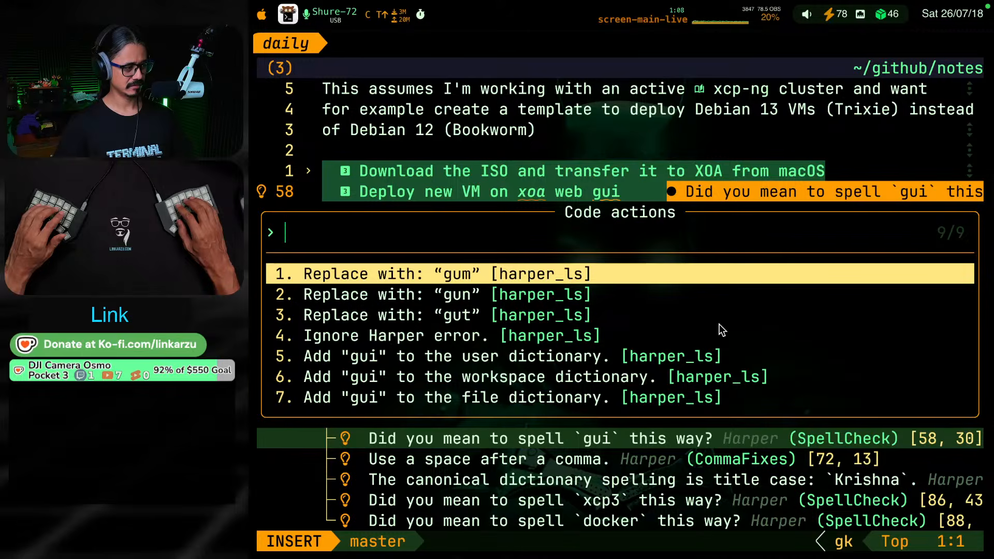
key(Down)
key(Down)
key(Down)
key(Down)
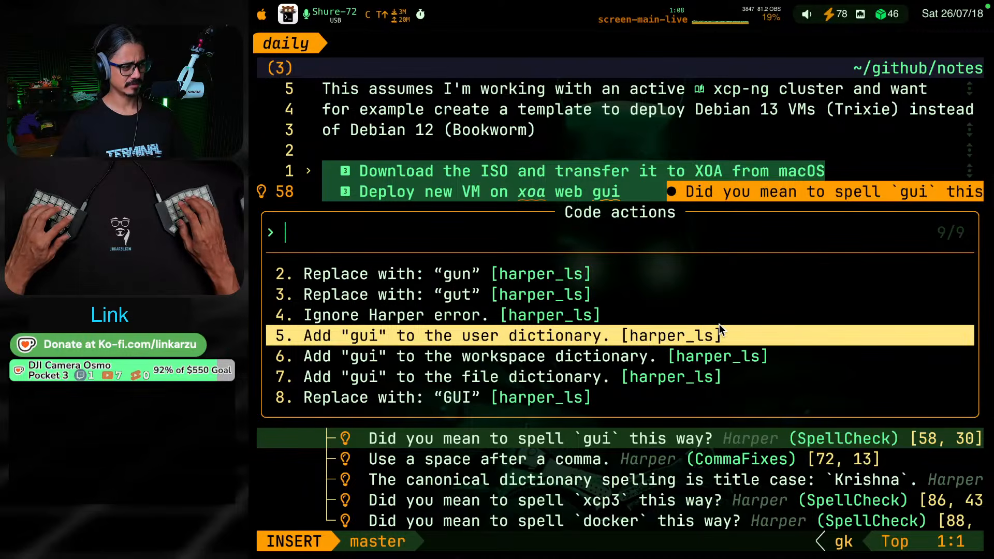
key(Return)
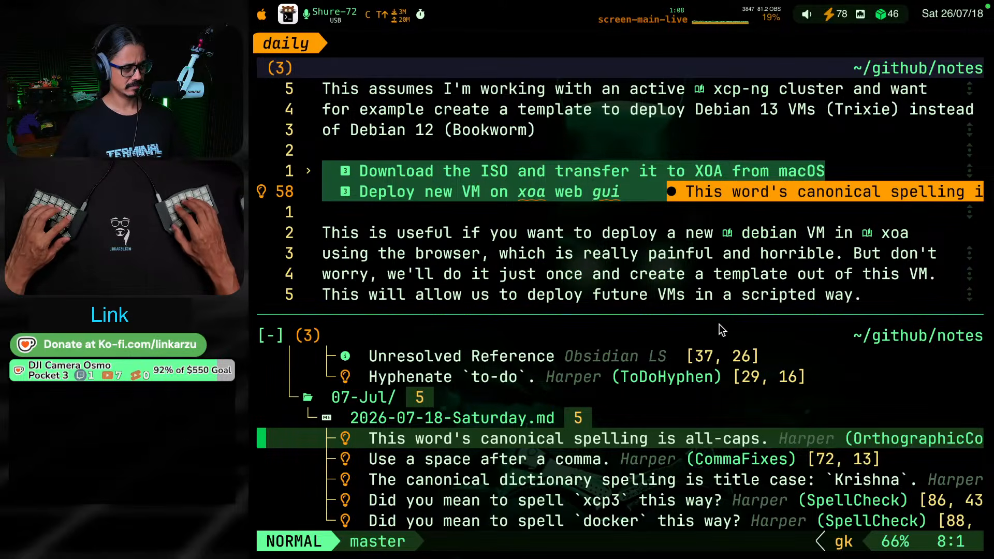
Replace "gui" in the VM deployment heading with the suggested "GUI"
key(space)
key(a)
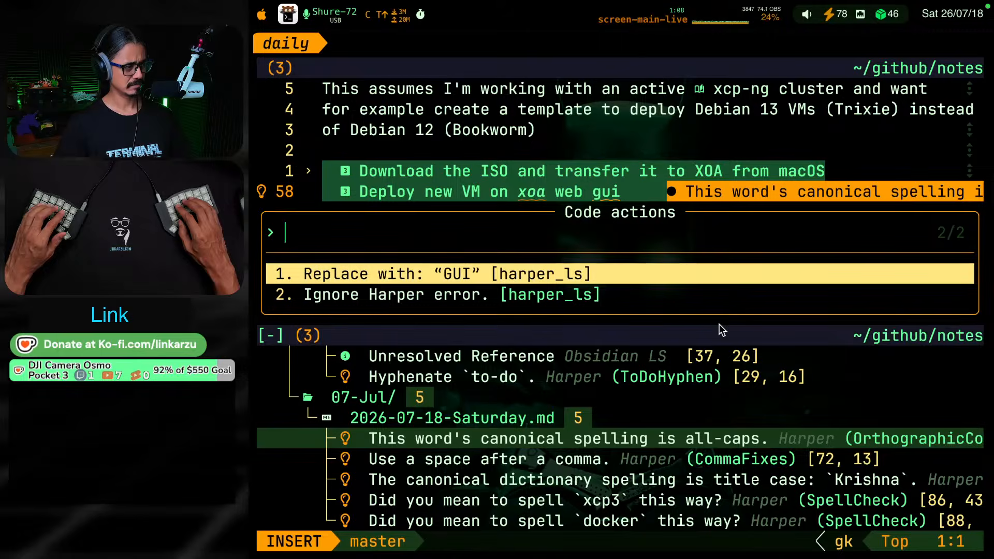
key(Return)
Go to the comma diagnostic under the Template item and correct "I,ll" to "I'll"
key(bracketright)
key(d)
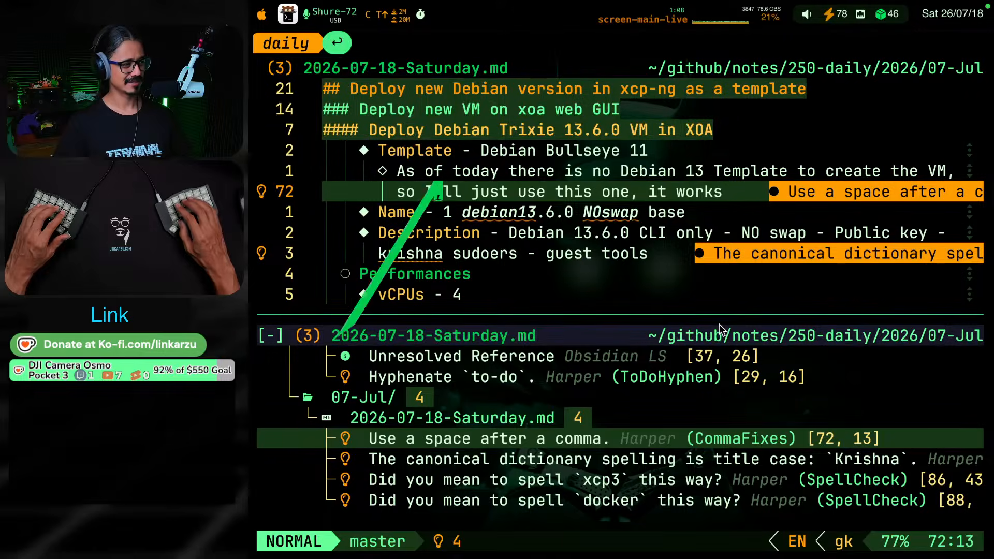
text(so I')
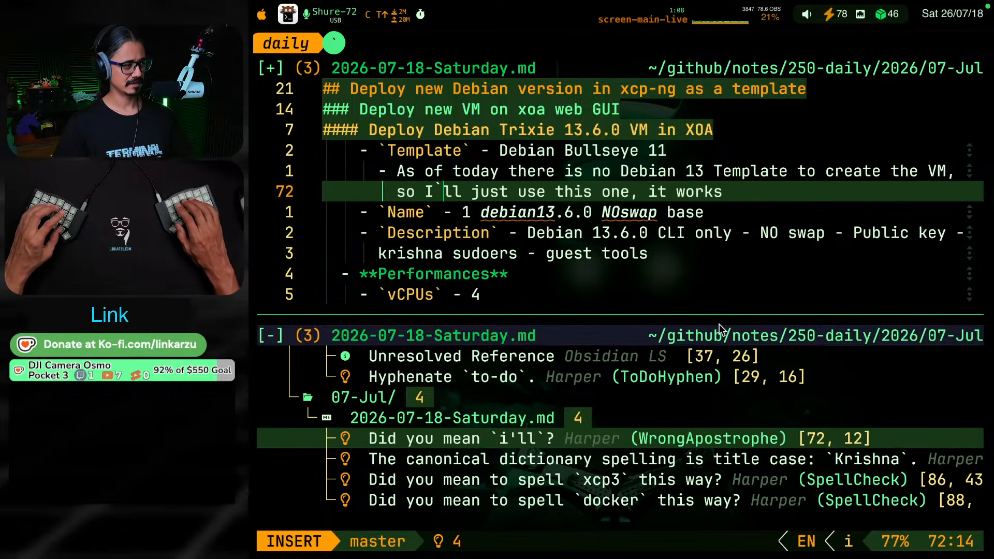
key(Escape)
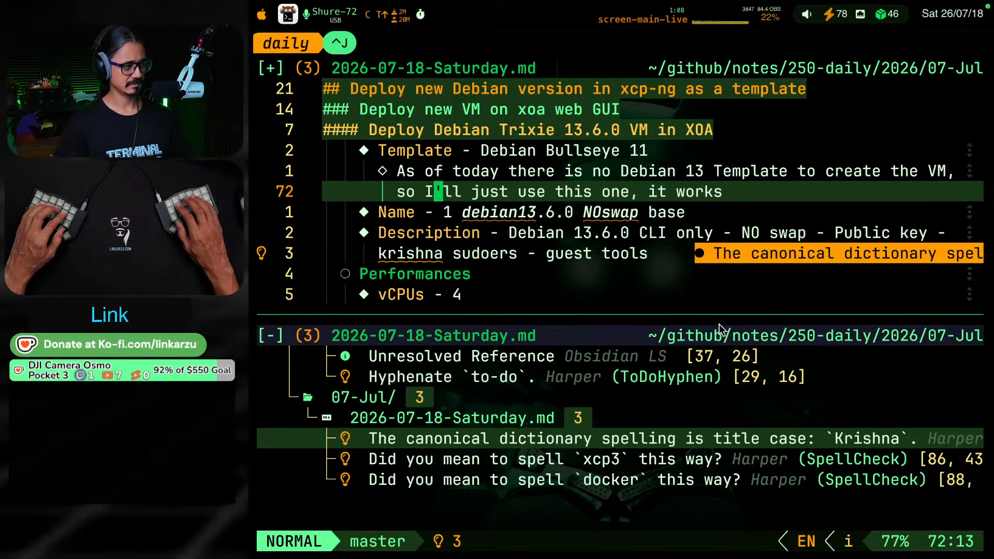
key(ctrl+j)
key(space)
key(c)
key(a)
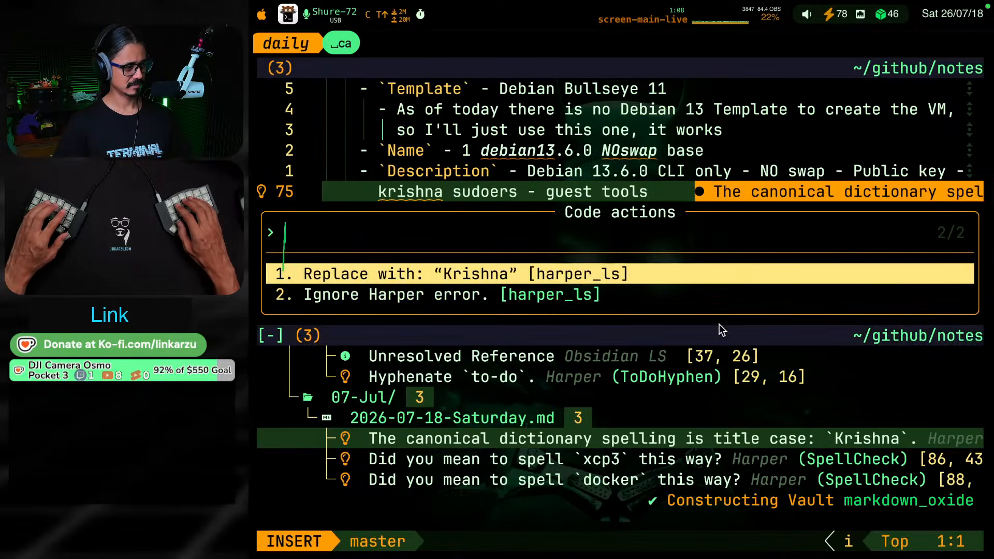
key(Escape)
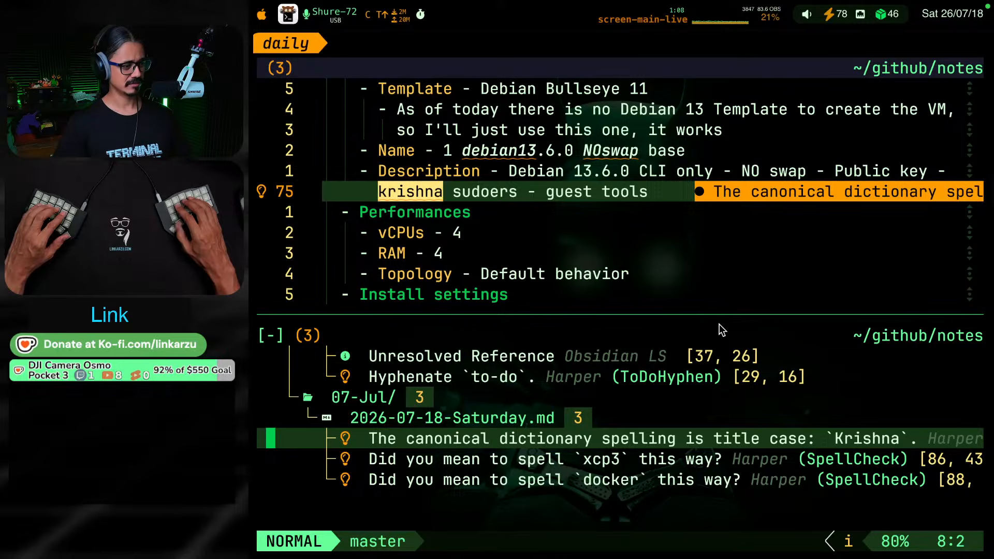
key(space)
key(c)
key(a)
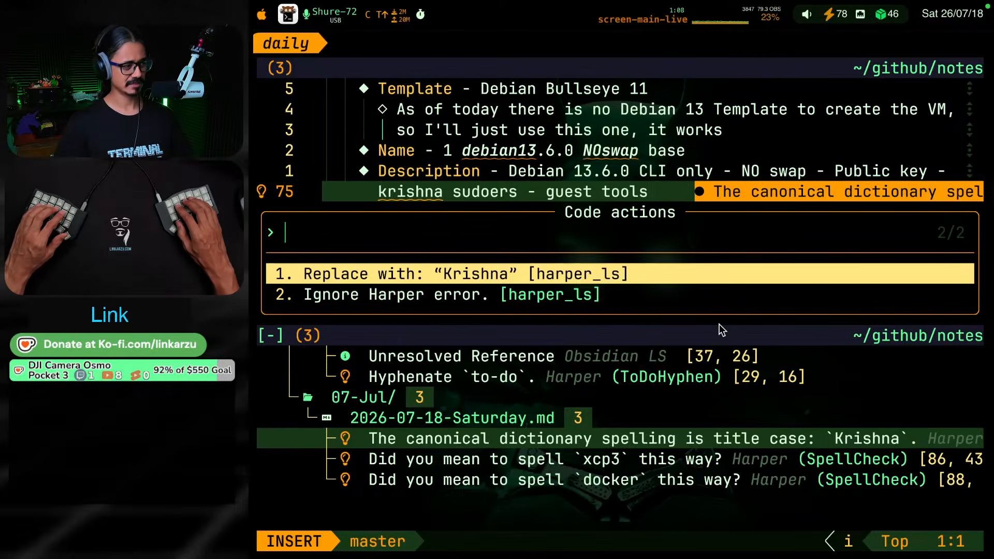
key(Escape)
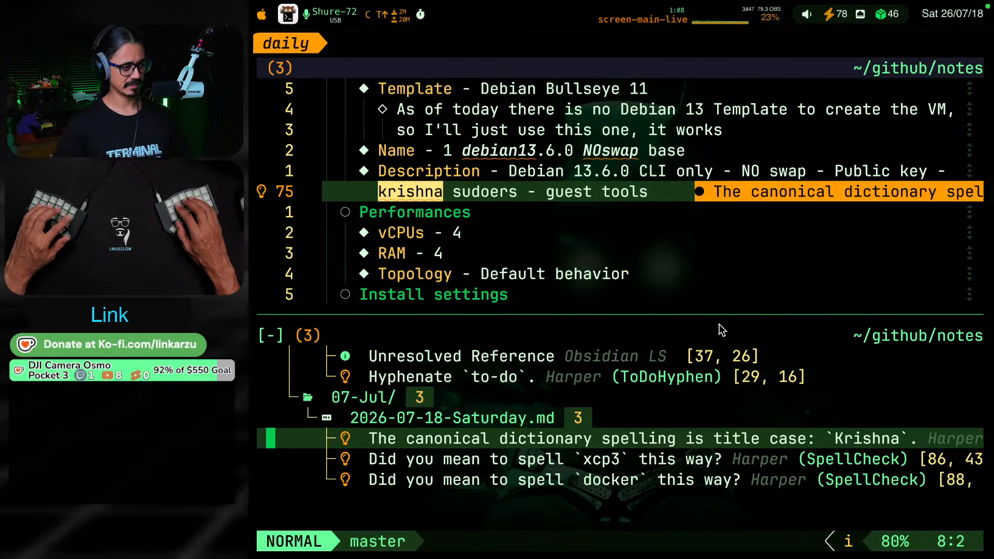
key(j)
key(k)
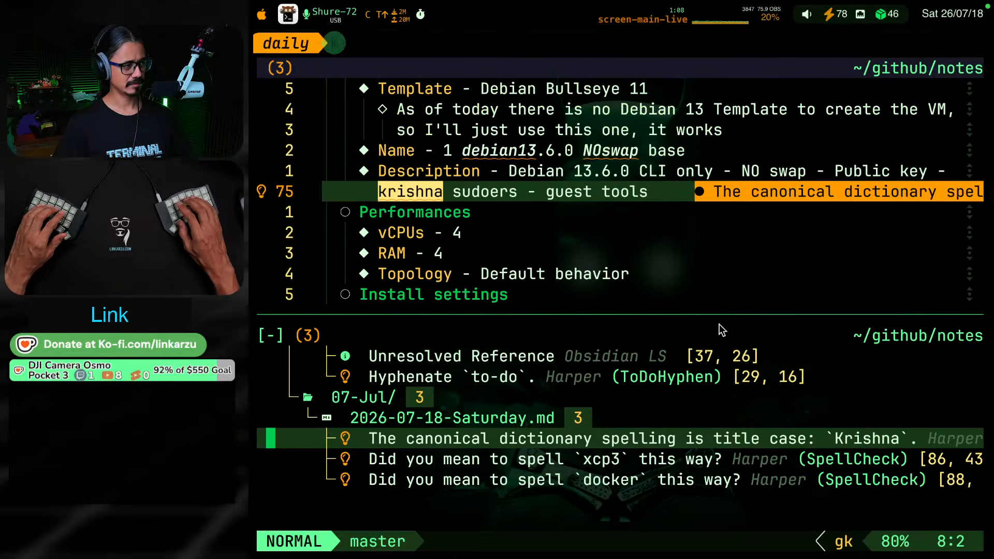
Try formatting only the user name in the Description item as inline code and undo the change
key(Return)
key(g)
key(s)
key(a)
key(i)
key(w)
key(grave)
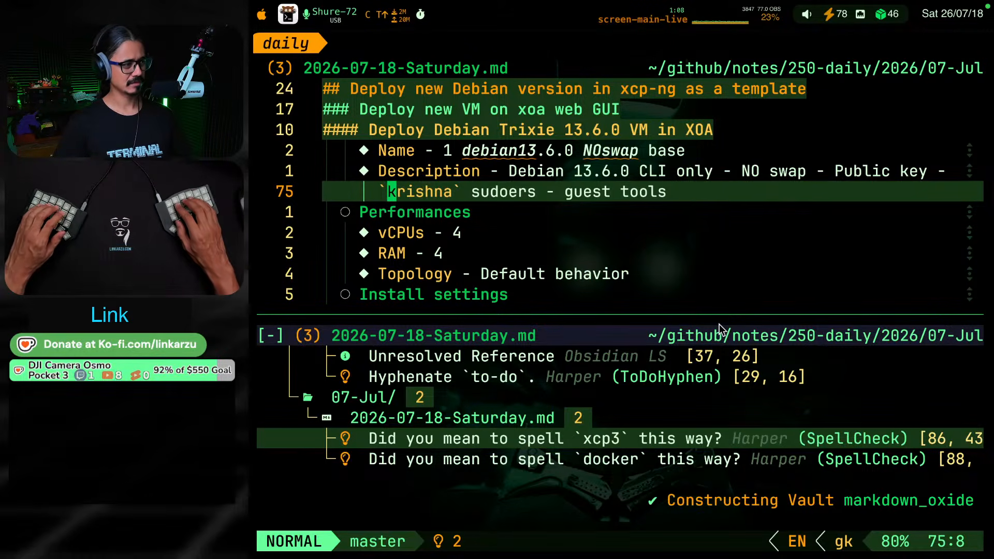
key(u)
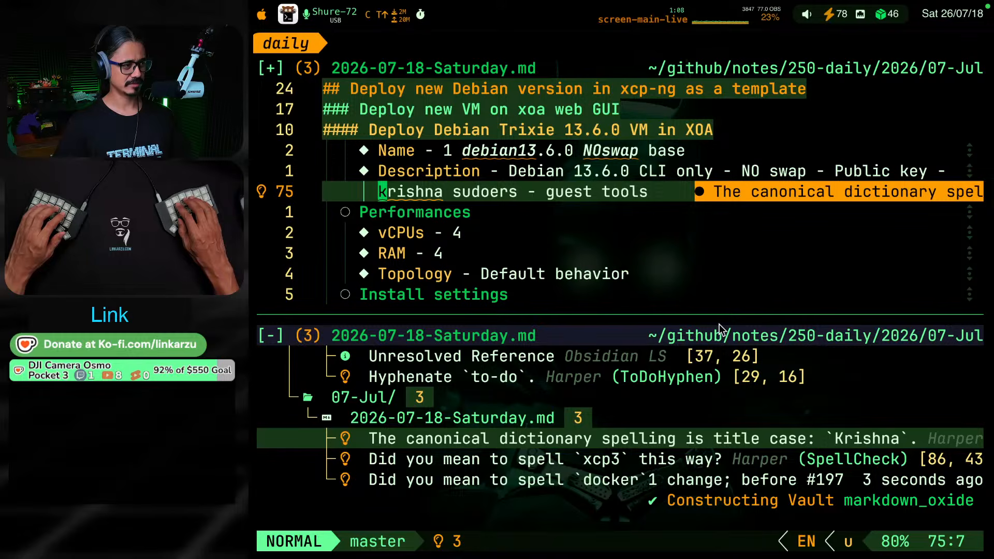
Format the whole value of the Description item, from "Debian 13.6.0 CLI only" through "guest tools", as inline code
key(g)
key(k)
key(w)
key(w)
key(w)
key(w)
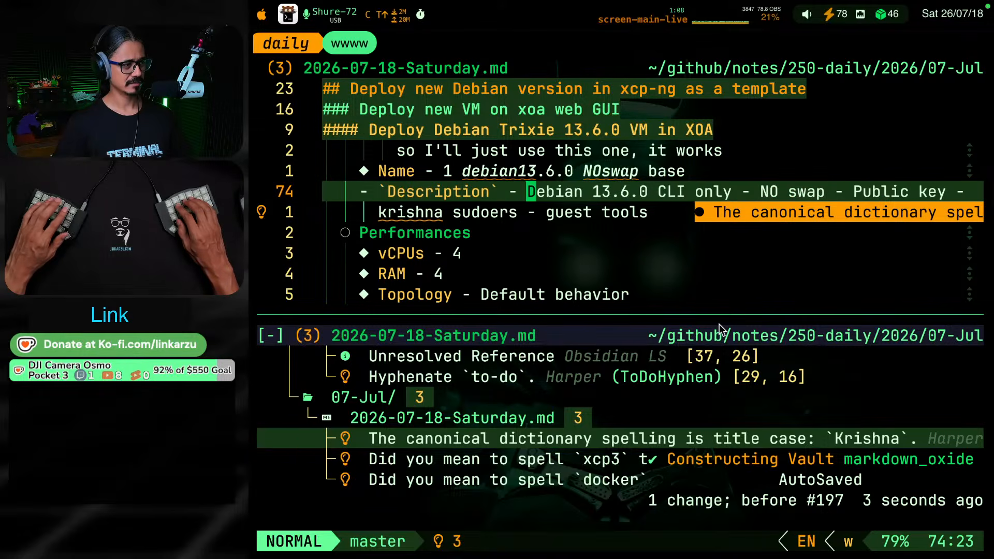
key(v)
key(j)
key(w)
key(w)
key(w)
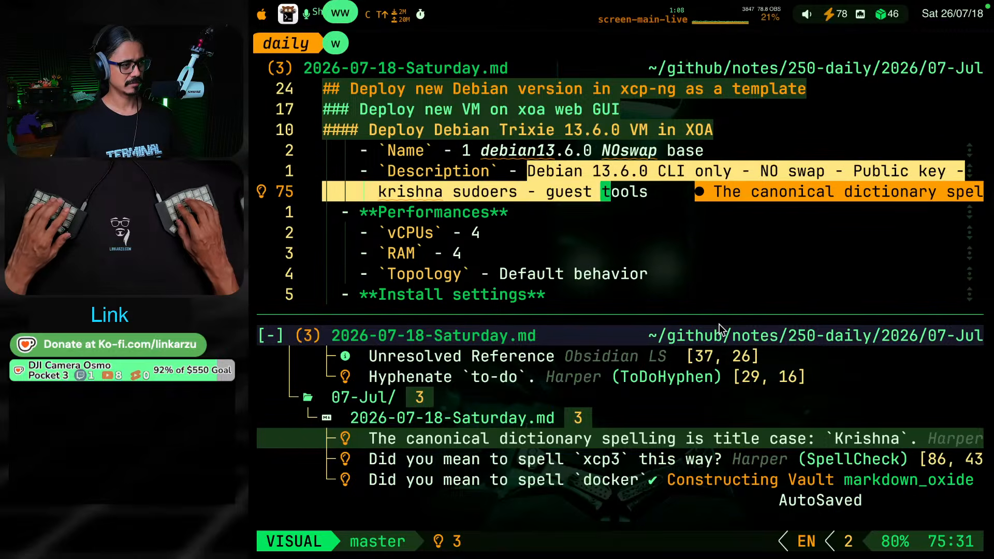
key(h)
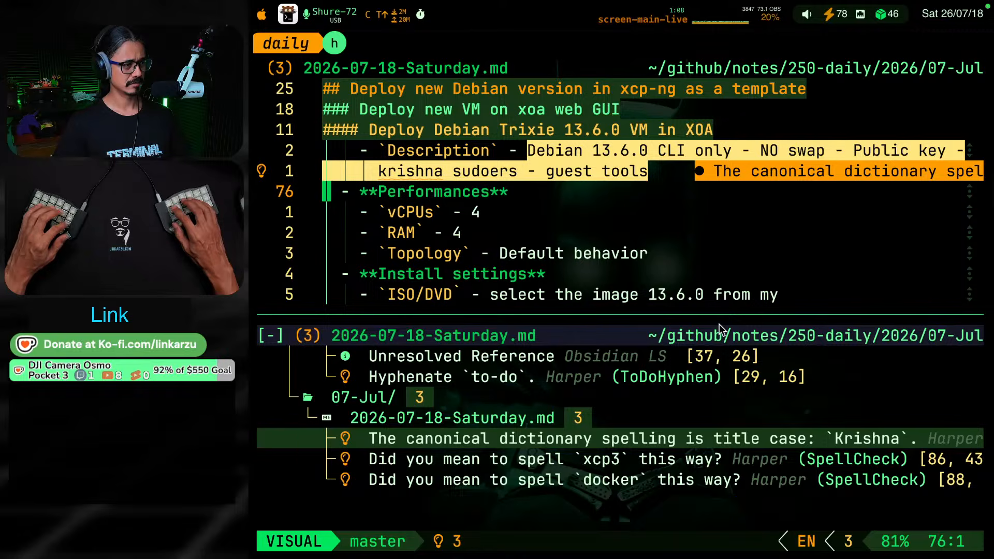
key(k)
key(l)
key(l)
key(l)
key(l)
key(l)
key(y)
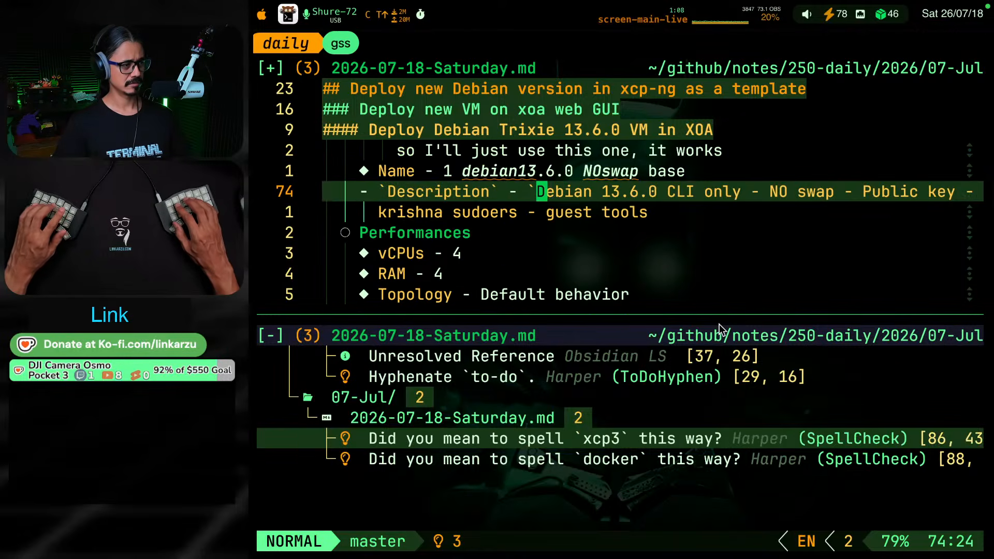
Format the Name item's value "1 debian13.6.0 NOswap base" as inline code
key(k)
key(k)
key(k)
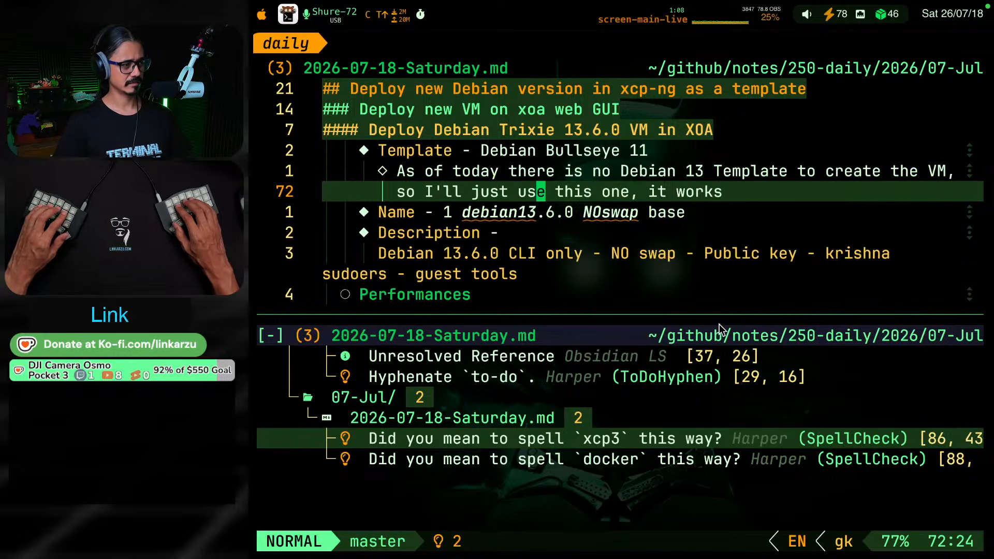
key(j)
key(b)
key(b)
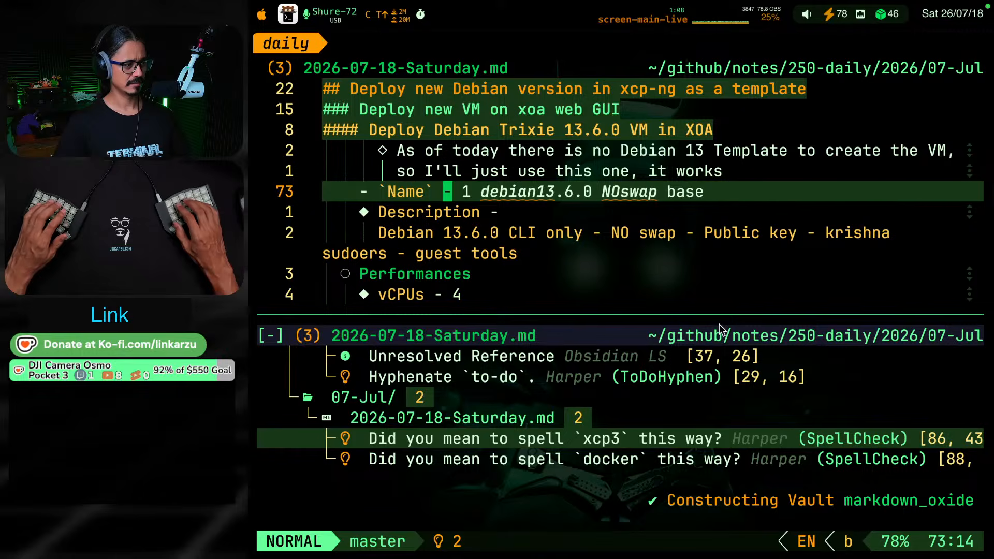
key(v)
key(e)
key(e)
key(e)
key(e)
key(e)
key(e)
key(e)
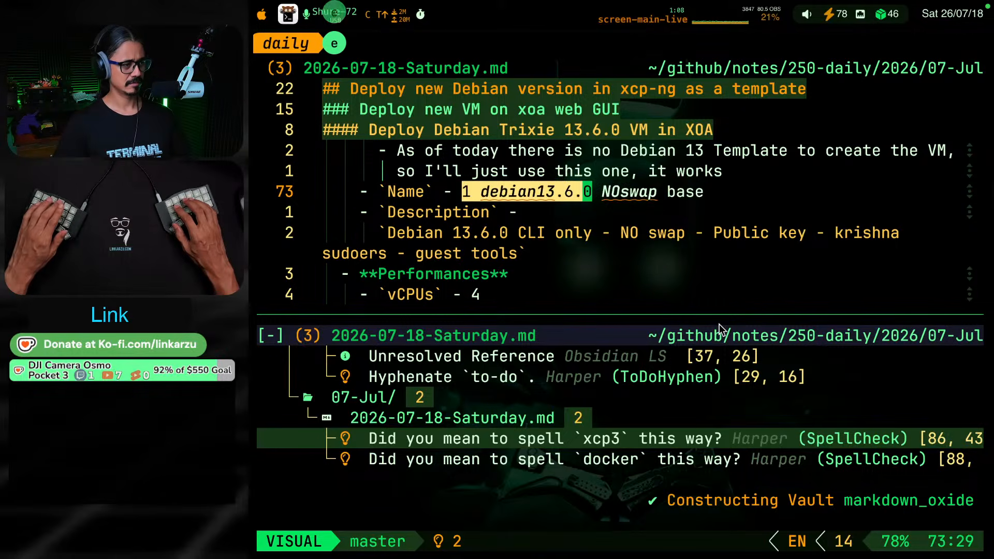
key(g)
key(s)
key(s)
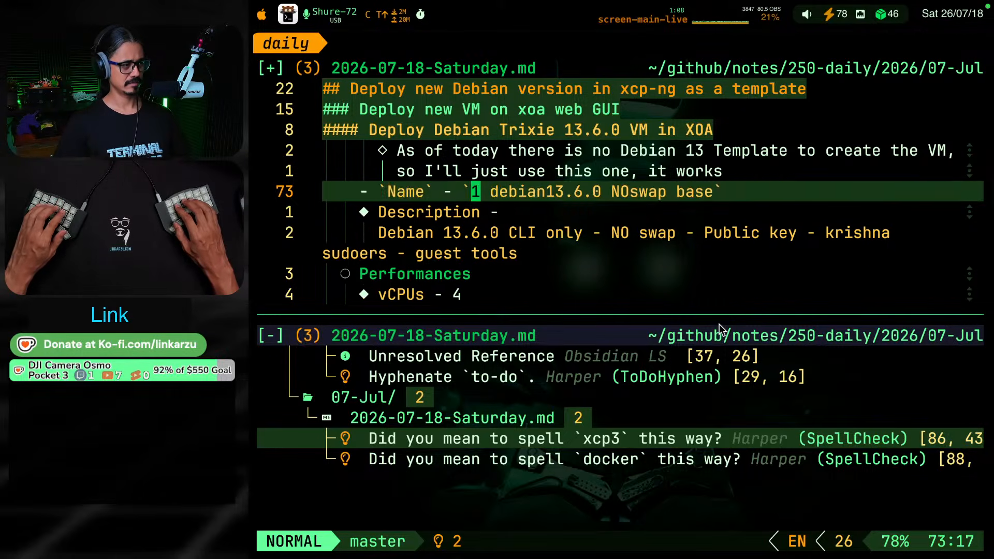
key(k)
key(k)
key(j)
Go to the spelling diagnostic for "xcp3" in the SR item and add the word to the Harper user dictionary
key(j)
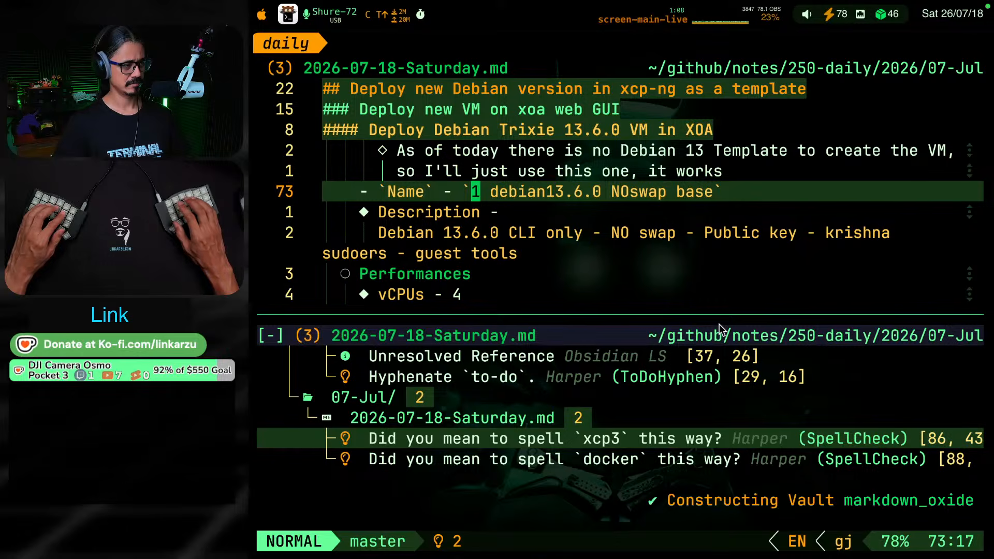
key(ctrl+w)
key(j)
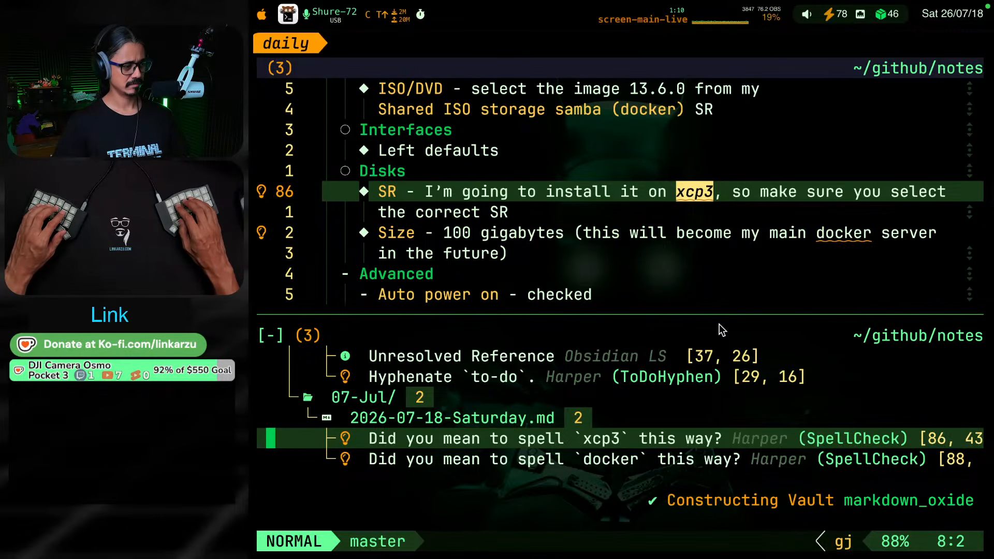
key(space)
key(c)
key(a)
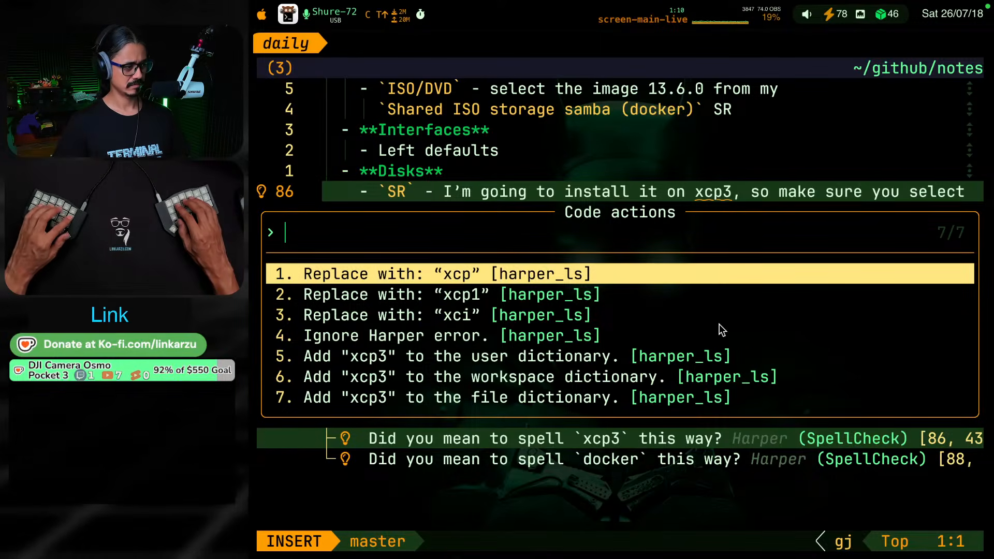
key(Down)
key(Down)
key(Down)
key(Down)
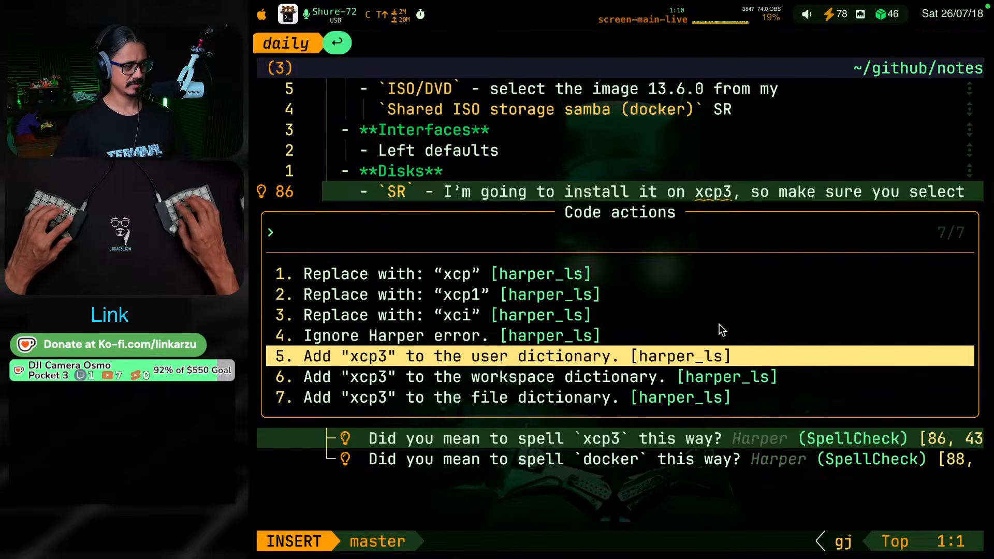
key(Return)
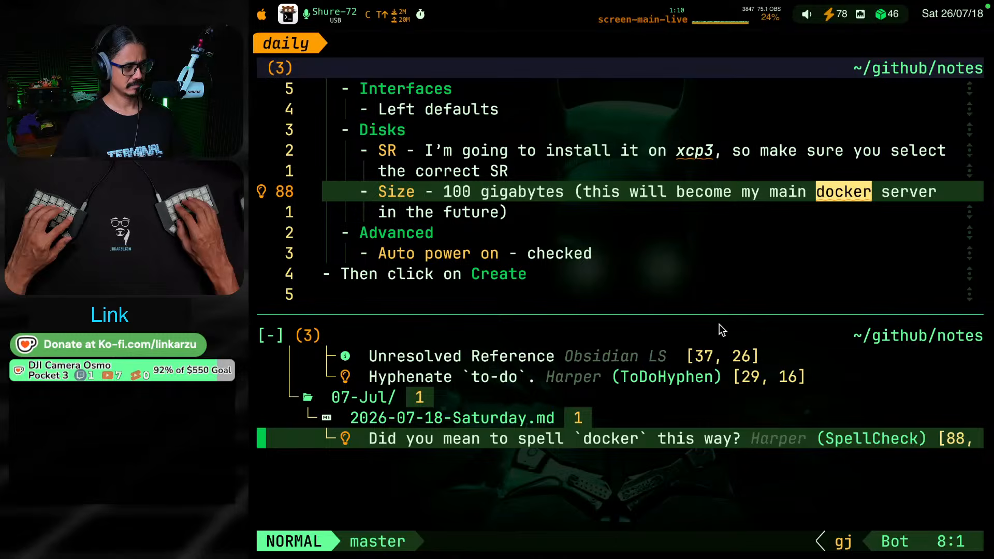
Resolve the spelling diagnostic for "docker" in the Size item with a Harper code action
key(space)
key(c)
key(a)
key(Return)
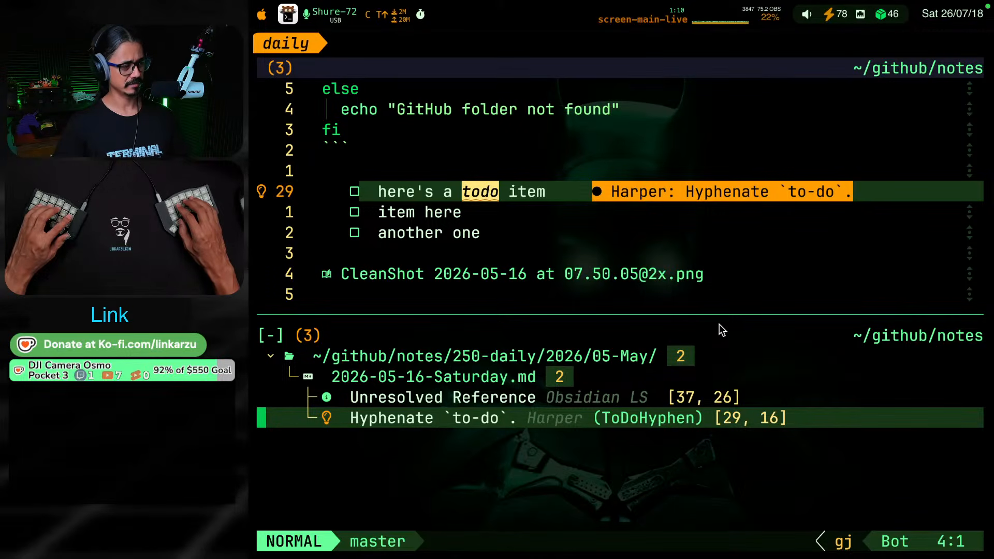
Go to the hyphenation diagnostic in 2026-05-16-Saturday.md and format "todo" in the first checklist item as inline code
key(k)
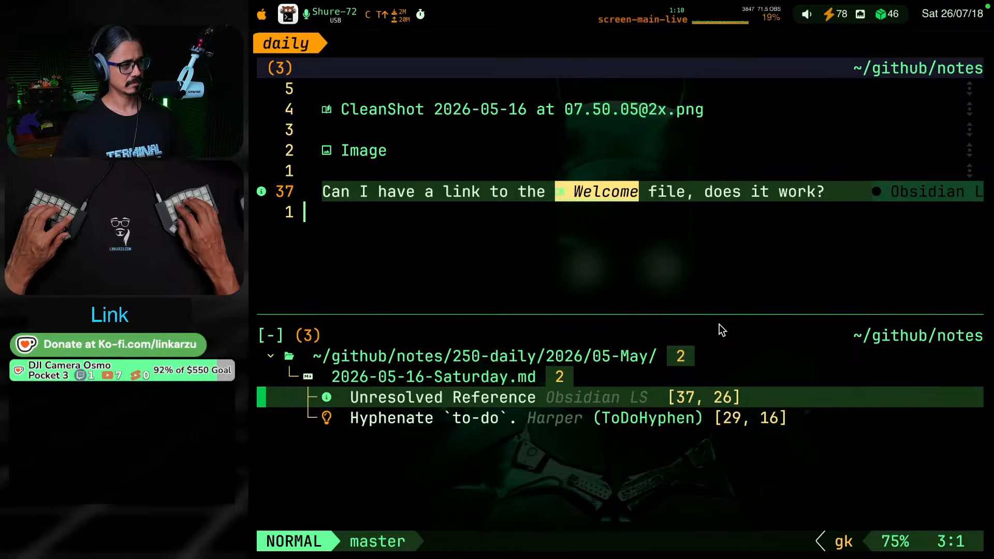
key(j)
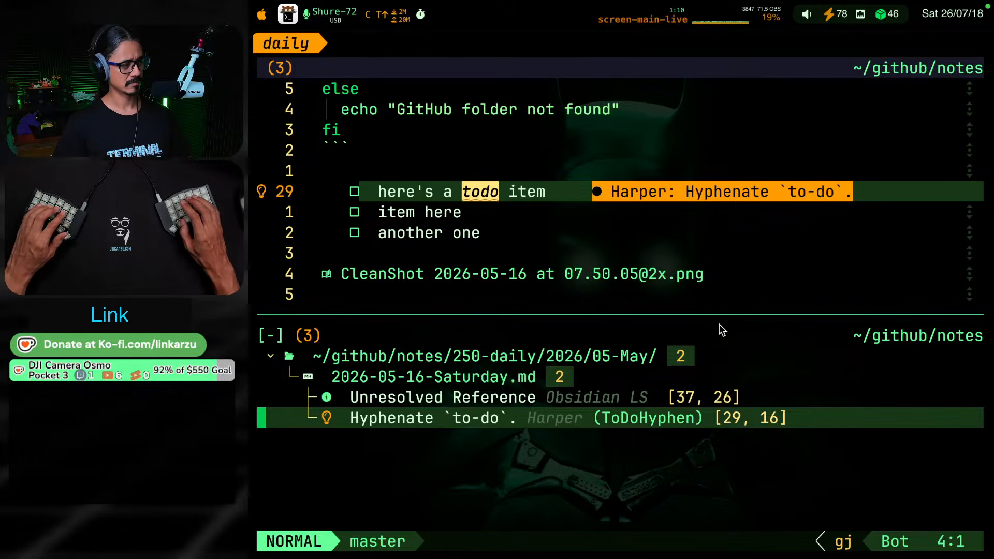
key(Return)
key(k)
key(j)
key(k)
key(k)
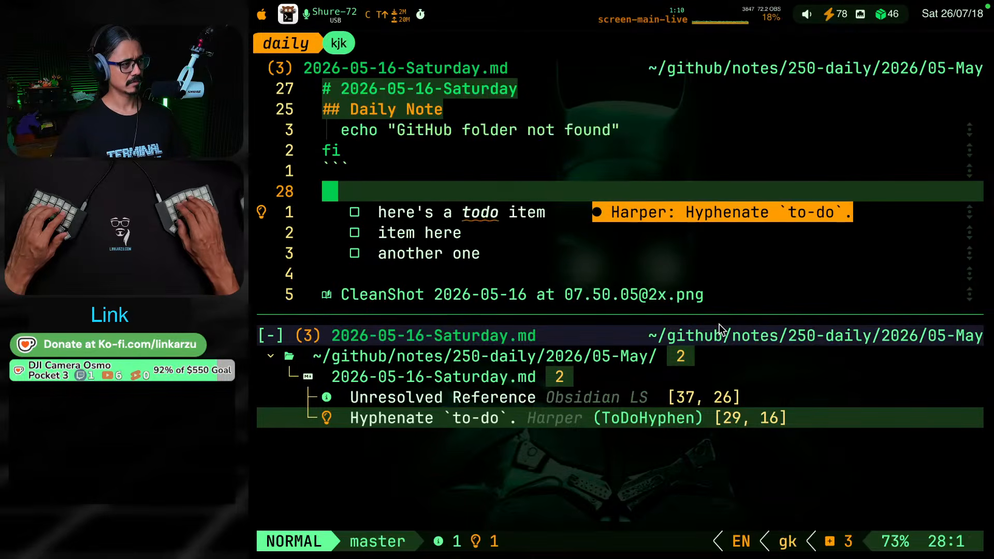
key(j)
key(j)
key(w)
key(w)
key(w)
key(w)
key(w)
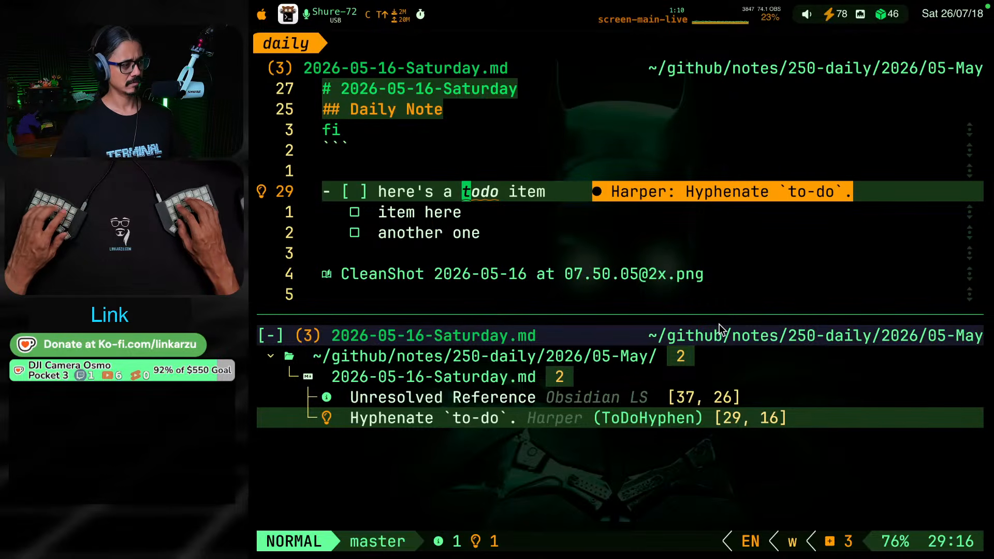
key(s)
key(s)
key(Down)
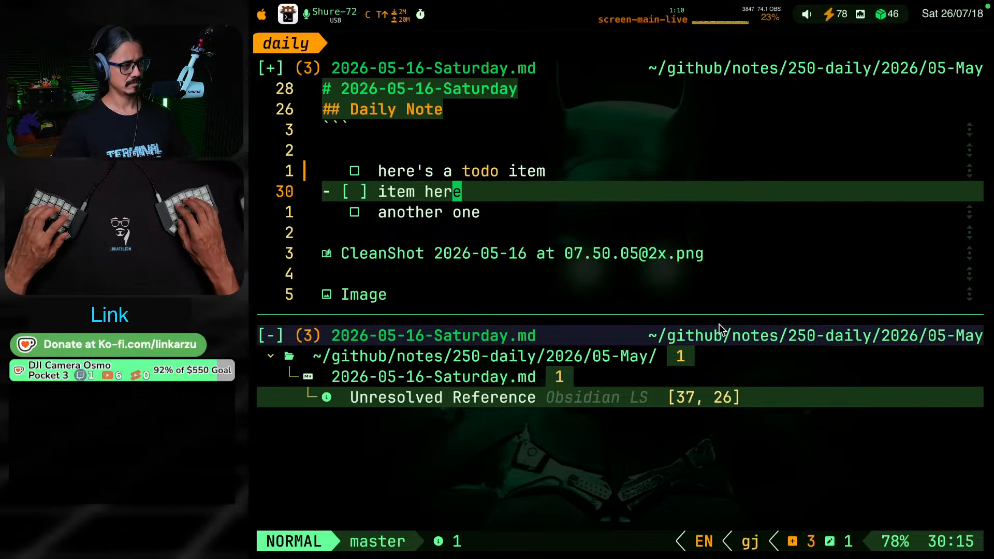
Go to the Unresolved Reference diagnostic in 2026-05-16-Saturday.md and delete the whole line containing the [[Welcome]] link
key(ctrl+j)
key(Return)
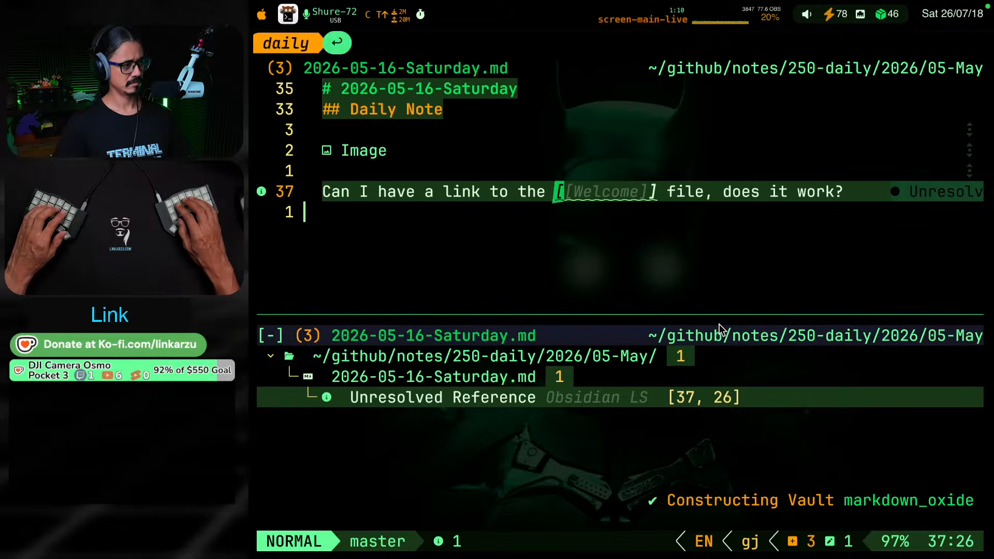
key(l)
key(l)
key(l)
key(h)
key(h)
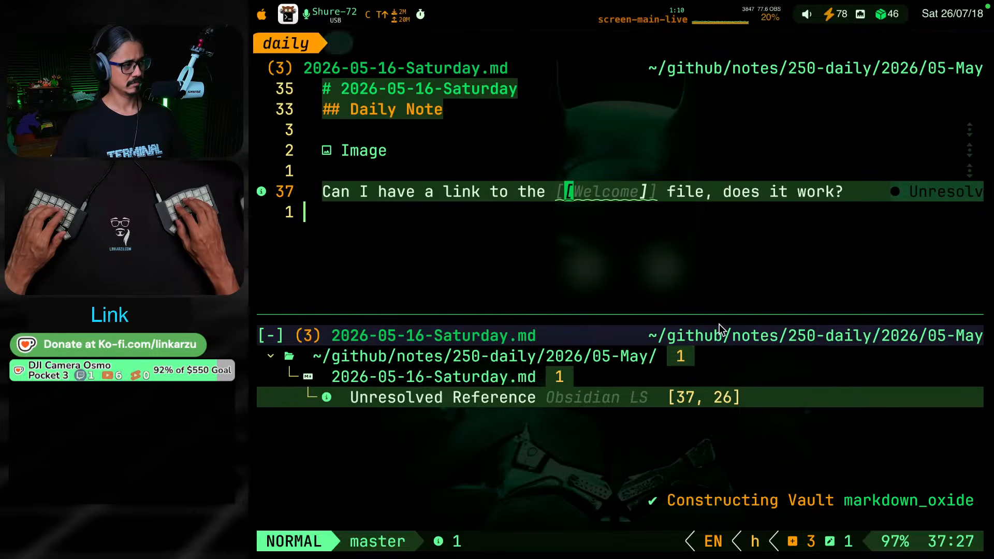
key(d)
key(d)
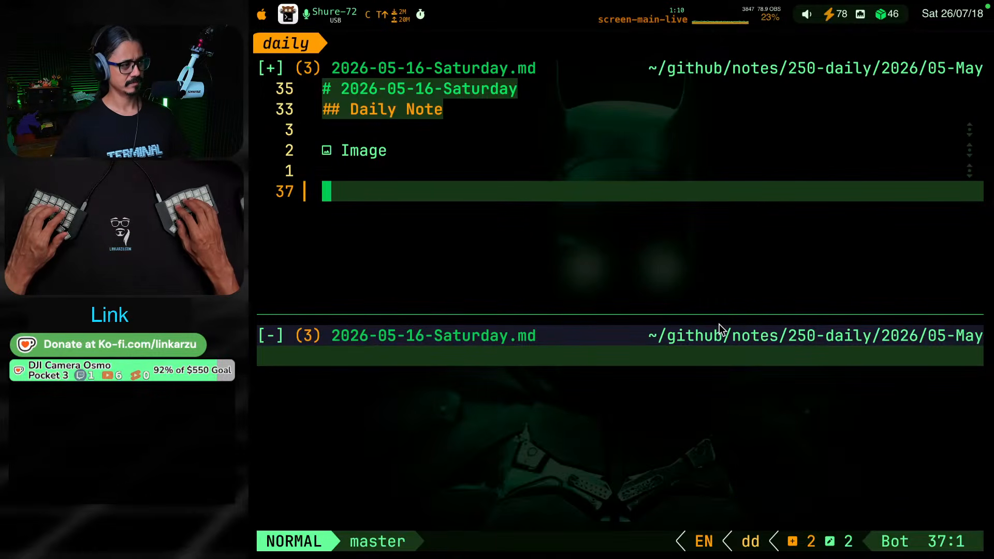
Return to 2026-07-18-Saturday.md and close the diagnostics list split
key(ctrl+o)
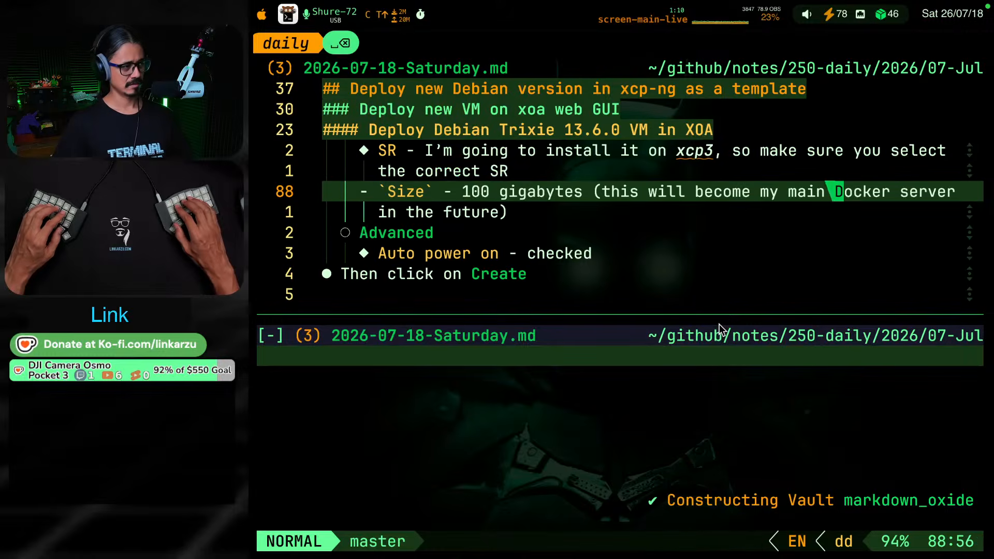
key(ctrl+j)
key(space)
key(ctrl+w)
key(c)
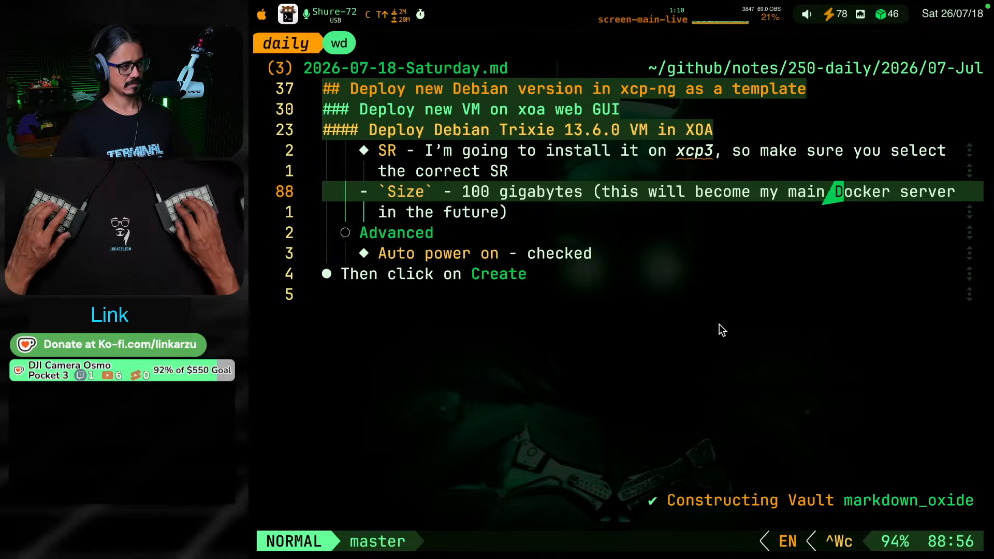
Turn "Debian" in the "Deploy Debian Trixie 13.6.0 VM in XOA" heading into the wiki link [[Debian]]
key(g)
key(k)
key(g)
key(k)
key(g)
key(k)
key(g)
key(k)
key(g)
key(k)
key(g)
key(k)
key(g)
key(k)
key(g)
key(k)
key(g)
key(k)
key(g)
key(k)
key(g)
key(k)
key(g)
key(k)
key(g)
key(k)
key(g)
key(k)
key(g)
key(k)
key(g)
key(k)
key(g)
key(k)
key(g)
key(k)
key(g)
key(k)
key(g)
key(k)
key(g)
key(k)
key(g)
key(k)
key(g)
key(k)
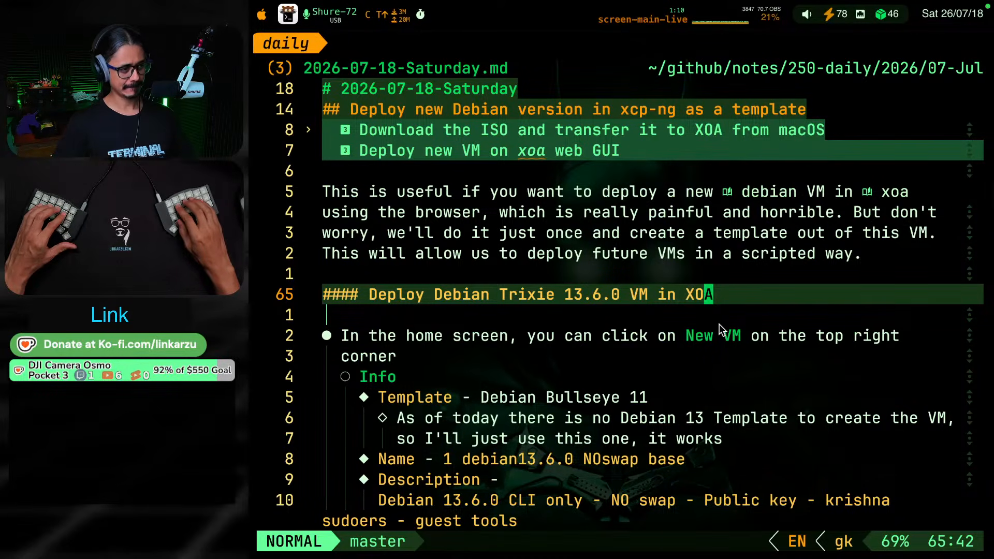
key(b)
key(b)
key(b)
key(b)
key(b)
key(b)
key(b)
key(b)
key(b)
key(b)
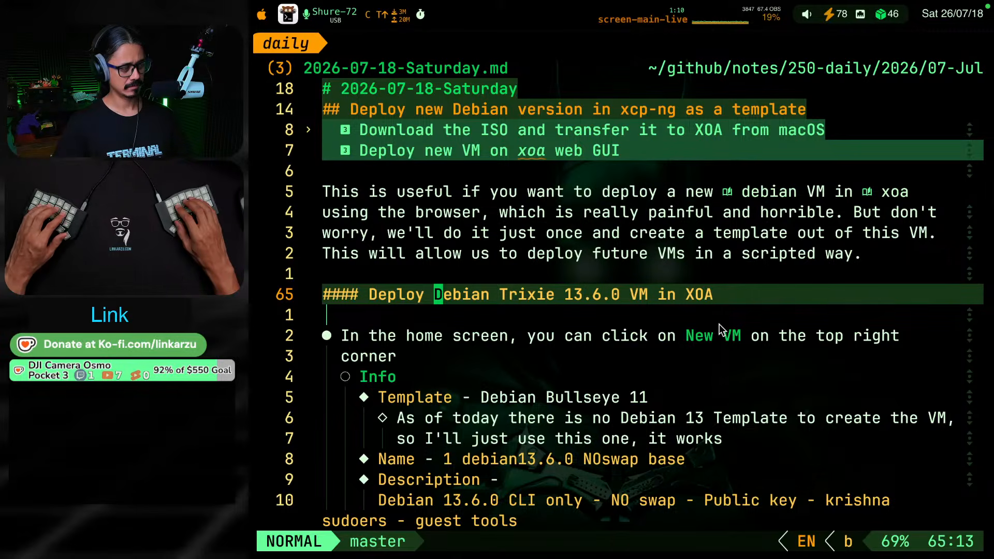
text(i[[)
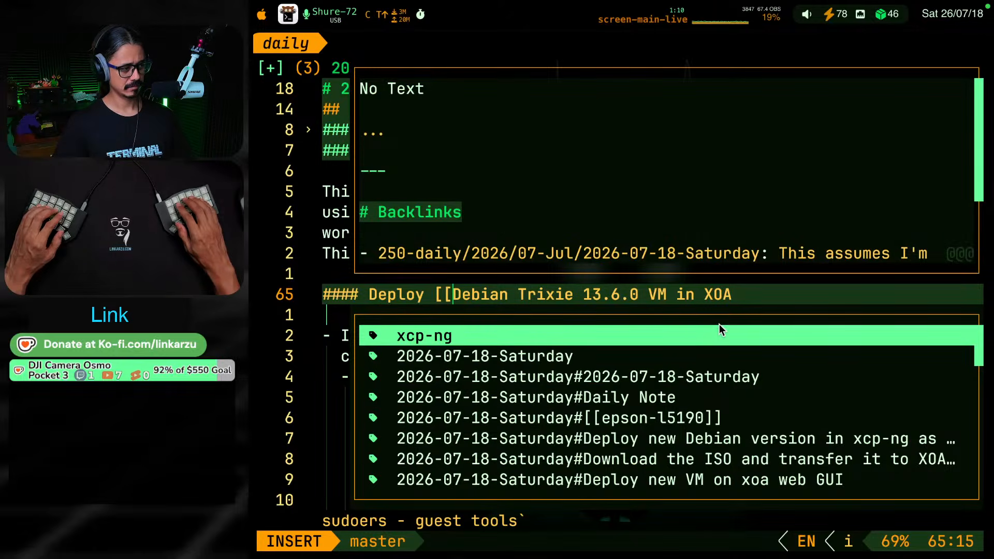
key(Escape)
key(l)
text(wh)
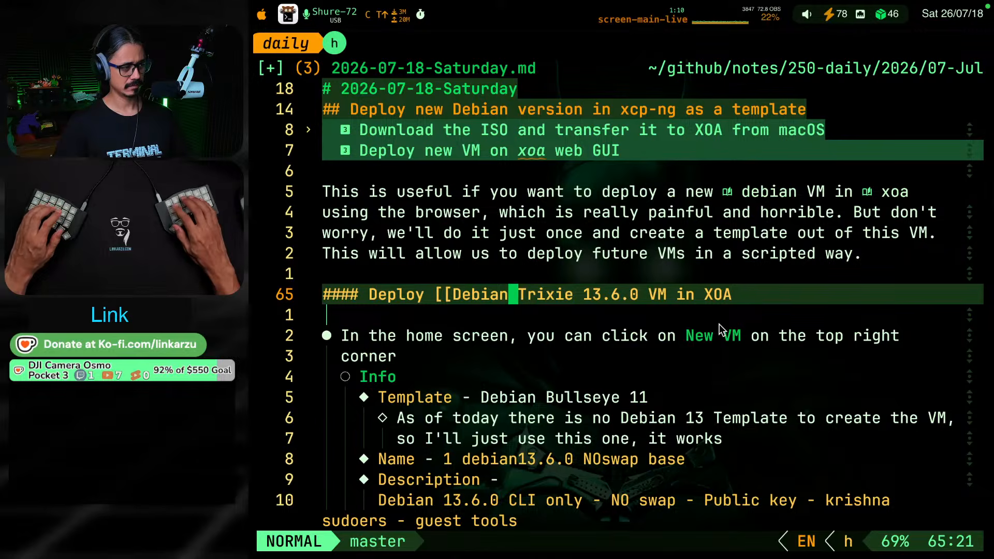
text(i]]ds)
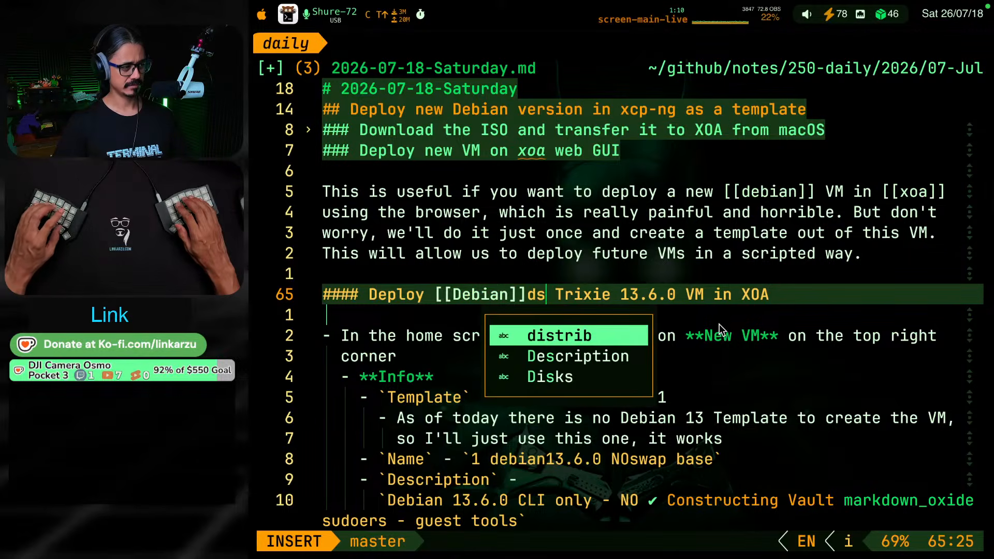
key(BackSpace)
key(BackSpace)
key(Escape)
Surround "XOA" at the end of the Debian Trixie 13.6.0 heading with a pair of square brackets
key(w)
key(w)
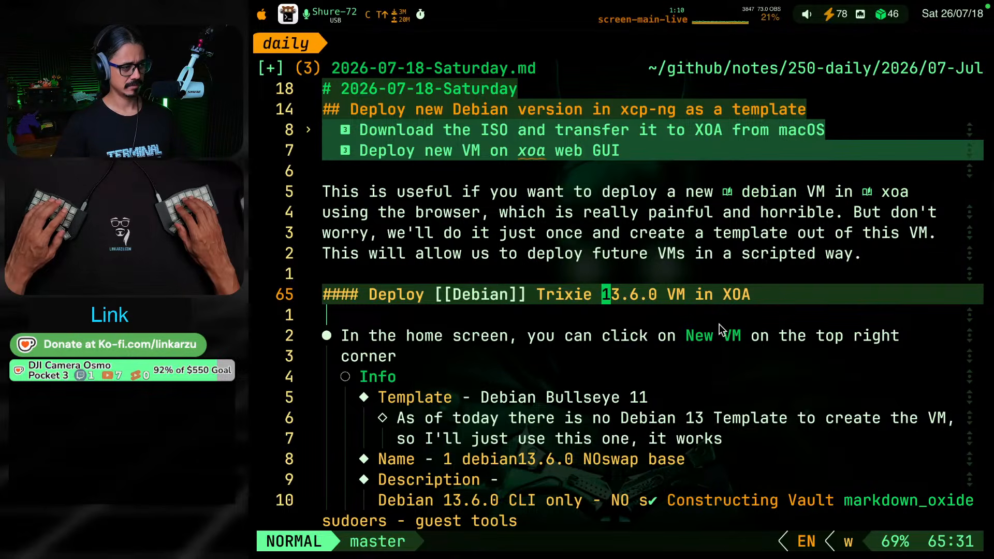
key(w)
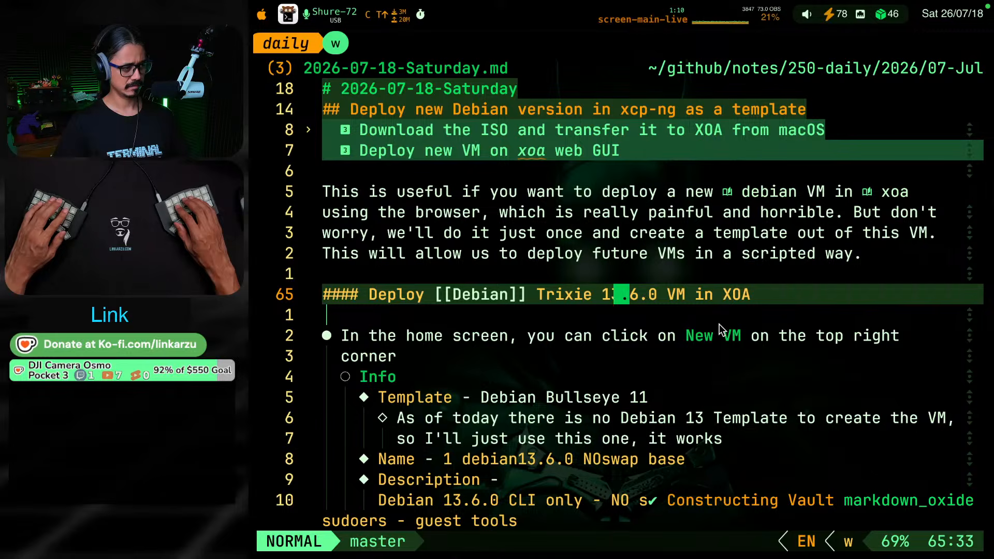
key(w)
key(w)
key(w)
key(w)
key(w)
key(w)
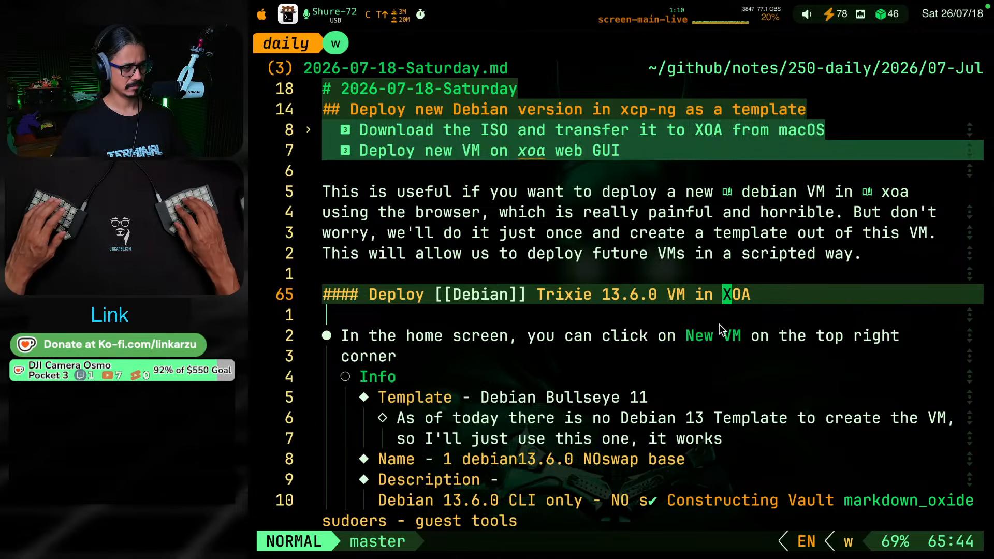
key(v)
key(e)
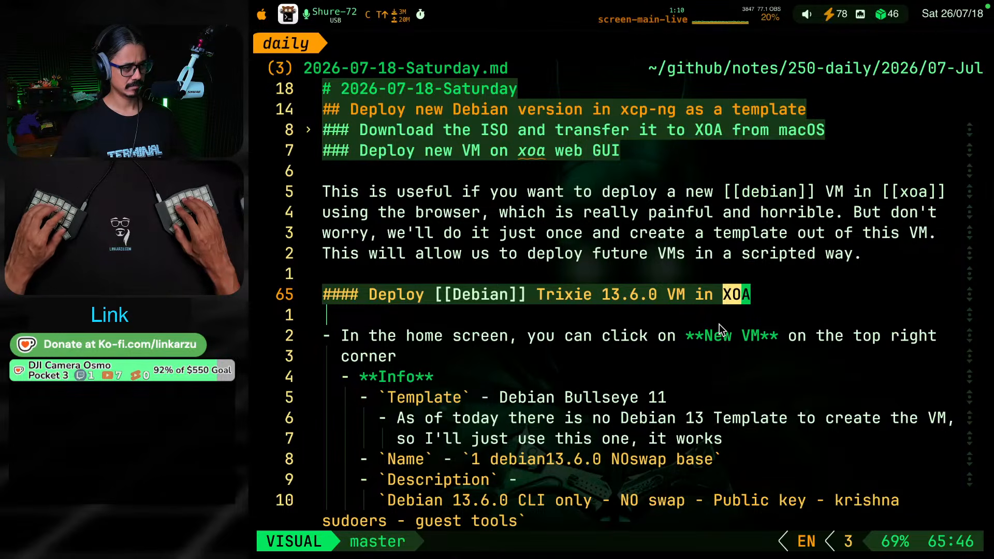
key(s)
key(a)
key(bracketleft)
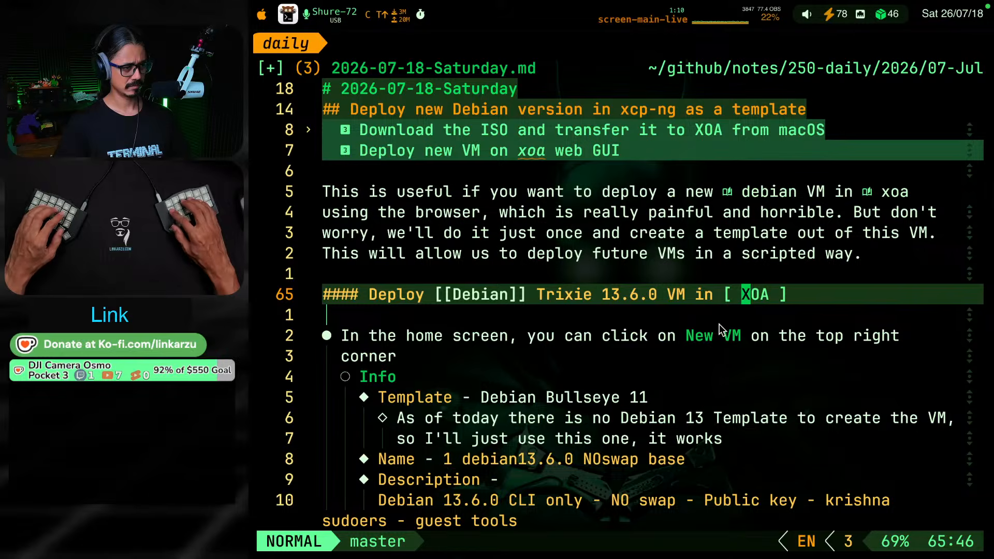
Complete the brackets around "XOA" in the heading into the wiki link [[XOA]], removing the inner spaces
text(in [)
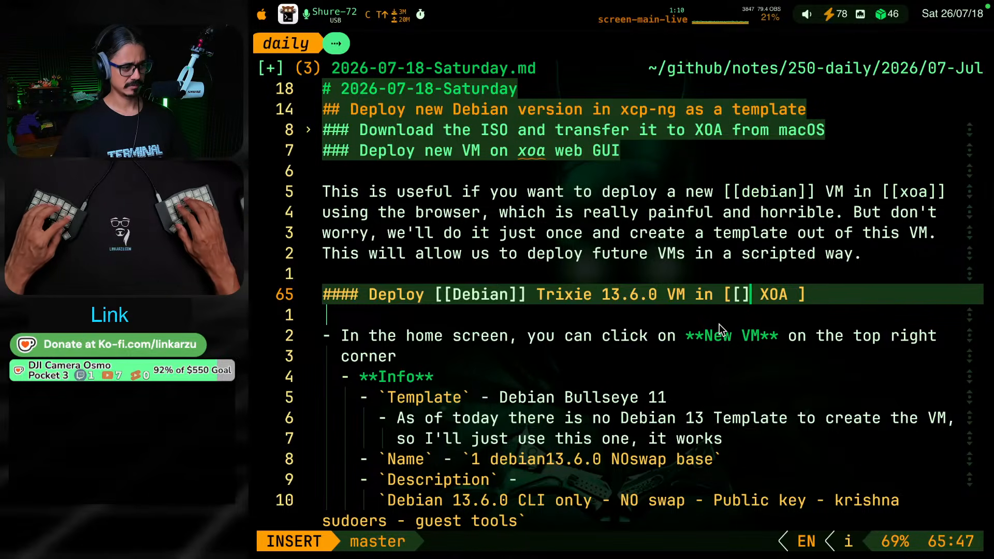
key(Delete)
key(Right)
key(Right)
key(Right)
key(Right)
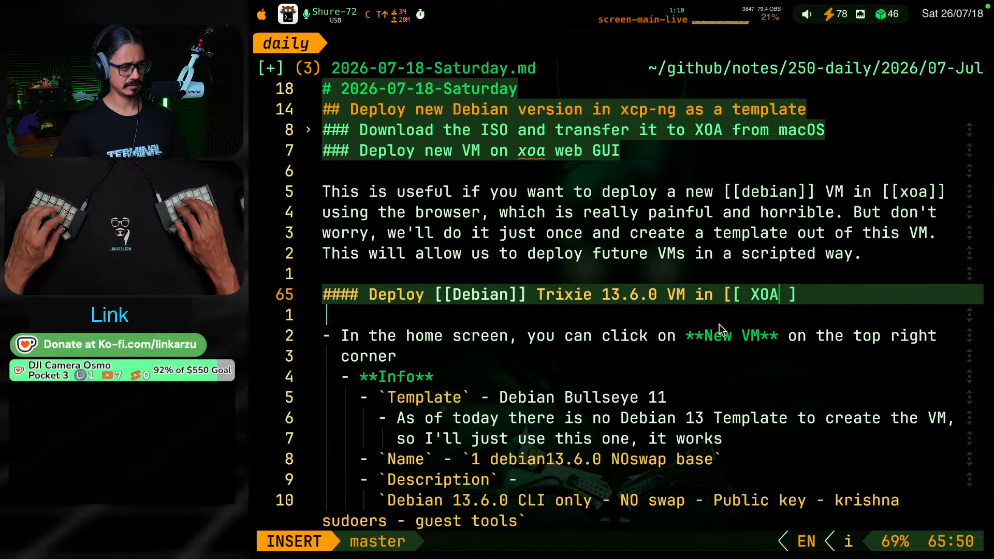
key(Delete)
key(Escape)
key(h)
key(h)
key(h)
key(h)
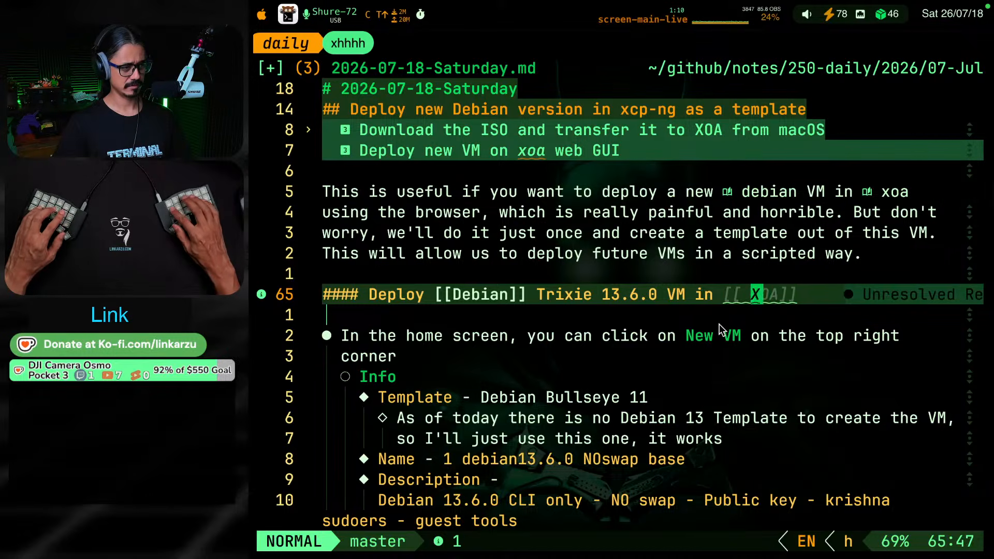
key(x)
key(k)
key(j)
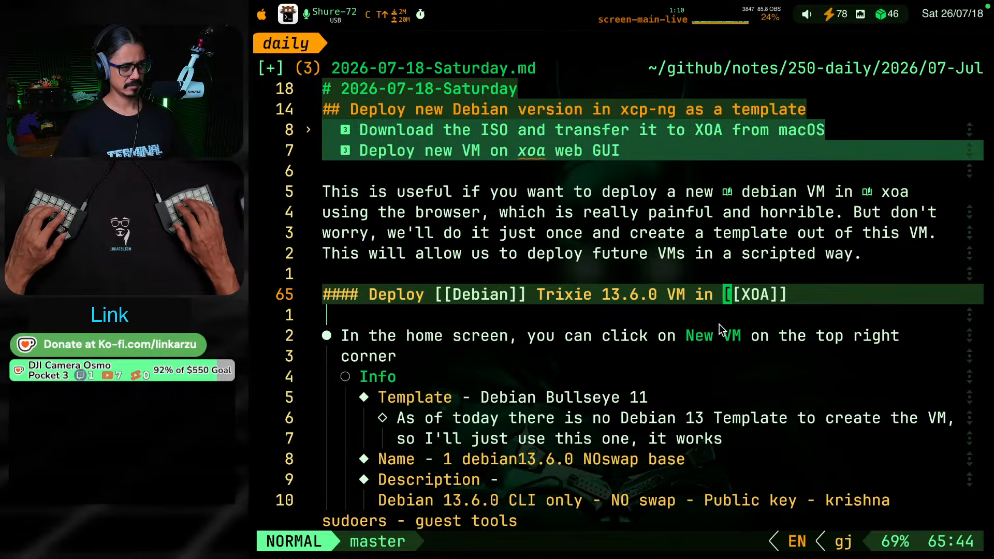
key(k)
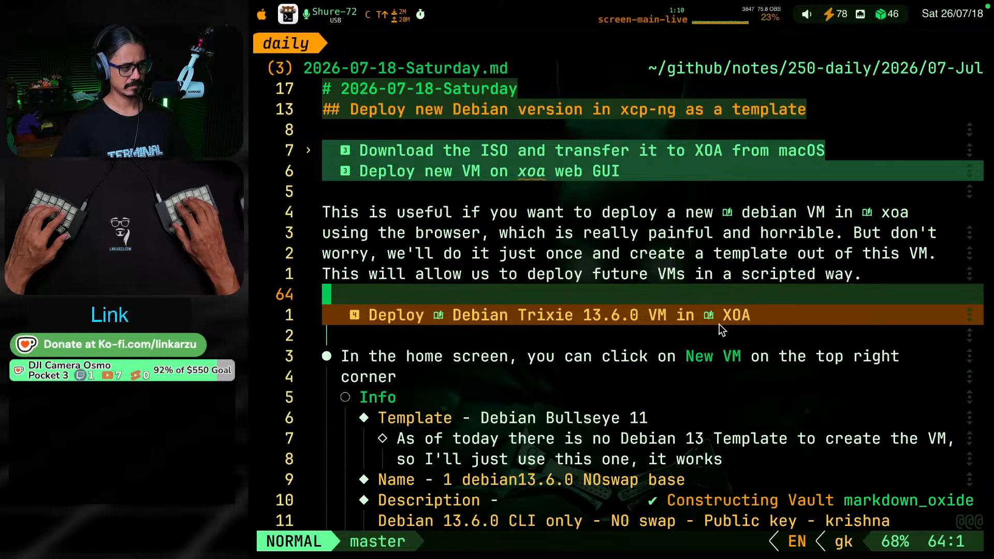
Review the Debian Trixie 13.6.0 heading together with the paragraph above it and the first list item below
key(j)
key(j)
key(j)
key(k)
key(j)
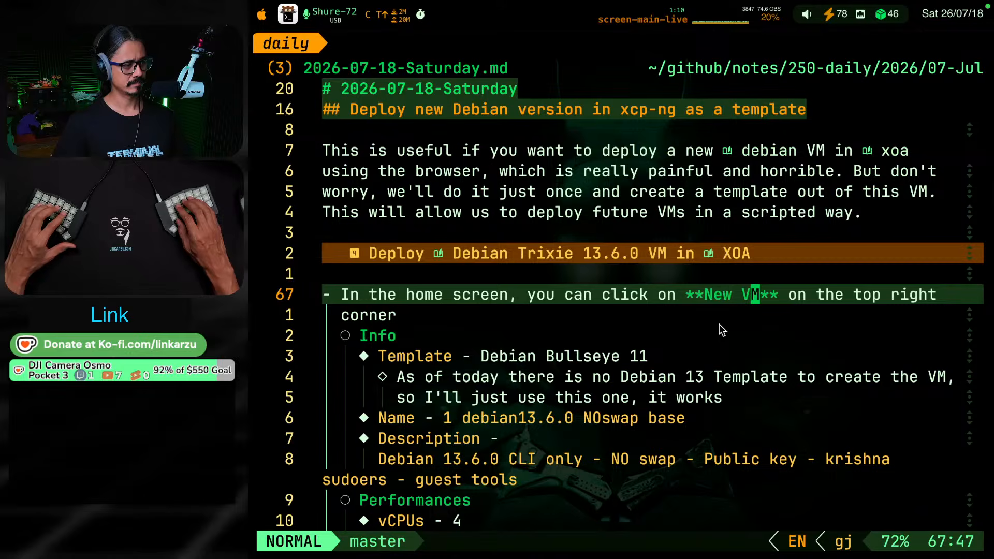
key(k)
key(k)
key(k)
key(k)
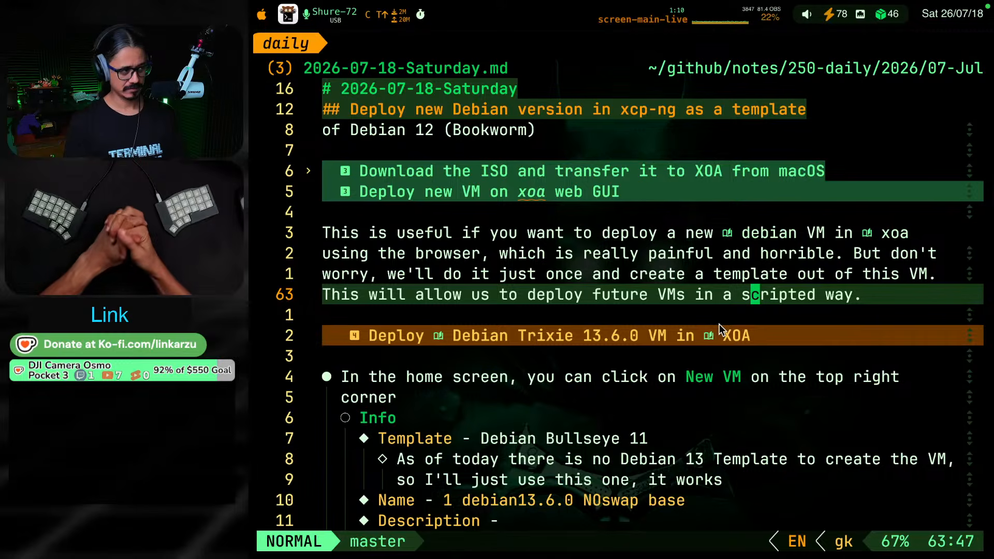
Replace "xoa" with "XOA" in the "Deploy new VM on xoa web GUI" heading
key(k)
key(k)
key(k)
key(k)
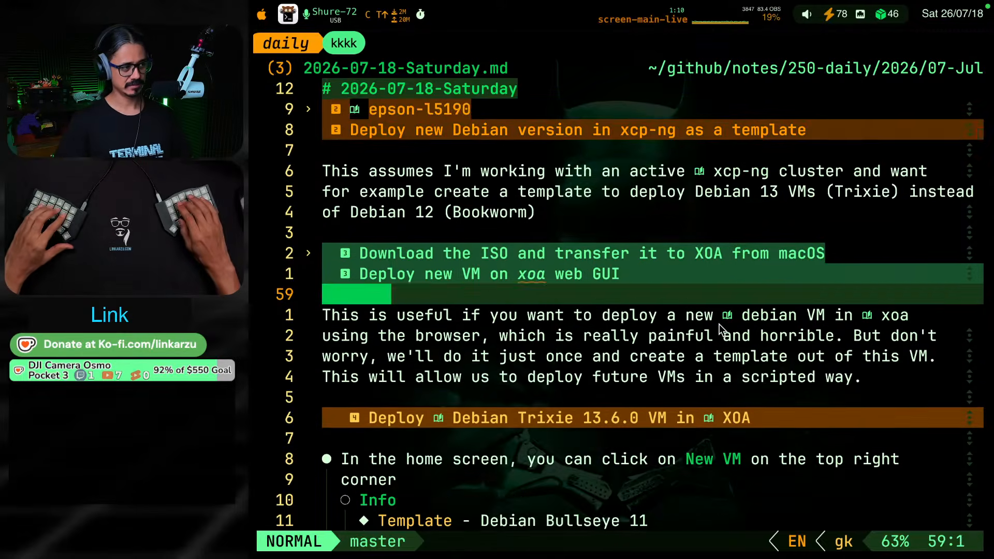
key(k)
key(b)
key(b)
key(b)
text(ve)
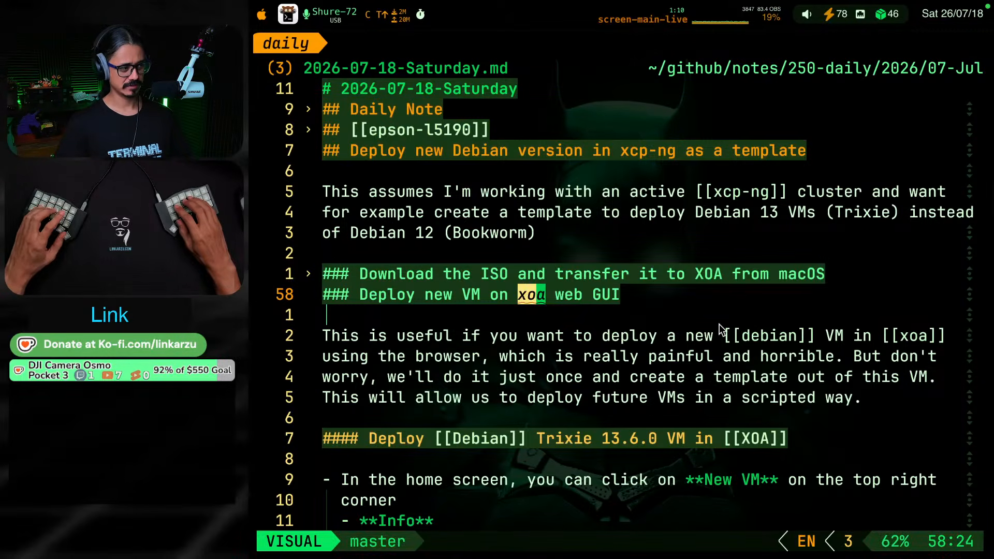
text(cXOAkjj)
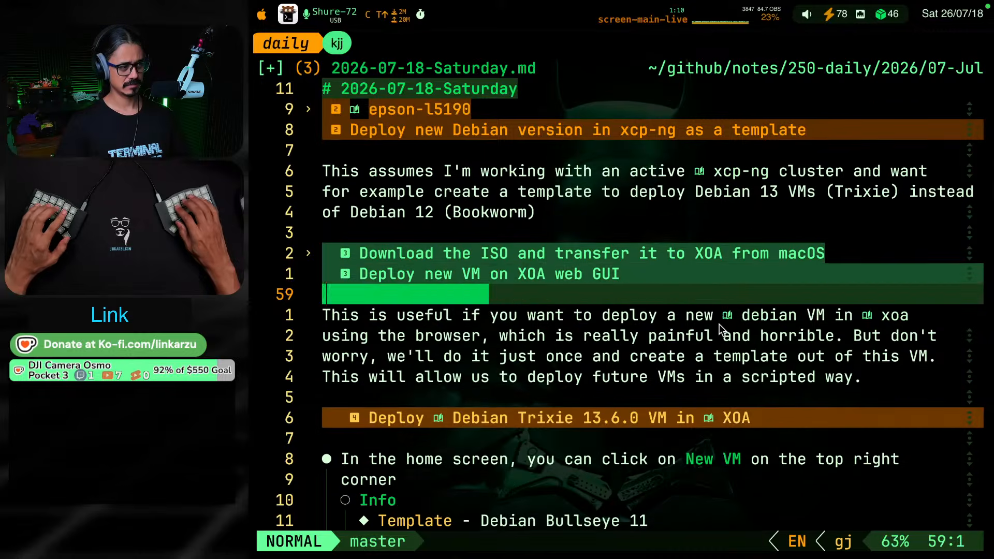
text(j)
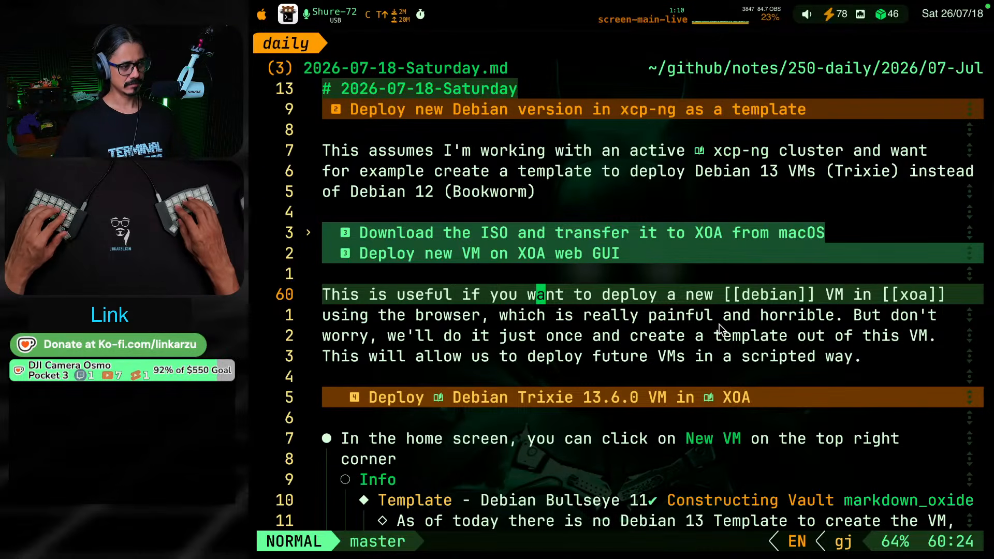
Read from the paragraph about deploying in the browser down to the Template item under Info and its note
key(j)
key(j)
key(j)
key(j)
key(j)
key(j)
key(j)
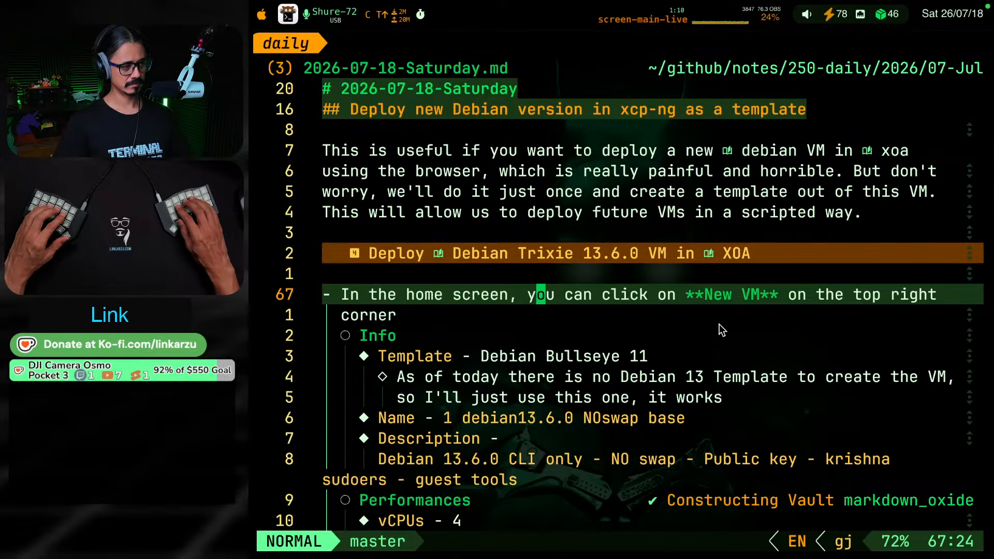
key(j)
key(j)
key(j)
key(j)
key(j)
key(k)
key(k)
key(b)
key(b)
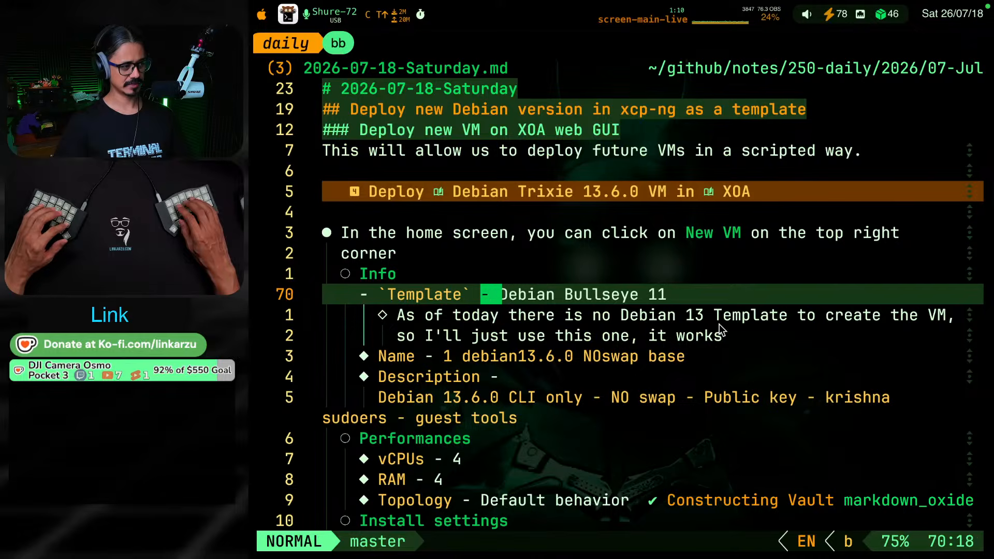
key(b)
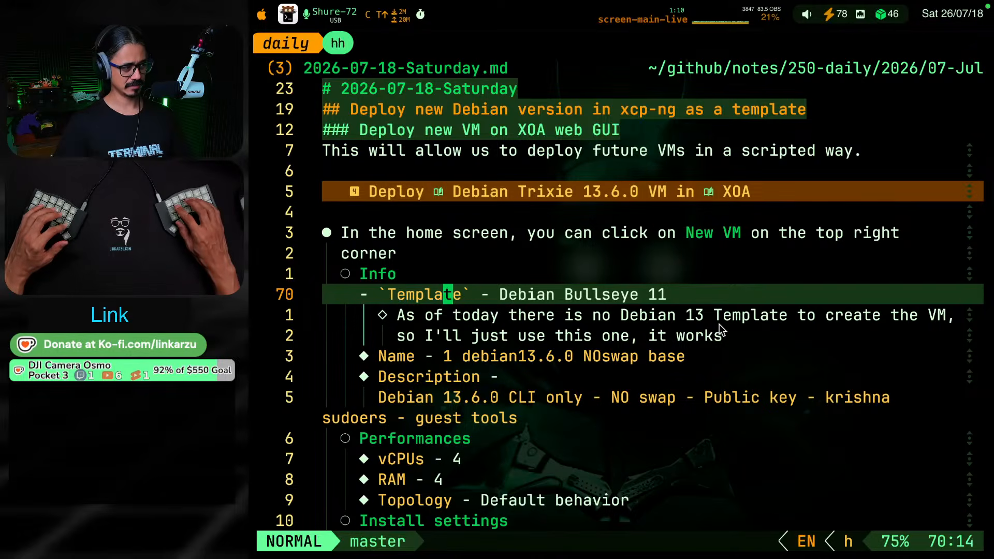
key(w)
key(w)
key(b)
key(b)
key(b)
key(b)
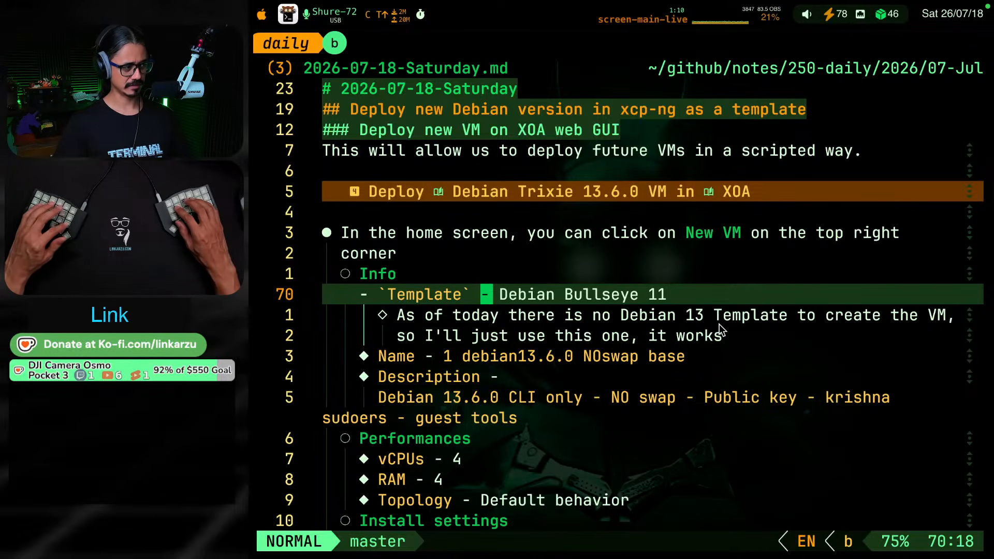
key(w)
key(w)
key(b)
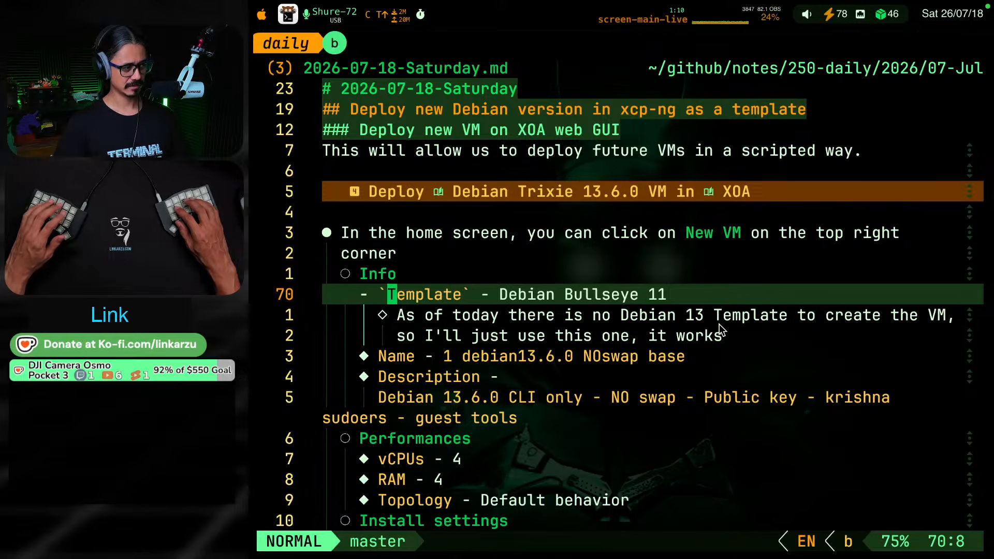
key(w)
key(w)
key(w)
key(w)
key(g)
key(j)
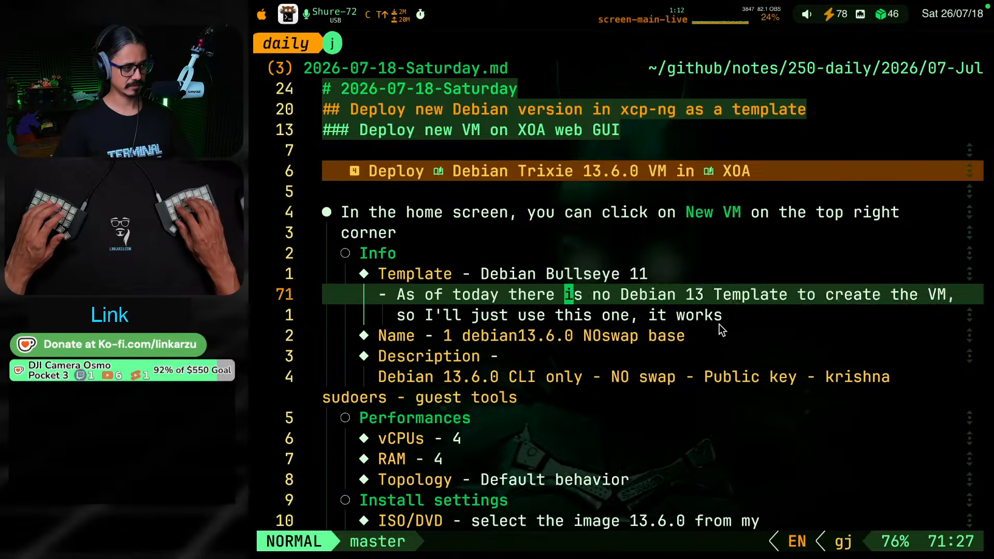
Review the Name and Description items under Info in the VM deployment list
key(g)
key(j)
key(g)
key(j)
key(b)
key(b)
key(b)
key(b)
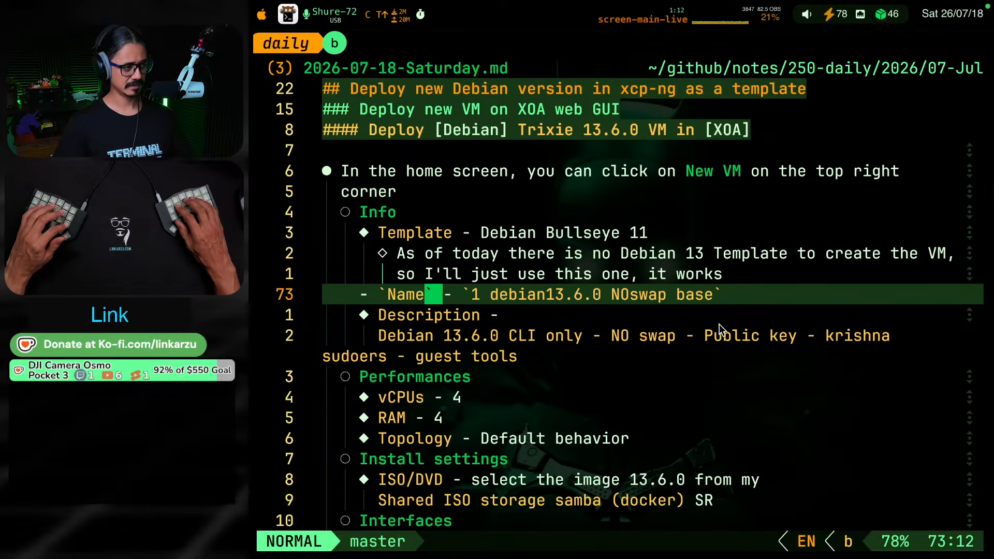
key(b)
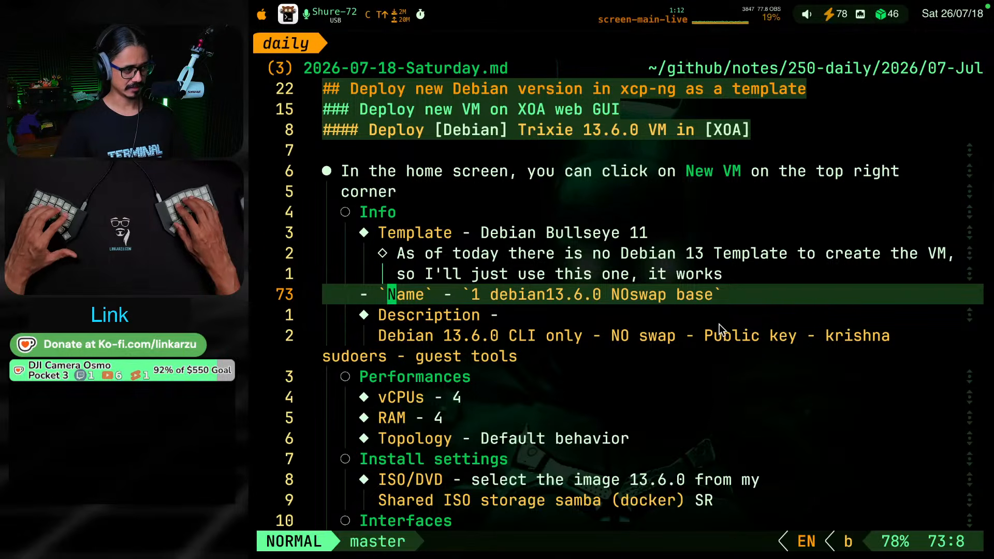
key(g)
key(j)
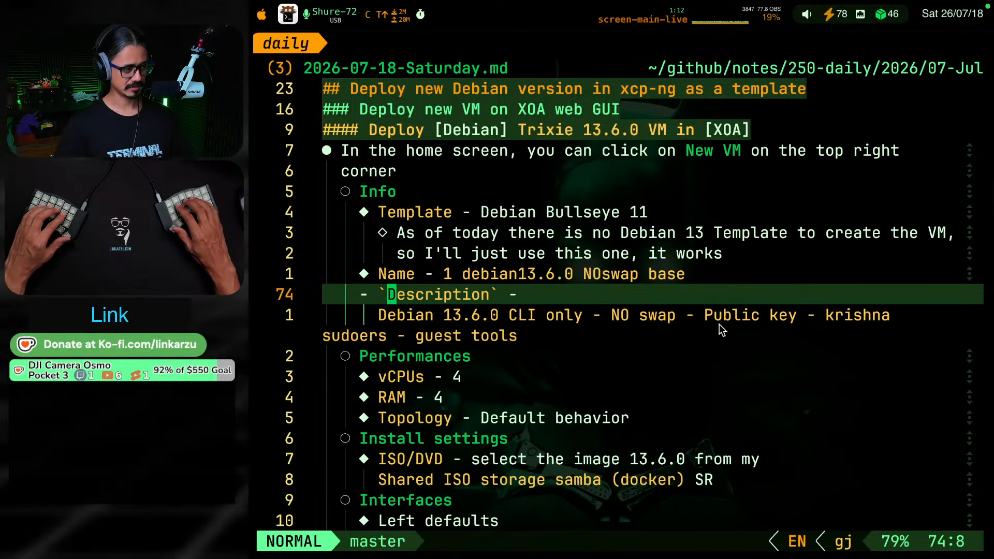
Try to join the Description item under Info with its value on the line below
key(shift+j)
key(k)
key(j)
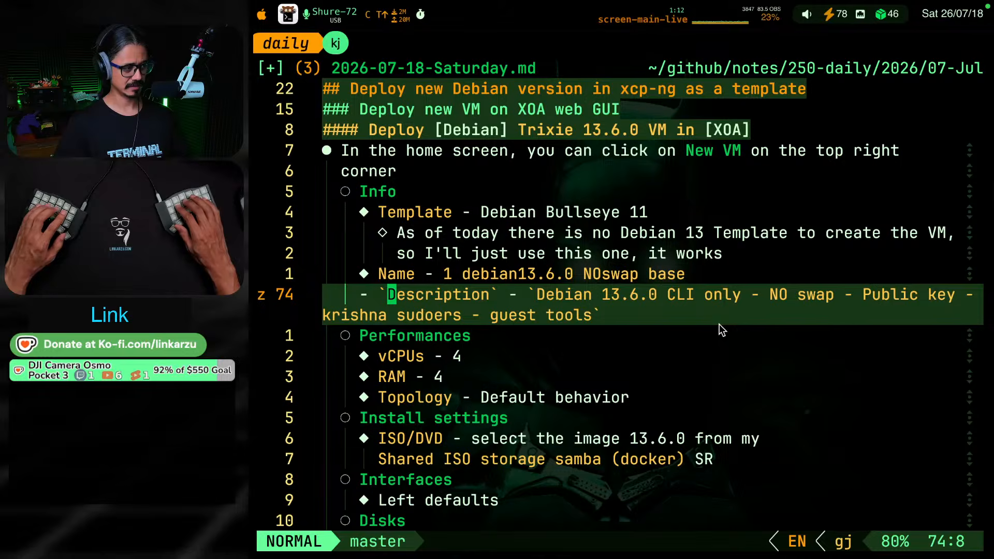
Read the VM deployment list from Performances through Install settings, Interfaces, Disks and Advanced down to the final Create instruction
key(j)
key(j)
key(k)
key(j)
key(j)
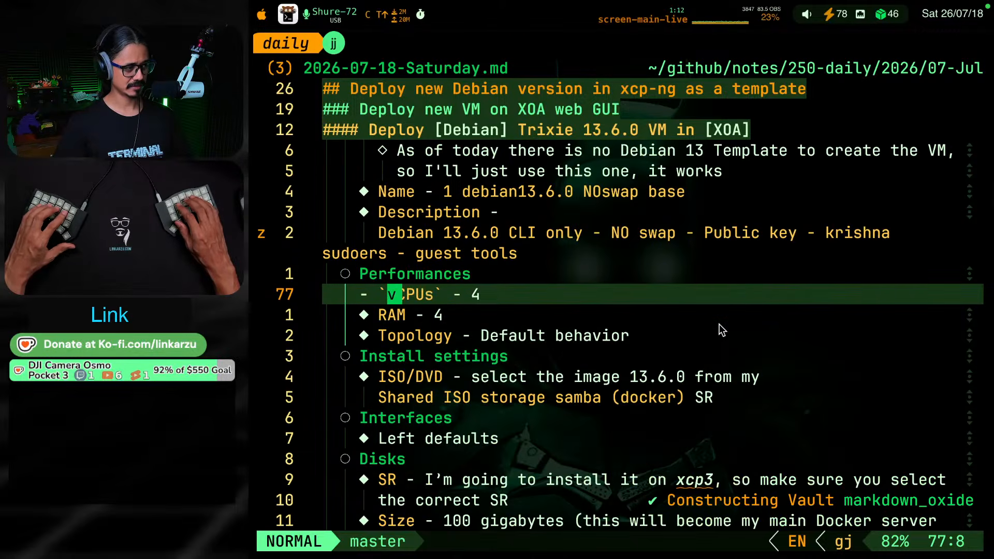
key(j)
key(j)
key(j)
key(j)
key(j)
key(j)
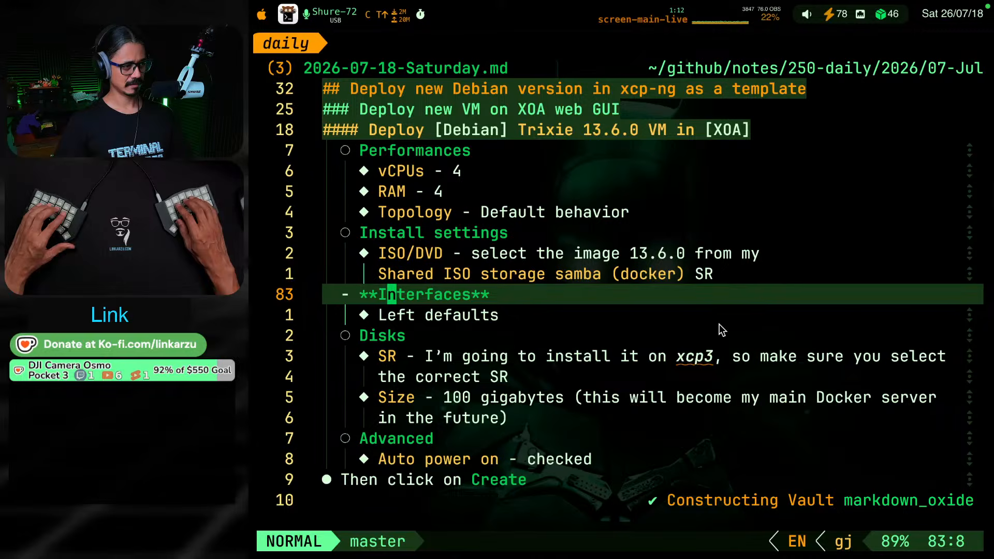
key(j)
key(j)
key(j)
key(j)
key(j)
key(j)
key(j)
key(j)
key(j)
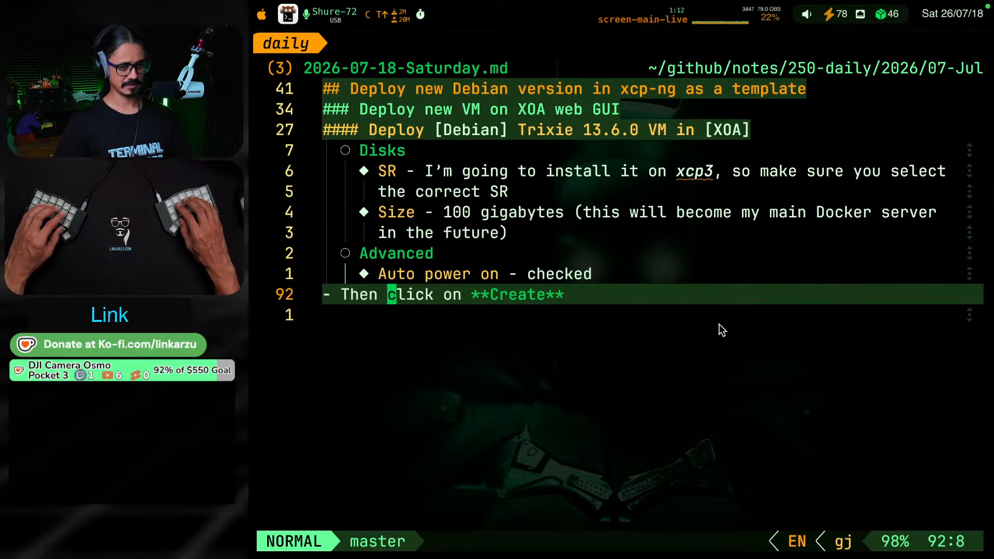
Switch to the browser, dismiss the ISO list and check the new VM form from Performance down to Summary
key(ctrl+shift+F19)
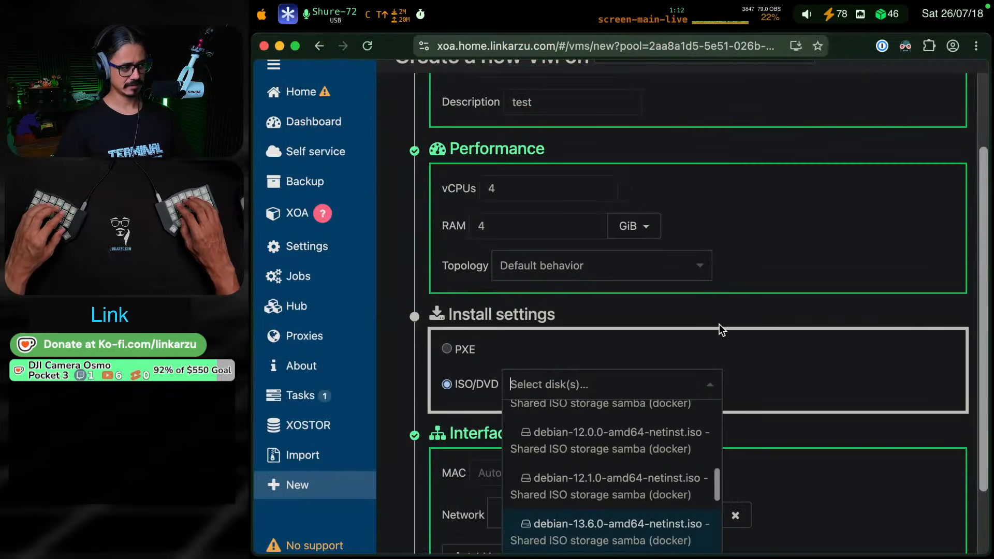
key(Escape)
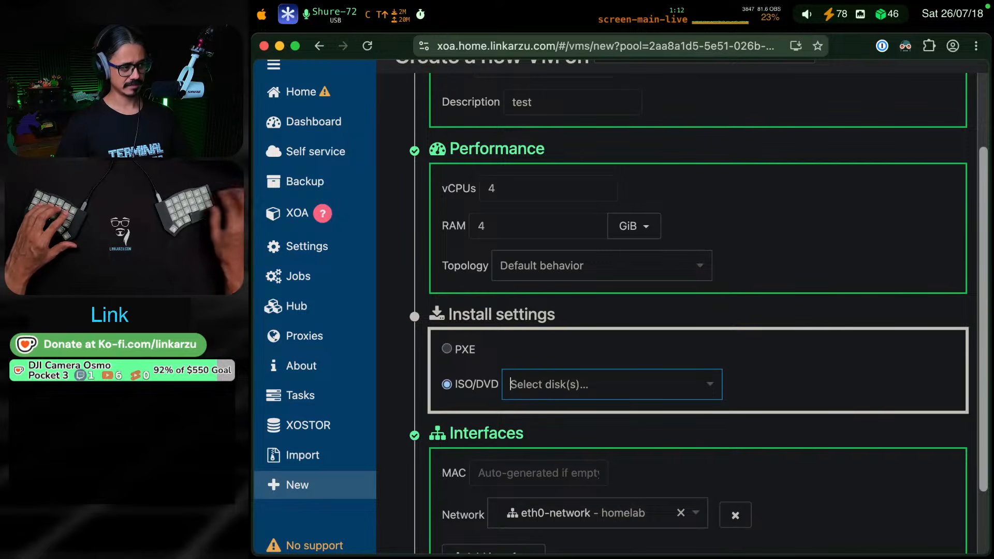
scroll(810, 402, down, 7)
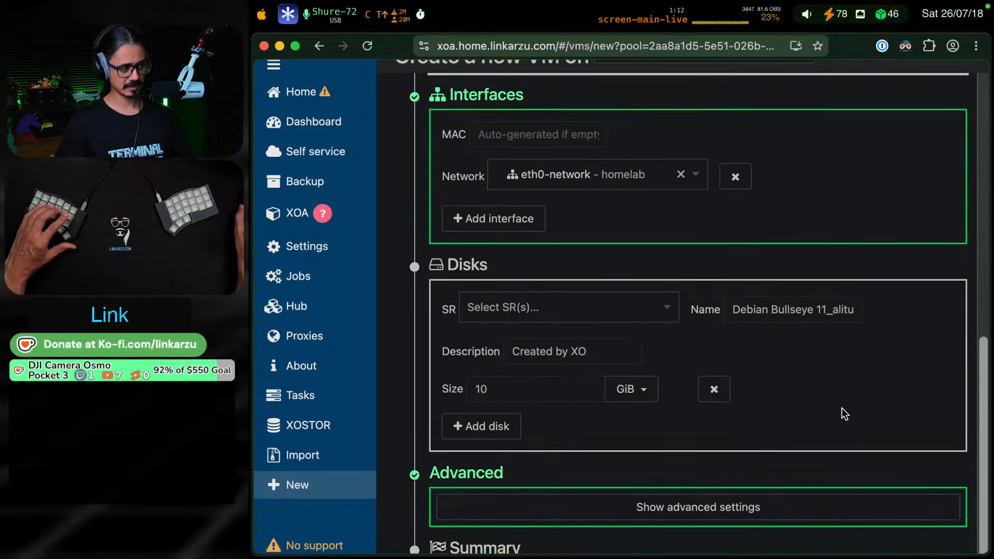
scroll(921, 392, down, 2)
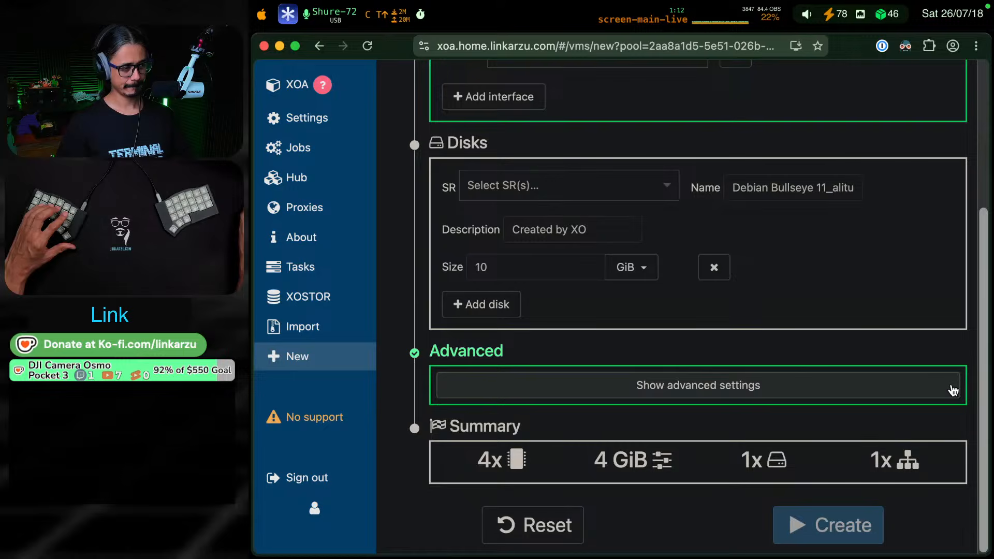
scroll(845, 401, up, 9)
mouse_move(252, 66)
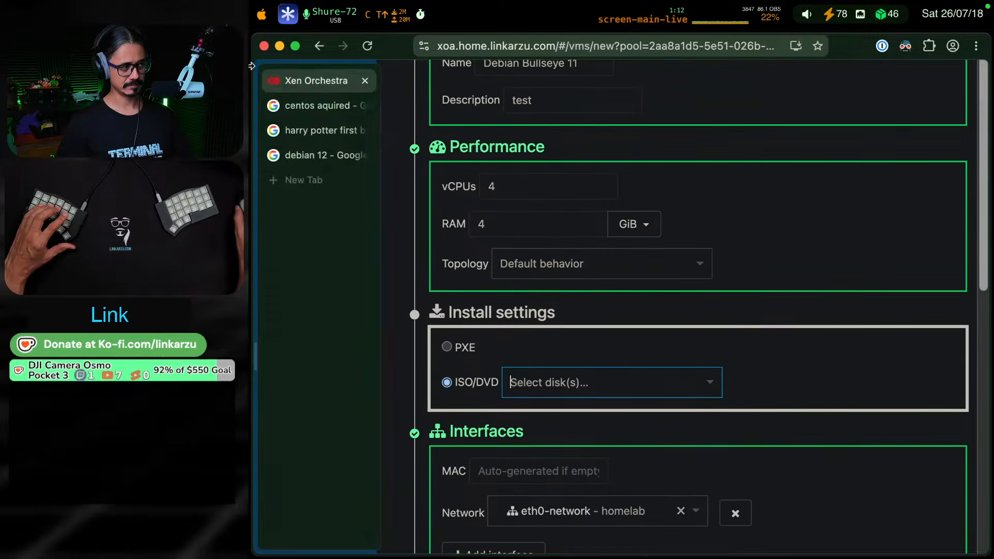
Return to the daily note and collapse its sections, reviewing the heading outline and the introductions of the Debian template and XOA web GUI sections
key(ctrl+shift+F18)
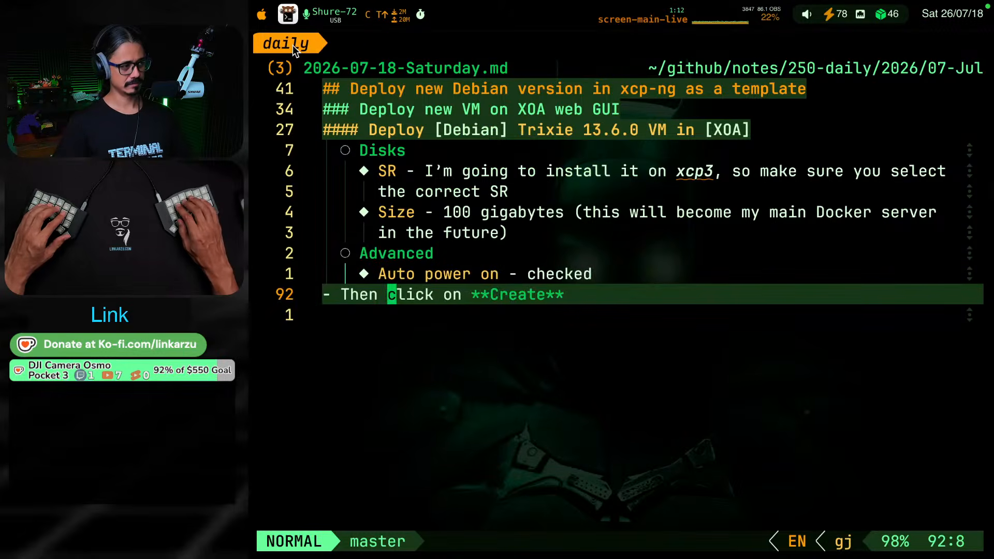
key(g)
key(k)
key(g)
key(k)
key(g)
key(k)
key(z)
key(M)
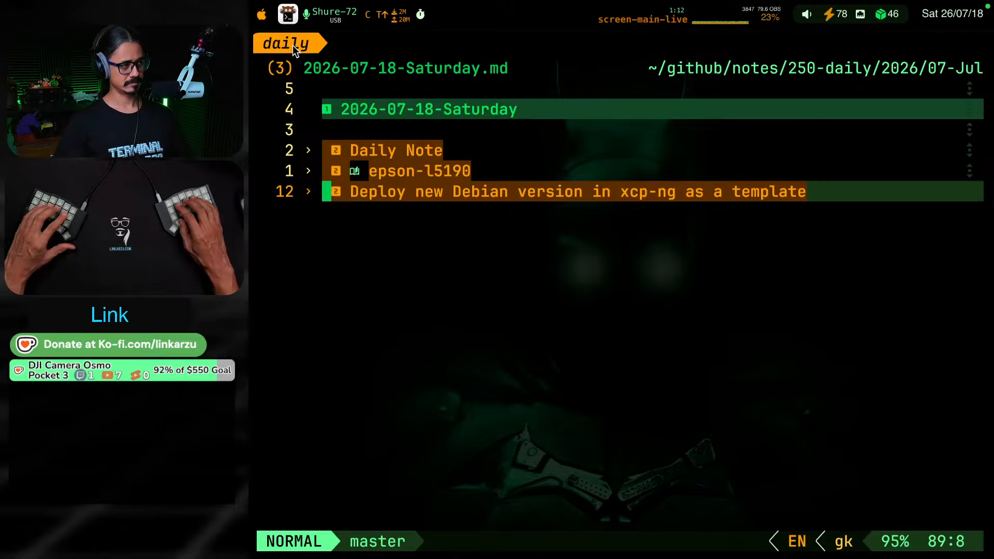
key(z)
key(o)
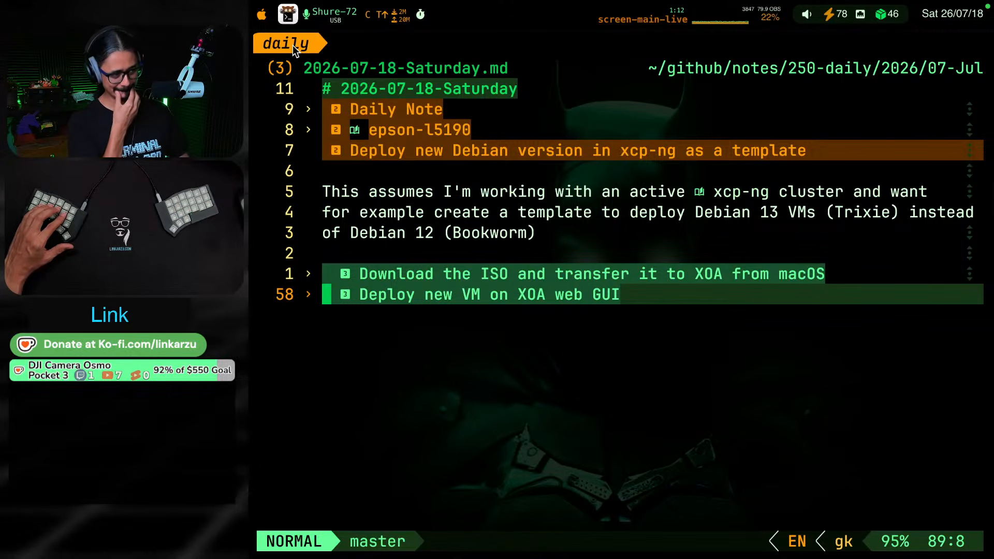
key(Return)
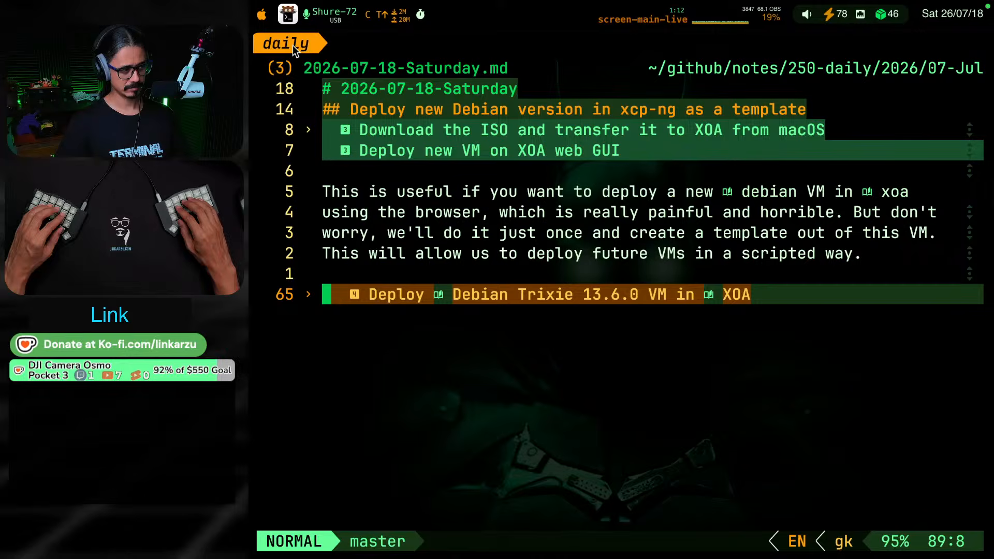
key(Return)
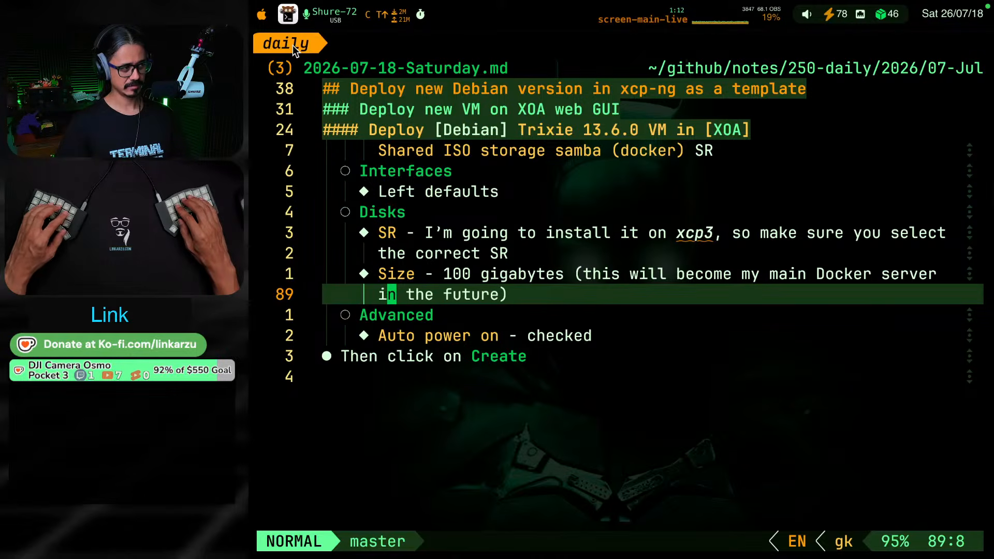
Add a level-three heading "Create a template" at the end of the daily note
key(shift+g)
text(o)
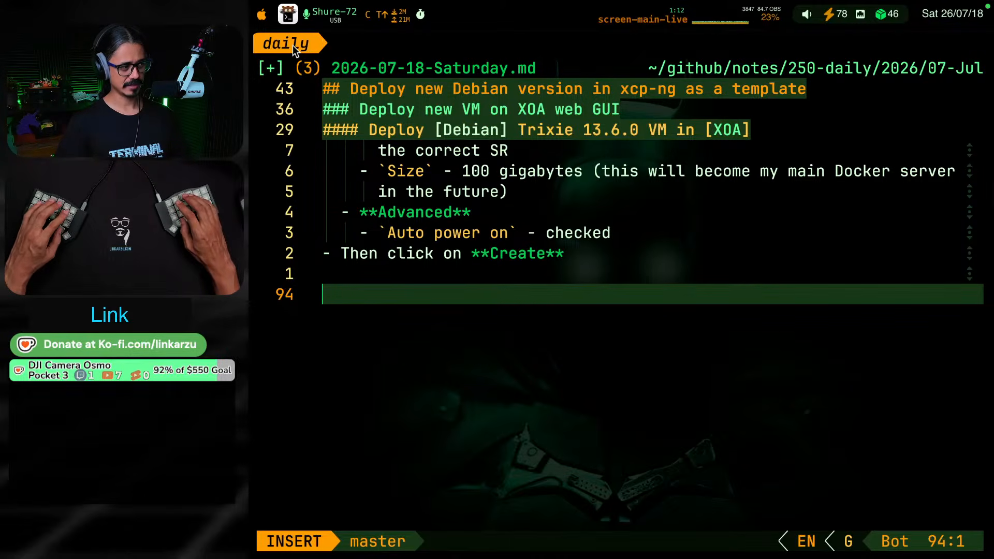
text(###)
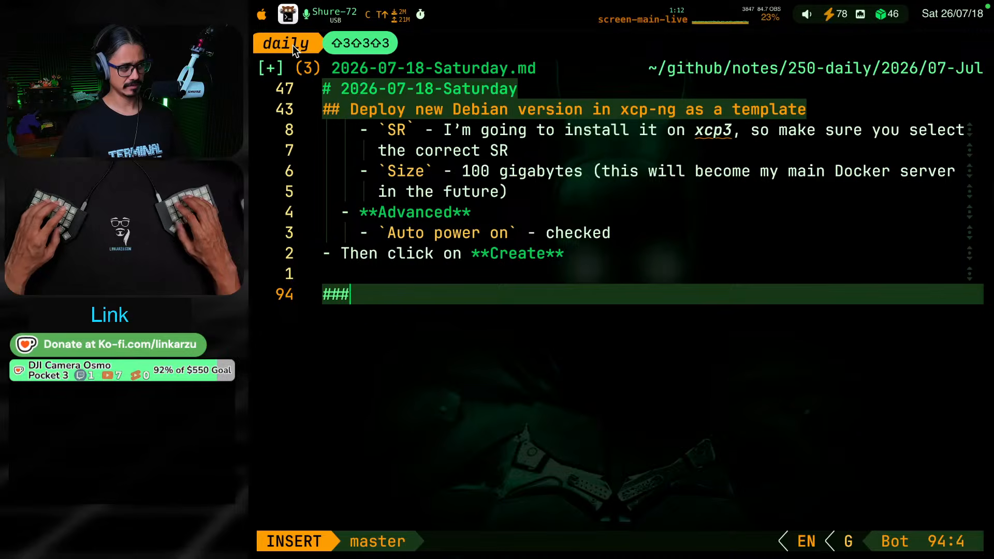
text( Crea)
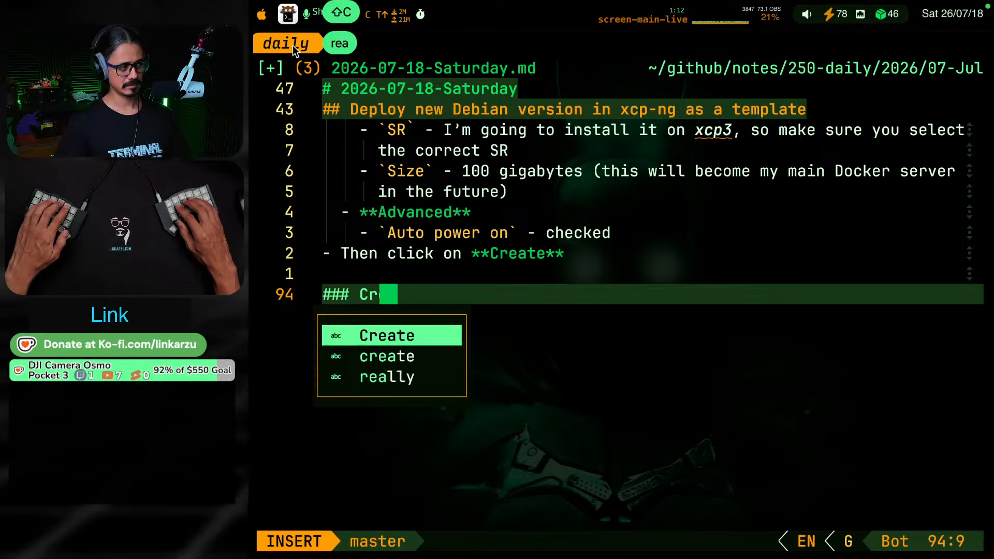
text(te th)
key(BackSpace)
key(BackSpace)
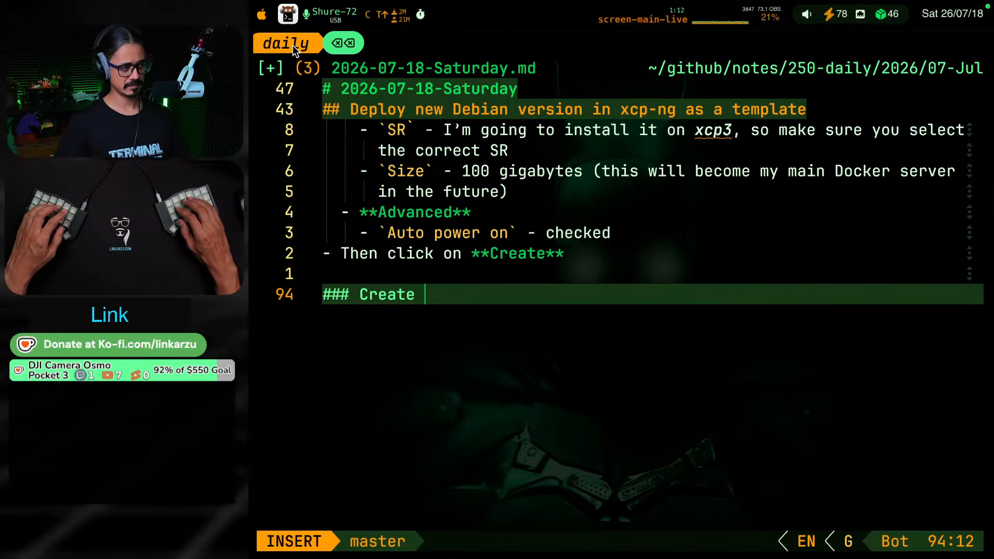
text(a temp)
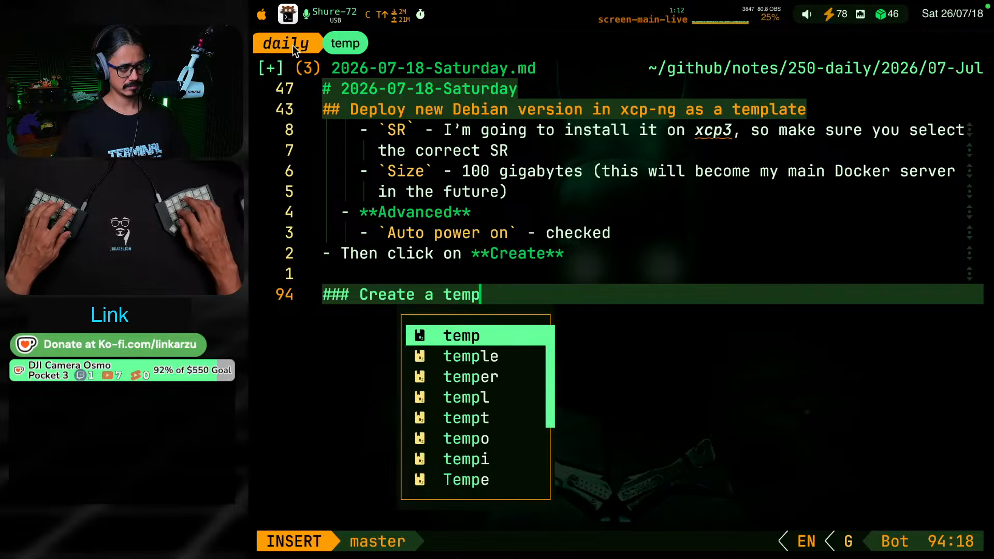
text(late)
key(Escape)
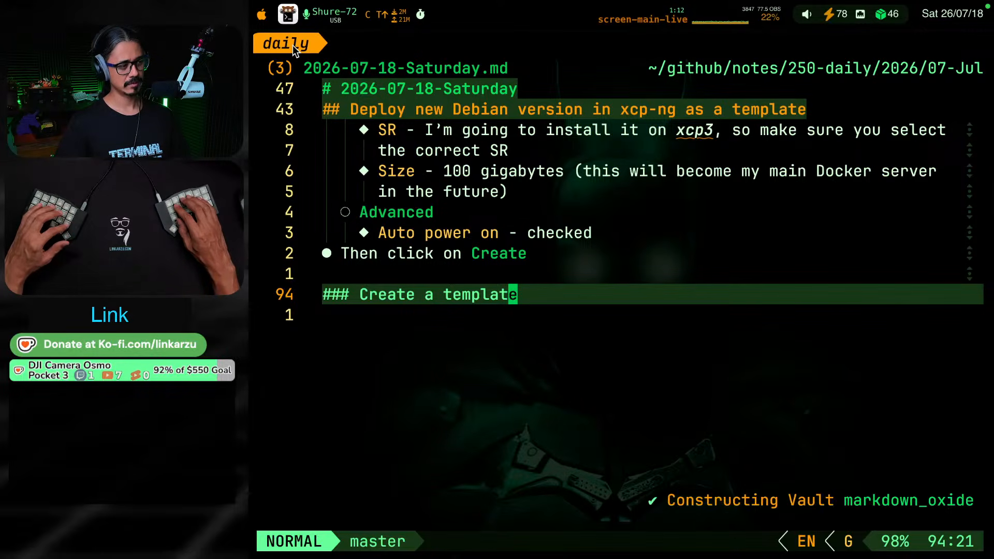
Insert the level-three heading "Install the base packages on the template" above "Create a template" and save the note
text(ko### Instal)
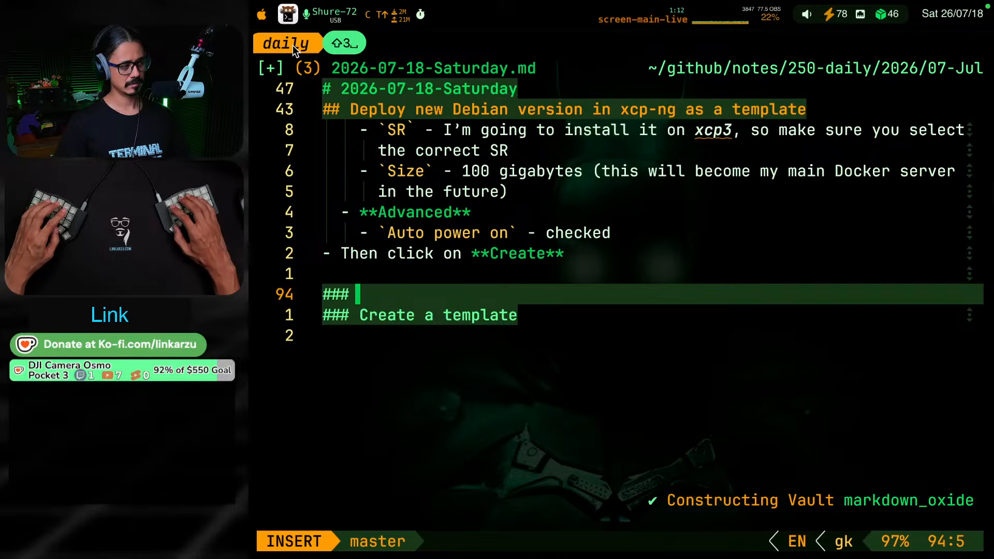
text(l the bas)
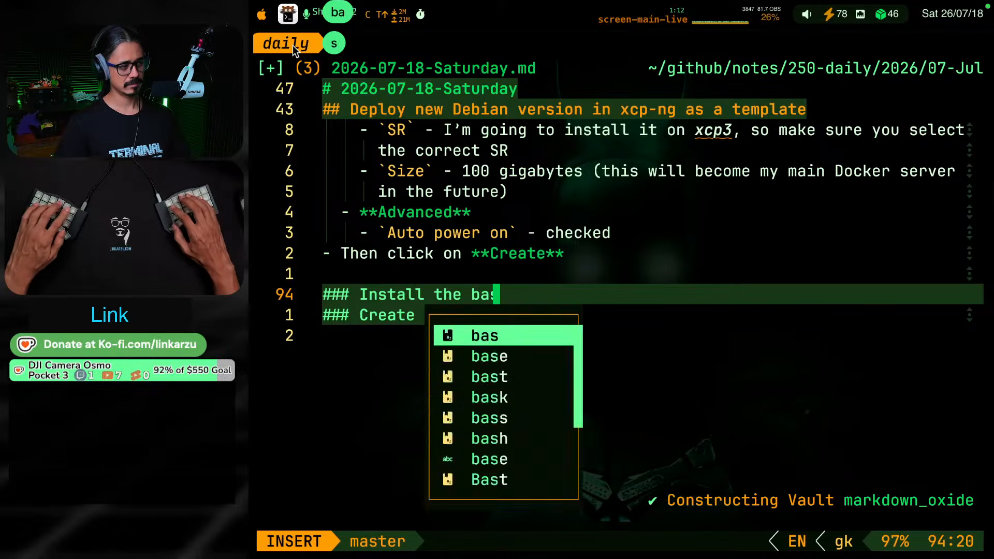
text(e packages)
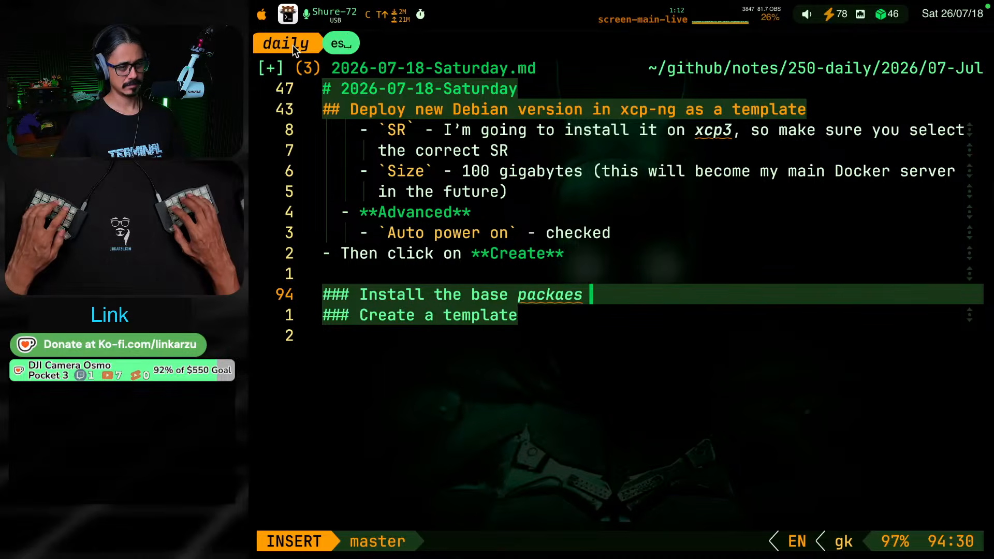
key(BackSpace)
key(BackSpace)
key(BackSpace)
key(BackSpace)
text(a)
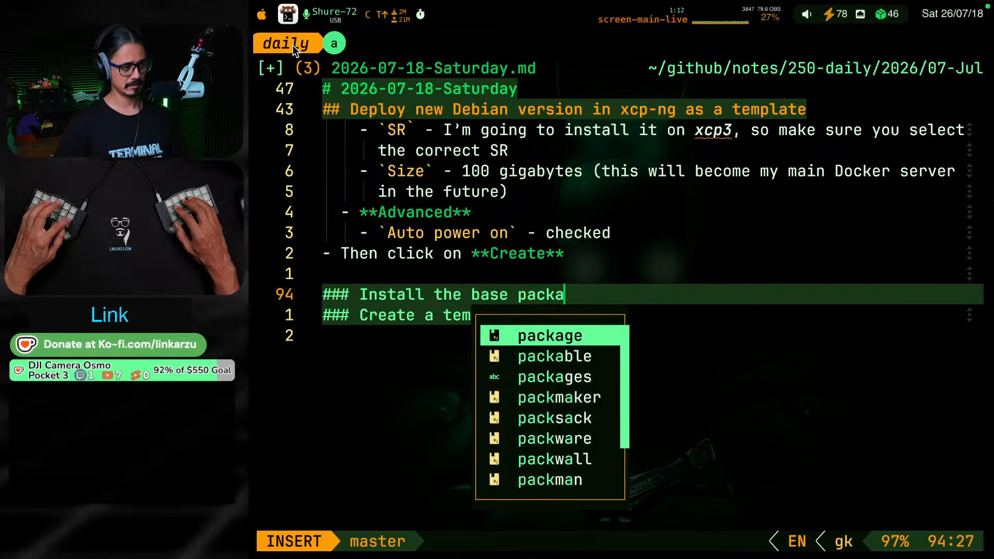
text(ges on the template)
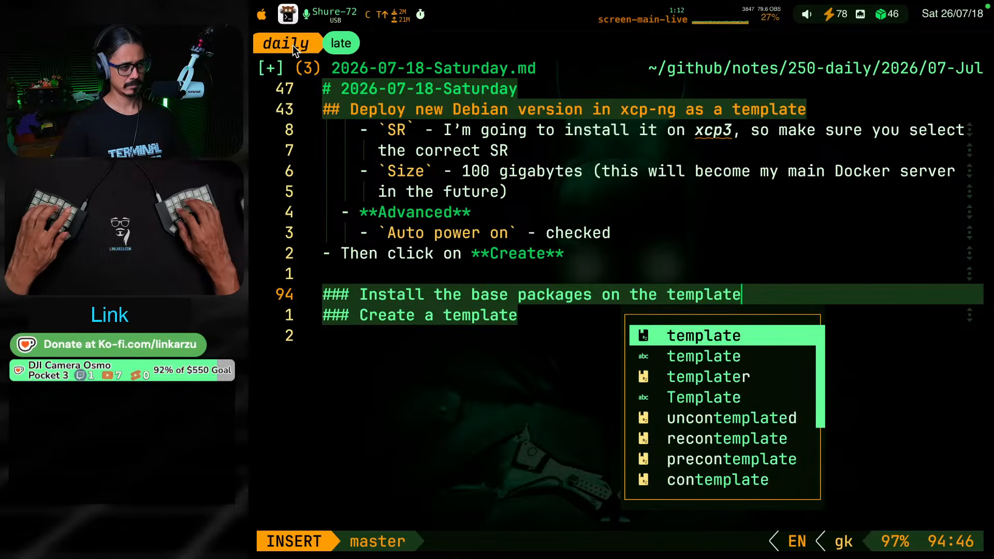
key(Escape)
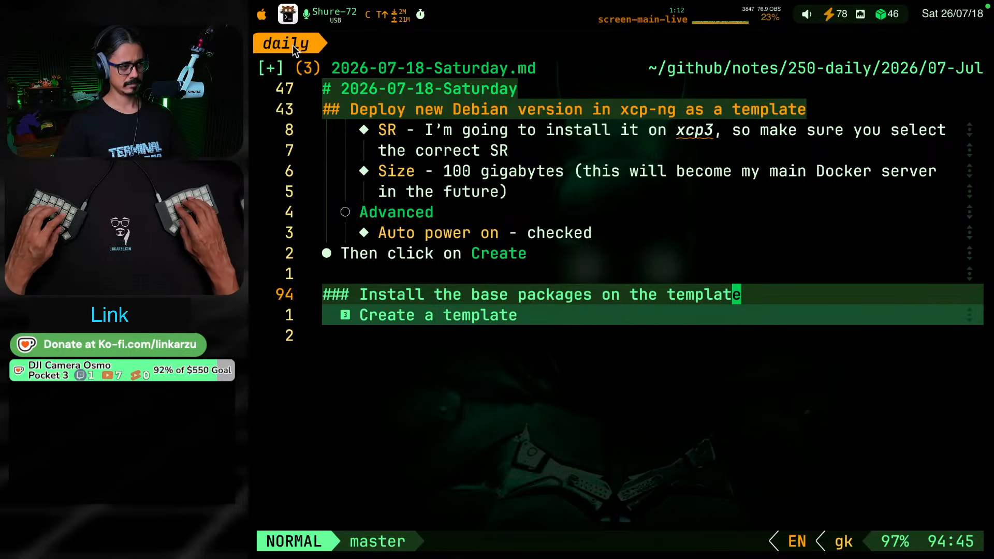
key(ctrl+s)
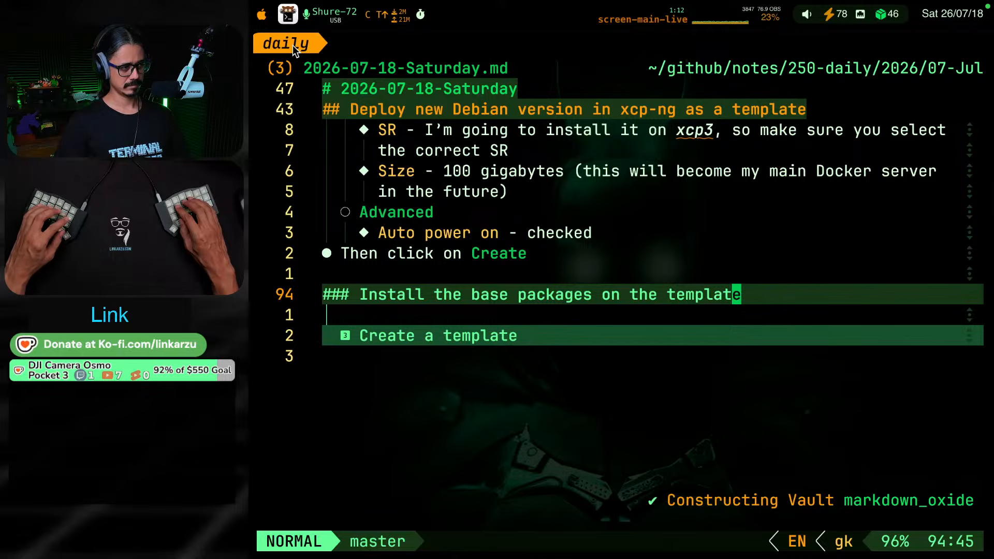
Switch to the obsidian session's XCP-NG note, collapse its level-three sections and expand "Install and configure the OS"
key(alt+super+F8)
key(z)
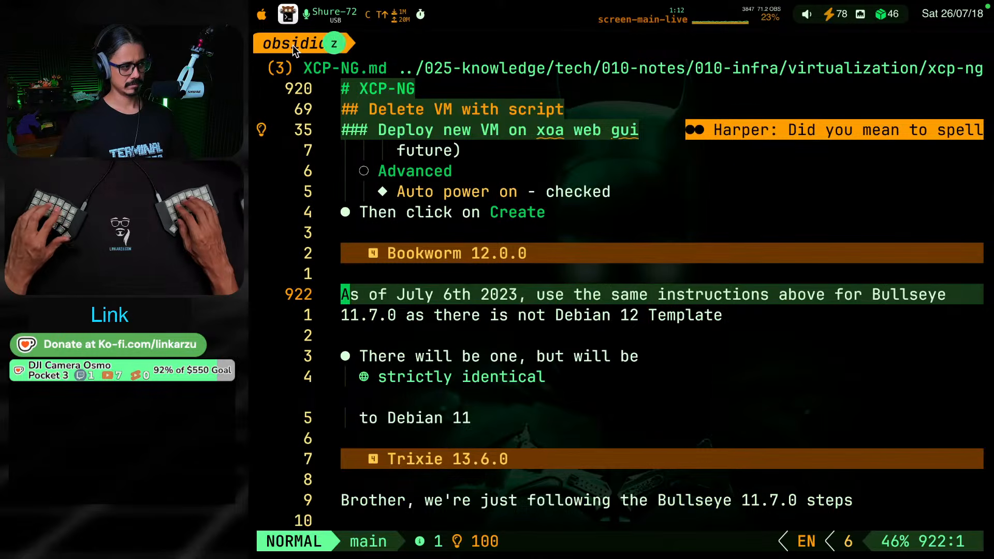
key(k)
key(Return)
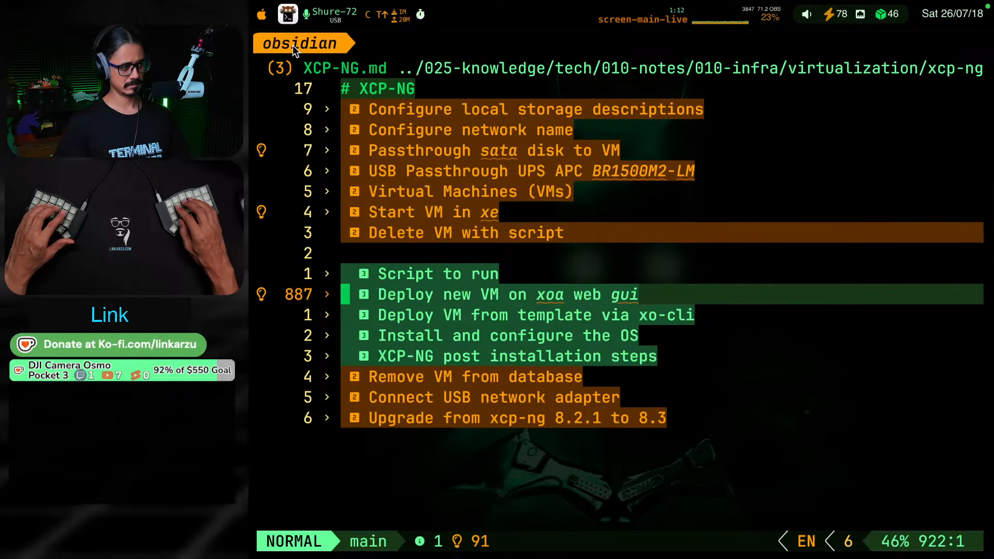
key(j)
key(j)
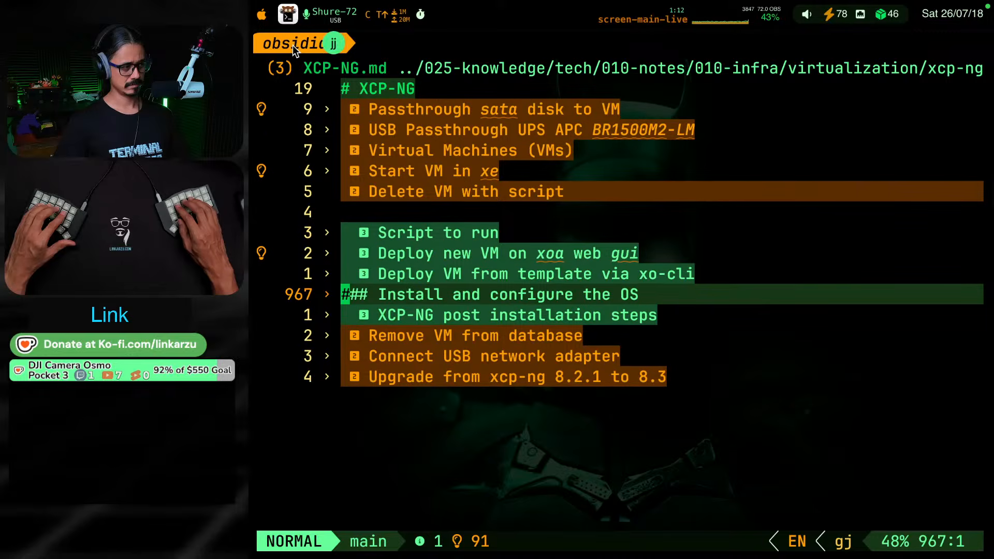
key(Return)
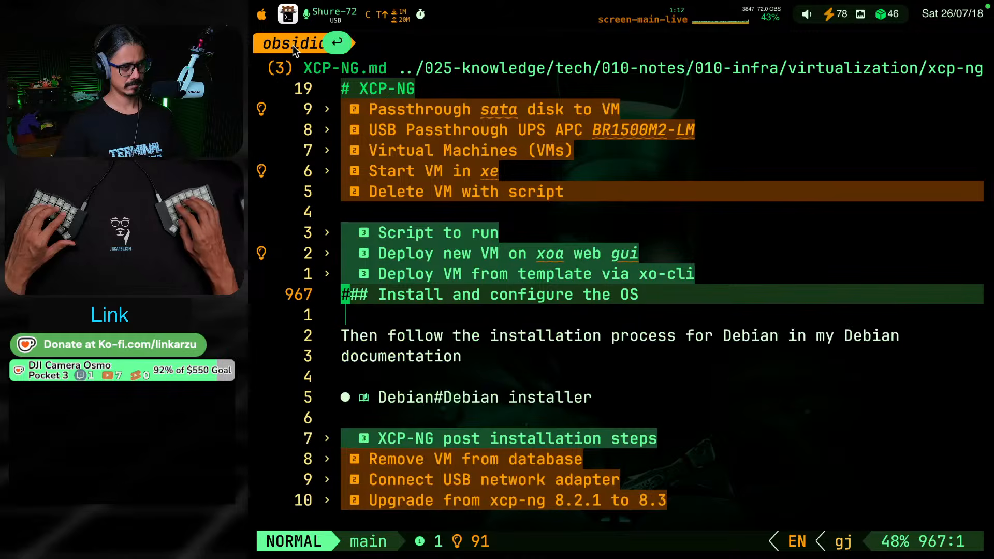
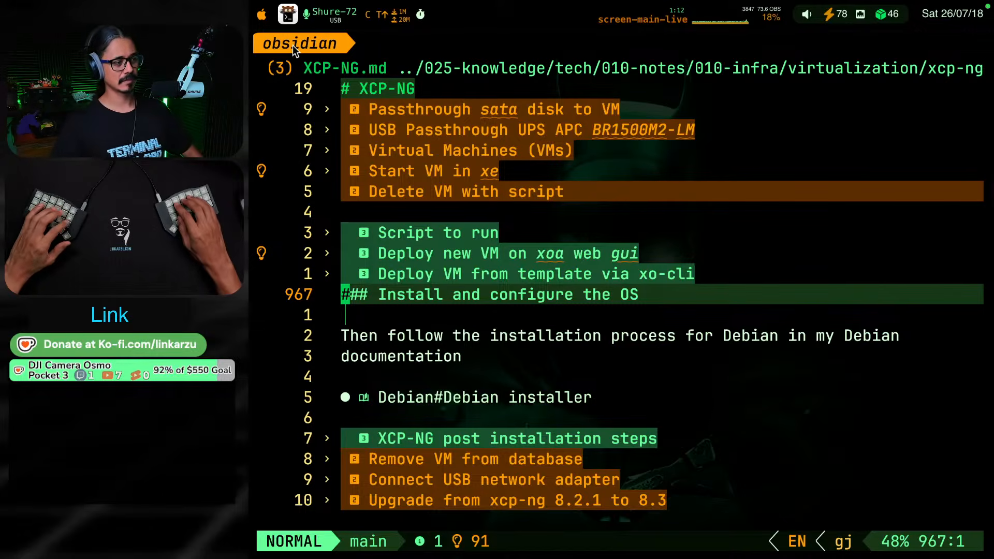
Compare the end of the VM deployment instructions in the daily note with the XCP-NG note's "Install and configure the OS" section
key(ctrl+b)
key(shift+l)
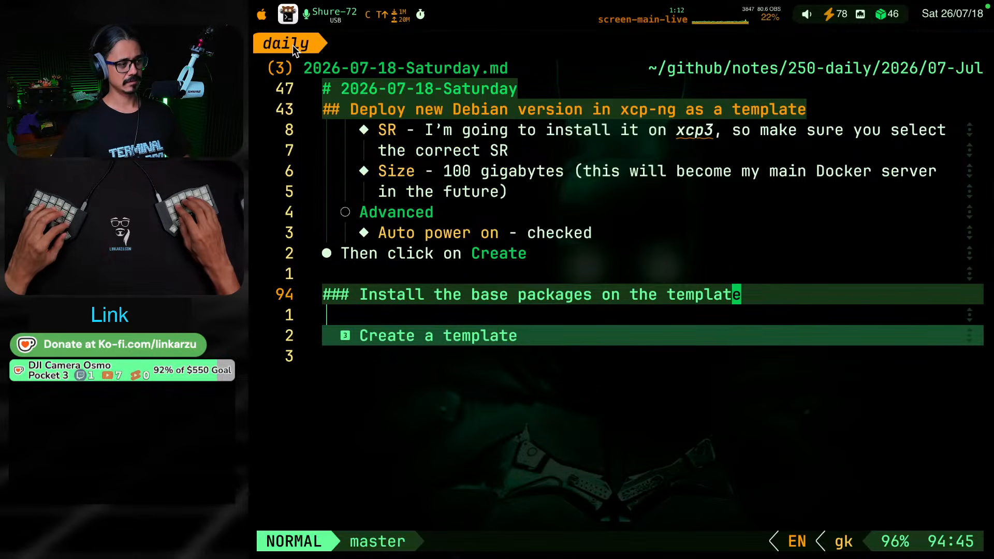
key(j)
key(j)
key(j)
key(k)
key(k)
key(k)
key(k)
key(k)
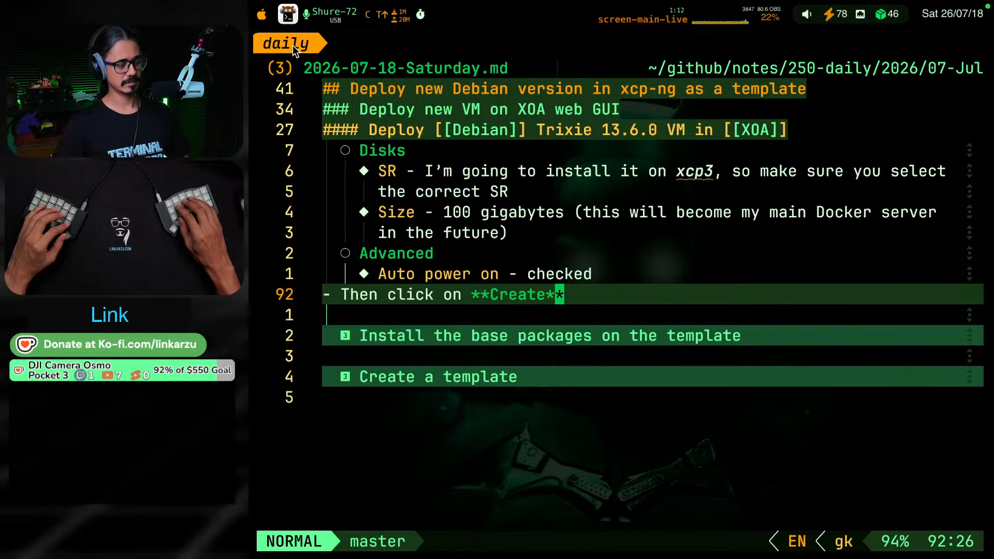
key(ctrl+b)
key(shift+l)
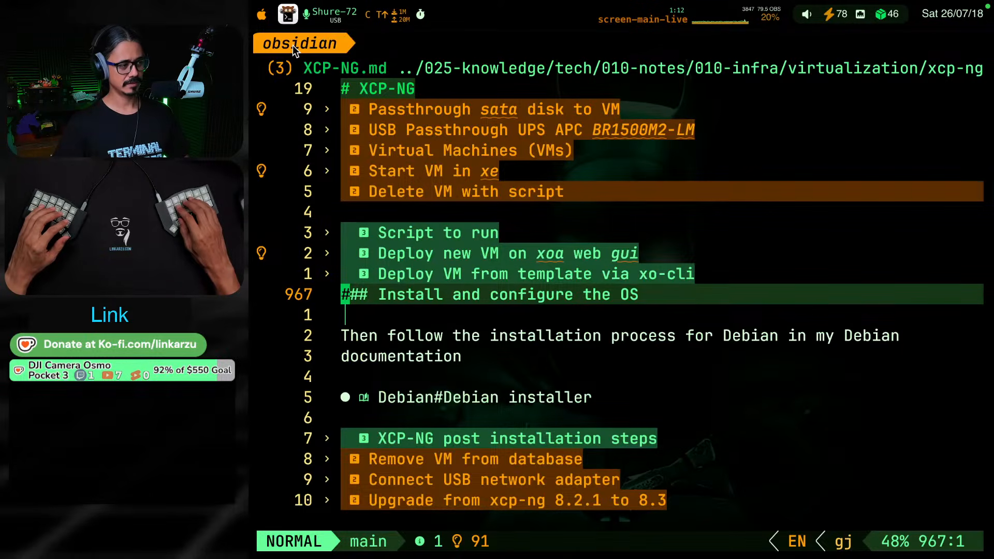
Unfold the "Deploy VM from template via xo-cli" section and its heredoc subsection in the XCP-NG note
key(k)
key(k)
key(j)
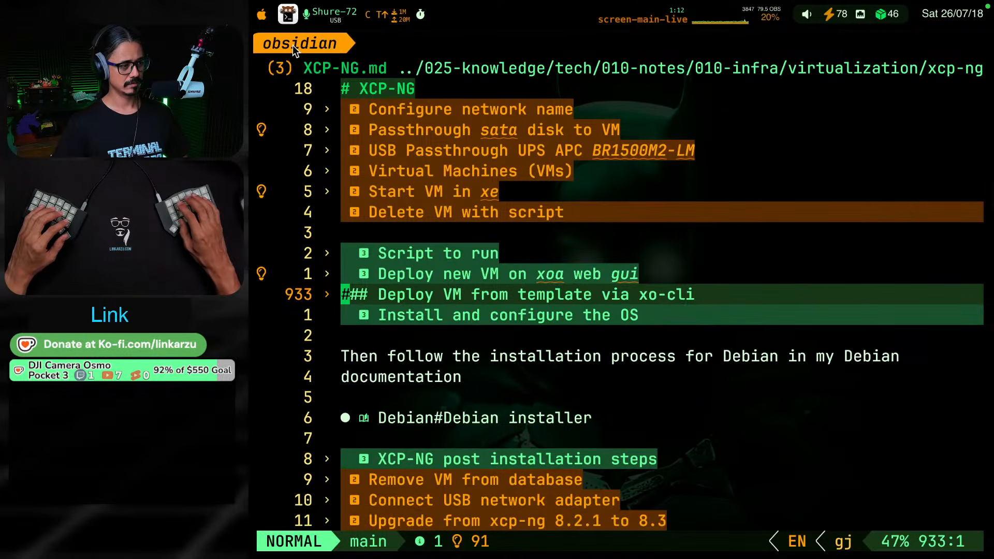
key(z)
key(o)
key(j)
key(j)
key(z)
key(o)
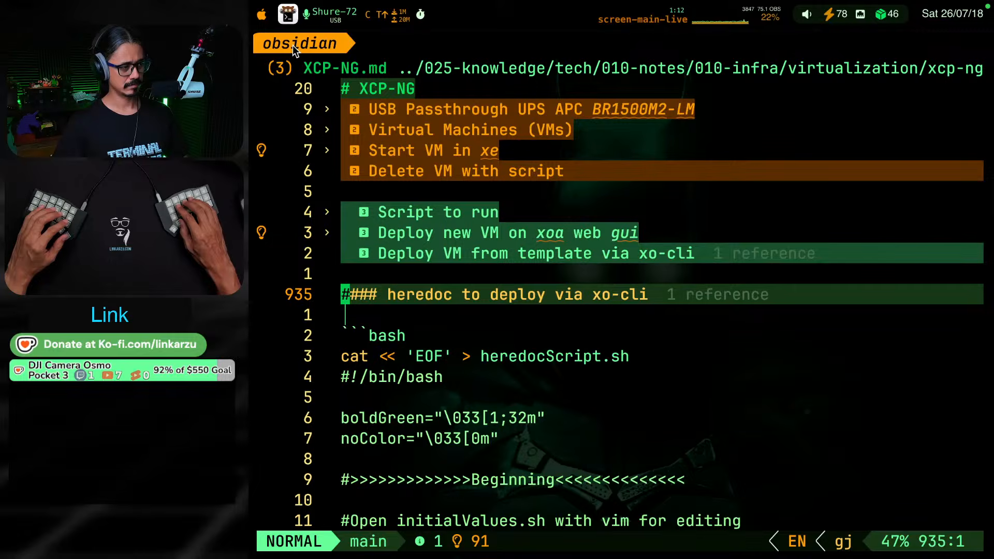
Read through the heredocScript.sh bash block under "heredoc to deploy via xo-cli"
key(j)
key(j)
key(j)
key(j)
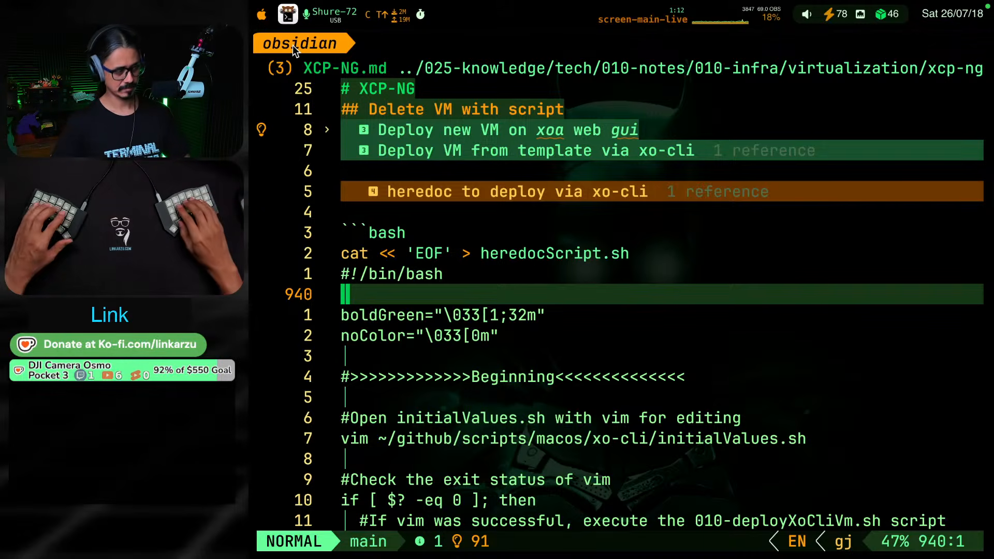
key(j)
key(j)
key(j)
key(j)
key(j)
key(j)
key(j)
key(j)
key(j)
key(j)
key(j)
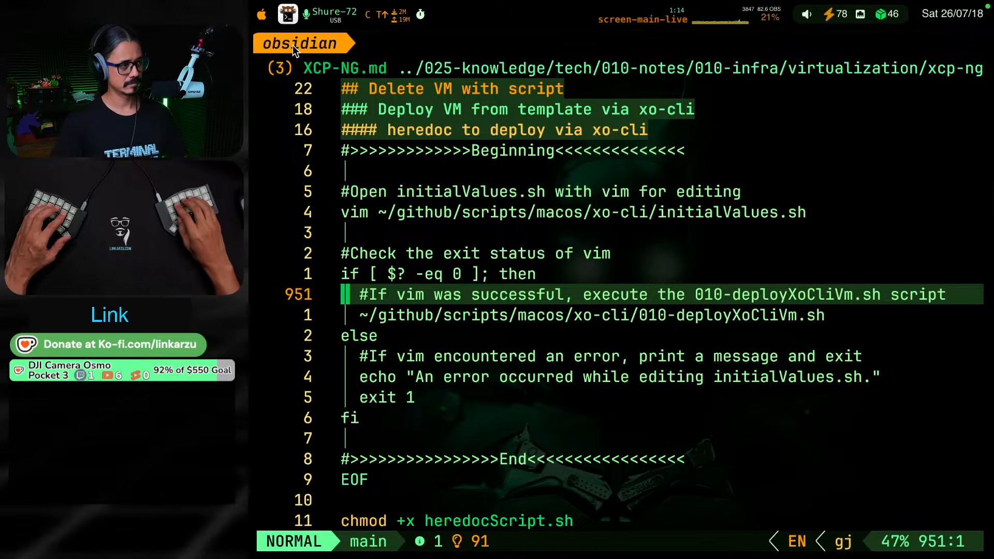
key(j)
key(j)
key(j)
key(j)
key(j)
key(j)
key(j)
key(j)
key(j)
key(j)
key(j)
key(j)
key(j)
key(j)
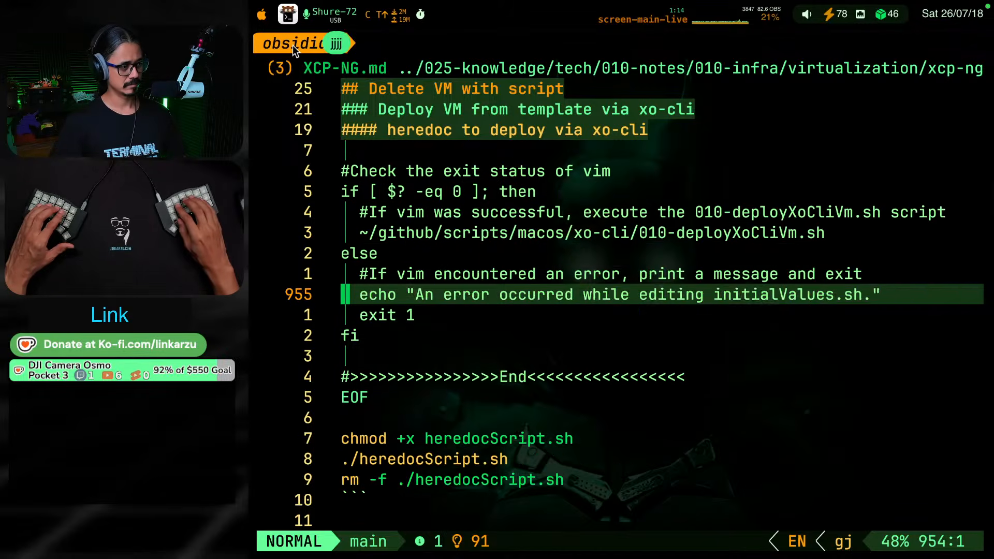
key(j)
key(j)
key(j)
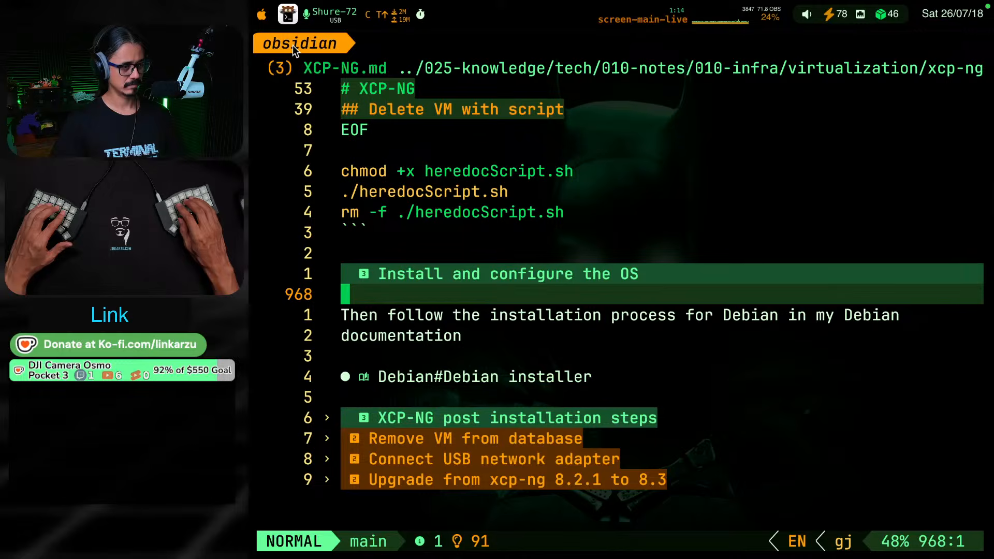
Unfold the "XCP-NG post installation steps" section and review its subsections
key(j)
key(j)
key(j)
key(j)
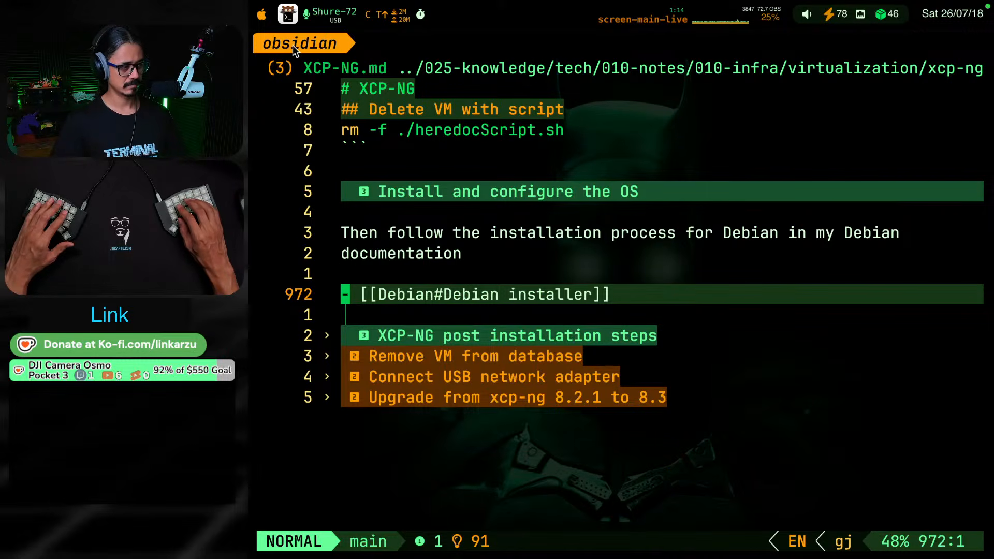
key(j)
key(j)
key(z)
key(a)
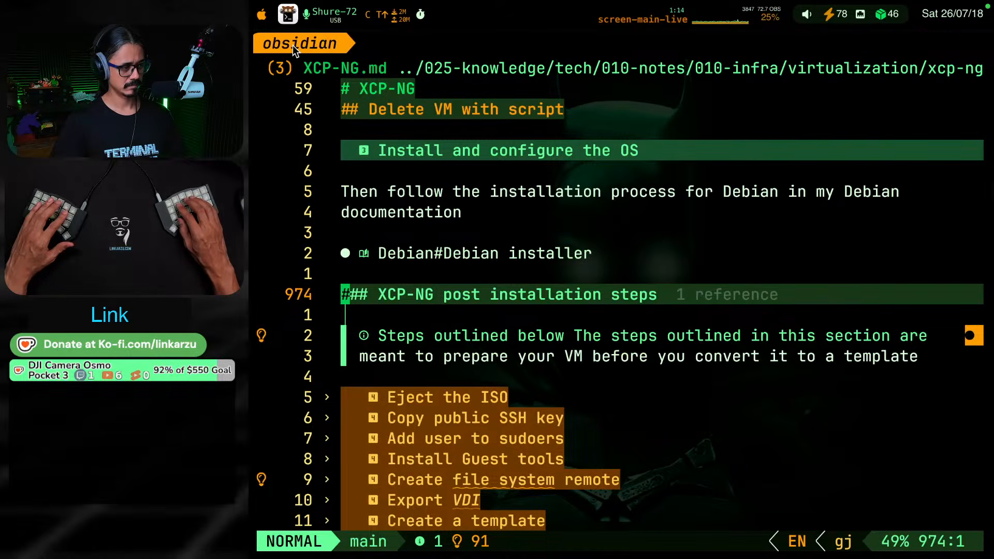
key(j)
key(j)
key(j)
key(j)
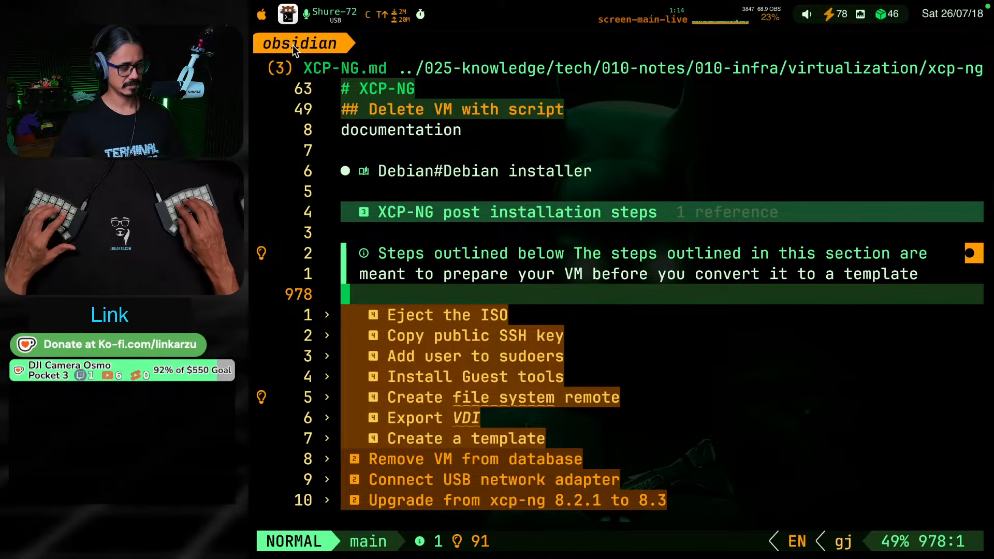
Follow the "Debian#Debian installer" link under "Install and configure the OS" and read the start of the Debian Installer section
key(k)
key(k)
key(k)
key(k)
key(k)
key(k)
key(k)
key(k)
key(k)
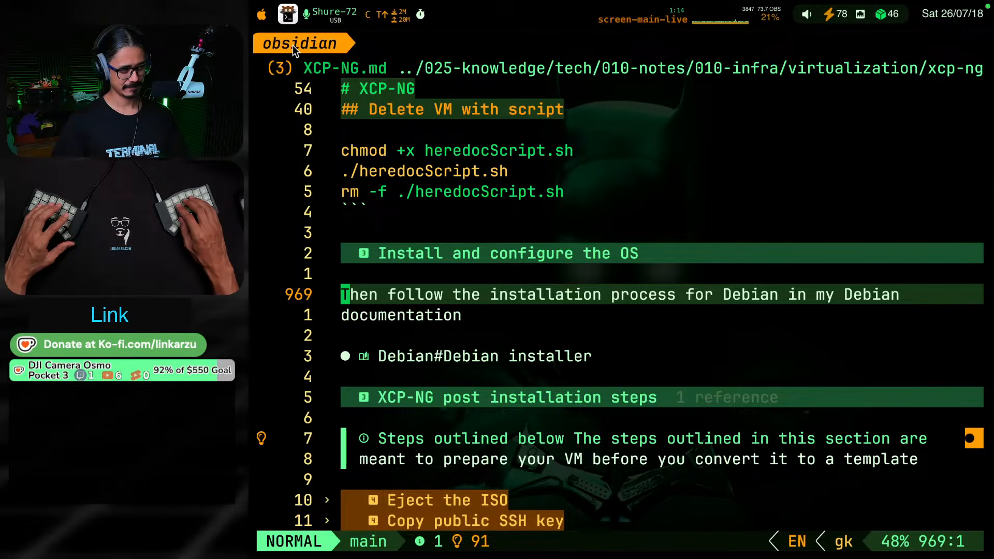
key(j)
key(j)
key(j)
key(w)
key(w)
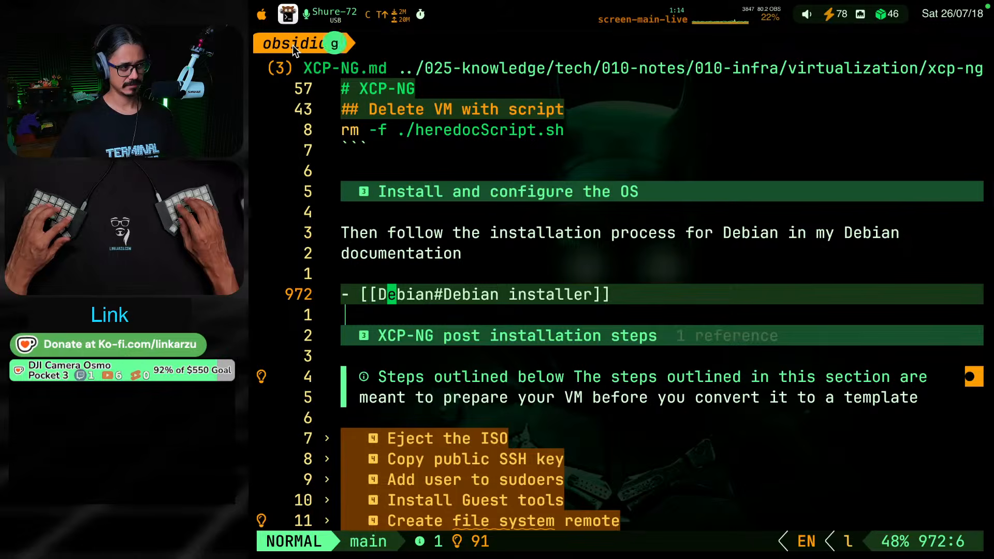
key(g)
key(d)
key(j)
key(j)
key(j)
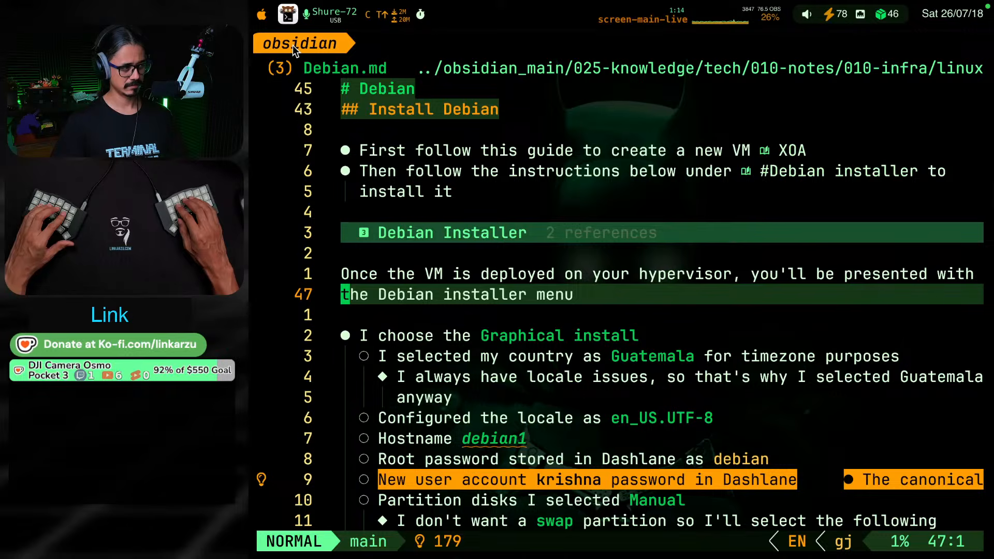
Return to the daily note and replace "Deploy" with "Create the" in the Debian Trixie 13.6.0 VM heading
key(ctrl+o)
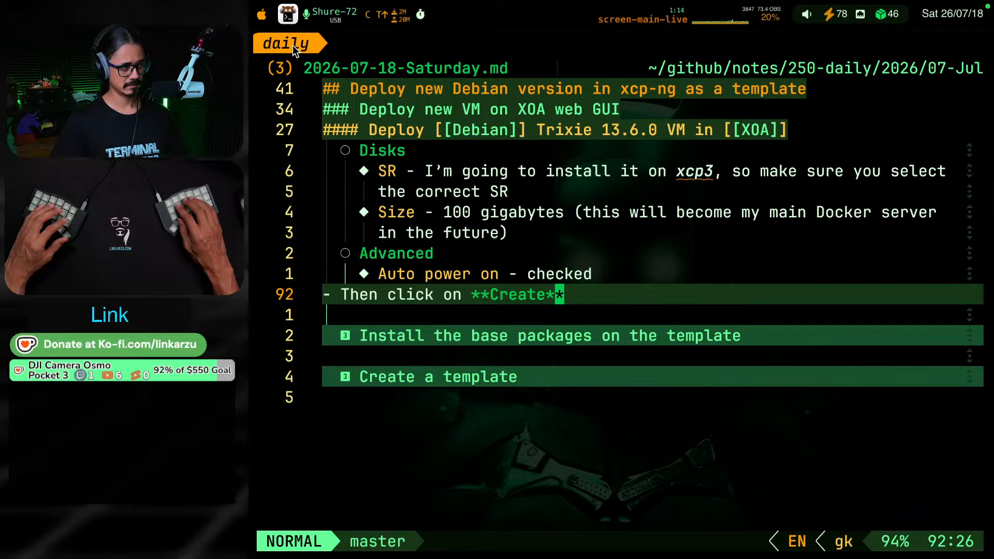
key(k)
key(k)
key(k)
key(k)
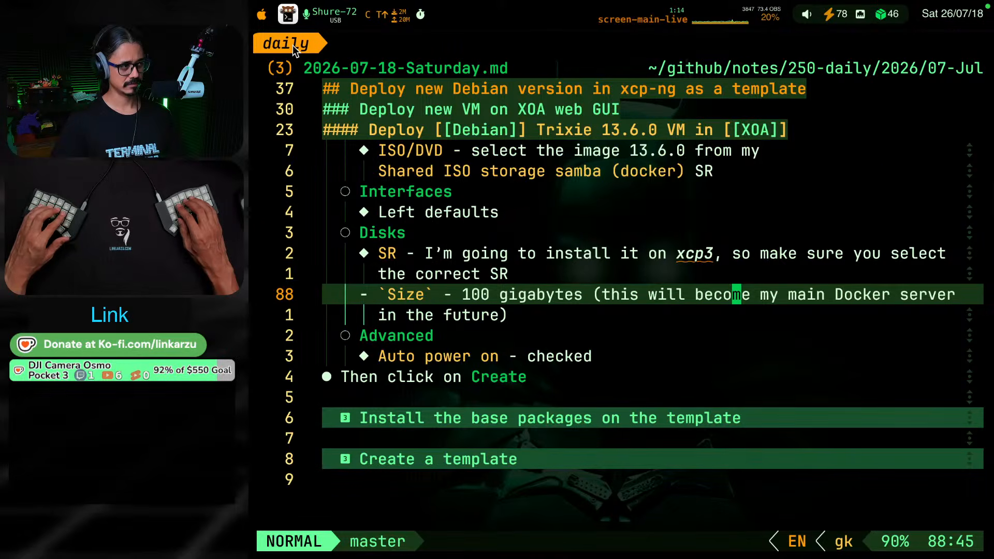
key(2)
key(3)
key(k)
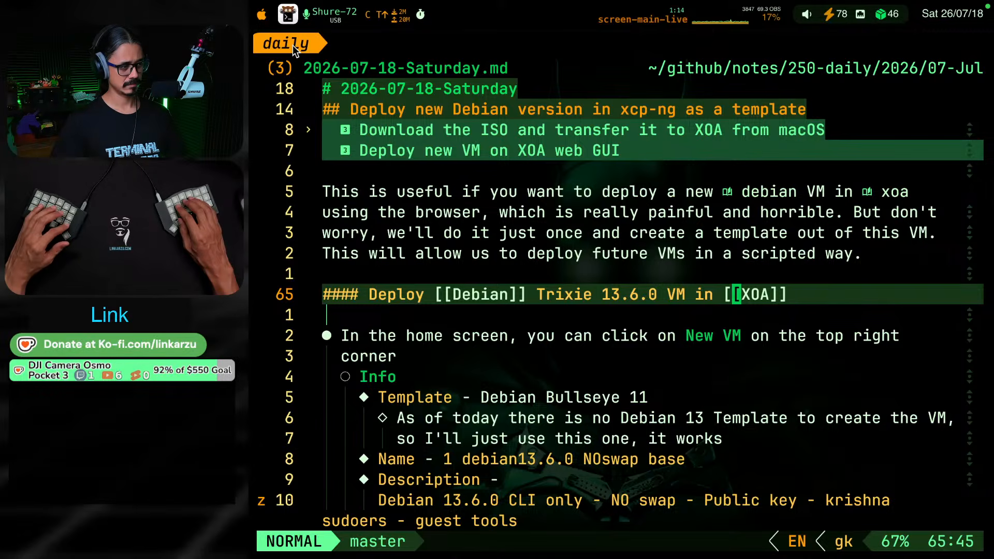
key(b)
key(b)
key(b)
key(b)
key(b)
key(b)
key(b)
key(b)
key(b)
key(b)
key(b)
key(b)
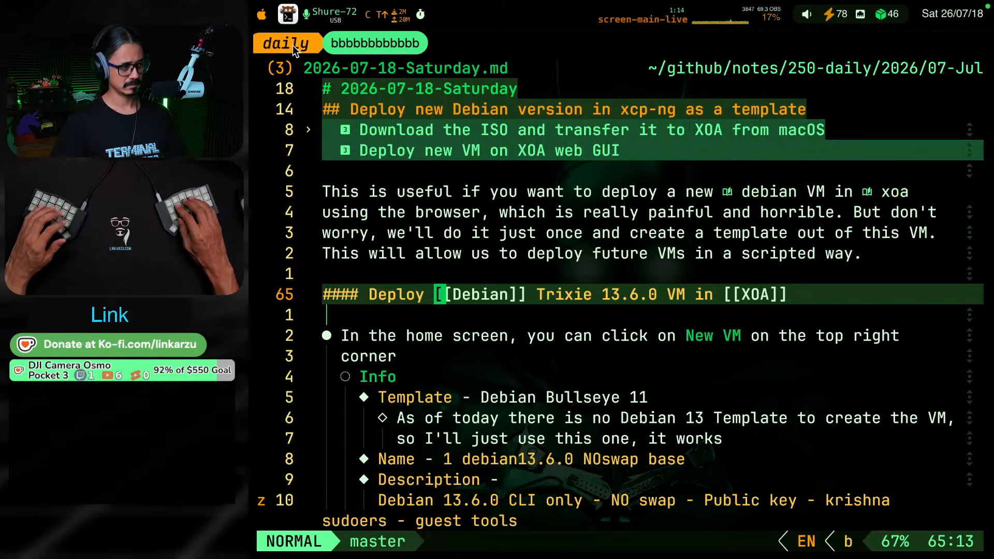
text(bceds)
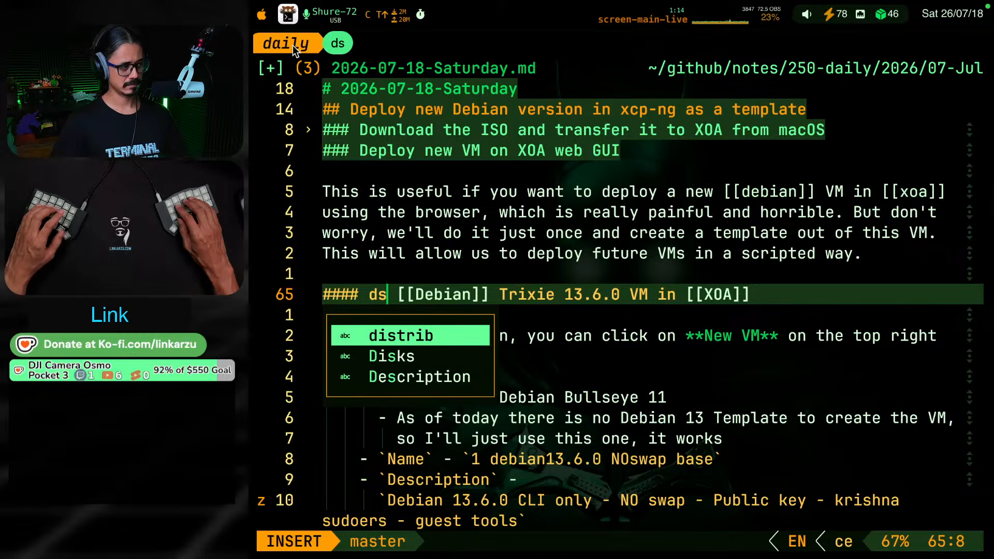
key(BackSpace)
key(BackSpace)
text(Crea)
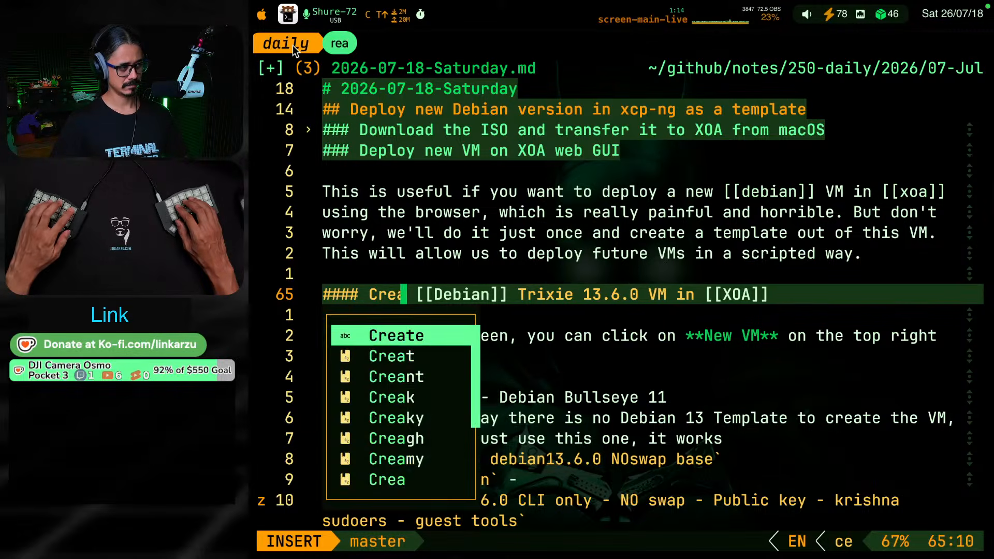
text(te the)
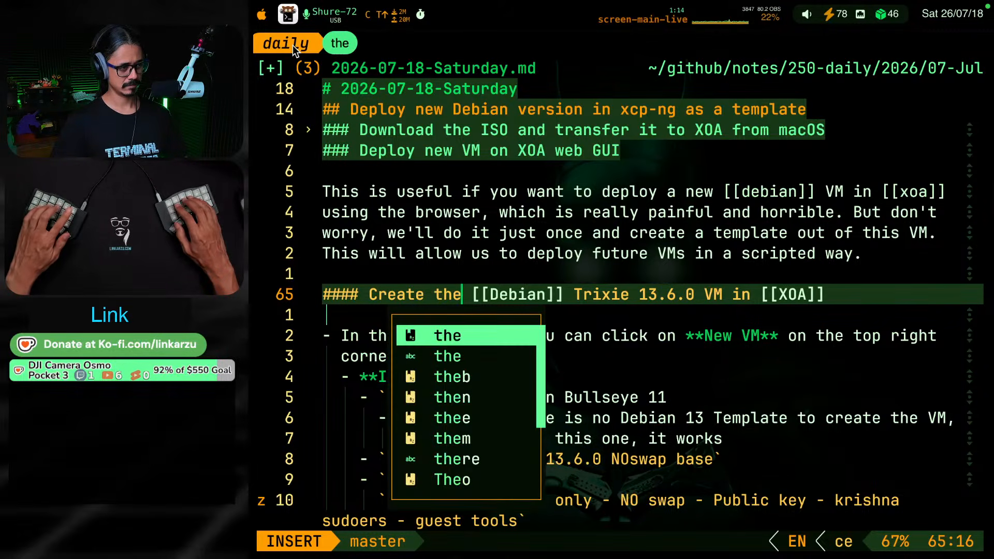
key(Escape)
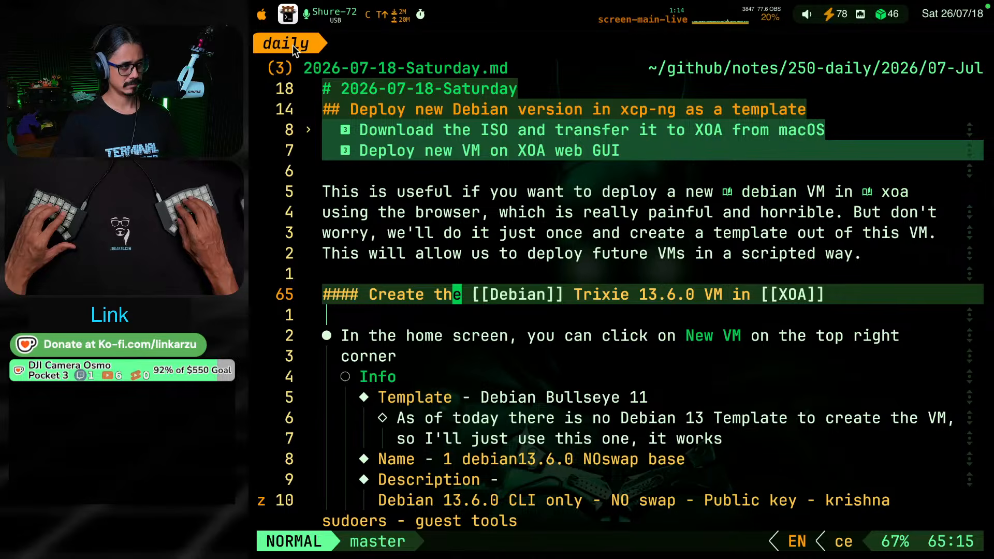
Review the first New VM instructions under the Debian Trixie 13.6.0 VM heading in the daily note
key(j)
key(j)
key(j)
key(j)
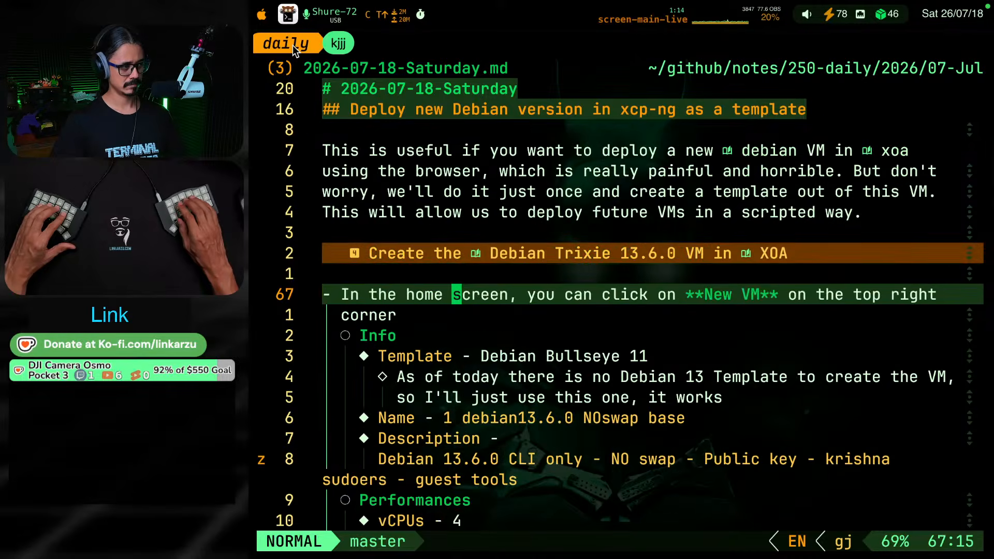
key(k)
key(k)
key(k)
key(k)
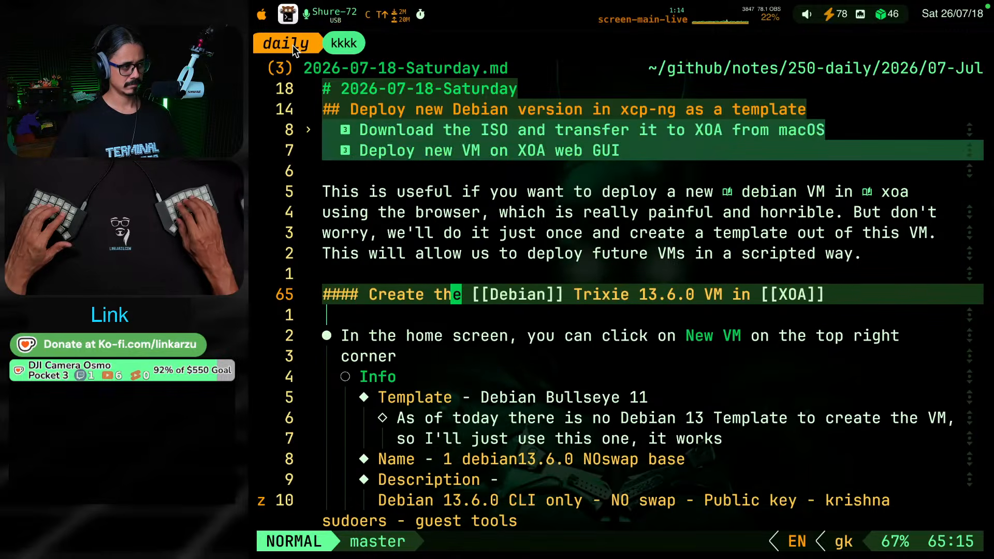
key(j)
key(j)
key(j)
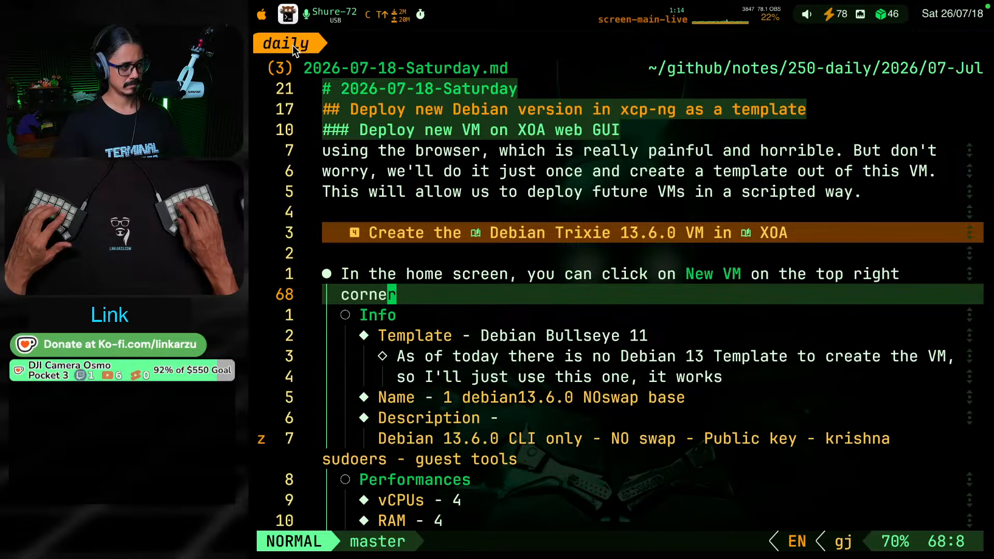
key(k)
key(k)
key(j)
Add a level-three heading "Configure" after the "Then click on Create" bullet, before "Install the base packages on the template"
key(j)
key(j)
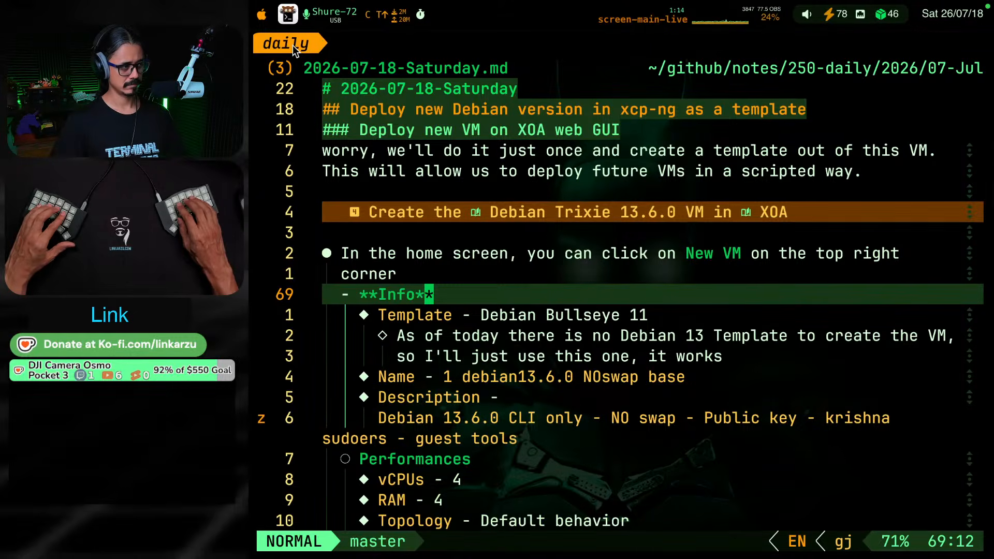
key(g)
key(j)
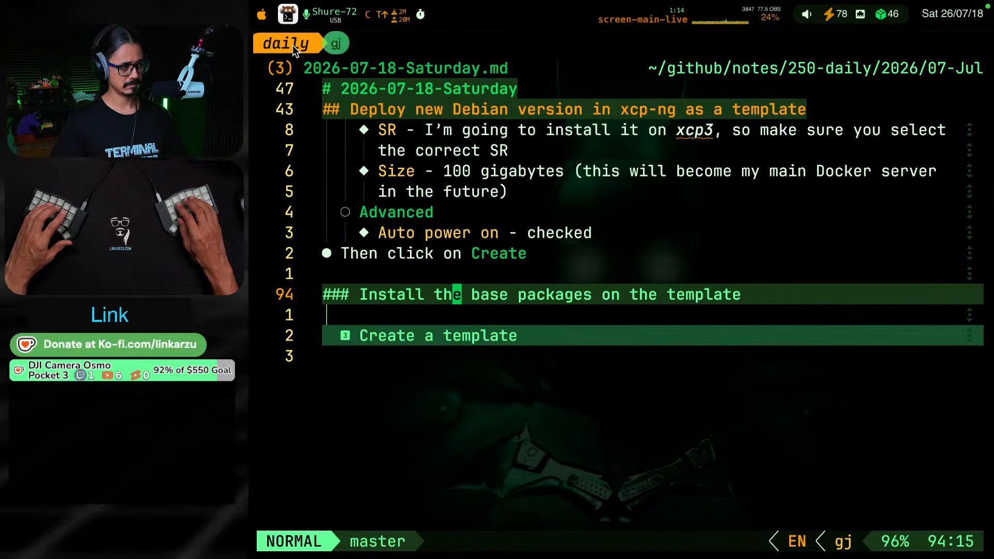
key(g)
key(k)
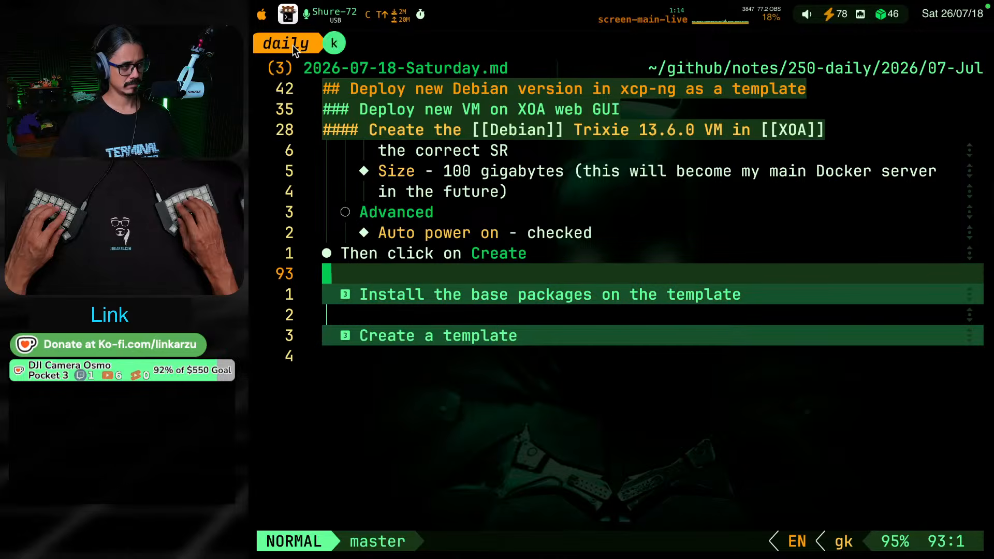
key(k)
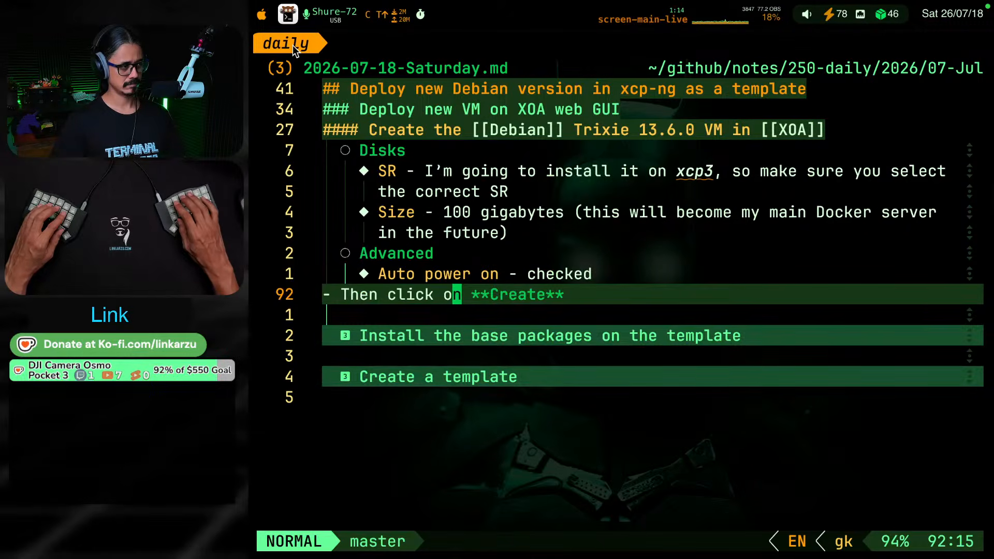
key(o)
key(Return)
text(### )
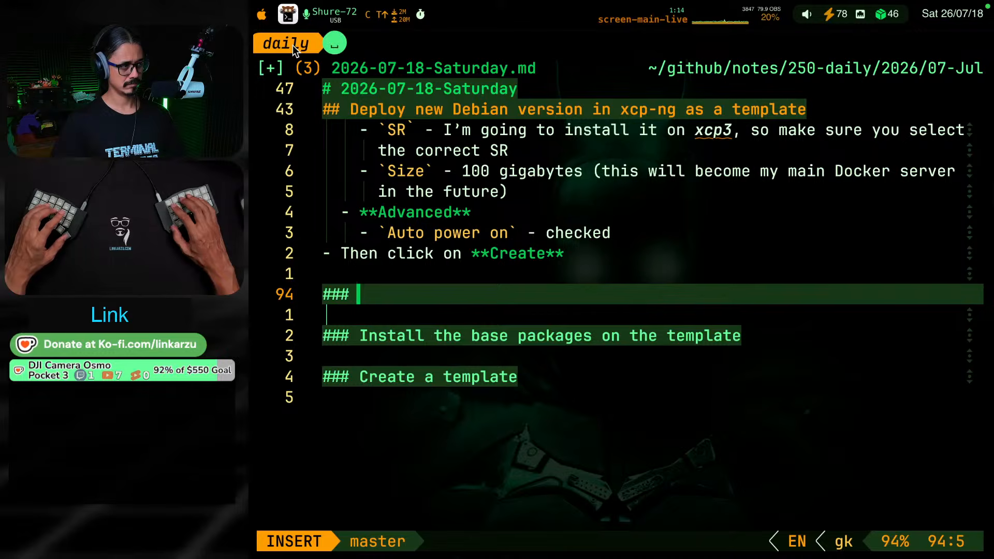
text(C)
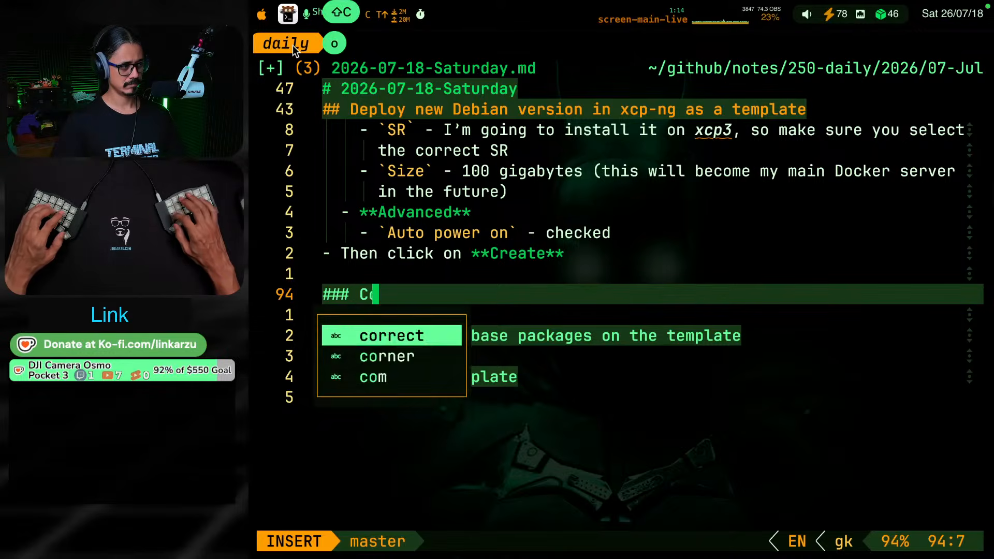
text(onfigure)
key(Escape)
key(k)
key(k)
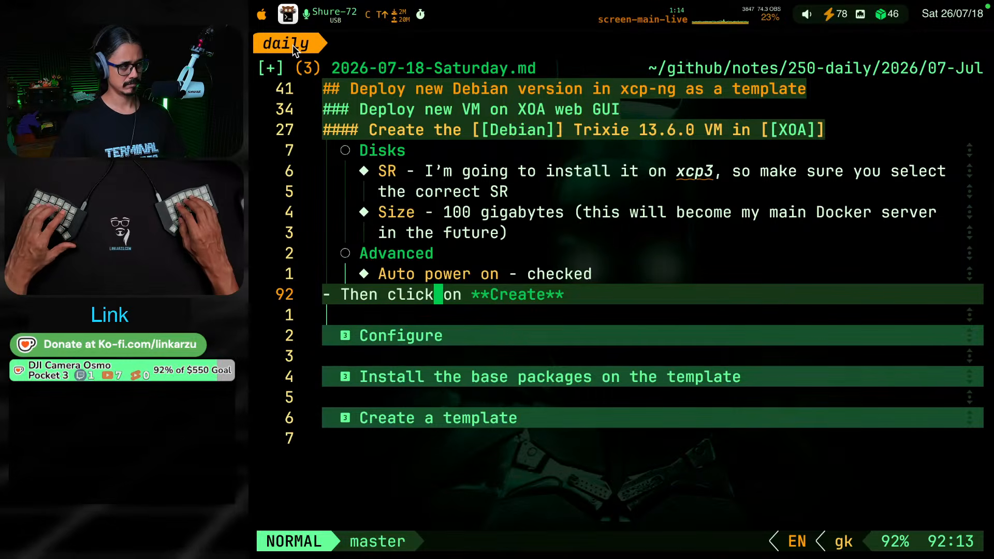
Demote the "Configure" heading in the daily note to a level-four heading
key(j)
key(j)
text(bb)
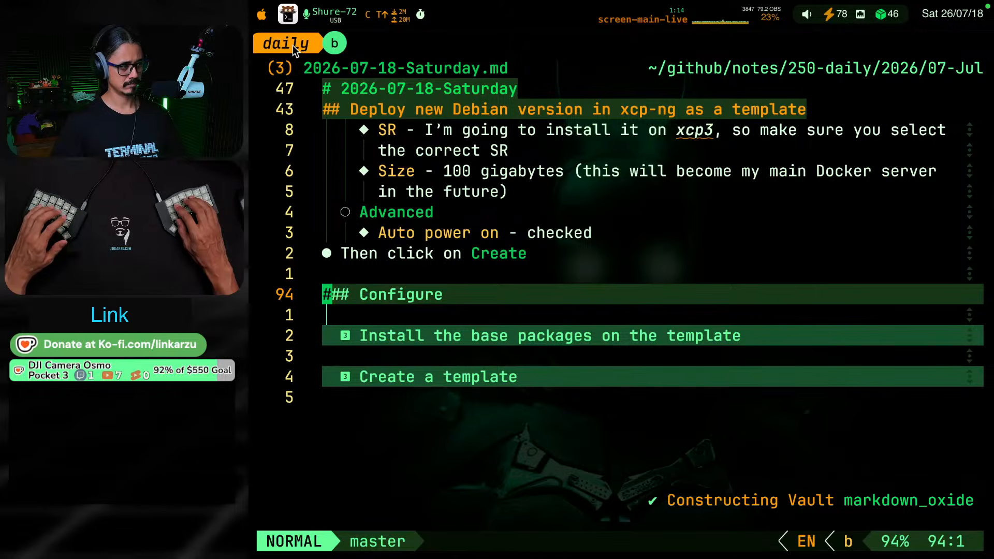
text(li#)
key(Escape)
key(A)
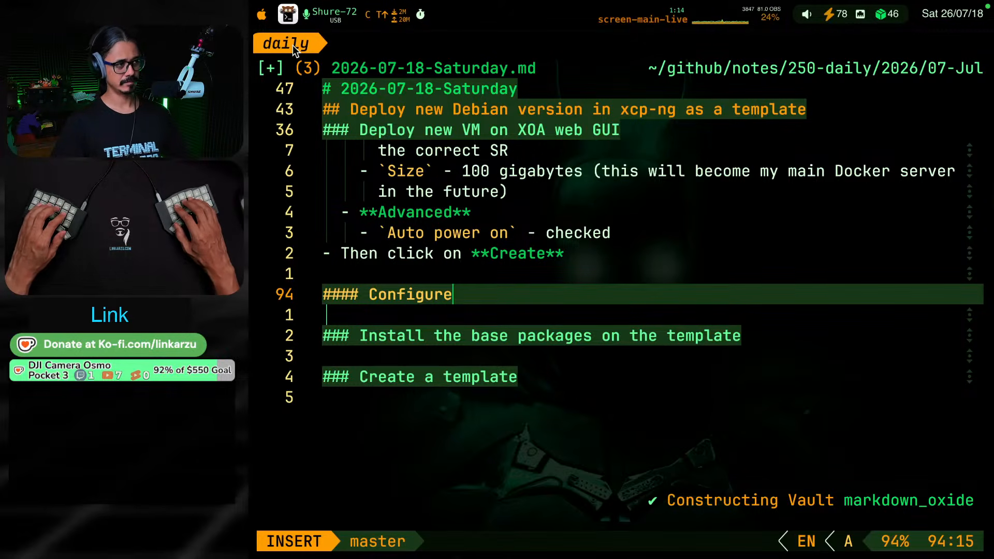
key(Escape)
Rename the "Configure" heading as "Install Debian on the created VM"
key(g)
key(k)
key(g)
key(k)
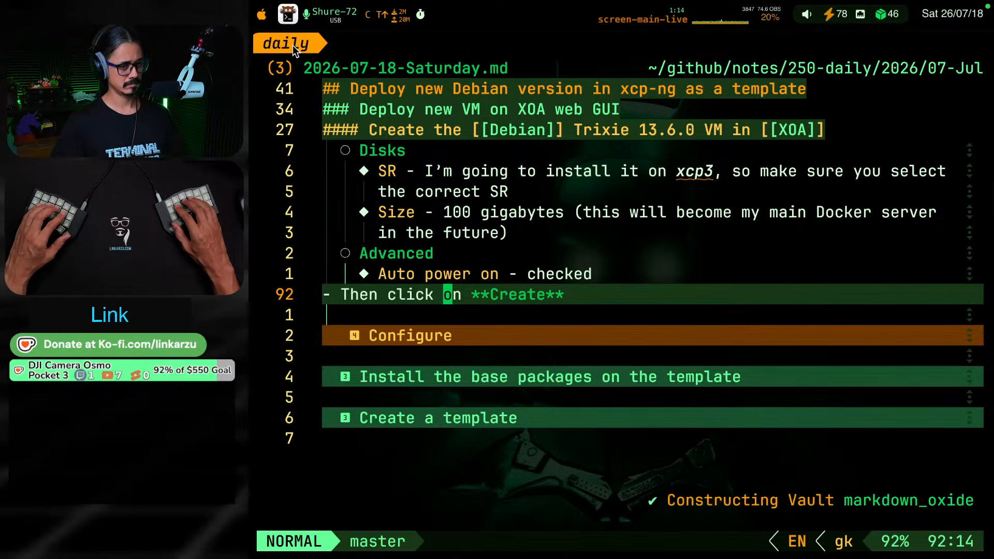
key(g)
key(j)
key(g)
key(j)
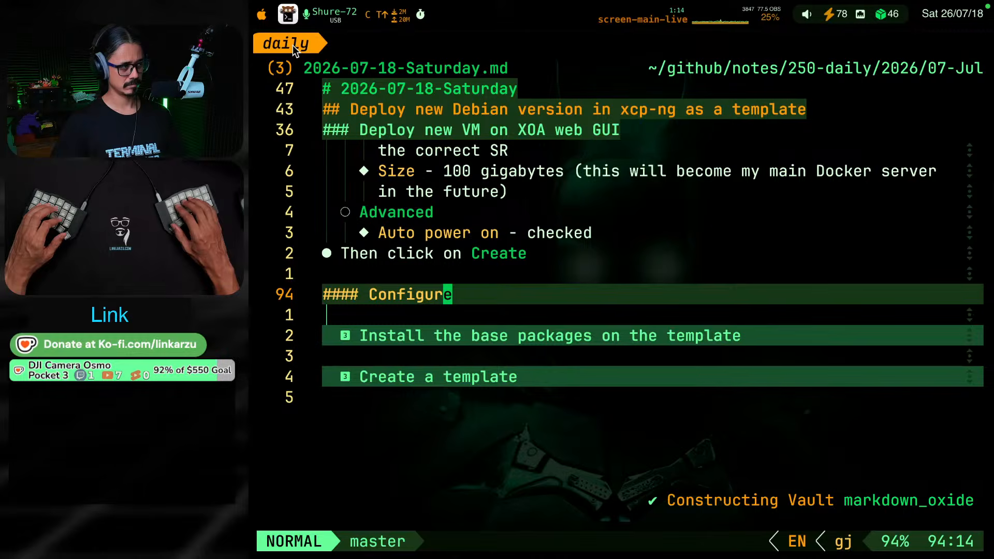
key(g)
key(k)
key(g)
key(k)
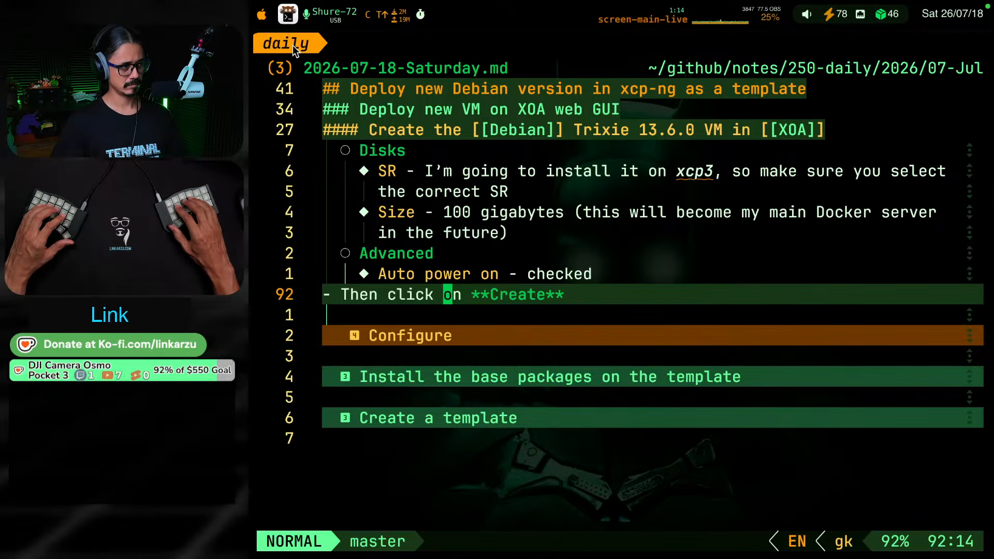
key(g)
key(j)
key(g)
key(j)
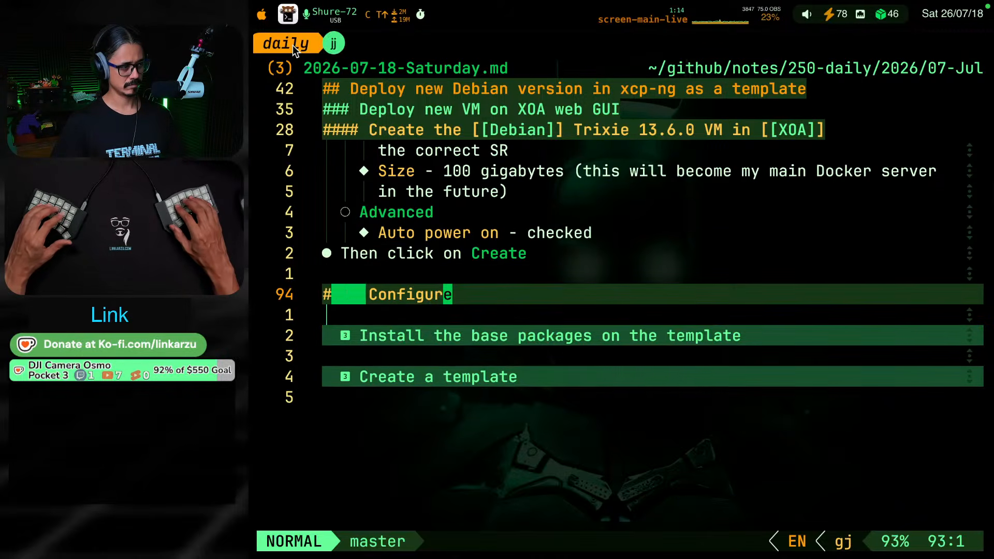
text(vbcInstall Debia)
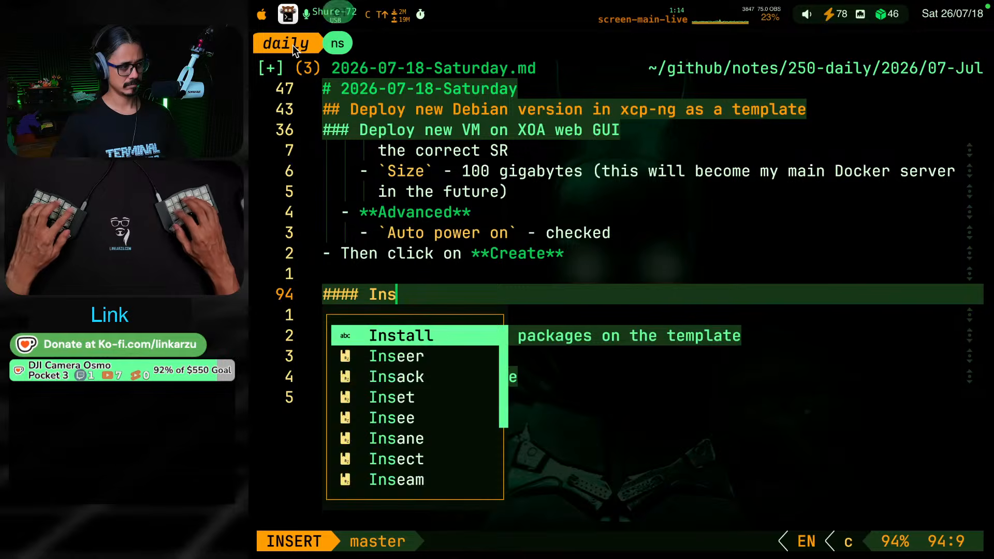
text(n )
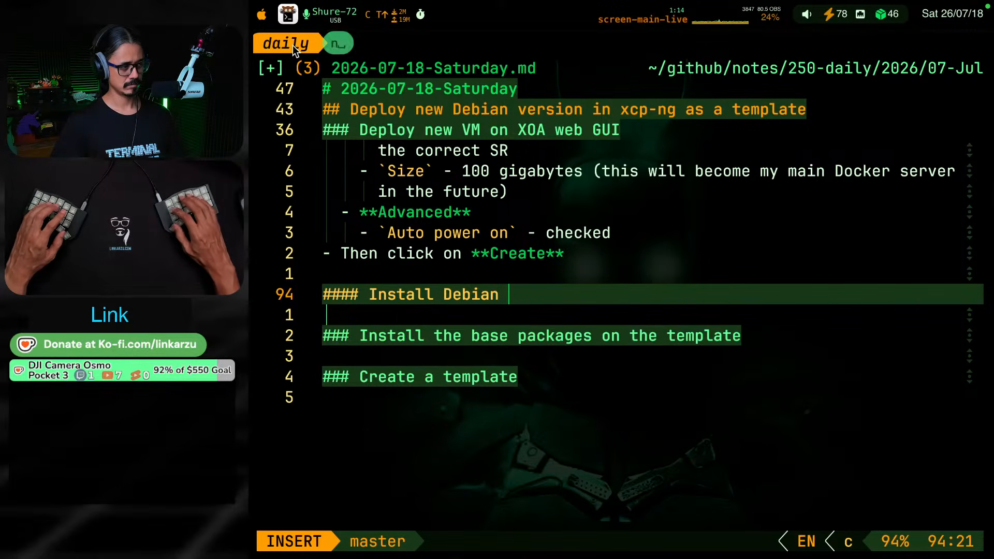
text(on the created VM)
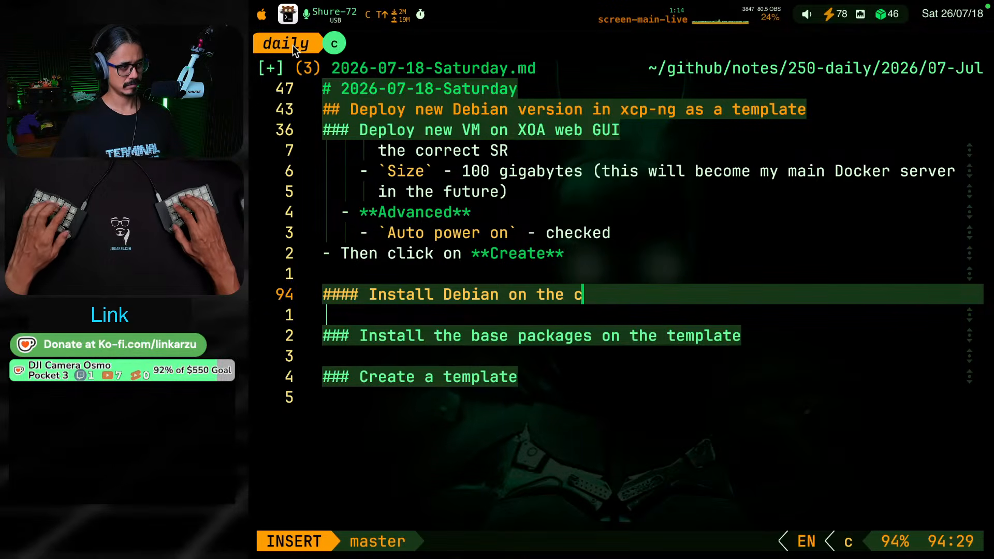
key(Escape)
key(k)
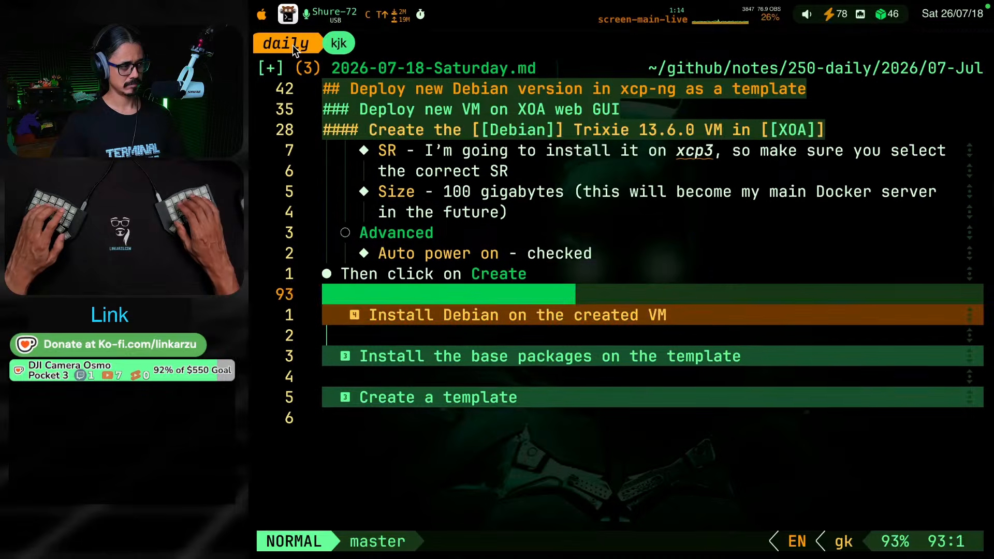
key(k)
key(j)
key(j)
key(k)
key(k)
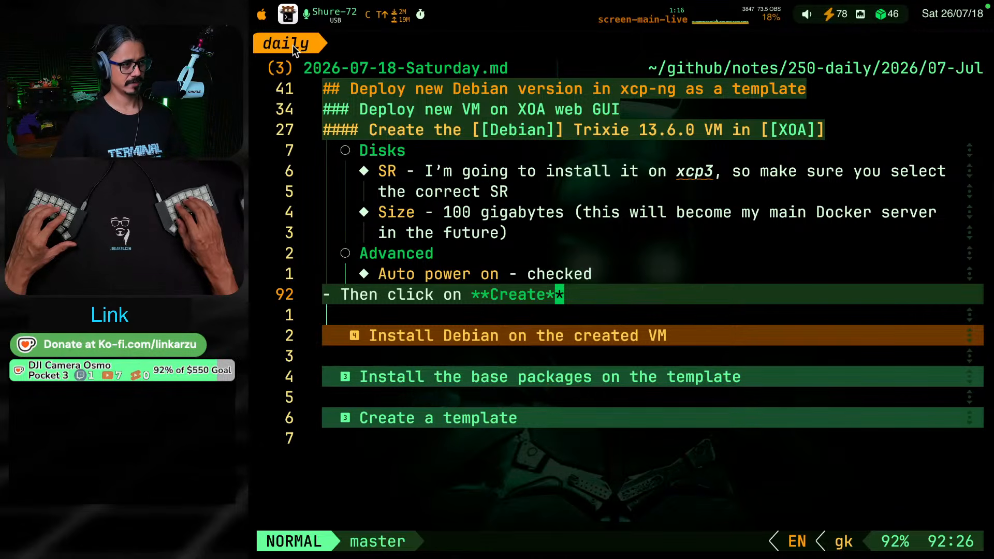
key(j)
key(j)
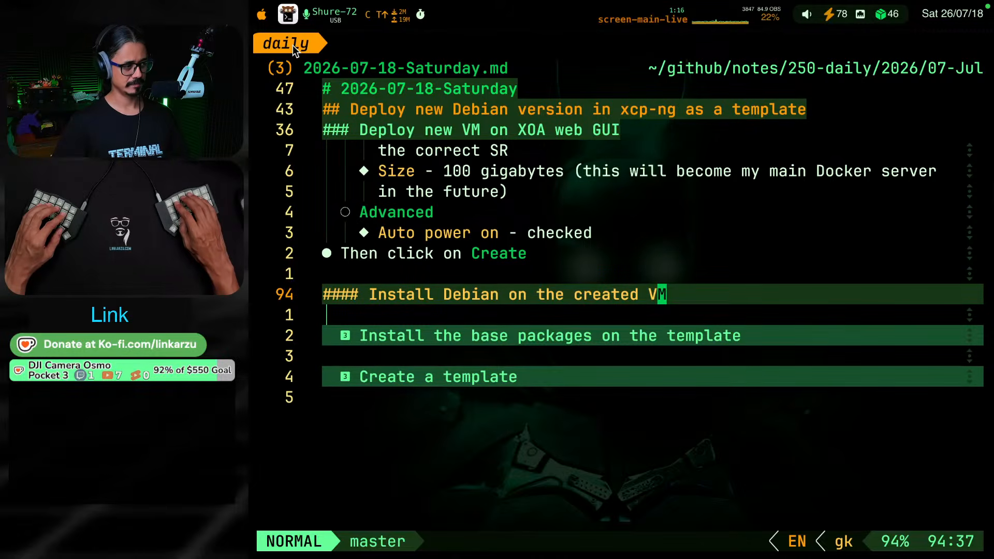
Switch to the Debian note and copy the Debian Installer text from "Once the VM is deployed" through "After this the VM will be successfully configured and accessible"
key(ctrl+b)
key(shift+l)
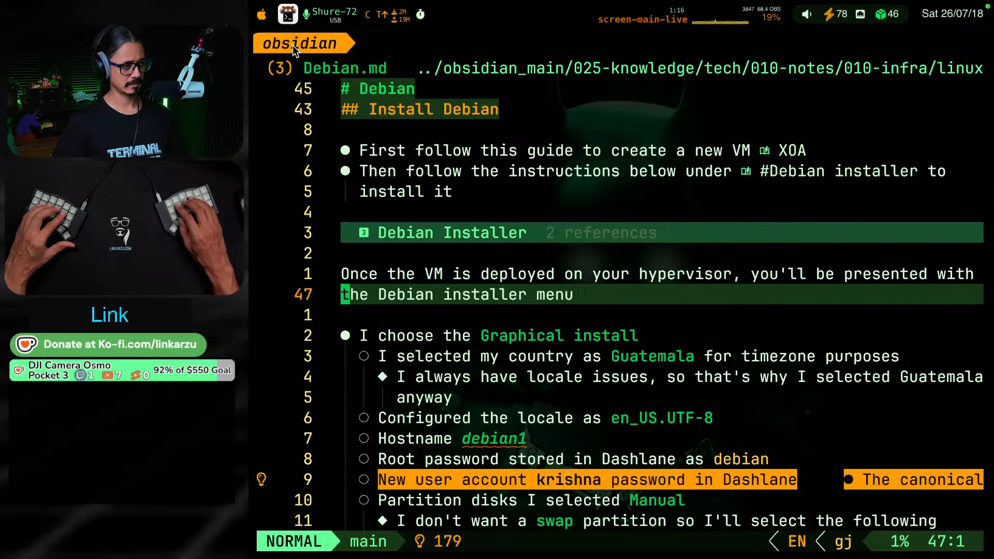
key(k)
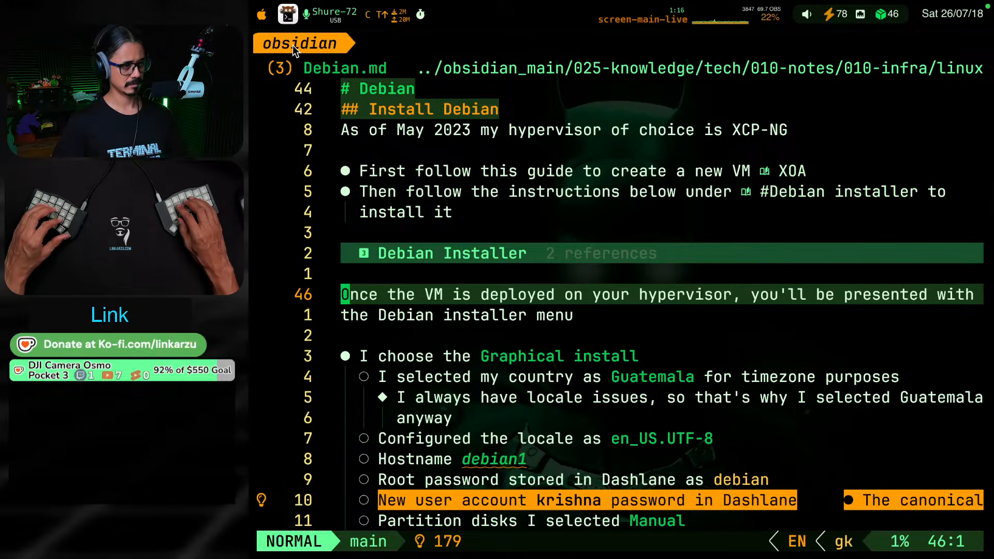
key(shift+v)
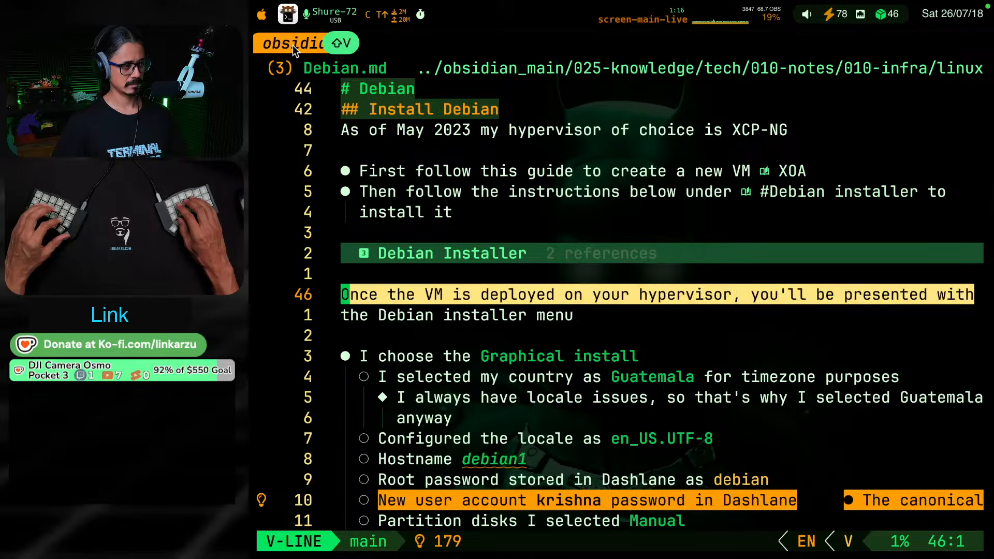
key(g)
key(j)
key(super+c)
key(k)
key(k)
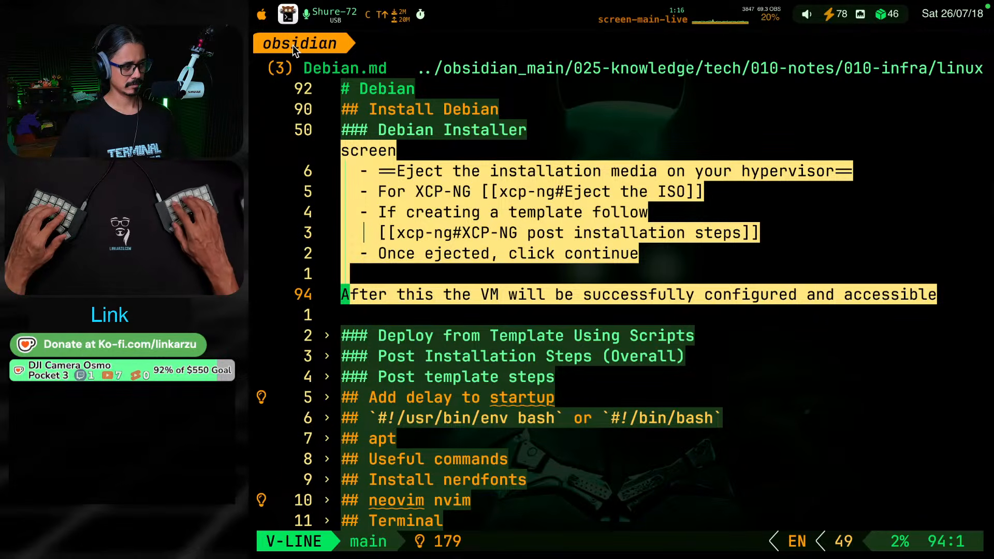
key(y)
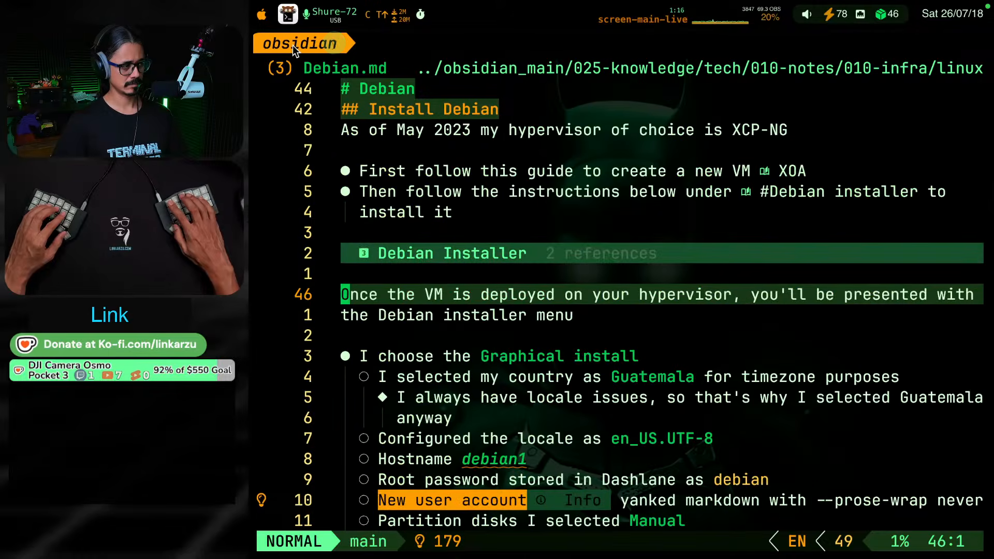
Return to the daily note and paste the copied installer instructions under the "Install Debian on the created VM" heading
key(space)
key(space)
key(Escape)
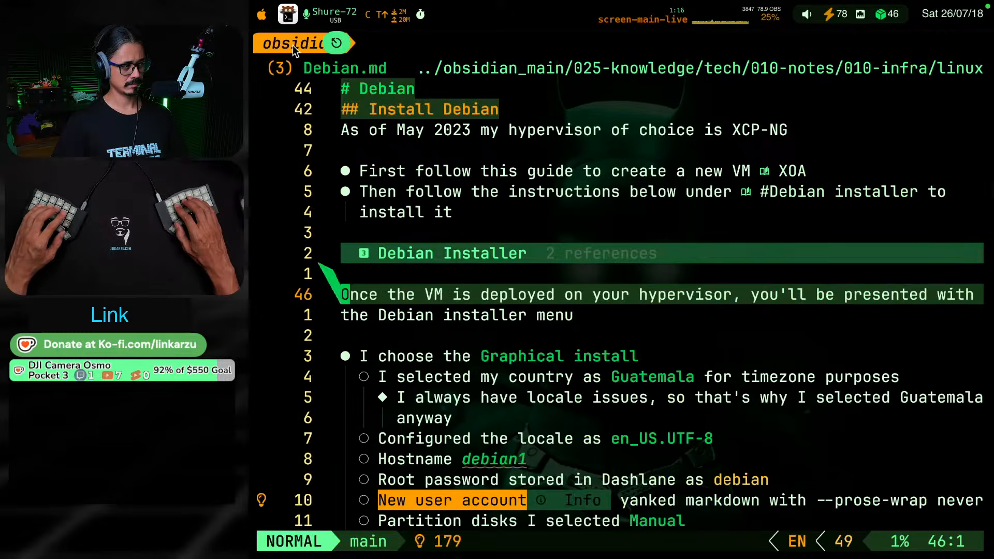
key(ctrl+b)
key(space)
key(o)
key(Return)
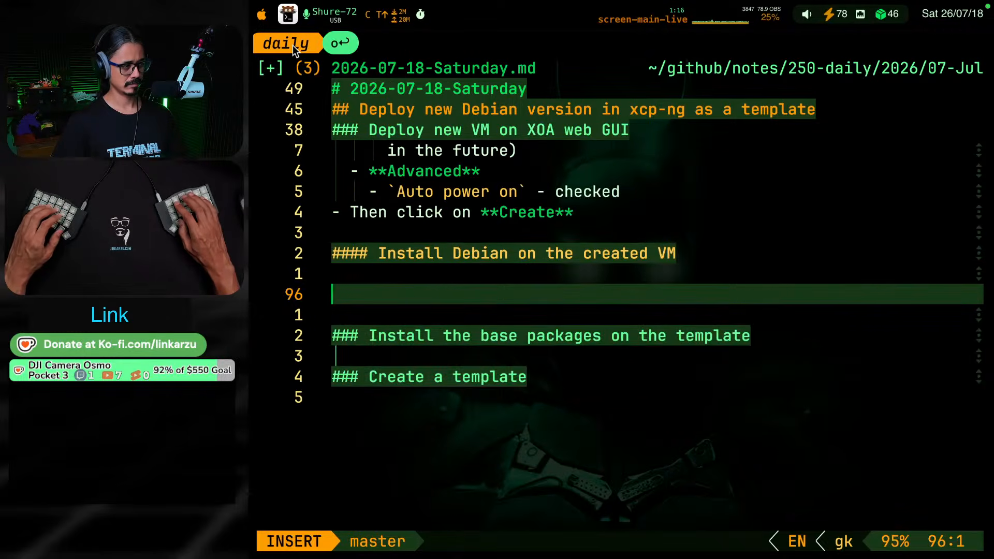
key(super+v)
key(Escape)
key(3)
key(8)
key(k)
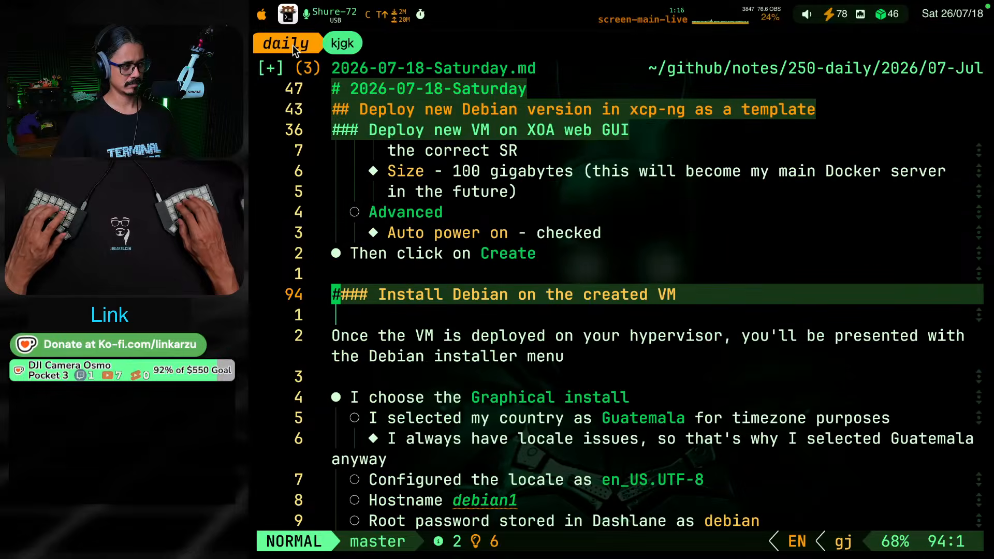
Replace "deployed" with "created" in the first sentence of the pasted instructions and save the daily note
key(j)
key(j)
key(j)
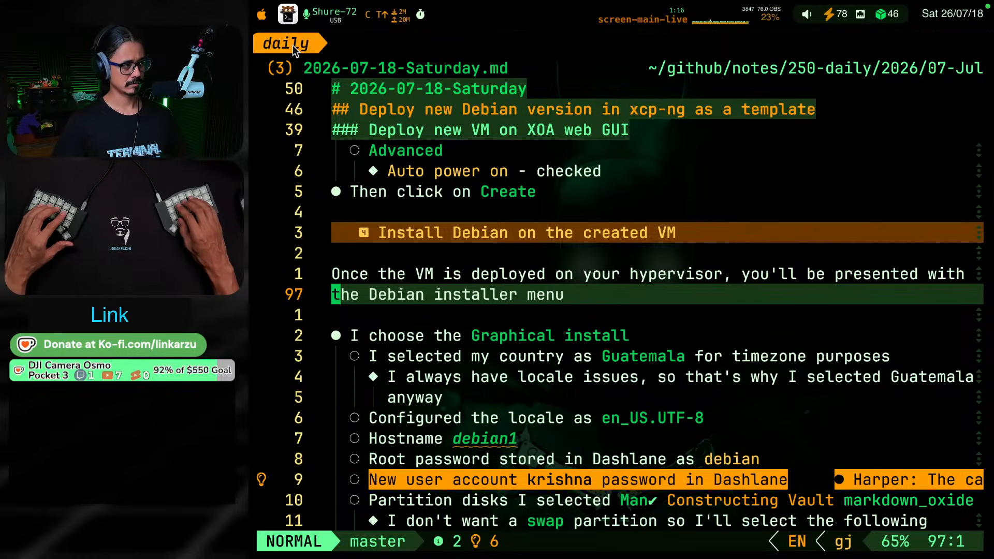
key(k)
key(k)
key(k)
key(k)
key(k)
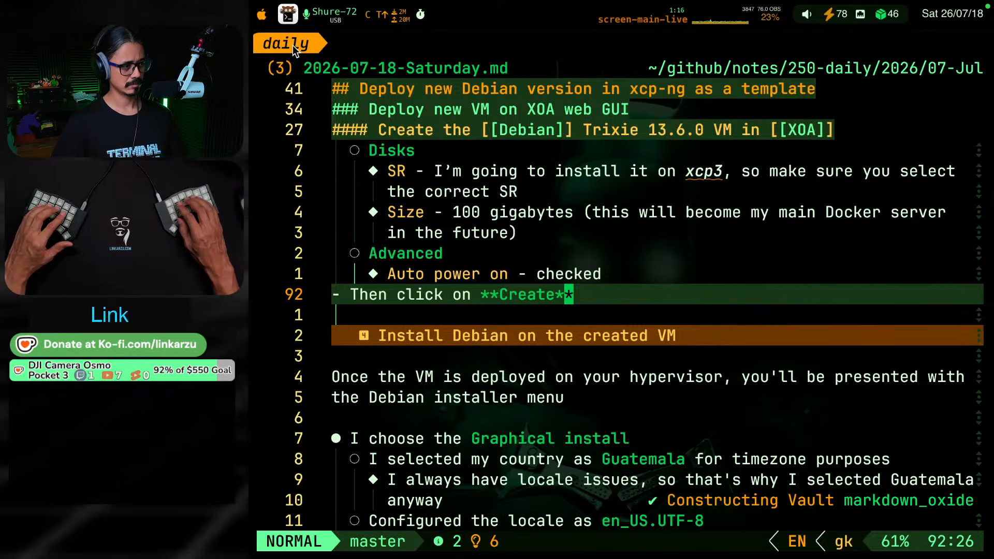
key(j)
key(j)
key(j)
key(j)
text(bs)
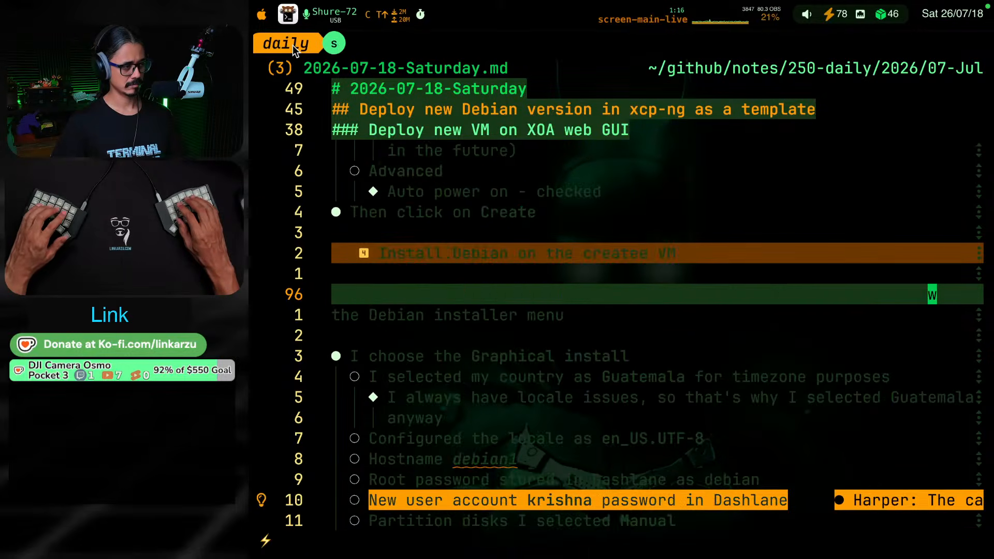
text(depkvec)
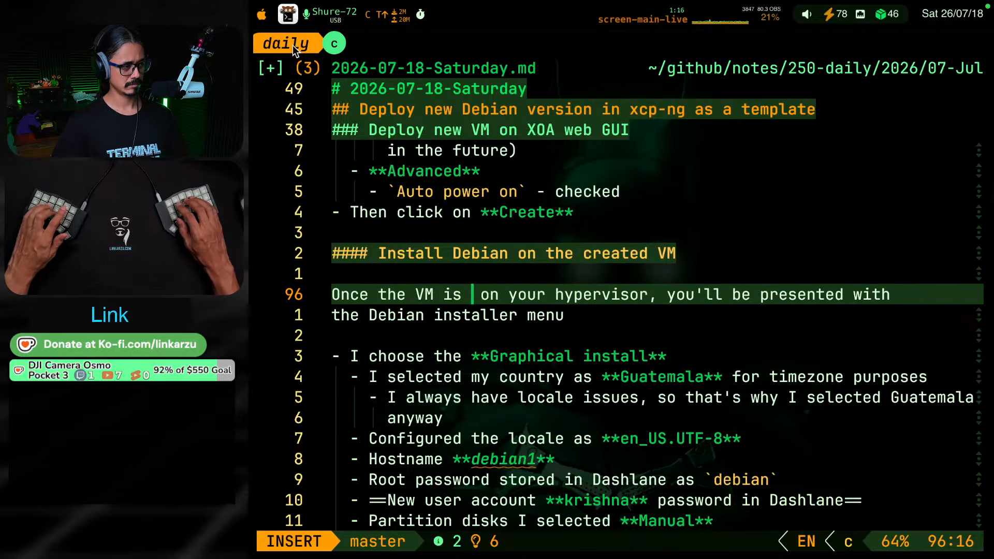
text(created)
key(Escape)
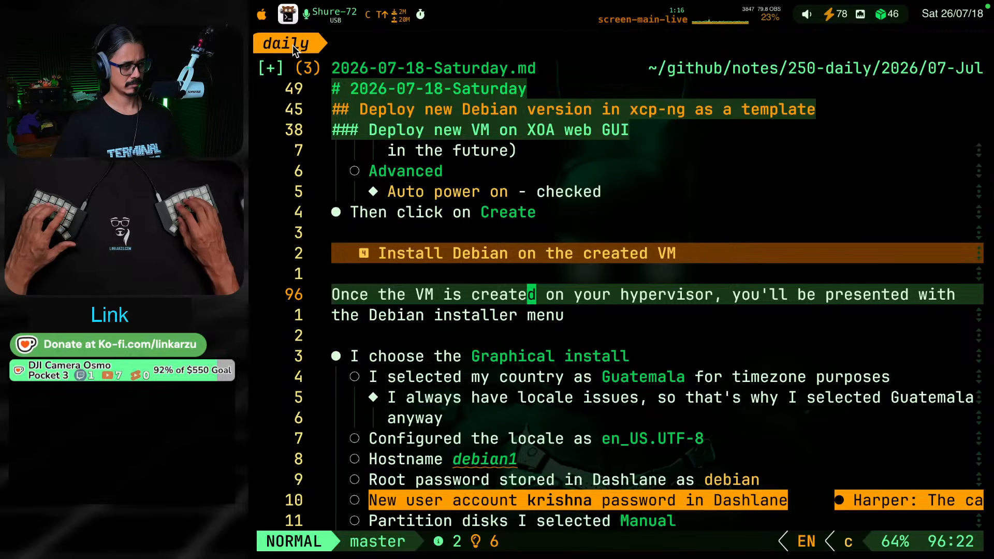
key(ctrl+s)
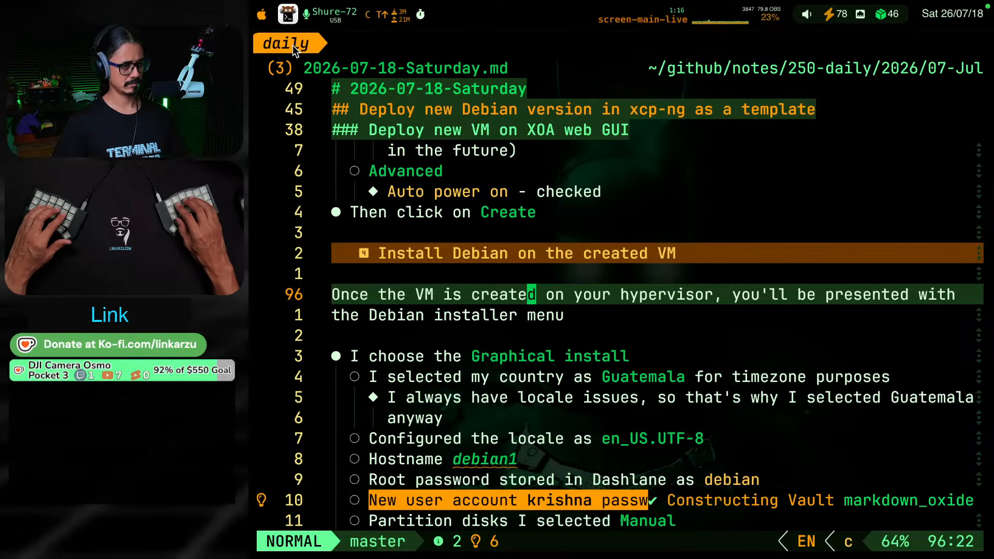
Rewrite the rest of that sentence after "hypervisor," as "you have to go through the Debian GUI installation"
text(you)
text(h)
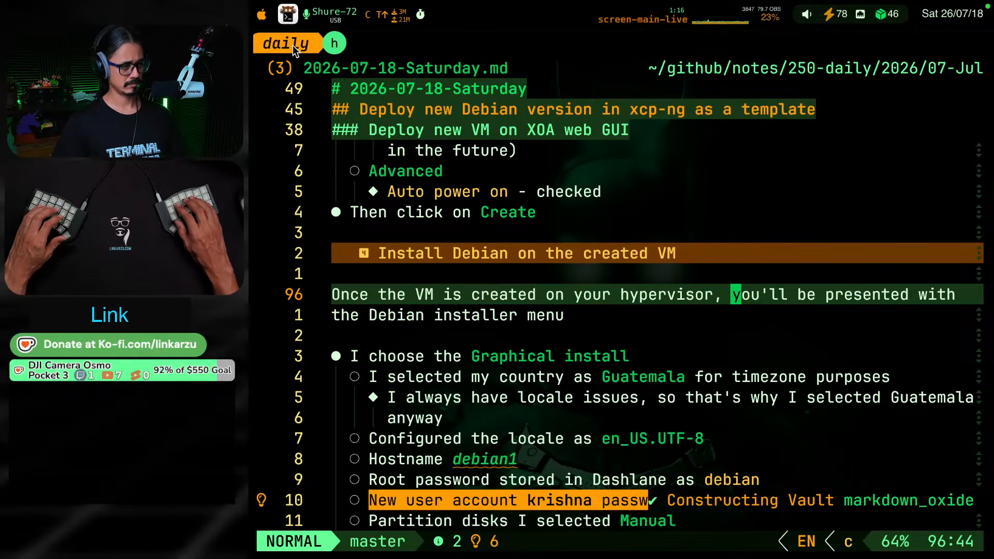
text(vj)
key(dollar)
text(cyou )
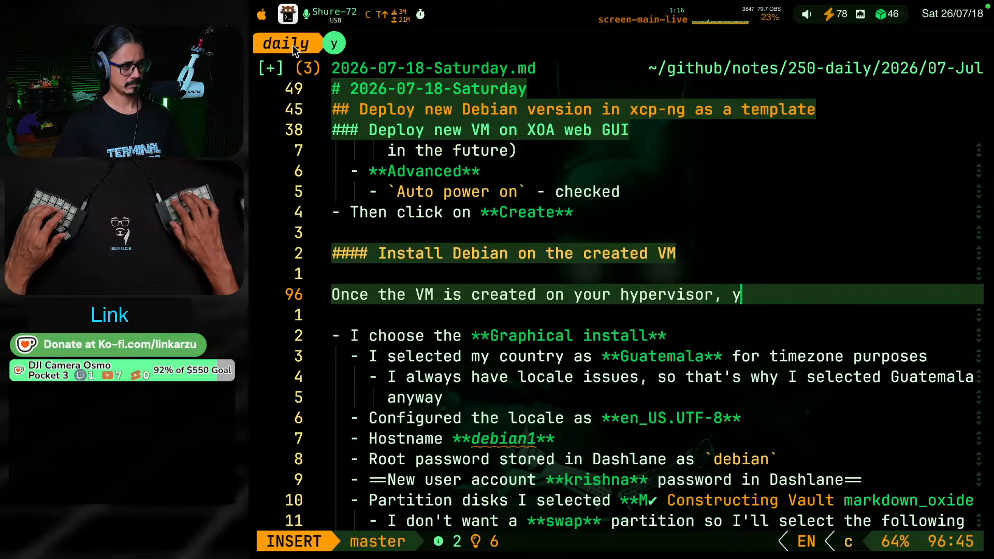
text(have to go th)
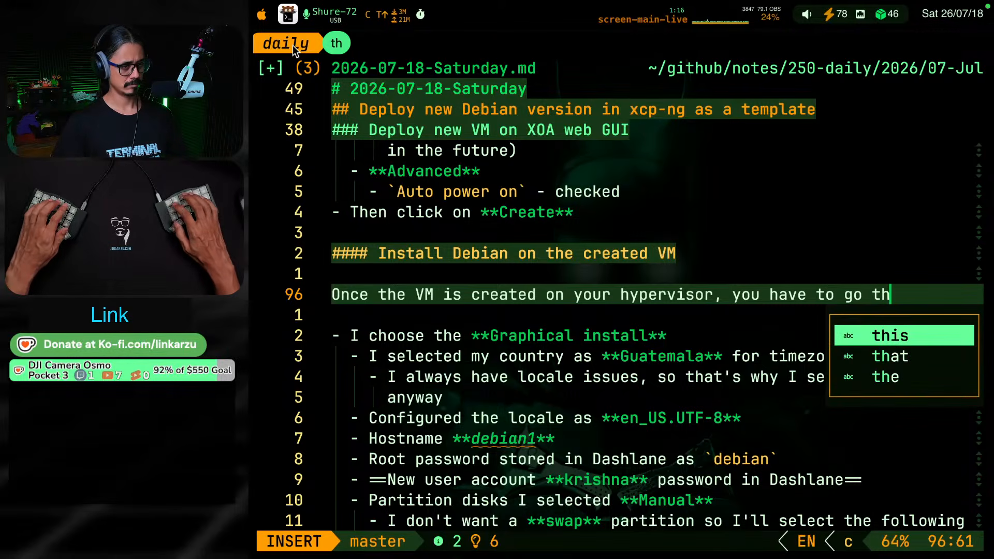
text(rough te)
key(BackSpace)
text(have to go through th)
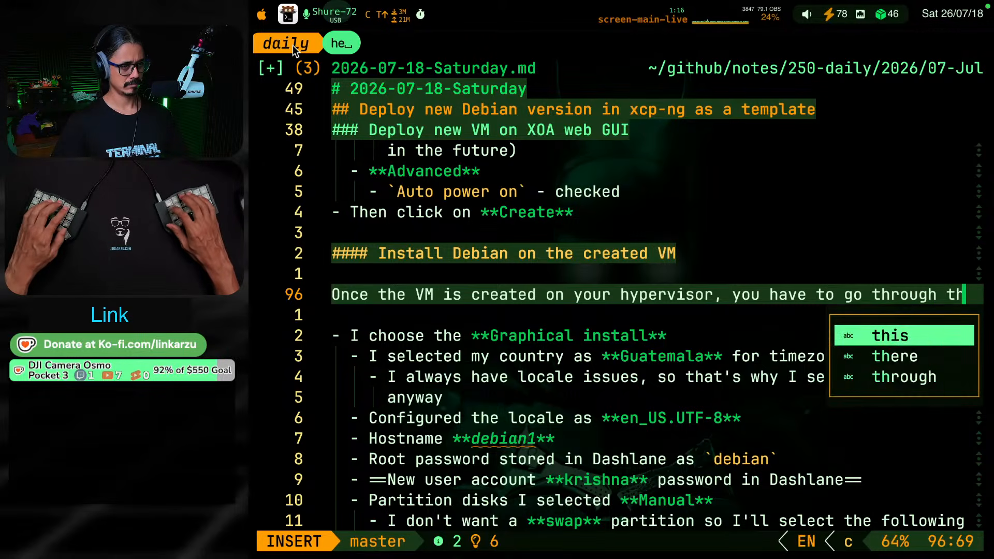
text(e Debian G)
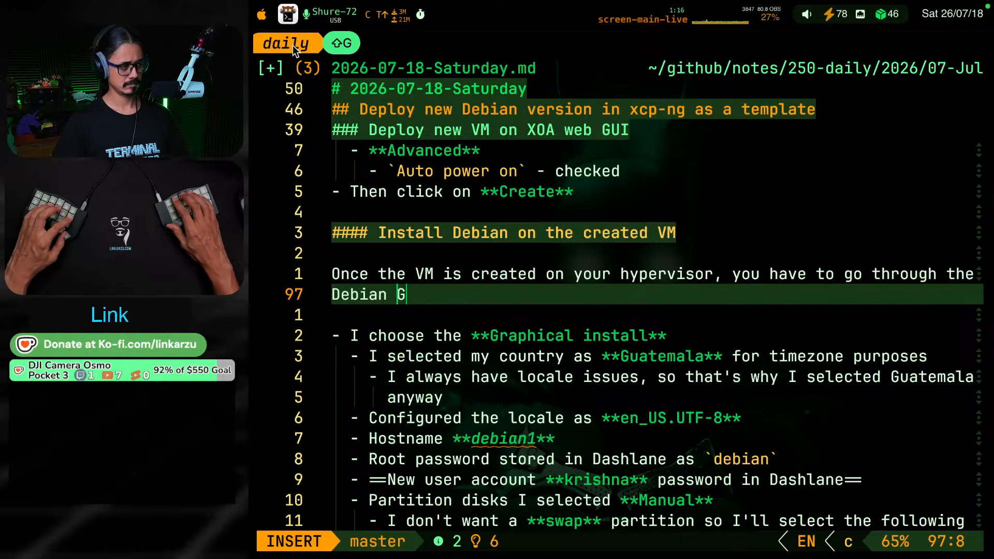
text(UI installation)
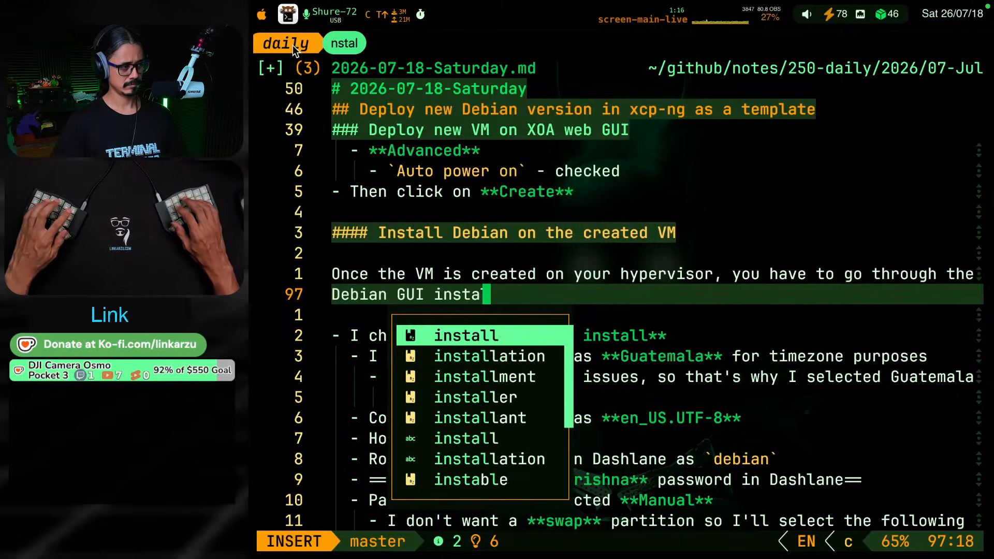
key(Escape)
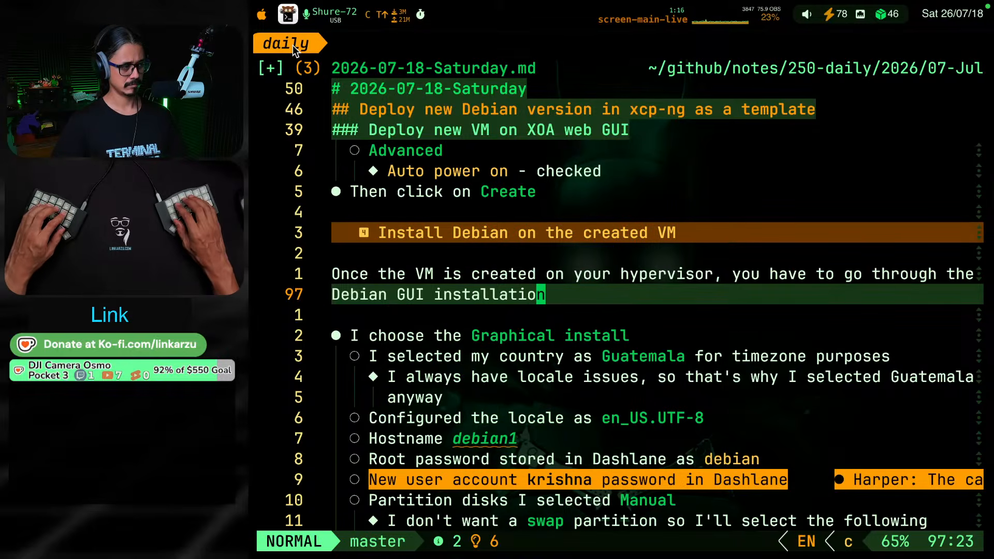
key(j)
key(j)
key(k)
key(k)
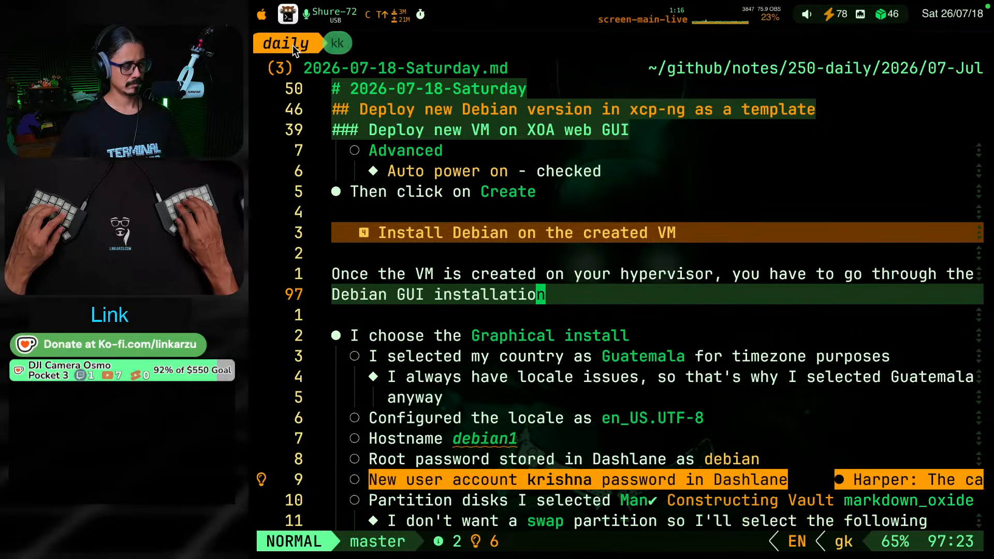
key(j)
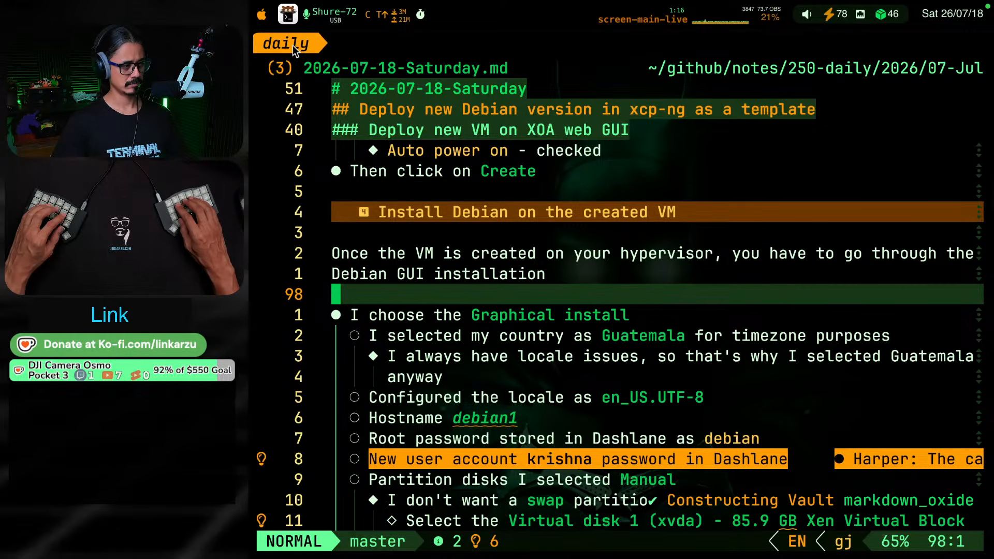
Add the bullet "Start the VM and go to the console tab in XOA" above the "I choose the Graphical install" bullet
text(o)
text(`)
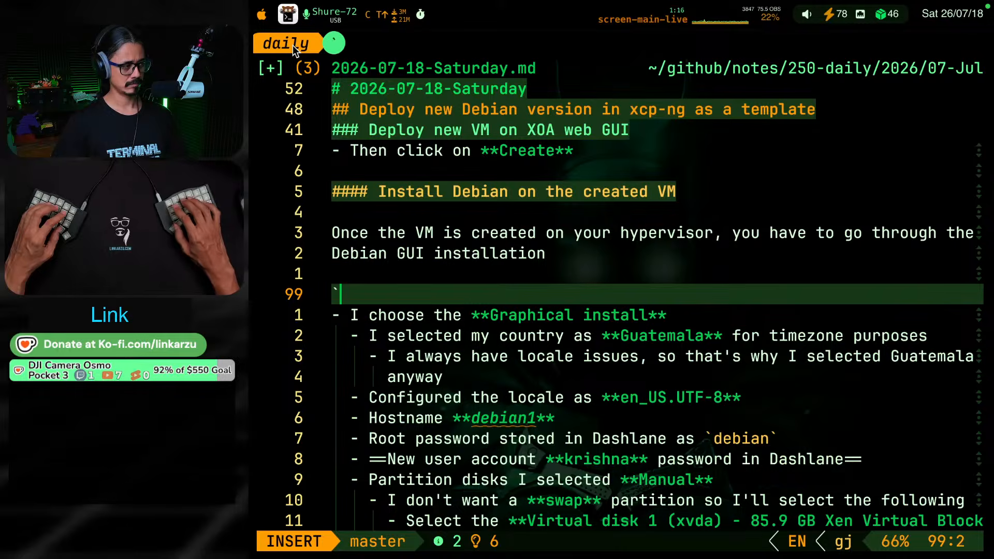
key(BackSpace)
text(- s)
key(BackSpace)
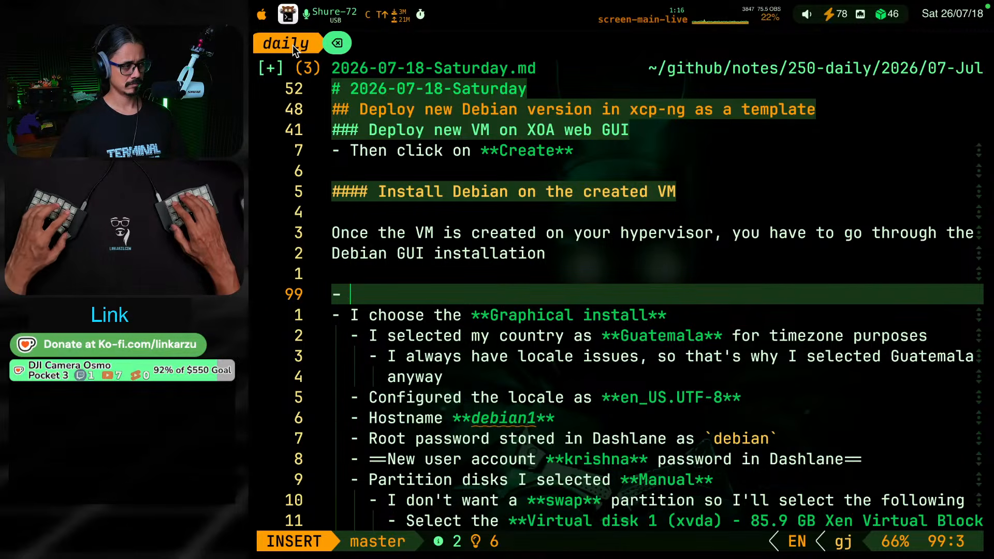
text(Start the VM)
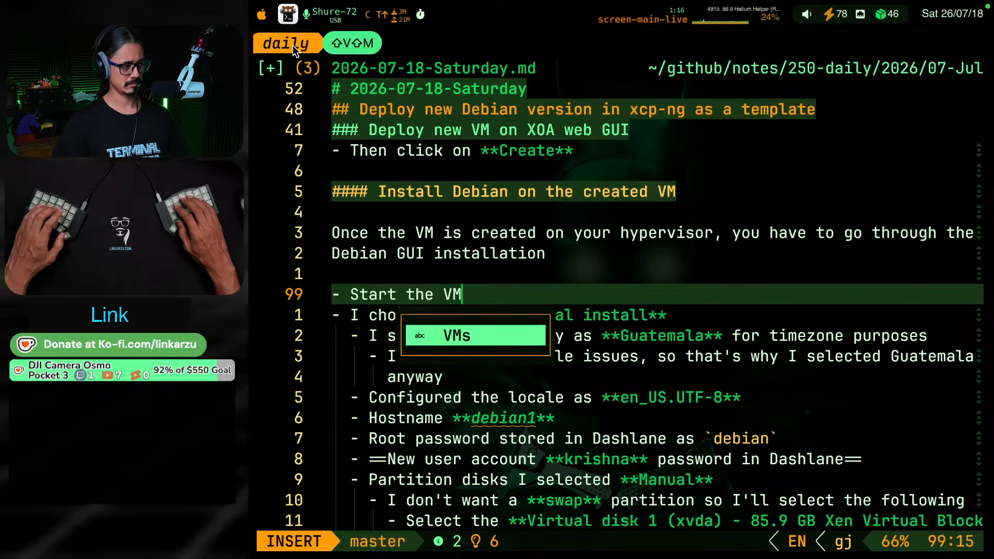
key(Escape)
text(art the VM and)
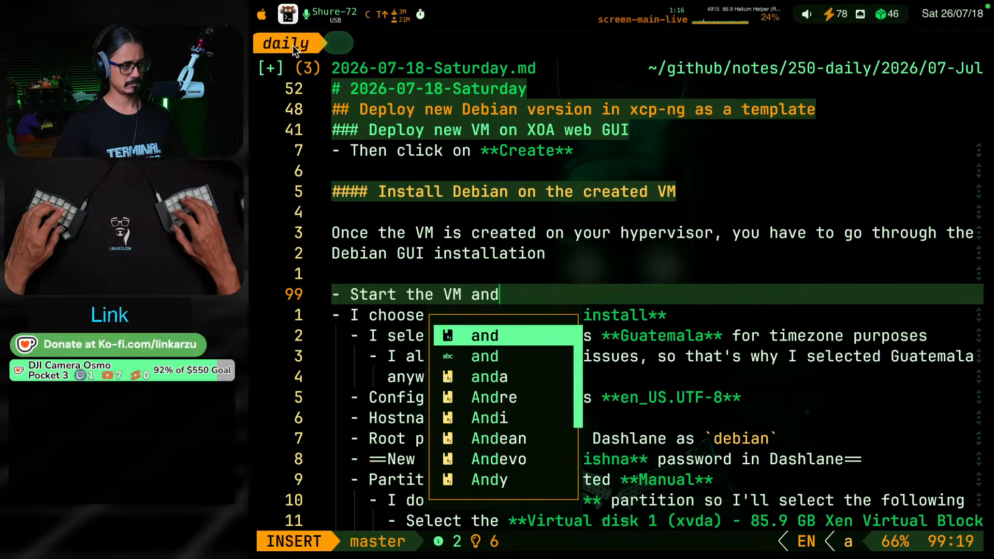
text( go to the conso)
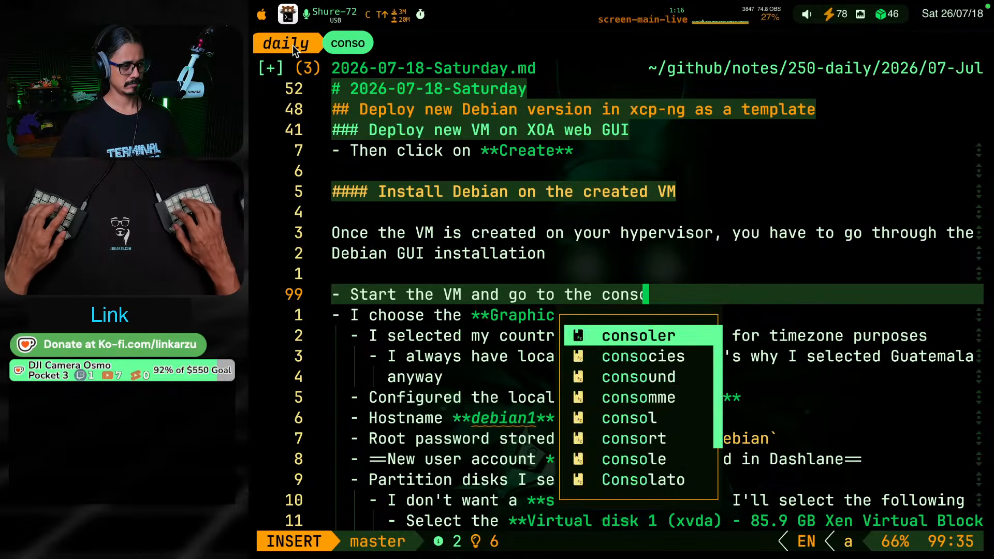
text(le tab in XOA)
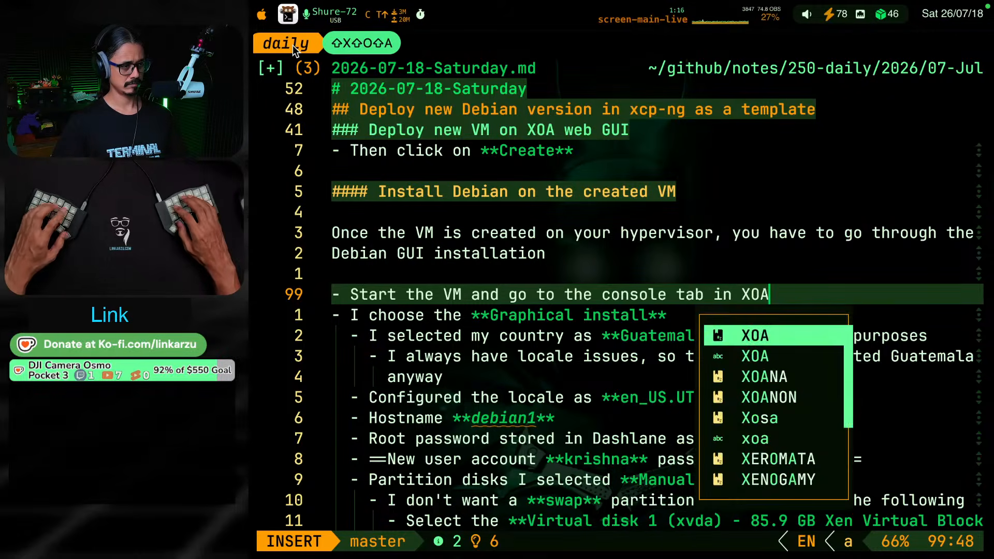
key(Escape)
Switch to Xen Orchestra in the browser, check the console of the running linkarzu-docker VM, and return to the daily note
key(super+Tab)
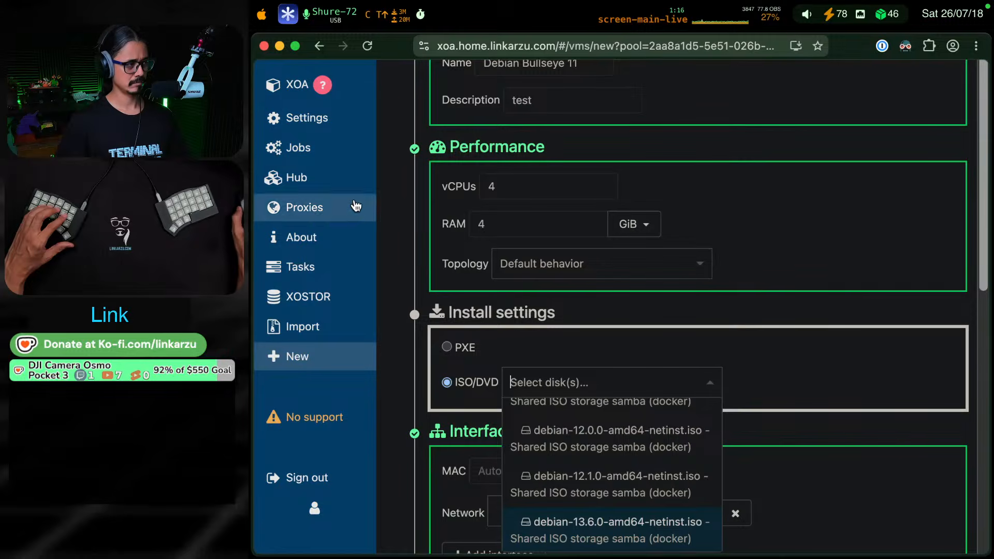
scroll(321, 129, up, 3)
mouse_move(315, 136)
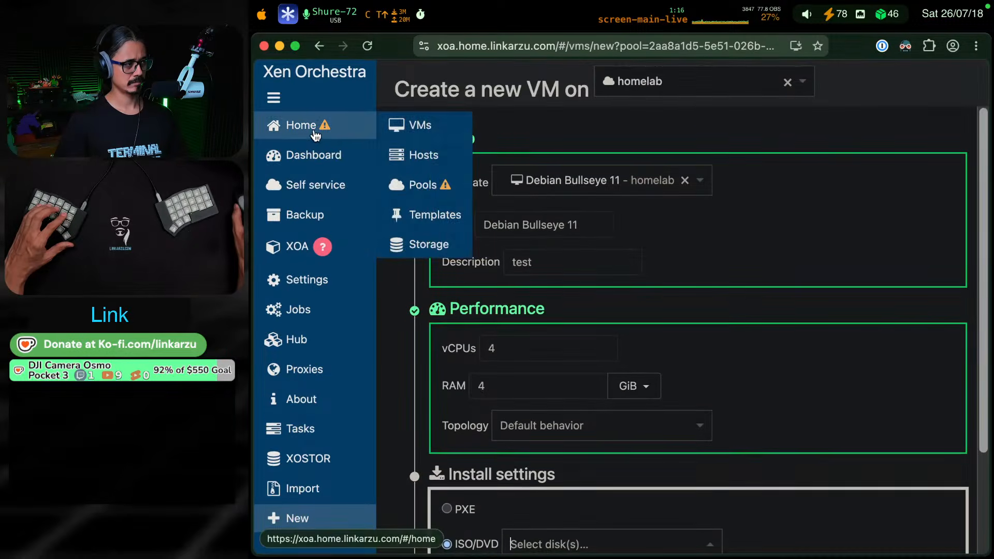
click(401, 126)
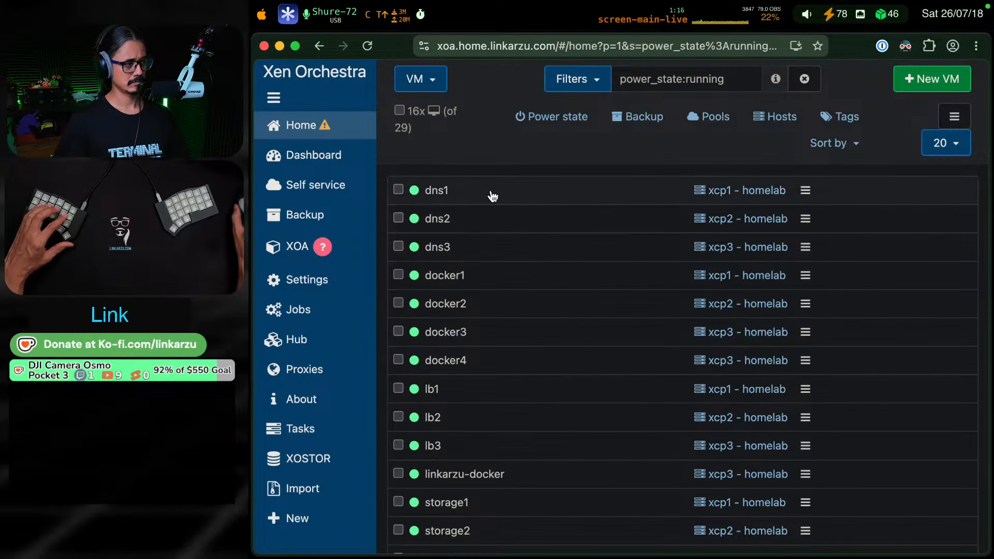
scroll(487, 385, down, 3)
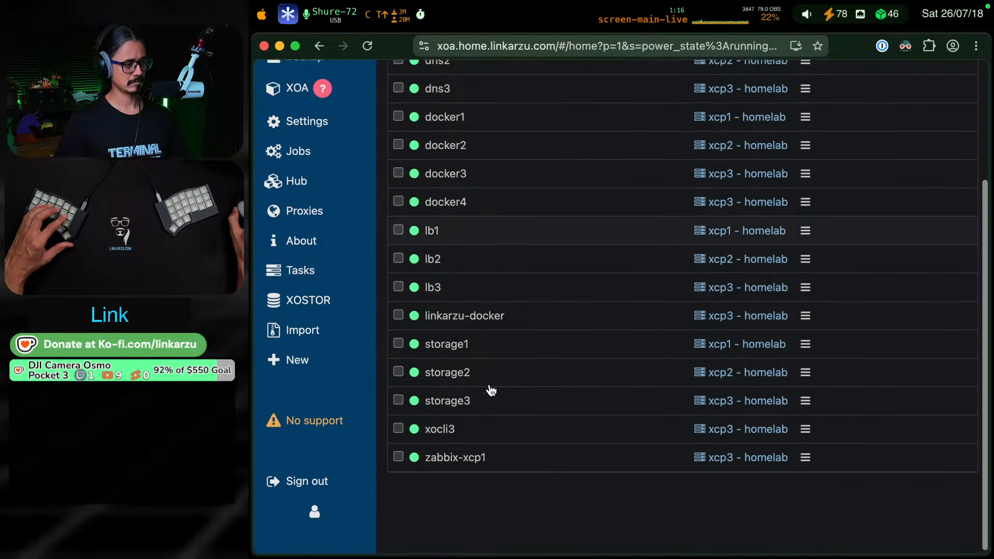
click(492, 317)
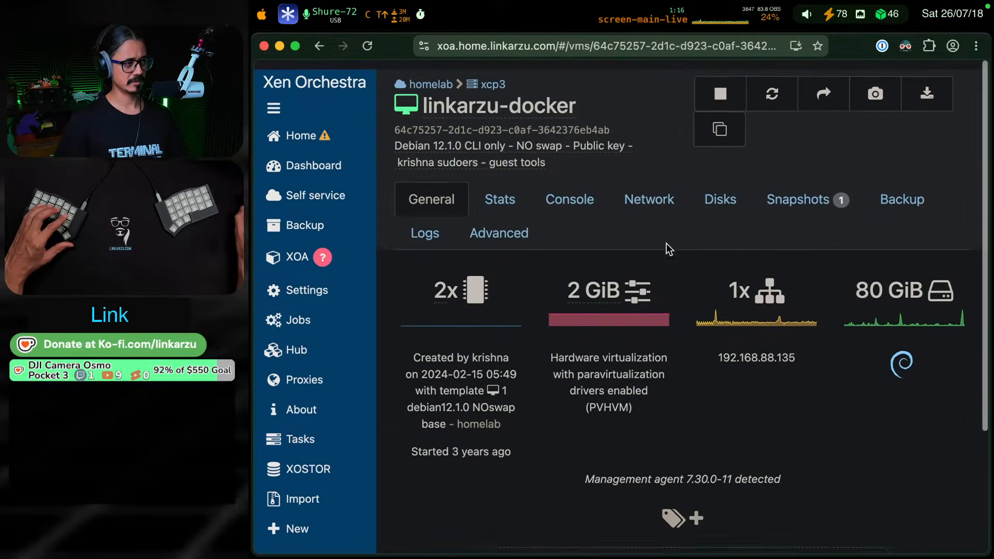
click(571, 200)
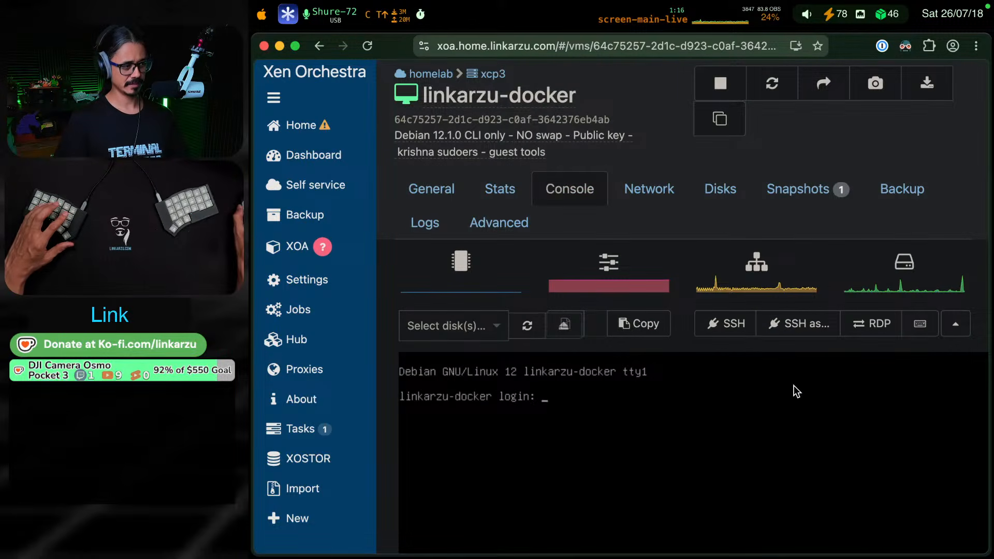
key(super+Tab)
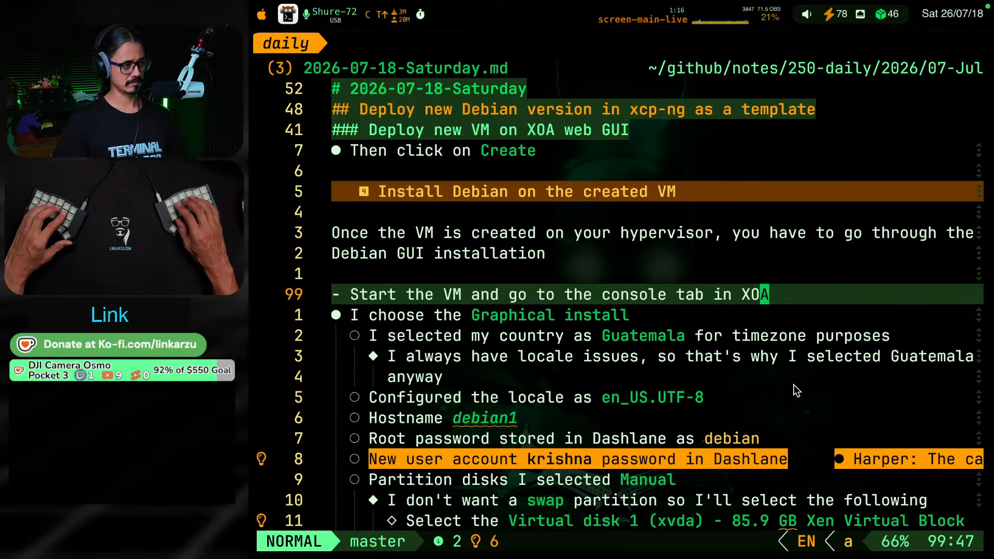
Collapse the daily note's sections and examine the heading outline under "Deploy new Debian version in xcp-ng as a template"
key(g)
key(k)
key(g)
key(k)
key(g)
key(k)
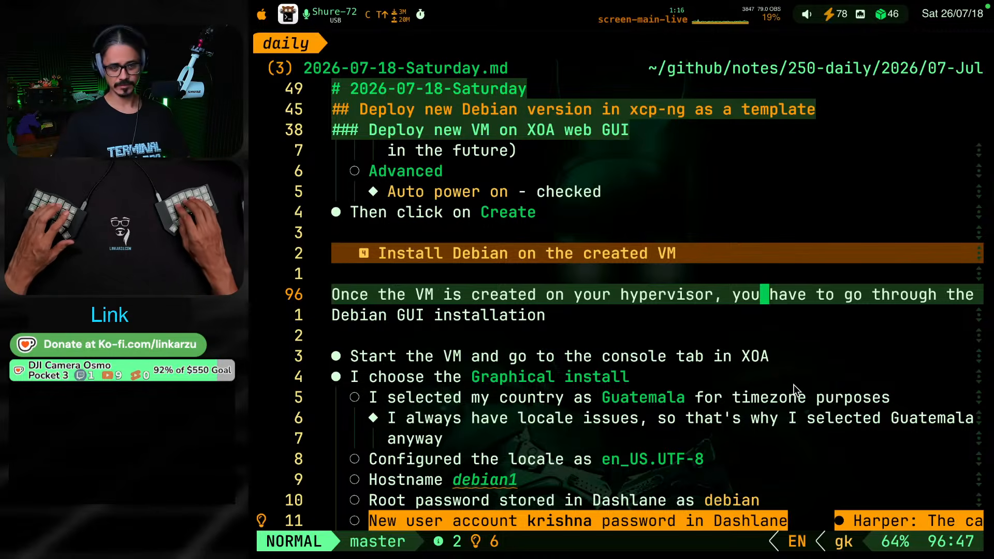
key(g)
key(k)
key(g)
key(k)
key(z)
key(M)
key(z)
key(o)
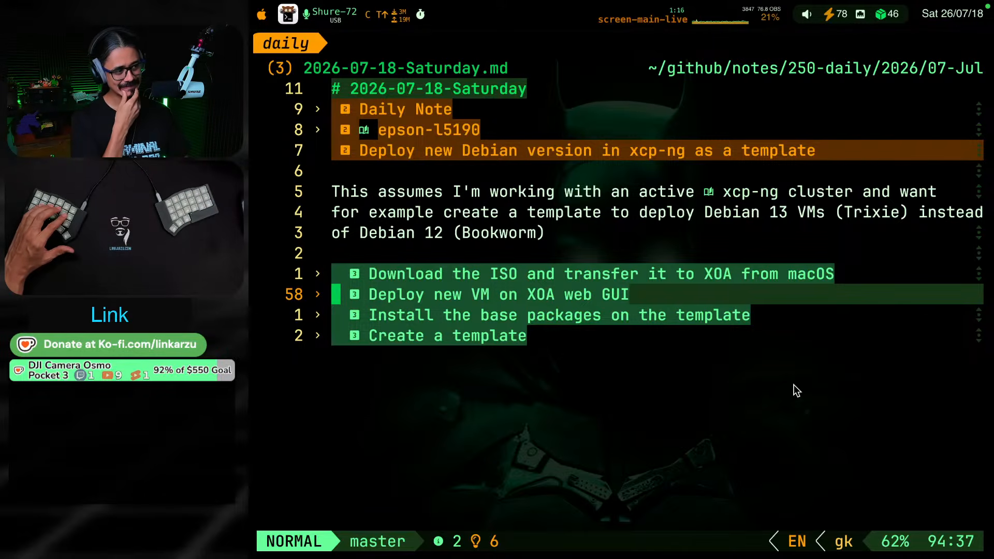
key(Return)
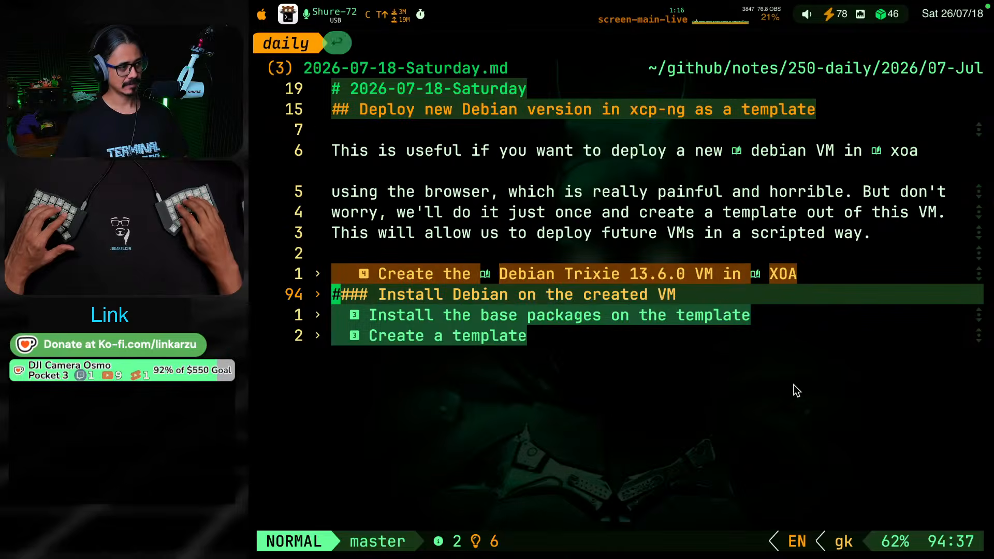
key(g)
key(k)
key(g)
key(k)
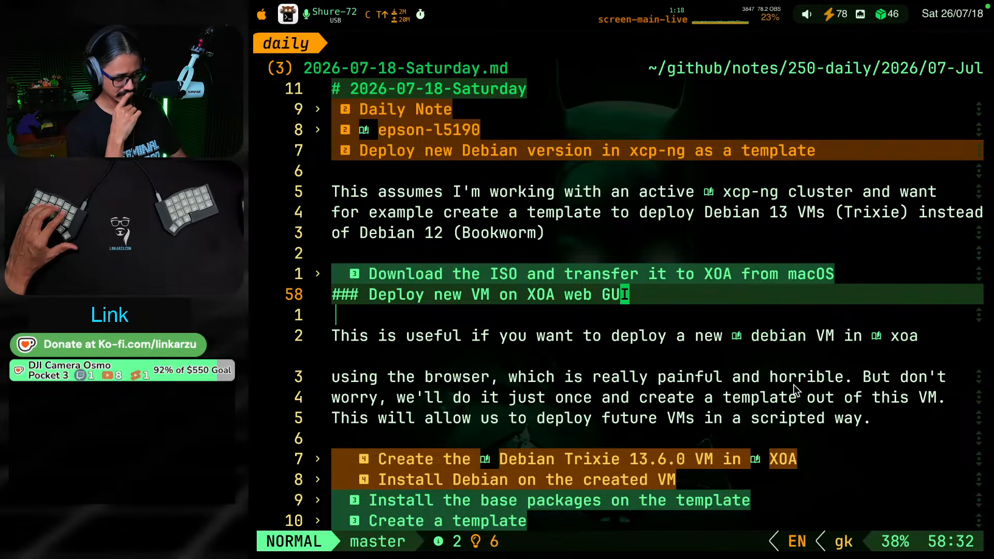
Number the heading "Download the ISO and transfer it to XOA from macOS" with the prefix "1."
key(z)
key(c)
key(k)
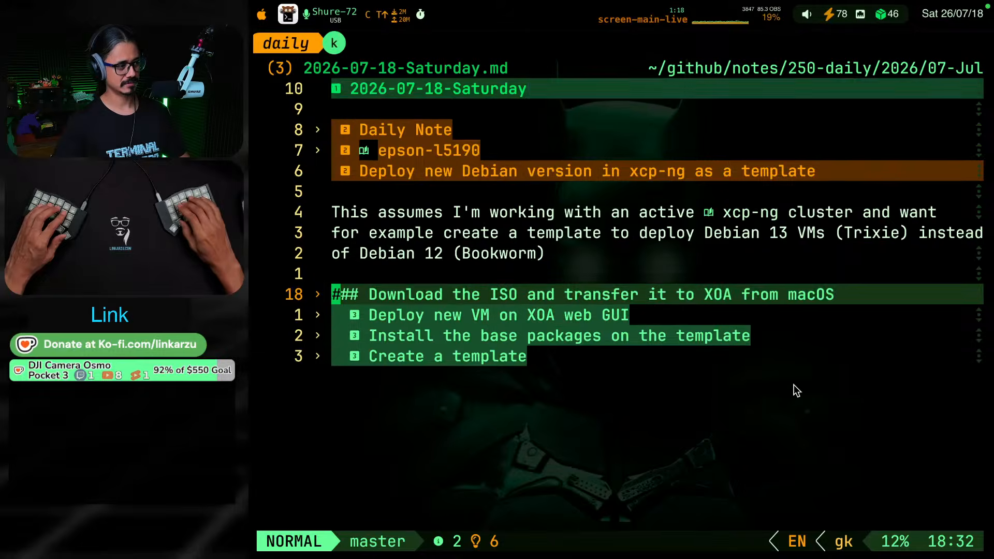
key(z)
key(o)
key(b)
key(b)
key(b)
key(b)
key(b)
key(b)
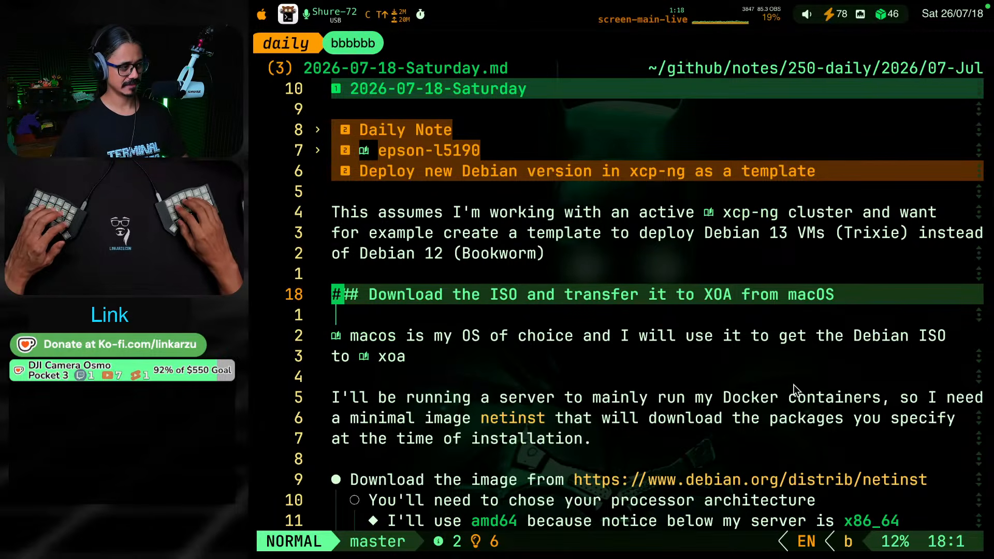
text(wi1)
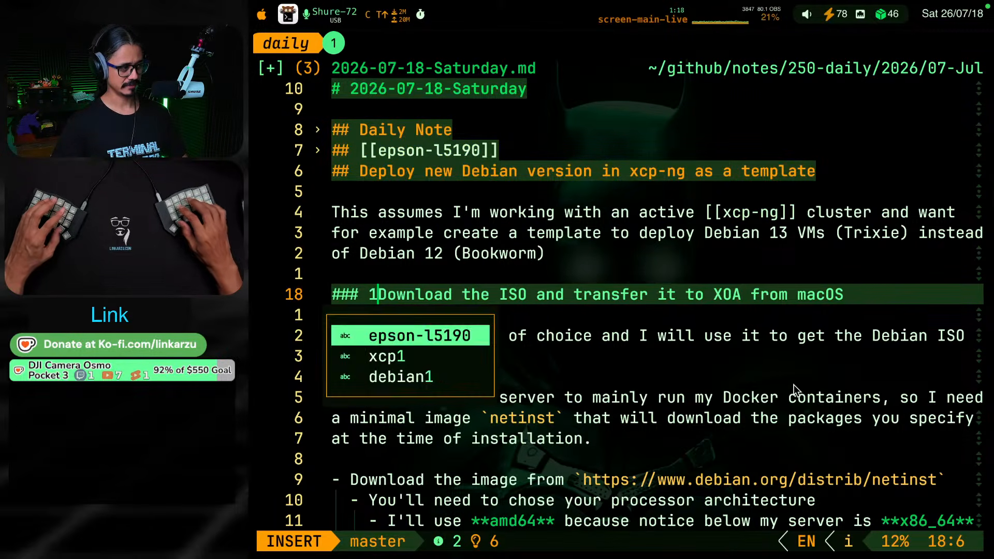
text(.)
key(Escape)
key(j)
key(k)
key(j)
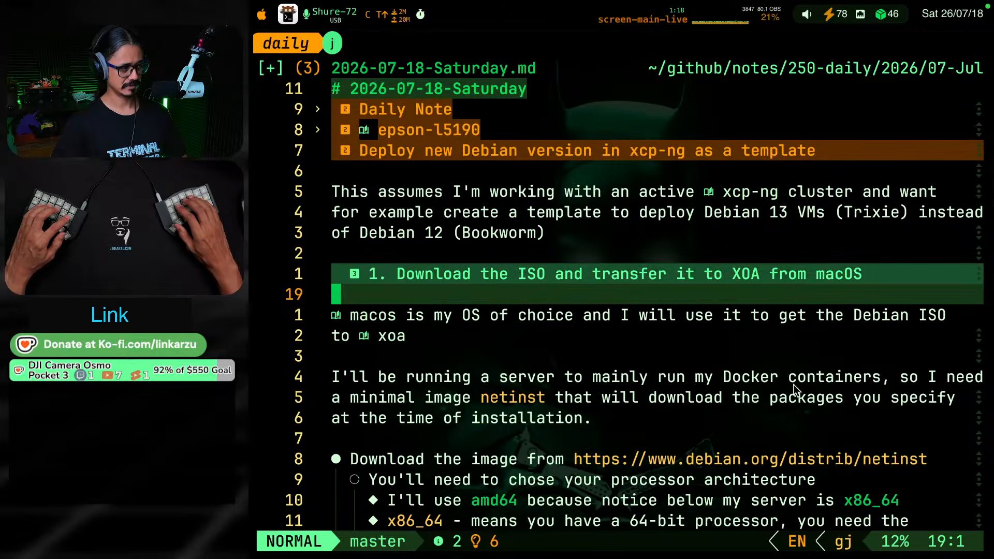
Number the heading "Deploy new VM on XOA web GUI" with the prefix "2."
key(k)
key(g)
key(j)
key(Return)
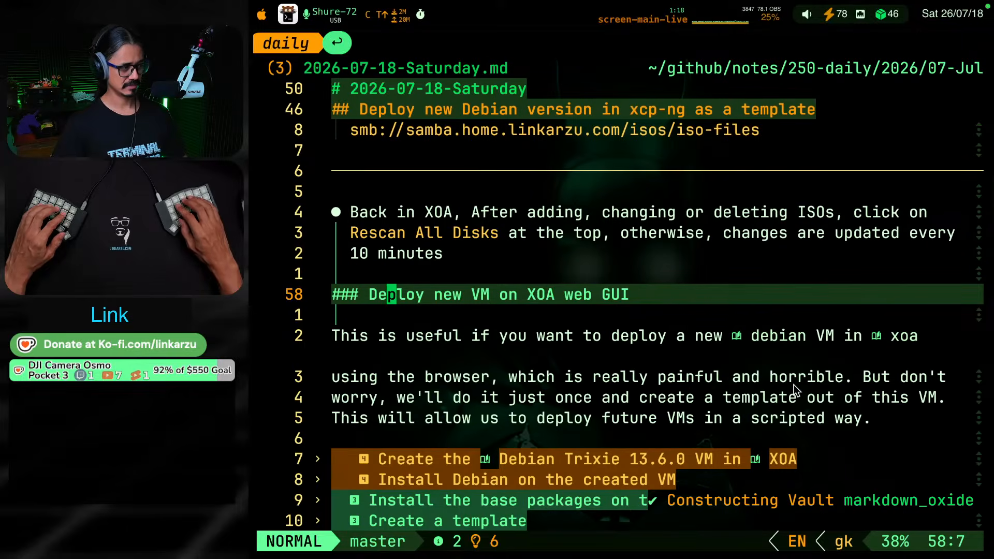
key(h)
key(h)
key(h)
text(i)
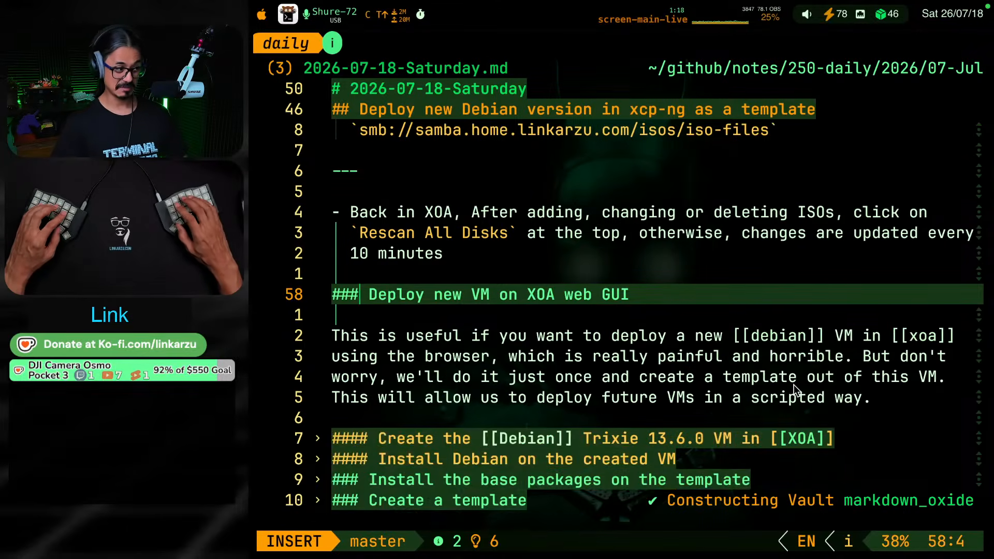
text( 2.)
key(Escape)
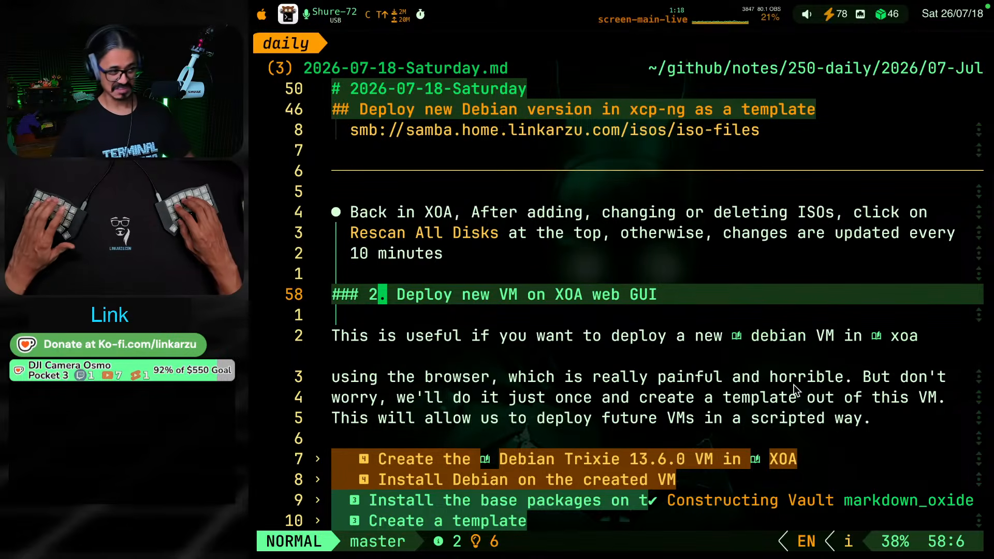
Number the subheading "Create the [[Debian]] Trixie 13.6.0 VM in [[XOA]]" with the prefix "2.1"
key(7)
key(j)
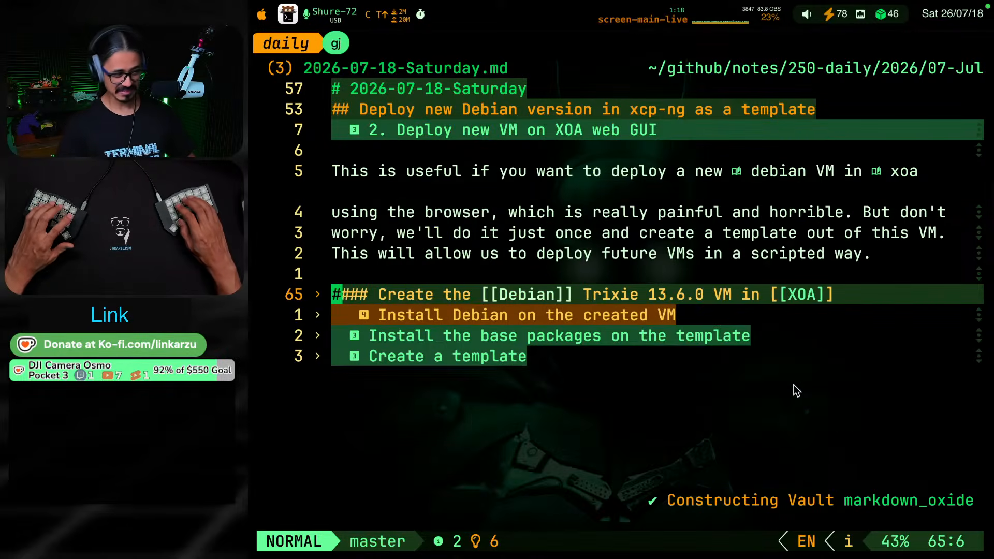
key(z)
key(o)
text(i)
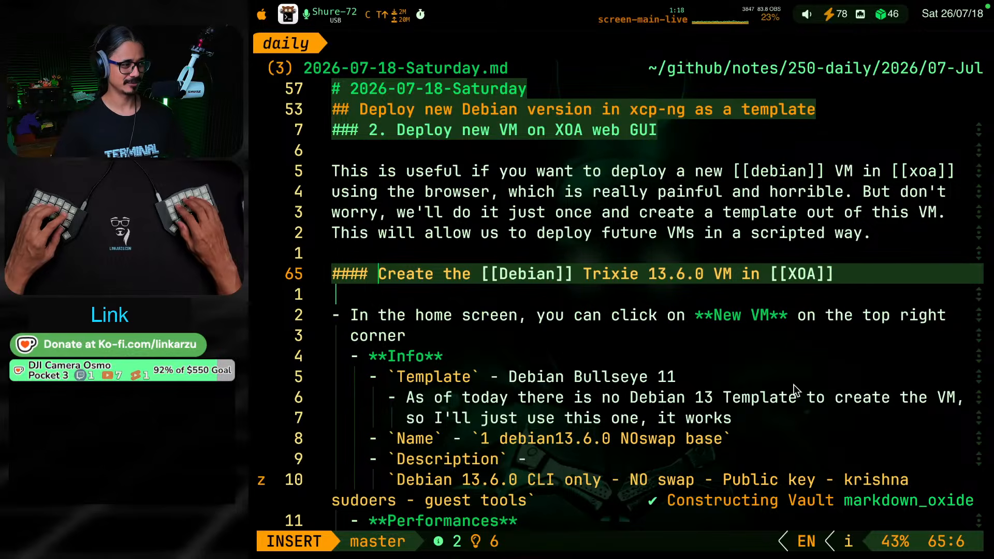
text(2.)
key(BackSpace)
text(a)
key(Escape)
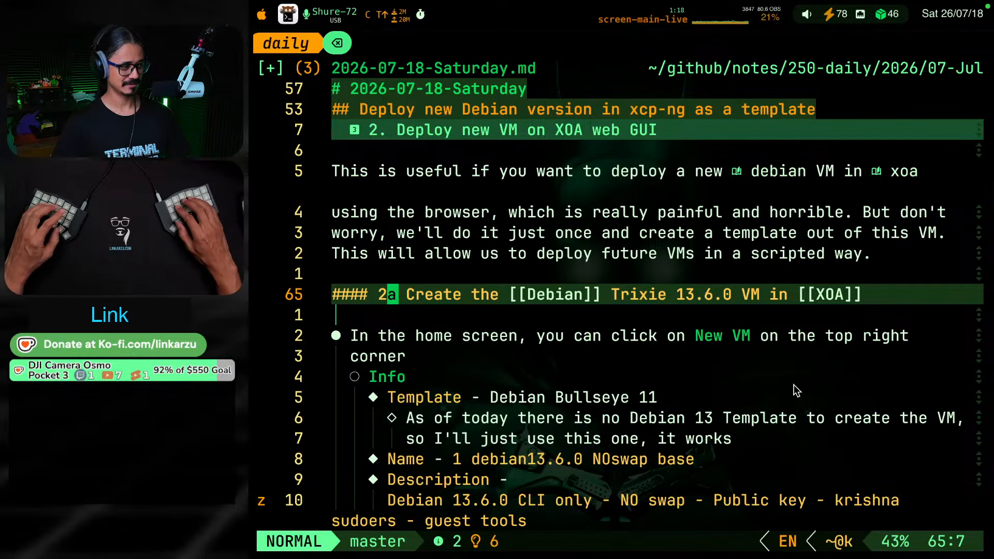
key(i)
key(BackSpace)
text(.1)
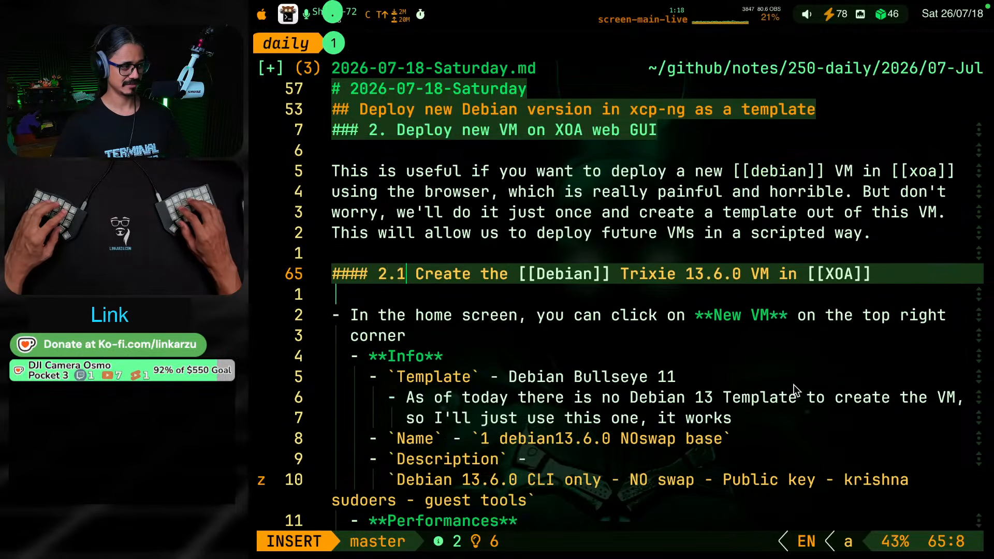
key(Escape)
Number the subheading "Install Debian on the created VM" with the prefix "2.2"
key(z)
key(j)
key(z)
key(o)
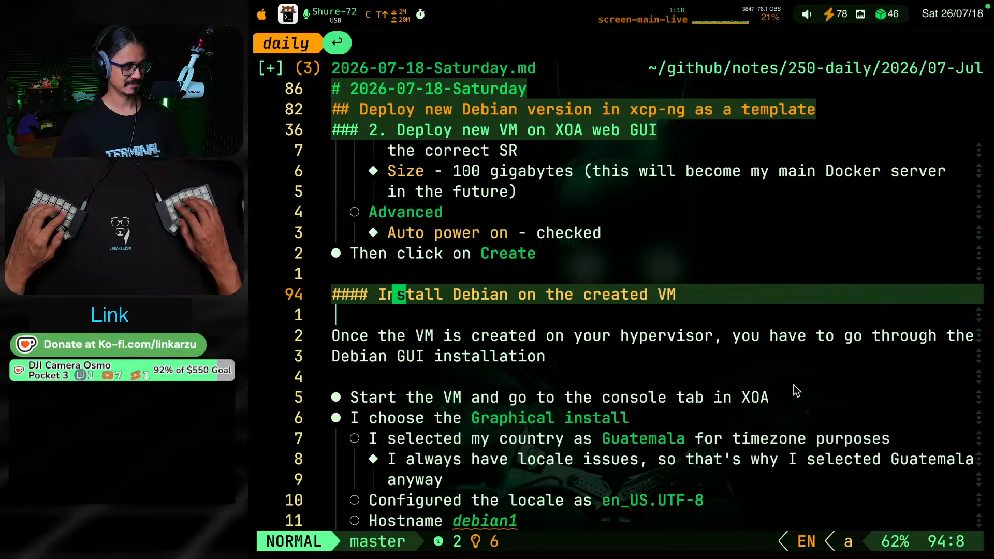
key(h)
key(h)
key(h)
text(i 2.2)
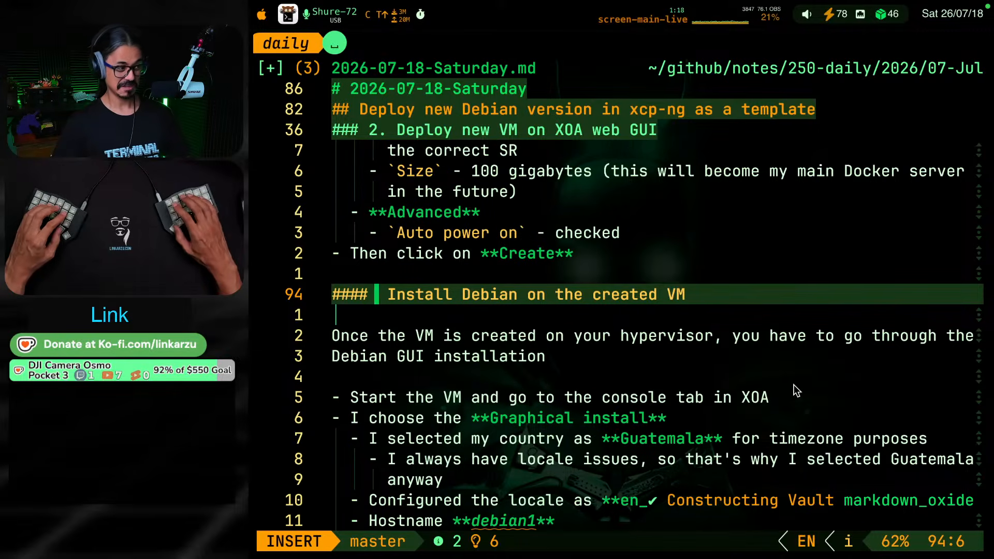
key(Escape)
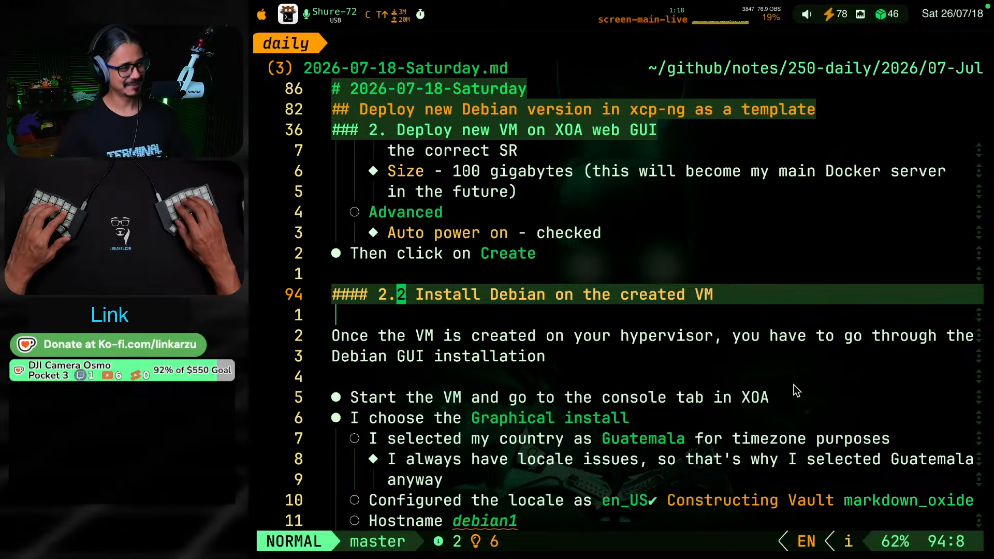
Fold the daily note's sections and review the numbered headings and intro text of the Debian template section
key(g)
key(k)
key(g)
key(k)
key(g)
key(k)
key(z)
key(k)
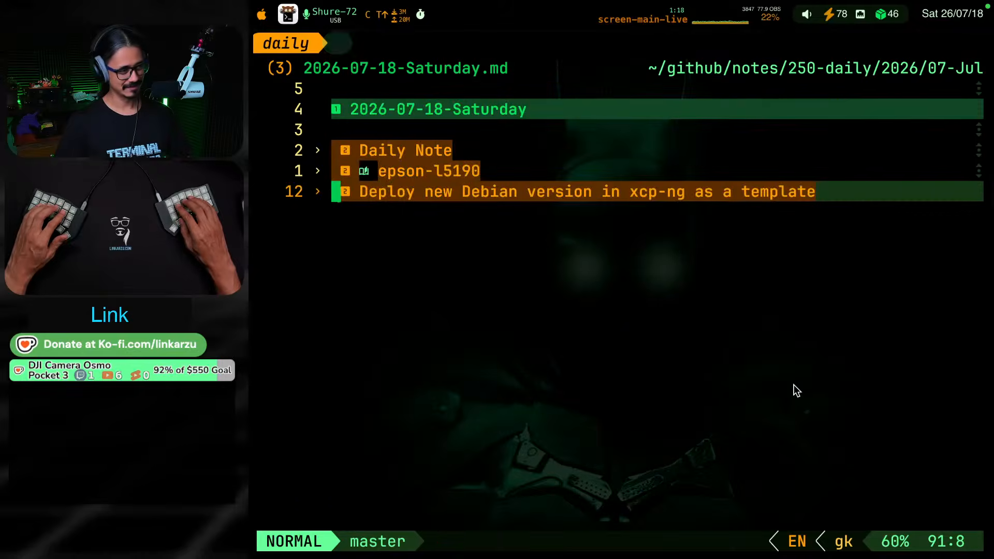
key(Return)
key(Return)
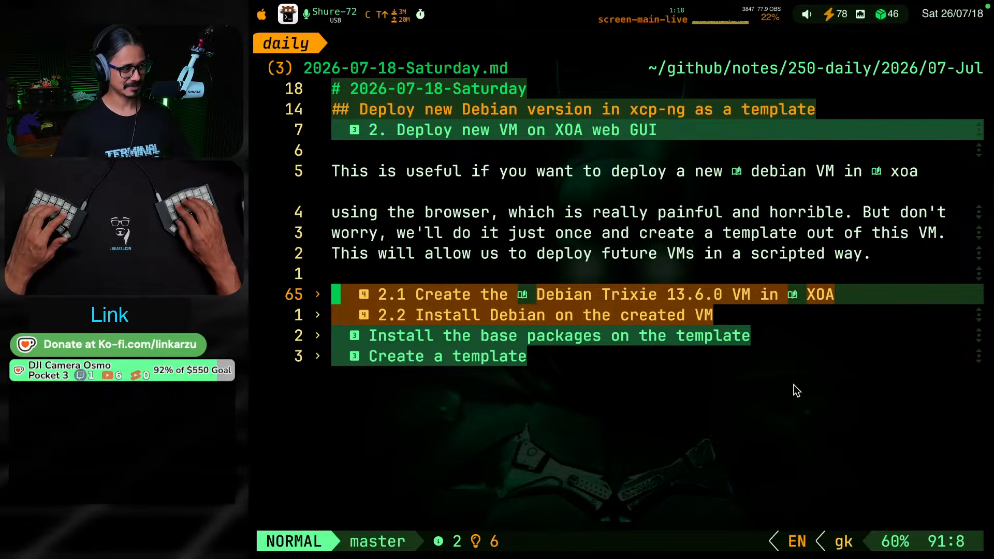
key(k)
key(k)
key(k)
key(k)
key(j)
key(j)
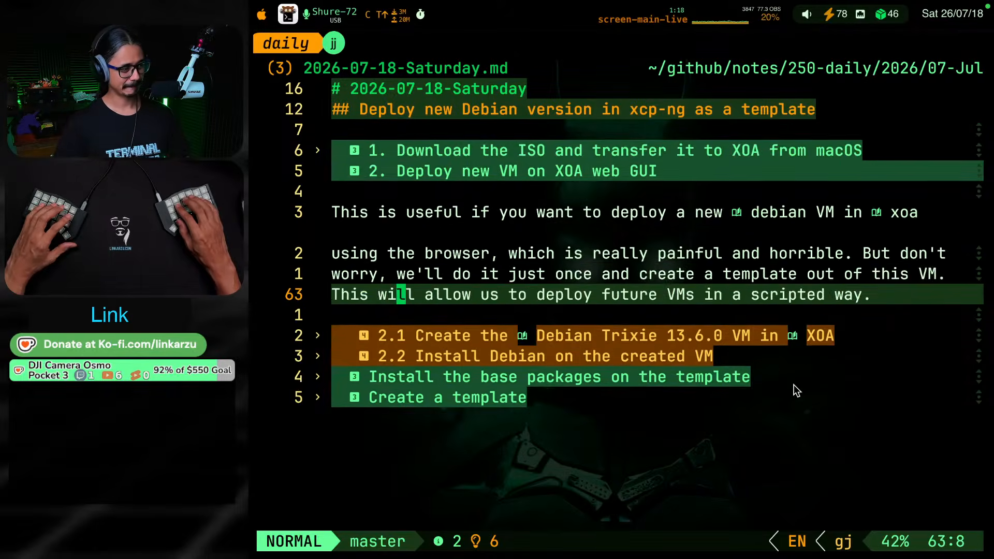
key(j)
key(j)
key(j)
key(j)
Unfold the section "2.2 Install Debian on the created VM"
key(k)
key(k)
key(k)
key(k)
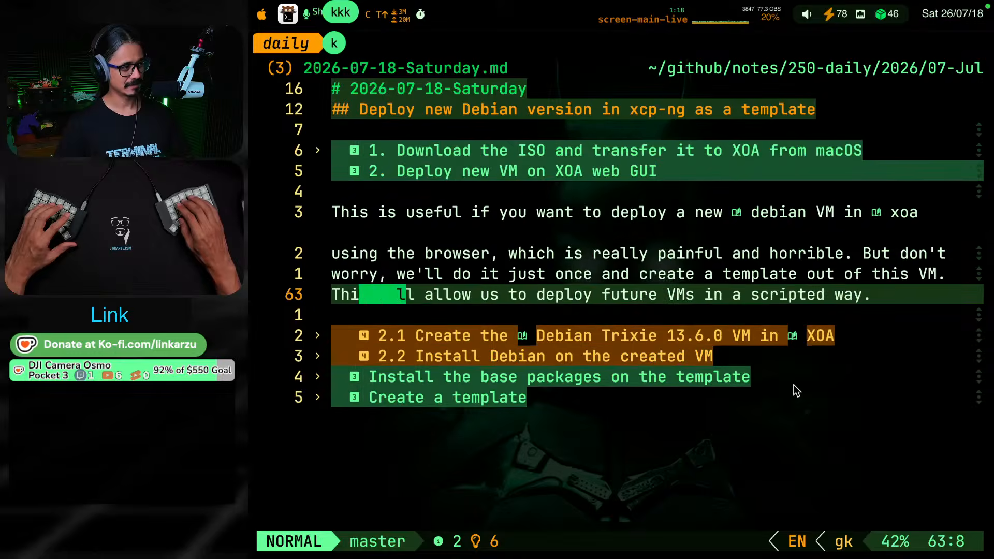
key(k)
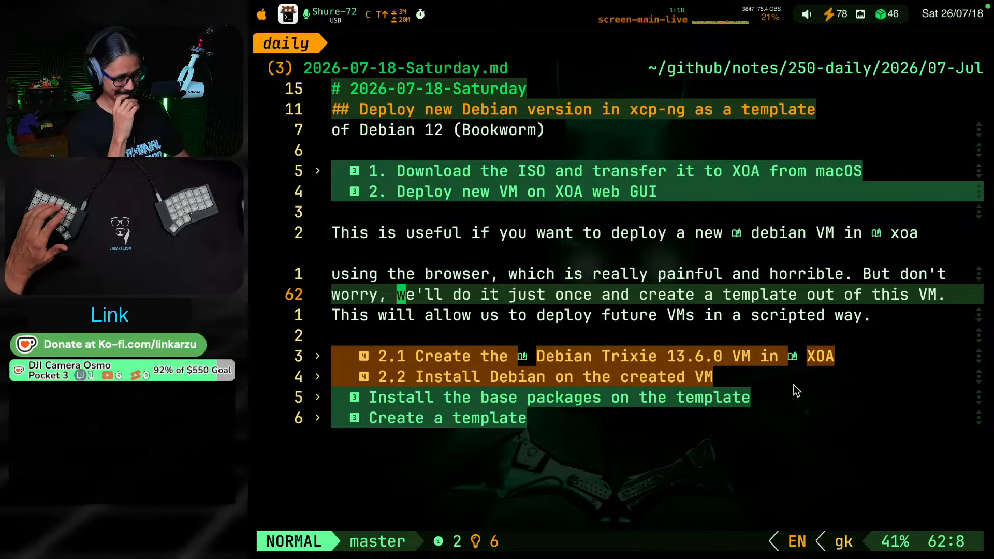
key(g)
key(j)
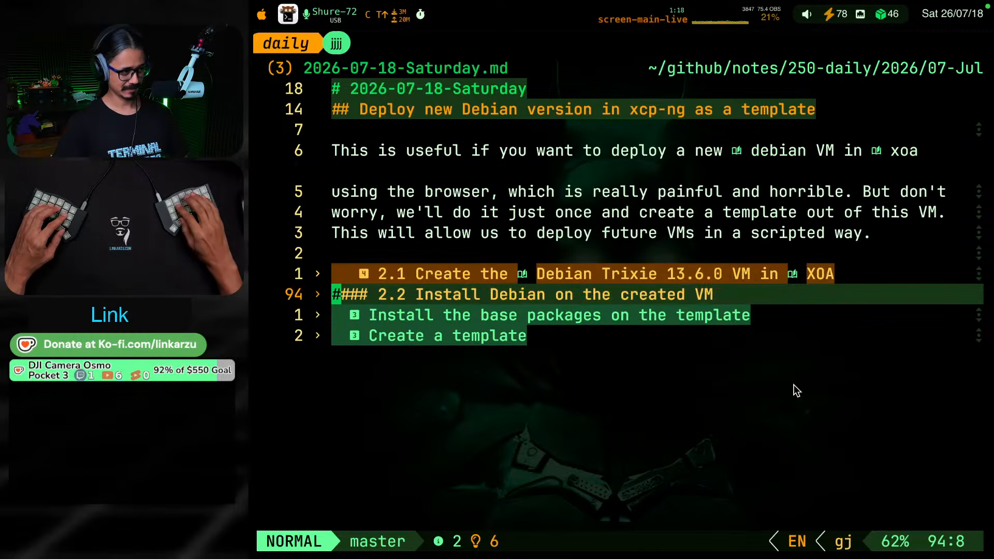
key(g)
key(k)
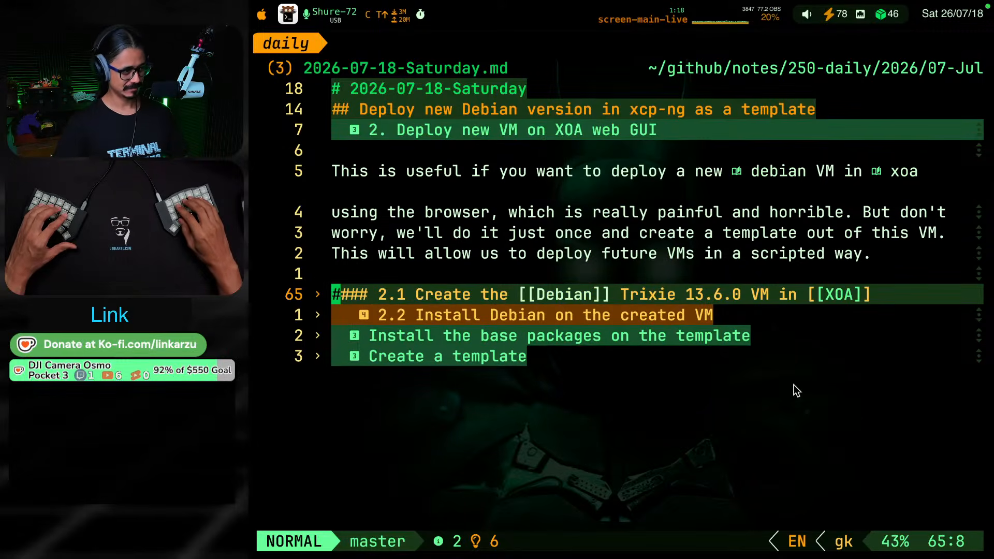
key(g)
key(j)
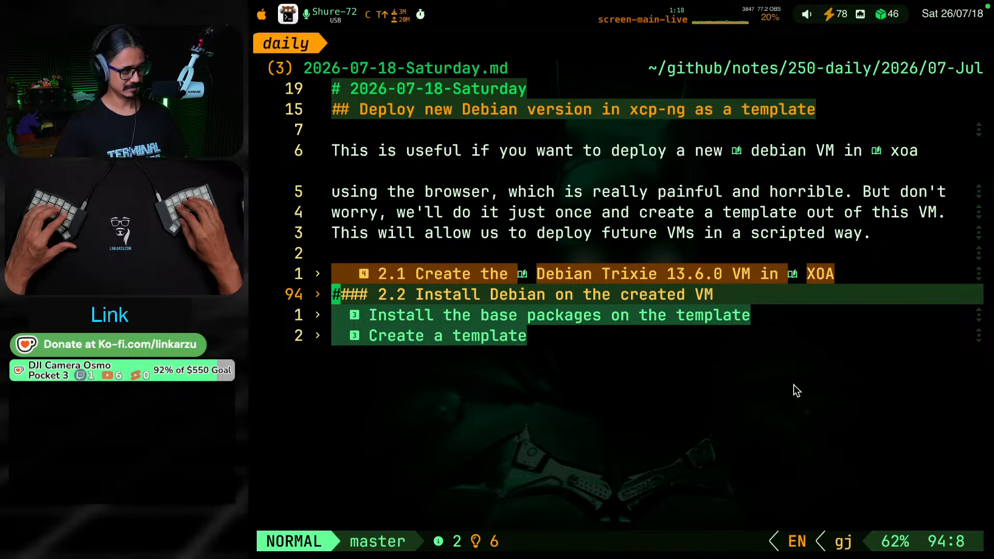
key(Return)
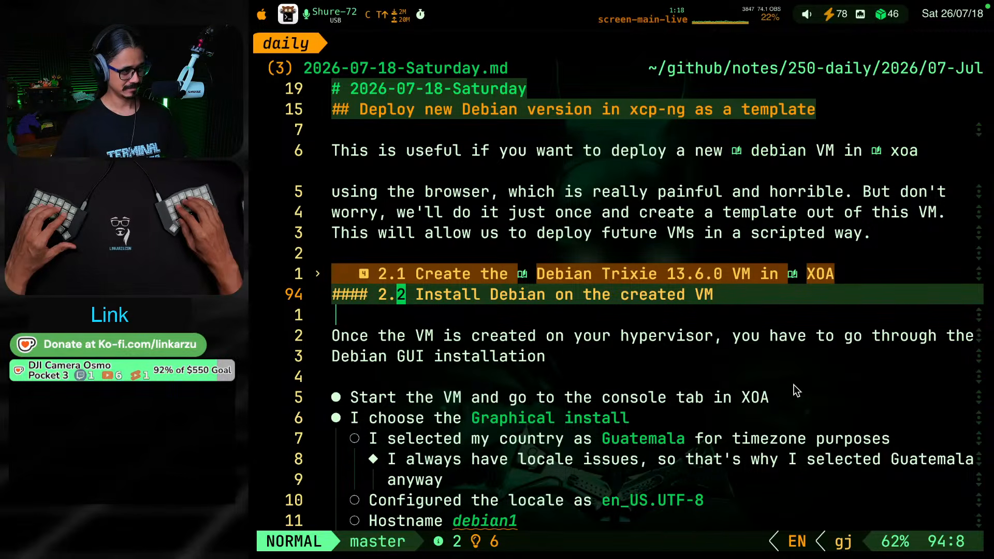
Turn the word Debian in the 2.2 heading into the wiki link [[Debian]] and save the note
key(w)
key(w)
key(w)
text(b)
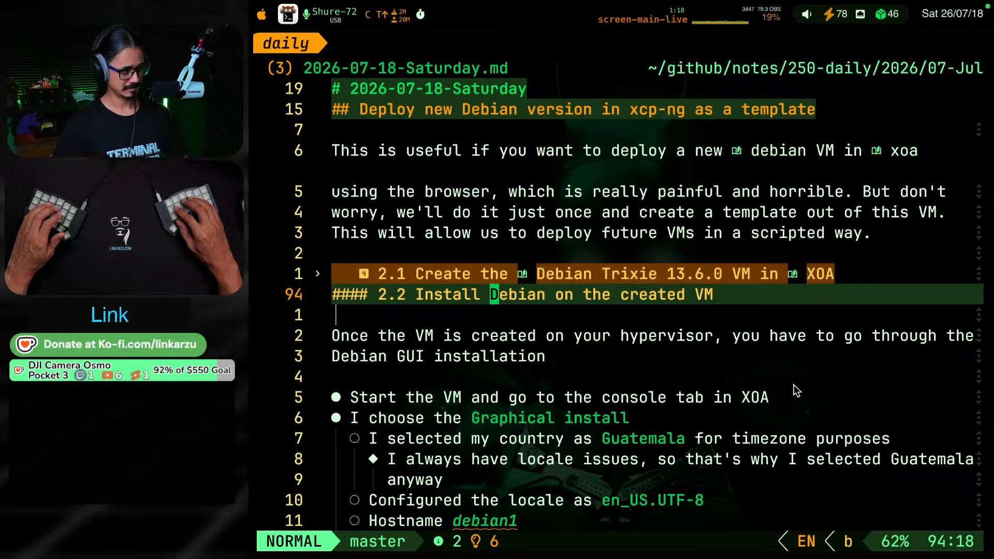
text(i[[)
key(Escape)
text(w)
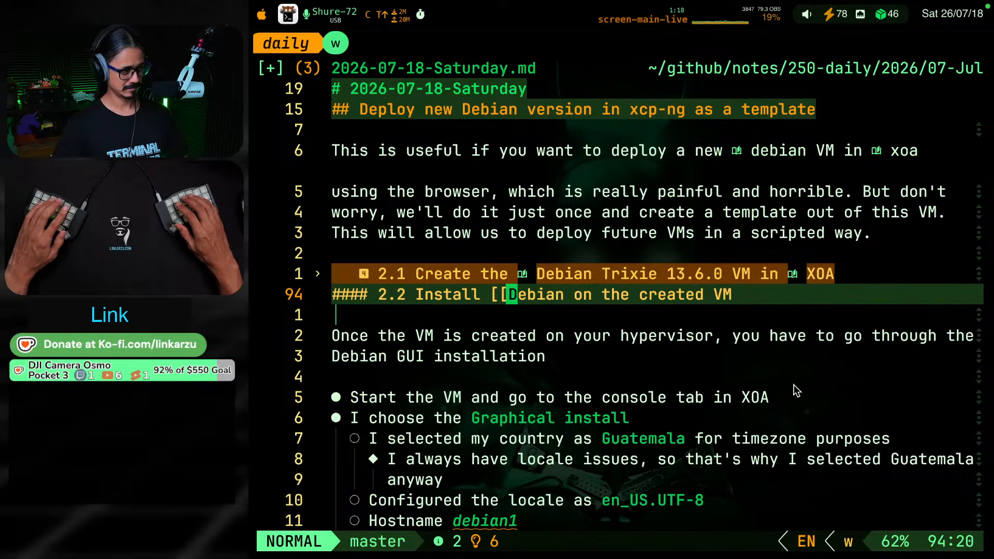
text(el)
text(i]])
key(Escape)
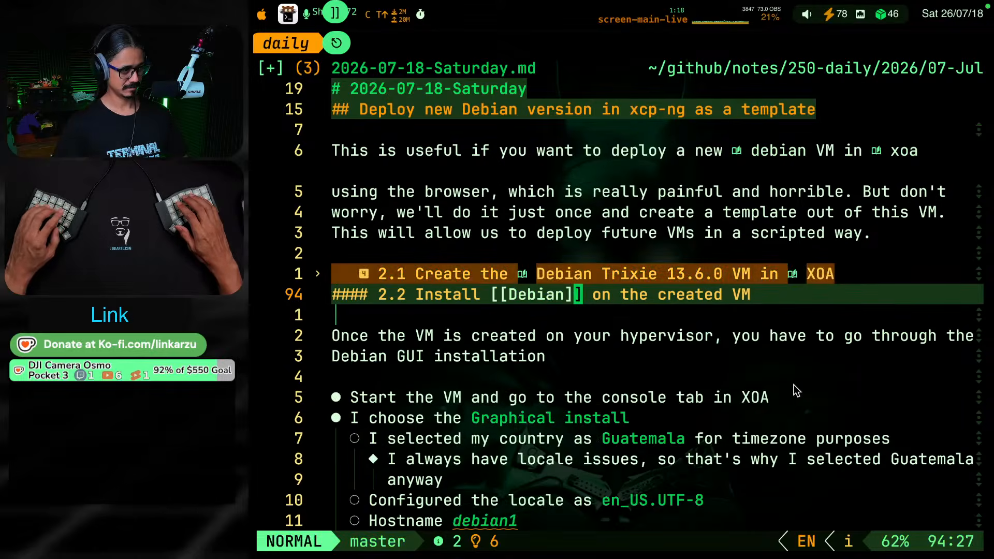
key(j)
key(j)
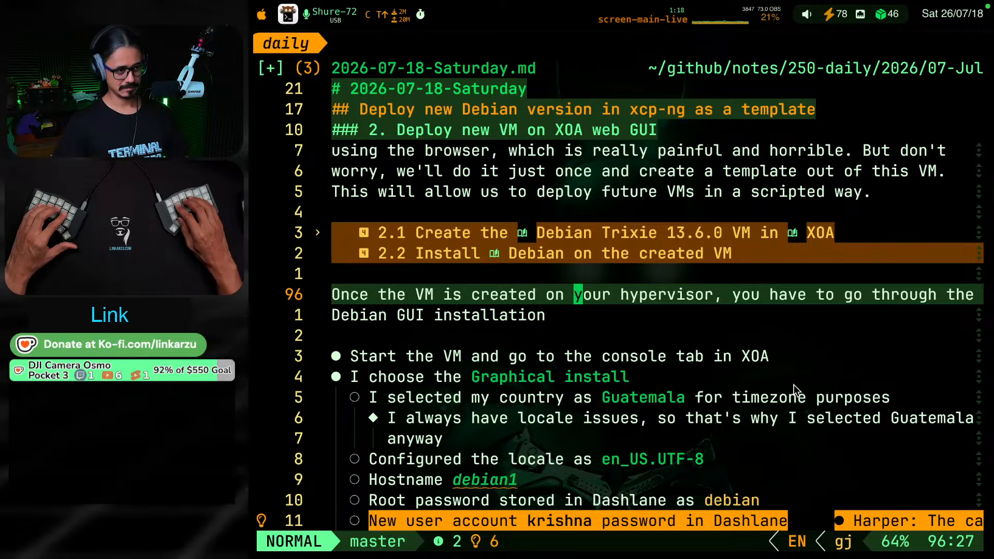
key(ctrl+s)
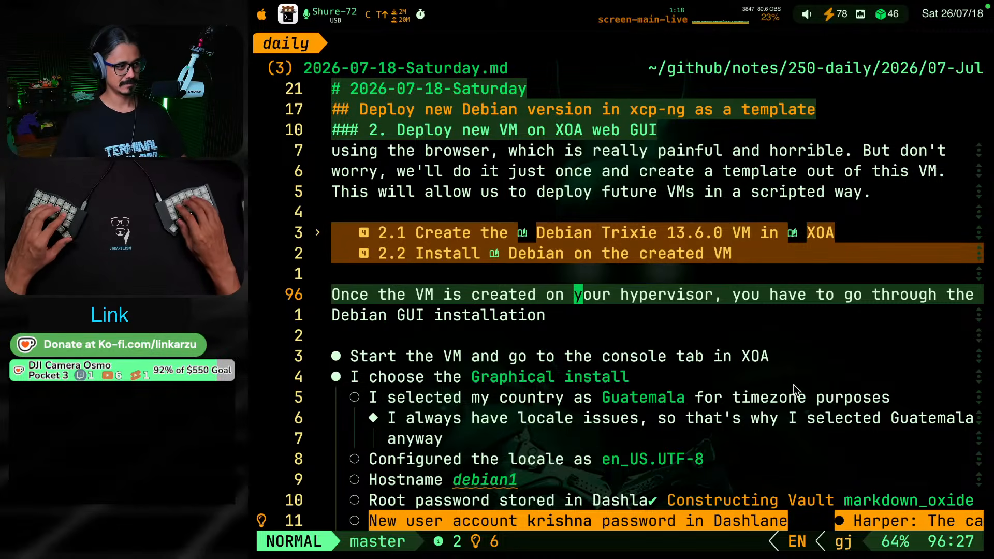
Review the Debian installation notes under heading 2.2, from the intro text through the locale, hostname and account password bullets
key(j)
key(j)
key(k)
key(k)
key(j)
key(j)
key(k)
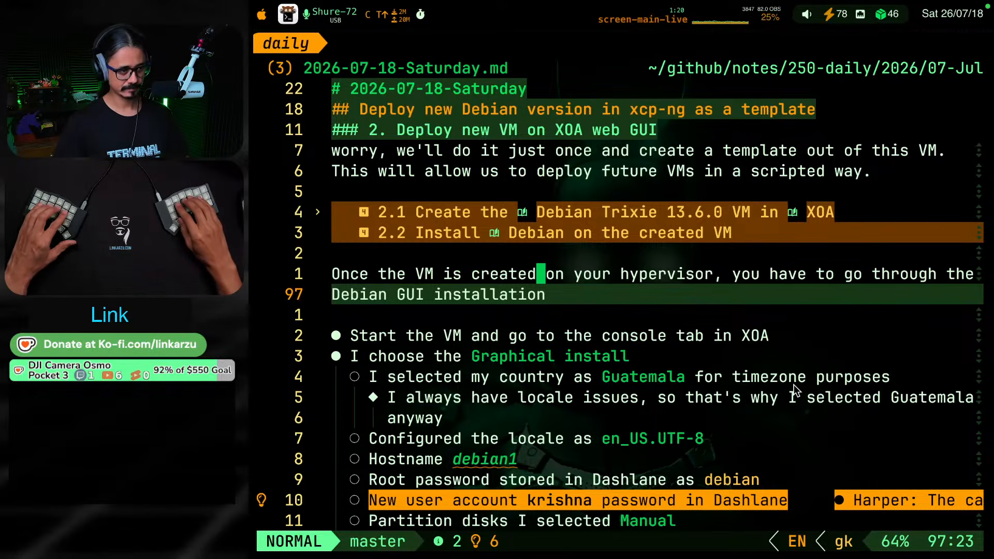
key(j)
key(j)
key(j)
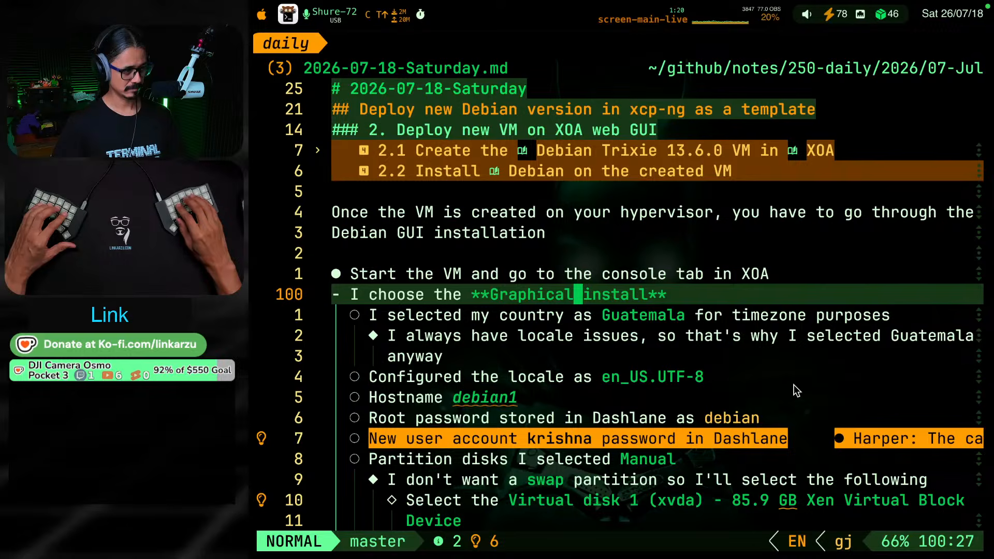
key(j)
key(j)
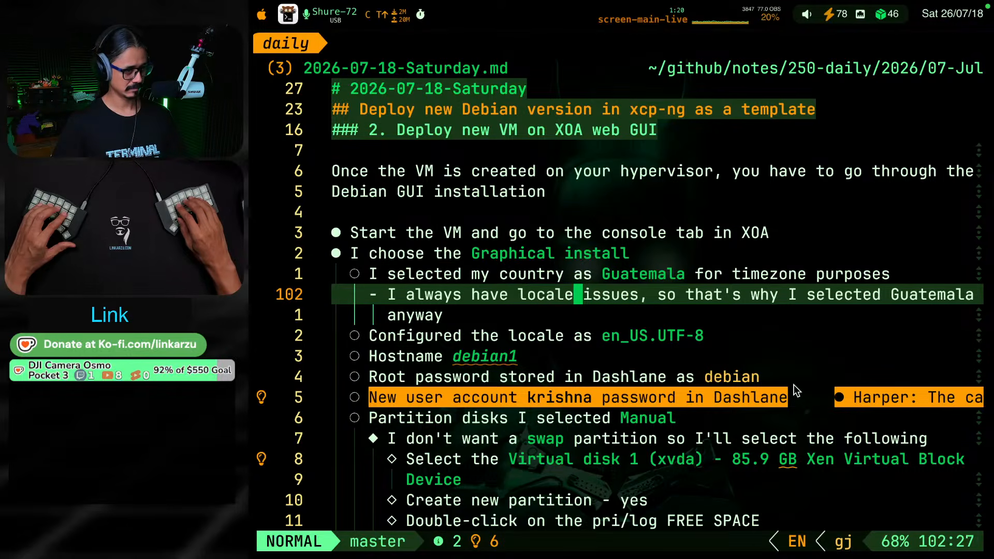
key(j)
key(j)
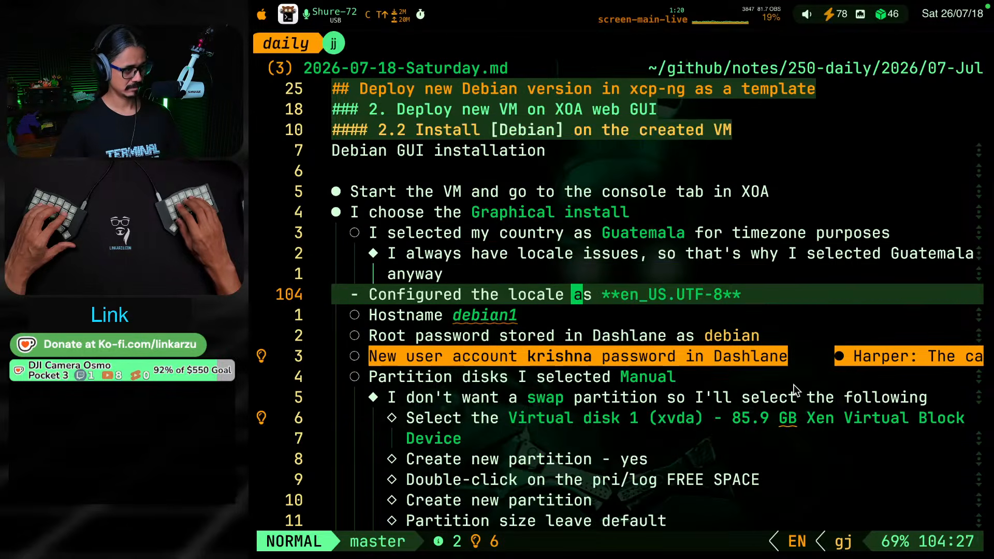
key(j)
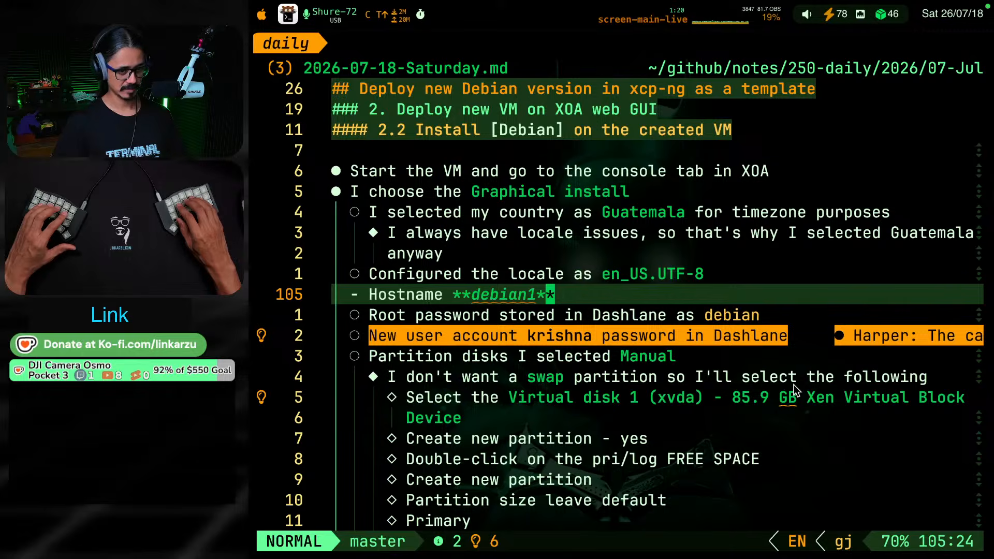
key(j)
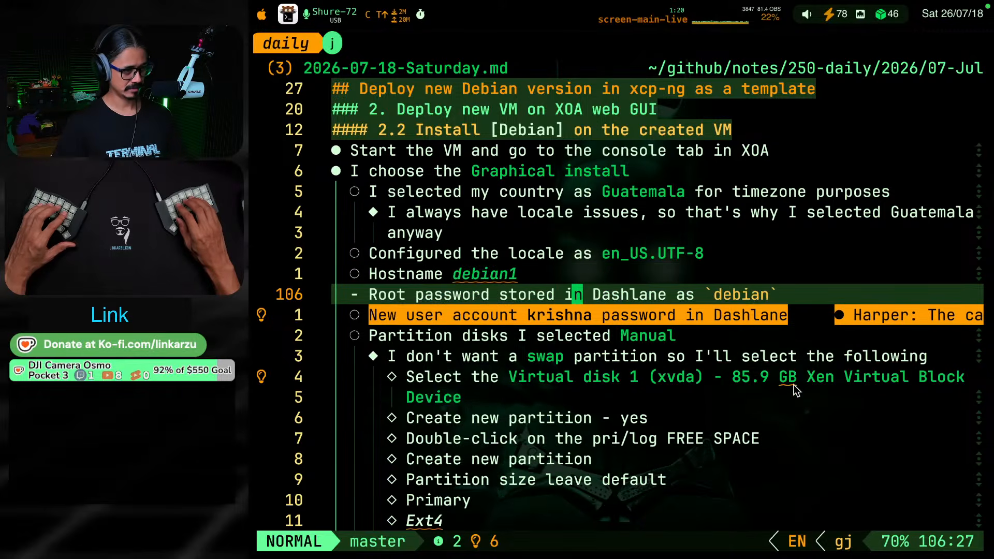
key(j)
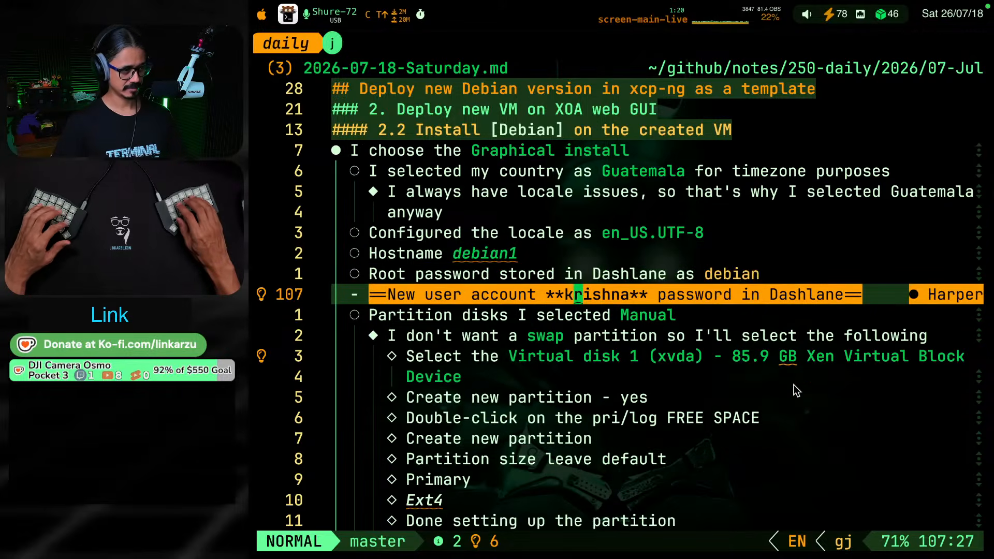
Remove the == highlight markers from both ends of the new user account bullet
key(b)
key(b)
key(b)
key(b)
key(b)
key(b)
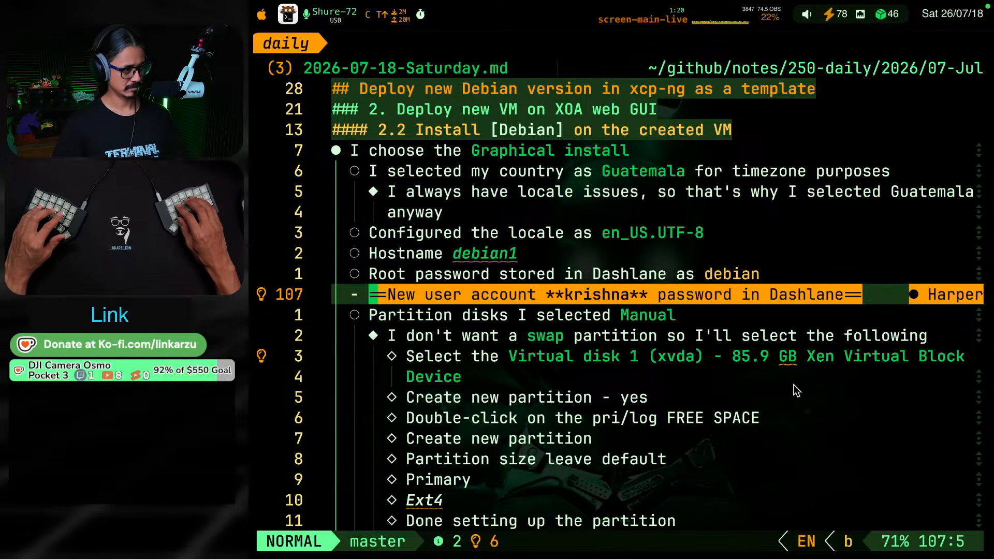
key(d)
key(l)
key(d)
key(l)
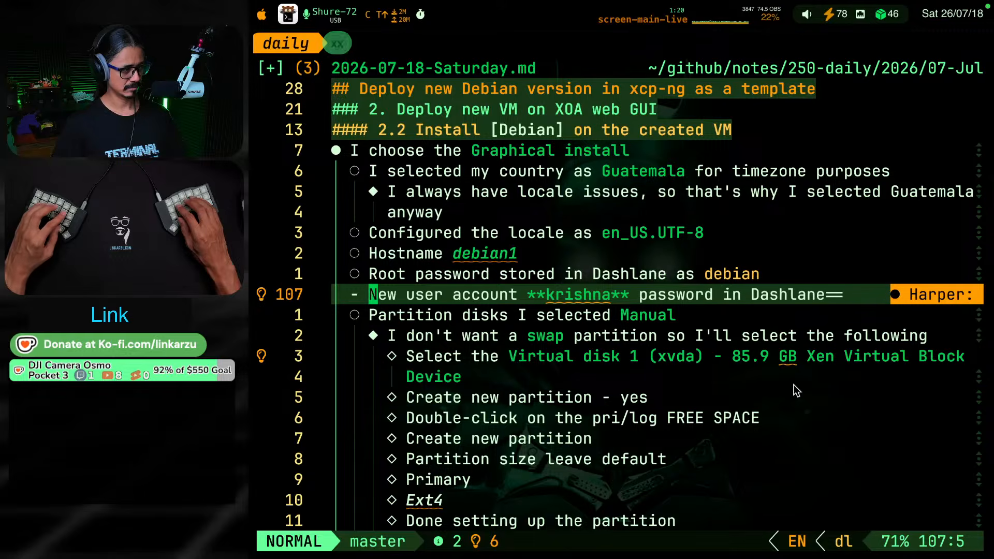
key(A)
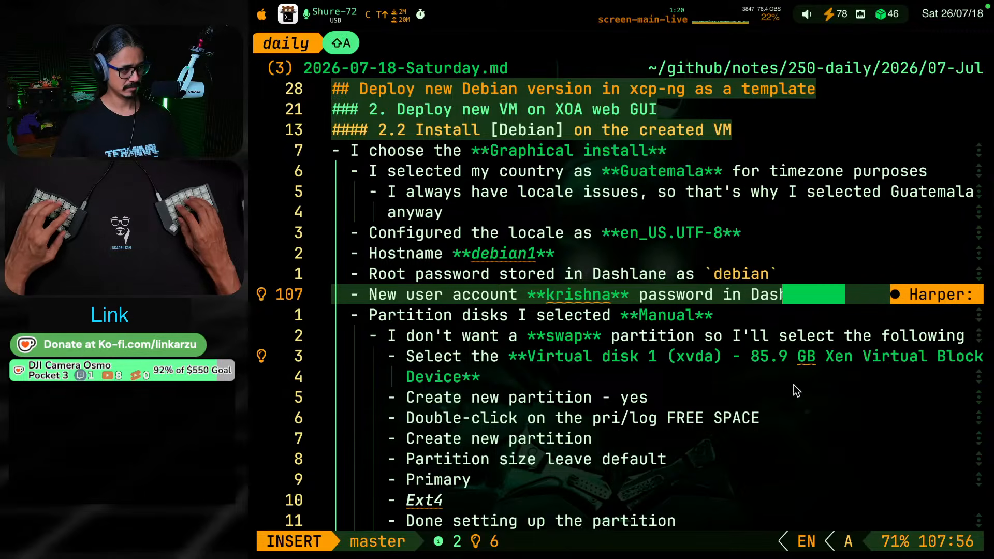
key(BackSpace)
key(BackSpace)
key(Escape)
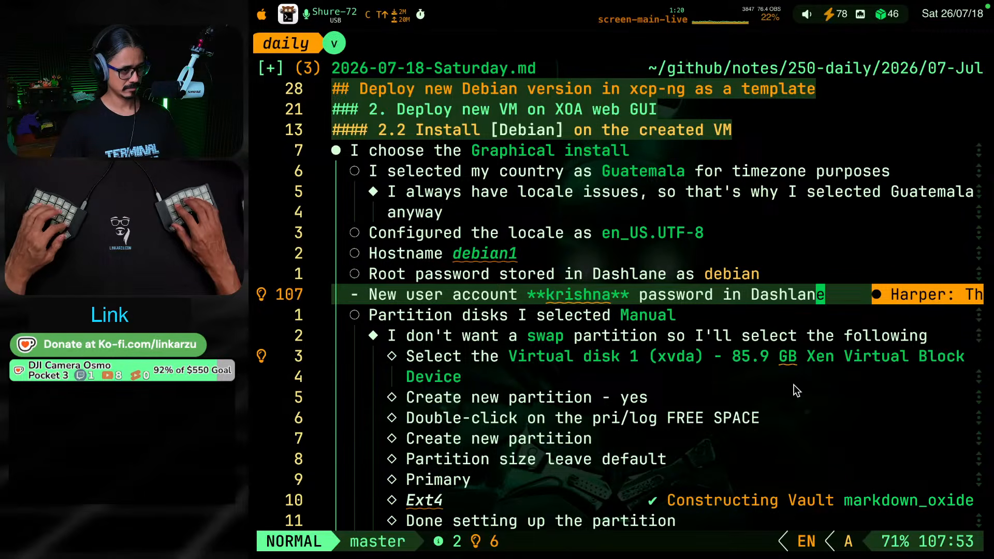
Replace Dashlane with "1password" at the end of the new user account bullet
text(ciwa)
text(1passwo)
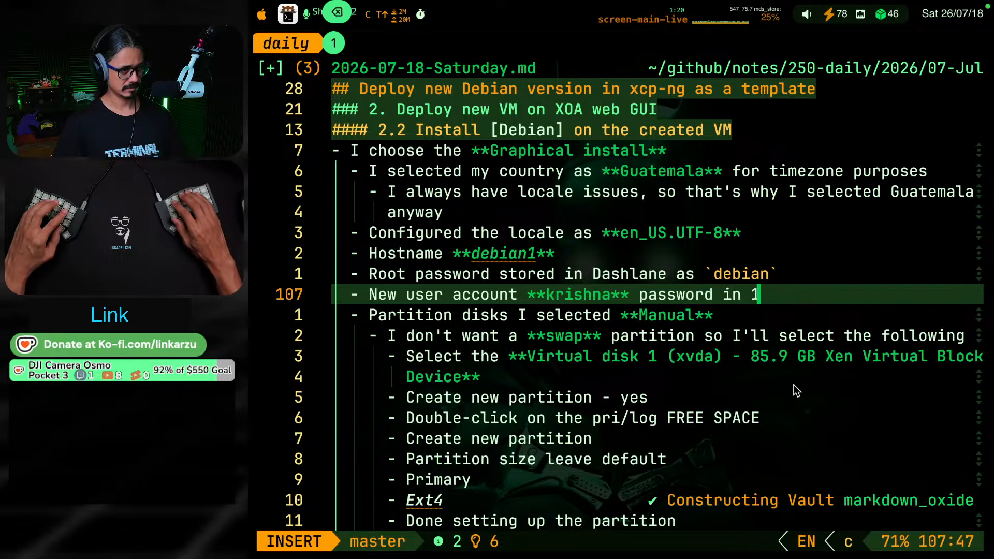
text(rd)
key(Escape)
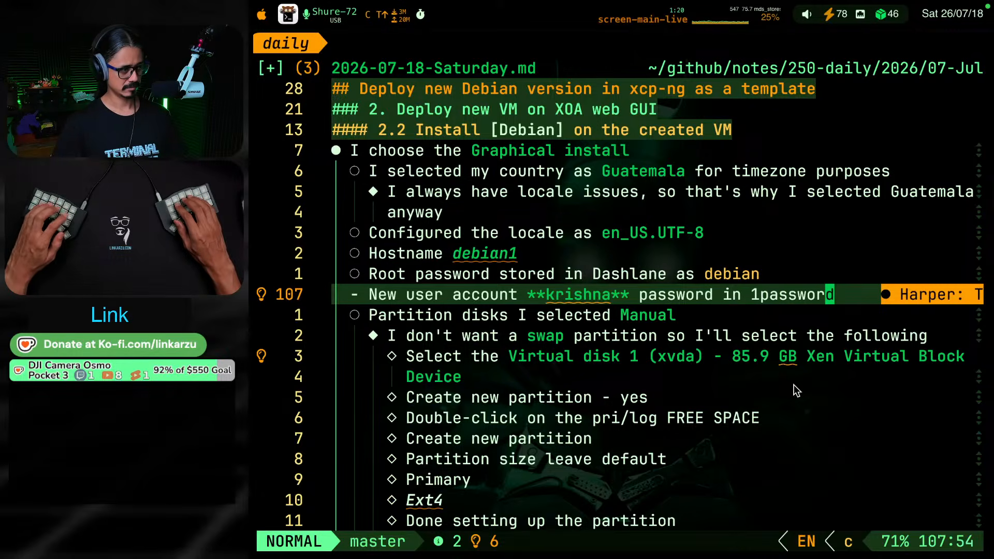
Format the word Root as inline code in the root password bullet
key(b)
key(b)
key(b)
key(b)
key(b)
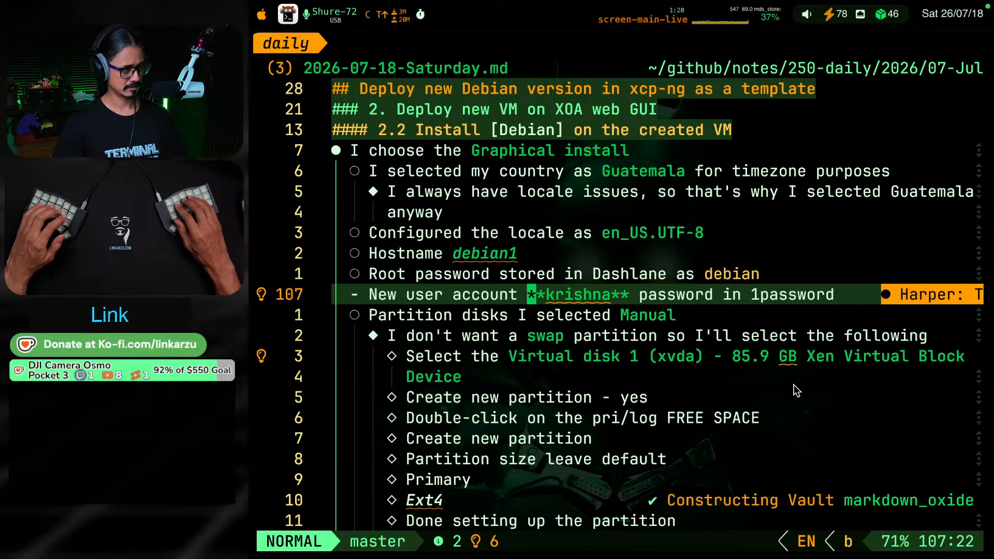
key(b)
key(b)
key(b)
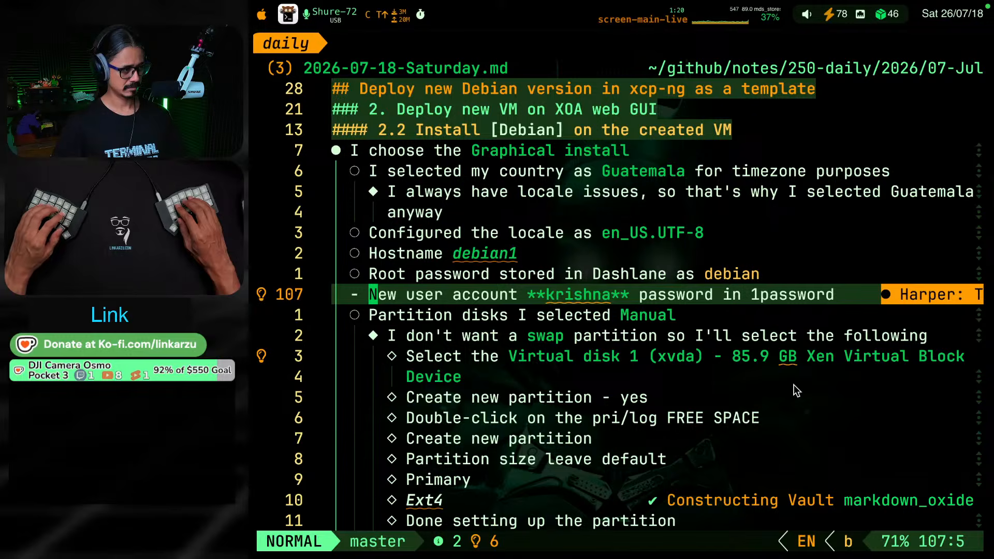
key(k)
key(g)
key(s)
key(s)
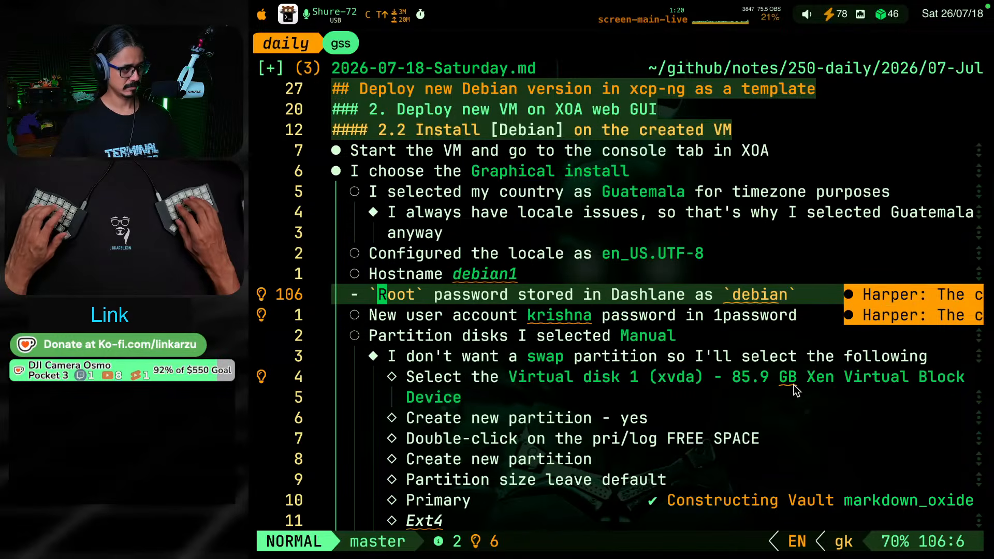
Format the words "New user" as inline code at the start of the new user account bullet
key(j)
key(v)
key(e)
key(e)
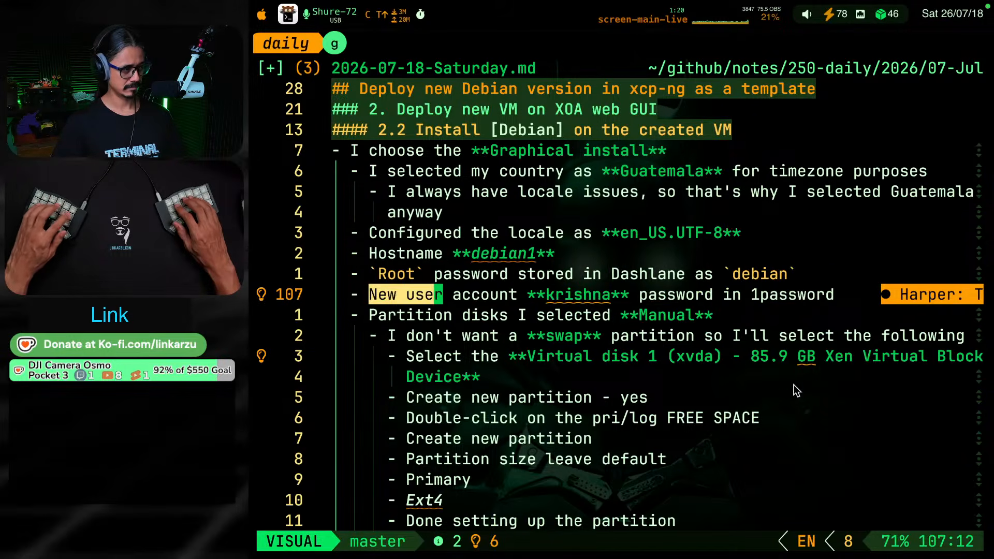
key(g)
key(s)
key(s)
key(Escape)
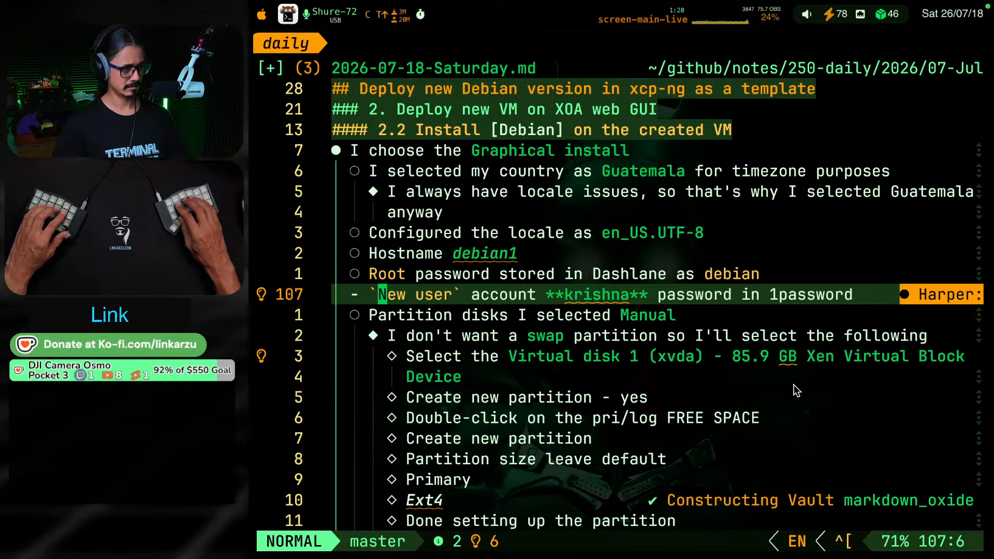
Below the swap partition bullet, add the bullet "We will manually add a swap file on each VM at time of deploy, via script"
key(j)
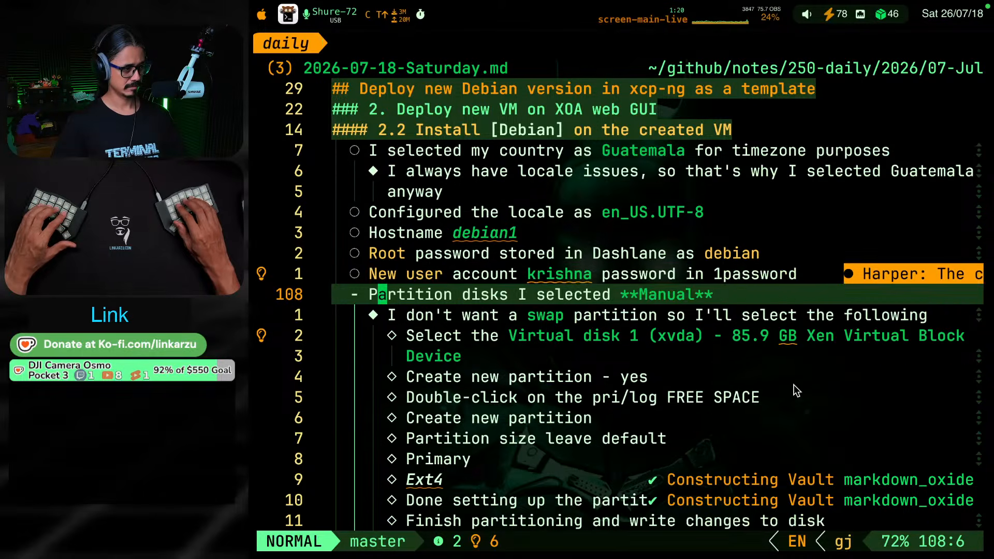
key(j)
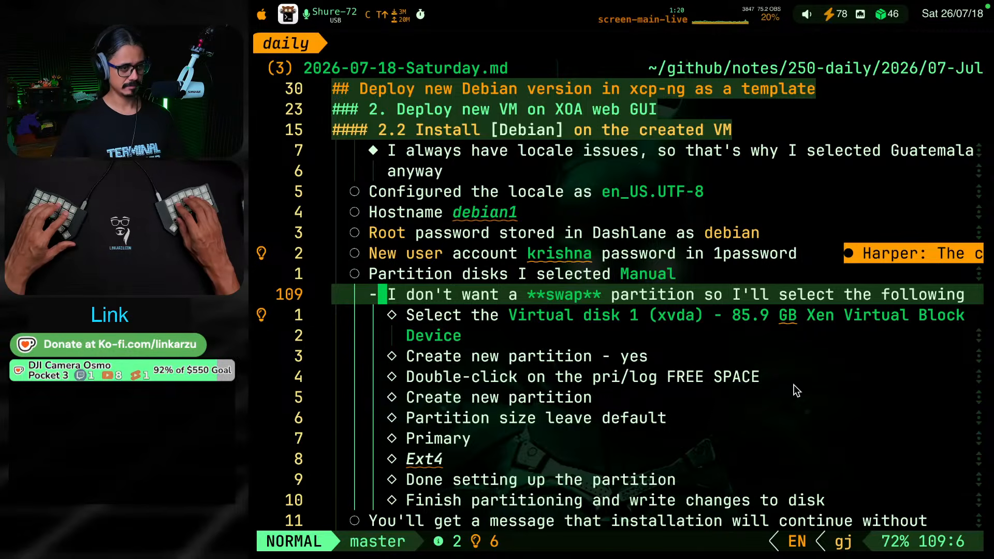
key(o)
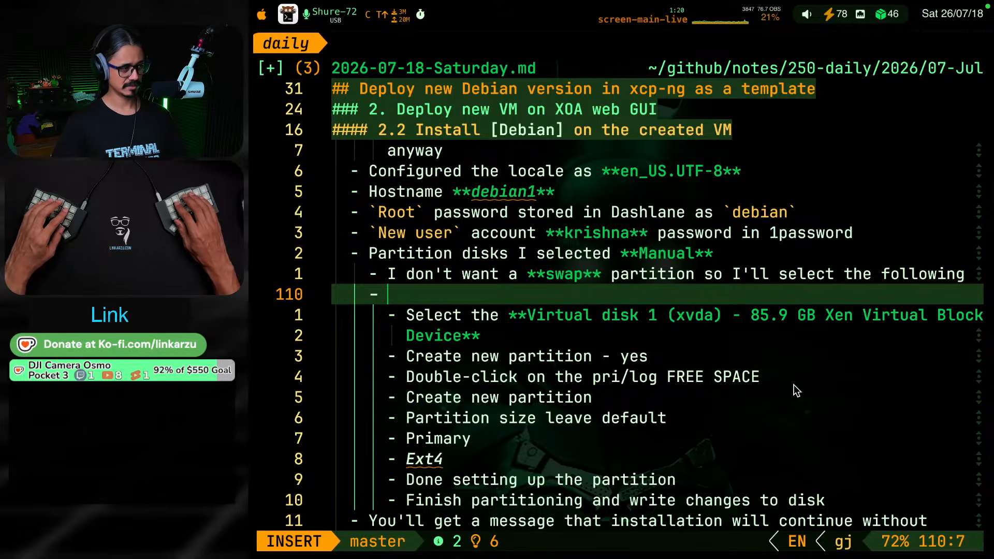
text(We wi)
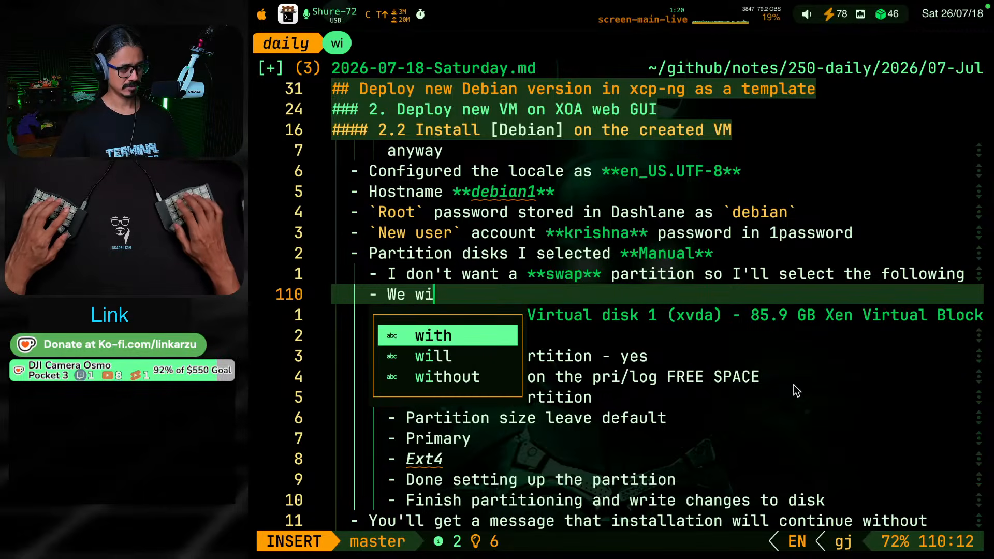
text(ll manually add)
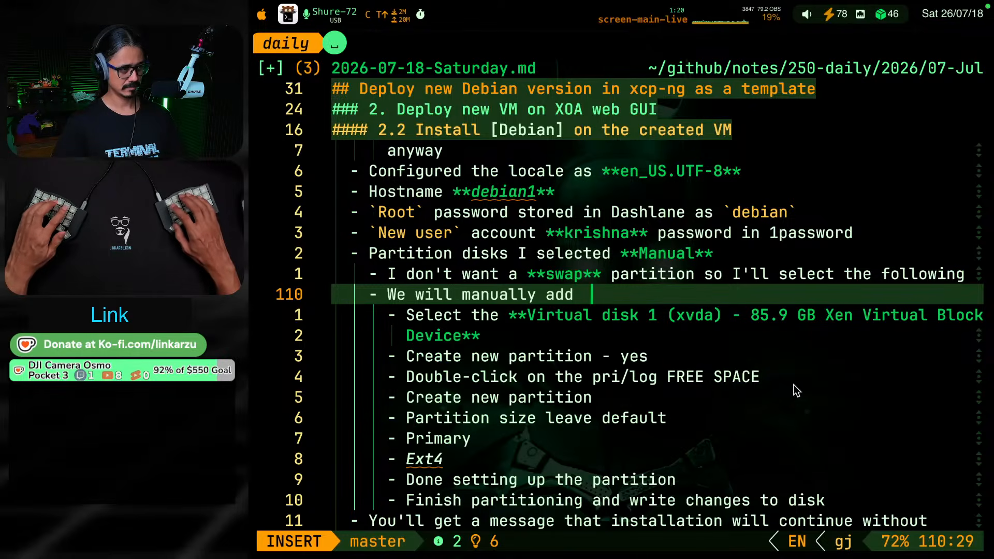
key(BackSpace)
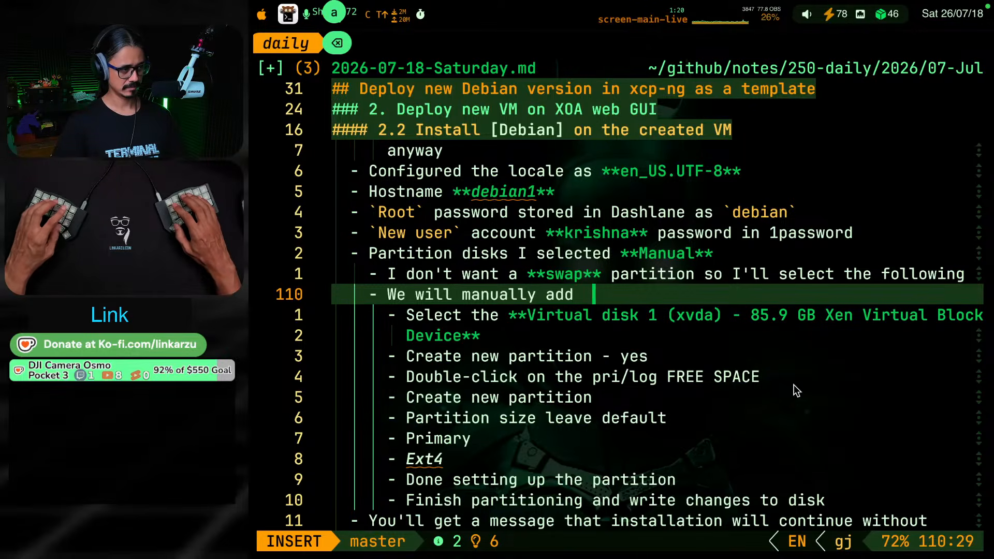
key(BackSpace)
text(a swa)
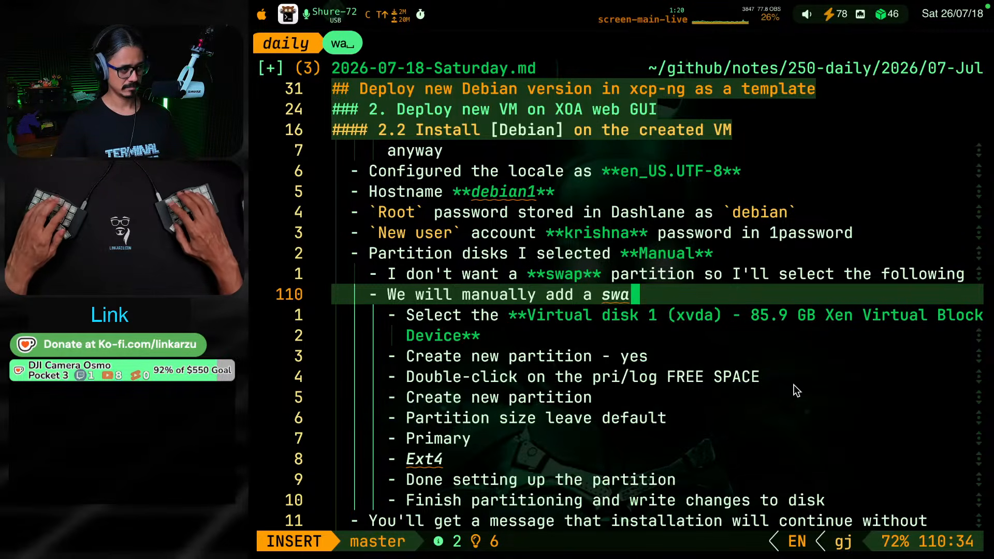
text(p file on eac)
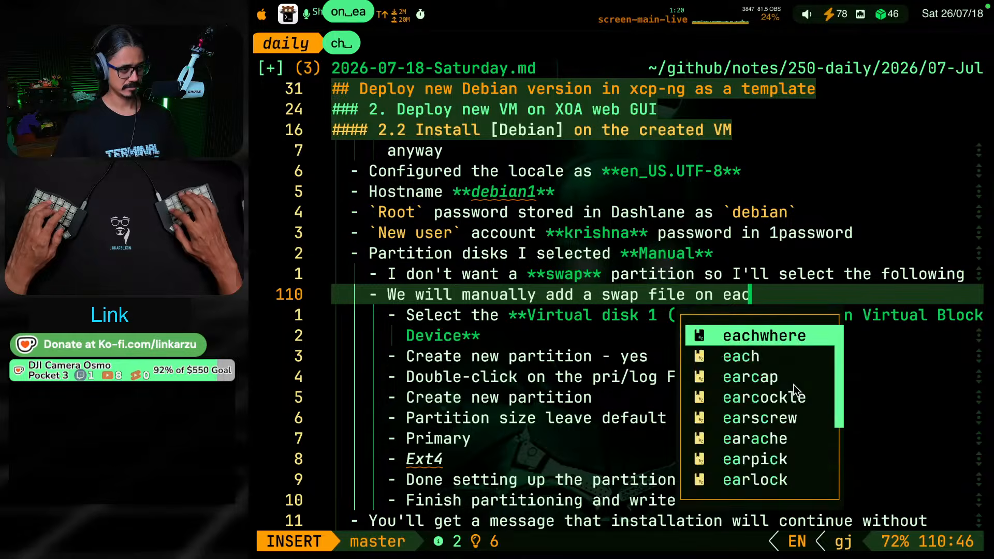
text(h VM at )
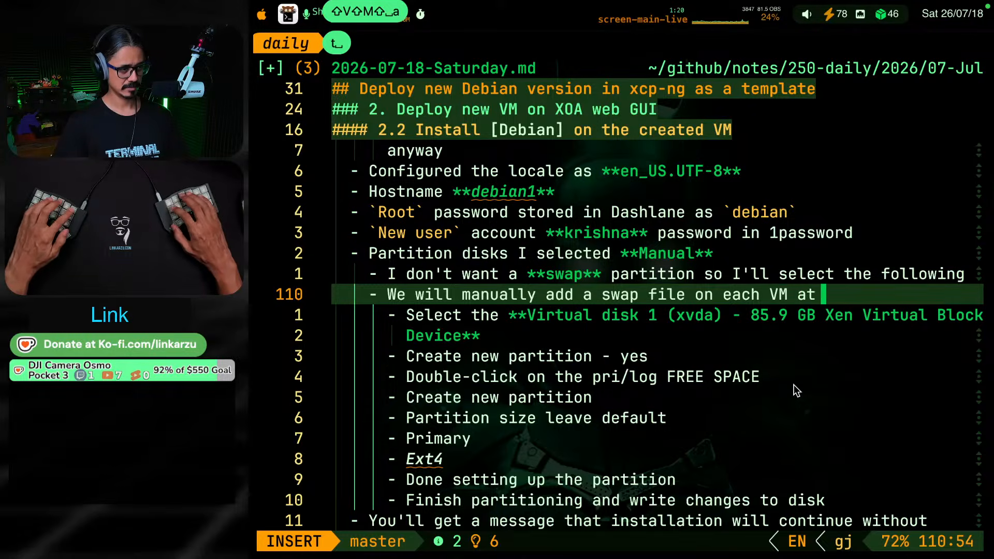
text(time of dep)
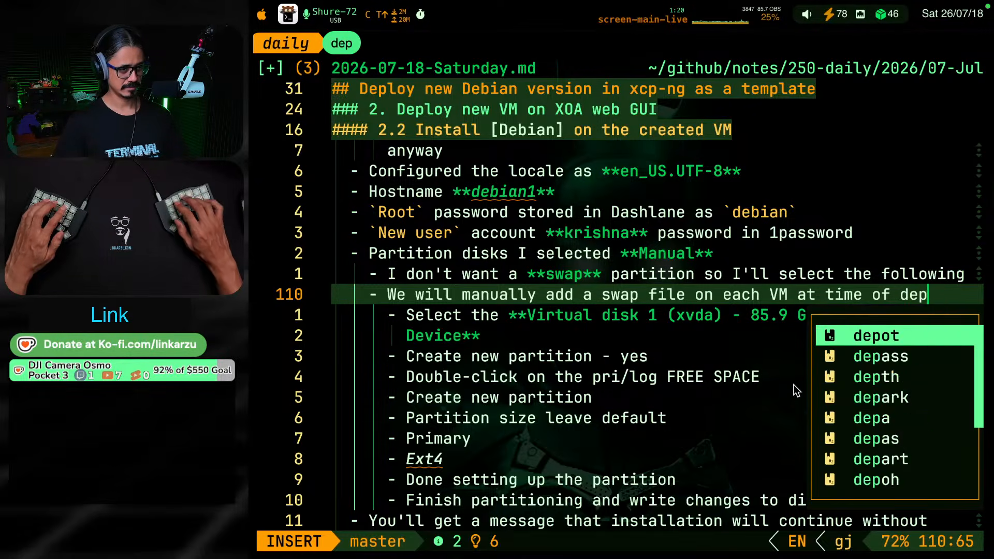
text(loy ,)
key(Return)
text(via script)
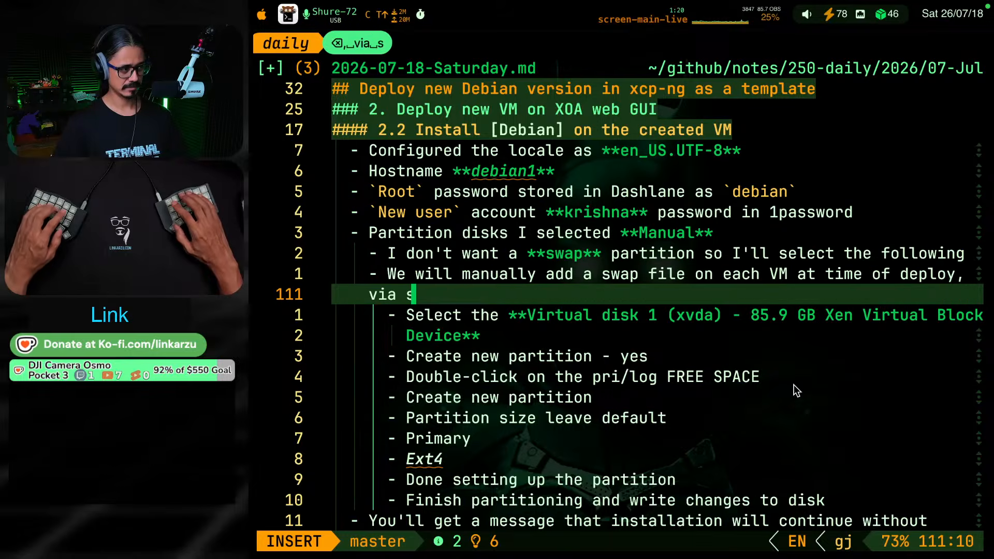
key(Escape)
Indent the new swap file bullet and its wrapped line one level deeper, under the swap partition bullet
key(k)
key(j)
key(k)
key(k)
key(j)
key(j)
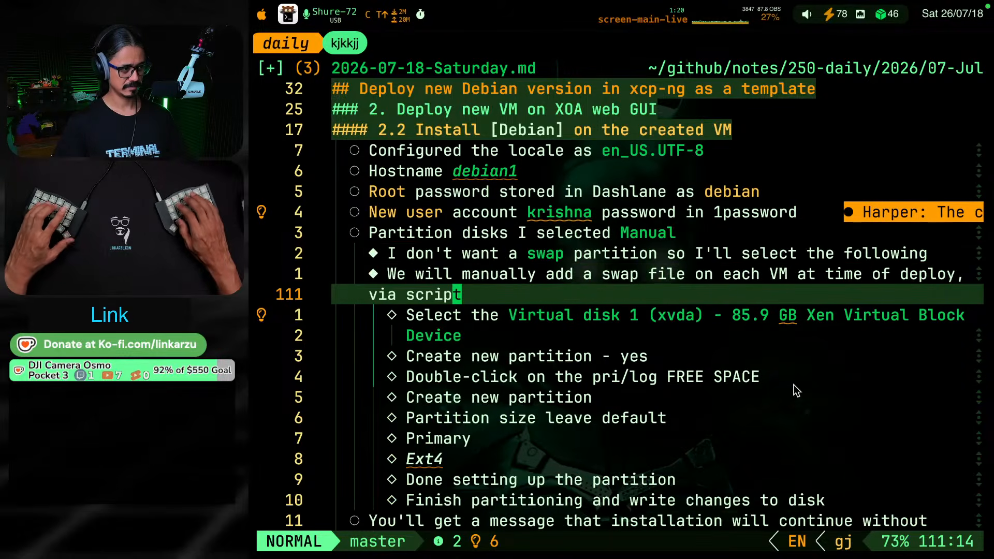
key(greater)
key(greater)
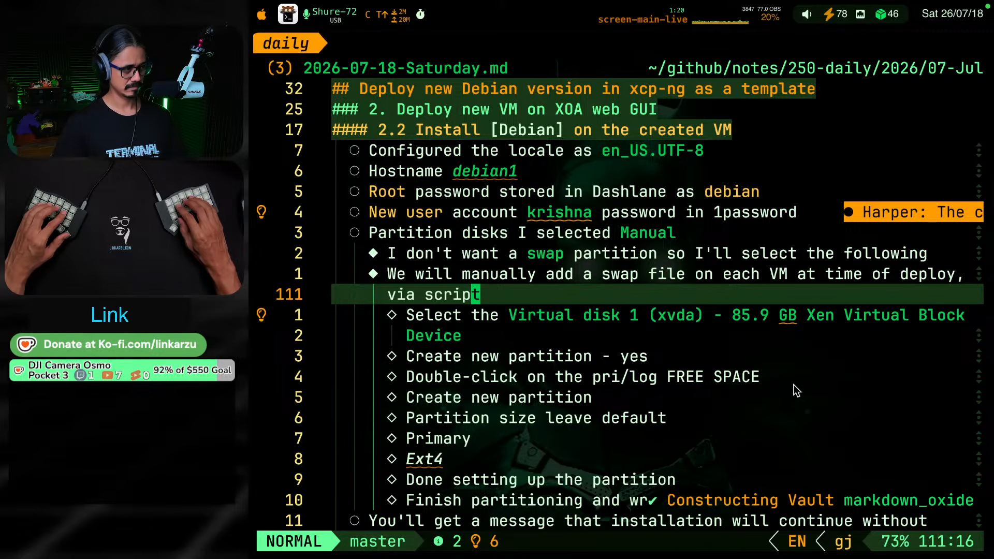
key(g)
key(k)
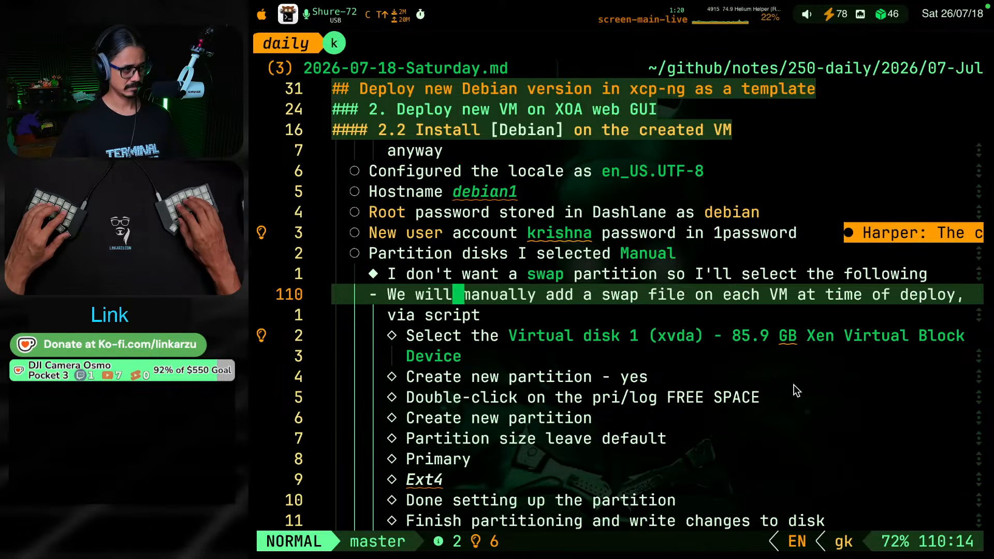
key(greater)
key(greater)
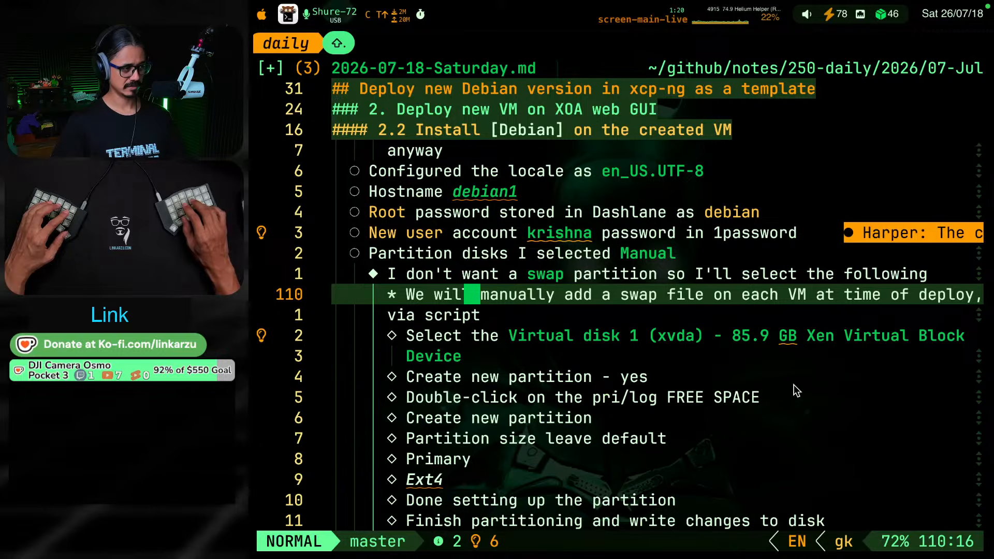
key(Escape)
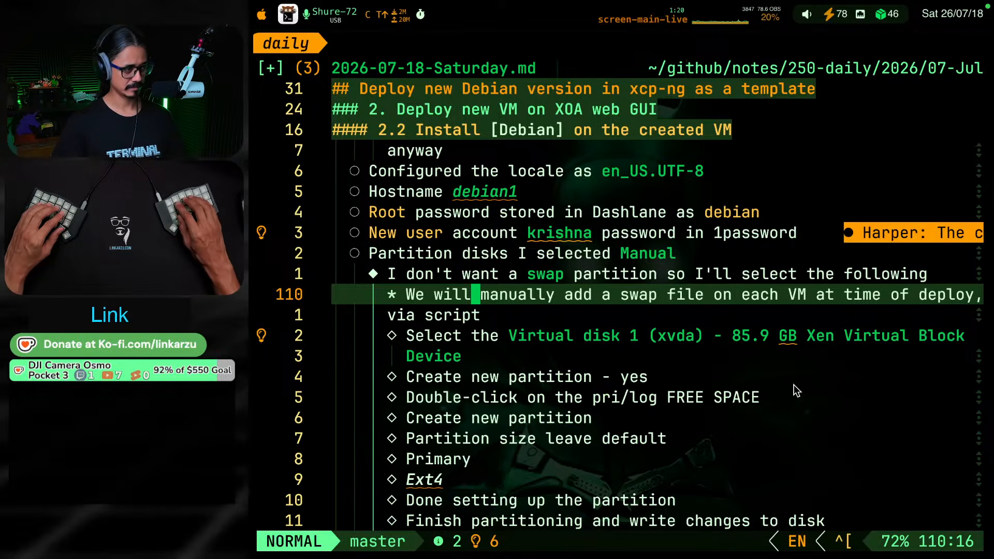
key(u)
Prefix the swap file bullet with "NOTE:" and save the note
key(h)
key(h)
key(h)
key(h)
key(h)
key(h)
text(h)
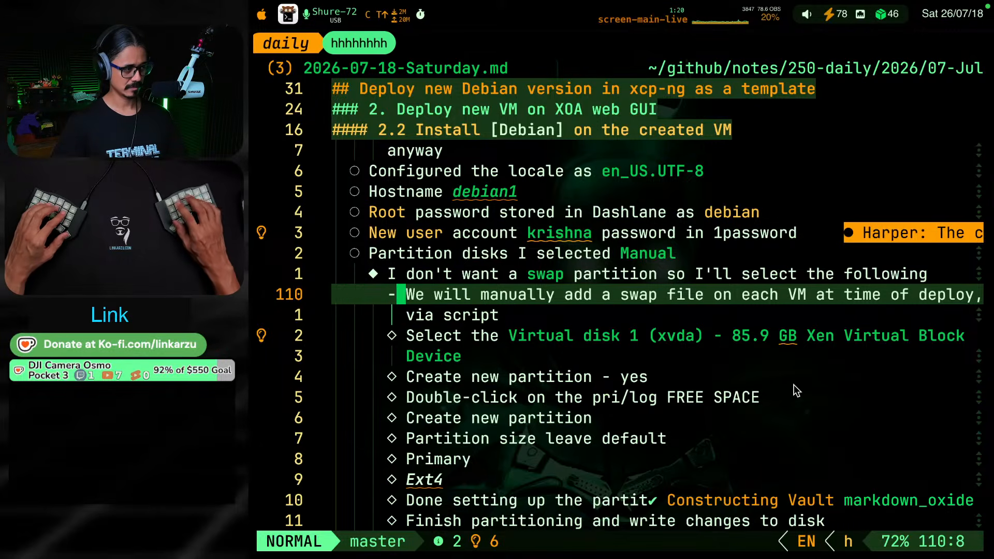
text(iNOTE0)
key(BackSpace)
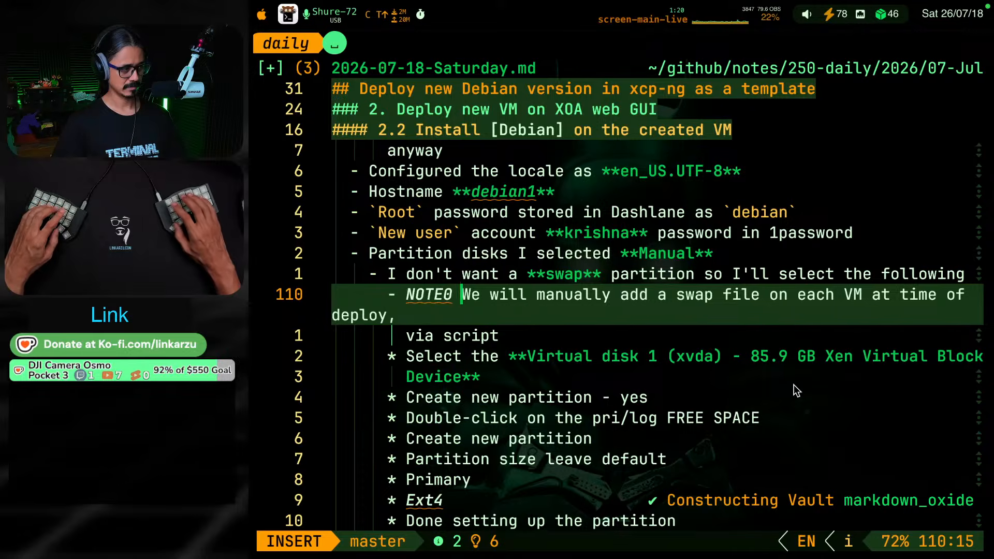
text(:)
key(Escape)
key(k)
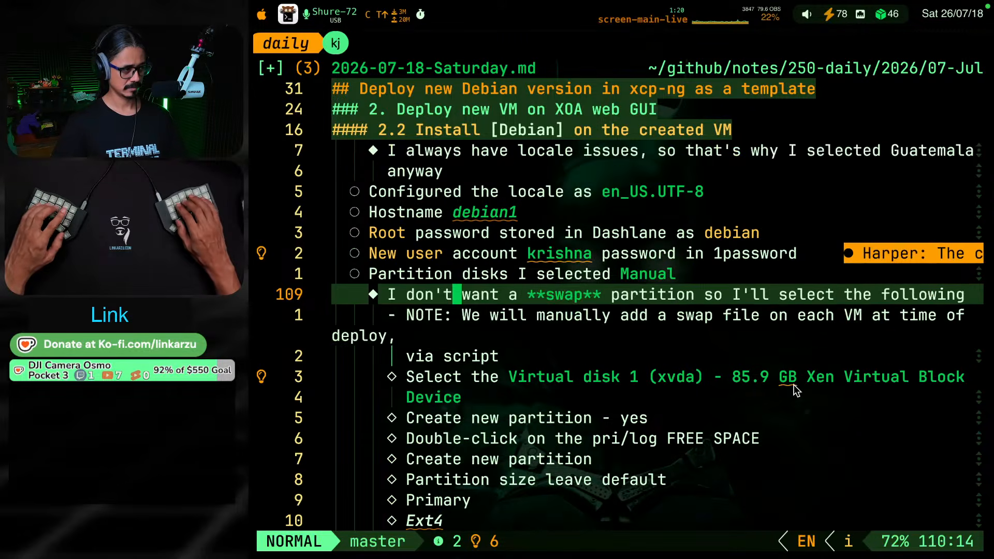
key(j)
key(j)
key(ctrl+s)
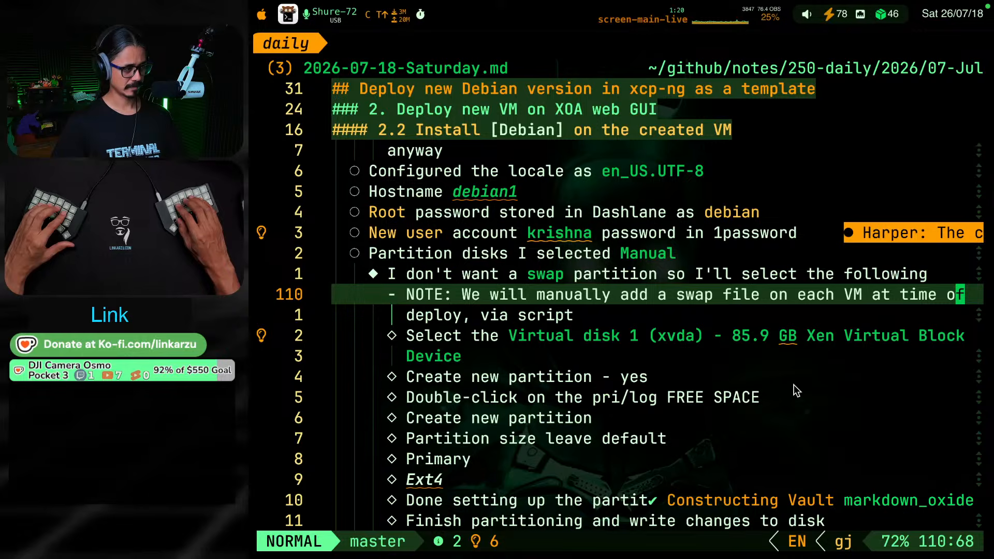
Review the manual partitioning bullets, from the virtual disk selection to writing the changes to disk
key(j)
key(j)
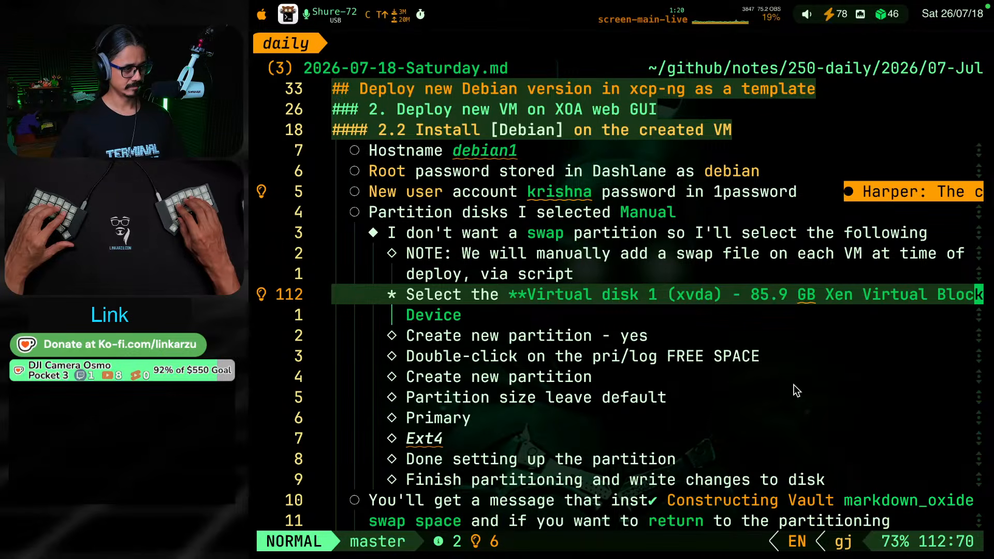
key(j)
key(j)
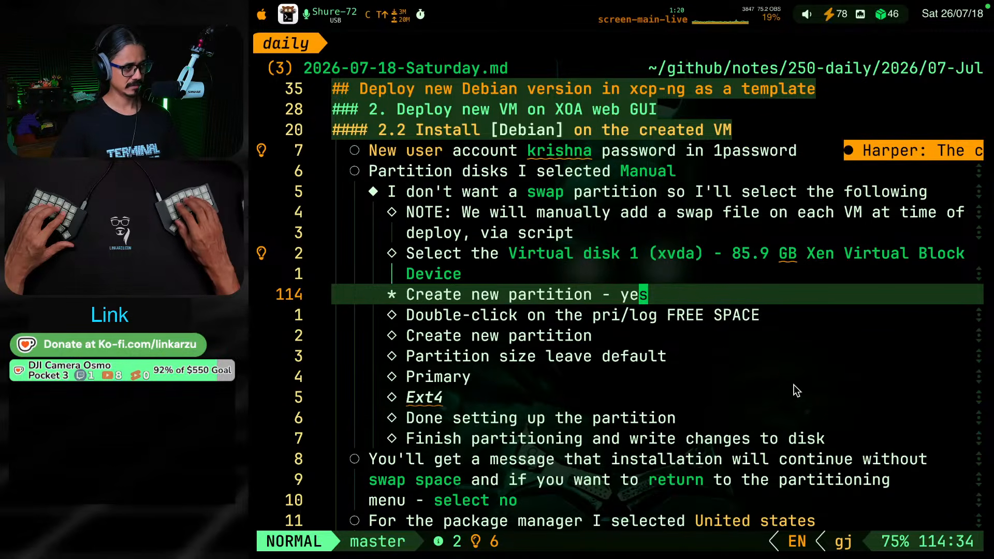
key(j)
key(j)
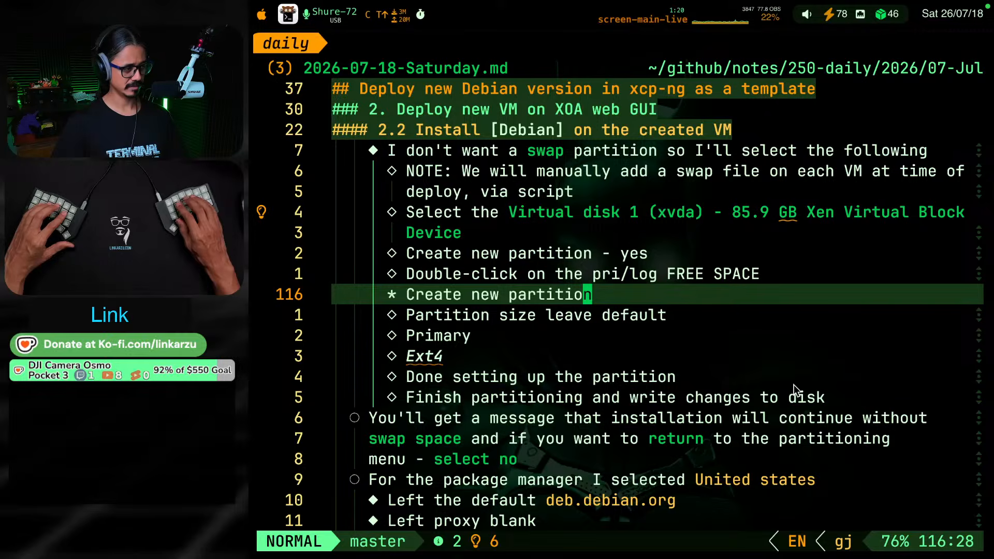
key(j)
key(j)
key(j)
key(j)
key(j)
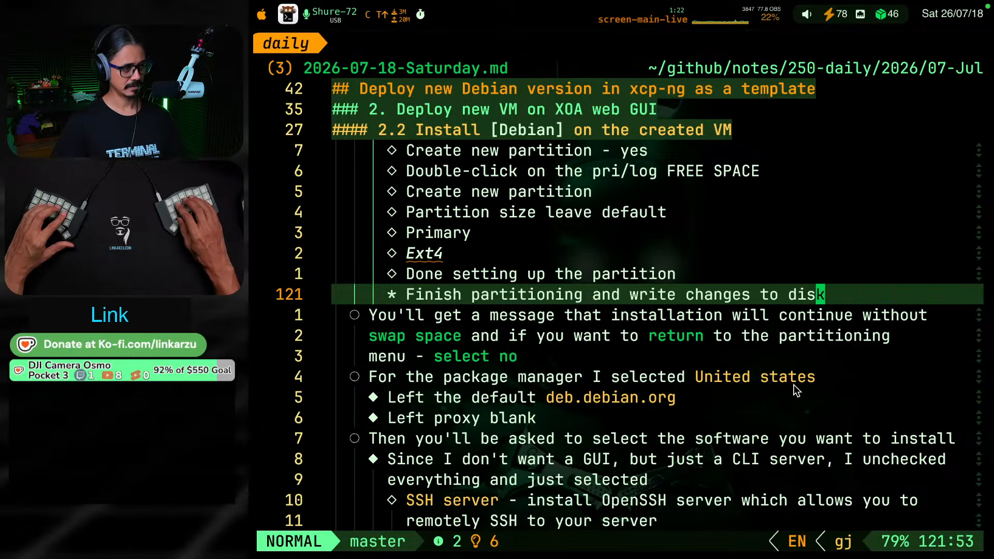
key(j)
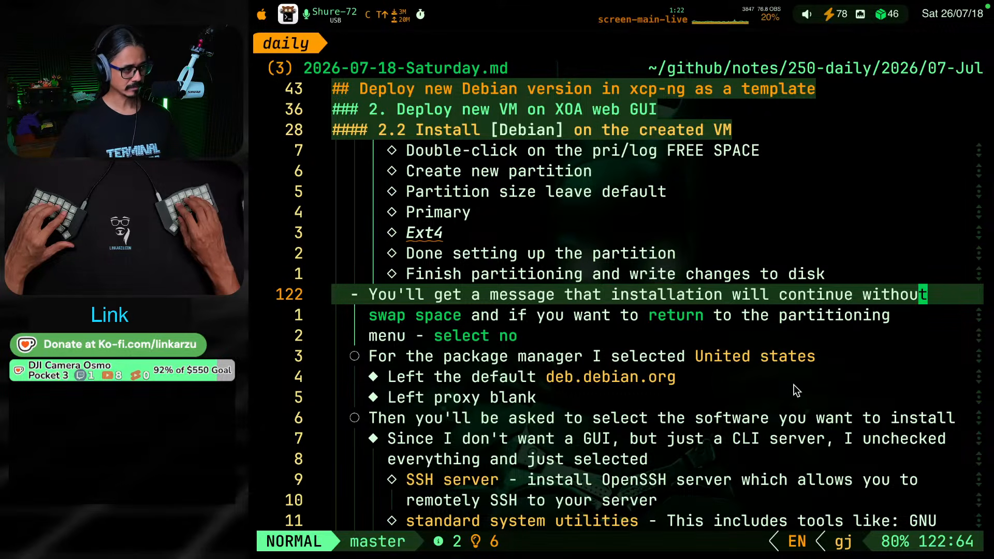
Split the bold "select no" off the swap space message bullet into its own bullet on the following line
key(j)
key(j)
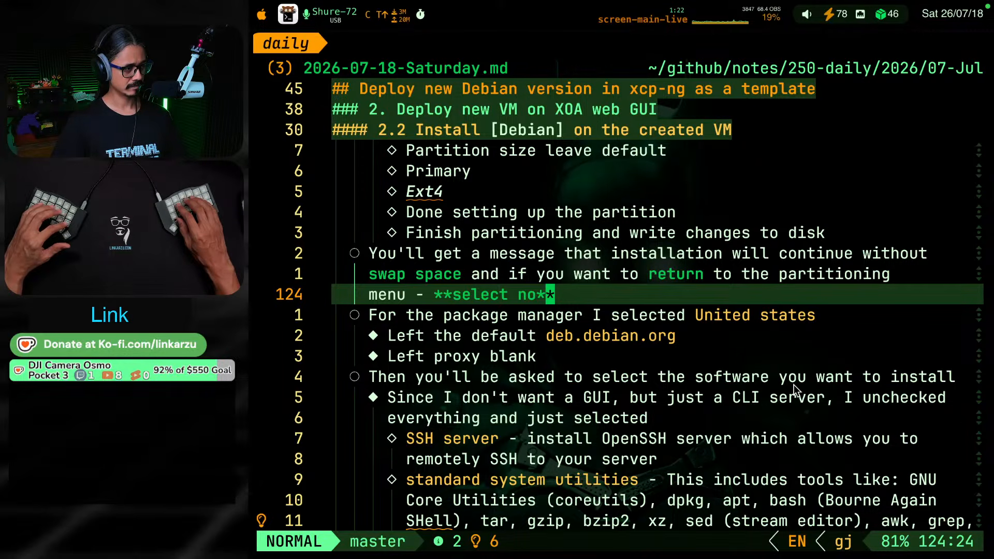
key(b)
key(b)
key(b)
key(b)
key(b)
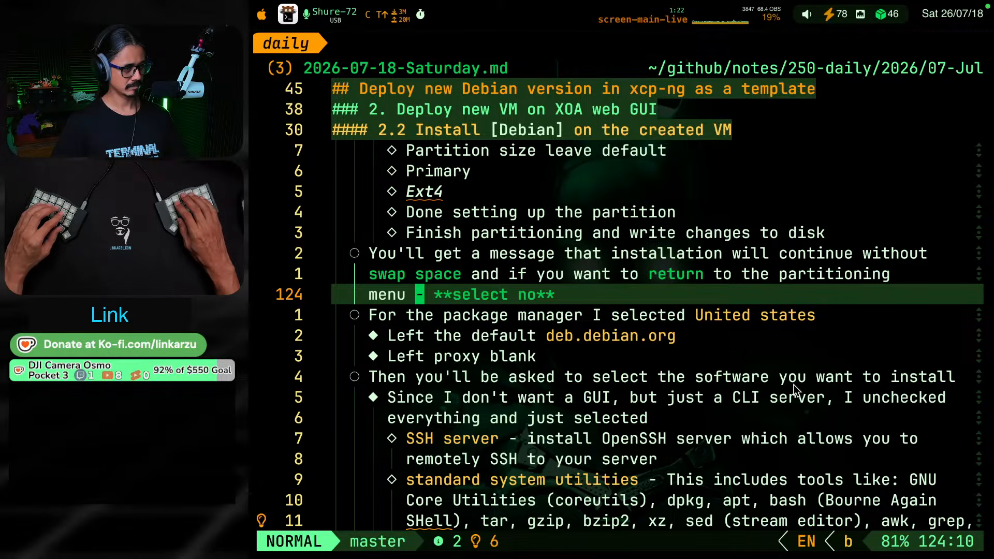
key(i)
key(Return)
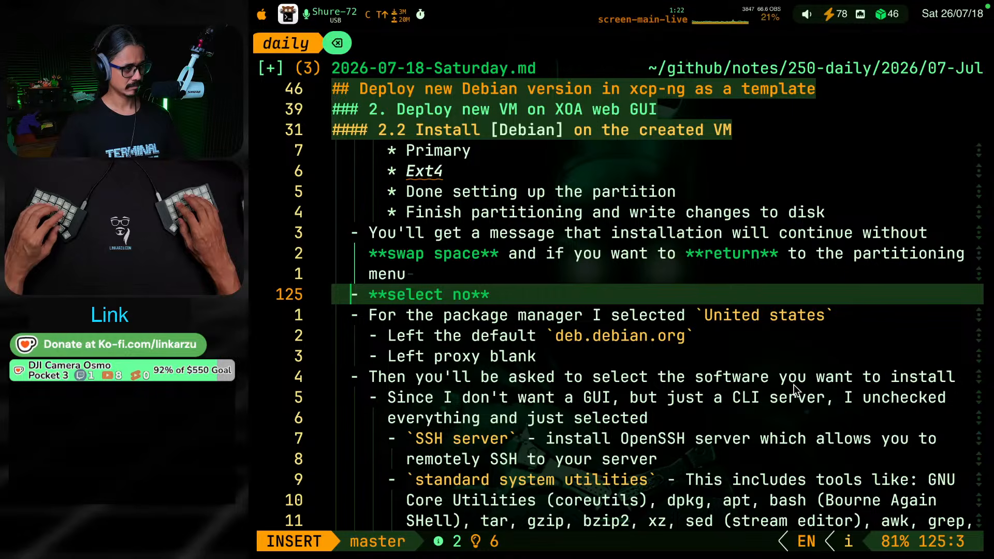
key(Escape)
key(k)
key(k)
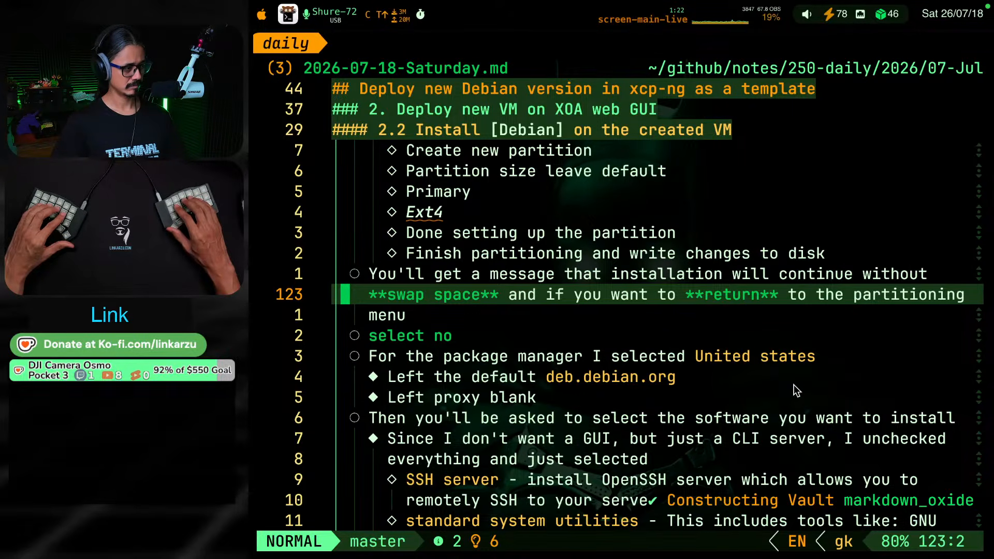
Review the package manager, software selection and GRUB boot loader bullets of the Debian install section
key(j)
key(j)
key(j)
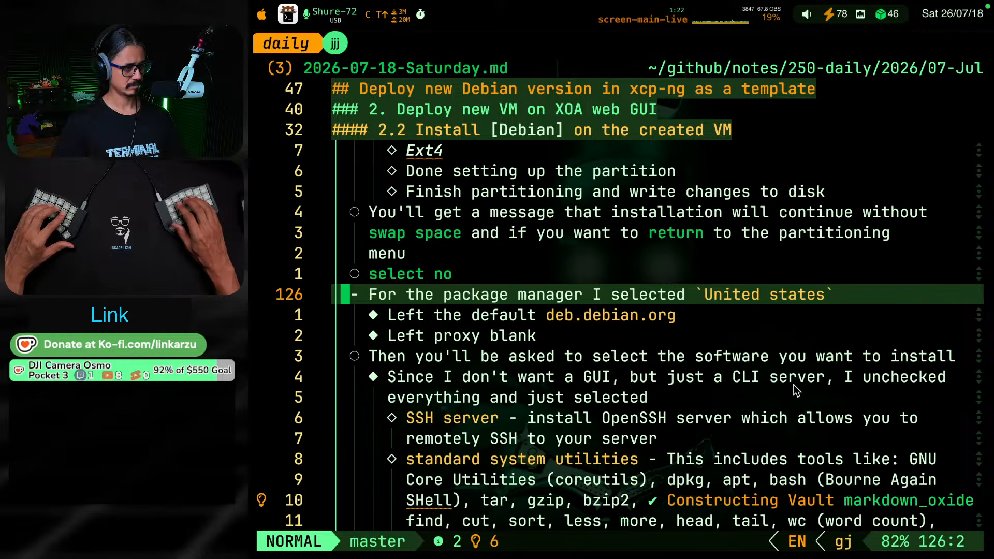
key(j)
key(j)
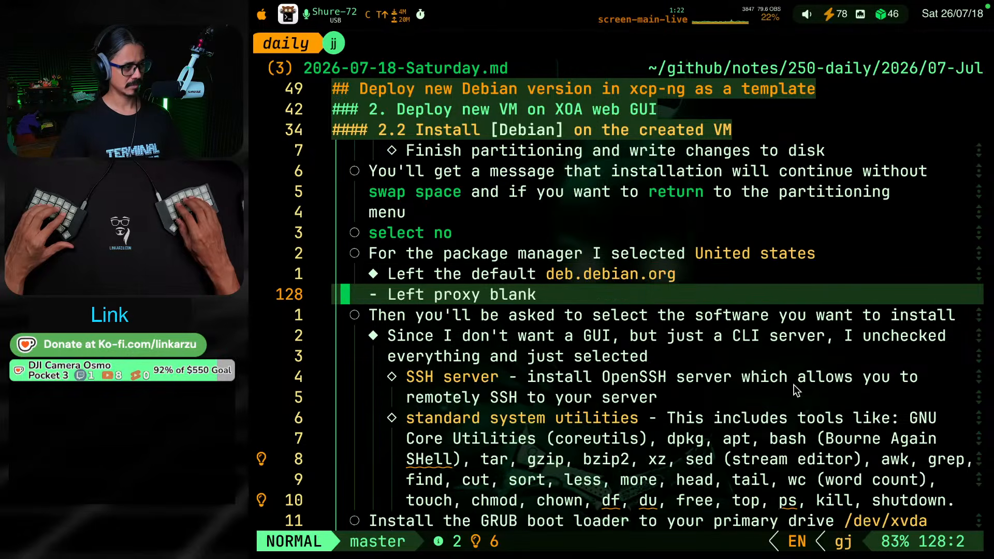
key(j)
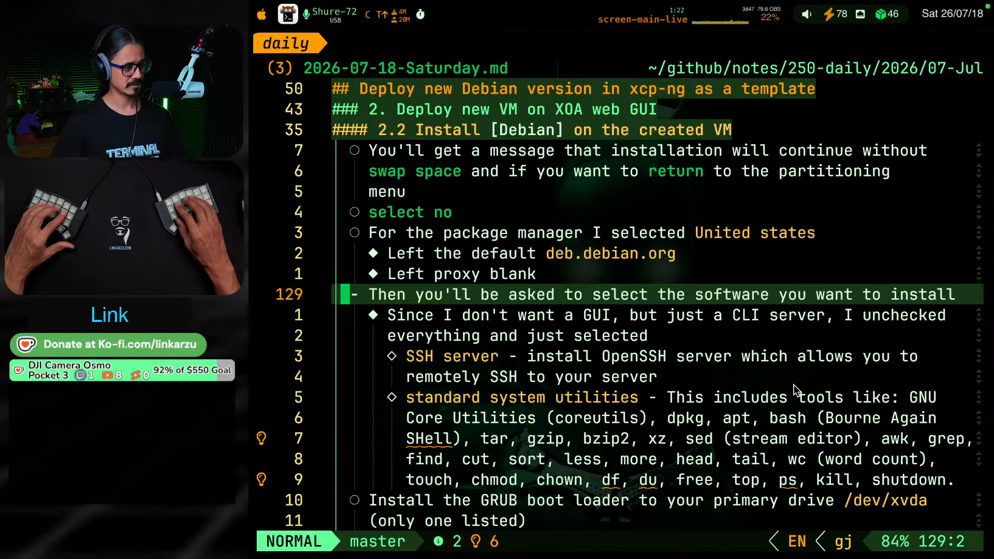
key(j)
key(j)
key(j)
key(j)
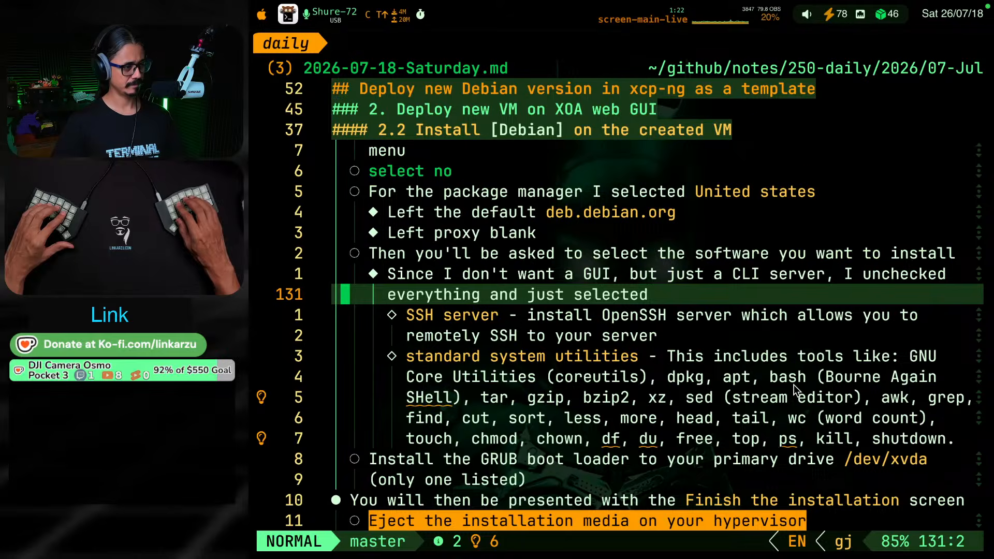
key(j)
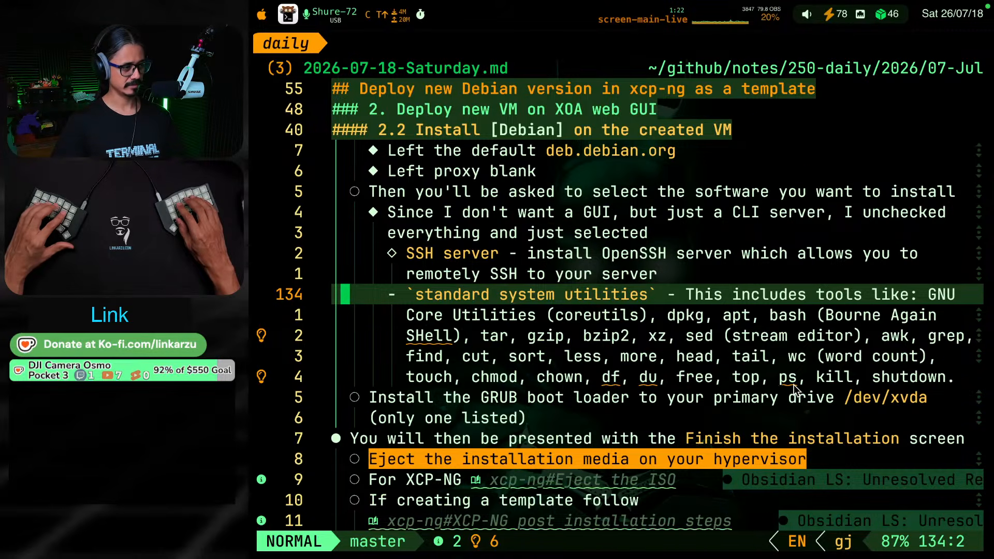
key(j)
key(j)
key(j)
key(j)
key(j)
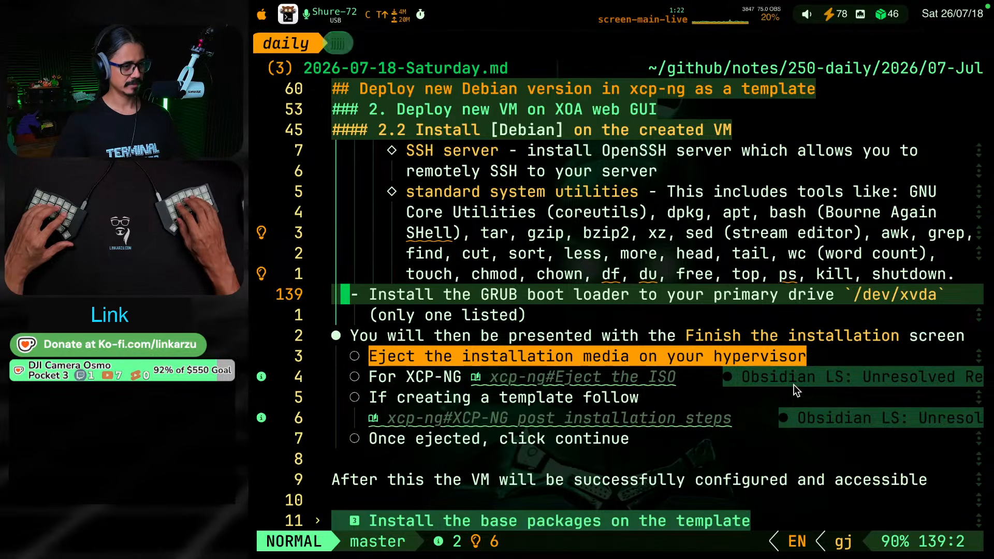
Remove the highlight markers around "Eject the installation media on your hypervisor" in the Debian install section
key(j)
key(j)
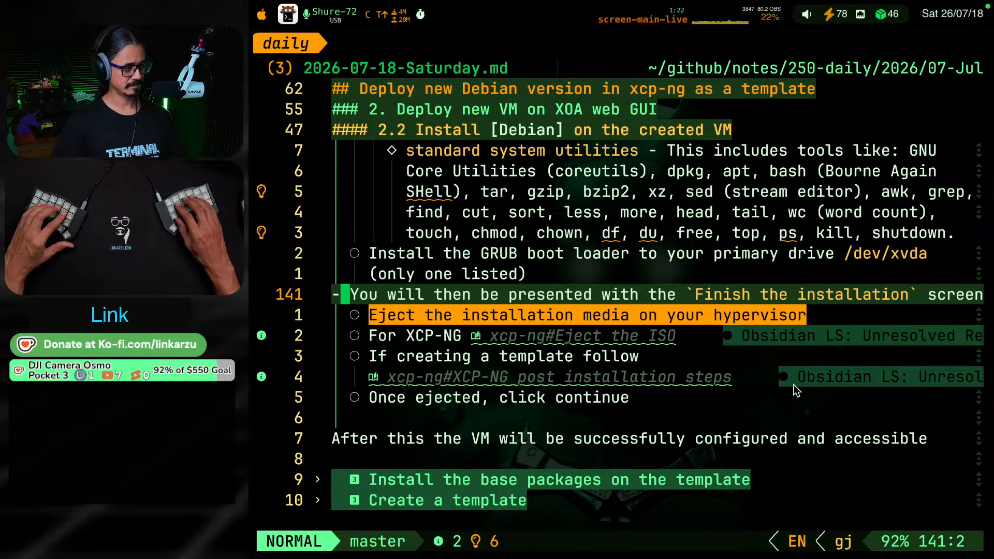
key(j)
key(l)
key(l)
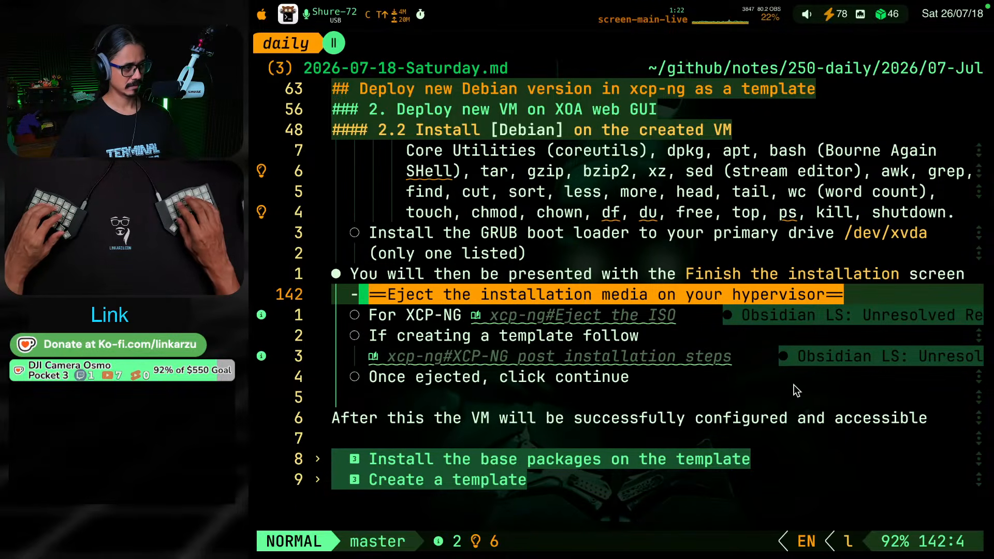
key(l)
text(vl)
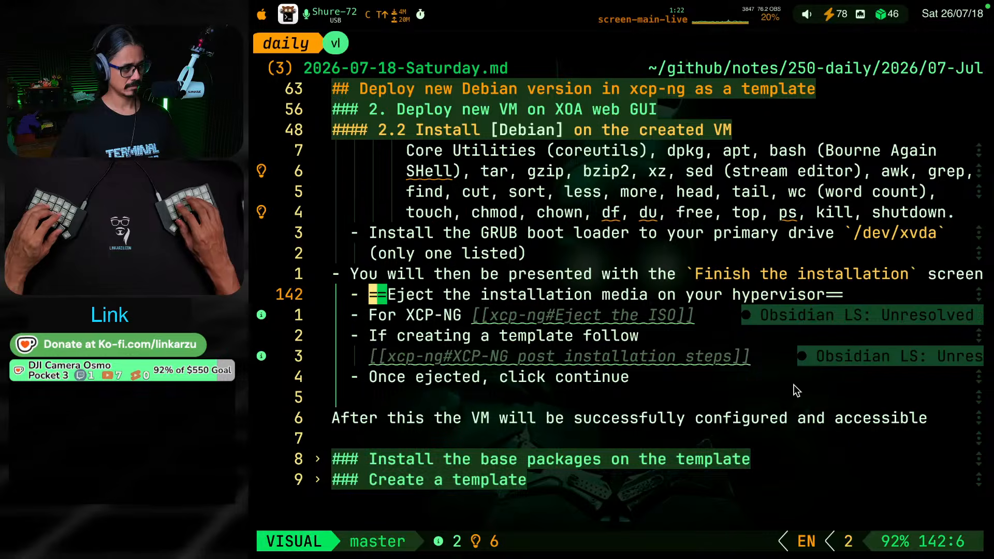
text(cA)
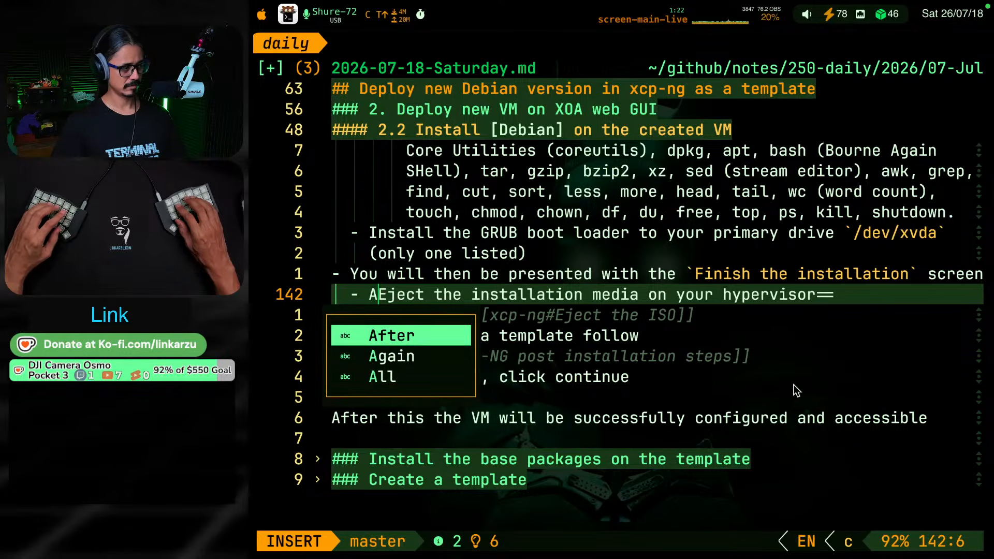
key(BackSpace)
key(Escape)
key(A)
key(BackSpace)
key(BackSpace)
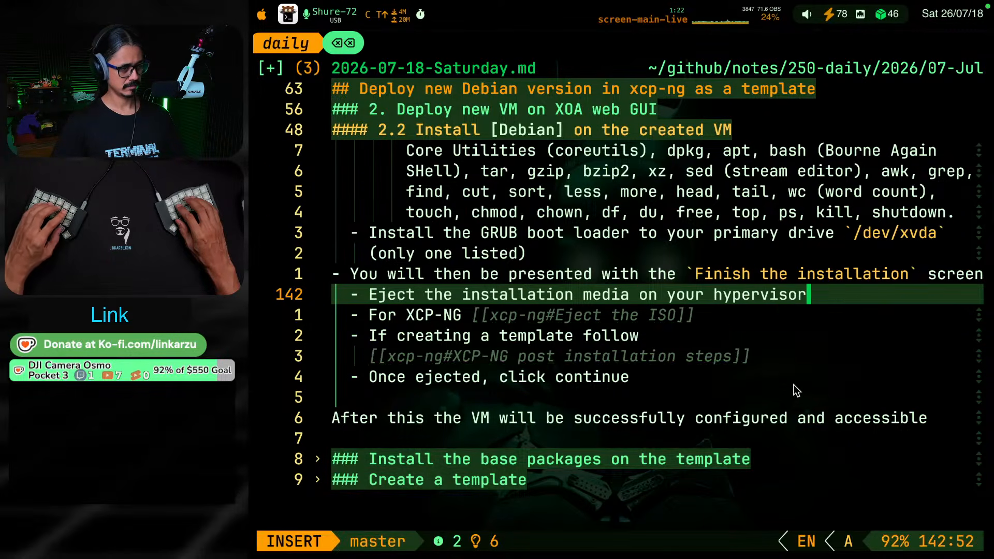
Make the bullet text "Eject the installation media on your hypervisor" bold
key(Escape)
key(v)
key(b)
key(b)
key(b)
key(b)
key(b)
key(b)
key(b)
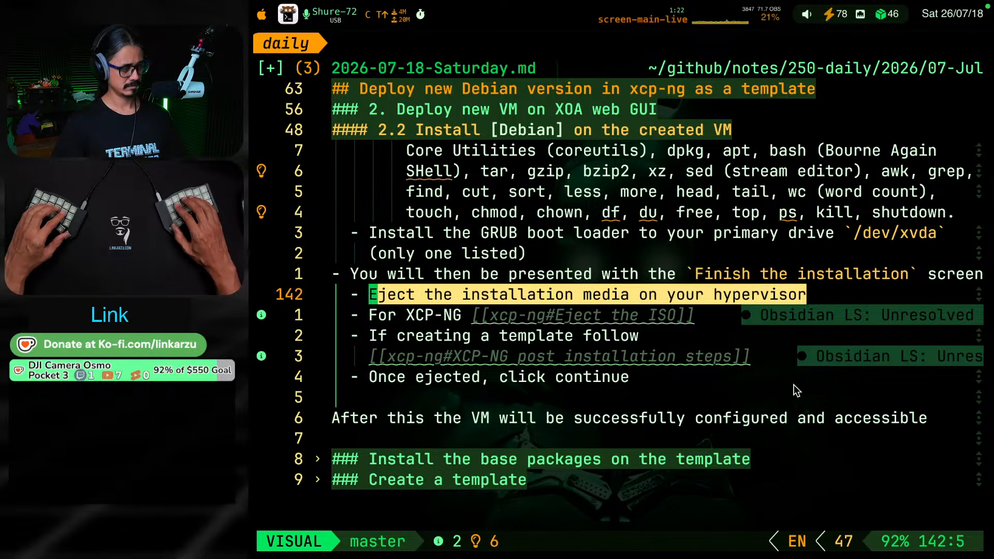
key(space)
key(m)
key(b)
key(Escape)
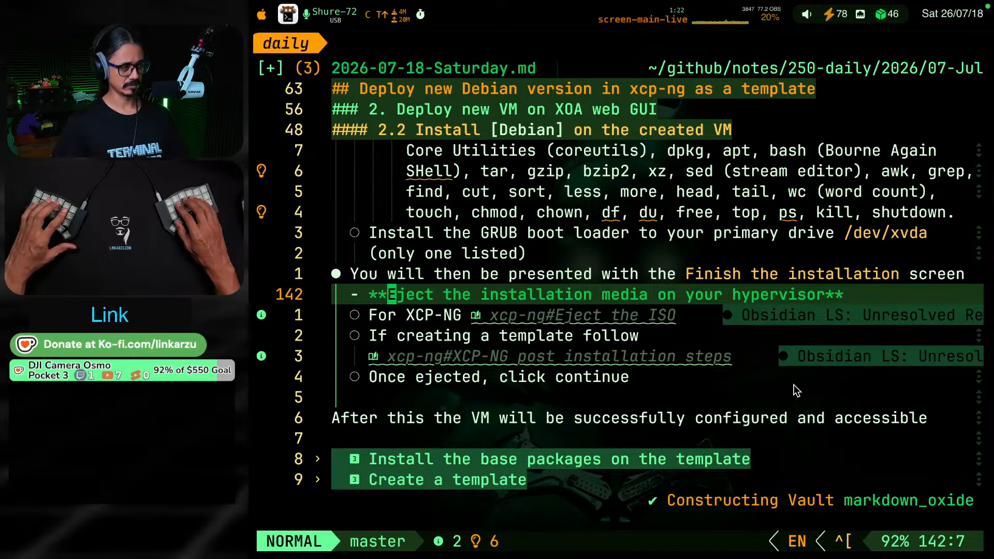
Indent the "For XCP-NG" bullet one level so it sits under the eject installation media bullet
key(k)
key(k)
key(j)
key(j)
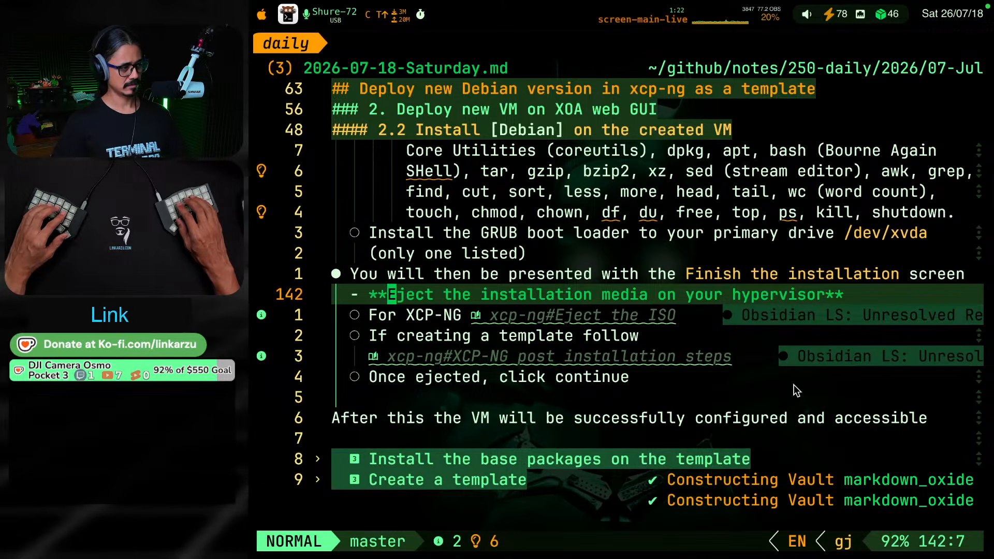
key(j)
key(l)
key(l)
key(l)
key(l)
key(l)
key(l)
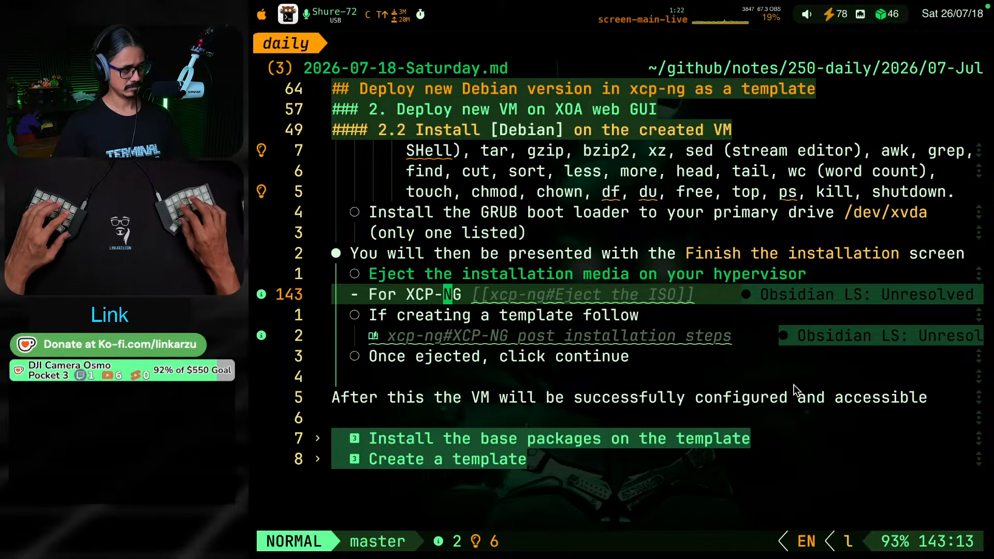
key(greater)
key(greater)
Delete the "xcp-ng#Eject the ISO" link from the "For XCP-NG" bullet
key(l)
key(l)
key(l)
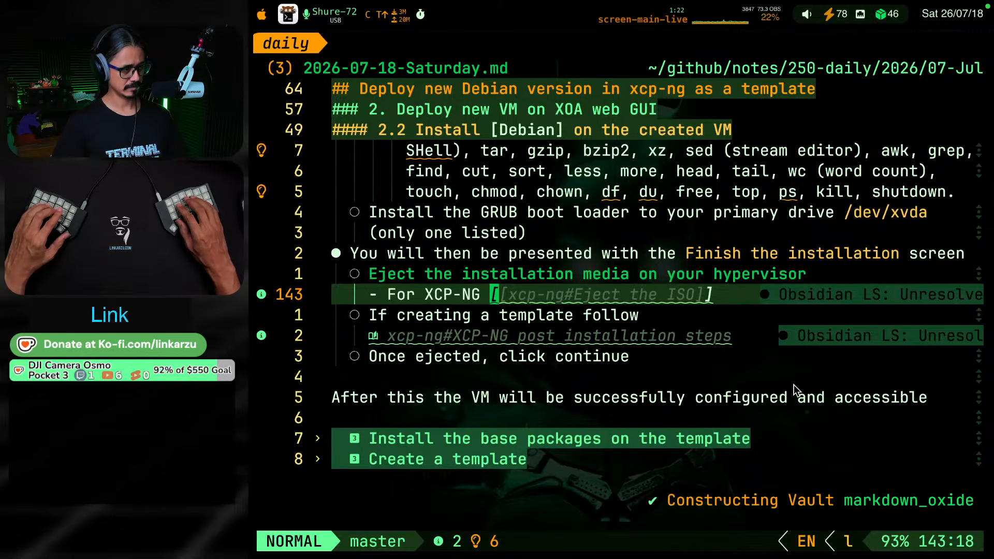
key(d)
key(dollar)
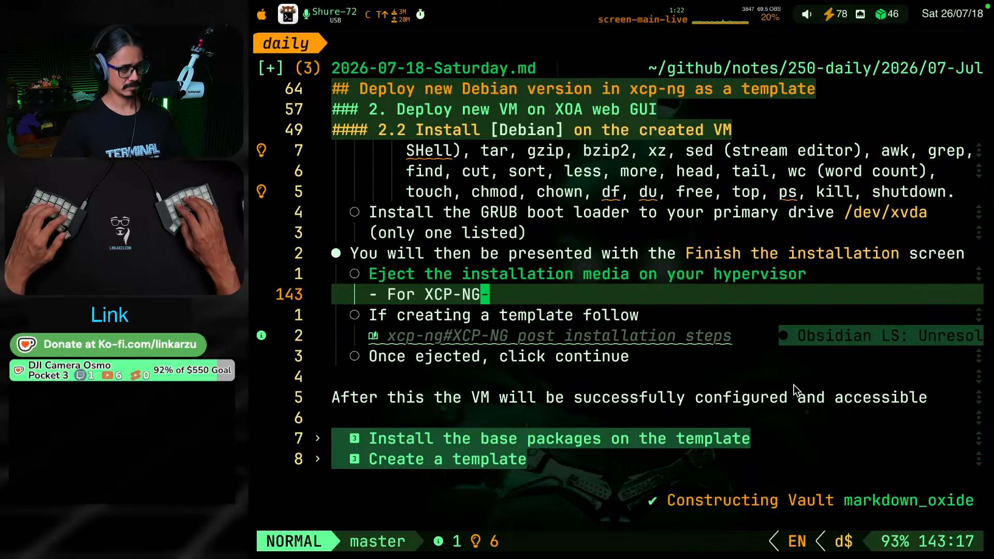
Switch to the obsidian notes session, search its notes for "eject" and open the "Eject the ISO" section of XCP-NG.md
key(ctrl+super+F17)
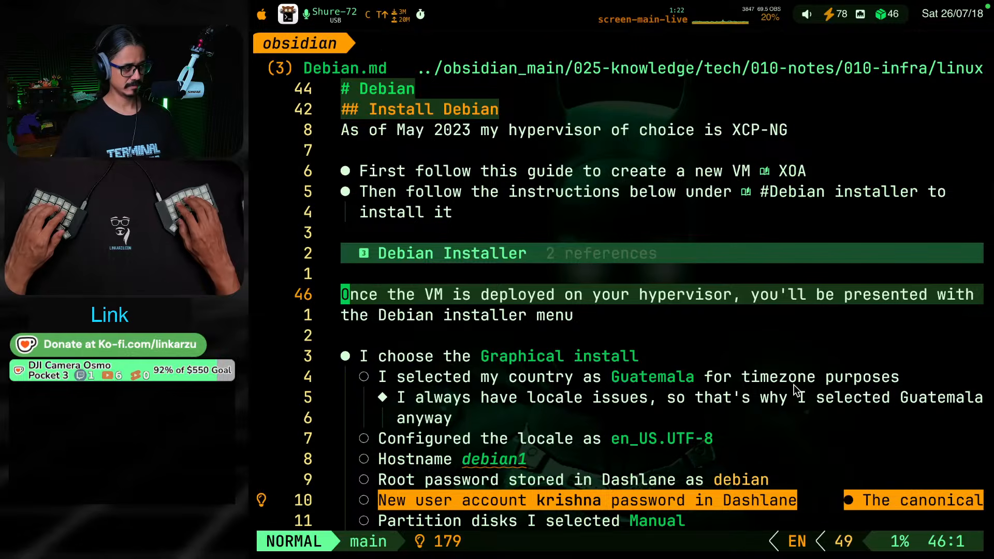
key(space)
text(sgeject iso)
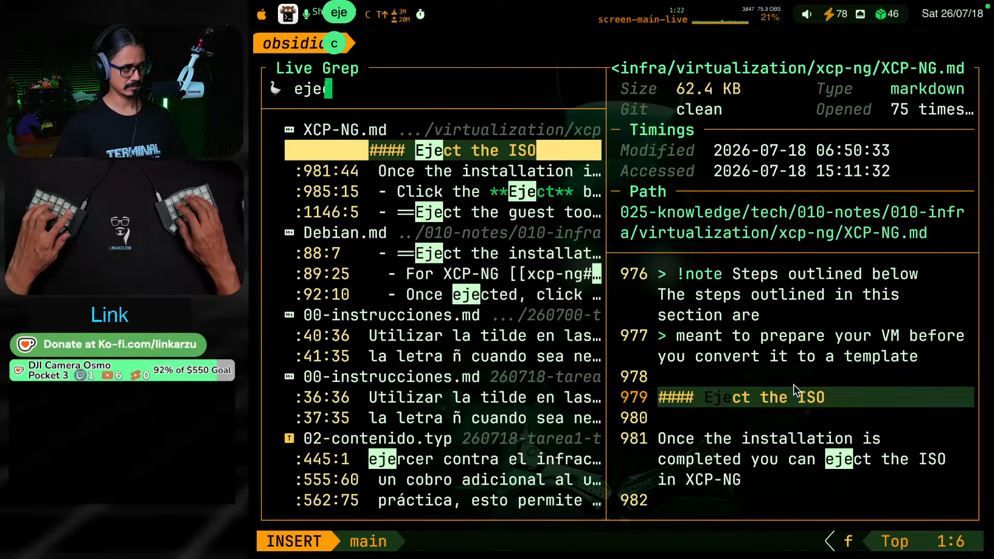
key(BackSpace)
key(BackSpace)
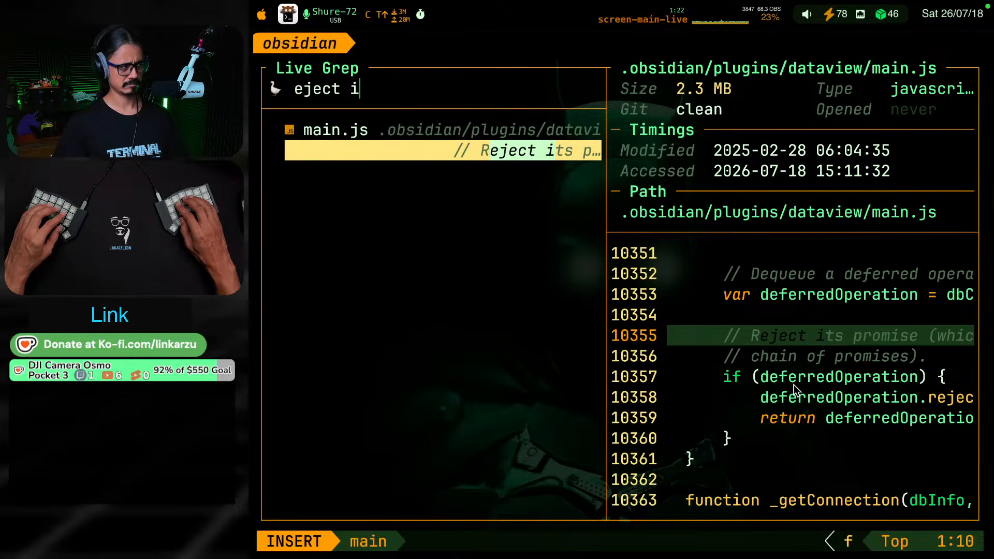
key(Escape)
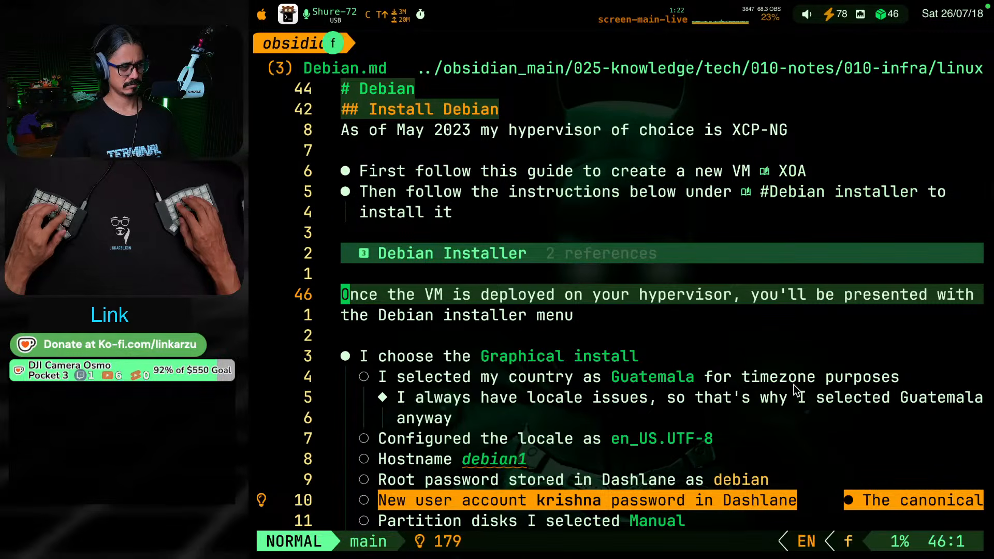
key(space)
text(sgeject)
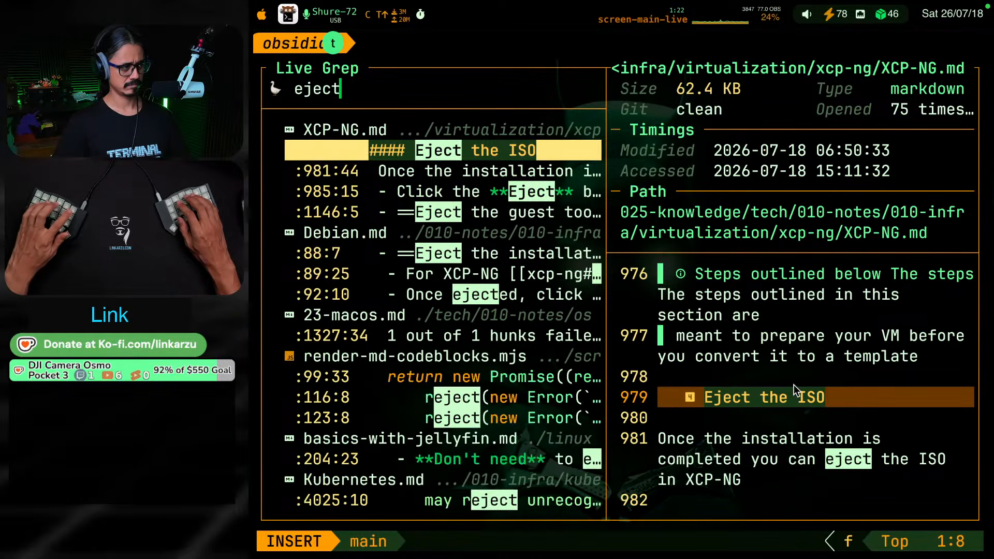
key(Return)
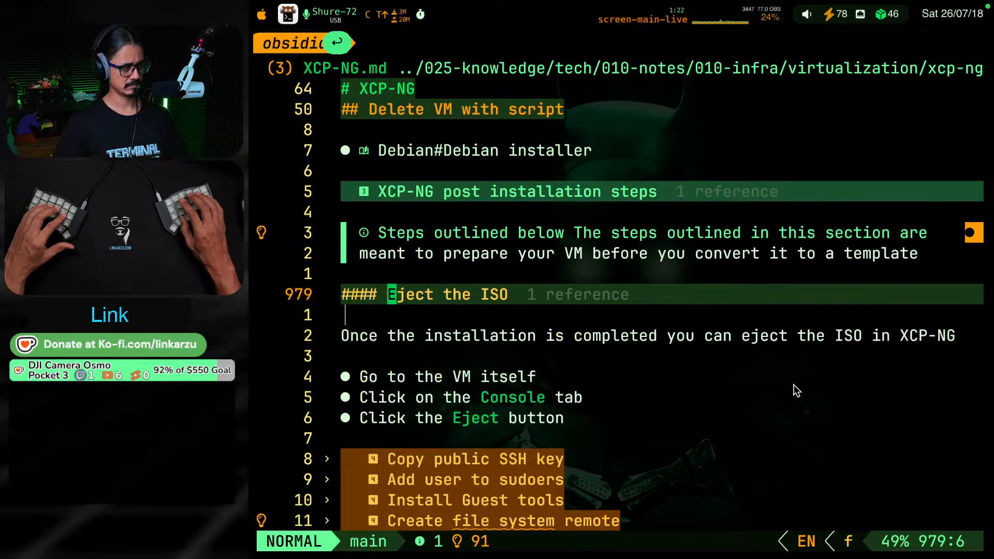
Copy the three ISO eject bullets, from "Go to the VM itself" on, into the daily note below "For XCP-NG"
key(j)
key(j)
key(j)
key(j)
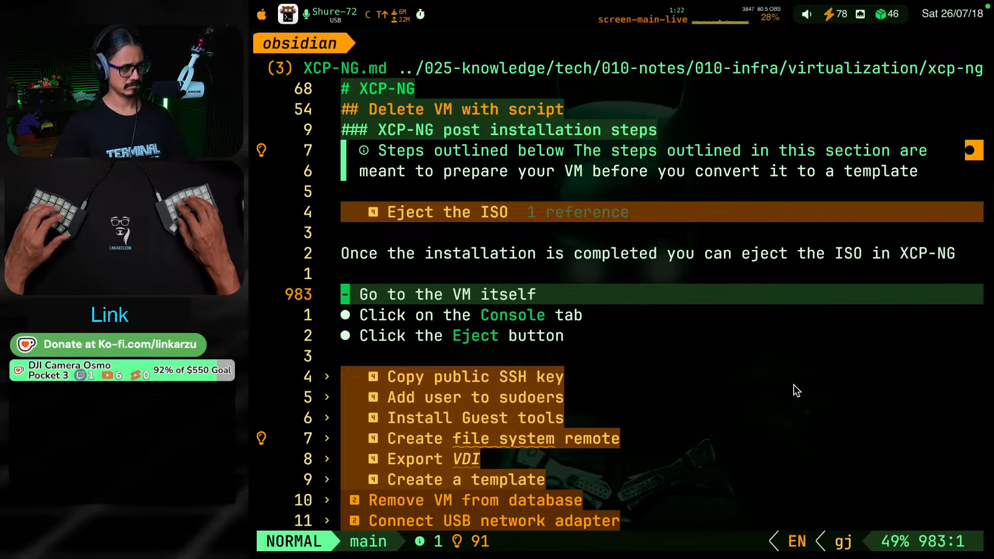
key(shift+v)
key(j)
key(j)
key(y)
key(alt+super+F8)
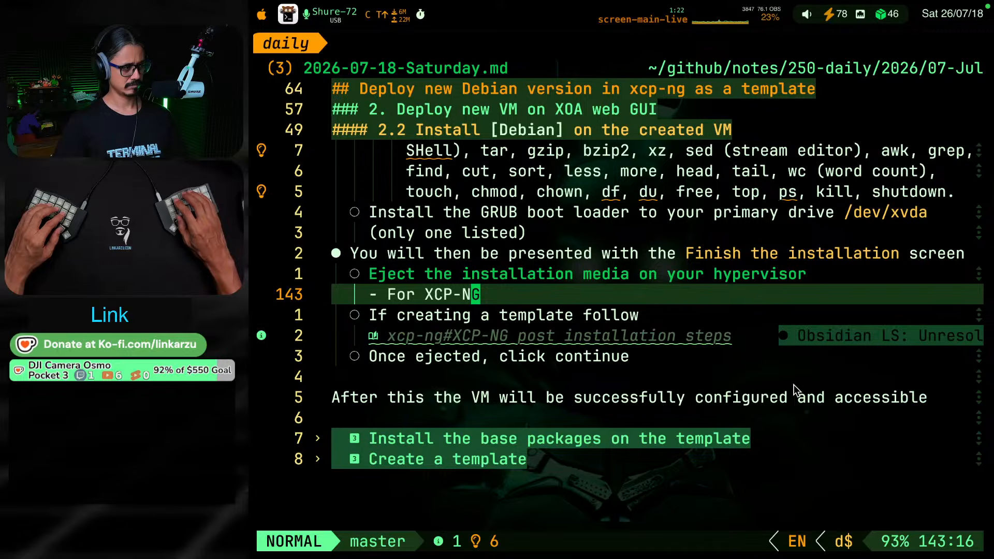
key(p)
Indent the three pasted eject bullets three levels so they are nested under "For XCP-NG"
key(shift+v)
key(j)
key(j)
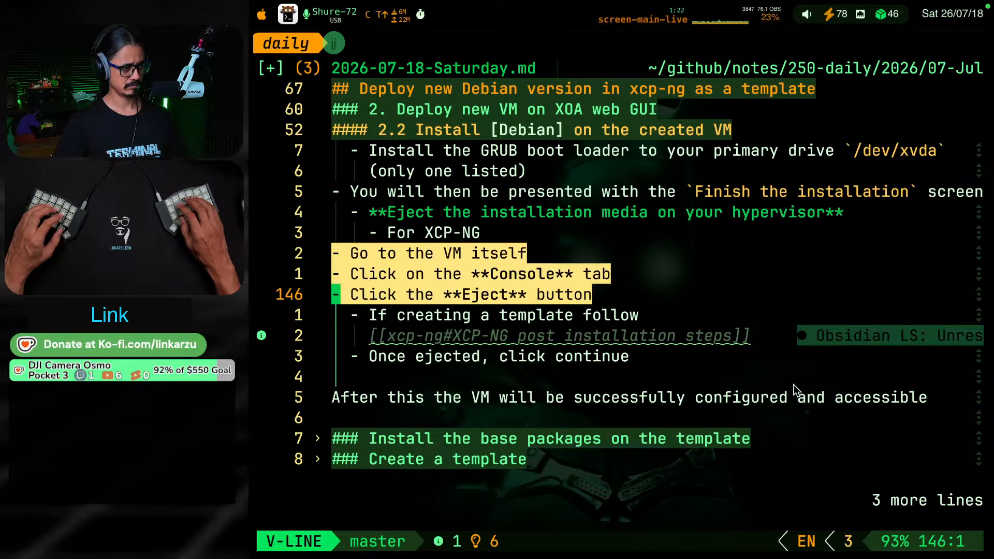
key(greater)
key(v)
key(shift+v)
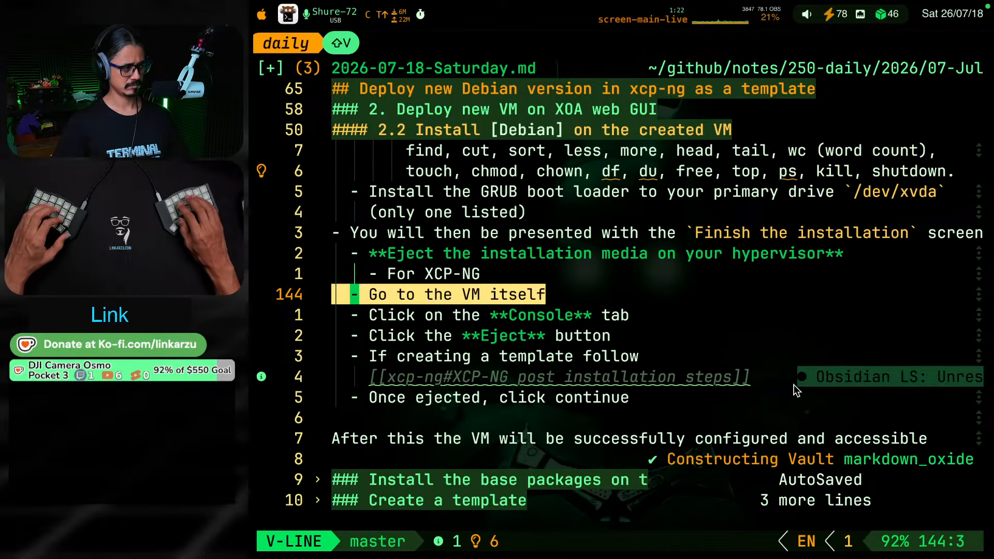
key(j)
key(j)
key(greater)
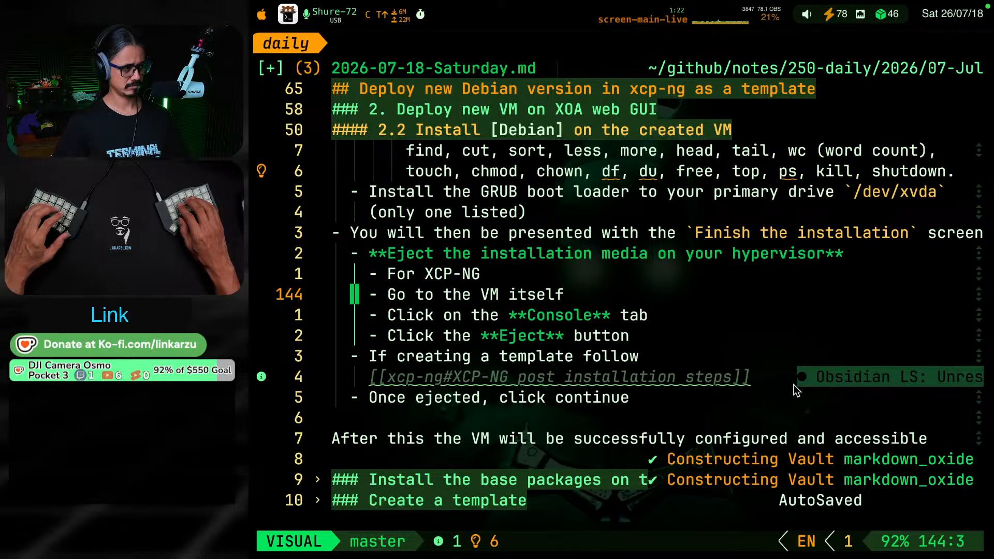
key(shift+v)
key(j)
key(j)
key(greater)
key(Escape)
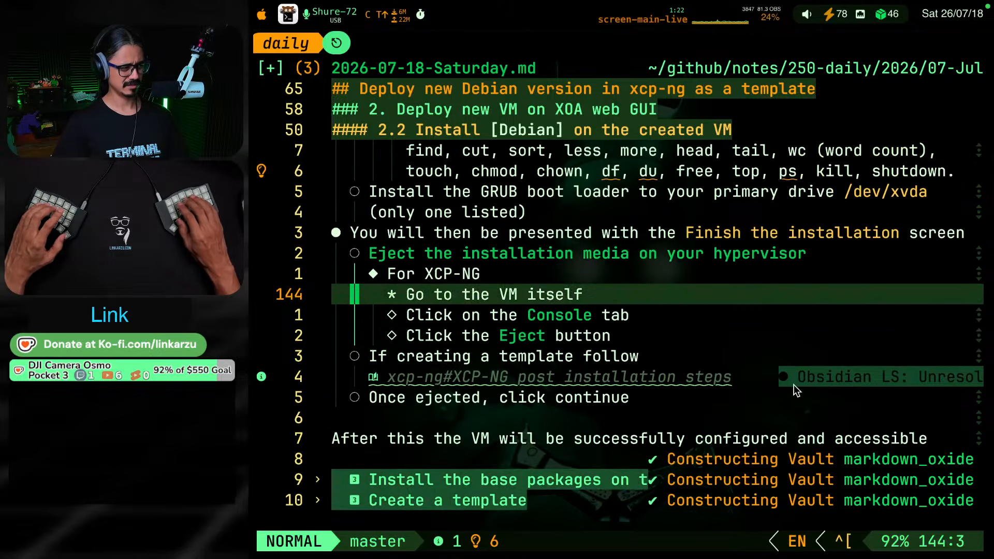
Add a colon to the end of the "For XCP-NG" bullet
key(g)
key(j)
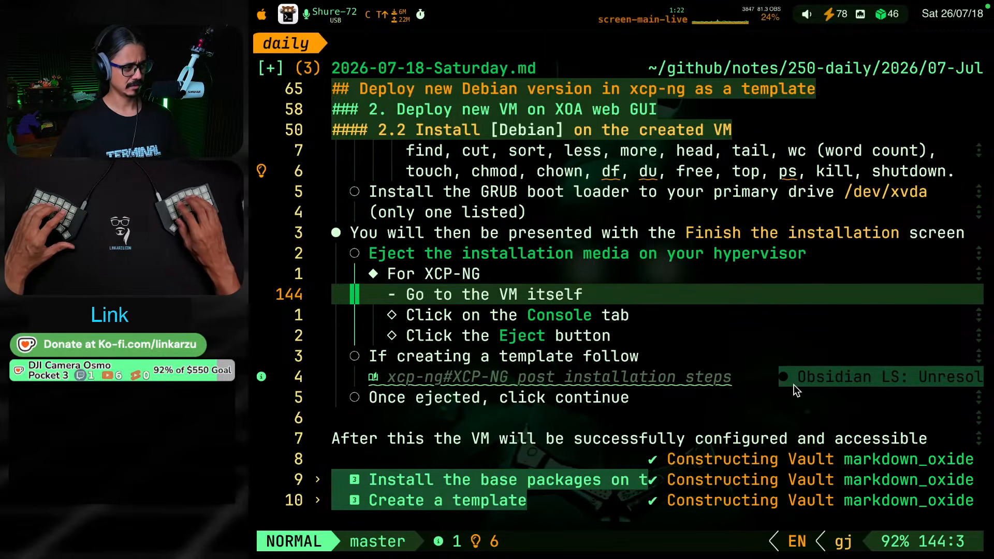
key(g)
key(k)
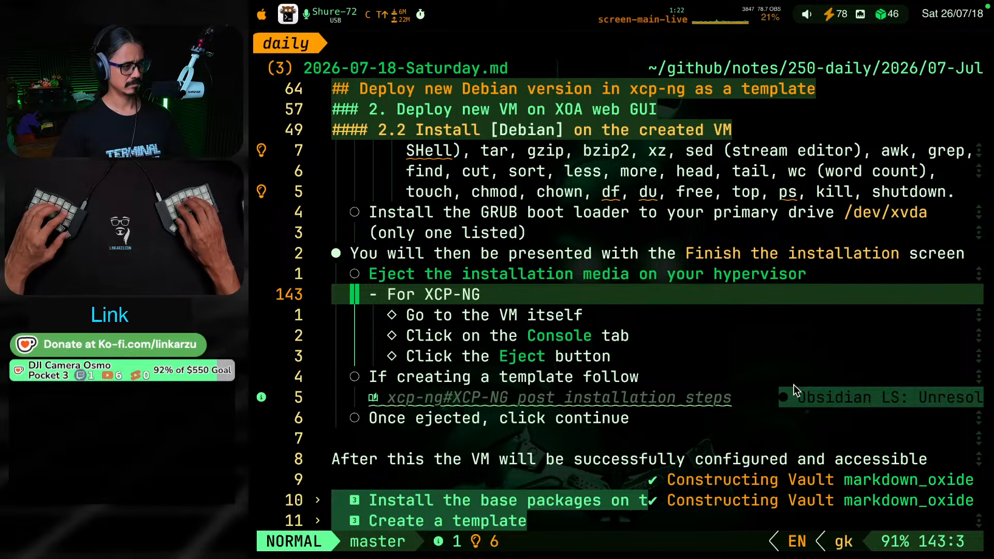
key(shift+a)
text(:)
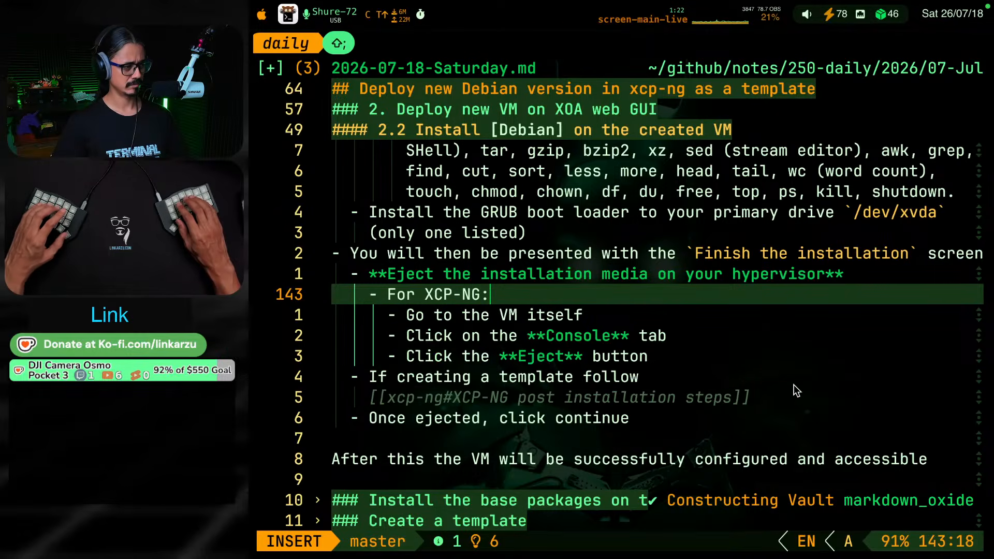
key(Escape)
Cut the "If creating a template follow" bullet together with its post installation steps link, and save the note
key(g)
key(j)
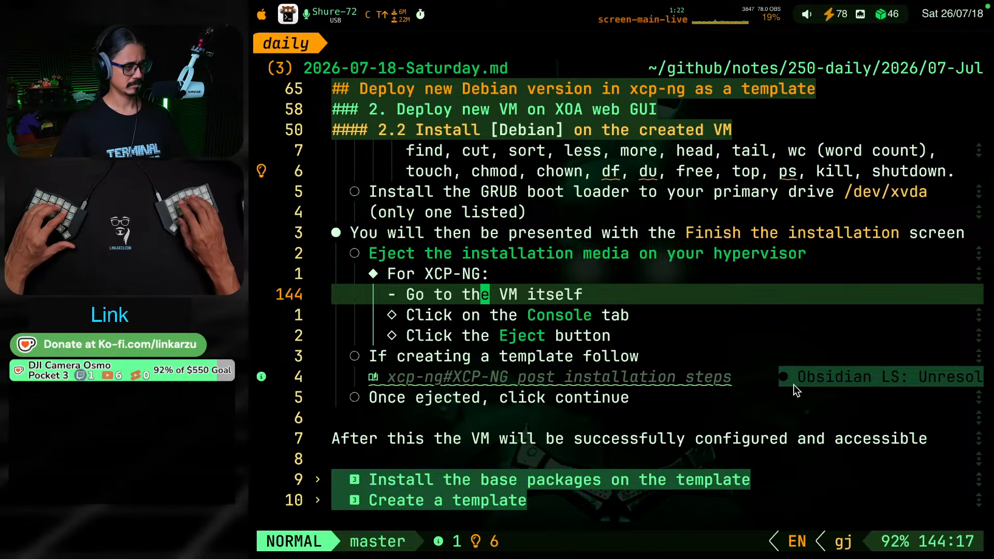
key(j)
key(j)
key(j)
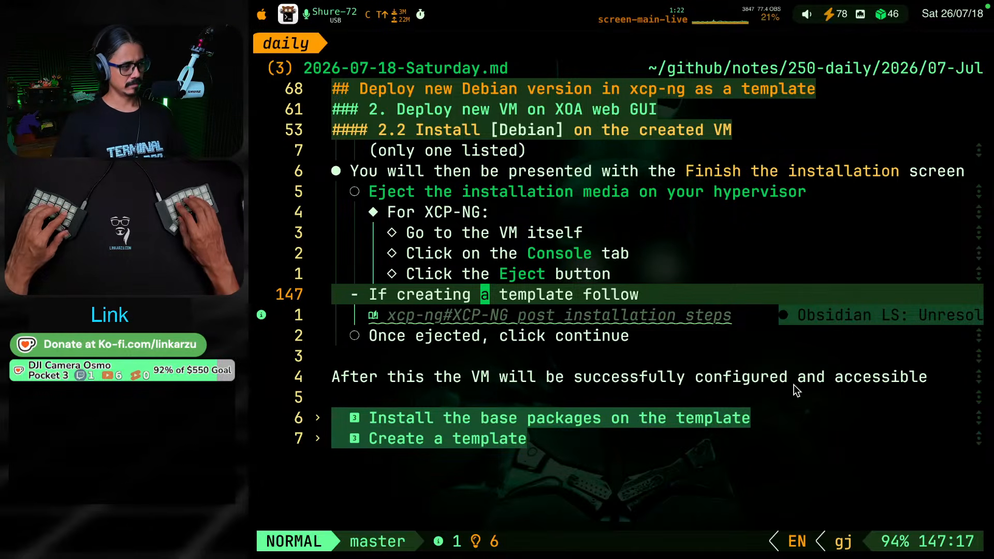
key(shift+v)
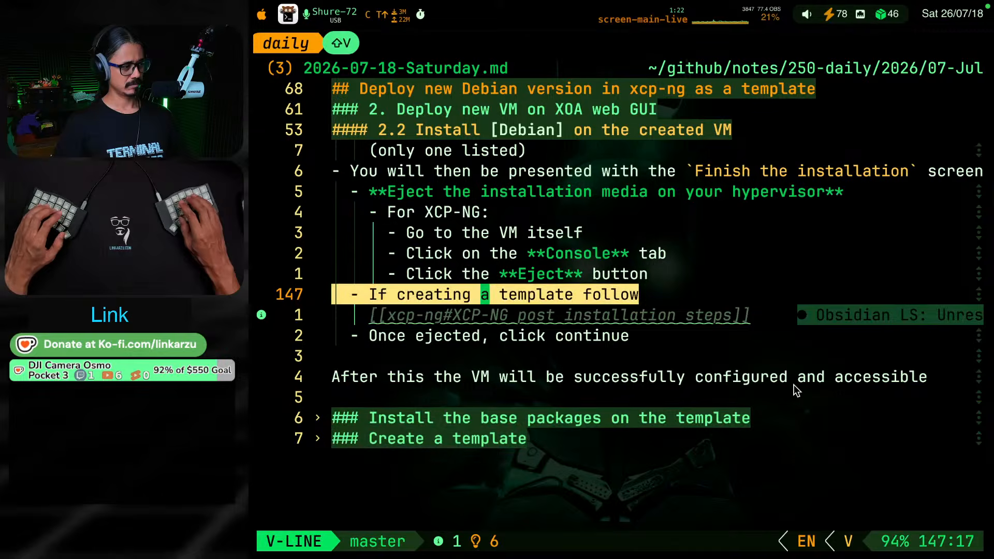
key(j)
key(super+c)
key(d)
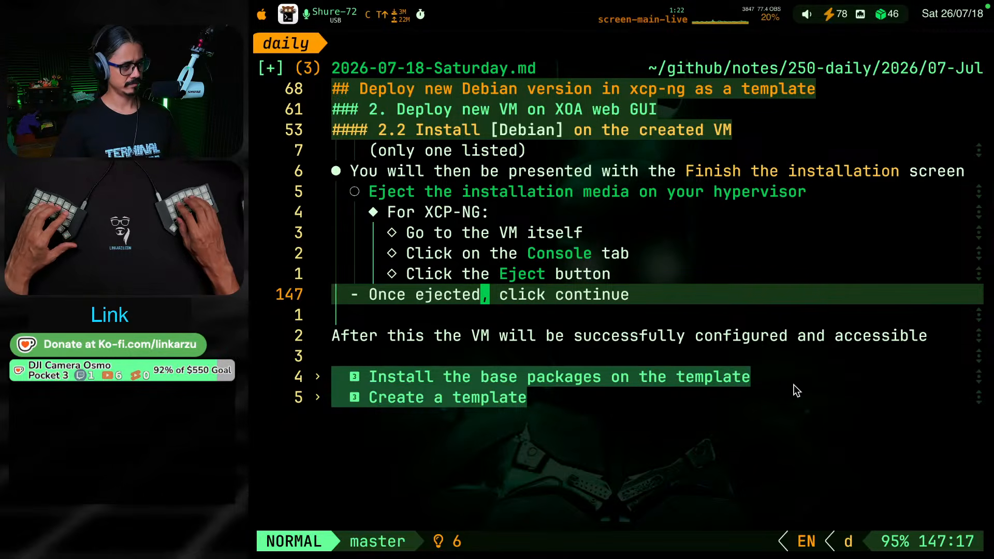
key(ctrl+s)
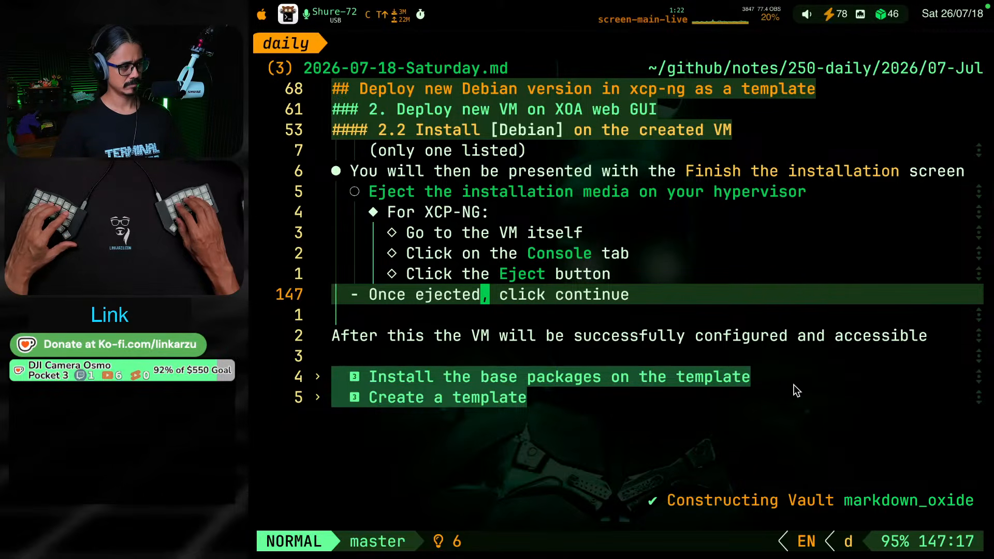
Paste the cut template bullet and its link below "After this the VM will be successfully configured and accessible", and save the note
key(j)
key(j)
key(o)
key(Return)
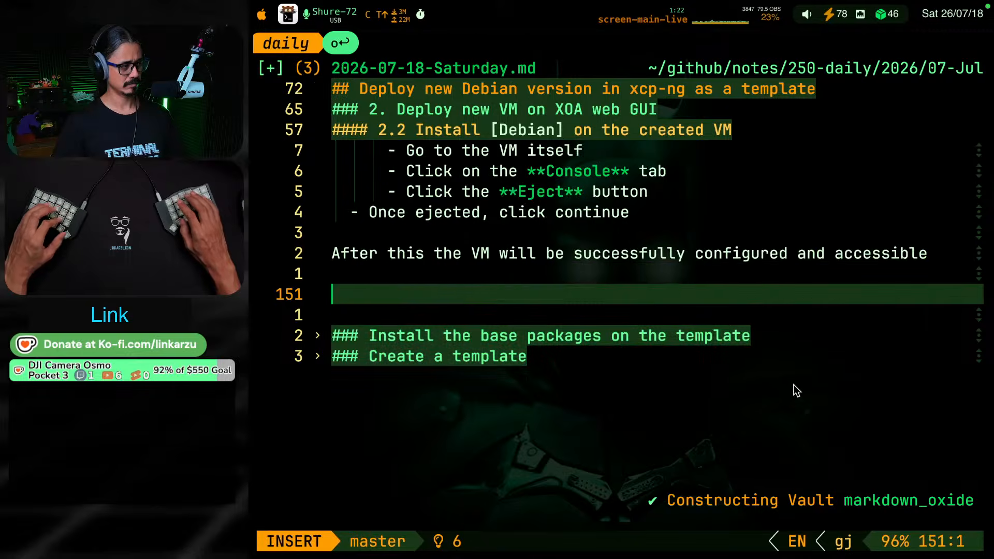
key(super+v)
key(Escape)
key(k)
key(k)
key(k)
key(k)
key(k)
key(k)
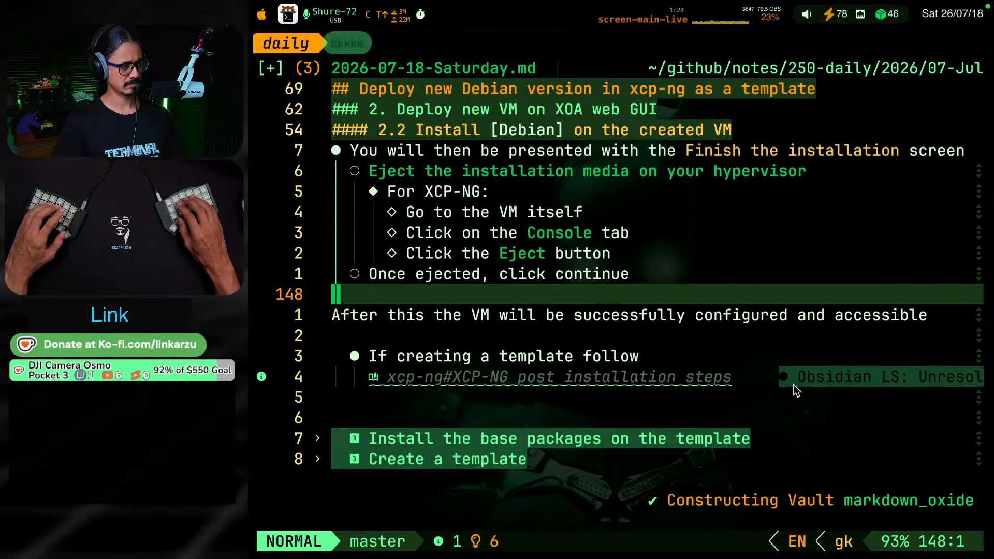
key(ctrl+s)
Remove the blank line above "After this the VM will be successfully configured and accessible" and turn that sentence into a top-level bullet
key(j)
key(d)
key(d)
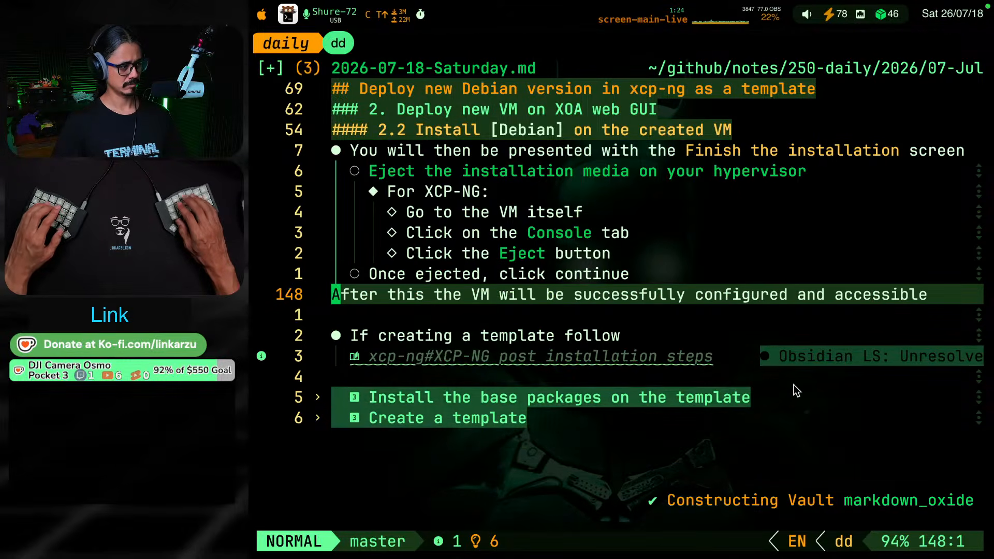
key(i)
key(Escape)
key(i)
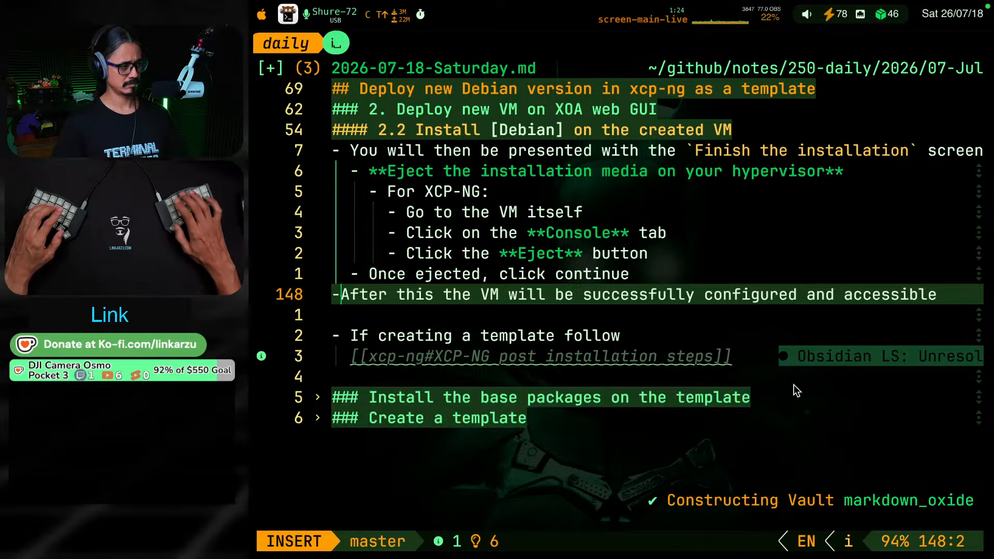
key(k)
key(j)
key(k)
key(k)
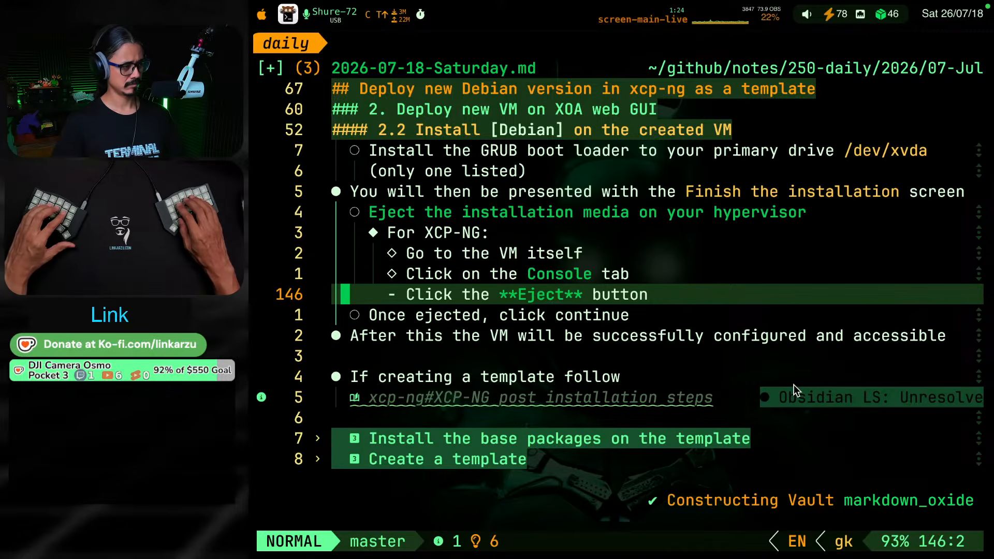
key(j)
key(j)
key(j)
key(j)
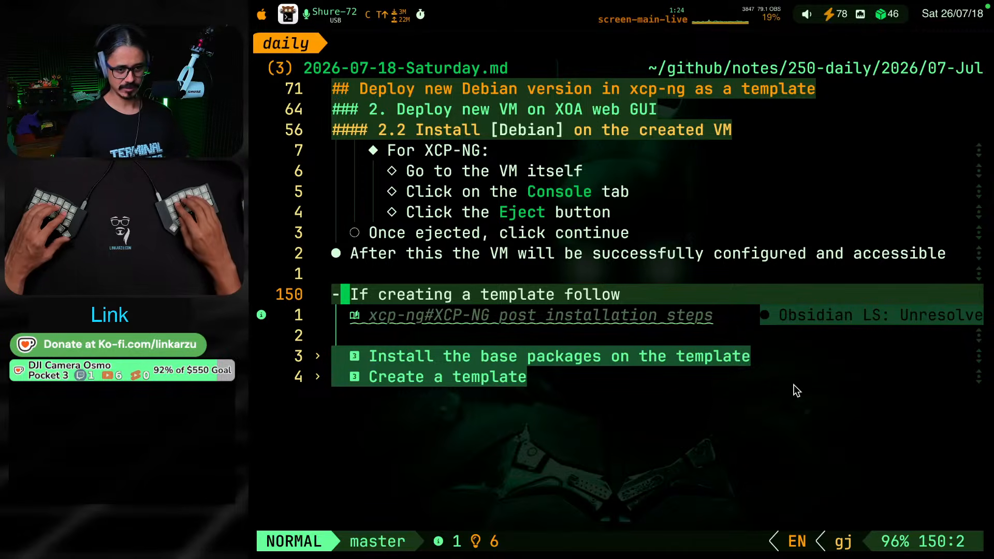
Replace the heading text "Install the base packages on the template" with "Getting ready to create the template"
key(alt+super+F8)
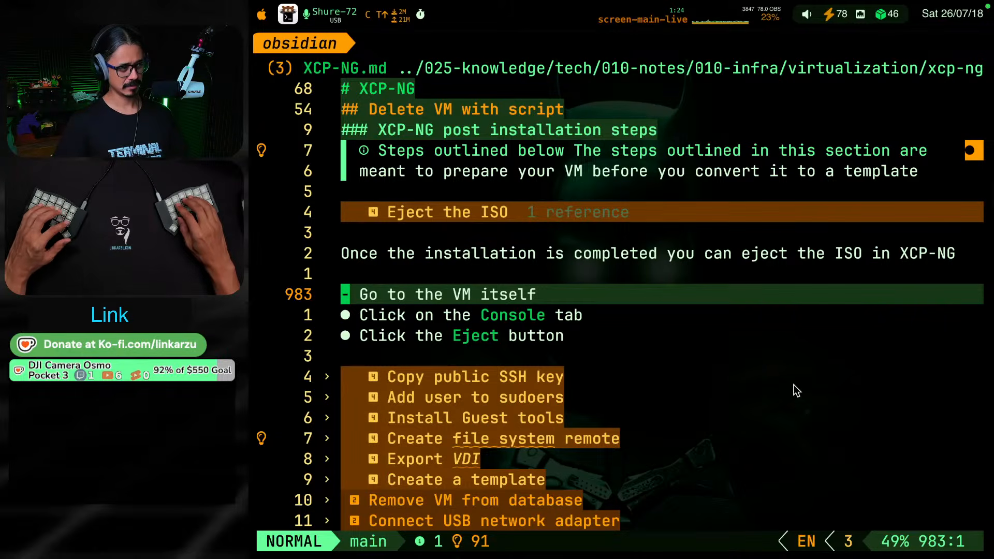
key(alt+super+F8)
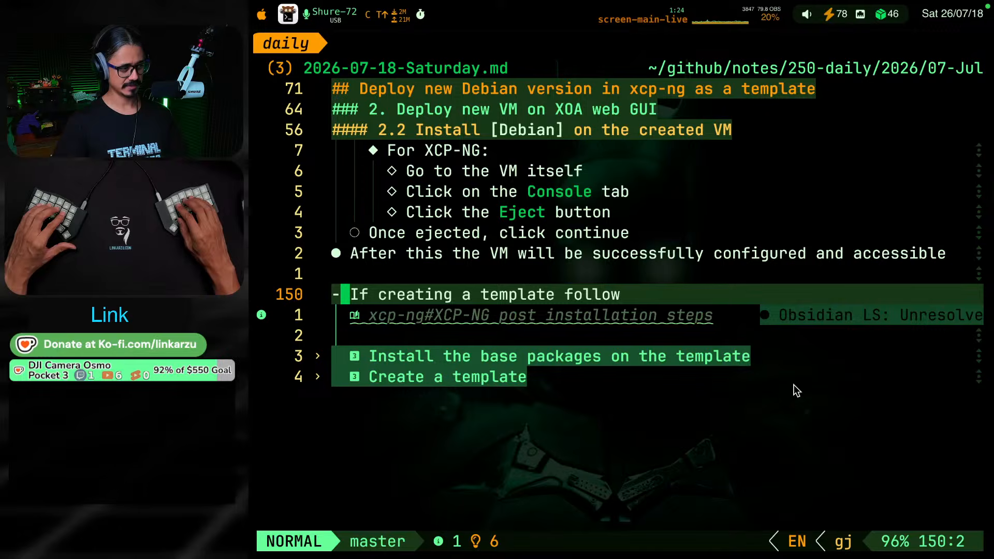
key(j)
key(j)
key(j)
key(Return)
key(w)
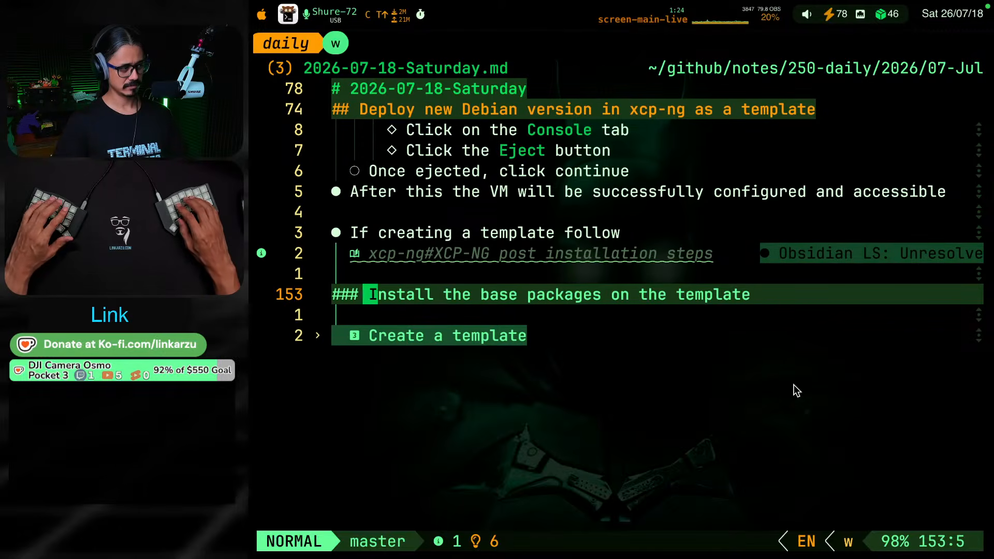
key(w)
key(h)
key(h)
key(h)
key(h)
key(b)
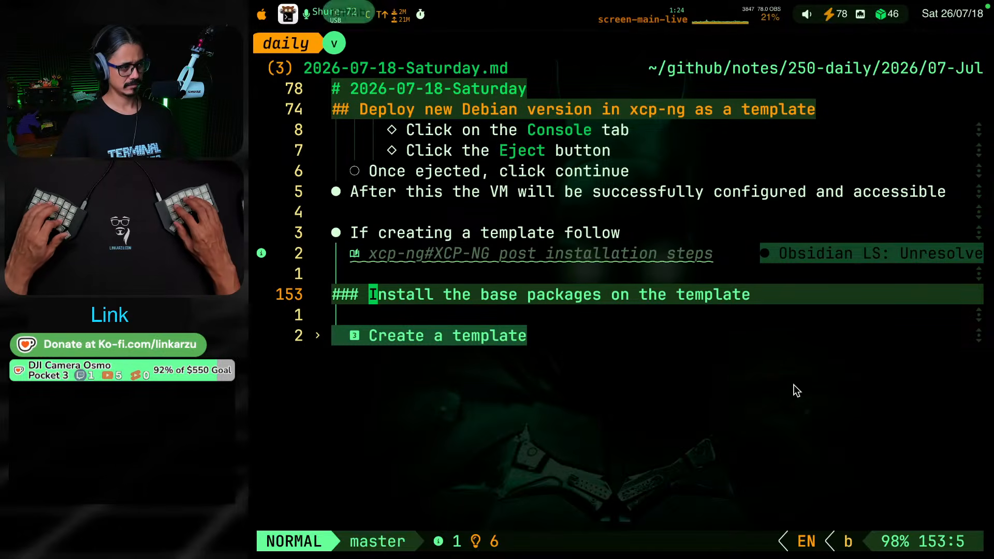
text(v$c)
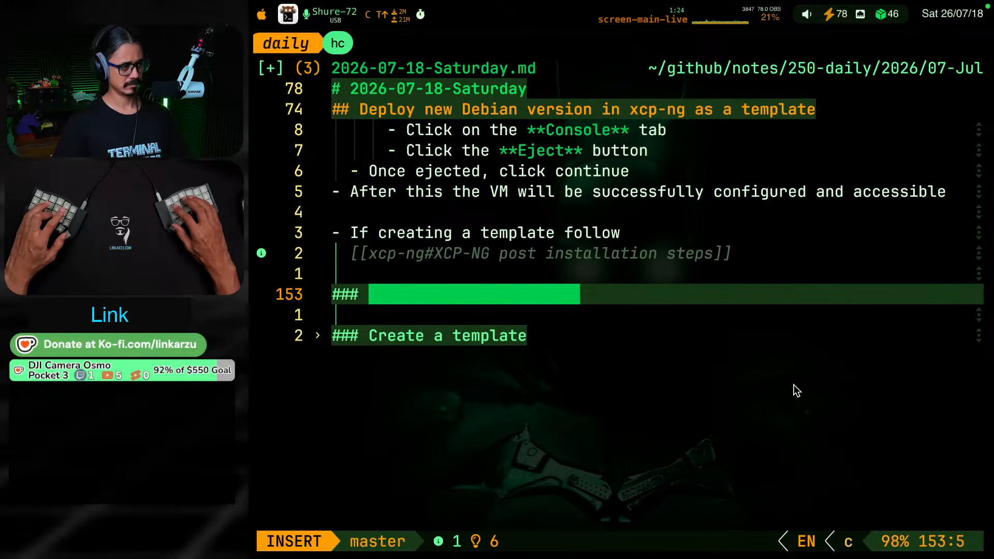
text(Getting ready to cre)
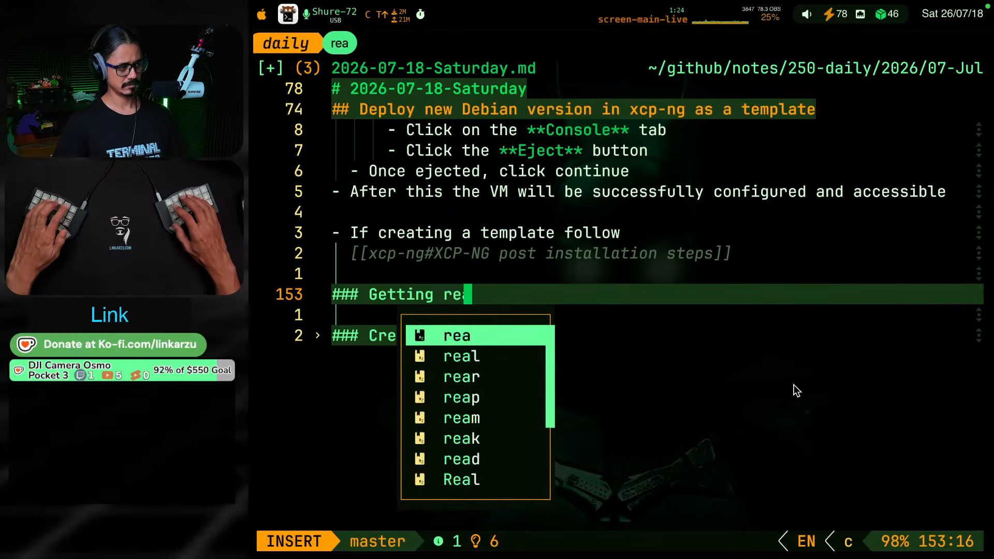
text(ate the template)
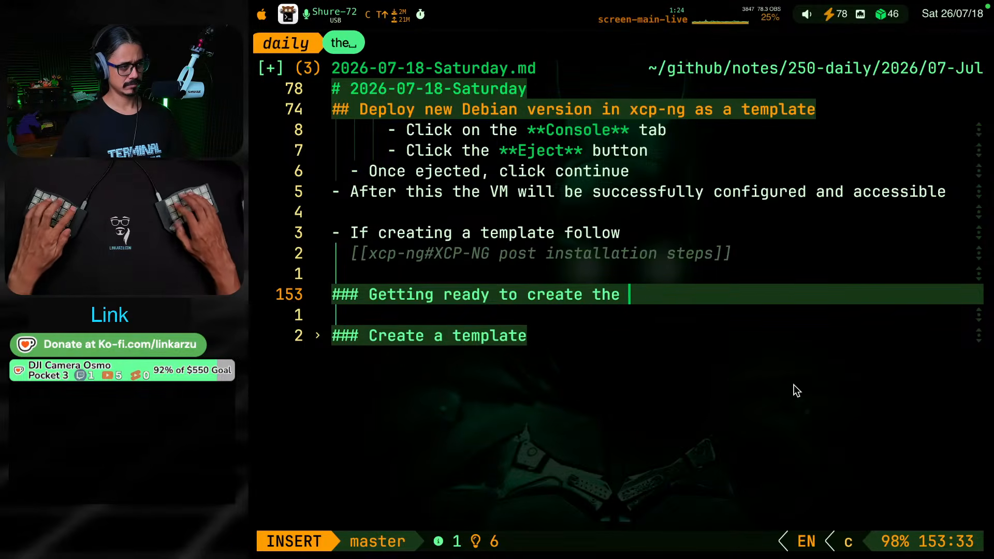
text(kjk)
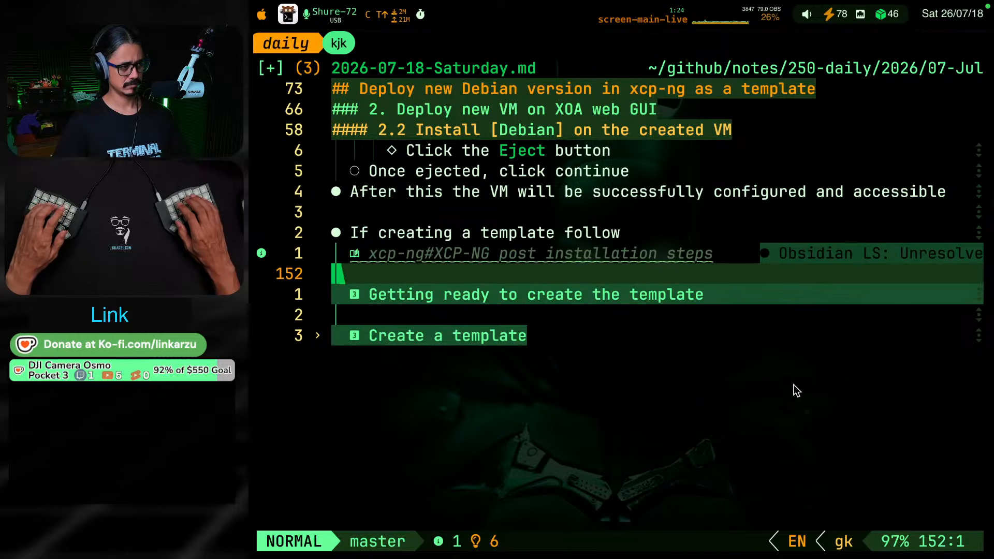
text(j)
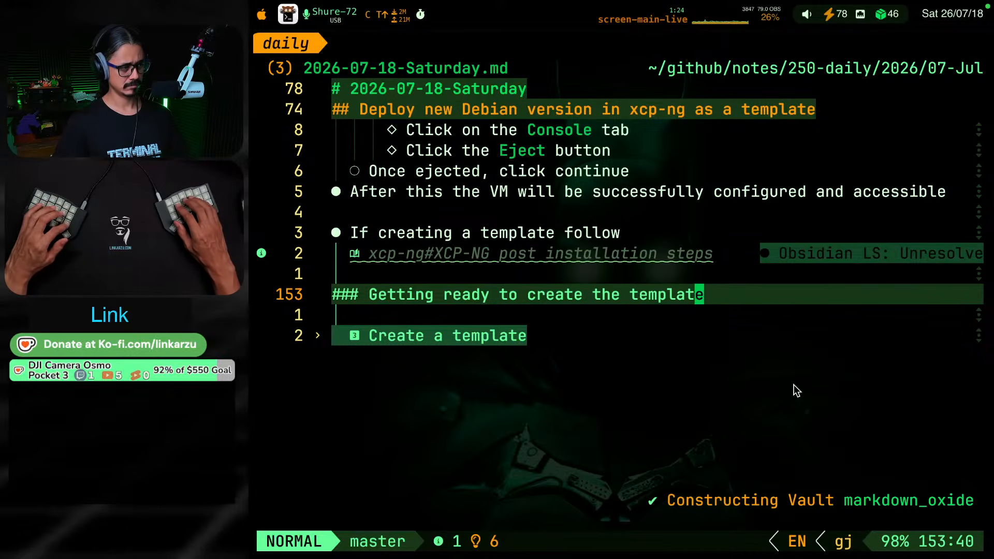
Insert the wiki link [[xoa]] before "template" in the "Getting ready to create the template" heading
key(b)
key(b)
key(b)
key(w)
text(wi)
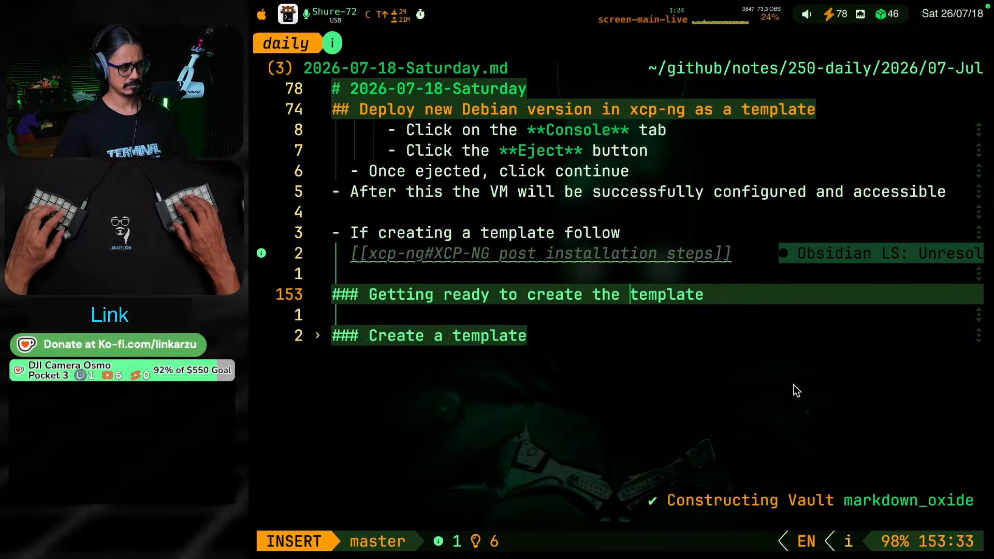
text([[)
key(BackSpace)
key(BackSpace)
key(BackSpace)
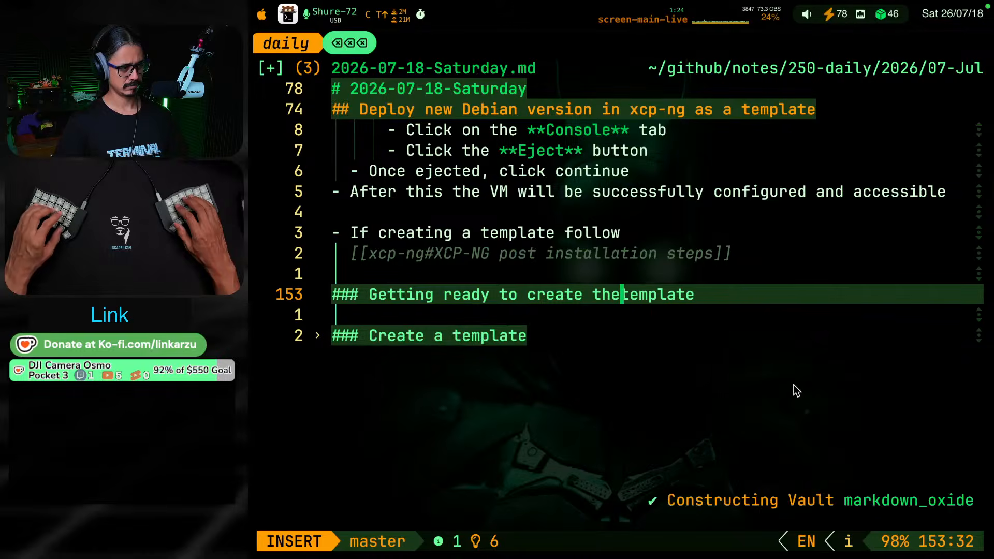
key(BackSpace)
text(e [)
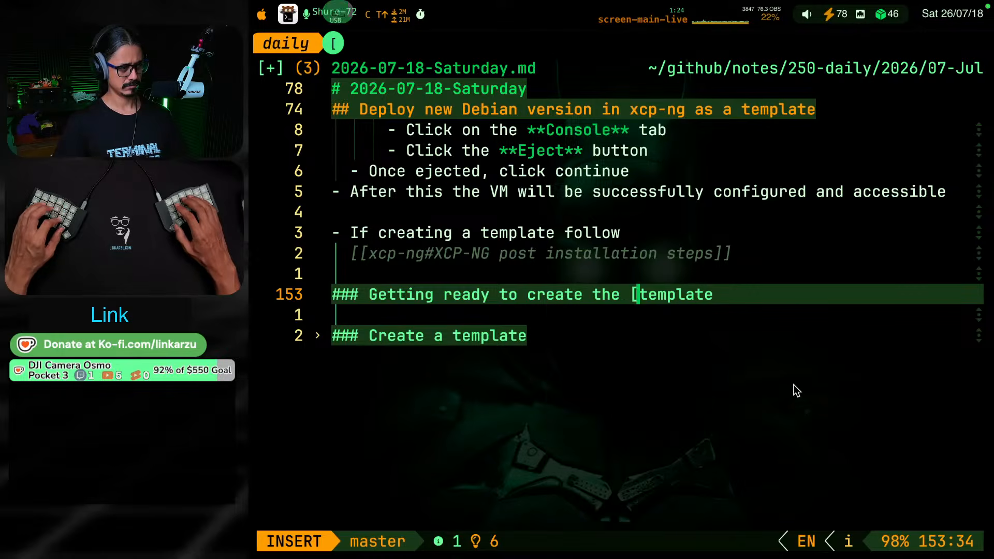
text([xoa[[)
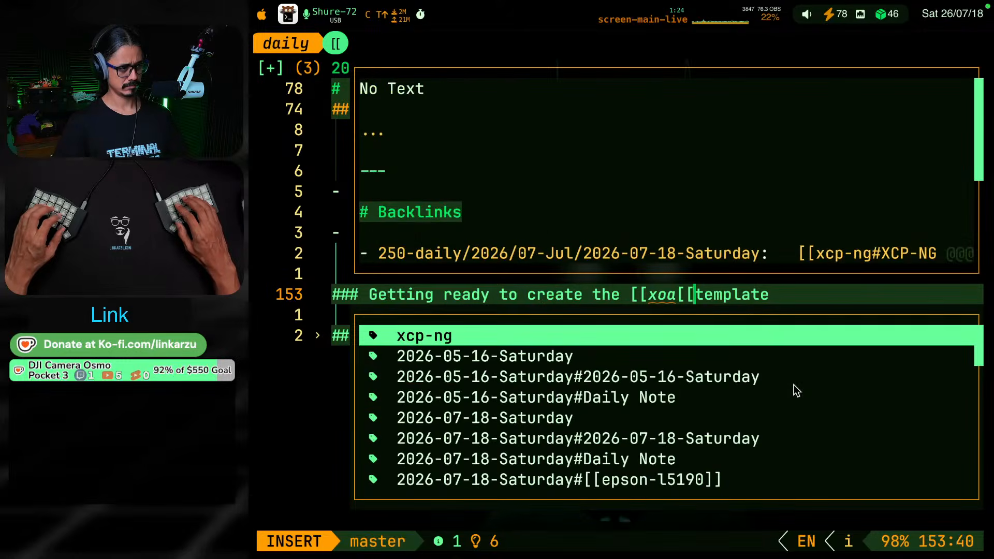
key(BackSpace)
key(BackSpace)
text(]] )
text(kj)
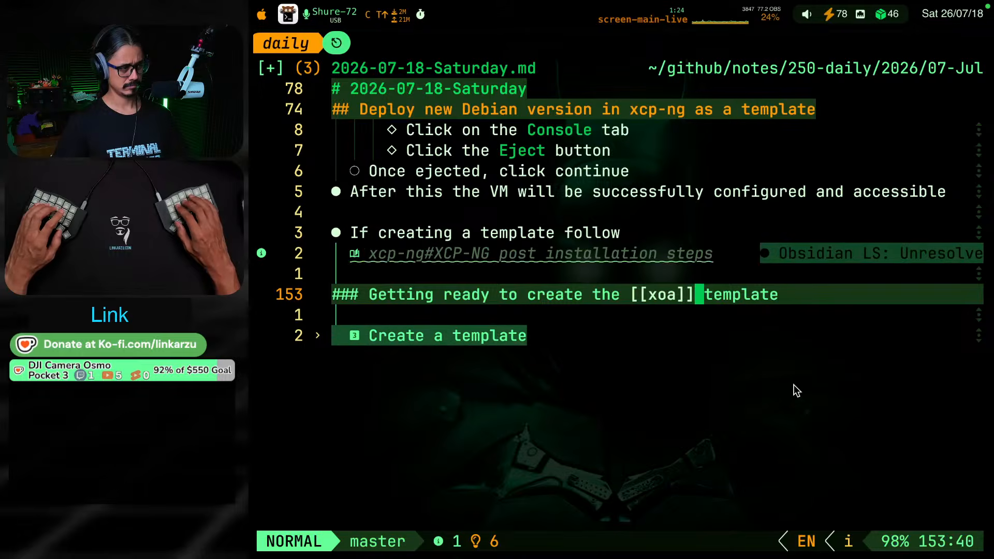
Delete the "If creating a template follow" bullet together with its post installation steps link and the blank line after it
key(k)
key(k)
key(k)
key(shift+v)
key(j)
key(j)
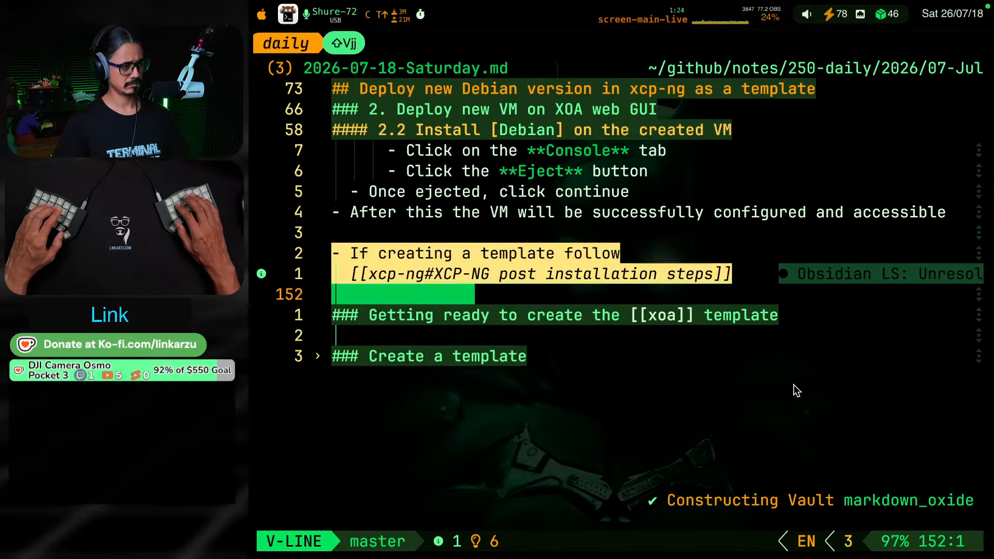
key(d)
Collapse the note's sections and examine the heading outline and the subsections under "2. Deploy new VM on XOA web GUI"
key(k)
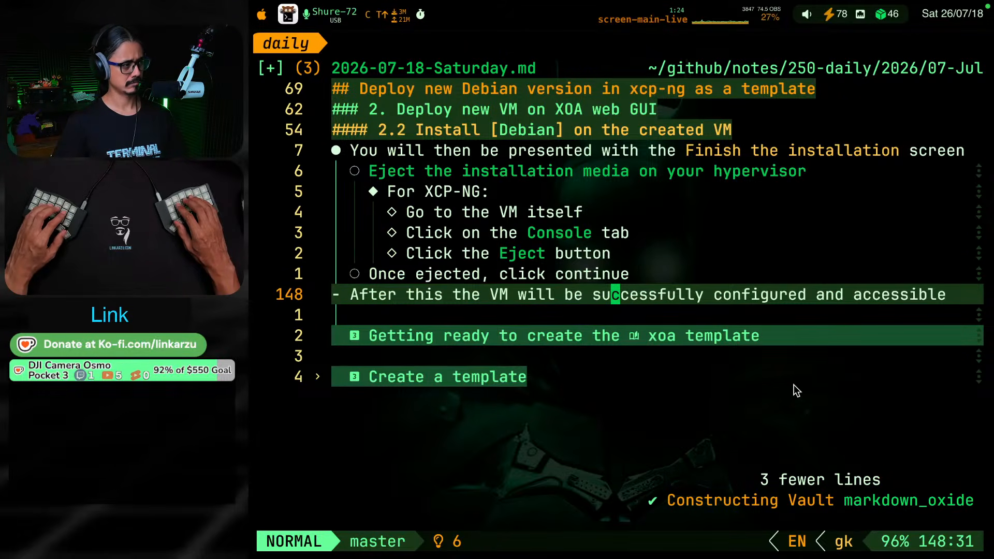
key(k)
key(k)
key(k)
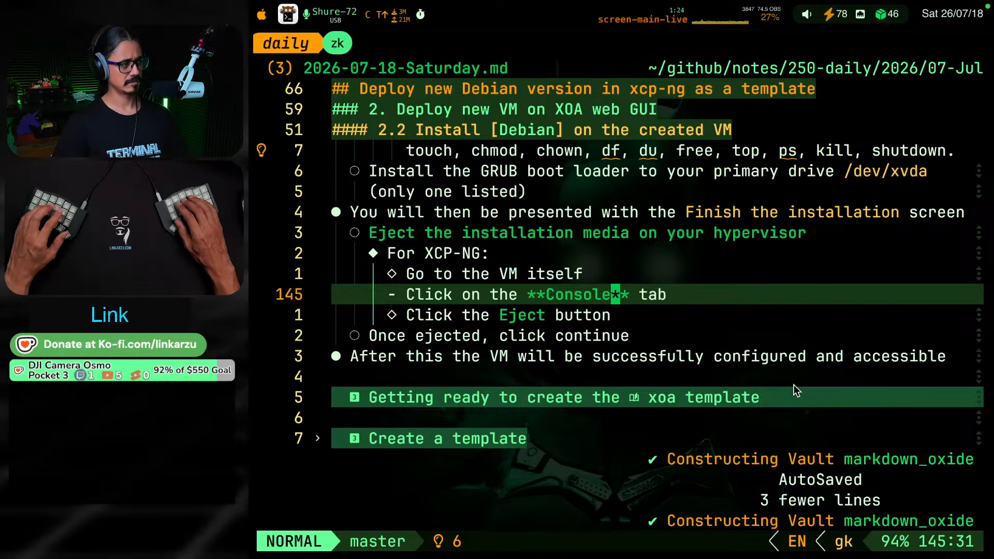
key(z)
key(k)
key(Return)
key(j)
key(j)
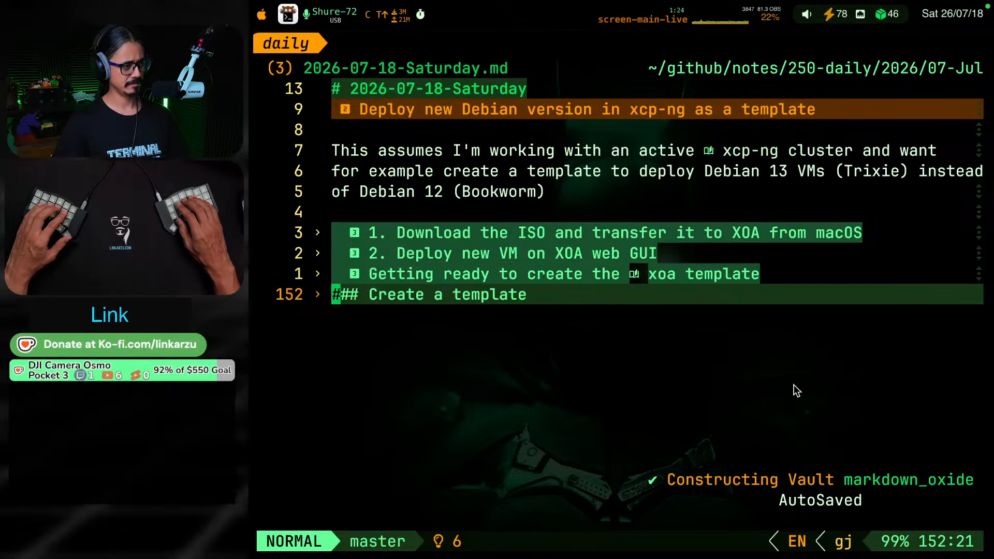
key(k)
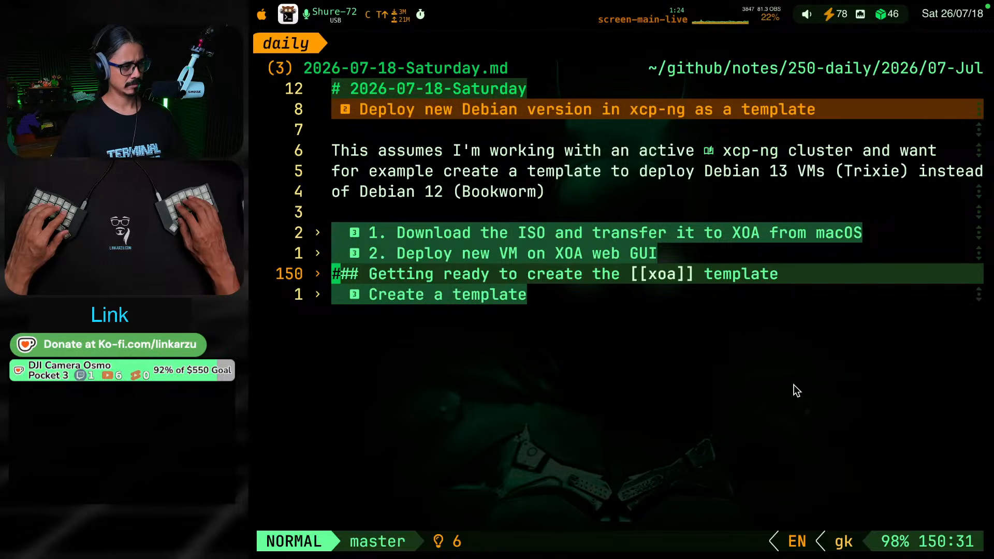
key(k)
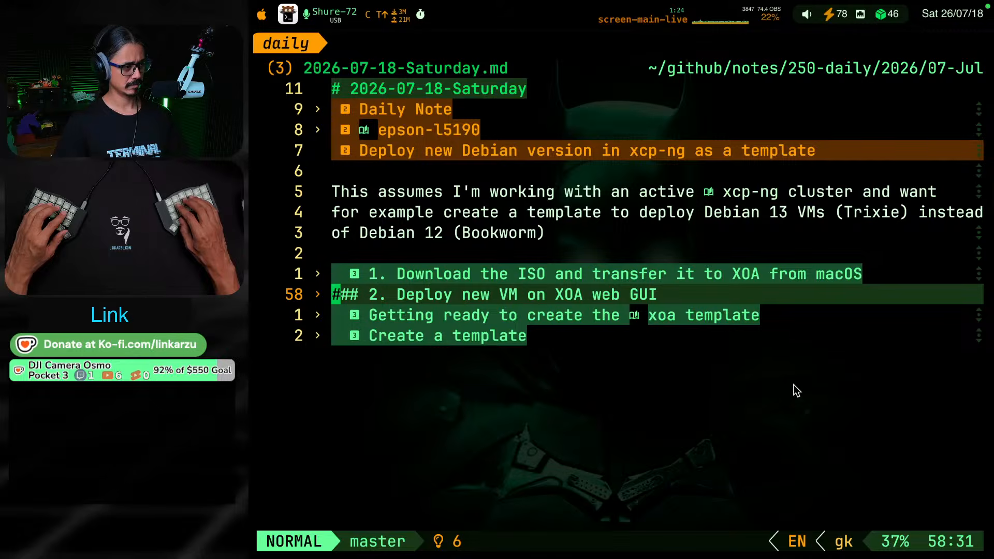
key(z)
key(a)
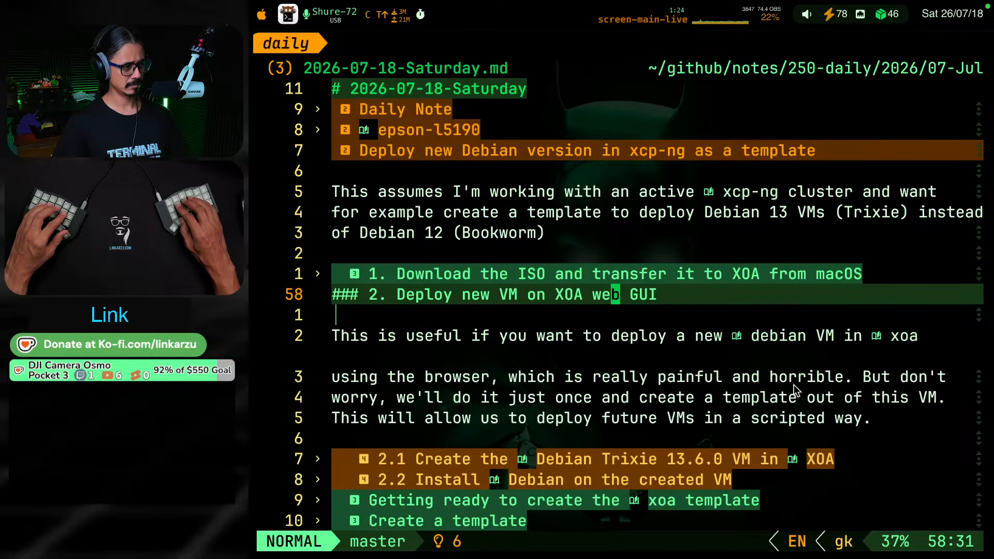
key(z)
key(a)
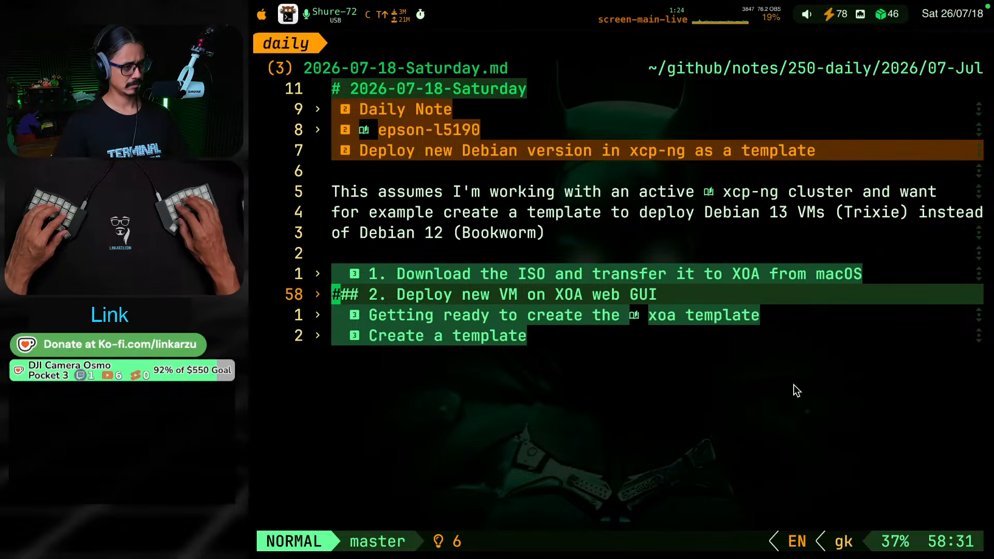
key(j)
key(k)
key(z)
key(a)
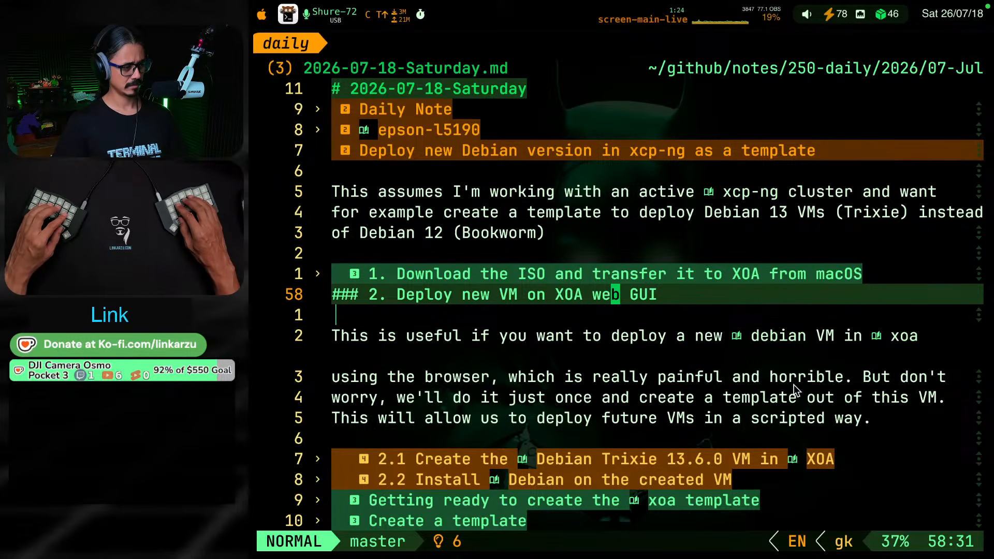
key(z)
key(a)
Prefix the "Getting ready to create the [[xoa]] template" heading with the section number "3."
key(j)
key(z)
key(a)
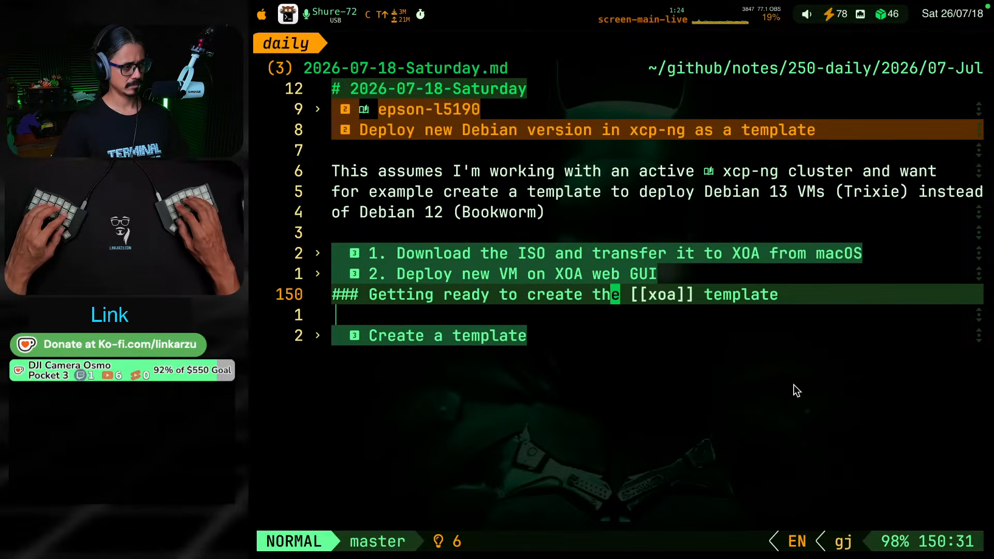
key(b)
key(b)
key(b)
key(b)
key(b)
text(i3)
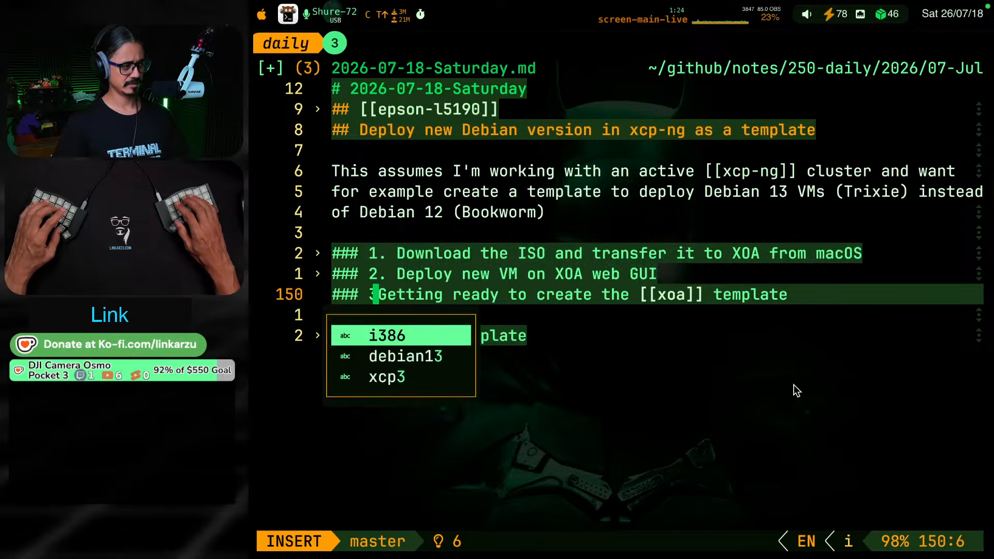
text(.)
key(Escape)
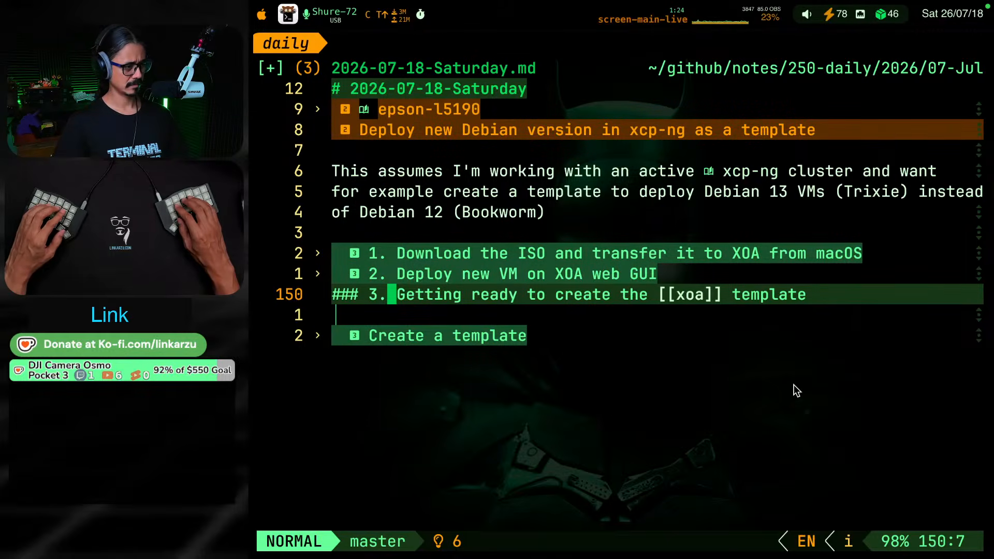
Start a paragraph under section 3 of the daily note reading "There are some defaults that I always want as part of my template"
key(o)
key(Return)
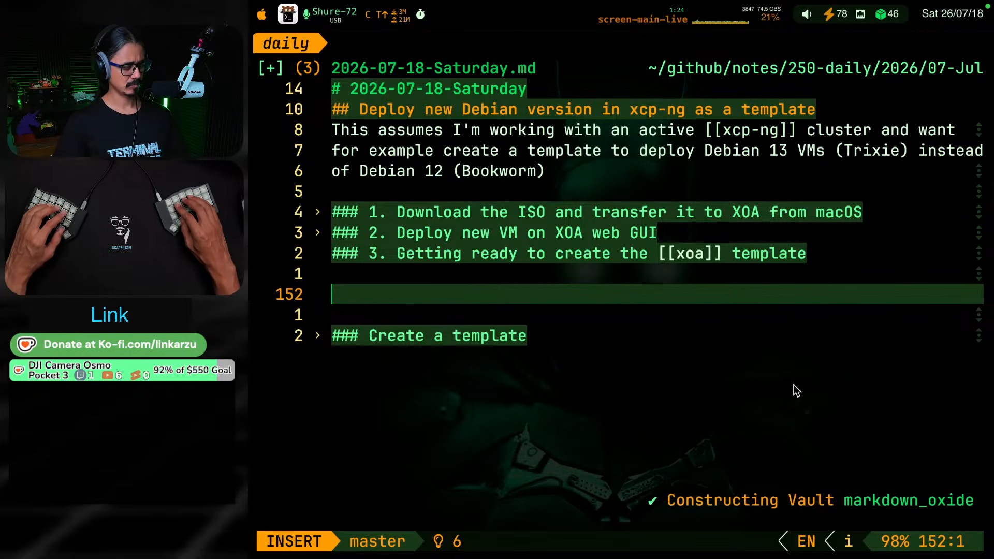
key(alt+super+F8)
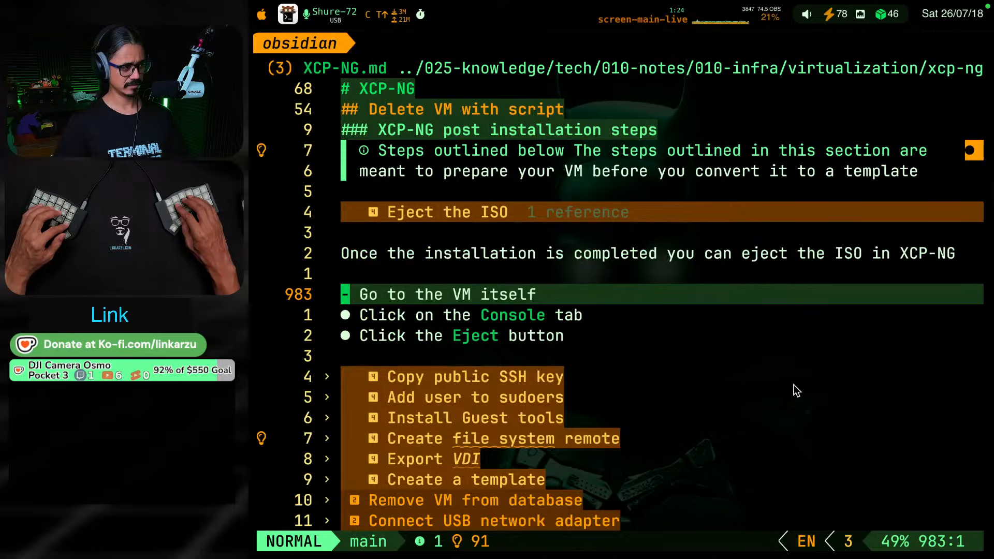
key(alt+super+F8)
text(Ther are)
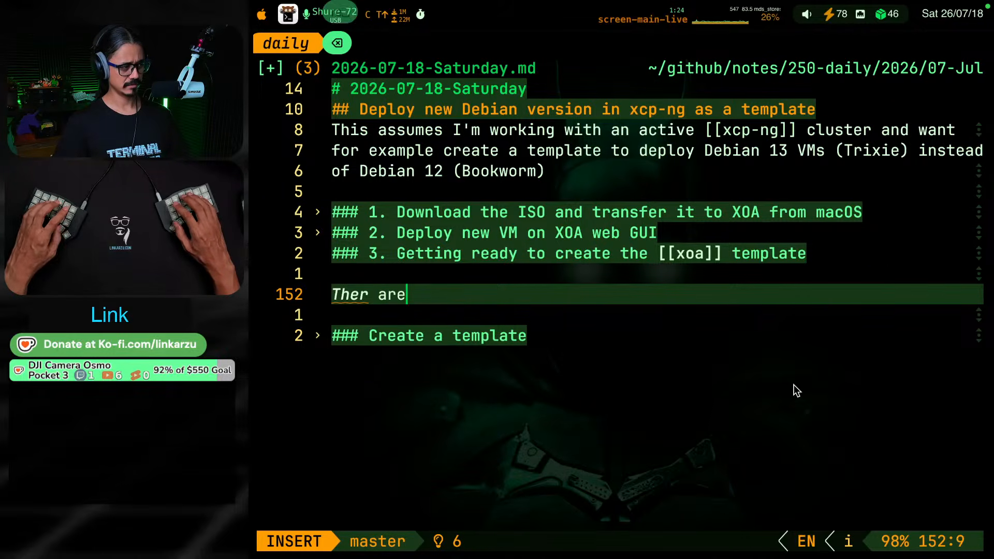
key(BackSpace)
key(BackSpace)
key(BackSpace)
key(BackSpace)
text(e are some d)
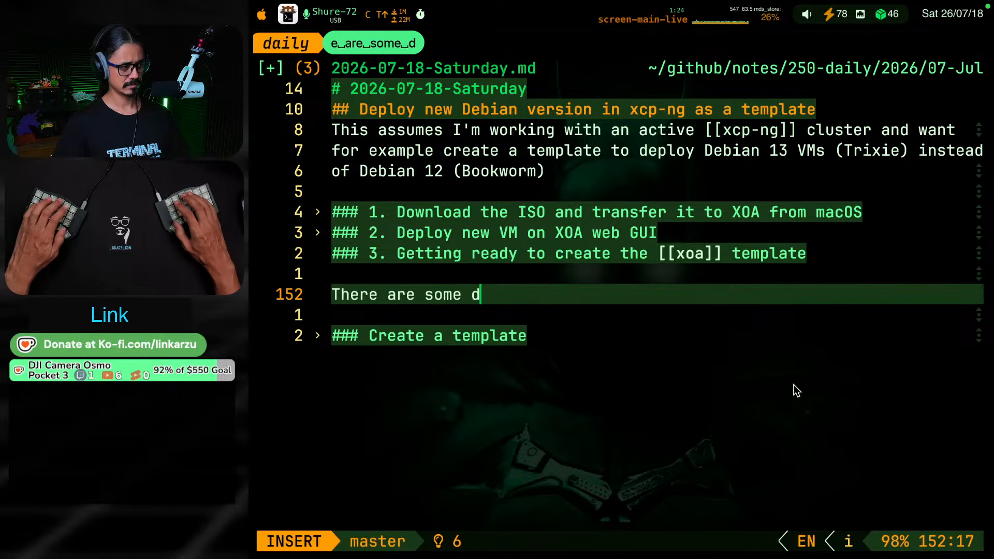
text(efaults that I )
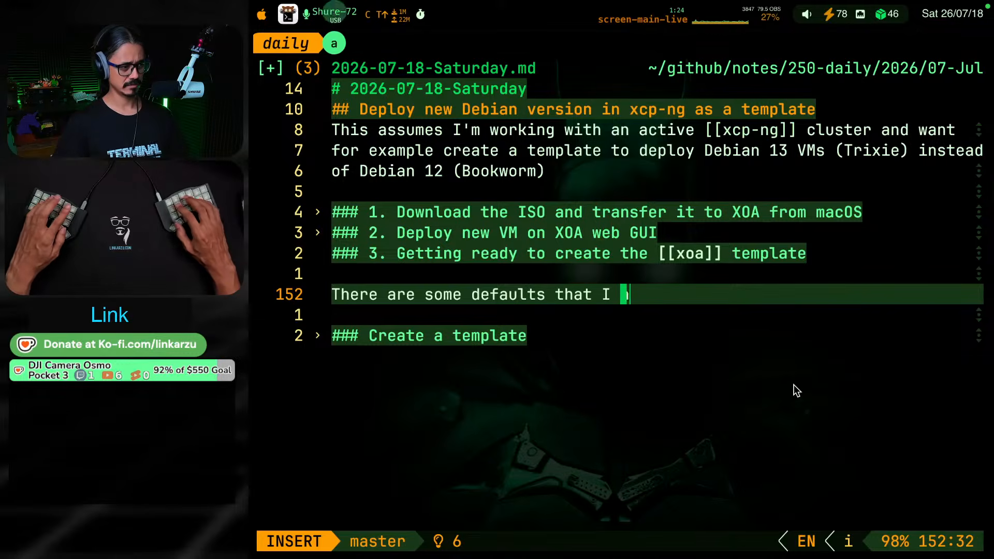
text(always want as)
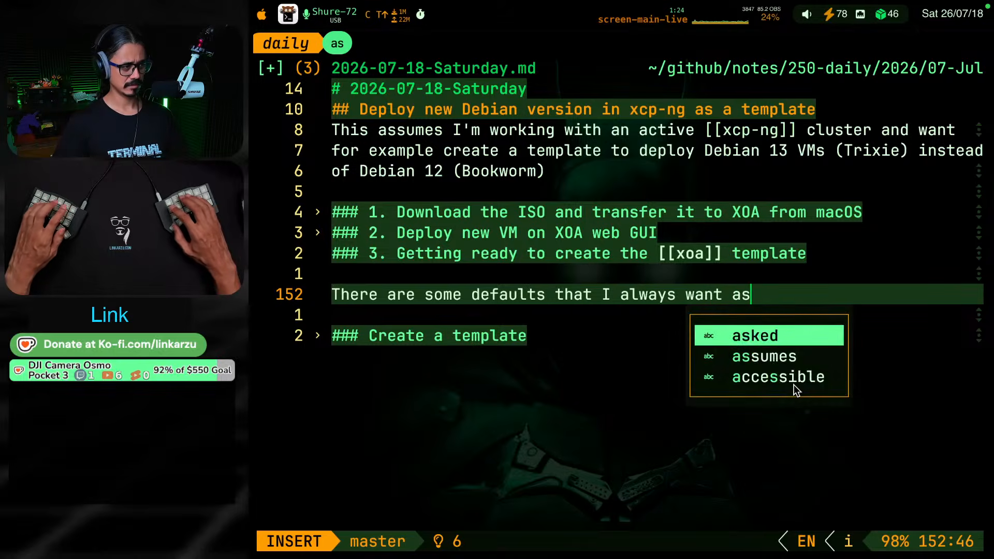
text( part of my )
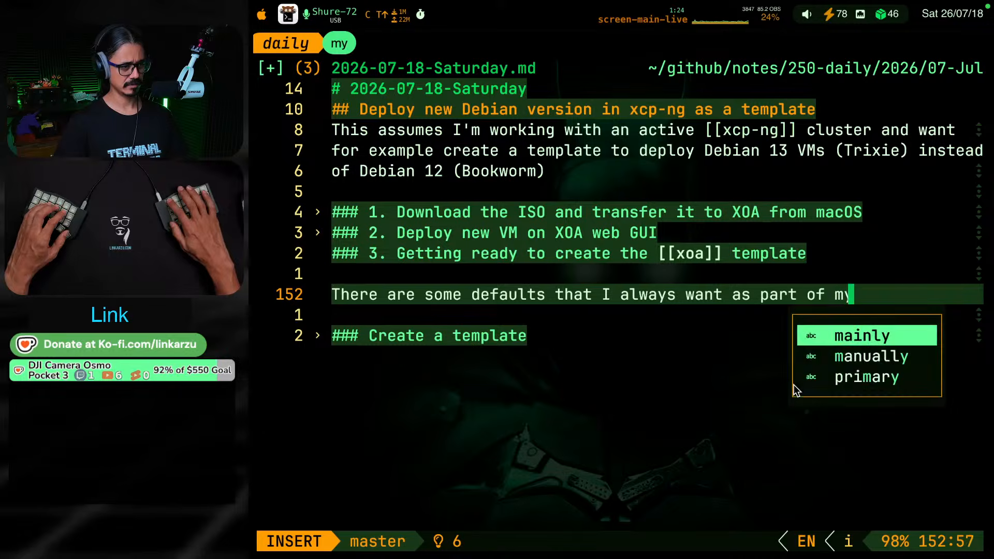
text(template)
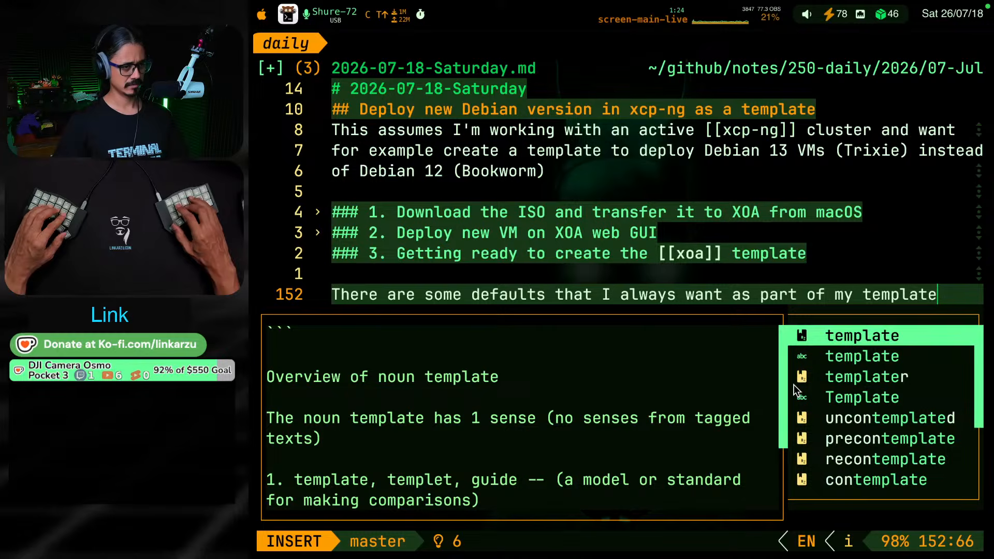
text(, like for examp)
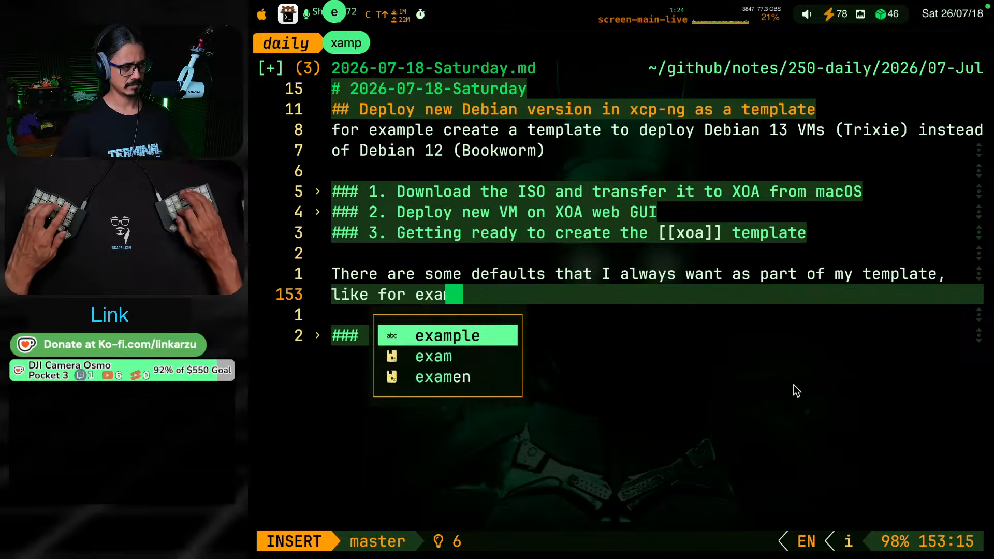
text(le)
Continue the sentence with ", like for example, copy my SSH public key," after consulting the post installation headings in the XCP-NG note
key(ctrl+b)
key(shift+l)
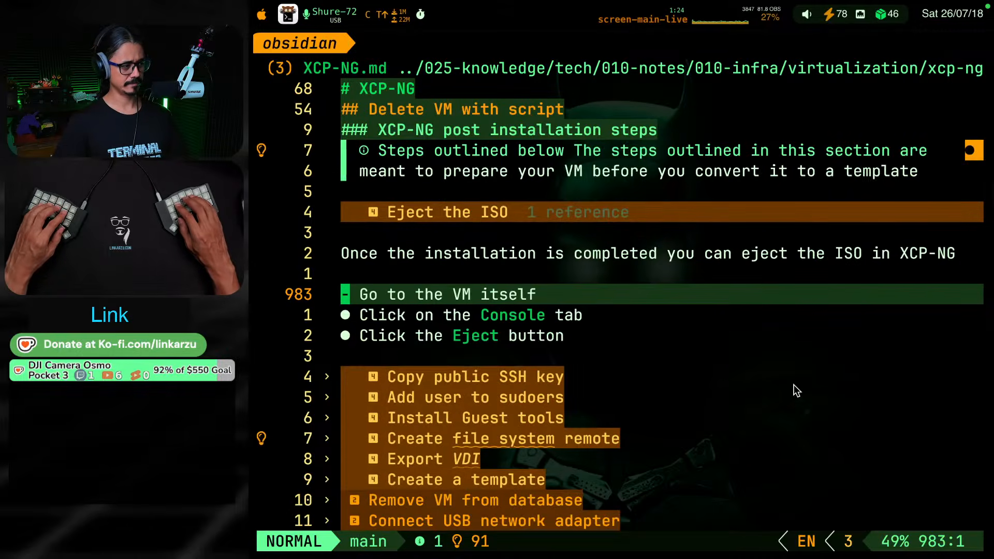
key(j)
key(j)
key(j)
key(j)
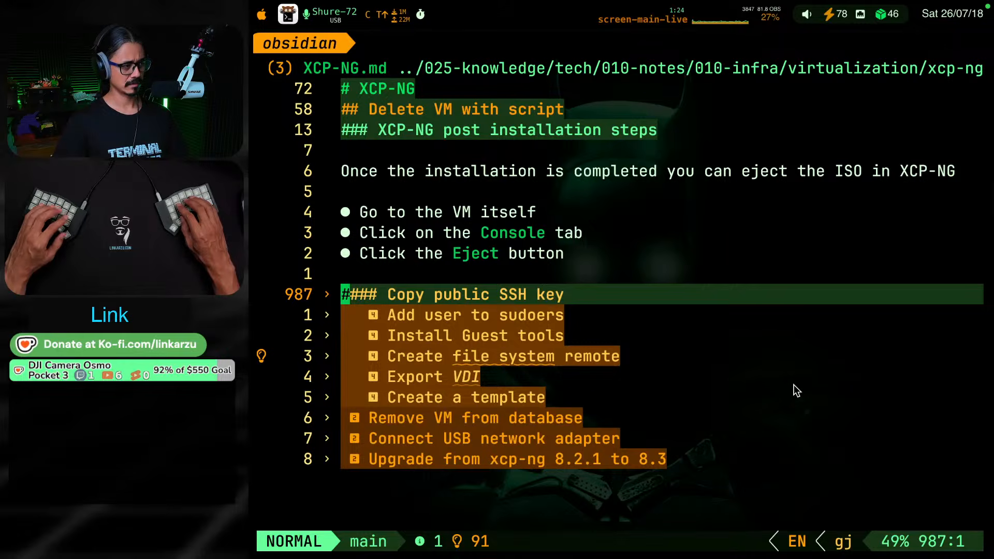
key(ctrl+b)
key(shift+l)
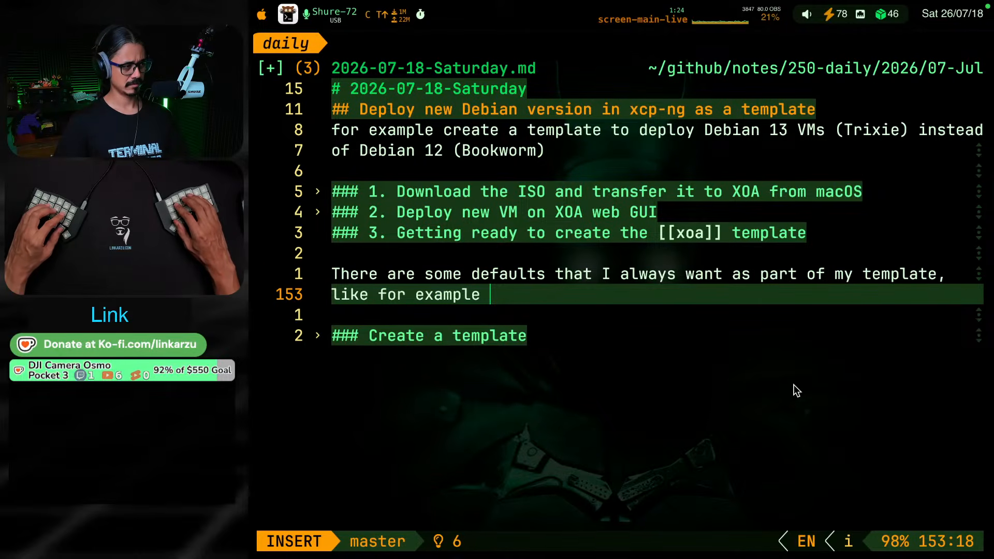
key(BackSpace)
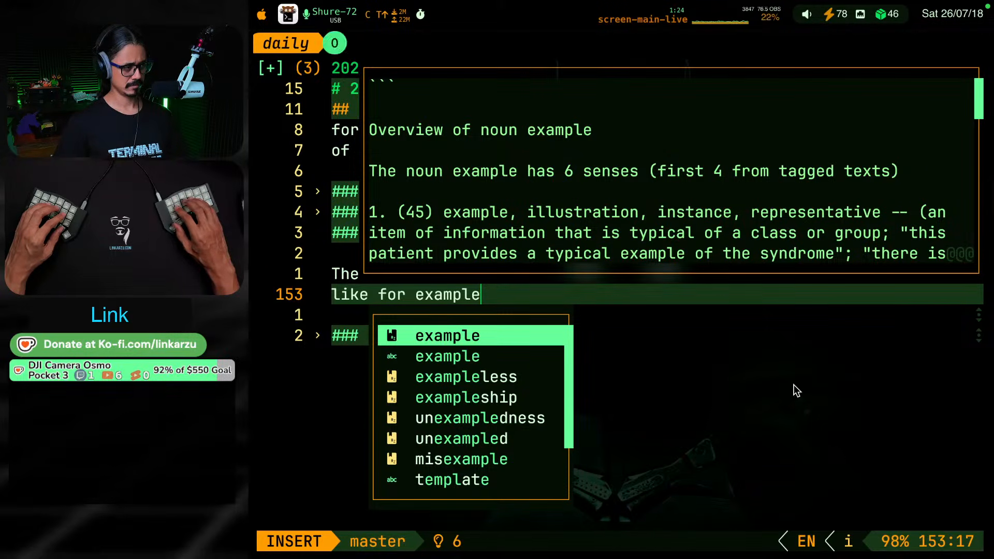
text(, copy r)
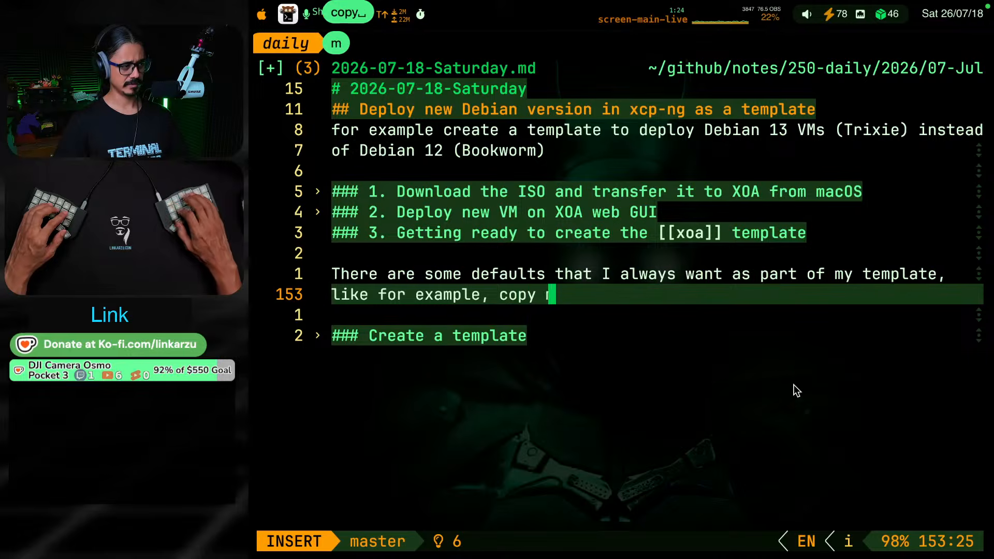
key(BackSpace)
text(my SSH public )
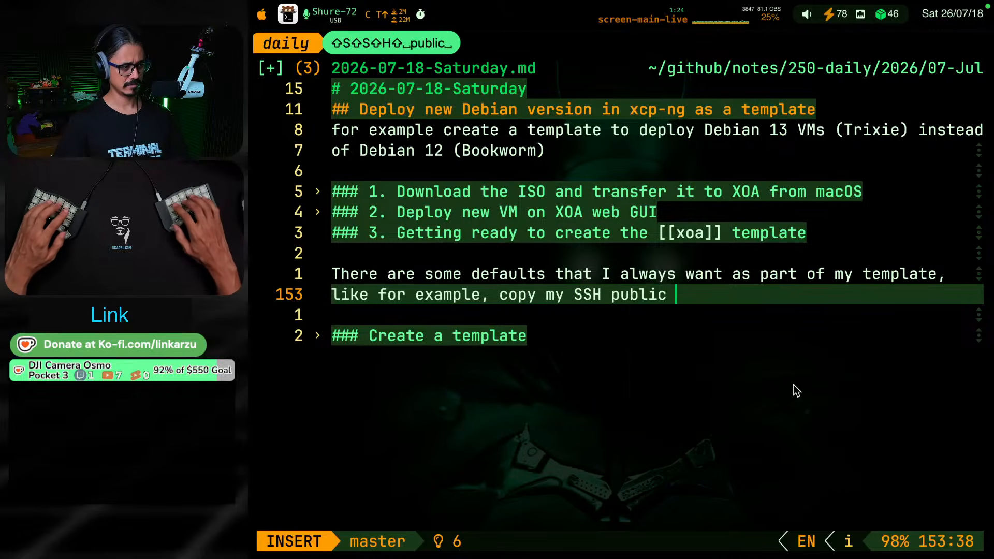
text(key,)
Recheck the XCP-NG note's subsections and add "install [[xcp-ng]] guest tools," to the defaults sentence
key(ctrl+b)
key(shift+l)
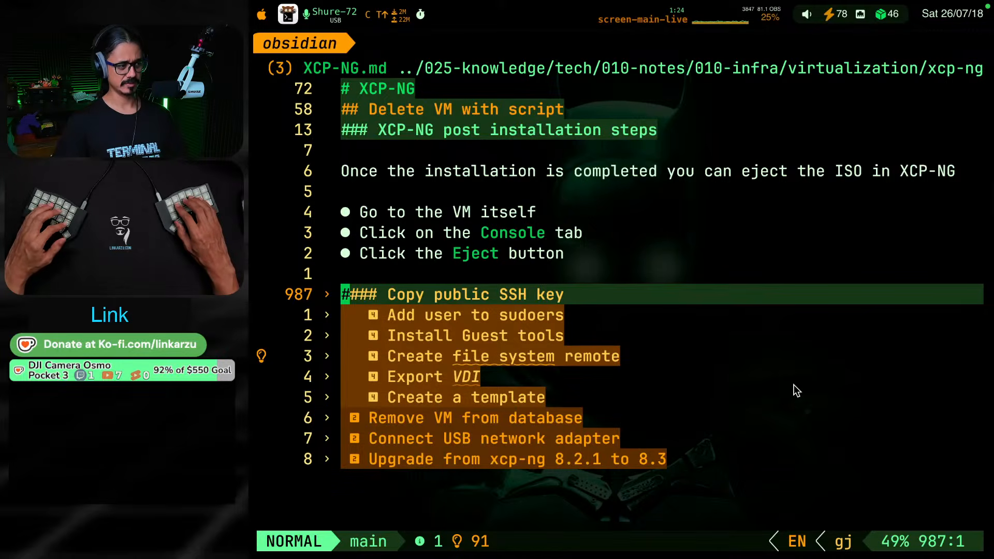
key(ctrl+b)
key(shift+l)
text(install)
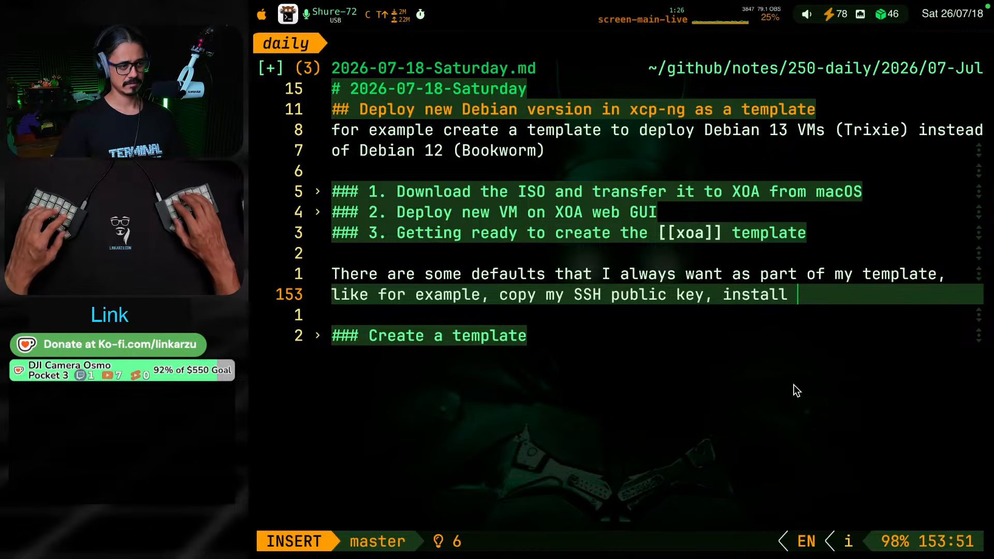
key(BackSpace)
text(VV)
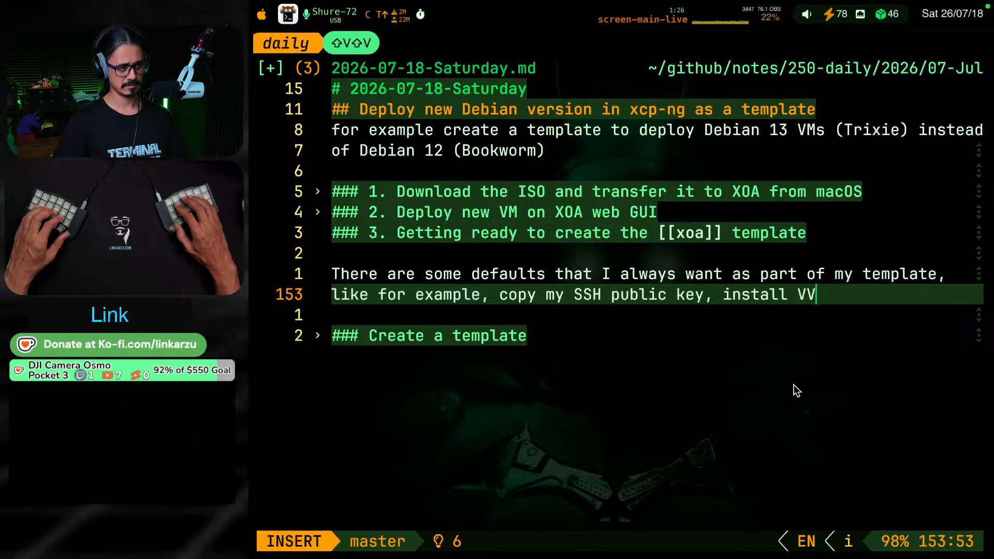
key(BackSpace)
key(BackSpace)
text([[)
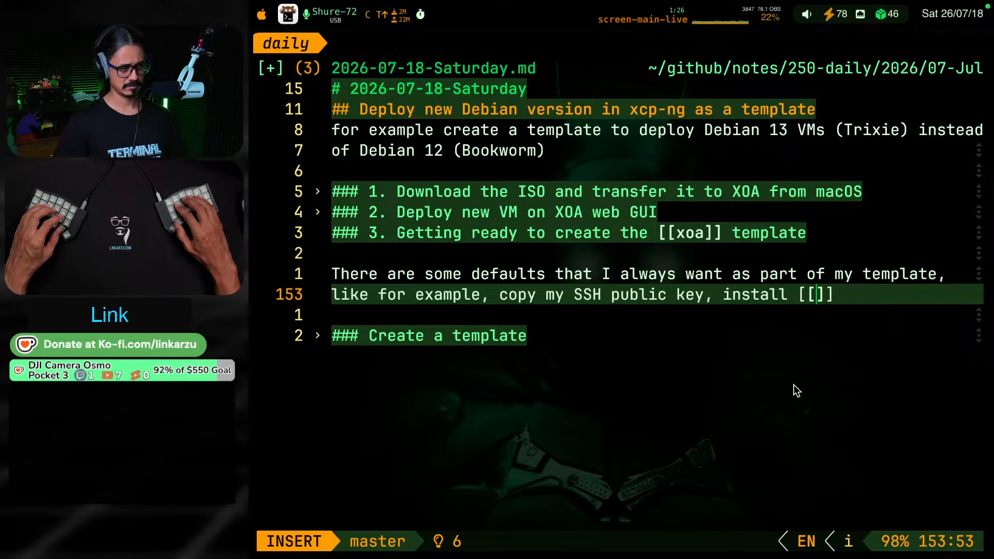
text(xcp-ng)
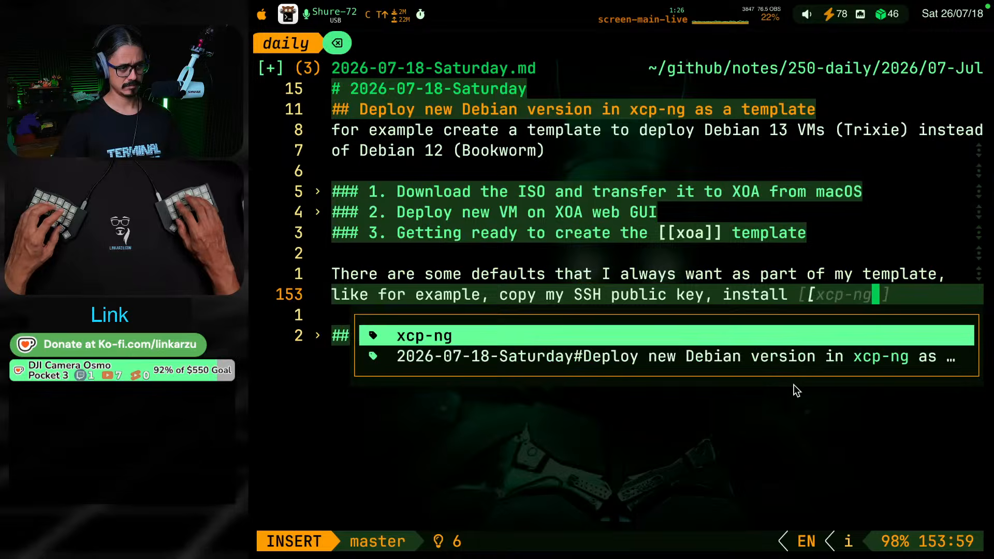
text(]] guest t)
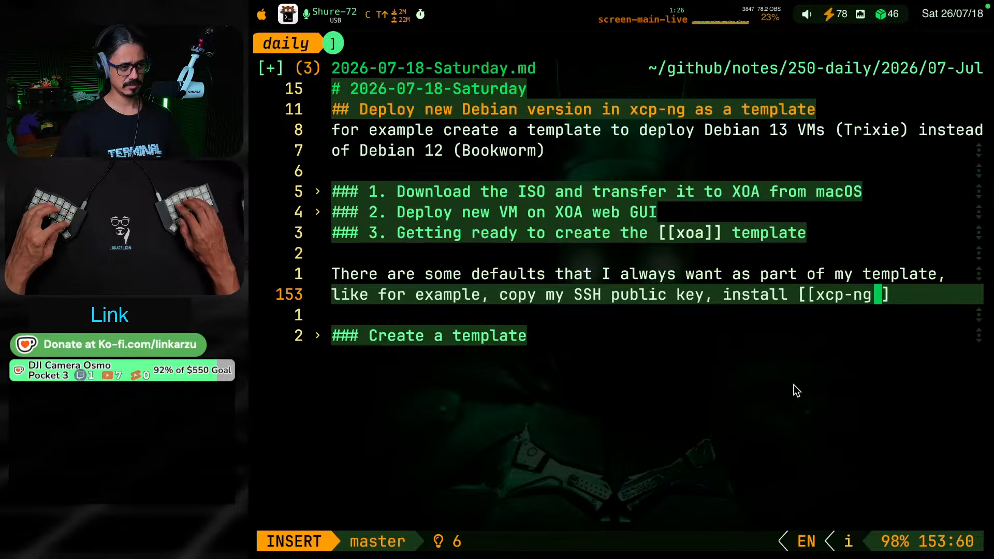
text(ools,)
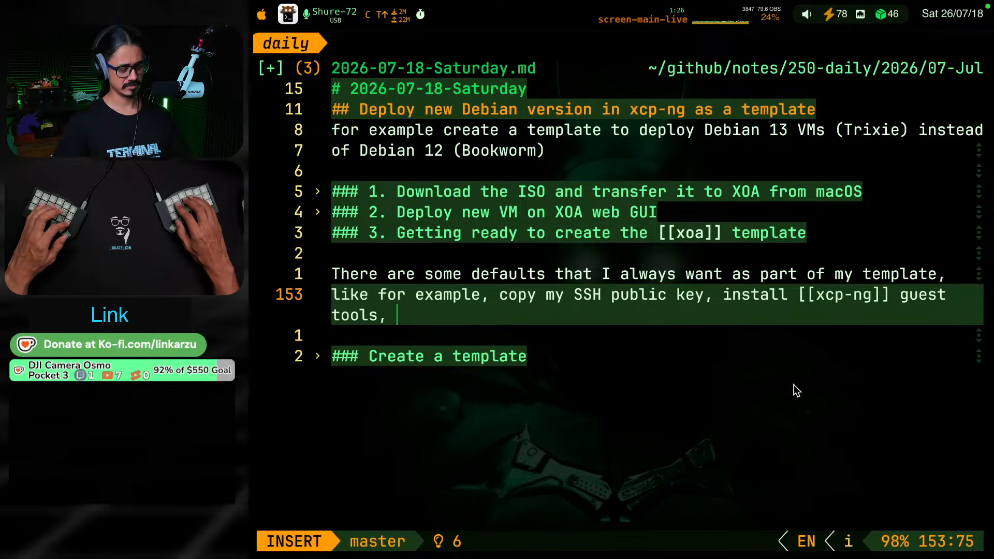
Consult the XCP-NG note once more and finish the defaults sentence with "add user to sudoers."
key(alt+super+F8)
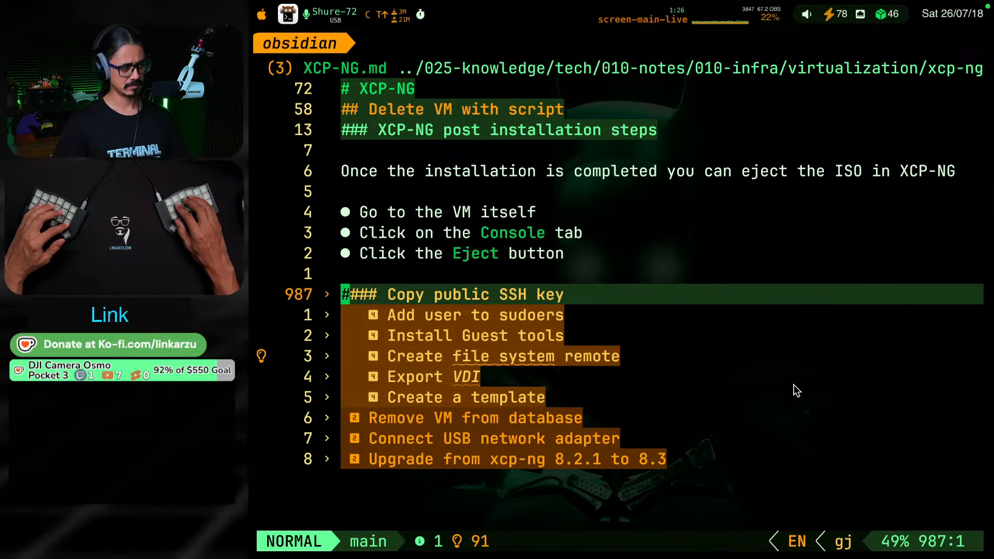
key(alt+super+F8)
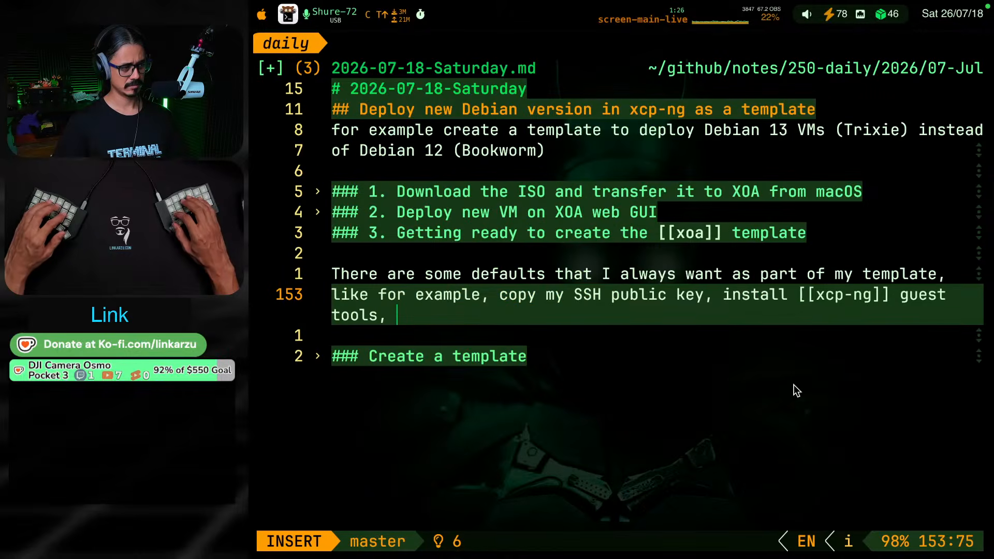
text(add user to sud)
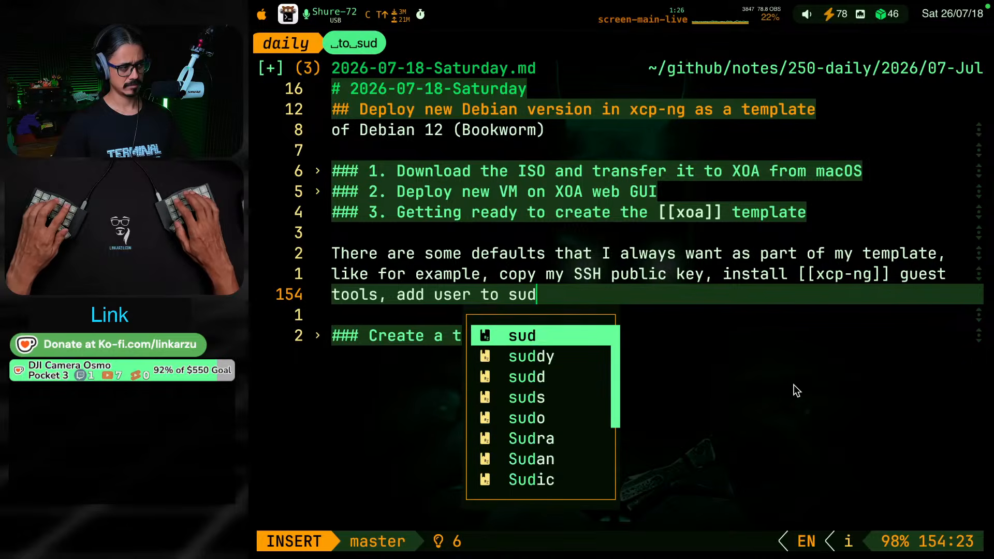
text(oers.)
key(Escape)
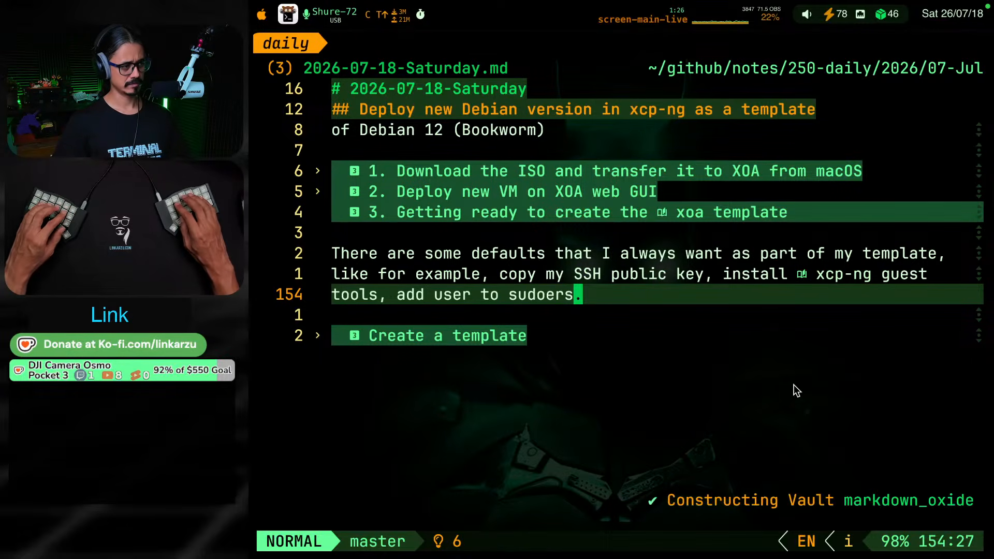
Peek inside the XCP-NG note's "Copy public SSH key" section and start an empty level-four heading below the daily note's defaults paragraph
key(alt+super+F8)
key(Return)
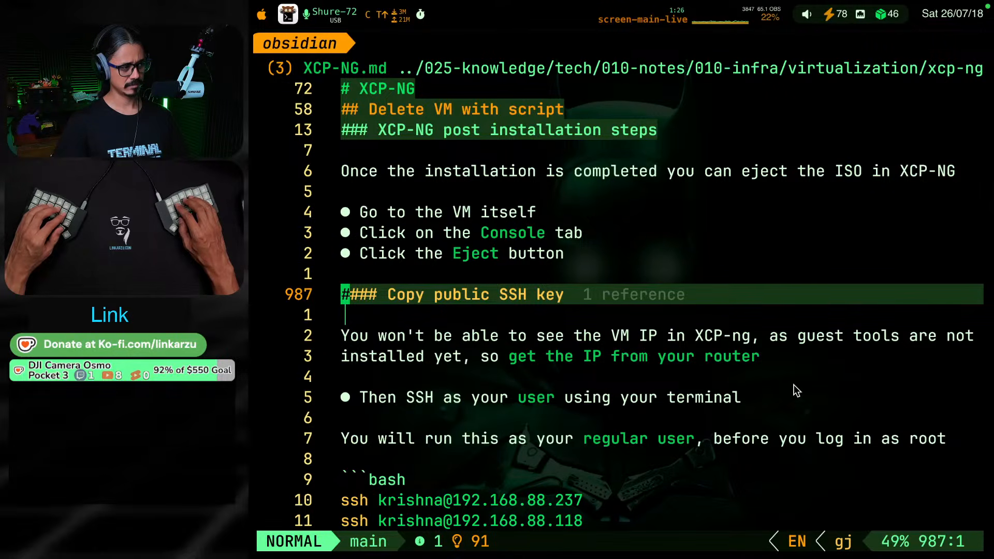
key(Return)
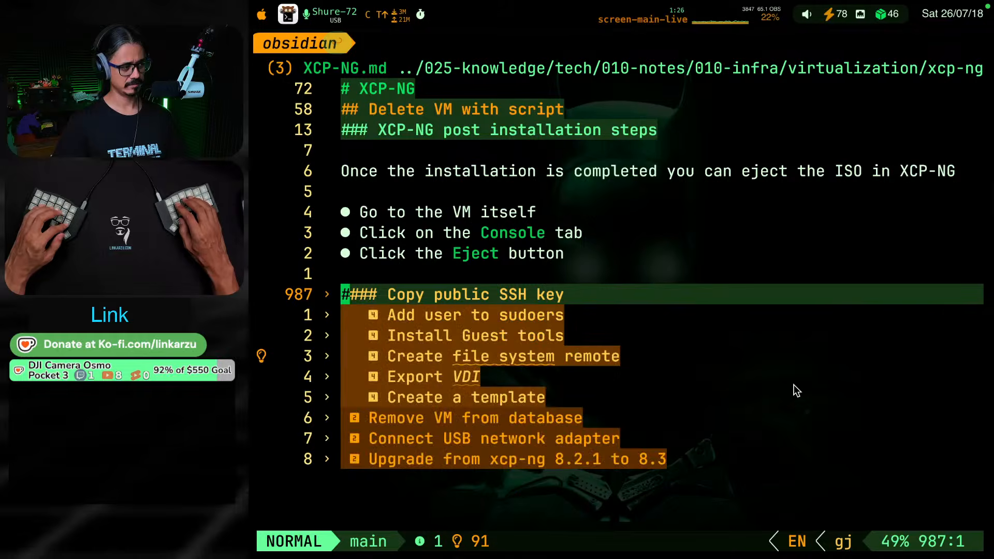
key(alt+super+F8)
key(o)
key(Return)
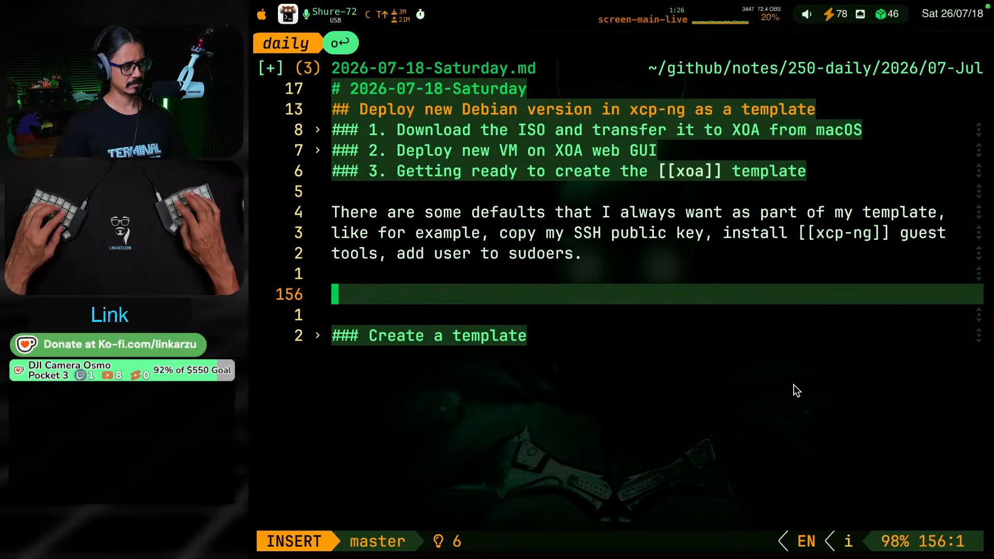
text(####)
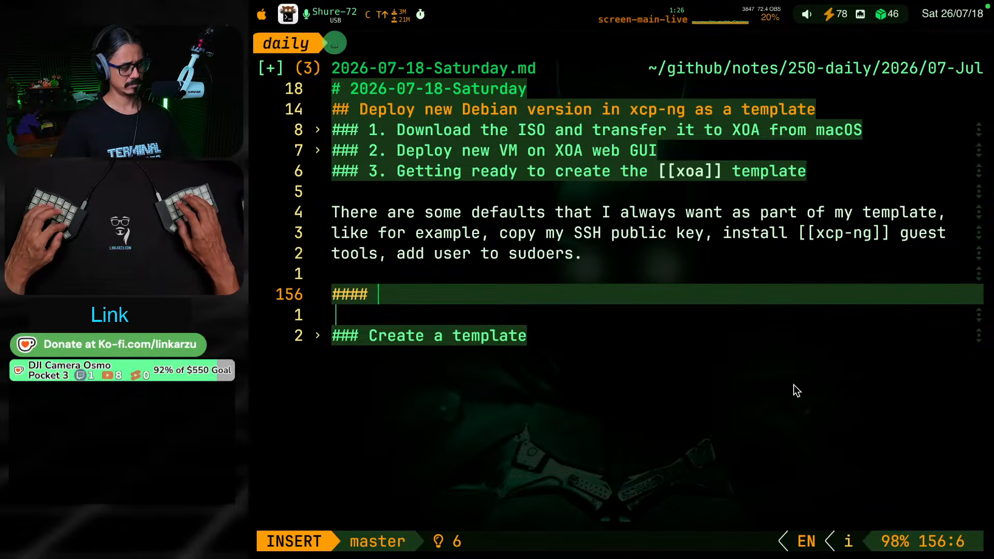
In the XCP-NG note, copy the sections from "Copy public SSH key" through "Create a template" and paste them into the same note
key(alt+super+F8)
key(k)
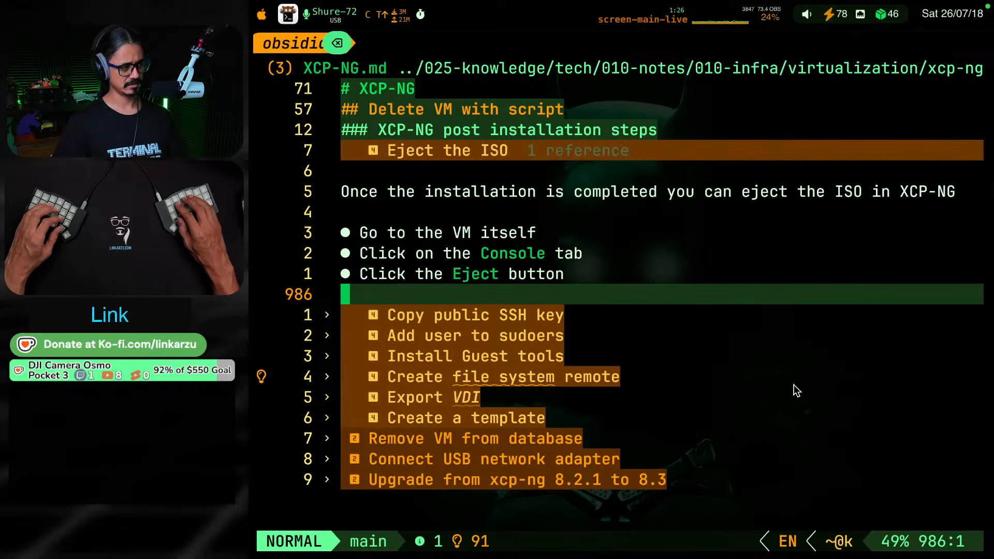
key(j)
key(j)
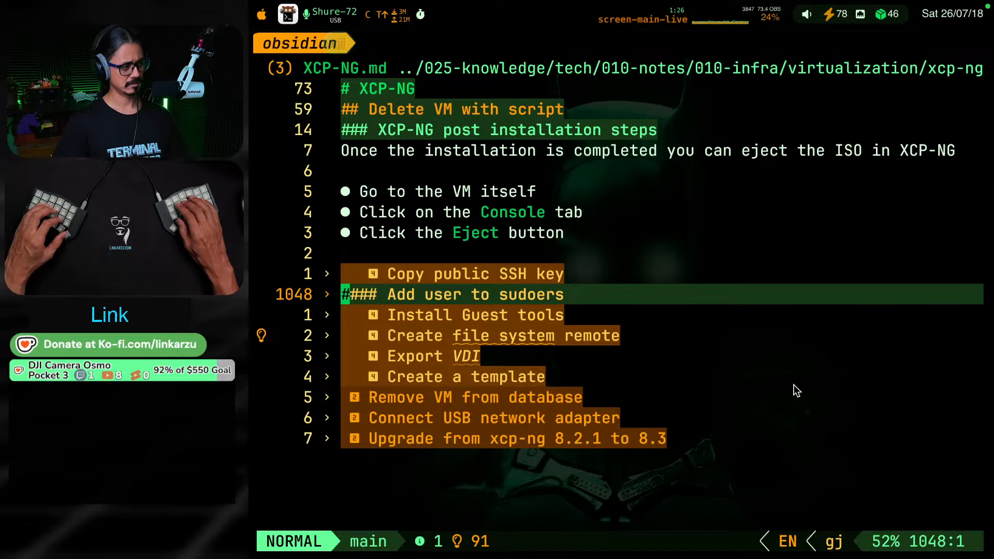
key(k)
key(shift+v)
key(j)
key(j)
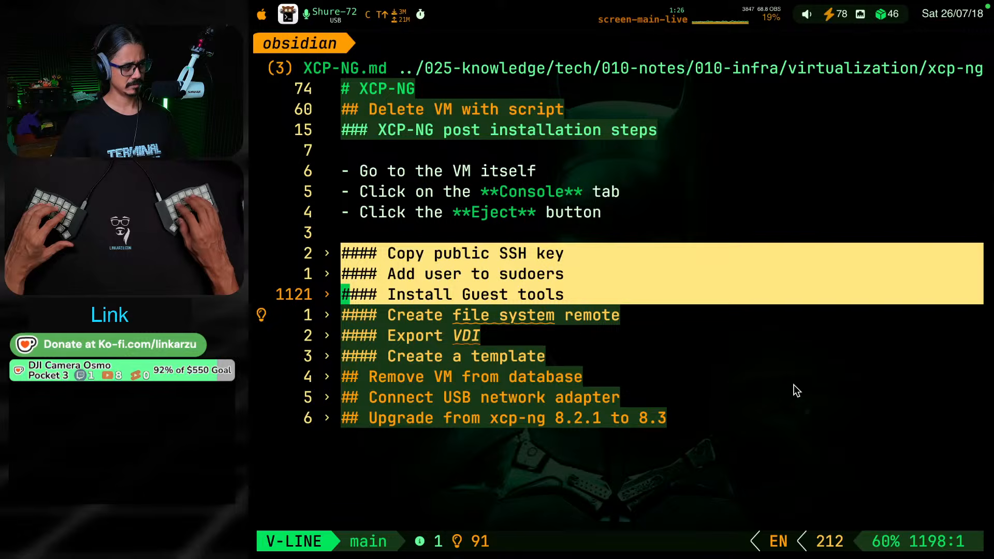
key(j)
key(j)
key(j)
key(y)
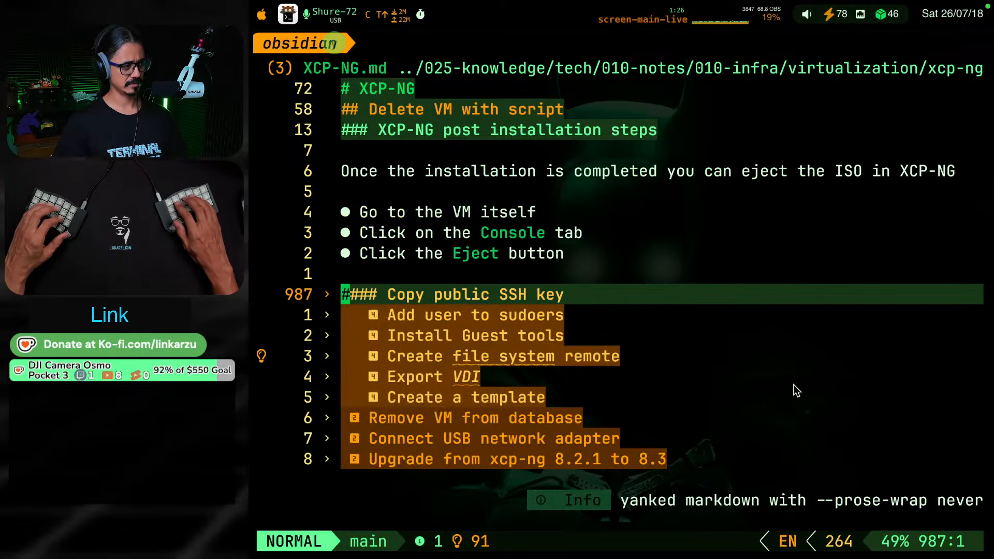
key(p)
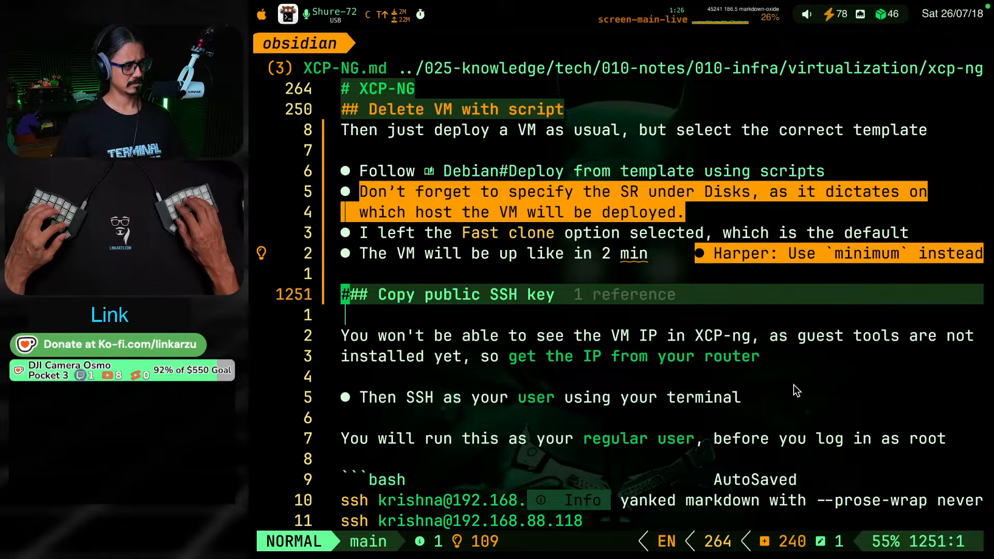
In the daily note, clear the empty level-four heading and paste the copied XCP-NG sections below the defaults paragraph
key(alt+super+F8)
key(BackSpace)
key(BackSpace)
key(BackSpace)
key(BackSpace)
key(BackSpace)
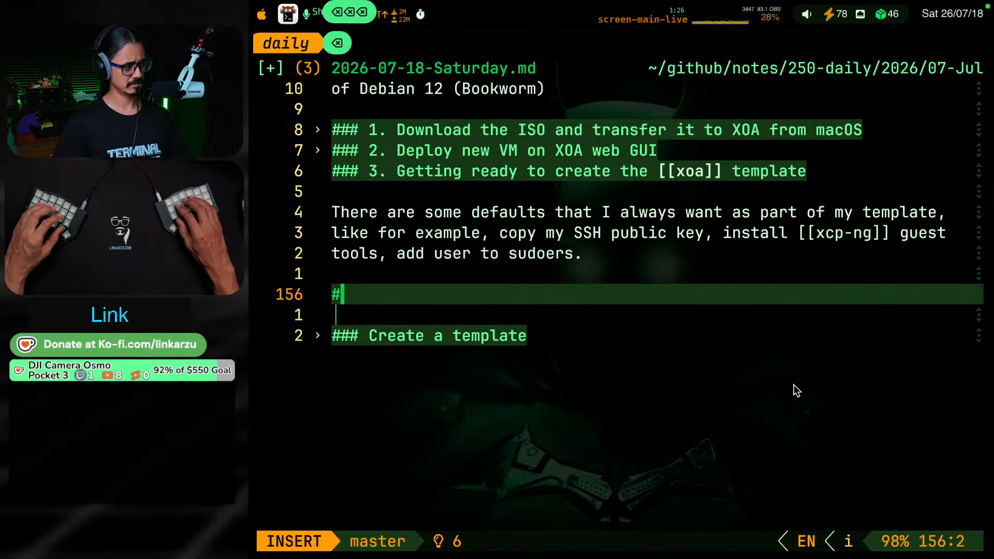
key(Escape)
key(p)
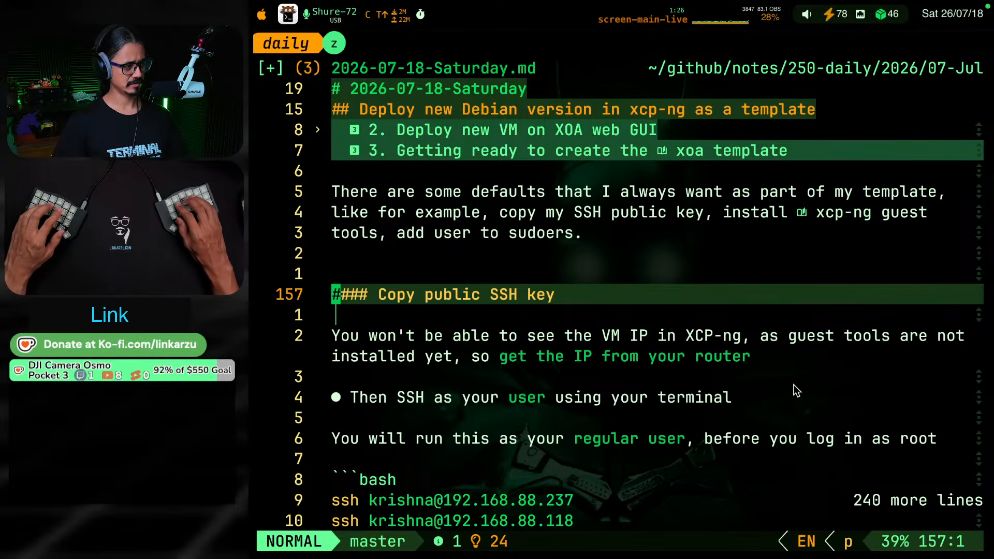
Check the content of the pasted "Create file system remote" section and delete the whole section from the daily note
key(j)
key(j)
key(j)
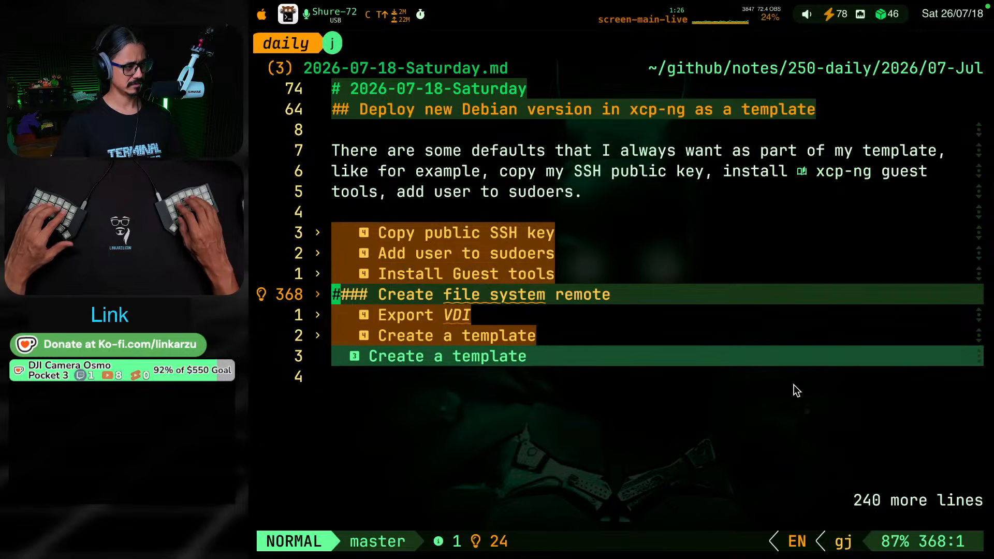
key(d)
key(d)
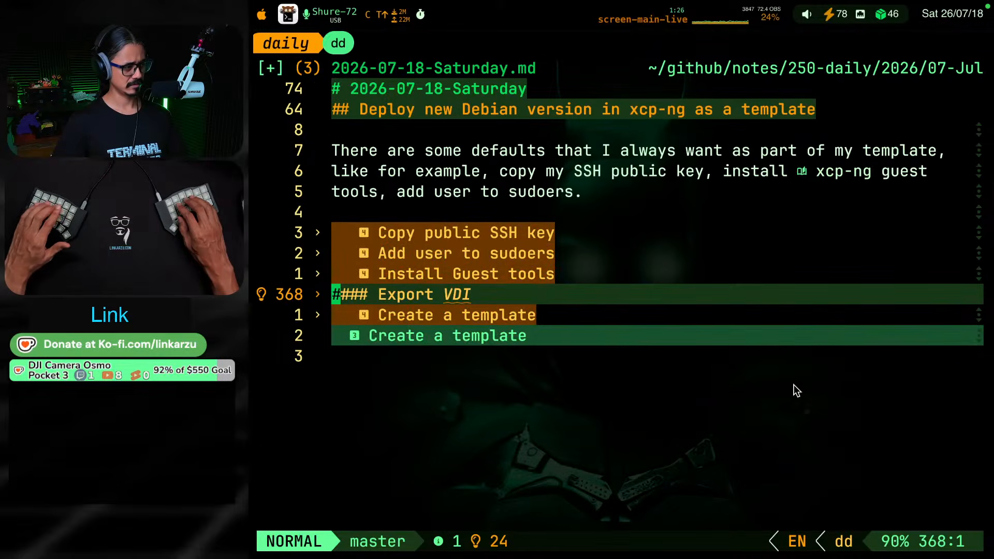
key(u)
key(g)
key(j)
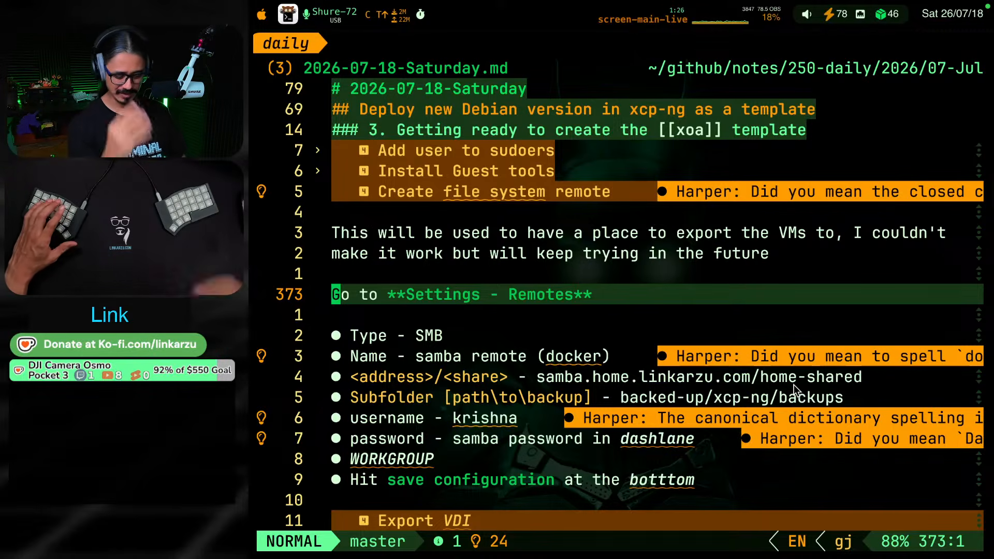
key(g)
key(k)
key(d)
key(d)
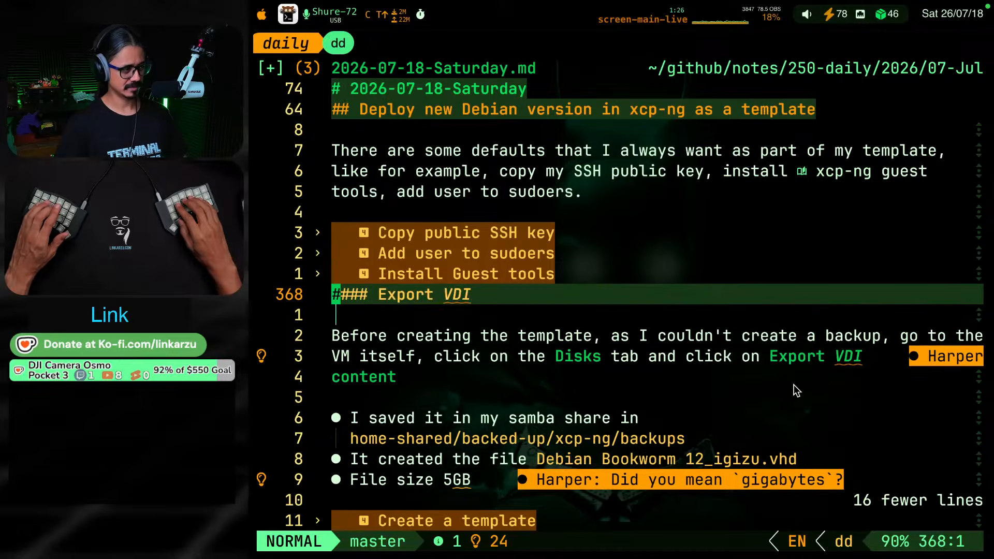
Read through the pasted "Export VDI" section and fold it again
key(g)
key(j)
key(g)
key(k)
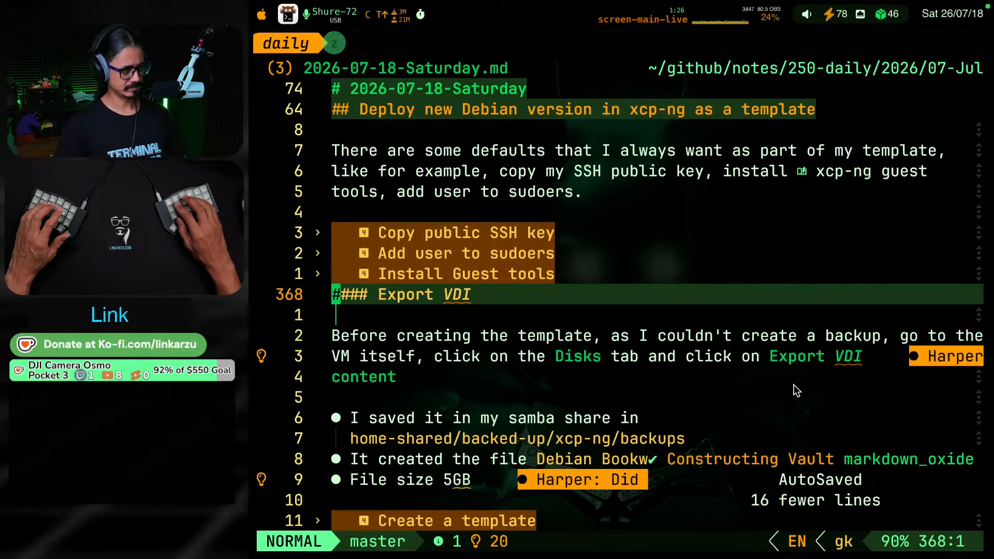
key(Return)
key(Return)
key(k)
key(j)
key(j)
key(j)
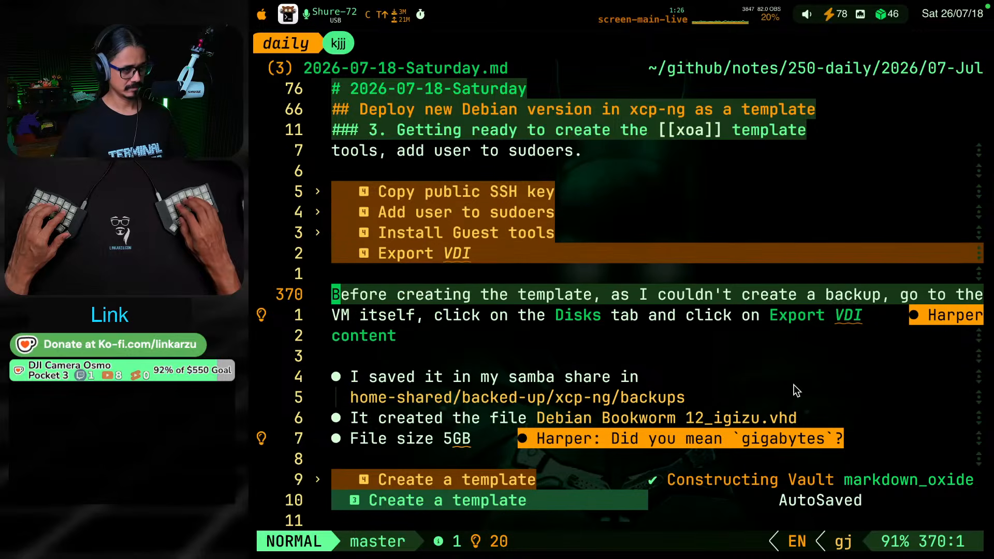
key(alt+w)
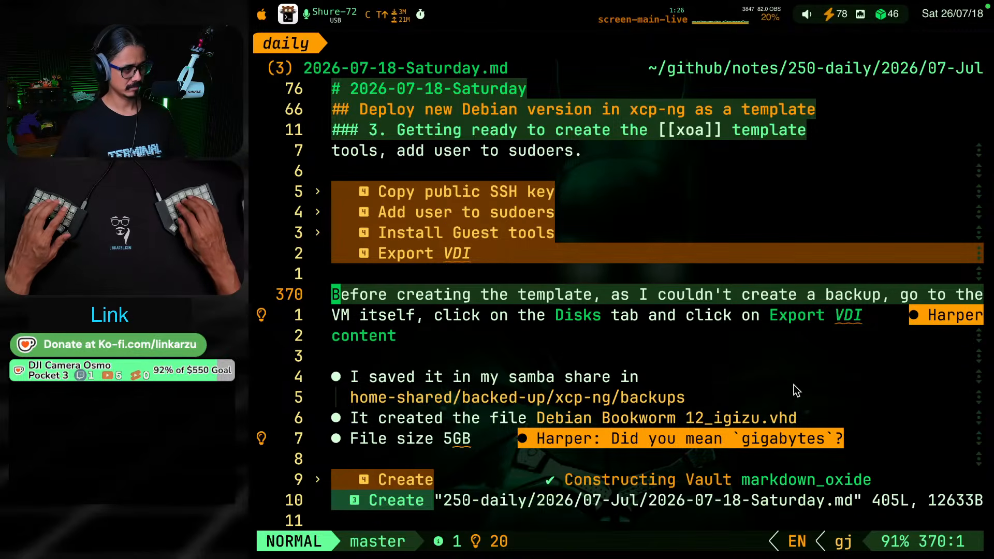
key(k)
key(k)
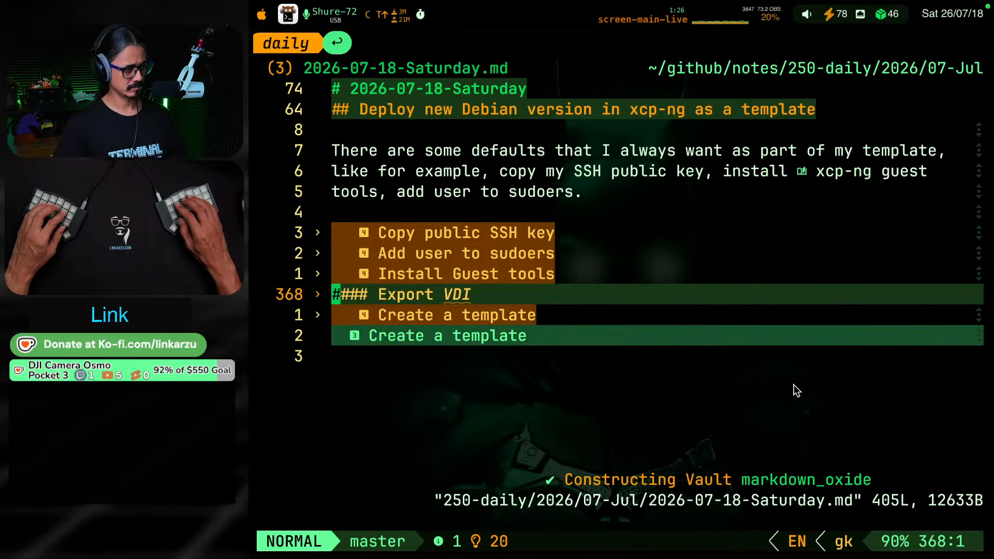
Unfold the "Copy public SSH key" section and number its heading 3.1
key(k)
key(k)
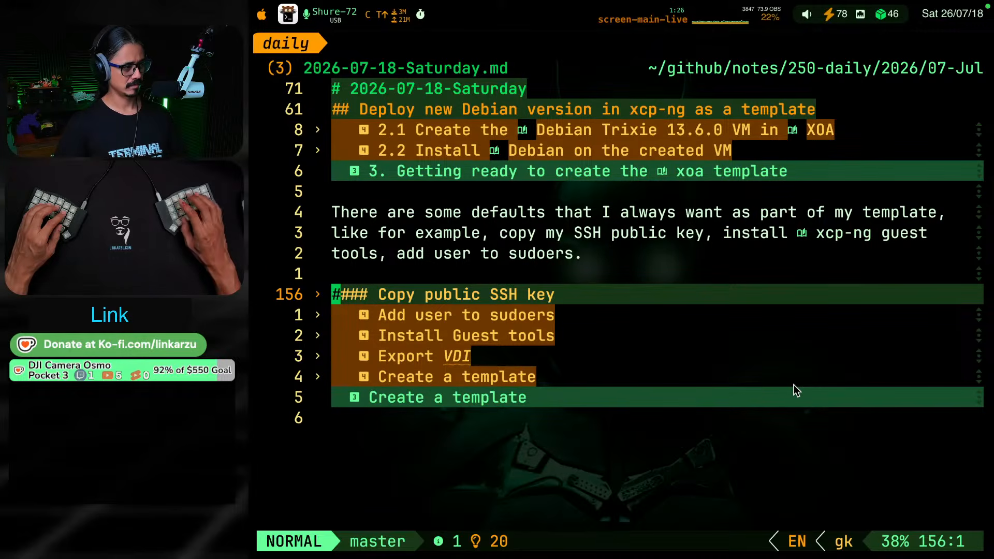
key(Return)
key(Return)
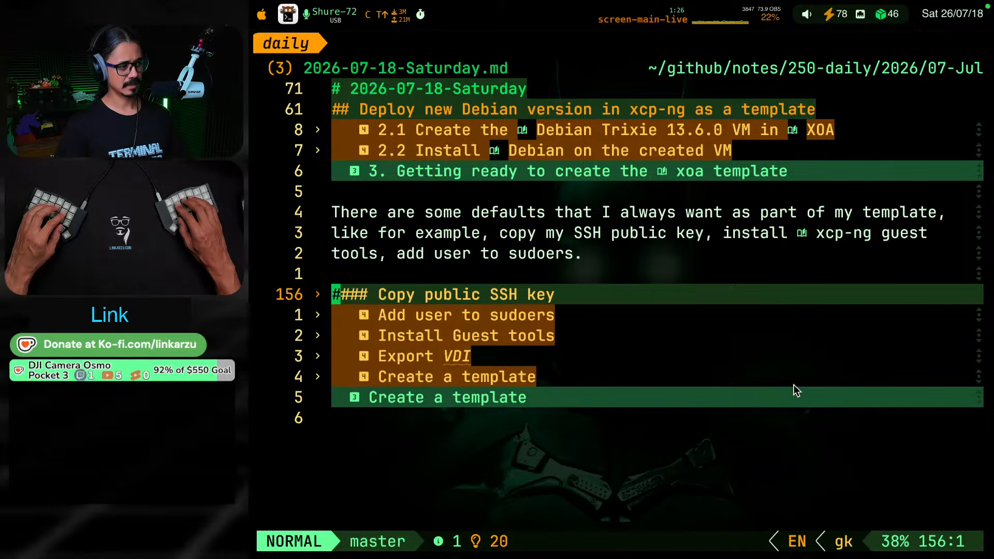
key(Return)
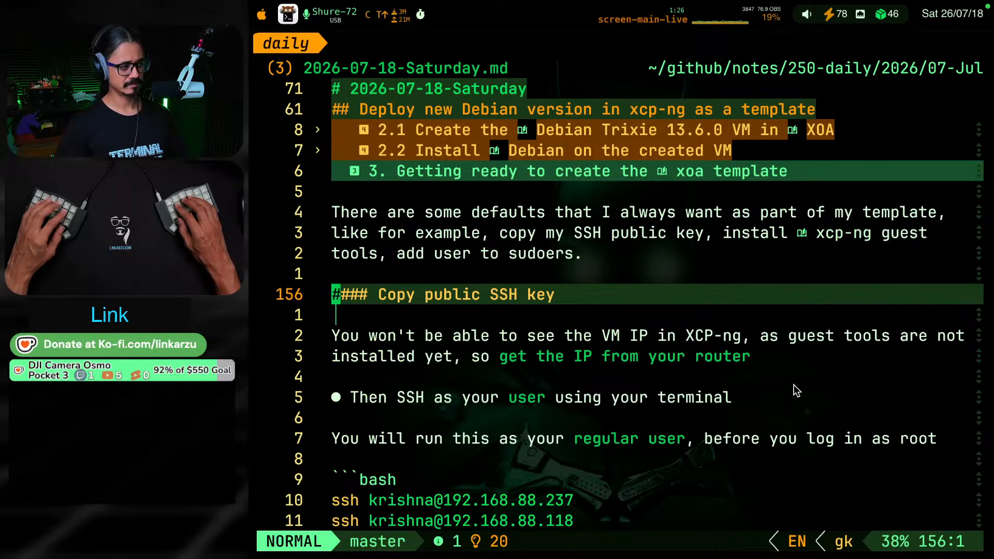
key(w)
key(w)
text(bi3.1)
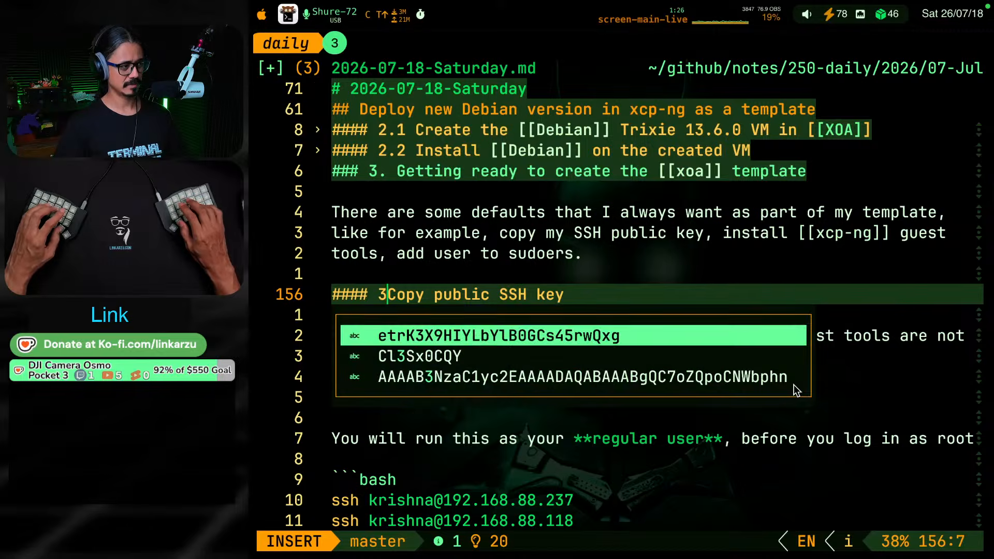
key(Escape)
Remove the period after the number 3 in the "Getting ready to create the [[xoa]] template" heading
key(k)
key(k)
key(k)
key(k)
key(k)
key(k)
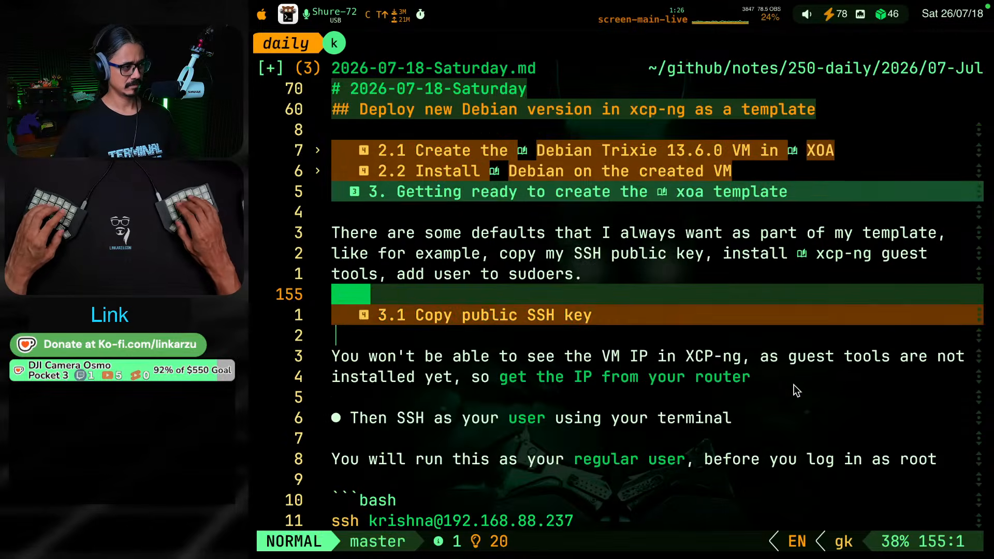
key(h)
key(shift+f)
key(period)
key(x)
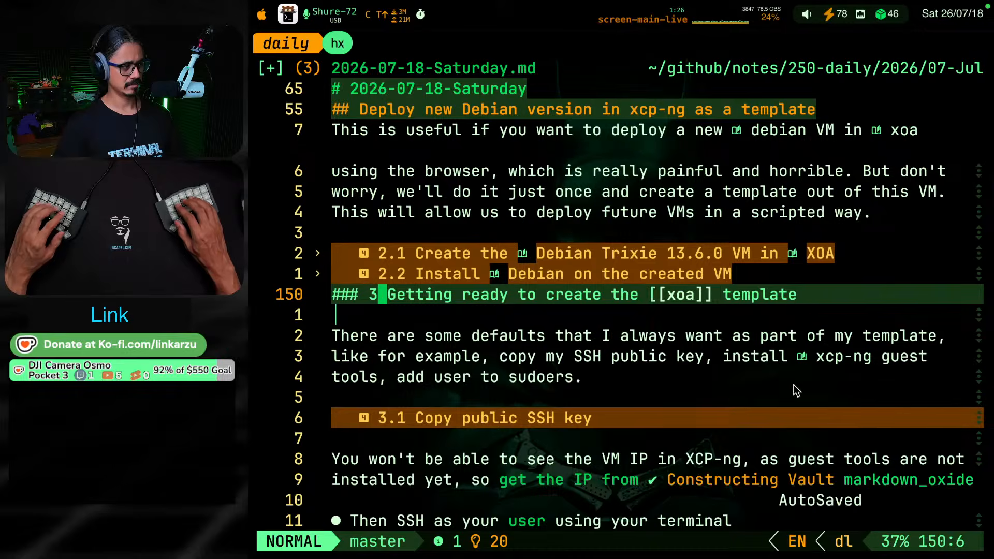
Remove the period after the number in the "Deploy new VM on XOA web GUI" and "Download the ISO" headings
key(k)
key(k)
key(g)
key(j)
key(g)
key(k)
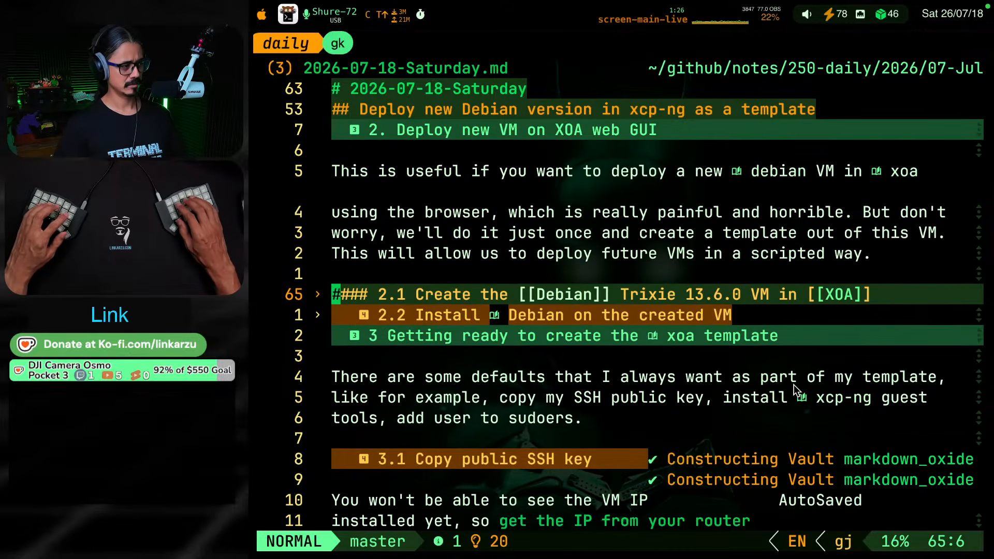
key(g)
key(k)
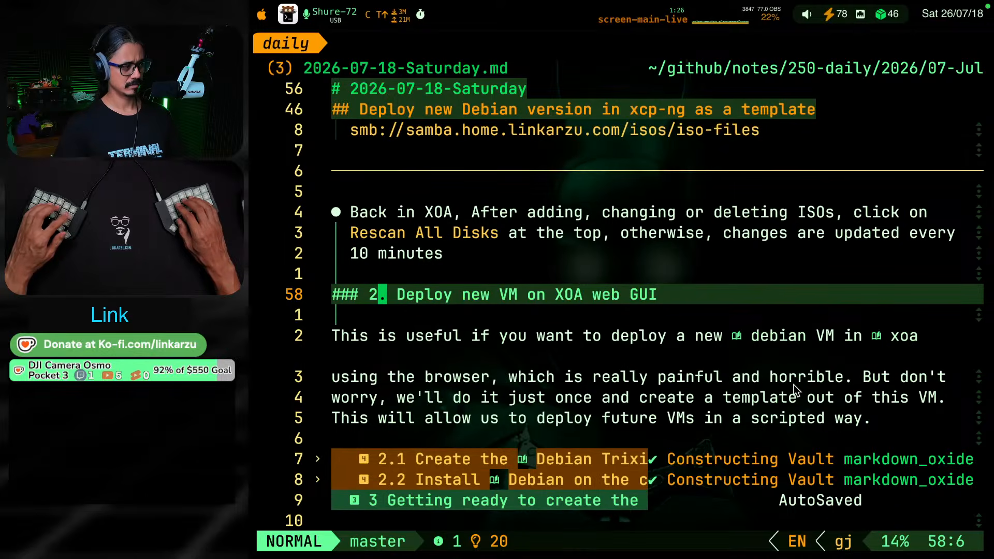
key(x)
key(g)
key(k)
key(x)
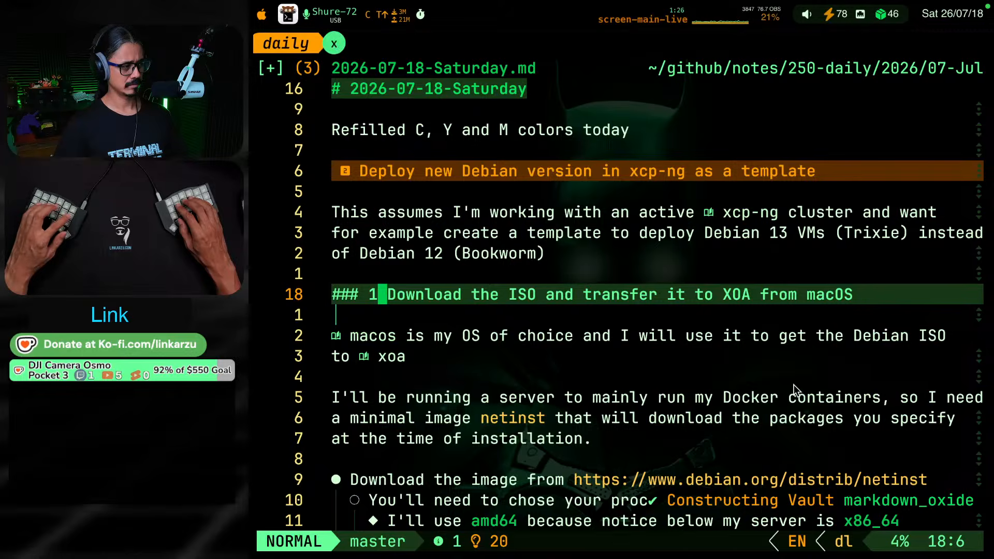
Review the heading numbering from section 1 down to the start of the "3.1 Copy public SSH key" section
key(g)
key(j)
key(g)
key(j)
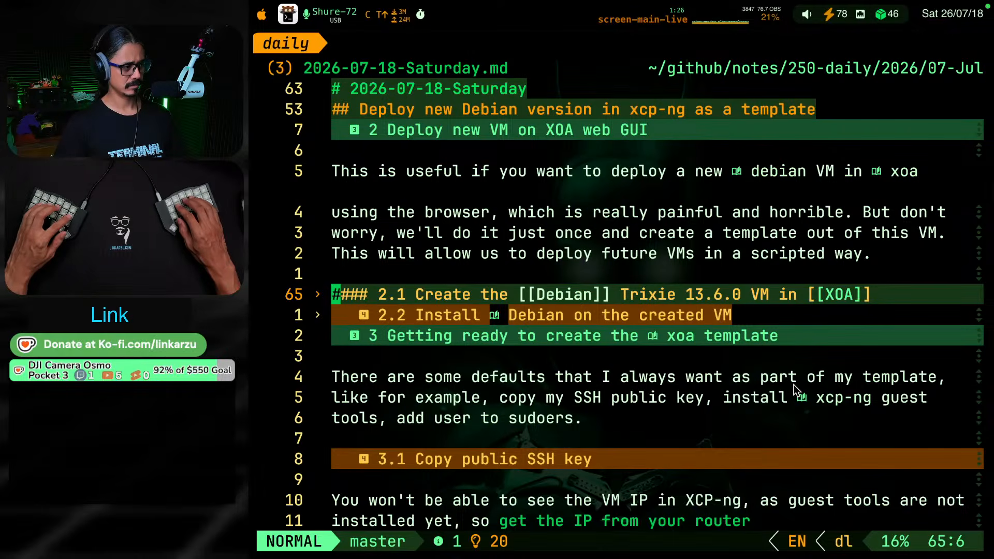
key(g)
key(j)
key(g)
key(j)
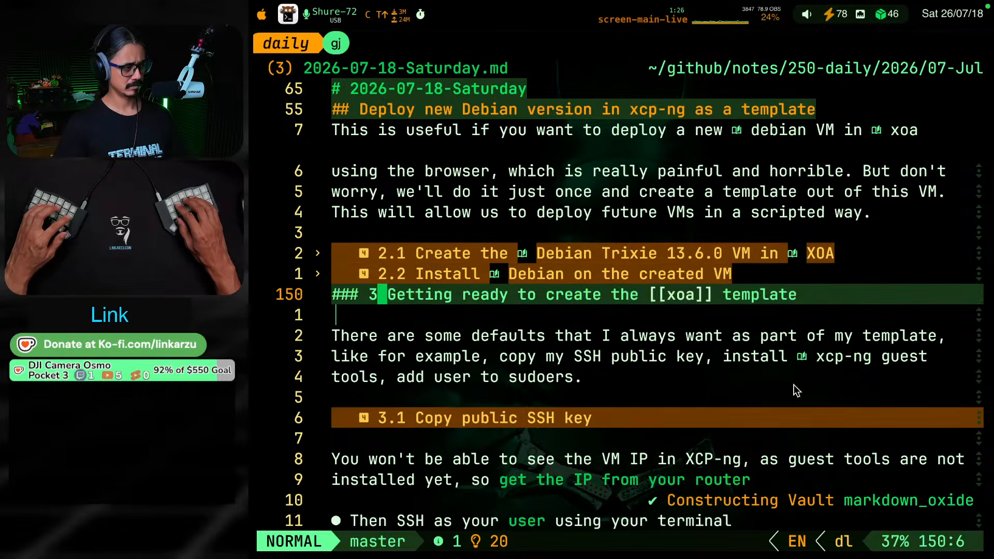
key(g)
key(j)
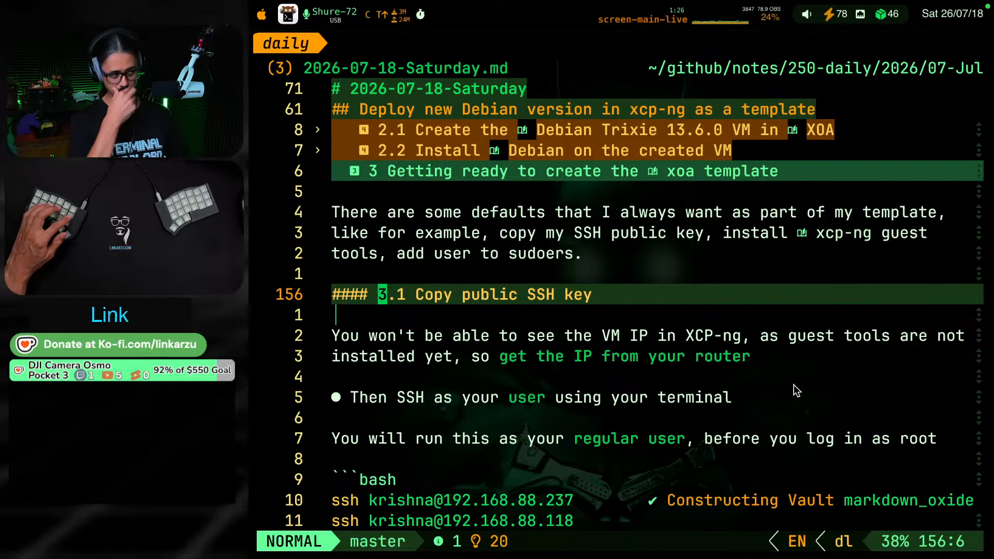
key(g)
key(j)
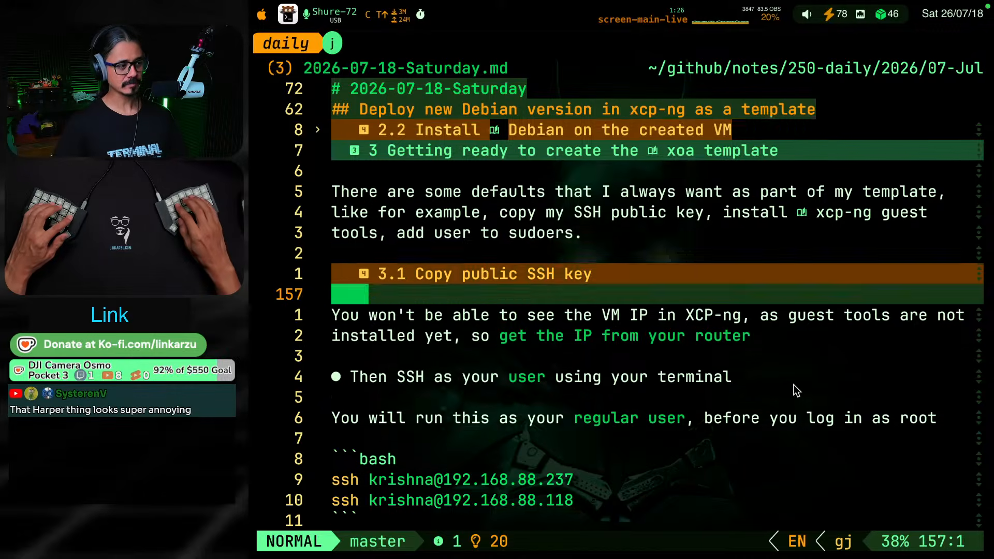
key(g)
key(j)
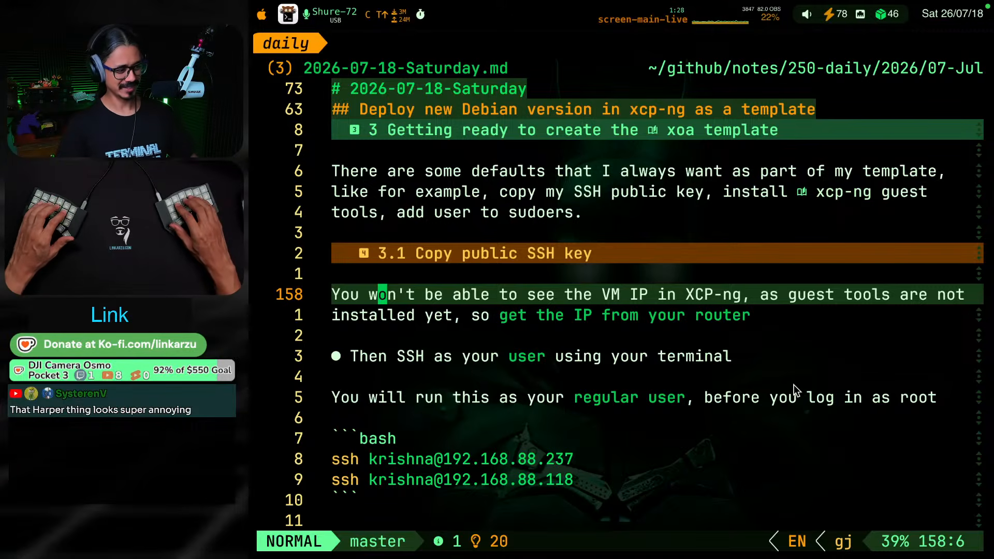
key(k)
key(k)
key(k)
key(k)
key(k)
key(k)
key(k)
key(k)
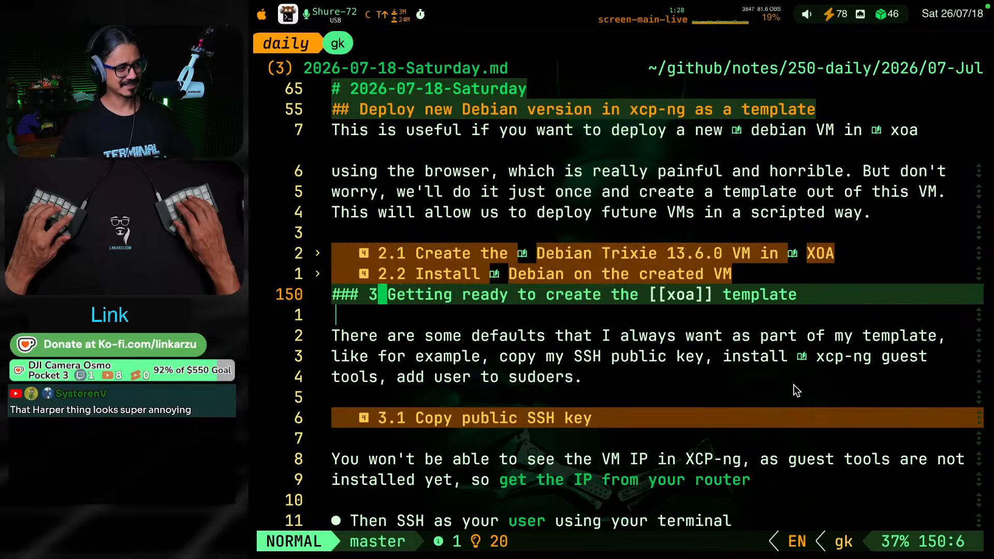
key(g)
key(j)
key(g)
key(j)
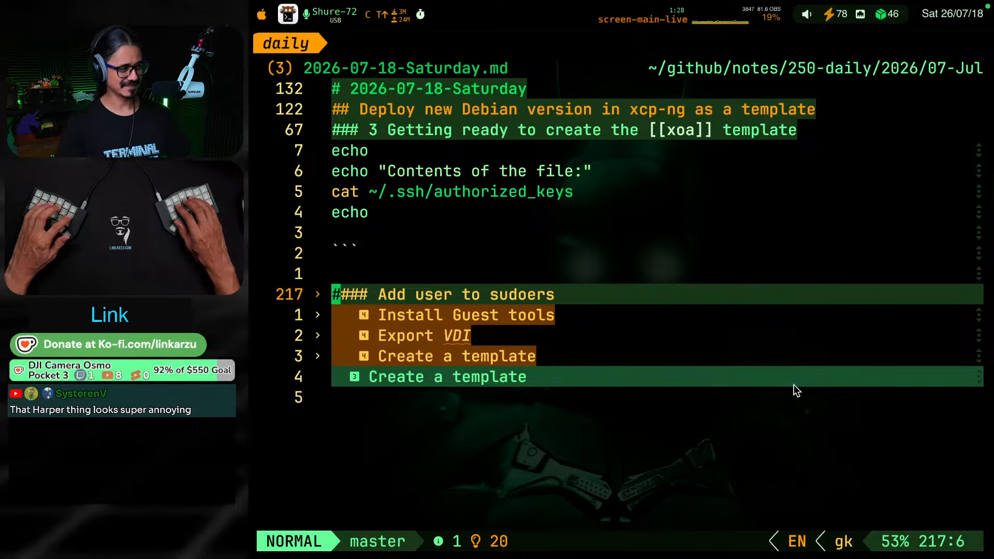
key(g)
key(k)
key(g)
key(k)
key(g)
key(j)
key(g)
key(k)
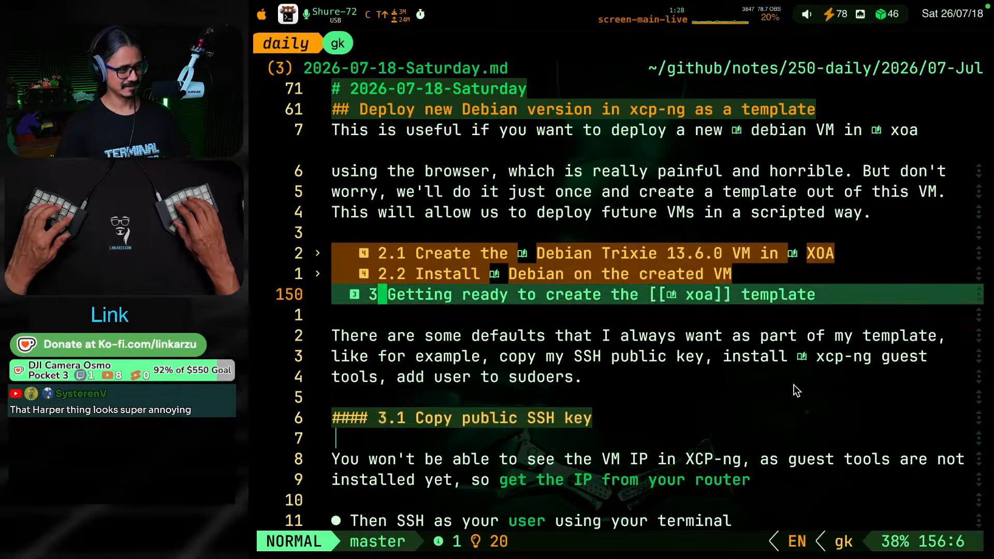
key(g)
key(j)
key(g)
key(k)
key(g)
key(j)
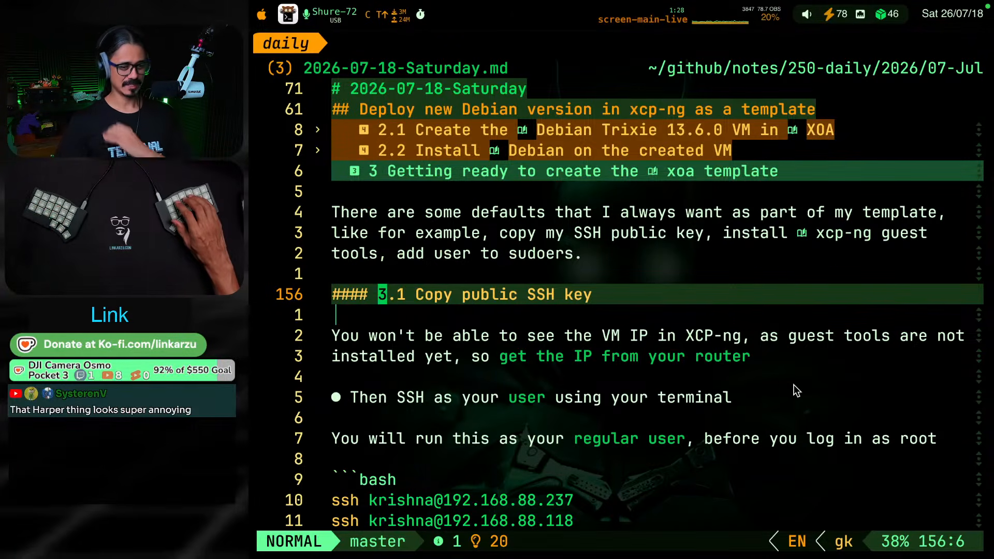
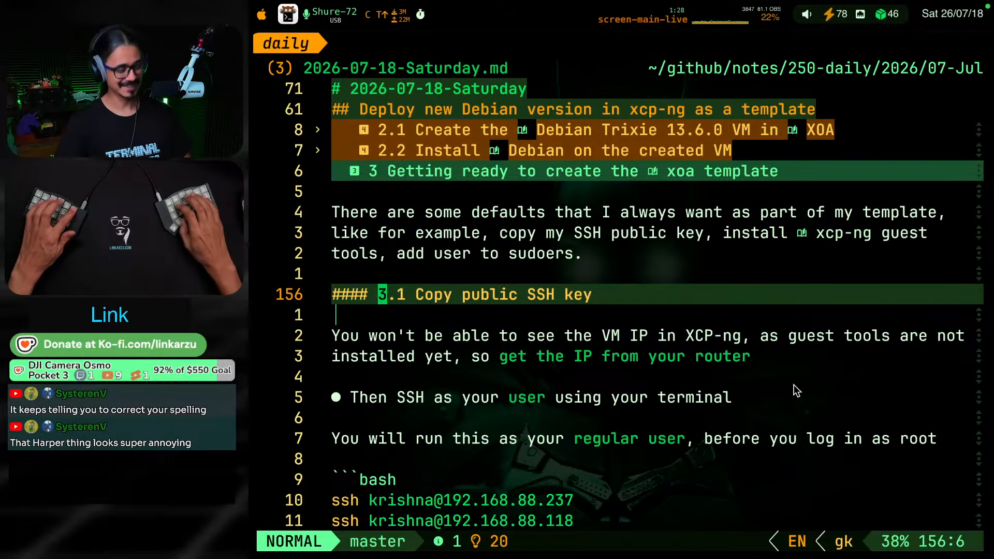
Switch to the dotfiles project, open nvim-lspconfig.lua and find the harper_ls configuration
key(ctrl+alt+shift+super+t)
key(j)
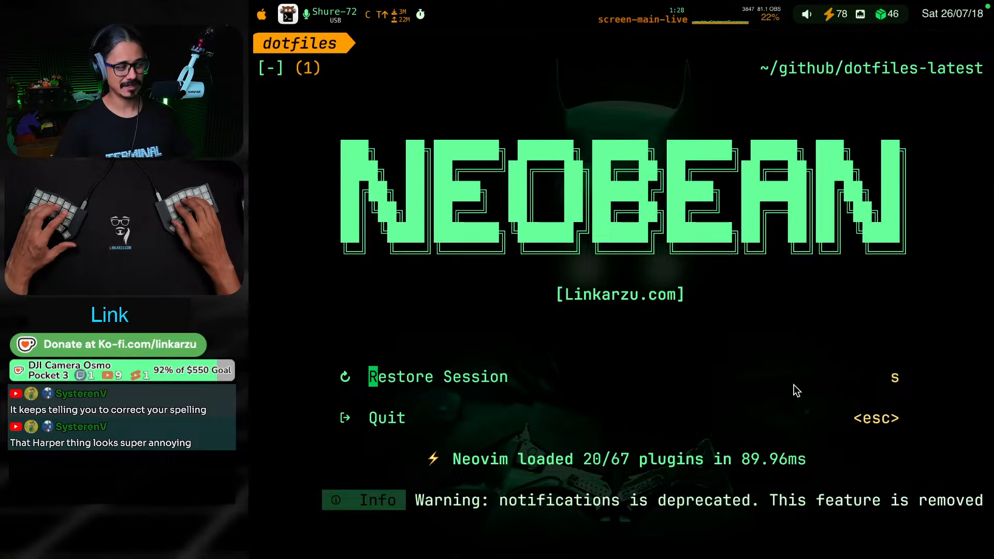
key(space)
key(space)
text(lsp)
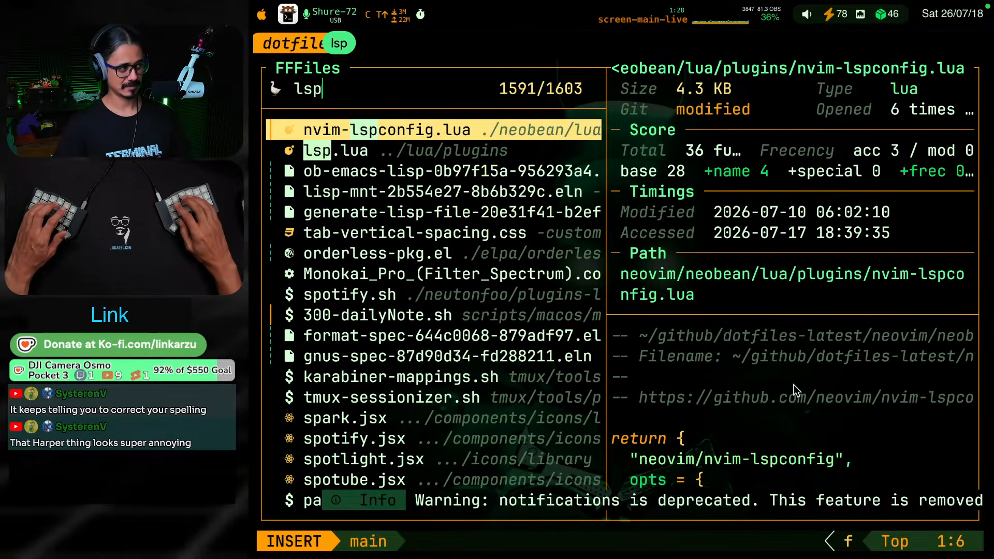
key(Return)
key(slash)
text(harper)
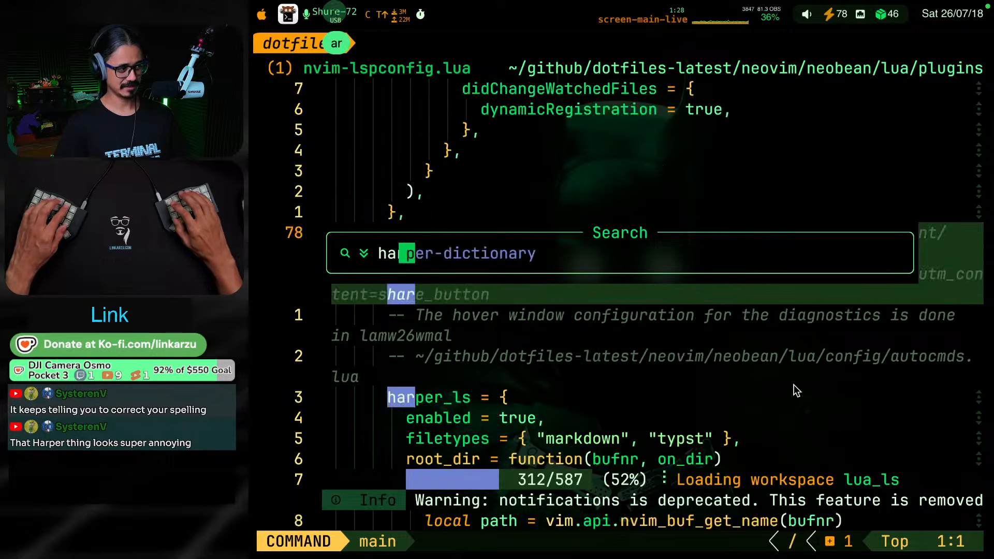
key(Return)
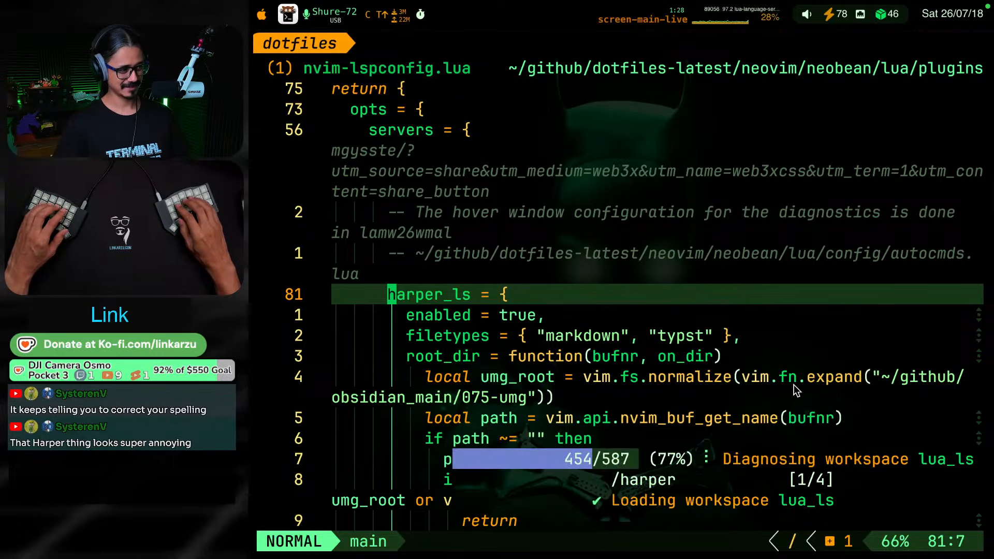
Examine which Harper linters are enabled, disabled or commented out in the harper-ls settings
key(ctrl+d)
key(ctrl+d)
key(ctrl+d)
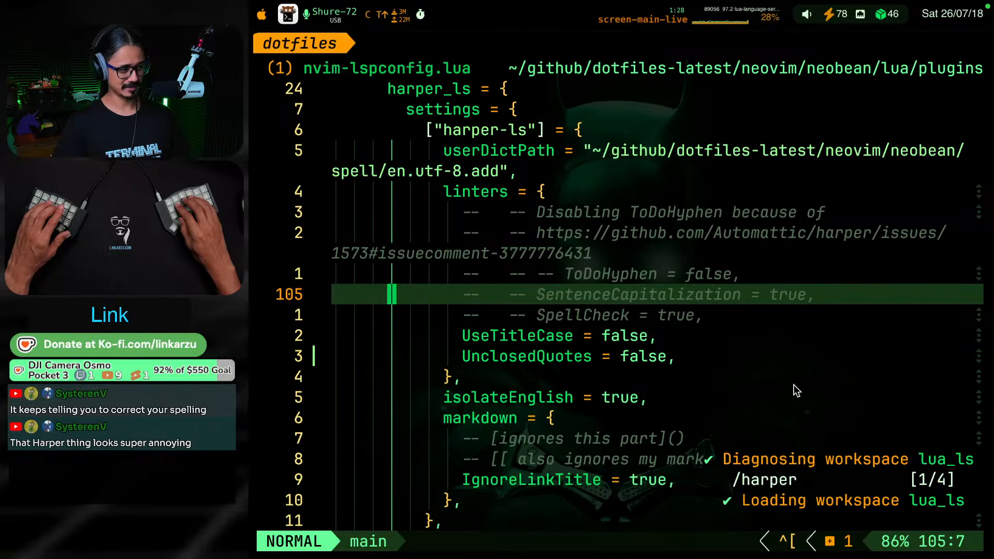
key(j)
key(j)
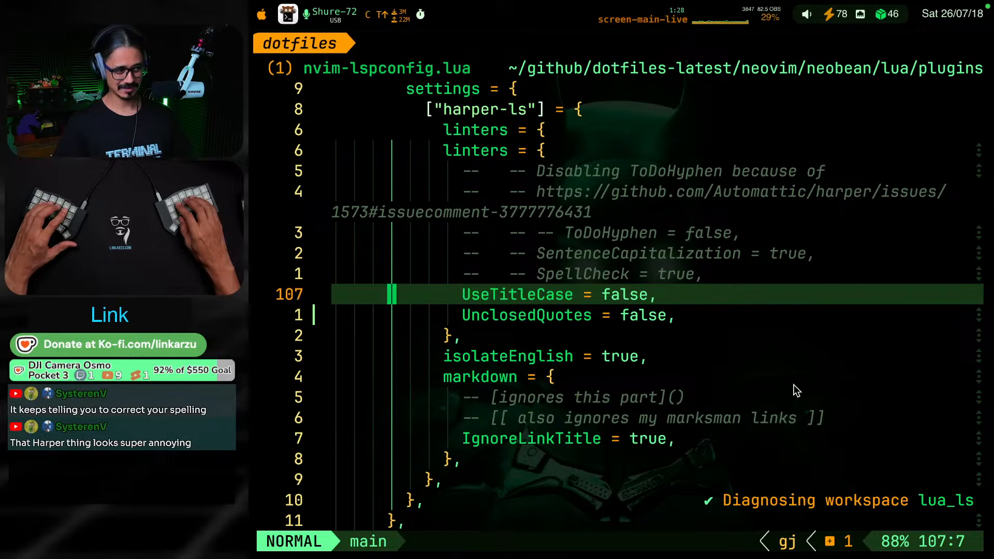
key(j)
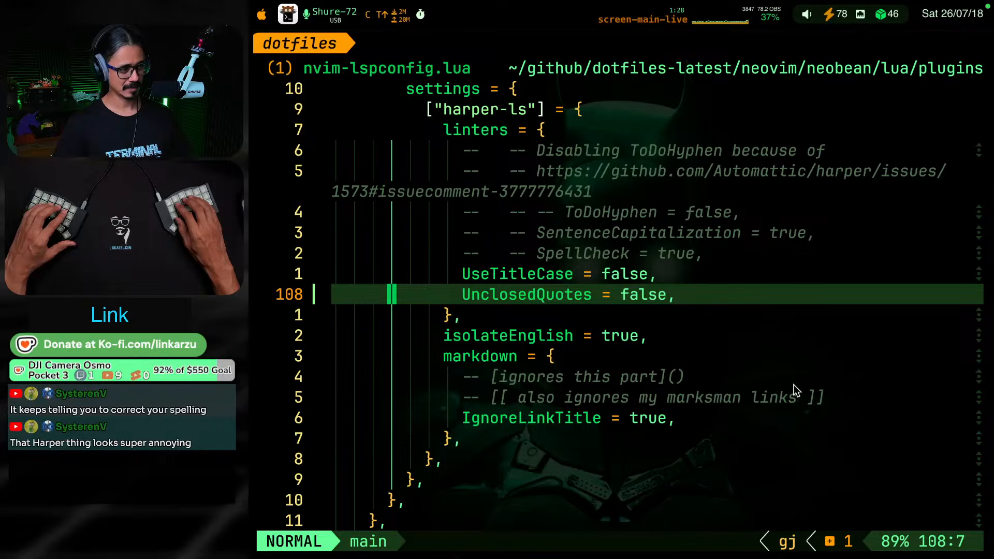
key(k)
key(k)
key(k)
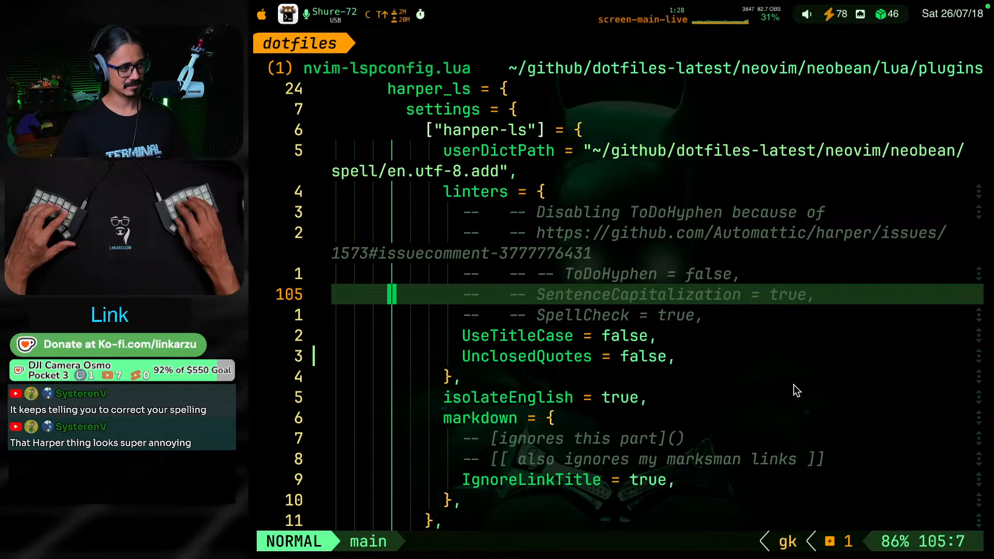
key(j)
key(j)
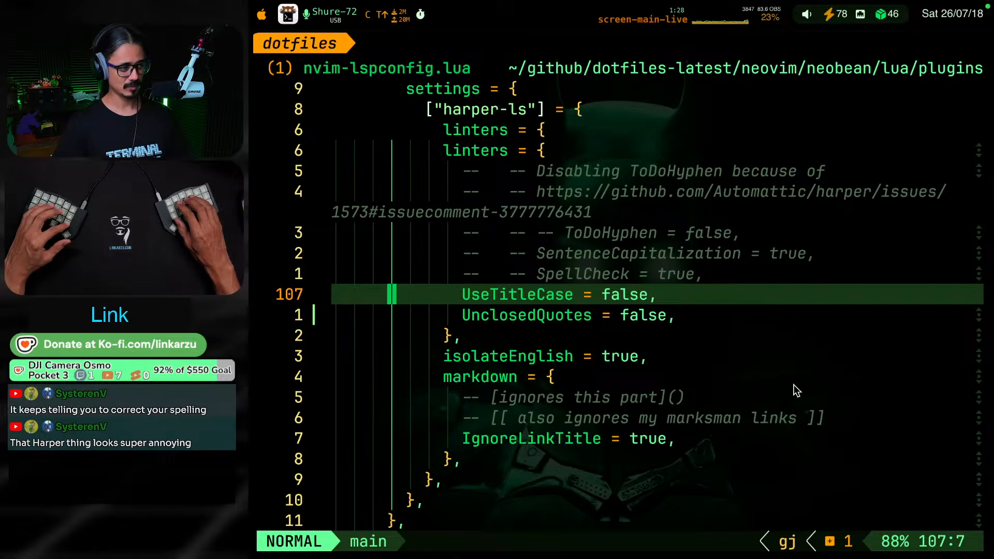
Return to the daily note and read the opening instructions of section 3.1, down to the regular-user line
key(alt+super+F8)
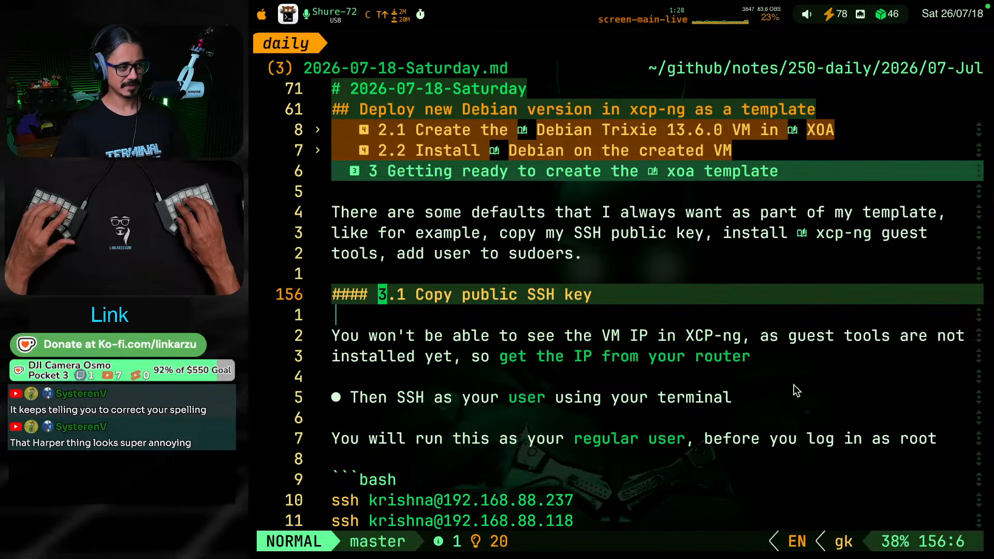
key(w)
key(w)
key(w)
key(w)
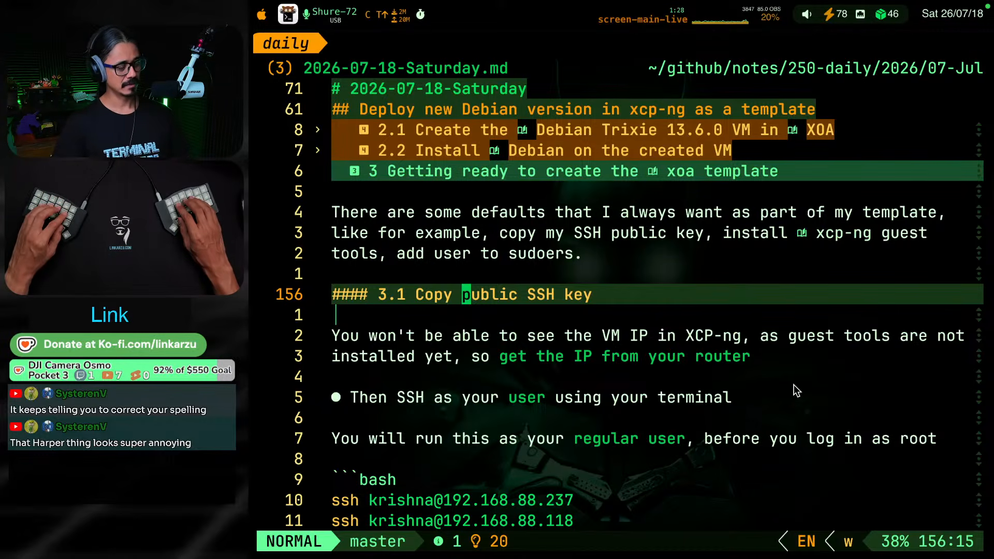
key(j)
key(j)
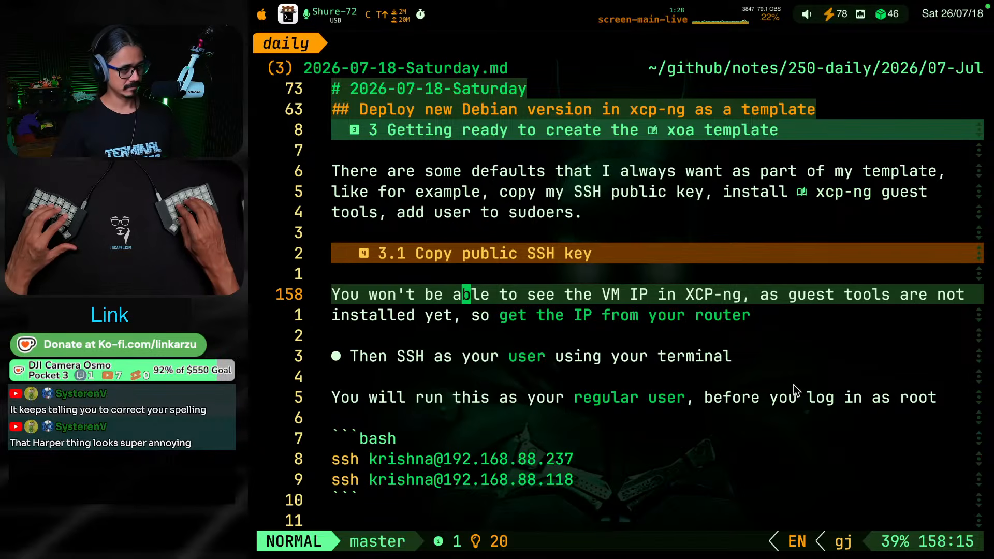
key(j)
key(j)
key(j)
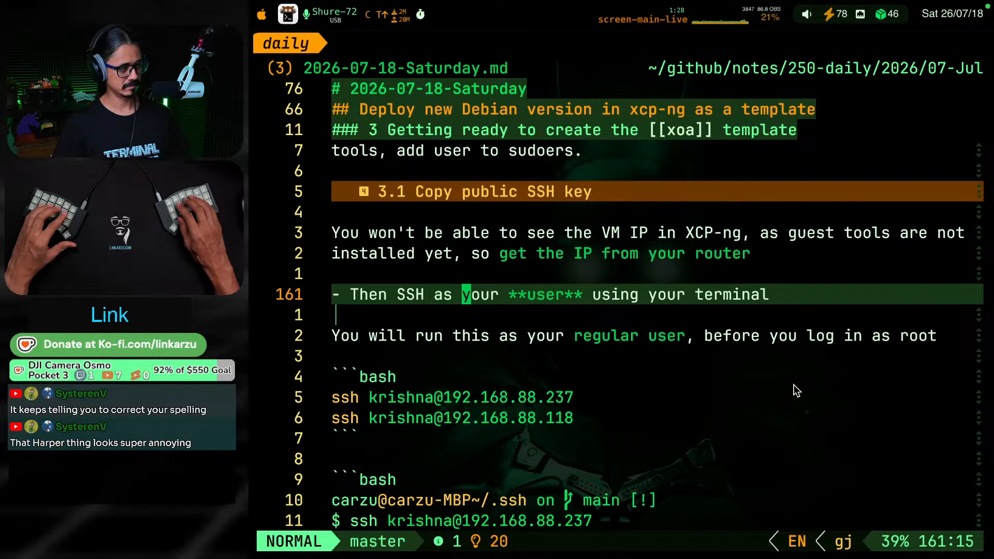
key(j)
key(j)
key(j)
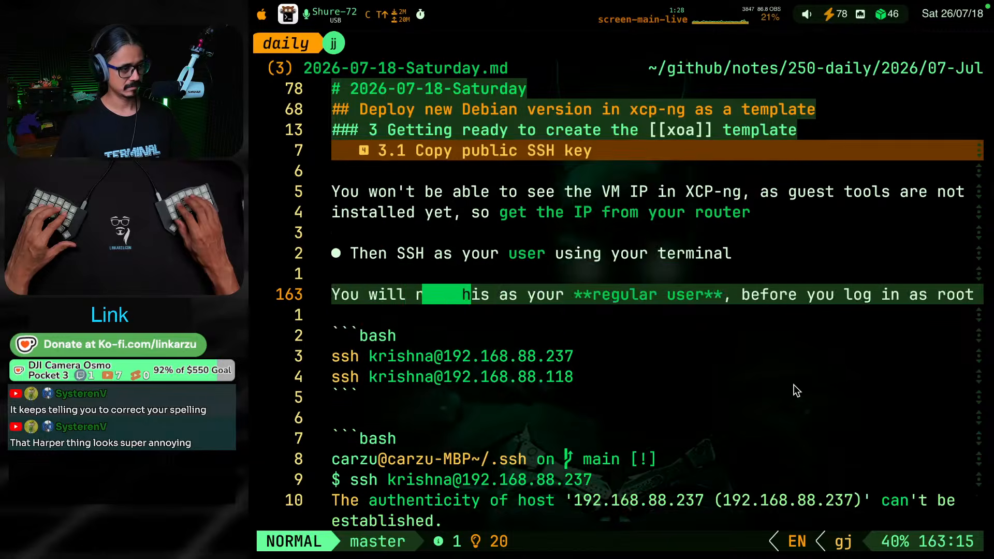
key(k)
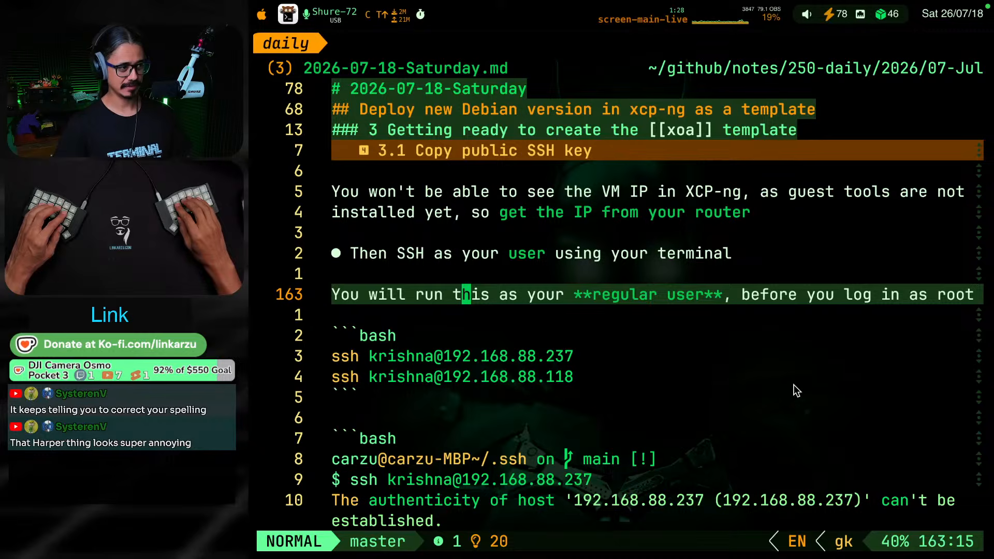
key(k)
key(k)
key(k)
key(k)
key(k)
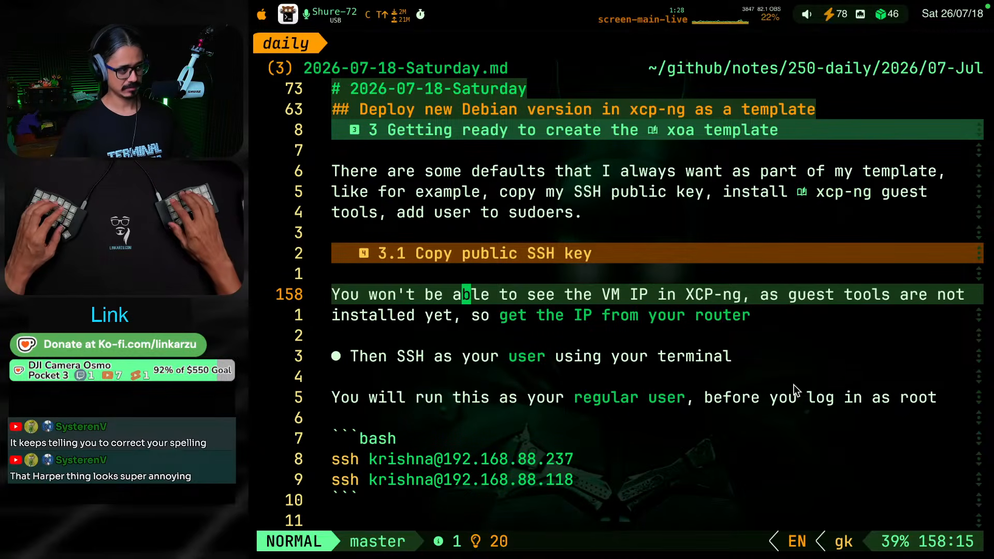
key(dollar)
key(0)
key(i)
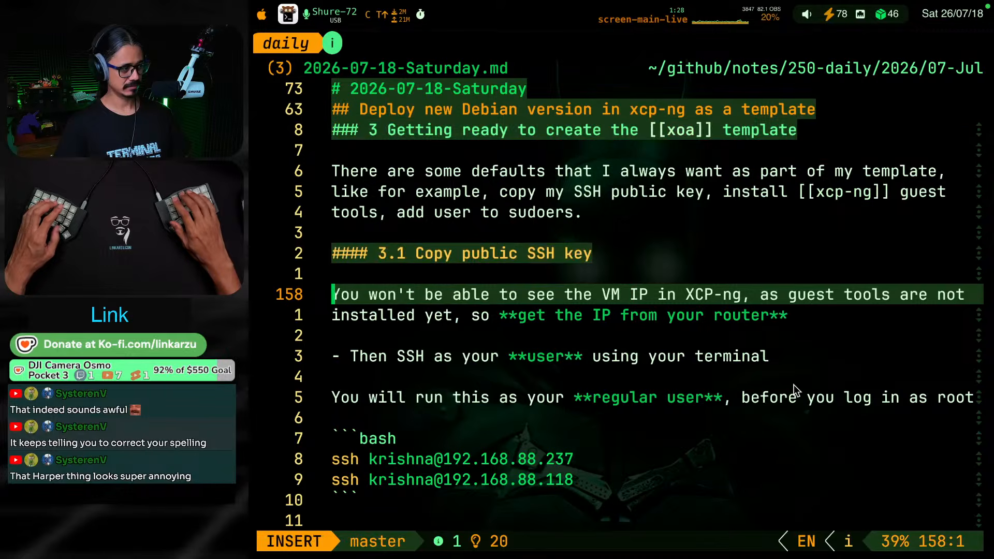
key(Escape)
key(g)
key(j)
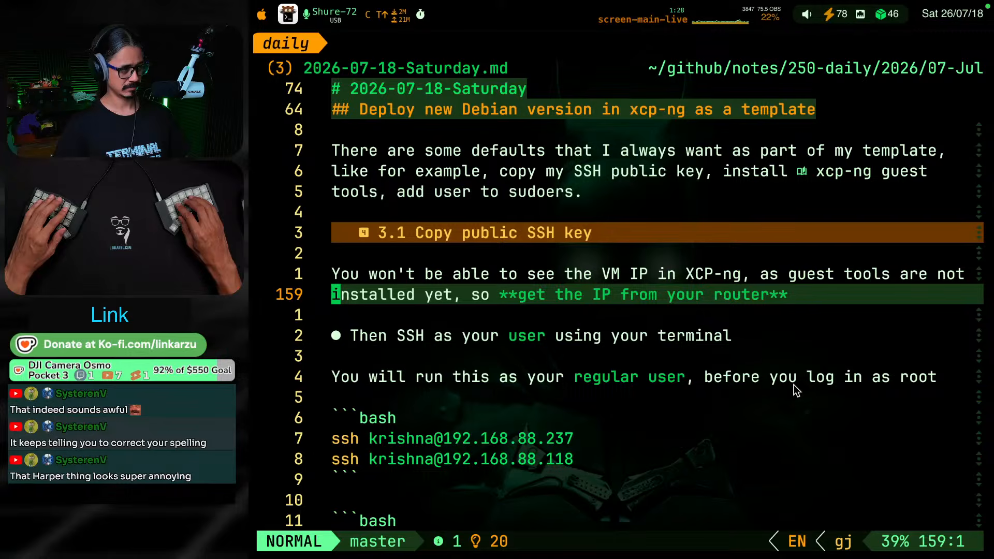
key(g)
key(k)
key(g)
key(k)
key(g)
key(k)
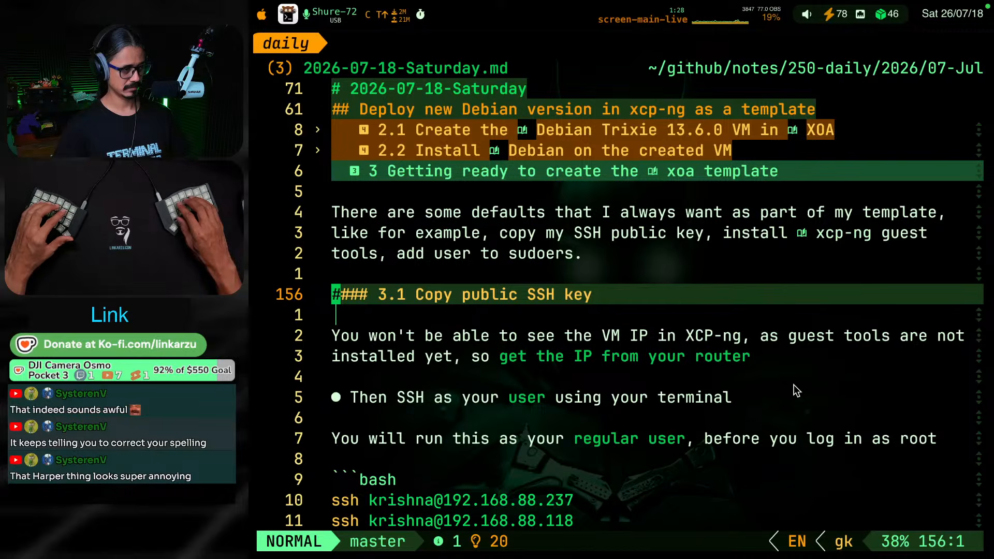
key(g)
key(j)
key(g)
key(k)
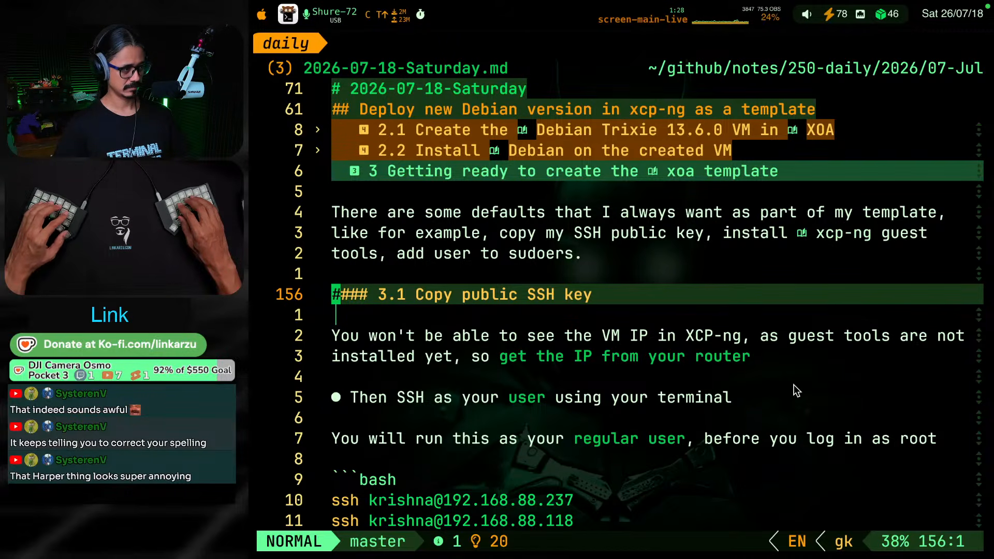
Wrap "XCP-ng" in double square brackets in the first sentence of section 3.1 so it becomes a wiki link
key(g)
key(j)
key(g)
key(j)
key(w)
key(w)
key(w)
key(w)
key(w)
key(w)
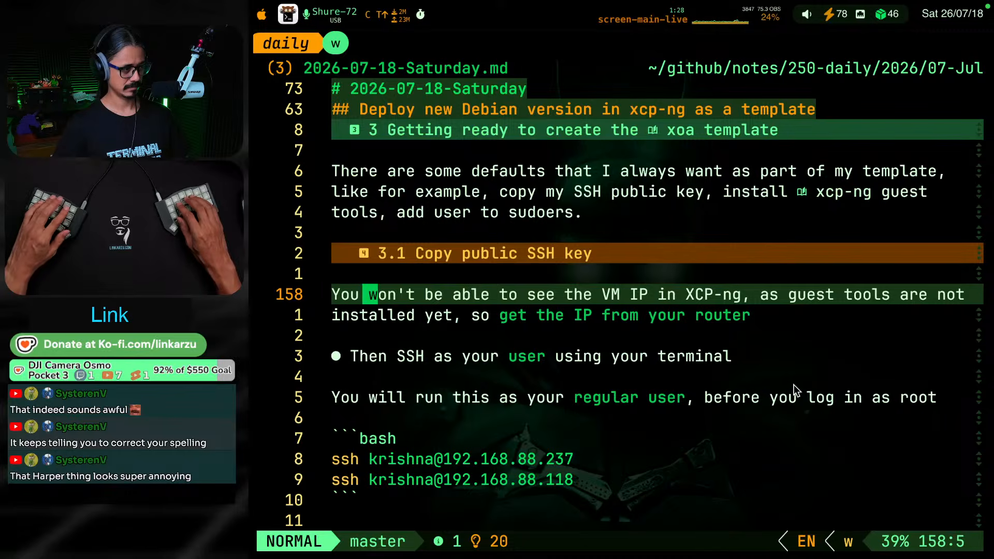
key(w)
key(w)
key(w)
key(w)
key(w)
key(w)
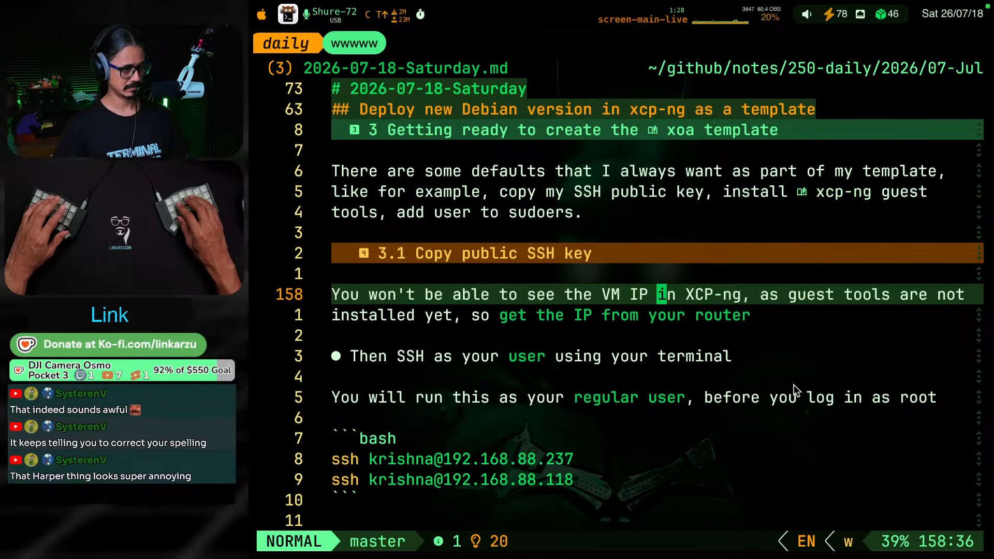
text(in [[)
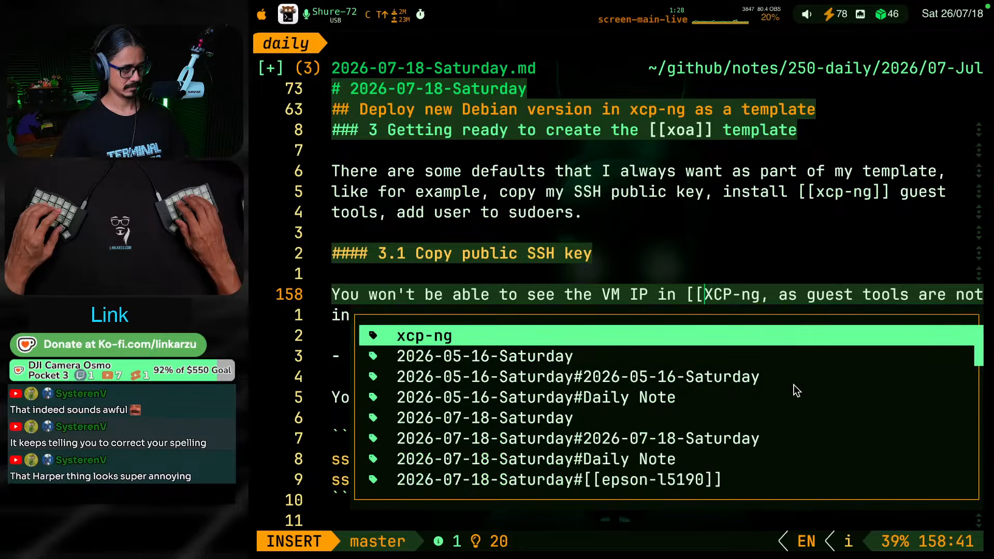
key(Escape)
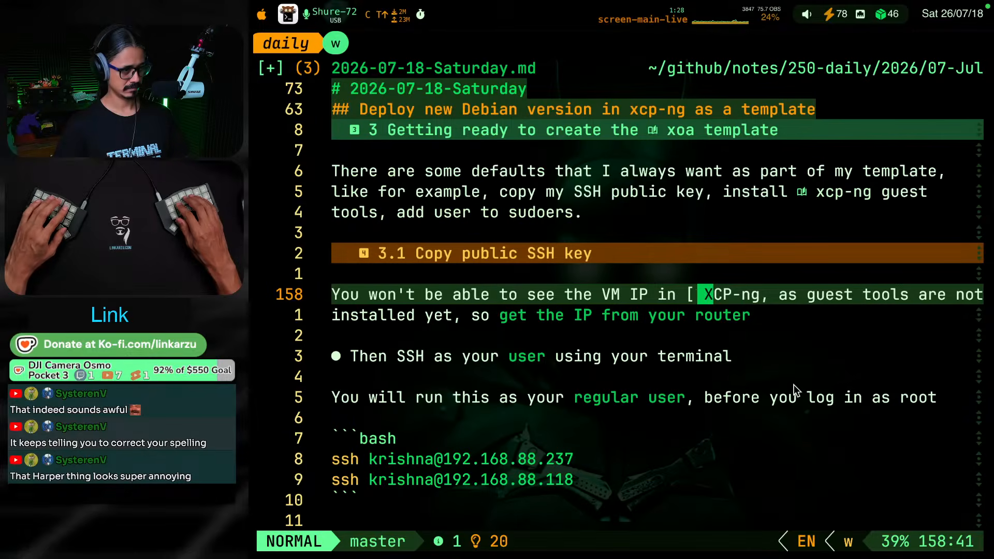
key(l)
key(l)
key(l)
key(l)
text(ea]])
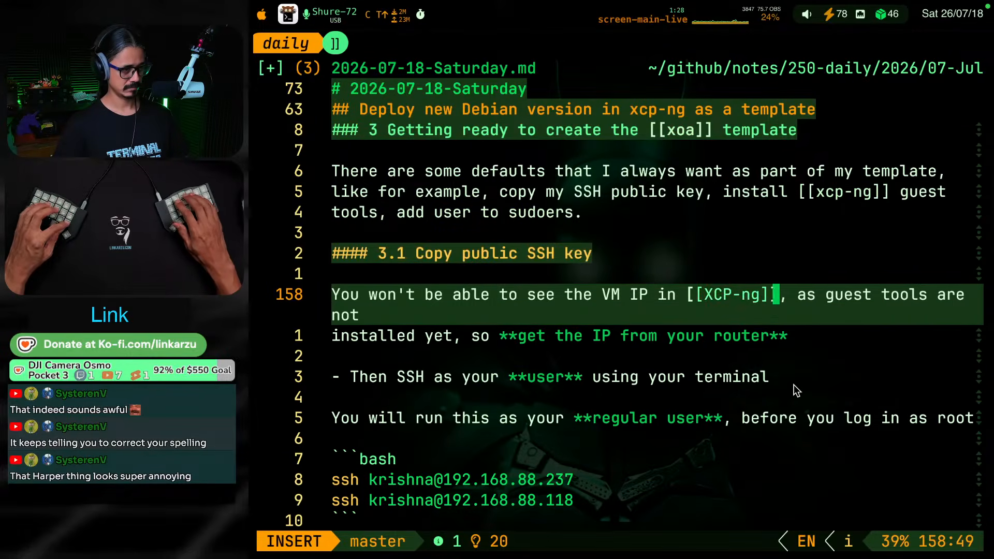
Change the wiki link's target in that sentence to XOA, giving [[XOA]], and save the note
key(Escape)
key(h)
key(h)
key(v)
key(h)
key(h)
key(h)
key(h)
key(h)
key(c)
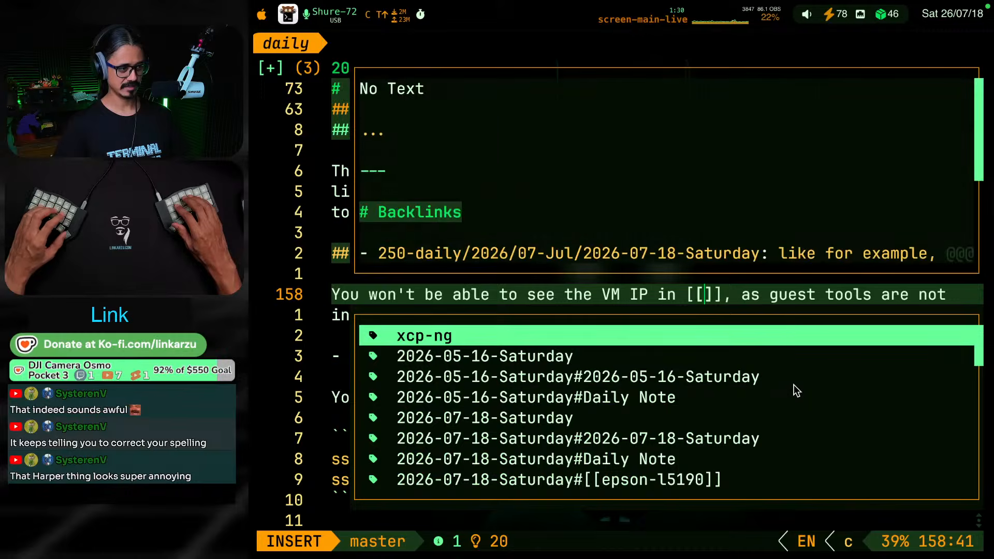
text(XOA)
key(Escape)
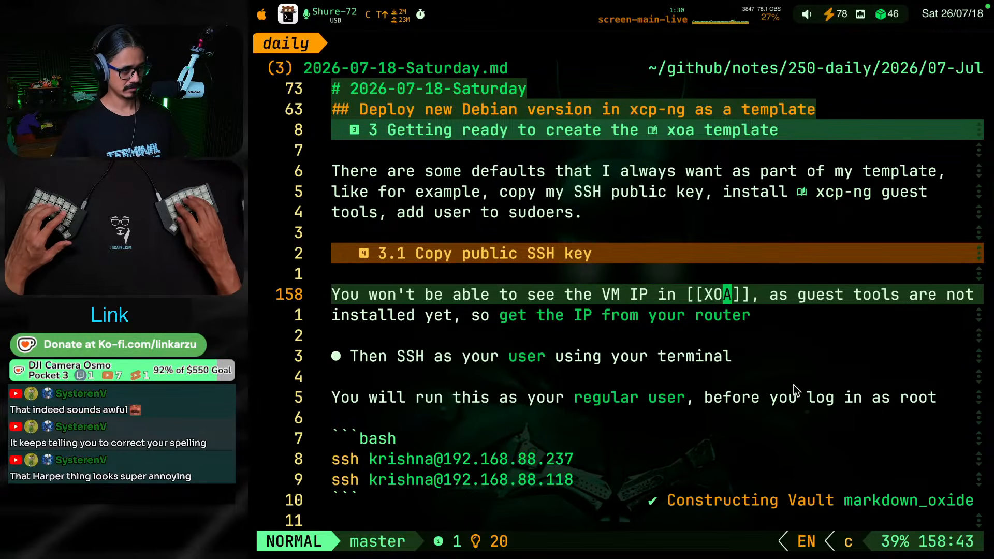
End the sentence with a period after "installed yet" and move "so **get the IP from your router**" into its own paragraph
key(j)
key(b)
key(b)
key(b)
key(b)
key(b)
key(b)
key(b)
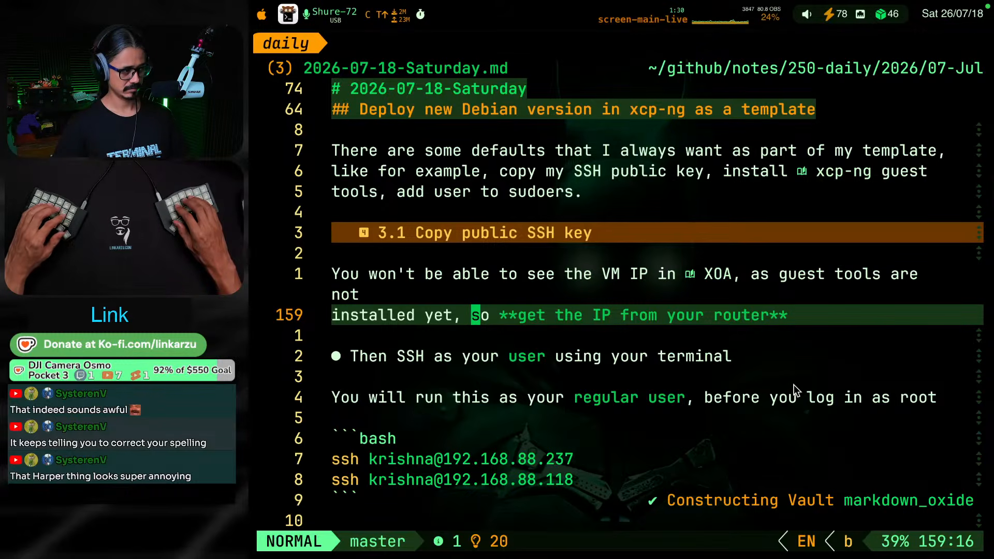
key(h)
key(h)
text(s)
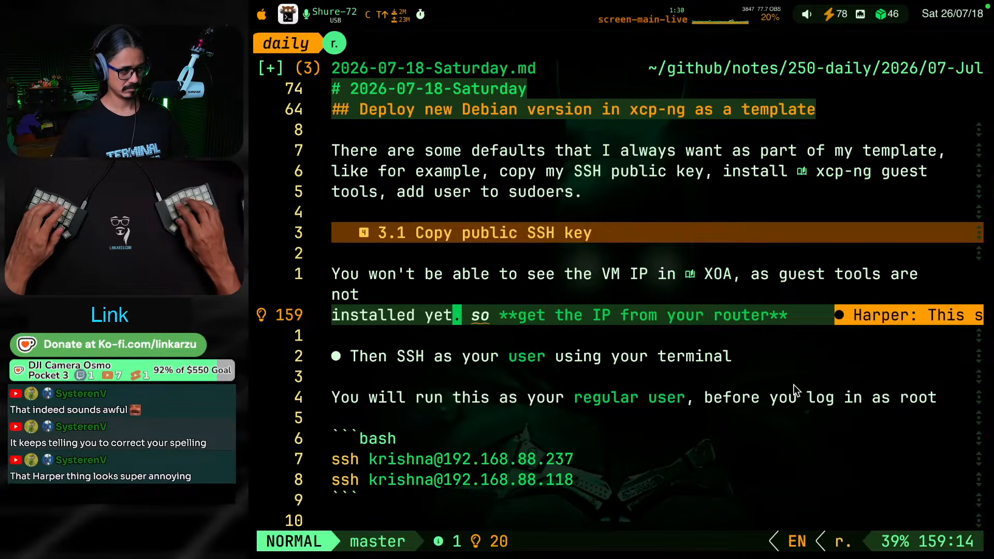
text(.)
key(Return)
key(Return)
key(Escape)
key(g)
key(k)
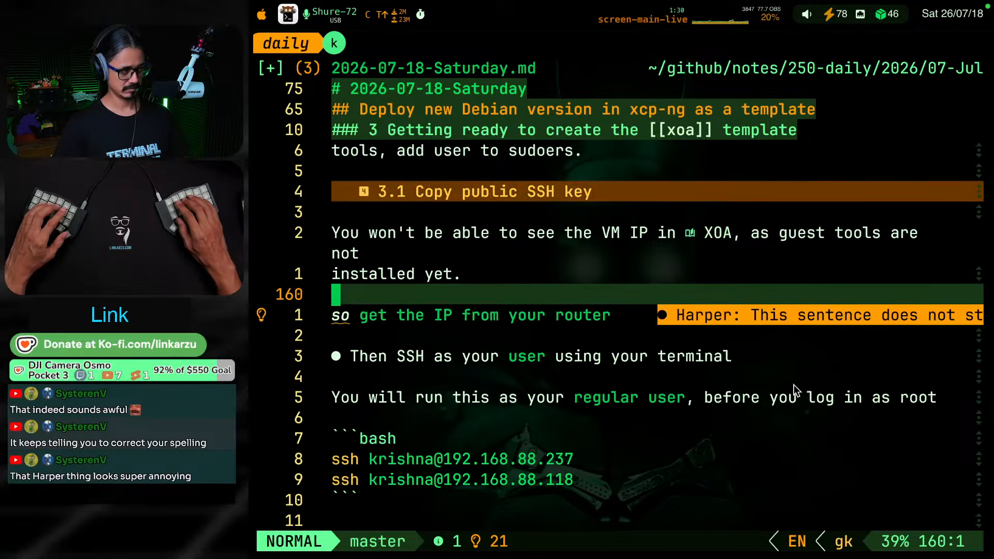
Add "But we will get the mac address so we can go and look it up in the router" after "installed yet." in section 3.1
key(g)
key(k)
text(w$a)
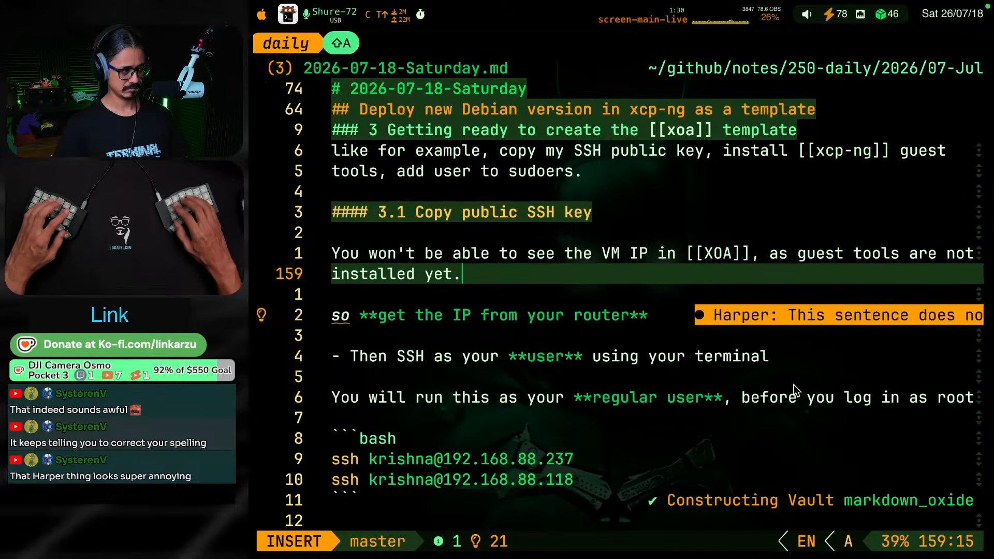
text( But we wil)
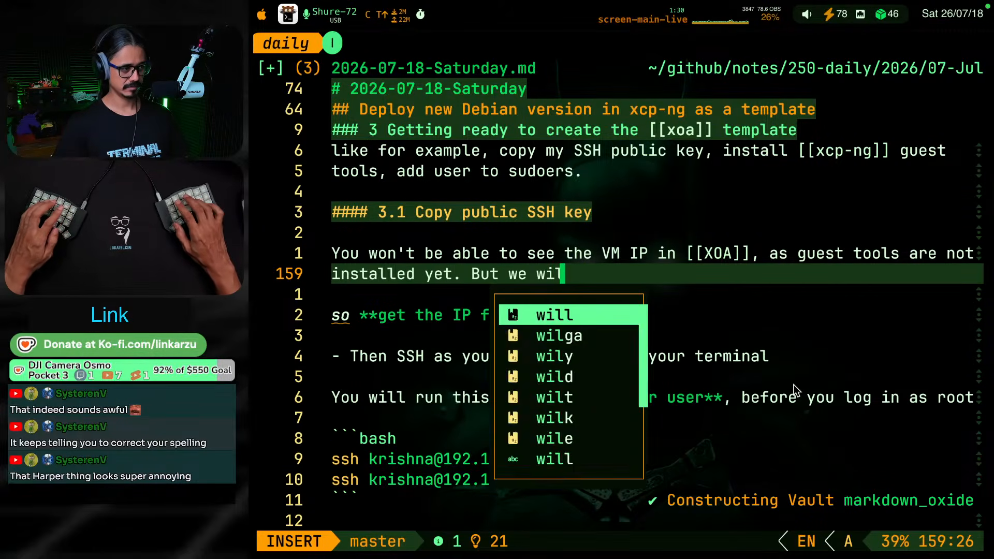
text(l get the )
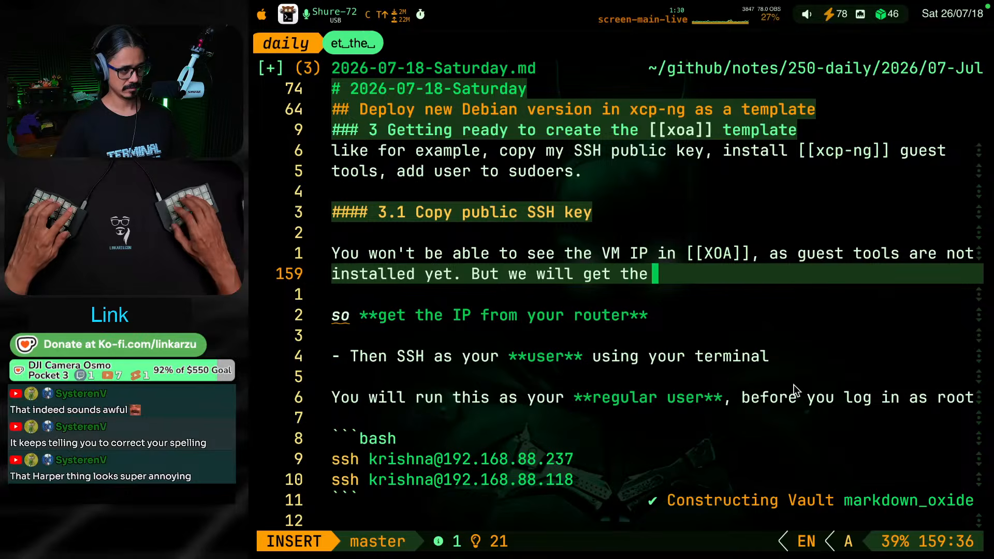
text(mac addre)
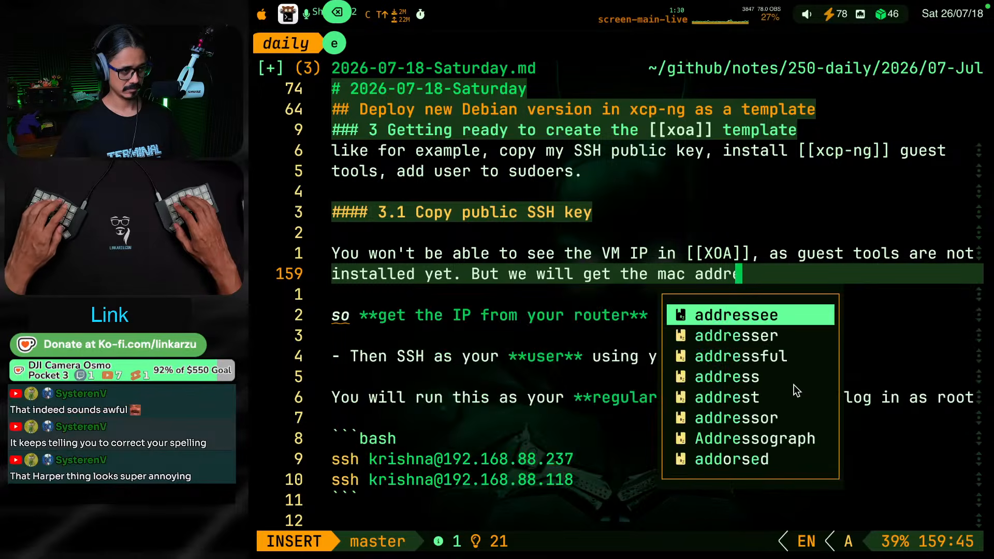
text(ss so we can go a)
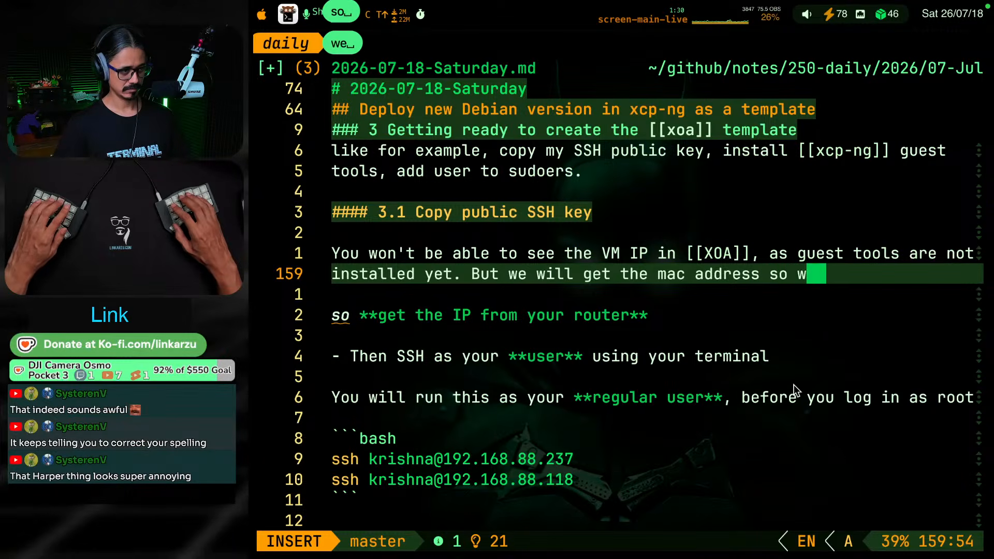
text(o)
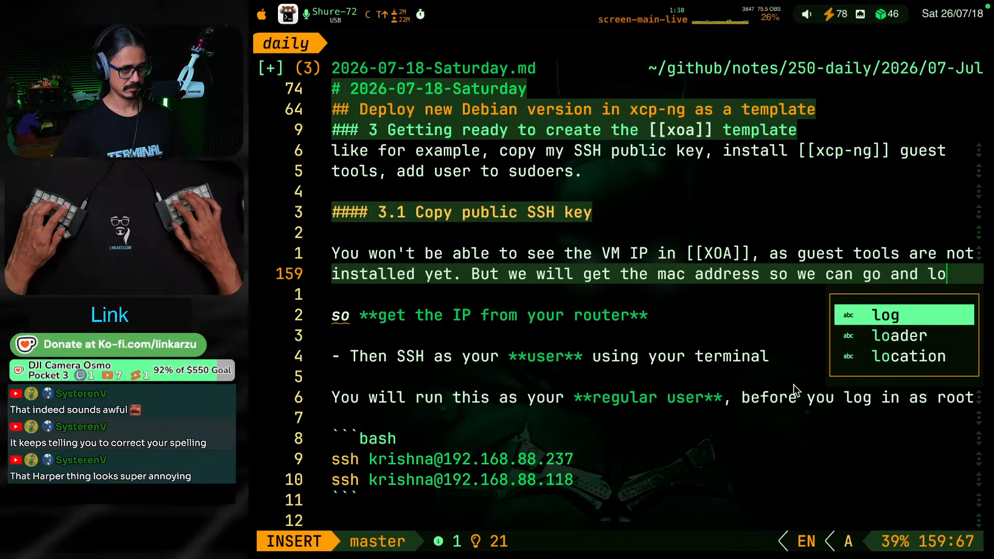
text(ok it up in the router)
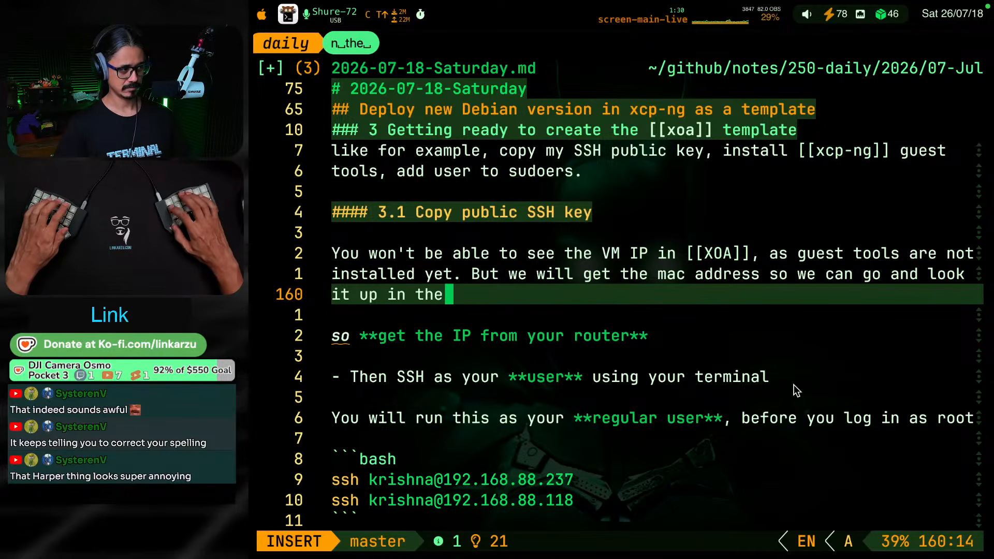
key(Return)
key(Return)
text(dskj)
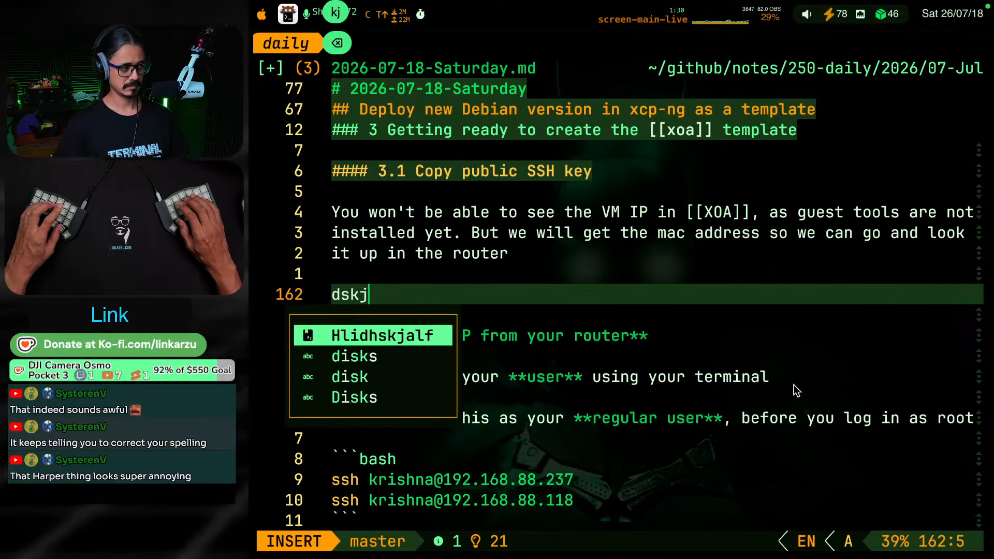
key(BackSpace)
key(BackSpace)
key(BackSpace)
key(BackSpace)
key(Escape)
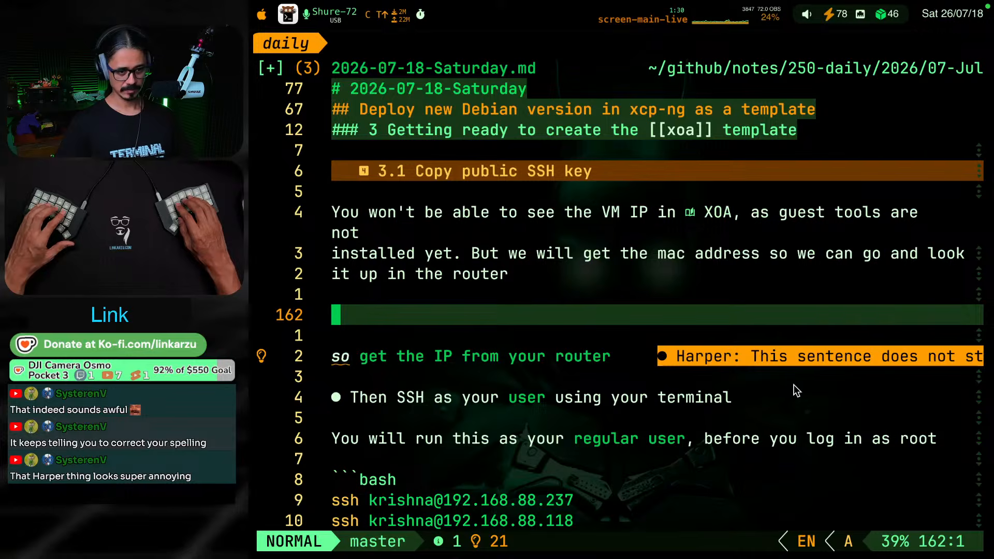
key(d)
key(d)
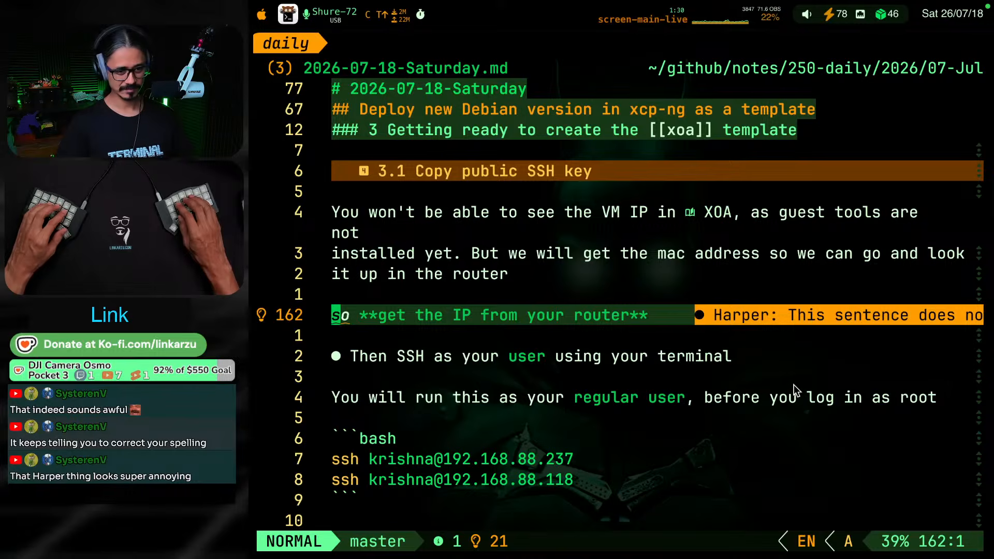
Reread the opening paragraph of section 3.1 about the VM IP and the missing guest tools
key(k)
key(k)
key(k)
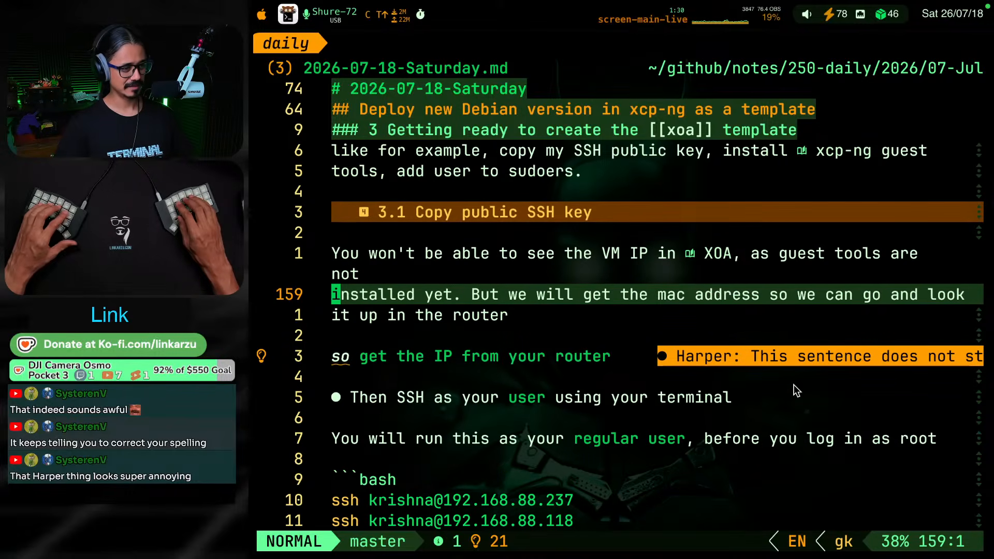
key(j)
key(j)
key(k)
key(k)
key(k)
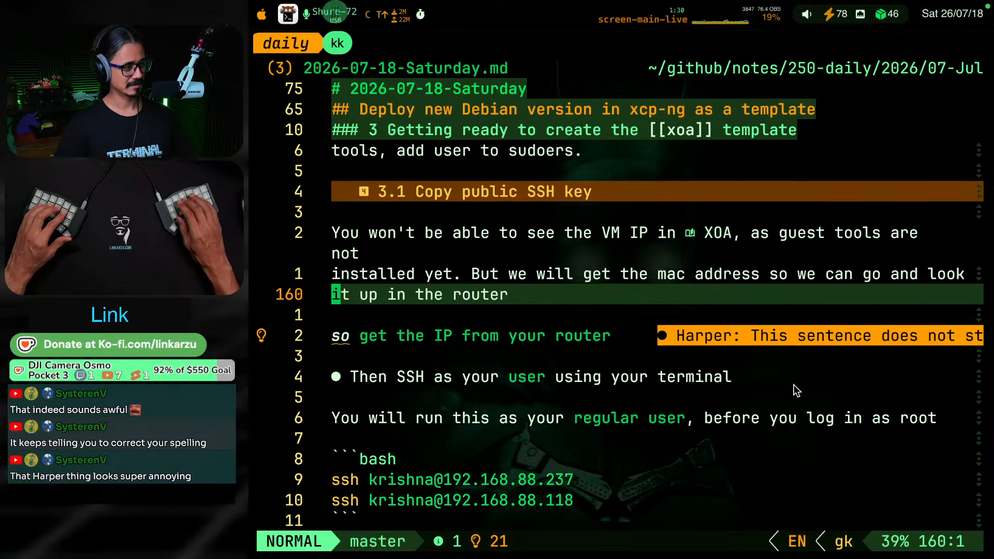
key(g)
key(j)
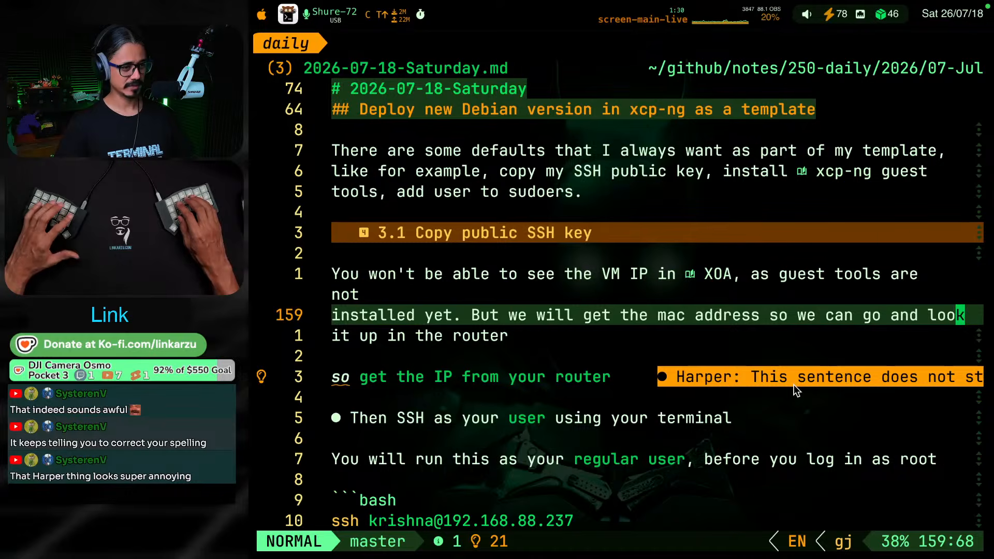
key(g)
key(k)
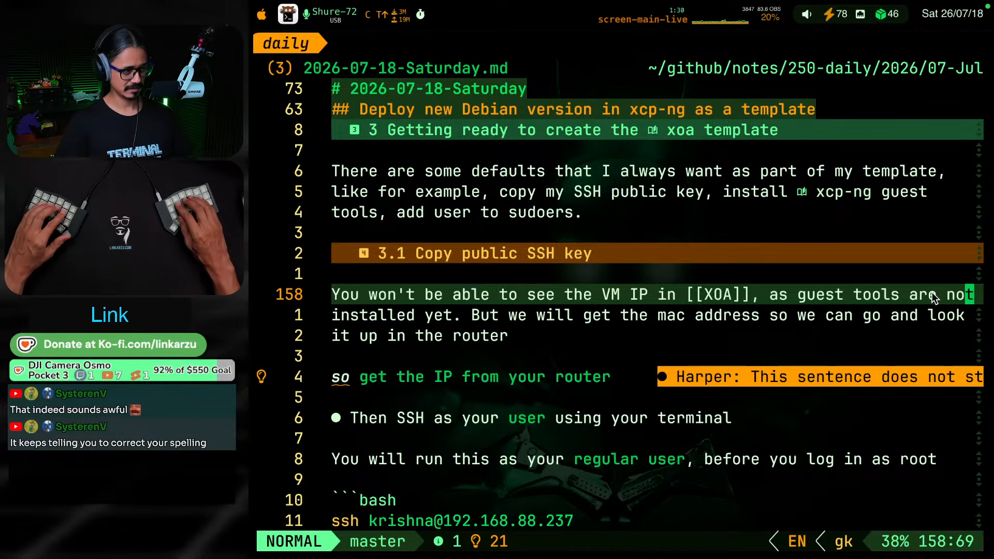
key(b)
key(b)
key(b)
key(b)
key(b)
key(b)
key(b)
key(b)
key(b)
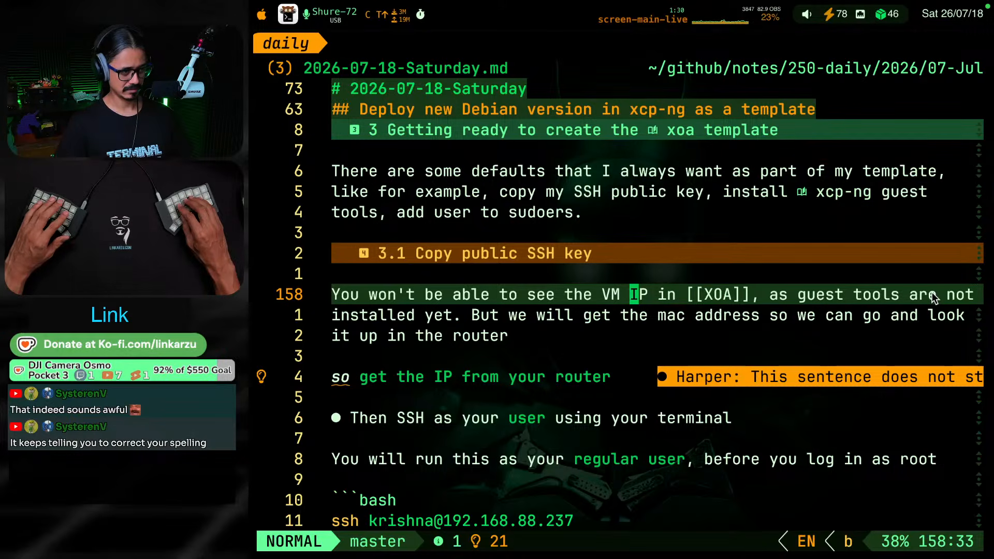
key(w)
key(w)
key(w)
key(w)
key(w)
key(w)
key(h)
key(h)
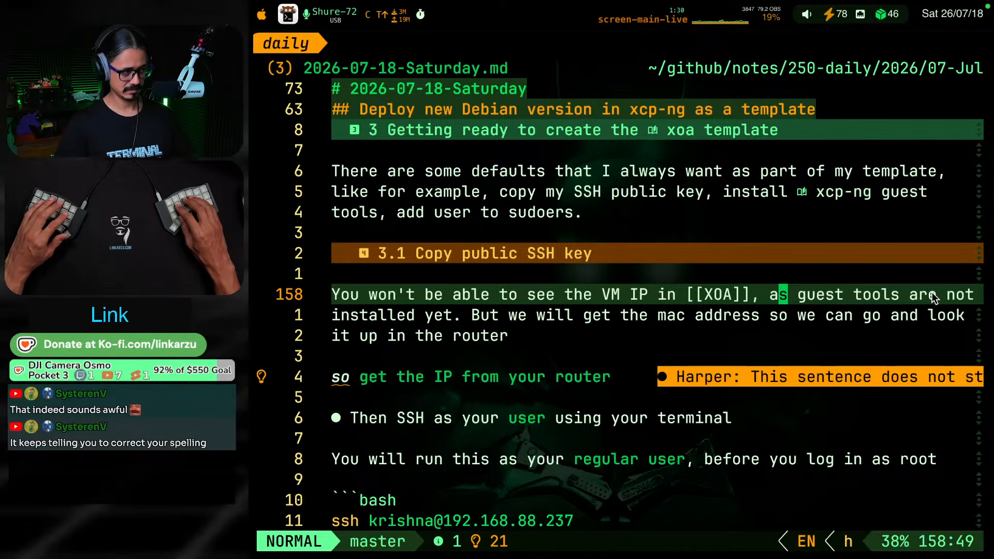
Replace "won't" with "will not" in the first sentence of section 3.1
text(swonfve)
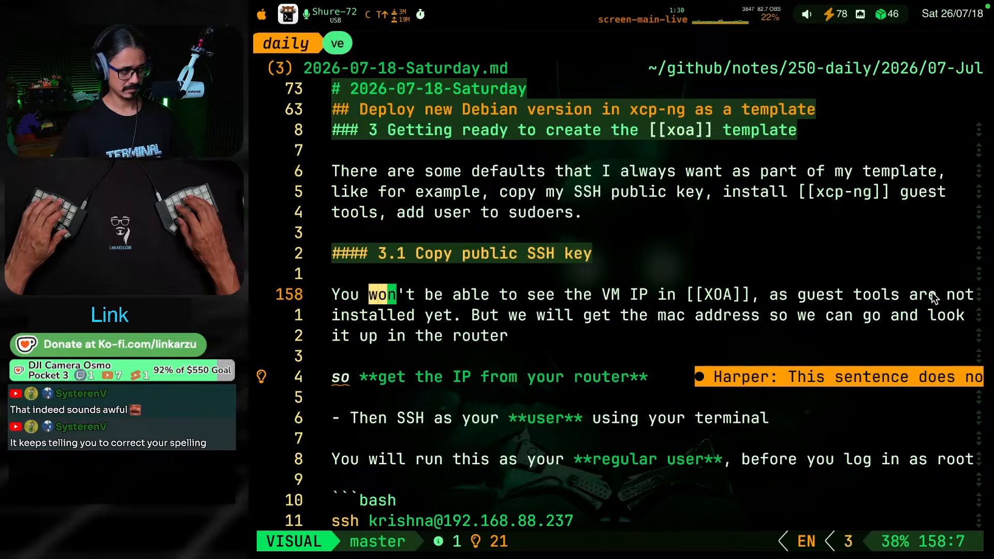
text(lcwillno)
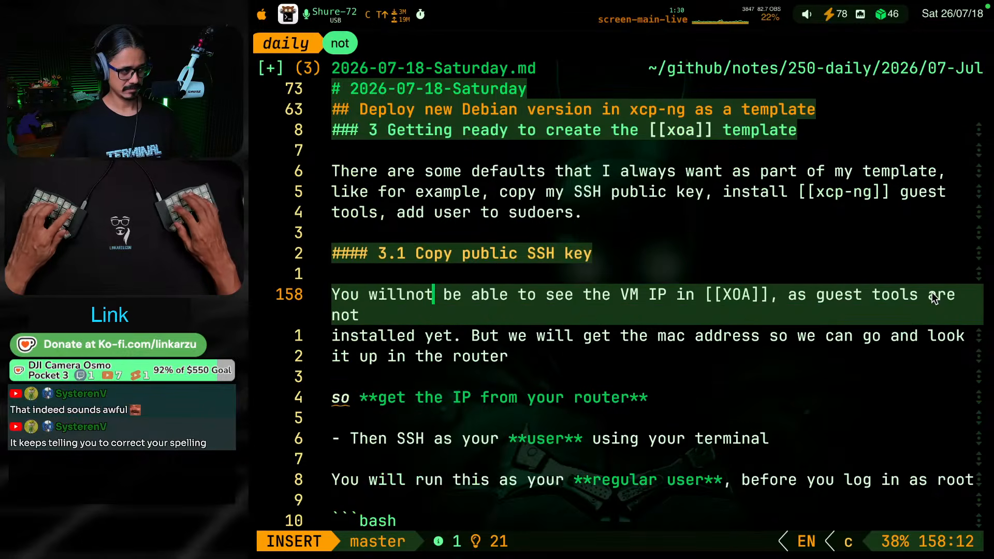
key(Escape)
key(a)
key(BackSpace)
key(BackSpace)
key(BackSpace)
text(not)
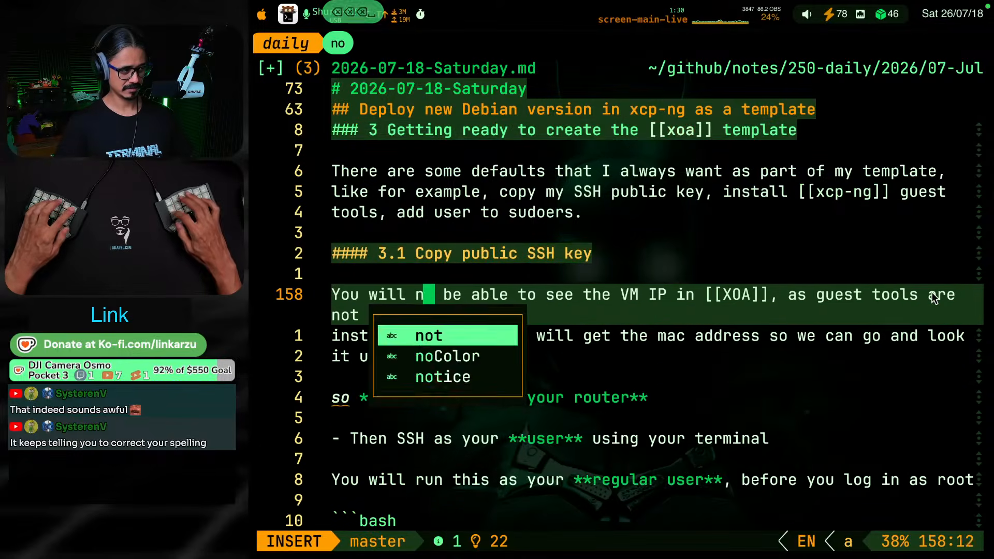
key(Escape)
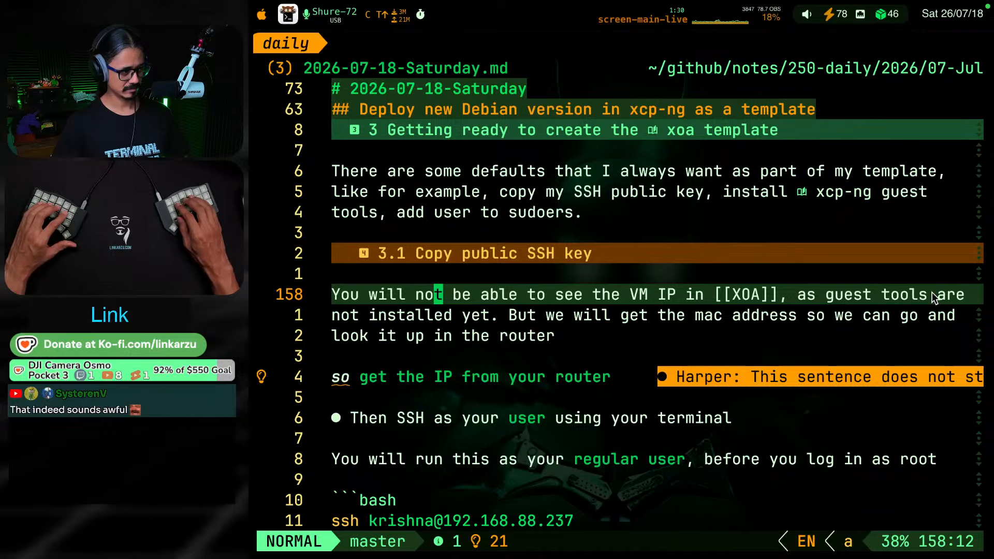
Switch to Xen Orchestra in the browser and show the linkarzu-docker VM's network details to see where the MAC address is listed
key(j)
key(j)
key(o)
key(Return)
key(ctrl+shift+F19)
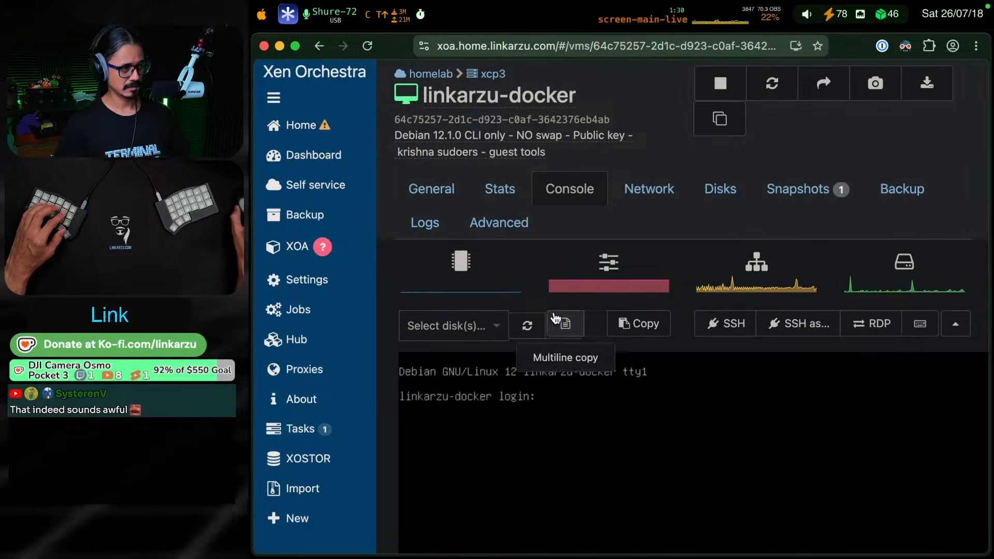
click(676, 192)
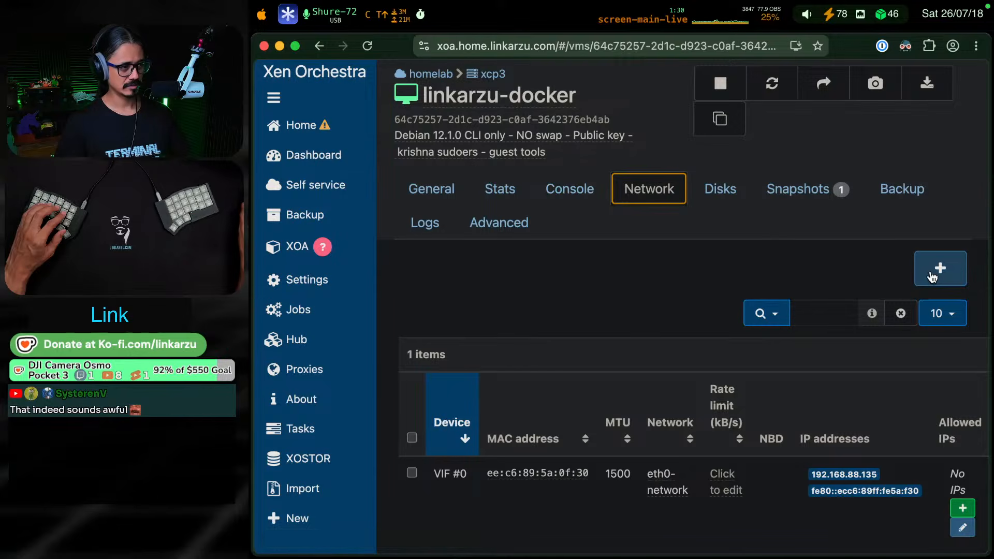
Return to the daily note and end the sentence "look it up in the router" with a period
key(super+Tab)
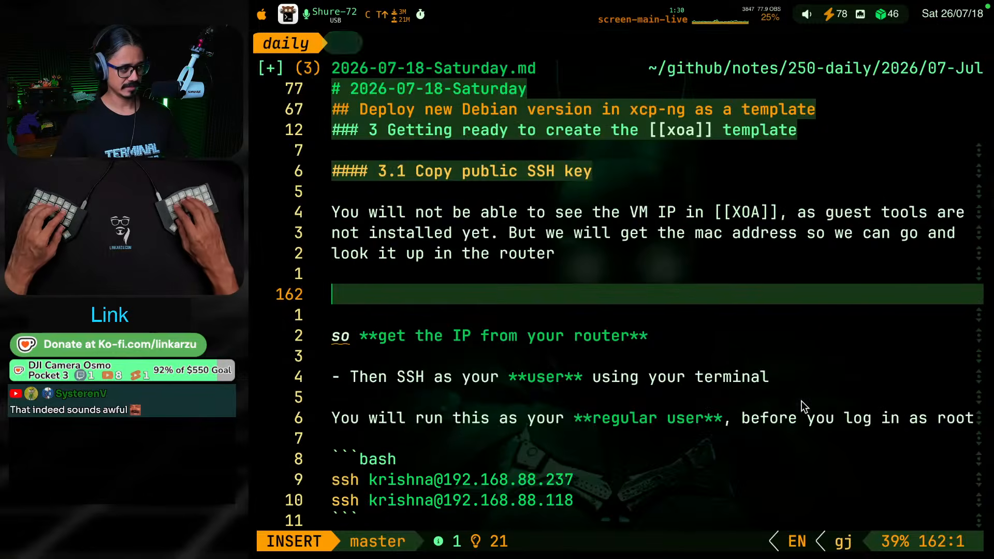
key(BackSpace)
key(BackSpace)
text(.)
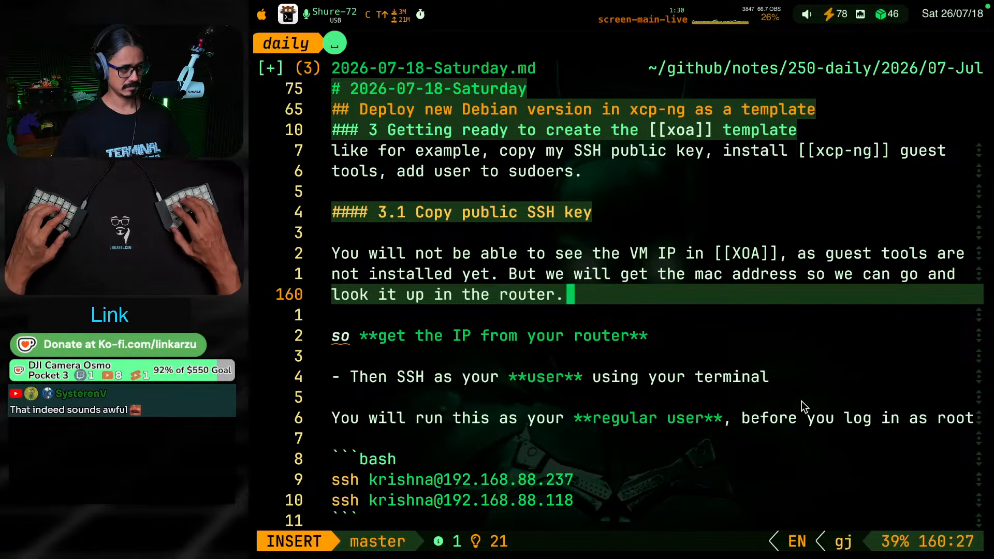
text( Go to the VM in)
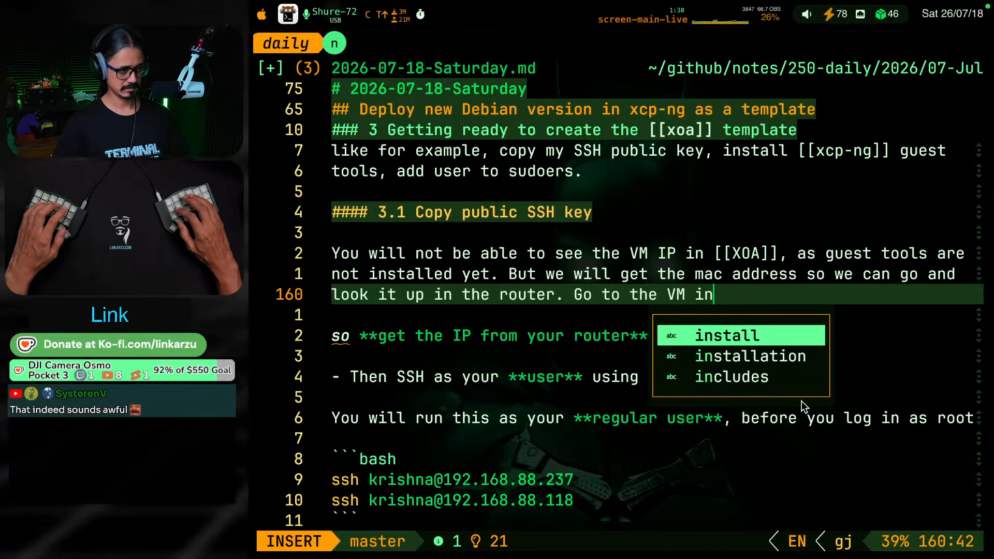
Continue the paragraph with "Go to the VM itself, `Network` tab and get the mac address", with Network as inline code
key(BackSpace)
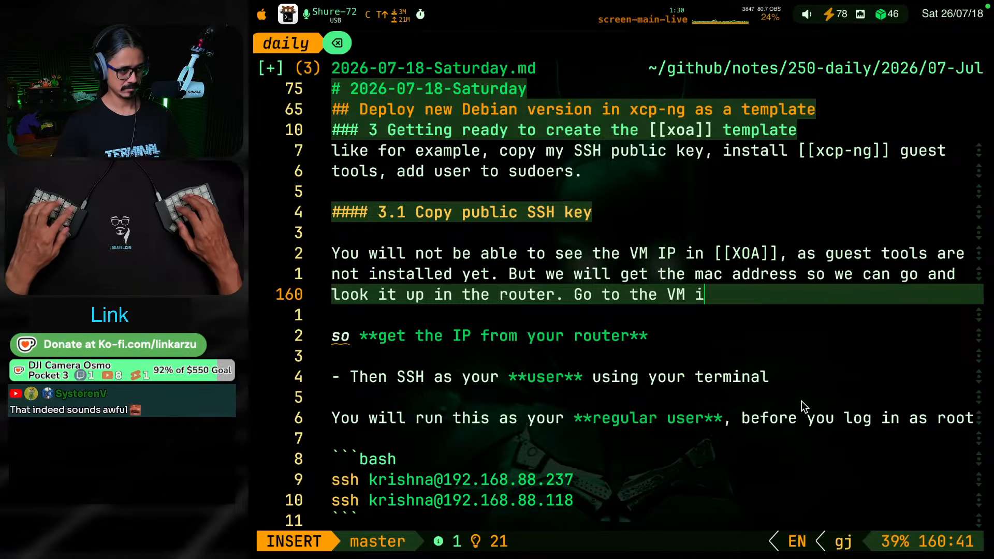
text(te)
key(BackSpace)
key(BackSpace)
key(BackSpace)
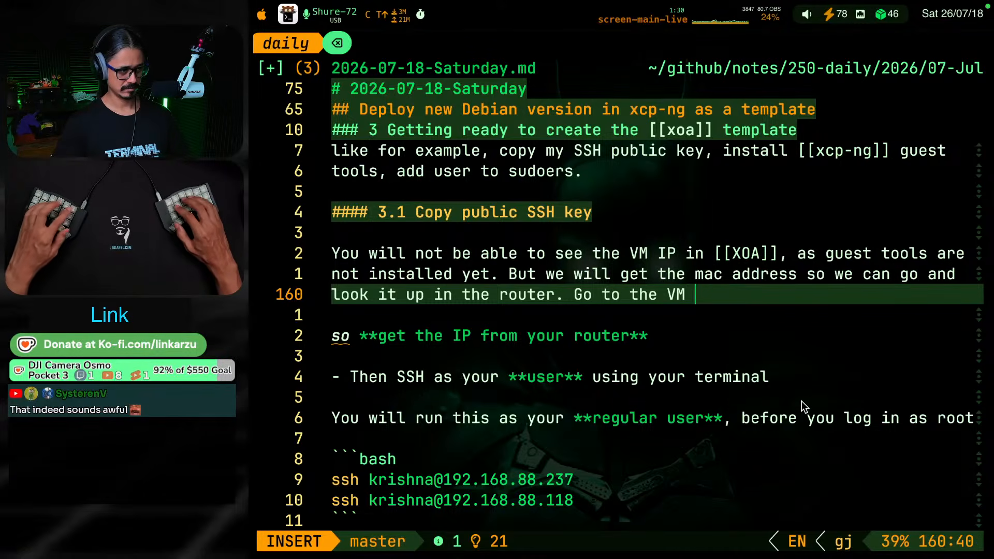
text(itself)
key(BackSpace)
text(, )
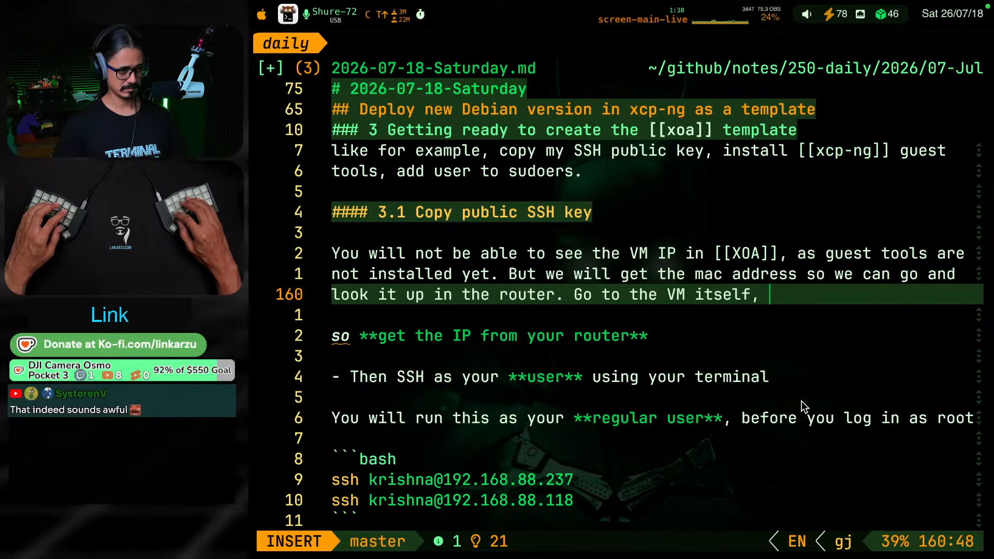
text(`Ne)
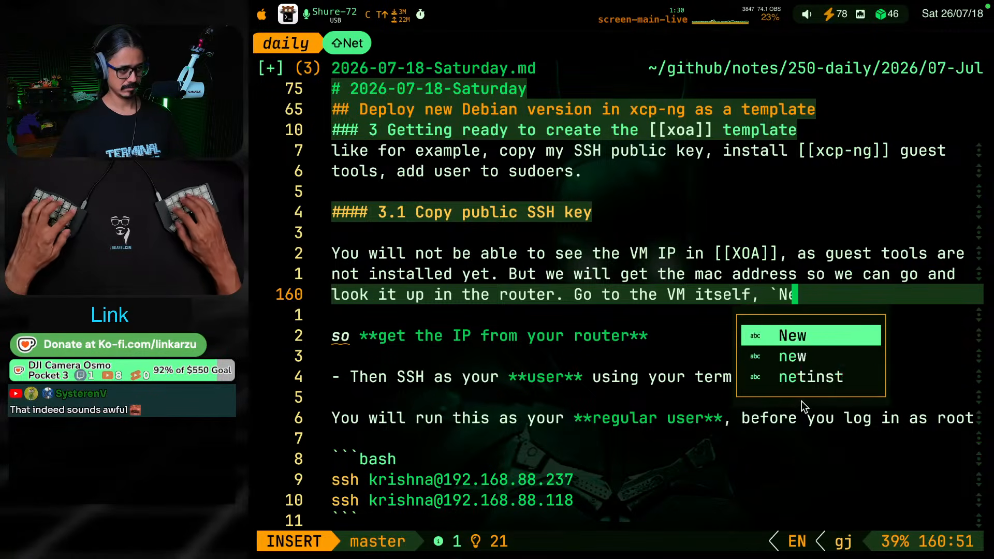
text(twork` tab)
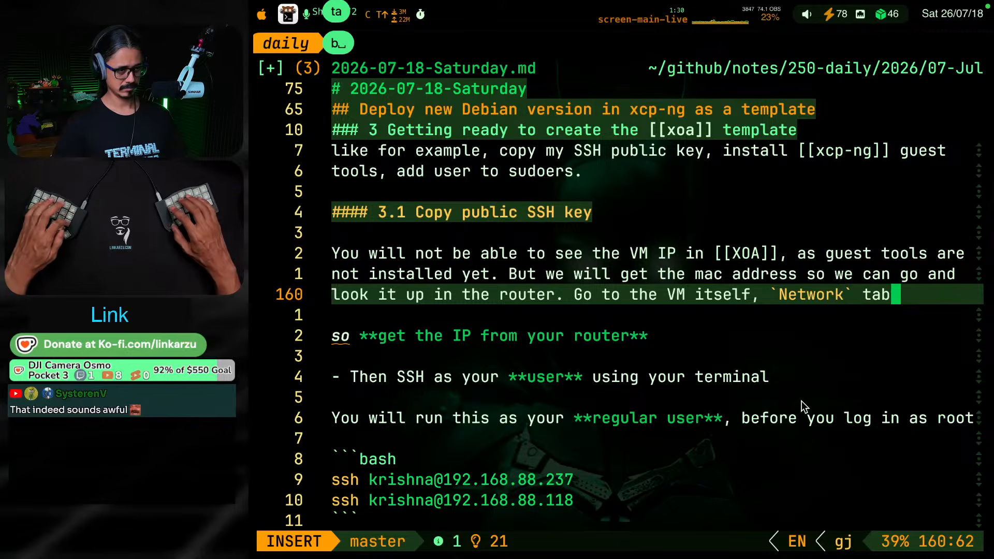
text( and get the mac address)
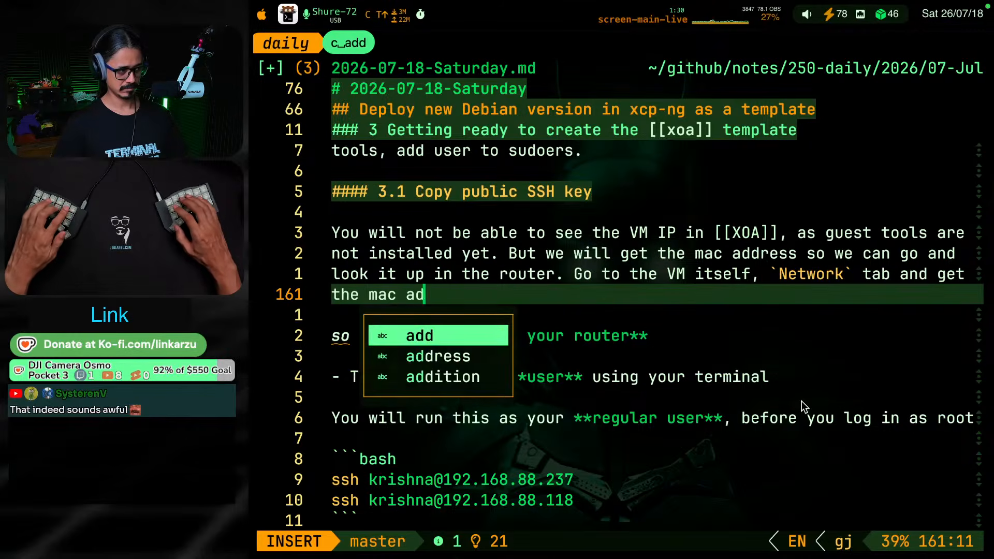
Remove the word "so" from the start of the bold "get the IP from your router" line in section 3.1
key(Escape)
key(j)
key(j)
key(b)
key(b)
key(b)
key(b)
key(b)
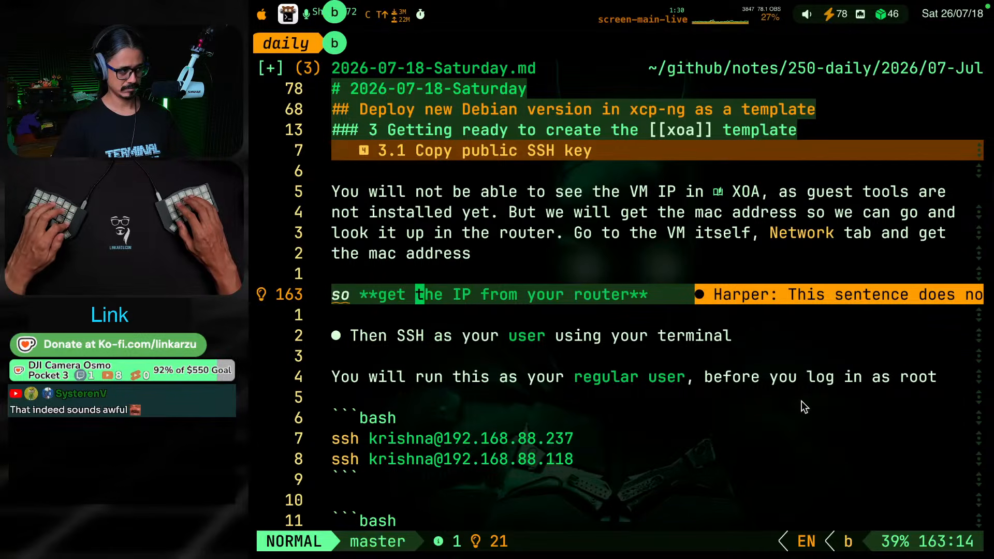
key(v)
key(c)
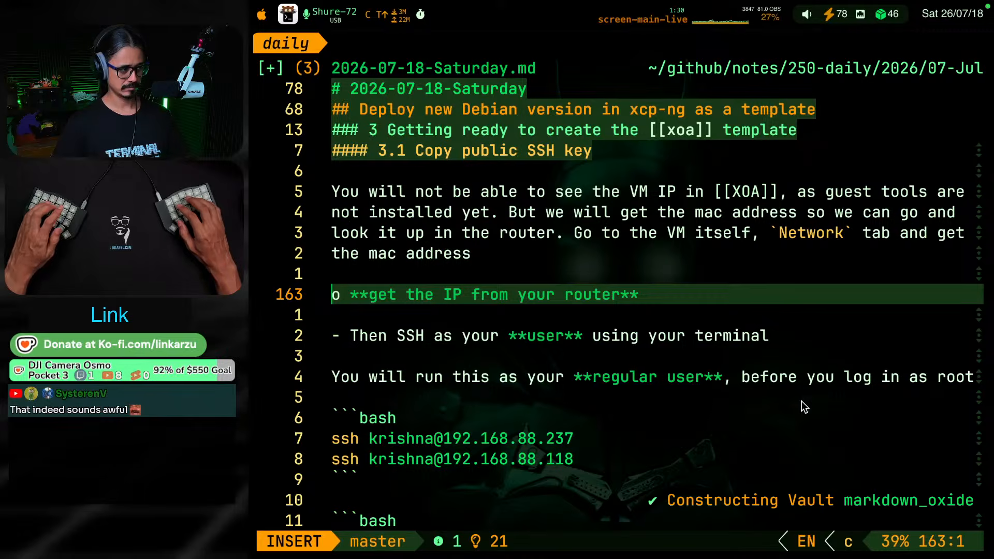
key(Escape)
key(a)
key(BackSpace)
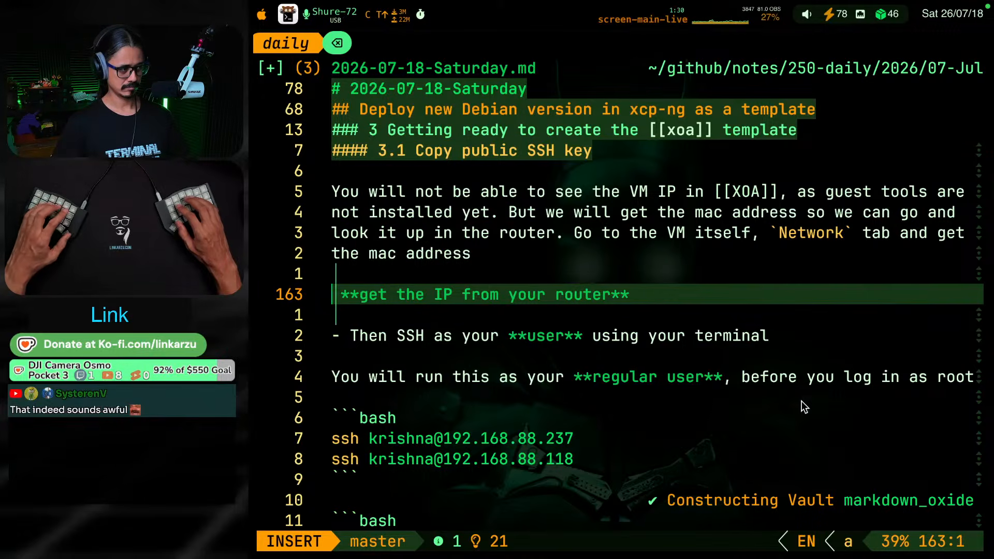
Begin the line before the bold text with "Go and find that mac on your router to"
text(Go and get)
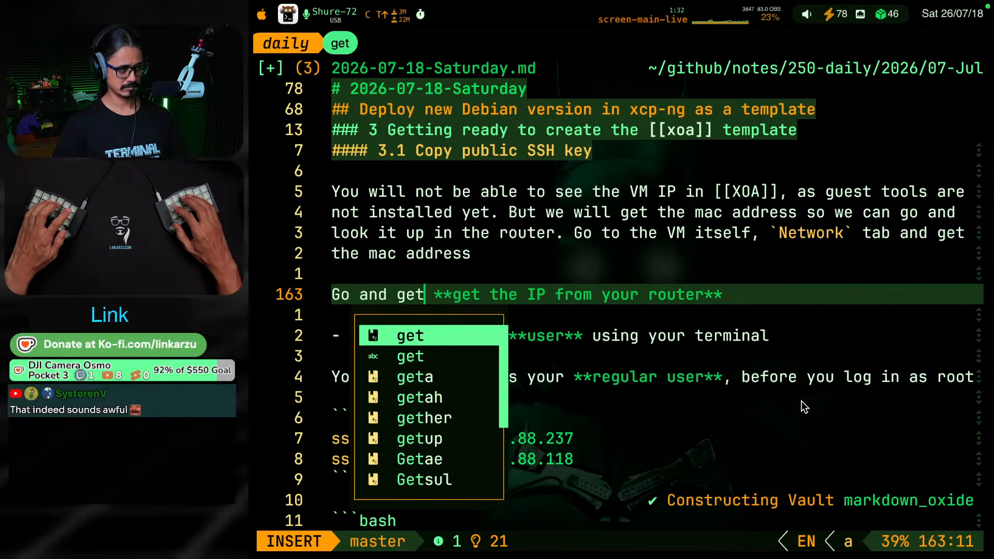
key(Escape)
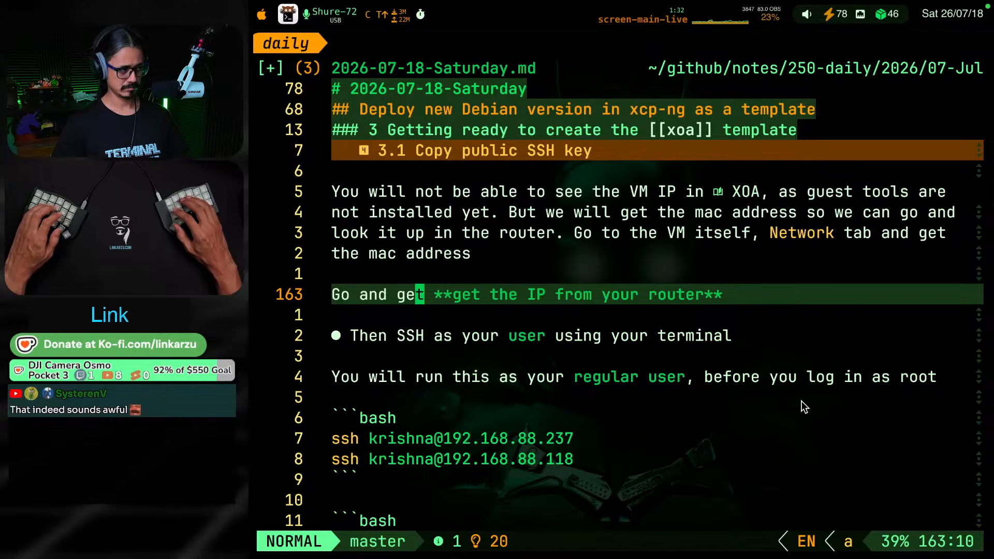
text(vbcfind t)
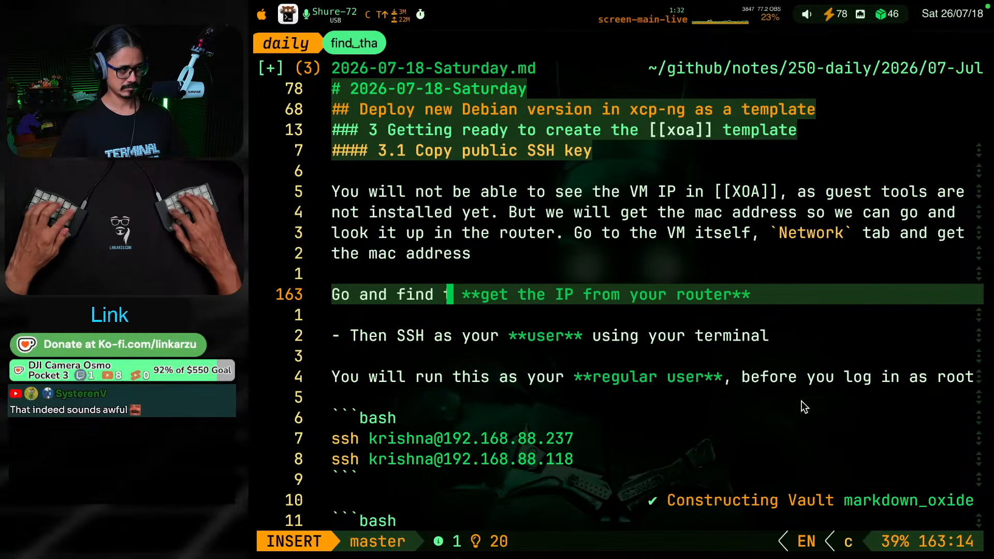
text(hat mac on your )
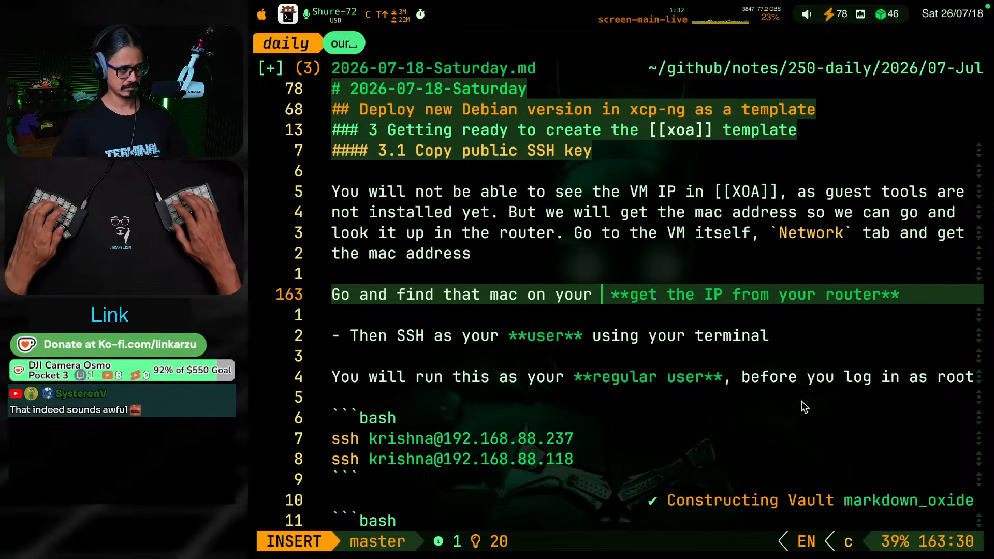
text(out)
key(BackSpace)
key(BackSpace)
key(BackSpace)
text(router to  l)
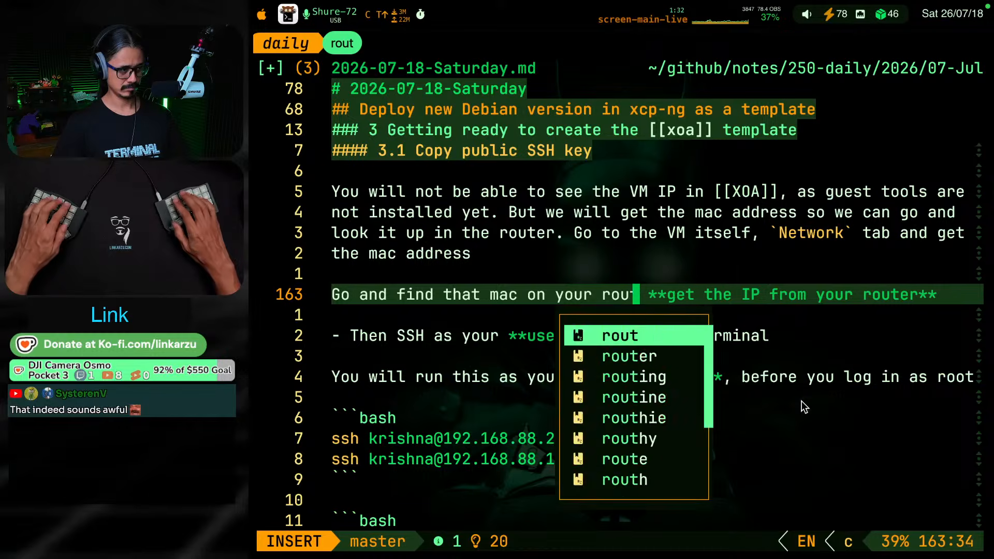
key(BackSpace)
key(BackSpace)
key(BackSpace)
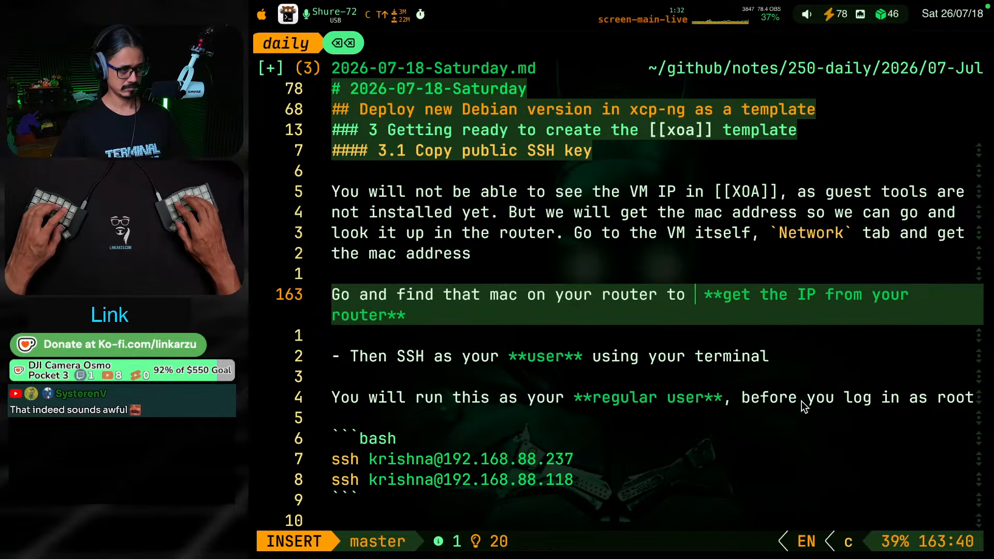
Shorten the bold text at the end of that line to "get the IP", keeping its bold markers
key(Escape)
key(l)
key(l)
key(l)
key(l)
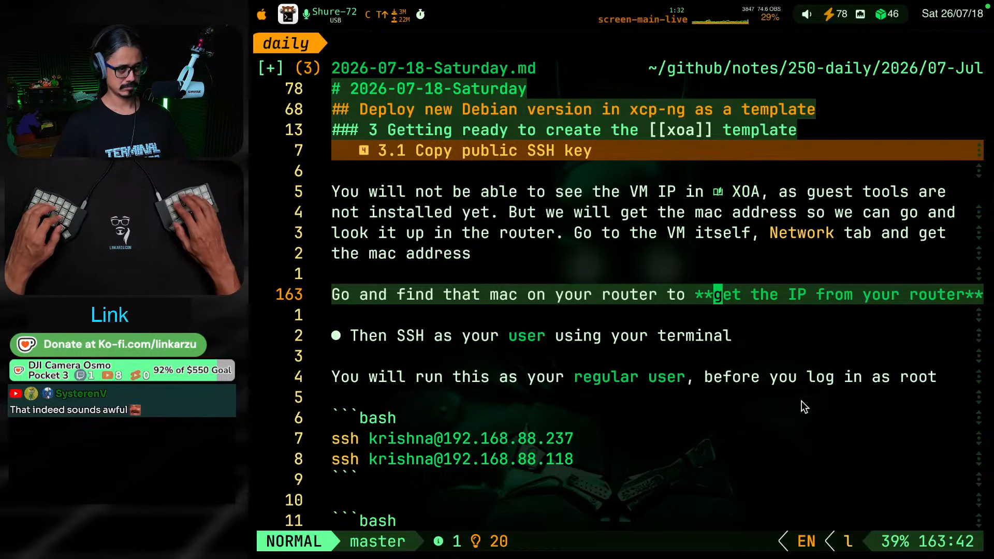
key(v)
key(t)
key(asterisk)
text(cget )
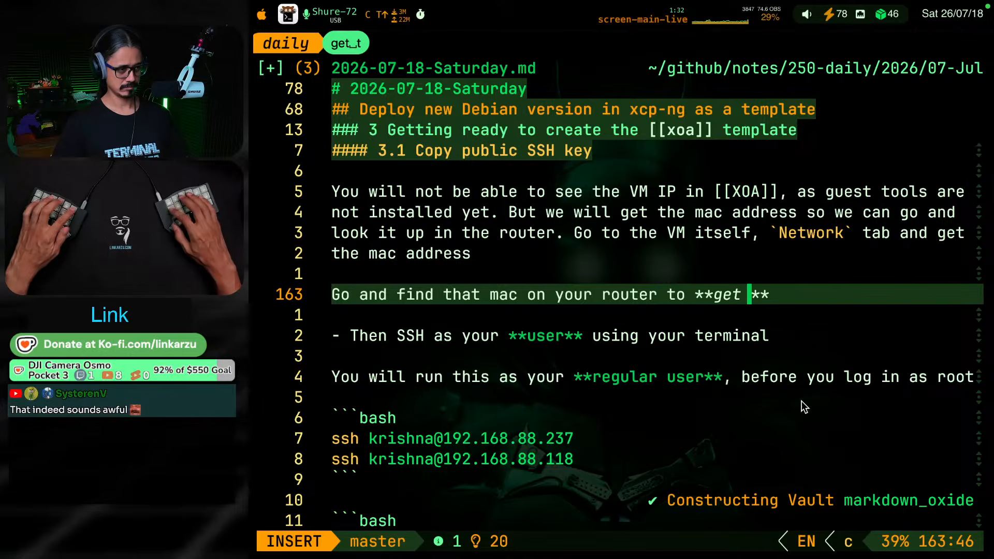
text(the IP)
text(kj)
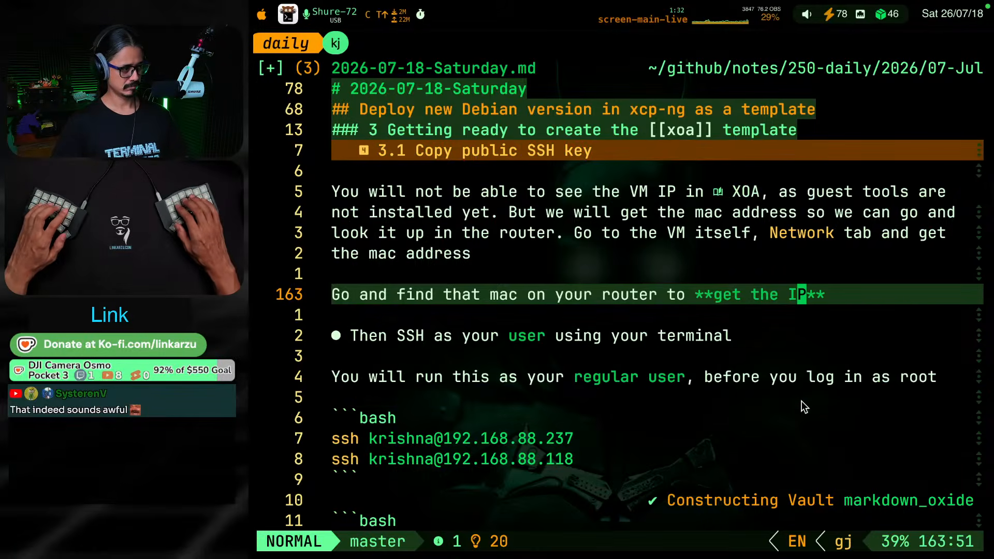
key(j)
key(j)
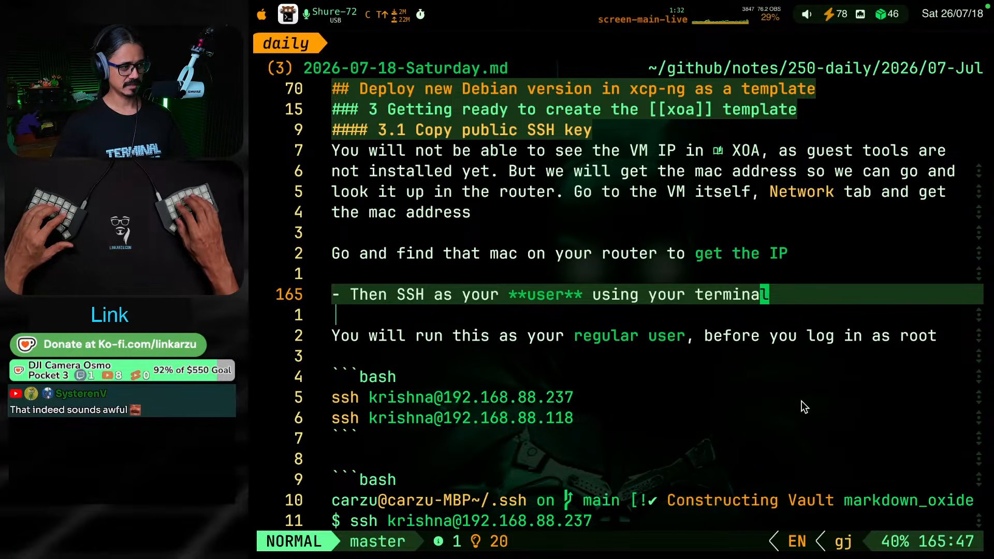
key(b)
key(b)
key(b)
key(b)
key(b)
key(b)
text(i)
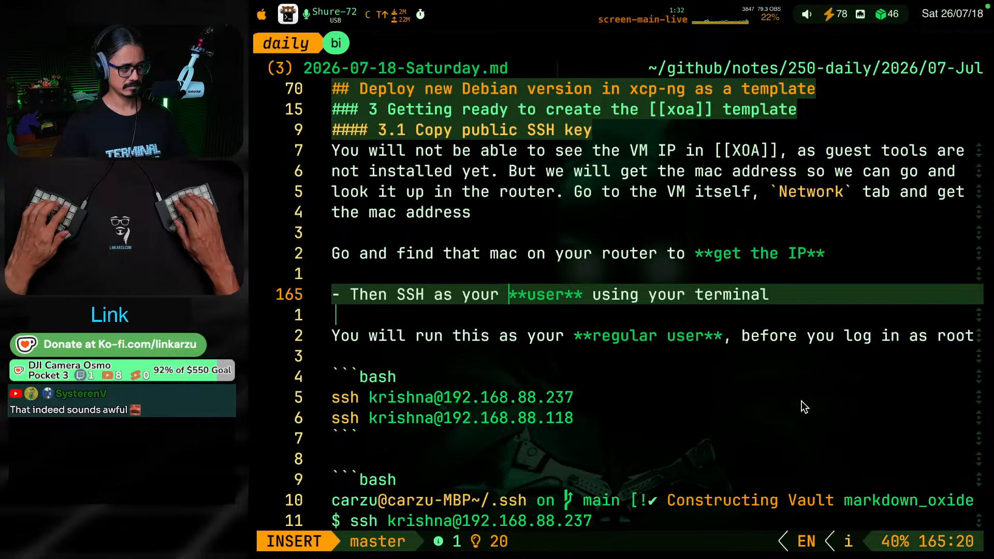
text(regular)
key(BackSpace)
key(BackSpace)
key(BackSpace)
key(BackSpace)
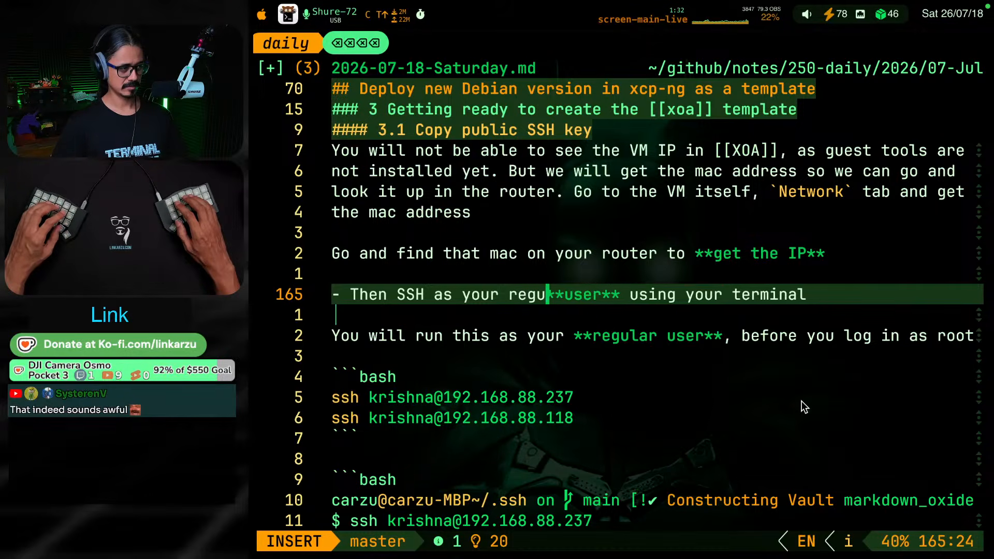
key(BackSpace)
key(BackSpace)
key(BackSpace)
key(BackSpace)
key(Escape)
Insert "regular" before "user" inside the bold markers of the "Then SSH as your" bullet
text(w)
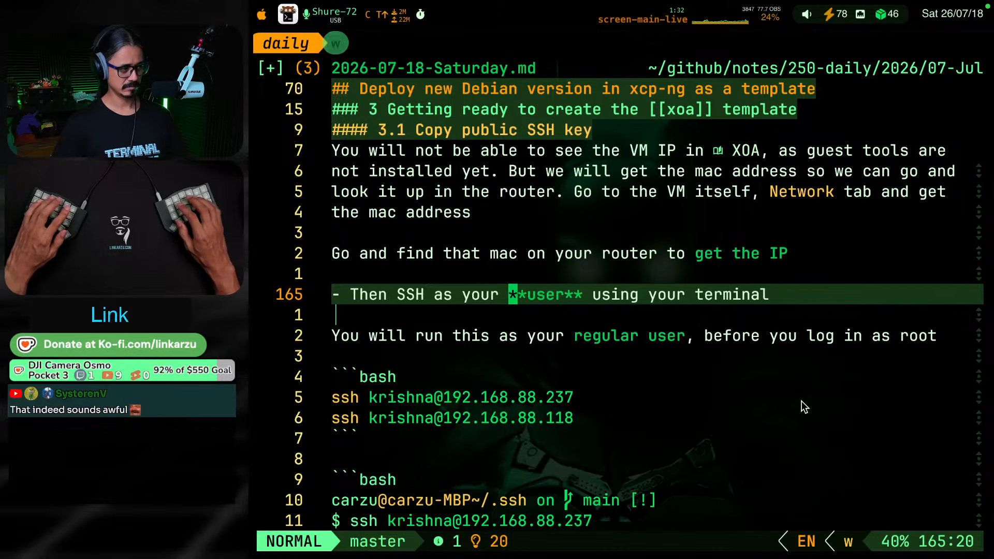
text(laregular)
key(Escape)
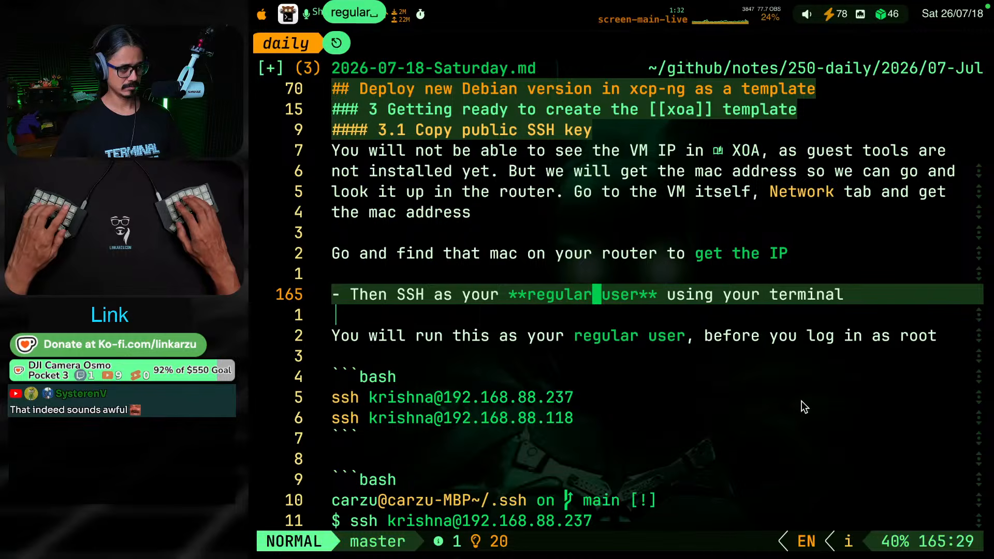
Replace the bullet's ending "using your terminal" with "on your terminal. NOT root."
key(A)
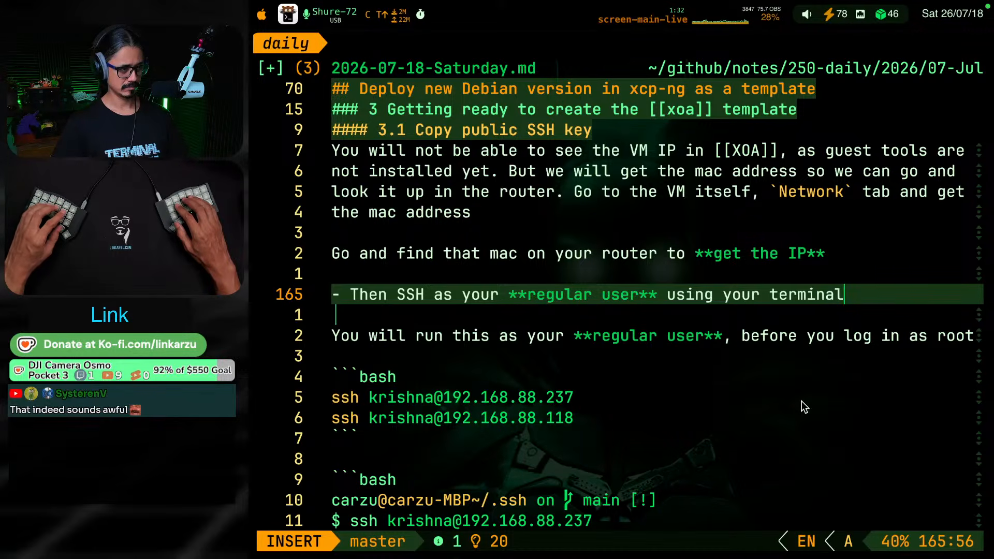
key(BackSpace)
key(BackSpace)
key(BackSpace)
key(Escape)
key(v)
key(b)
key(b)
key(b)
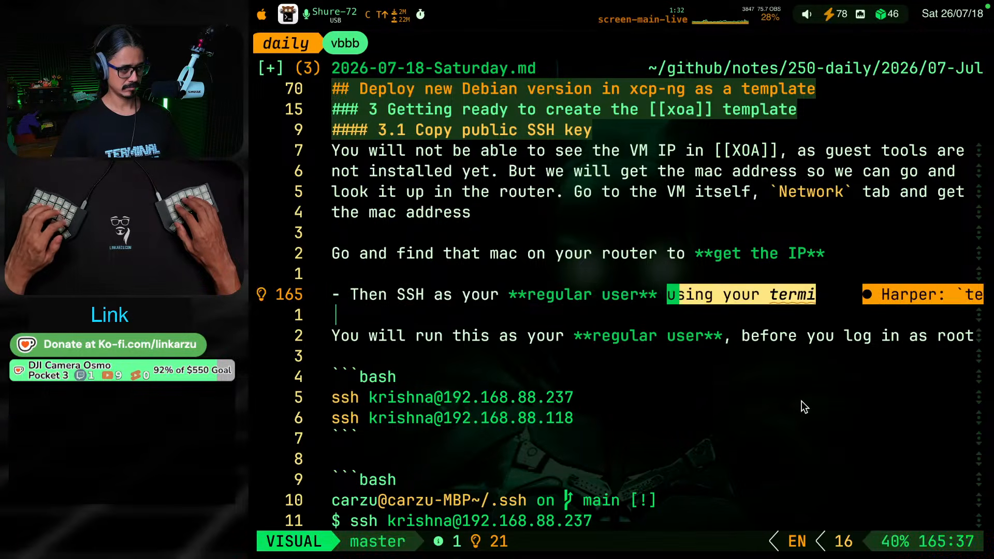
text(con your termi)
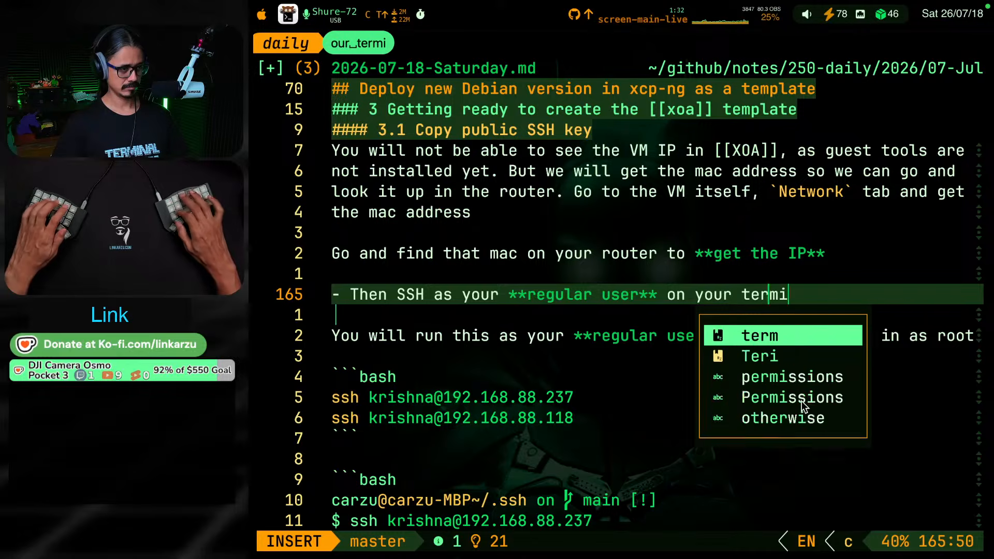
text(nal. NOT r)
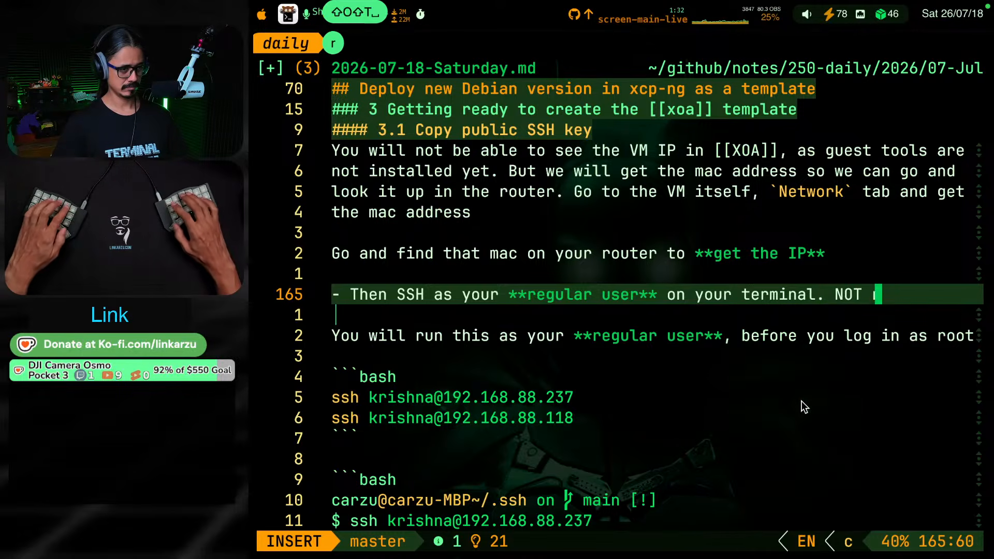
text(oot)
key(Escape)
text(al.)
key(Escape)
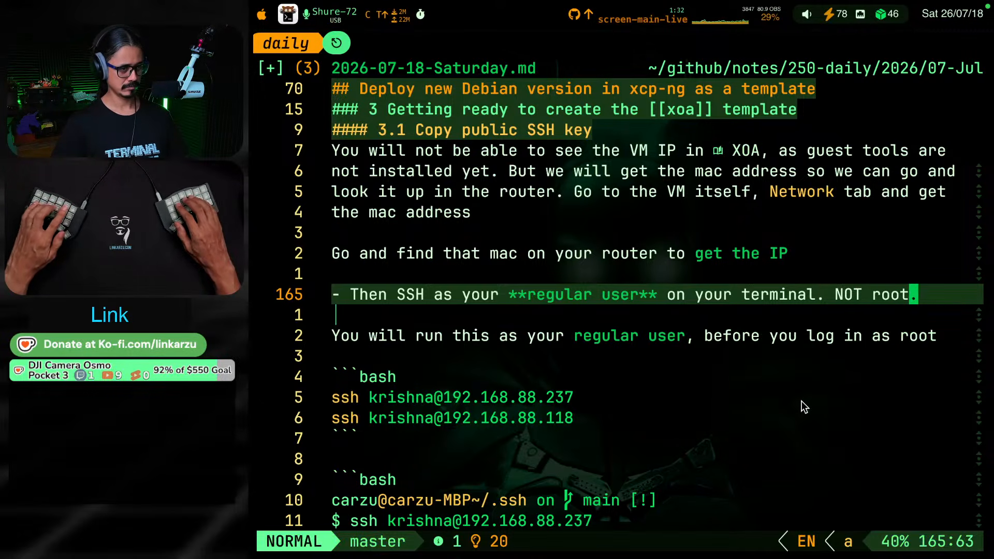
Delete the blank line under the SSH bullet and make "You will run this as your regular user" a nested sub-bullet
key(j)
key(j)
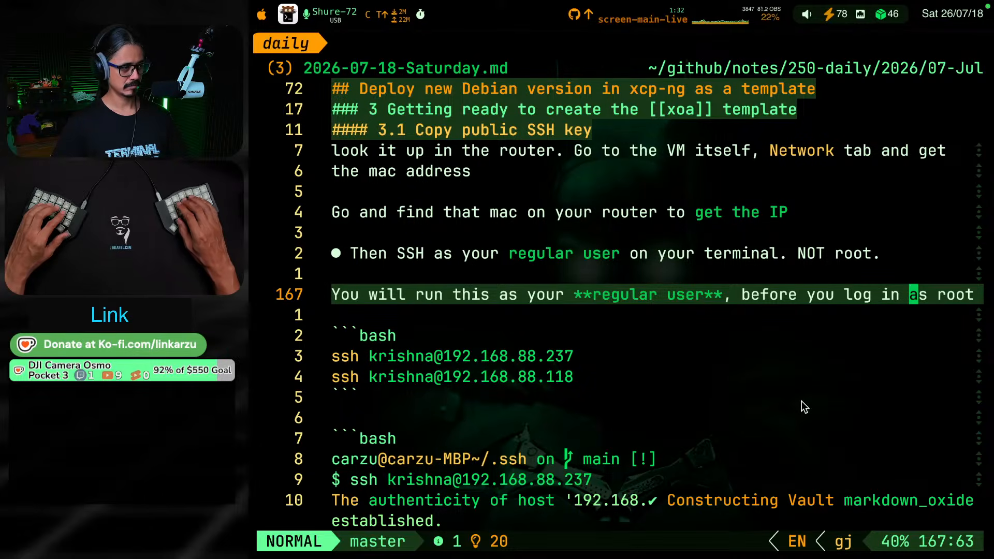
key(g)
key(k)
key(d)
key(d)
text(i)
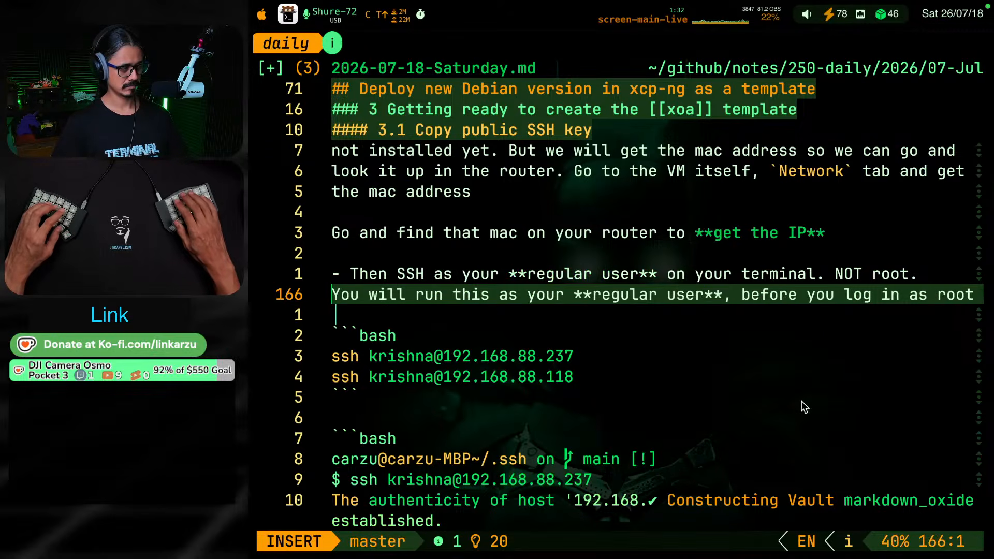
text(- )
text(kj)
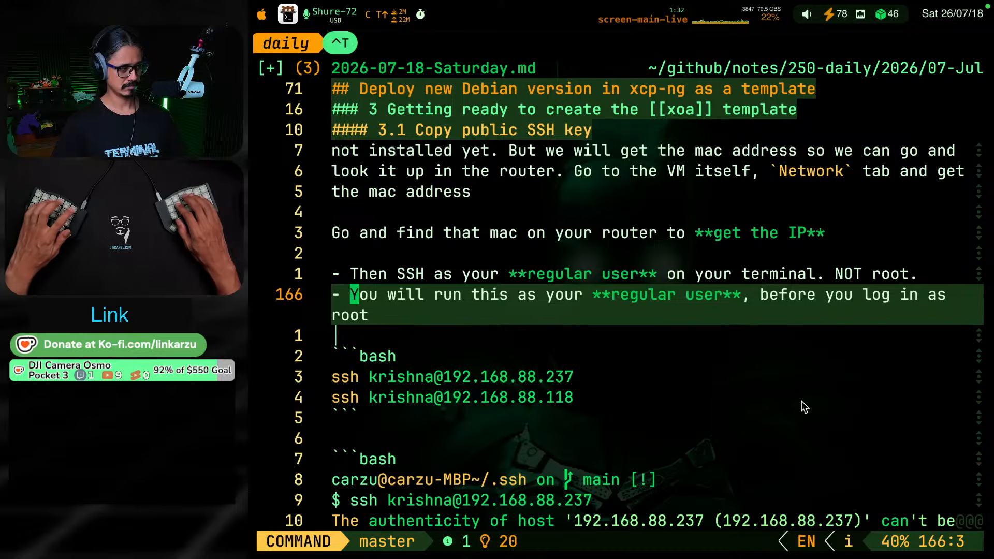
text(j)
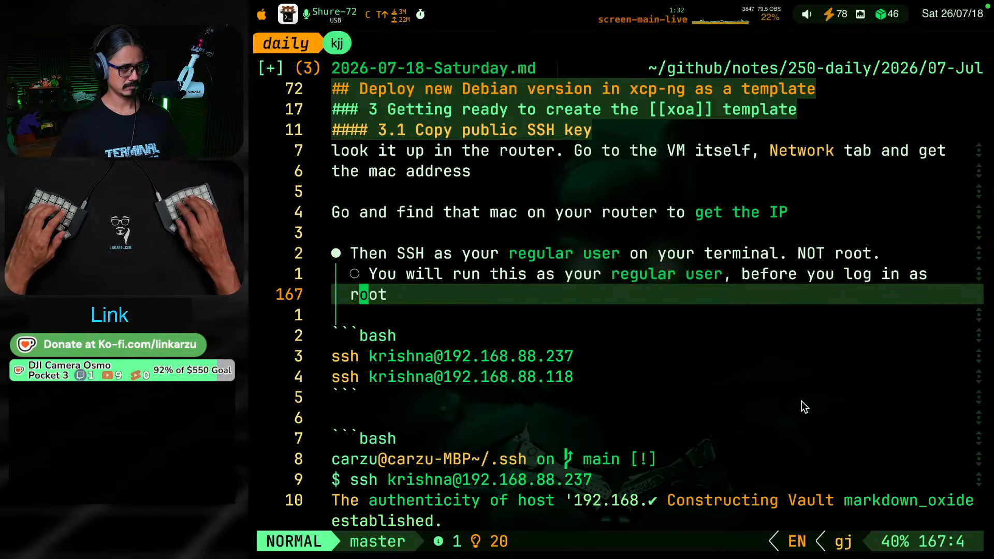
text(kliAgain0)
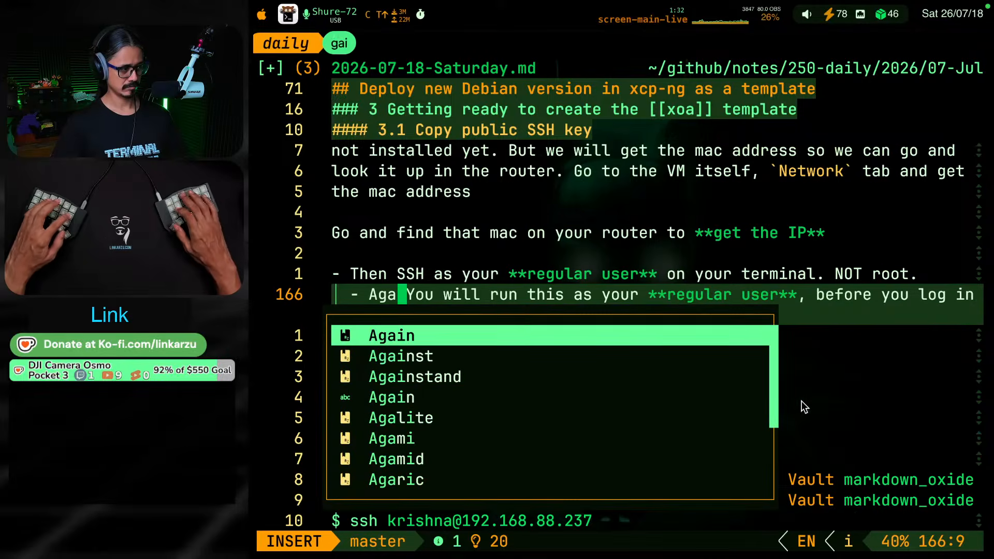
Start the nested sub-bullet with "Again motherfucker." before "You will run this"
key(BackSpace)
text(motherfucker)
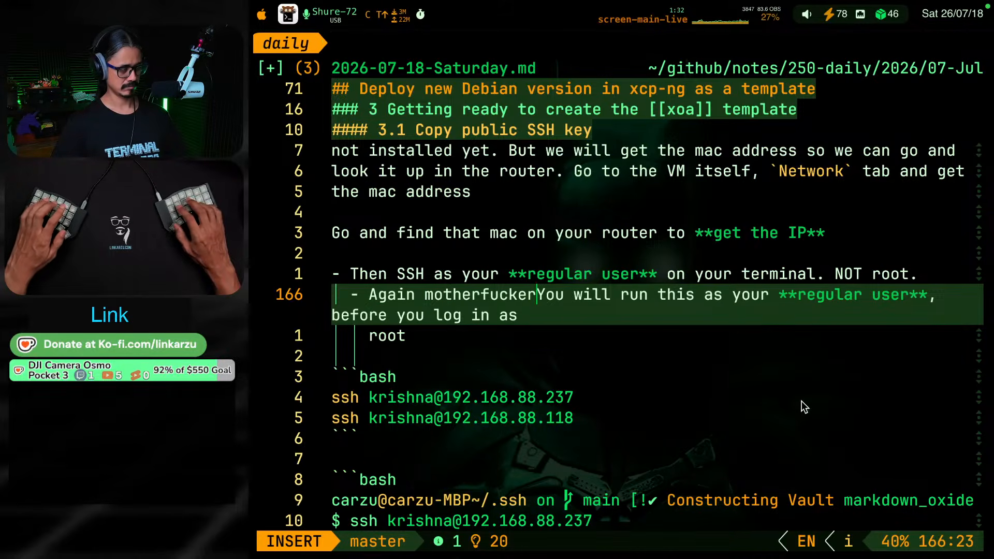
text(.)
key(Escape)
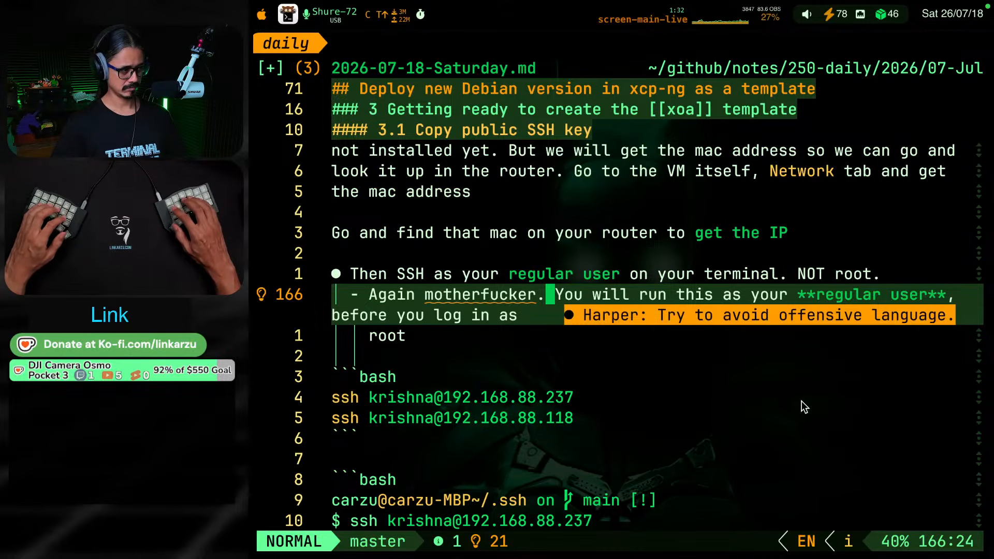
Review the code actions offered for the flagged word "motherfucker" and dismiss them without applying one
key(h)
key(h)
key(h)
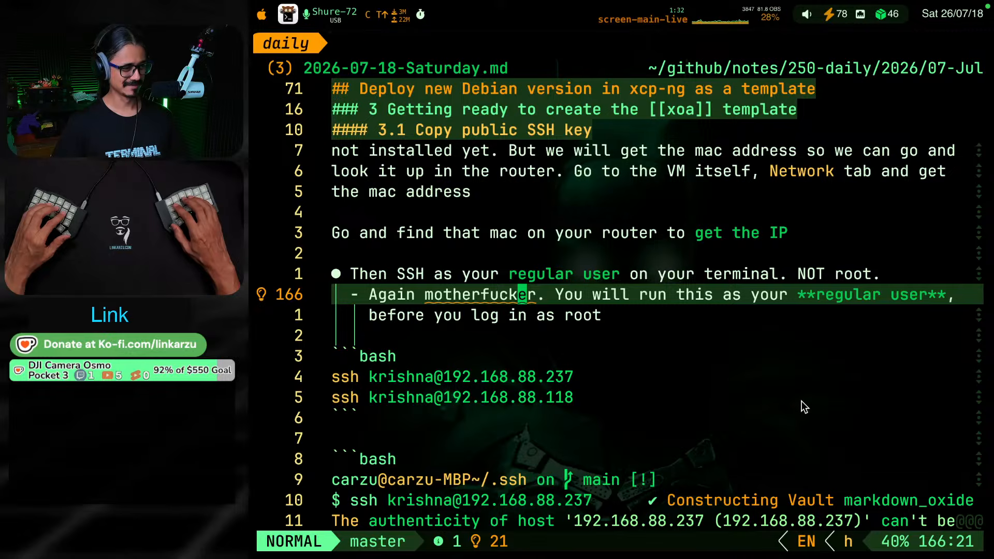
key(h)
key(h)
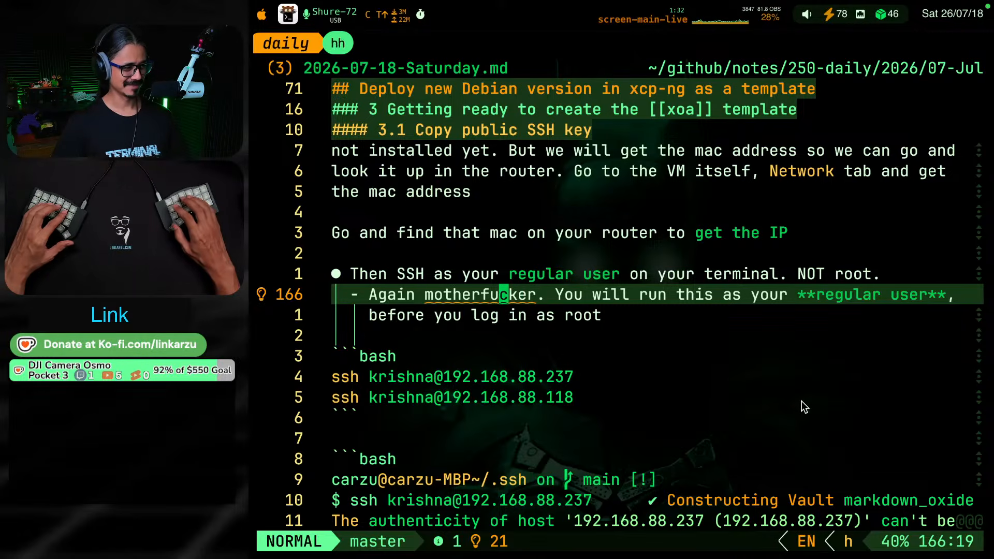
key(space)
key(c)
key(a)
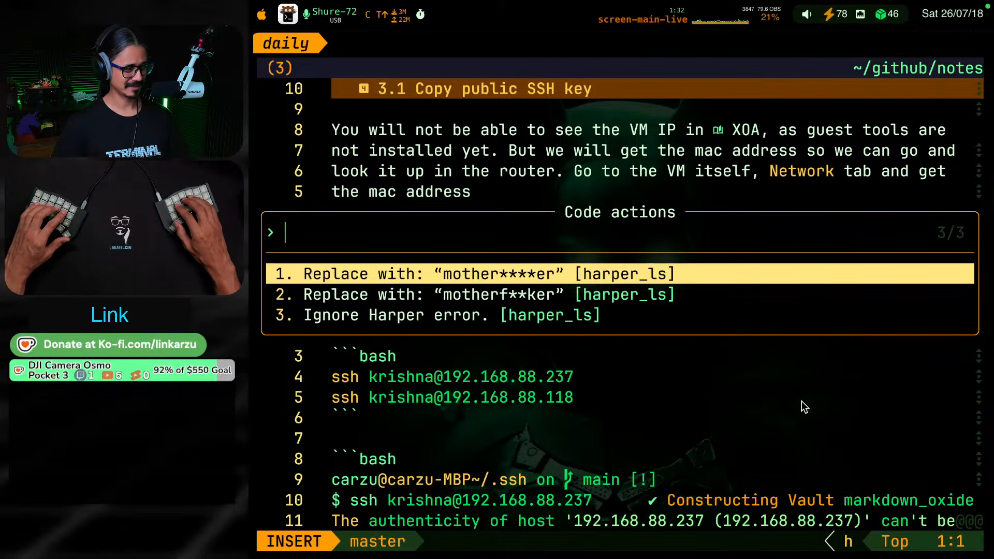
key(Escape)
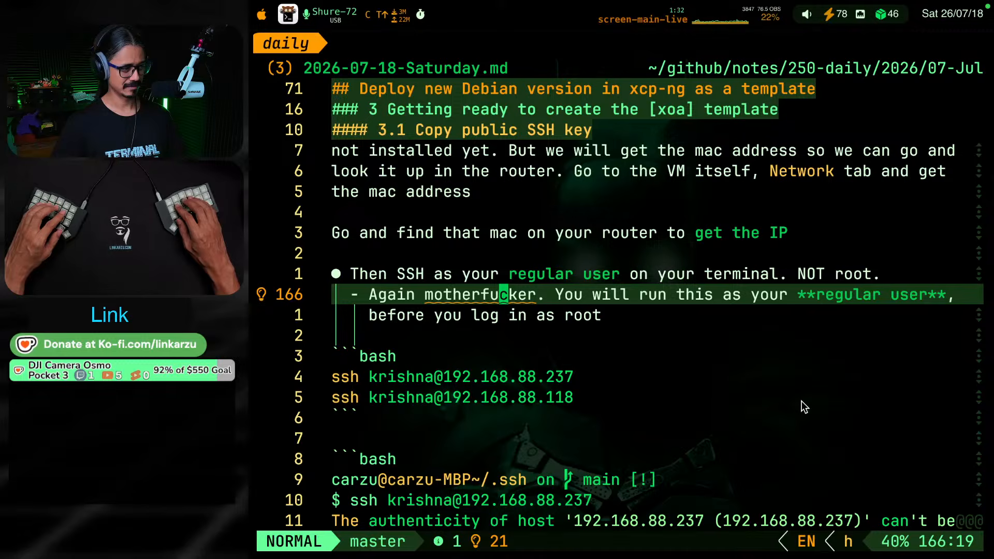
Replace the period after "Again motherfucker" in the sub-bullet with a colon
key(l)
key(l)
key(l)
key(l)
key(a)
key(BackSpace)
text(0)
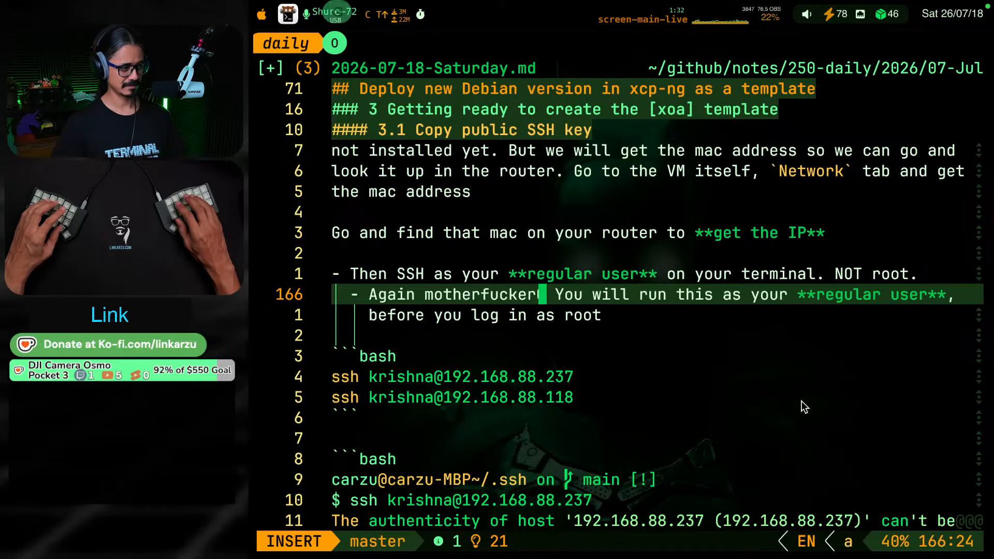
key(BackSpace)
text(!)
key(BackSpace)
text(:)
key(Escape)
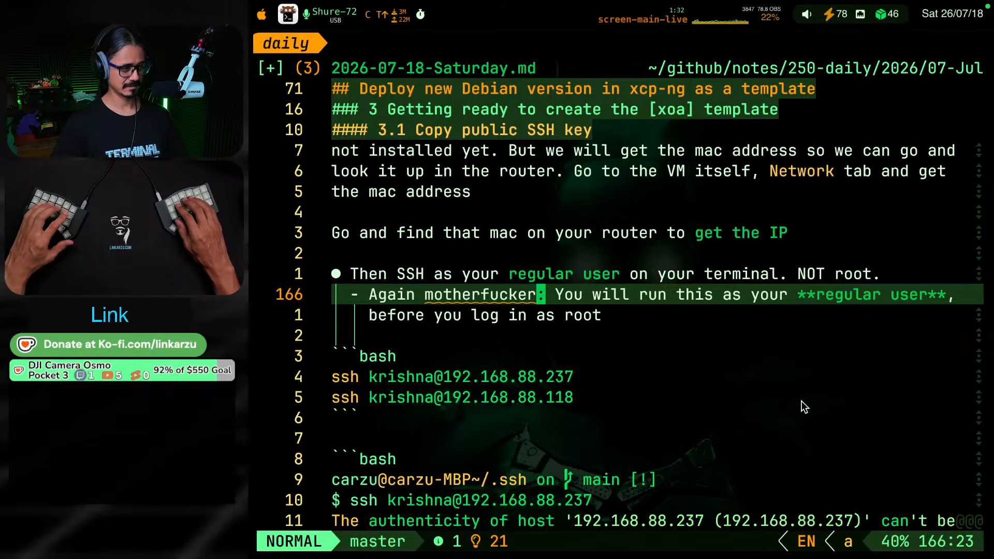
Save the note and delete the ssh command for 192.168.88.118 from the bash block under the SSH bullet
key(ctrl+s)
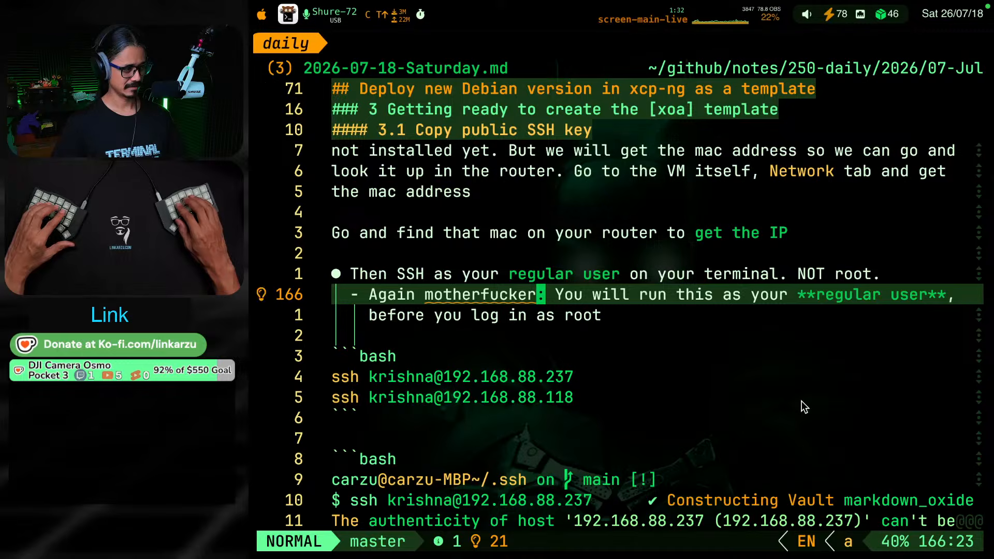
key(j)
key(j)
key(j)
key(j)
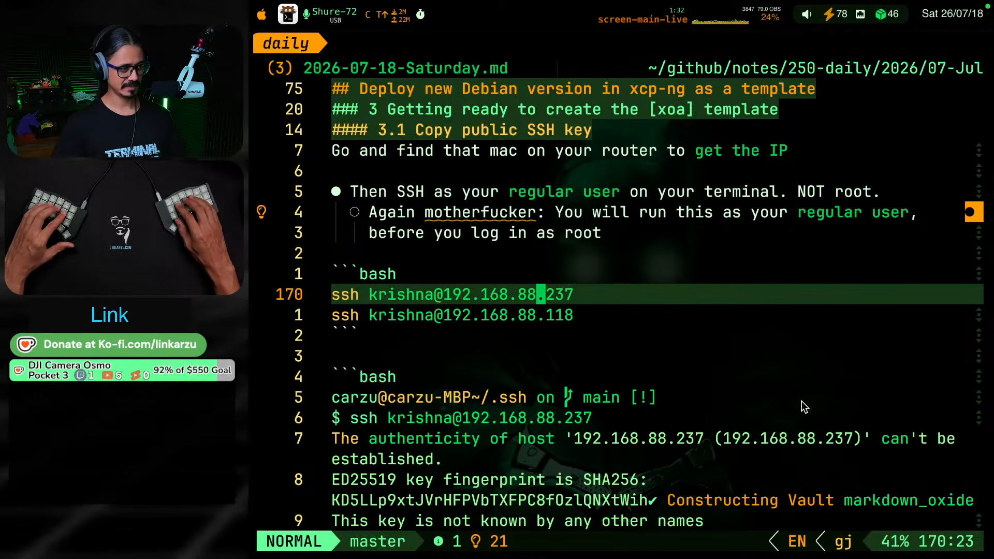
key(j)
key(d)
key(d)
Review the sample SSH host authenticity output block and the sentence introducing the authorized_keys script in section 3.1
key(j)
key(j)
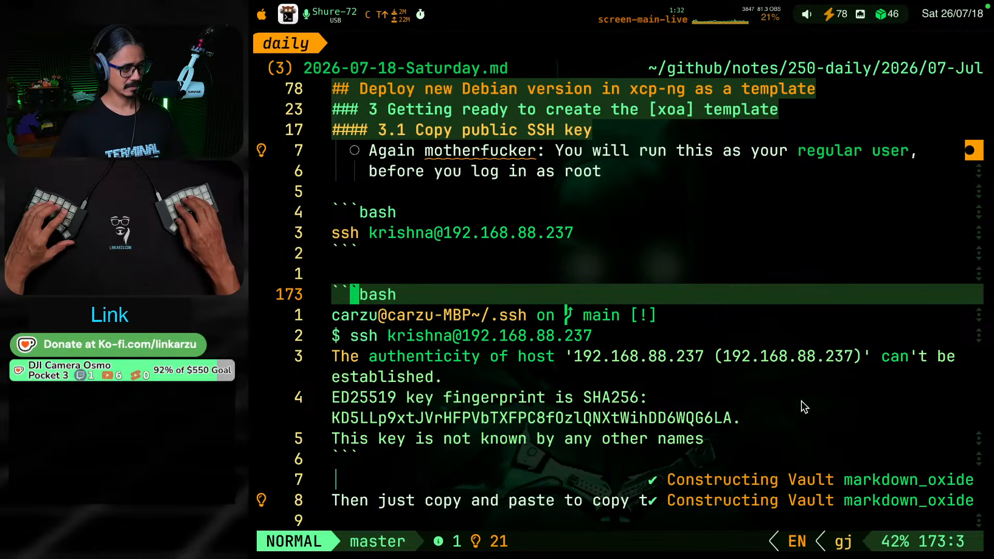
key(j)
key(j)
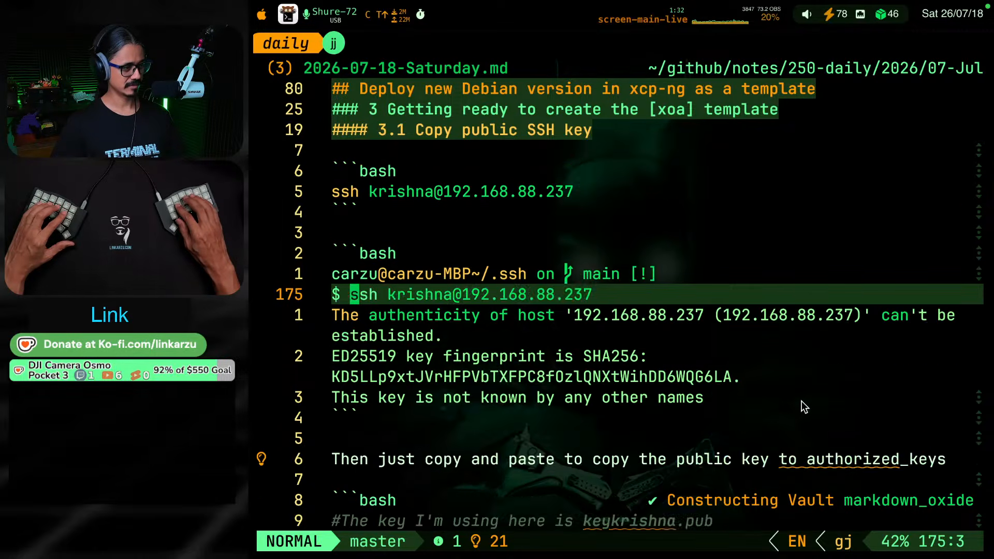
key(j)
key(k)
key(j)
key(j)
key(j)
key(j)
key(j)
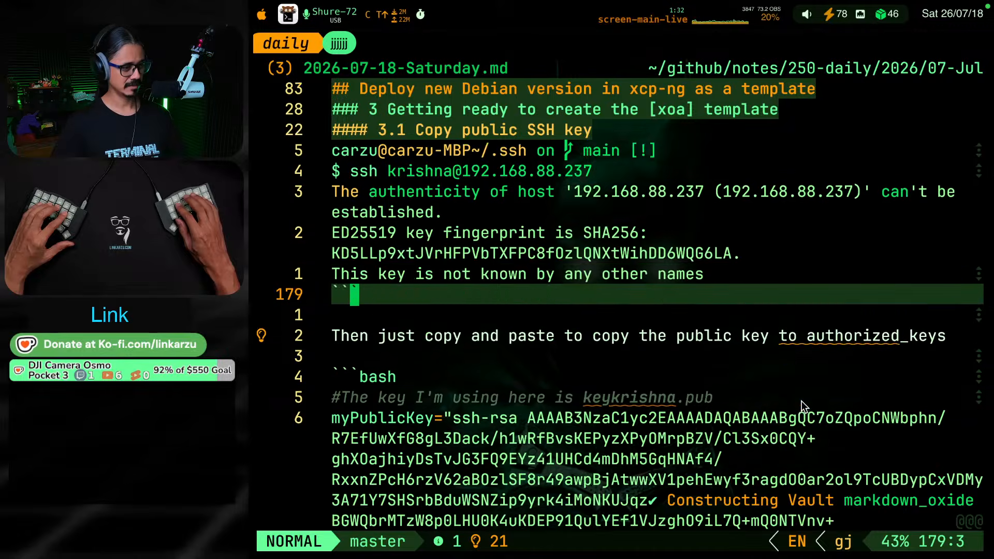
key(j)
key(j)
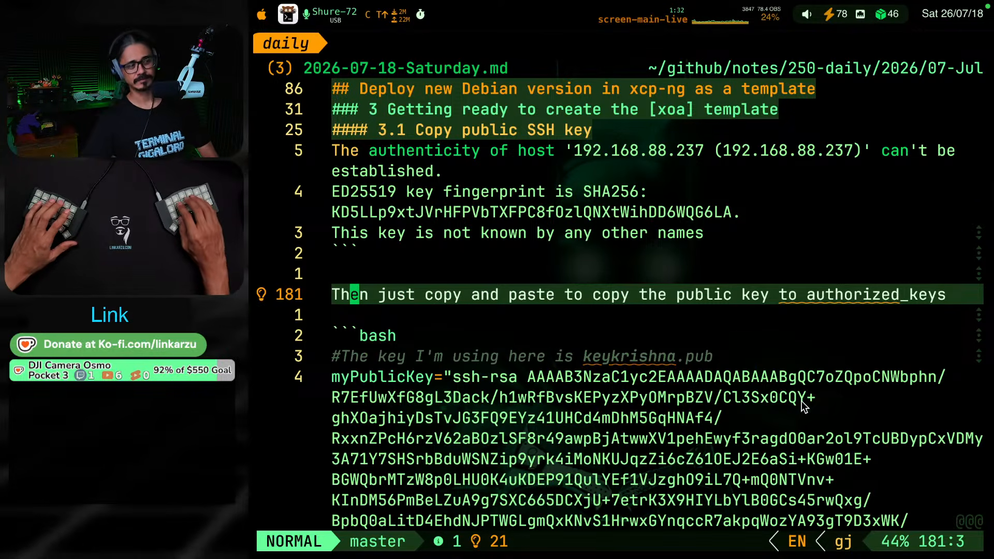
Skim the public key script in section 3.1 from its key comment to the final echo commands
key(j)
key(j)
key(j)
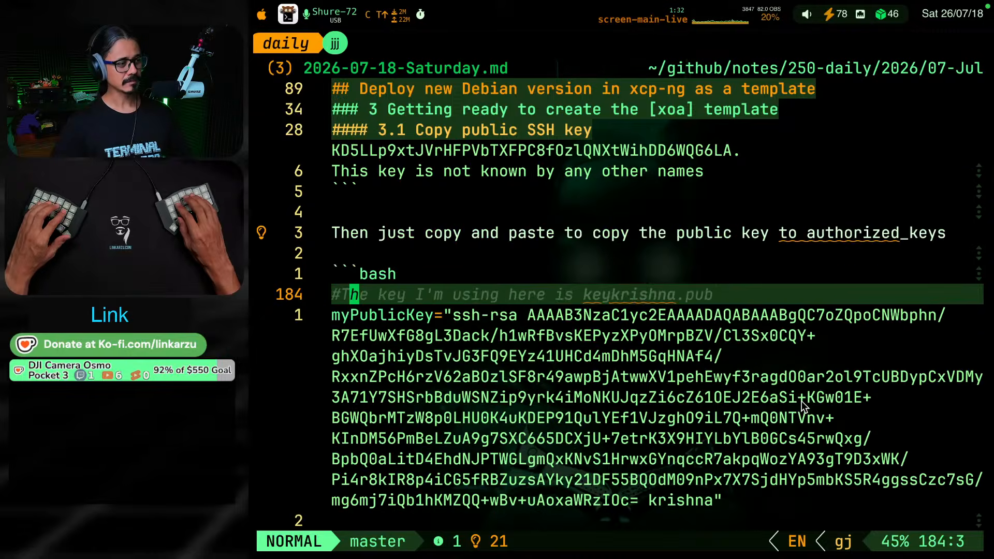
key(j)
key(k)
key(k)
key(k)
key(k)
key(j)
key(j)
key(j)
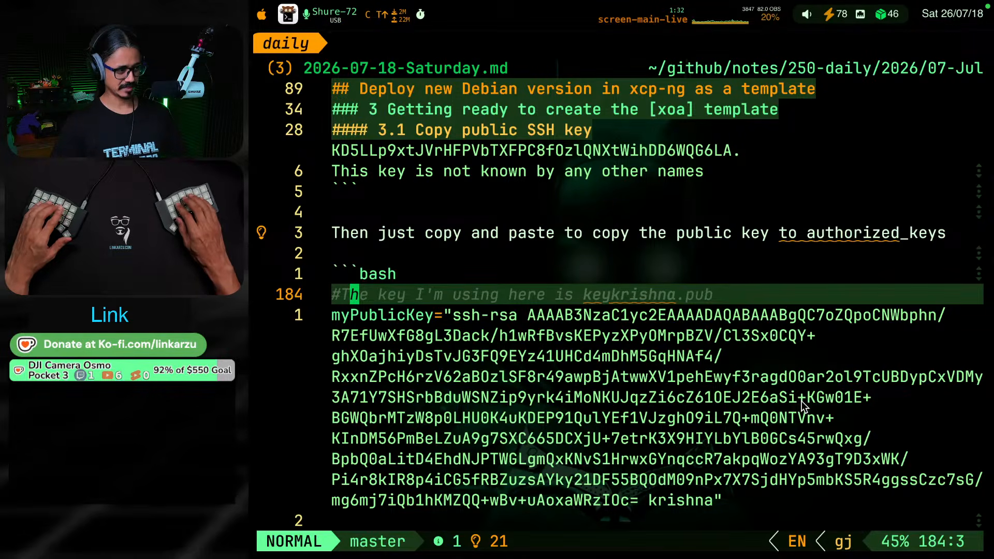
key(ctrl+d)
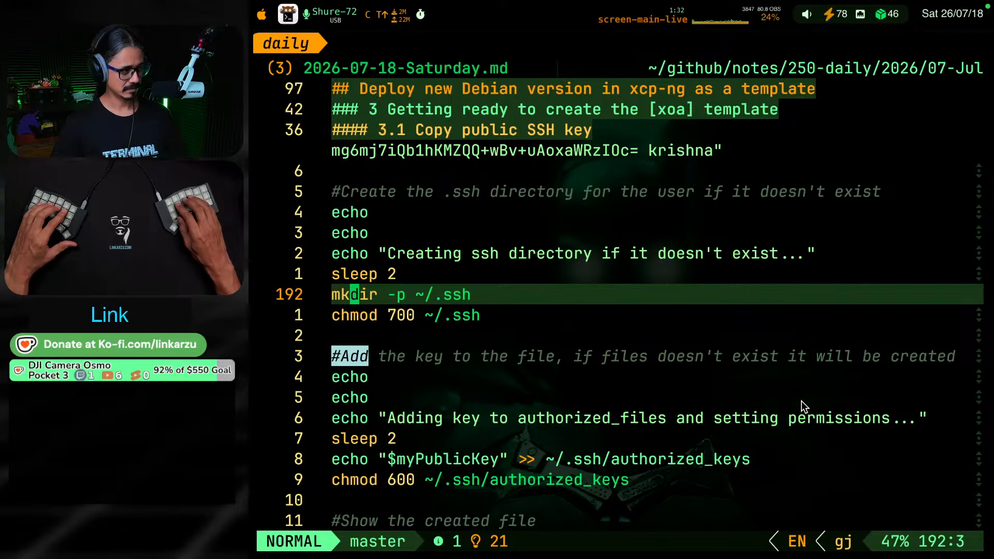
key(ctrl+d)
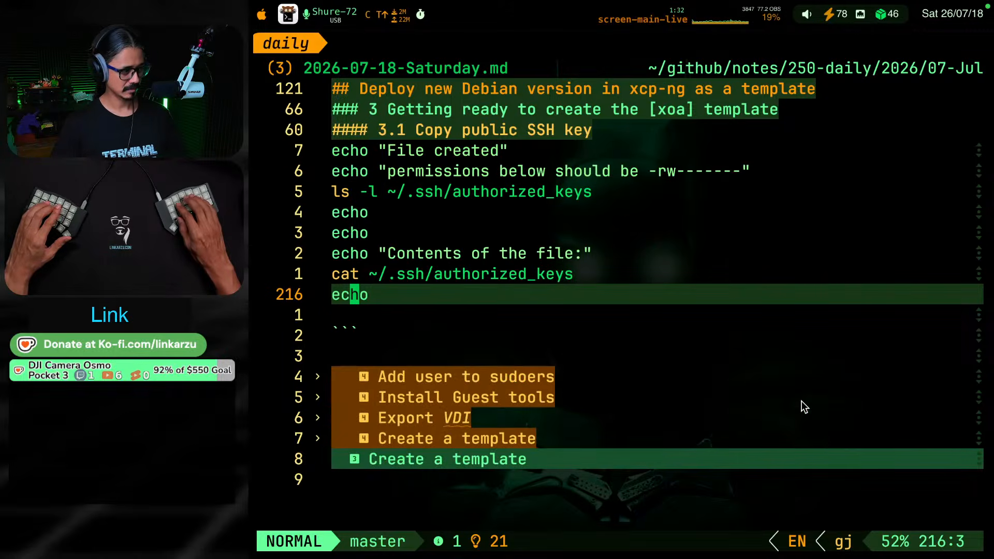
Expand the folded "Add user to sudoers" section and read its heredoc script through to the end
key(j)
key(j)
key(j)
key(j)
key(z)
key(o)
key(ctrl+d)
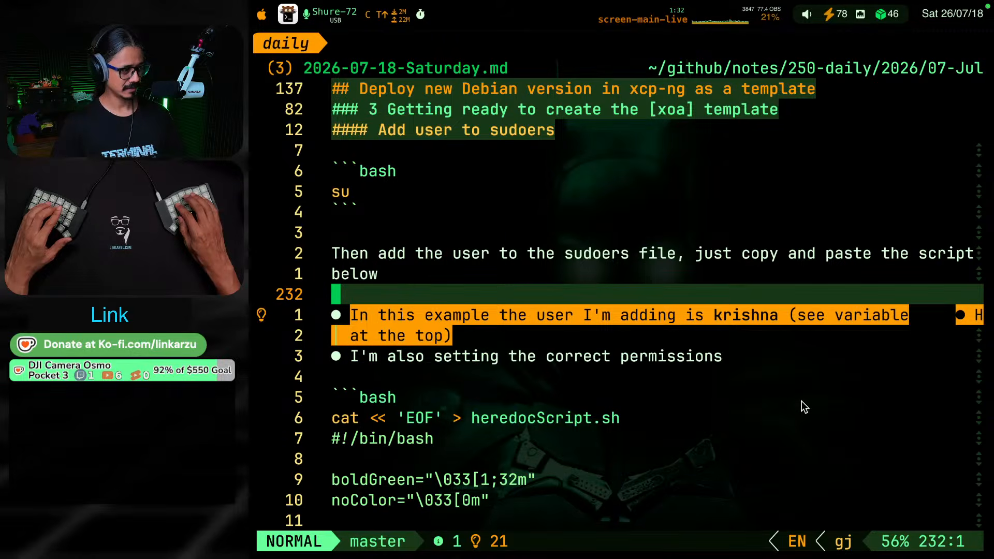
key(ctrl+d)
key(ctrl+d)
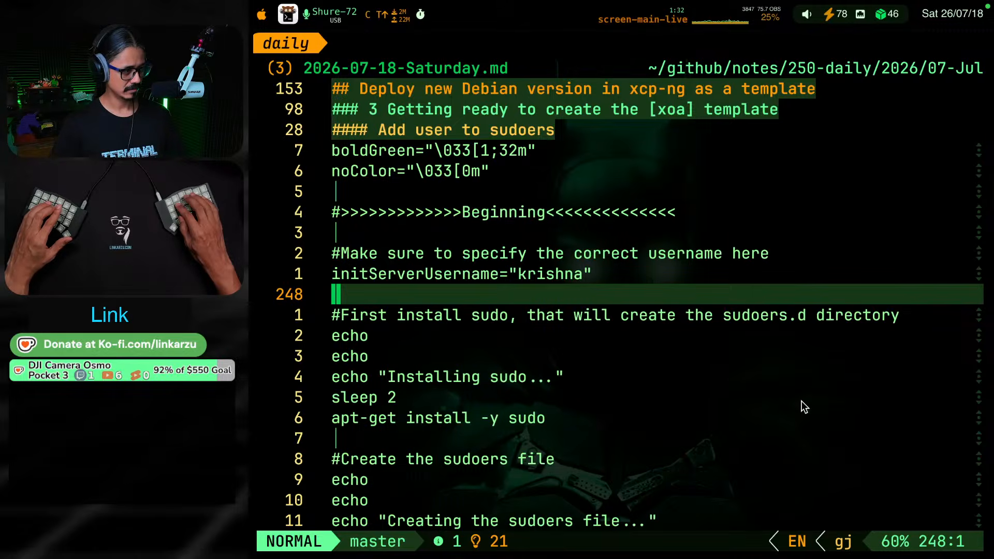
key(ctrl+d)
key(ctrl+d)
key(ctrl+d)
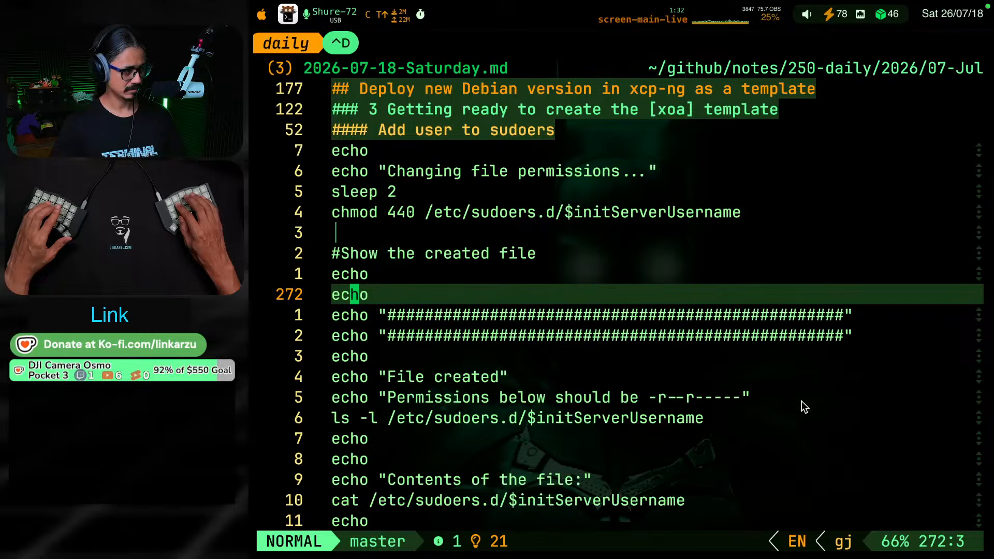
key(ctrl+d)
key(ctrl+d)
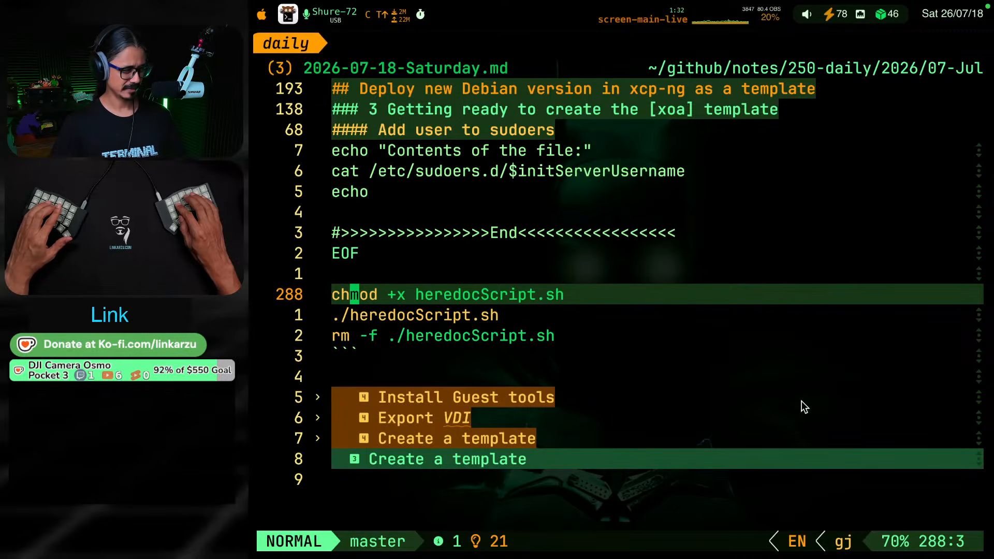
Expand the "Install Guest tools" section and read its introduction and the guest-tools.iso callout
key(5)
key(j)
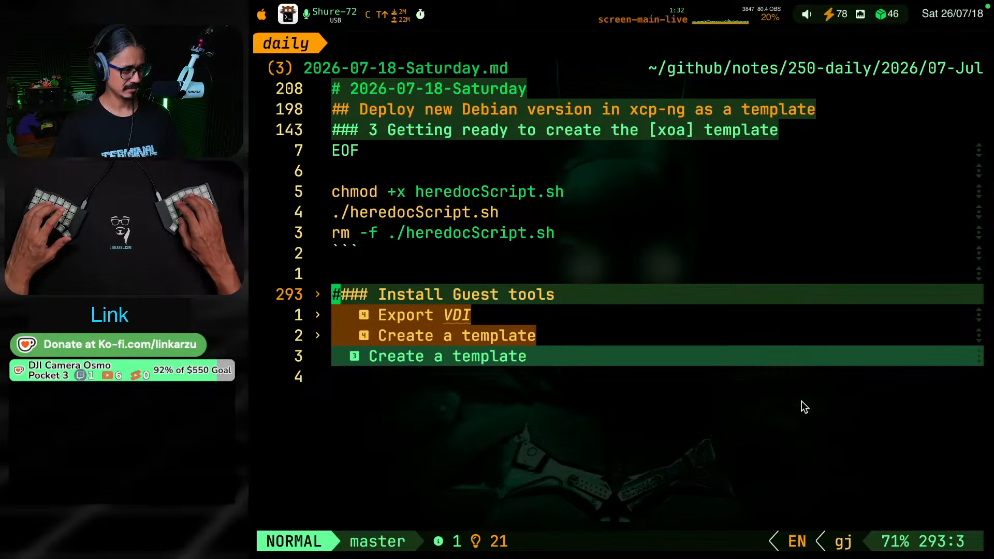
key(Return)
key(j)
key(j)
key(j)
key(j)
key(j)
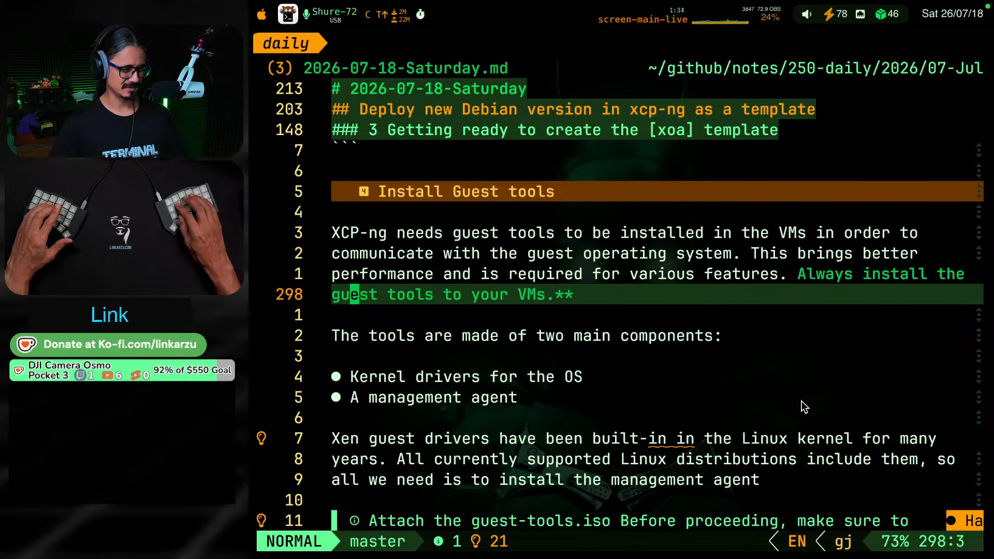
key(ctrl+d)
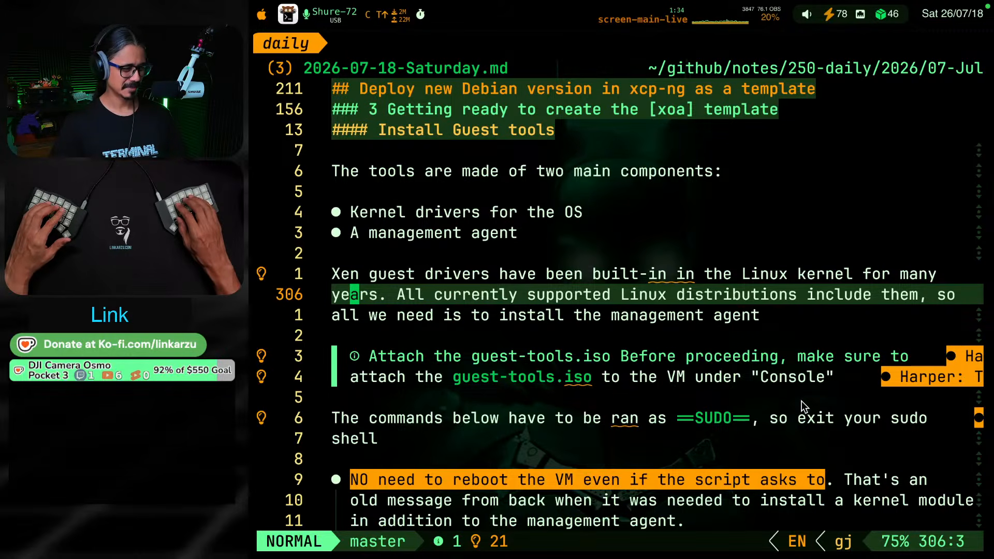
Fold the "Install Guest tools", "Add user to sudoers" and "3.1 Copy public SSH key" sections
key(g)
key(k)
key(Return)
key(g)
key(k)
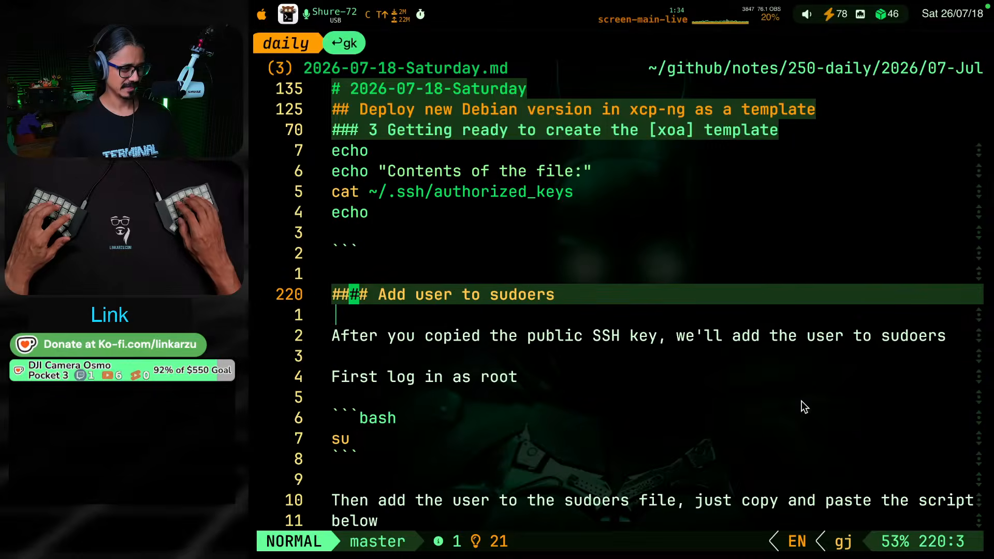
key(Return)
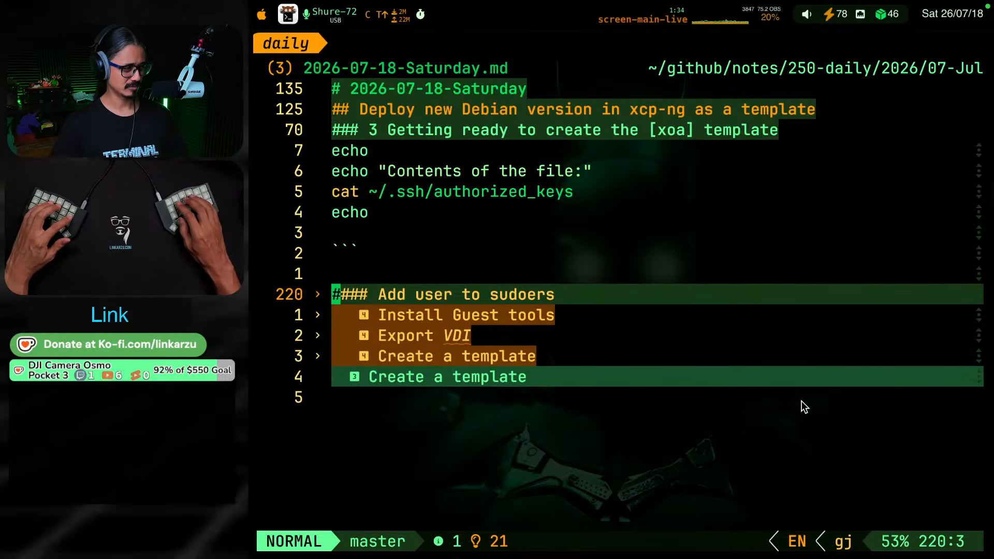
key(g)
key(k)
key(Return)
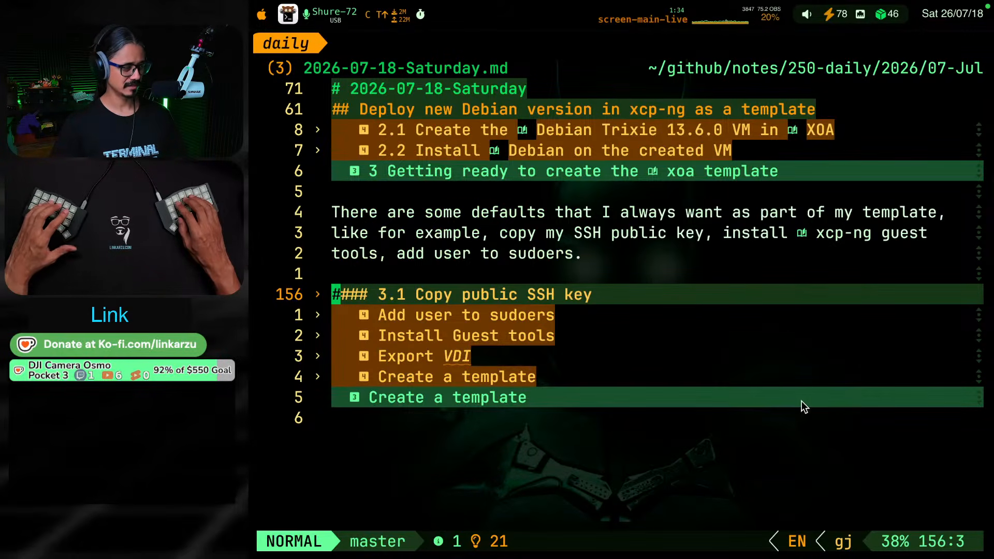
Expand section 3.1 and reread its SSH instructions down to the comment above the myPublicKey variable
key(Return)
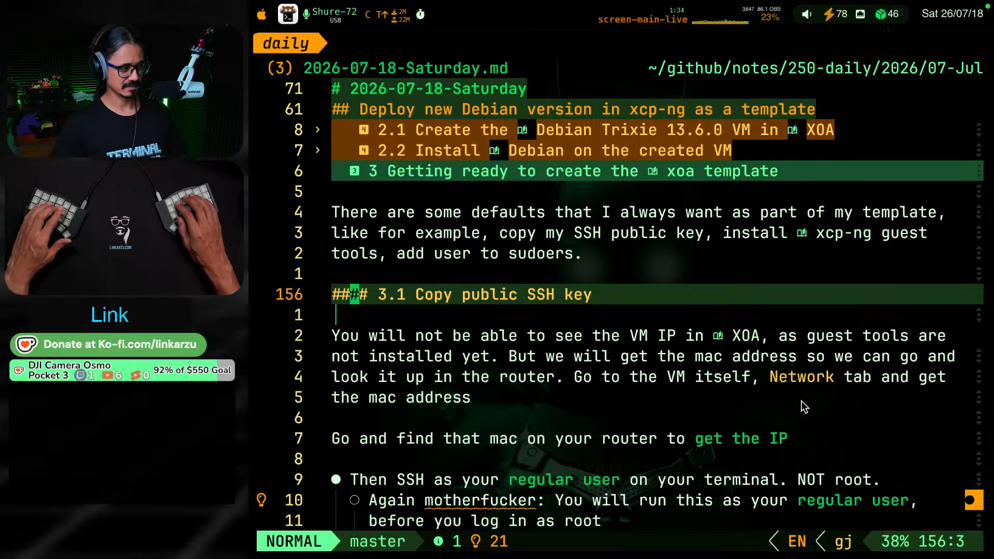
key(ctrl+d)
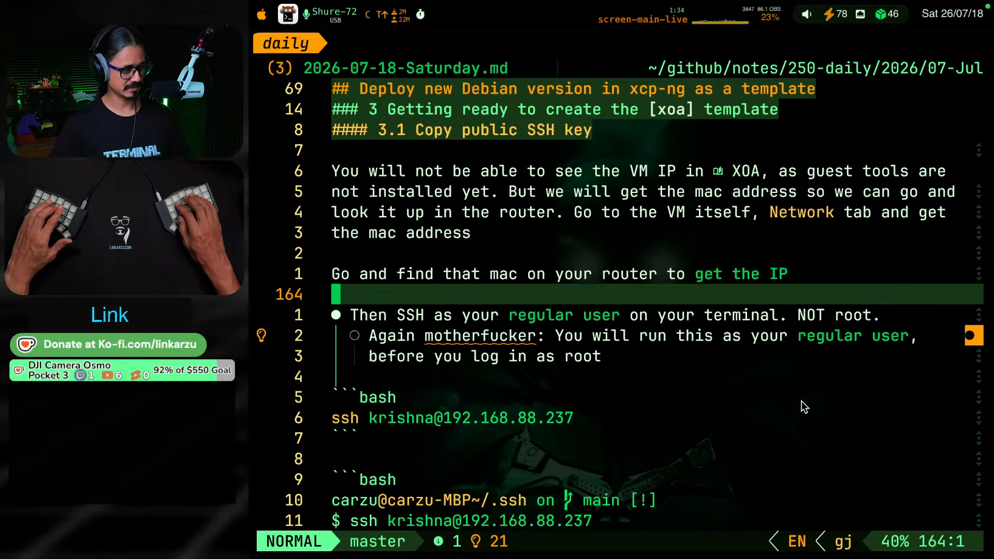
key(ctrl+d)
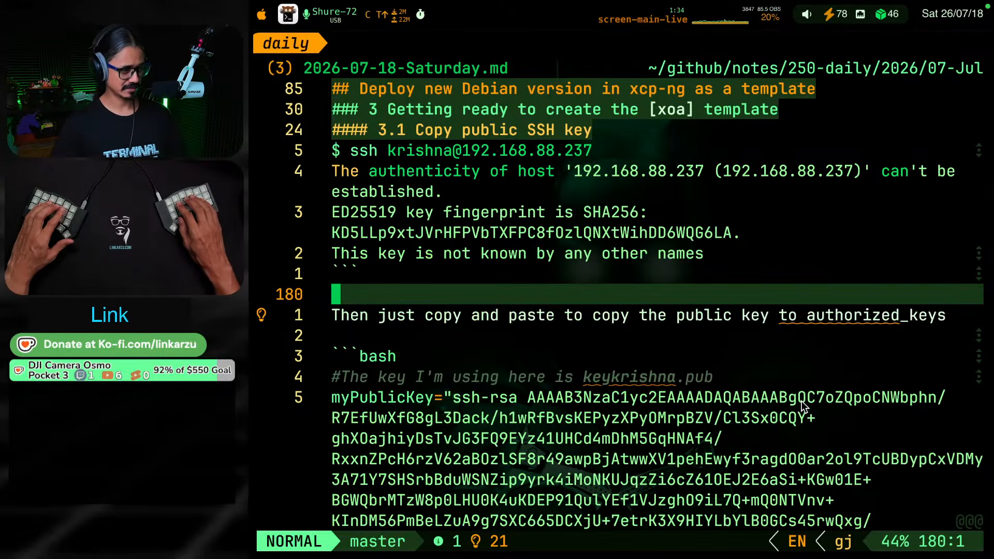
key(ctrl+d)
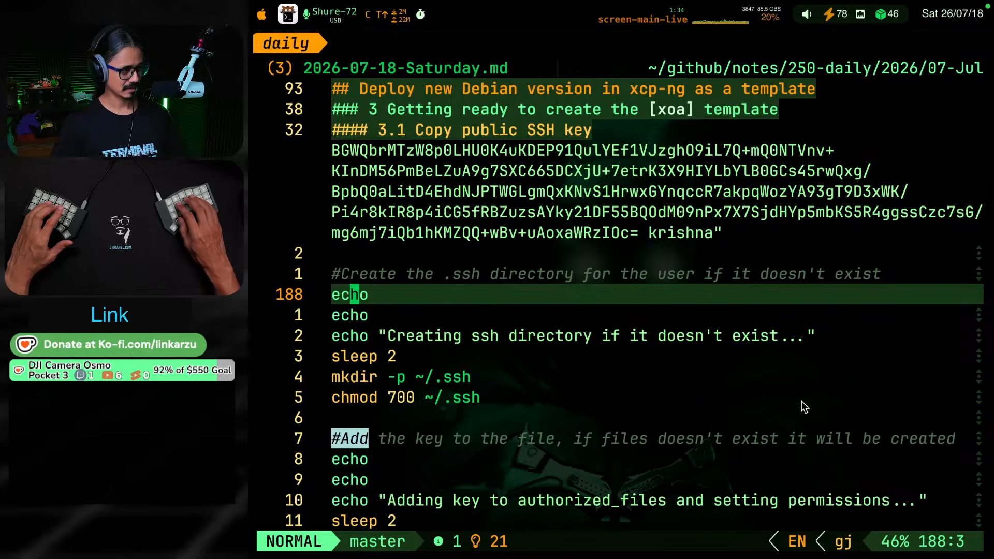
key(k)
key(k)
key(k)
key(k)
key(k)
key(k)
key(k)
key(k)
key(k)
key(k)
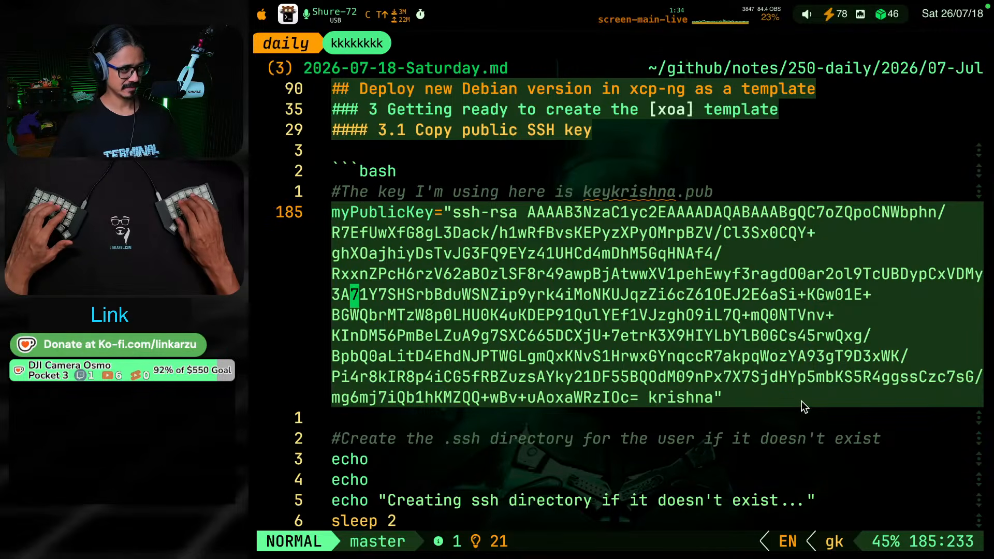
key(k)
key(k)
key(k)
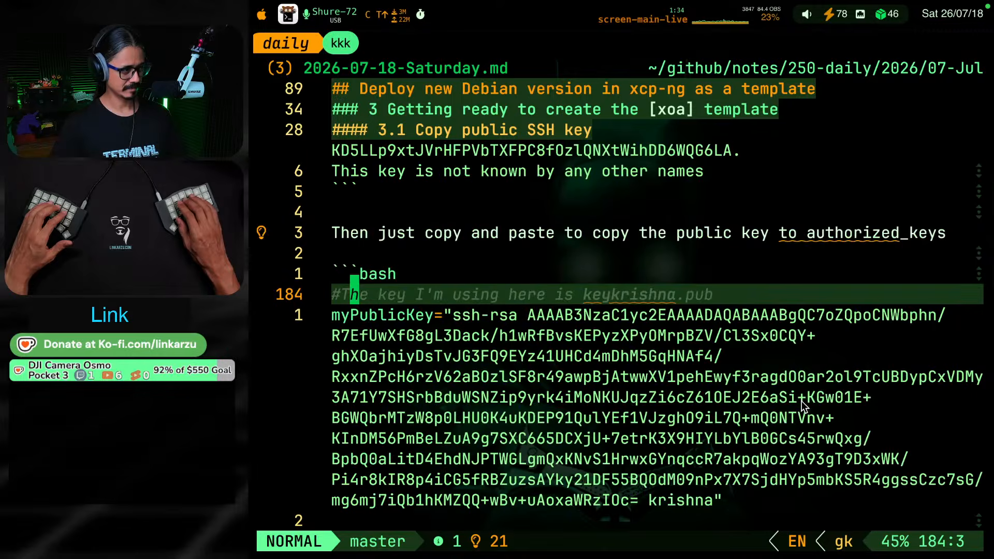
Examine the script's myPublicKey variable and the commands that create the ~/.ssh directory
key(j)
key(j)
key(j)
key(j)
key(j)
key(j)
key(j)
key(j)
key(j)
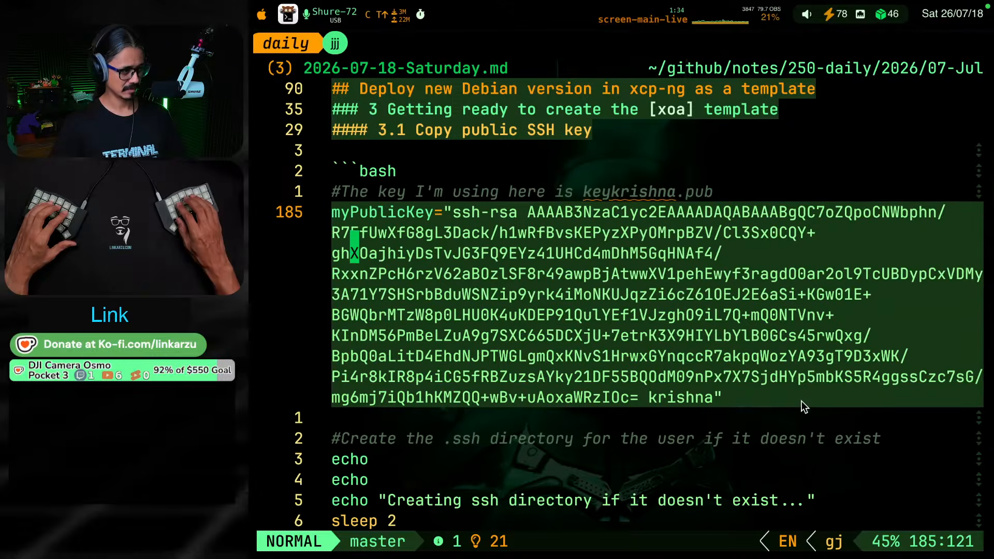
key(j)
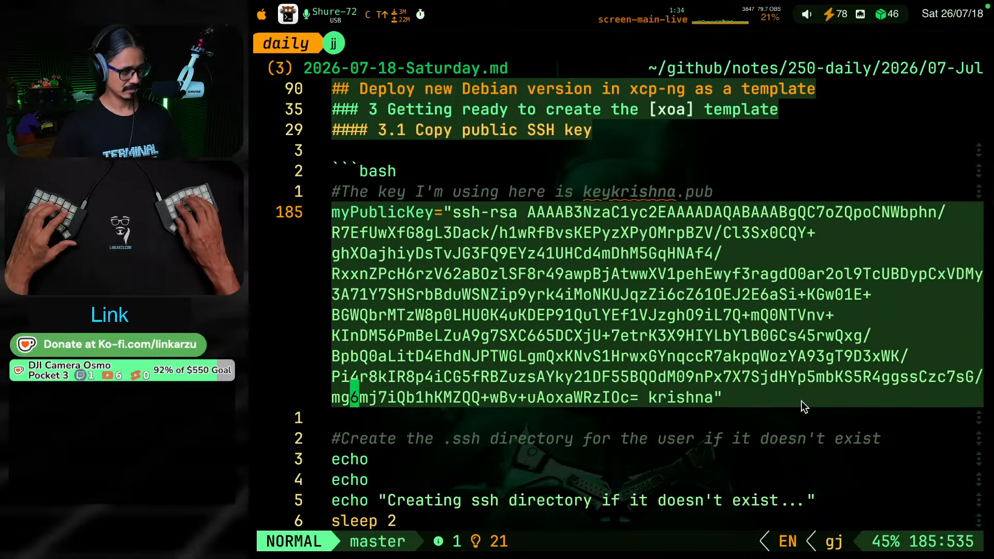
key(j)
key(j)
key(j)
Examine the script part that appends the public key to ~/.ssh/authorized_keys and sets the file's permissions
key(j)
key(j)
key(j)
key(j)
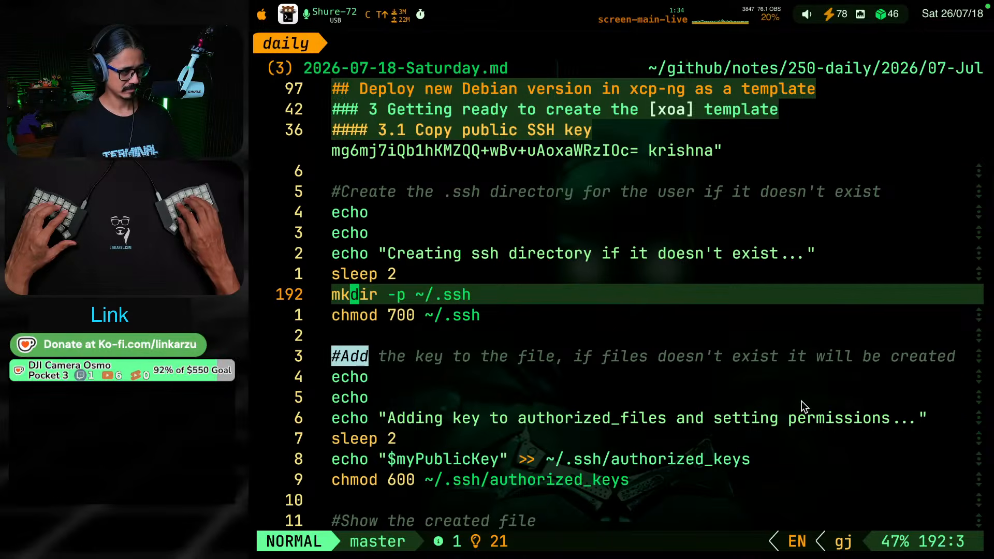
key(j)
key(j)
key(j)
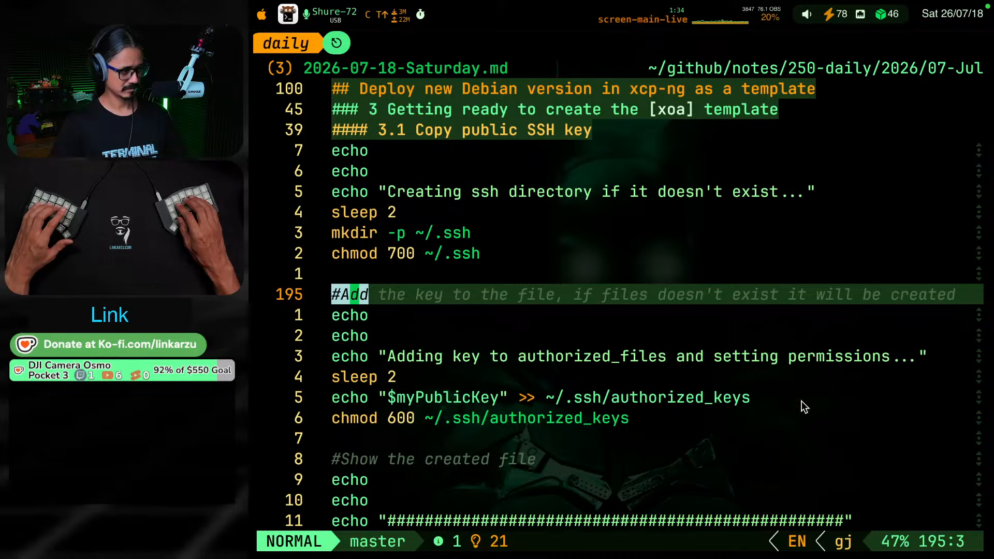
key(k)
key(j)
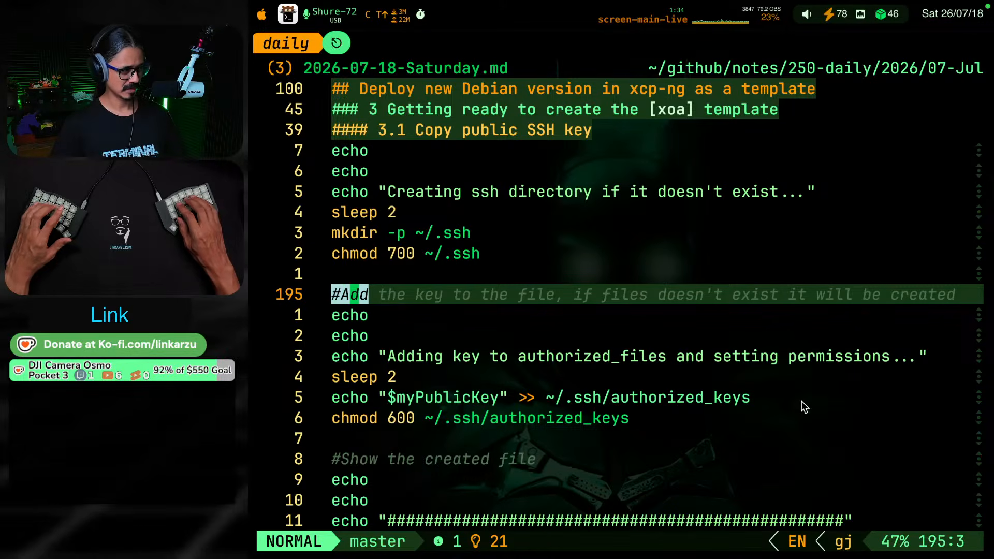
key(h)
key(h)
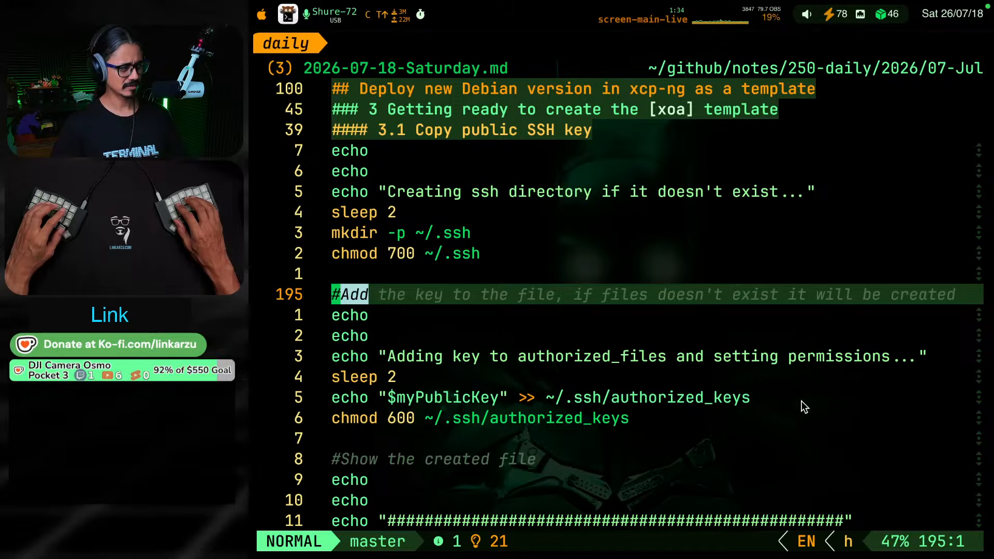
key(k)
key(k)
key(k)
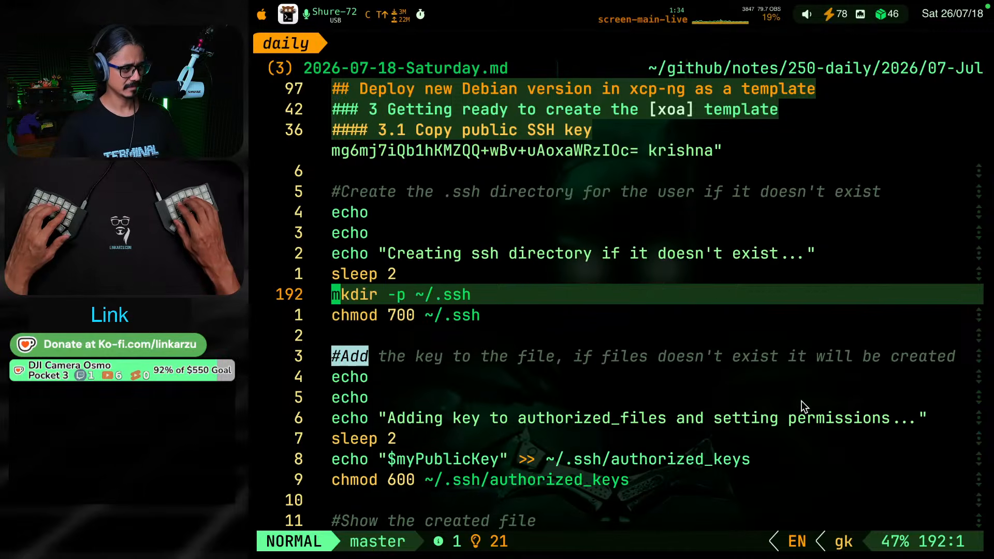
key(j)
key(j)
key(j)
key(j)
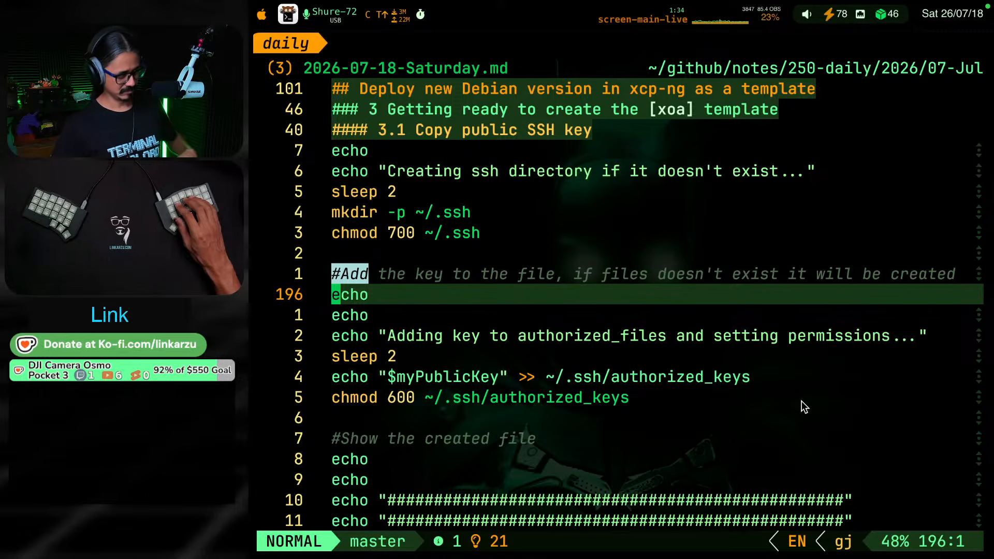
key(j)
key(j)
key(j)
key(j)
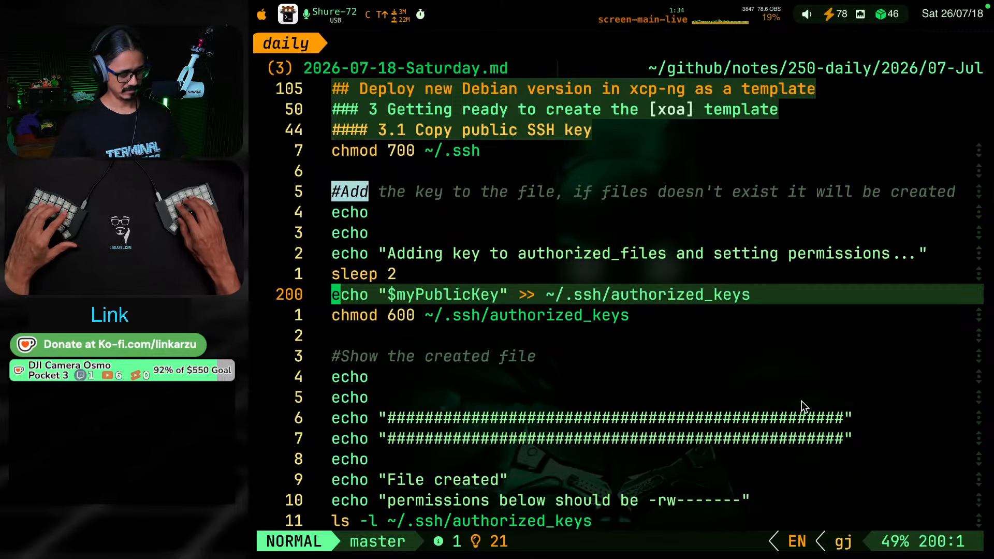
Examine the end of the script, where it lists the permissions and prints the contents of ~/.ssh/authorized_keys
key(j)
key(j)
key(j)
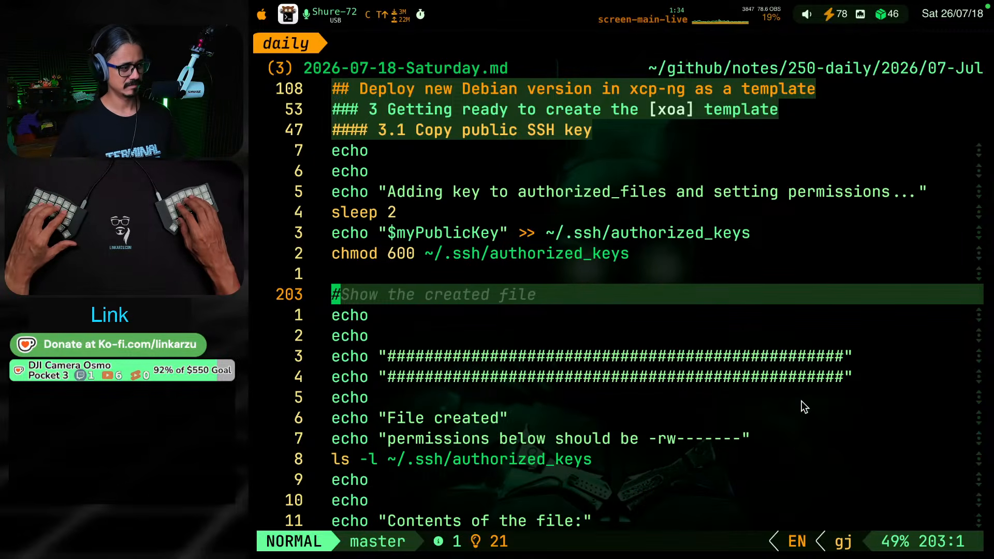
key(j)
key(j)
key(j)
key(j)
key(j)
key(j)
key(j)
key(j)
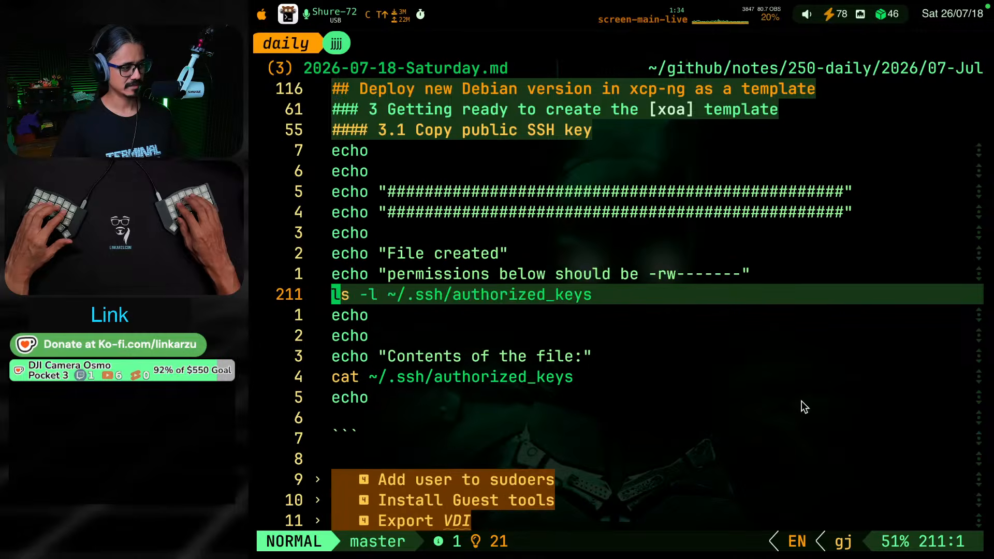
key(j)
Reread section 3.1 from its heading through the SSH login examples to the line about copying the public key to authorized_keys
key(g)
key(k)
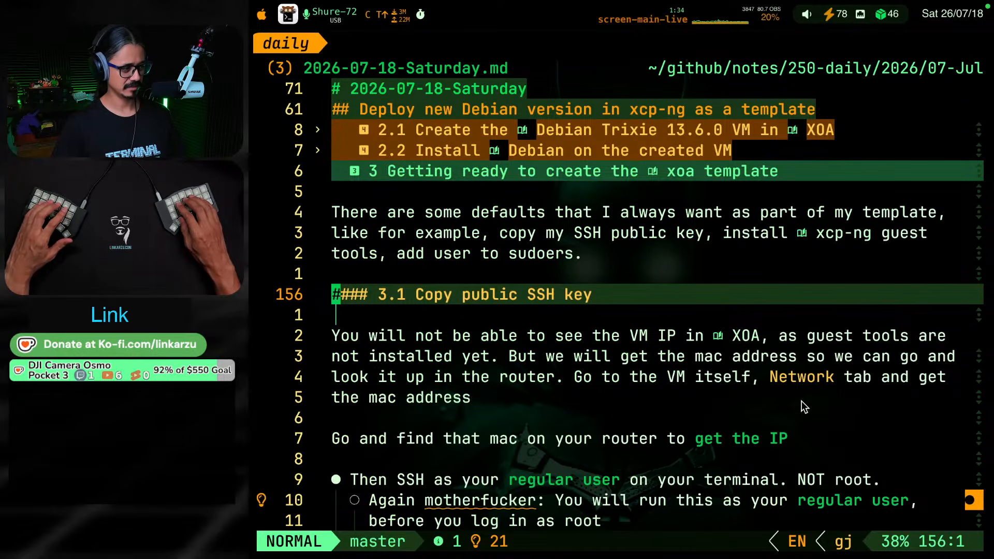
key(j)
key(j)
key(j)
key(j)
key(j)
key(j)
key(j)
key(j)
key(j)
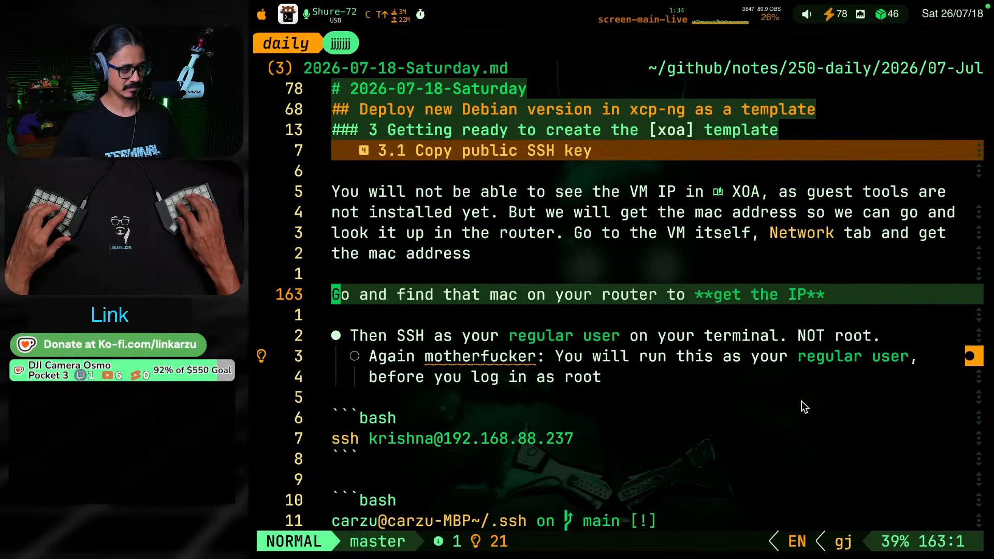
key(j)
key(j)
key(j)
key(j)
key(j)
key(j)
key(j)
key(j)
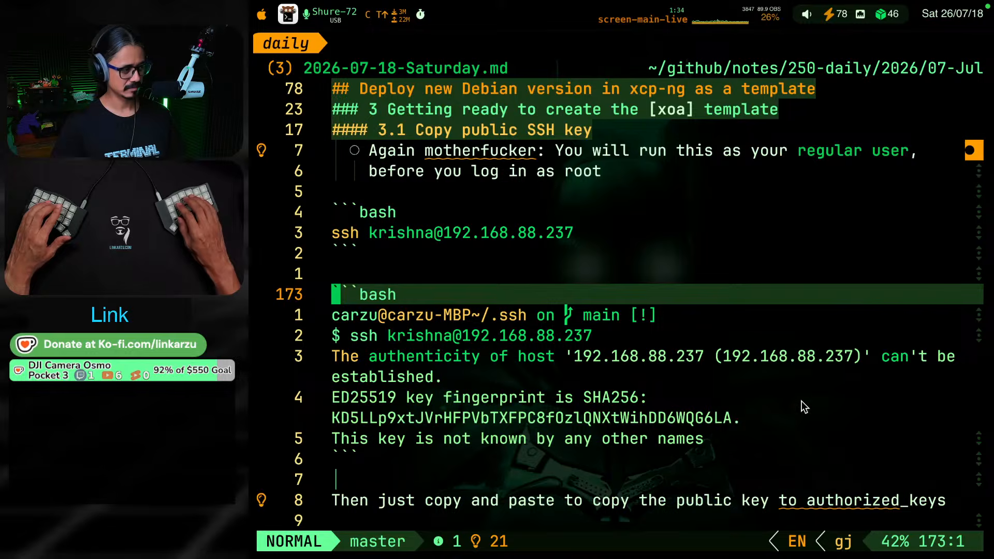
key(j)
key(j)
key(j)
key(j)
key(j)
key(j)
key(j)
key(j)
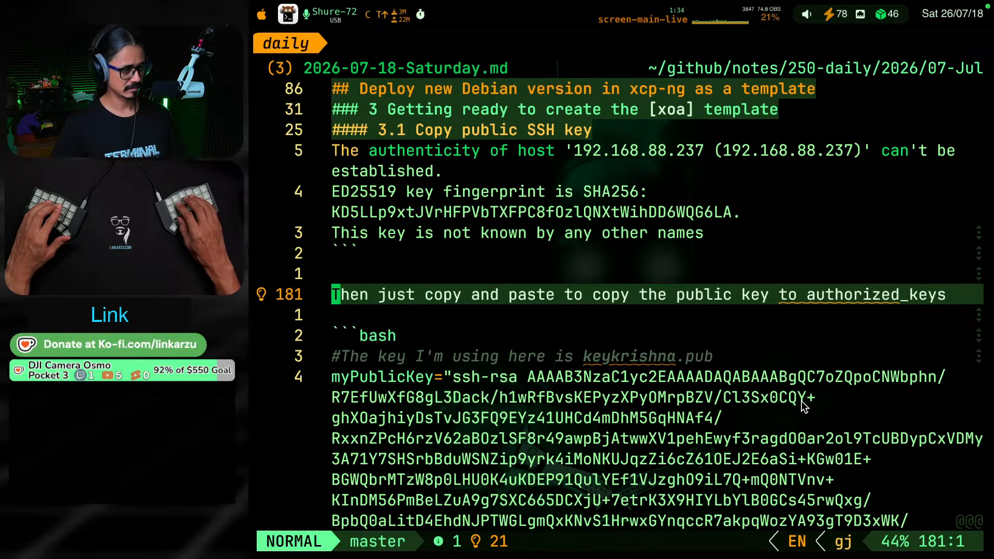
Reexamine the script's myPublicKey assignment and the lines that create the ~/.ssh directory with 700 permissions
key(j)
key(j)
key(j)
key(j)
key(j)
key(j)
key(j)
key(j)
key(k)
key(k)
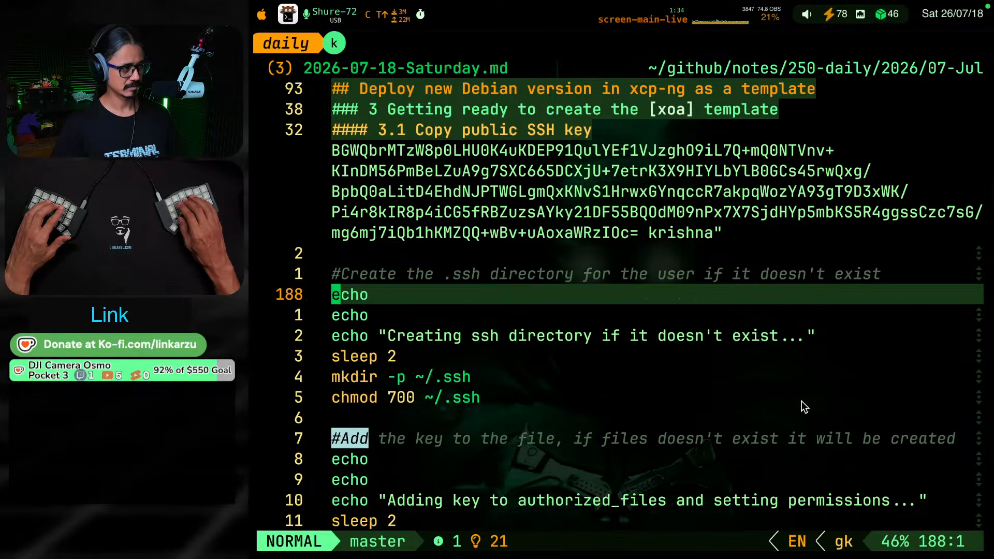
key(k)
key(k)
key(k)
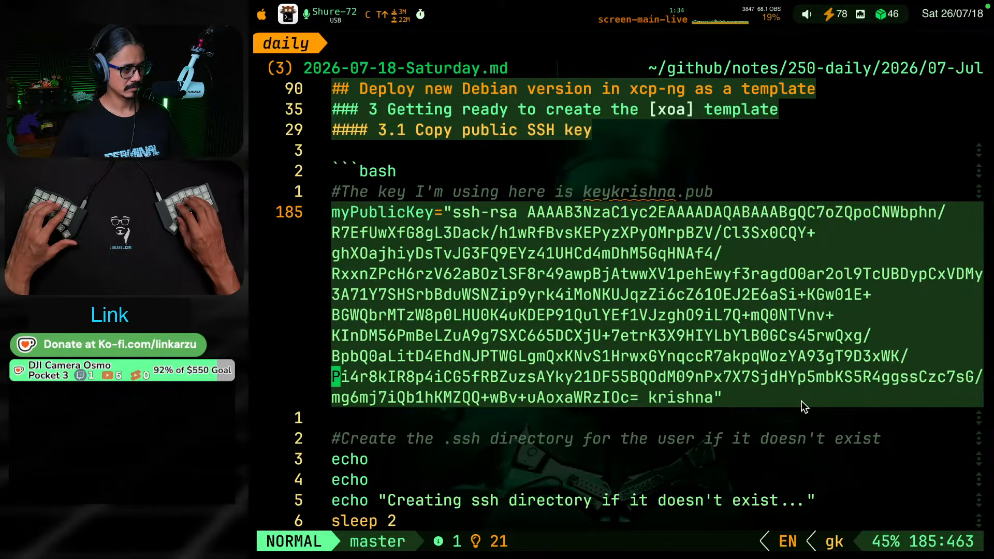
key(j)
key(j)
key(j)
key(j)
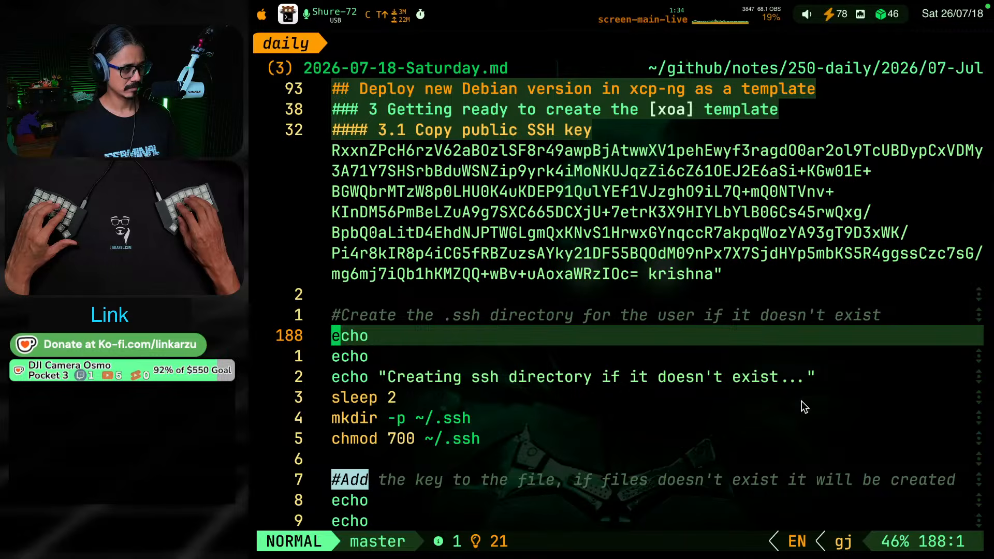
key(j)
key(j)
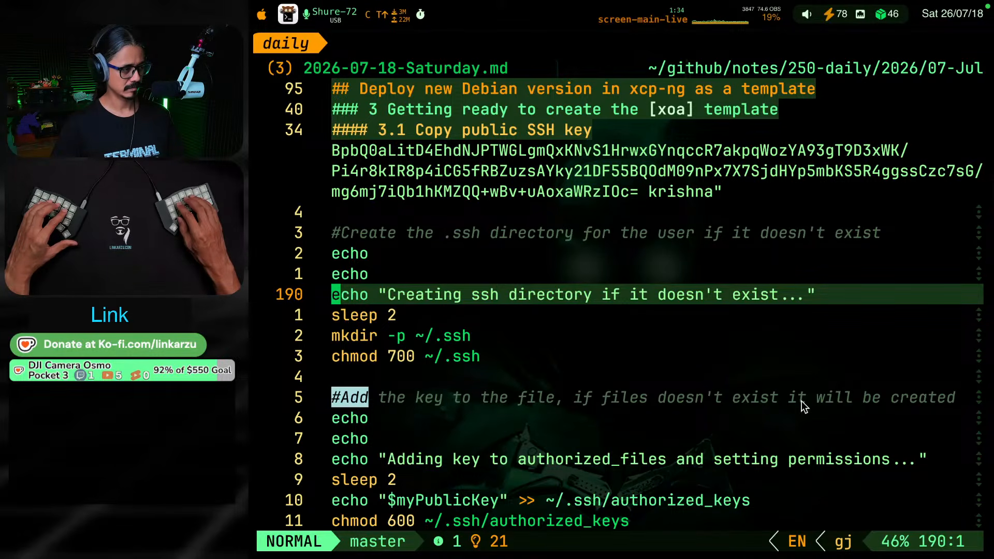
key(j)
Copy the "3.1 Copy public SSH key" heading line and open opencode in a new terminal tab
key(g)
key(k)
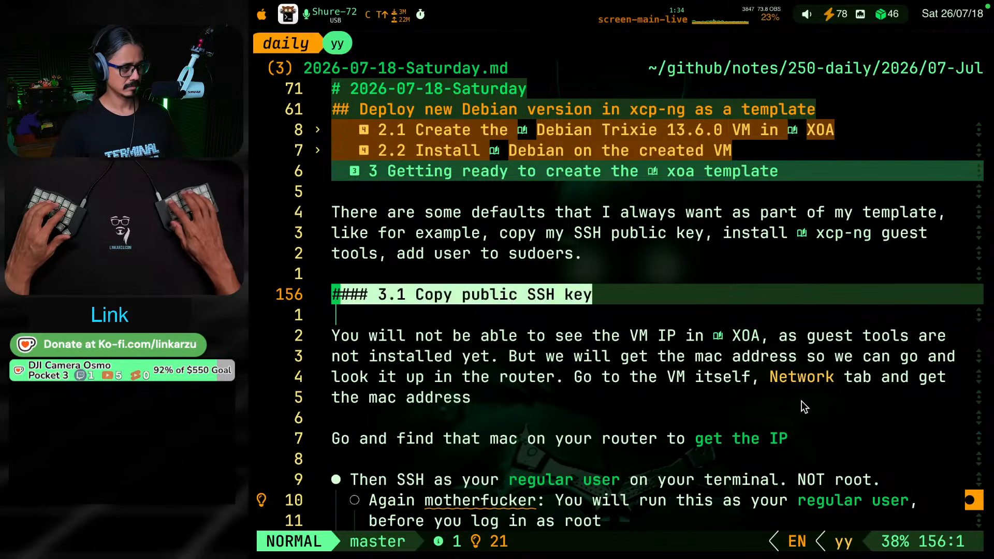
key(super+t)
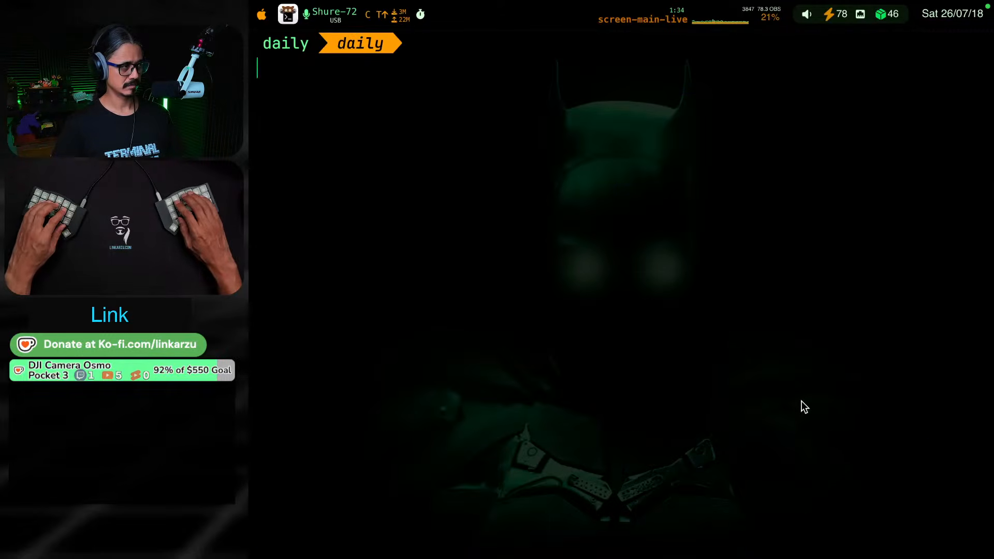
text(o)
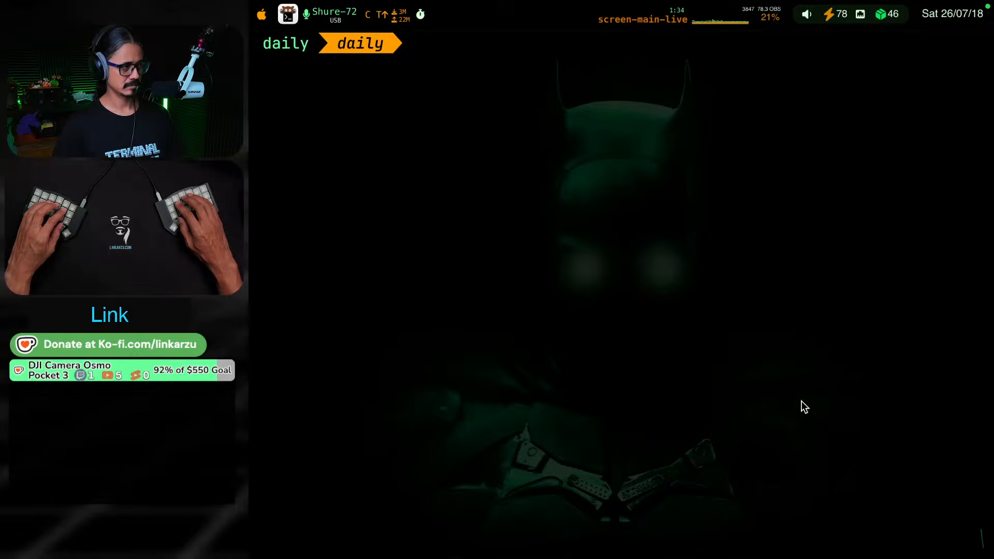
text(look at this section)
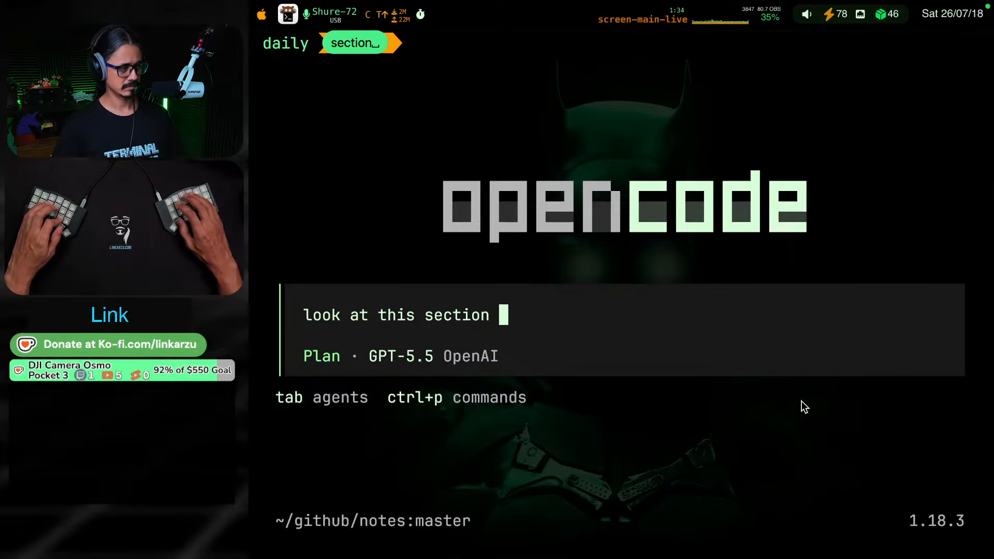
text(#### 3.1 Copy public SSH key)
key(Up)
key(Right)
key(Right)
key(Right)
key(Right)
key(Right)
key(Right)
key(Right)
key(Right)
key(Right)
key(Right)
key(Right)
key(Right)
key(Right)
key(Right)
key(Right)
key(Right)
key(Right)
key(Right)
key(Right)
key(Right)
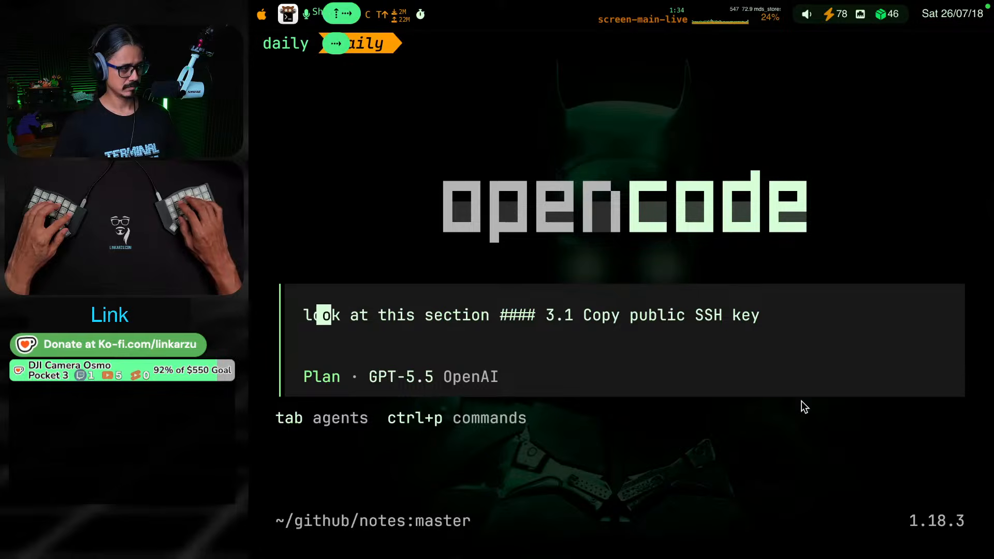
key(Left)
key(Left)
key(Left)
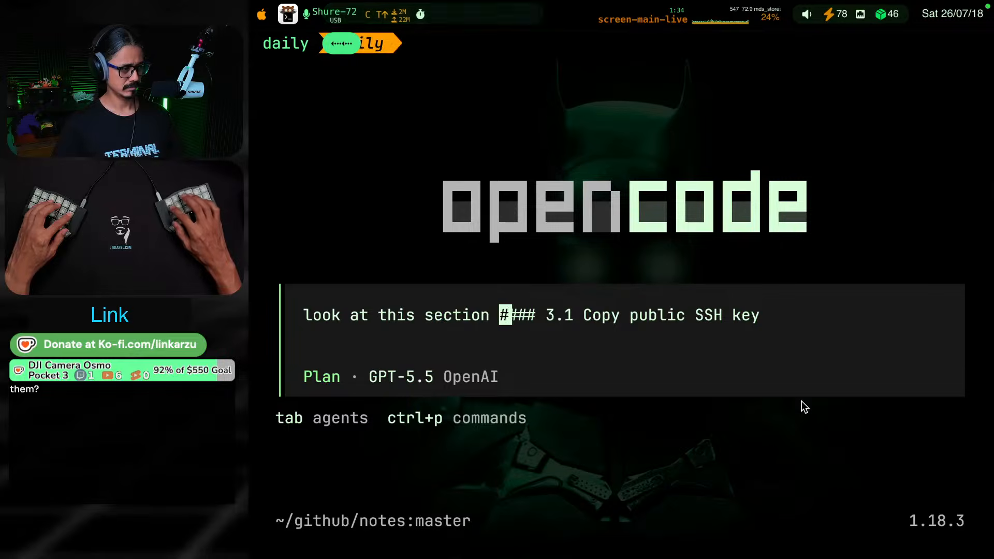
key(Return)
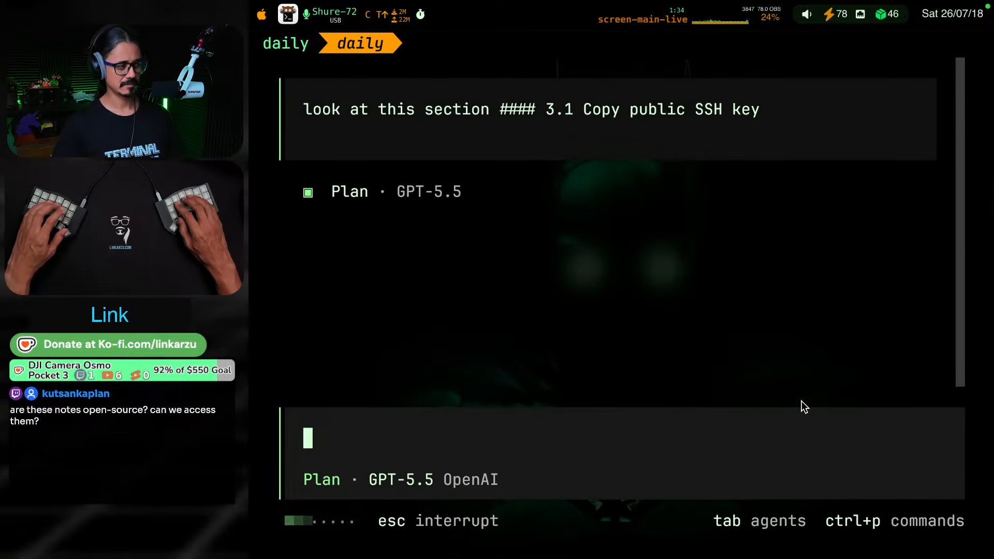
key(Escape)
key(Escape)
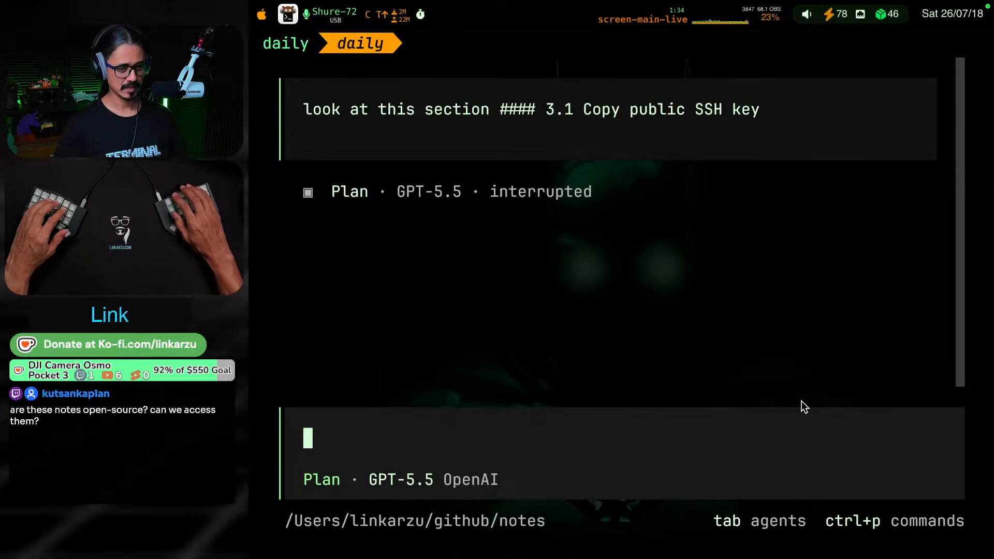
key(ctrl+p)
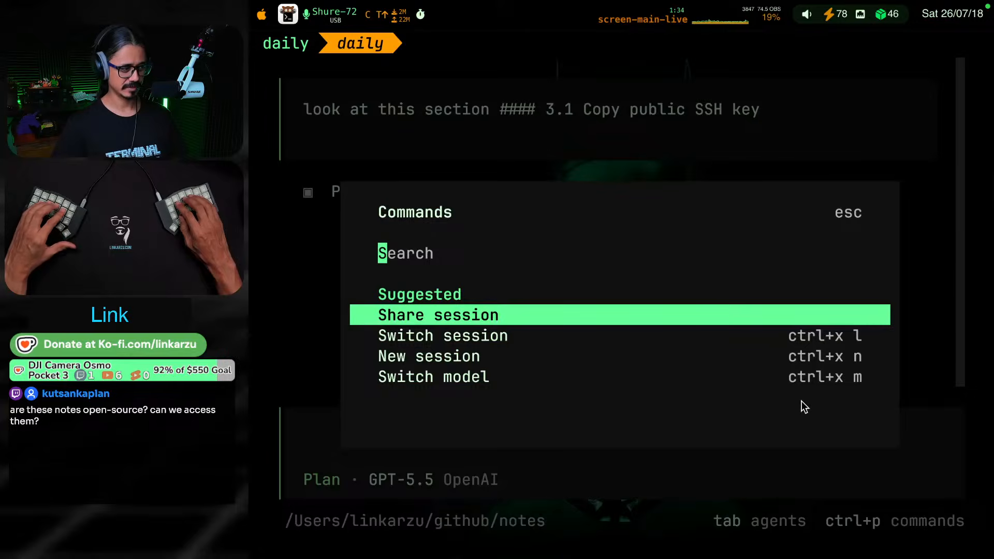
key(Down)
key(Down)
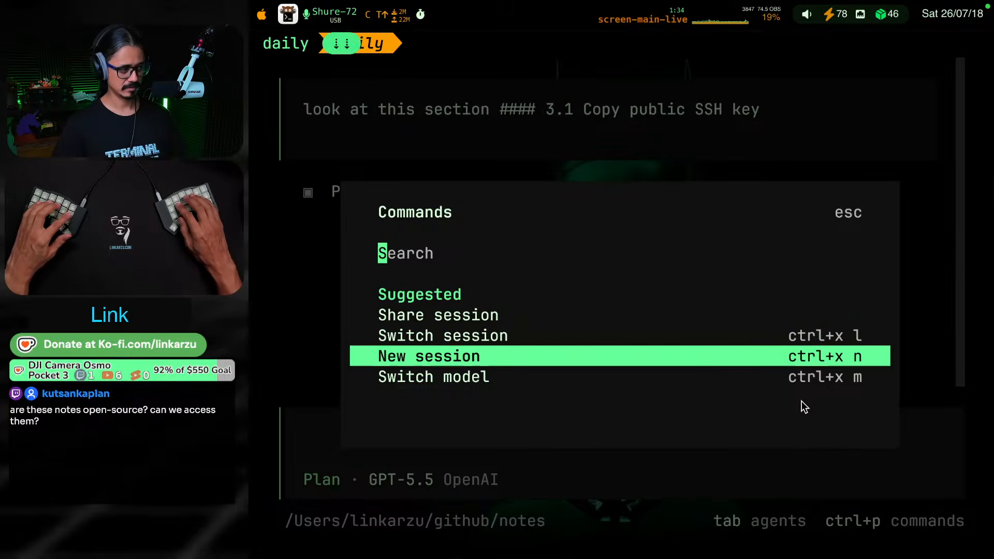
key(Return)
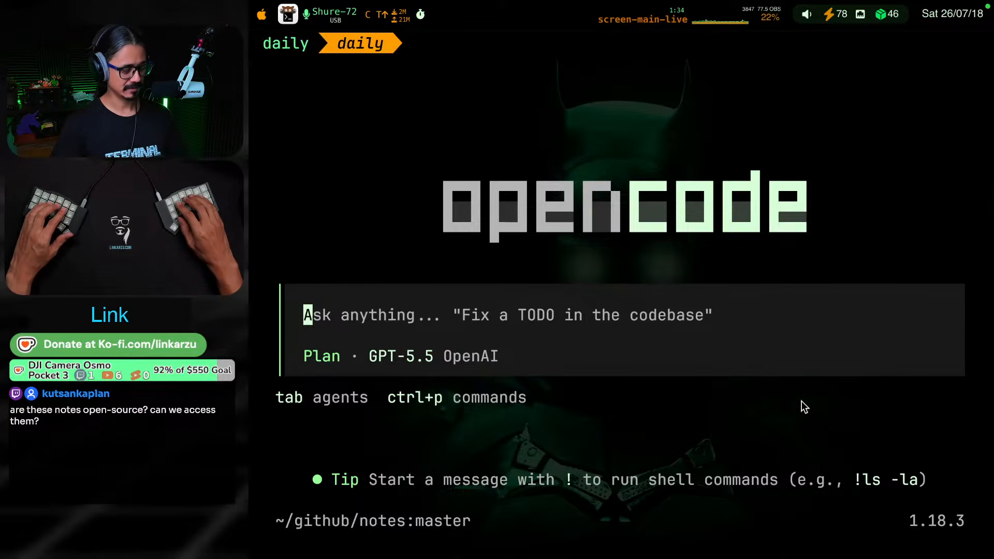
Copy the section 3.1 heading again and begin the opencode prompt with "look at this section:" followed by that heading
key(shift+super+[)
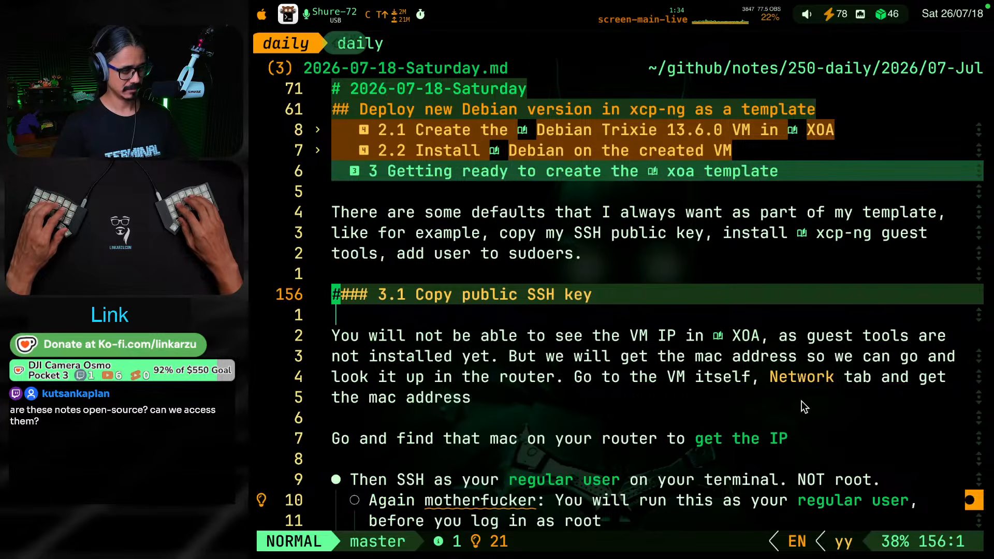
key(y)
key(y)
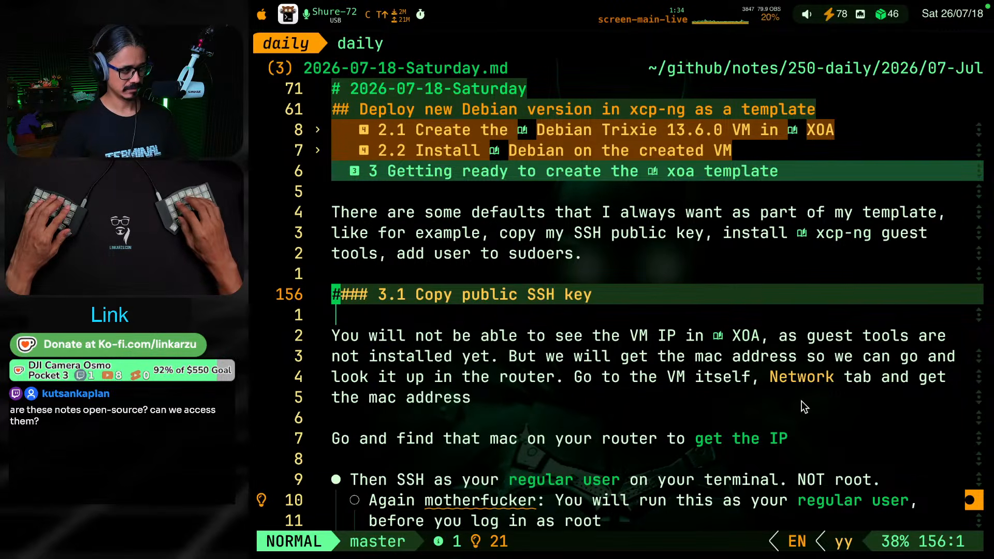
key(shift+super+])
text(look at this )
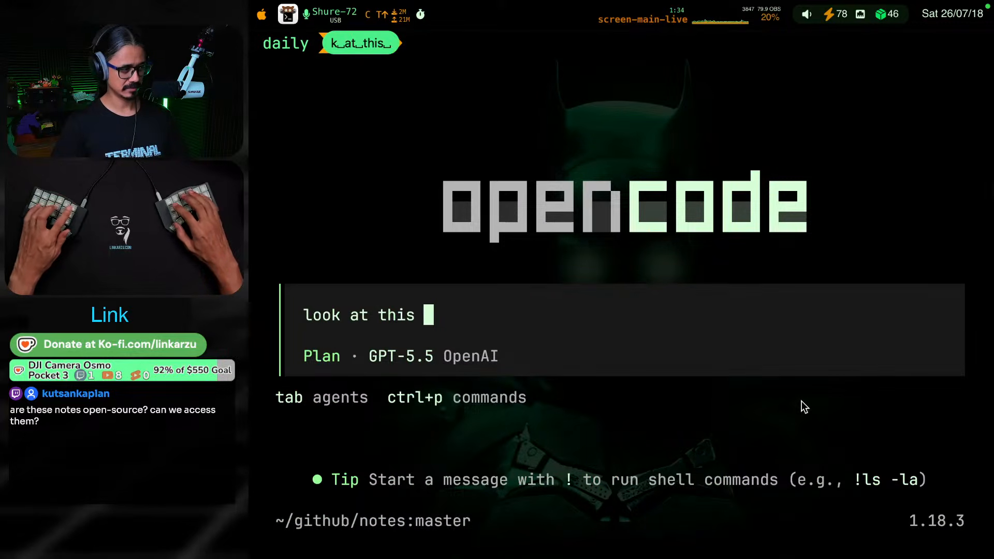
text(section)
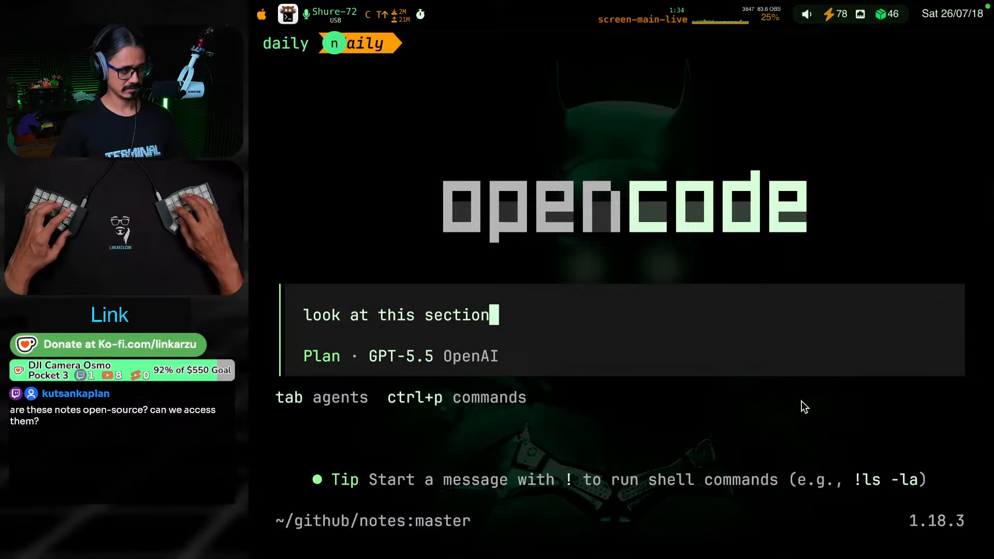
text(:)
key(shift+Return)
text(#### 3.1 Copy public SSH key)
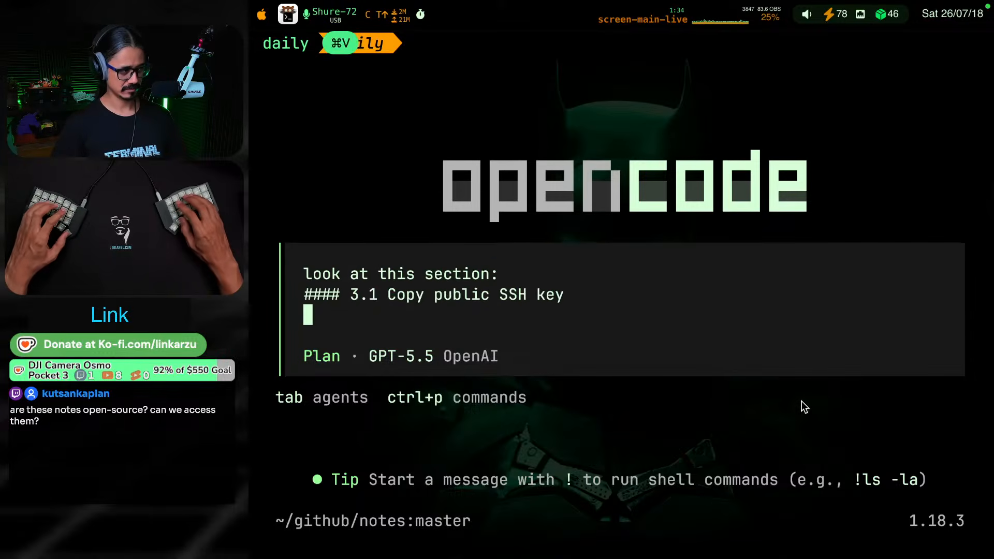
Copy the daily note's file path and add it to the prompt after "on this file", leaving a blank line below
key(shift+Return)
key(shift+super+bracketleft)
key(alt+c)
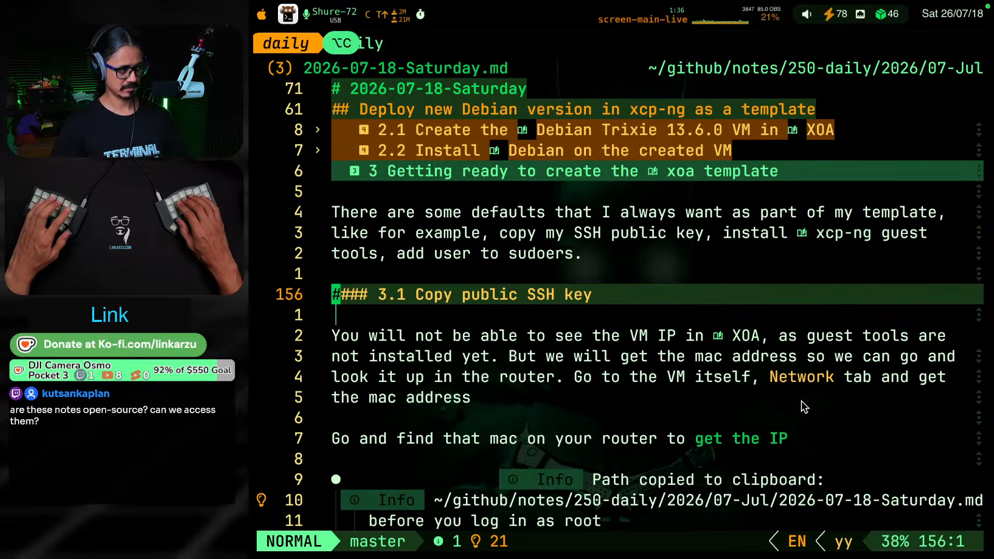
key(shift+super+bracketright)
text(on this file)
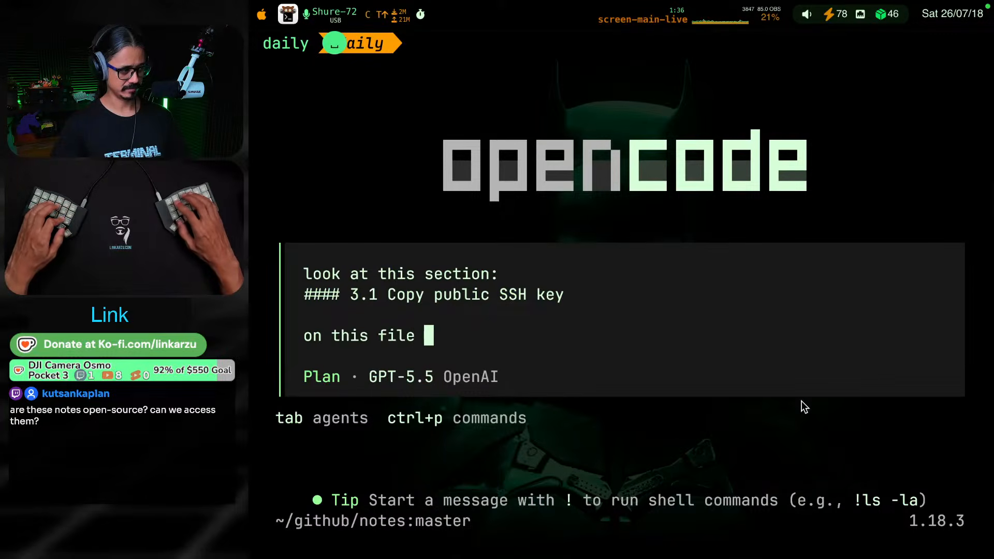
key(super+v)
key(shift+Return)
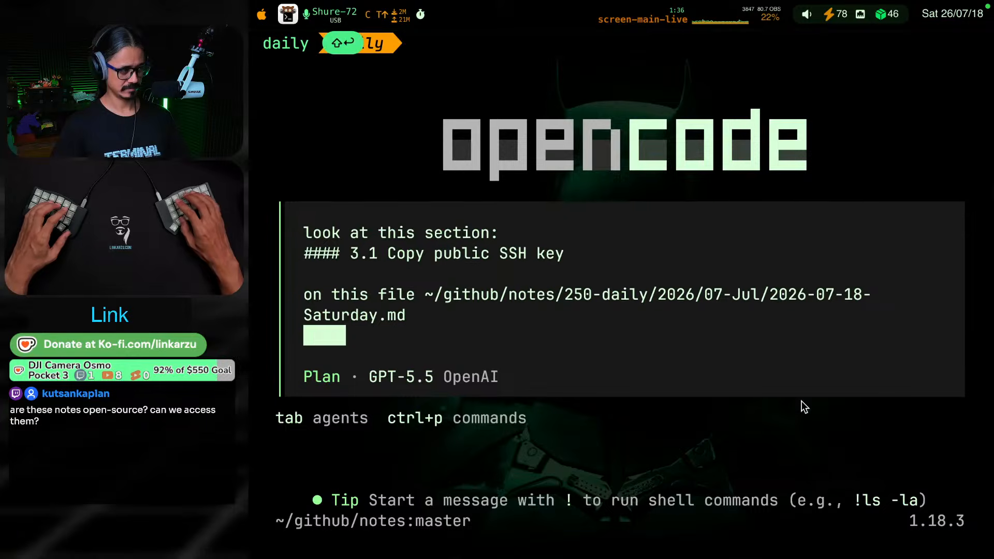
key(shift+Return)
Continue the opencode prompt with "the script that I have there is just garbage"
text(the)
key(BackSpace)
key(BackSpace)
key(BackSpace)
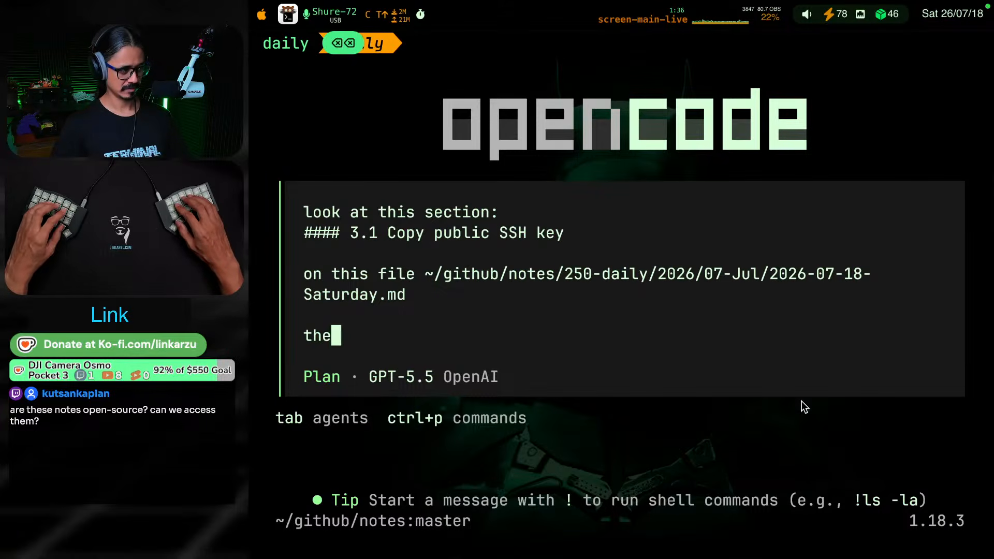
text(he )
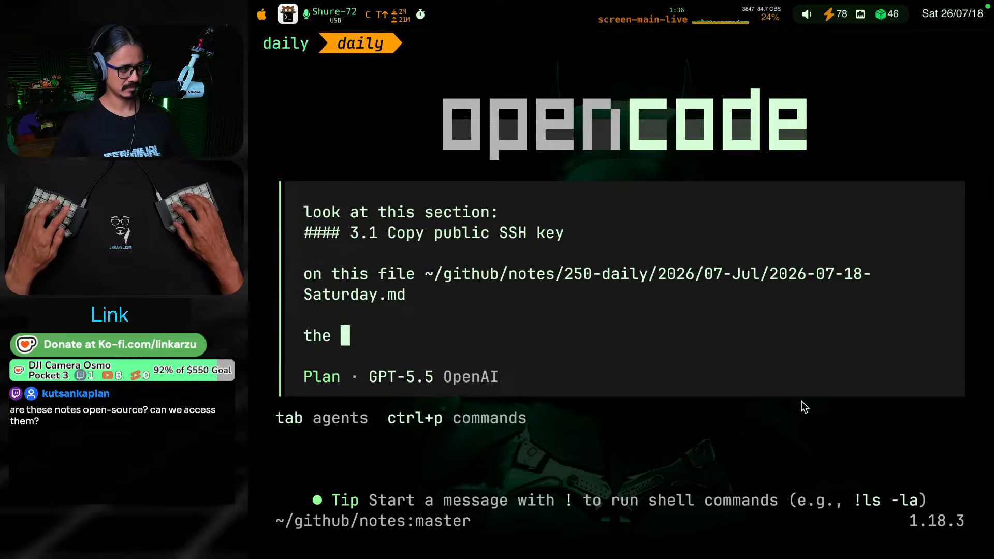
text(script that I )
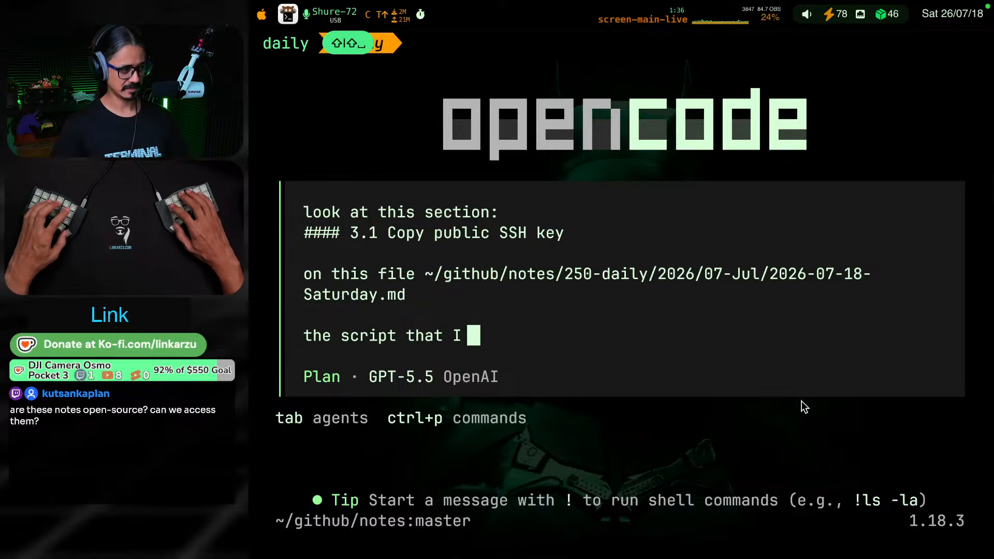
text(have thee)
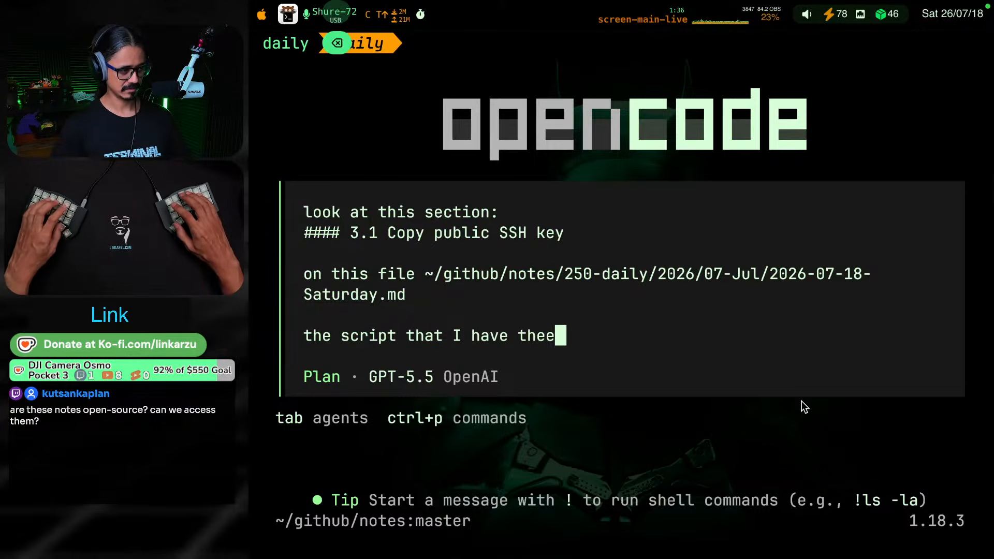
key(BackSpace)
text(re is just gar)
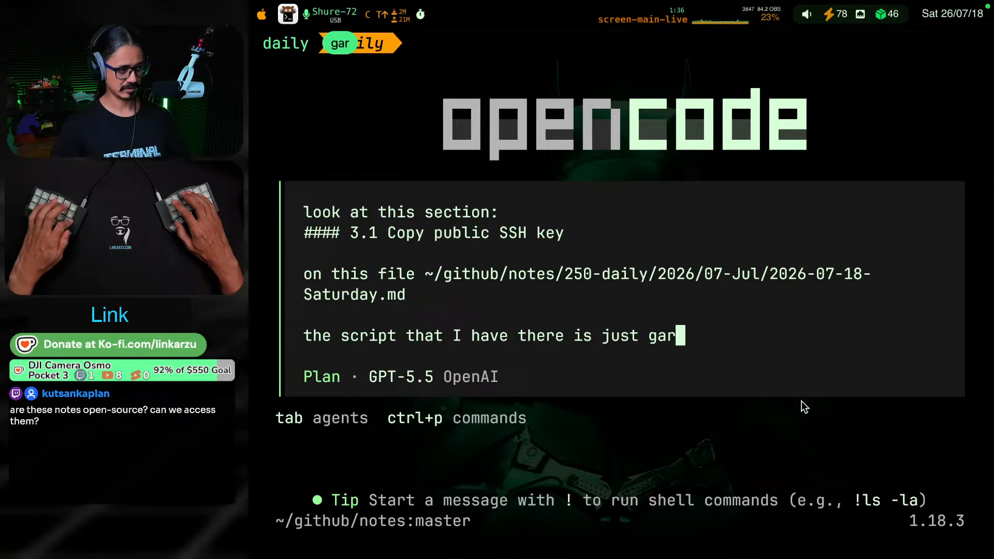
text(ga)
key(BackSpace)
key(BackSpace)
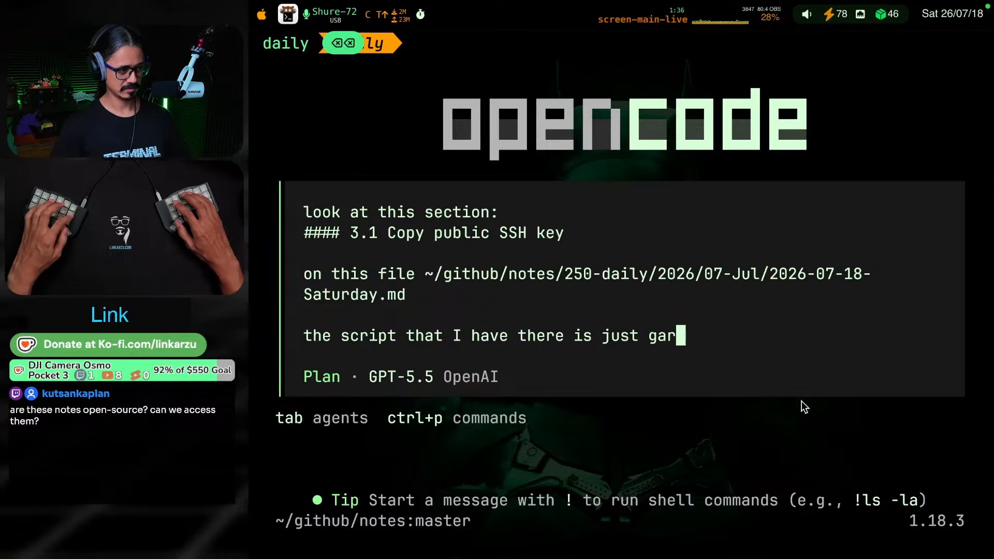
text(bage and it doesnl)
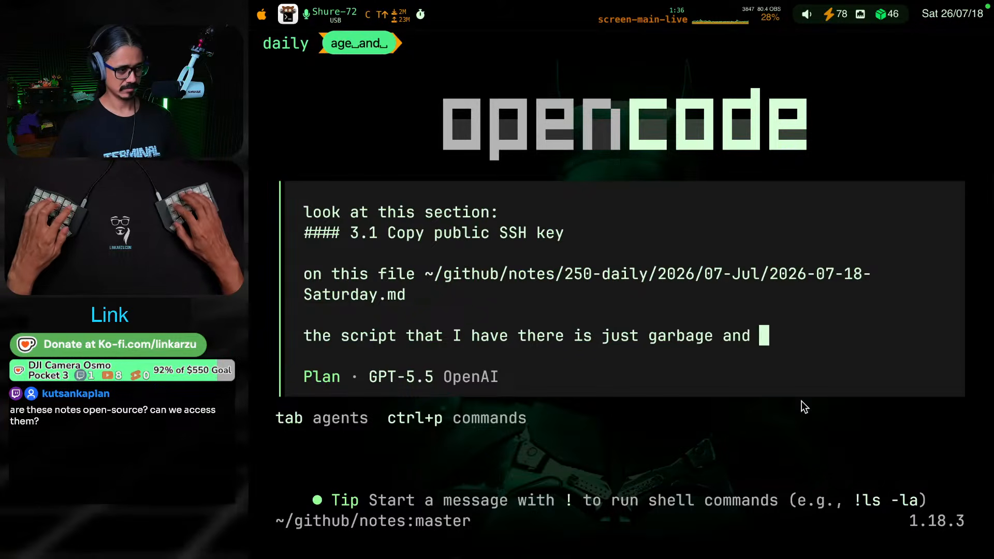
Extend the prompt's complaint about the script with "and it doesn't have any logic"
key(BackSpace)
key(BackSpace)
key(BackSpace)
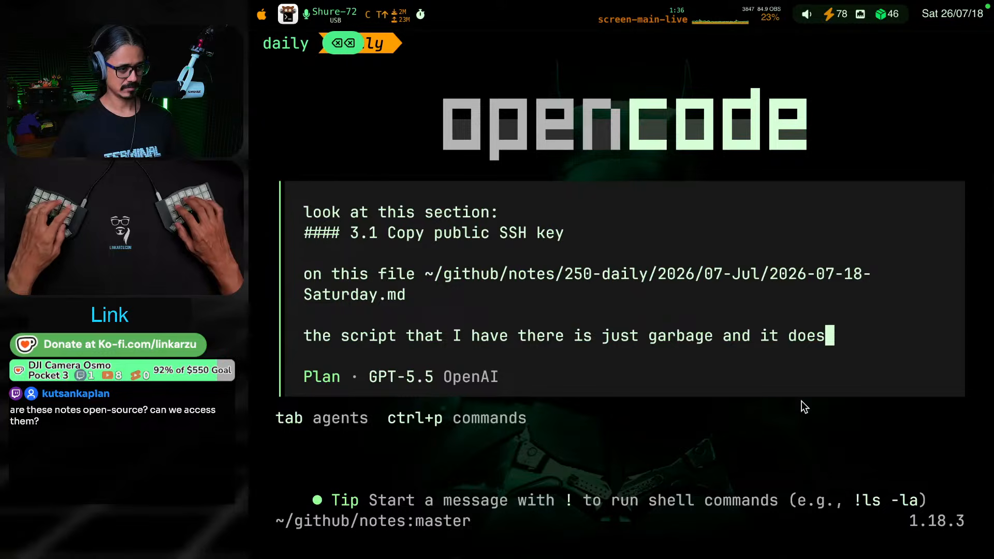
text(sn't hae)
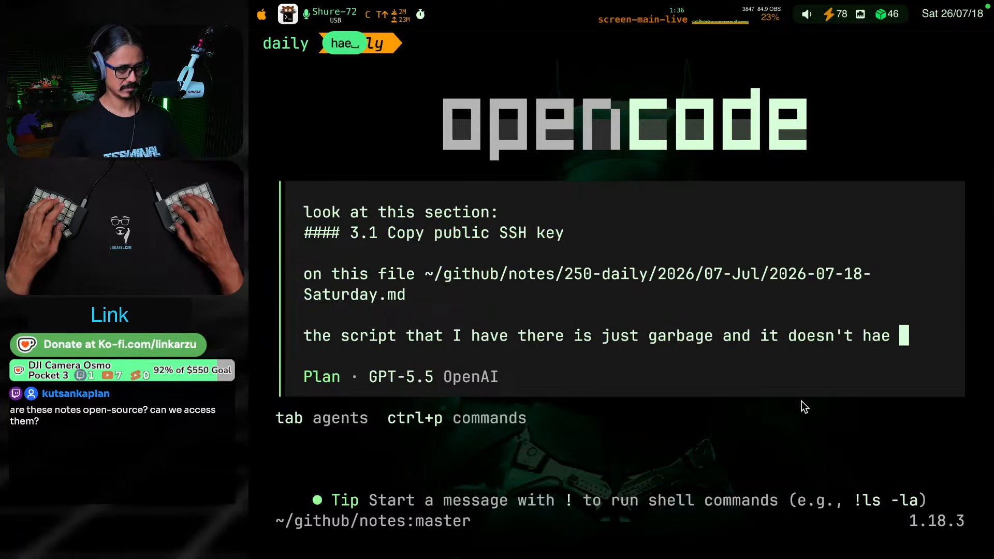
key(BackSpace)
key(BackSpace)
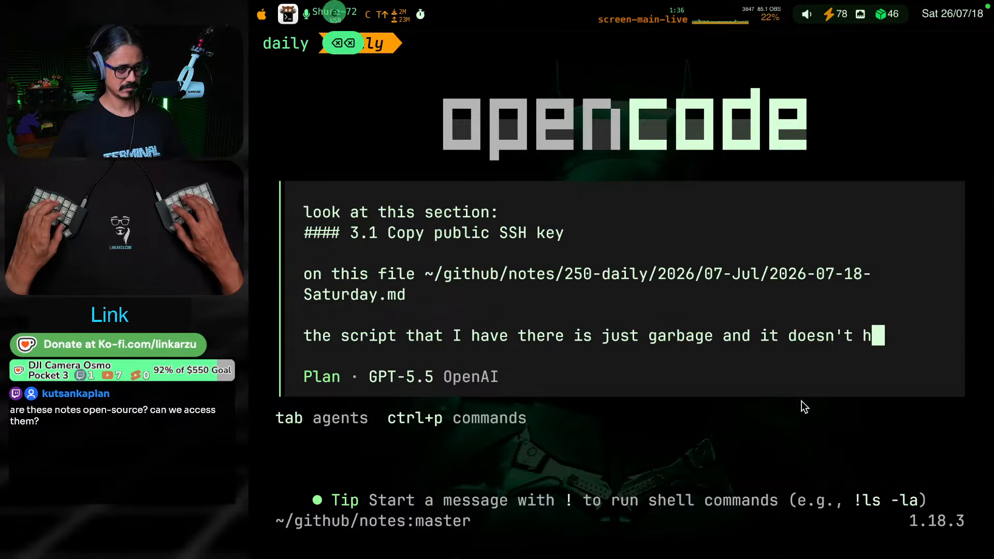
text(ave any logic)
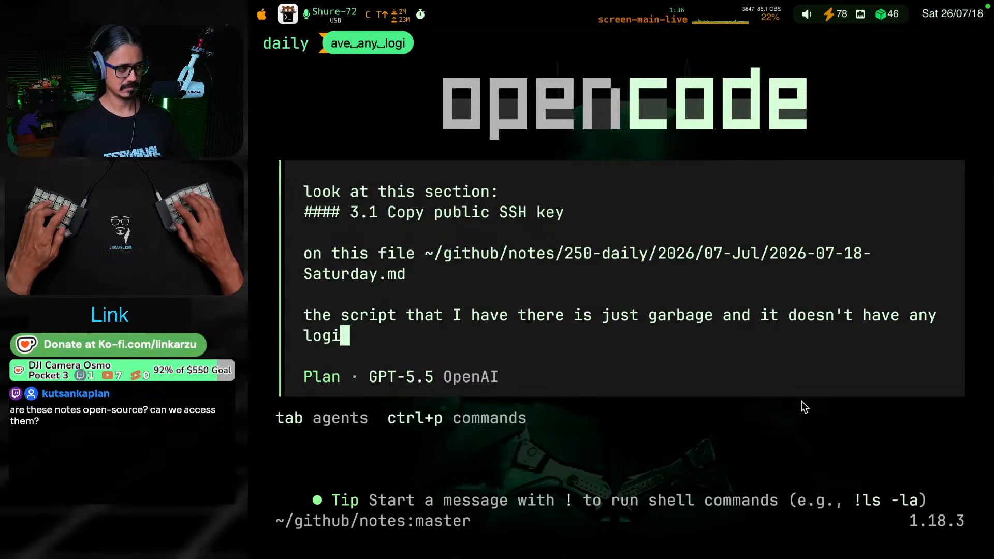
Review the rest of the section 3.1 script in the daily note, from adding the key to printing authorized_keys, and return to the prompt
key(shift+super+bracketleft)
key(ctrl+d)
key(ctrl+d)
key(ctrl+d)
key(ctrl+d)
key(ctrl+d)
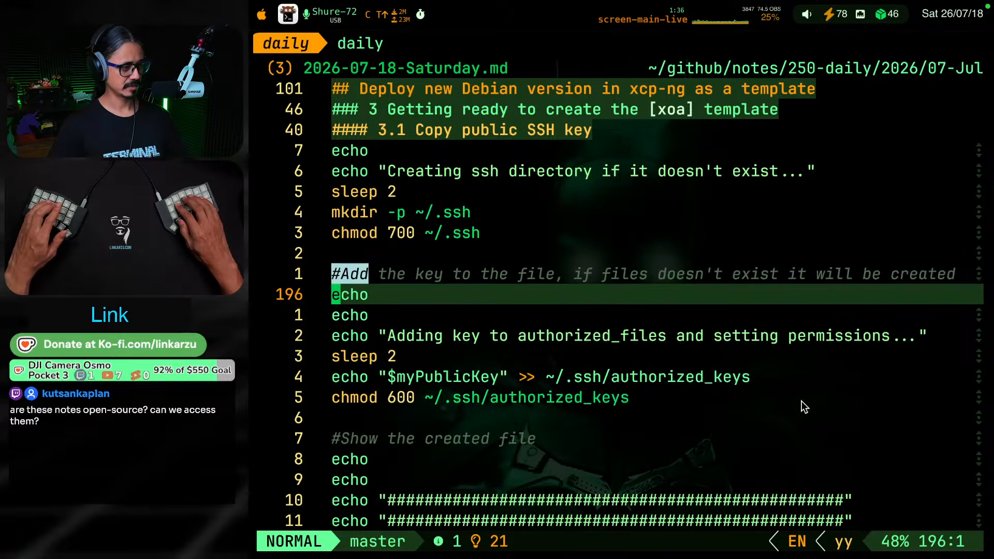
key(ctrl+d)
key(ctrl+d)
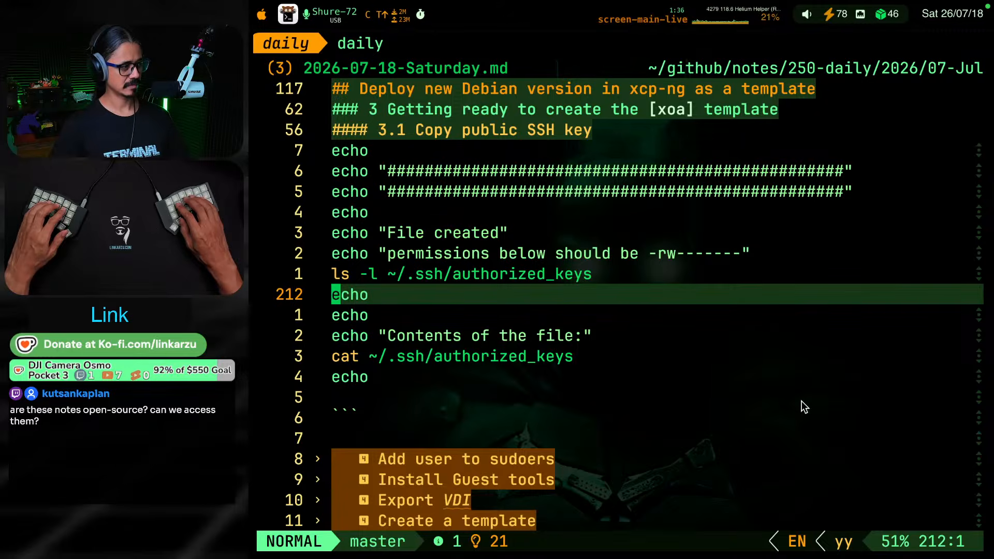
key(super+shift+bracketright)
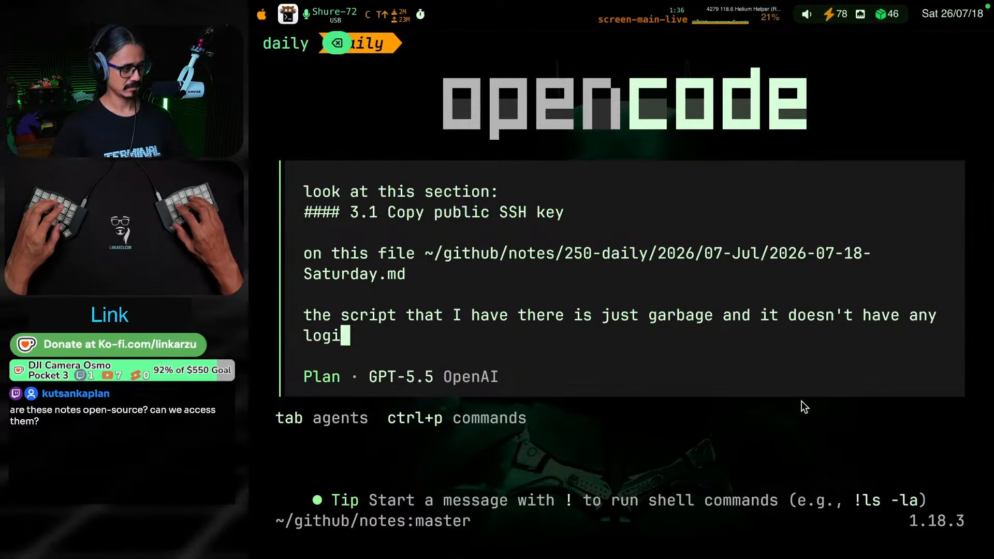
Add ", I mean, it wosk but validation needs to be done manually," to the opencode prompt
text(c, I mean, it)
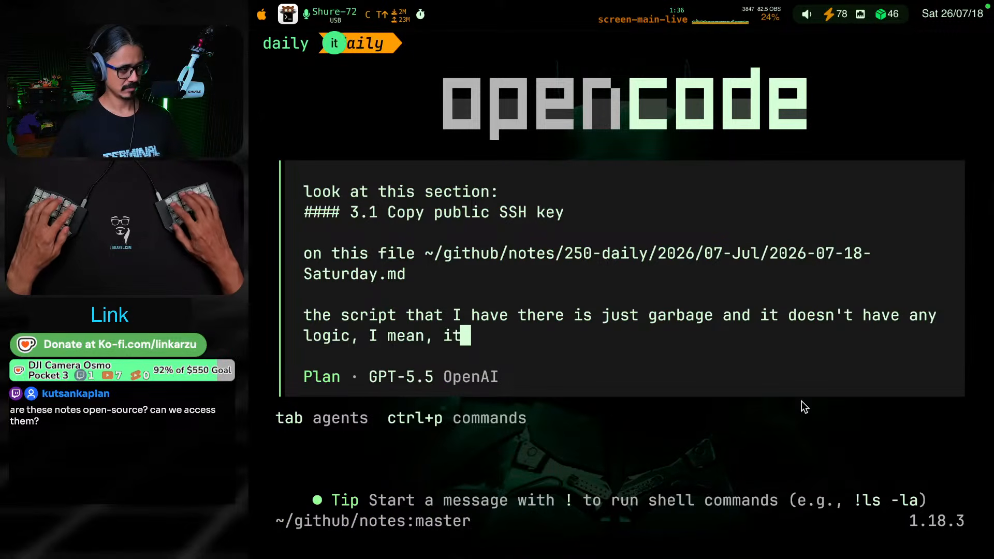
text( wo)
key(BackSpace)
key(BackSpace)
key(BackSpace)
text(wosk )
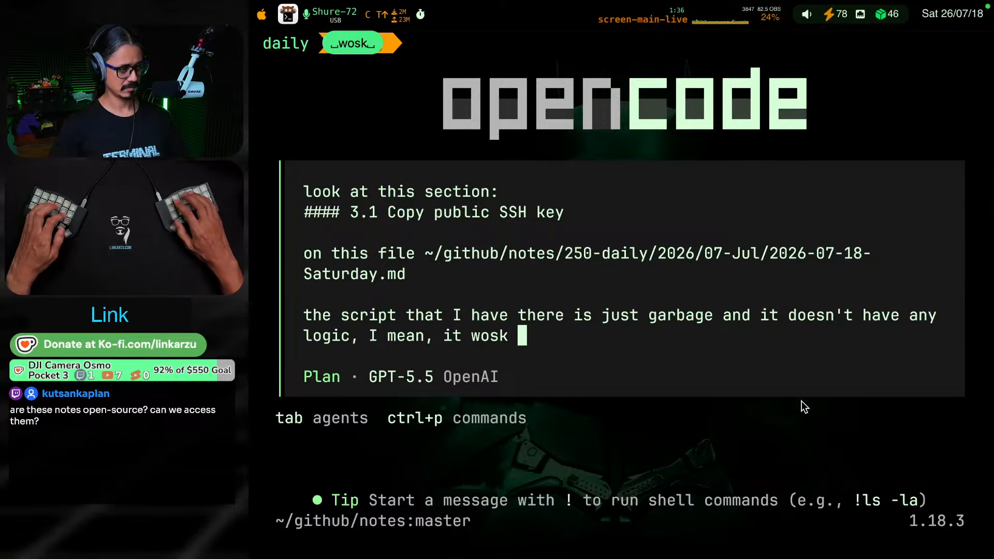
text(but validati)
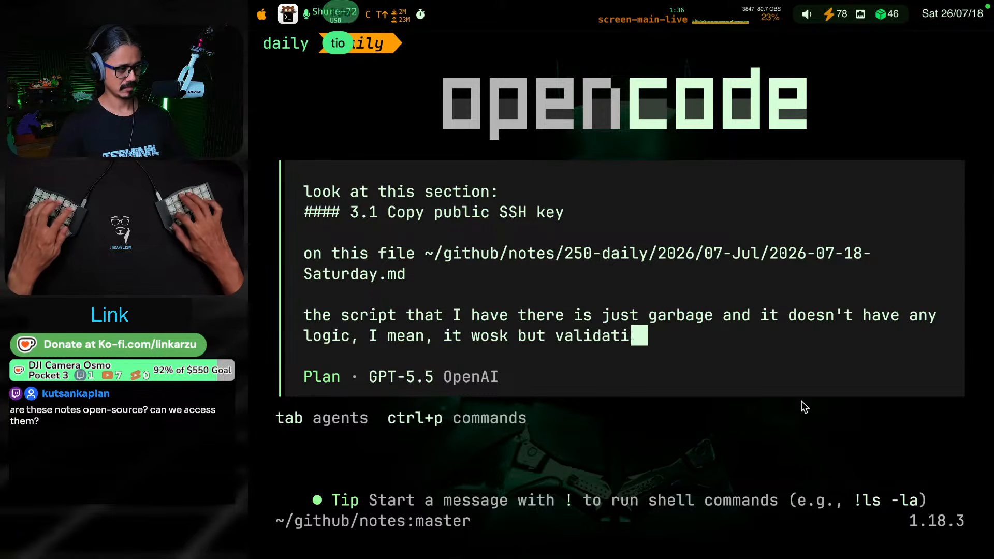
text(on needs to be done )
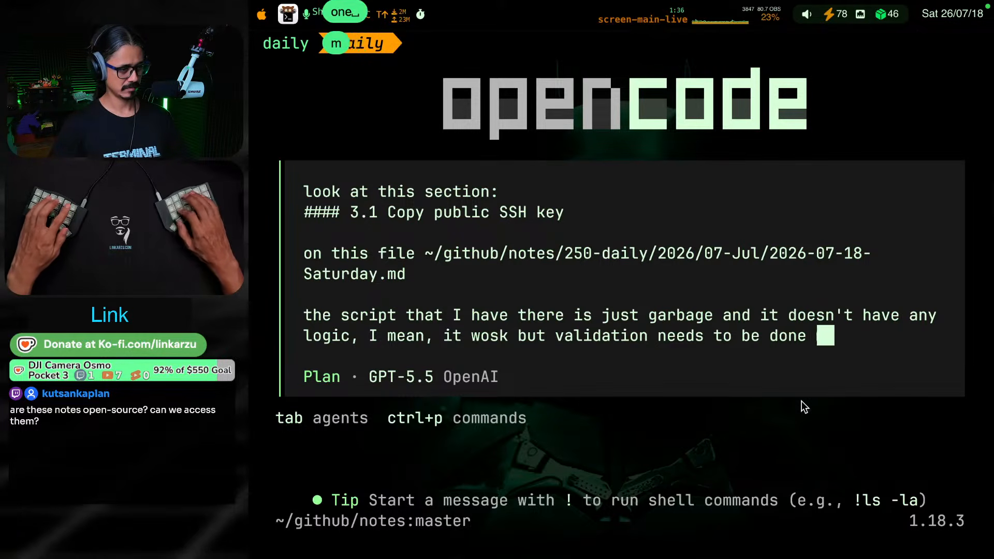
text(manually,)
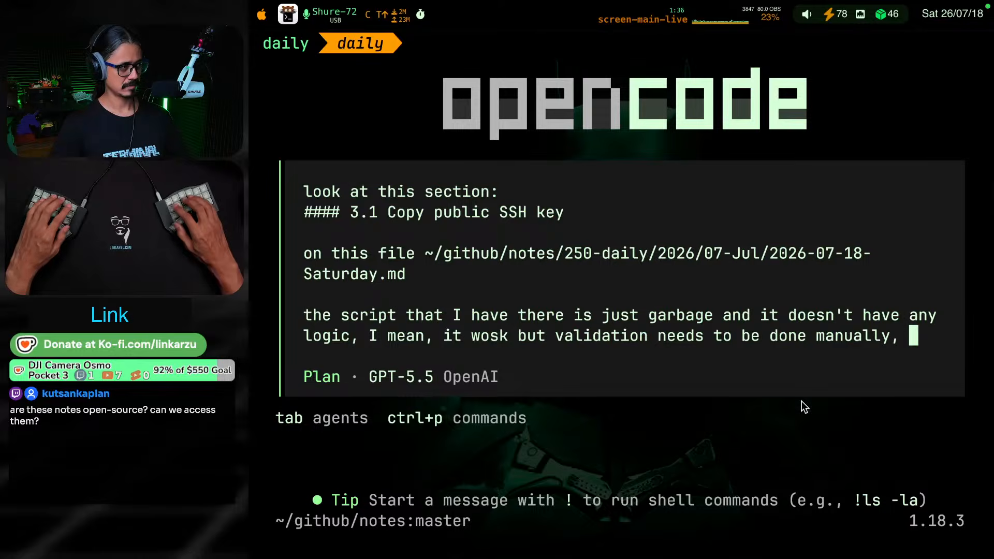
Recheck the daily note's script and add the request "improve it so that it runs validations." to the prompt
key(super+shift+bracketleft)
key(k)
key(k)
key(k)
key(k)
key(k)
key(k)
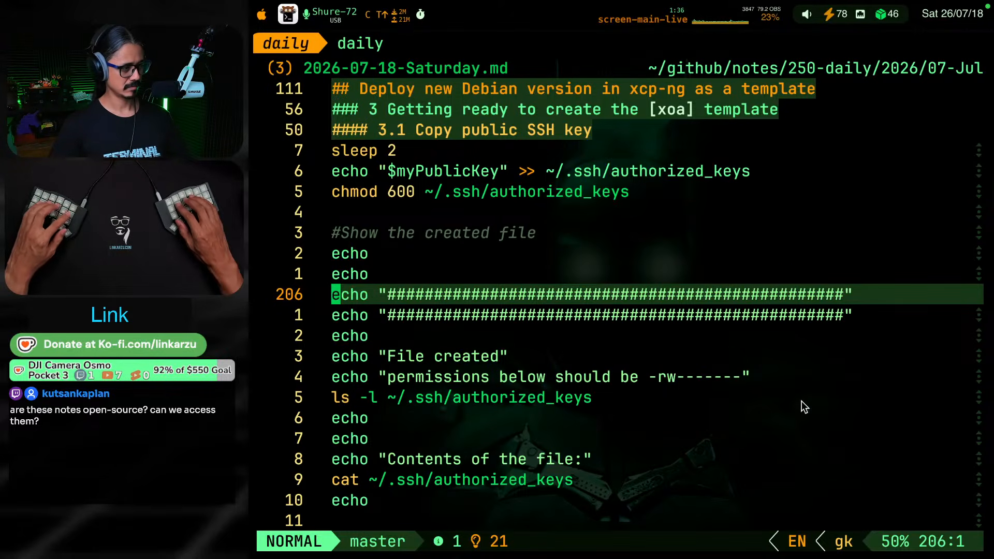
key(ctrl+u)
key(ctrl+u)
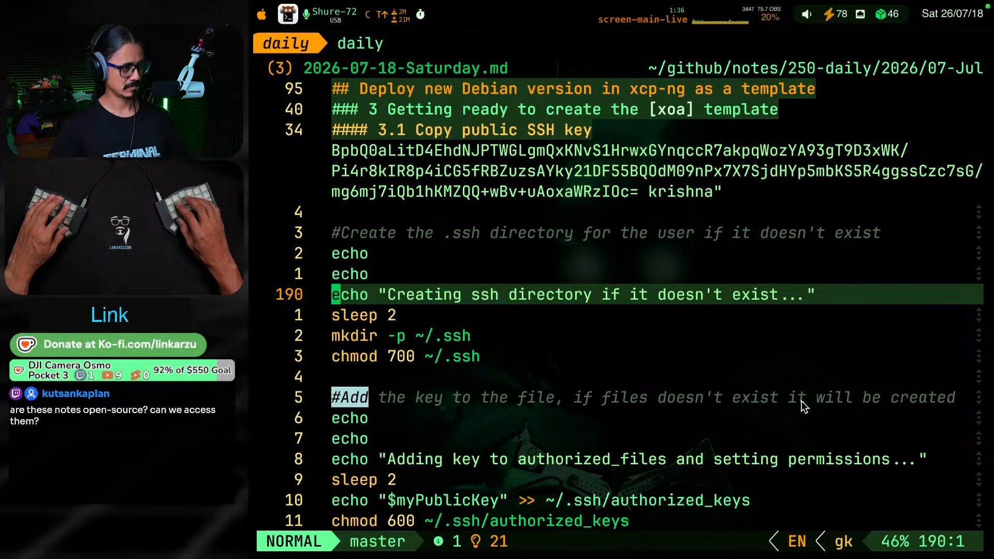
key(ctrl+b)
text(nually, imp)
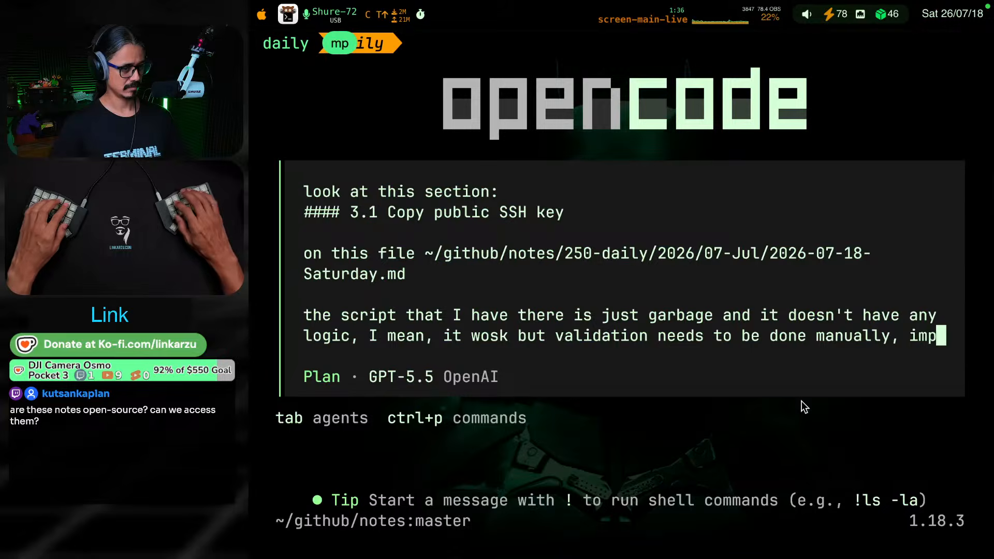
text(rove it so that )
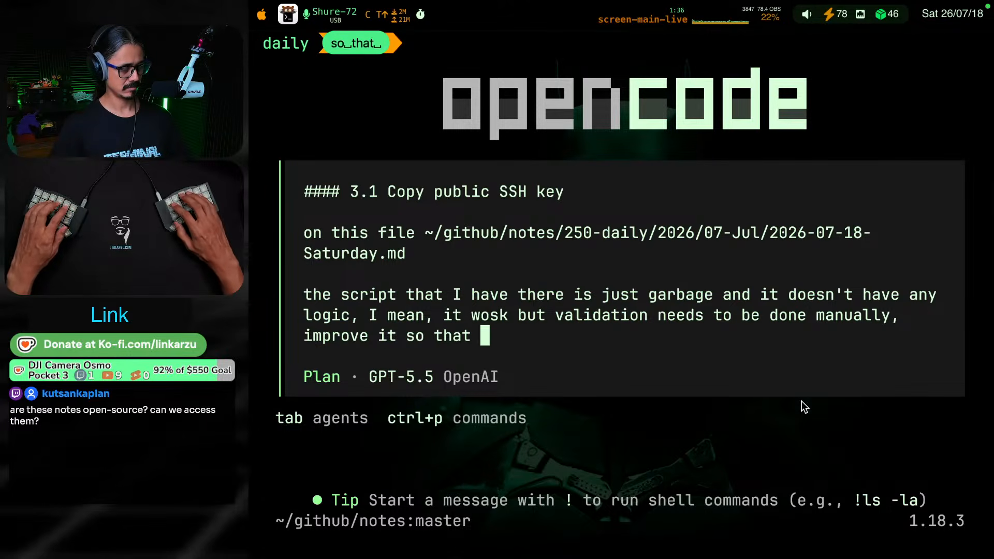
text(it runs validat)
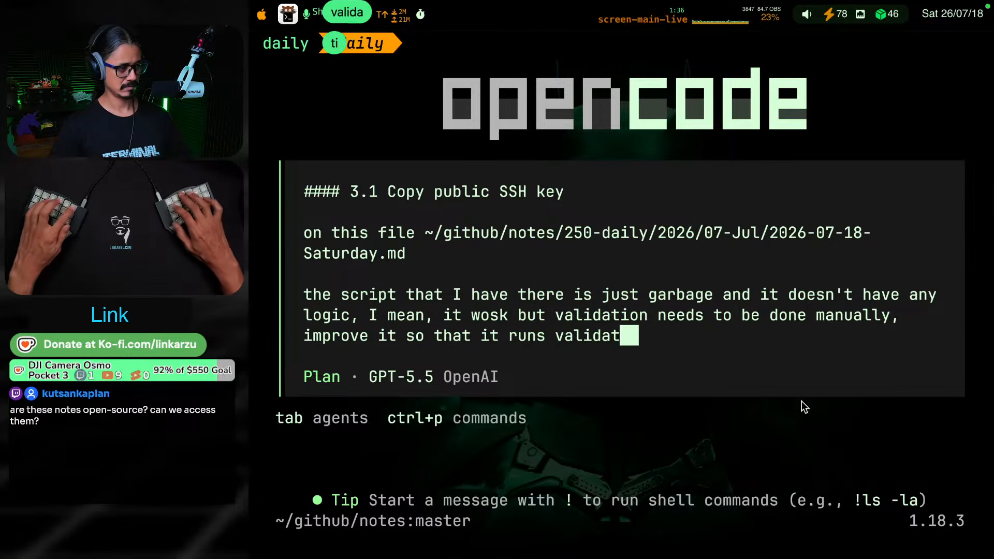
text(ions. don't make )
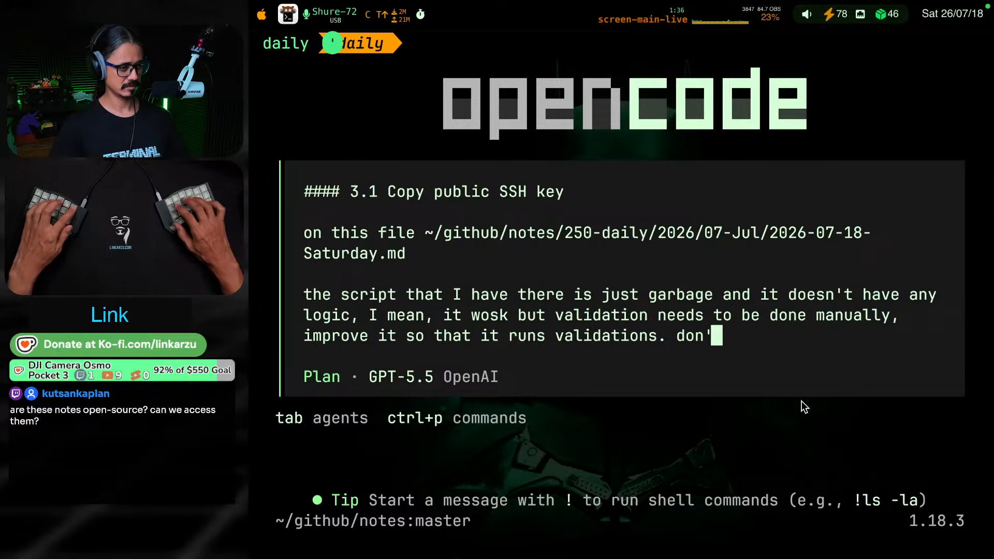
text(it super comp)
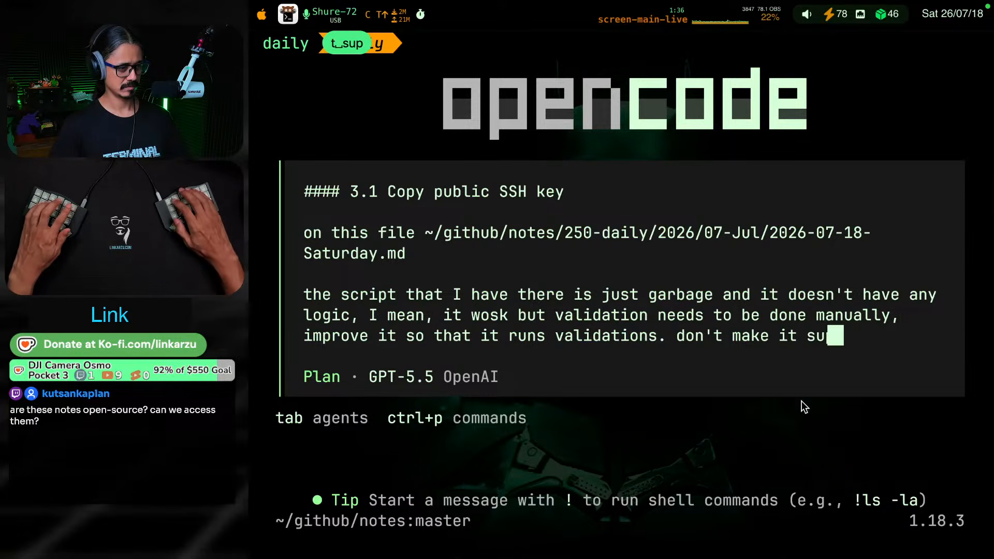
Finish the prompt with "don't make it super complicated and overengineered" and submit it to opencode
text(d and)
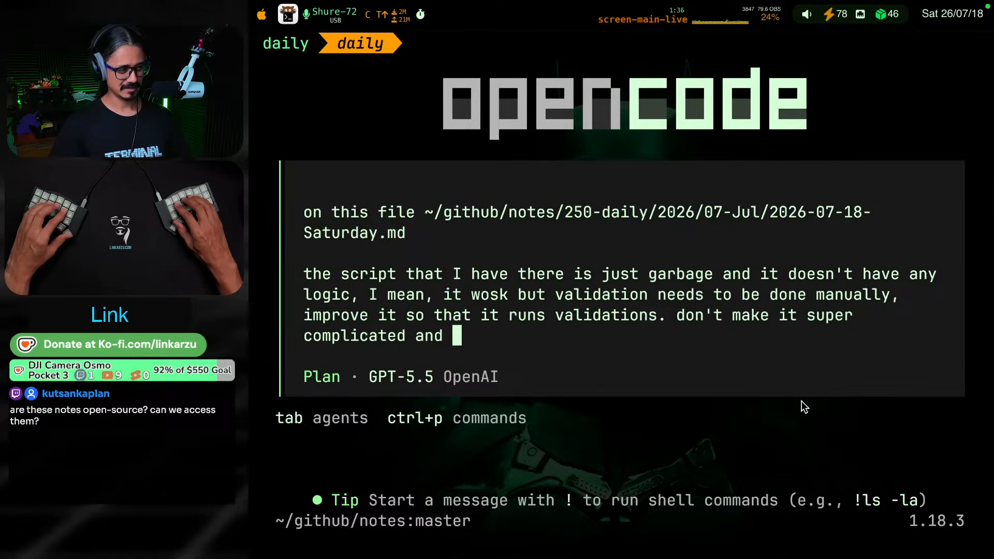
text(ov)
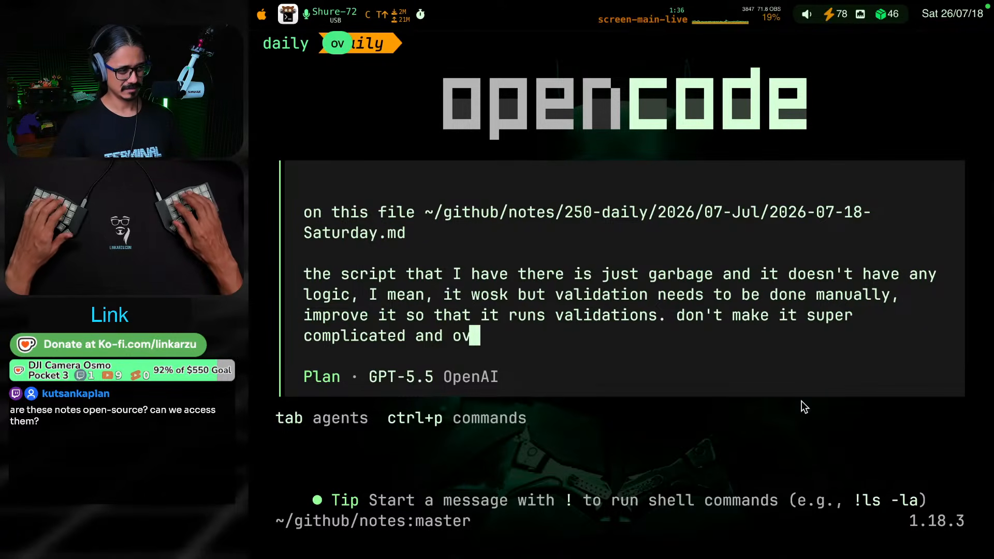
text(erengineered, jus)
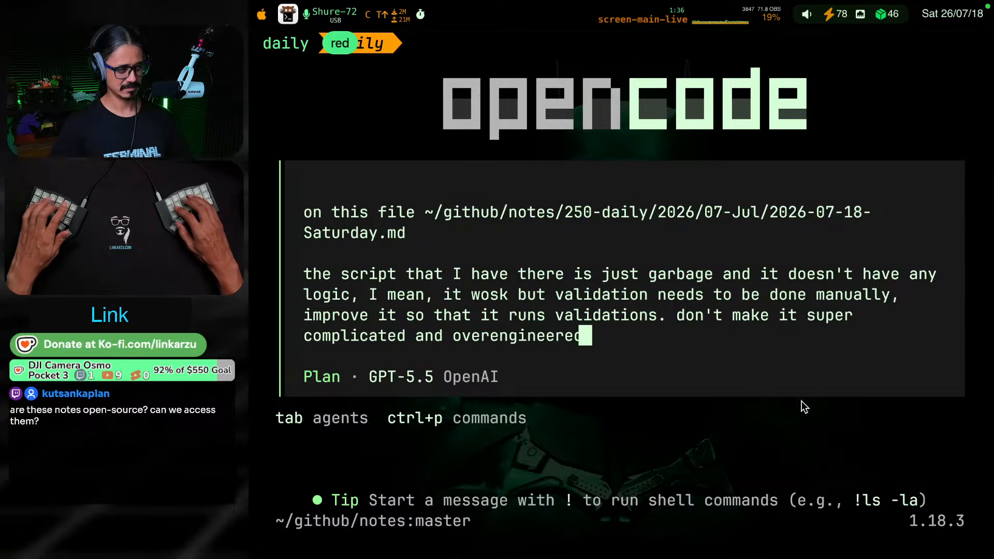
key(BackSpace)
key(BackSpace)
key(BackSpace)
key(BackSpace)
key(BackSpace)
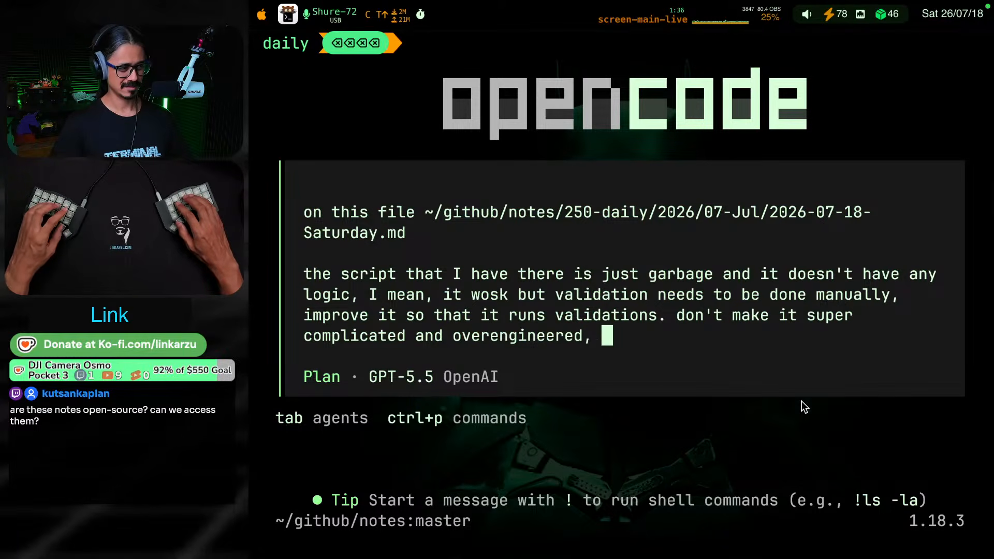
key(Return)
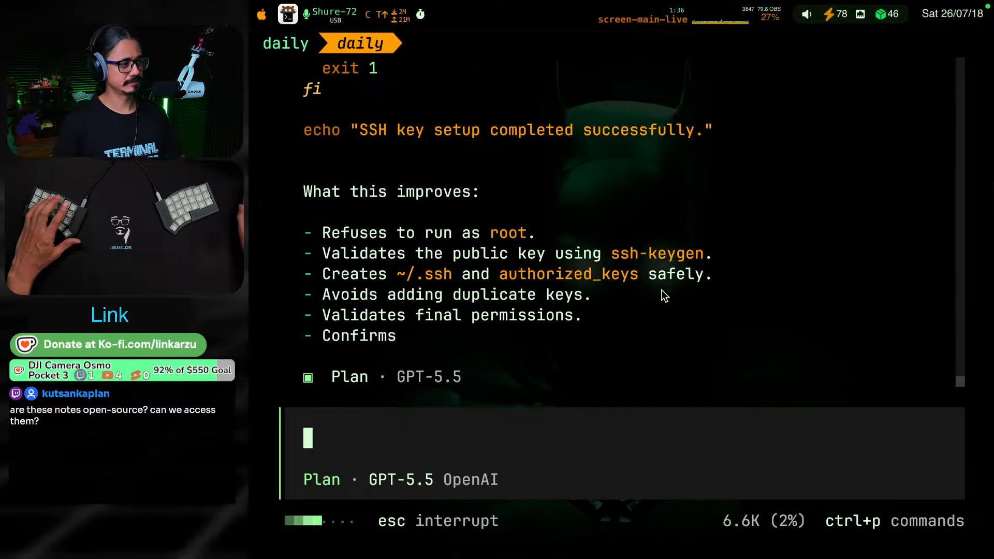
Examine the proposed script's root-user check, public key validation and authorized_keys handling in opencode's reply
scroll(645, 139, up, 10)
scroll(644, 151, down, 3)
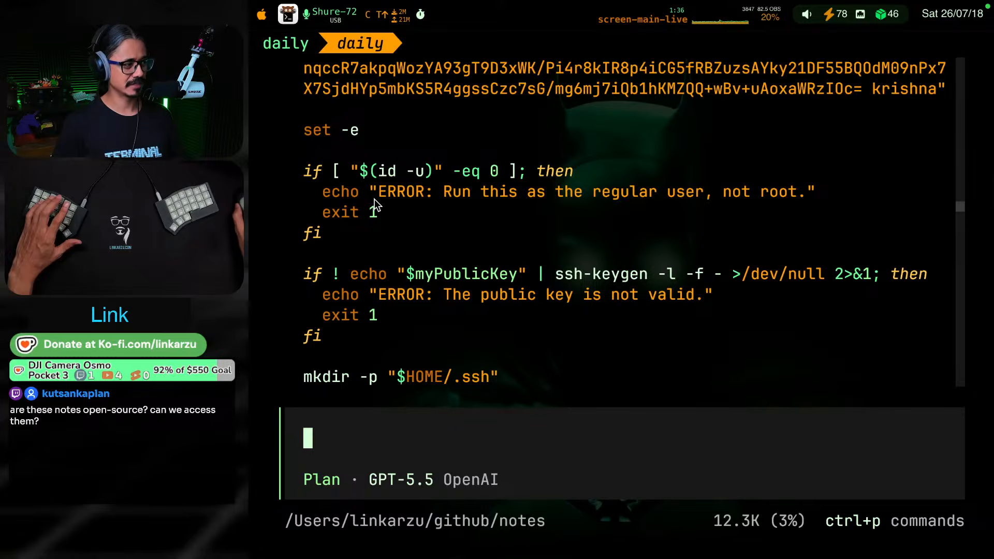
scroll(571, 217, down, 3)
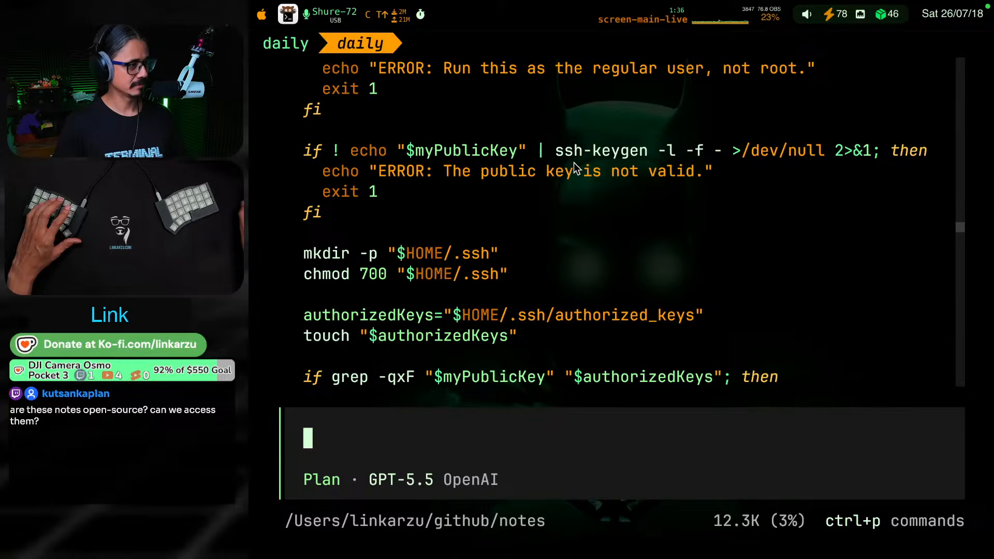
scroll(606, 211, down, 2)
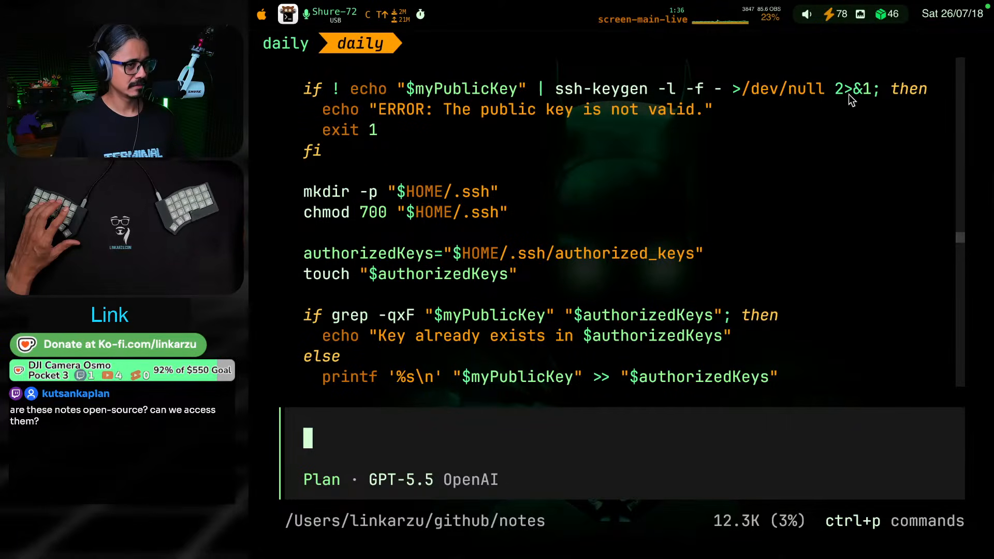
scroll(496, 163, up, 3)
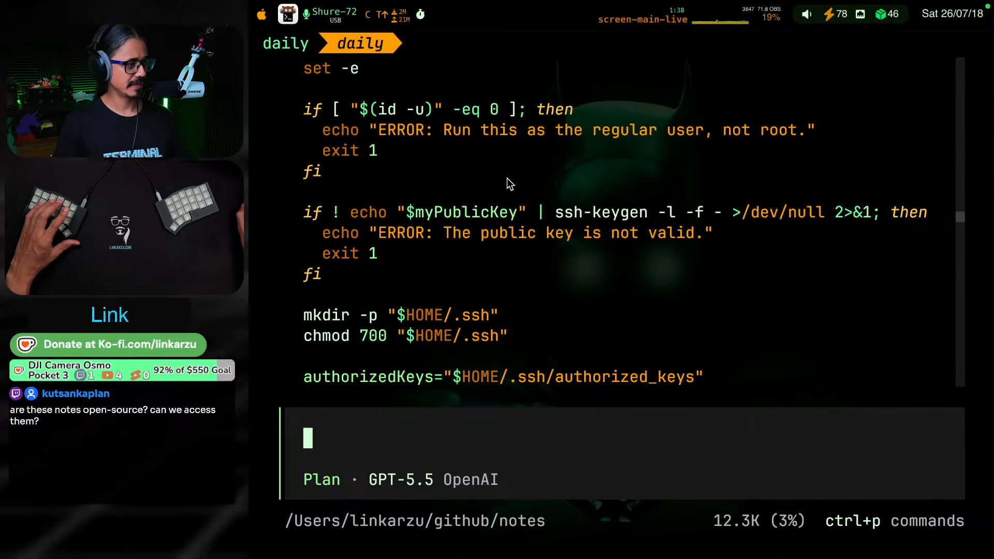
Examine the rest of the proposed script in opencode's reply, including its permission checks, key-presence check and list of improvements
scroll(599, 212, down, 3)
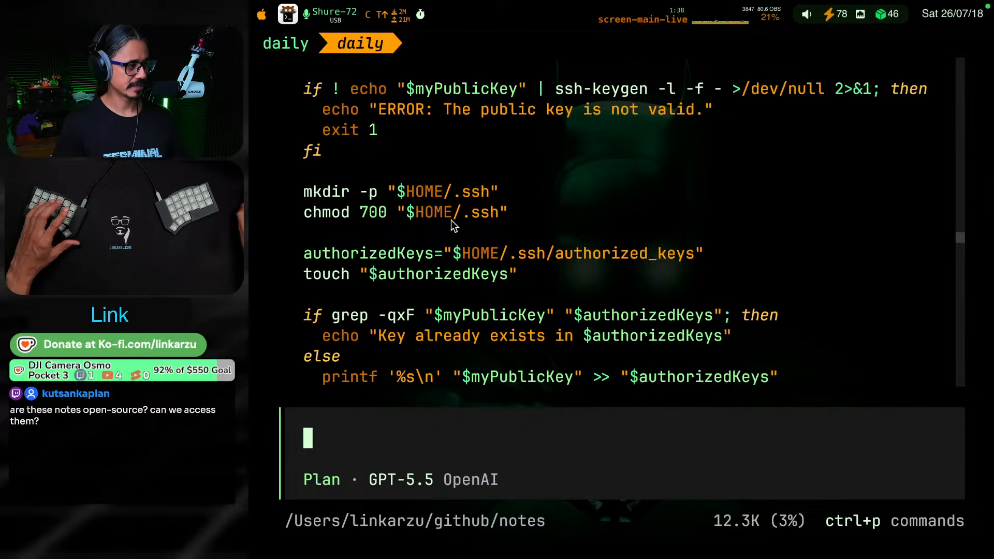
scroll(473, 218, down, 3)
scroll(478, 199, up, 2)
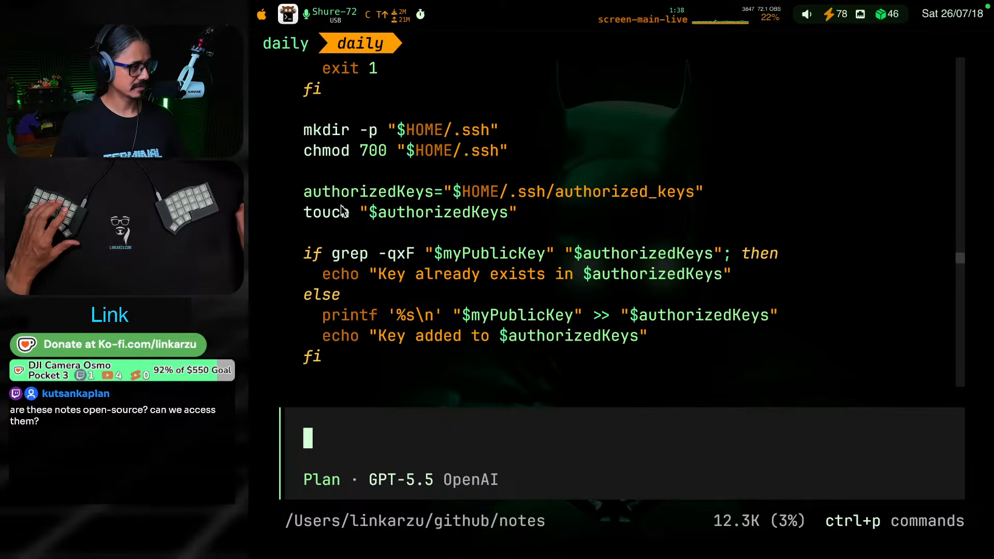
scroll(424, 218, down, 3)
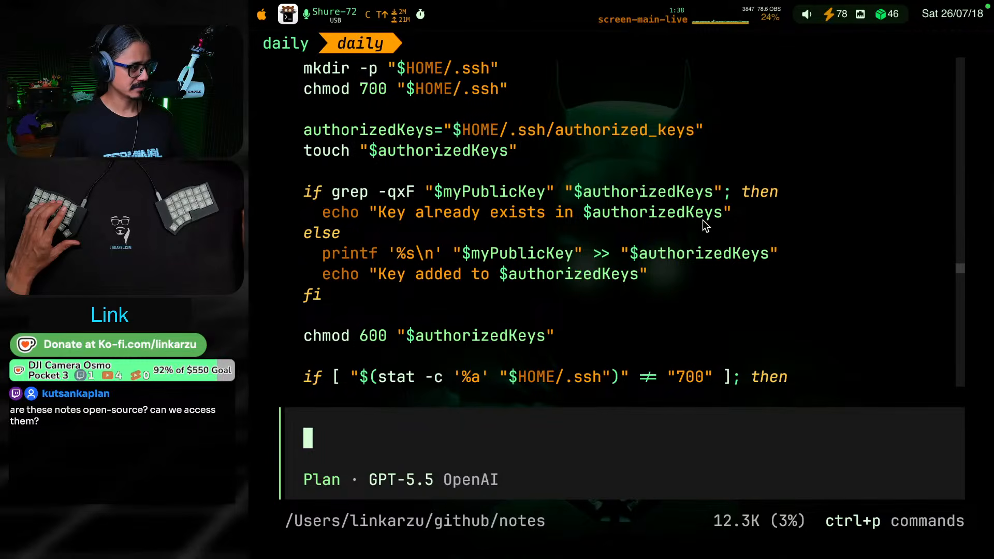
scroll(703, 220, down, 3)
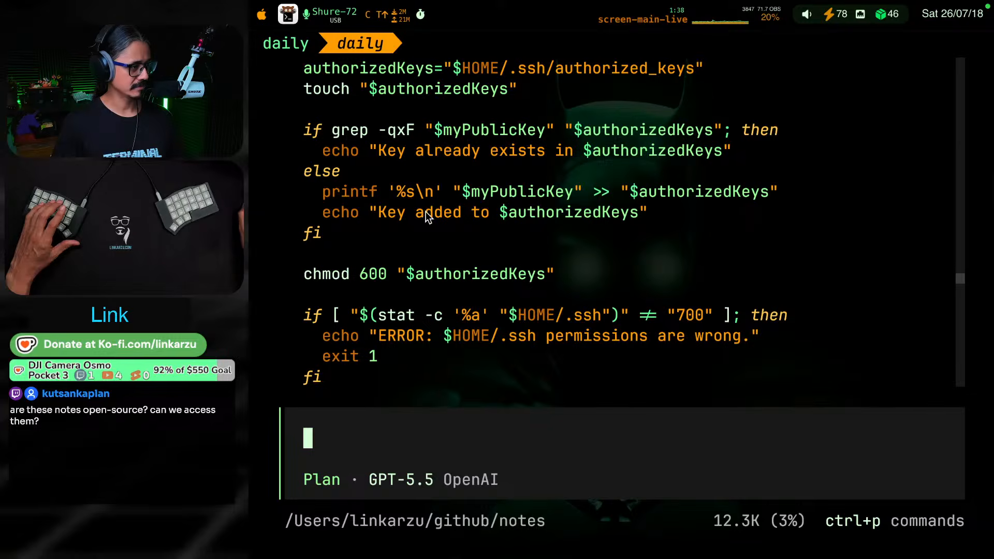
scroll(543, 223, down, 6)
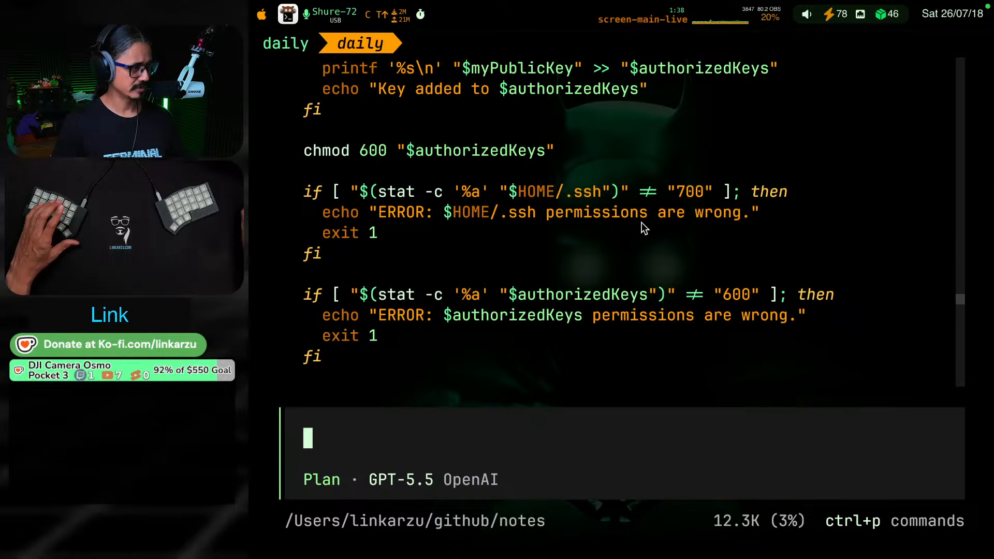
scroll(459, 234, down, 1)
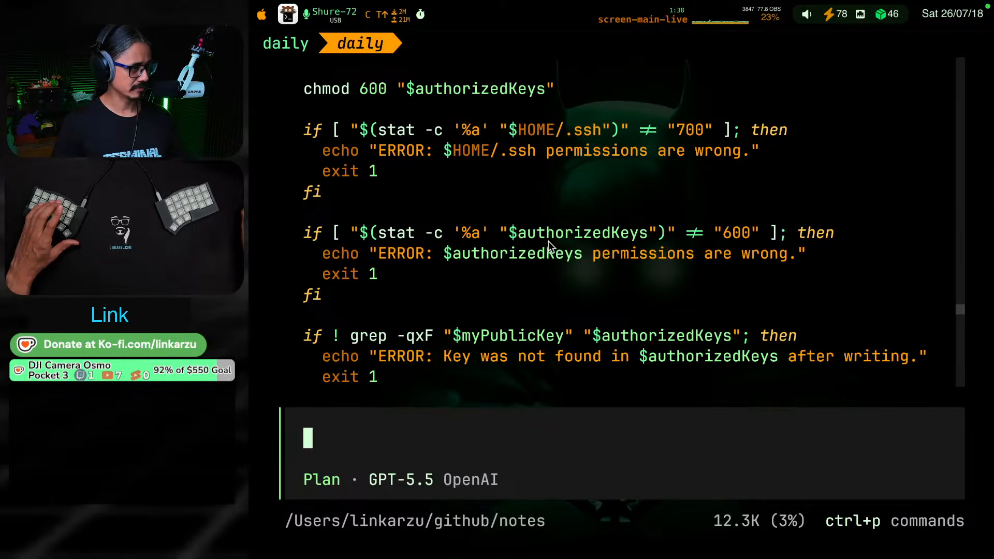
scroll(564, 224, down, 3)
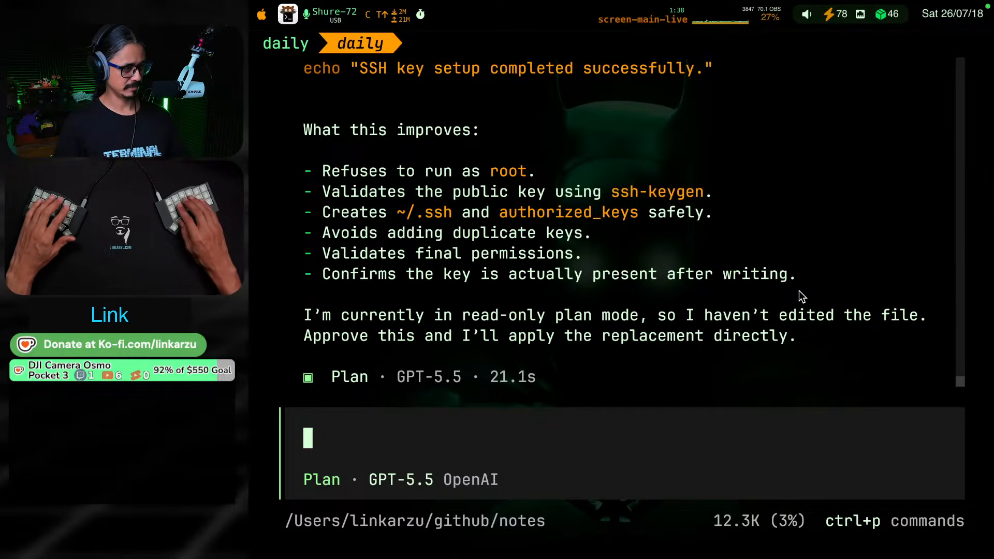
Approve the replacement by submitting "go" to opencode in Build mode, and switch the agent back to Plan mode
key(BackSpace)
key(Tab)
text(go)
key(Return)
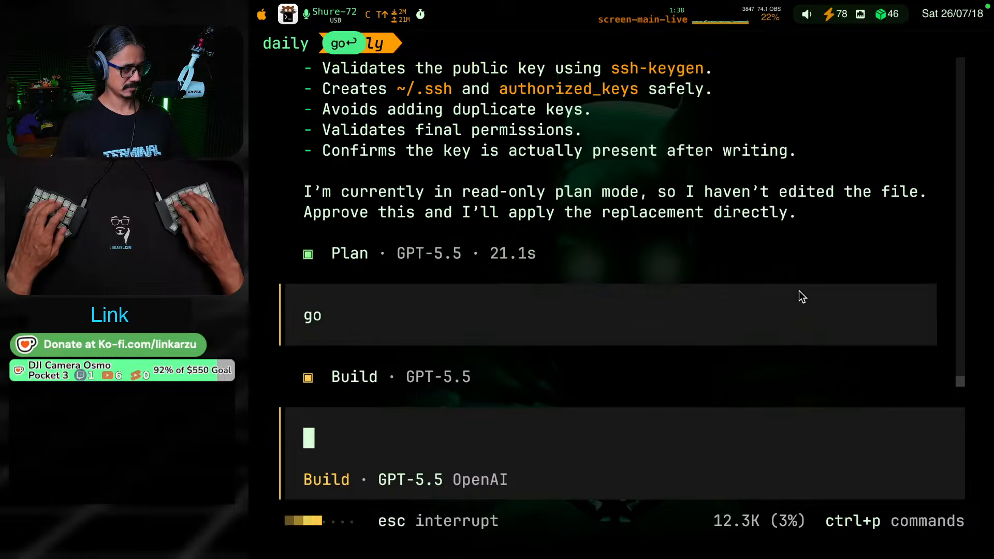
key(Tab)
Check opencode's progress and its summary of the applied validations, and return to the daily note
key(shift+super+[)
key(shift+super+])
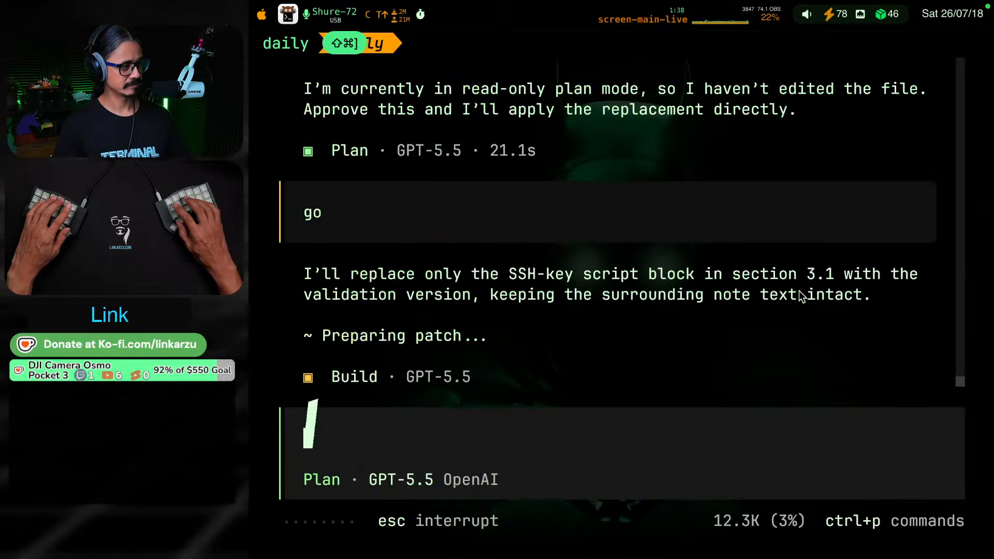
key(shift+super+[)
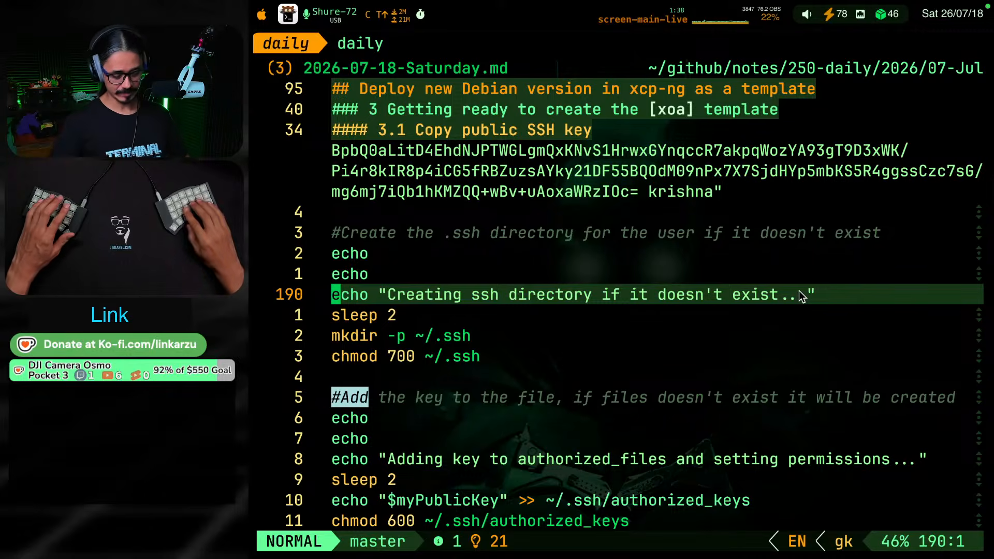
key(ctrl+Tab)
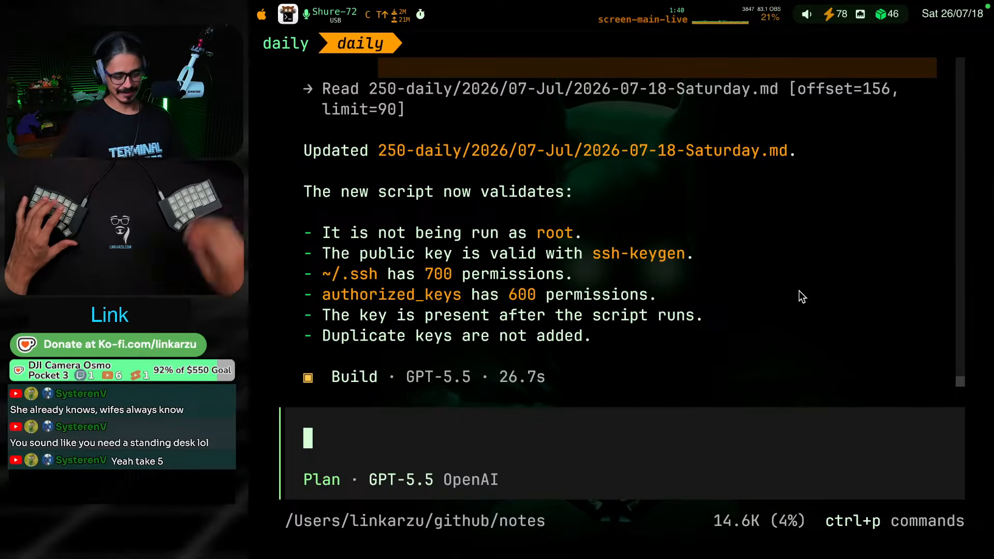
key(ctrl+shift+Tab)
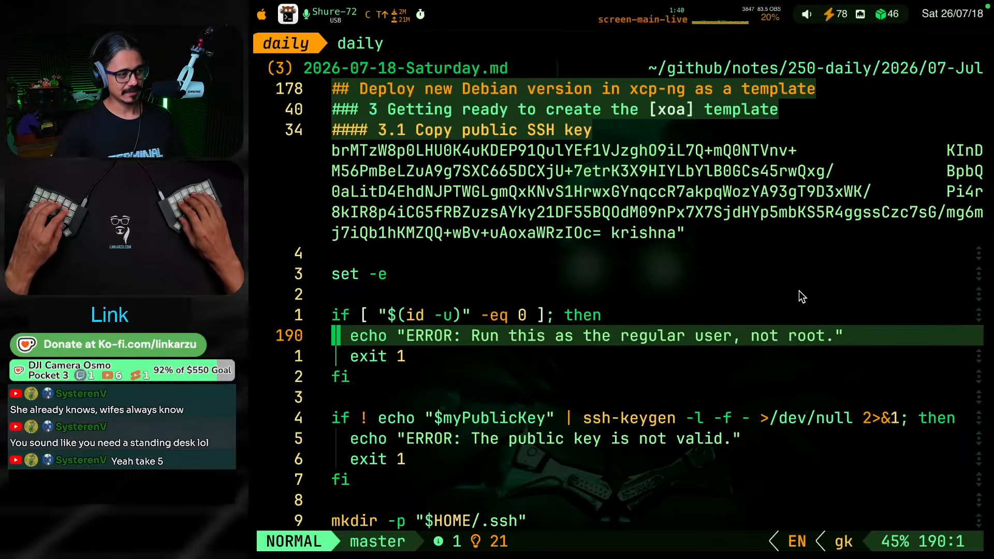
Review section 3.1 of the daily note from the MAC address and SSH login instructions down to the script block
key(k)
key(k)
key(g)
key(k)
key(g)
key(j)
key(g)
key(j)
key(g)
key(j)
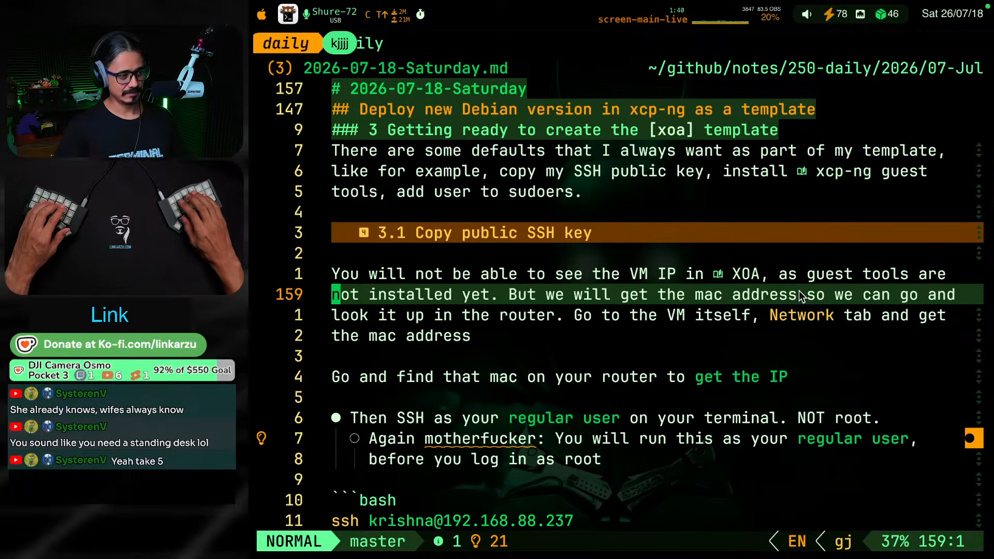
key(ctrl+d)
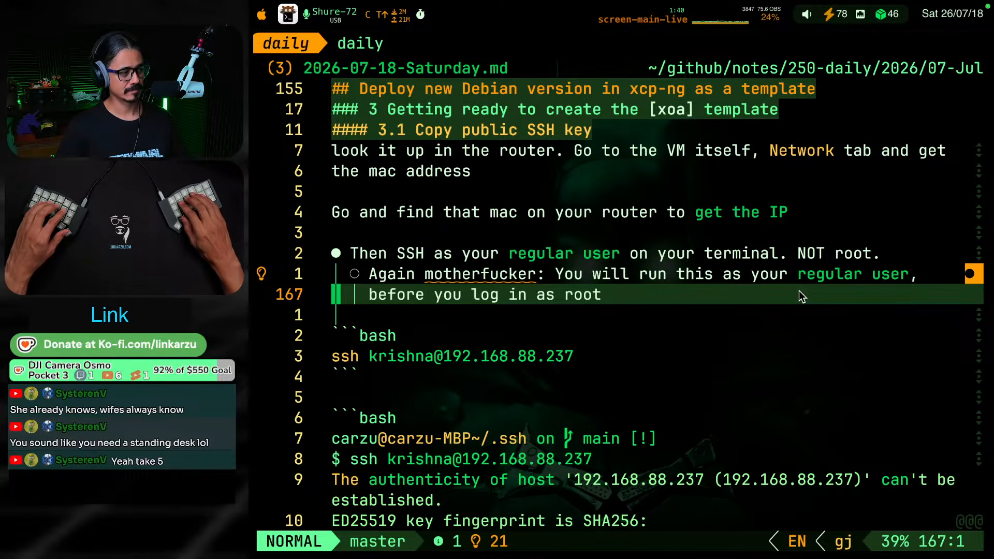
key(j)
key(j)
key(j)
key(j)
key(j)
key(j)
key(j)
key(j)
key(j)
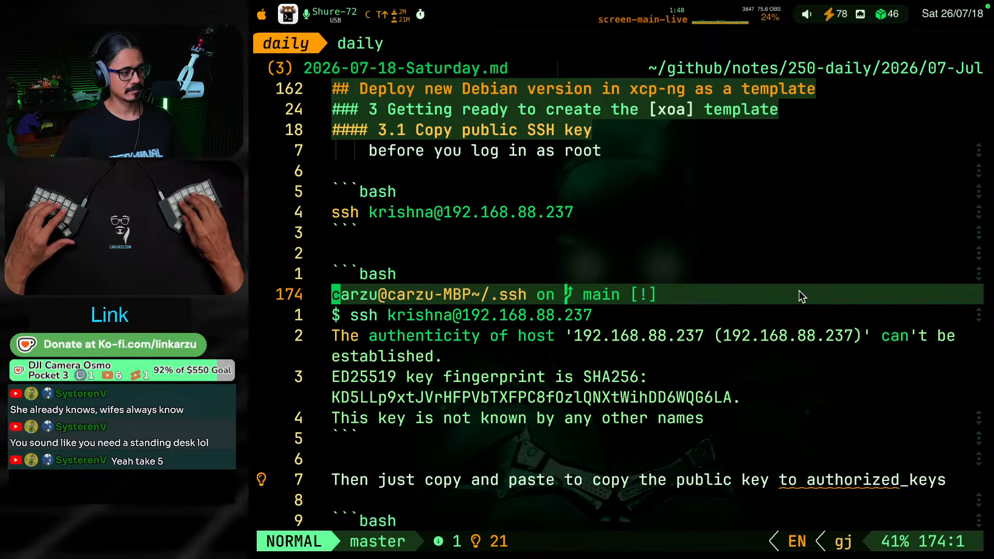
key(j)
key(j)
key(j)
key(j)
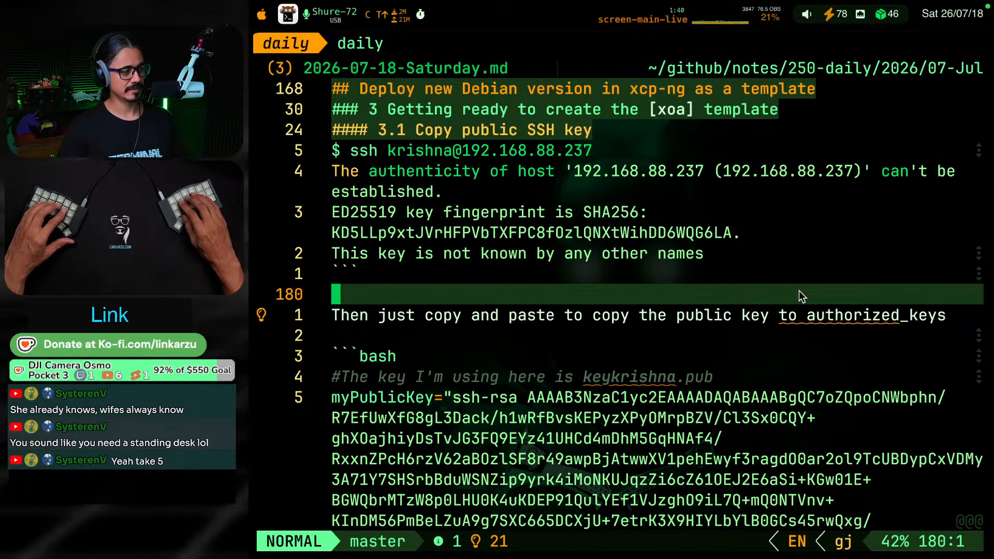
key(j)
key(j)
key(j)
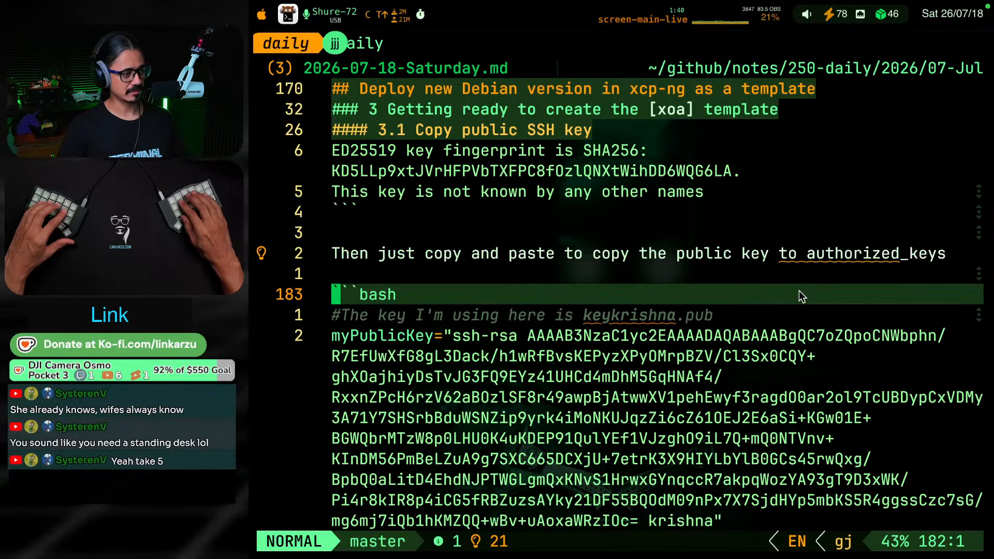
Examine the opening of the updated script in section 3.1, covering the myPublicKey variable, set -e and the root-user check
key(k)
key(k)
key(k)
key(k)
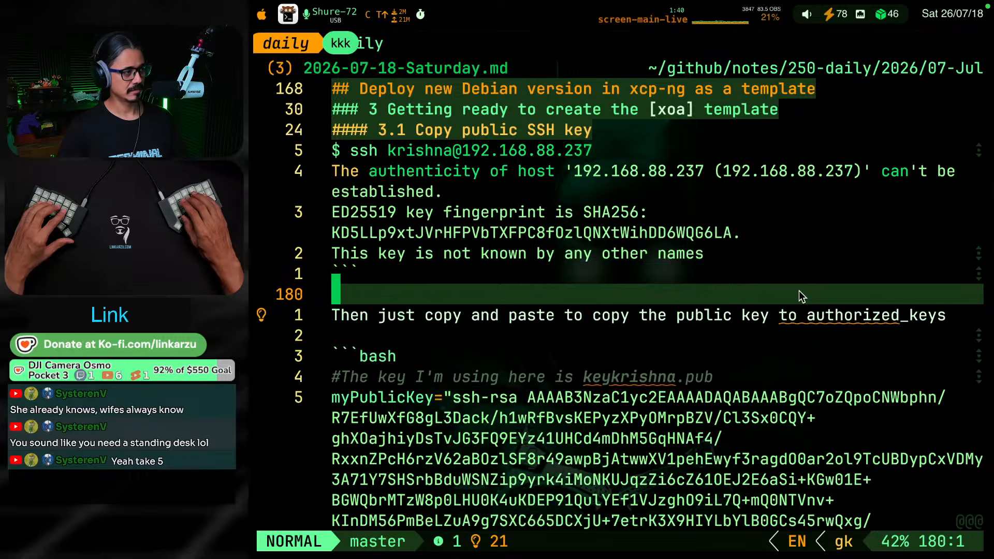
key(j)
key(j)
key(j)
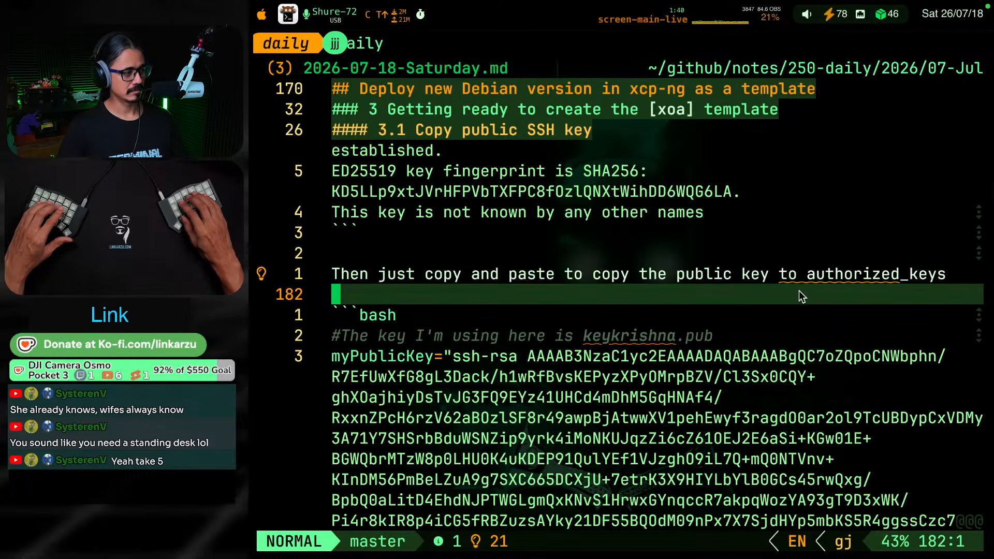
key(8)
key(j)
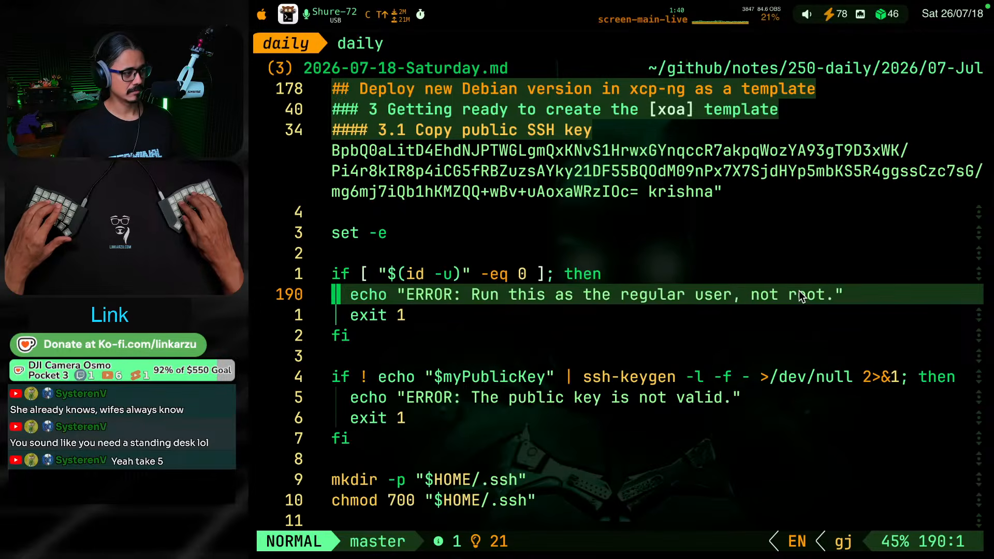
key(k)
key(k)
key(k)
key(k)
key(k)
key(k)
key(k)
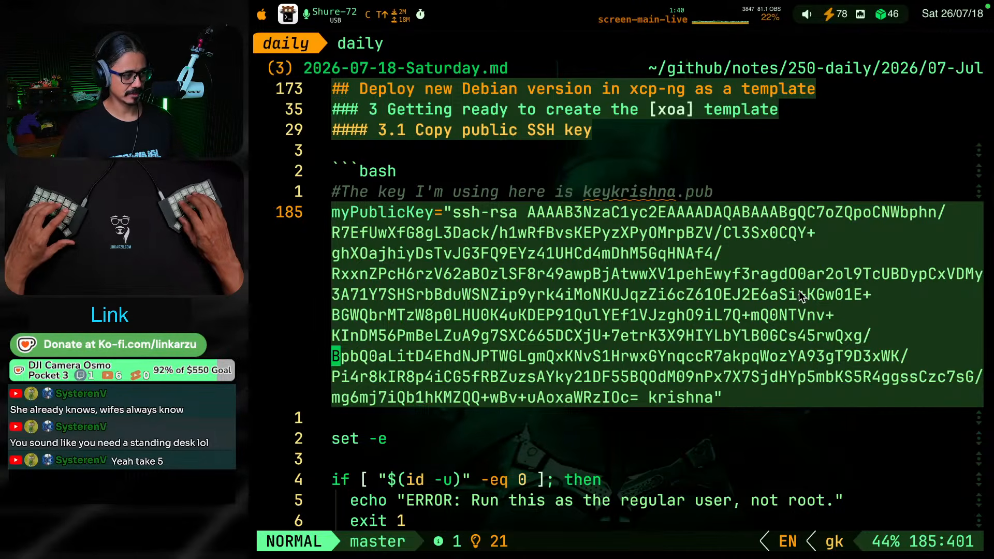
key(j)
key(j)
key(j)
key(j)
key(k)
key(k)
key(k)
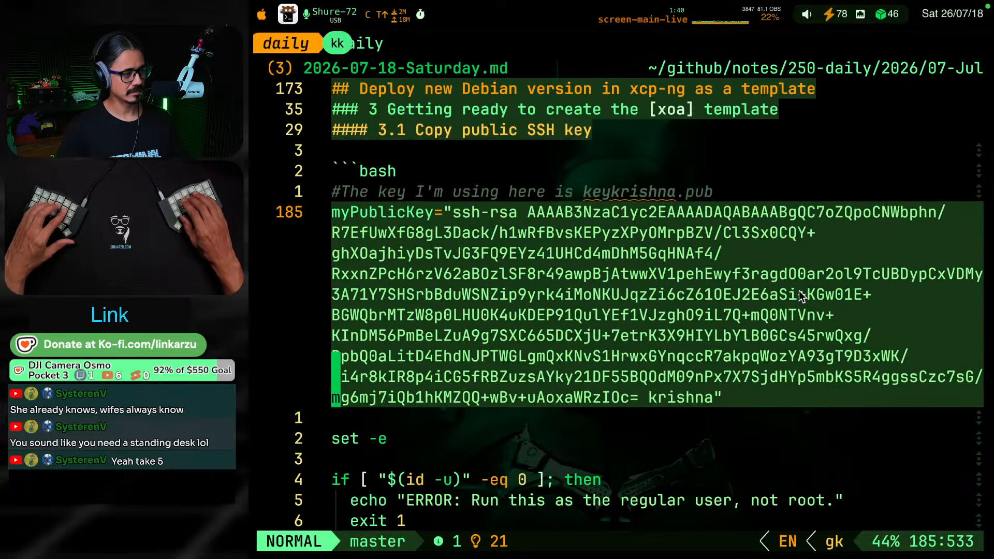
key(j)
key(j)
key(j)
Examine the updated script's public key validation, authorized_keys handling and the 700 and 600 permission checks in the note
key(j)
key(j)
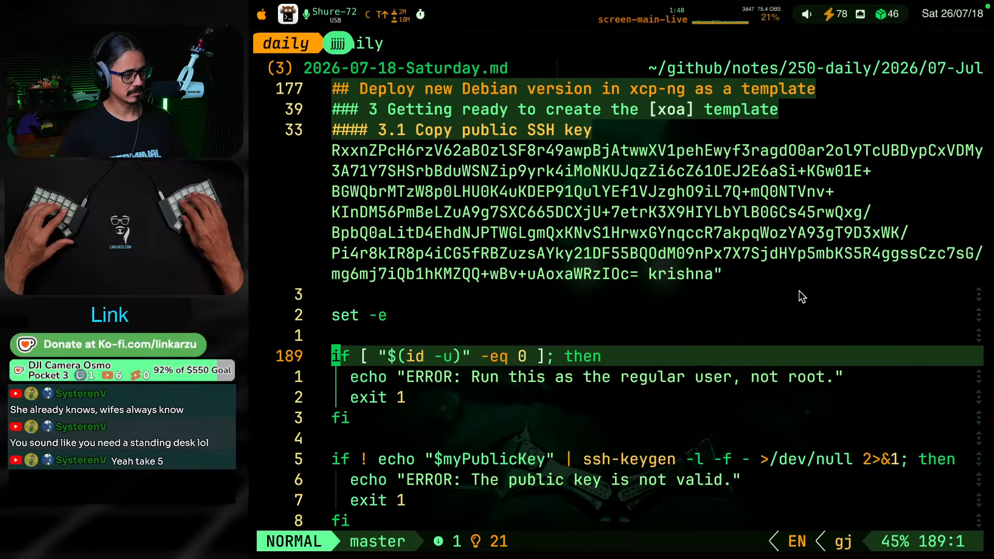
key(j)
key(j)
key(j)
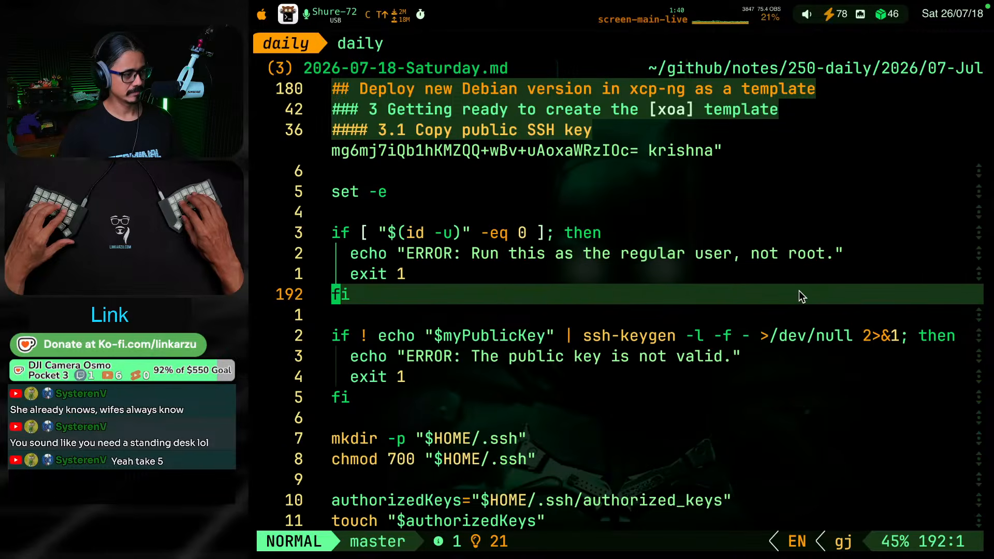
key(j)
key(j)
key(j)
key(j)
key(j)
key(j)
key(j)
key(j)
key(j)
key(j)
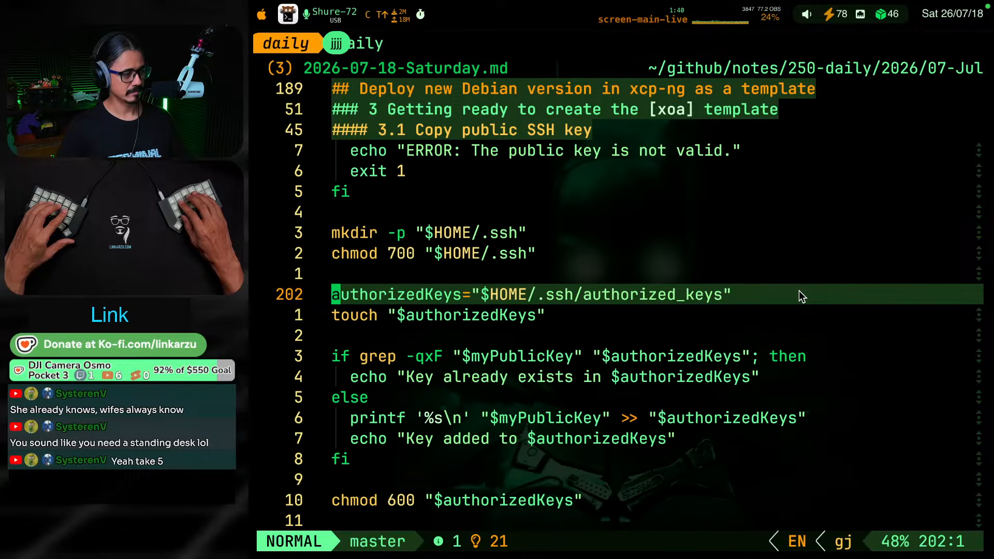
key(j)
key(j)
key(j)
key(j)
key(j)
key(j)
key(j)
key(j)
key(j)
key(j)
key(j)
key(j)
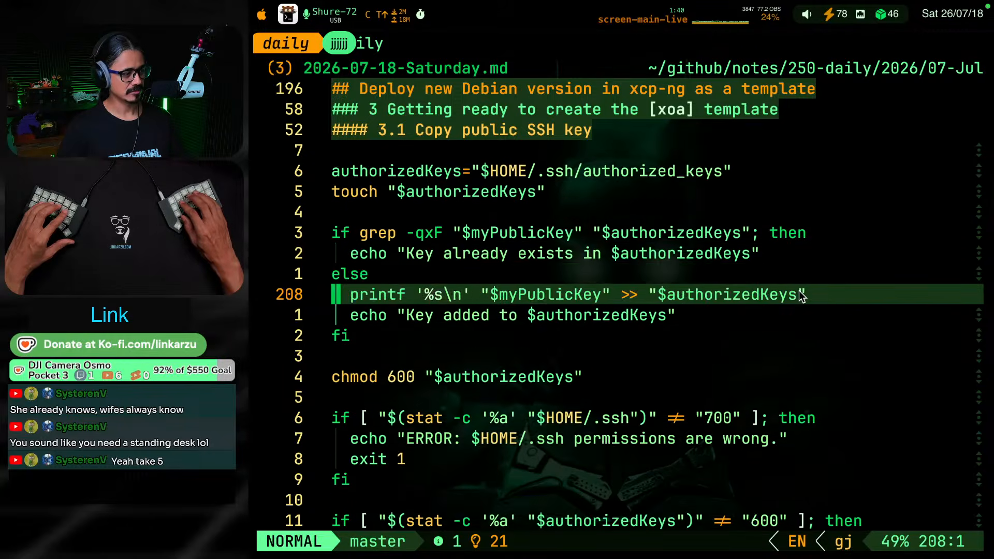
Delete the blank line between the script's final success echo and the closing code fence in section 3.1
key(j)
key(j)
key(j)
key(j)
key(j)
key(j)
key(j)
key(j)
key(j)
key(j)
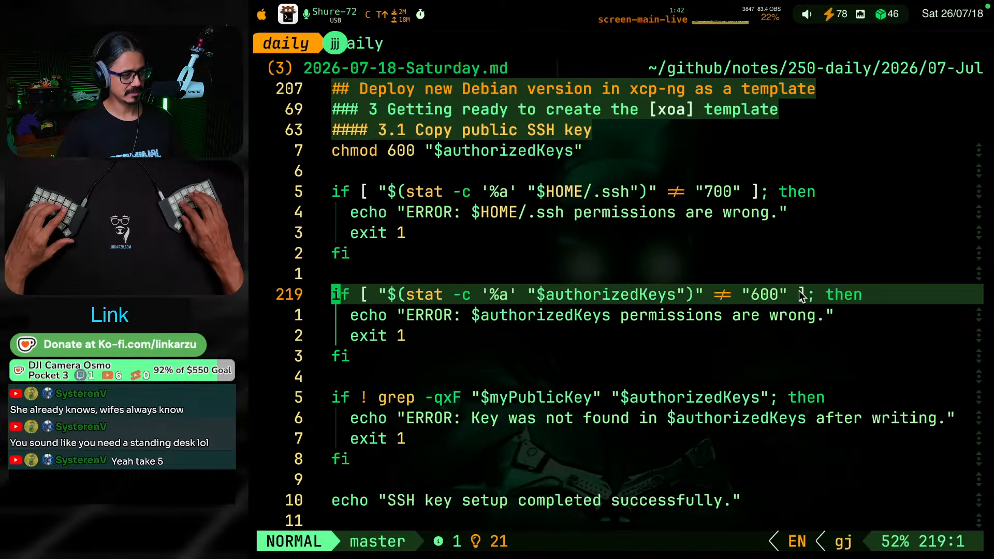
key(j)
key(j)
key(j)
key(j)
key(j)
key(j)
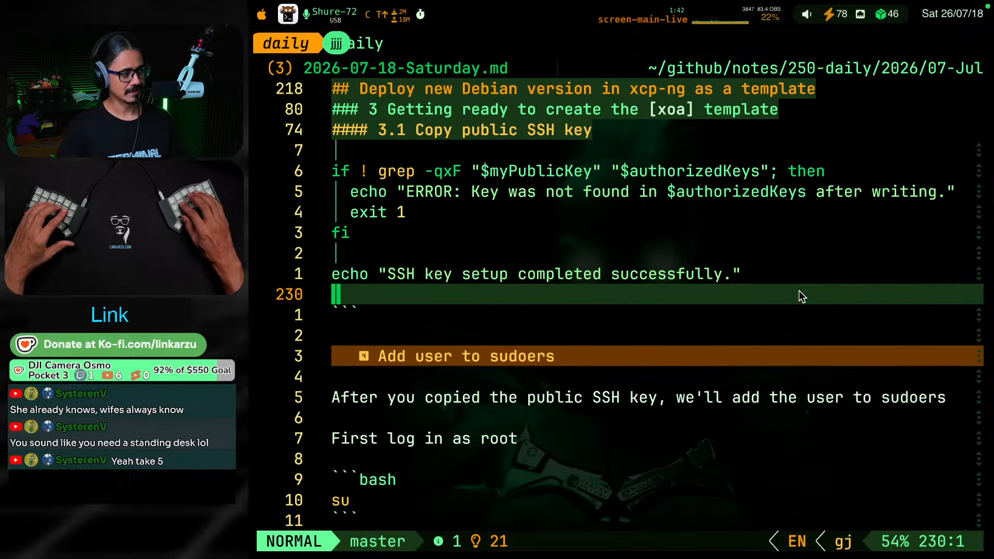
key(d)
key(d)
key(g)
key(k)
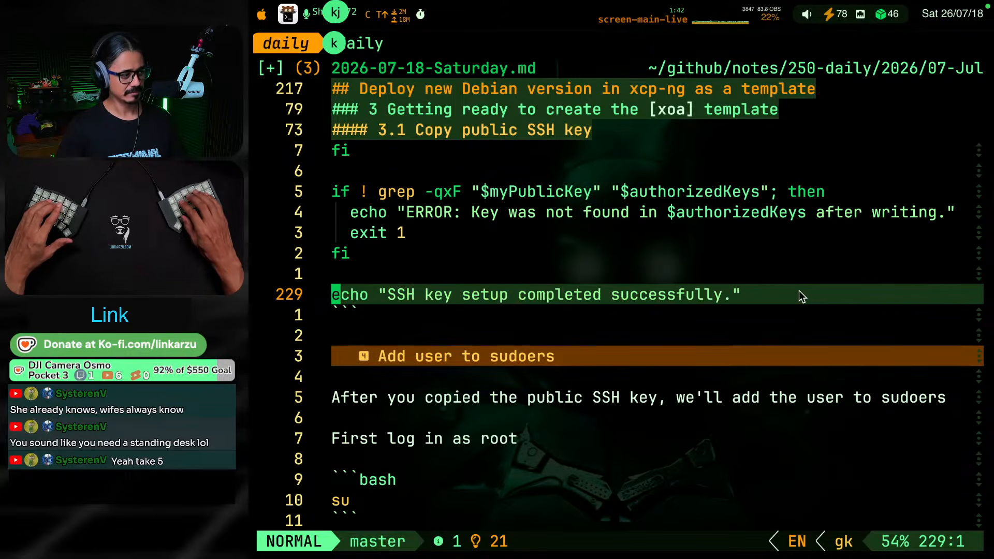
key(g)
key(j)
key(g)
key(j)
key(g)
key(j)
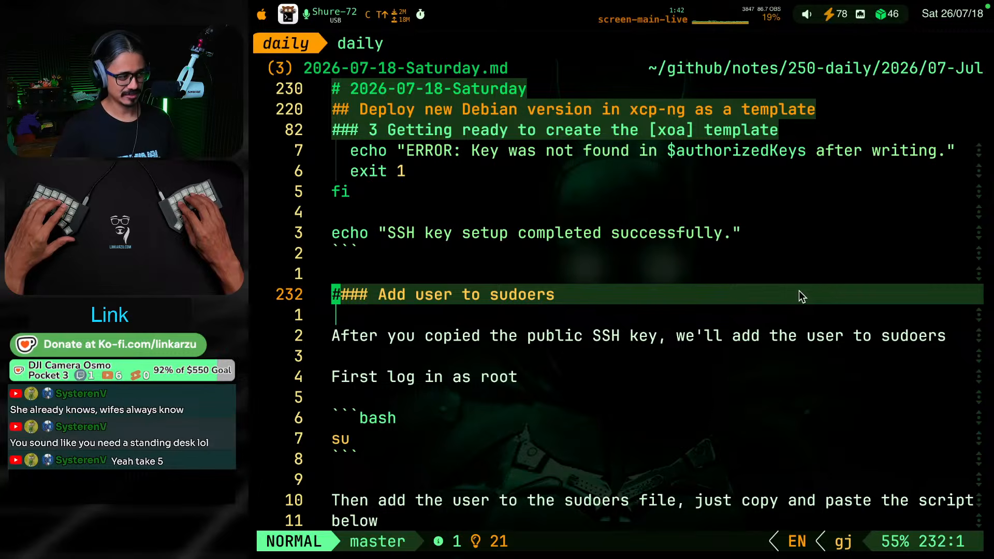
Read the "Add user to sudoers" section's instructions on logging in as root and adding the user to the sudoers file
key(j)
key(j)
key(j)
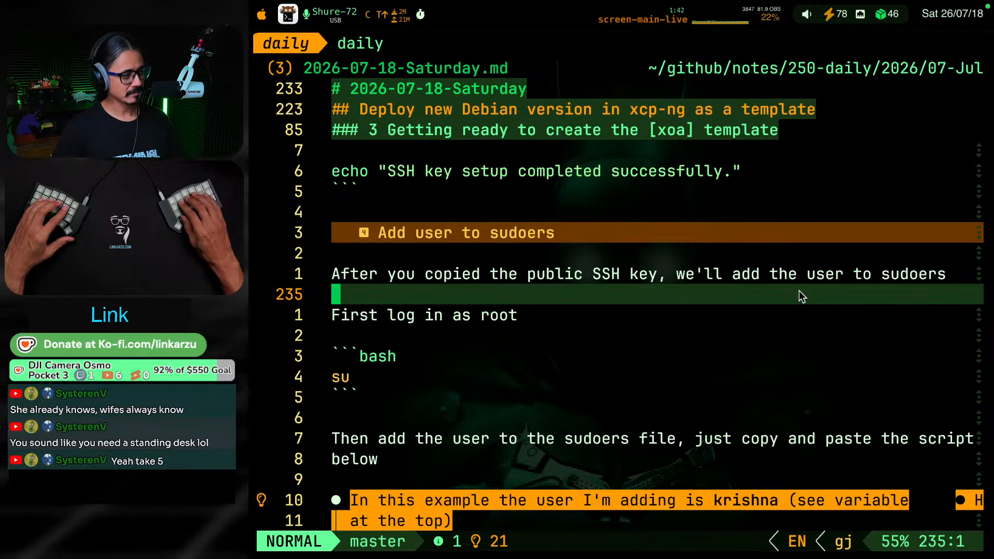
key(j)
key(j)
key(j)
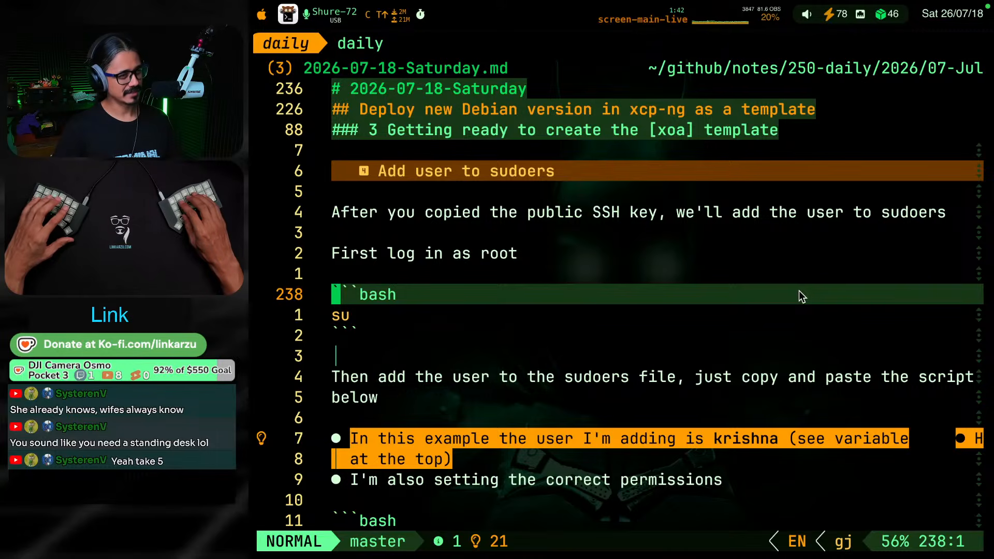
key(j)
key(j)
key(j)
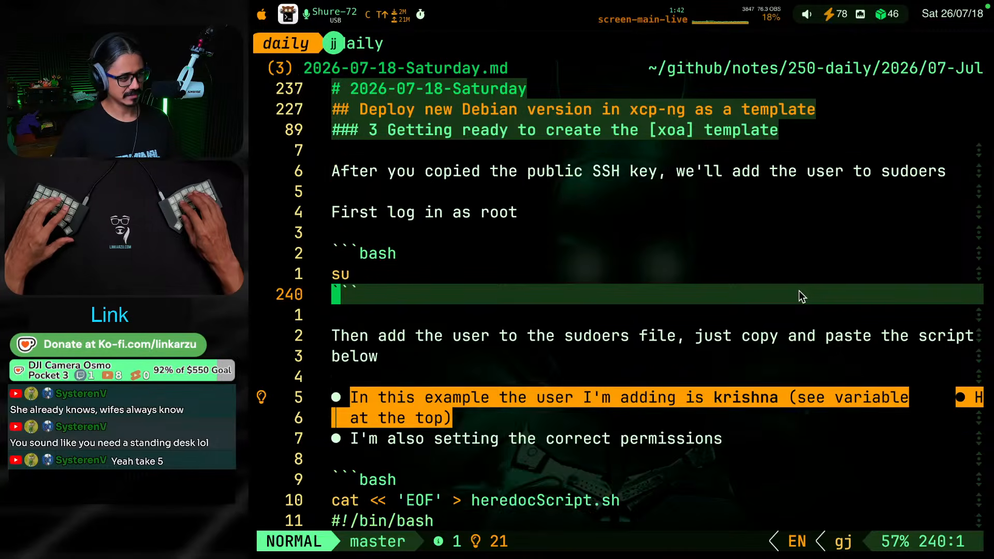
key(j)
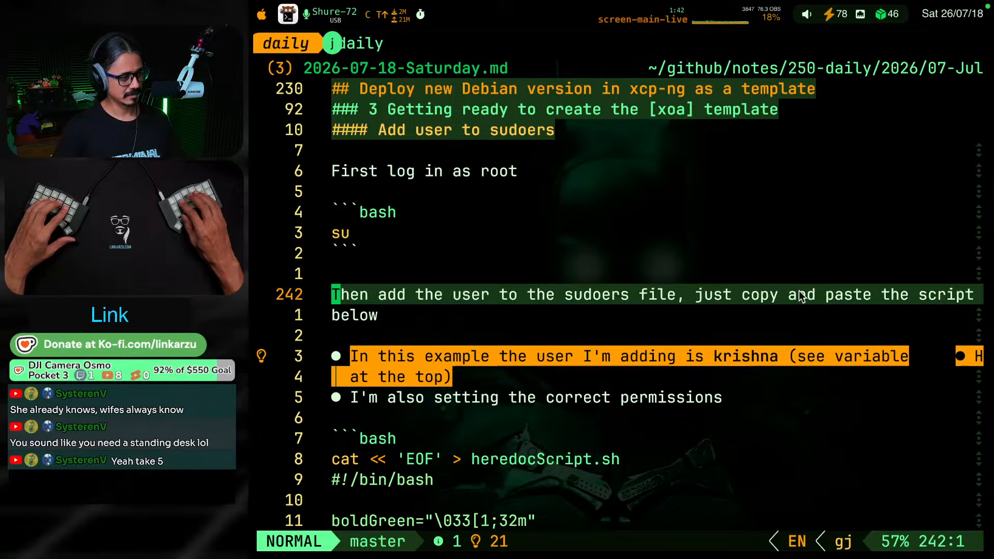
Remove the opening and closing highlight markers around the bullet naming the example user in the "Add user to sudoers" section
key(j)
key(j)
key(j)
key(l)
key(l)
key(d)
key(l)
key(d)
key(l)
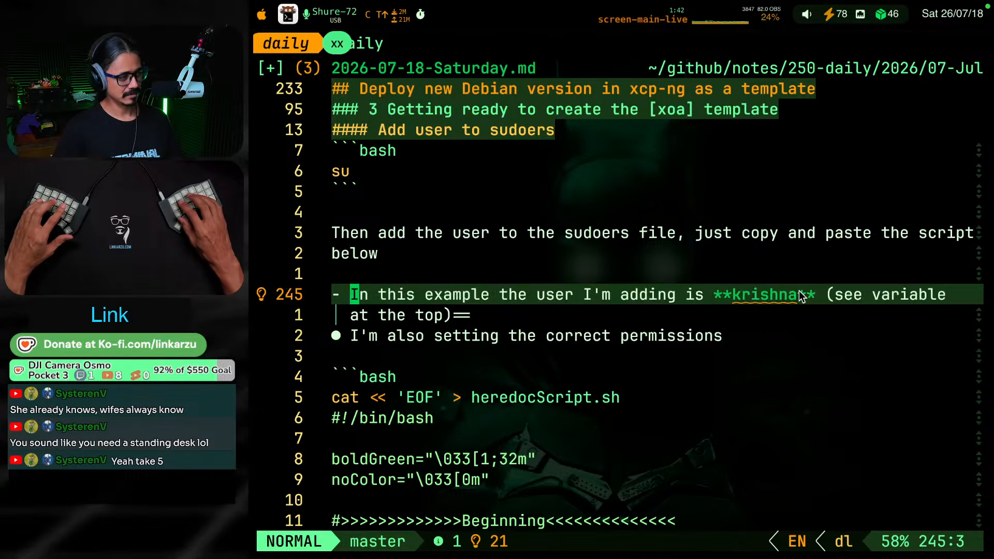
key(j)
key(l)
key(l)
key(l)
key(l)
key(l)
key(l)
key(l)
key(l)
key(l)
key(l)
key(l)
key(d)
key(l)
key(d)
key(l)
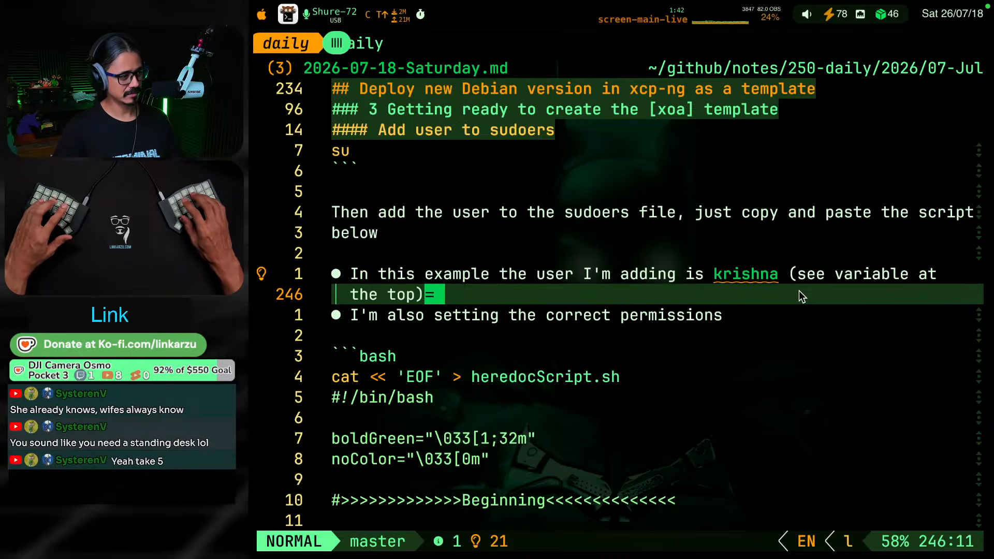
Read the start of the sudoers script, from its heredoc opening to the username variable
key(k)
key(k)
key(k)
key(k)
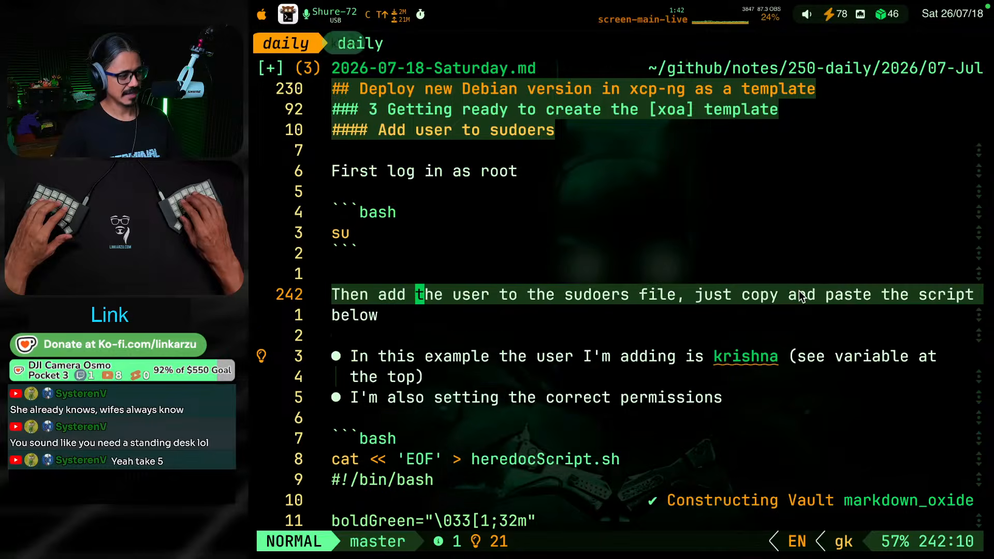
key(j)
key(j)
key(j)
key(j)
key(j)
key(j)
key(j)
key(j)
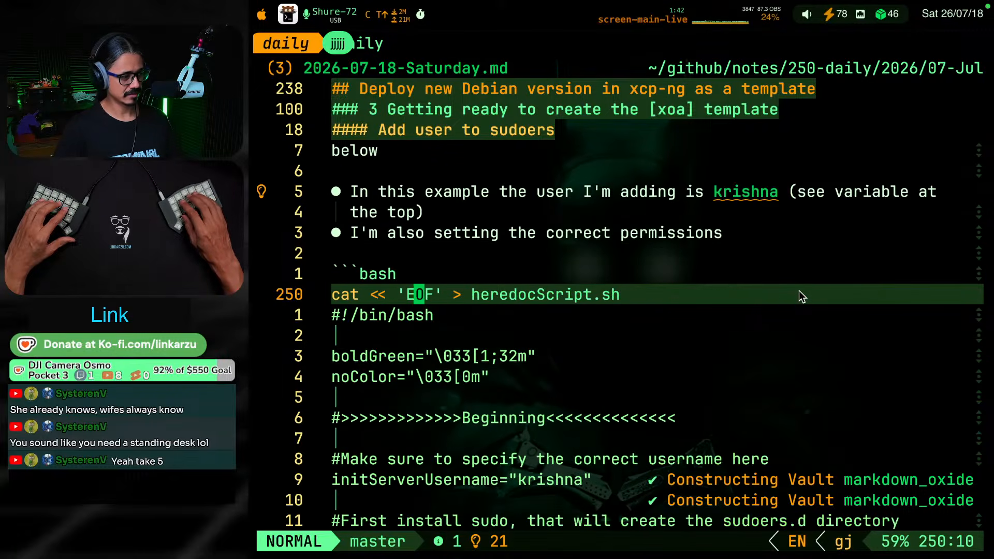
Copy the "#### Add user to sudoers" heading line from the note
key(g)
key(k)
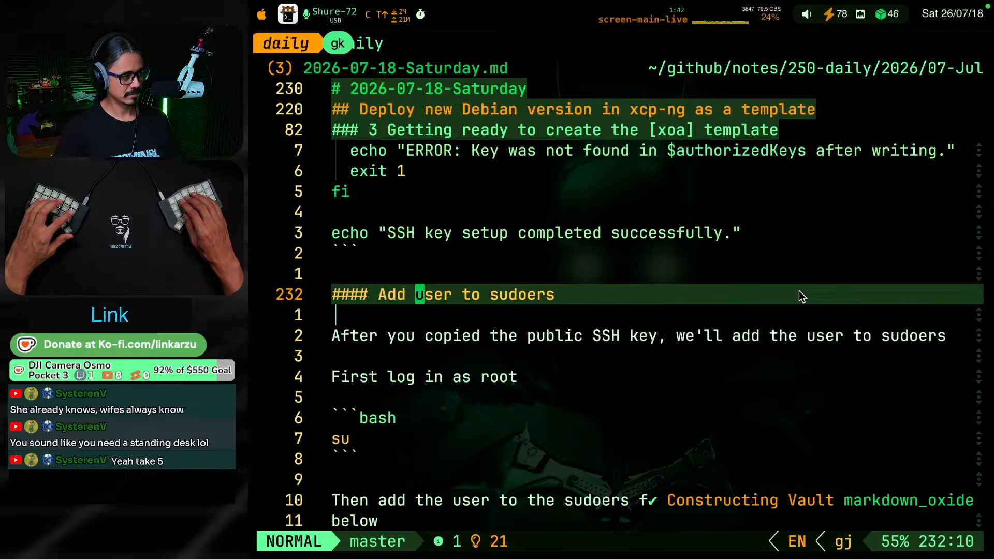
key(g)
key(k)
key(g)
key(k)
key(g)
key(k)
key(g)
key(k)
key(g)
key(j)
key(g)
key(j)
key(g)
key(j)
key(g)
key(j)
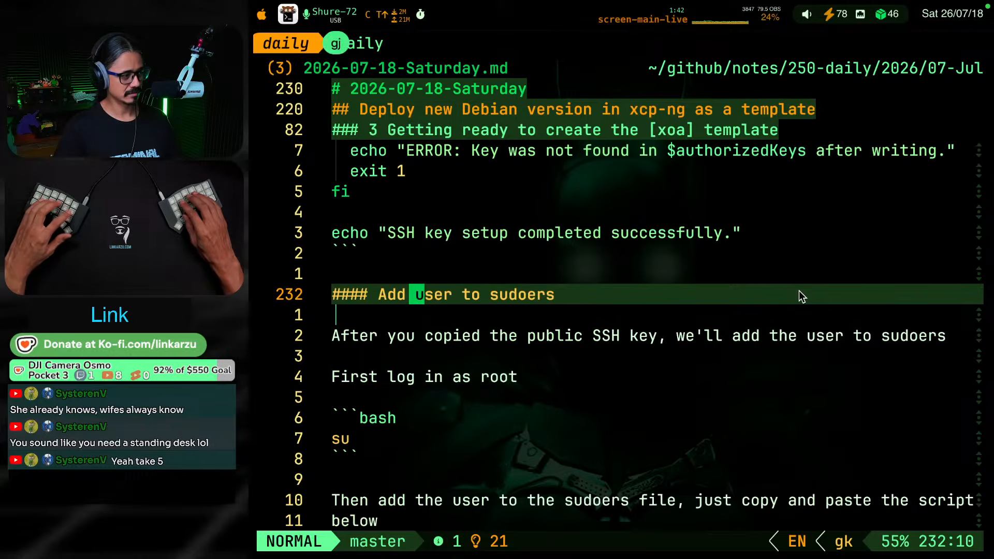
key(g)
key(j)
key(g)
key(j)
key(g)
key(j)
key(g)
key(k)
key(g)
key(k)
key(g)
key(k)
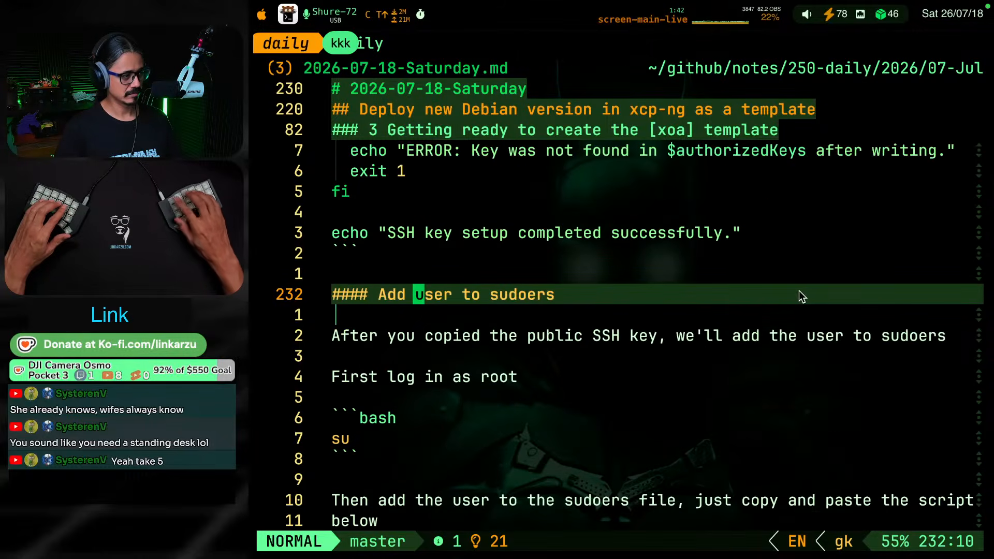
key(y)
key(y)
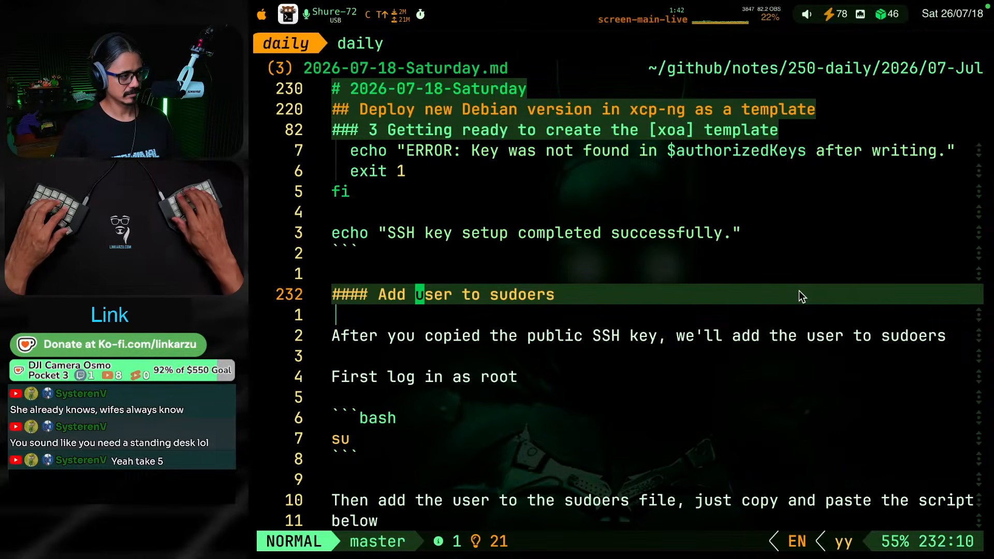
In the AI assistant, write "take a look at this section, I have a heredoc there, let's do this script you improved following the same heredoc structure"
key(ctrl+u)
key(ctrl+u)
key(ctrl+u)
key(ctrl+u)
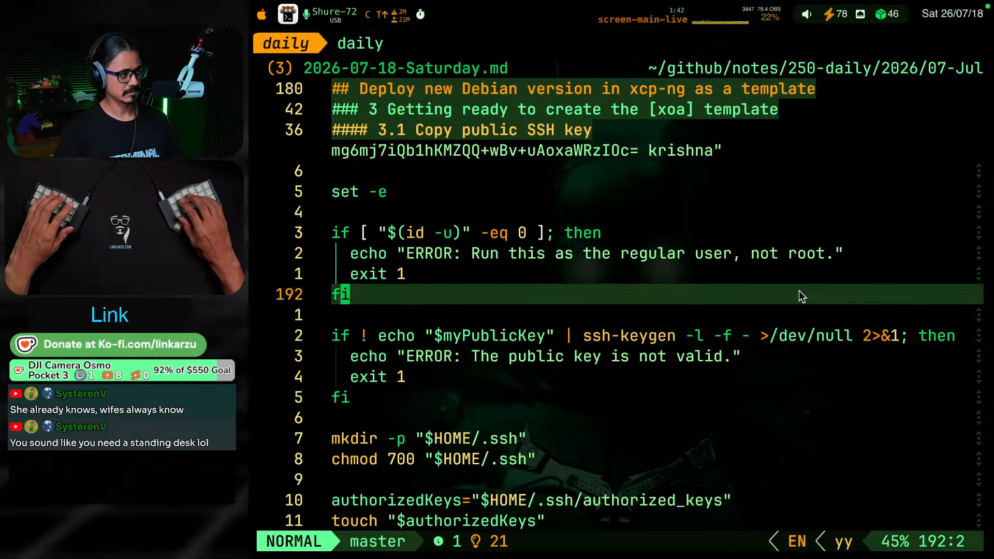
key(super+2)
text(take a look )
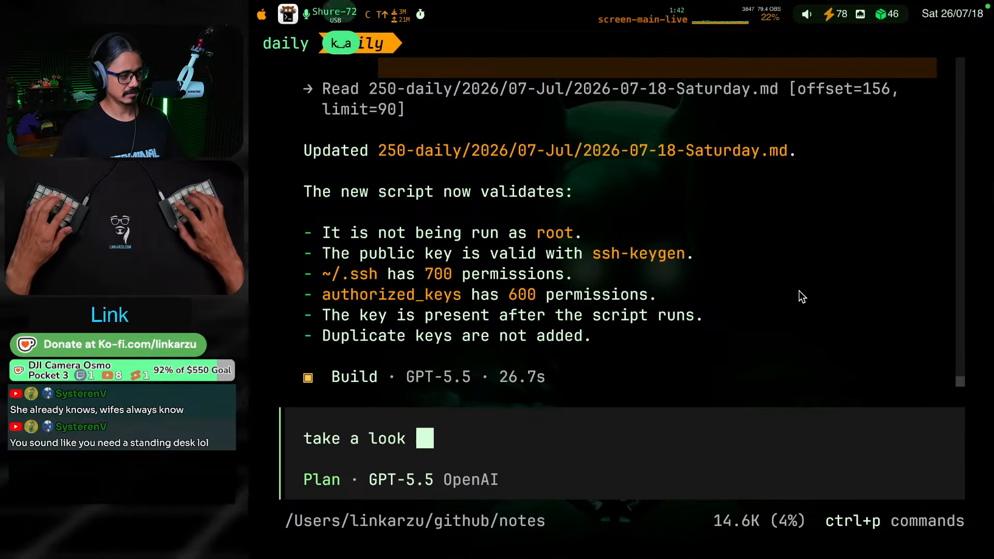
text(at this secti)
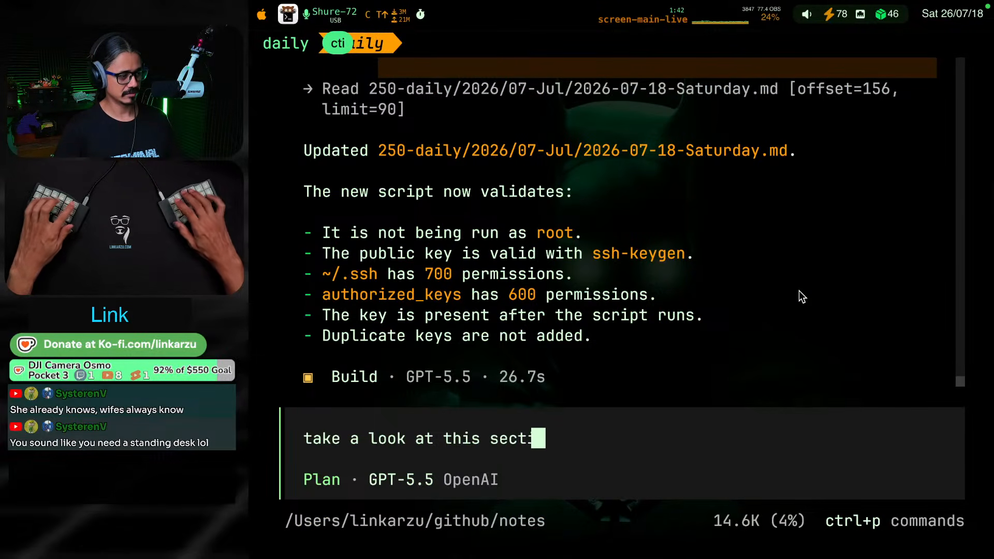
text(on, I have )
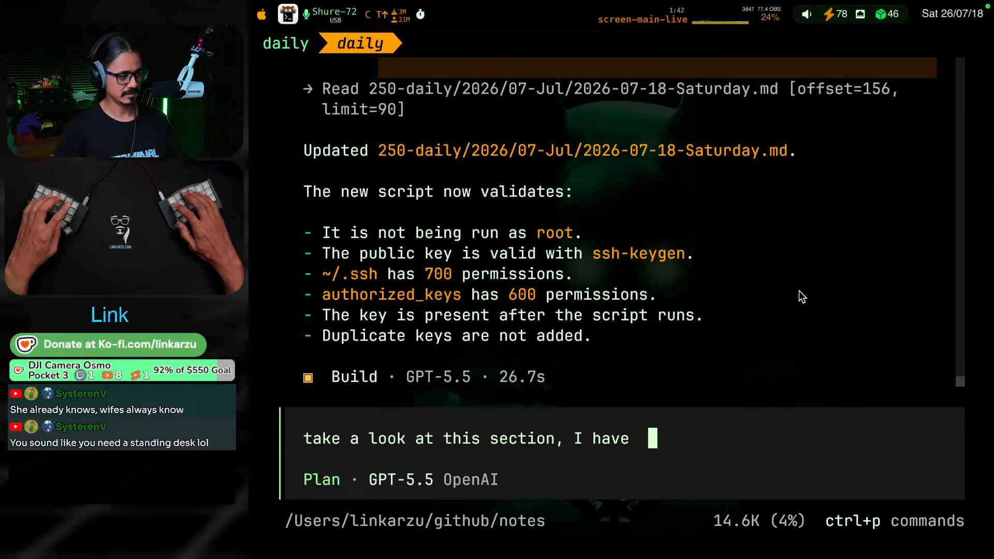
text(a heredoc the)
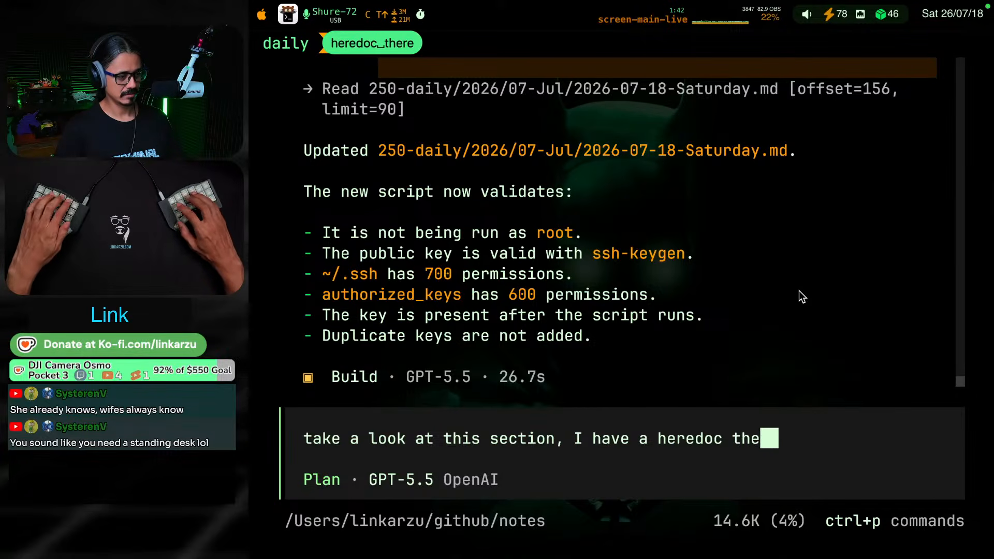
text(re,le)
key(BackSpace)
key(BackSpace)
text(l)
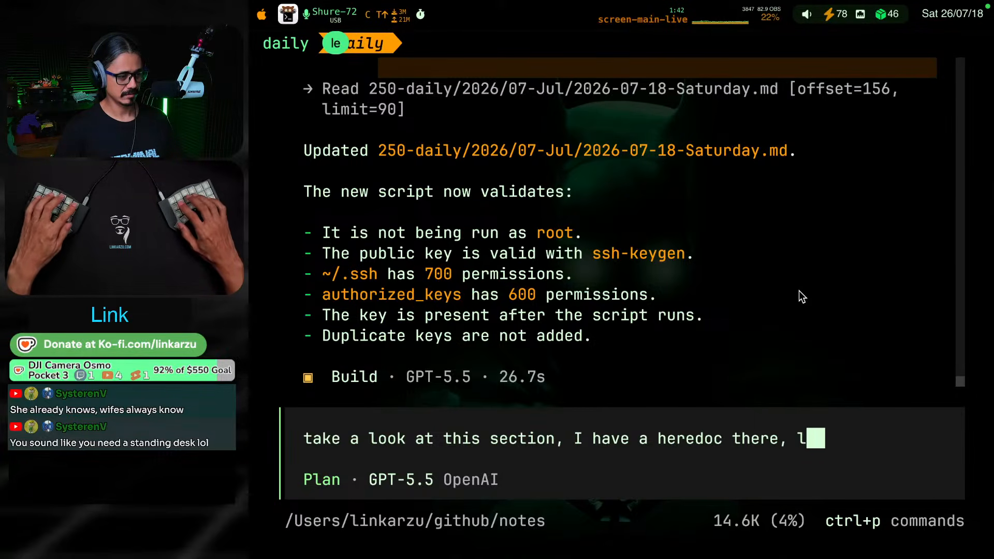
text(et's do this)
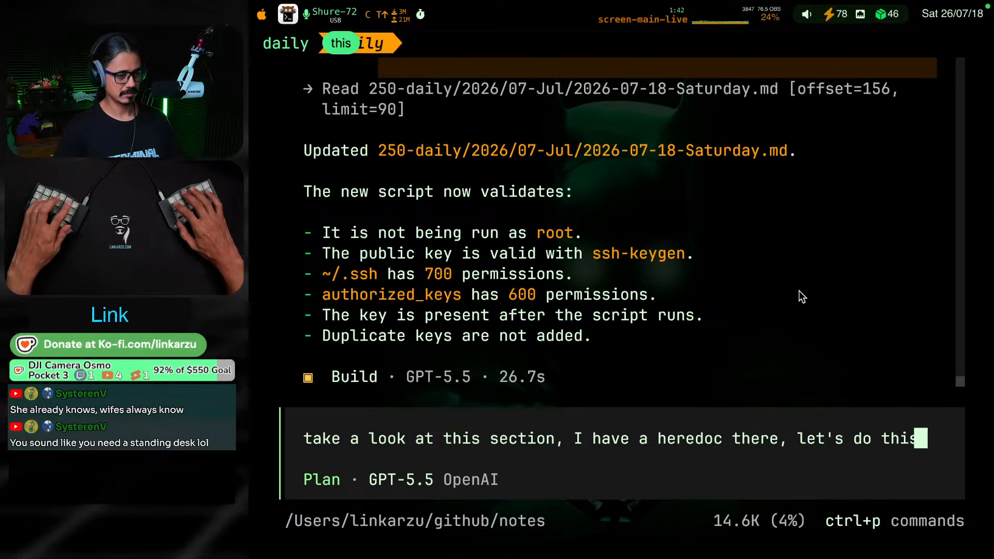
text( sorip)
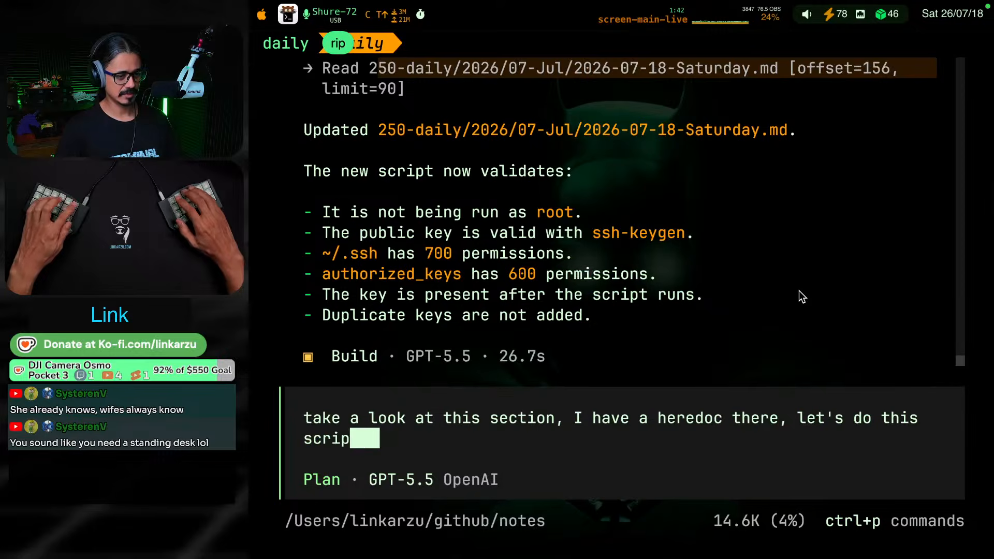
text(t you improve)
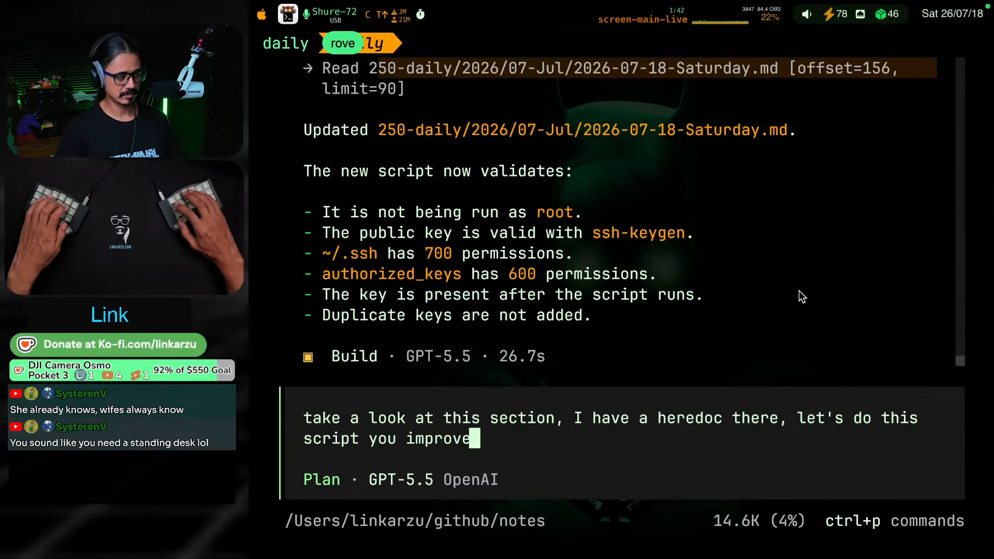
text(d following the s)
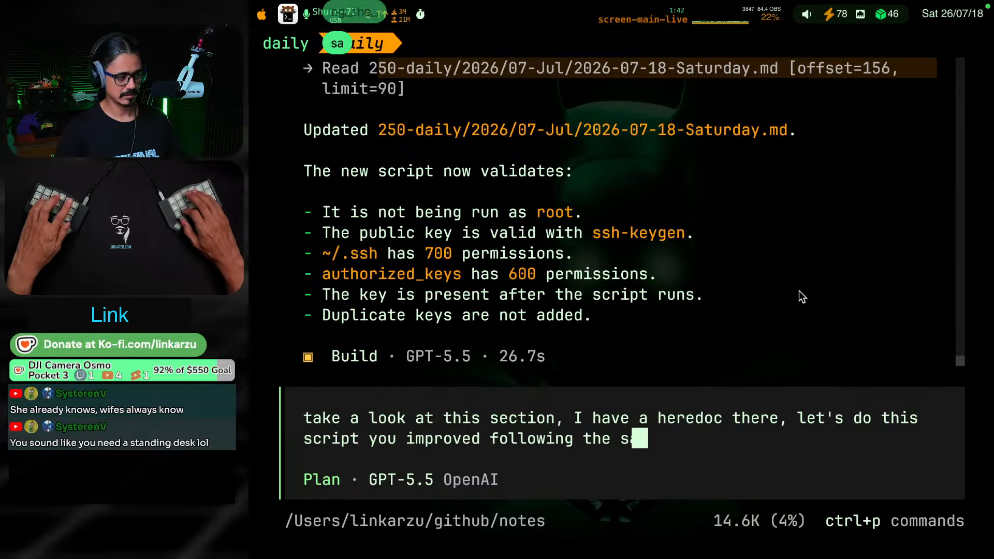
text(ame heredoc structure)
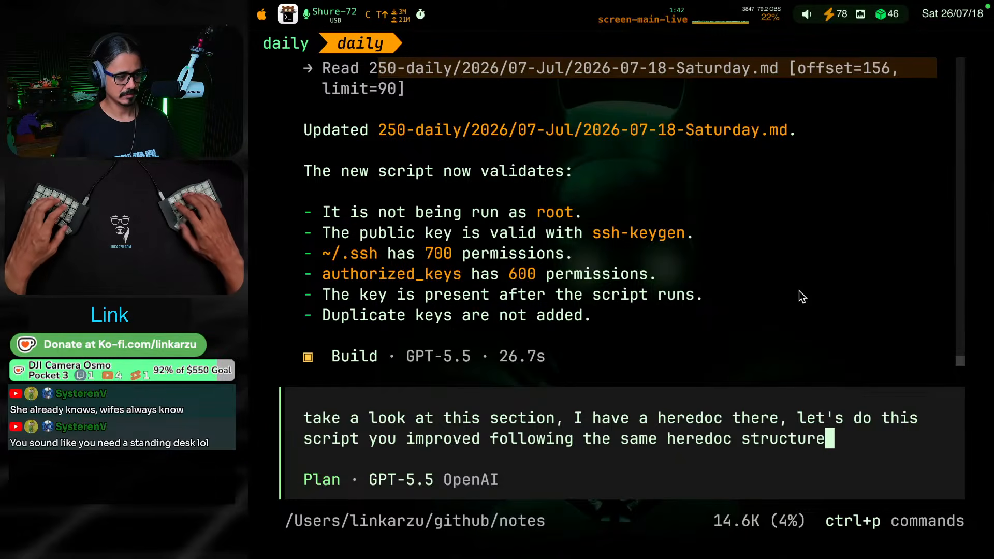
Add the copied "#### Add user to sudoers" heading after a blank line below the prompt text and submit the prompt
key(shift+Return)
key(shift+Return)
text(#### Add user to sudoers)
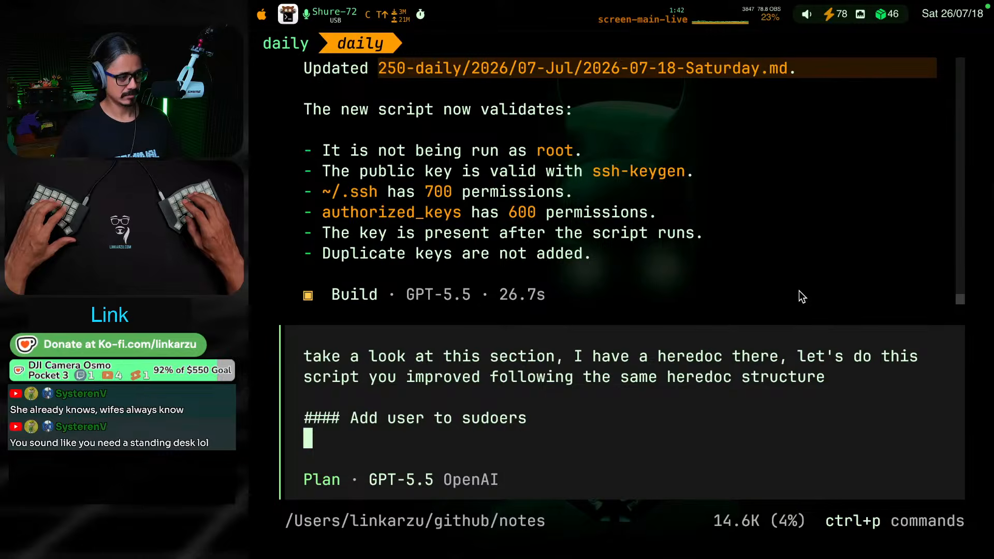
key(Return)
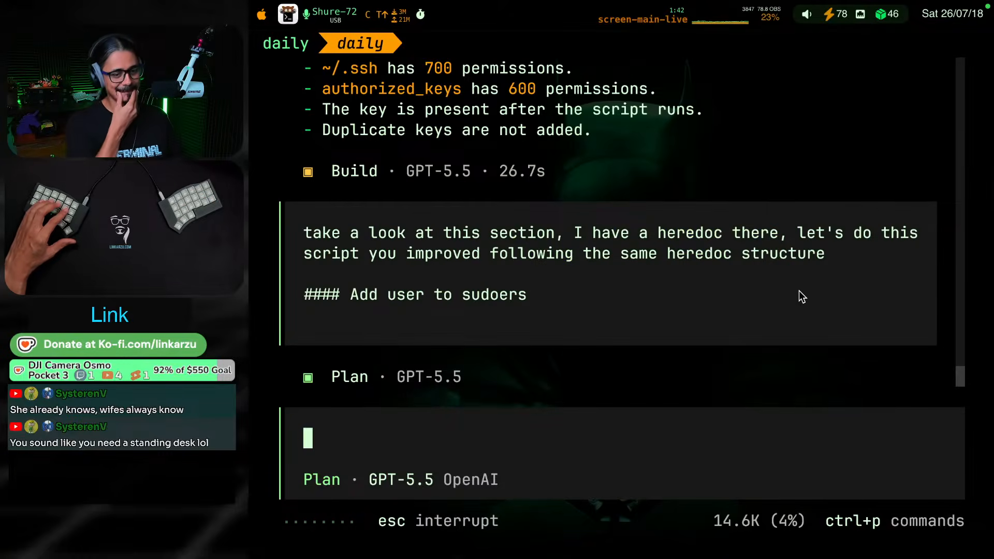
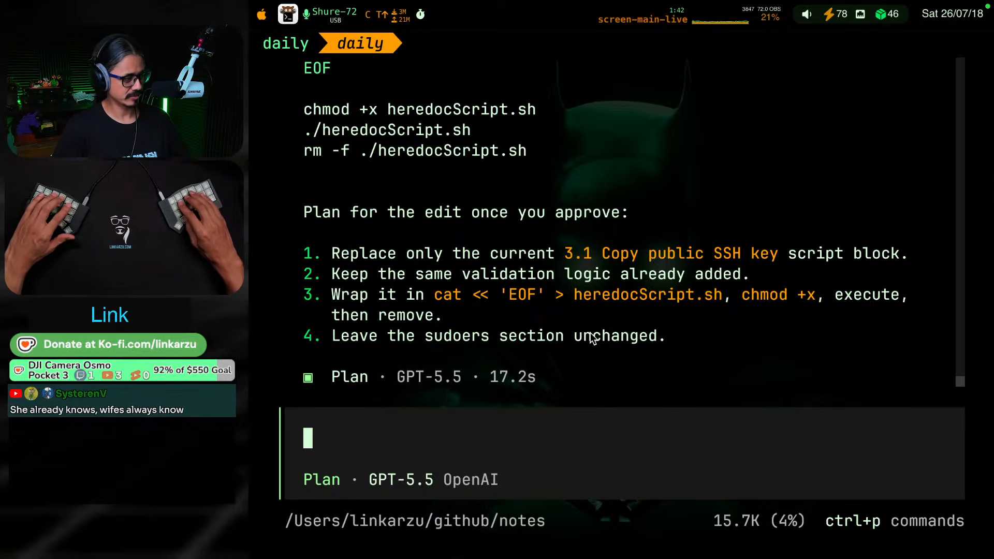
Take the assistant out of Plan mode, submit "go" to approve the heredoc edit, and return to the daily note
key(Tab)
text(go)
key(Return)
key(Tab)
key(shift+super+bracketleft)
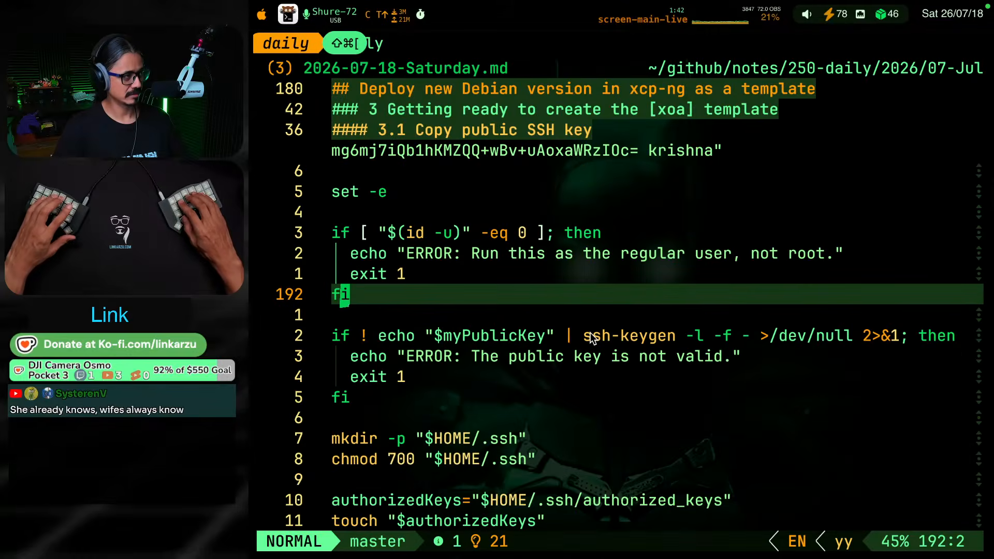
Read the "Add user to sudoers" instructions, from the heading through the bullets above the script
key(k)
key(g)
key(k)
key(g)
key(j)
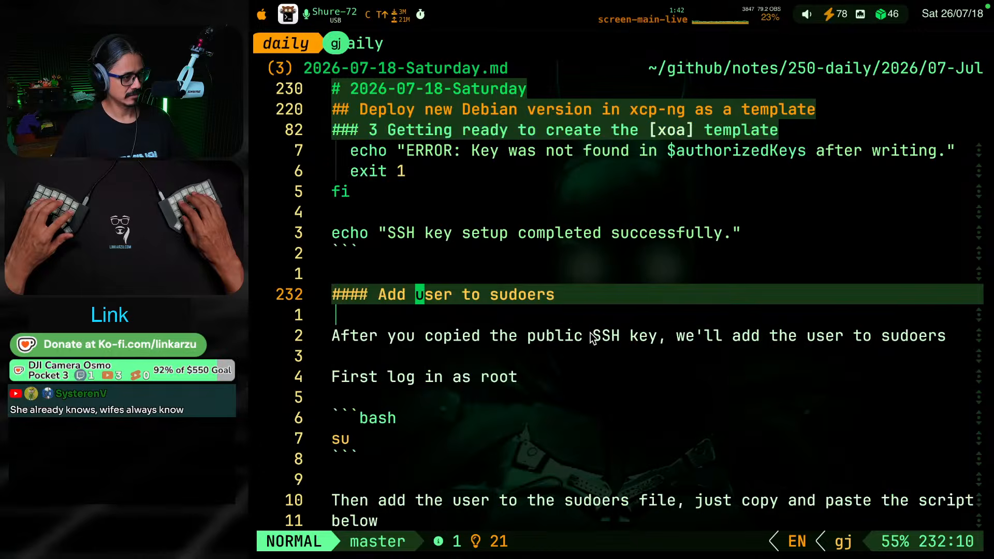
key(4)
key(j)
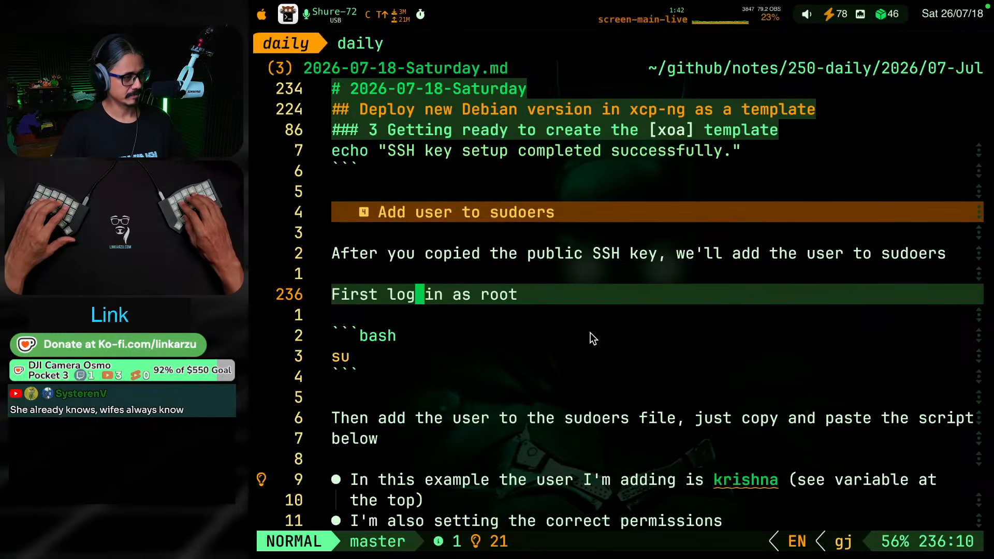
key(j)
key(j)
key(j)
key(j)
key(j)
key(j)
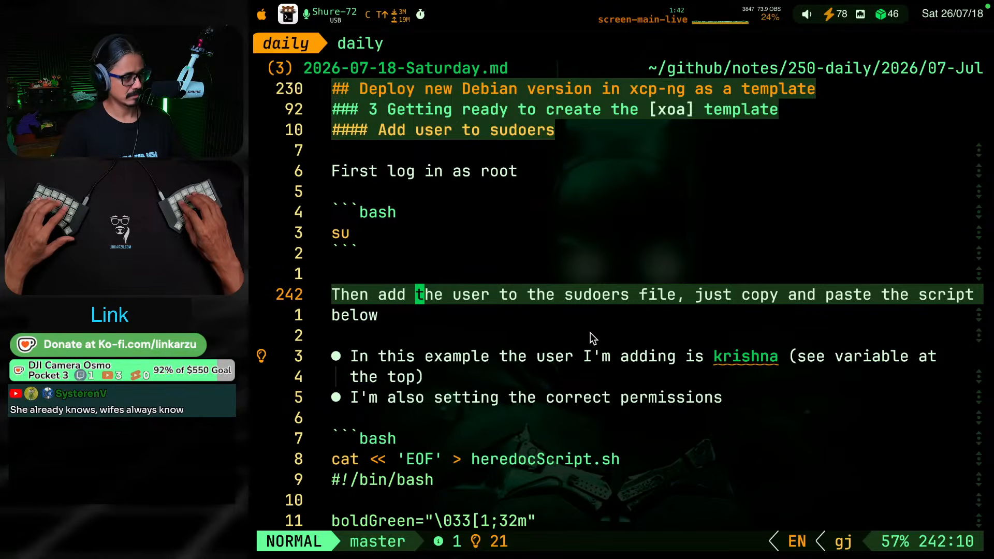
key(j)
key(j)
key(j)
key(j)
key(j)
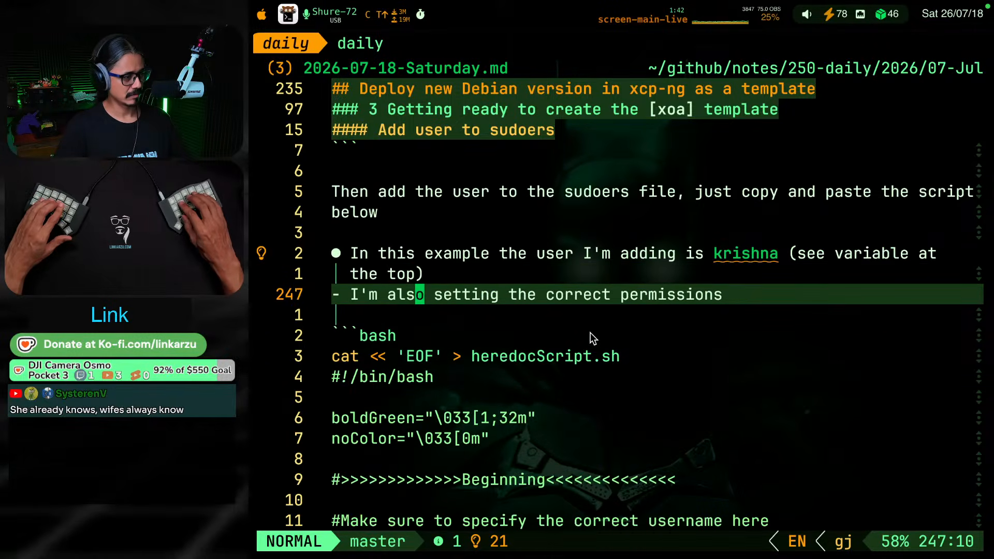
Skim the sudoers script down to its closing commands and the end of the code block
key(ctrl+d)
key(ctrl+d)
key(ctrl+d)
key(ctrl+d)
key(ctrl+d)
key(ctrl+d)
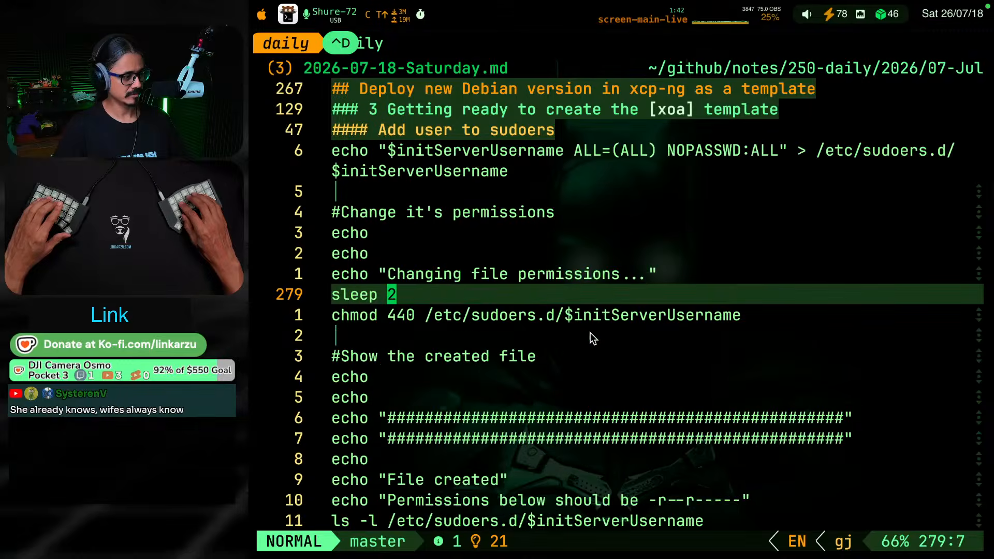
key(ctrl+d)
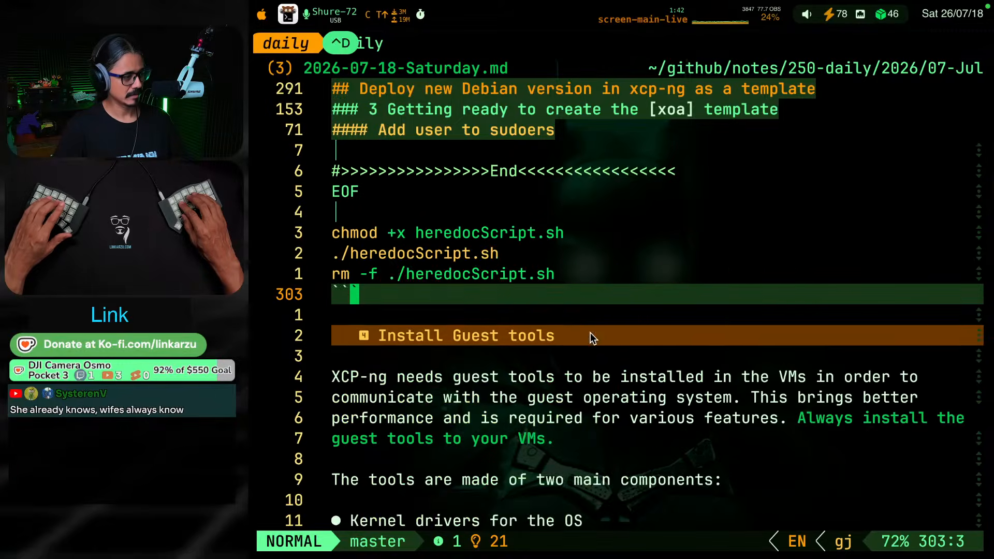
Read the "Install Guest tools" section from its introduction down to the guest-tools.iso note callout
key(k)
key(j)
key(j)
key(j)
key(j)
key(j)
key(j)
key(j)
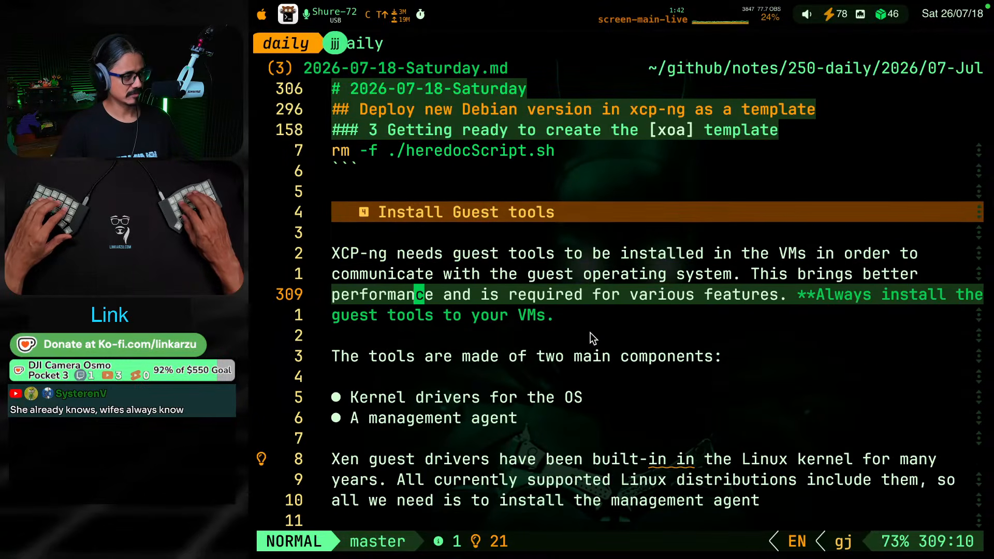
key(j)
key(j)
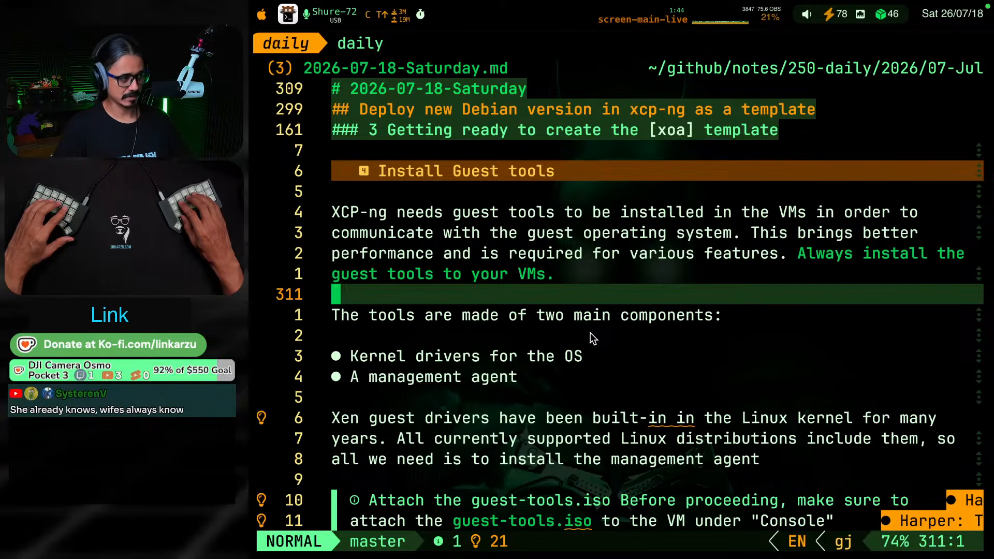
key(j)
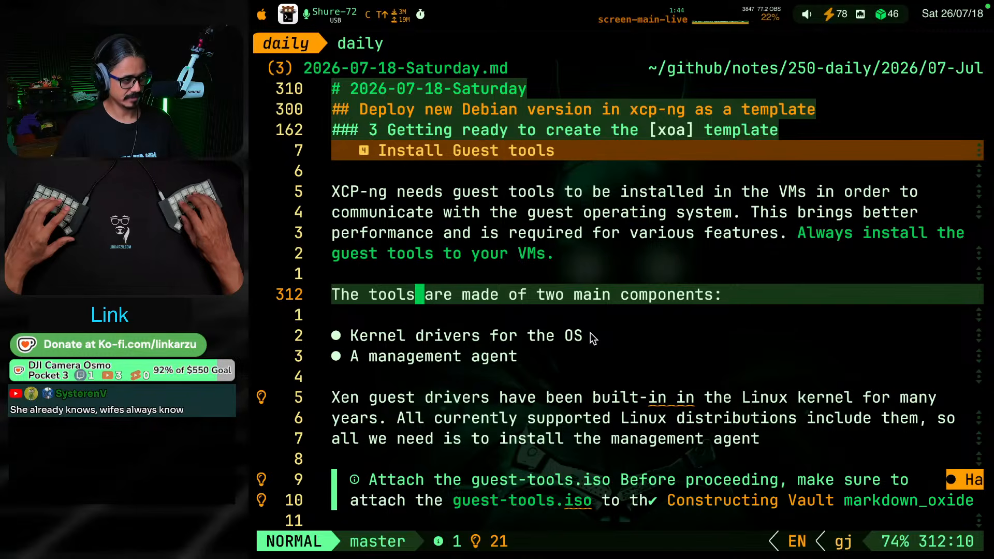
key(j)
key(j)
key(j)
key(j)
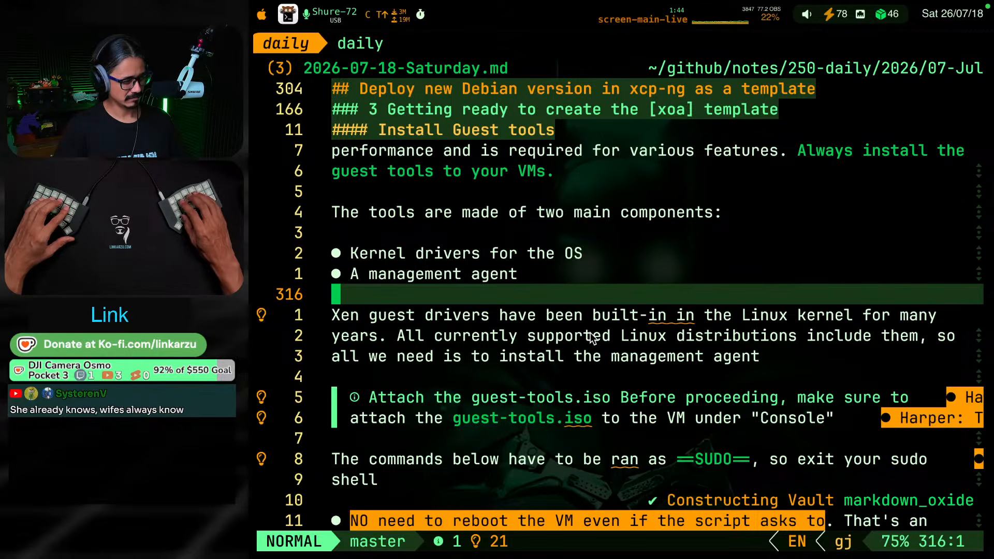
key(j)
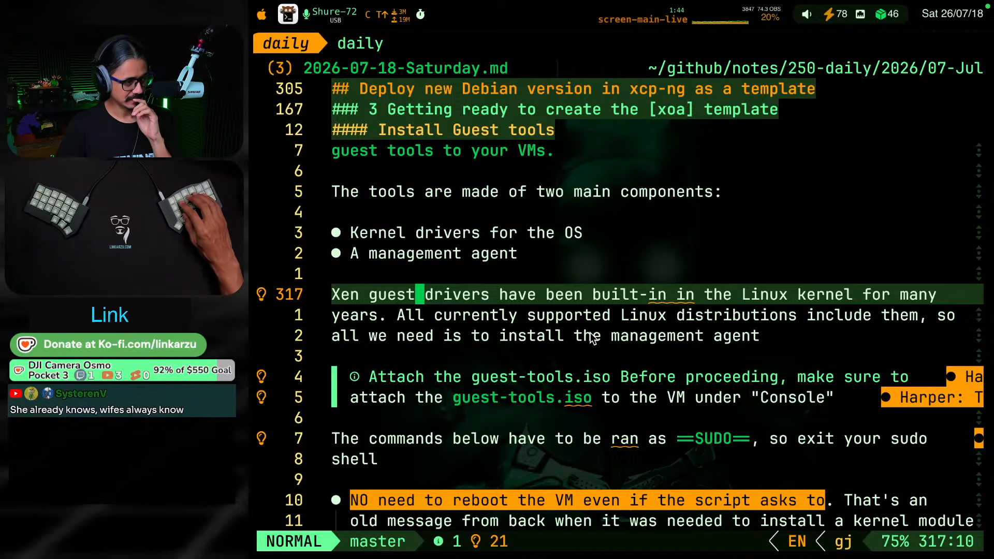
key(4)
key(j)
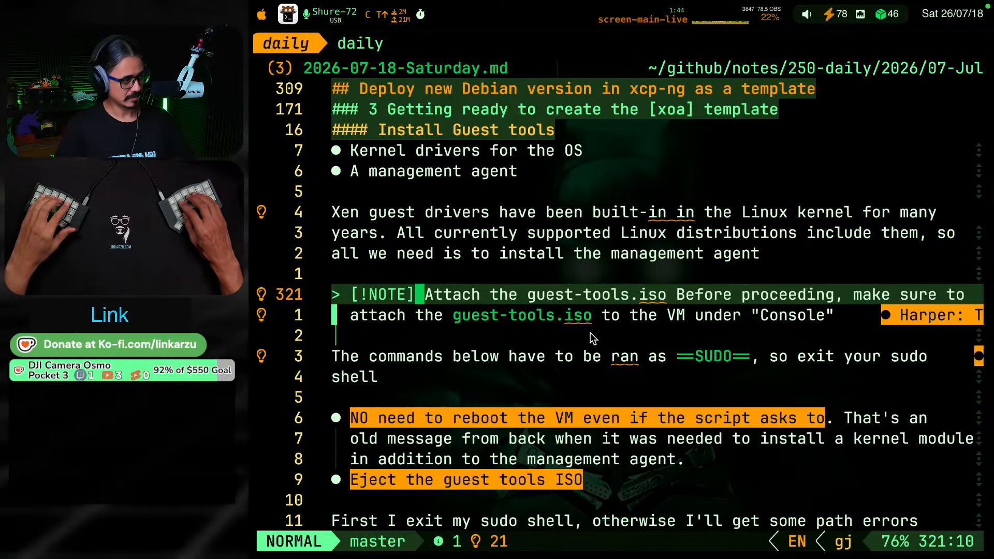
Try to break the note callout after "Attach the guest-tools.iso" so "Before proceeding" starts its own quoted line
key(j)
key(g)
key(k)
key(w)
key(w)
key(w)
key(w)
key(w)
key(w)
key(w)
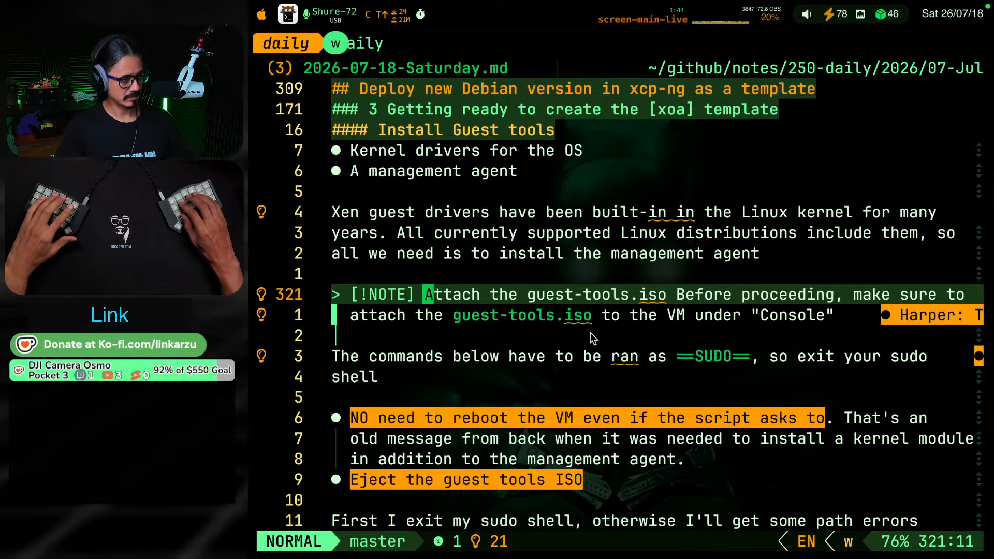
key(w)
key(i)
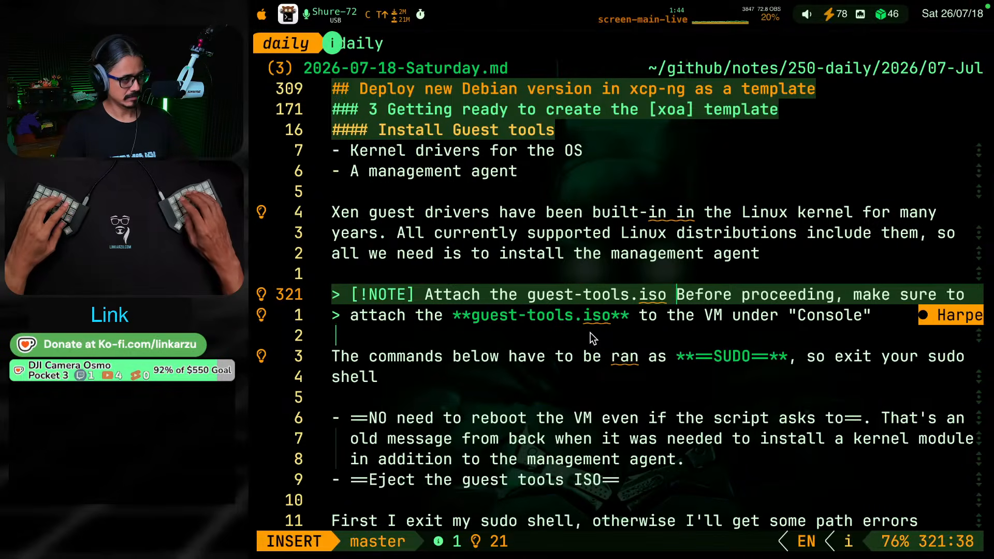
key(Return)
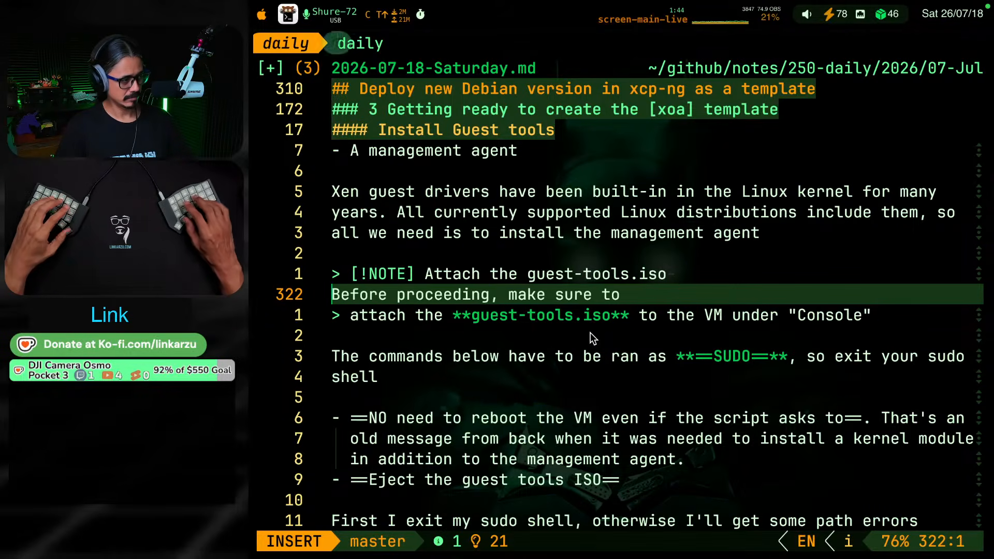
text(>)
key(Escape)
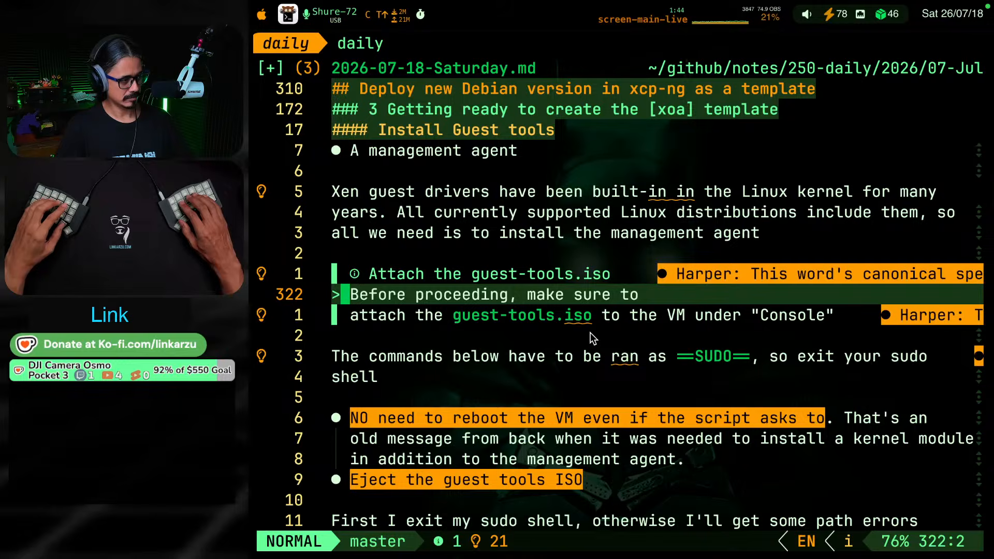
key(shift+j)
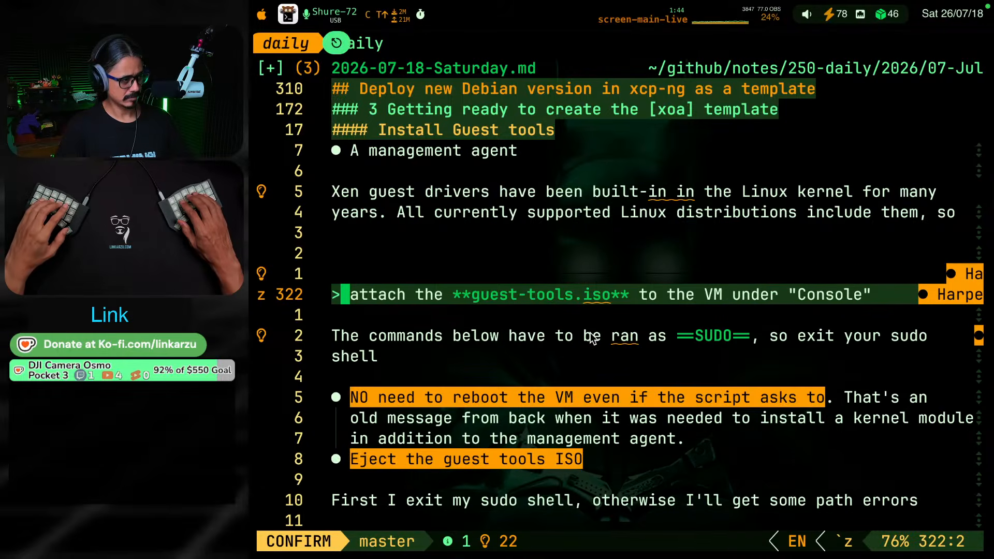
key(k)
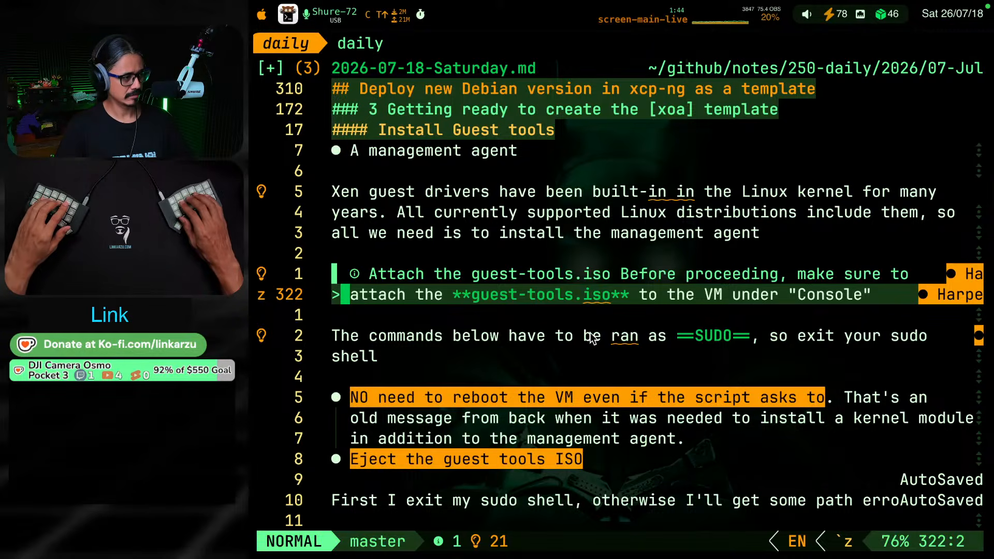
Put the callout text from "Before proceeding" on a new ">" quoted line and join the "attach the guest-tools.iso" line to it
key(g)
key(k)
key(g)
key(j)
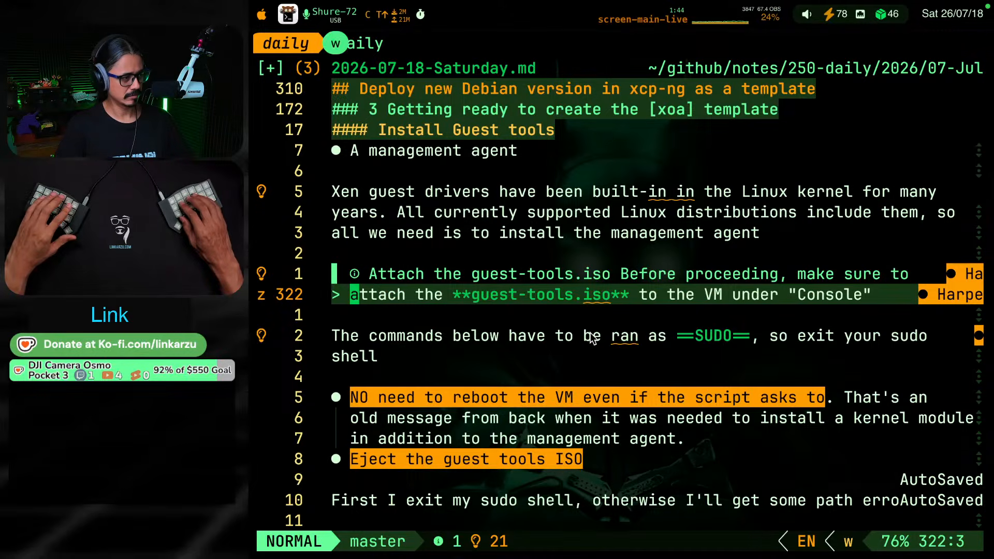
key(g)
key(k)
key(w)
key(w)
key(w)
key(w)
key(w)
key(w)
key(w)
key(w)
key(w)
key(w)
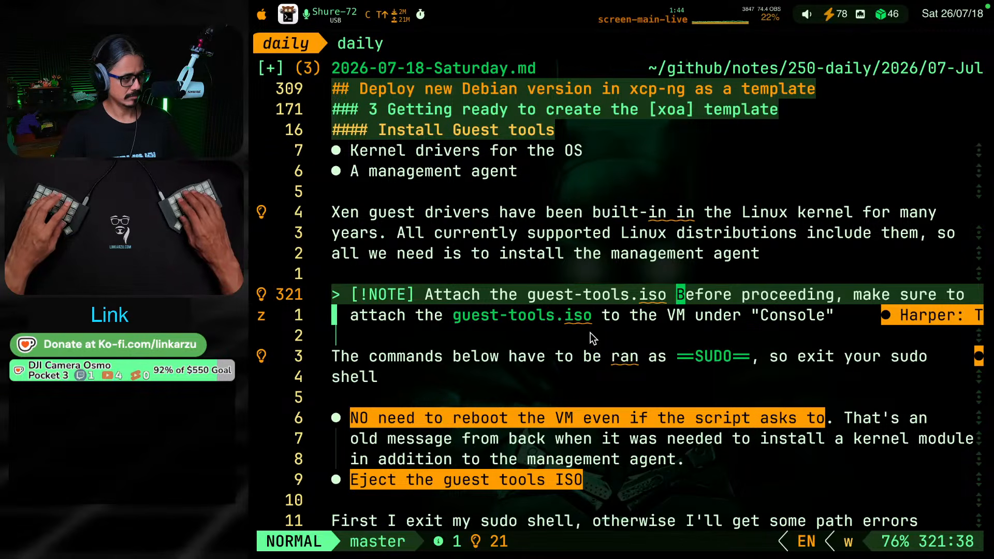
key(i)
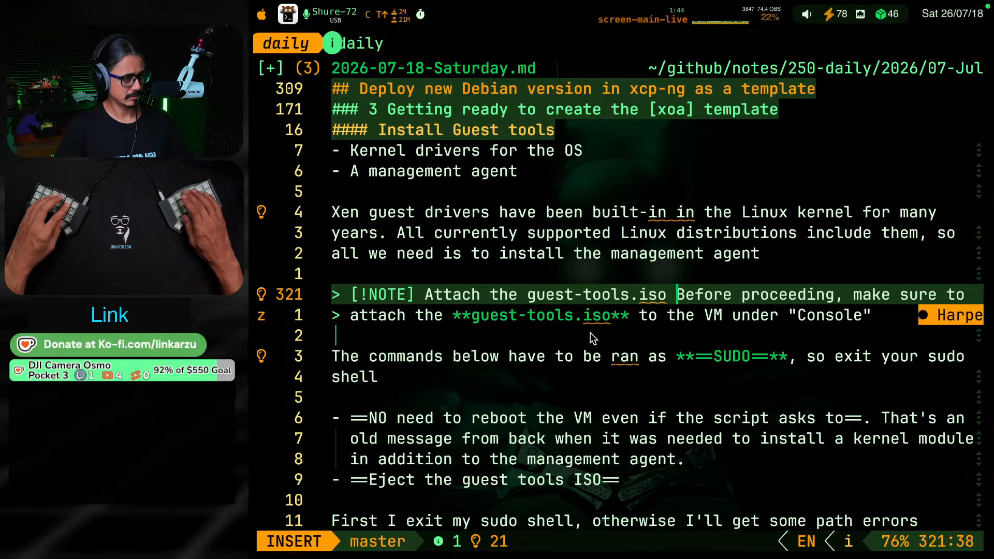
key(Return)
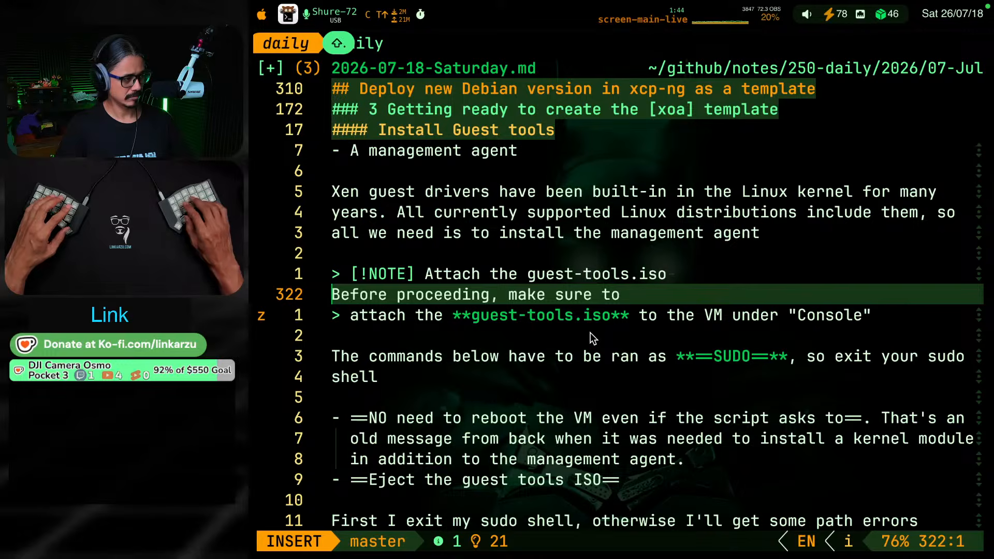
text(>)
key(Escape)
key(shift+j)
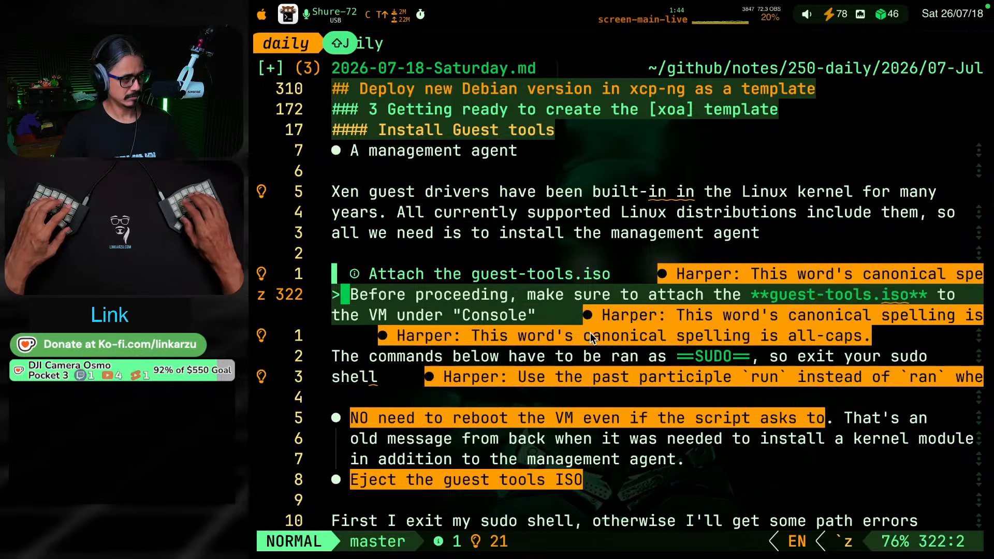
key(w)
key(w)
key(w)
key(w)
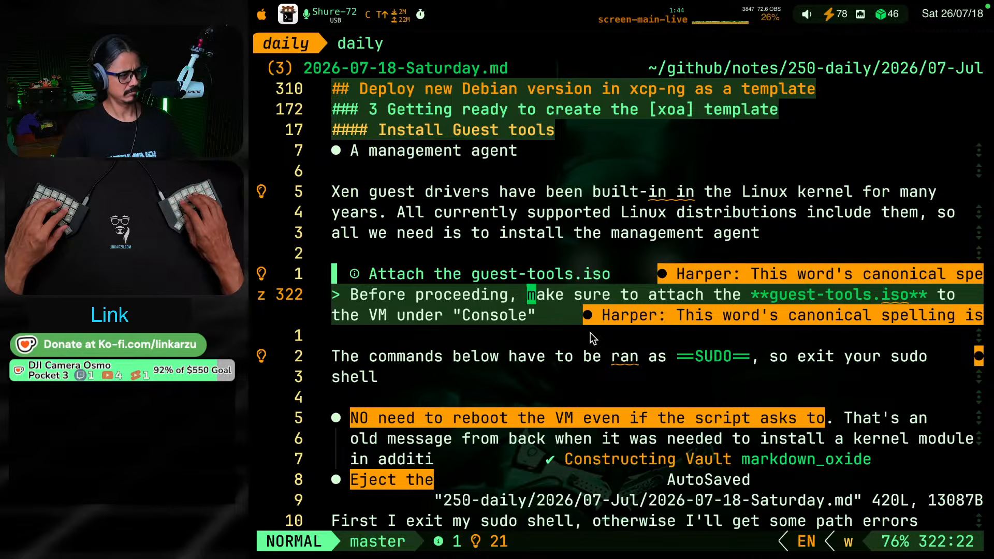
key(k)
key(k)
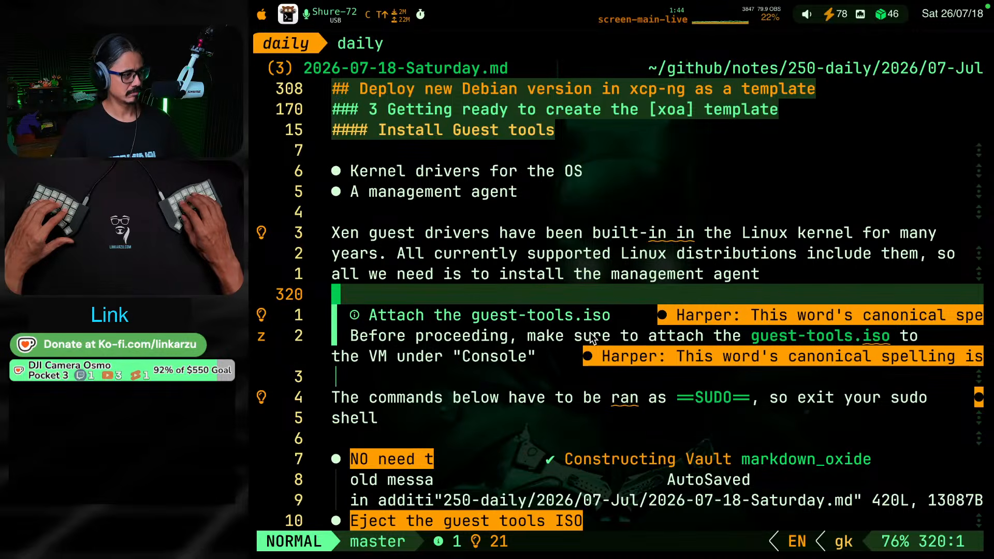
key(k)
key(j)
key(j)
key(j)
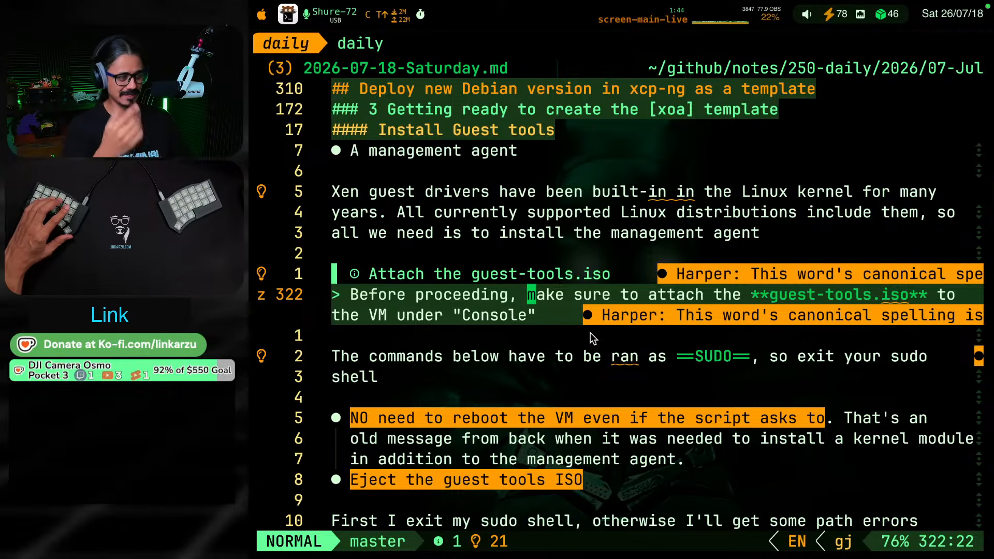
Apply the Harper suggestion that replaces the repeated "in in" with "in" in the Xen guest drivers sentence
key(g)
key(k)
key(g)
key(k)
key(g)
key(k)
key(g)
key(k)
key(g)
key(k)
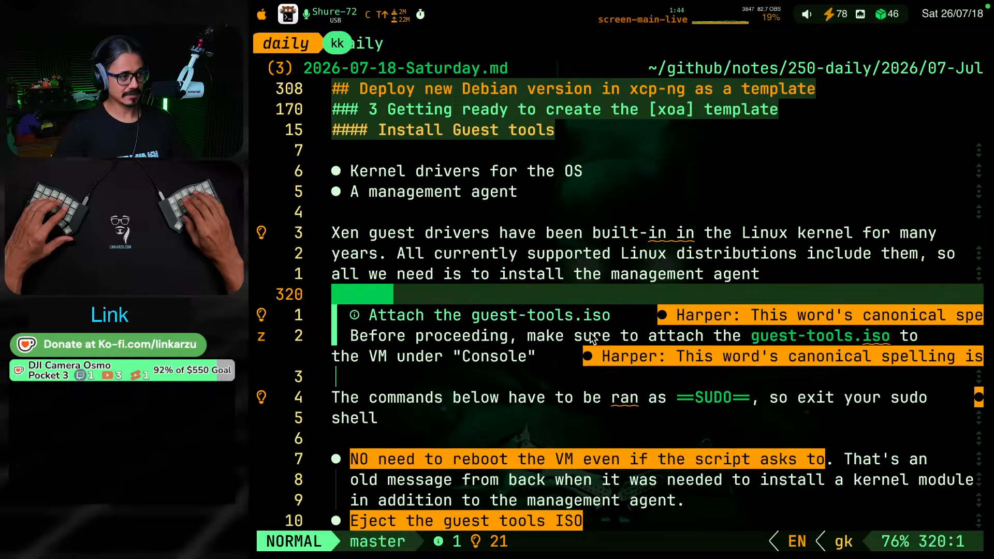
key(0)
key(w)
key(w)
key(w)
key(w)
key(w)
key(w)
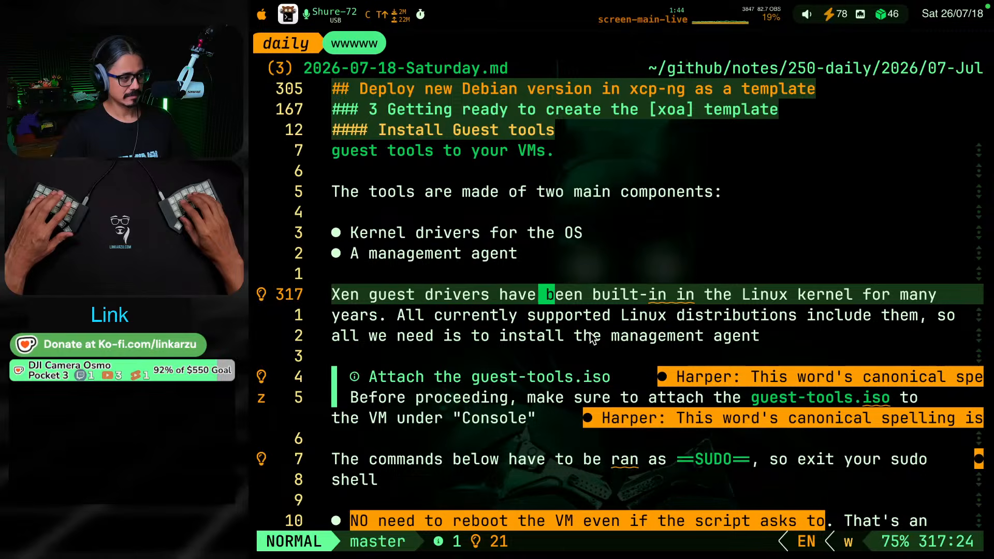
key(space)
key(c)
key(a)
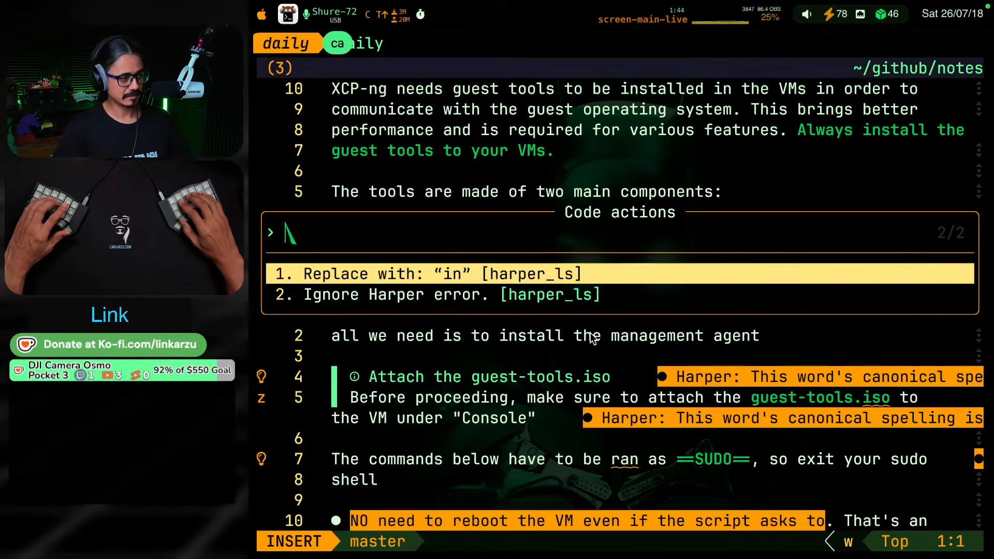
key(Return)
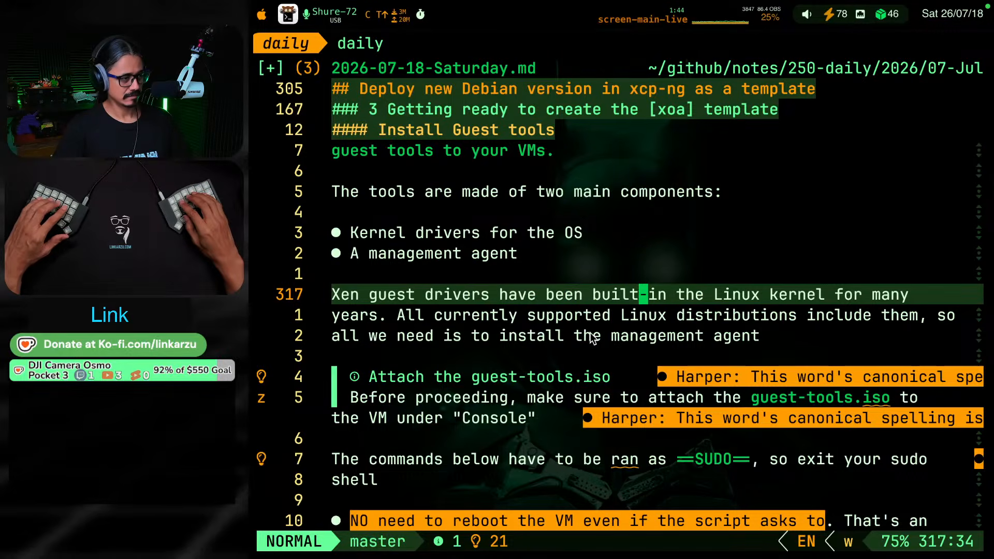
Apply the Harper suggestion to change "ran" to "run" in "The commands below have to be ran as SUDO"
key(braceright)
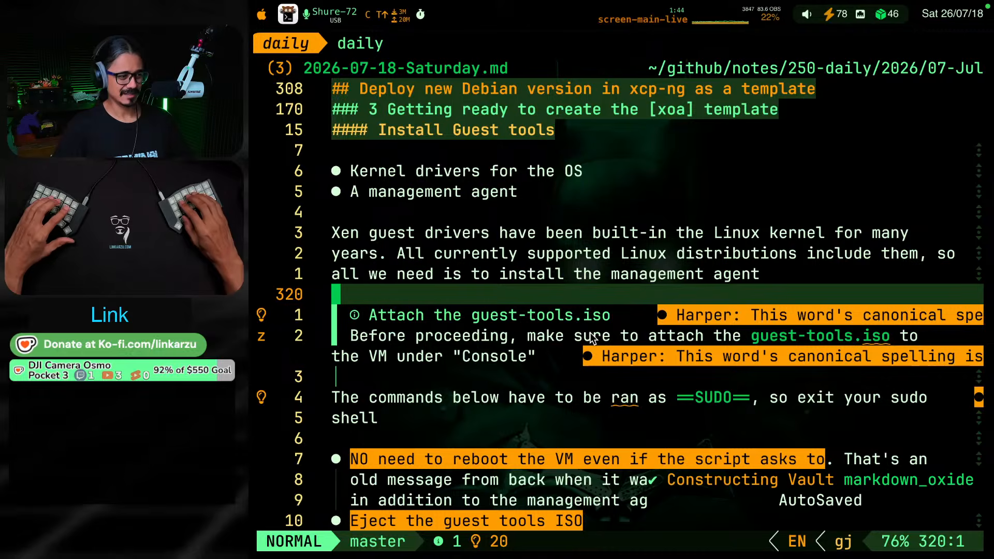
key(j)
key(j)
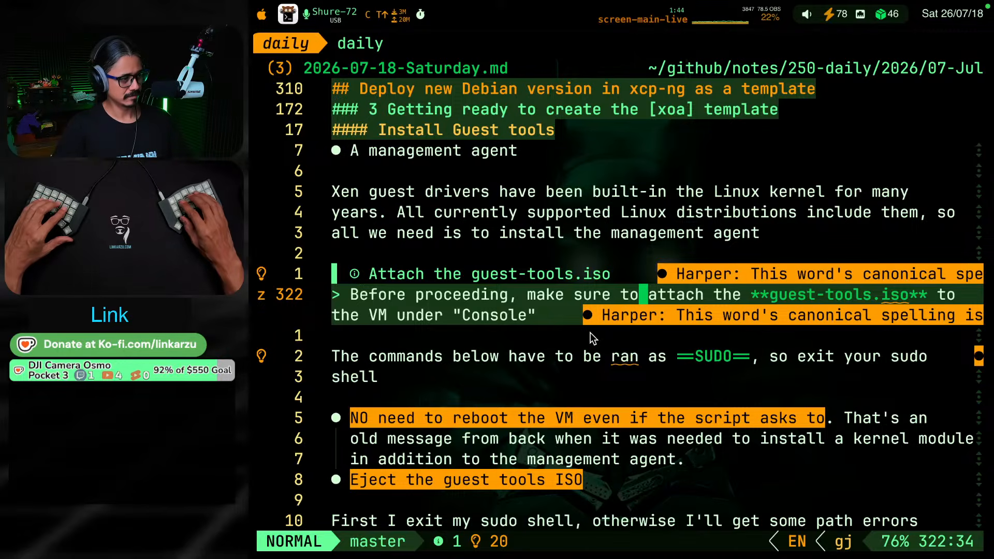
key(j)
key(j)
key(h)
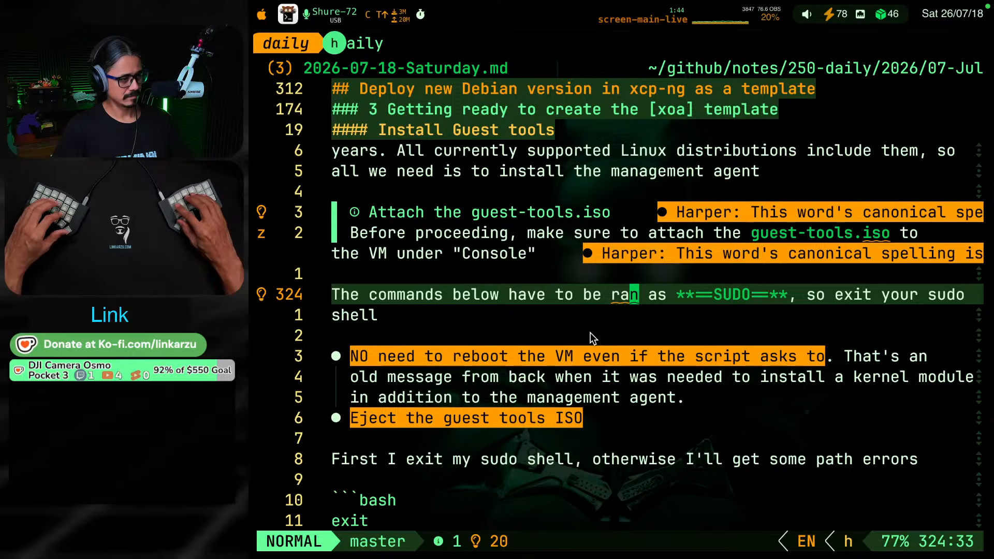
key(space)
key(c)
key(a)
key(Return)
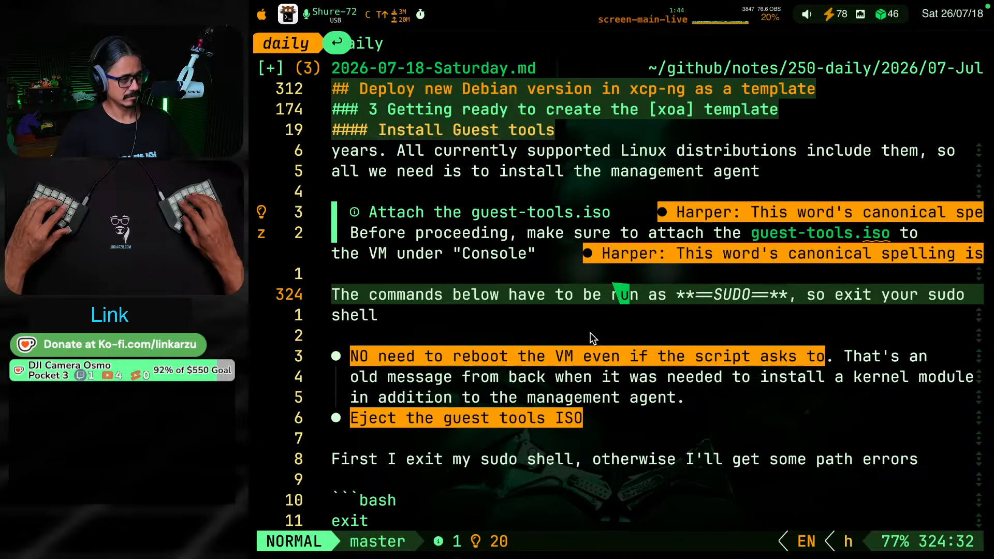
Remove the opening "**==" markup before SUDO in the sentence "The commands below have to be run as"
key(w)
key(w)
key(v)
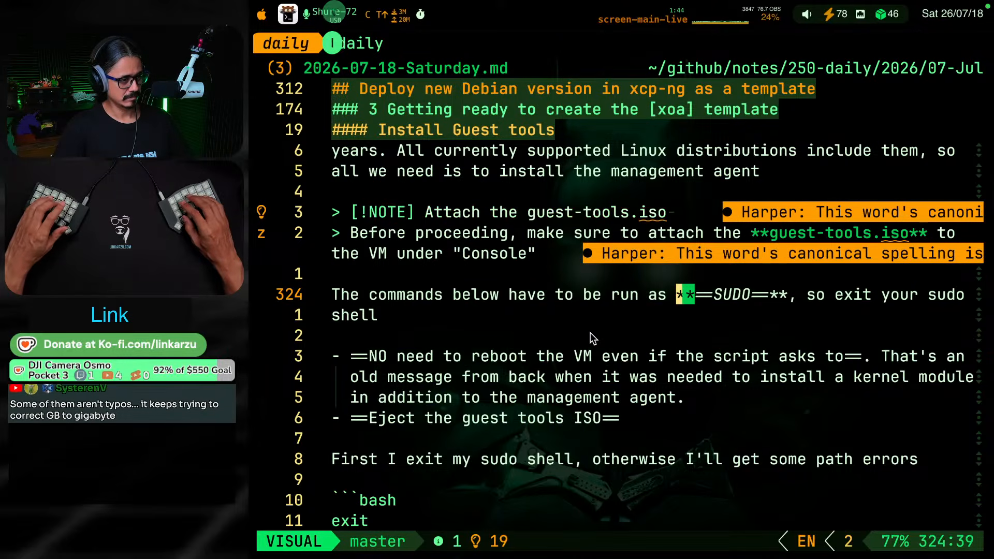
key(l)
key(l)
key(l)
text(c)
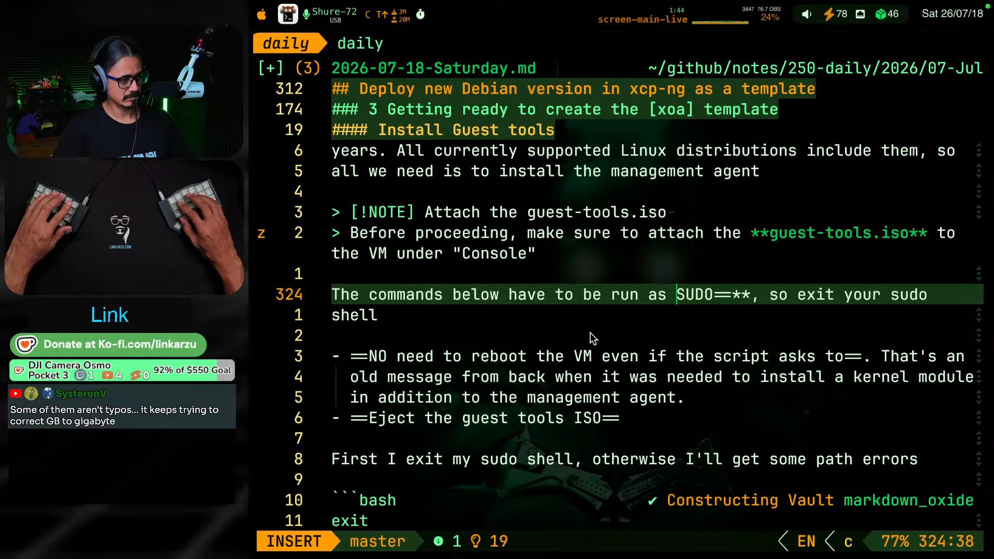
text(w)
key(BackSpace)
key(Escape)
Remove the closing "==**" markup after SUDO and wrap the word in backticks as inline code
key(w)
key(w)
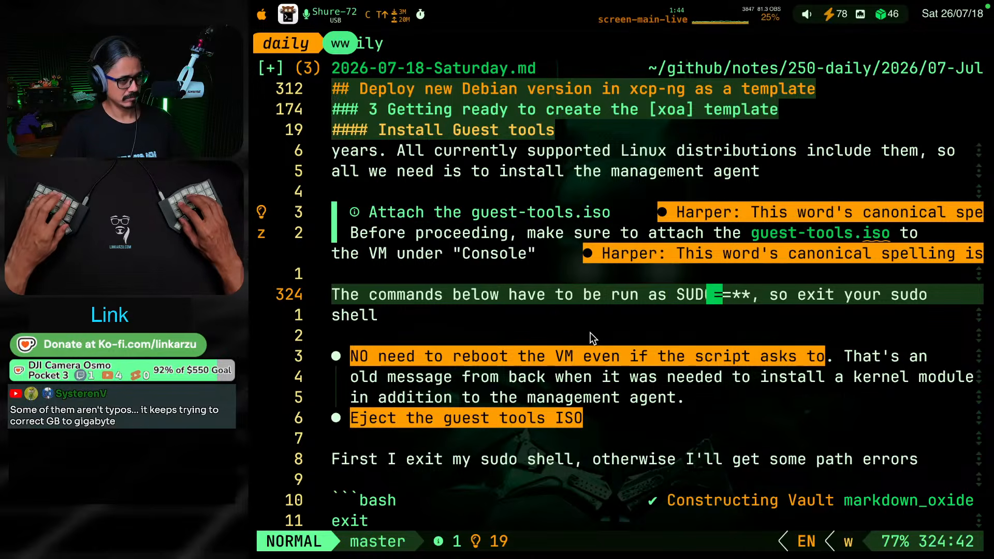
key(v)
key(e)
key(e)
key(h)
key(h)
key(h)
key(h)
key(c)
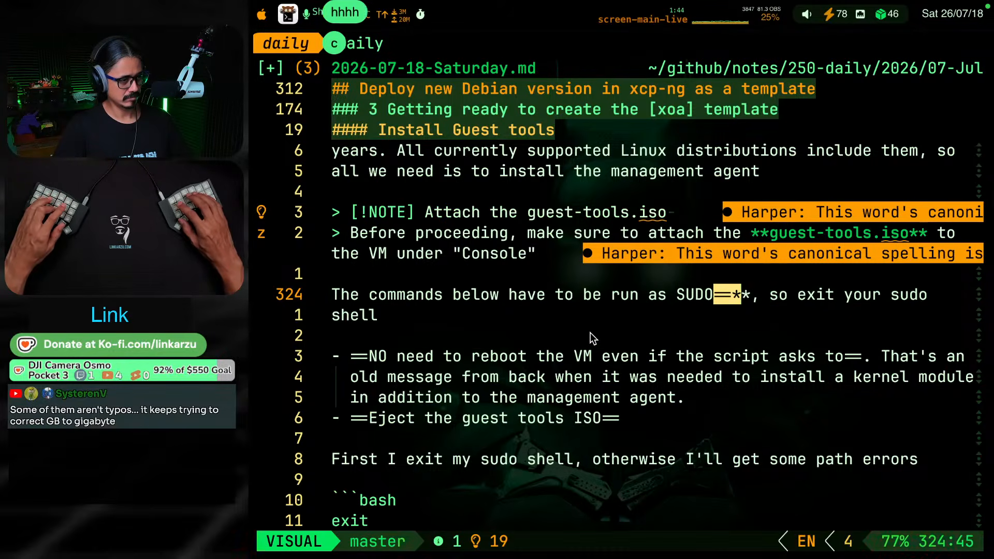
key(Escape)
key(g)
key(s)
key(s)
key(grave)
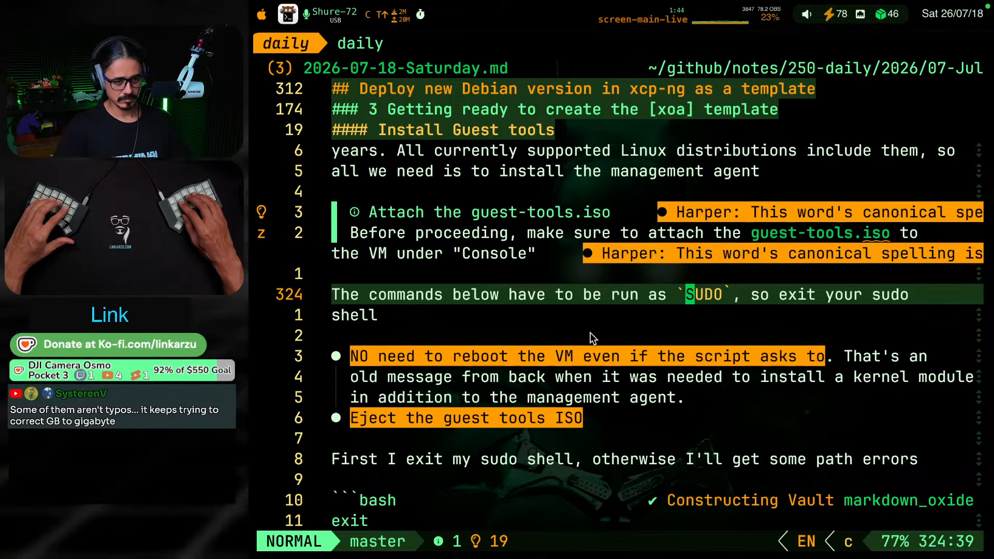
Check the Harper code actions offered for "iso" in the note callout title "Attach the guest-tools.iso", leaving the text alone
key(alt+super+F2)
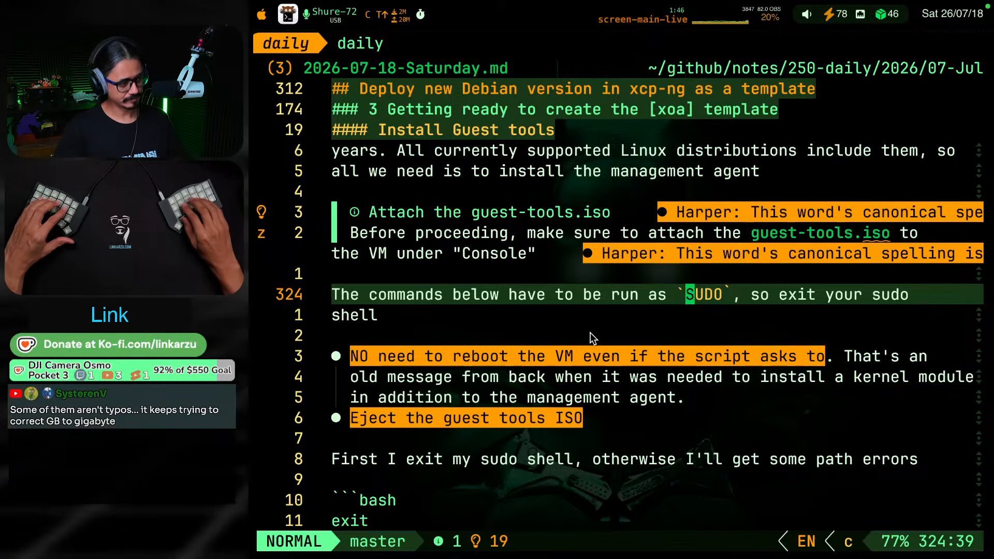
key(g)
key(k)
key(g)
key(k)
key(g)
key(k)
key(g)
key(k)
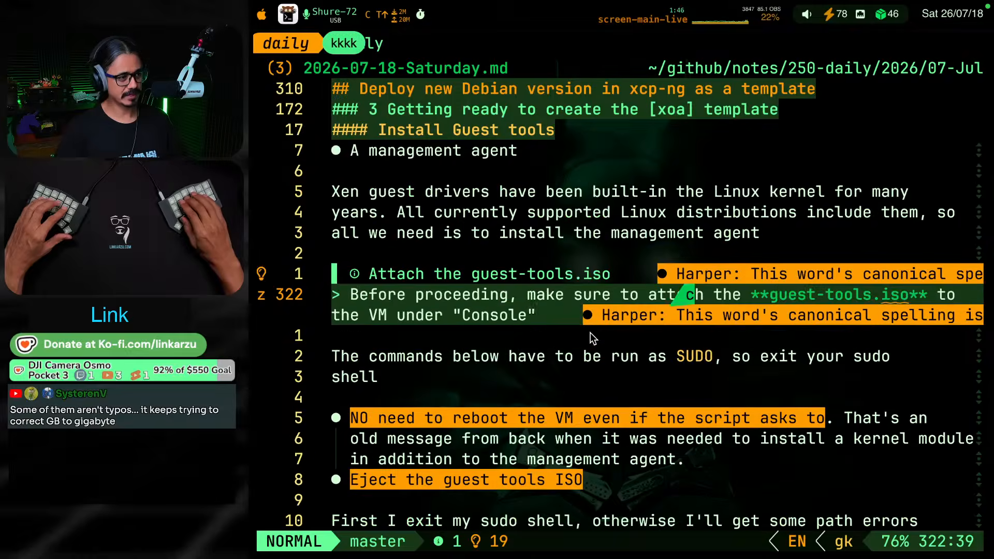
key(h)
key(h)
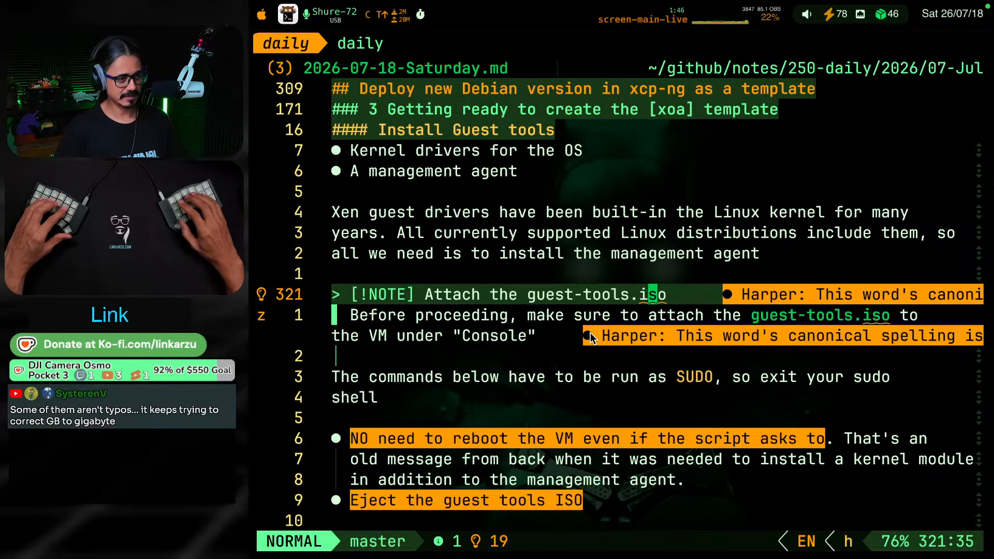
key(space)
key(c)
key(a)
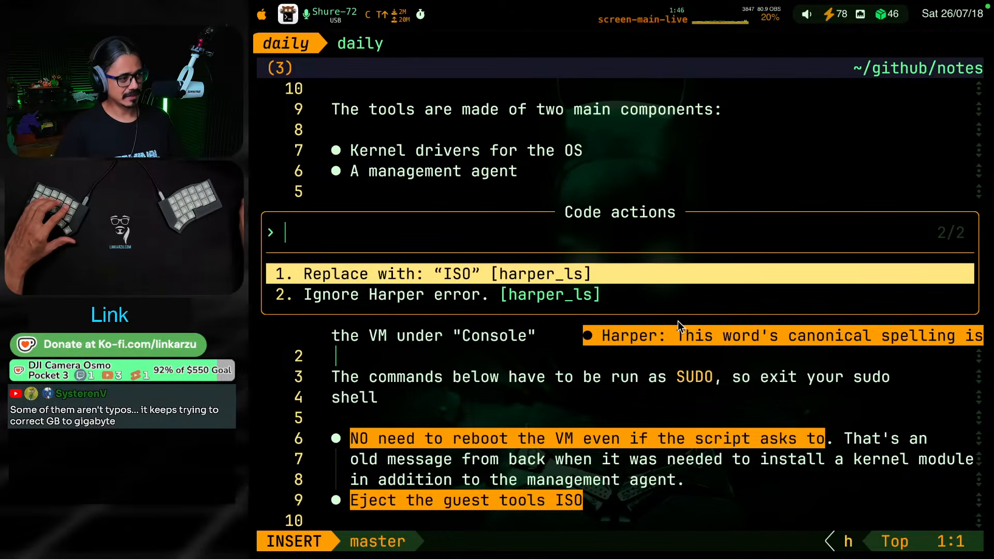
key(Escape)
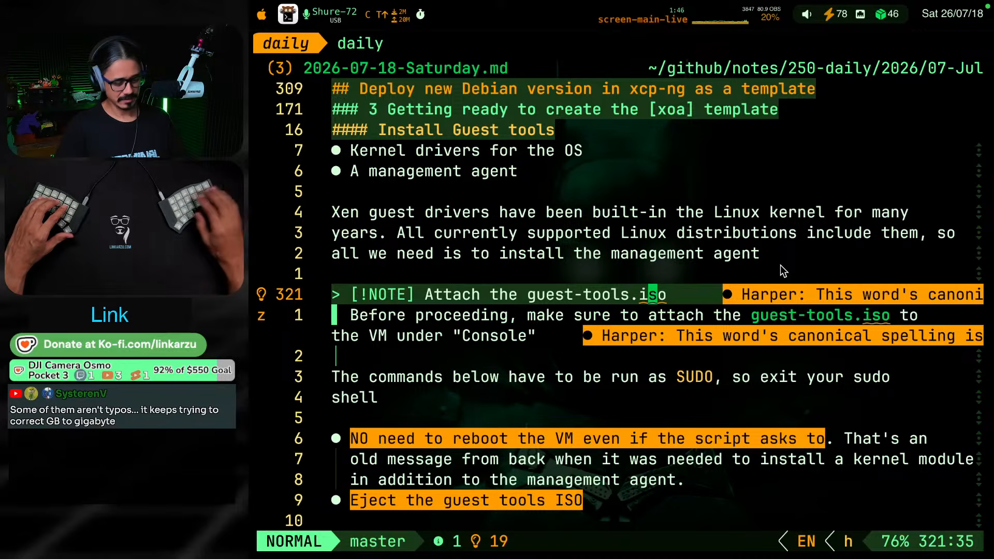
Quit the terminal with its opencode session and reopen it on the 2026-07-18-Saturday.md daily note
key(super+o)
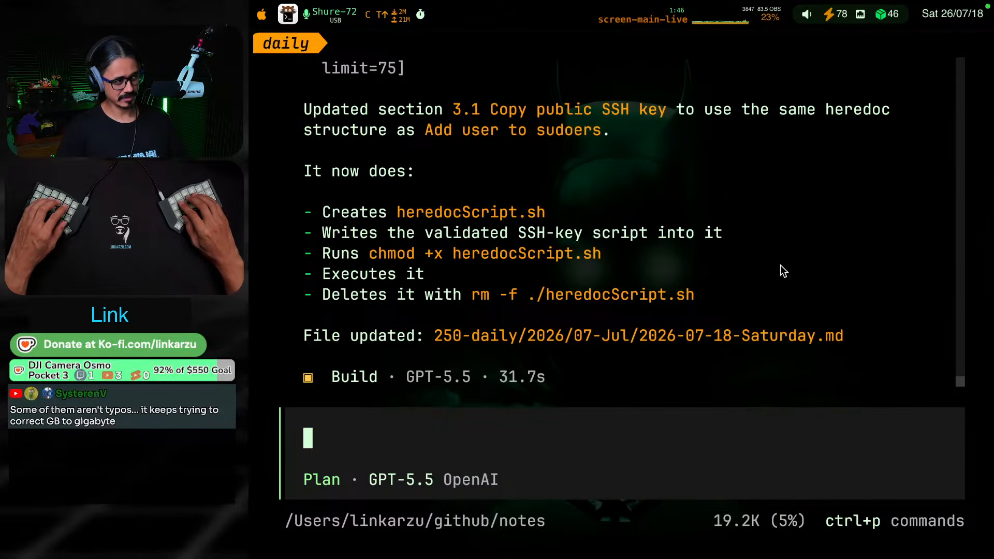
key(ctrl+super+F19)
key(t)
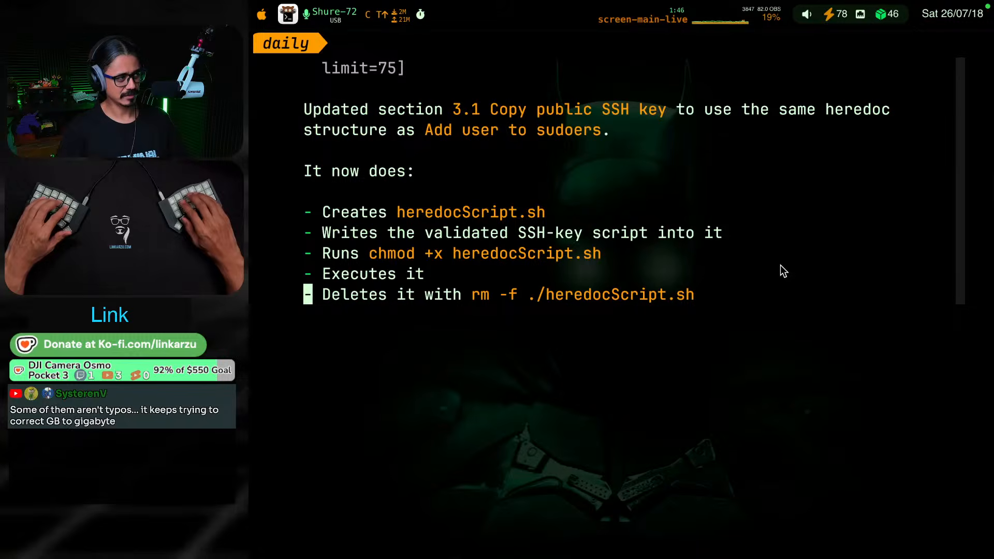
key(super+q)
key(ctrl+shift+F18)
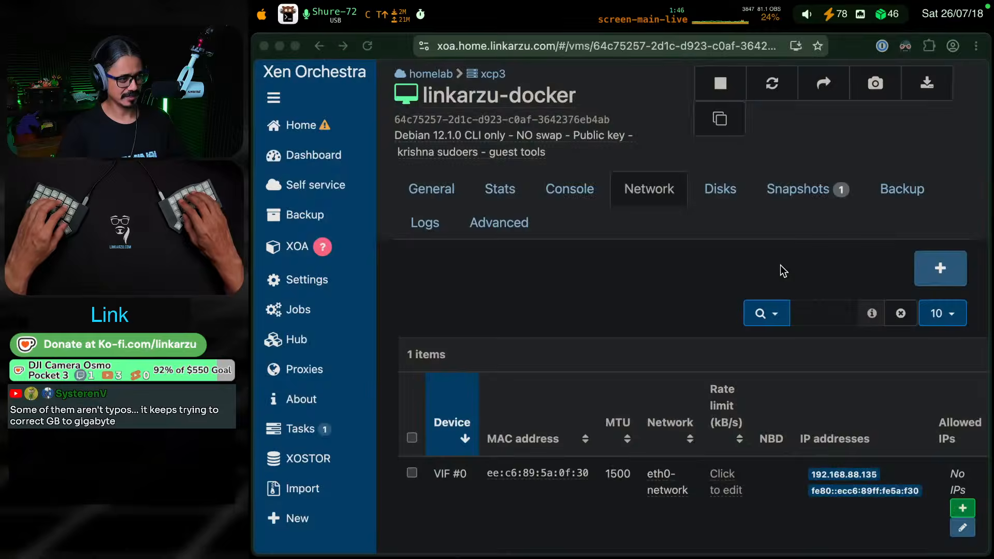
key(ctrl+shift+F19)
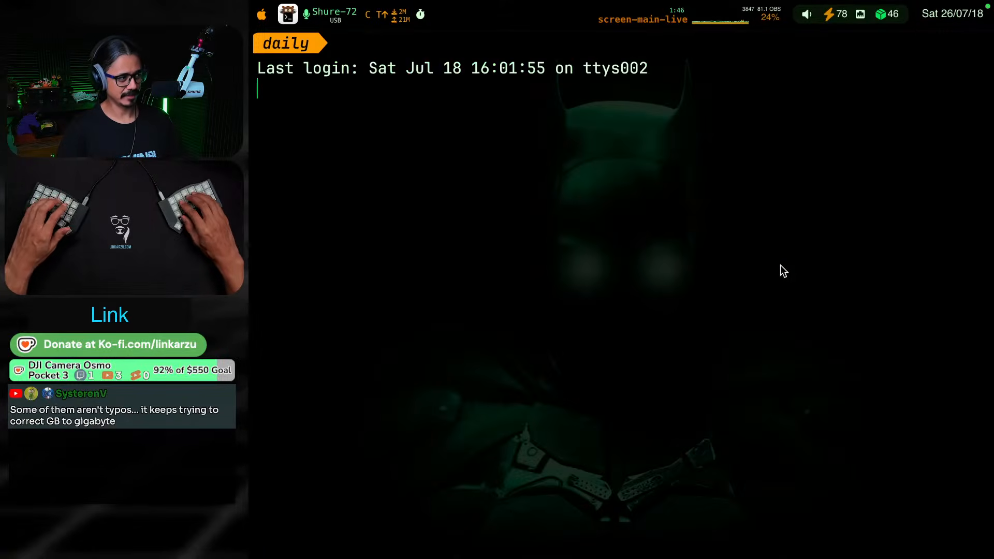
key(Return)
key(Return)
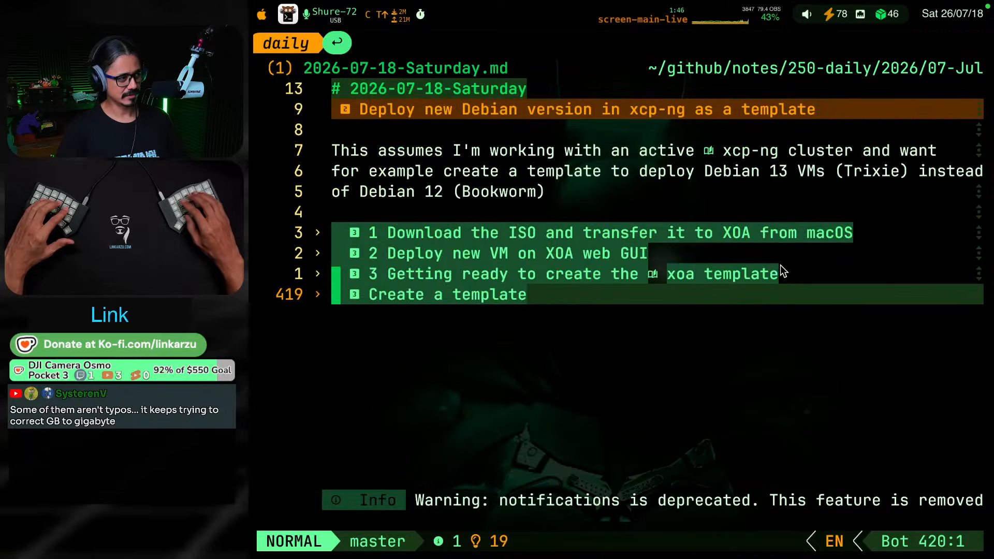
Unfold section 3 "Getting ready to create the xoa template" and its subsection "3.1 Copy public SSH key"
key(k)
key(Return)
key(k)
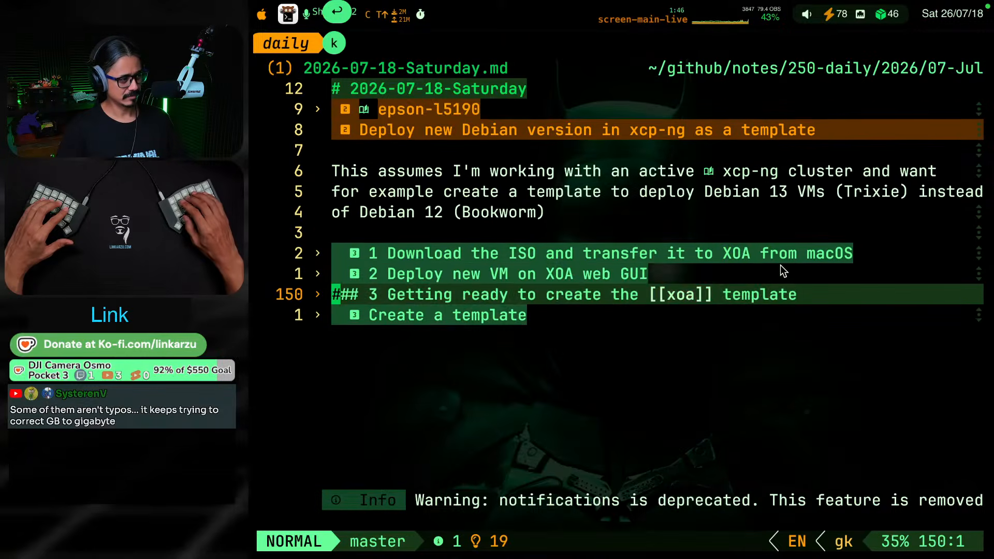
key(k)
key(j)
key(Return)
key(j)
key(j)
key(j)
key(j)
key(j)
key(j)
key(j)
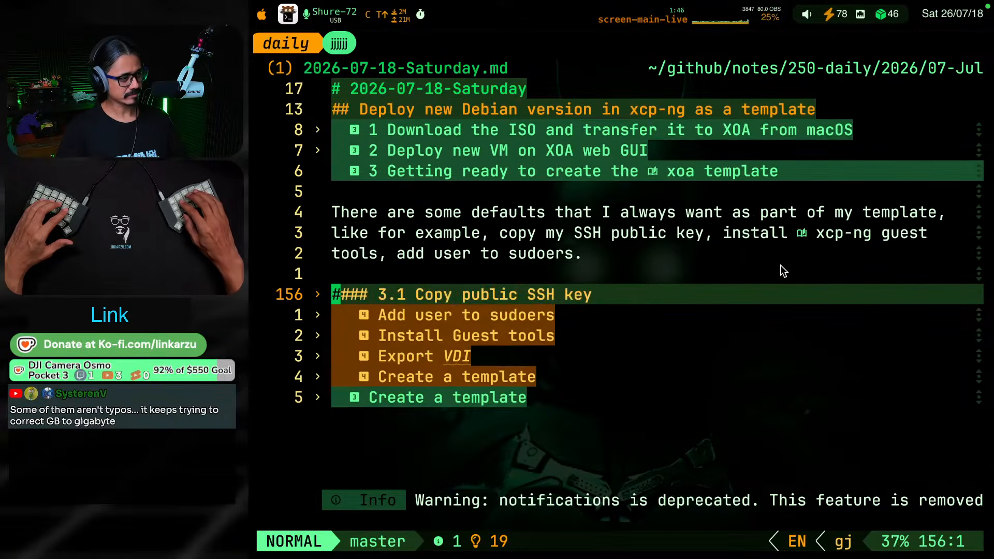
key(k)
key(Return)
Examine the SSH key script in section 3.1, checking how its bash block begins and whether it uses a heredoc
key(j)
key(j)
key(j)
key(j)
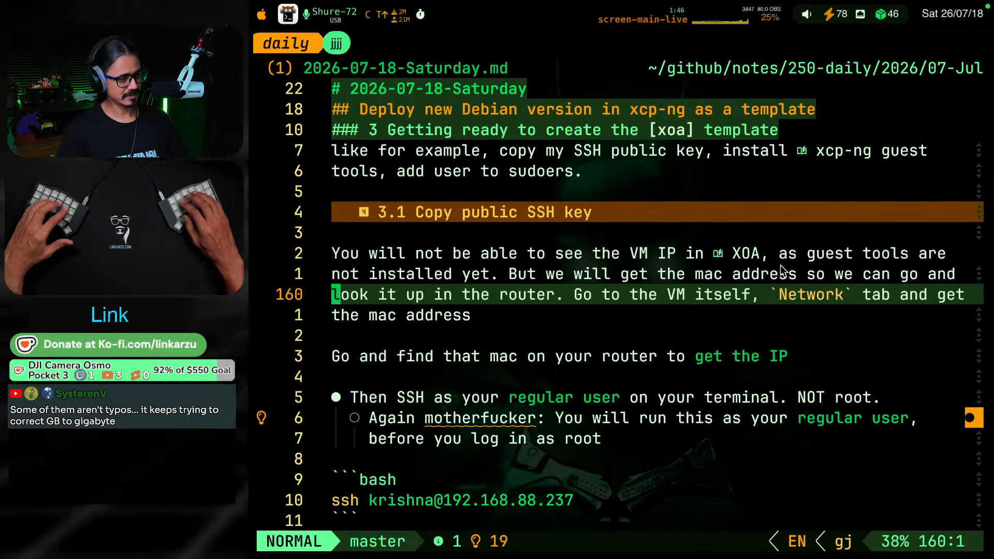
key(ctrl+d)
key(ctrl+d)
key(ctrl+d)
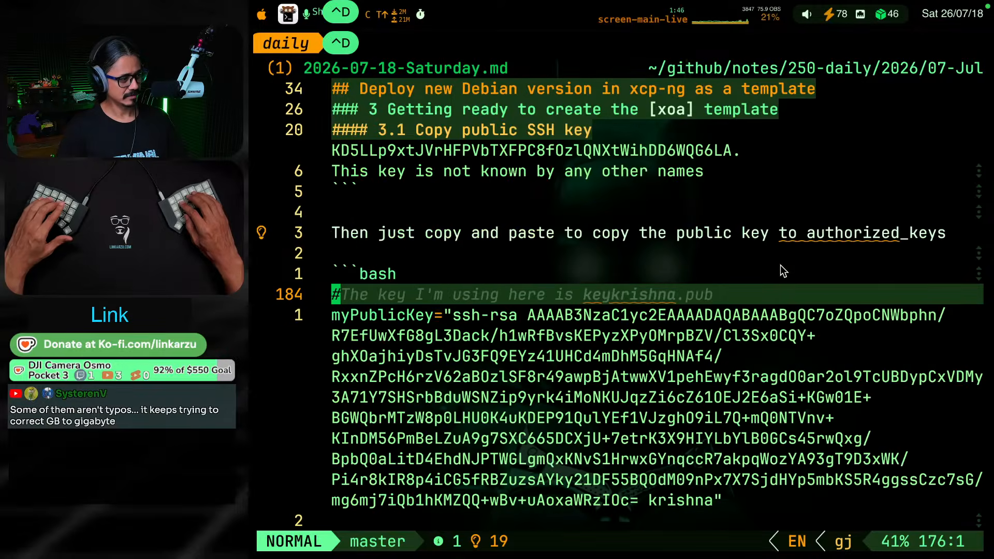
key(ctrl+d)
key(ctrl+d)
key(ctrl+d)
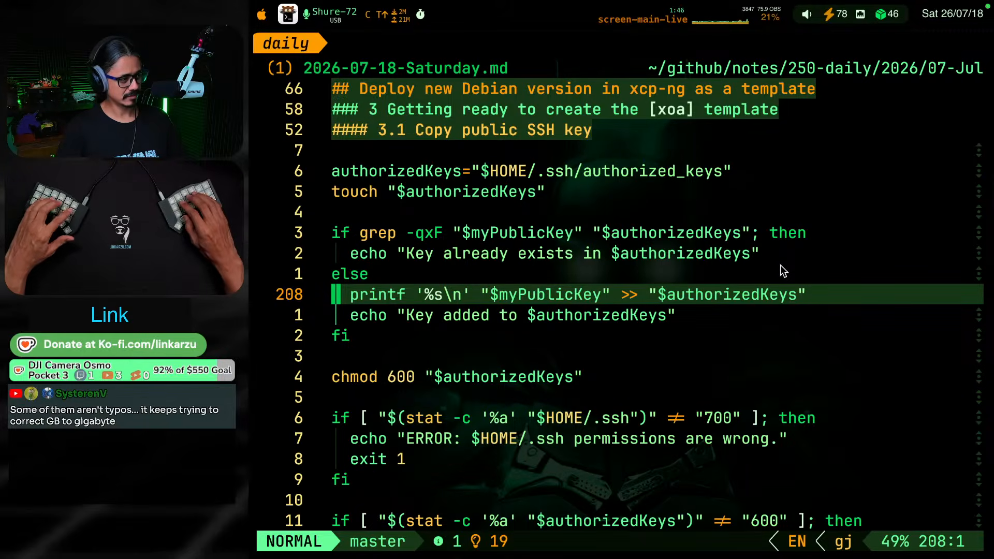
key(ctrl+u)
key(ctrl+u)
key(ctrl+u)
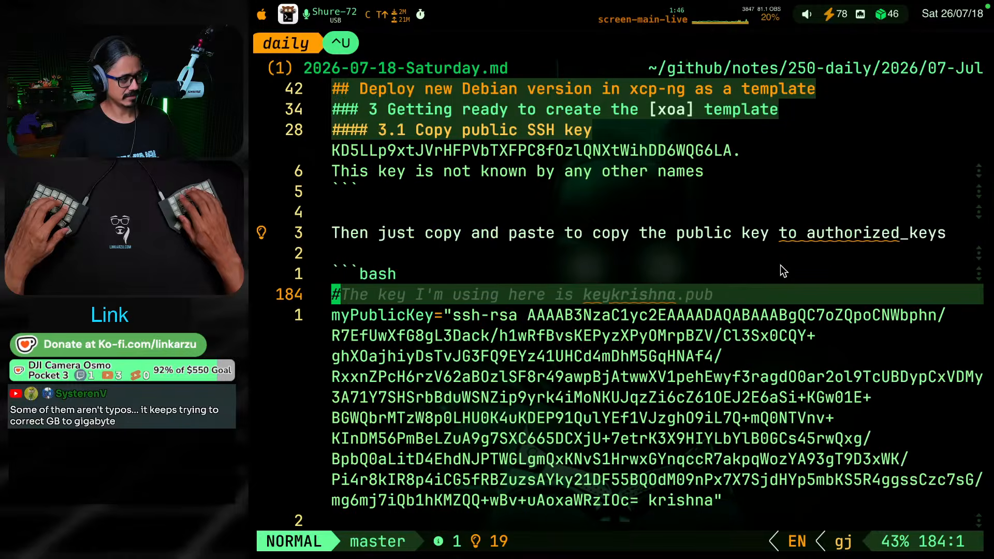
key(ctrl+d)
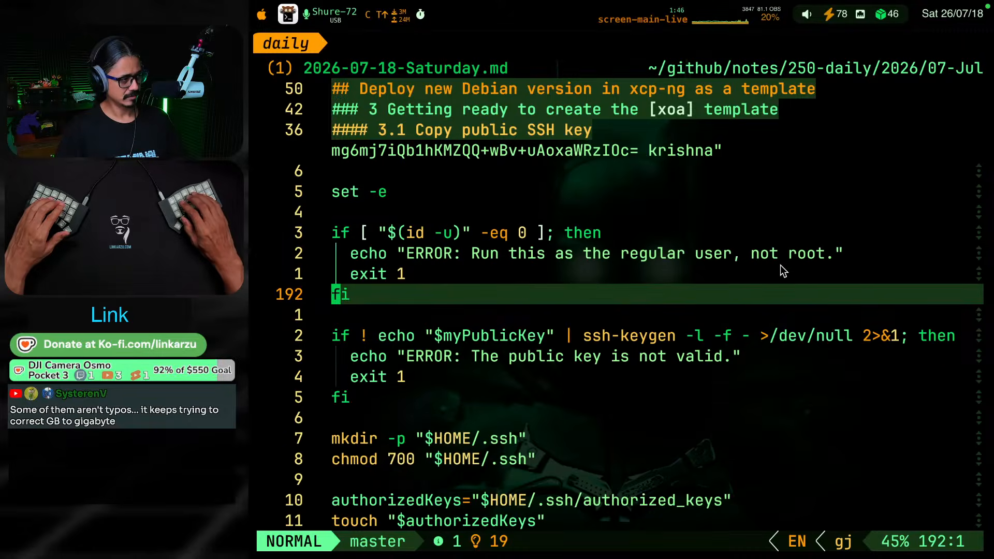
key(k)
key(k)
key(k)
key(k)
key(k)
key(k)
key(k)
key(k)
key(k)
key(k)
key(k)
key(k)
key(k)
key(k)
key(k)
key(k)
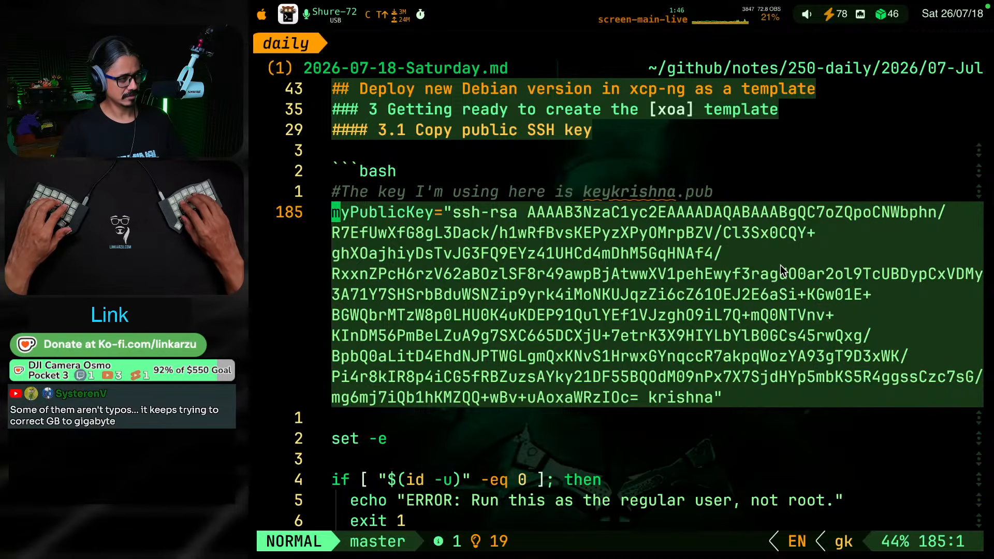
Start opencode in a new terminal tab, open the "Improve SSH key copy validations" session, and review its last reply
key(super+t)
text(o)
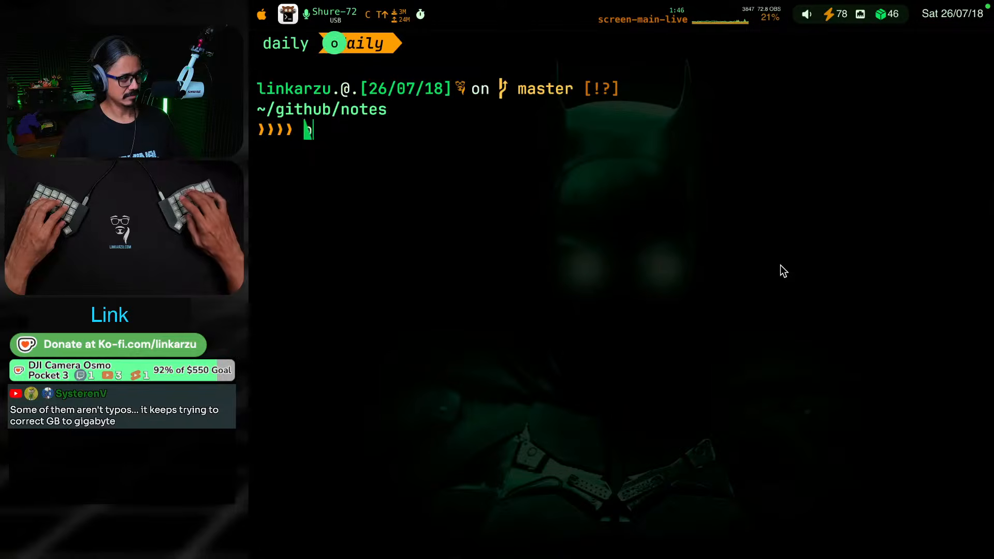
text(c)
key(Return)
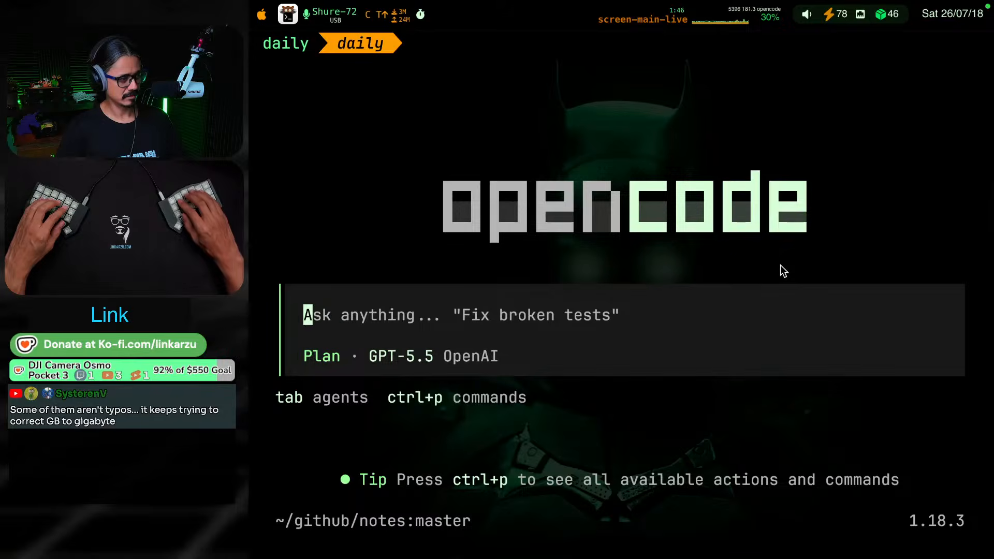
key(ctrl+p)
key(Return)
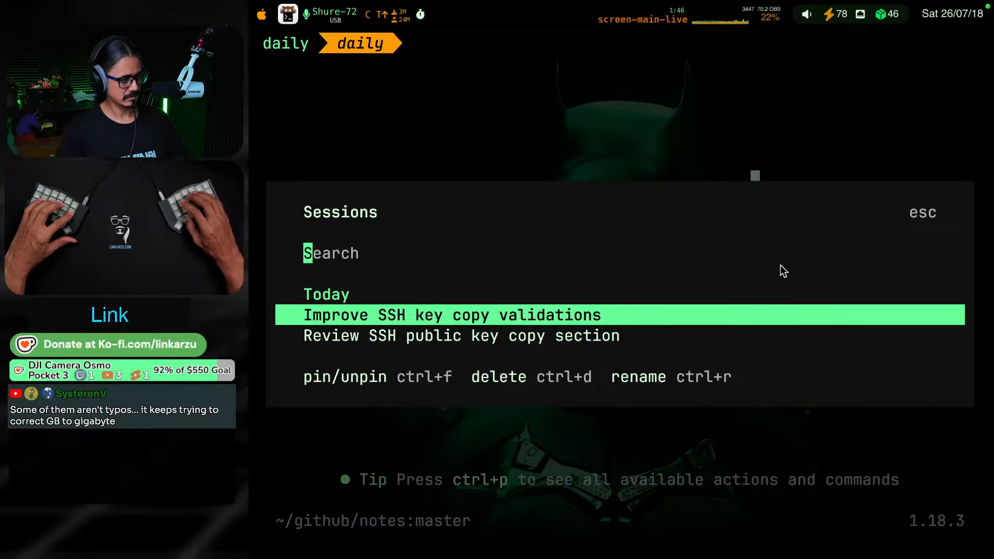
key(Return)
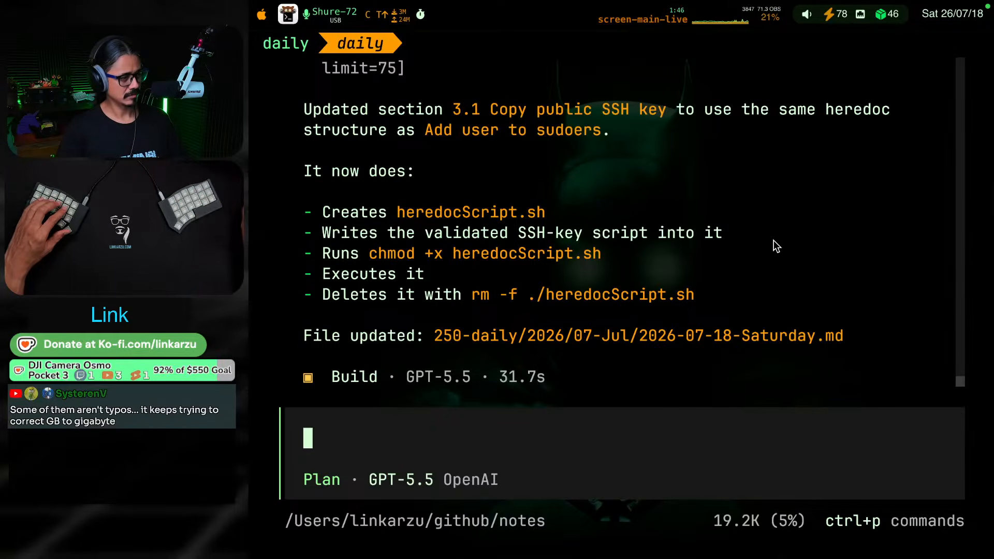
scroll(761, 238, up, 3)
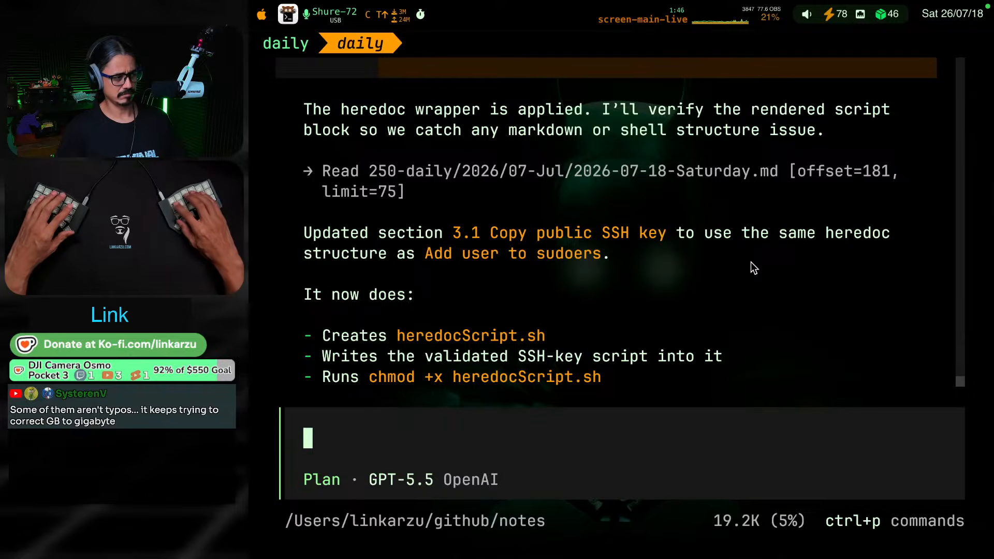
Return to the daily note and recheck the start of the bash block in section 3.1 for a heredoc wrapper
key(shift+super+bracketleft)
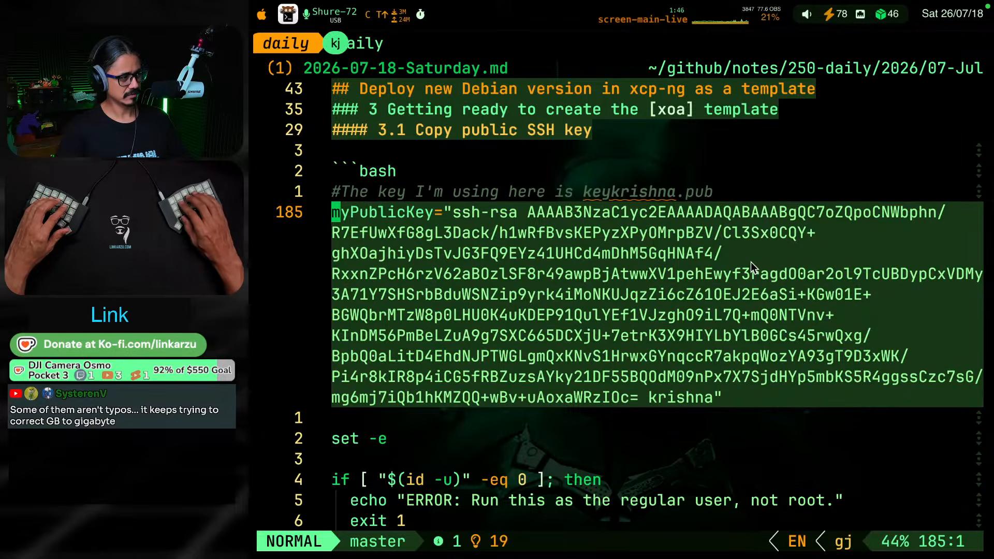
key(k)
key(k)
key(j)
key(j)
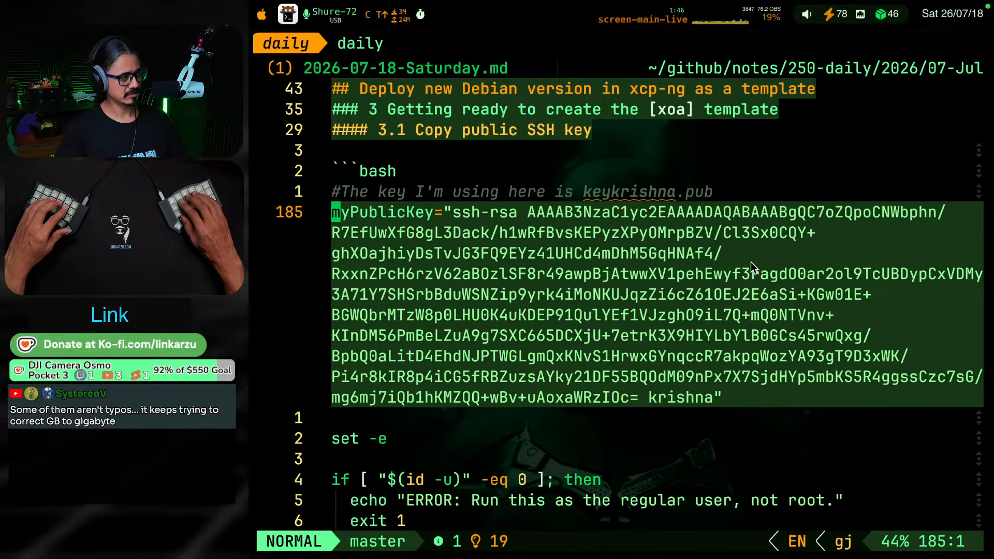
key(k)
key(k)
key(k)
key(k)
Unfold "Add user to sudoers" in section 3 and examine the heredoc structure at the start of its script
key(Return)
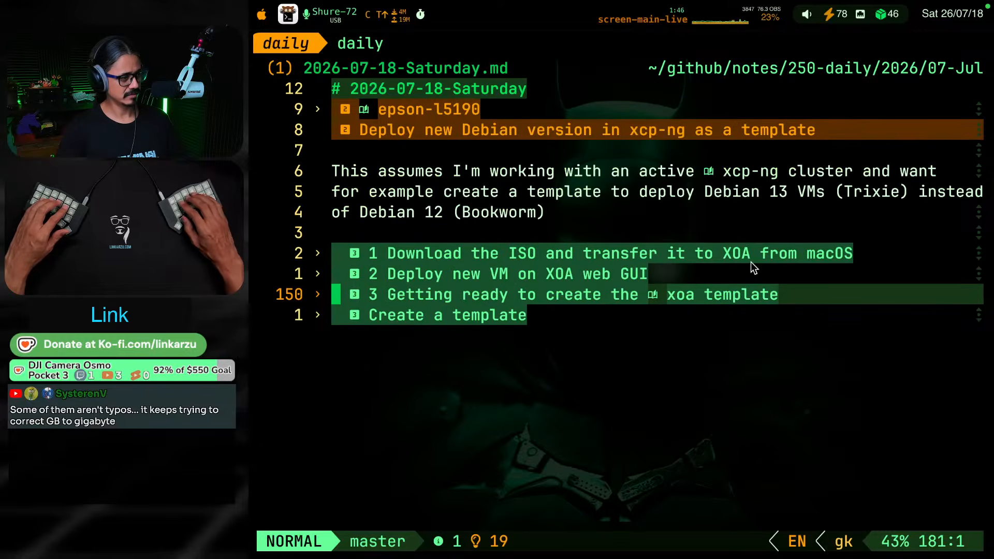
key(Return)
key(j)
key(j)
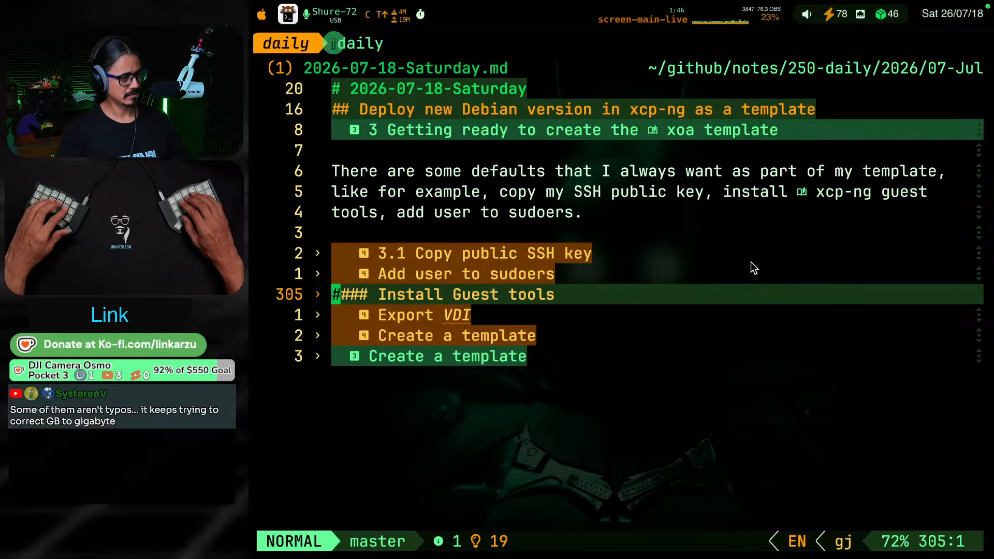
key(k)
key(Return)
key(j)
key(j)
key(j)
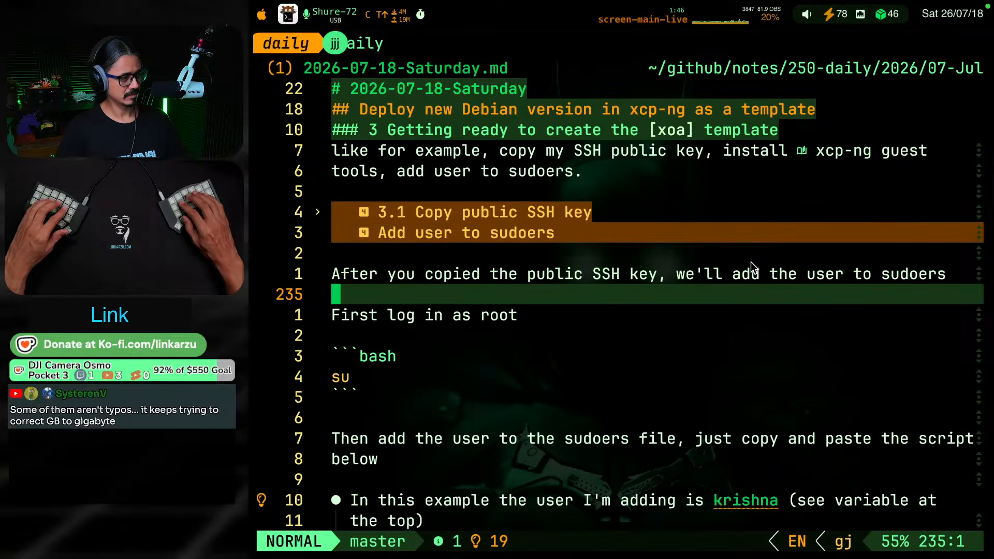
key(ctrl+d)
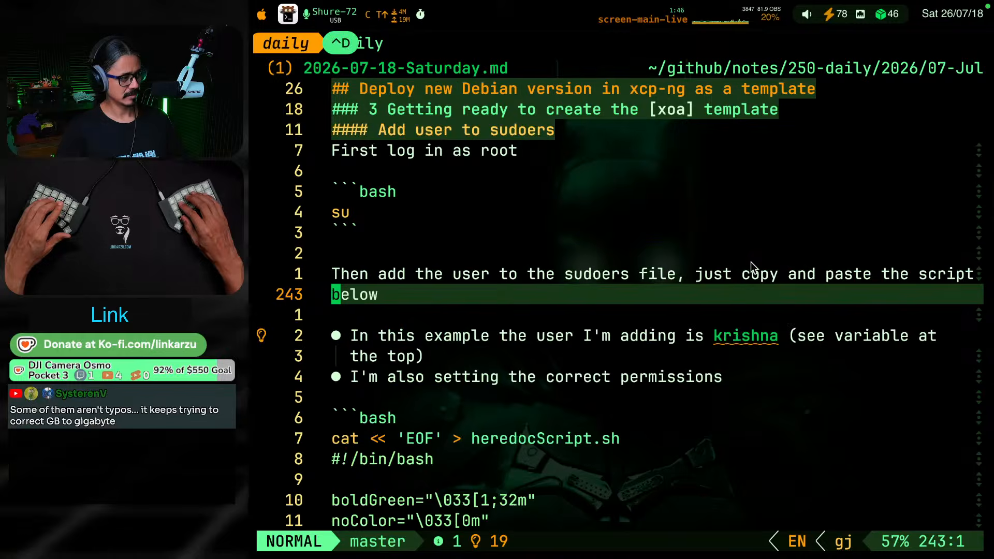
key(ctrl+d)
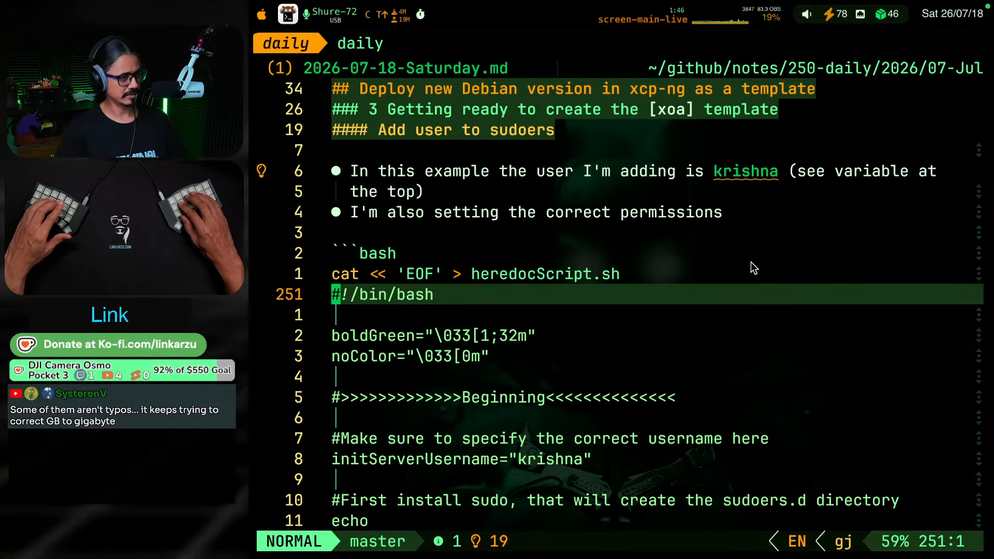
Check the rest of the sudoers script, and number its "Add user to sudoers" heading as 3.2
key(ctrl+d)
key(ctrl+d)
key(ctrl+d)
key(ctrl+d)
key(ctrl+d)
key(ctrl+d)
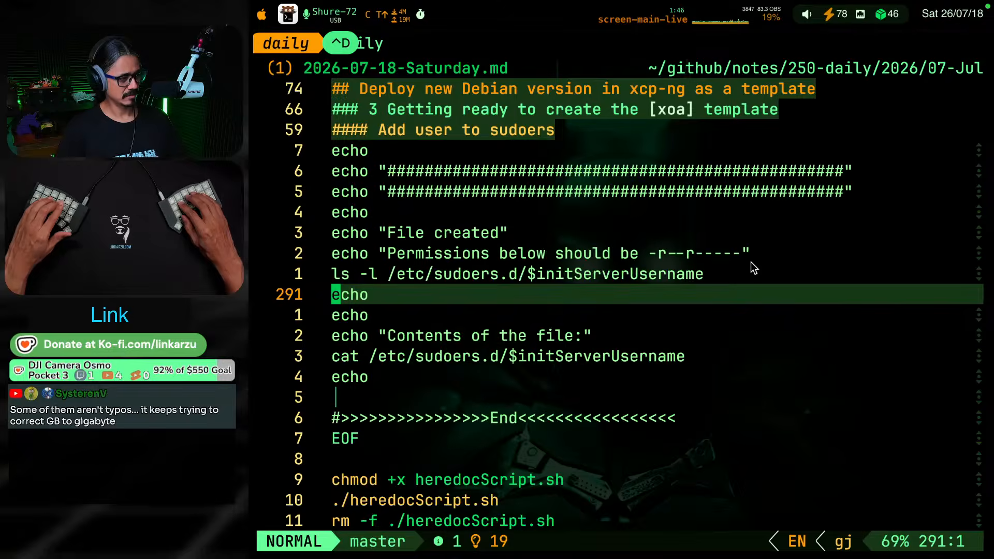
key(g)
key(k)
key(g)
key(k)
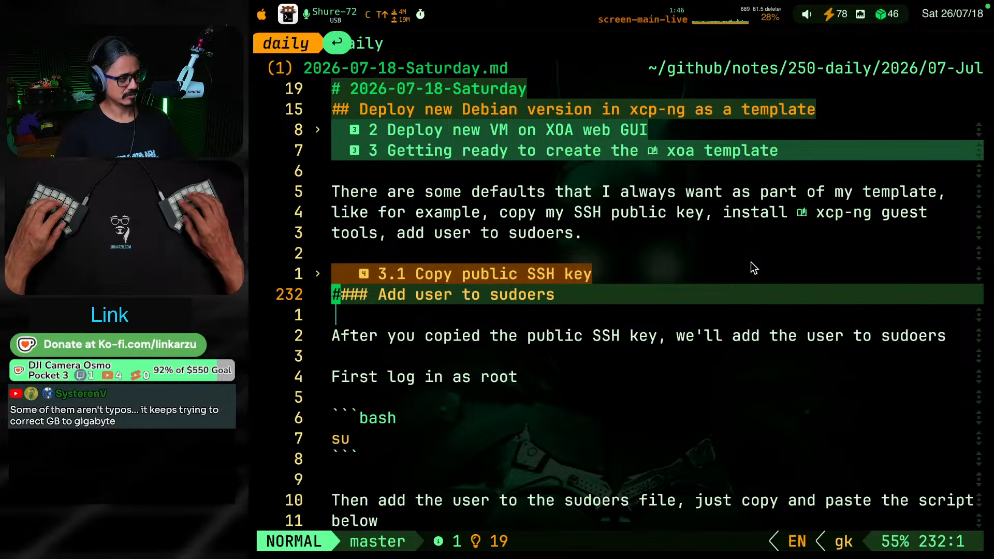
key(w)
text(wbi)
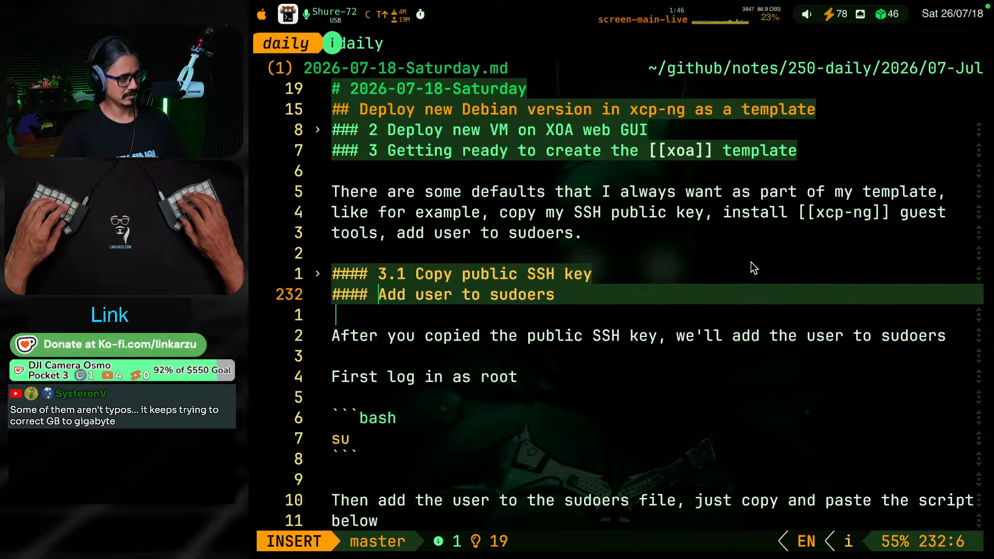
text(3.2)
key(Escape)
Number the "Install Guest tools" heading as 3.3
key(g)
key(j)
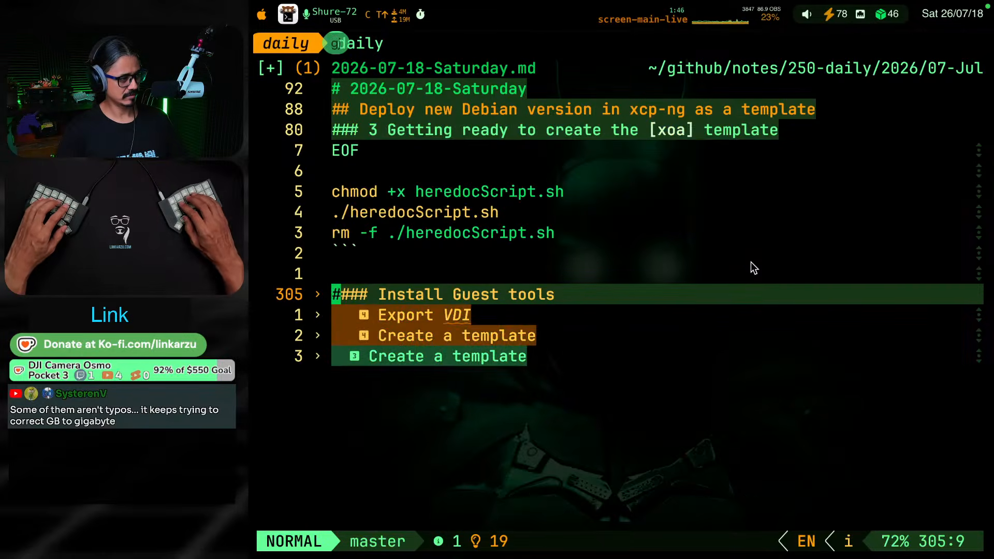
text(bi)
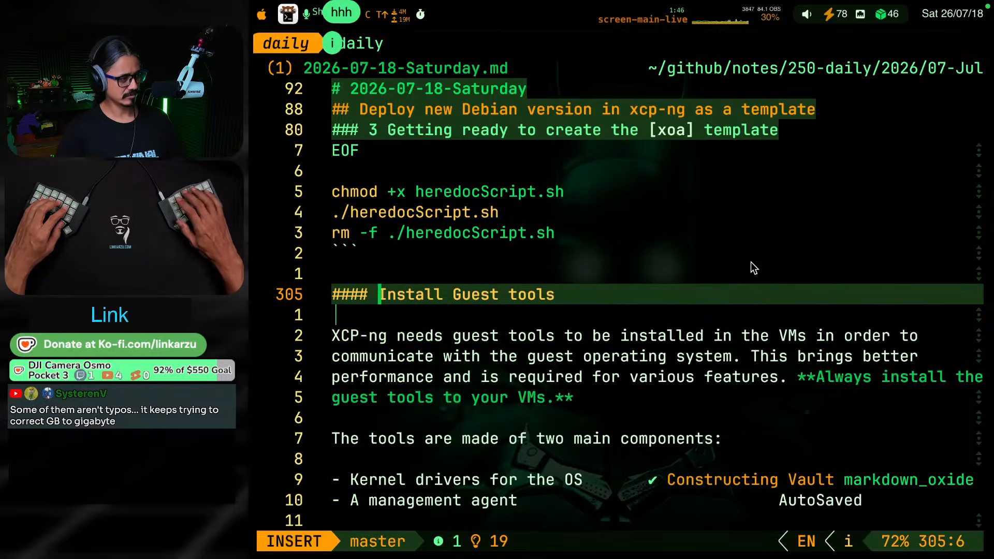
text(3.3)
key(Escape)
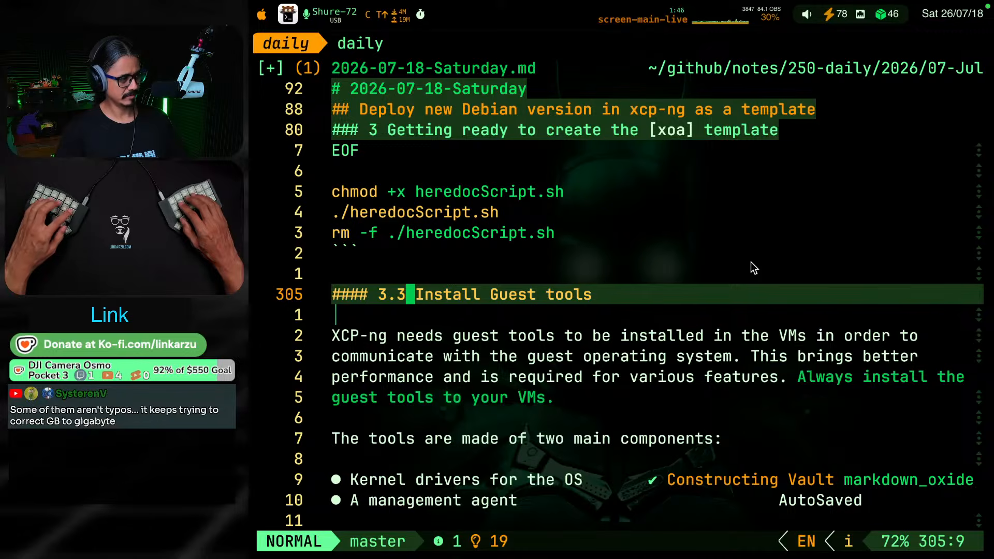
Try to split the guest-tools.iso note in section 3.3 by putting "Before proceeding" on its own quoted line
key(j)
key(j)
key(j)
key(j)
key(j)
key(j)
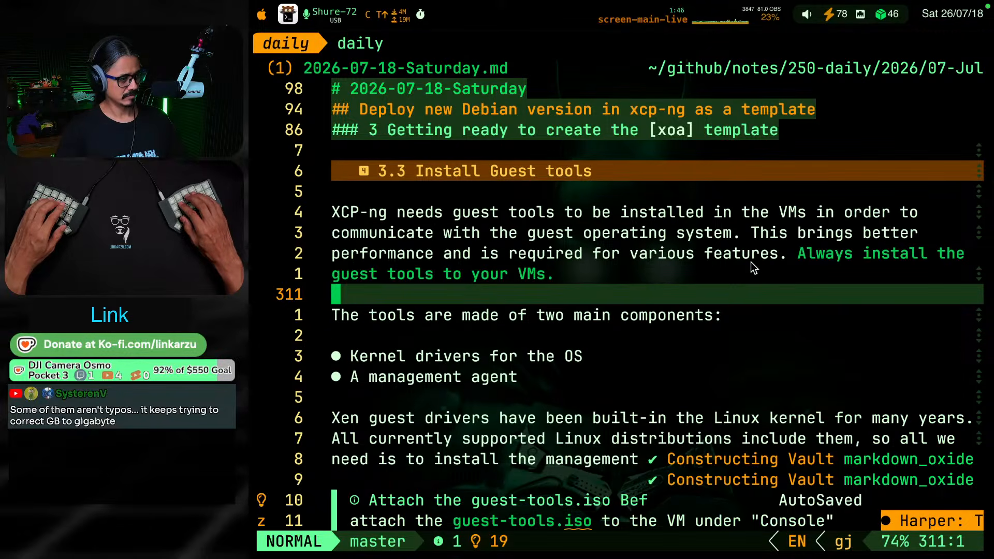
key(ctrl+d)
key(j)
key(j)
key(j)
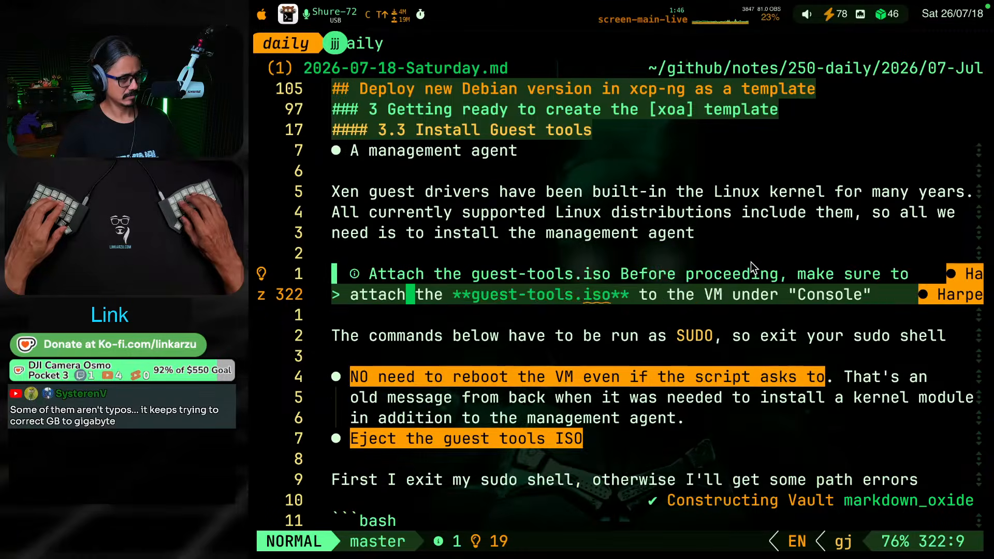
key(k)
key(w)
key(w)
key(w)
key(w)
key(w)
key(w)
key(w)
key(w)
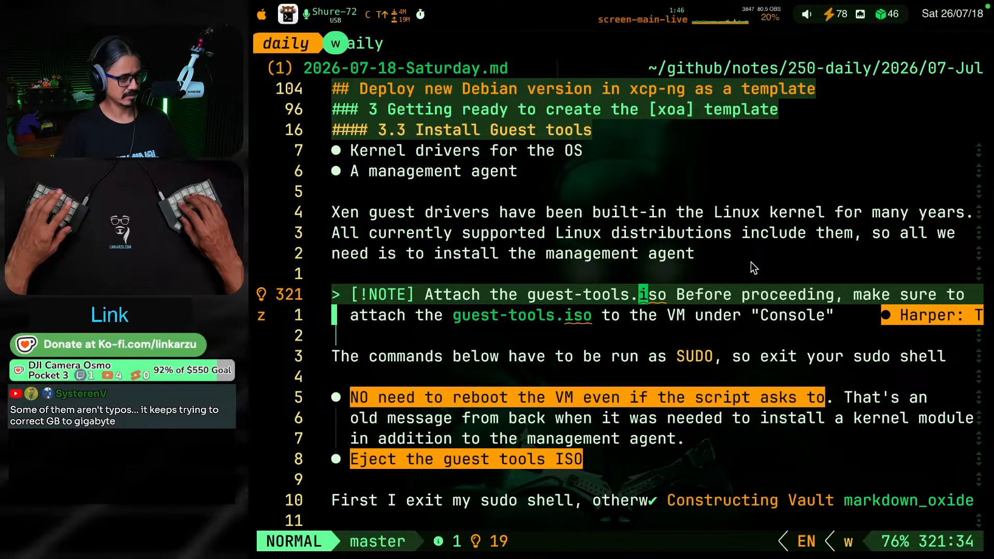
key(w)
key(i)
key(Return)
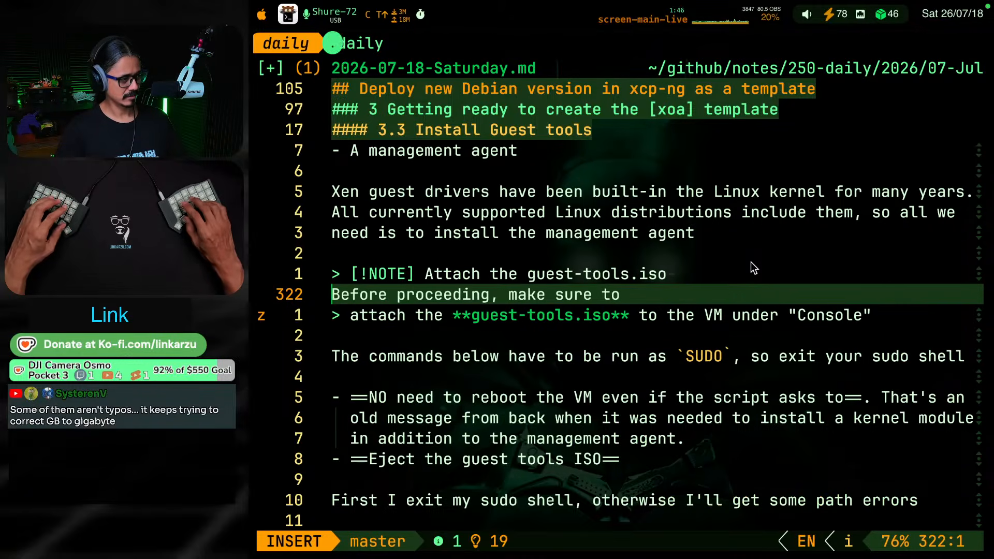
text(>)
key(Escape)
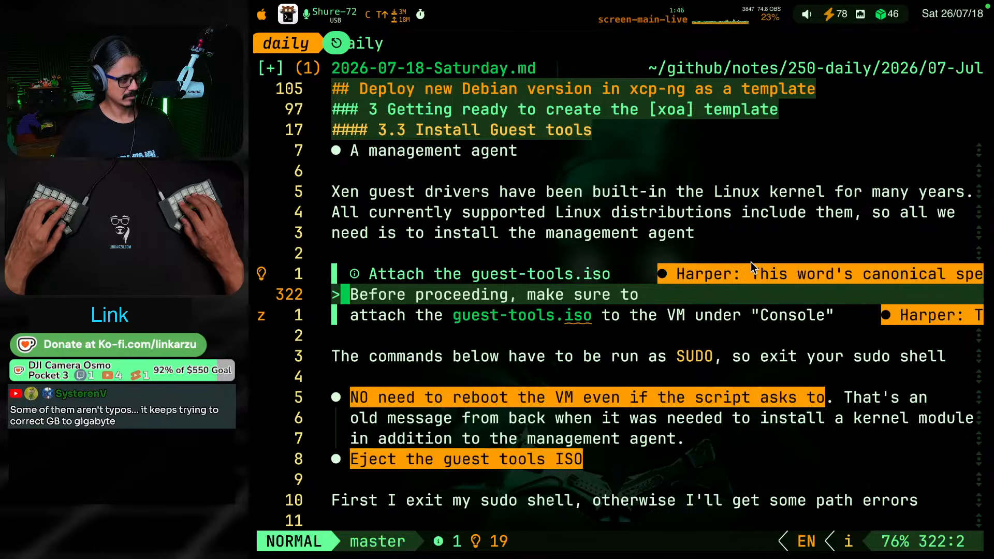
key(shift+j)
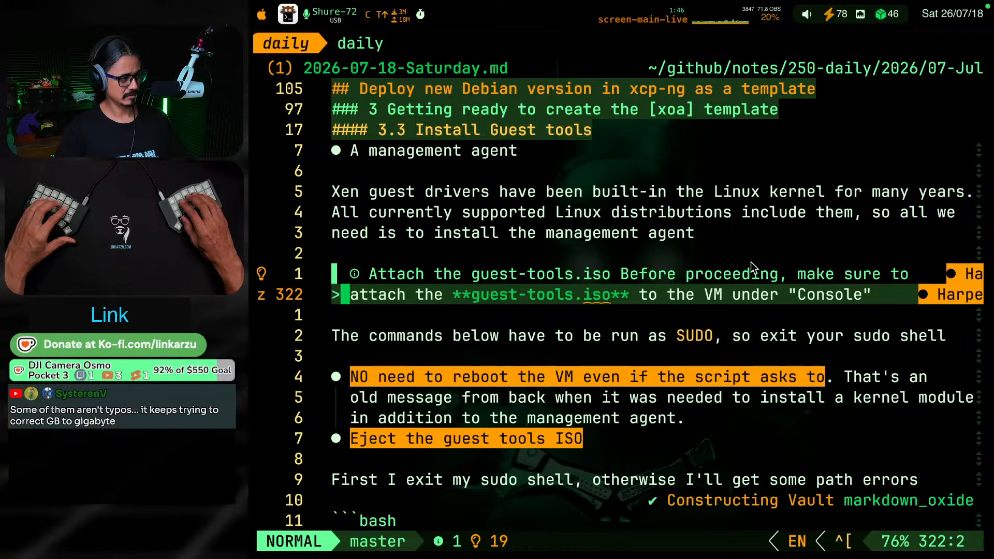
Move "Before proceeding, make sure to" out of the guest-tools.iso note, separated from it by a blank line
key(k)
key(w)
key(w)
key(w)
key(w)
key(w)
key(w)
key(w)
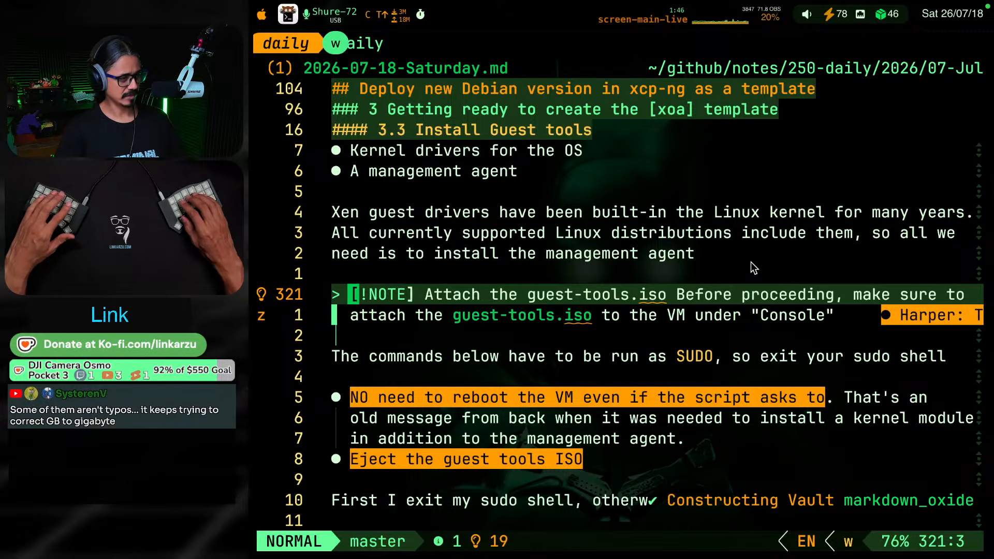
key(w)
key(w)
key(w)
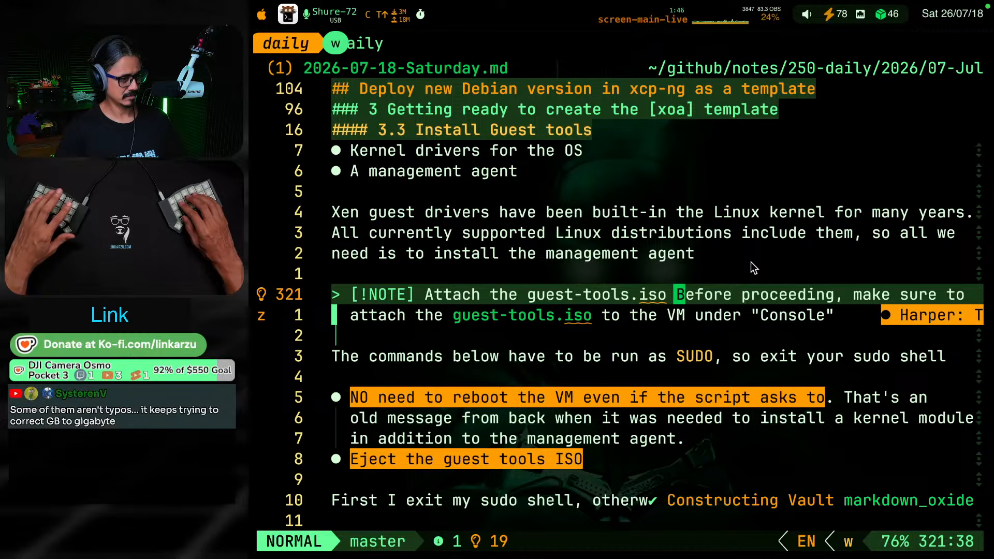
key(i)
key(Return)
key(Return)
key(Escape)
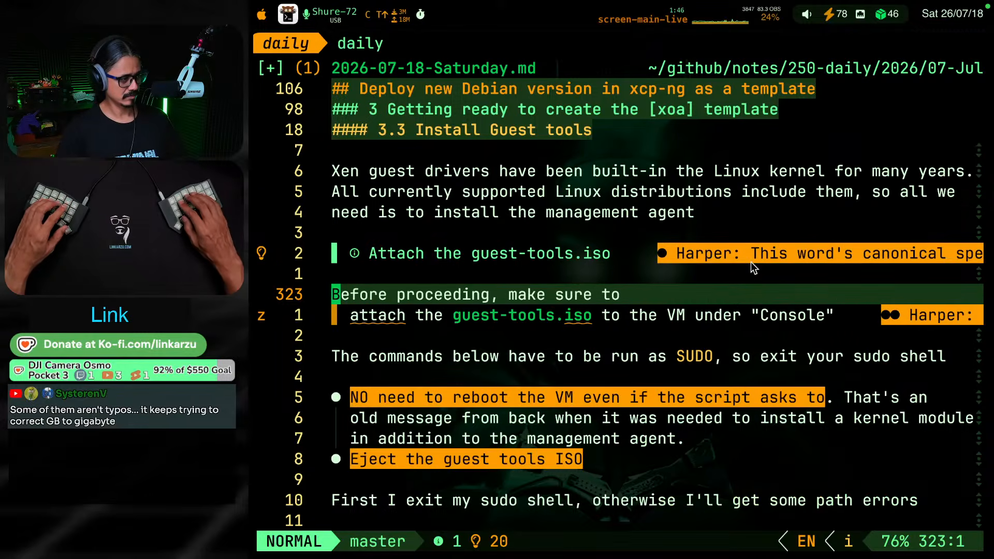
Remove the quote marker from the "attach the guest-tools.iso" line, join it to "Before proceeding, make sure to", and save
key(j)
key(x)
key(x)
key(k)
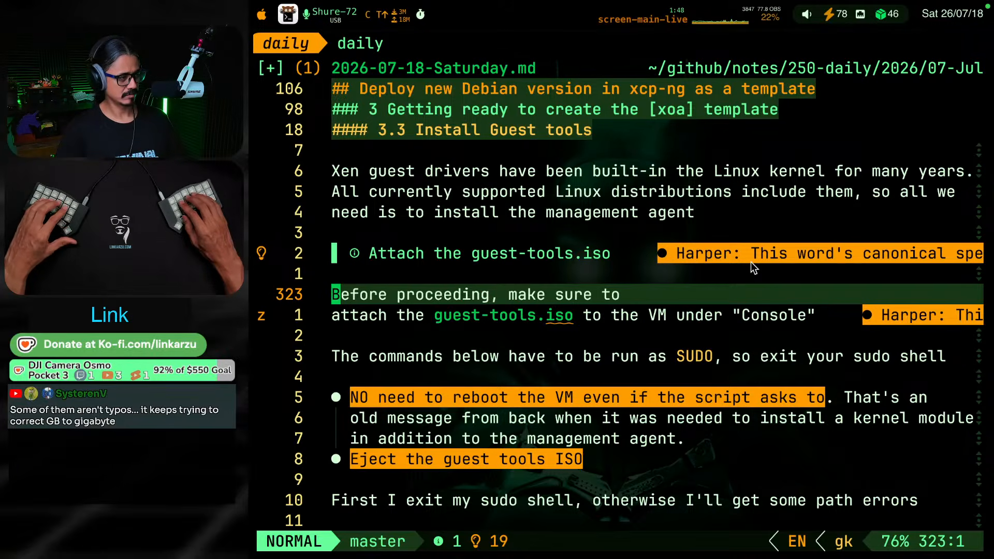
key(J)
key(k)
key(k)
key(ctrl+s)
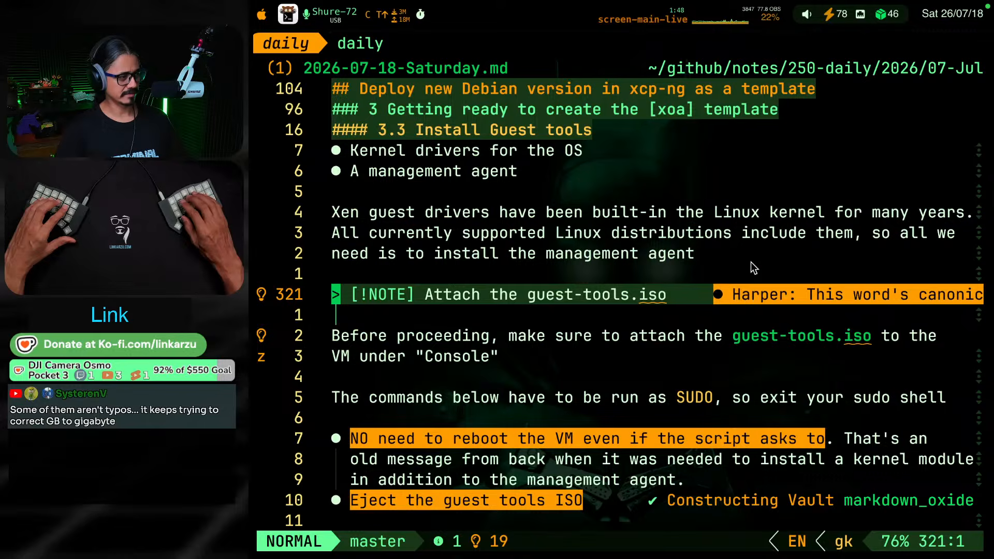
Try to make the "Before proceeding" sentence a bullet directly below the note, without the blank line between them
key(j)
key(j)
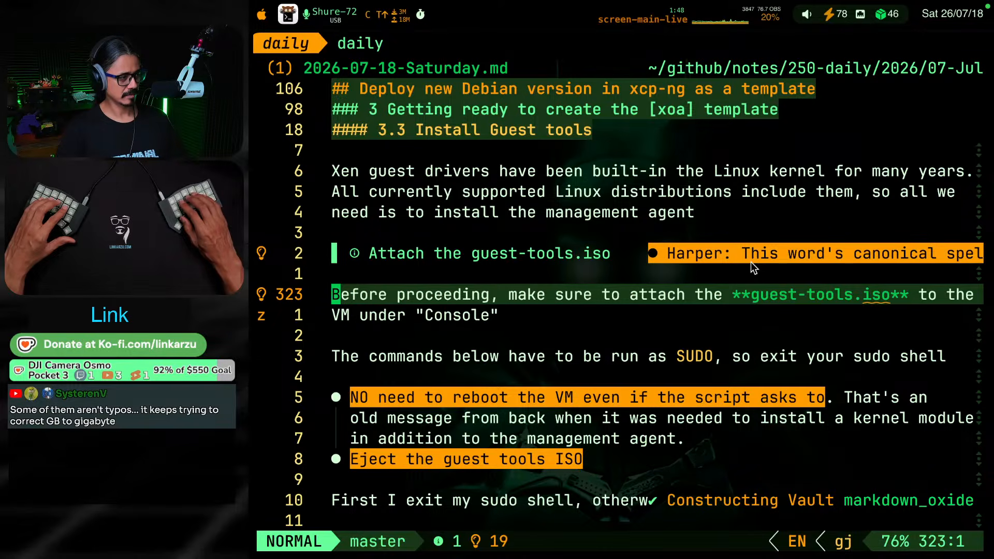
text(i`)
key(BackSpace)
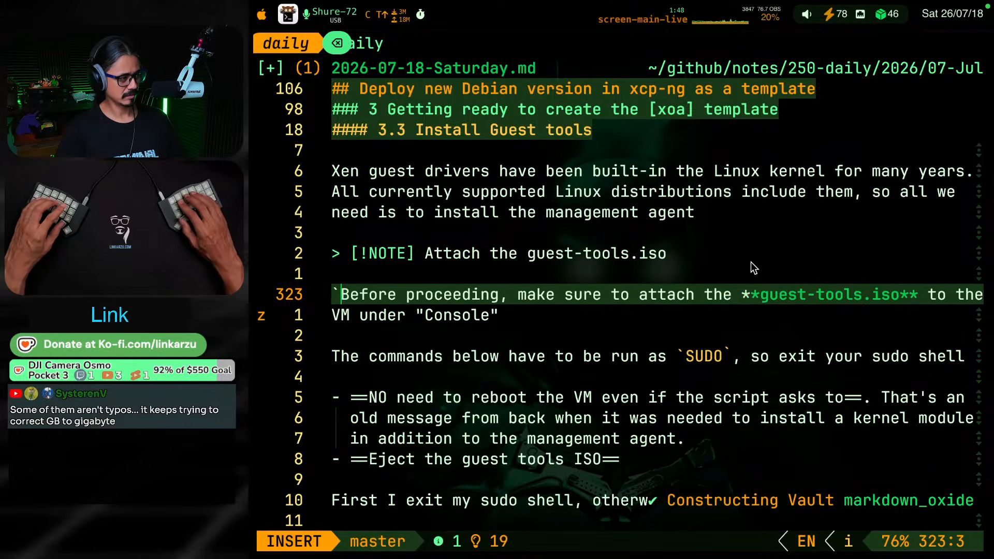
key(BackSpace)
text(-)
key(Escape)
key(k)
key(d)
key(d)
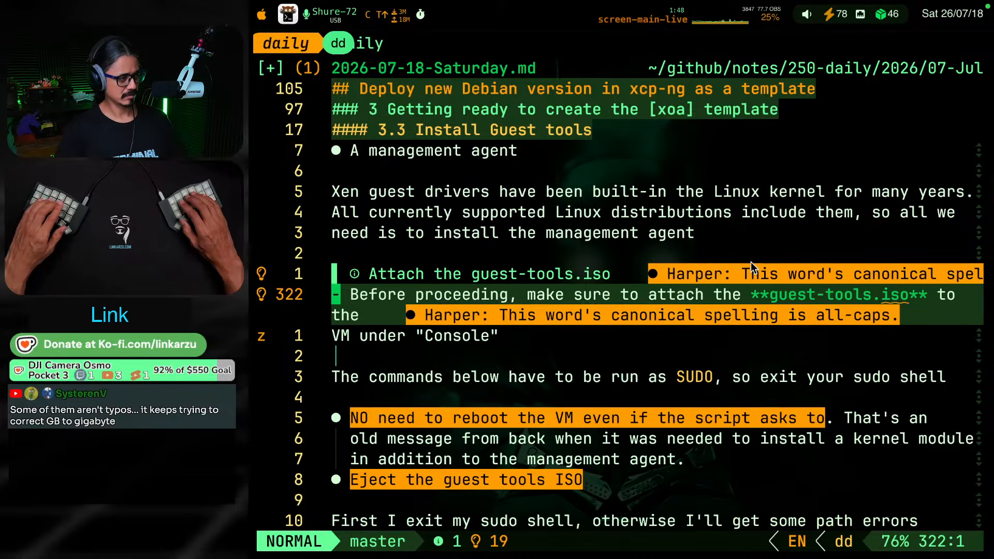
key(k)
key(k)
key(k)
key(j)
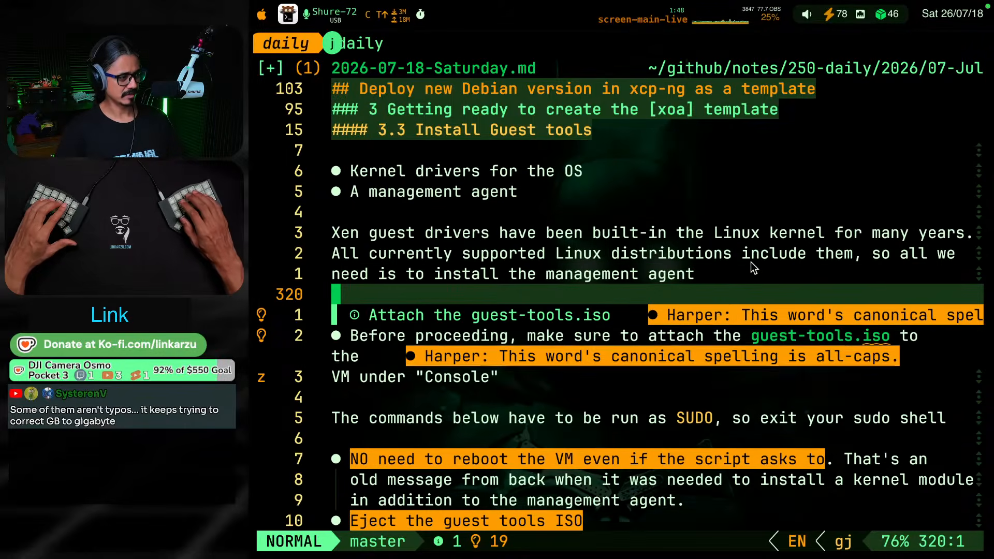
key(j)
key(j)
key(j)
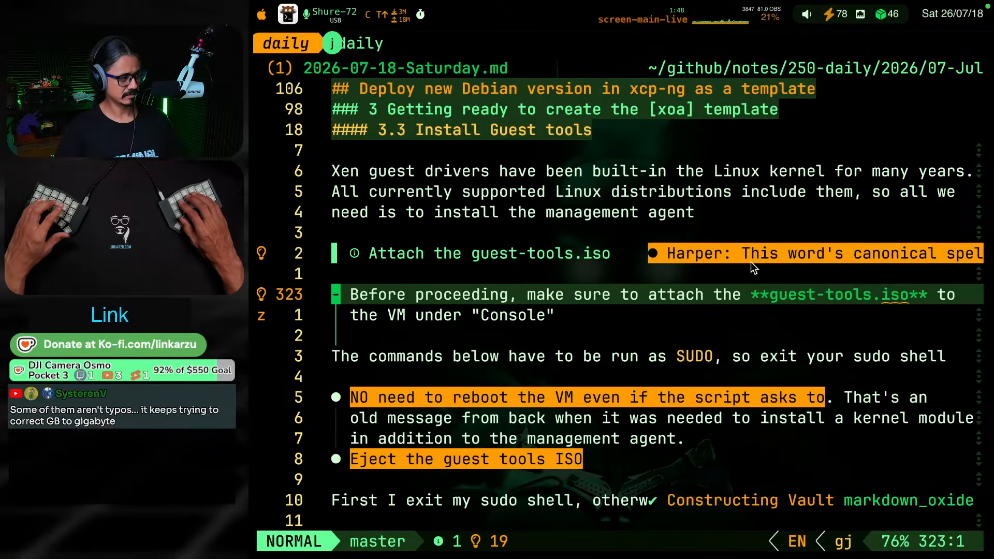
Remove the bullet marker from the "Before proceeding" sentence
key(d)
key(w)
key(Escape)
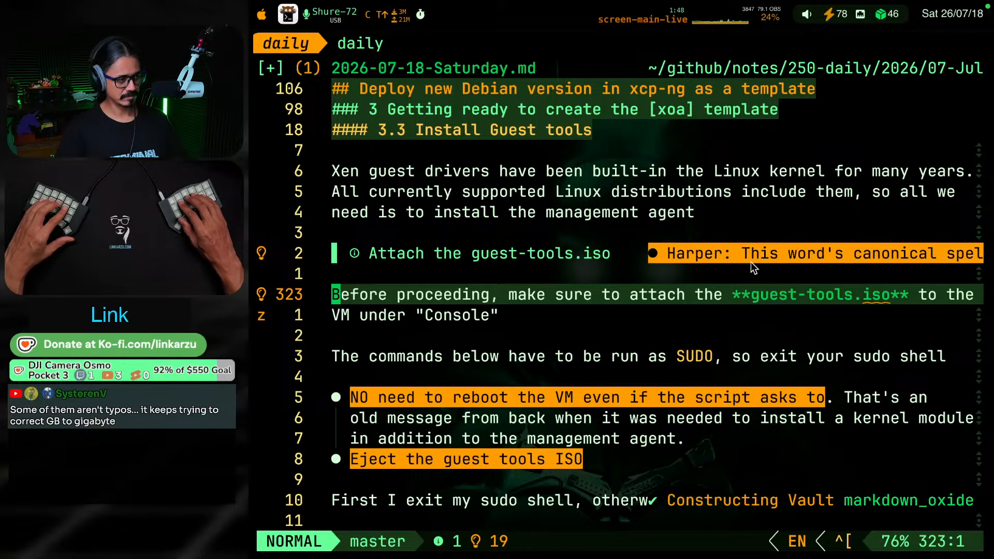
Remove the == highlight markers around "NO need to reboot the VM even if the script asks to"
key(j)
key(j)
key(j)
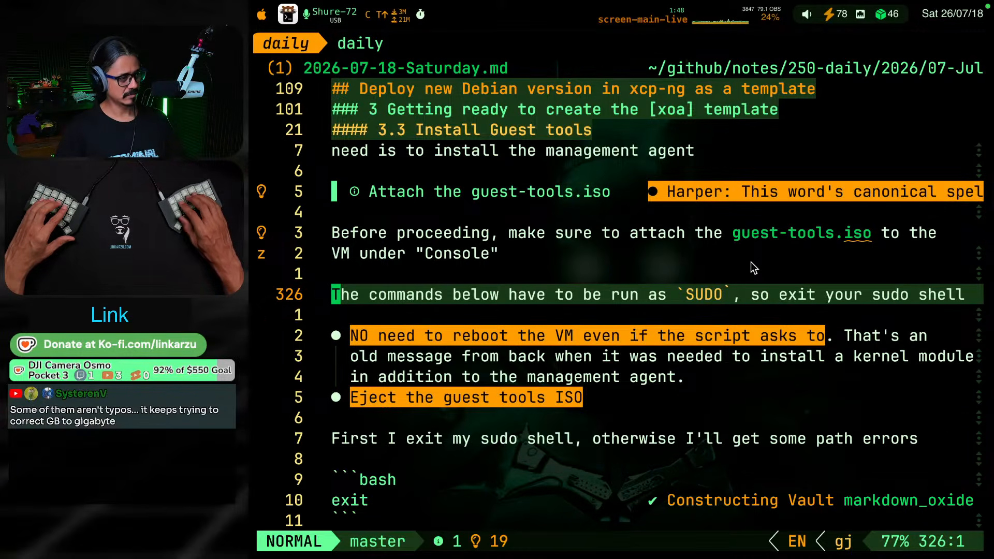
key(j)
key(j)
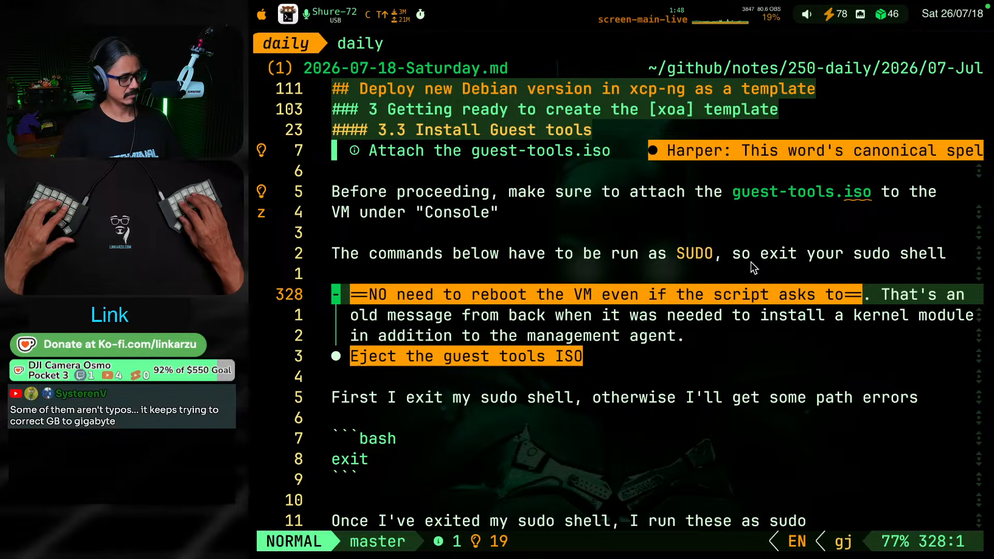
key(l)
key(l)
key(v)
key(c)
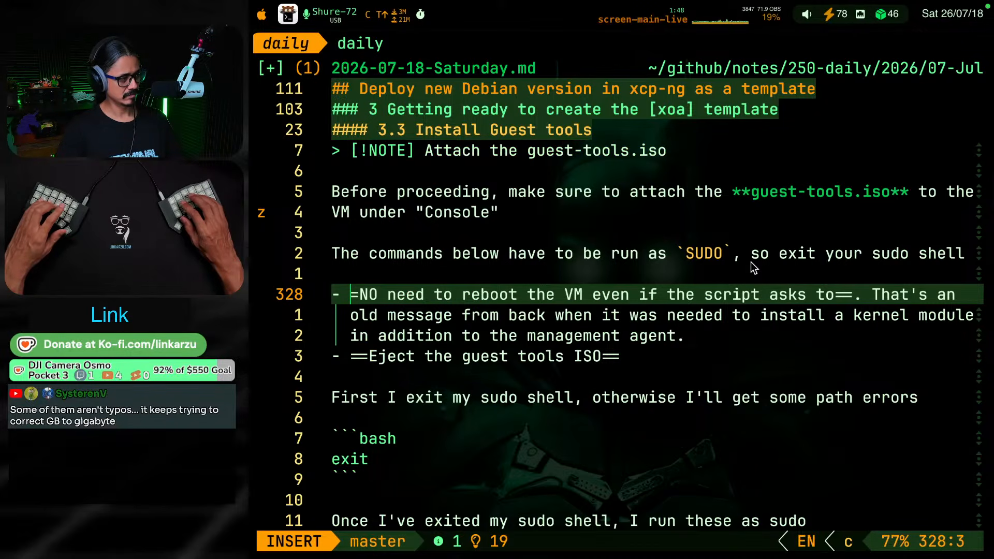
key(BackSpace)
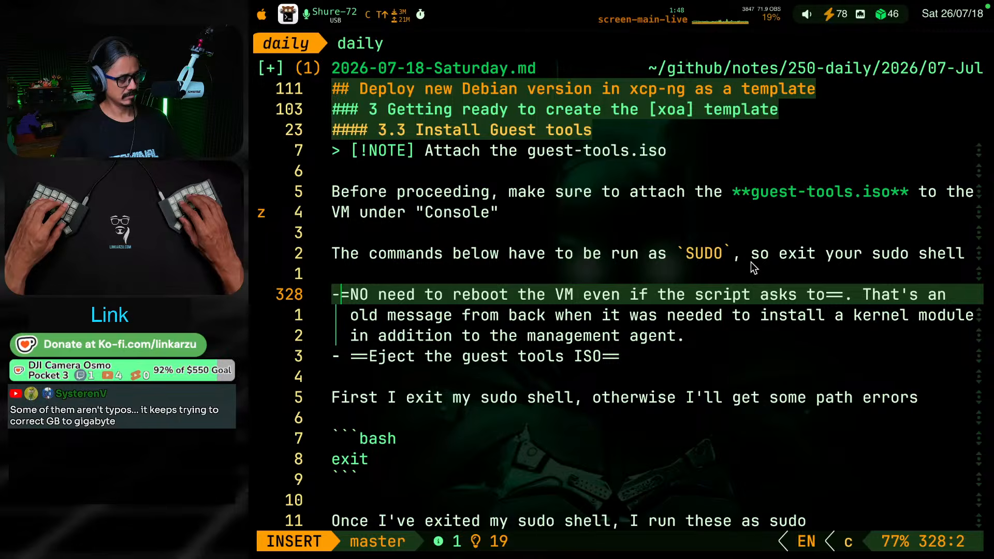
key(Escape)
key(i)
key(Escape)
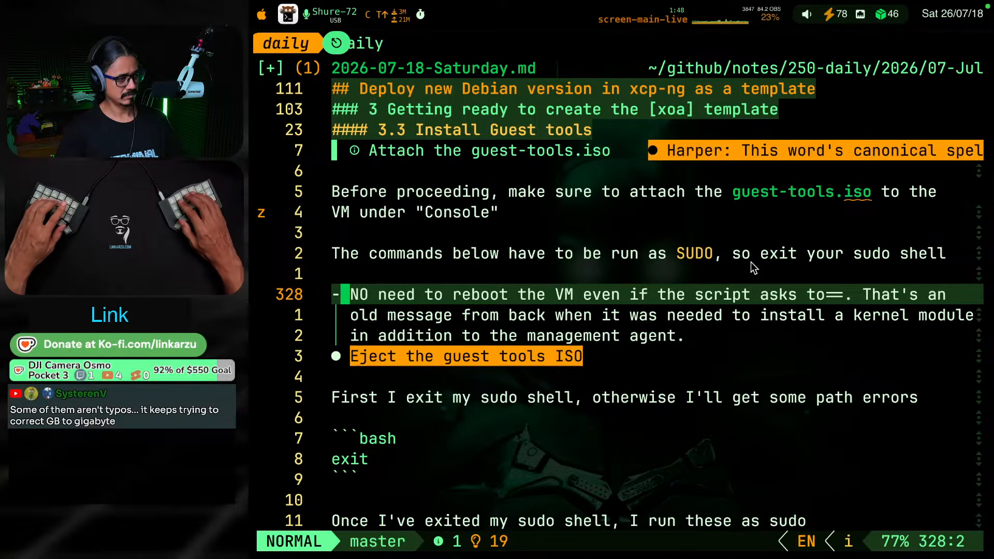
key(s)
key(t)
key(o)
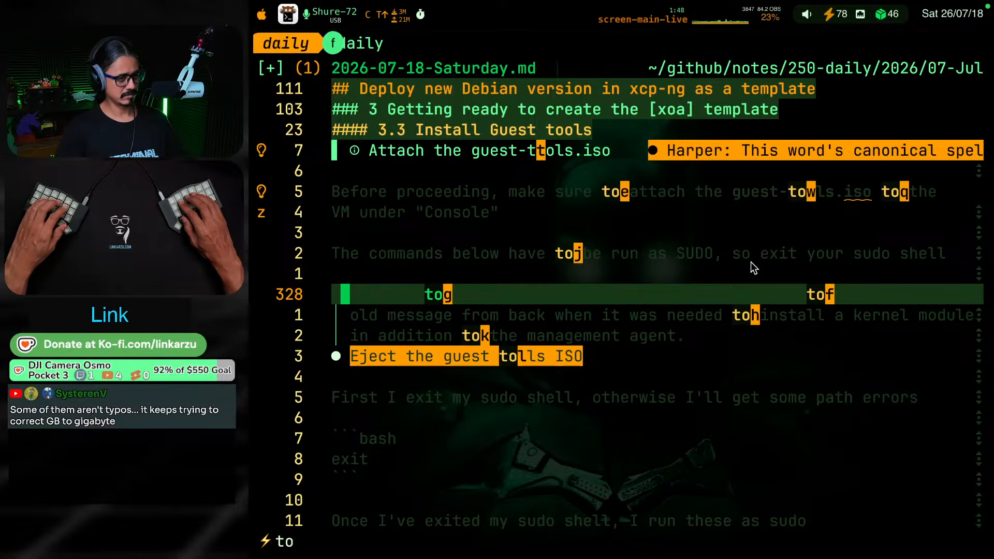
key(l)
key(l)
key(v)
key(l)
key(c)
key(Escape)
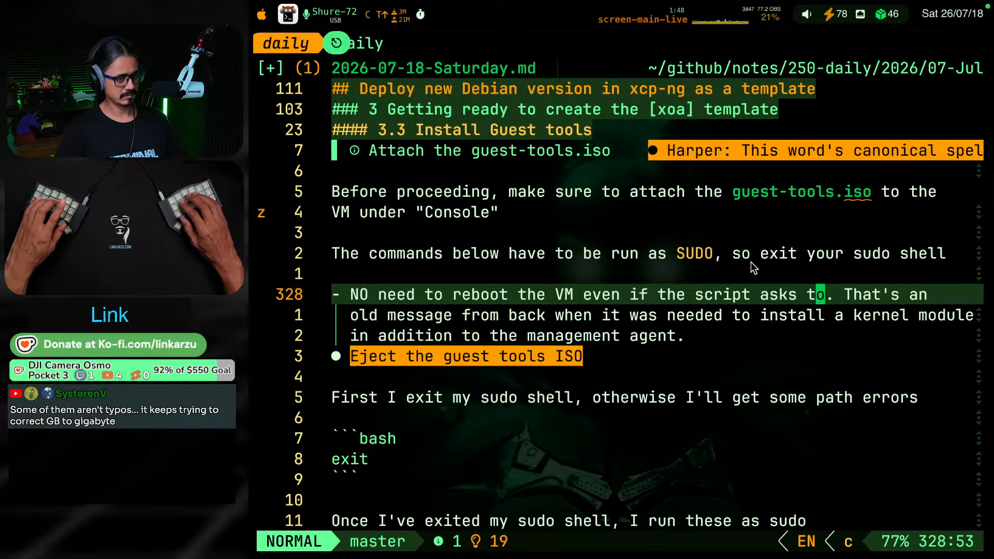
Split the reboot bullet so that "That's an old message from back when" starts its own bullet
key(W)
key(i)
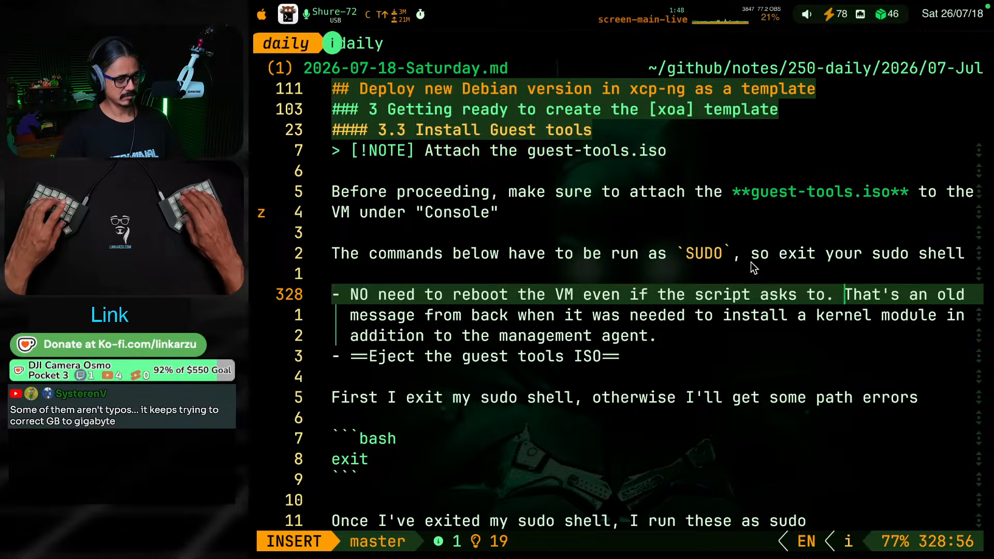
key(Return)
text(-)
key(Escape)
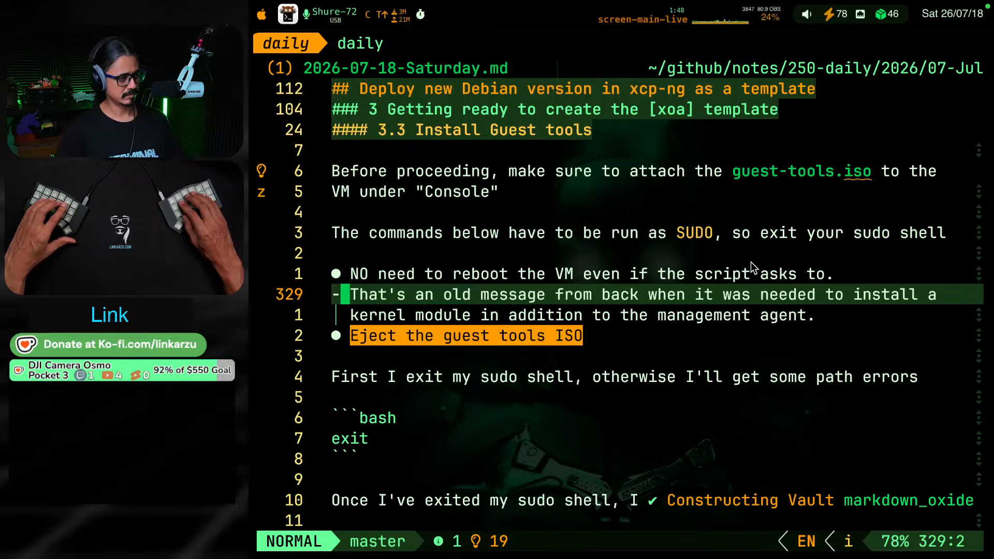
Remove the == highlight markers around "Eject the guest tools ISO" in the last bullet
key(j)
key(j)
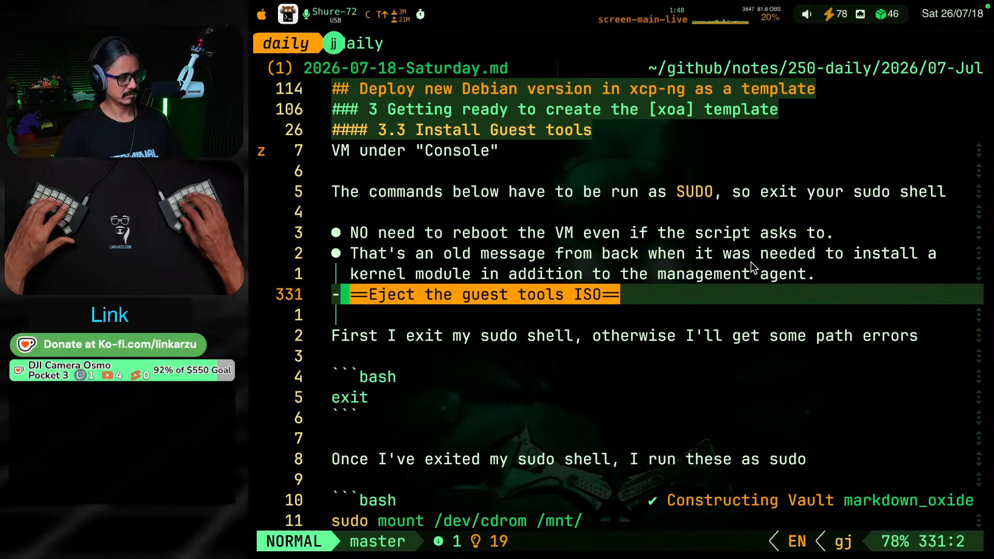
key(h)
key(h)
text(vlc)
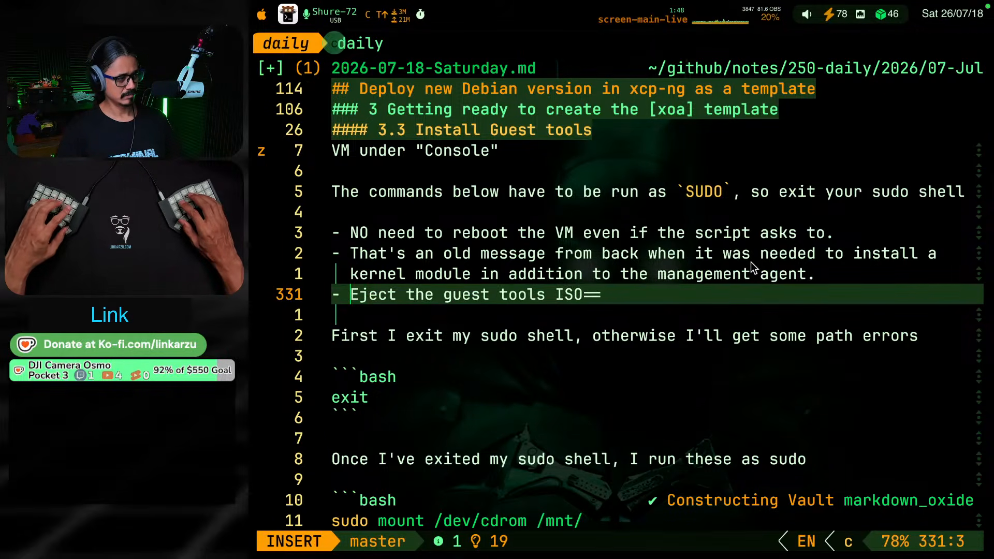
text(A)
key(BackSpace)
key(Escape)
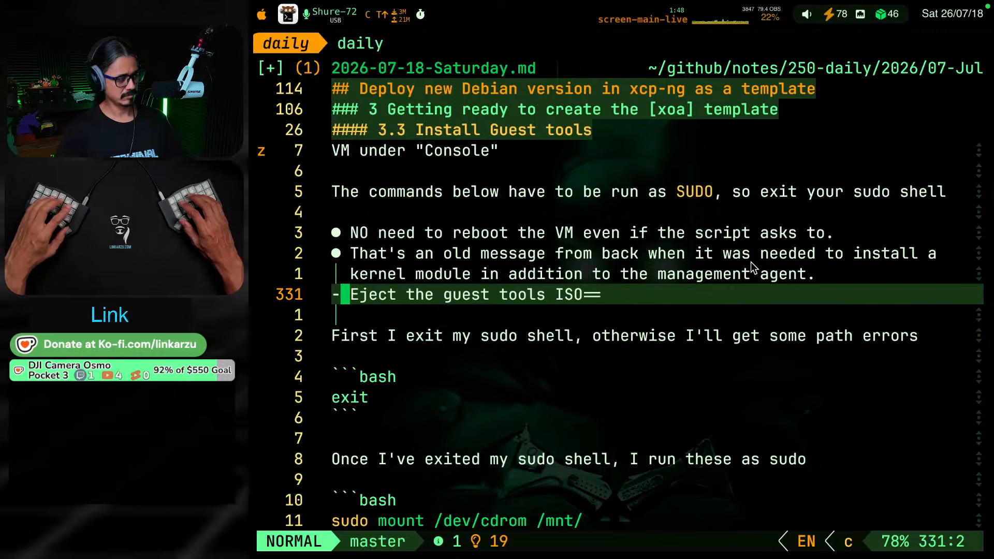
key(numbersign)
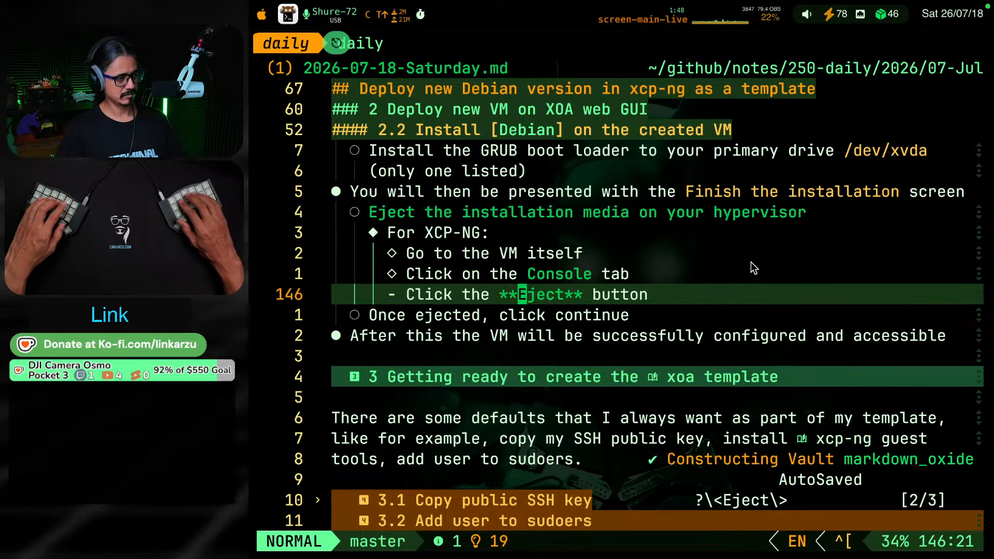
key(ctrl+o)
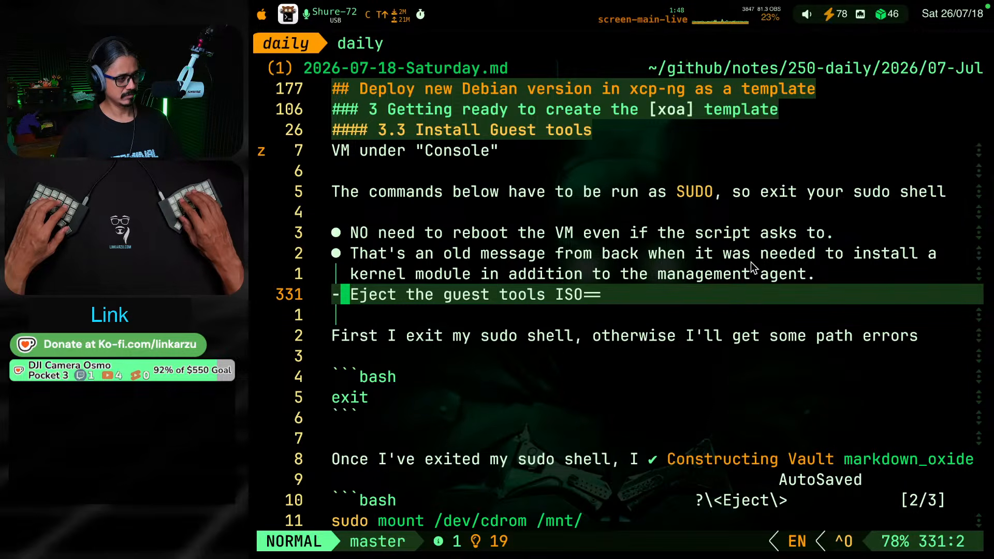
key(A)
key(BackSpace)
key(BackSpace)
key(Escape)
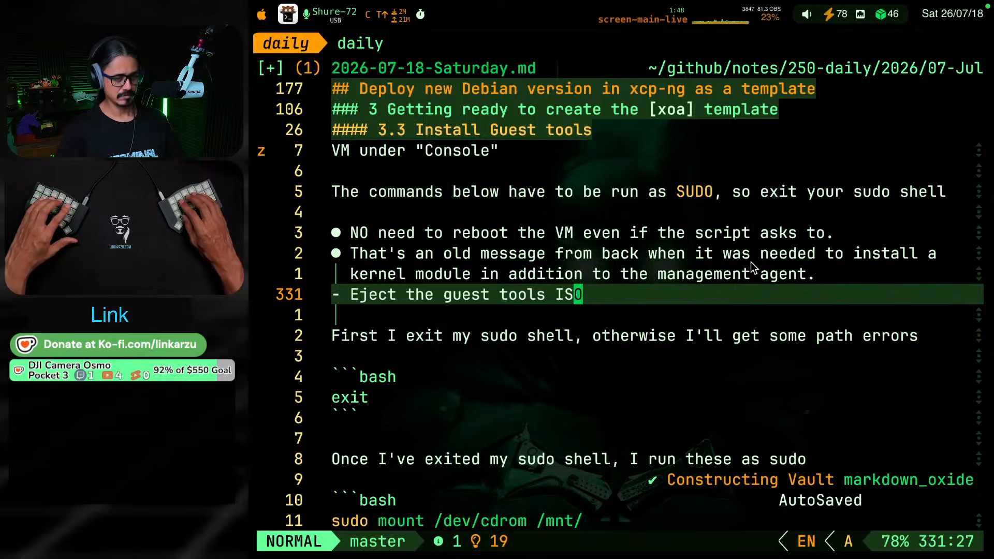
Read through the bullets and surrounding paragraphs of section 3.3 Install Guest tools
key(k)
key(j)
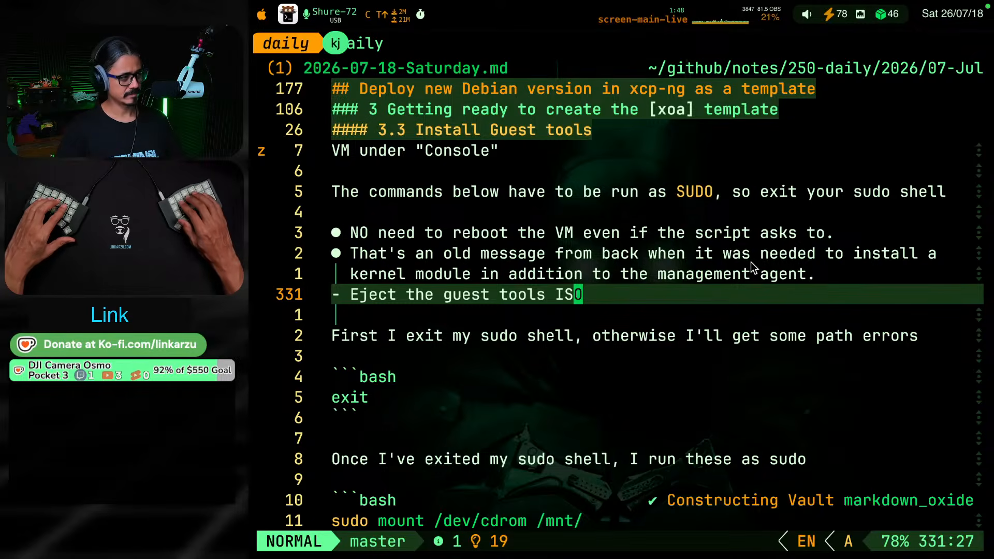
key(k)
key(k)
key(k)
key(j)
key(j)
key(j)
key(j)
key(j)
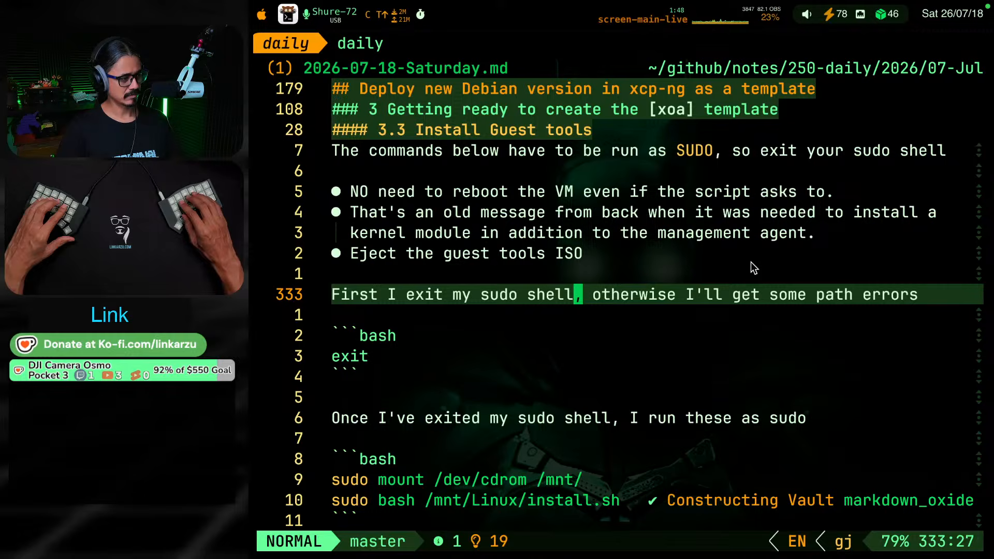
key(k)
key(k)
key(k)
key(k)
key(k)
key(k)
key(k)
key(k)
key(k)
key(k)
key(k)
key(k)
key(k)
key(k)
key(k)
key(k)
key(k)
key(k)
key(k)
key(k)
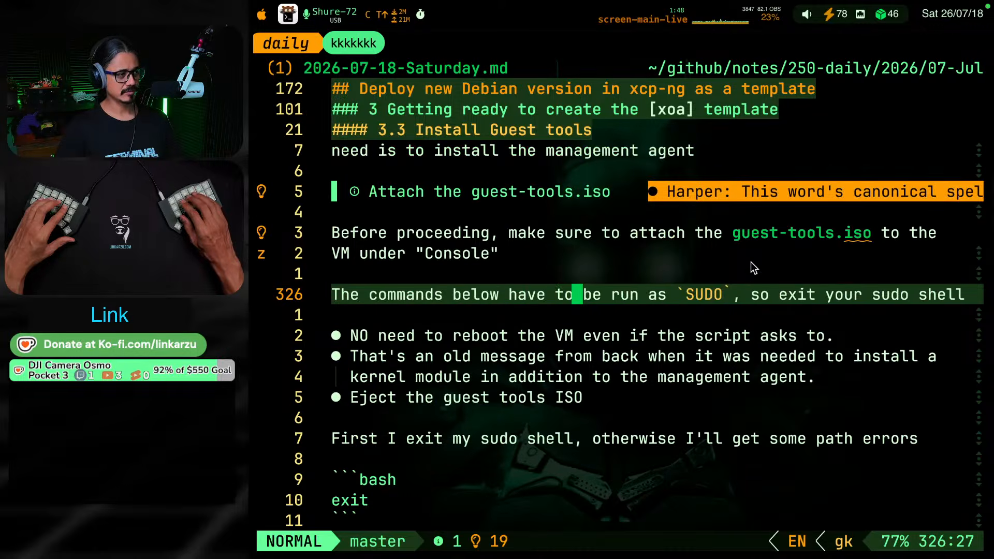
Examine section 3.1 Copy public SSH key and check whether its script has the heredoc wrapper
key(g)
key(k)
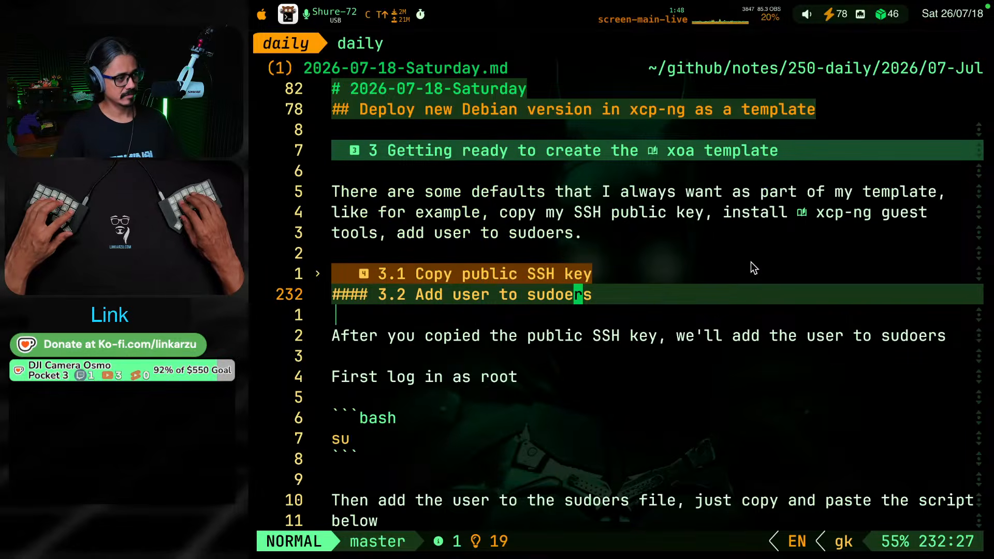
key(k)
key(j)
key(j)
key(j)
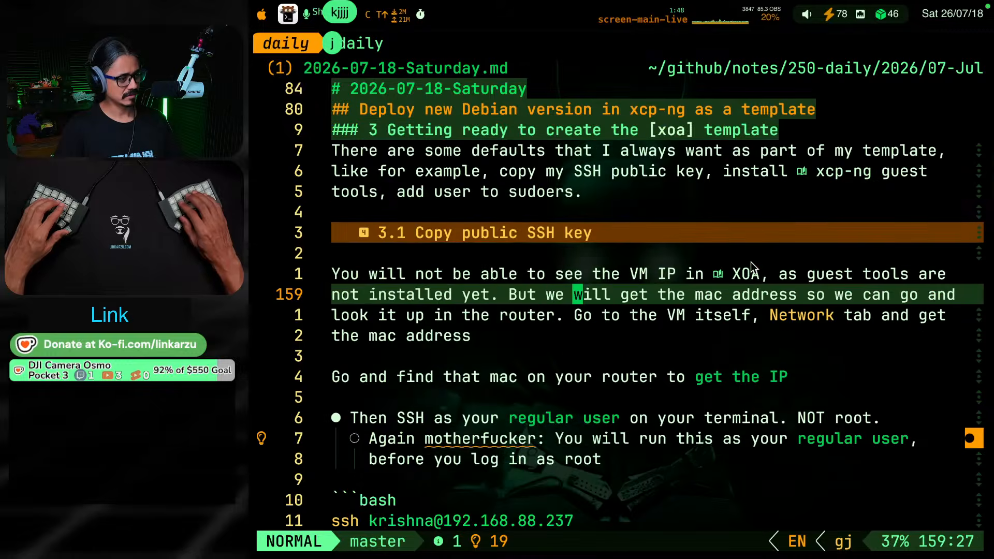
key(j)
key(j)
key(j)
key(j)
key(j)
key(j)
key(j)
key(j)
key(j)
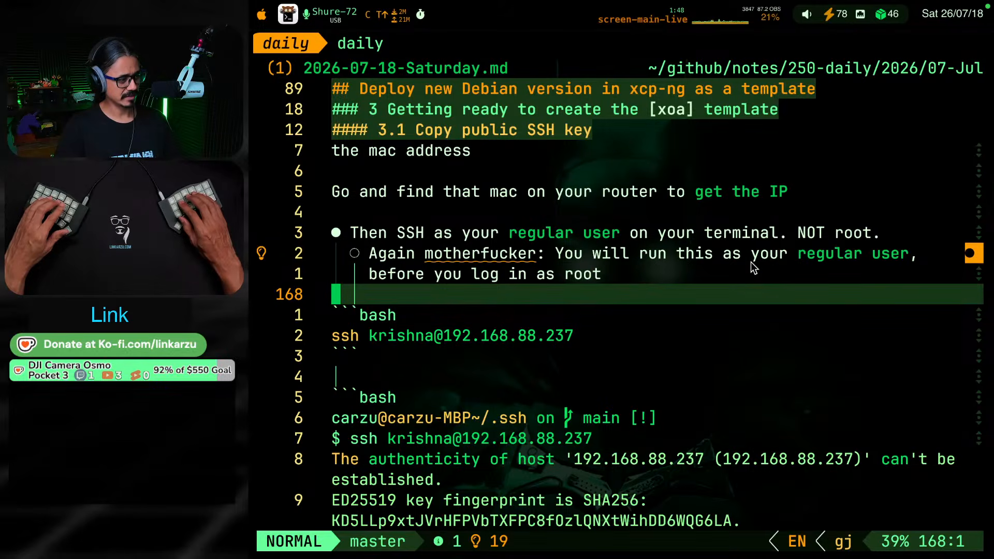
key(j)
key(j)
key(j)
key(j)
key(j)
key(j)
key(j)
key(j)
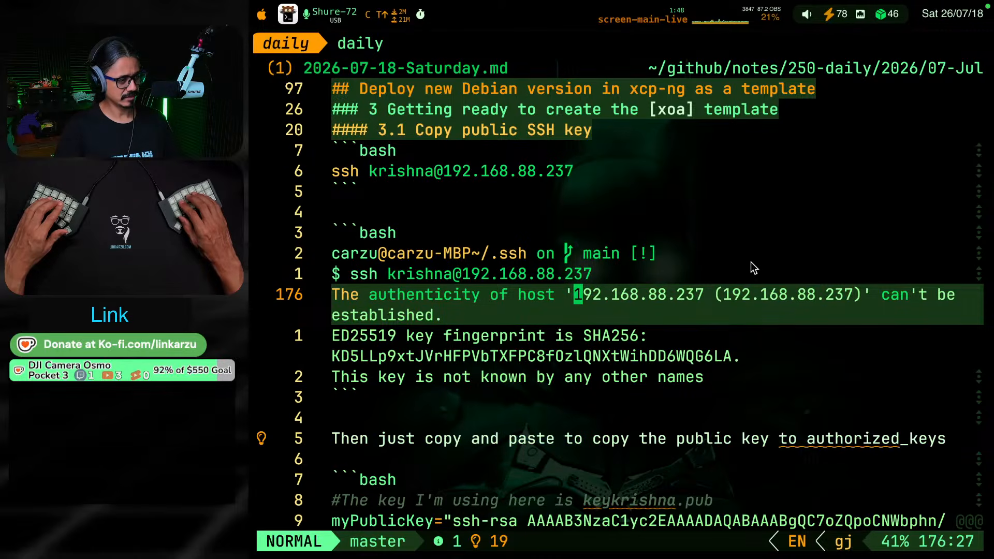
key(j)
key(j)
key(j)
key(j)
key(j)
key(j)
key(j)
key(j)
key(j)
key(j)
key(j)
key(j)
key(j)
key(j)
key(j)
key(j)
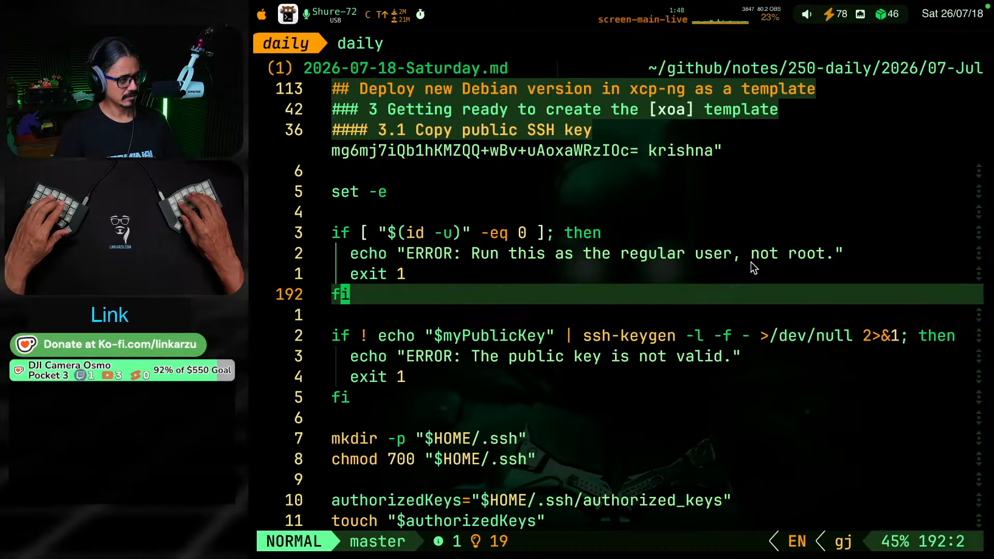
key(ctrl+d)
Switch to the AI assistant session and write the prompt "last heredoc changes are not applied"
key(ctrl+k)
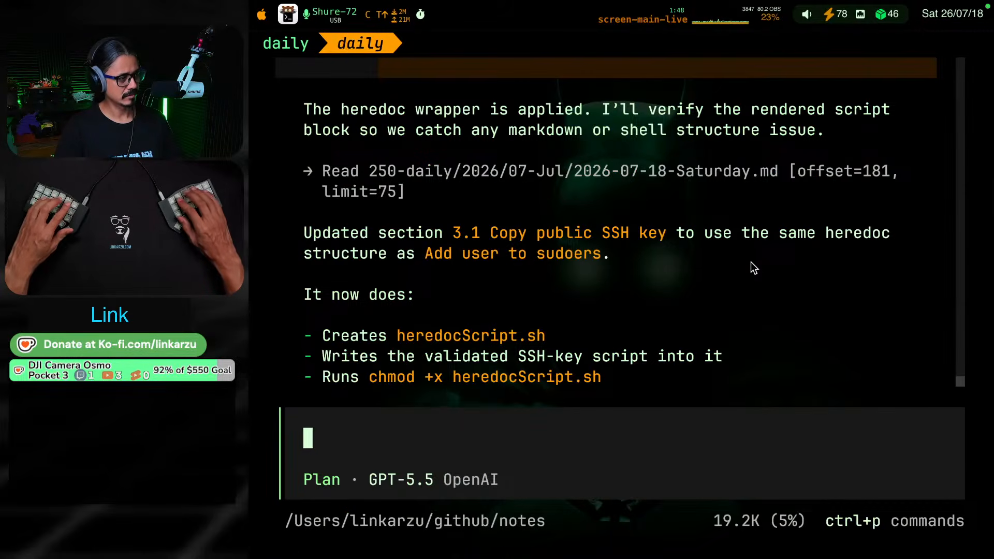
text(heredoc c)
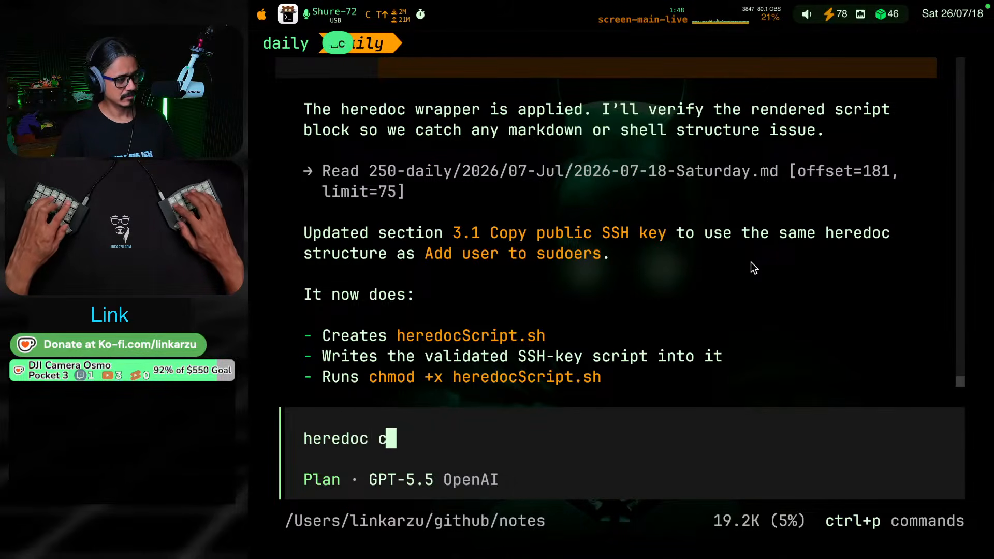
text(hanges are not applied)
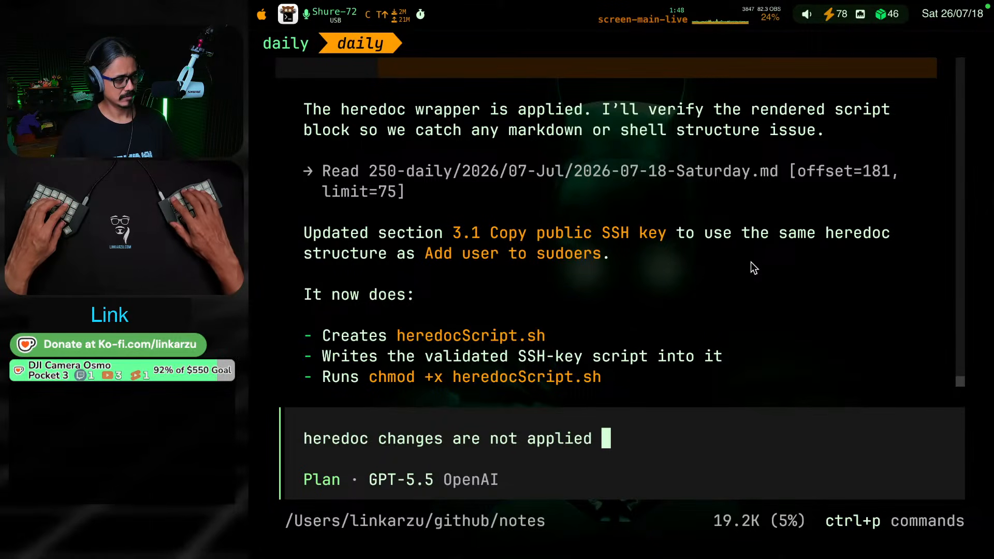
key(Home)
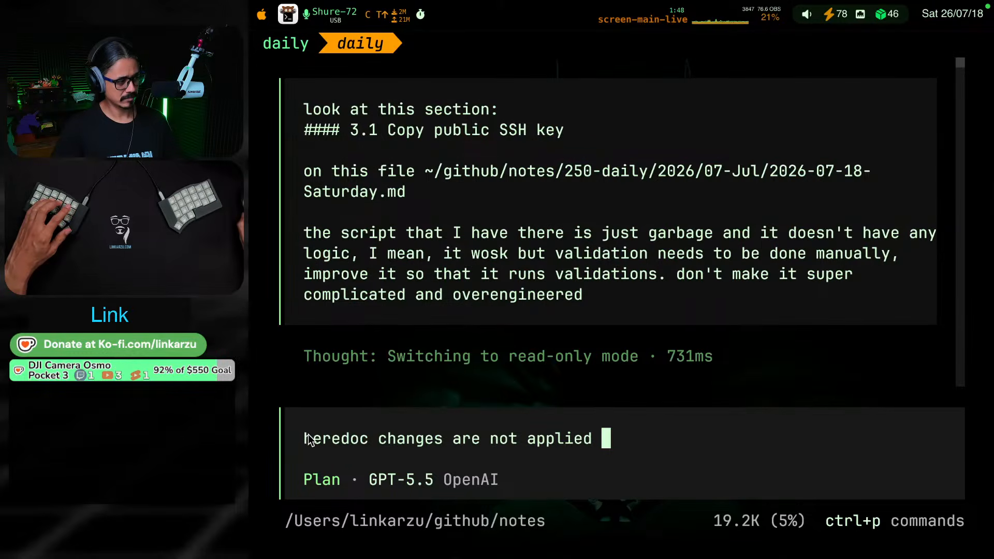
text(lat)
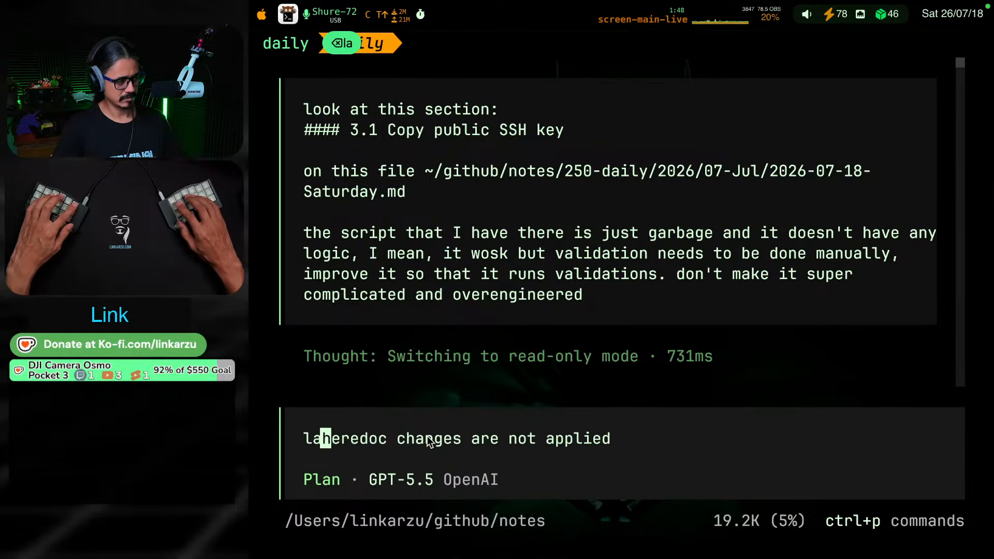
key(BackSpace)
text(st)
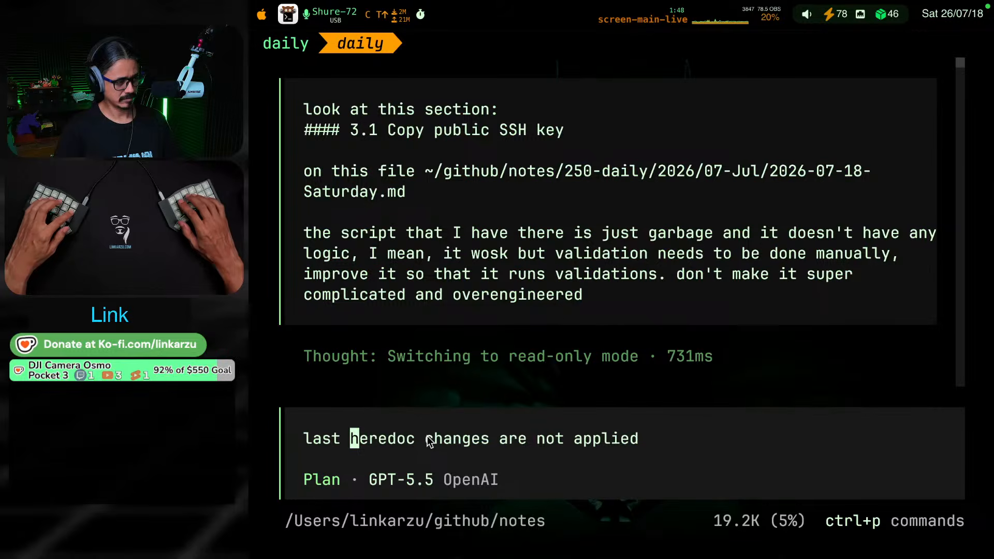
Add ", I think I undid them, check" to the end of the prompt and send it
key(Right)
key(Right)
key(Right)
key(Right)
key(Right)
key(Right)
key(Right)
key(Right)
key(Right)
key(Right)
key(Right)
key(Right)
key(Right)
key(Right)
key(Right)
key(Right)
key(Right)
key(Right)
key(Right)
key(Right)
key(Right)
key(Right)
key(Right)
key(Right)
key(Right)
key(Right)
key(Right)
key(Right)
key(Right)
key(Right)
key(Right)
text(,)
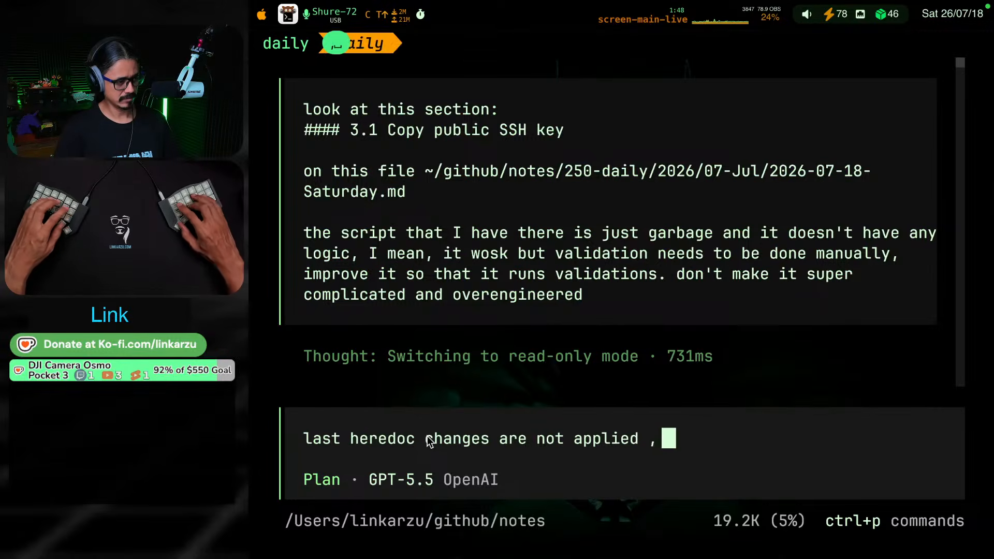
key(BackSpace)
key(BackSpace)
text(, I thin)
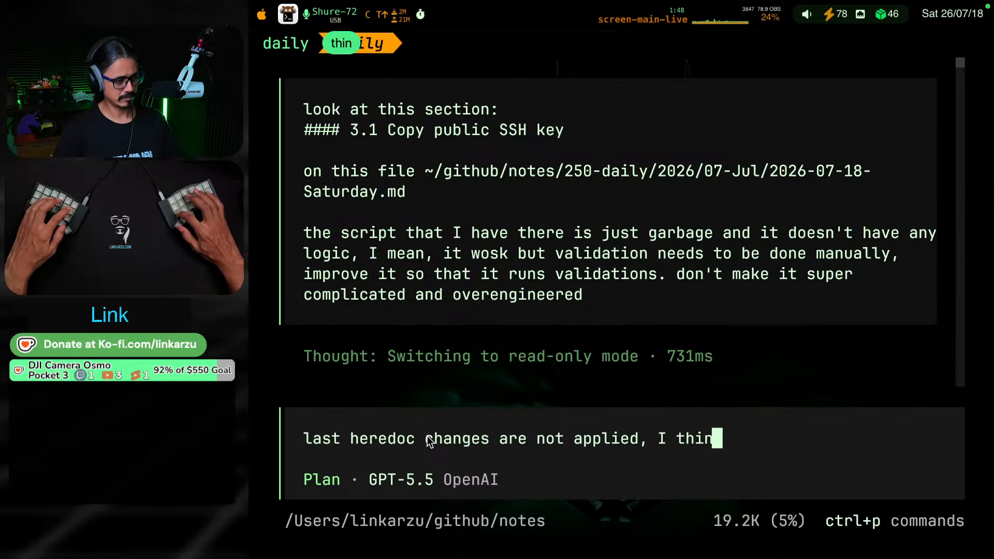
text(k I un)
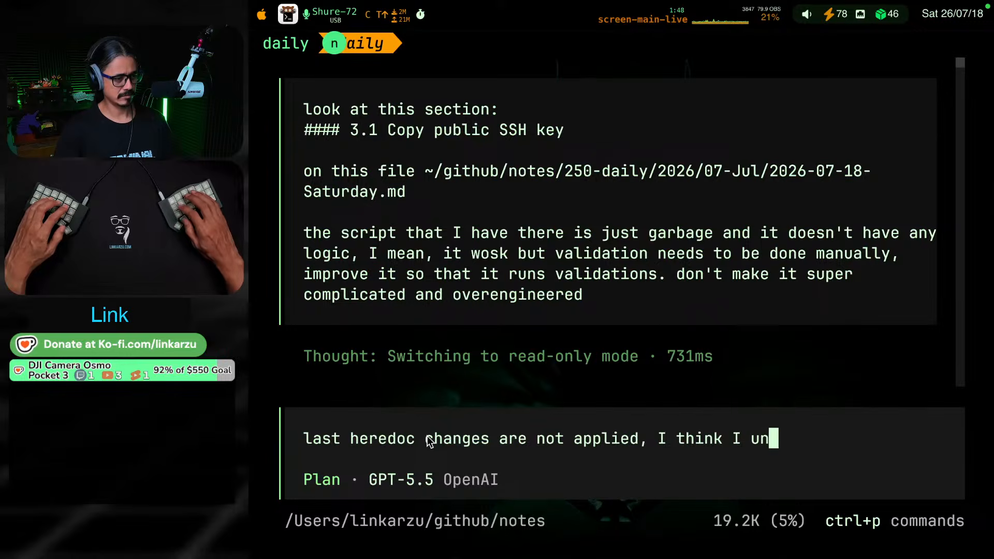
text(did them, check)
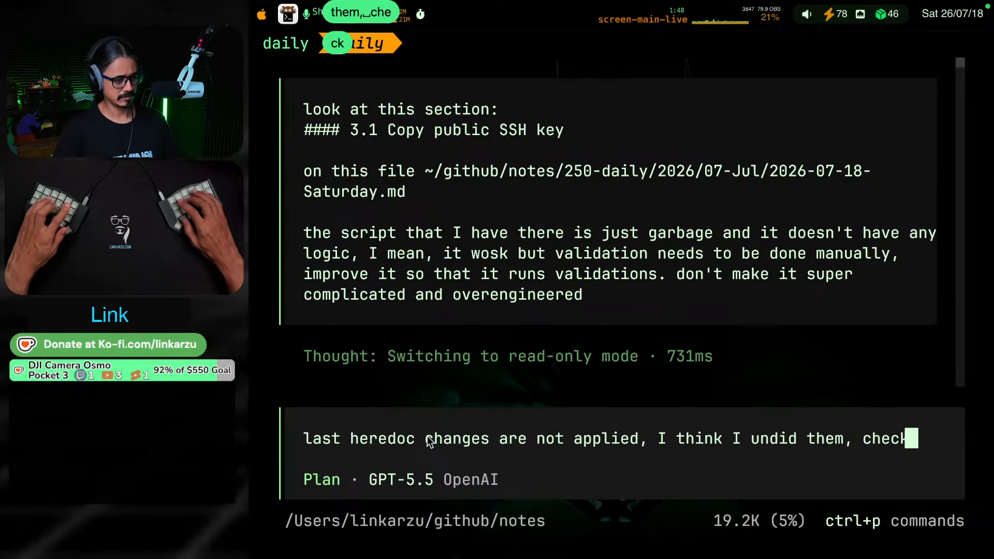
key(Return)
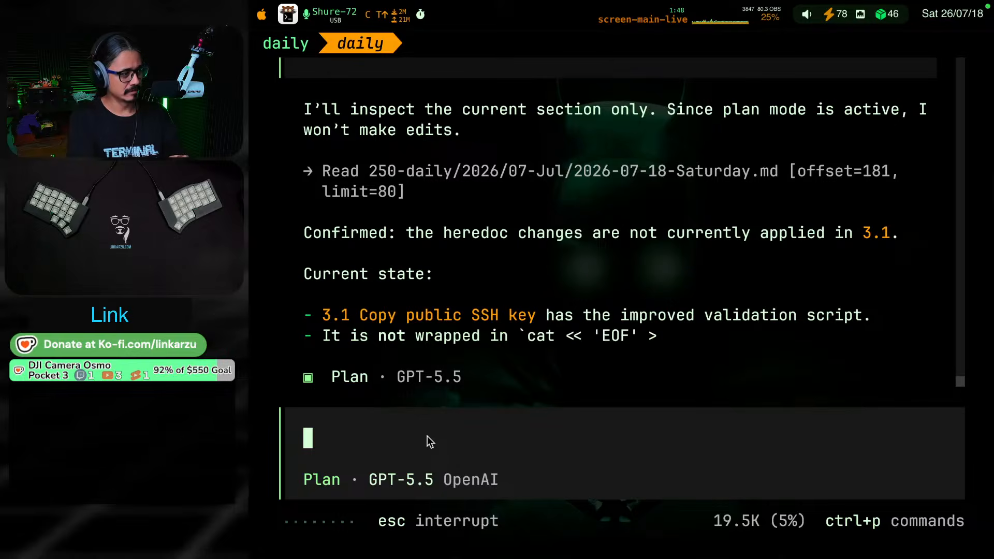
Read the assistant's plan for reapplying the heredoc wrapper, switch from Plan to Build mode and send "go"
scroll(559, 181, up, 3)
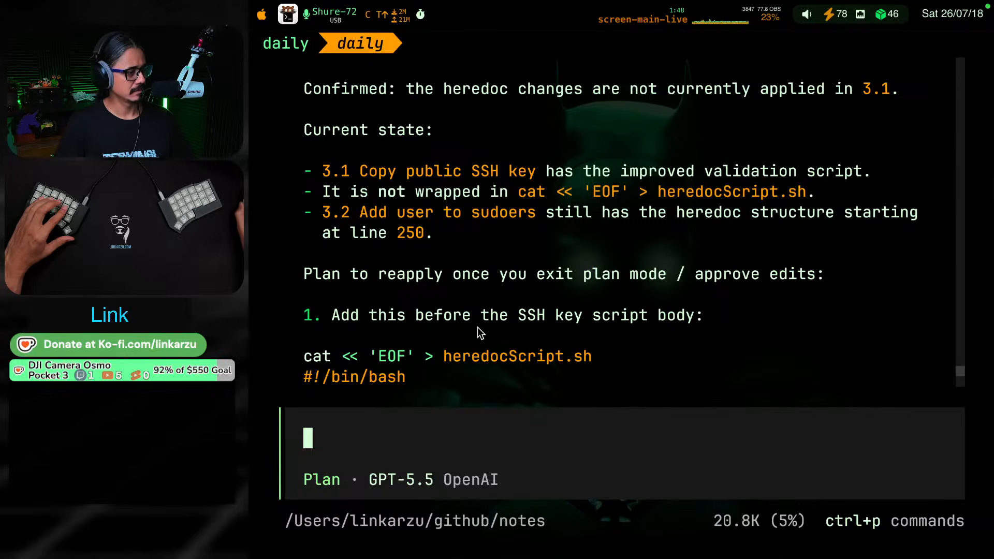
scroll(569, 342, down, 3)
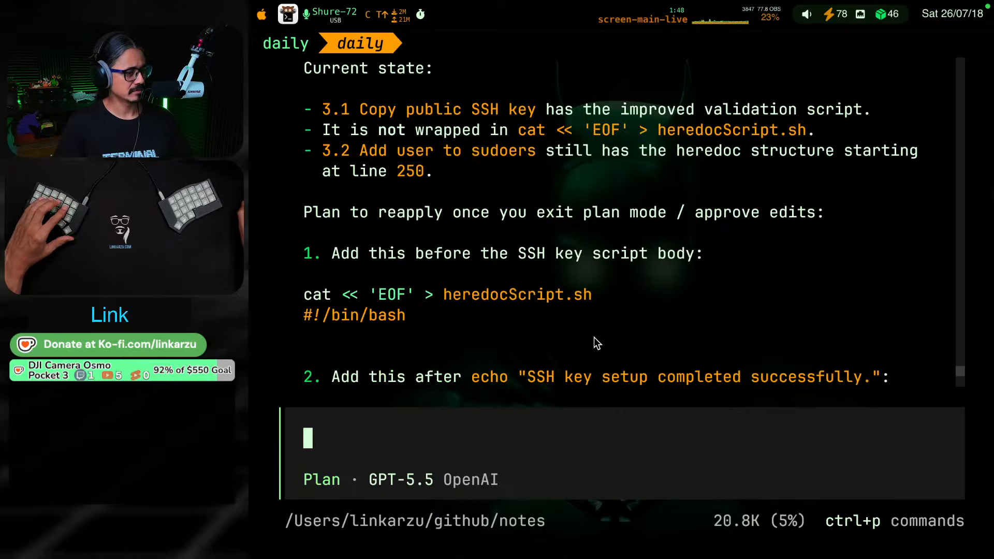
scroll(450, 322, down, 3)
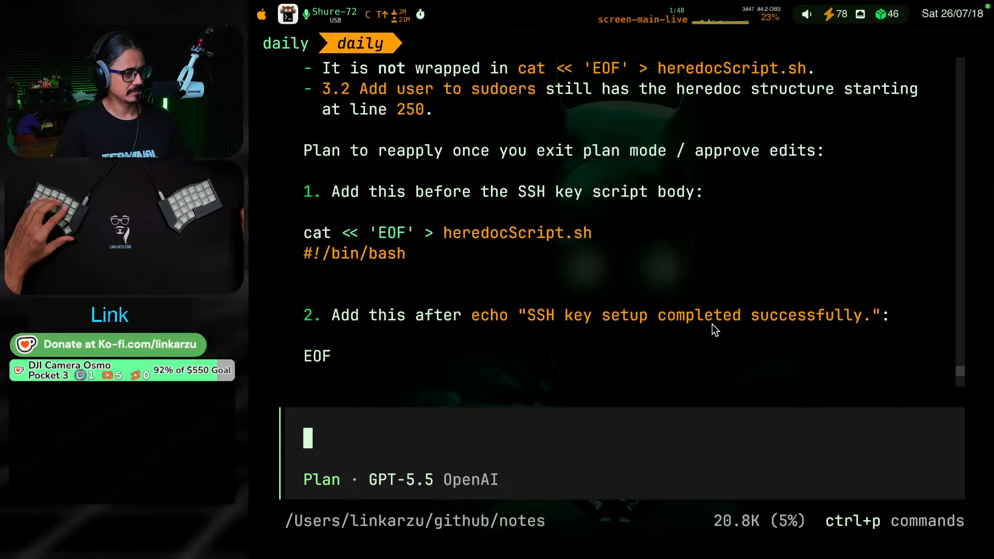
scroll(711, 325, down, 6)
scroll(474, 326, down, 1)
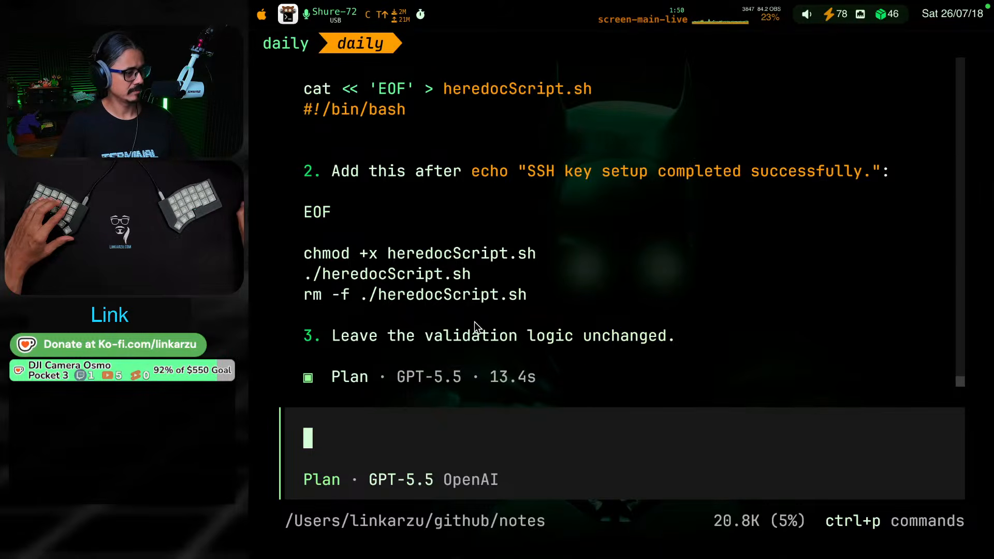
text(ew)
key(BackSpace)
key(BackSpace)
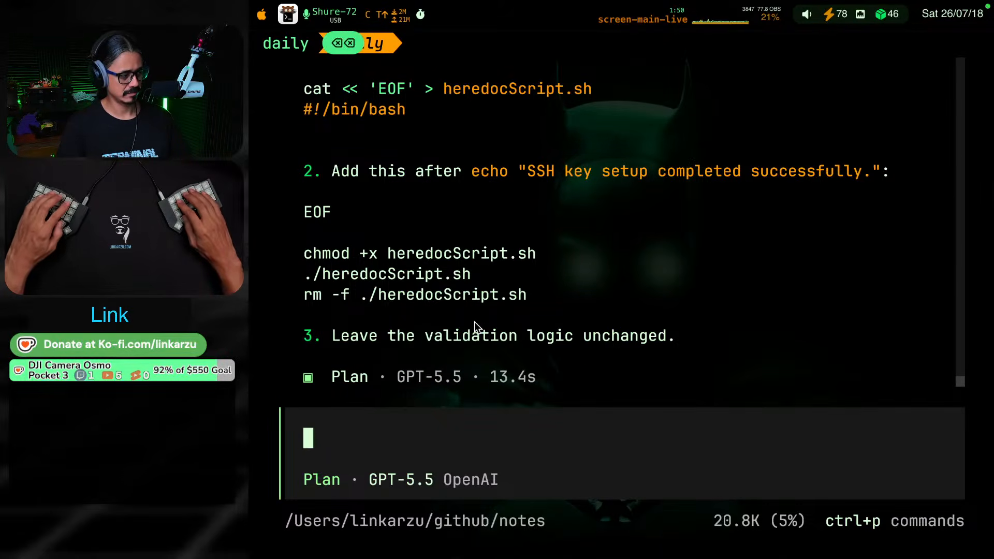
key(Tab)
text(go)
key(Return)
Check the assistant's report, then return to the daily note and examine section 3.1 for the reapplied heredoc wrapper
key(super+shift+bracketleft)
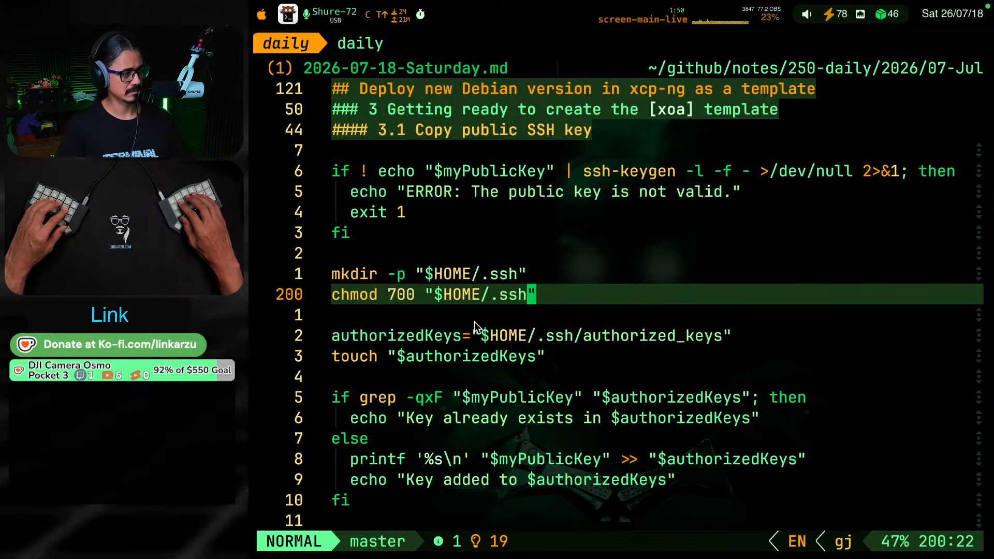
key(super+shift+bracketright)
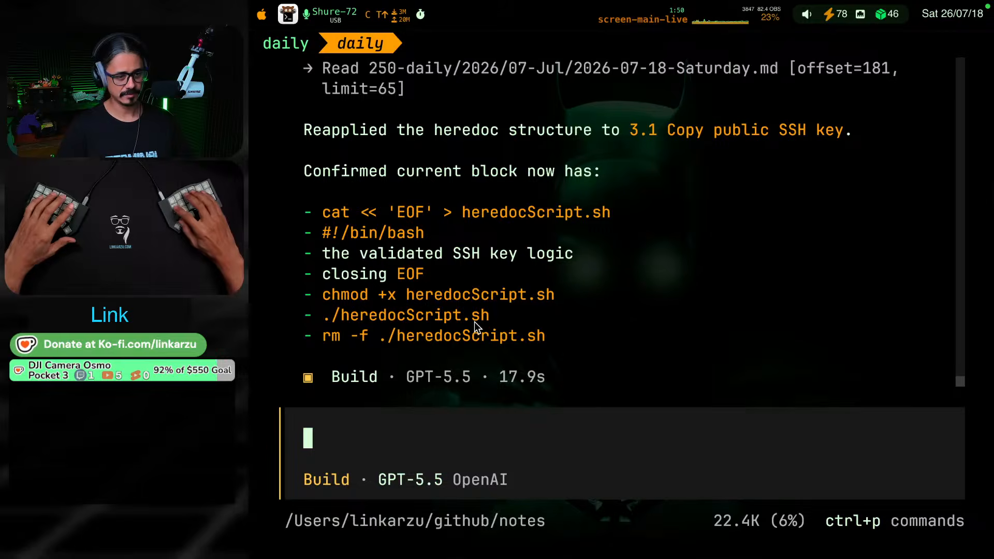
key(super+shift+bracketleft)
key(k)
key(k)
key(k)
key(k)
key(k)
key(k)
key(k)
key(k)
key(k)
key(k)
key(k)
key(k)
key(k)
key(k)
key(k)
key(k)
key(k)
key(k)
key(k)
key(k)
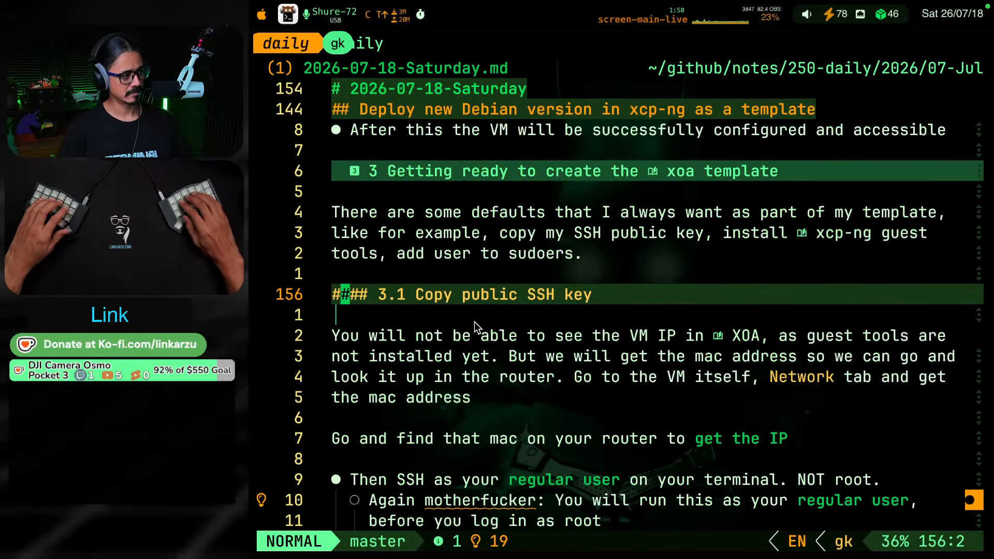
key(j)
key(j)
key(j)
key(j)
key(j)
key(j)
key(j)
key(j)
key(j)
key(j)
key(j)
key(j)
key(j)
key(j)
key(j)
key(j)
key(j)
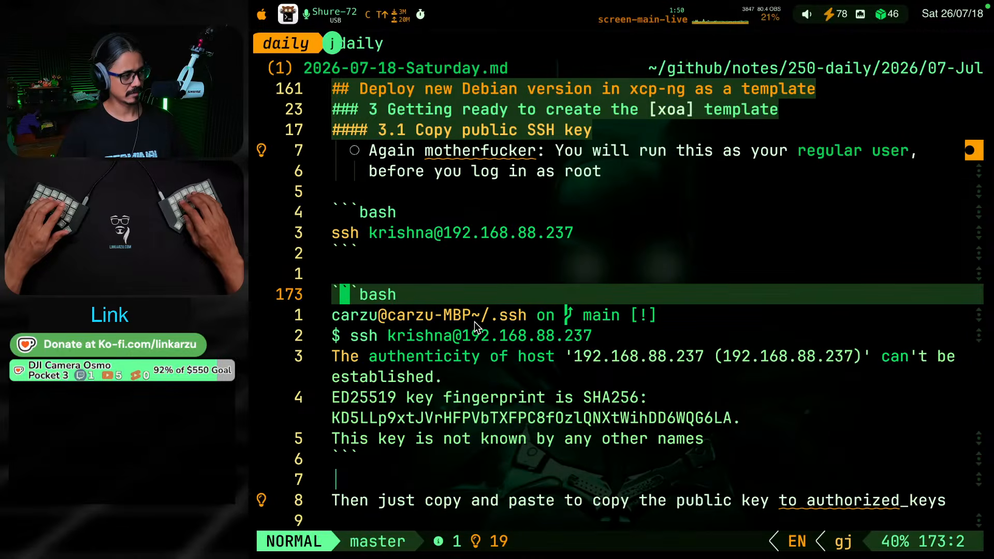
key(j)
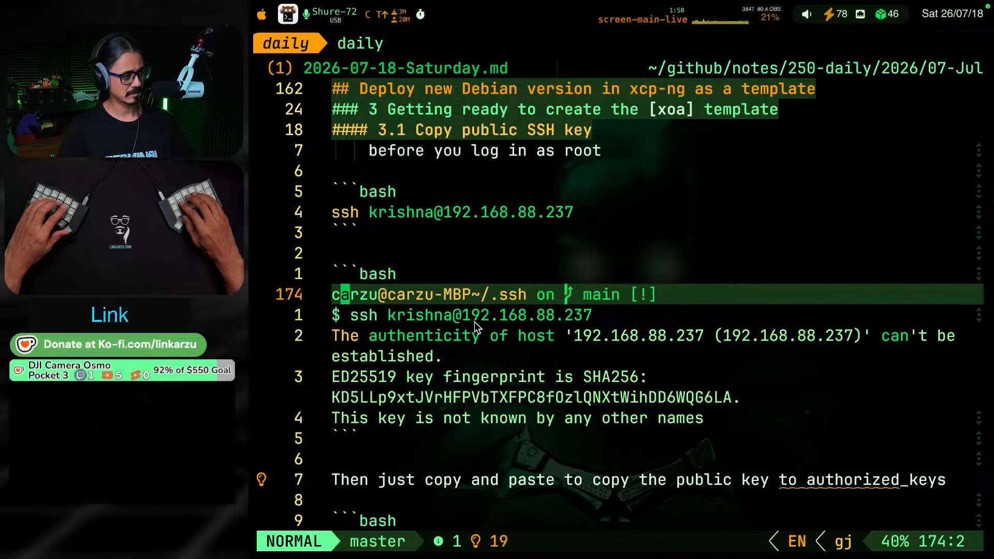
key(j)
key(j)
key(j)
key(j)
key(j)
key(j)
key(j)
key(j)
key(j)
key(j)
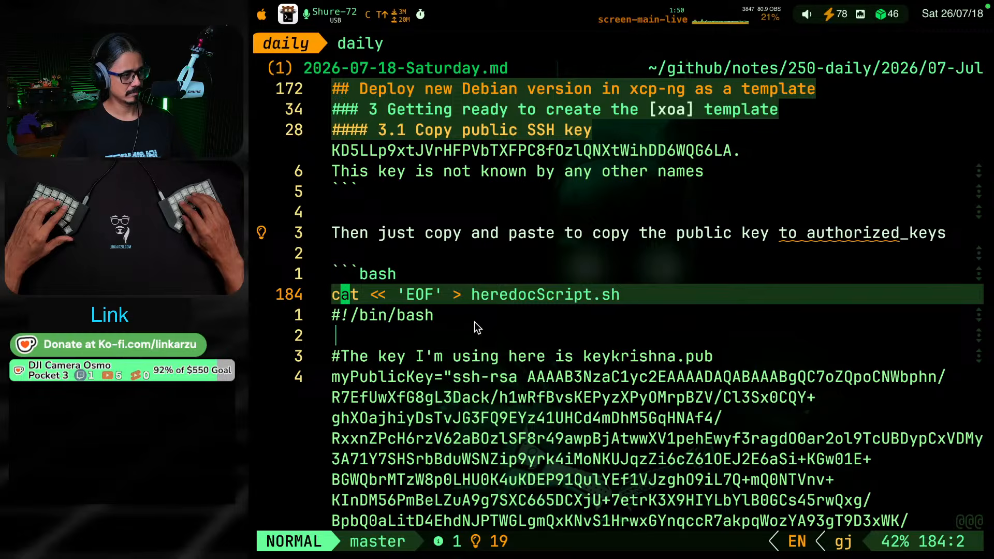
key(j)
key(j)
key(j)
key(j)
key(j)
key(j)
key(j)
key(j)
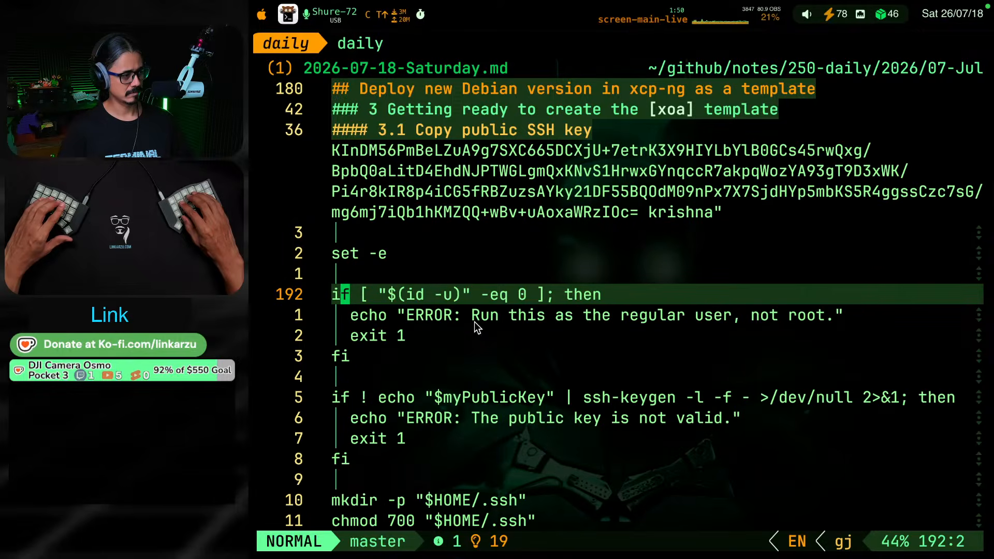
Insert "this heredoc below" after "Then just copy and paste" in section 3.1 and save the note
key(k)
key(k)
key(k)
key(k)
key(k)
key(k)
key(k)
key(k)
key(k)
key(k)
key(k)
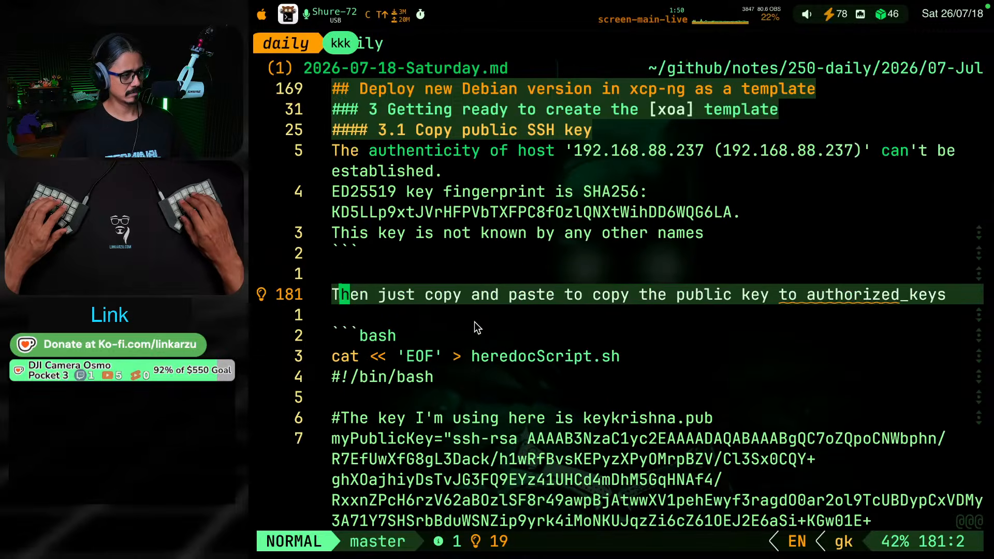
key(w)
key(w)
key(w)
key(w)
text(wi)
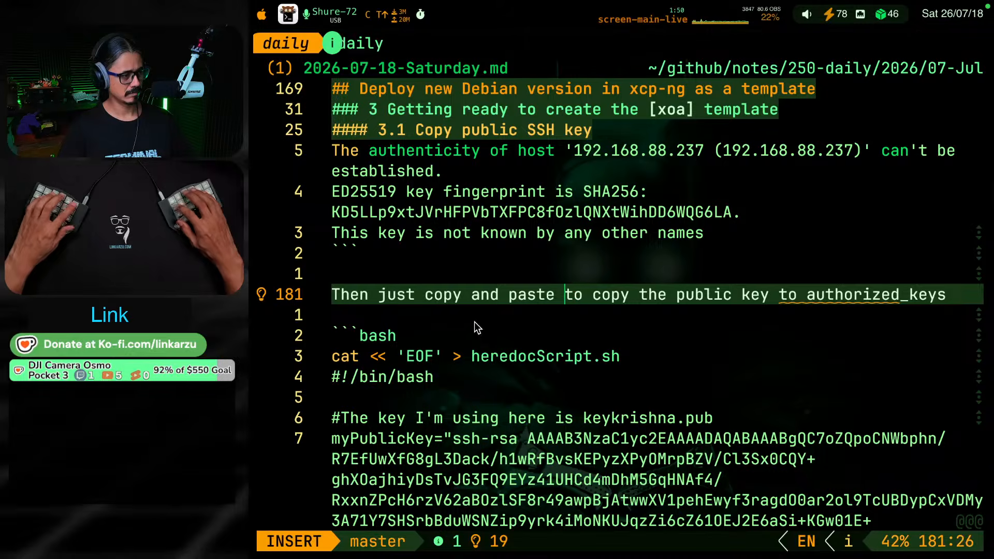
text(this heredoc bel)
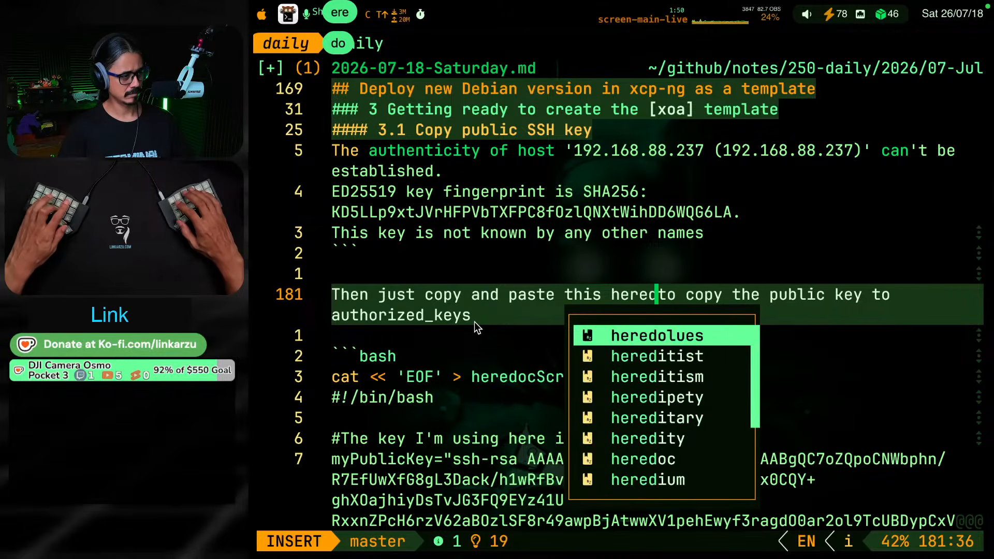
text(ow)
key(Escape)
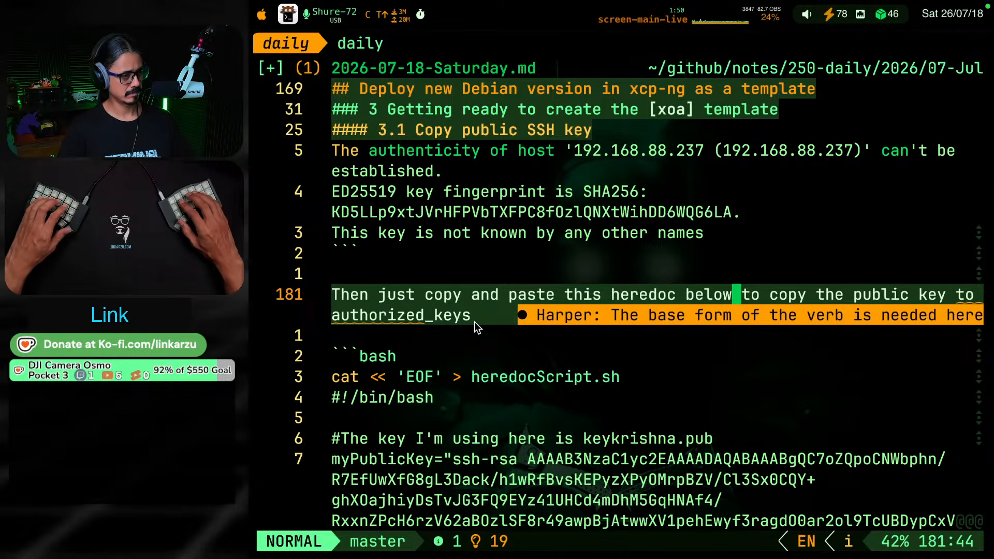
key(ctrl+s)
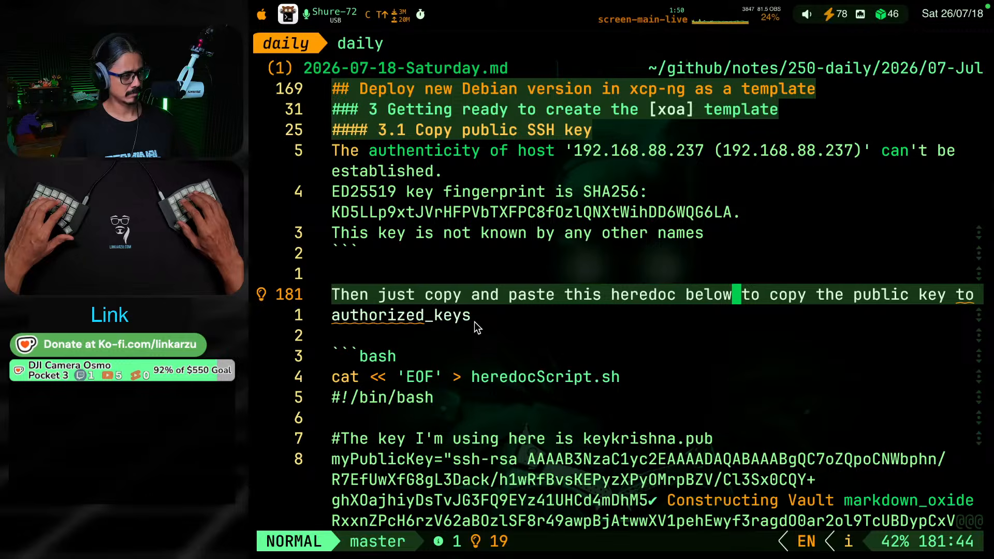
View the suggested code actions for the flagged "to authorized_keys" wording without applying any
key(j)
key(b)
key(b)
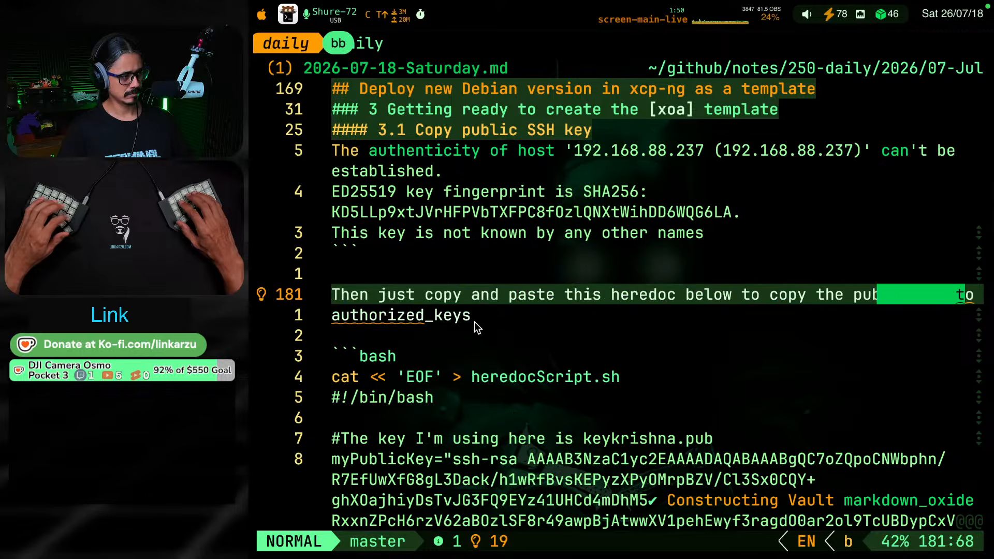
key(w)
key(space)
key(c)
key(a)
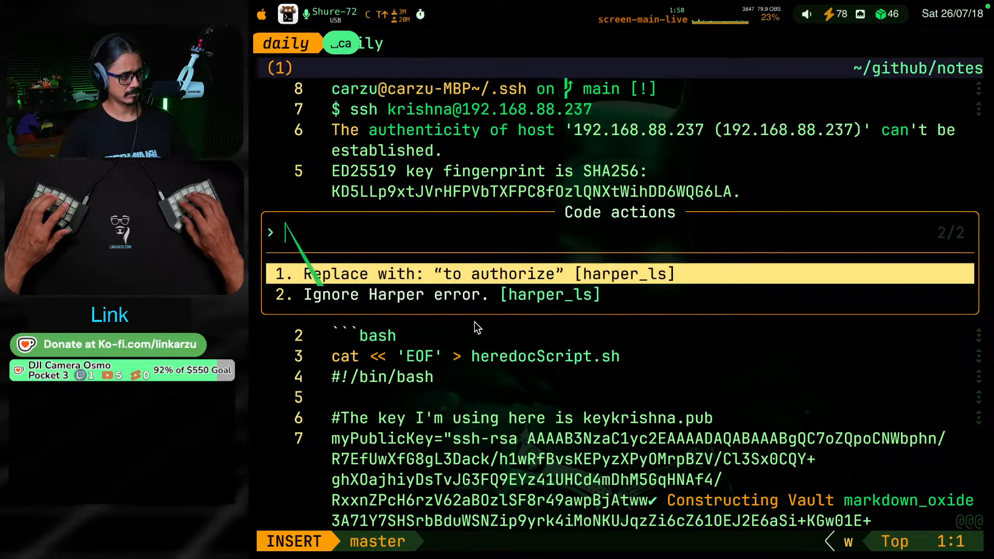
key(Escape)
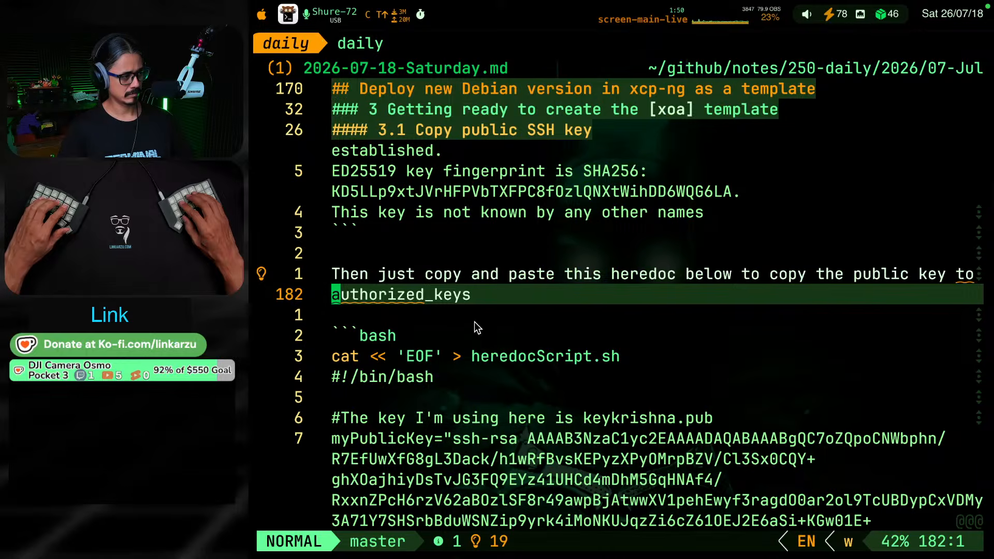
key(v)
key(j)
key(j)
key(l)
key(l)
key(h)
key(h)
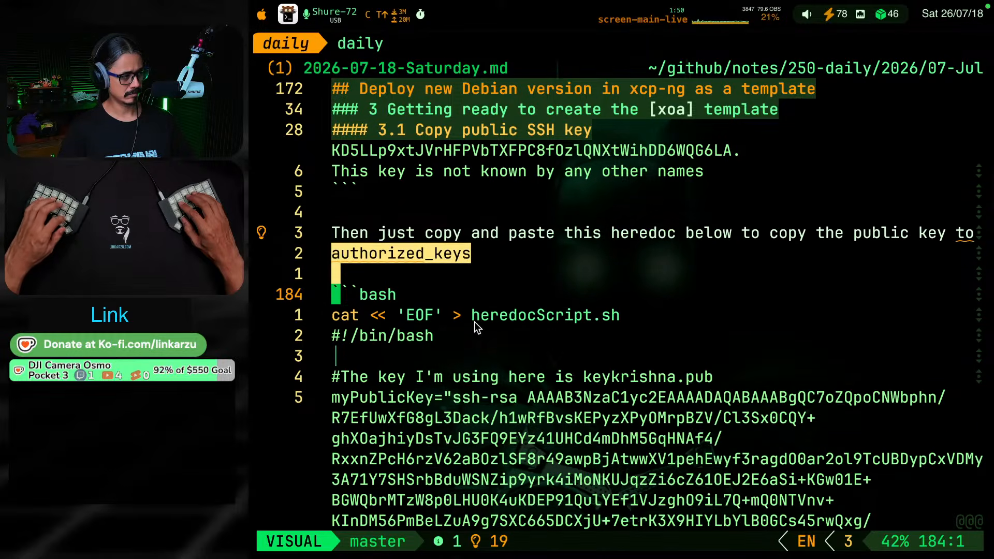
key(k)
key(Escape)
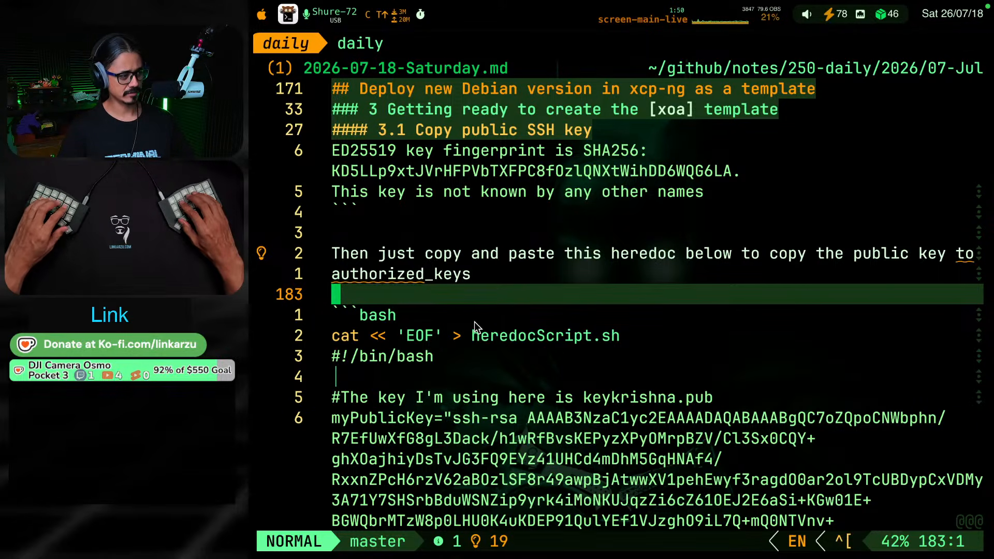
Review the rest of the section 3.1 SSH key script and all of section 3.2 Add user to sudoers
key(ctrl+d)
key(ctrl+d)
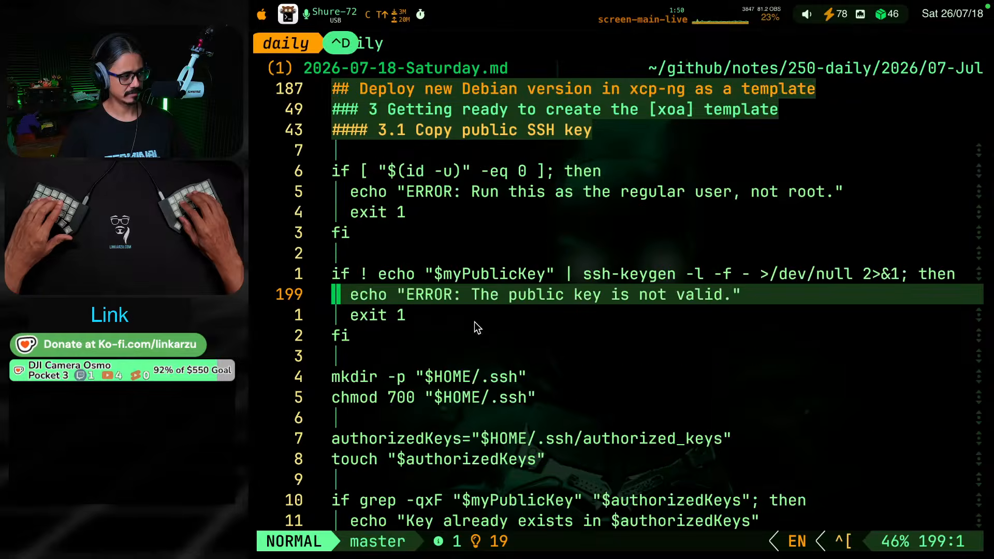
key(ctrl+d)
key(ctrl+d)
key(ctrl+d)
key(ctrl+d)
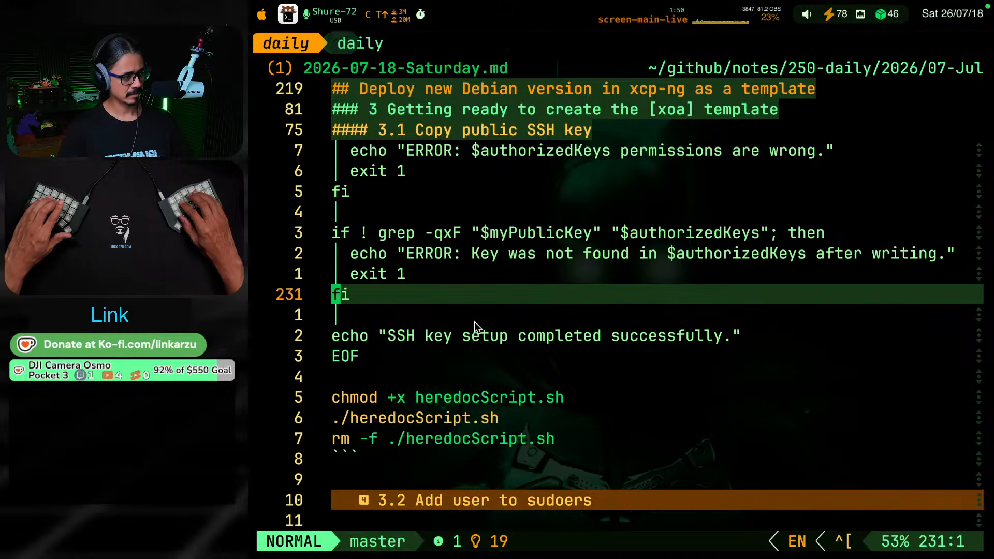
key(ctrl+d)
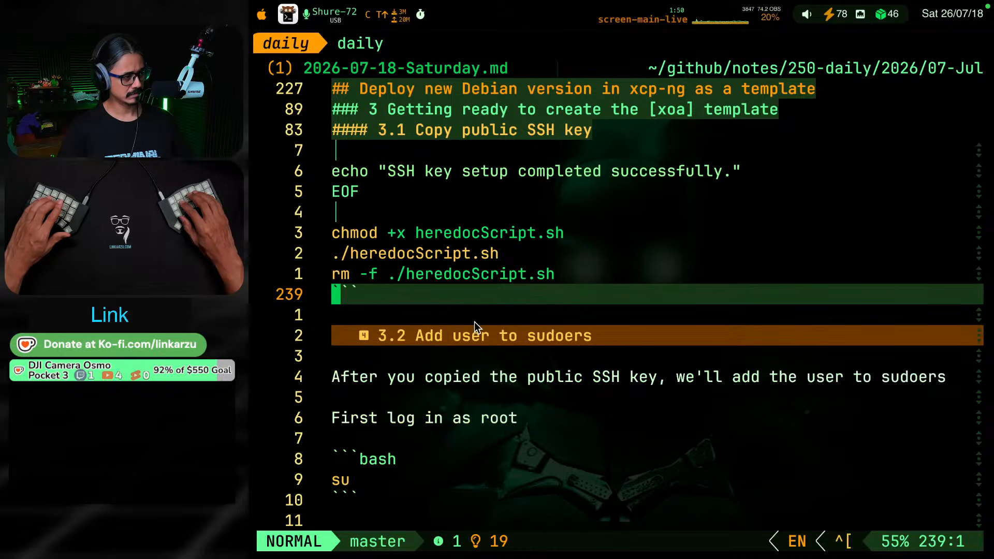
key(j)
key(j)
key(j)
key(j)
key(j)
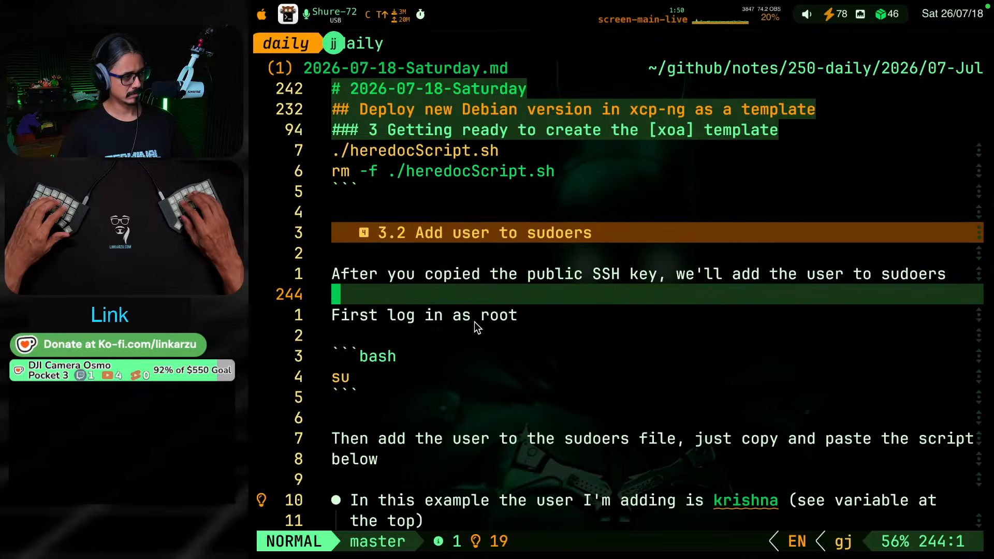
key(ctrl+d)
key(ctrl+d)
key(ctrl+d)
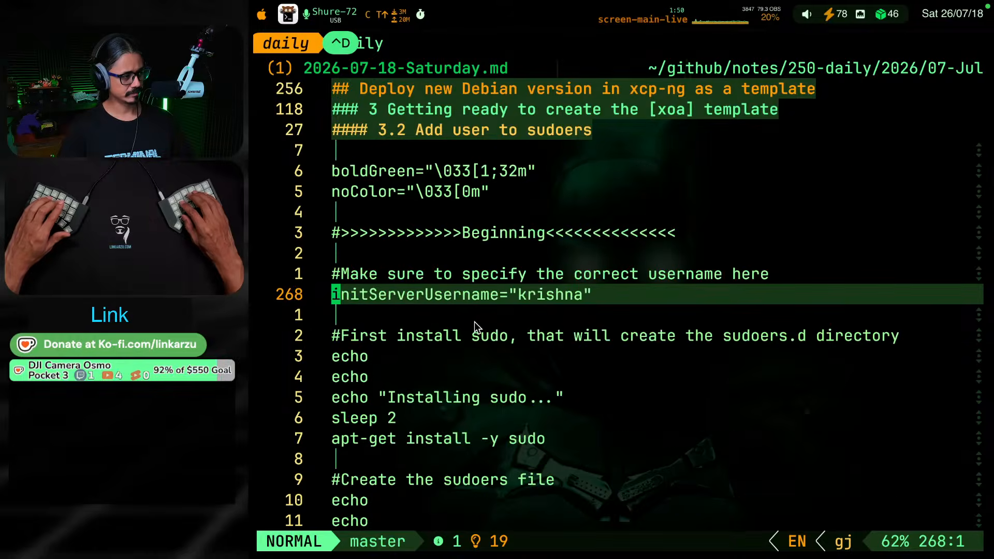
key(ctrl+d)
key(ctrl+d)
key(ctrl+d)
key(ctrl+d)
key(ctrl+d)
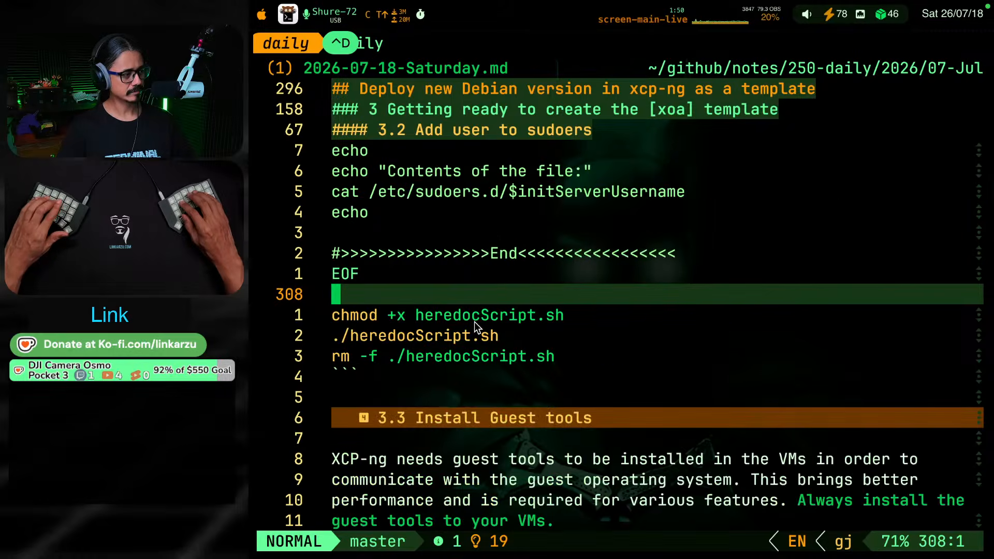
key(ctrl+d)
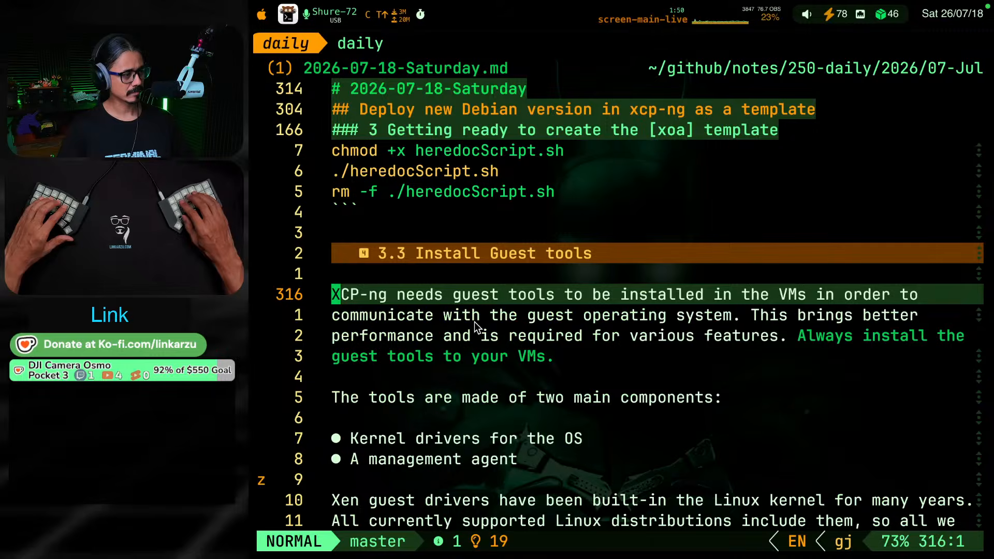
Read section 3.3 Install Guest tools from the introduction through the guest-tools.iso, sudo shell and reboot notes
key(ctrl+d)
key(ctrl+d)
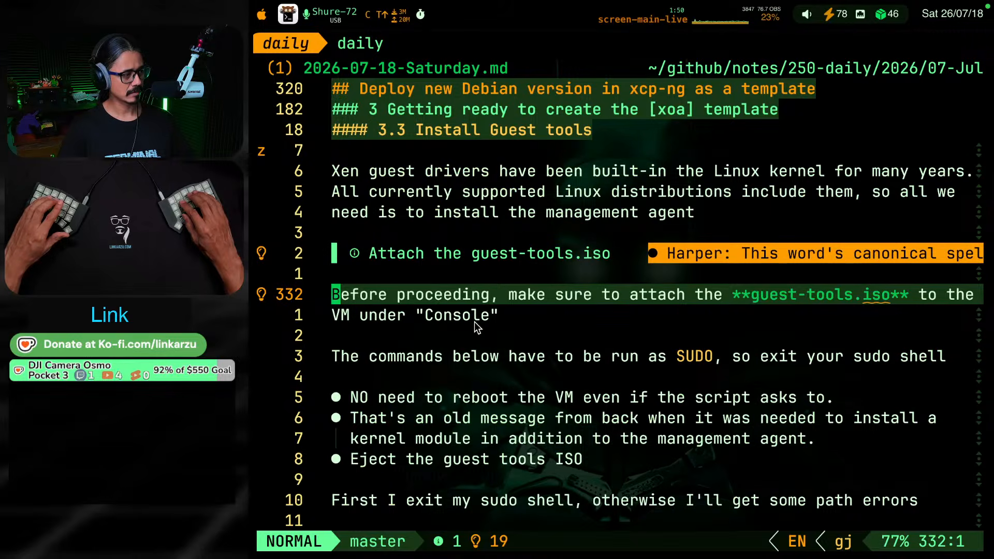
key(ctrl+d)
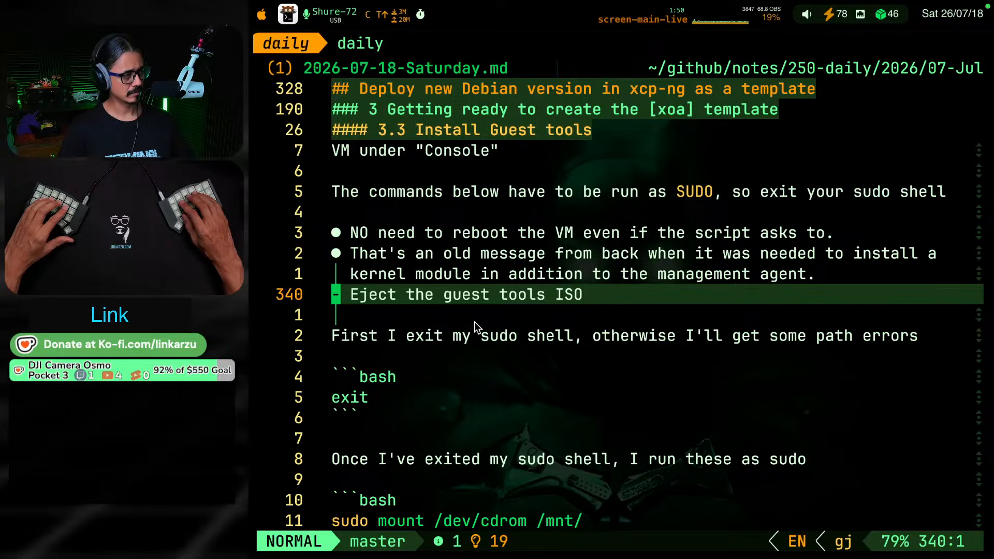
key(k)
key(k)
key(k)
key(k)
key(k)
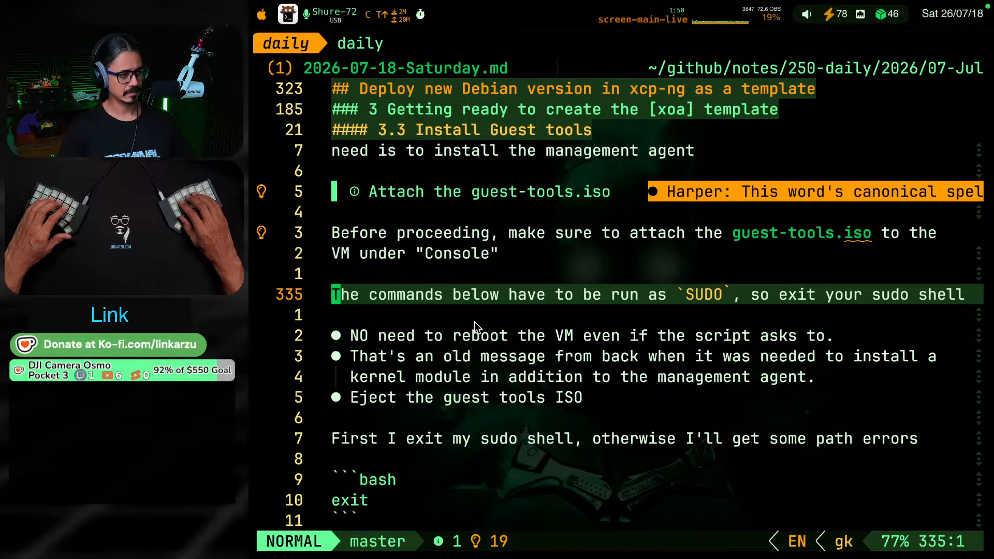
key(ctrl+d)
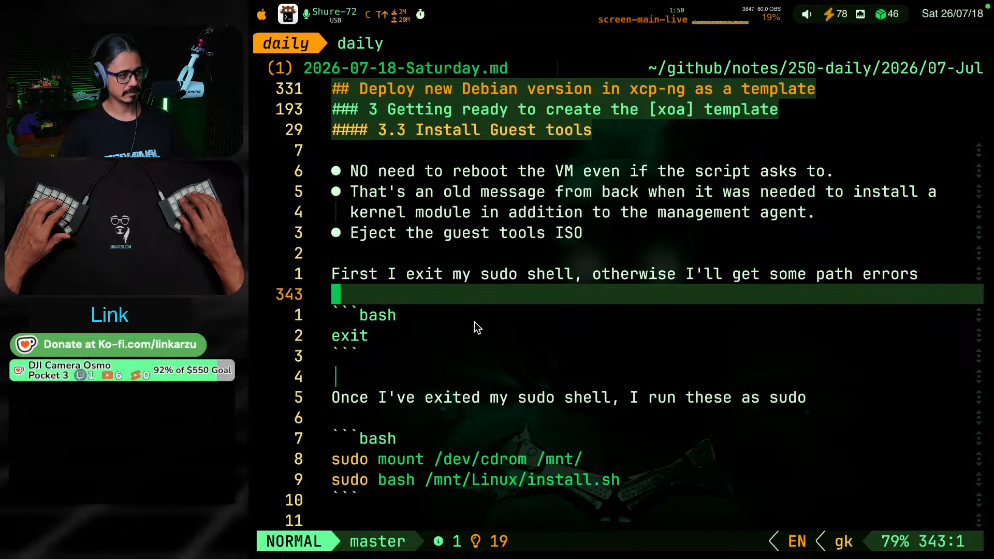
key(k)
key(k)
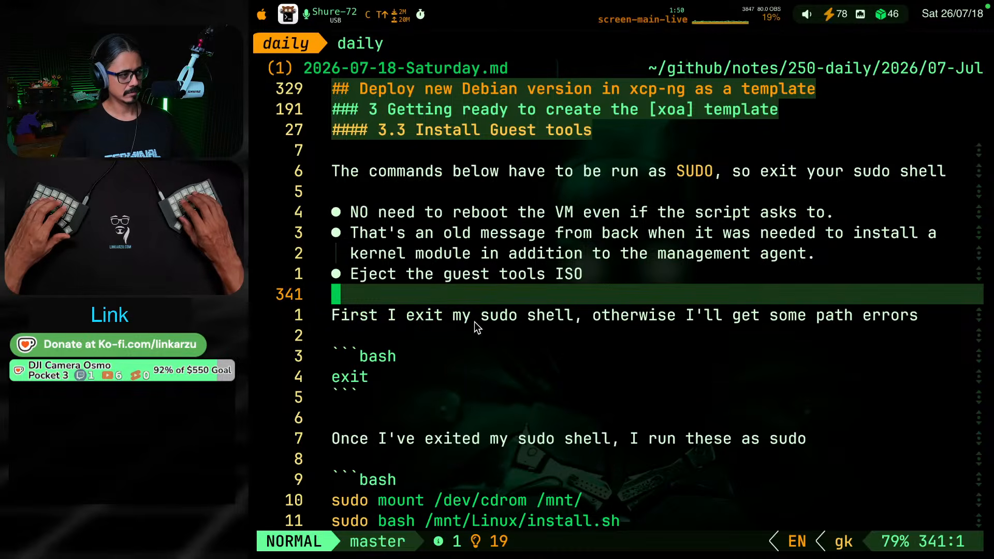
Cut the bullet list about not rebooting the VM and ejecting the guest tools ISO, including its trailing blank line, from section 3.3
key(j)
key(k)
key(k)
key(k)
key(k)
key(k)
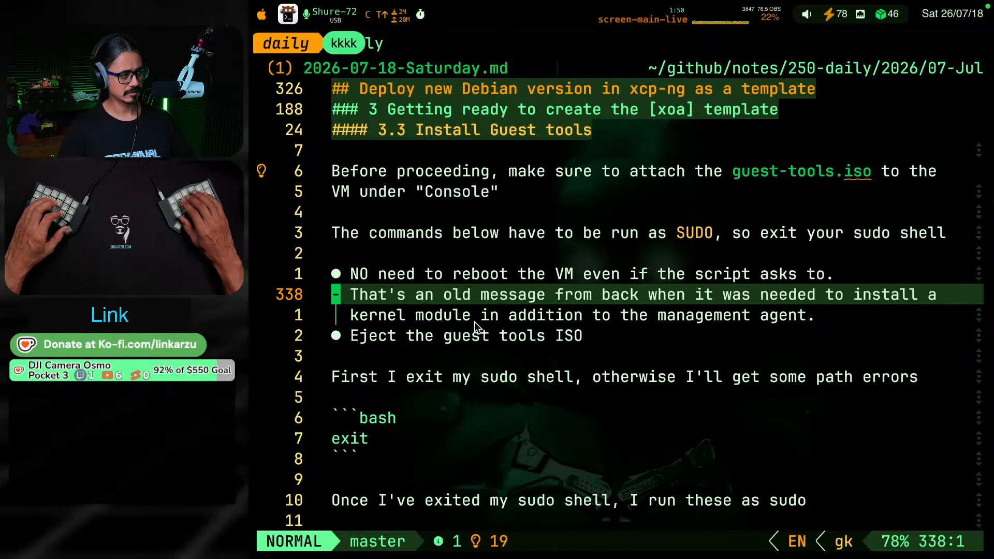
key(shift+v)
key(j)
key(j)
key(j)
key(j)
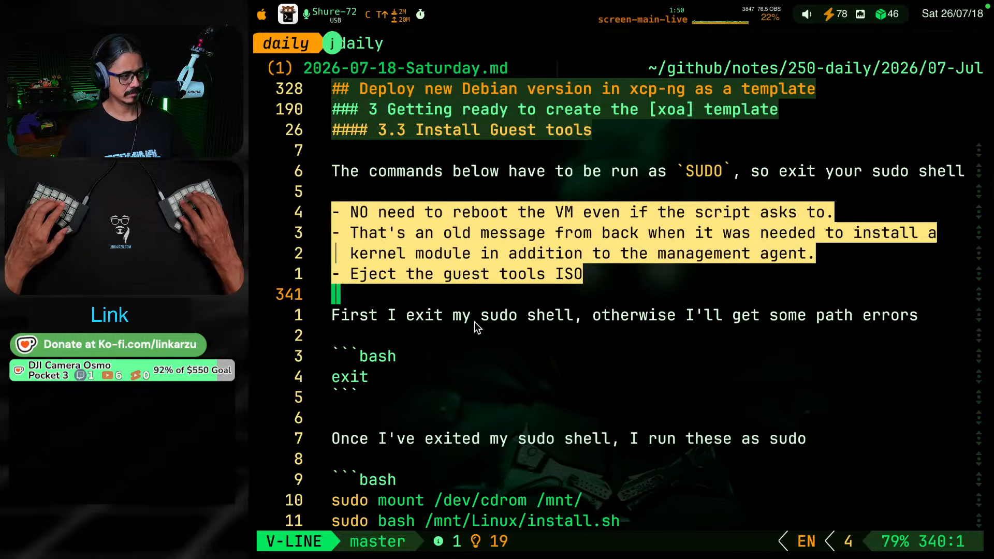
key(d)
Read the rest of section 3.3, from the exit command through the install.sh output and the unmount instructions to the General tab notes
key(j)
key(j)
key(j)
key(j)
key(j)
key(j)
key(j)
key(j)
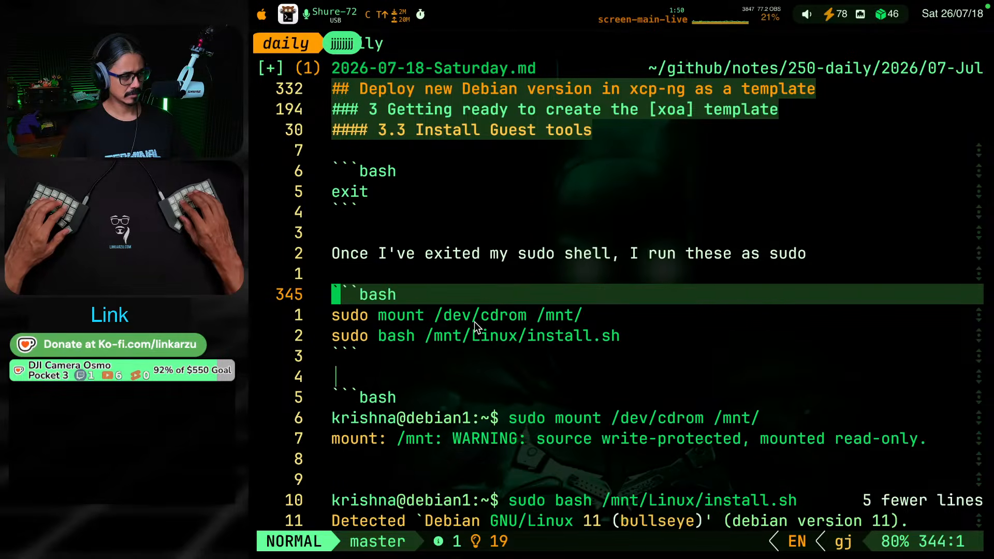
key(j)
key(j)
key(j)
key(j)
key(j)
key(j)
key(j)
key(j)
key(j)
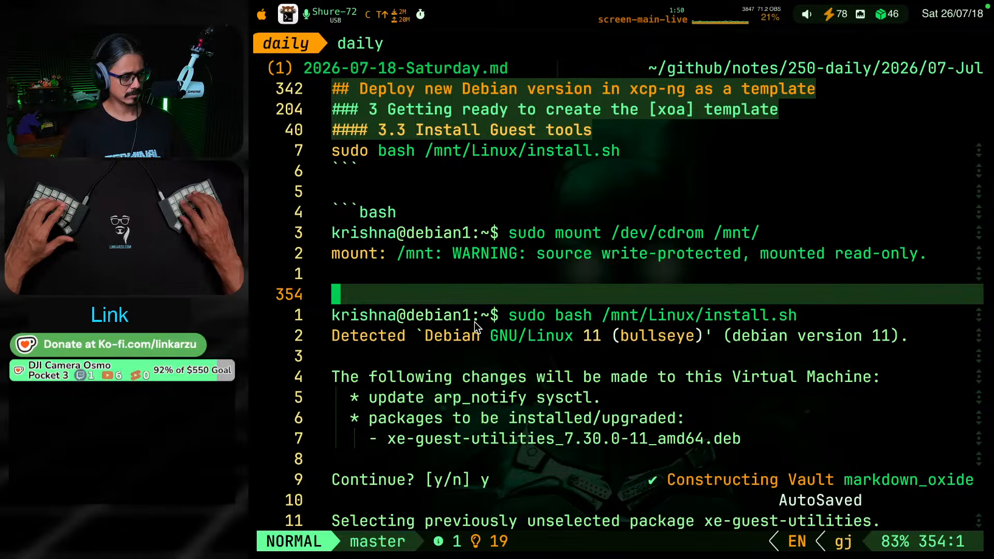
key(ctrl+d)
key(ctrl+d)
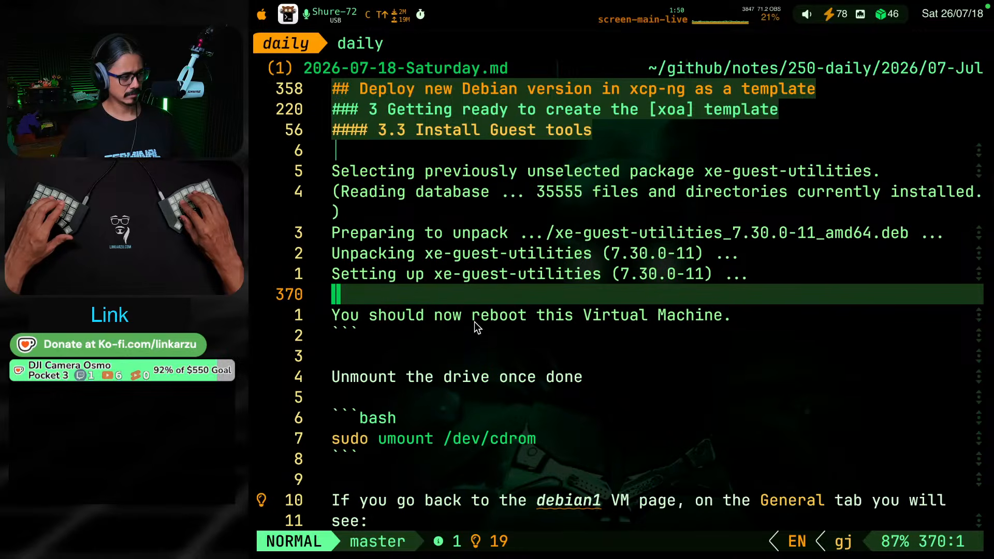
key(ctrl+d)
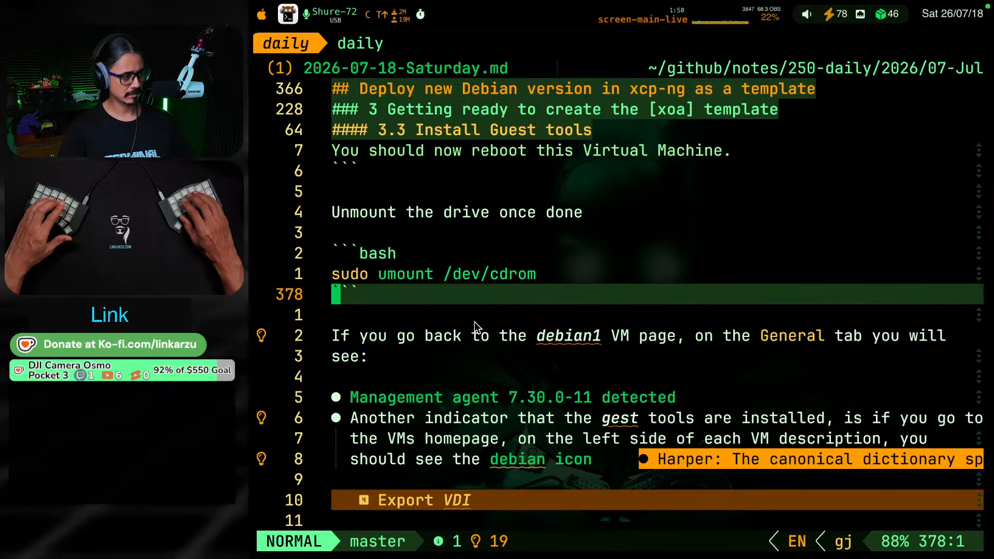
key(k)
key(k)
key(k)
key(k)
key(k)
key(k)
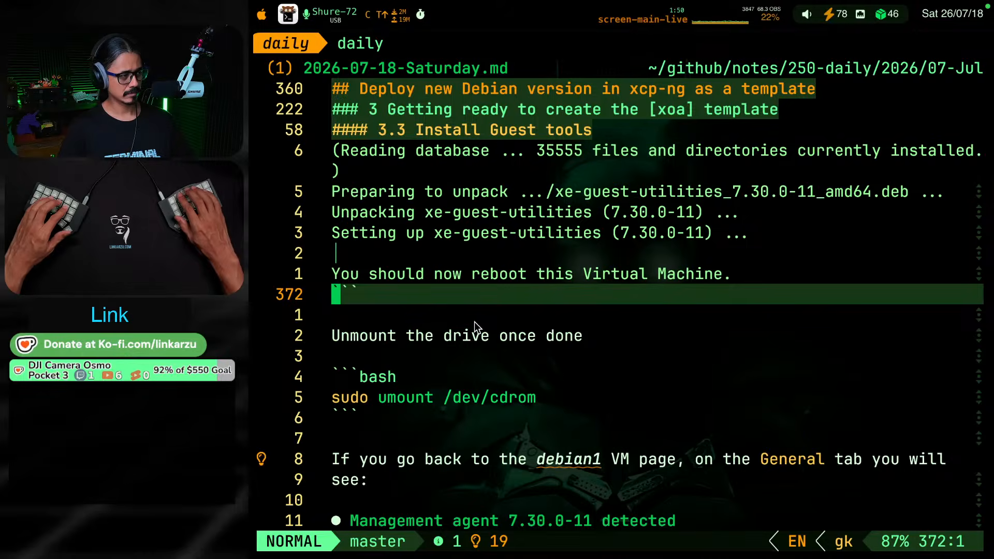
Paste the cut no-reboot and eject-ISO bullet list below the mount and install.sh code block, set off by a blank line
key(ctrl+u)
key(ctrl+u)
key(ctrl+u)
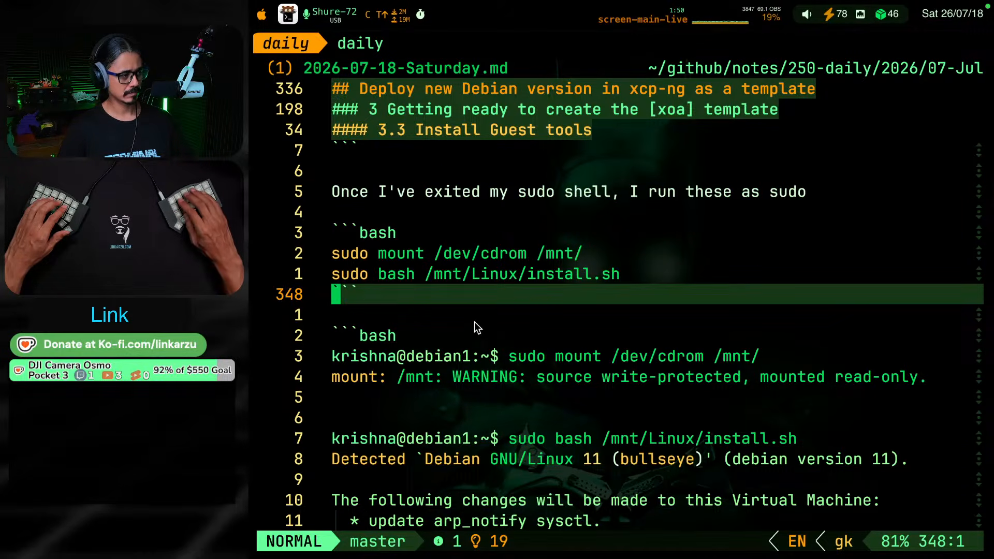
key(o)
key(Return)
key(Escape)
key(p)
key(k)
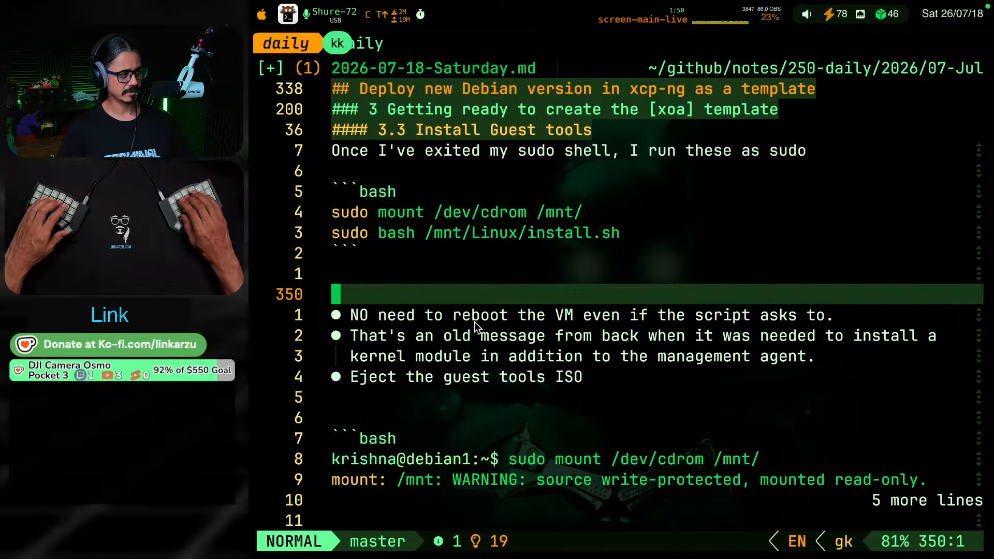
key(k)
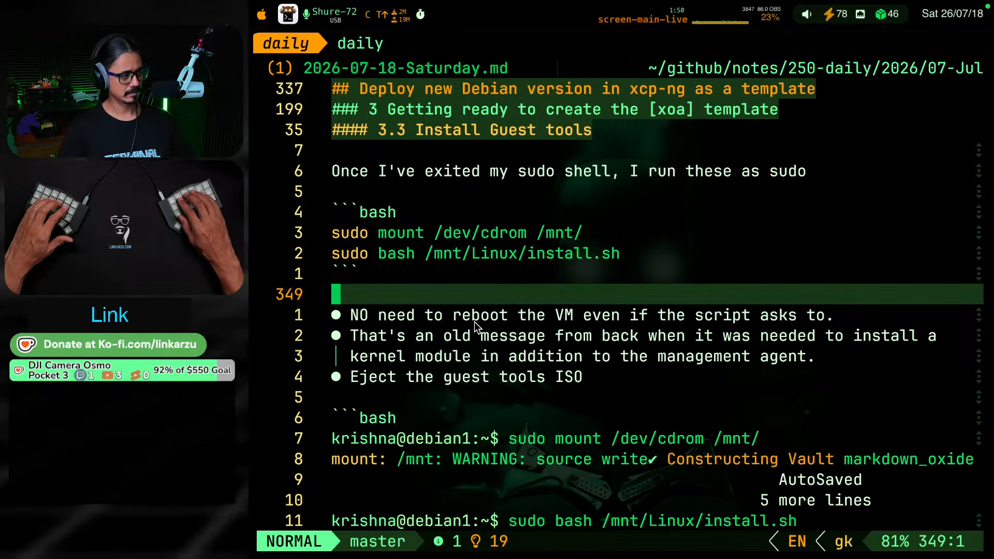
Replace "First I exit my sudo shell," with "If you don't exit your sudo shell" in the sentence about path errors
key(k)
key(k)
key(k)
key(k)
key(k)
key(k)
key(k)
key(k)
key(k)
key(k)
key(k)
key(k)
key(k)
key(k)
key(k)
key(k)
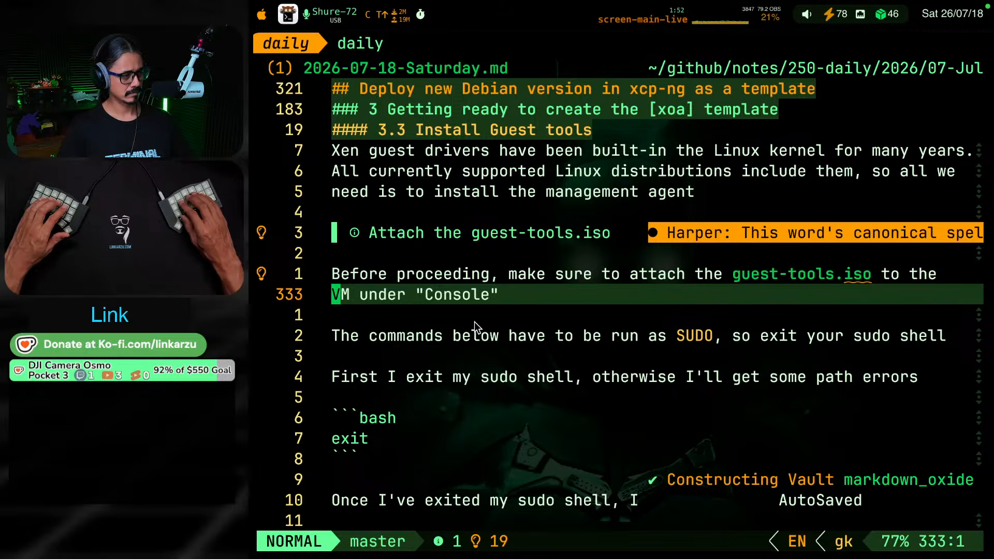
key(j)
key(j)
key(j)
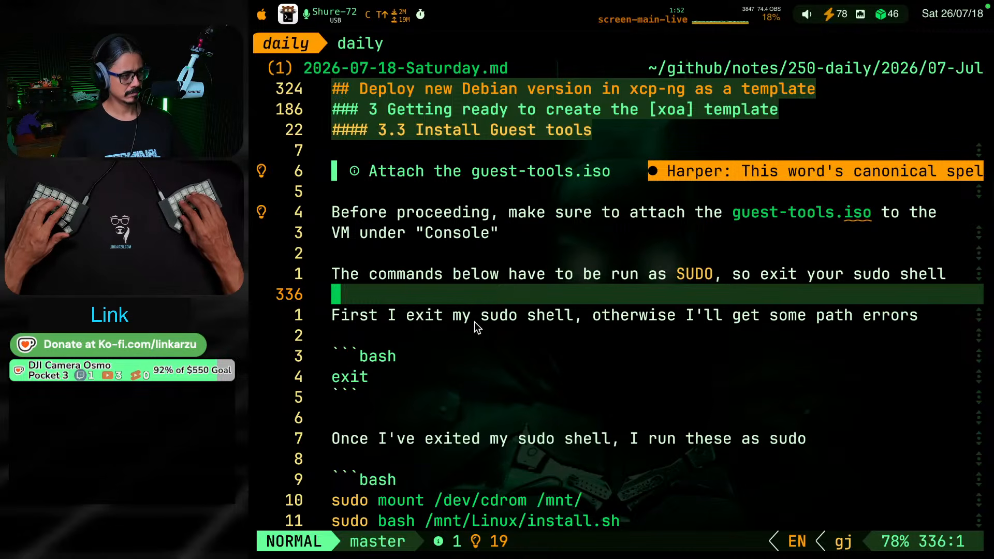
key(j)
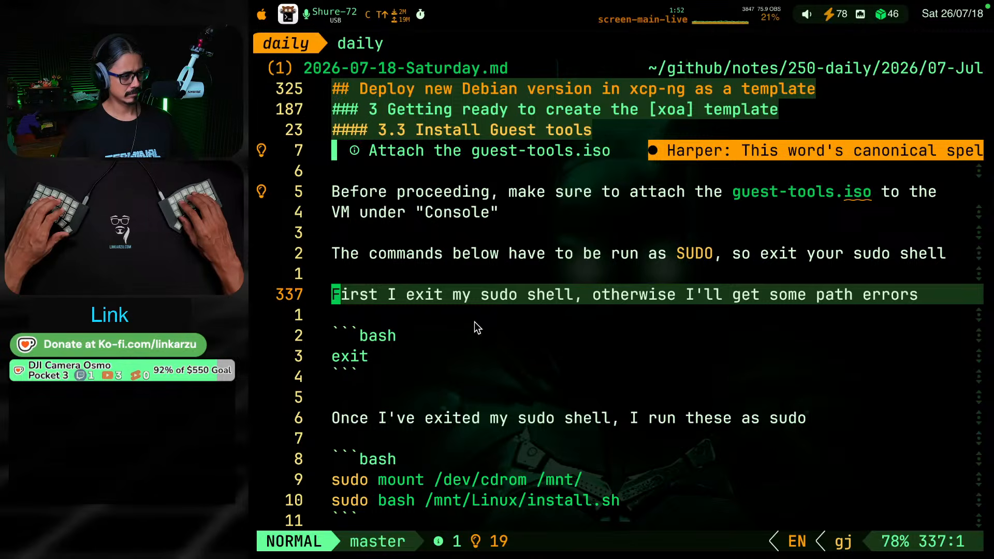
key(v)
key(e)
key(e)
key(e)
key(e)
key(e)
key(e)
key(e)
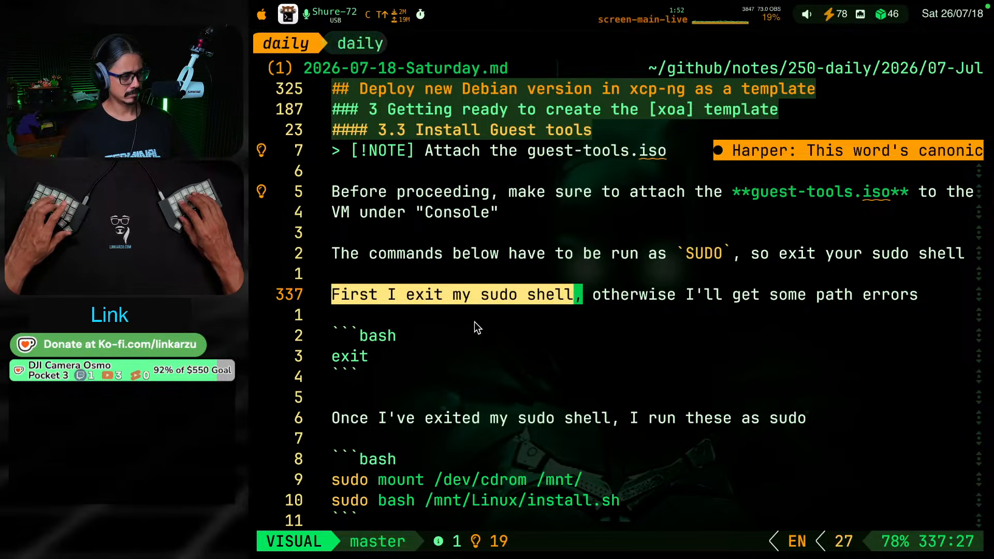
text(lcIf you )
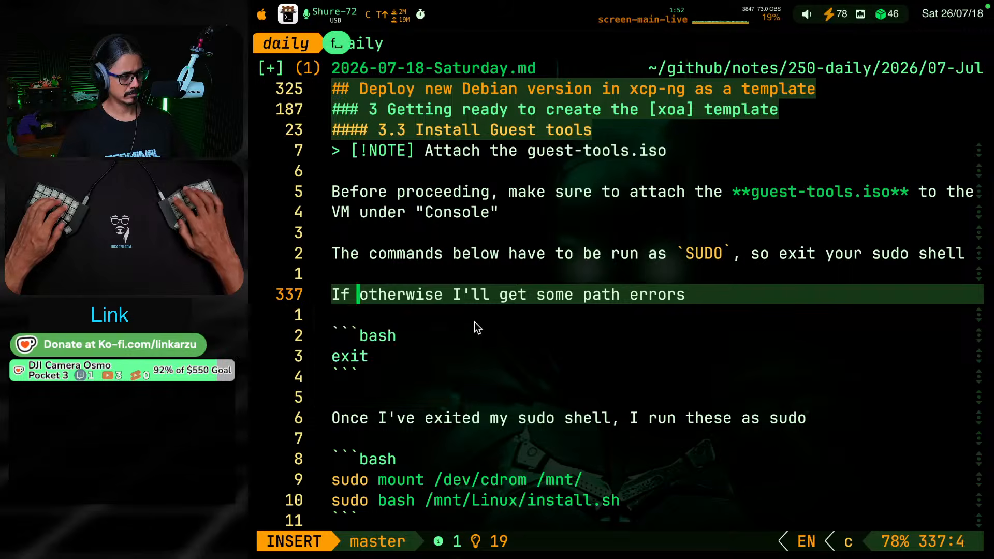
text(don't exit y)
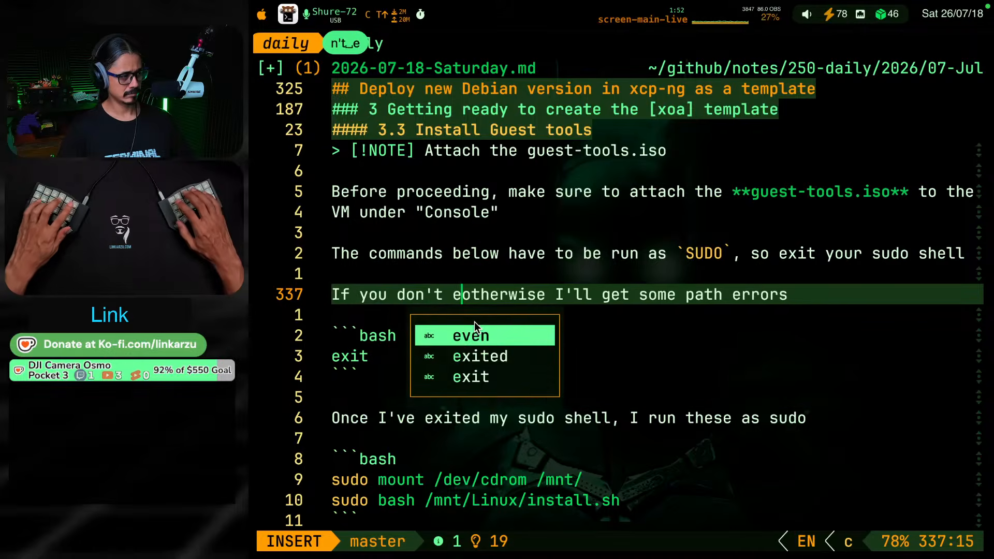
text(our sdo)
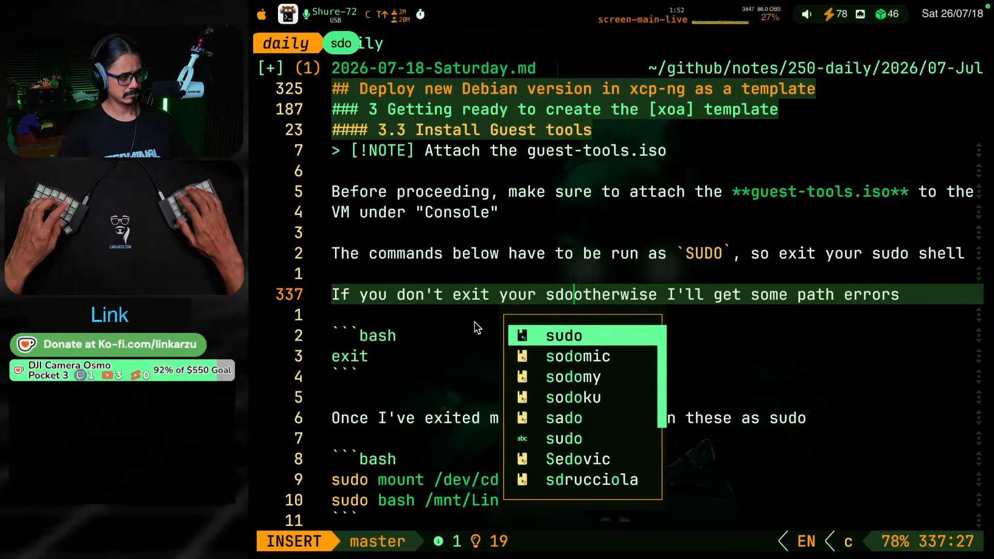
key(BackSpace)
key(BackSpace)
text(udo shell)
key(Escape)
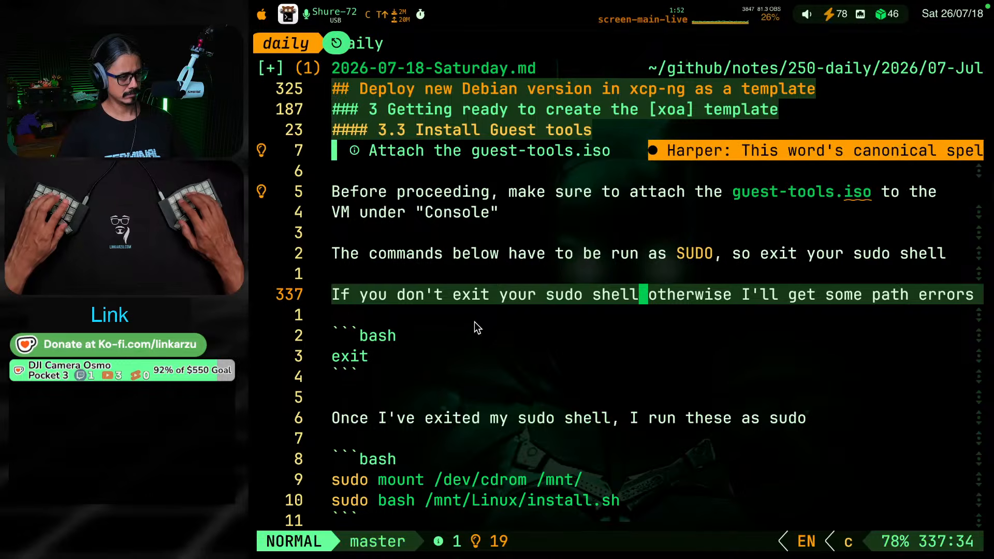
Replace "otherwise I'll" with "you'll" in the sentence about path errors
key(l)
key(v)
key(e)
key(e)
key(e)
key(c)
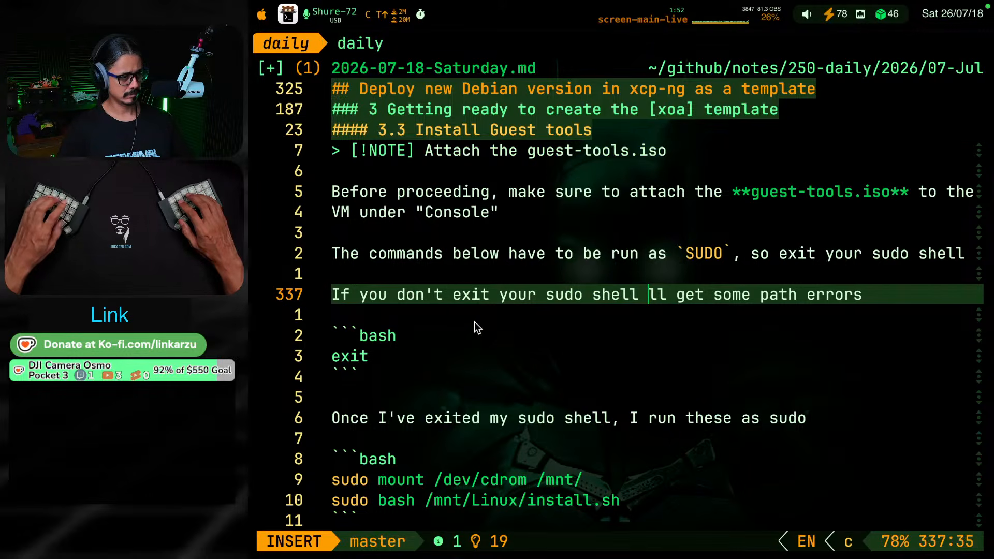
key(Escape)
text(lcwyou')
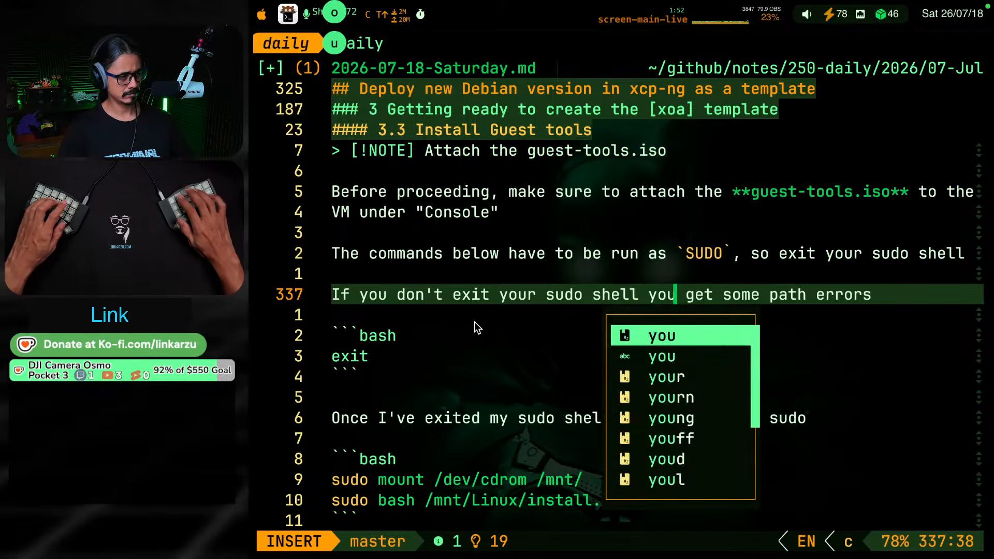
text(ll)
key(Escape)
Review the exit and sudo command blocks, the relocated bullet list and the start of the mount output in section 3.3
key(g)
key(j)
key(g)
key(j)
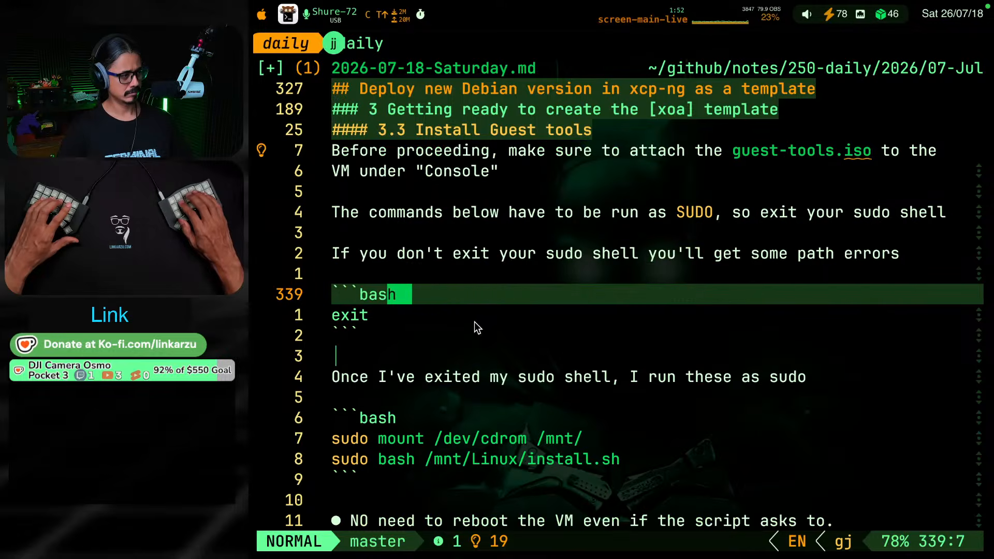
key(g)
key(j)
key(g)
key(j)
key(g)
key(j)
key(g)
key(j)
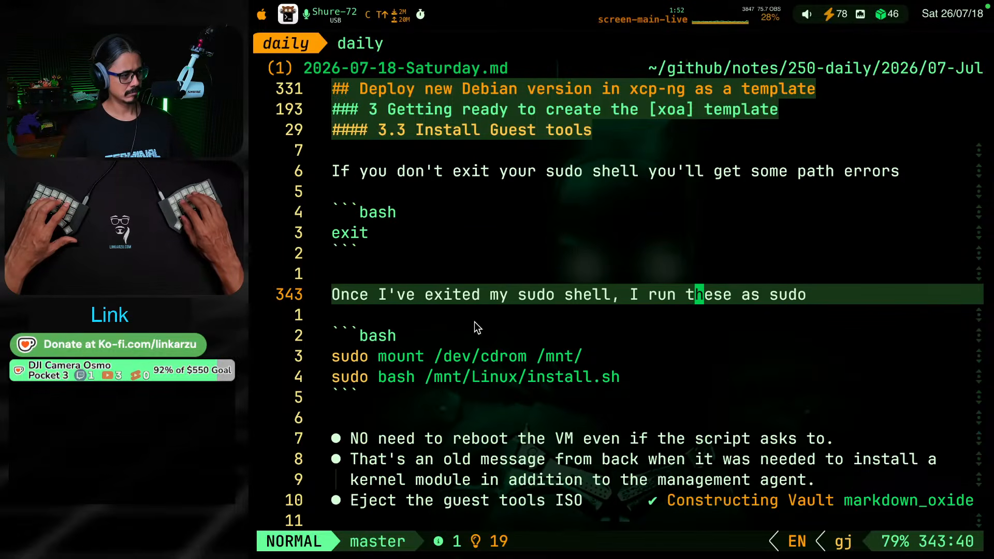
key(g)
key(j)
key(g)
key(j)
key(g)
key(j)
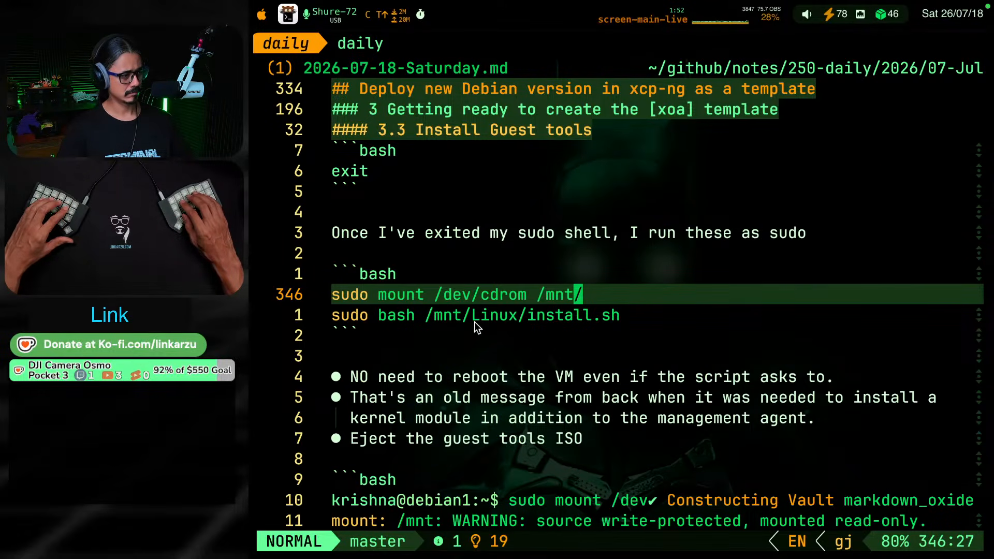
key(g)
key(j)
key(g)
key(j)
key(g)
key(j)
key(g)
key(j)
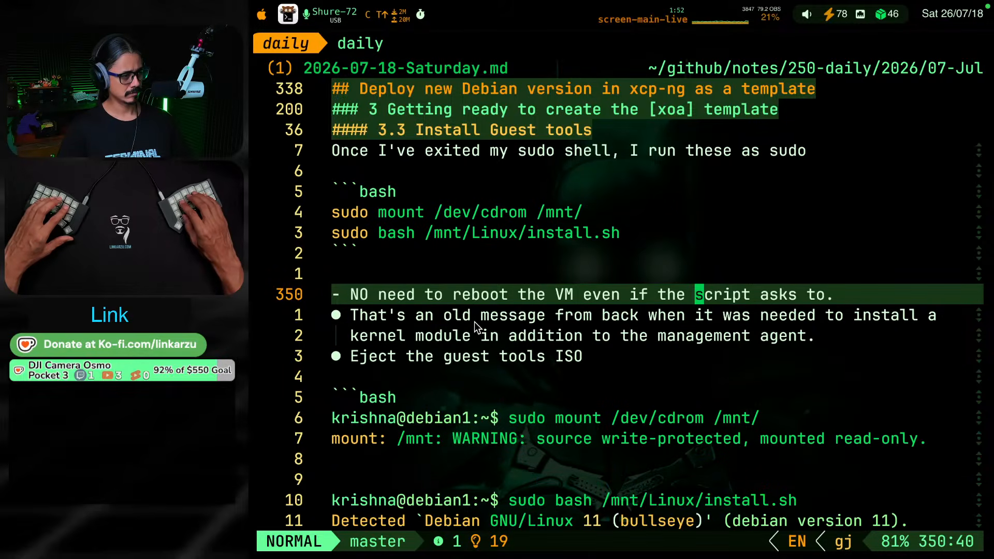
key(g)
key(j)
key(g)
key(j)
key(g)
key(j)
key(g)
key(j)
key(g)
key(j)
key(g)
key(j)
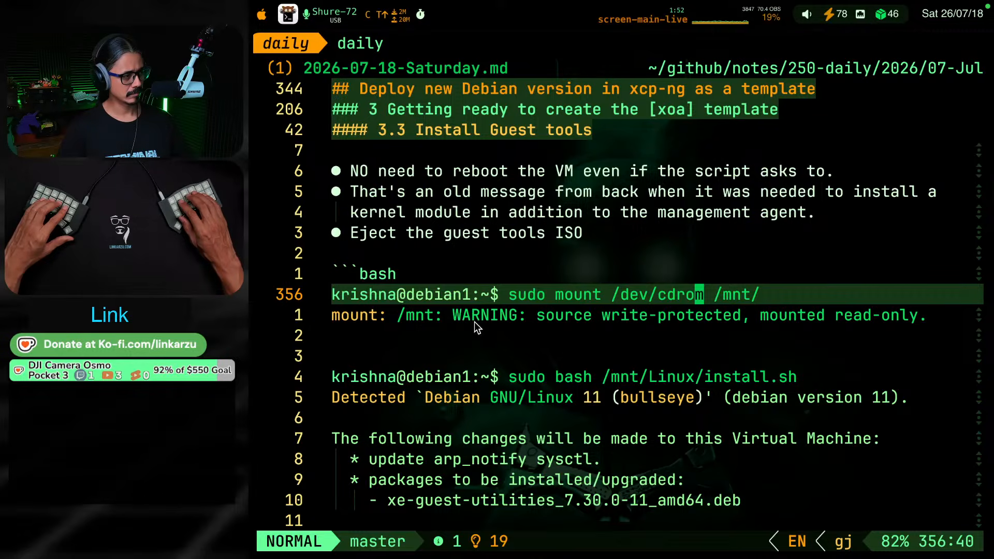
Add a "NOTE:" bullet above the "NO need to reboot the VM" bullet in section 3.3
key(g)
key(k)
key(g)
key(k)
key(g)
key(k)
key(g)
key(k)
key(g)
key(k)
key(g)
key(k)
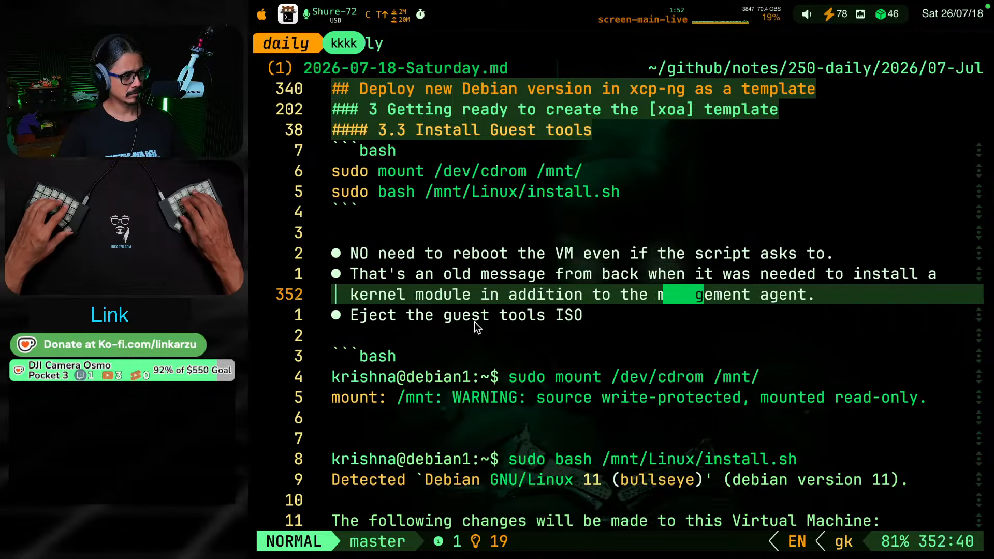
key(O)
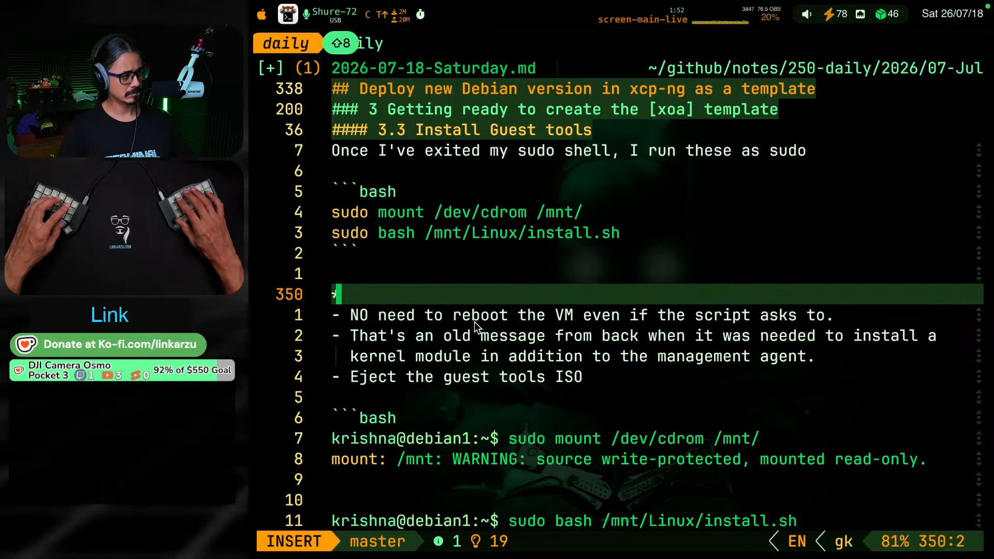
text(- NOTE)
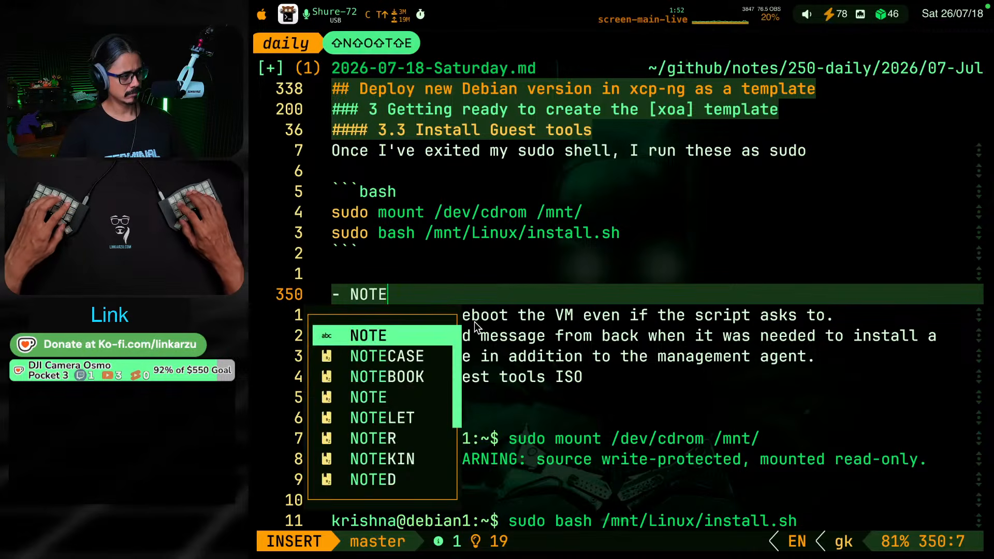
text(0)
key(Escape)
text(a)
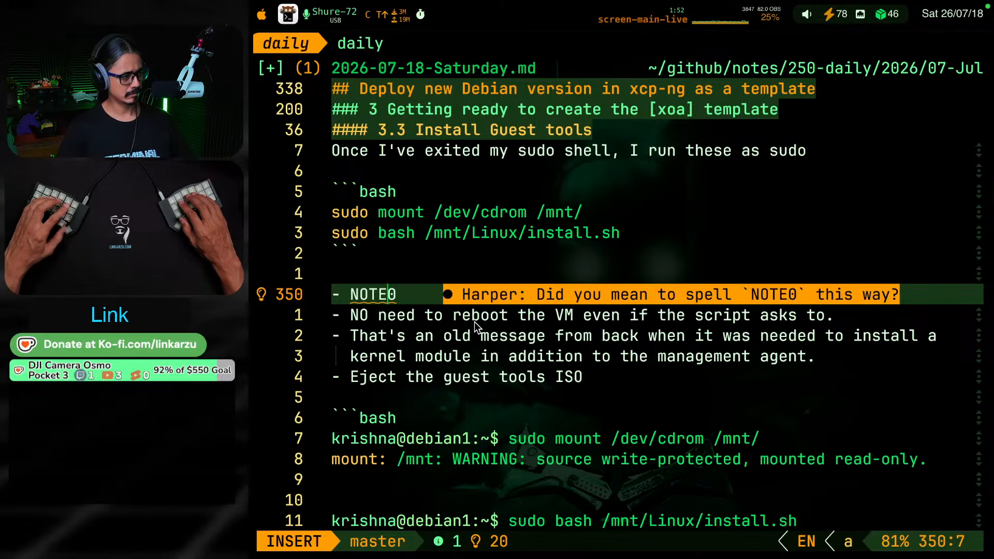
text(A)
key(Escape)
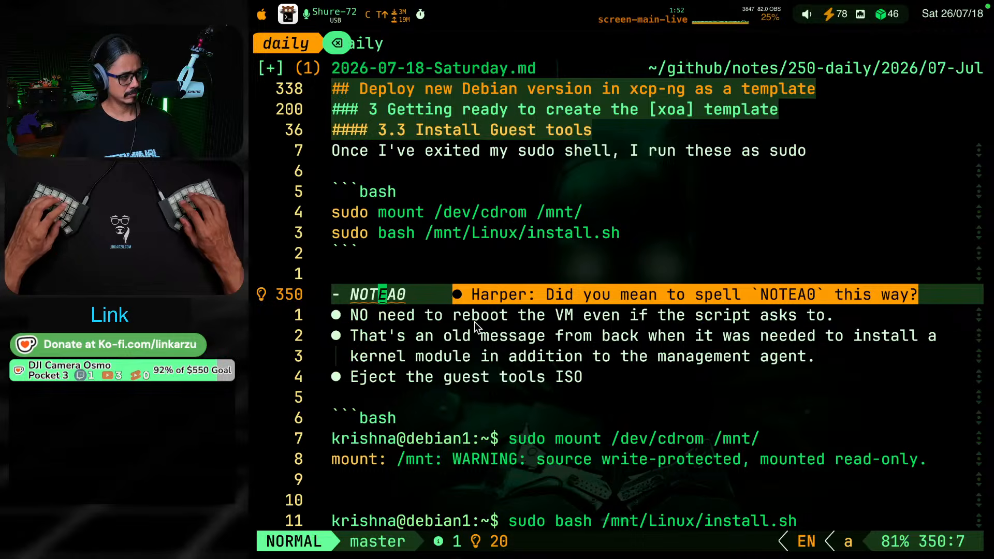
key(c)
key(w)
key(BackSpace)
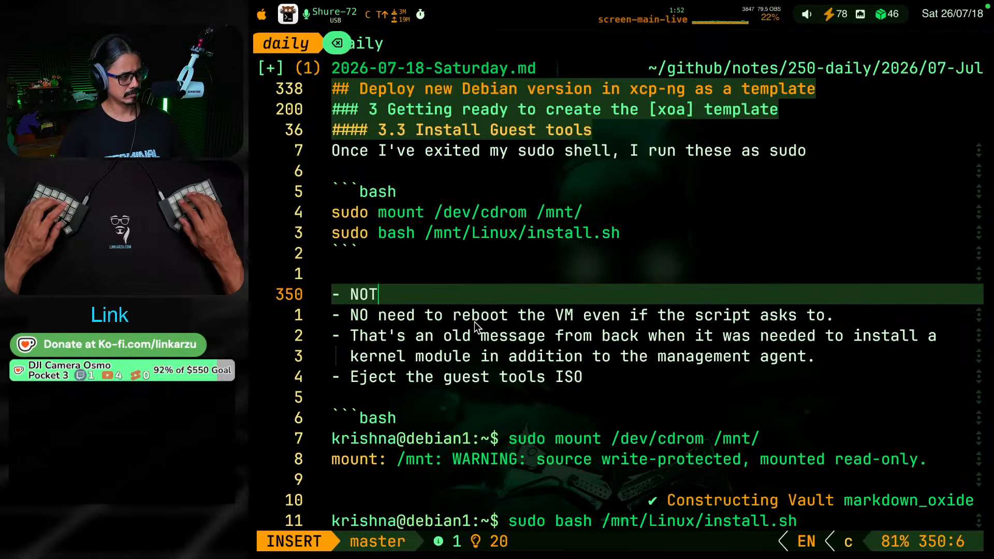
text(E)
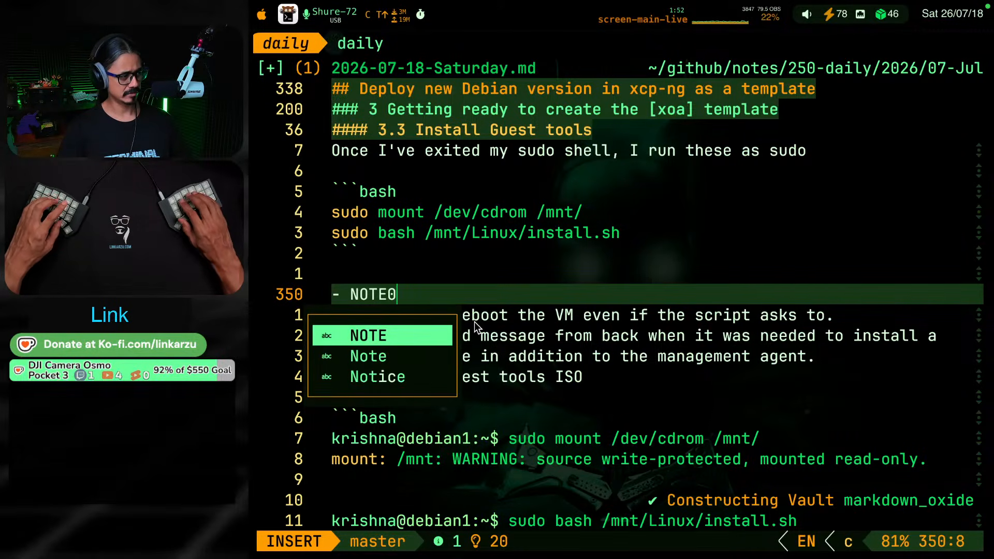
text(:)
key(Escape)
Indent the reboot, old message and eject-ISO bullets one level so they nest under "NOTE:", and save the note
key(k)
key(j)
key(k)
key(k)
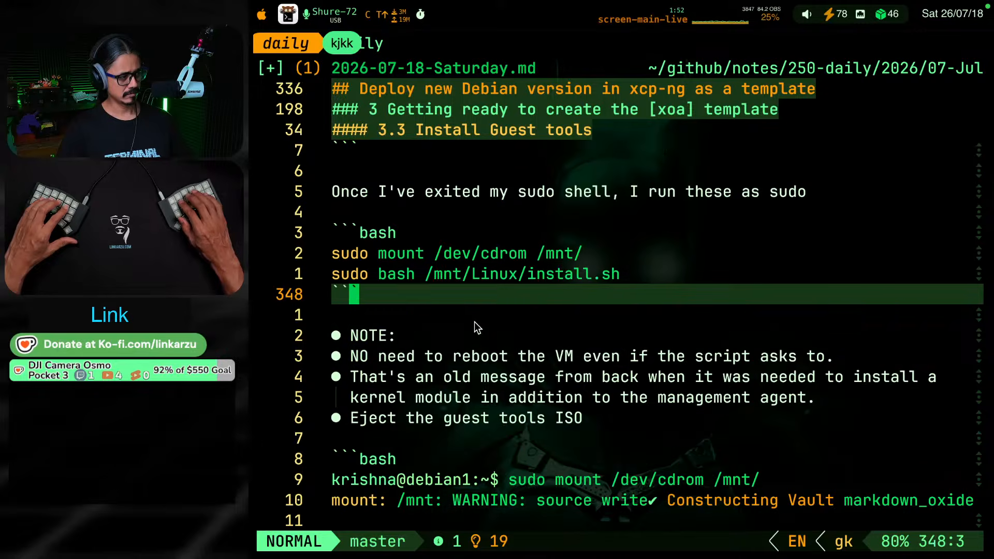
key(j)
key(j)
key(j)
key(j)
key(j)
key(j)
key(j)
key(j)
key(j)
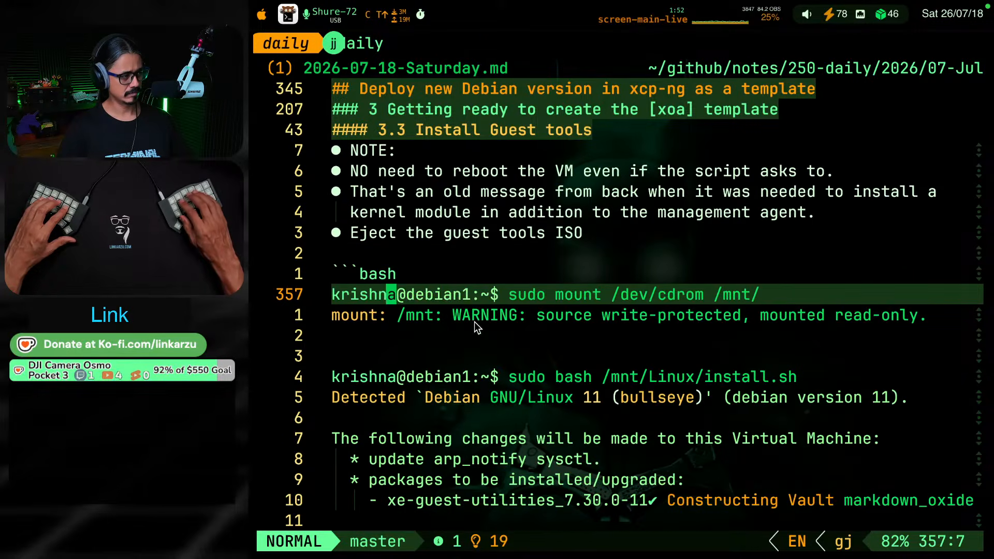
key(k)
key(k)
key(k)
key(k)
key(k)
key(k)
key(shift+v)
key(j)
key(j)
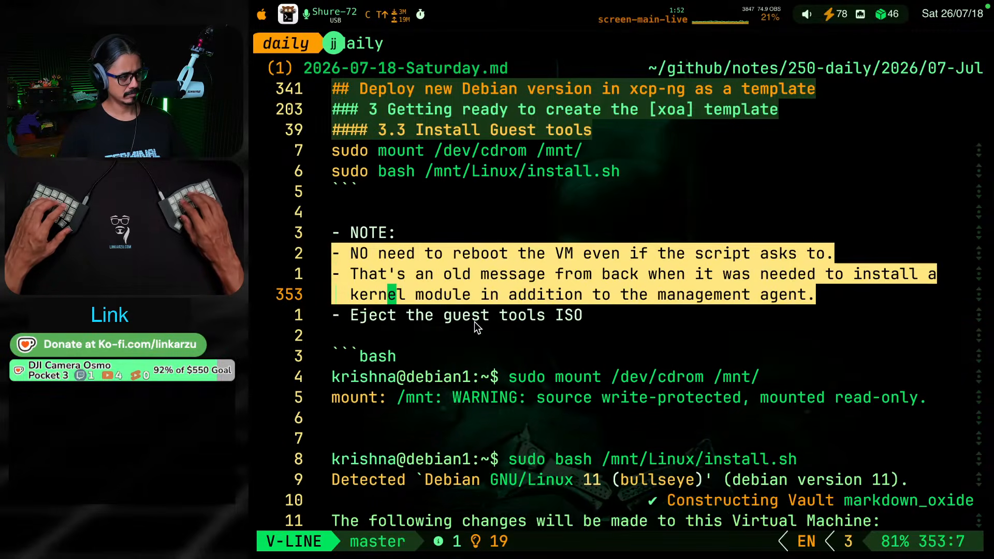
key(j)
key(greater)
key(Escape)
key(j)
key(j)
key(j)
key(j)
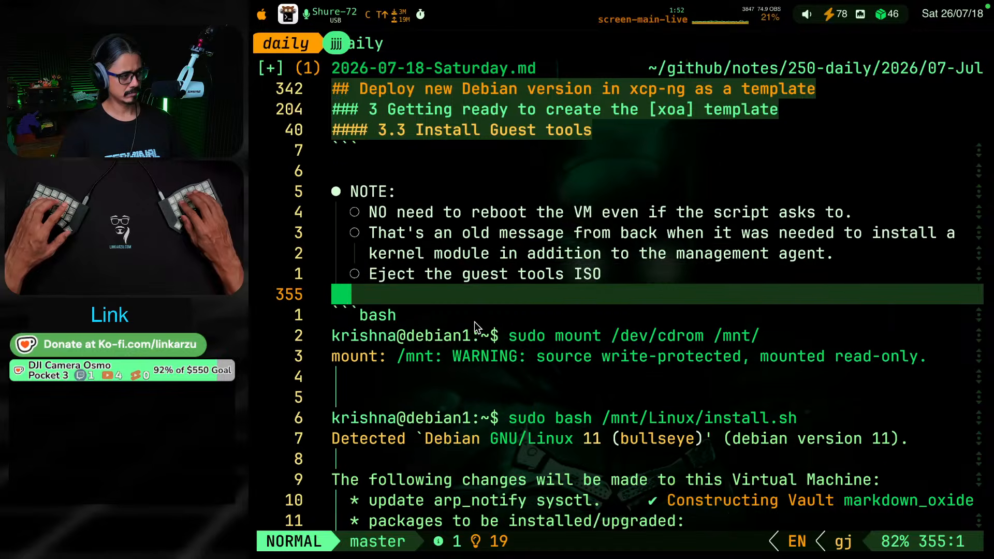
key(j)
key(ctrl+s)
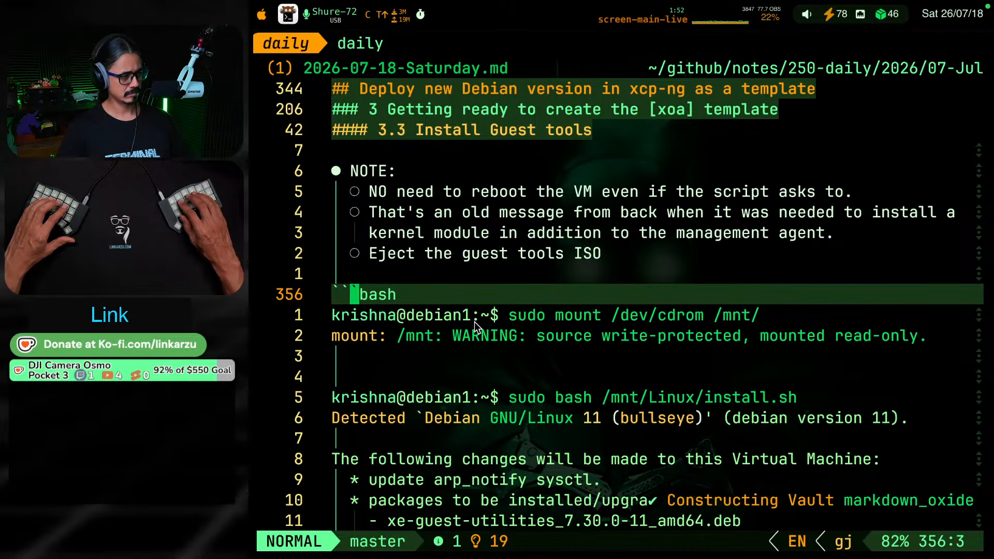
Delete the extra blank lines between the mount output and the install.sh command in section 3.3, and save the note
key(j)
key(j)
Review the install.sh output and the instructions for unmounting the drive in section 3.3
key(j)
key(d)
key(d)
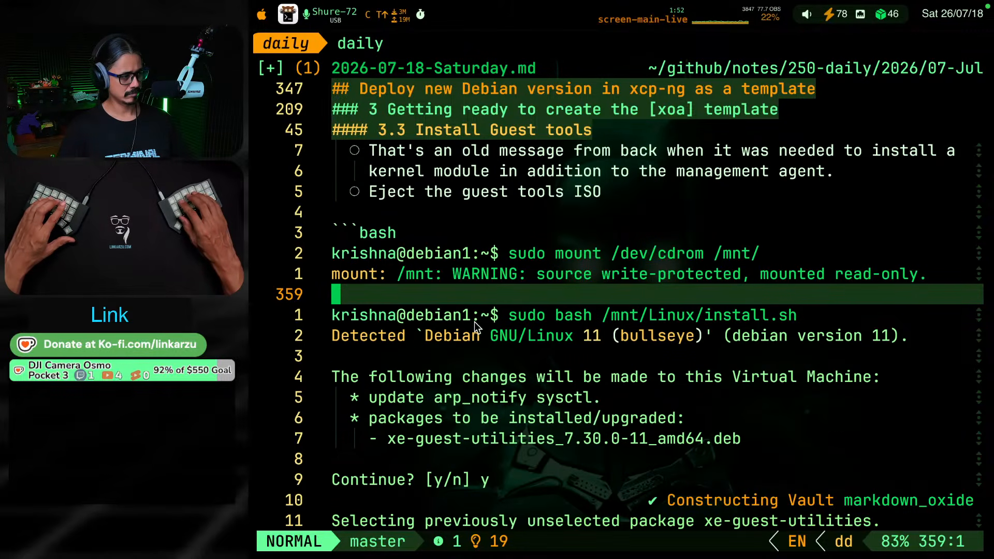
key(ctrl+s)
key(j)
key(j)
key(j)
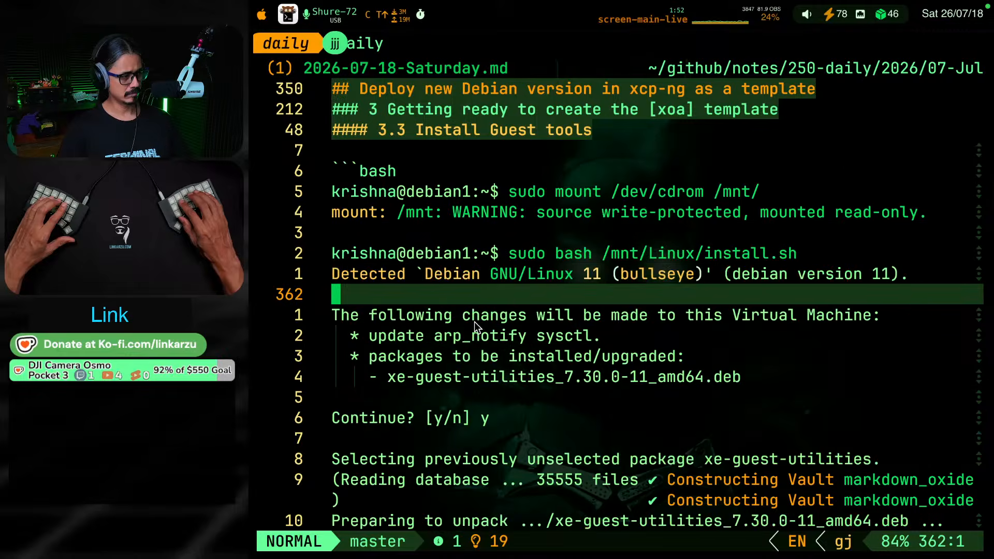
key(j)
key(j)
key(j)
key(j)
key(j)
key(j)
key(j)
key(j)
key(j)
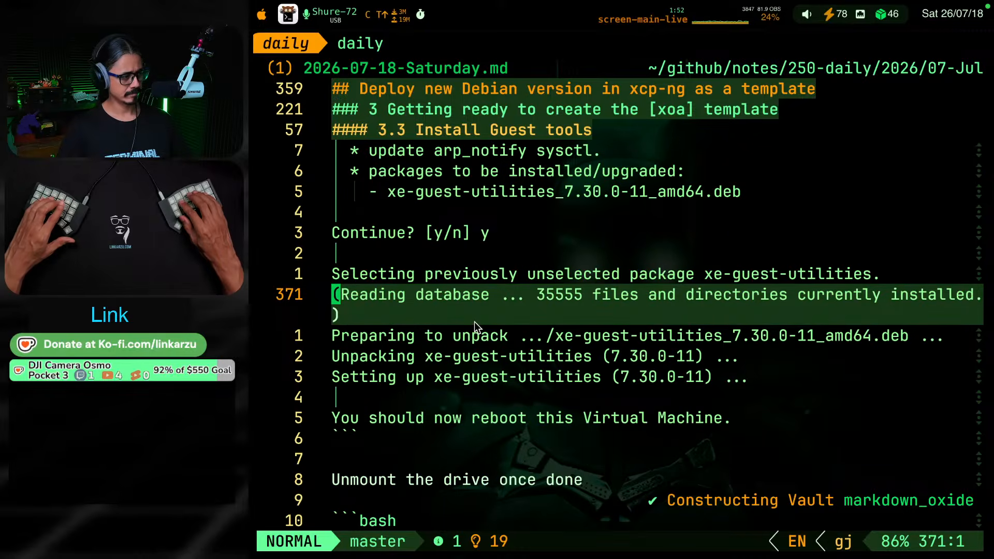
key(j)
key(j)
key(j)
key(j)
key(j)
key(j)
key(j)
key(j)
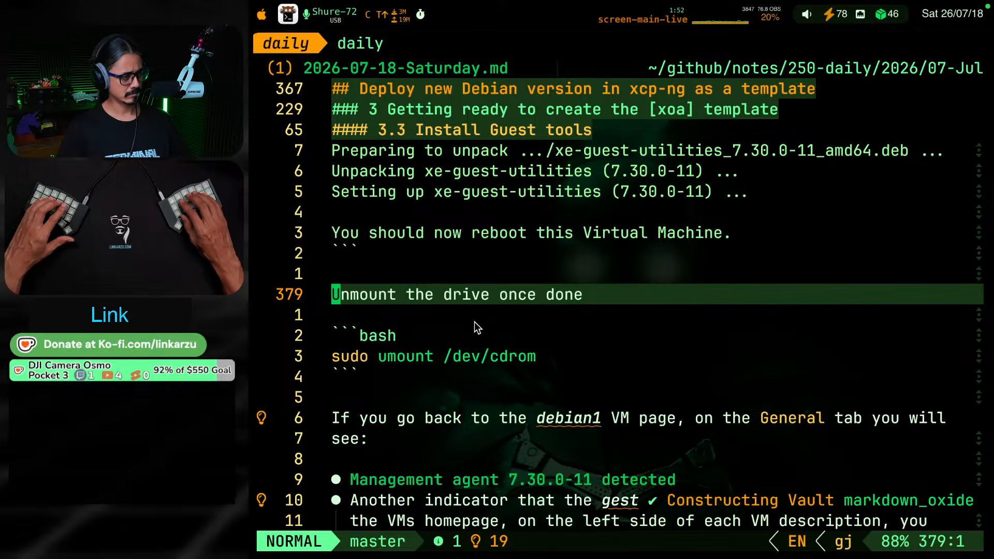
Review the management agent and guest tools indicators, and the whole "Export VDI" section down to its file size bullet
key(j)
key(j)
key(j)
key(j)
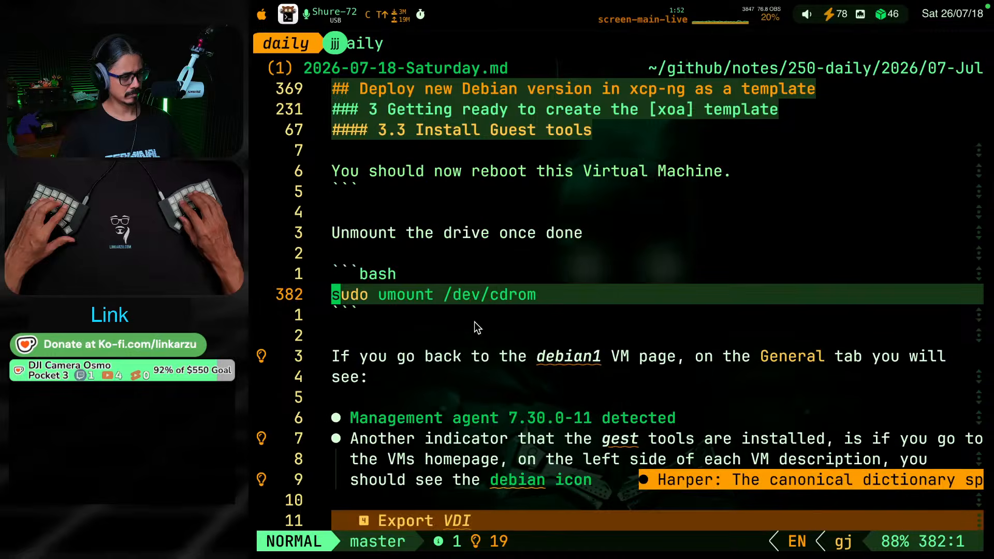
key(j)
key(j)
key(j)
key(j)
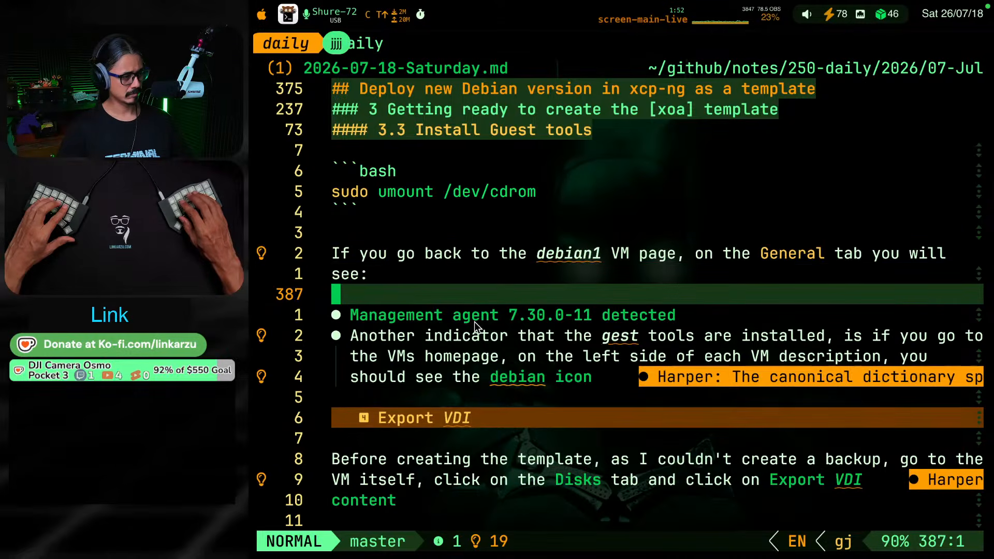
key(j)
key(j)
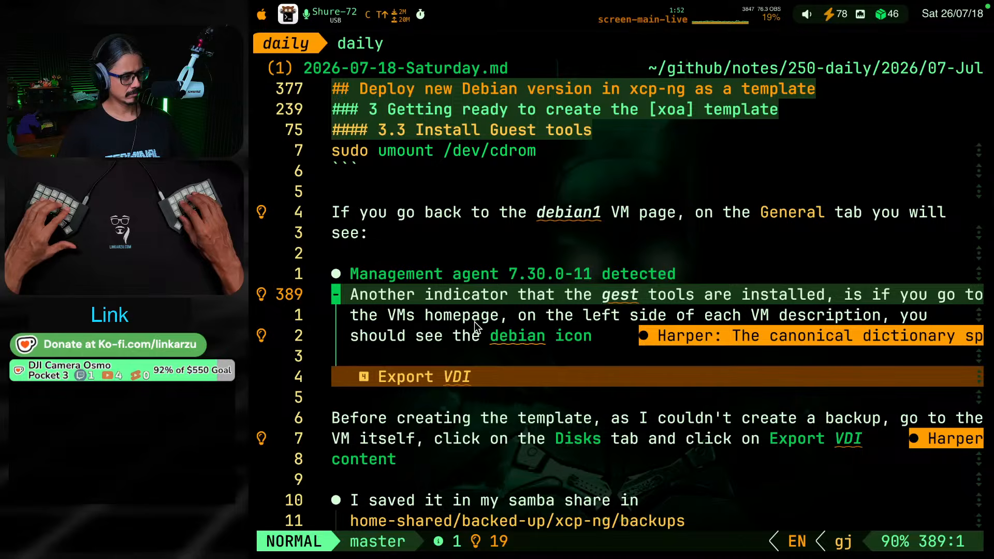
key(j)
key(j)
key(j)
key(j)
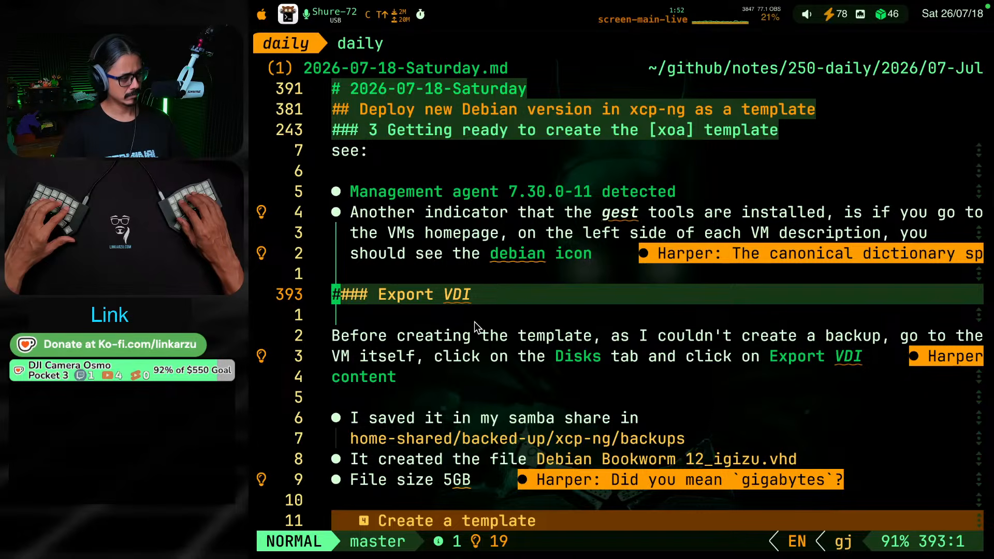
key(j)
key(j)
key(j)
key(j)
key(j)
key(j)
key(j)
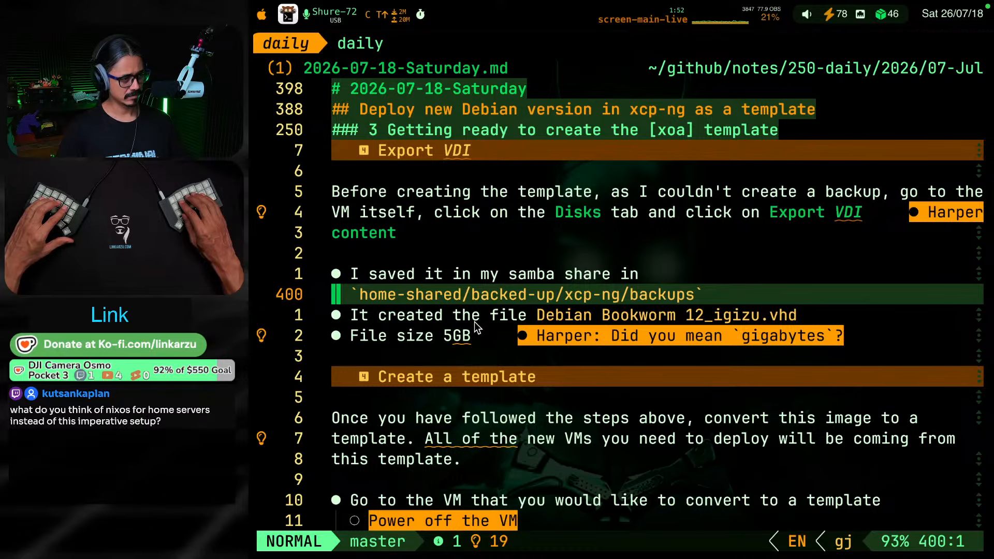
key(j)
key(j)
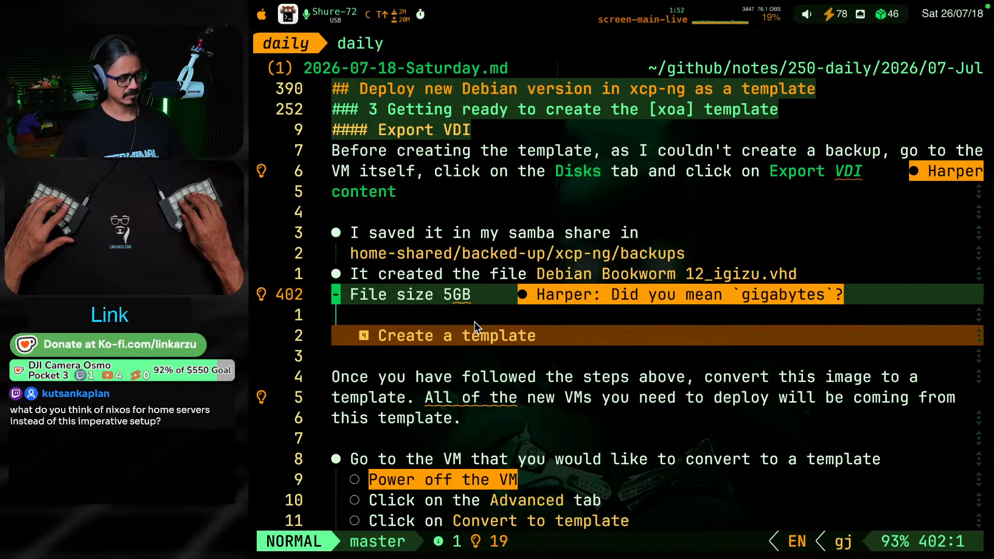
Number the "Export VDI" heading as 4.4
key(g)
key(k)
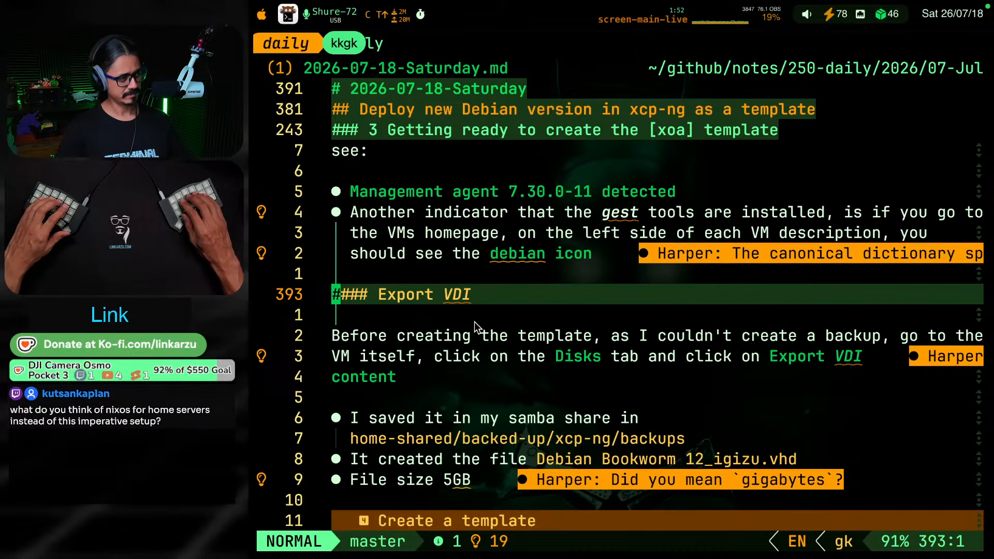
key(g)
key(k)
text(gjw)
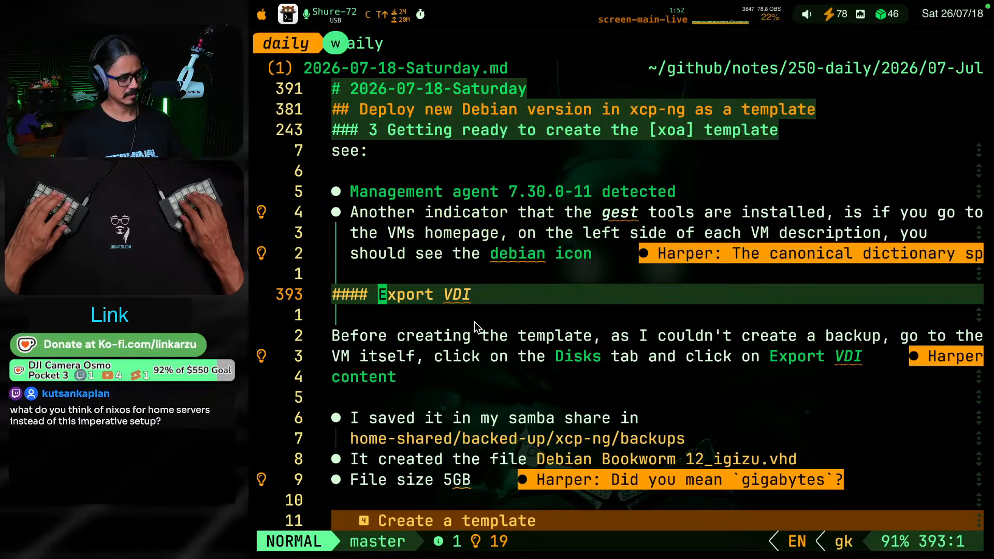
text(i4.4)
key(Escape)
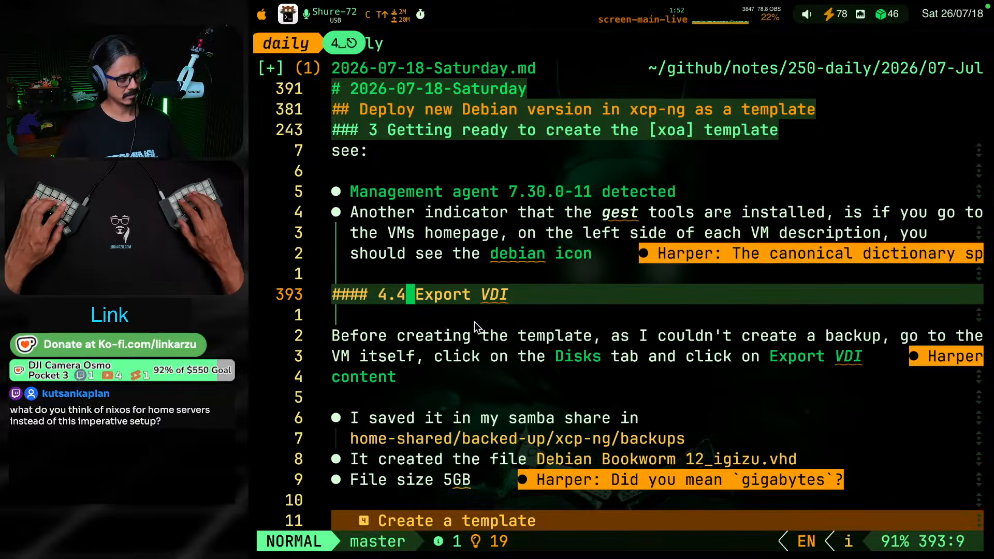
Read the paragraph under the "Export VDI" heading about exporting the disk before creating the template
key(g)
key(j)
key(g)
key(j)
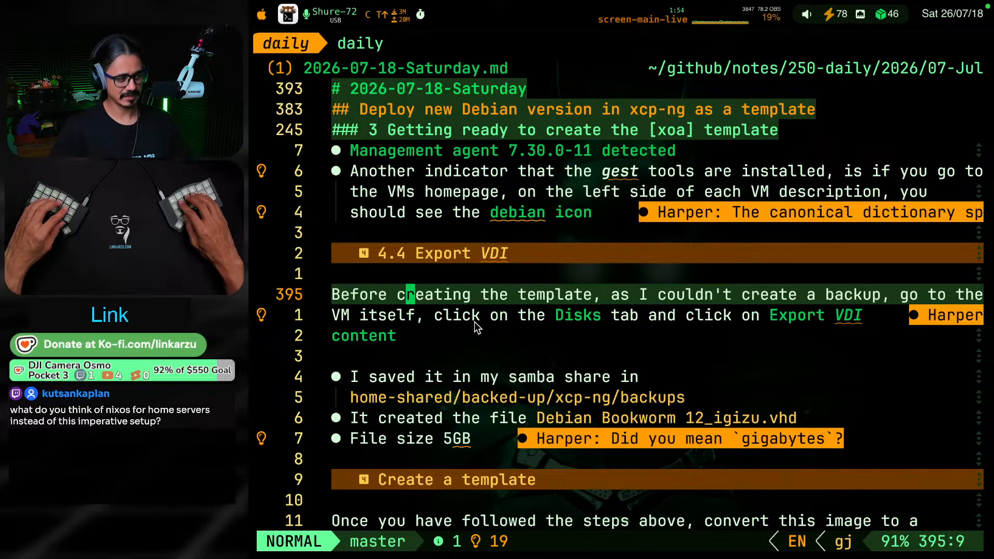
key(k)
key(j)
key(j)
key(j)
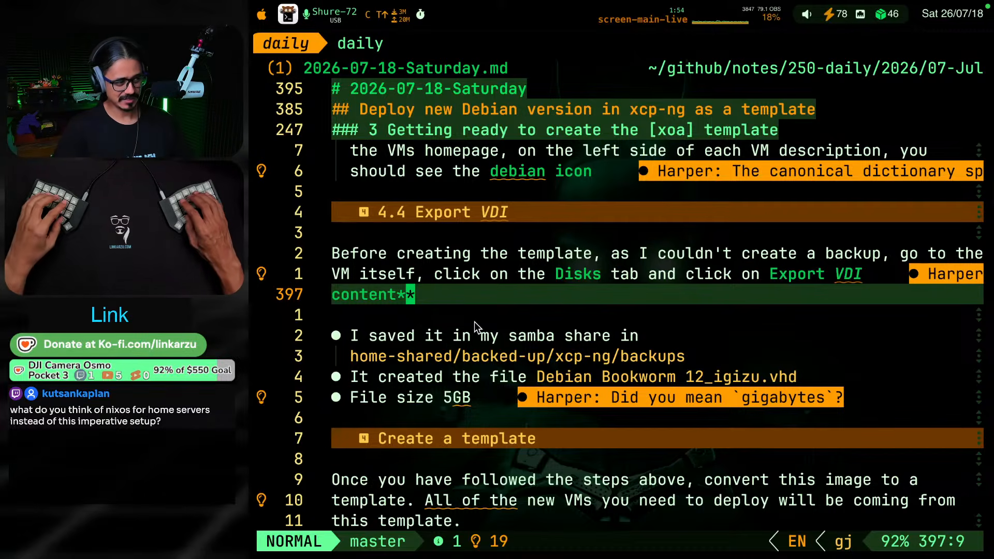
Switch to Xen Orchestra in the browser, view the home list of running VMs, and return to the note
key(ctrl+shift+F19)
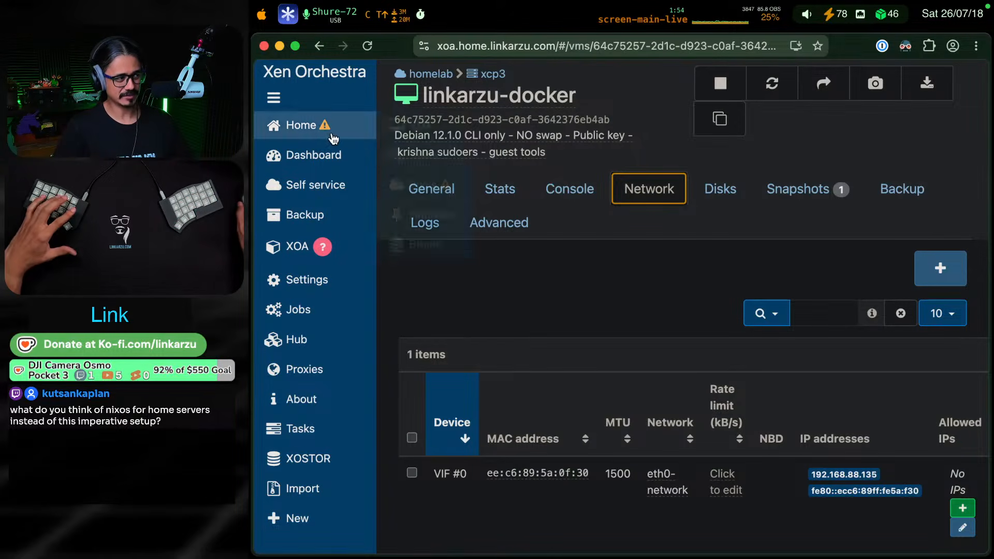
mouse_move(320, 134)
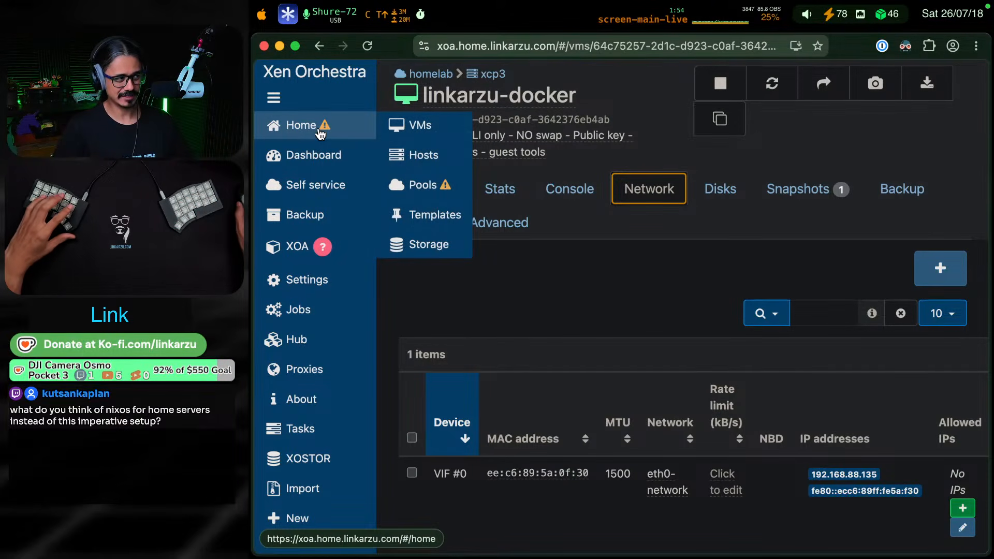
click(650, 80)
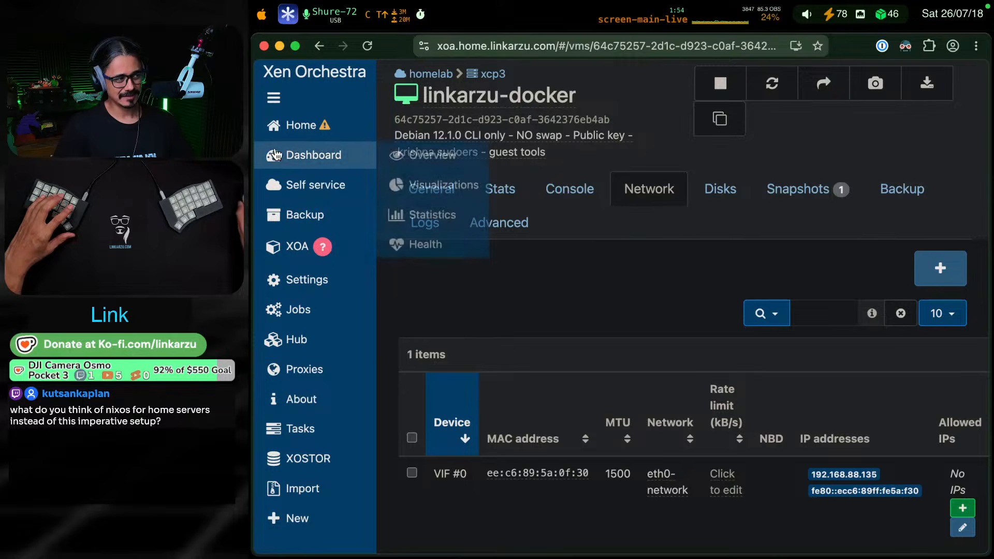
click(301, 124)
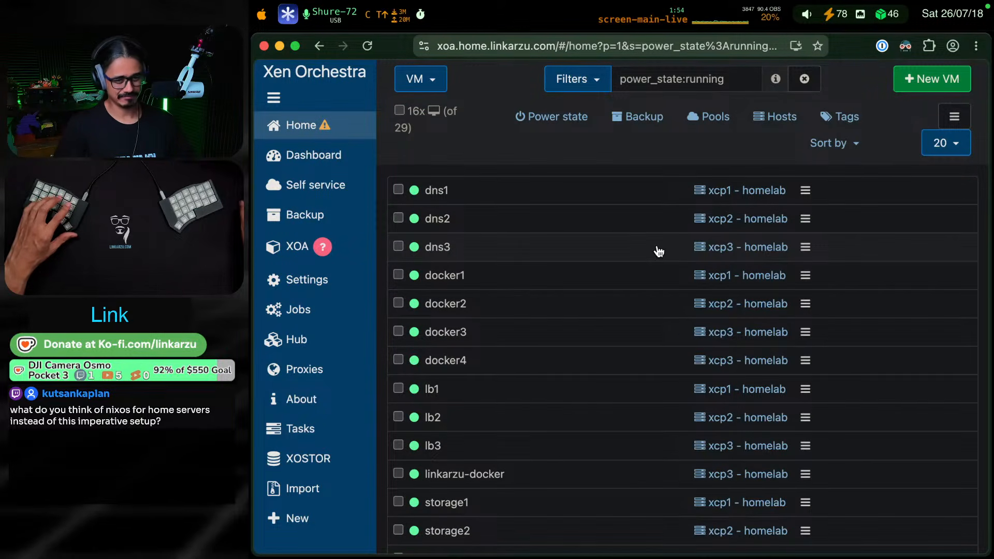
key(super+Tab)
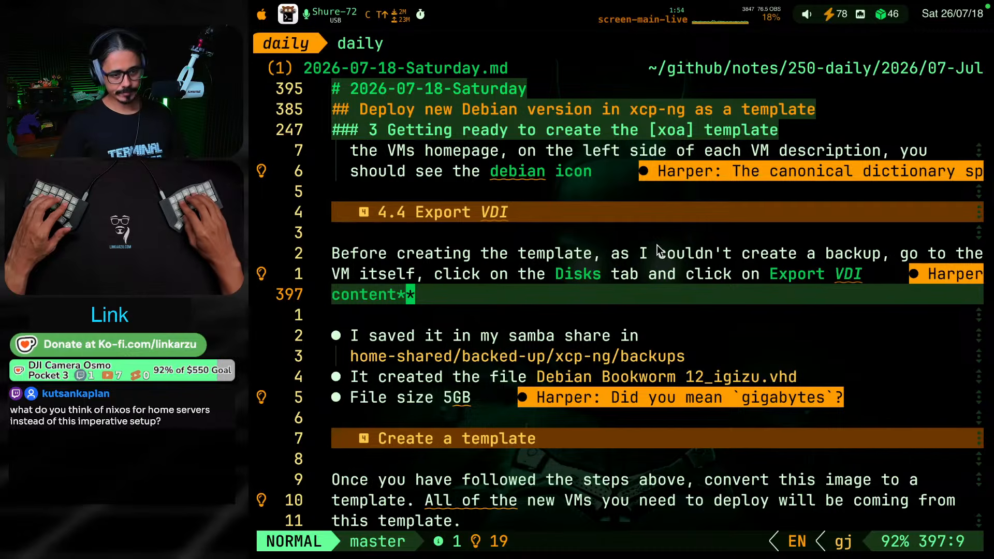
Promote the "Create a template" heading after the Export VDI section from level four to level three
key(g)
key(j)
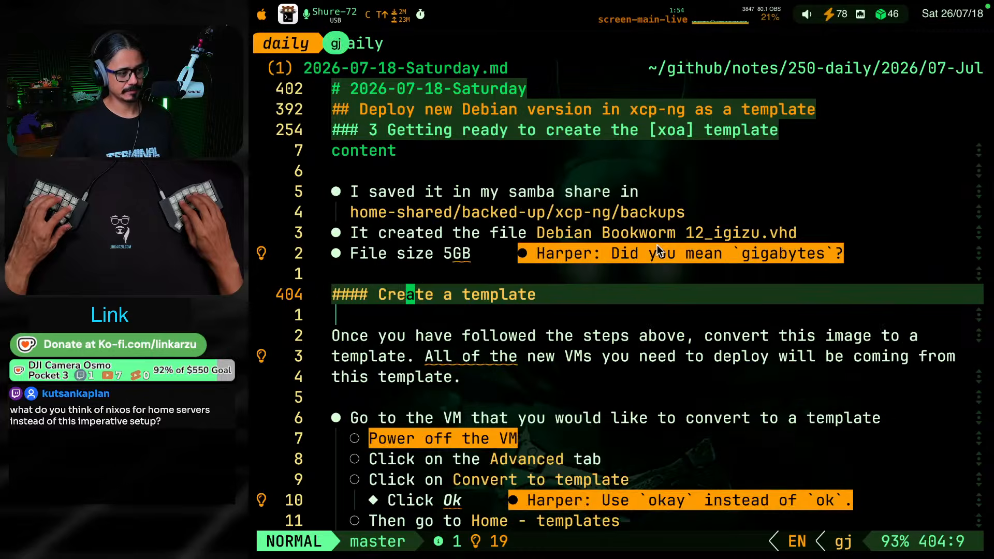
key(b)
key(b)
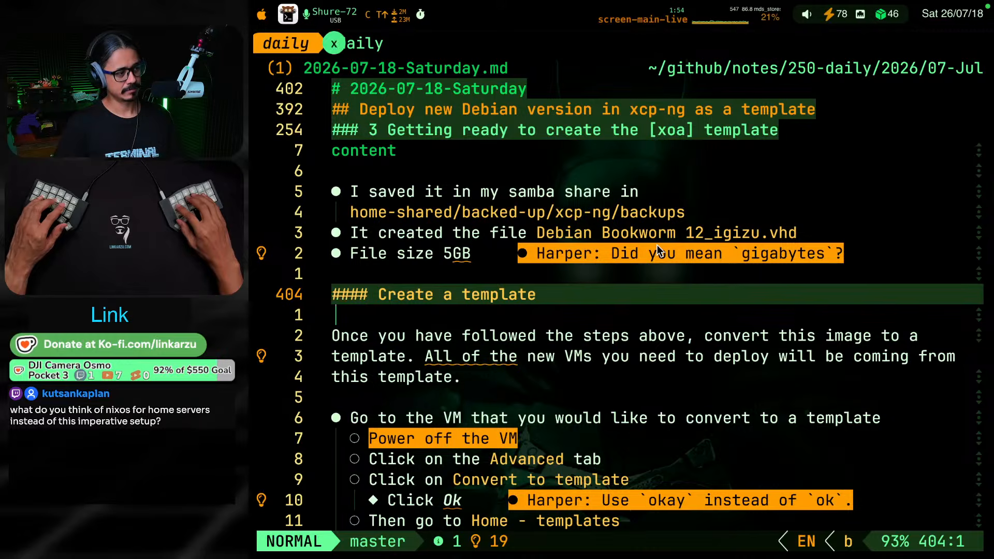
key(x)
key(Escape)
Fold the note's level-three sections, reopen the first "Create a template" section and number its heading as 4
key(z)
key(k)
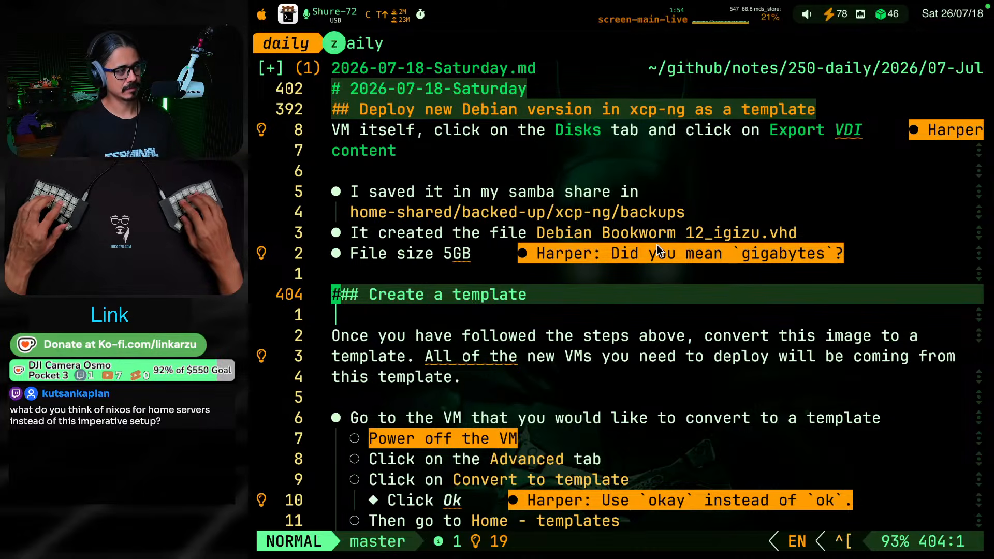
key(Return)
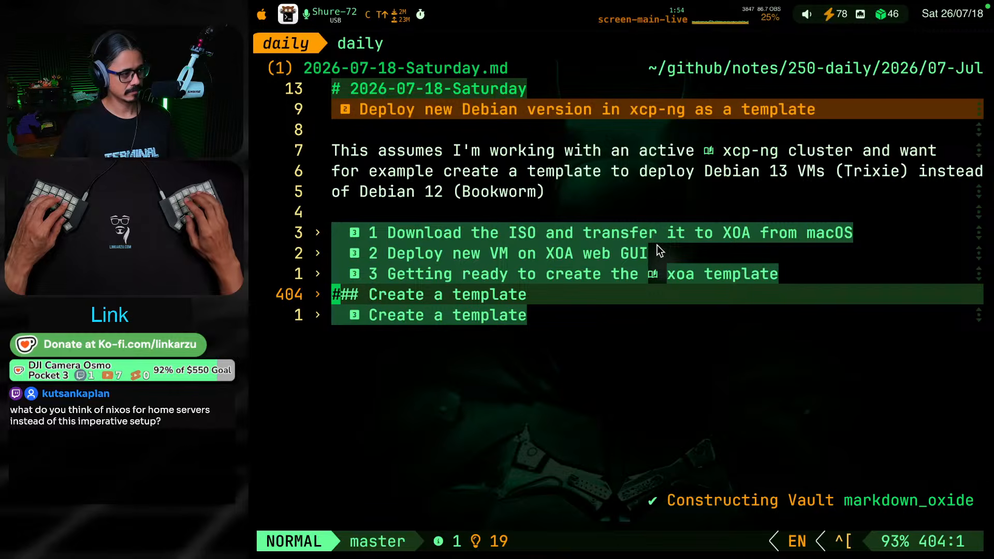
key(Return)
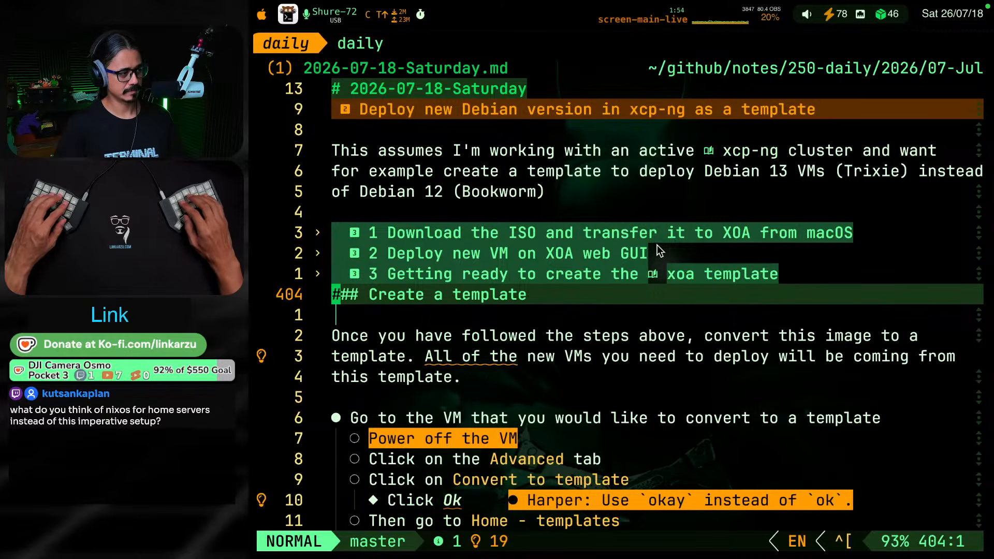
key(l)
key(l)
key(l)
key(l)
text(i4 )
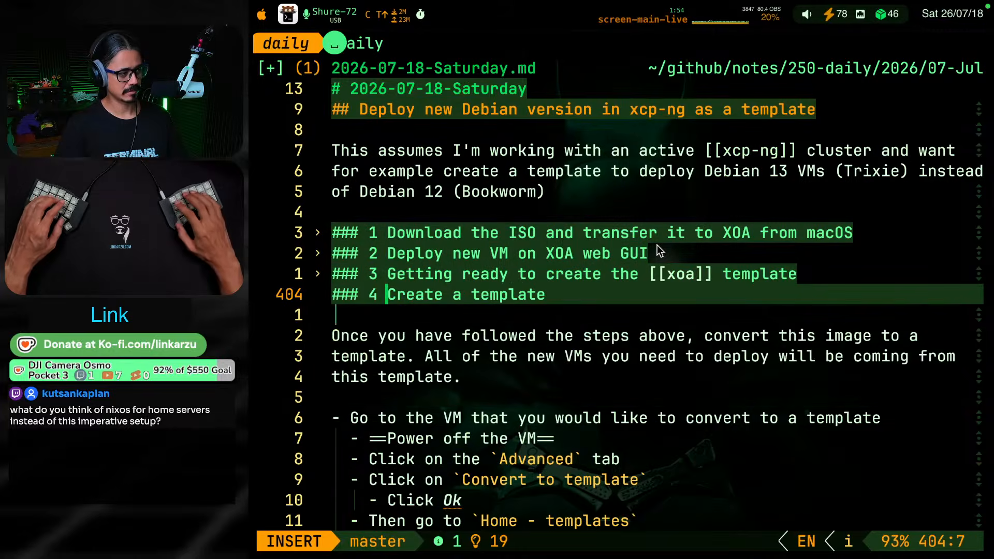
text(kj)
key(k)
key(k)
Correct the "Export VDI" heading number under section 3 to 3.4
key(g)
key(j)
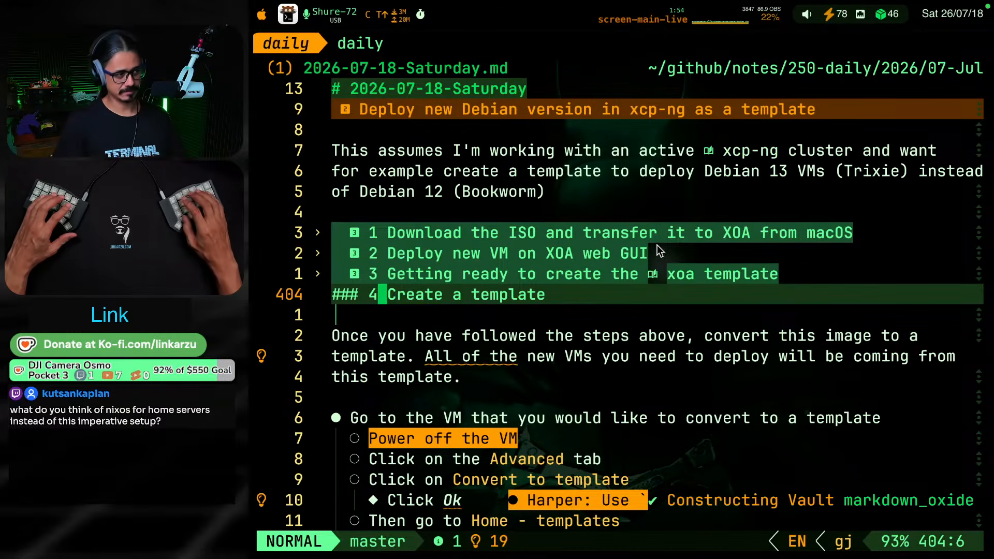
key(g)
key(k)
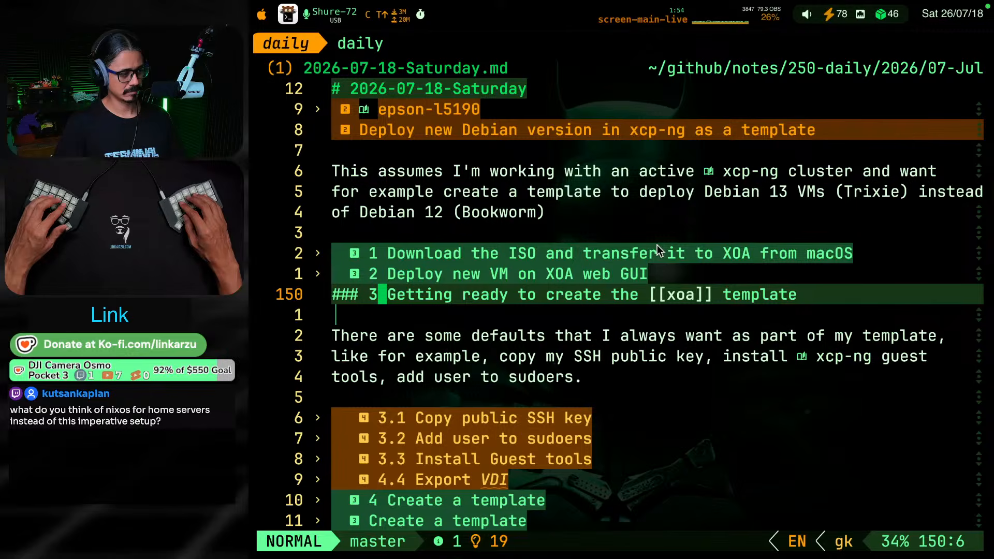
key(9)
key(j)
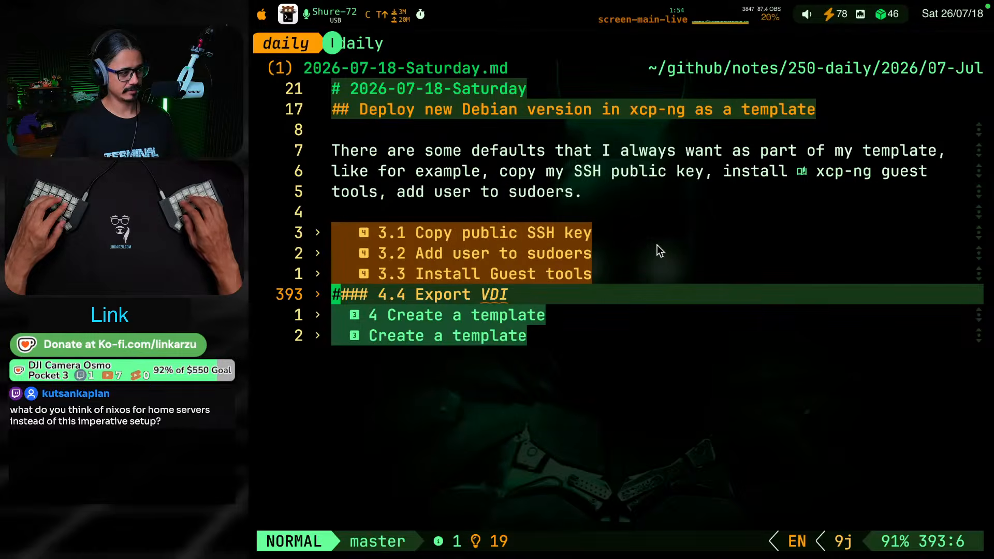
key(l)
key(l)
key(h)
key(h)
key(r)
key(3)
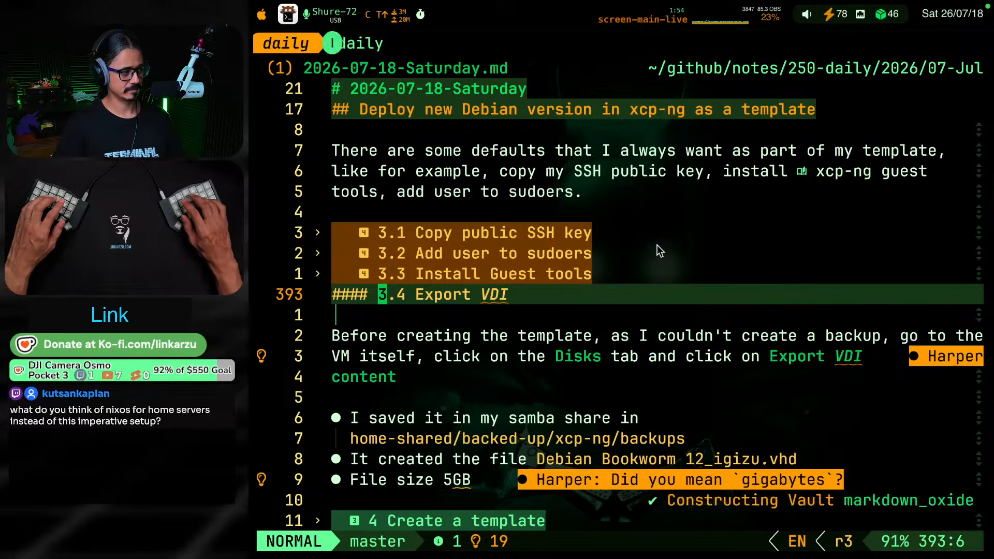
Collapse the Export VDI subsection and all of section 3 to check the outline's numbering
key(z)
key(l)
key(z)
key(o)
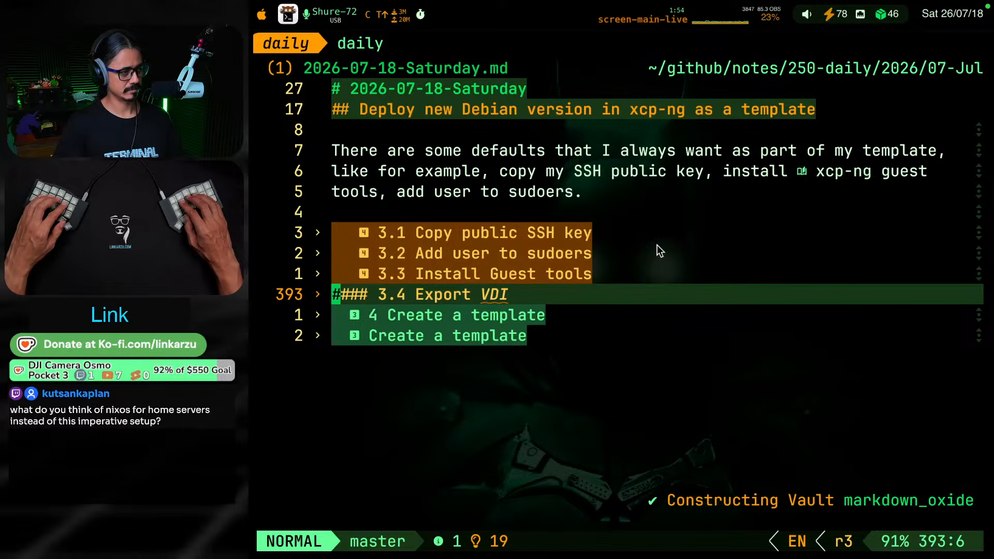
key(k)
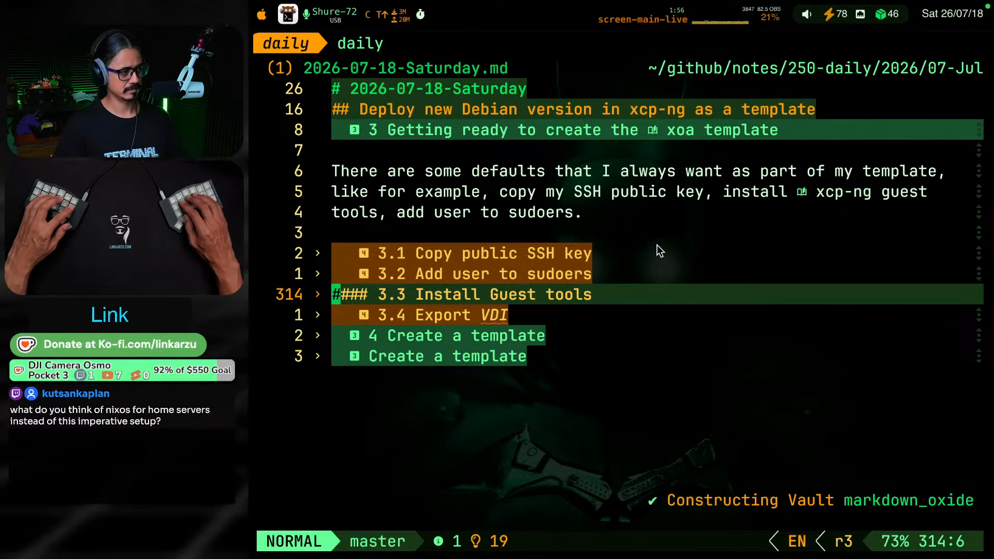
key(g)
key(k)
Unfold section 4 "Create a template" and apply the grammar suggestion replacing "All of the" with "All the" in its intro paragraph
key(g)
key(k)
key(g)
key(k)
key(Return)
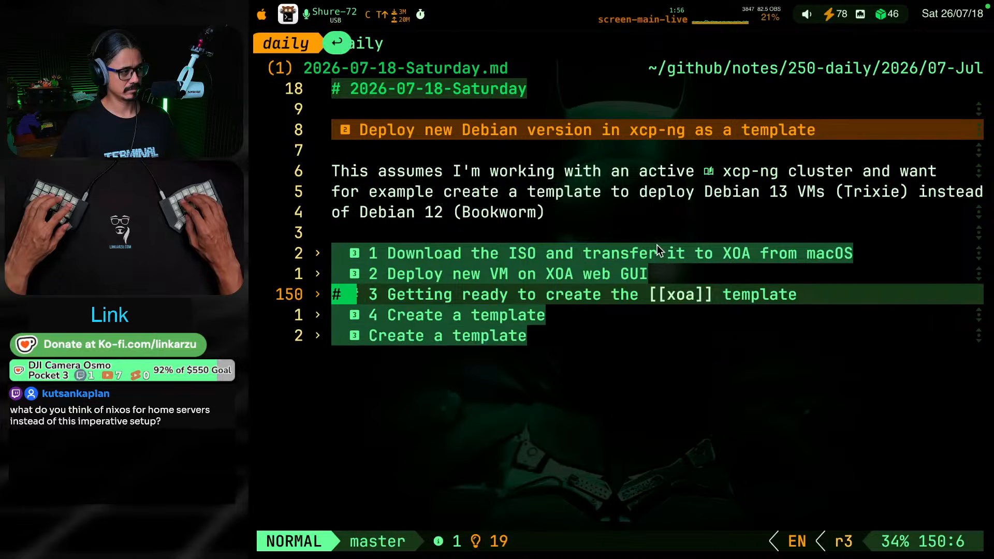
key(g)
key(j)
key(Return)
key(j)
key(j)
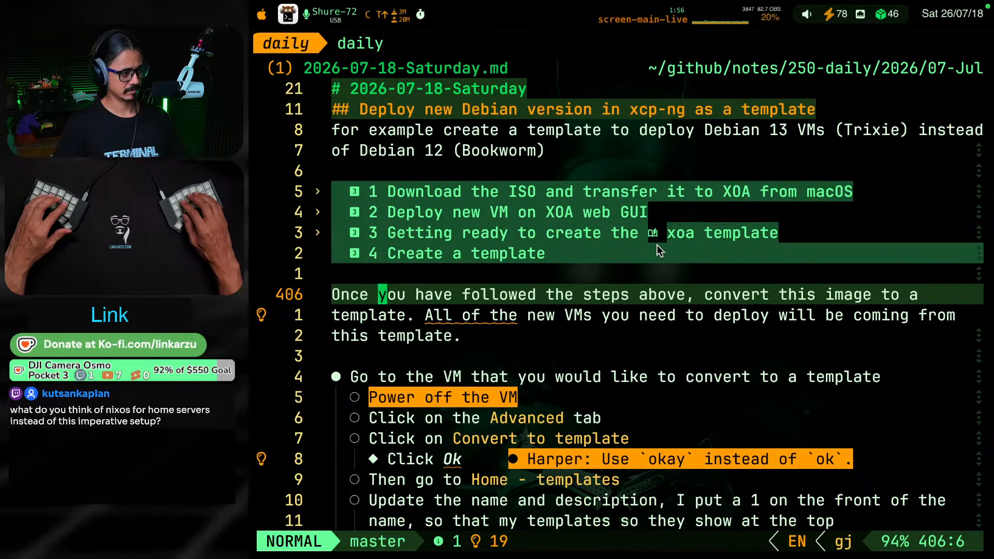
key(j)
key(w)
key(w)
key(w)
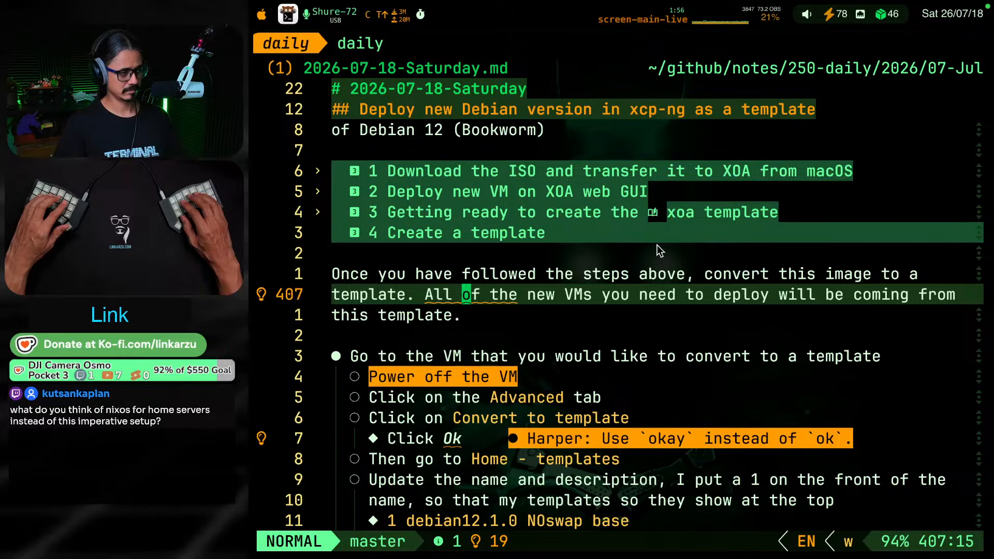
key(space)
key(c)
key(a)
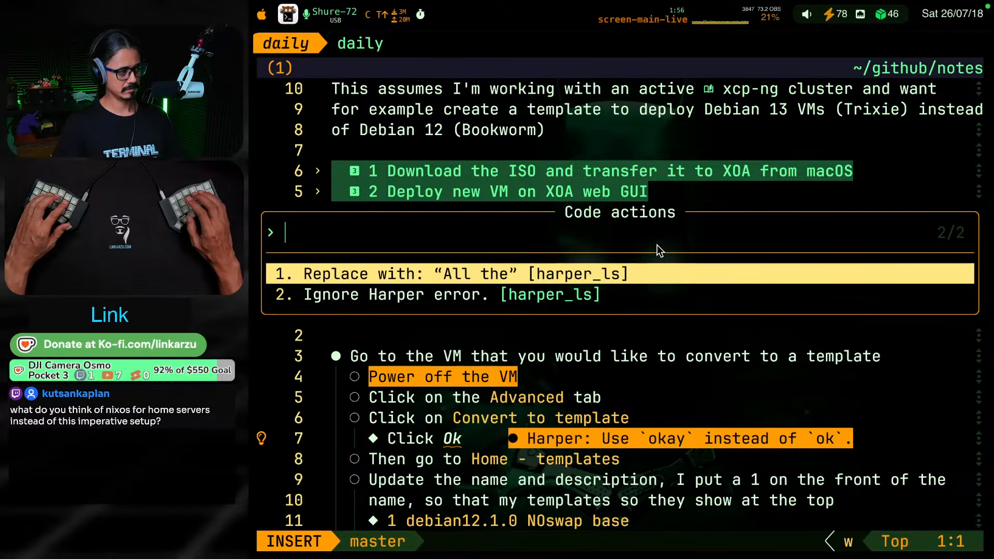
key(Return)
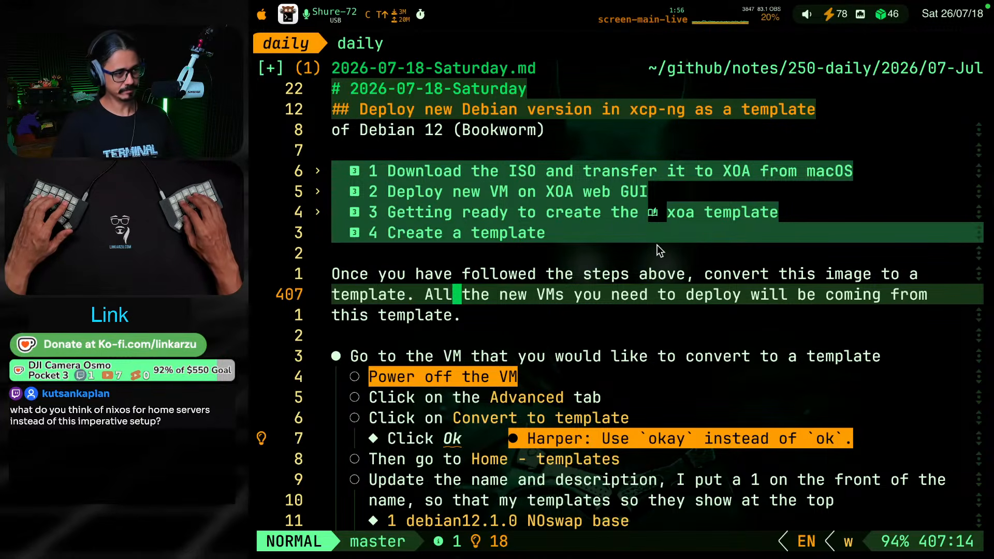
Remove the == highlight markers around "Power off the VM" in the VM conversion list
key(j)
key(j)
key(j)
key(j)
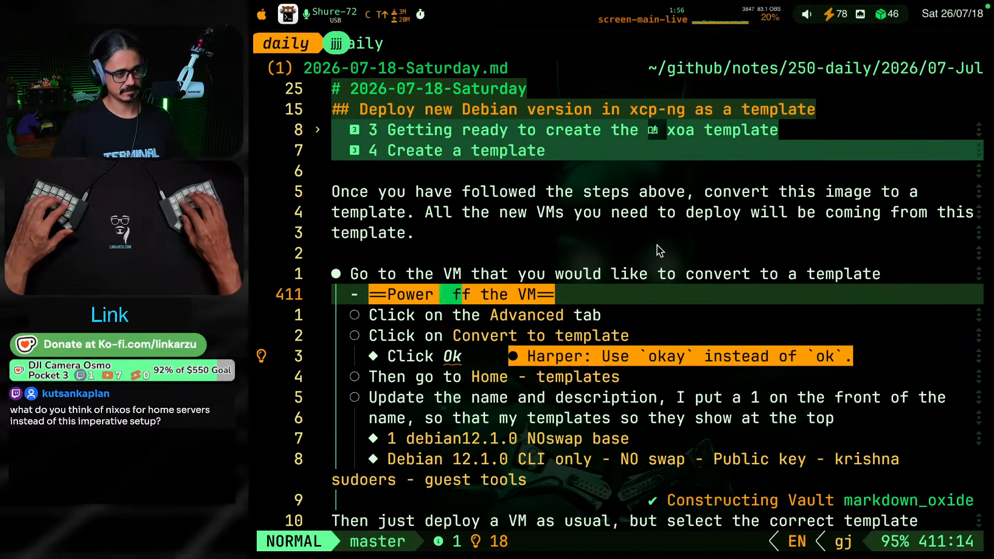
key(B)
key(B)
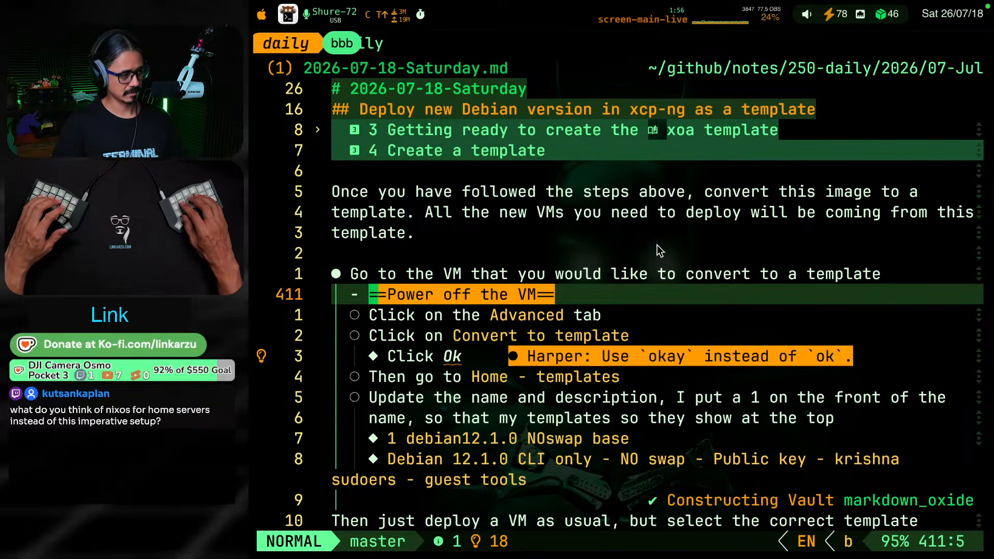
key(v)
key(e)
key(c)
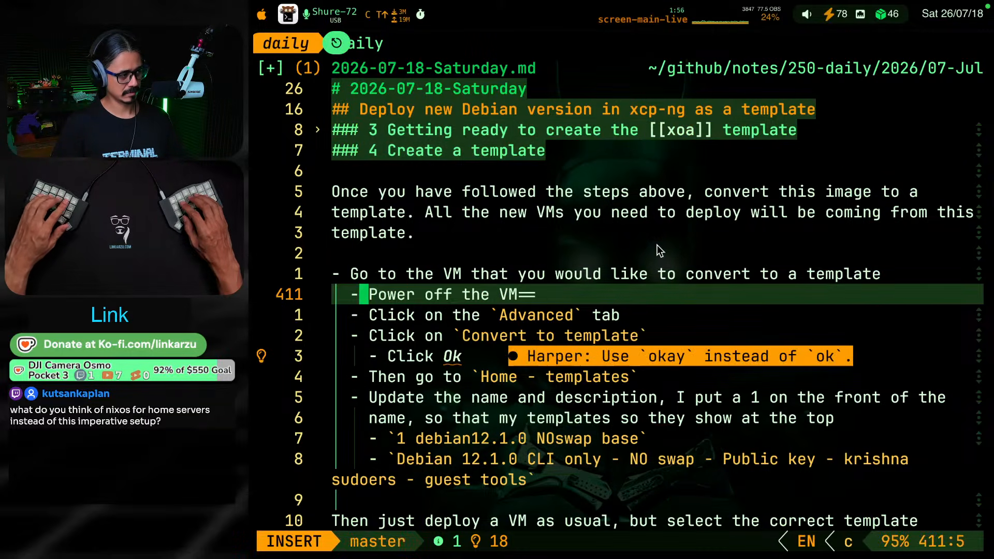
key(Escape)
key(A)
key(BackSpace)
key(BackSpace)
key(Escape)
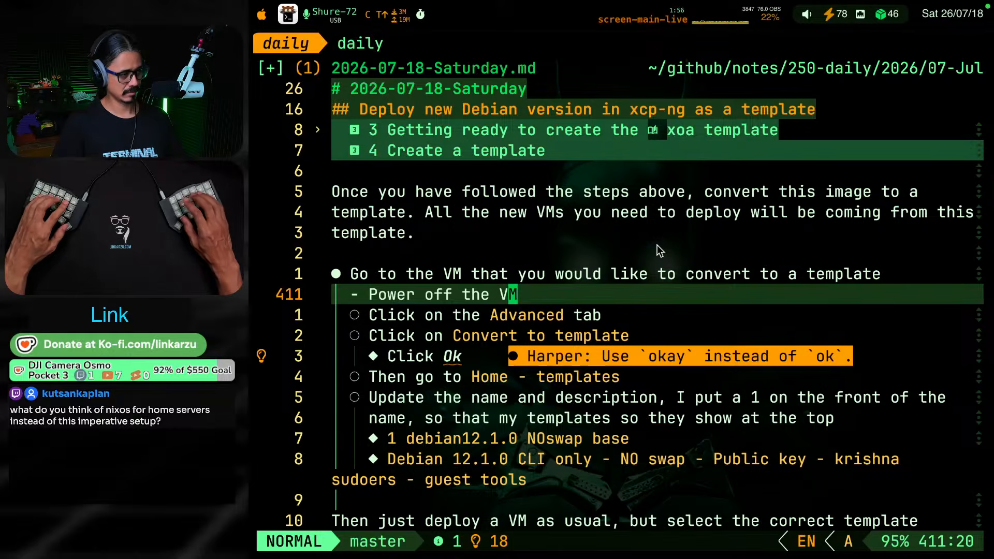
Add the flagged word "Ok" in the "Click Ok" bullet to the Harper user dictionary
key(j)
key(j)
key(j)
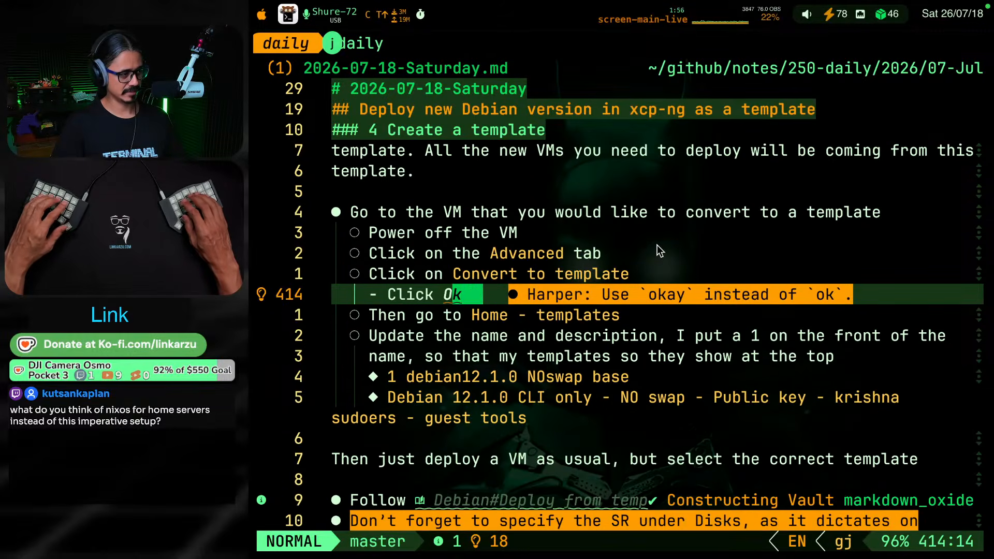
key(space)
key(c)
key(a)
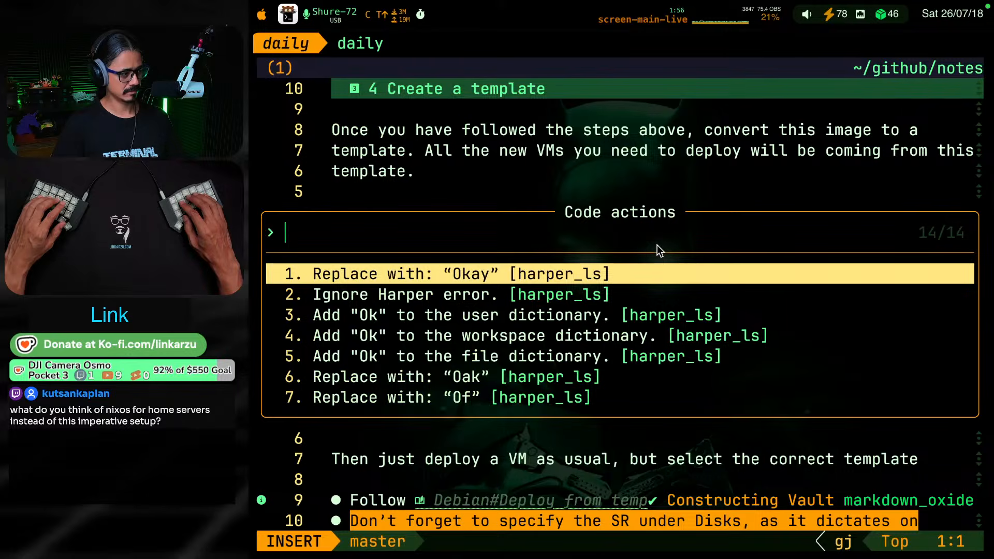
key(Down)
key(Down)
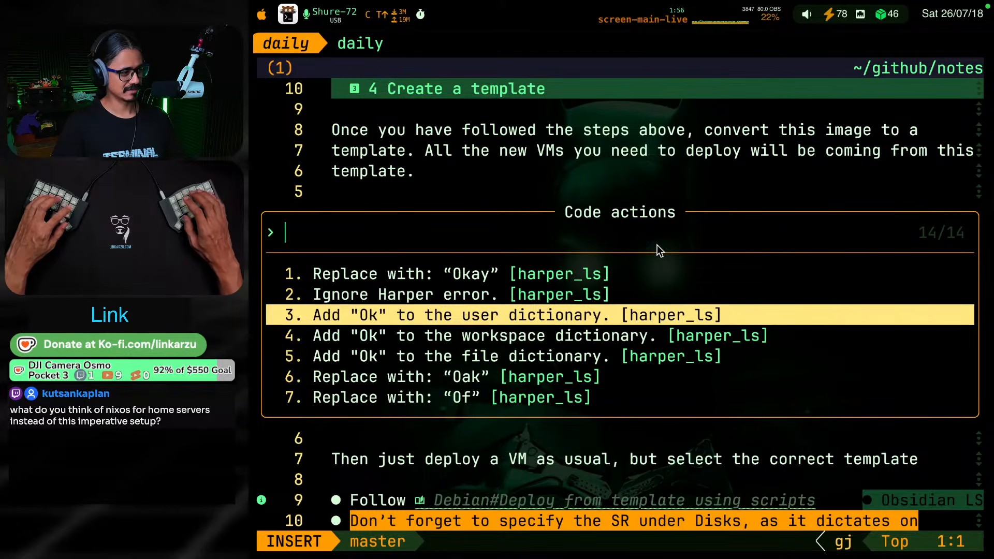
key(Return)
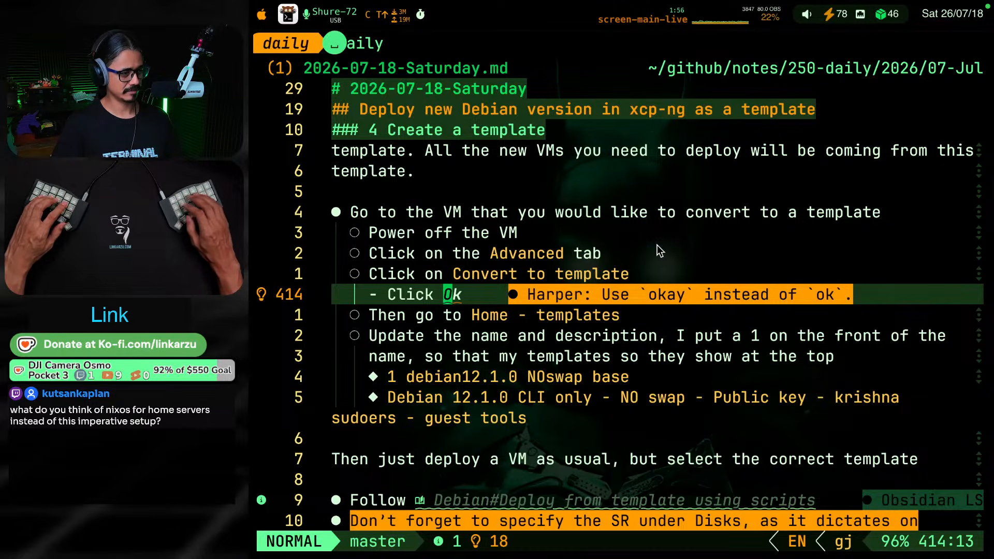
key(g)
key(k)
key(g)
key(j)
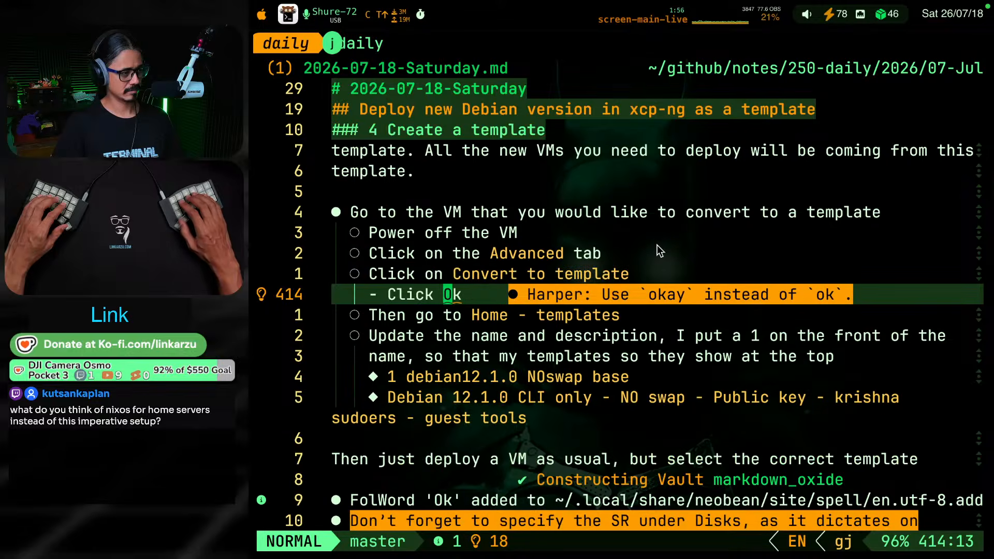
Repeat adding "Ok" to the user dictionary for the warning still attached to the "Click Ok" bullet
key(space)
key(c)
key(a)
key(Down)
key(Down)
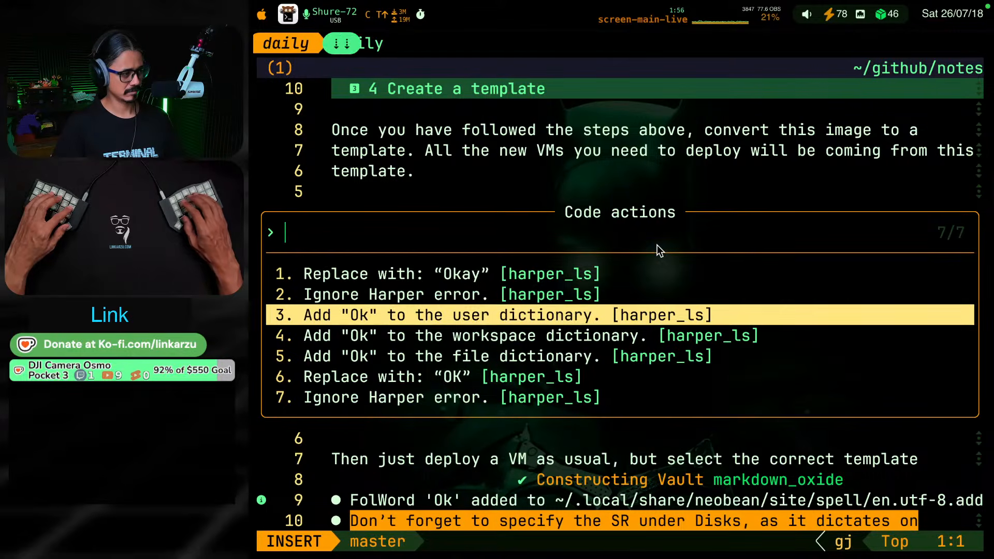
key(Return)
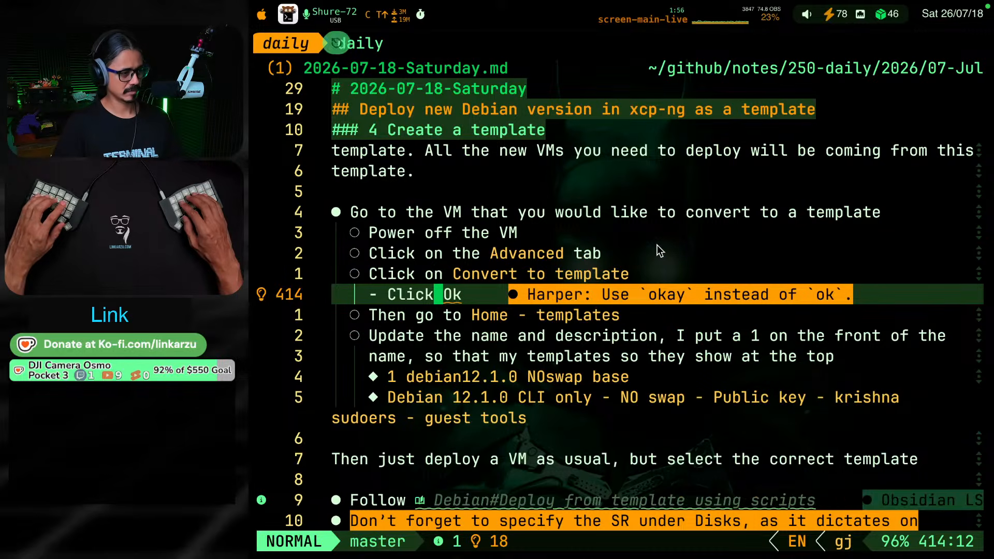
key(g)
key(k)
key(g)
key(k)
Update the example template name under the name and description bullet to "1 debian13.6.0 NOswap base"
key(g)
key(j)
key(g)
key(j)
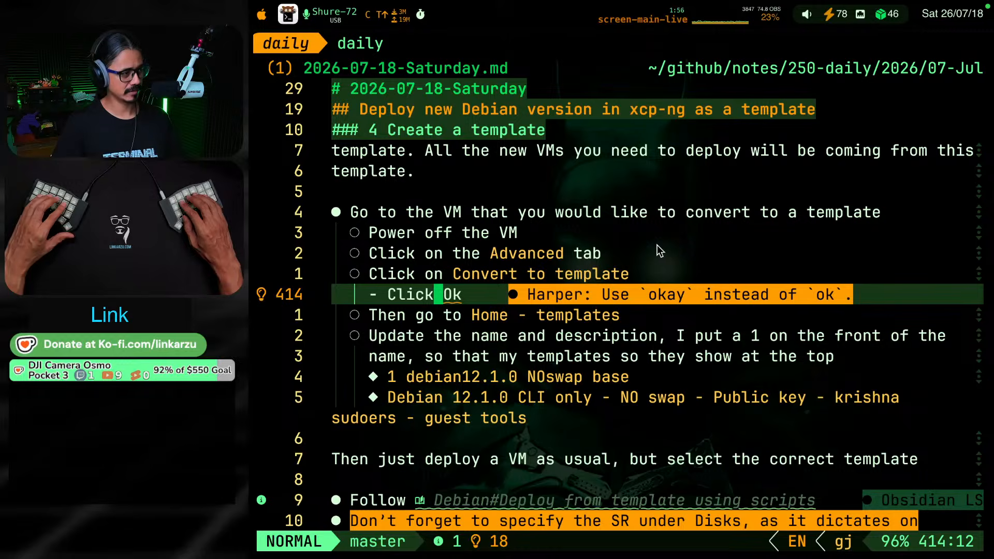
key(g)
key(j)
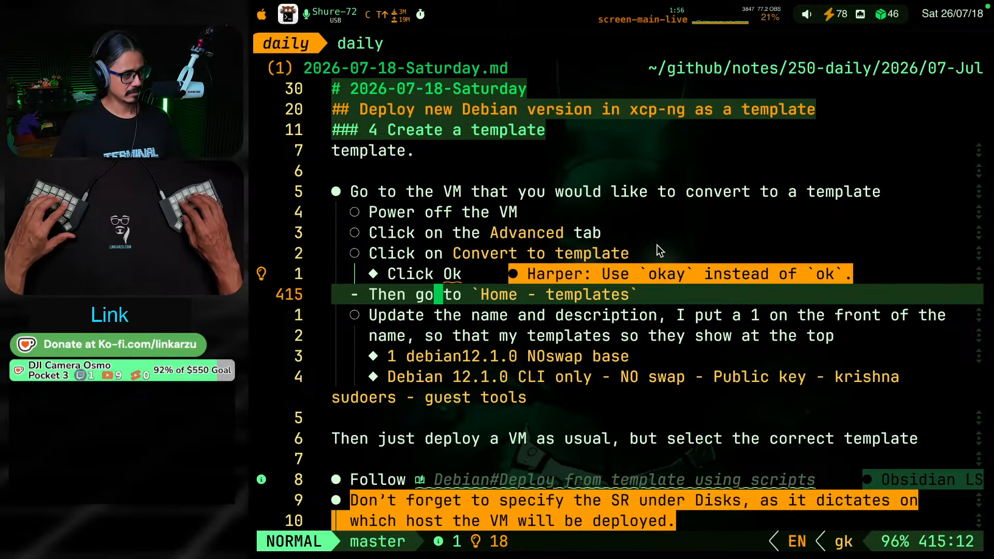
key(g)
key(j)
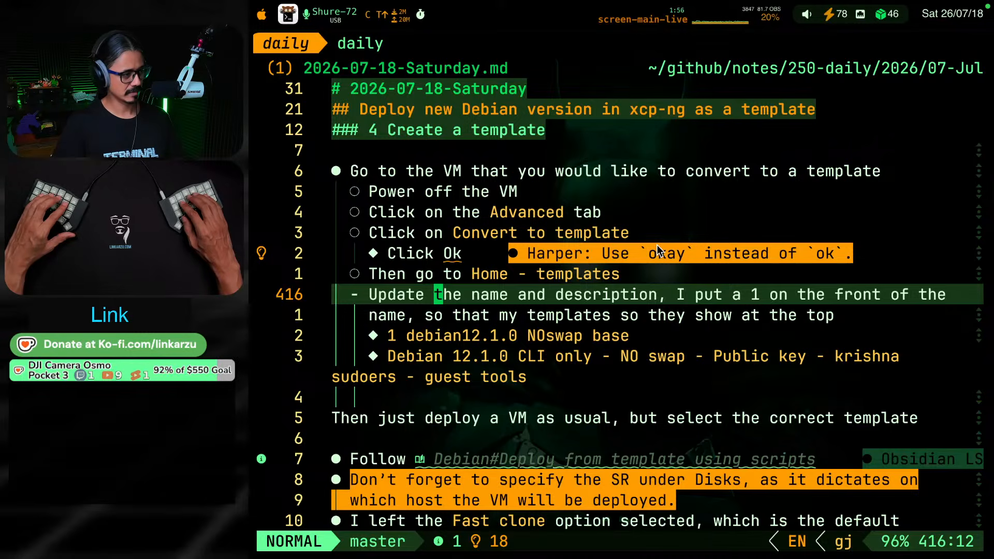
key(g)
key(j)
key(g)
key(j)
key(l)
key(l)
key(l)
key(l)
key(l)
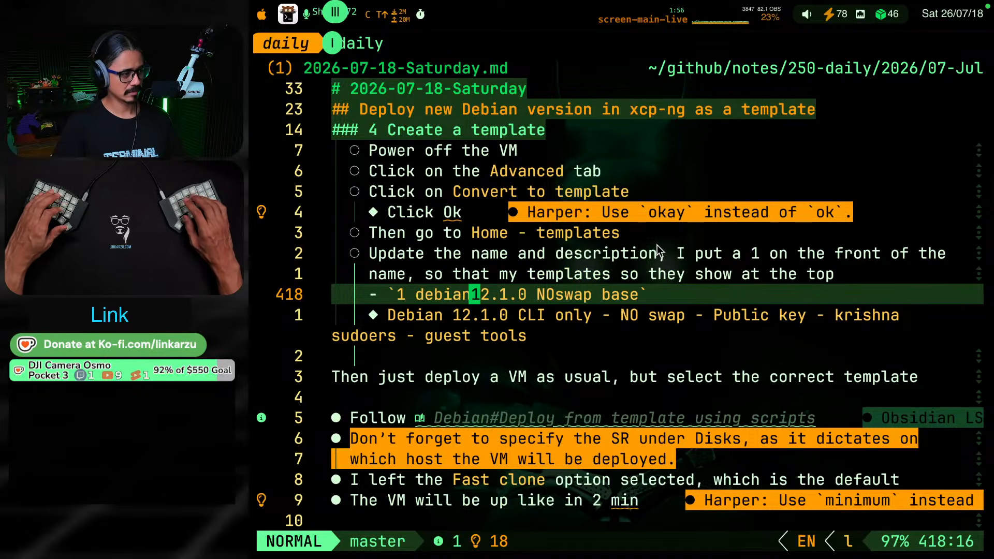
key(r)
key(3)
key(l)
key(l)
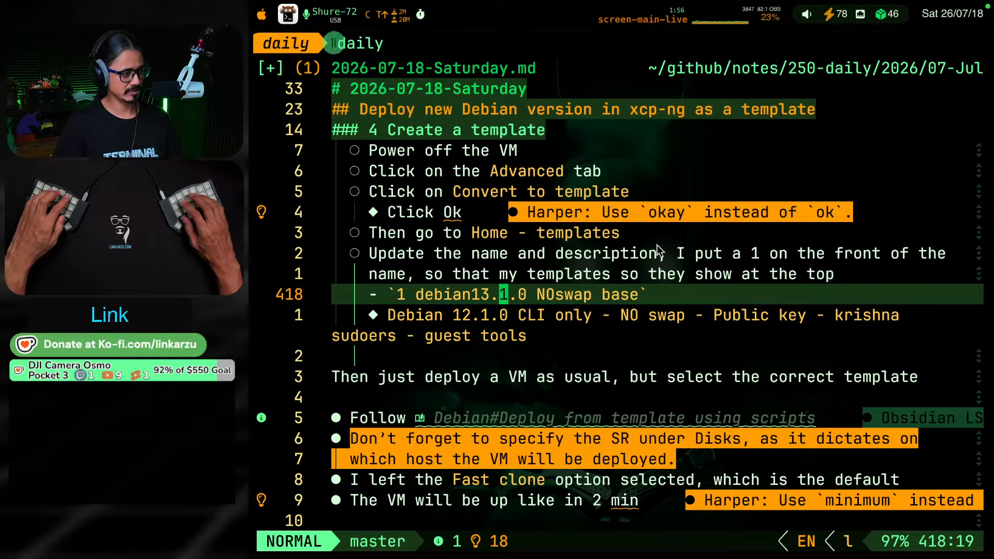
key(r)
key(6)
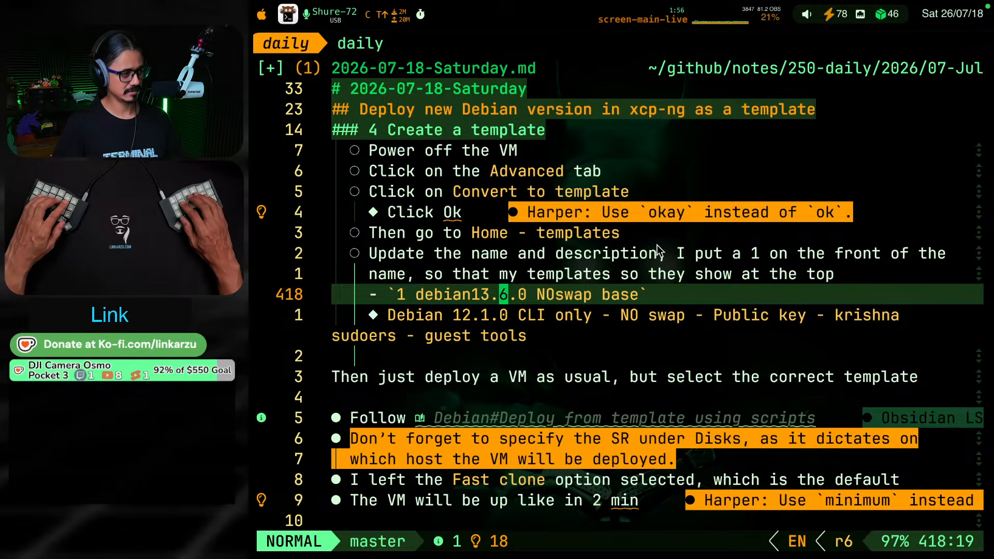
Set the Debian version in the example template description, the "CLI only - NO swap" bullet, to 13.6.0
key(j)
key(h)
key(h)
key(h)
key(r)
key(3)
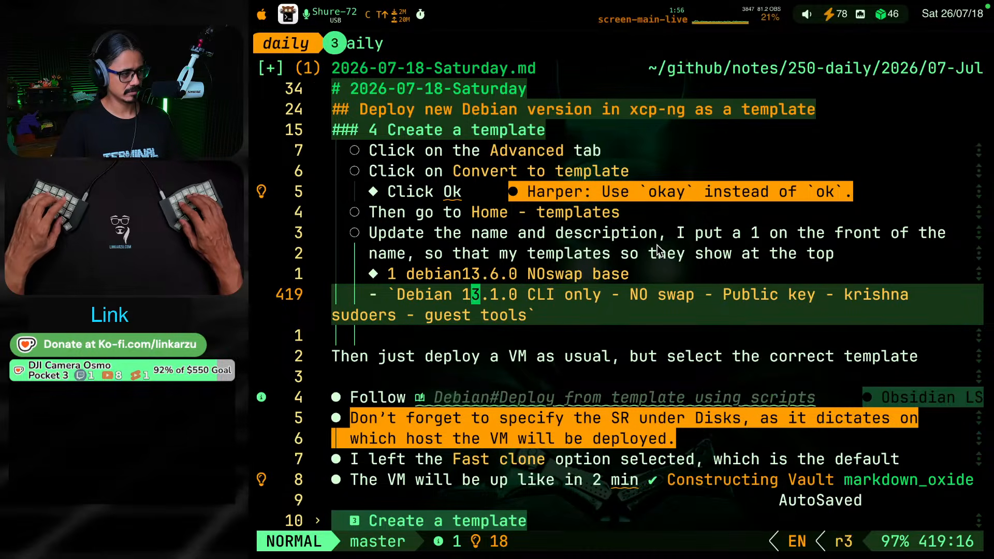
key(l)
key(l)
key(r)
key(6)
key(Escape)
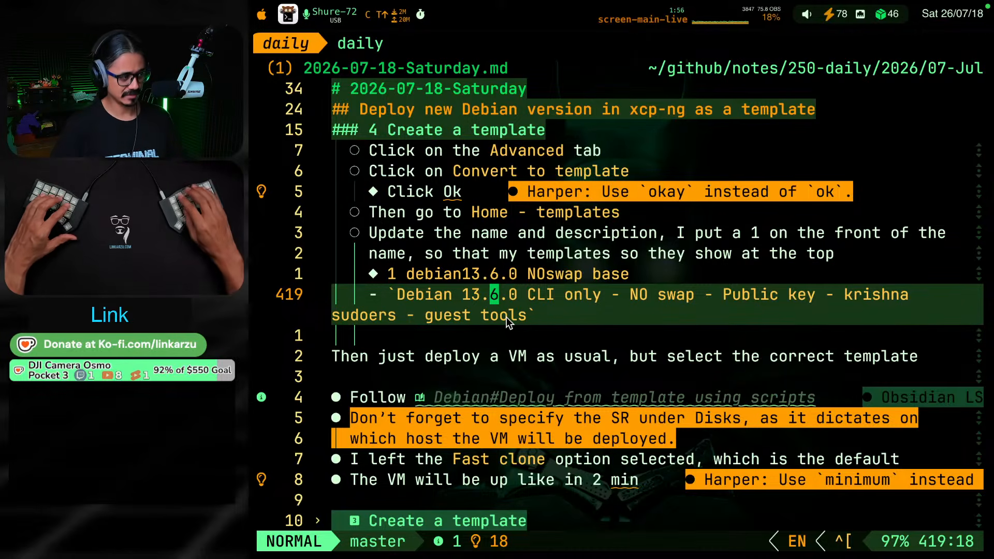
Review the VM deployment instructions below the template description, down to the "Follow" bullet linking to Deploy from template using scripts
key(j)
key(j)
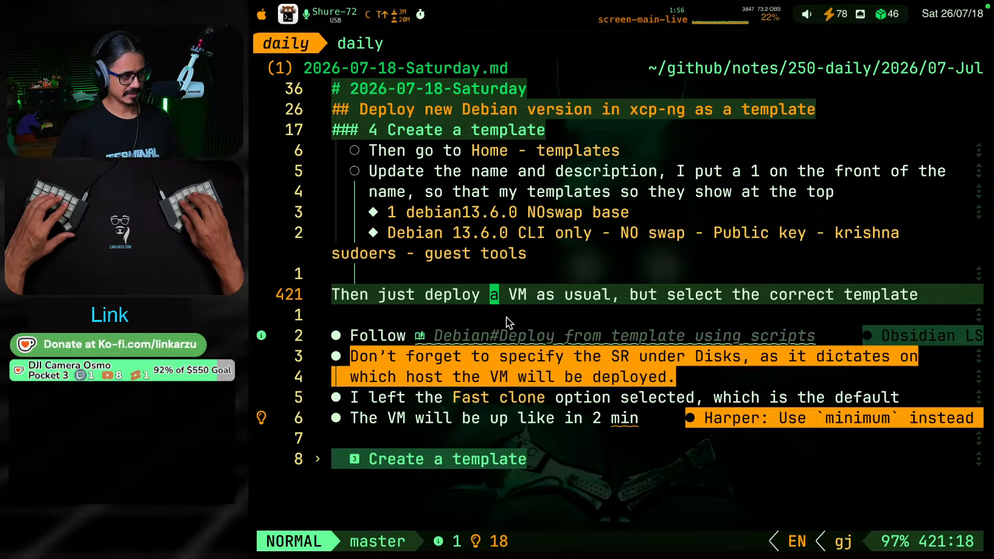
key(j)
key(j)
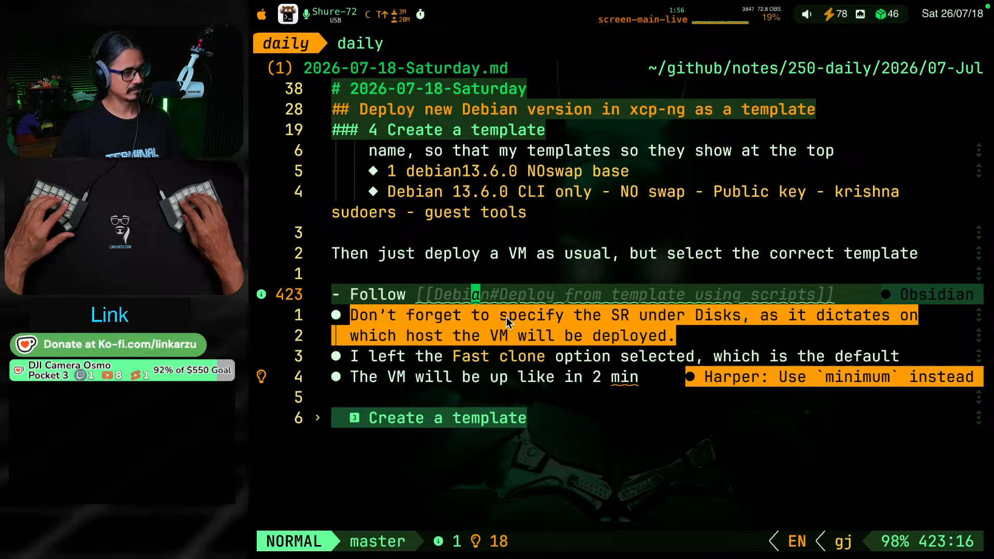
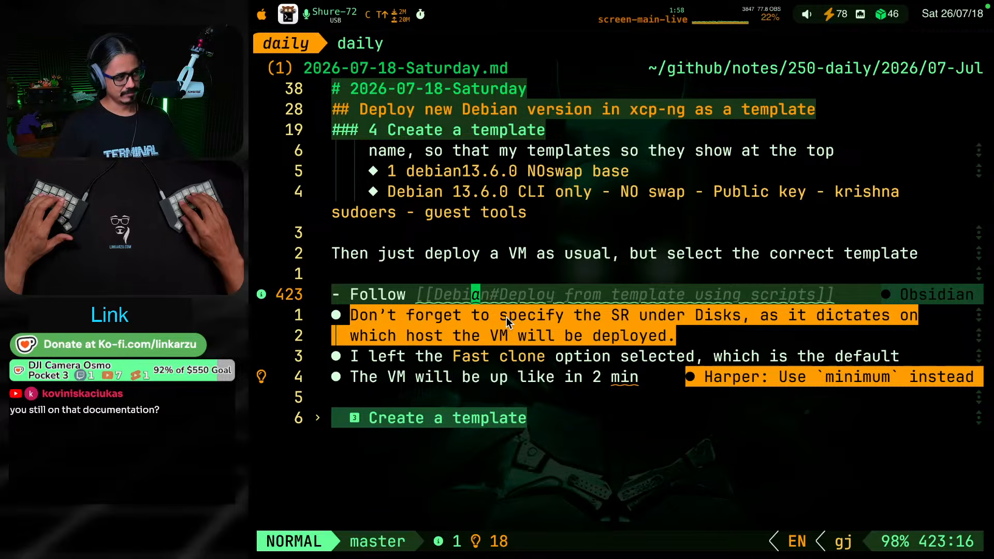
key(k)
key(k)
key(k)
key(k)
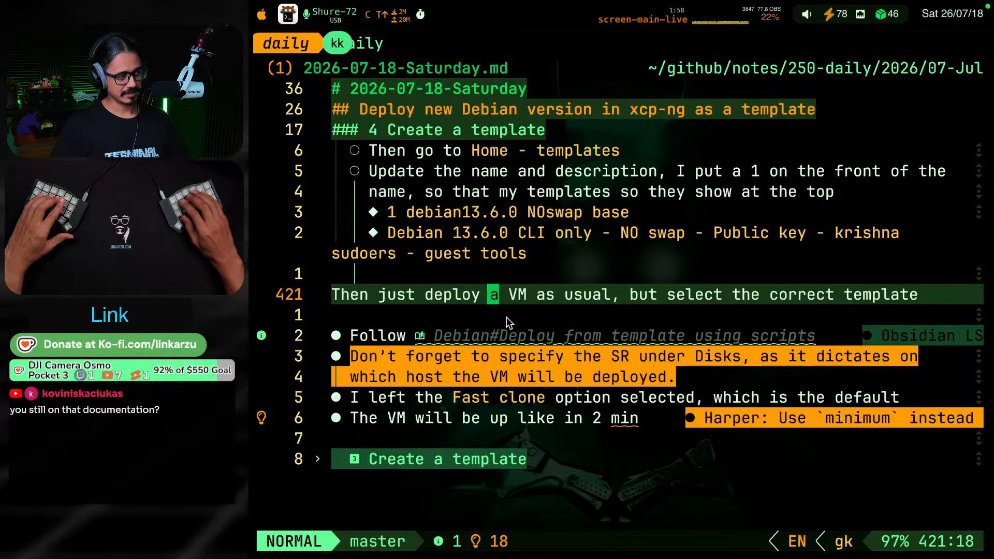
key(j)
key(j)
key(j)
key(k)
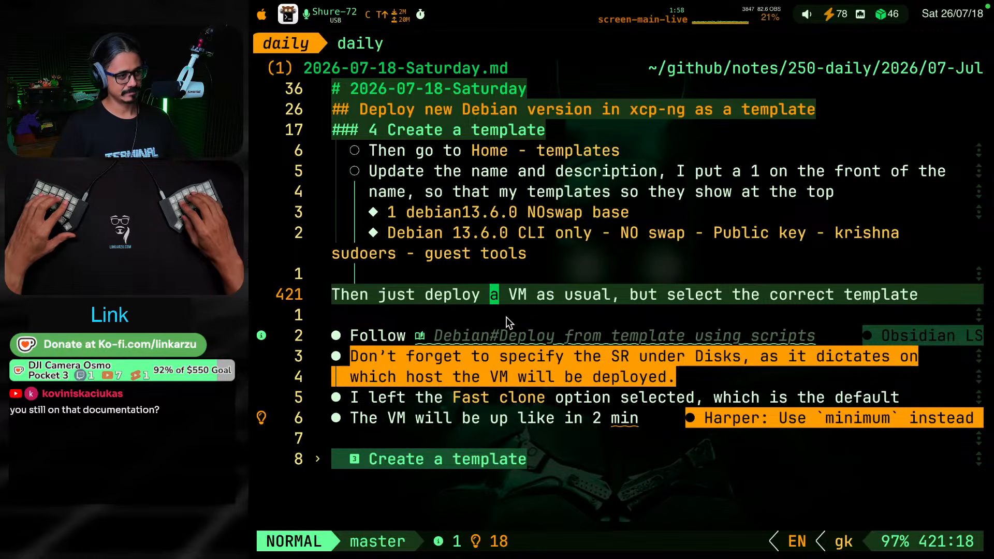
key(j)
key(j)
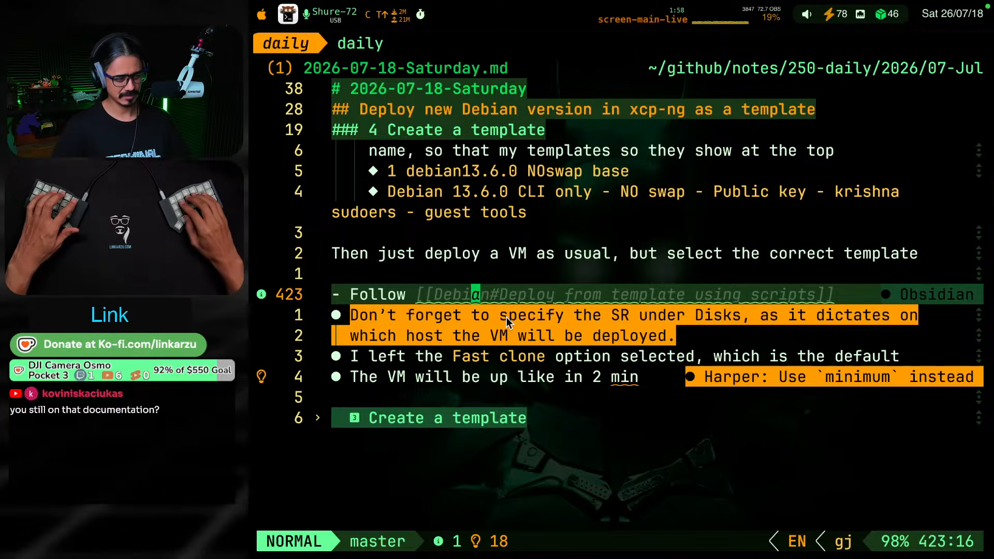
Switch to the obsidian_main notes and restore the last editing session
key(ctrl+super+F17)
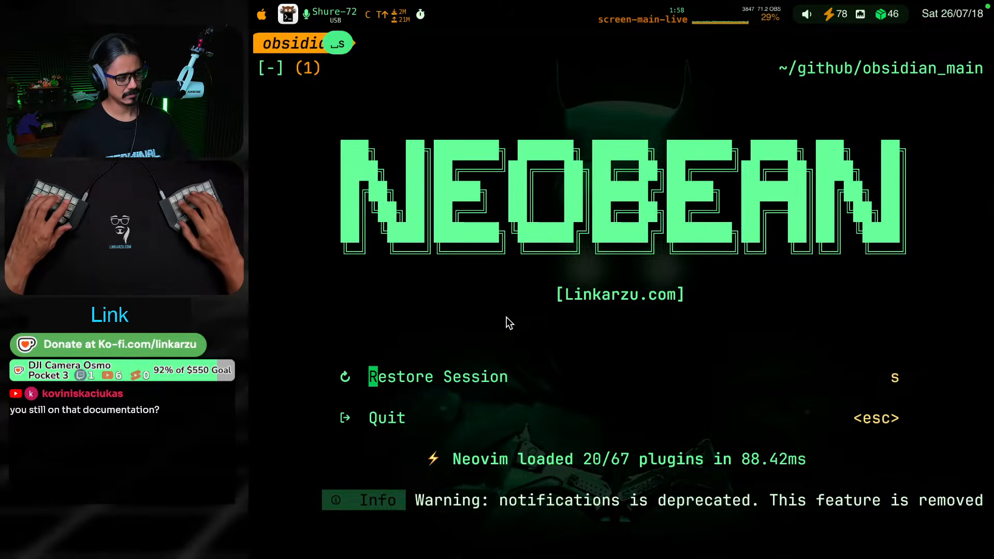
text(sde)
key(Escape)
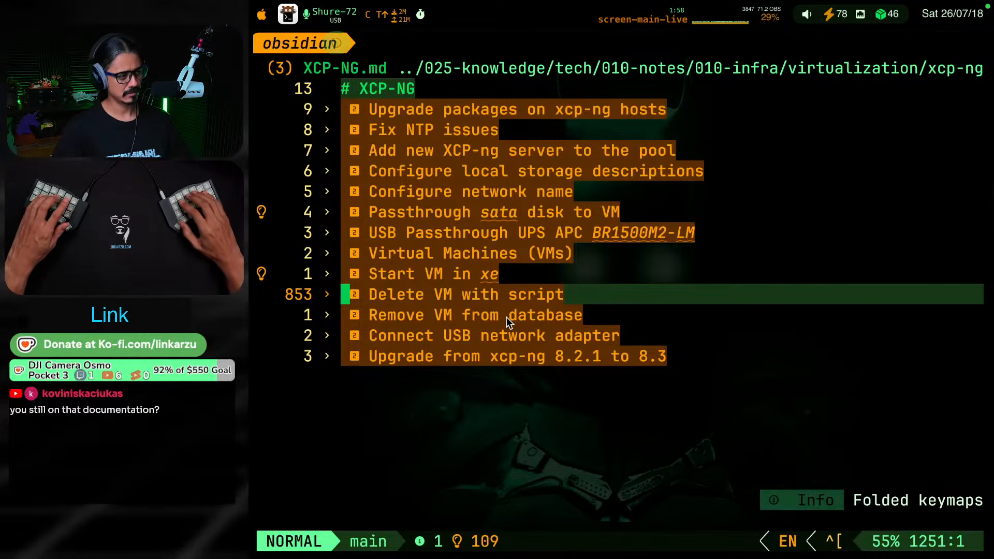
Search the headings of XCP-NG.md for "deploy from"
key(space)
key(s)
key(s)
text(deplopy)
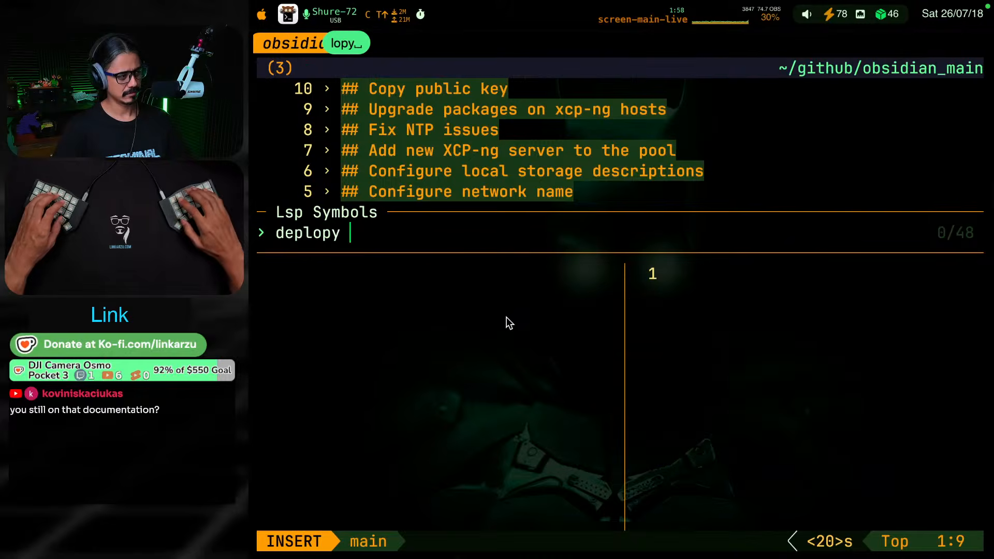
key(BackSpace)
key(BackSpace)
key(BackSpace)
text(y from)
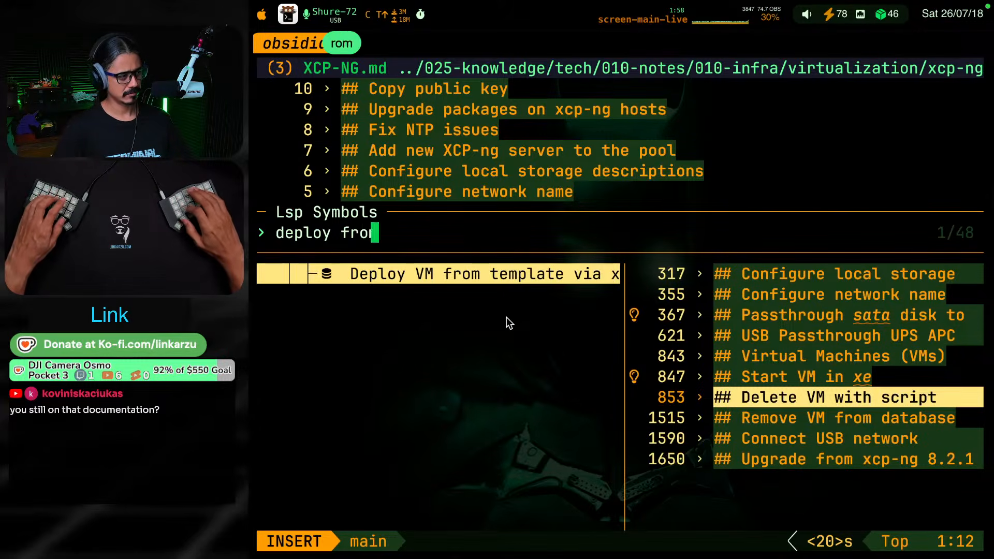
key(Return)
Search the workspace symbols for "deploy from template" and open the "Deploy from Template Using Scripts" heading in Debian.md
key(shift+s)
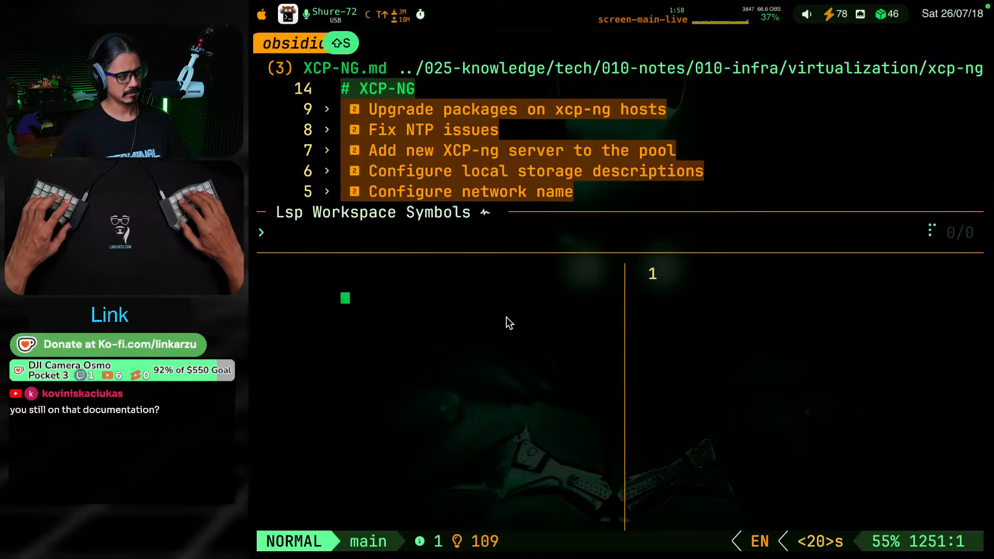
text(deploy fromm)
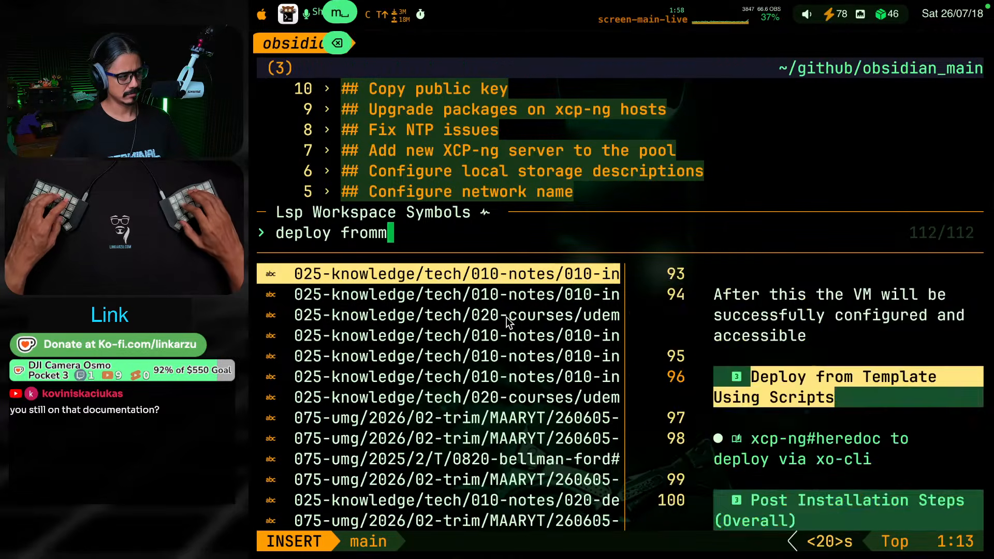
key(BackSpace)
text(template)
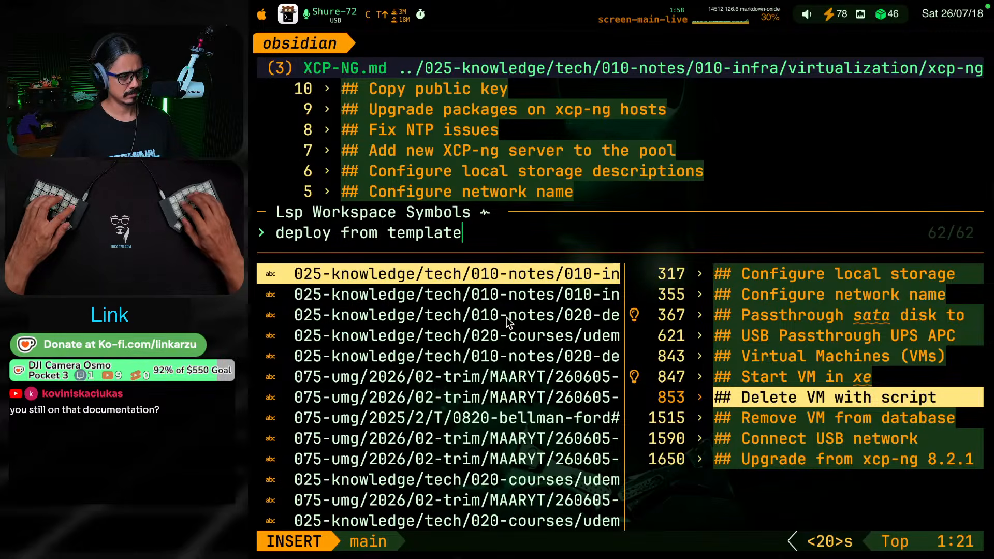
key(Down)
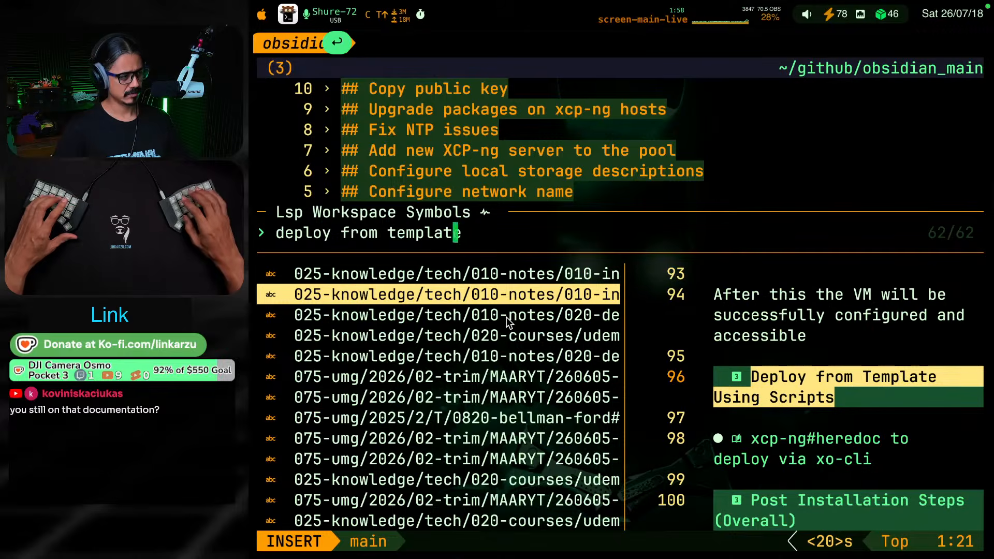
key(Return)
Unfold the "Deploy from Template Using Scripts" section and follow its link to "heredoc to deploy via xo-cli"
key(Return)
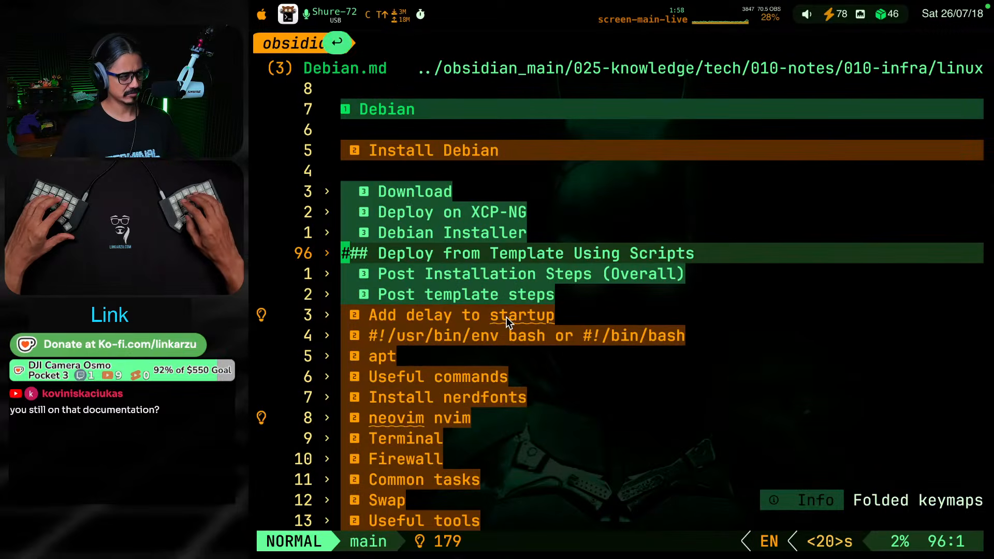
key(Return)
key(j)
key(j)
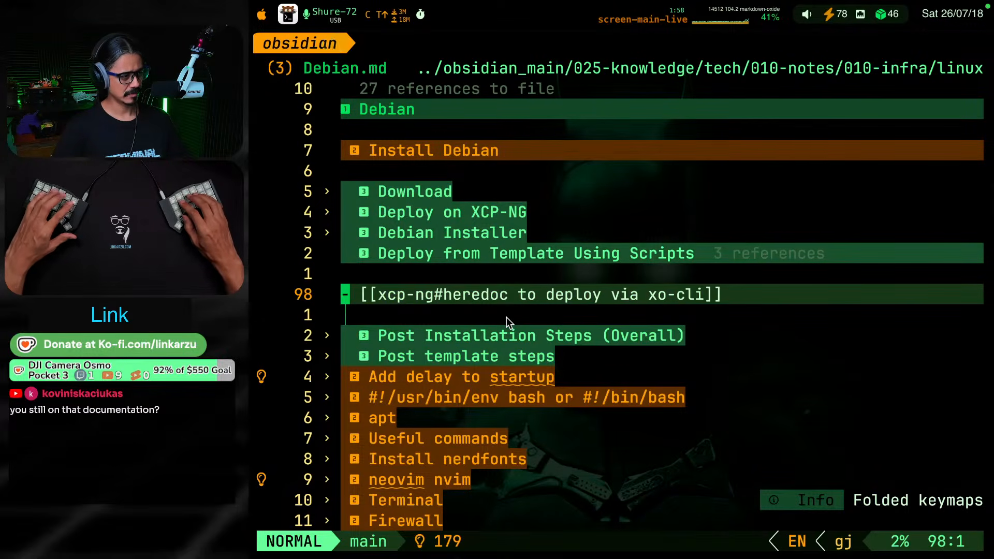
key(w)
key(w)
key(w)
key(w)
key(w)
key(l)
key(l)
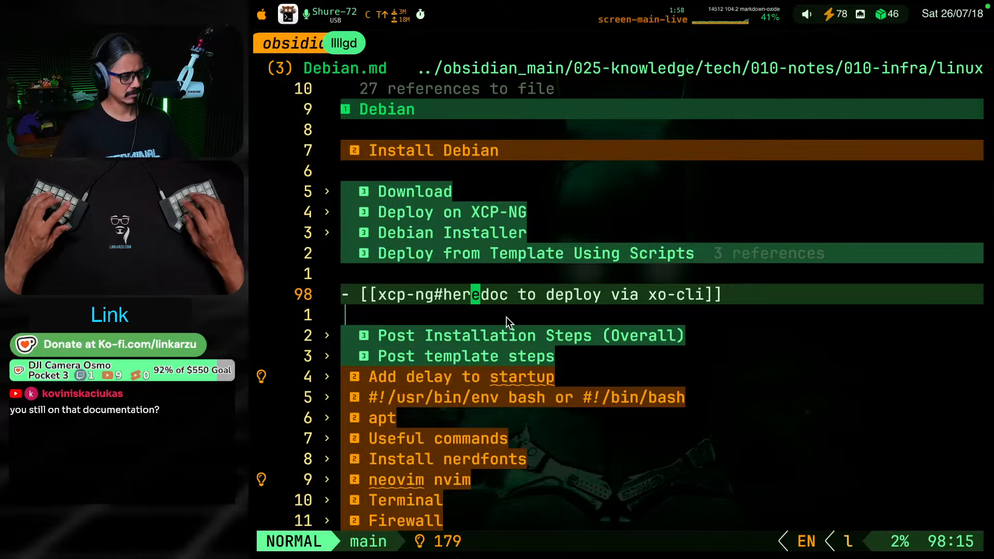
key(g)
key(d)
Read through the heredoc bash script that deploys a VM via xo-cli
key(j)
key(j)
key(j)
key(j)
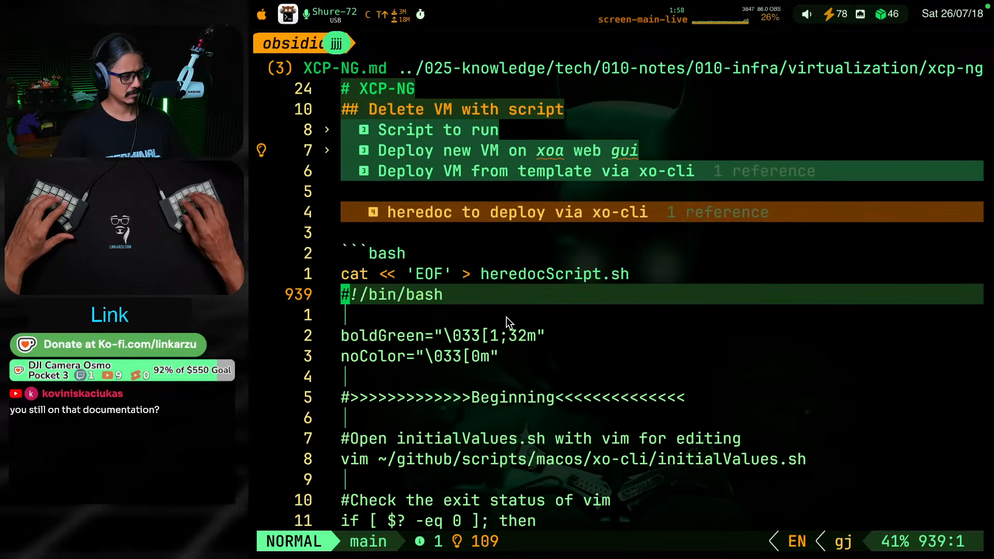
key(j)
key(j)
key(j)
key(j)
key(j)
key(j)
key(j)
key(j)
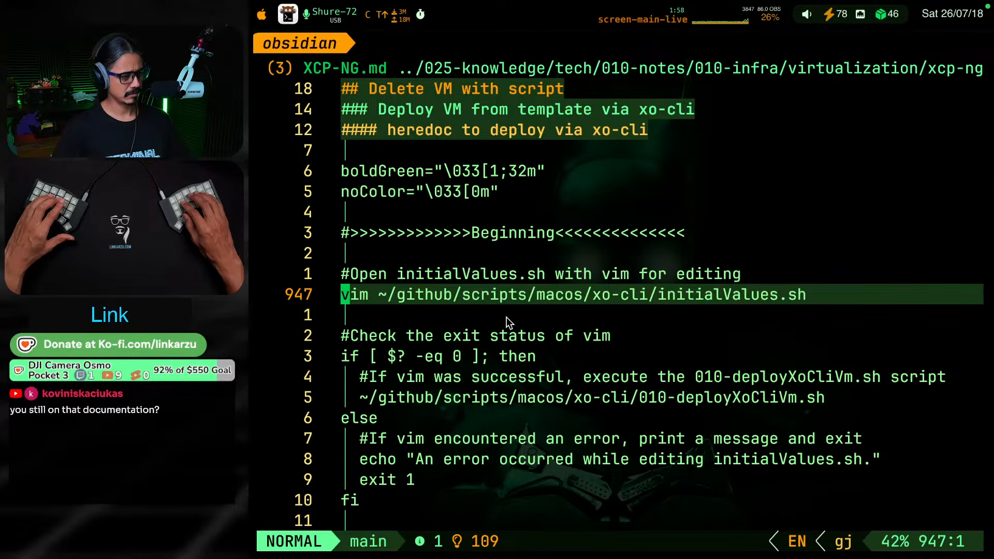
key(j)
key(j)
key(j)
key(j)
key(j)
key(j)
key(j)
key(j)
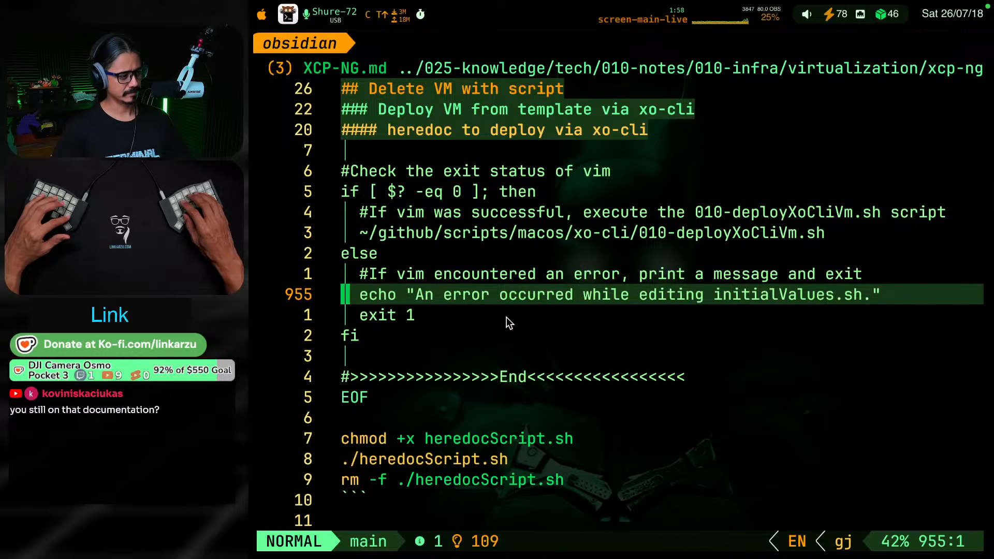
Return to the daily note and delete the Follow bullet linking to "Debian#Deploy from template using scripts"
key(ctrl+o)
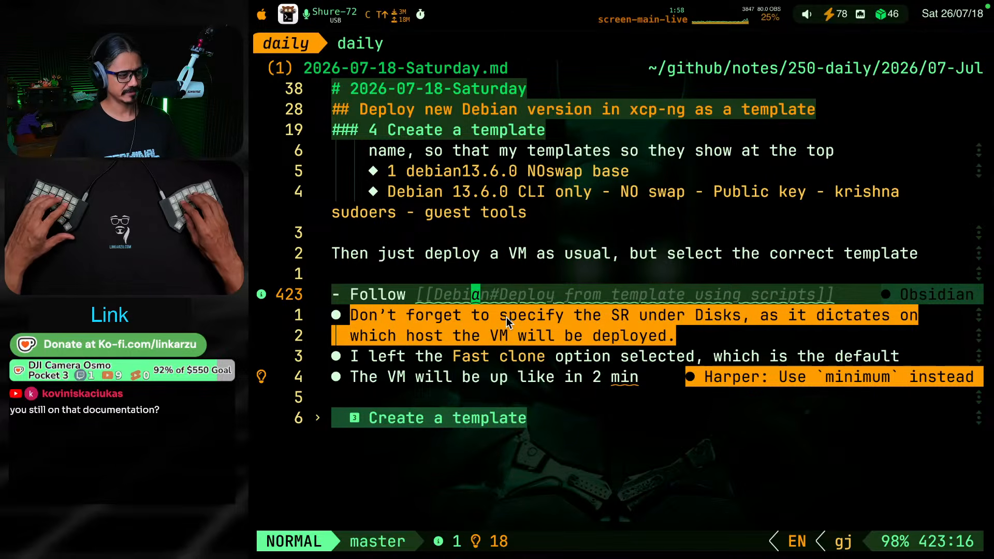
key(d)
key(d)
Remove the == highlight marks around the bullet about specifying the SR under Disks
key(b)
key(b)
key(b)
key(b)
key(b)
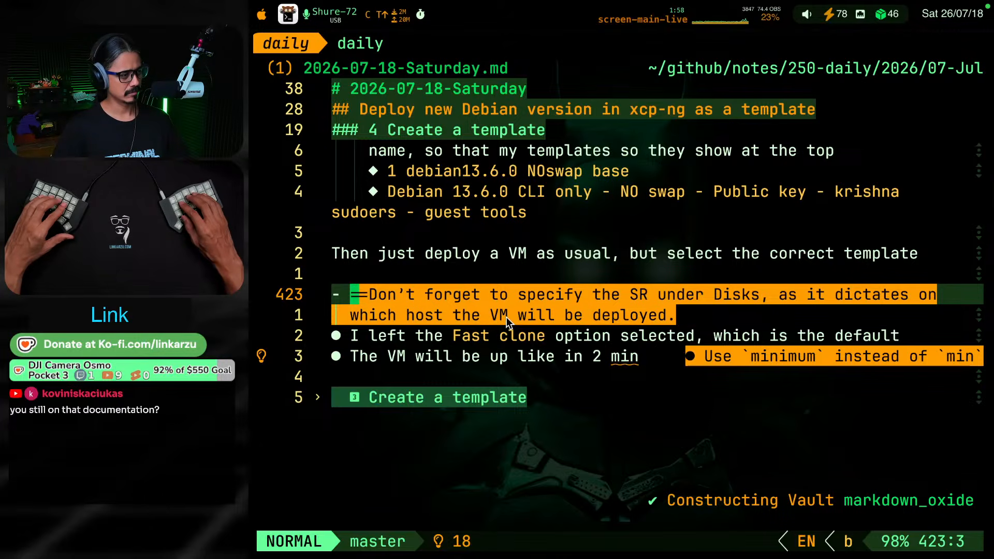
key(d)
key(l)
key(d)
key(l)
key(j)
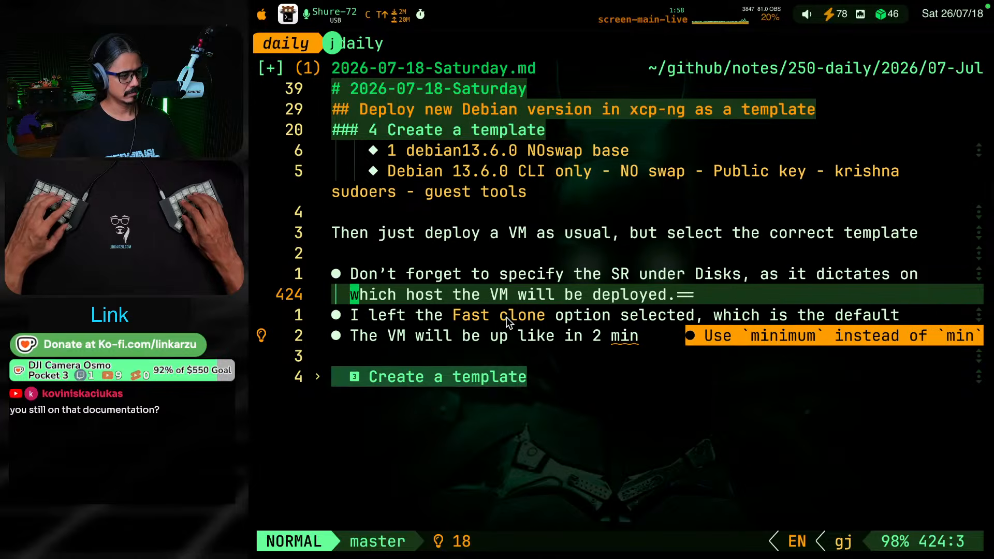
key(A)
key(BackSpace)
key(BackSpace)
key(Escape)
Insert a --- horizontal rule above the "Then just deploy a VM as usual" paragraph
key(j)
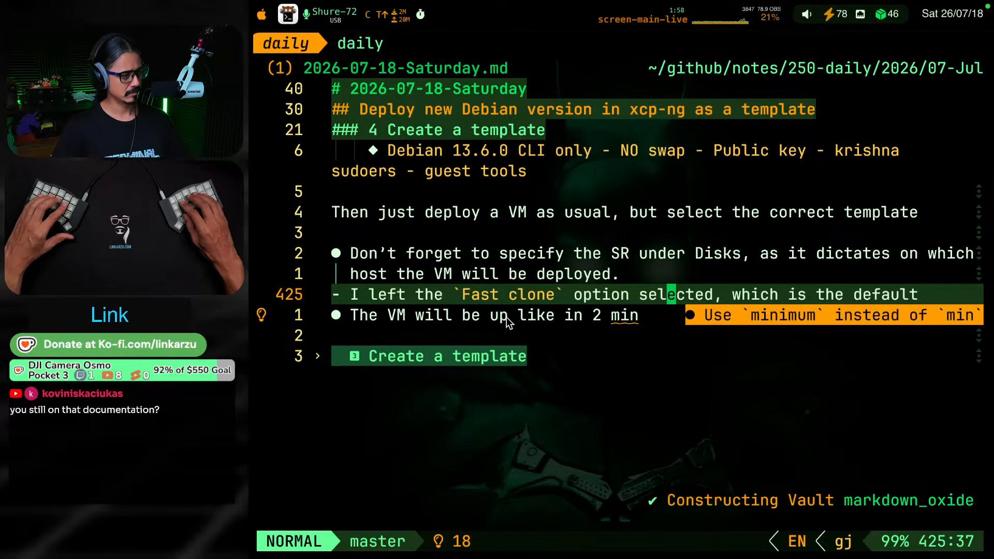
key(k)
key(k)
key(k)
key(k)
key(k)
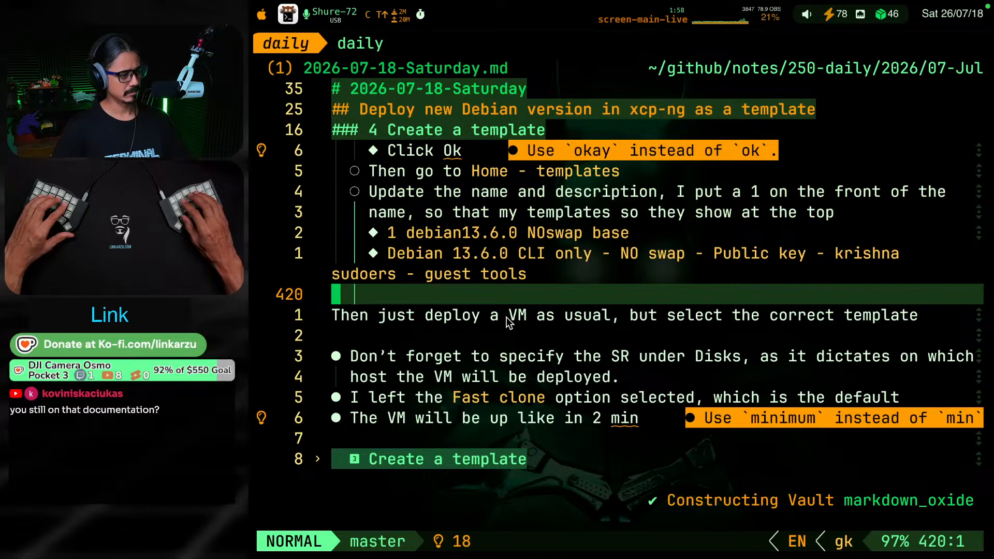
text(o)
text(---)
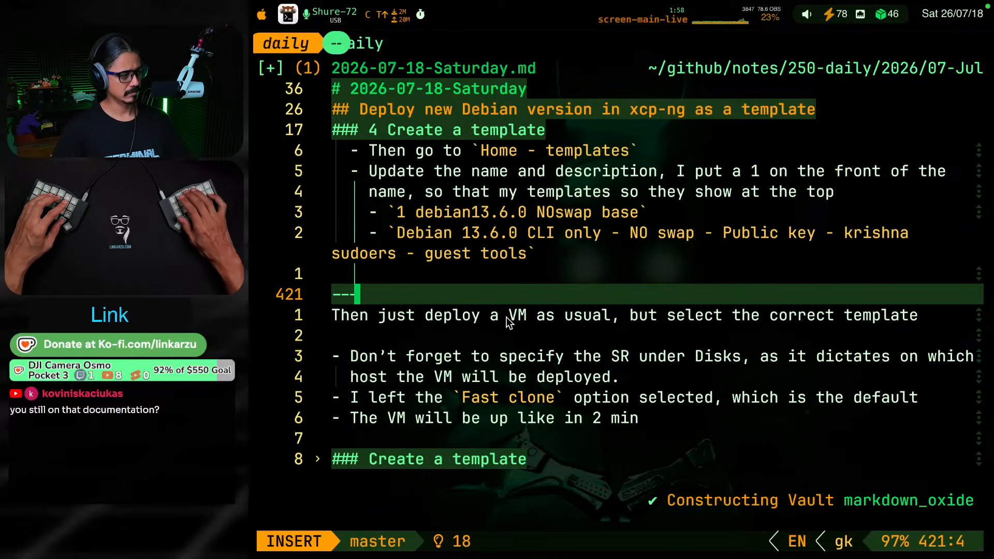
key(Escape)
Delete the leftover unnumbered "Create a template" section at the end of the note
key(k)
key(k)
key(k)
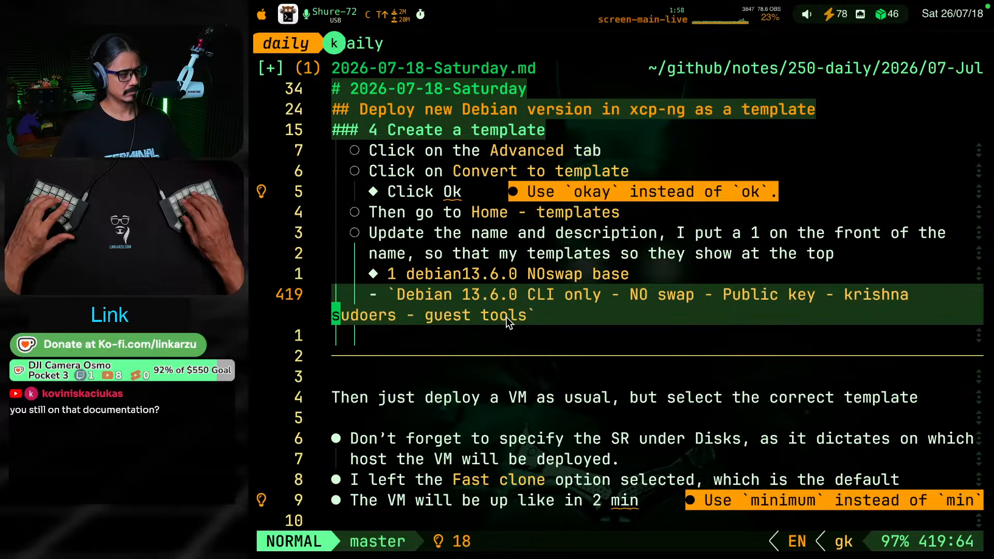
key(j)
key(j)
key(j)
key(j)
key(j)
key(j)
key(j)
key(j)
key(j)
key(j)
key(j)
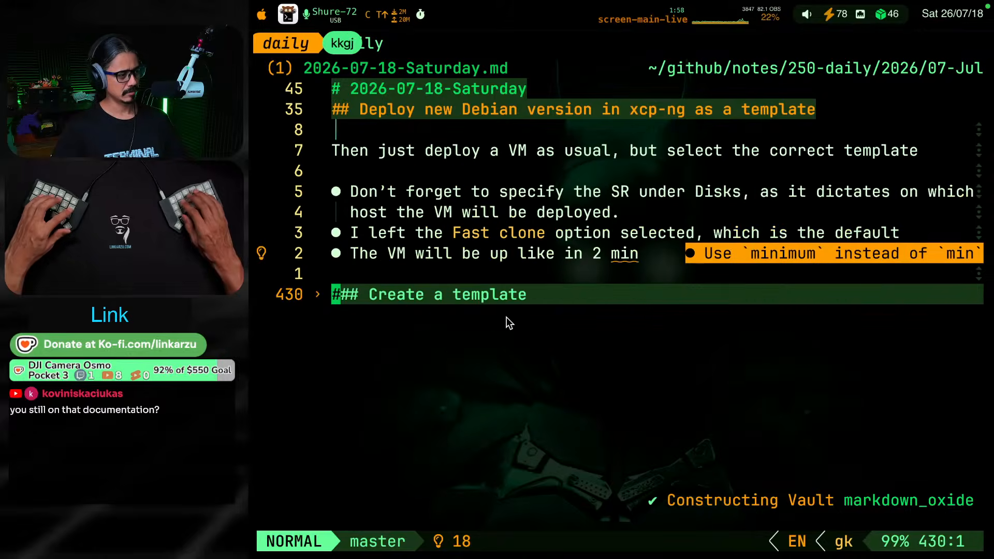
key(d)
key(d)
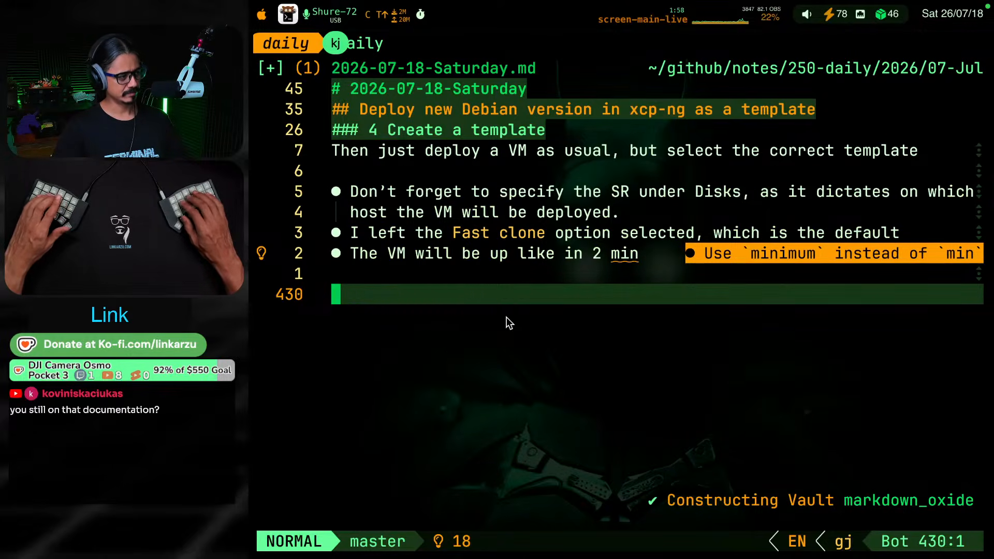
Fold the numbered subsections and review the outline and introduction of the Debian template guide
key(k)
key(k)
key(j)
key(z)
key(k)
key(Return)
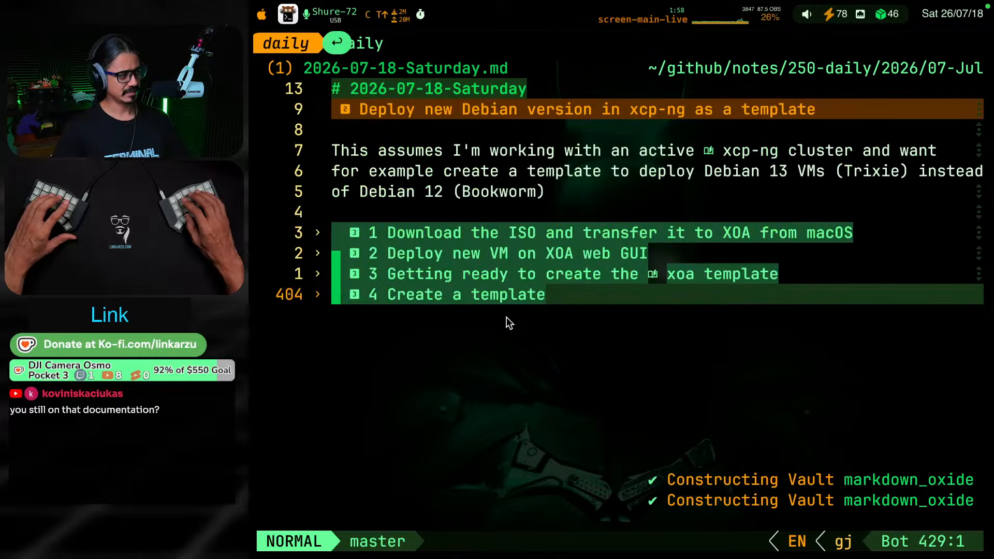
key(k)
key(k)
key(k)
key(k)
key(k)
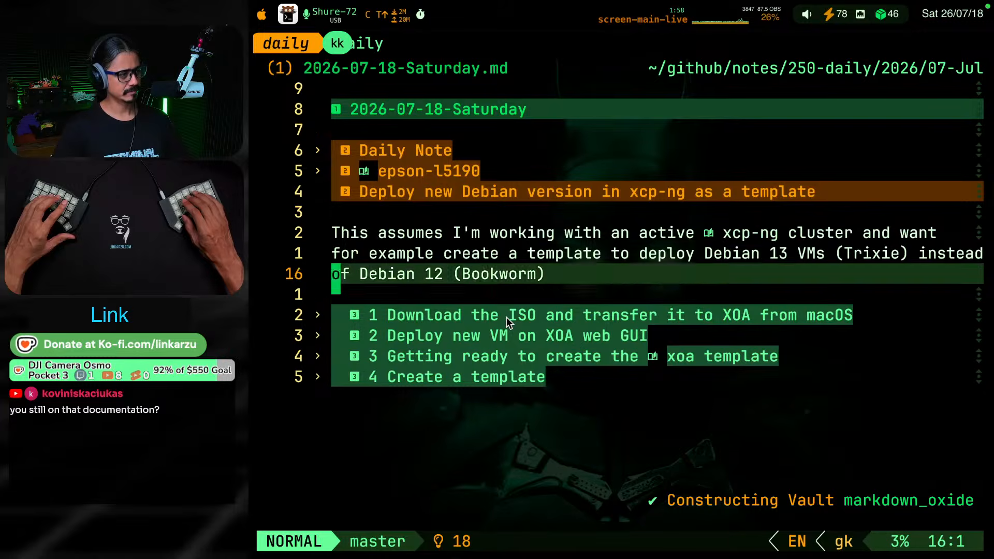
key(k)
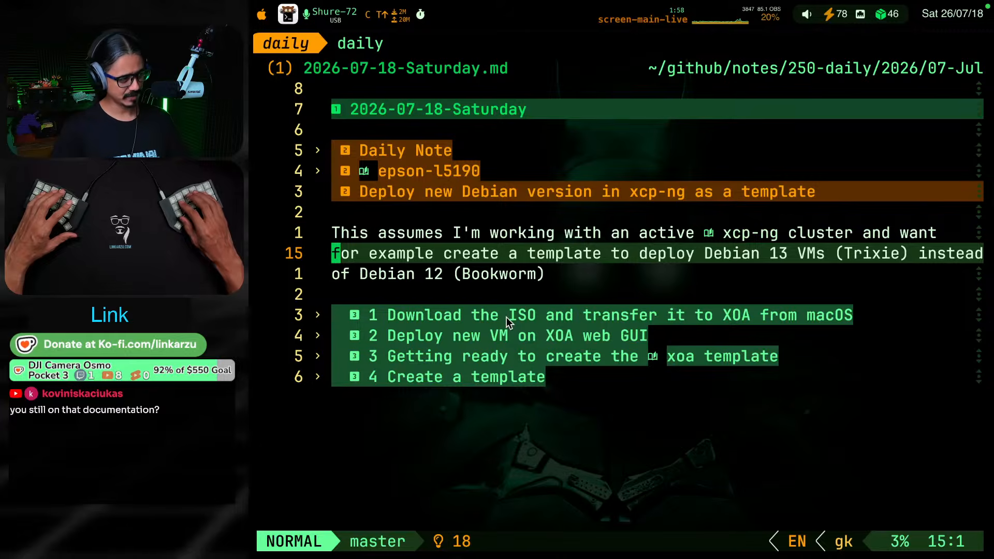
Unfold the "4 Create a template" section
key(j)
key(j)
key(j)
key(j)
key(j)
key(j)
key(Return)
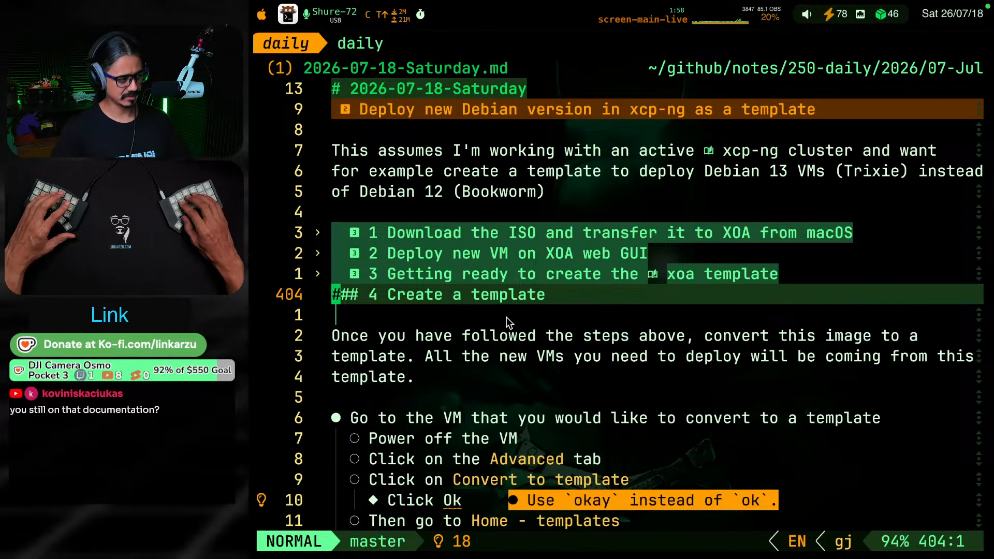
key(Return)
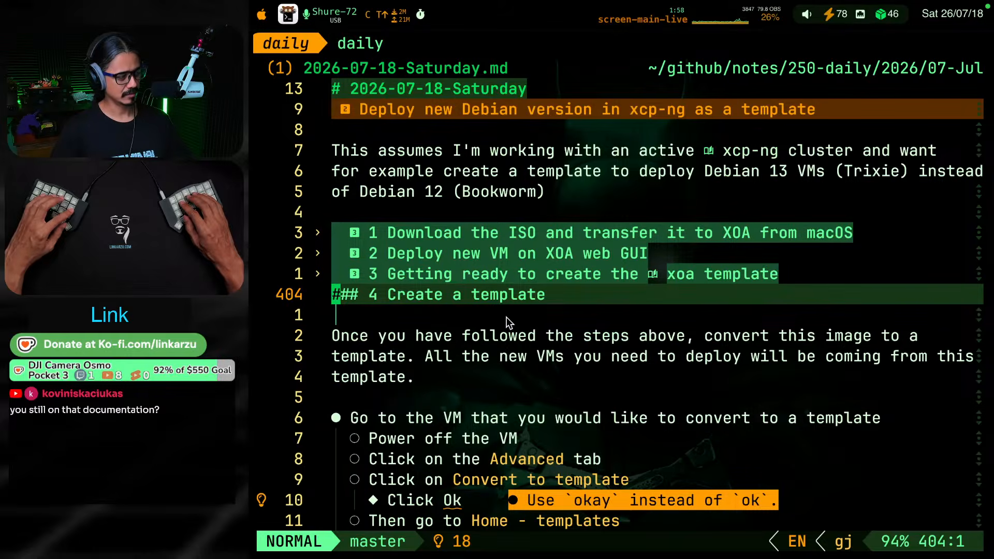
Start a level-2 heading at the end of the note reading "Deploy a new VM through [[xo-cli]]"
text(Go)
text(()
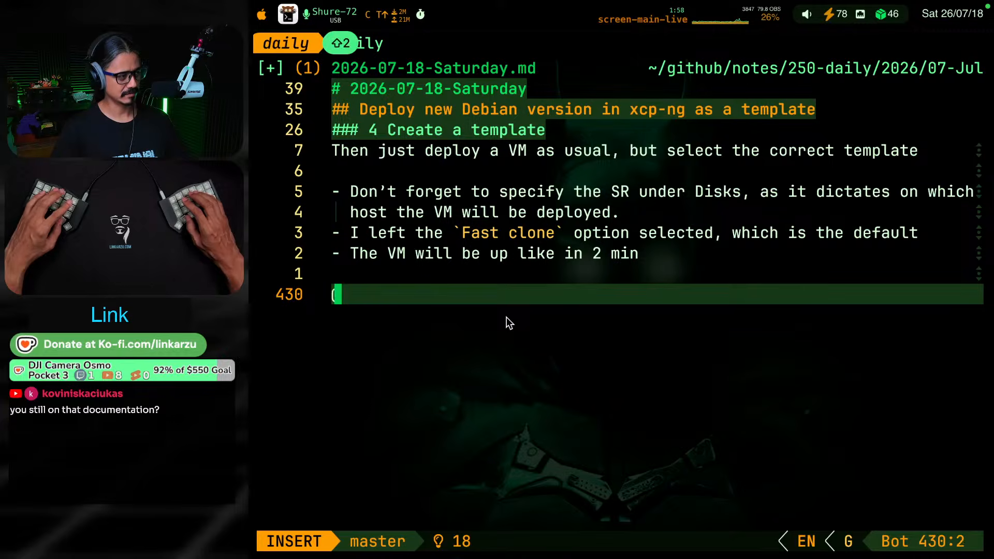
text(@)
key(BackSpace)
key(BackSpace)
text(## D)
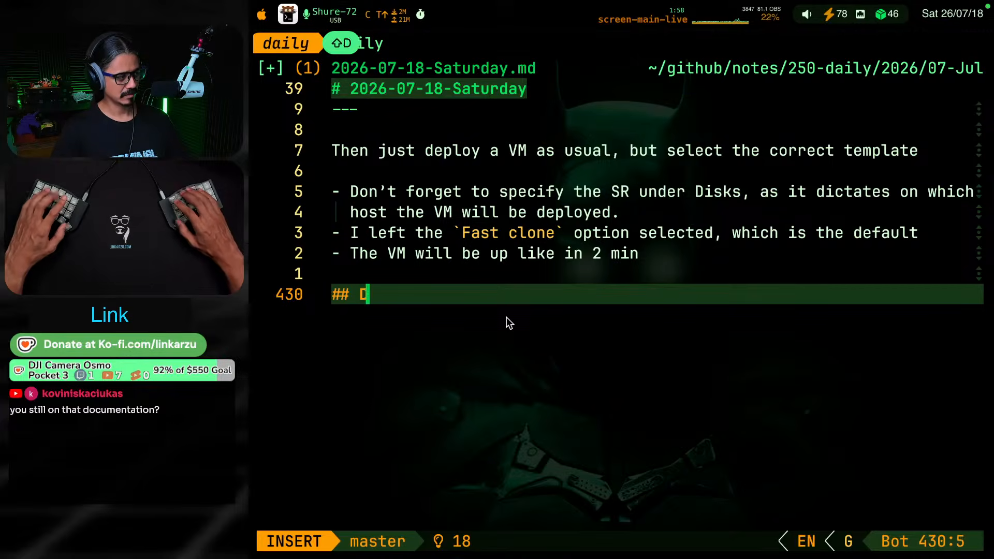
text(eploy )
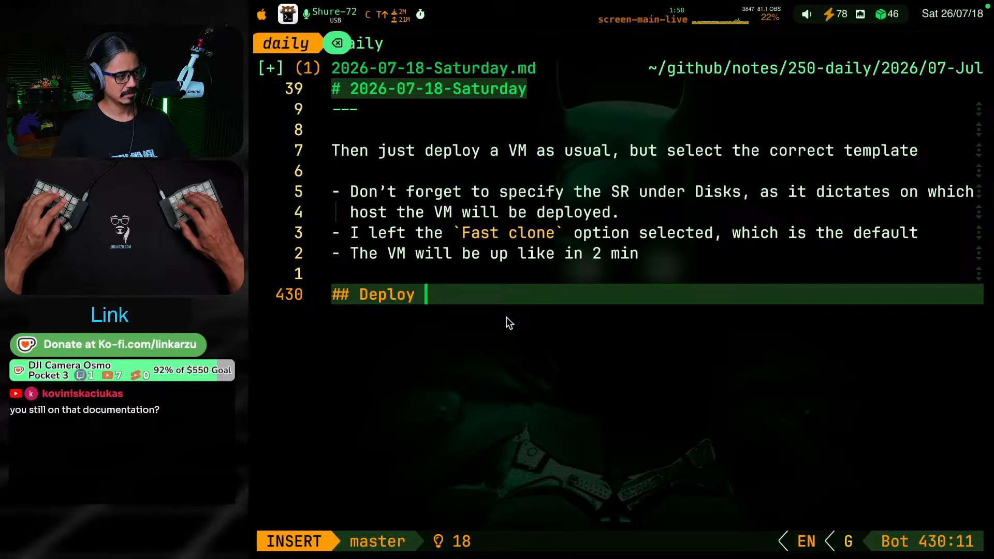
text(a new VM )
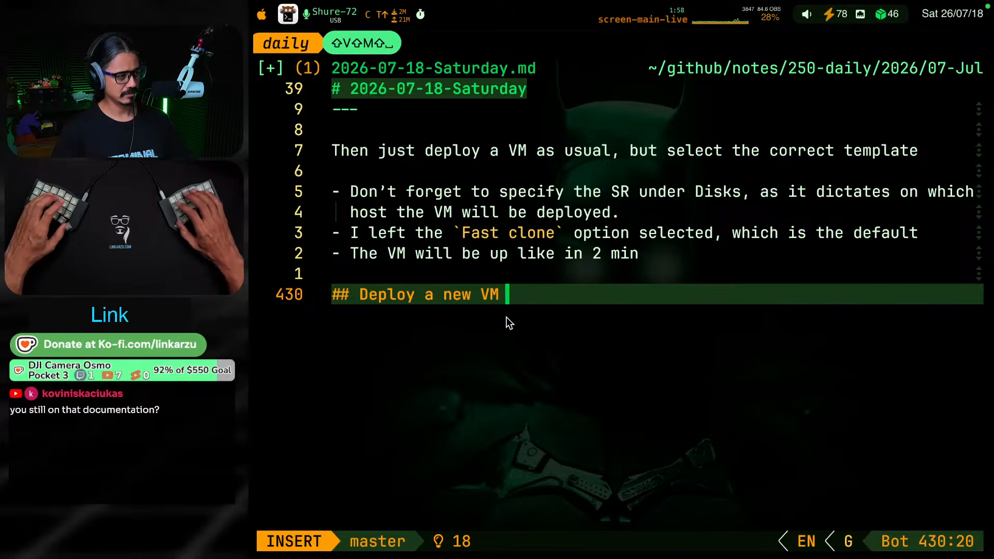
text(through )
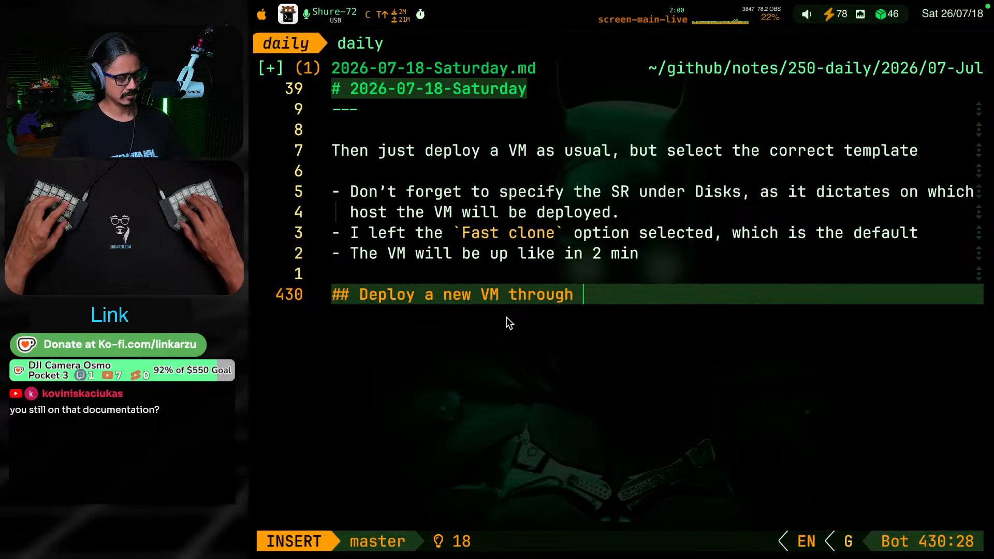
text([[xo`)
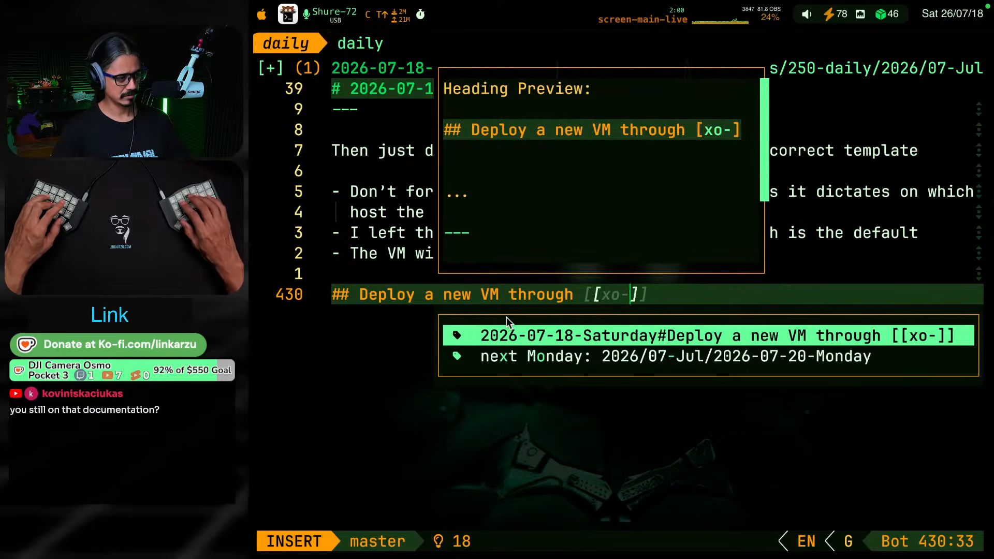
text(cli[[)
key(BackSpace)
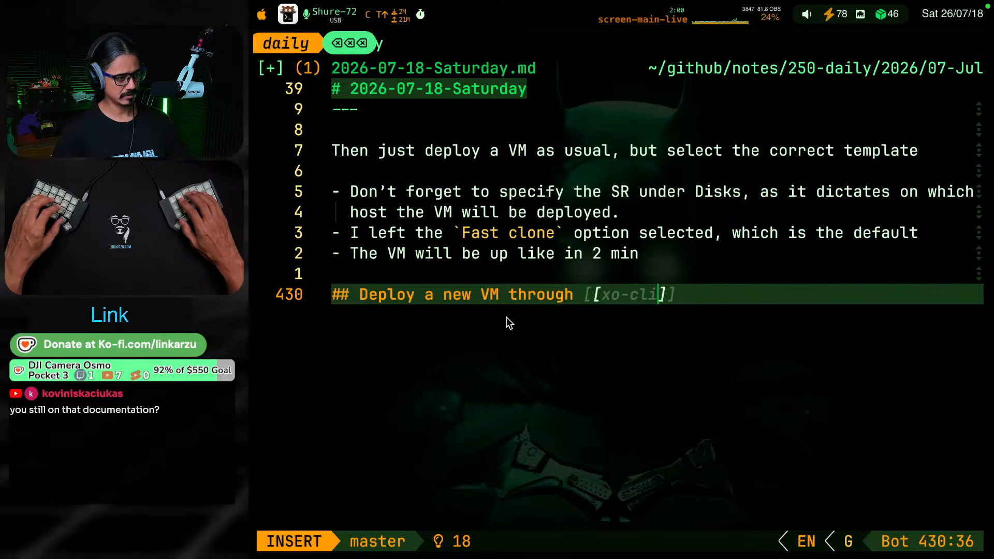
key(BackSpace)
key(End)
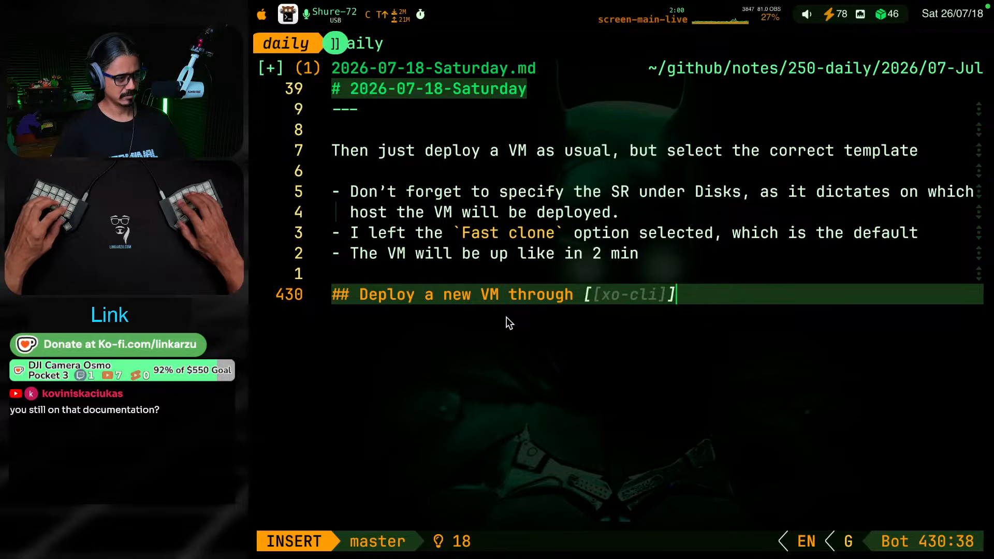
Complete the new heading with "using an [[xoa]] template"
text(using an )
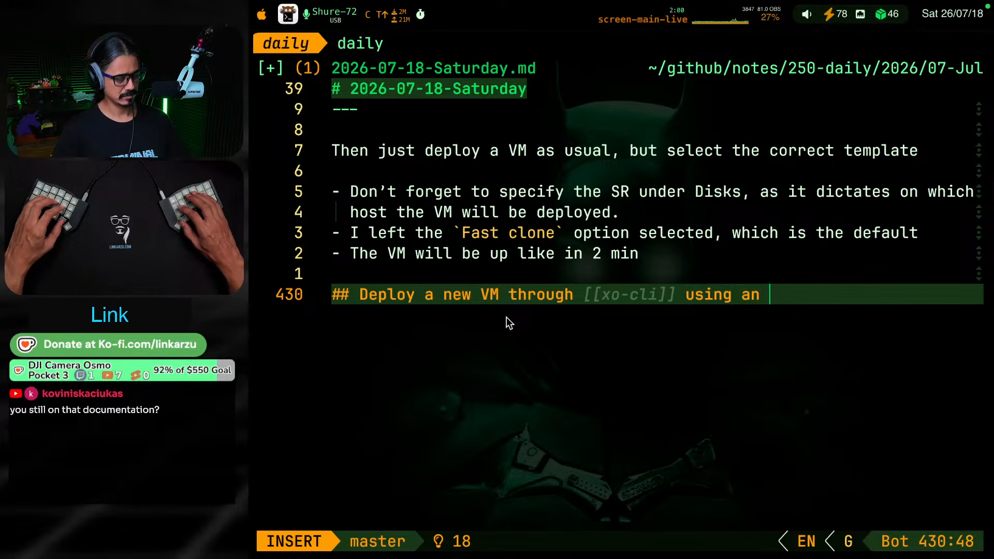
text([[xoa[])
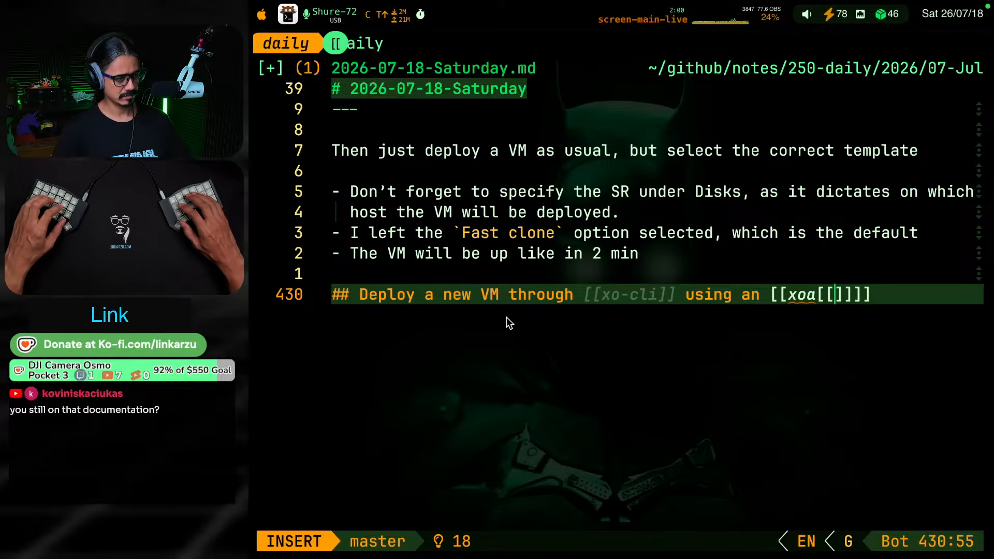
key(BackSpace)
key(BackSpace)
key(End)
text(template)
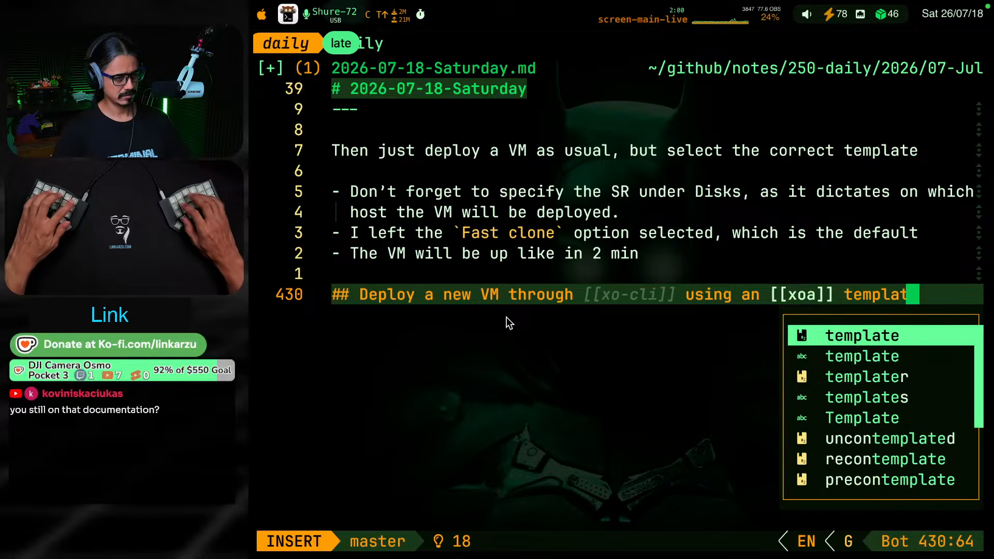
key(Escape)
key(g)
key(j)
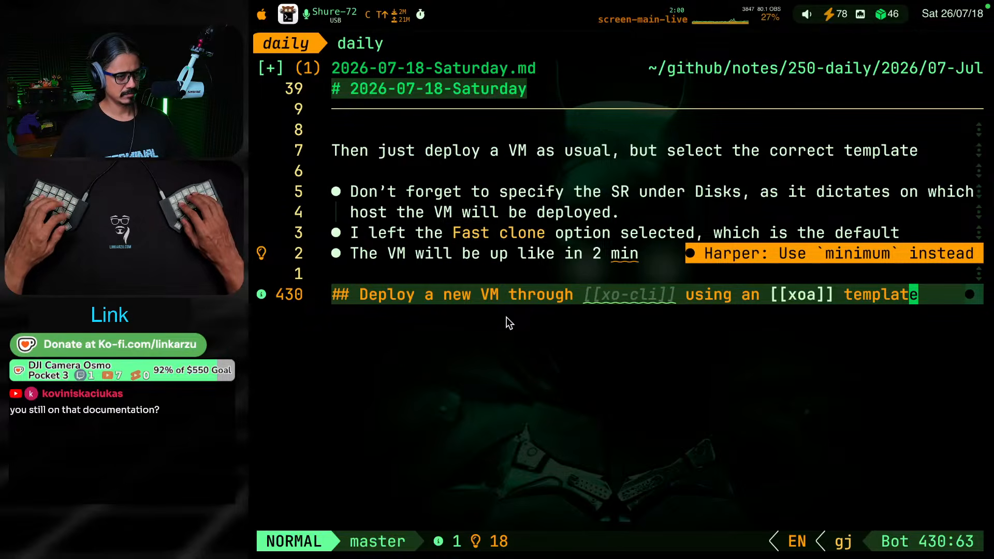
Create the missing note for the unresolved [[xo-cli]] link in the new heading using its code action
key(b)
key(b)
key(b)
key(b)
key(b)
key(b)
key(h)
key(h)
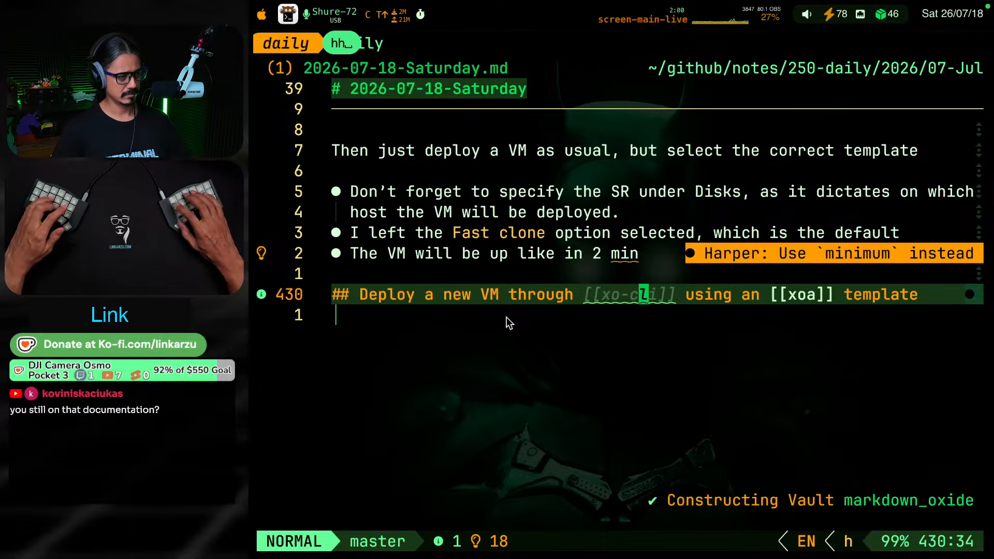
key(c)
key(a)
key(Return)
Below the new heading, write the paragraph "I already have a script in my dots, just run this and follow the steps:"
key(o)
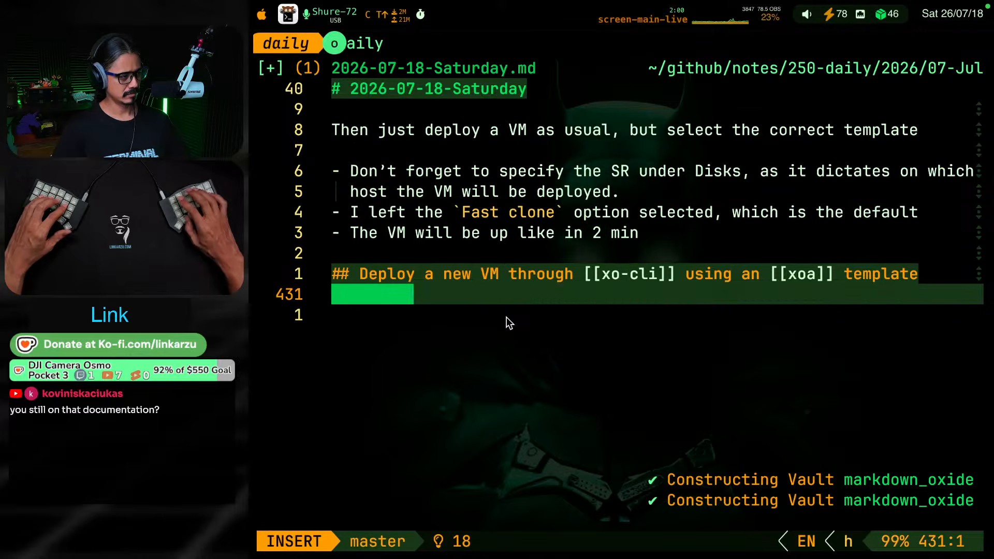
key(Return)
text(I already ha)
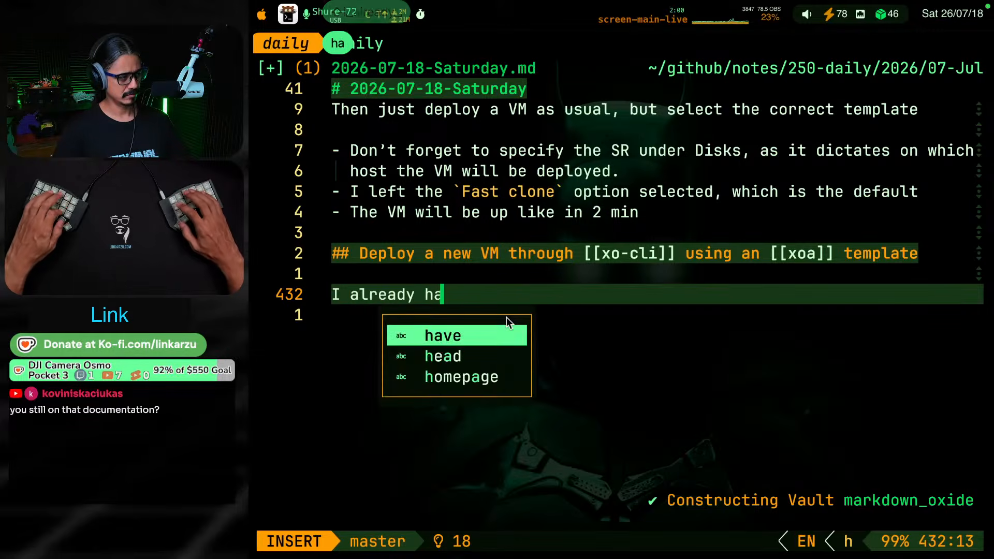
text(ve a script in my)
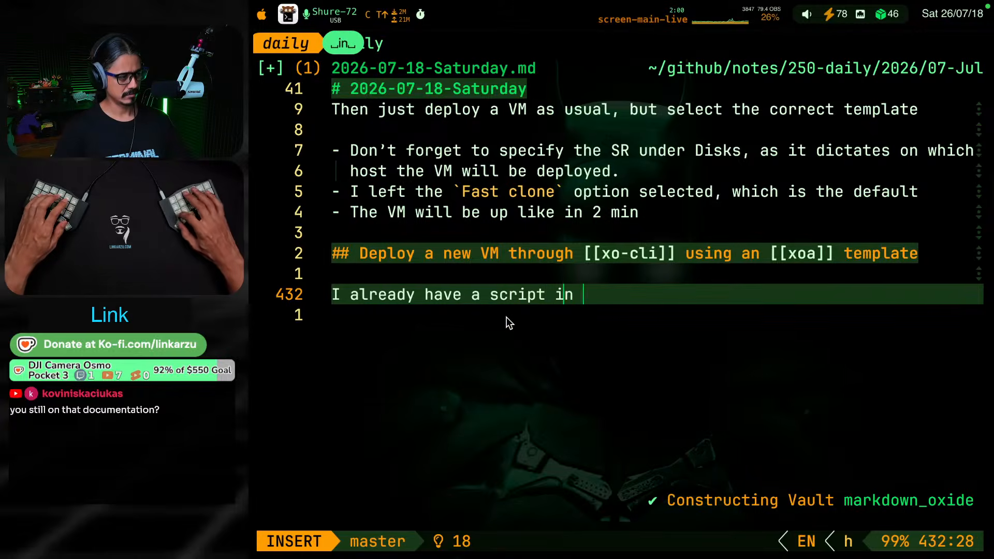
key(BackSpace)
key(BackSpace)
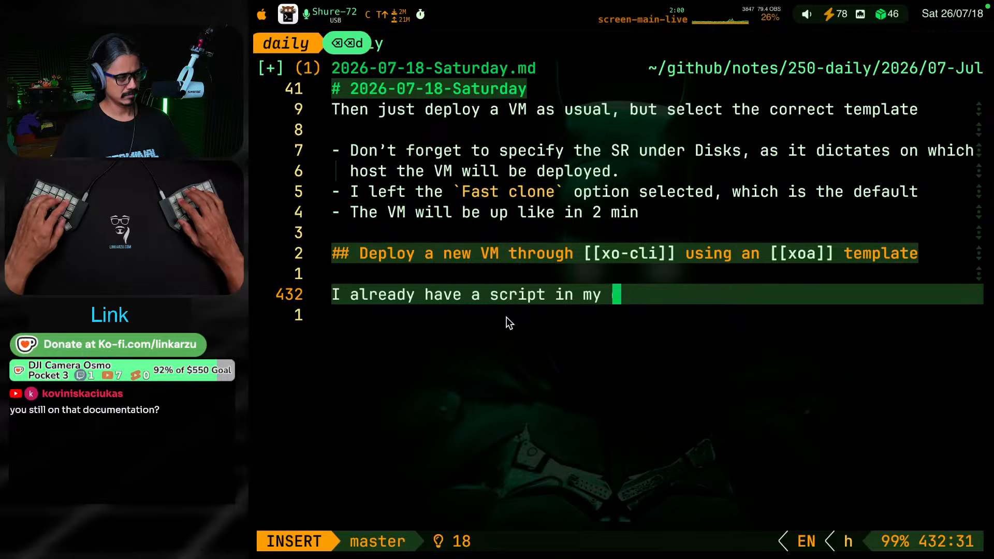
text(dt)
key(BackSpace)
text(ots, just )
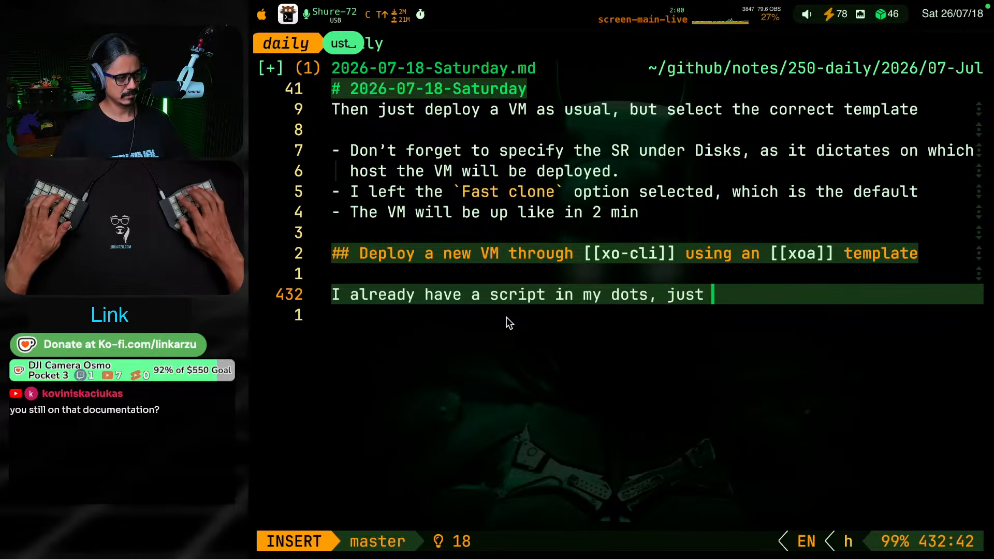
text(run this and follow)
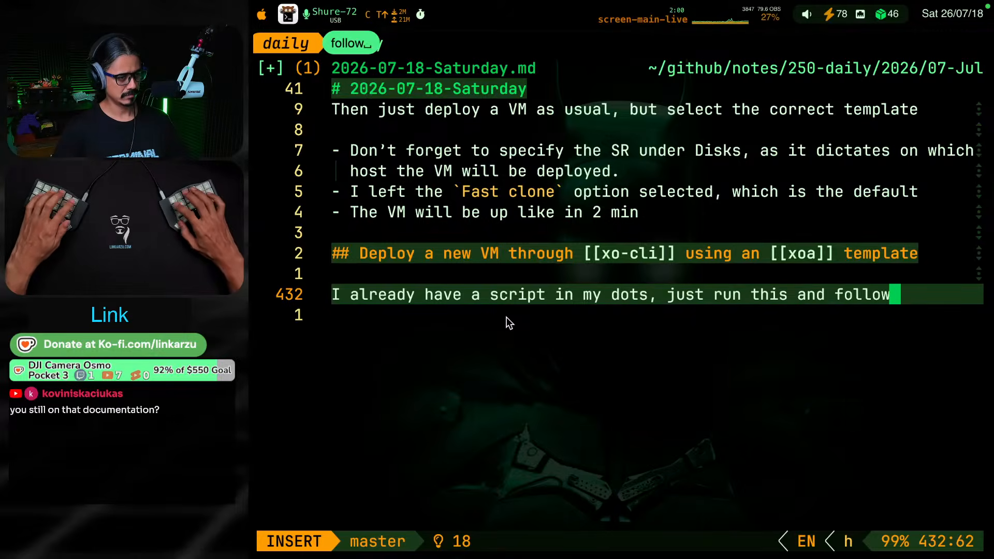
text( the steps0)
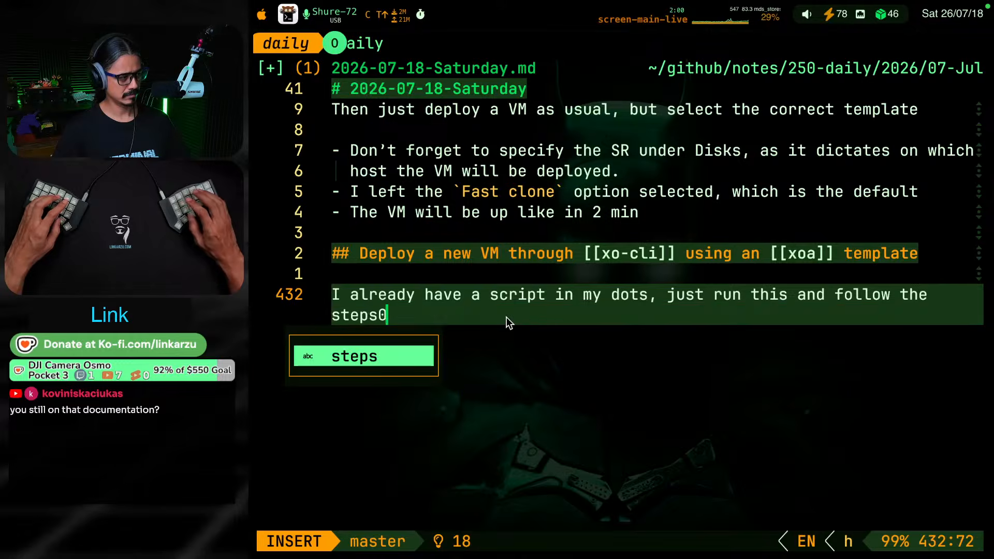
key(Return)
key(BackSpace)
key(BackSpace)
text(:)
key(Return)
key(Return)
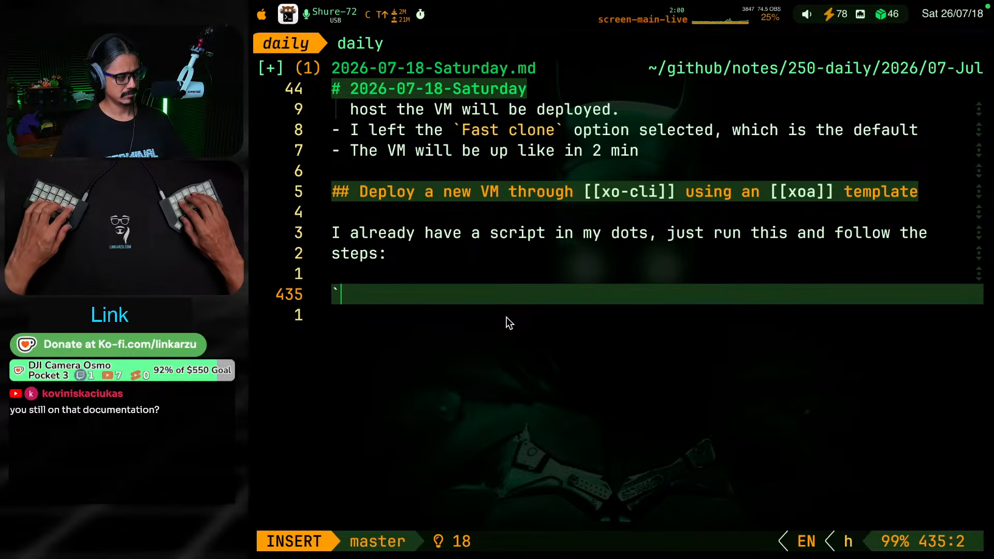
Insert the vmnew snippet below the paragraph as inline code, giving the path ~/github/scripts/macos/xo-cli/010-deployMultipleVms.sh
key(ctrl+alt+shift+super+b)
text(f)
key(BackSpace)
text(vm)
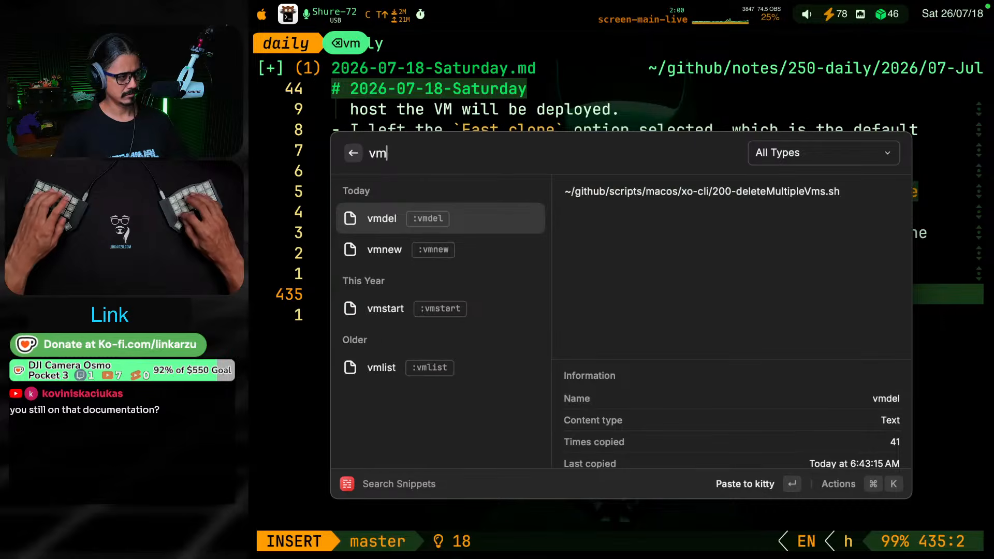
text(new)
key(Return)
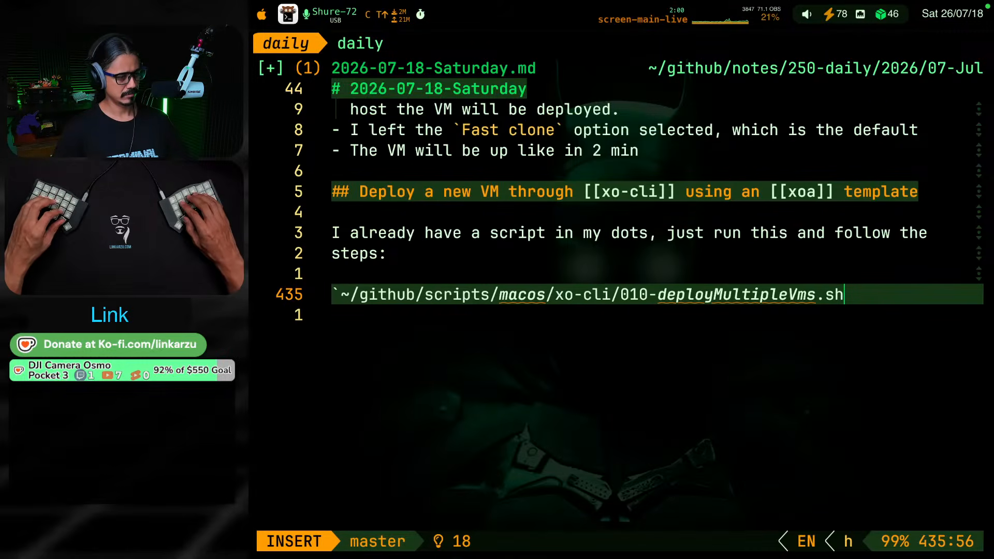
text(`)
key(Escape)
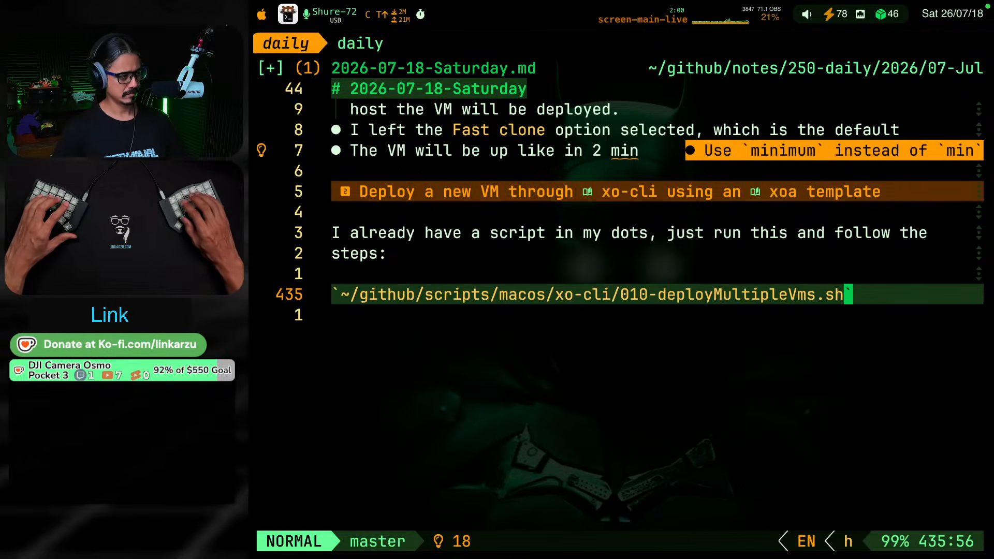
Replace "dots" with "my scripts" in the paragraph introducing the deployment script
key(g)
key(k)
key(g)
key(k)
key(g)
key(j)
key(g)
key(j)
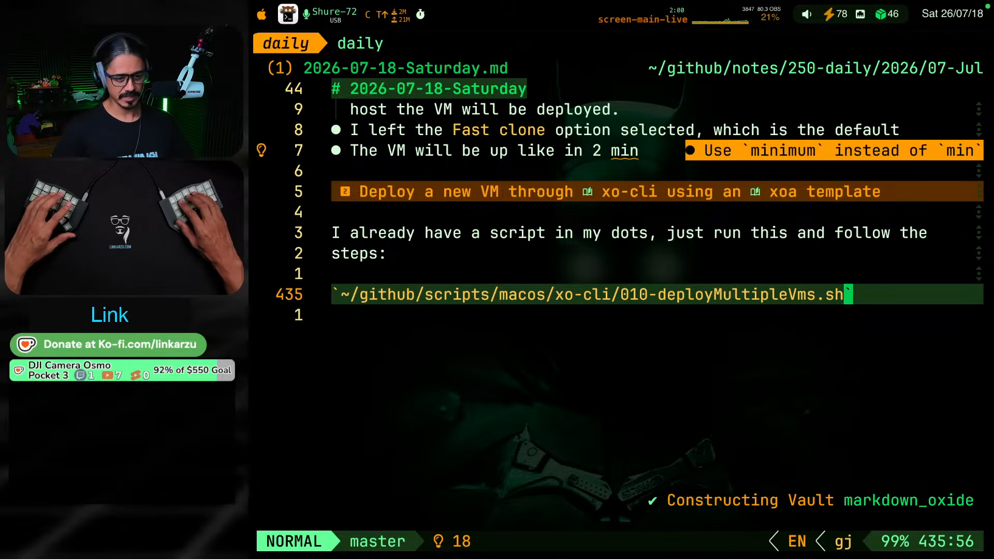
key(g)
key(k)
key(g)
key(k)
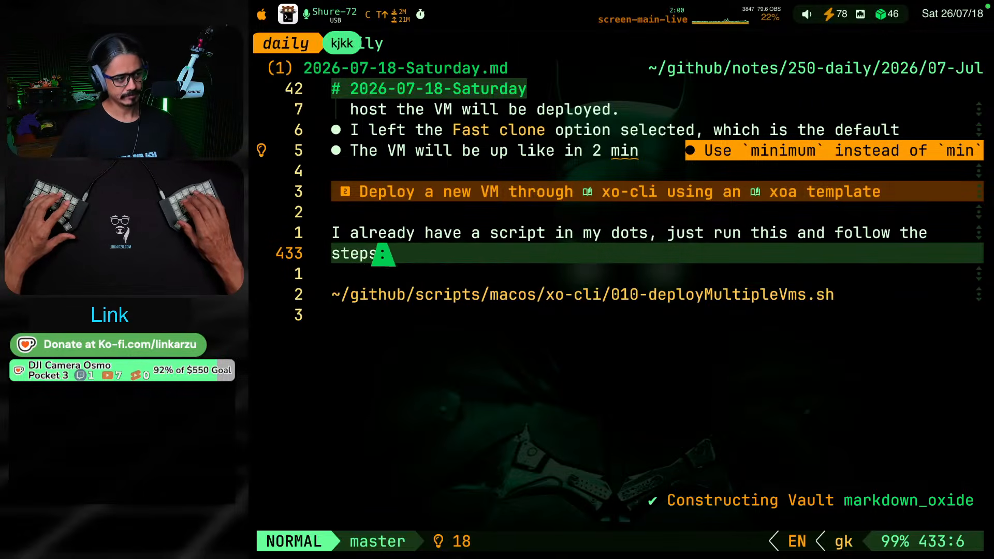
key(k)
key(w)
key(b)
key(b)
key(b)
key(b)
key(b)
key(b)
key(b)
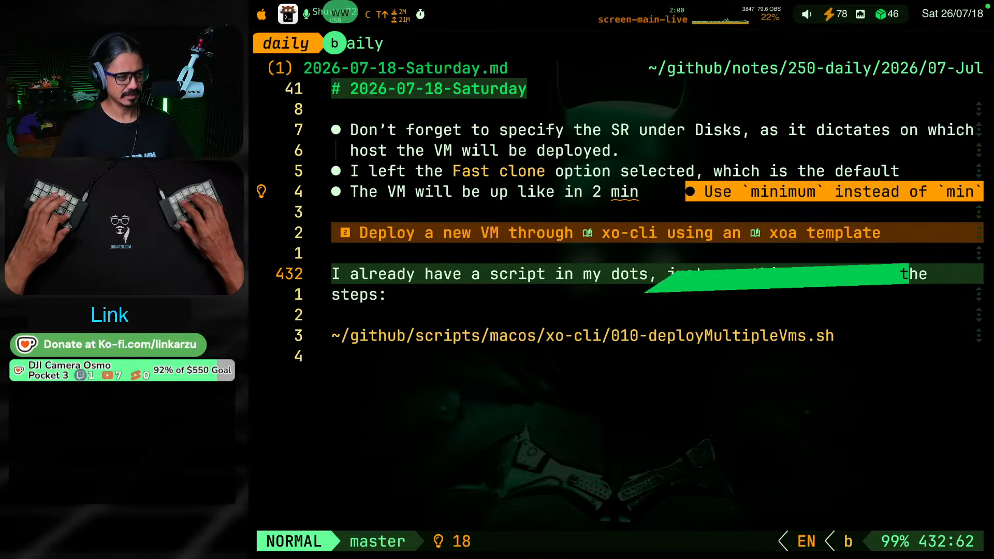
text(viw)
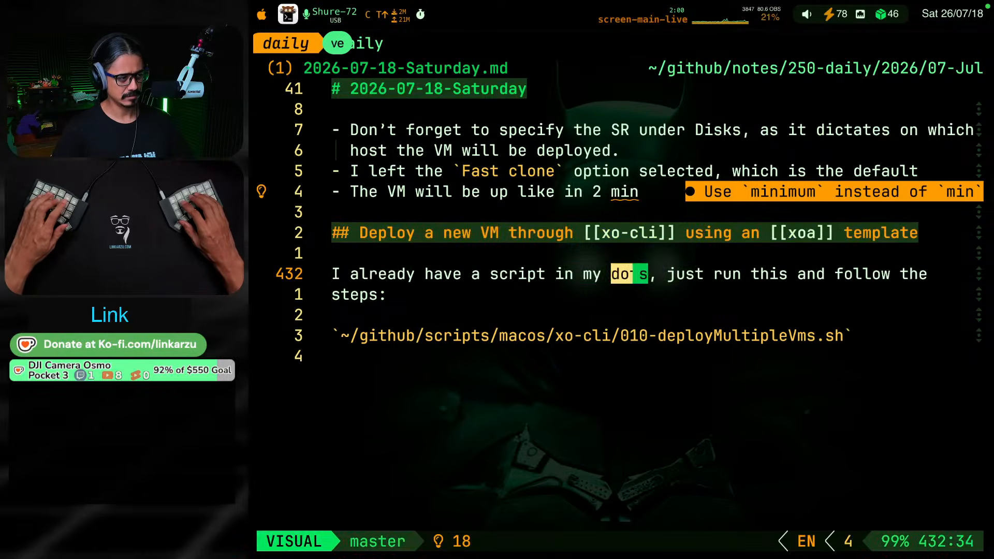
text(ca re)
key(BackSpace)
key(BackSpace)
key(BackSpace)
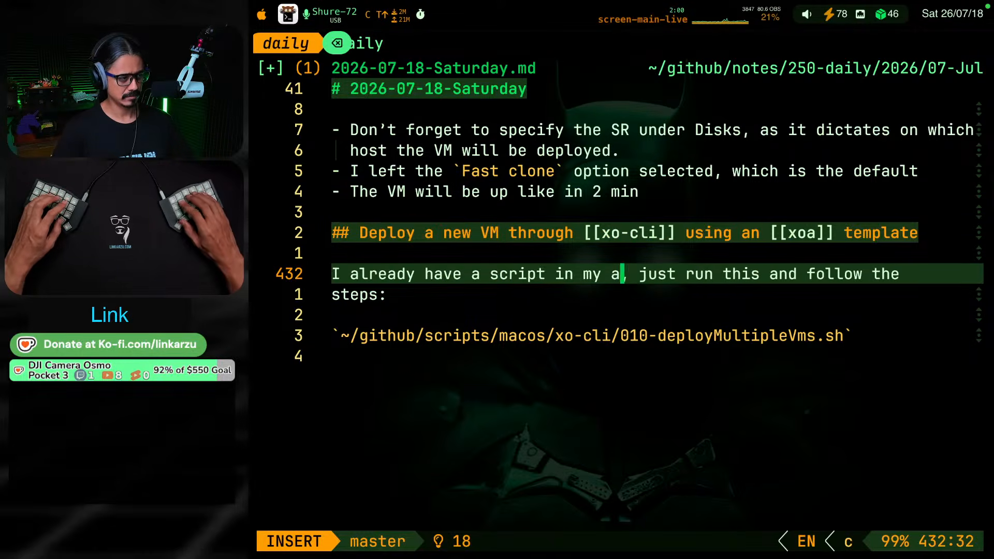
text(my)
key(BackSpace)
key(BackSpace)
key(BackSpace)
text(my script)
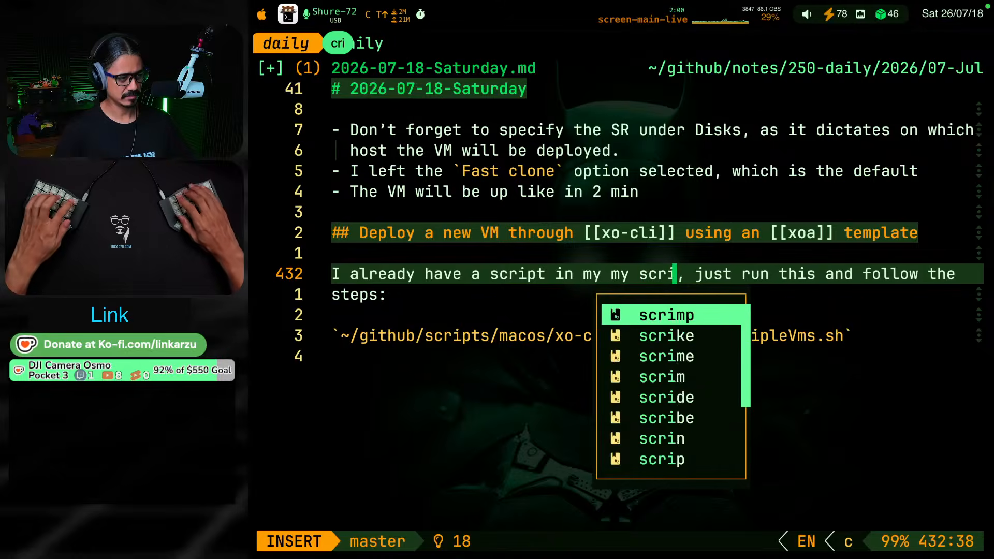
key(BackSpace)
text(pts)
key(Escape)
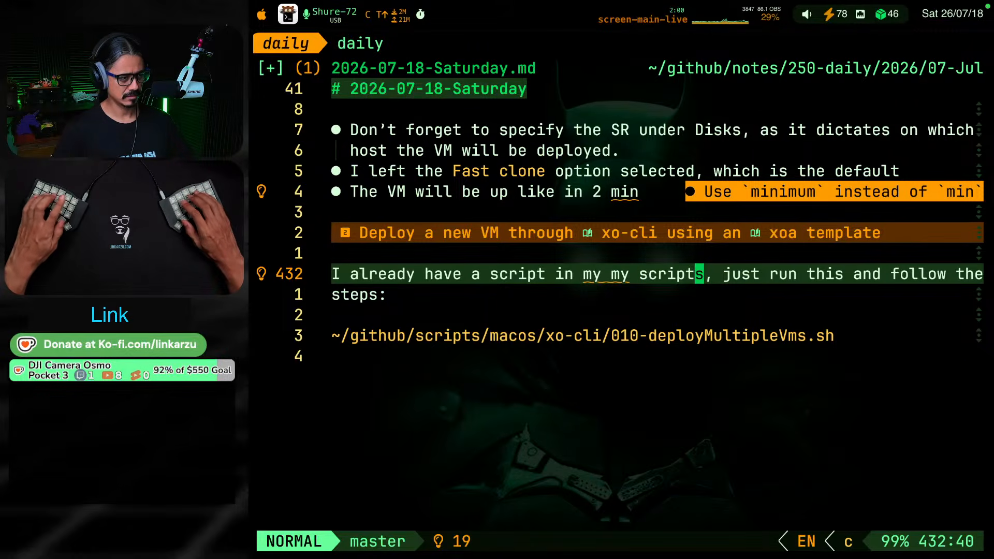
Add "repo" after "scripts" in the paragraph and save the note
text(a repo)
key(Escape)
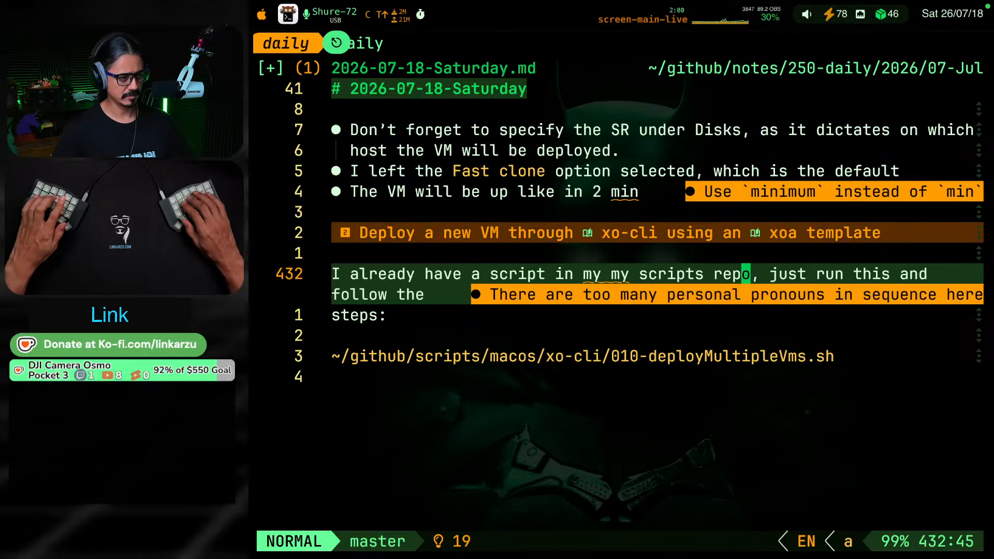
key(j)
key(j)
key(ctrl+s)
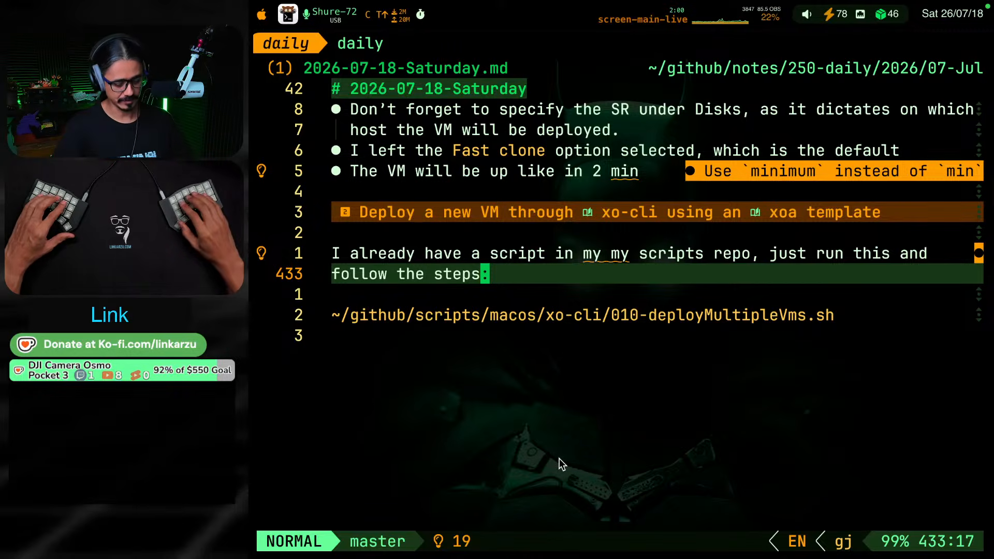
Open the note's diagnostics list and jump to the first entry, the capitalization of the new user account name
key(space)
key(x)
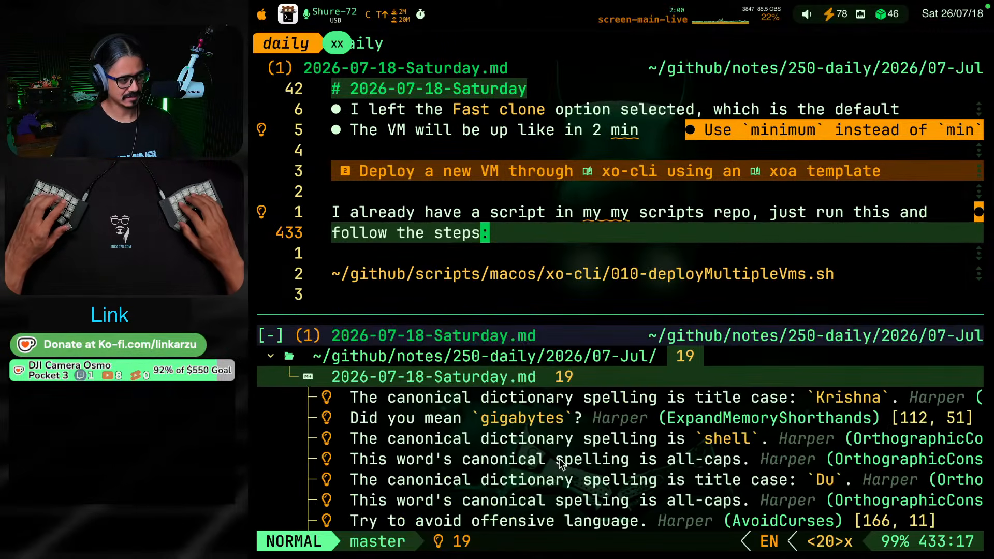
key(g)
key(j)
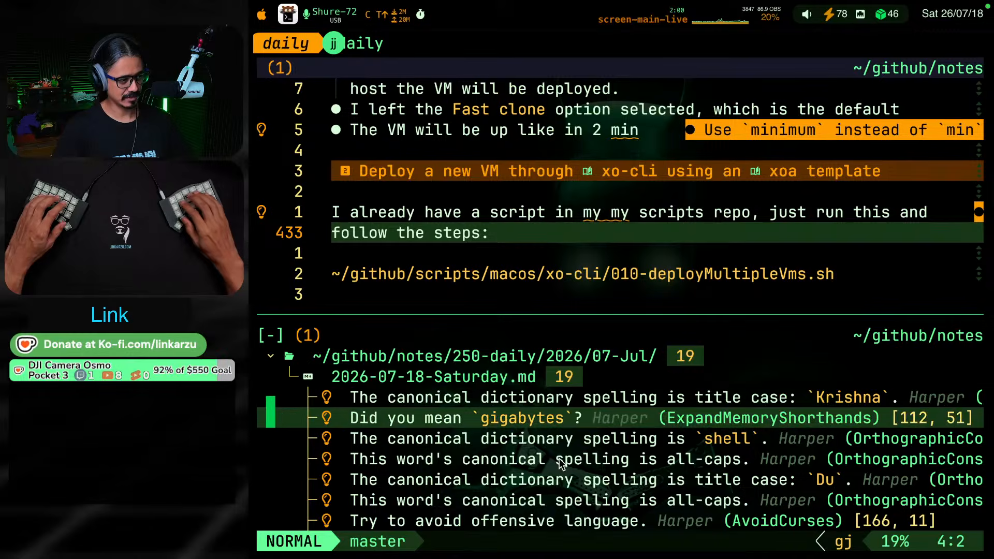
key(g)
key(k)
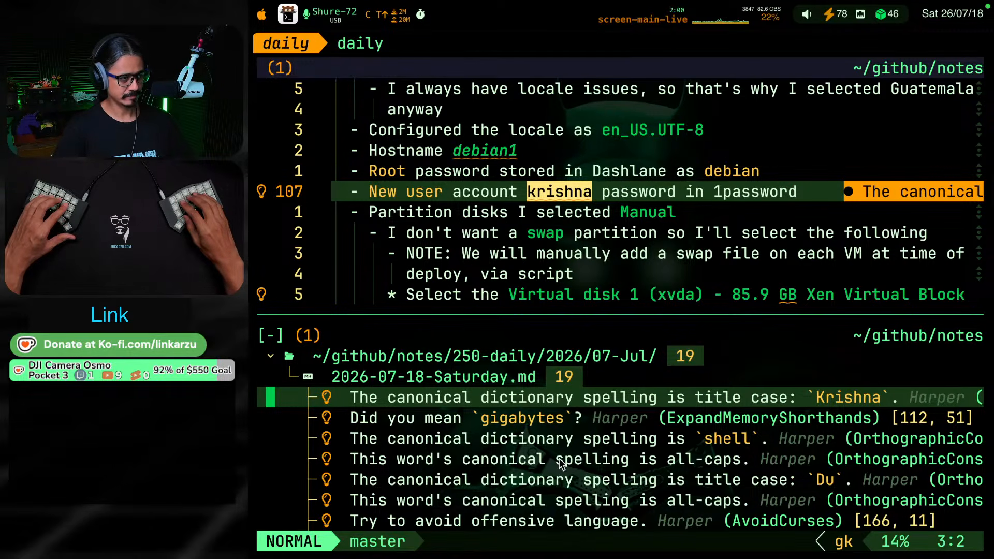
key(Return)
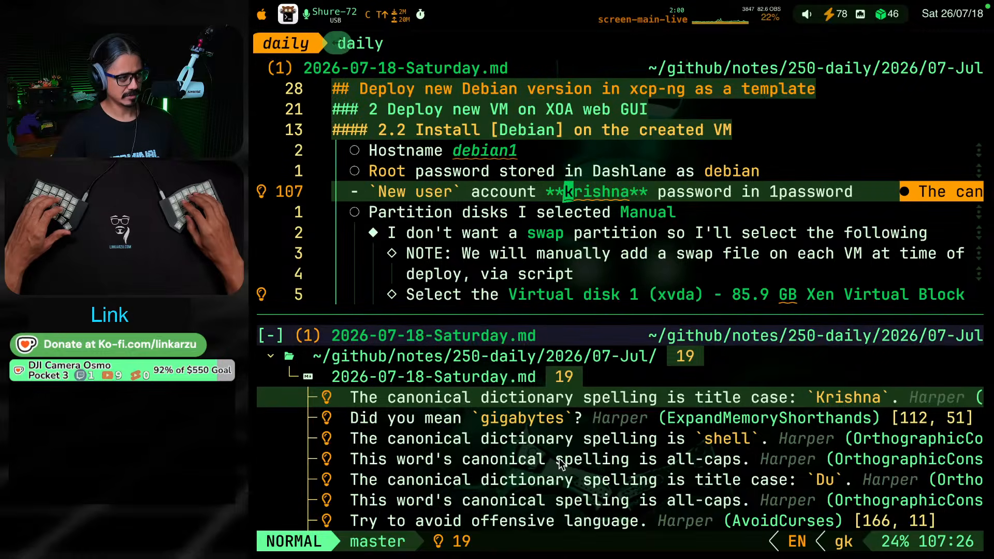
Remove the bold markers around the account name in the "New user" bullet
key(h)
key(h)
key(x)
key(x)
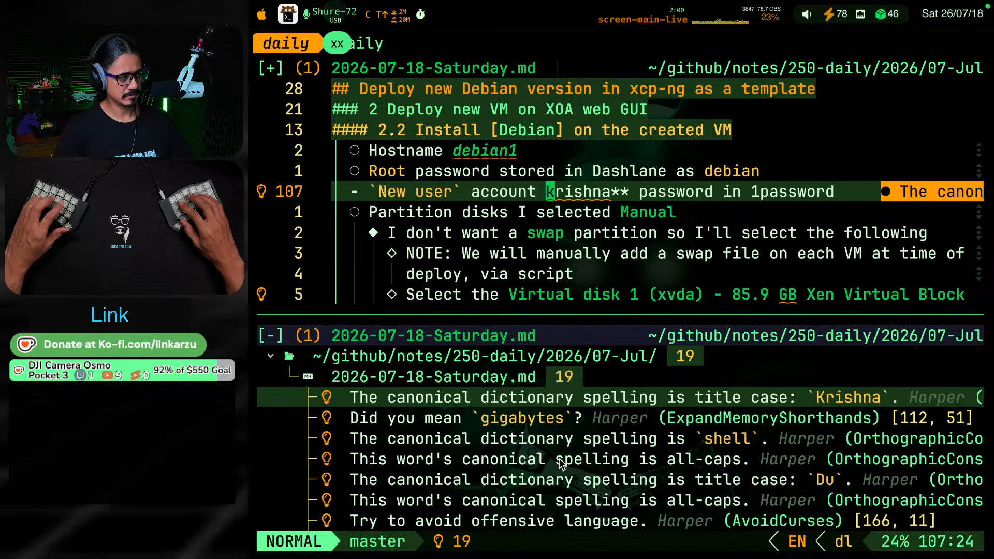
key(w)
key(w)
key(h)
Format the account name in the "New user" bullet as inline code
key(h)
key(h)
key(x)
key(x)
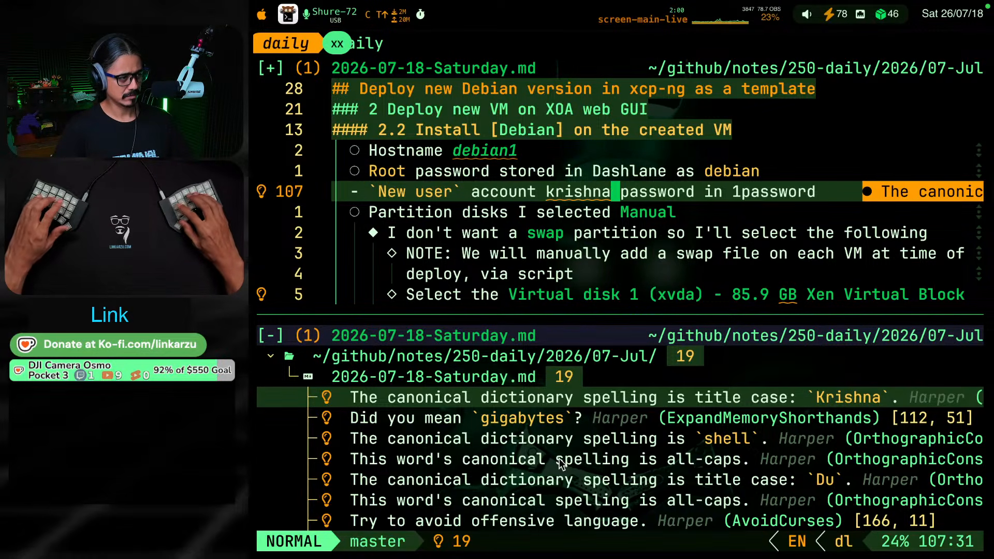
key(h)
key(h)
key(g)
key(s)
key(s)
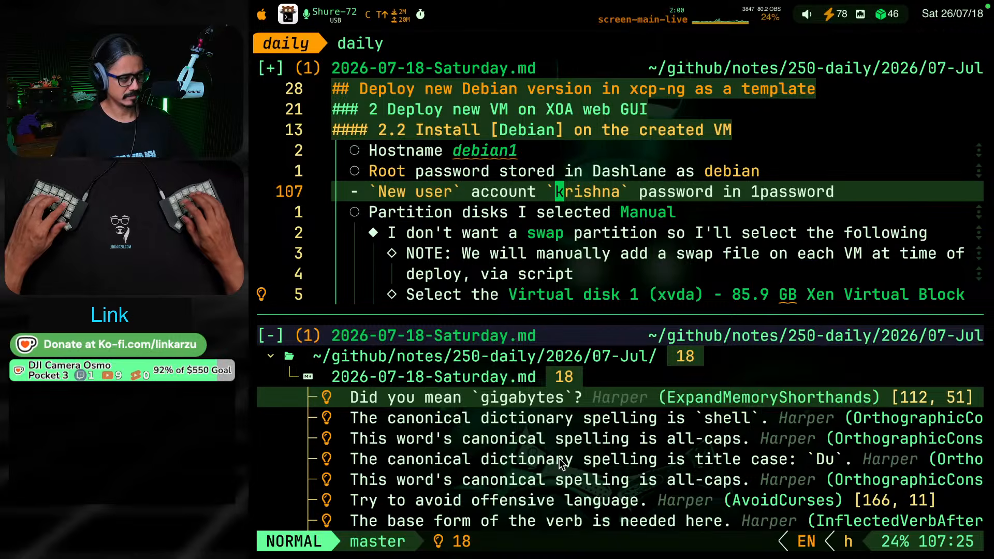
Apply the suggested "gigabytes" correction to "GB" in the Virtual disk 1 (xvda) bullet
key(ctrl+j)
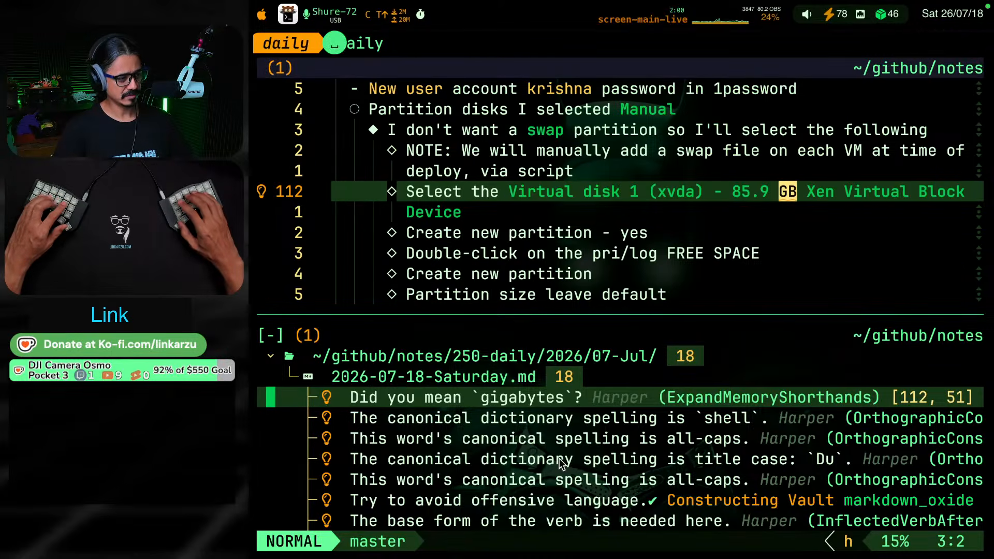
key(space)
key(c)
key(a)
key(Return)
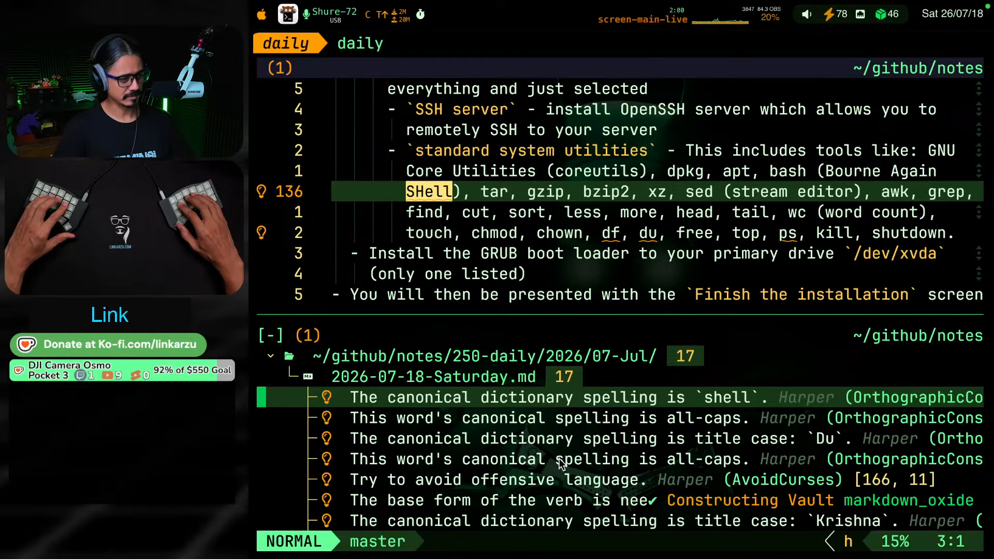
Replace "SHell" with the suggested "shell" in the standard system utilities bullet
key(Return)
key(space)
key(c)
key(a)
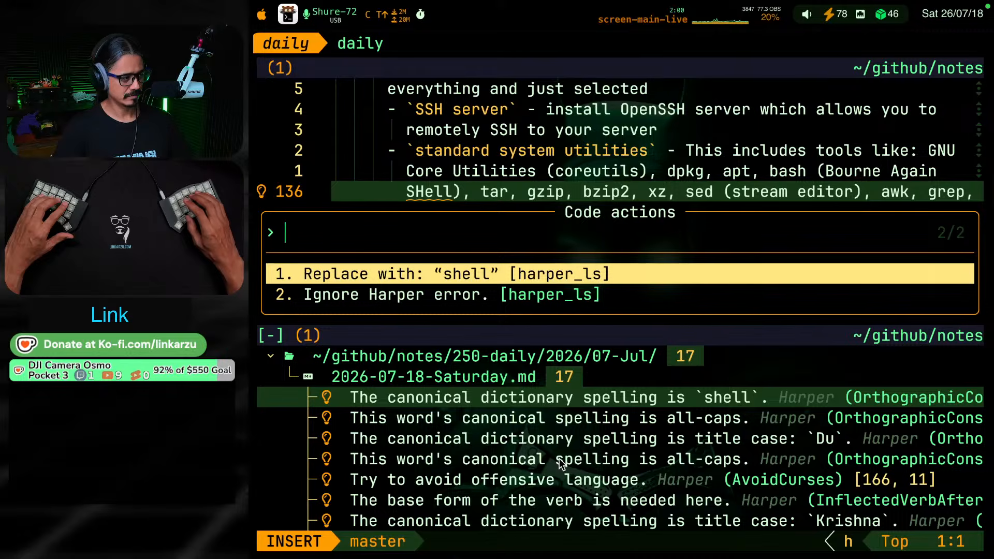
key(Return)
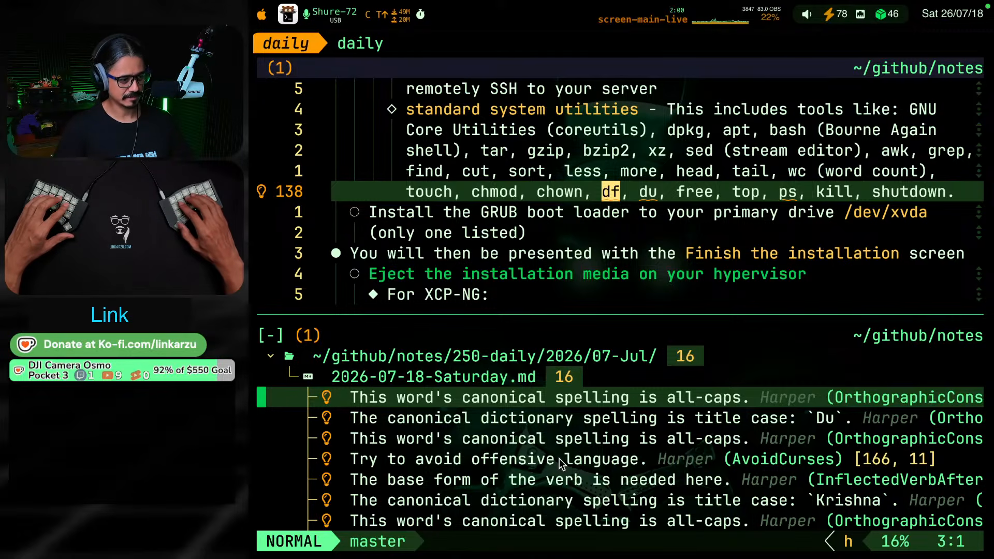
key(space)
key(c)
key(a)
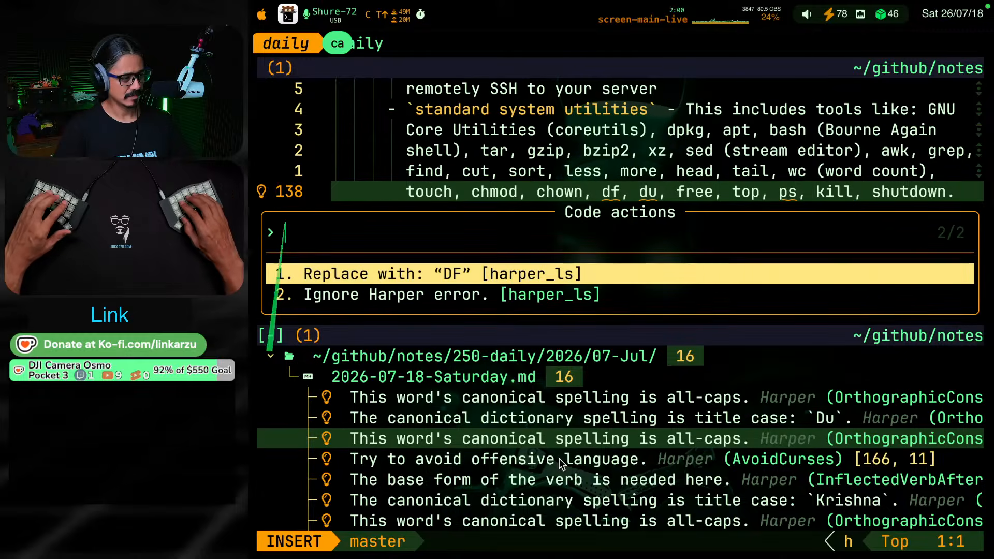
key(Escape)
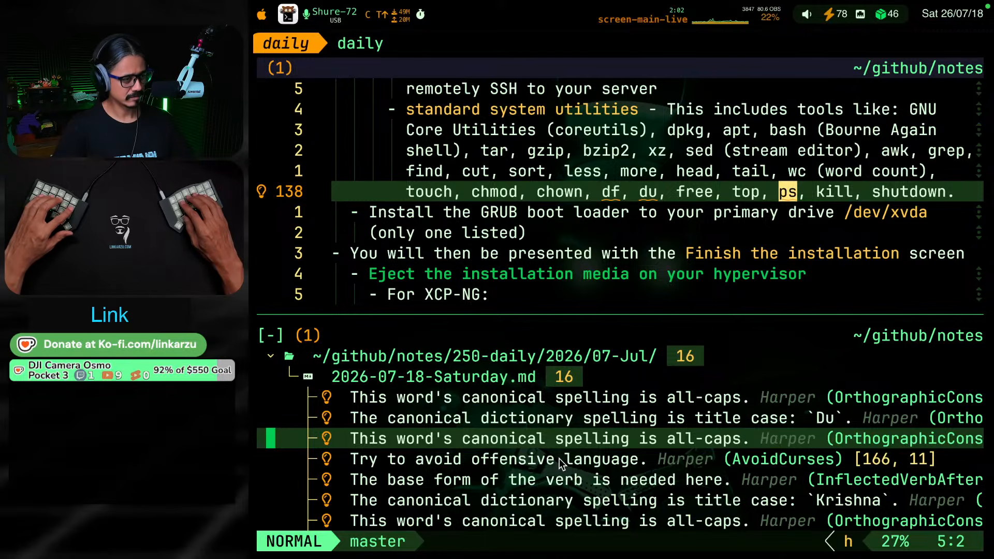
Jump from the diagnostics list to "df" in the standard system utilities bullet and format it as inline code
key(g)
key(k)
key(g)
key(k)
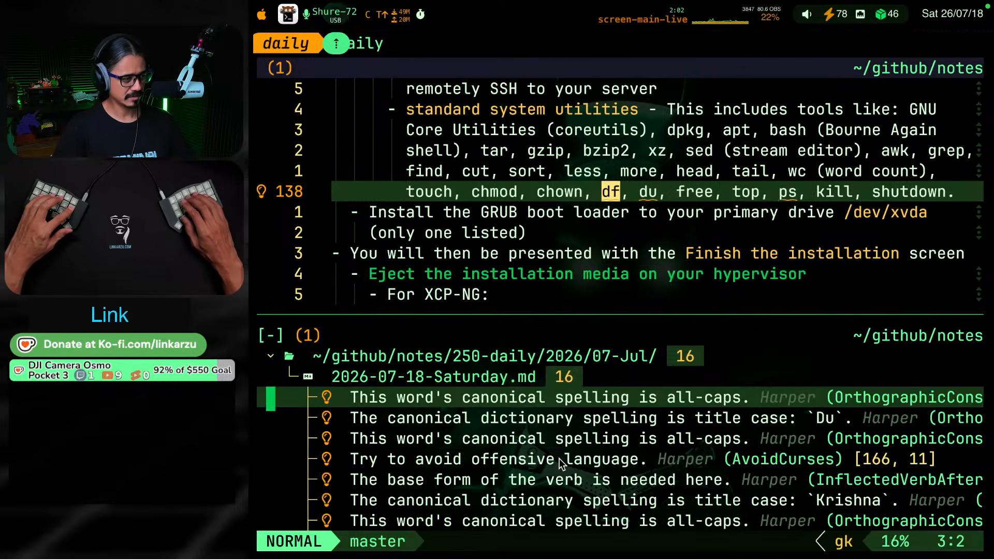
key(g)
key(s)
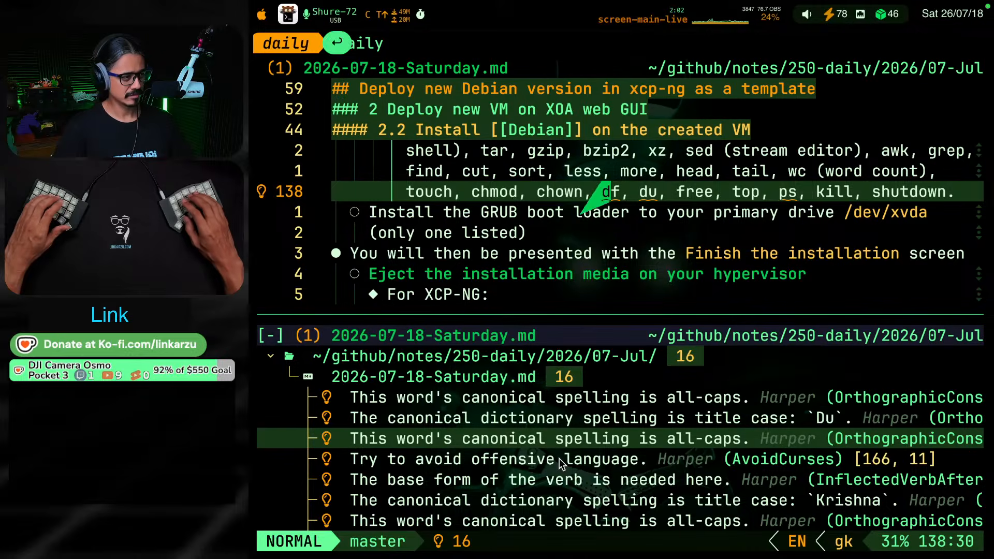
key(s)
Format "du" as inline code in the standard system utilities bullet
key(w)
key(w)
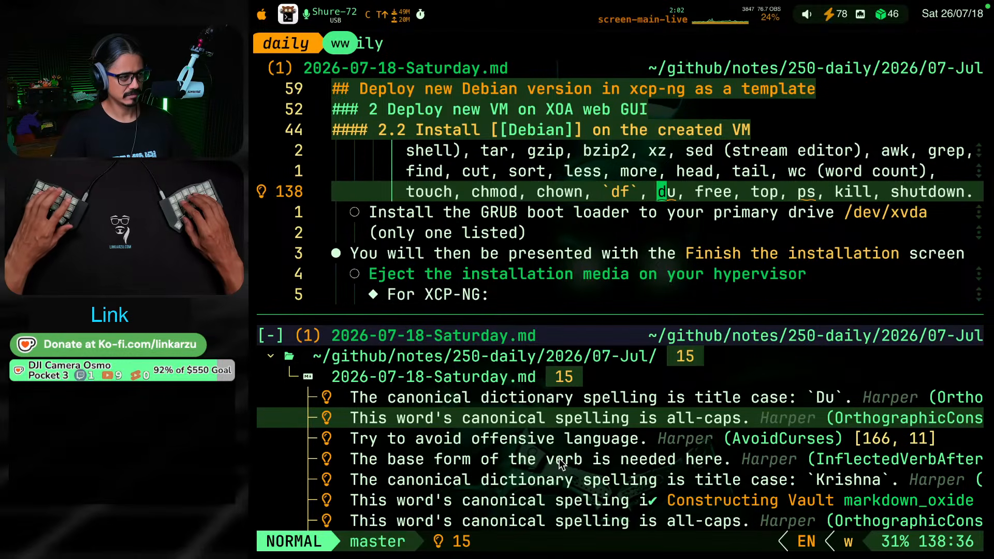
key(g)
key(s)
Format "ps" as inline code in the same list of utilities
key(s)
key(w)
key(w)
key(w)
key(w)
key(w)
key(w)
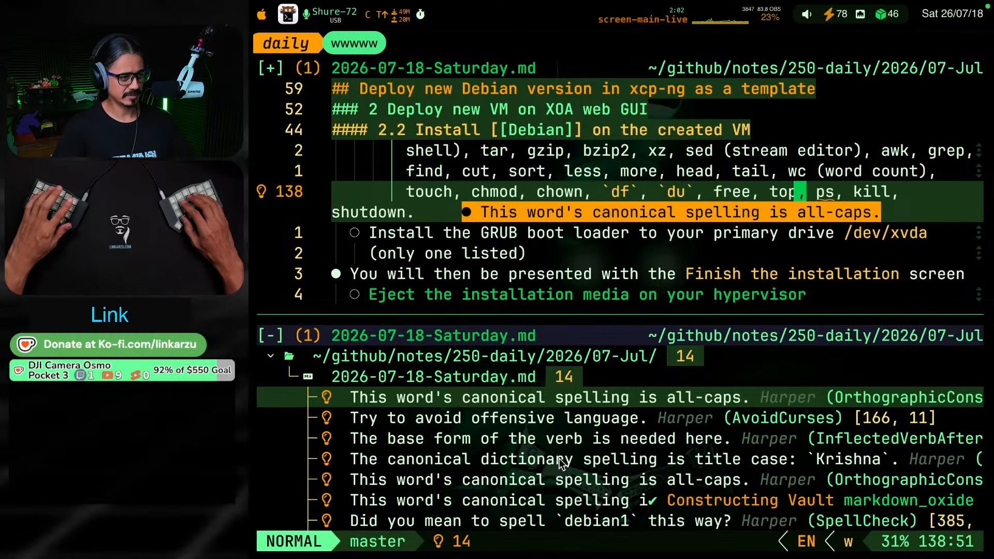
key(g)
key(s)
key(s)
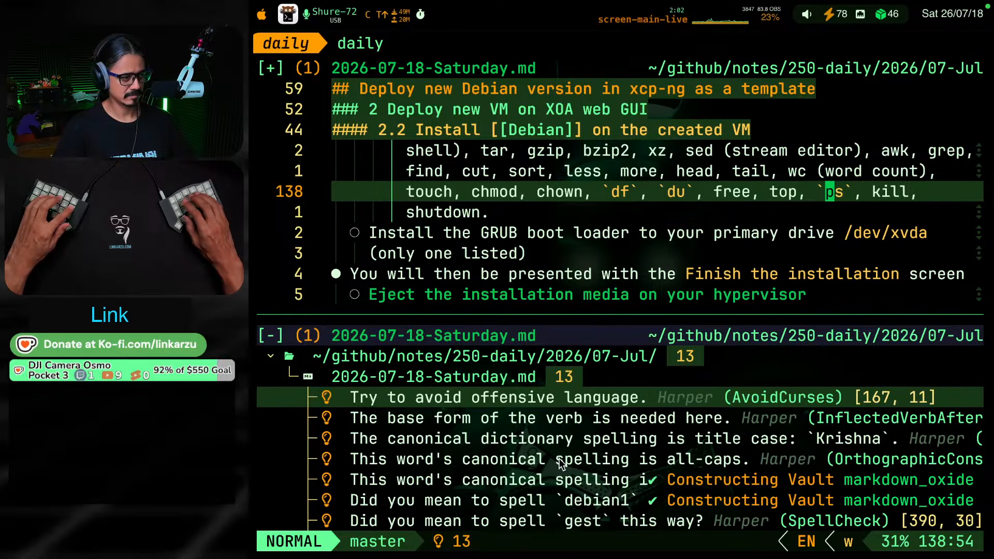
key(ctrl+j)
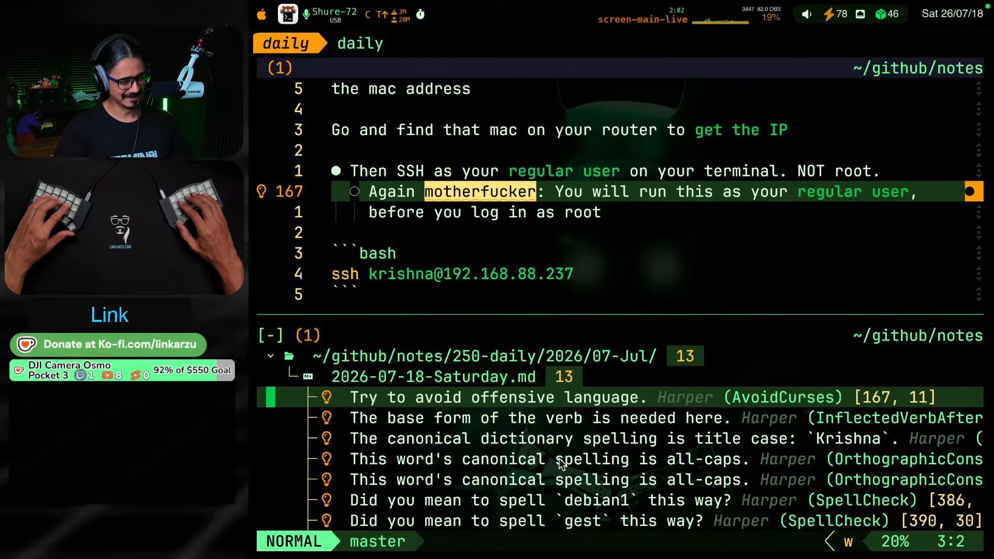
key(space)
key(c)
key(a)
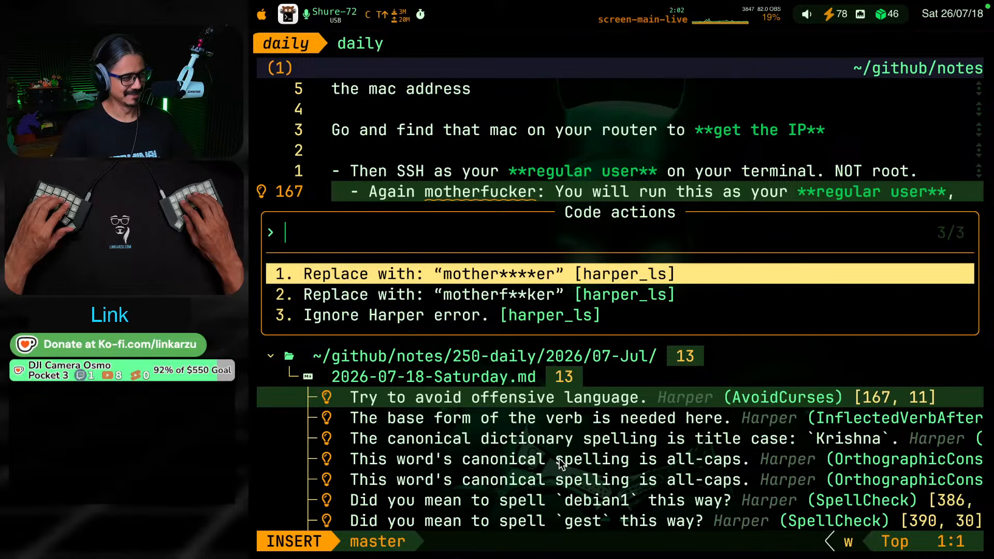
key(Escape)
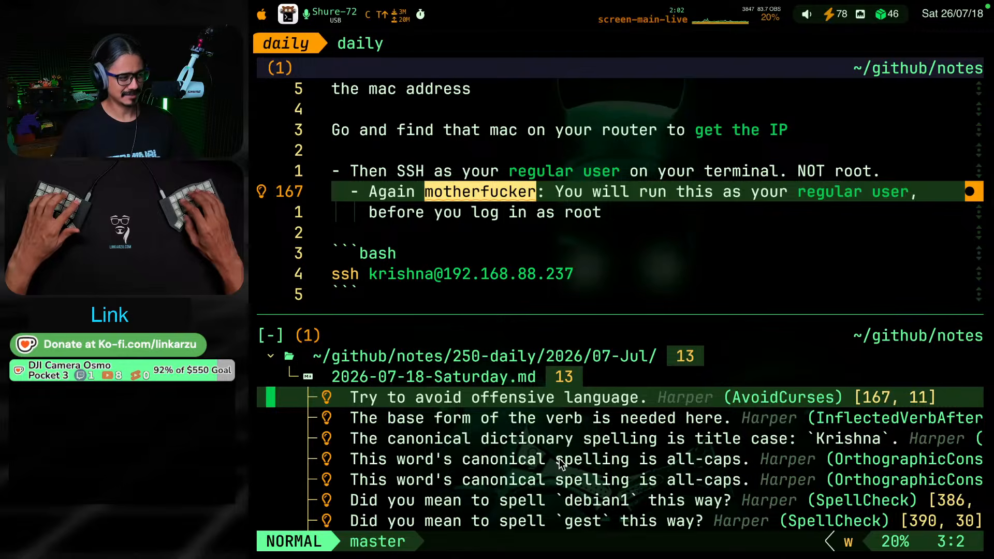
Switch to the dotfiles session and open nvim-lspconfig.lua by searching its files for "lsp"
key(ctrl+super+F3)
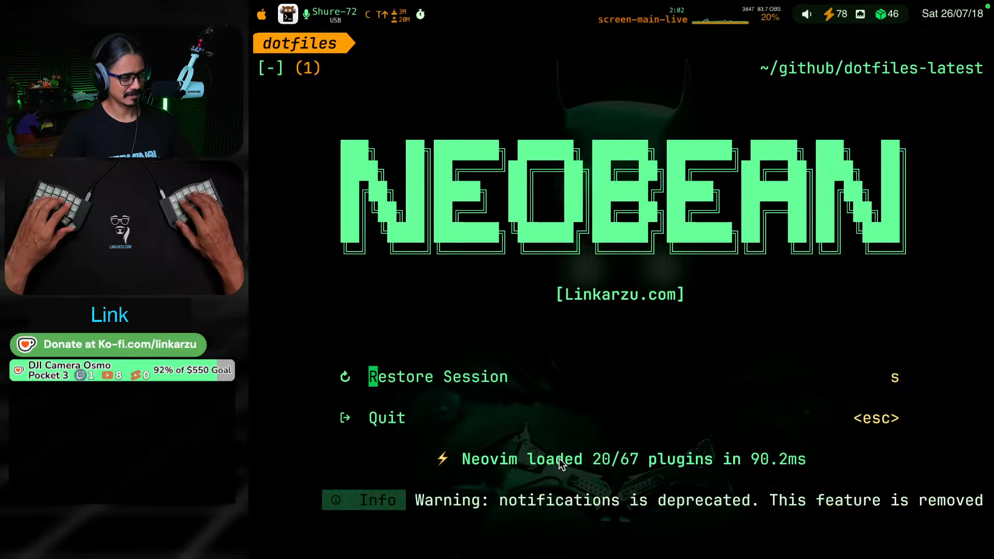
key(alt+super+F8)
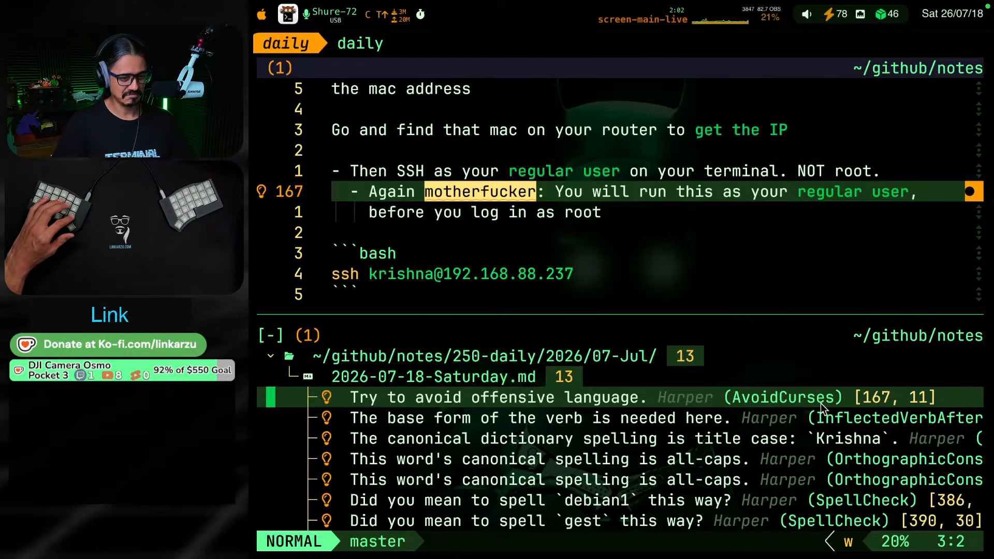
key(alt+super+F8)
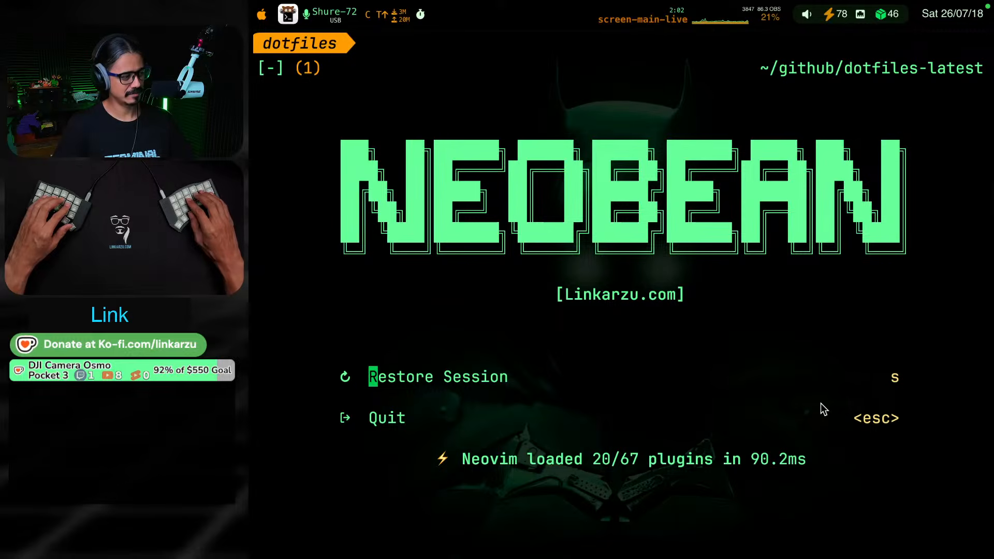
key(space)
key(space)
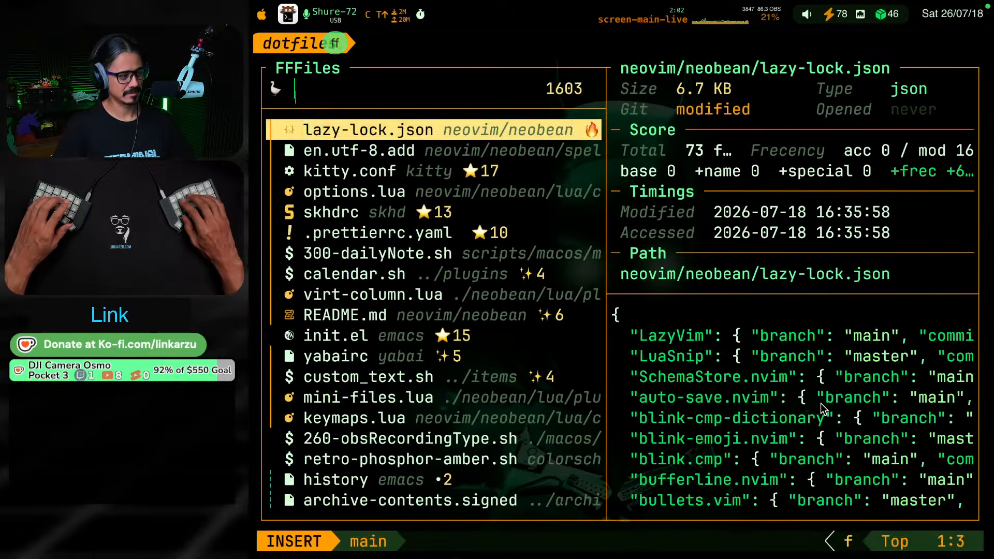
text(lsp)
key(Return)
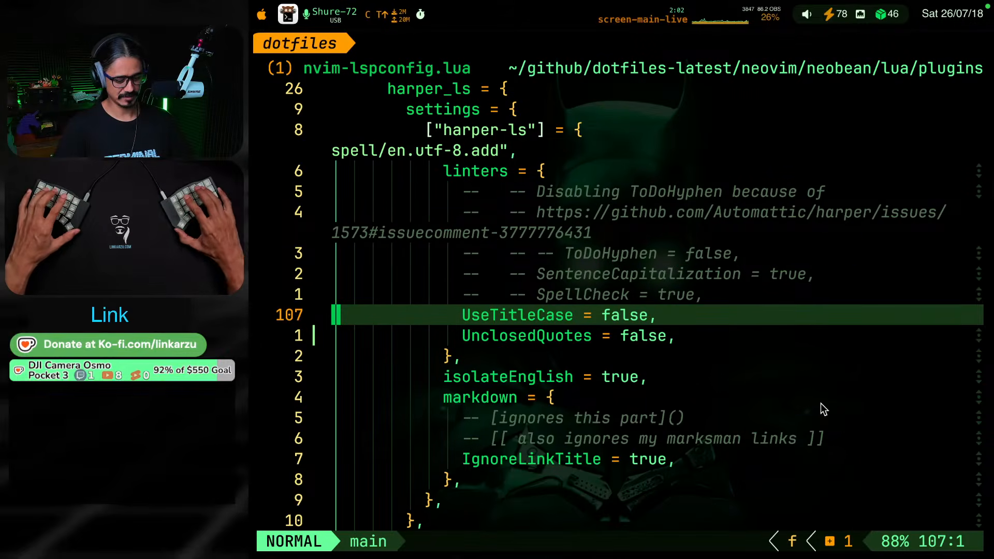
Find the harper_ls settings and add "AvoidCurses = false," below UnclosedQuotes in the linters table
text(/harper)
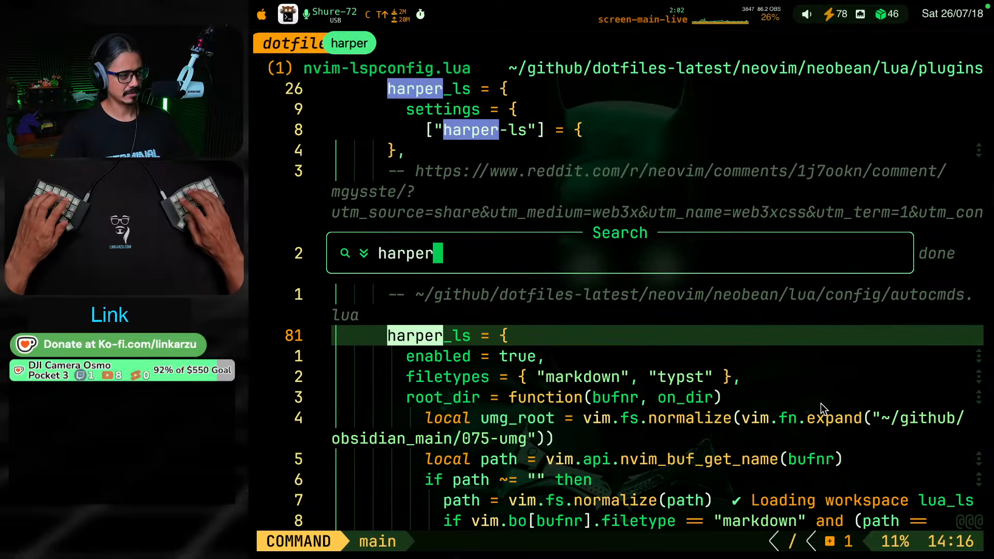
key(Return)
key(j)
key(j)
key(j)
key(j)
key(j)
key(j)
key(j)
key(j)
key(j)
key(j)
key(j)
key(j)
key(j)
key(j)
key(j)
key(j)
key(j)
key(j)
key(j)
key(j)
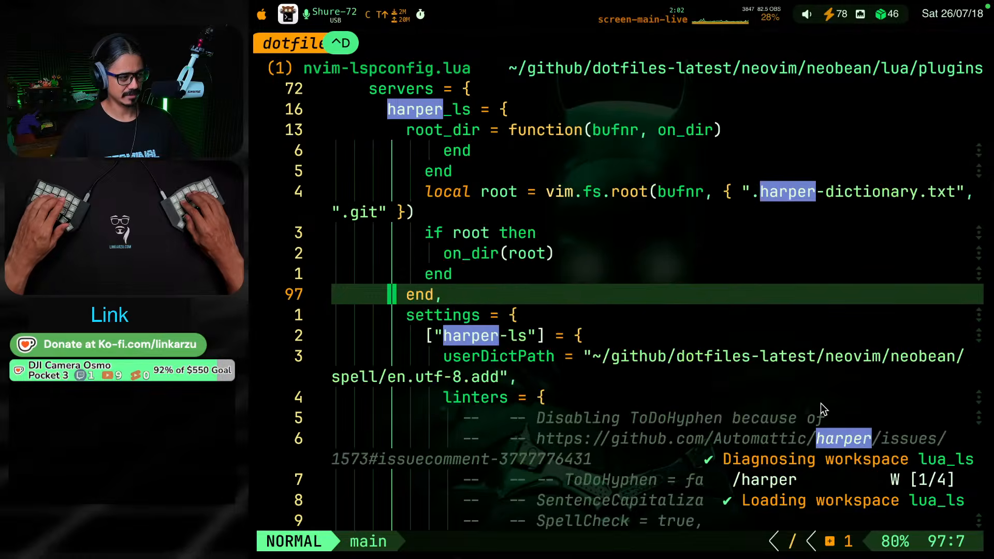
text(jo)
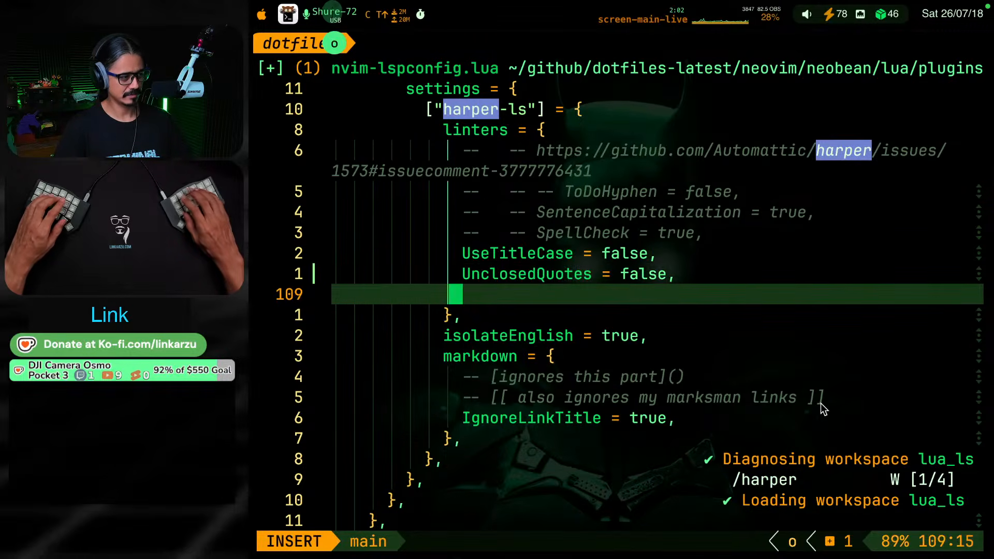
text(Avoid)
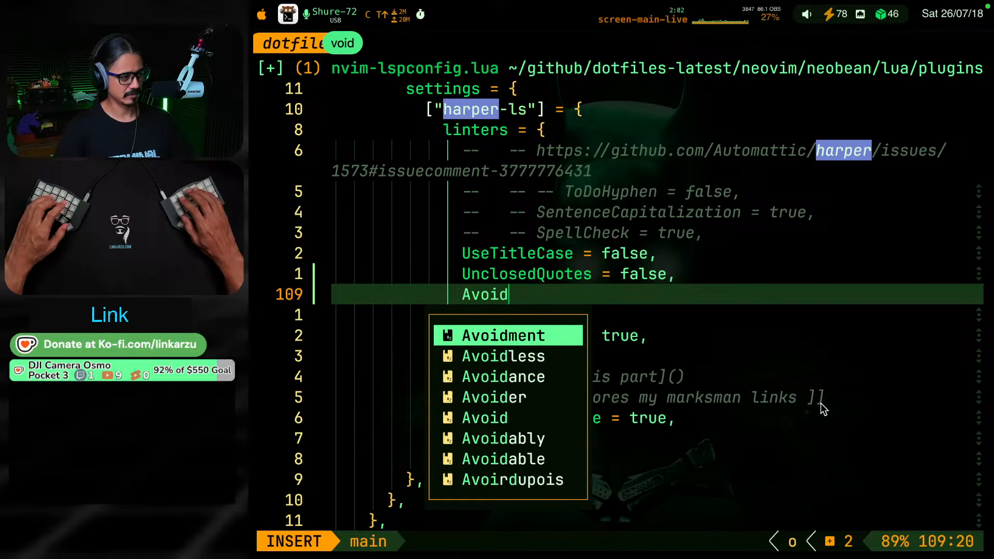
text(Curses )
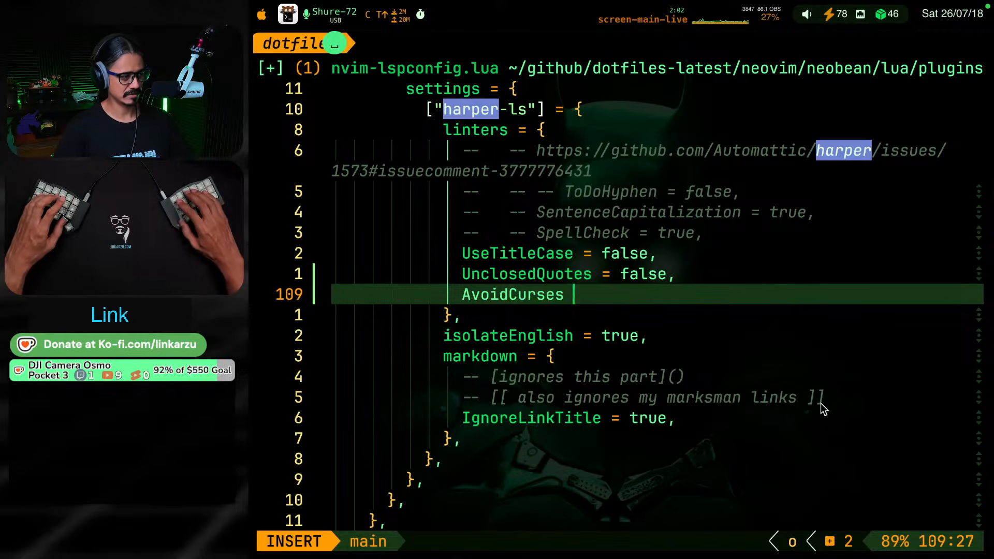
text(= false,)
key(Escape)
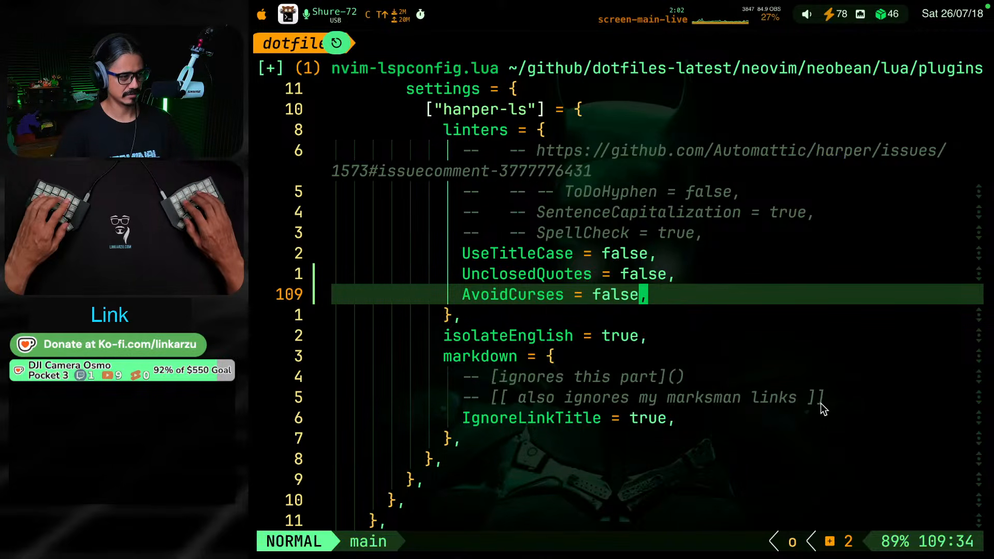
Return to the daily note session with its diagnostics list
key(alt+super+F8)
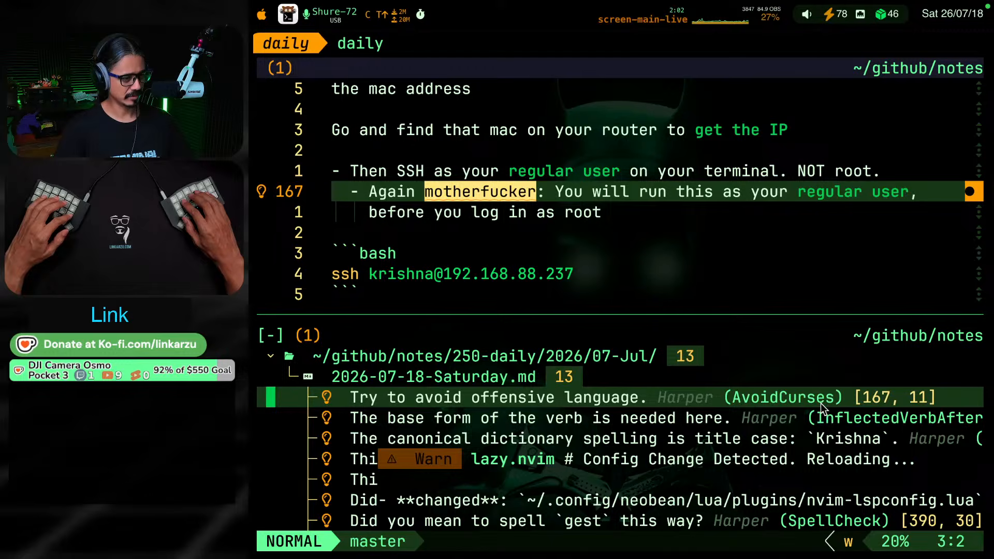
key(alt+super+F8)
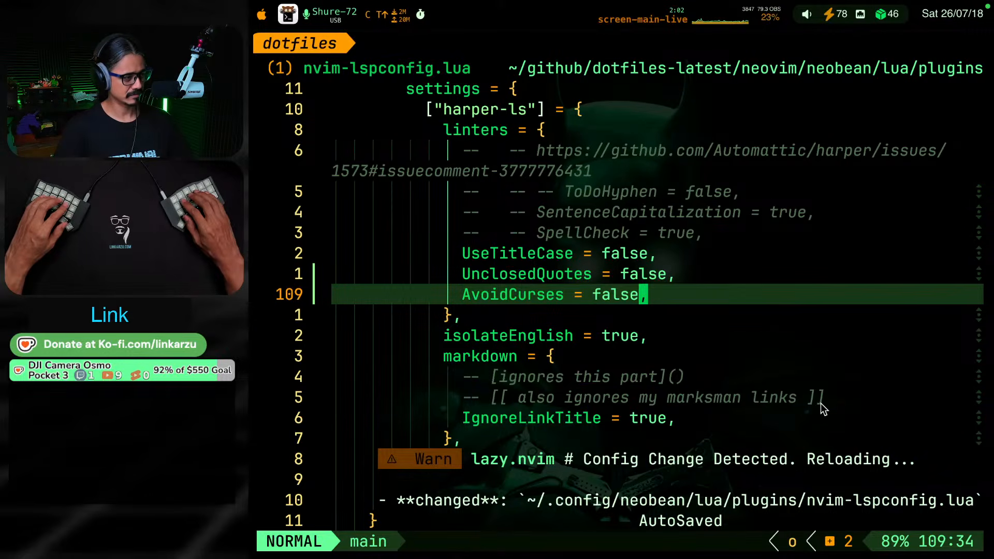
key(alt+super+F8)
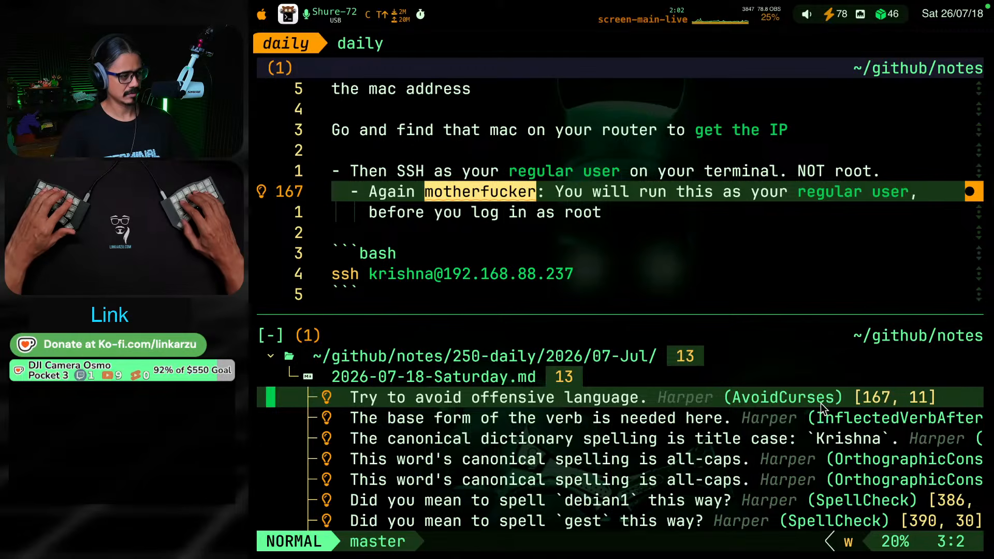
Restart the daily note session, closing its editor, AI assistant and spare shell, and reopen the 2026-07-18-Saturday.md note
key(Return)
key(k)
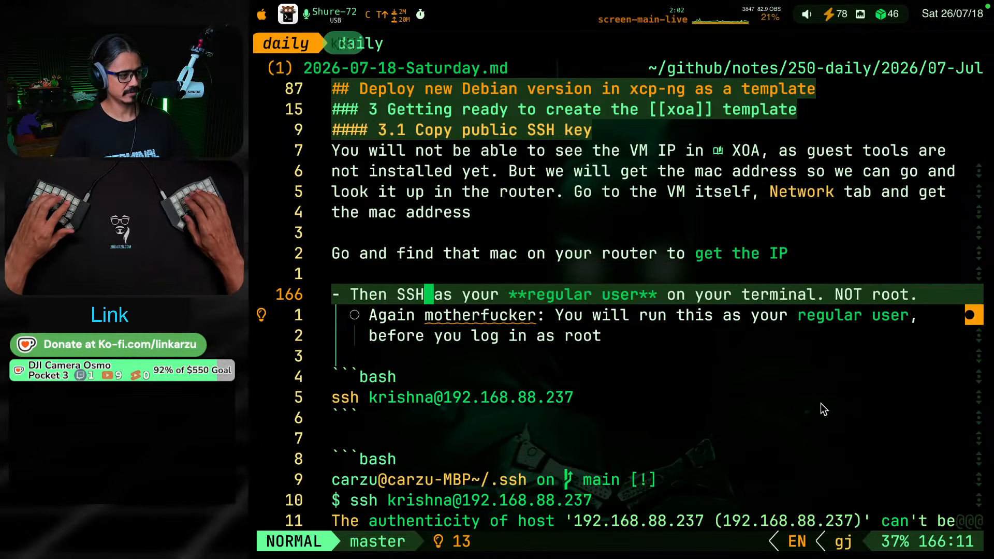
key(ctrl+Tab)
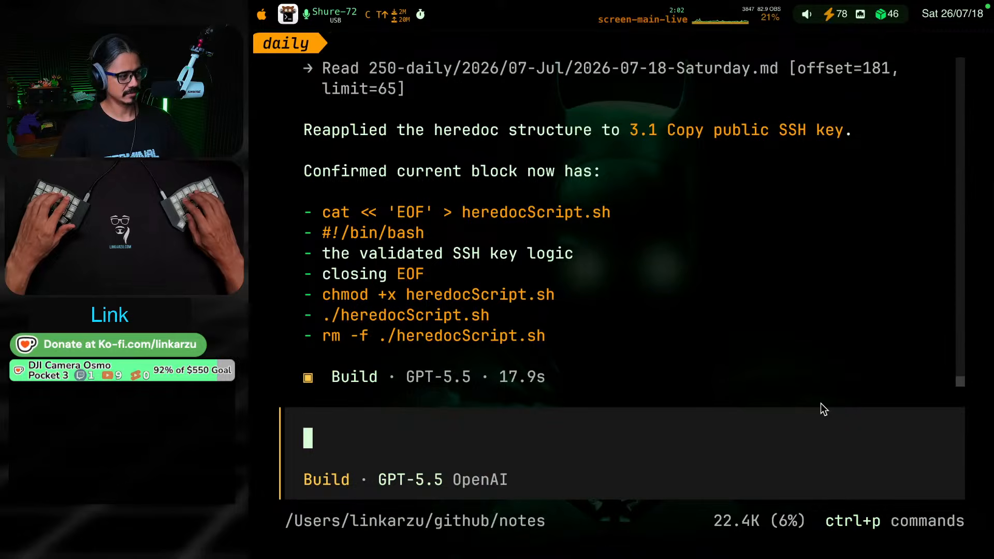
key(alt+t)
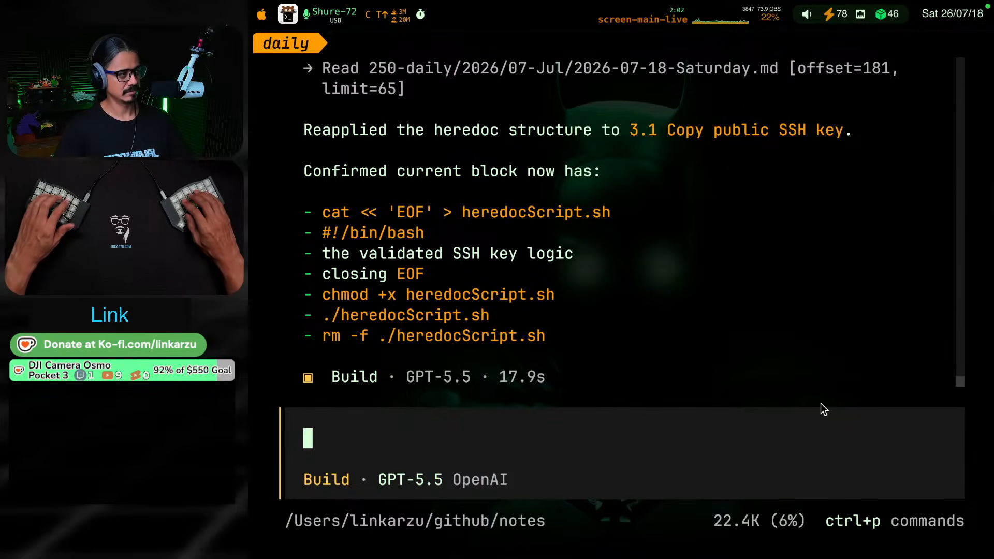
key(ctrl+super+F19)
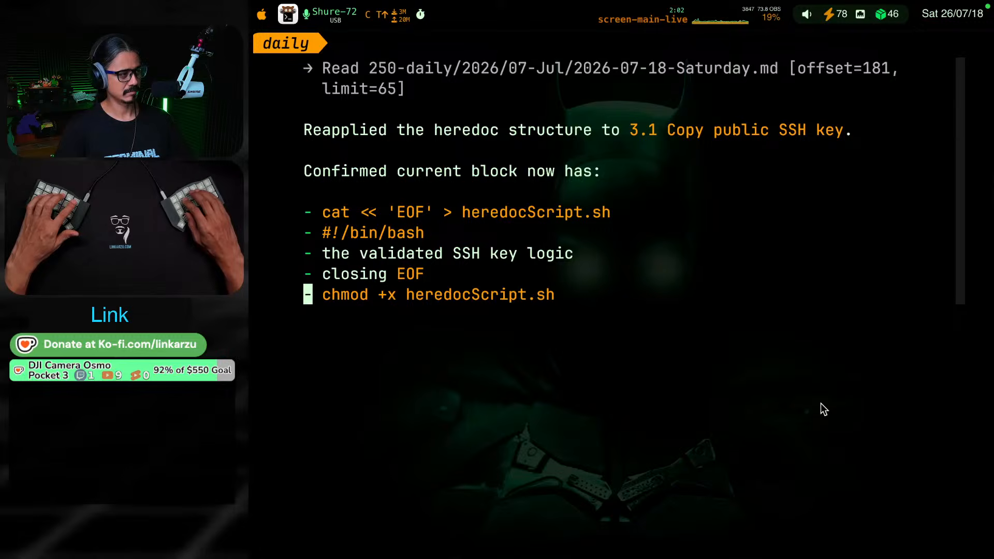
key(super+t)
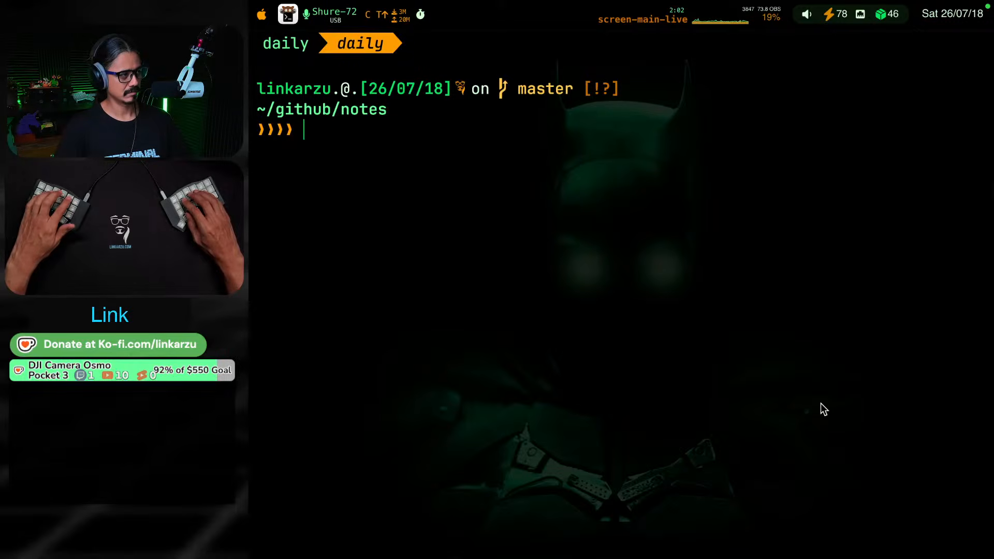
key(ctrl+super+F19)
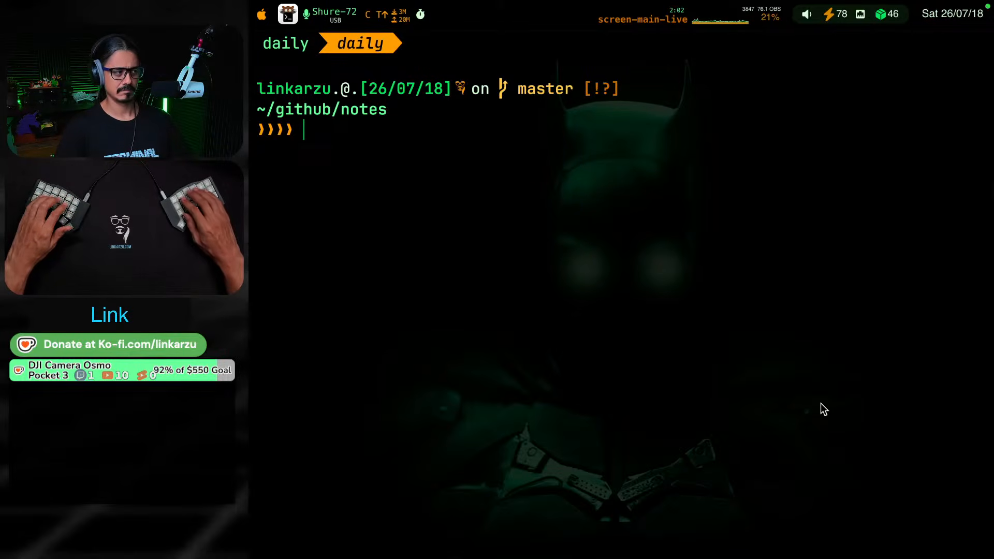
key(alt+q)
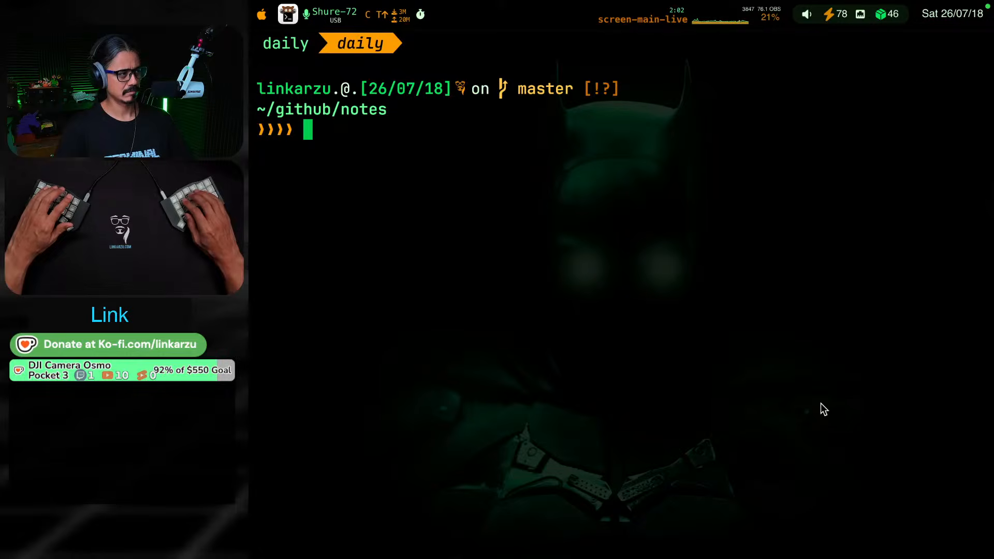
text(exit)
key(Return)
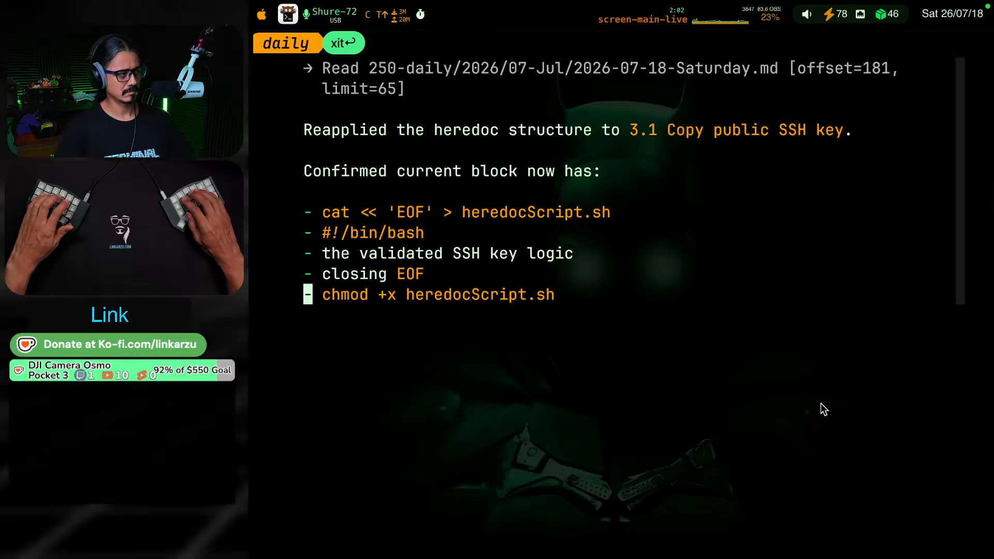
key(alt+q)
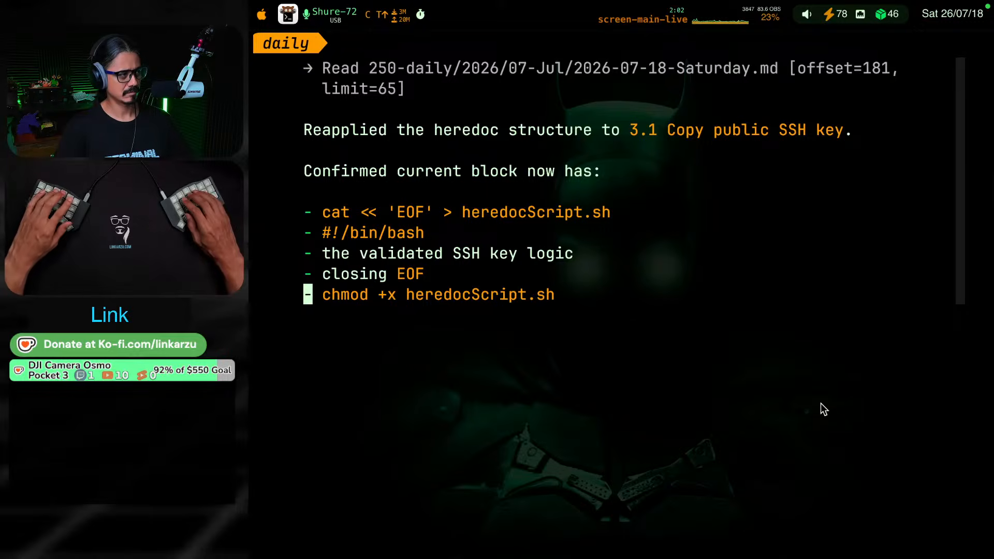
key(super+w)
key(ctrl+super+F19)
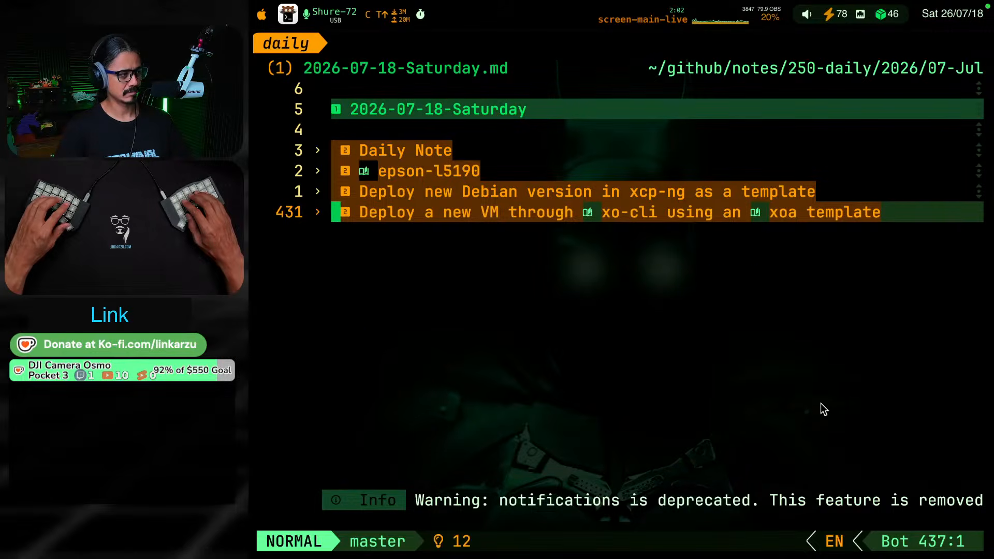
Check the reloaded note's diagnostics list and search for "motherf" to see whether the offensive-language warning still applies
key(Return)
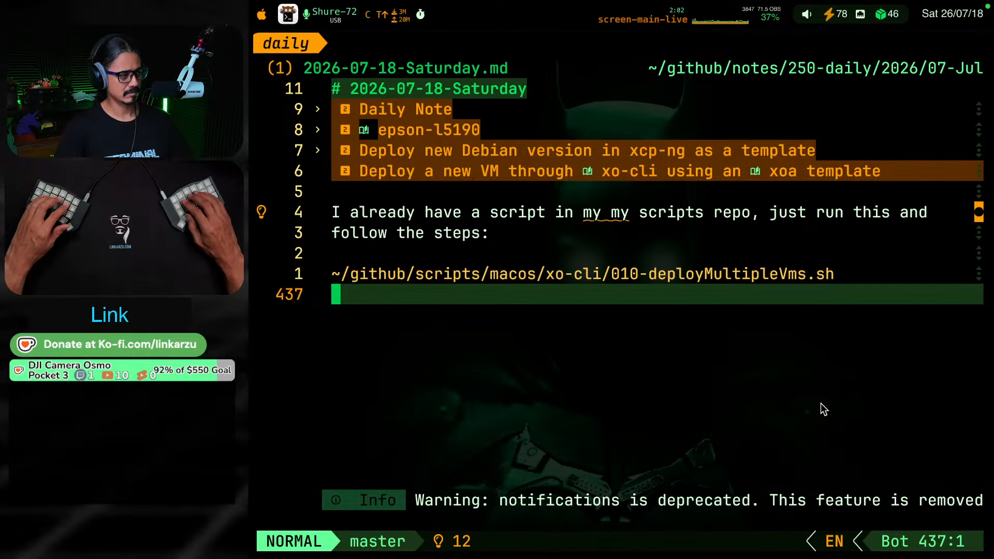
key(space)
key(x)
key(x)
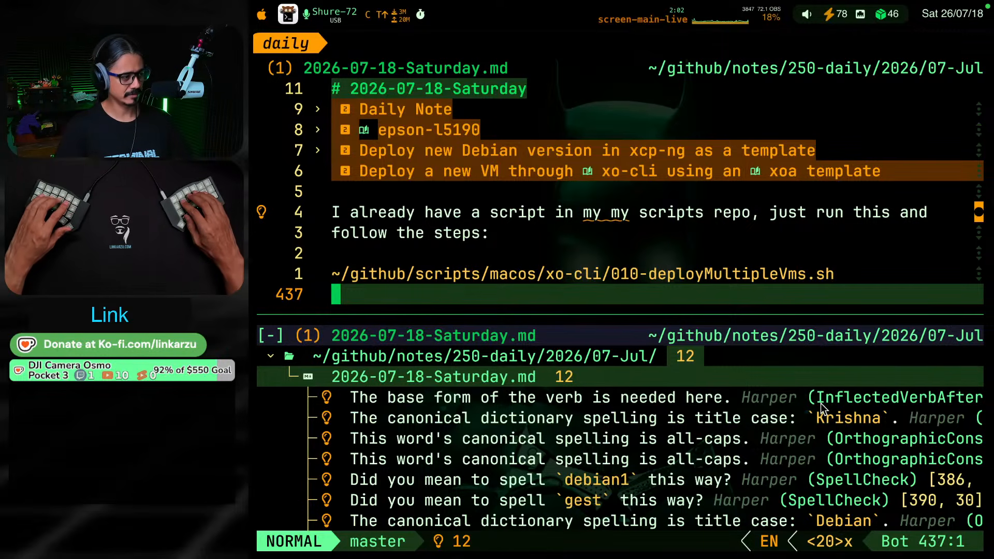
click(821, 409)
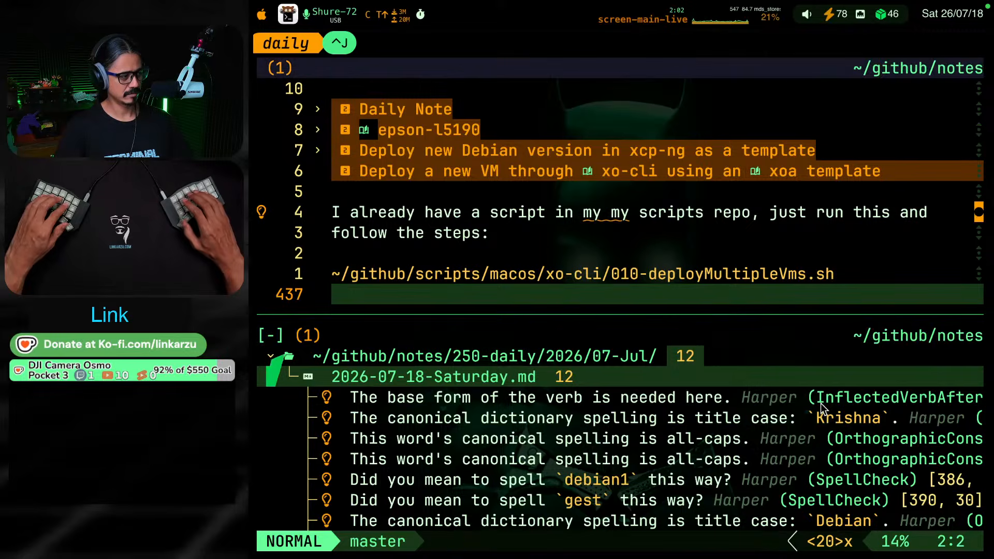
key(ctrl+w)
key(c)
key(/)
text(motherf)
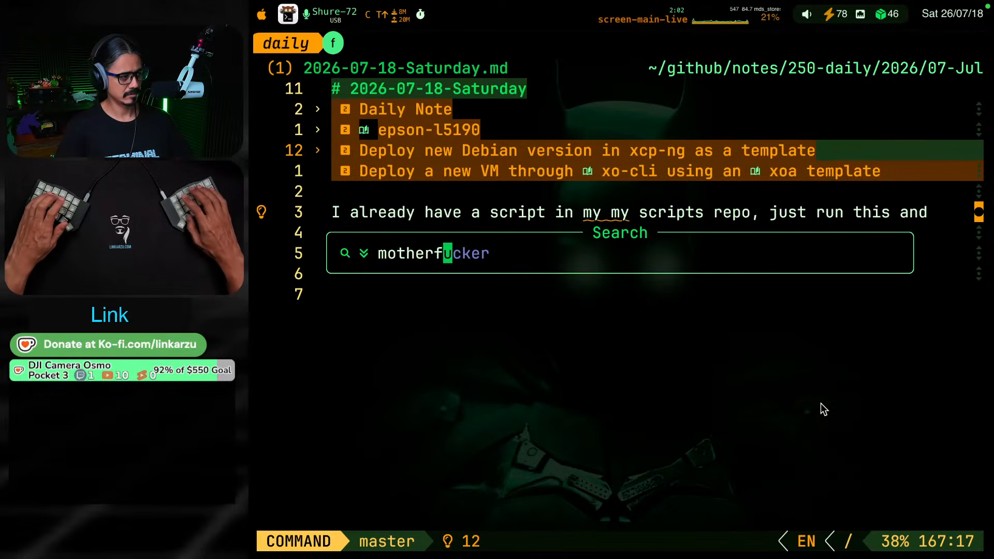
key(Return)
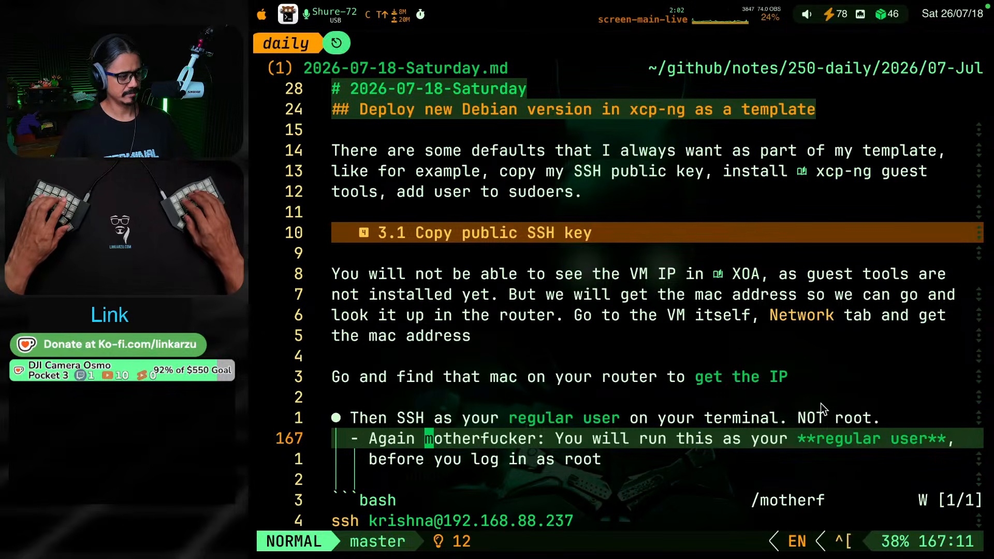
key(g)
key(k)
key(g)
key(j)
key(x)
key(x)
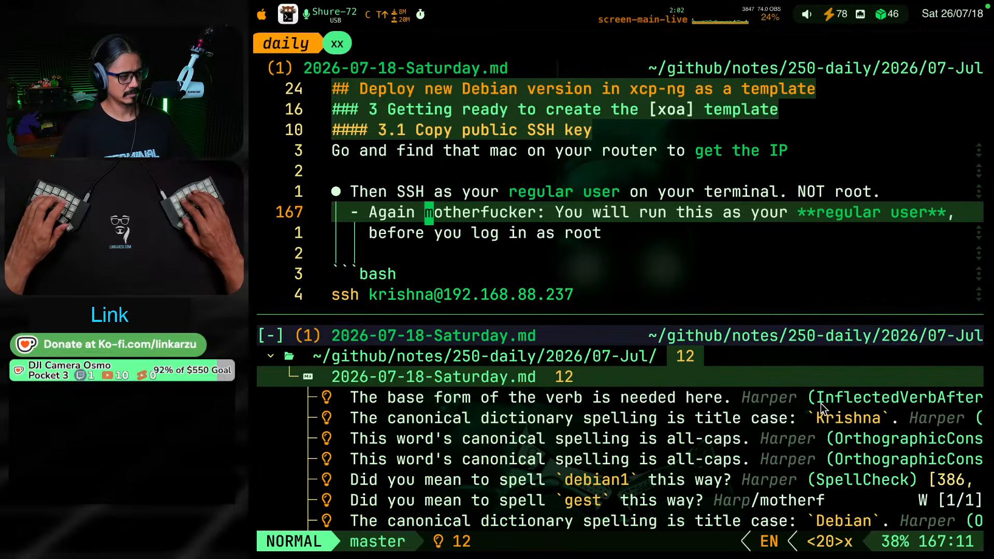
Go from the base-form-of-verb diagnostic to the flagged authorized_keys text in section 3.1
key(ctrl+j)
key(j)
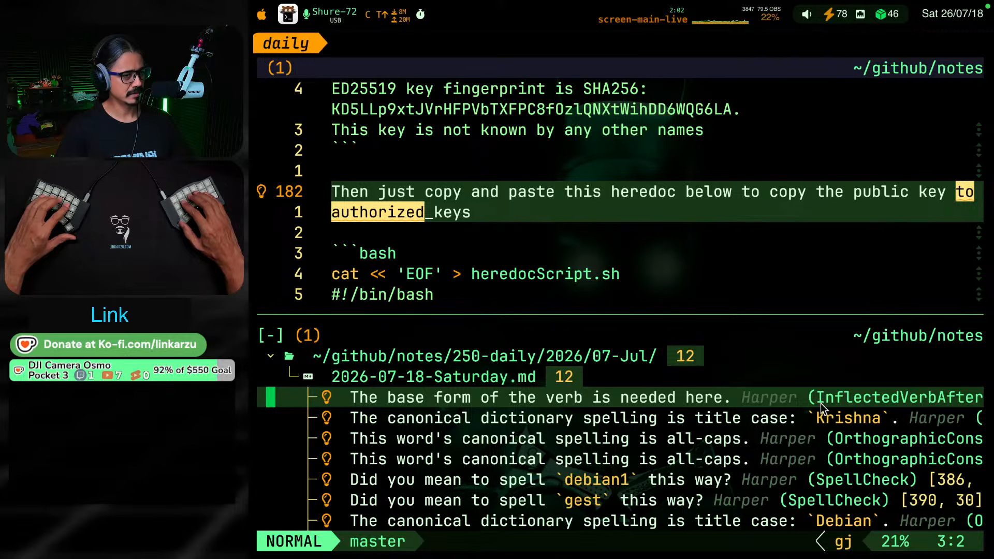
key(Return)
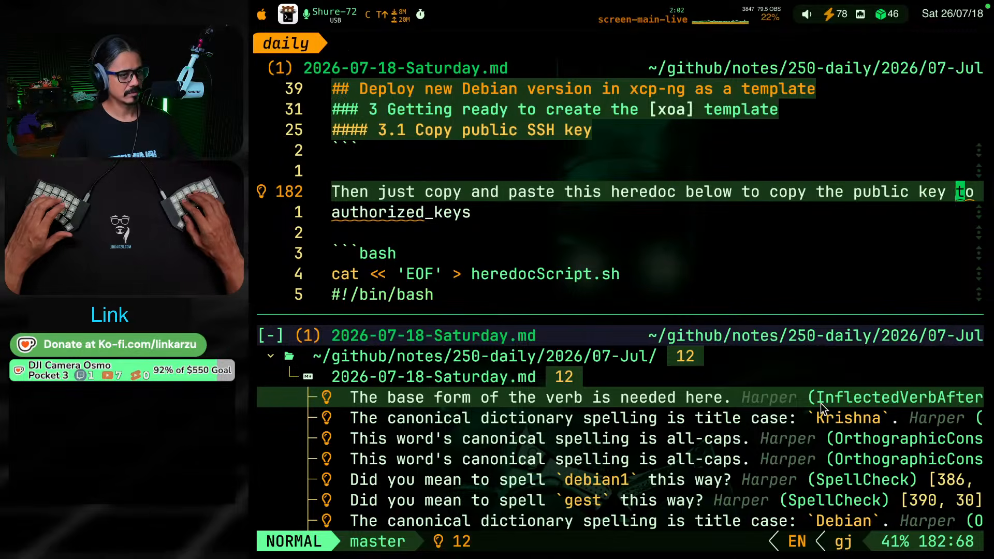
key(w)
key(v)
key(j)
key(j)
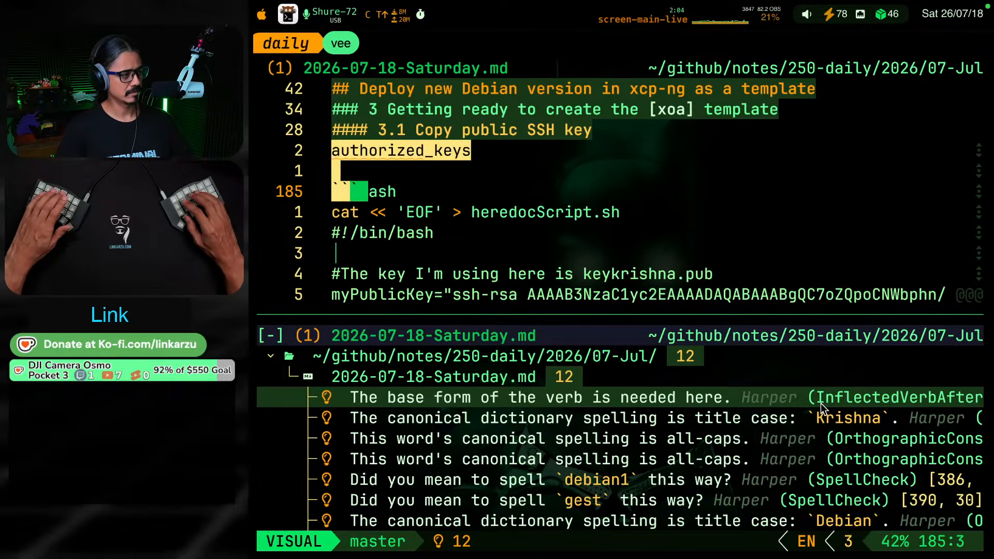
key(Escape)
key(k)
key(k)
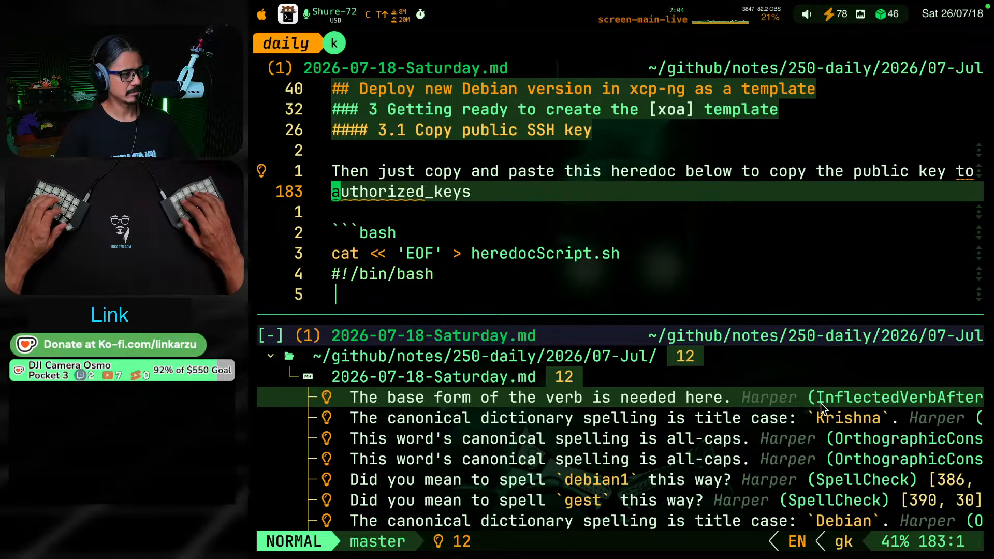
Format "authorized_keys" as inline code in the sentence above the heredoc script
key(v)
key(e)
key(s)
key(s)
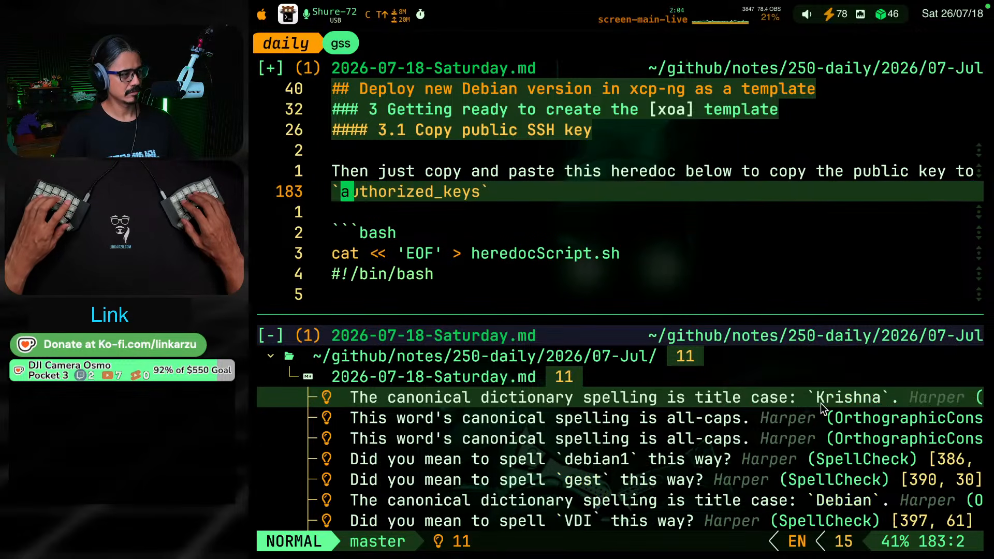
Remove the bold formatting from the flagged example username in the first bullet of section 3.2 Add user to sudoers
key(ctrl+j)
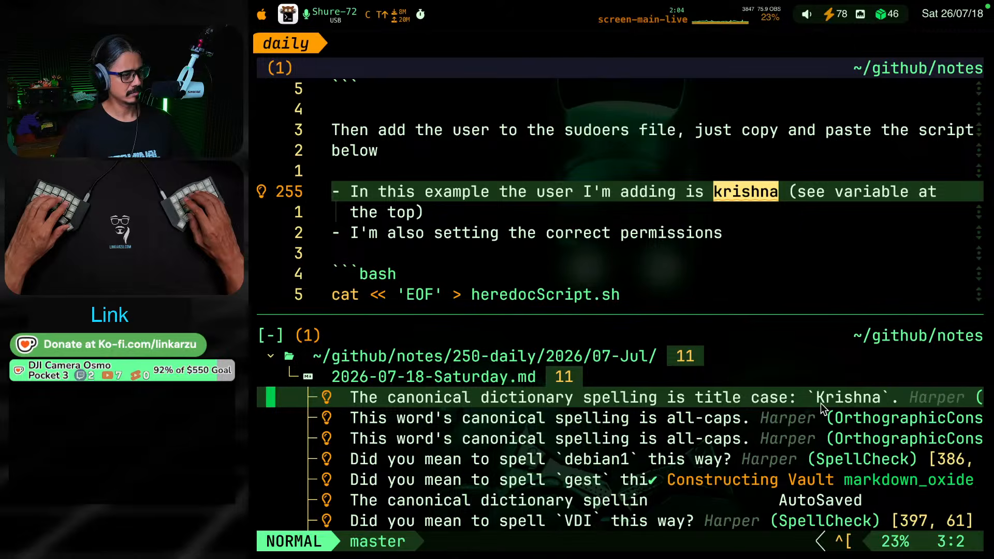
key(Return)
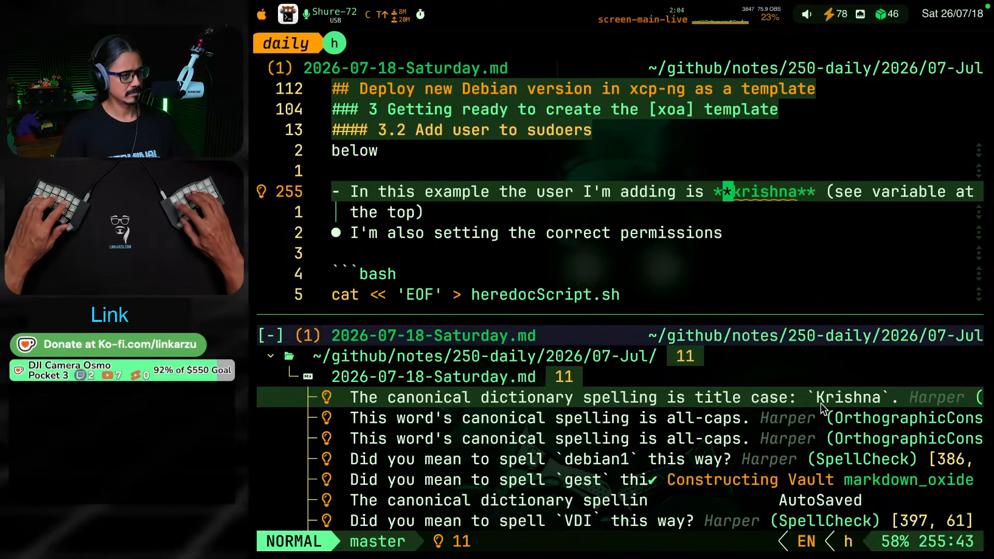
key(shift+x)
key(shift+x)
key(w)
key(x)
key(x)
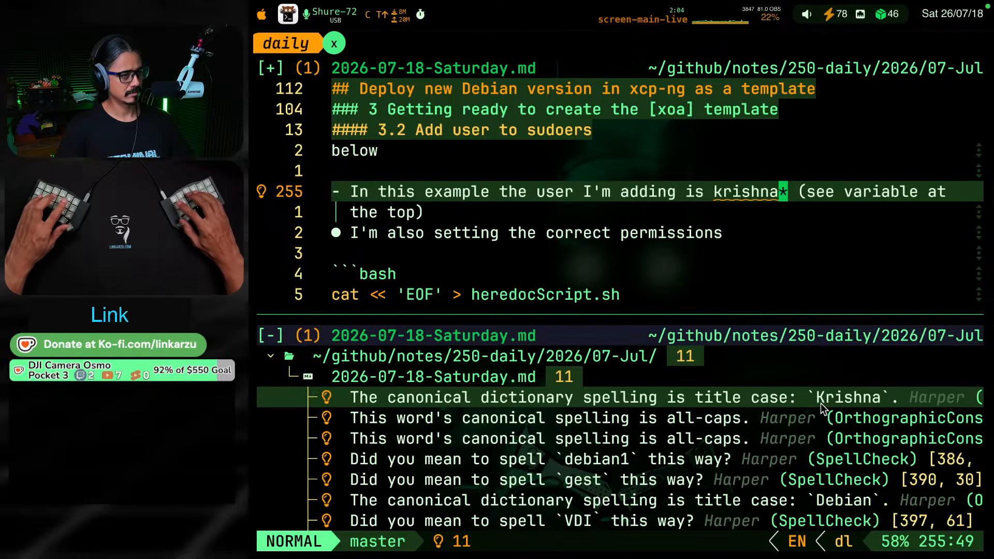
key(h)
key(h)
Format the example username in that sudoers bullet as inline code
key(g)
key(d)
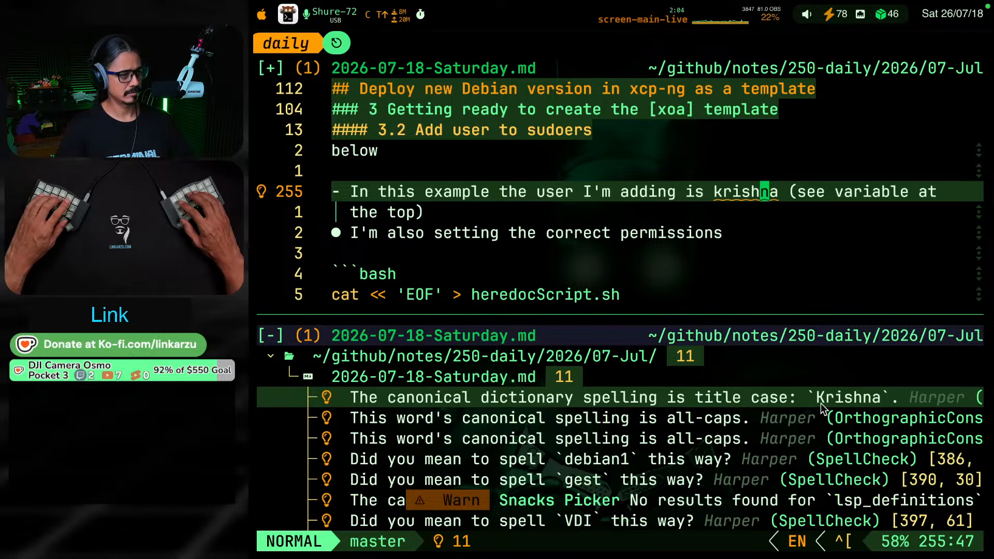
key(g)
key(s)
key(a)
key(i)
key(w)
key(grave)
key(Escape)
Format "guest-tools.iso" as inline code in the NOTE callout of section 3.3 Install Guest tools
key(ctrl+j)
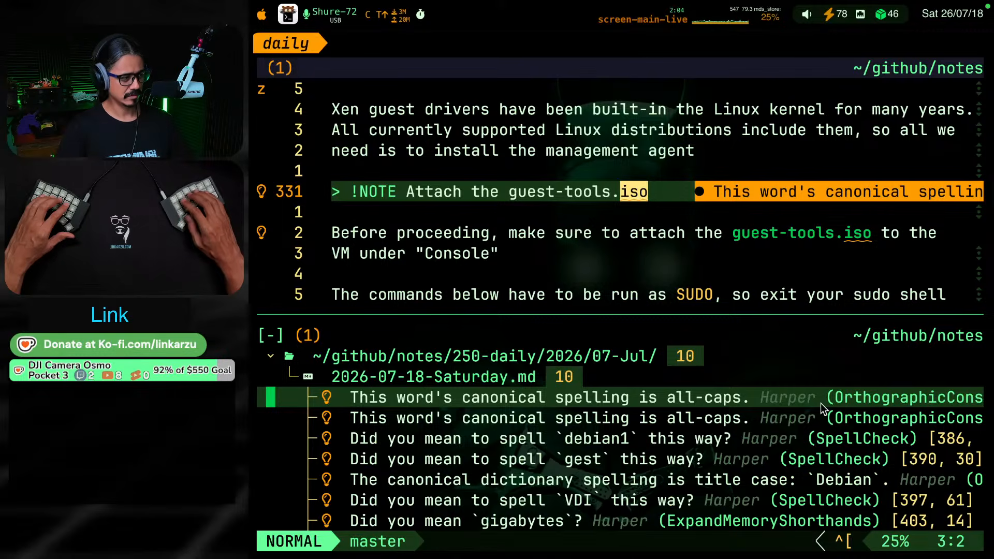
key(l)
key(v)
key(b)
key(b)
key(b)
key(b)
key(b)
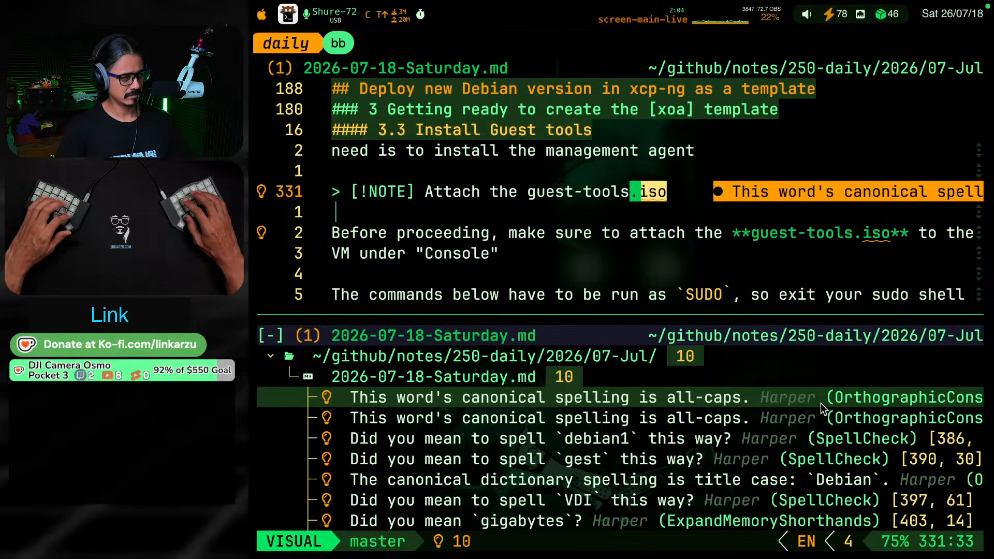
key(g)
key(s)
key(s)
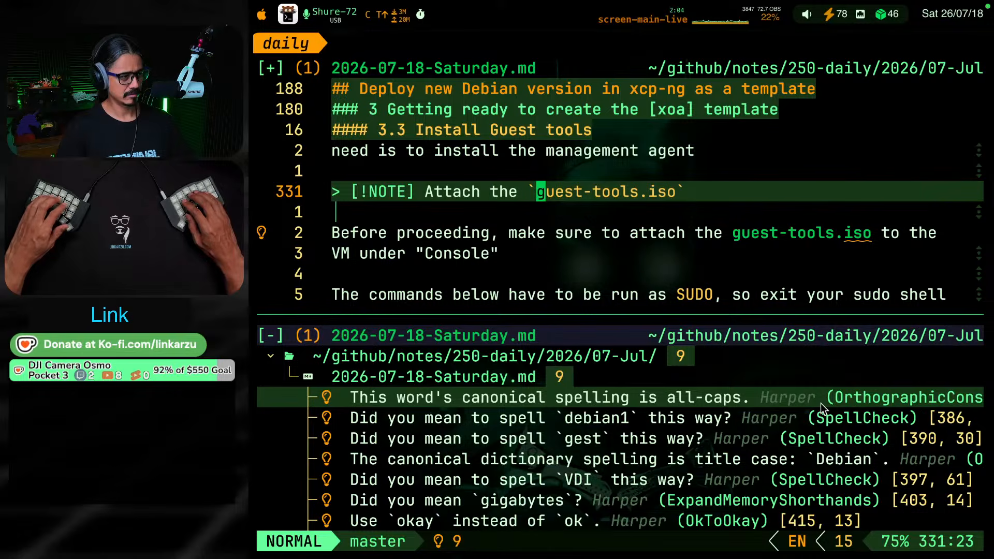
Remove the bold formatting from the flagged "guest-tools.iso" in the "Before proceeding" sentence below the callout
key(ctrl+j)
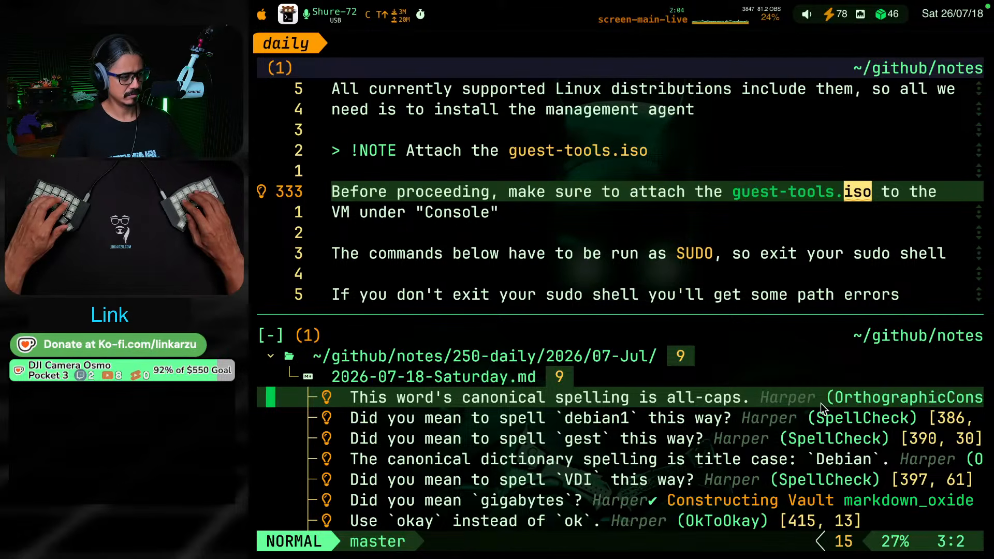
key(Return)
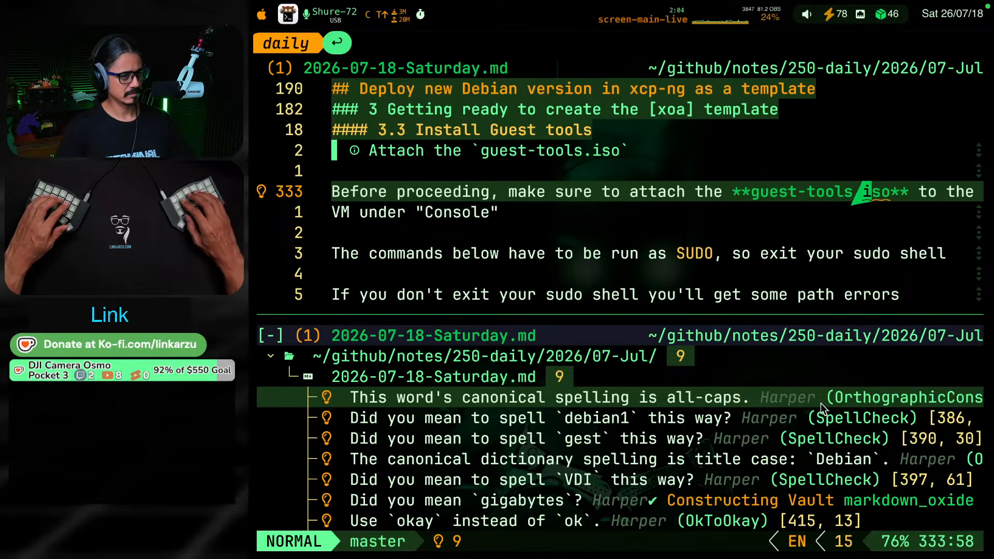
key(x)
key(x)
key(b)
key(b)
key(b)
key(b)
key(b)
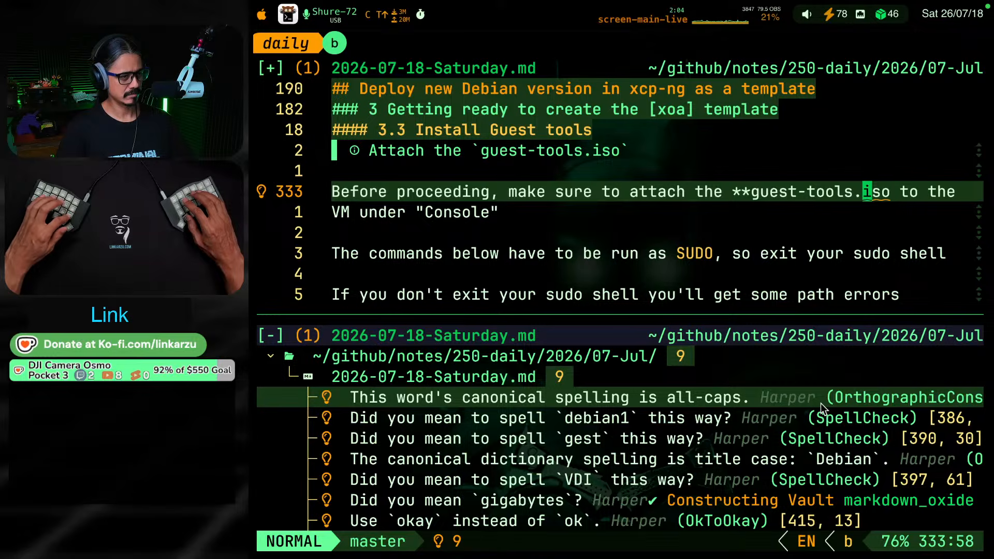
key(h)
key(h)
key(x)
key(x)
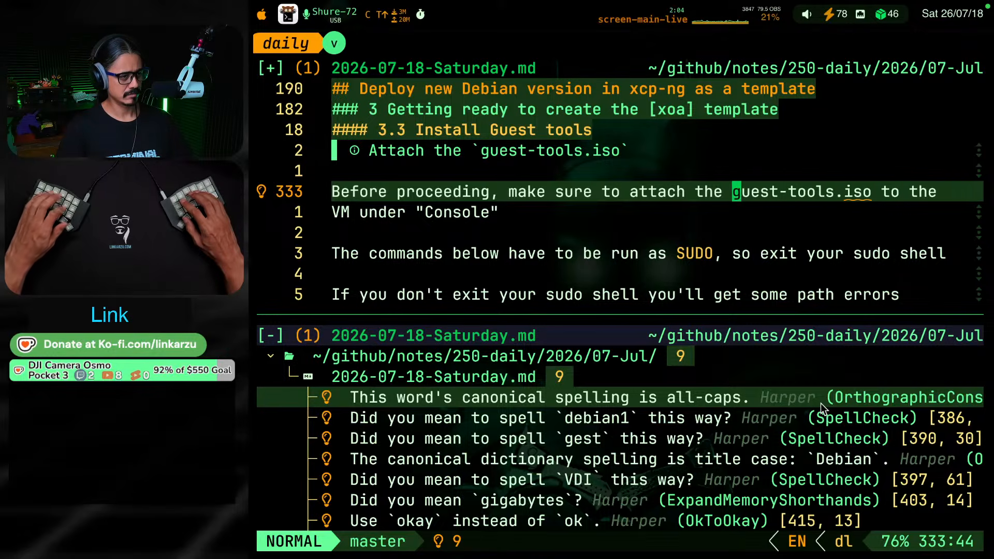
Format "guest-tools.iso" as inline code in the "Before proceeding" sentence
key(v)
key(e)
key(e)
key(e)
key(e)
key(e)
key(g)
key(s)
key(s)
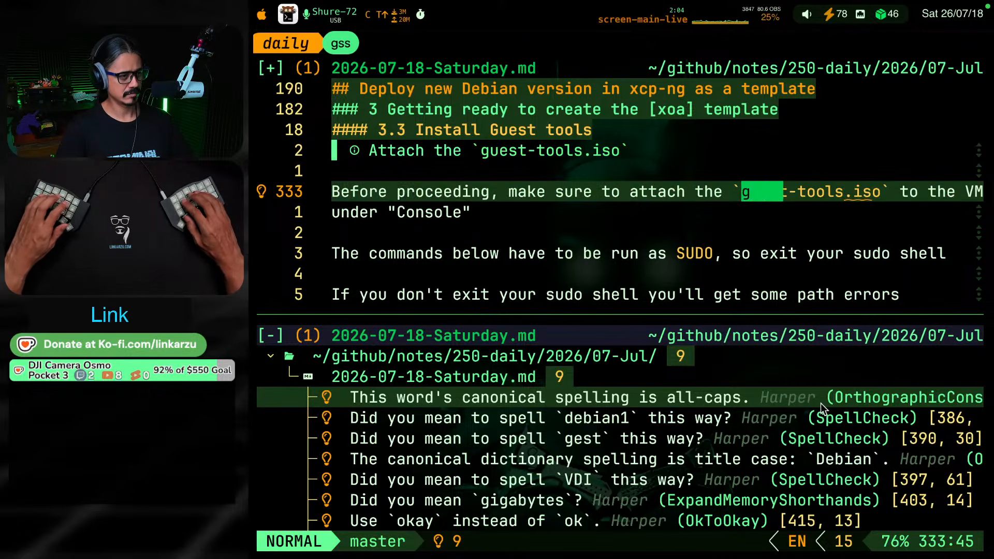
Format "debian1" as inline code in the "If you go back to the debian1 VM page" sentence
key(ctrl+j)
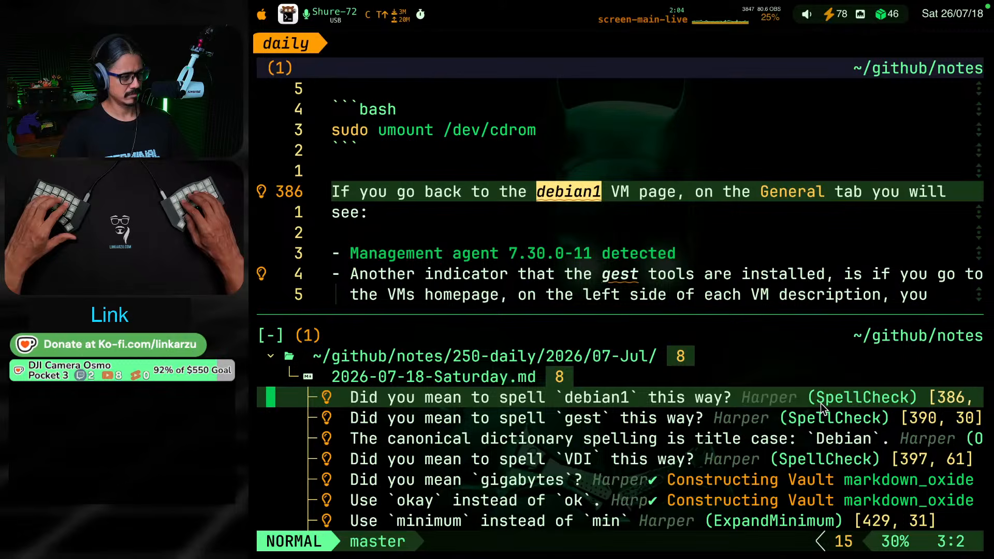
key(Return)
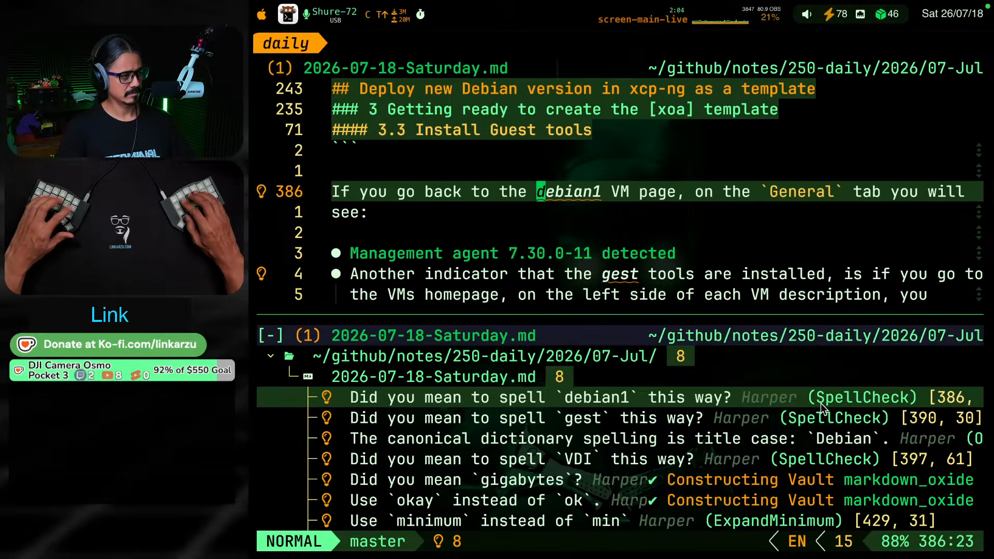
key(g)
key(s)
key(s)
key(ctrl+j)
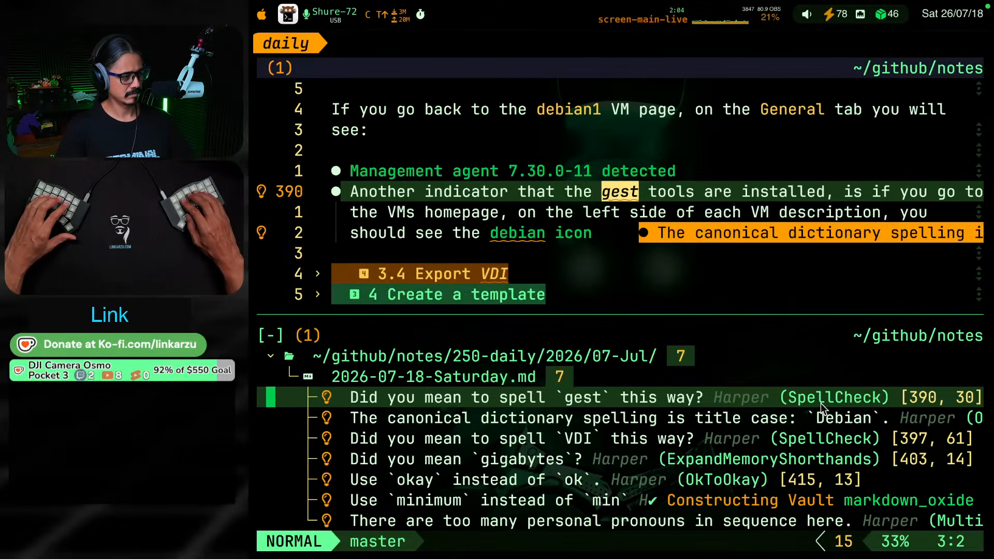
Correct the flagged "gest" to "guest" in the "Another indicator" bullet using the Harper code action
key(Return)
key(space)
key(c)
key(a)
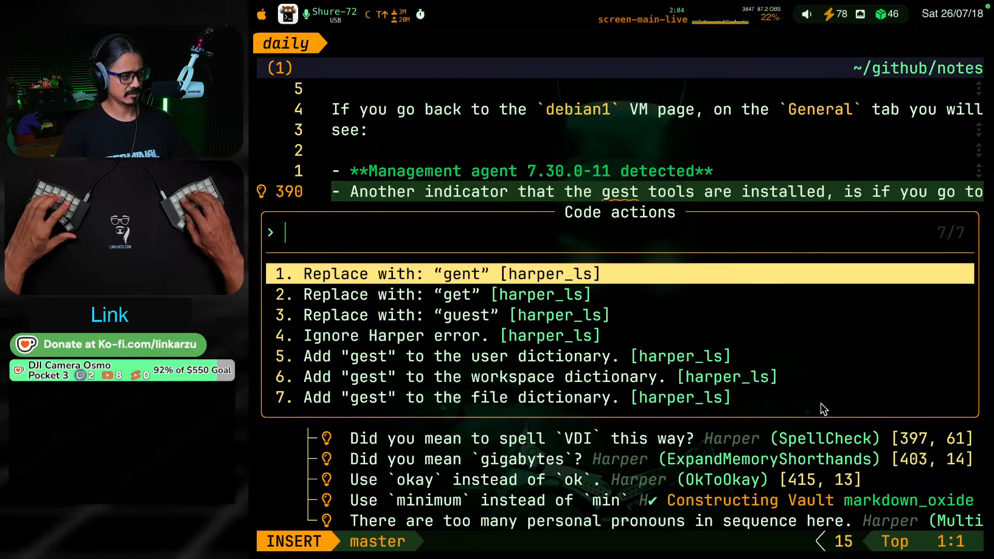
key(Down)
key(Down)
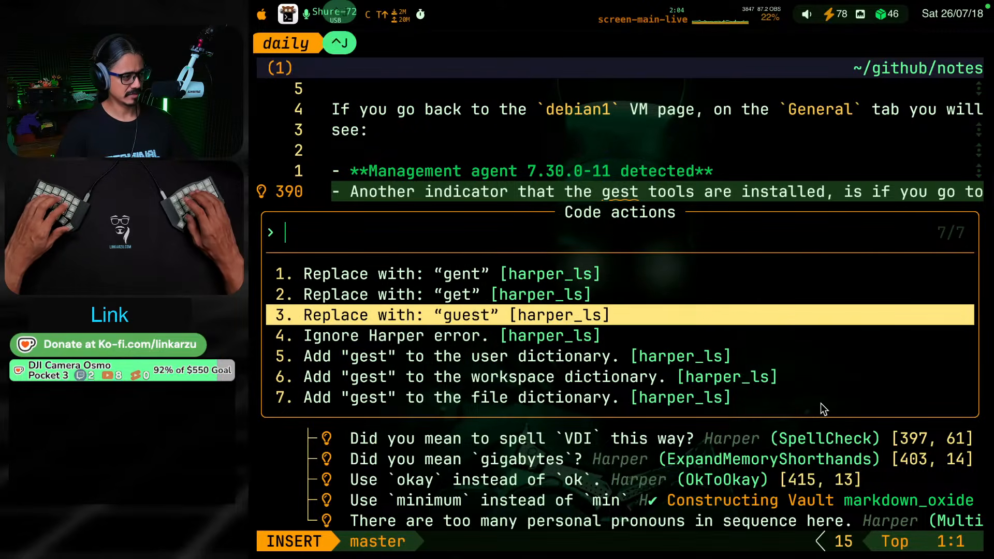
key(Return)
key(ctrl+j)
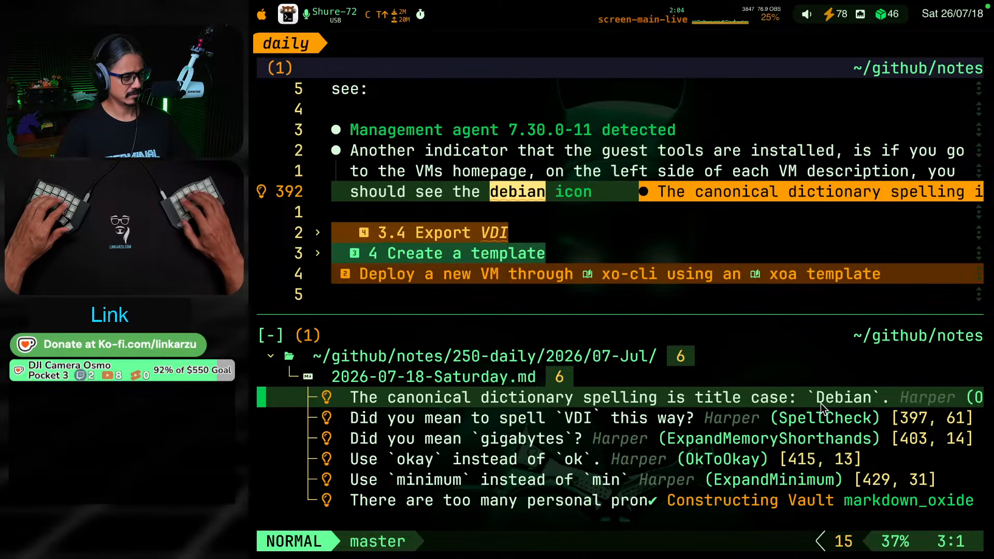
Apply Harper's title-case fix "Debian" to the bold "debian icon" text in that bullet
key(Return)
key(space)
key(c)
key(a)
key(Return)
key(ctrl+j)
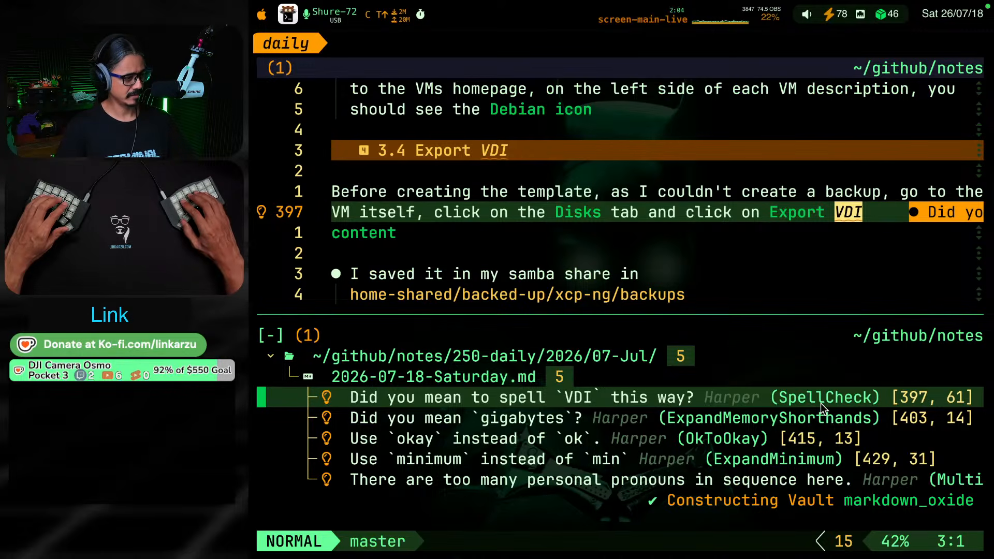
key(Return)
key(space)
key(c)
key(a)
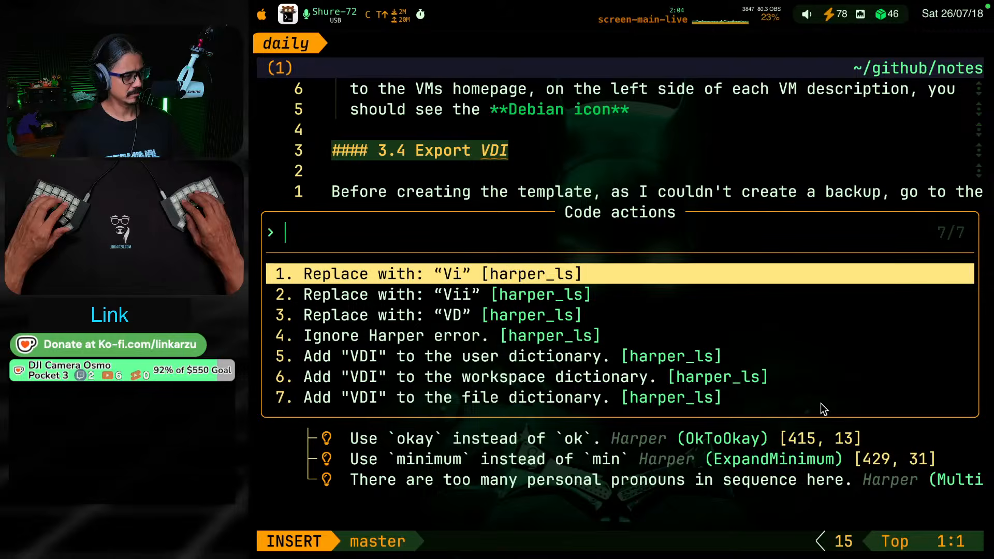
key(Escape)
key(ctrl+j)
key(j)
key(j)
key(k)
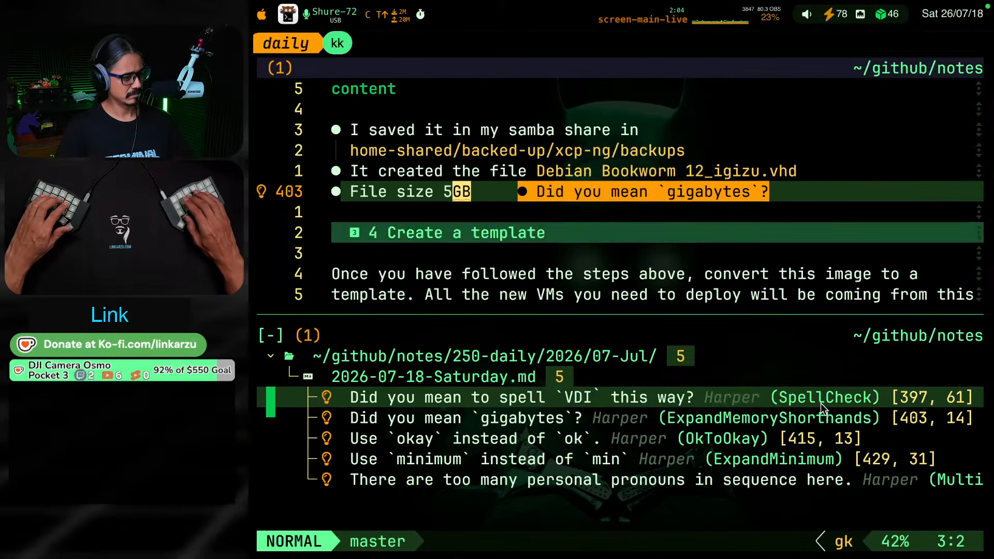
Add the flagged word "VDI" in section 3.4 Export VDI to Harper's user dictionary
key(k)
key(Return)
key(space)
key(c)
key(a)
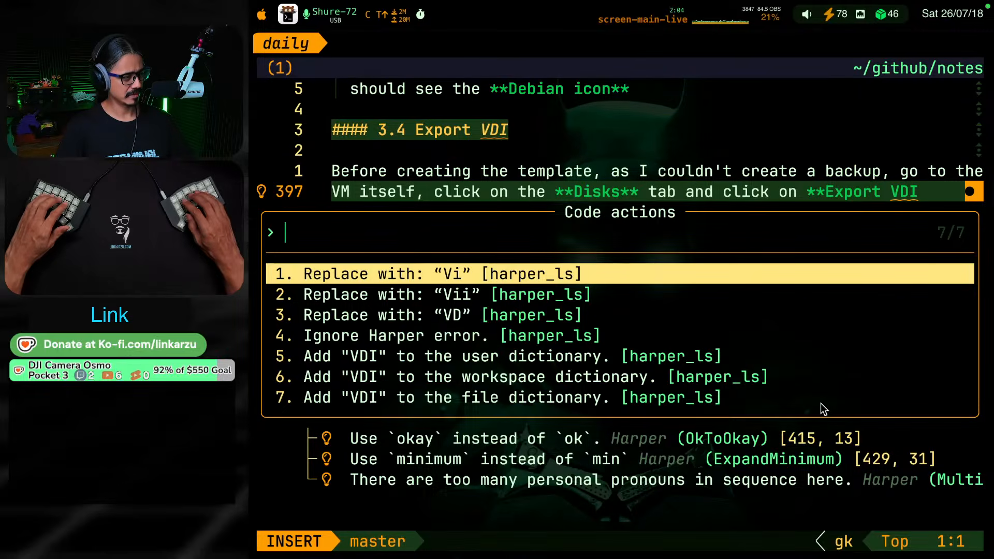
key(ctrl+n)
key(ctrl+n)
key(ctrl+n)
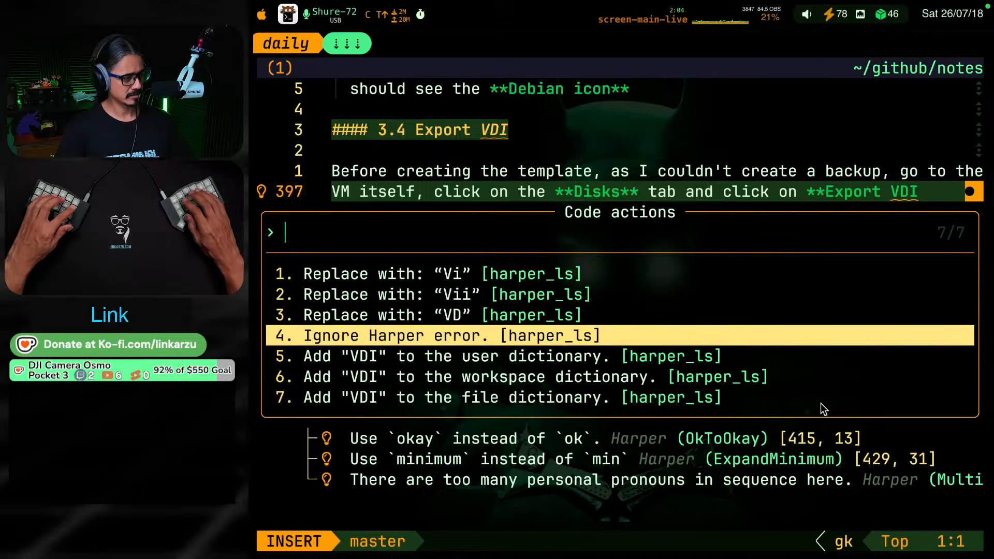
key(ctrl+n)
key(Return)
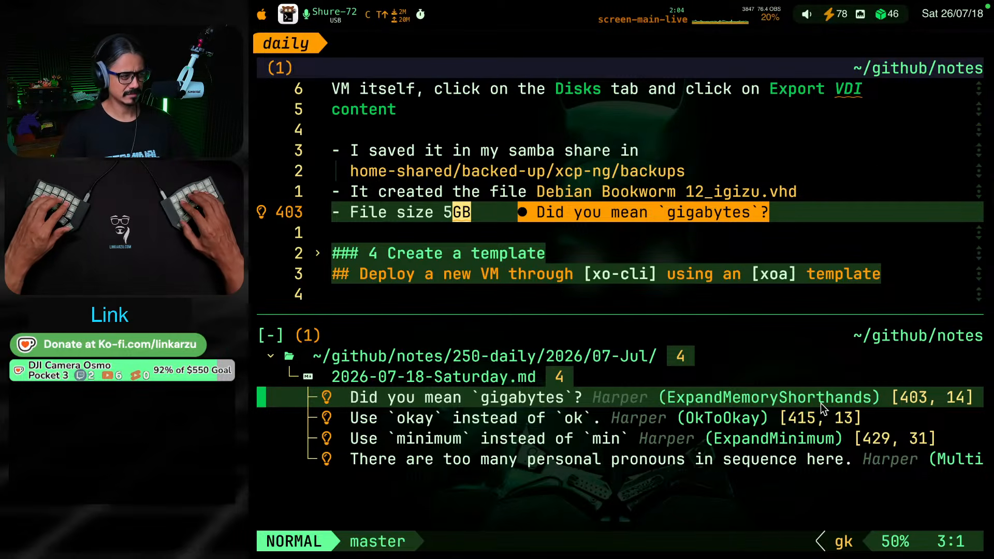
Apply Harper's "gigabytes" suggestion to the flagged "GB" in the "File size" bullet
key(c)
key(a)
key(Return)
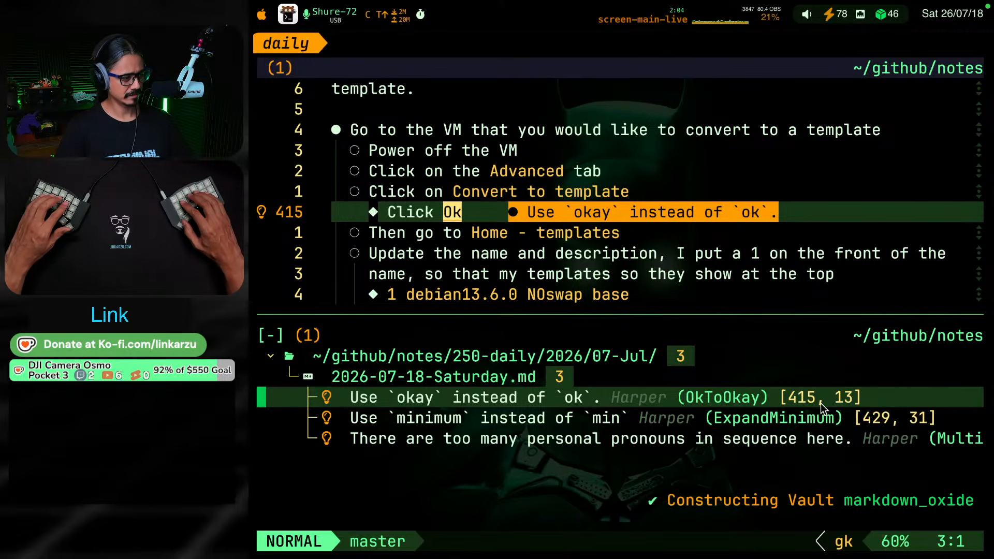
Try to clear the diagnostic on "Ok" in the "Click Ok" bullet by adding the word to the user dictionary
key(Return)
key(c)
key(a)
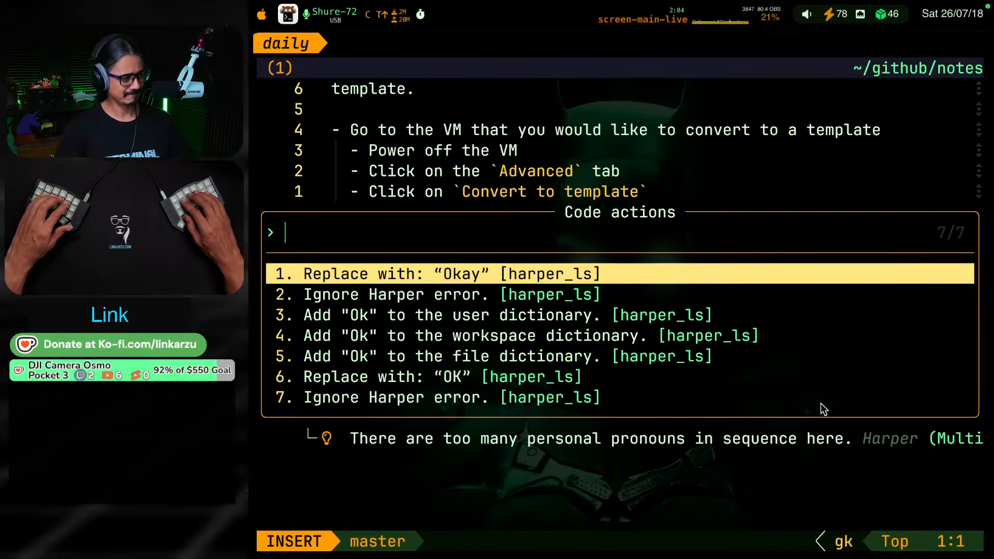
key(Down)
key(Down)
key(Return)
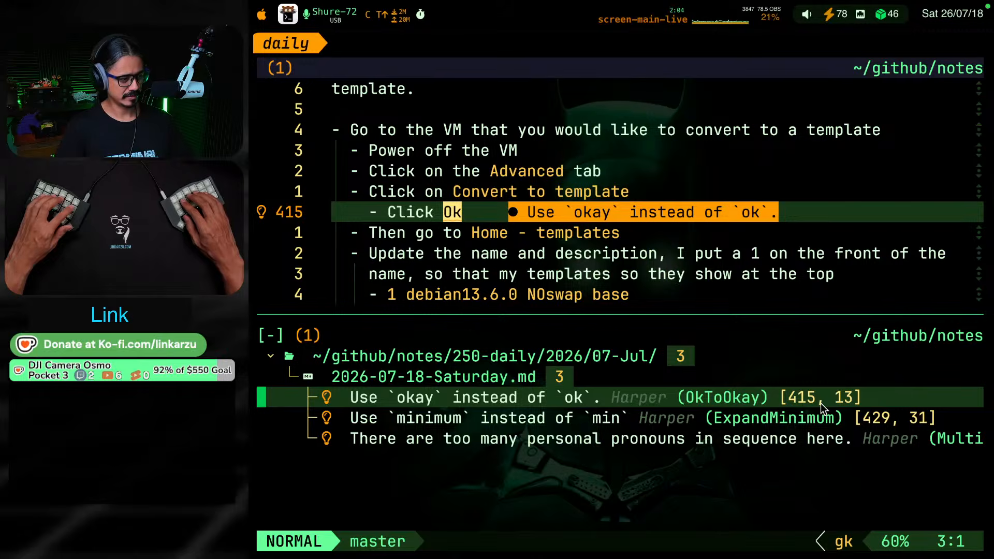
Replace the flagged "min" with "minutes" in the "The VM will be up like in 2 min" bullet
key(j)
key(c)
key(a)
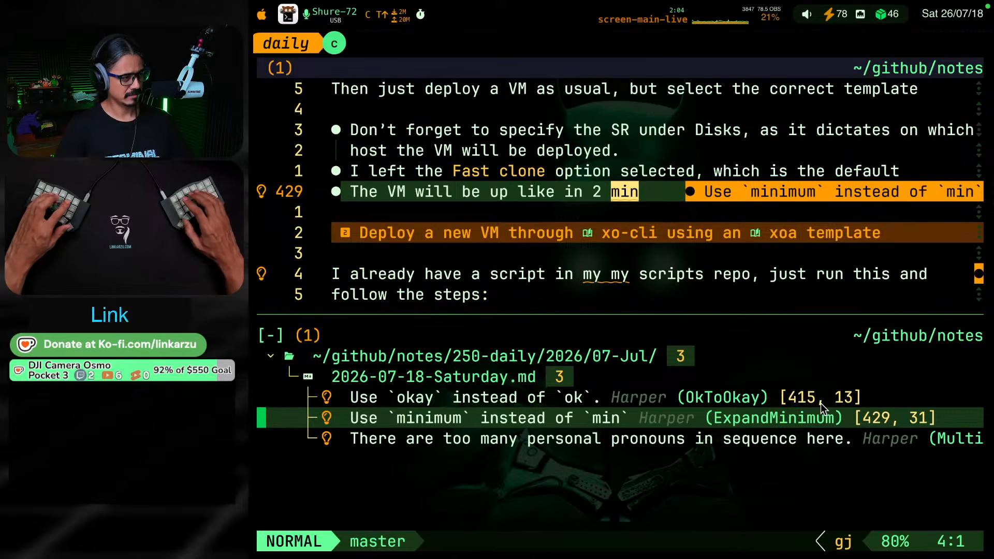
key(Down)
key(Down)
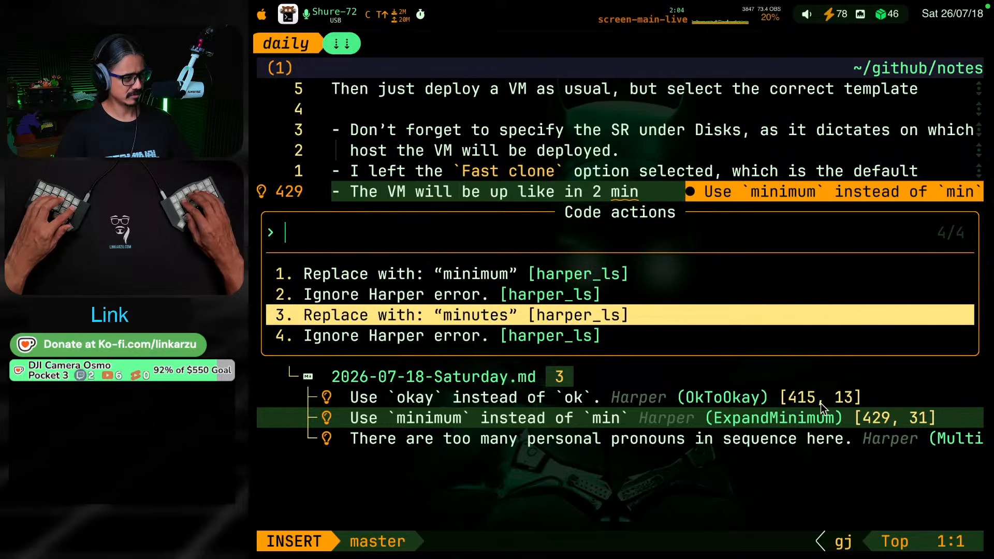
key(Return)
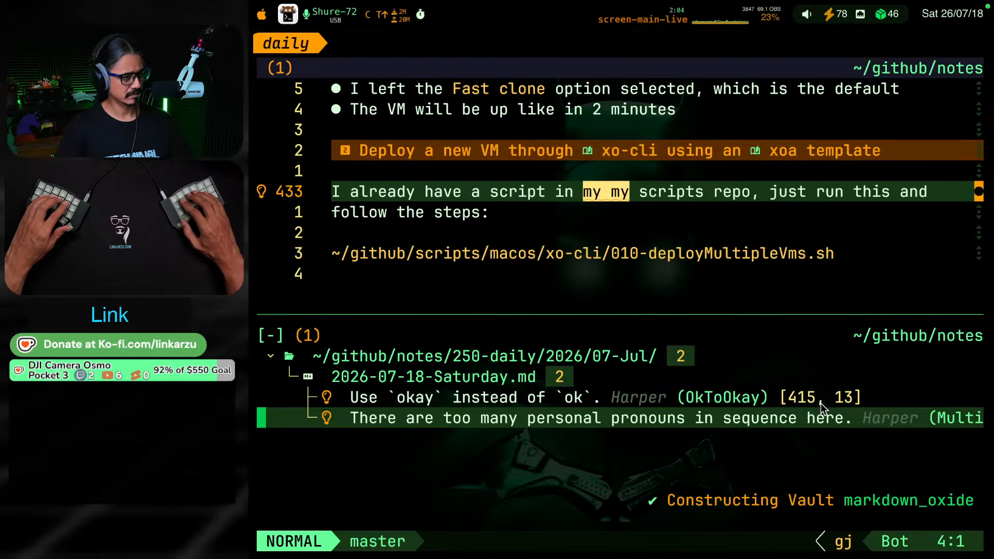
Reduce the repeated "my my" to a single "my" in the "I already have a script" sentence using Harper's fix
key(c)
key(a)
key(Return)
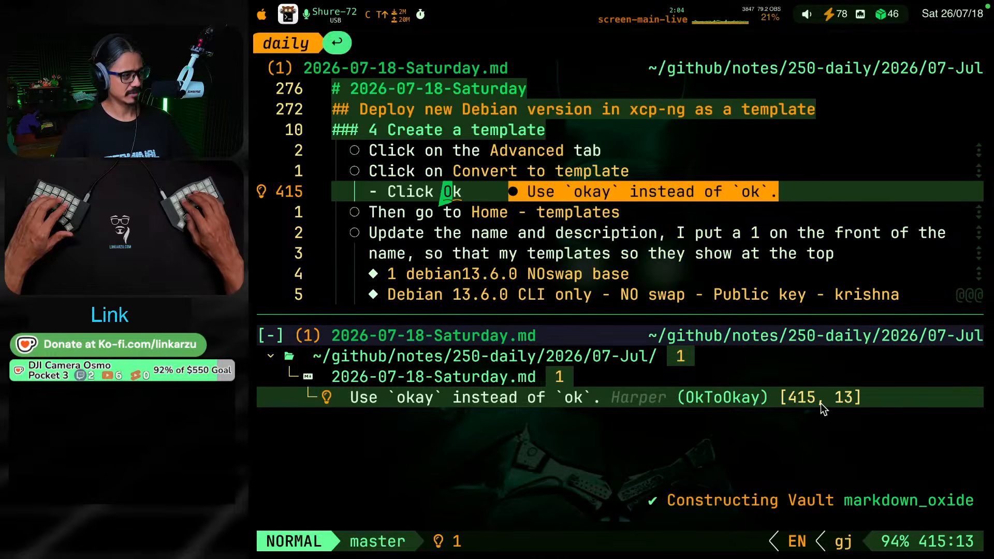
Format "Ok" as inline code in the "Click Ok" bullet of section 4 Create a template and save the note
key(v)
key(e)
key(g)
key(s)
key(a)
key(grave)
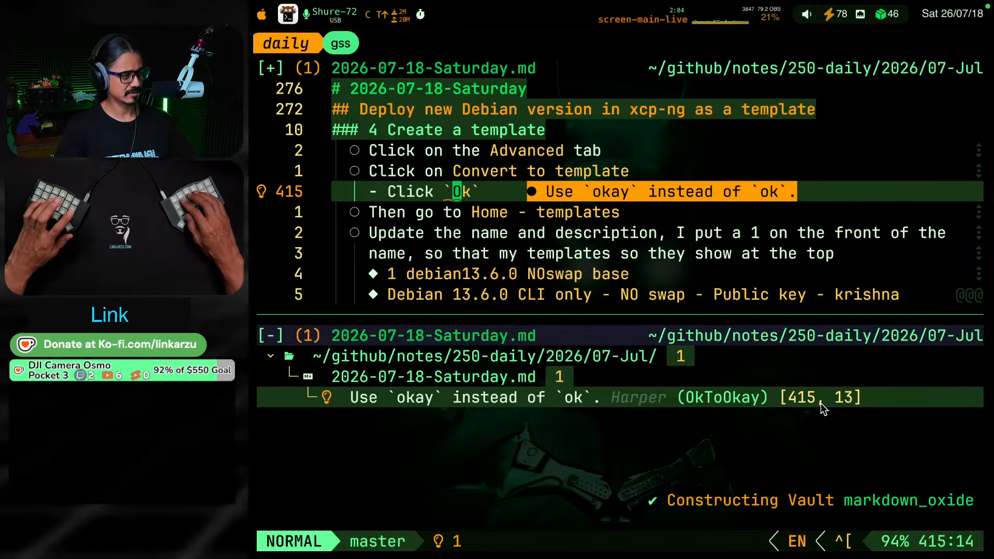
key(ctrl+s)
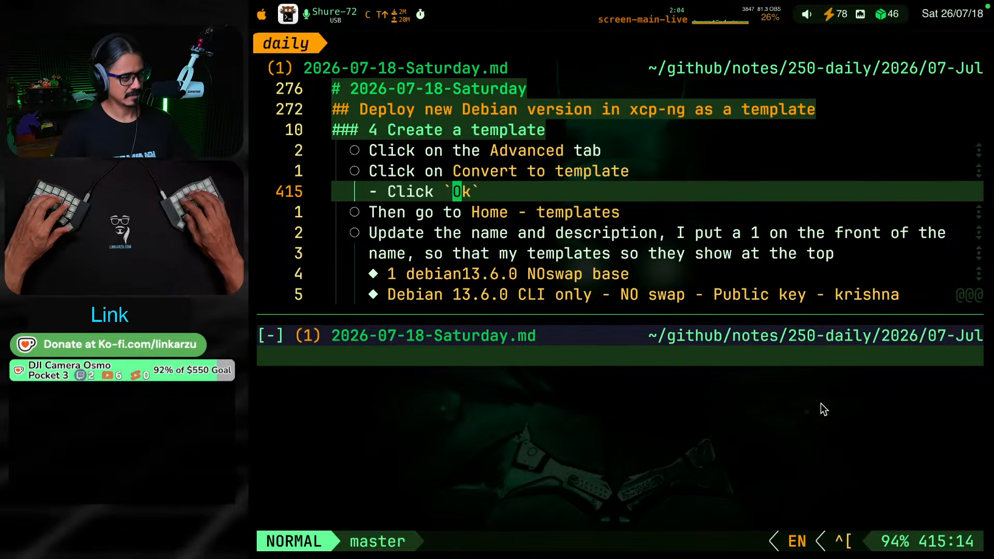
Close the diagnostics list and collapse the note's second-level sections
key(ctrl+w)
key(c)
key(g)
key(k)
key(g)
key(k)
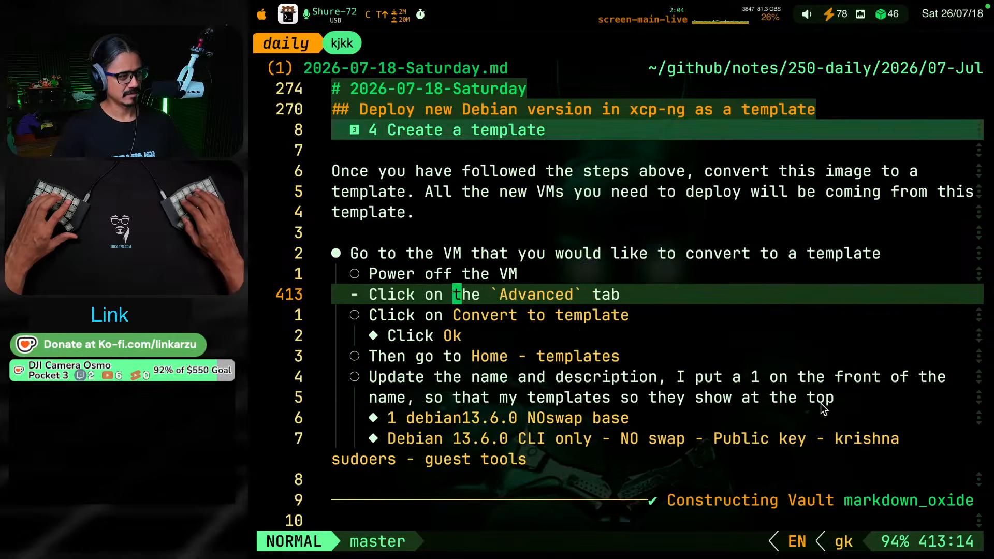
key(g)
key(j)
key(g)
key(j)
key(z)
Expand the "Deploy a new VM through xo-cli using an xoa template" section and review its text
key(j)
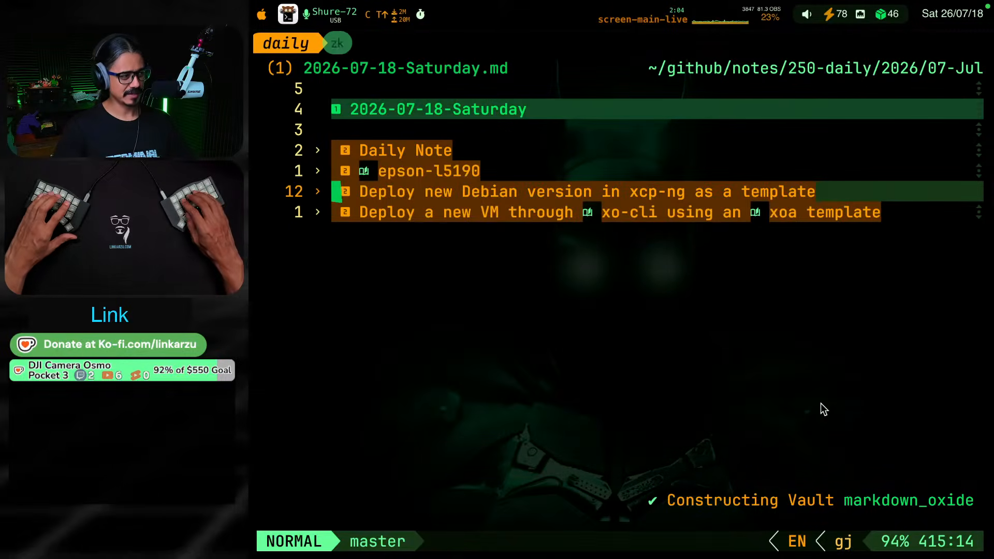
key(z)
key(o)
key(g)
key(j)
key(g)
key(j)
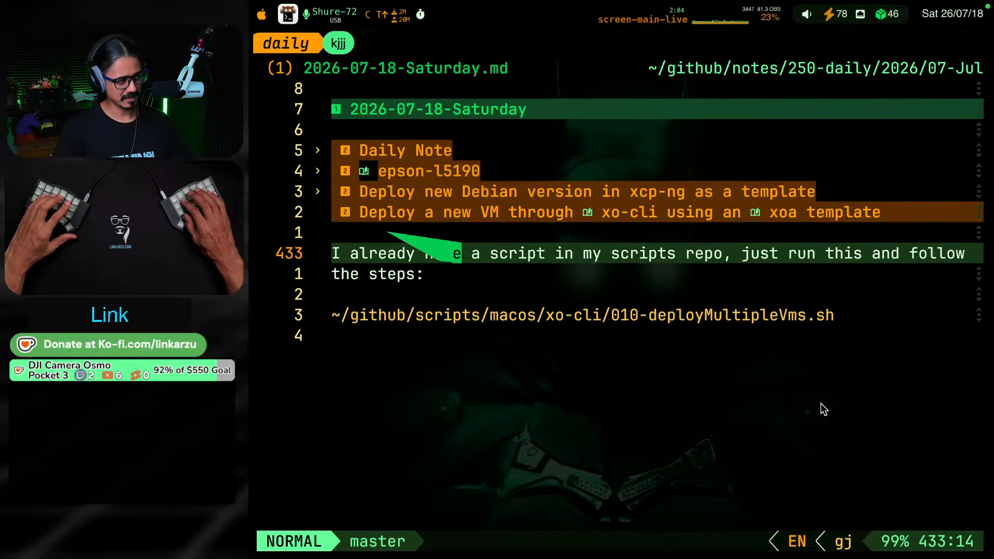
key(g)
key(k)
key(g)
key(j)
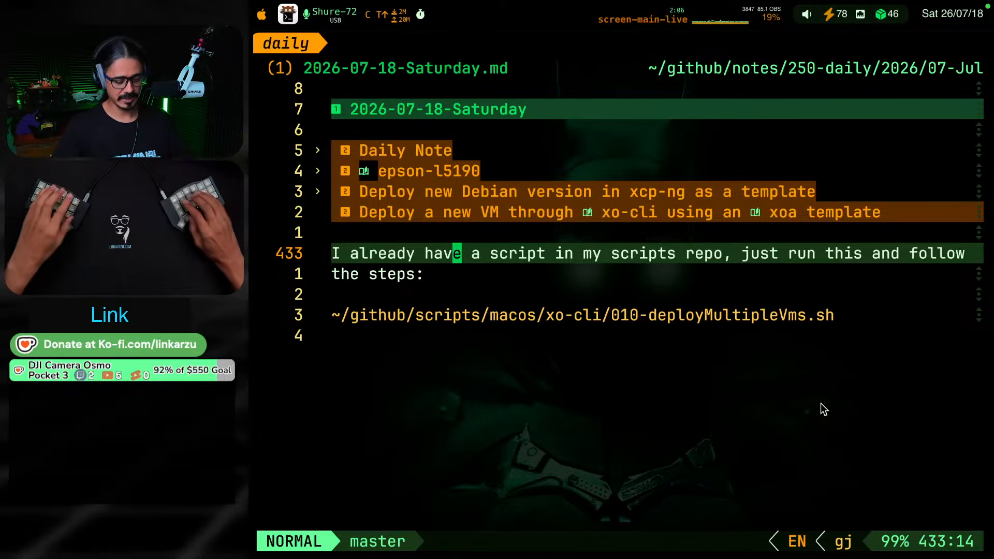
Switch to the Chrome browser and search Google in a new tab for "kubernetes cluster ansible"
key(super+Tab)
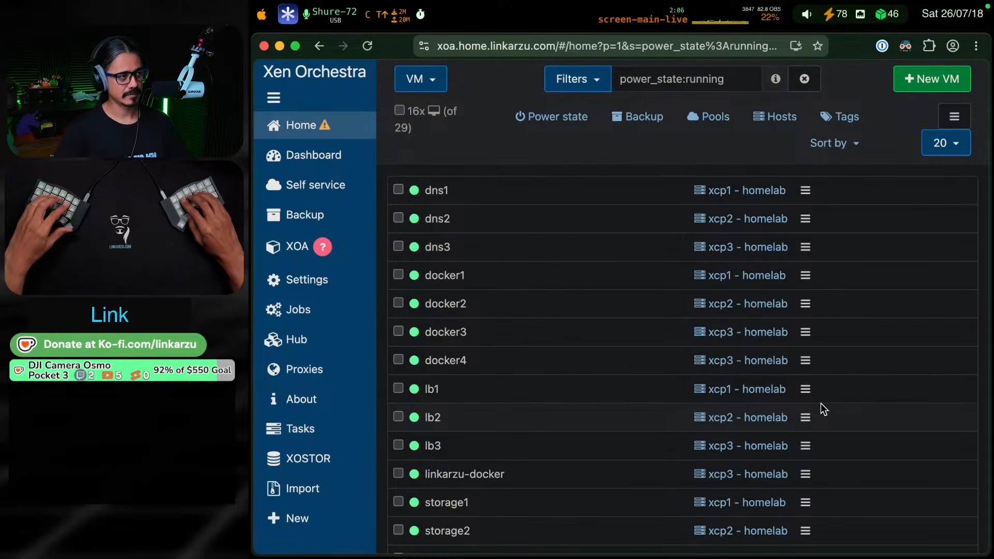
key(super+t)
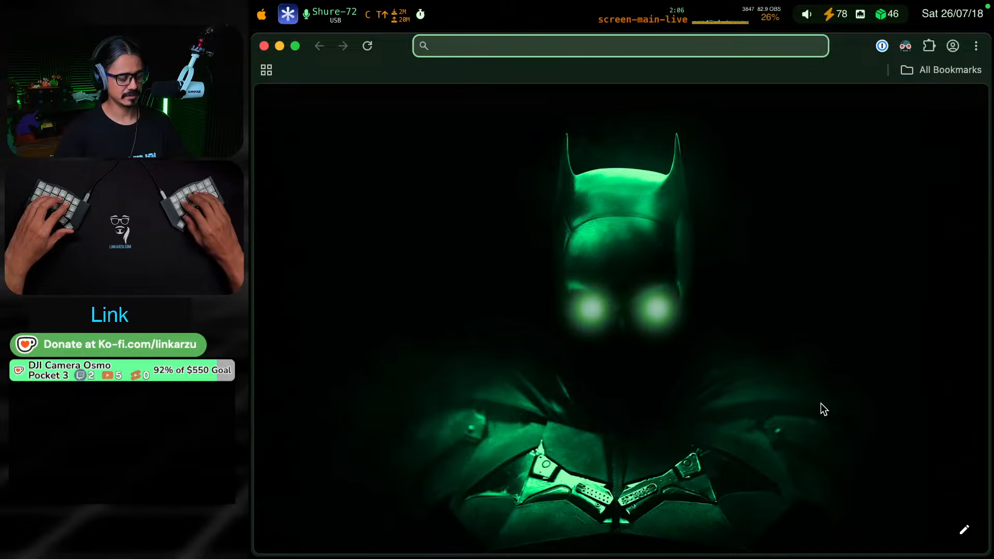
text(kubernetes cl)
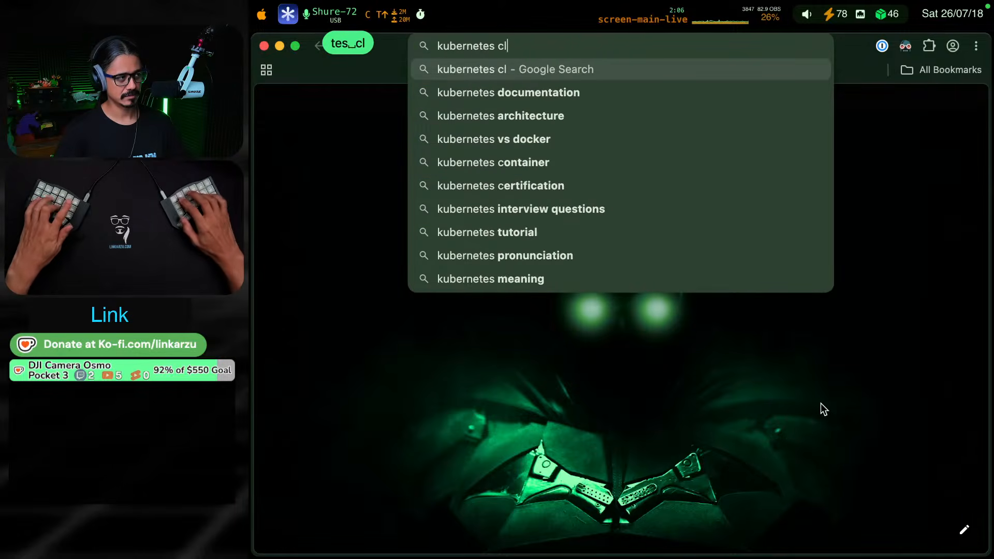
text(uster ansible)
key(Return)
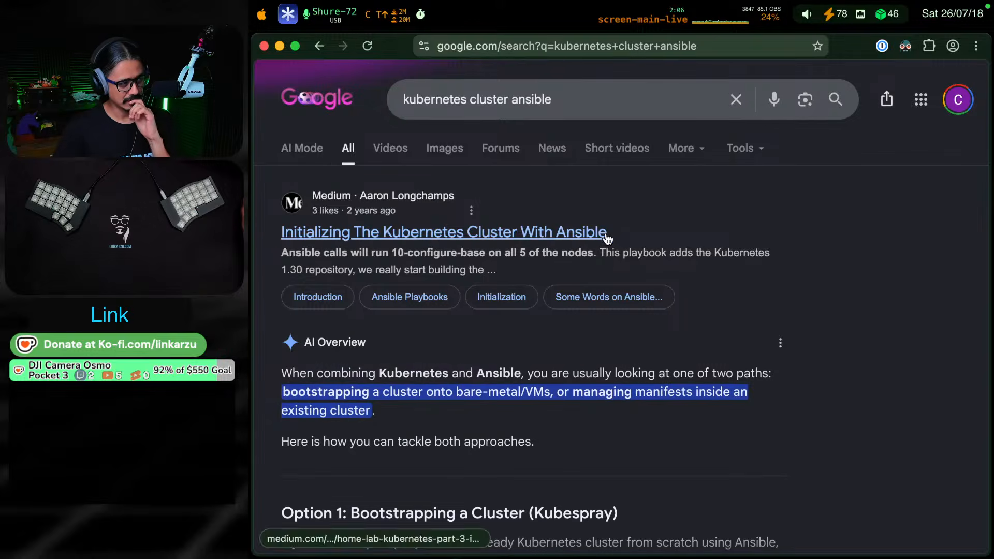
Open the Medium article "Building a Production-Ready Kubernetes Cluster with Ansible" from the search results and read its introduction
scroll(748, 262, down, 5)
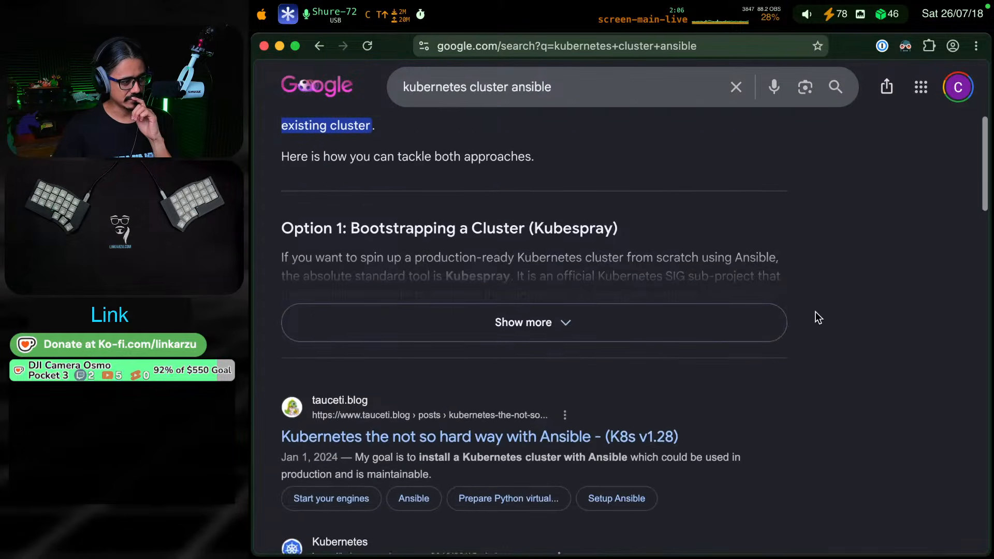
scroll(815, 312, down, 8)
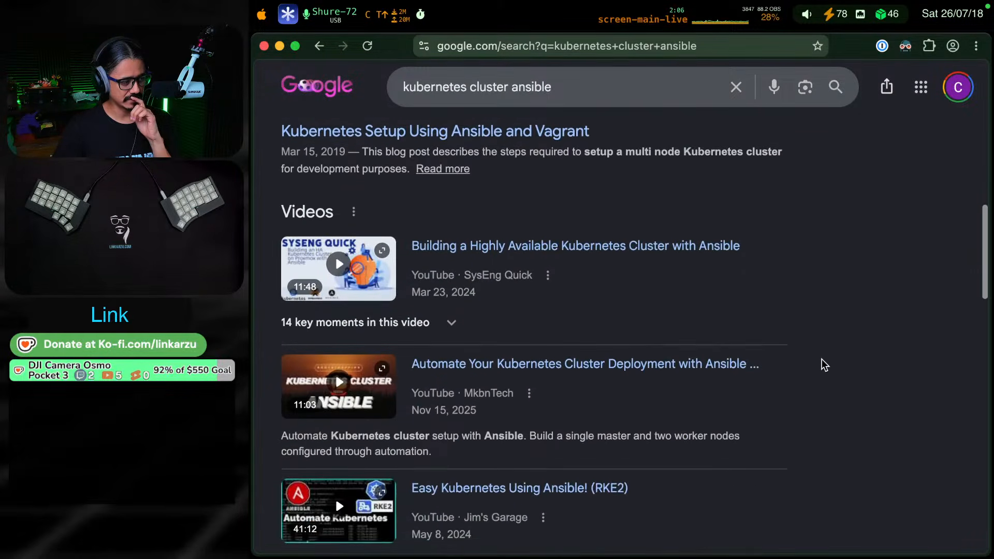
scroll(874, 413, down, 10)
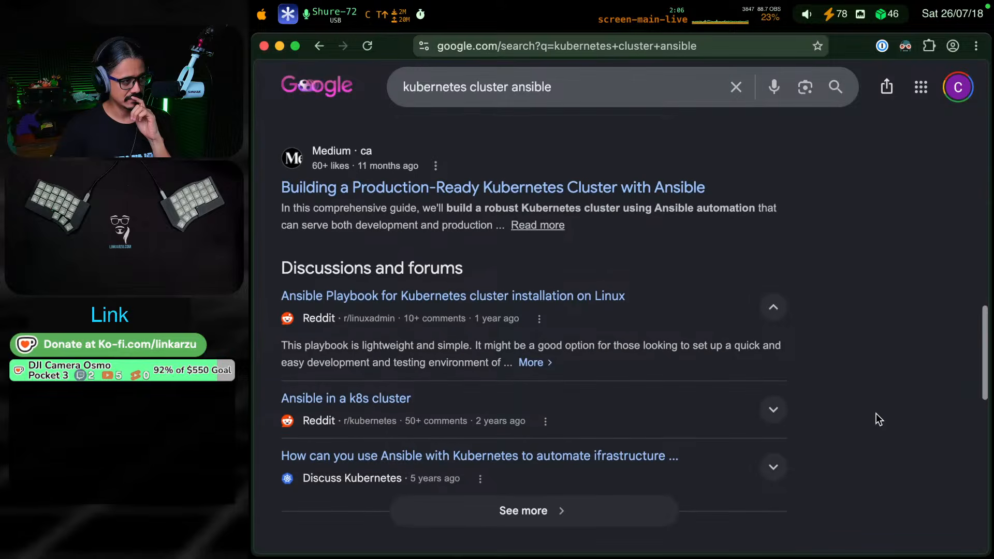
click(371, 190)
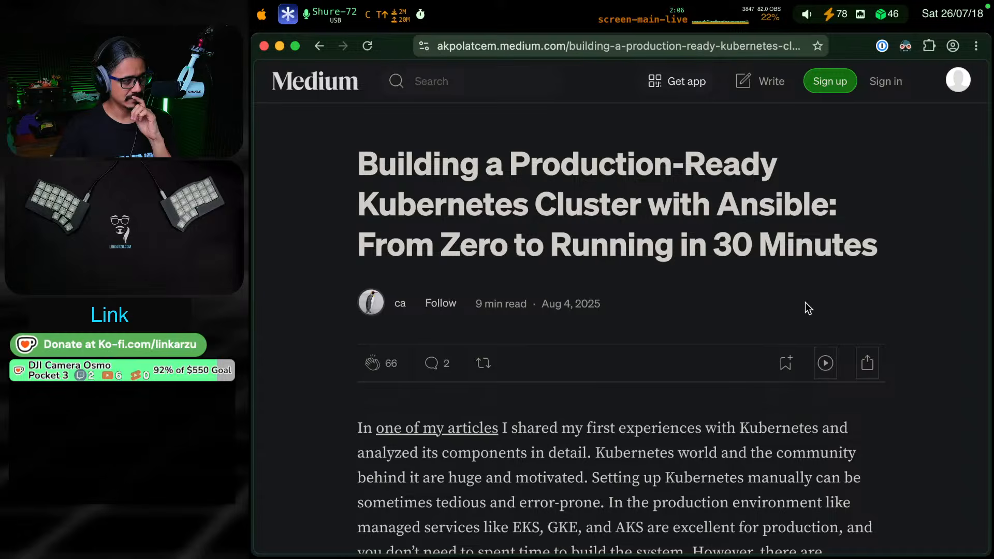
scroll(805, 302, down, 5)
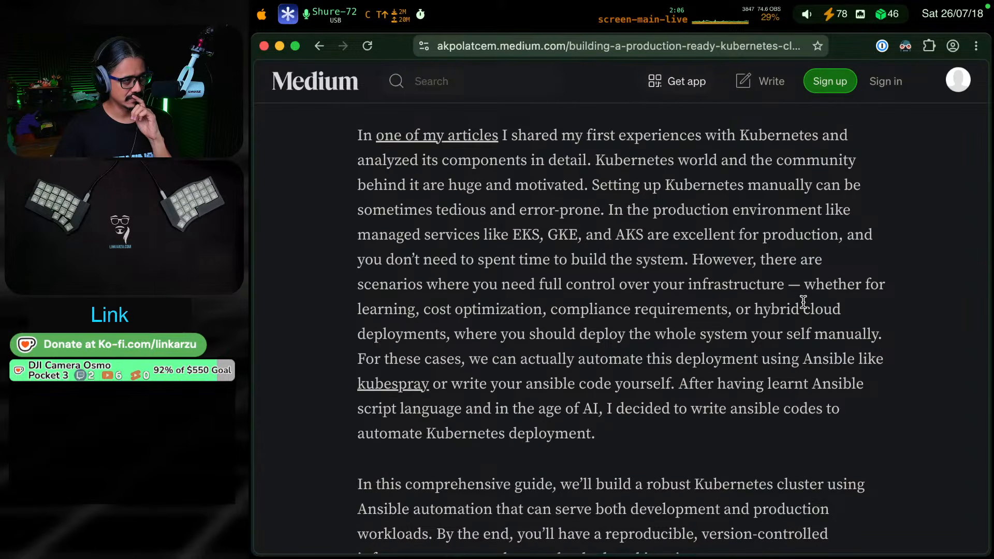
scroll(791, 321, down, 10)
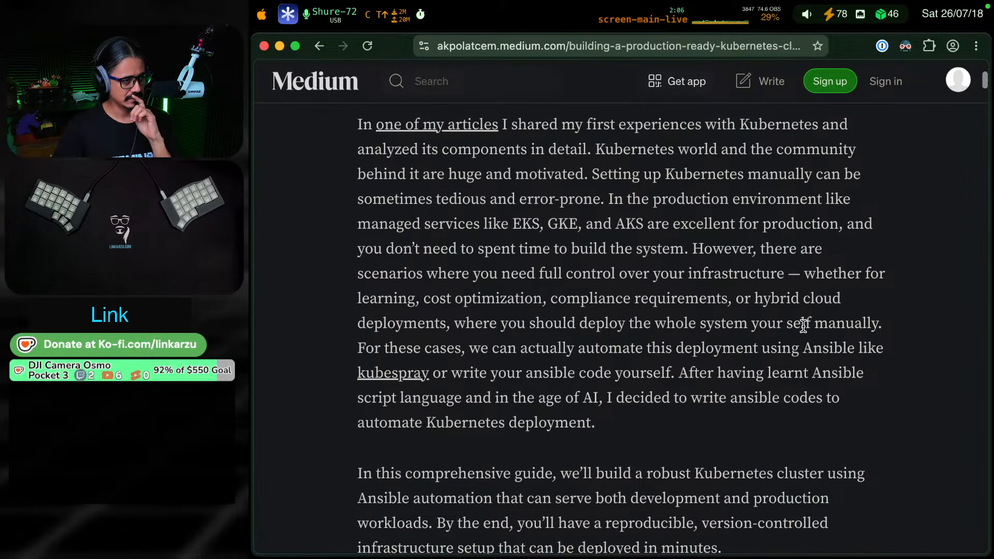
Read the article's architecture overview, Ansible installation flow and the Phase 1 common foundation step explanations
scroll(803, 326, down, 6)
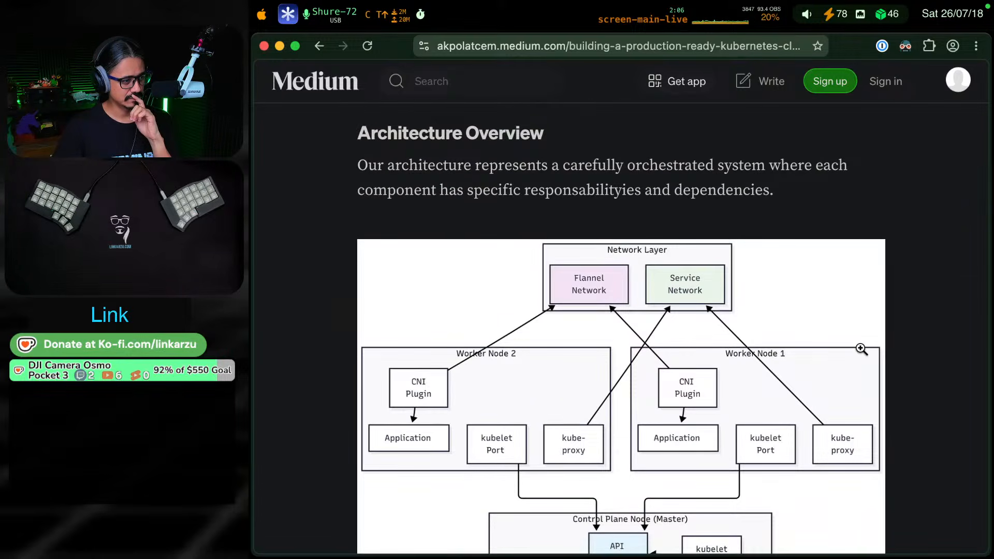
scroll(861, 349, down, 8)
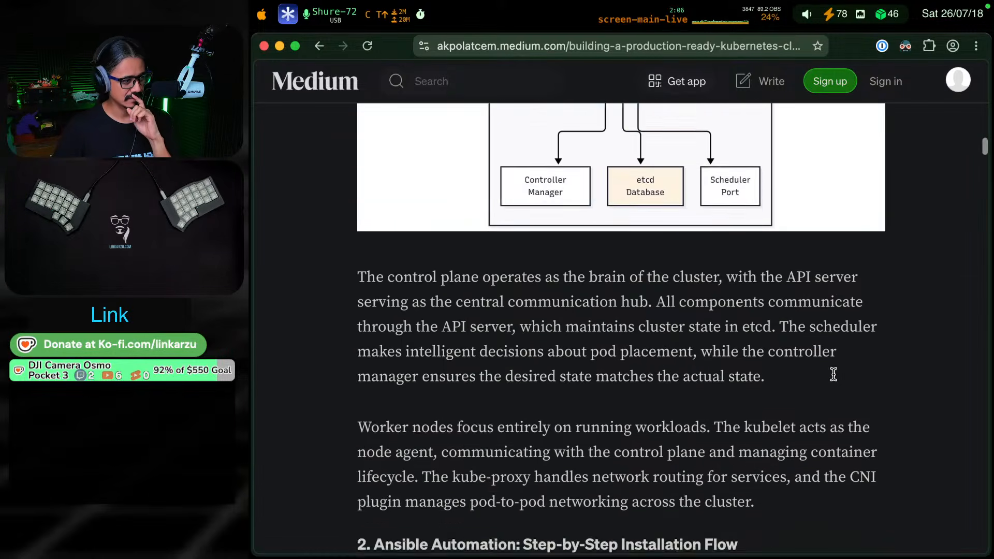
scroll(833, 374, down, 7)
scroll(833, 374, down, 2)
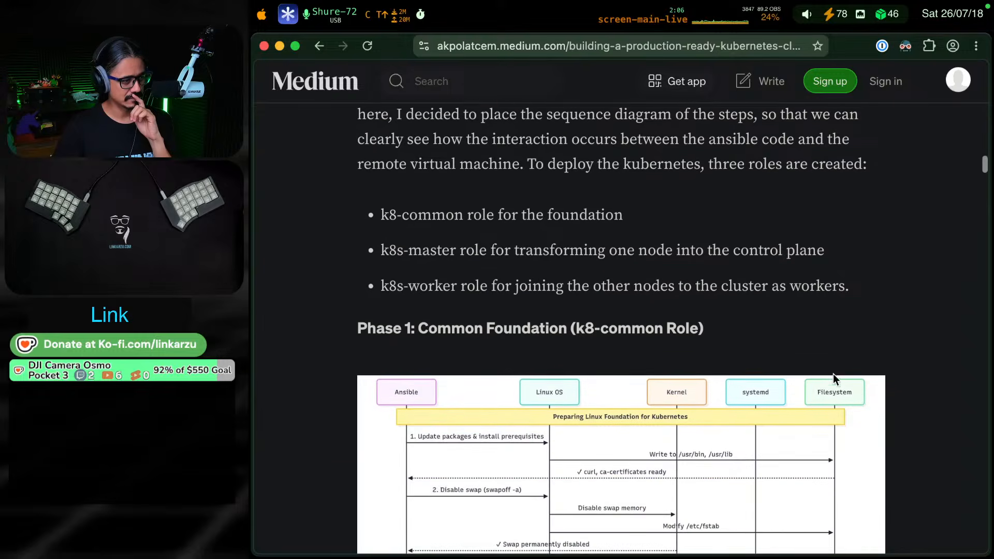
scroll(833, 374, down, 2)
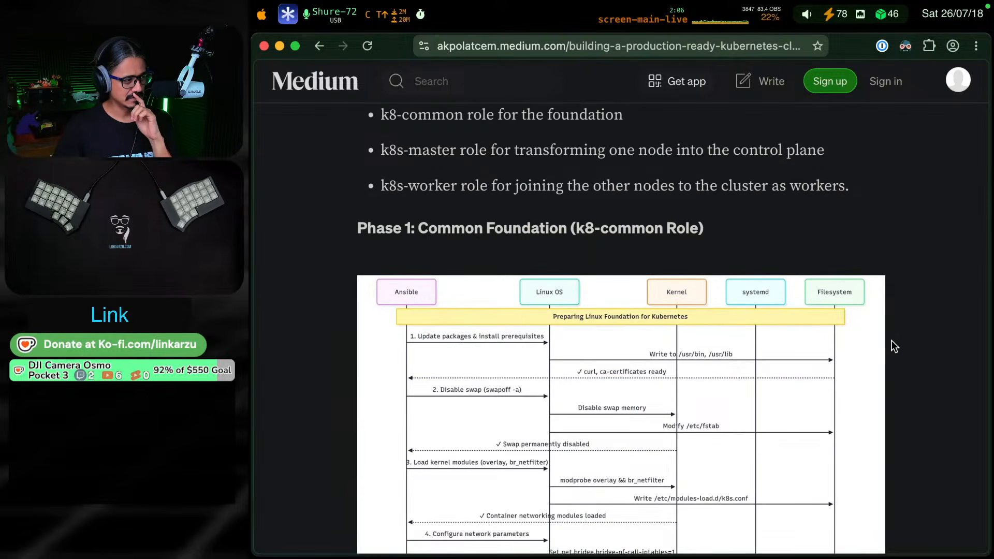
scroll(889, 361, down, 1)
scroll(890, 360, down, 3)
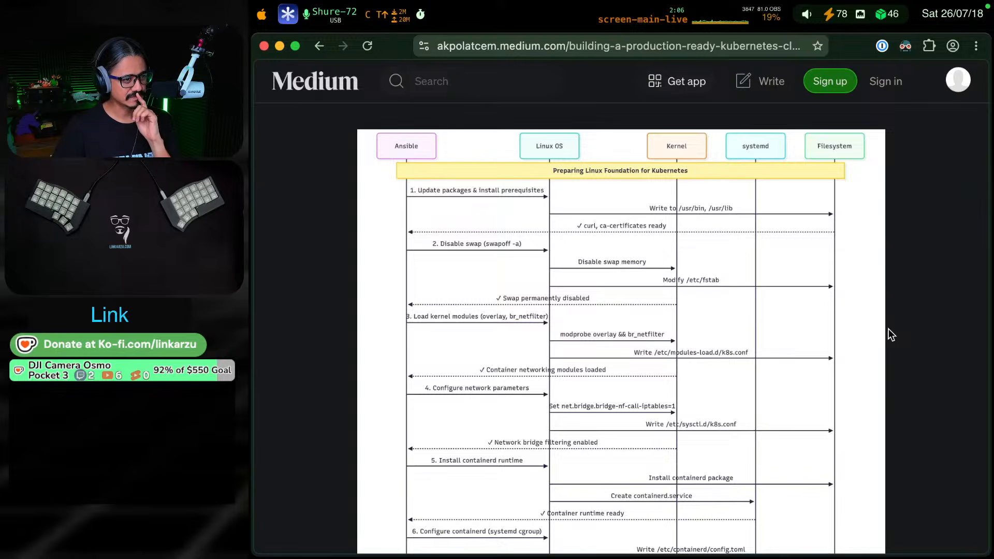
scroll(888, 329, down, 12)
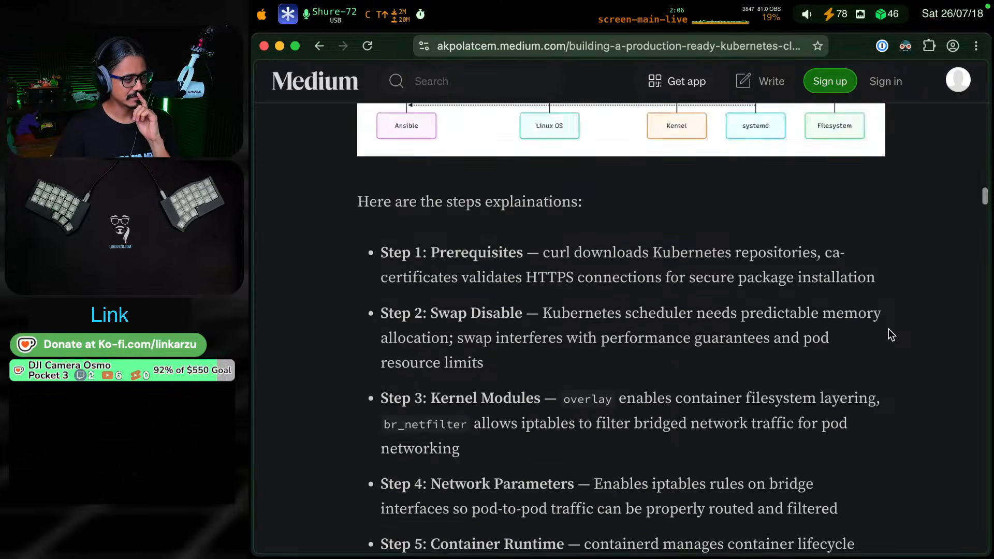
scroll(888, 329, down, 3)
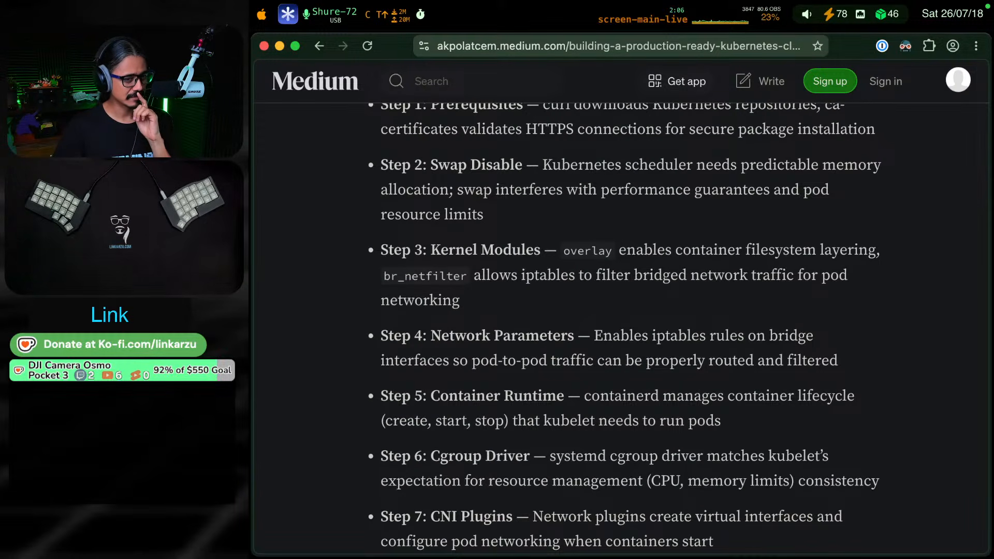
scroll(961, 228, down, 4)
Open the ansible-kubernetes GitHub repository linked at the article's end and review the cluster node names in its README
drag(981, 218, 988, 501)
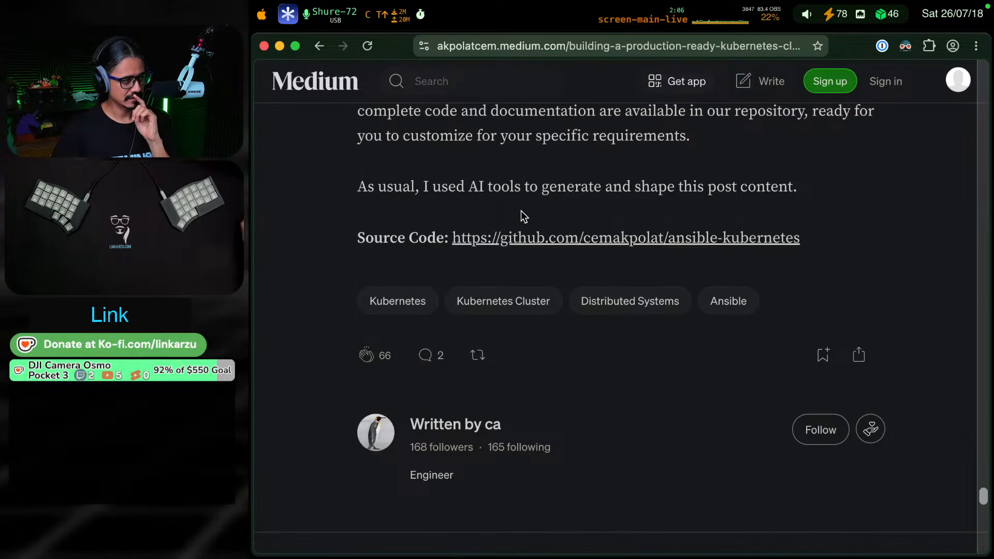
click(684, 240)
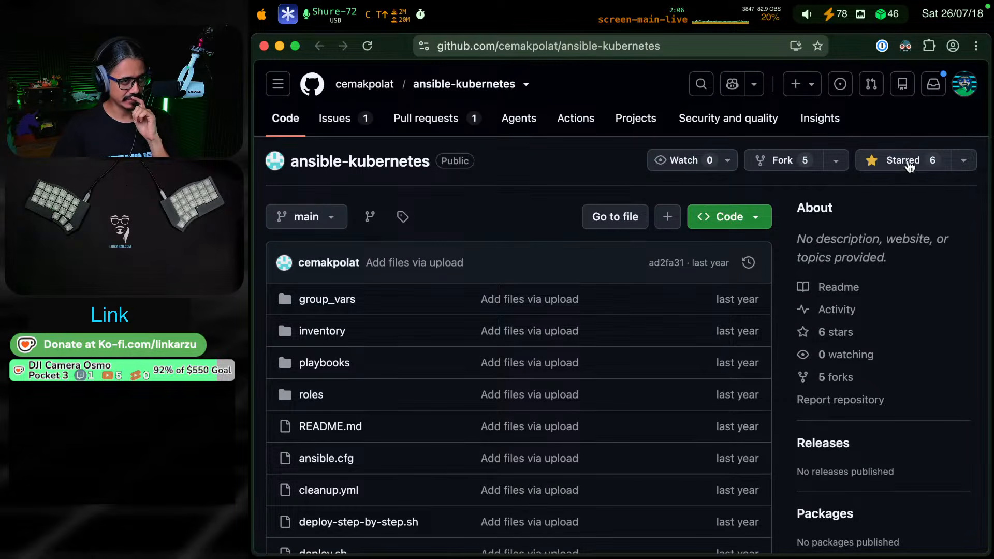
scroll(509, 211, down, 10)
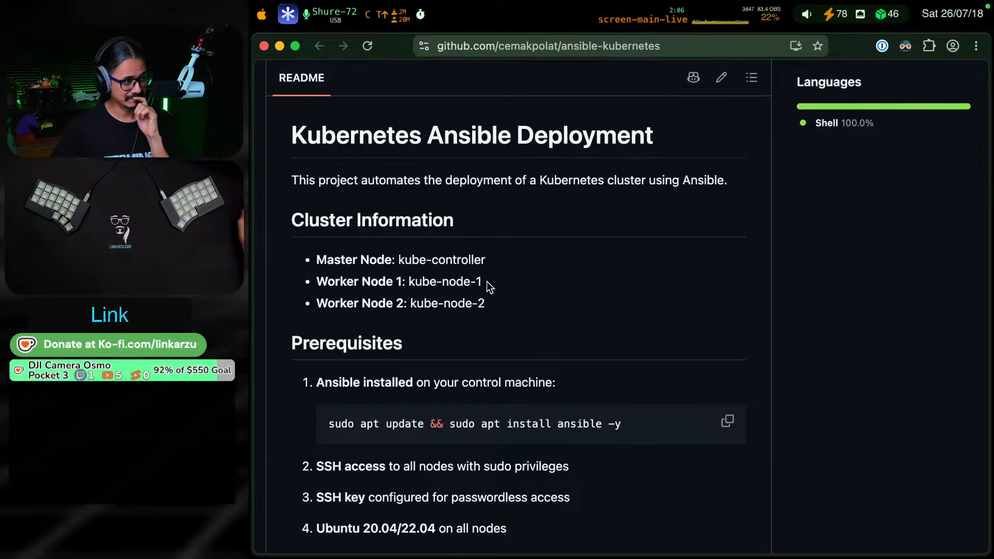
drag(502, 257, 401, 258)
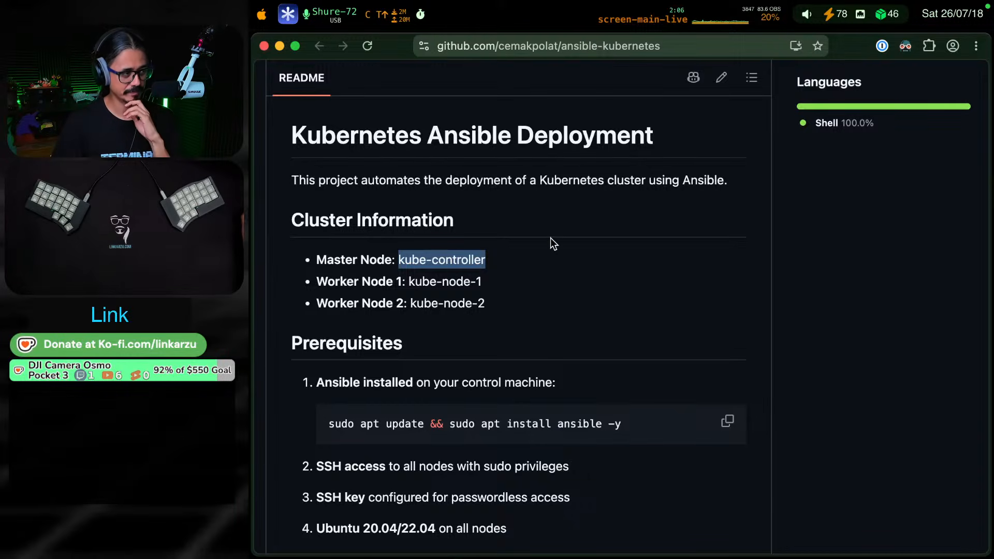
Look over the repository's file list and the README's cluster information, prerequisites and quick start sections
scroll(578, 288, up, 3)
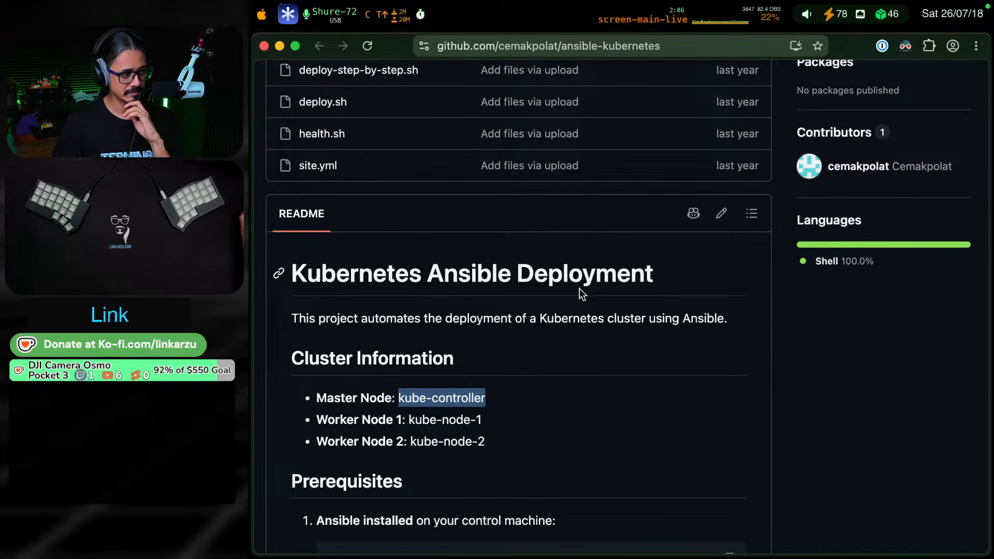
scroll(537, 381, up, 4)
scroll(537, 381, up, 5)
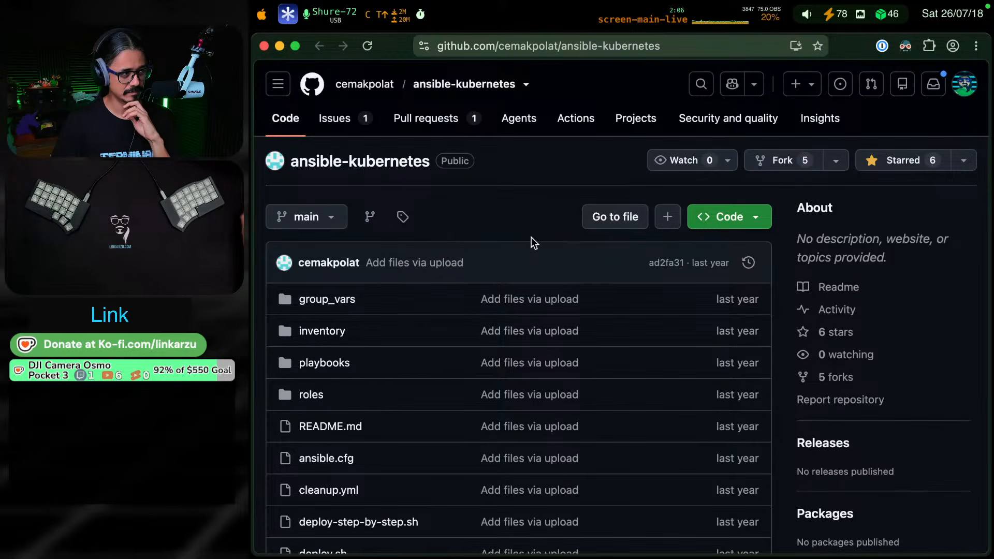
scroll(518, 197, down, 9)
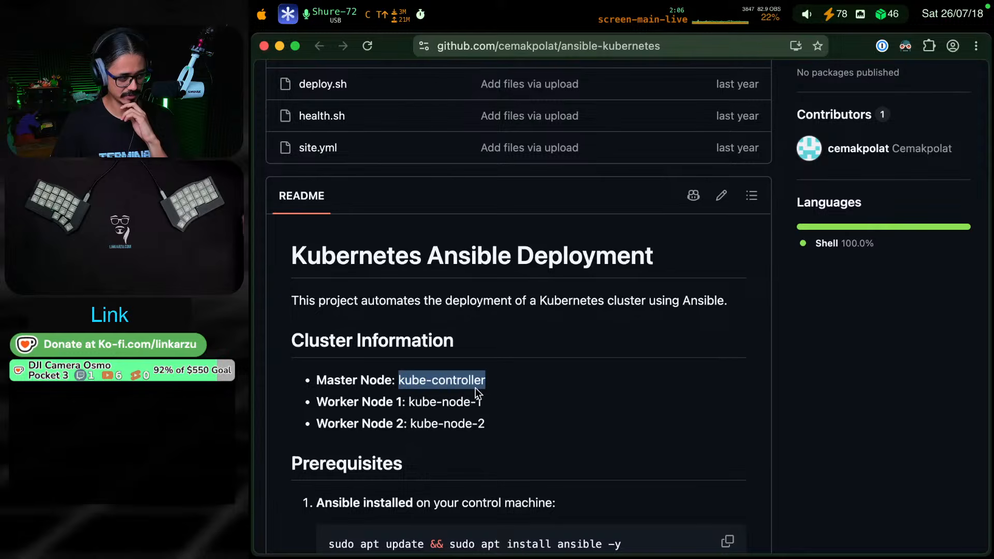
scroll(613, 402, down, 5)
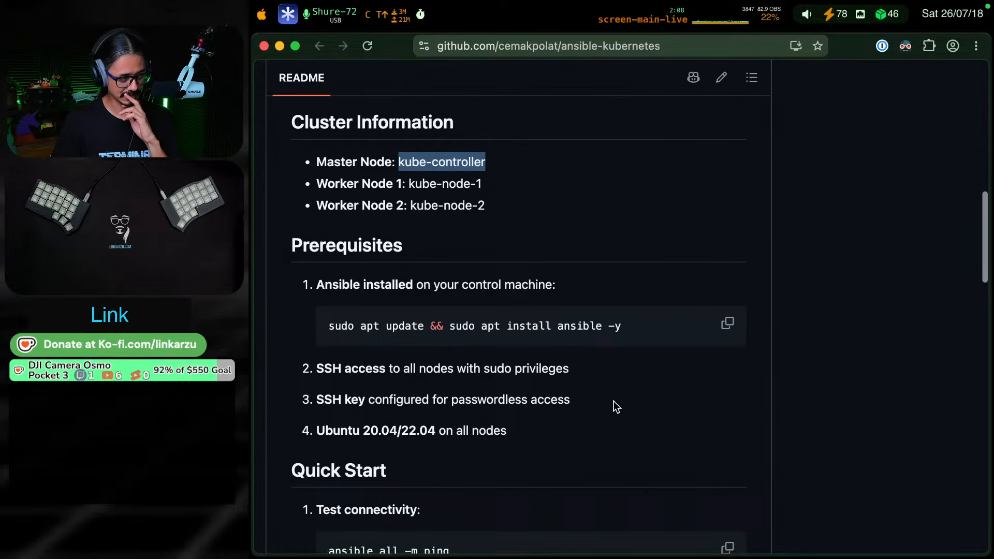
scroll(616, 407, down, 2)
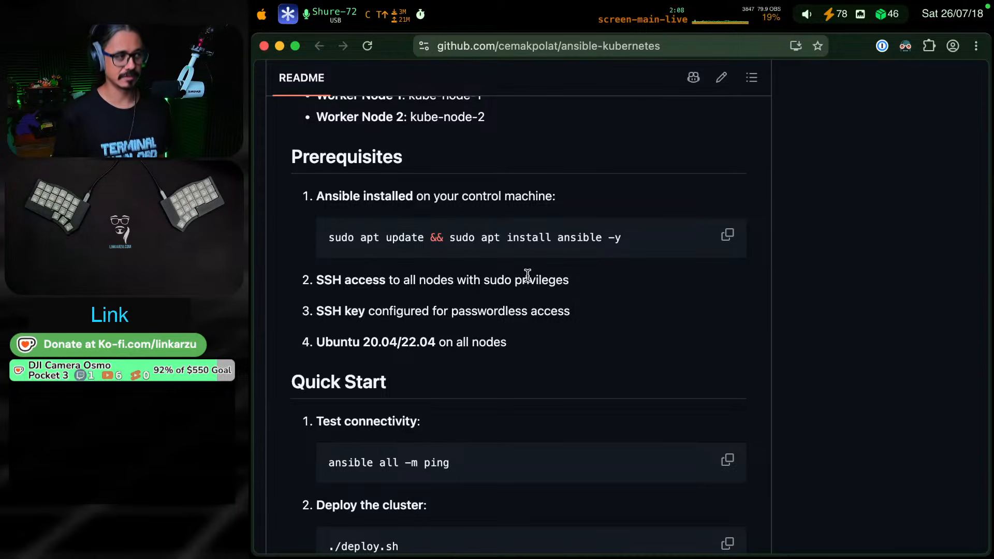
Switch to the daily note in the terminal and collapse the "Deploy a new VM through xo-cli using an xoa template" section
key(ctrl+super+F19)
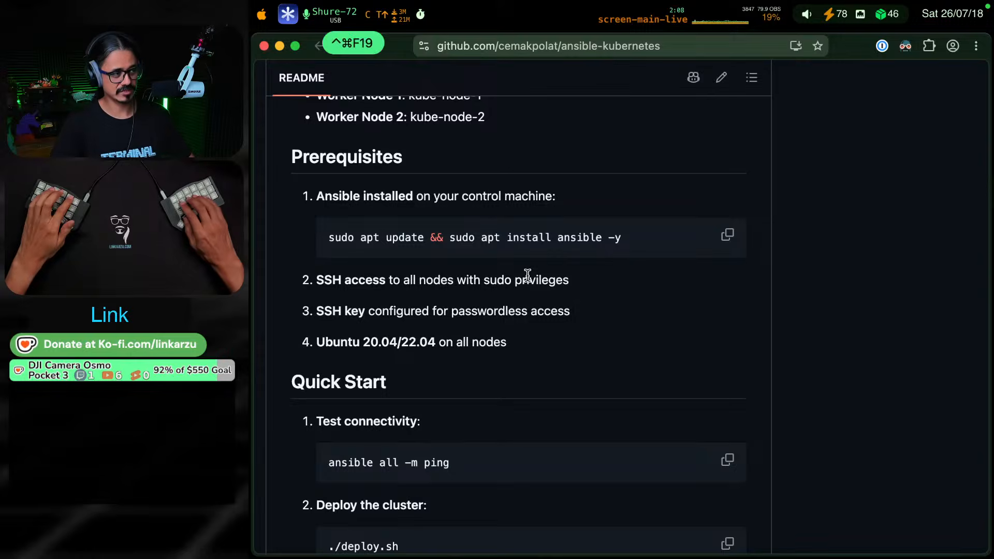
key(k)
key(j)
key(k)
key(k)
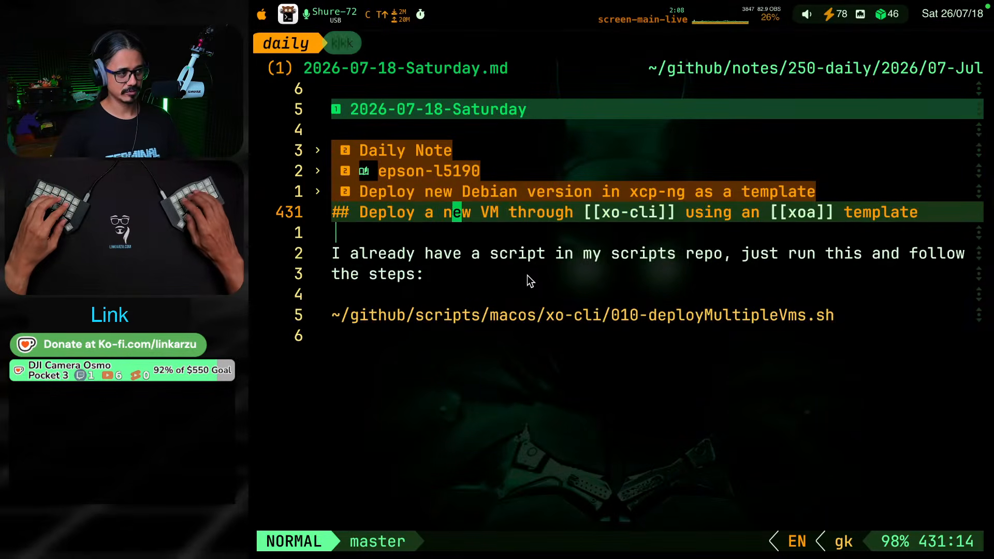
key(Return)
key(k)
key(j)
key(k)
key(k)
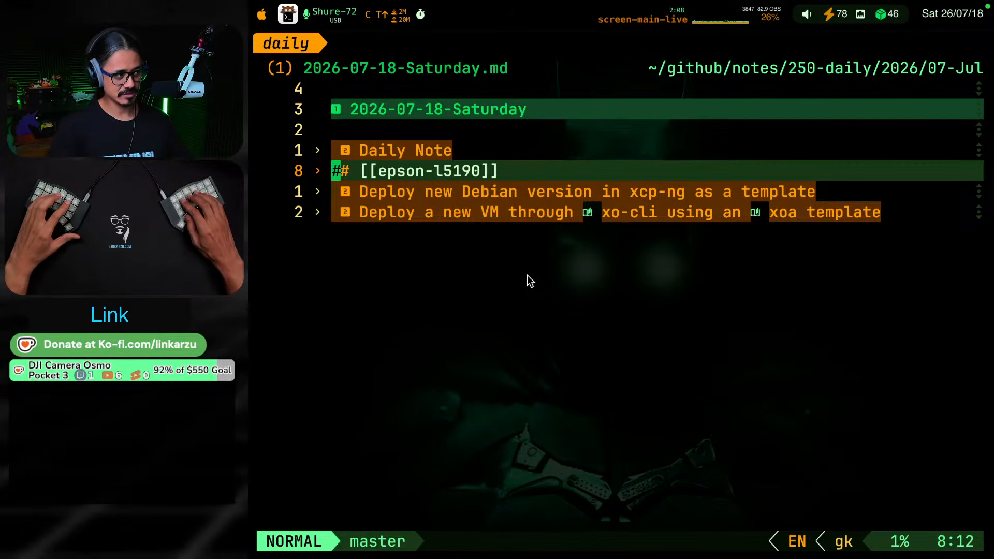
key(j)
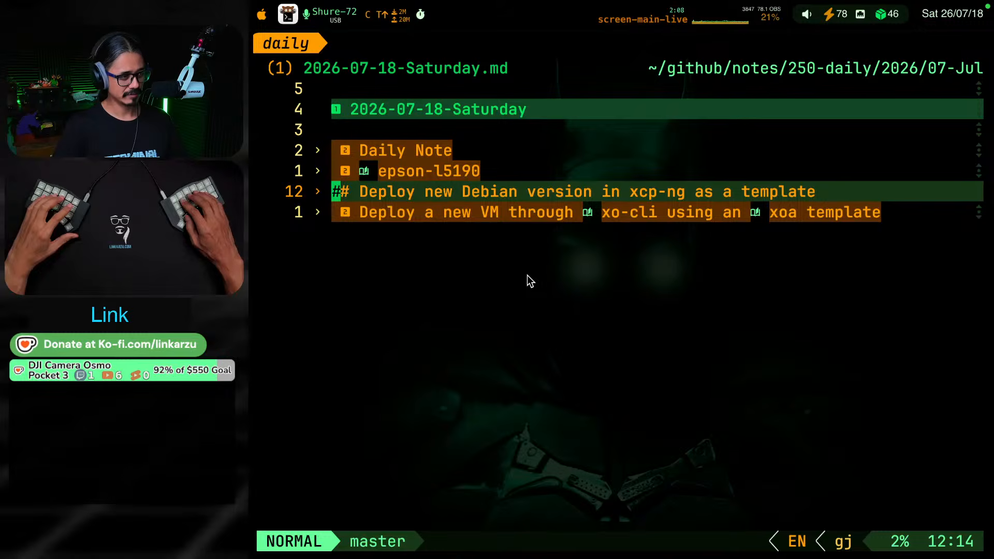
Check the contents of the Debian template and xo-cli VM deployment sections, leaving both collapsed
key(Return)
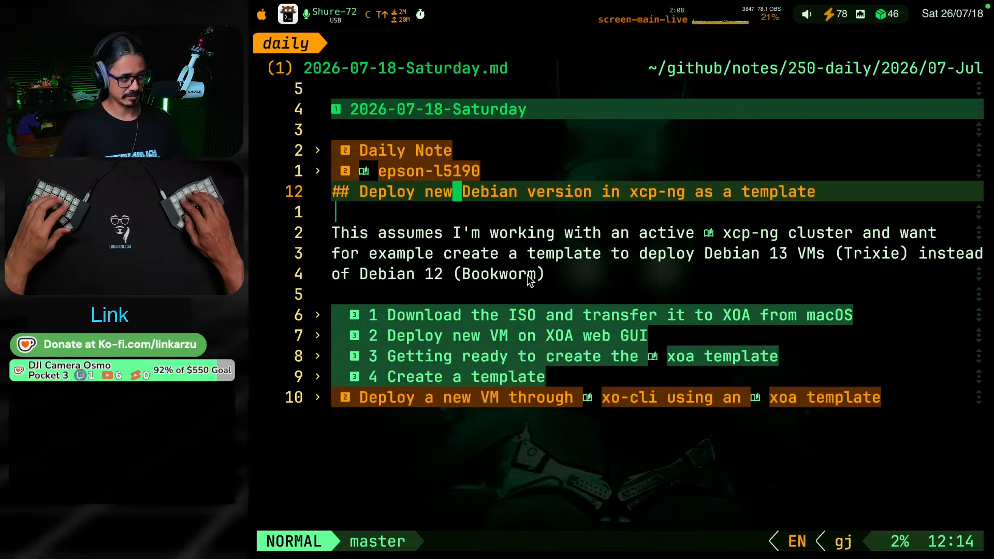
key(Return)
key(j)
key(Return)
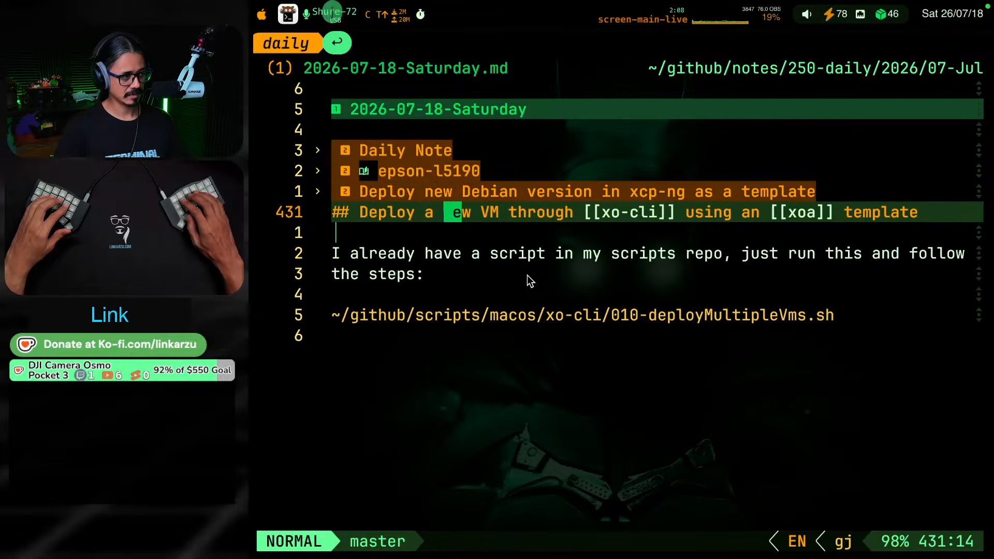
key(Return)
key(k)
key(Return)
key(Return)
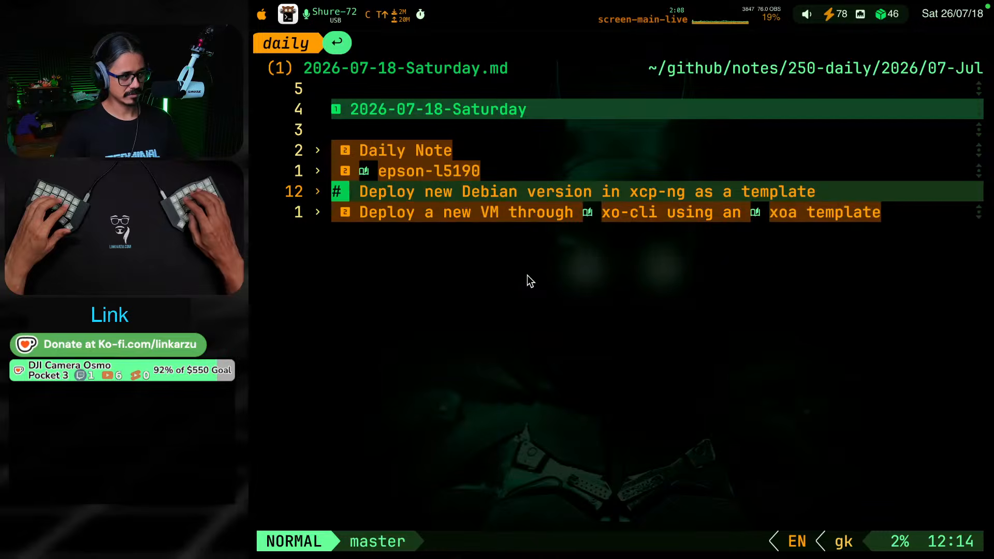
Switch back to Chrome and copy the master node name kube-controller from the README's Cluster Information
key(ctrl+F19)
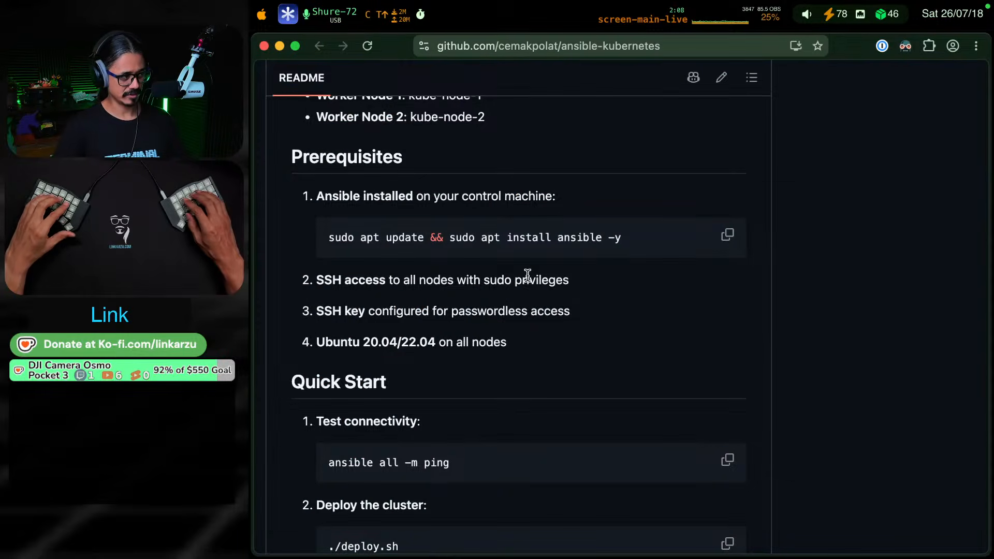
scroll(632, 287, up, 3)
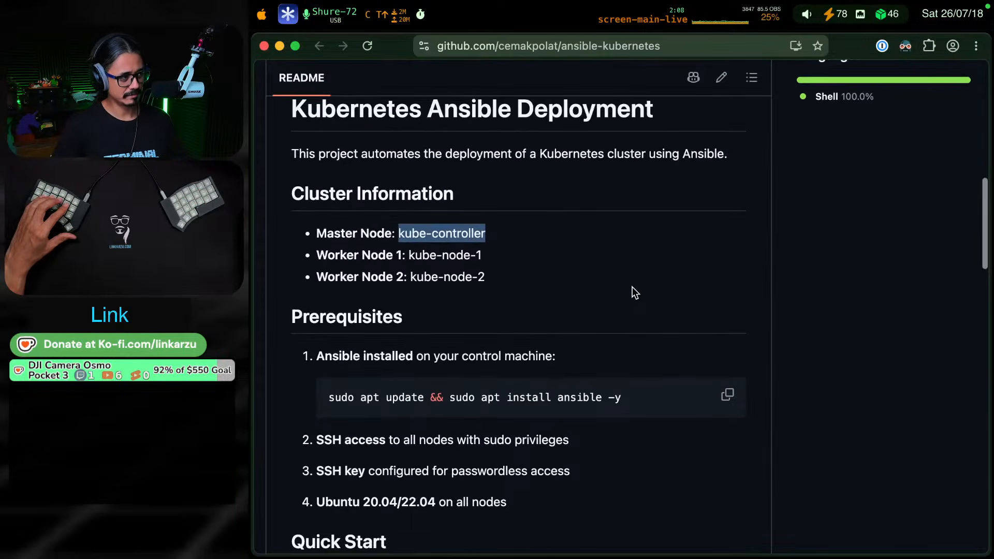
click(586, 240)
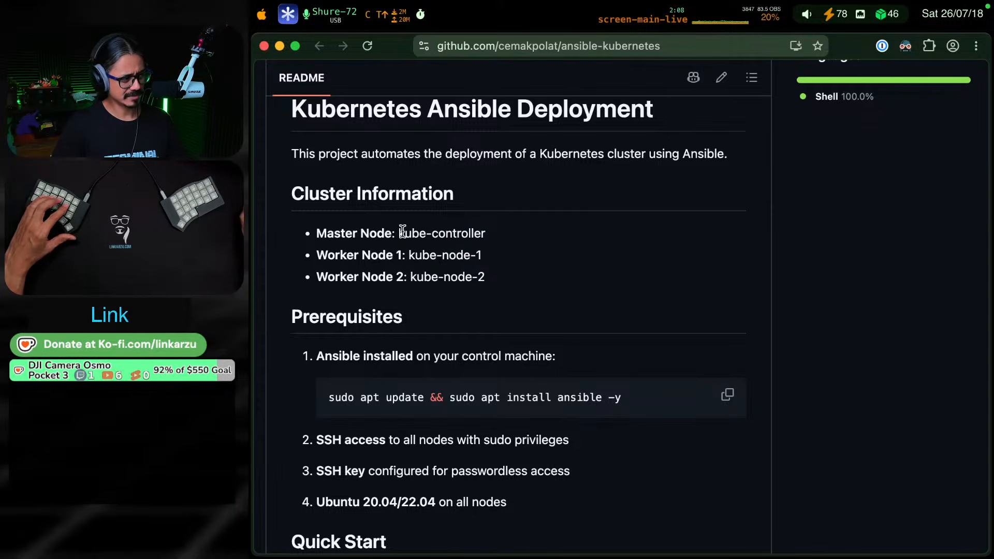
drag(400, 231, 496, 239)
key(super+c)
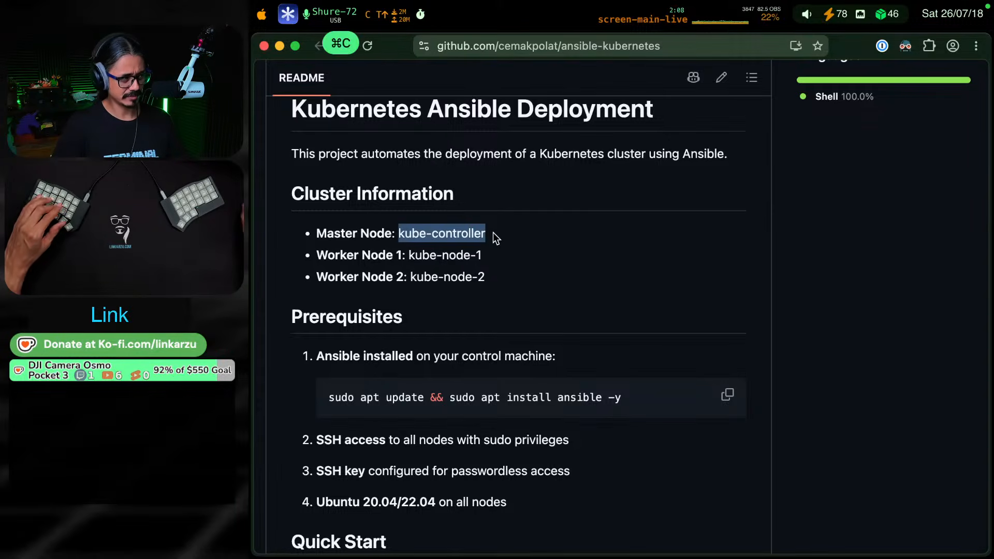
Switch to the home terminal session and run ~/github/scripts/macos/xo-cli/010-deployMultipleVms.sh using the saved vmnew snippet
key(ctrl+super+F2)
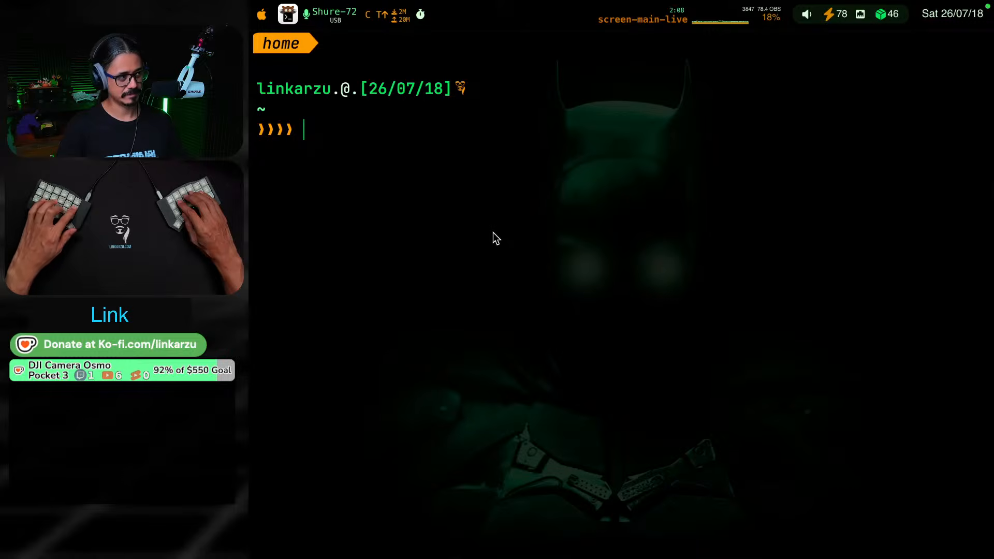
key(ctrl+alt+super+b)
text(vmm)
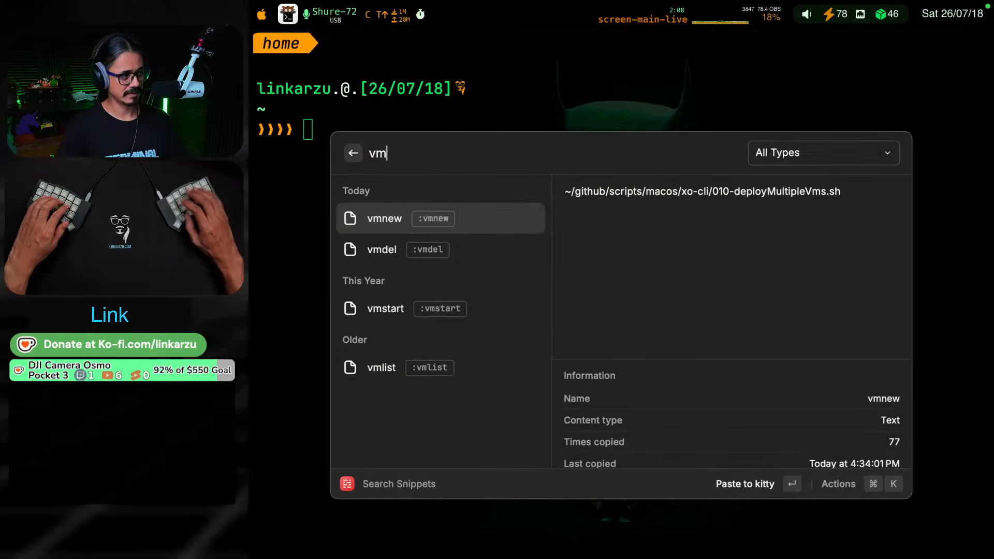
key(Return)
key(Return)
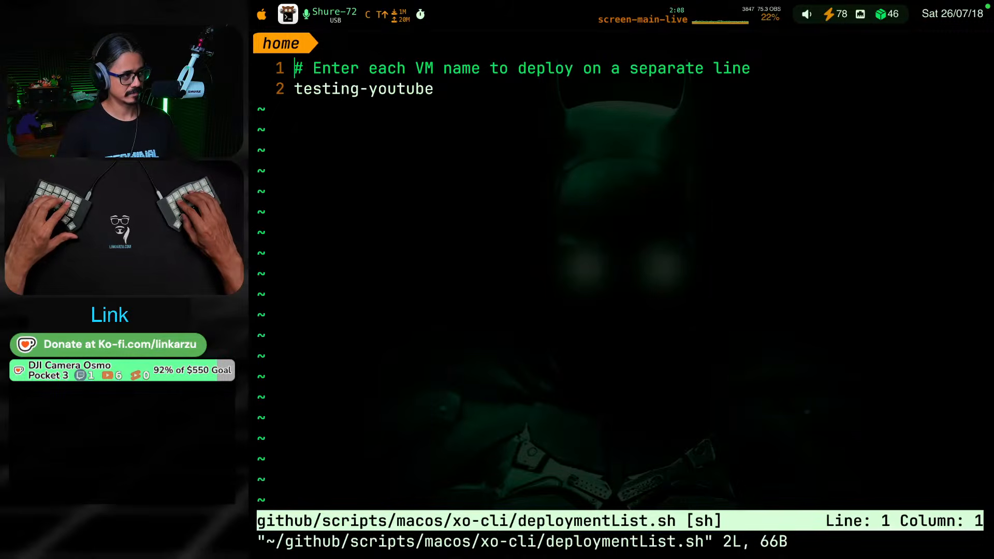
Replace the VM name in deploymentList.sh with the copied name kube-controller, and save and close the file
key(j)
key(v)
key(w)
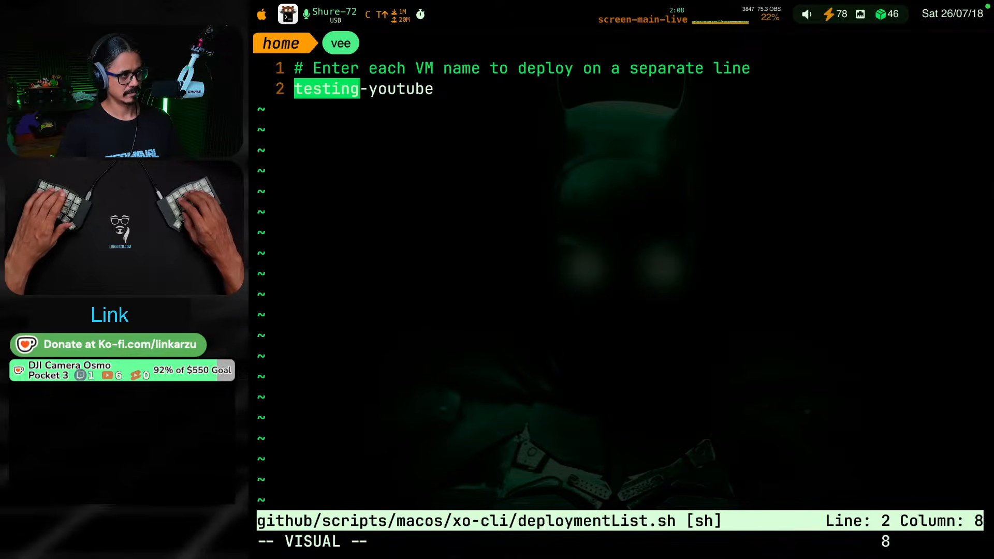
key(e)
key($)
key(c)
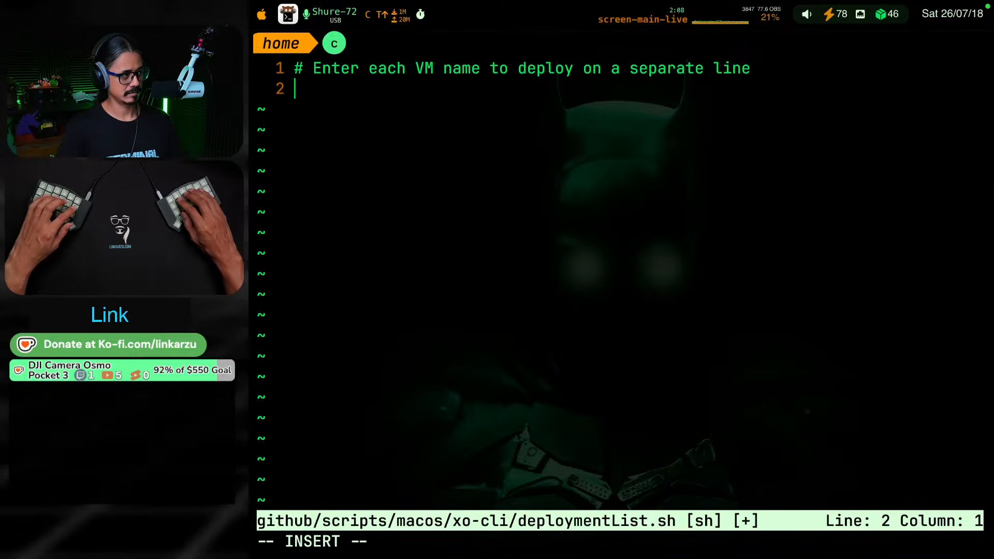
key(ctrl+alt+super+w)
key(Right)
key(Left)
key(Return)
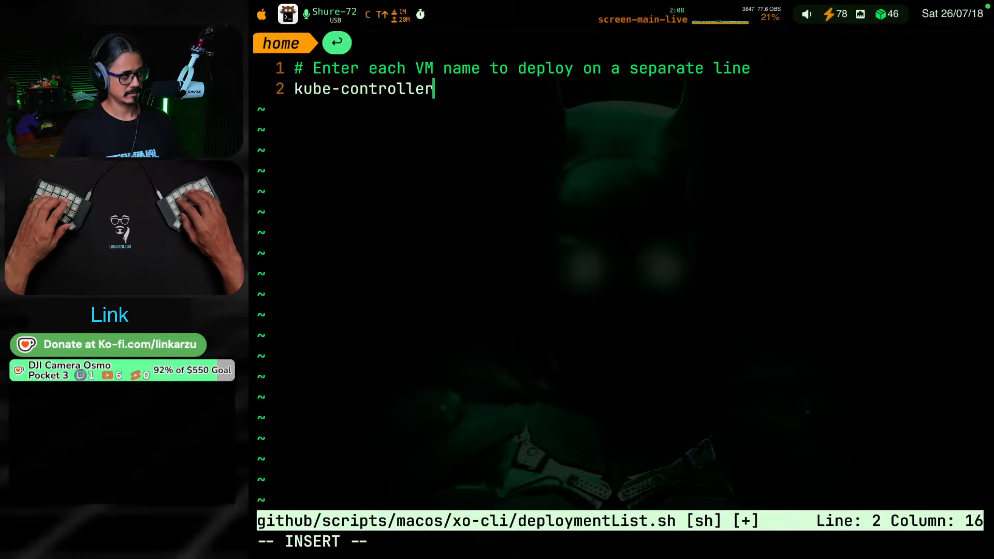
key(Escape)
text(:w)
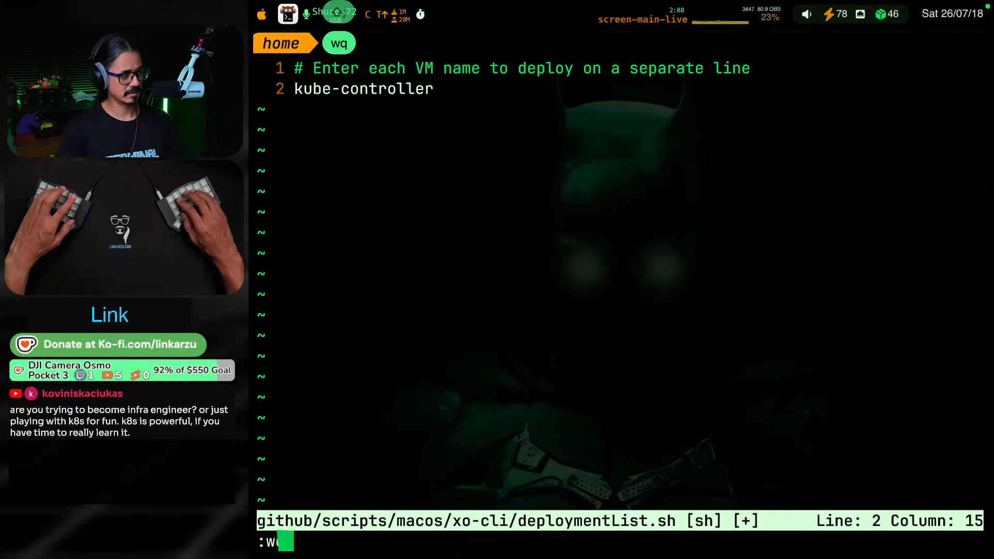
text(q)
key(Return)
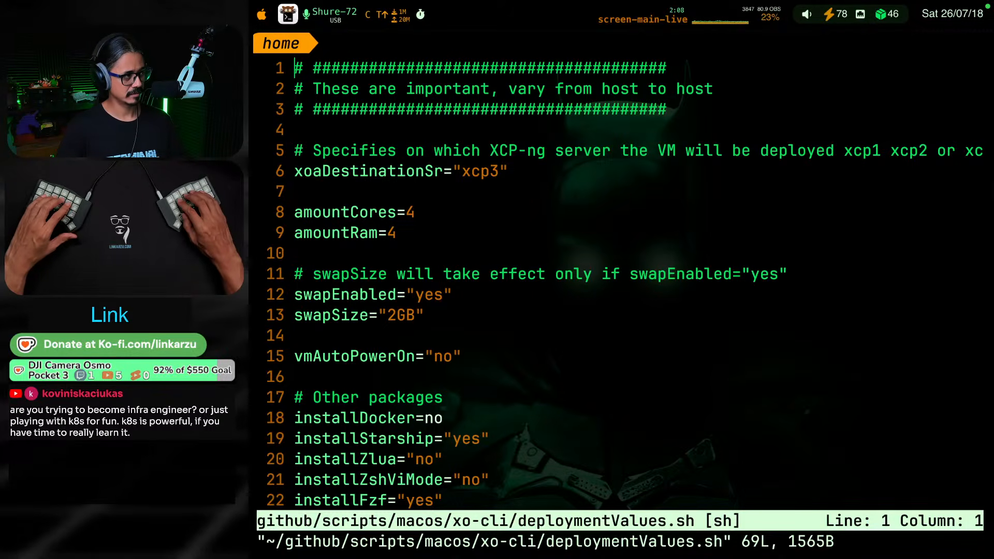
Review the destination server, core count, RAM and swap settings at the start of deploymentValues.sh
key(j)
key(j)
key(j)
key(j)
key(j)
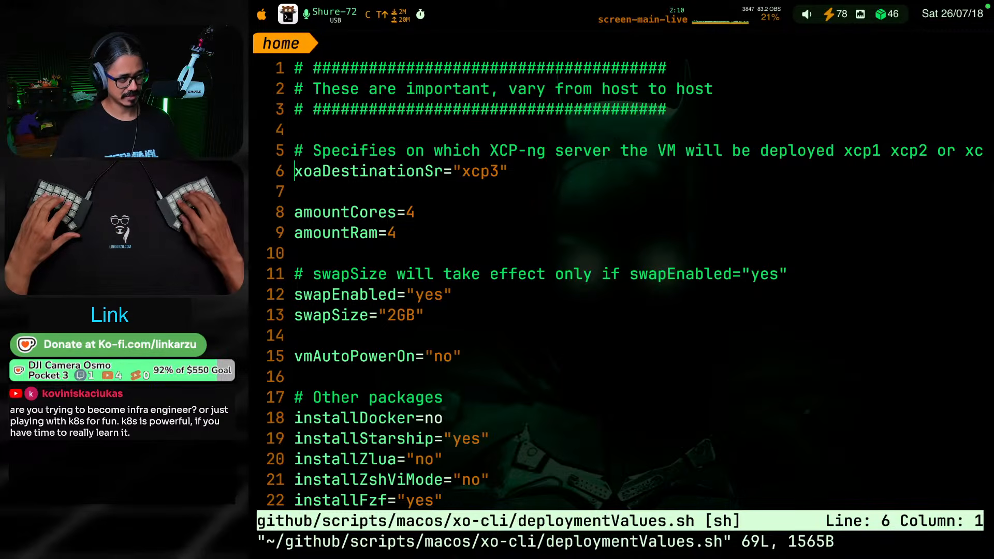
key(j)
key(j)
key(j)
key(k)
key(k)
key(j)
key(j)
key(j)
key(k)
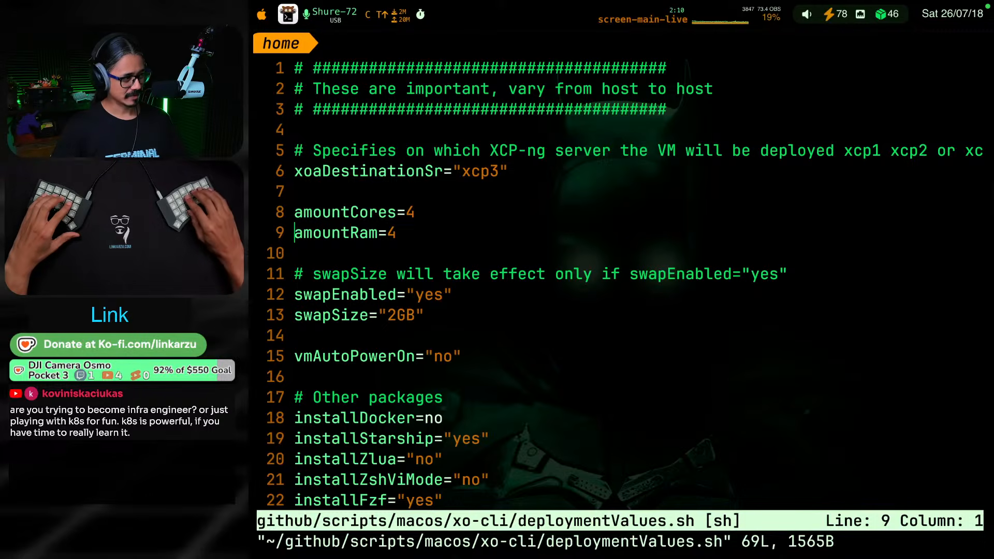
key(j)
key(j)
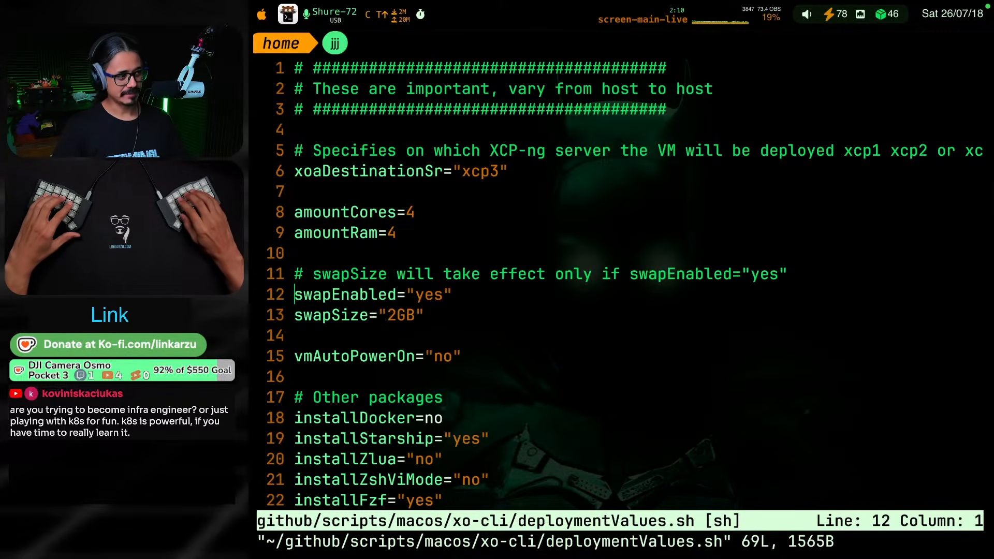
key(j)
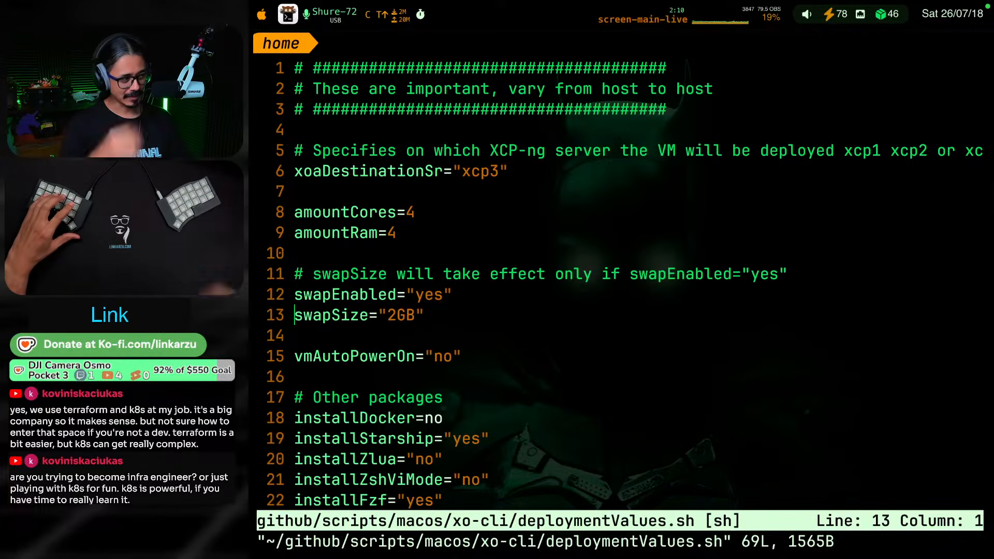
key(w)
key(w)
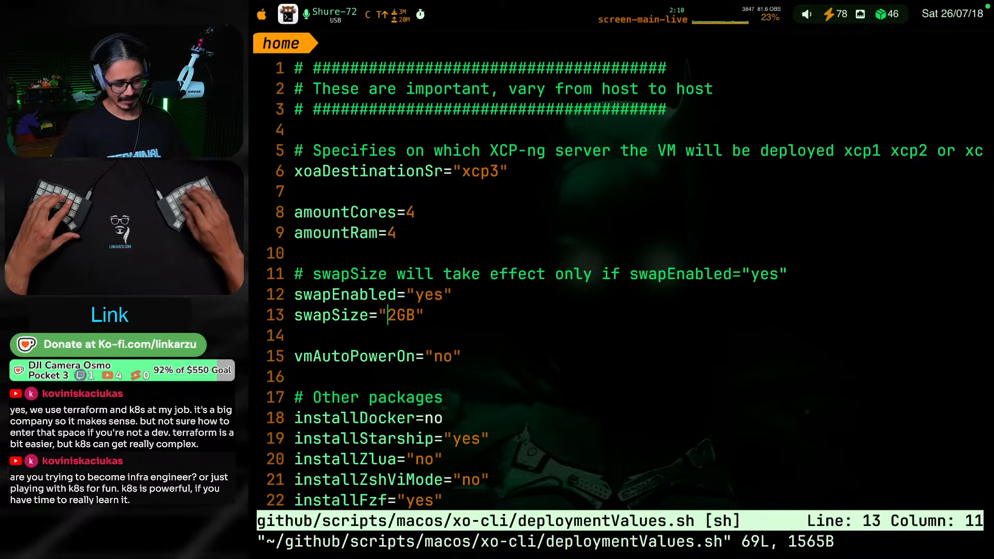
Examine the VM auto power-on setting and the optional package install settings in deploymentValues.sh
key(j)
key(j)
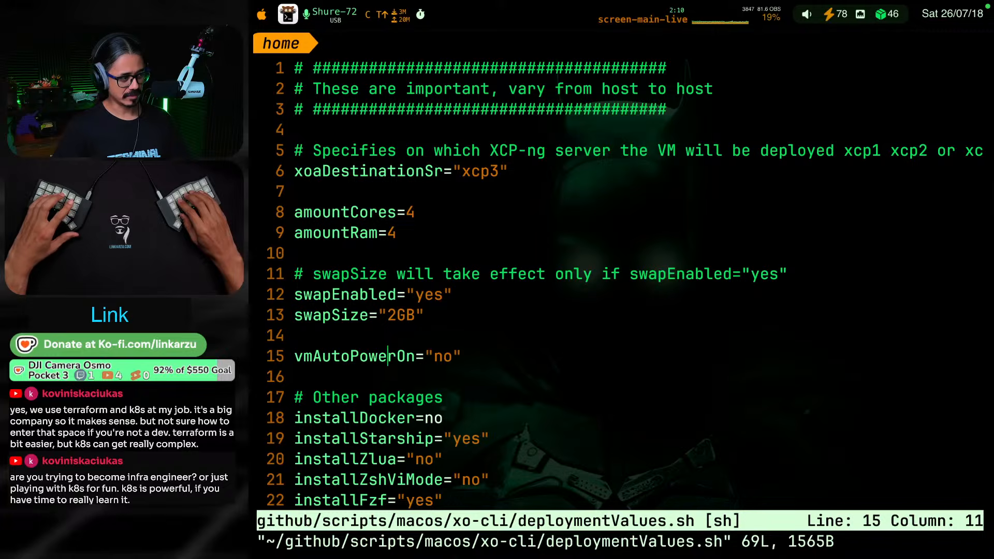
key(j)
key(j)
key(j)
key(j)
key(j)
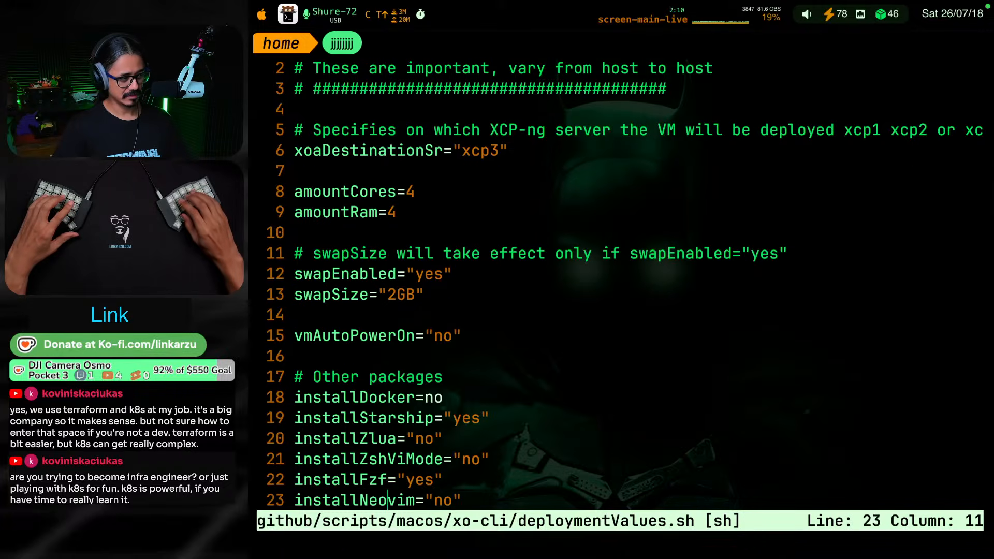
key(k)
key(j)
key(j)
key(j)
key(j)
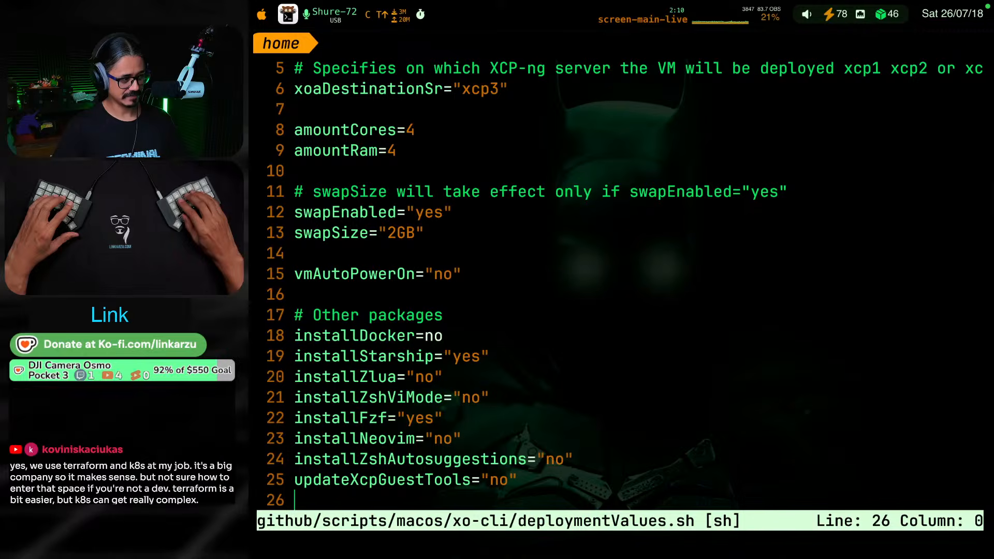
key(j)
key(j)
key(j)
key(j)
key(j)
key(j)
key(k)
key(k)
key(k)
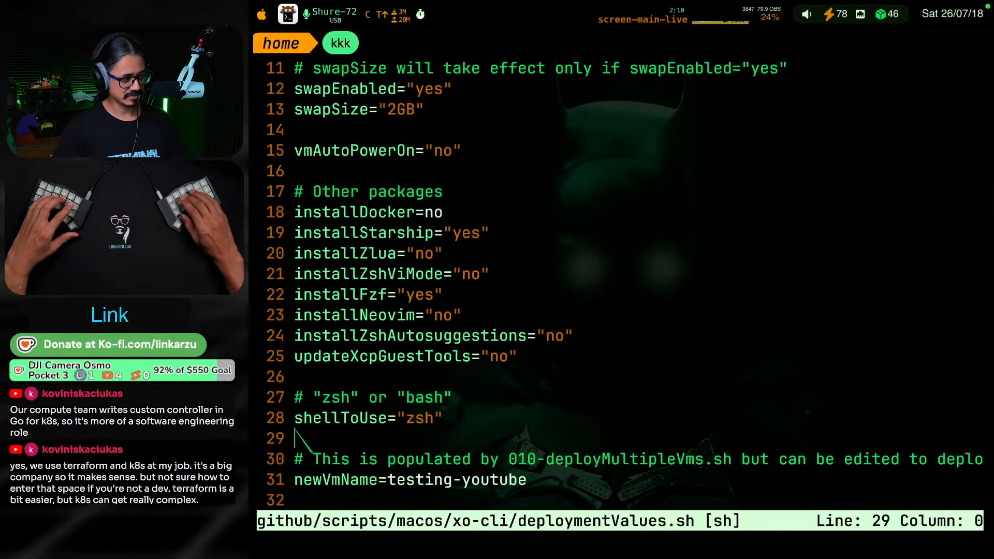
Check the shellToUse and newVmName entries and the comment about how the VM name is populated
key(k)
key(k)
key(j)
key(j)
key(j)
key(j)
key(j)
key(k)
key(k)
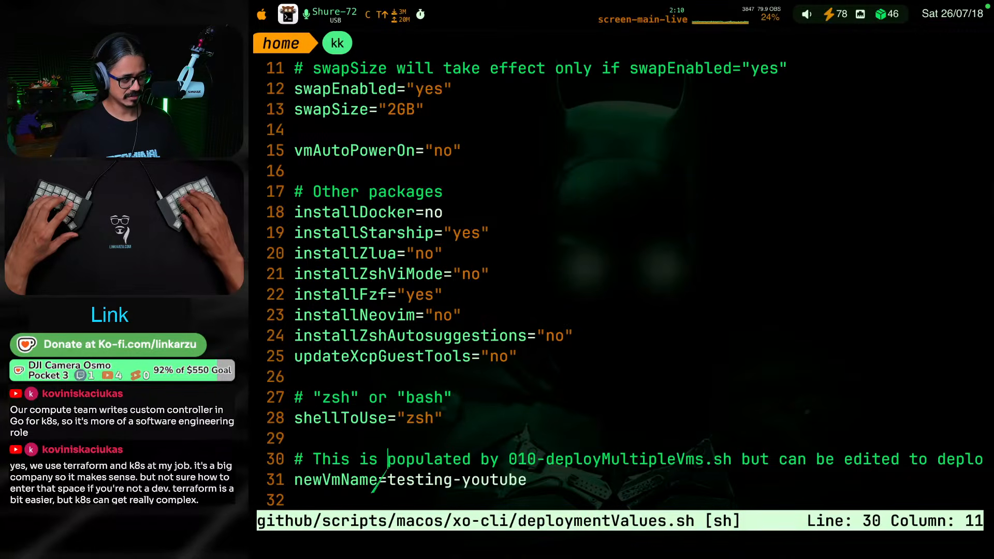
key(j)
key(j)
key(j)
key(k)
key(k)
key(k)
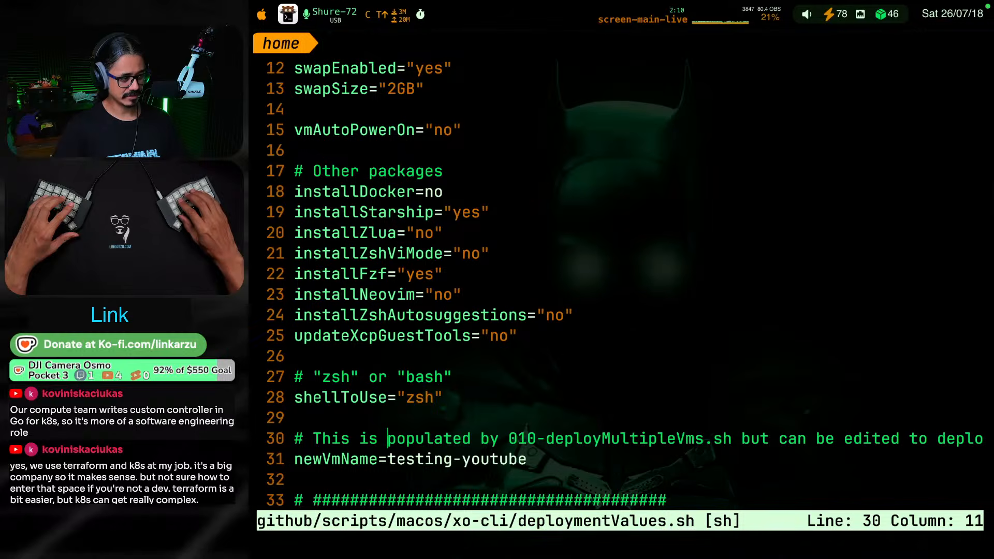
key(j)
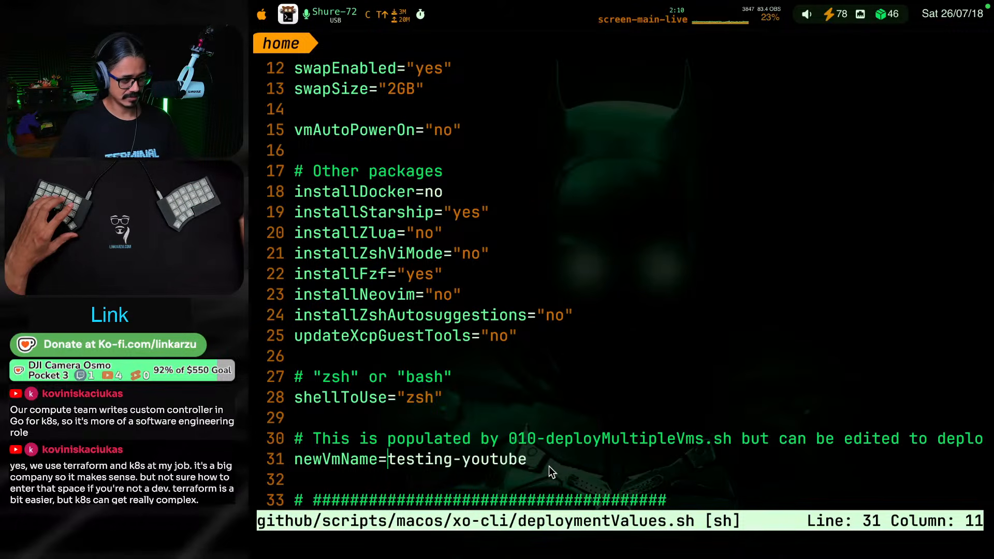
Review the common values for the apt proxy, VM time zone, xo-cli server, template, network and router
key(j)
key(j)
key(j)
key(j)
key(j)
key(j)
key(j)
key(j)
key(j)
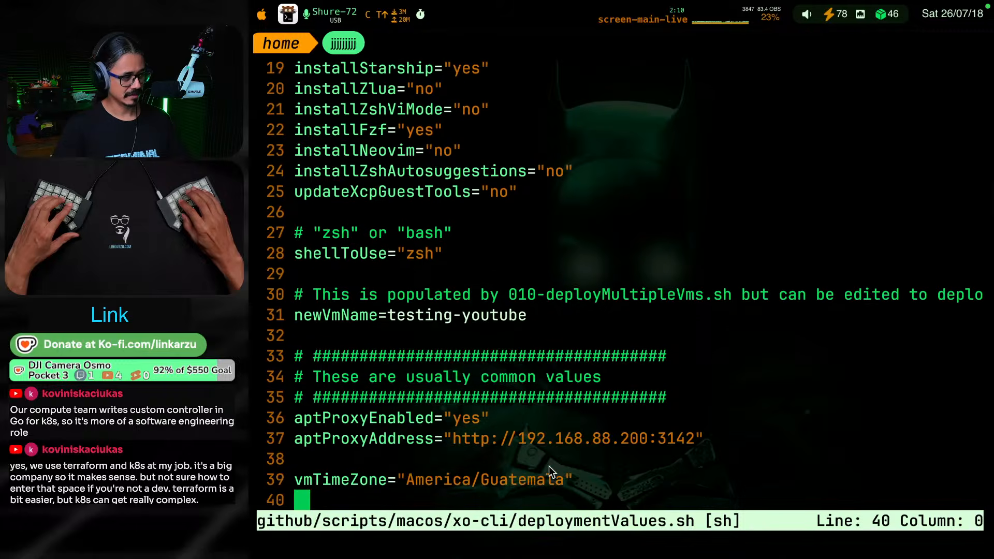
key(j)
key(k)
key(k)
key(k)
key(k)
key(k)
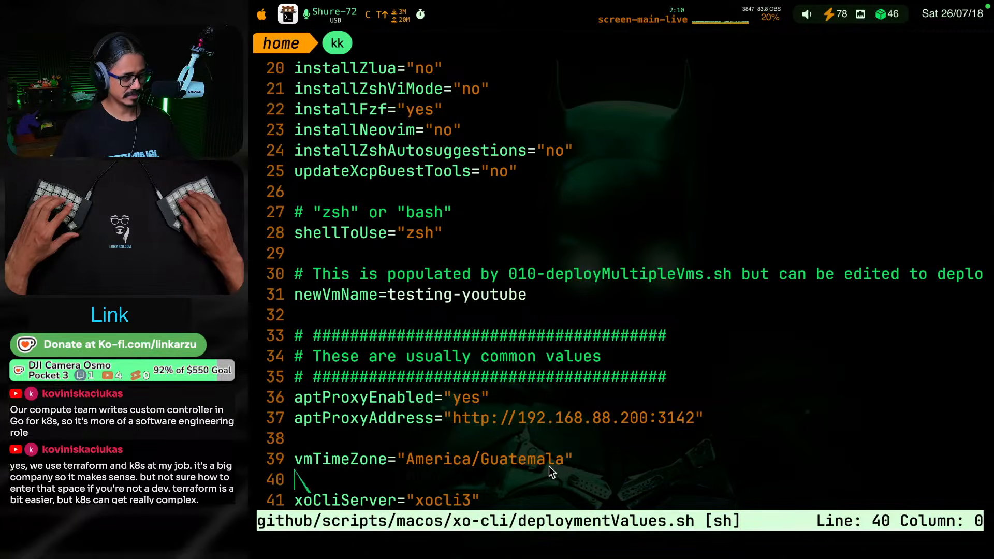
key(j)
key(j)
key(j)
key(j)
key(j)
key(j)
key(j)
key(j)
key(j)
key(j)
key(j)
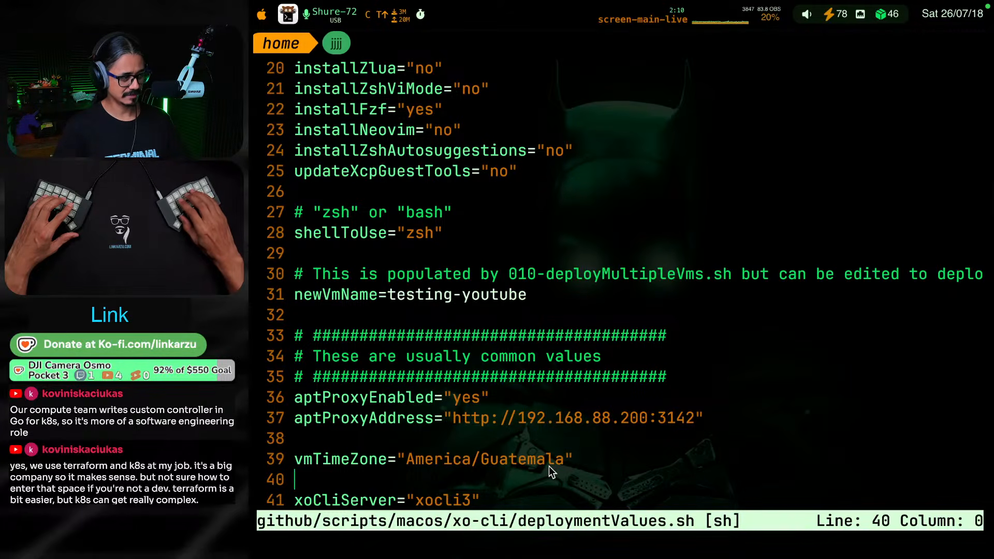
key(k)
key(k)
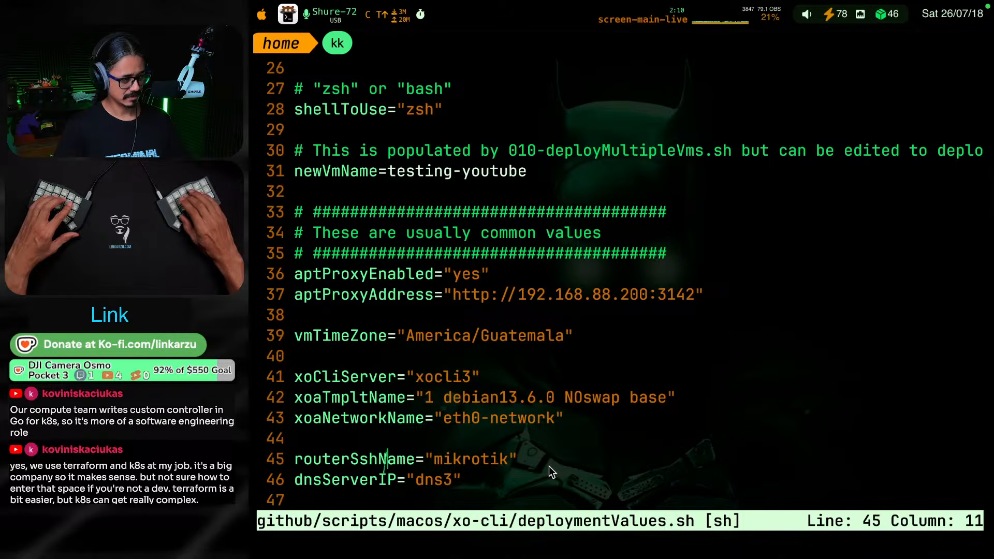
Compare the xoaTmpltName value with the VM templates listed in Xen Orchestra in Chrome, and return to the terminal
key(k)
key(k)
key(k)
key(l)
key(w)
key(w)
key(w)
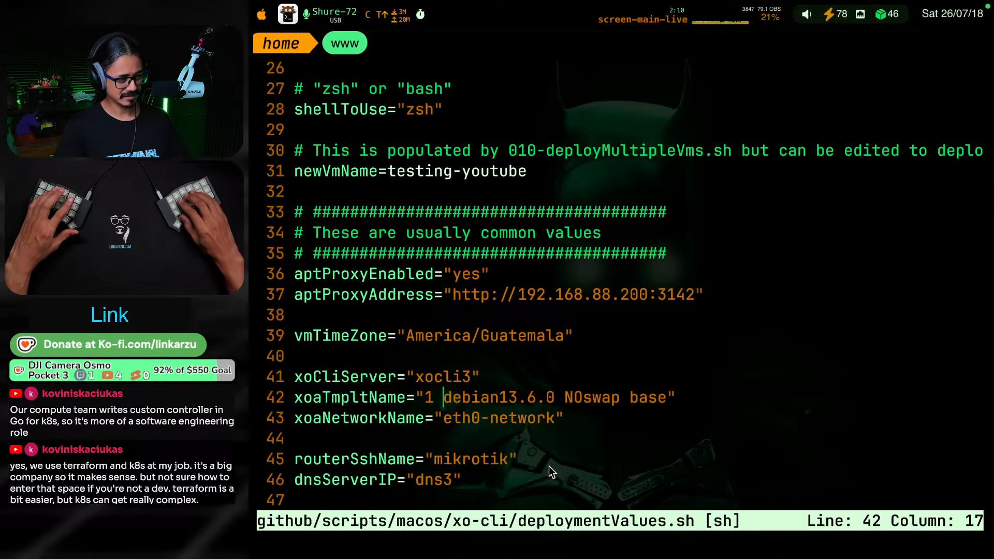
key(b)
key(i)
key(super+Tab)
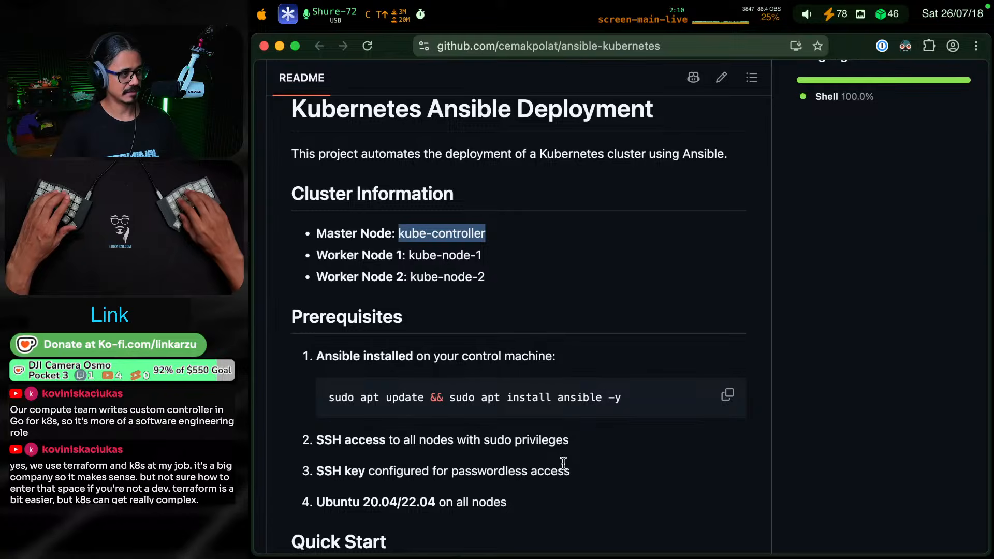
key(shift+super+bracketleft)
key(super+1)
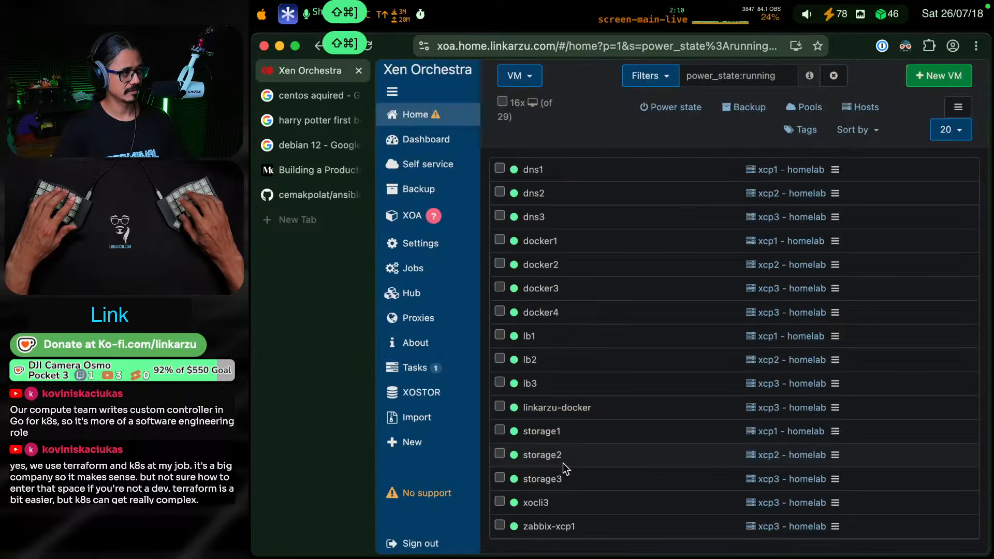
mouse_move(433, 112)
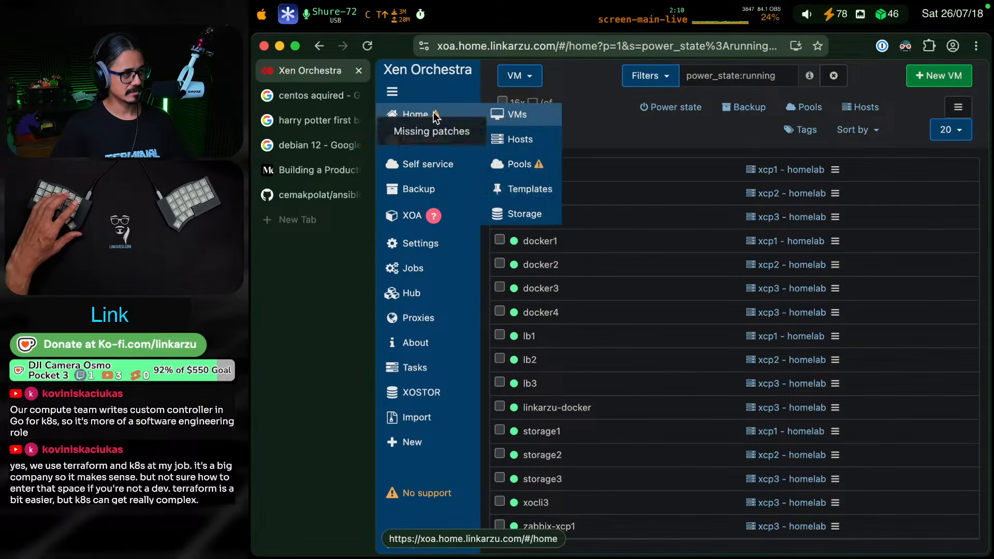
click(517, 189)
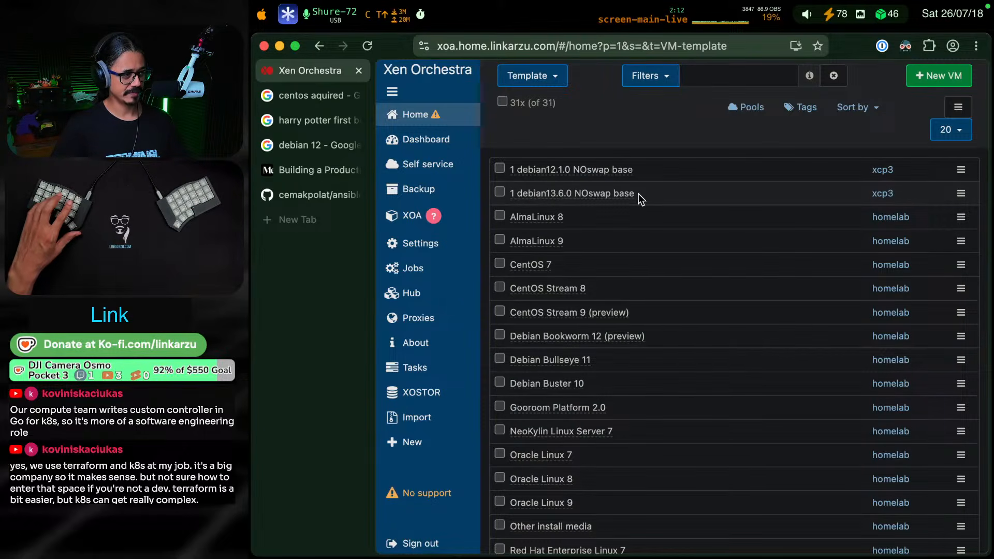
key(super+Tab)
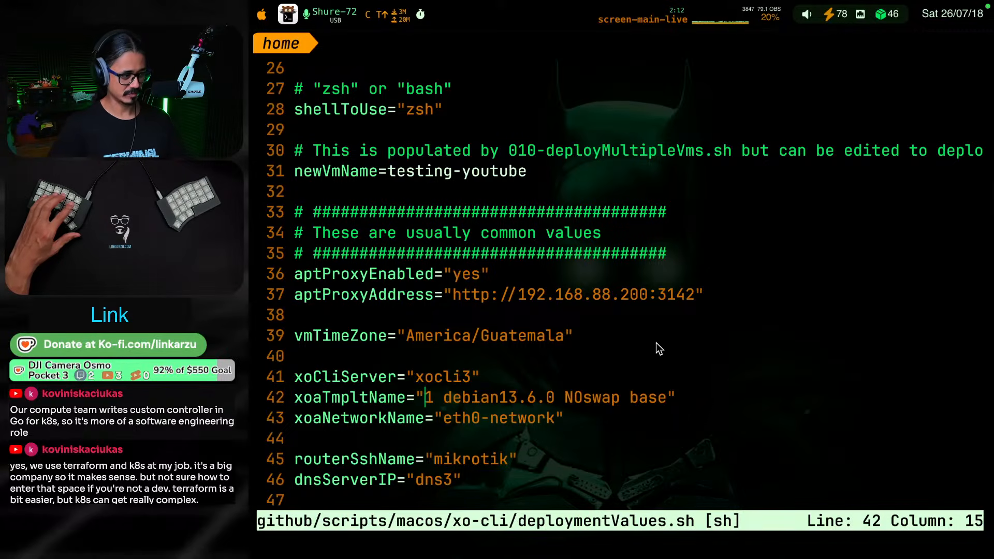
Examine the rest of deploymentValues.sh, from the network and DNS settings through the script-populated values to the color variables
key(j)
key(j)
key(j)
key(j)
key(j)
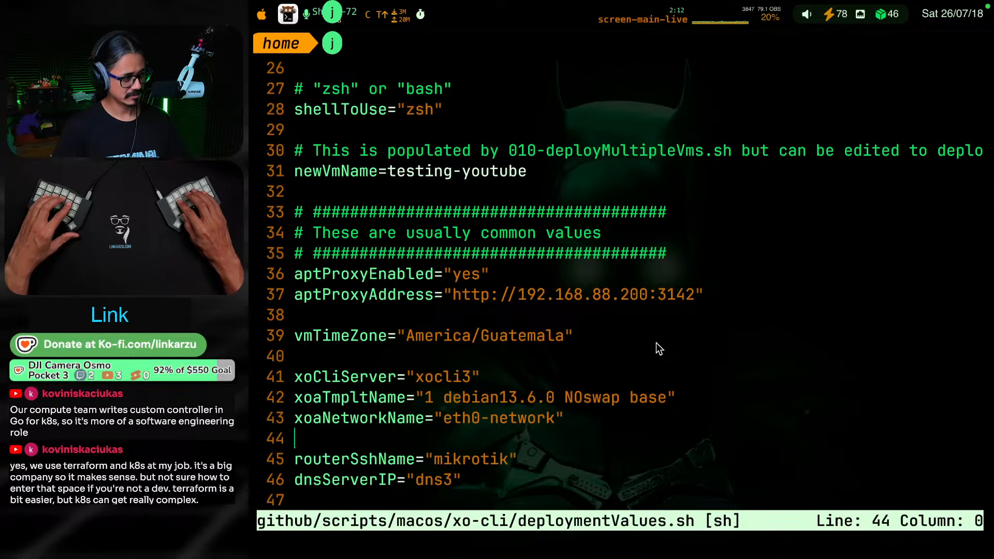
key(k)
key(j)
key(j)
key(j)
key(j)
key(j)
key(j)
key(j)
key(j)
key(j)
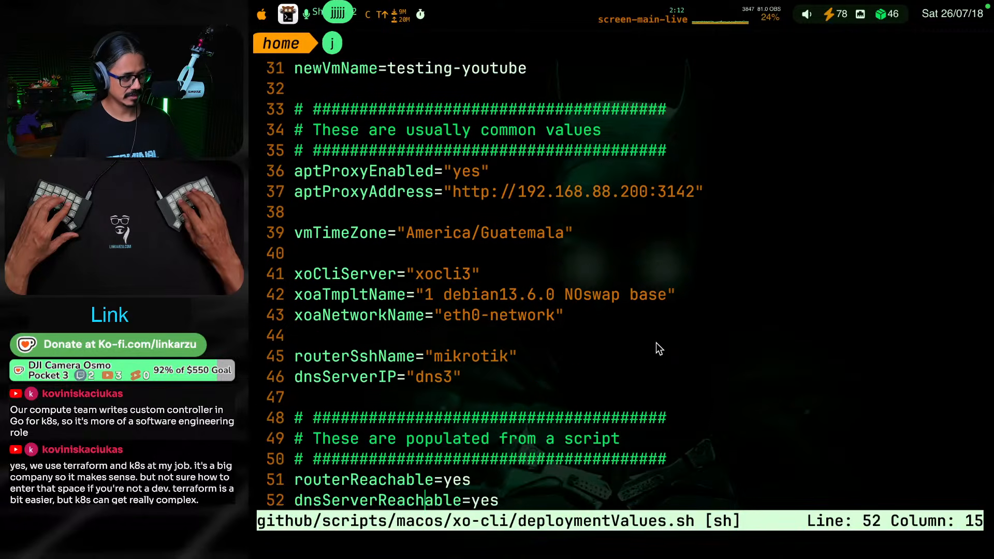
key(j)
key(j)
key(j)
key(j)
key(j)
key(j)
key(j)
key(j)
key(j)
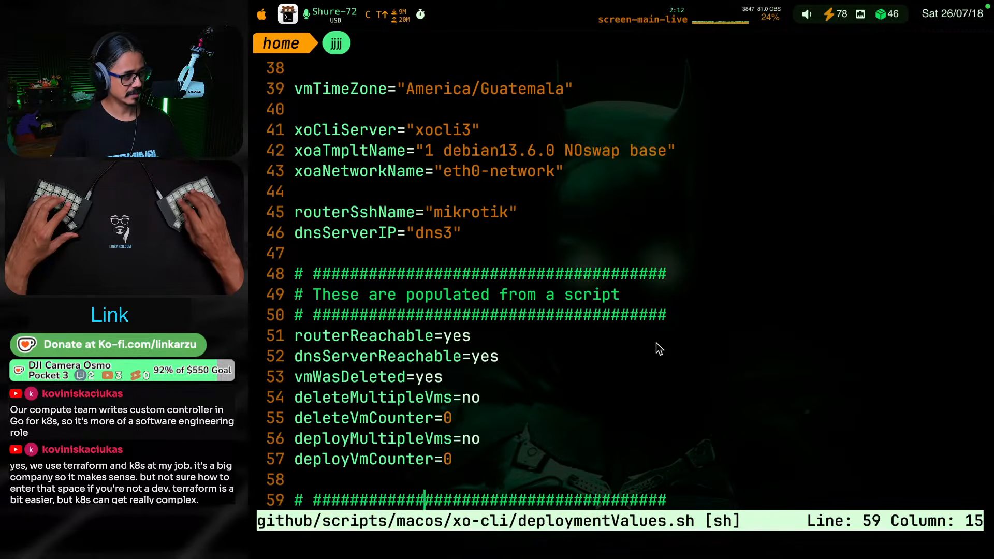
key(k)
key(k)
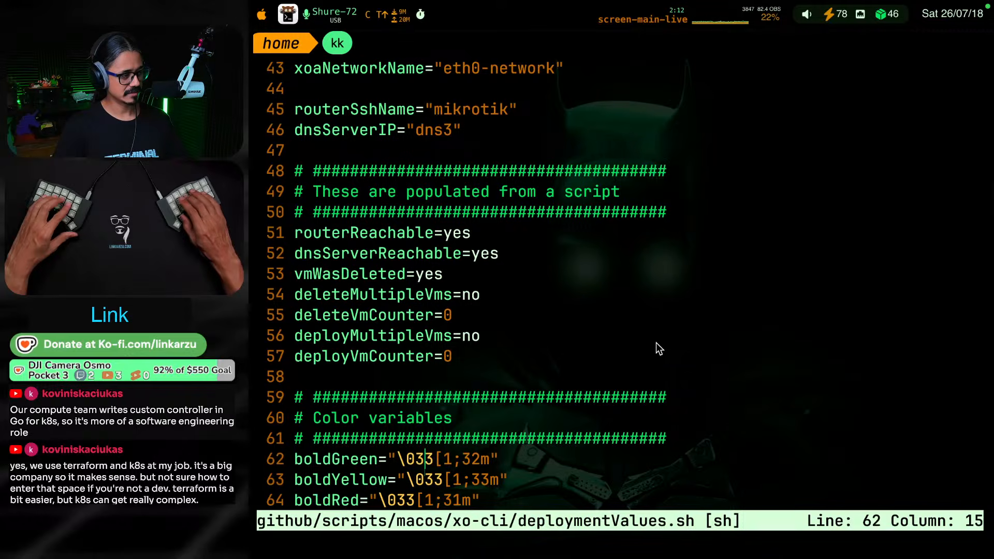
key(k)
key(k)
Save and close deploymentValues.sh so the deployment script continues
key(shift+semicolon)
text(wq)
key(Return)
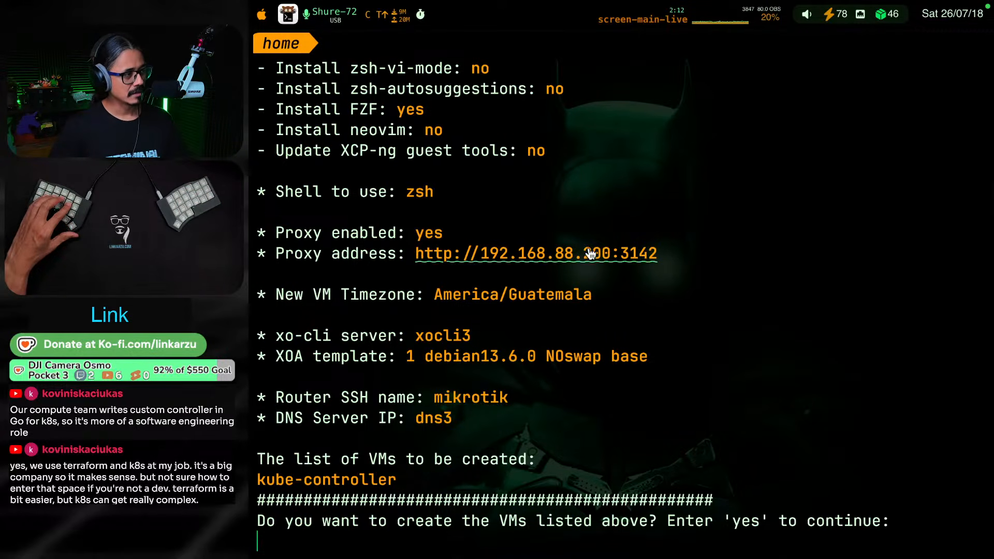
Review the full deployment summary and answer yes to create the kube-controller VM
scroll(566, 276, up, 5)
scroll(566, 277, up, 5)
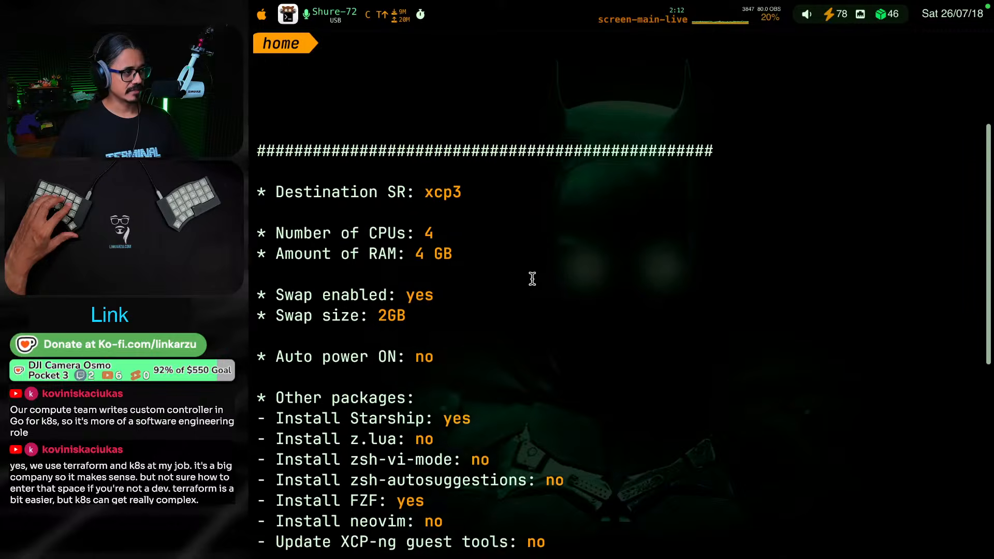
scroll(580, 213, down, 2)
scroll(580, 213, down, 1)
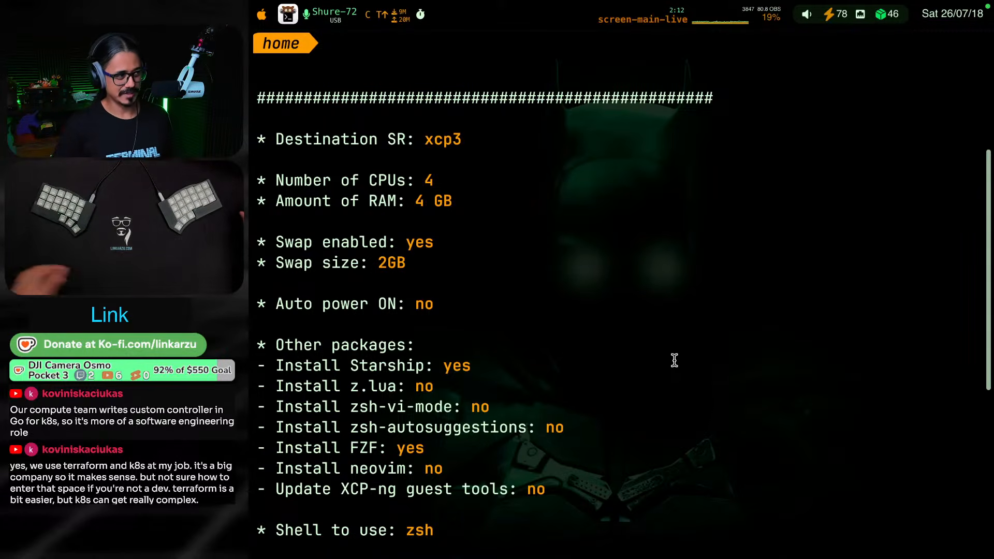
scroll(683, 330, down, 2)
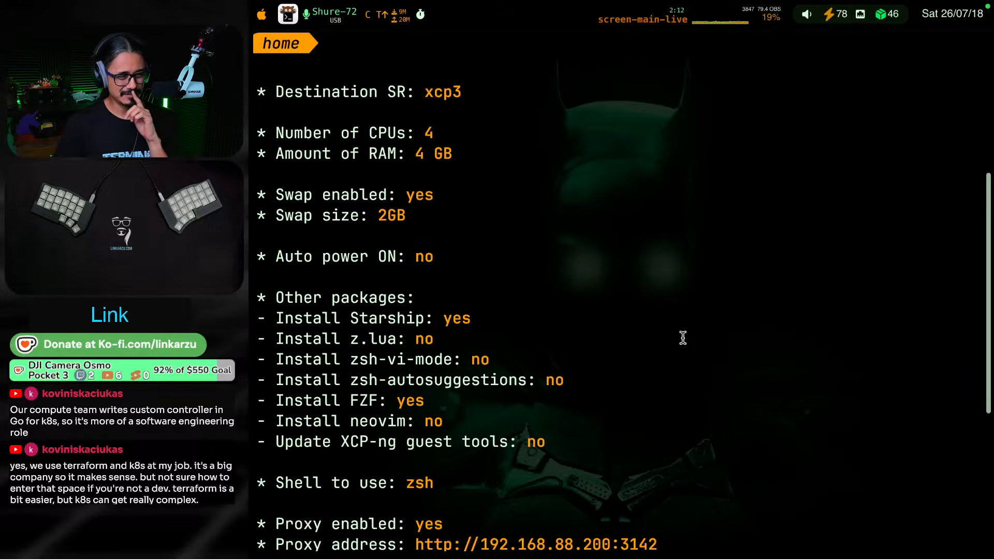
scroll(720, 378, down, 2)
scroll(723, 364, down, 3)
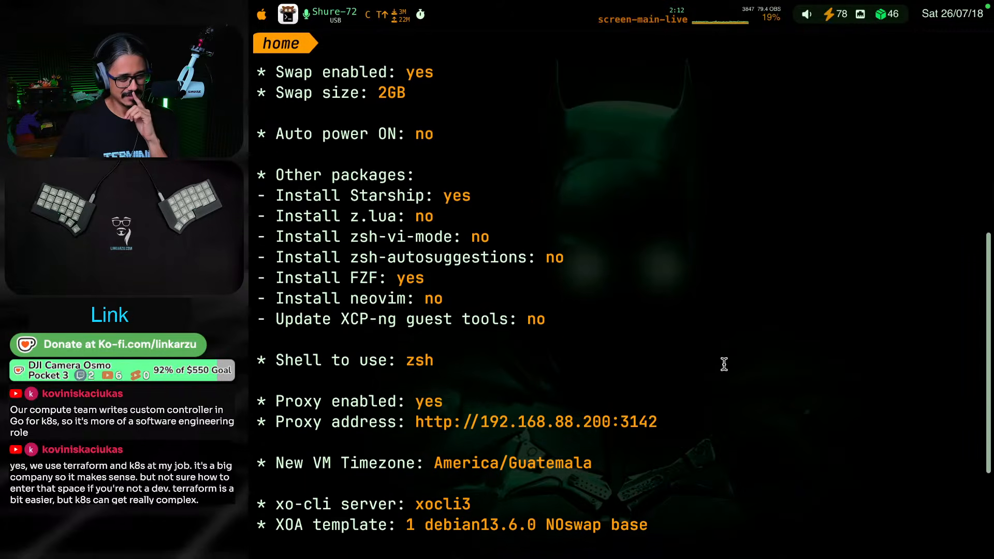
scroll(729, 380, down, 6)
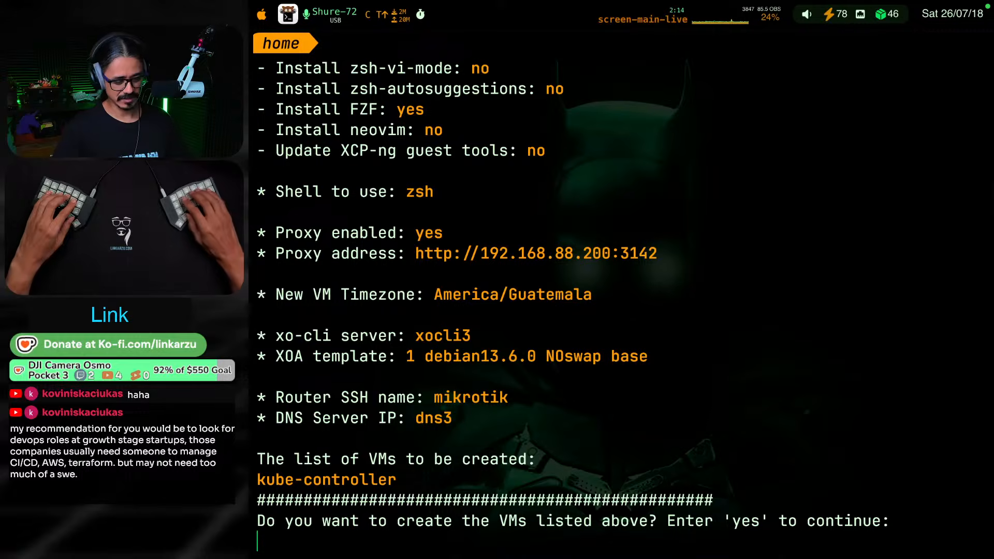
text(yes)
key(Return)
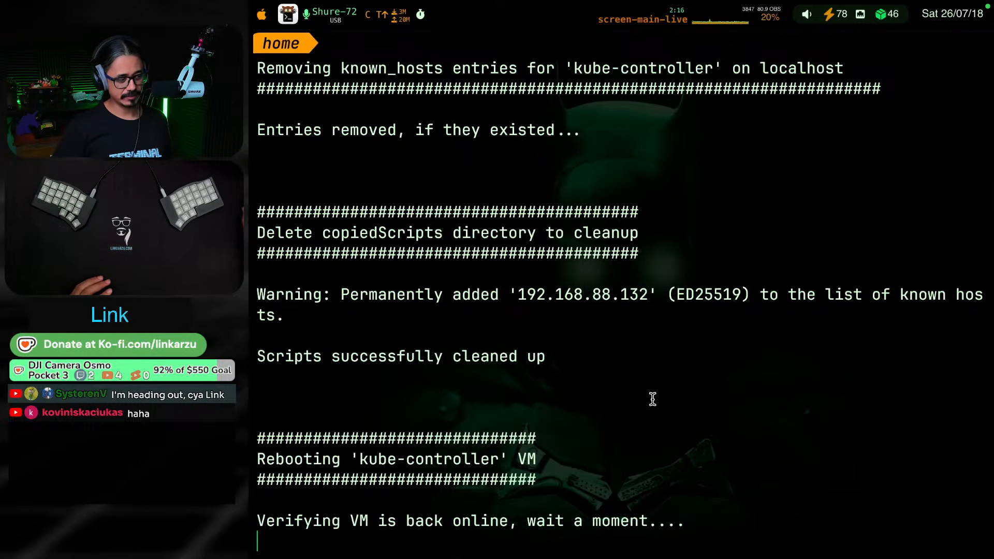
Examine the deployment output in the terminal, from the known_hosts cleanup back to the post install steps on kube-controller
scroll(672, 266, up, 10)
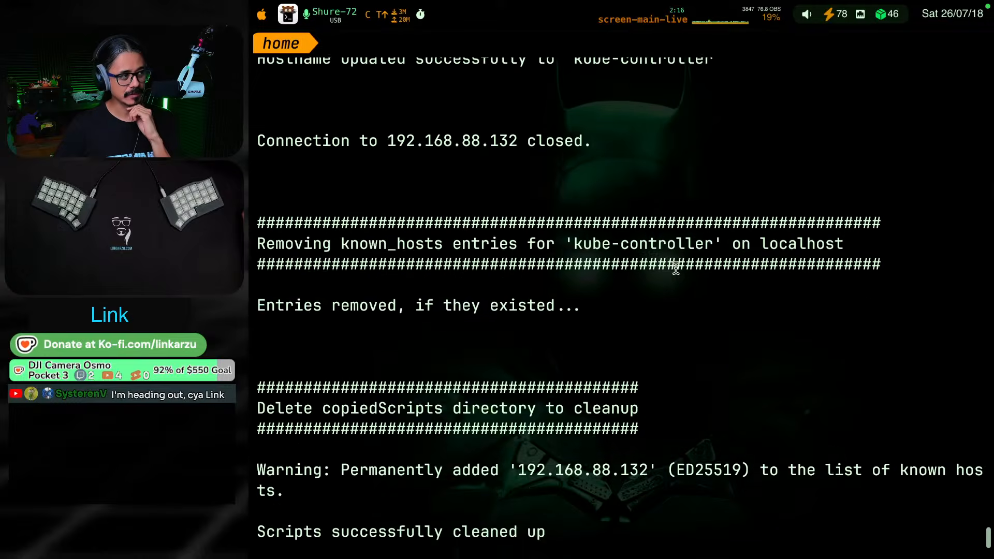
scroll(676, 268, up, 15)
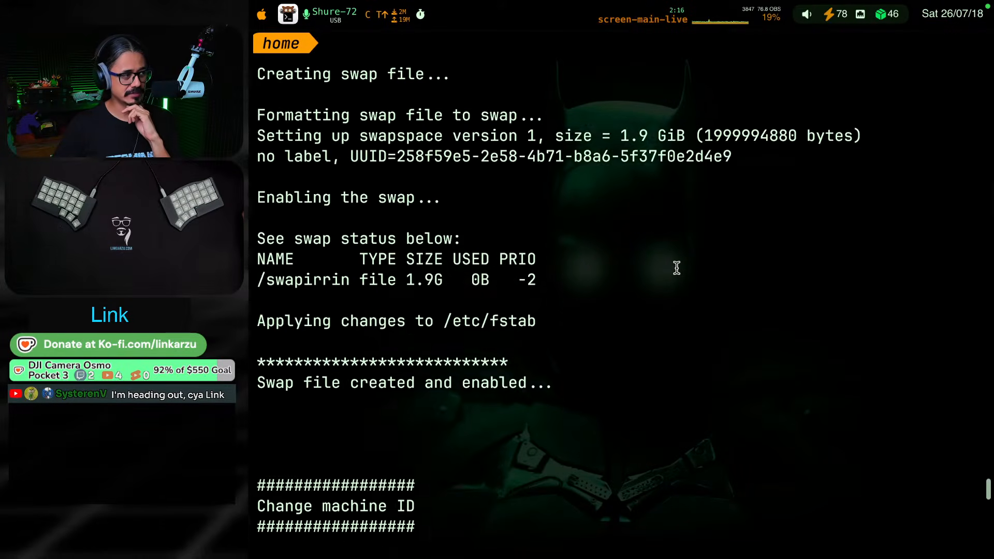
scroll(729, 264, up, 15)
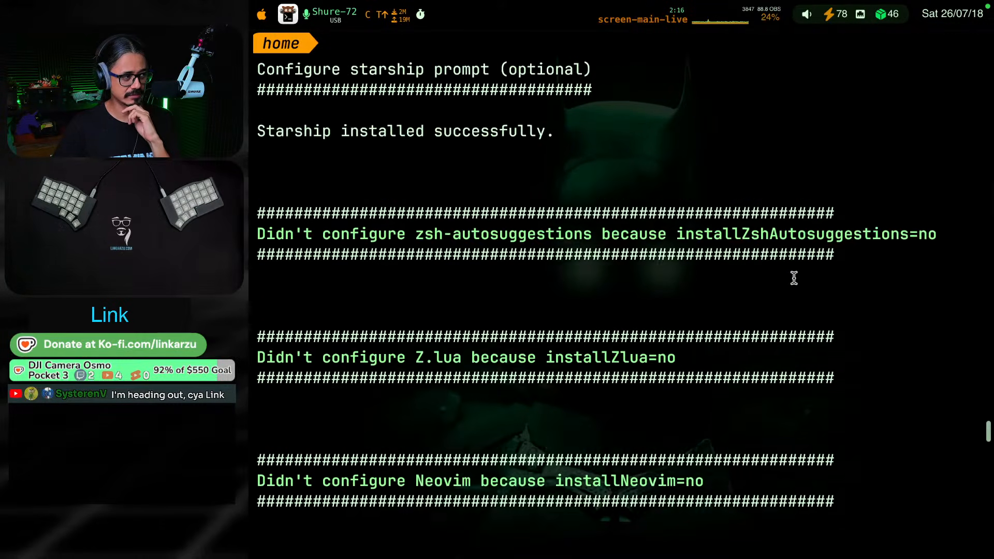
scroll(799, 292, up, 15)
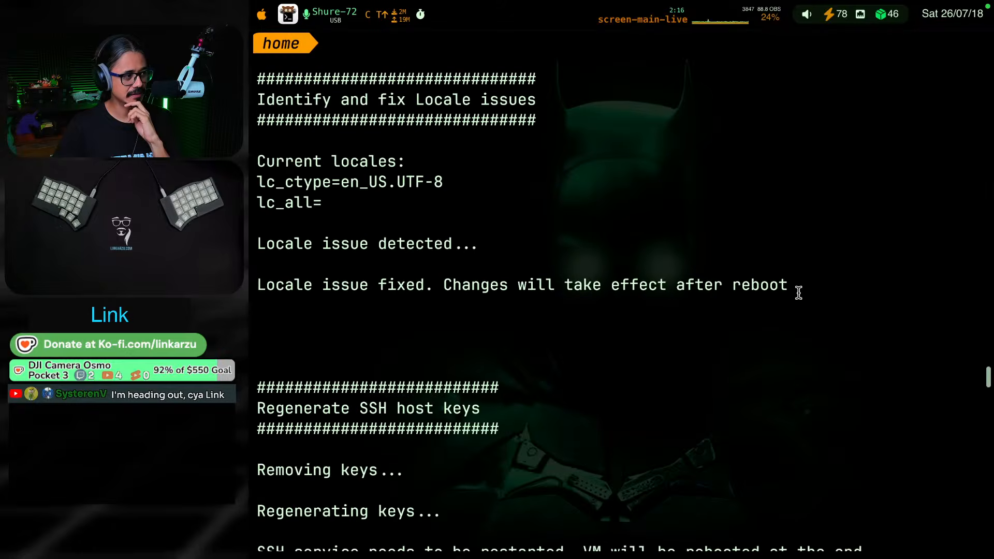
scroll(799, 292, up, 15)
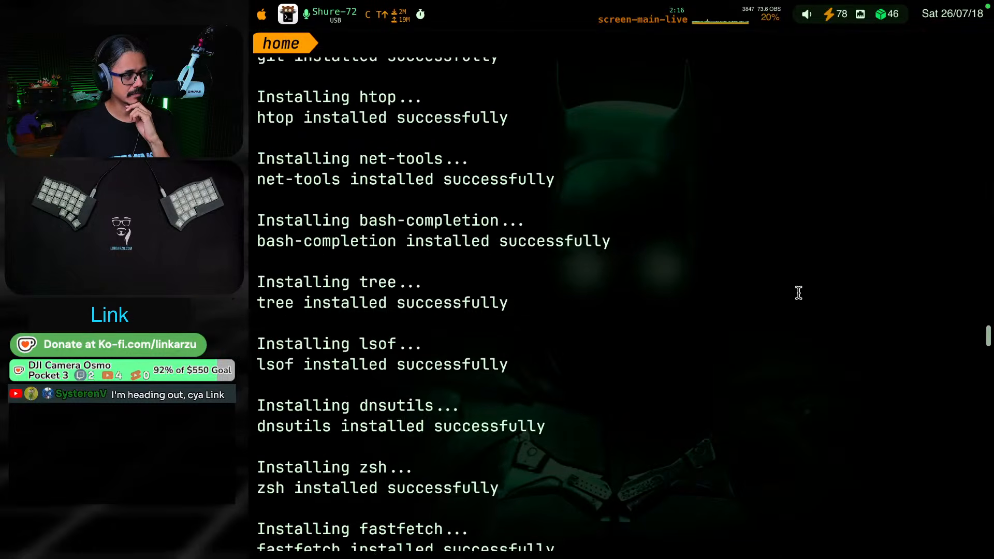
scroll(631, 296, up, 5)
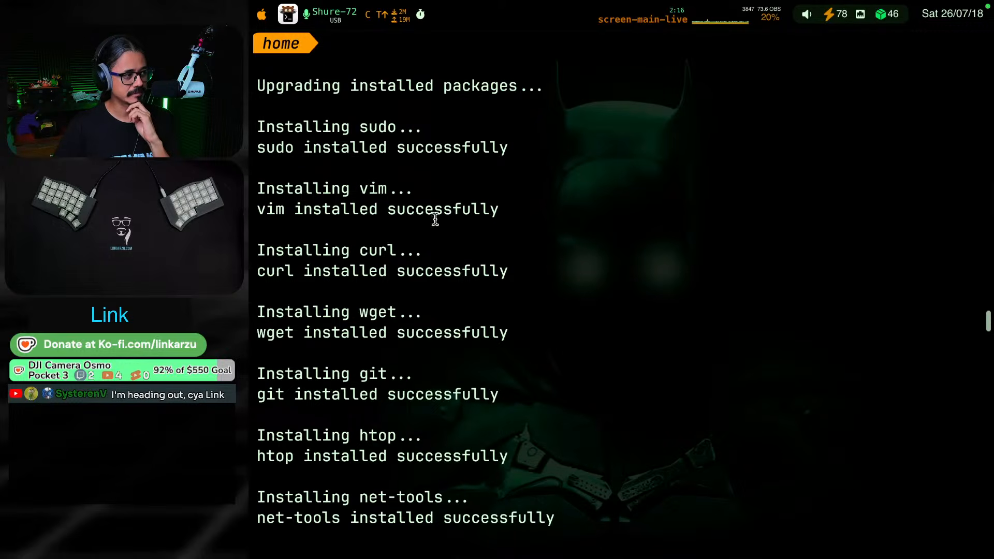
scroll(634, 262, up, 3)
scroll(638, 267, up, 5)
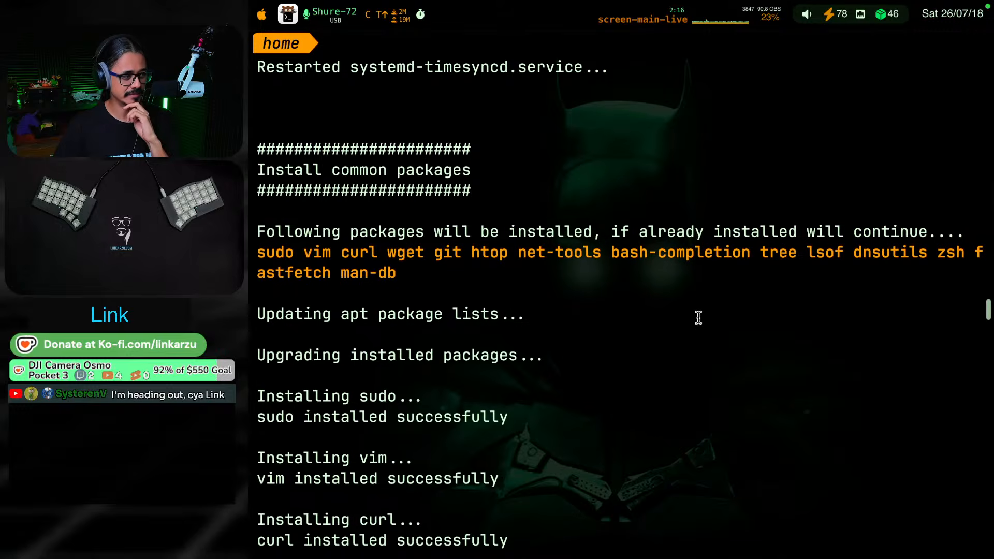
scroll(947, 337, up, 20)
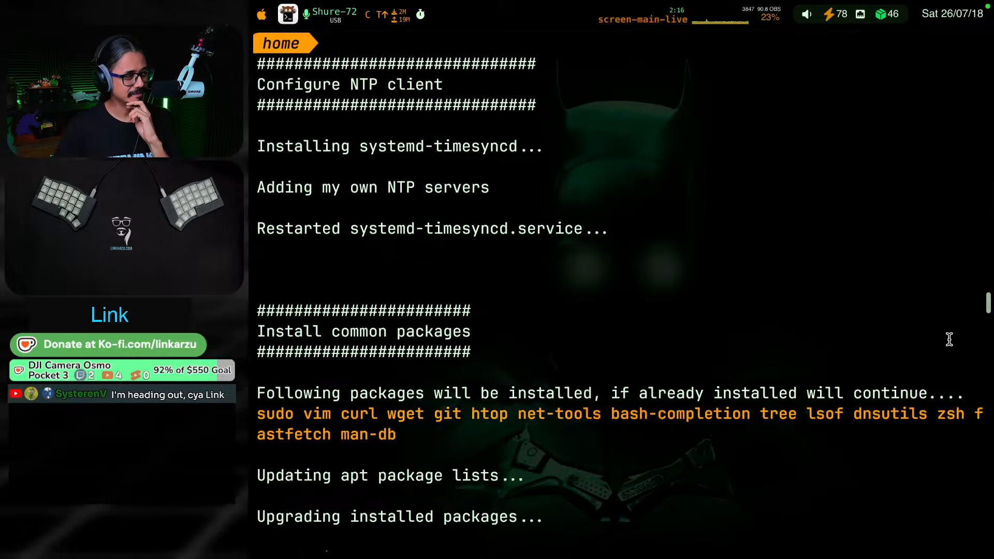
scroll(890, 344, up, 3)
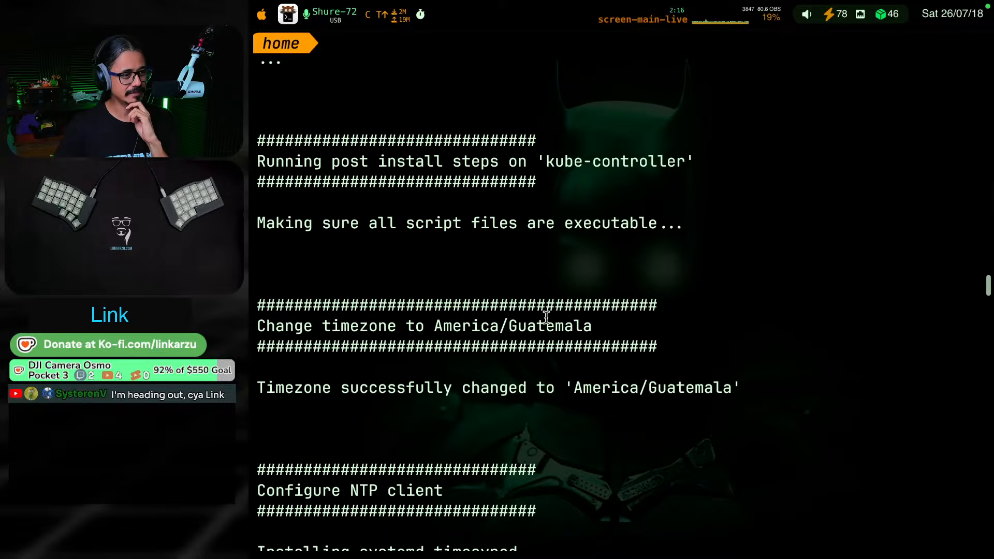
scroll(548, 318, down, 20)
scroll(549, 328, down, 15)
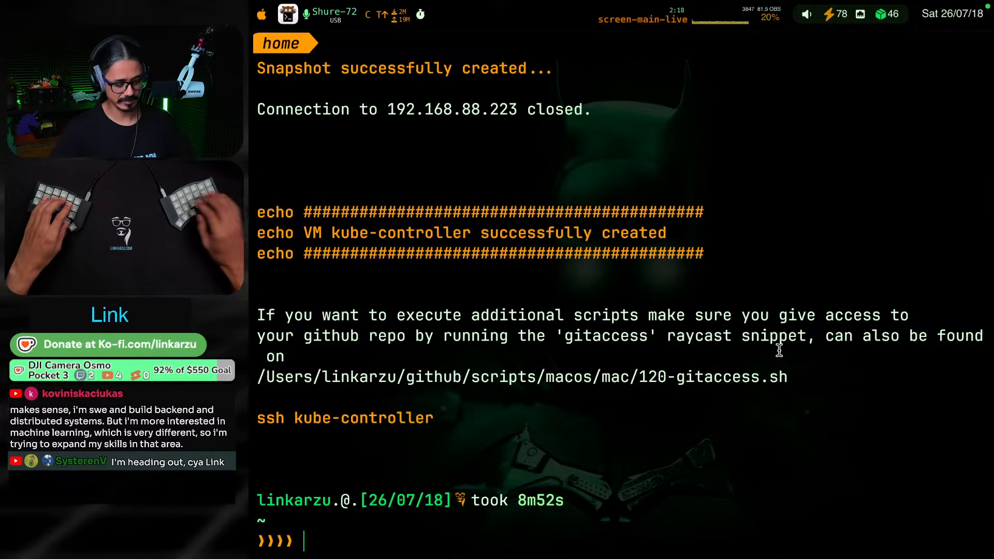
Check for kube-controller in the list of running VMs in Xen Orchestra in Chrome, and return to the terminal
key(super+Tab)
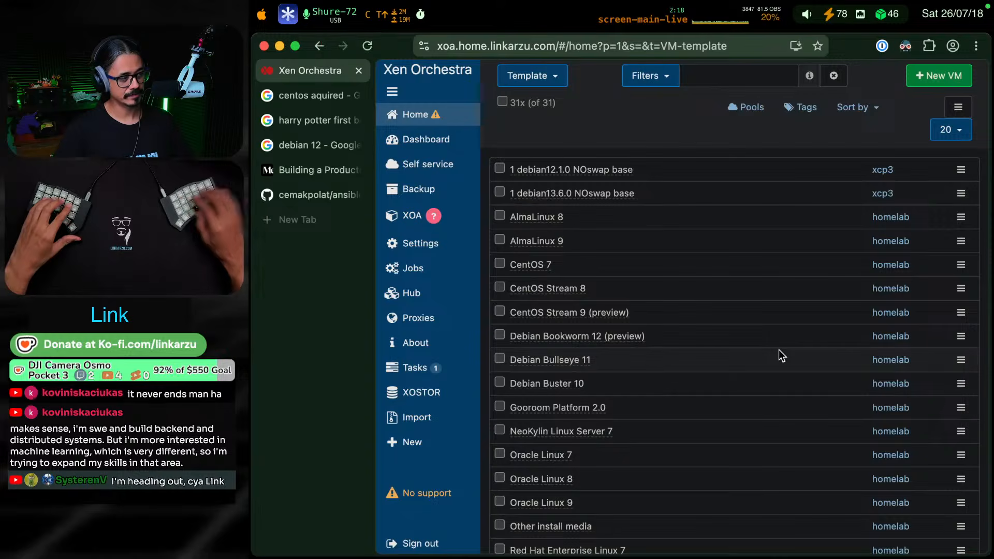
mouse_move(416, 114)
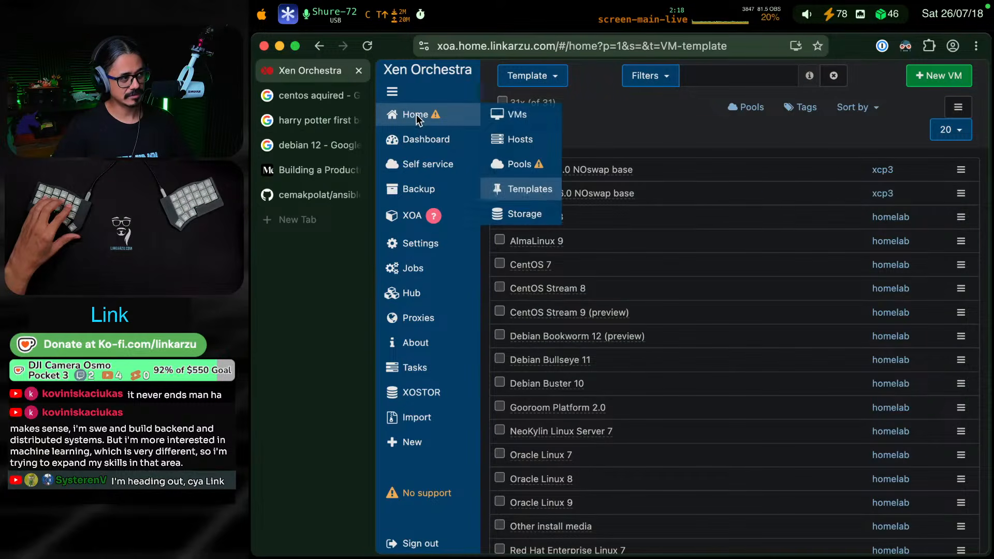
click(527, 118)
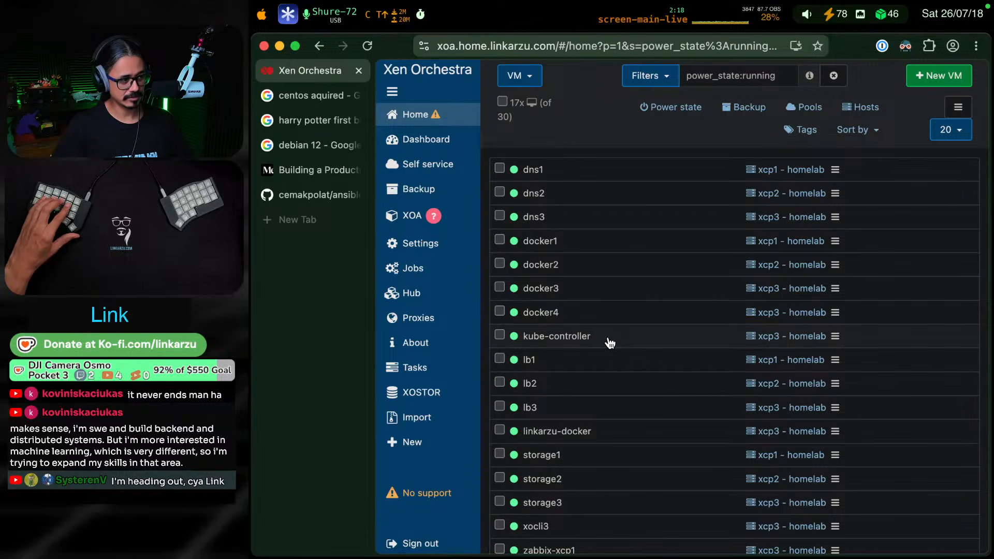
key(super+Tab)
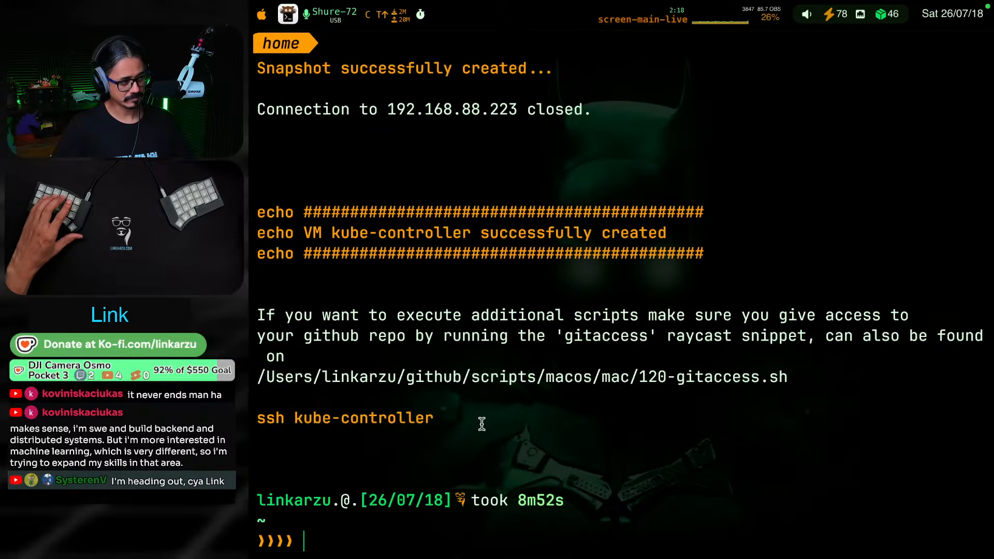
Try to connect to the new VM with the ssh kube-controller command copied from the script output
drag(479, 421, 251, 413)
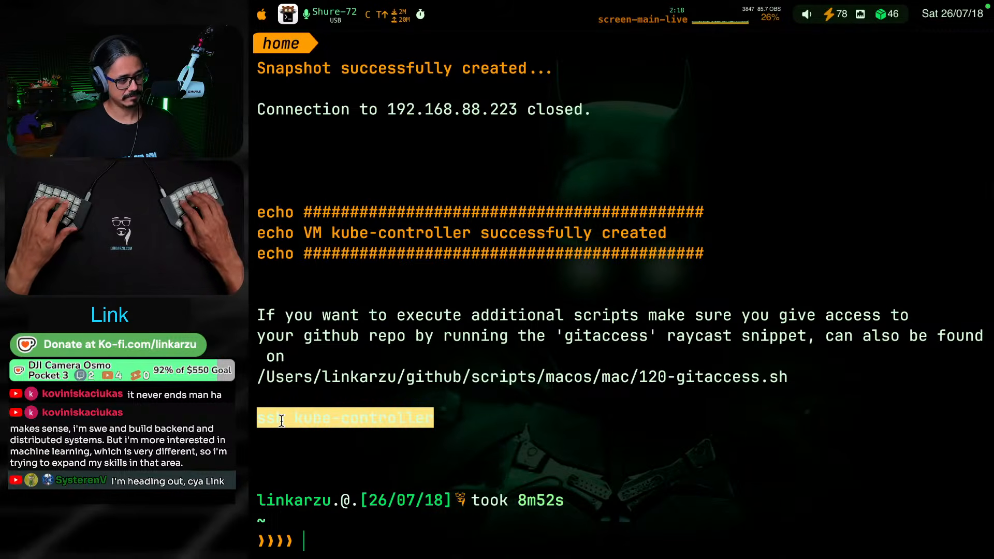
text(ssh kube-controller)
key(Return)
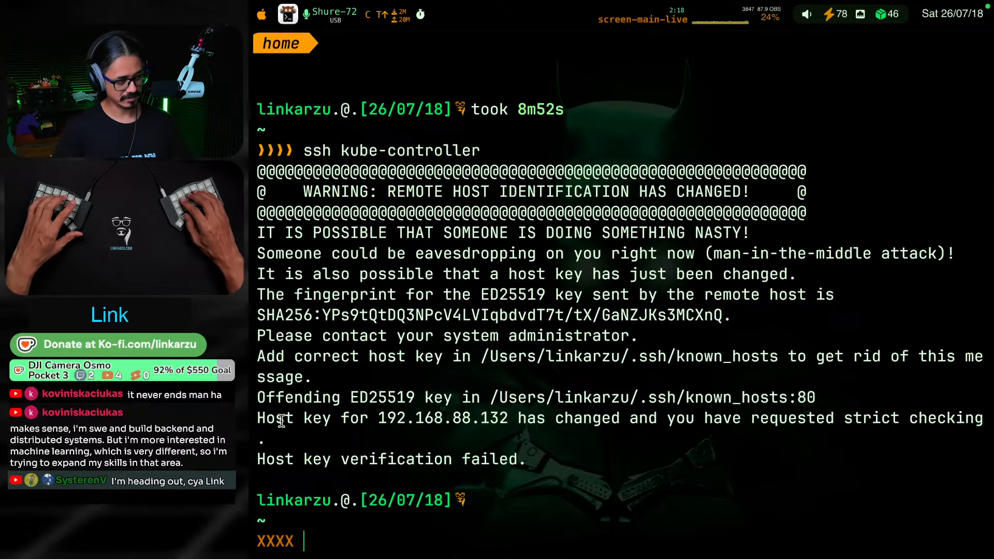
Create a Kitty session in the .ssh folder and bring up Neovim's file finder there
key(ctrl+super+F7)
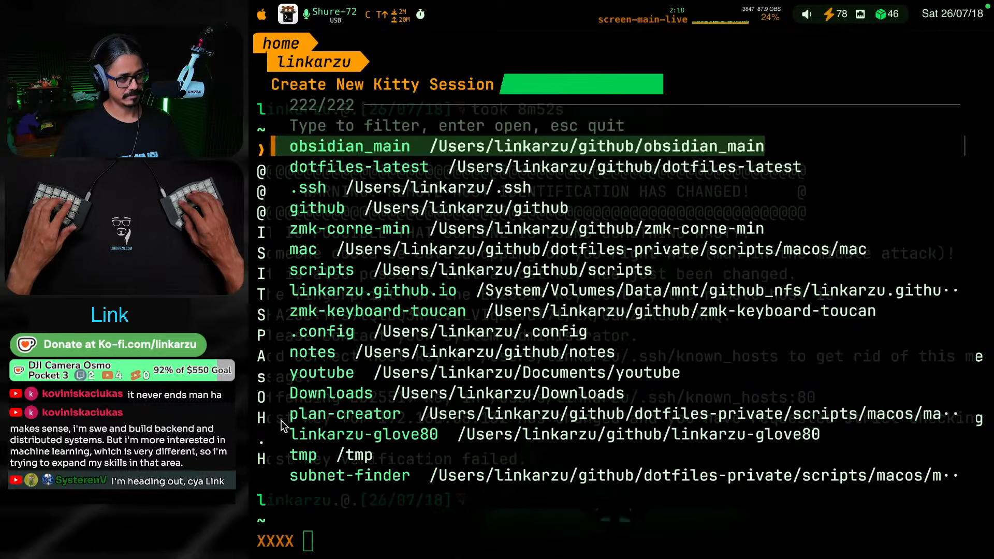
text(ssh)
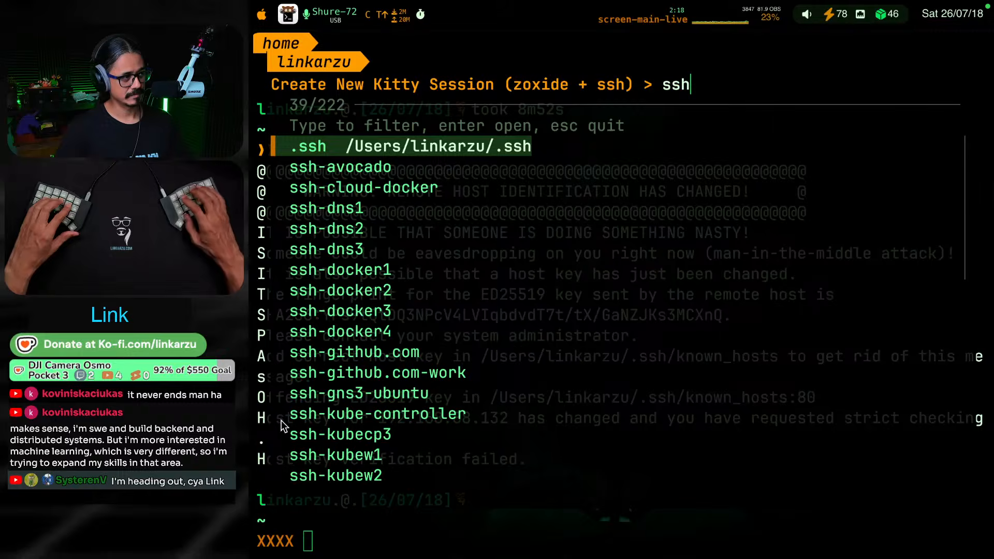
key(Return)
text(ffmpeg -hide_banner \)
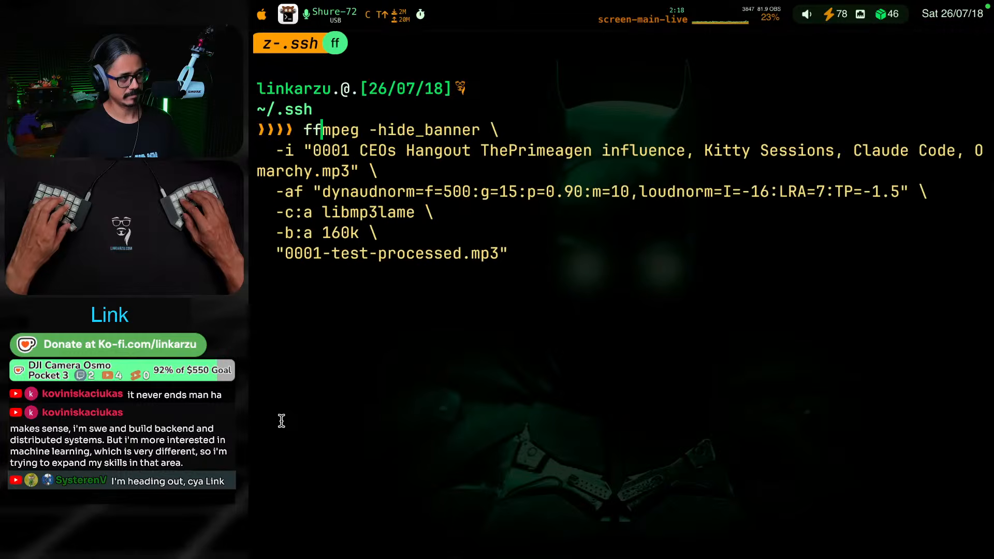
key(BackSpace)
key(BackSpace)
text(v)
key(Return)
key(space)
key(space)
text(au)
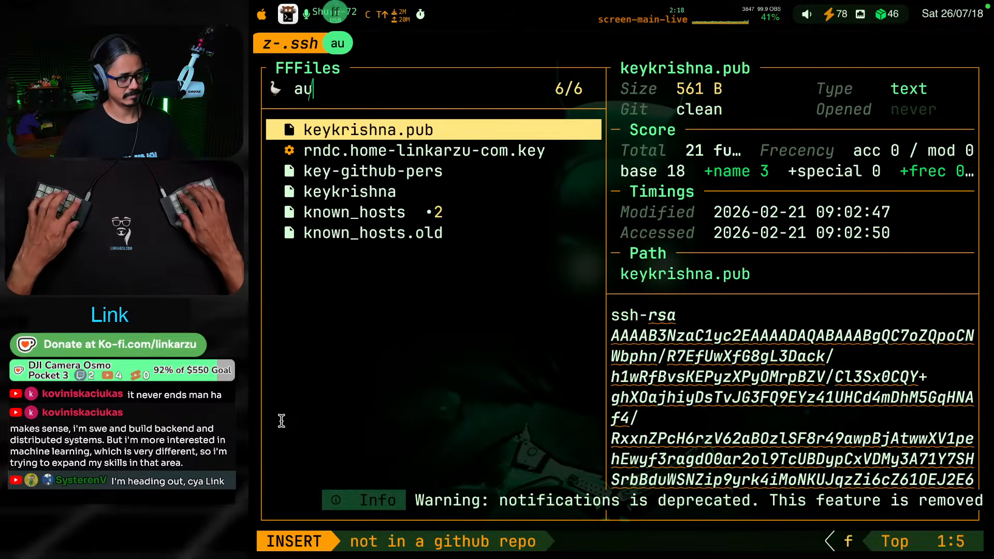
text(th)
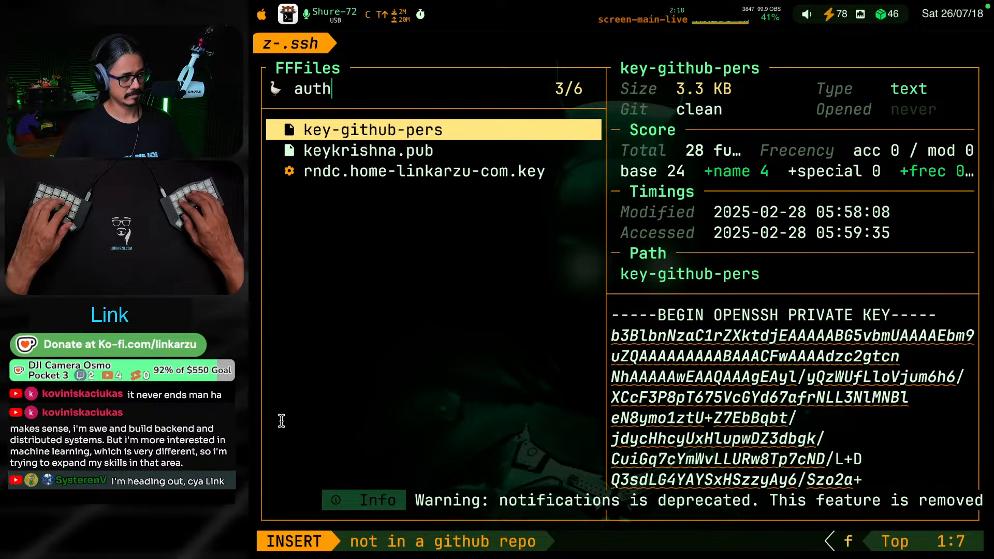
key(BackSpace)
key(BackSpace)
key(BackSpace)
key(BackSpace)
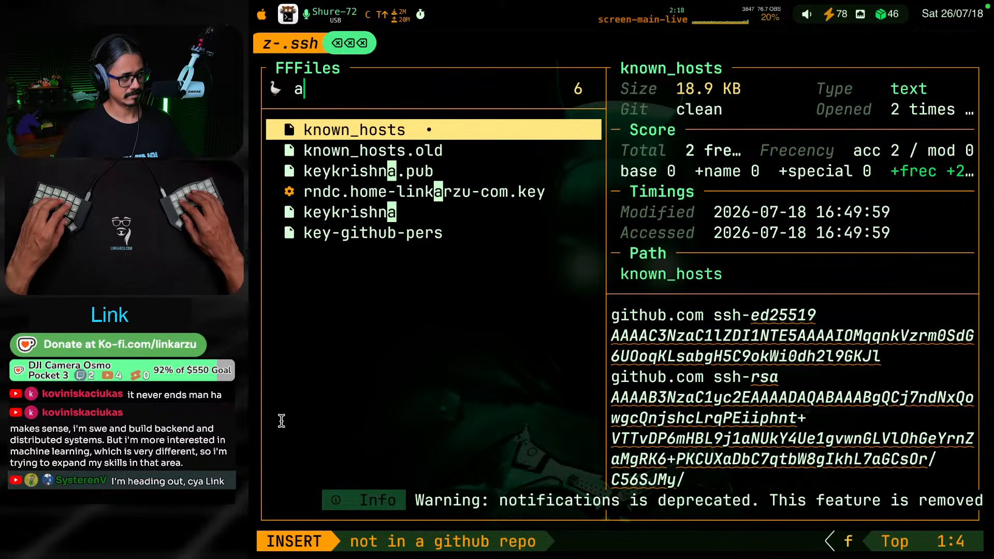
text(au)
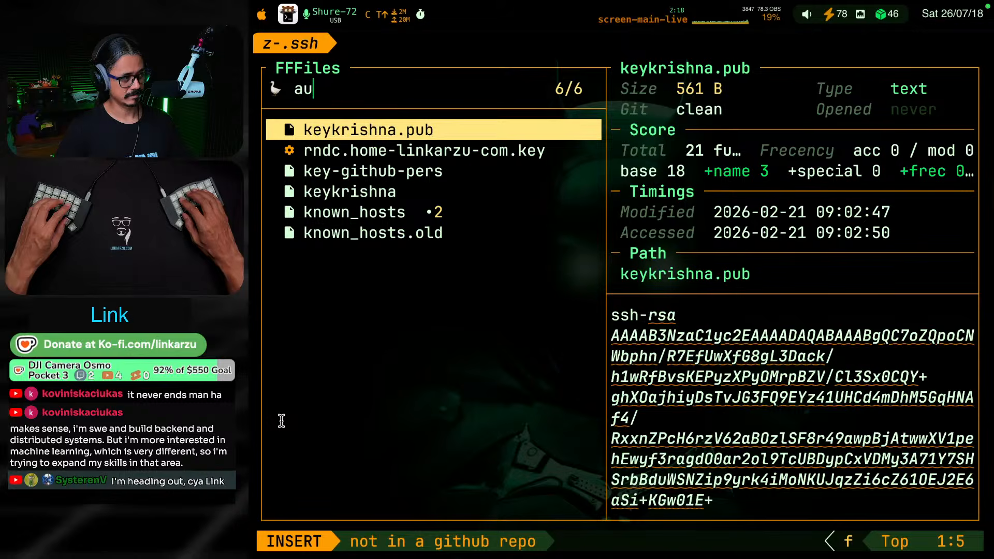
key(BackSpace)
key(BackSpace)
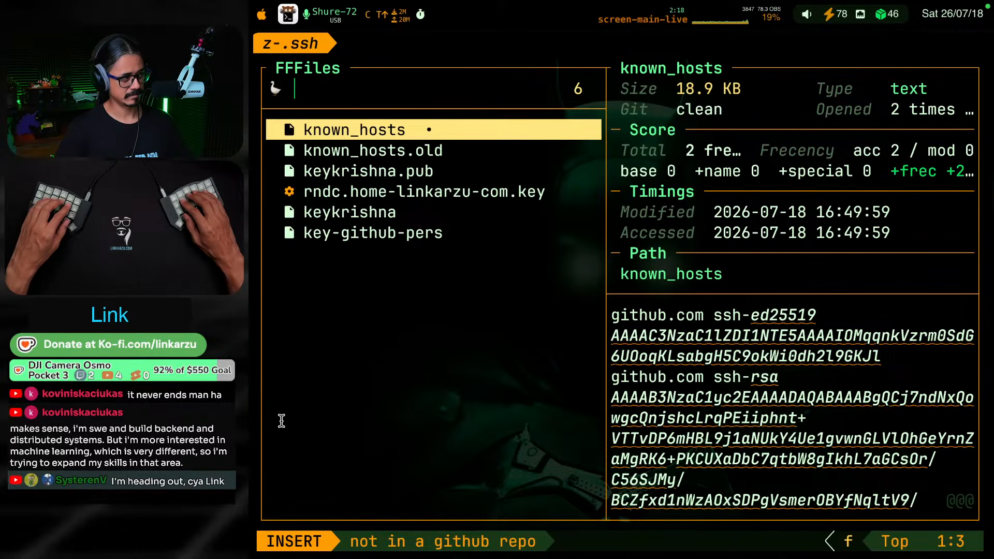
Open known_hosts and find the entry for 192.168.88.132, copying the IP address from the SSH error in the home session
key(Return)
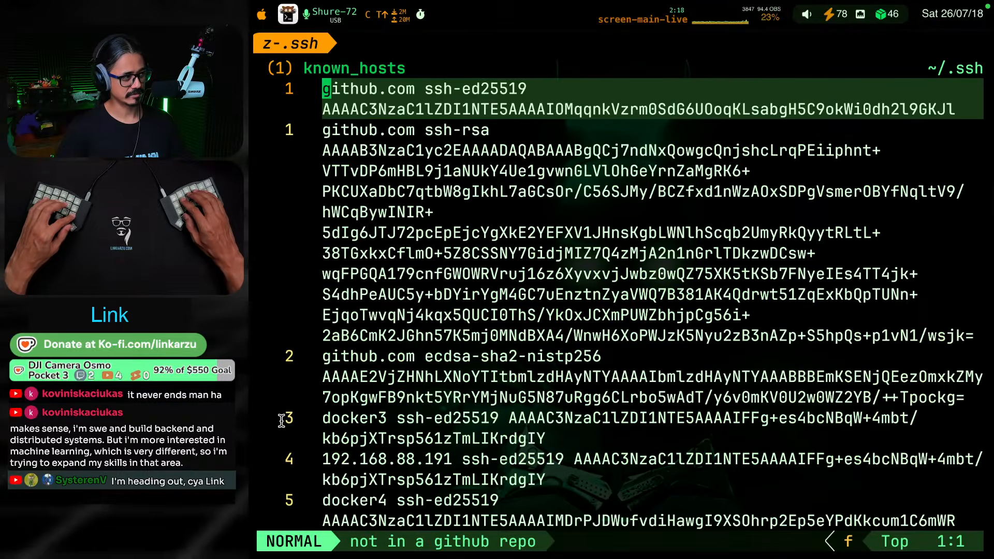
key(alt+super+F8)
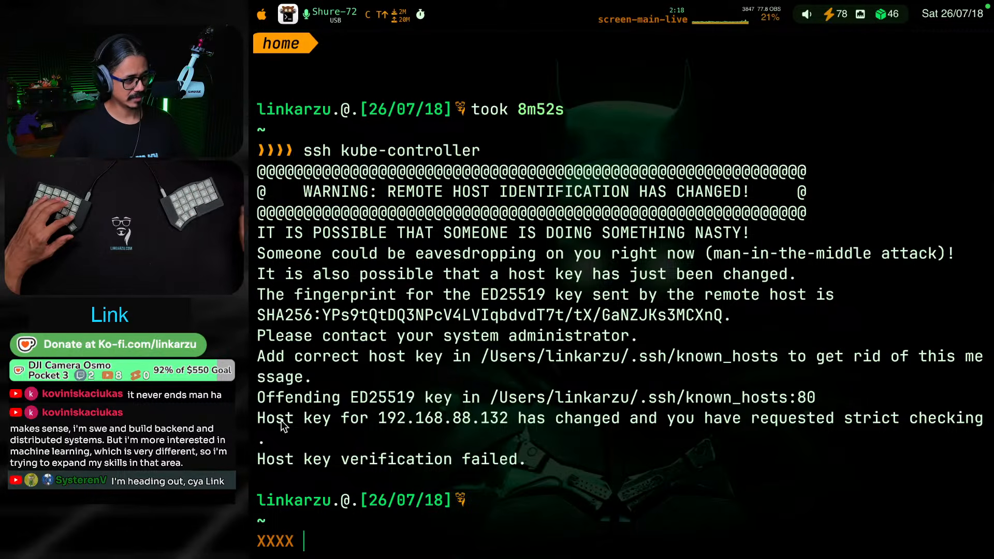
drag(510, 417, 378, 418)
key(super+c)
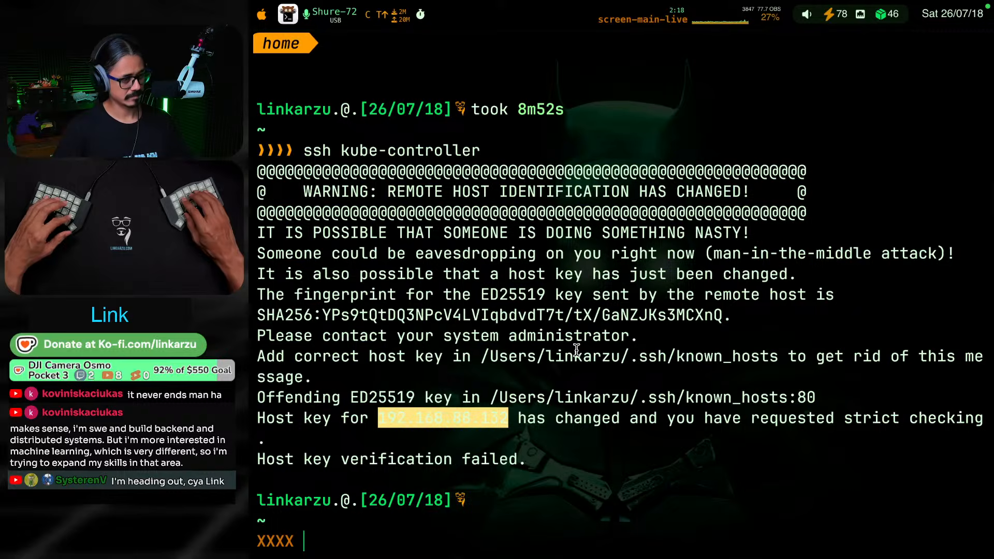
key(alt+super+F8)
key(slash)
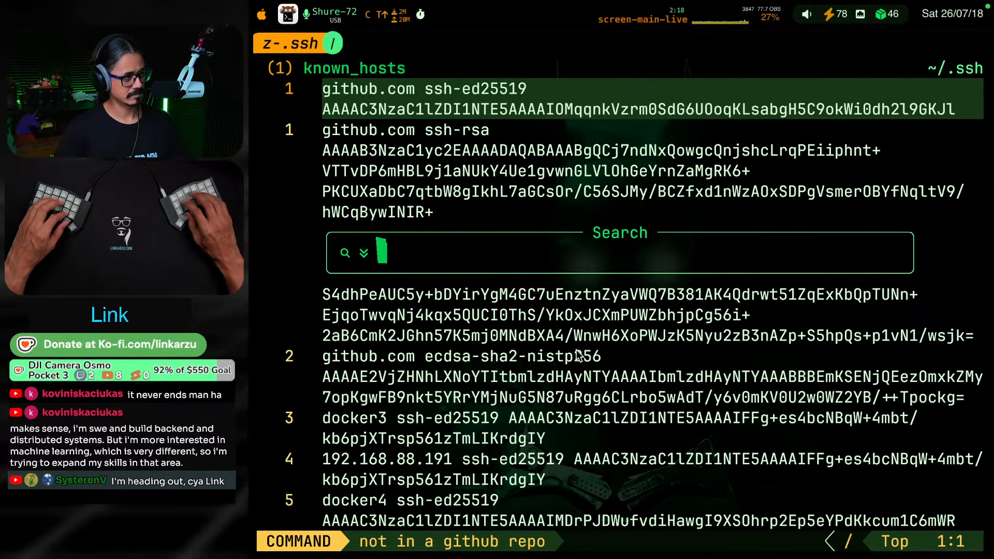
key(super+v)
key(Return)
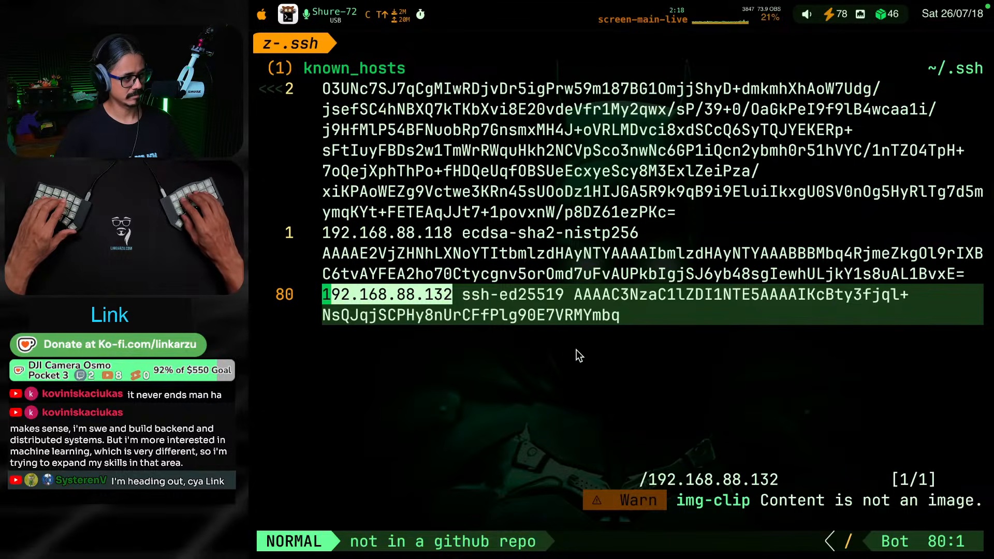
Delete the 192.168.88.132 line from known_hosts and look for further matches of that address
key(d)
key(d)
key(n)
key(n)
key(n)
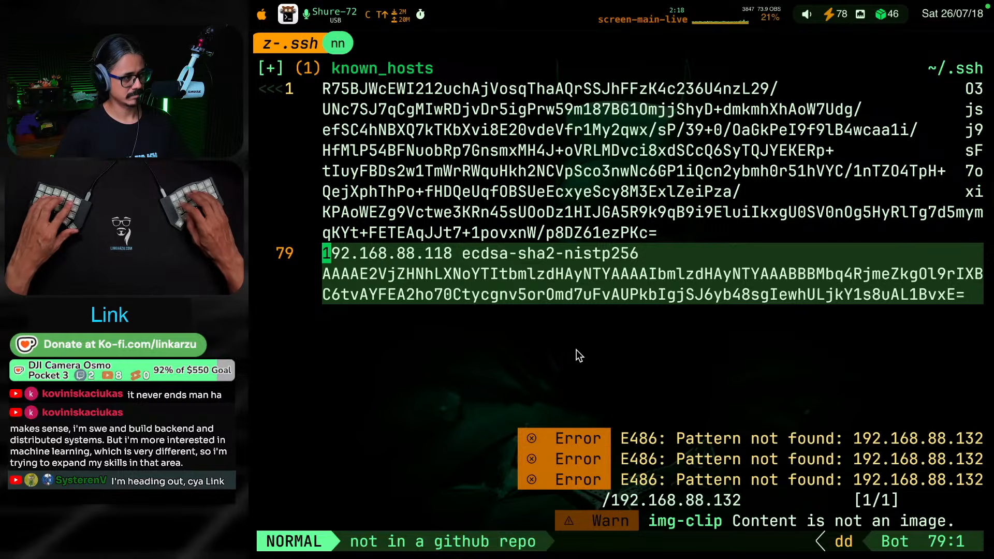
Rerun ssh kube-controller in the home session and answer yes to accept the new host key
key(ctrl+super+F2)
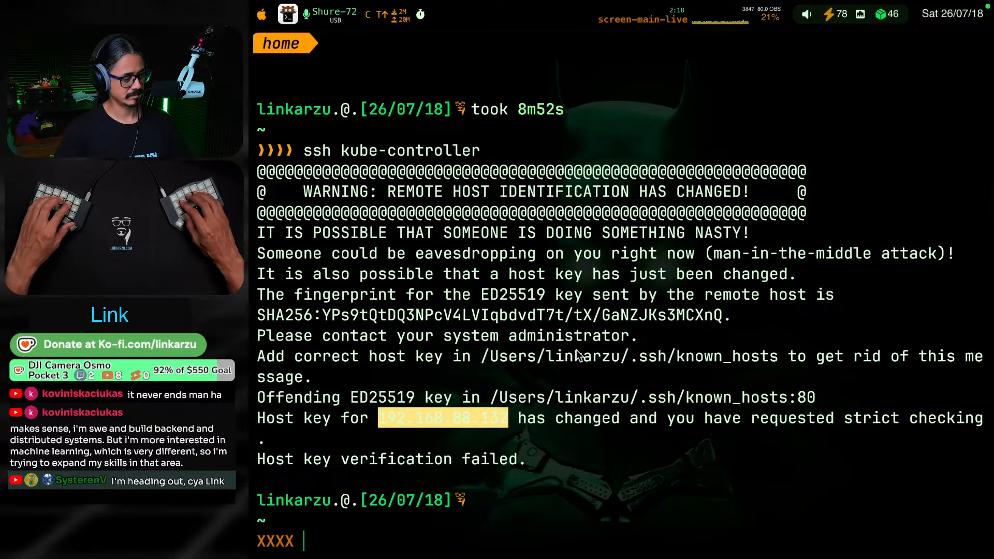
key(Up)
key(Return)
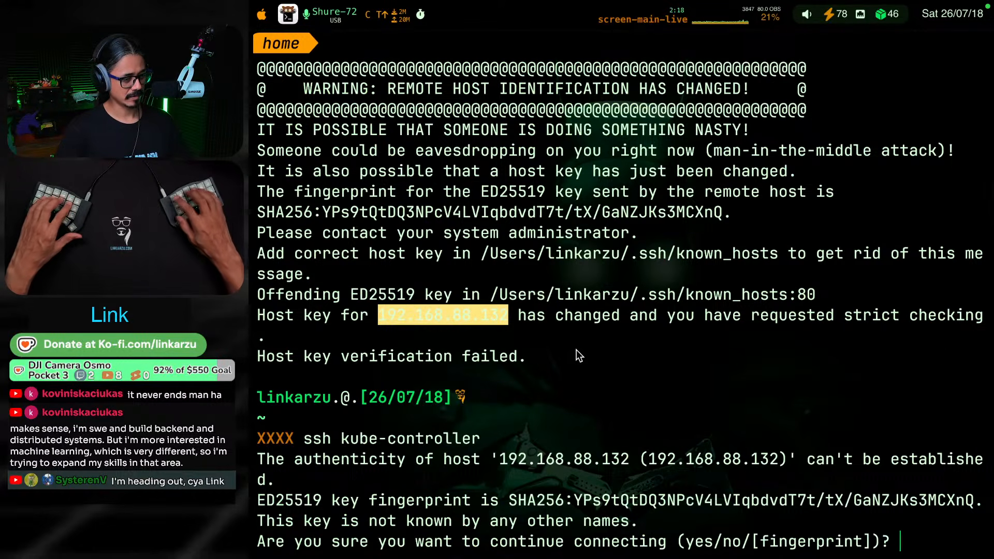
text(yes)
key(Return)
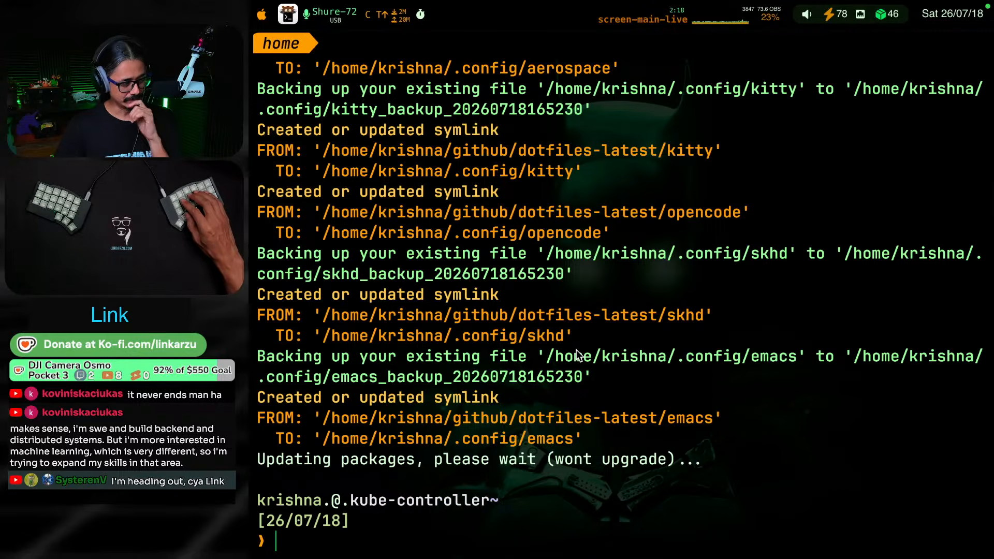
Print /etc/os-release on kube-controller to check which Debian version it runs
key(Return)
key(Return)
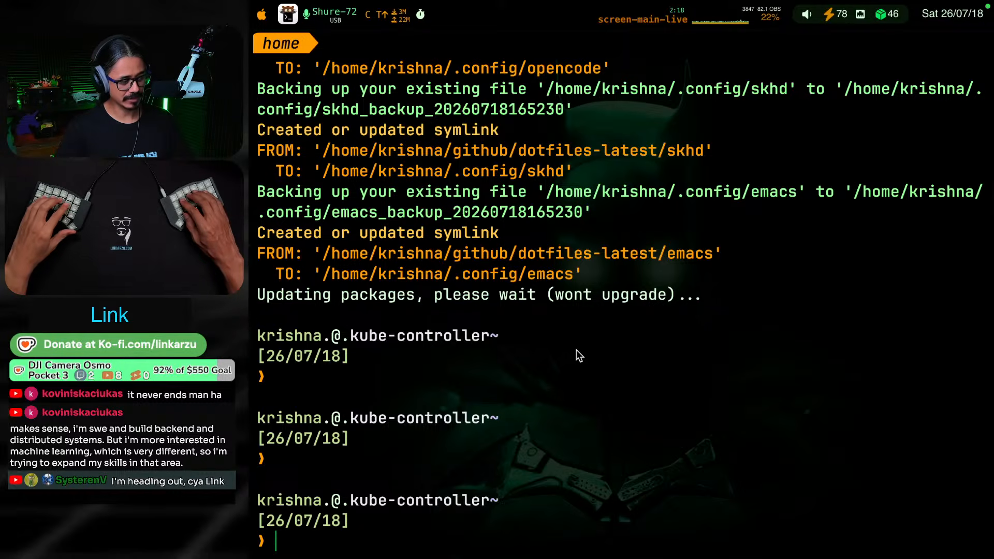
text(cat /e)
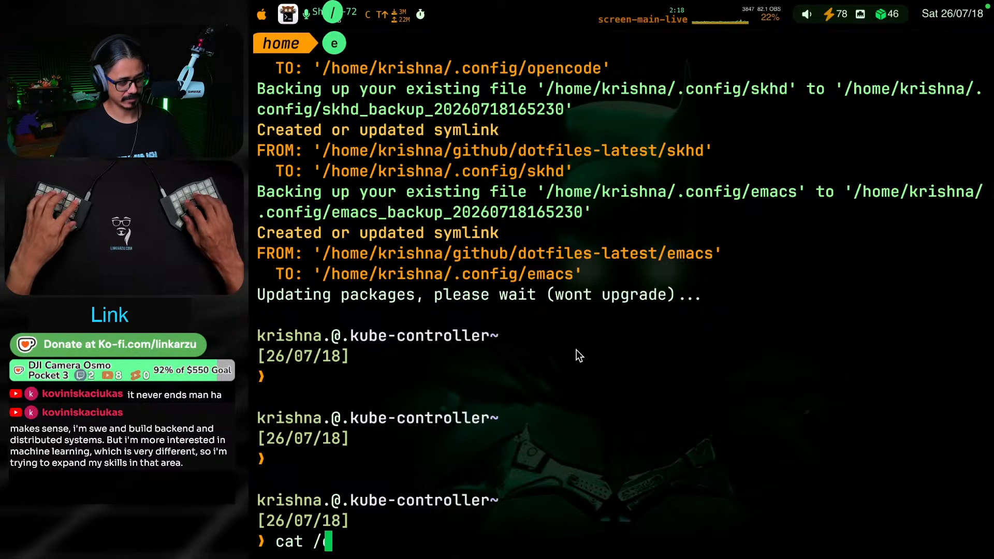
text(tc/os-)
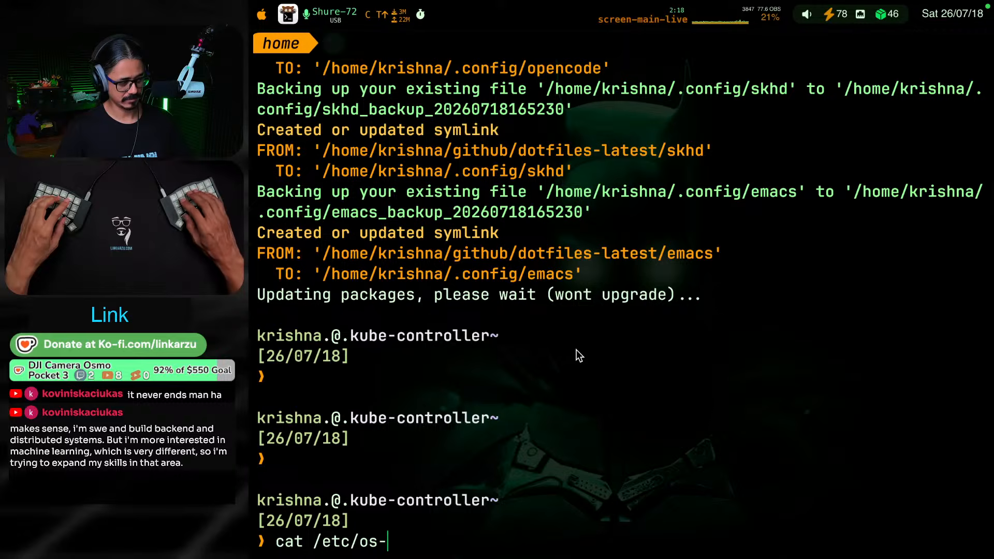
text(relw)
key(BackSpace)
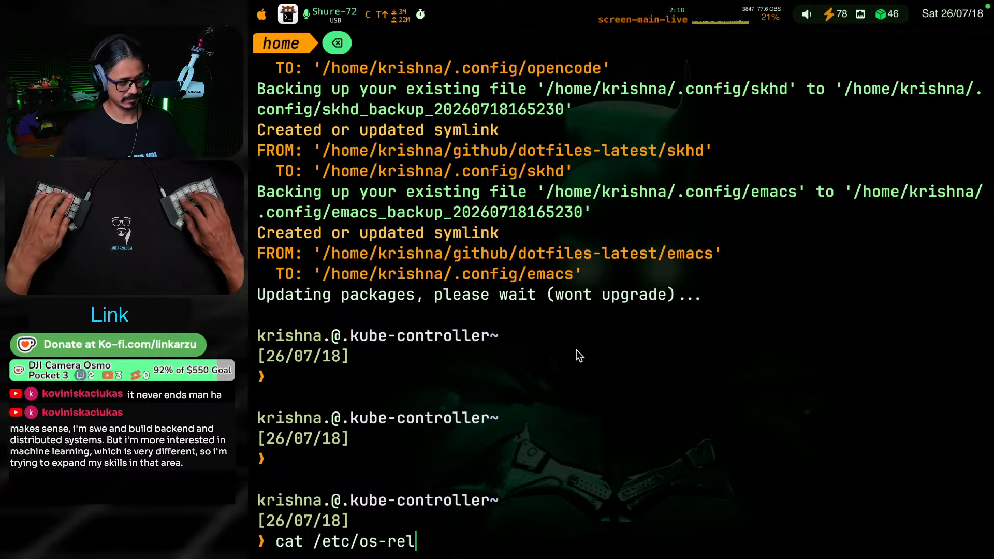
key(Tab)
key(Return)
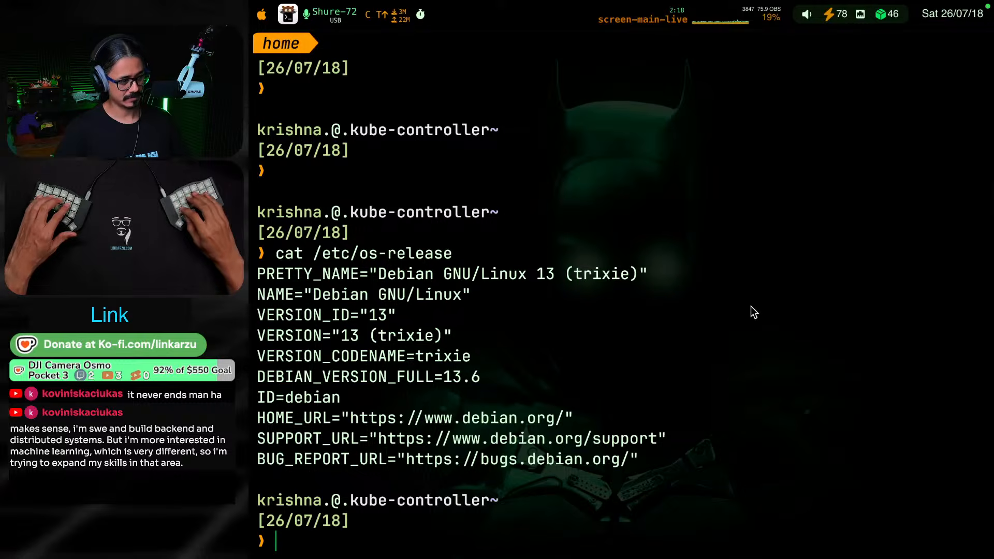
Run fastfetch and htop on kube-controller to check its hardware, software and resource usage
text(fastfetch)
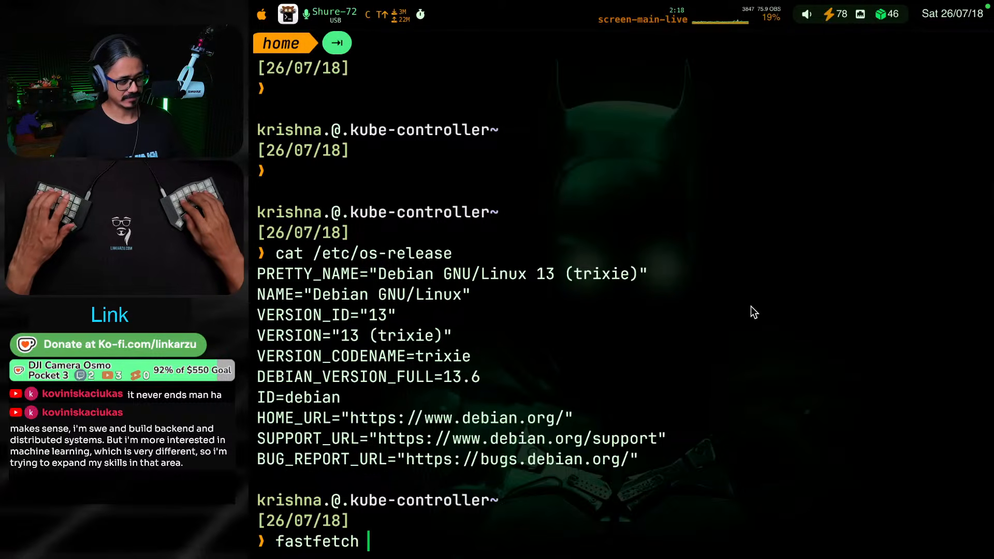
key(Return)
scroll(837, 294, up, 3)
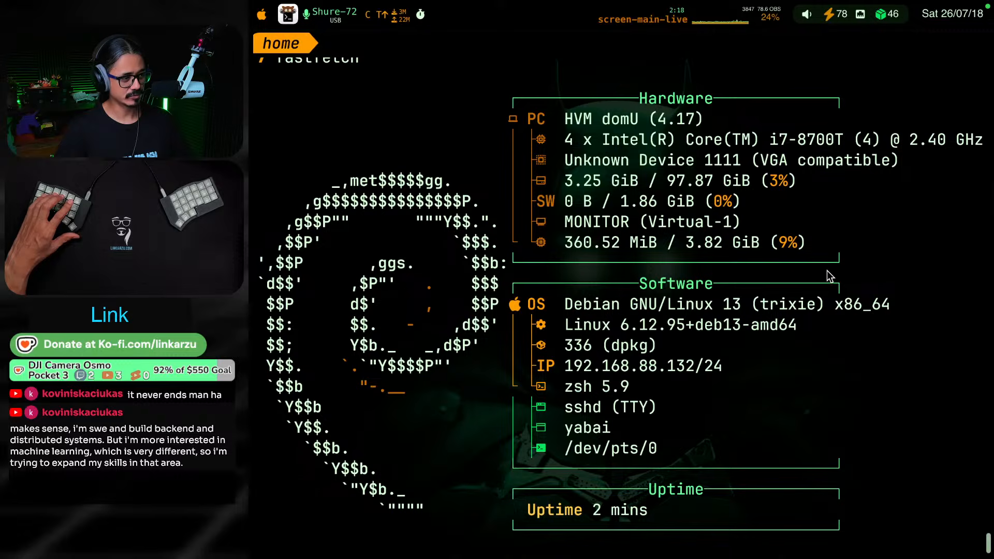
scroll(743, 158, down, 3)
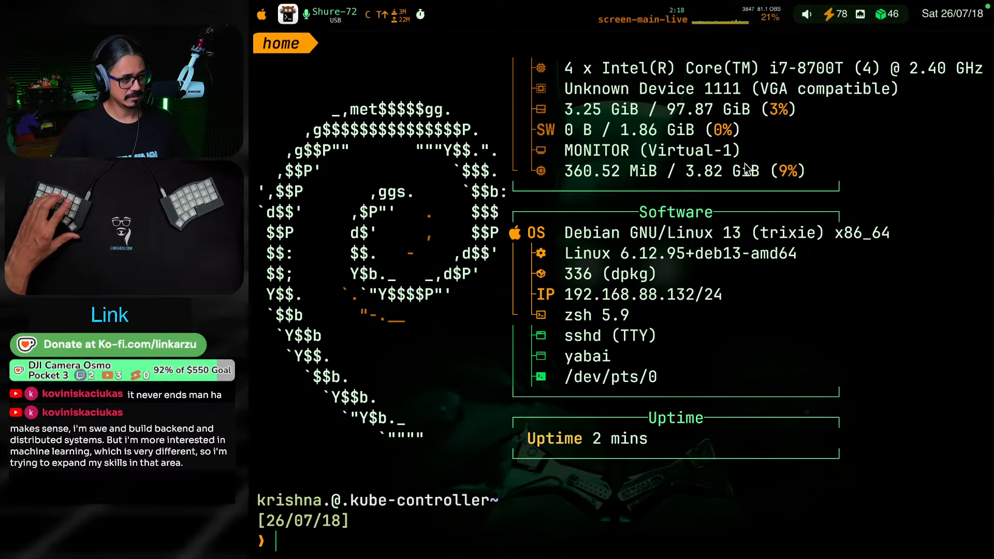
text(htop)
key(Return)
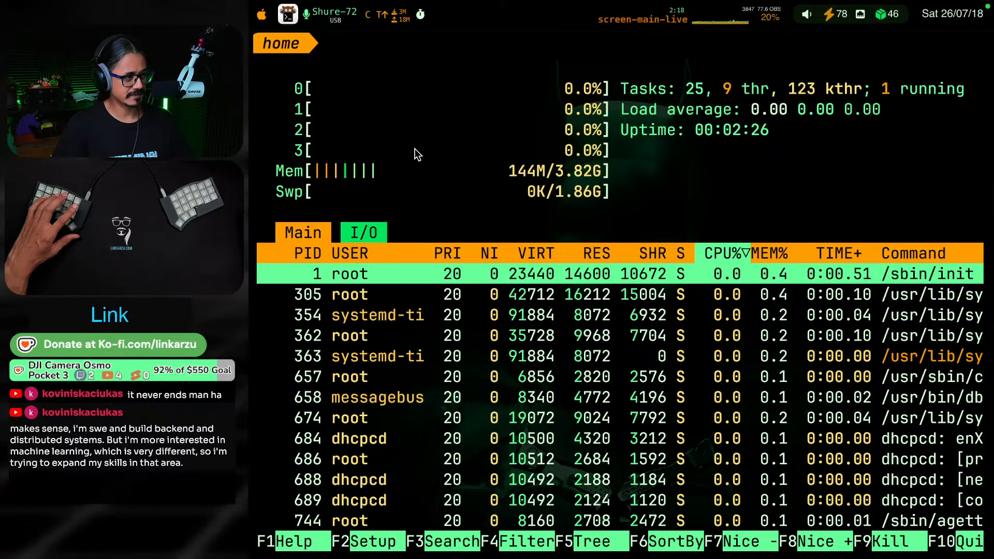
key(q)
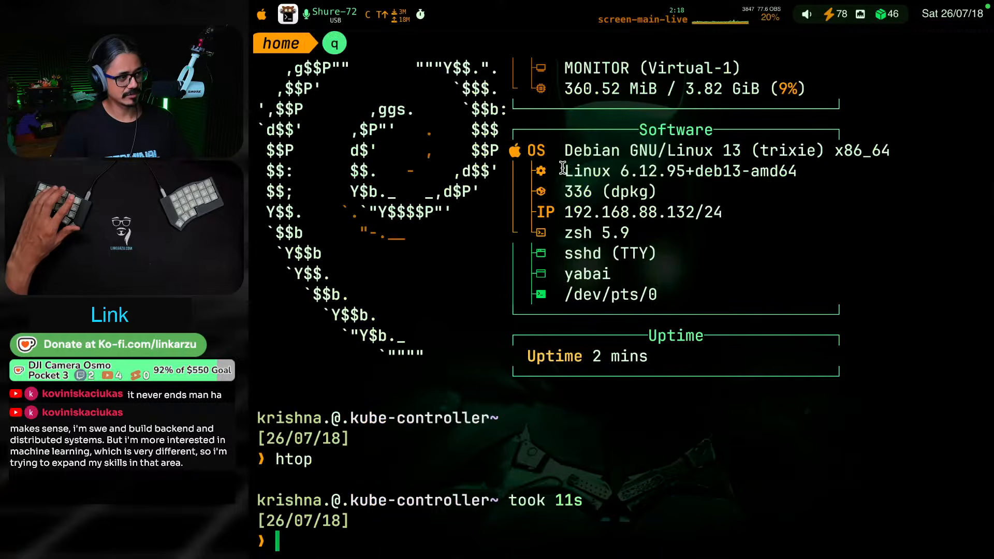
Switch to the browser and review the file list and README cluster information of the cemakpolat/ansible-kubernetes repository
key(ctrl+shift+F19)
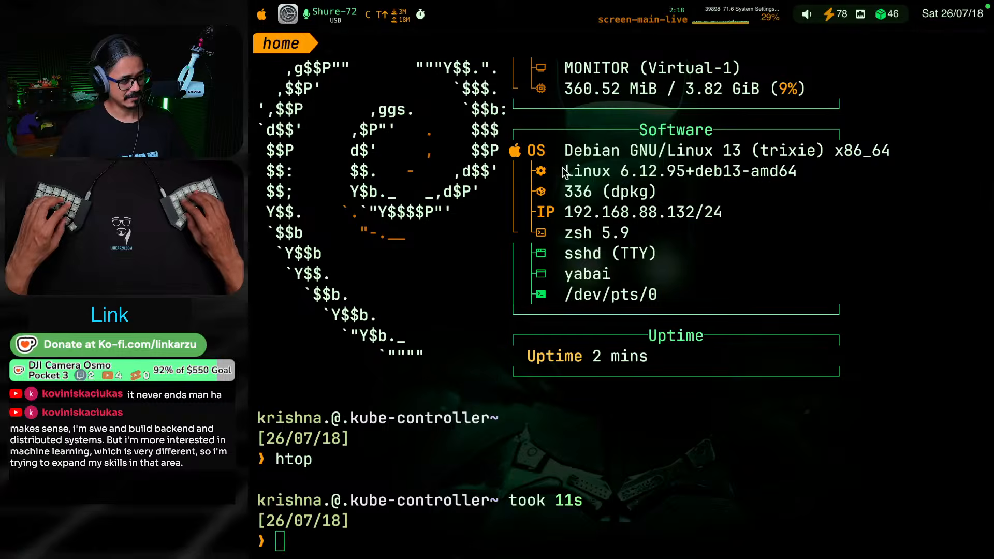
key(ctrl+shift+F19)
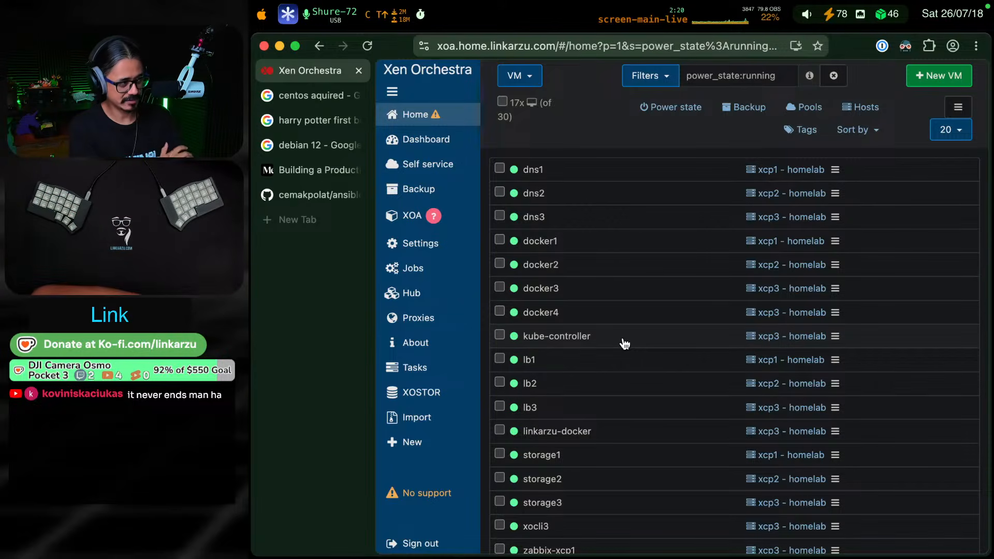
click(318, 193)
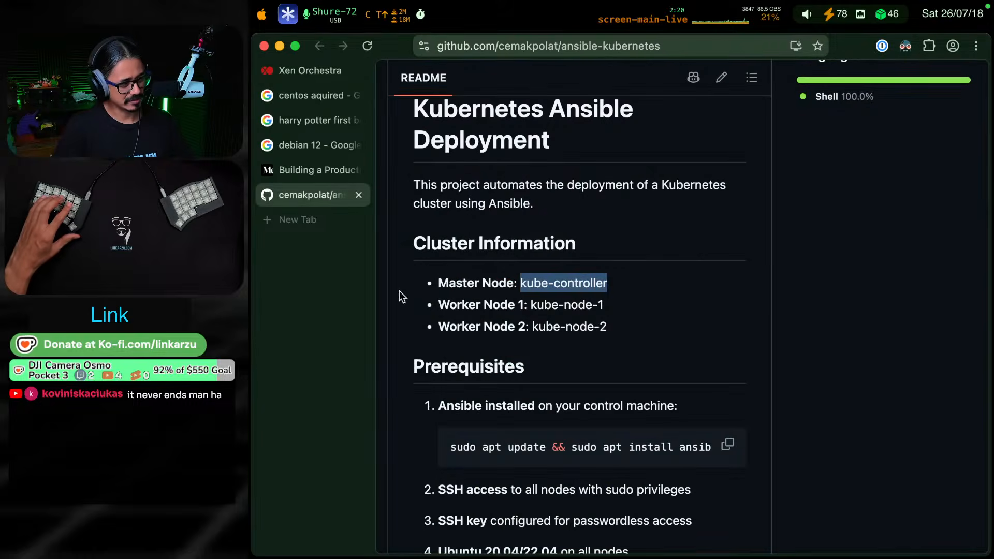
scroll(697, 359, up, 15)
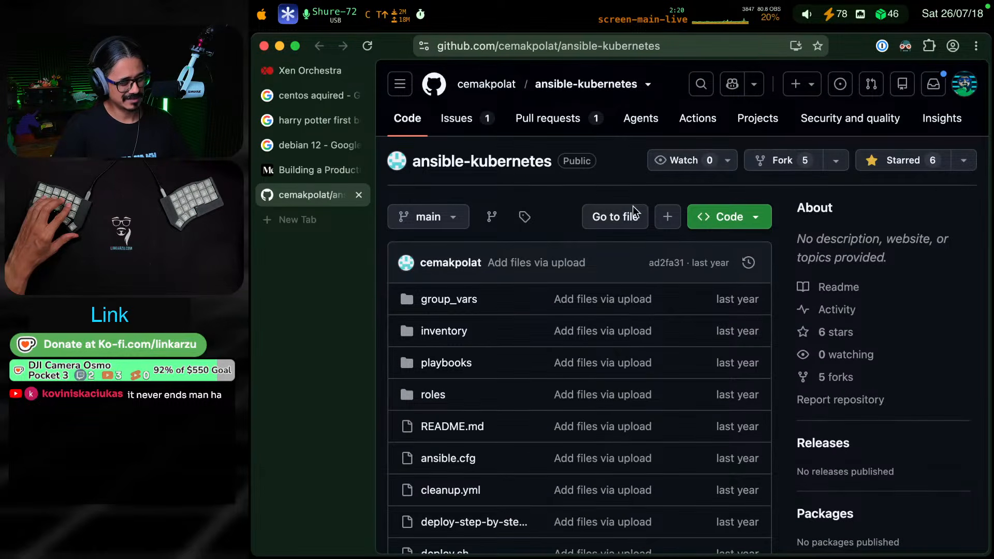
scroll(627, 280, down, 10)
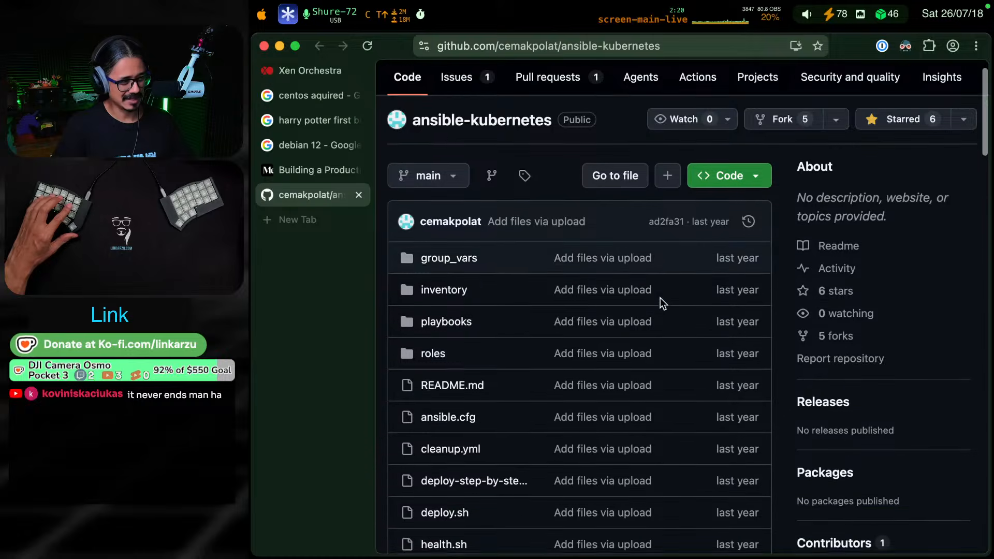
scroll(693, 362, down, 10)
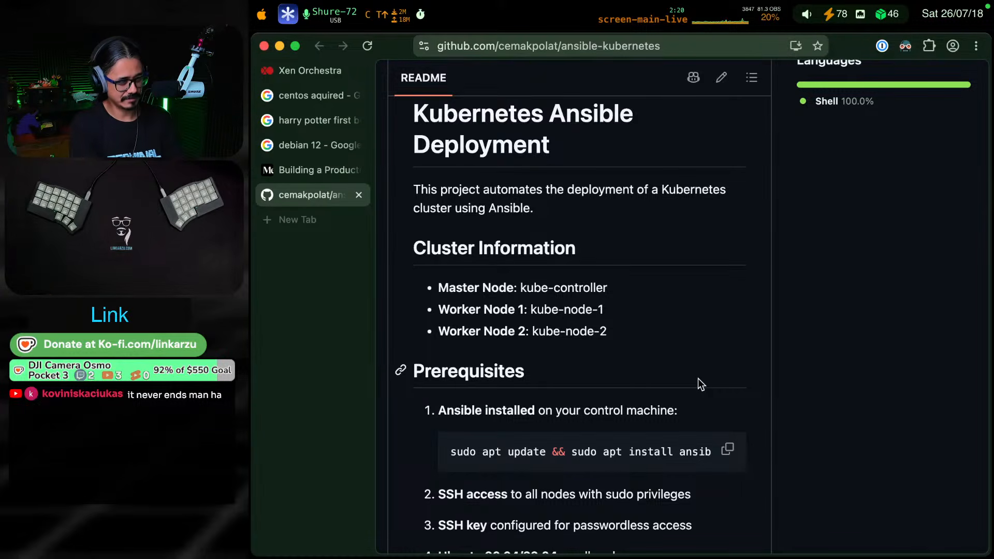
Switch to the daily note and unfold the sections on deploying a new Debian template and deploying a VM through xo-cli to review them
key(ctrl+super+F19)
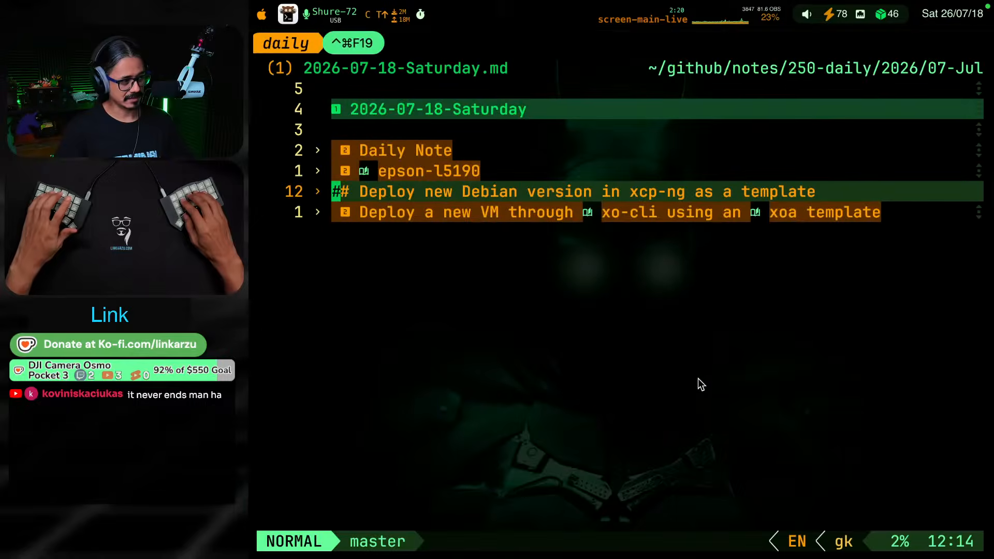
key(k)
key(j)
key(j)
key(j)
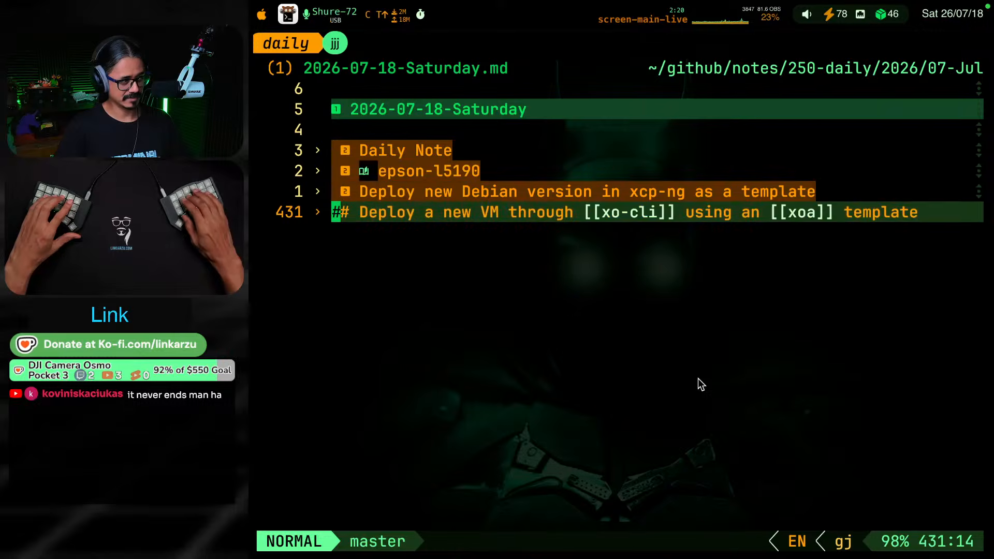
key(k)
key(z)
key(a)
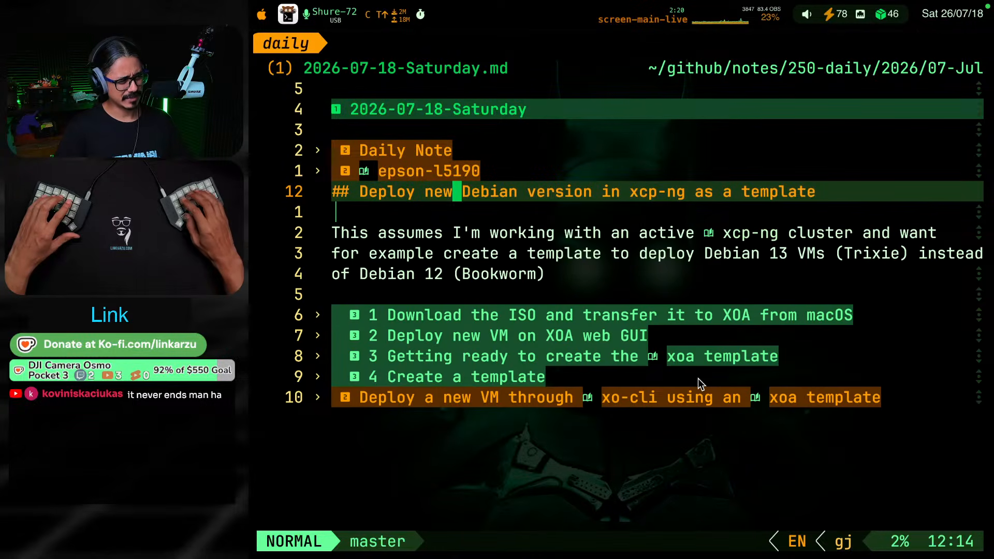
key(z)
key(a)
key(j)
key(z)
key(a)
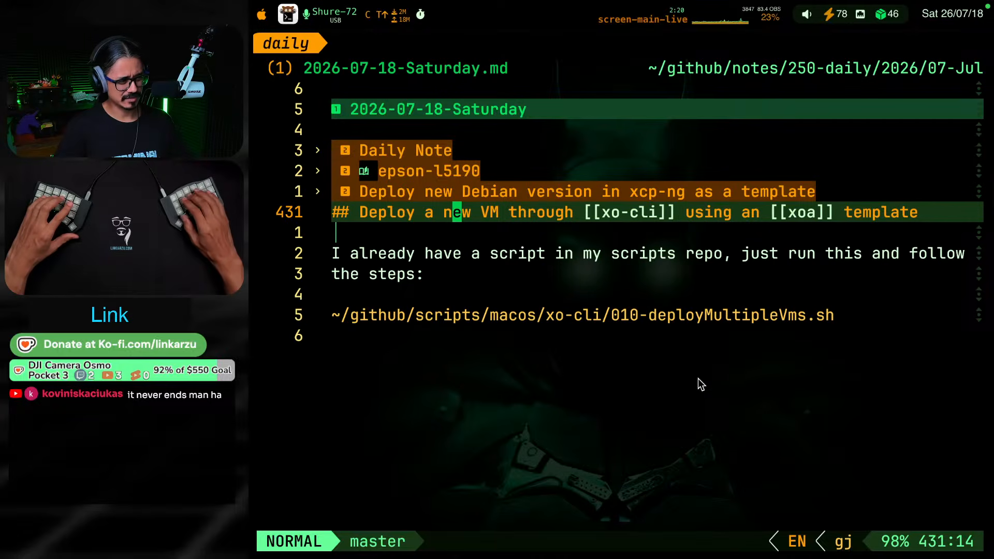
Unfold the "Deploy new Debian version in xcp-ng as a template" section and read through its "4 Create a template" subsection
key(j)
key(k)
key(Return)
key(k)
key(Return)
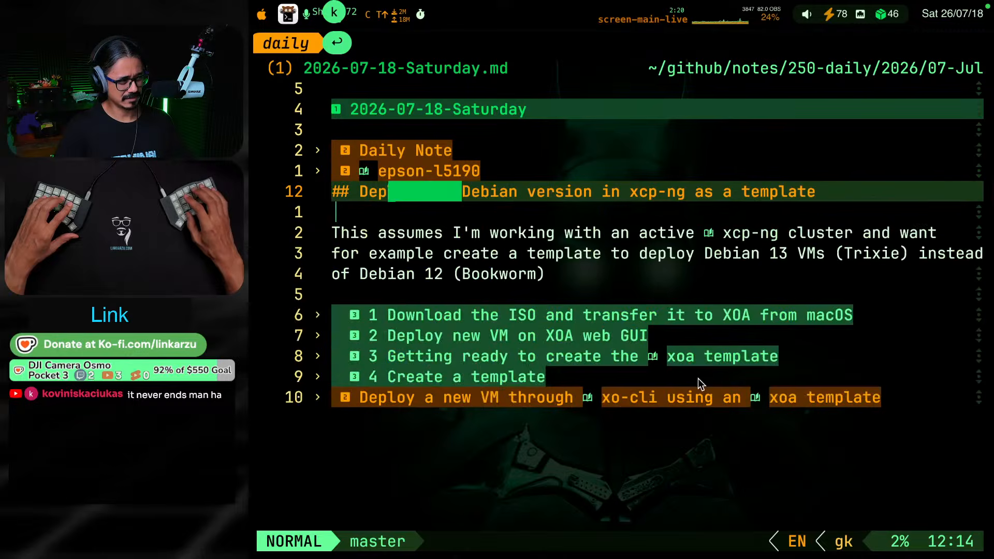
key(j)
key(j)
key(j)
key(j)
key(j)
key(j)
key(j)
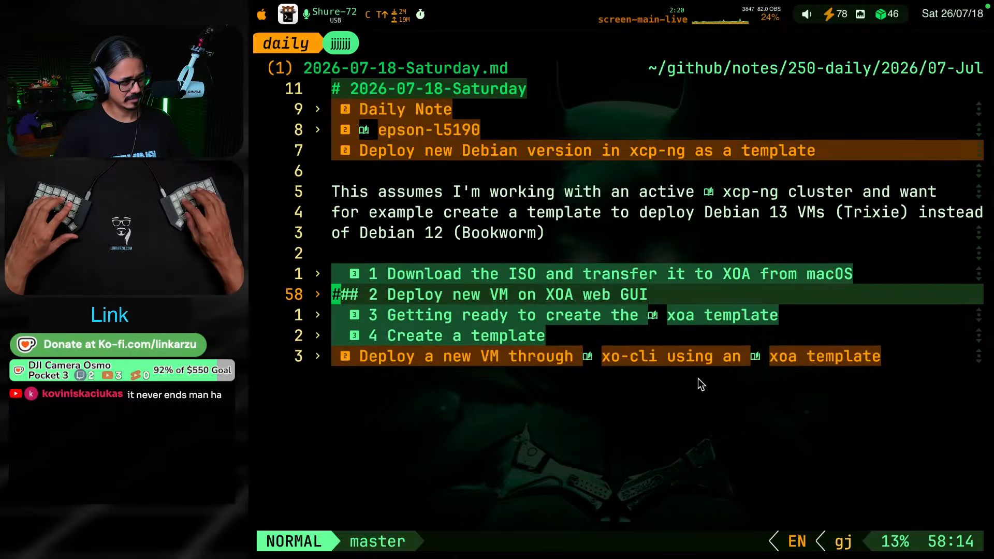
key(j)
key(j)
key(j)
key(k)
key(Return)
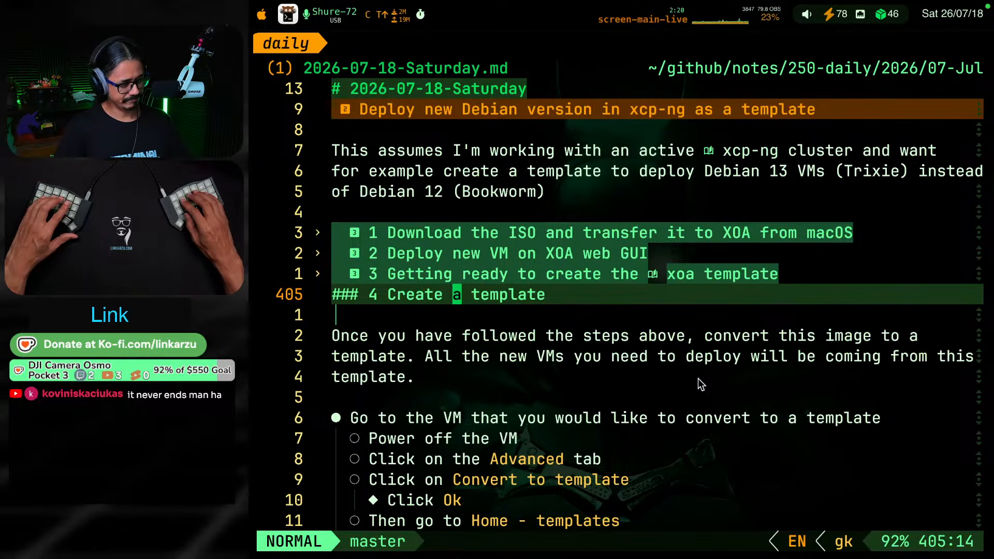
key(j)
key(j)
key(j)
key(j)
key(j)
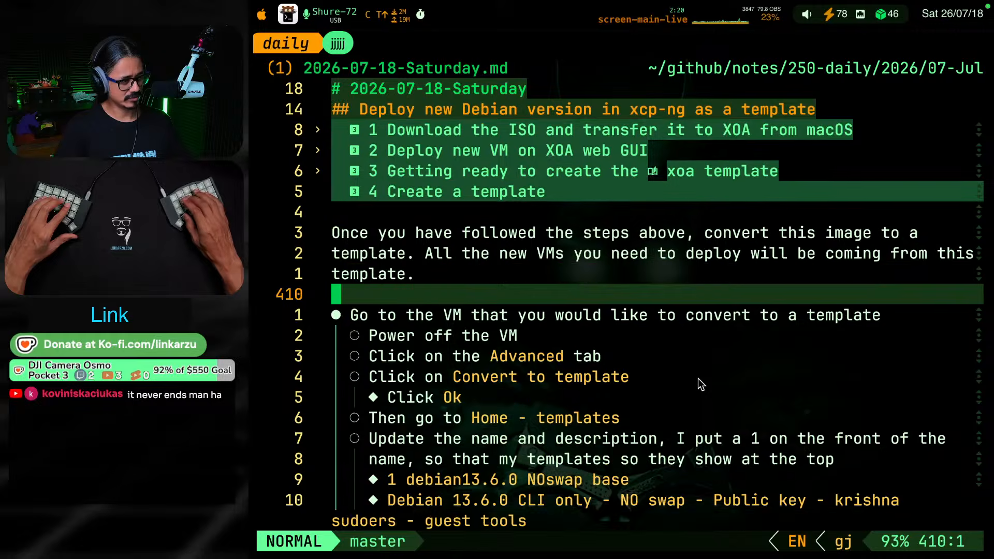
Fold "4 Create a template" and unfold "3 Getting ready to create the xoa template" to view its subheadings
key(k)
key(k)
key(k)
key(k)
key(k)
key(Return)
key(k)
key(Return)
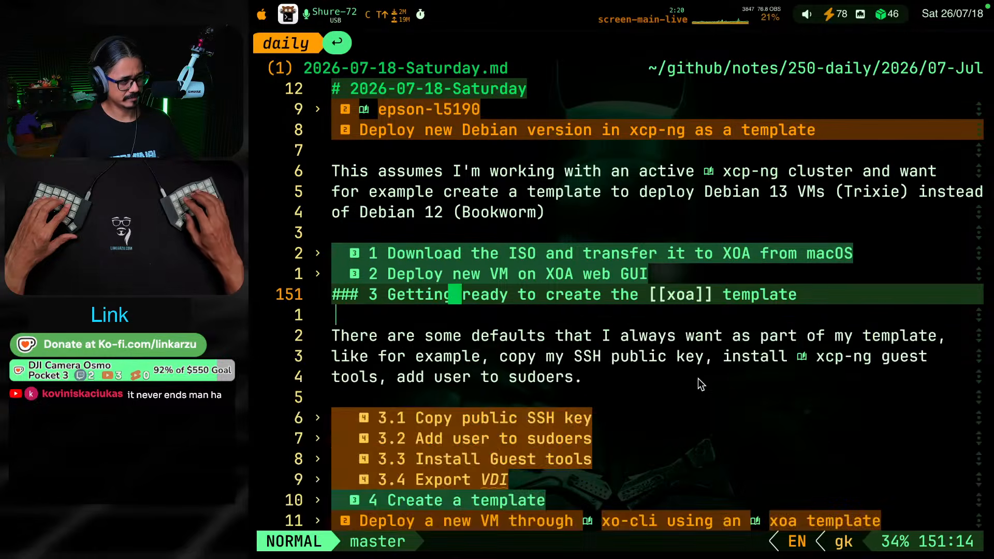
Look over subsections 2 and 1 of the Debian template notes, folding each subsection again after viewing
key(Return)
key(k)
key(Return)
key(k)
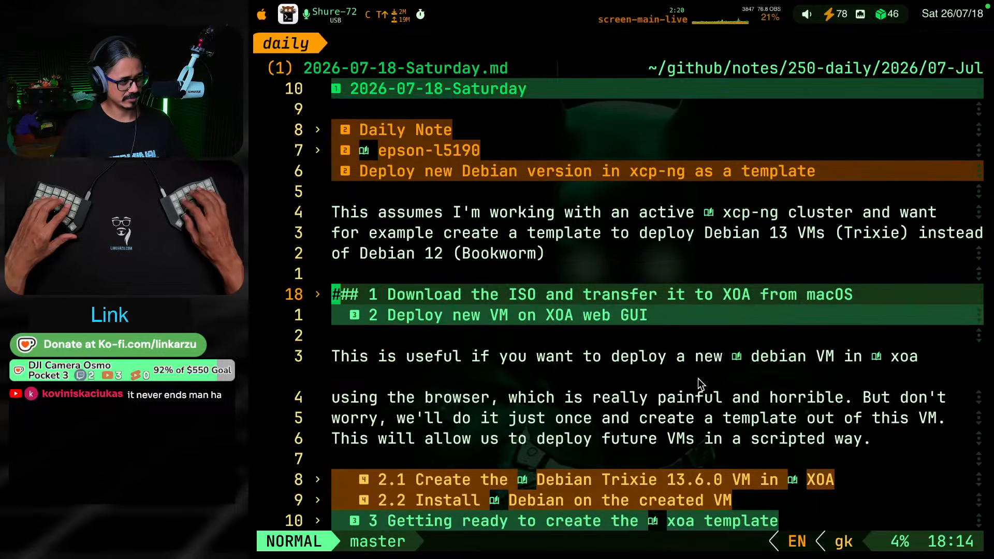
key(j)
key(Return)
key(k)
key(Return)
key(Return)
key(k)
key(k)
key(k)
key(k)
key(k)
key(k)
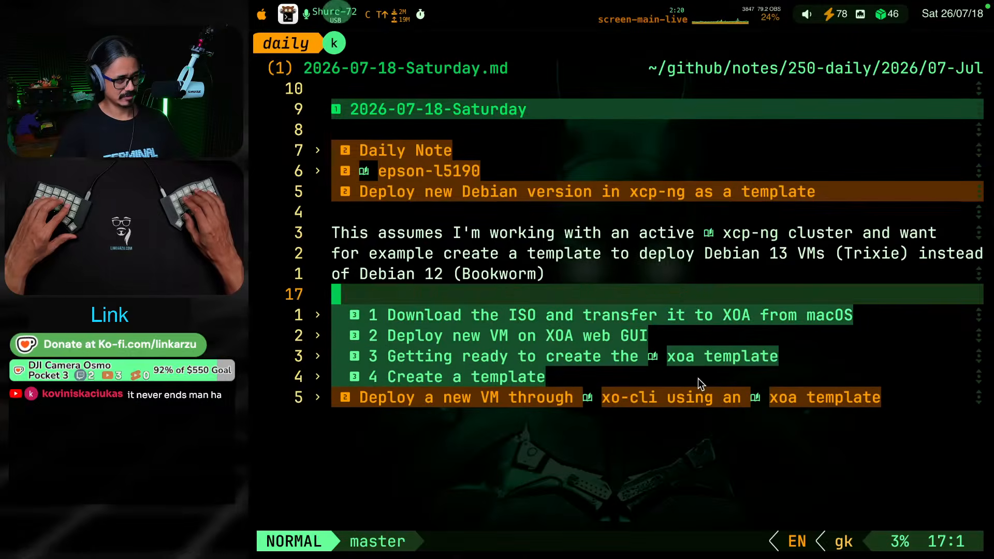
key(Return)
Switch to the Social Stream chat windows to check the YouTube and Twitch messages
key(ctrl+alt+8)
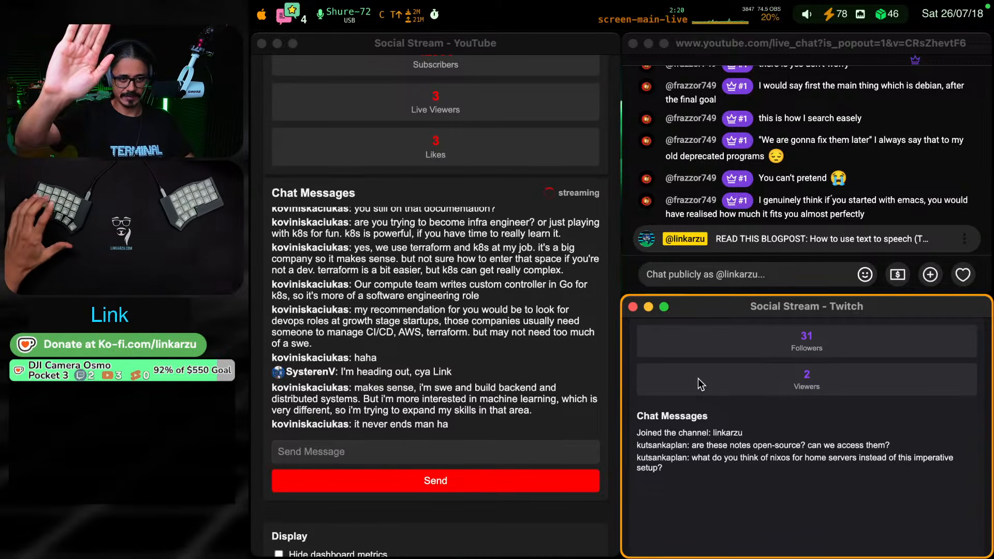
key(super+grave)
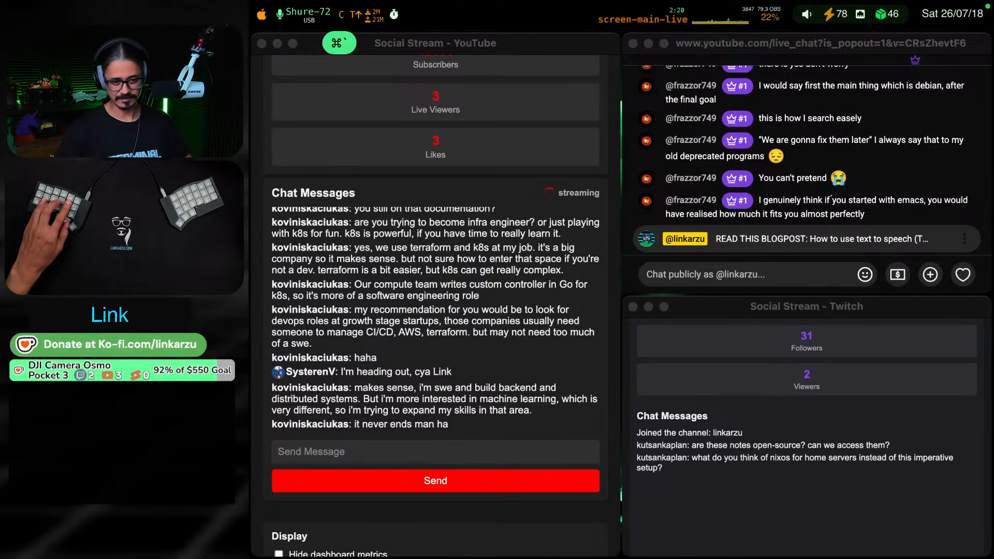